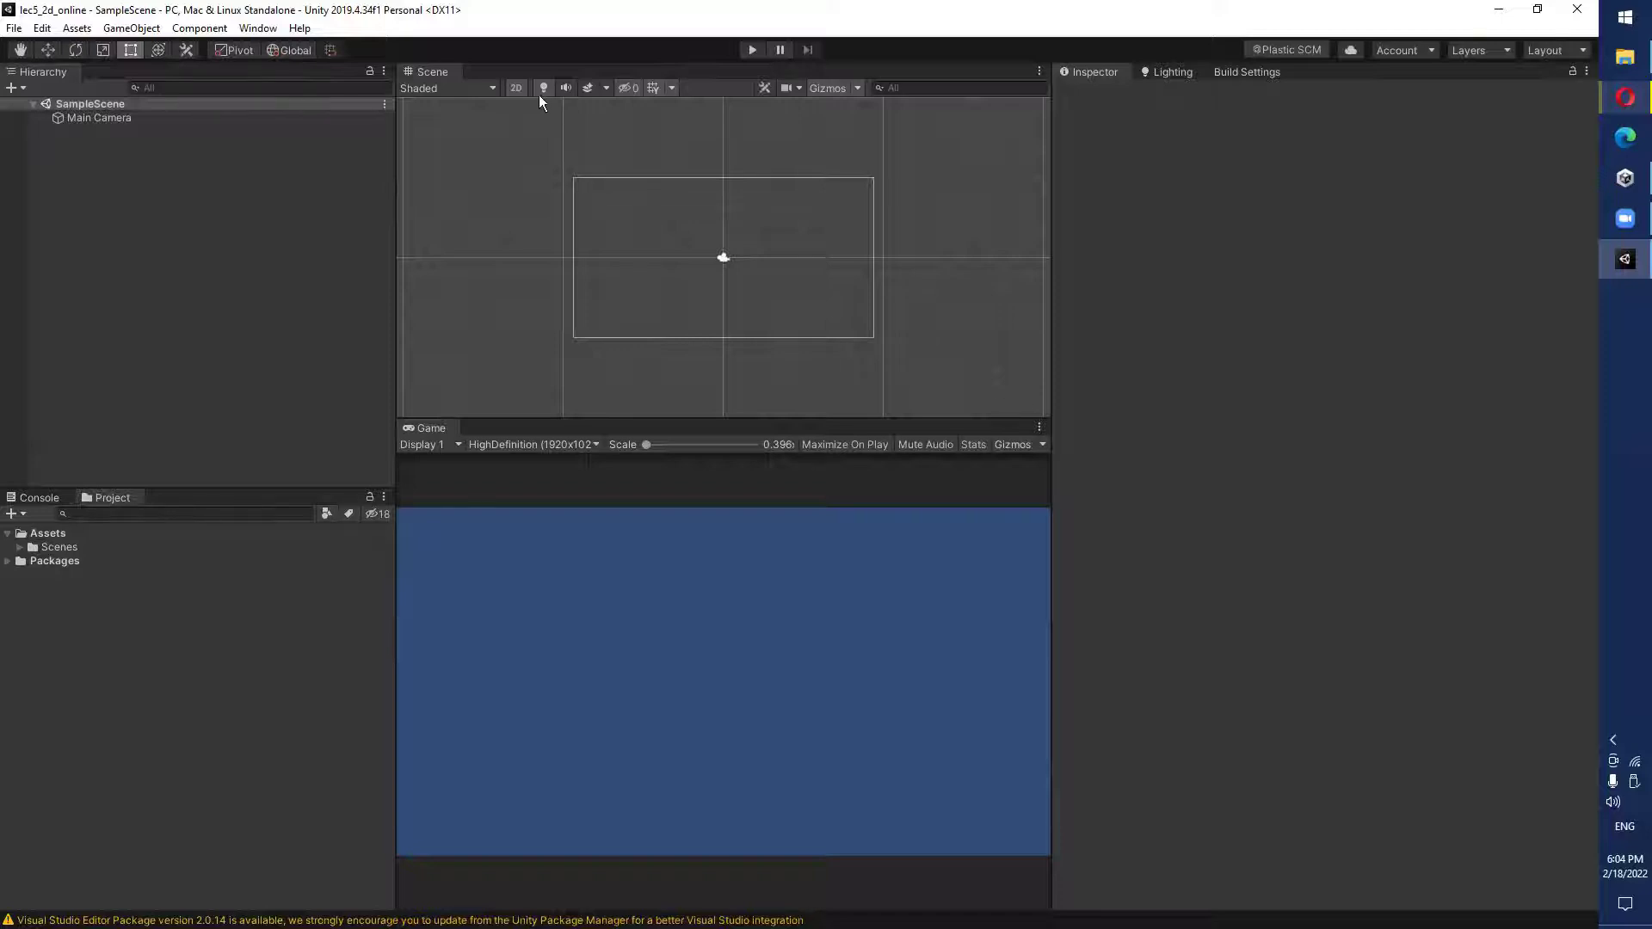
pyautogui.click(131, 28)
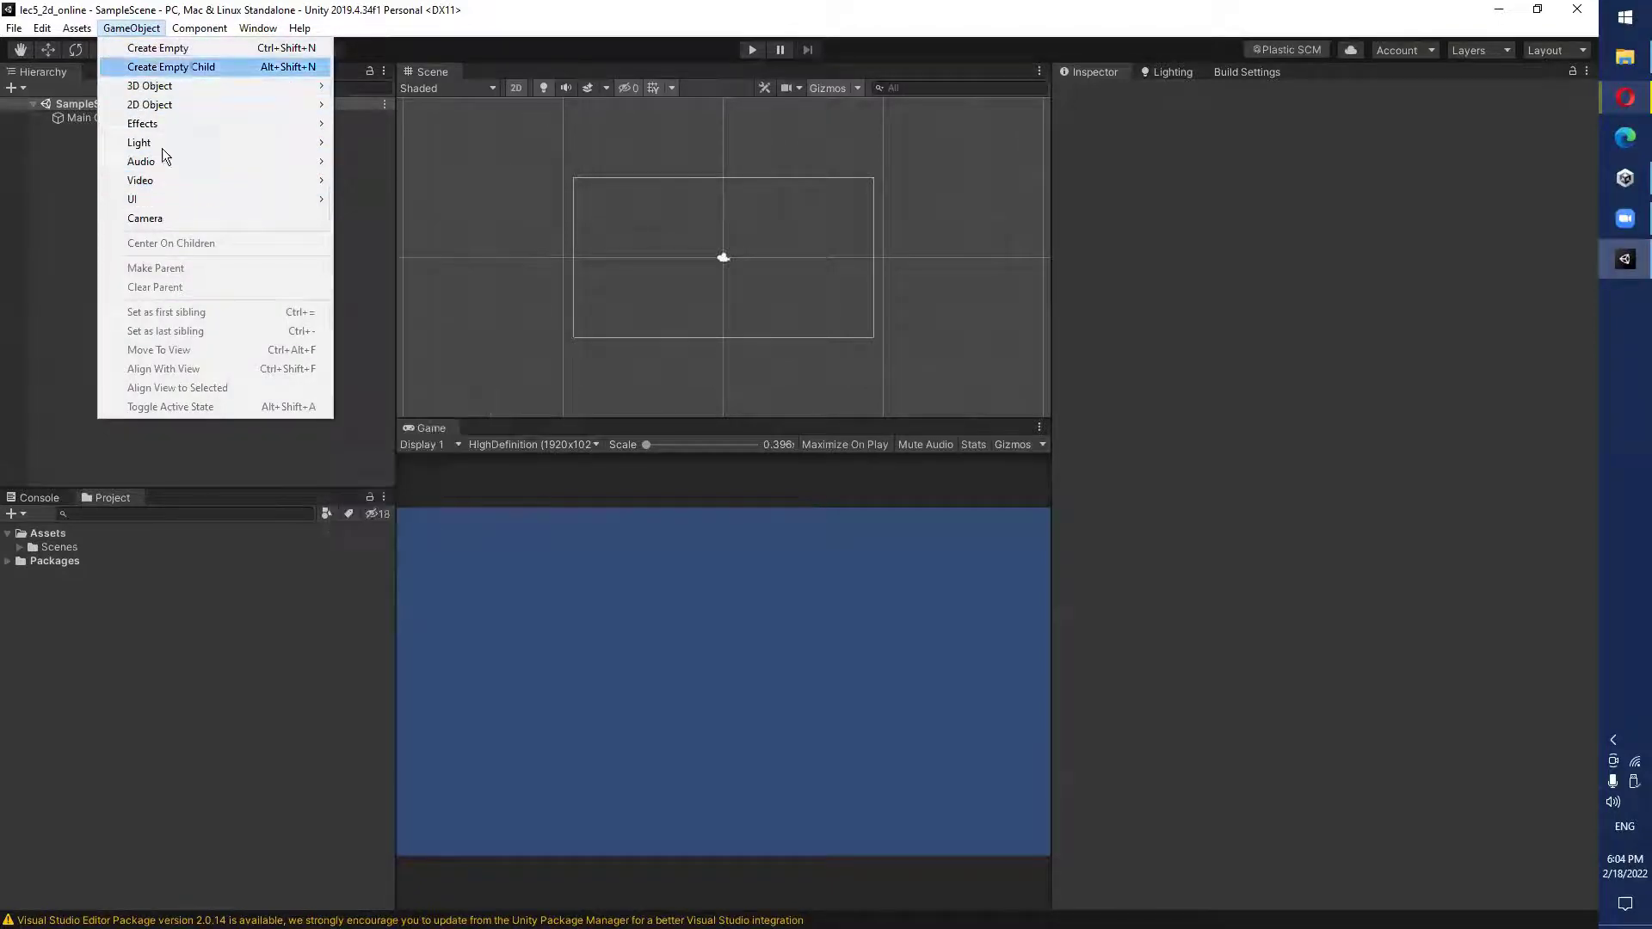
pyautogui.moveTo(178, 201)
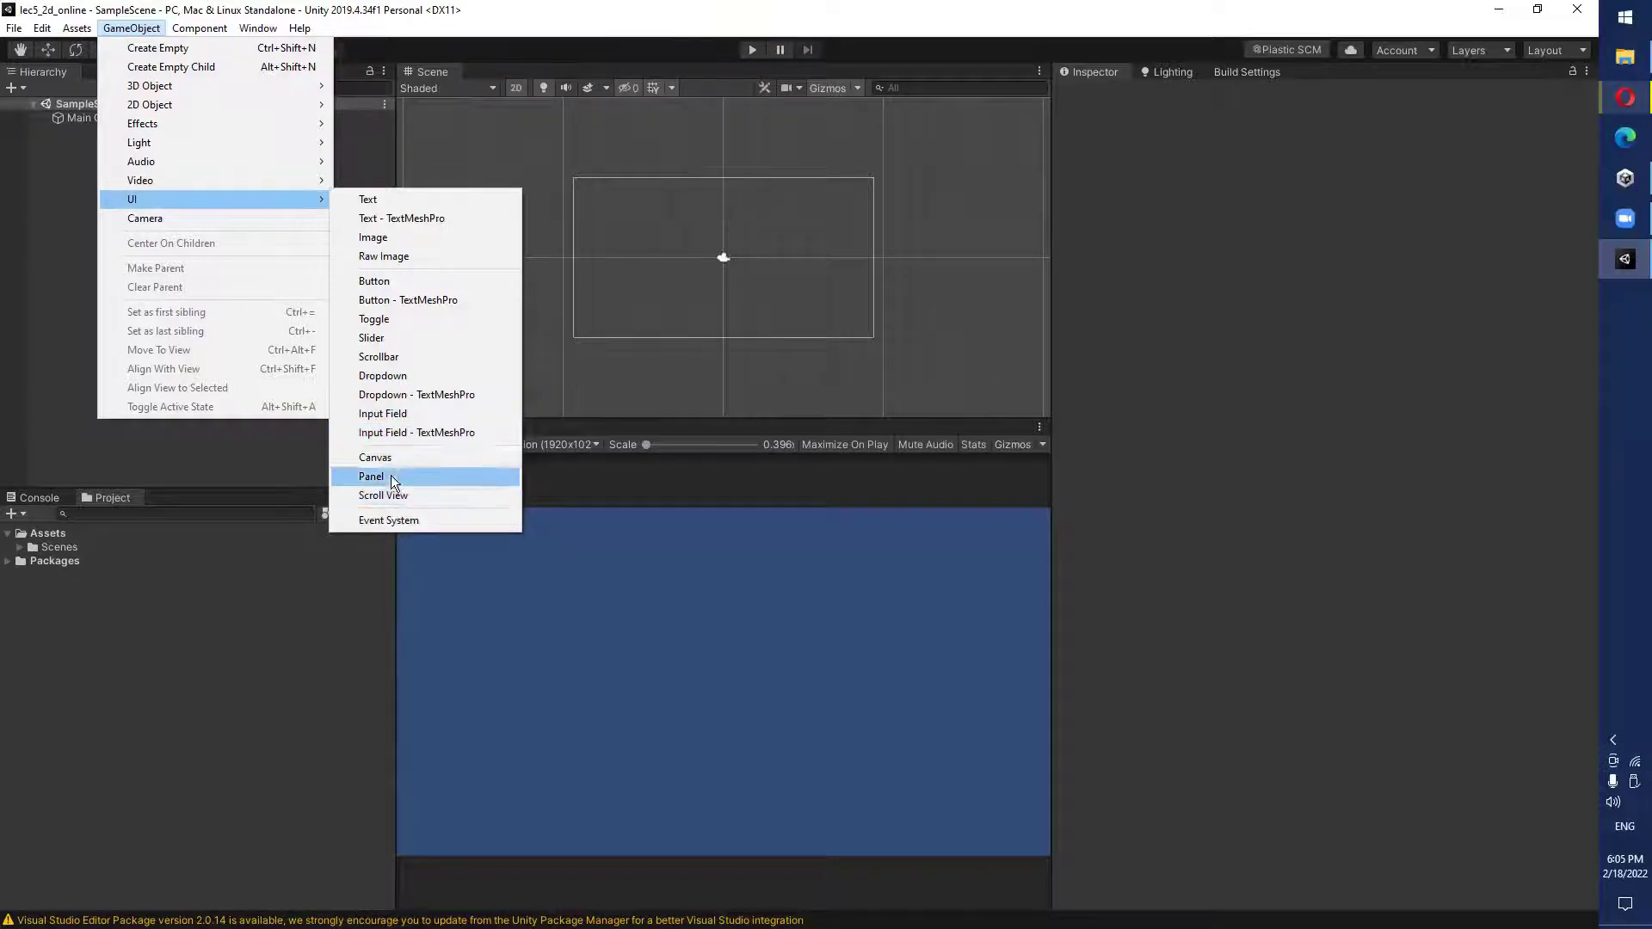
pyautogui.click(513, 157)
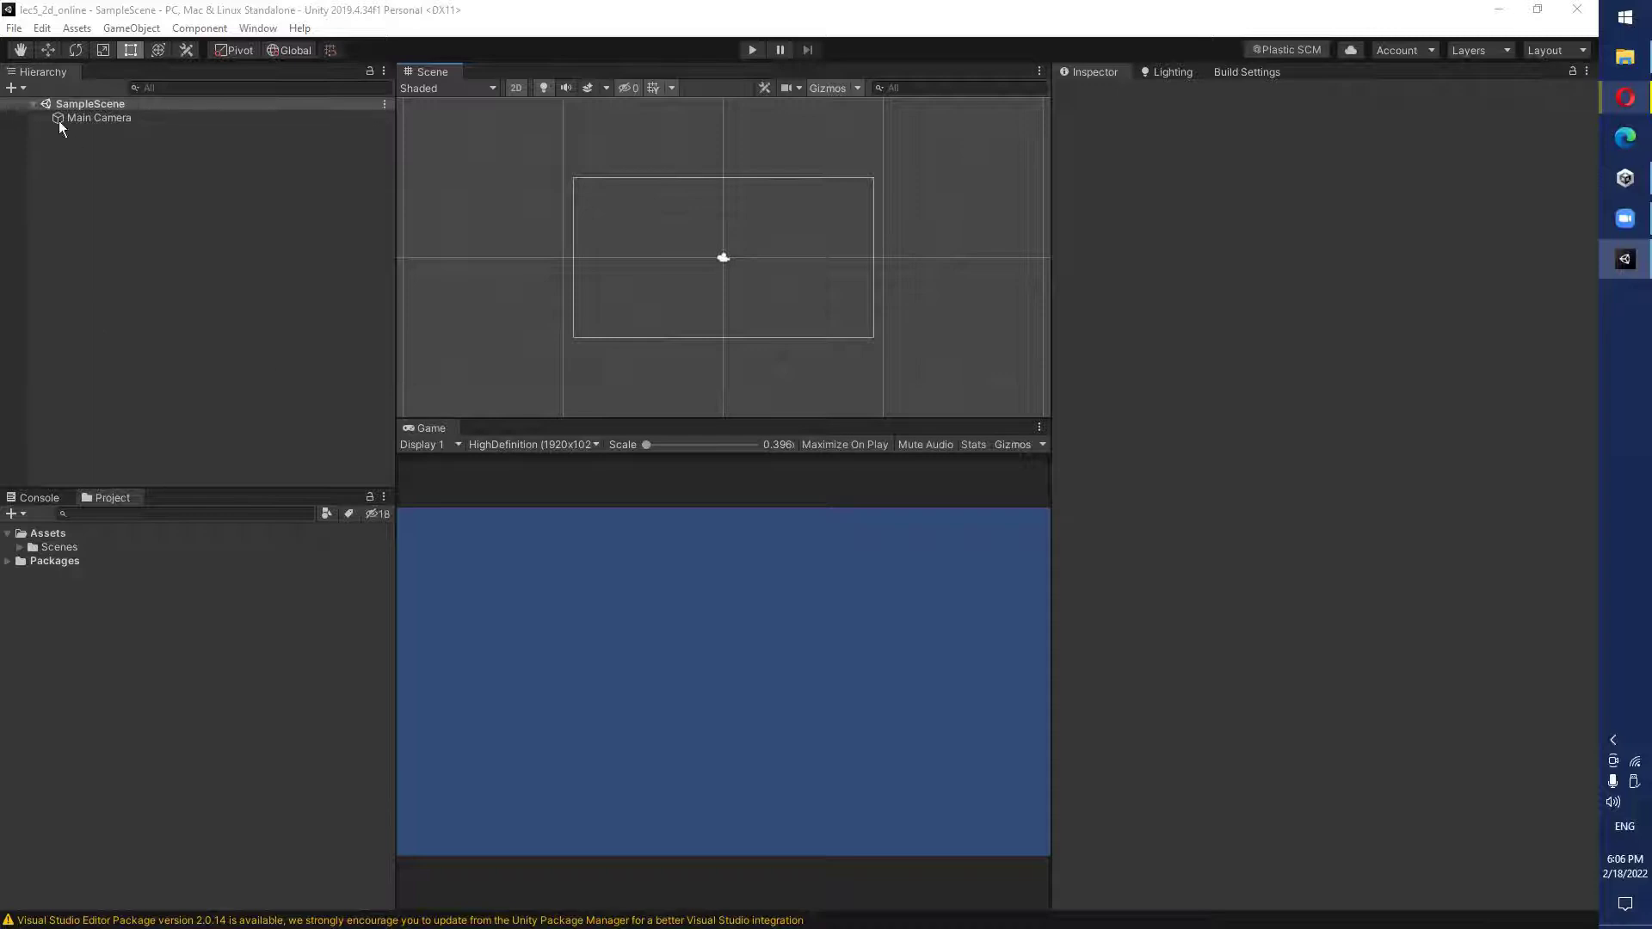
pyautogui.click(76, 27)
pyautogui.moveTo(229, 236)
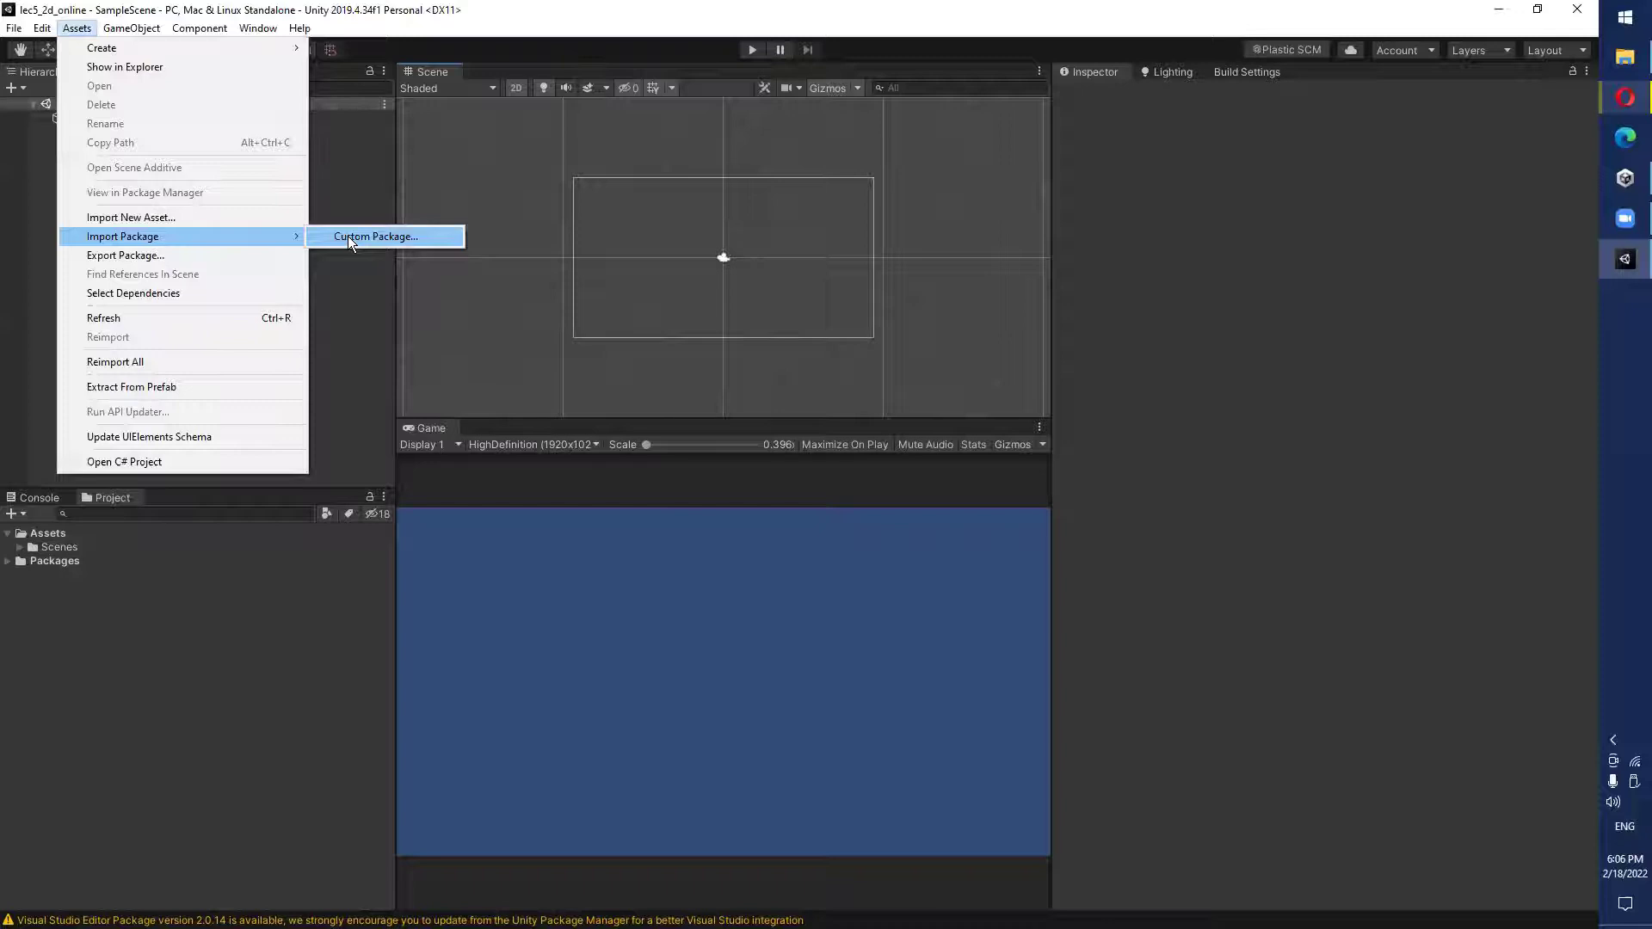
pyautogui.click(595, 233)
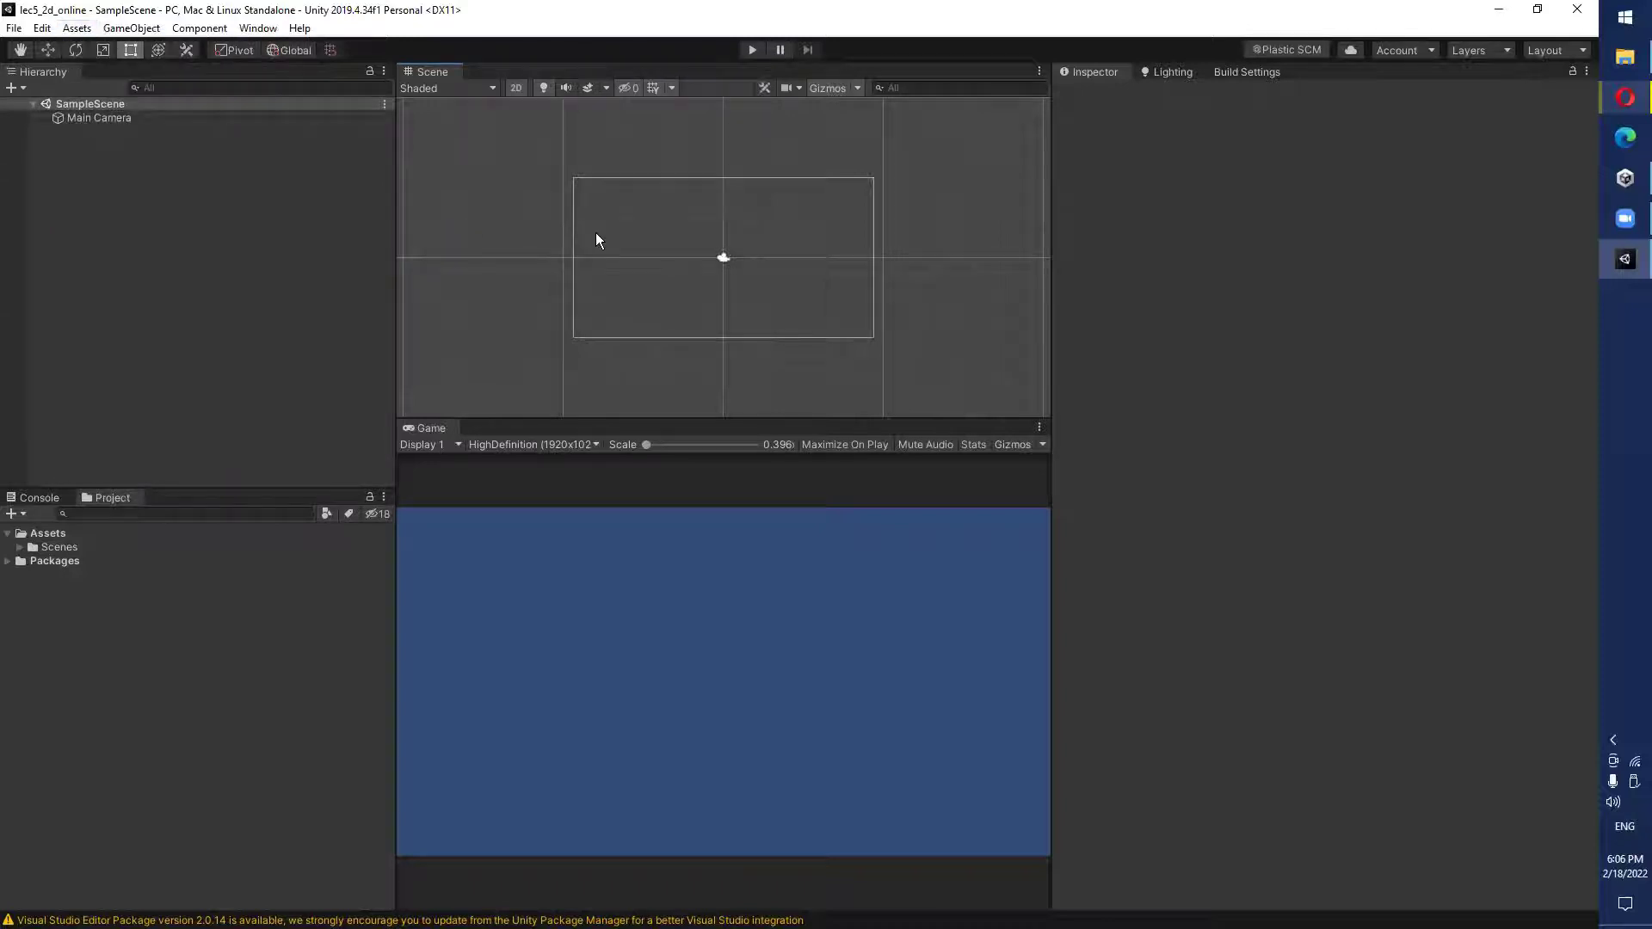
# Import all contents of the custom package lesson_5_2d_start.unitypackage from the lec5 folder into the project.
pyautogui.click(74, 28)
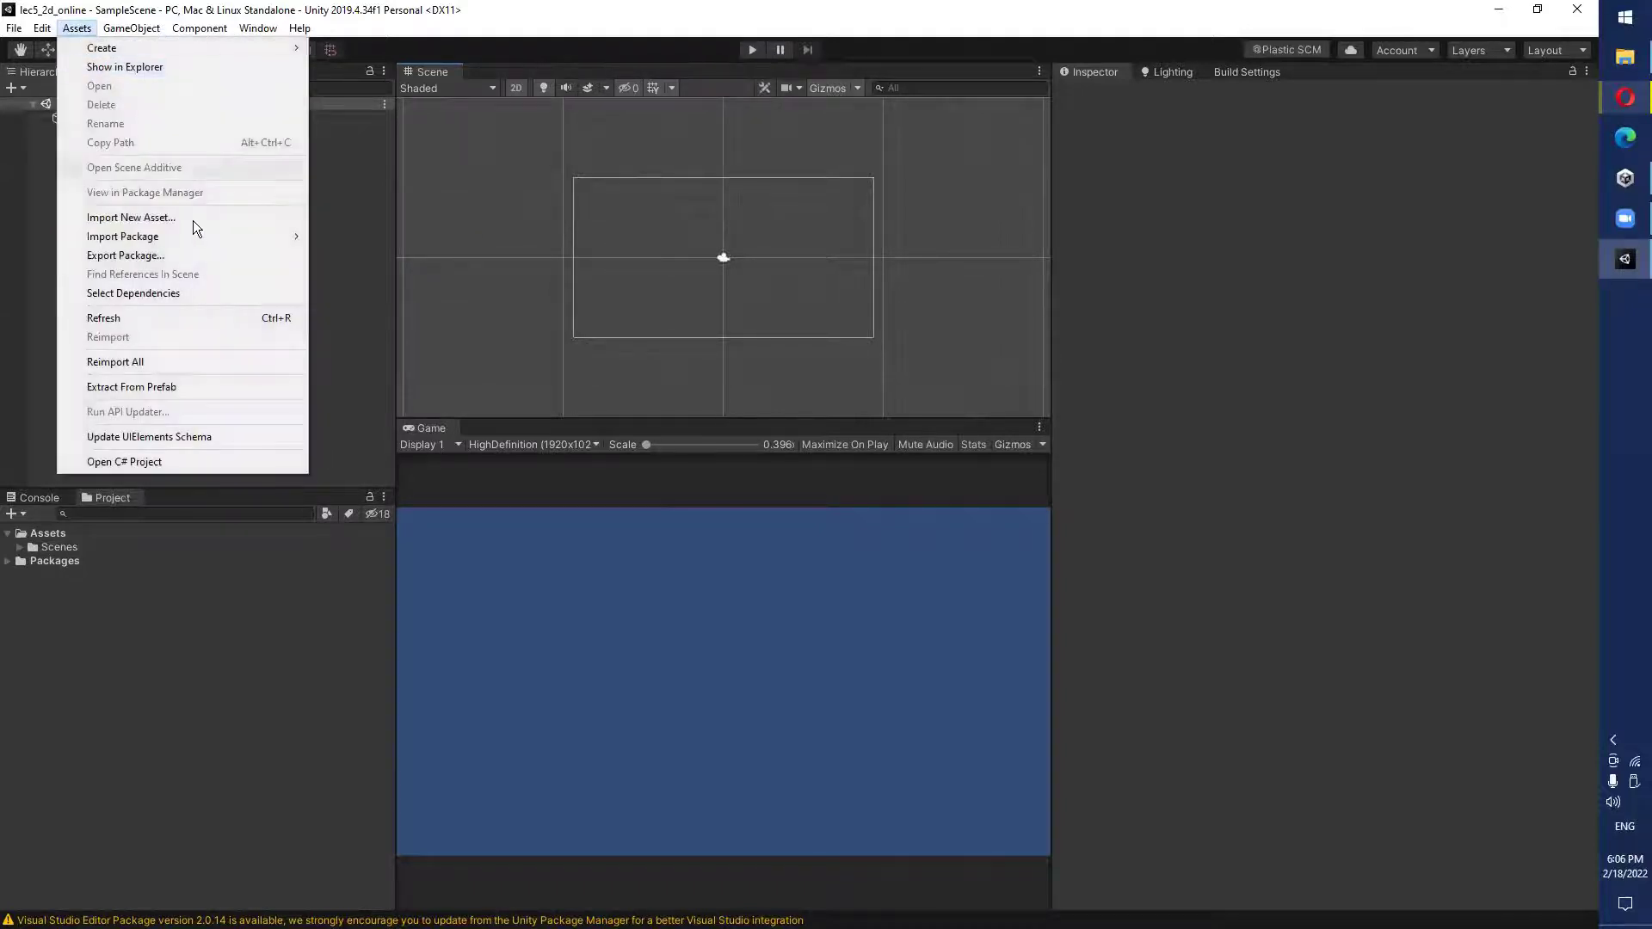
pyautogui.click(328, 237)
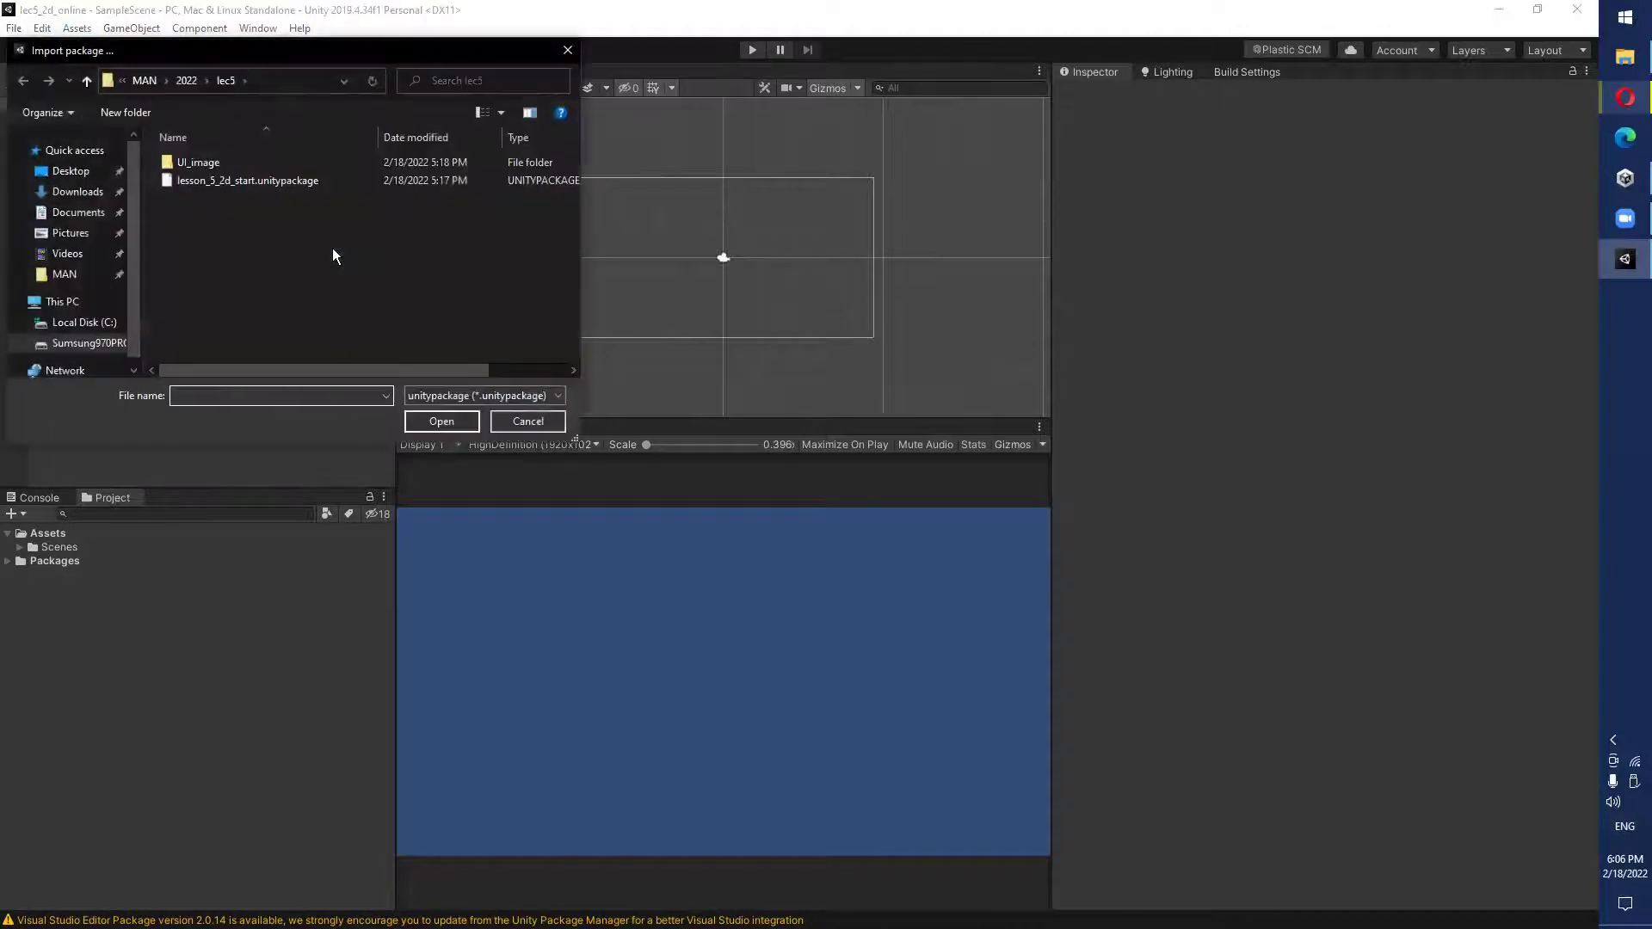
pyautogui.doubleClick(294, 181)
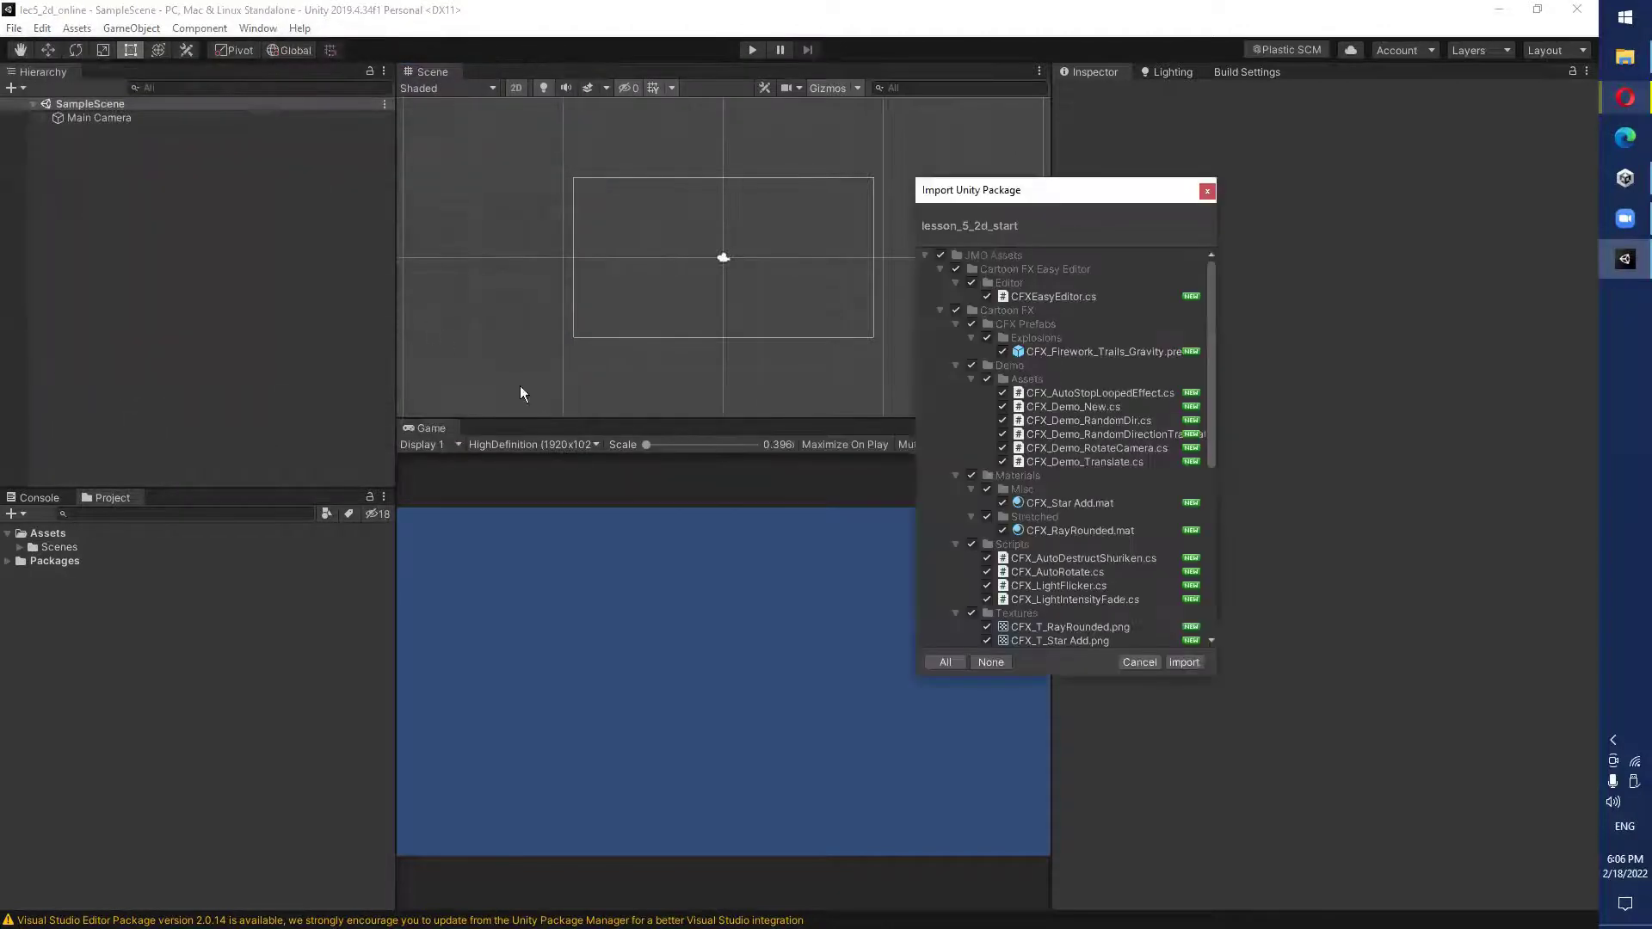
pyautogui.click(1195, 662)
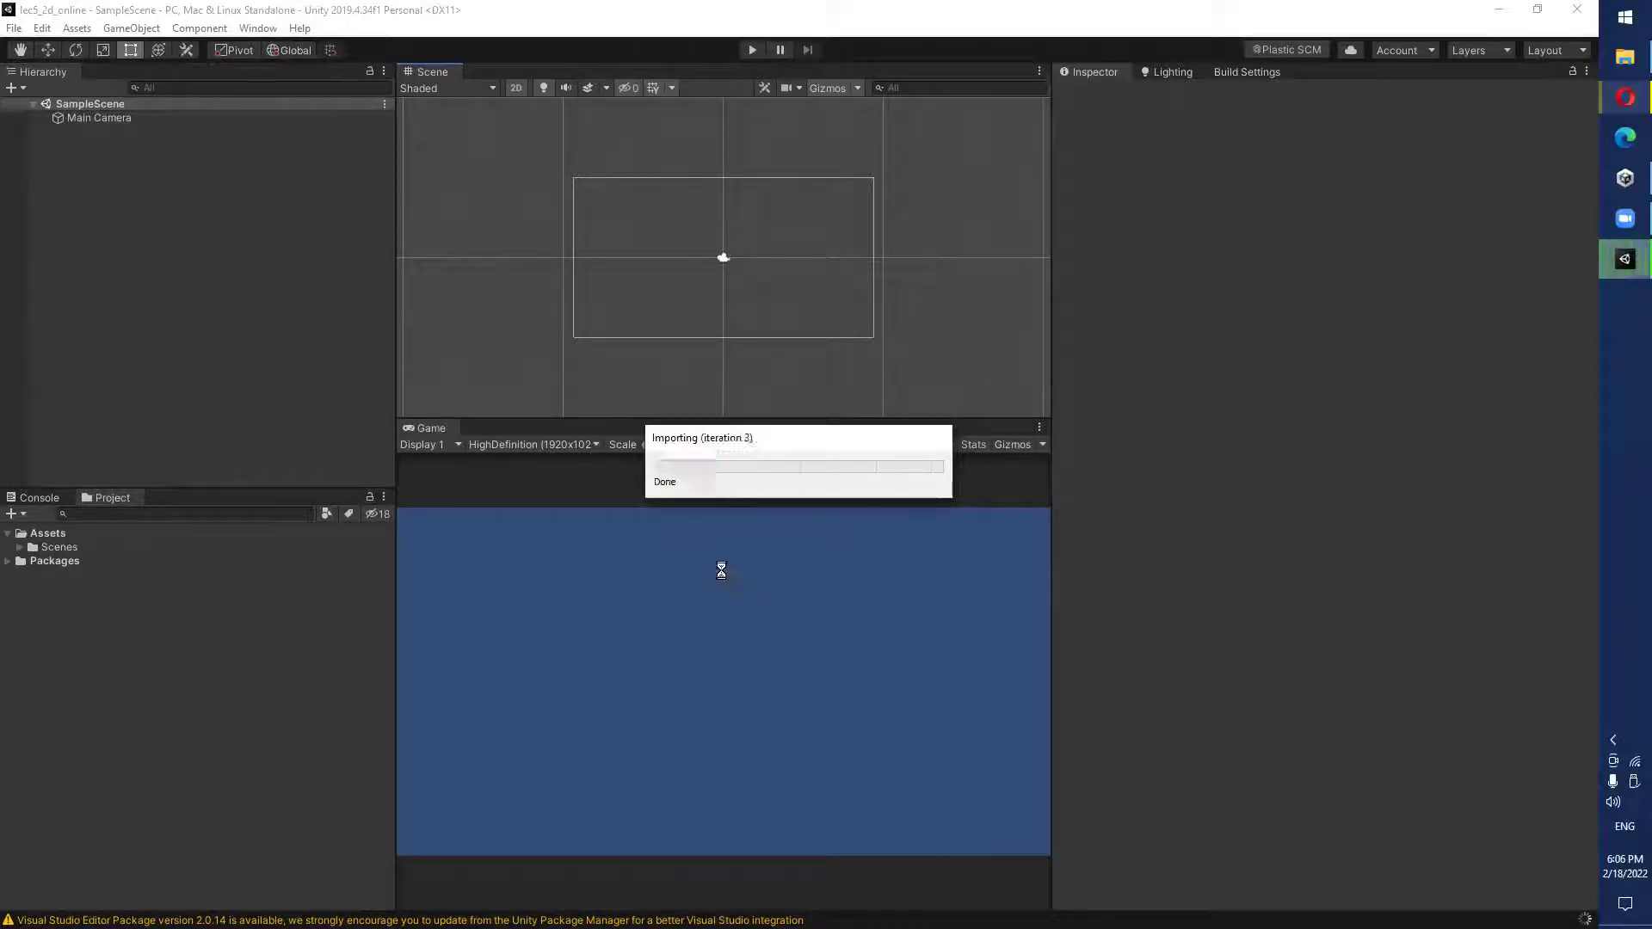
# Open the job1_with_Interface scene from the project's Scenes folder.
pyautogui.click(752, 50)
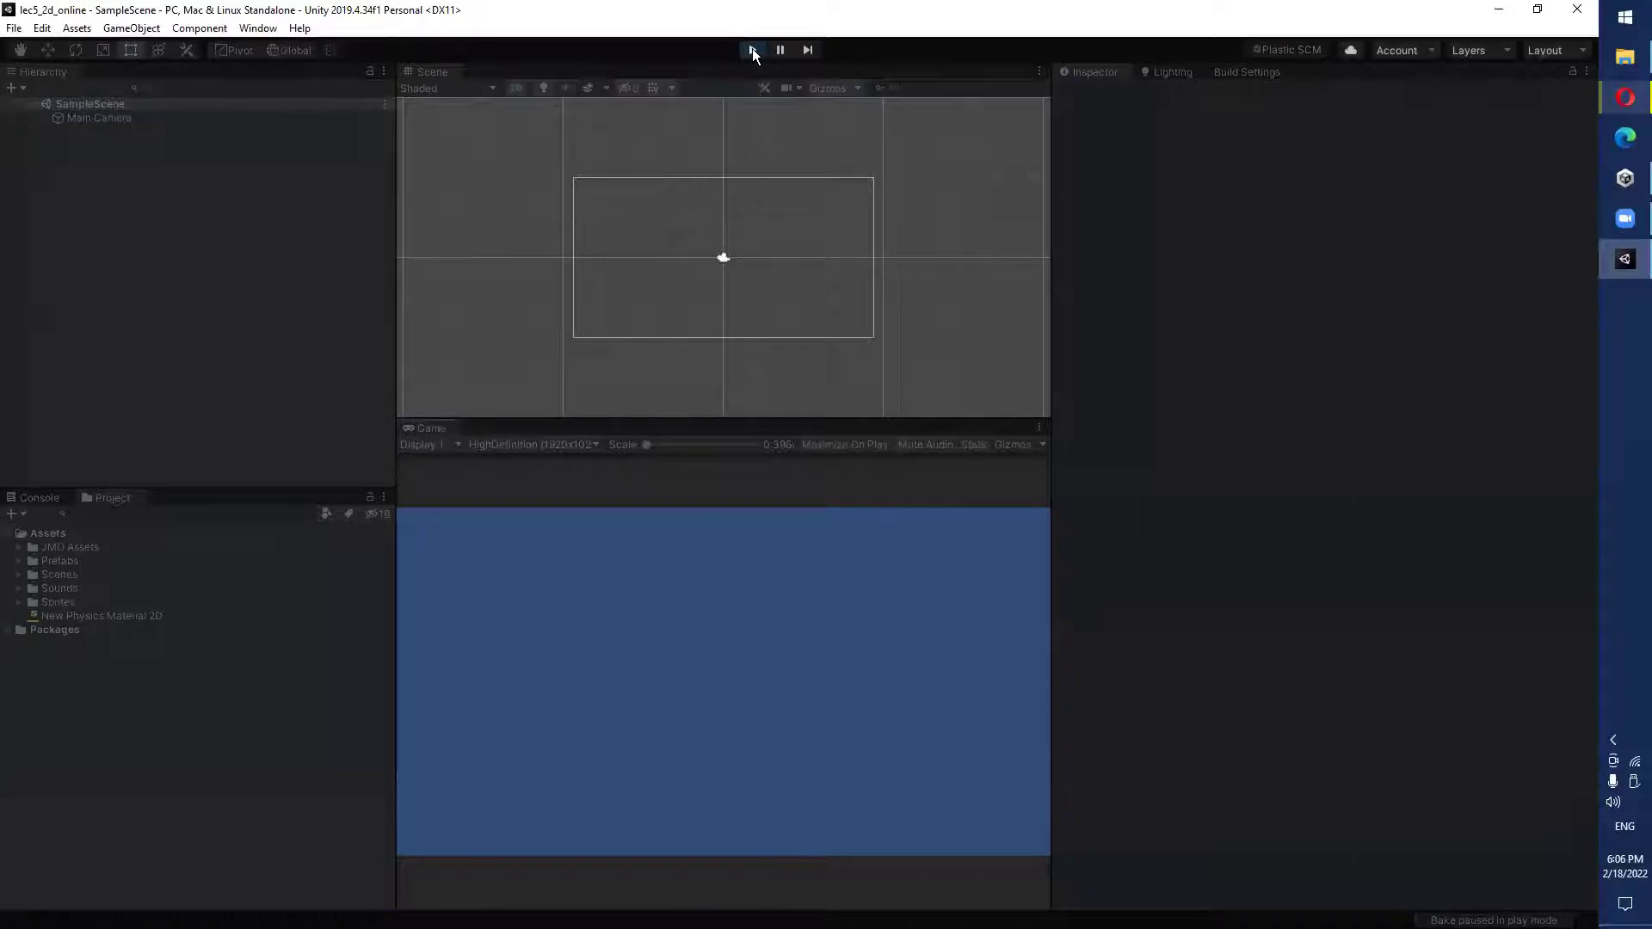
pyautogui.click(752, 50)
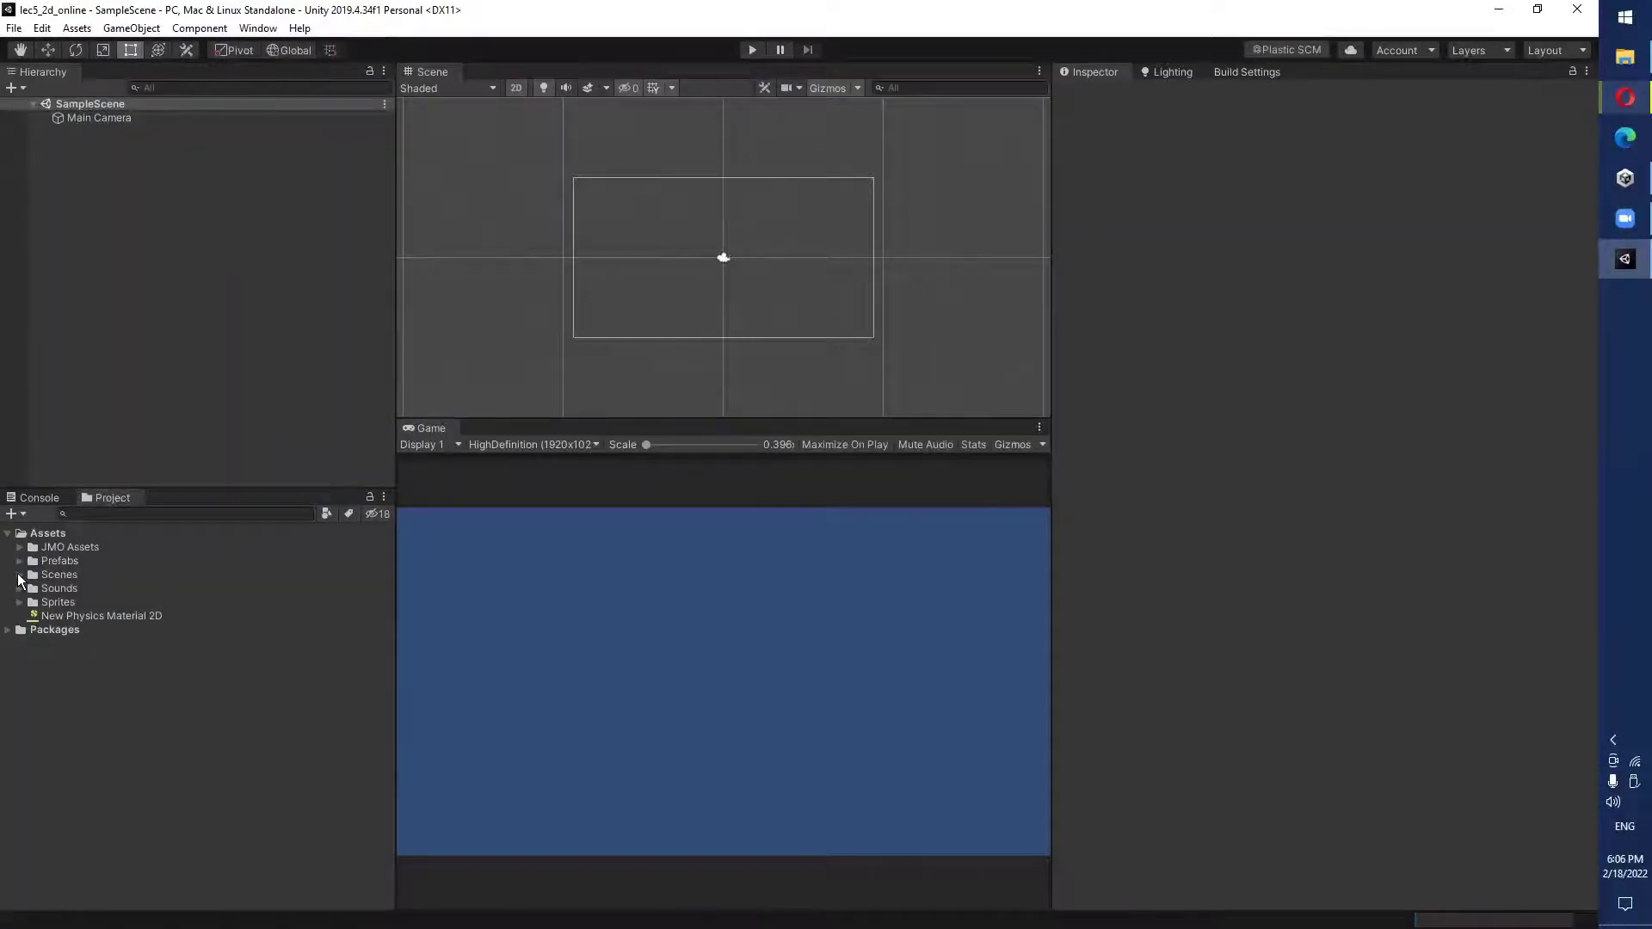
pyautogui.click(18, 574)
pyautogui.click(84, 602)
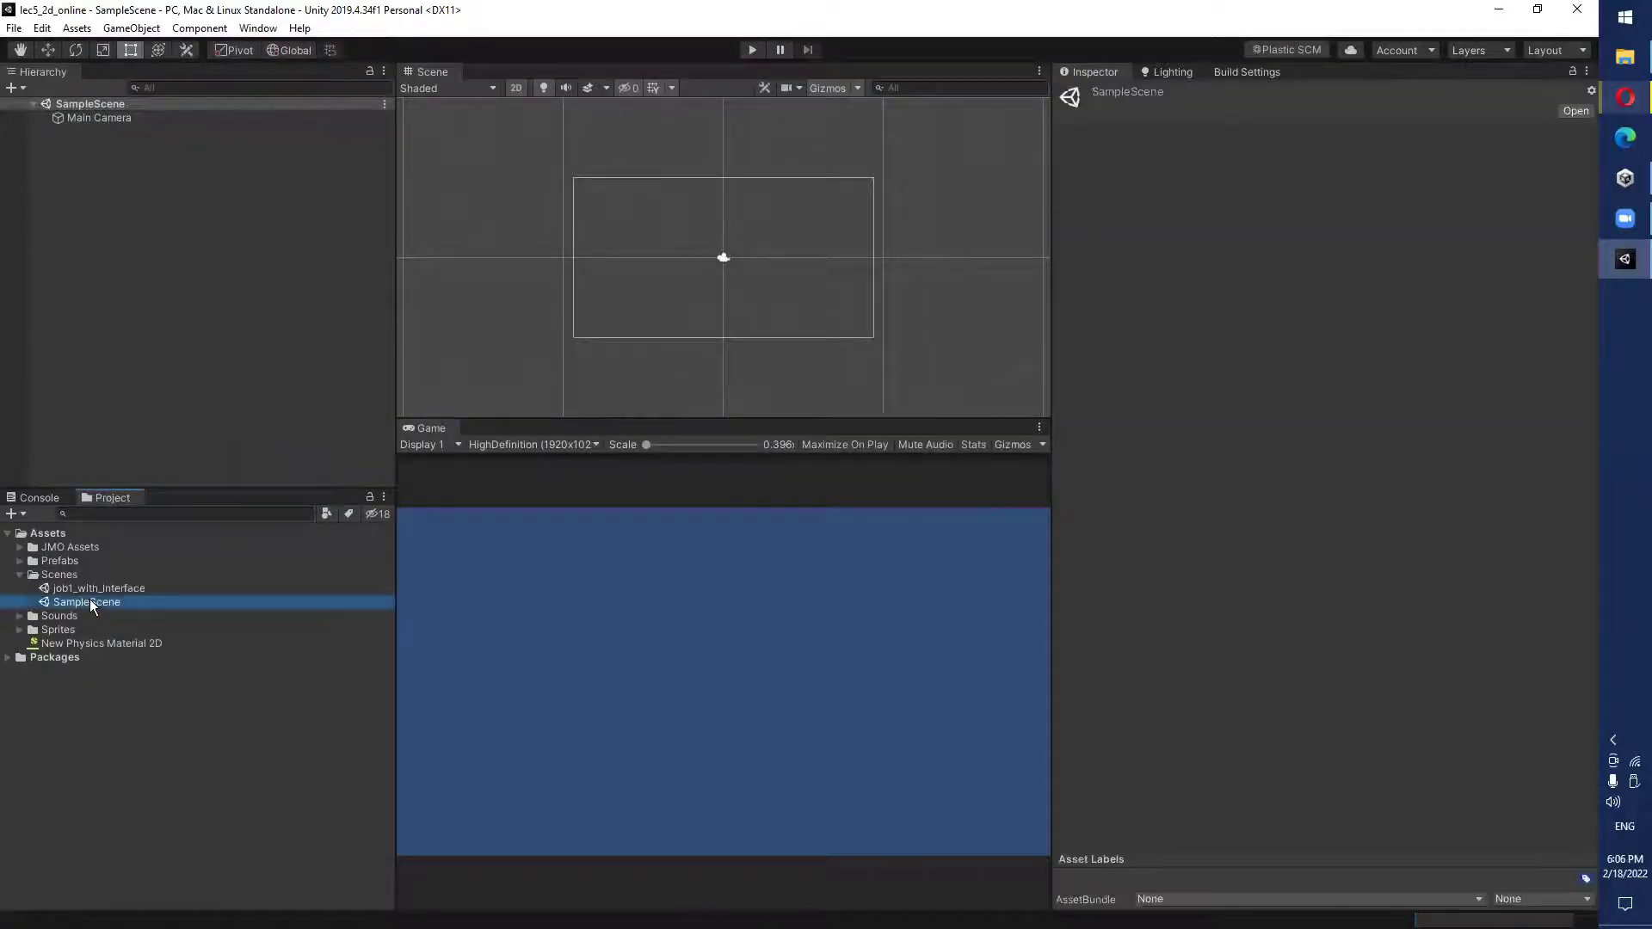
pyautogui.doubleClick(91, 588)
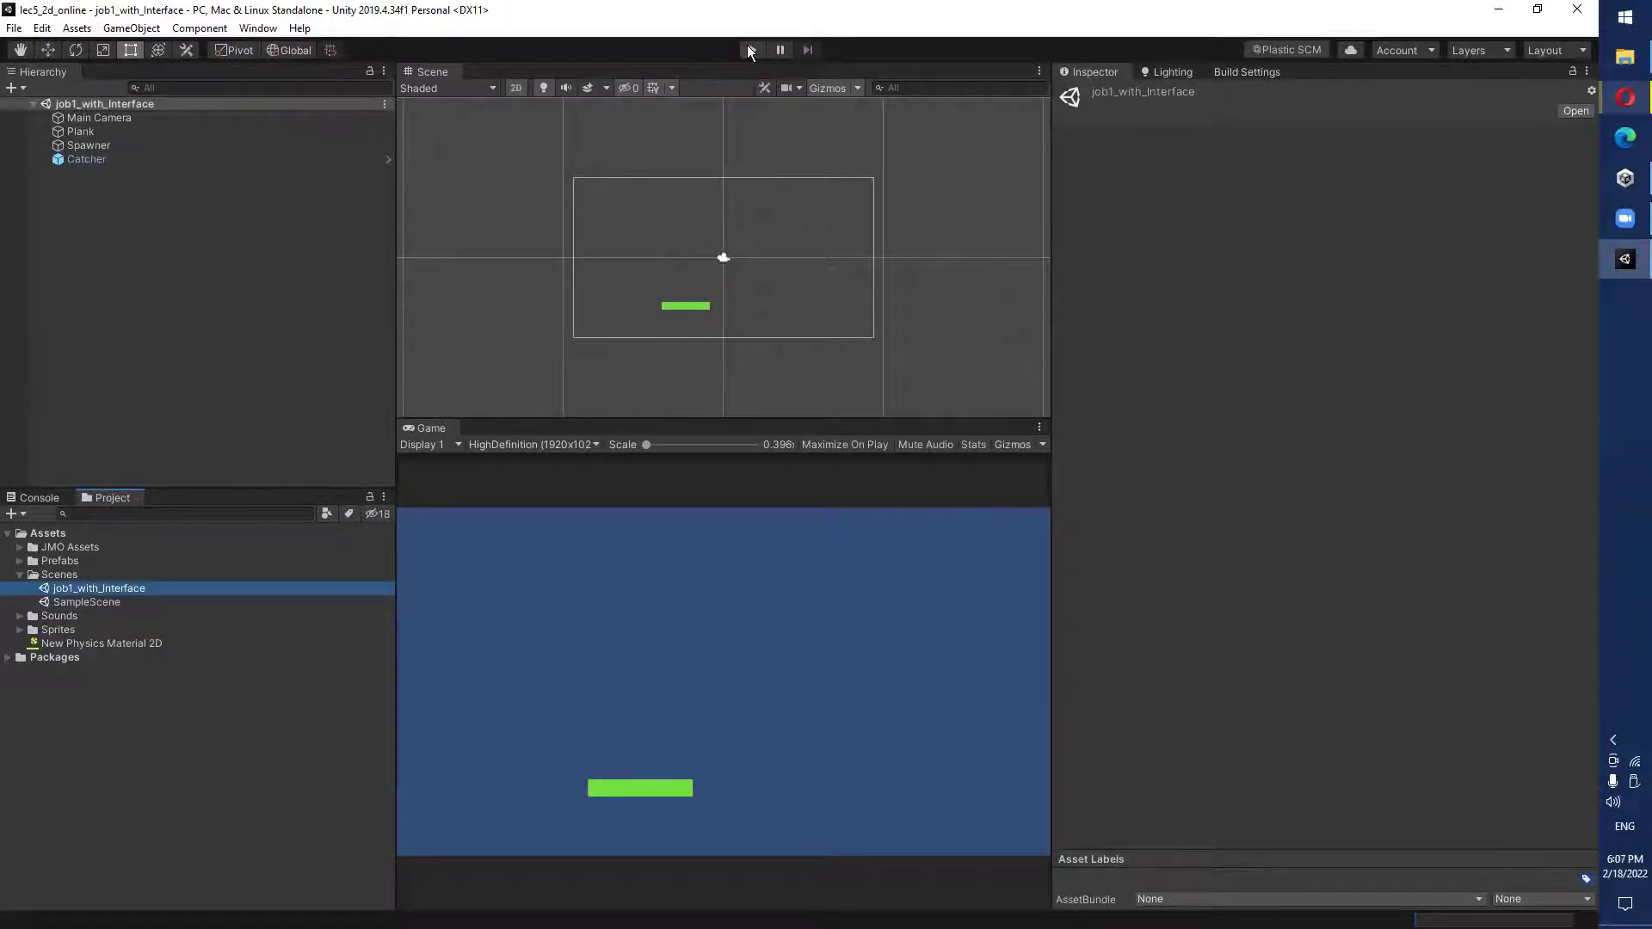
# Run the game and move the plank left and right to catch the falling balls.
pyautogui.click(749, 50)
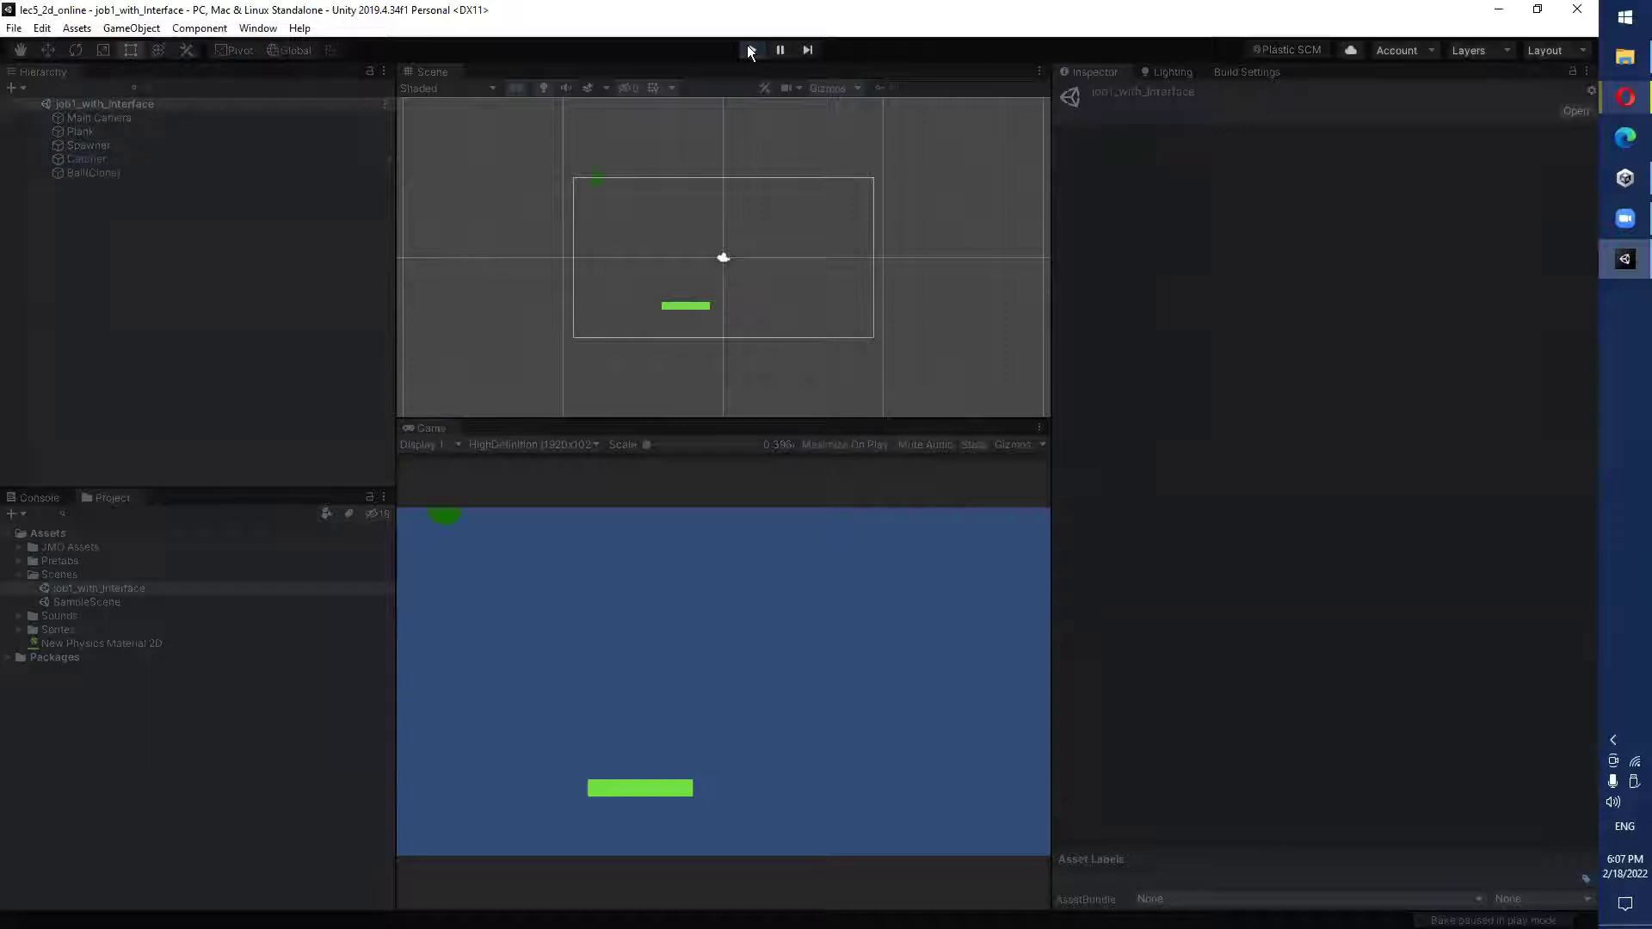
pyautogui.press('Left')
pyautogui.press('Right')
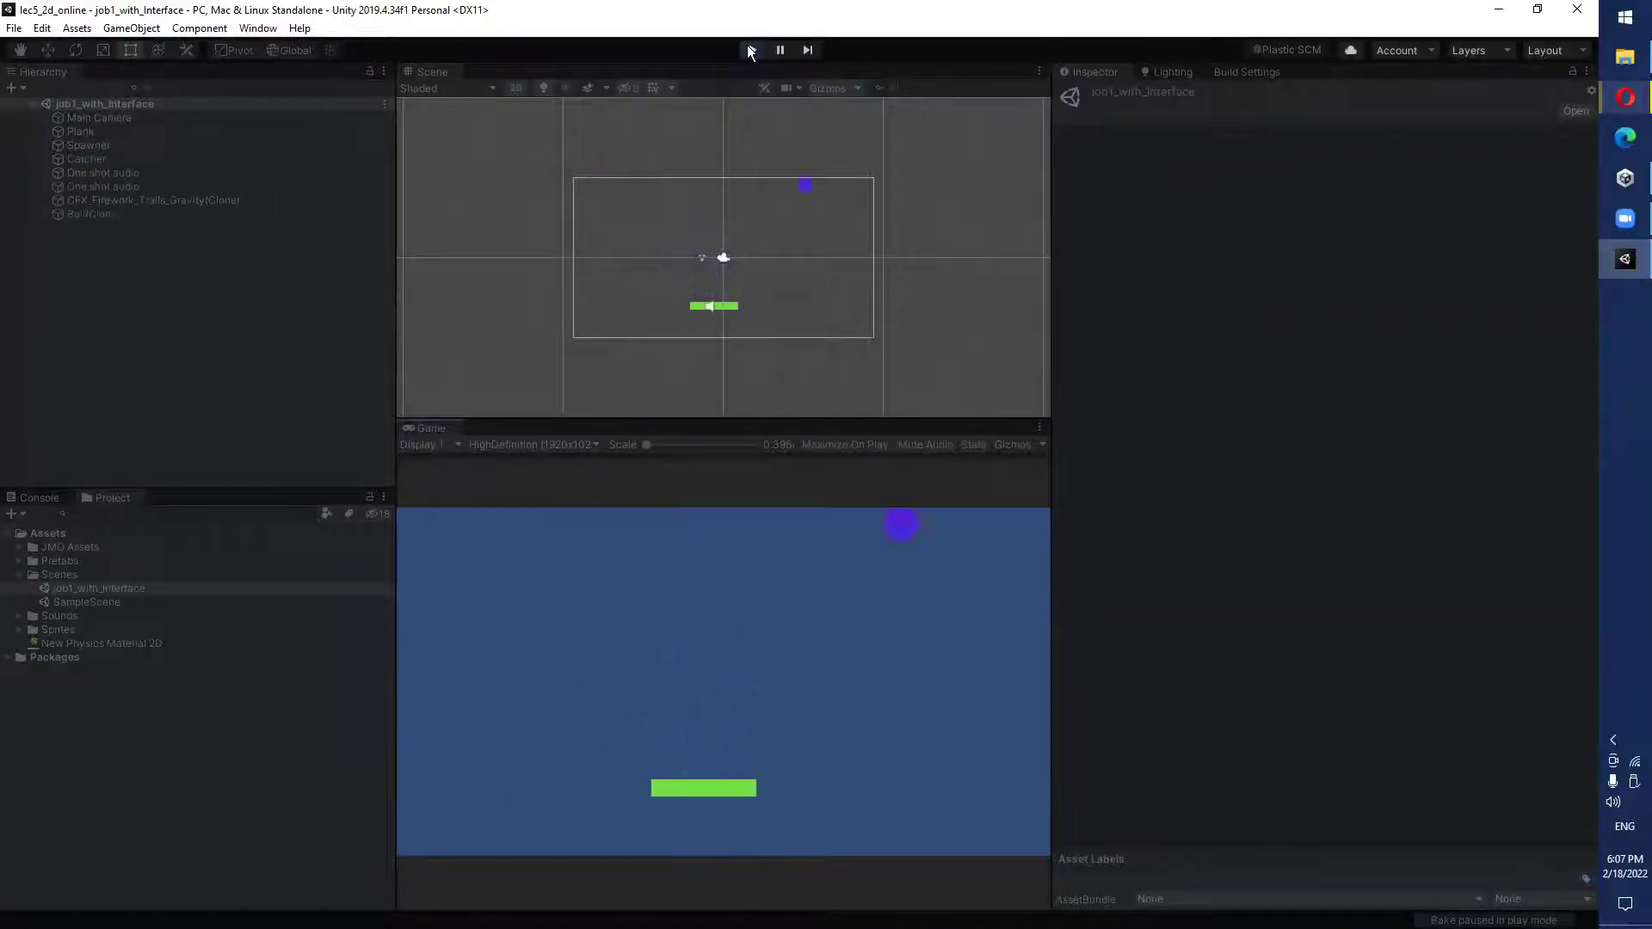
pyautogui.press('Right')
pyautogui.press('Left')
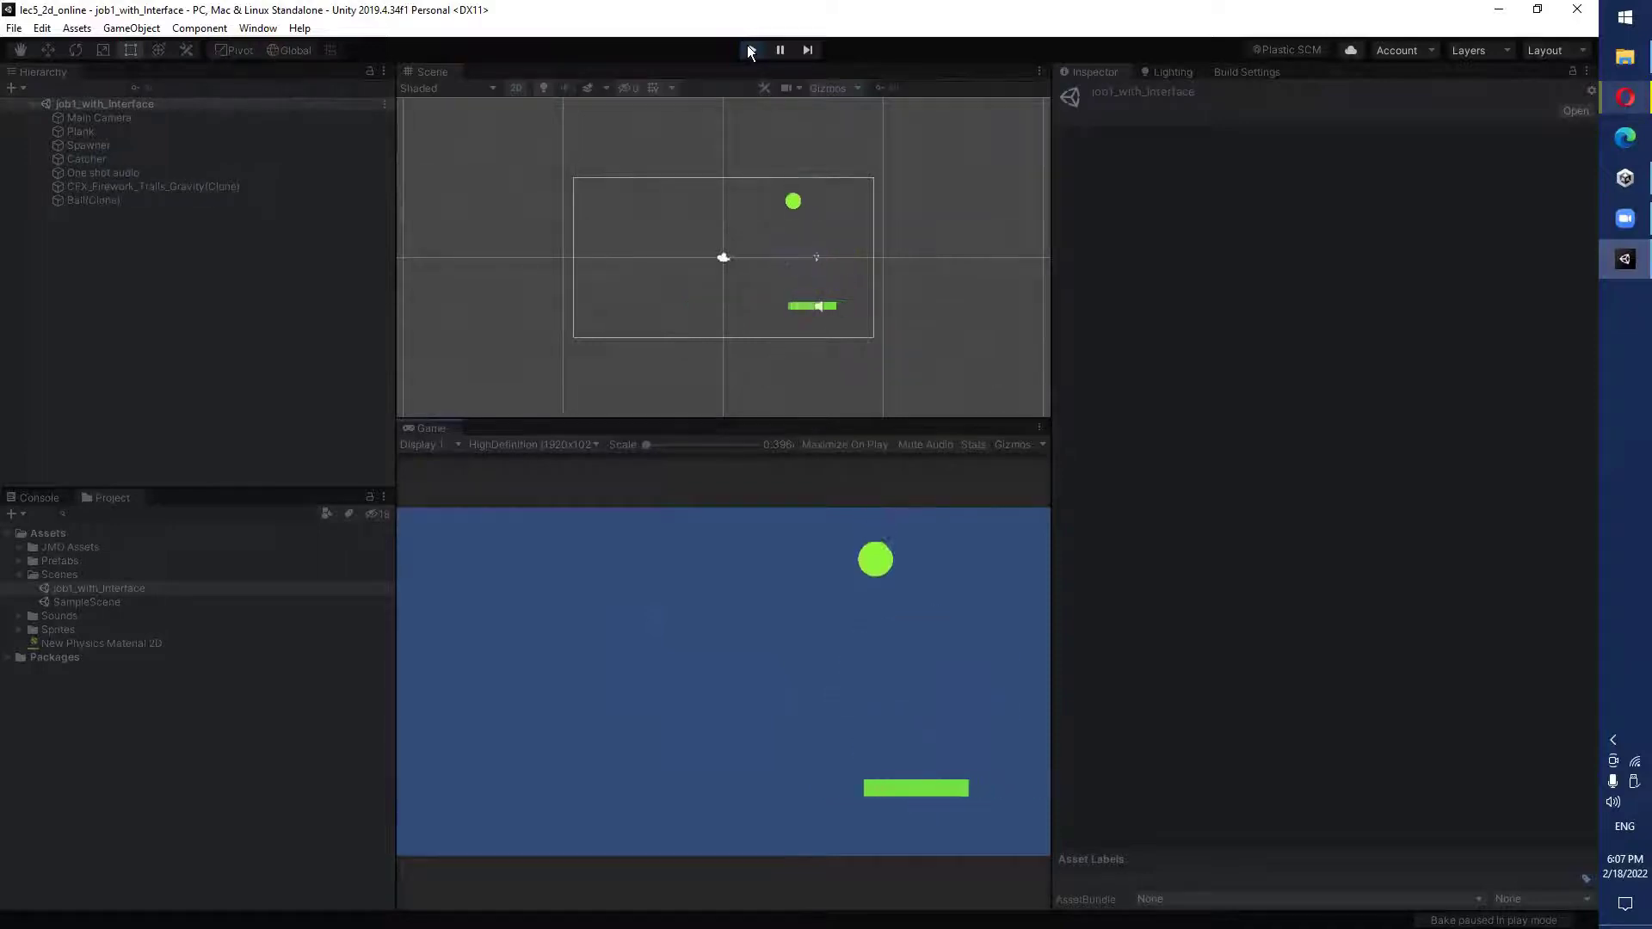
pyautogui.press('Right')
pyautogui.press('Left')
pyautogui.press('Left')
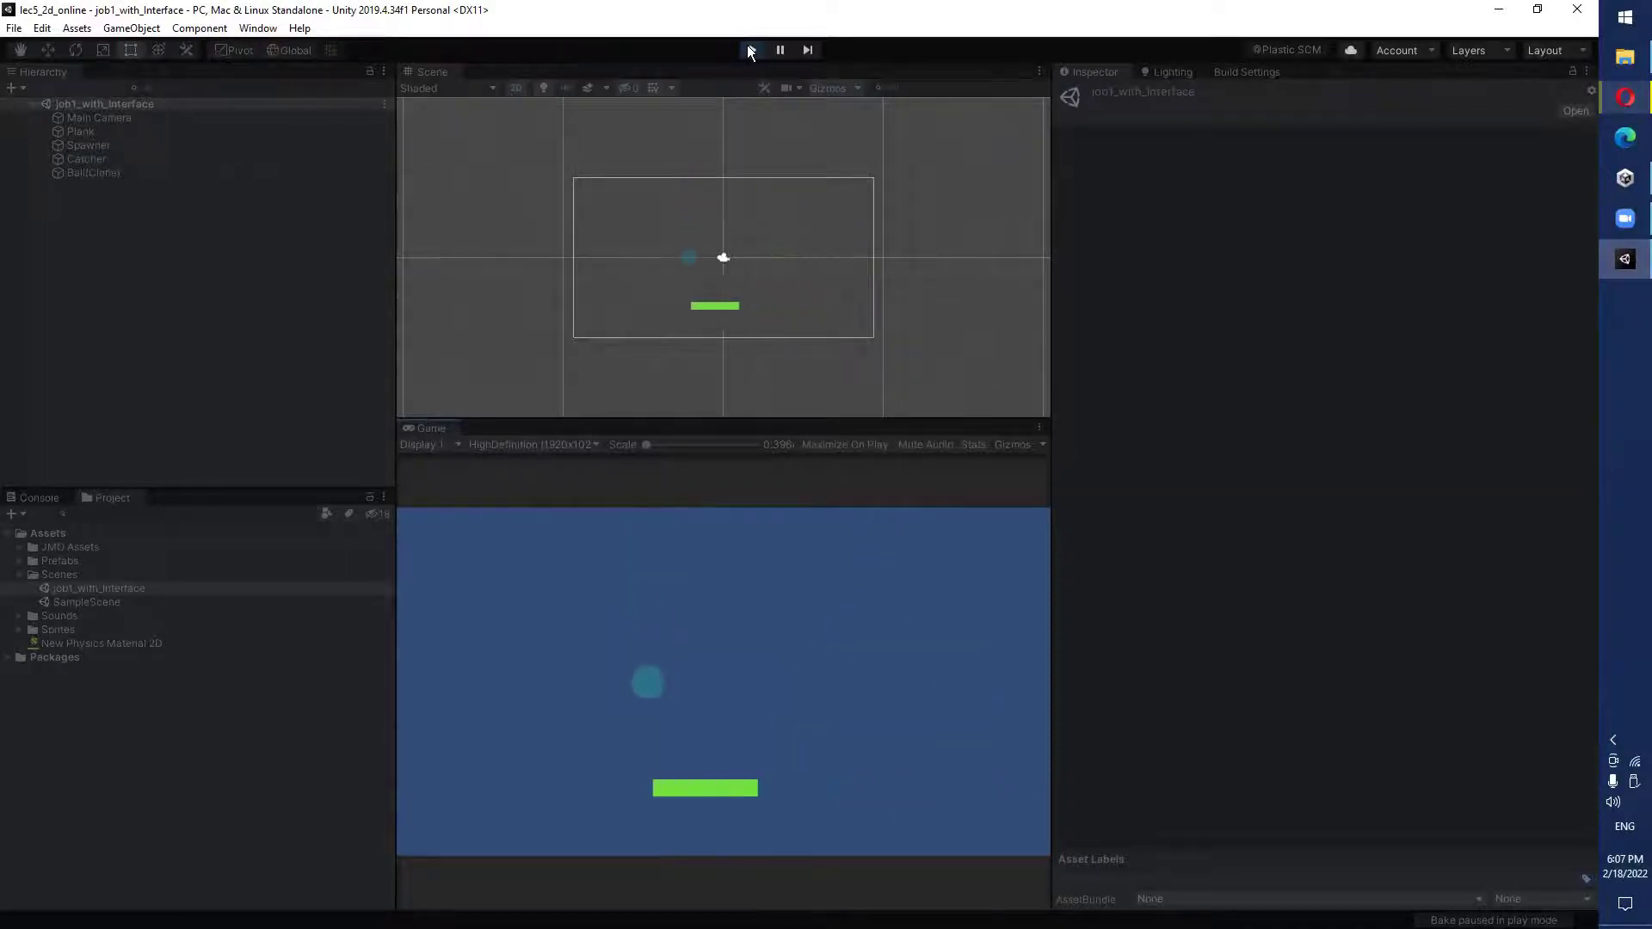
pyautogui.press('Left')
pyautogui.press('Right')
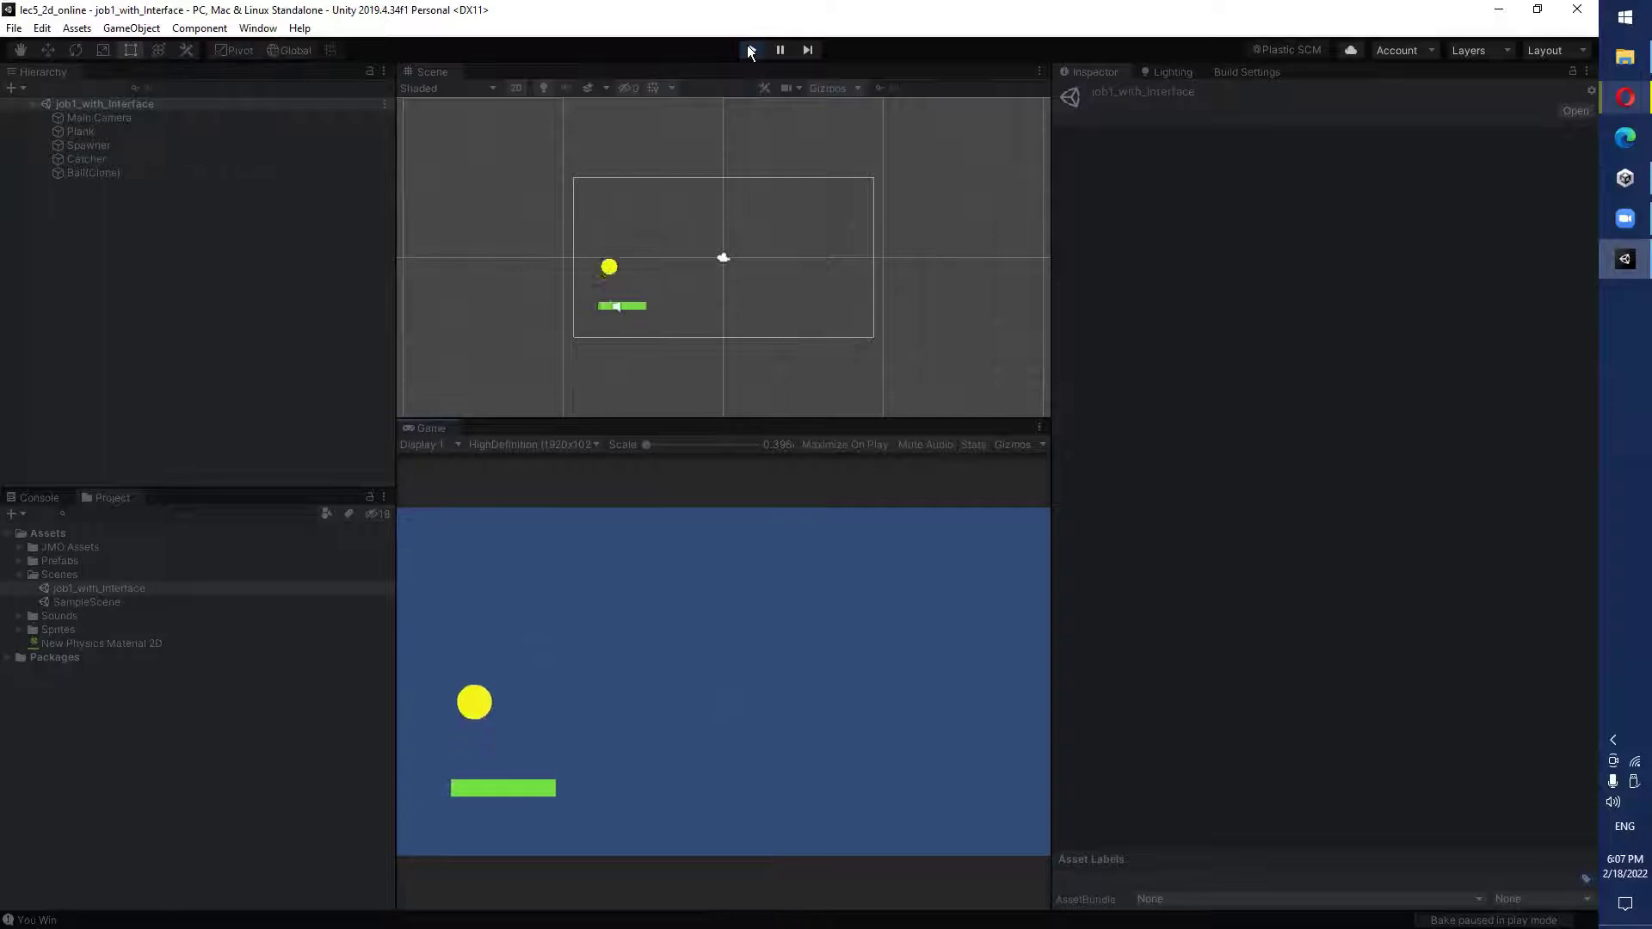
pyautogui.press('Right')
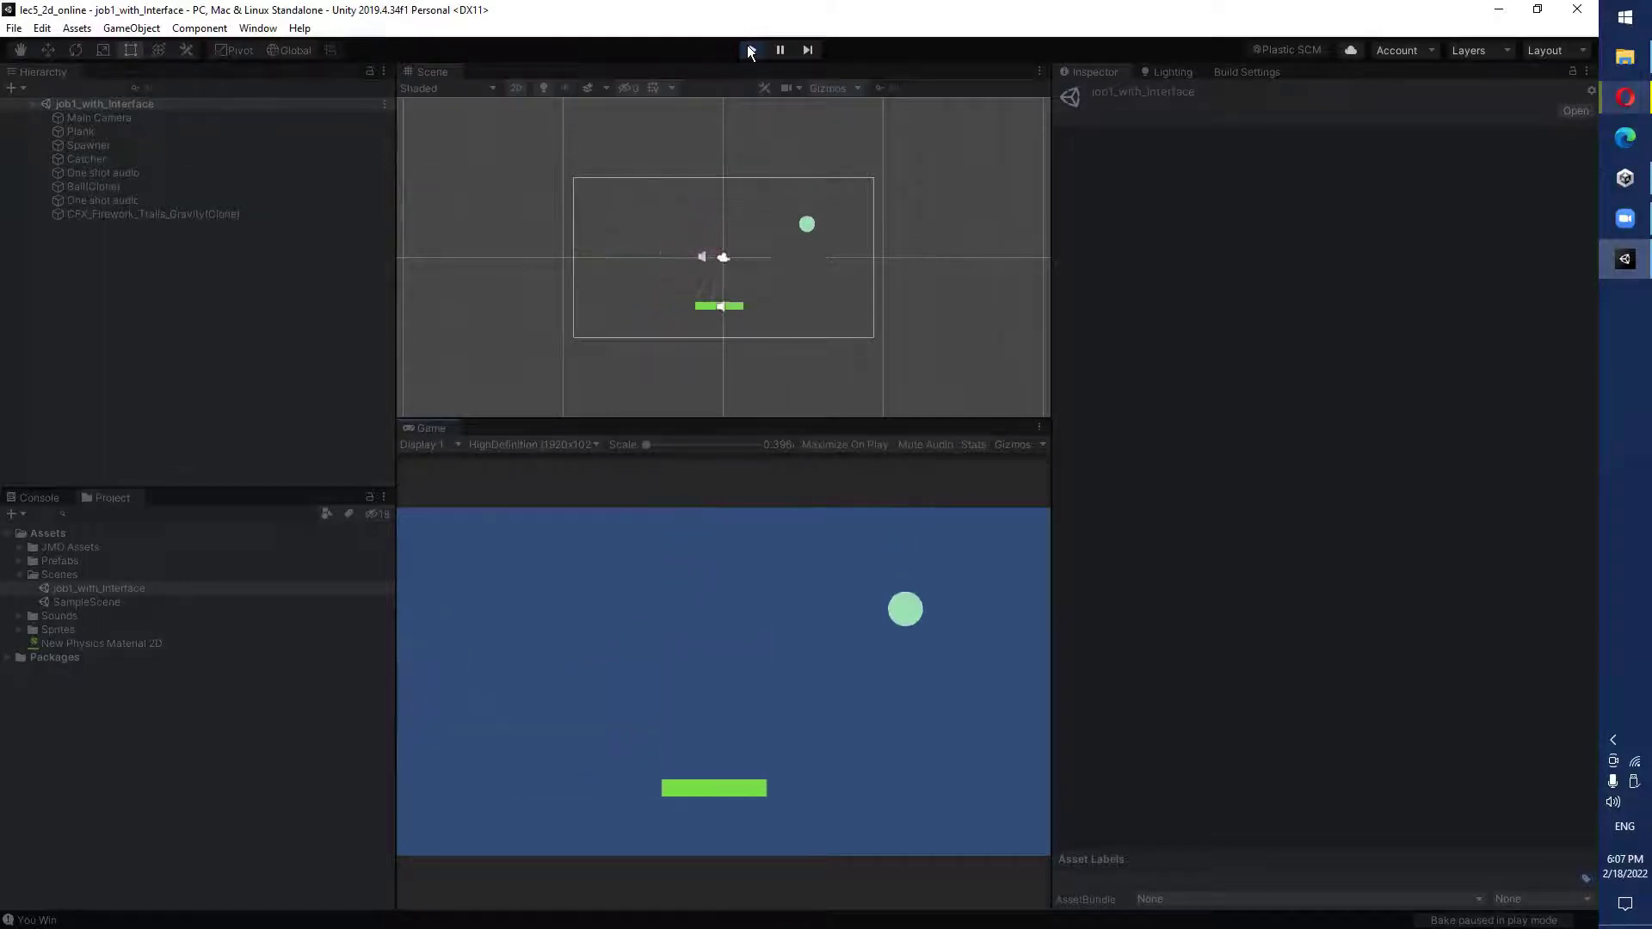
pyautogui.press('Left')
pyautogui.press('Right')
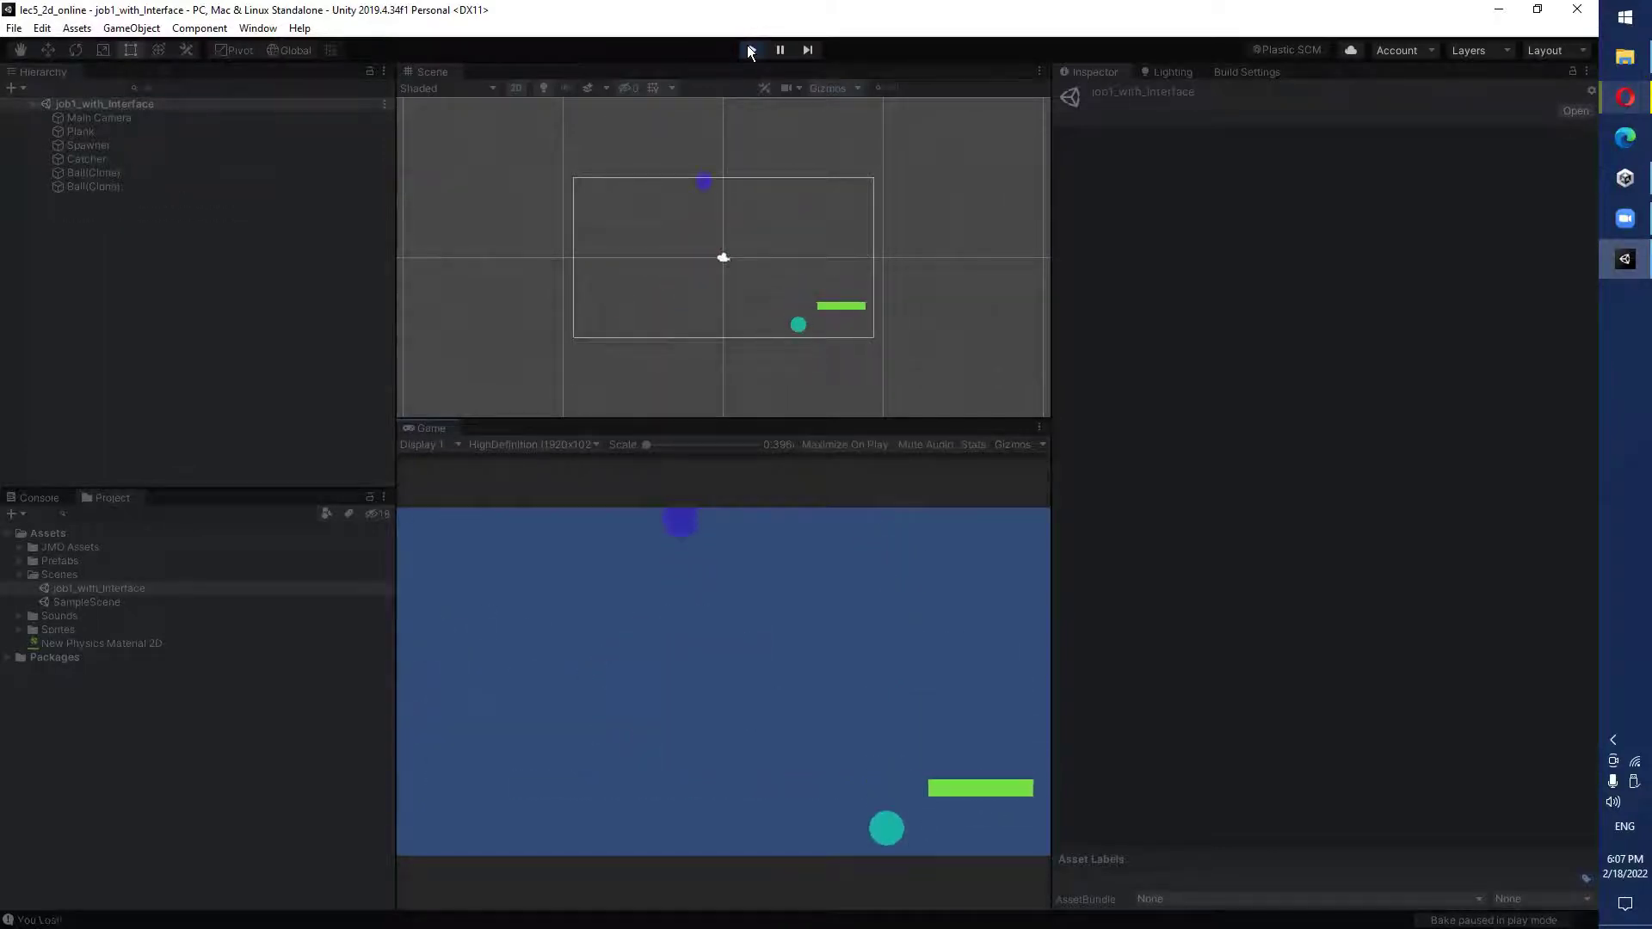
# Inspect the win and loss log entries in the Console and stop the game.
pyautogui.click(37, 497)
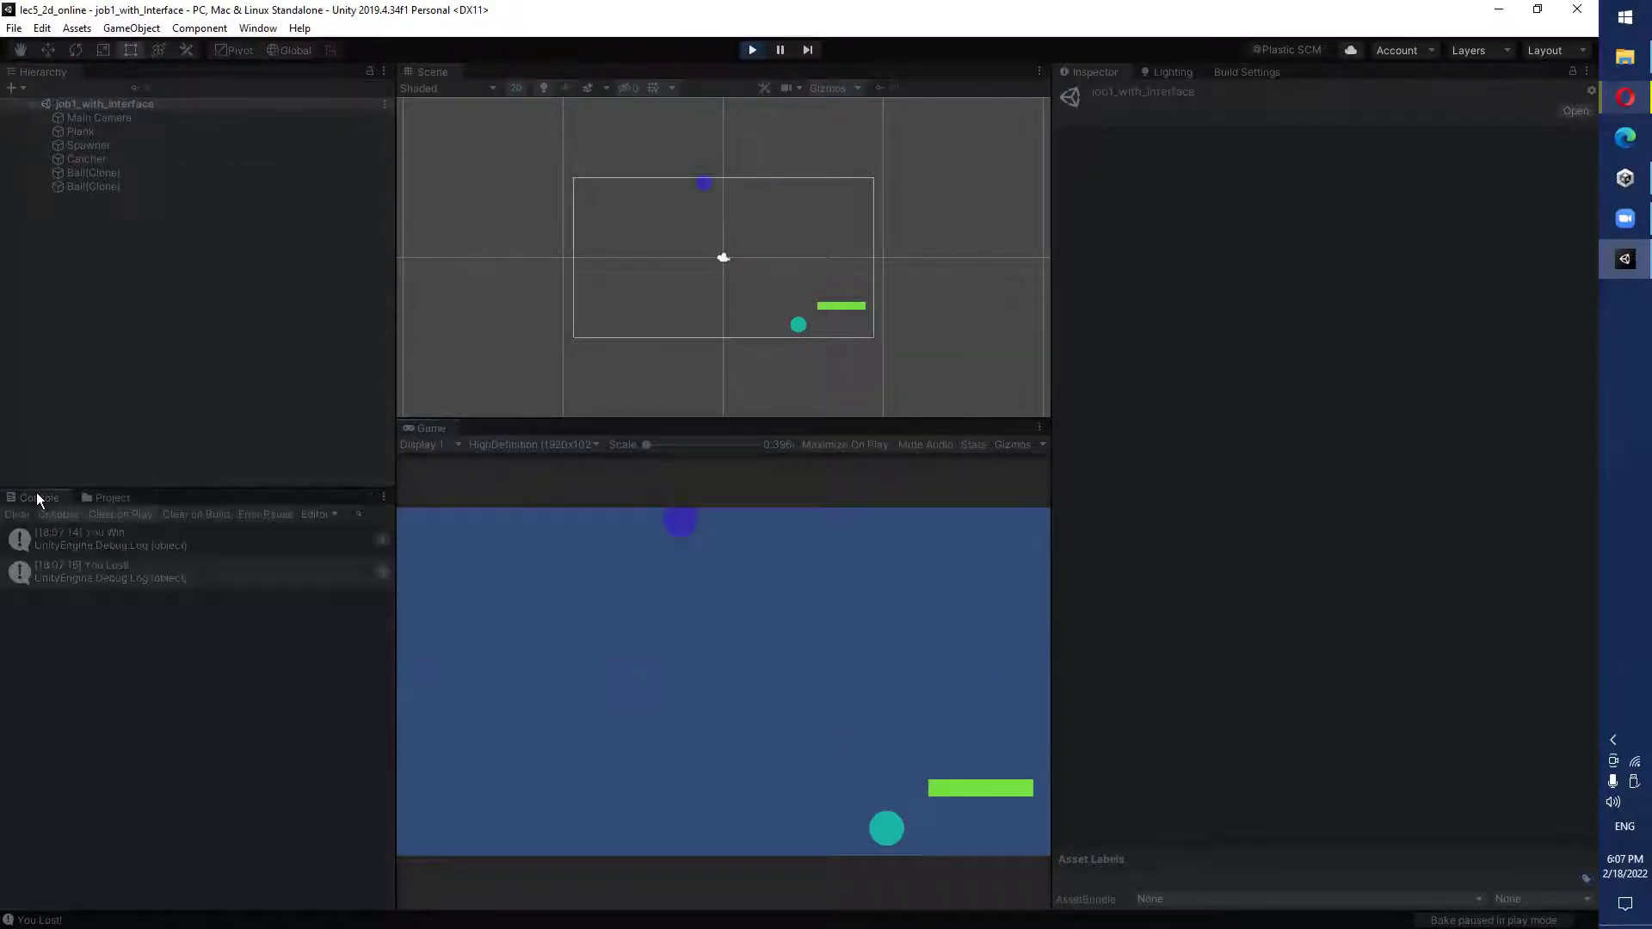
pyautogui.click(100, 539)
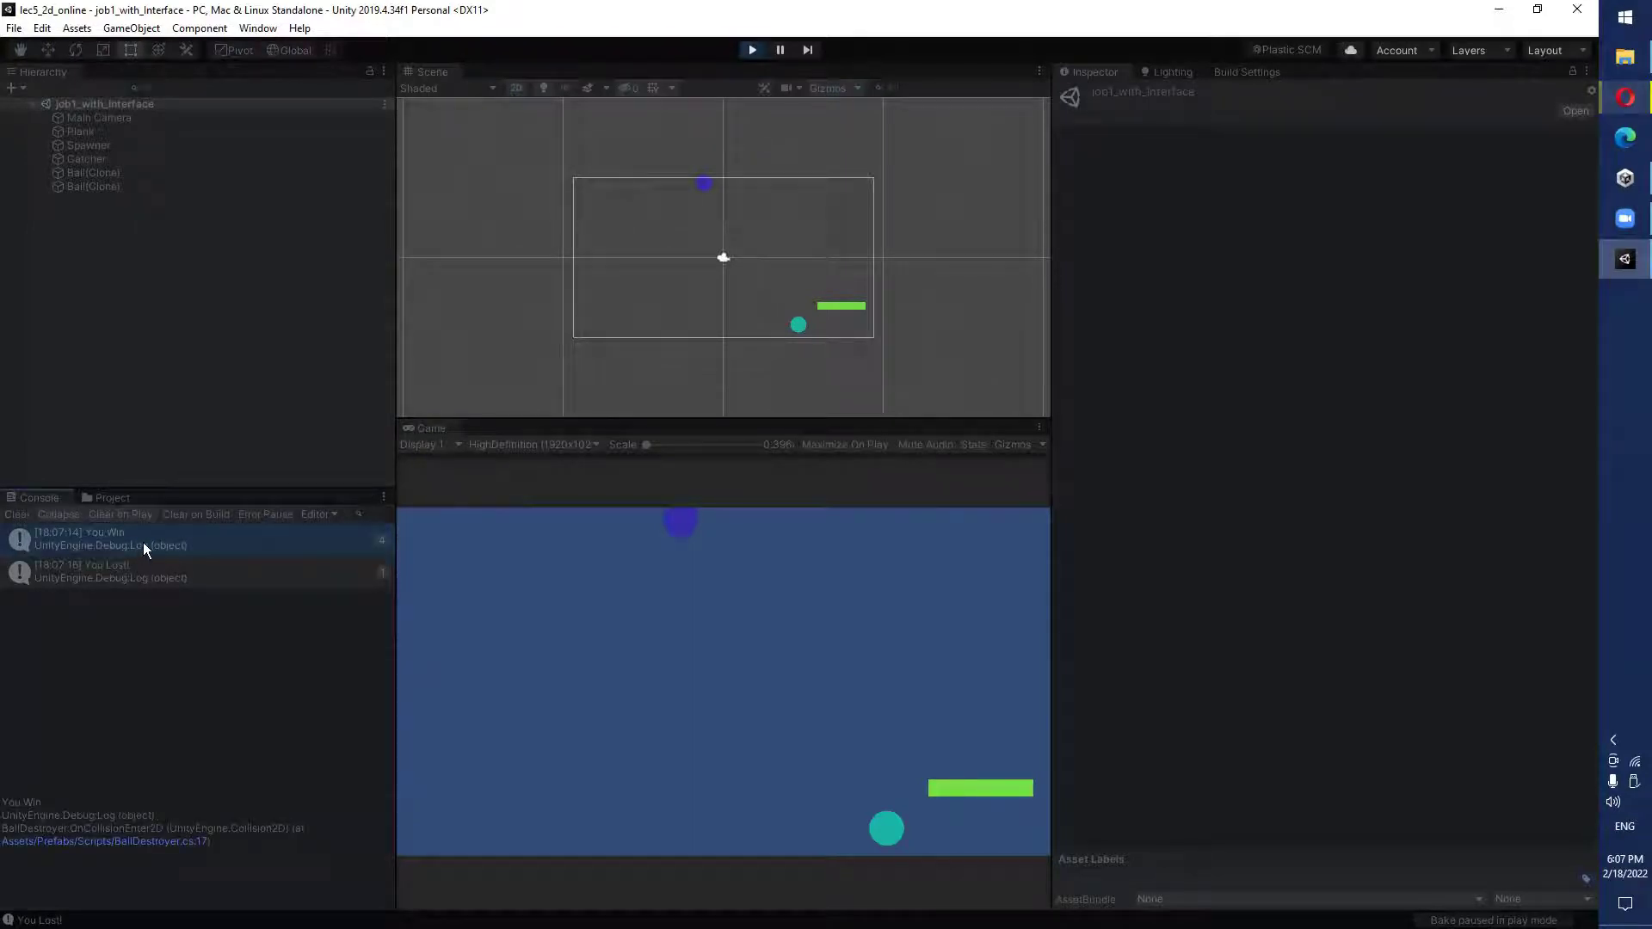
pyautogui.click(137, 573)
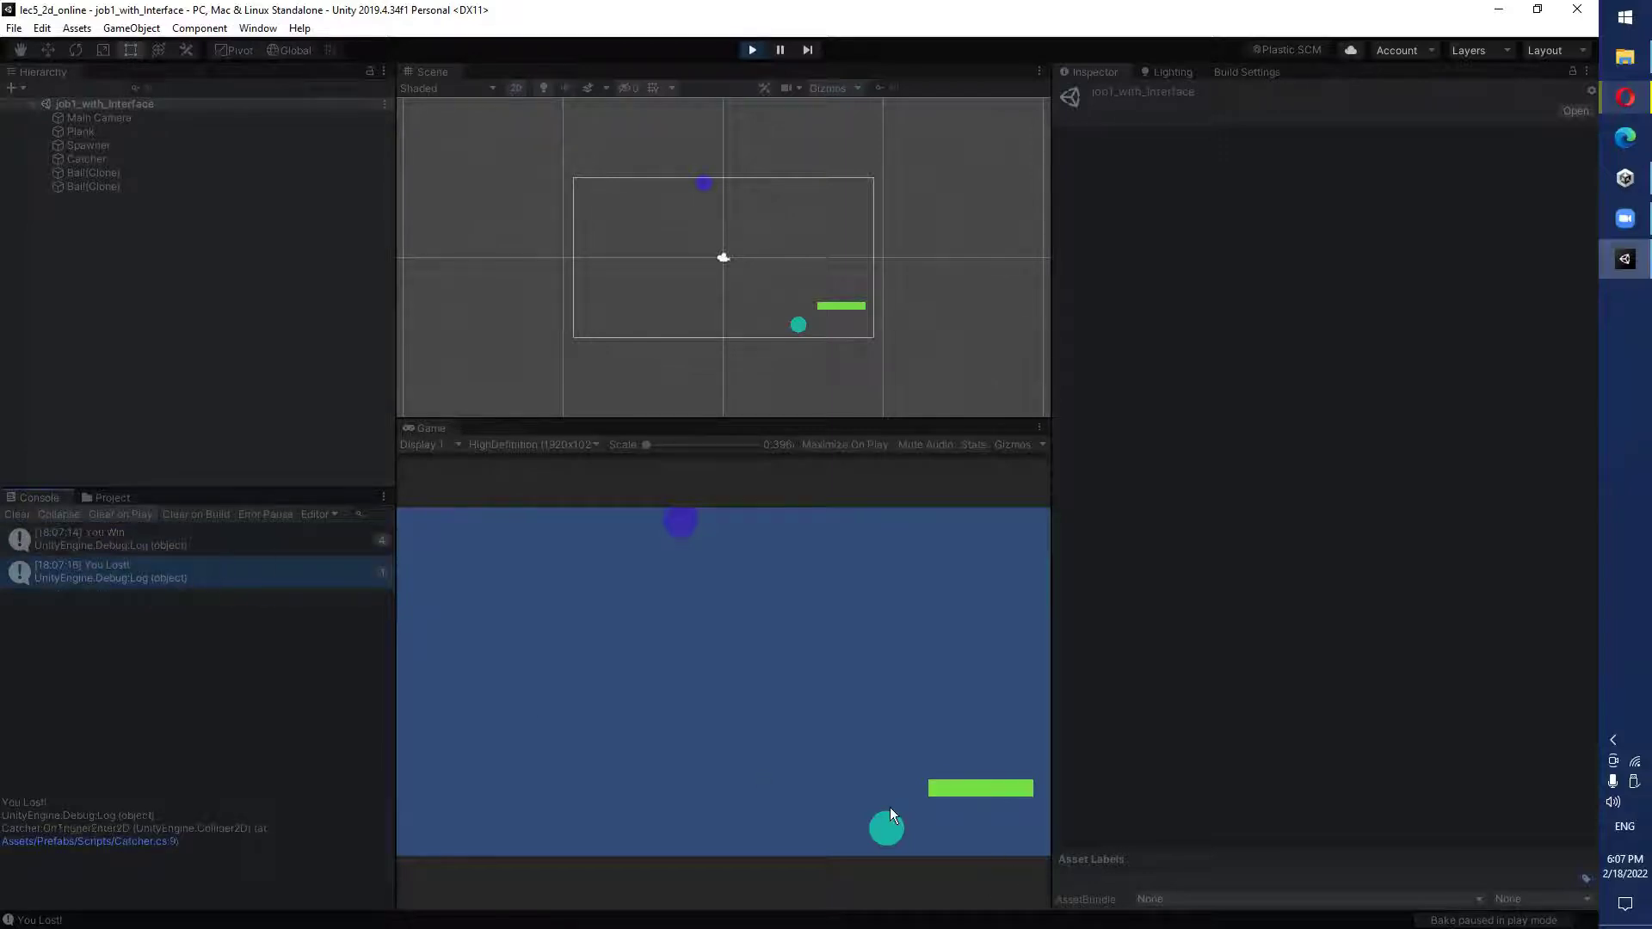
pyautogui.hotkey('ctrl', 'p')
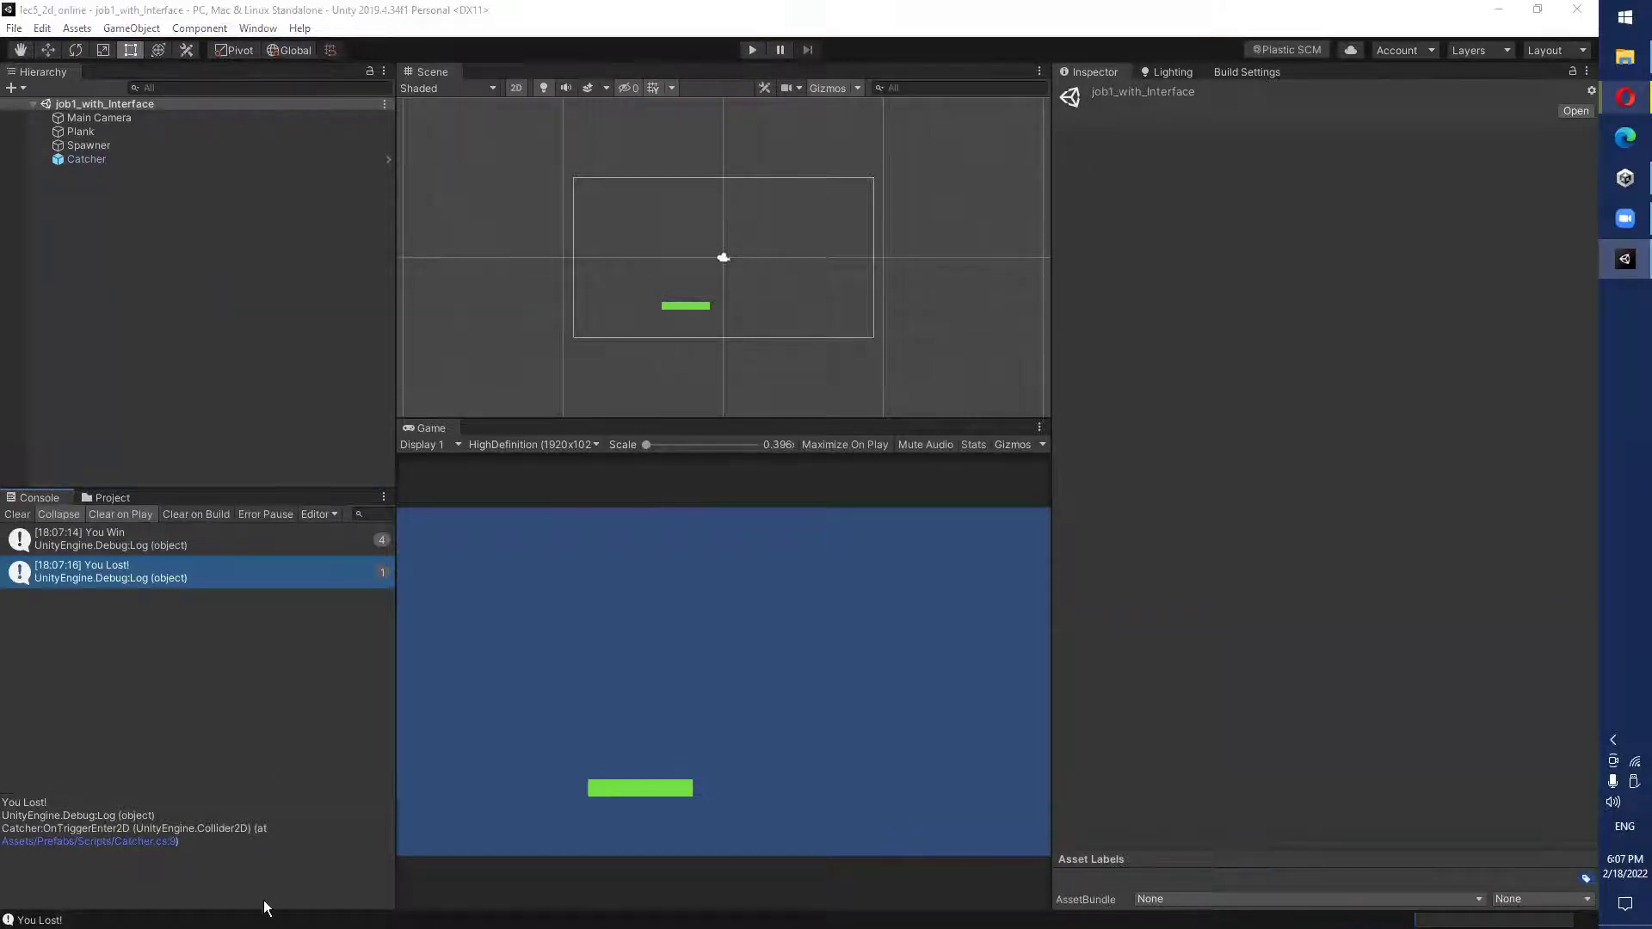
# Review the components on the Plank object and open its BallDestroyer script in Visual Studio.
pyautogui.click(1624, 259)
pyautogui.click(1624, 258)
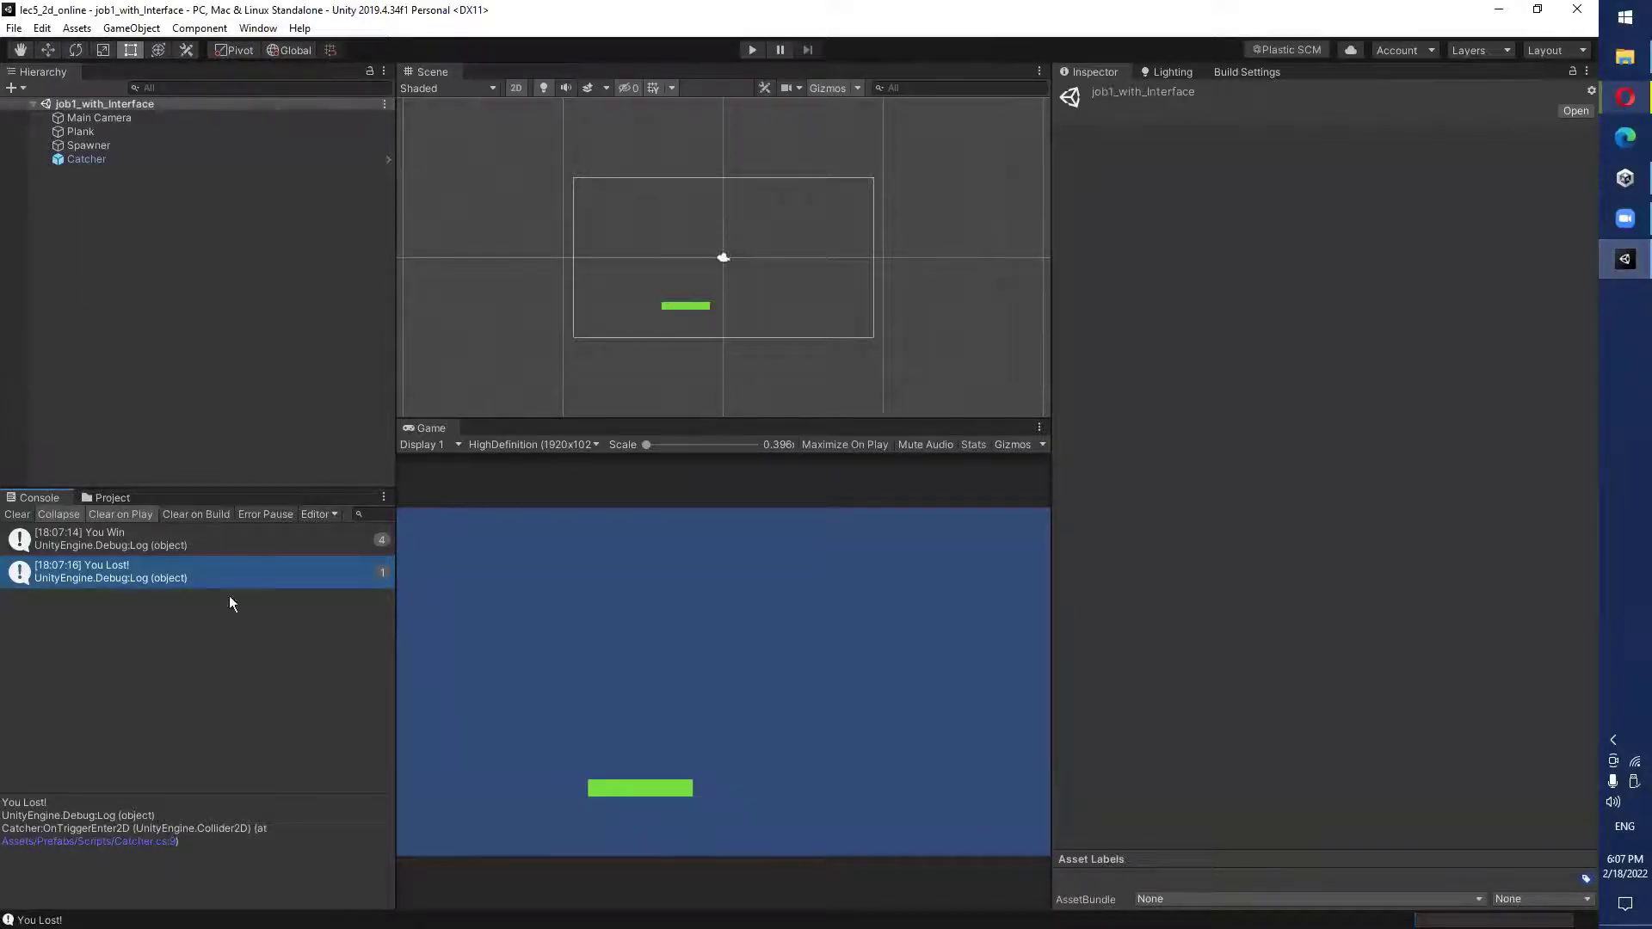
pyautogui.click(91, 115)
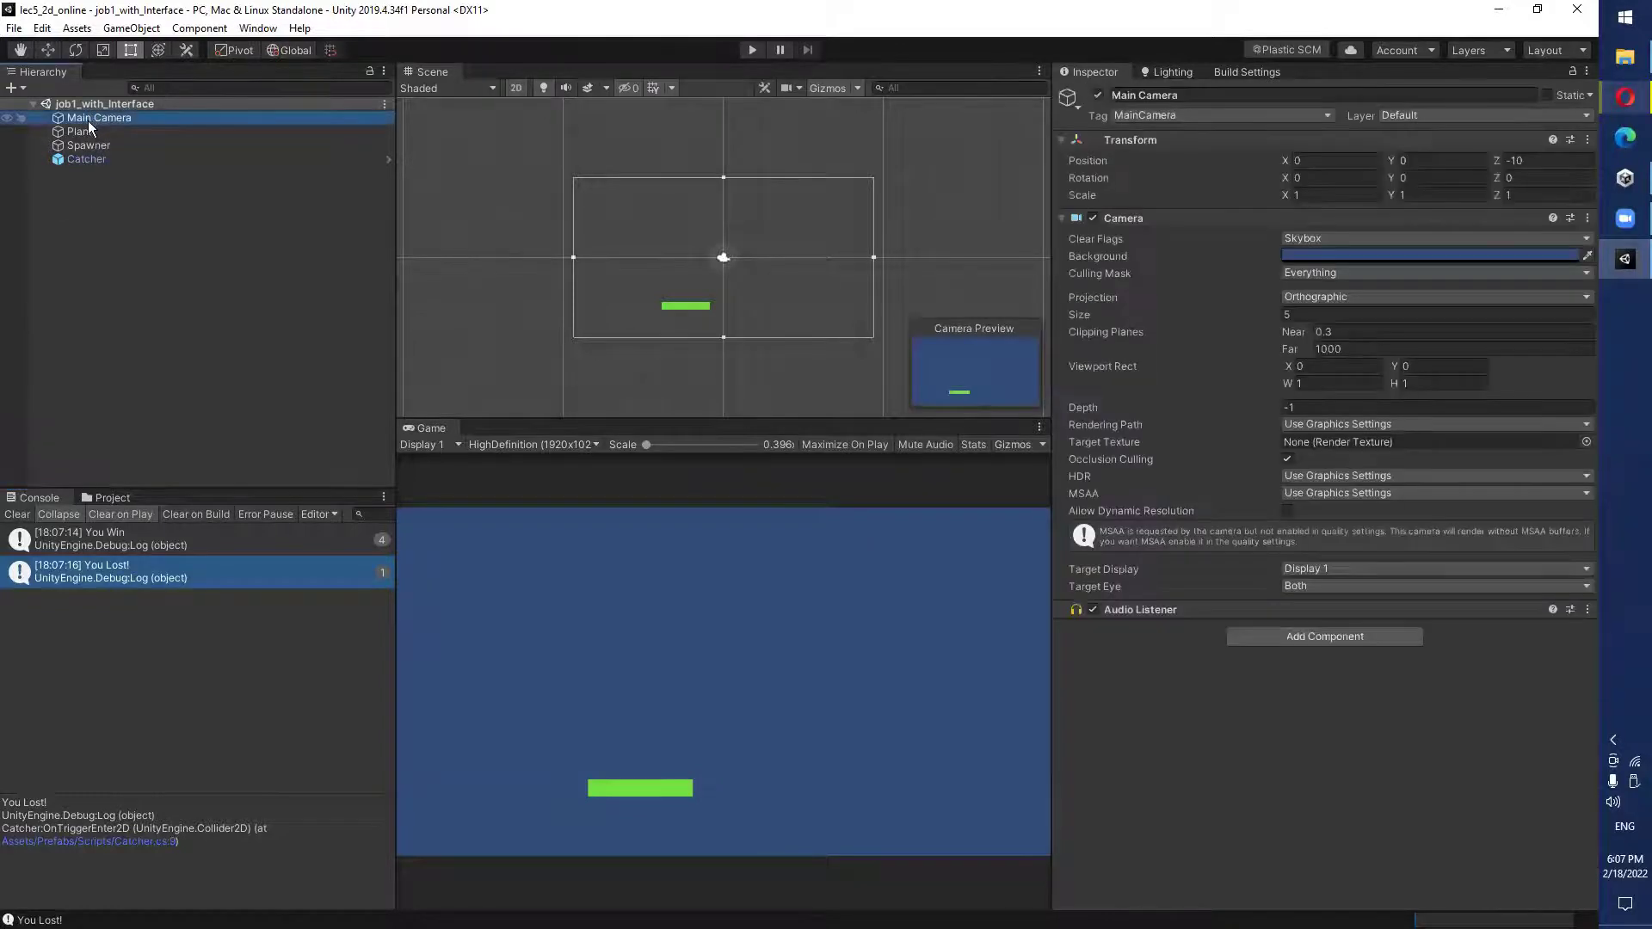
pyautogui.click(86, 129)
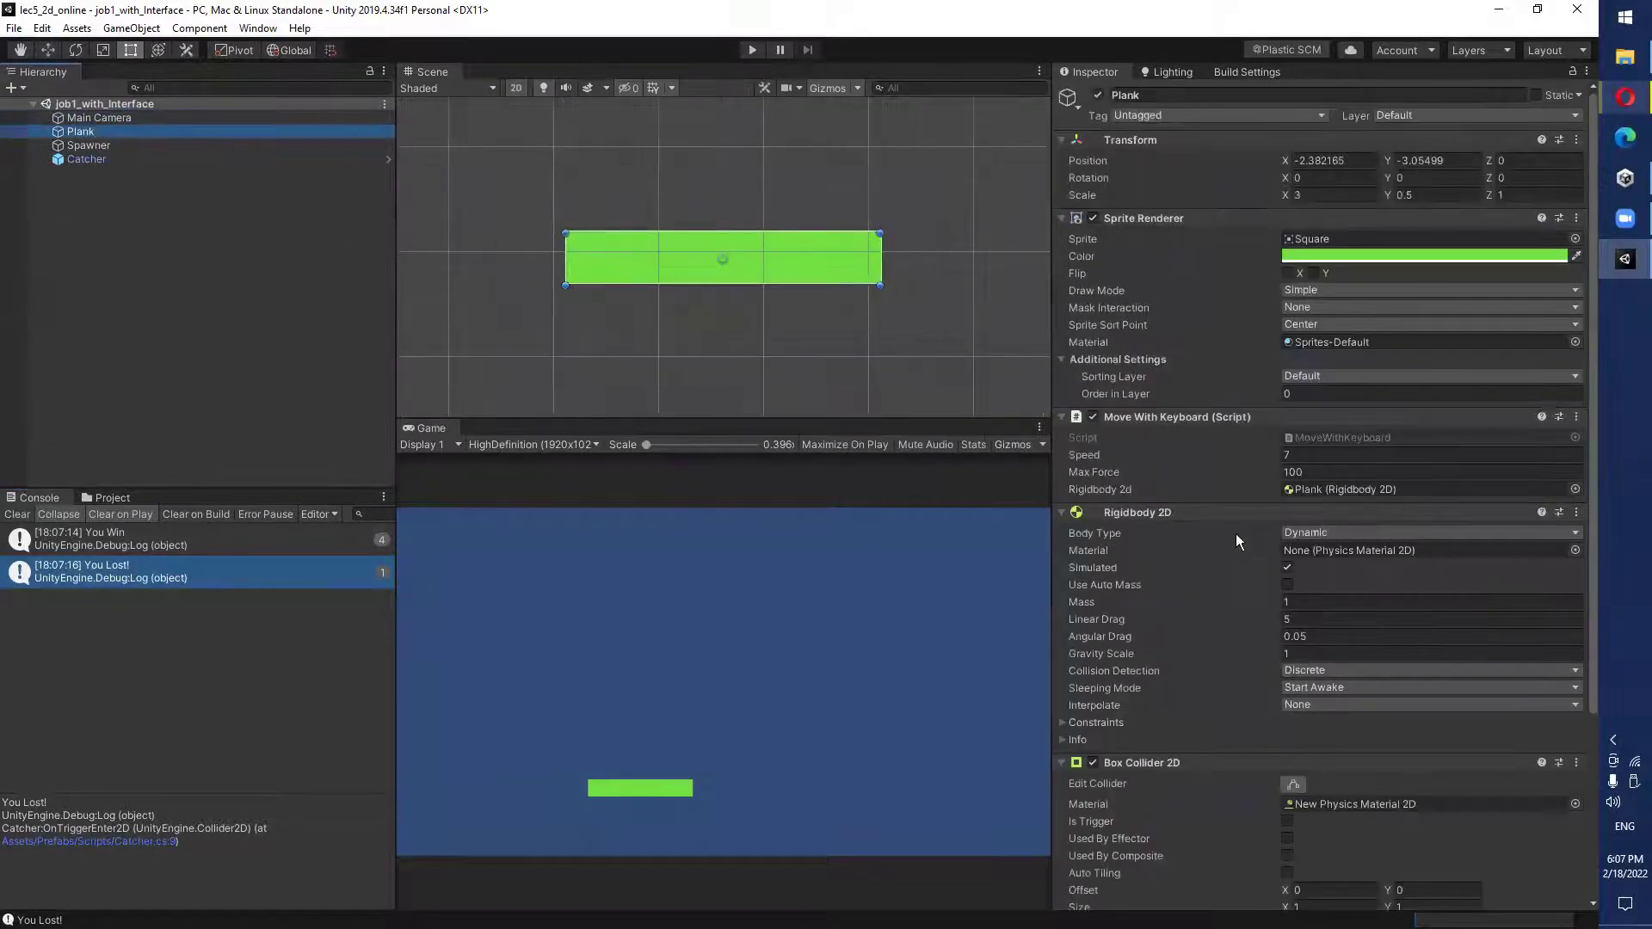
pyautogui.scroll(-5, 1127, 422)
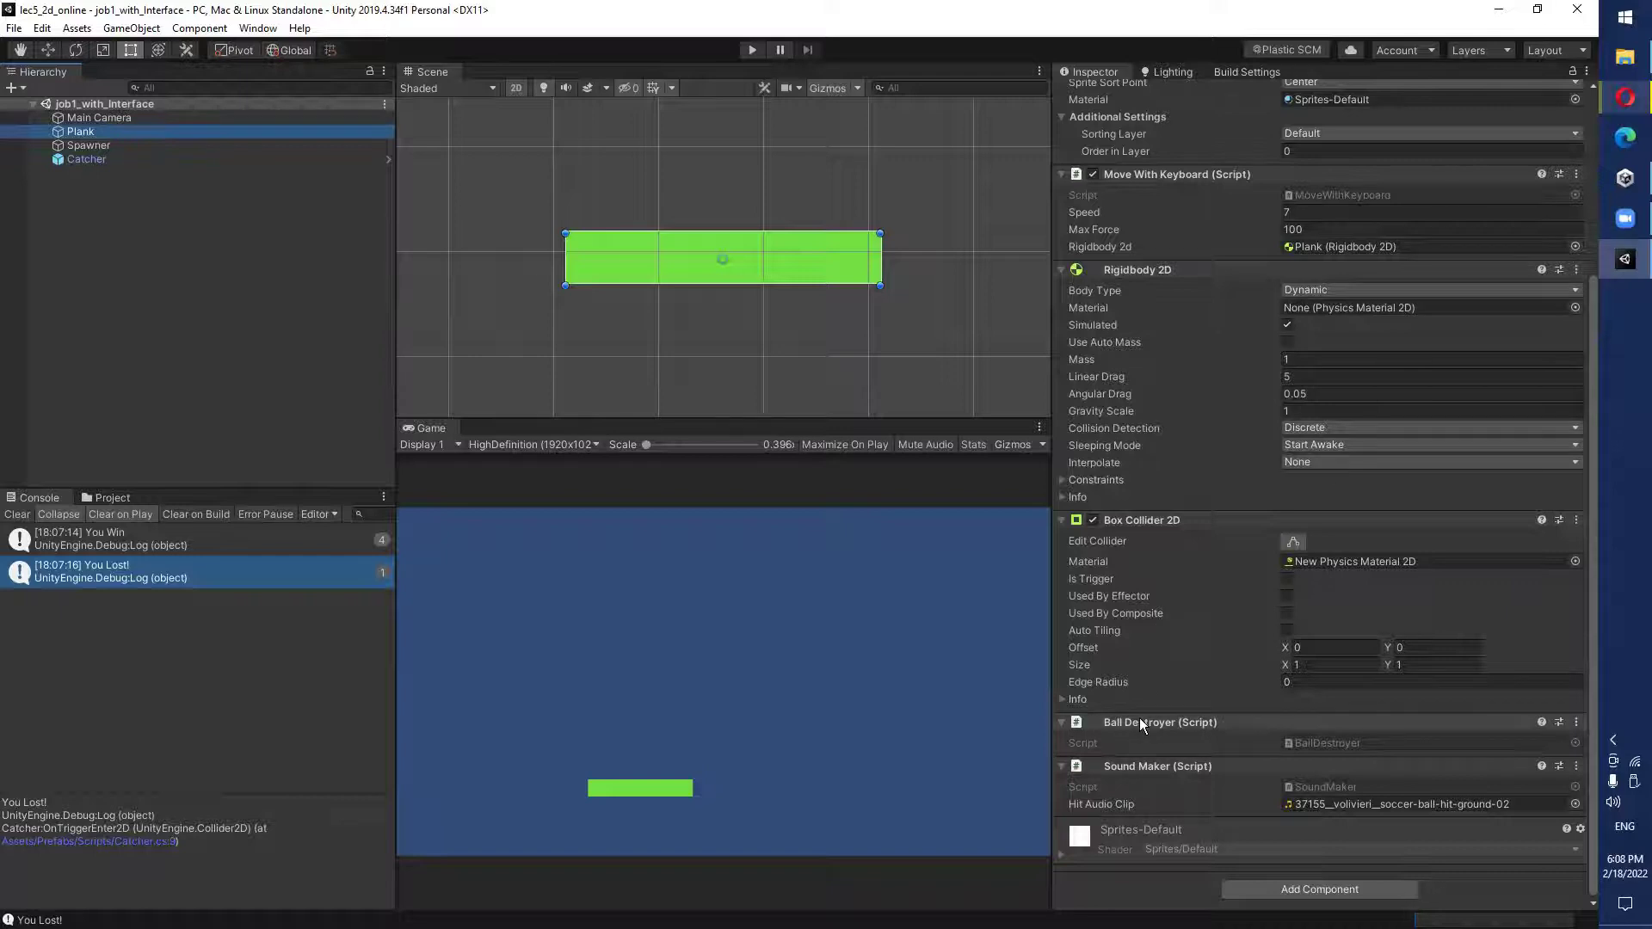
pyautogui.doubleClick(1315, 740)
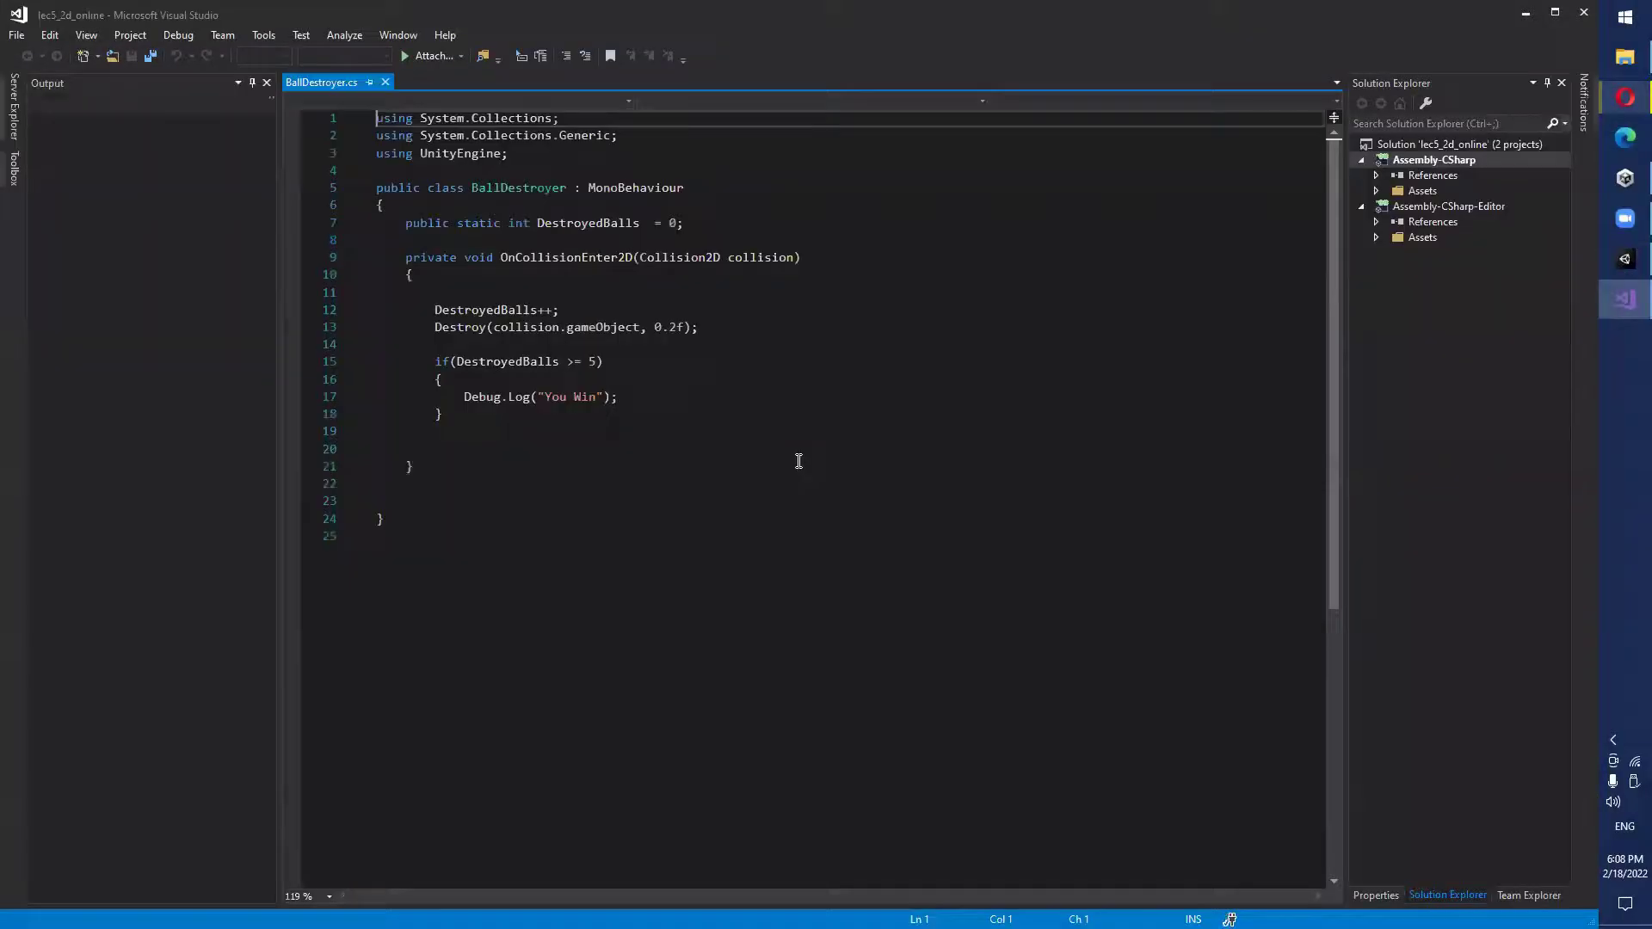
# Run code cleanup on BallDestroyer.cs to remove unused usings and fix formatting, and save the script.
pyautogui.click(681, 329)
pyautogui.hotkey('ctrl', 'k')
pyautogui.hotkey('ctrl', 'e')
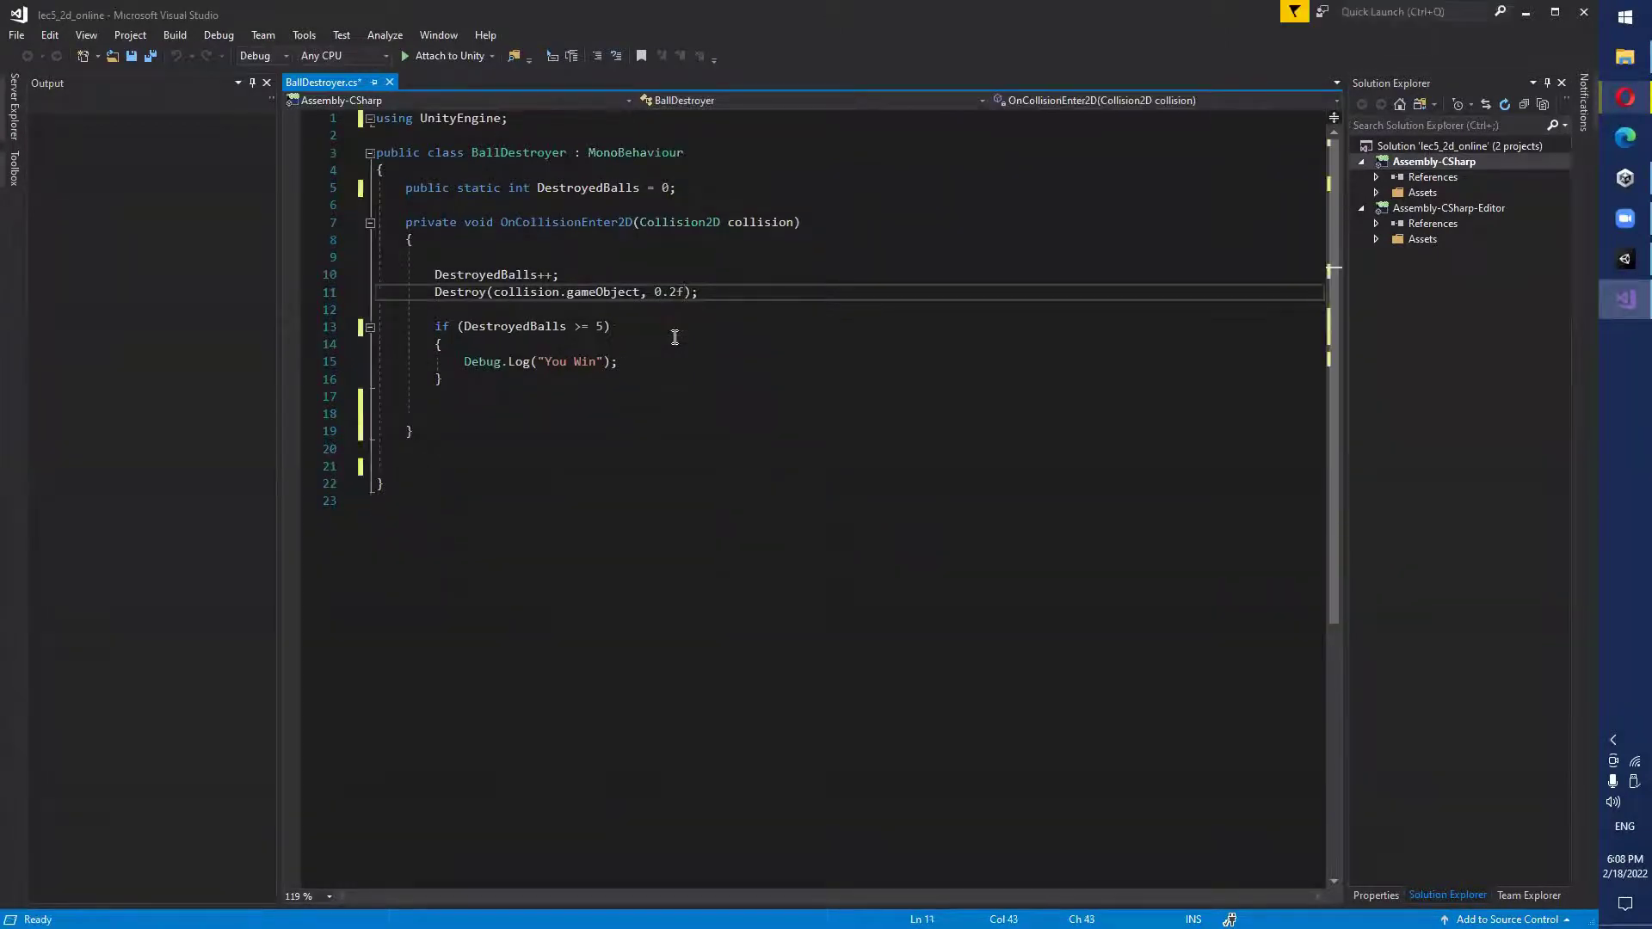
pyautogui.click(585, 260)
pyautogui.hotkey('ctrl', 's')
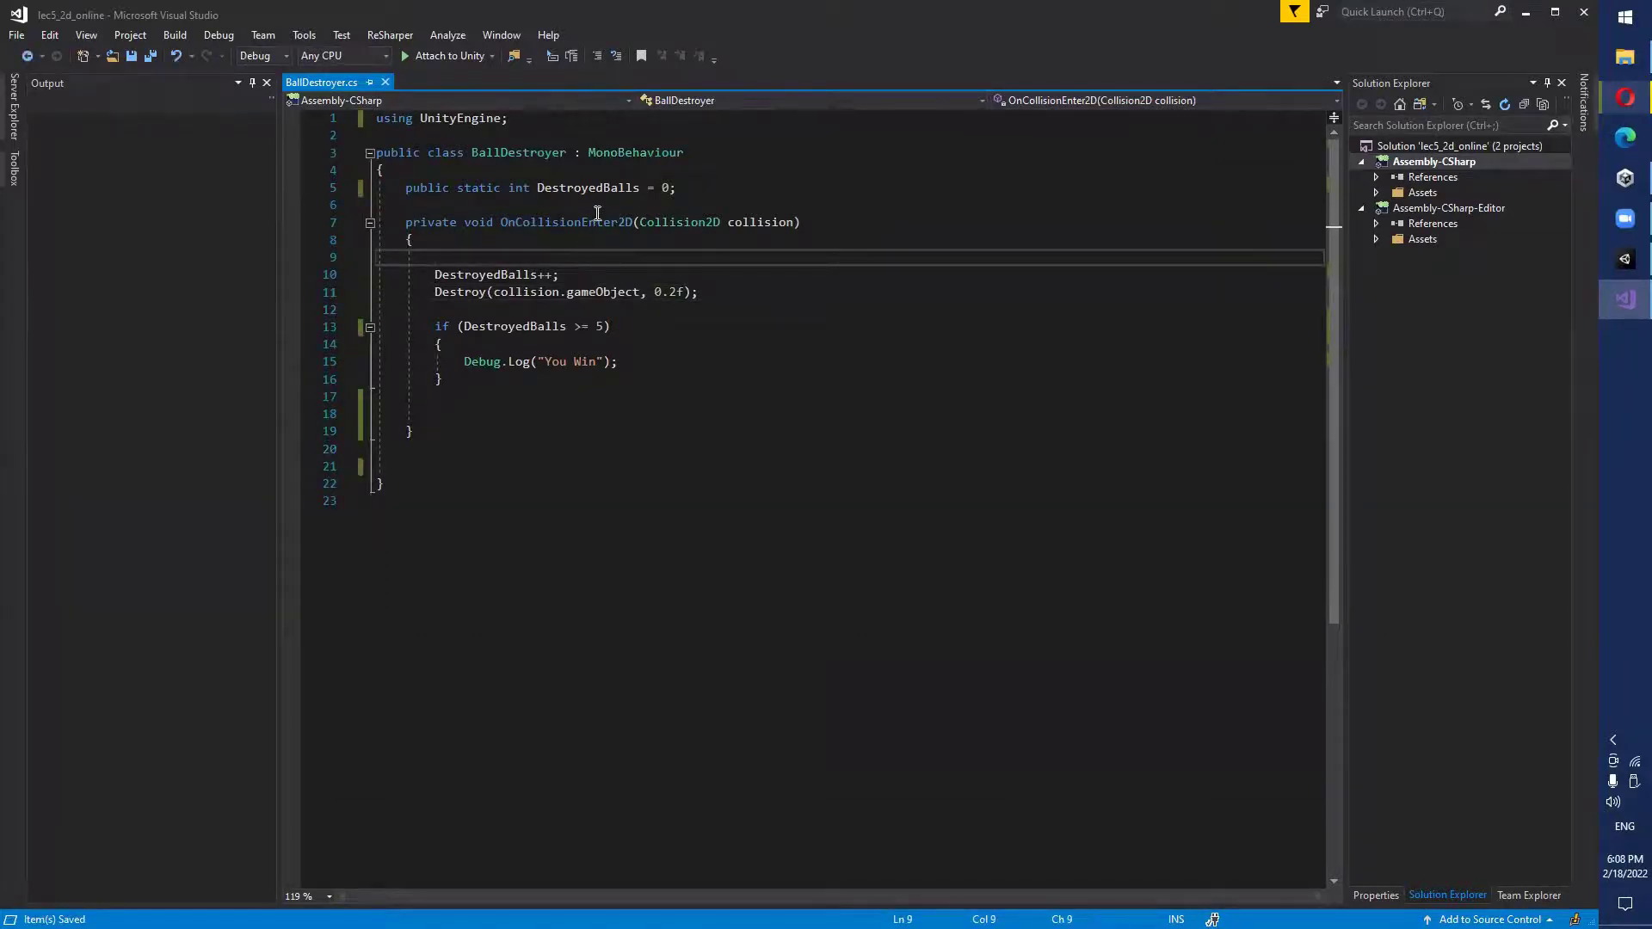
# Highlight the public static DestroyedBalls declaration in the BallDestroyer class, undoing any accidental edit.
pyautogui.click(402, 190)
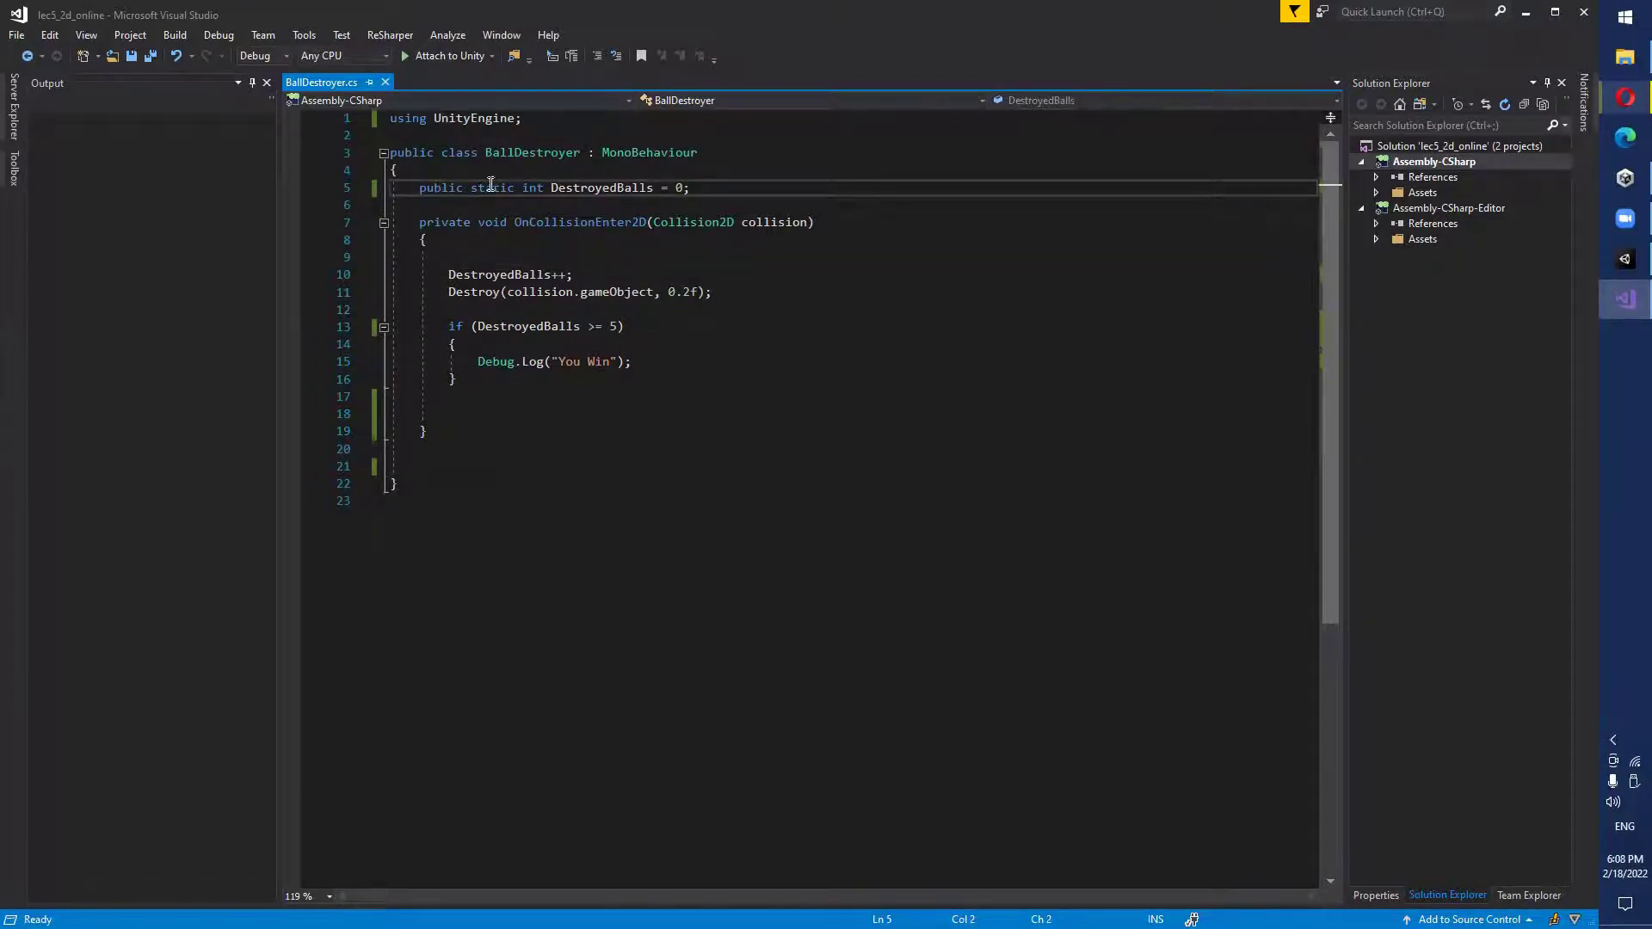
pyautogui.keyDown('shift'); pyautogui.click(527, 188); pyautogui.keyUp('shift')
pyautogui.click(520, 222)
pyautogui.press('Up')
pyautogui.hotkey('ctrl', 'z')
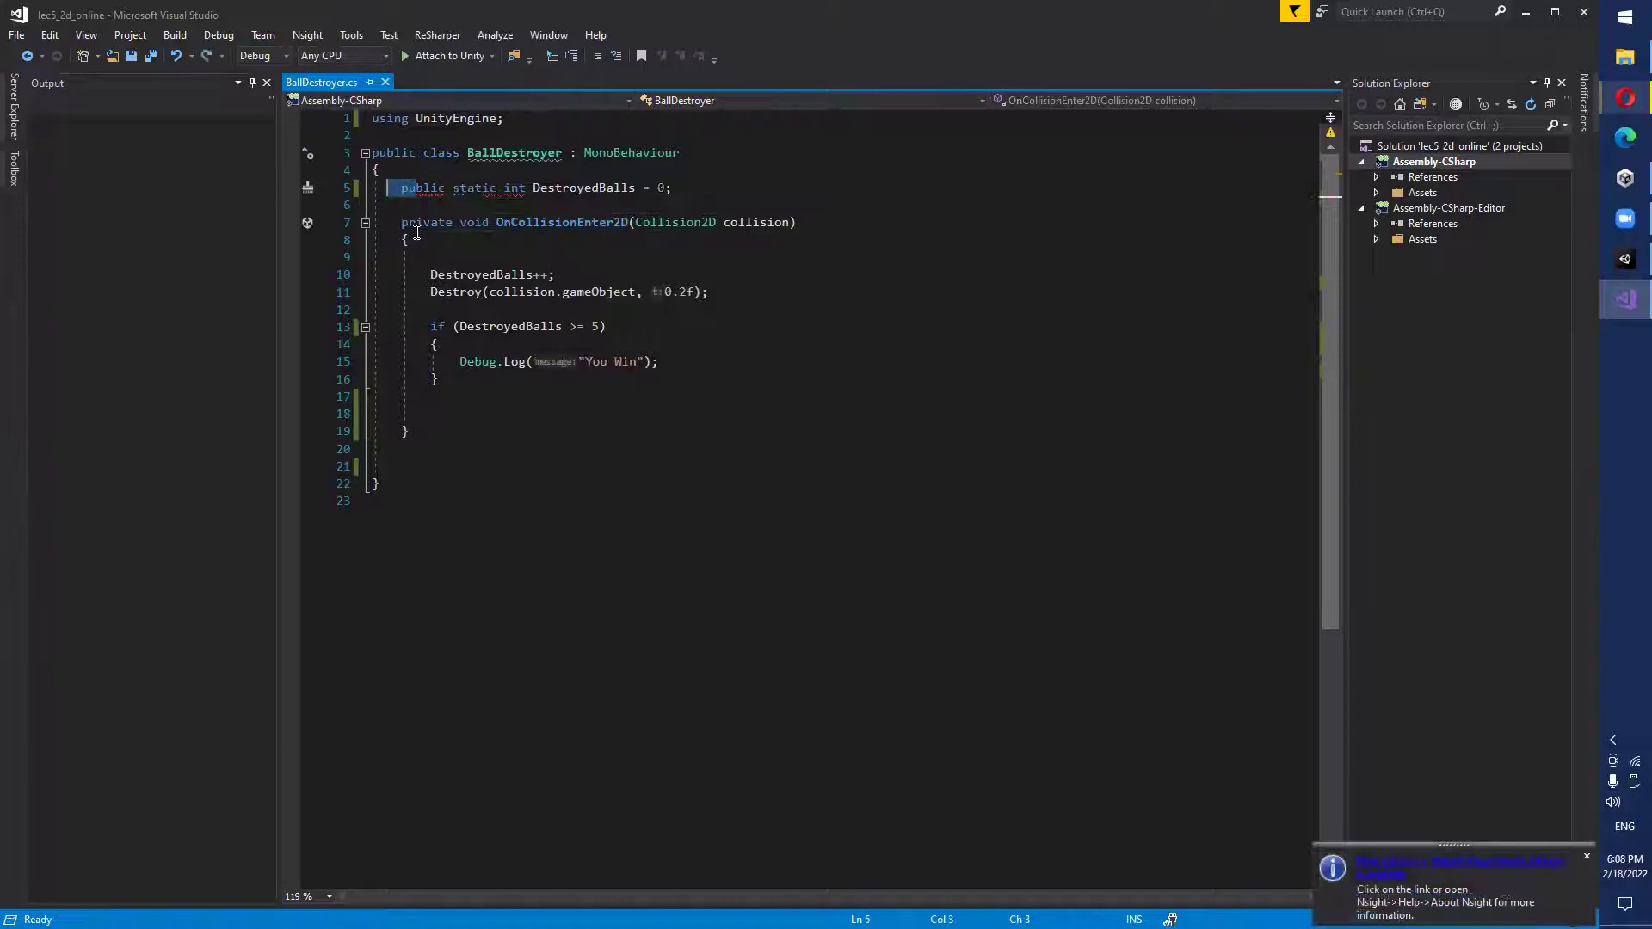
pyautogui.click(402, 188)
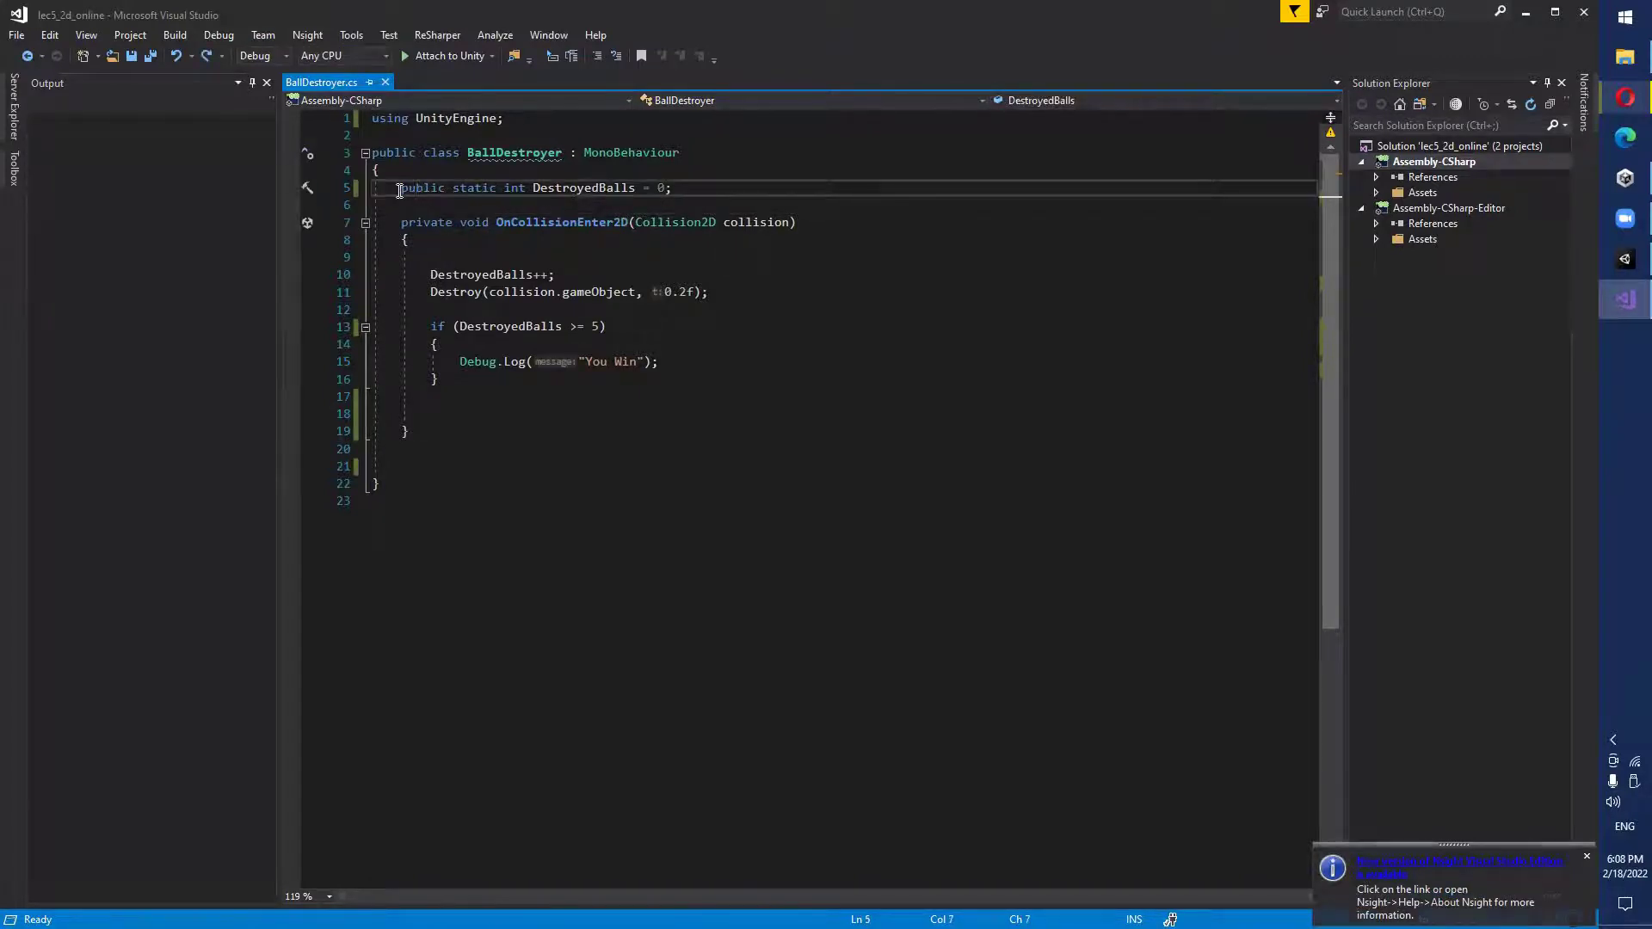
pyautogui.moveTo(399, 190); pyautogui.dragTo(693, 197)
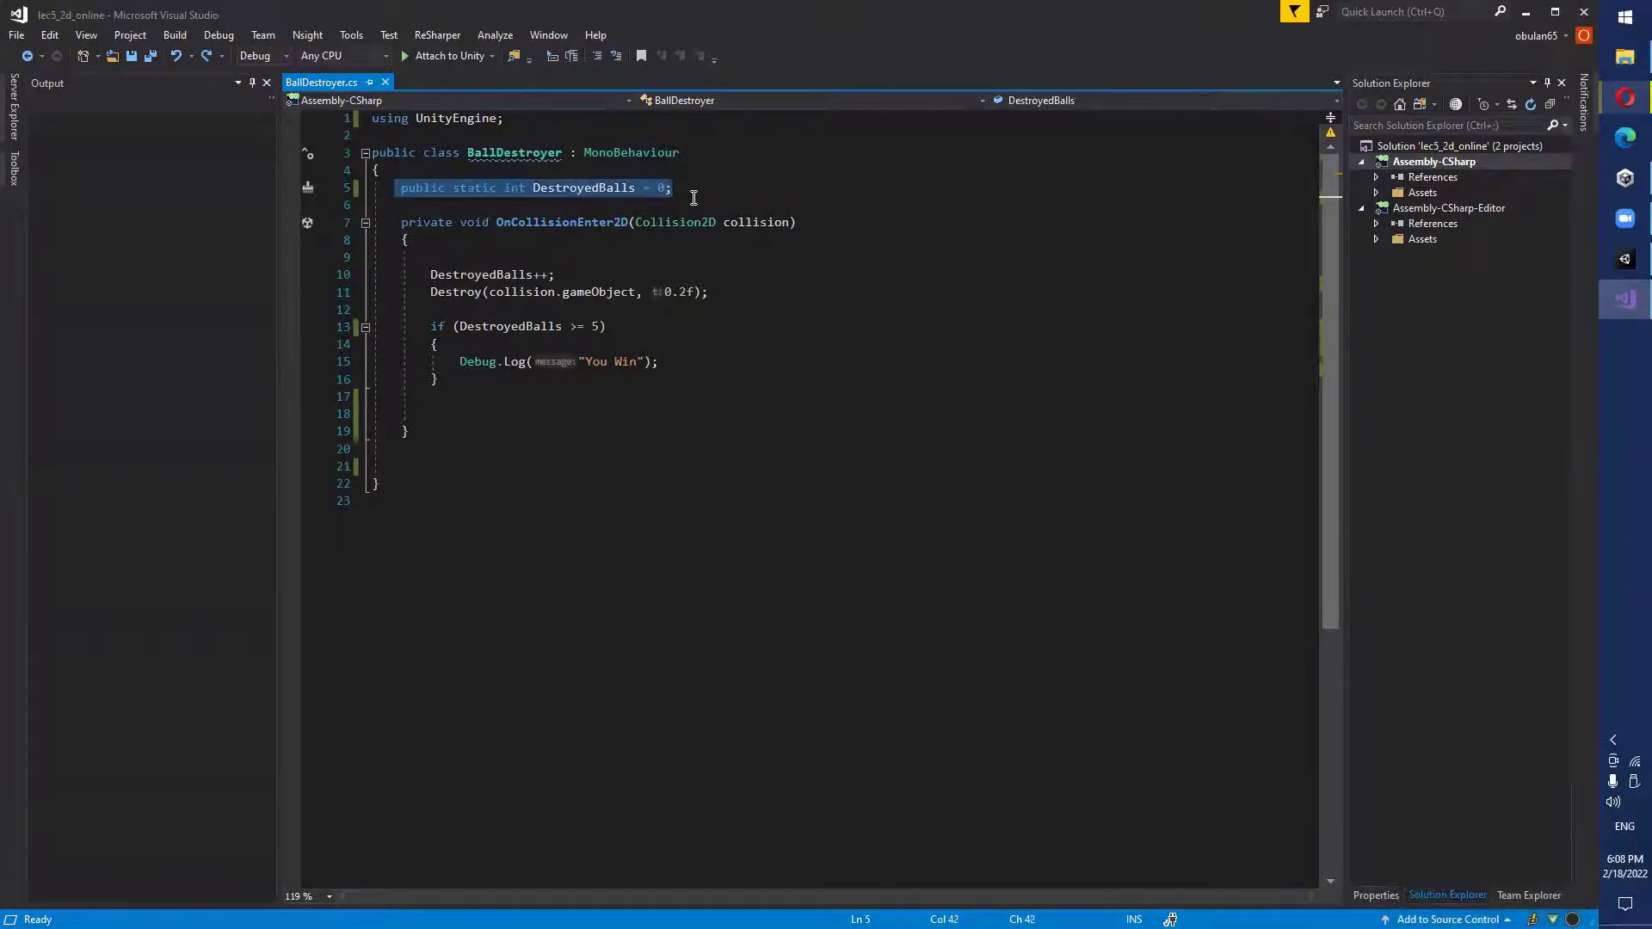
# Examine the static keyword and the field name in the DestroyedBalls declaration of BallDestroyer.cs.
pyautogui.click(693, 197)
pyautogui.click(475, 189)
pyautogui.doubleClick(477, 189)
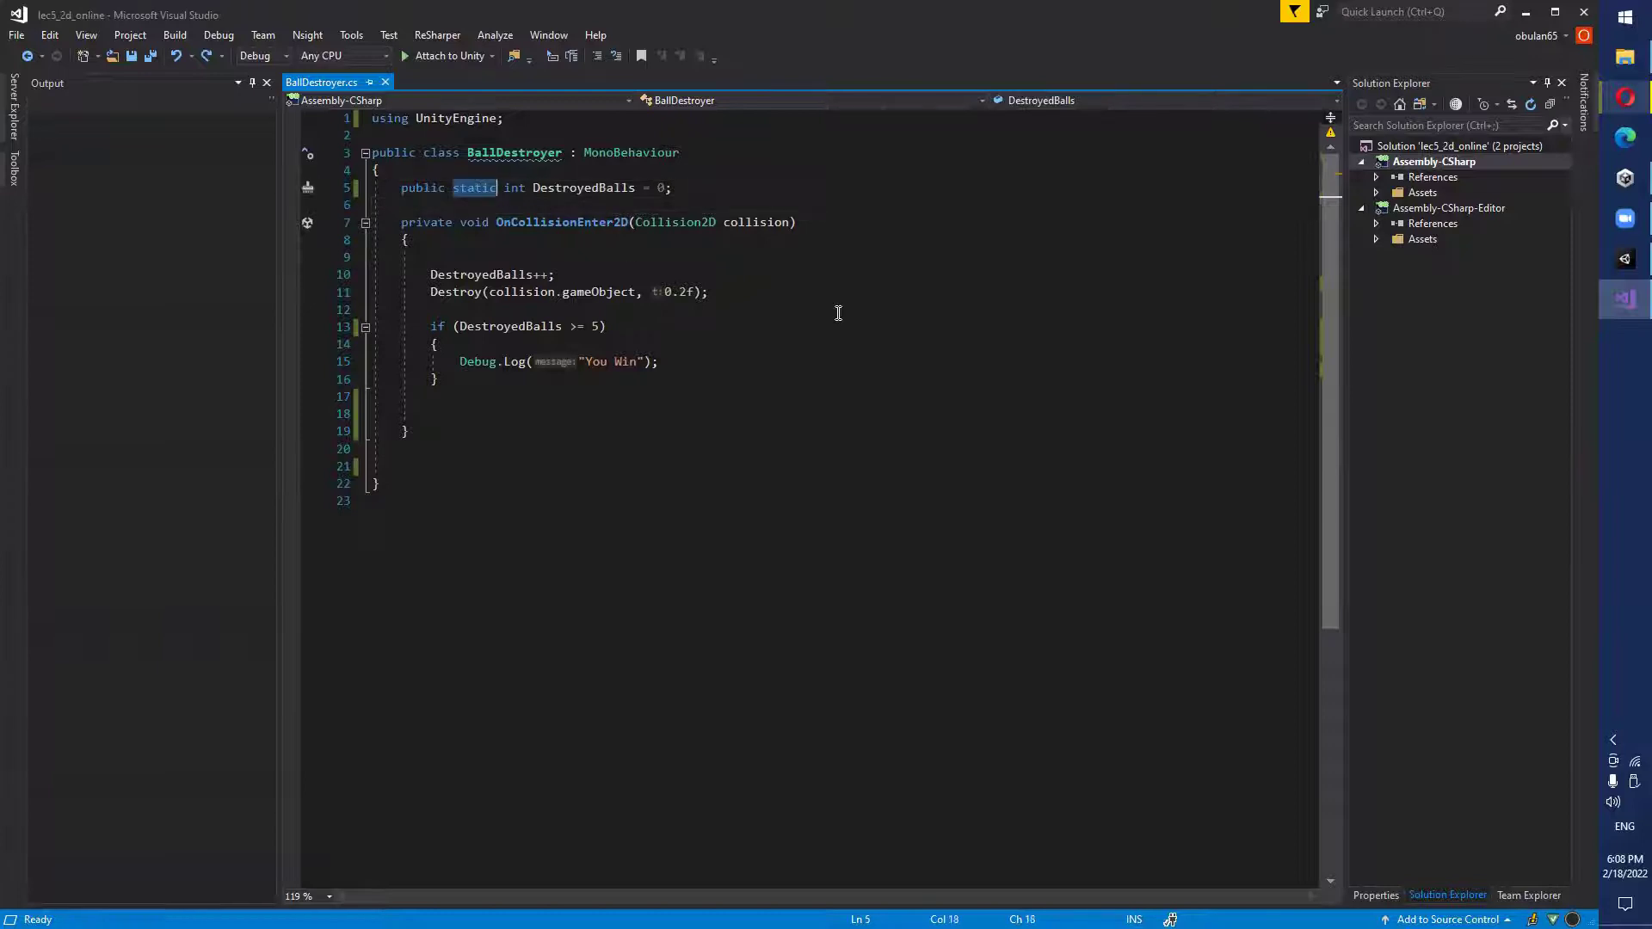
pyautogui.doubleClick(586, 191)
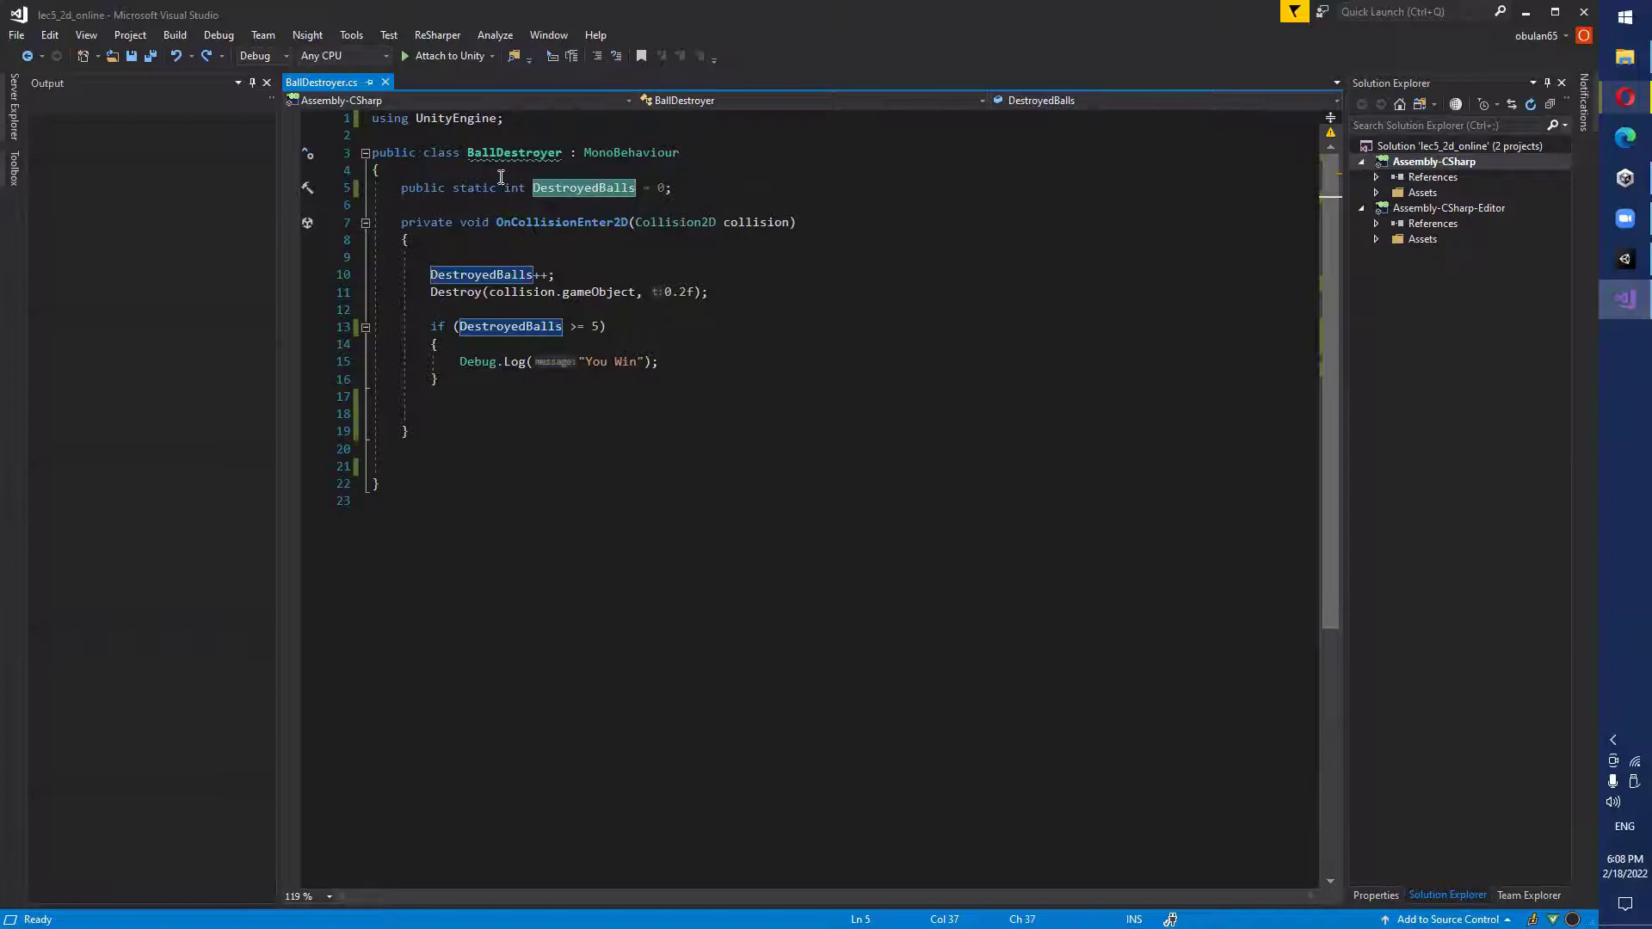
pyautogui.doubleClick(469, 190)
pyautogui.click(731, 190)
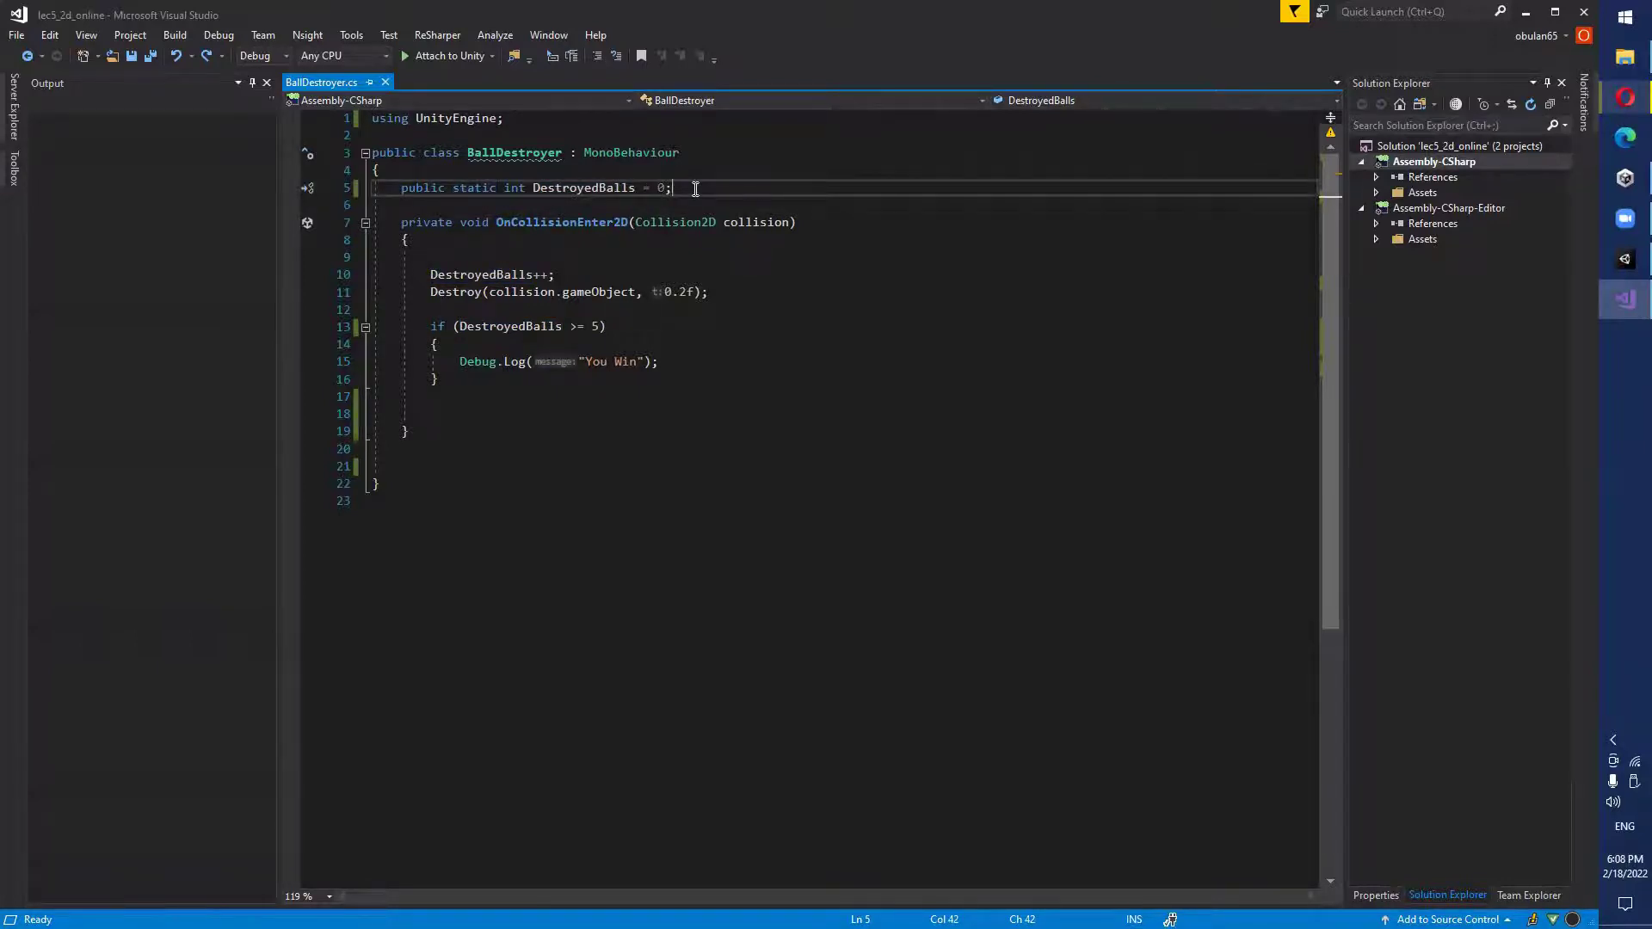
pyautogui.moveTo(651, 180)
pyautogui.doubleClick(469, 187)
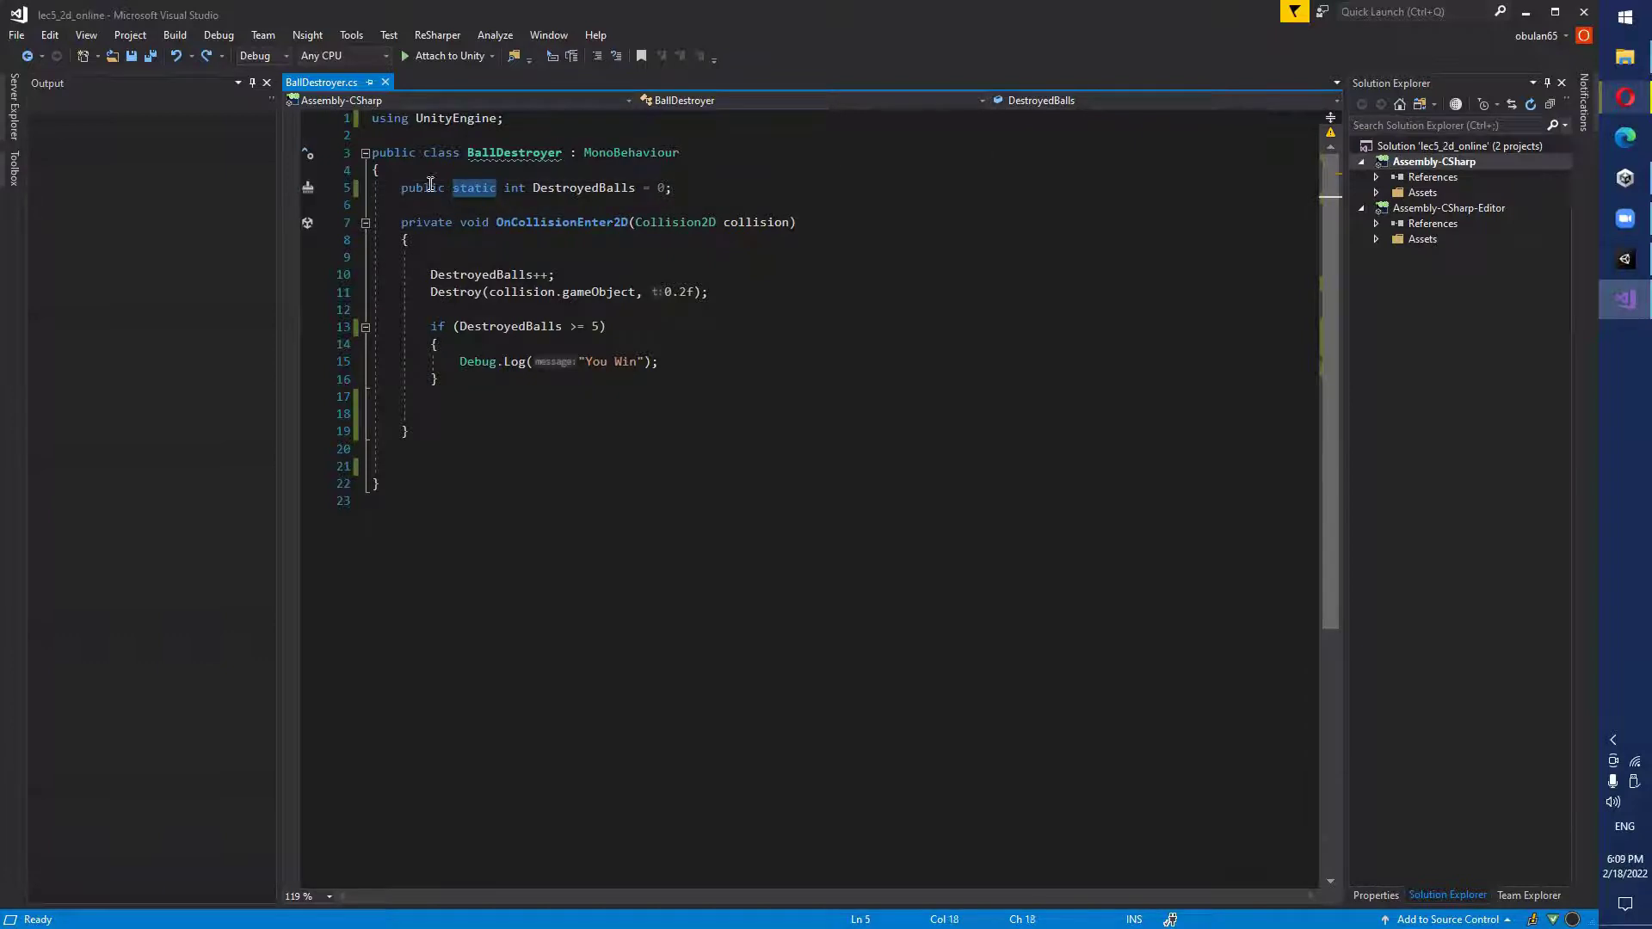
pyautogui.click(401, 187)
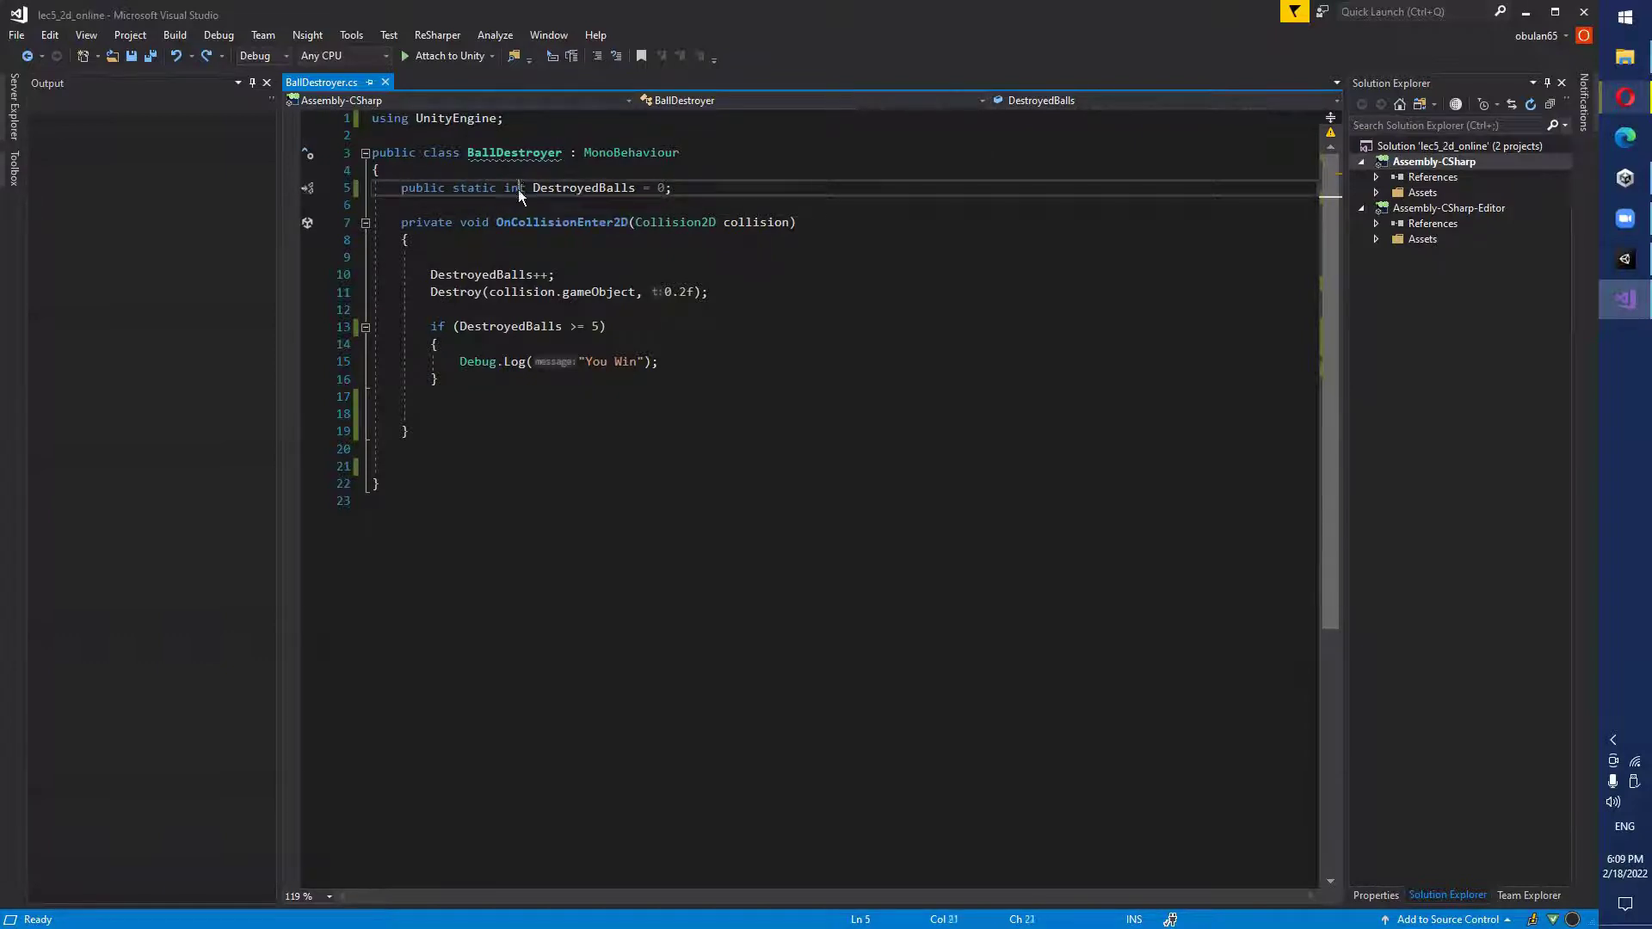
pyautogui.doubleClick(592, 188)
pyautogui.press('Up')
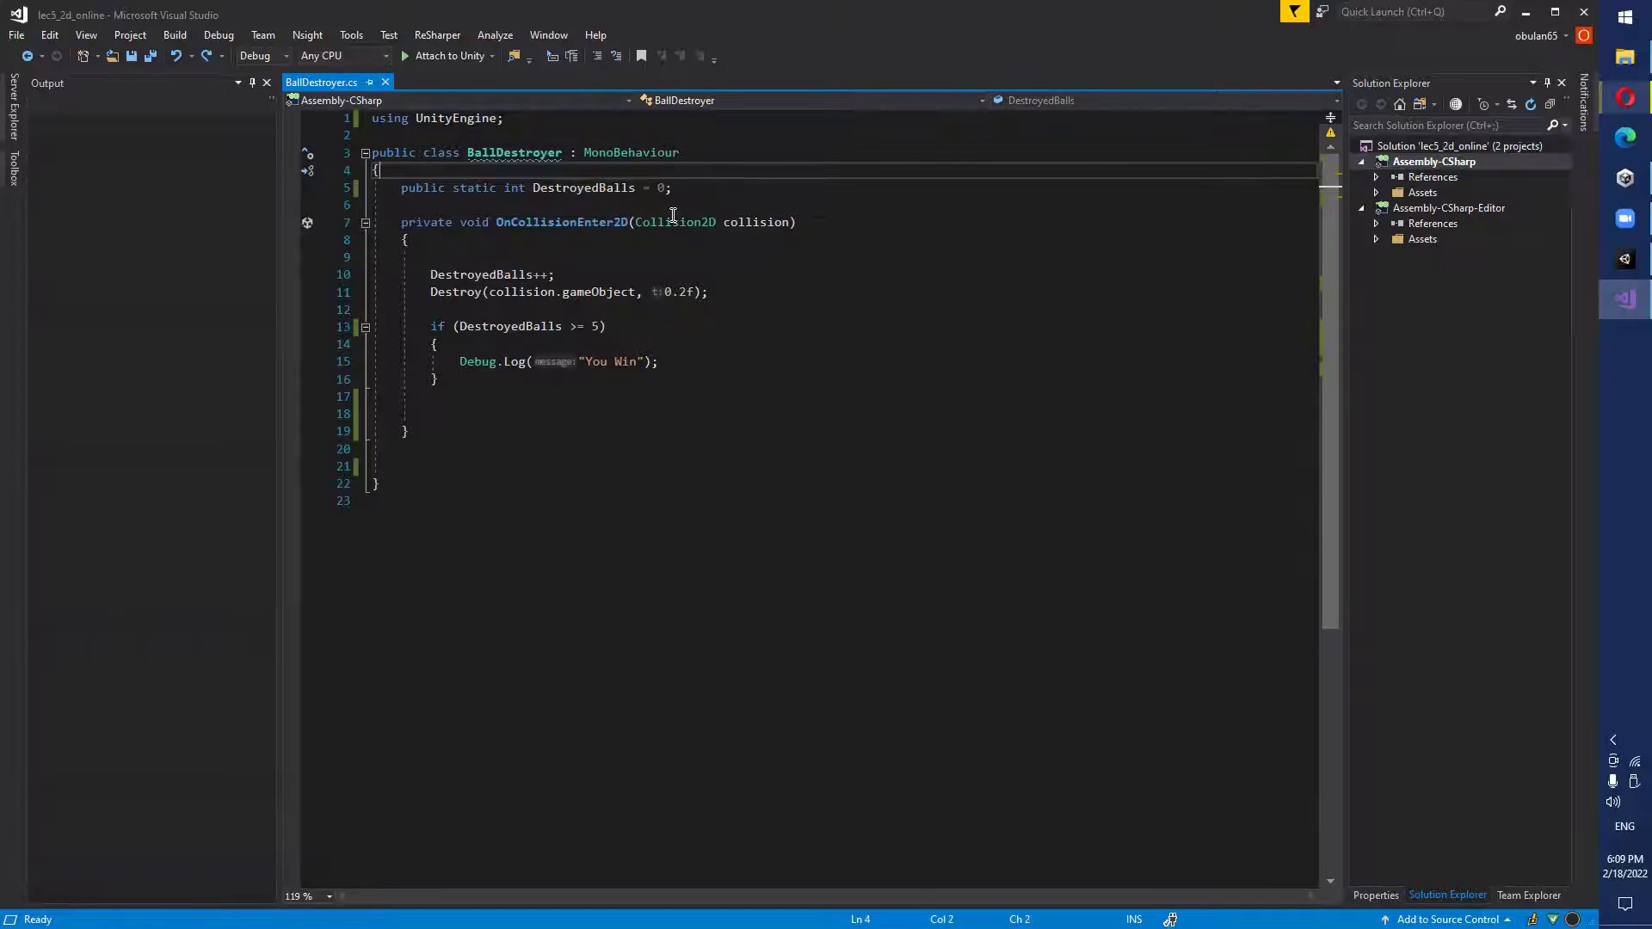
pyautogui.doubleClick(546, 189)
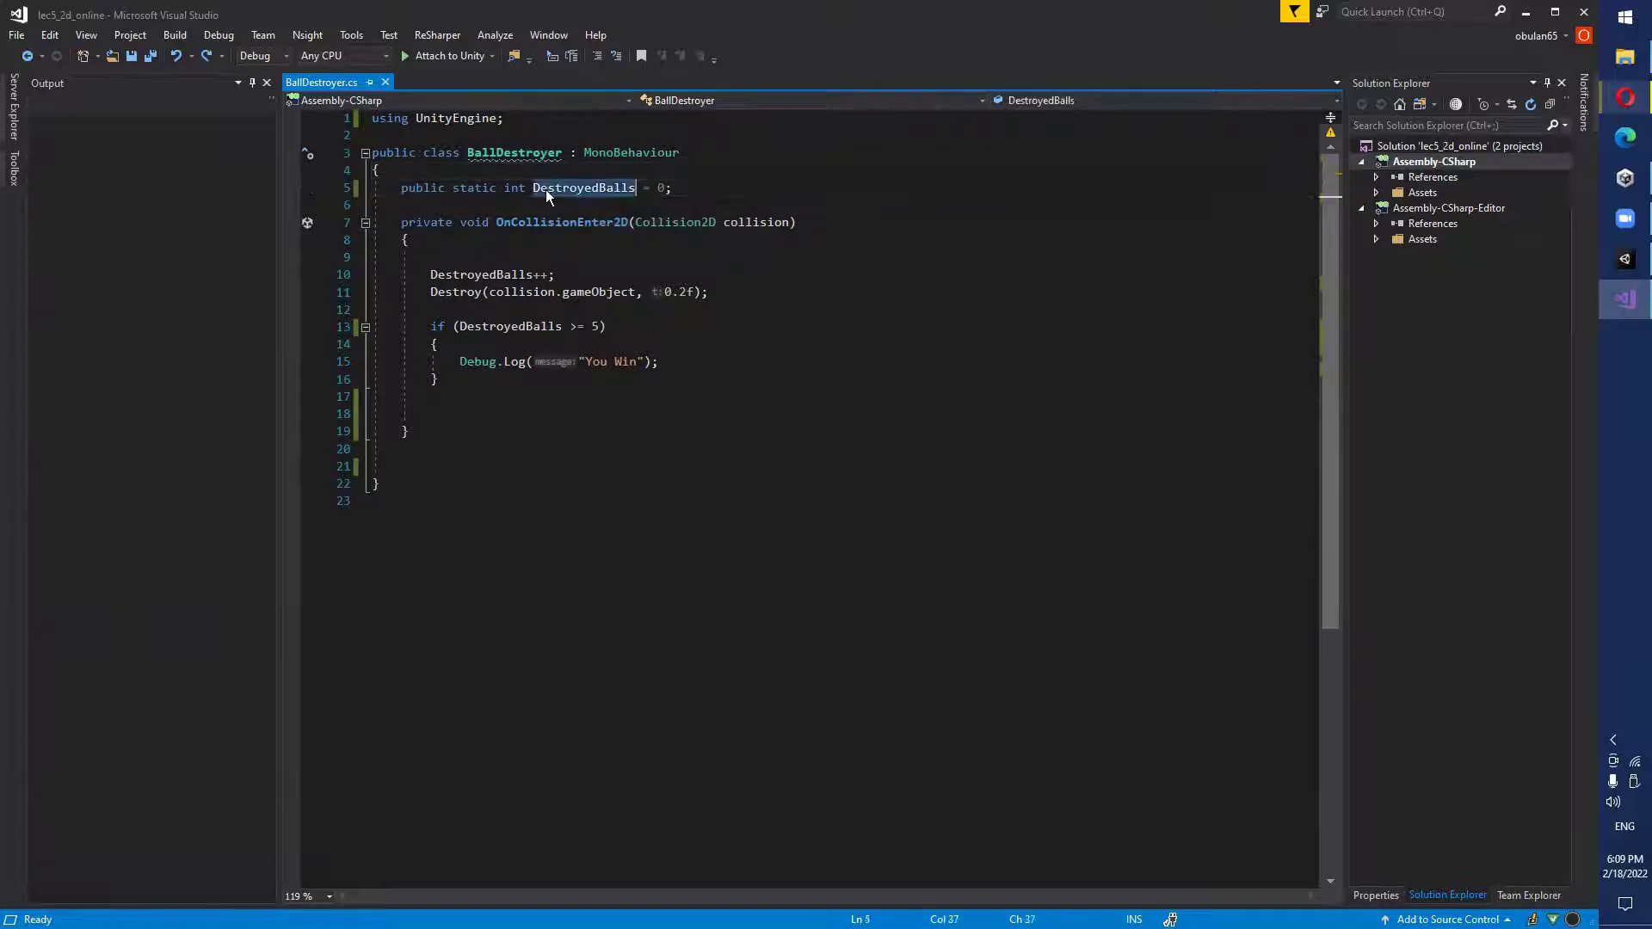
pyautogui.click(476, 185)
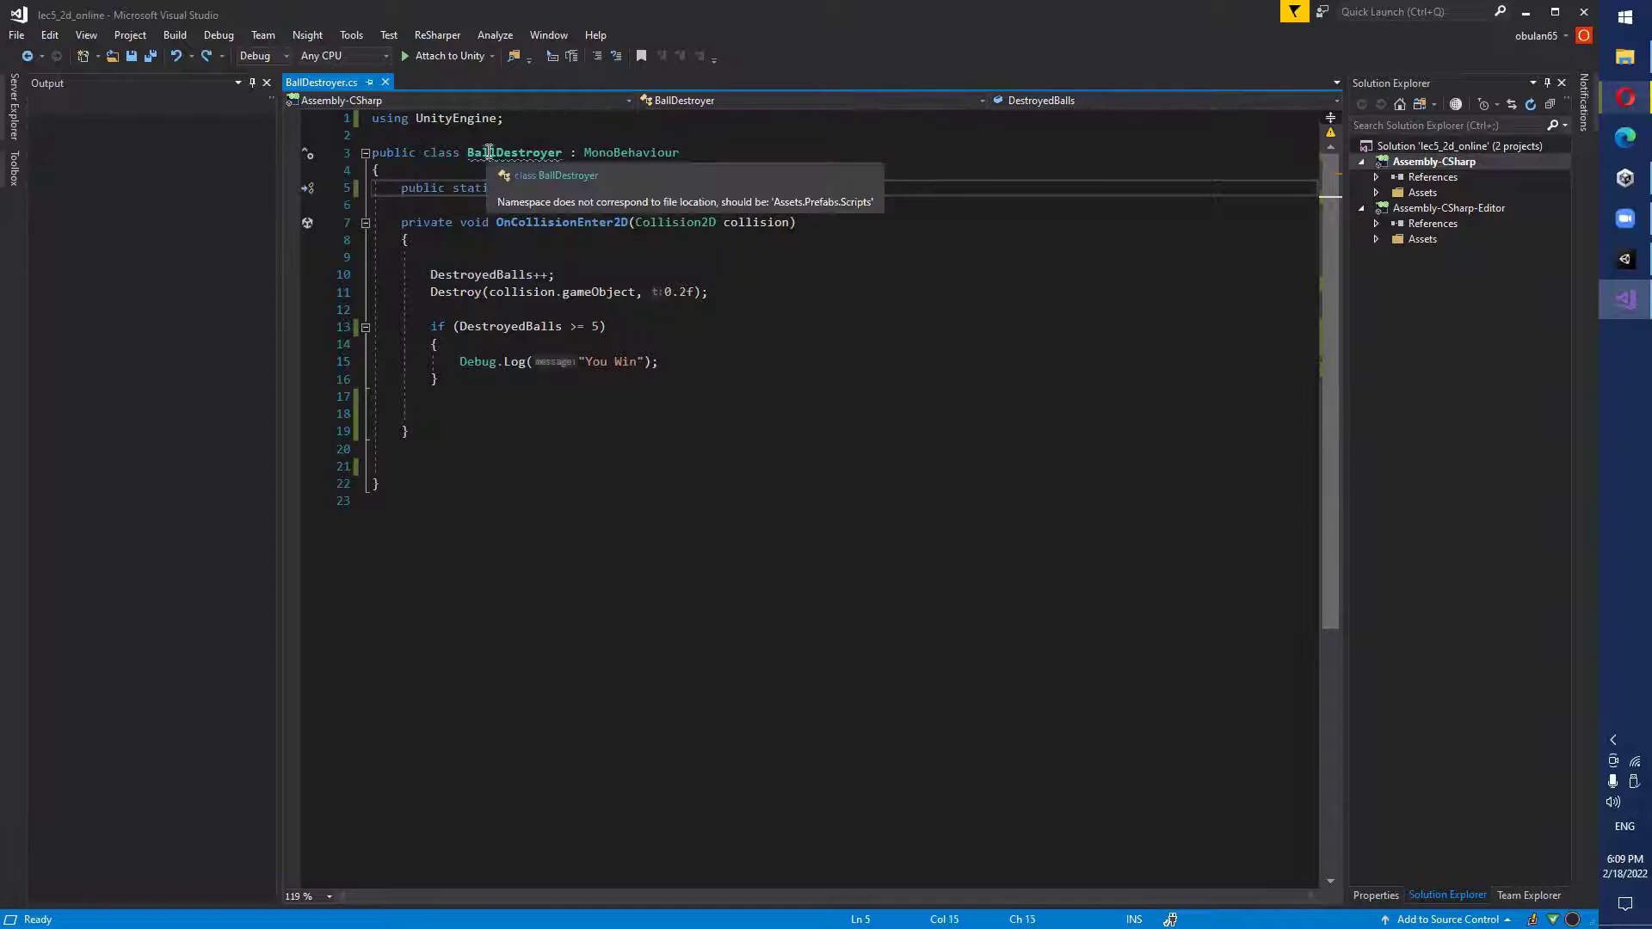
# Compare the BallDestroyer class name with the DestroyedBalls field it declares.
pyautogui.click(488, 152)
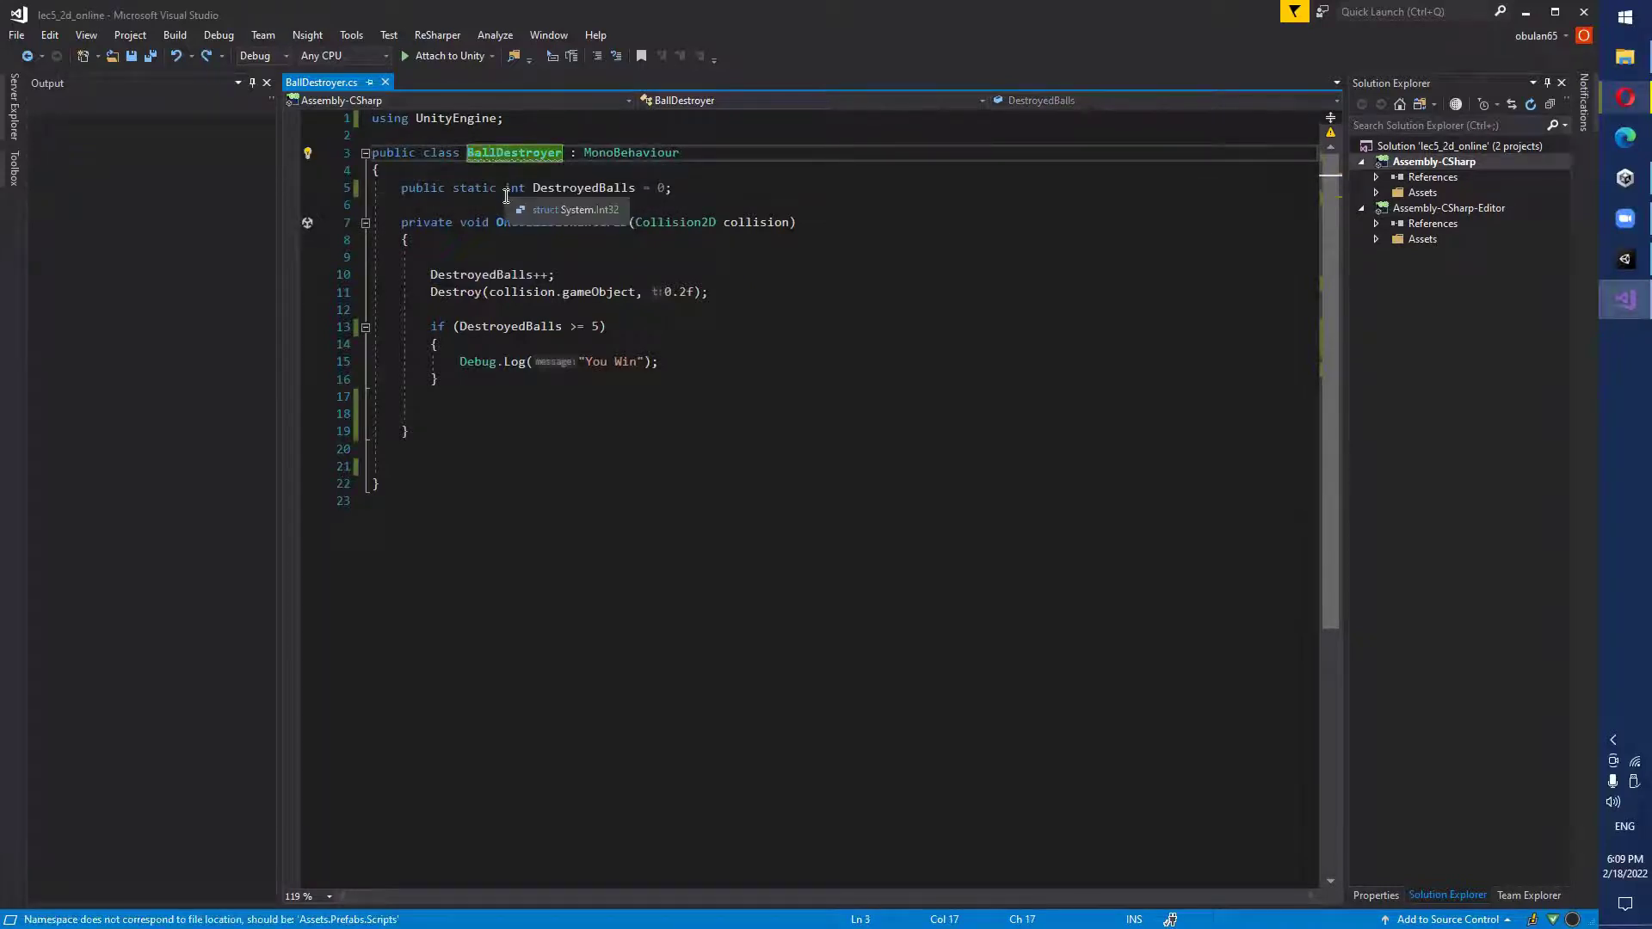
pyautogui.click(470, 198)
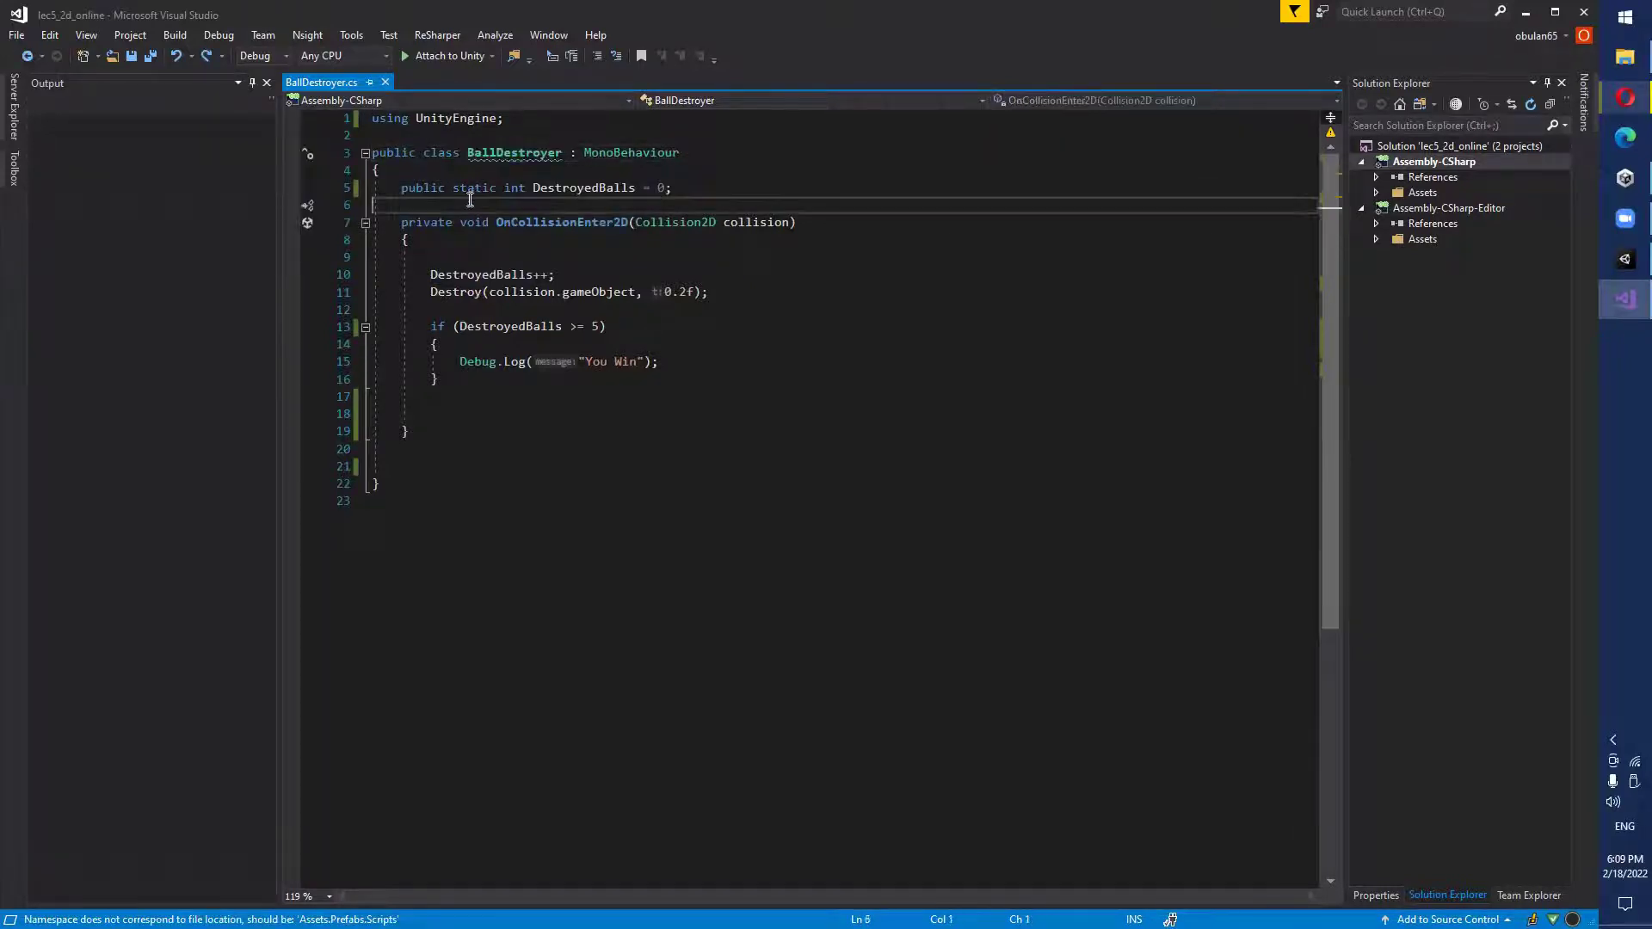
pyautogui.click(594, 187)
pyautogui.click(500, 153)
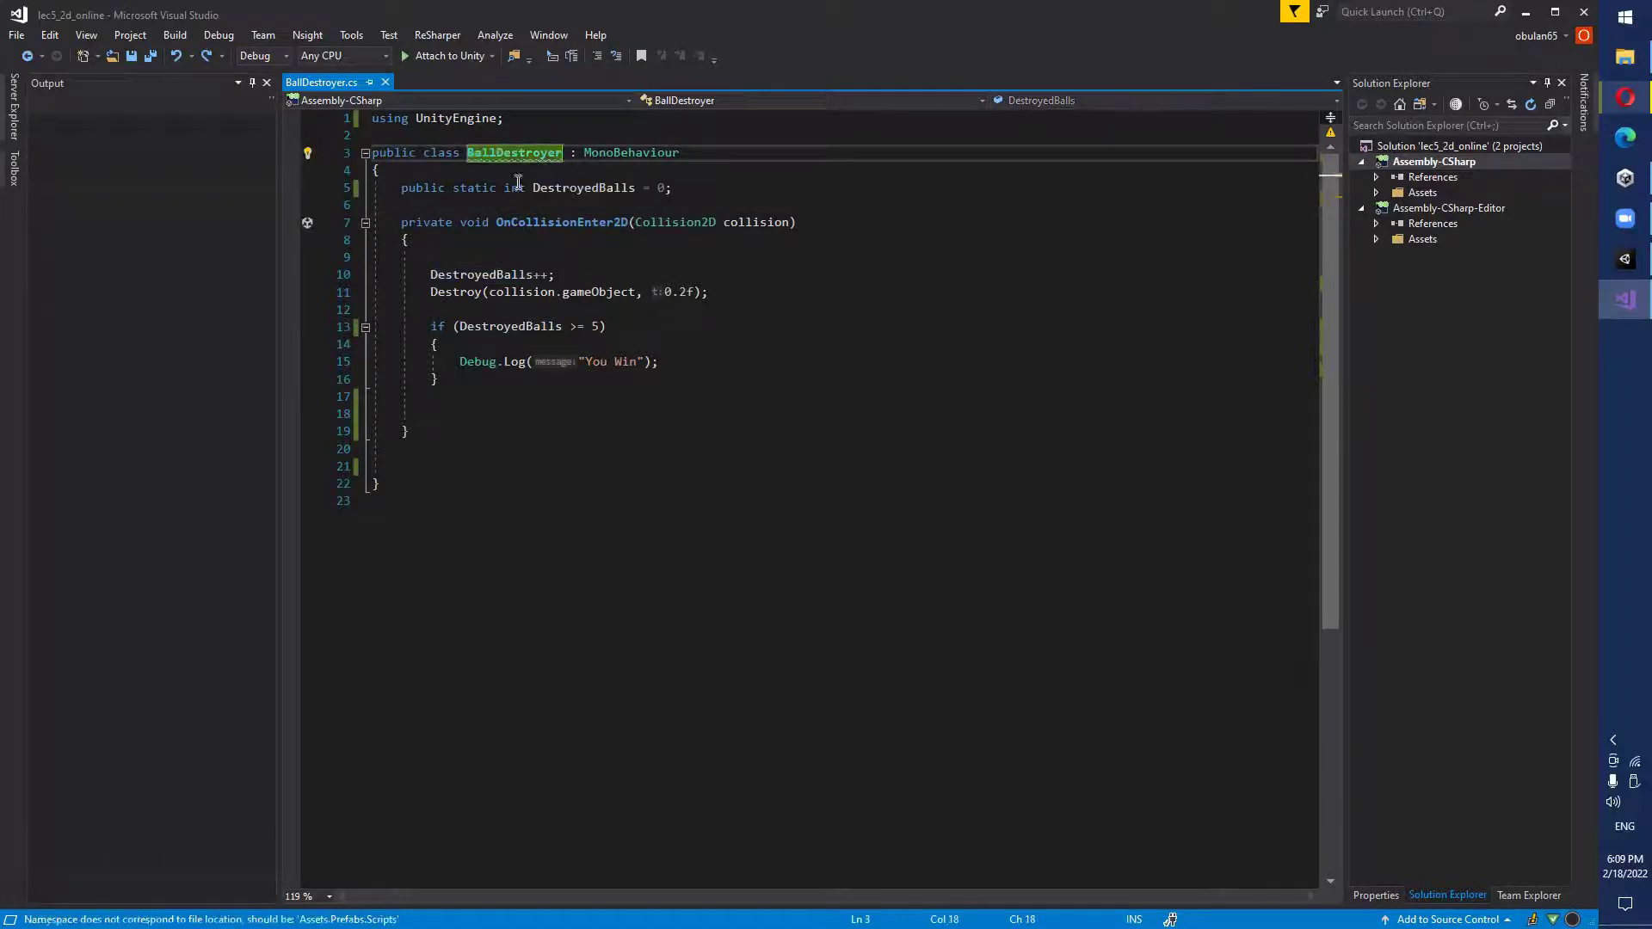
pyautogui.click(535, 203)
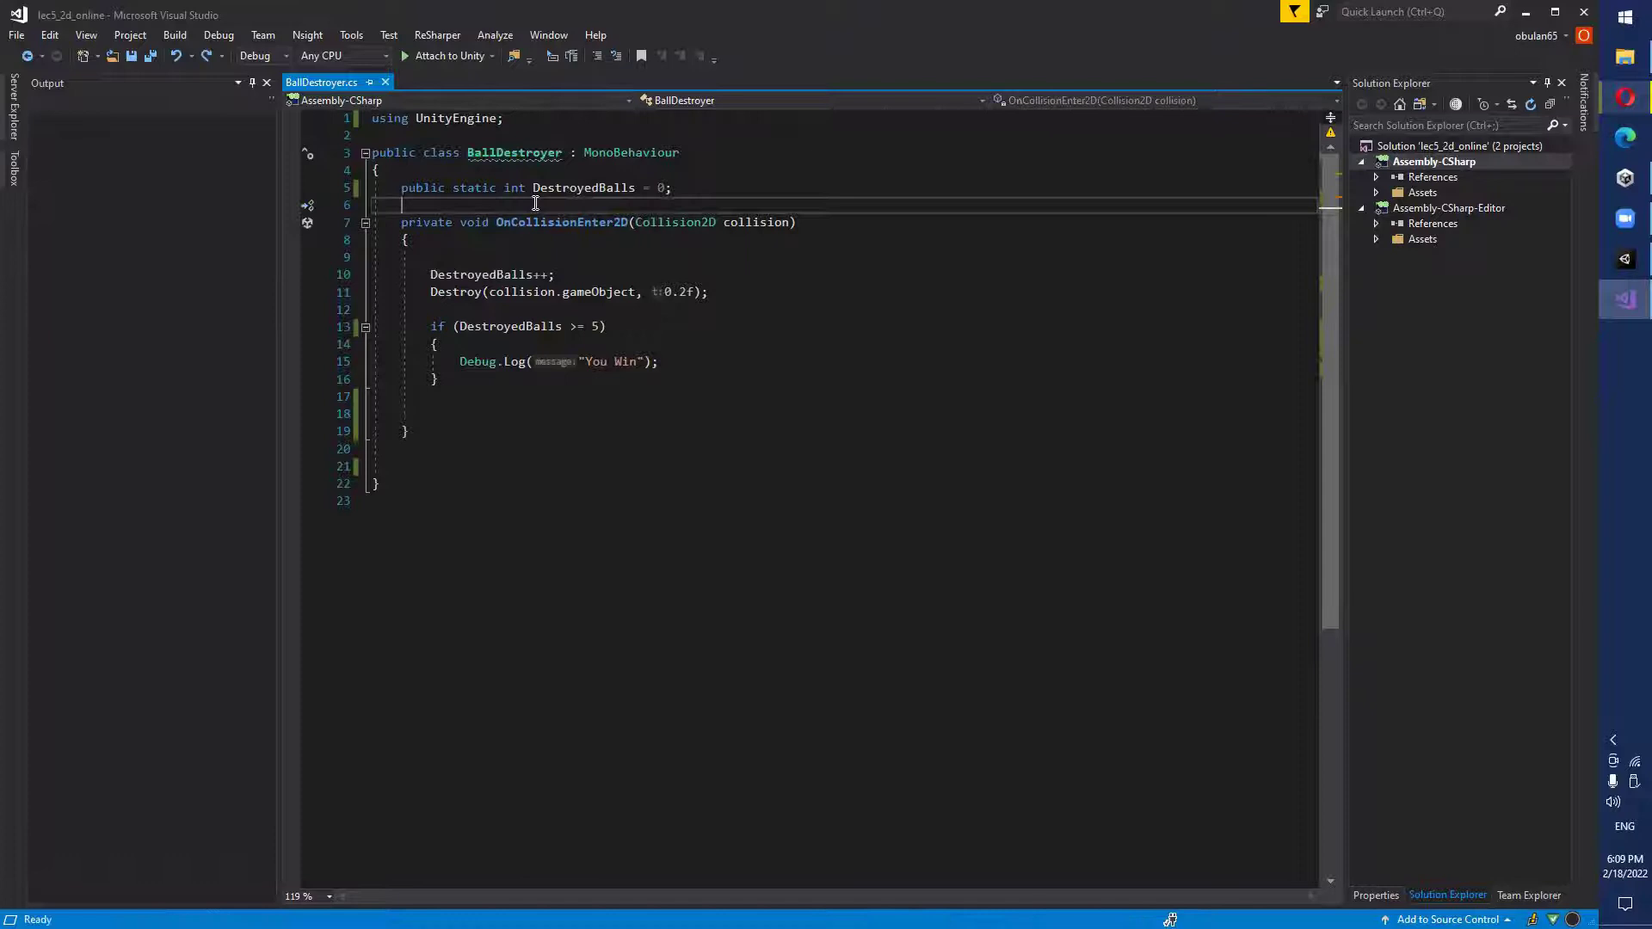
# Highlight the body of OnCollisionEnter2D, from the DestroyedBalls increment through the win-check block, and review it.
pyautogui.moveTo(423, 264); pyautogui.dragTo(463, 372)
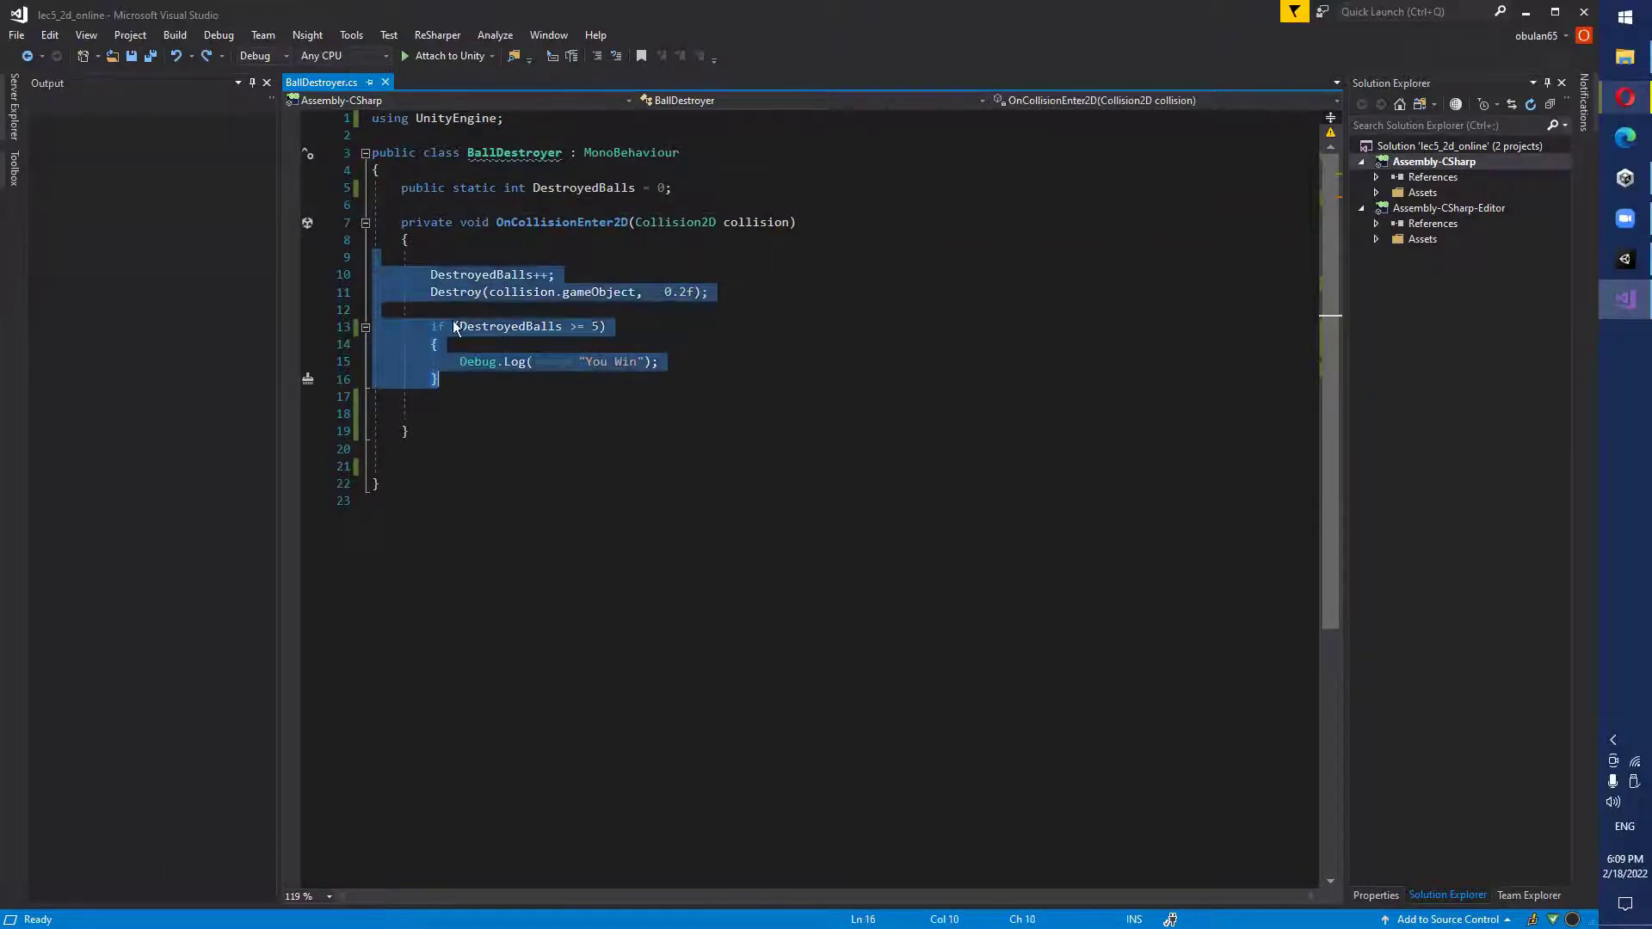
pyautogui.click(454, 292)
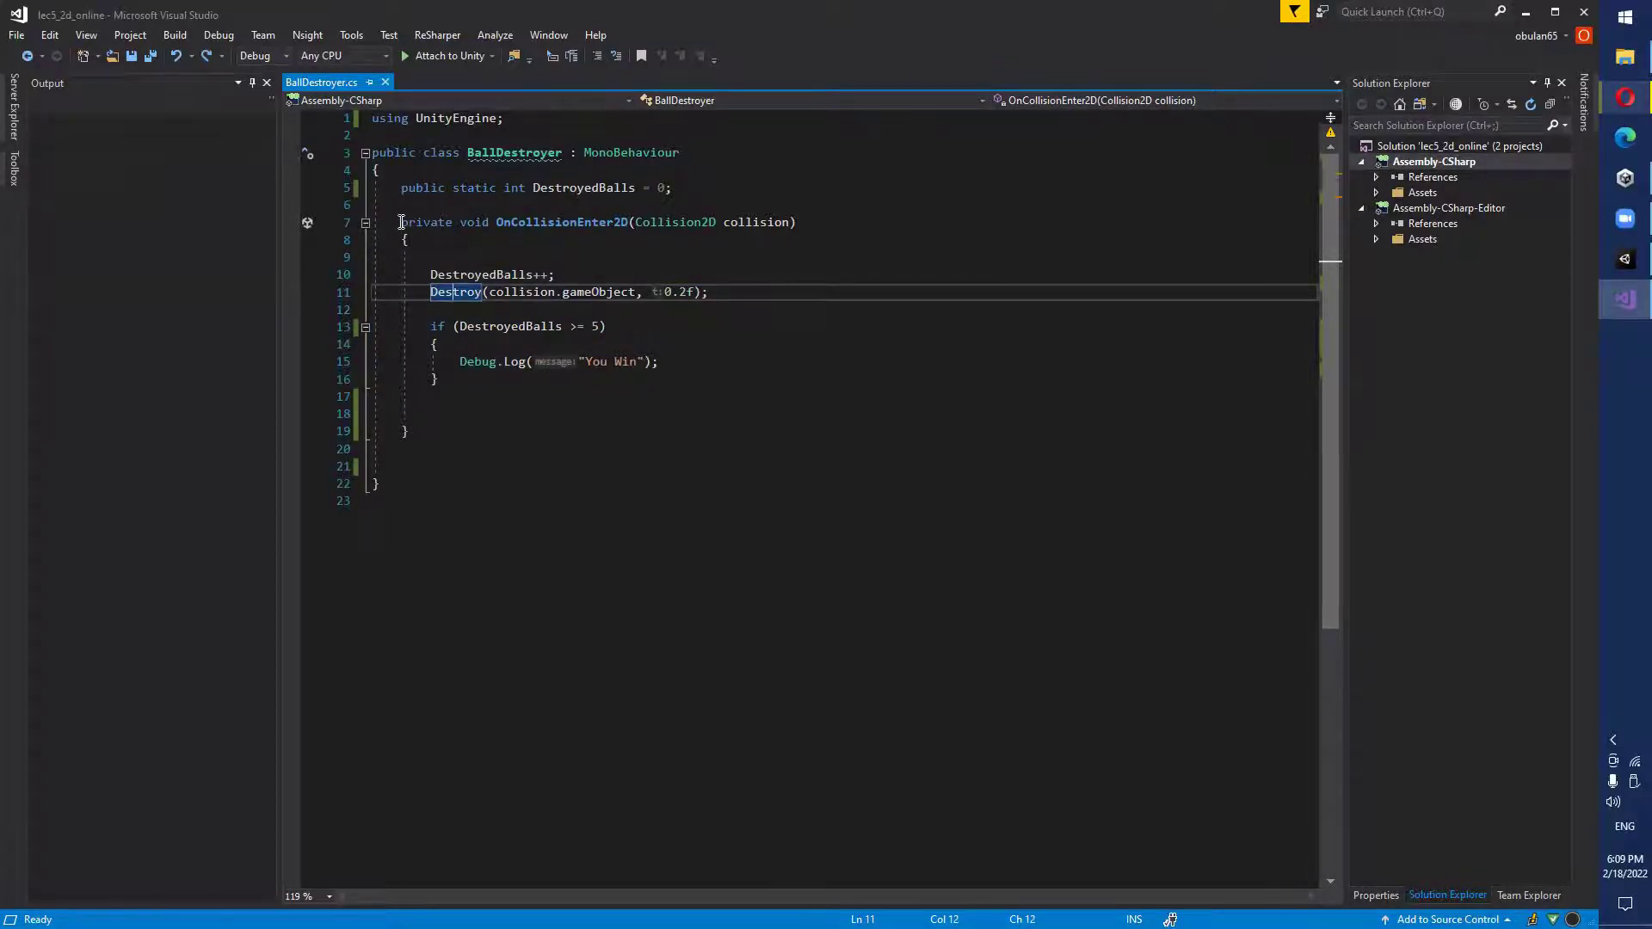
pyautogui.click(454, 384)
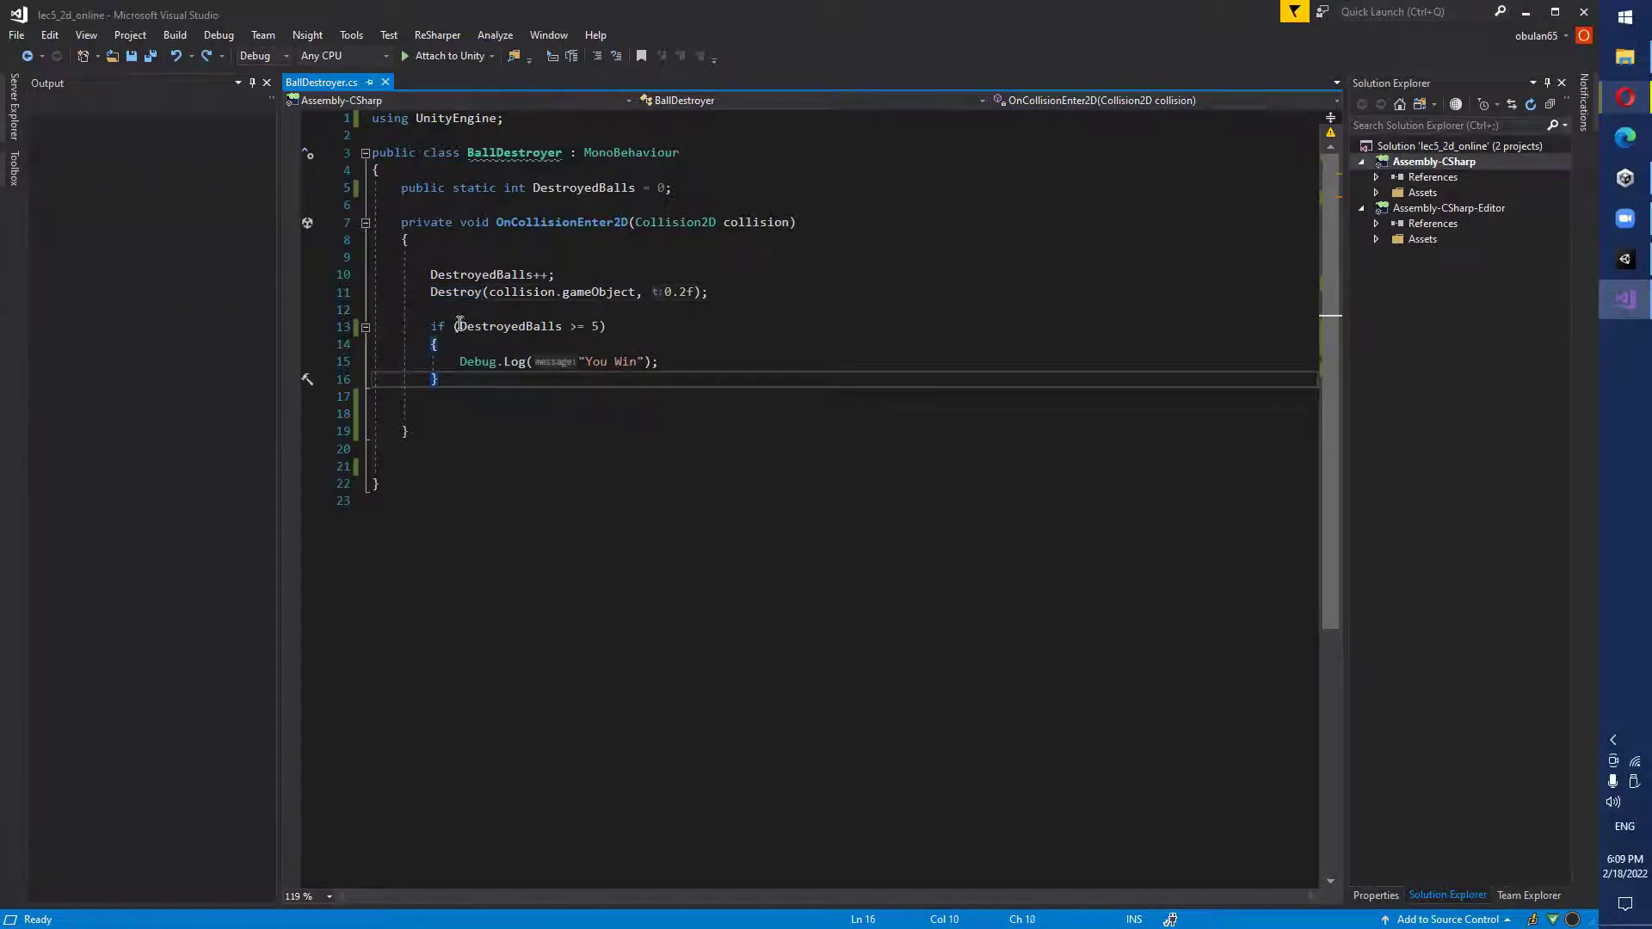
# Review how the public static DestroyedBalls field relates to the BallDestroyer class and where the field is used.
pyautogui.click(393, 188)
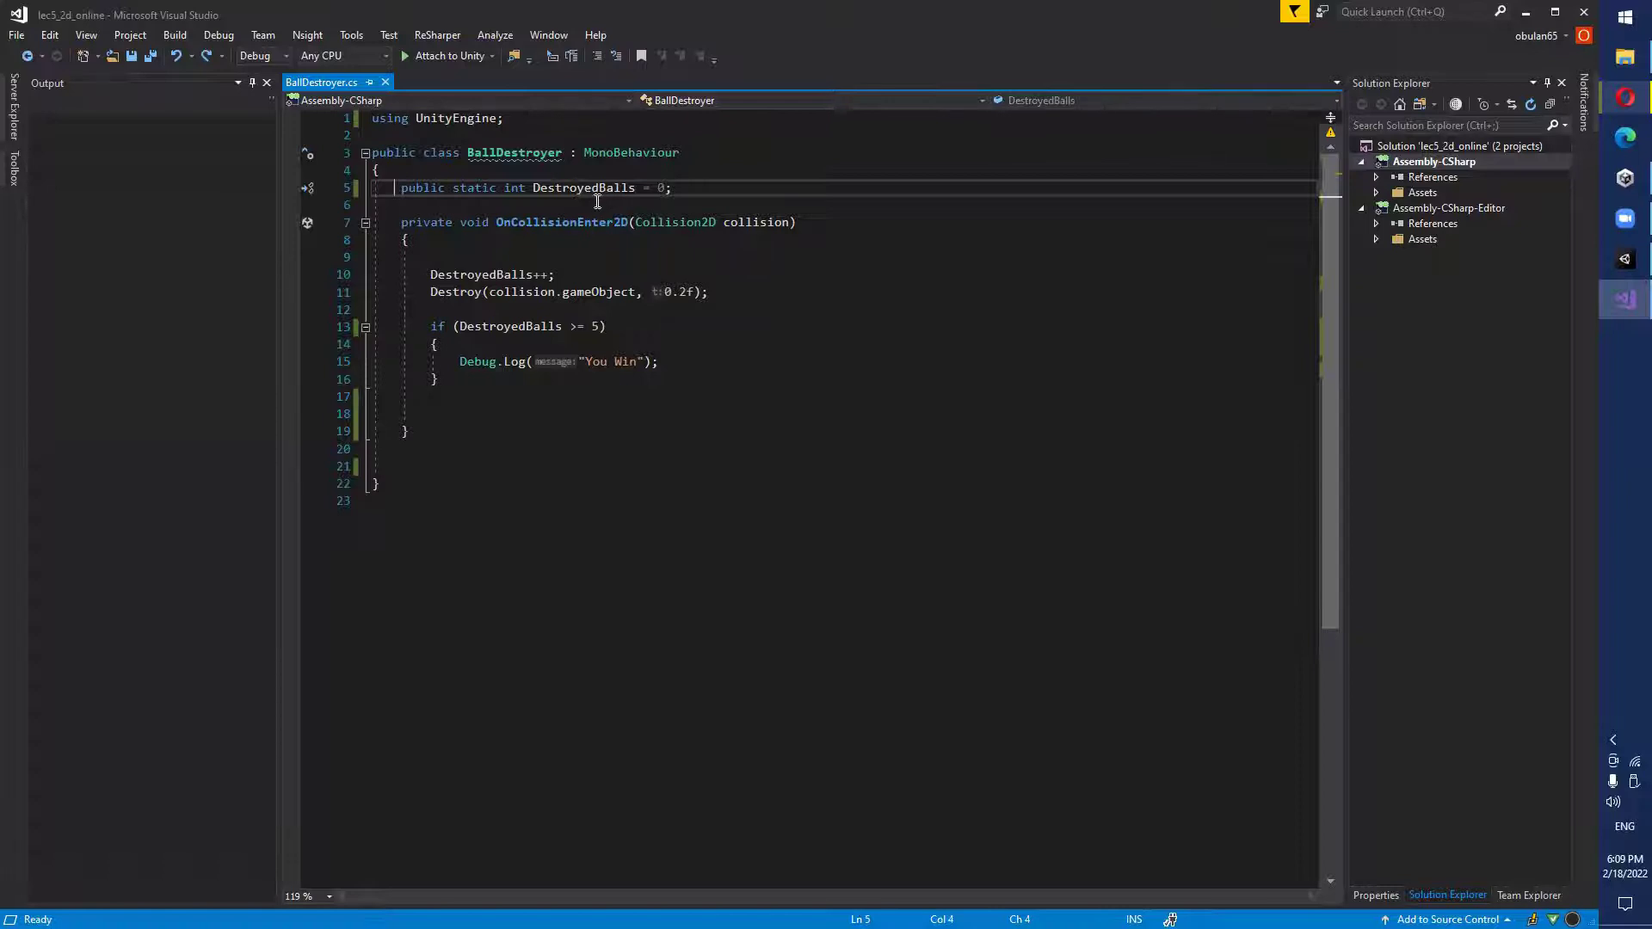
pyautogui.click(419, 189)
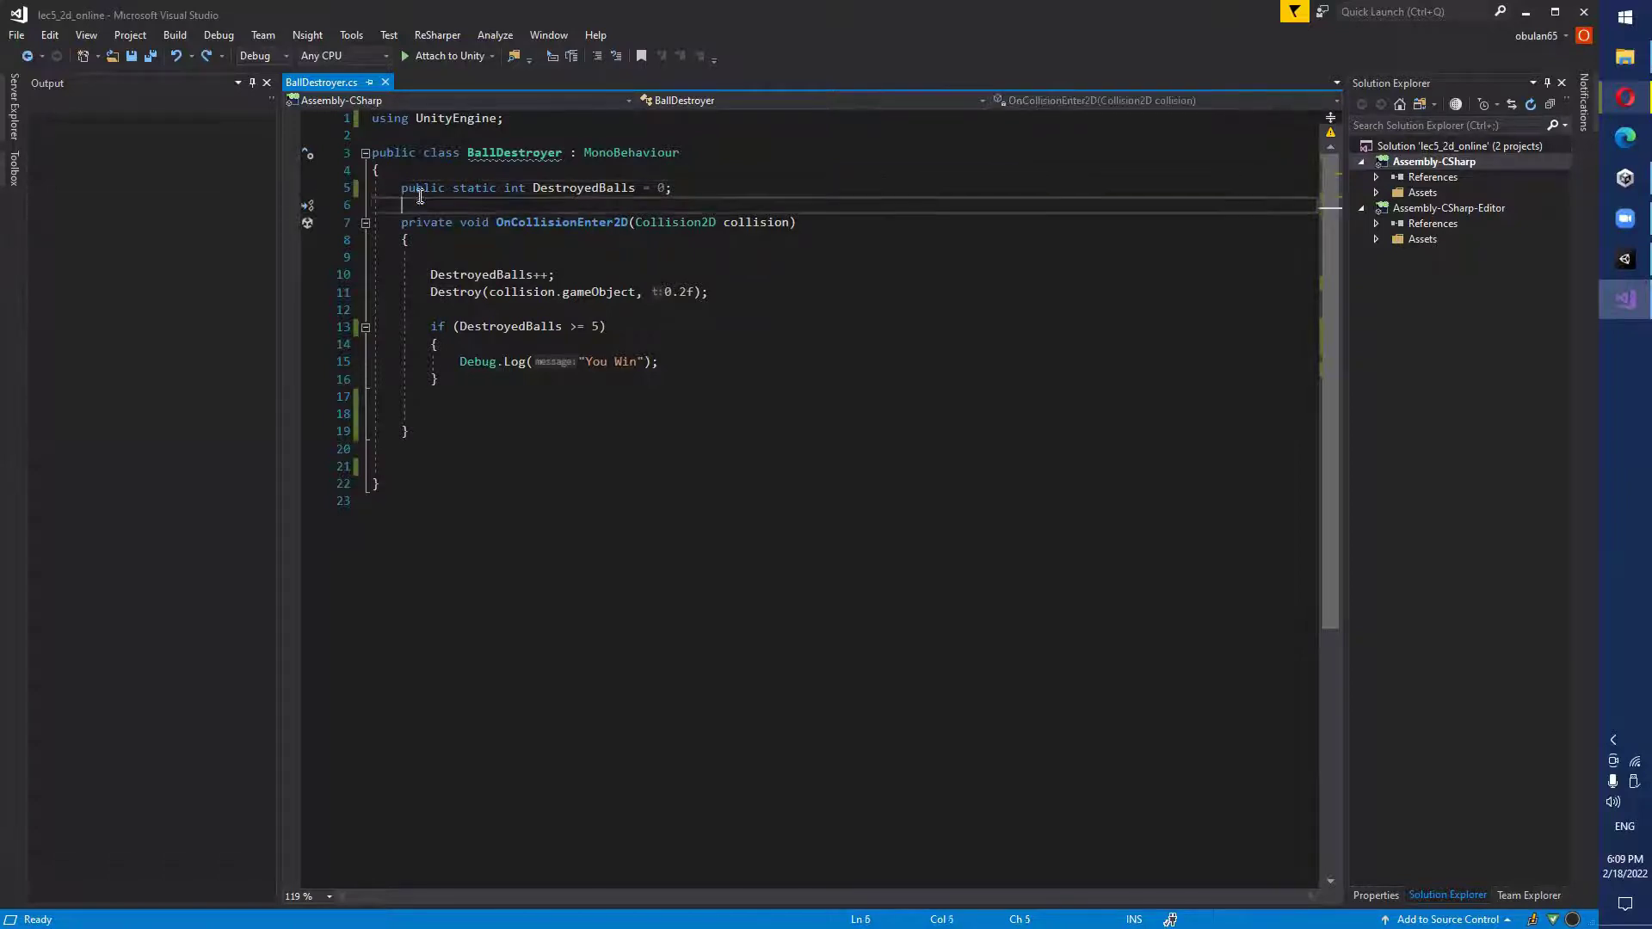
pyautogui.click(454, 203)
pyautogui.click(491, 155)
pyautogui.click(572, 188)
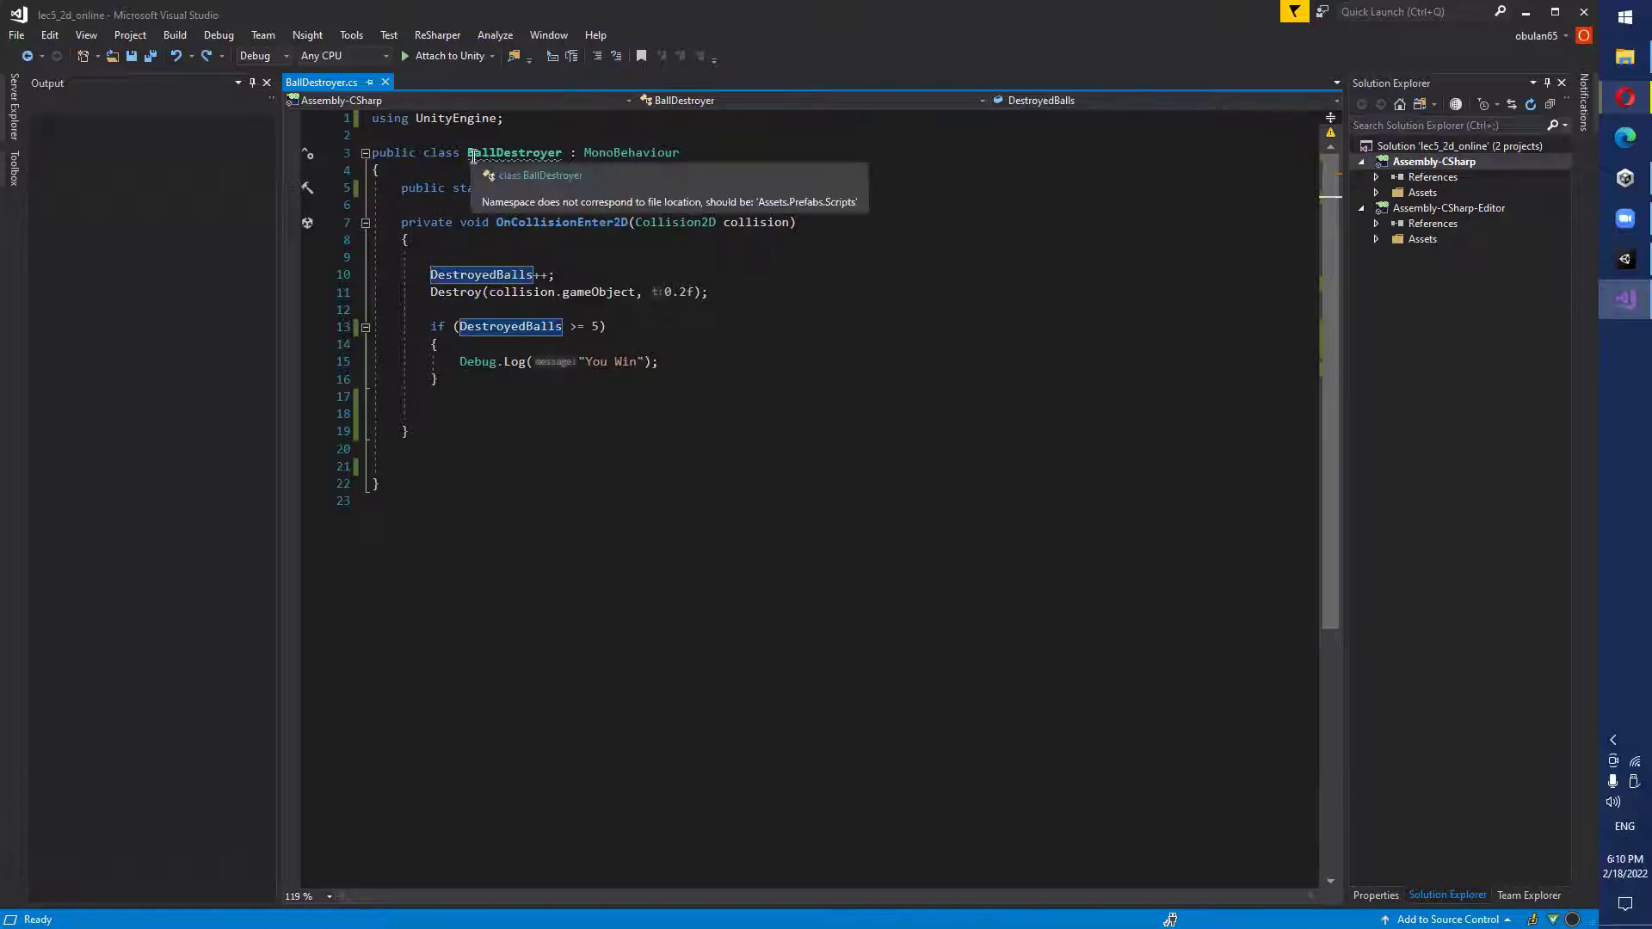
pyautogui.click(559, 155)
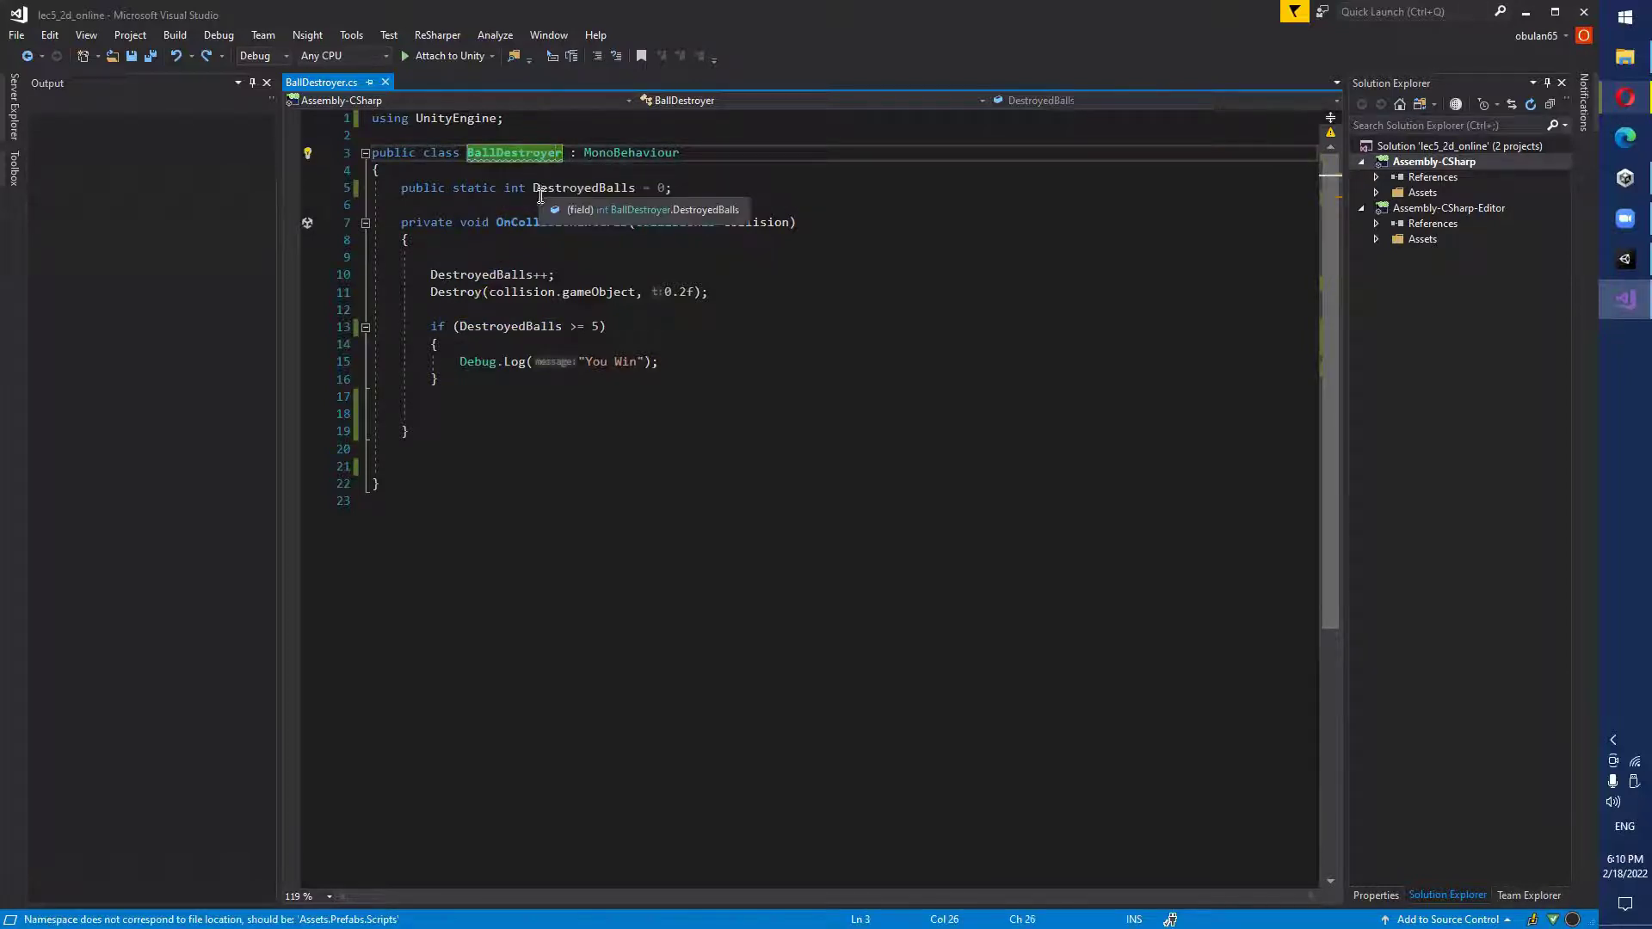
pyautogui.doubleClick(539, 190)
pyautogui.click(619, 203)
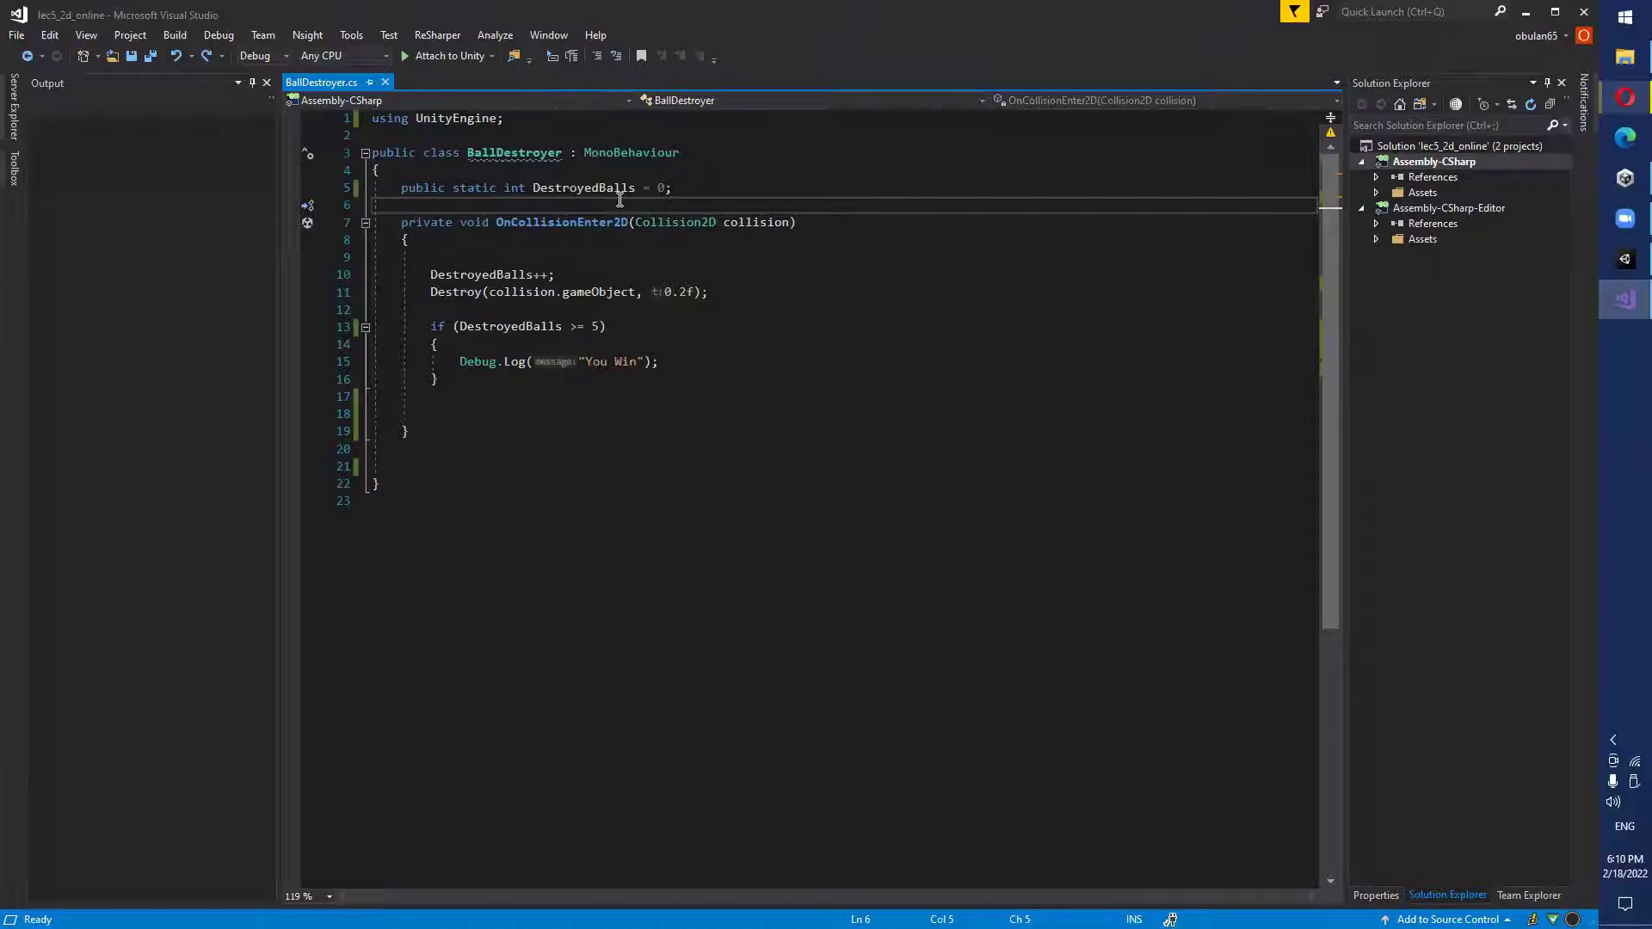
pyautogui.click(582, 189)
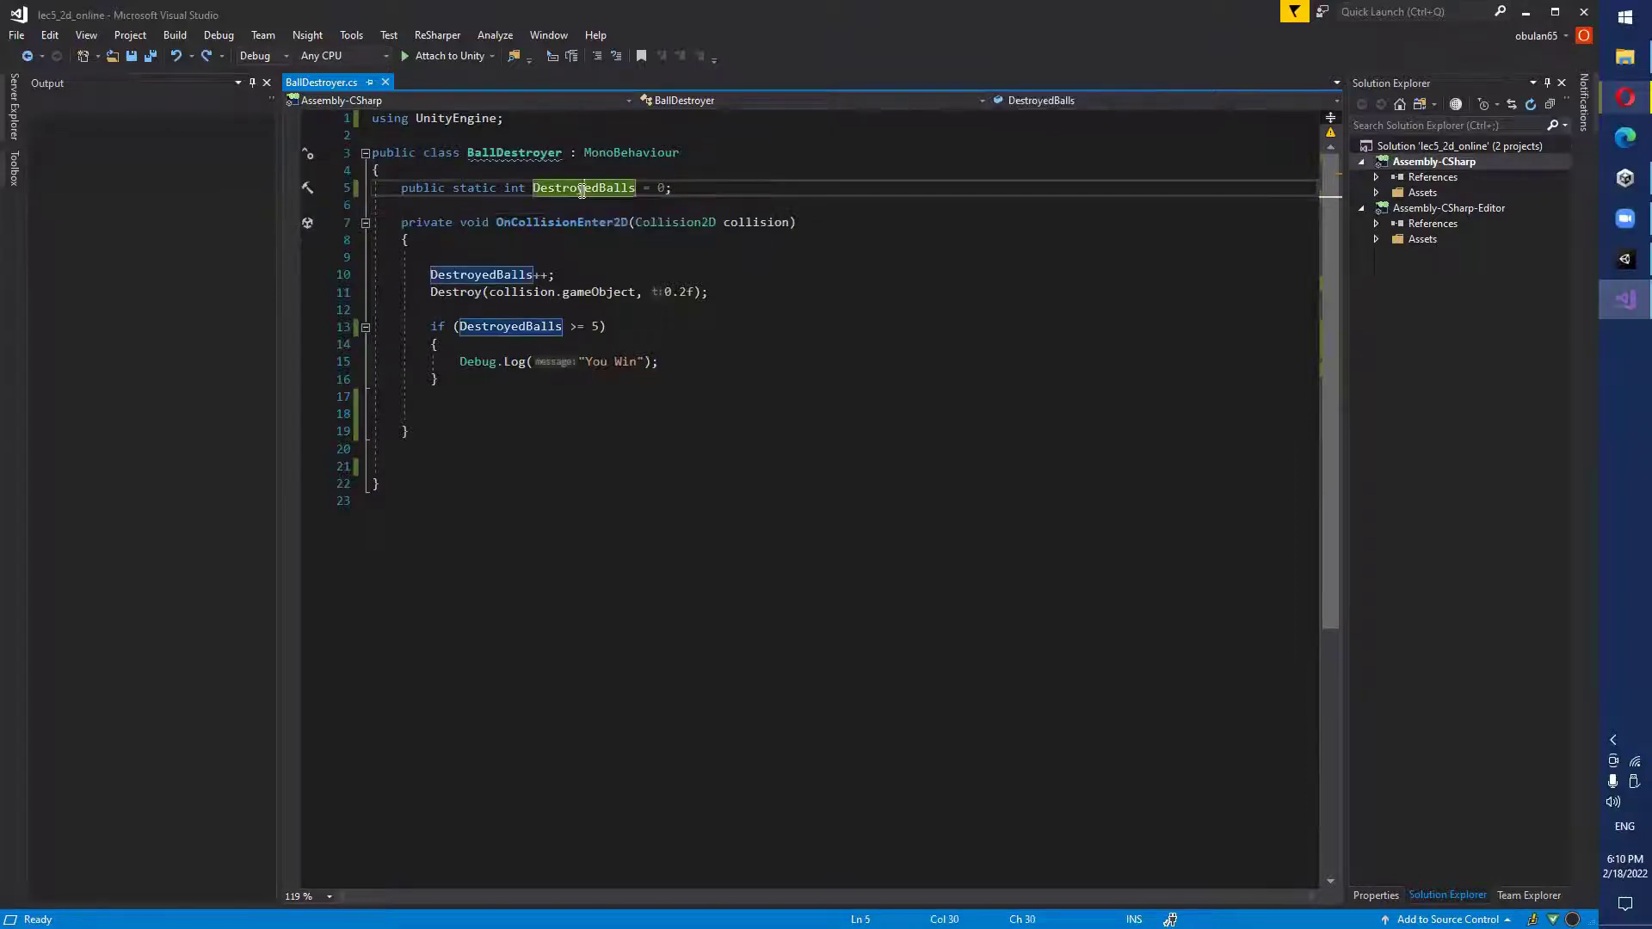
# Examine the OnCollisionEnter2D method name, the Destroy call, the DestroyedBalls++ line and the "You Win" condition.
pyautogui.click(569, 256)
pyautogui.moveTo(496, 222); pyautogui.dragTo(629, 222)
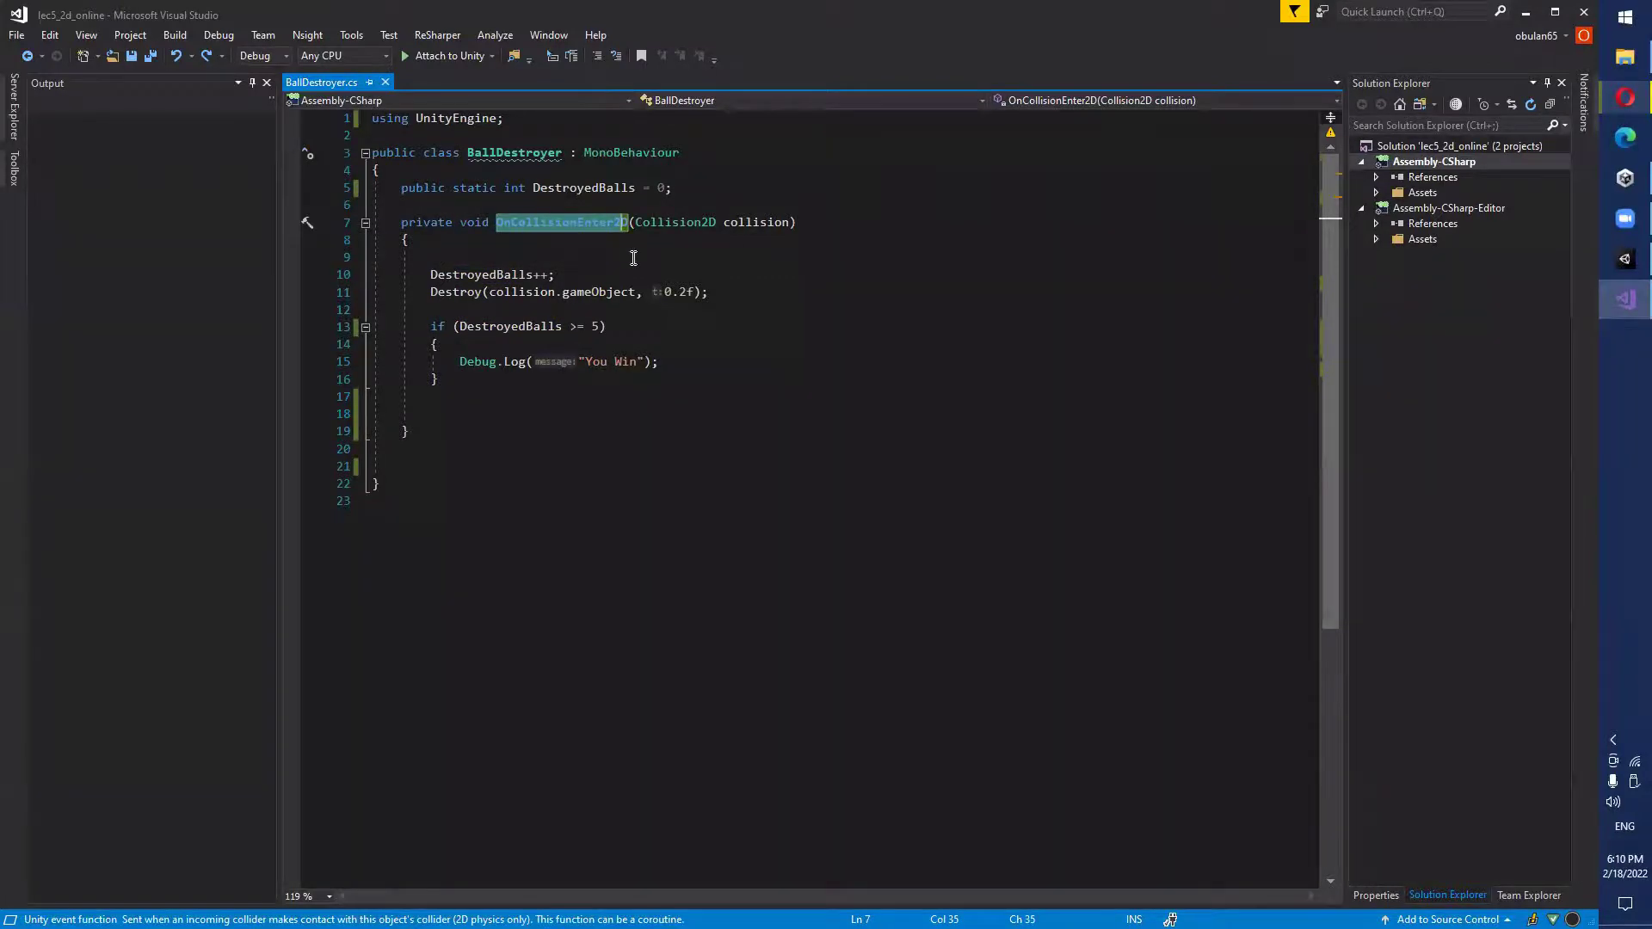
pyautogui.click(634, 257)
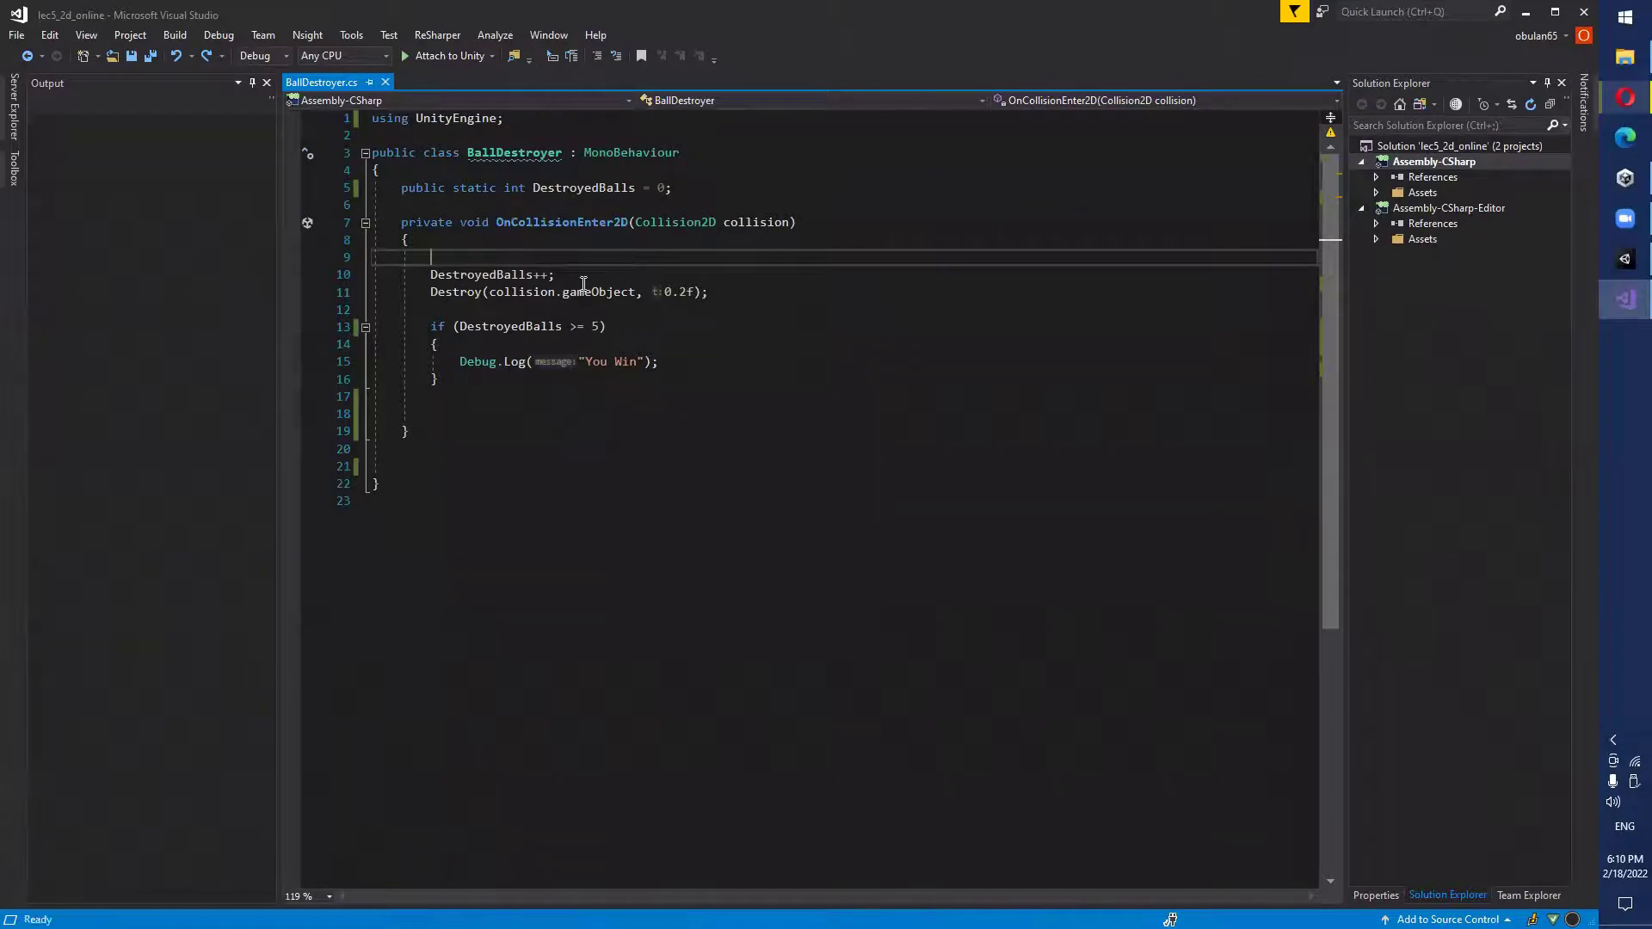
pyautogui.moveTo(428, 292); pyautogui.dragTo(736, 296)
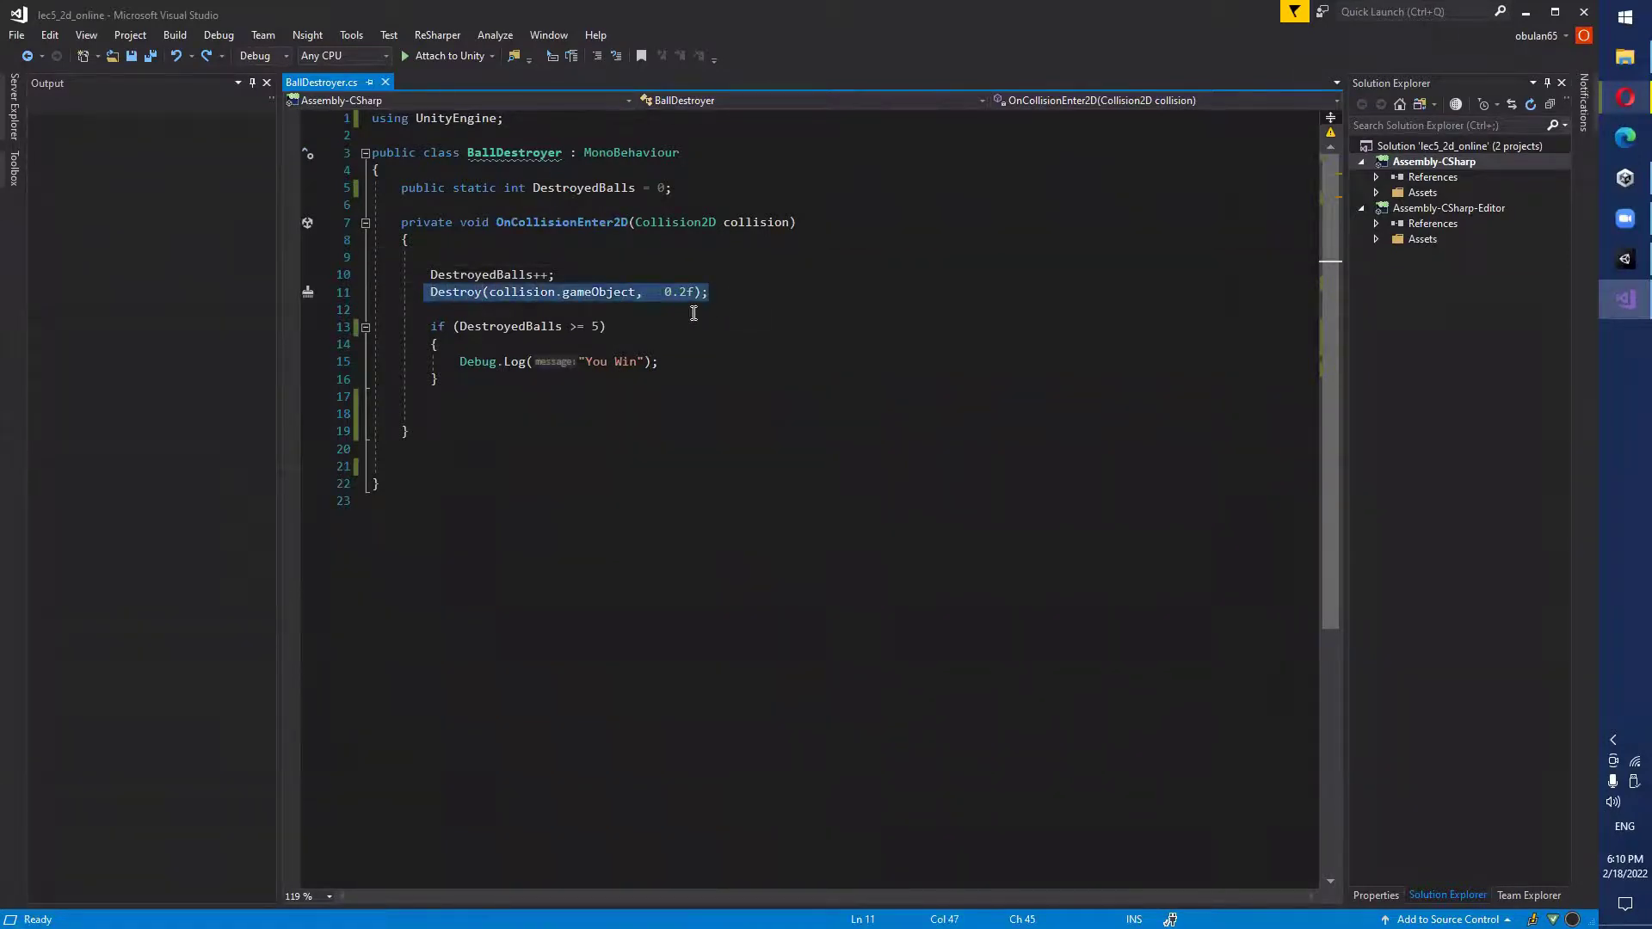
pyautogui.click(546, 311)
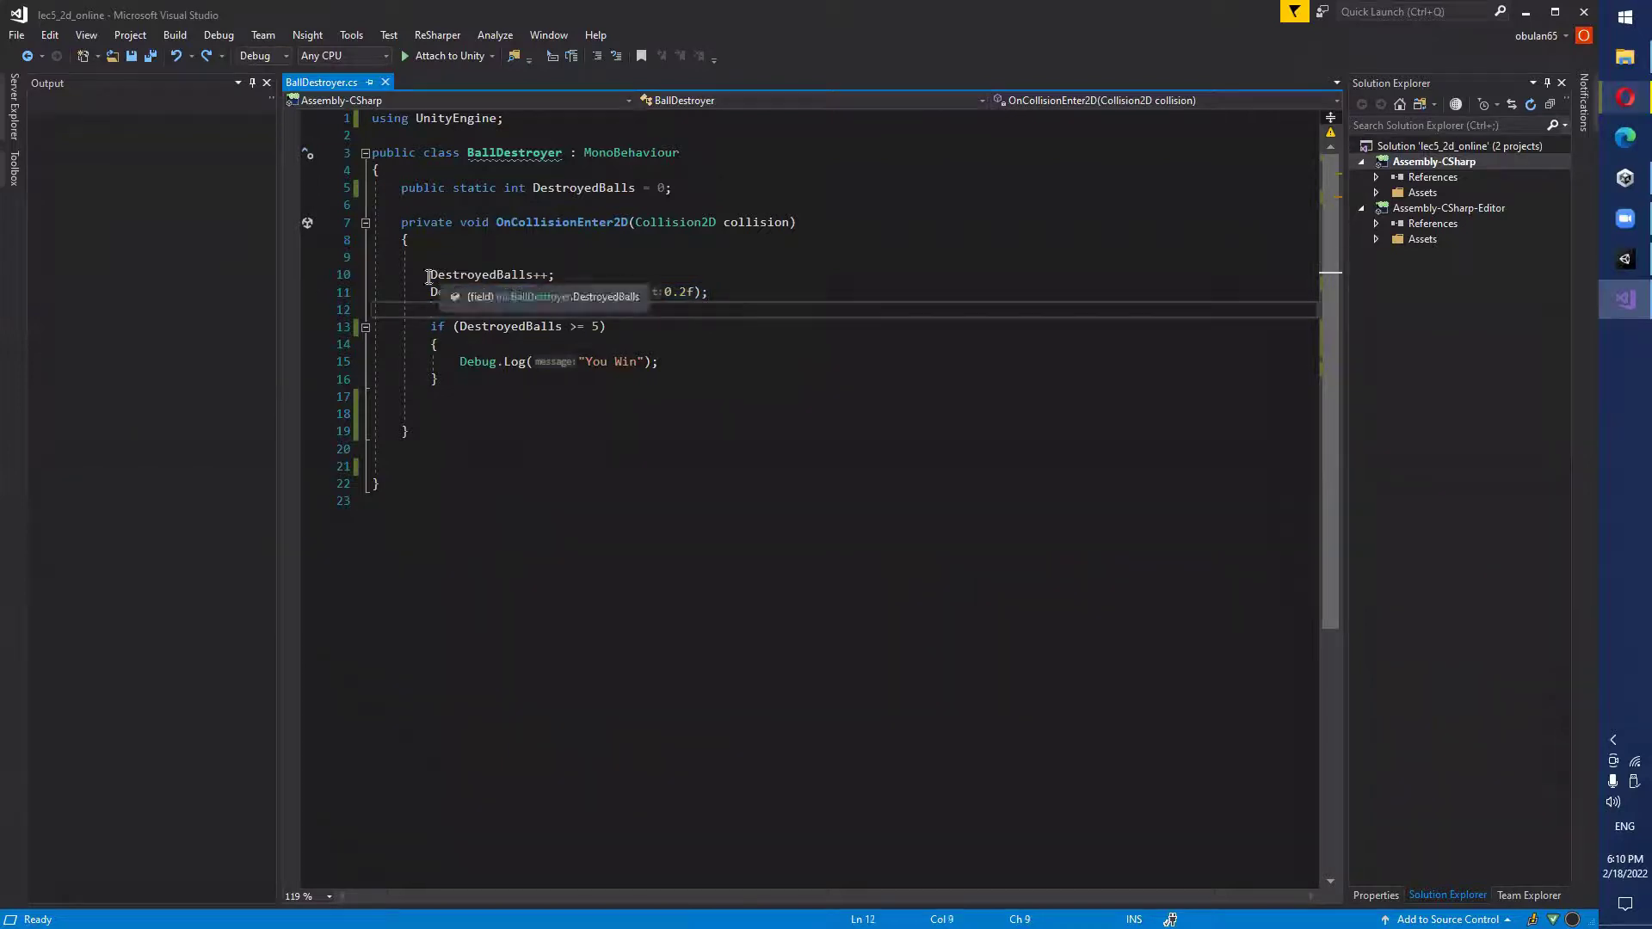
pyautogui.moveTo(427, 274); pyautogui.dragTo(580, 272)
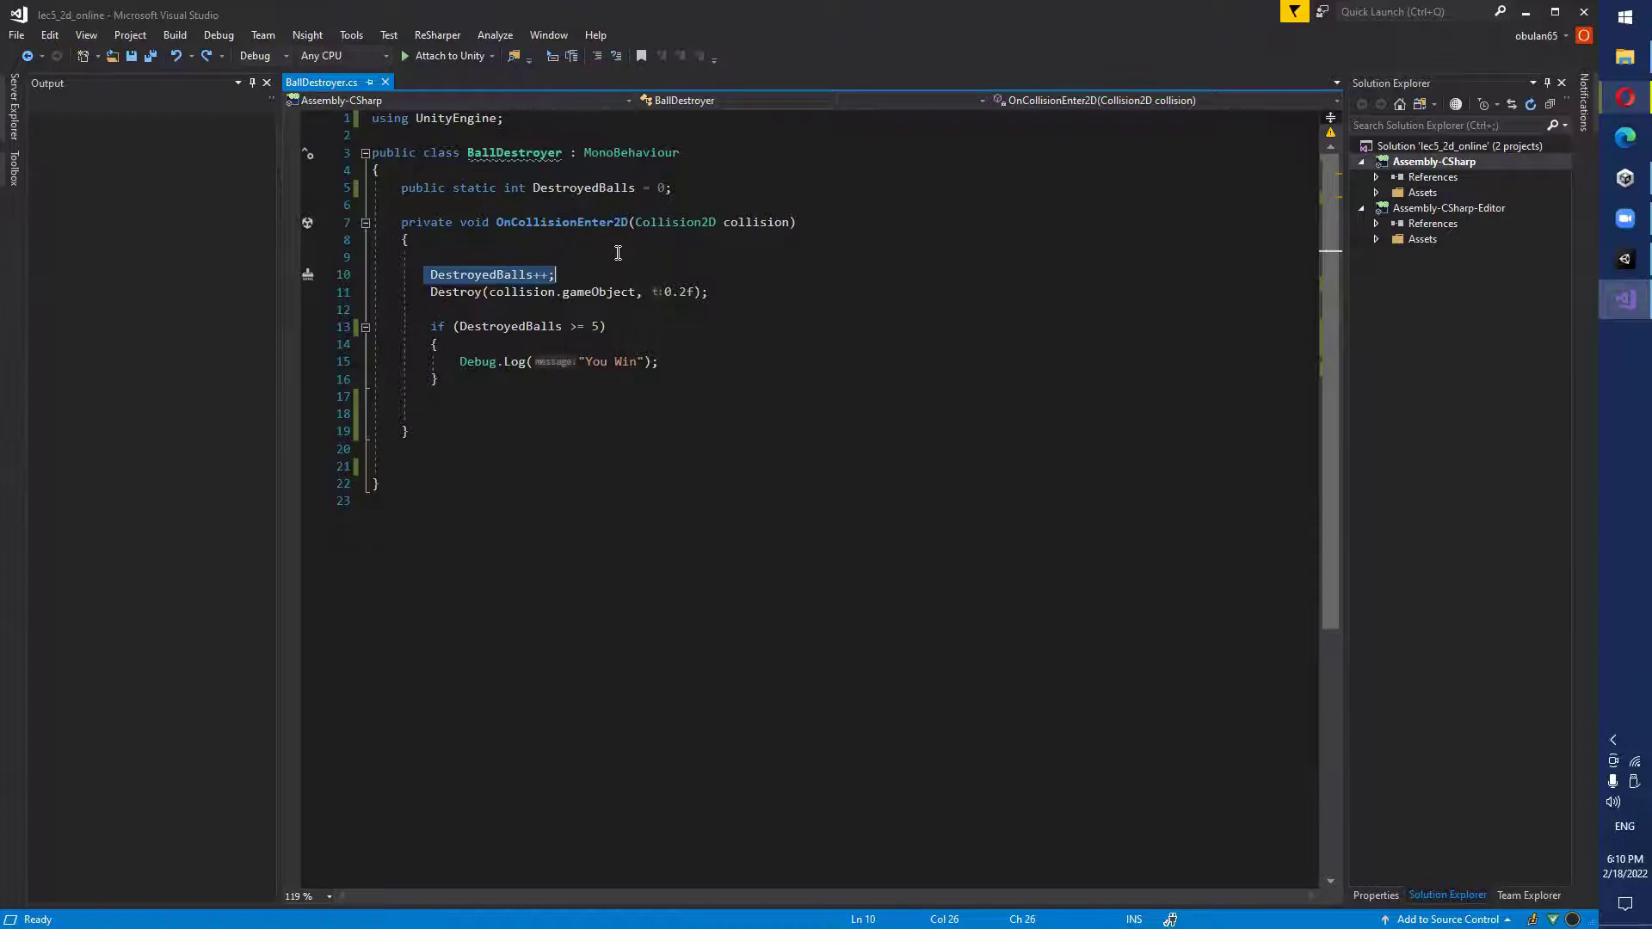
pyautogui.click(642, 343)
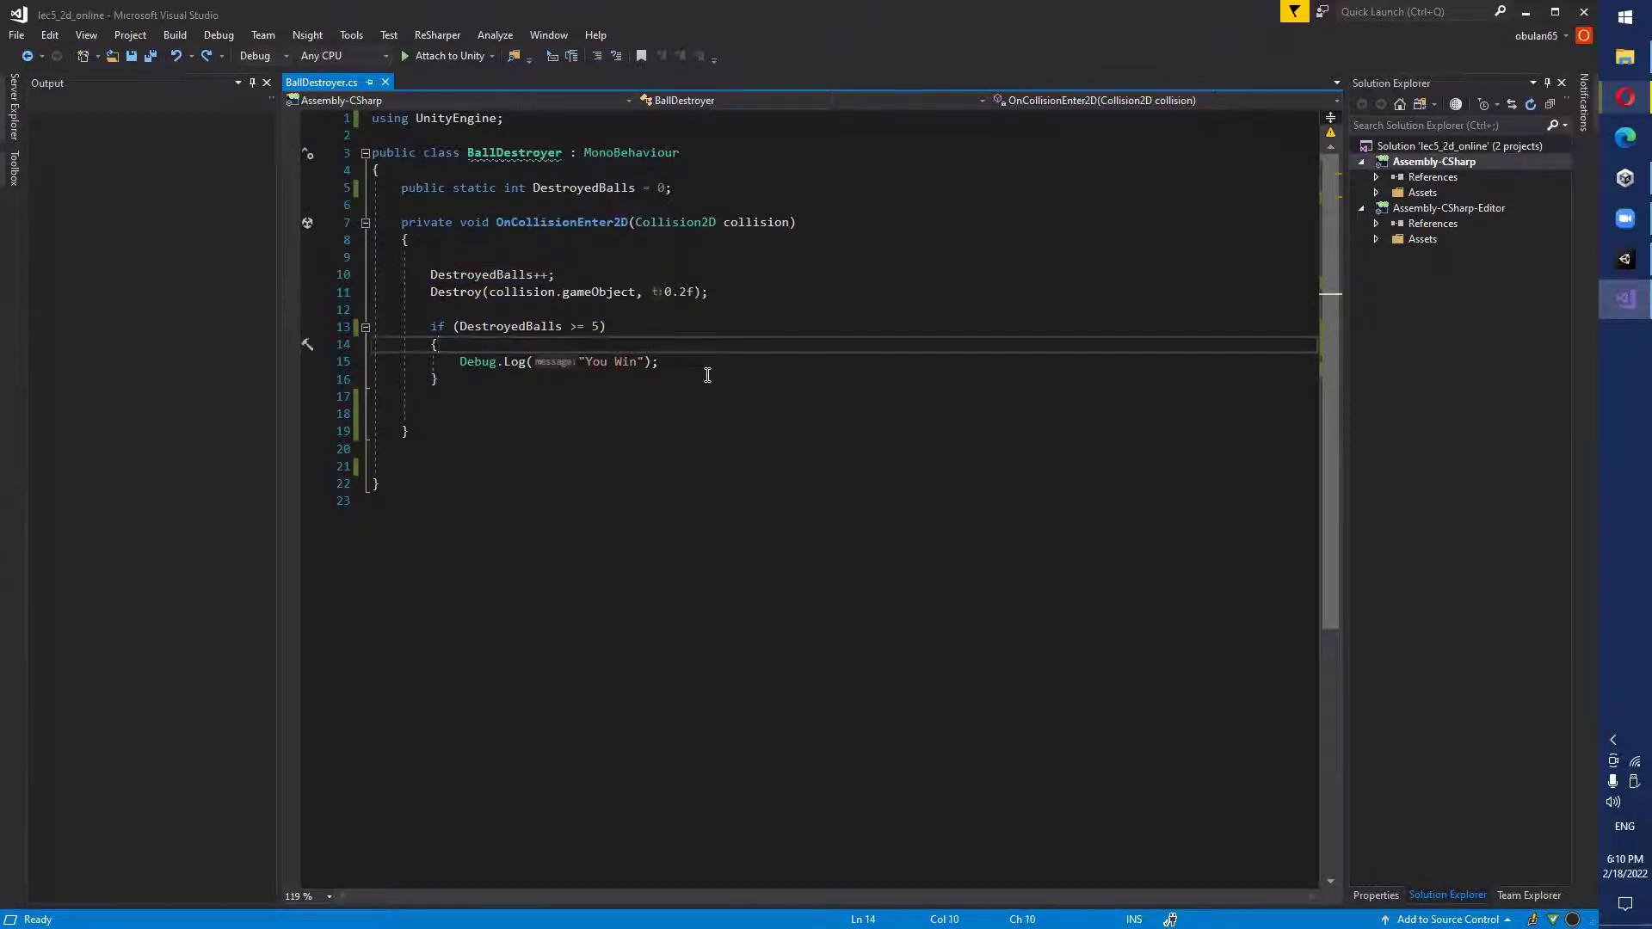
pyautogui.click(696, 362)
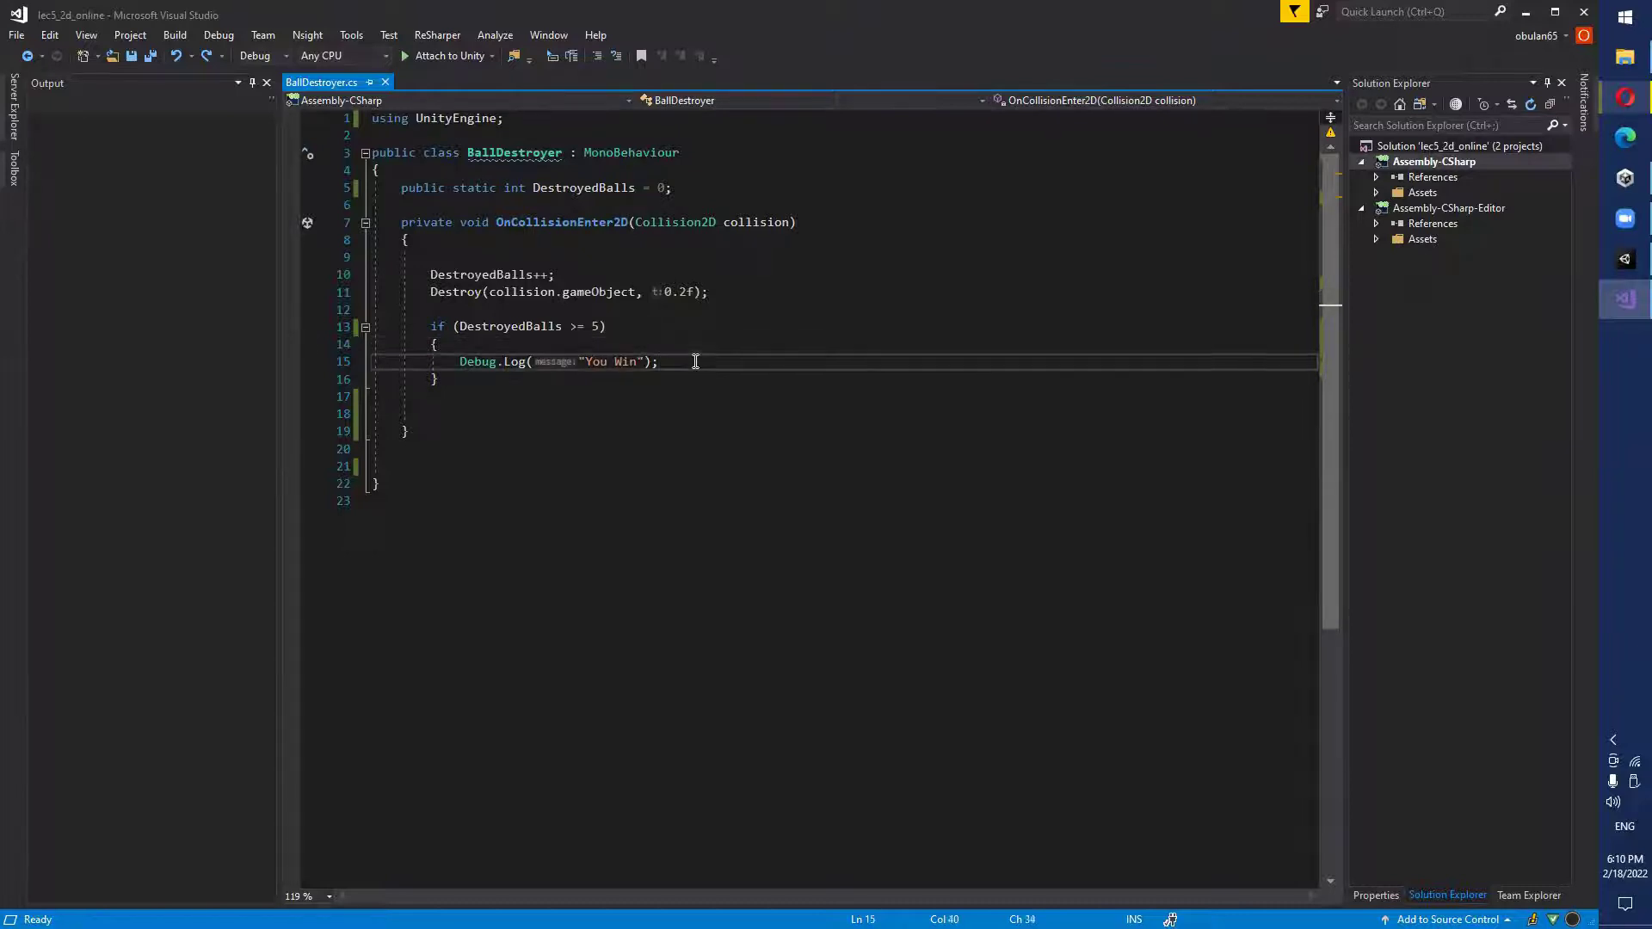
# Save BallDestroyer.cs, switch to Unity and open the SoundMaker script attached to the Plank object.
pyautogui.hotkey('ctrl', 's')
pyautogui.hotkey('alt', 'Tab')
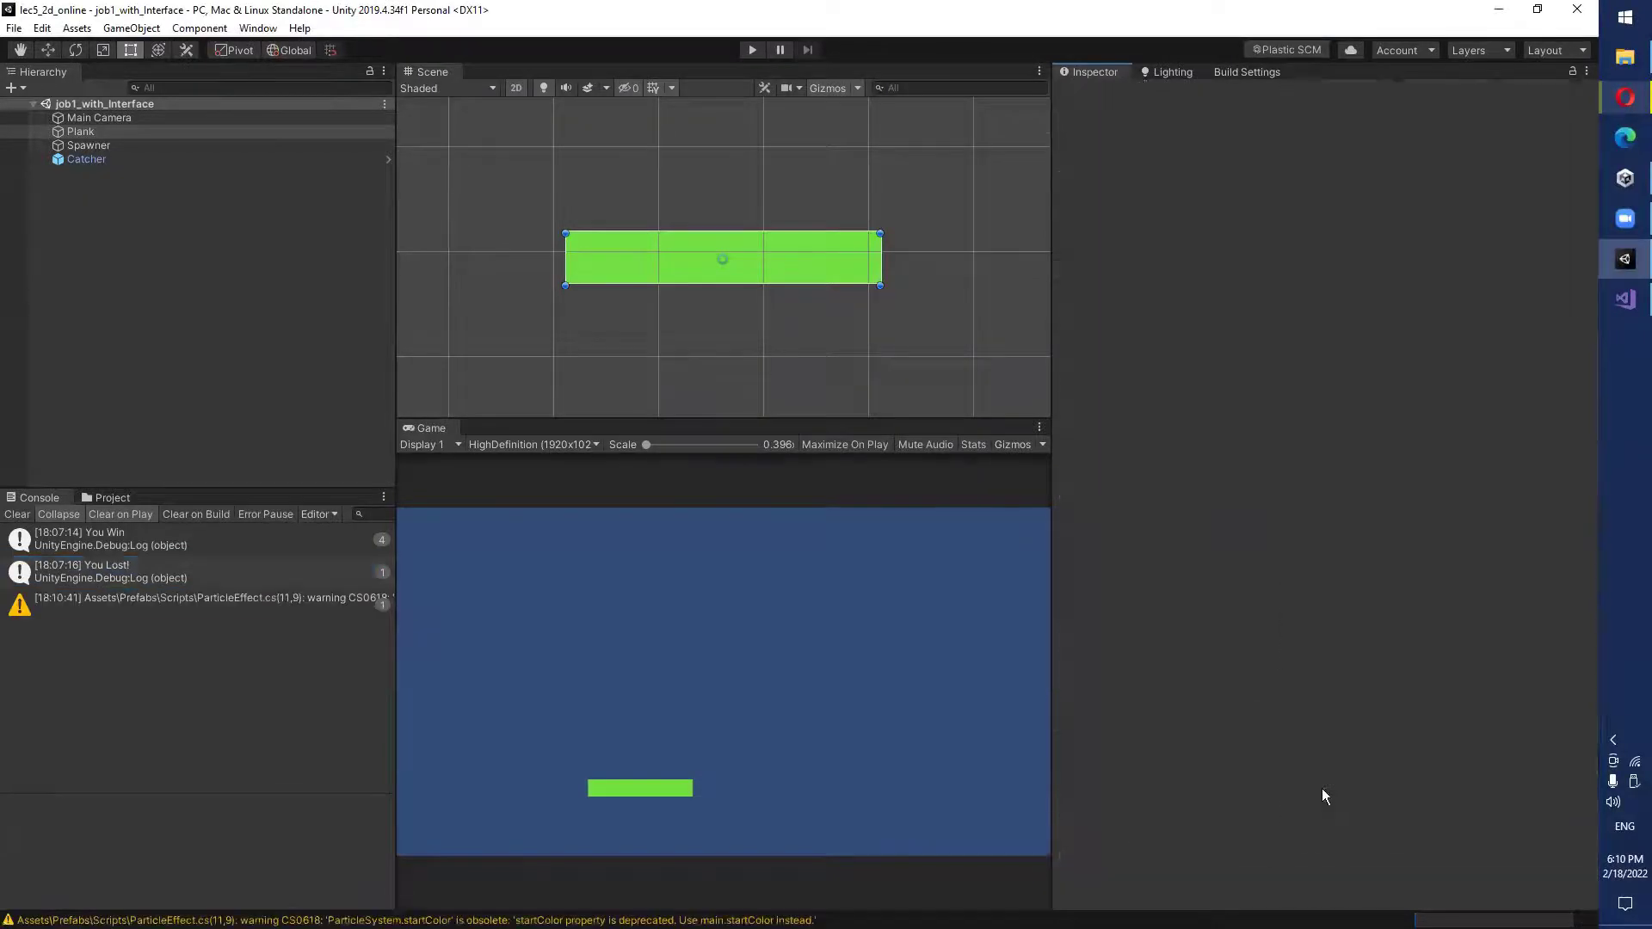
pyautogui.scroll(-3, 1323, 757)
pyautogui.doubleClick(1329, 784)
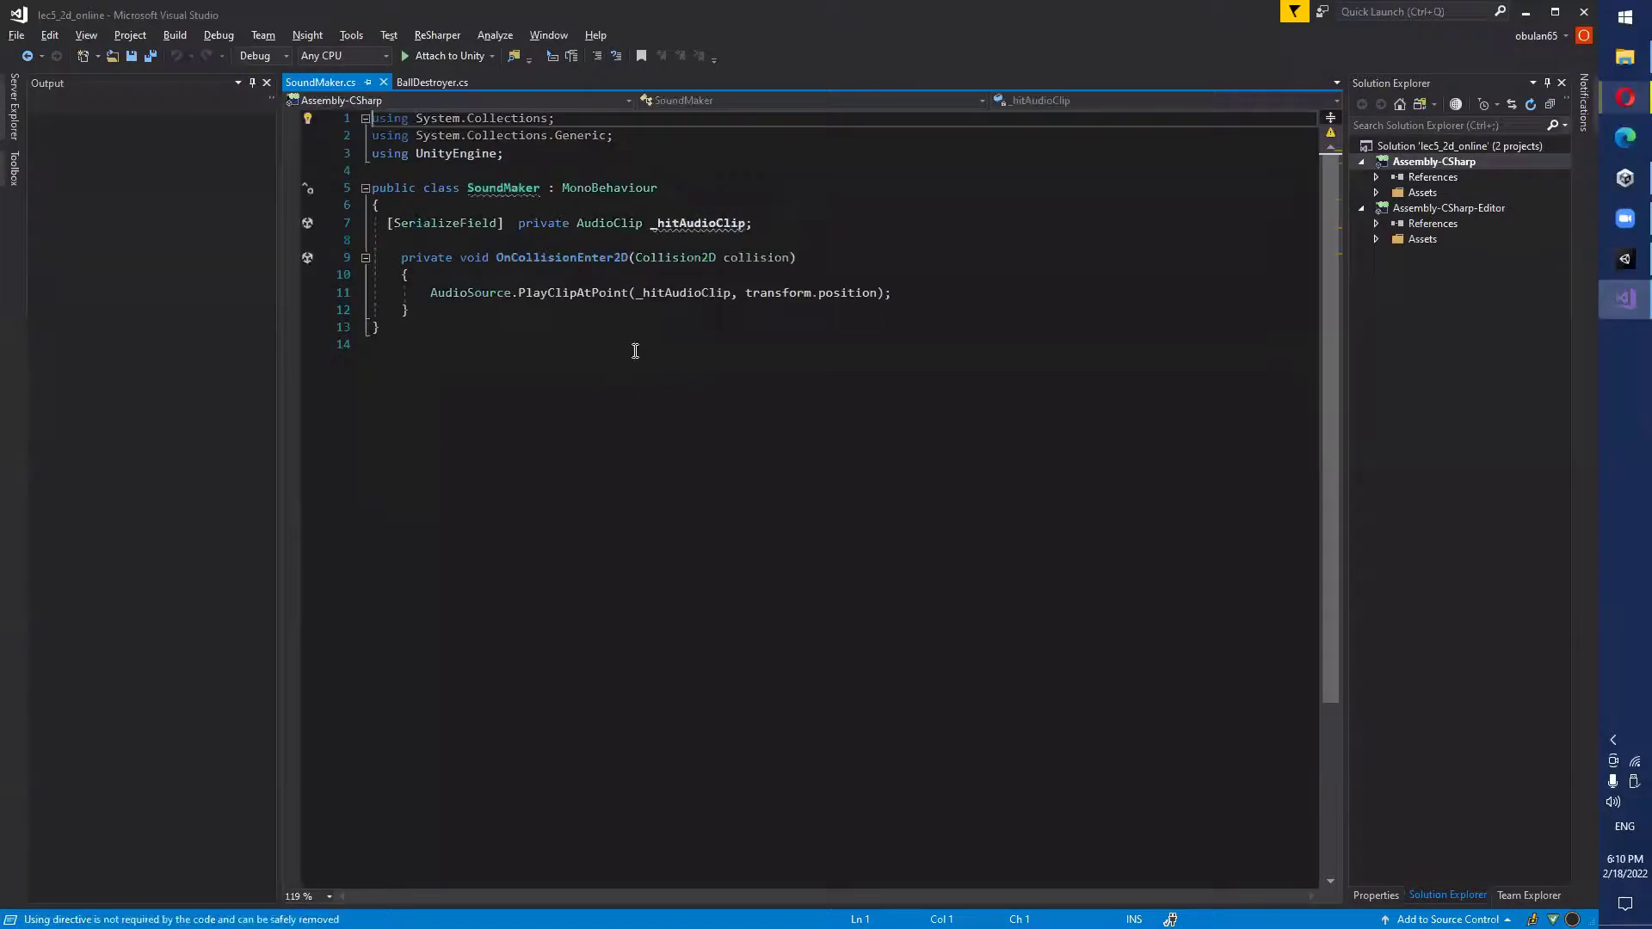
# Examine the AudioSource.PlayClipAtPoint call inside SoundMaker's collision handler.
pyautogui.moveTo(423, 294); pyautogui.dragTo(902, 291)
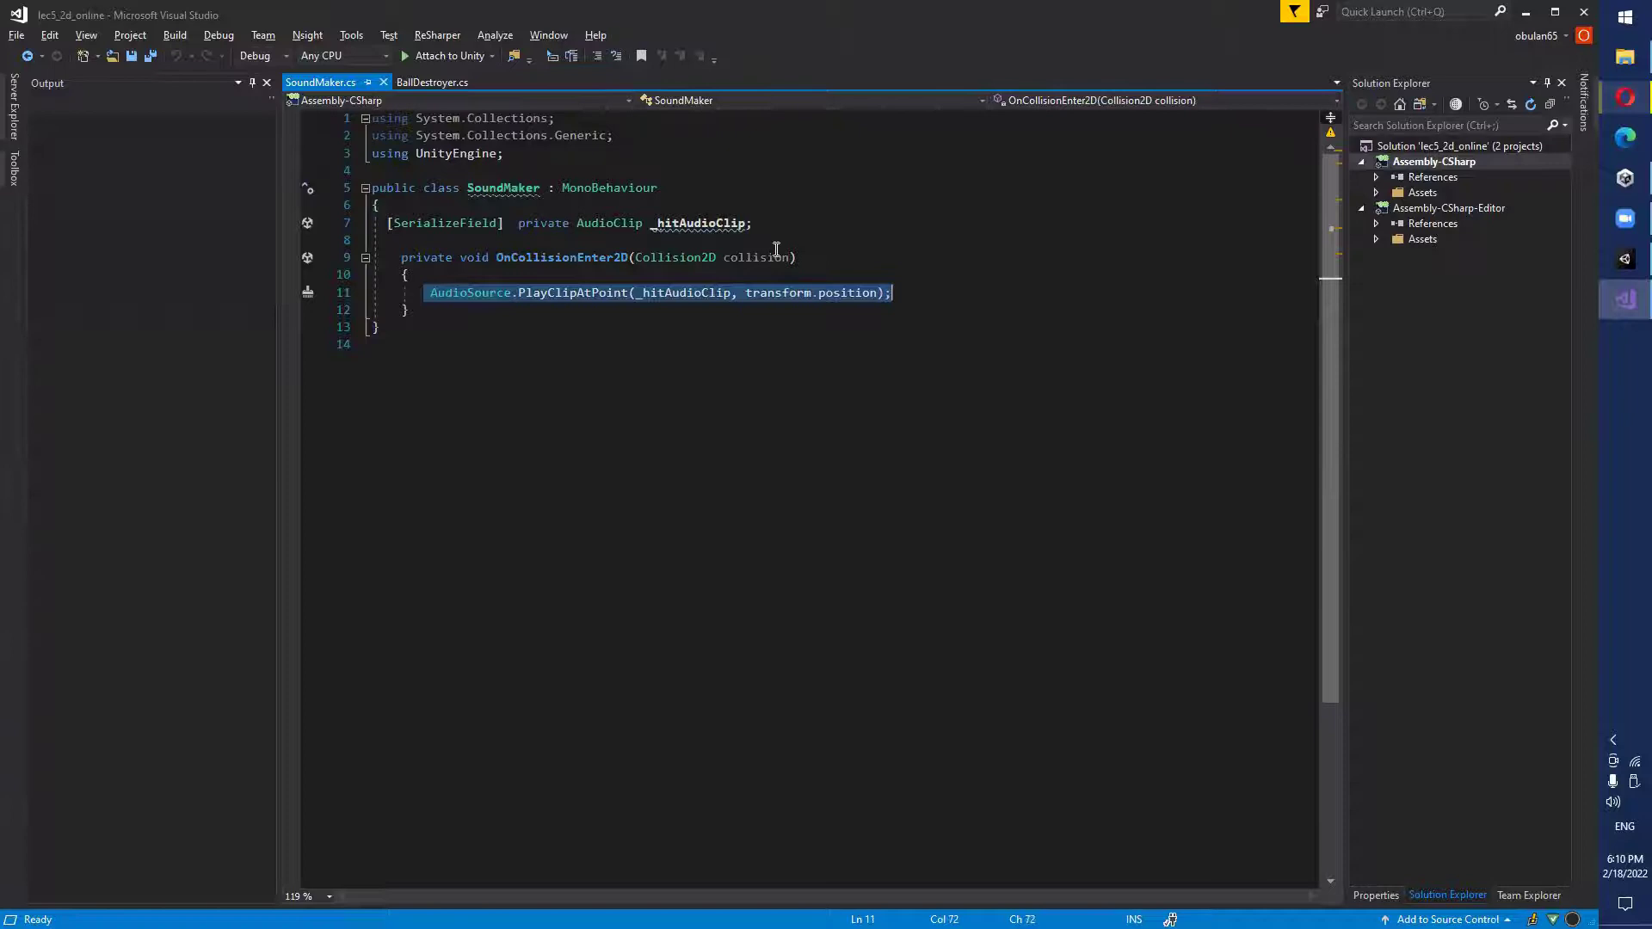
pyautogui.click(797, 244)
pyautogui.click(487, 277)
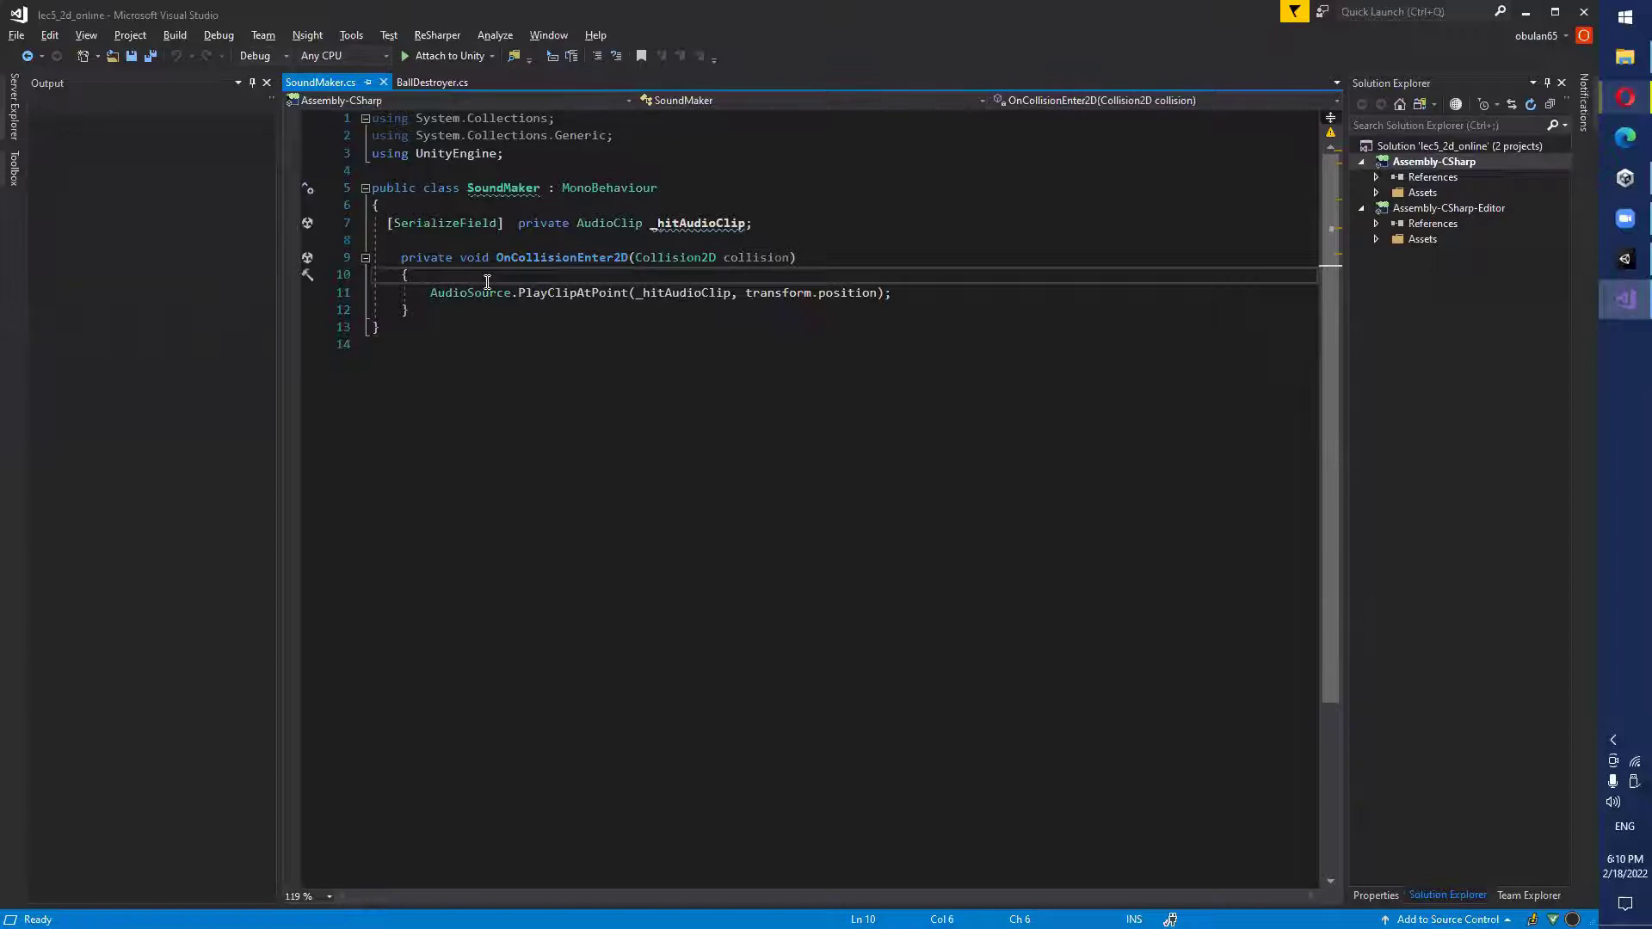
# Switch to Unity, focus on the Catcher object to inspect its trigger collider, and view its Catcher script in Visual Studio.
pyautogui.hotkey('alt', 'Tab')
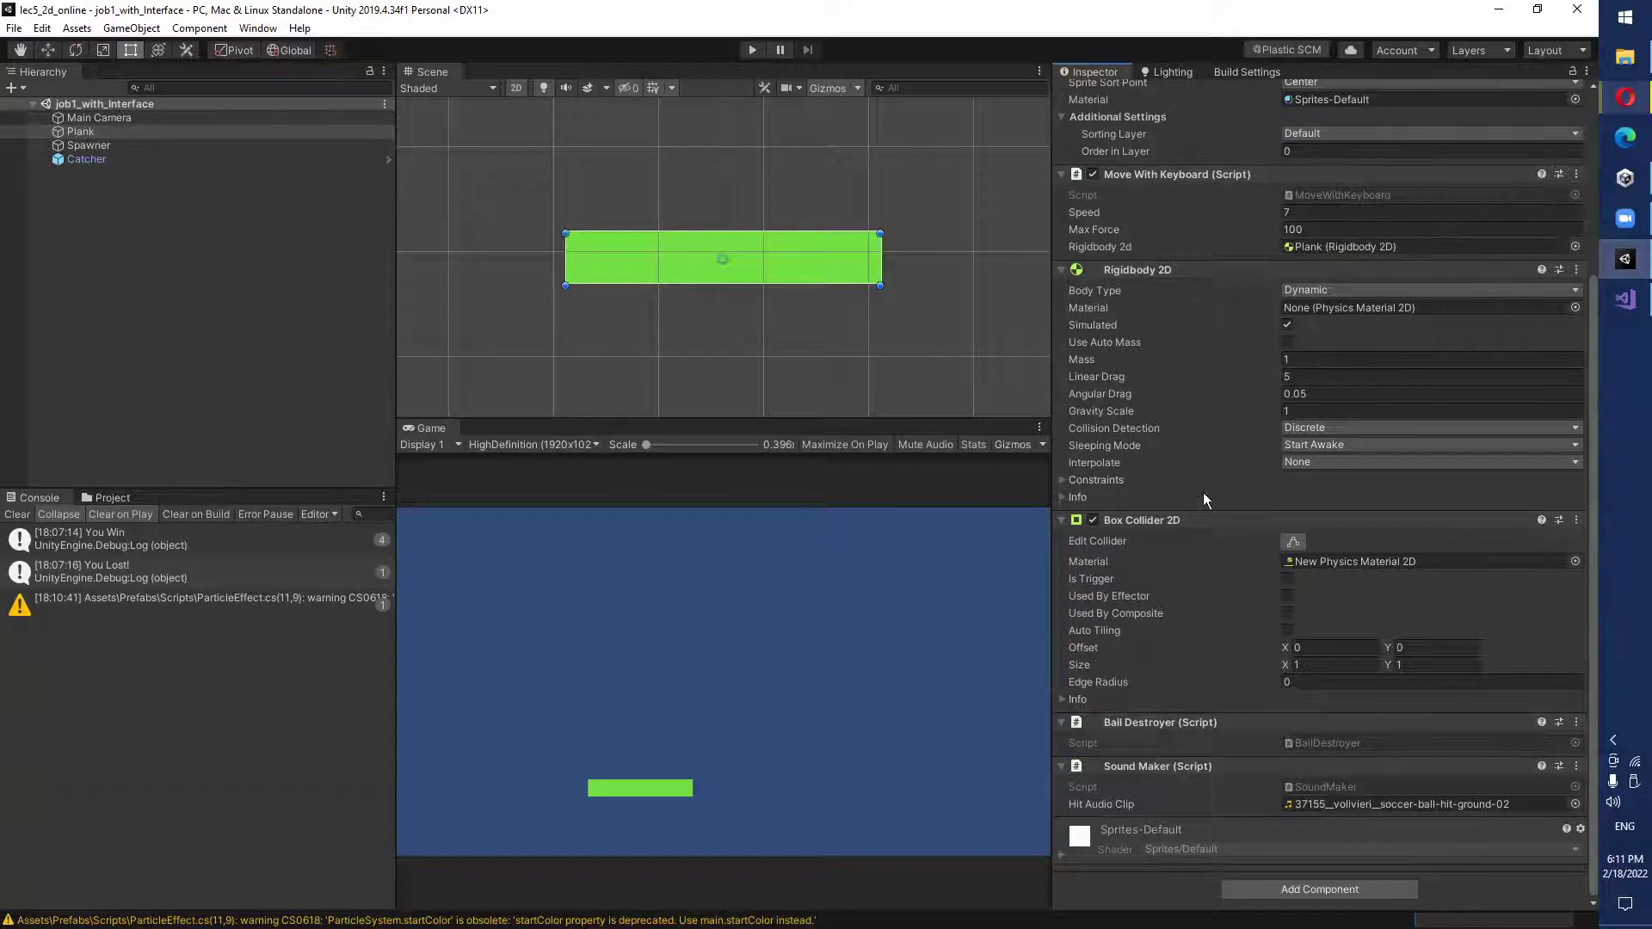
pyautogui.doubleClick(98, 162)
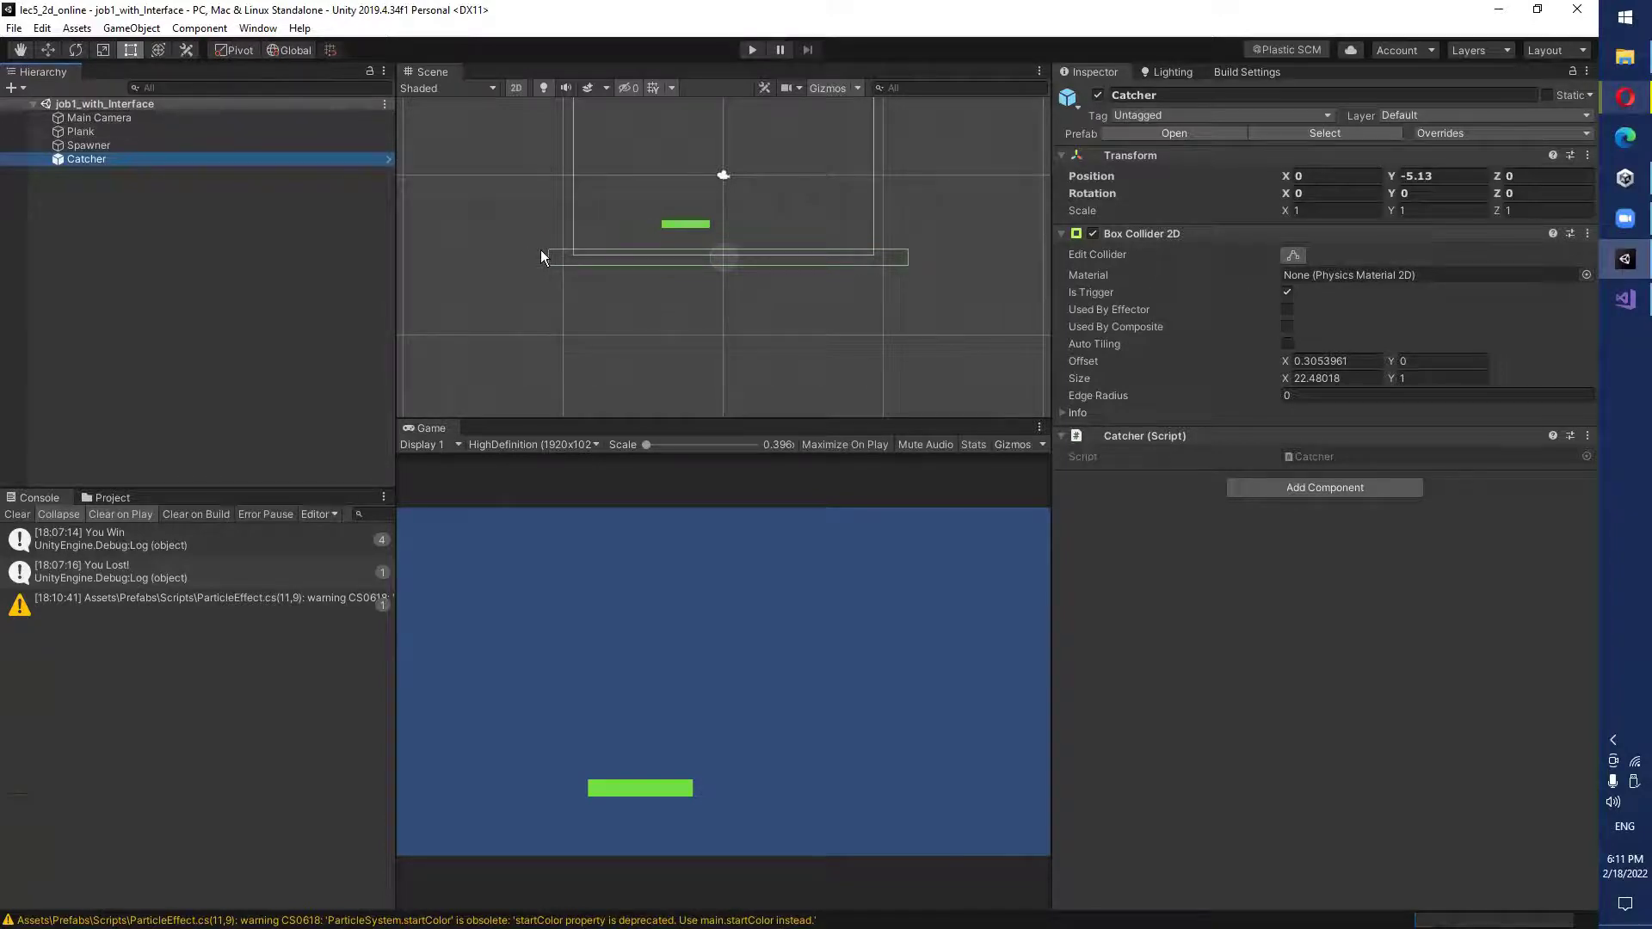
pyautogui.hotkey('alt', 'Tab')
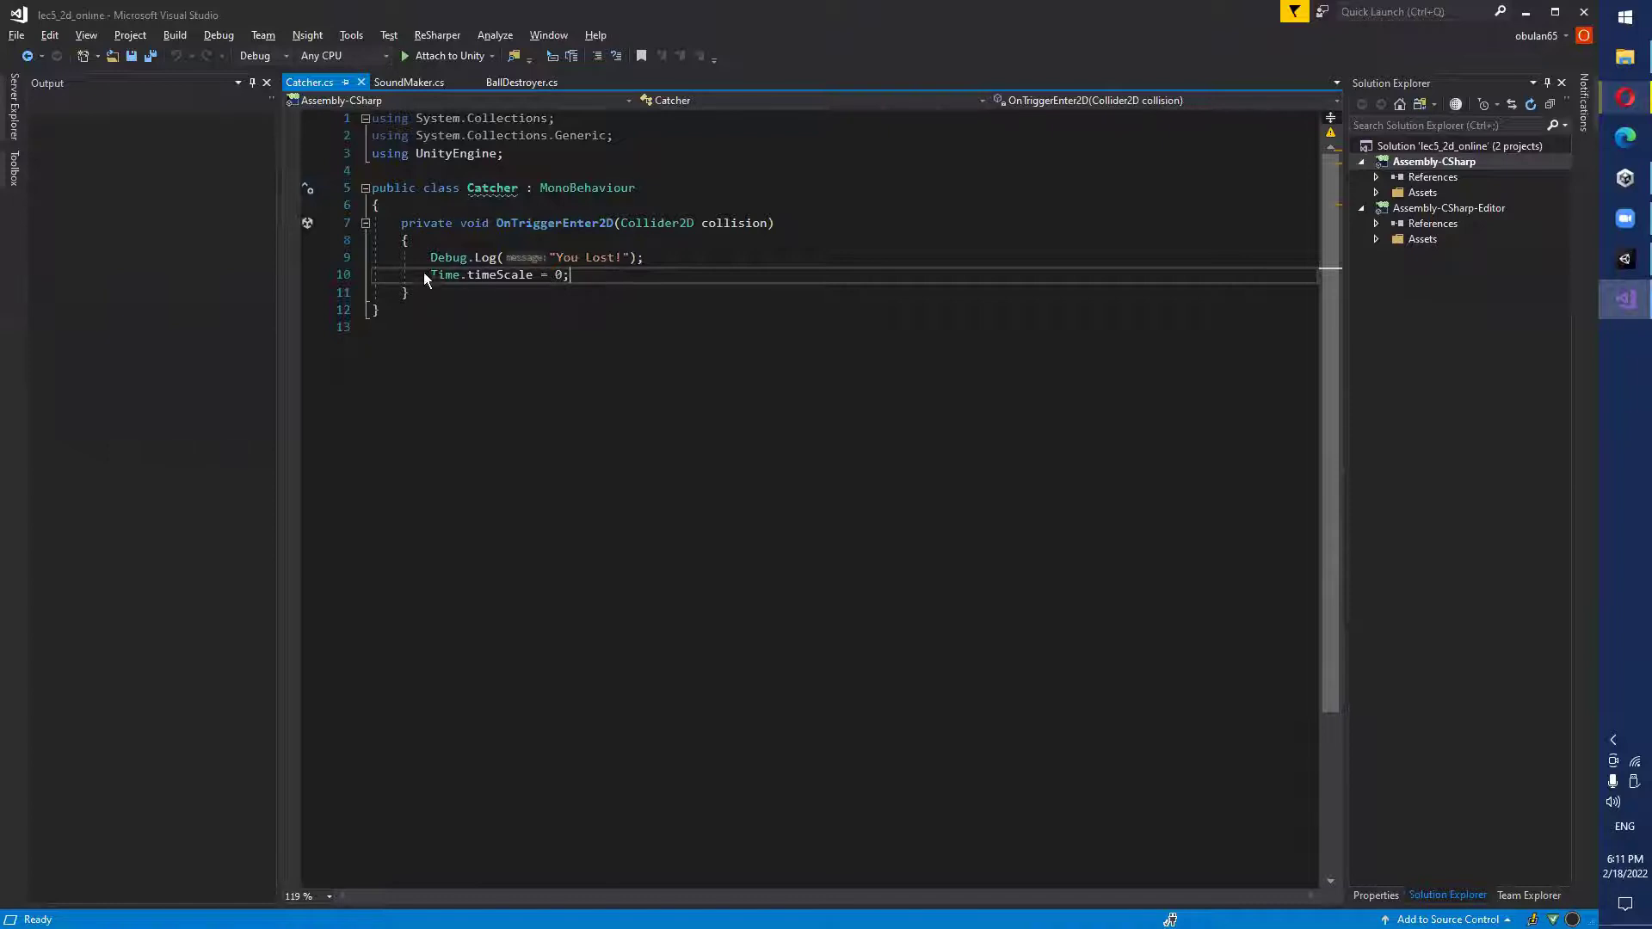
# Examine the "You Lost!" log message and the Time.timeScale line in the Catcher script.
pyautogui.click(628, 284)
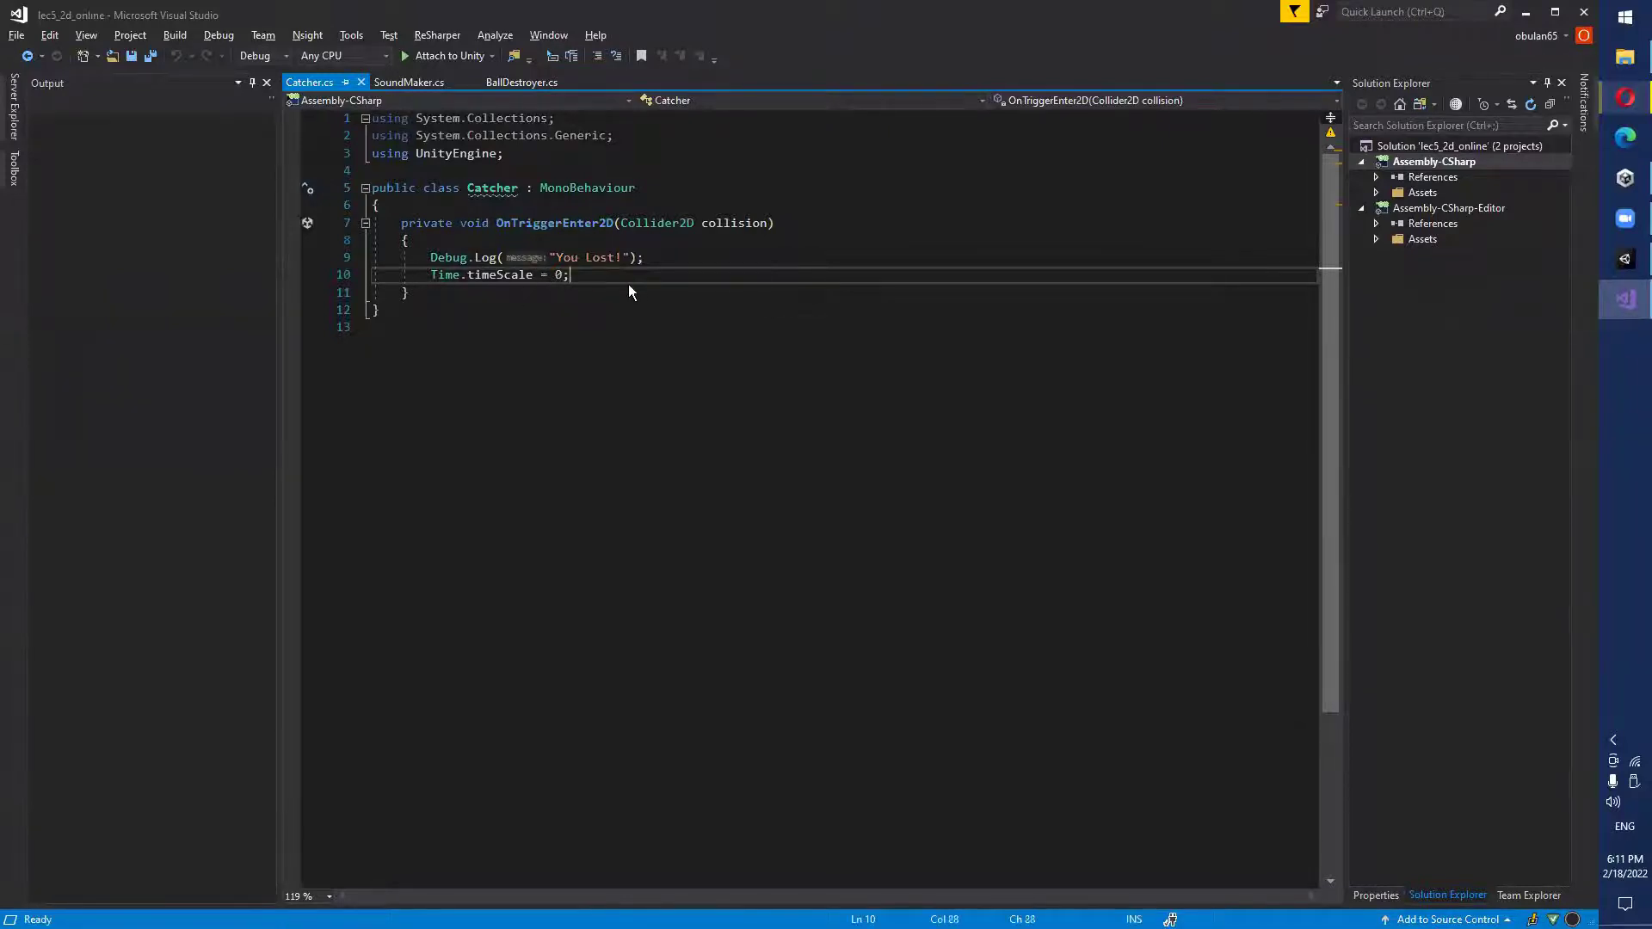
pyautogui.click(551, 256)
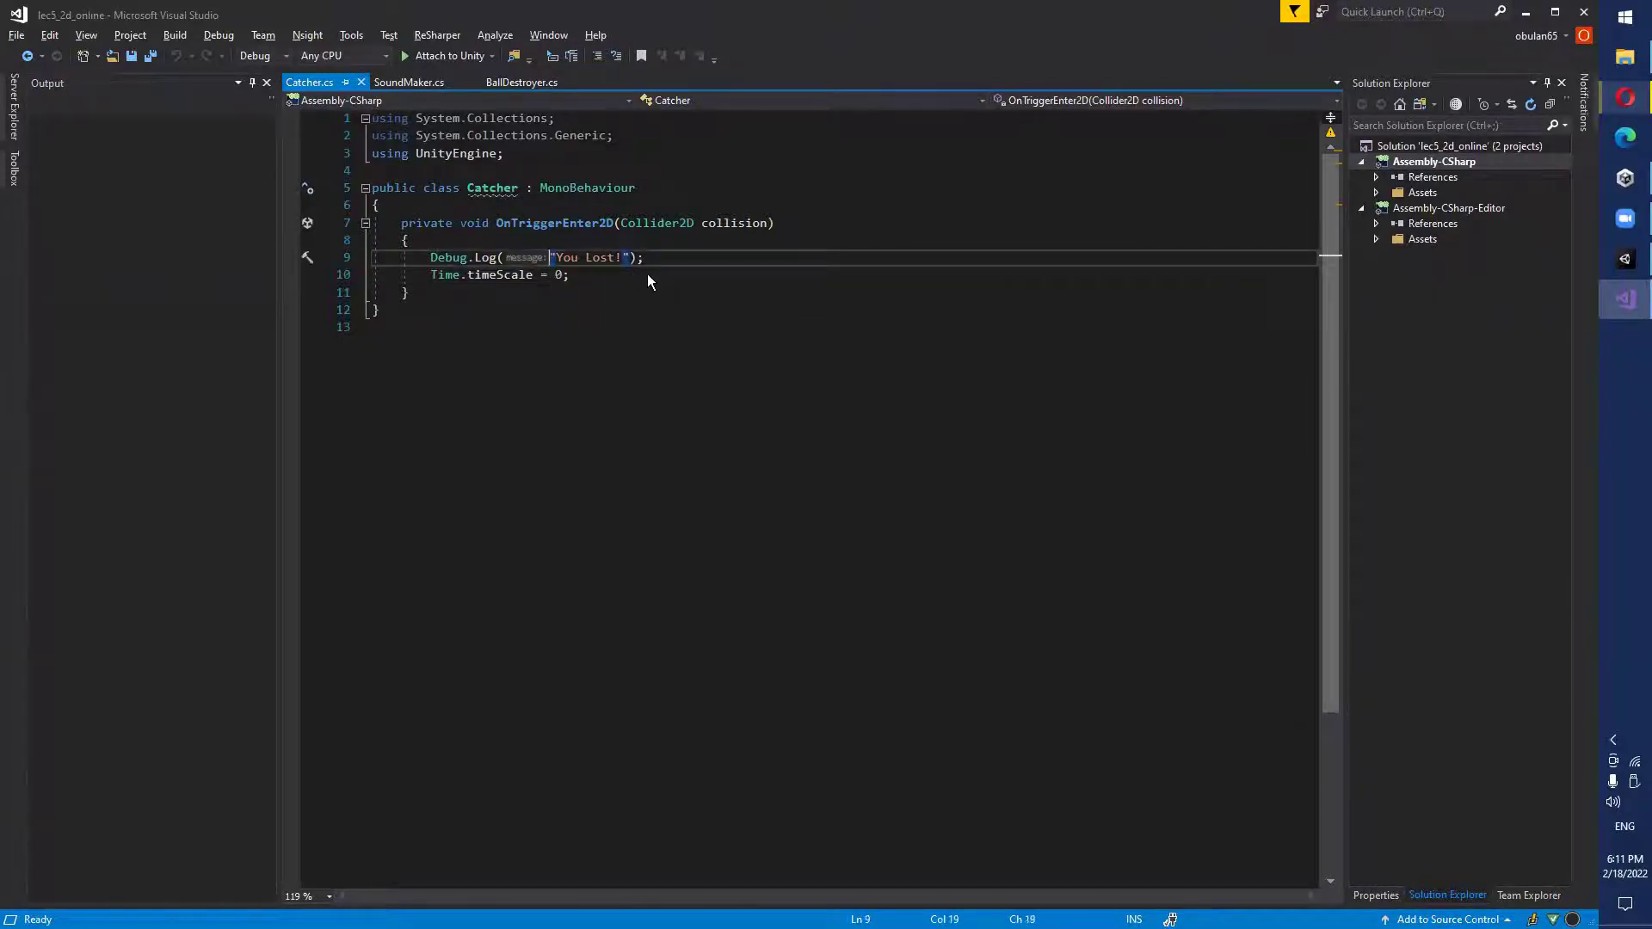
pyautogui.click(646, 273)
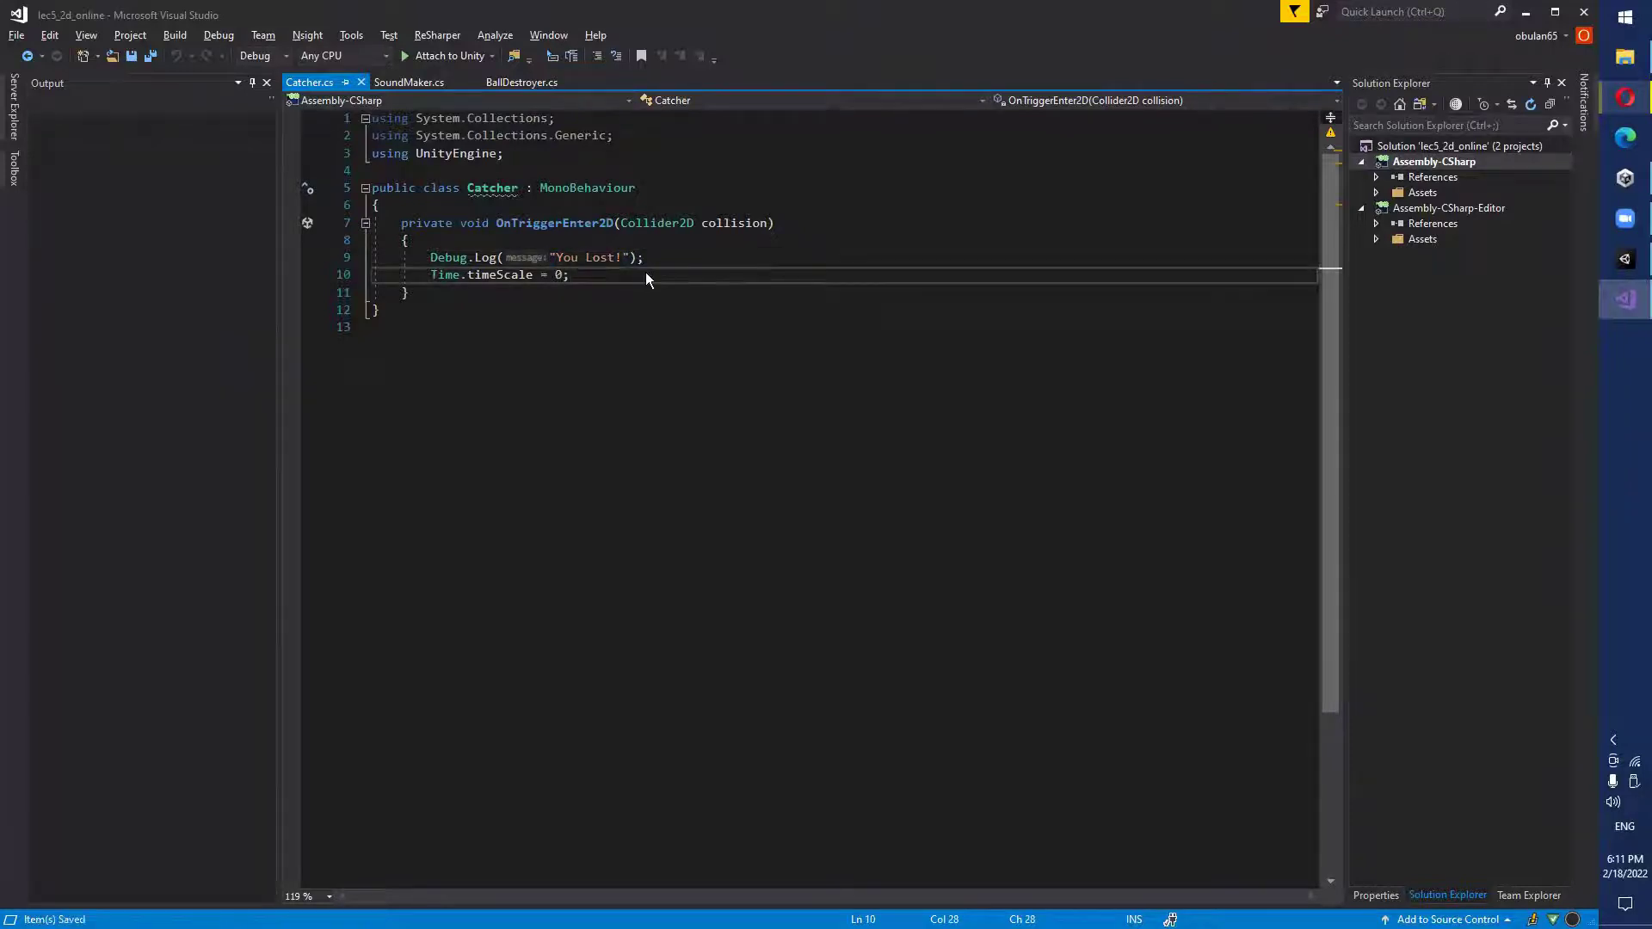
# Switch to Unity and focus on the Plank and Spawner objects, ending with Spawner selected.
pyautogui.hotkey('alt', 'Tab')
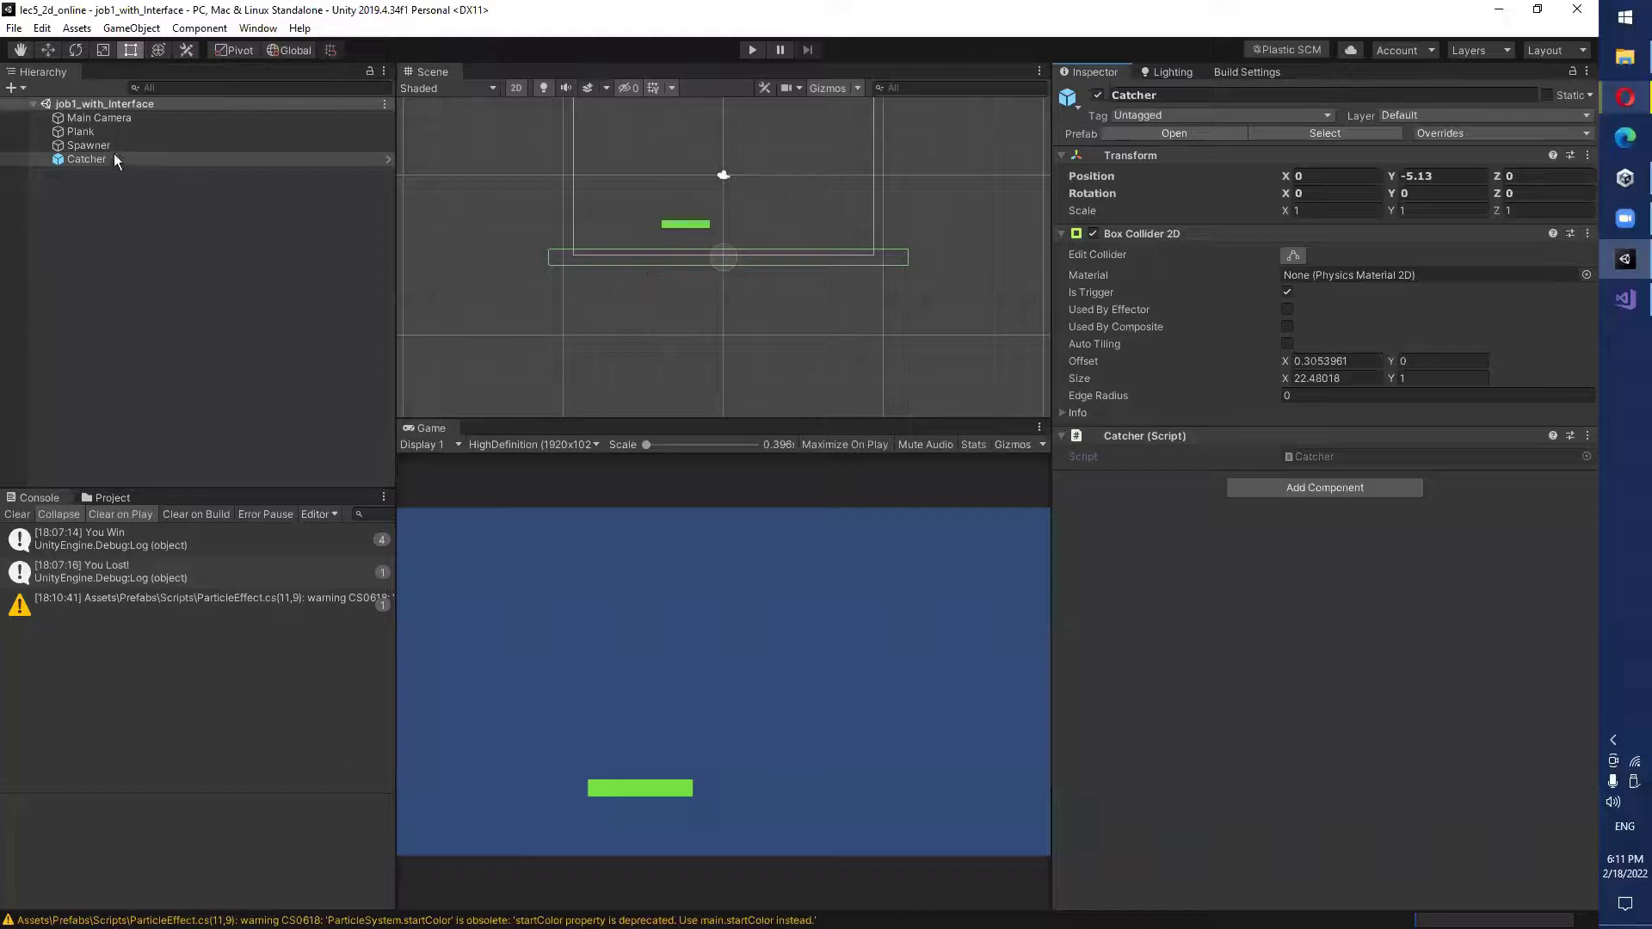
pyautogui.doubleClick(91, 145)
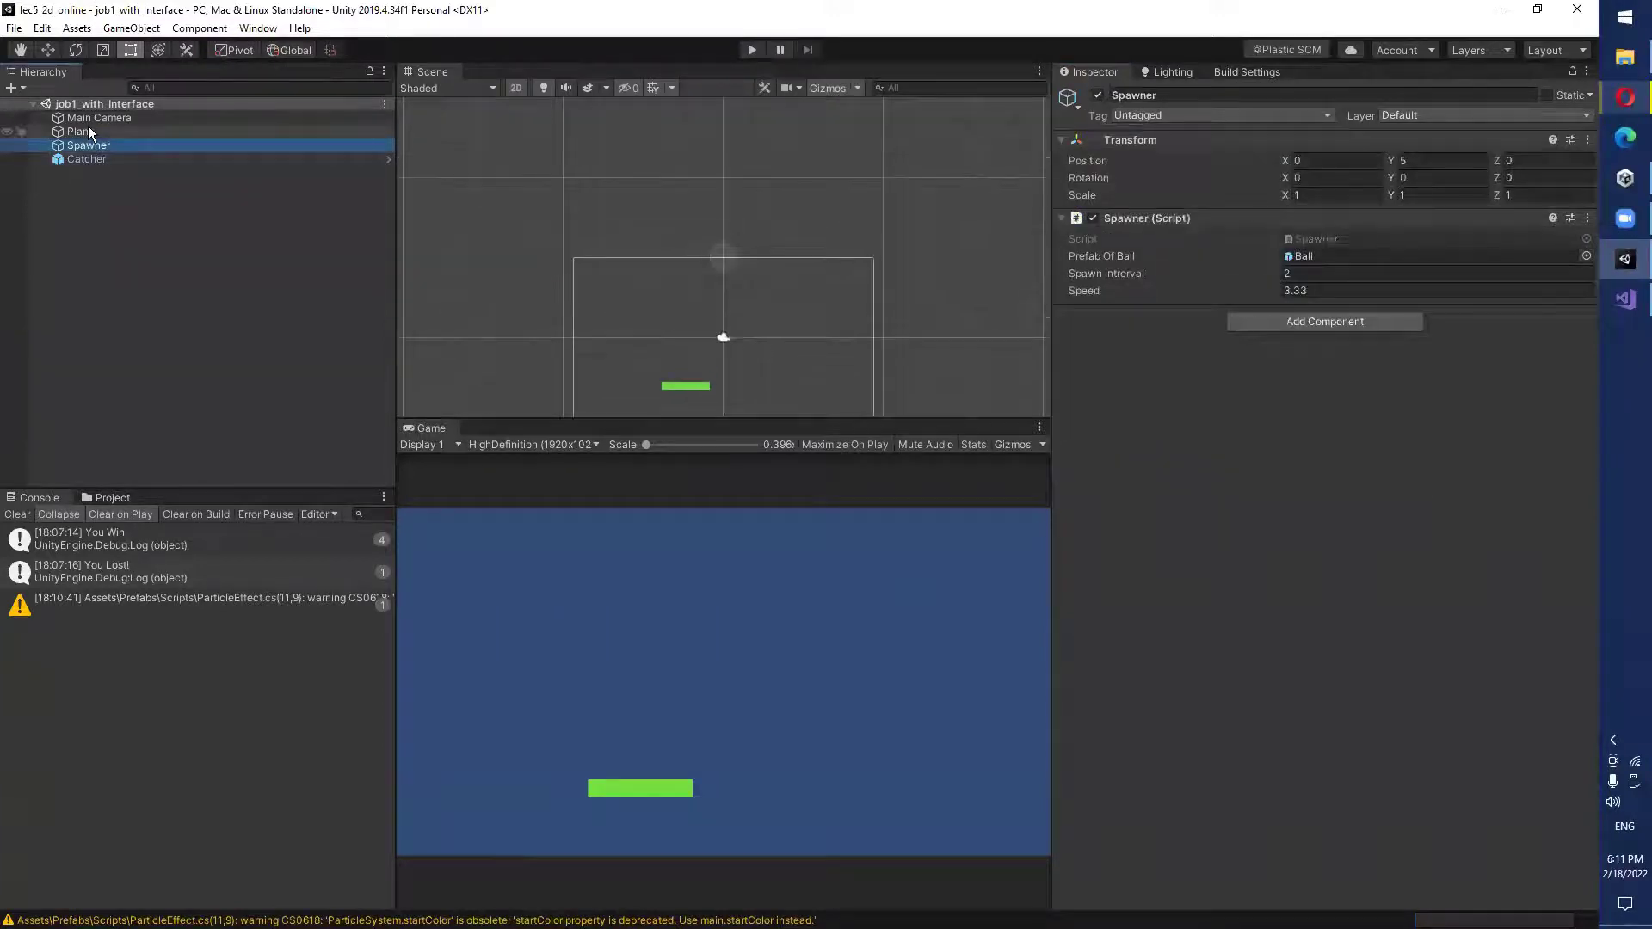
pyautogui.doubleClick(90, 131)
pyautogui.doubleClick(93, 144)
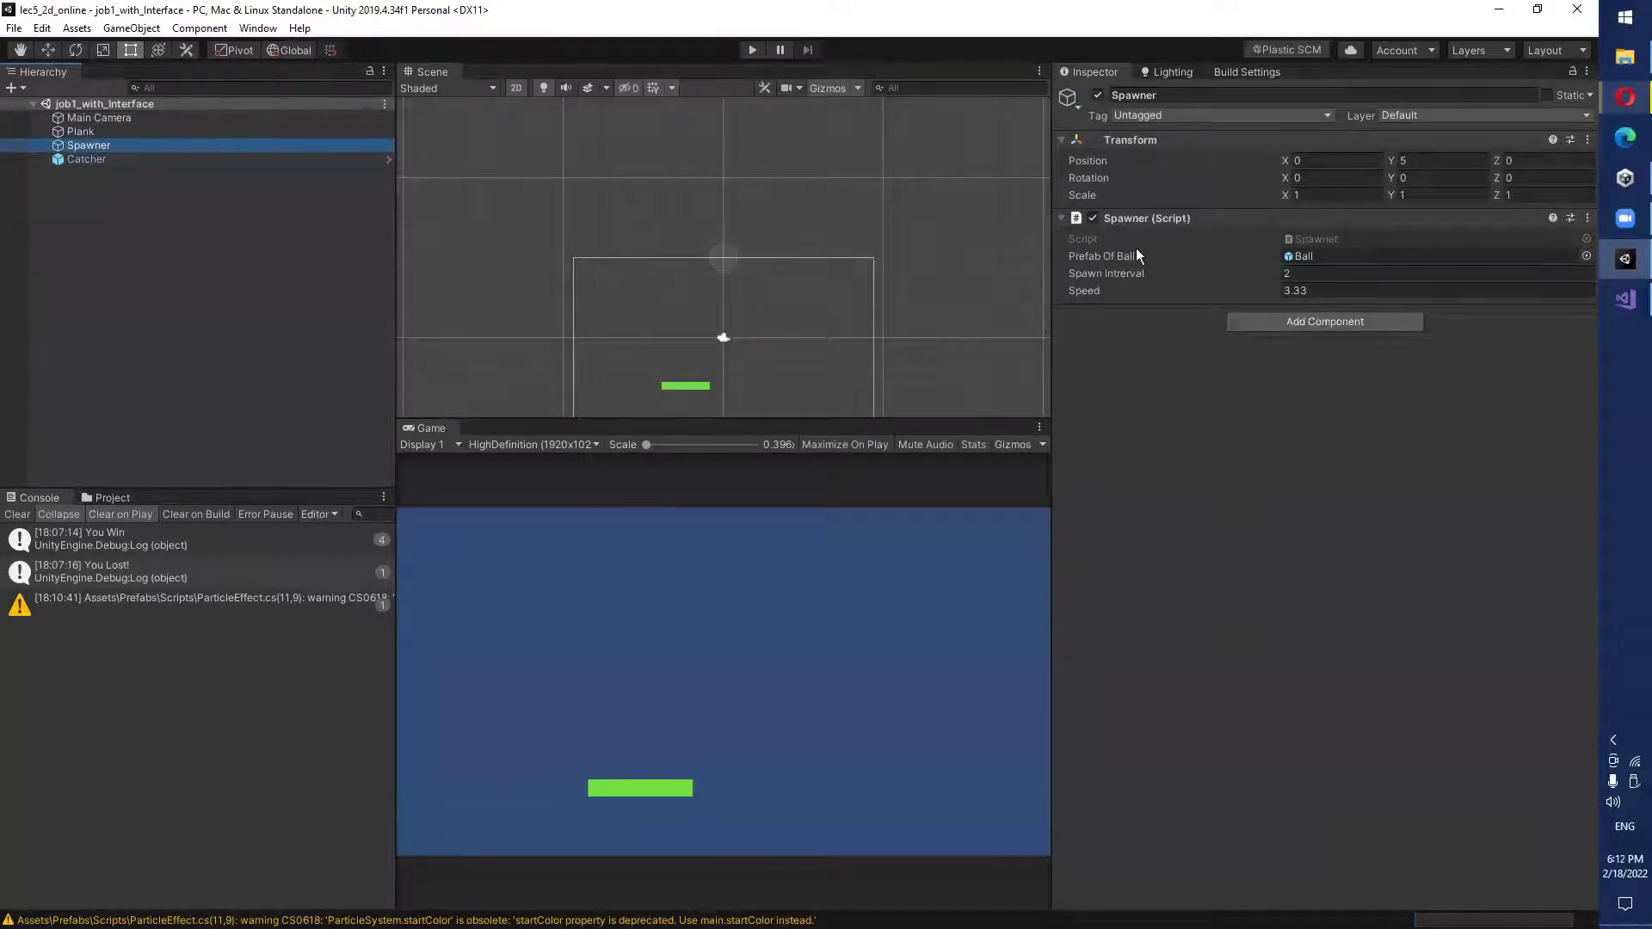
# Set the Spawner's Spawn Interval to 2 and open its Spawner script in Visual Studio.
pyautogui.click(1282, 272)
pyautogui.press('BackSpace')
pyautogui.write('2')
pyautogui.click(1306, 290)
pyautogui.doubleClick(1309, 239)
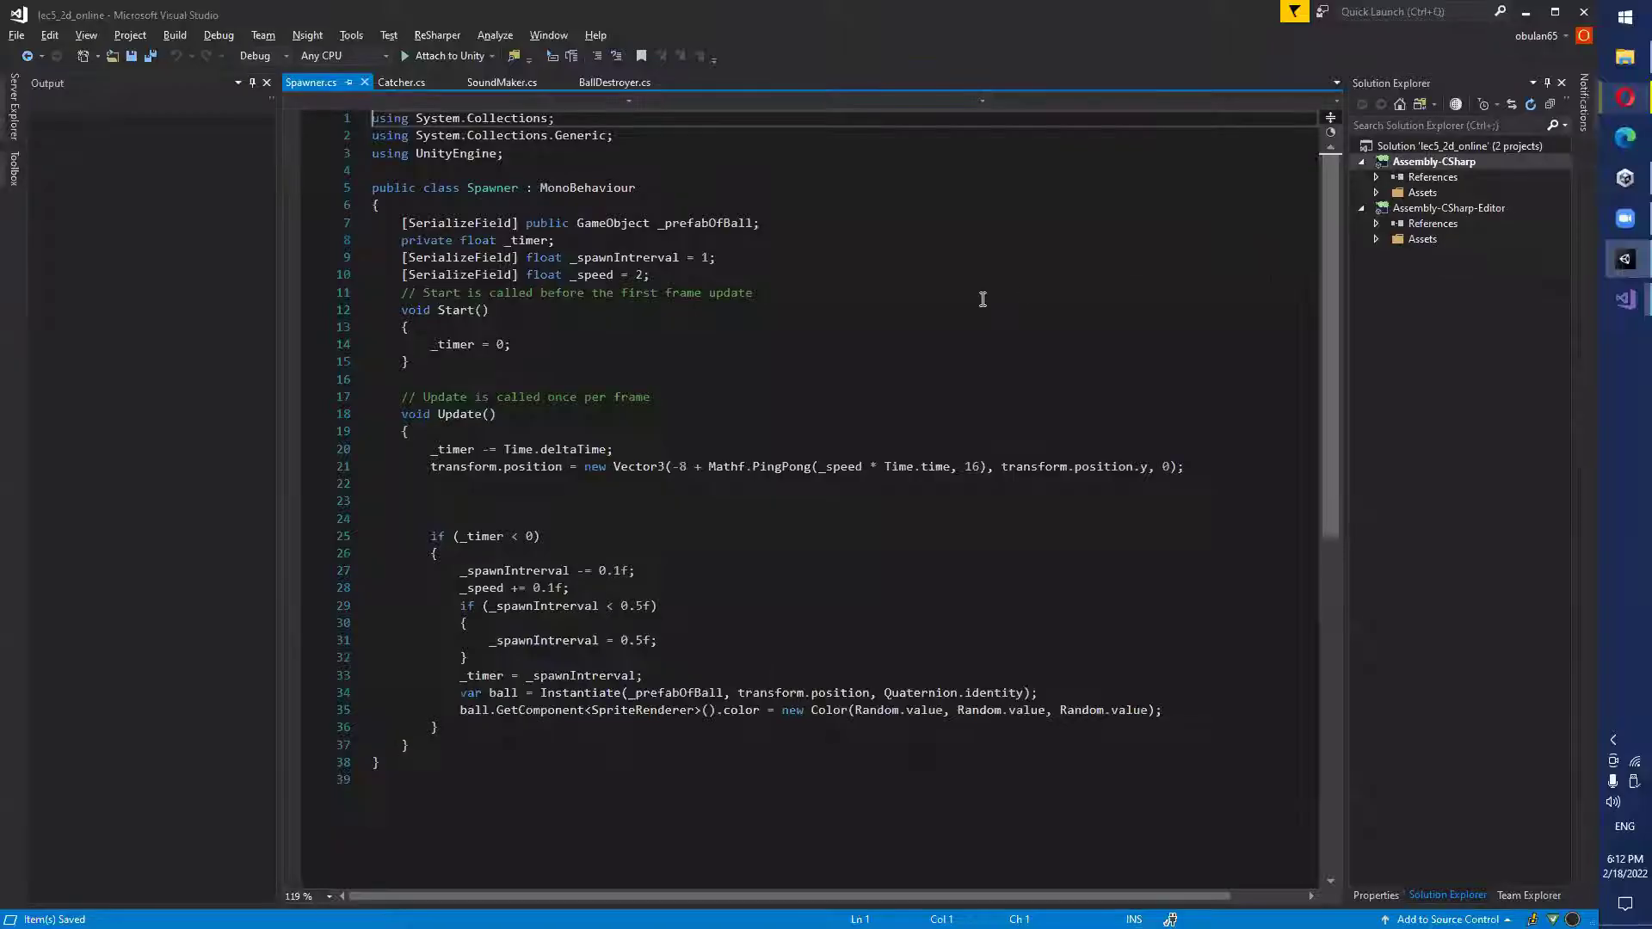
pyautogui.click(982, 299)
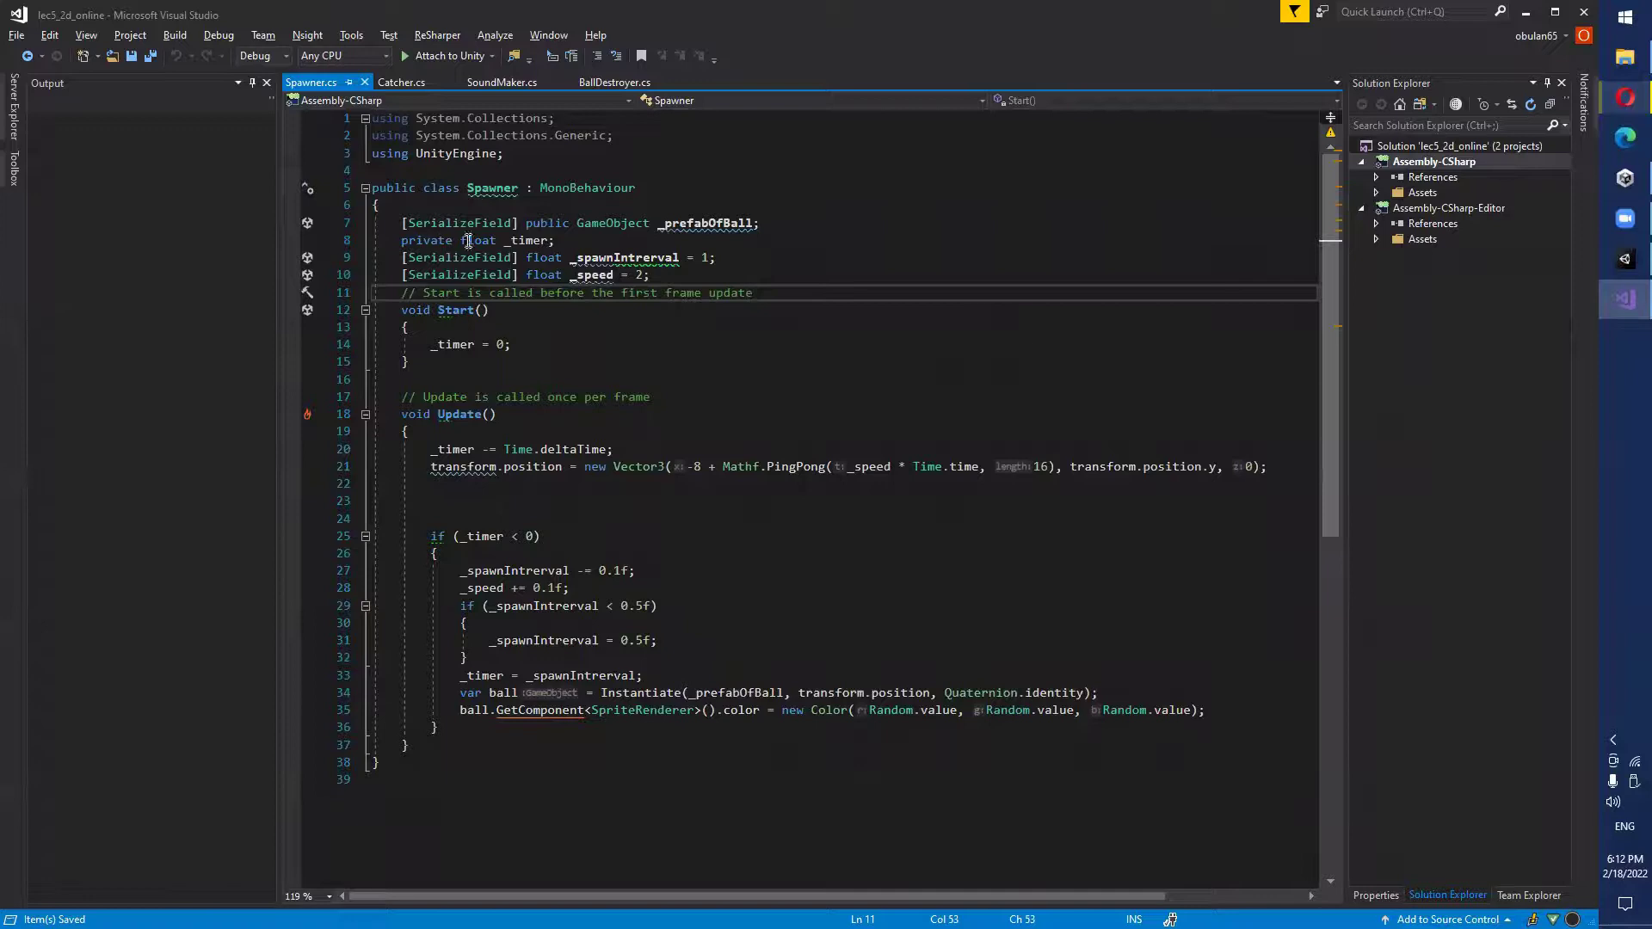
# Move the private float _timer declaration below the _speed field and remove the blank line it leaves.
pyautogui.moveTo(387, 240); pyautogui.dragTo(616, 234)
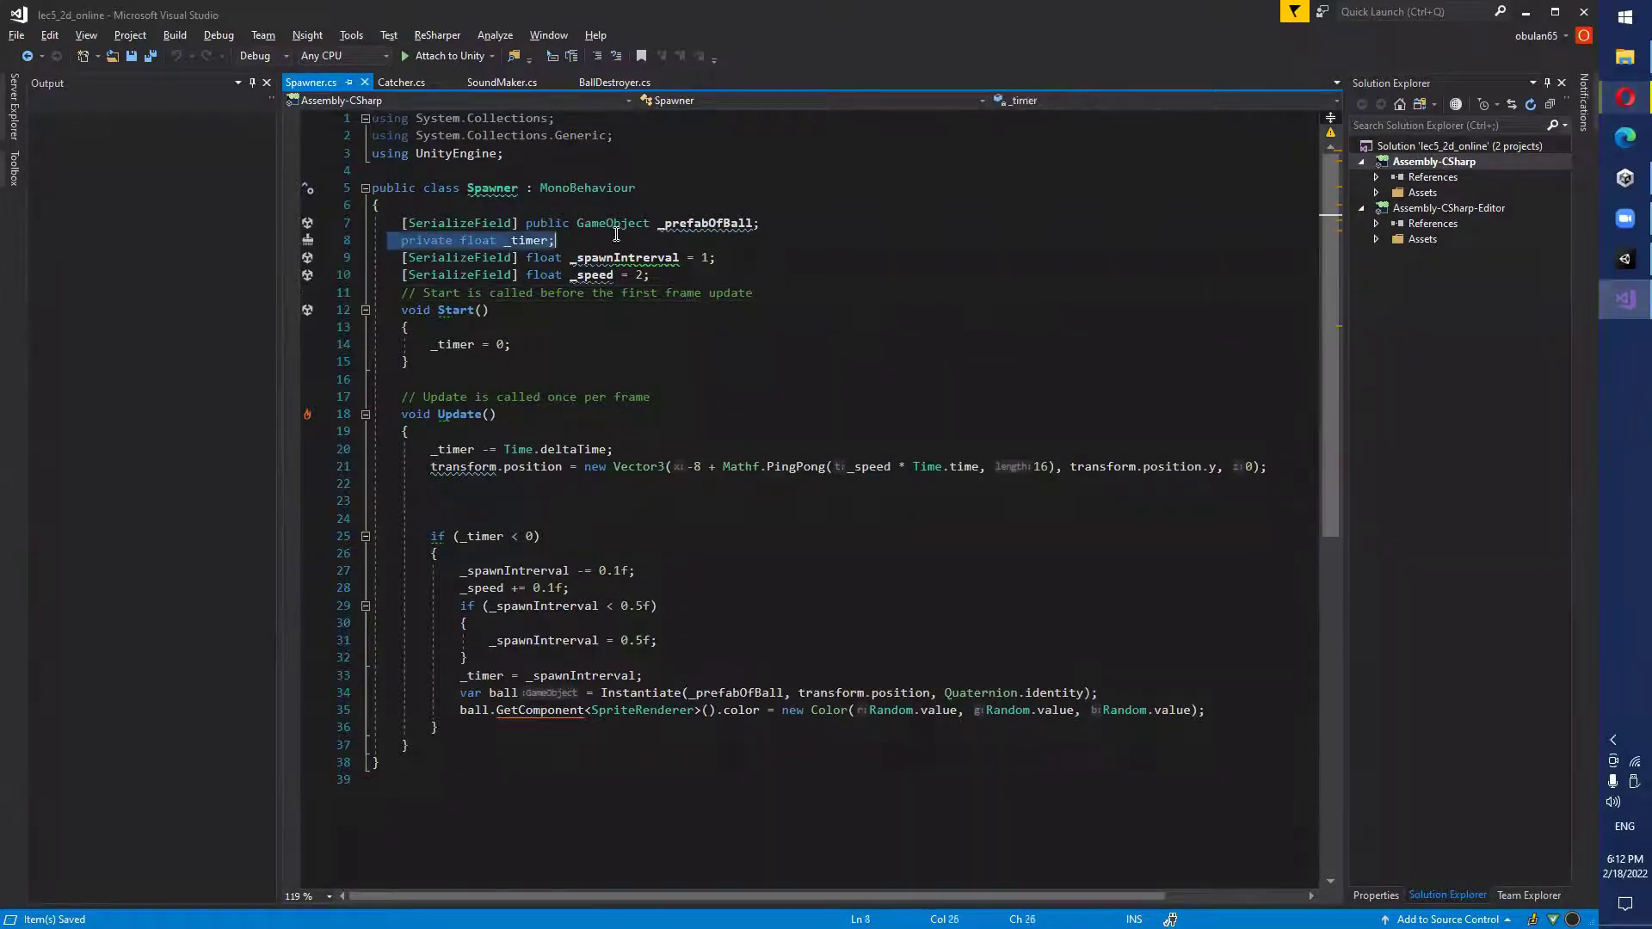
pyautogui.hotkey('ctrl', 'x')
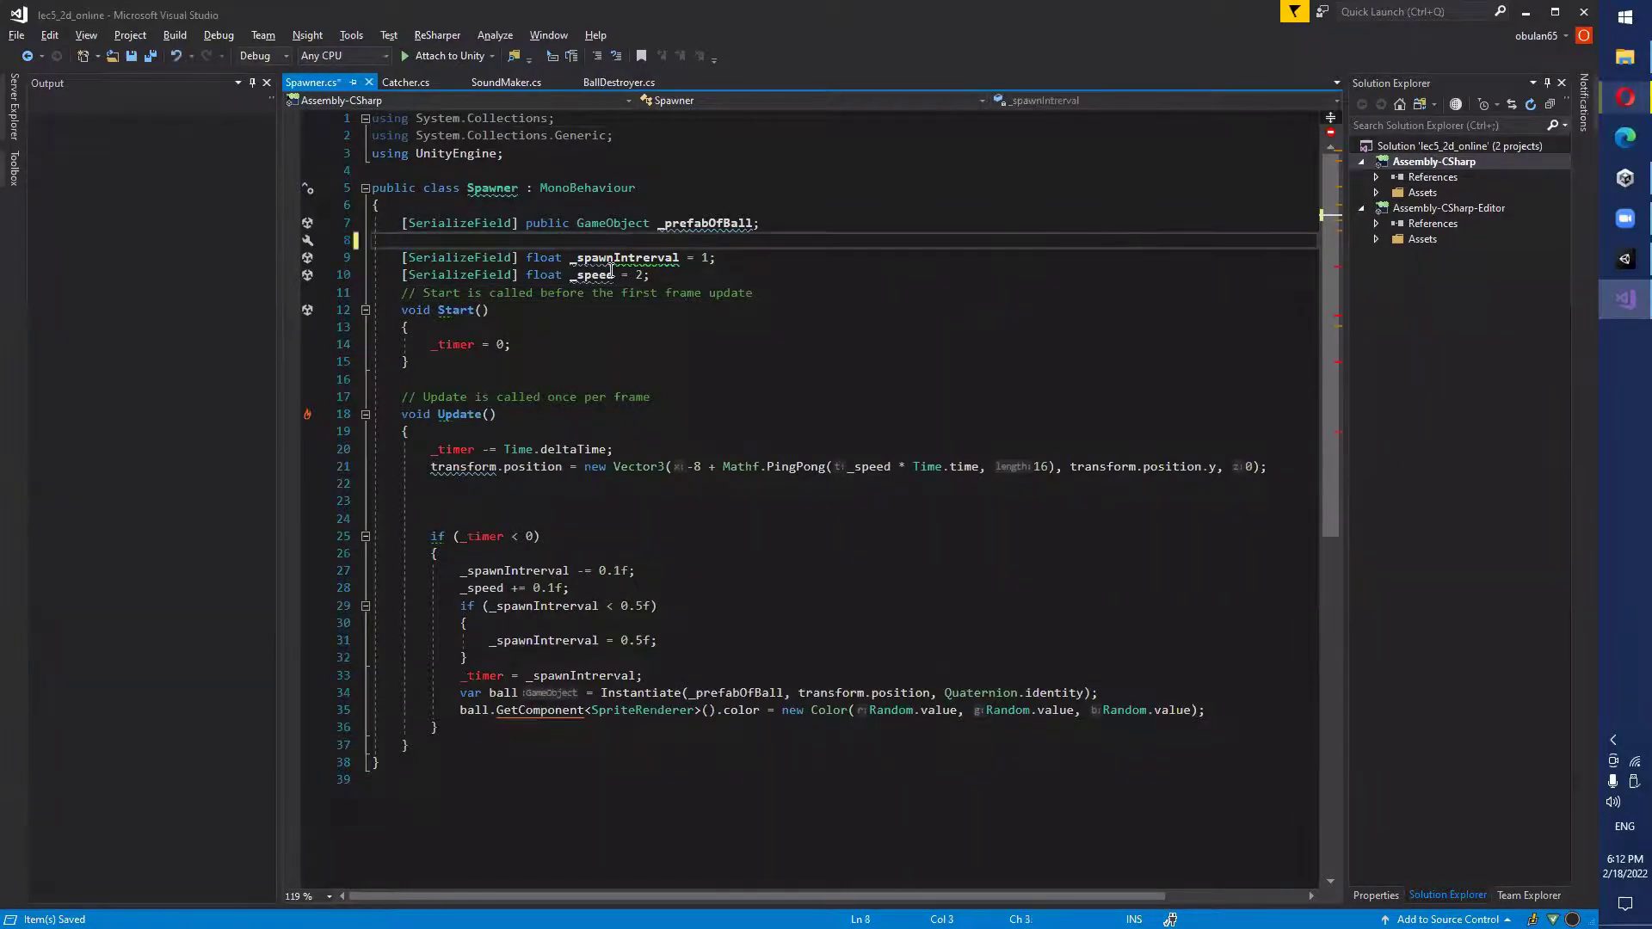
pyautogui.click(698, 278)
pyautogui.press('Return')
pyautogui.hotkey('ctrl', 'v')
pyautogui.click(572, 239)
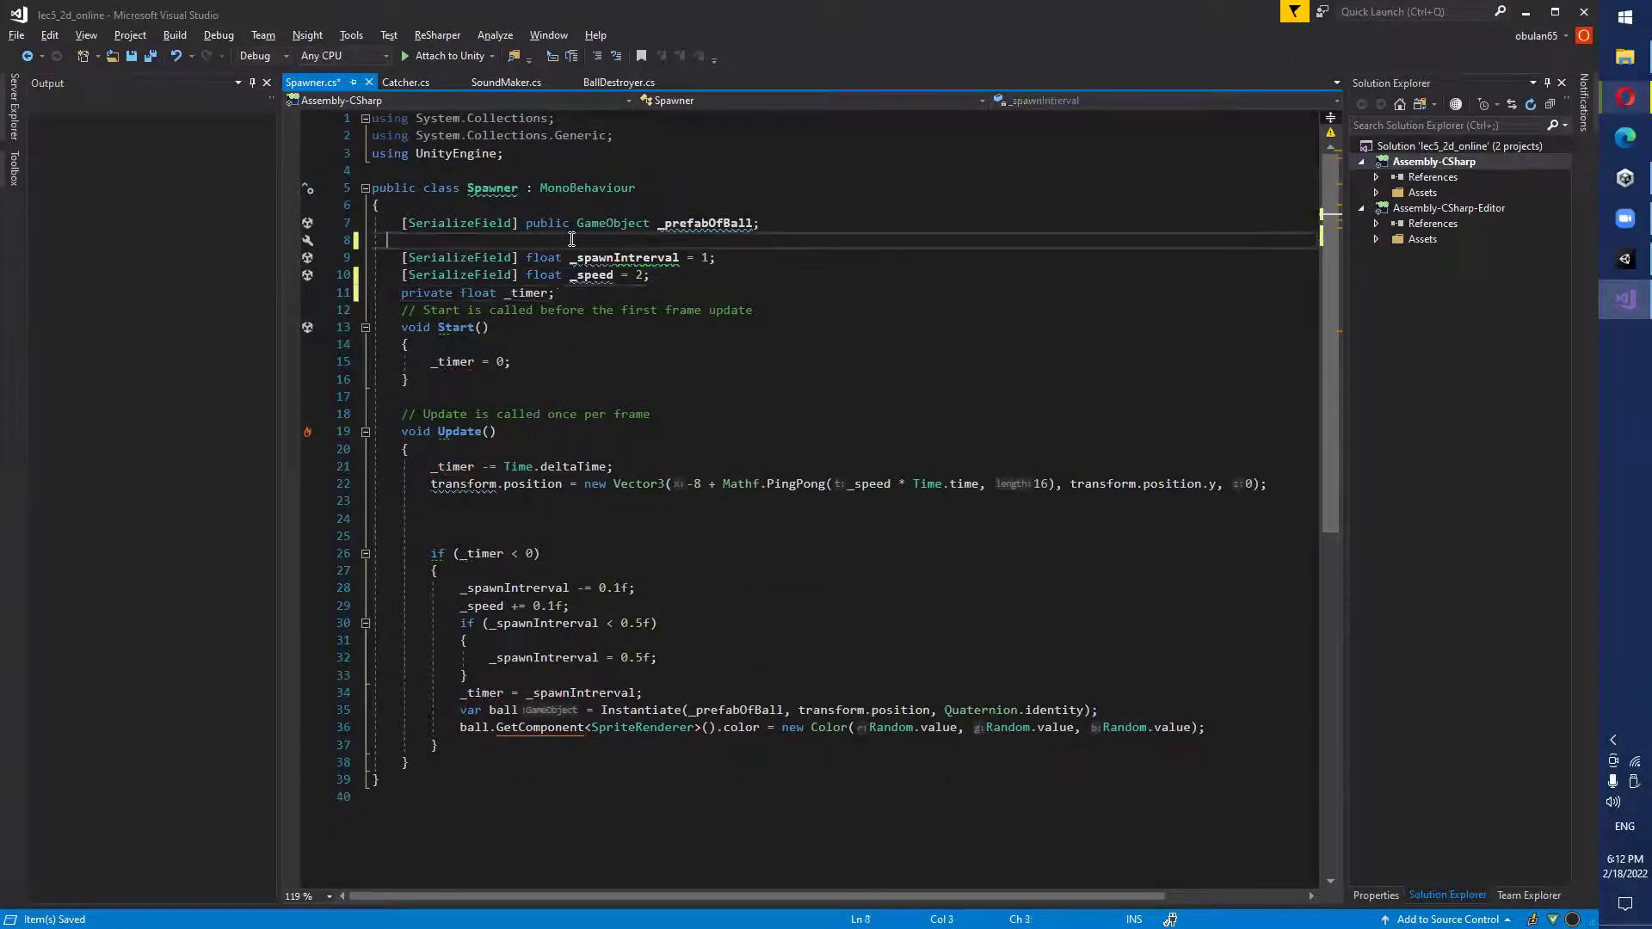
pyautogui.press('Delete')
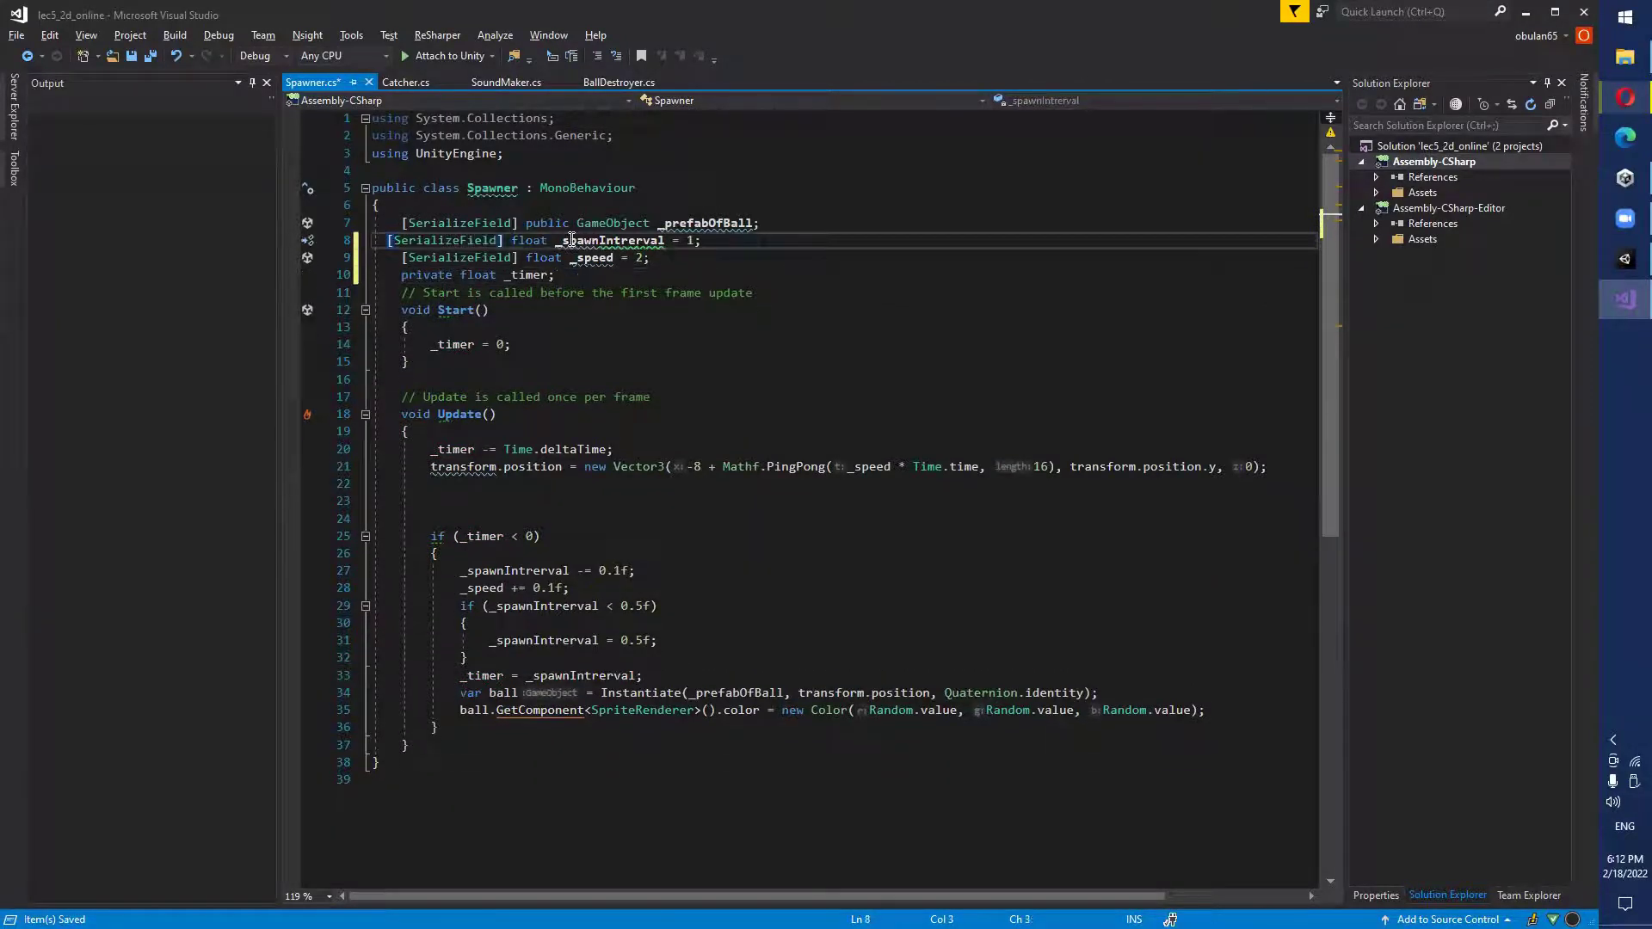
# Run the code cleanup on Spawner.cs and save the file.
pyautogui.hotkey('ctrl', 'e')
pyautogui.hotkey('ctrl', 'f')
pyautogui.hotkey('ctrl', 's')
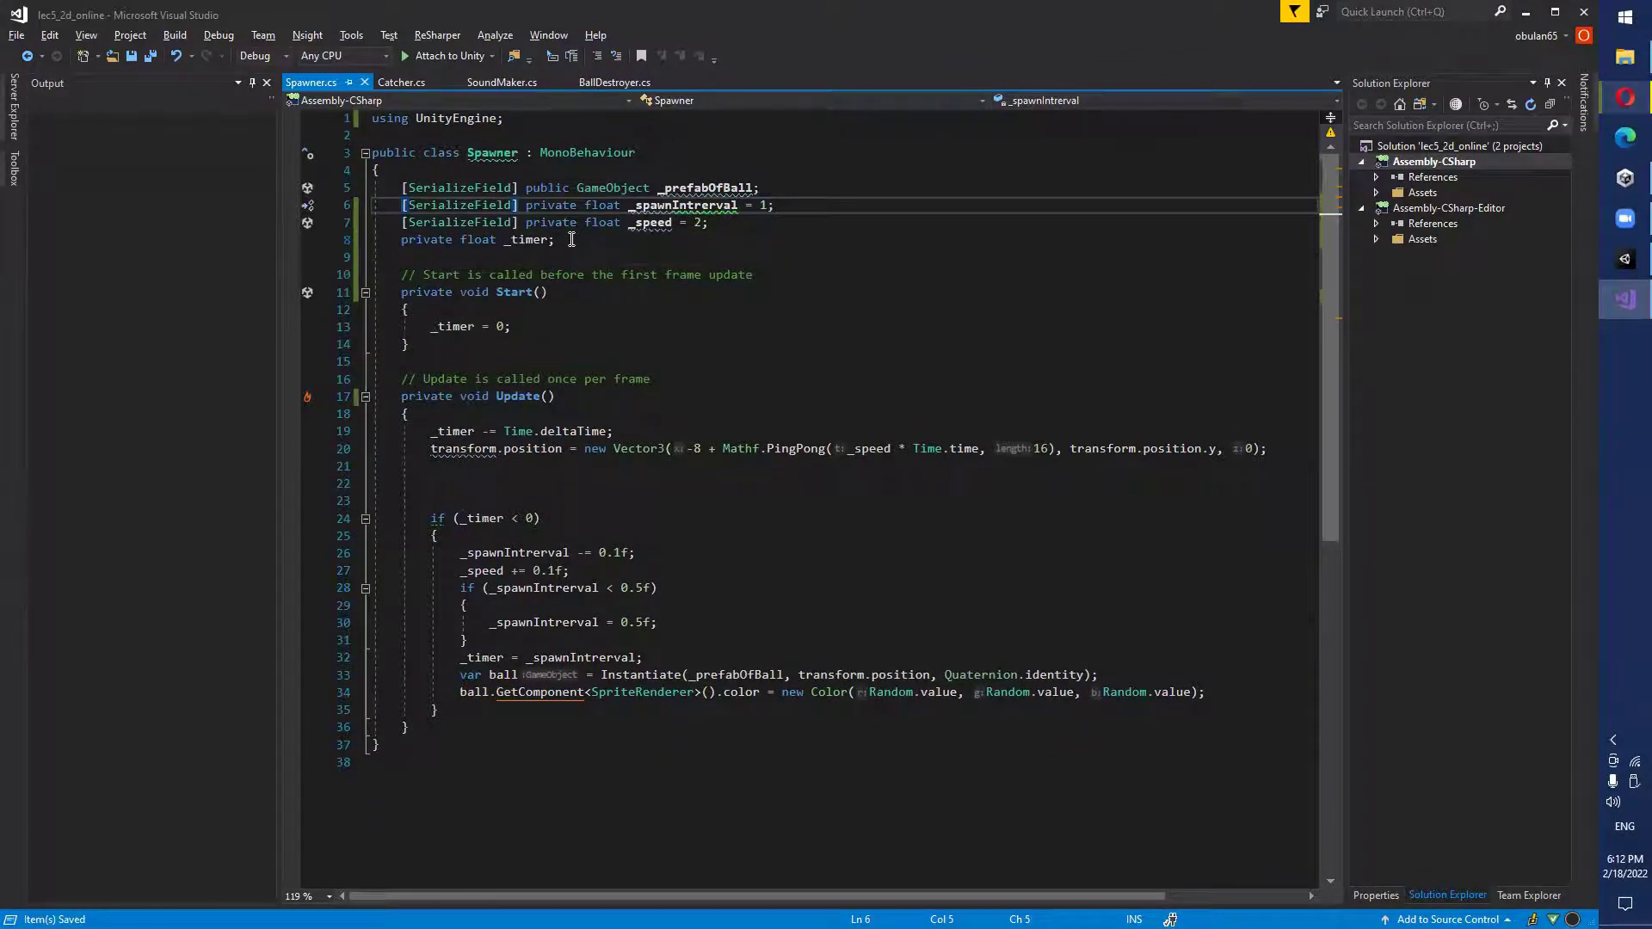
# Examine the _timer initialisation in Start and the _timer -= Time.deltaTime line in Update.
pyautogui.click(595, 326)
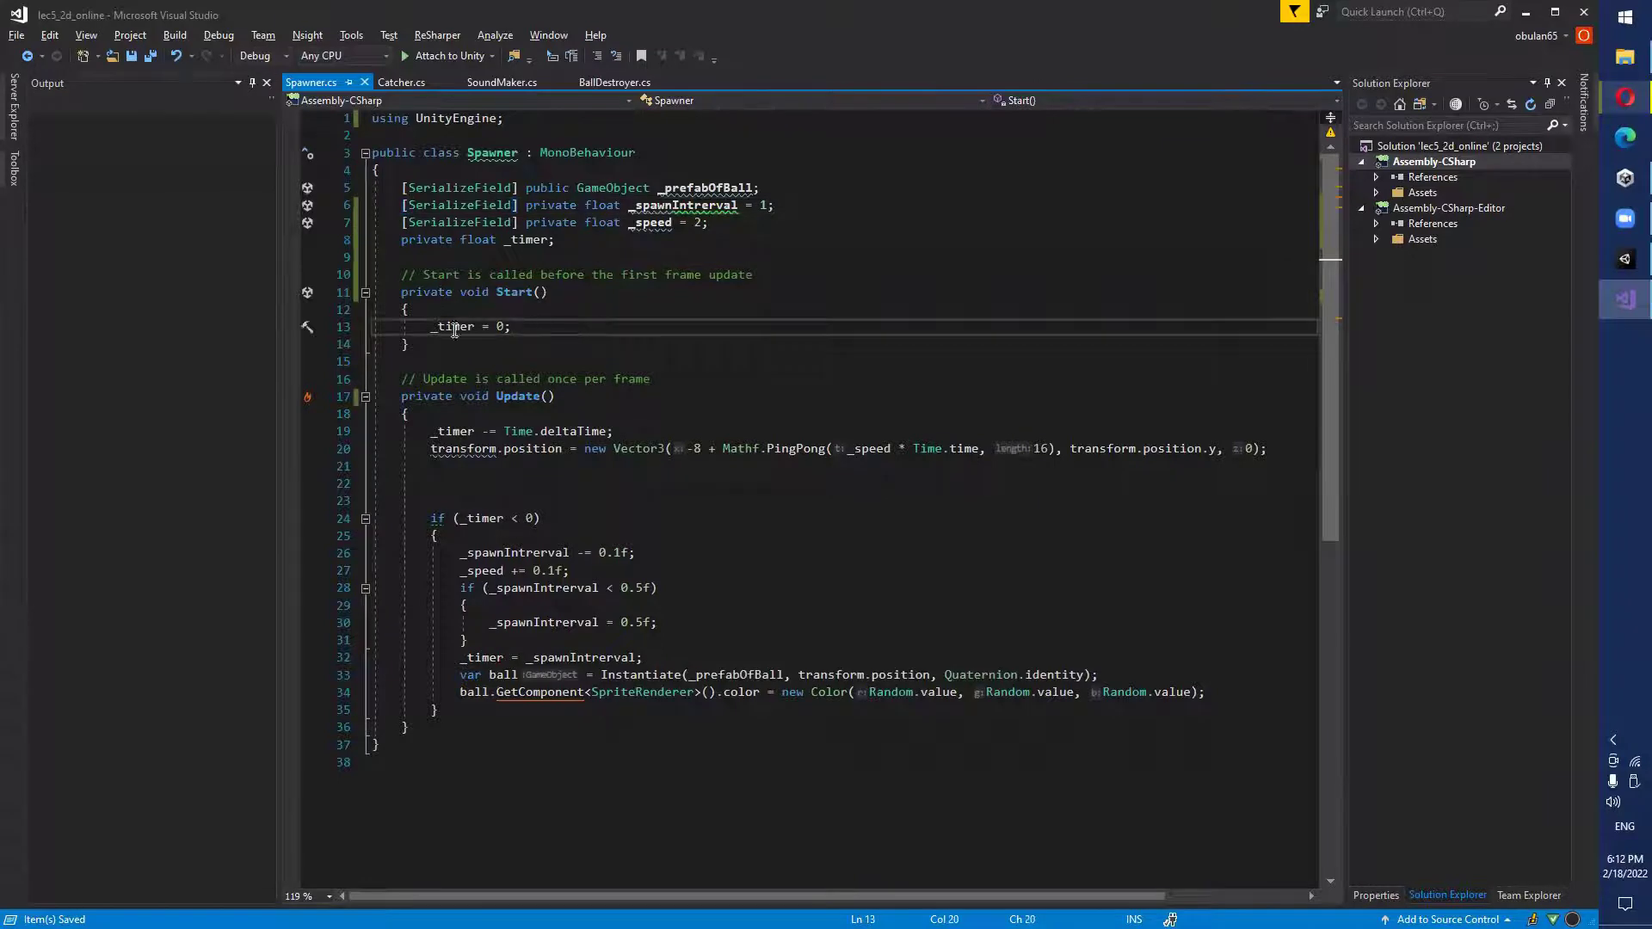
pyautogui.press('Home')
pyautogui.scroll(-1, 641, 463)
pyautogui.click(437, 379)
pyautogui.moveTo(437, 379); pyautogui.dragTo(629, 378)
pyautogui.press('Home')
pyautogui.hotkey('shift', 'End')
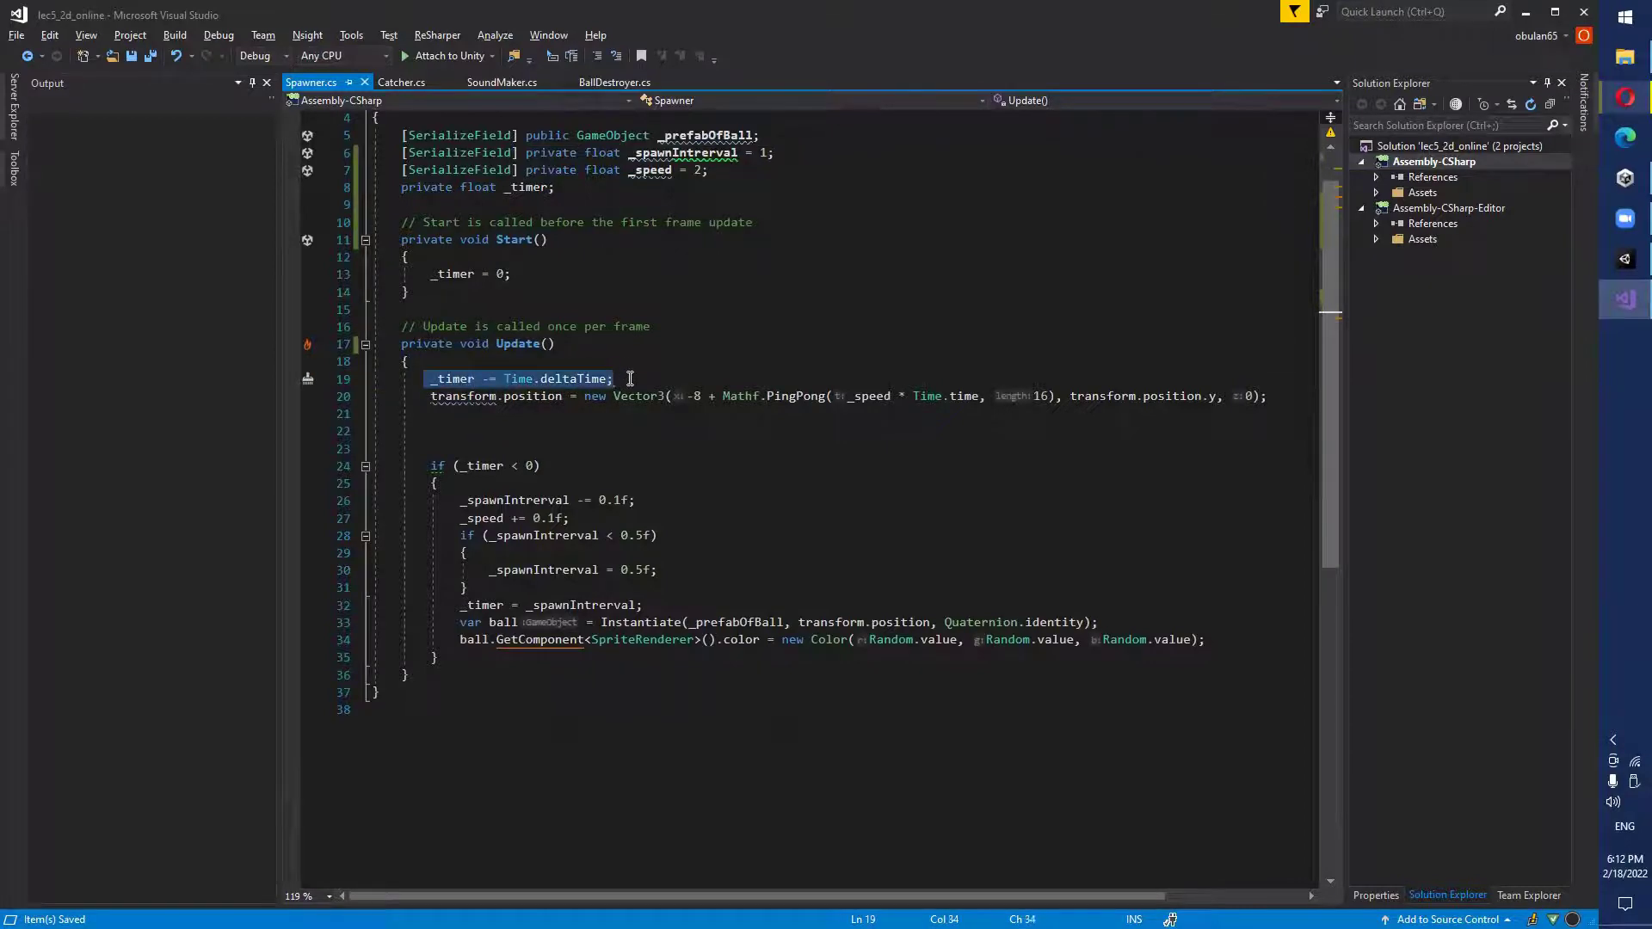
pyautogui.click(647, 455)
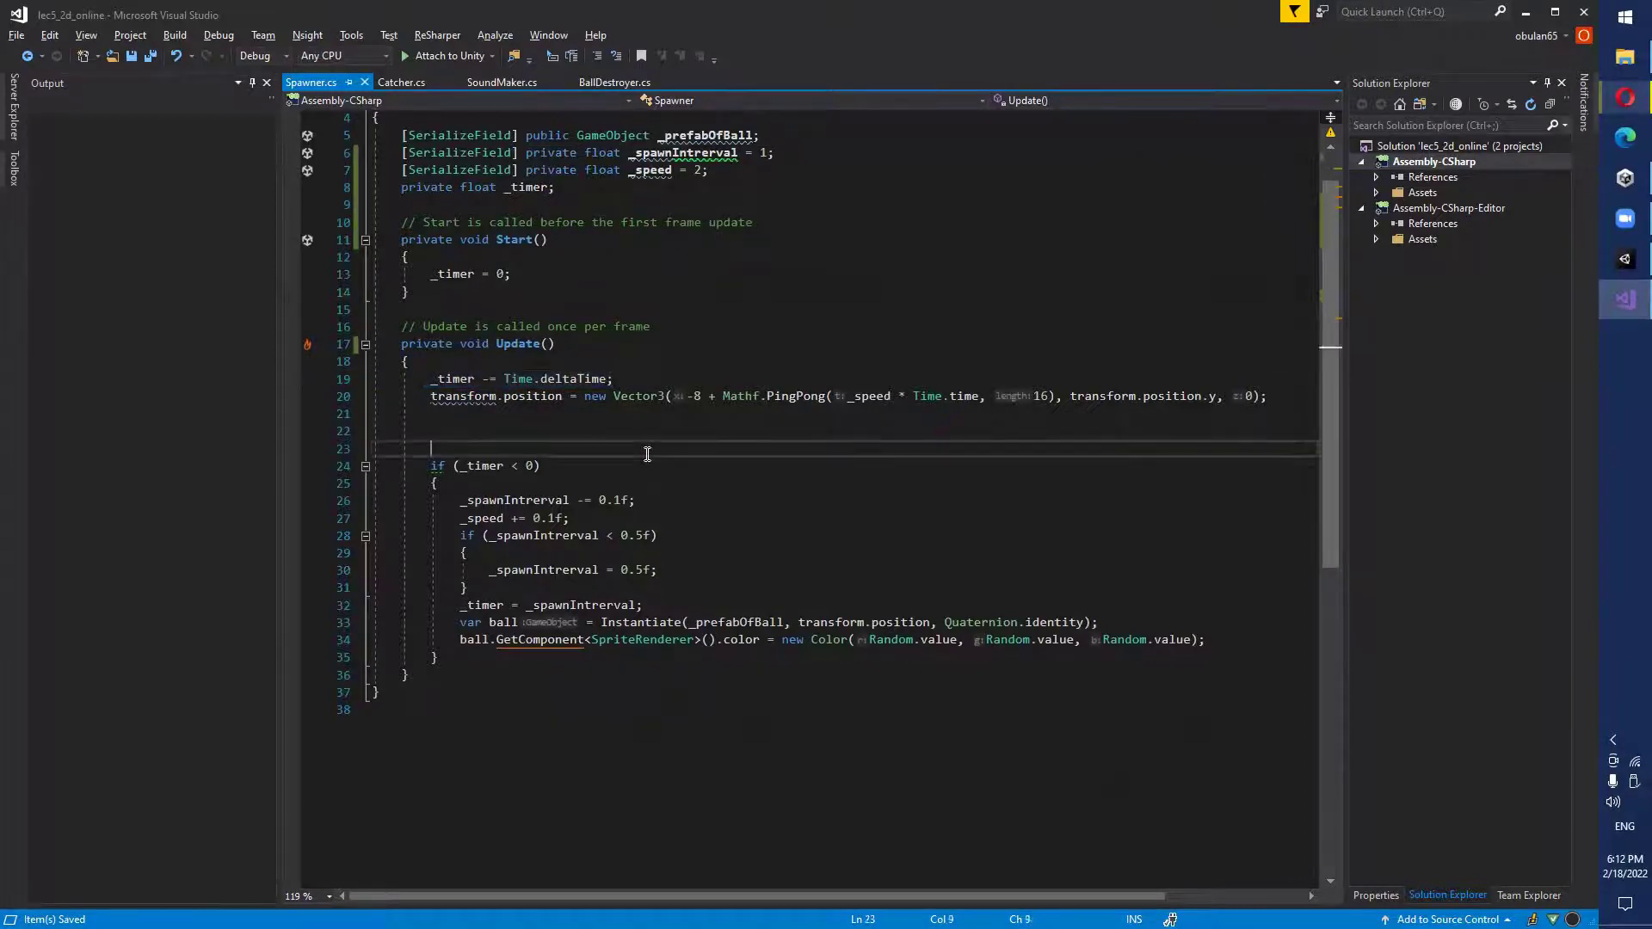
# Examine the transform.position assignment, its new Vector3 and the -8 offset in Update.
pyautogui.moveTo(430, 396); pyautogui.dragTo(635, 396)
pyautogui.click(680, 435)
pyautogui.doubleClick(640, 395)
pyautogui.click(506, 396)
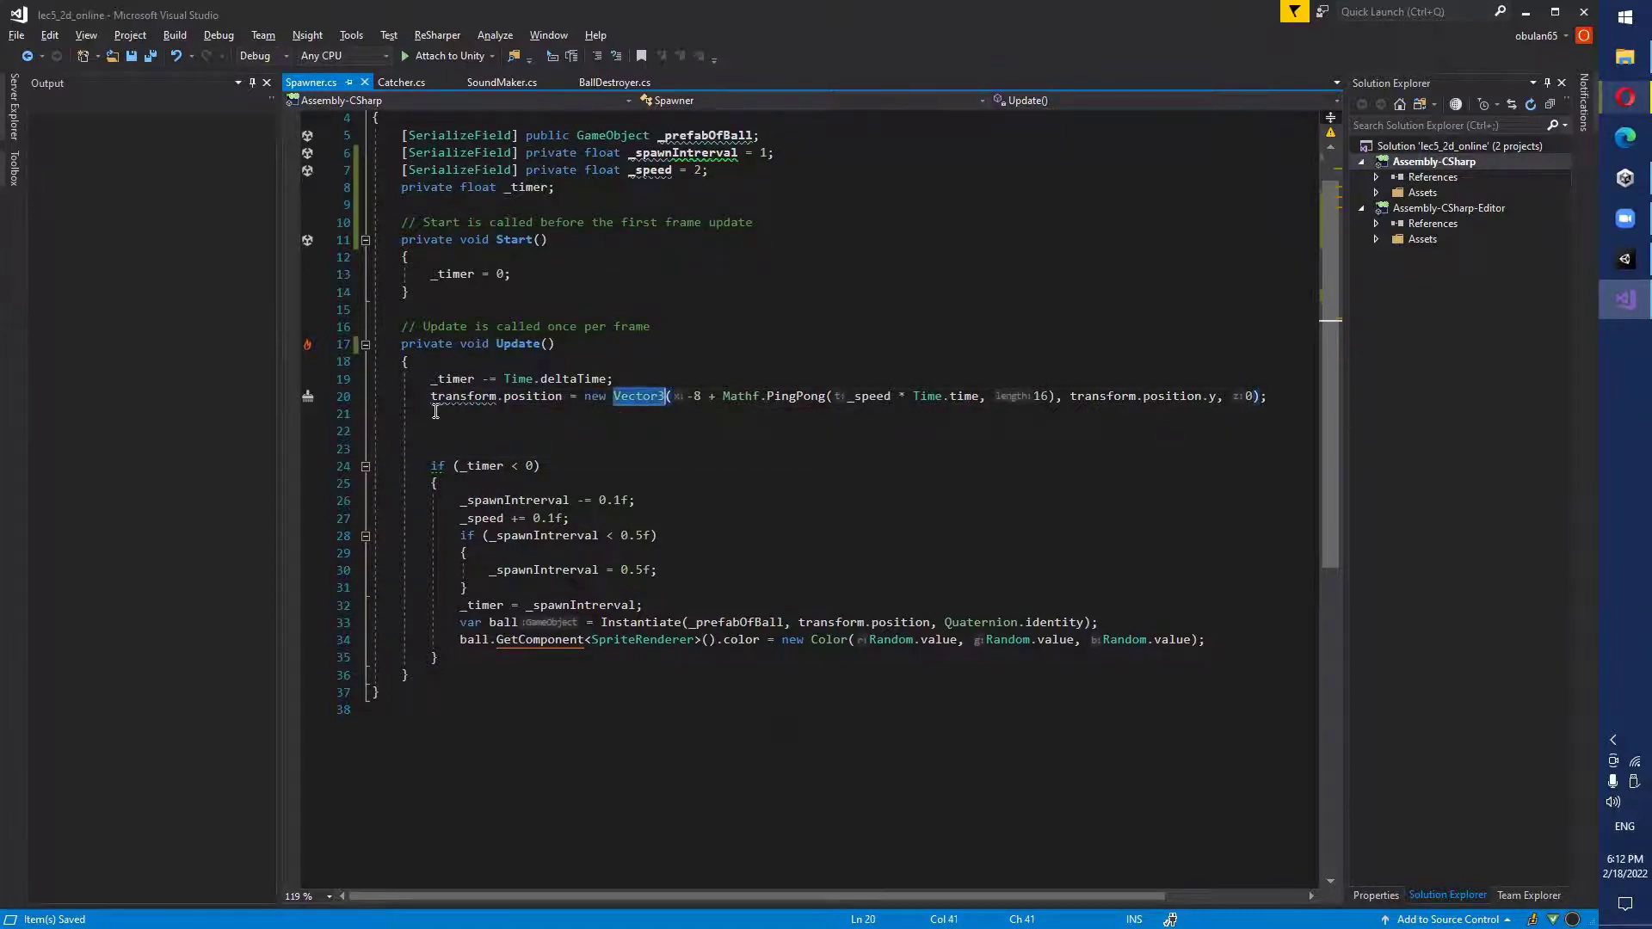
pyautogui.doubleClick(638, 396)
pyautogui.click(700, 398)
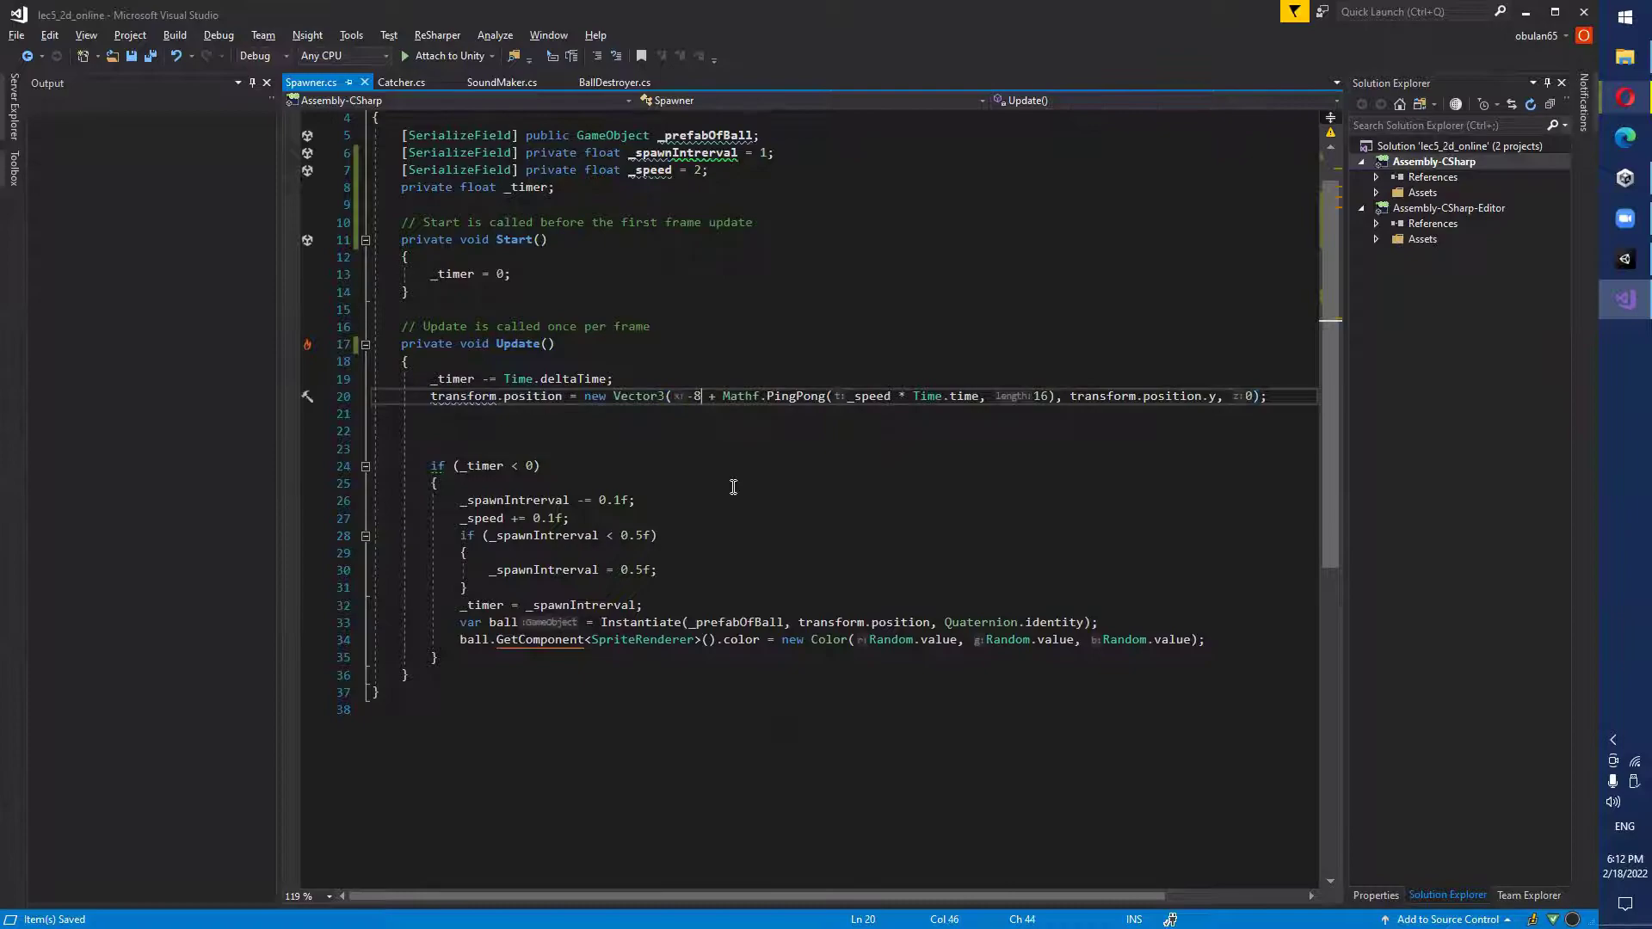
# Switch to Unity and move the Spawner along the X axis to about -8.94 and back to about -0.37.
pyautogui.hotkey('alt', 'Tab')
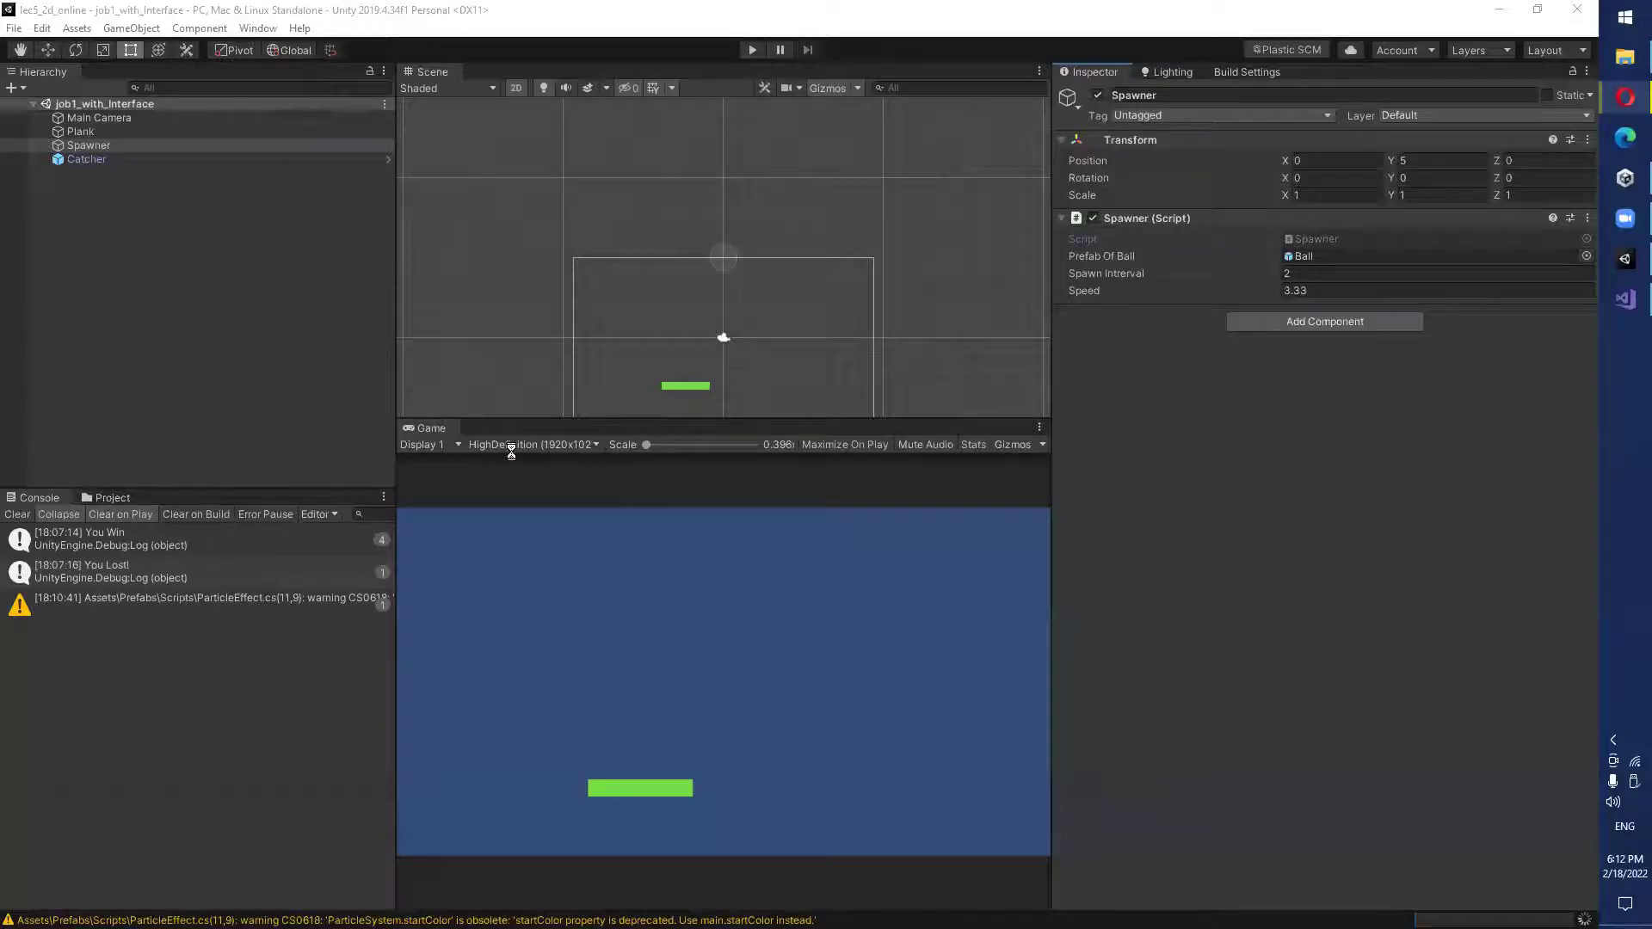
pyautogui.click(106, 146)
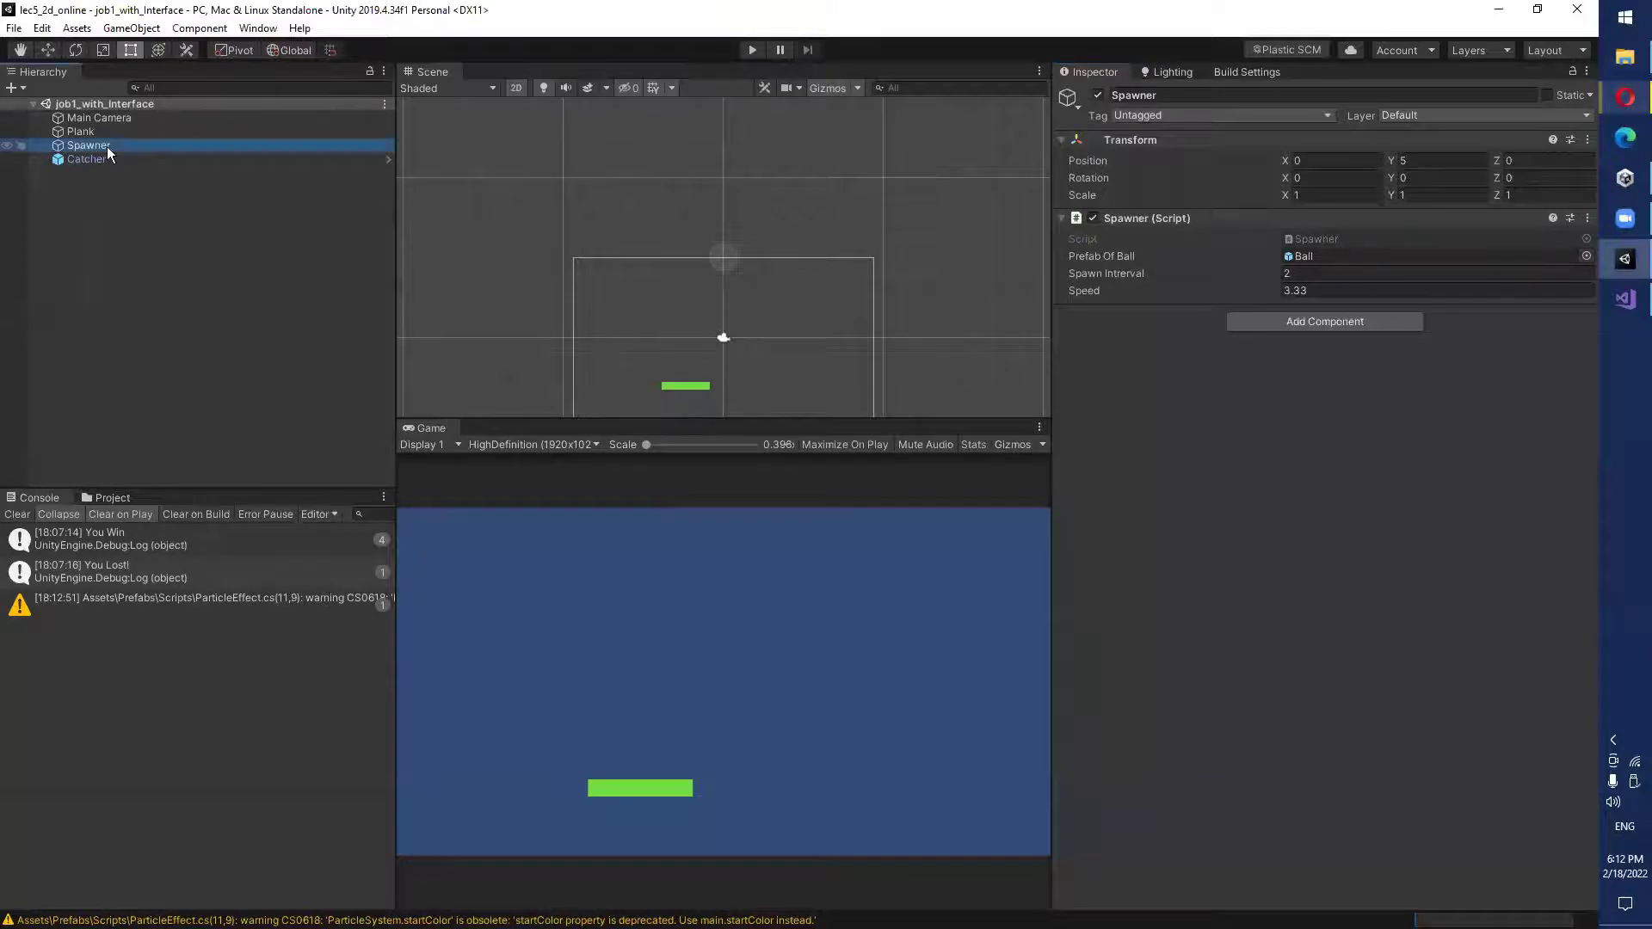
pyautogui.press('Up')
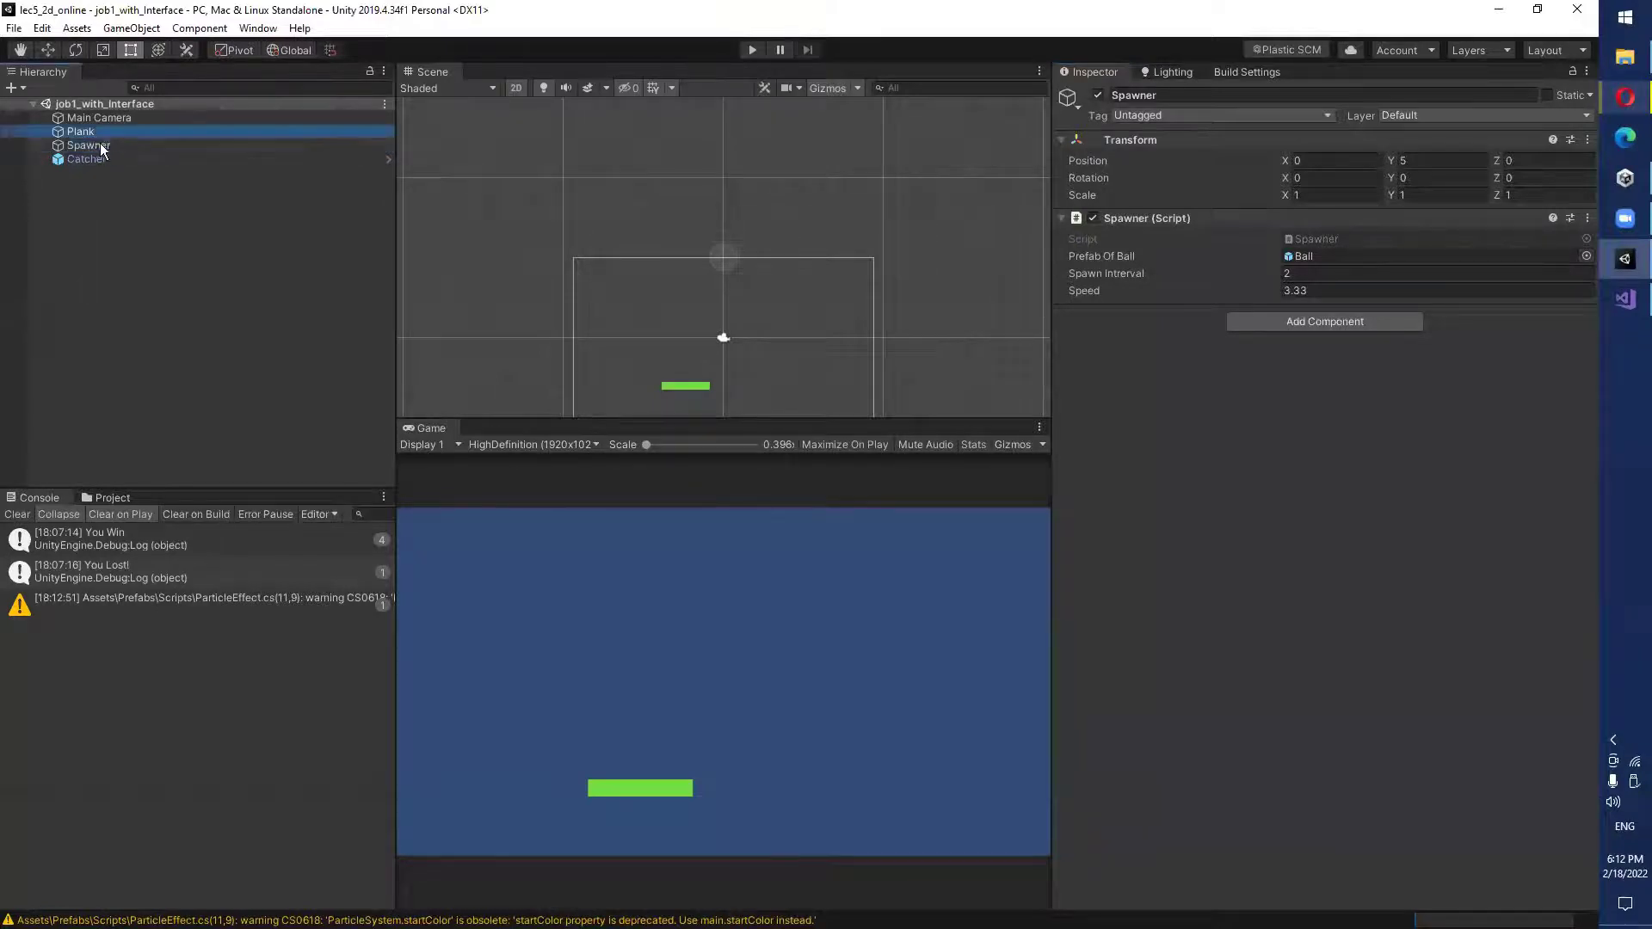
pyautogui.click(103, 145)
pyautogui.scroll(-1, 751, 232)
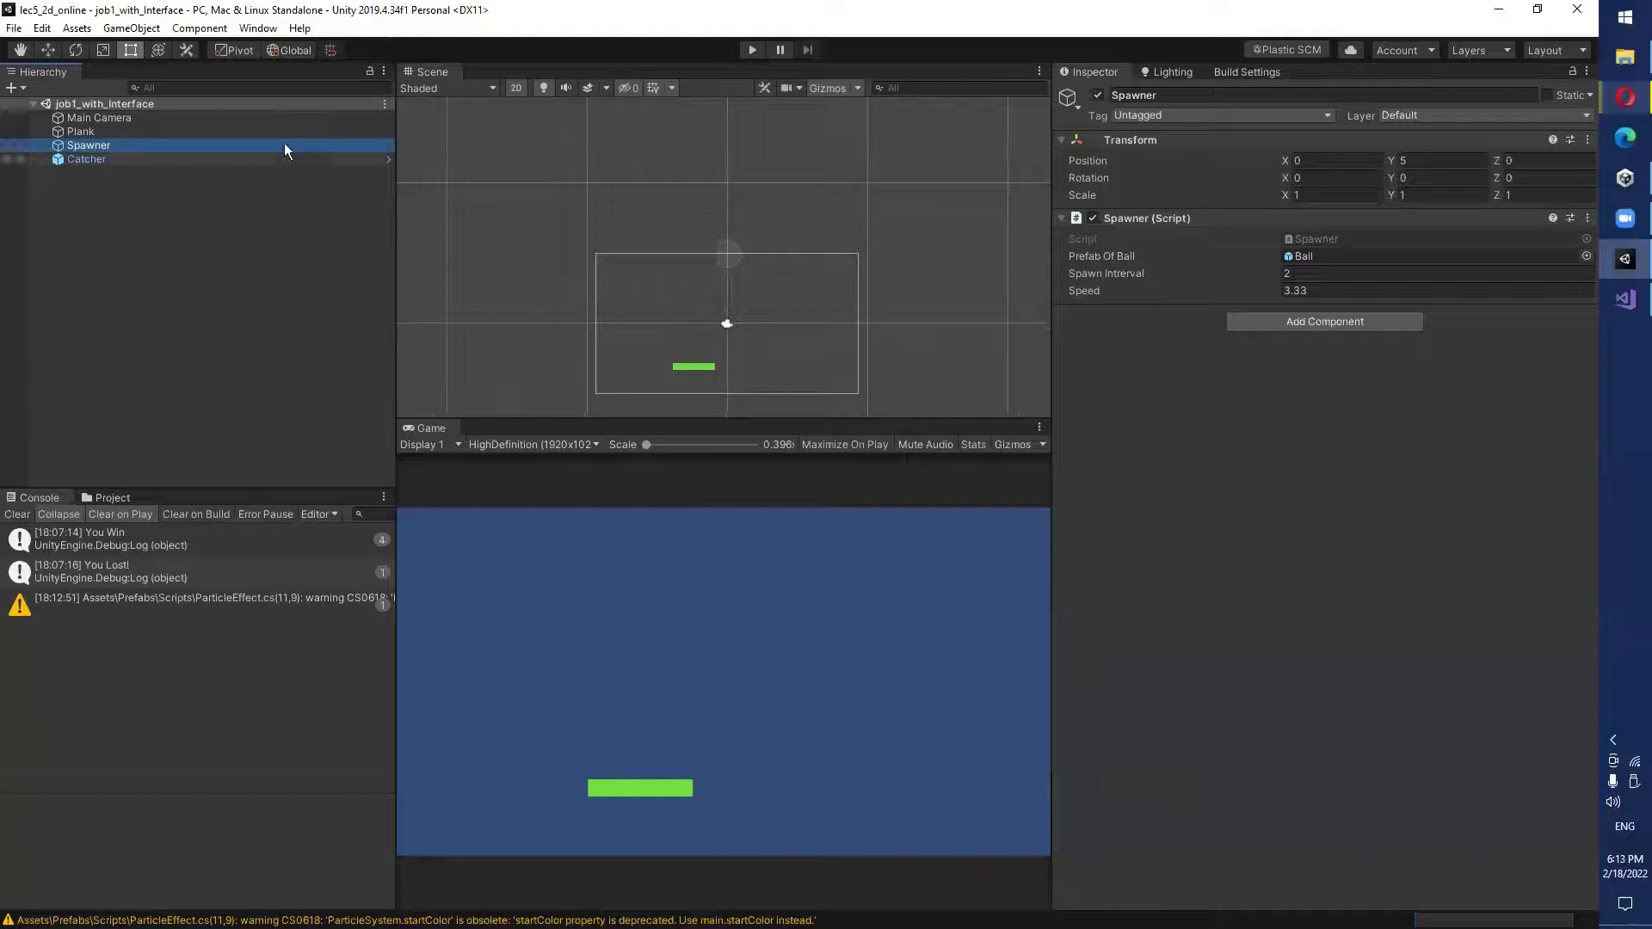
pyautogui.click(47, 50)
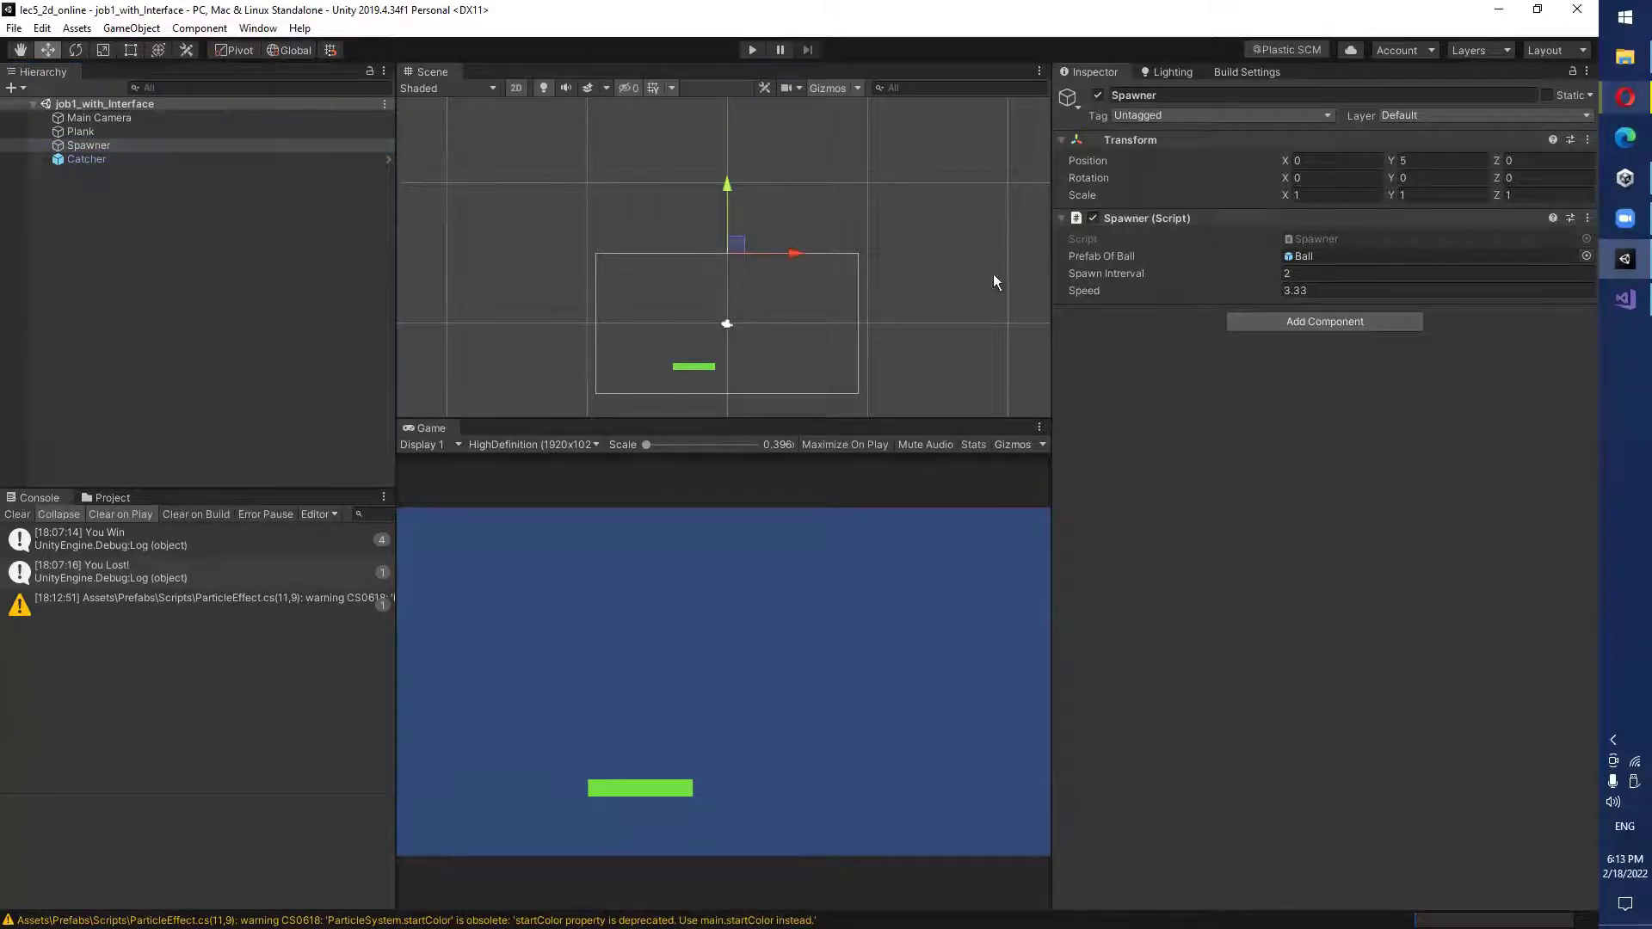
pyautogui.moveTo(795, 253); pyautogui.dragTo(674, 260)
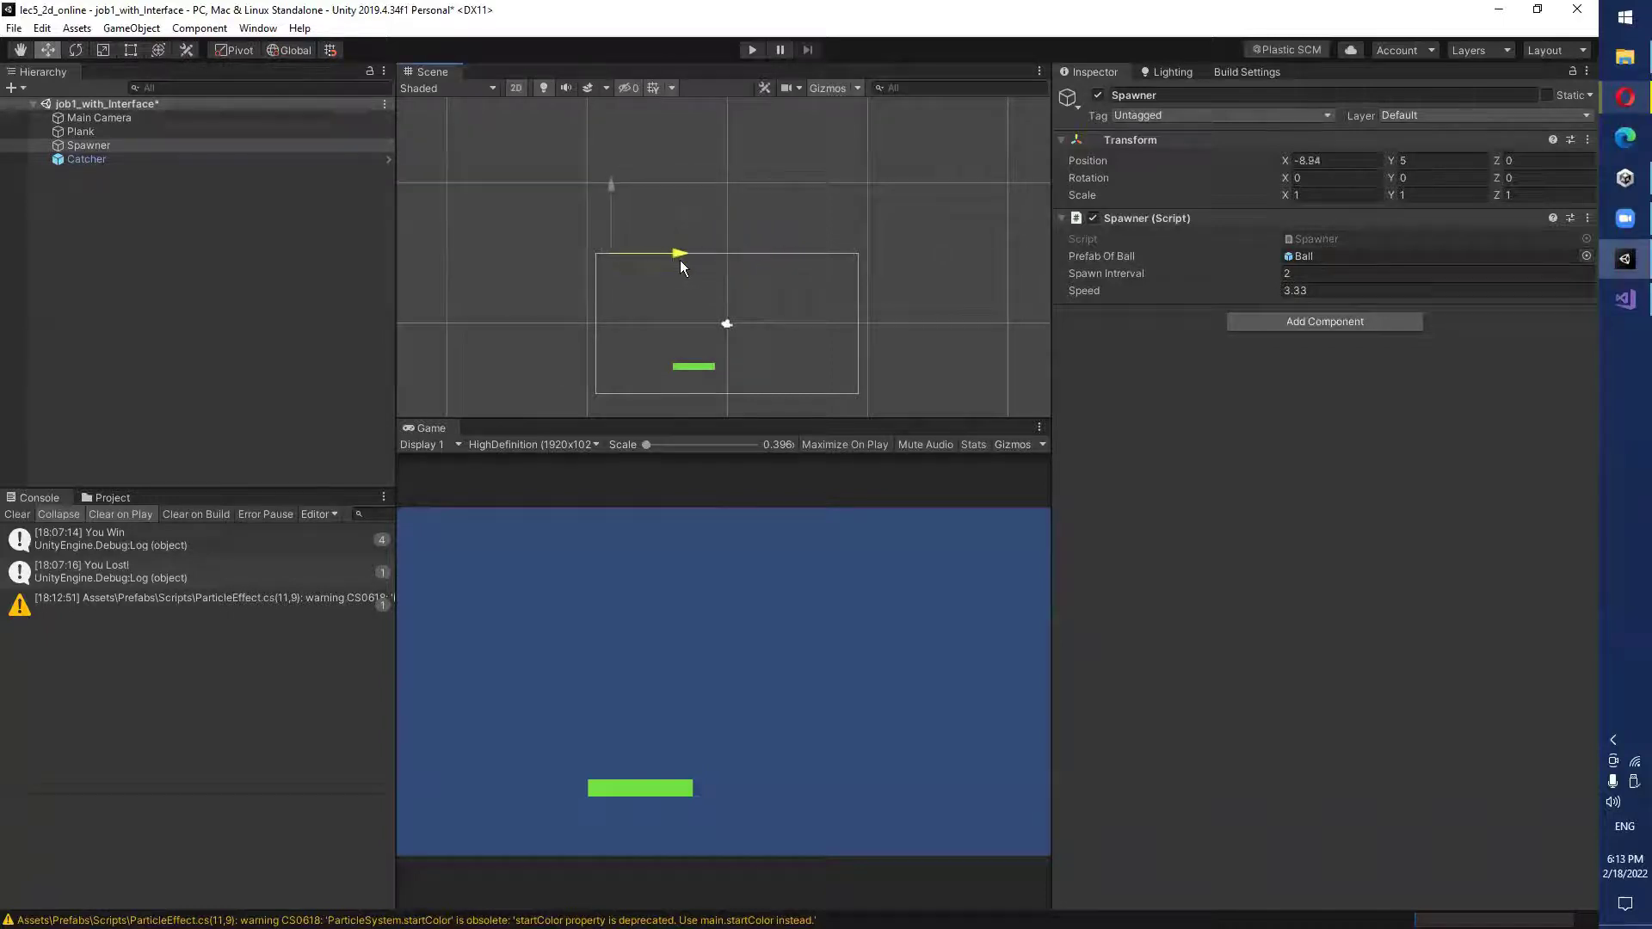
pyautogui.moveTo(674, 260); pyautogui.dragTo(796, 282)
pyautogui.moveTo(788, 257); pyautogui.dragTo(781, 293)
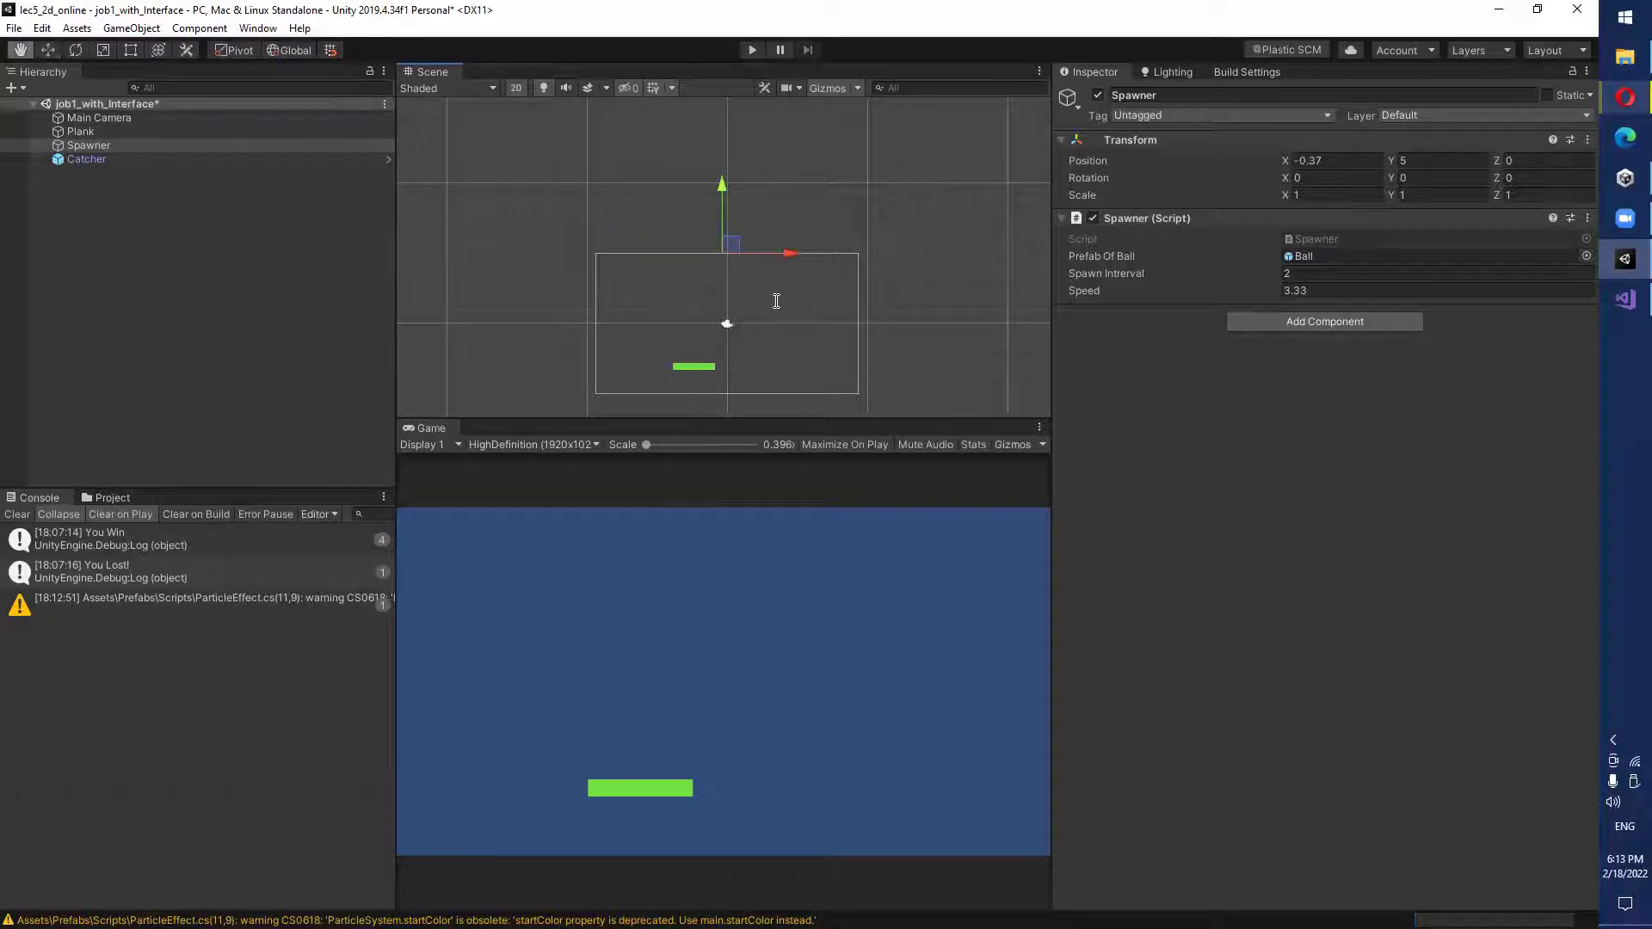
# Switch to Visual Studio and examine the Mathf.PingPong call with its _speed, Time.time and length arguments.
pyautogui.hotkey('alt', 'Tab')
pyautogui.click(715, 398)
pyautogui.moveTo(721, 398); pyautogui.dragTo(828, 402)
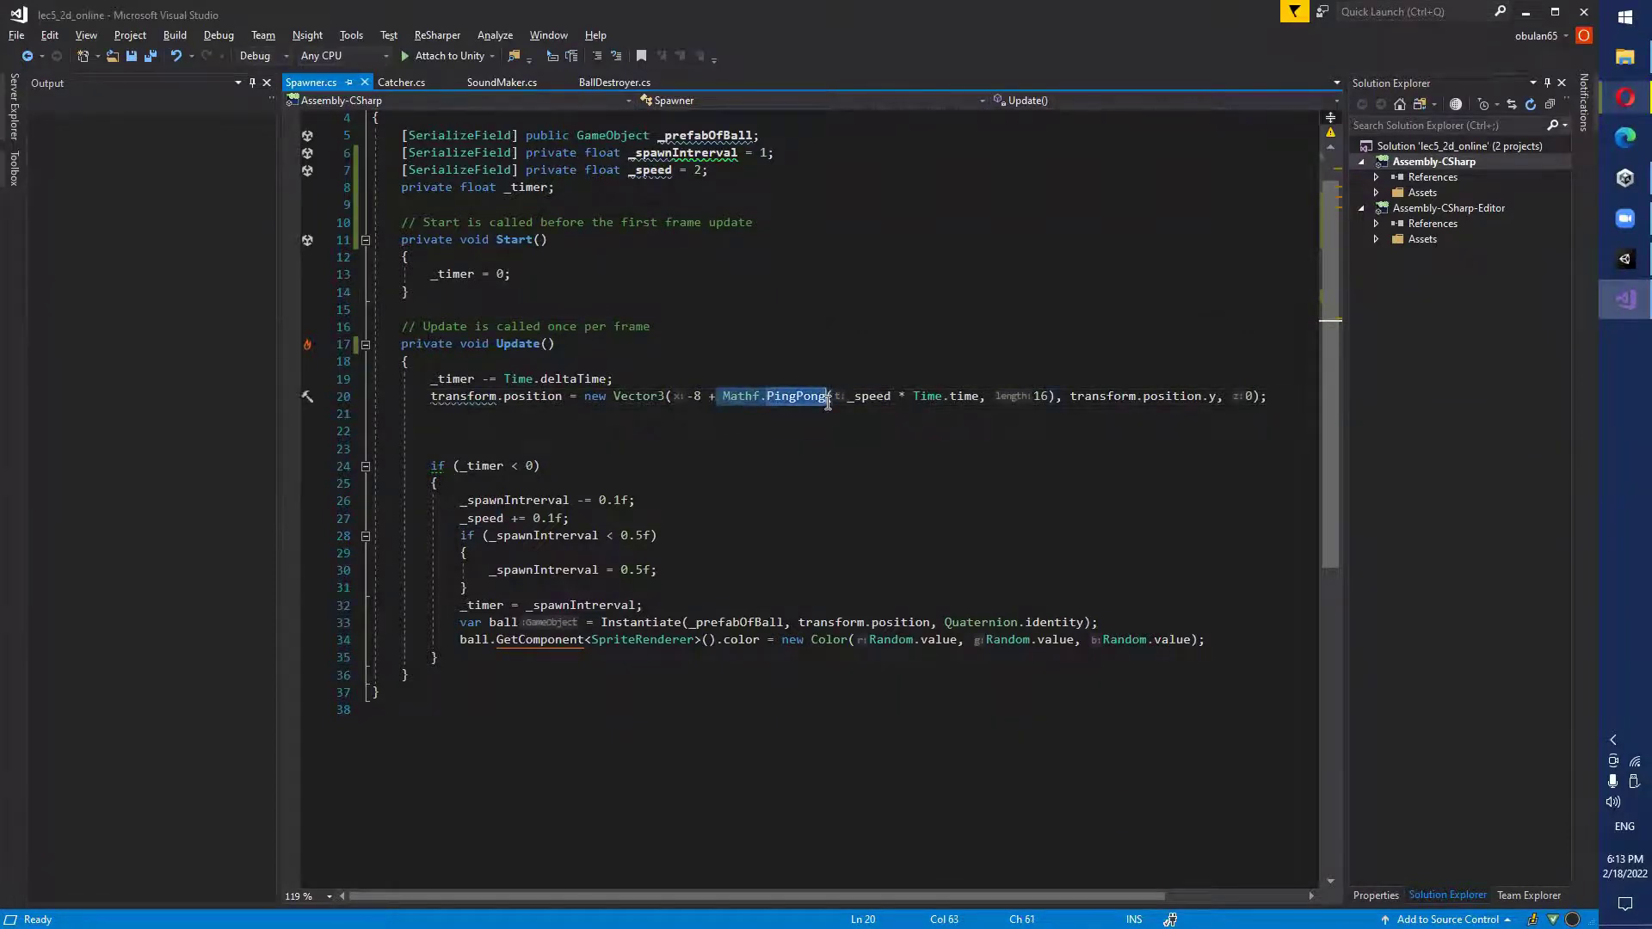
pyautogui.click(882, 465)
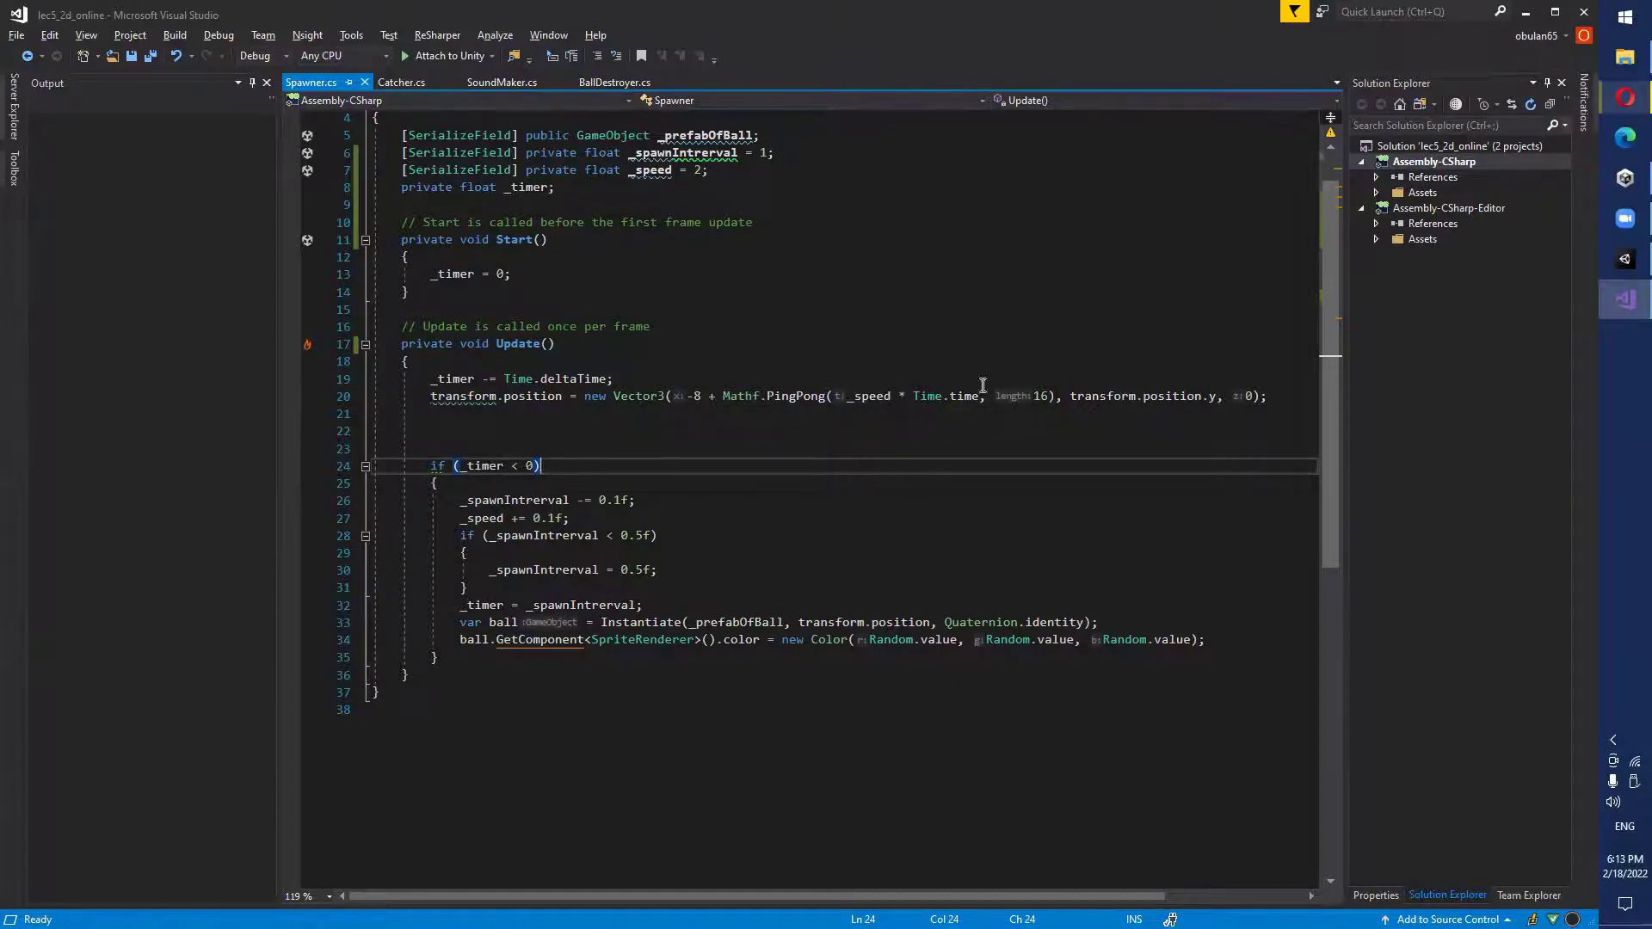
pyautogui.moveTo(914, 398); pyautogui.dragTo(980, 397)
pyautogui.click(914, 417)
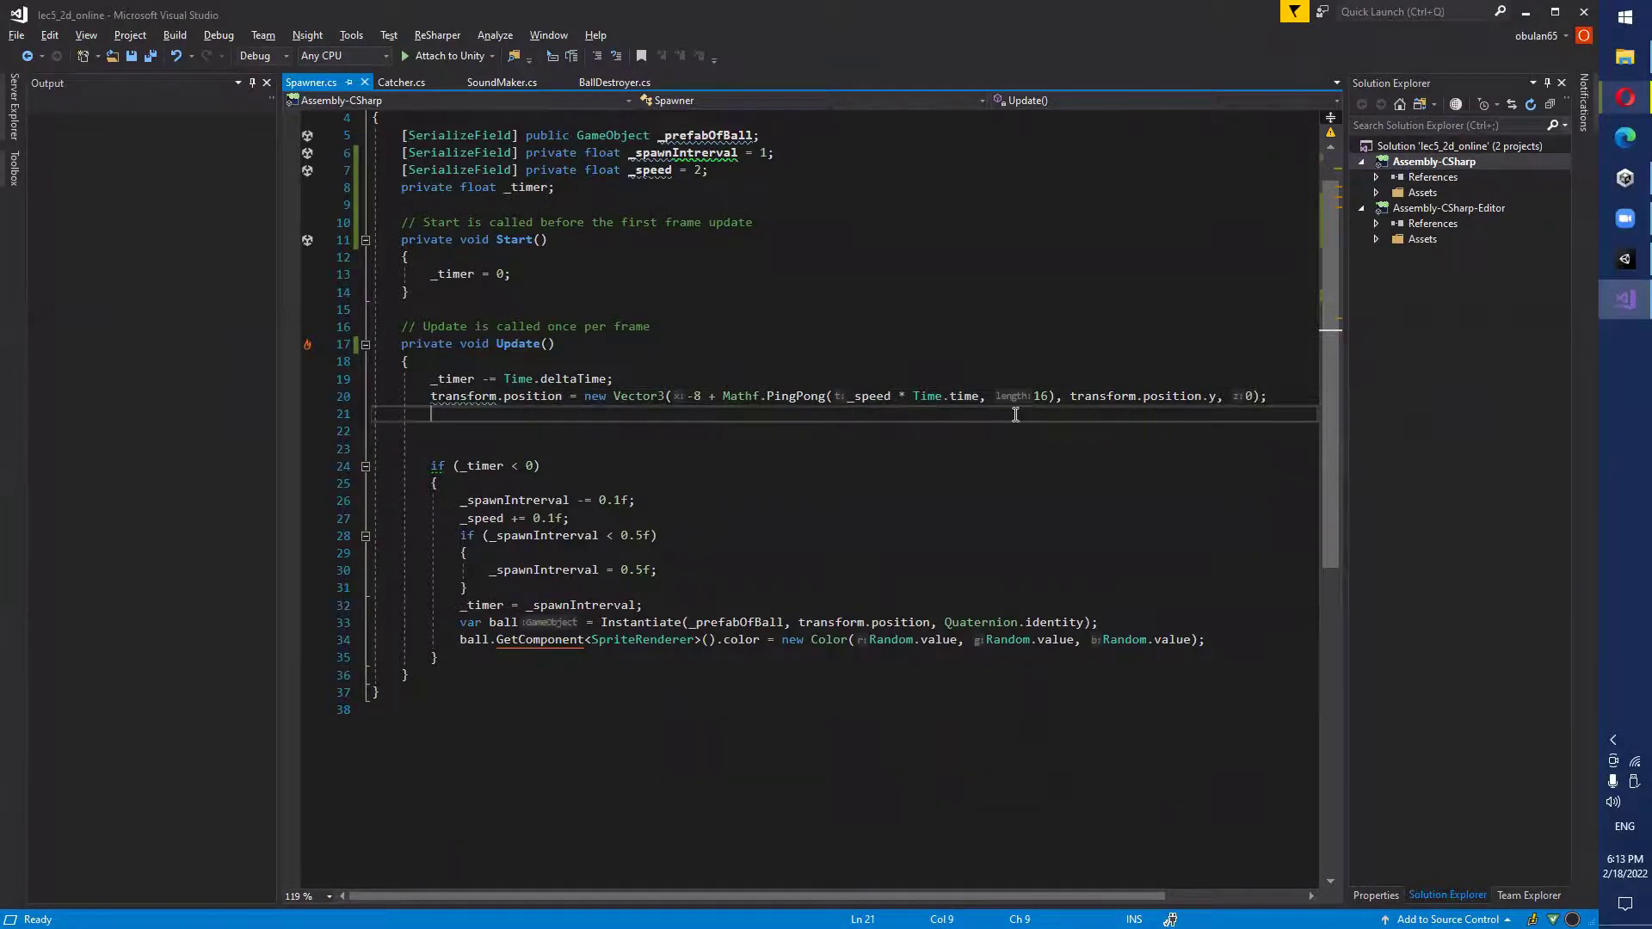
pyautogui.doubleClick(1043, 396)
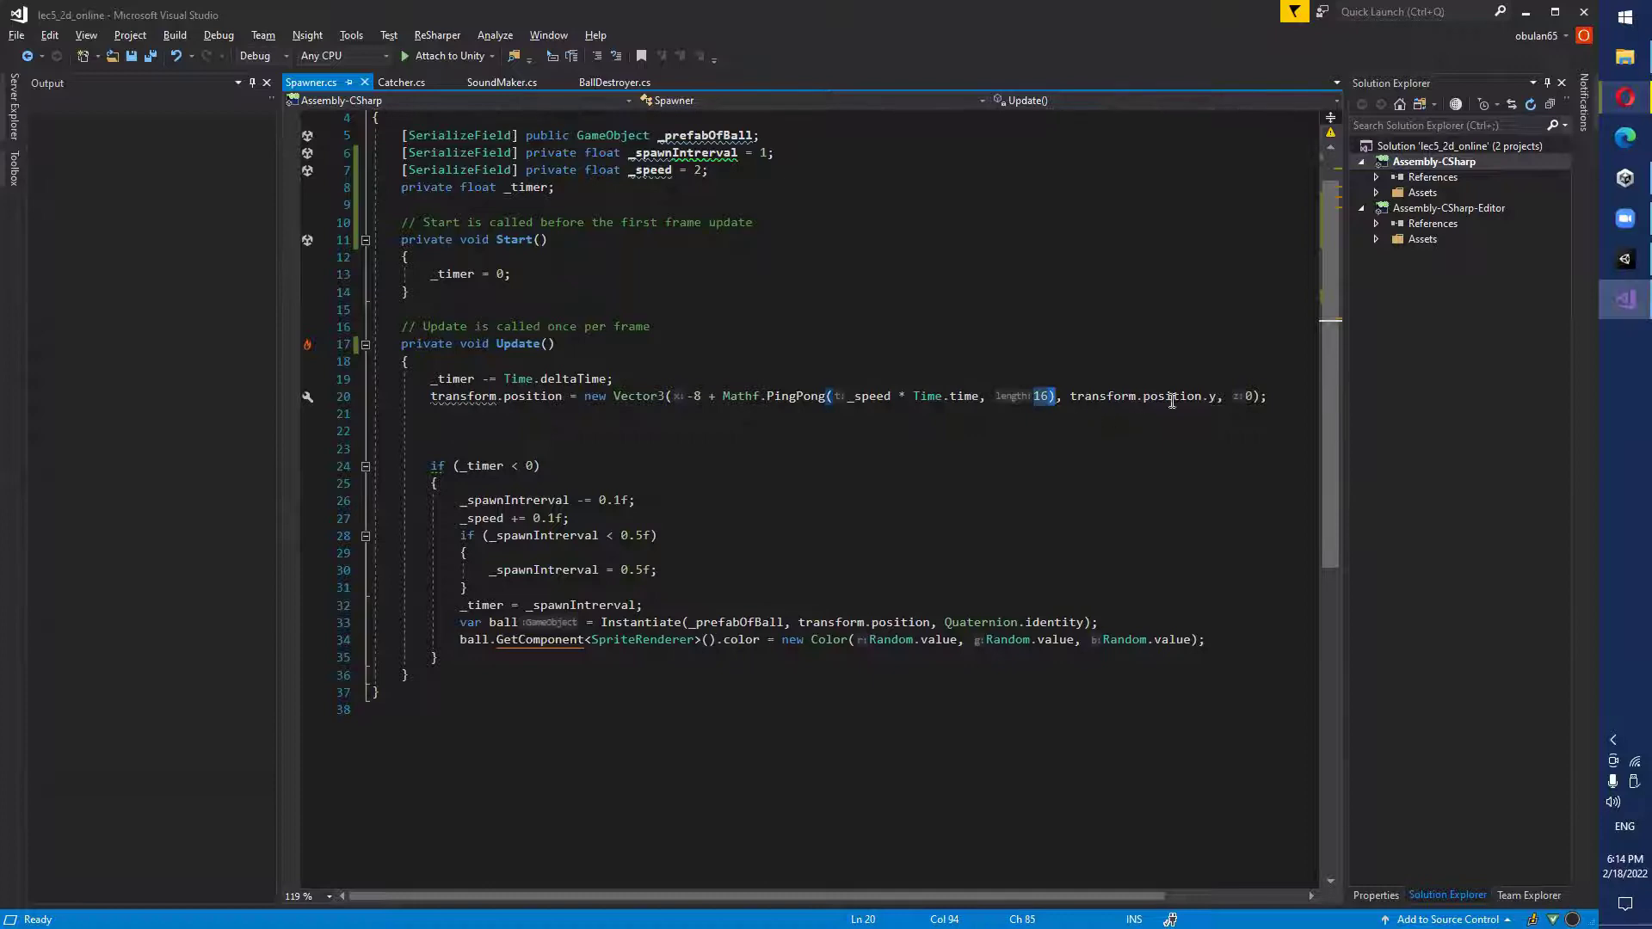
pyautogui.click(844, 449)
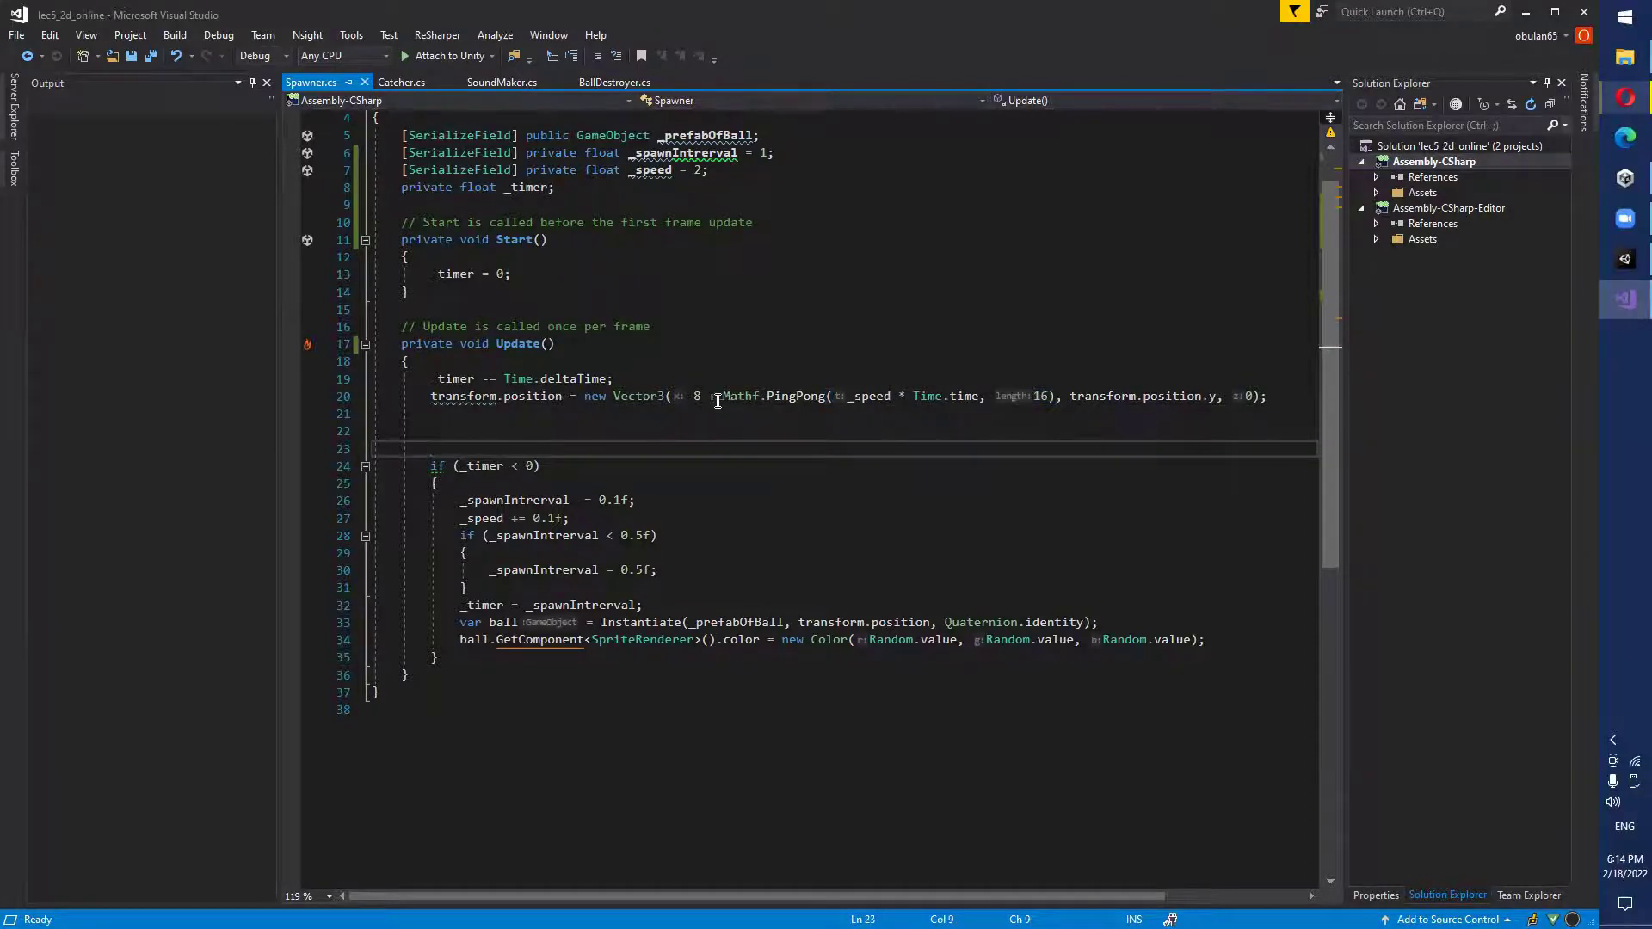
pyautogui.click(715, 397)
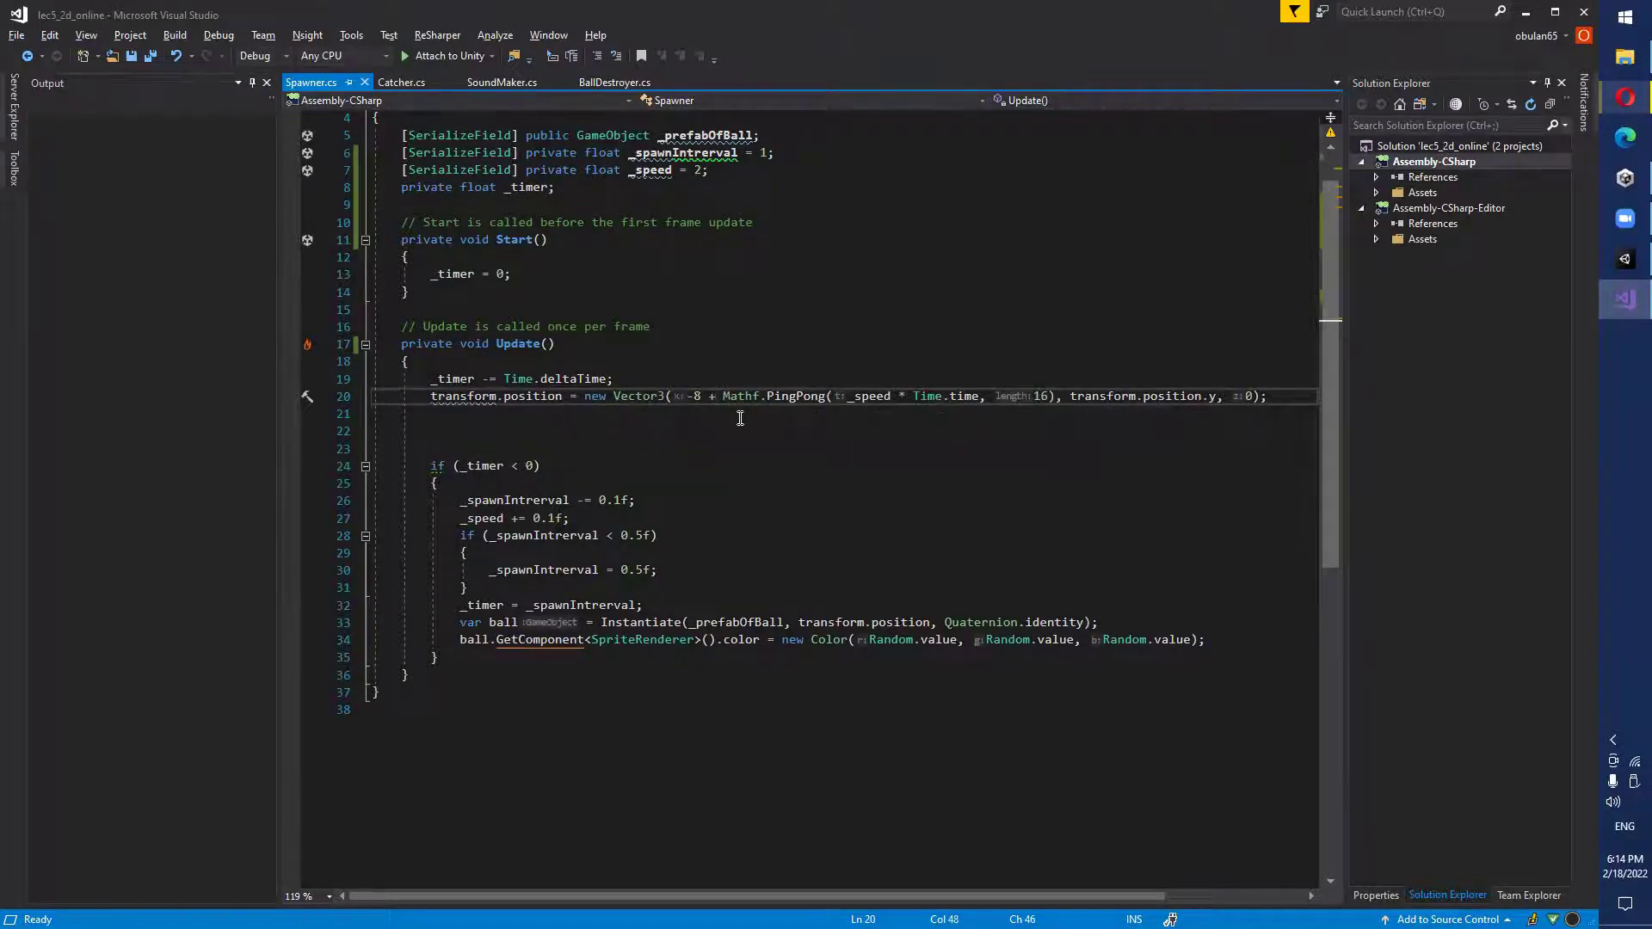
pyautogui.click(889, 397)
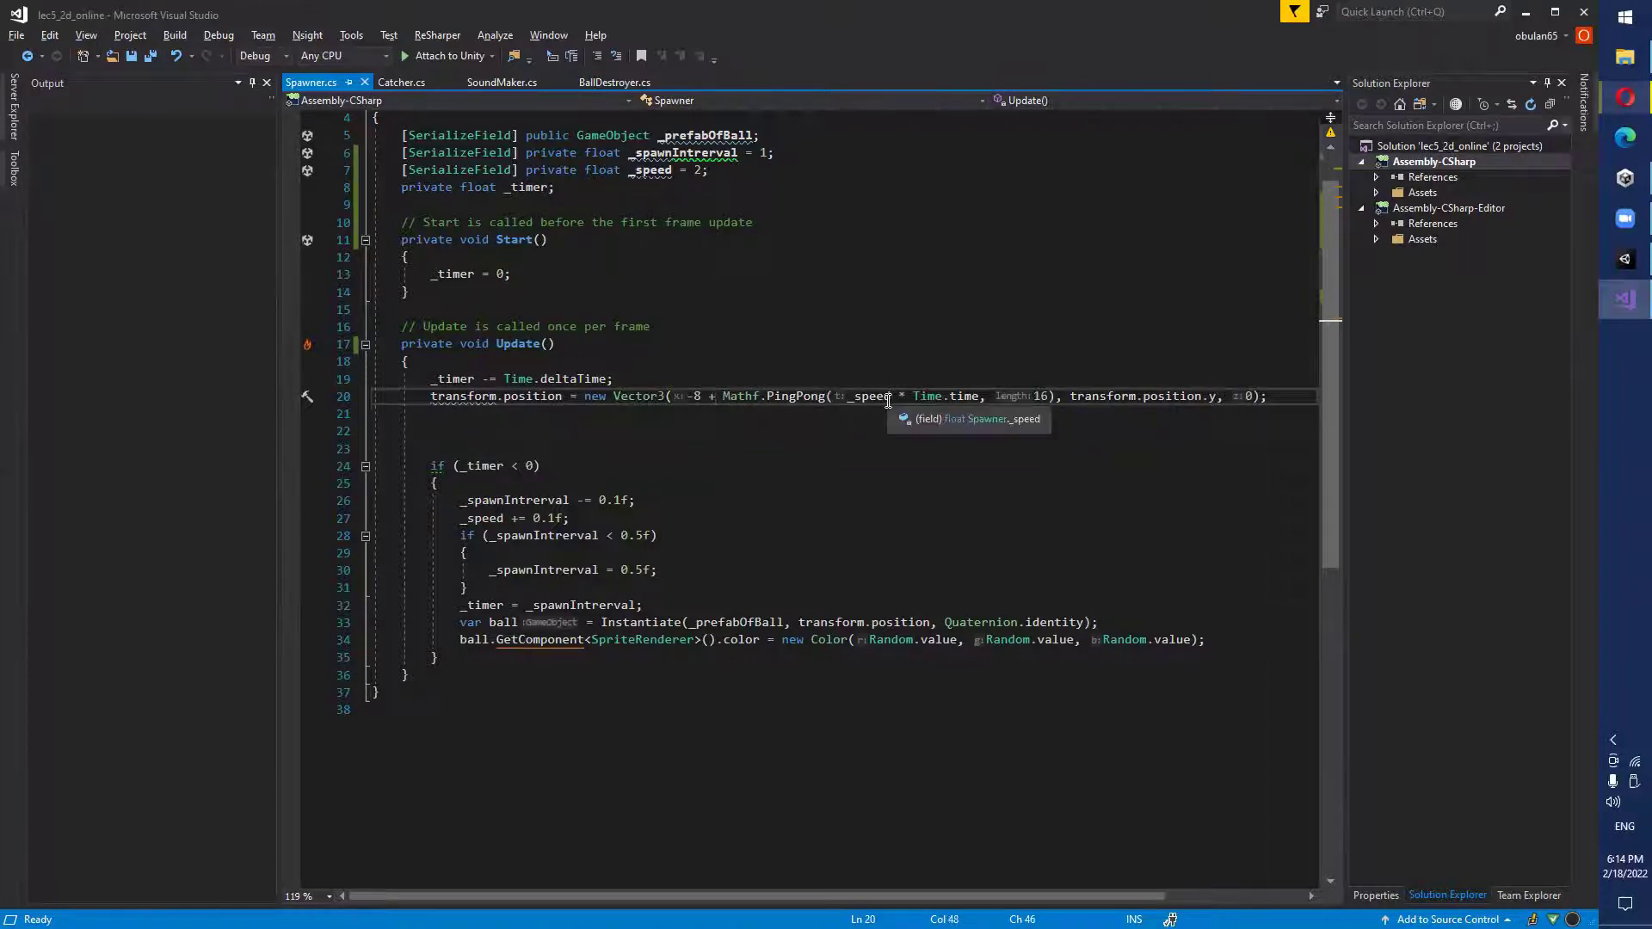
# Examine the _timer < 0 condition and the _spawnIntrerval -= 0.1f line inside it.
pyautogui.click(755, 481)
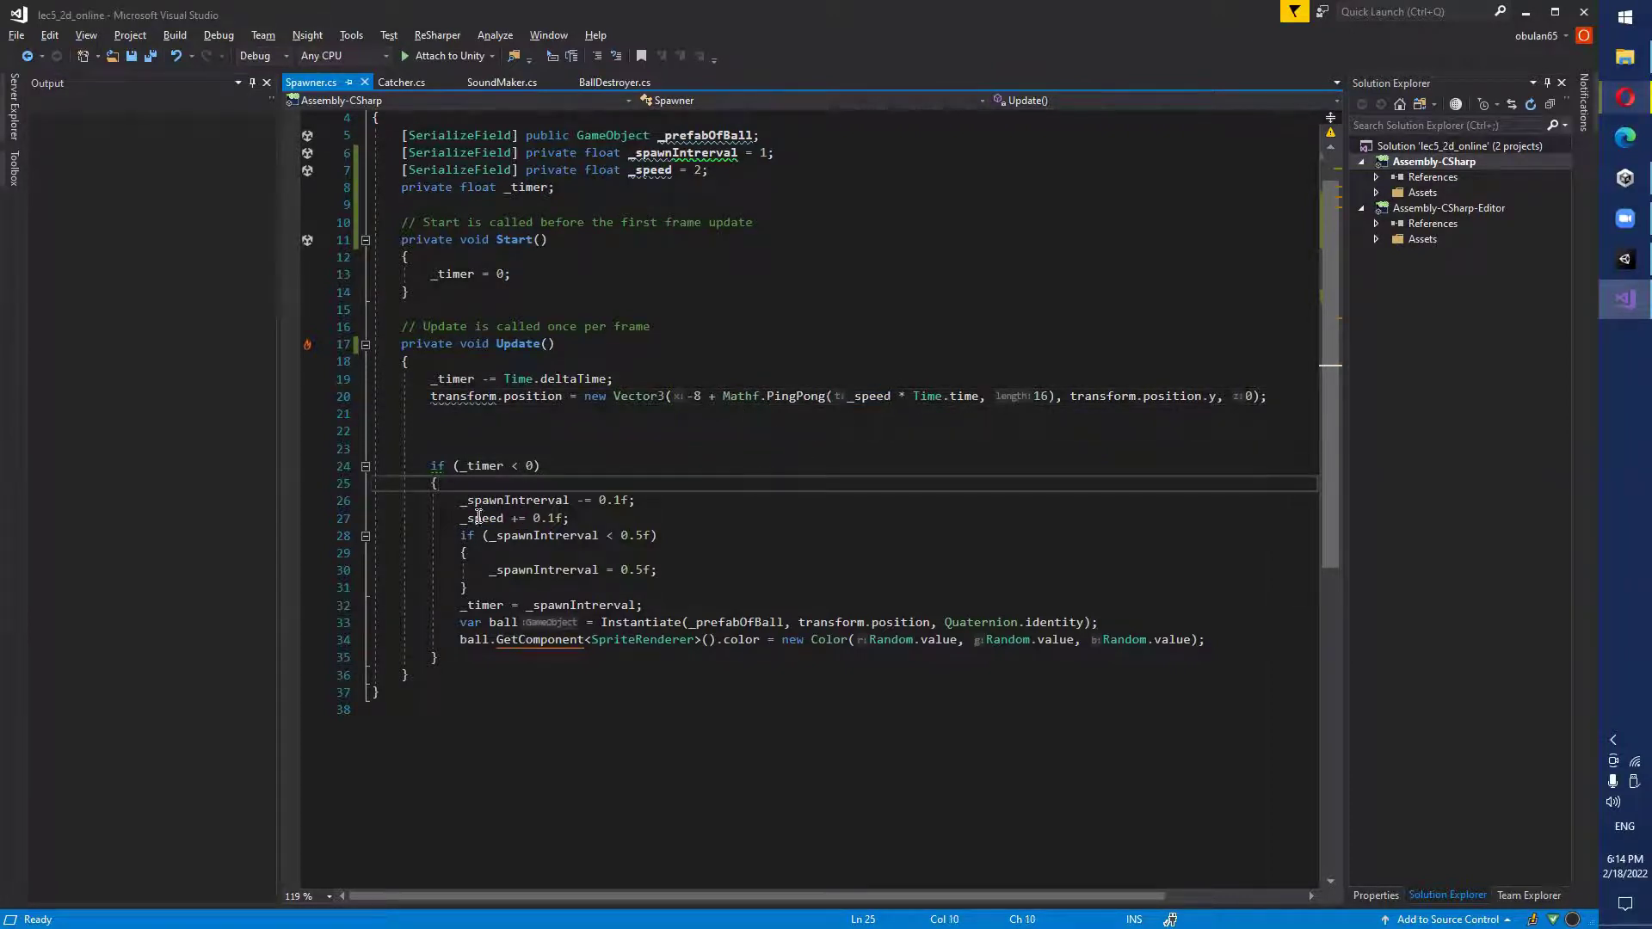
pyautogui.doubleClick(471, 468)
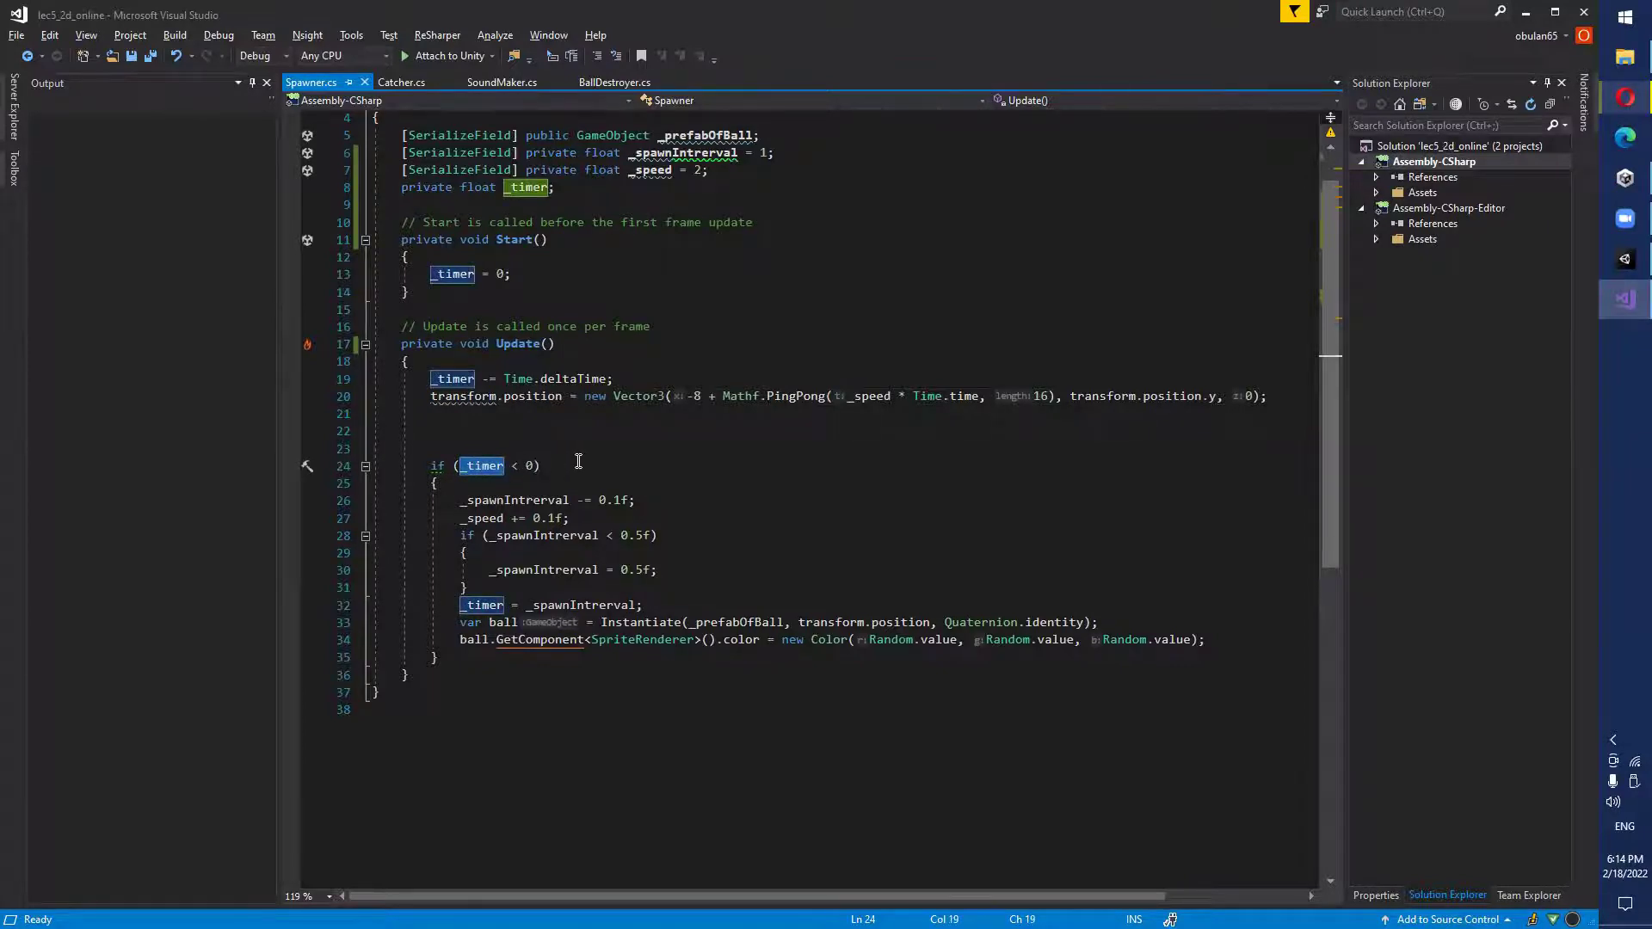
pyautogui.moveTo(460, 505); pyautogui.dragTo(657, 494)
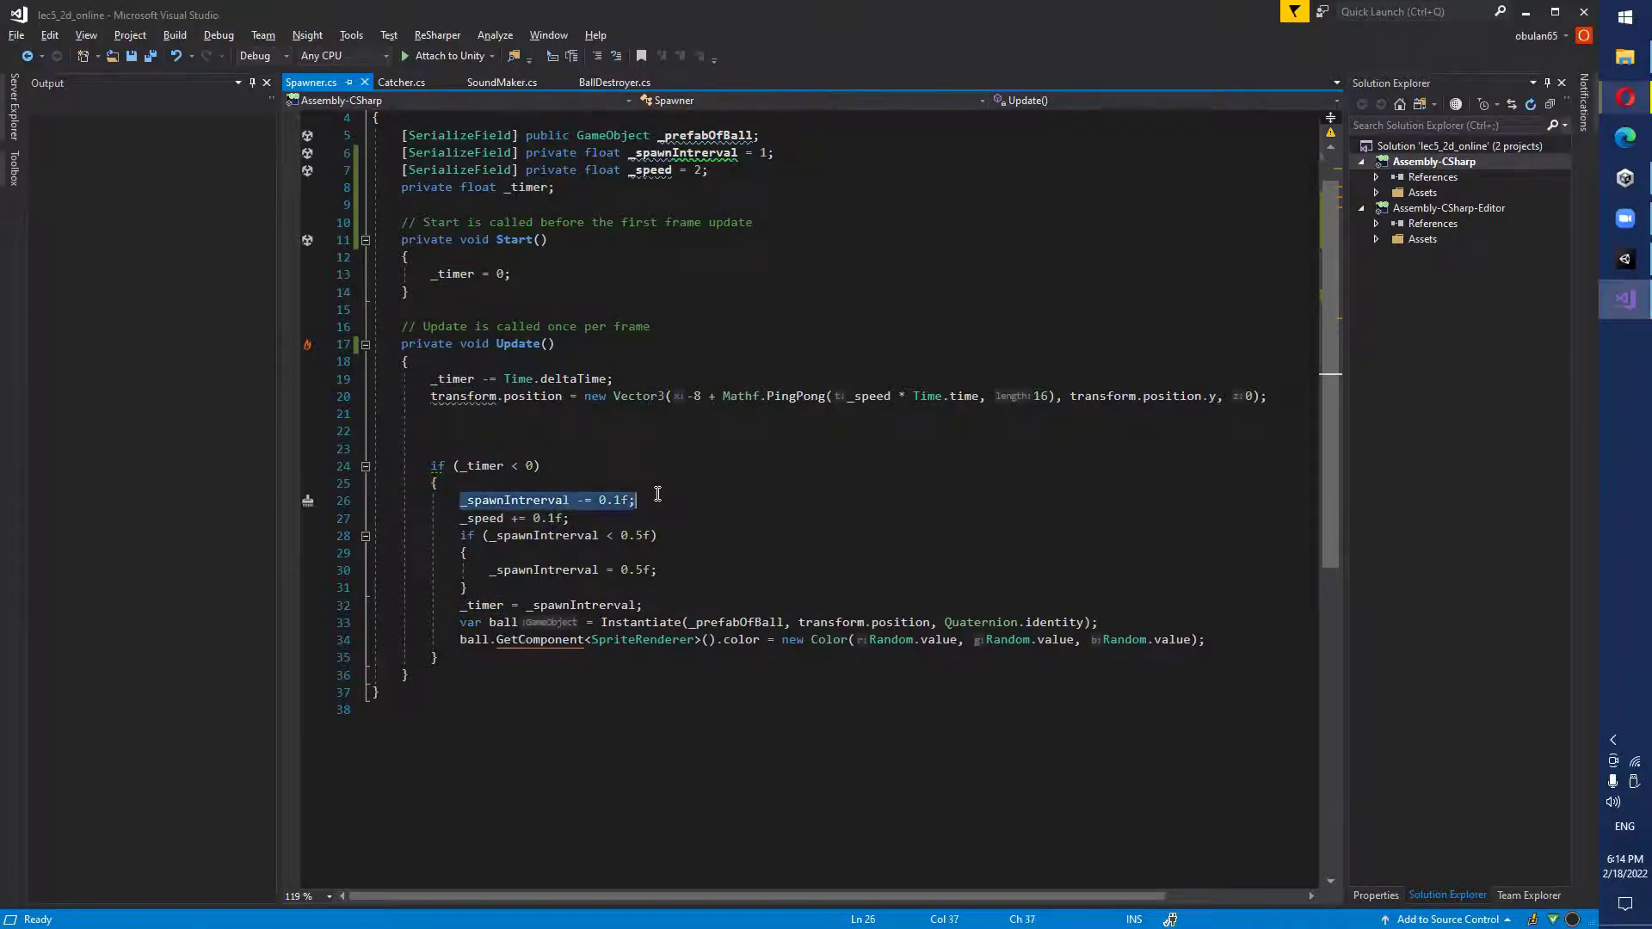
# Examine the _speed += 0.1f line and the _spawnIntrerval < 0.5f condition with its block in the Spawner script.
pyautogui.click(691, 514)
pyautogui.moveTo(456, 518); pyautogui.dragTo(707, 517)
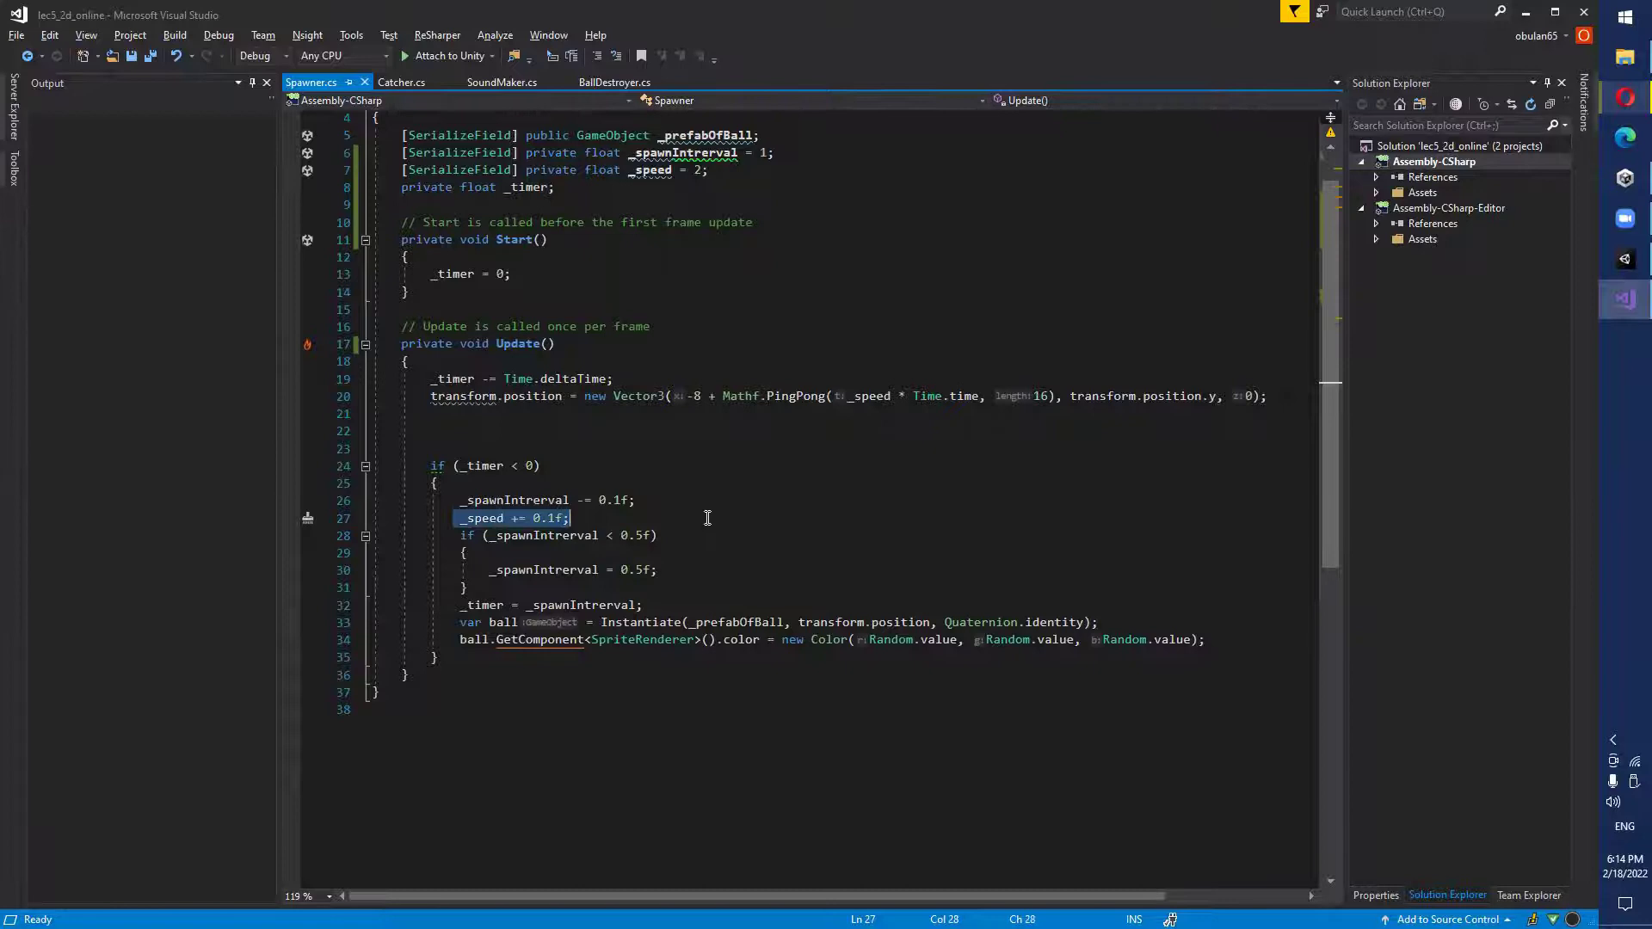
pyautogui.click(708, 517)
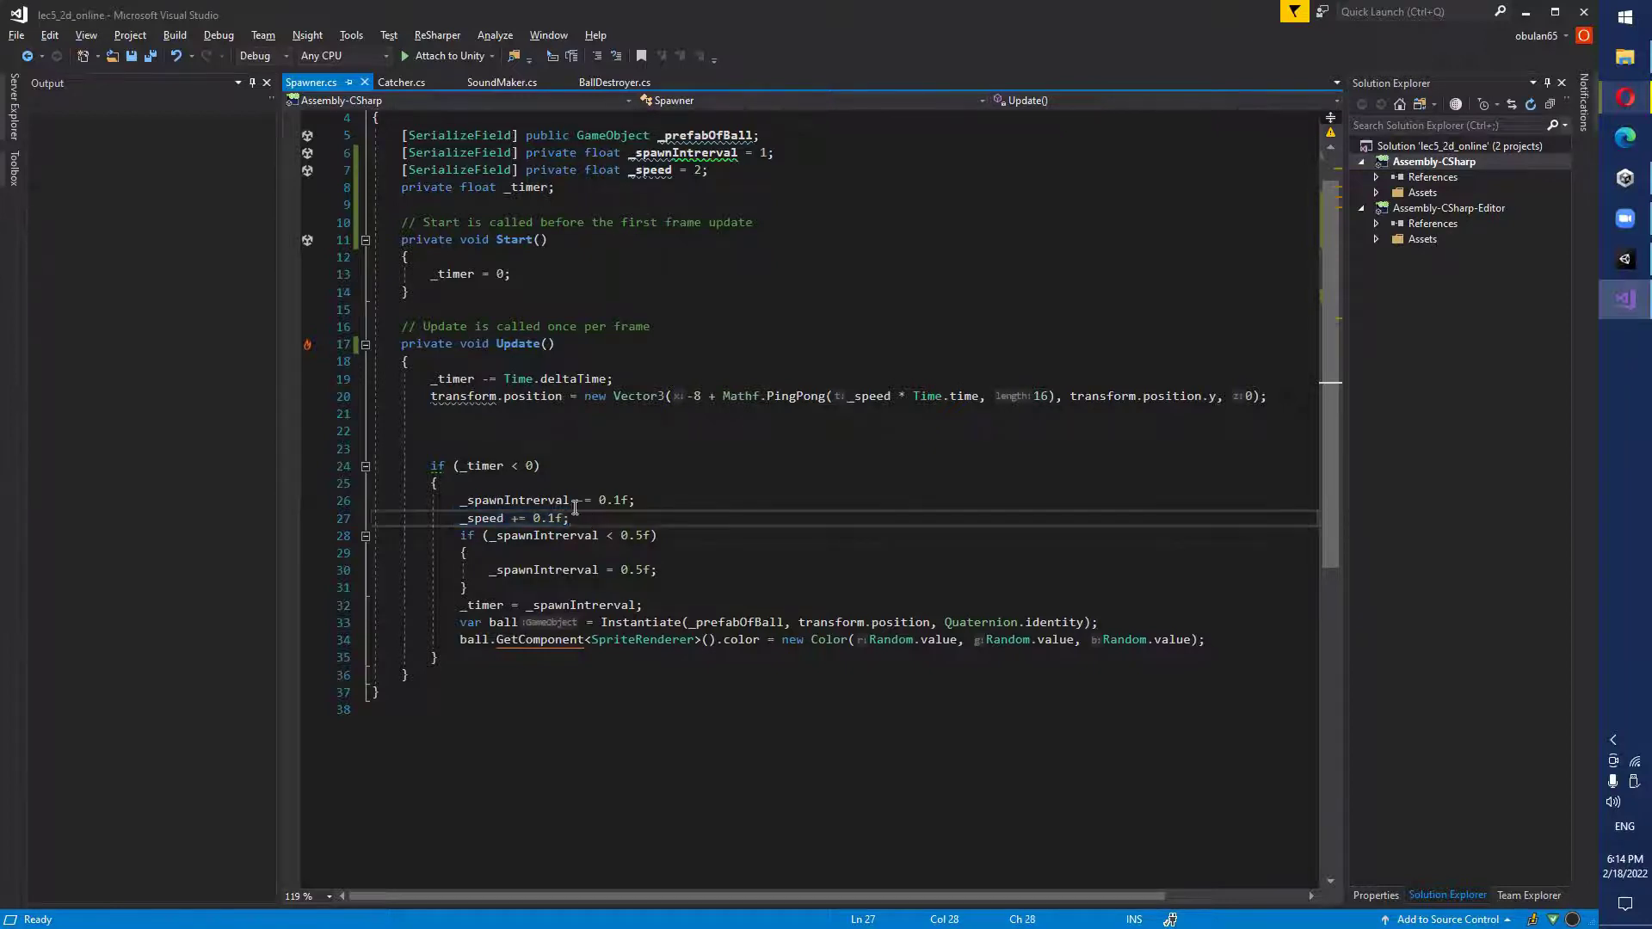
pyautogui.scroll(-1, 680, 504)
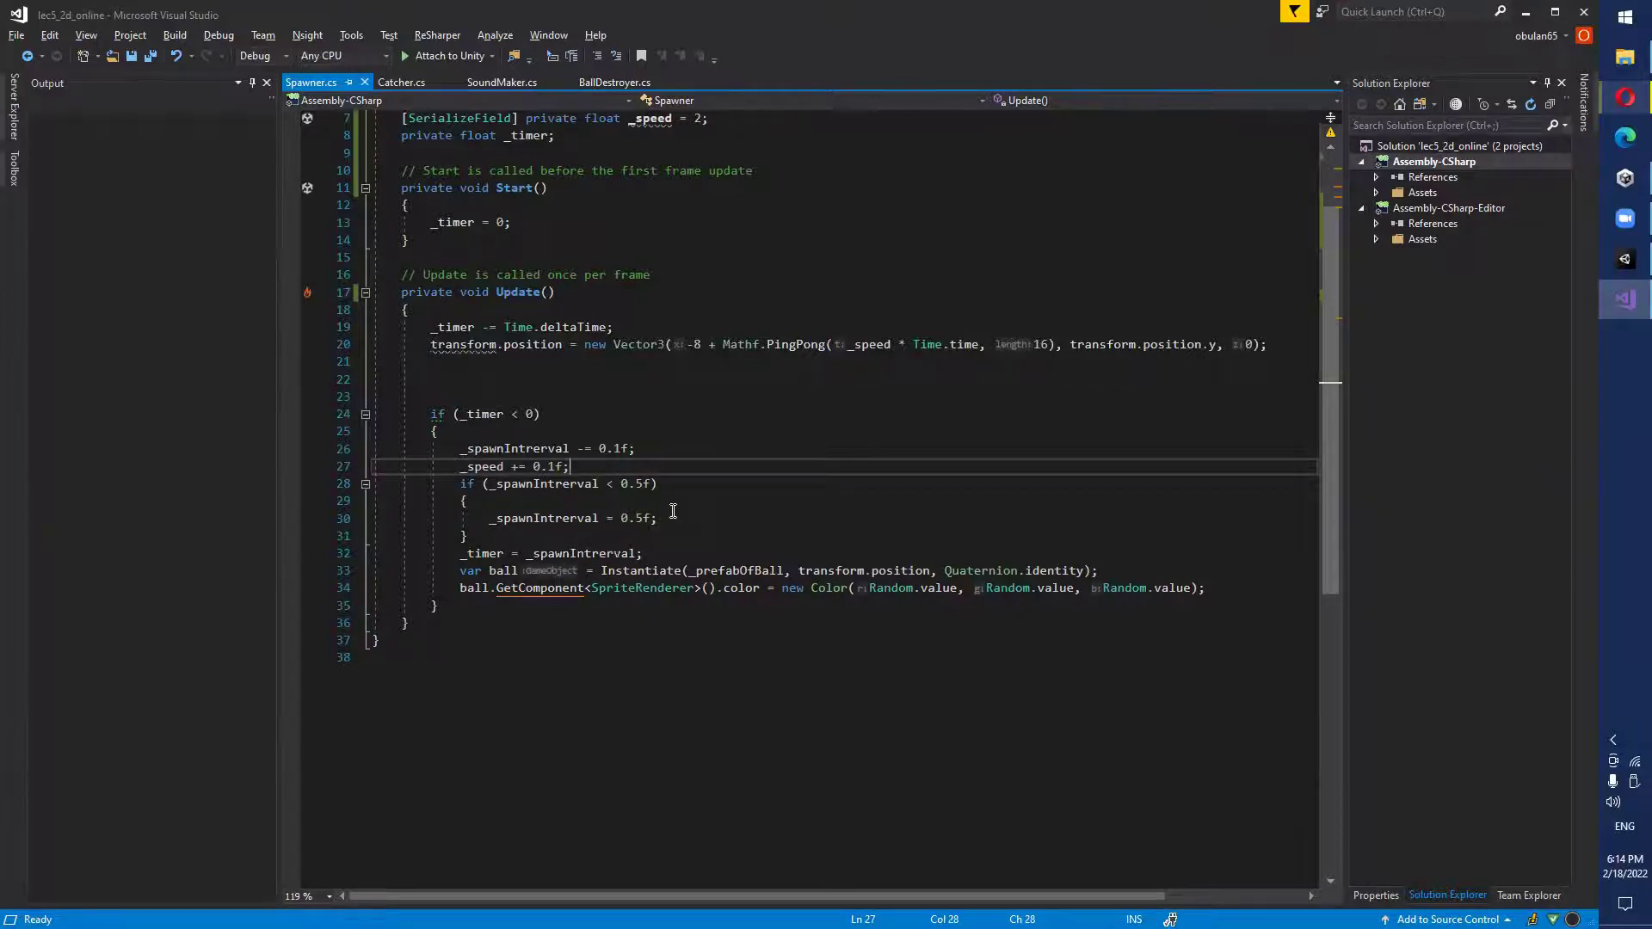
pyautogui.press('Down')
pyautogui.press('Down')
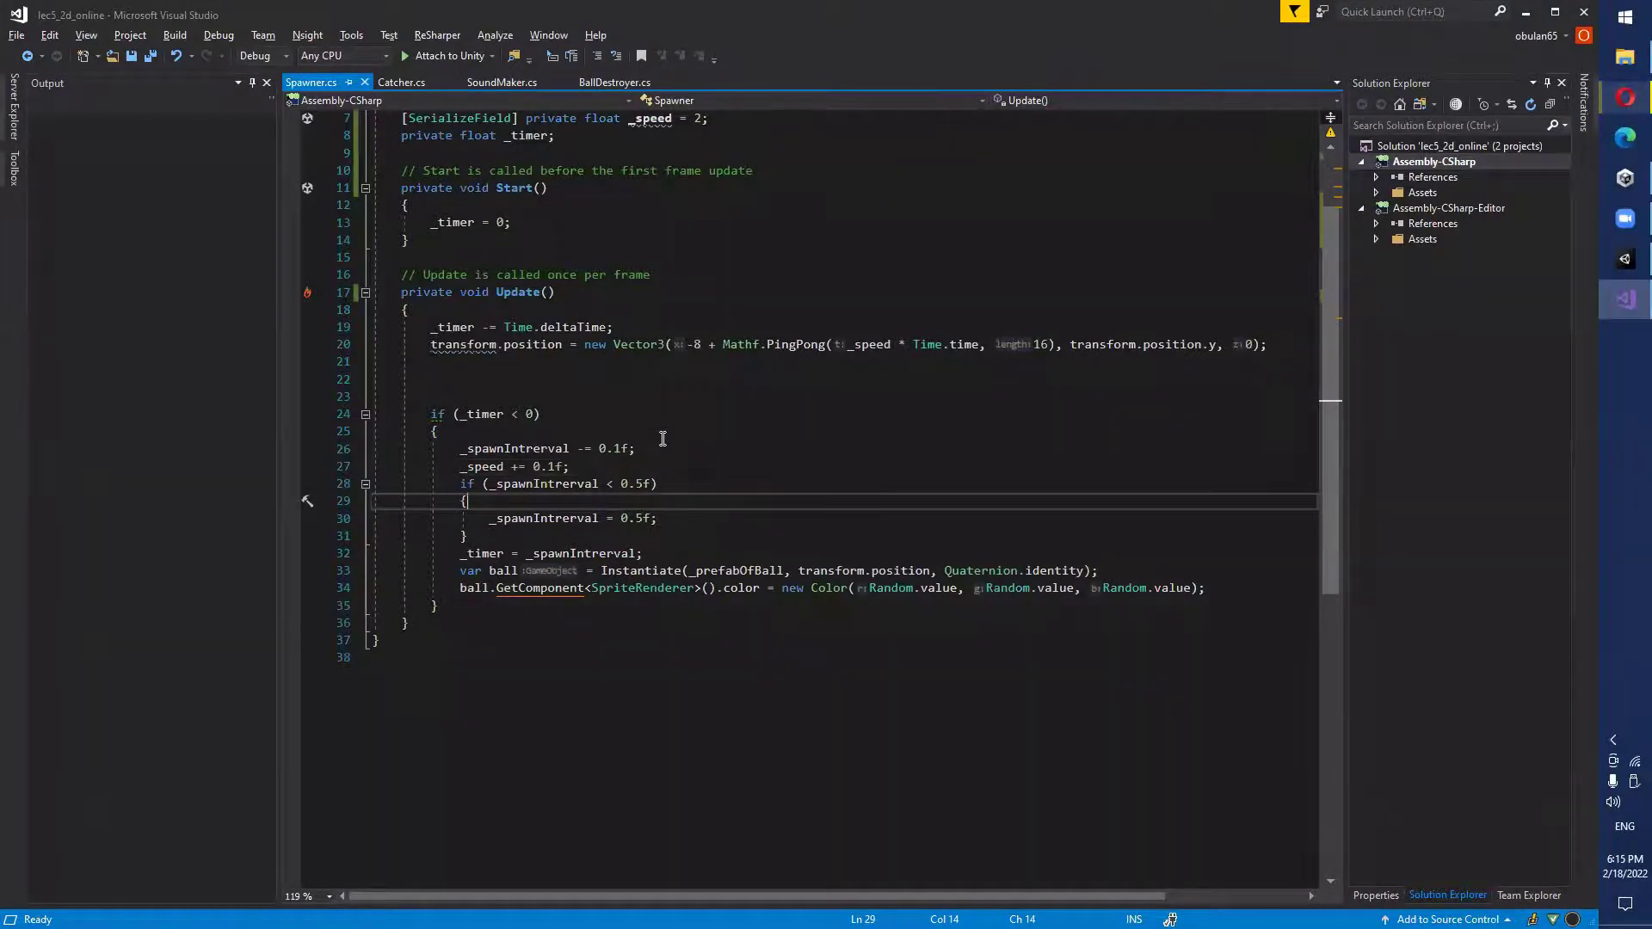
pyautogui.click(736, 487)
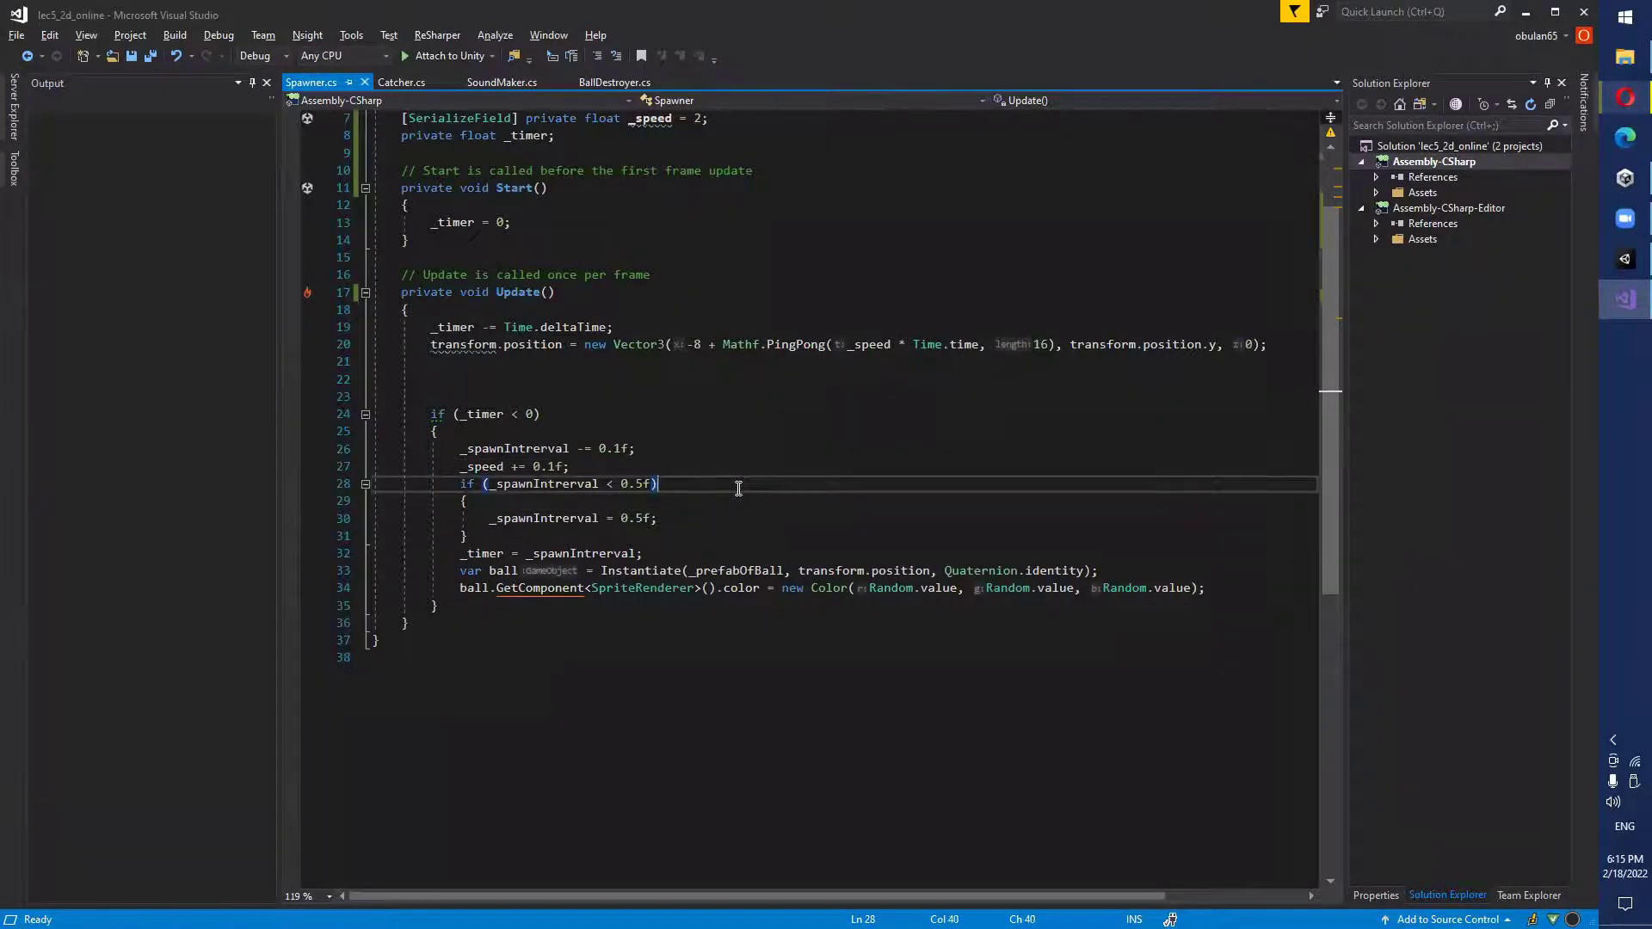
# Examine the _timer reset to _spawnIntrerval, the ball's Instantiate call and its random SpriteRenderer color assignment.
pyautogui.click(654, 557)
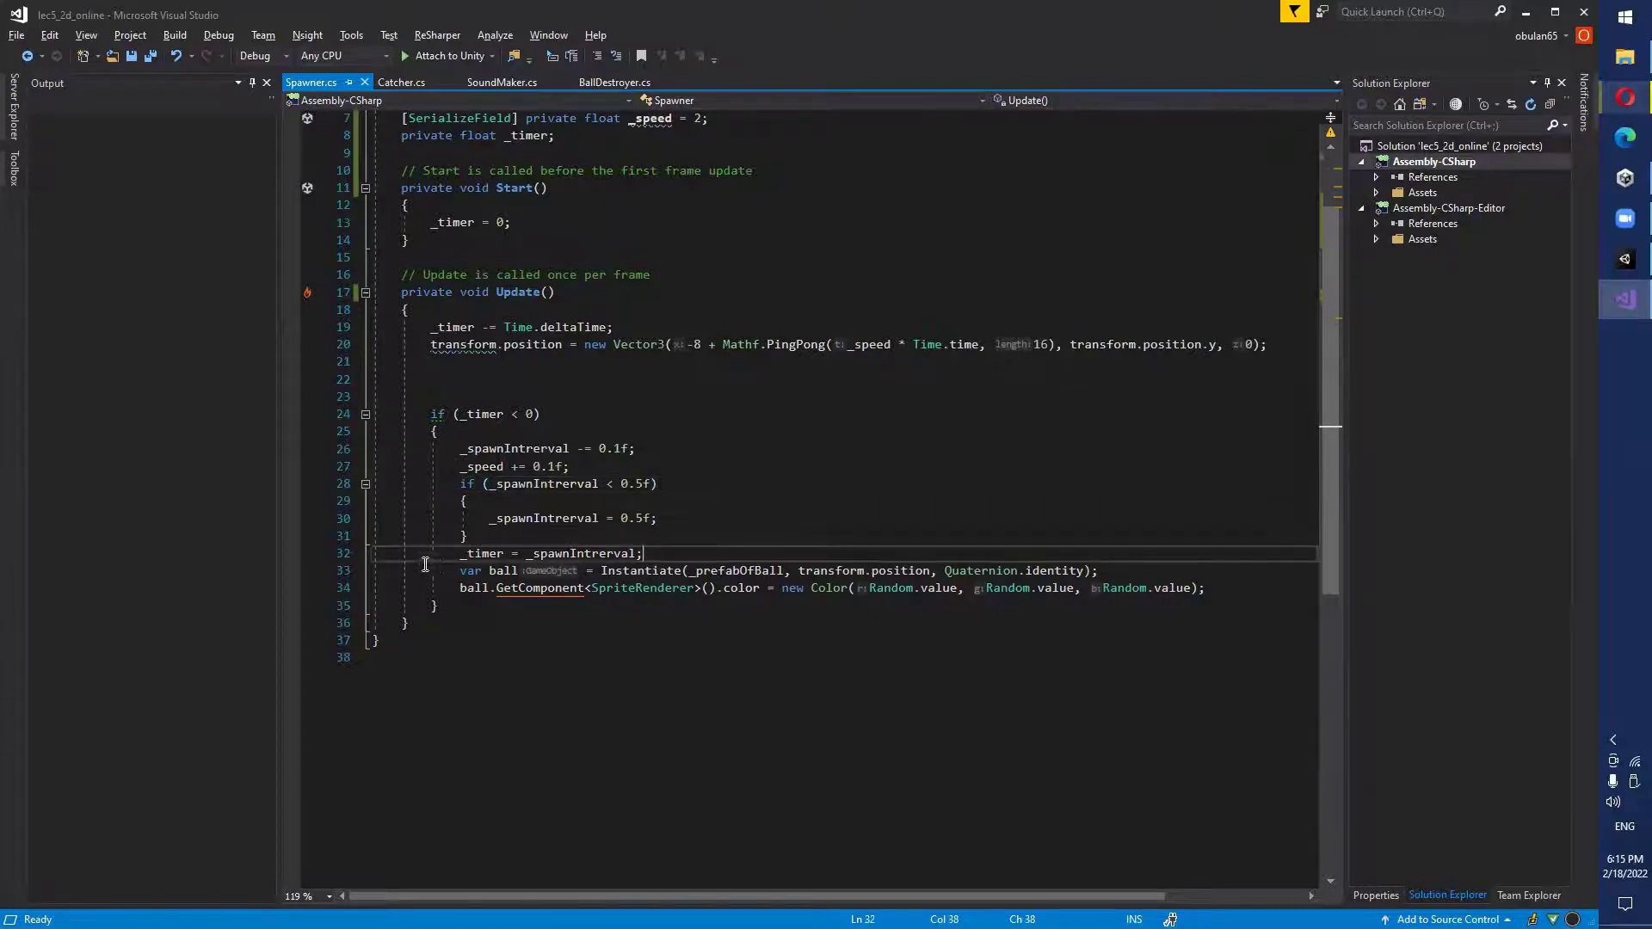
pyautogui.moveTo(462, 553); pyautogui.dragTo(705, 551)
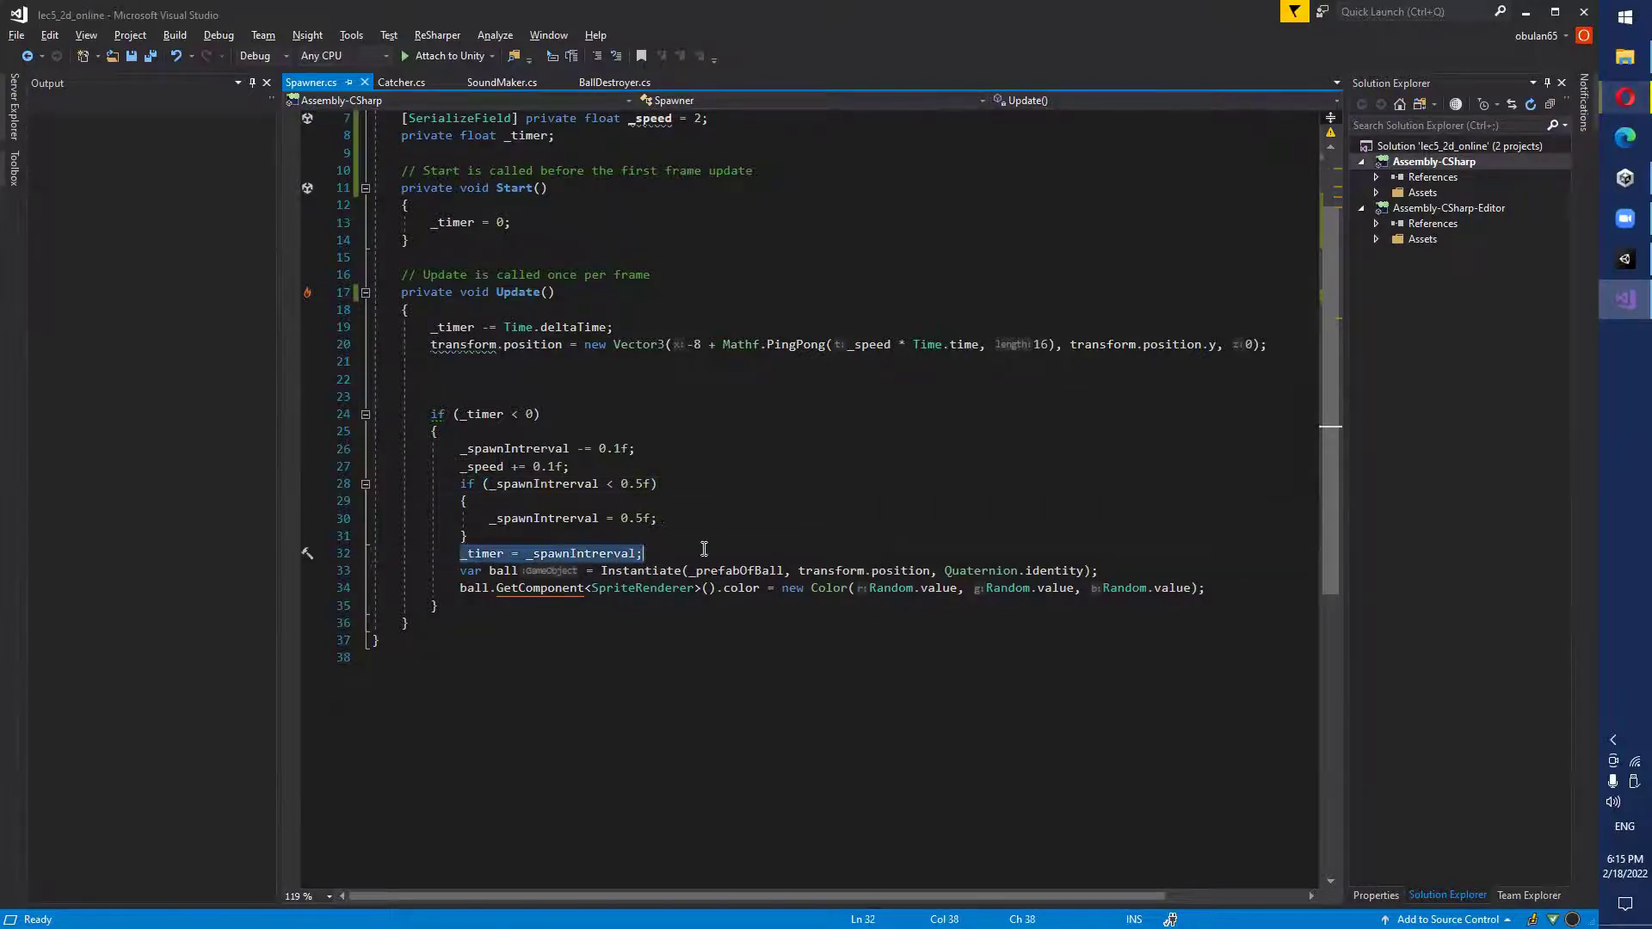
pyautogui.click(721, 536)
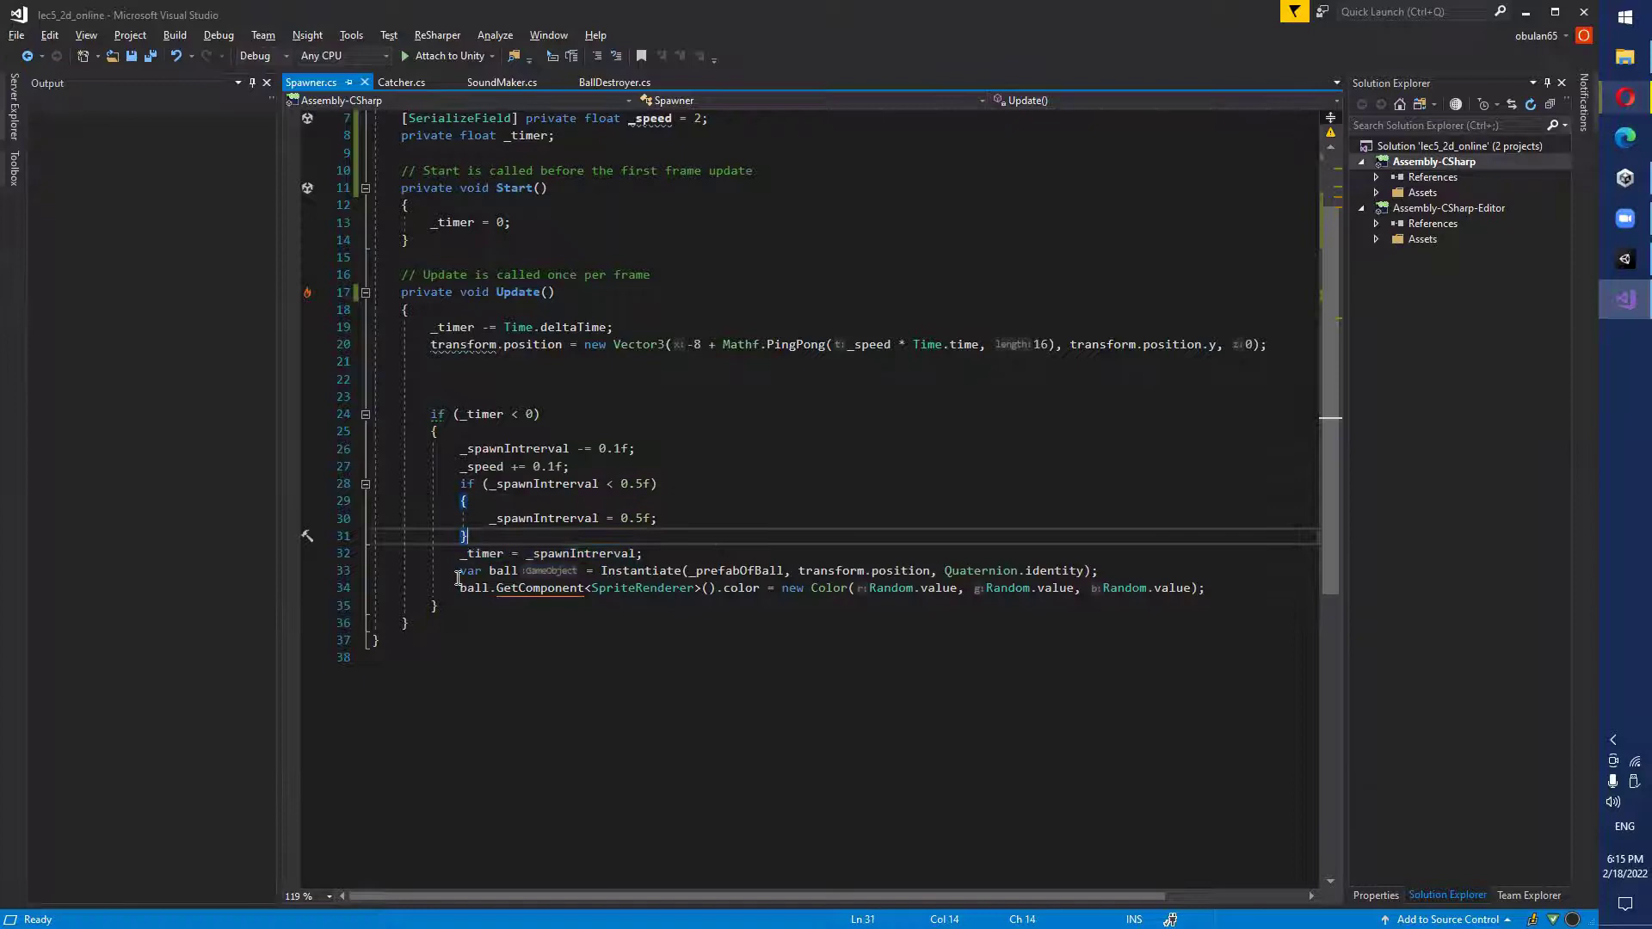
pyautogui.moveTo(455, 574); pyautogui.dragTo(1106, 572)
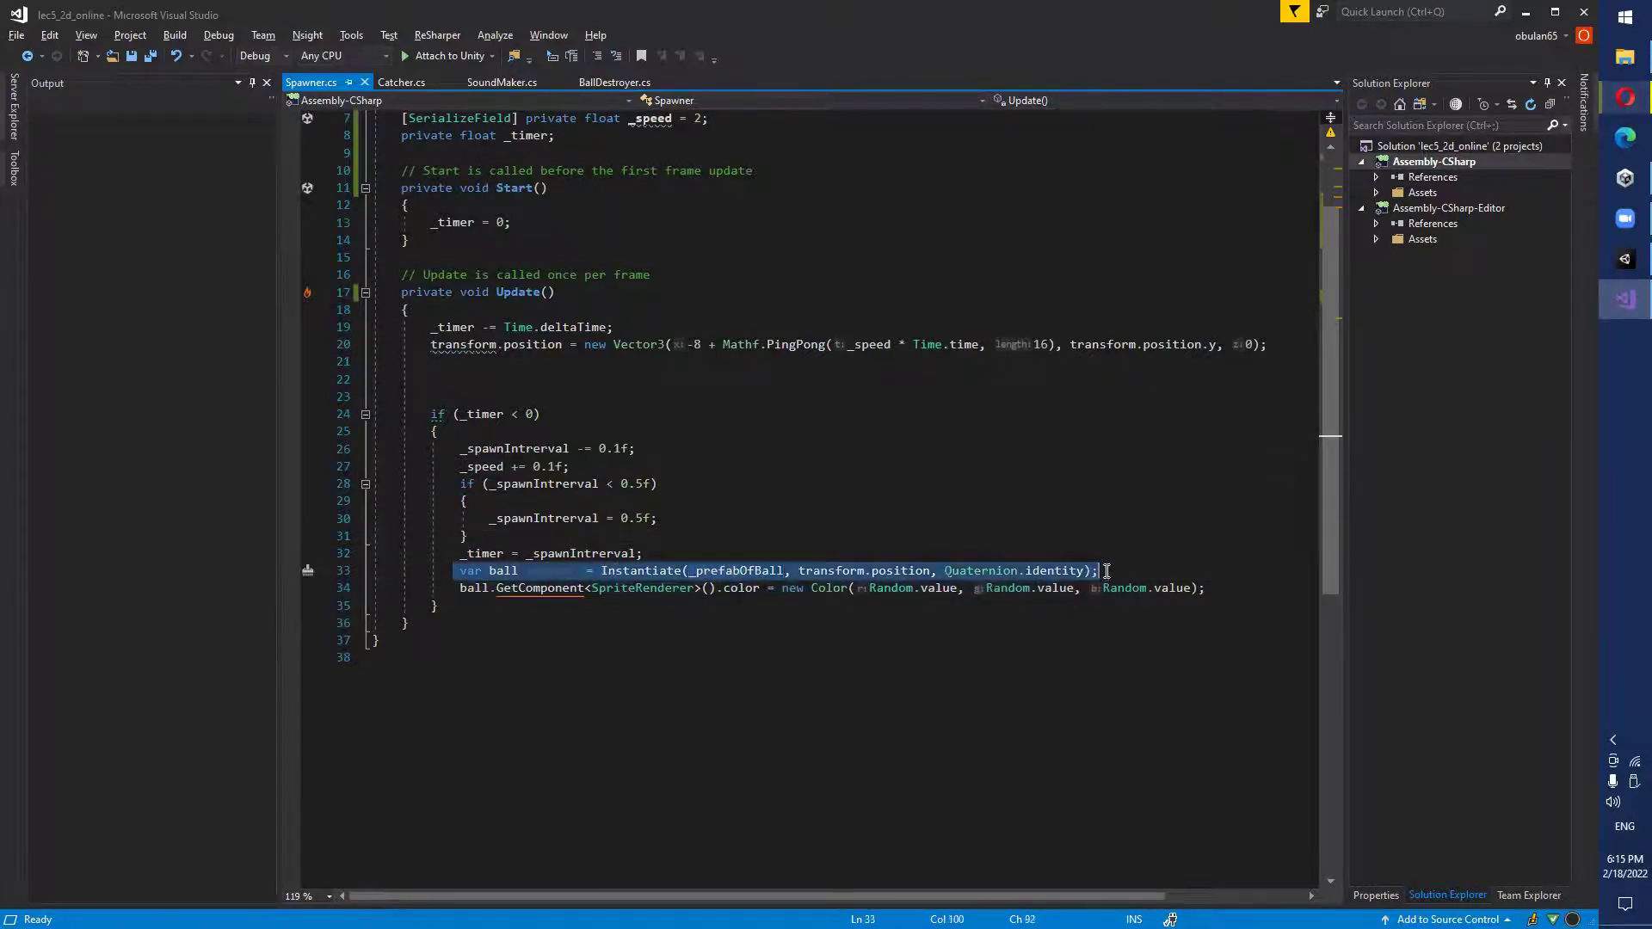
pyautogui.click(590, 640)
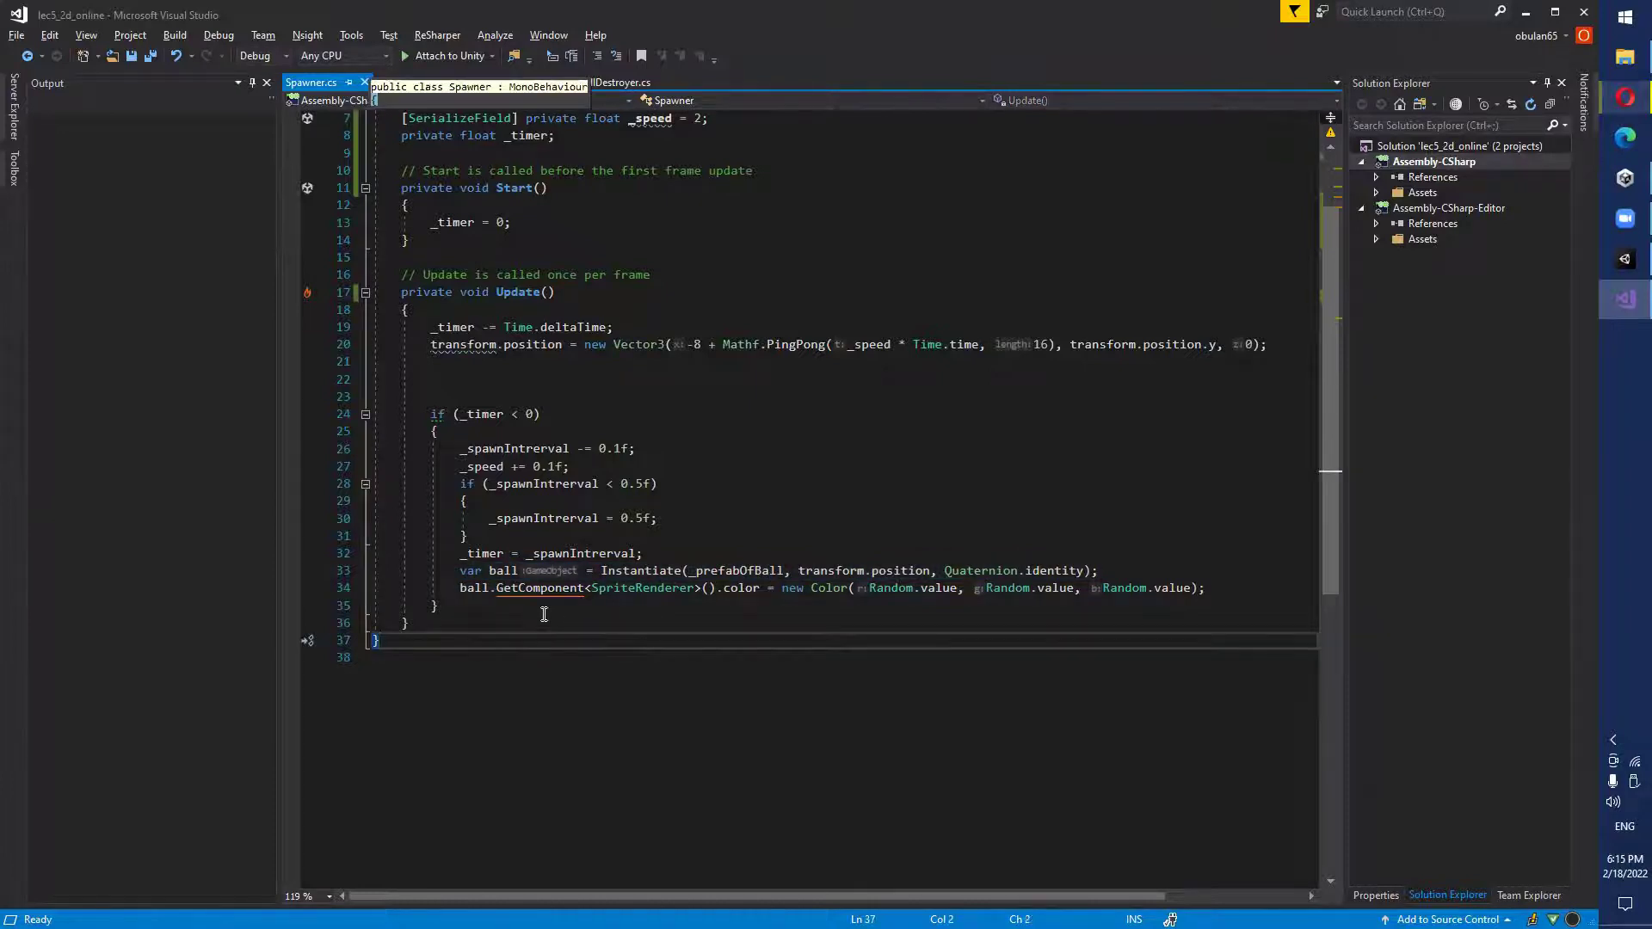
pyautogui.moveTo(449, 591); pyautogui.dragTo(1219, 584)
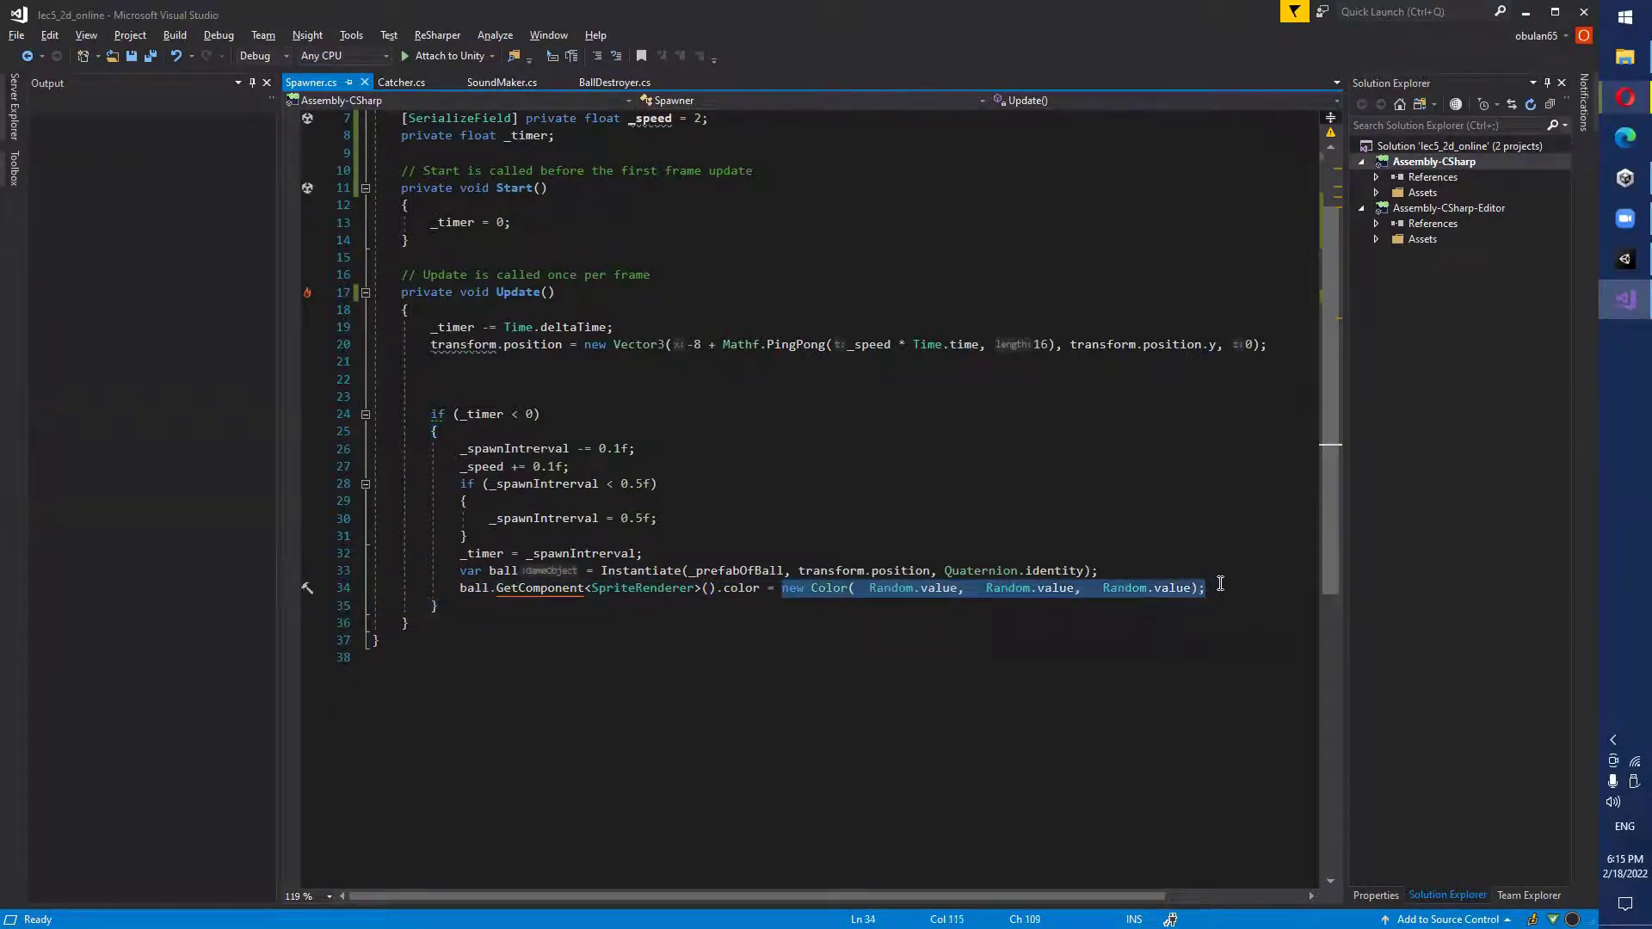
pyautogui.click(931, 498)
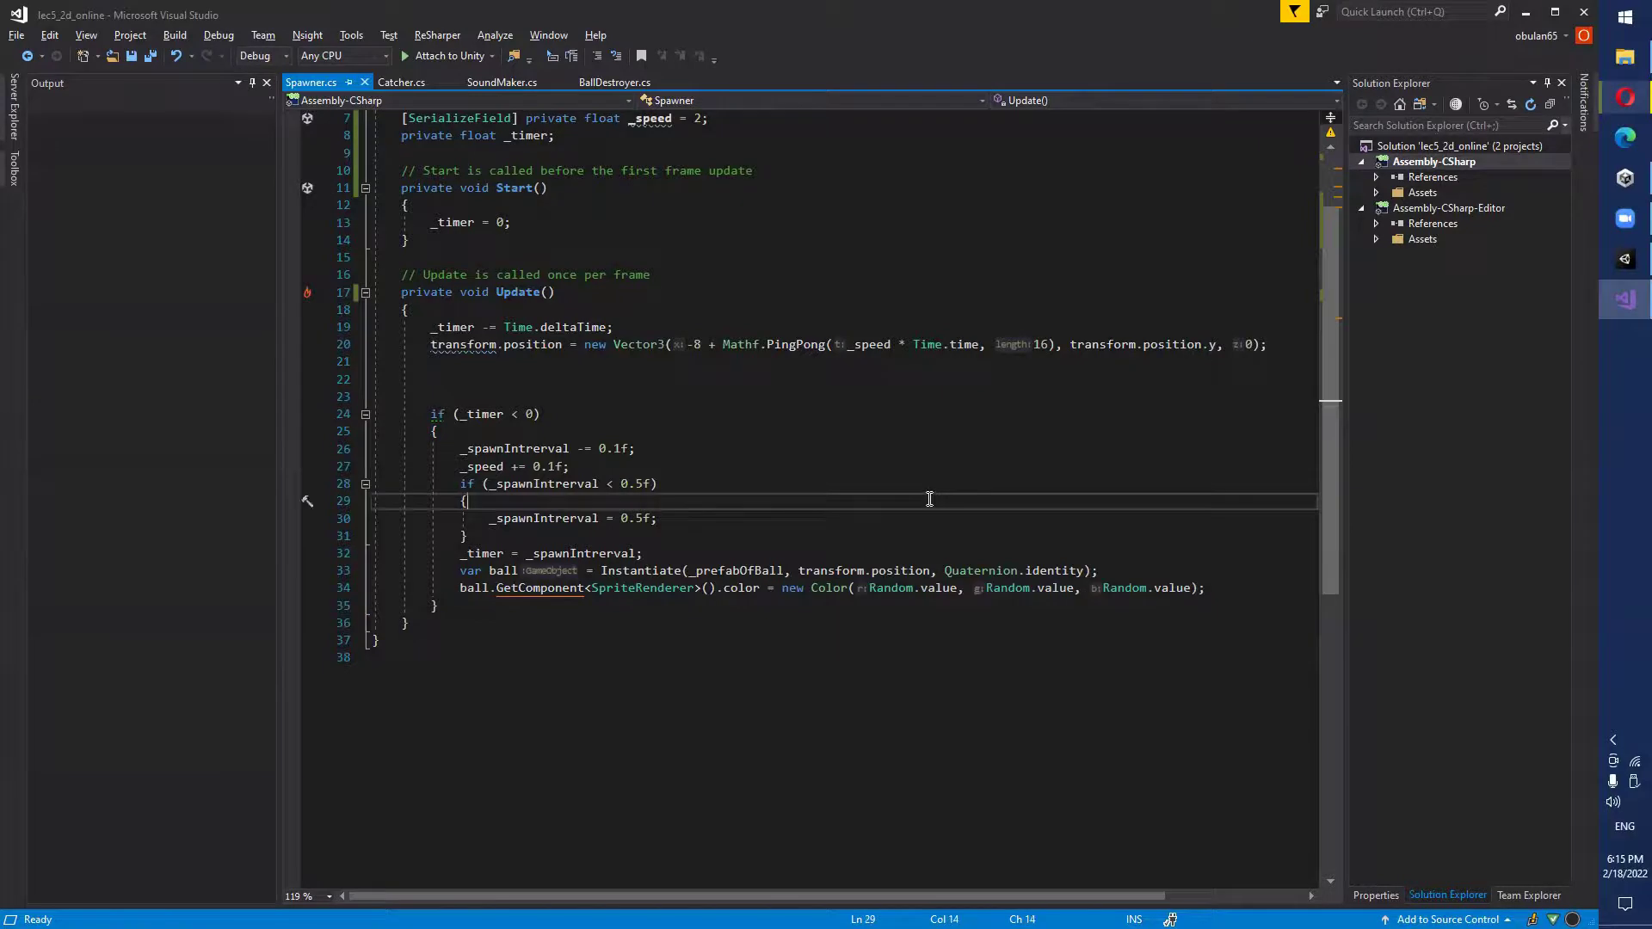
# Save the Spawner script and switch to Unity to select the Ball prefab among the project assets.
pyautogui.hotkey('ctrl', 's')
pyautogui.hotkey('alt', 'Tab')
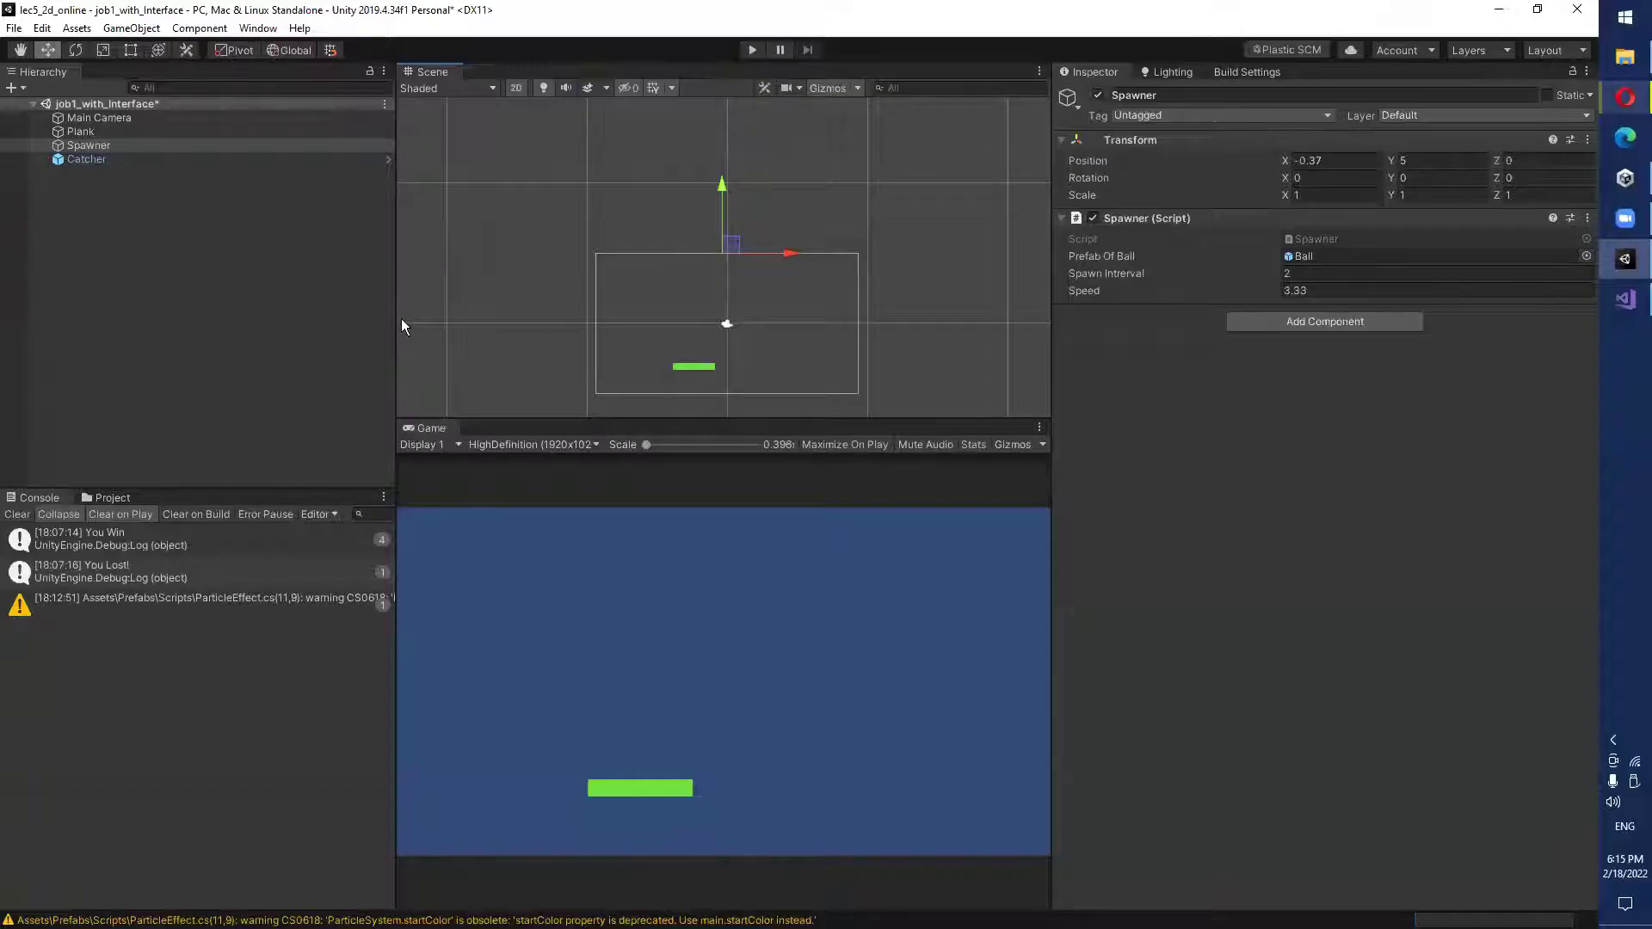
pyautogui.click(110, 497)
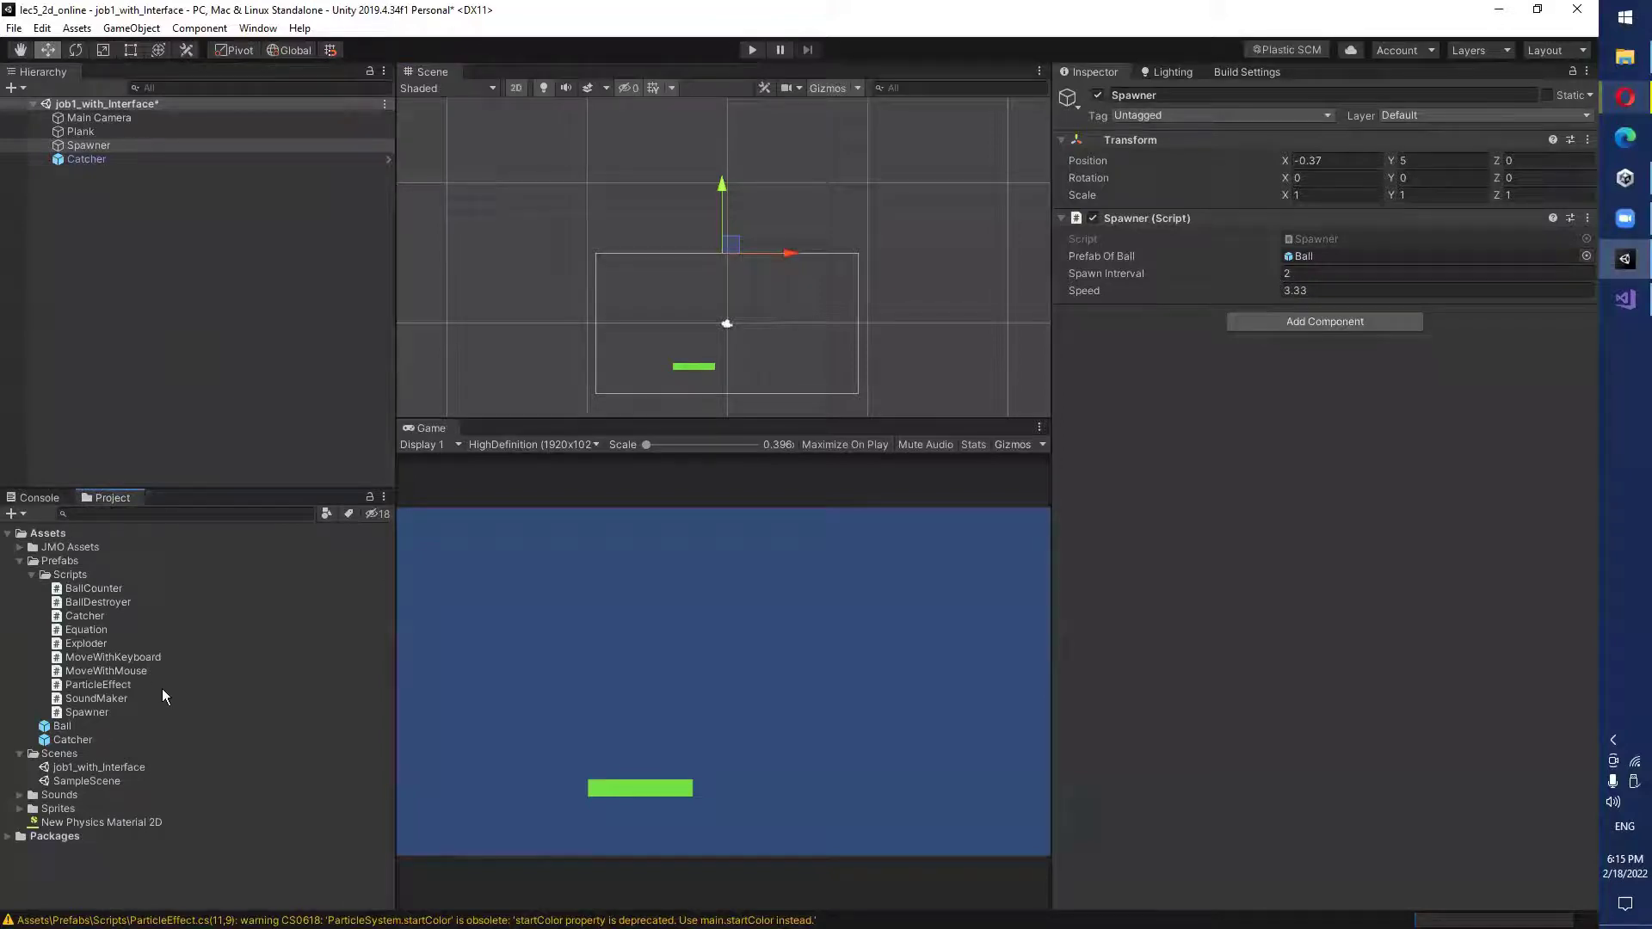
pyautogui.click(62, 726)
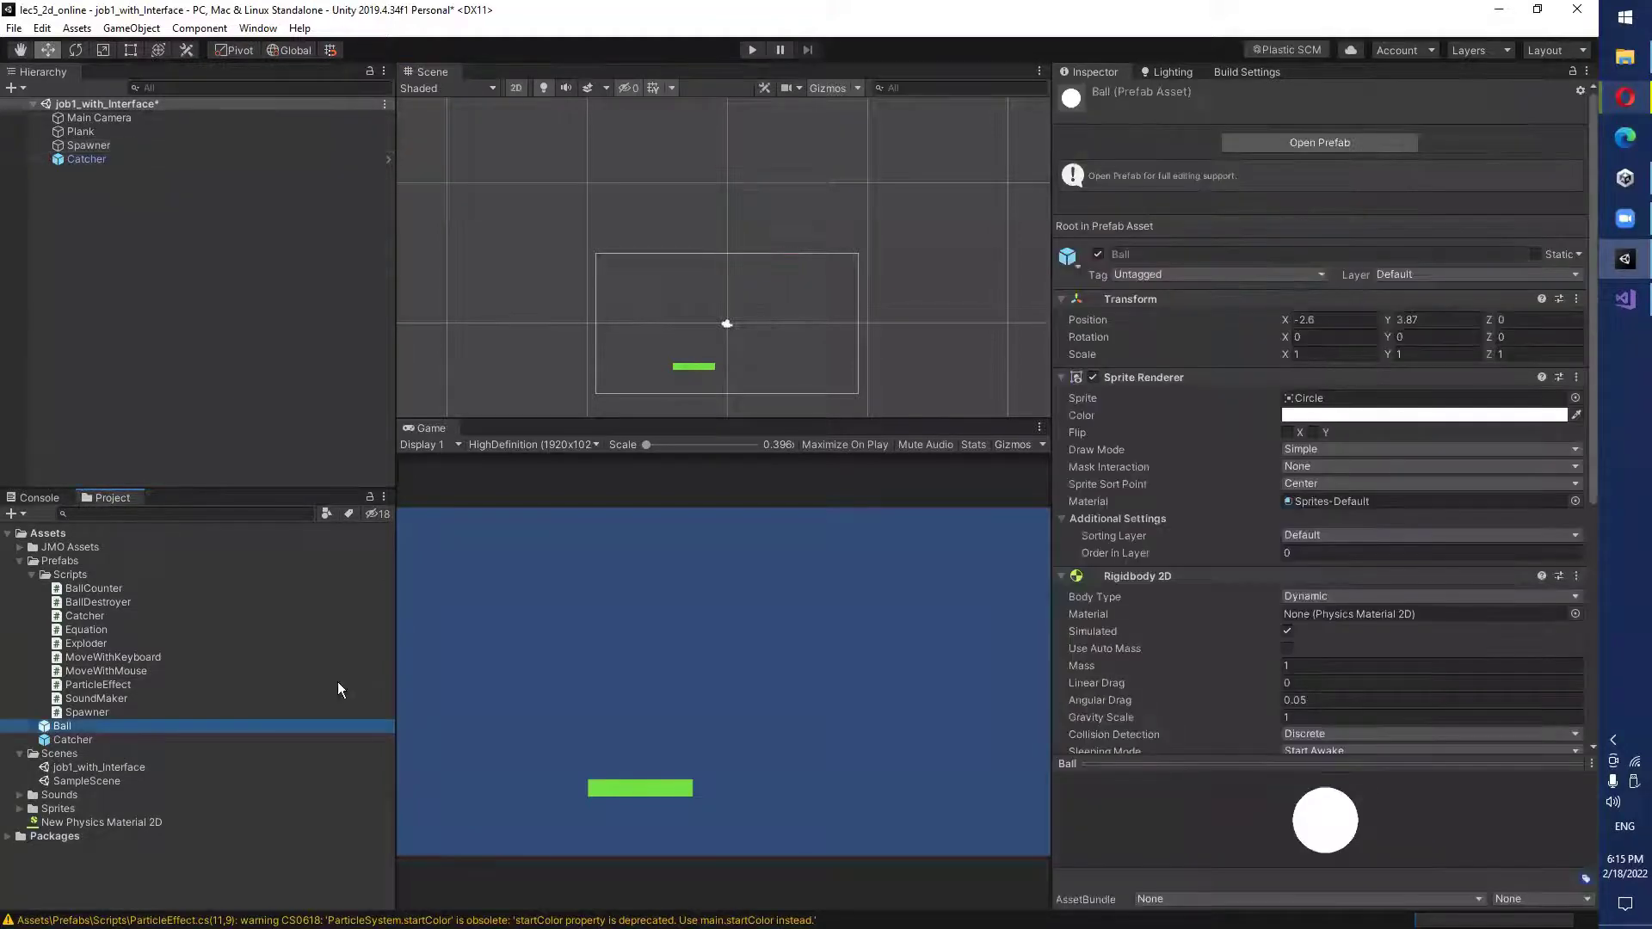
# Play-test the game by moving the catcher left and right under the falling balls, and stop play mode.
pyautogui.click(752, 50)
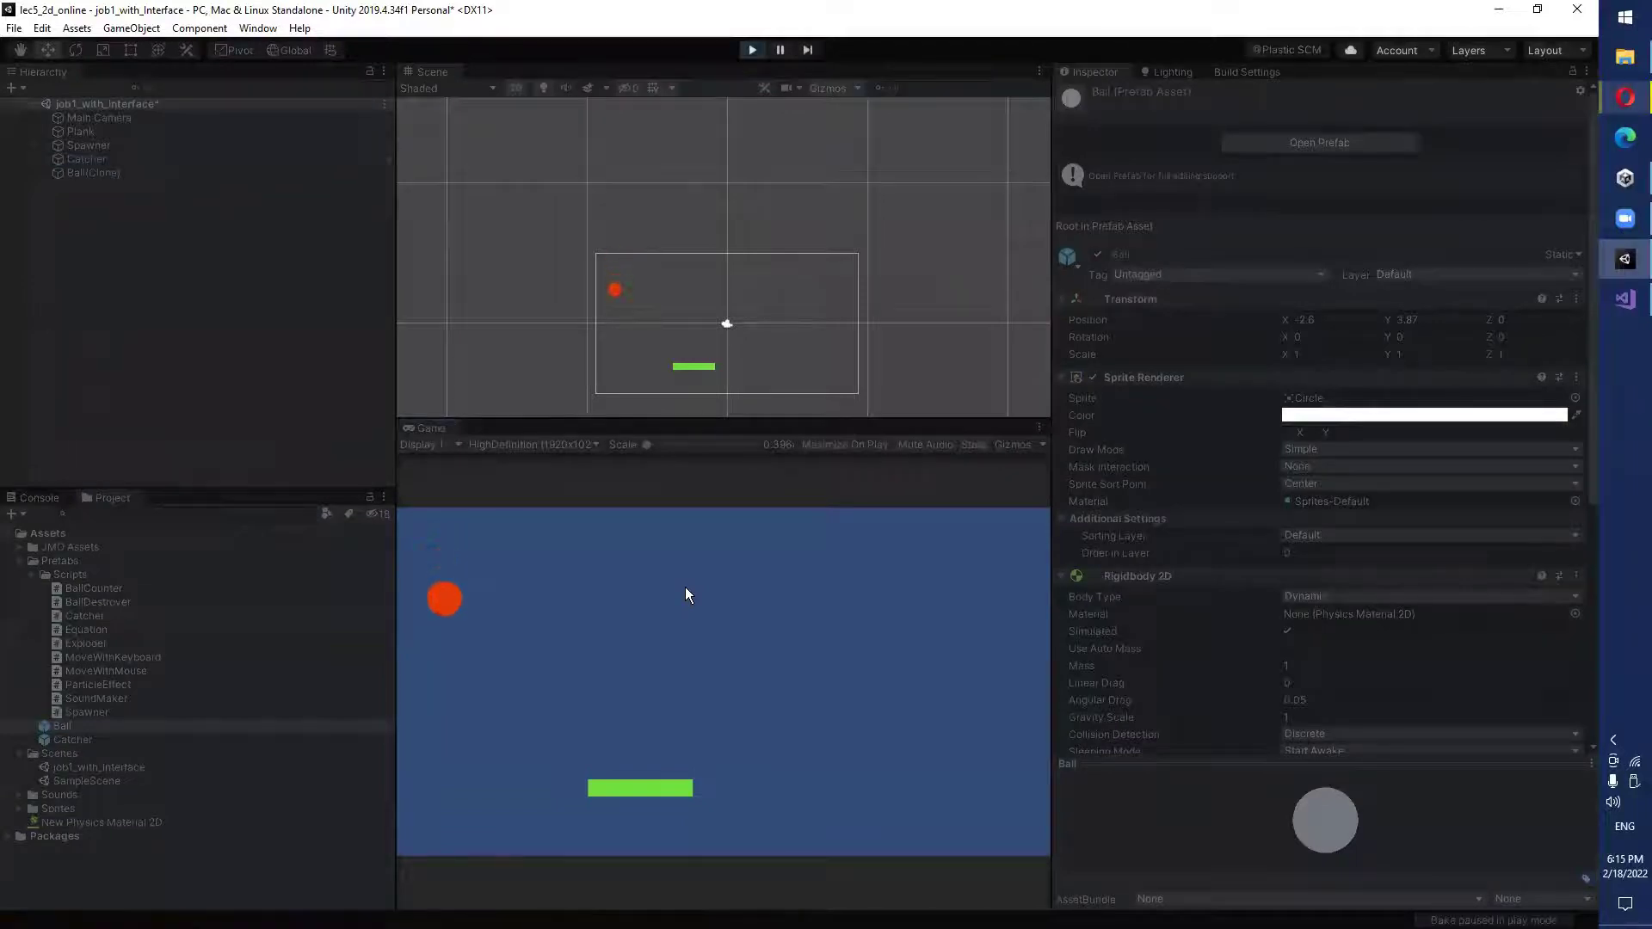
pyautogui.press('Left')
pyautogui.press('Left')
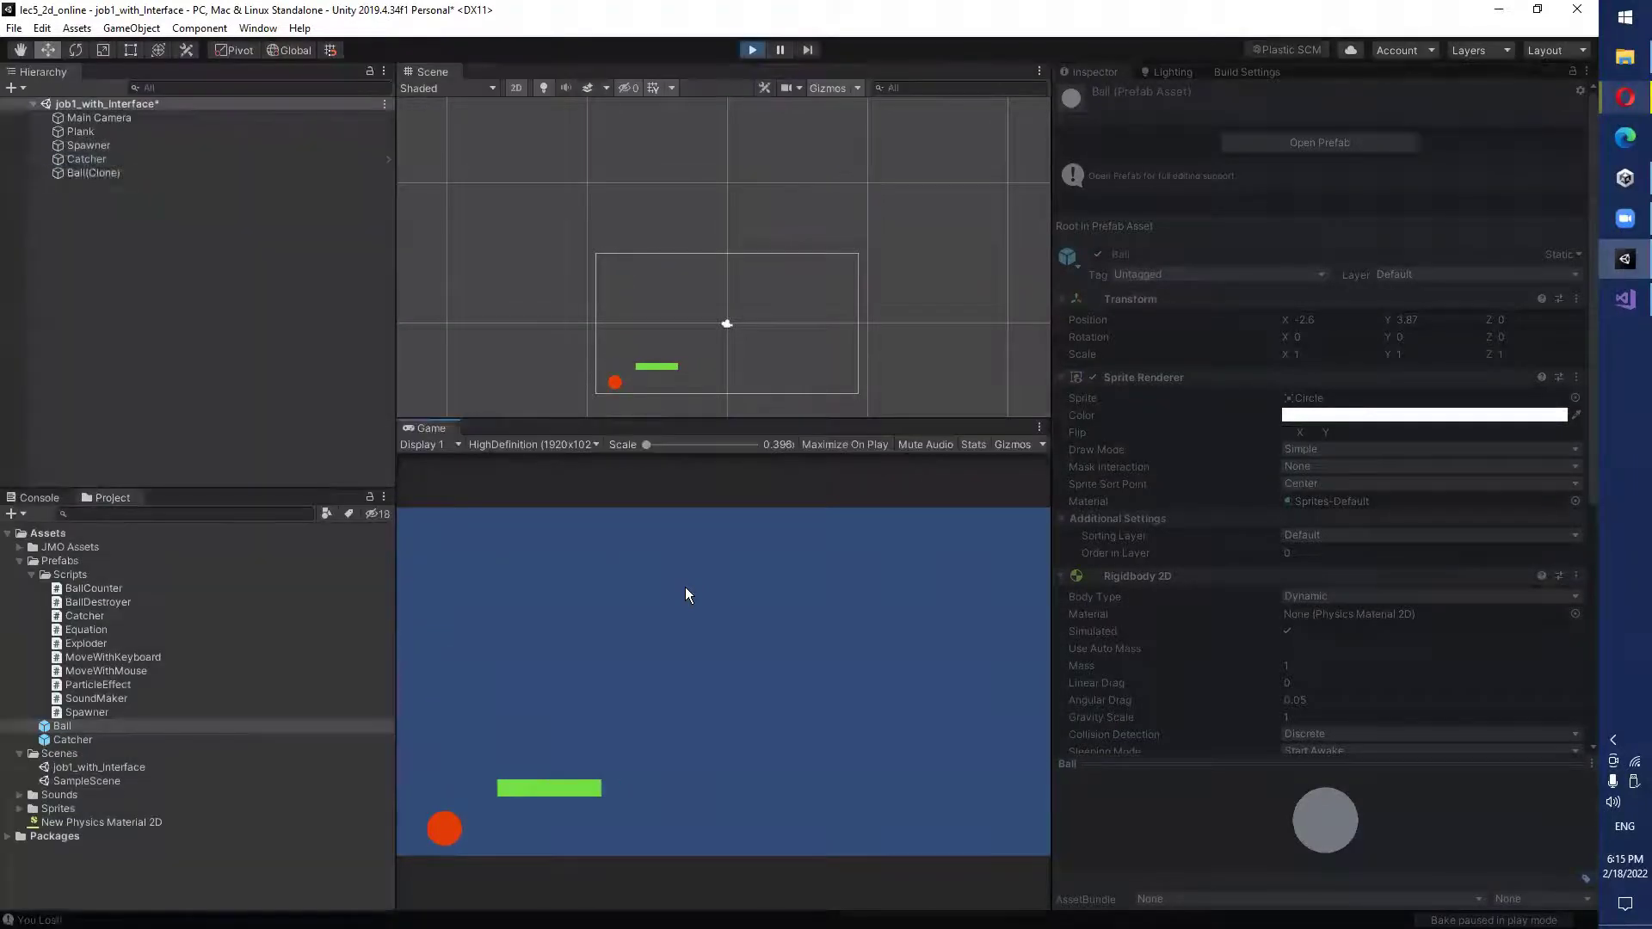
pyautogui.press('Right')
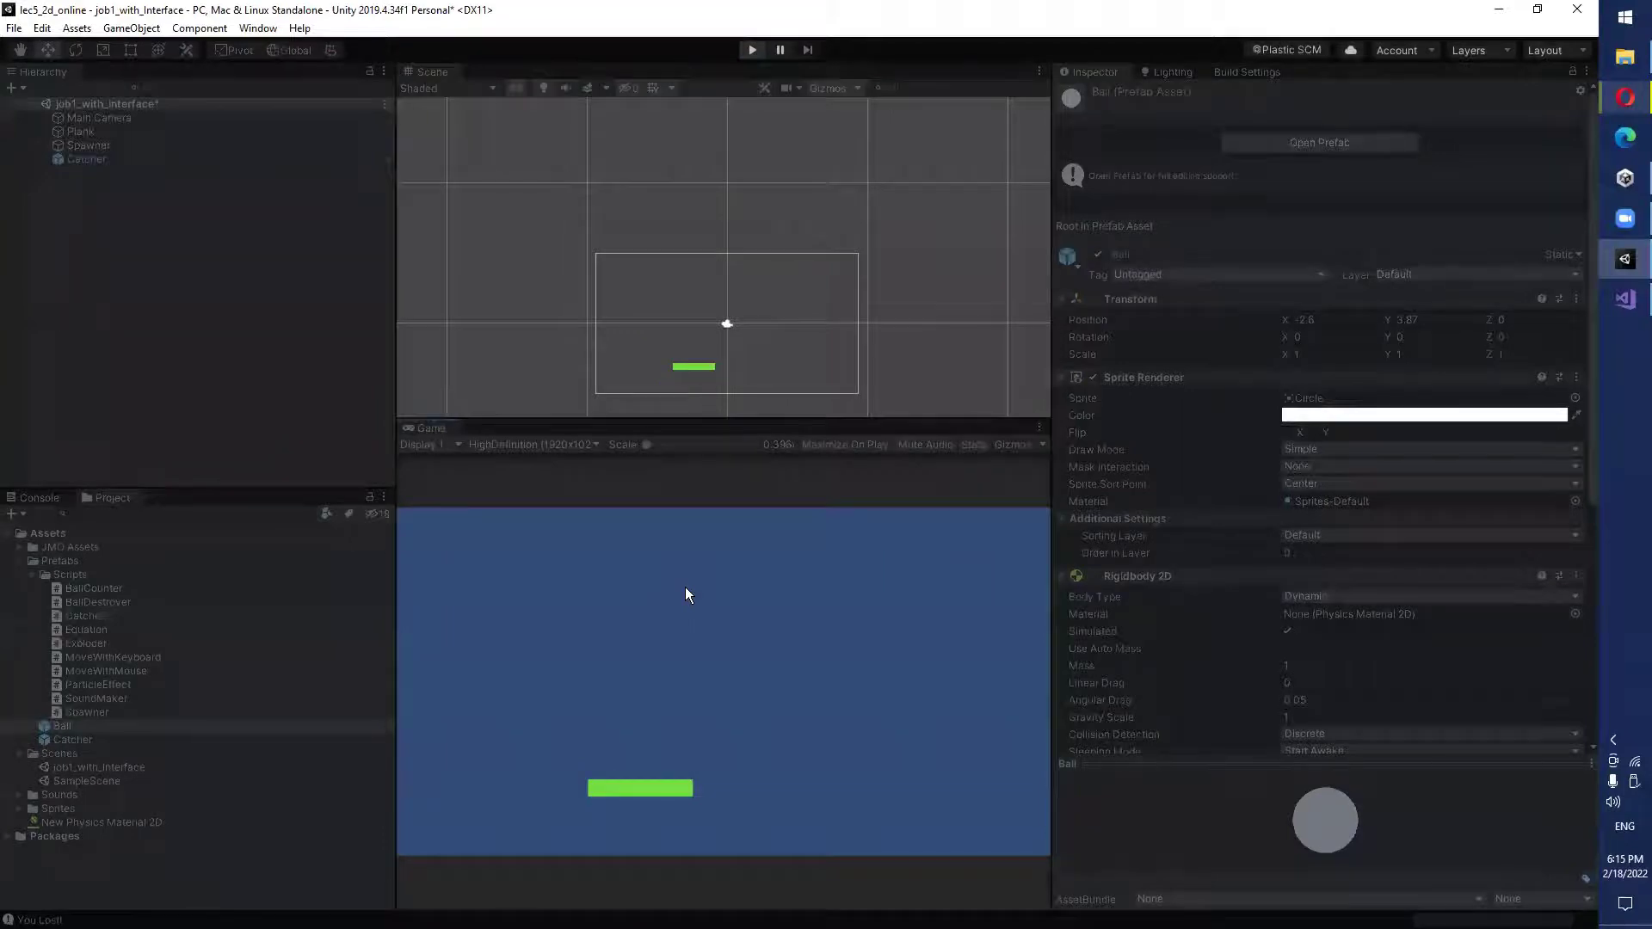
pyautogui.press('Left')
pyautogui.press('Right')
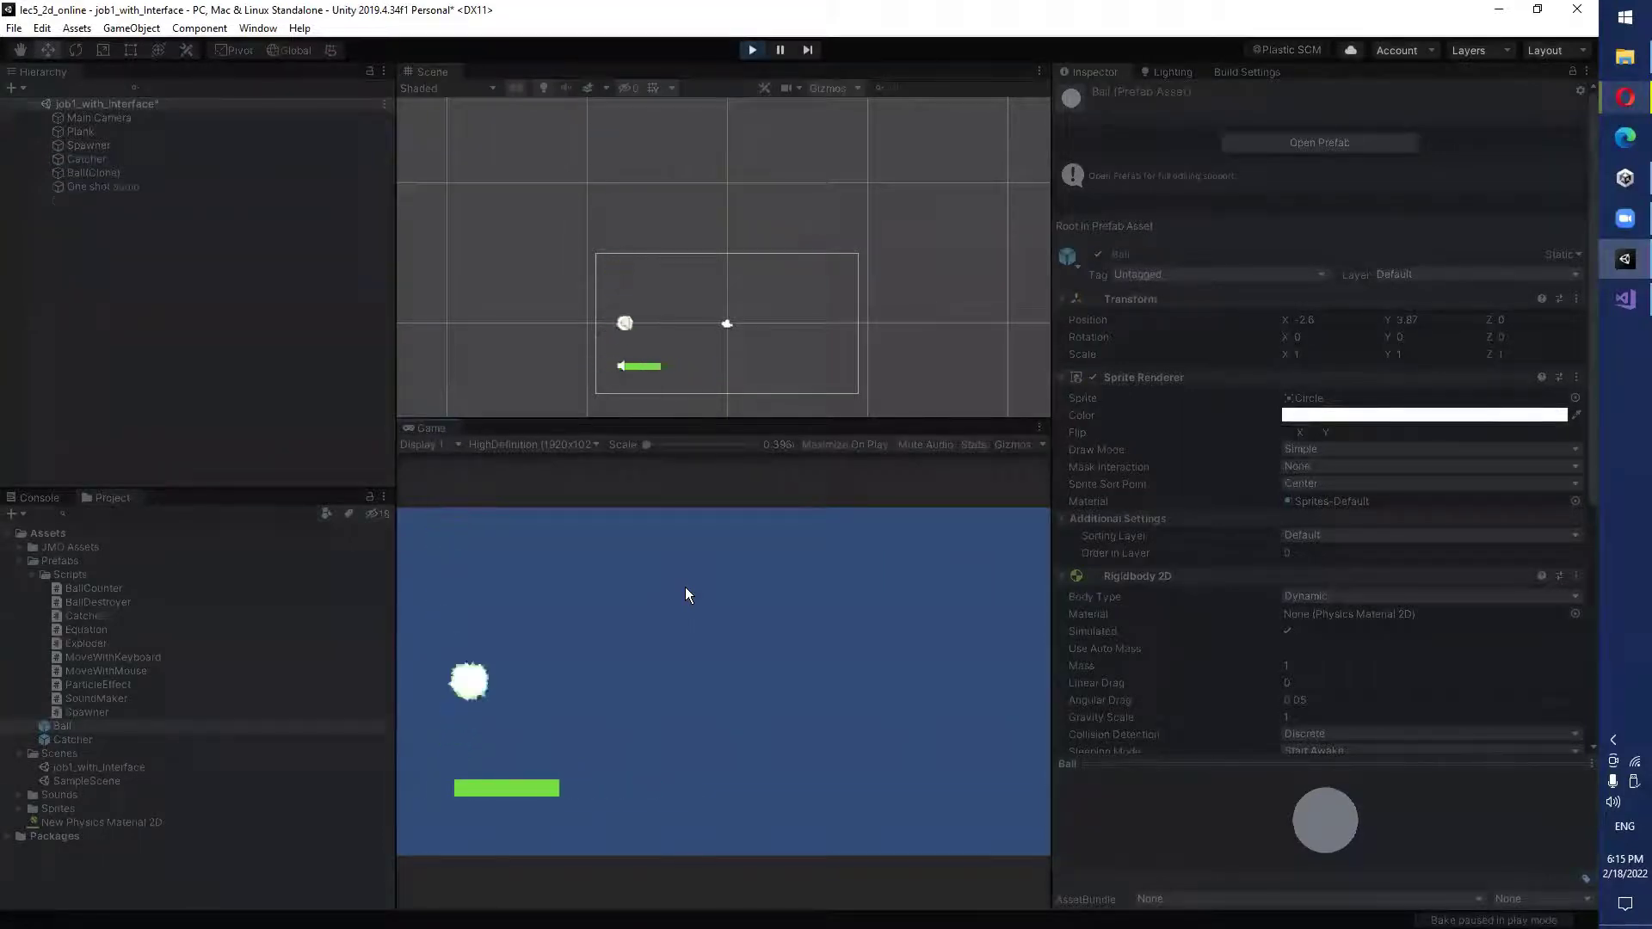
pyautogui.press('Right')
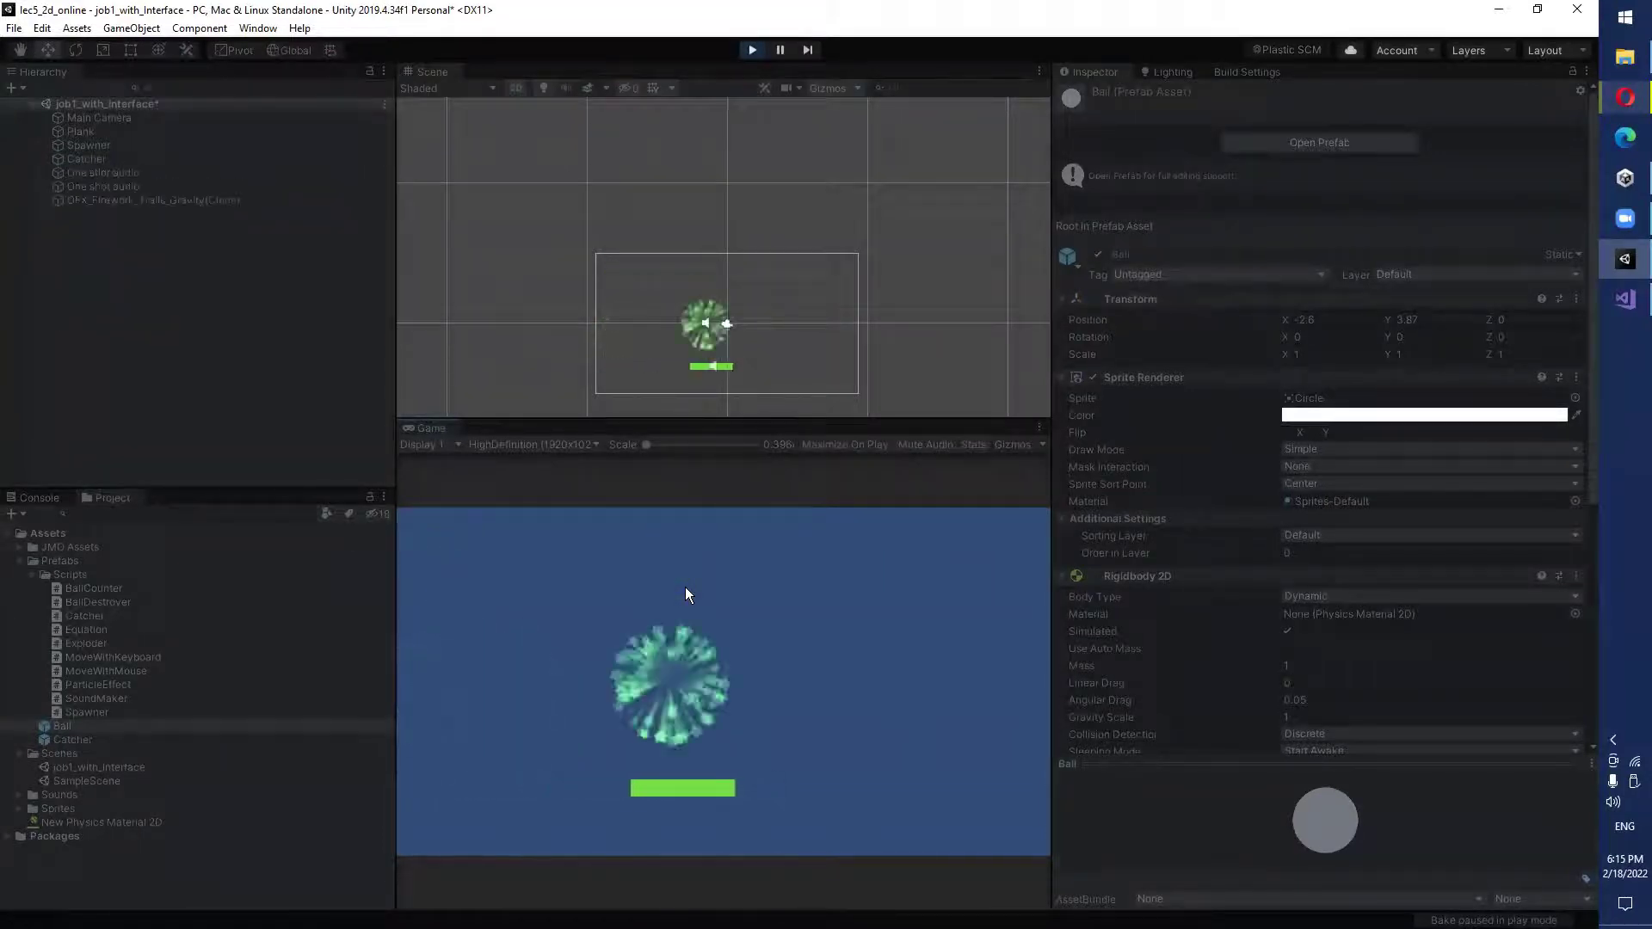
pyautogui.press('Right')
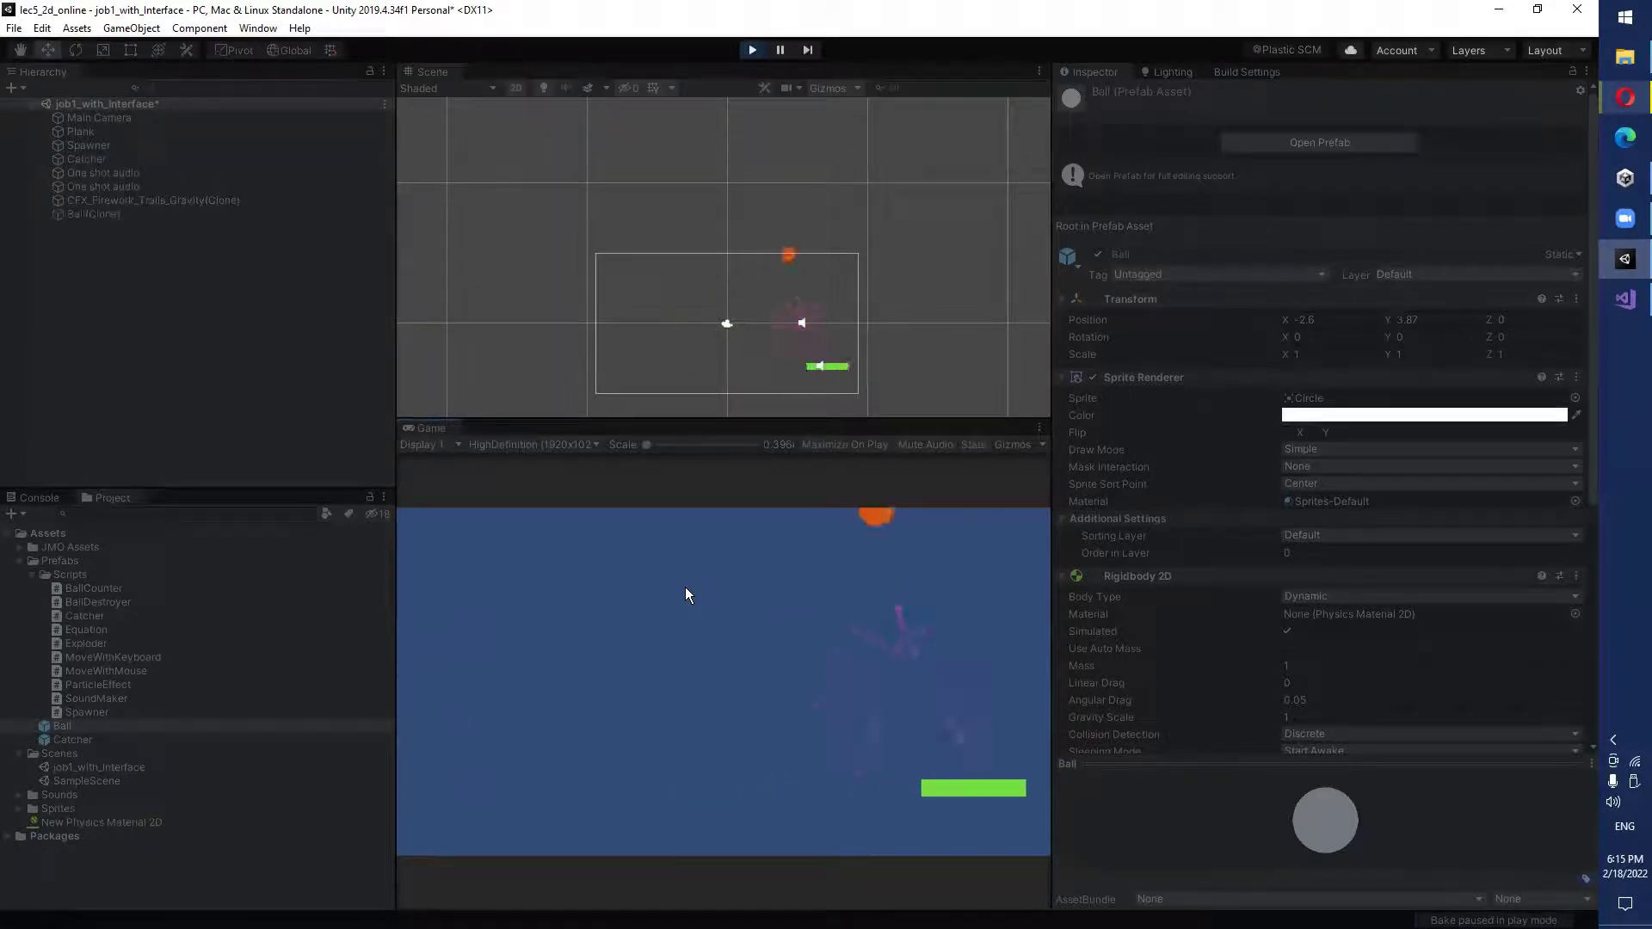
pyautogui.press('Left')
pyautogui.press('Right')
pyautogui.press('Left')
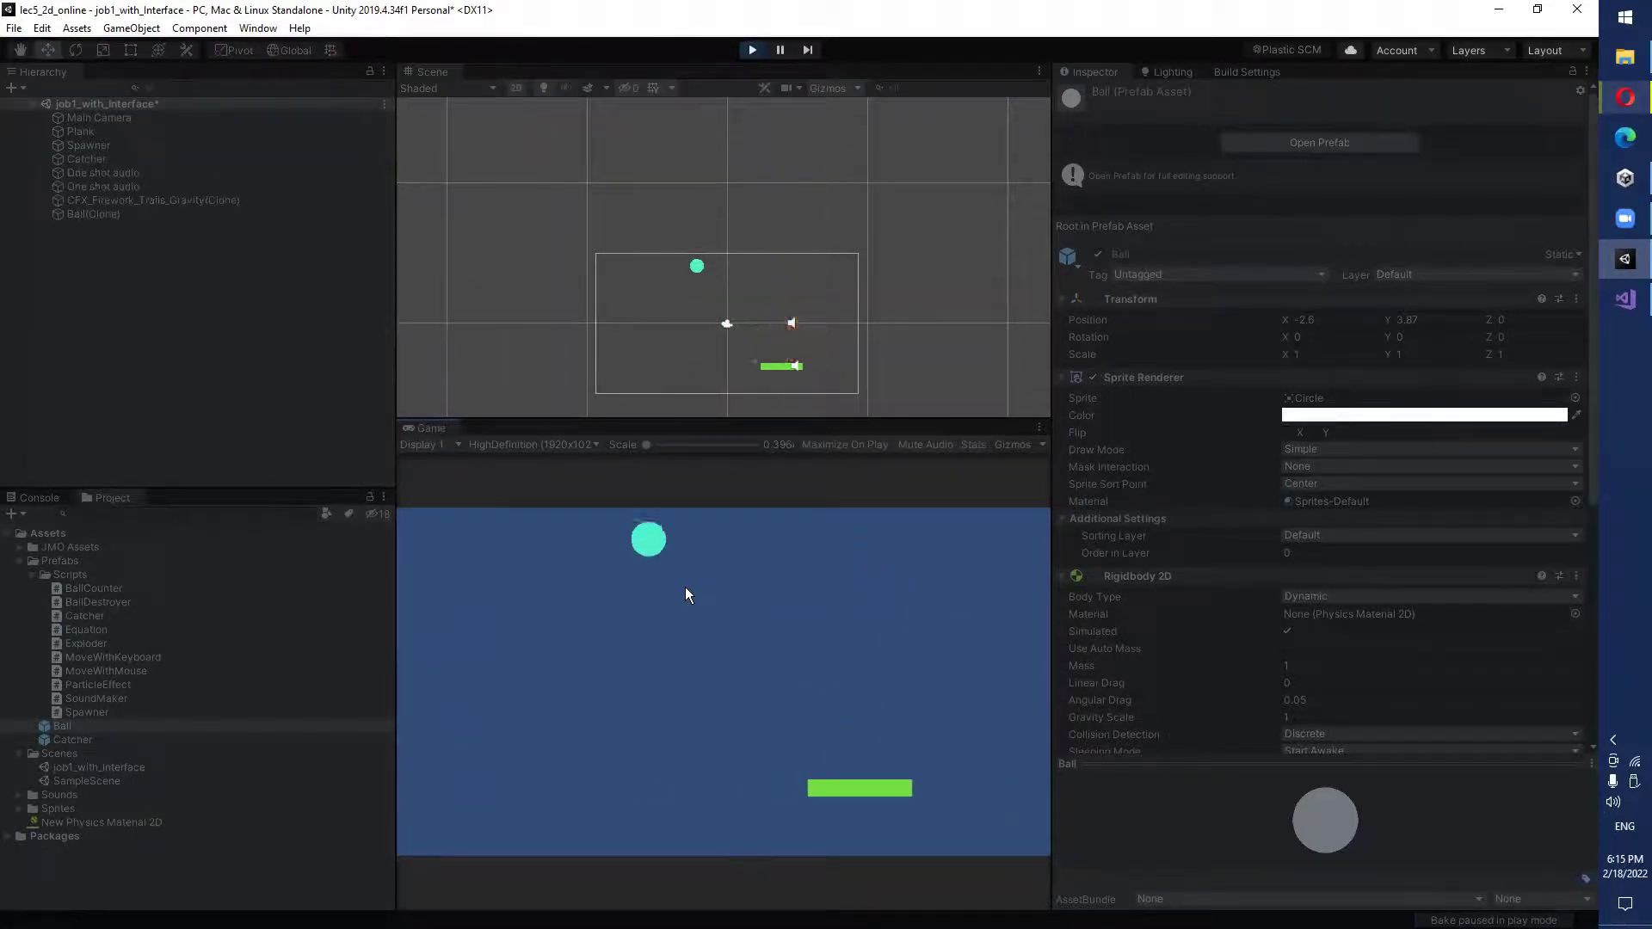
pyautogui.press('Left')
pyautogui.press('Left')
pyautogui.press('Left')
pyautogui.press('Right')
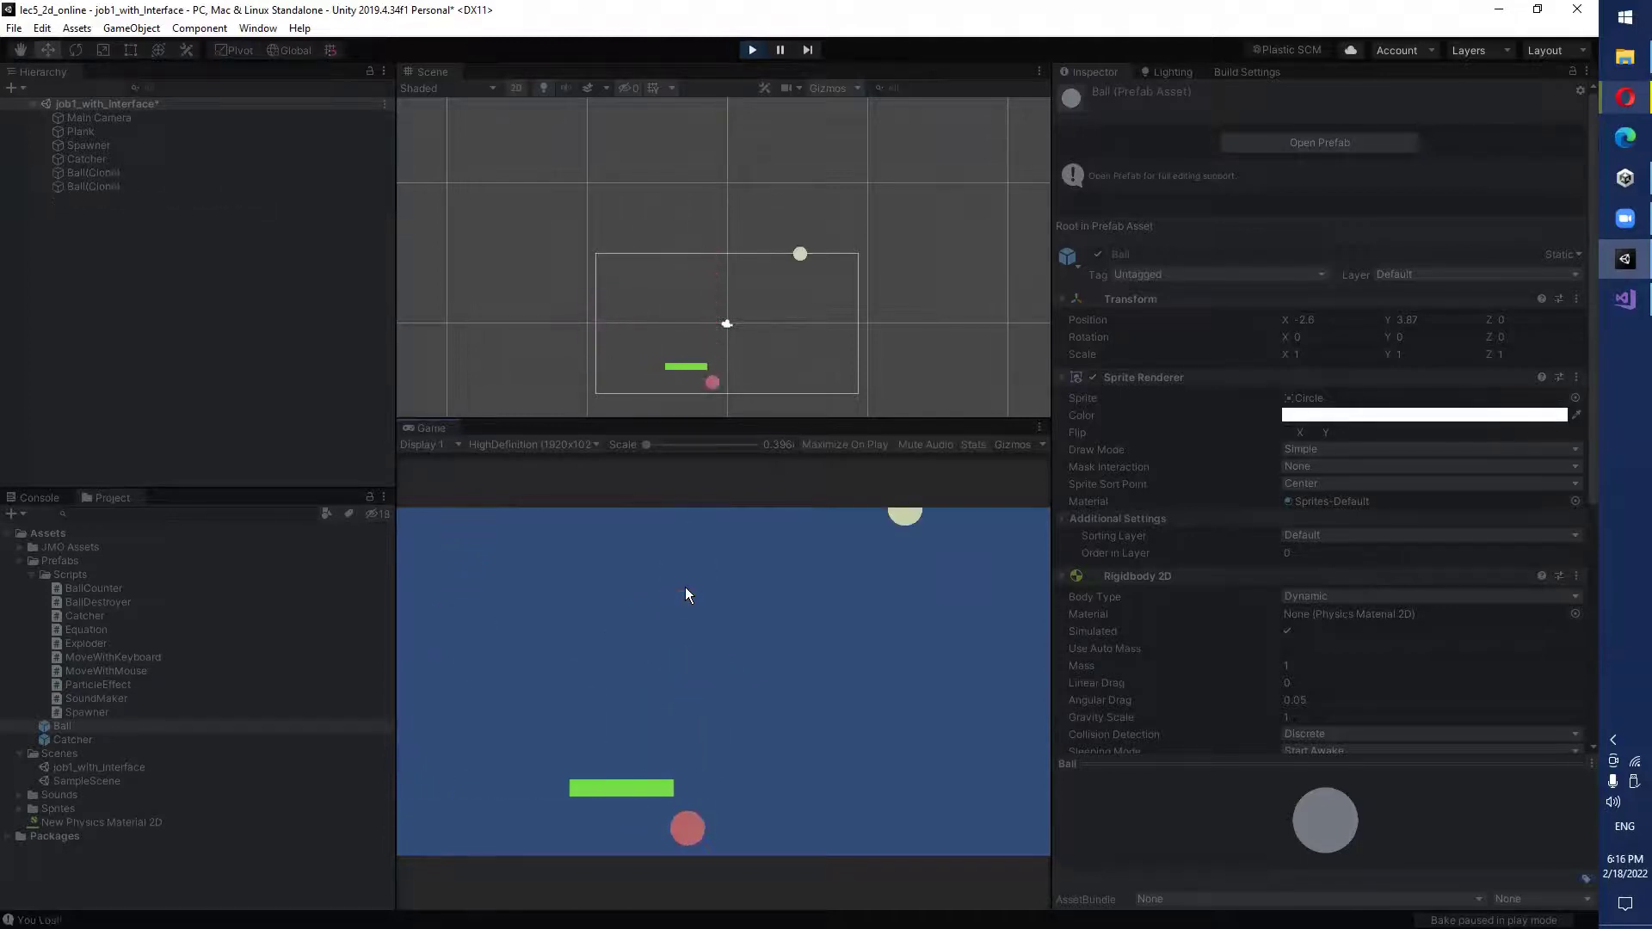
pyautogui.hotkey('ctrl', 'p')
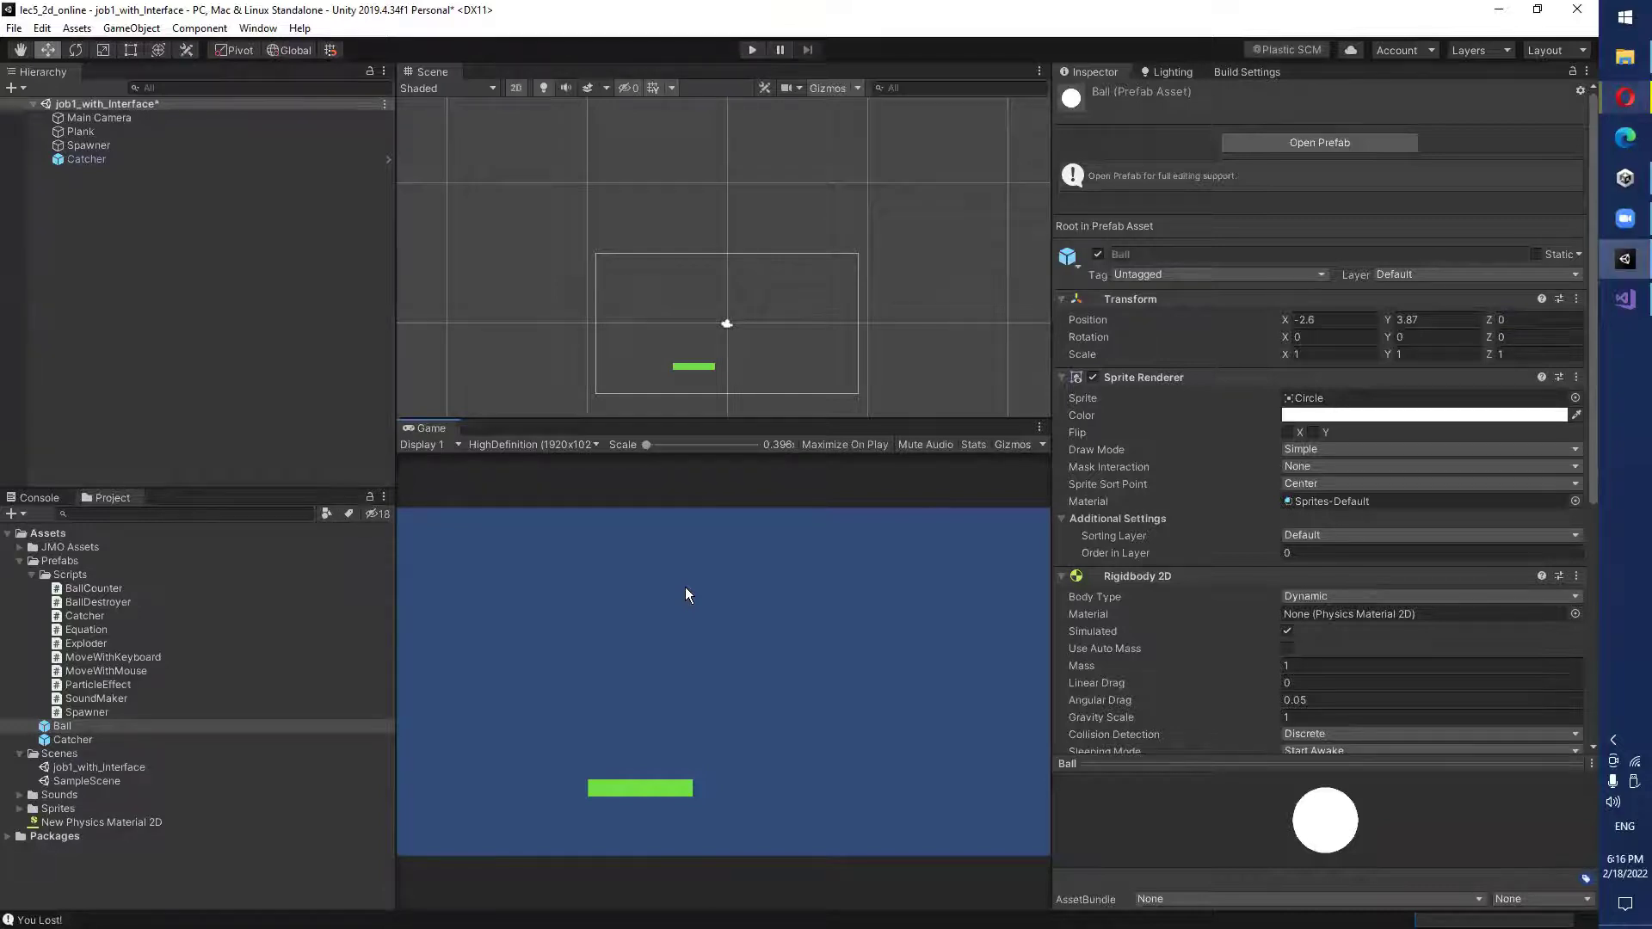
# Open the Exploder script attached to the Ball prefab in Visual Studio.
pyautogui.click(118, 725)
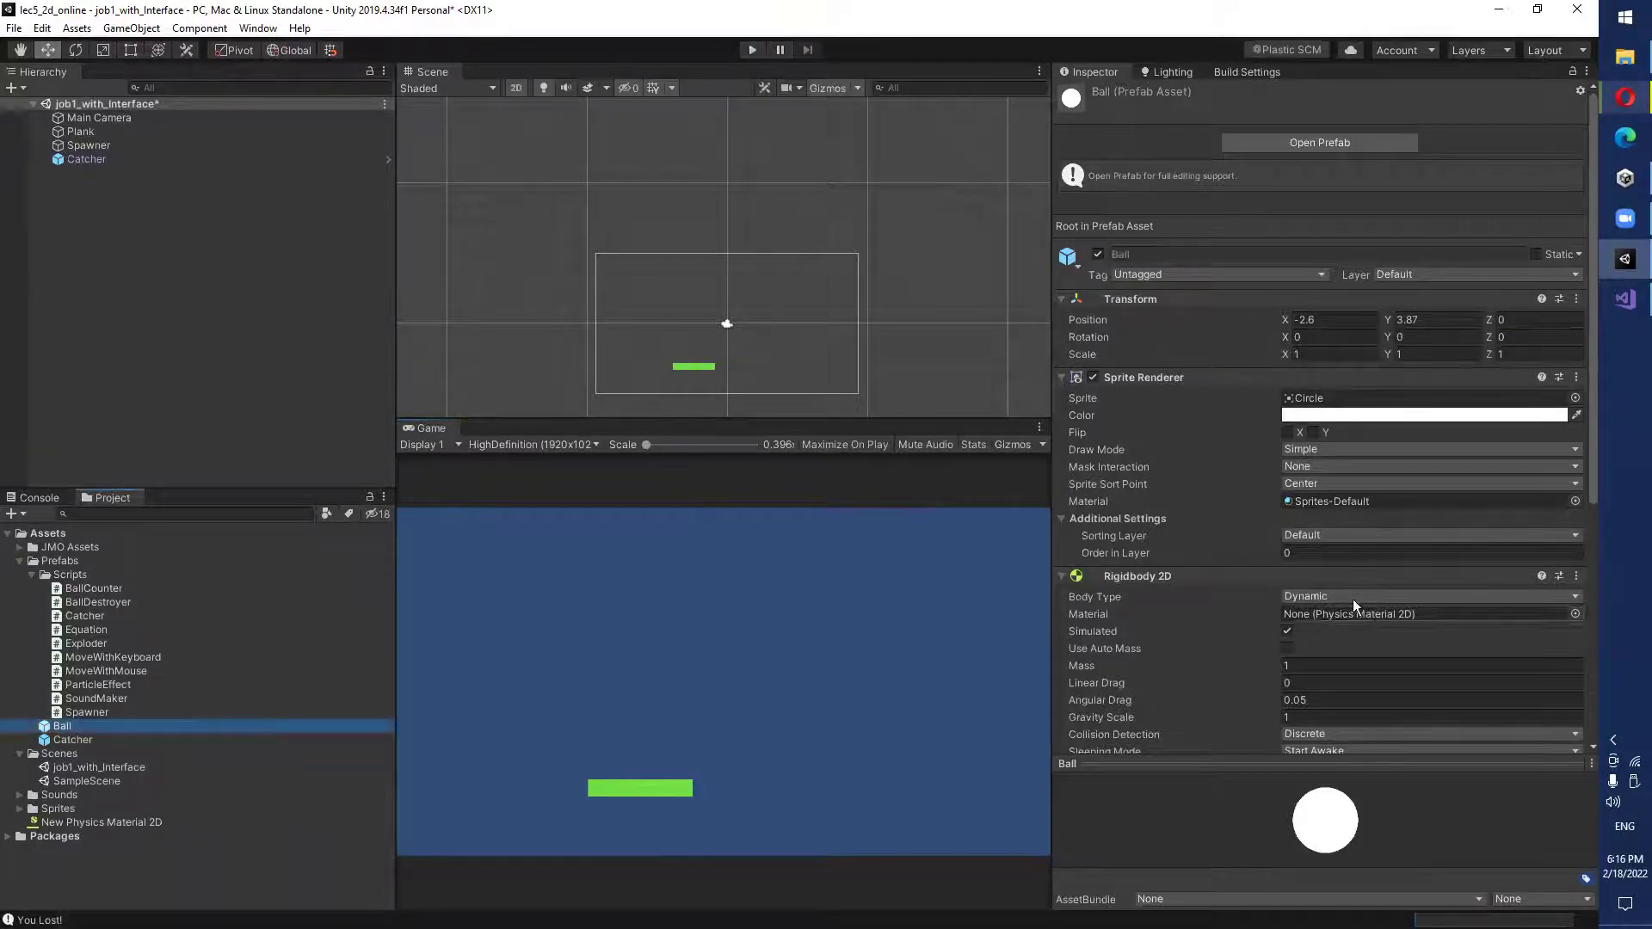
pyautogui.scroll(-5, 1347, 596)
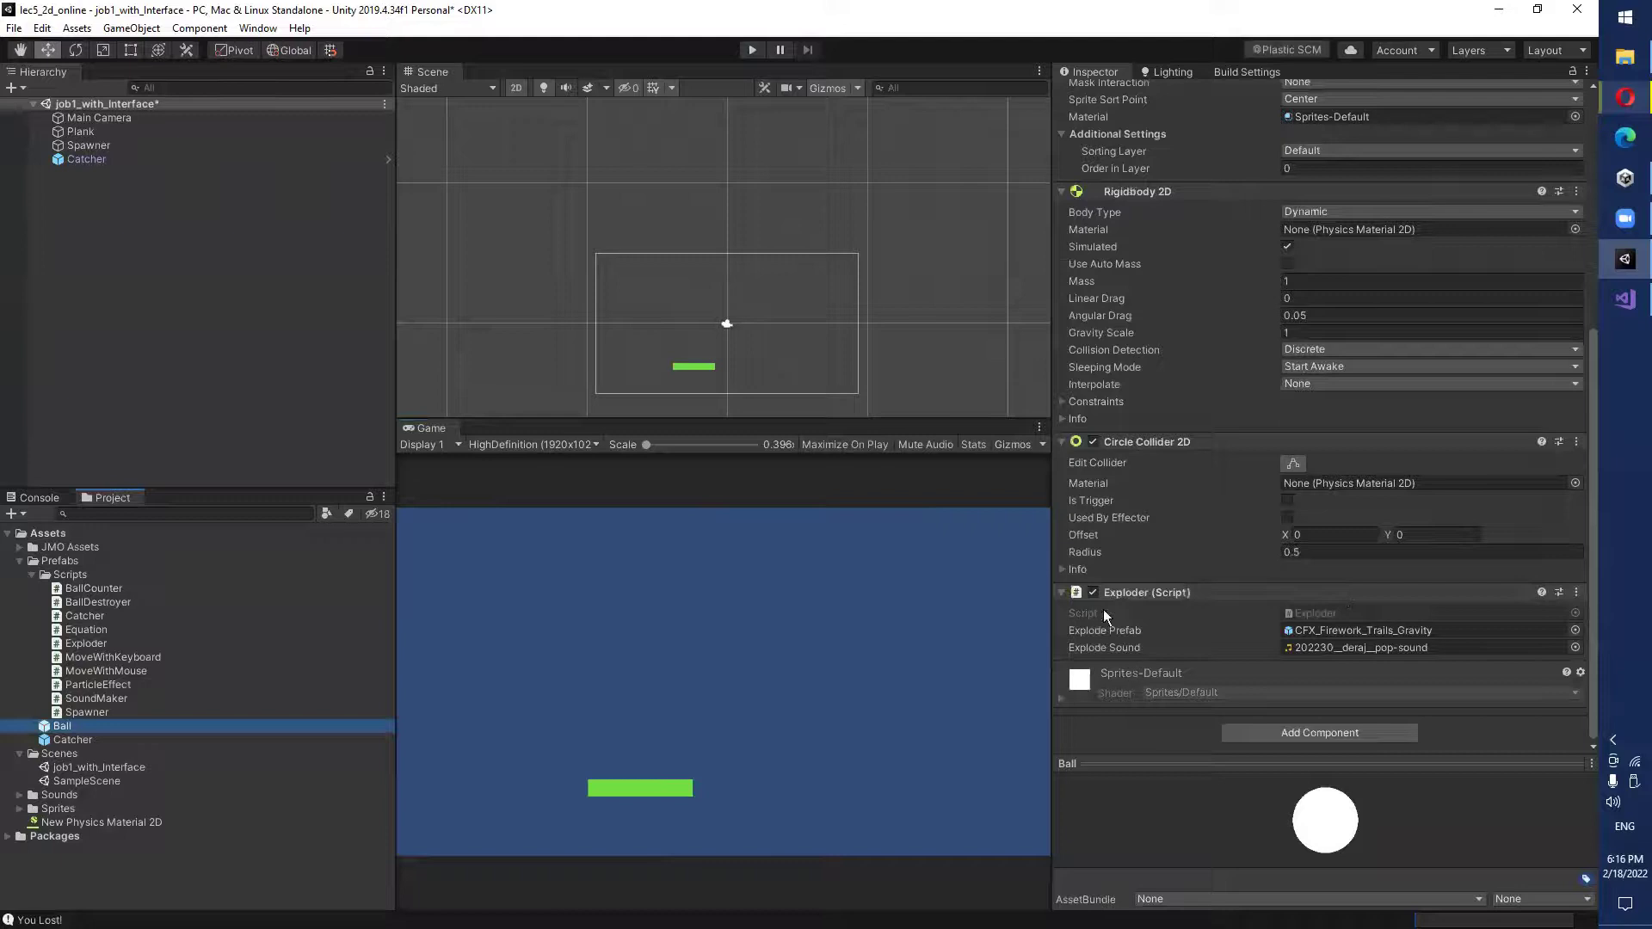
pyautogui.doubleClick(1330, 612)
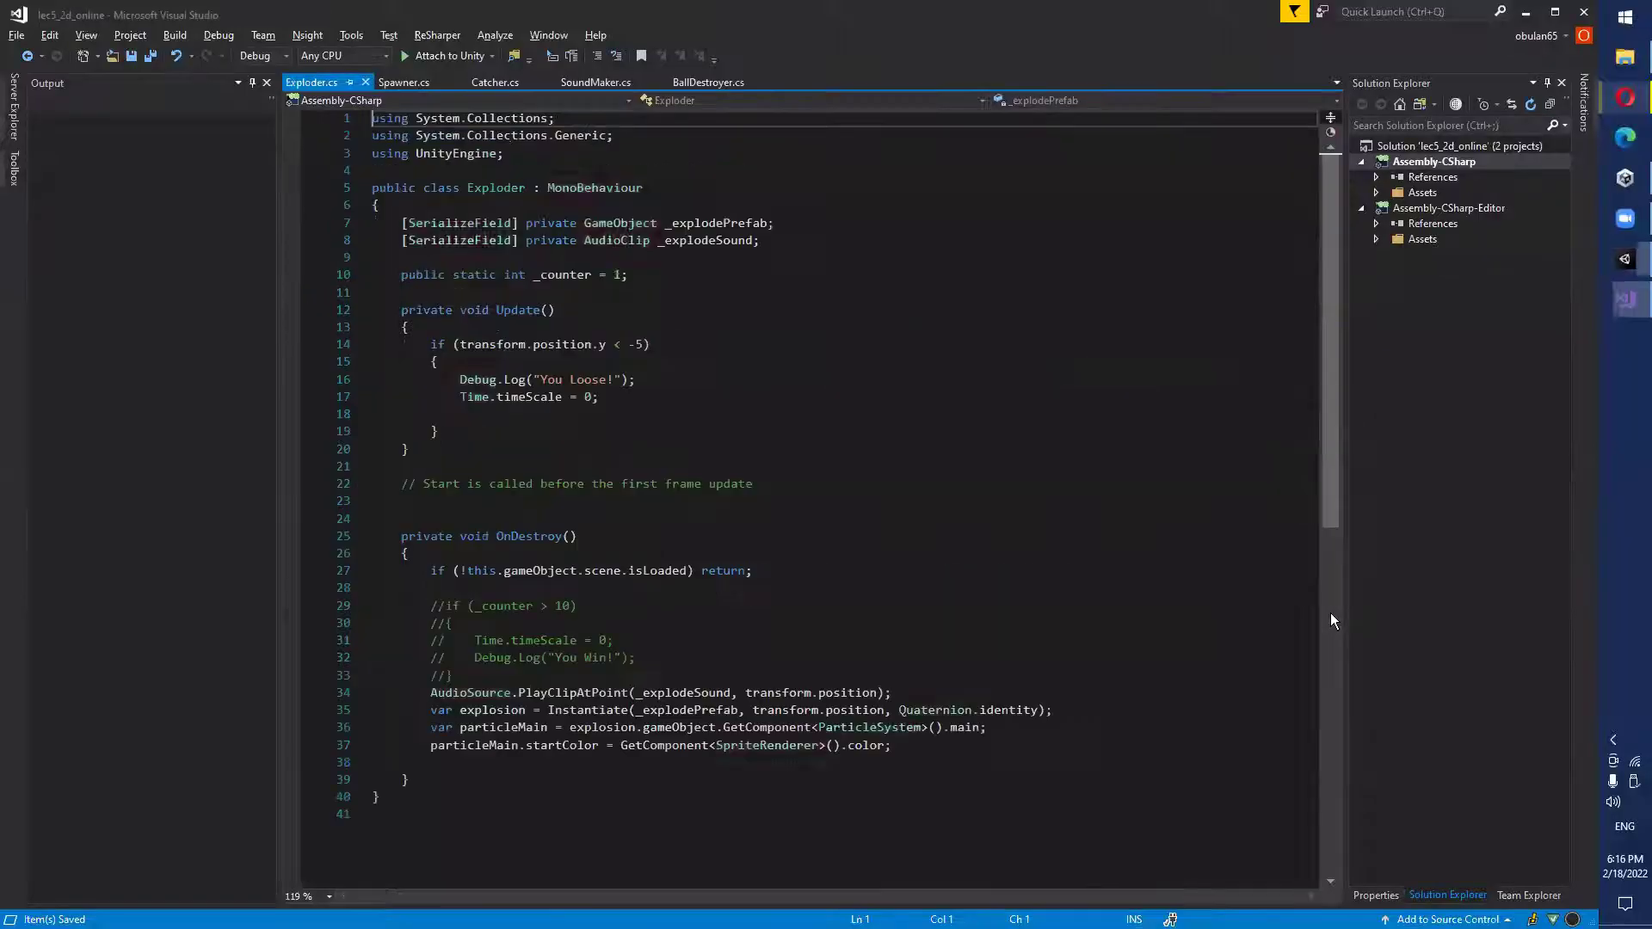
# Examine the line in OnDestroy that instantiates _explodePrefab as the explosion at the ball's position.
pyautogui.click(903, 512)
pyautogui.scroll(-3, 899, 516)
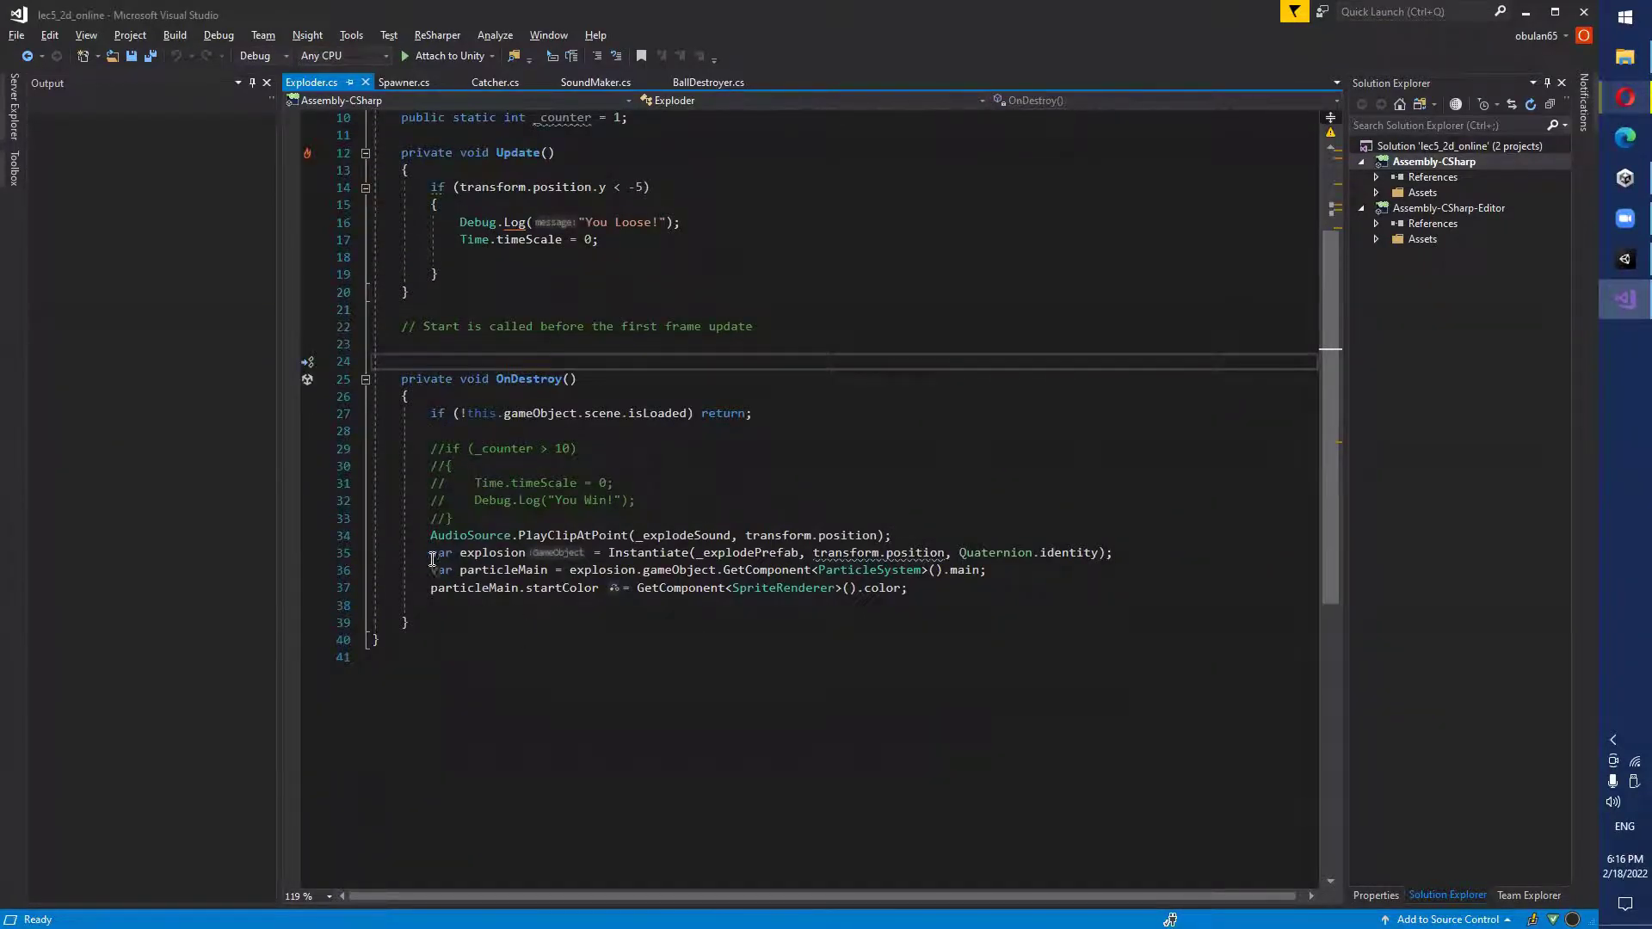
pyautogui.moveTo(427, 554); pyautogui.dragTo(1151, 556)
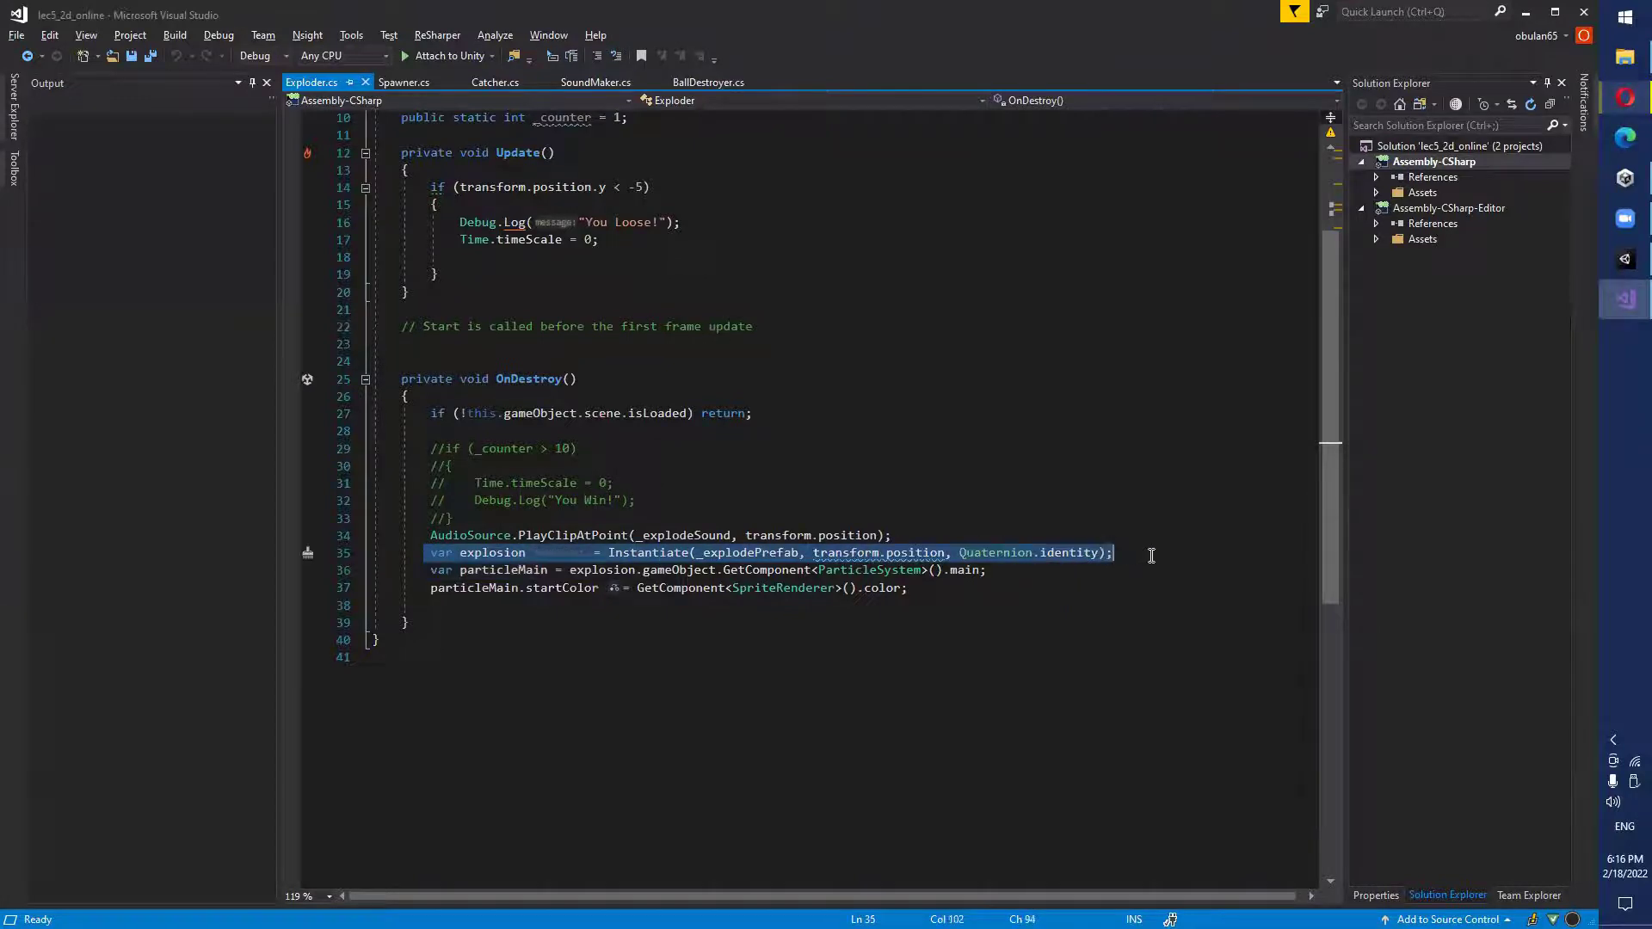
pyautogui.click(723, 618)
# Examine the particleMain line, including explosion.gameObject, the ParticleSystem component and its main property.
pyautogui.click(517, 571)
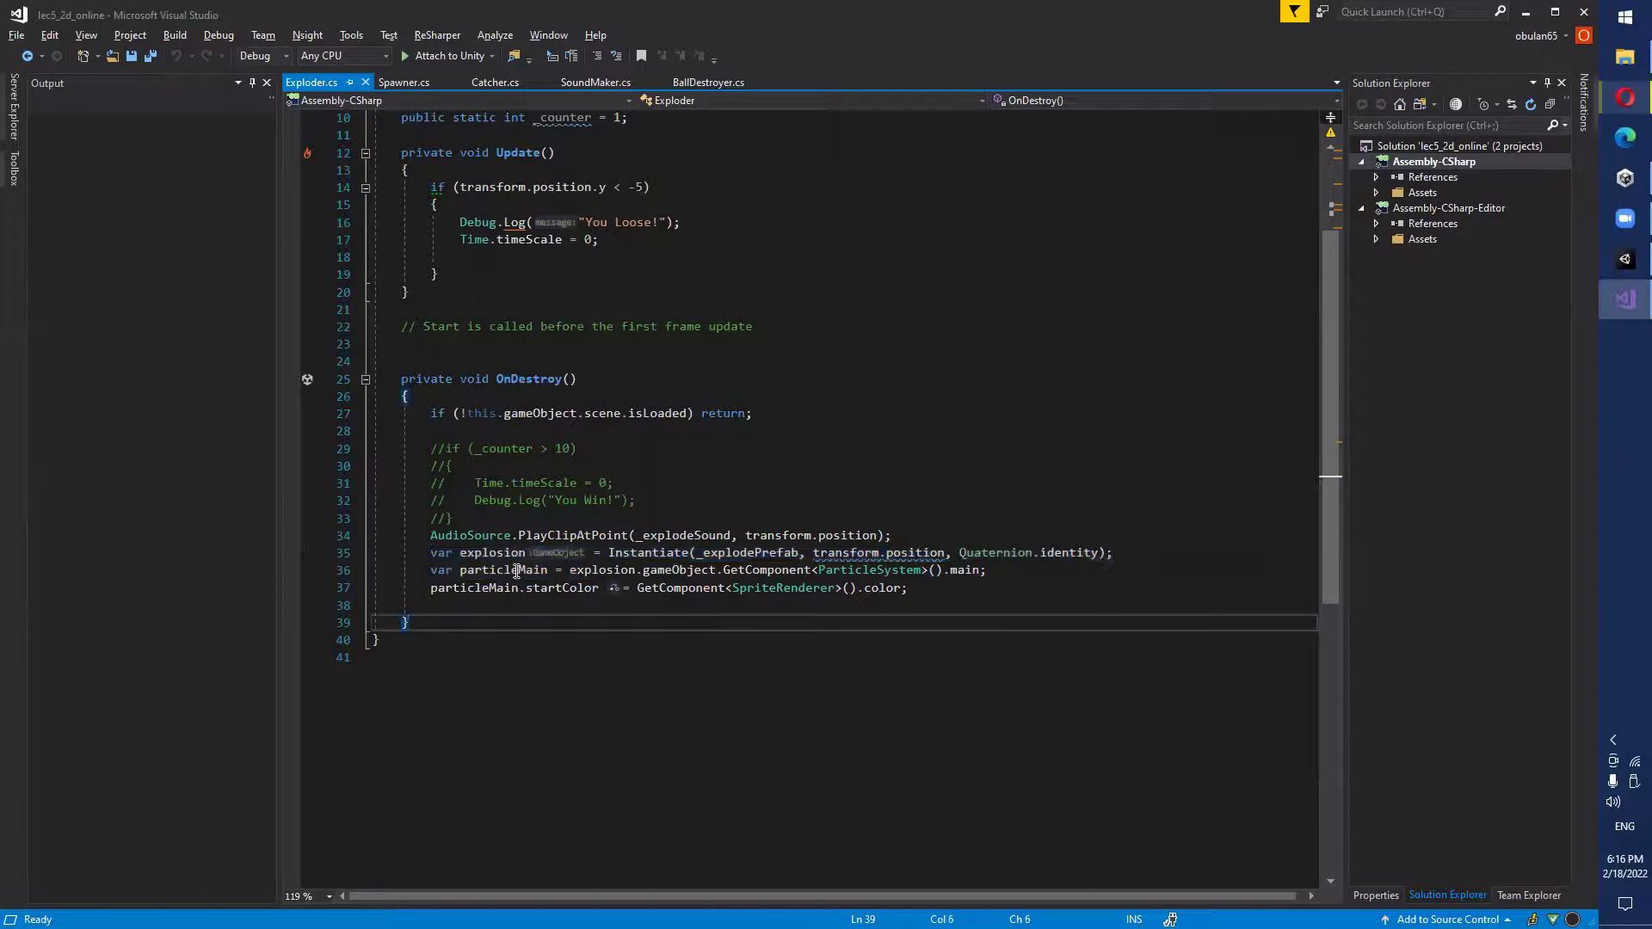
pyautogui.moveTo(570, 571); pyautogui.dragTo(637, 575)
pyautogui.doubleClick(664, 575)
pyautogui.doubleClick(883, 570)
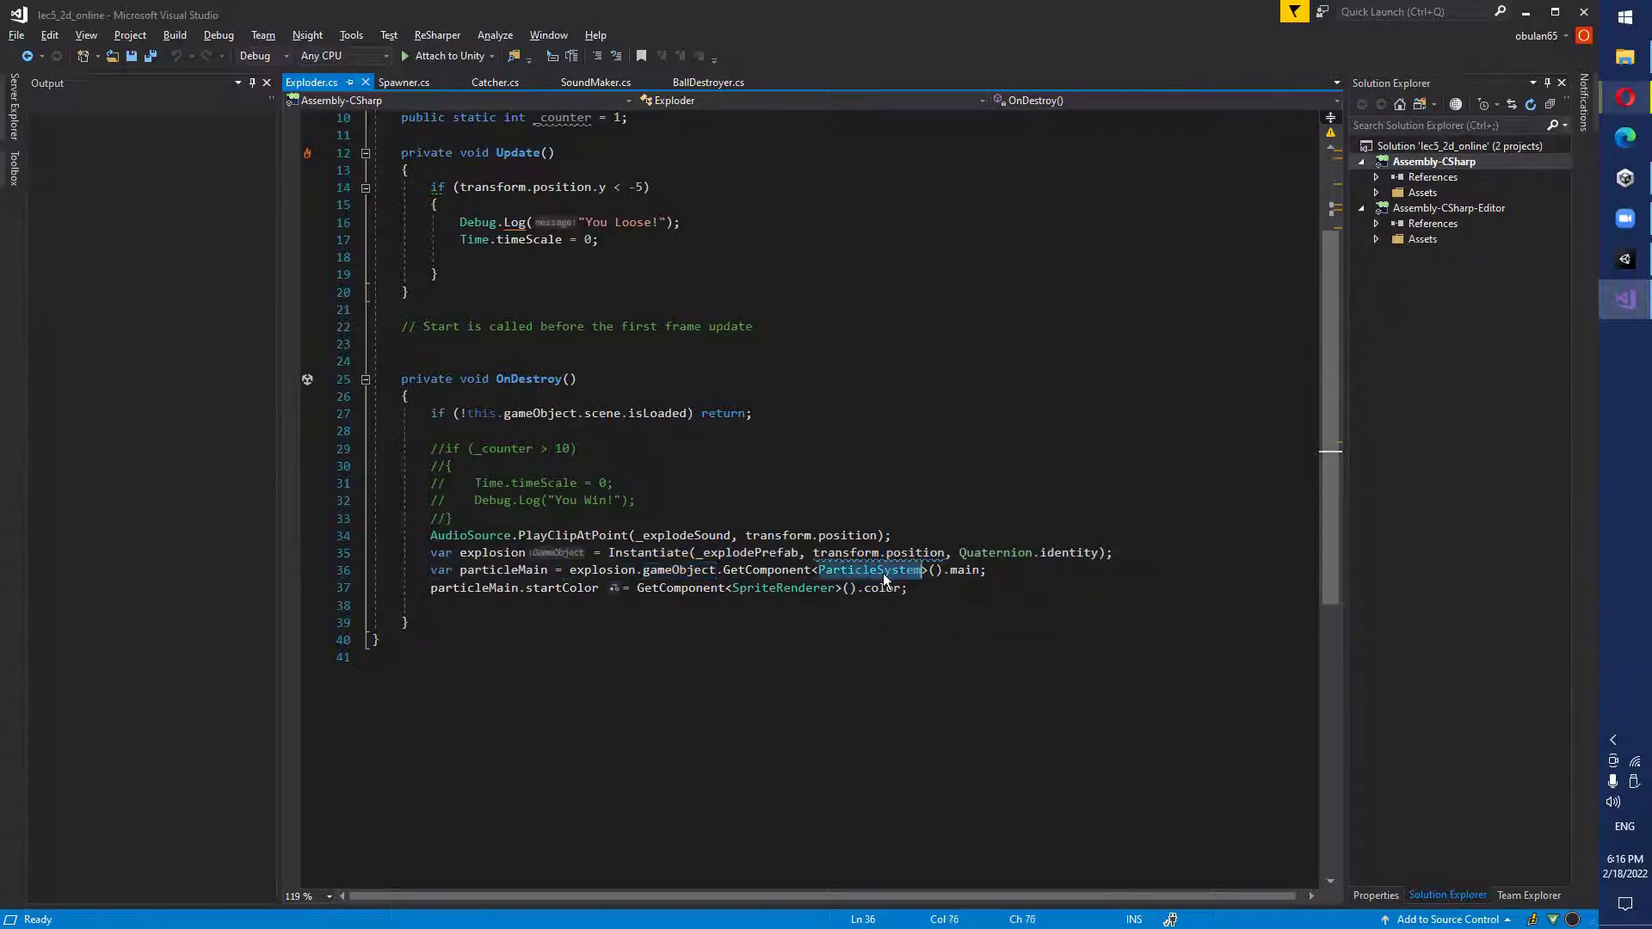
pyautogui.doubleClick(964, 572)
pyautogui.click(1005, 571)
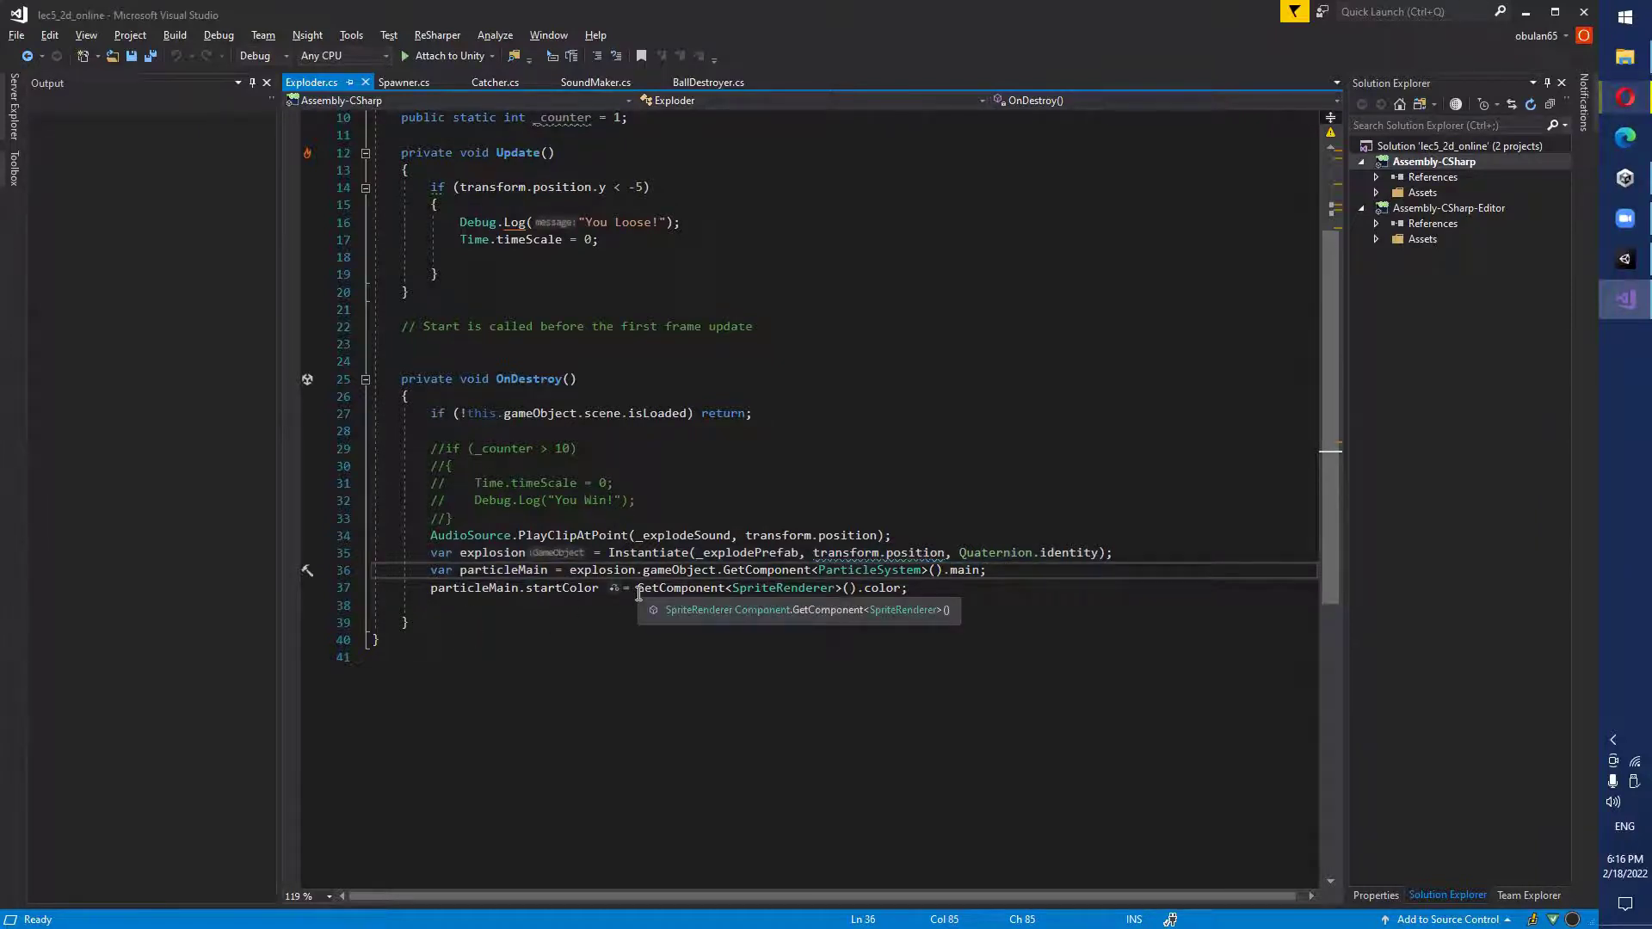
# Examine the particleMain.startColor assignment from the SpriteRenderer's color, and switch back to Unity.
pyautogui.doubleClick(783, 587)
pyautogui.doubleClick(882, 588)
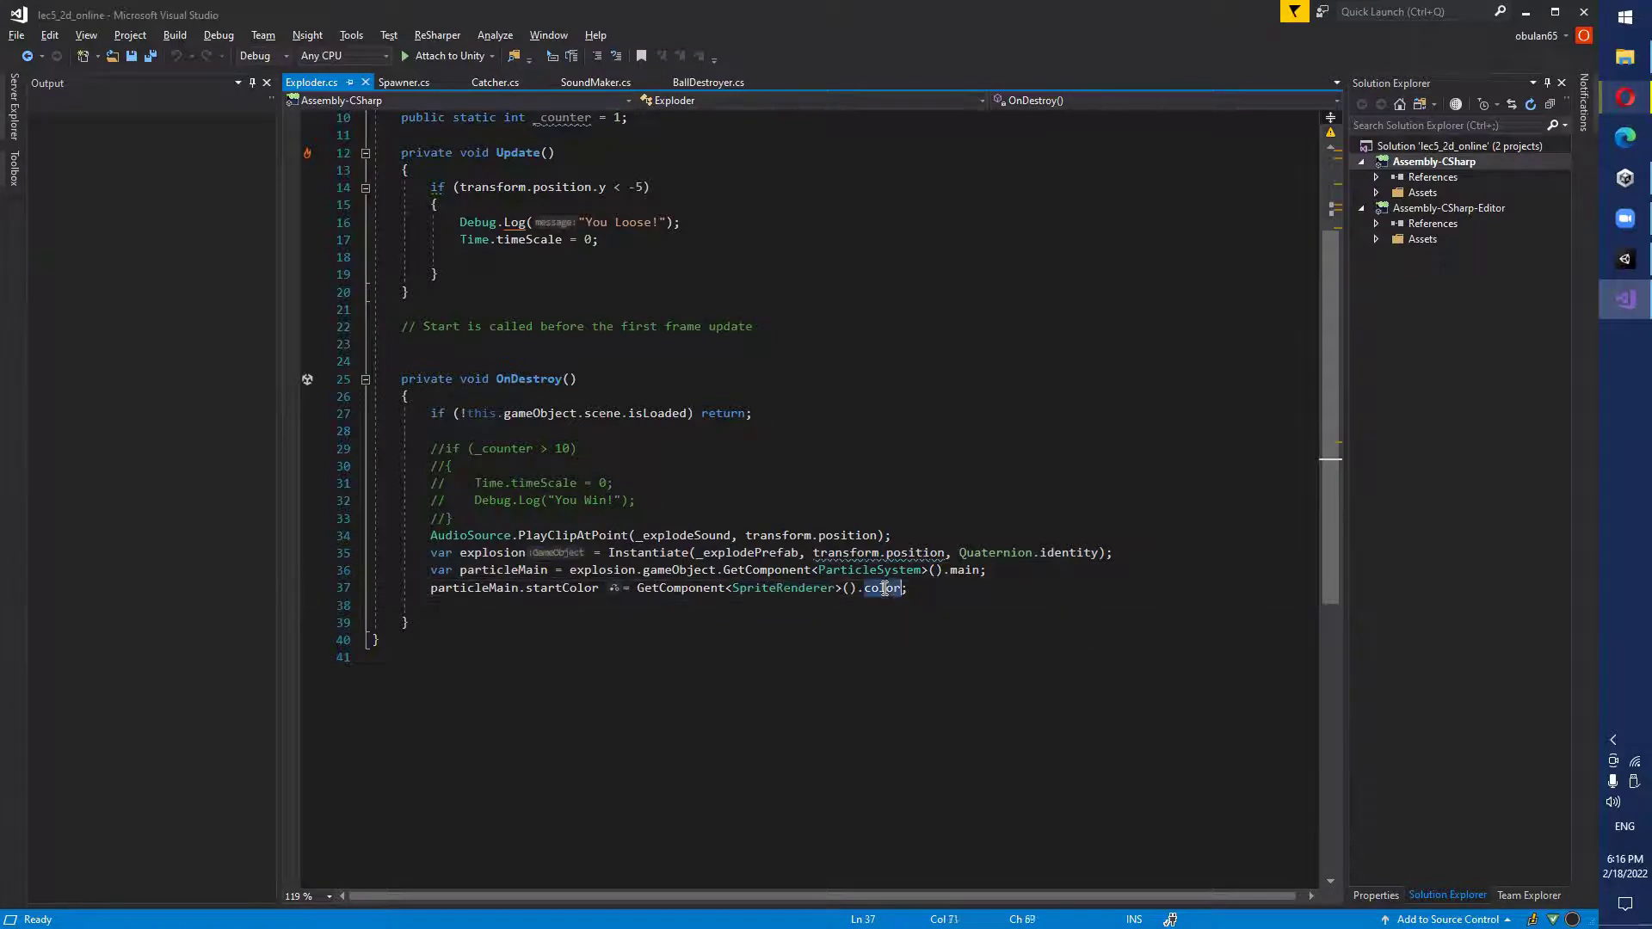
pyautogui.moveTo(429, 592); pyautogui.dragTo(988, 596)
pyautogui.click(921, 596)
pyautogui.click(988, 595)
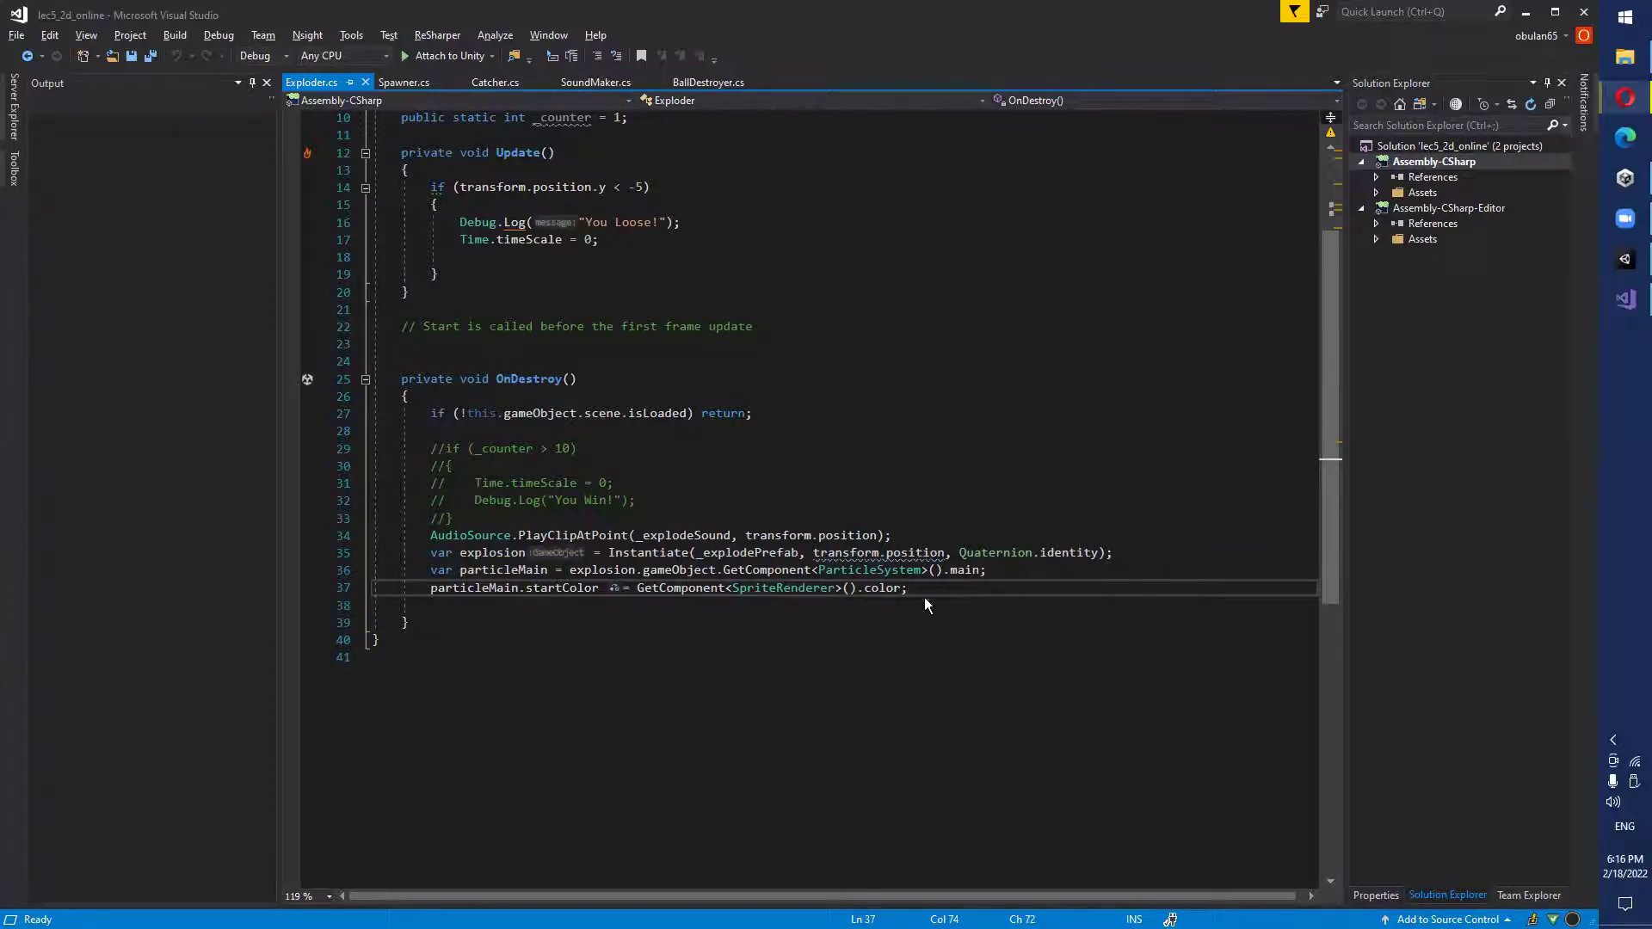
pyautogui.hotkey('alt', 'Tab')
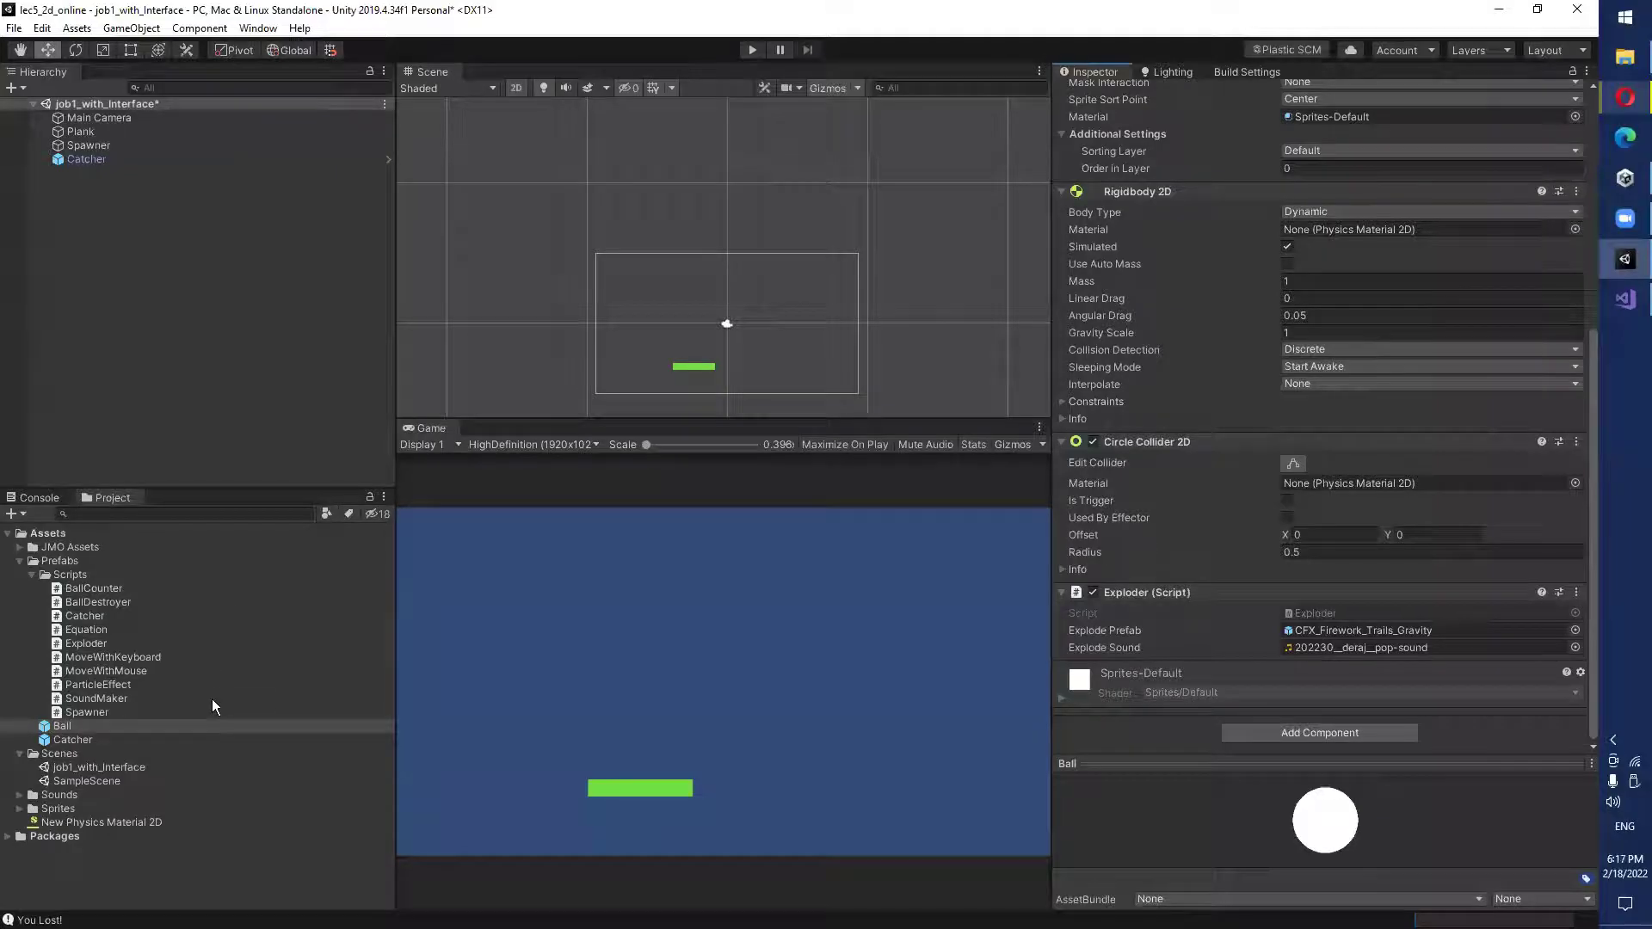
# Examine the Particle System settings of the CFX_Firework_Trails_Gravity prefab in the JMO Assets Explosions folder.
pyautogui.click(19, 547)
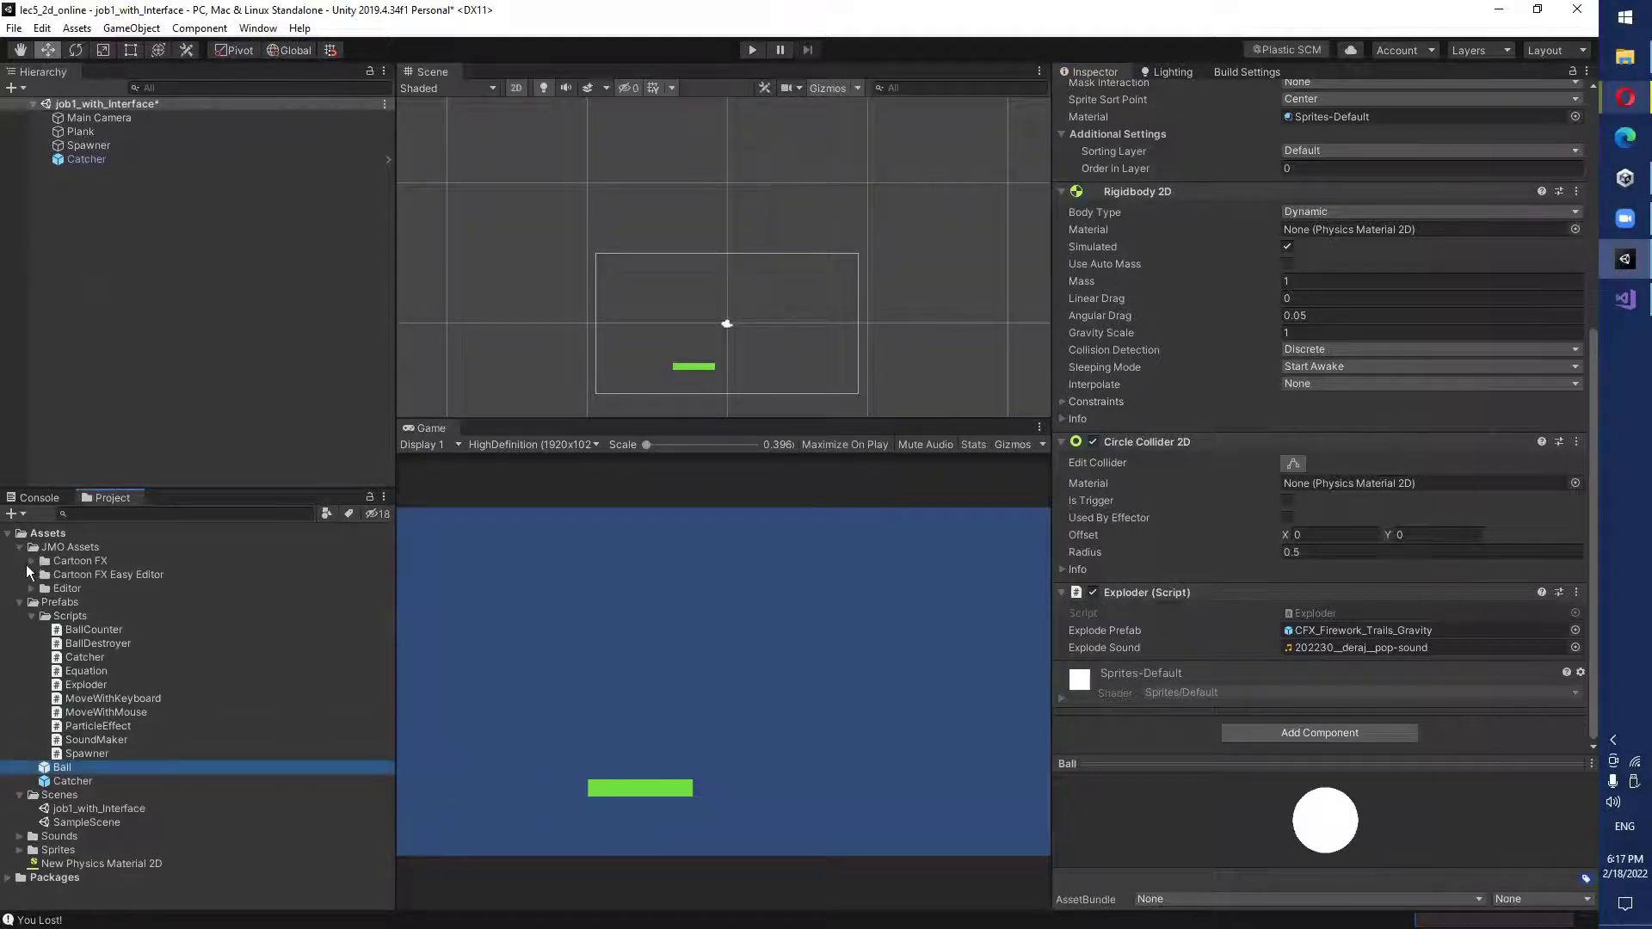
pyautogui.click(32, 561)
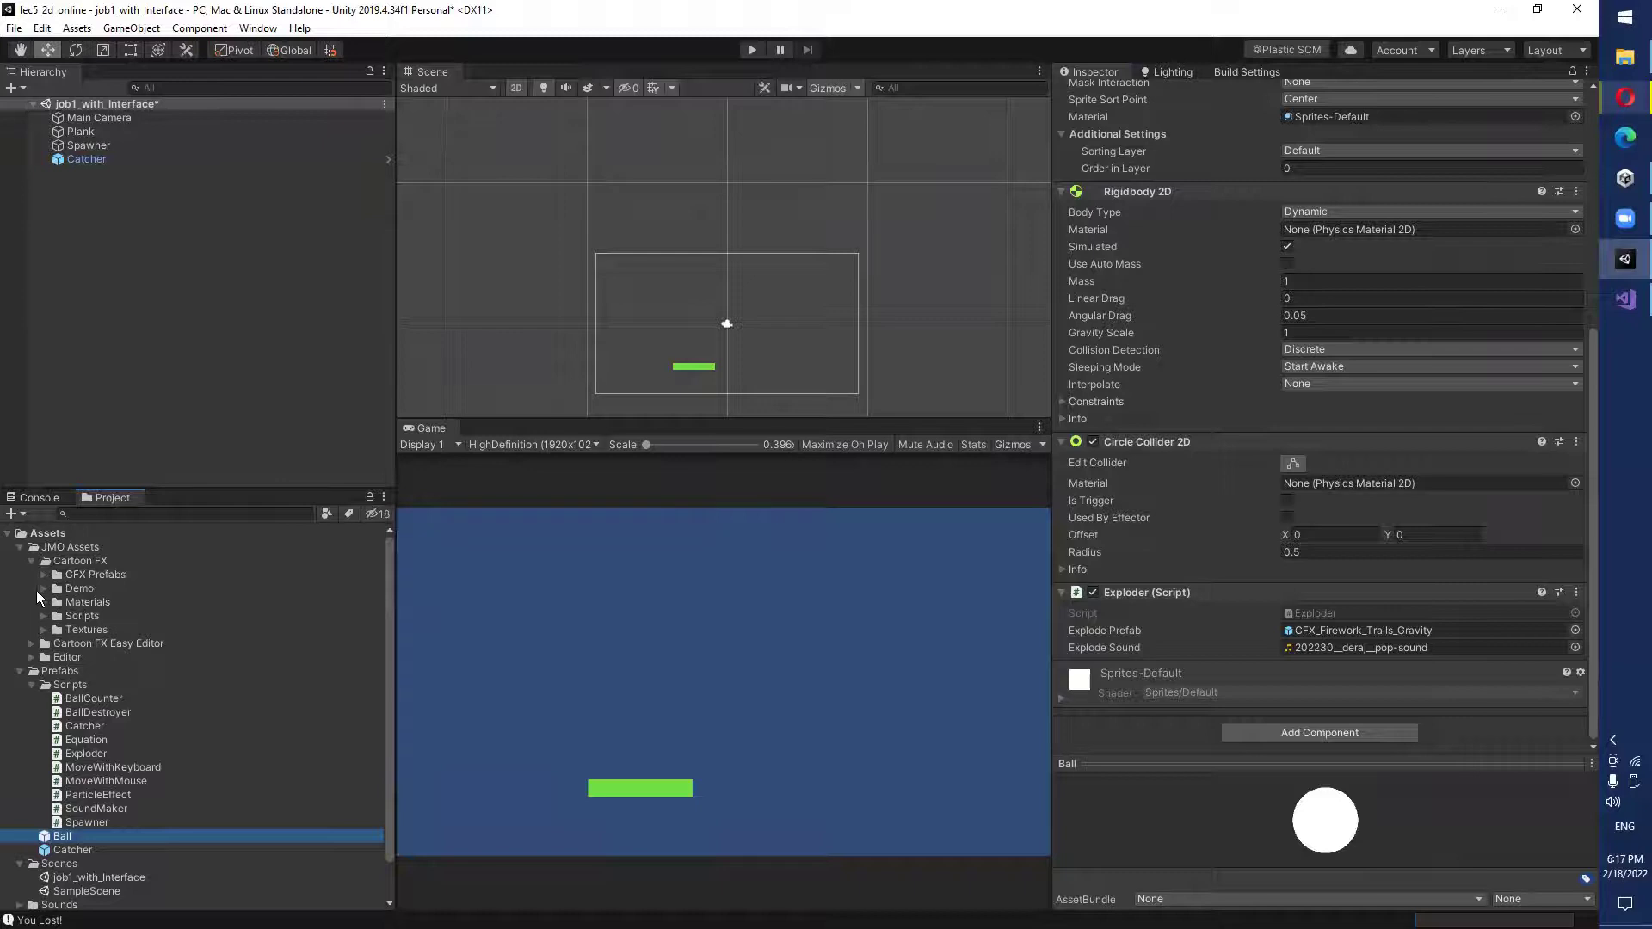
pyautogui.click(44, 574)
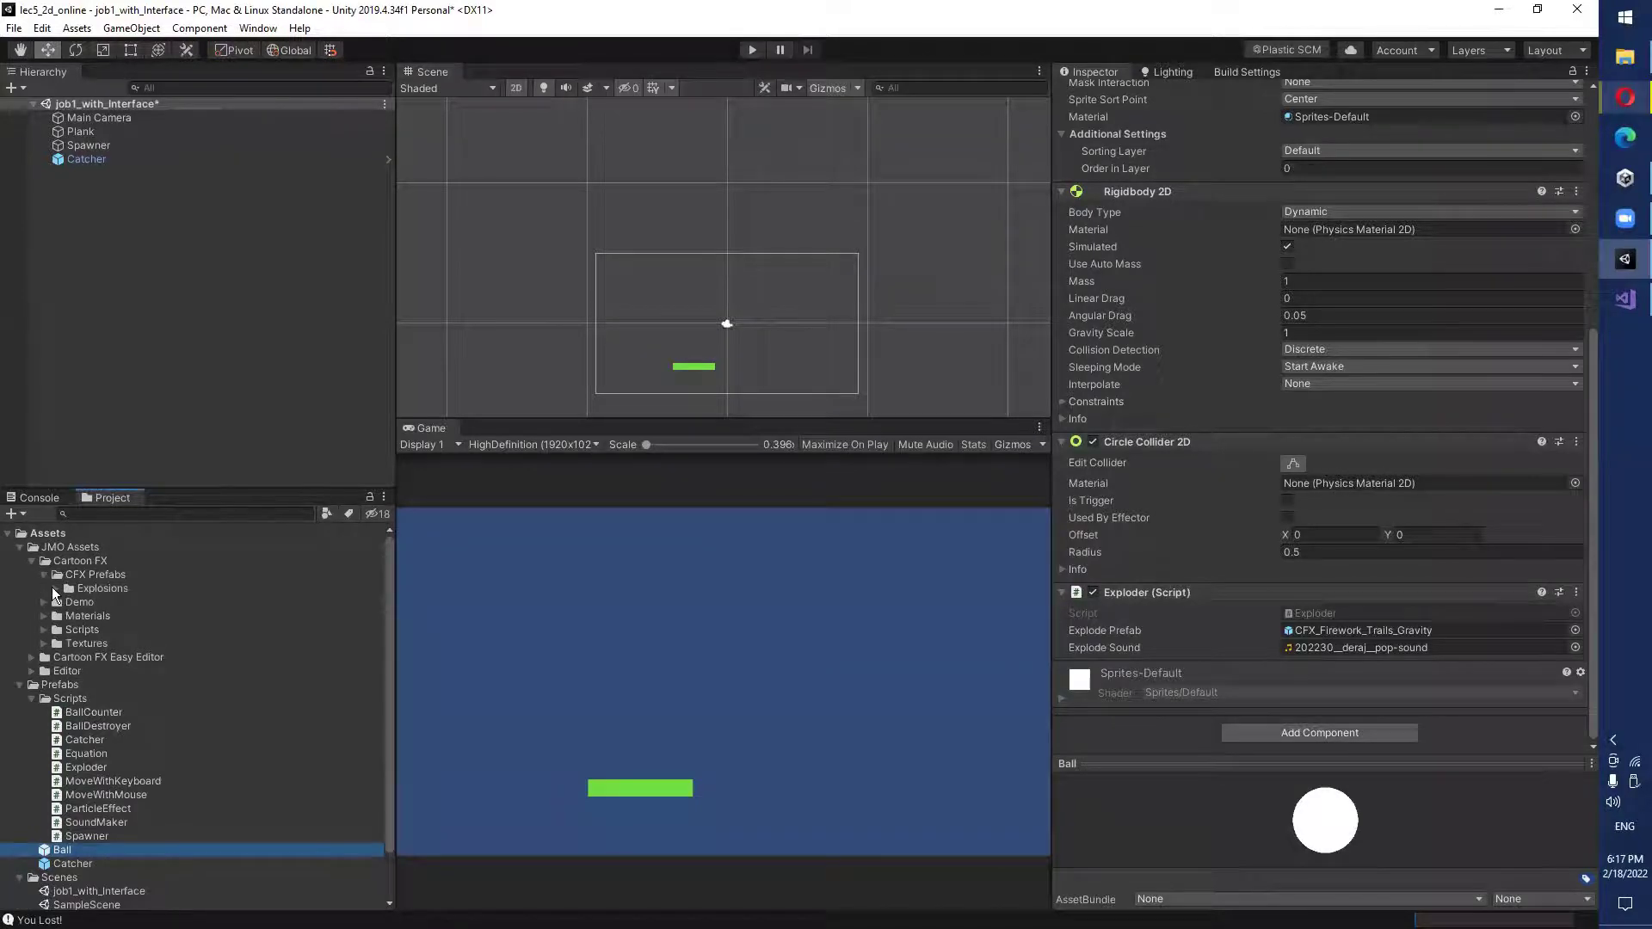
pyautogui.click(56, 589)
pyautogui.click(129, 604)
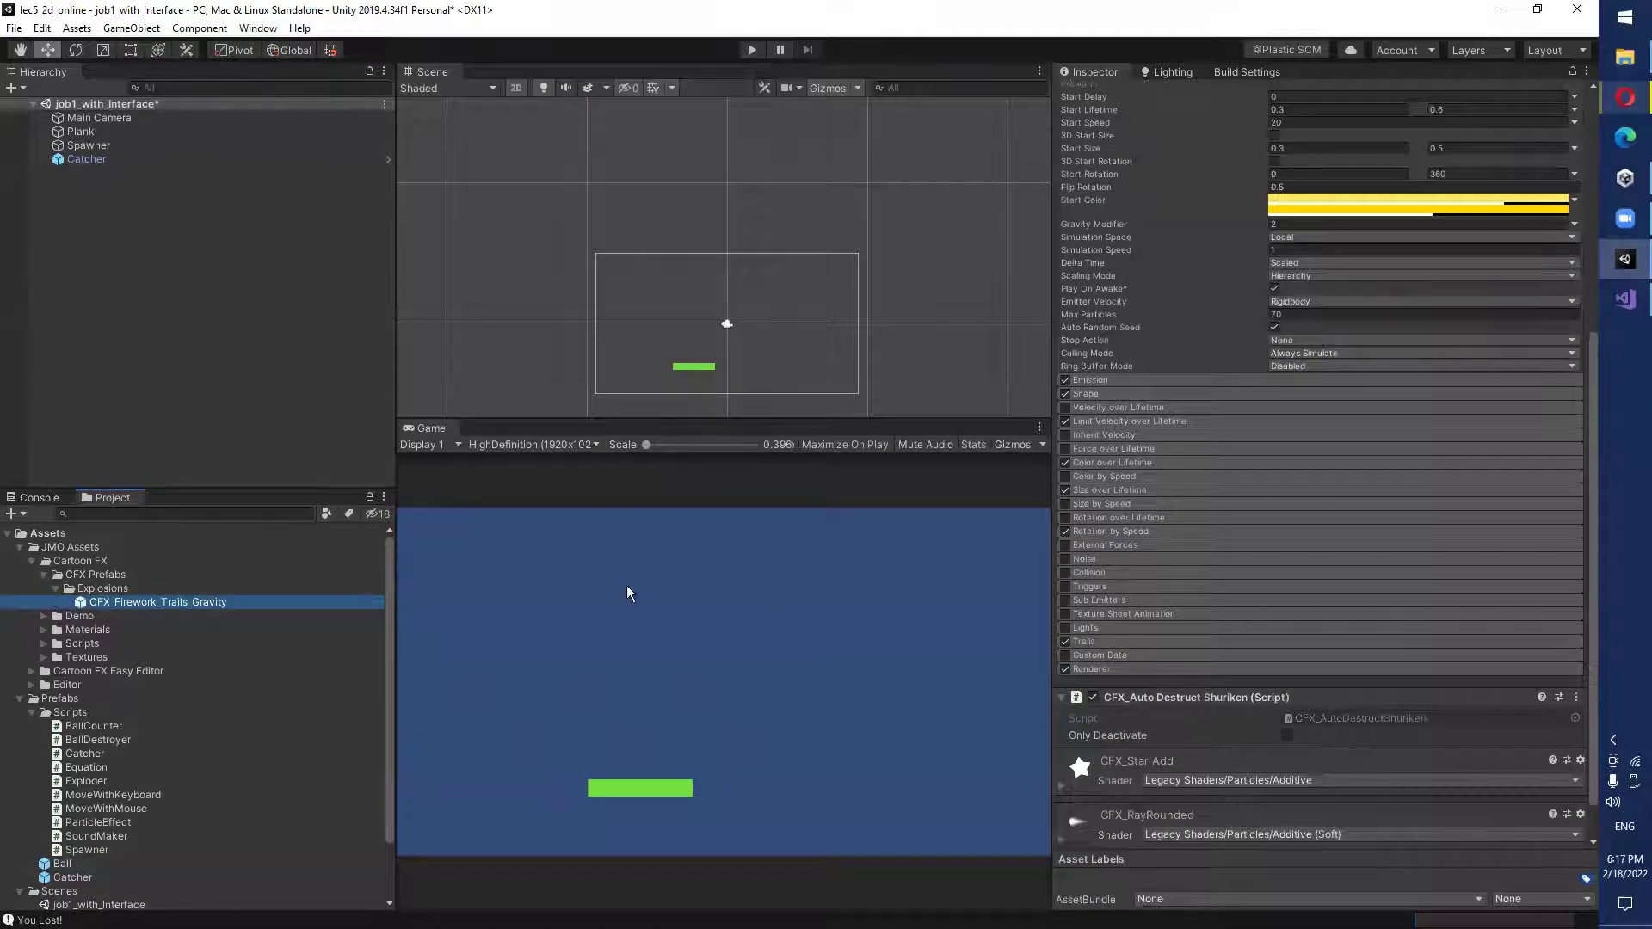
pyautogui.scroll(5, 1187, 583)
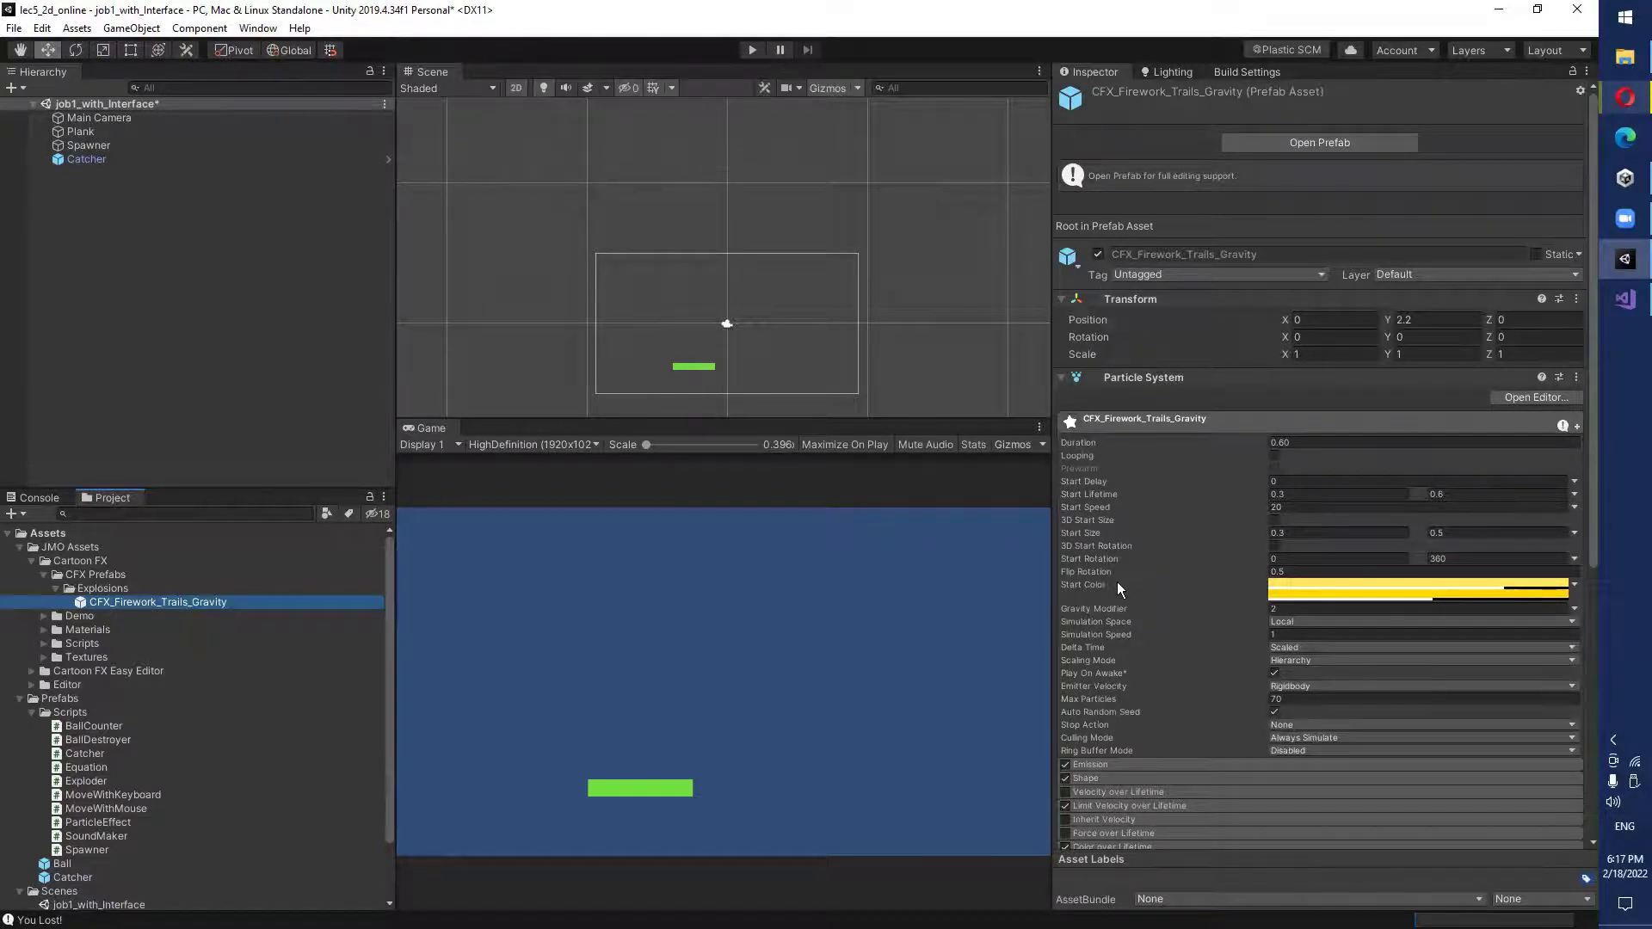
# Compare the startColor property in the Exploder script with the firework prefab's Start Color setting in Unity.
pyautogui.hotkey('alt', 'Tab')
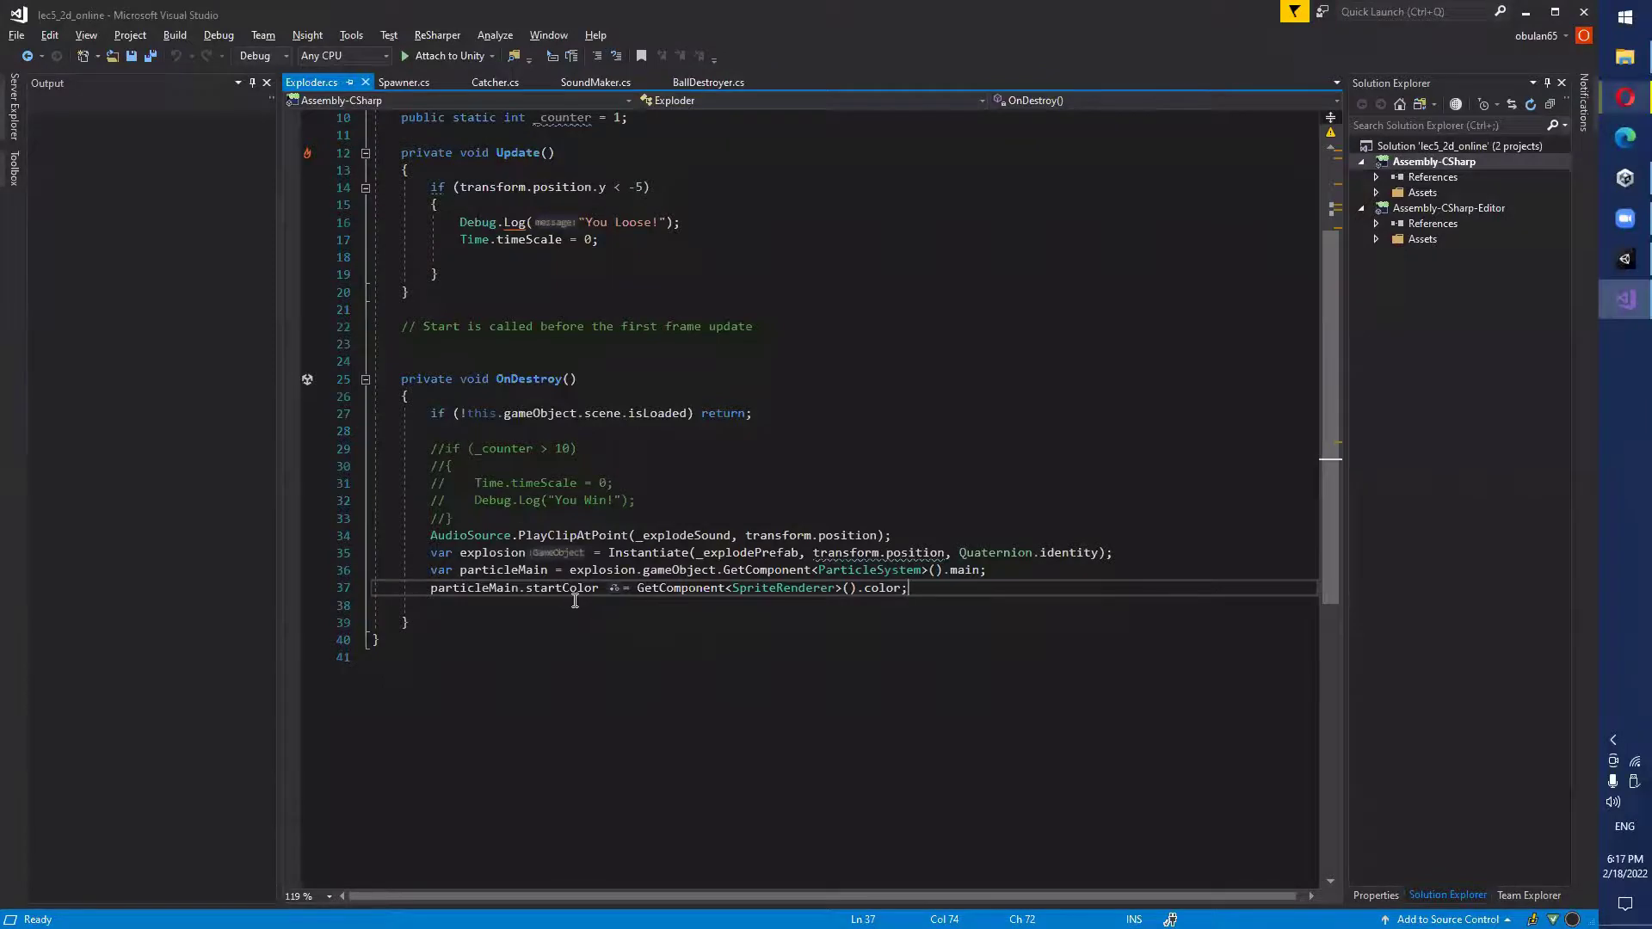
pyautogui.click(573, 590)
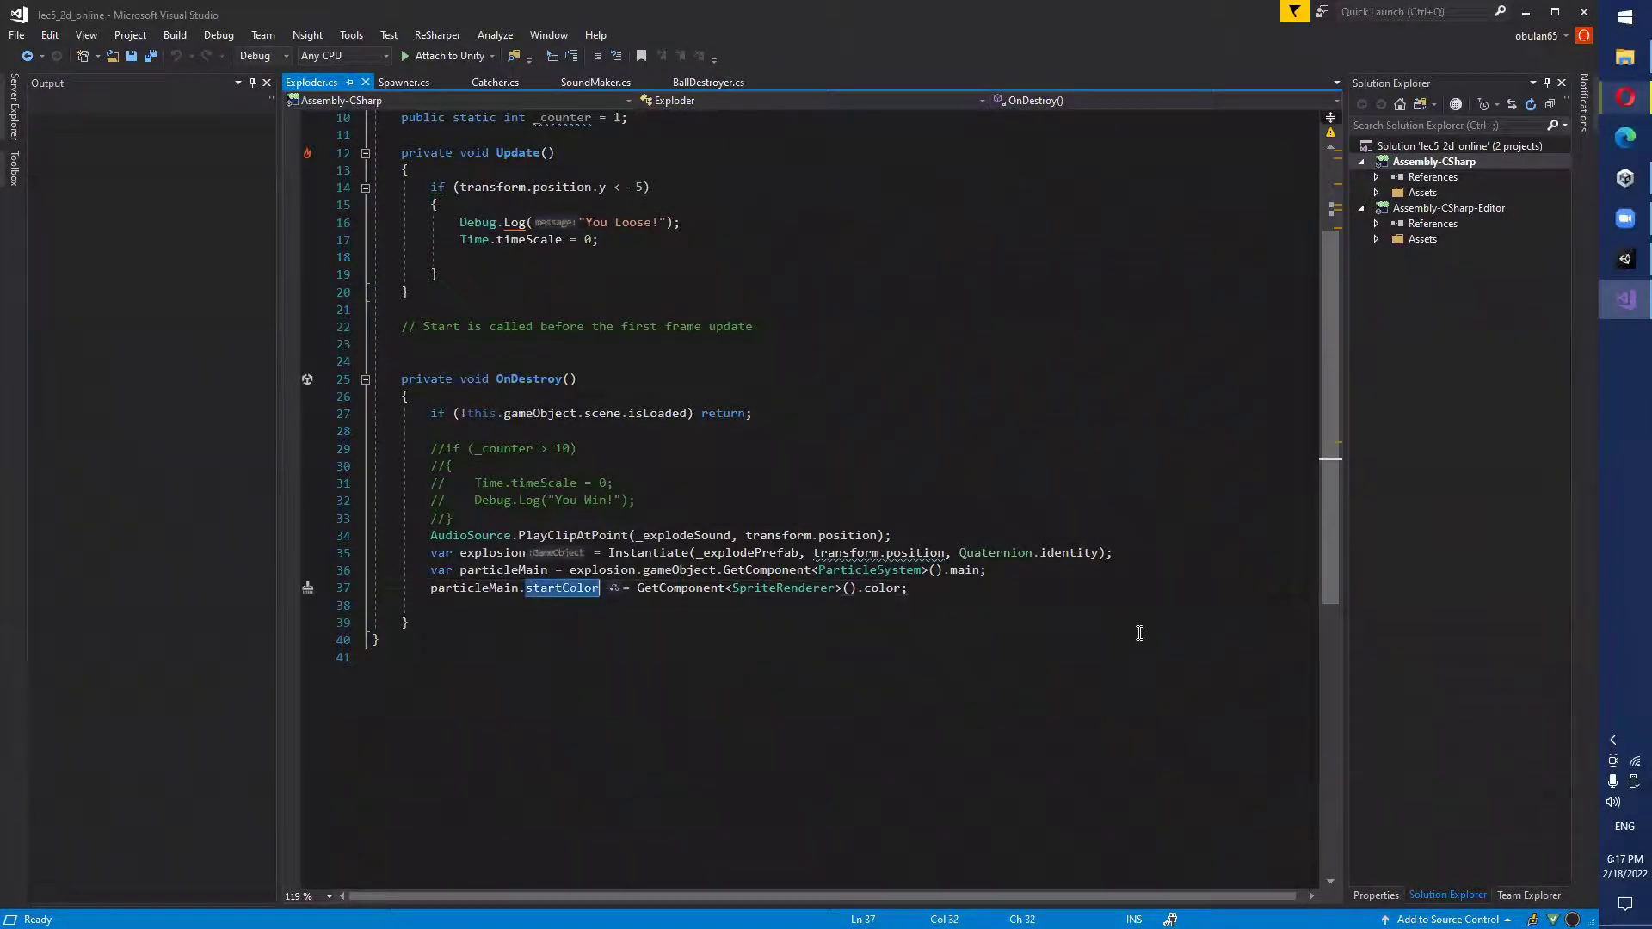
pyautogui.hotkey('alt', 'Tab')
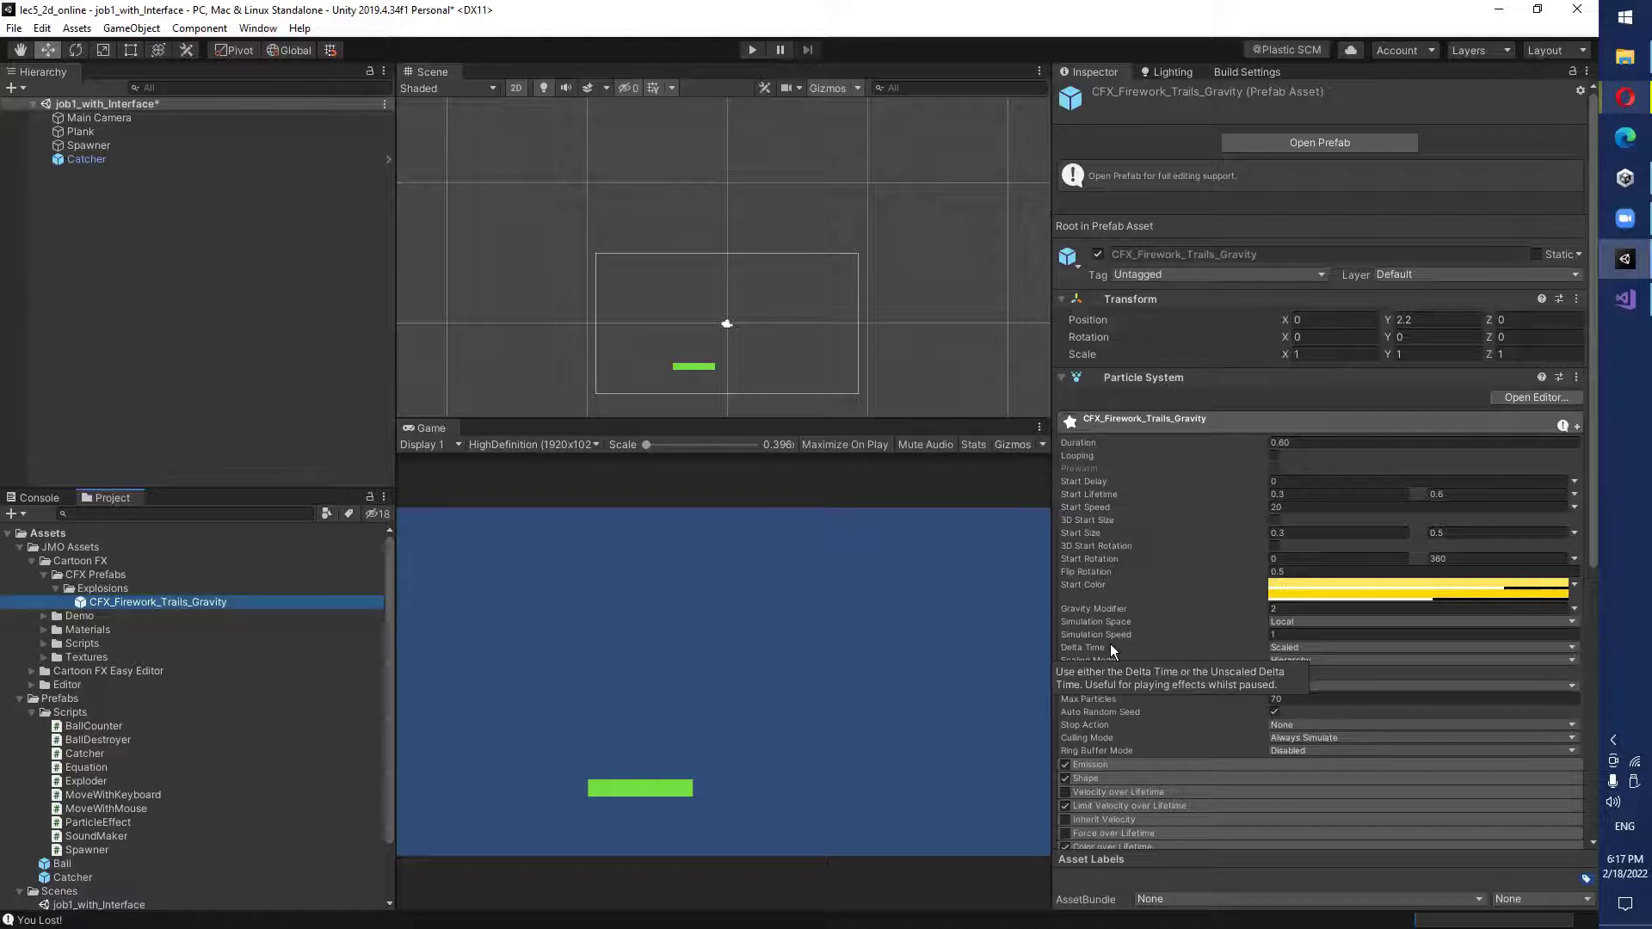
# Collapse the Prefabs, Cartoon FX and JMO Assets folders in the project.
pyautogui.click(19, 698)
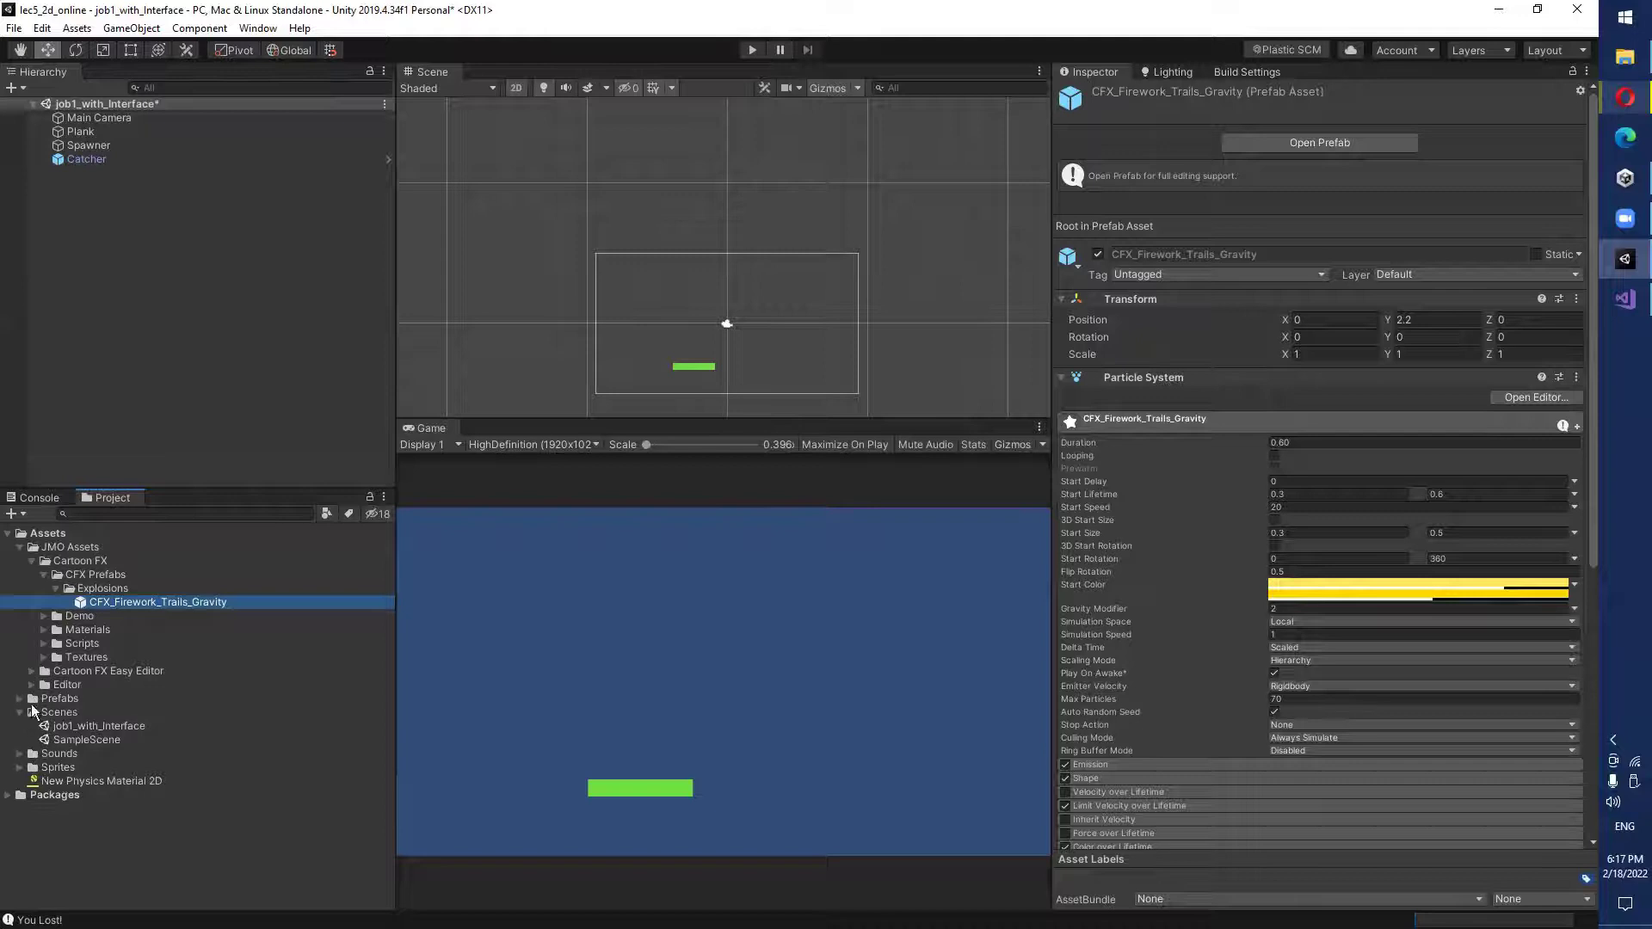
pyautogui.click(32, 561)
pyautogui.click(19, 547)
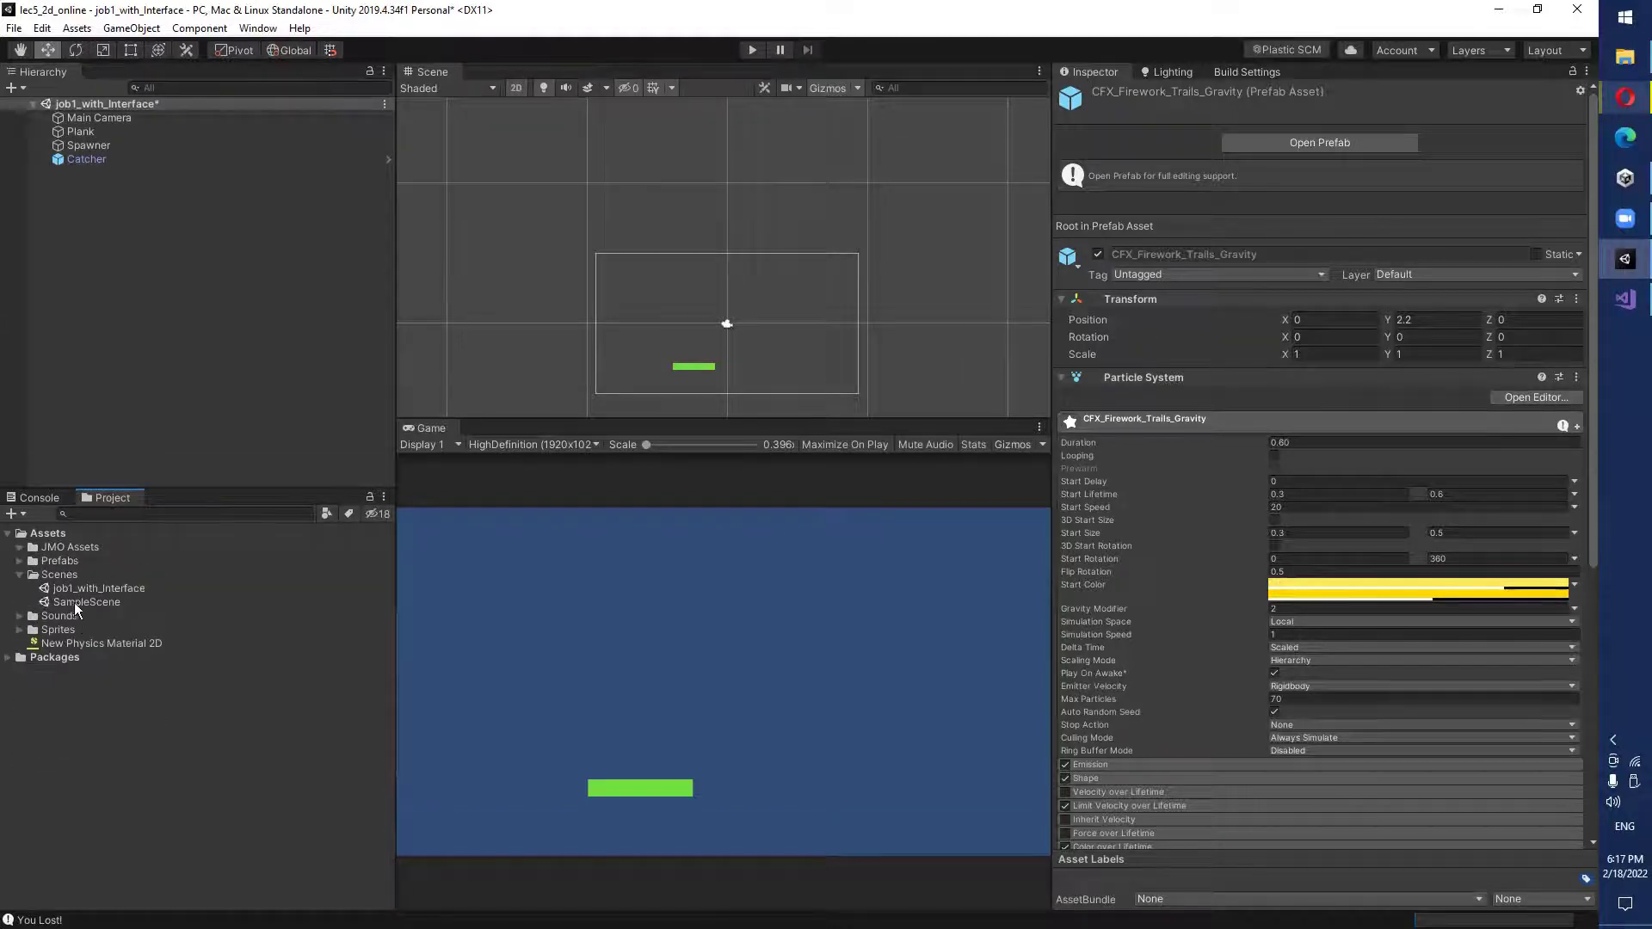
# Rename the job1_with_Interface scene as level1 and reload it.
pyautogui.click(79, 602)
pyautogui.click(77, 589)
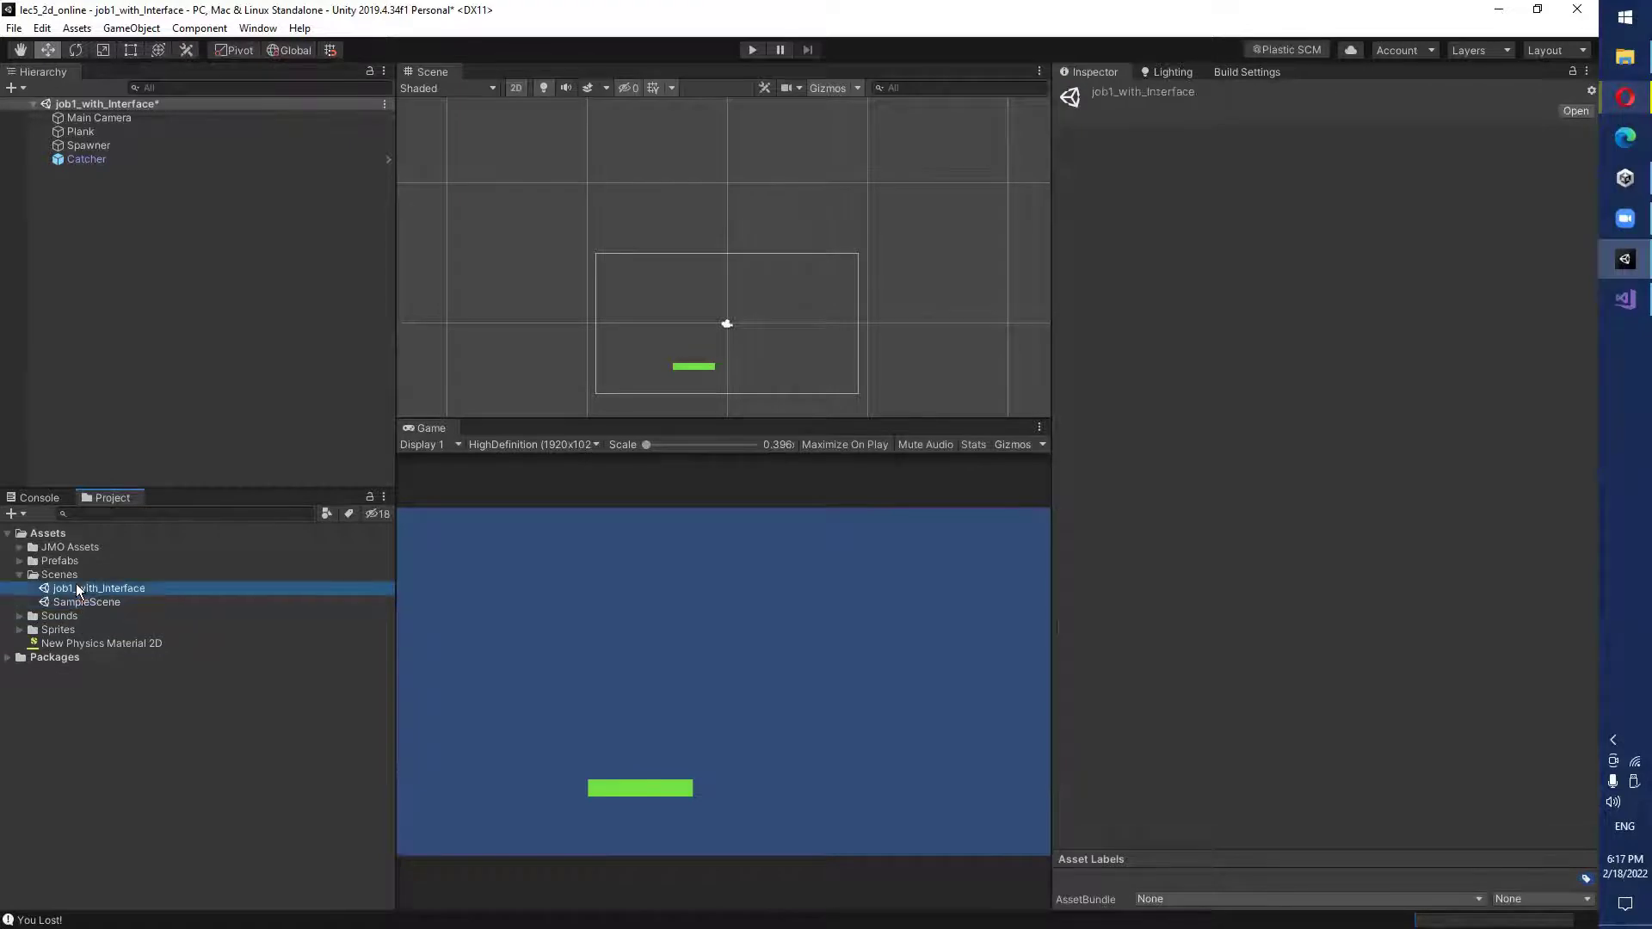
pyautogui.rightClick(107, 592)
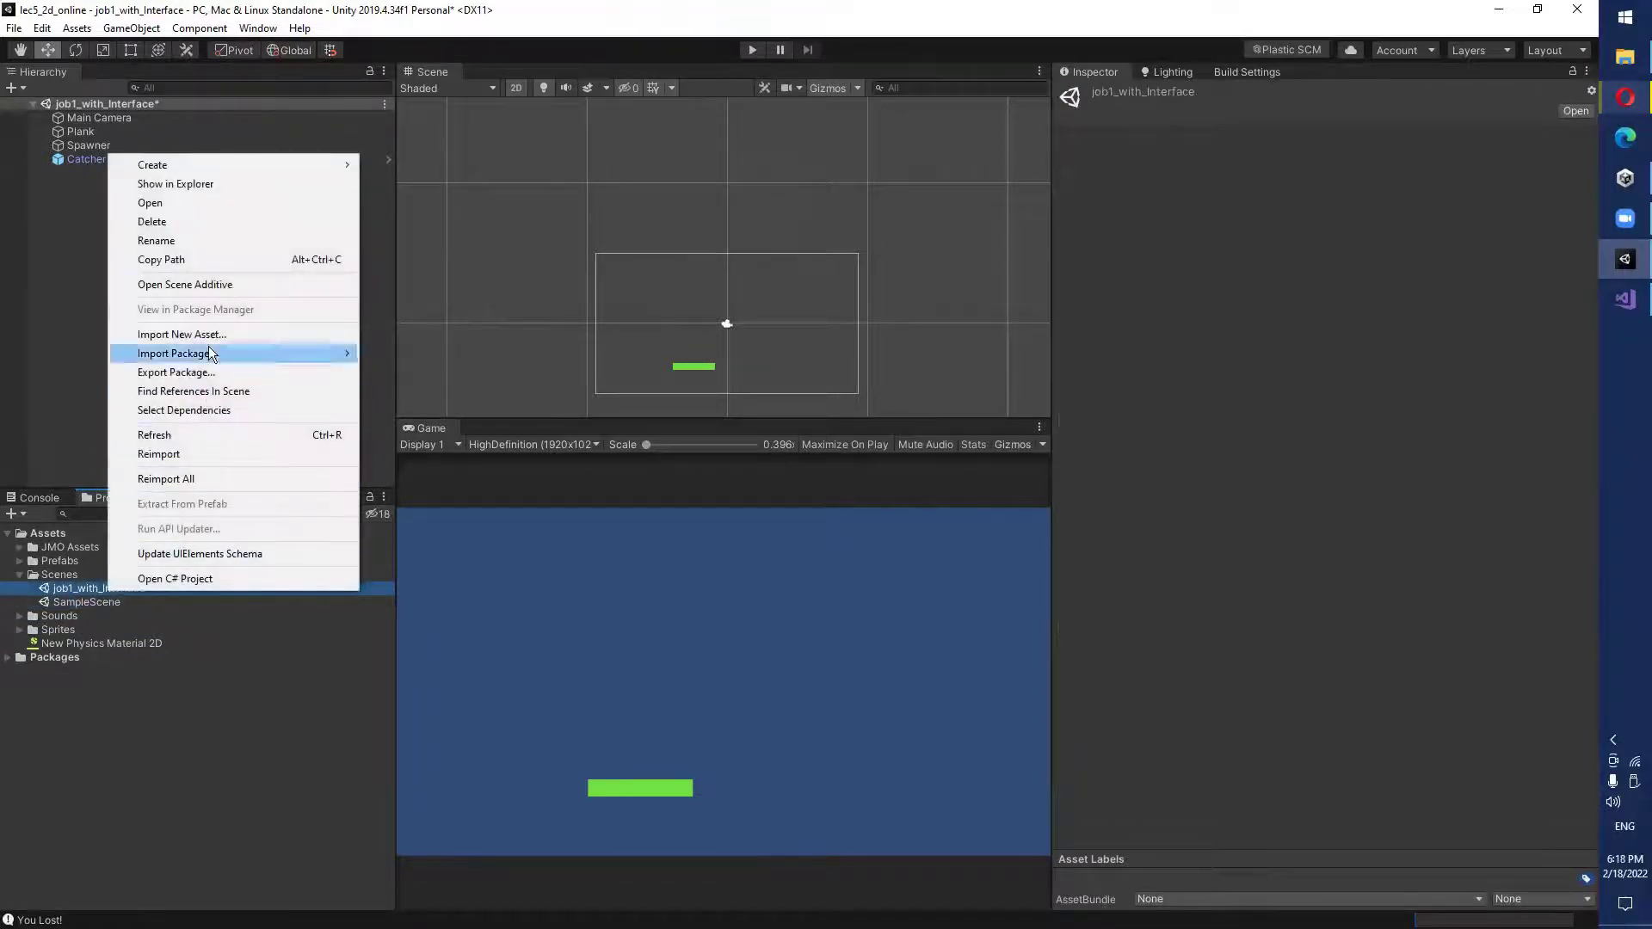
pyautogui.click(213, 246)
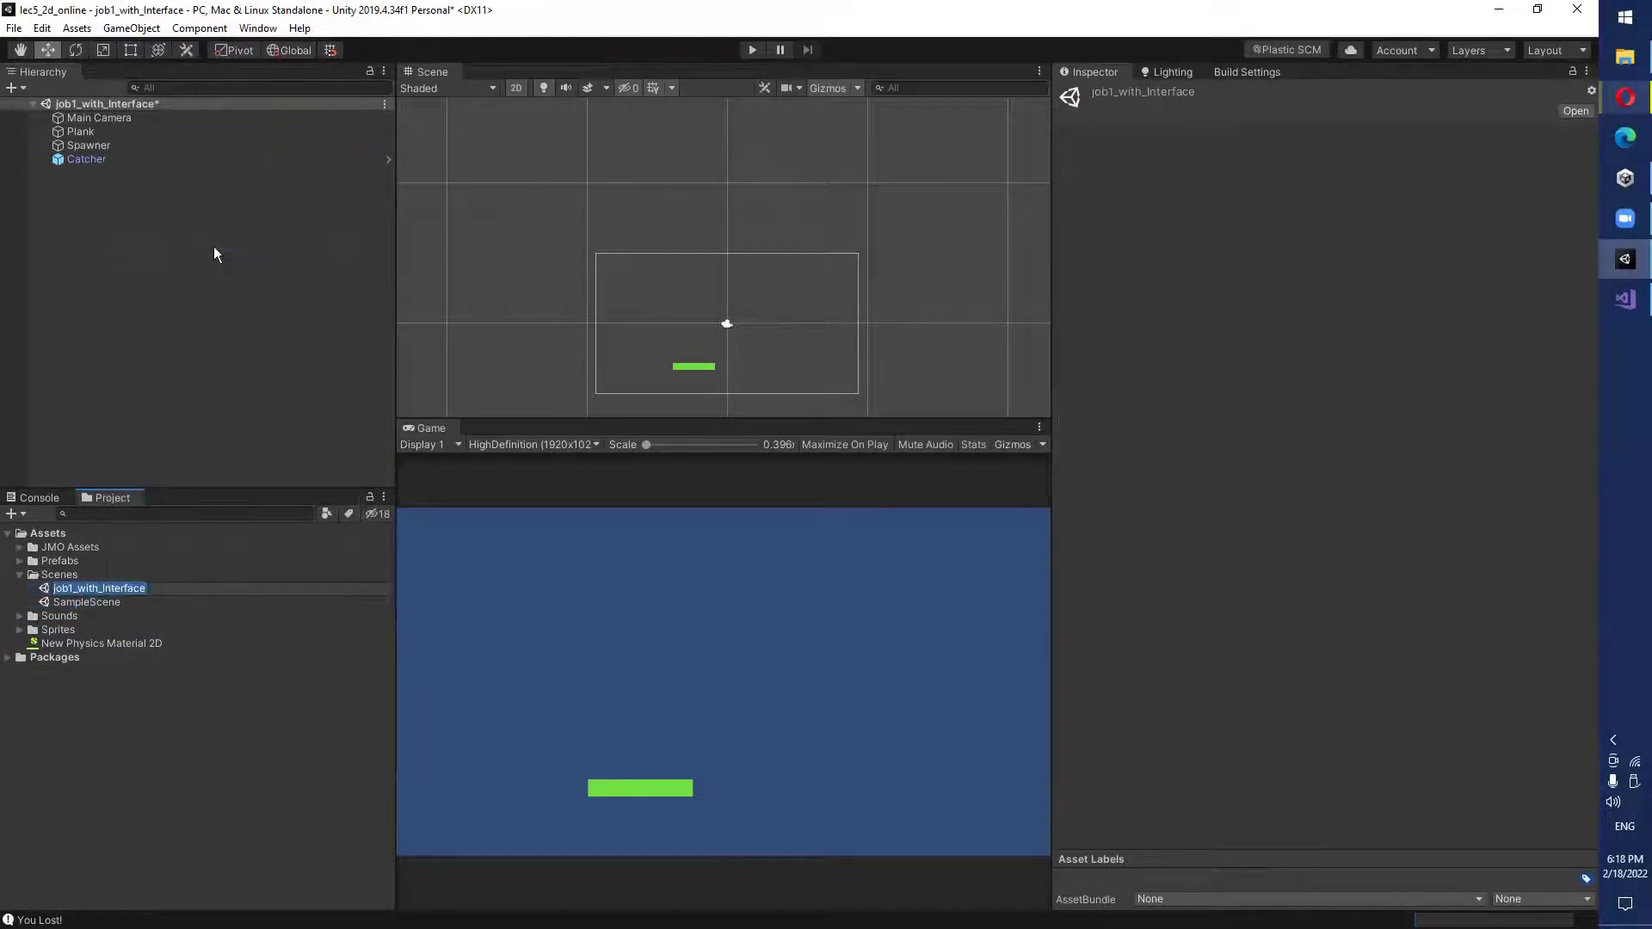
pyautogui.write('leve')
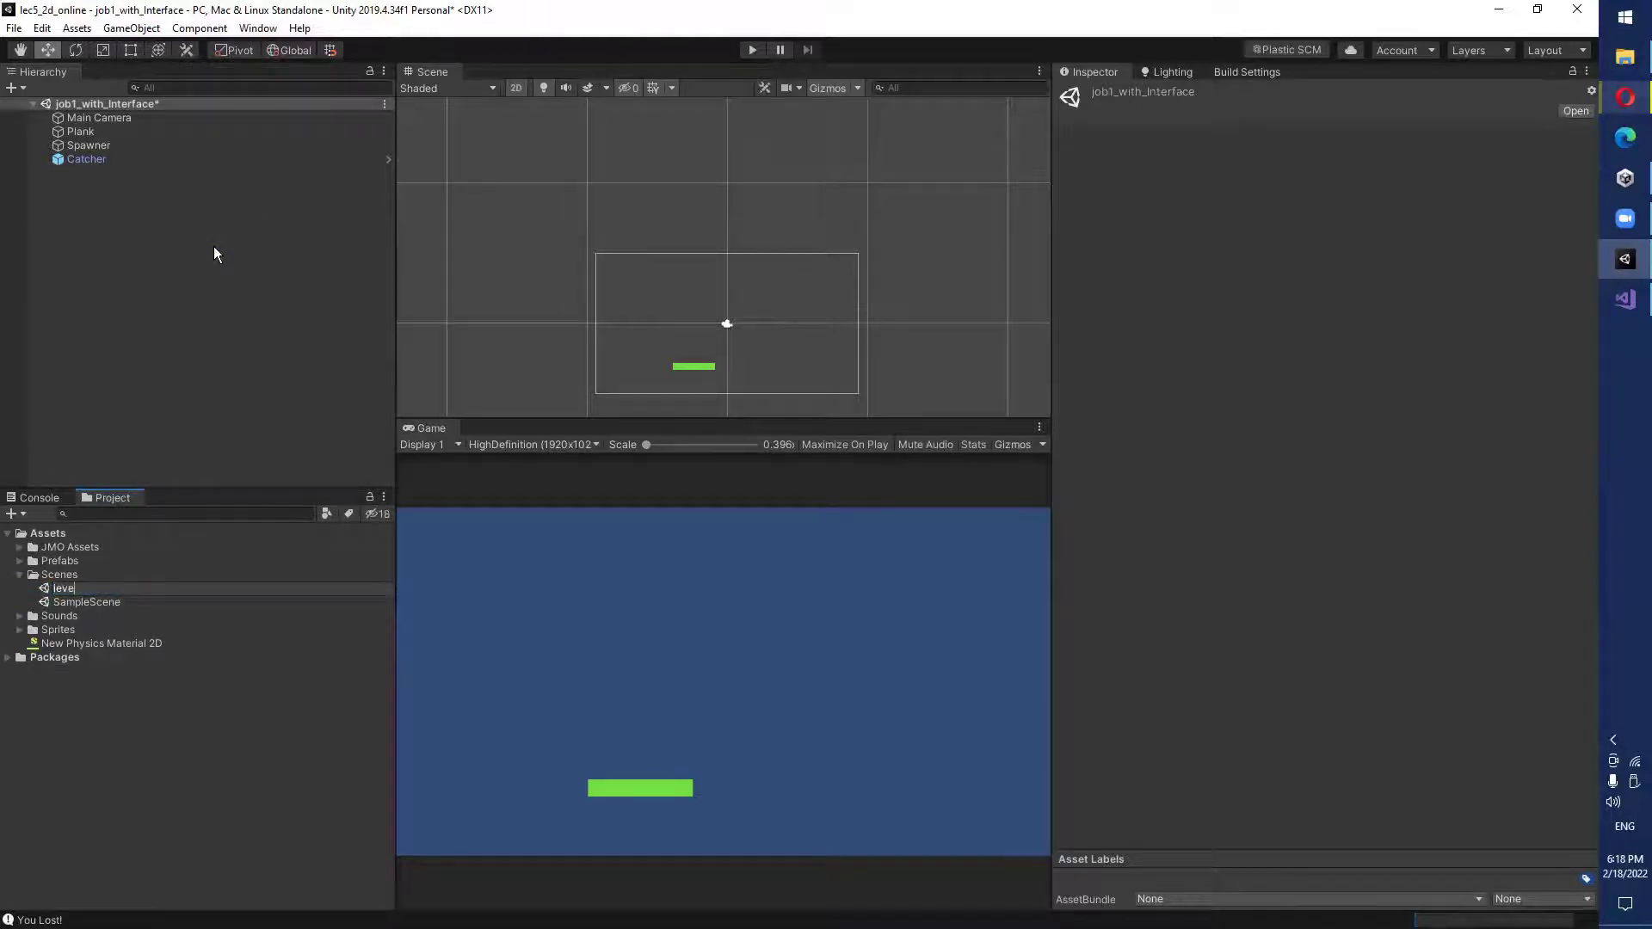
pyautogui.write('l1')
pyautogui.press('Return')
pyautogui.press('Return')
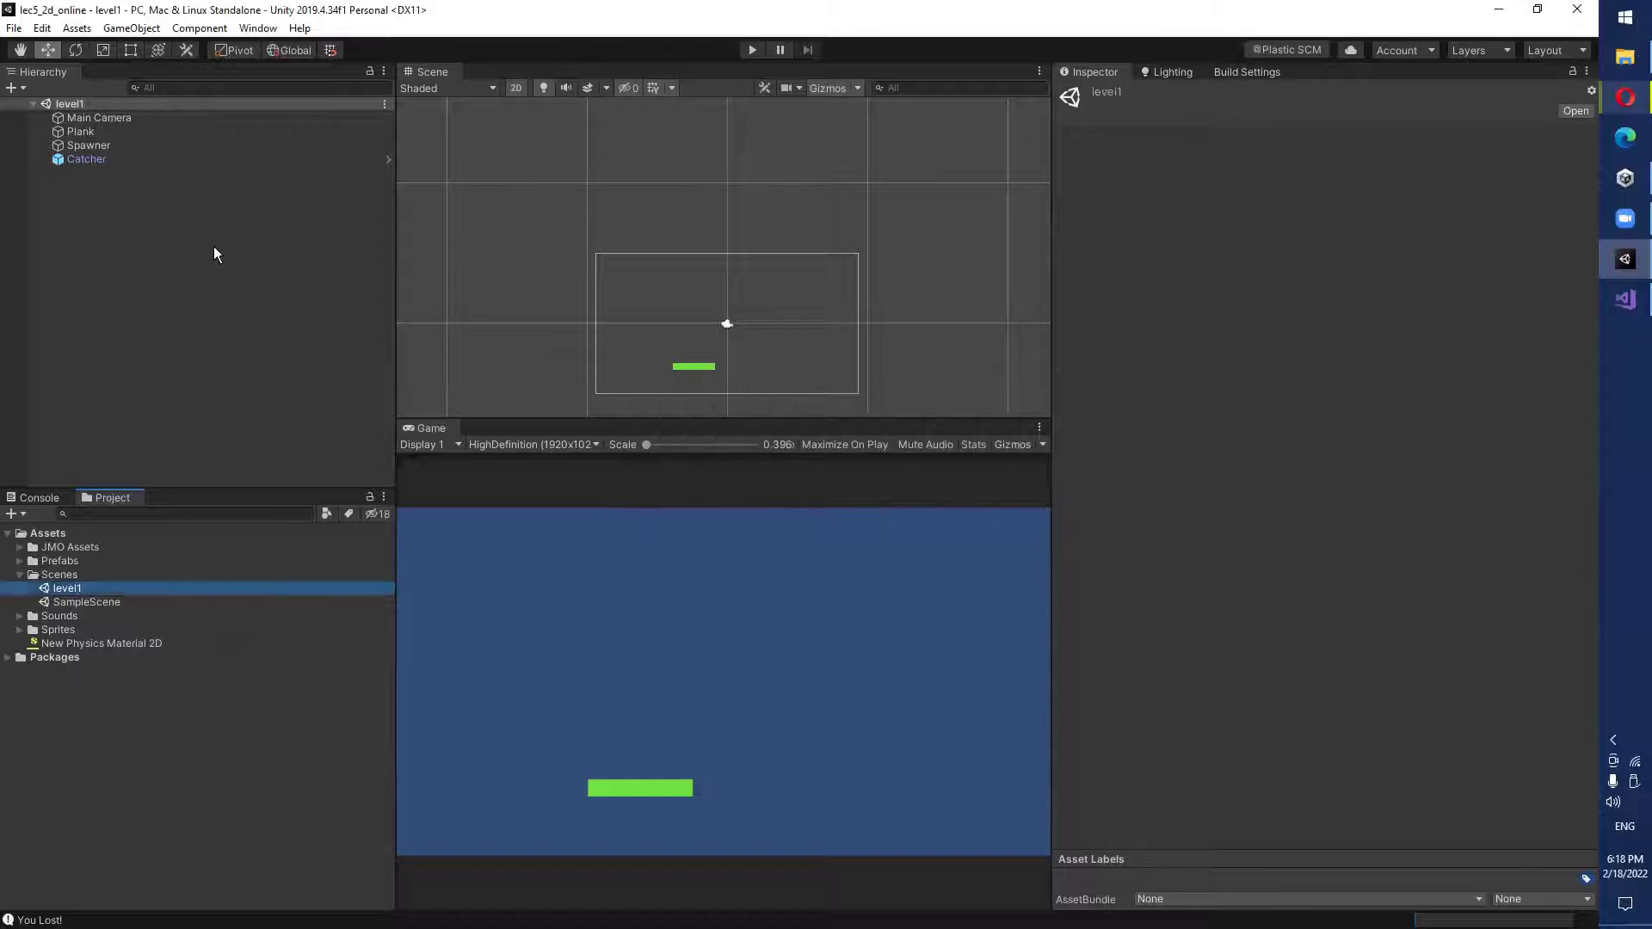
# Open SampleScene, rename it as startScene and reload it.
pyautogui.click(87, 604)
pyautogui.doubleClick(72, 604)
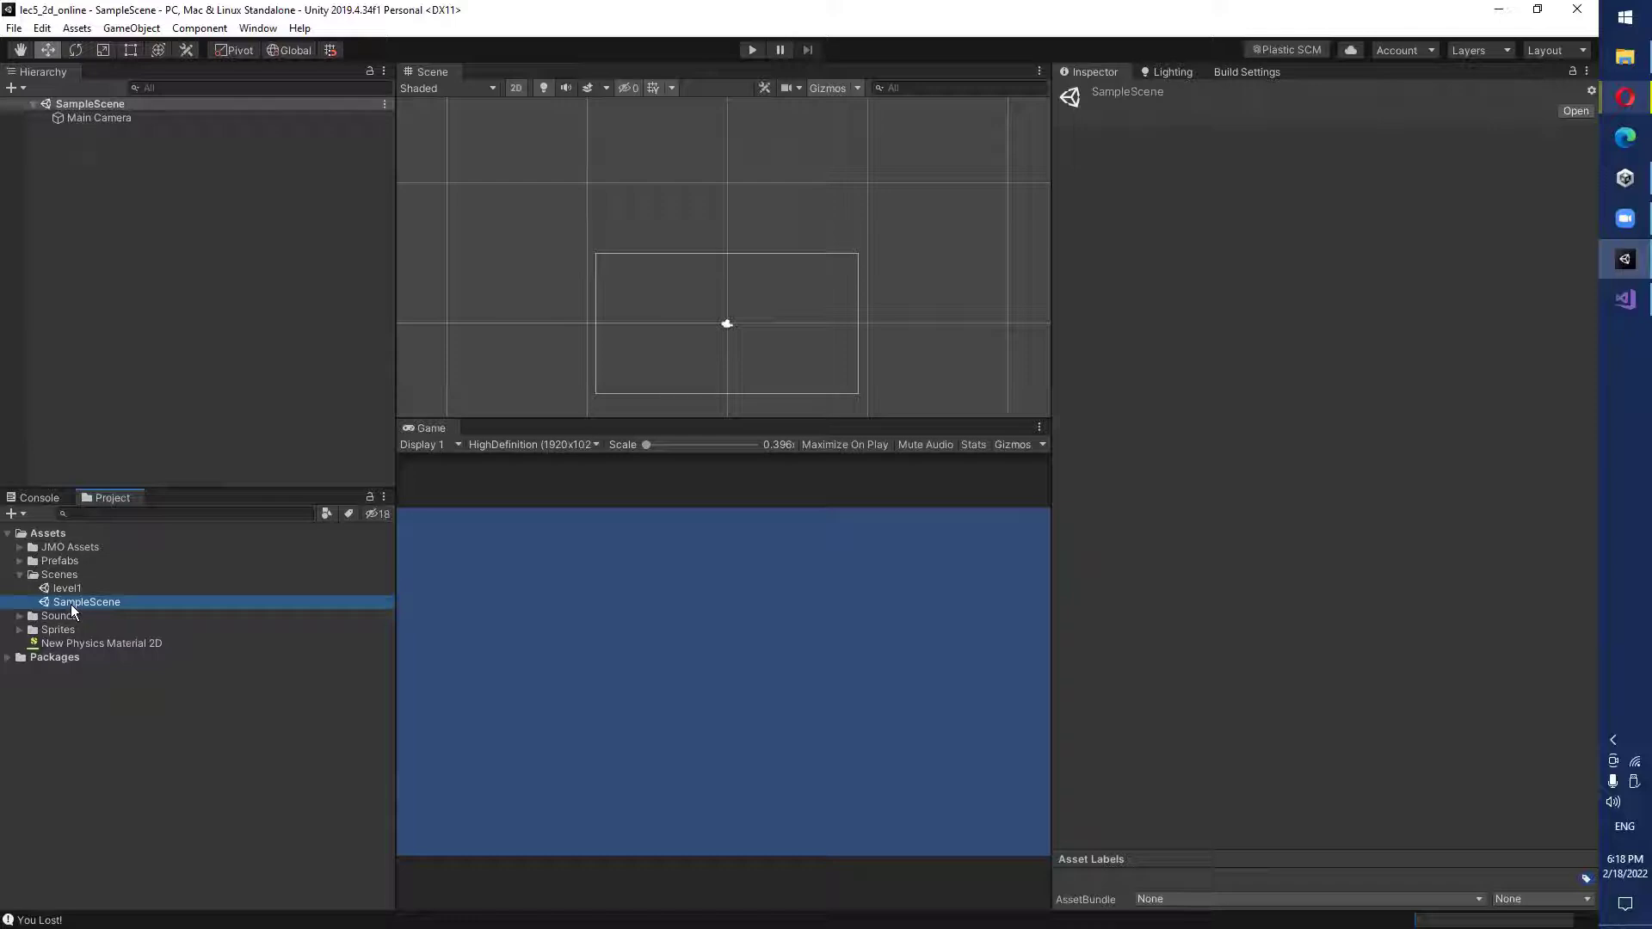
pyautogui.rightClick(70, 604)
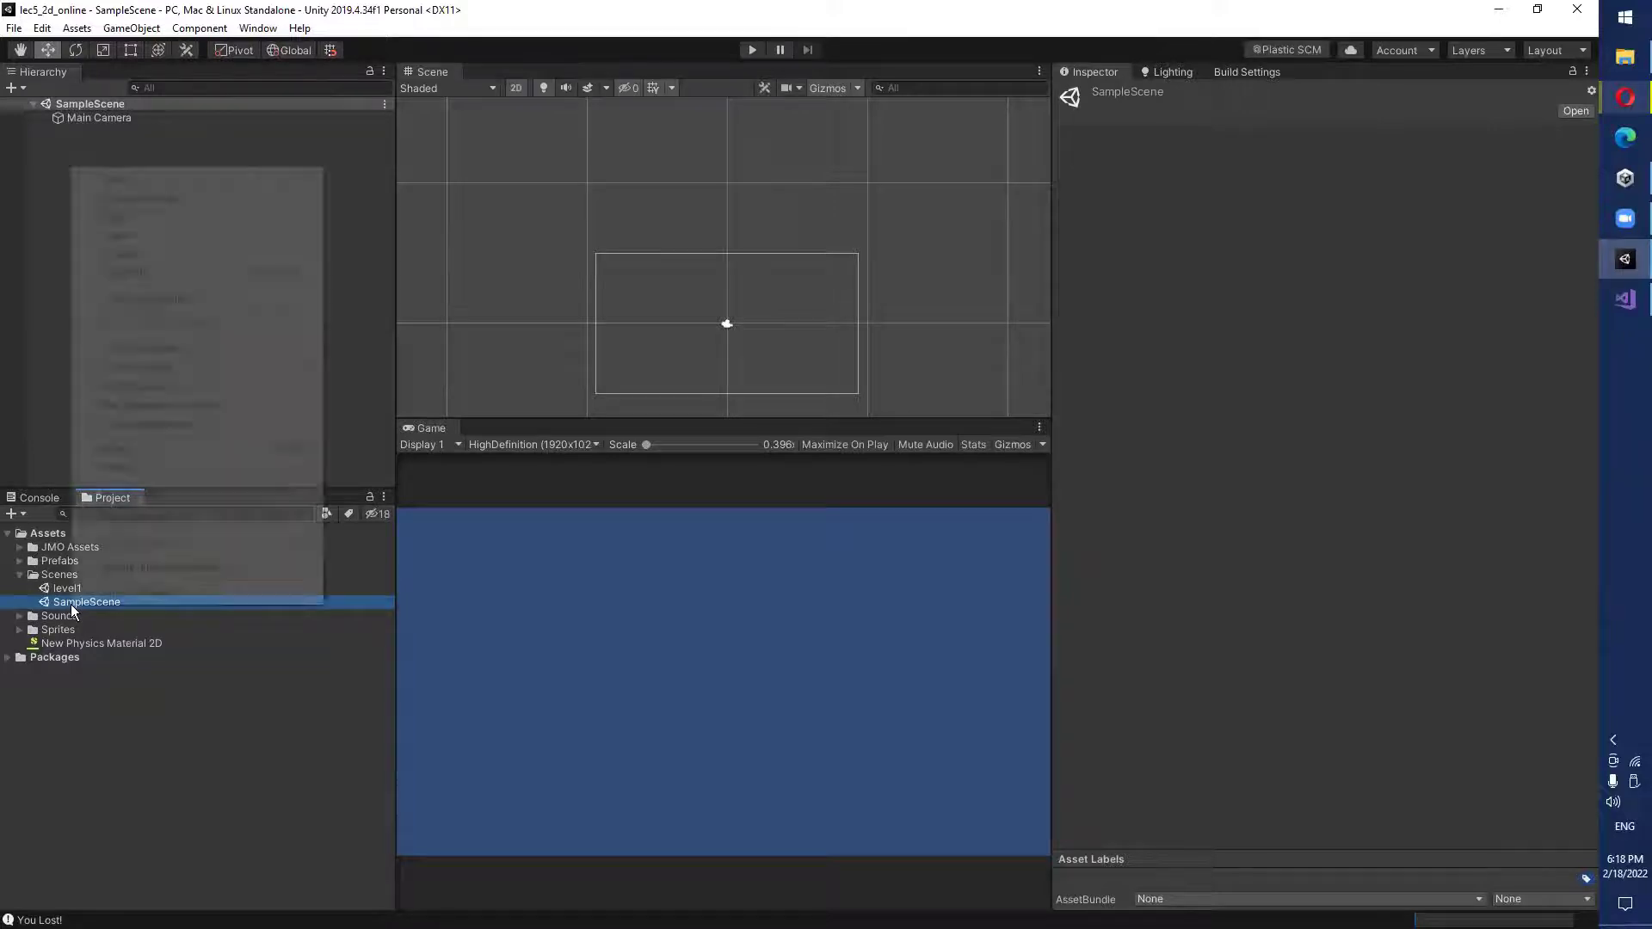
pyautogui.click(217, 258)
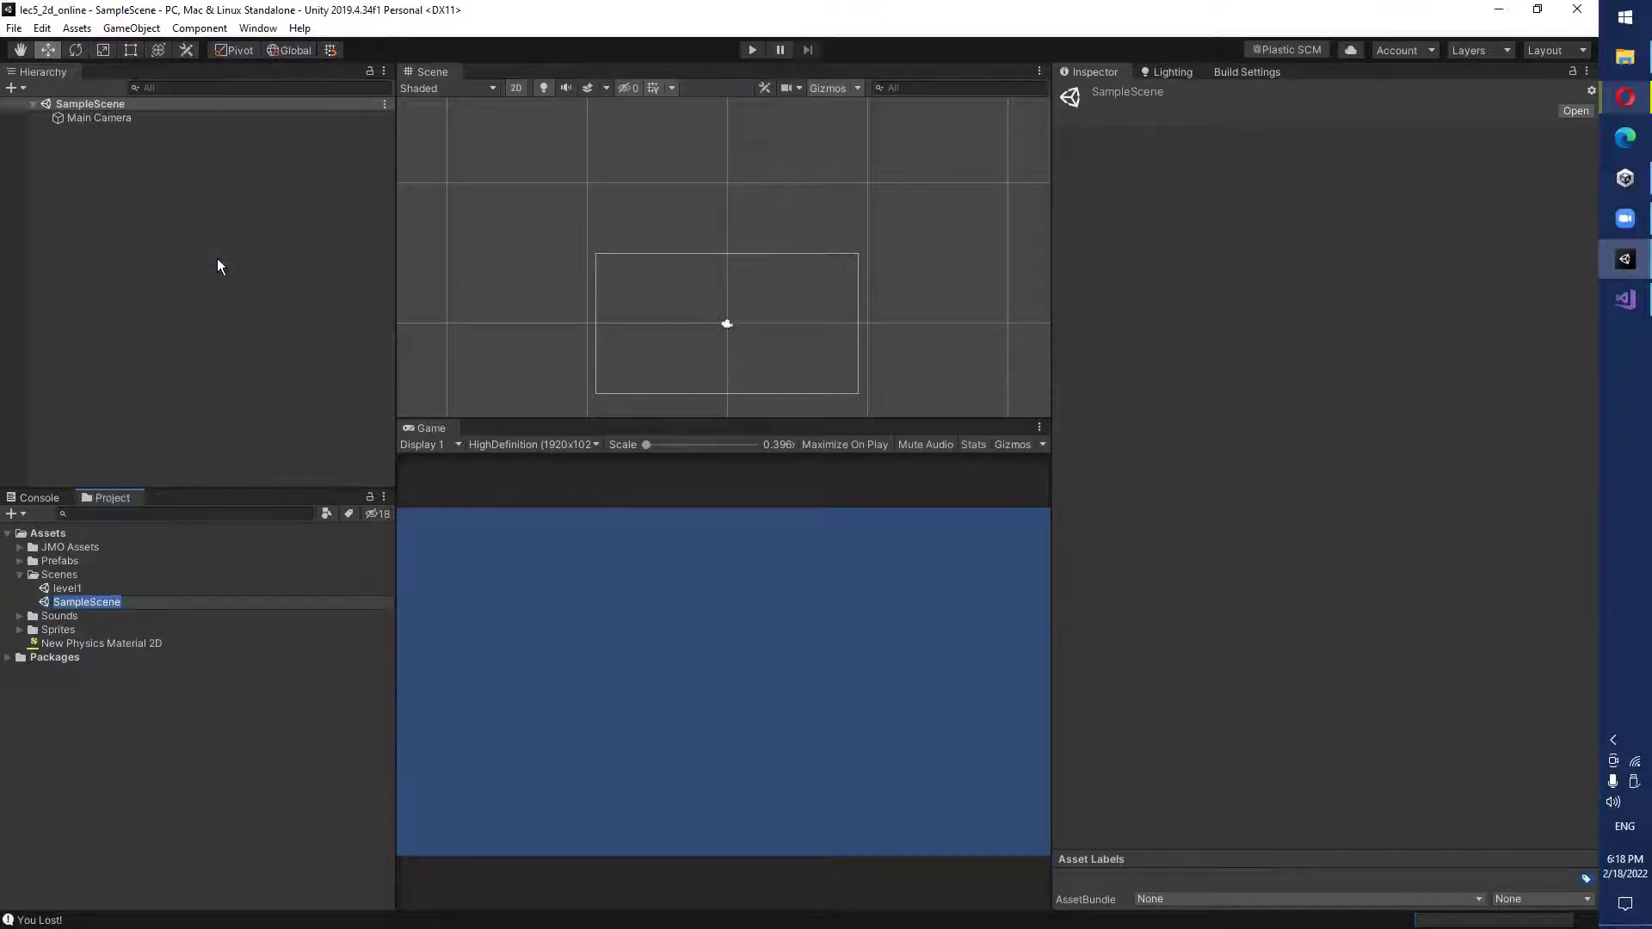
pyautogui.write('startScene')
pyautogui.press('Return')
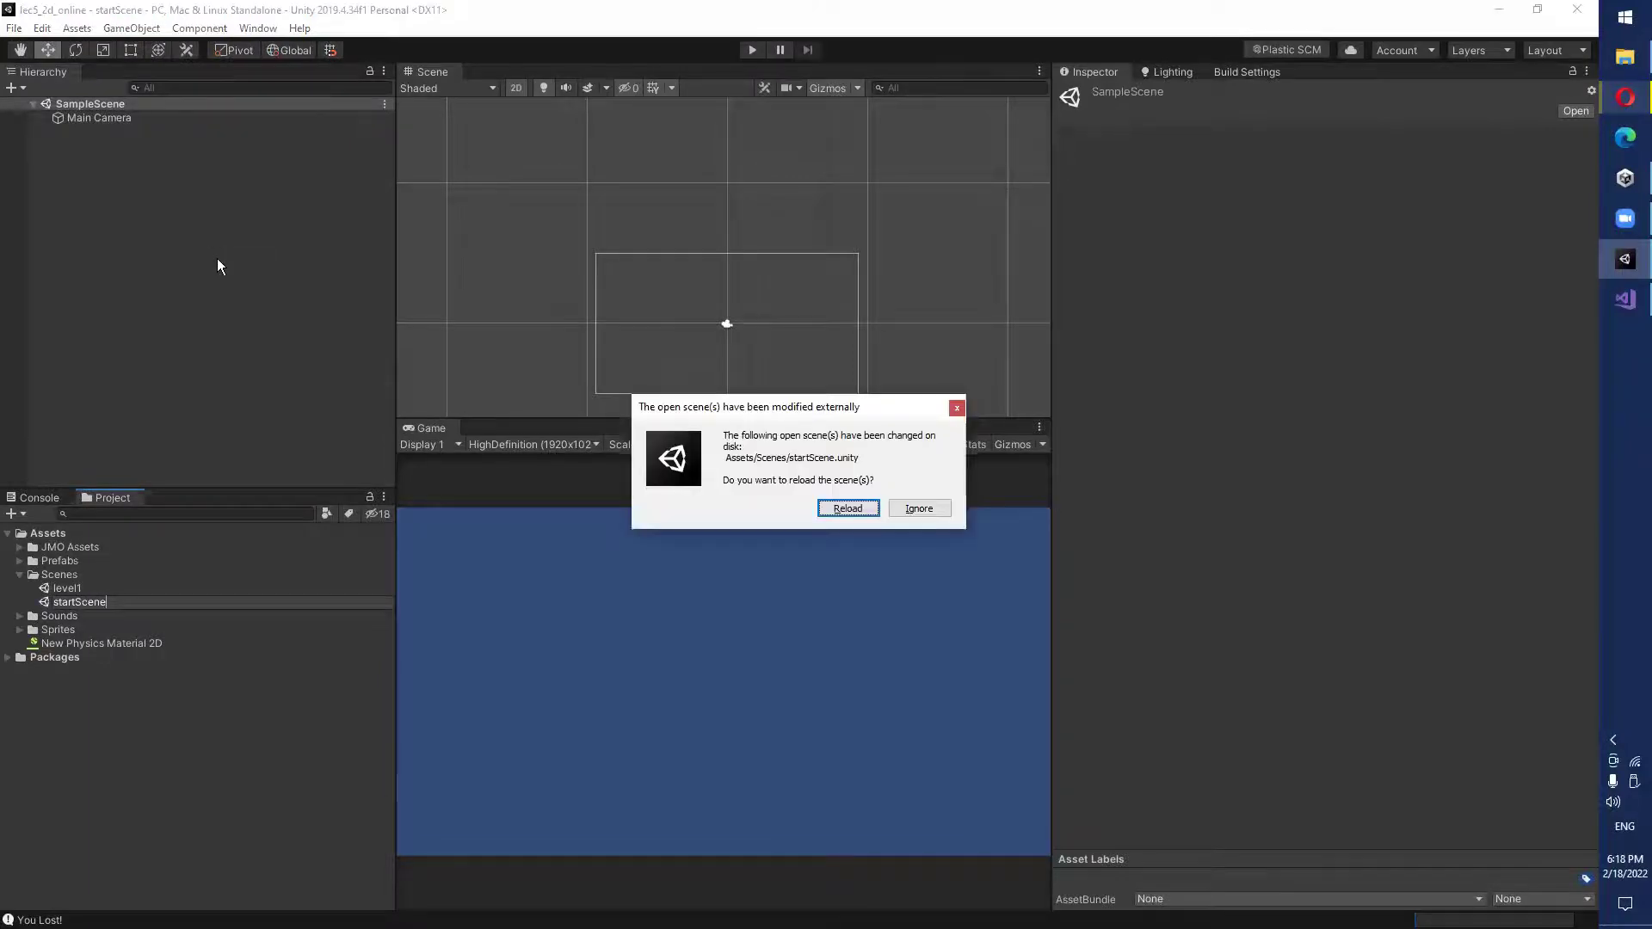
pyautogui.press('Return')
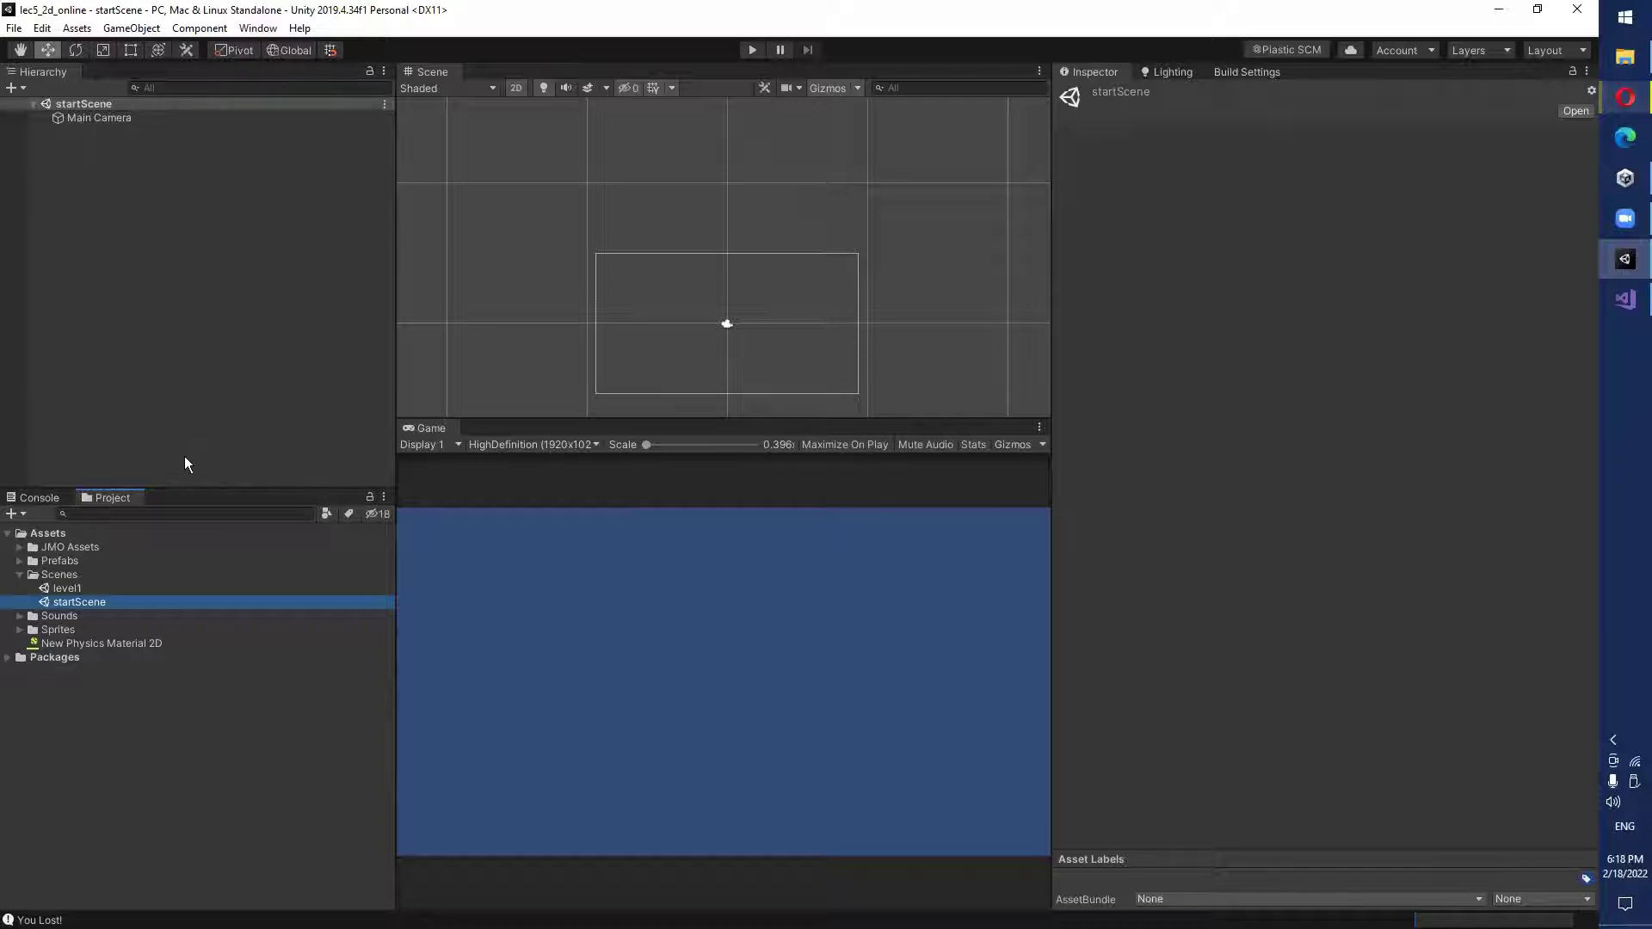
# Add a TextMeshPro UI text to startScene and dismiss the TMP Importer without importing anything.
pyautogui.click(77, 103)
pyautogui.click(112, 30)
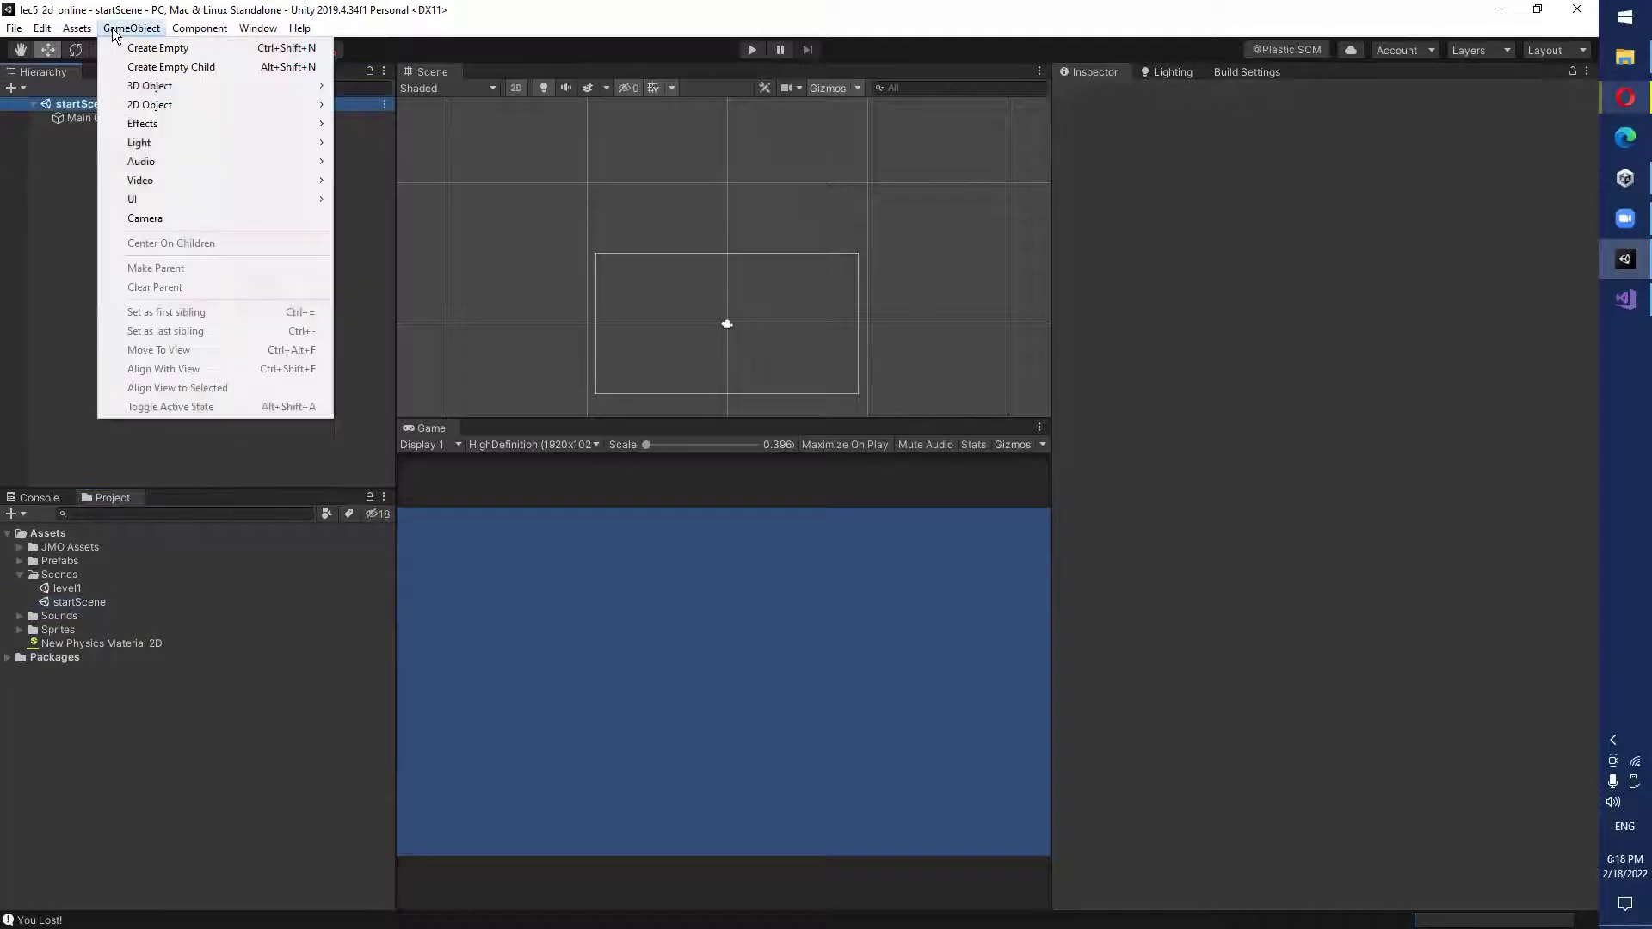
pyautogui.moveTo(214, 199)
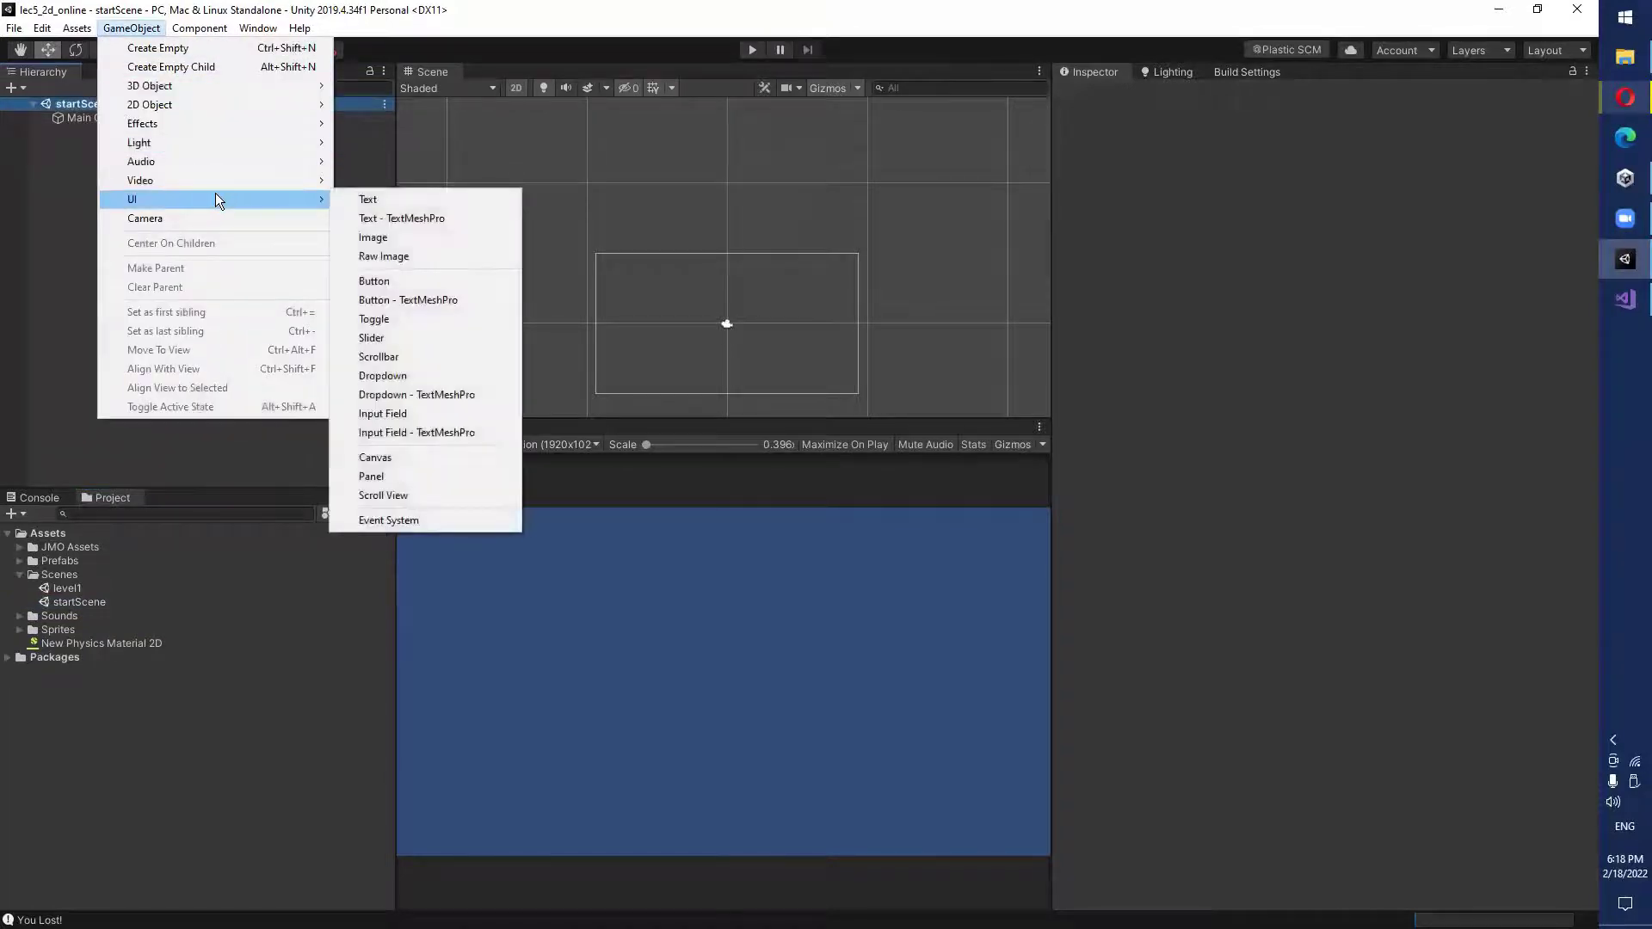
pyautogui.click(419, 219)
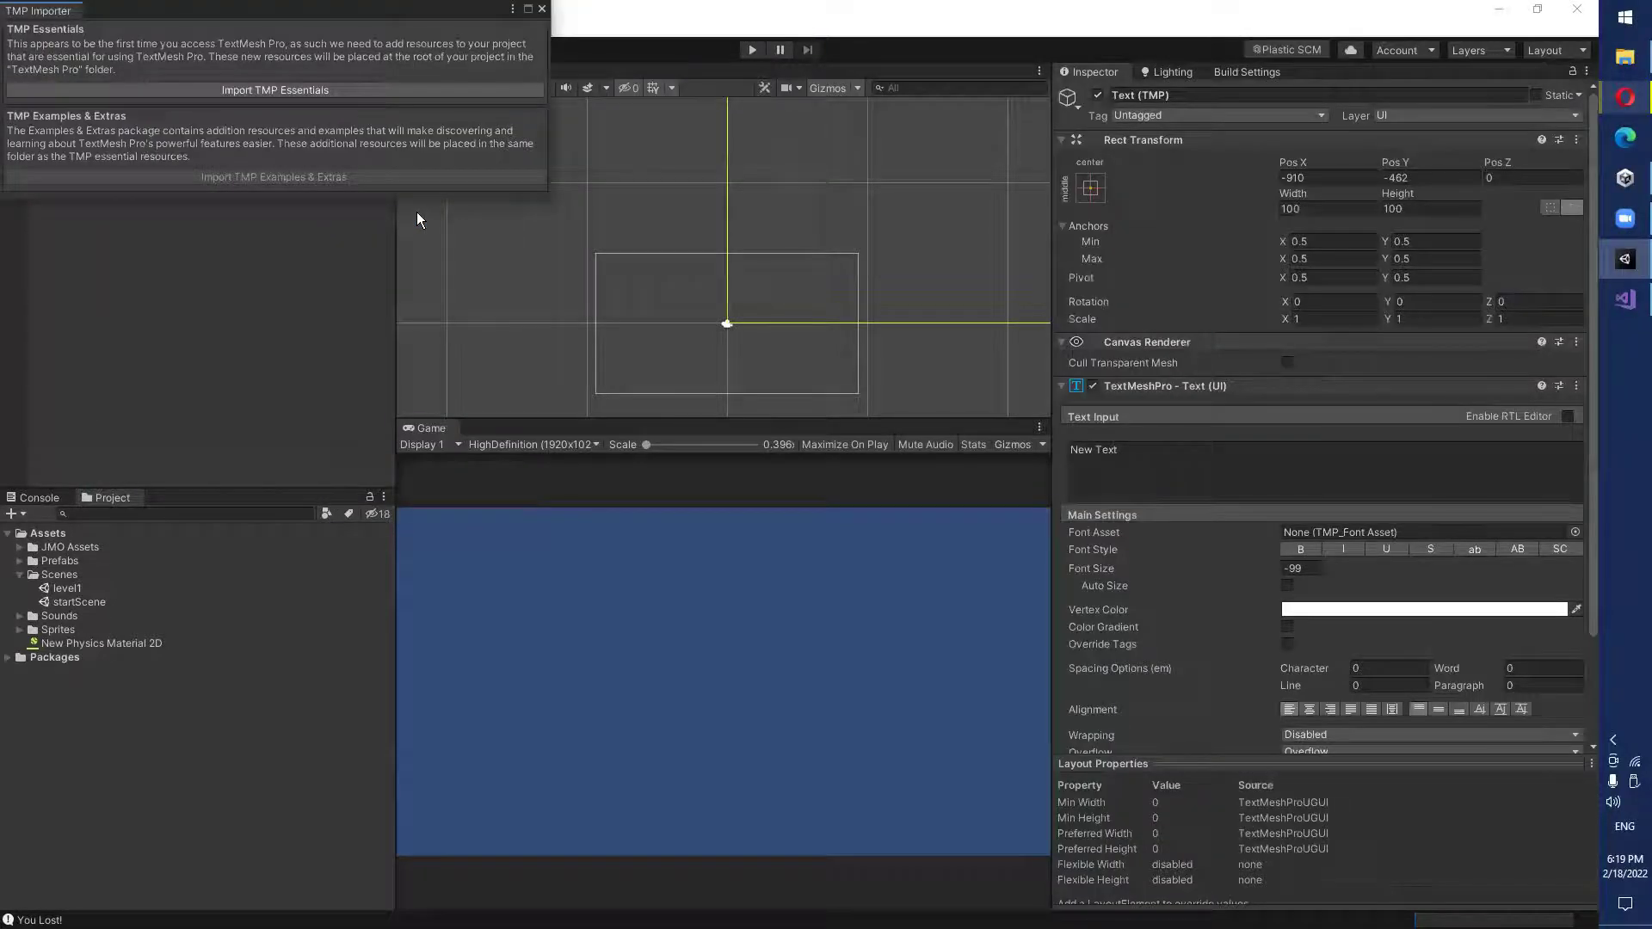
pyautogui.click(542, 10)
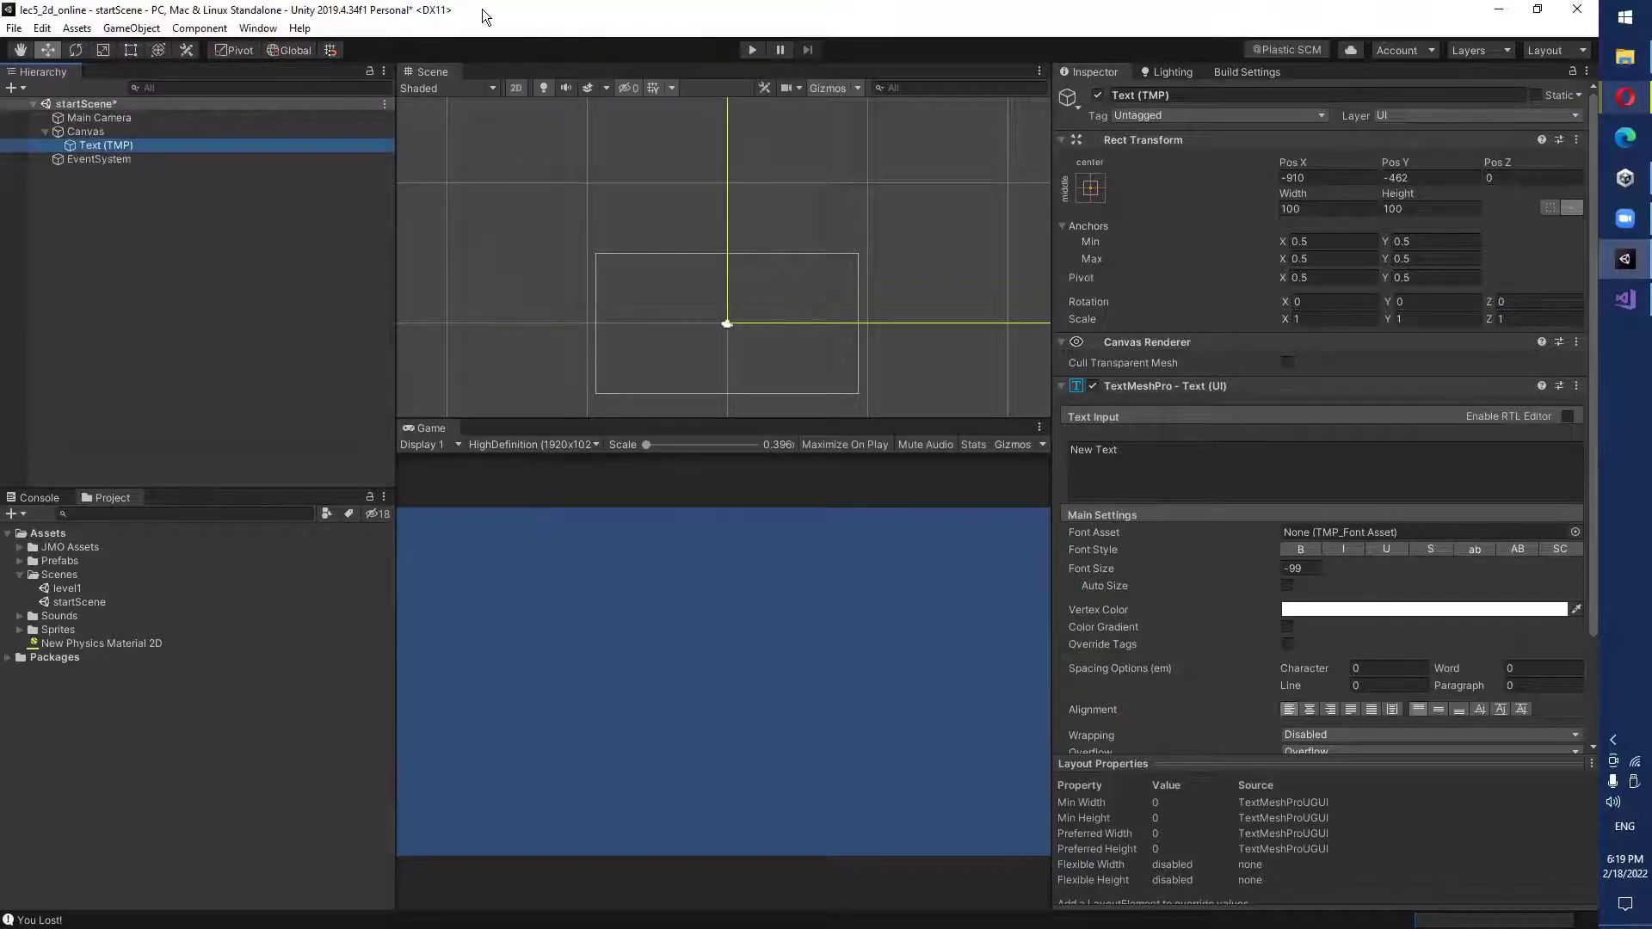
# Delete the Canvas with its text and the EventSystem from startScene.
pyautogui.click(73, 130)
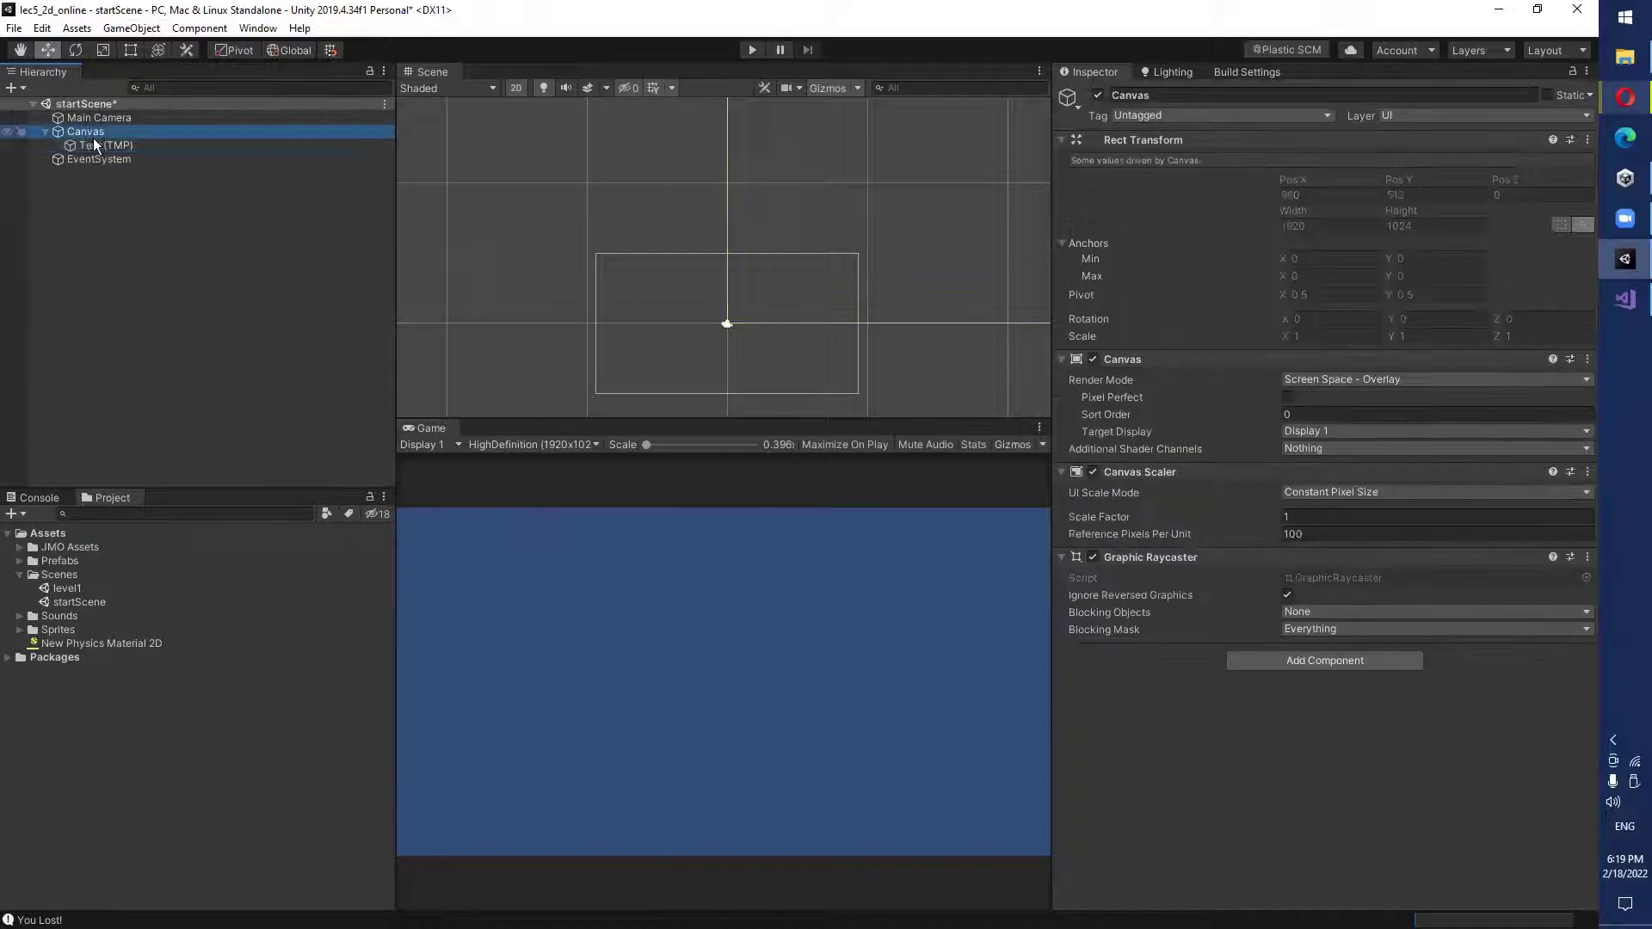
pyautogui.click(90, 131)
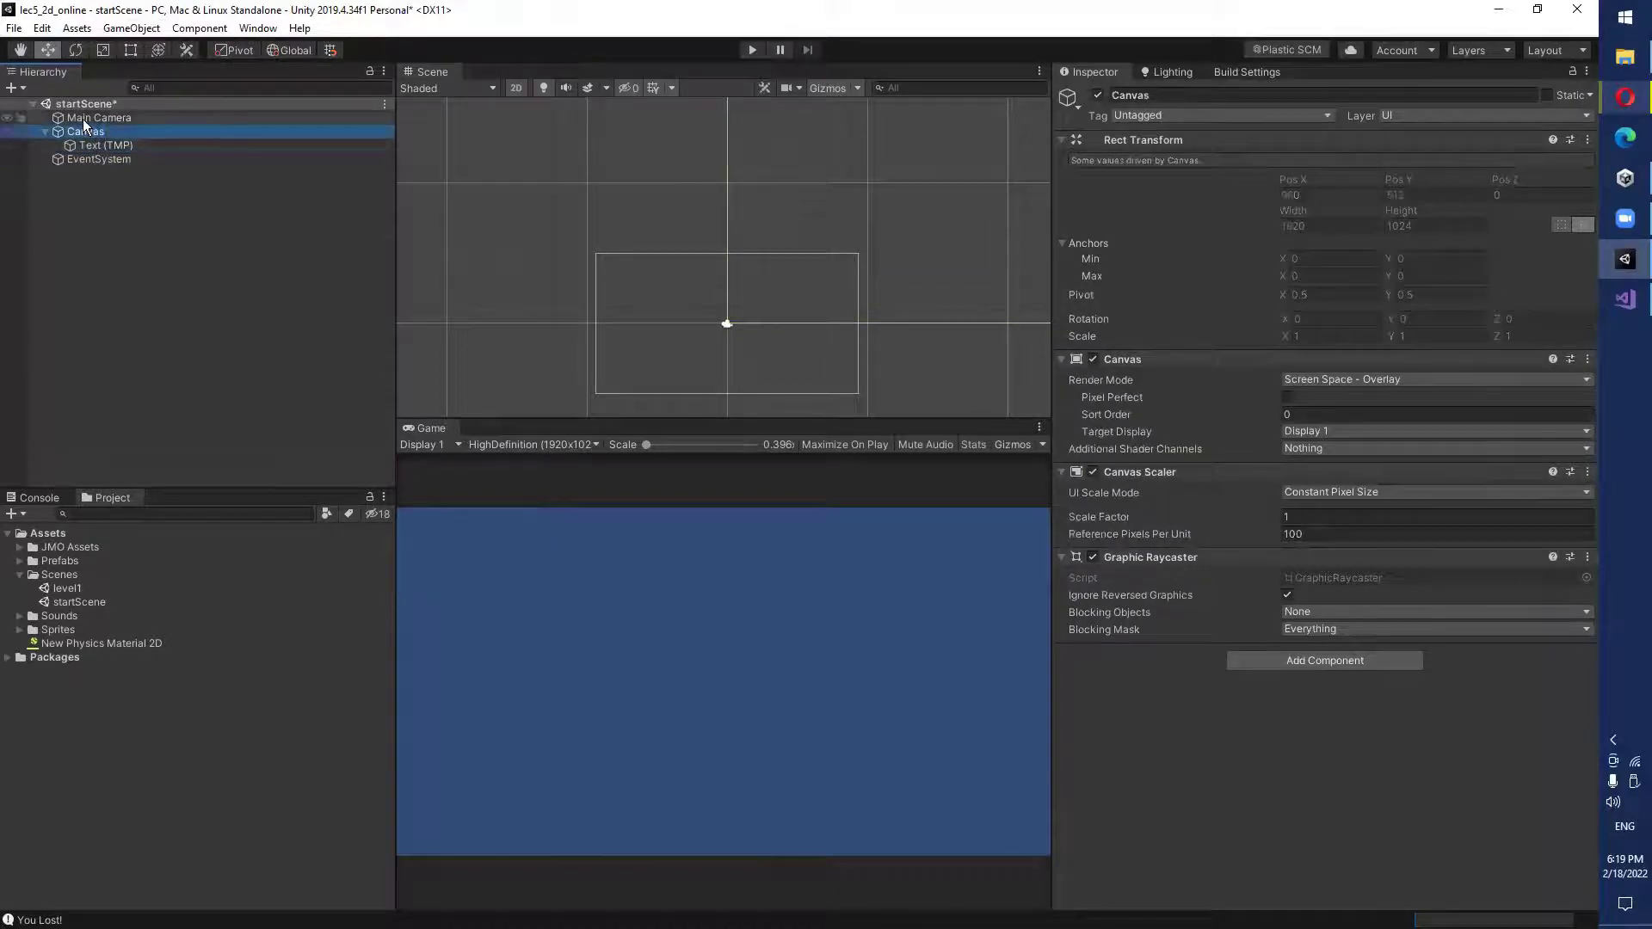
pyautogui.press('BackSpace')
pyautogui.press('Escape')
pyautogui.press('Down')
pyautogui.press('Down')
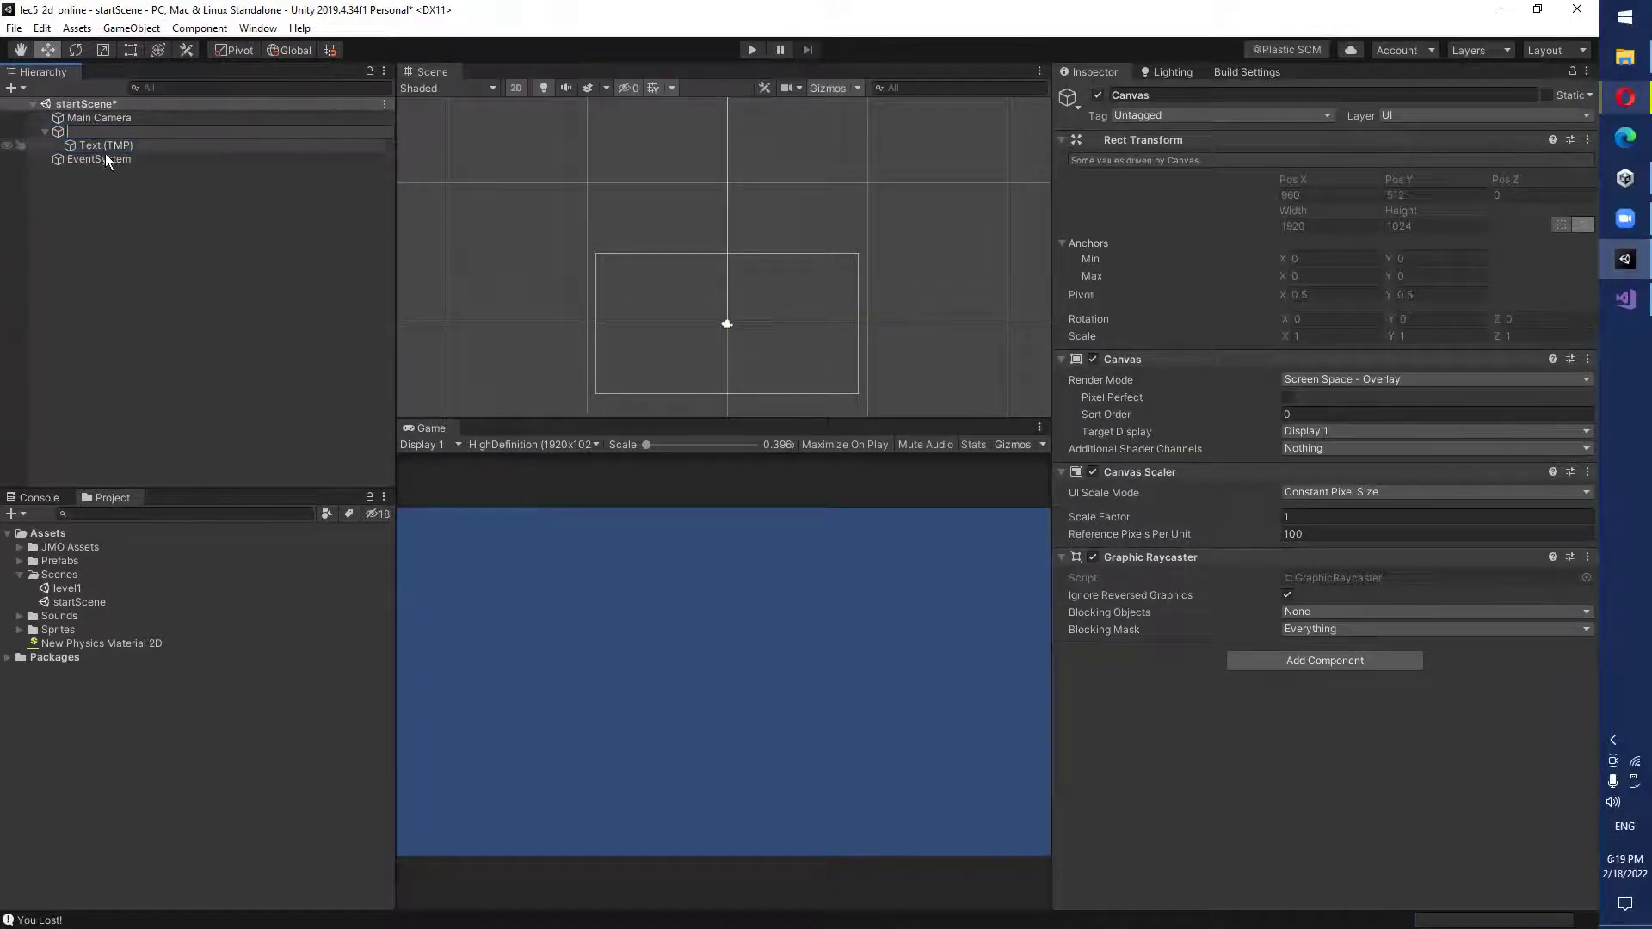
pyautogui.click(88, 133)
pyautogui.press('Delete')
pyautogui.click(112, 133)
pyautogui.press('Delete')
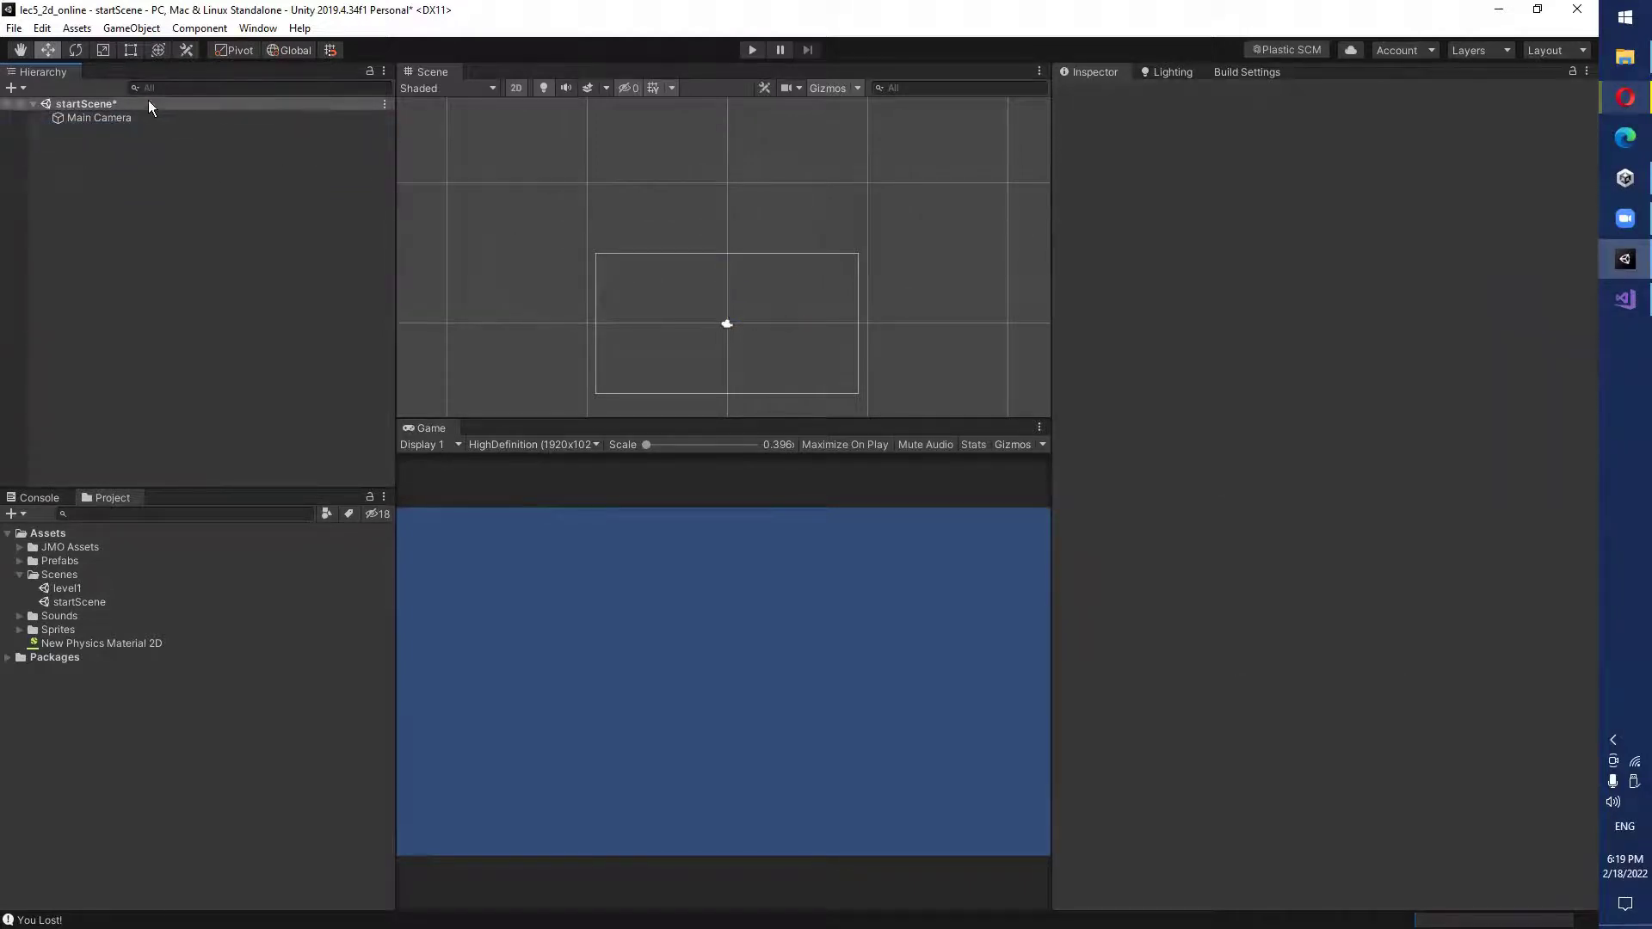
# Add a TextMeshPro UI text to startScene, import the TMP Essentials and close the importer.
pyautogui.click(76, 28)
pyautogui.moveTo(95, 55)
pyautogui.moveTo(136, 31)
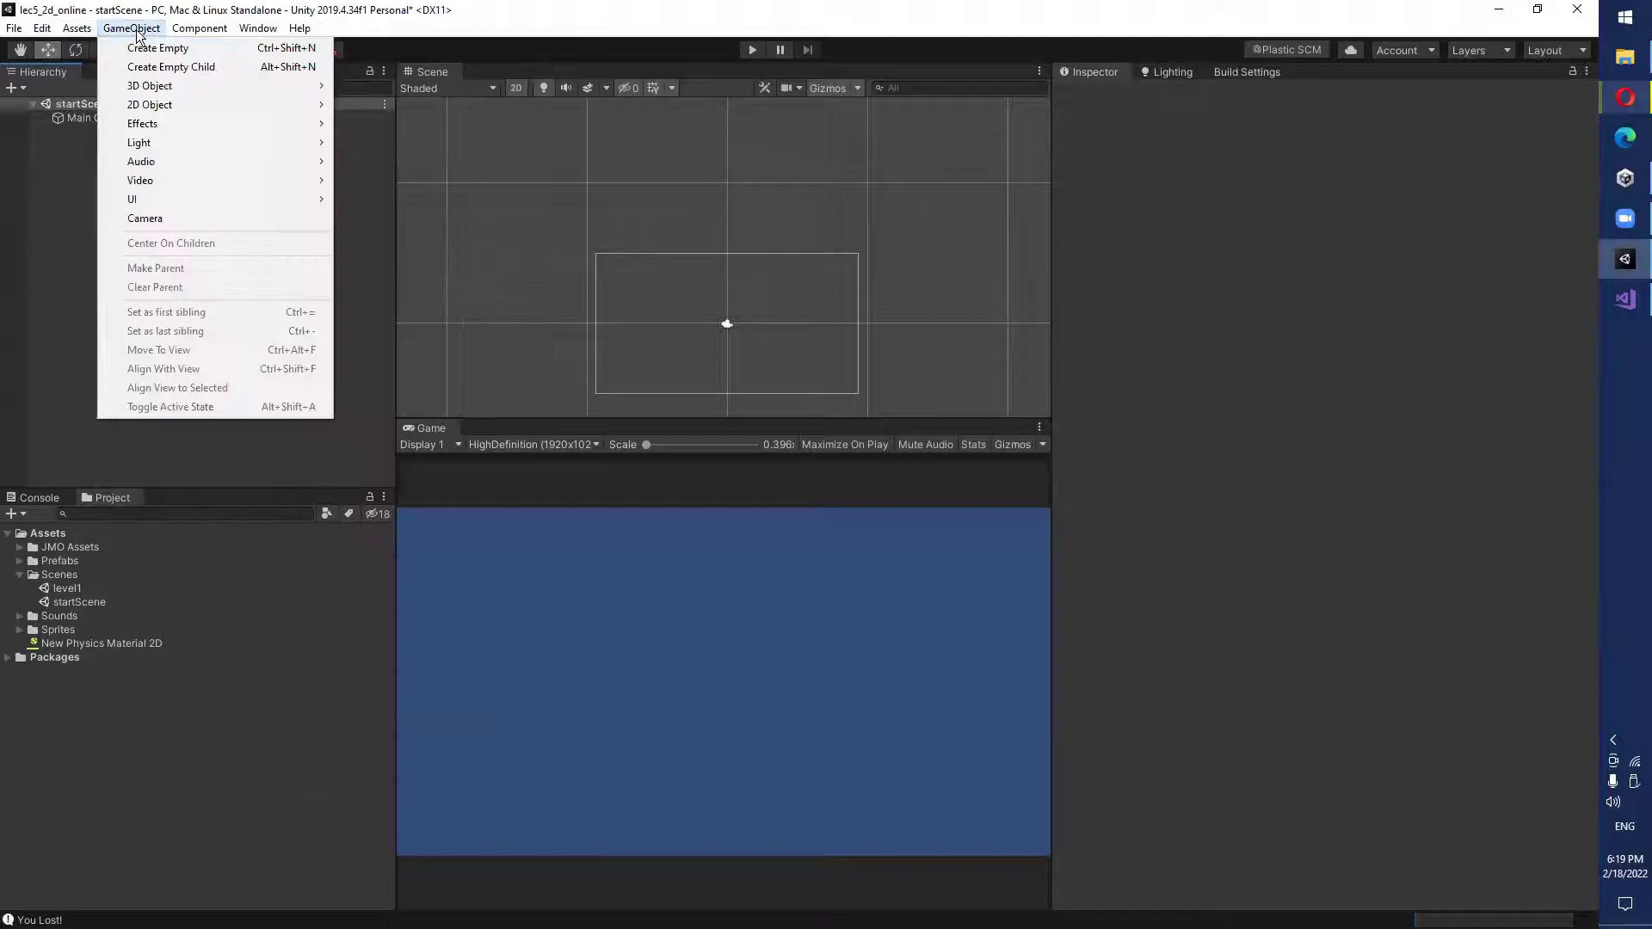
pyautogui.moveTo(307, 203)
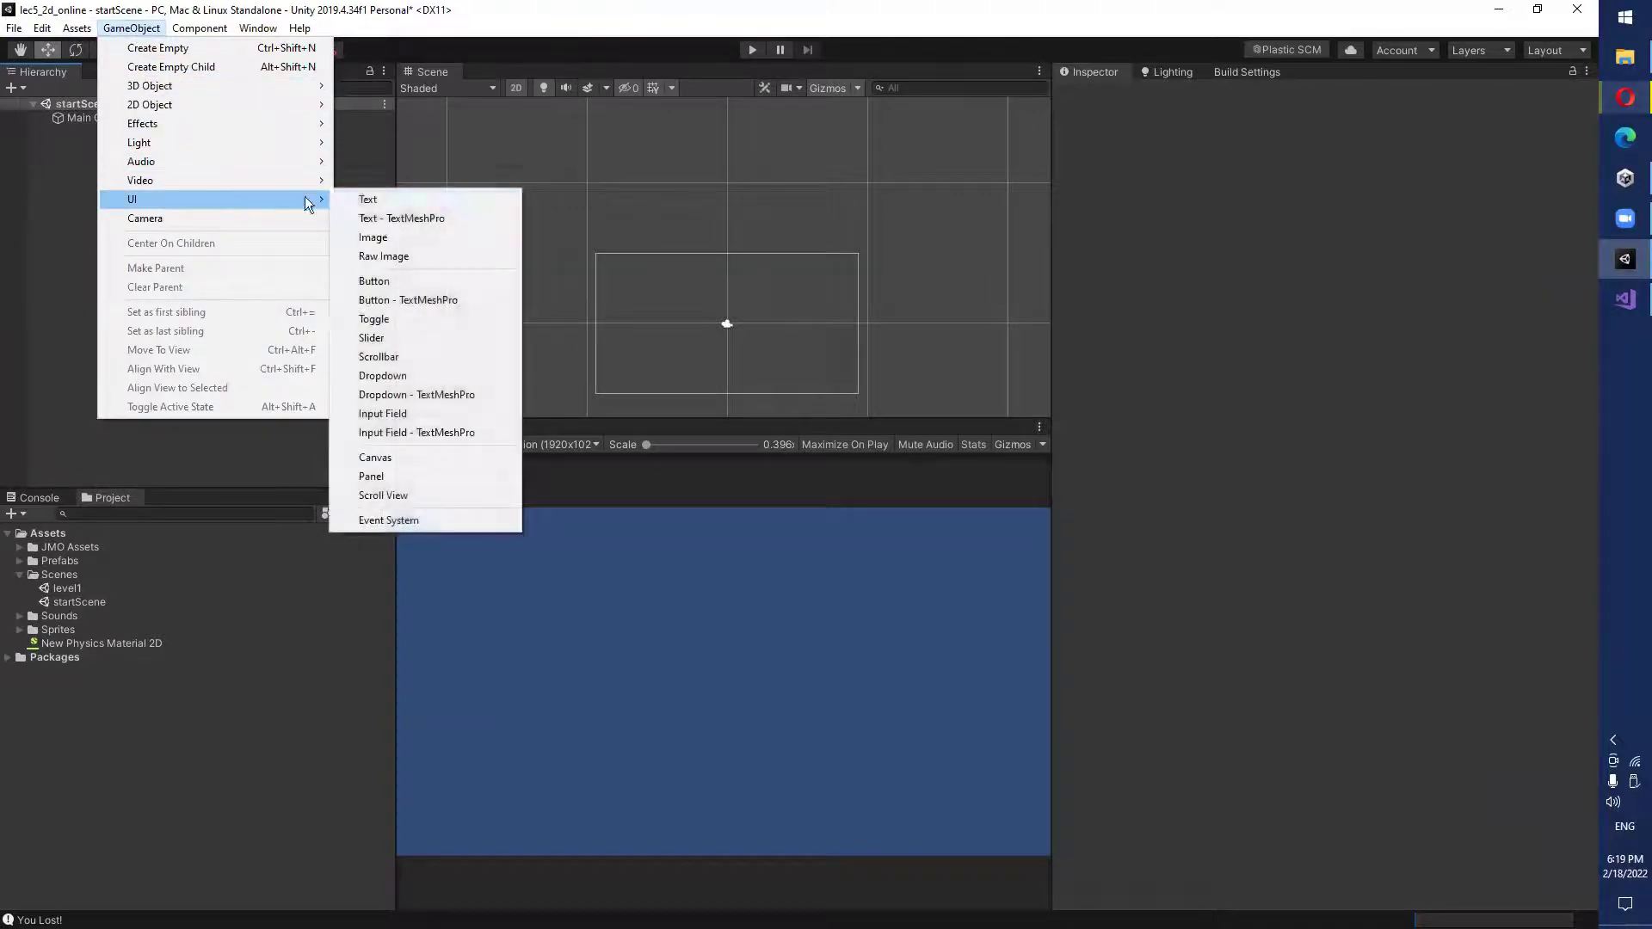
pyautogui.click(388, 217)
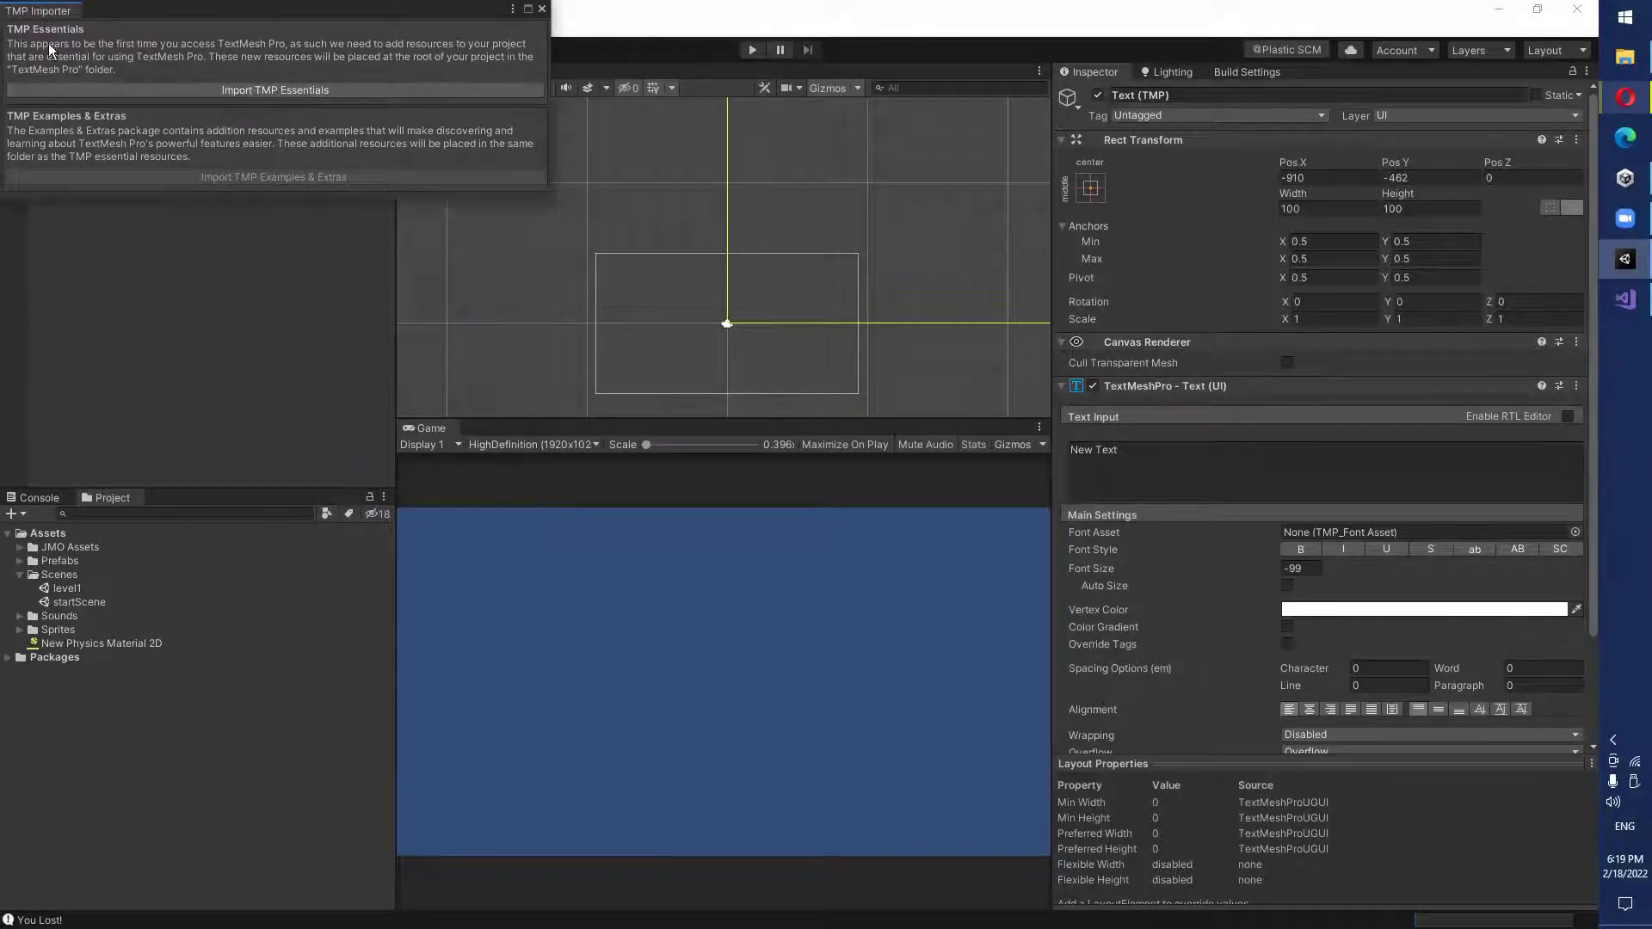
pyautogui.click(269, 91)
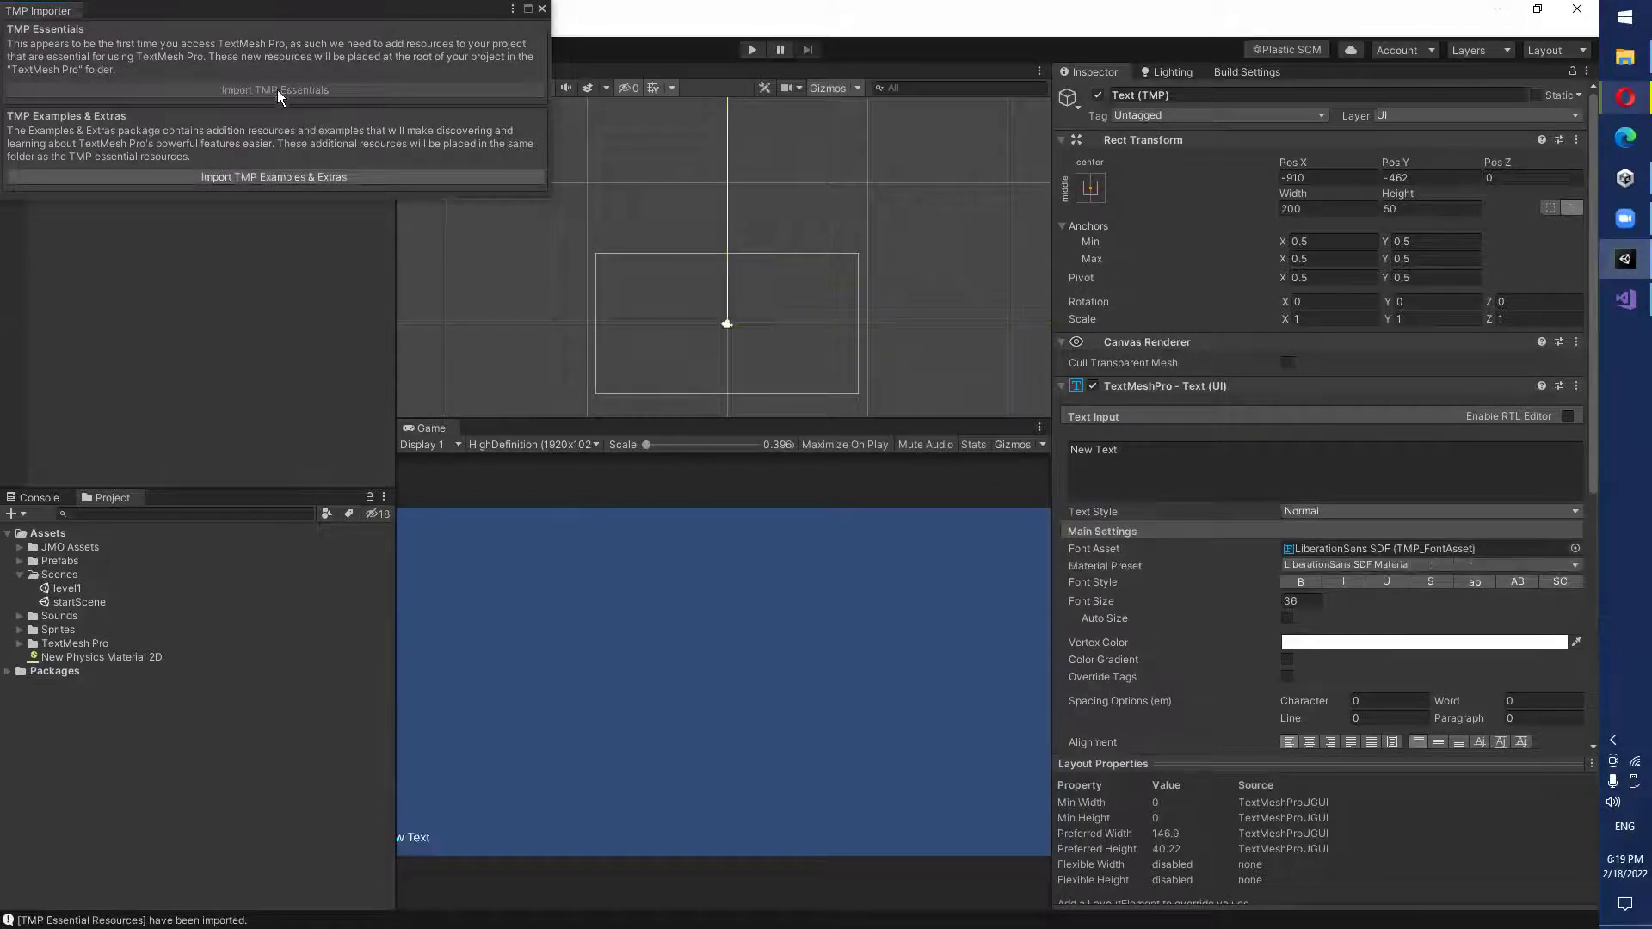
pyautogui.click(541, 8)
# Frame the Text (TMP) object under the Canvas in the Scene view.
pyautogui.click(93, 131)
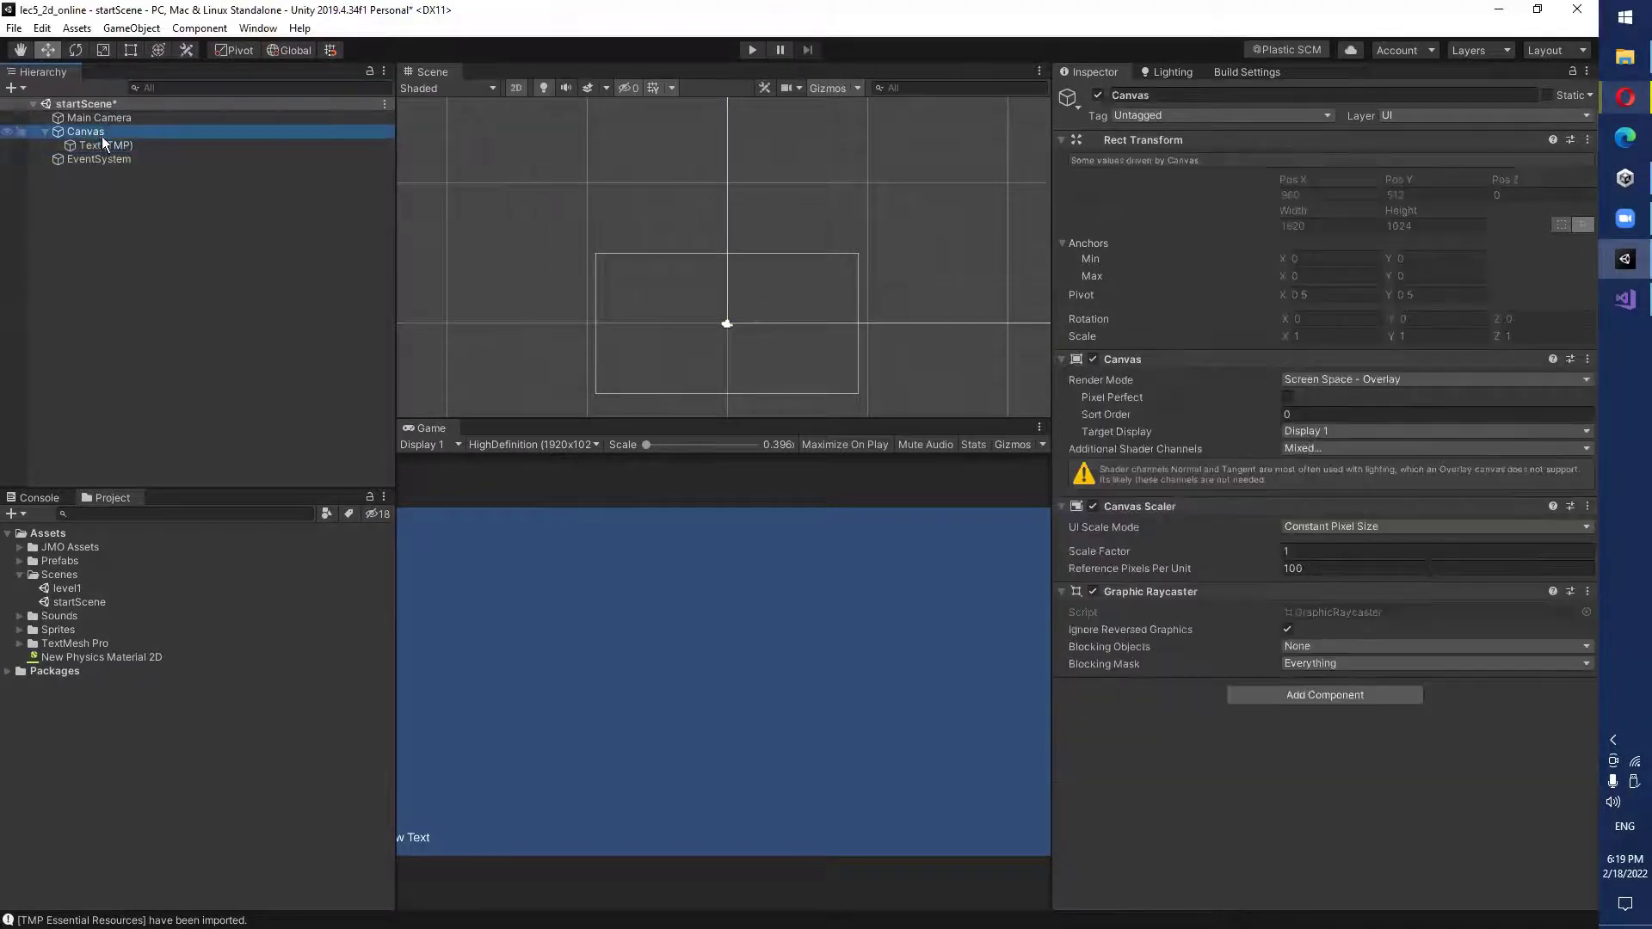
pyautogui.click(103, 143)
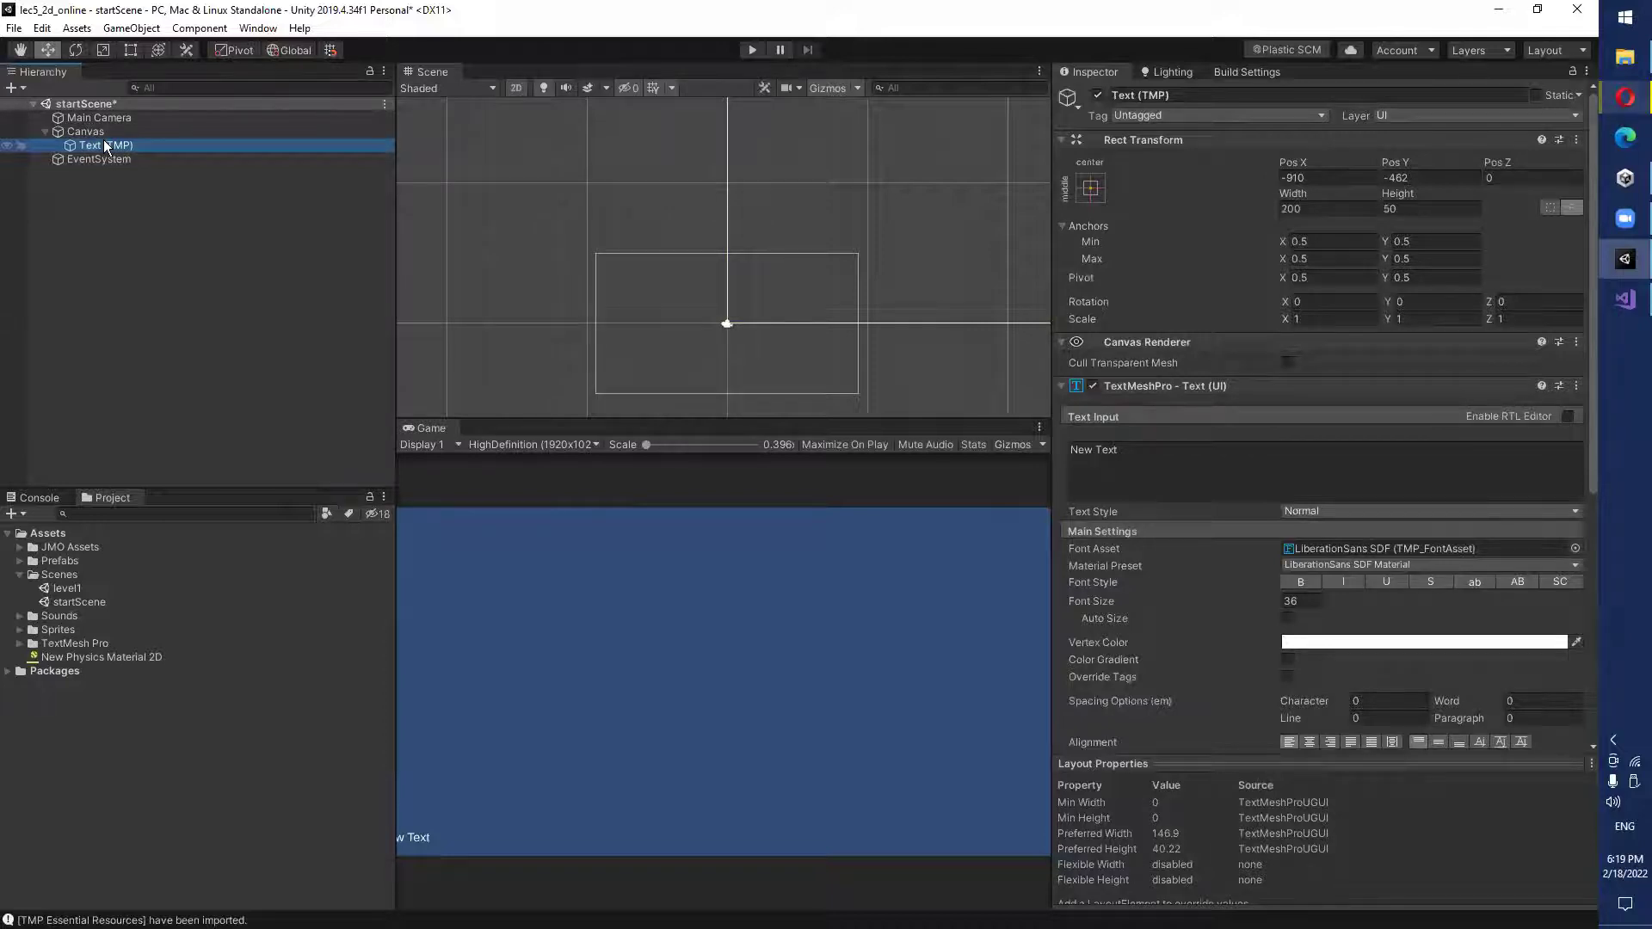
pyautogui.doubleClick(104, 144)
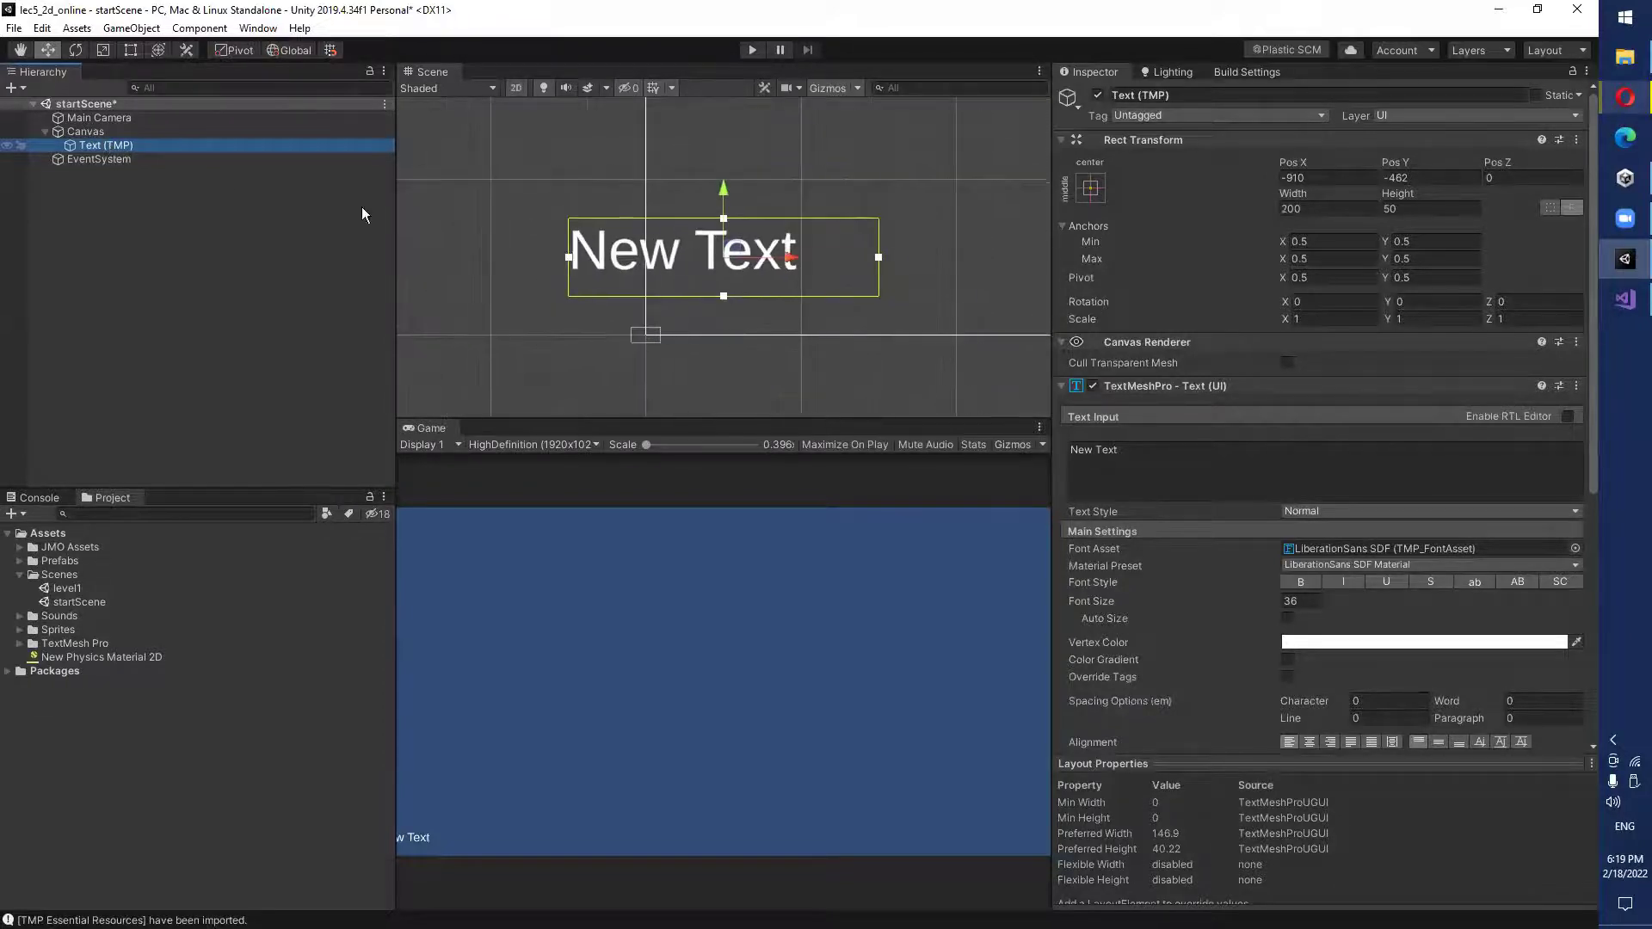
# Widen the Scene and Game views and fit the whole Canvas outline in the Scene view.
pyautogui.scroll(-4, 811, 238)
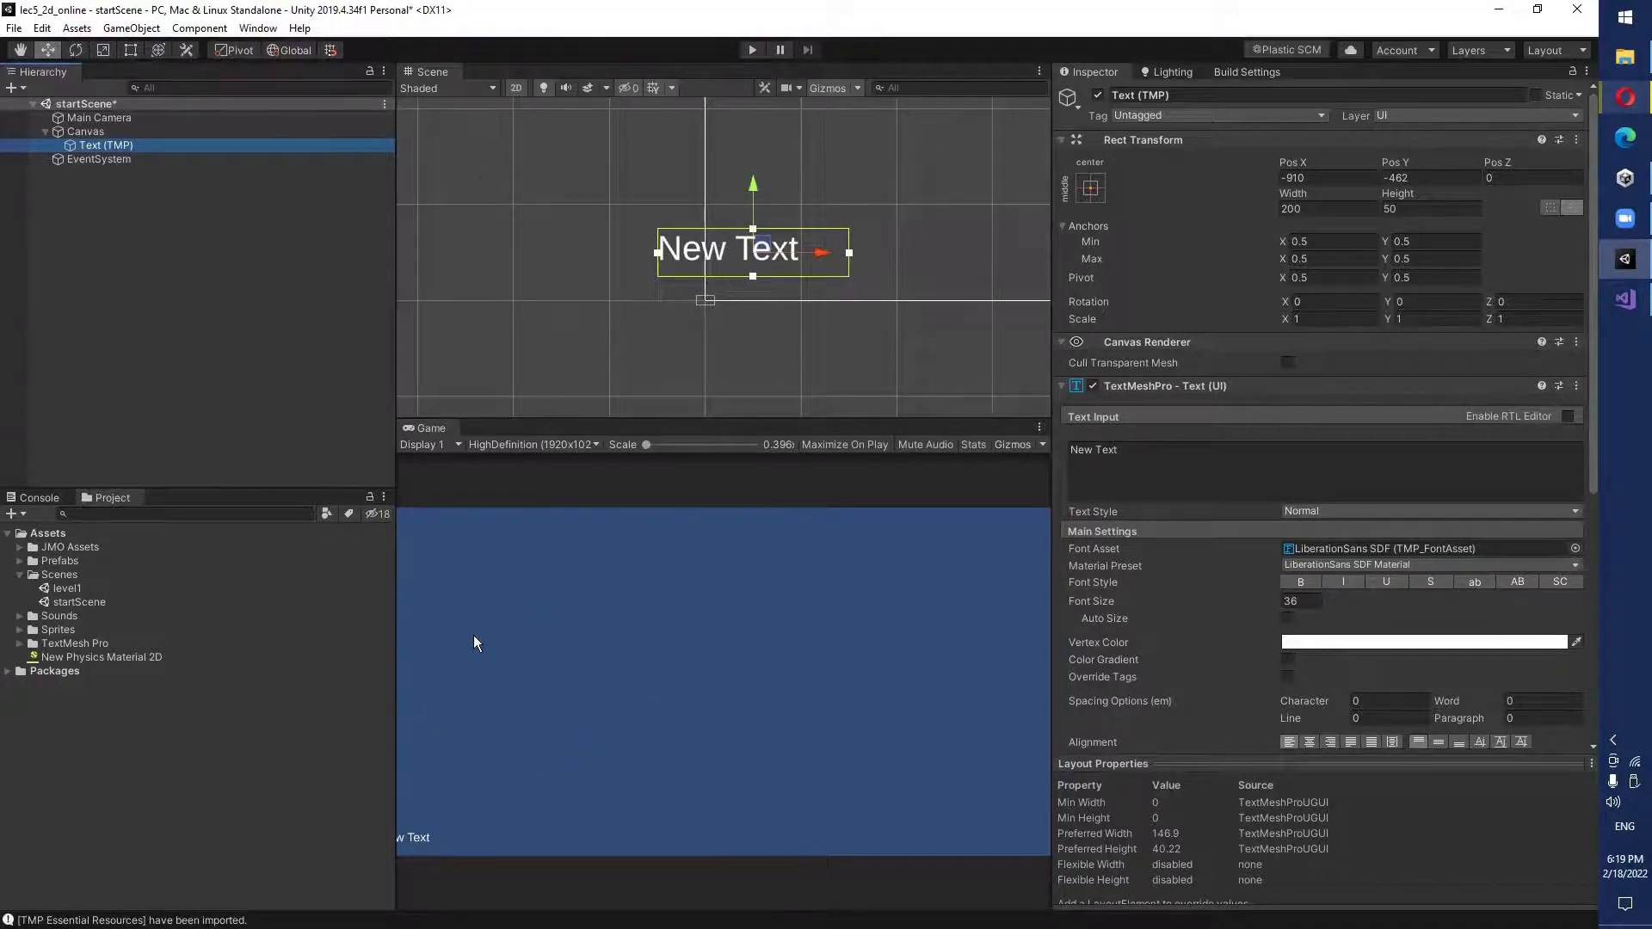
pyautogui.moveTo(396, 640); pyautogui.dragTo(258, 633)
pyautogui.scroll(-3, 761, 269)
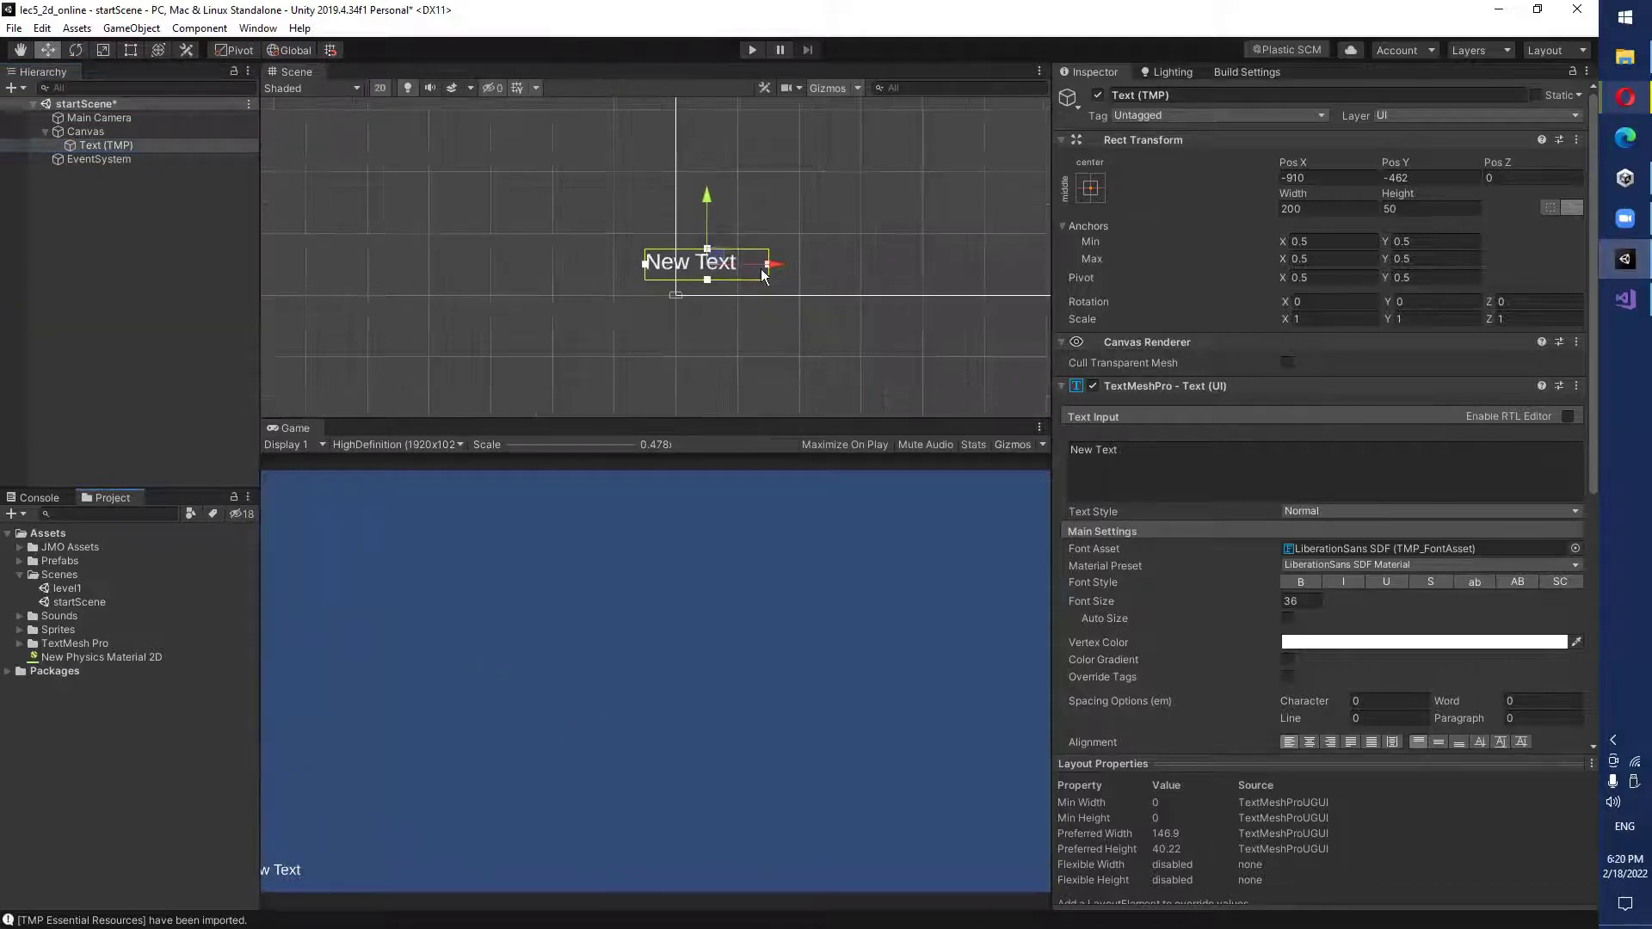
pyautogui.scroll(-5, 783, 251)
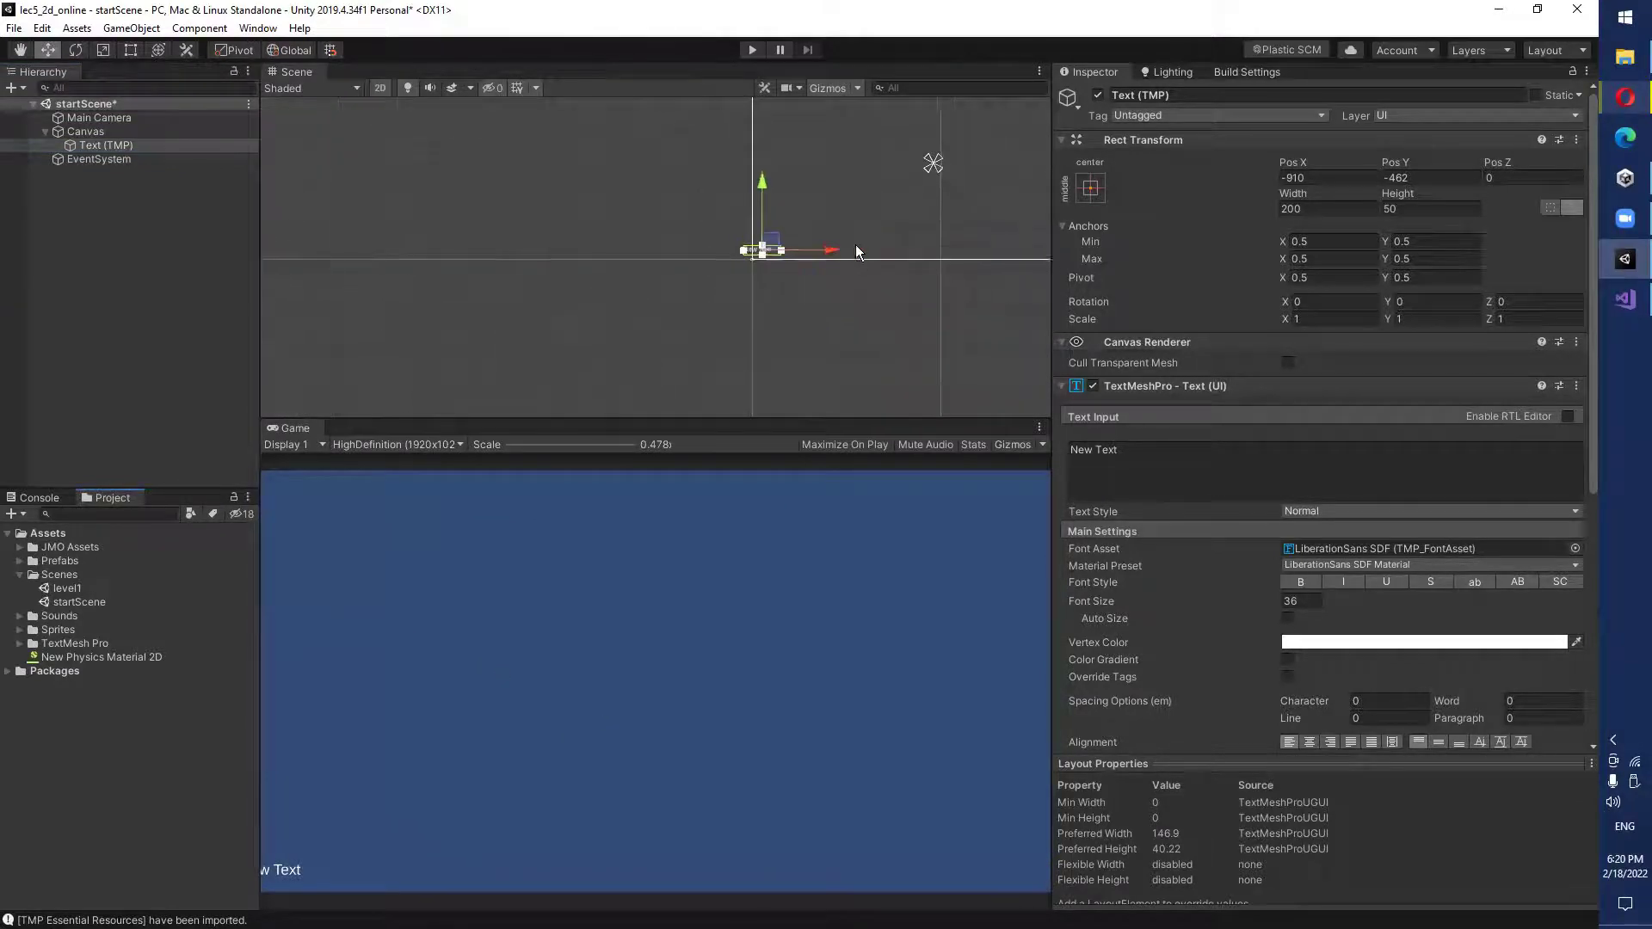
pyautogui.moveTo(897, 246); pyautogui.dragTo(702, 322, button='middle')
pyautogui.scroll(3, 703, 325)
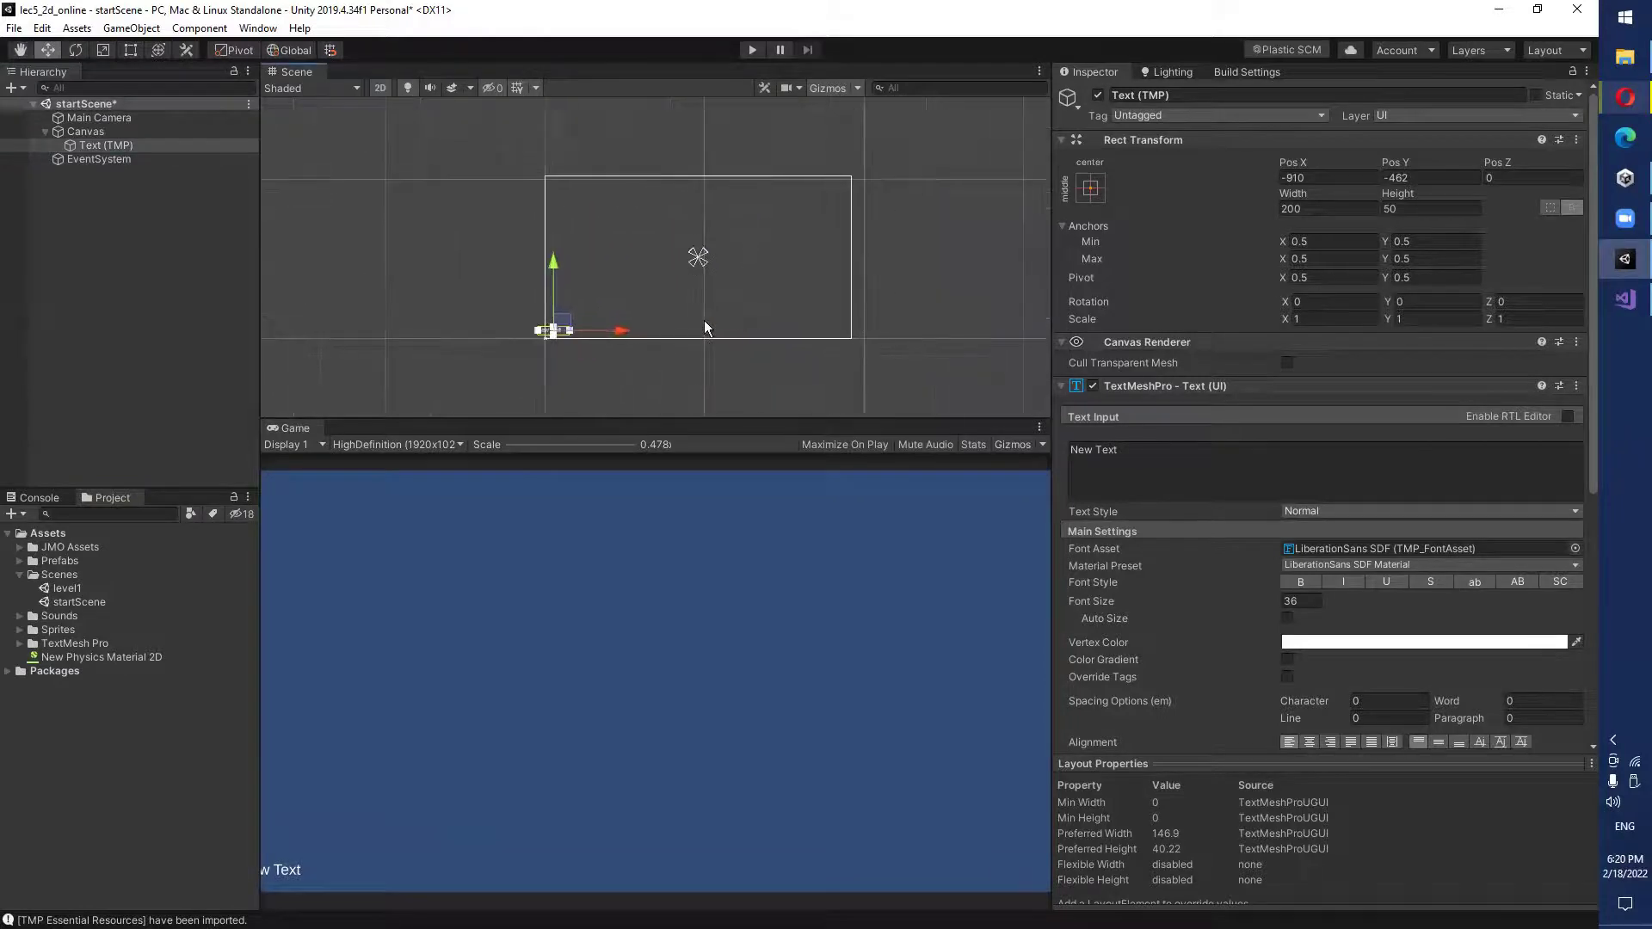
pyautogui.scroll(1, 705, 322)
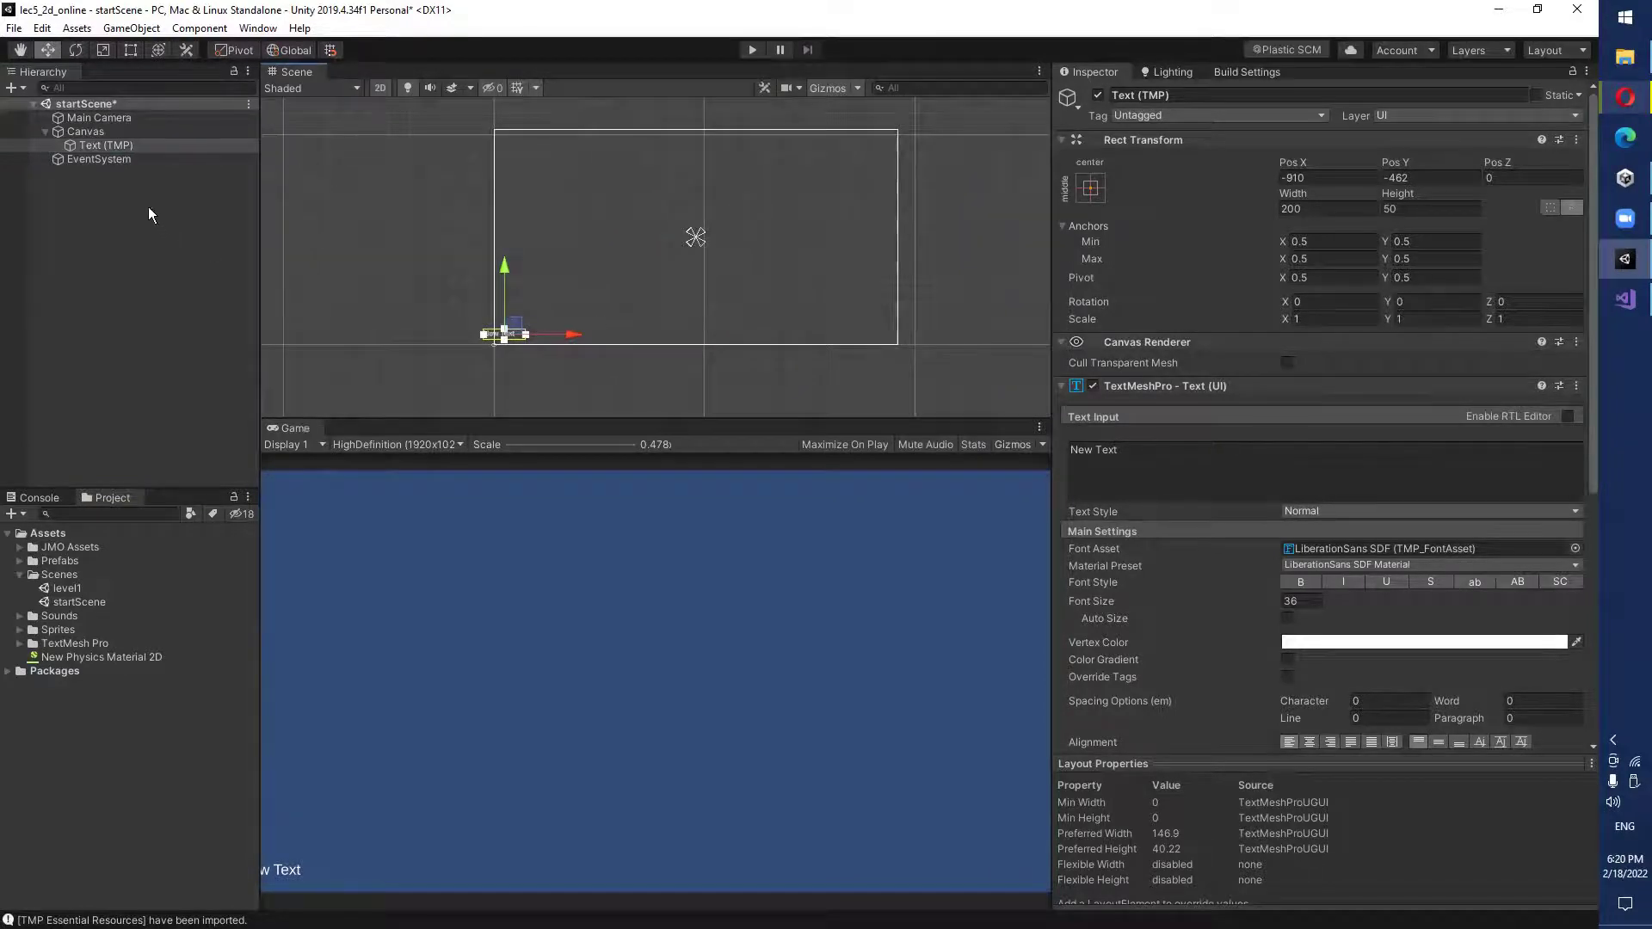
# Add the Square sprite from the Sprites folder to startScene as a new object.
pyautogui.rightClick(100, 118)
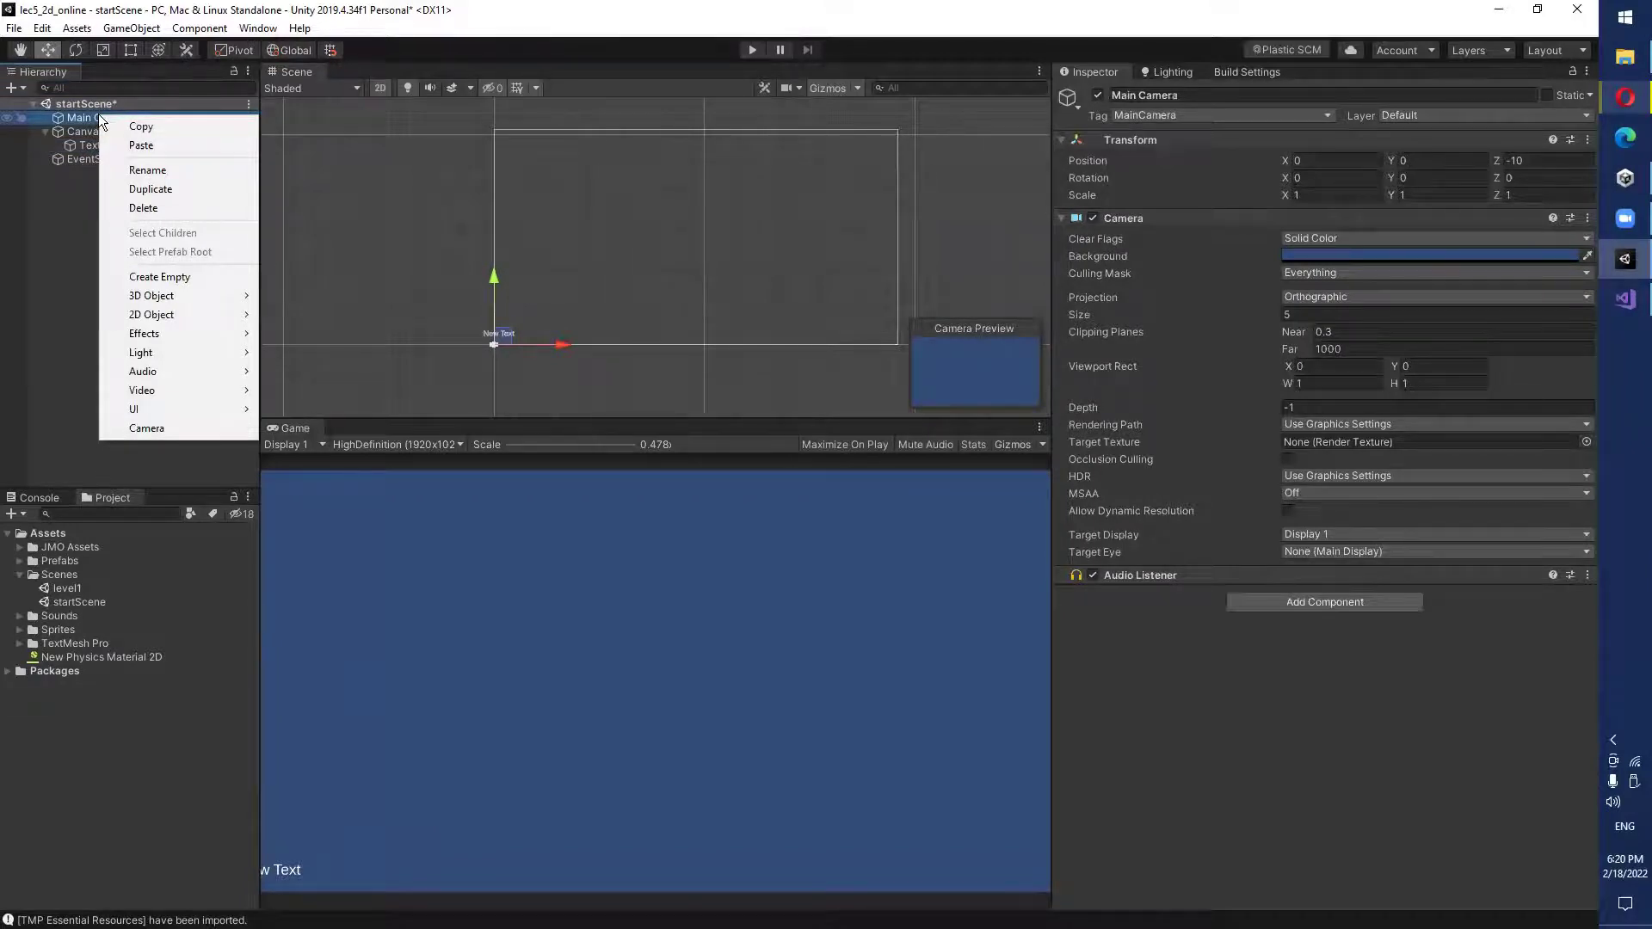
pyautogui.click(56, 544)
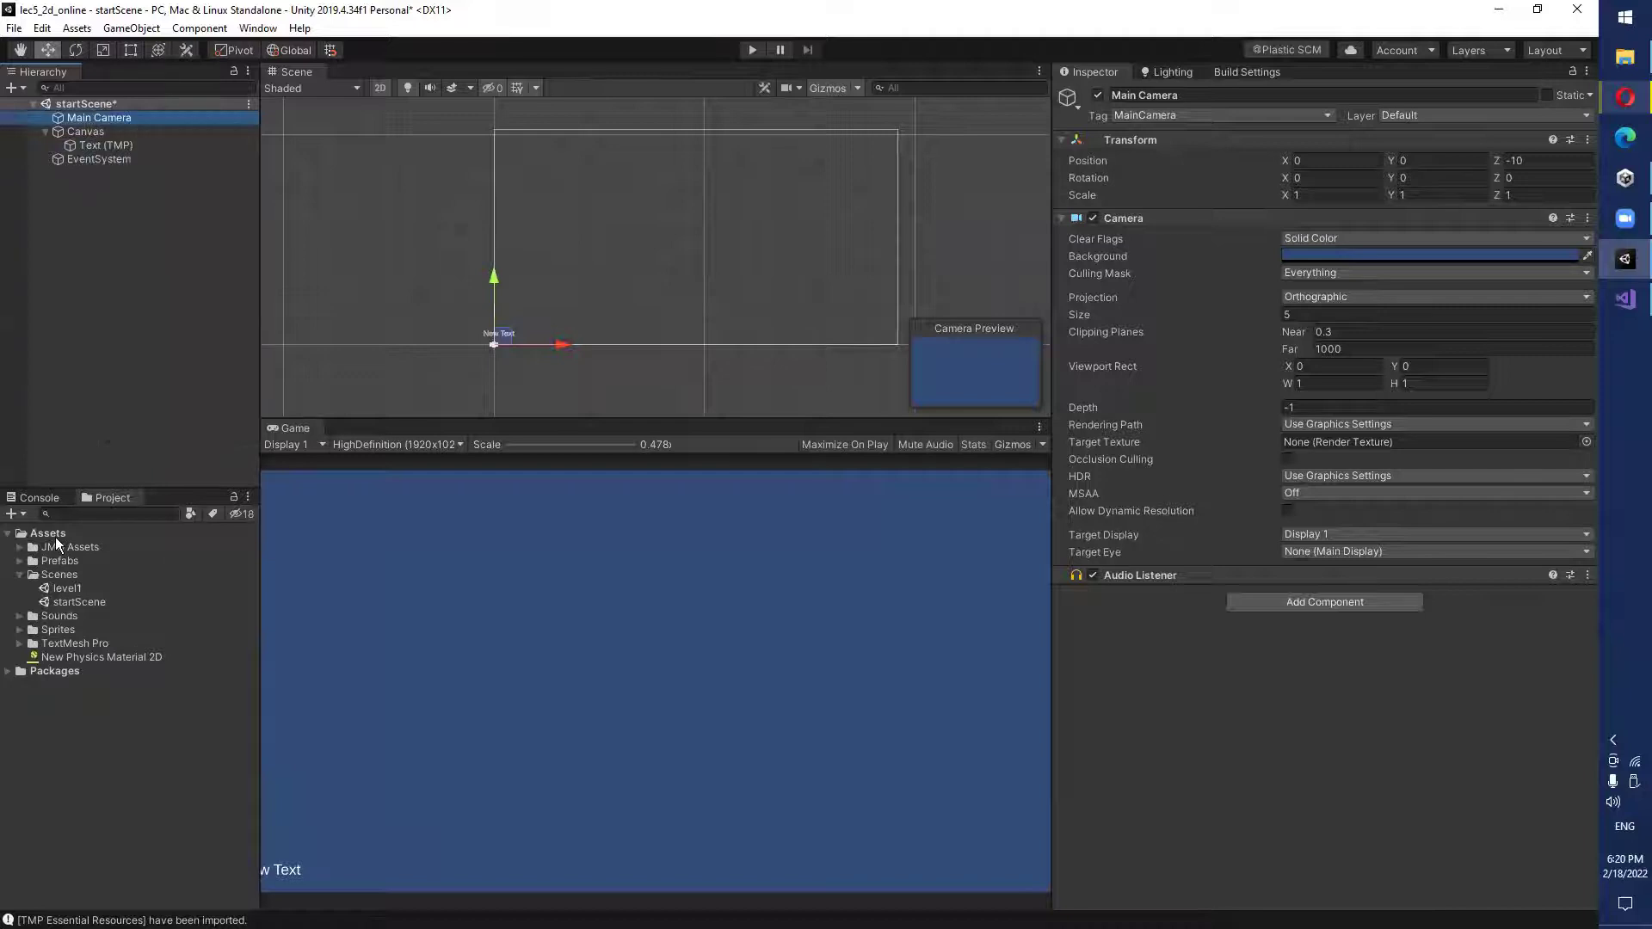
pyautogui.click(57, 544)
pyautogui.click(50, 631)
pyautogui.click(21, 630)
pyautogui.click(79, 657)
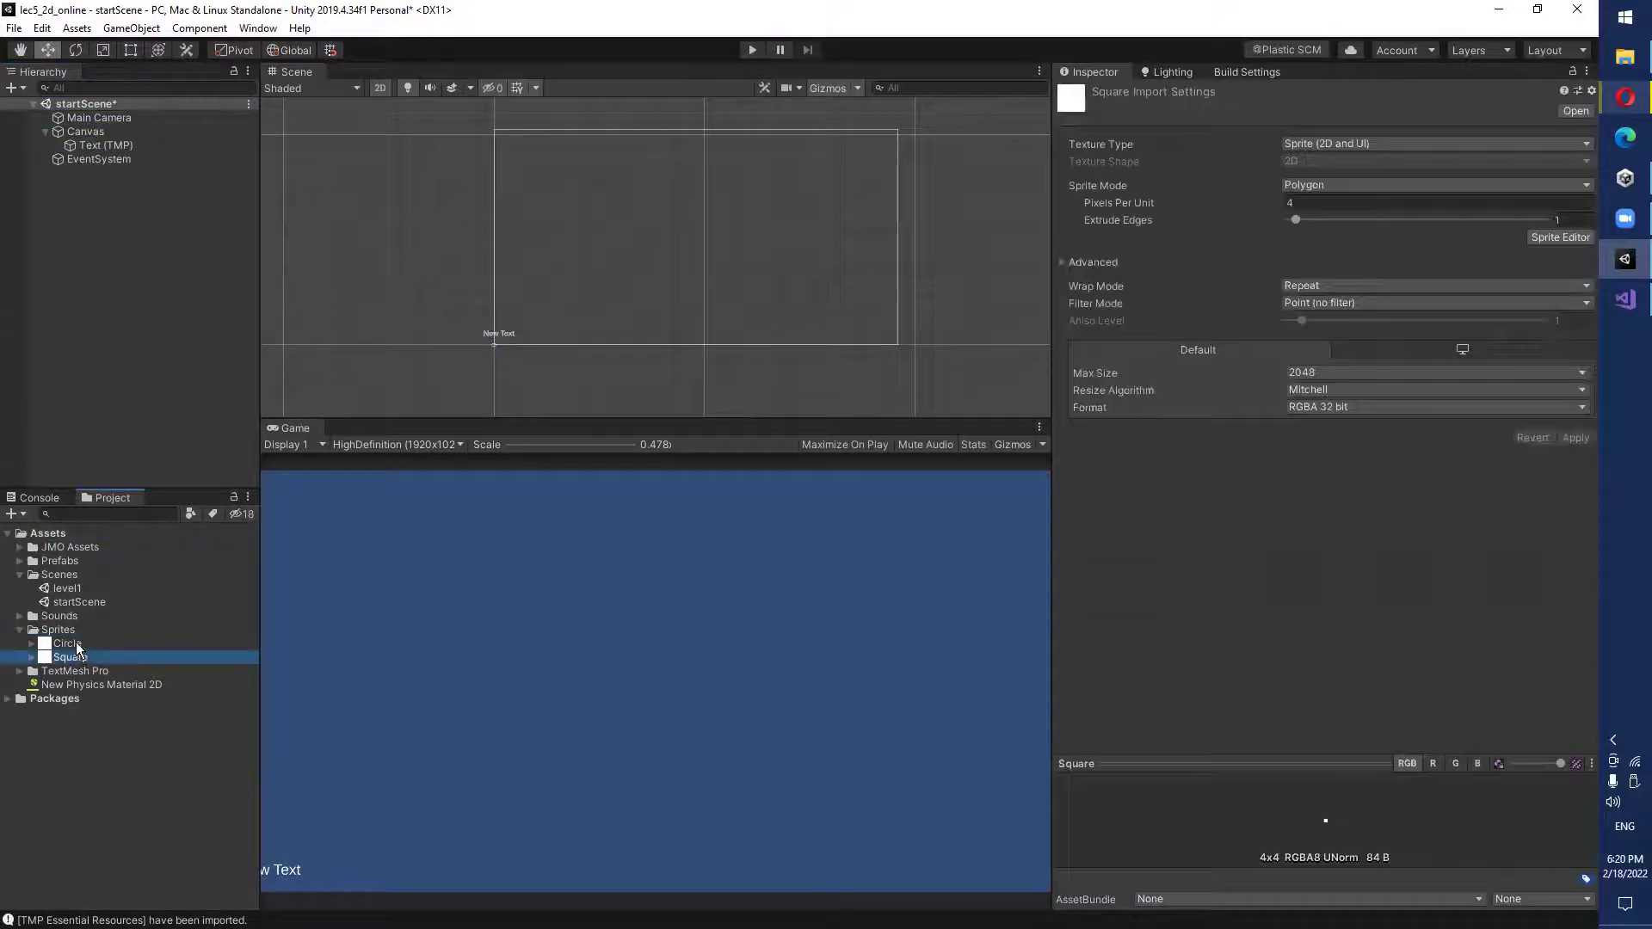
pyautogui.click(67, 643)
pyautogui.moveTo(67, 644); pyautogui.dragTo(74, 229)
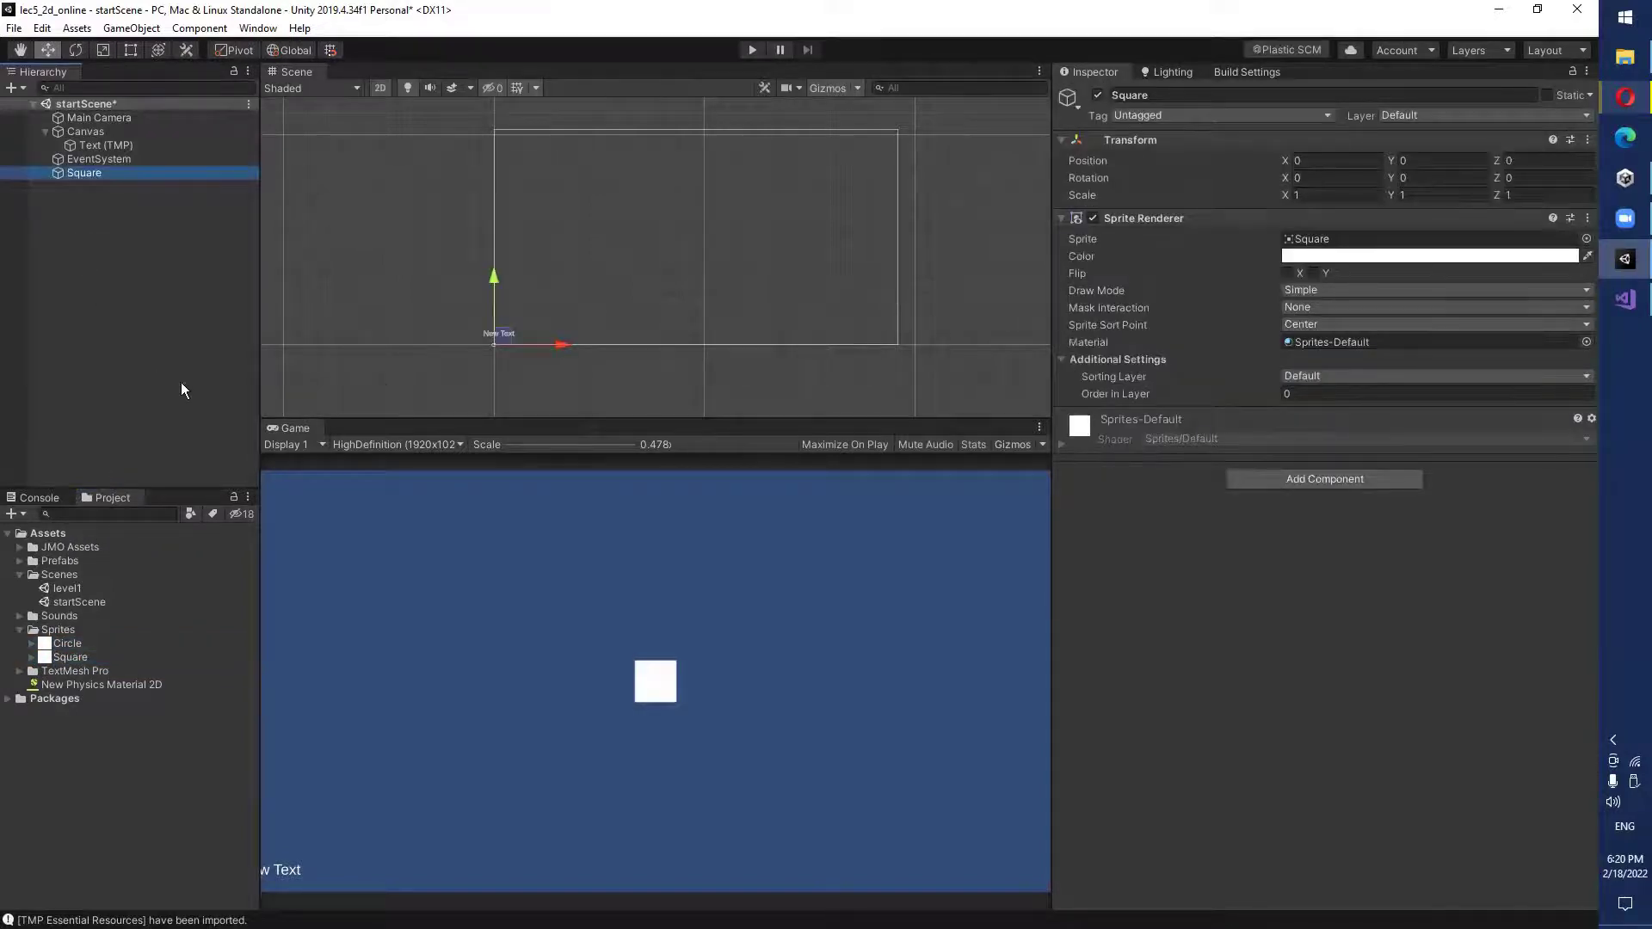
# Frame the Square and the Canvas in the Scene view to compare their sizes.
pyautogui.doubleClick(95, 173)
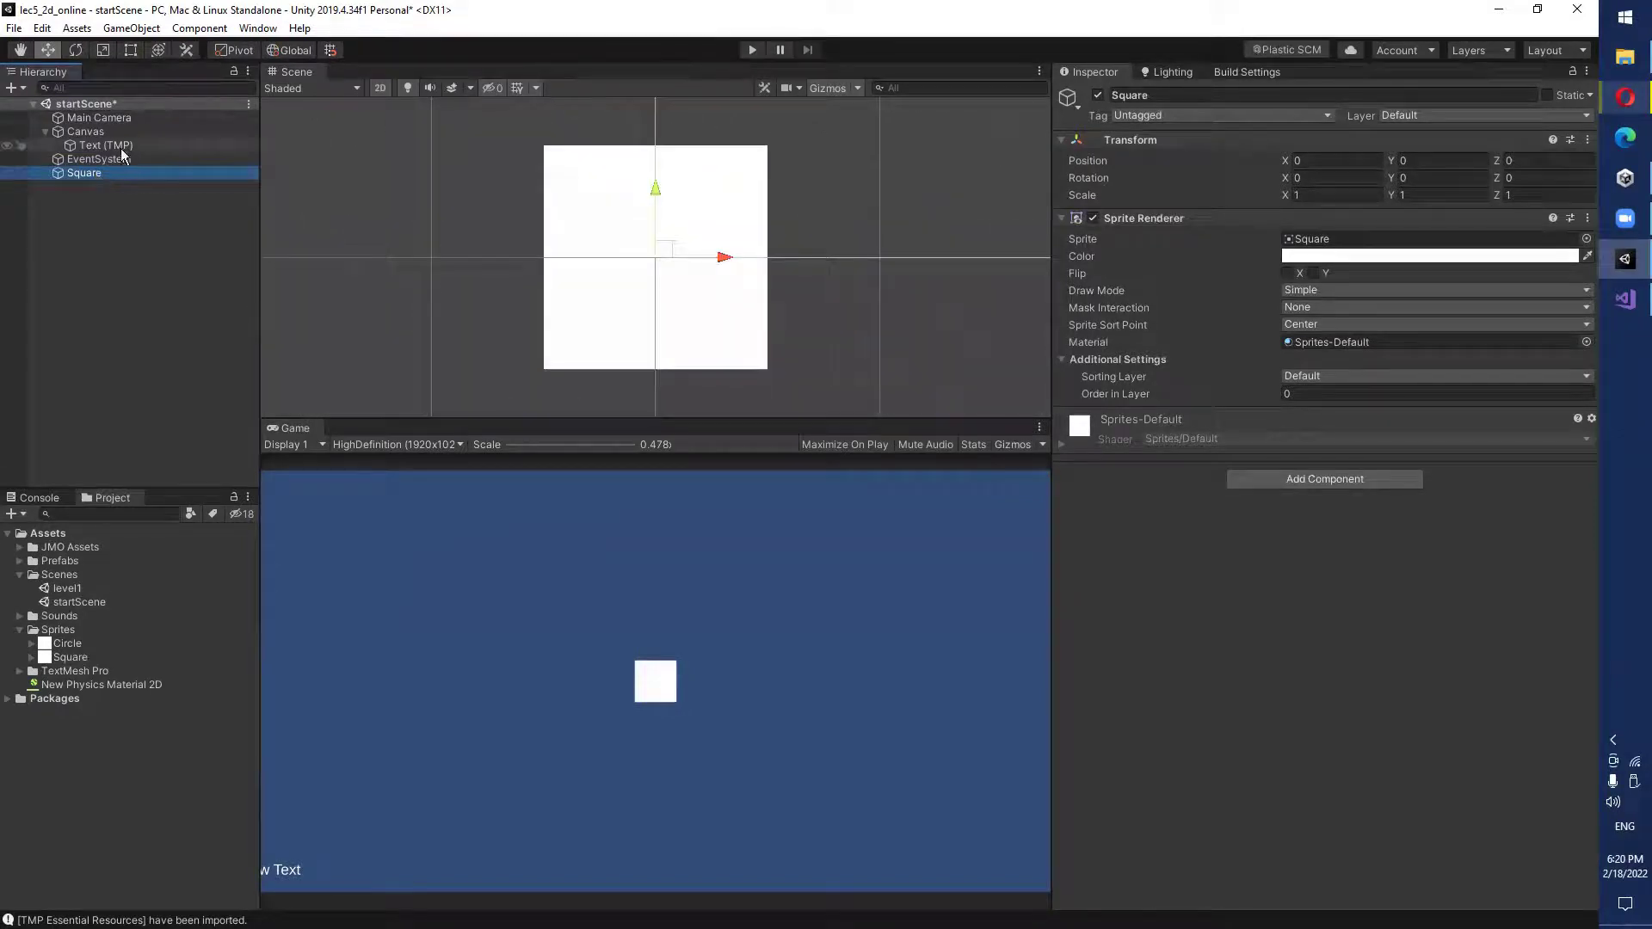
pyautogui.scroll(-5, 654, 240)
pyautogui.scroll(-8, 654, 234)
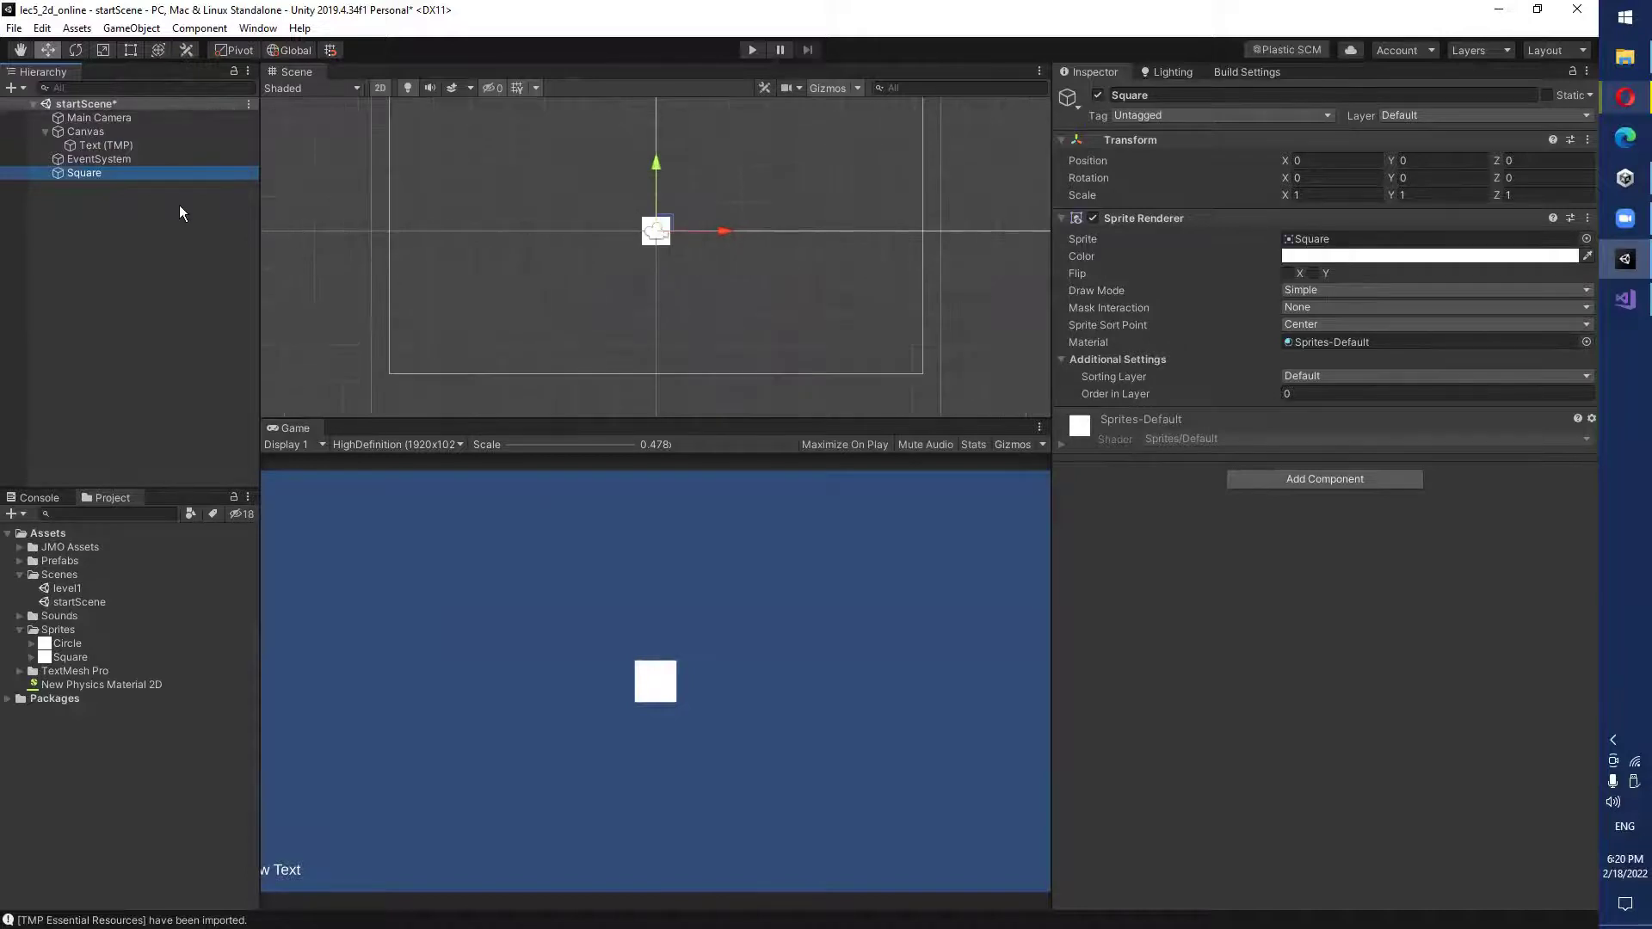
pyautogui.doubleClick(108, 134)
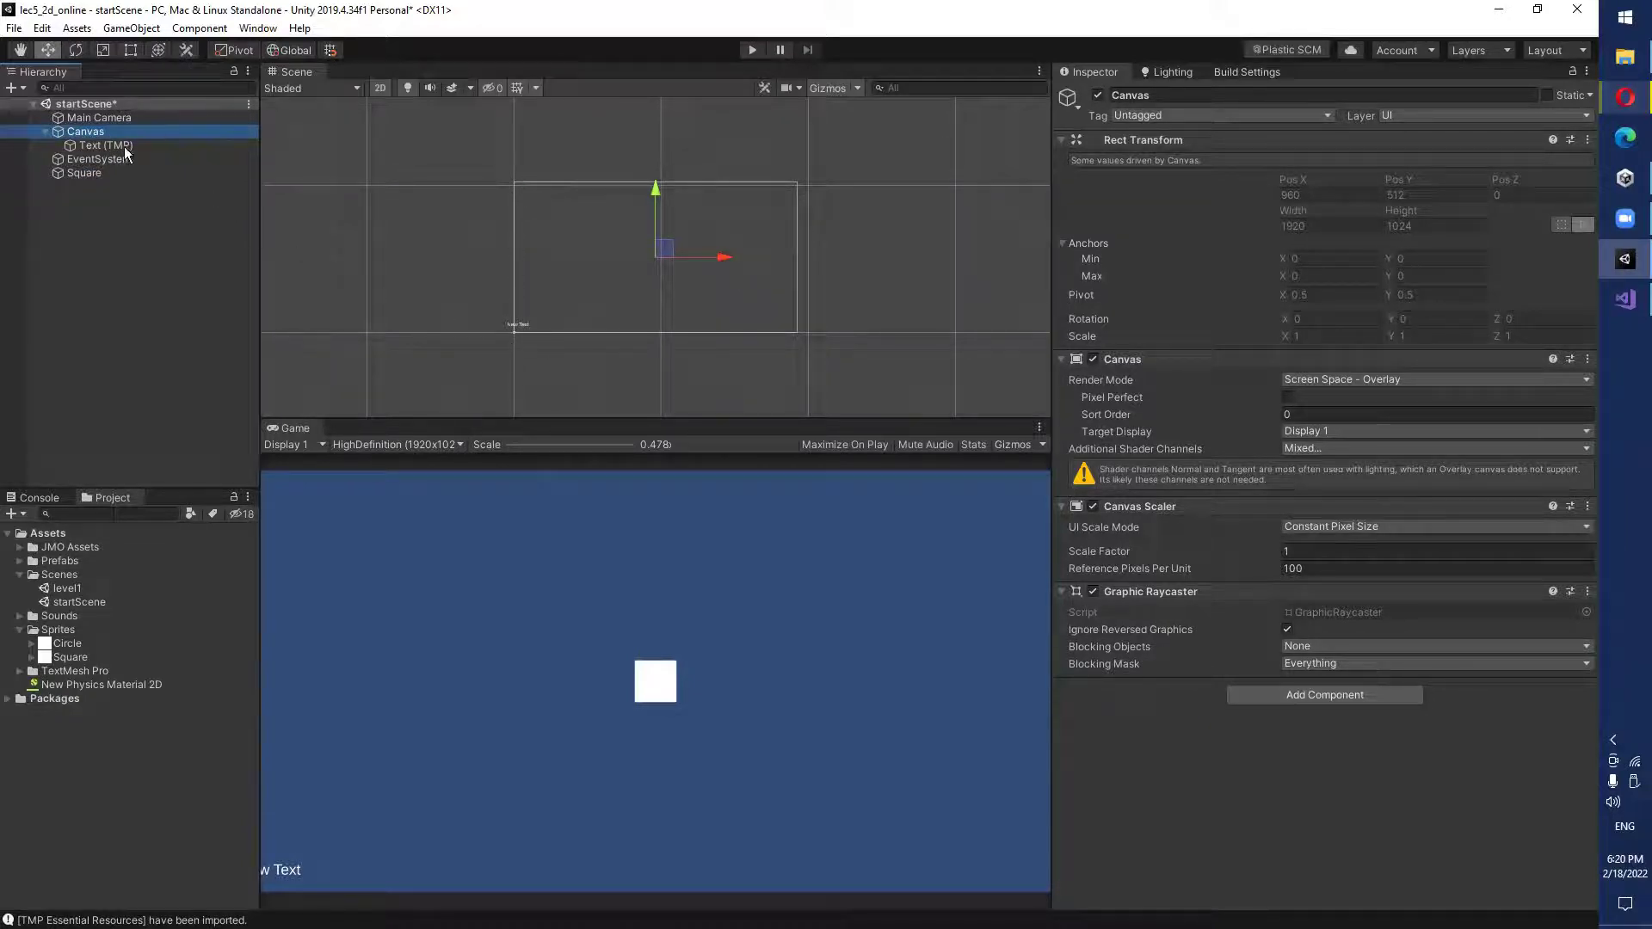
pyautogui.click(86, 129)
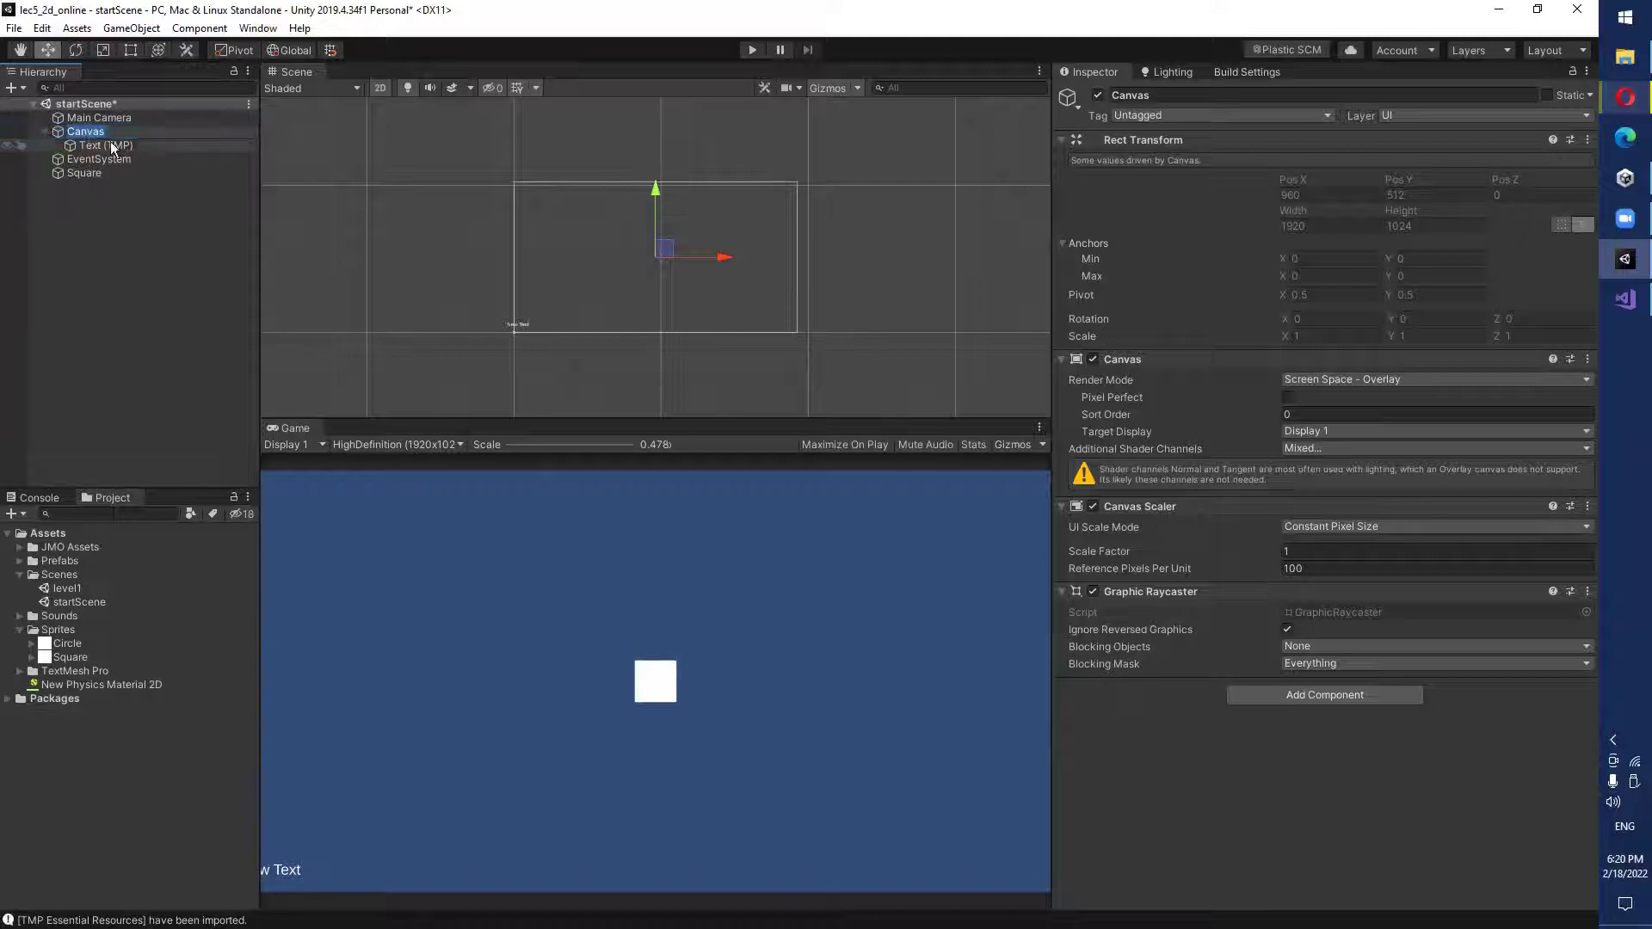
pyautogui.click(158, 173)
pyautogui.click(95, 131)
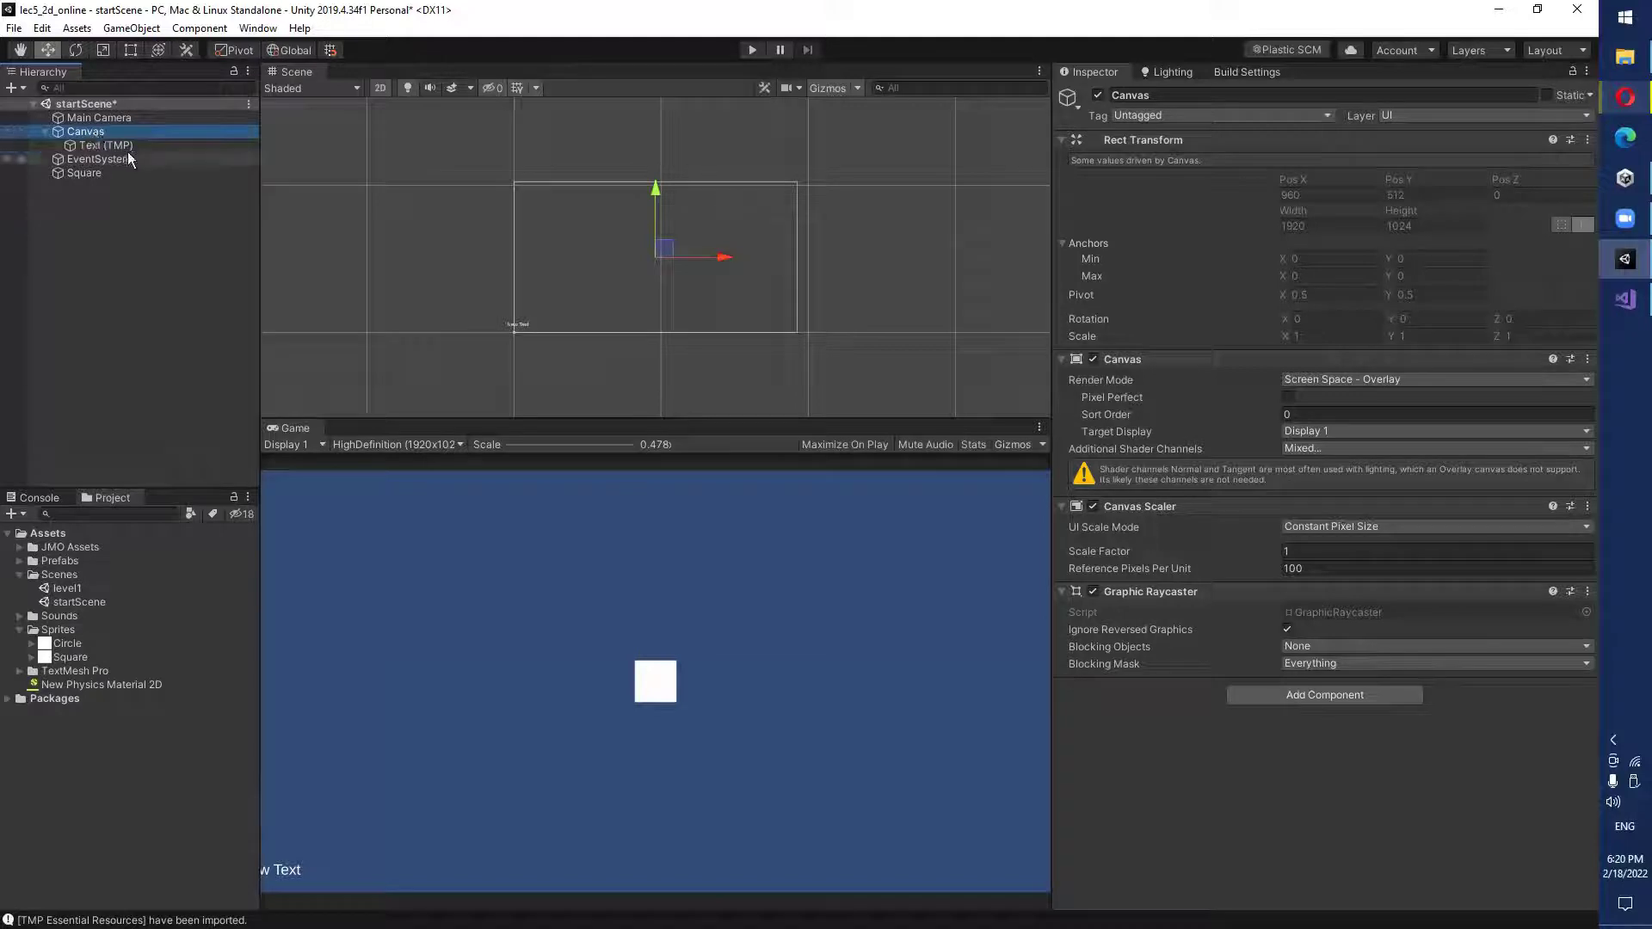
# Examine the components of Text (TMP), its parent Canvas and the EventSystem.
pyautogui.click(118, 144)
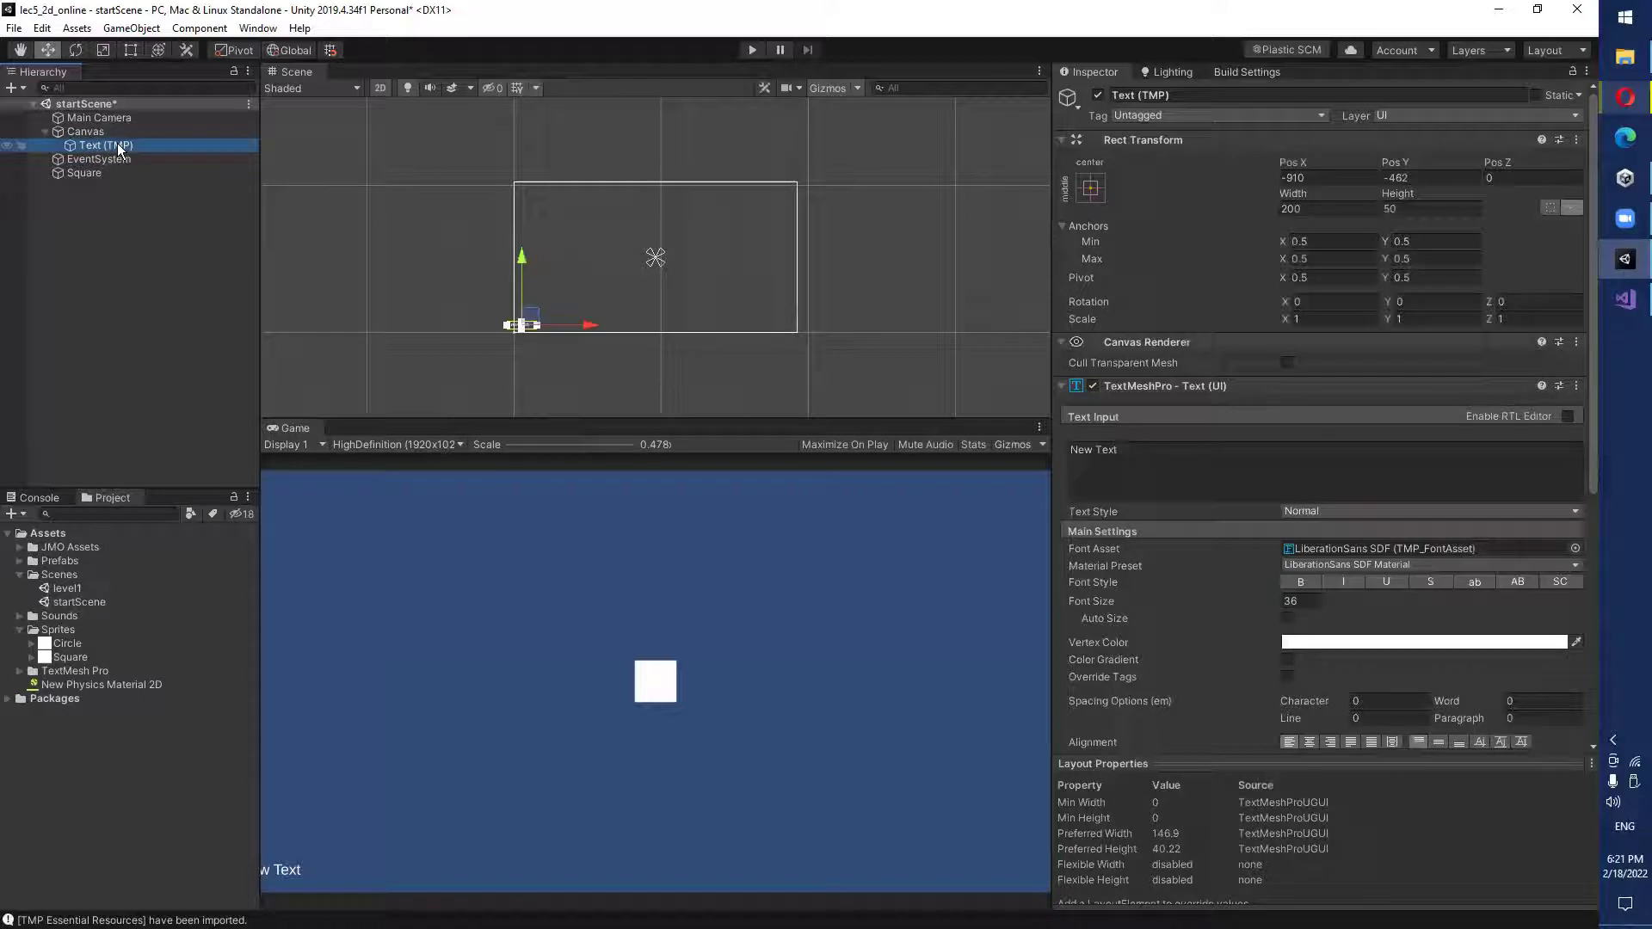
pyautogui.click(91, 131)
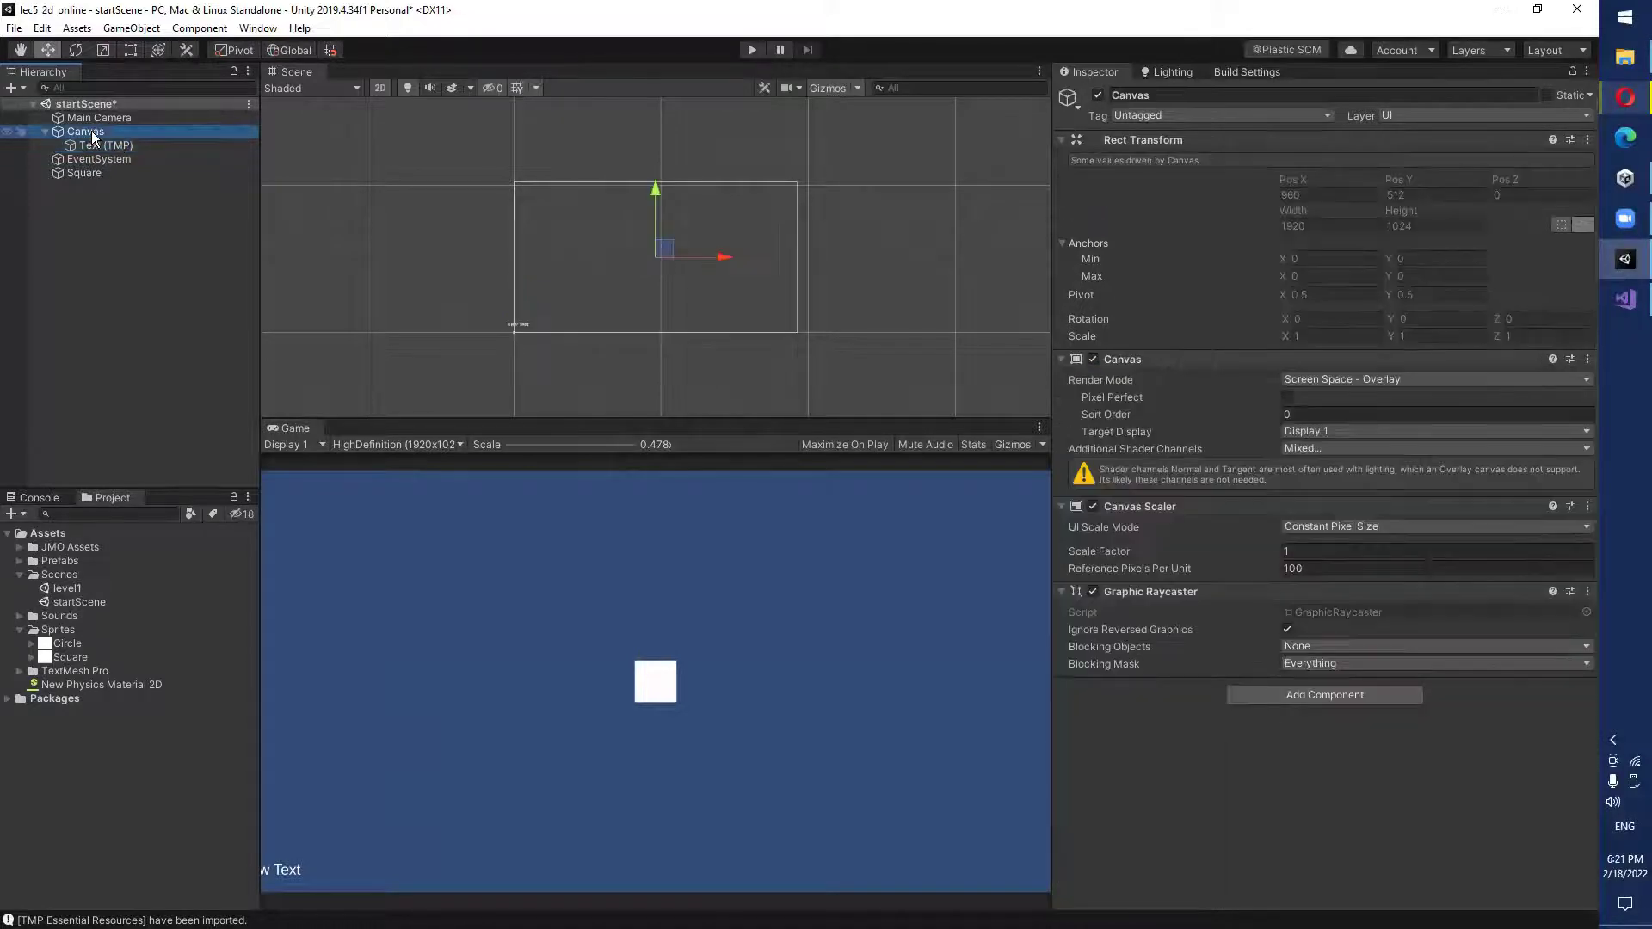
pyautogui.click(101, 144)
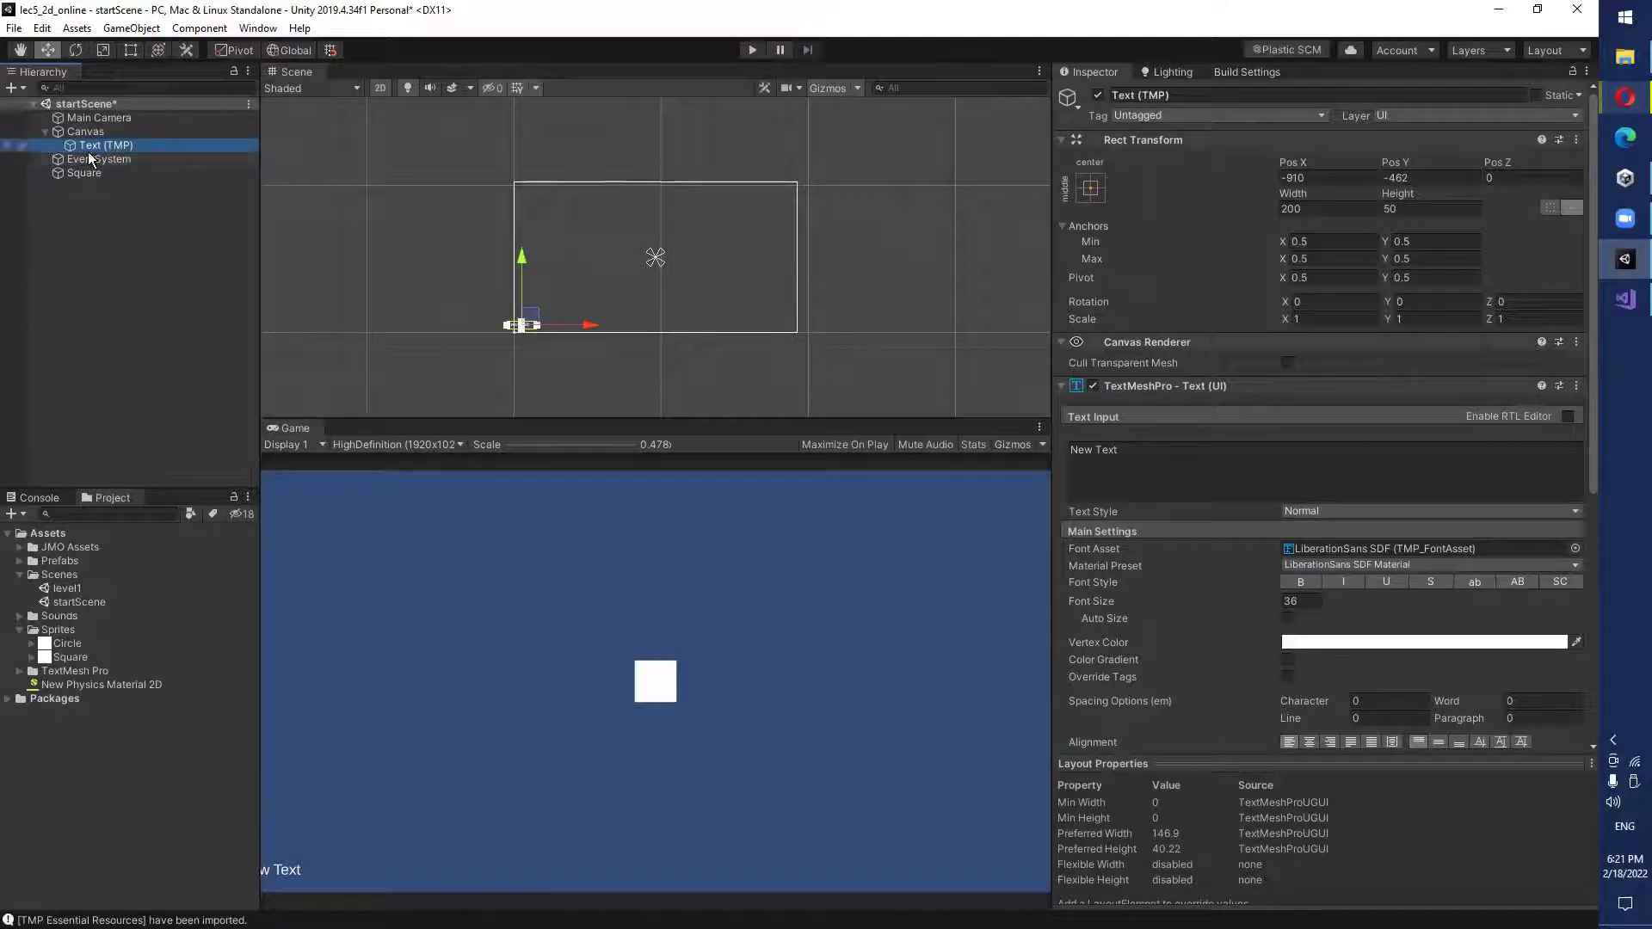
pyautogui.click(86, 159)
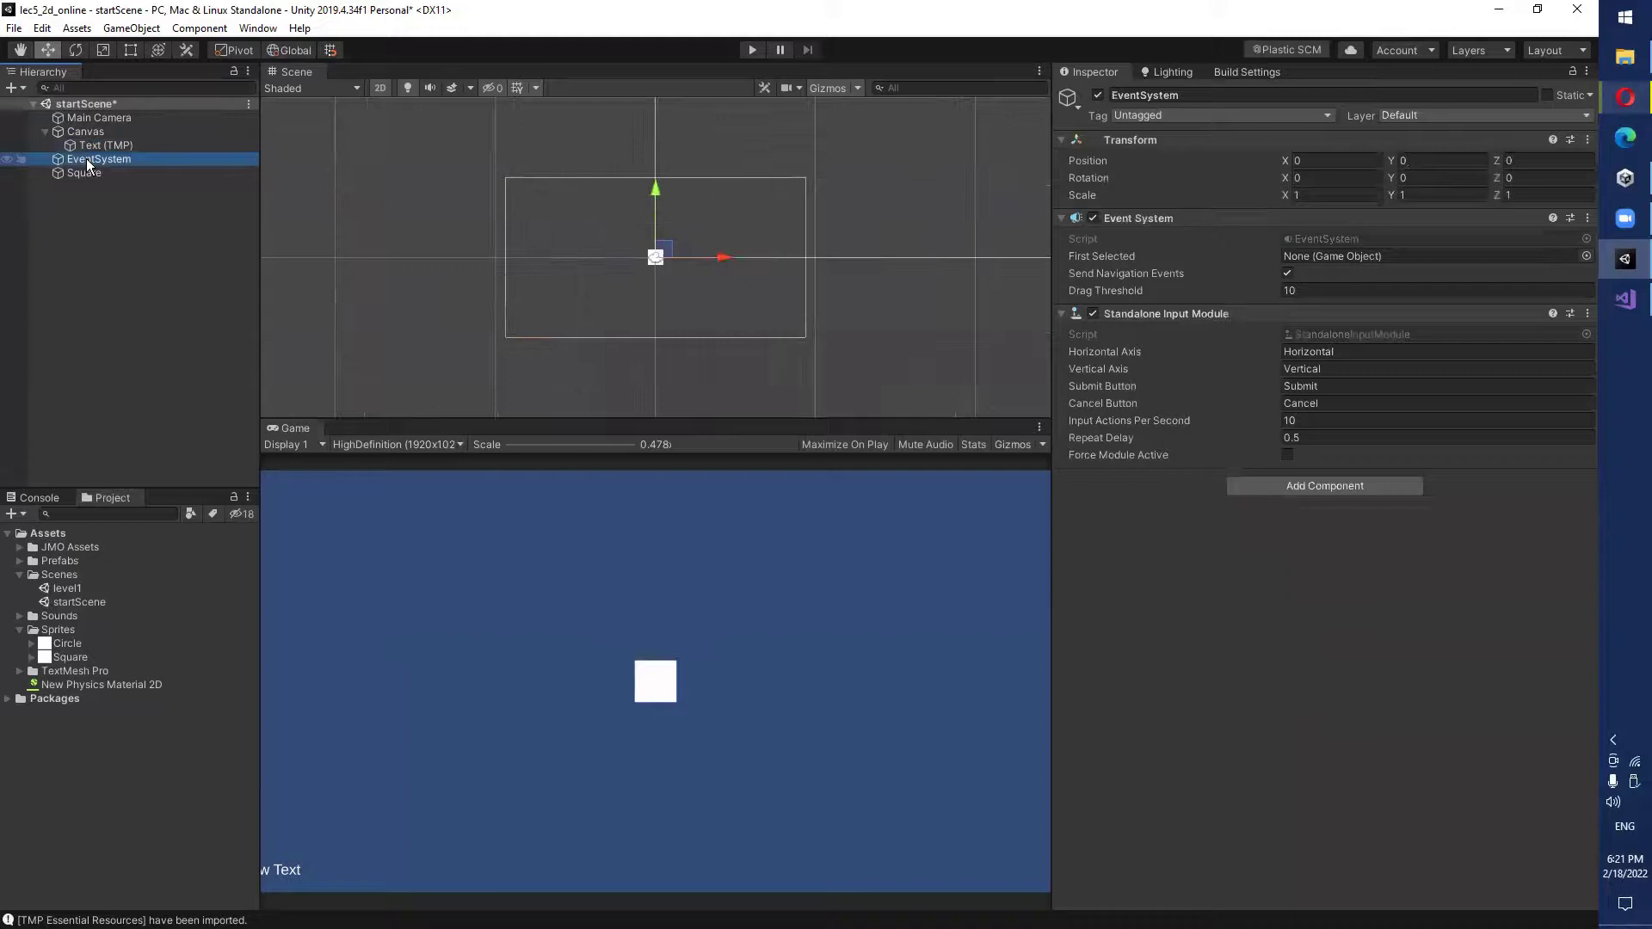
pyautogui.click(86, 147)
pyautogui.click(106, 157)
pyautogui.click(94, 146)
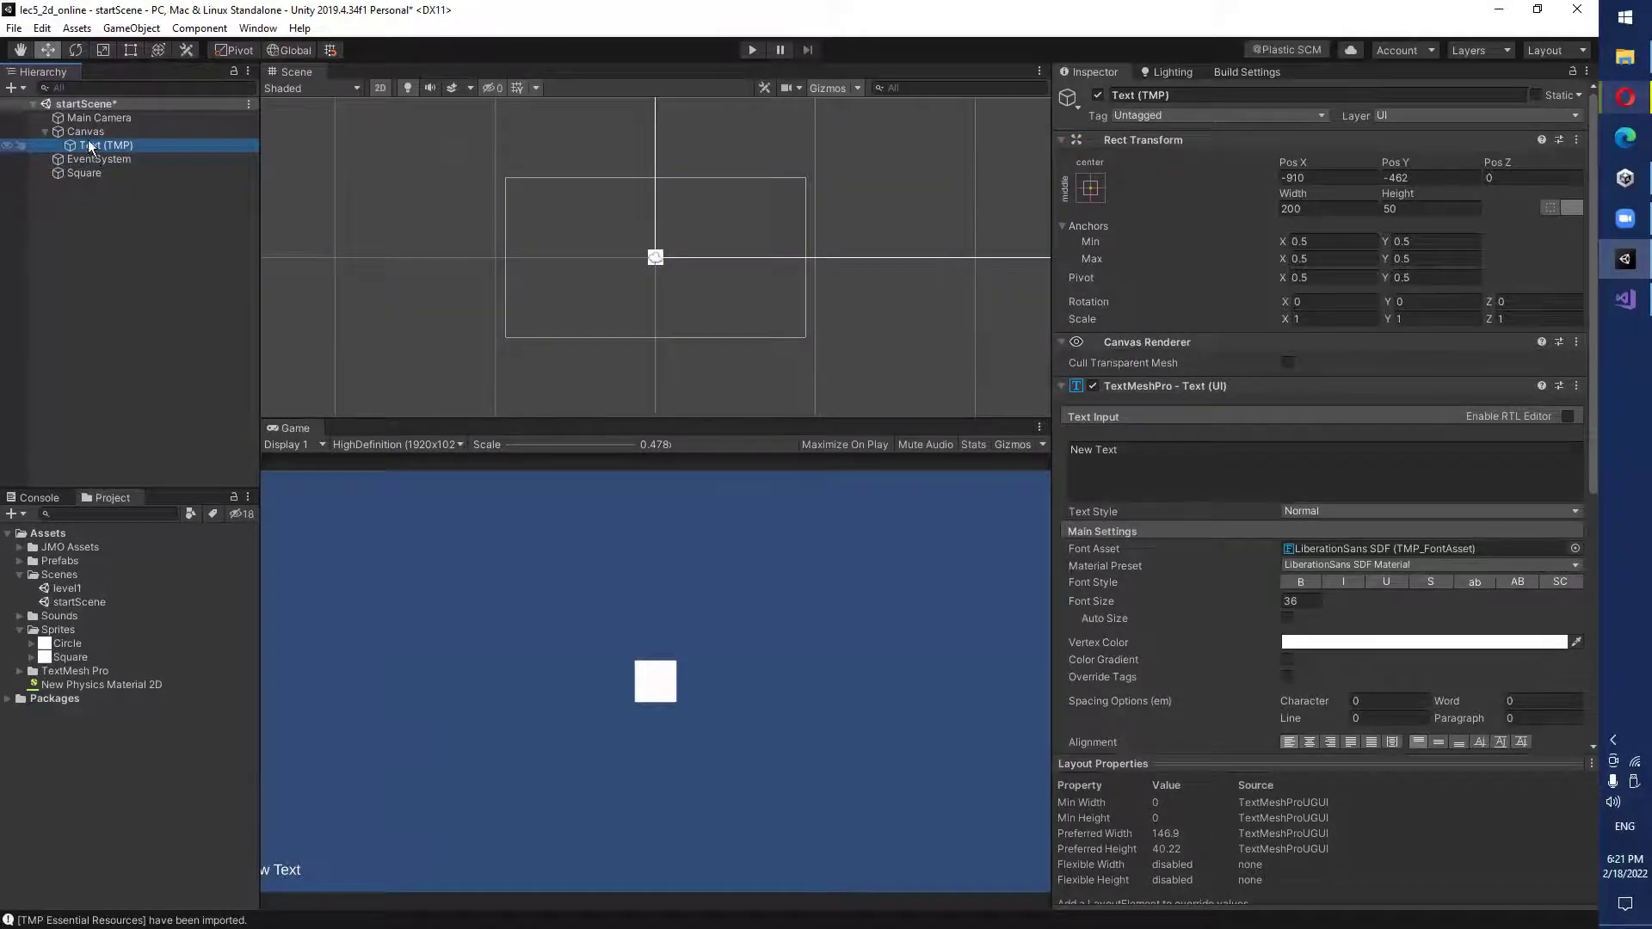
pyautogui.click(84, 131)
# Move Text (TMP) horizontally inside the Canvas outline to about Pos X -830.
pyautogui.doubleClick(92, 144)
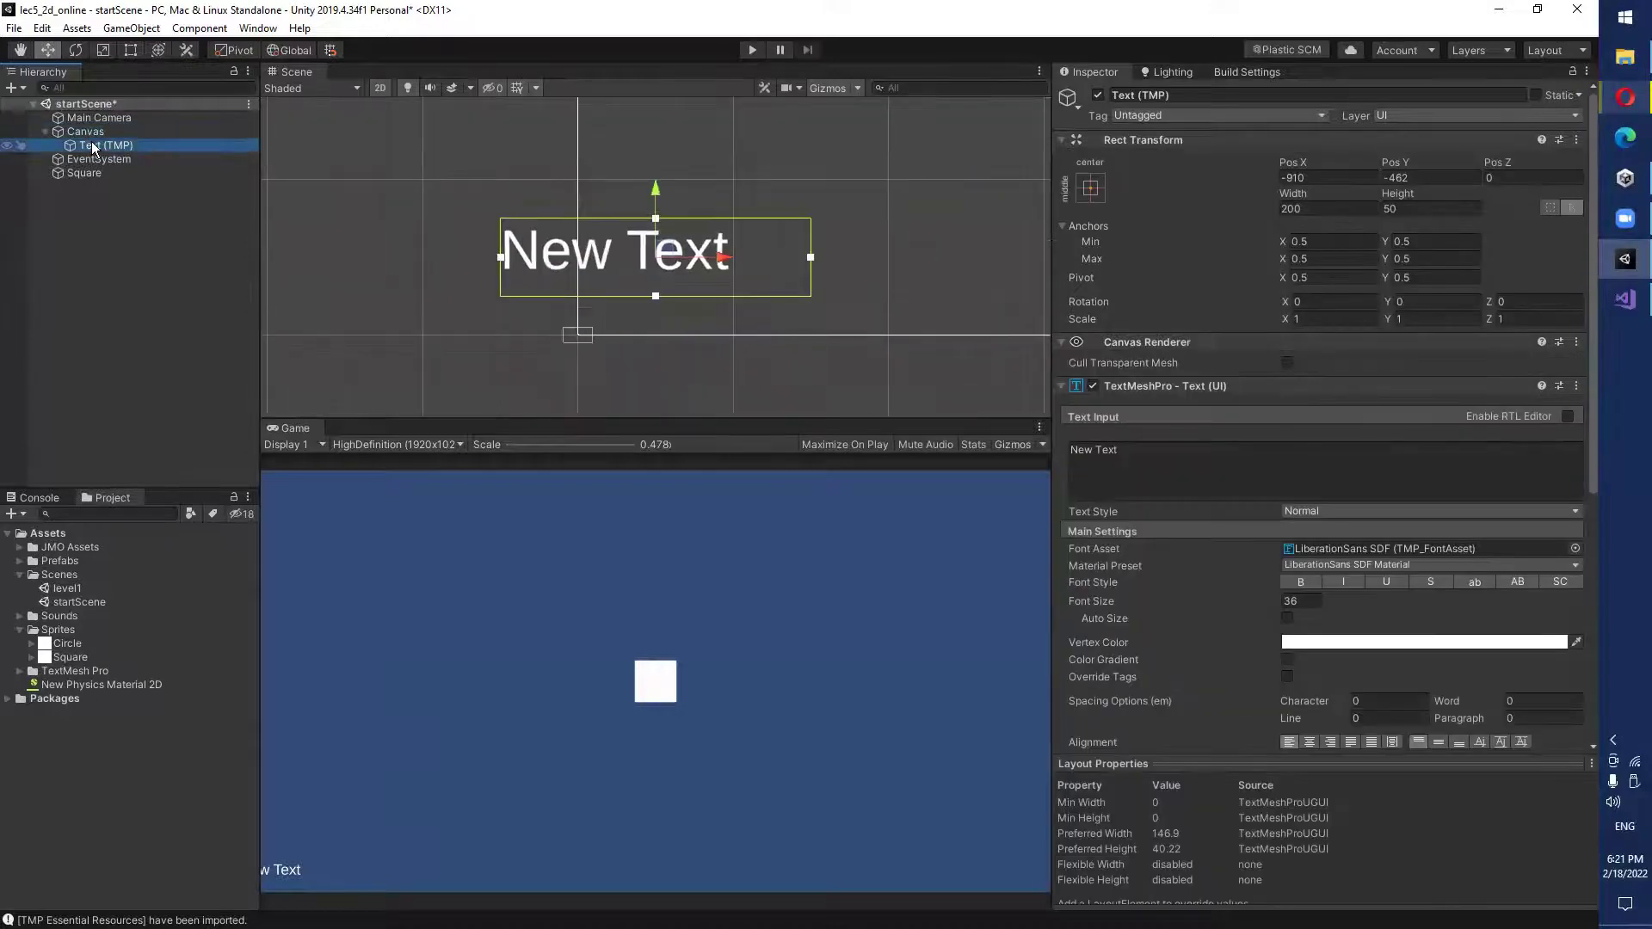
pyautogui.scroll(-3, 952, 248)
pyautogui.moveTo(946, 242); pyautogui.dragTo(681, 313, button='middle')
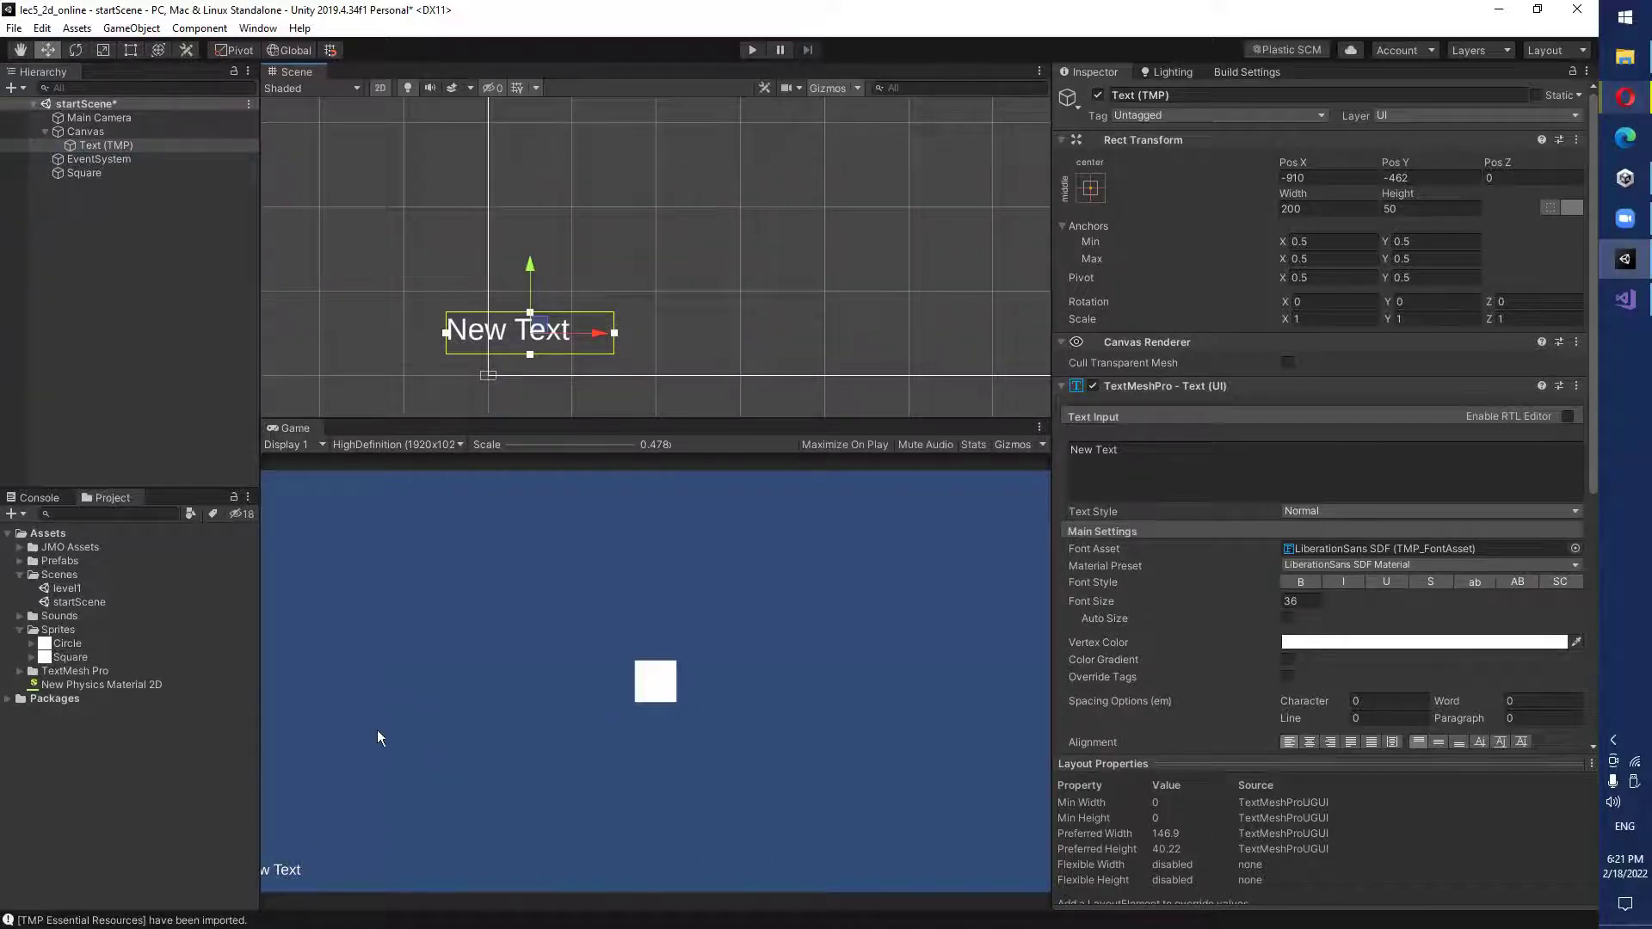
pyautogui.moveTo(598, 340); pyautogui.dragTo(667, 347)
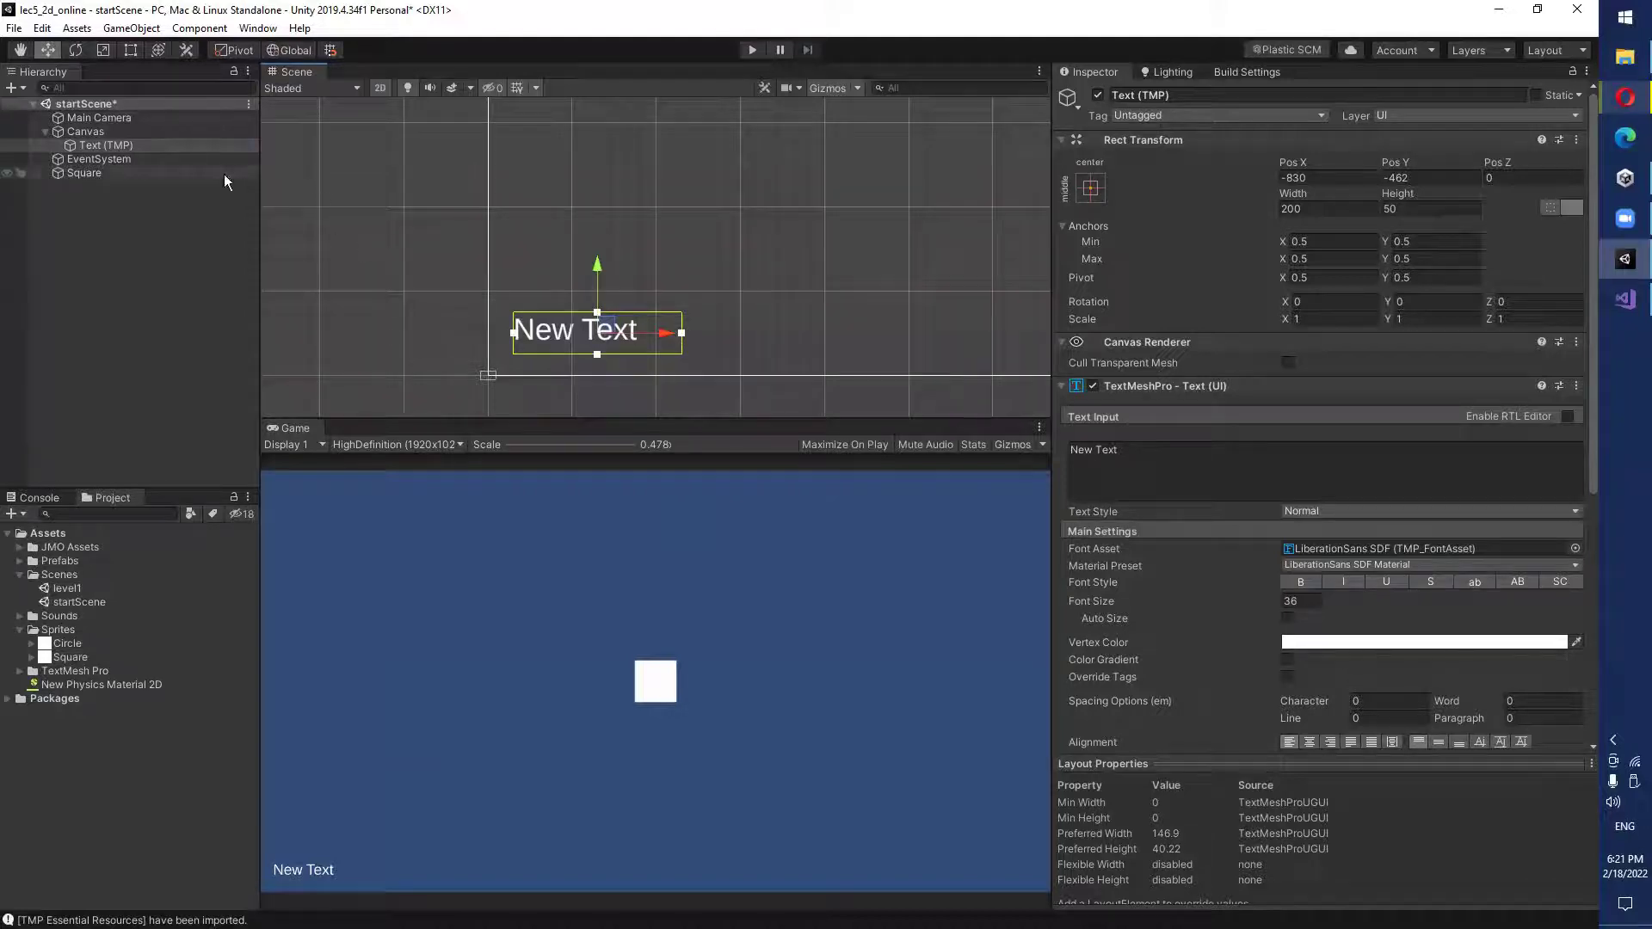
# Compare the Rect Transform of the Canvas and Text (TMP) with the Square's Transform, including the text's anchor presets.
pyautogui.click(115, 138)
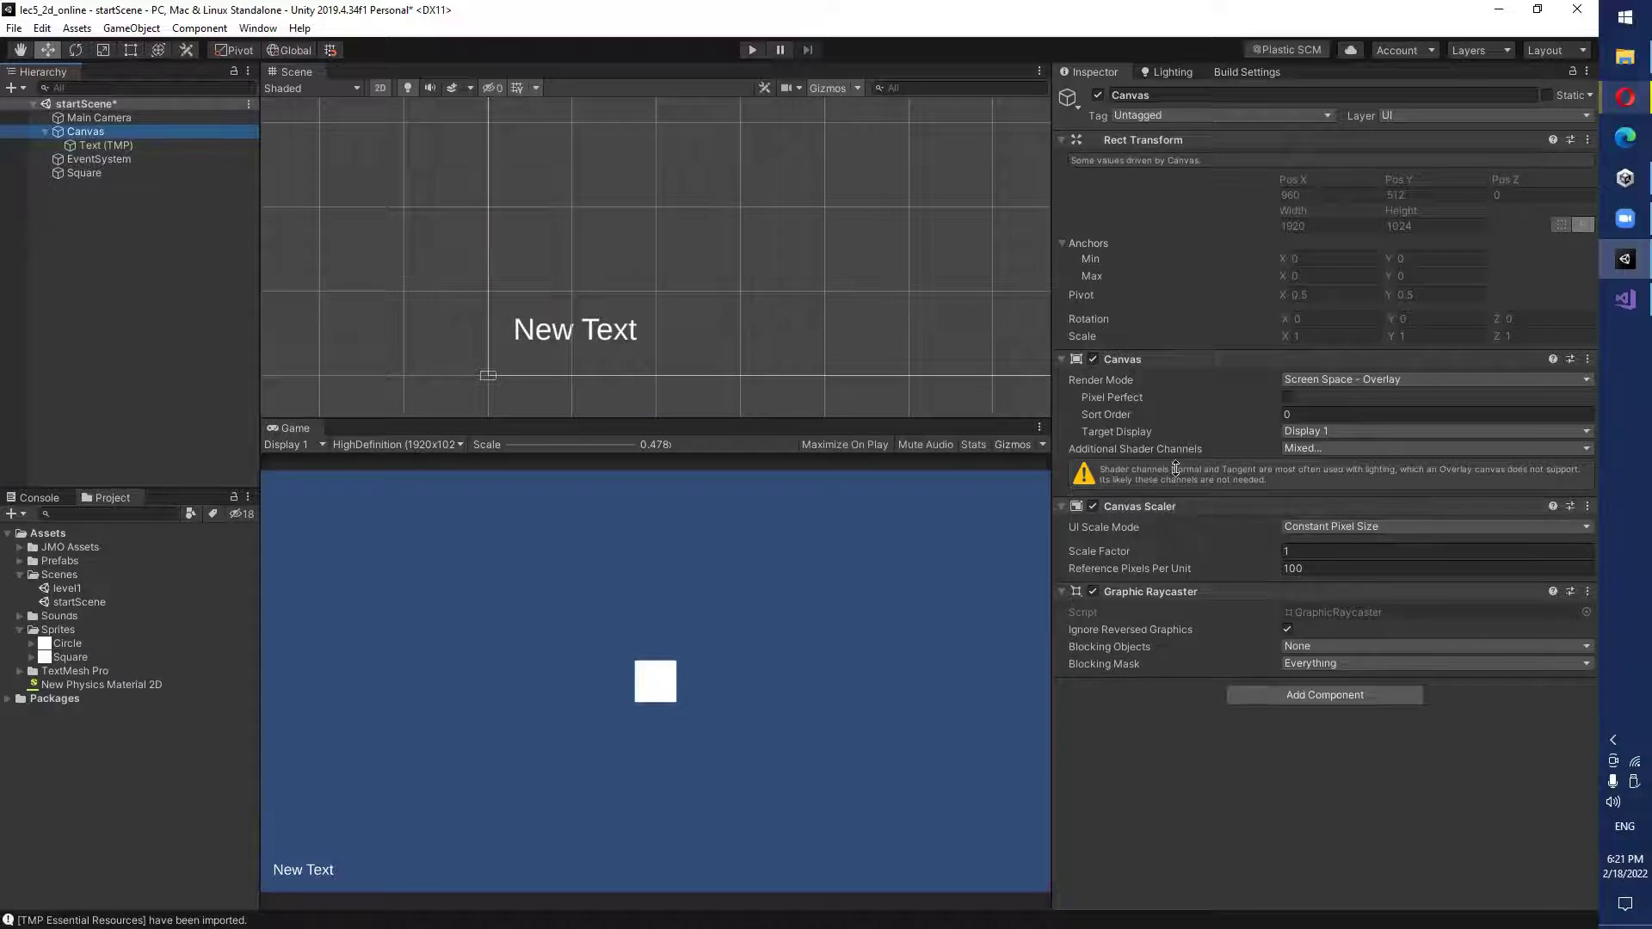
pyautogui.click(117, 145)
pyautogui.press('f')
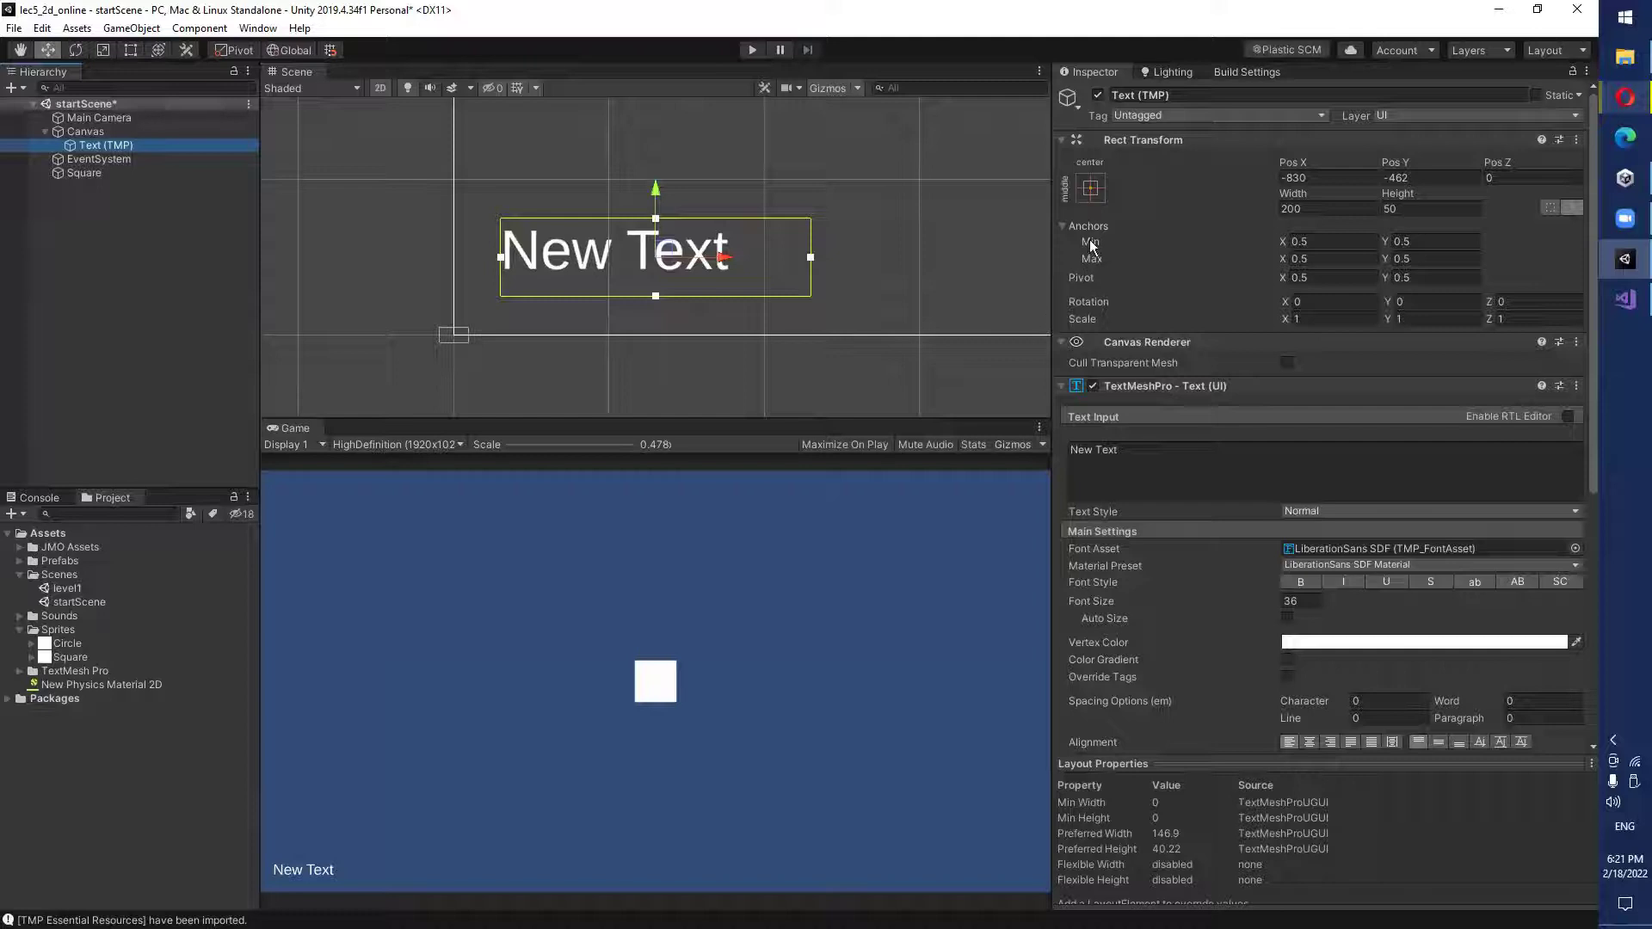
pyautogui.click(83, 173)
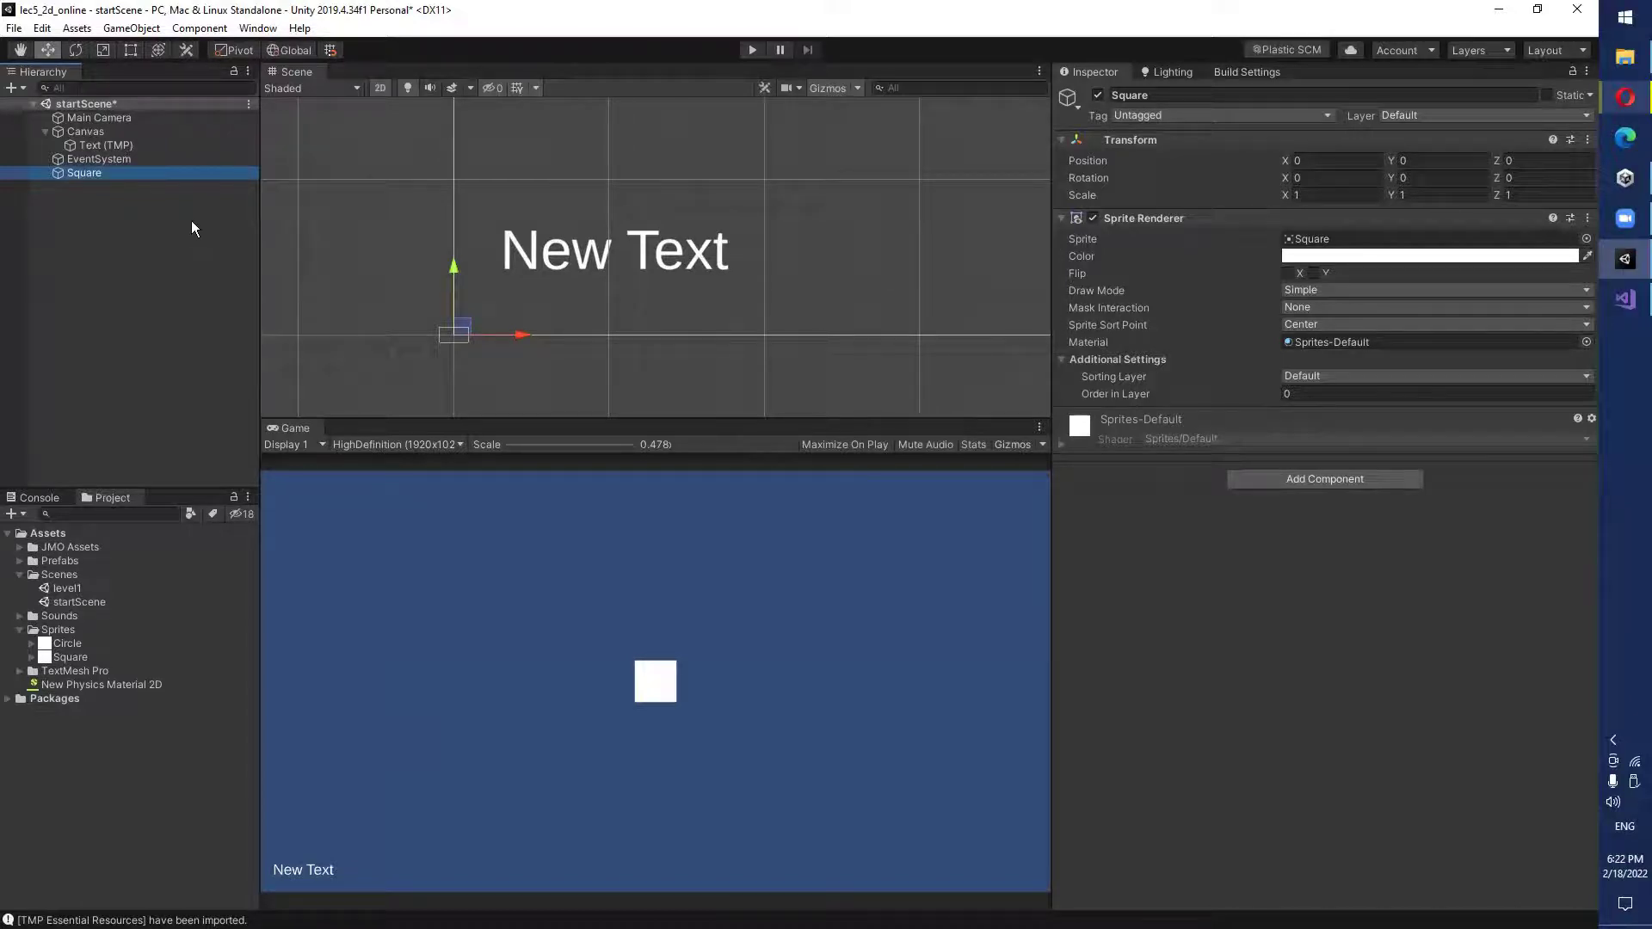
pyautogui.click(121, 146)
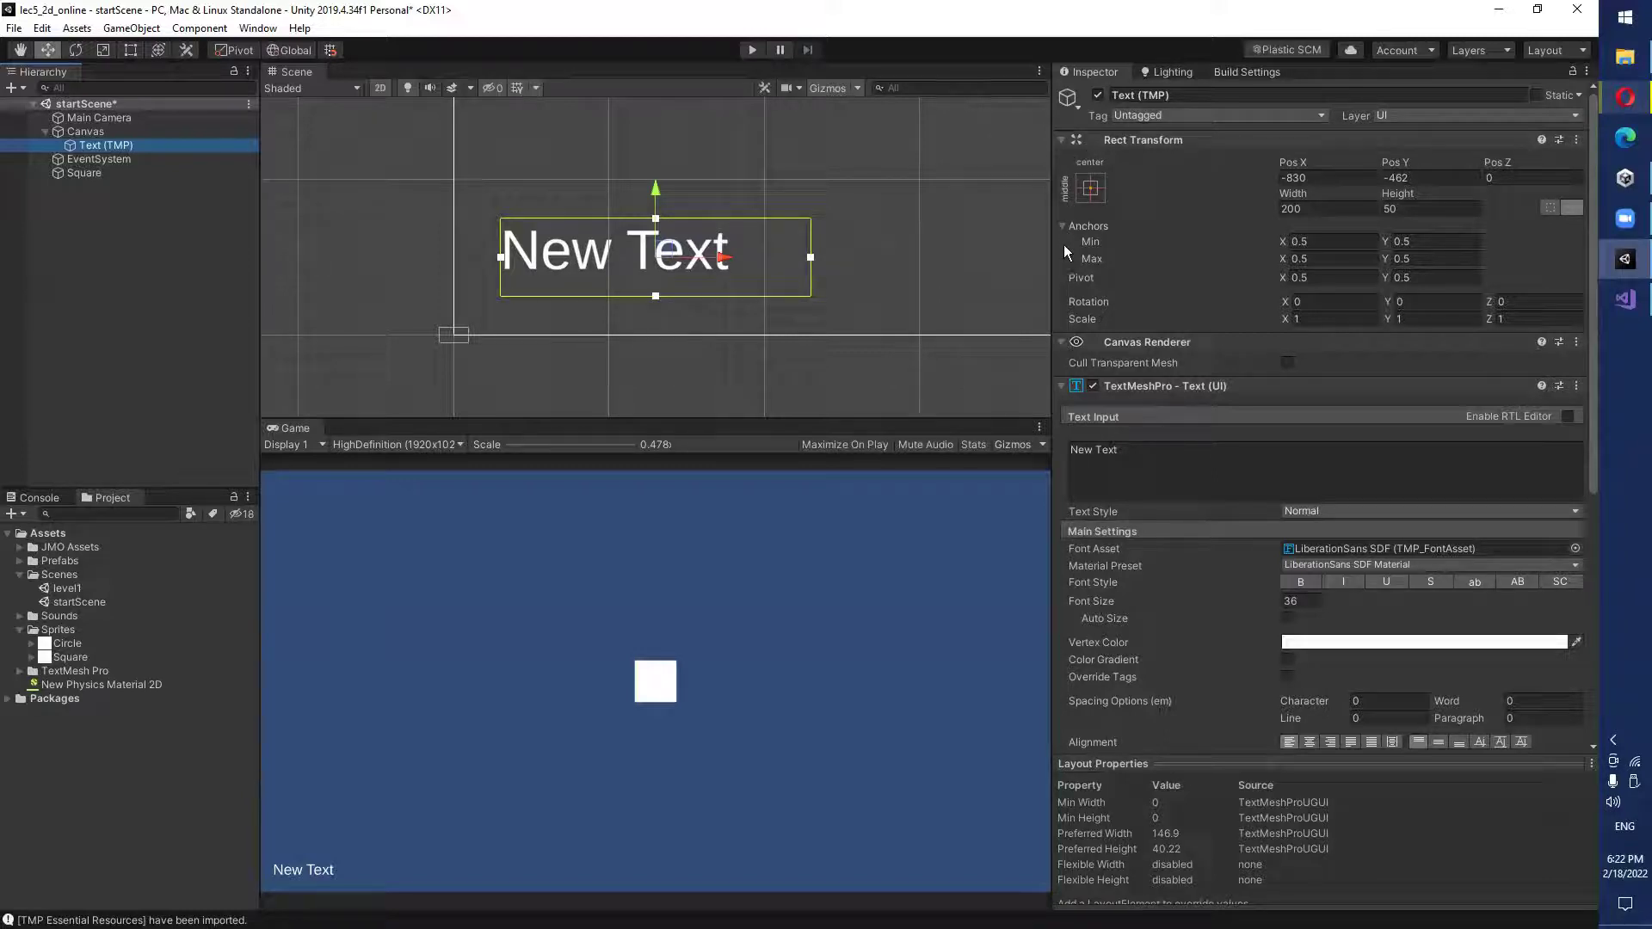
pyautogui.click(96, 135)
pyautogui.click(98, 142)
pyautogui.click(1090, 188)
pyautogui.click(1093, 194)
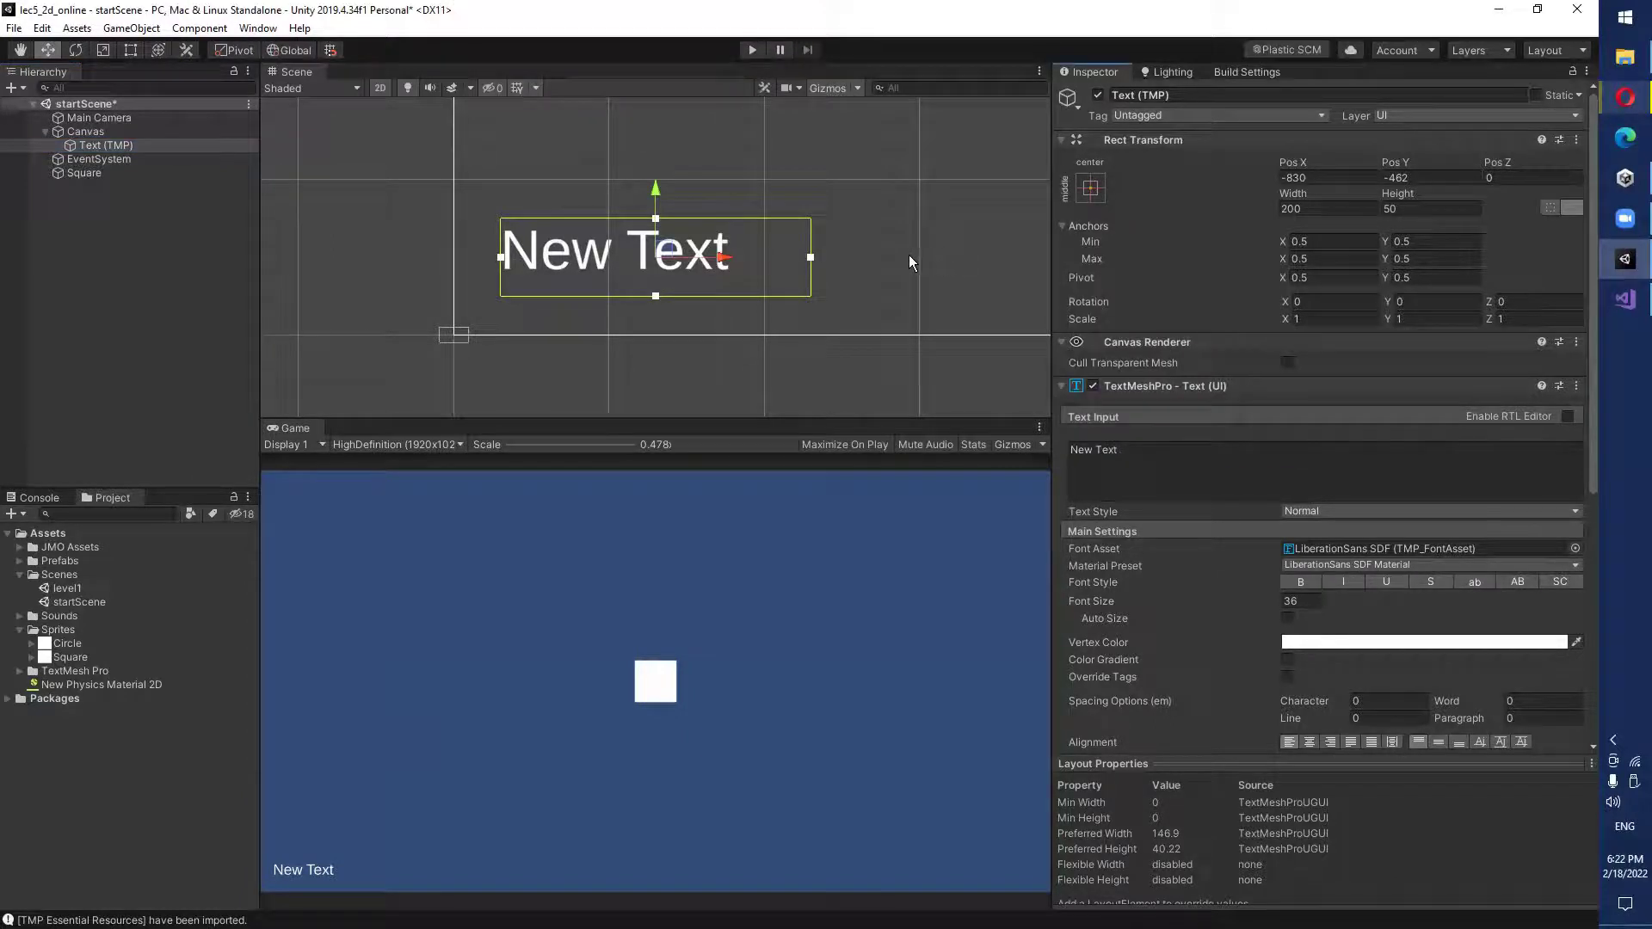
# Centre Text (TMP) on the Canvas by setting its Pos X and Pos Y to 0.
pyautogui.scroll(-4, 909, 238)
pyautogui.scroll(-3, 909, 238)
pyautogui.moveTo(977, 181); pyautogui.dragTo(738, 315, button='middle')
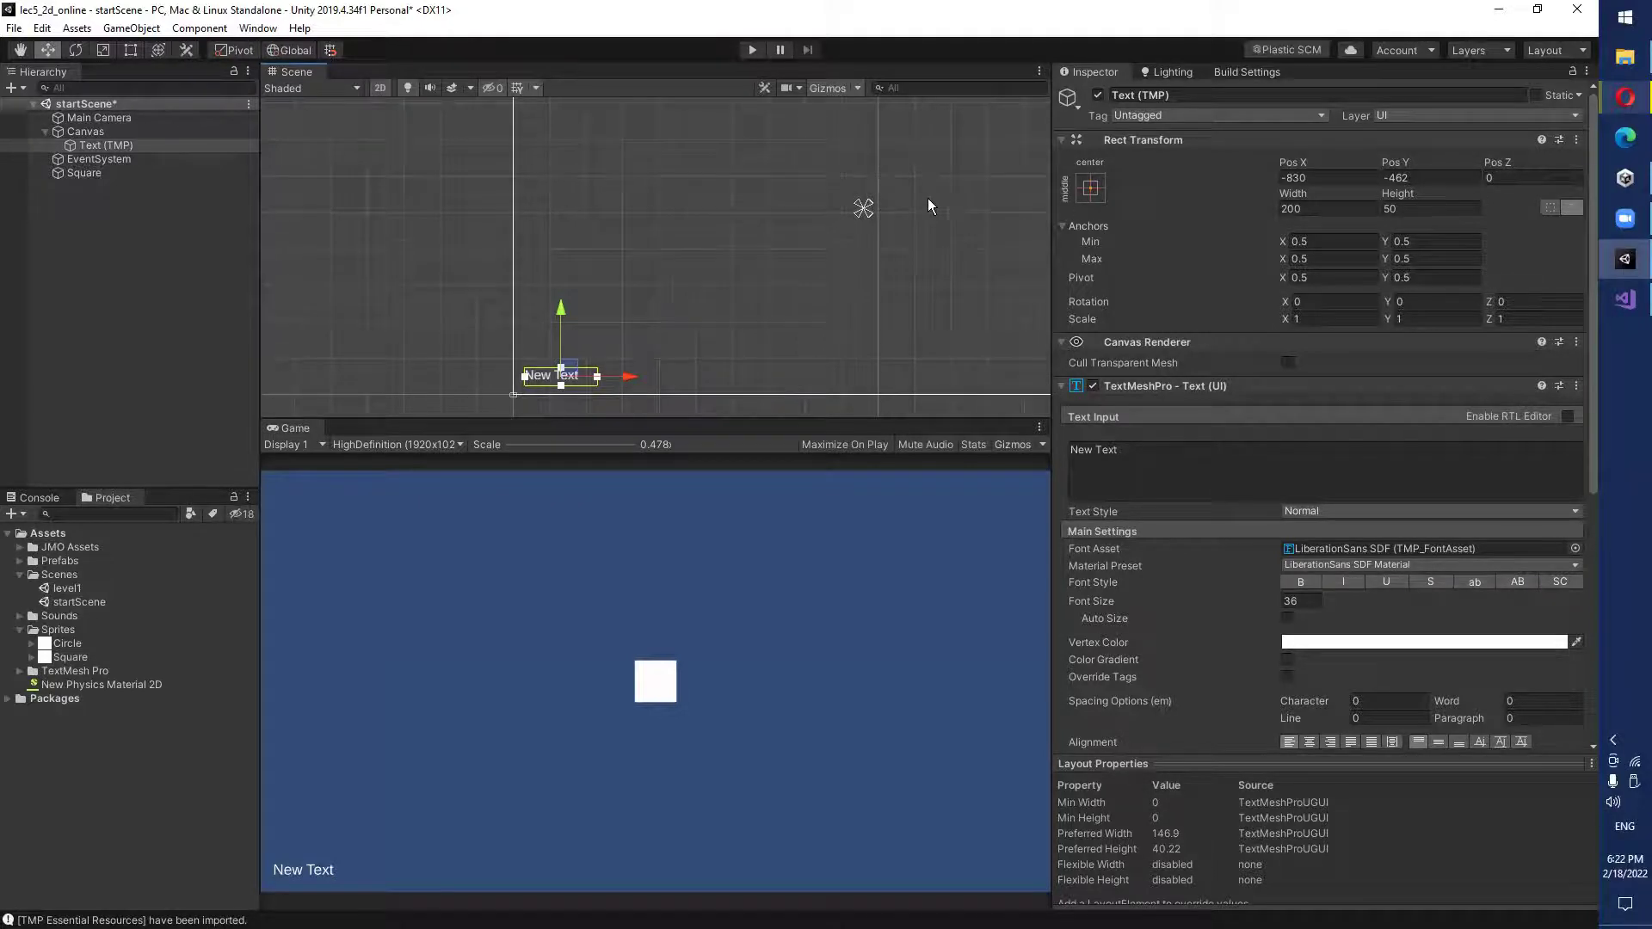
pyautogui.scroll(-3, 928, 199)
pyautogui.moveTo(927, 209); pyautogui.dragTo(780, 235, button='middle')
pyautogui.click(1325, 177)
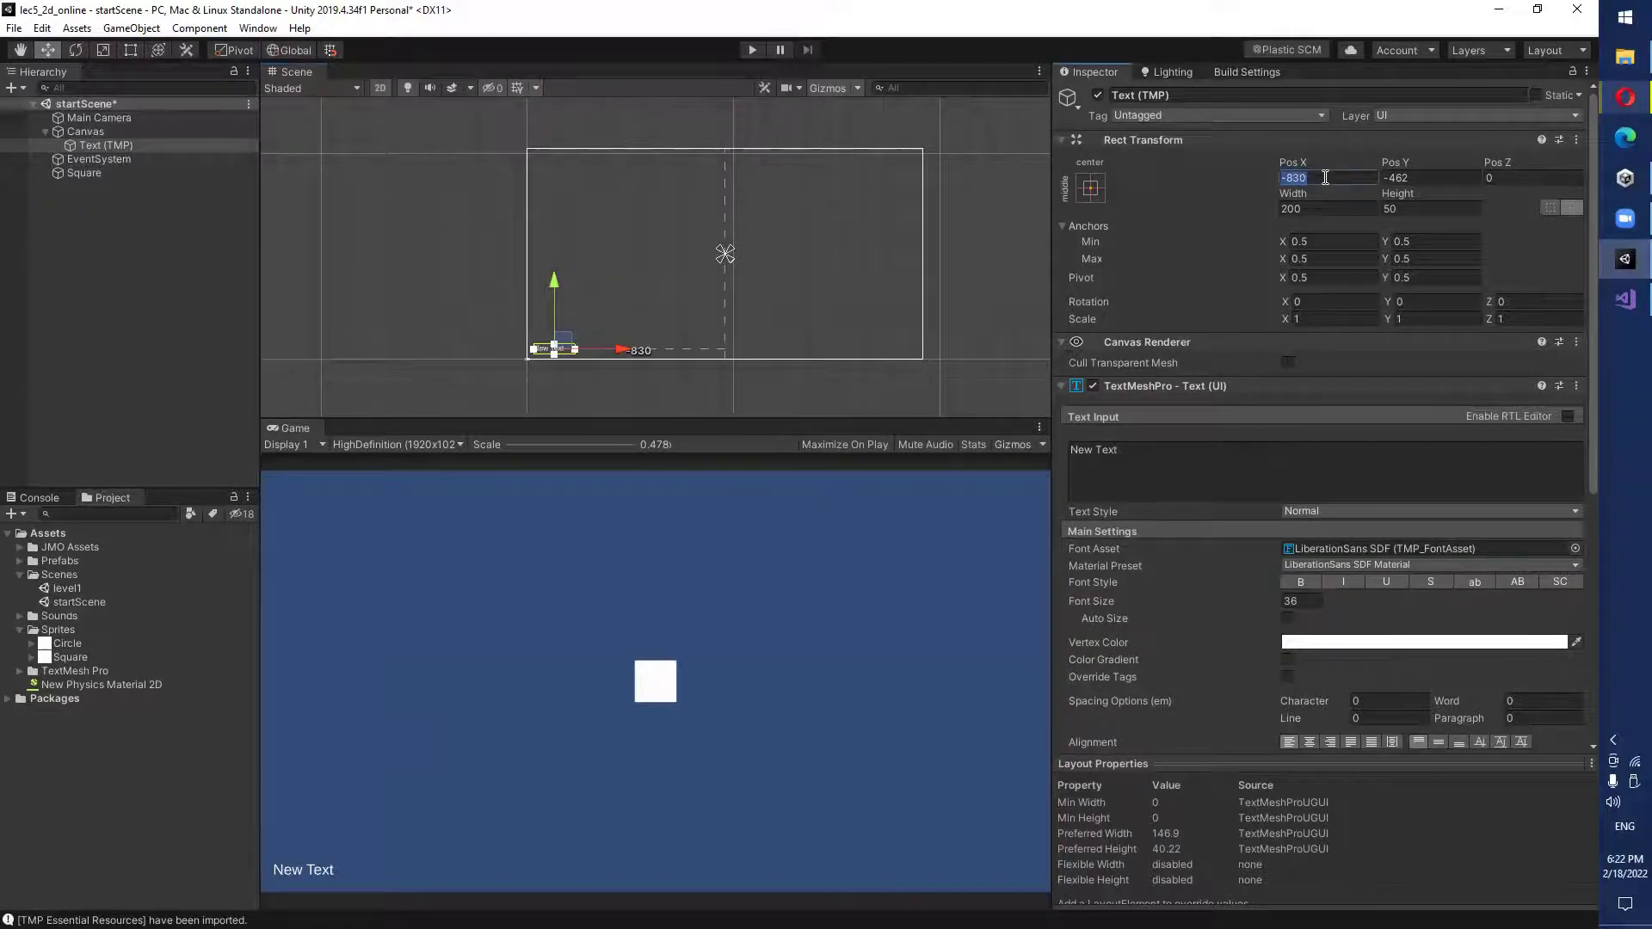
pyautogui.write('0')
pyautogui.click(1415, 176)
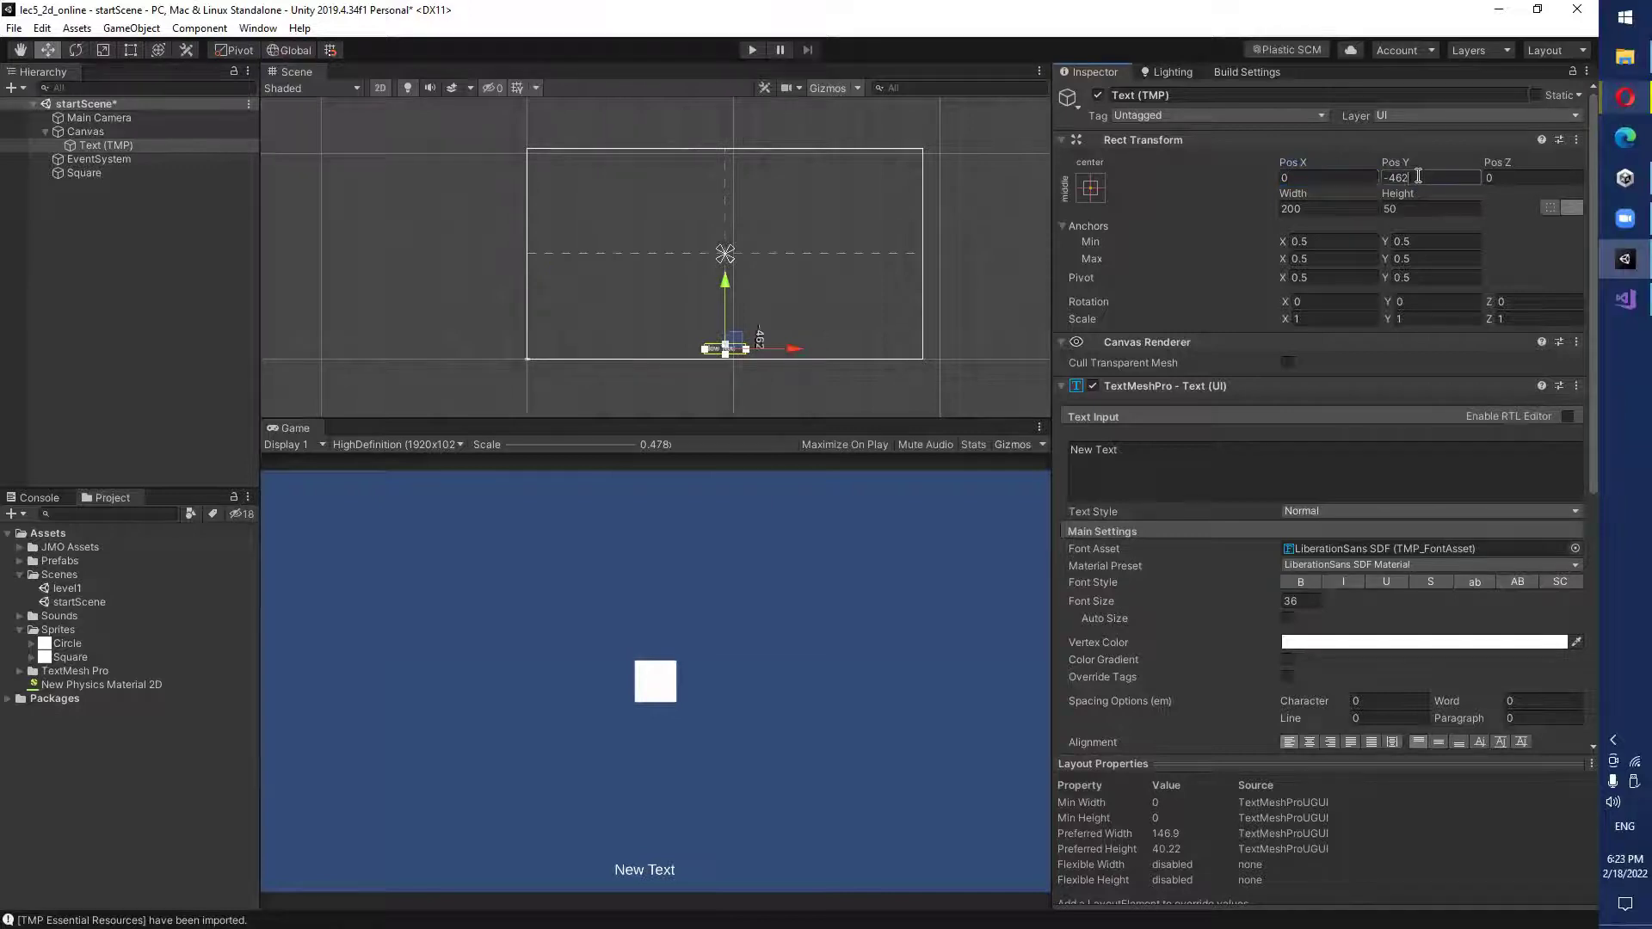
pyautogui.write('0')
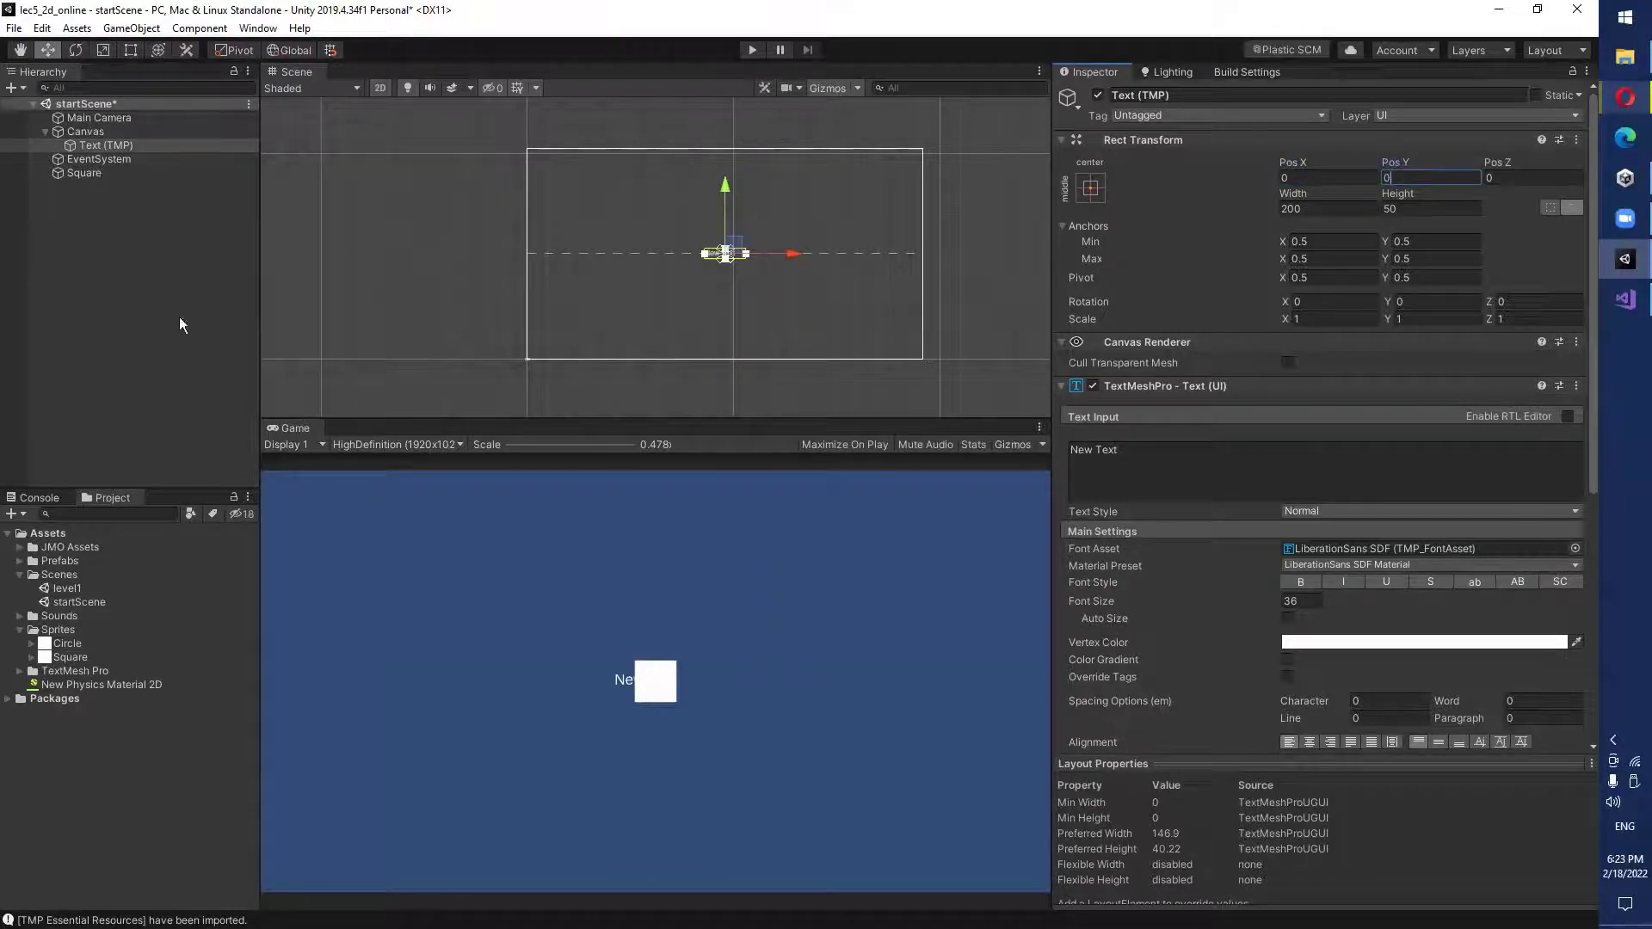
# Move the Square to about X 164, Y 155, and frame it and the EventSystem in the Scene view.
pyautogui.click(82, 174)
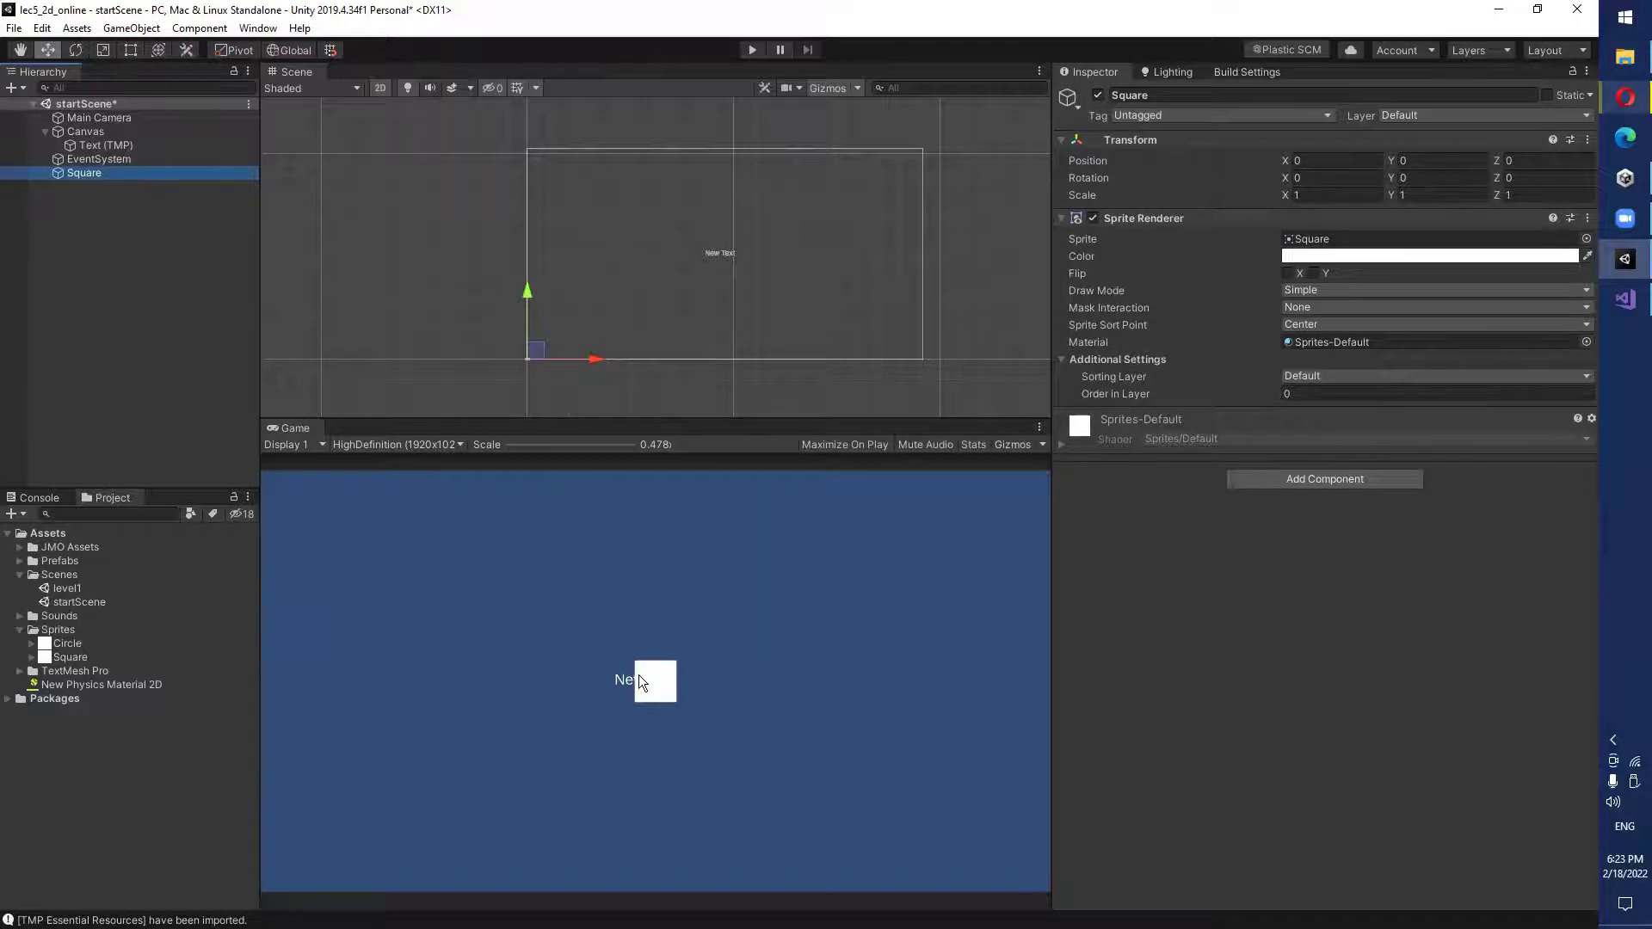
pyautogui.moveTo(527, 297); pyautogui.dragTo(527, 265)
pyautogui.moveTo(607, 318); pyautogui.dragTo(631, 322)
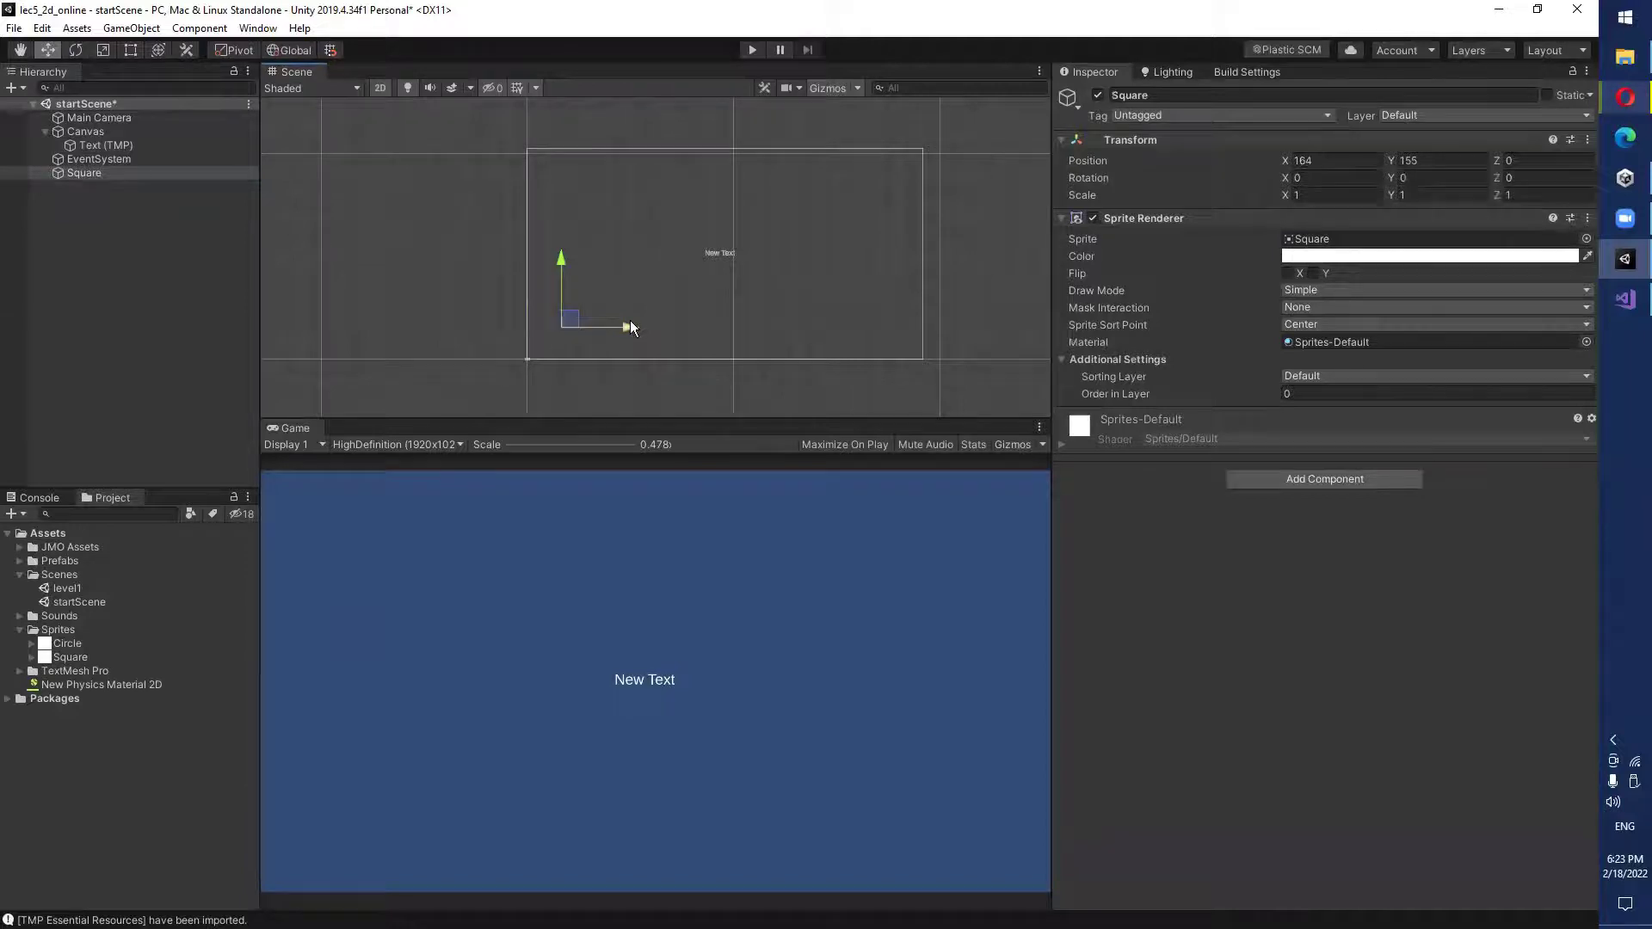
pyautogui.doubleClick(107, 172)
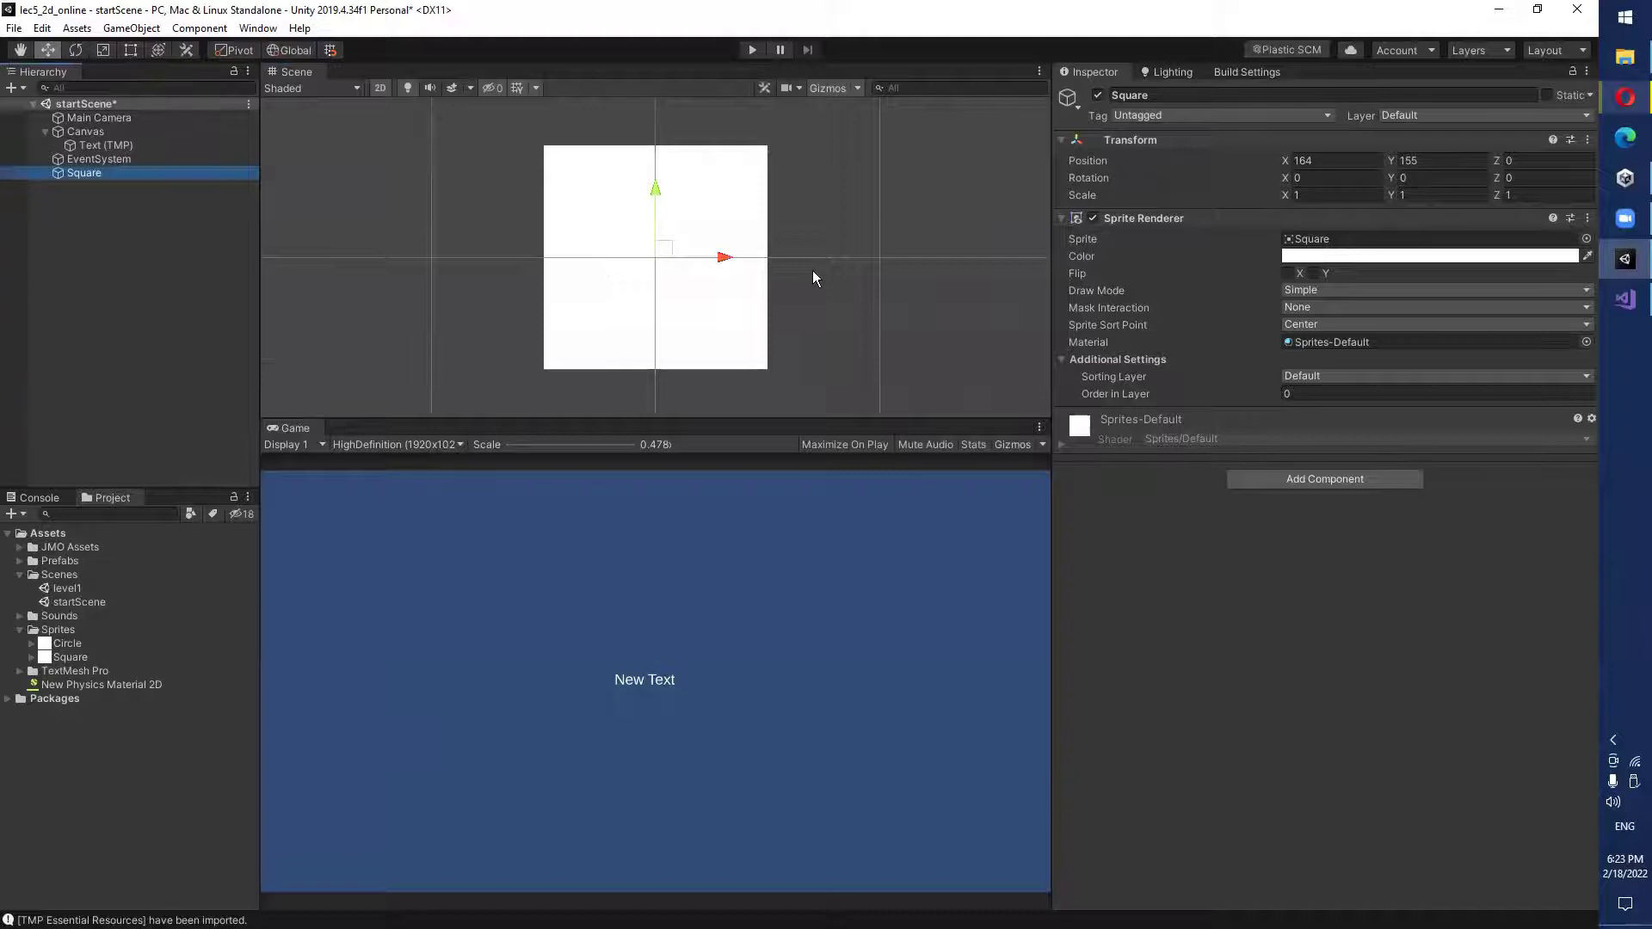
pyautogui.doubleClick(124, 159)
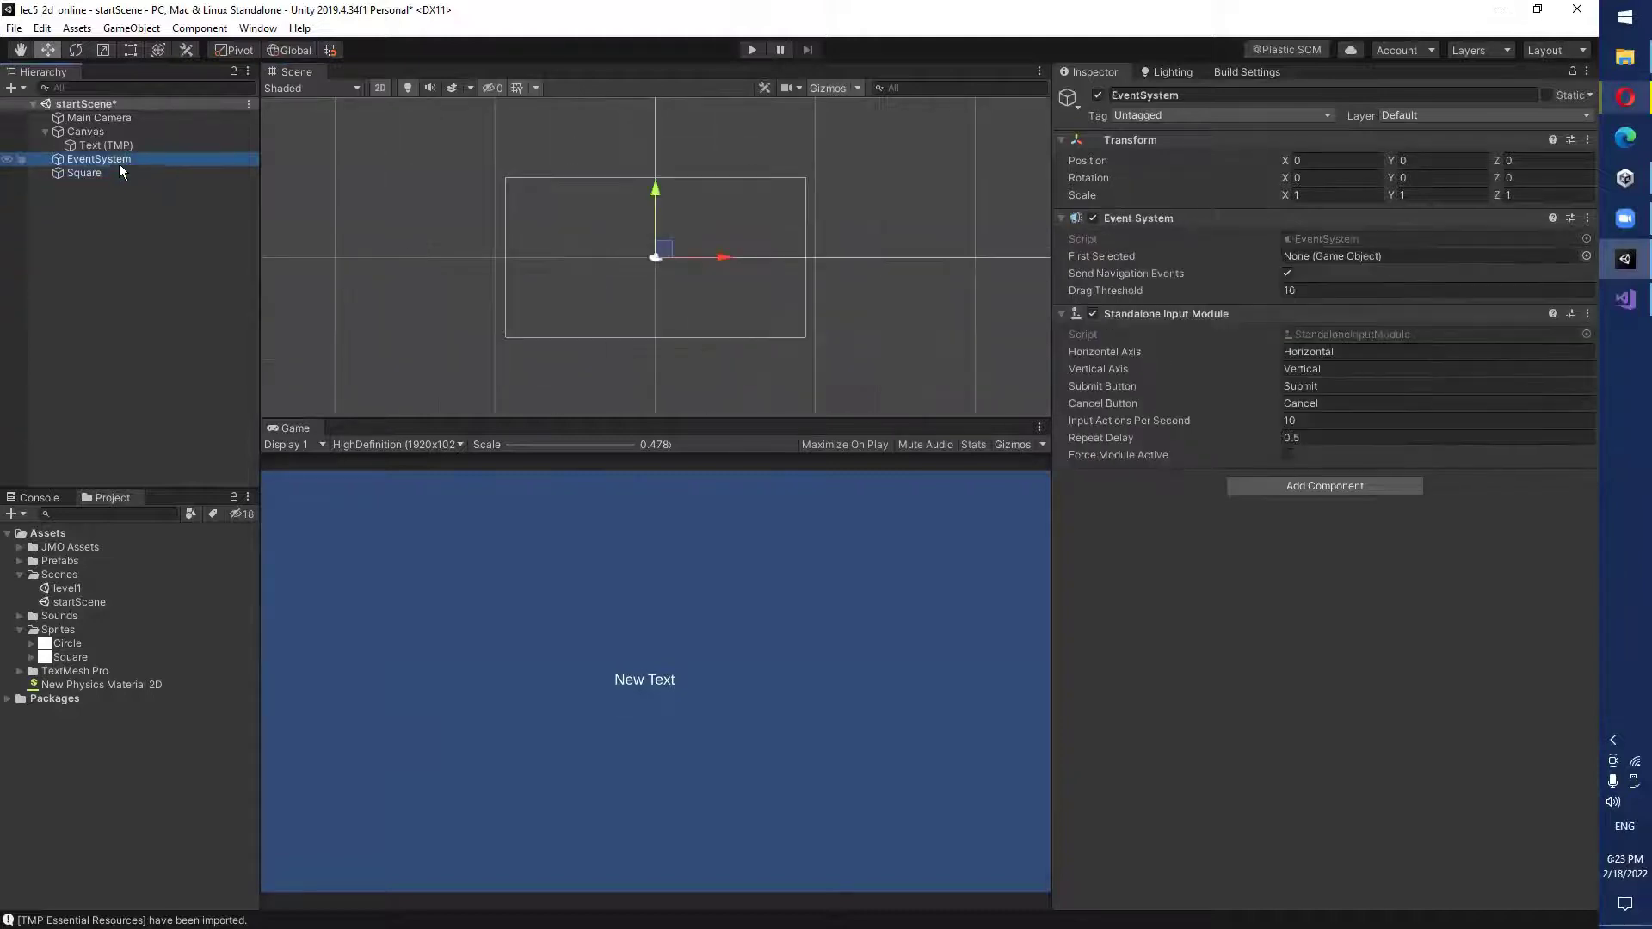
# Set the Square's Position to X 0, Y 0, and shift its X to -5, beside the Canvas text in the Game view.
pyautogui.click(93, 174)
pyautogui.doubleClick(93, 174)
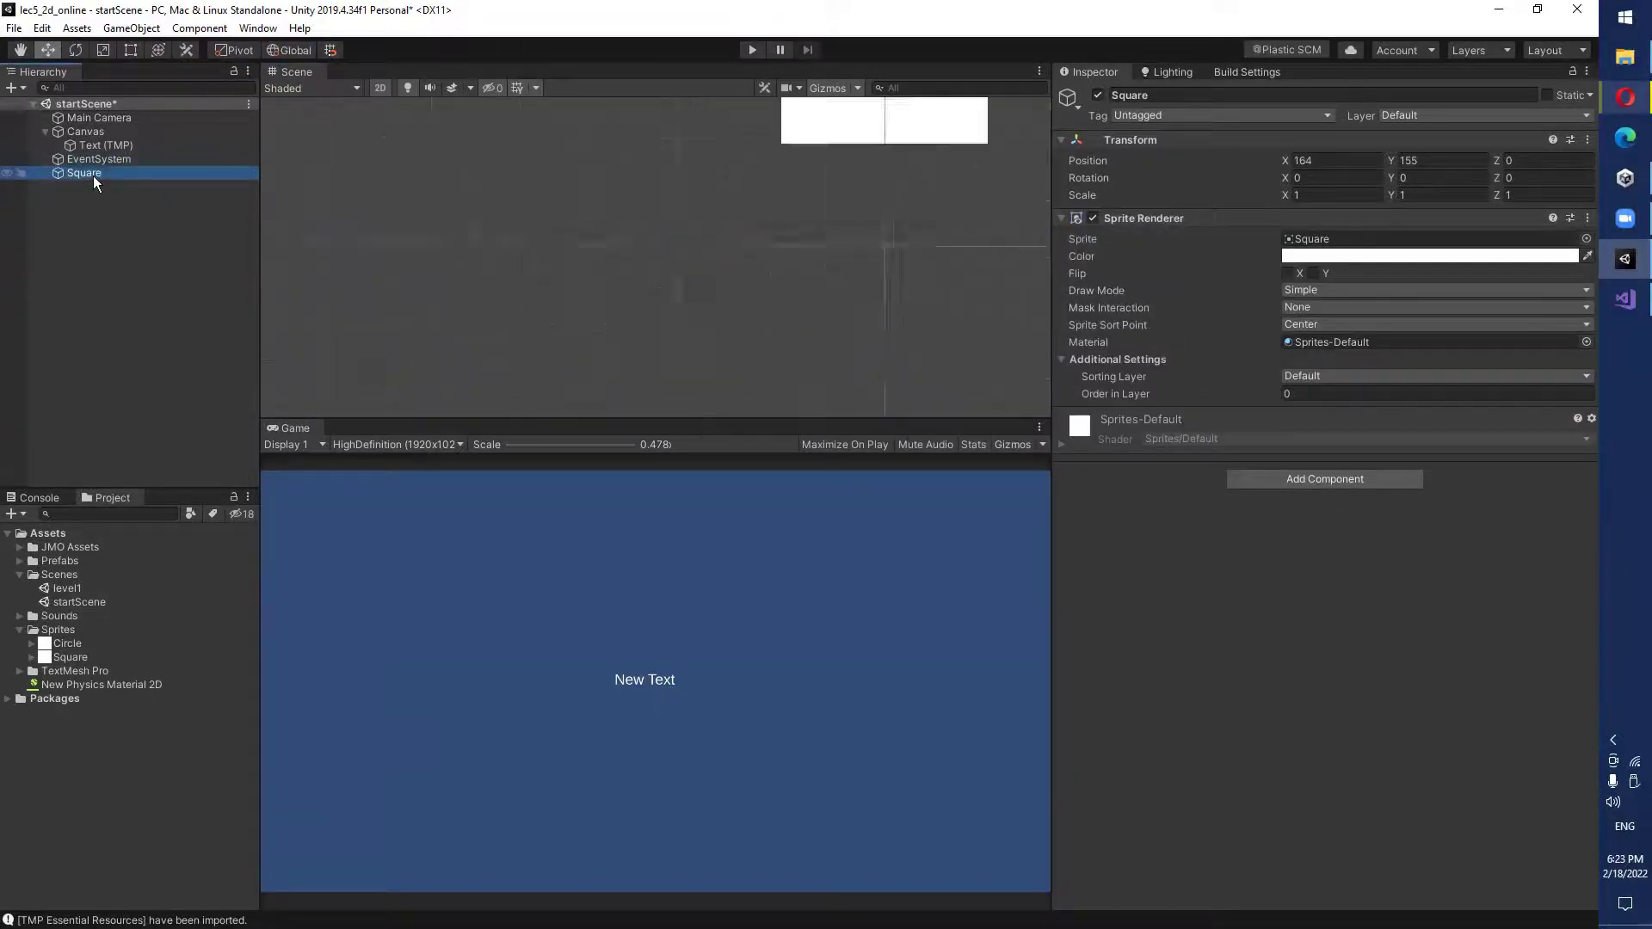
pyautogui.scroll(-6, 582, 299)
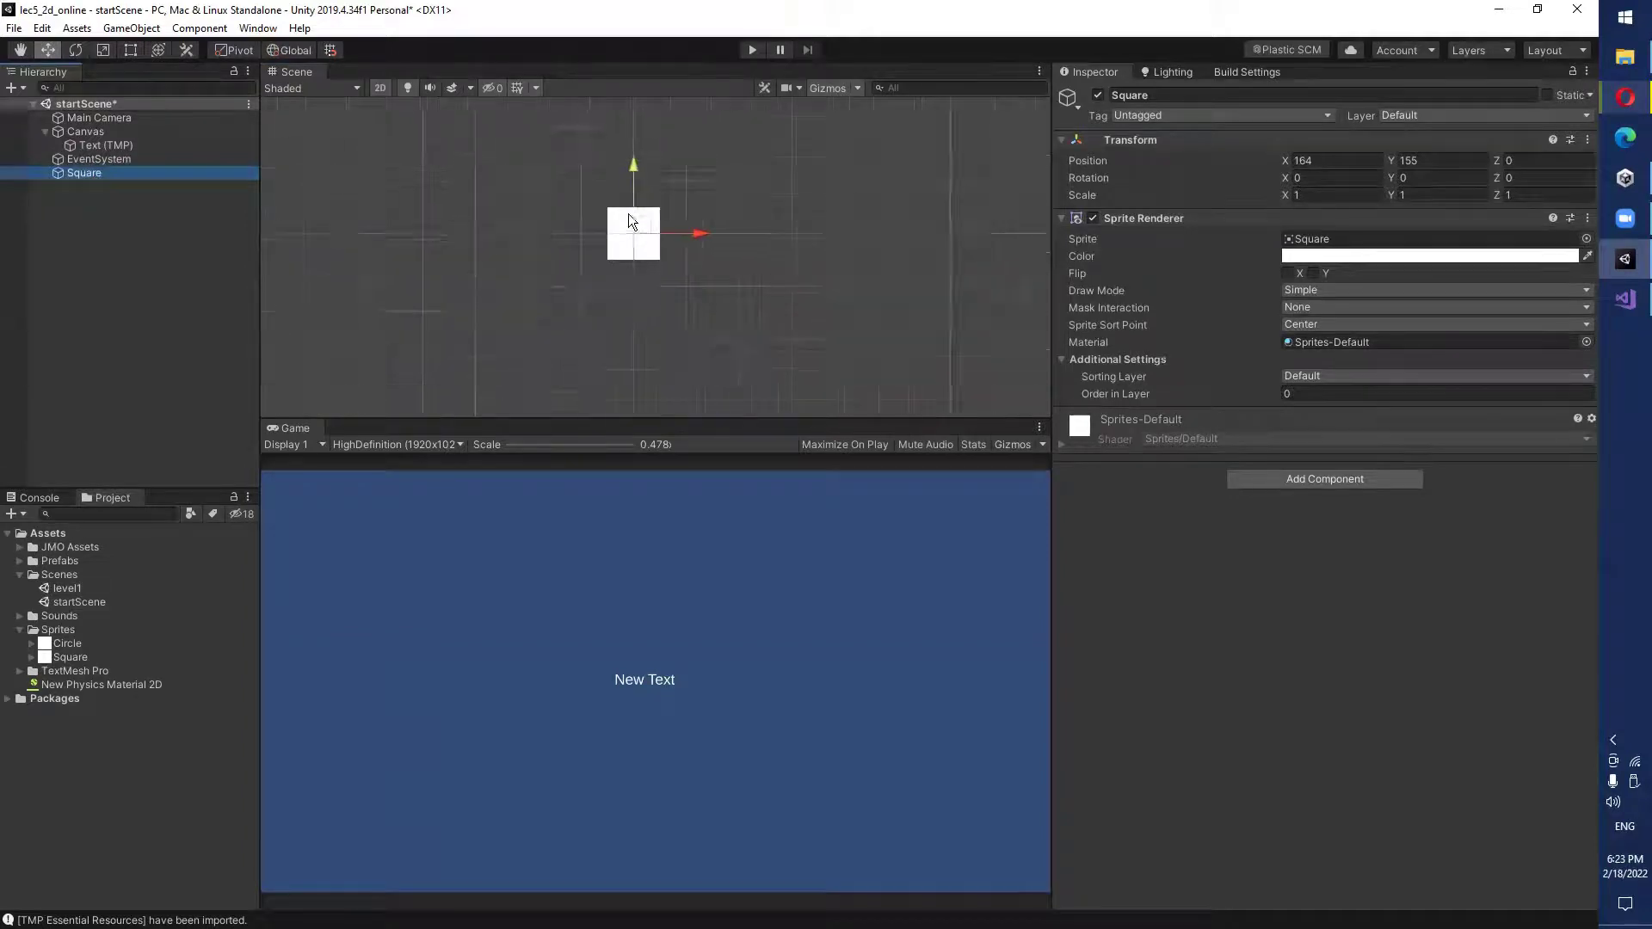
pyautogui.scroll(-4, 603, 251)
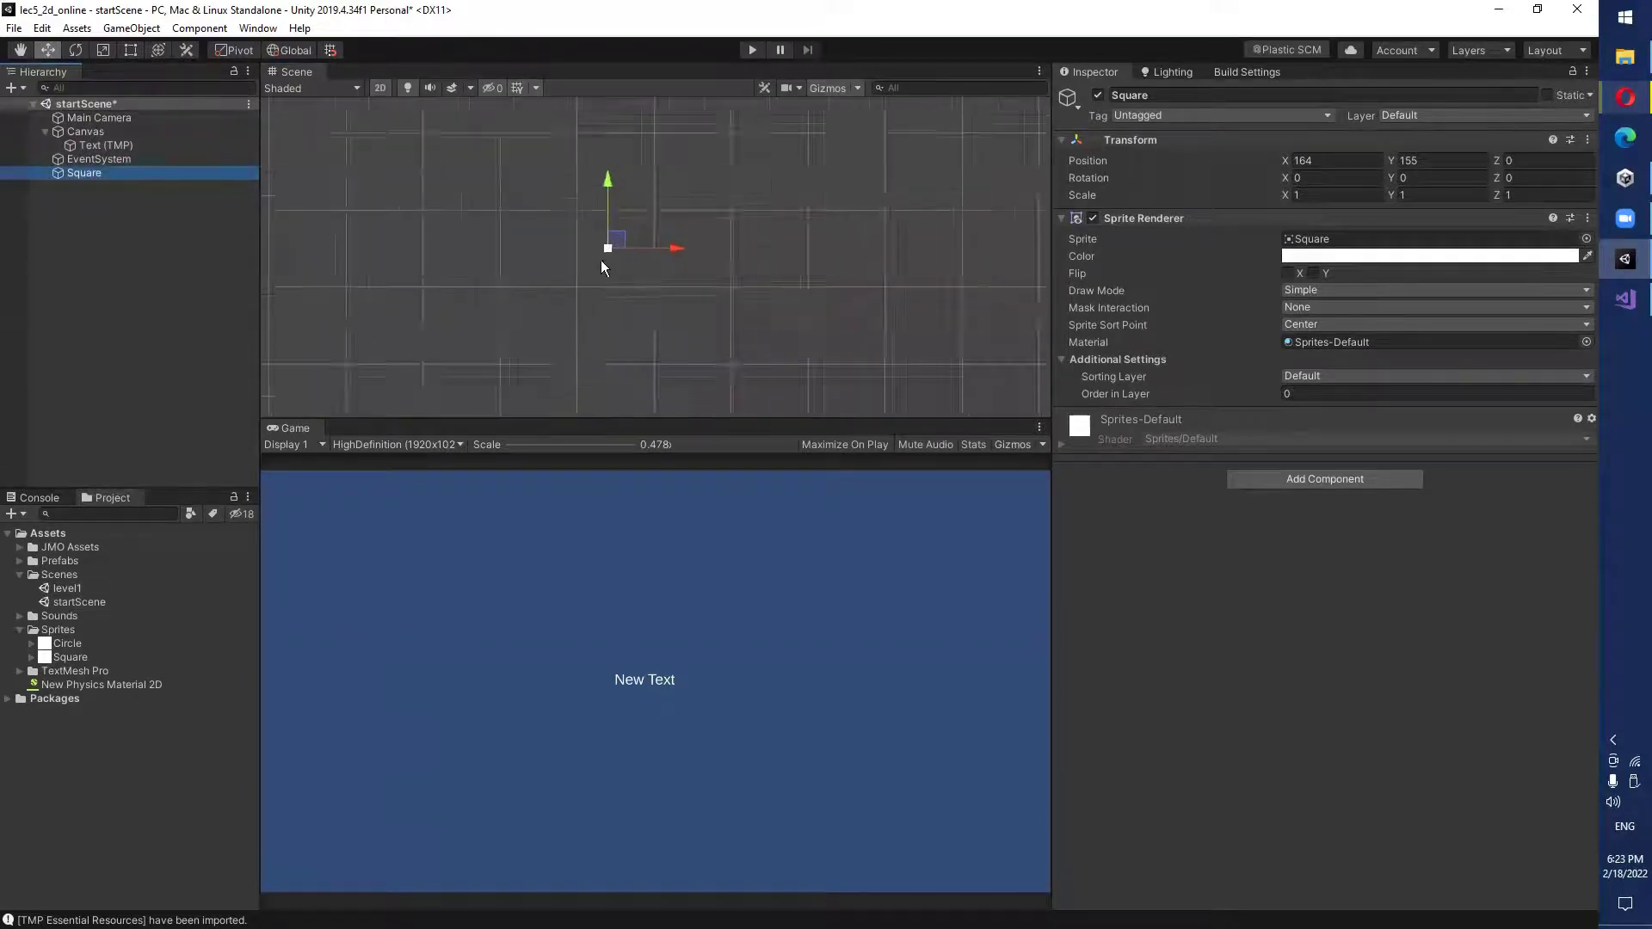
pyautogui.click(129, 119)
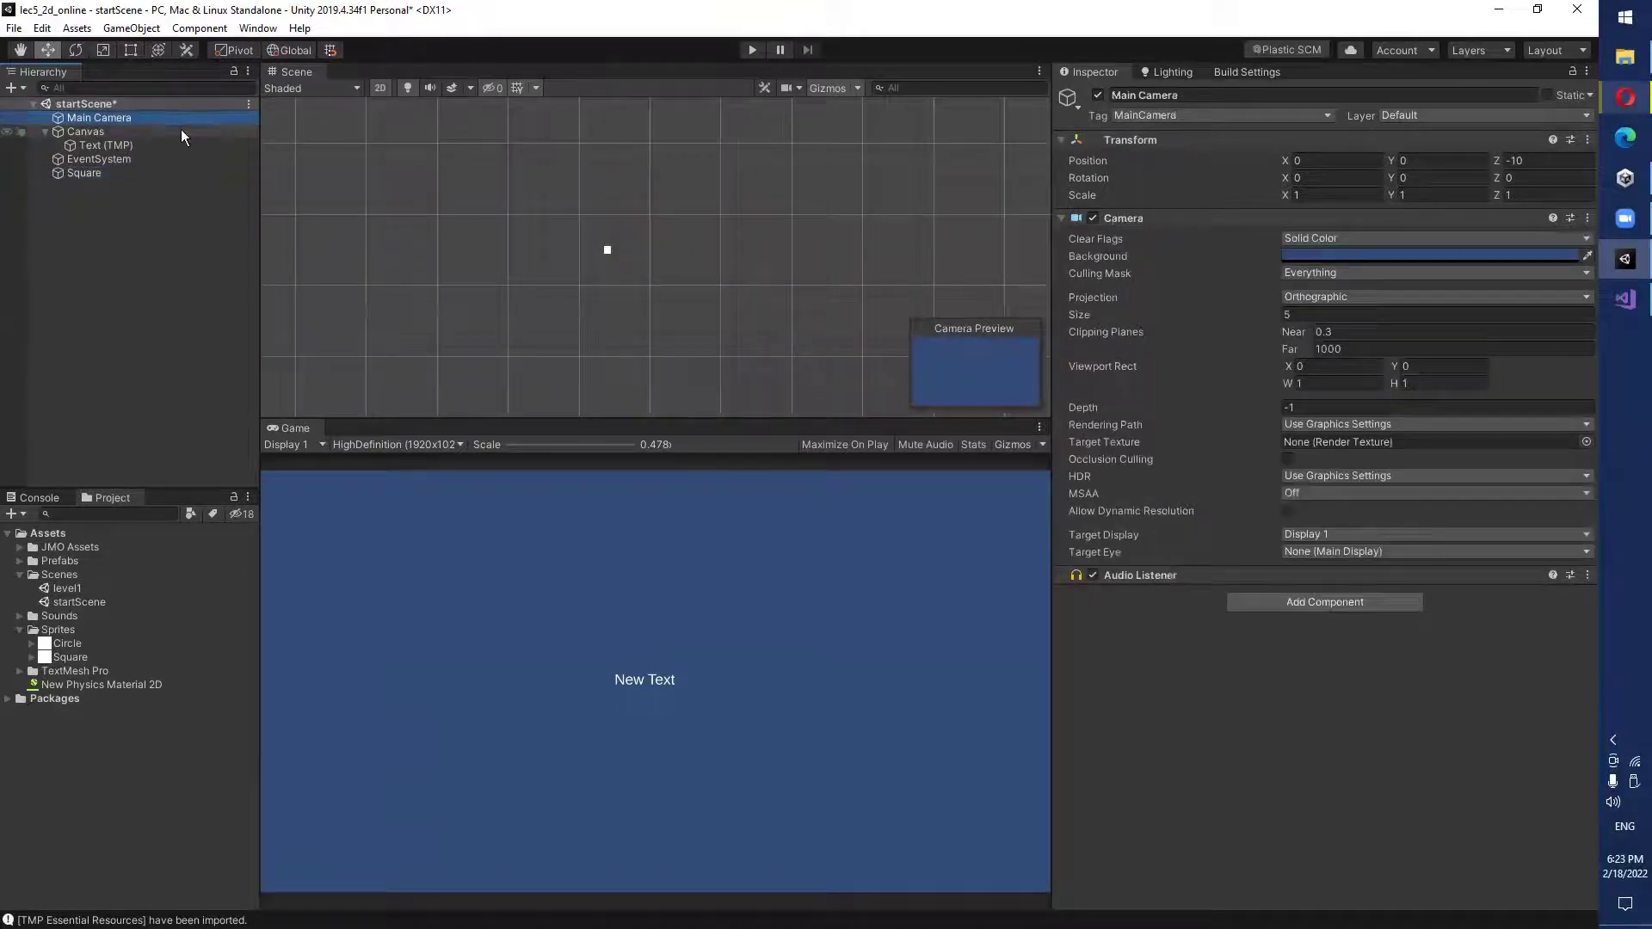
pyautogui.click(133, 175)
pyautogui.click(1337, 163)
pyautogui.write('0')
pyautogui.click(1448, 160)
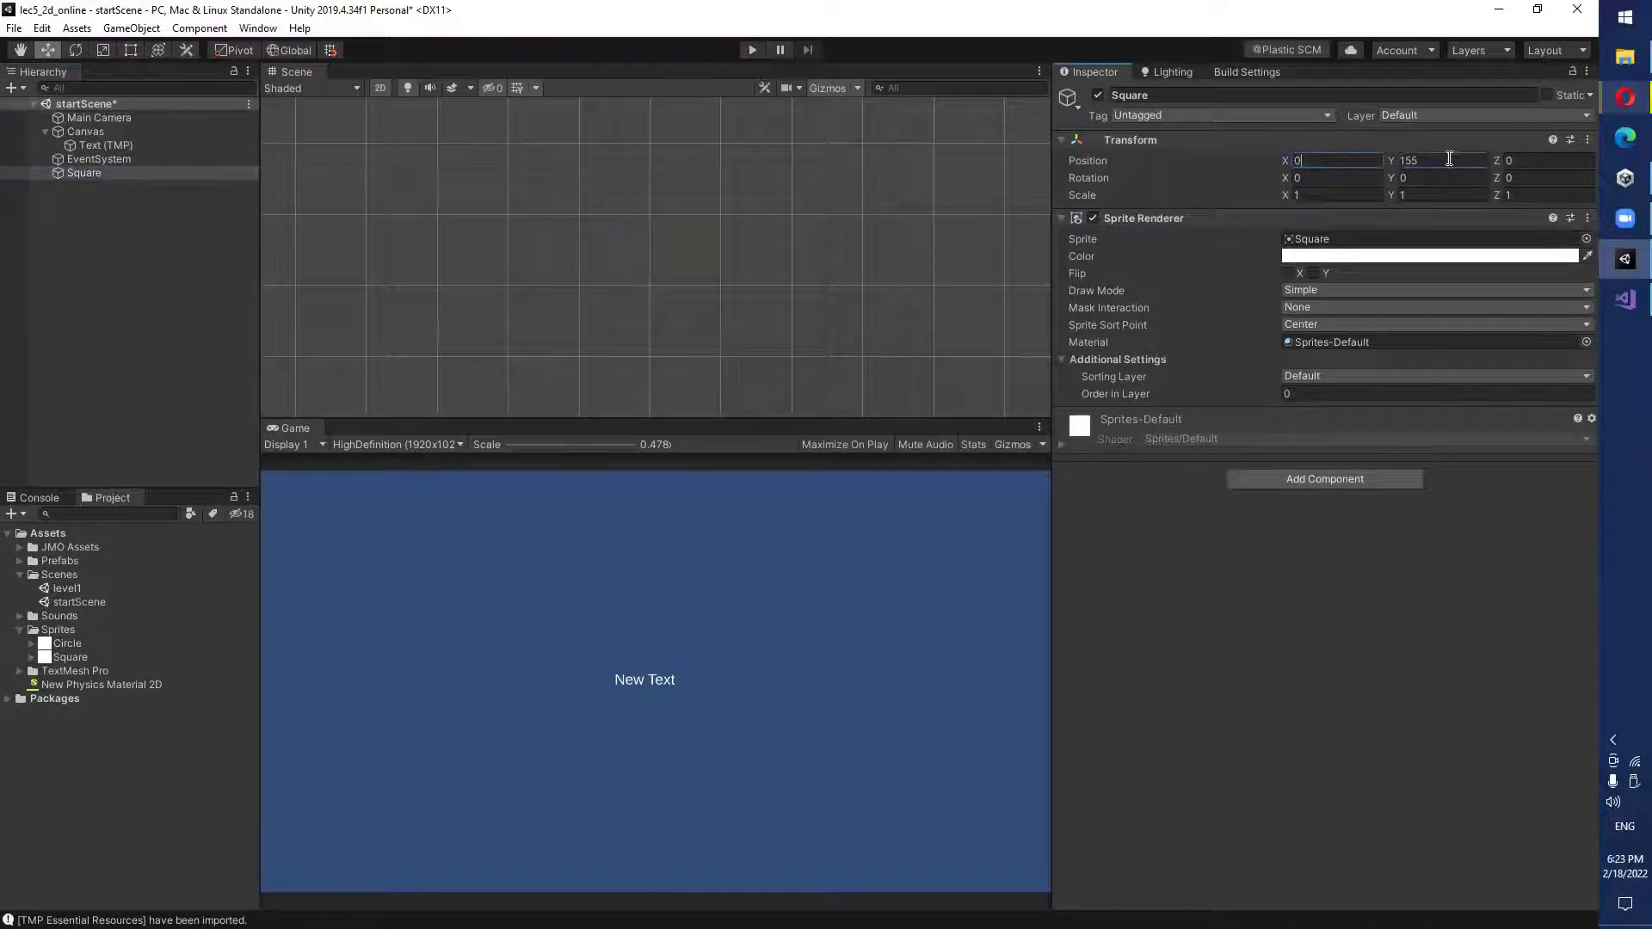
pyautogui.write('0')
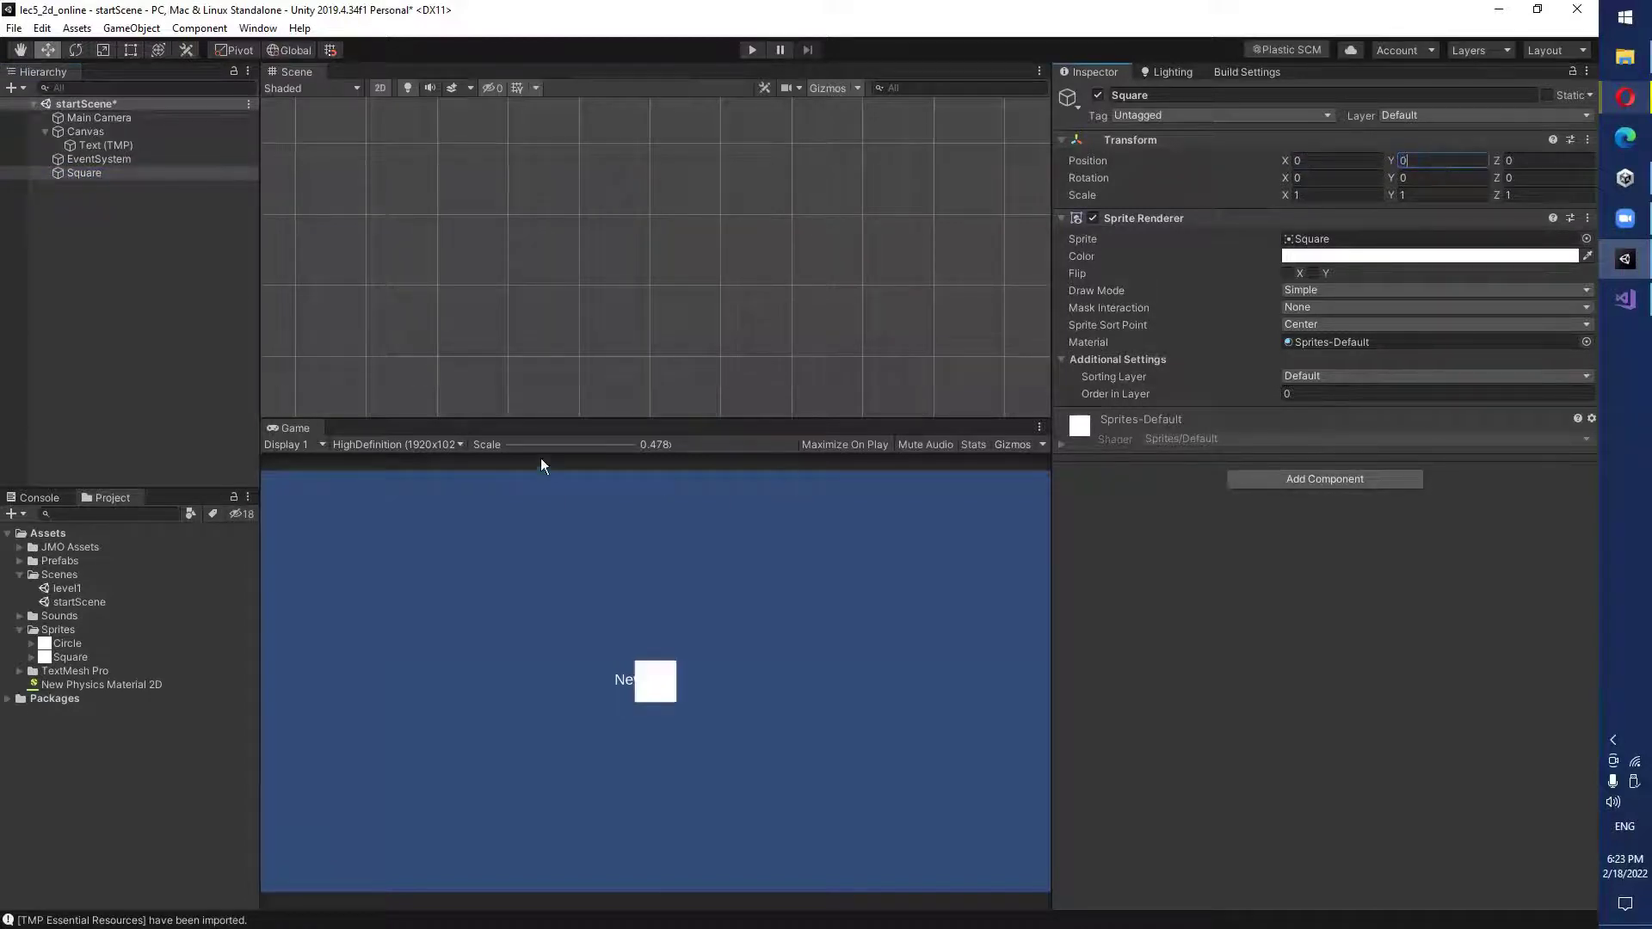
pyautogui.click(1325, 160)
pyautogui.write('-5')
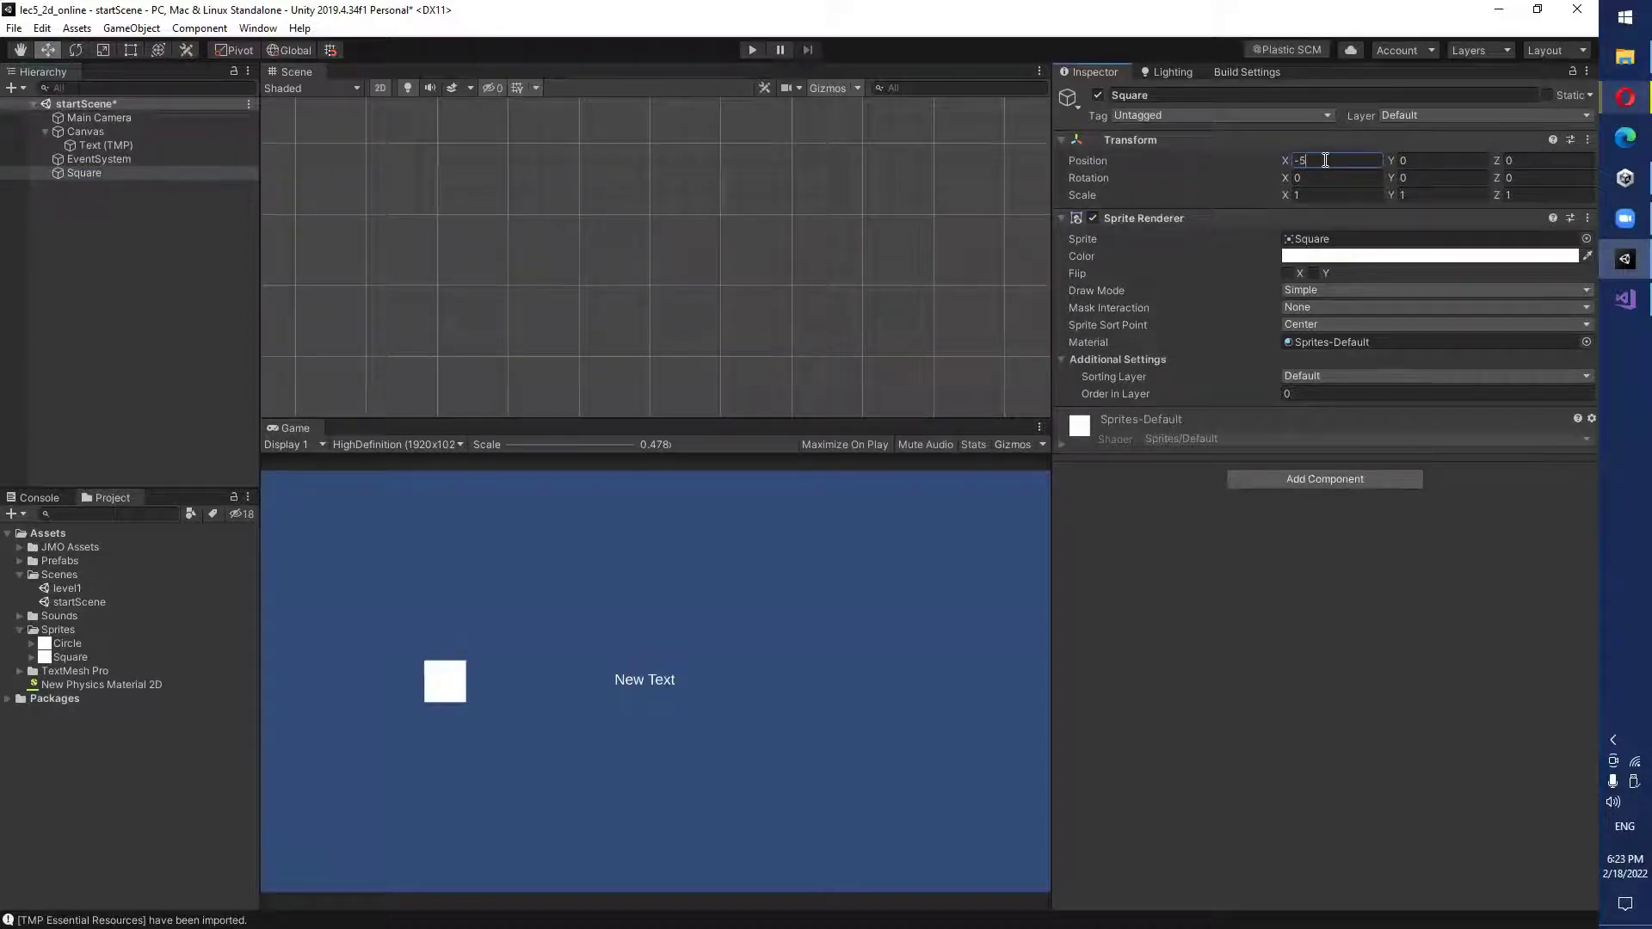
# Colour the Square orange (E77115) in its Sprite Renderer and save the scene.
pyautogui.click(1339, 255)
pyautogui.click(1369, 342)
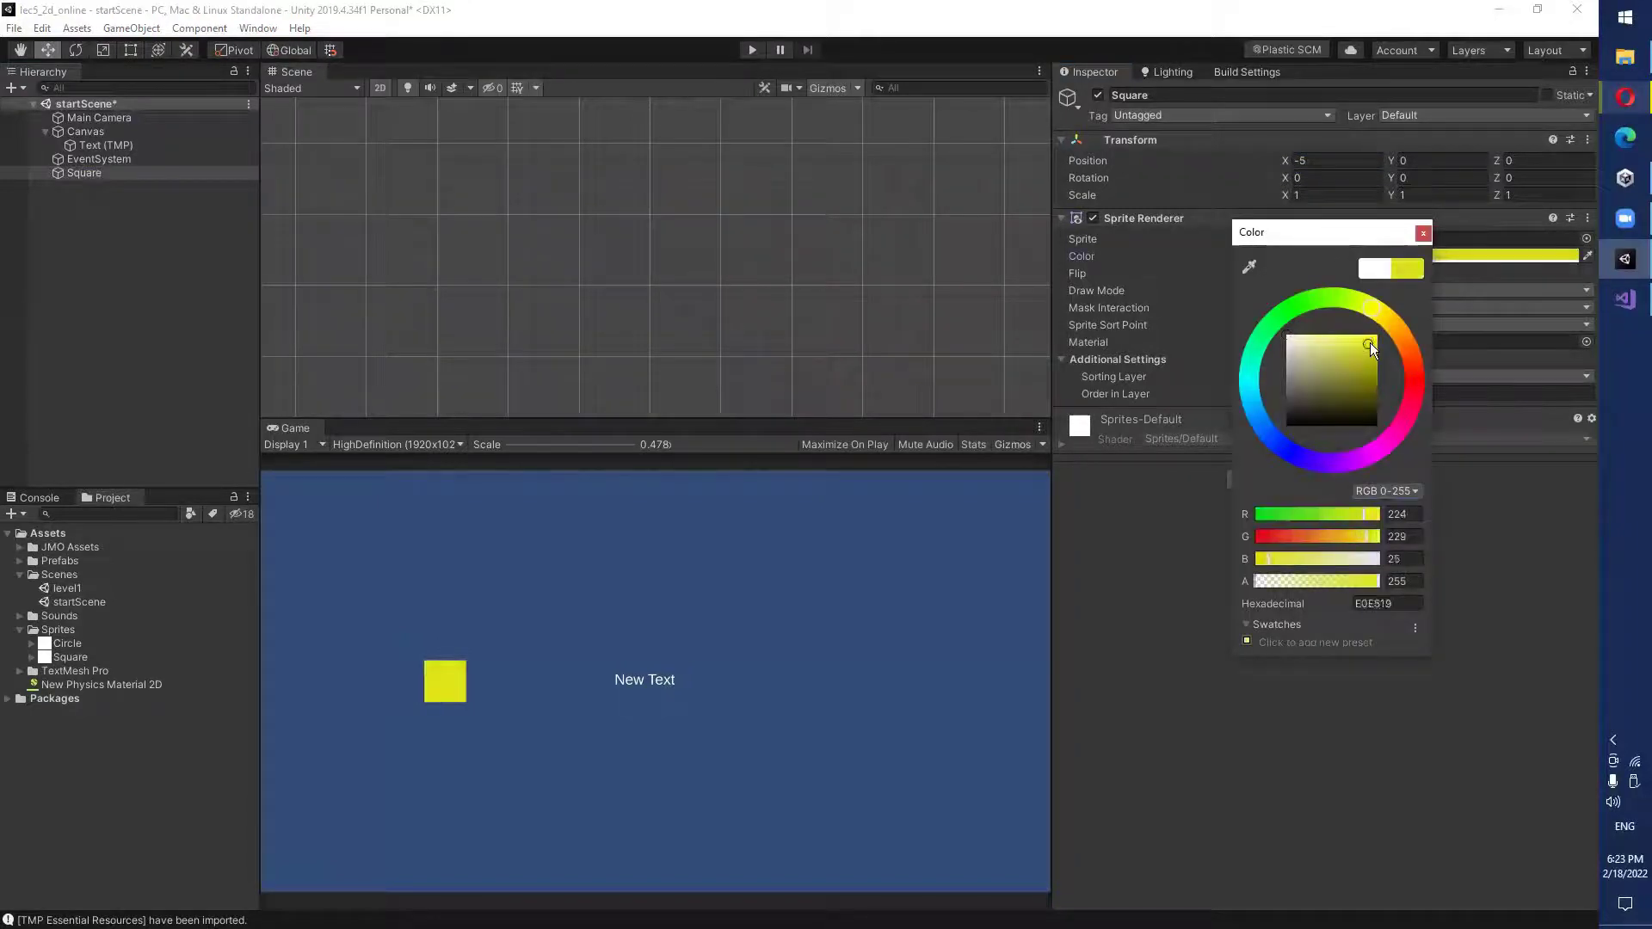
pyautogui.moveTo(1409, 358); pyautogui.dragTo(1408, 343)
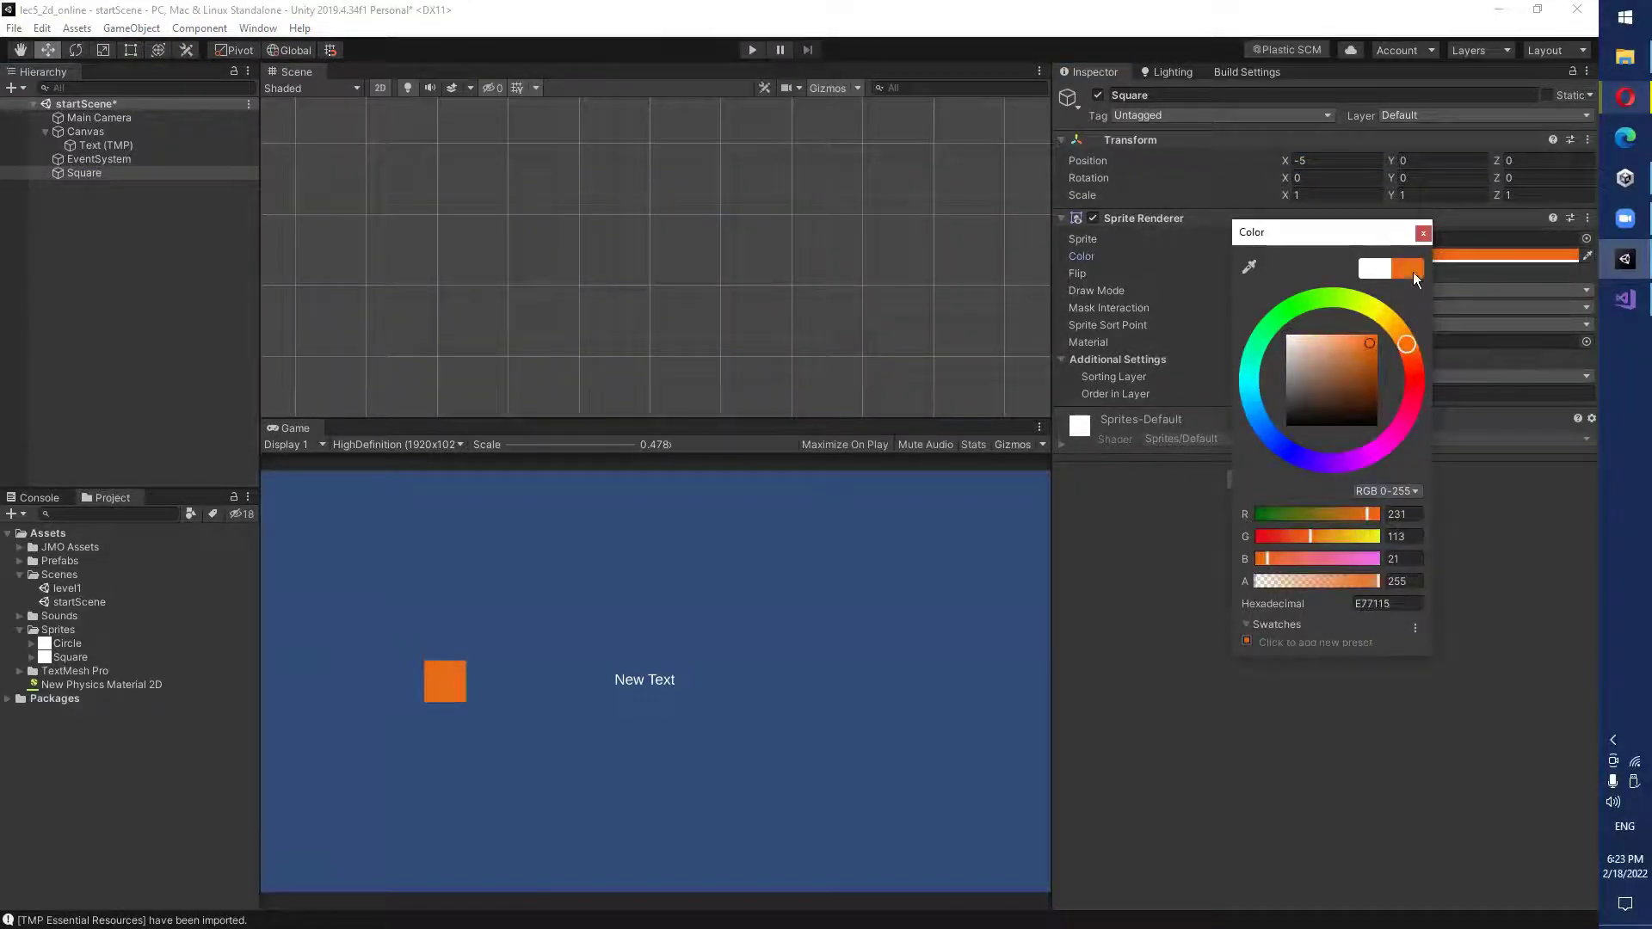
pyautogui.click(1423, 234)
pyautogui.hotkey('ctrl', 's')
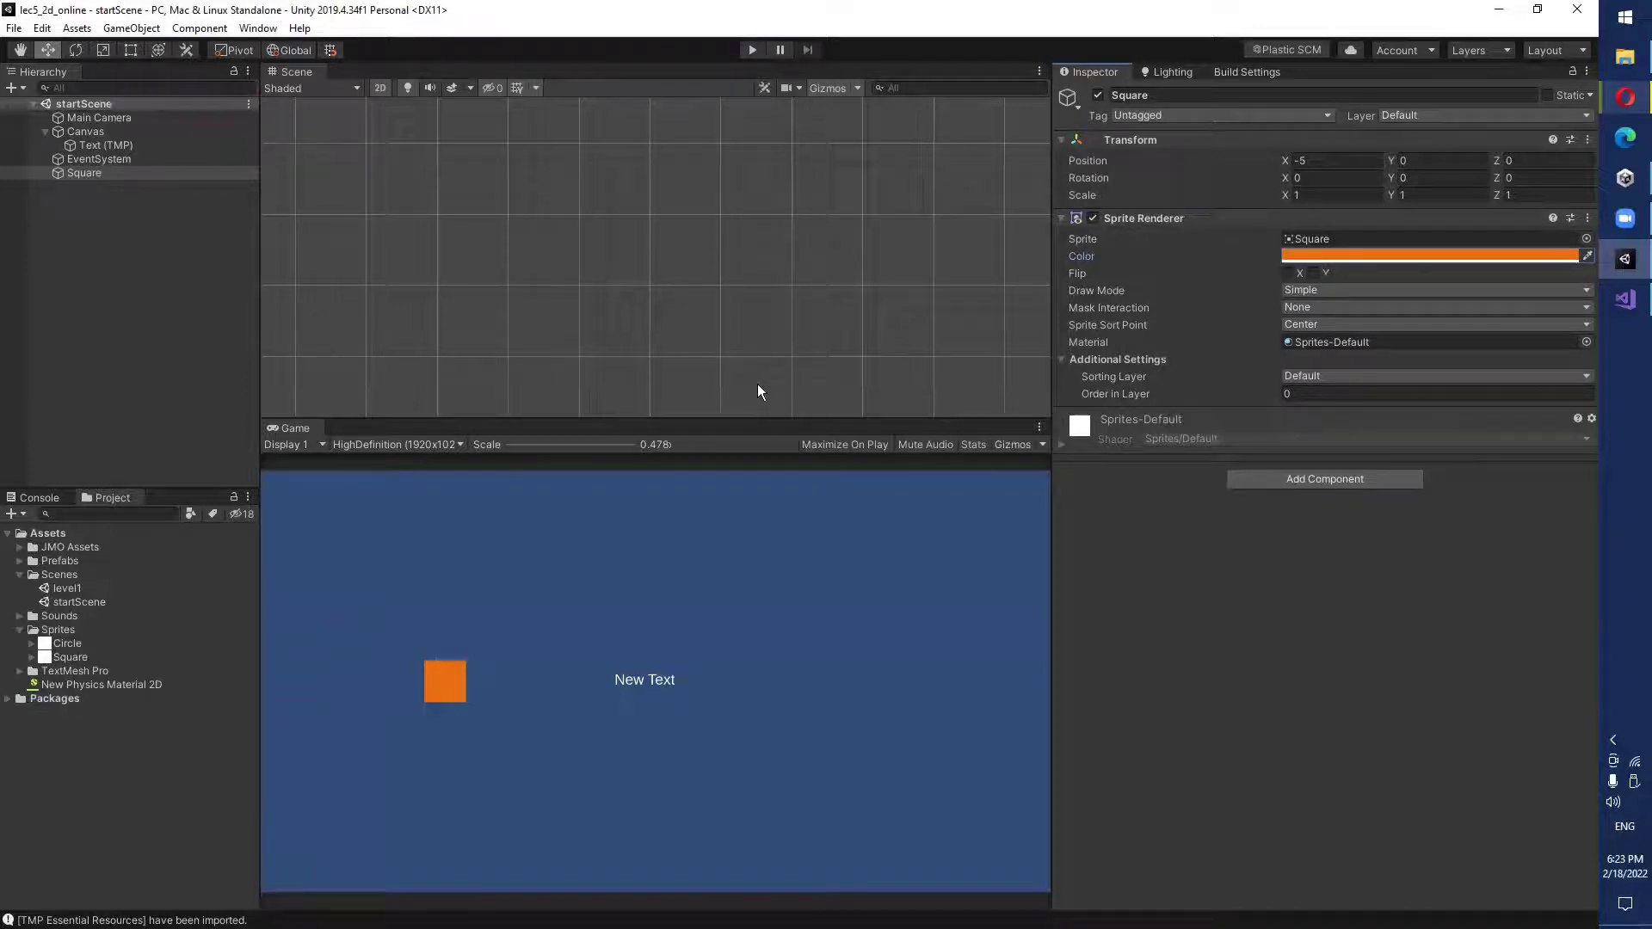
# Replace the content of Text (TMP) with "Ball Catcher".
pyautogui.doubleClick(114, 148)
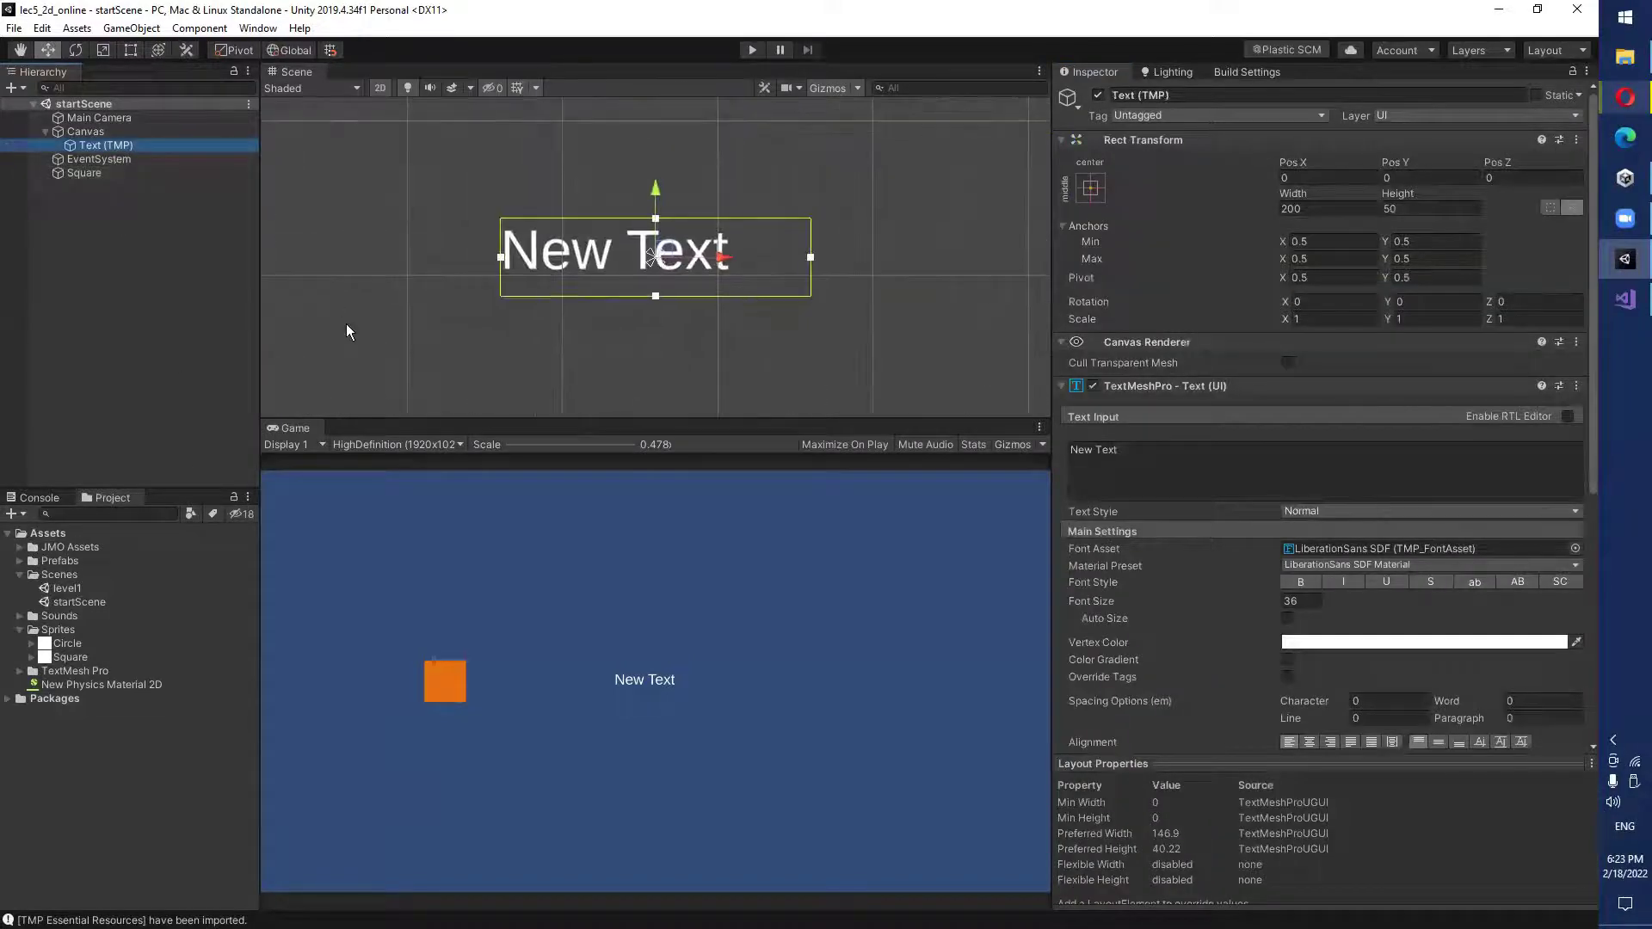
pyautogui.click(1145, 469)
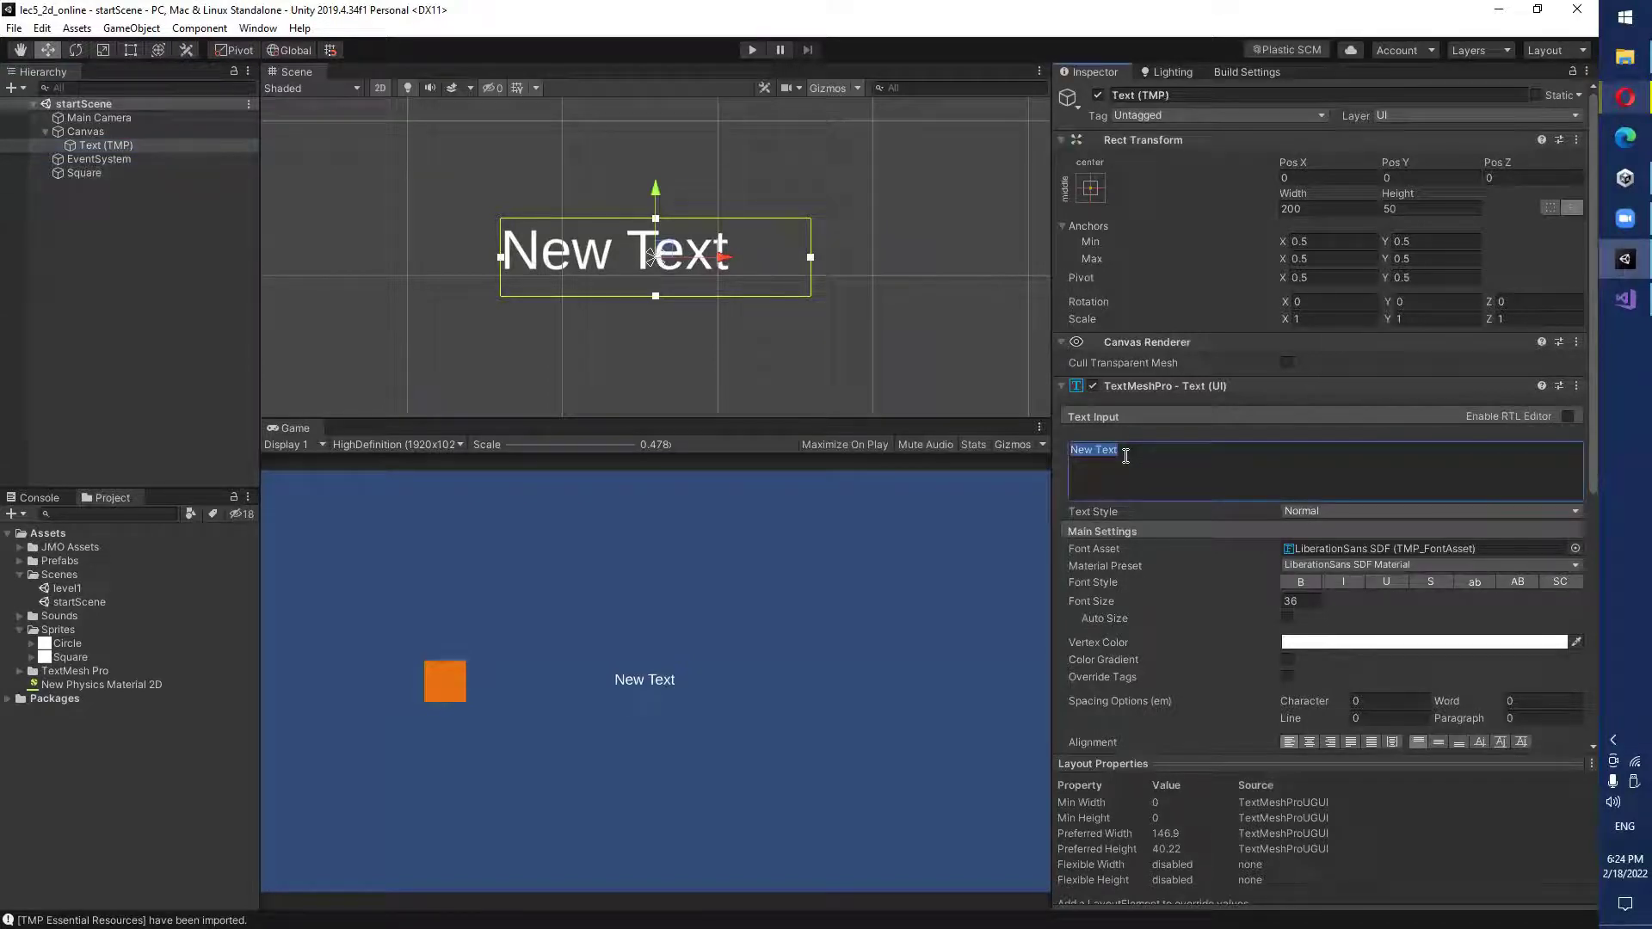
pyautogui.write('G')
pyautogui.press('BackSpace')
pyautogui.write('Ba')
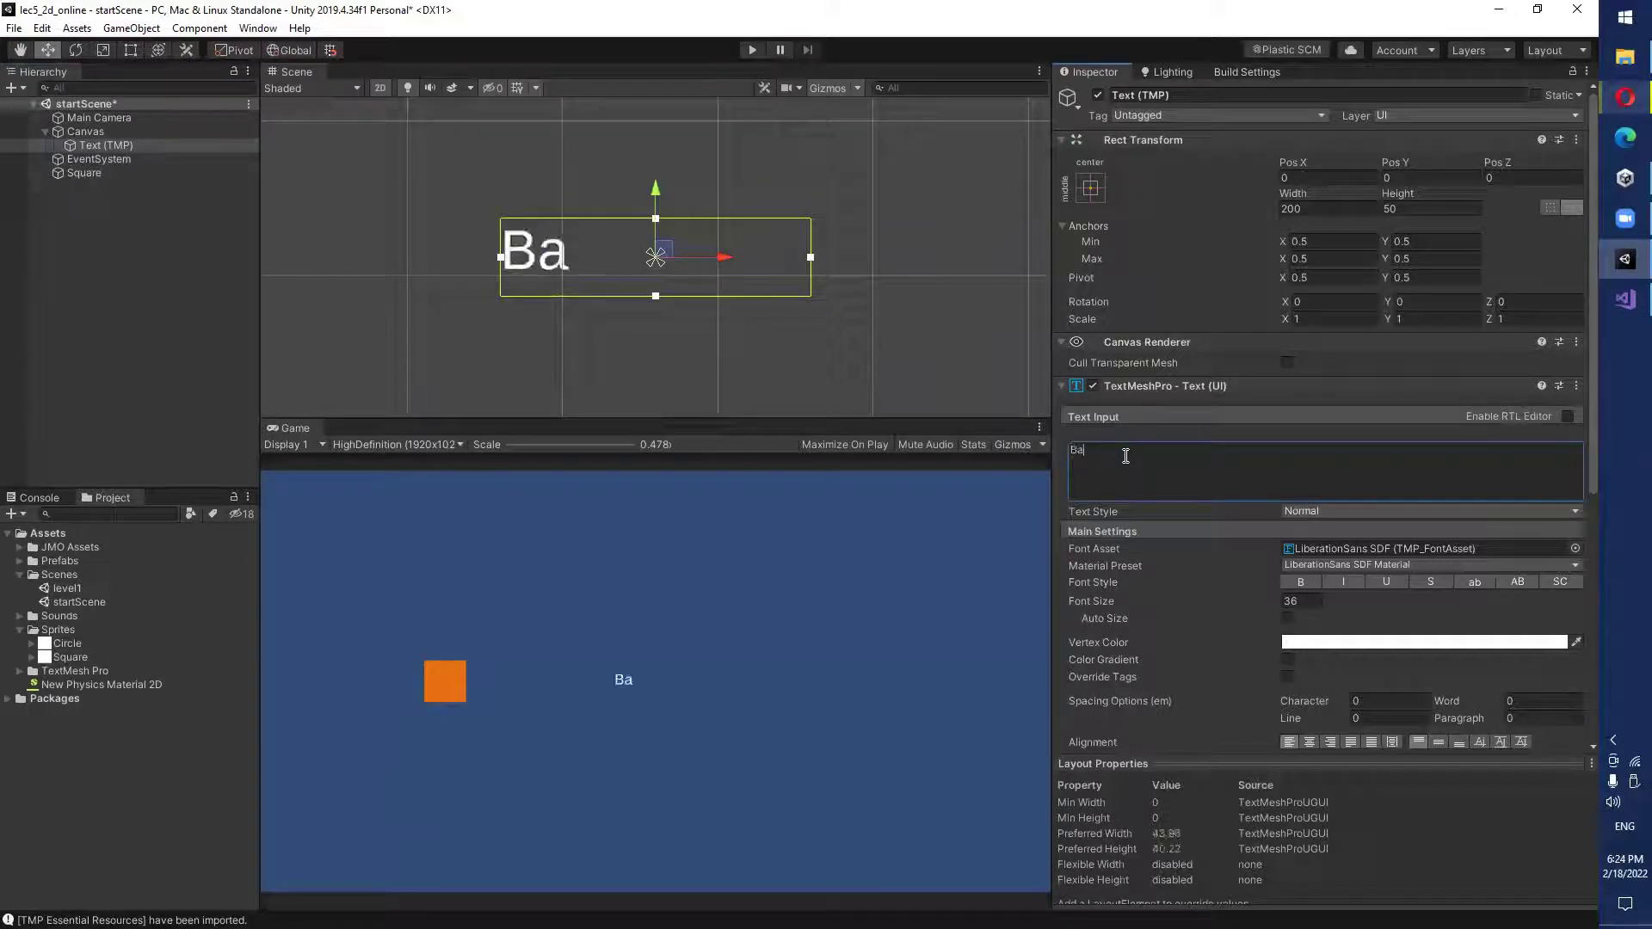
pyautogui.write('ll Catcher')
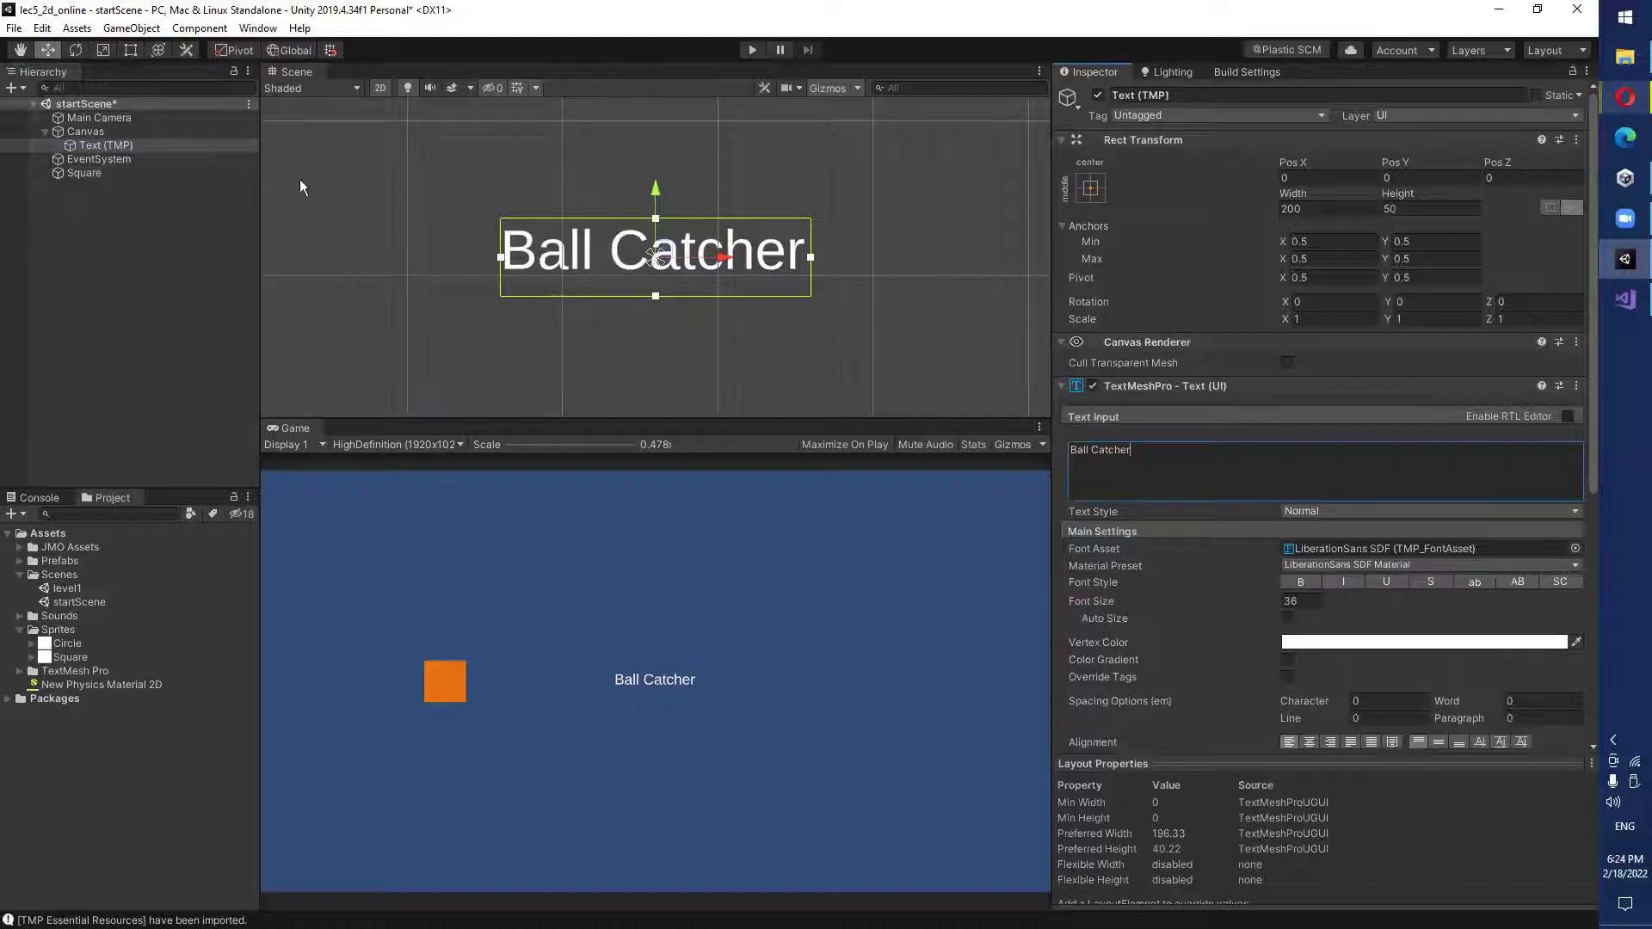
# Prefix the title in Text (TMP) so that it reads "Game: Ball Catcher".
pyautogui.click(121, 148)
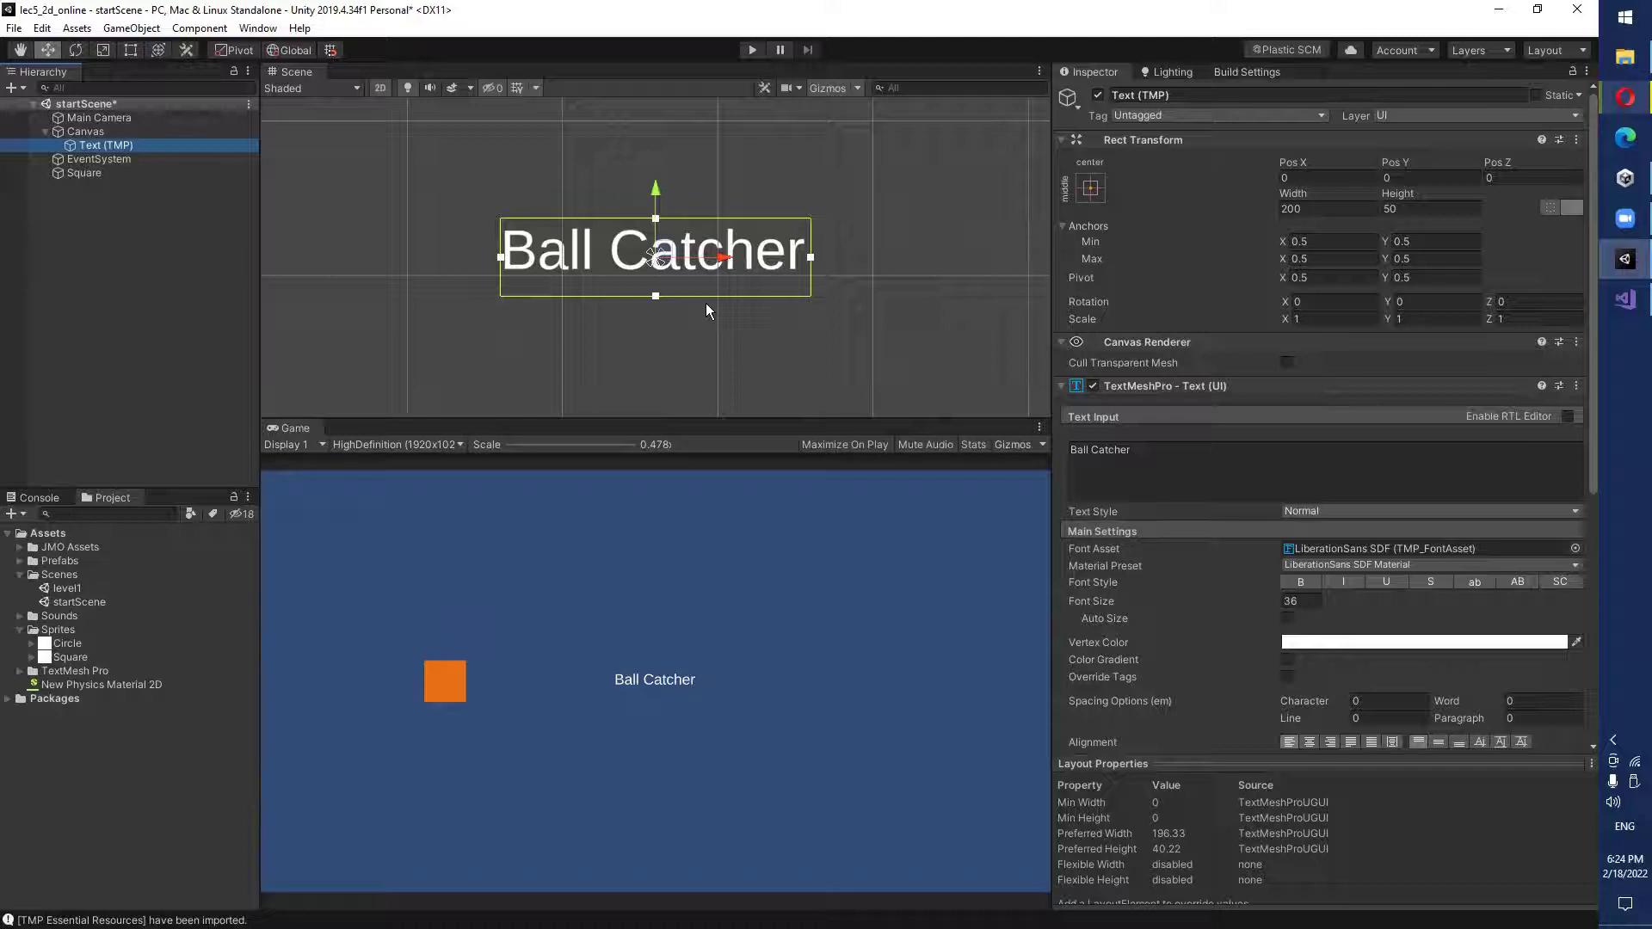
pyautogui.click(1099, 472)
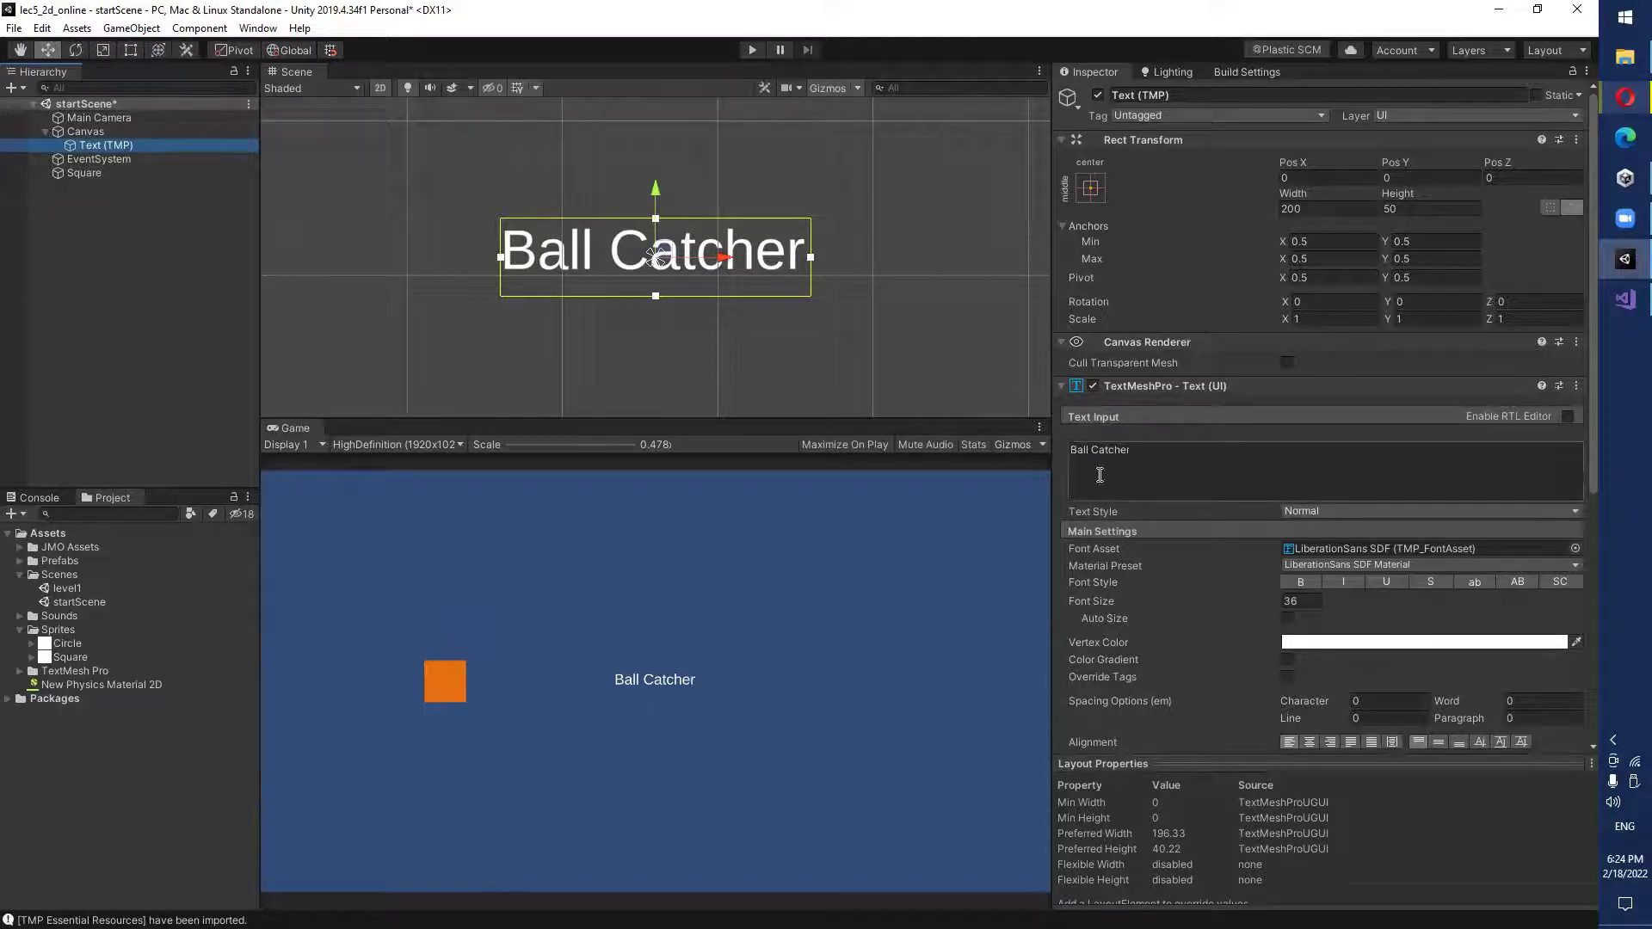
pyautogui.click(1137, 454)
pyautogui.write('F')
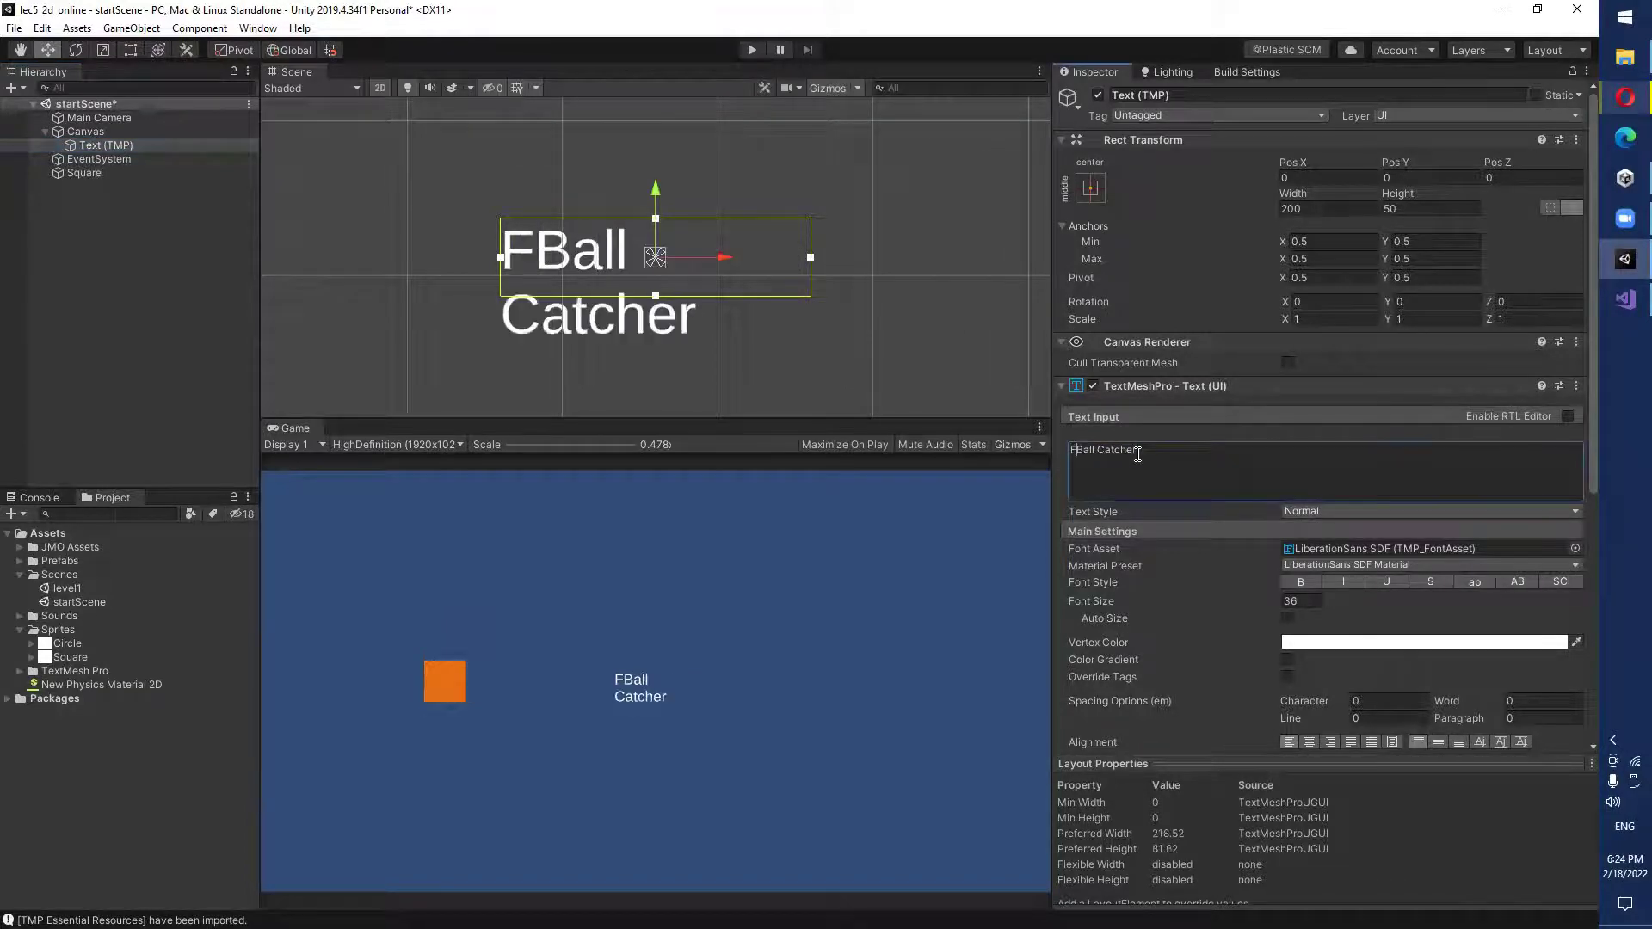
pyautogui.press('BackSpace')
pyautogui.write('Game::')
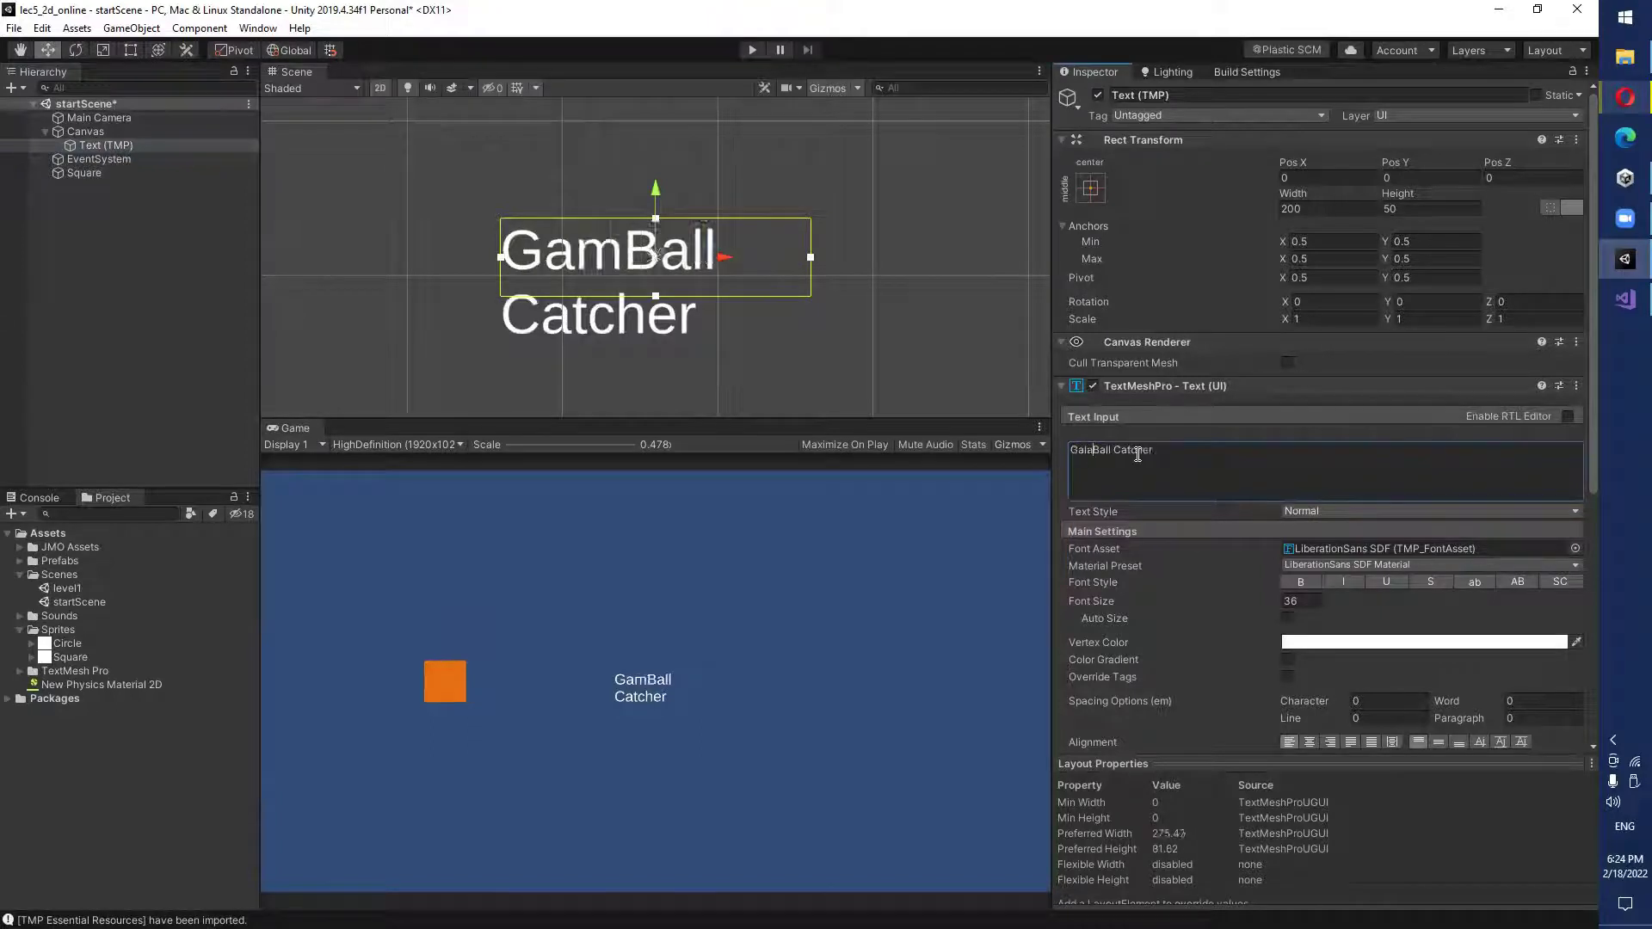
pyautogui.press('BackSpace')
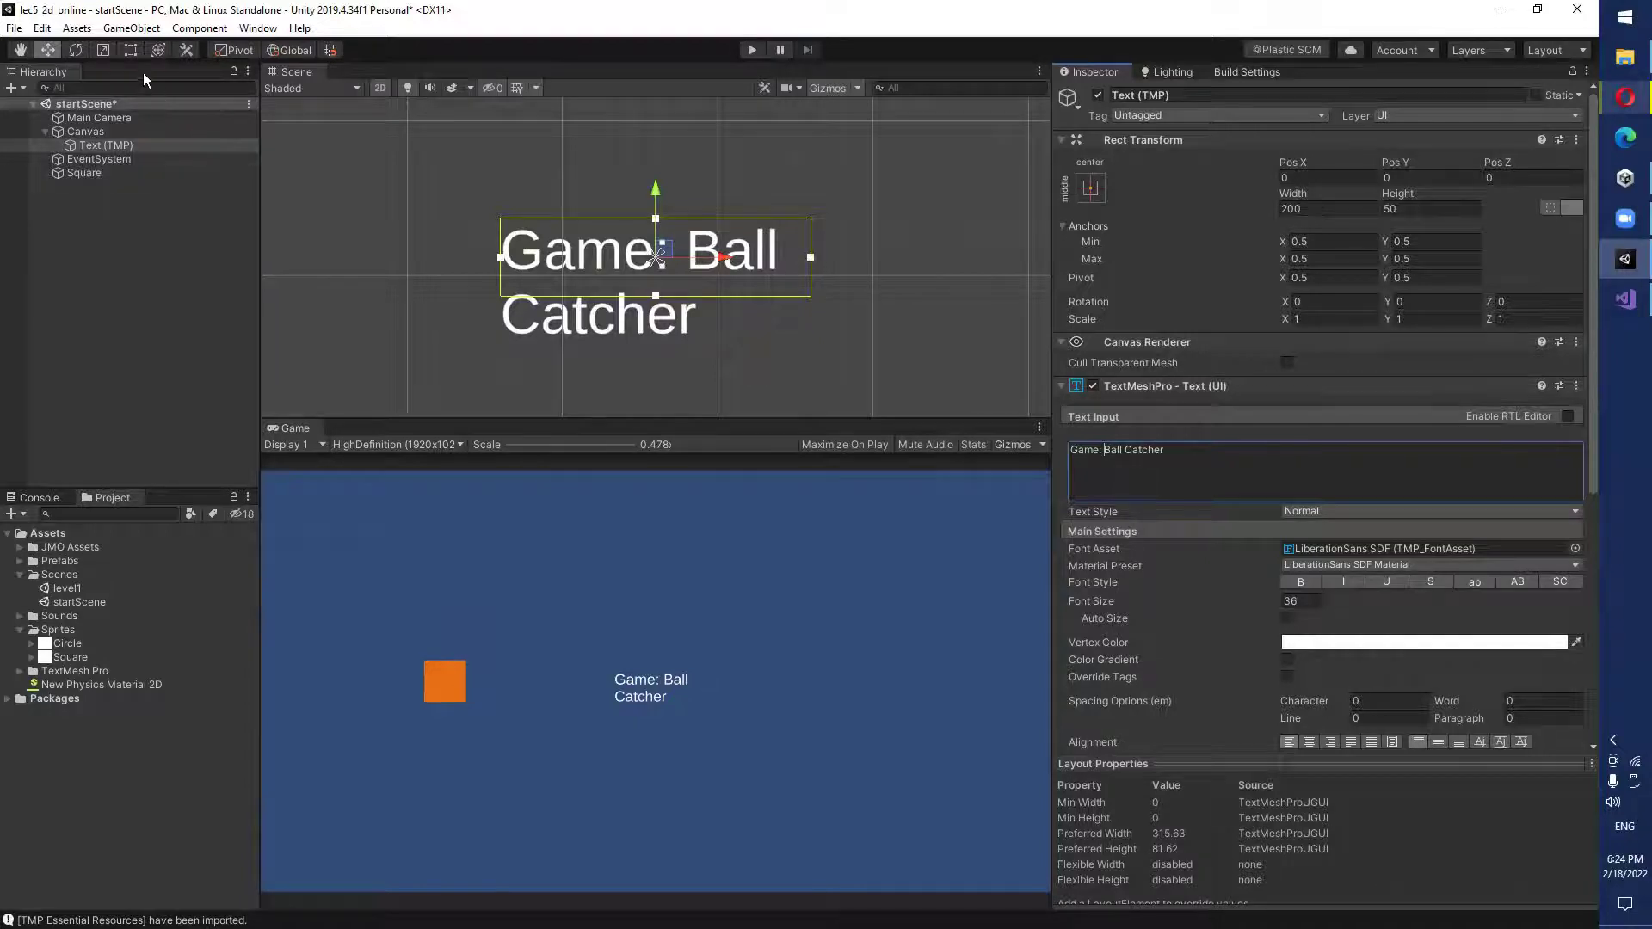
# Activate the Rect Tool, try a width of 3000 for Text (TMP), and set its width to 300 and height to 100.
pyautogui.click(131, 54)
pyautogui.click(1323, 208)
pyautogui.doubleClick(1323, 208)
pyautogui.write('300')
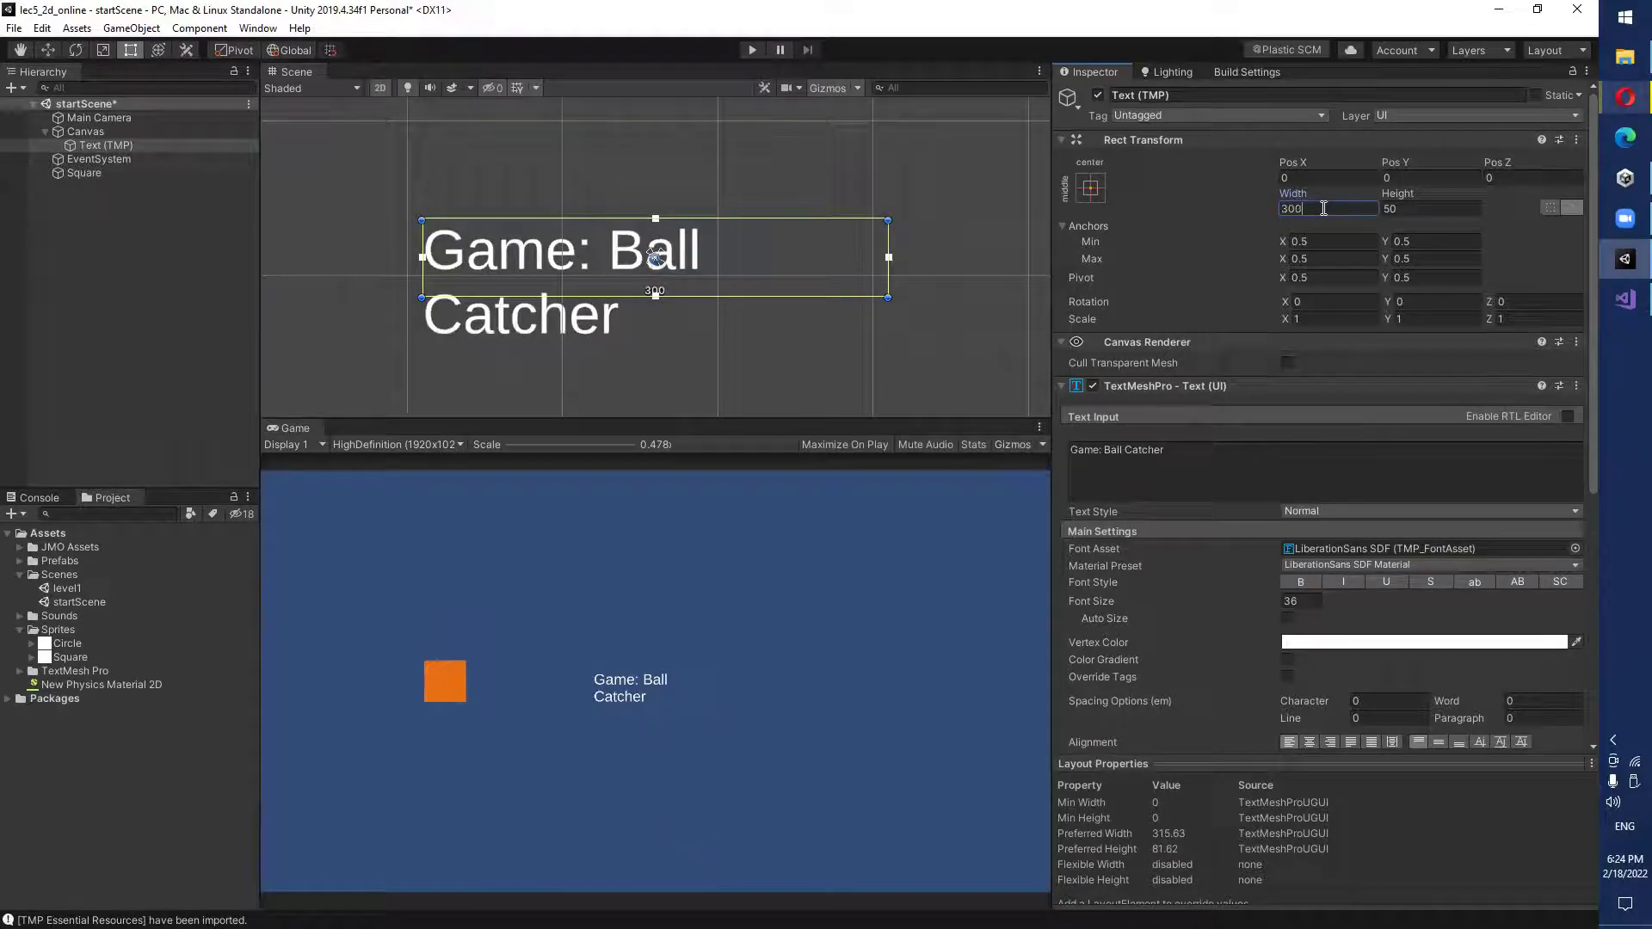
pyautogui.press('BackSpace')
pyautogui.press('BackSpace')
pyautogui.press('BackSpace')
pyautogui.write('3000')
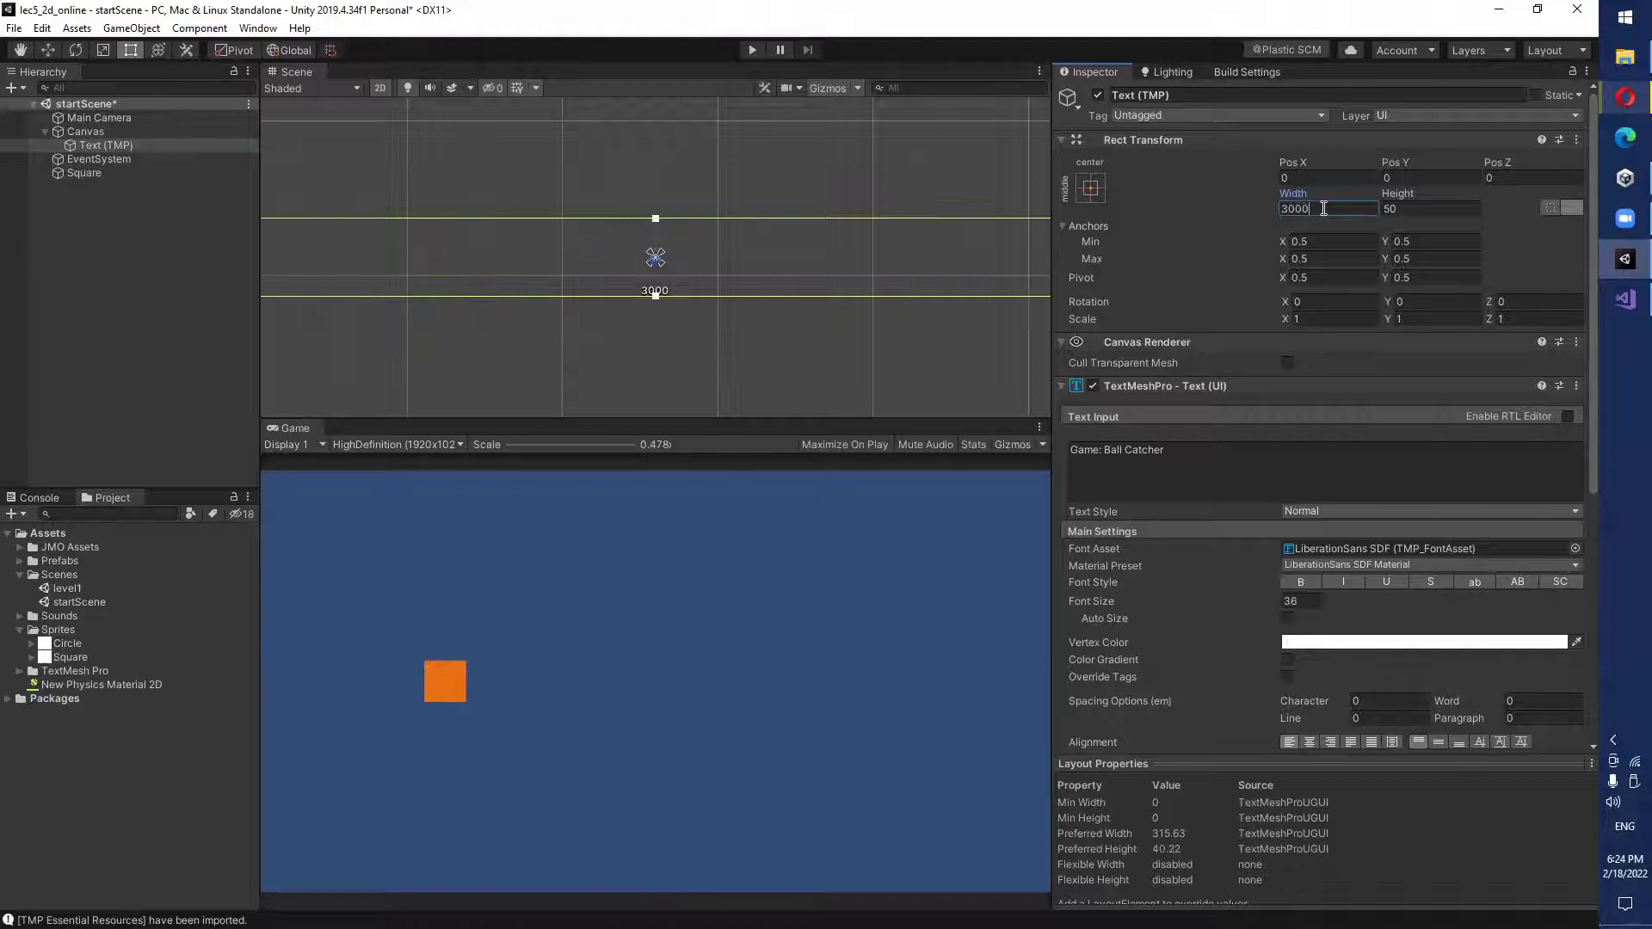
pyautogui.press('BackSpace')
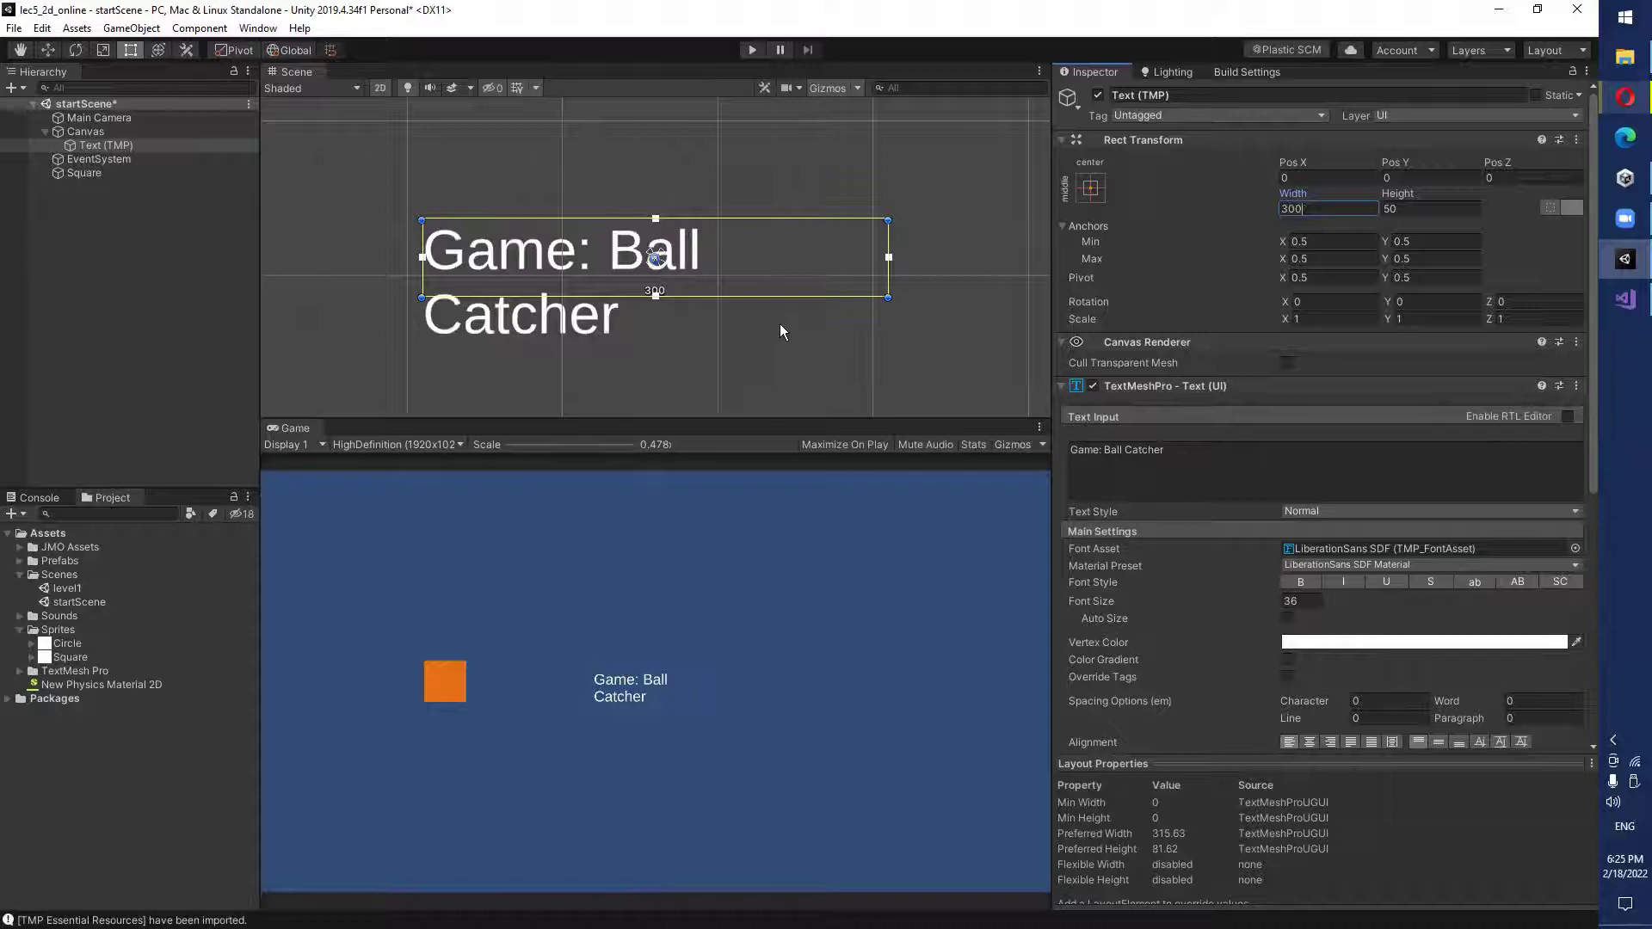
pyautogui.click(1411, 209)
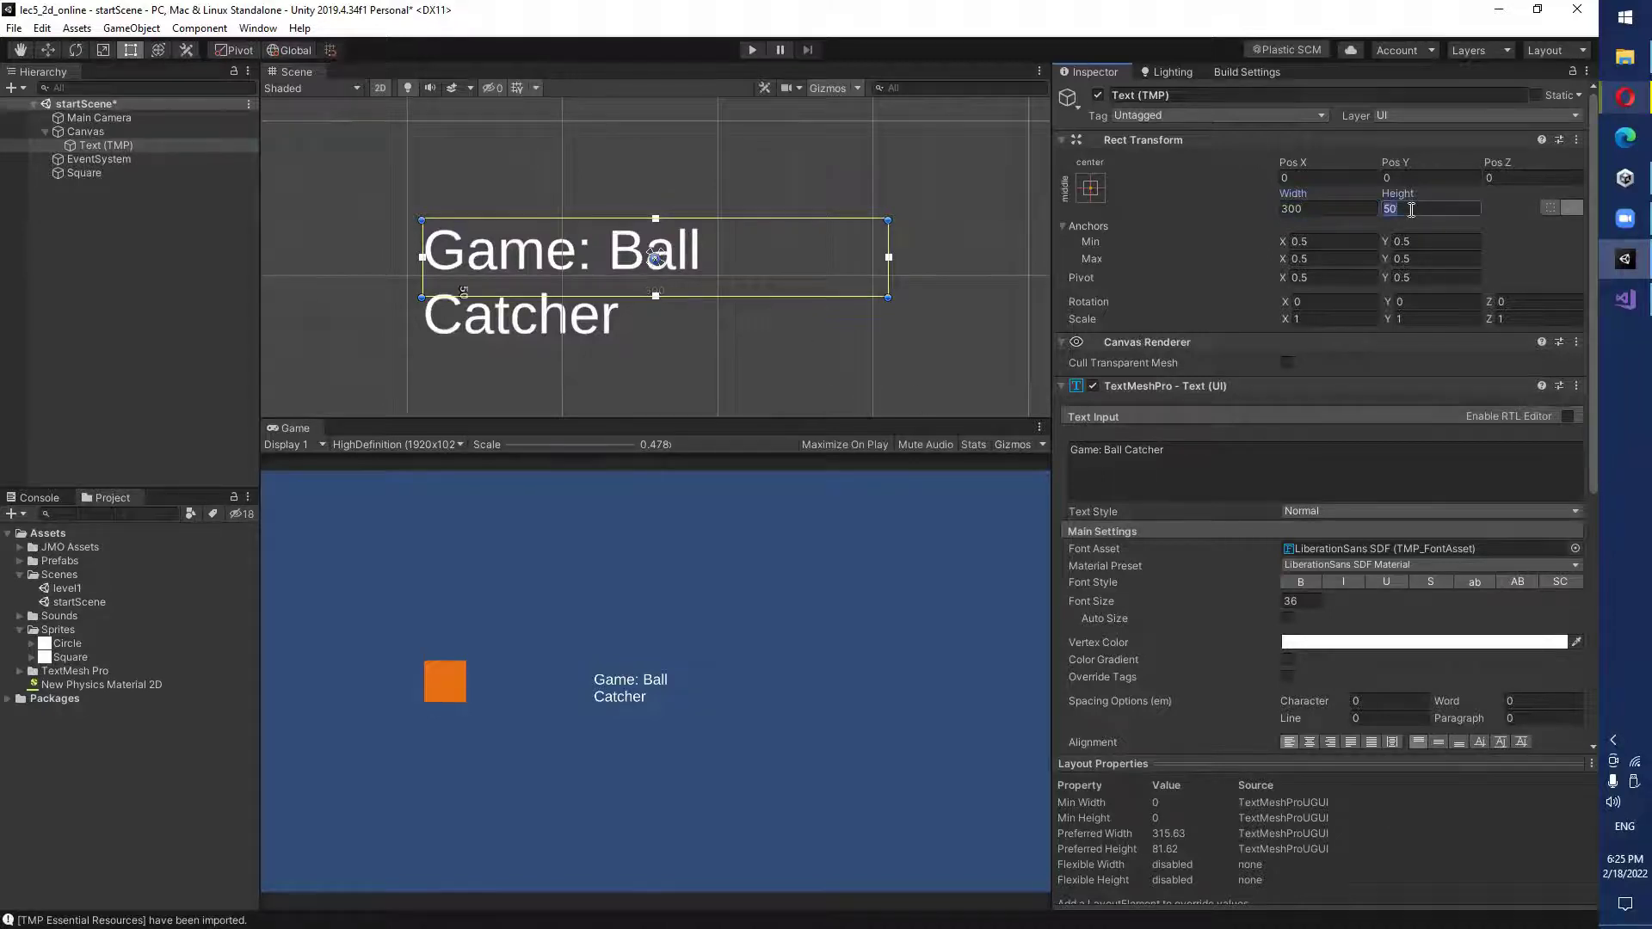
pyautogui.write('100')
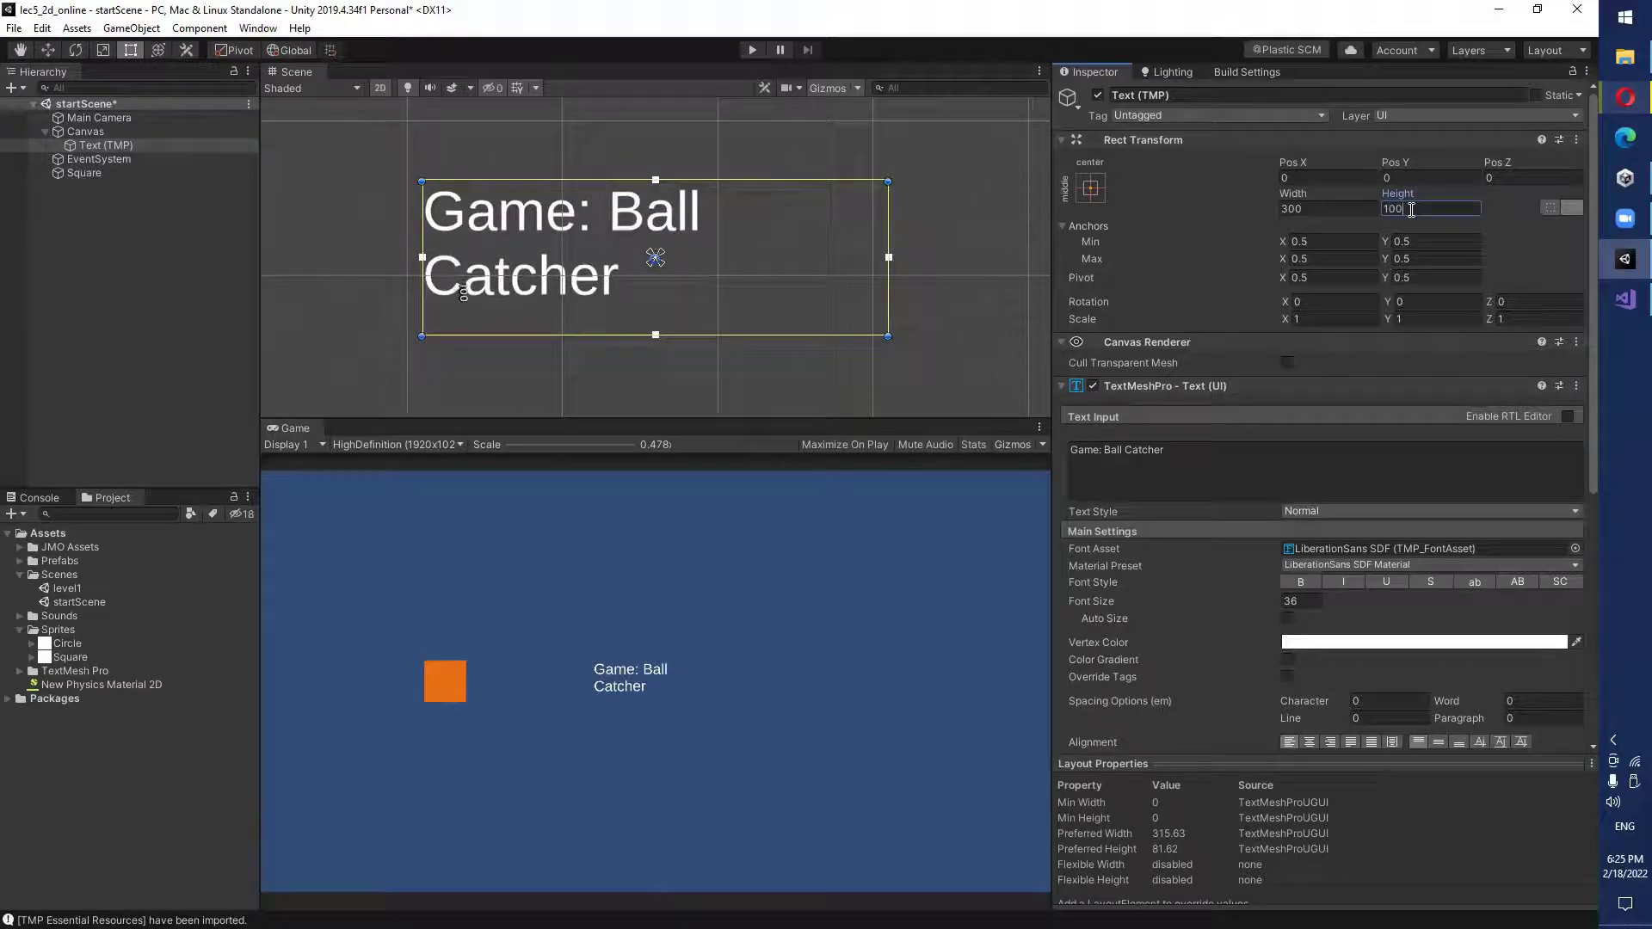
# Try a line break after "Game:" in the title, and rejoin it on one line with two spaces before "Ball Catcher".
pyautogui.click(1188, 455)
pyautogui.scroll(-3, 1259, 658)
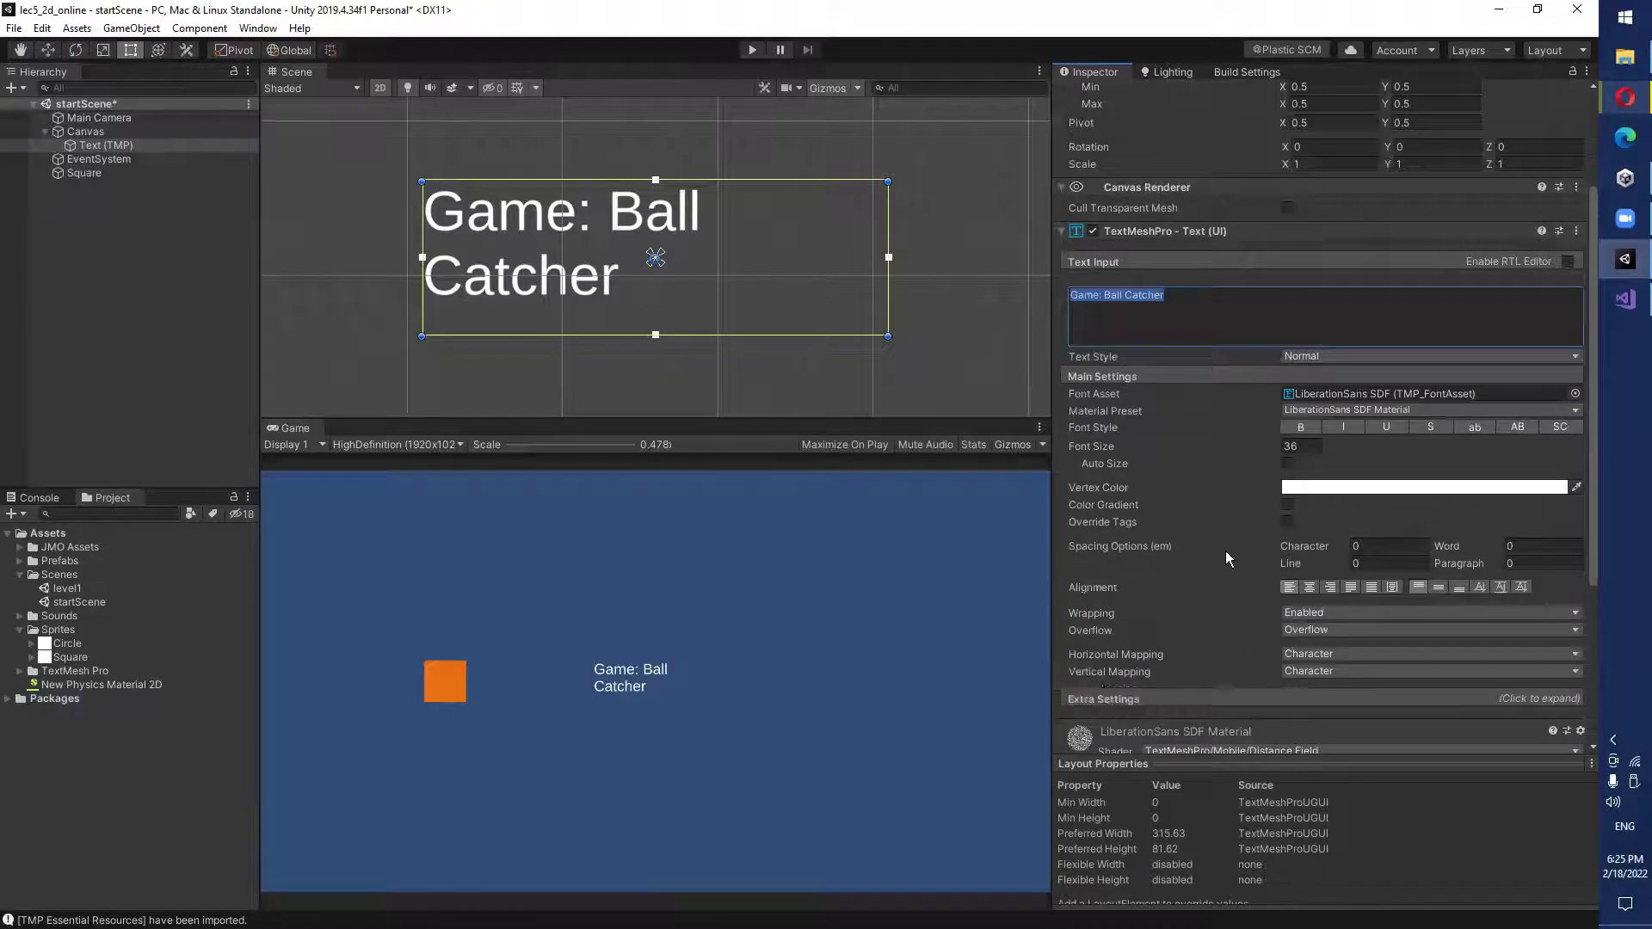
pyautogui.click(1103, 299)
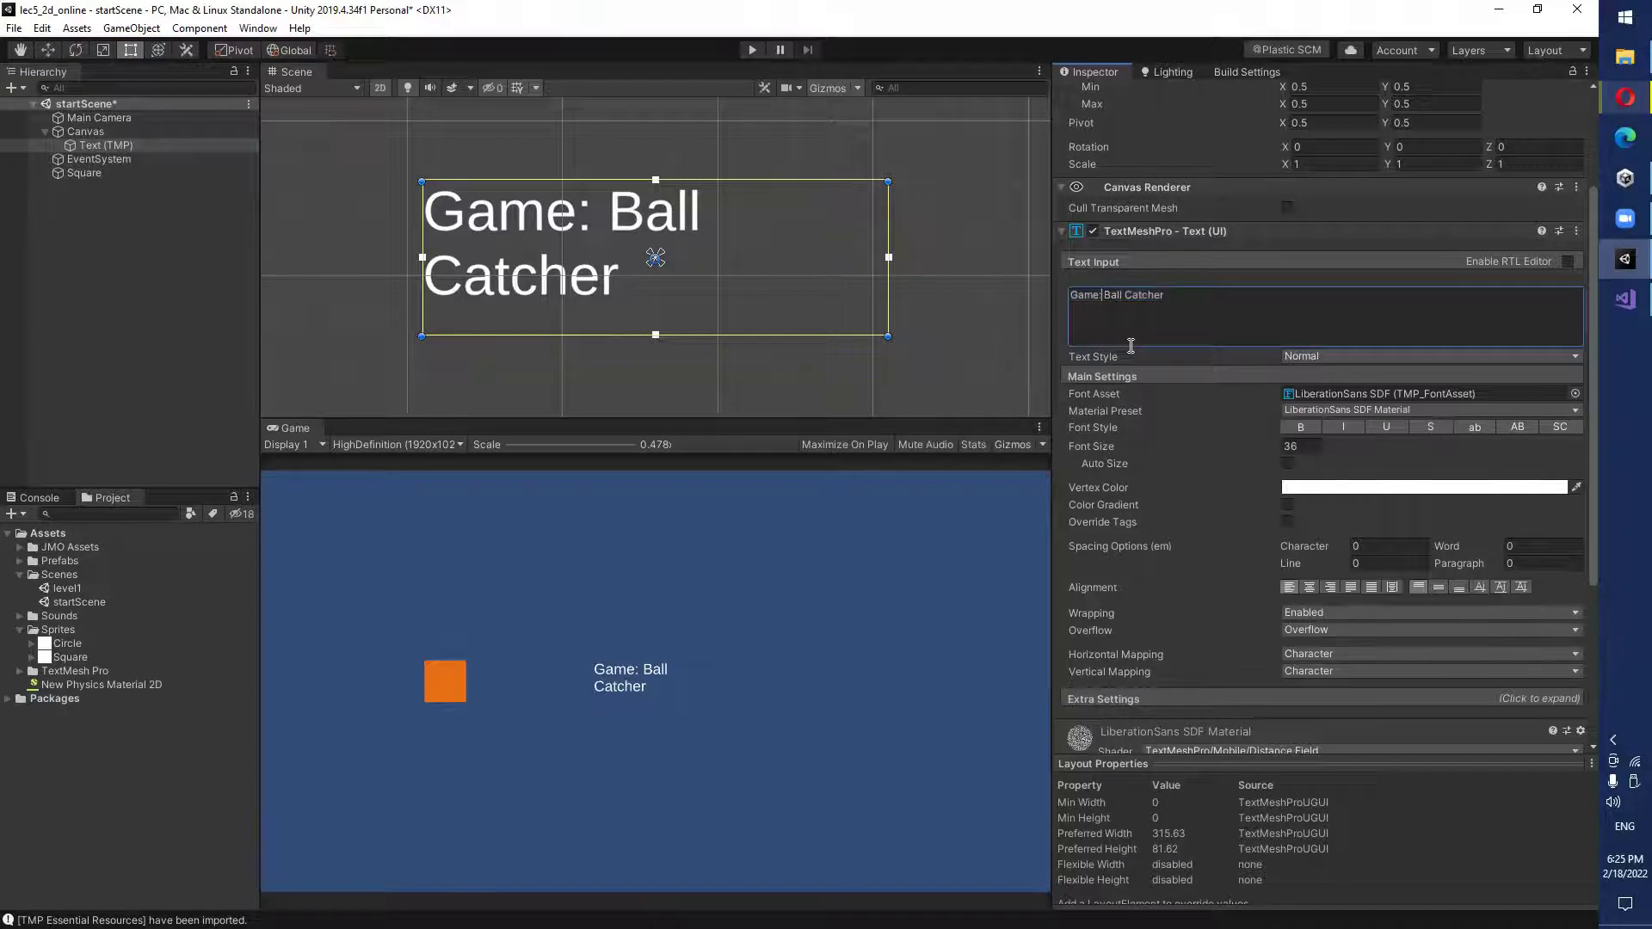
pyautogui.press('Return')
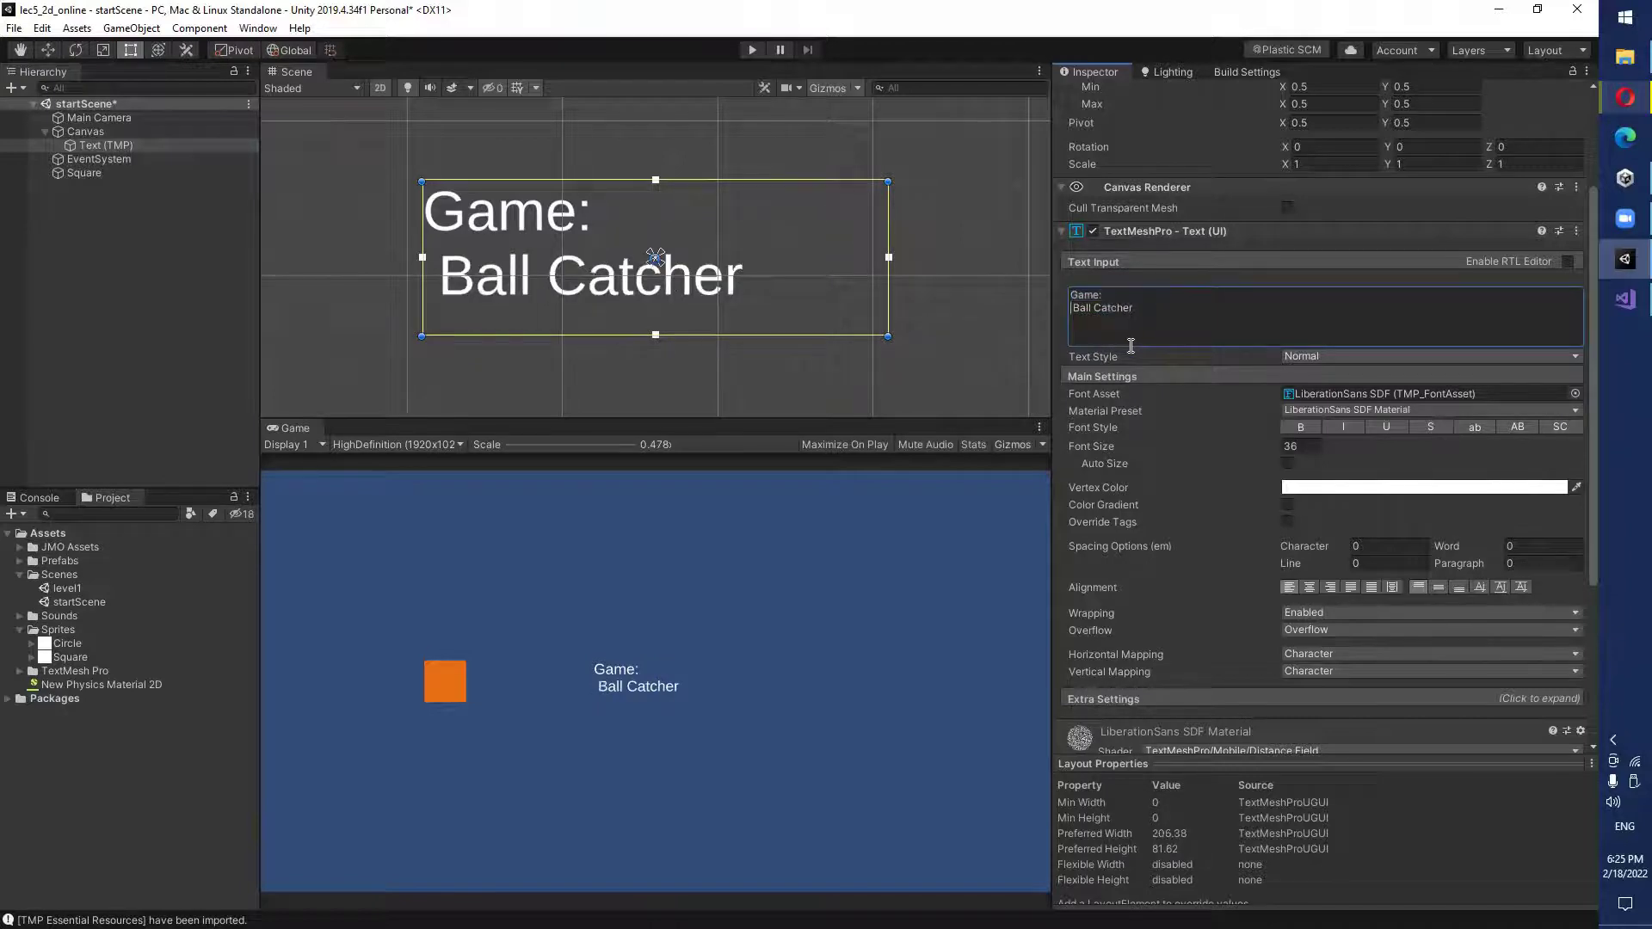
pyautogui.press('Left')
pyautogui.press('Delete')
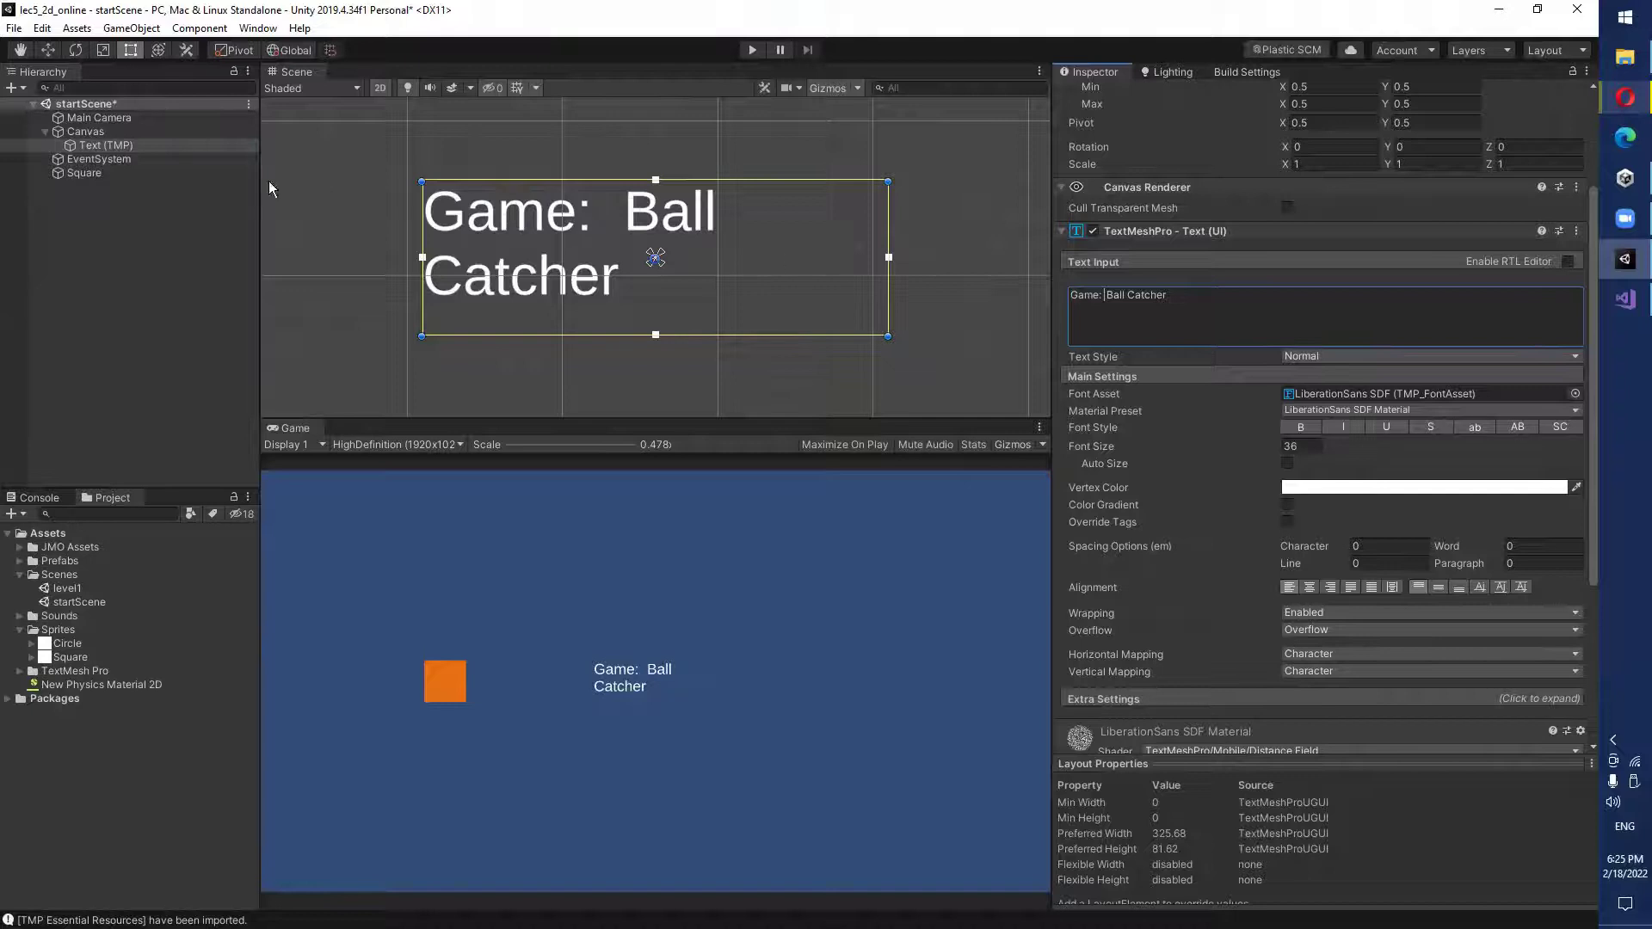
# Resize the text box symmetrically from its corner to about 332 wide and 58 high.
pyautogui.click(916, 362)
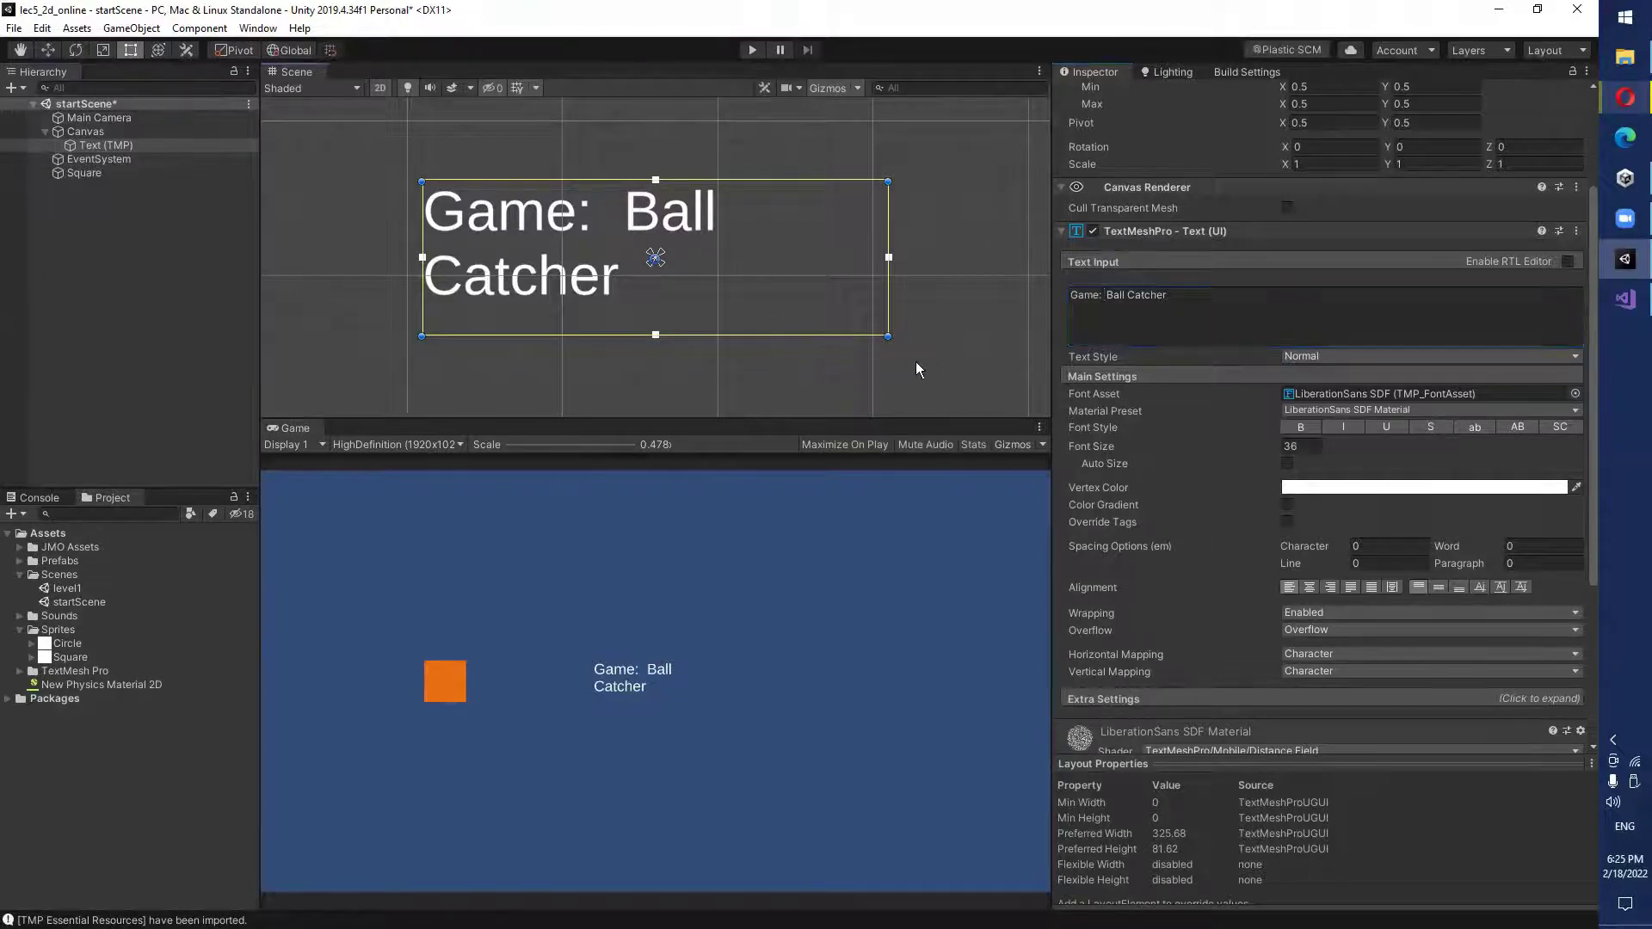
pyautogui.click(857, 304)
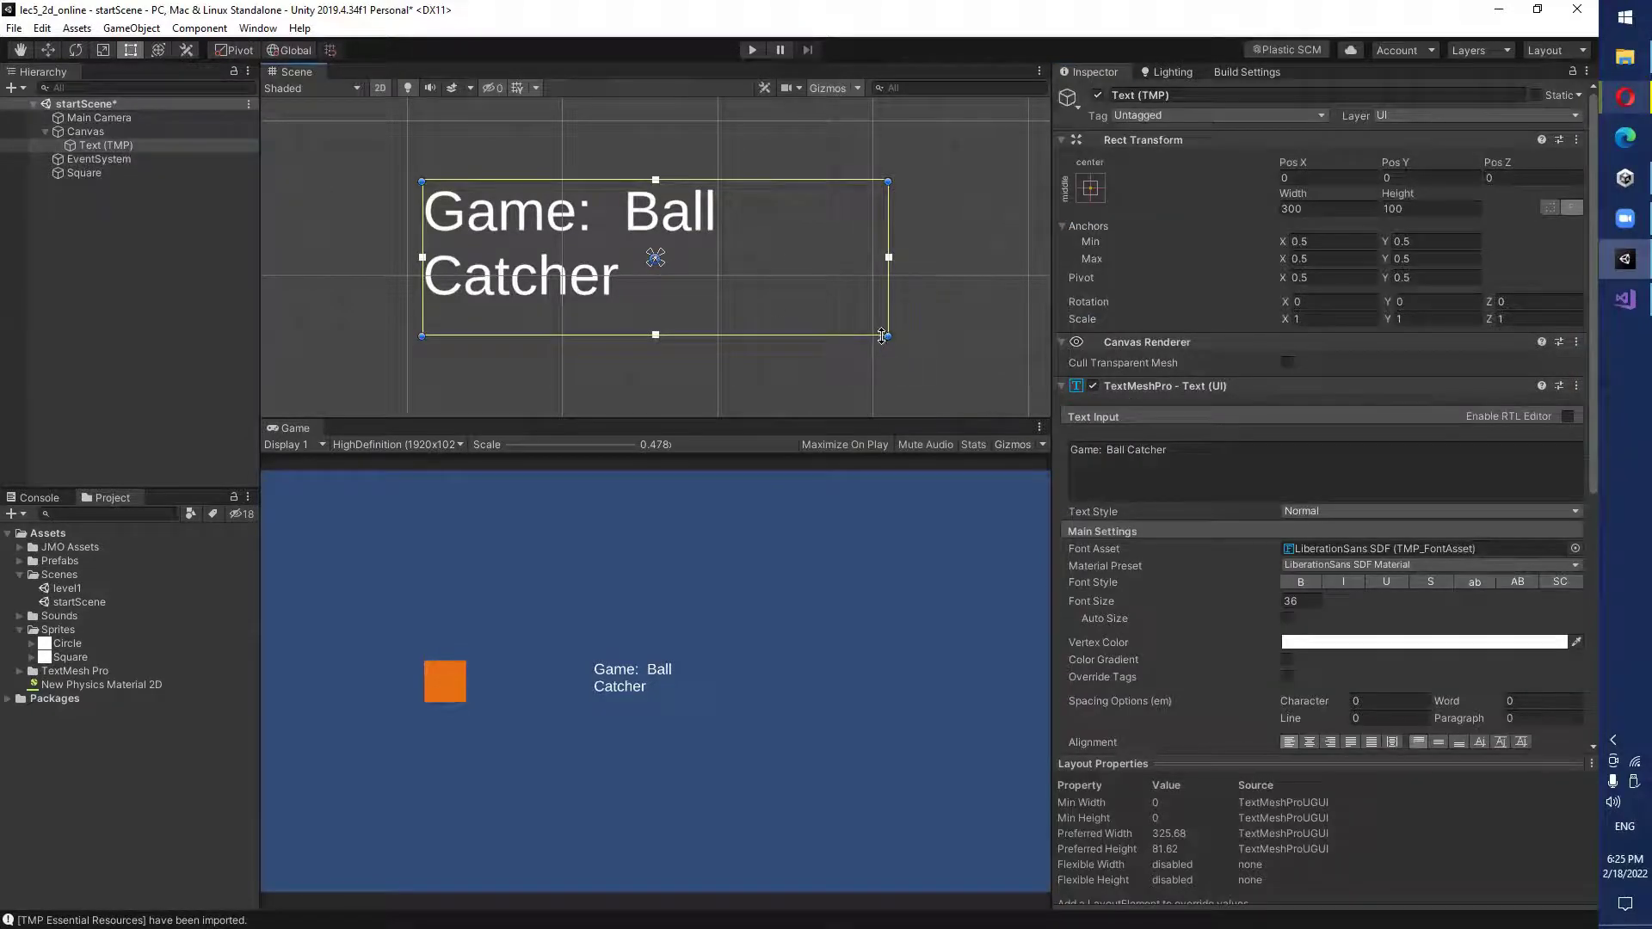
pyautogui.moveTo(888, 335); pyautogui.dragTo(910, 300)
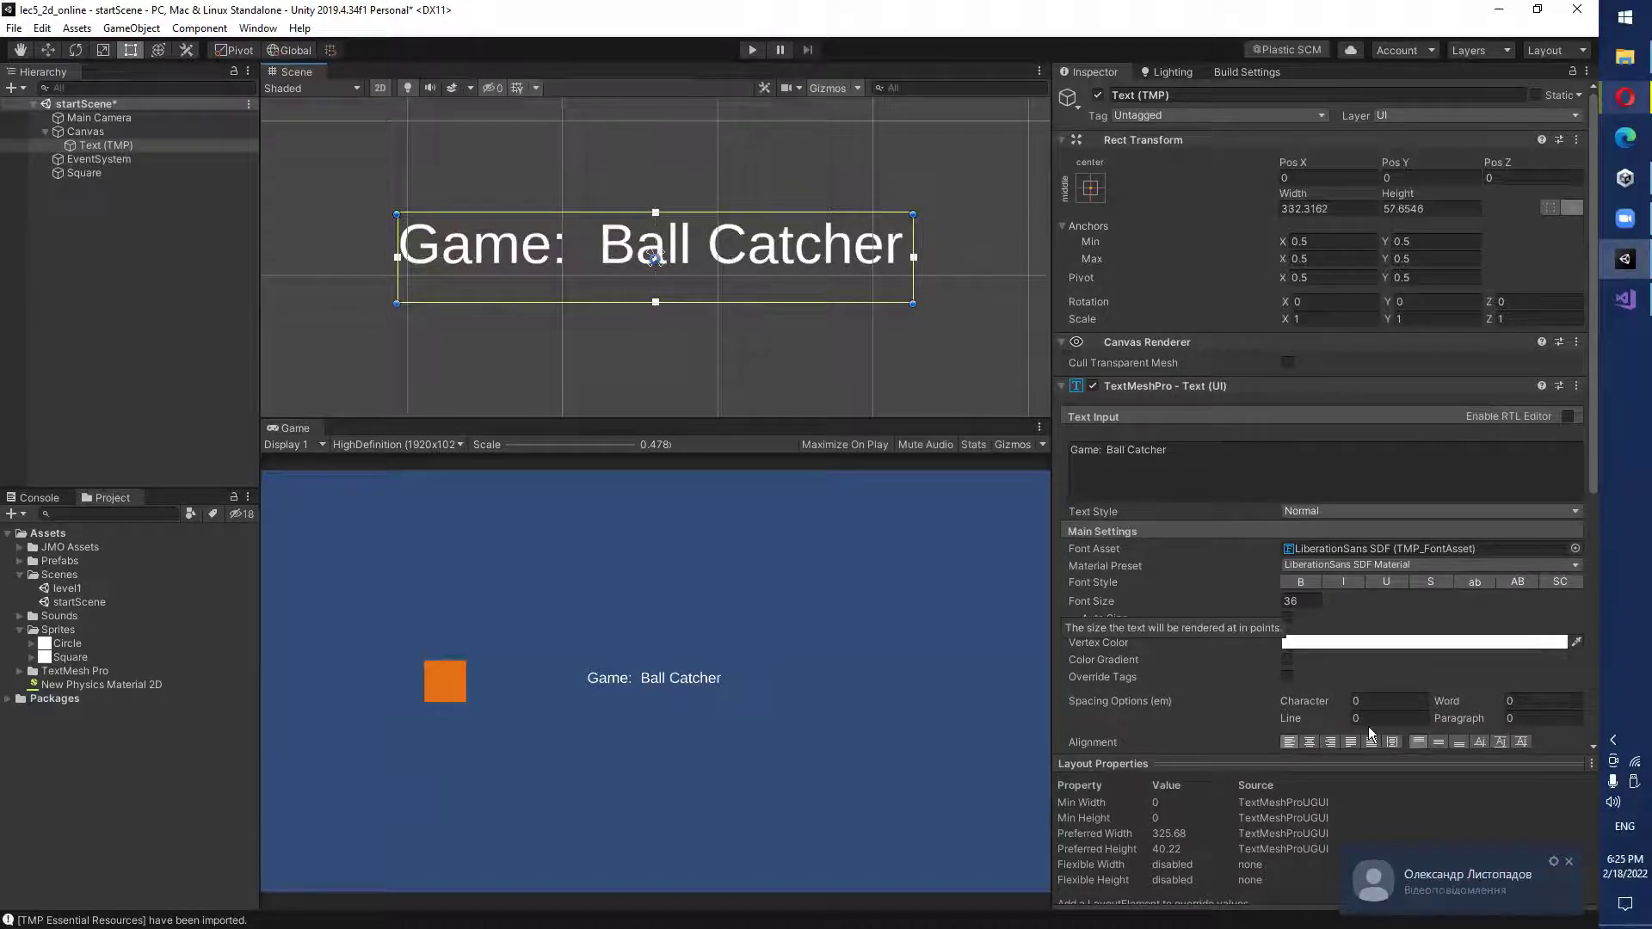
# Change the title's font asset to LiberationSans SDF - Fallback and toggle the bold font style on and off.
pyautogui.scroll(-3, 1353, 682)
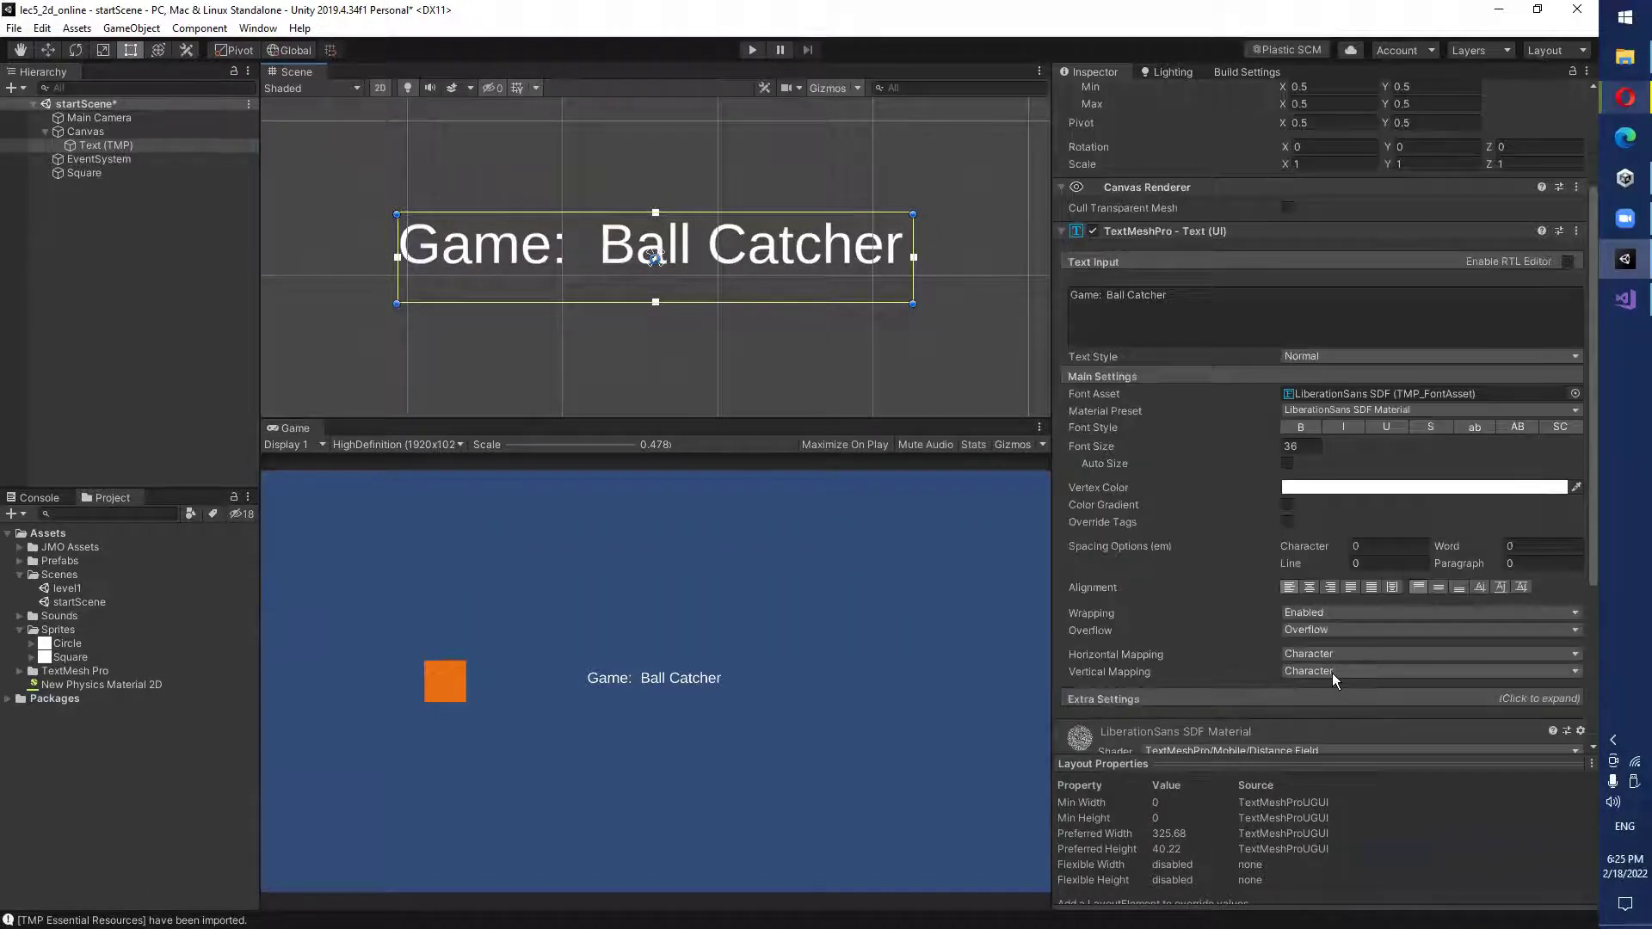
pyautogui.click(1574, 393)
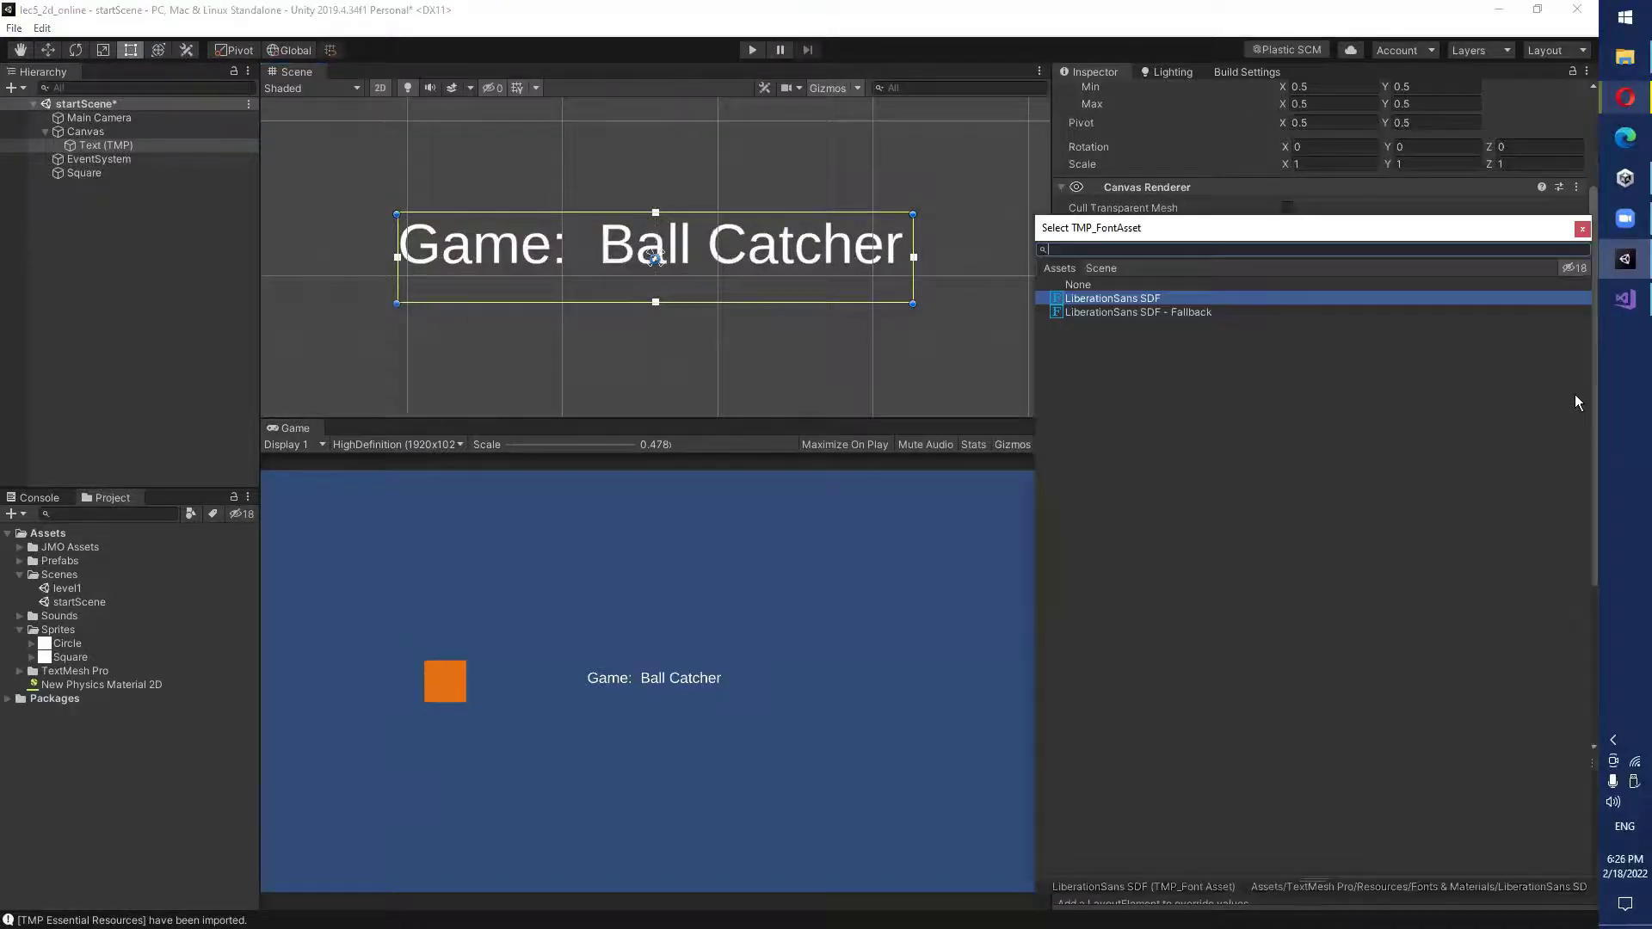
pyautogui.click(1112, 309)
pyautogui.click(1108, 299)
pyautogui.click(1116, 313)
pyautogui.click(1581, 228)
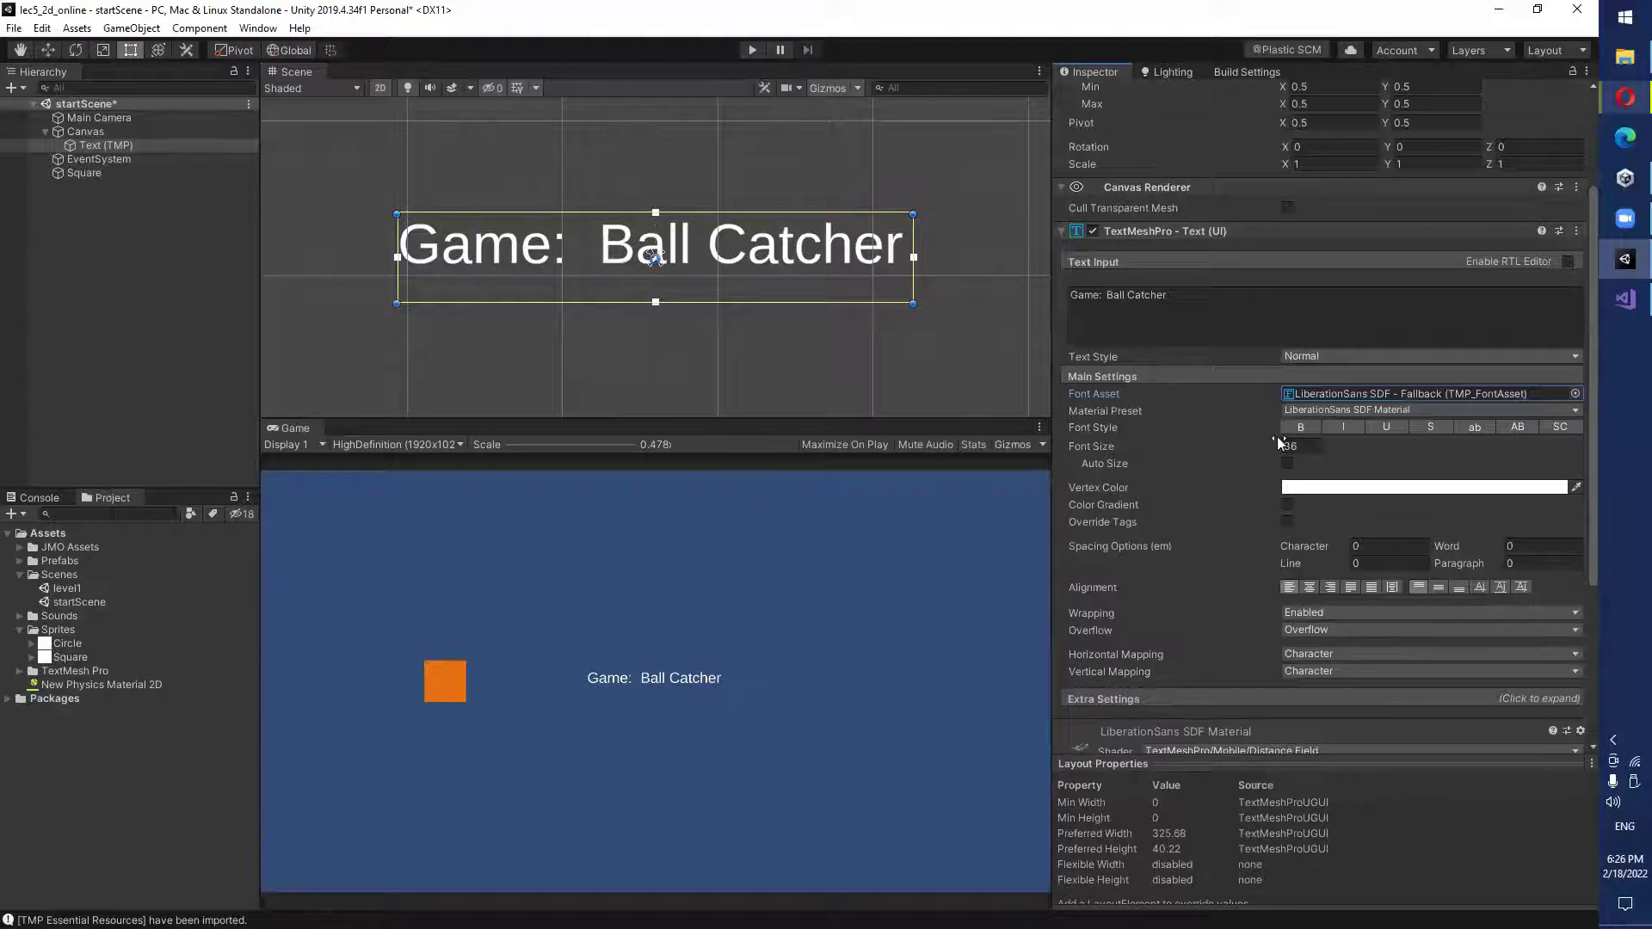
pyautogui.click(1300, 427)
pyautogui.click(1300, 427)
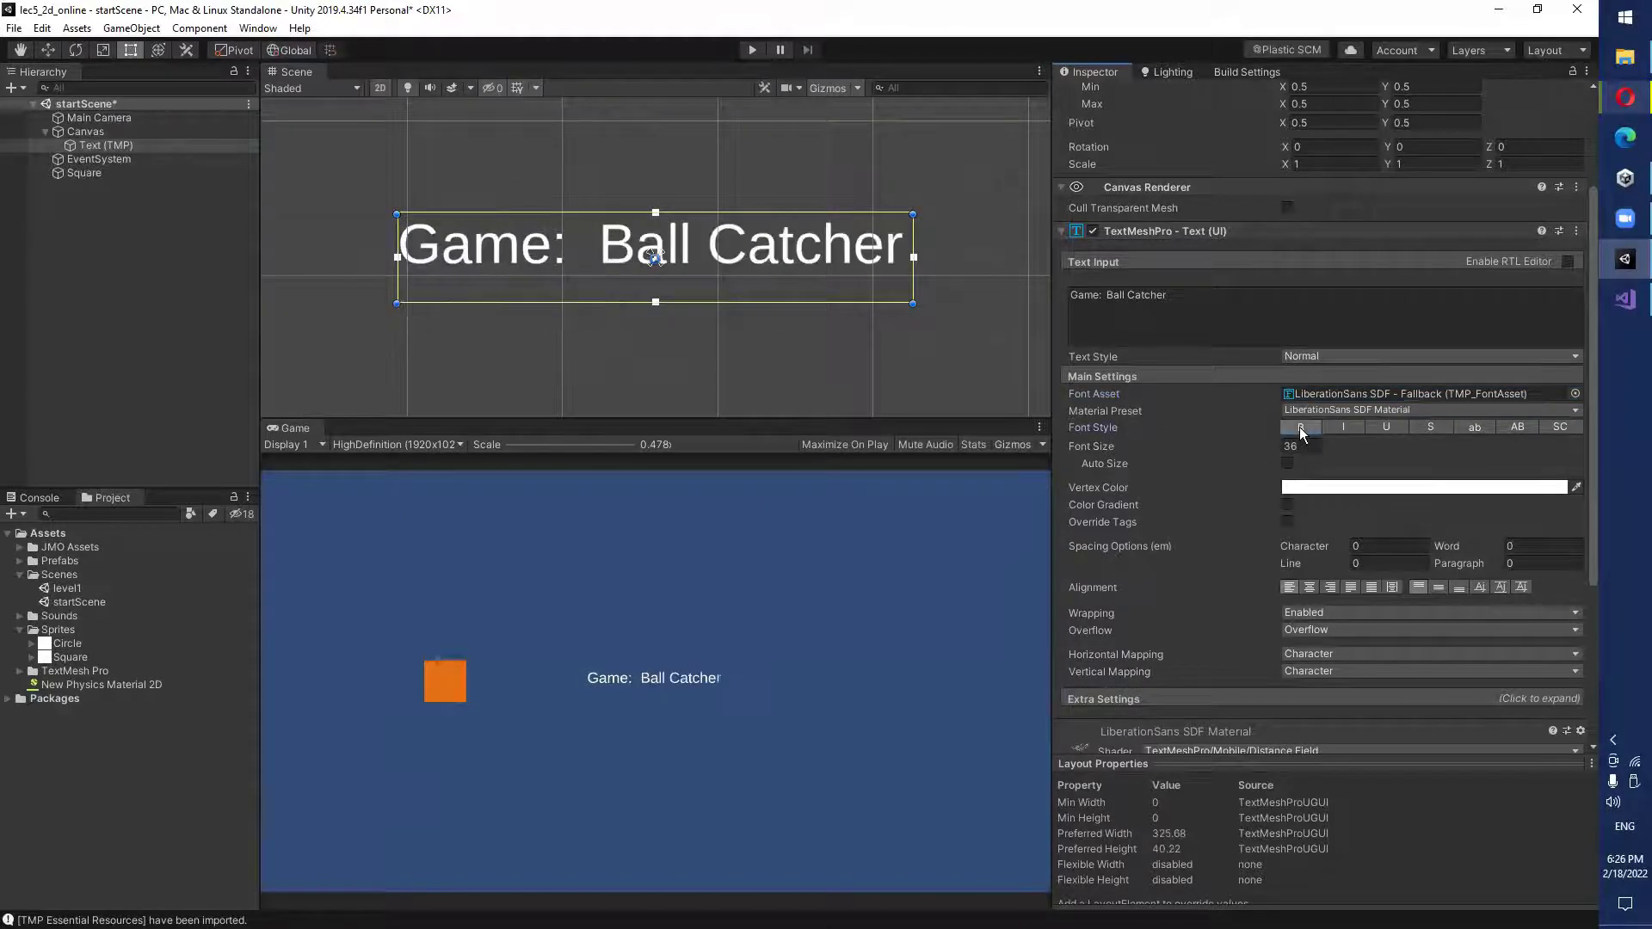
# Try the italic, underline, strikethrough, lowercase and uppercase font styles on the title, switching each one off again.
pyautogui.click(1342, 428)
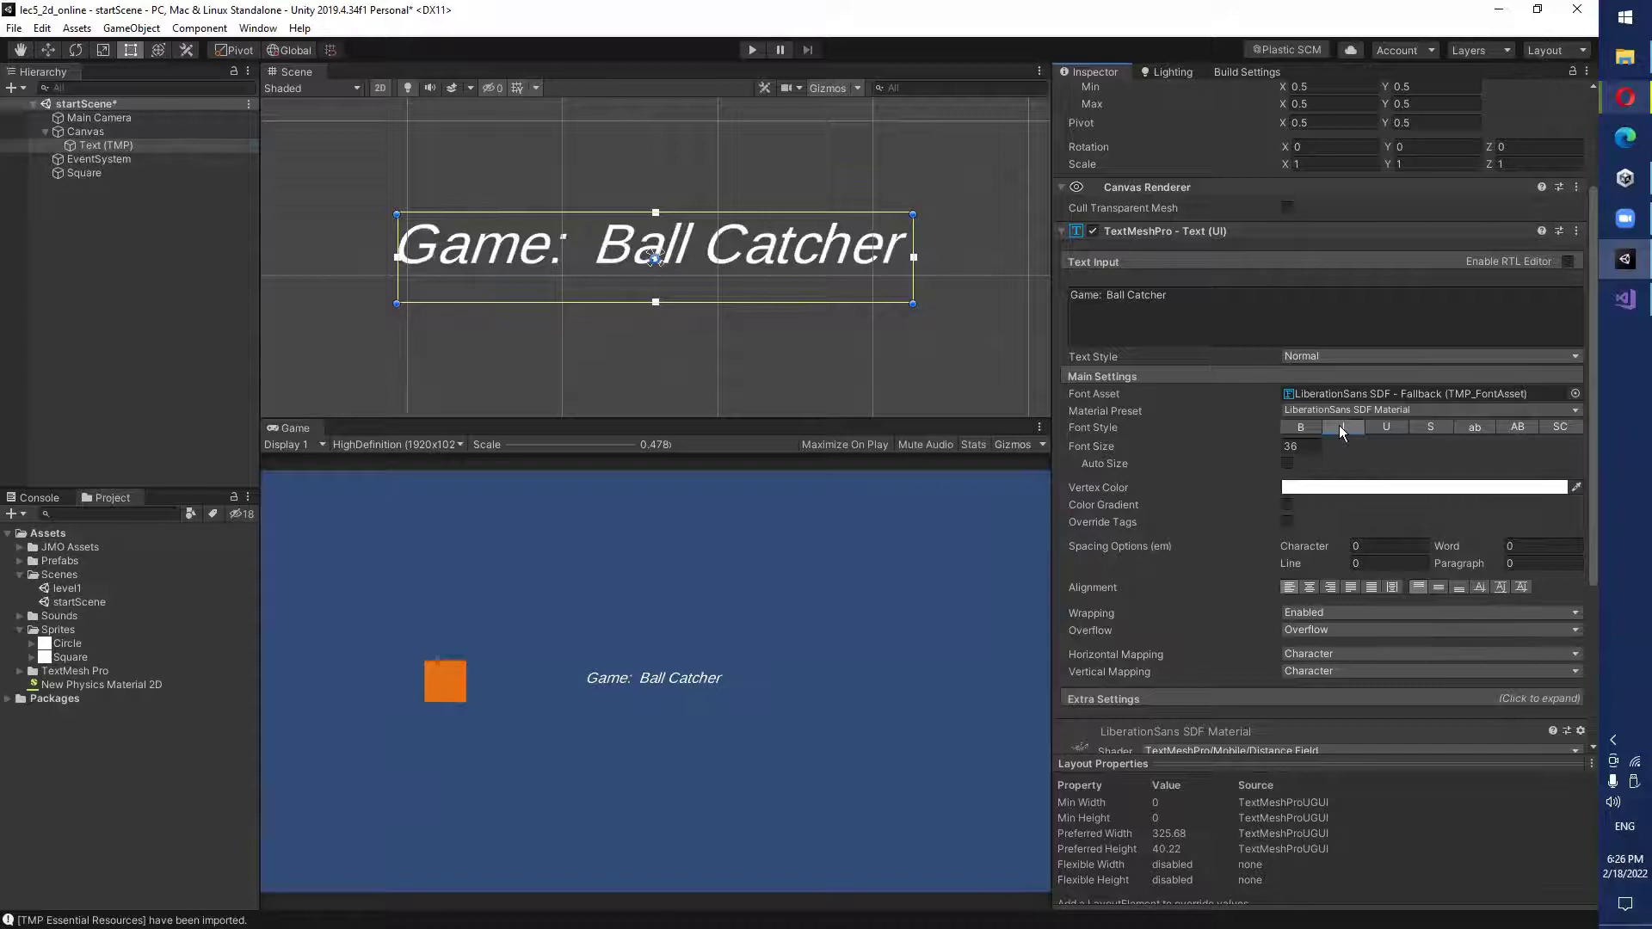
pyautogui.click(1341, 427)
pyautogui.click(1385, 427)
pyautogui.click(1386, 427)
pyautogui.click(1421, 427)
pyautogui.click(1421, 426)
pyautogui.click(1473, 428)
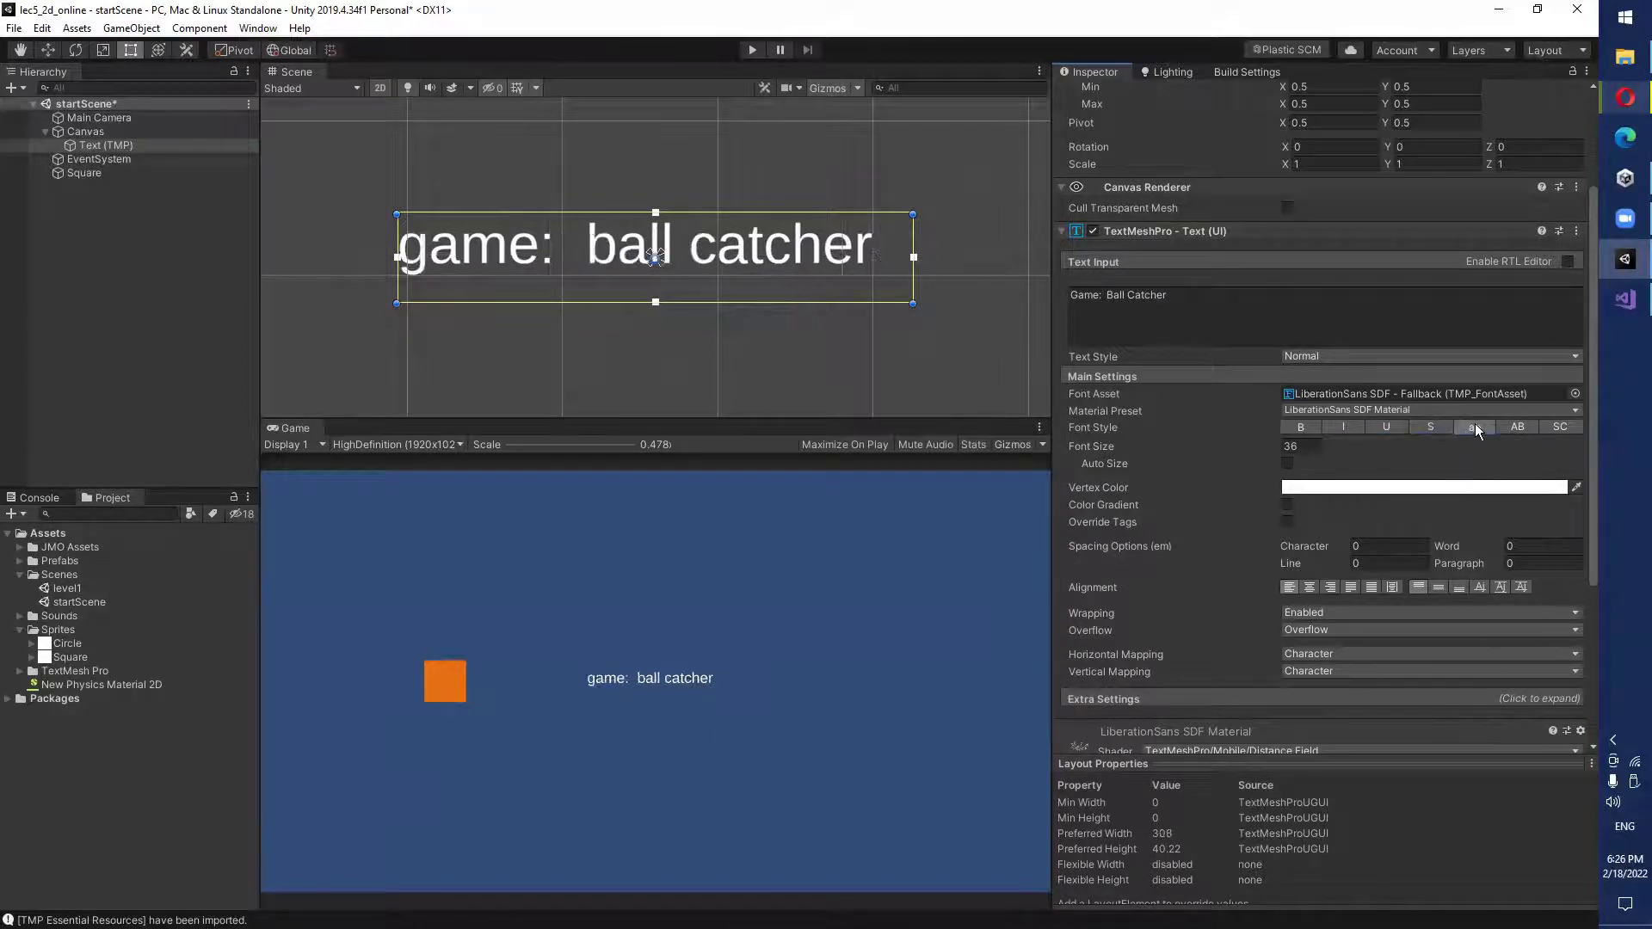
pyautogui.click(1475, 427)
pyautogui.click(1517, 427)
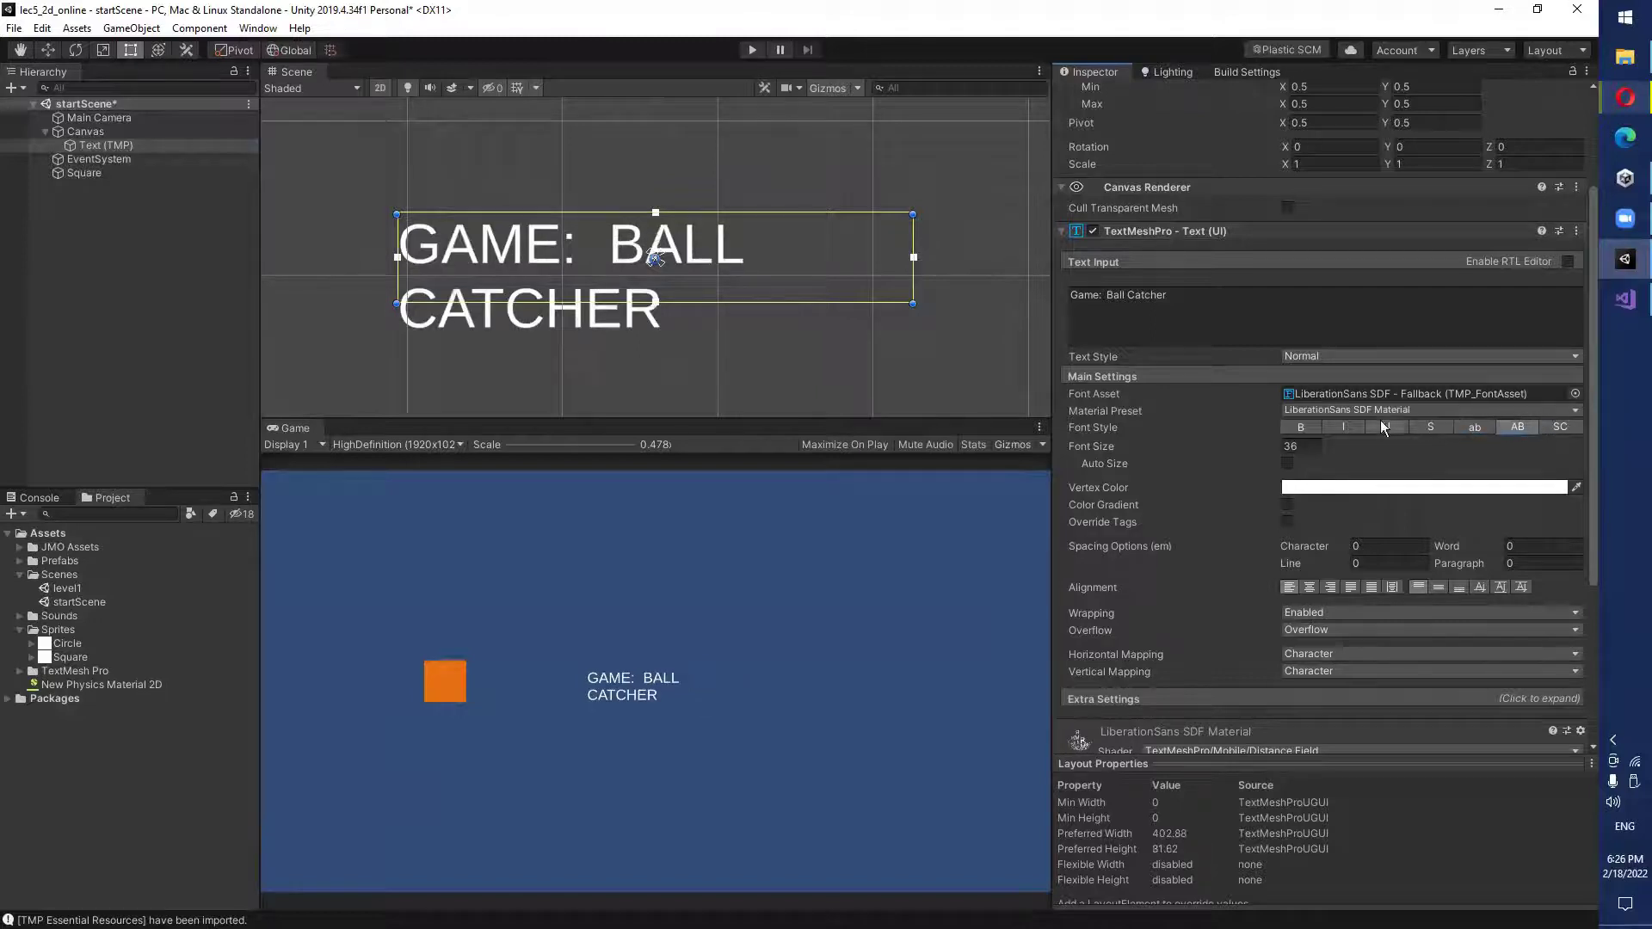
pyautogui.click(1501, 427)
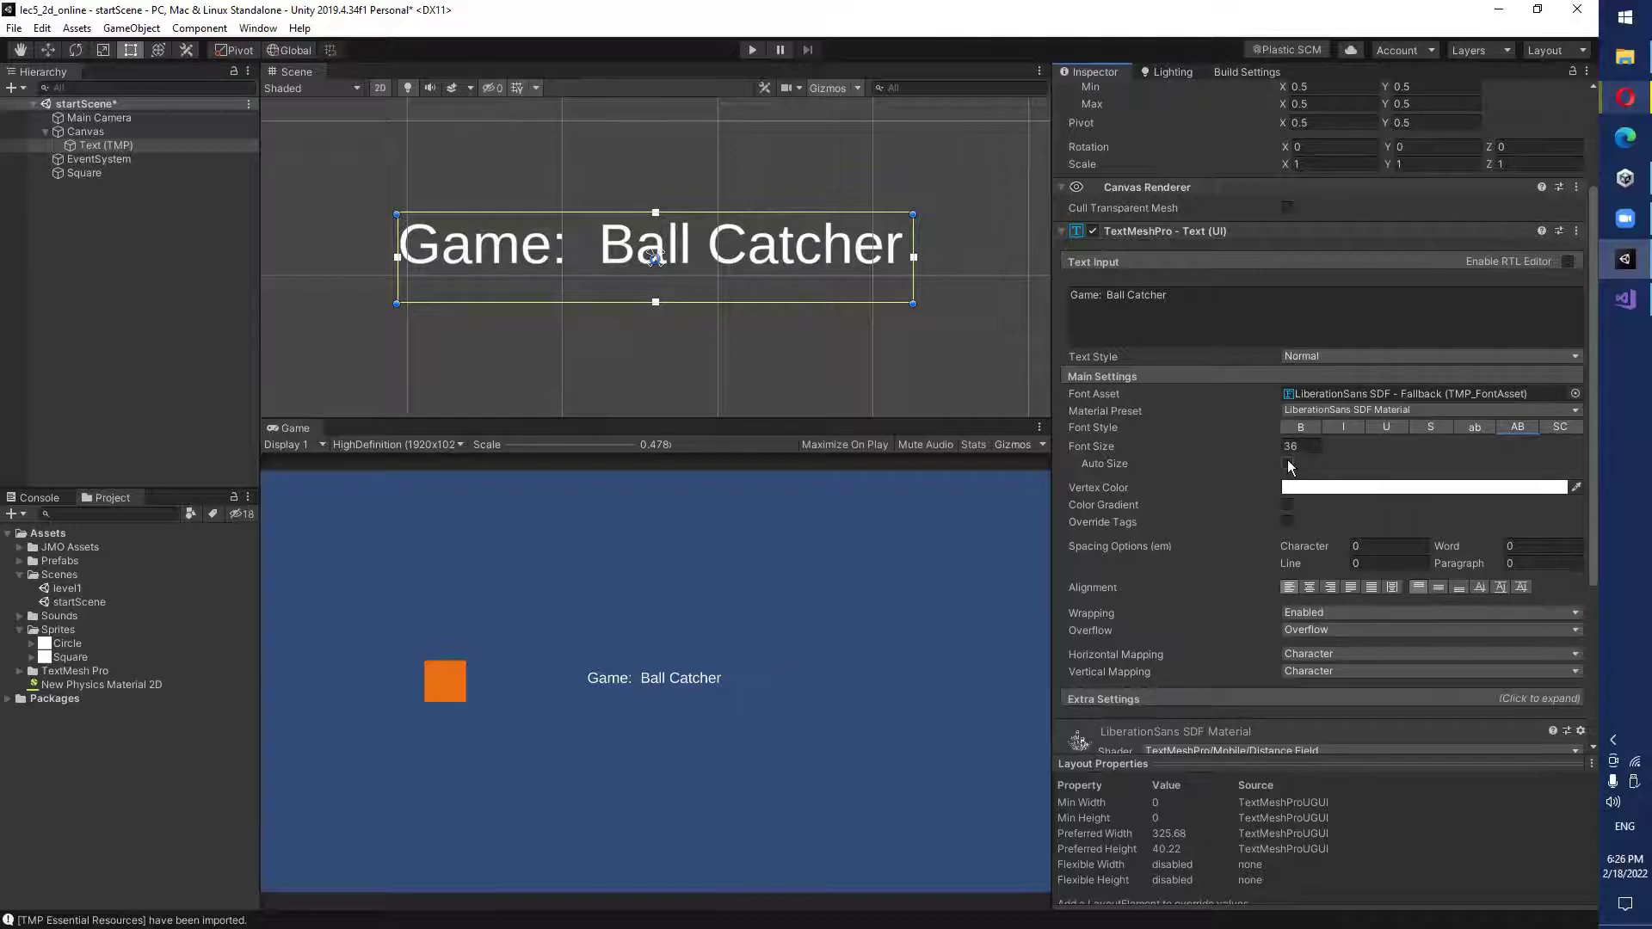
# Try Auto Size on the title while making its text box slightly wider and shorter, and switch Auto Size back off.
pyautogui.click(1287, 464)
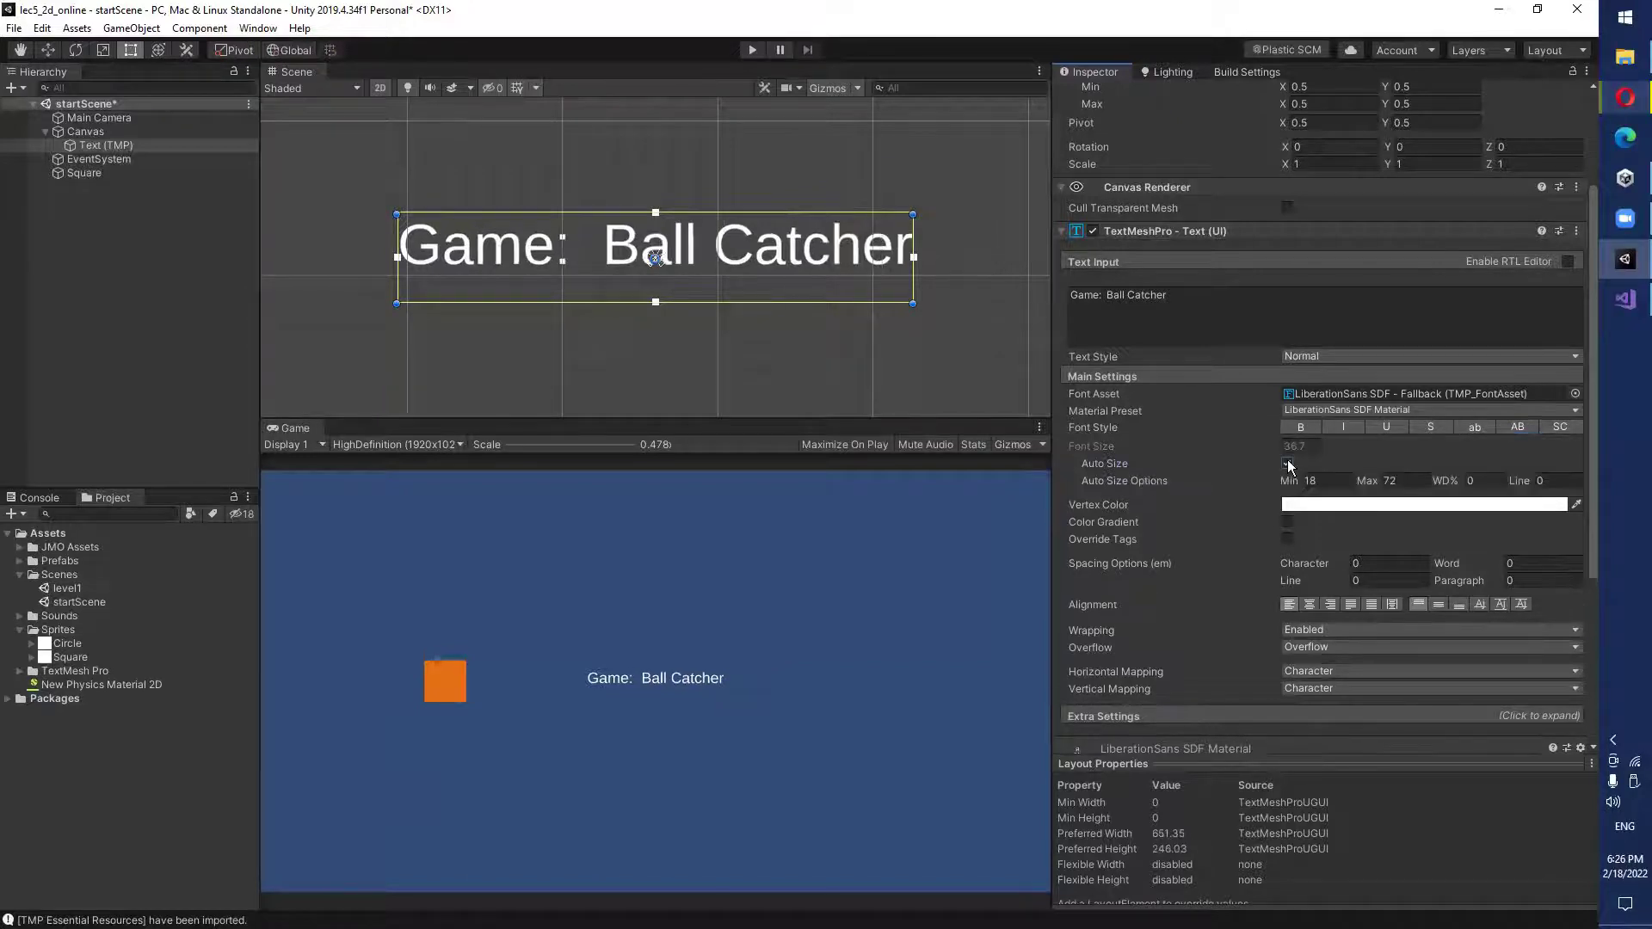
pyautogui.moveTo(912, 303)
pyautogui.mouseDown()
pyautogui.moveTo(1021, 359)
pyautogui.moveTo(1024, 314)
pyautogui.moveTo(976, 314)
pyautogui.moveTo(1073, 357)
pyautogui.moveTo(1135, 314)
pyautogui.moveTo(1092, 320)
pyautogui.moveTo(1003, 276)
pyautogui.moveTo(842, 280)
pyautogui.moveTo(952, 295)
pyautogui.moveTo(962, 356)
pyautogui.moveTo(931, 297)
pyautogui.moveTo(952, 301)
pyautogui.moveTo(905, 295)
pyautogui.moveTo(976, 301)
pyautogui.moveTo(980, 357)
pyautogui.moveTo(1059, 408)
pyautogui.moveTo(1091, 348)
pyautogui.moveTo(1139, 338)
pyautogui.moveTo(1120, 382)
pyautogui.moveTo(1081, 337)
pyautogui.moveTo(921, 296)
pyautogui.mouseUp()
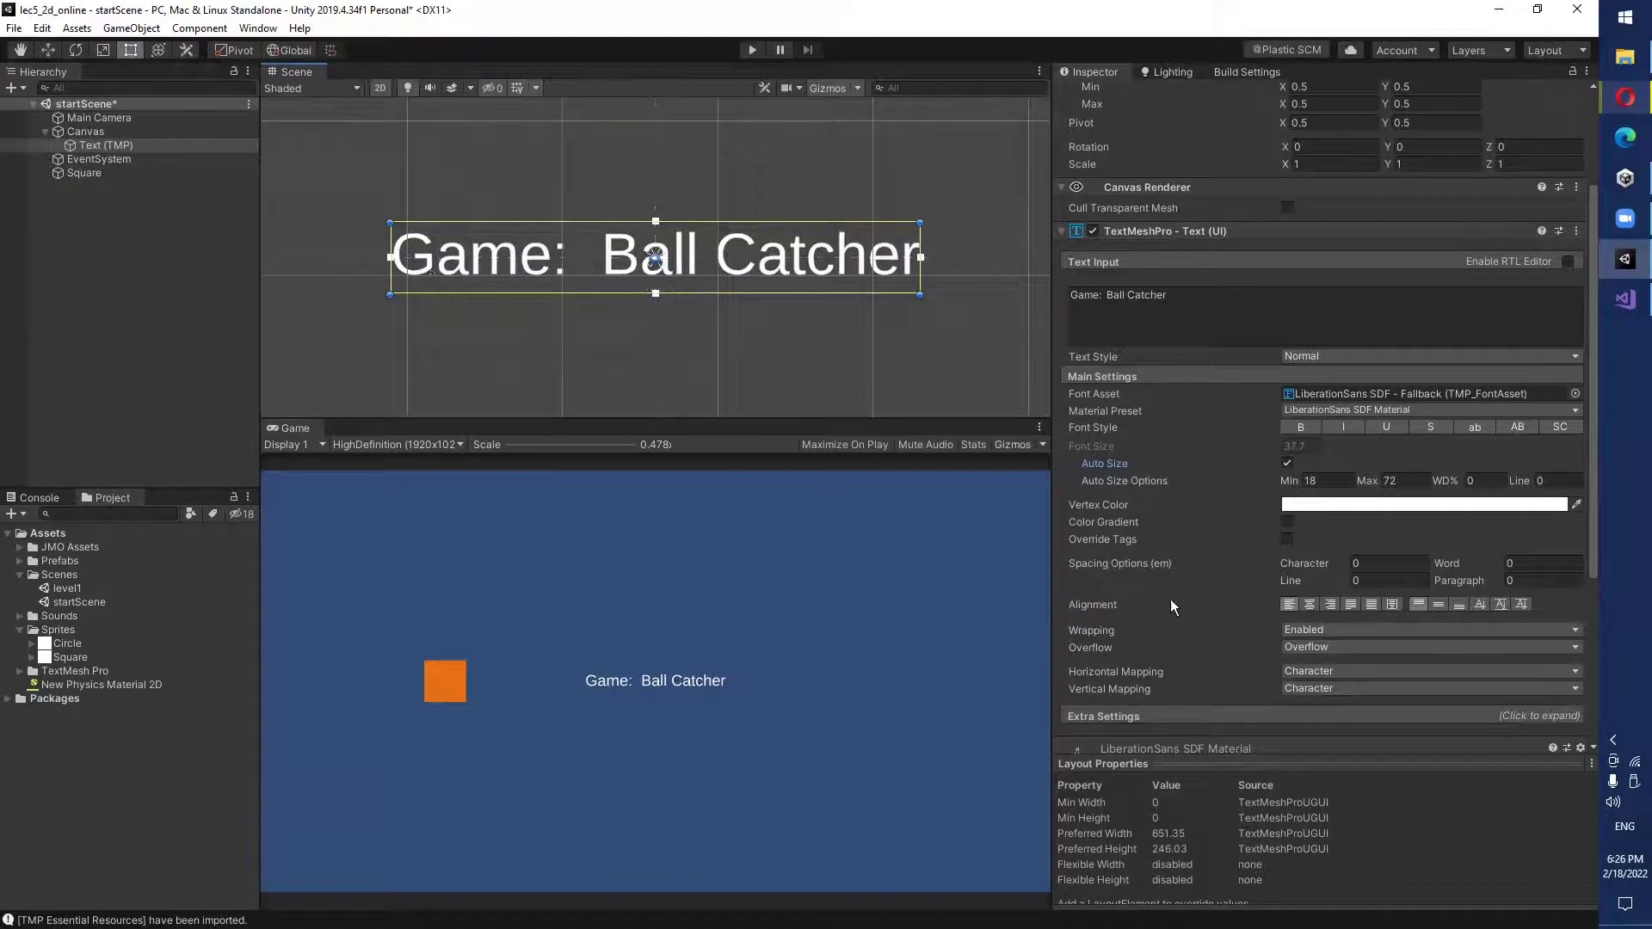
pyautogui.click(1287, 464)
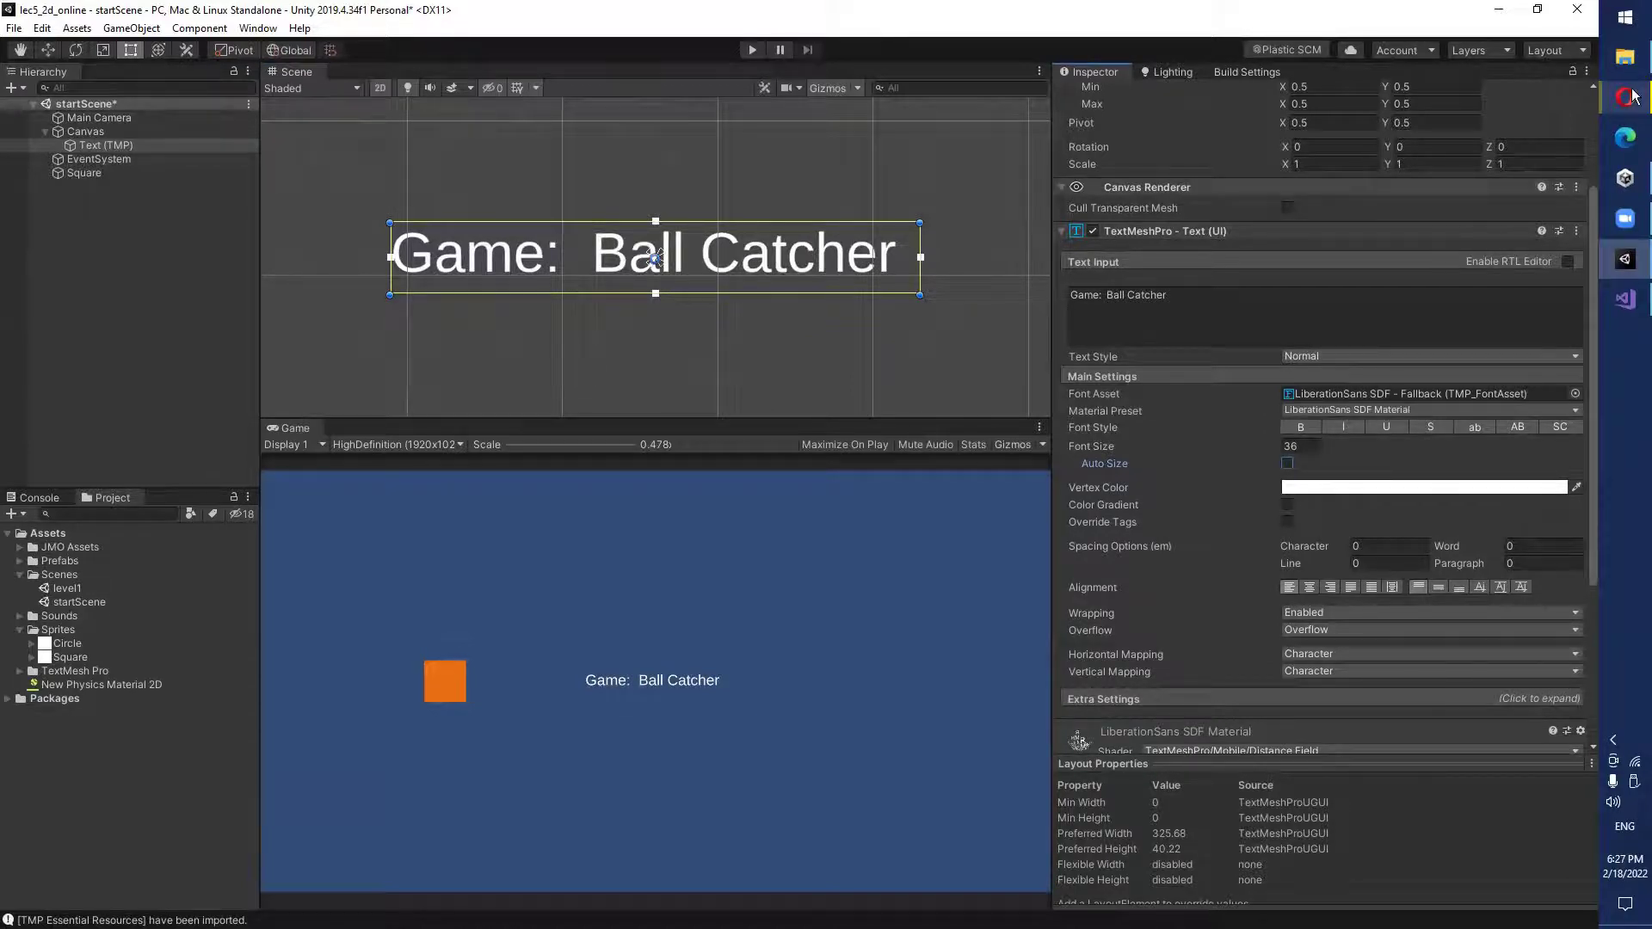
# Switch to the Opera browser and open fonts.google.com in the blank start page.
pyautogui.moveTo(1633, 96)
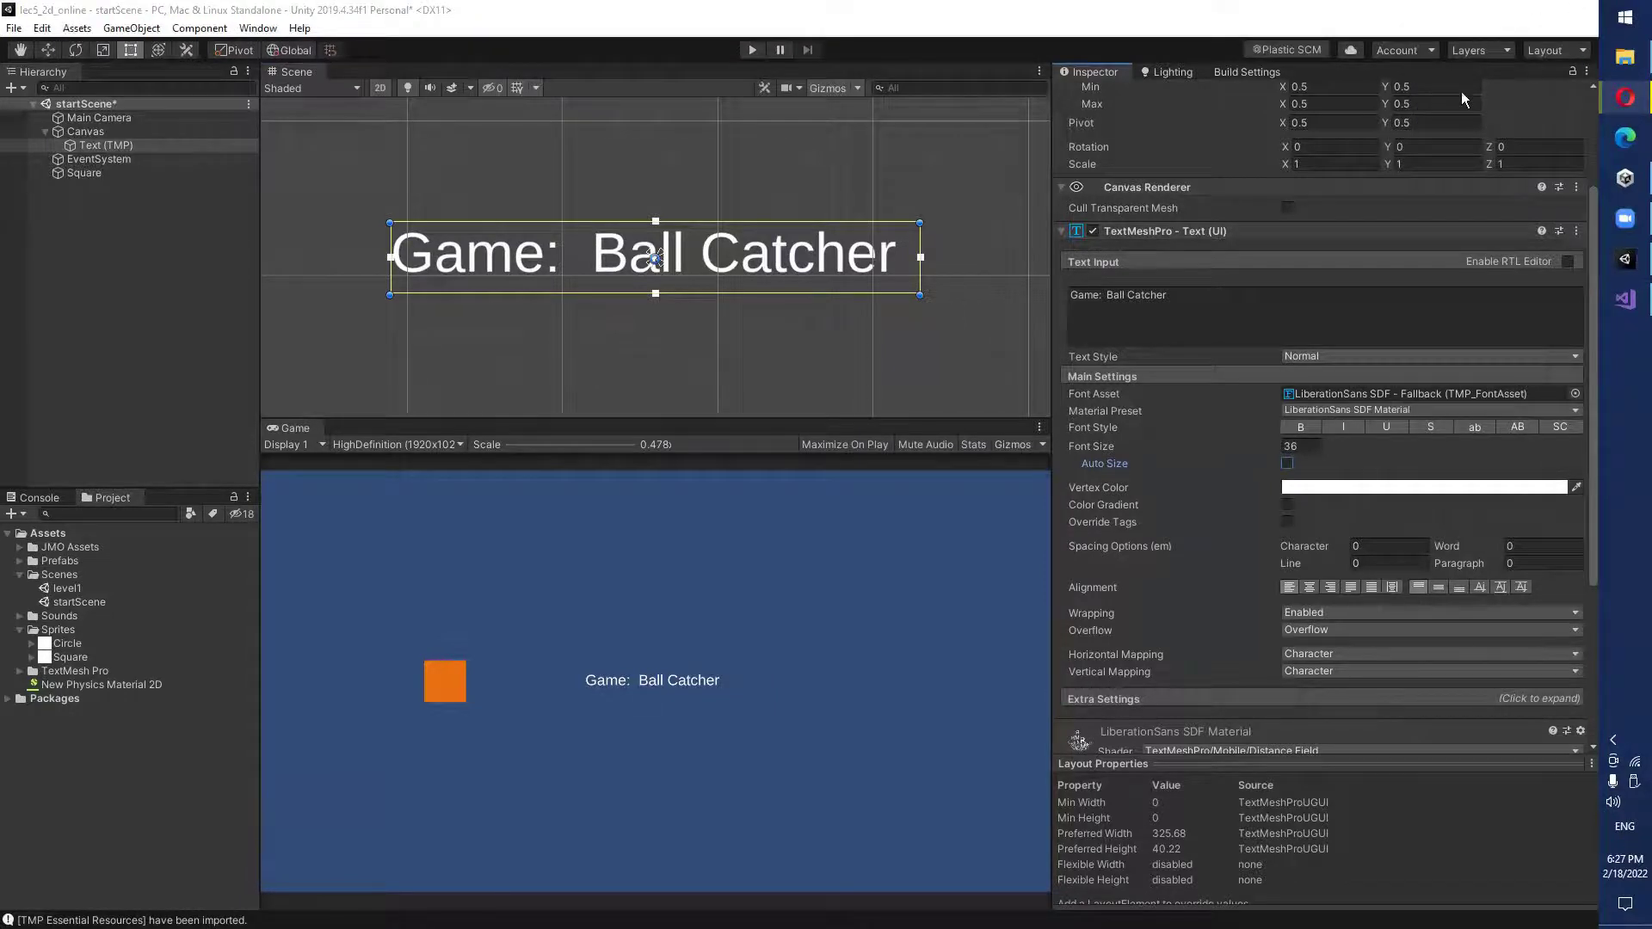
pyautogui.click(1498, 10)
pyautogui.click(1526, 12)
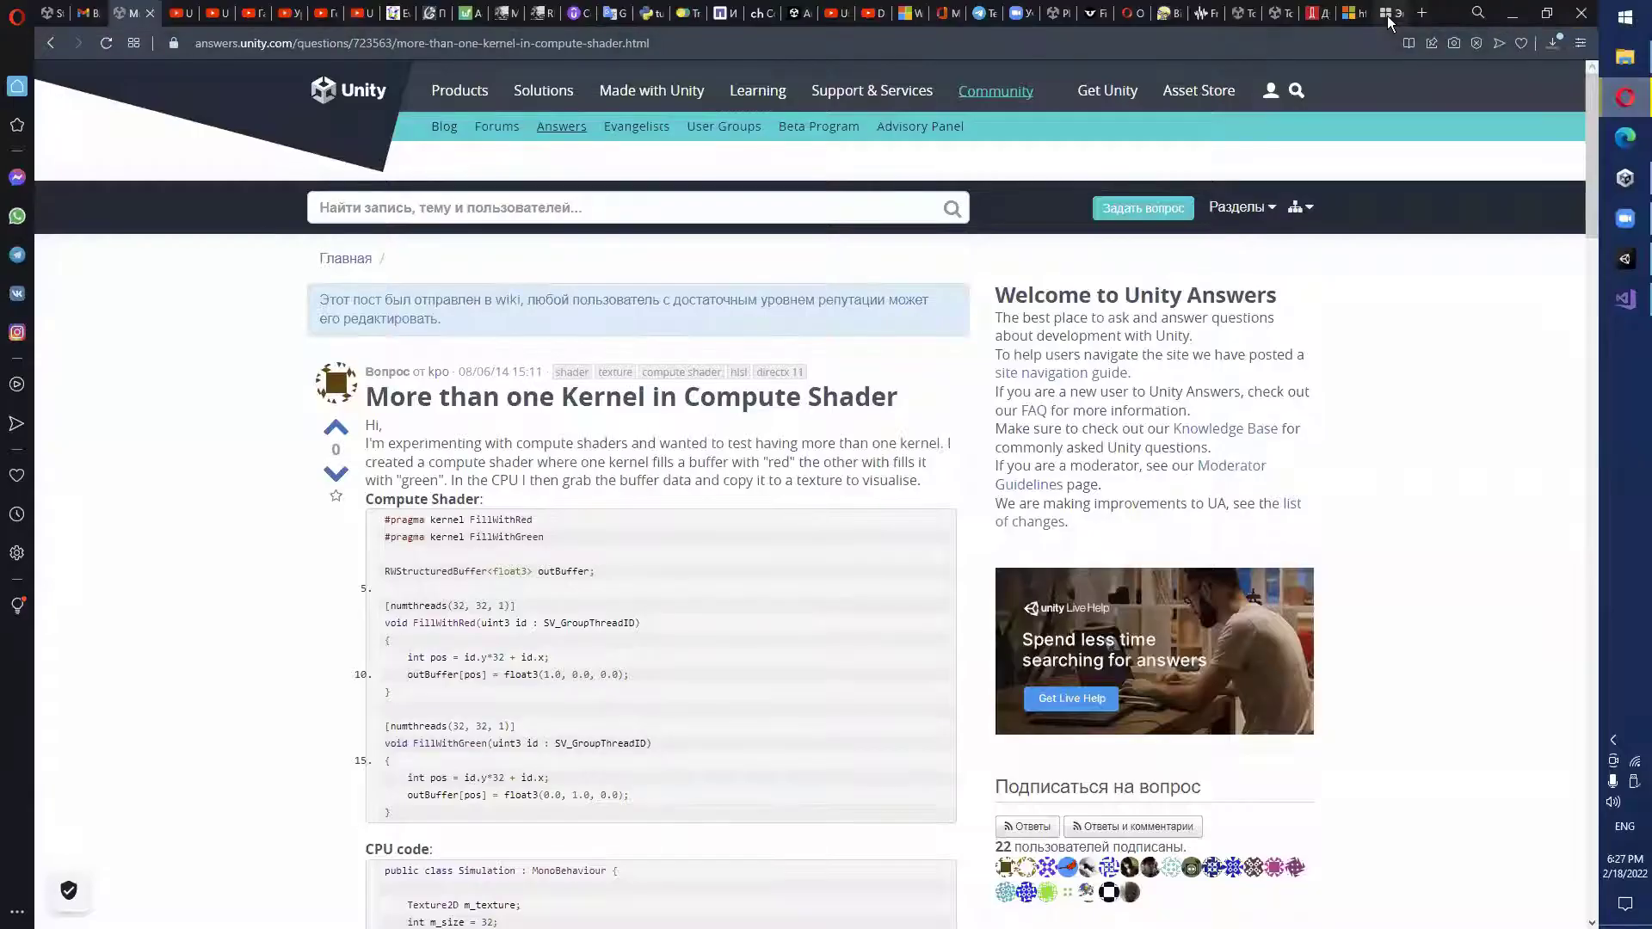
pyautogui.click(1386, 16)
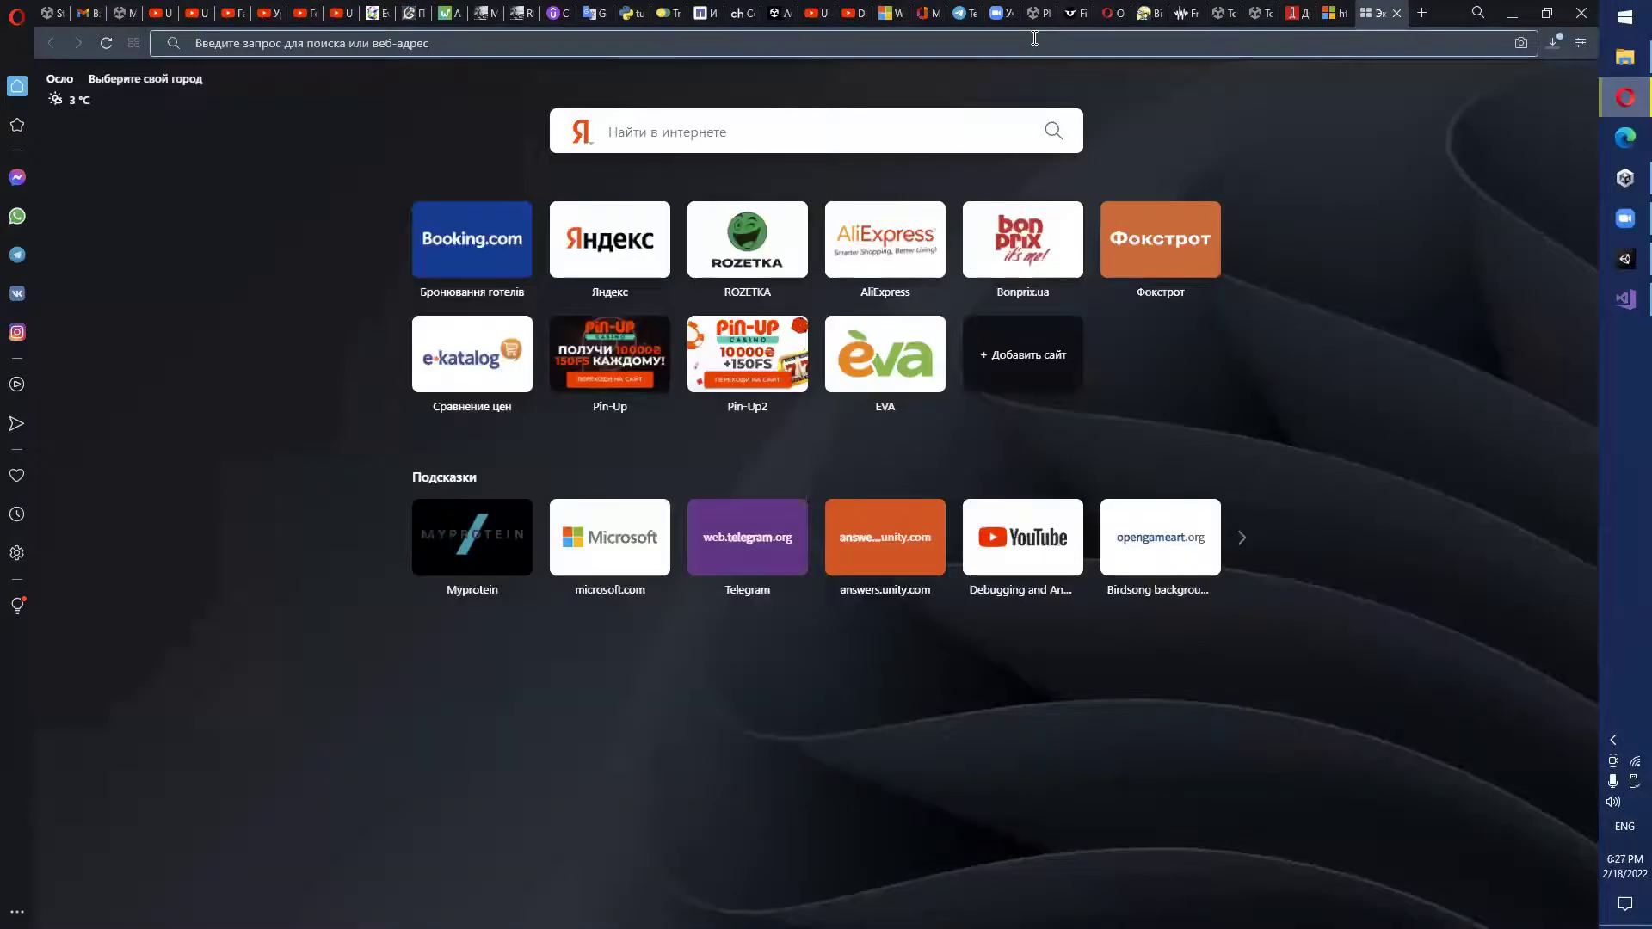
pyautogui.write('fonts')
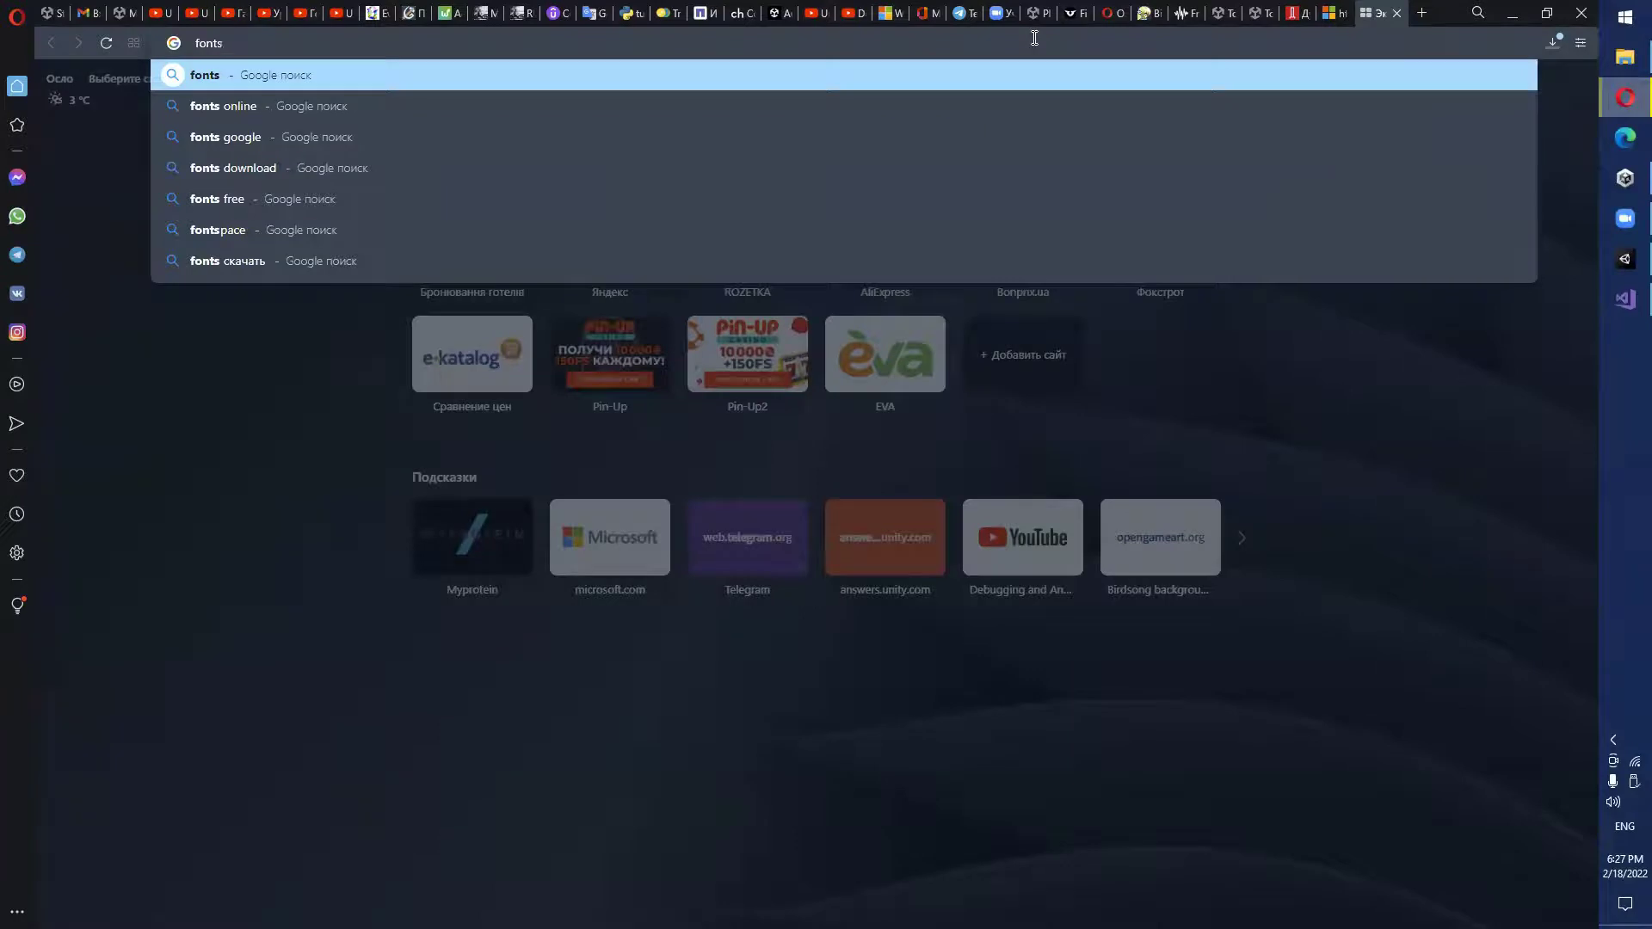
pyautogui.write('.')
pyautogui.write('oo')
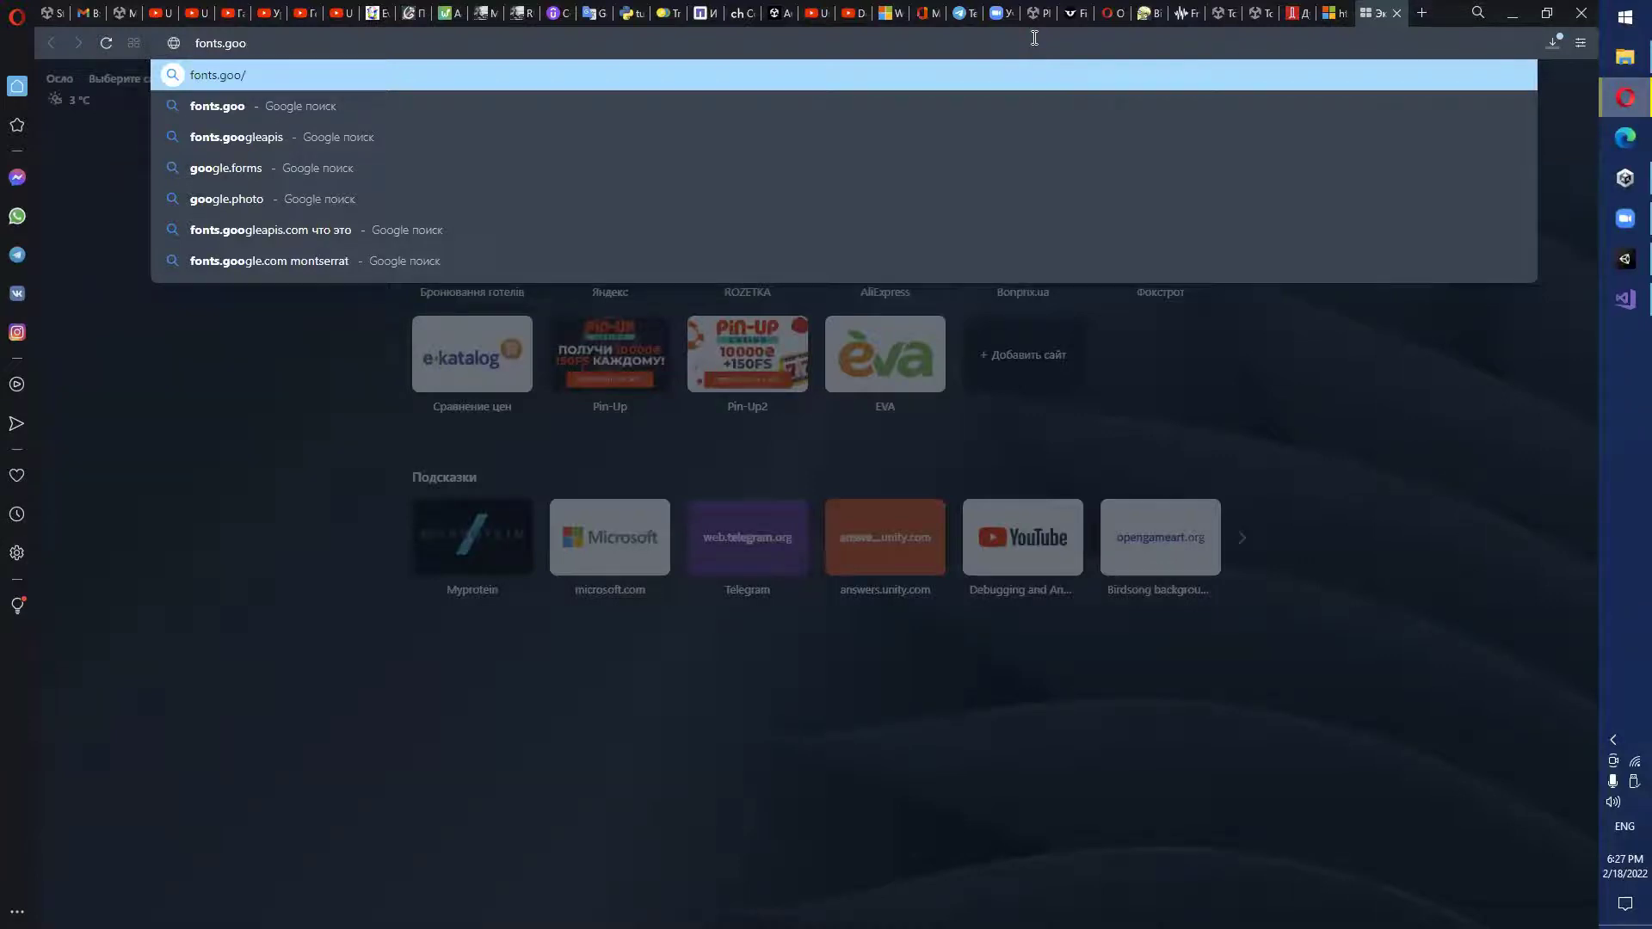
pyautogui.write('gle.')
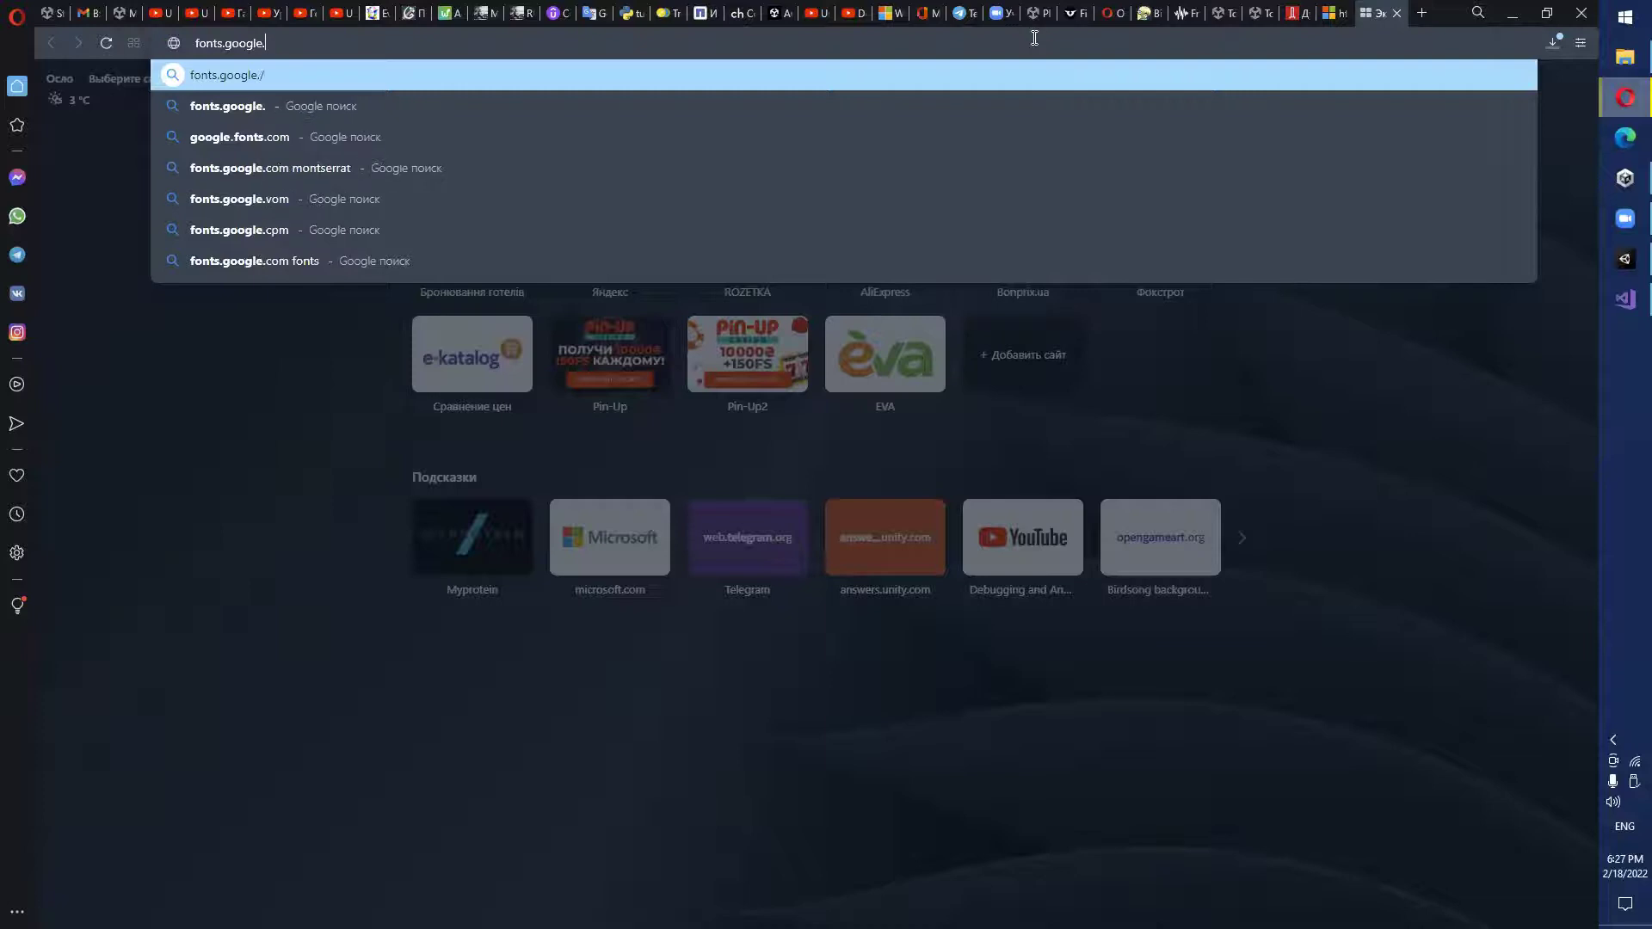
pyautogui.write('com')
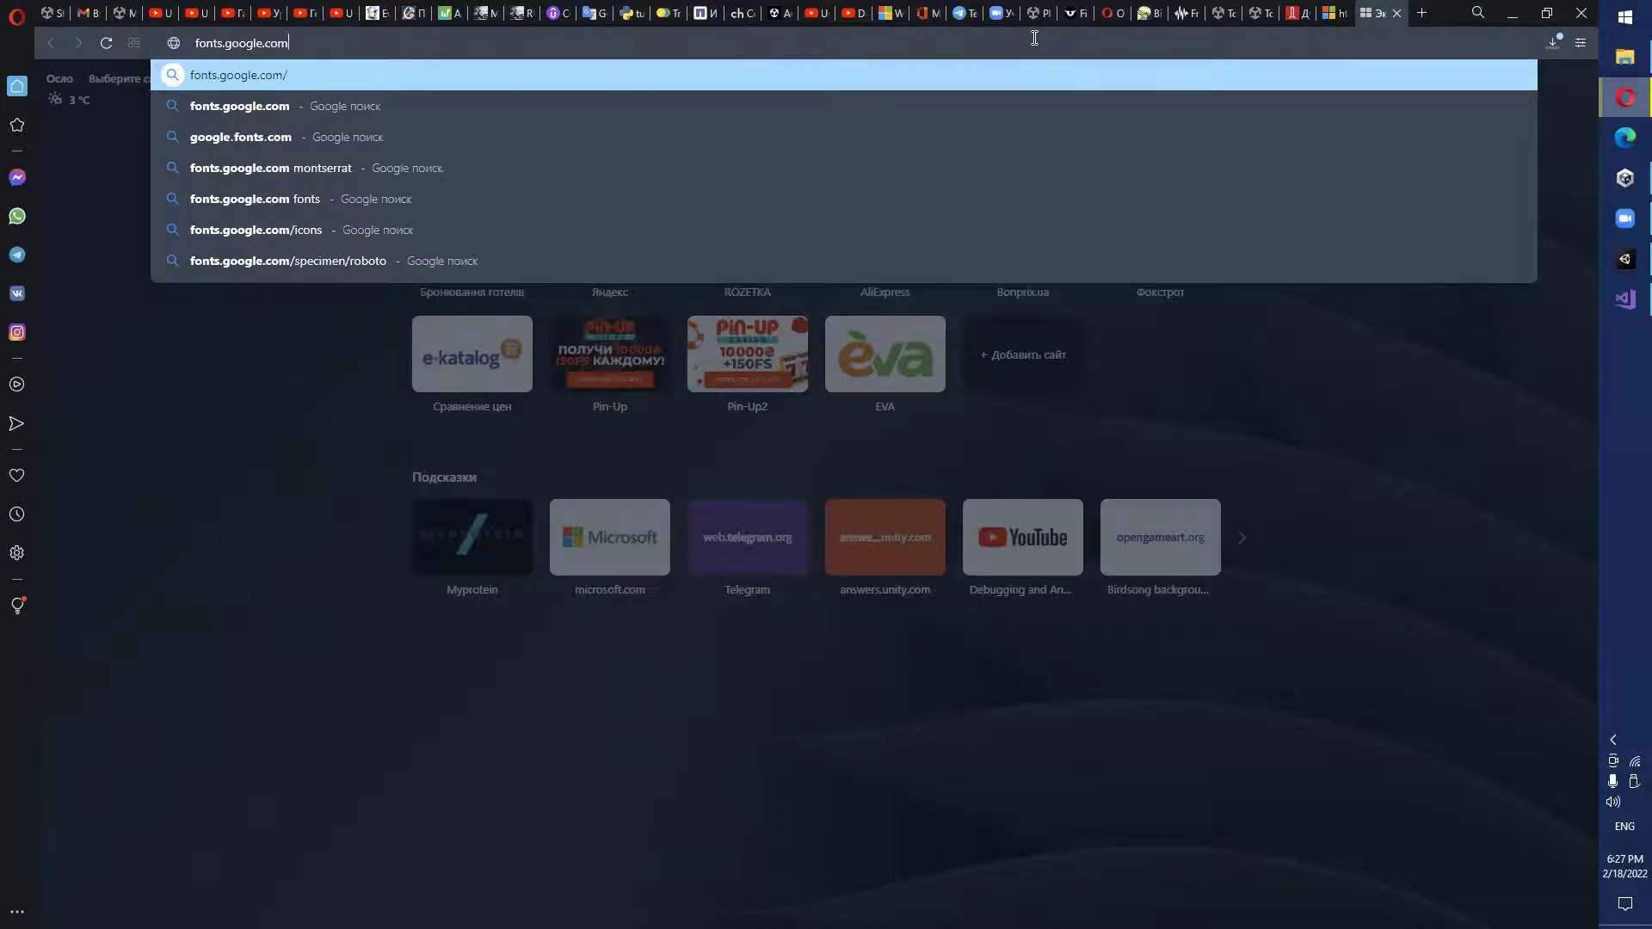
pyautogui.press('Return')
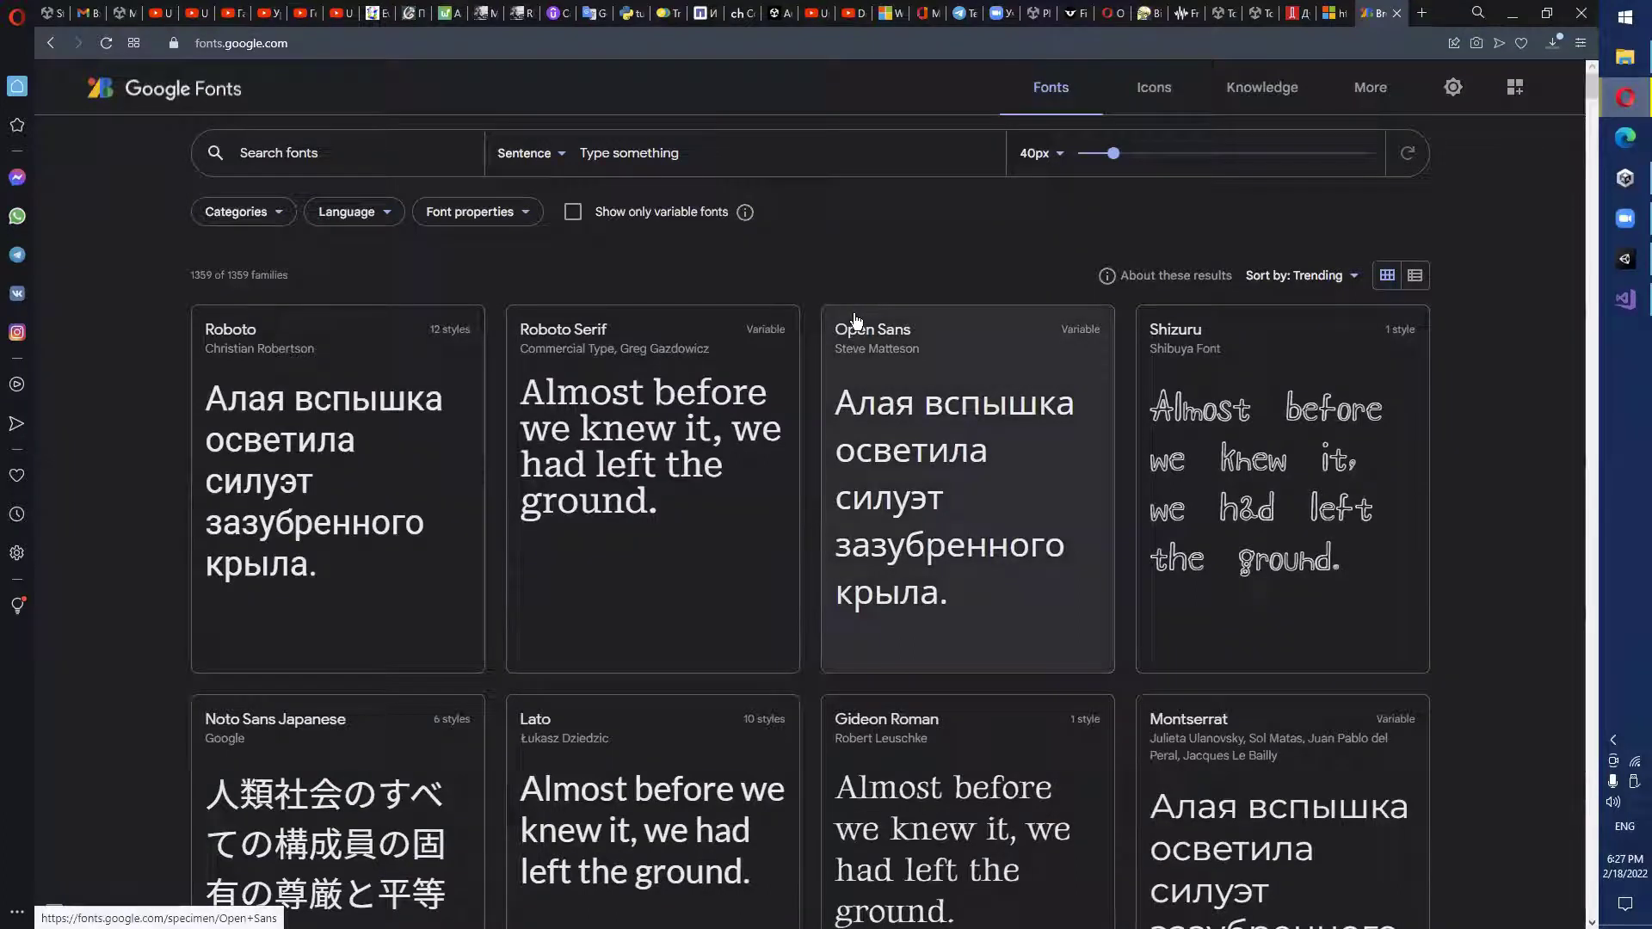
# Filter the Google Fonts catalogue by the Cyrillic Extended language.
pyautogui.scroll(-2, 855, 334)
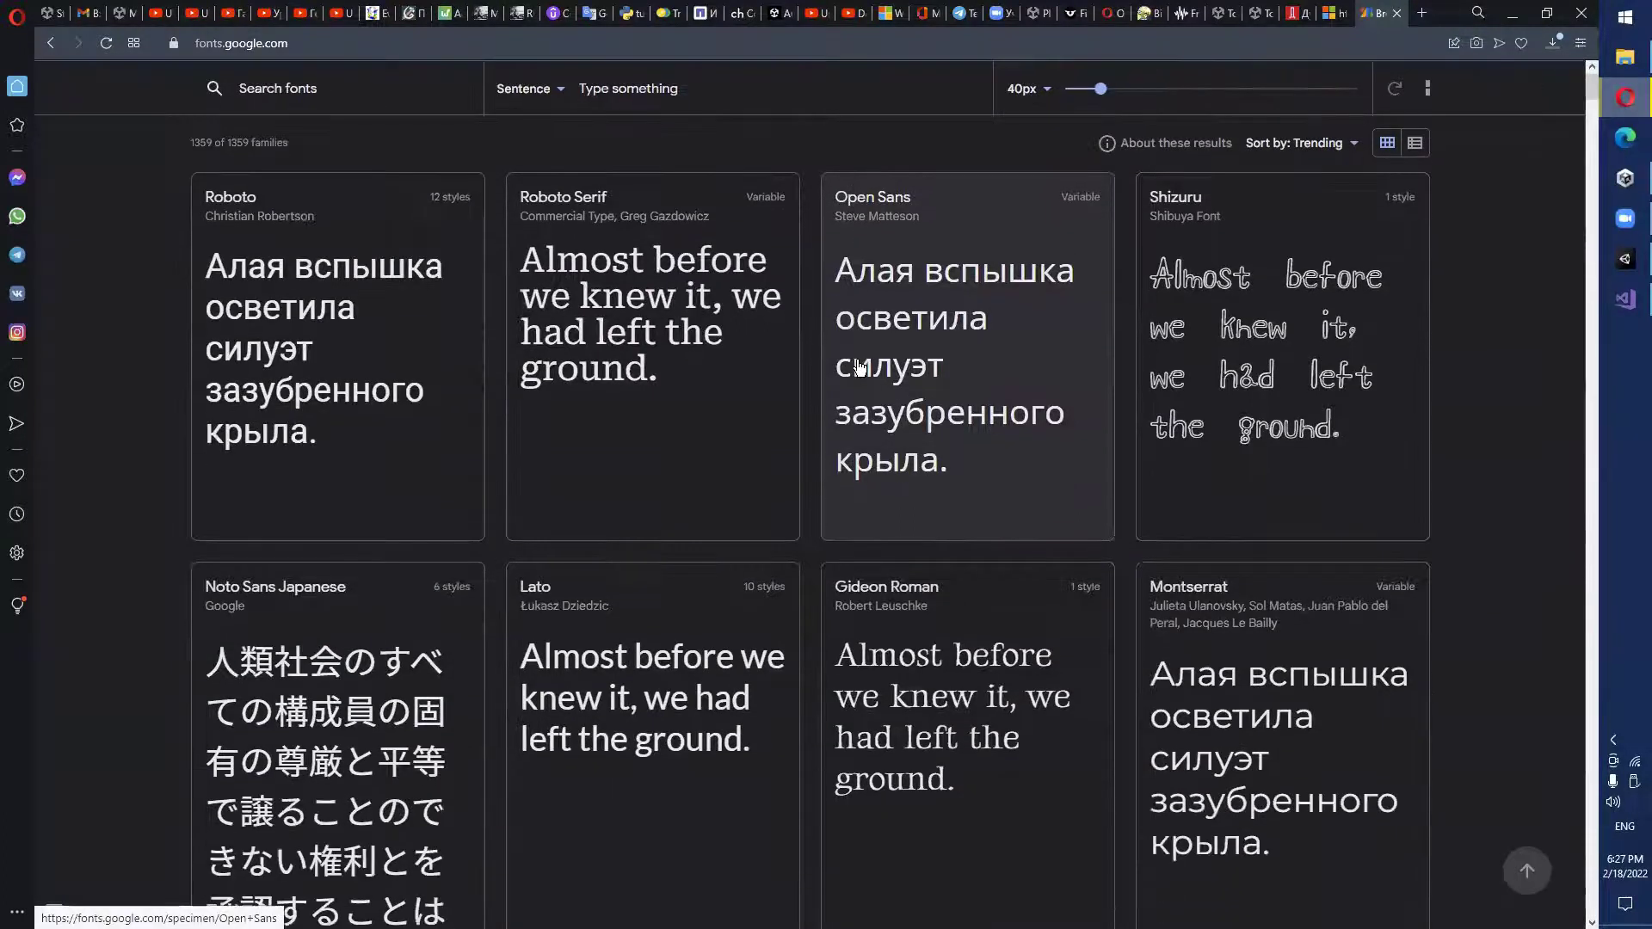
pyautogui.scroll(2, 855, 373)
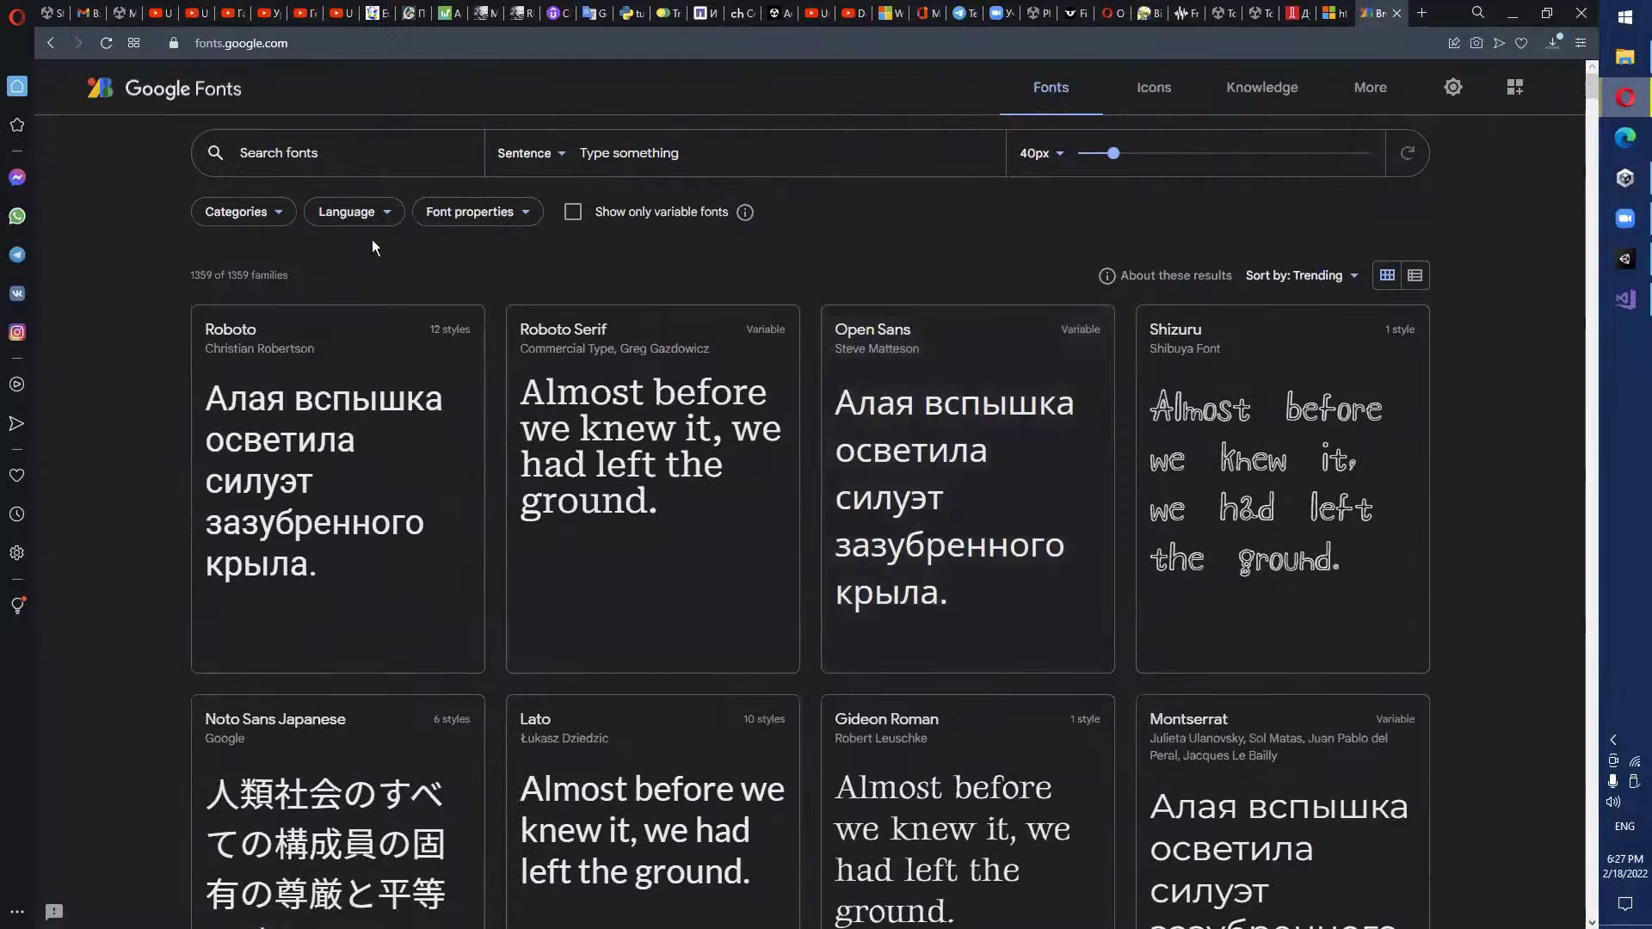
pyautogui.click(358, 211)
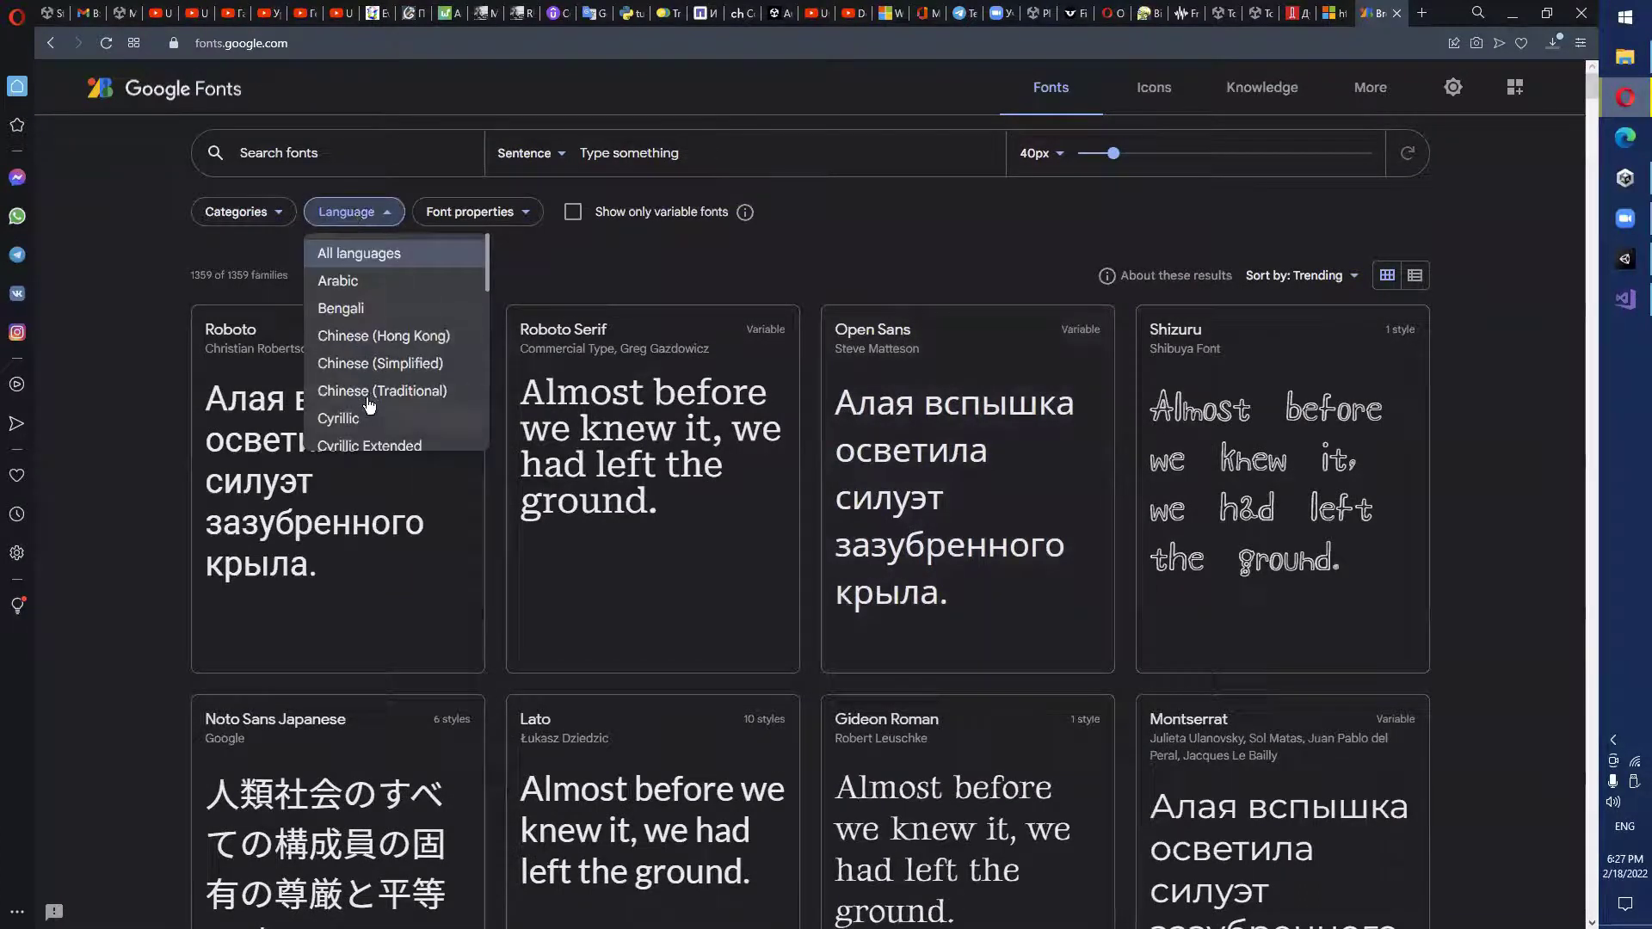
pyautogui.click(373, 447)
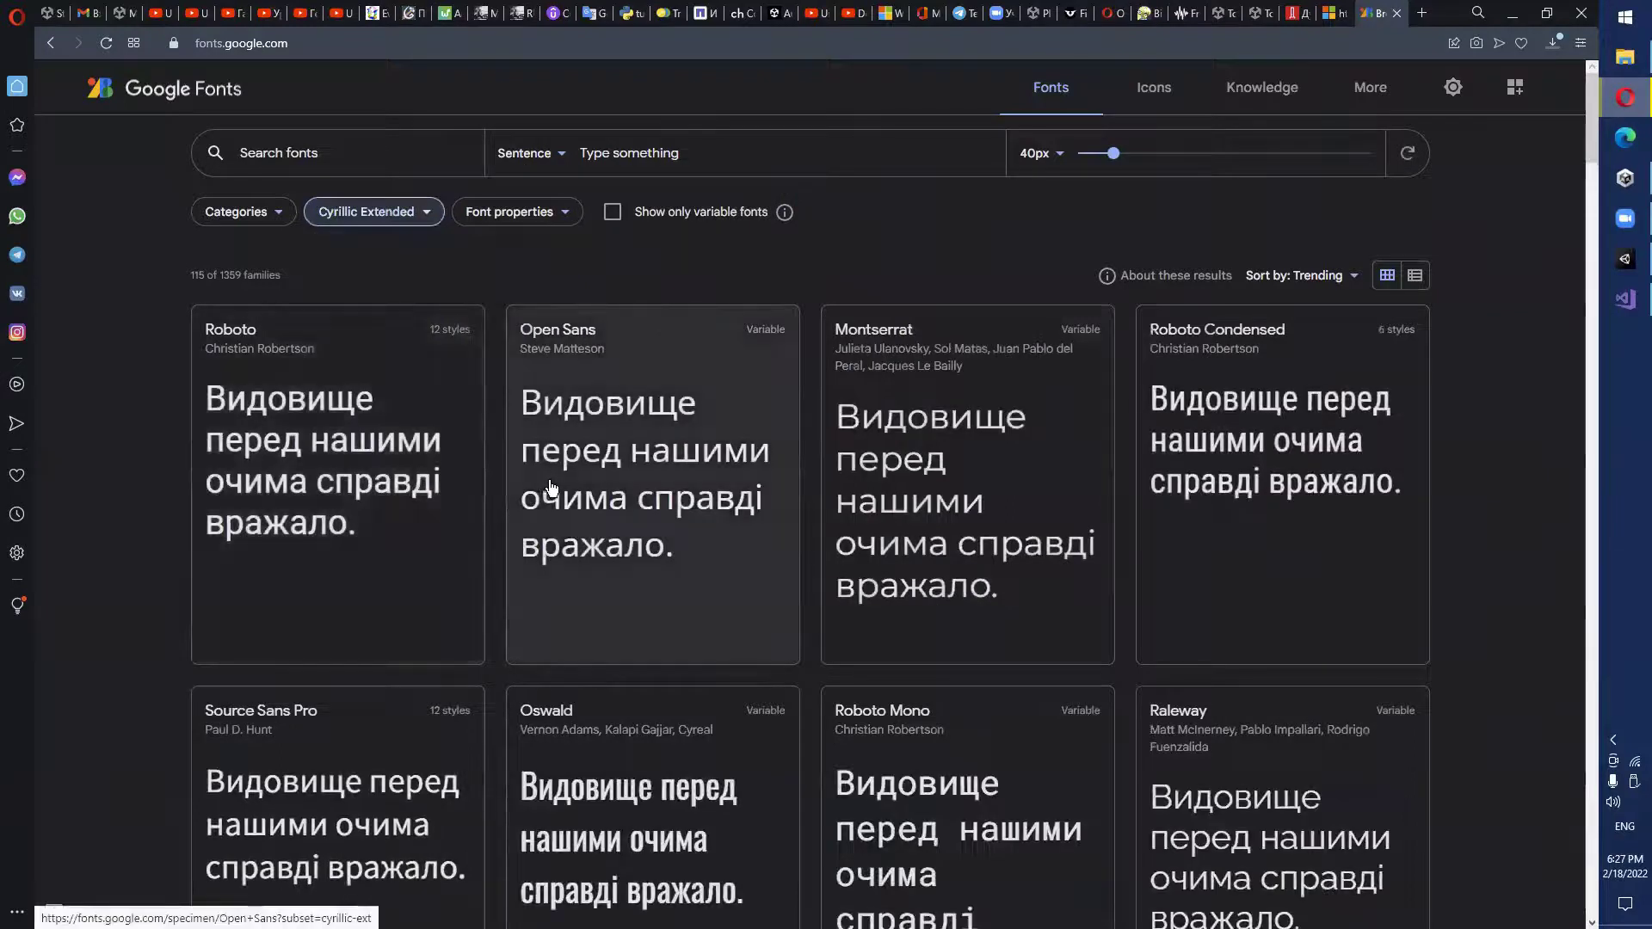
# Browse the Cyrillic Extended font families and compare their preview samples.
pyautogui.scroll(-5, 552, 487)
pyautogui.scroll(2, 559, 430)
pyautogui.scroll(-3, 579, 372)
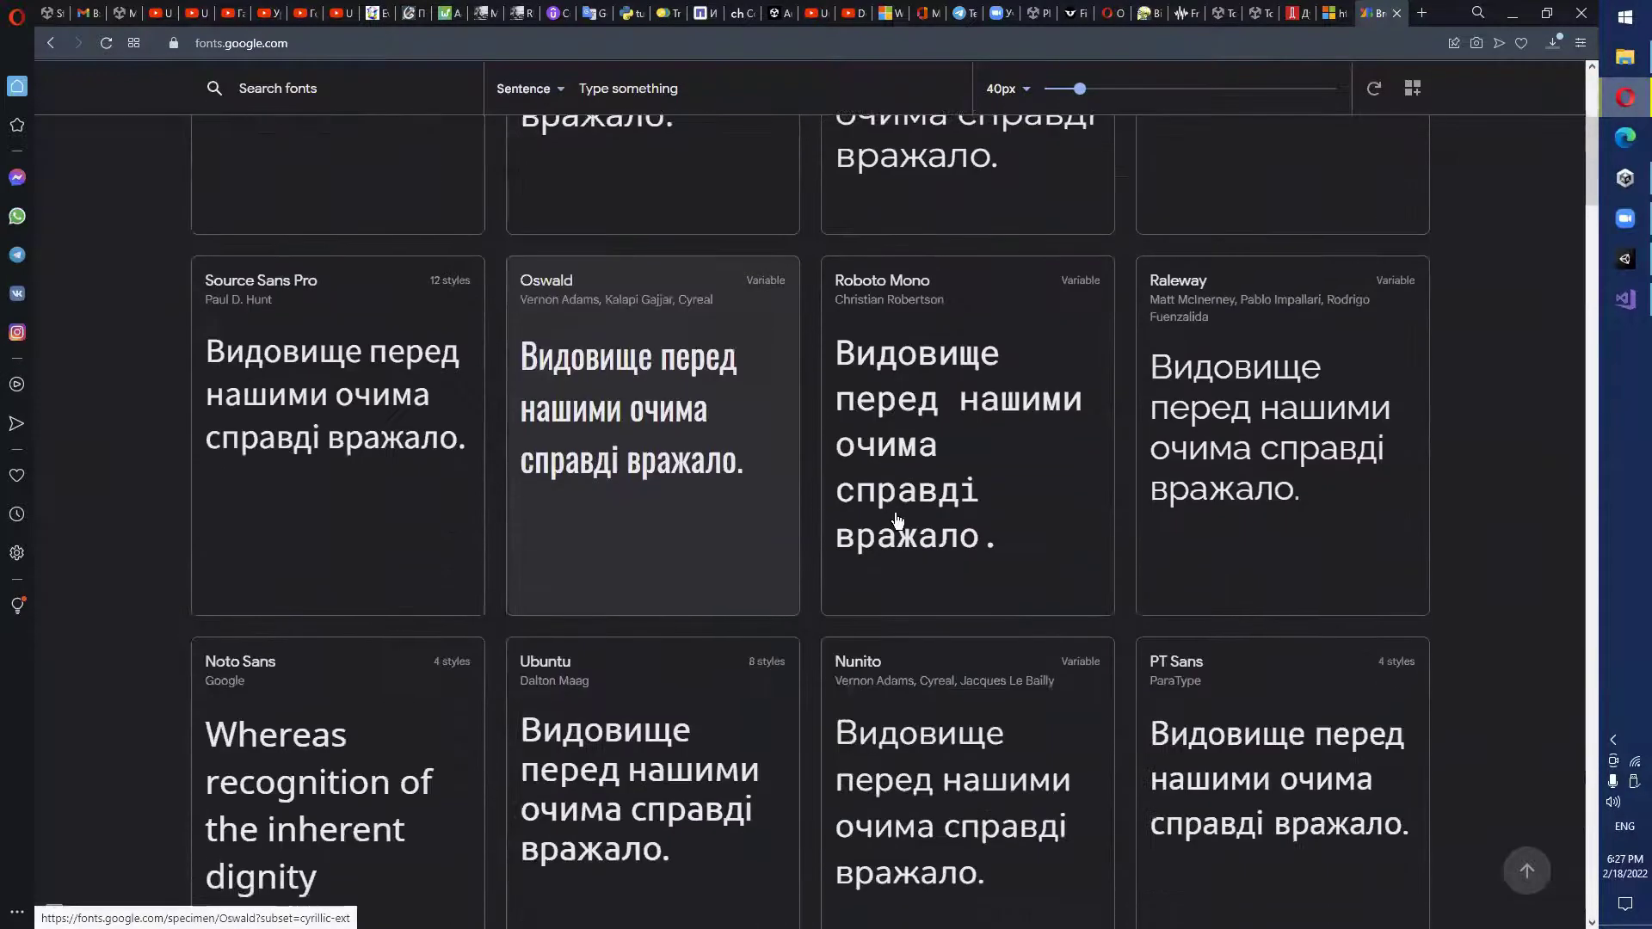
pyautogui.scroll(-4, 897, 519)
pyautogui.scroll(-14, 897, 519)
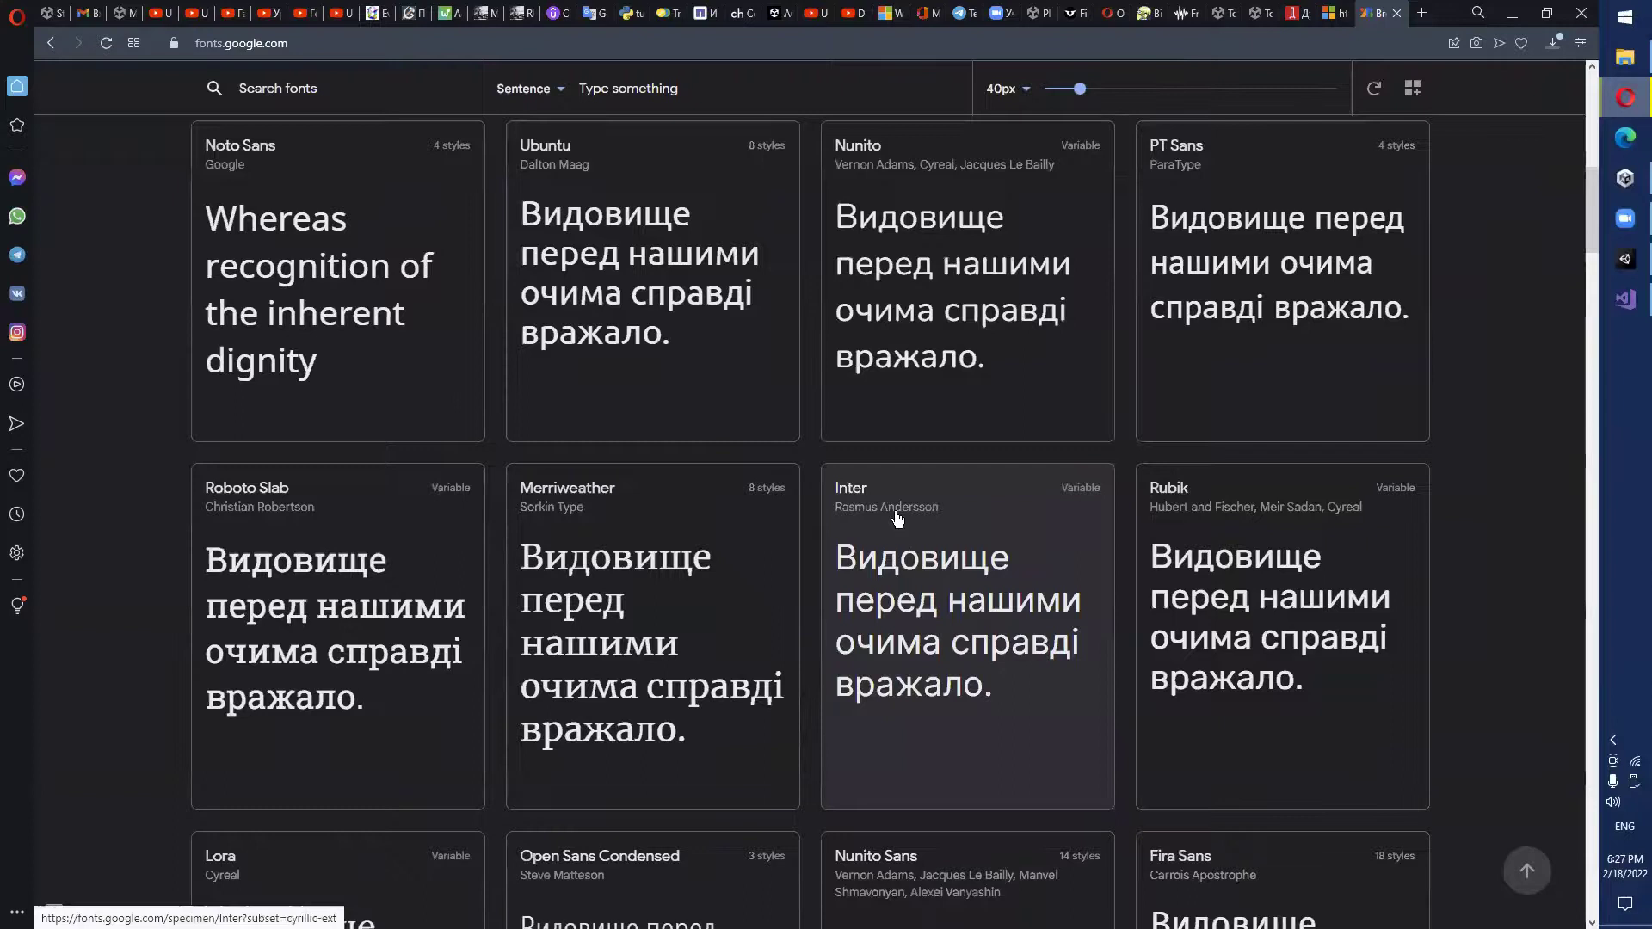
pyautogui.scroll(-5, 897, 519)
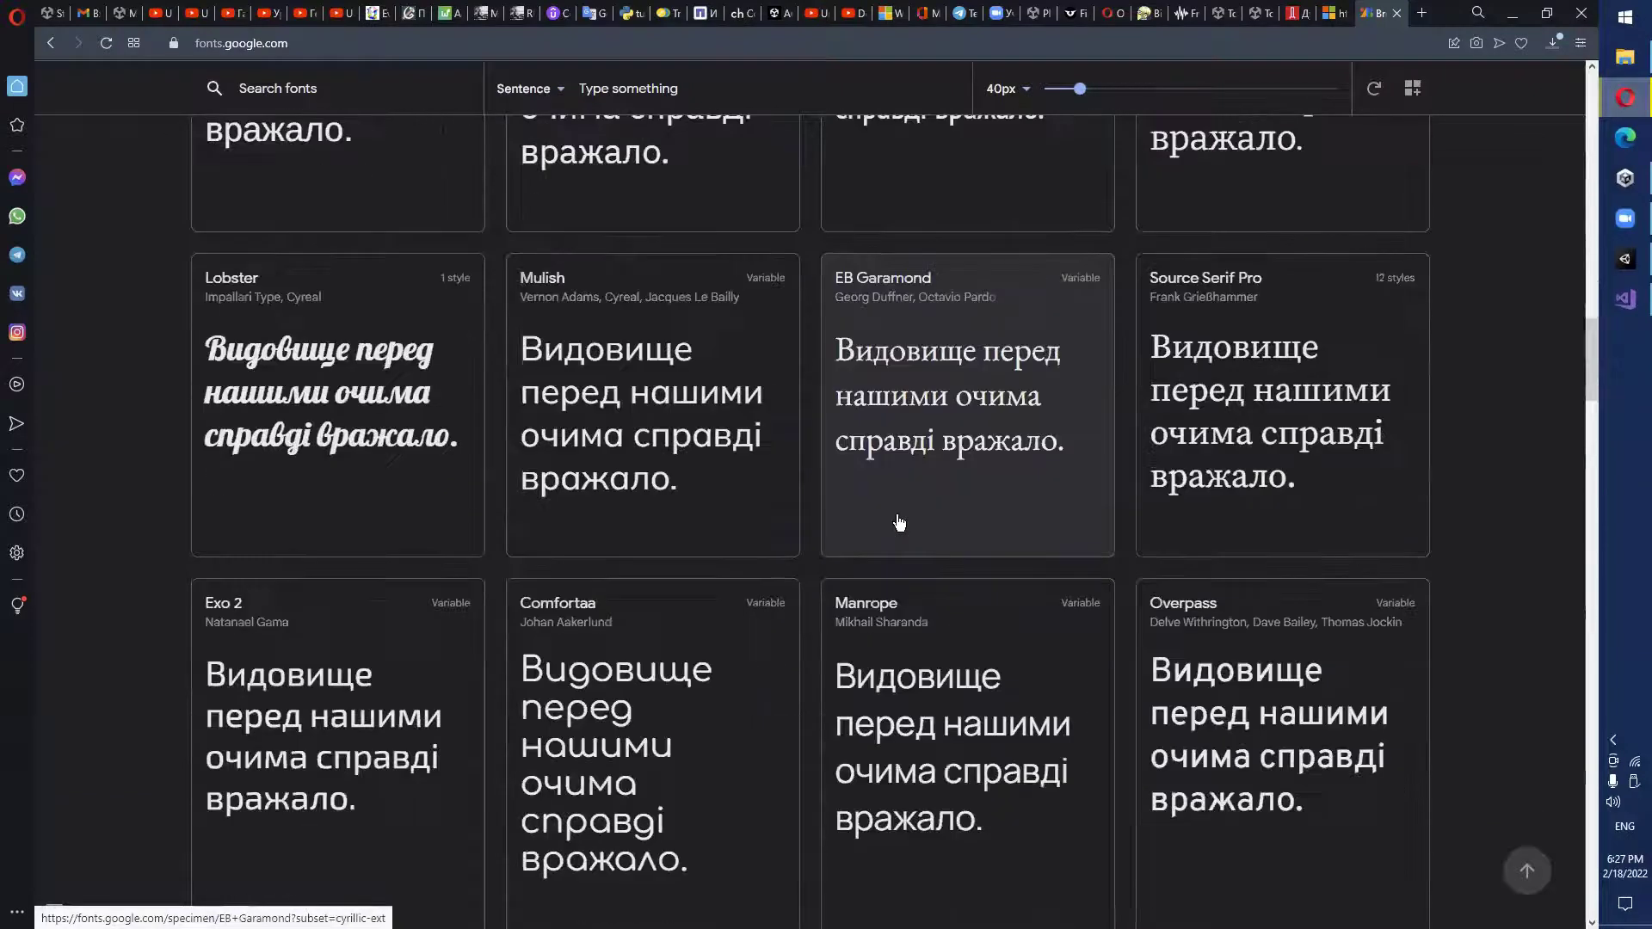
pyautogui.scroll(-1, 899, 521)
pyautogui.scroll(-8, 898, 521)
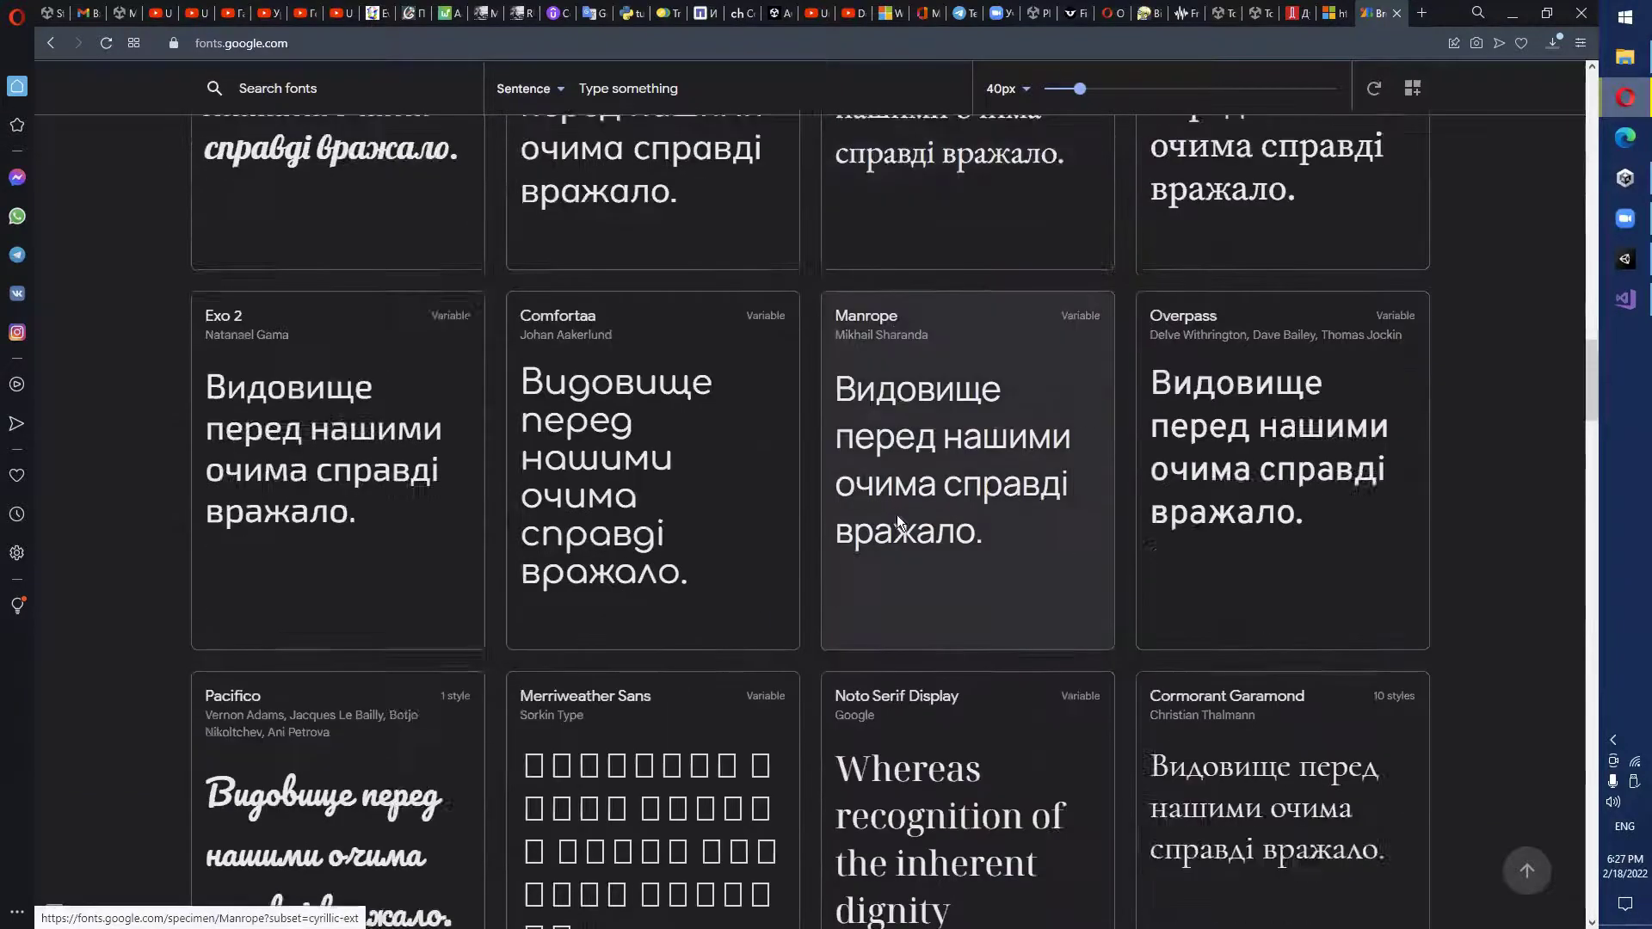
pyautogui.scroll(-5, 899, 521)
pyautogui.scroll(-8, 899, 522)
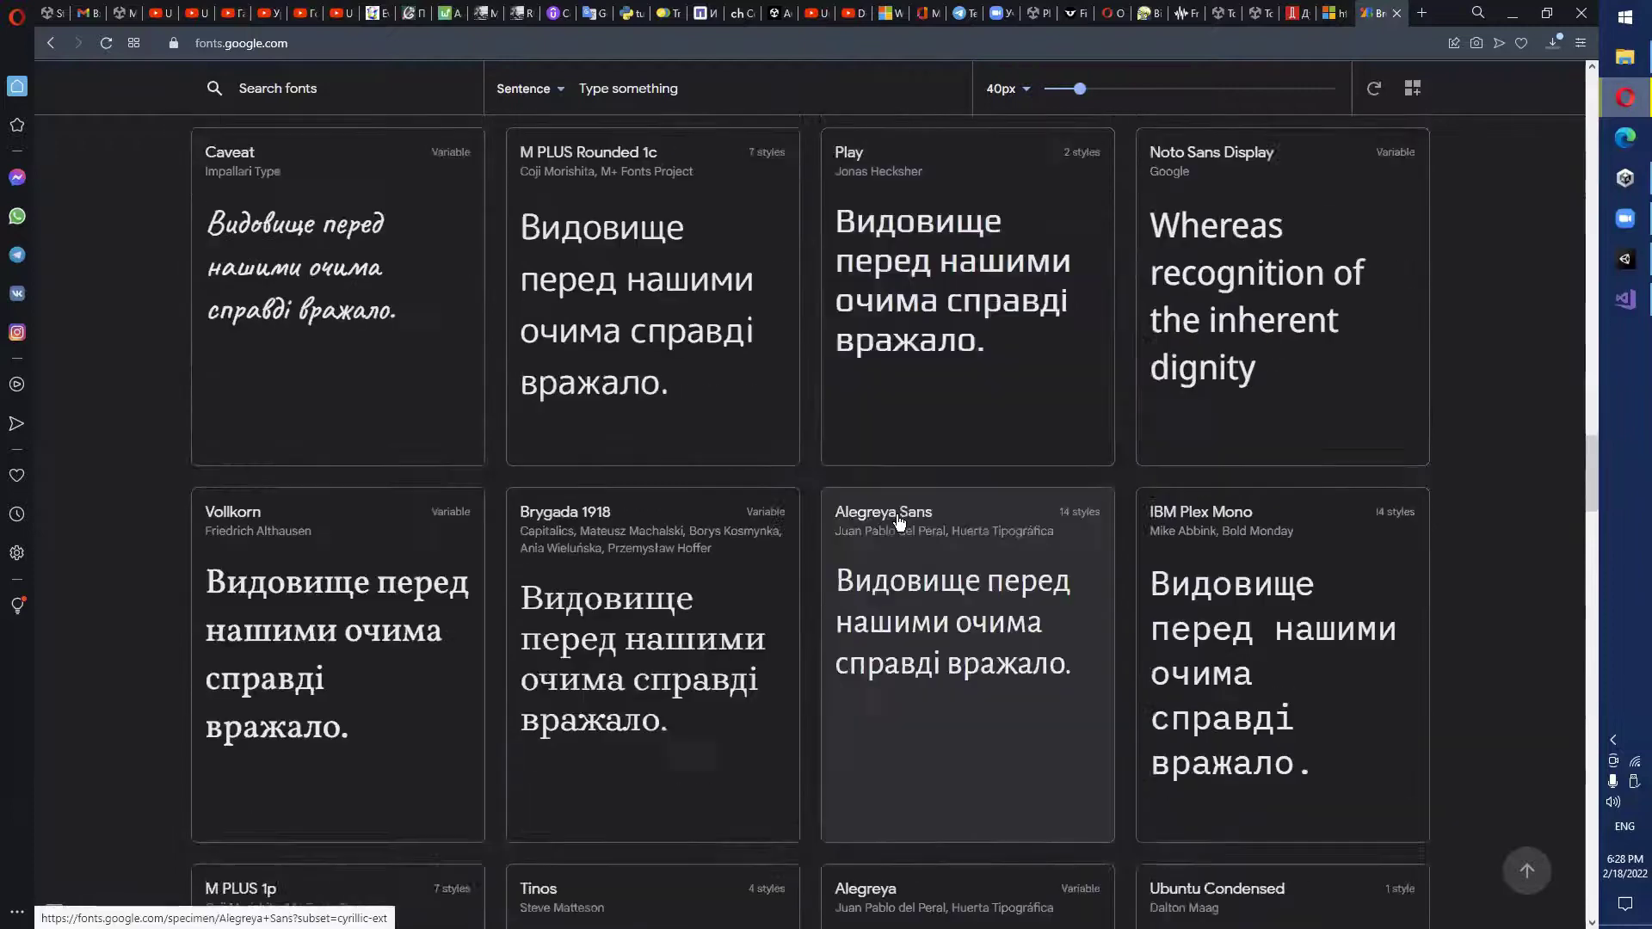
pyautogui.scroll(-5, 894, 525)
pyautogui.scroll(-5, 891, 526)
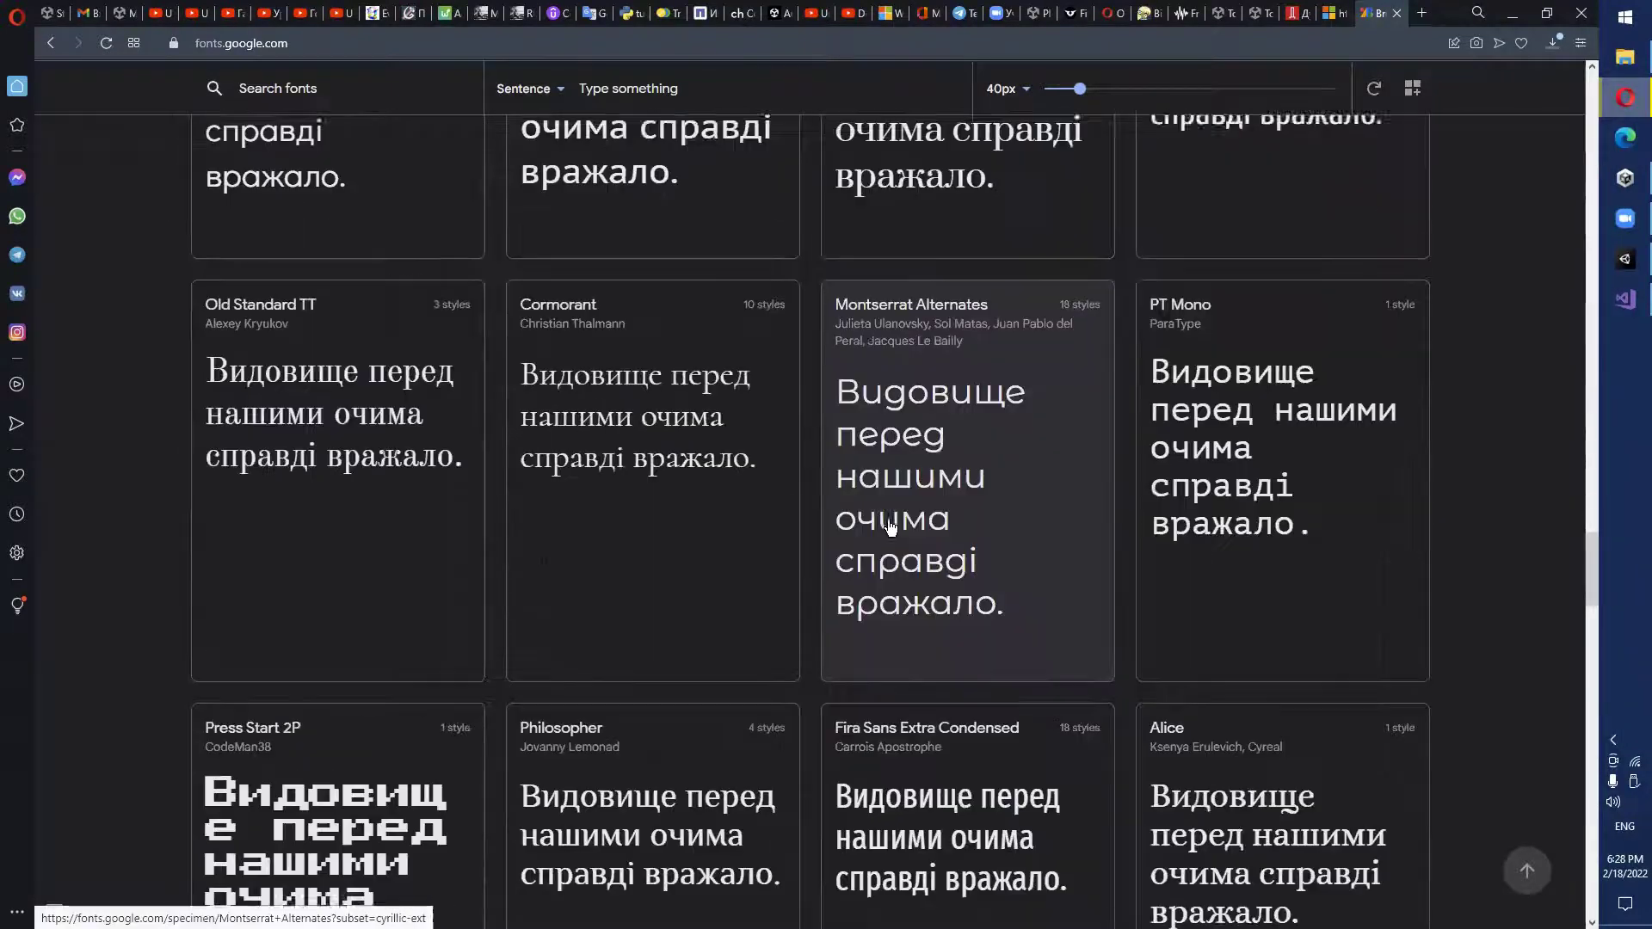
pyautogui.scroll(-6, 890, 526)
pyautogui.scroll(-2, 891, 527)
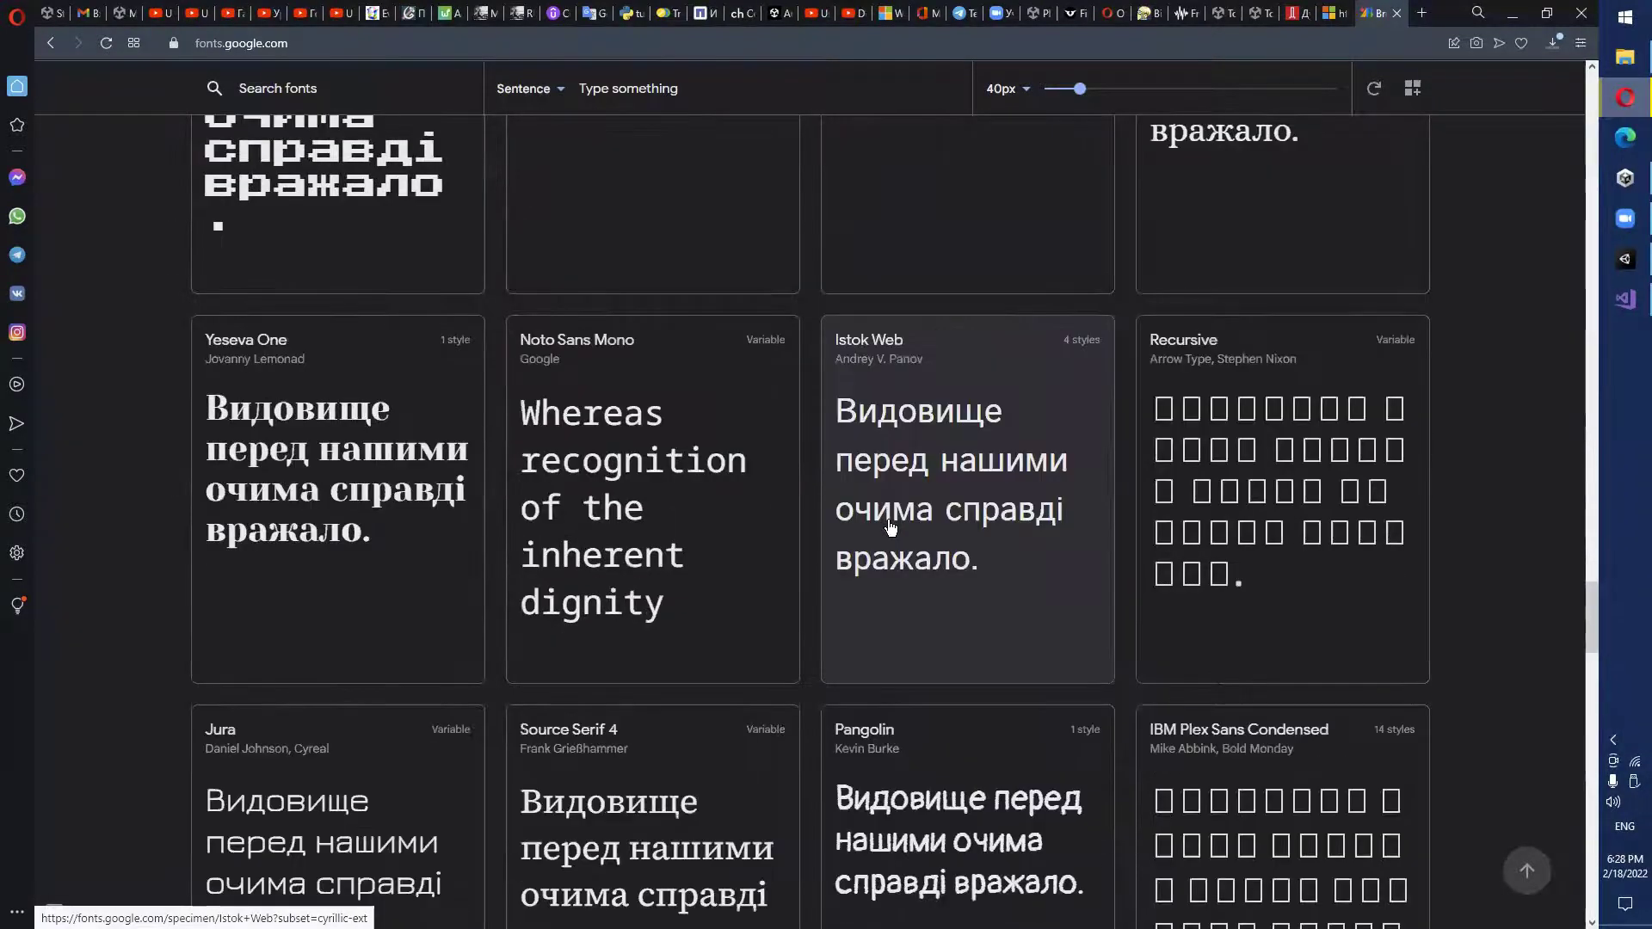
pyautogui.scroll(20, 890, 526)
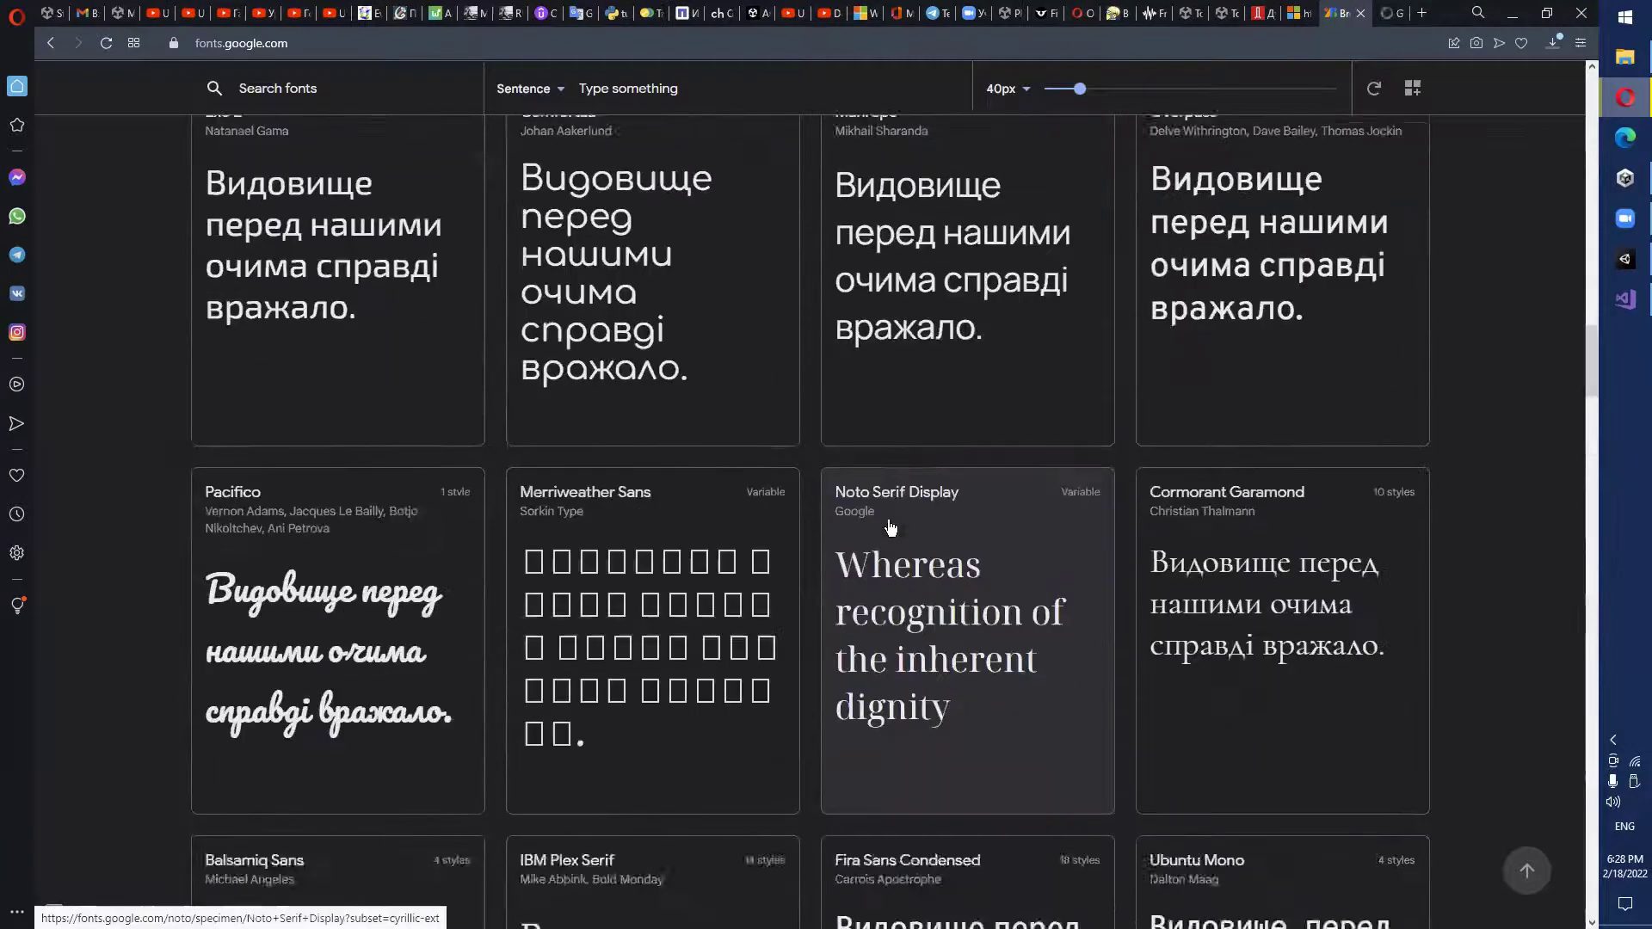
pyautogui.scroll(15, 890, 526)
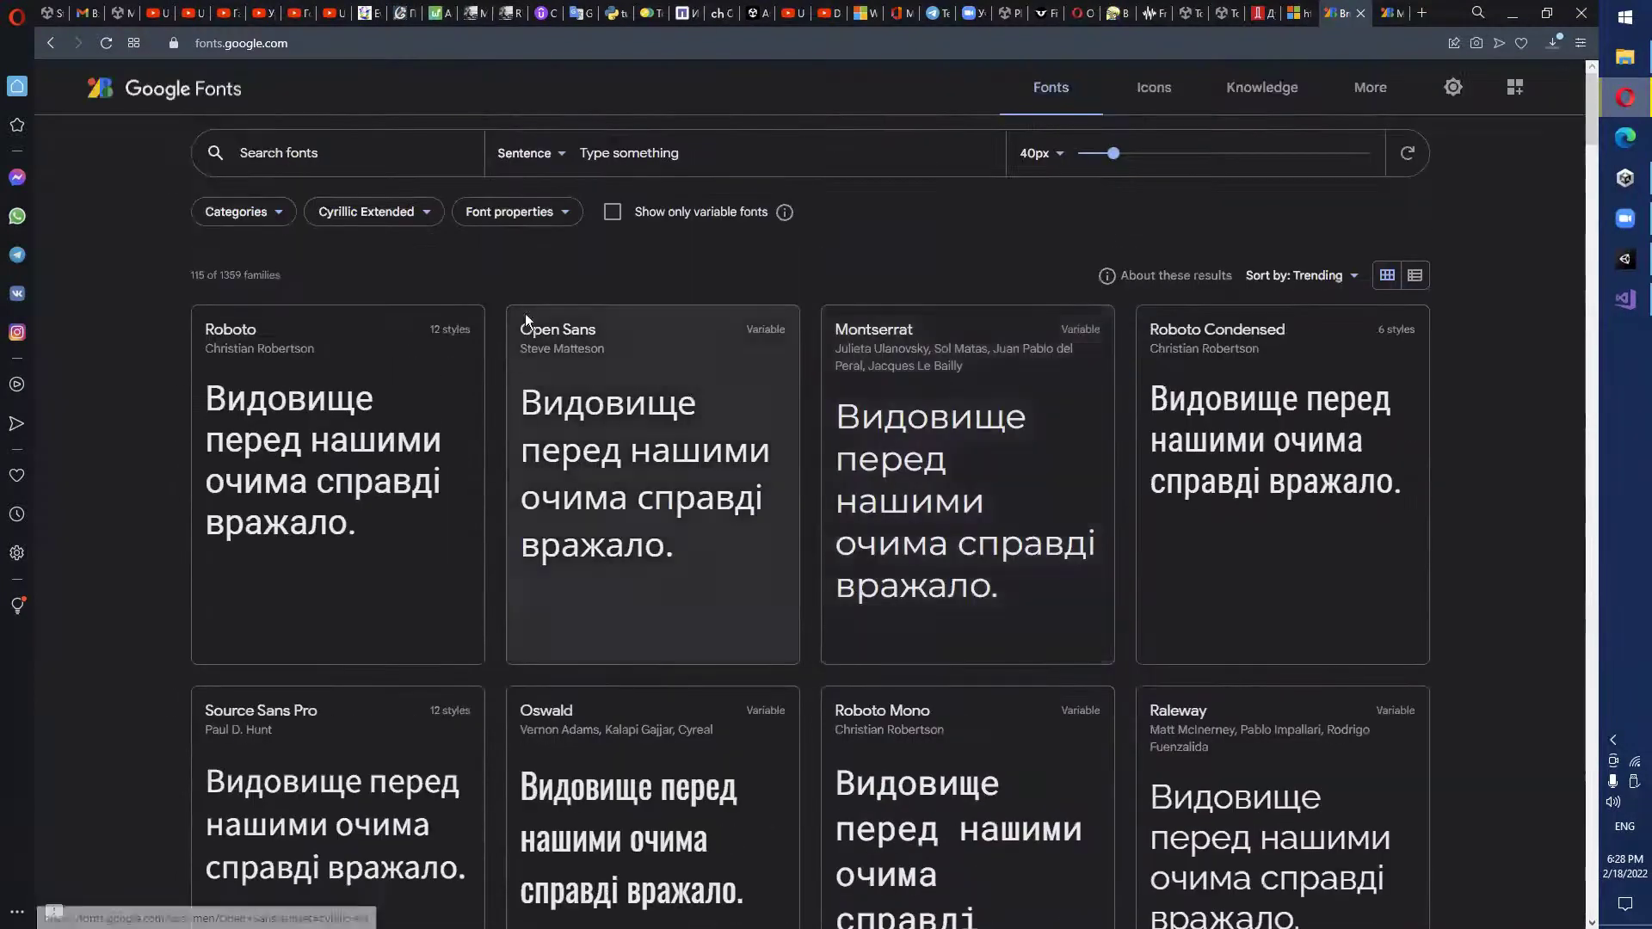
# Reset the Google Fonts language filter to all languages and browse the full catalogue for a decorative title font.
pyautogui.click(419, 217)
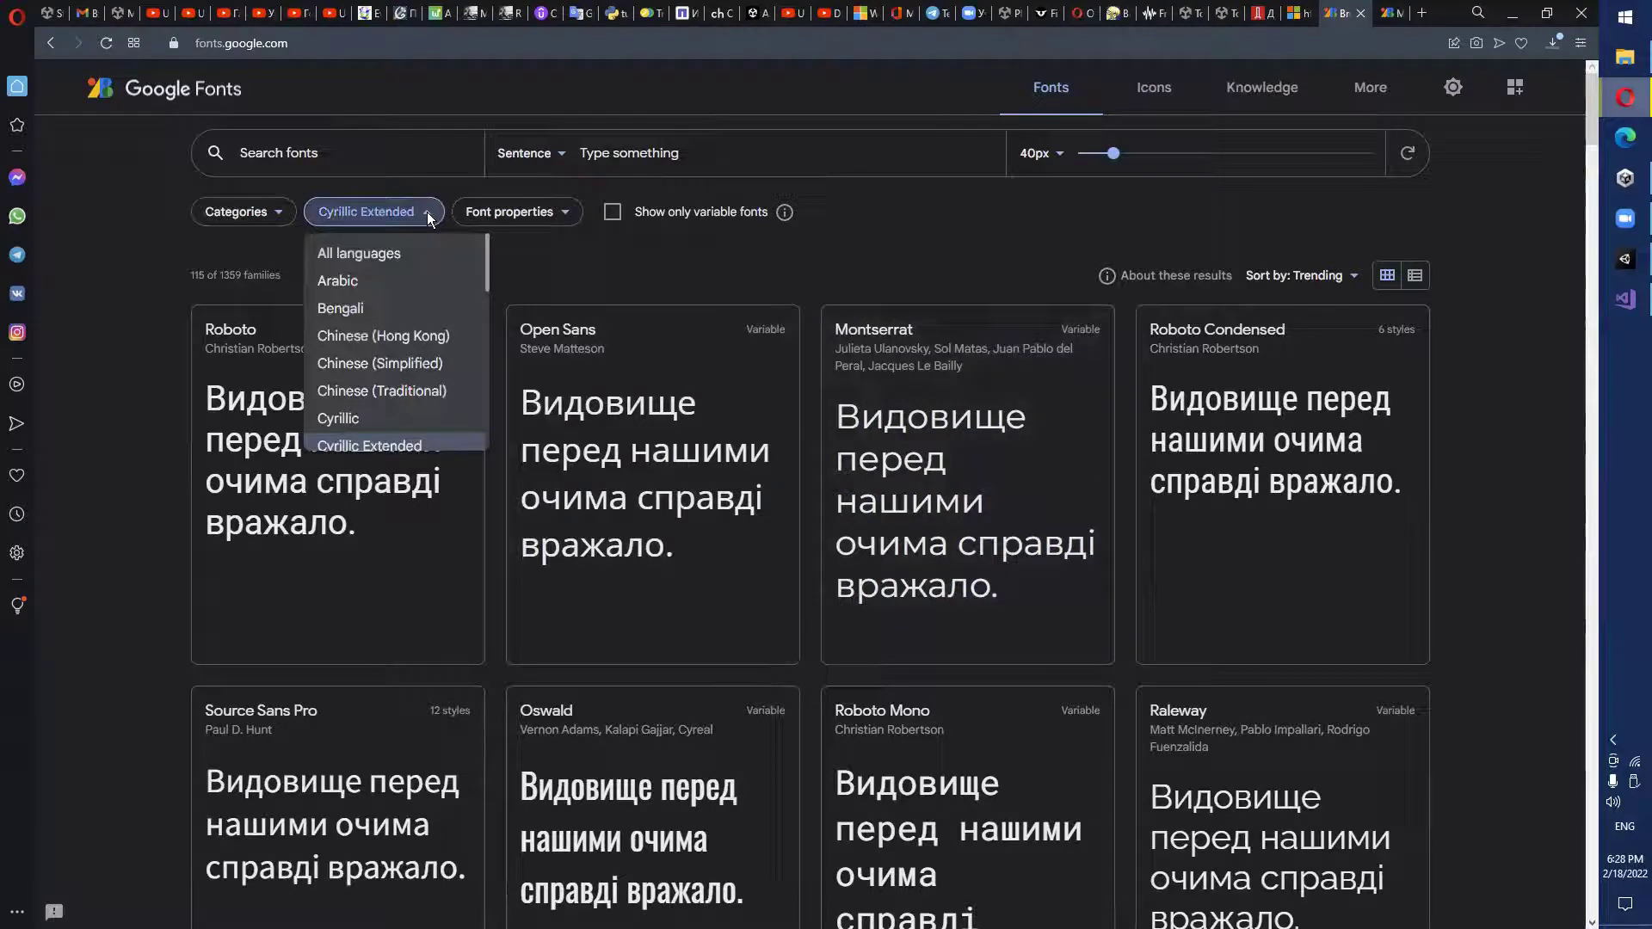
pyautogui.click(352, 253)
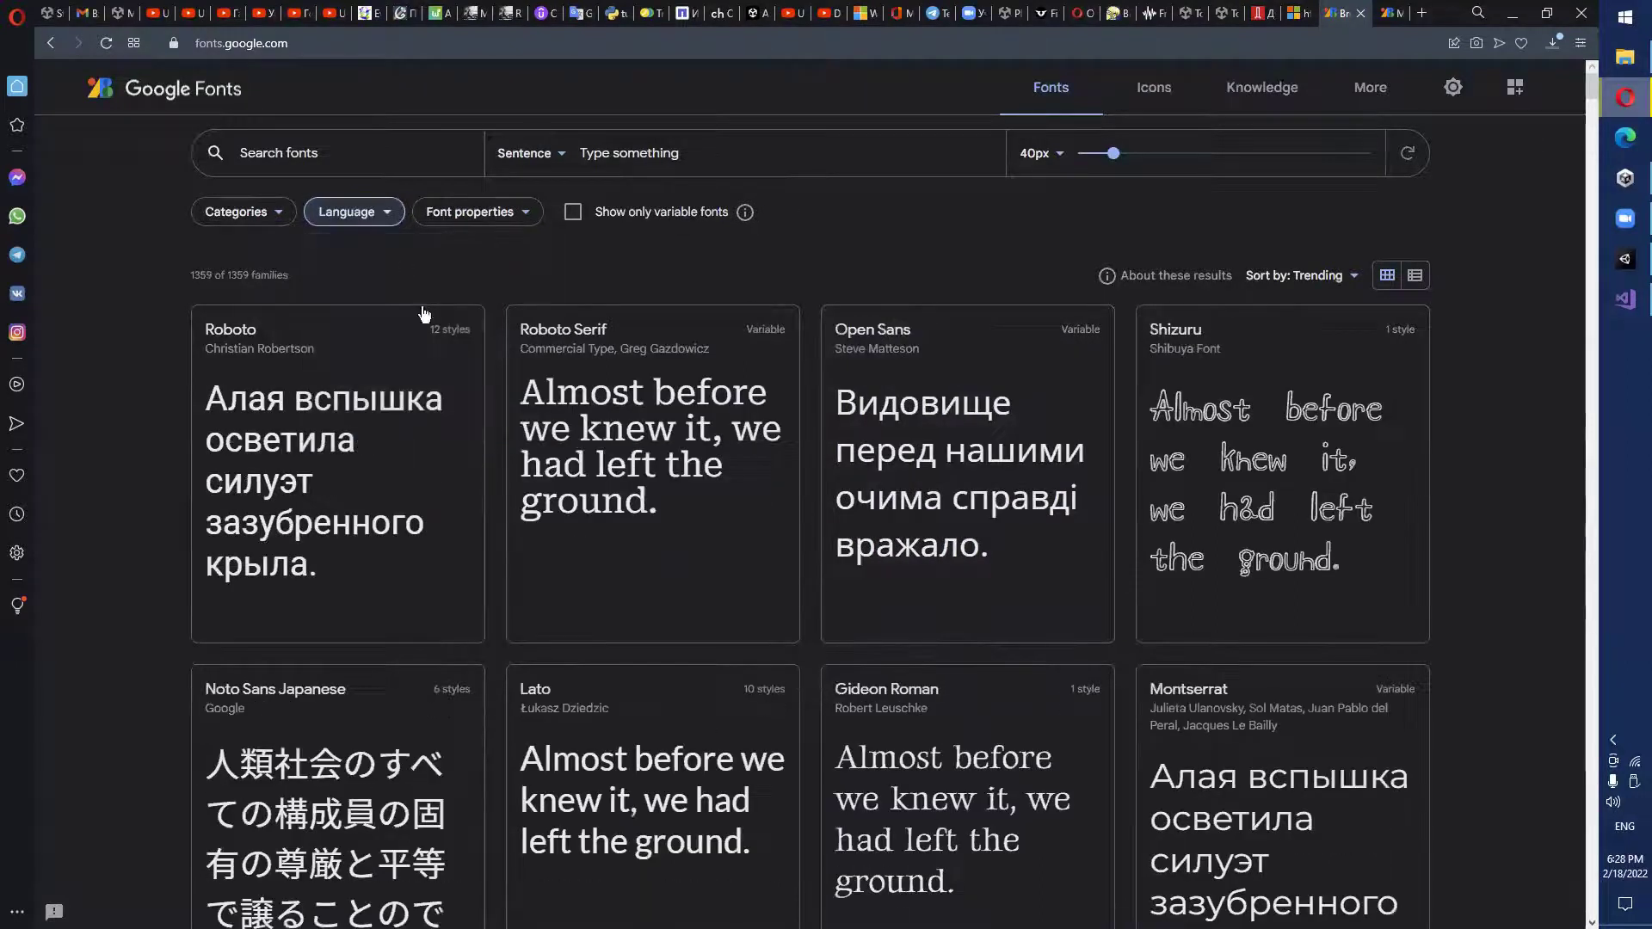
pyautogui.scroll(-13, 800, 473)
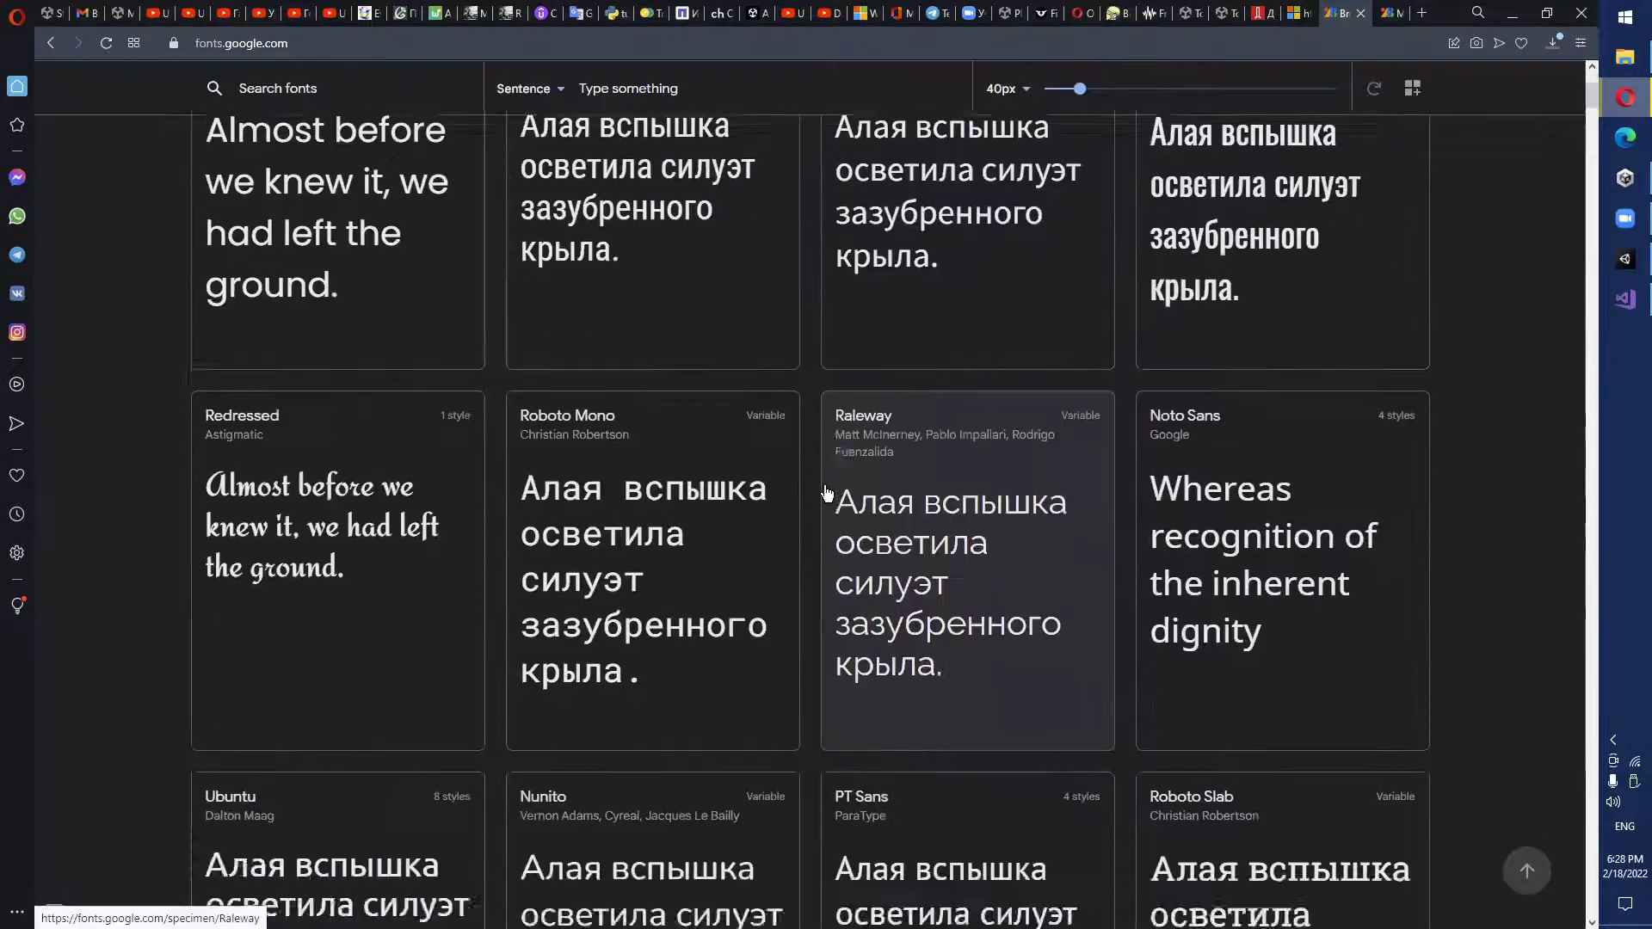
pyautogui.scroll(-10, 827, 493)
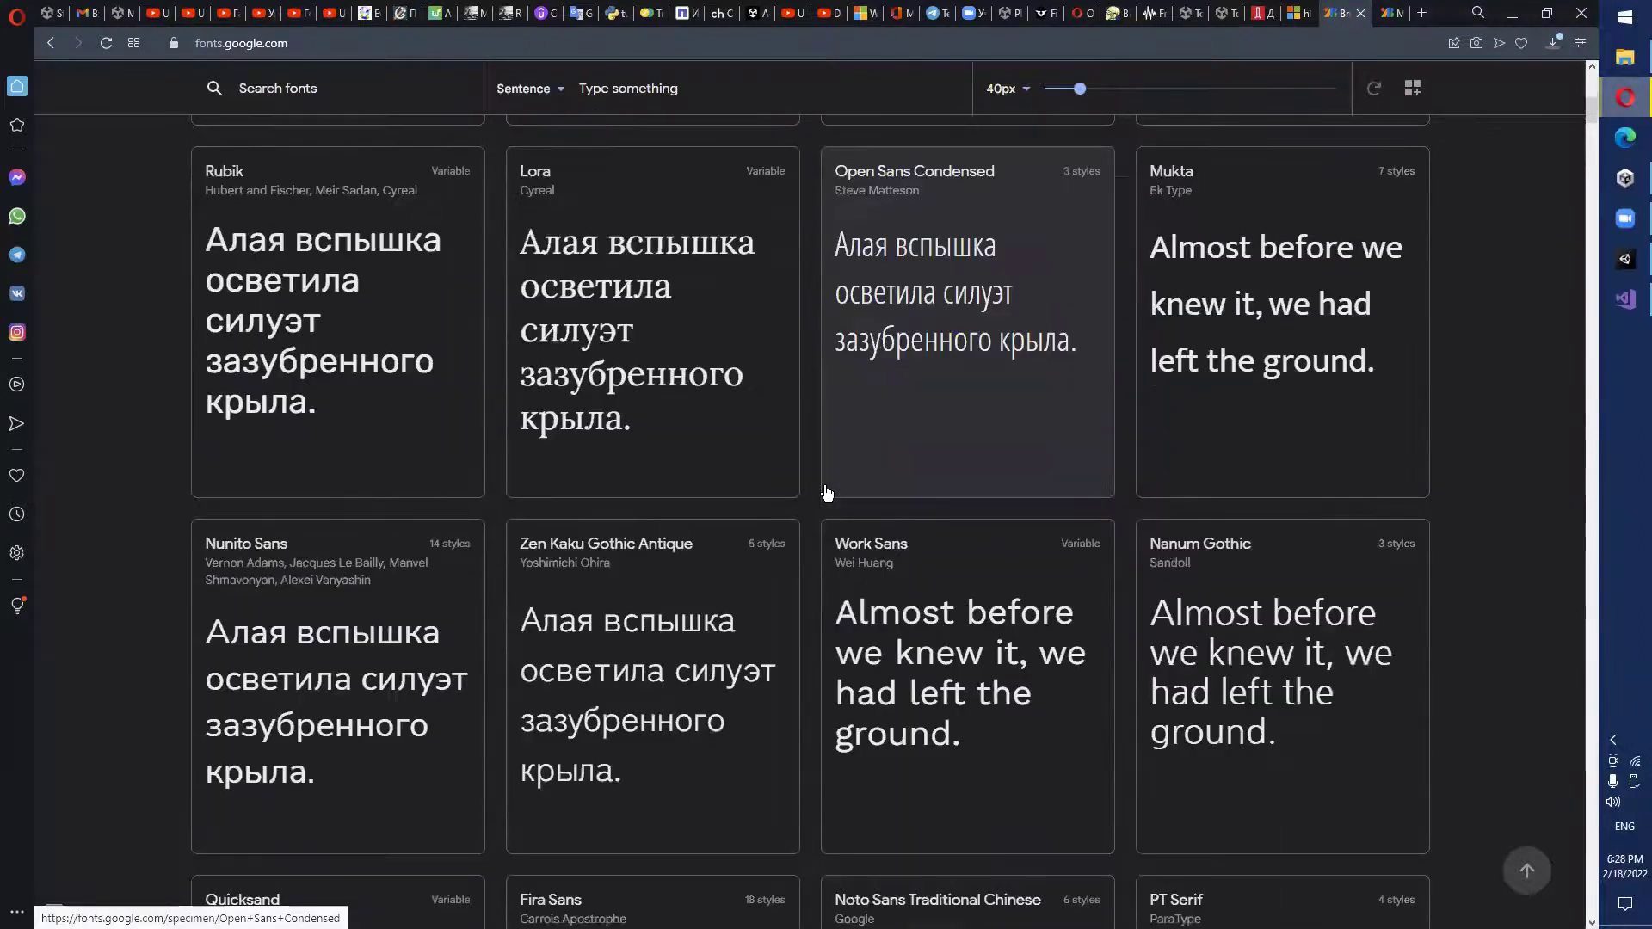
pyautogui.scroll(-5, 826, 493)
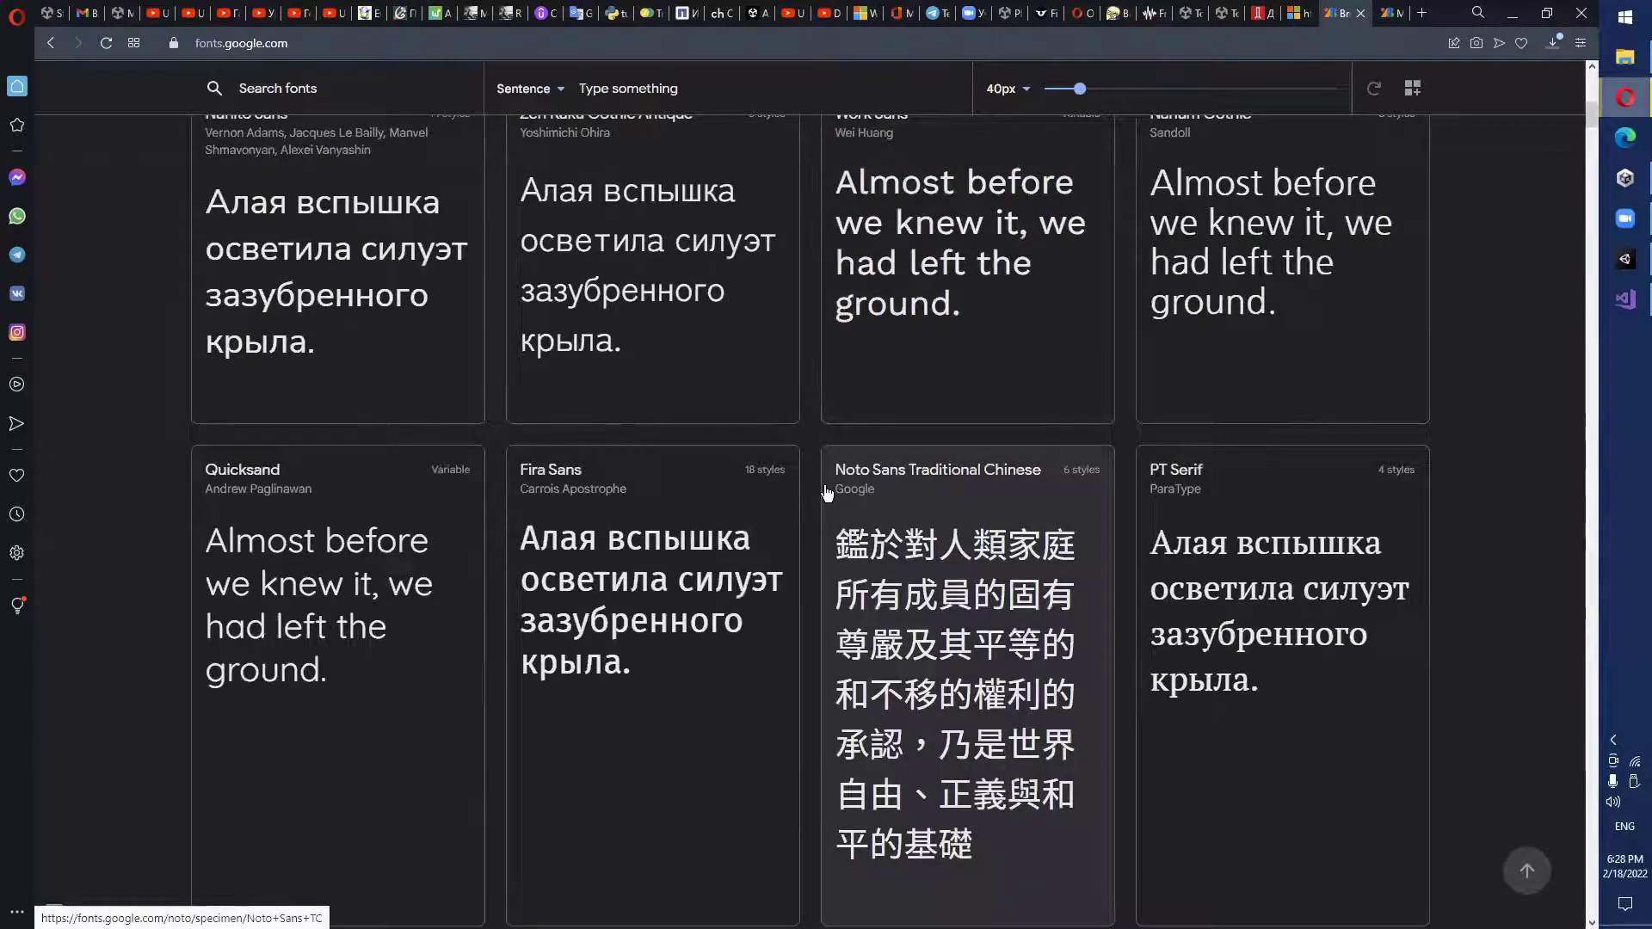
pyautogui.scroll(-2, 827, 493)
pyautogui.scroll(-2, 827, 493)
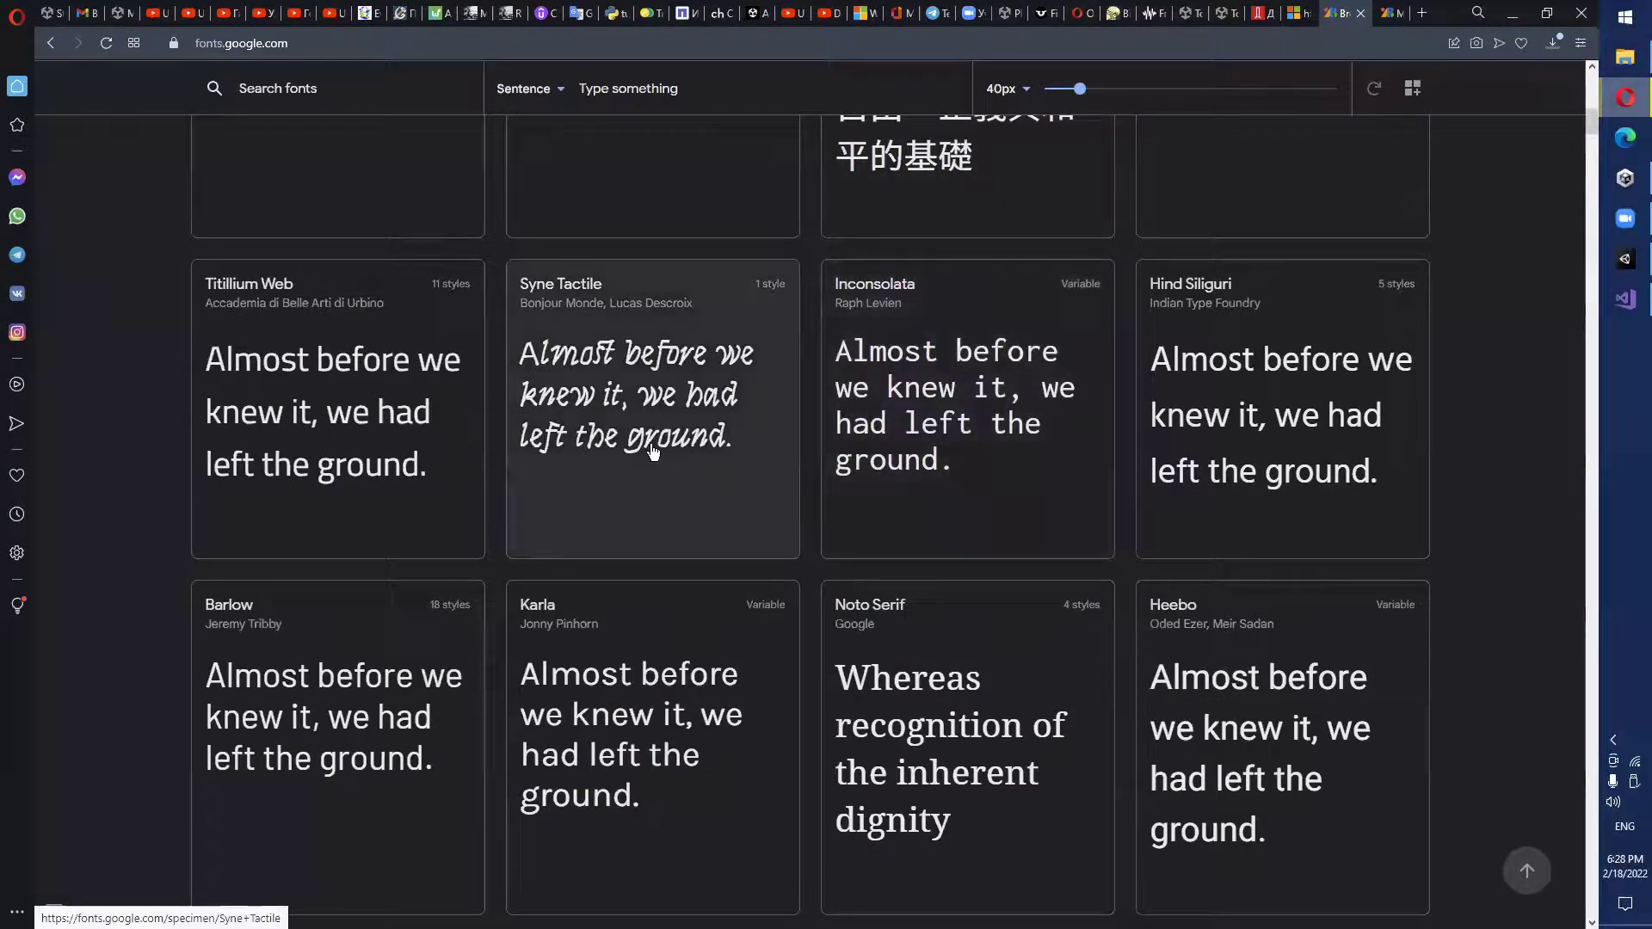
pyautogui.scroll(-10, 653, 450)
pyautogui.scroll(-9, 653, 451)
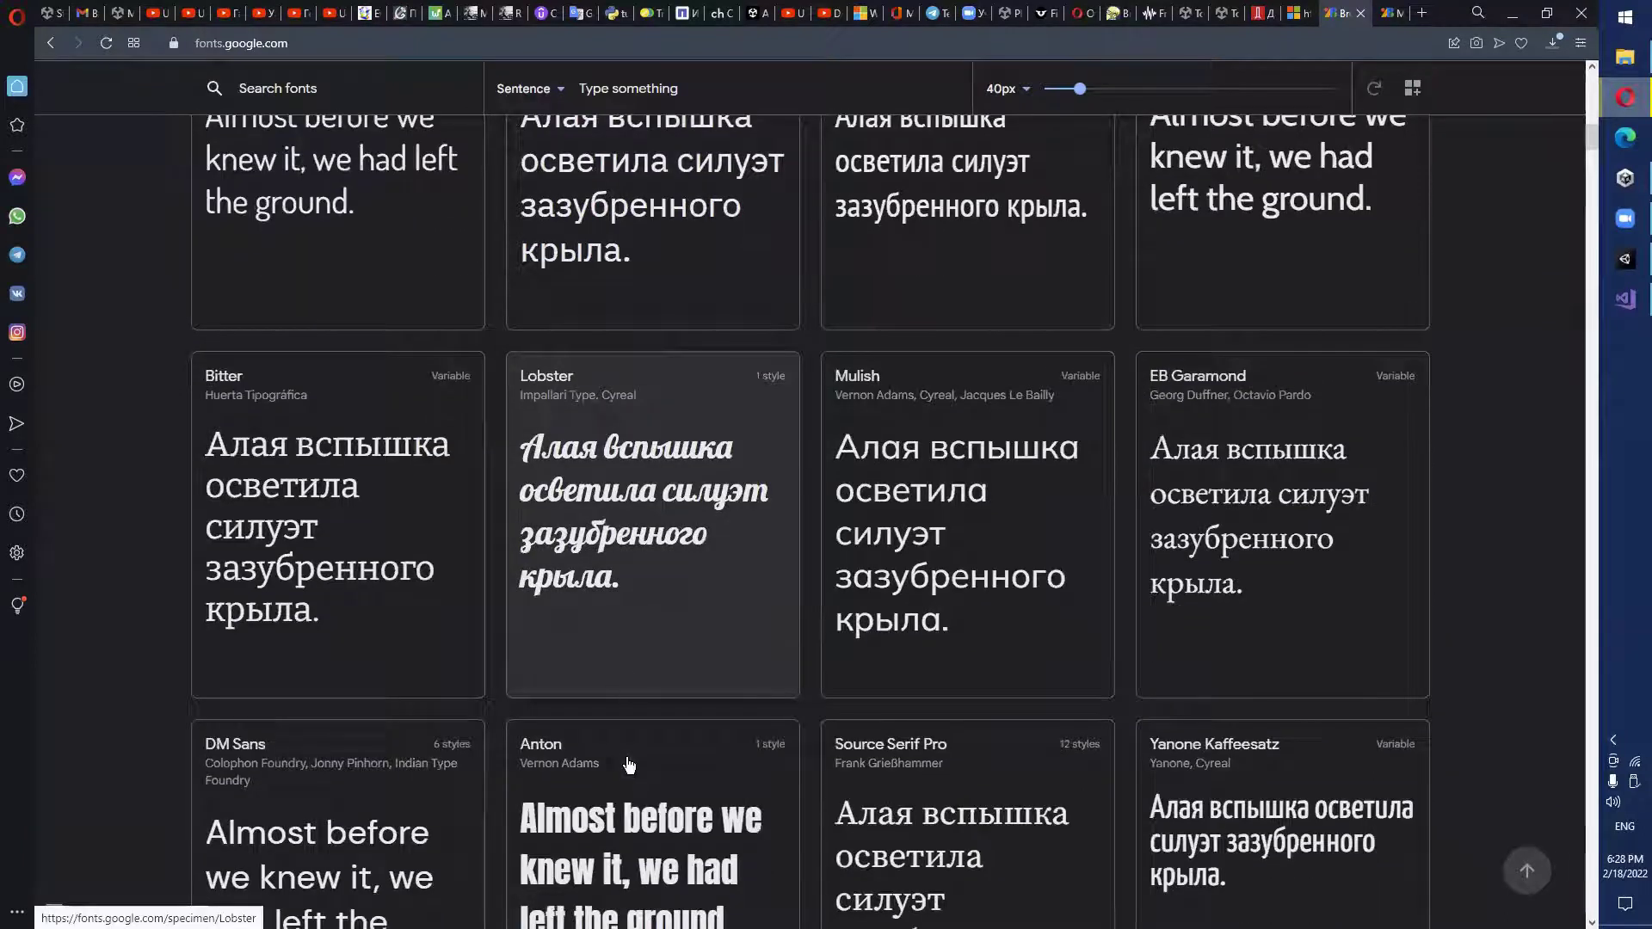
pyautogui.scroll(-1, 642, 744)
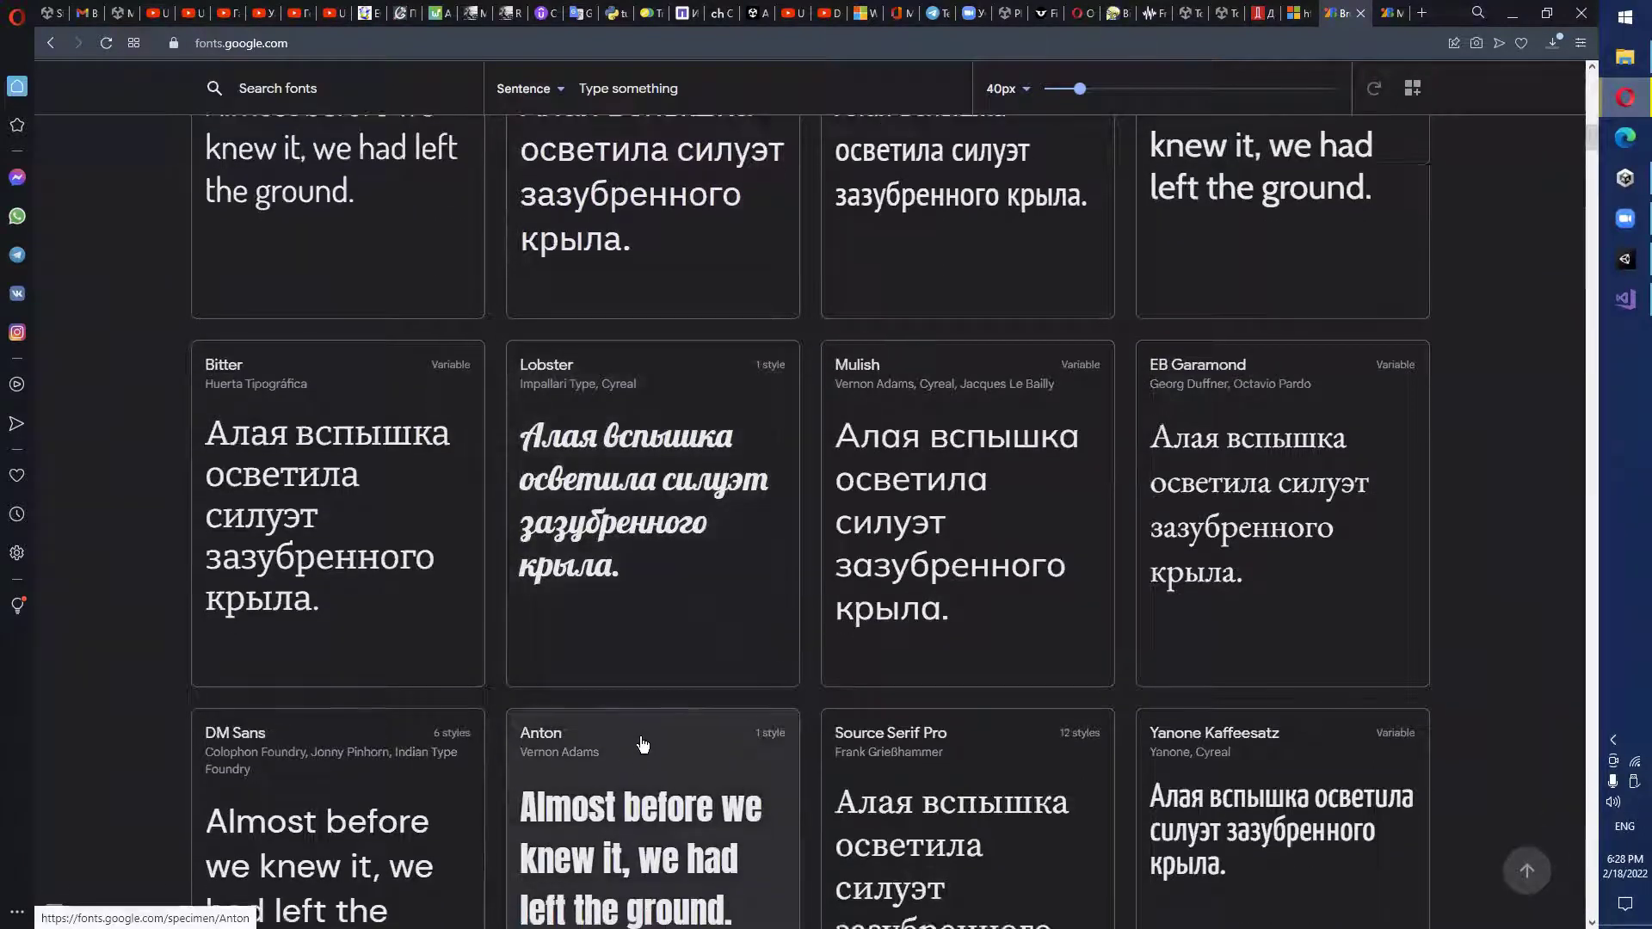
pyautogui.scroll(-1, 642, 744)
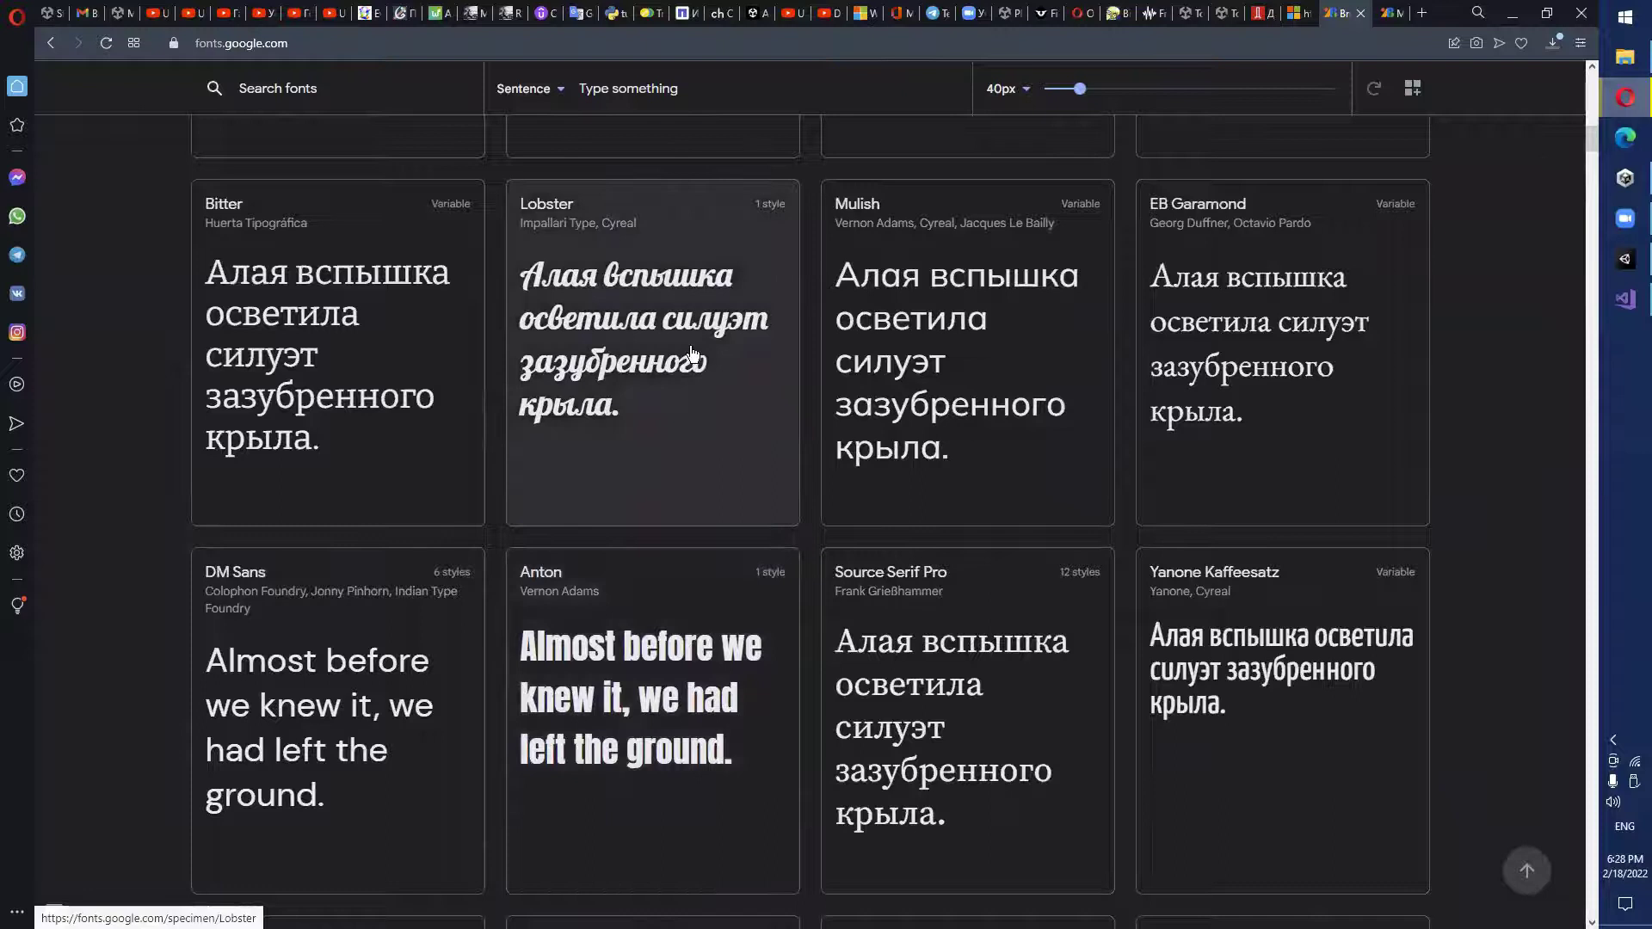
pyautogui.scroll(-4, 691, 353)
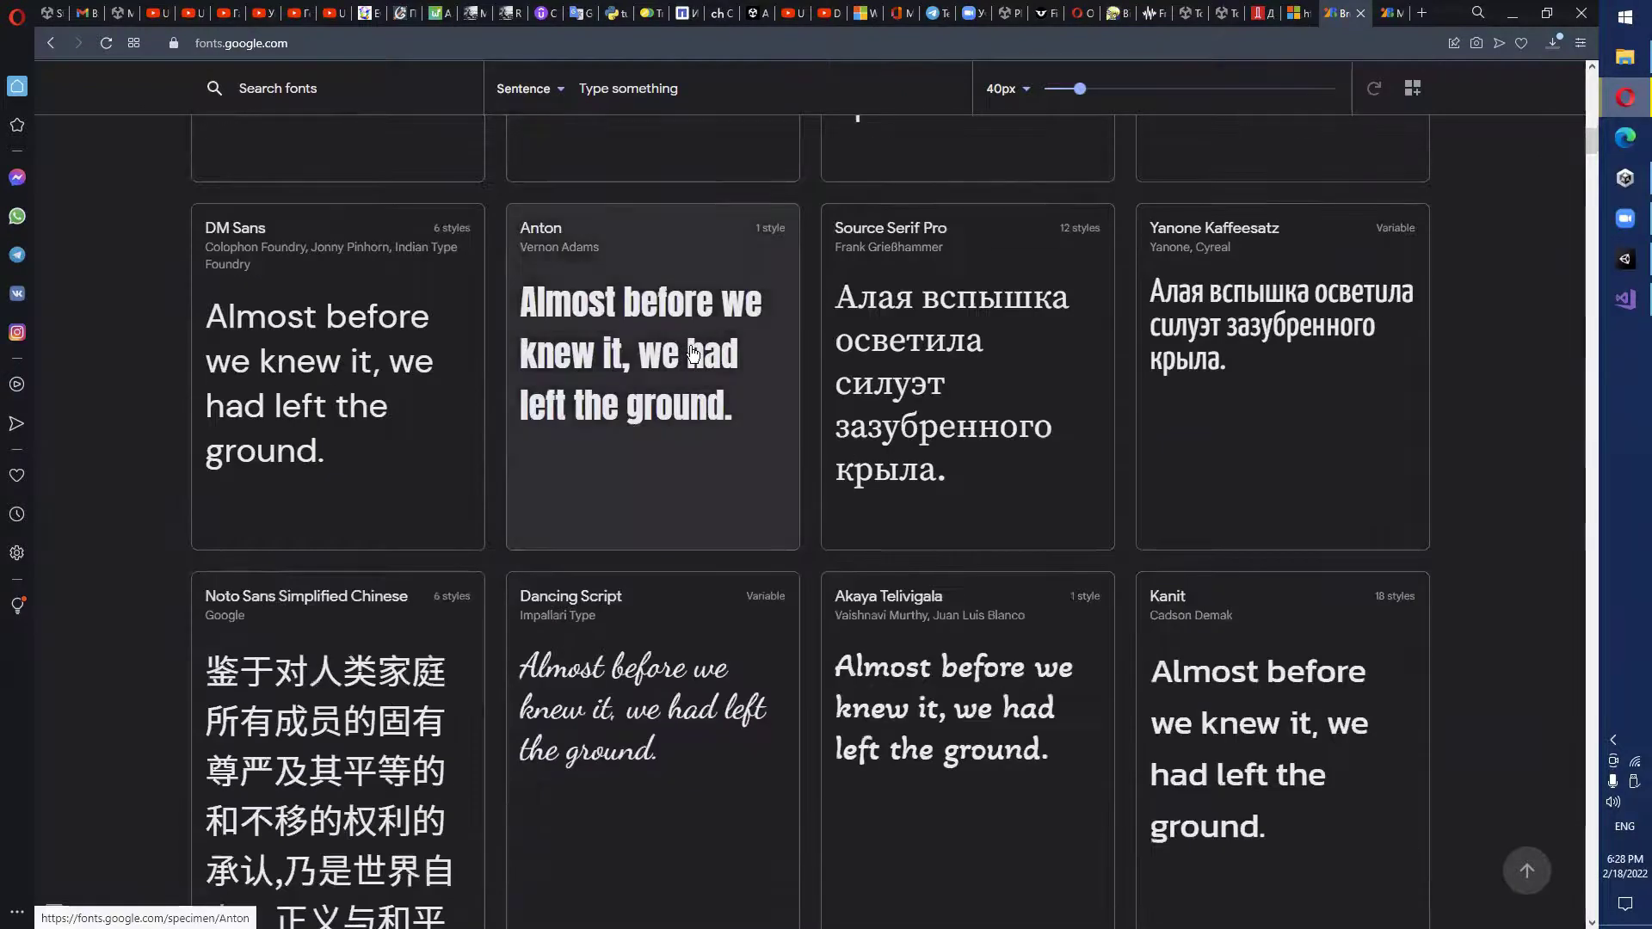
pyautogui.scroll(-4, 690, 353)
# Open the Akaya Telivigala font, examine its sample glyphs and download the family.
pyautogui.click(1010, 480)
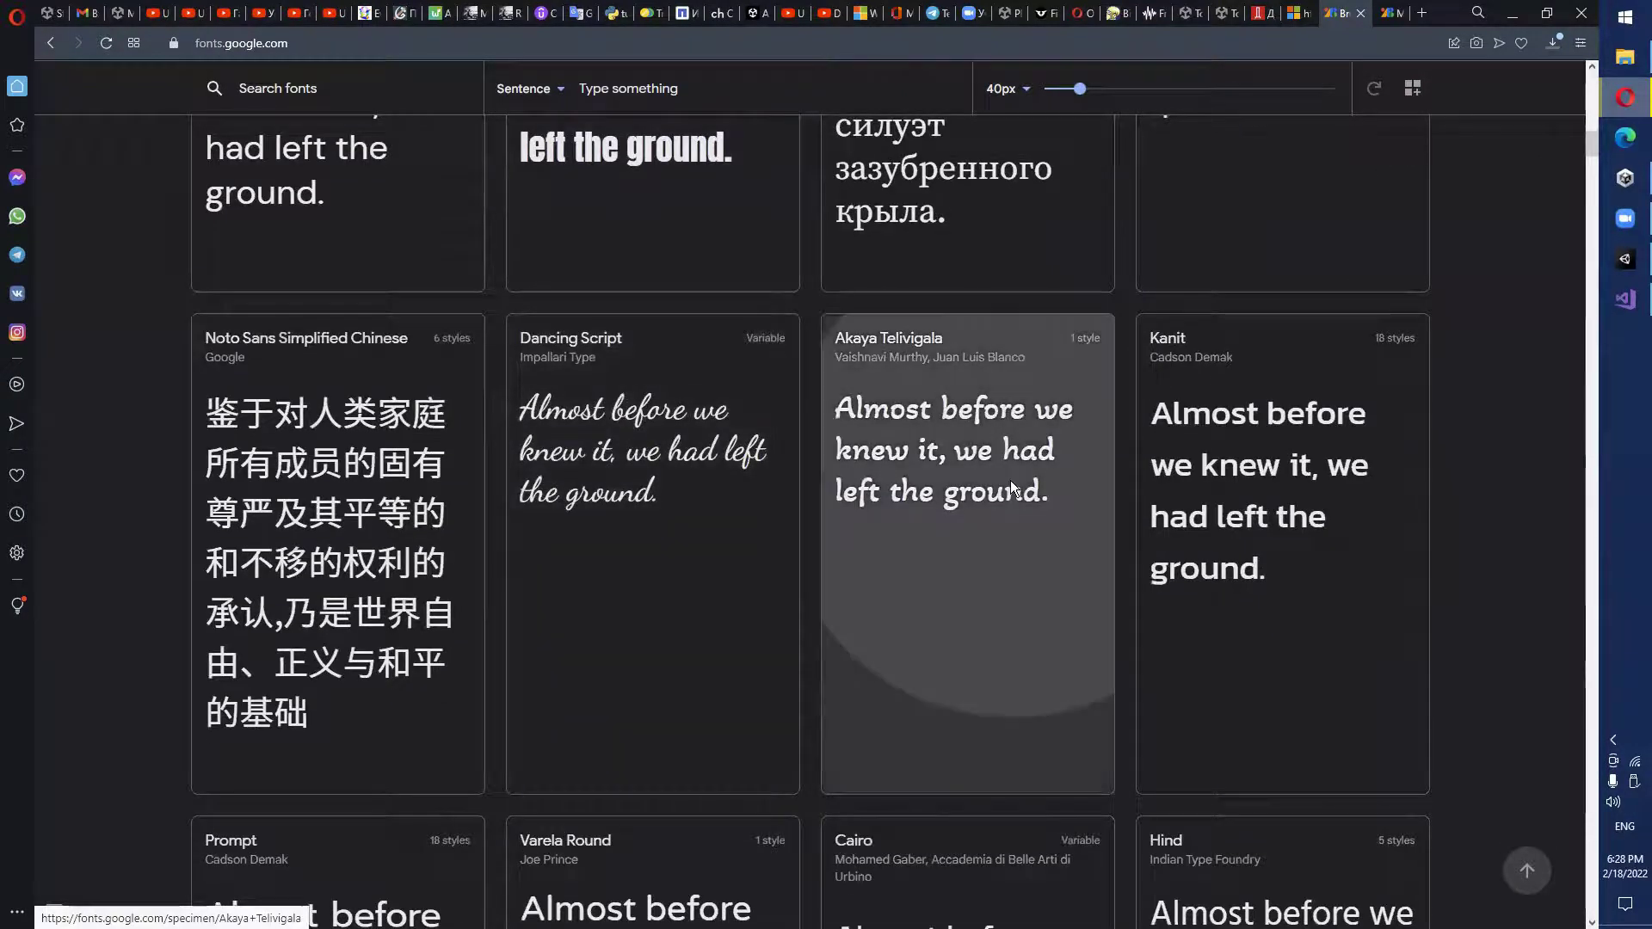
pyautogui.scroll(-5, 737, 519)
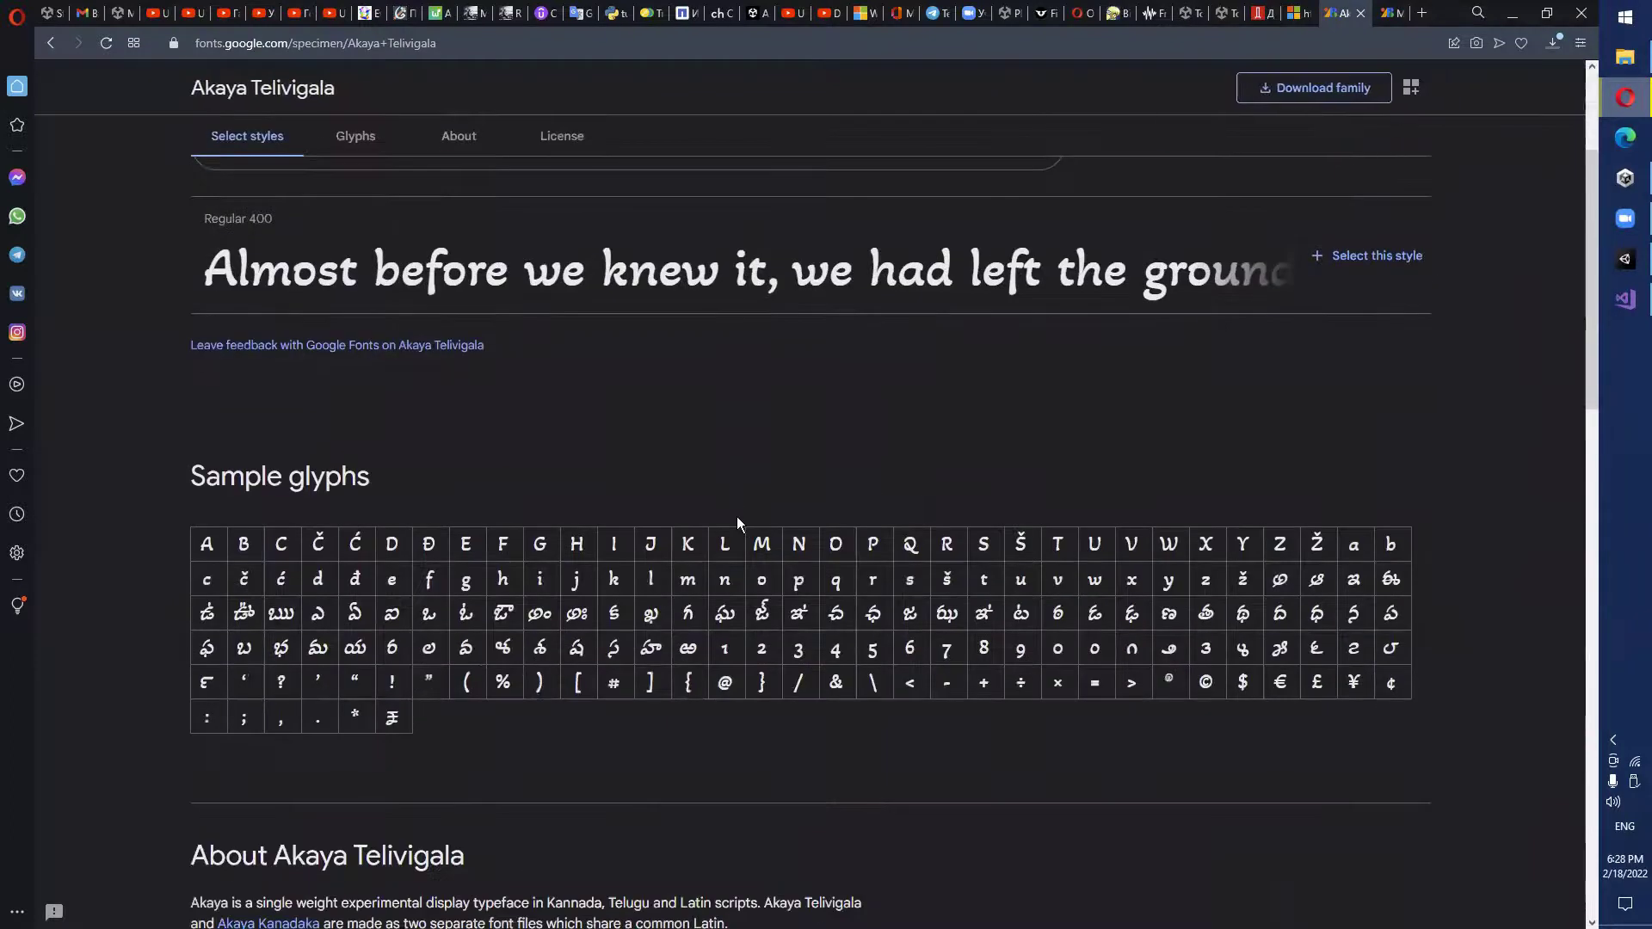
pyautogui.scroll(-1, 738, 519)
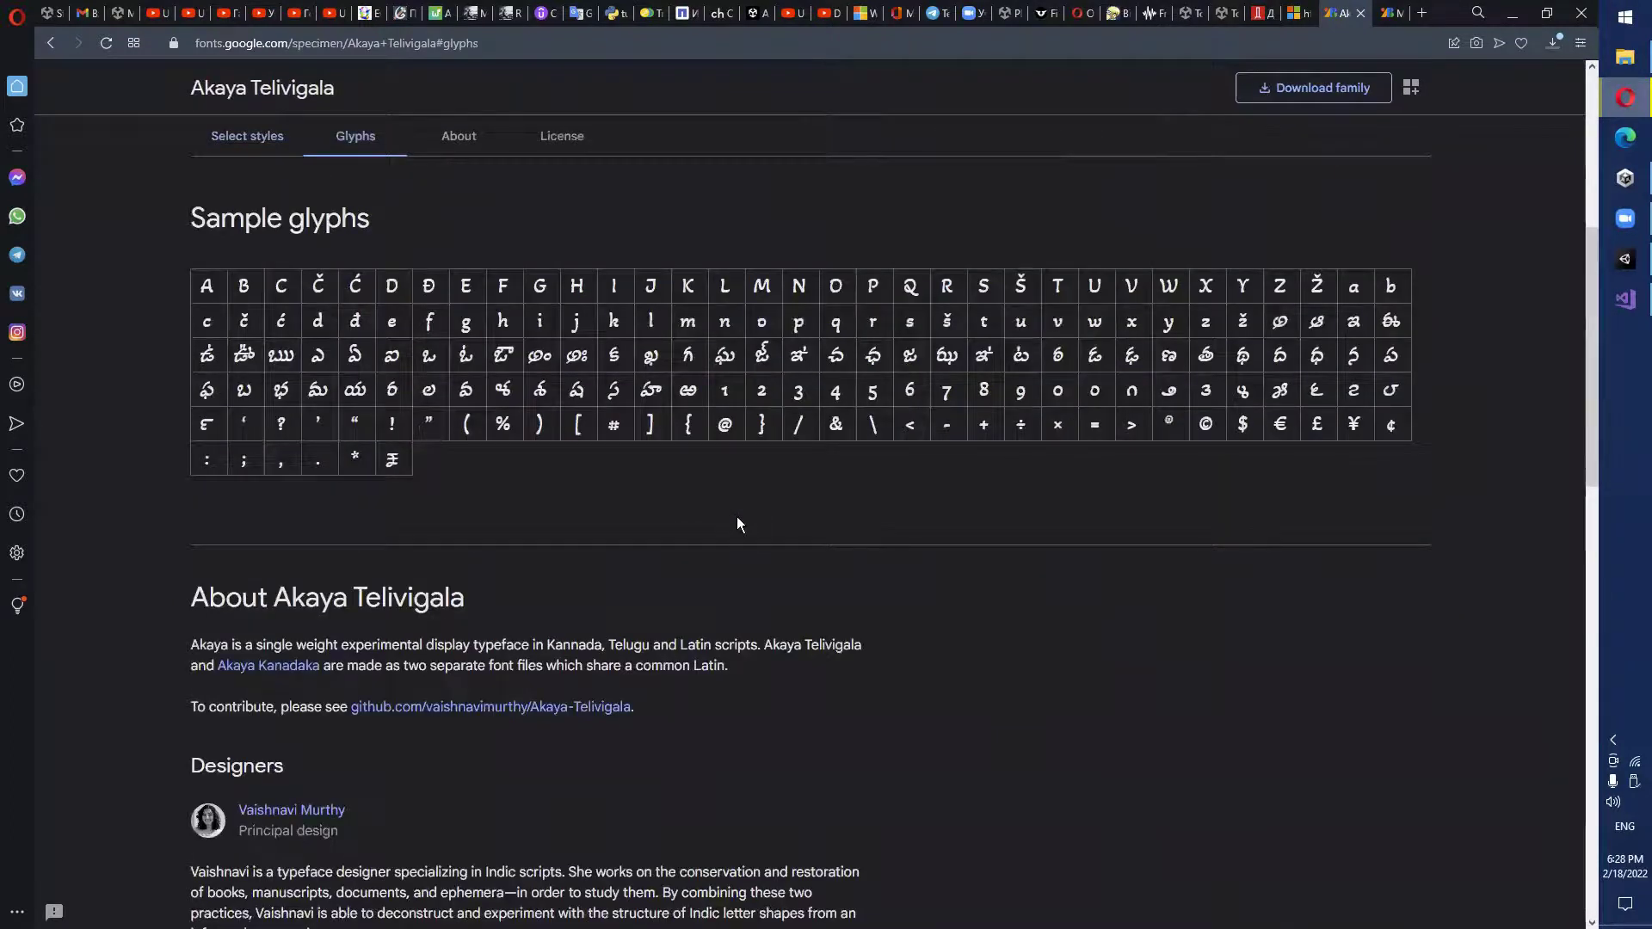
pyautogui.scroll(2, 736, 516)
pyautogui.click(1304, 97)
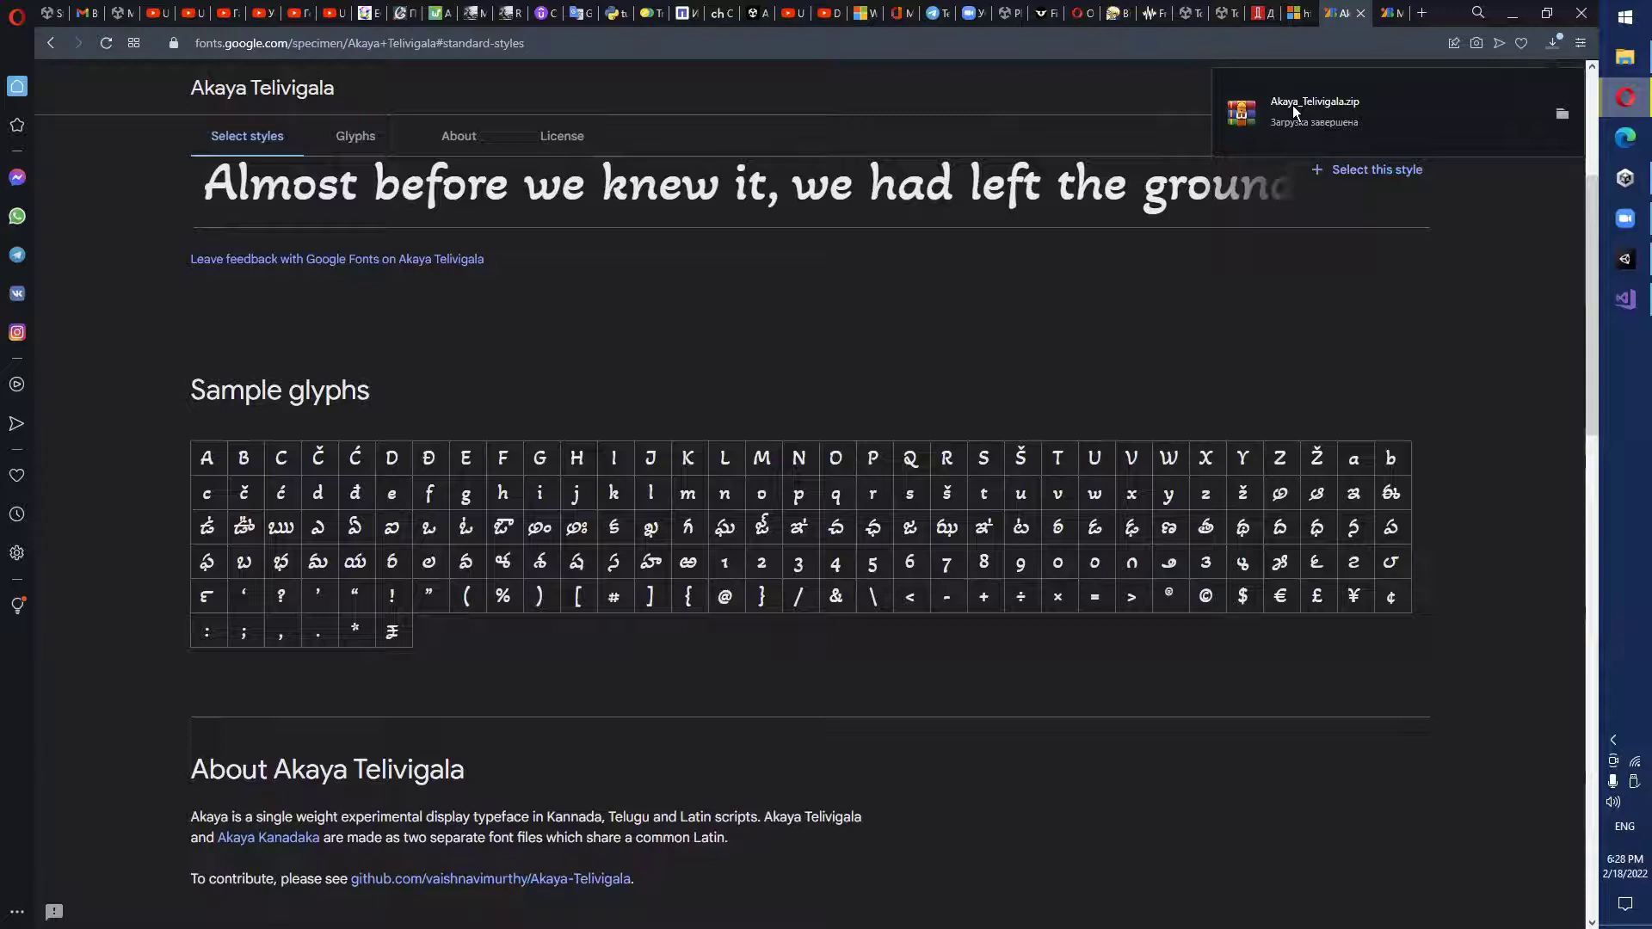
# Open the downloaded Akaya_Telivigala.zip, extract it to an Akaya_Telivigala folder in Downloads, and close the archive.
pyautogui.click(1562, 114)
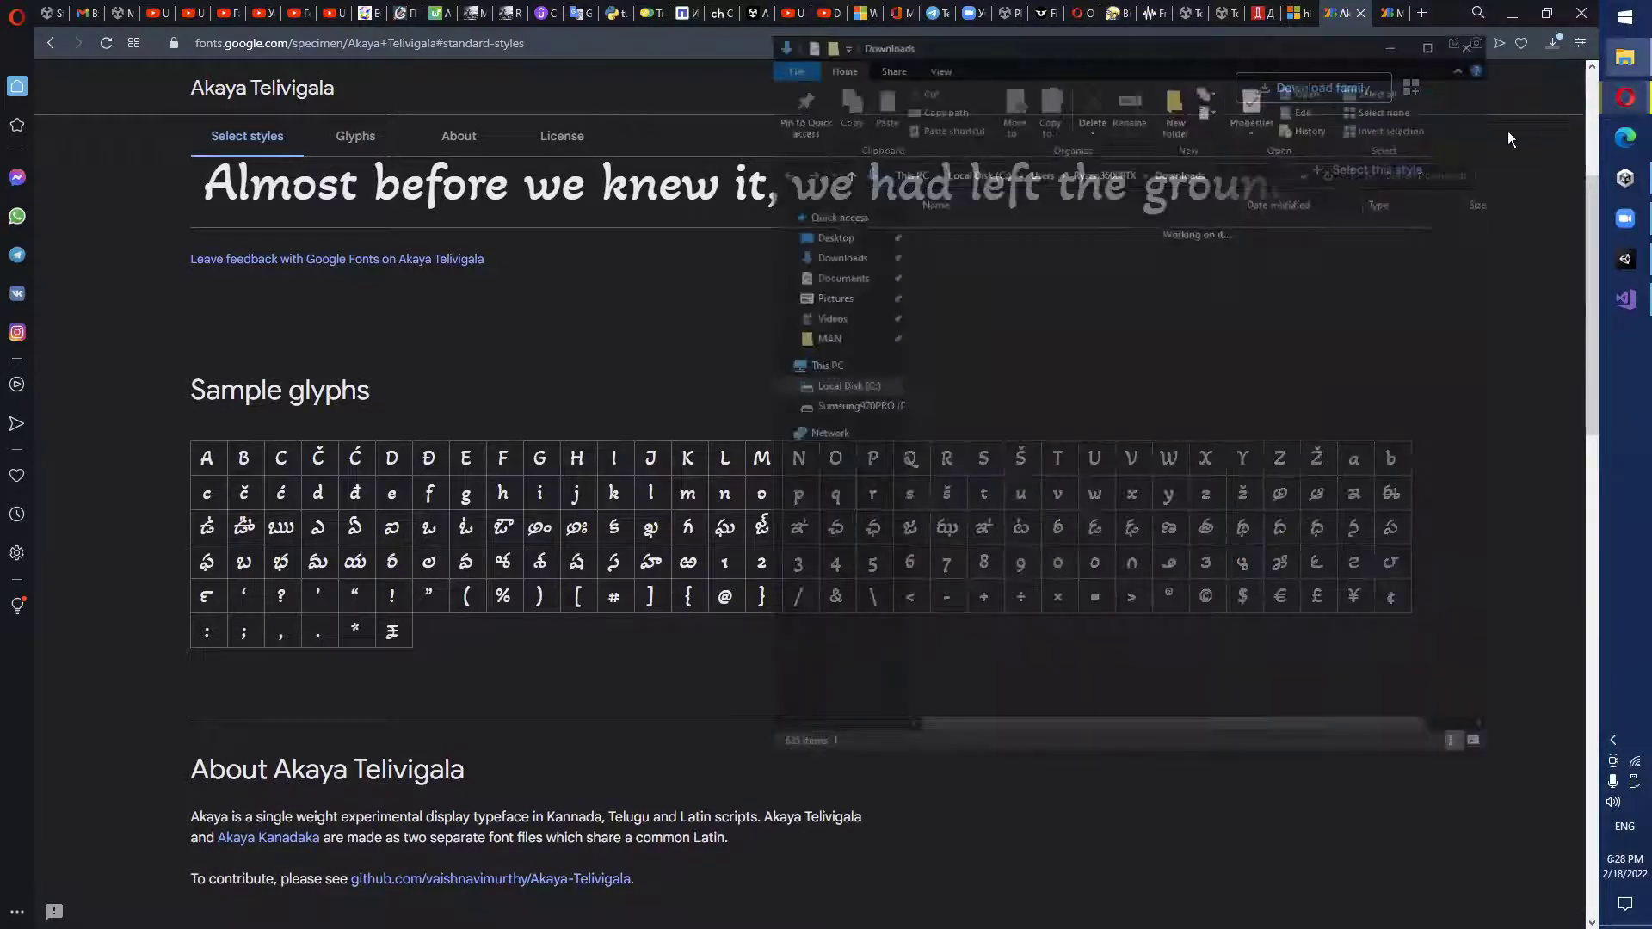
pyautogui.doubleClick(1016, 250)
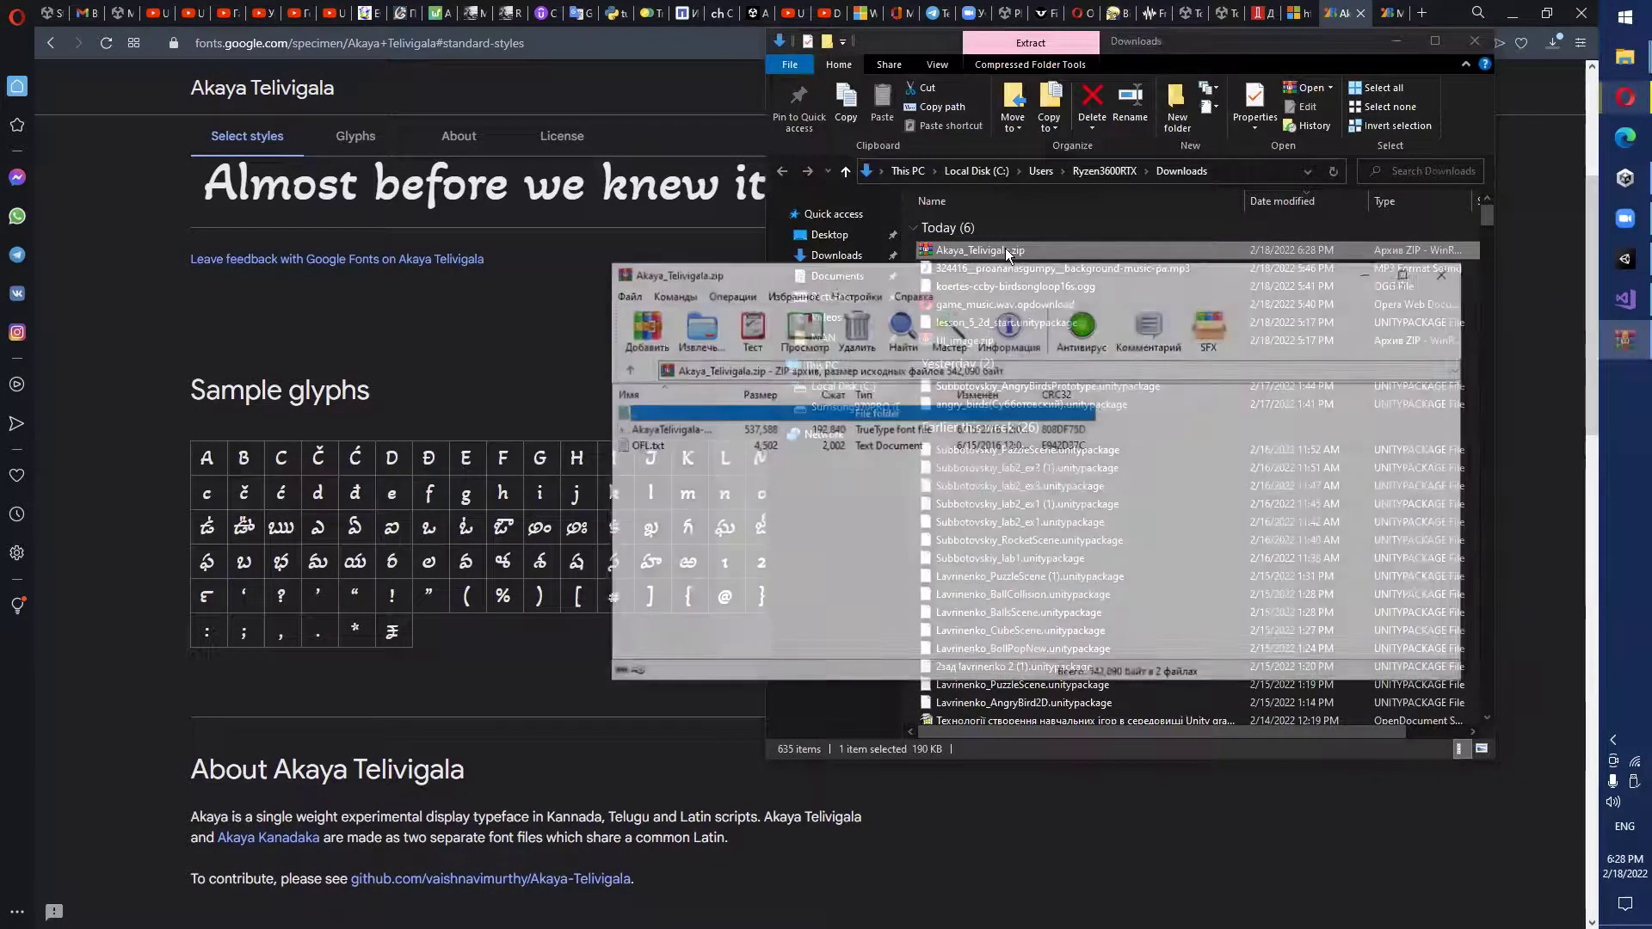
pyautogui.click(696, 328)
pyautogui.click(1227, 338)
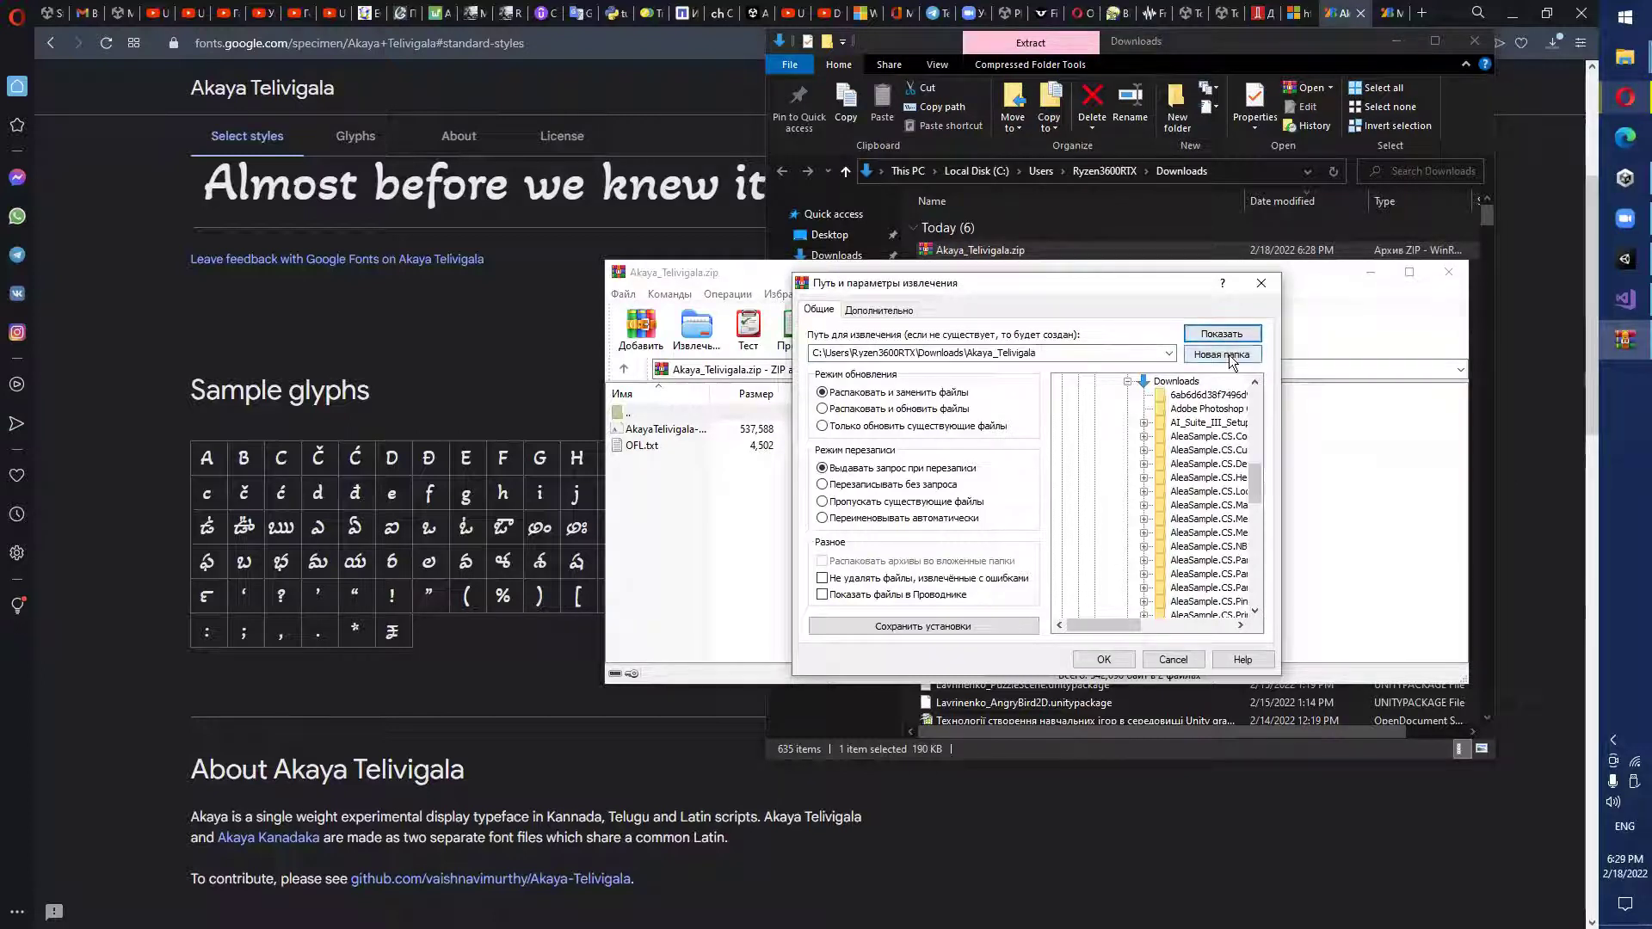
pyautogui.click(1101, 660)
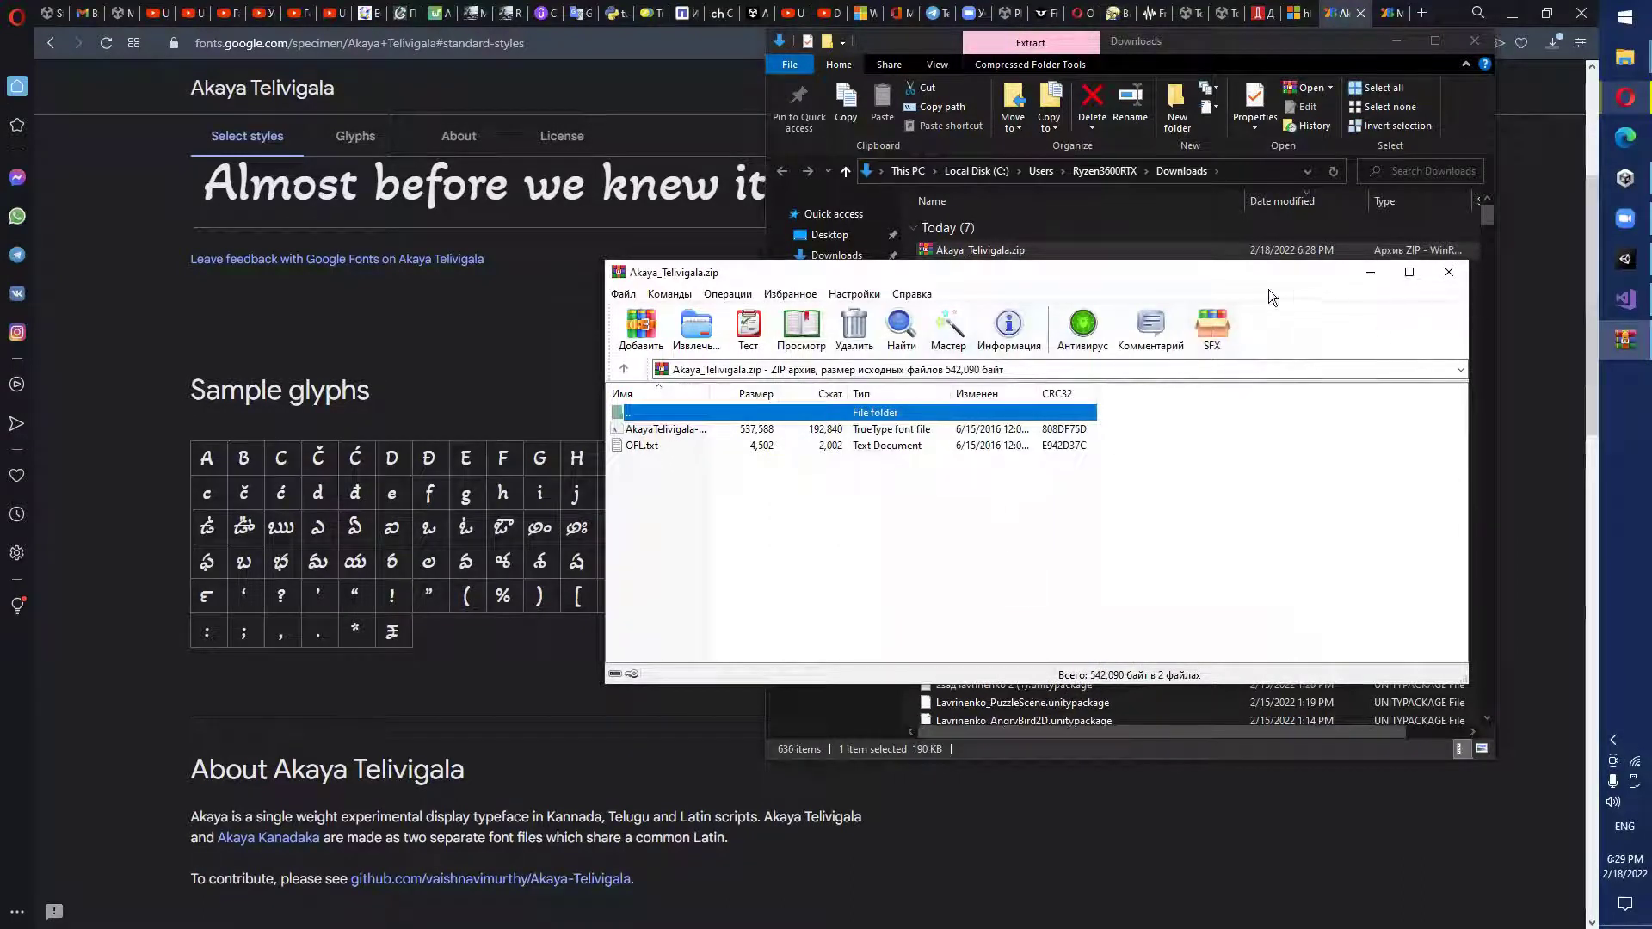
pyautogui.moveTo(1240, 288); pyautogui.dragTo(1039, 451)
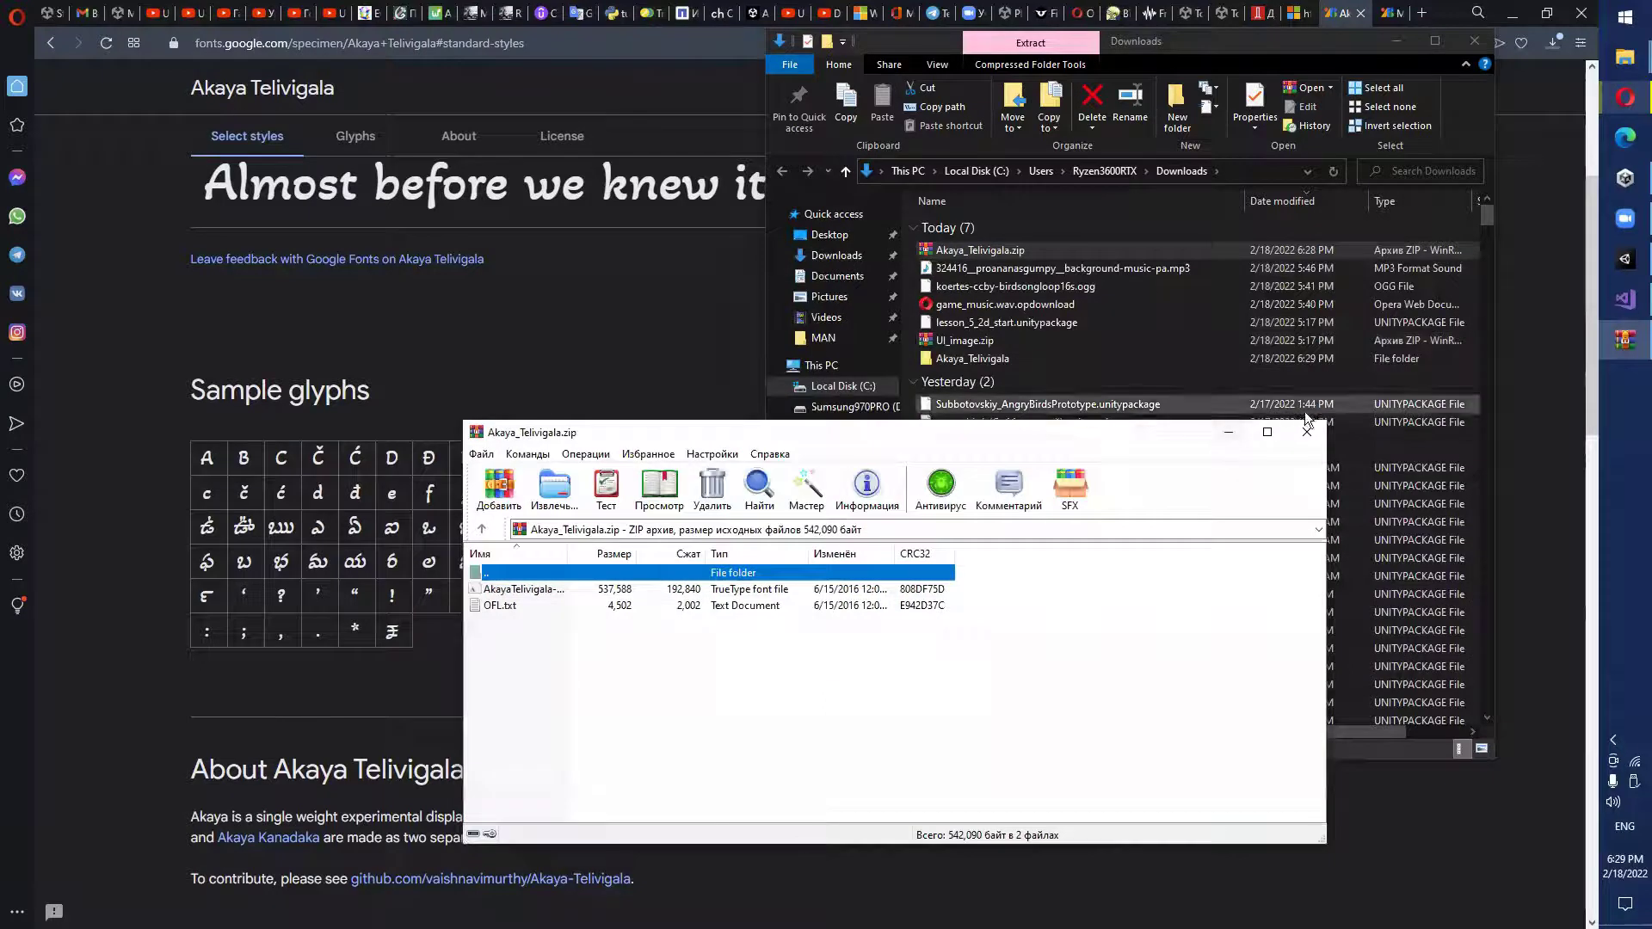
pyautogui.press('Escape')
# Import AkayaTelivigala-Regular.ttf from the extracted folder into the Unity project's Assets folder and return to the full-size Unity editor.
pyautogui.doubleClick(1029, 359)
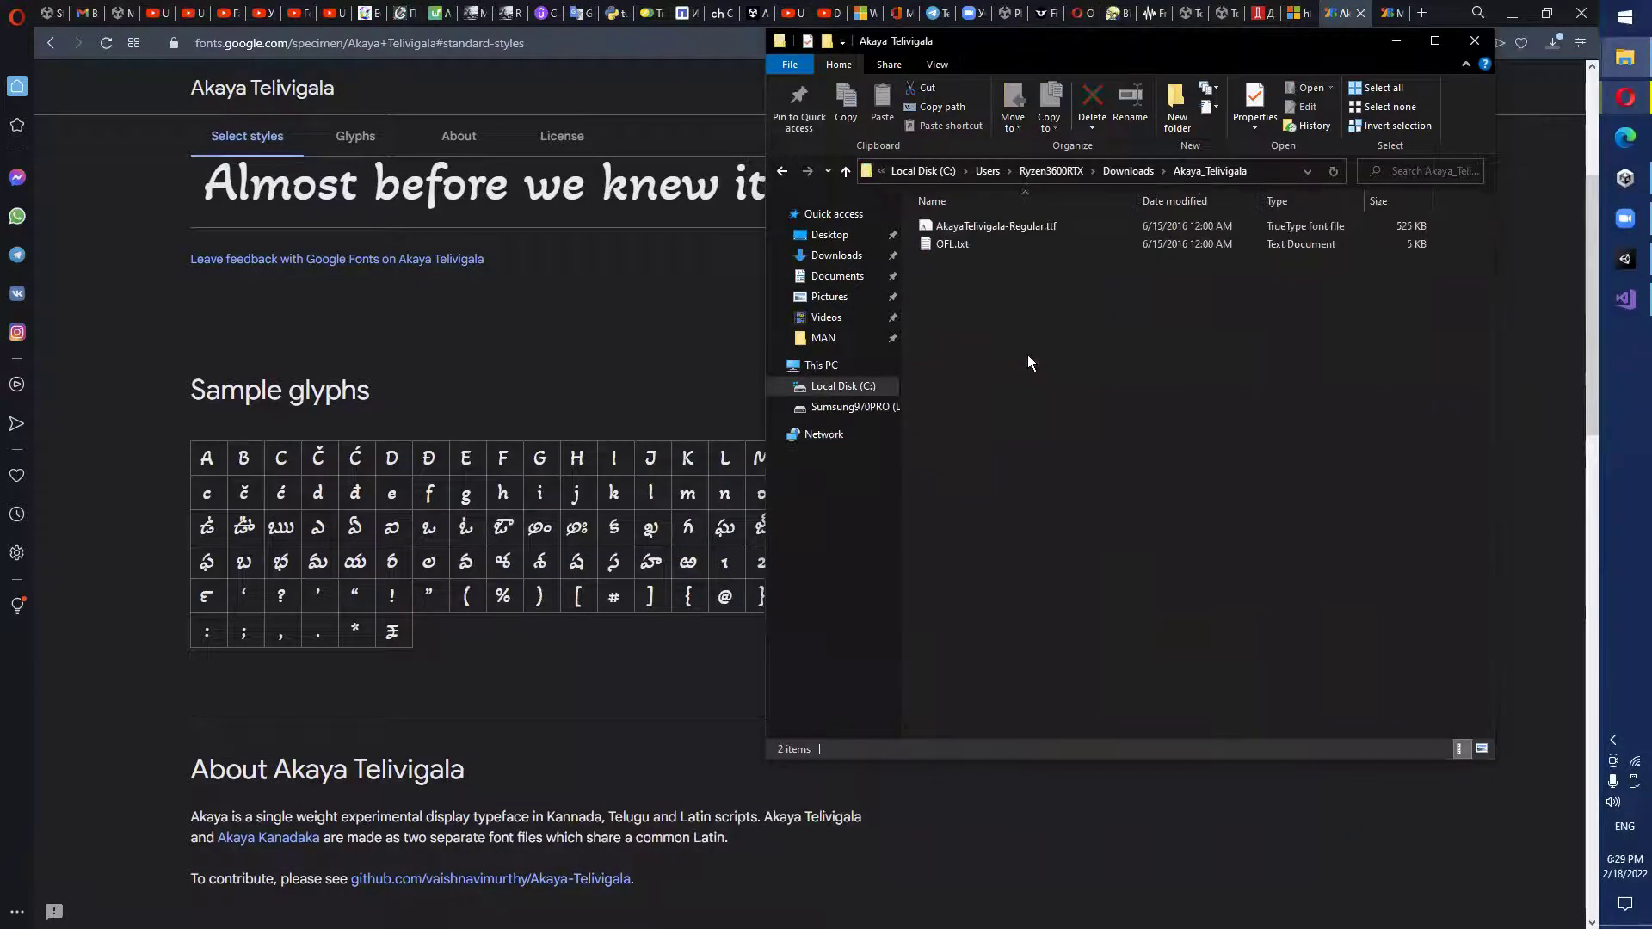
pyautogui.click(1028, 228)
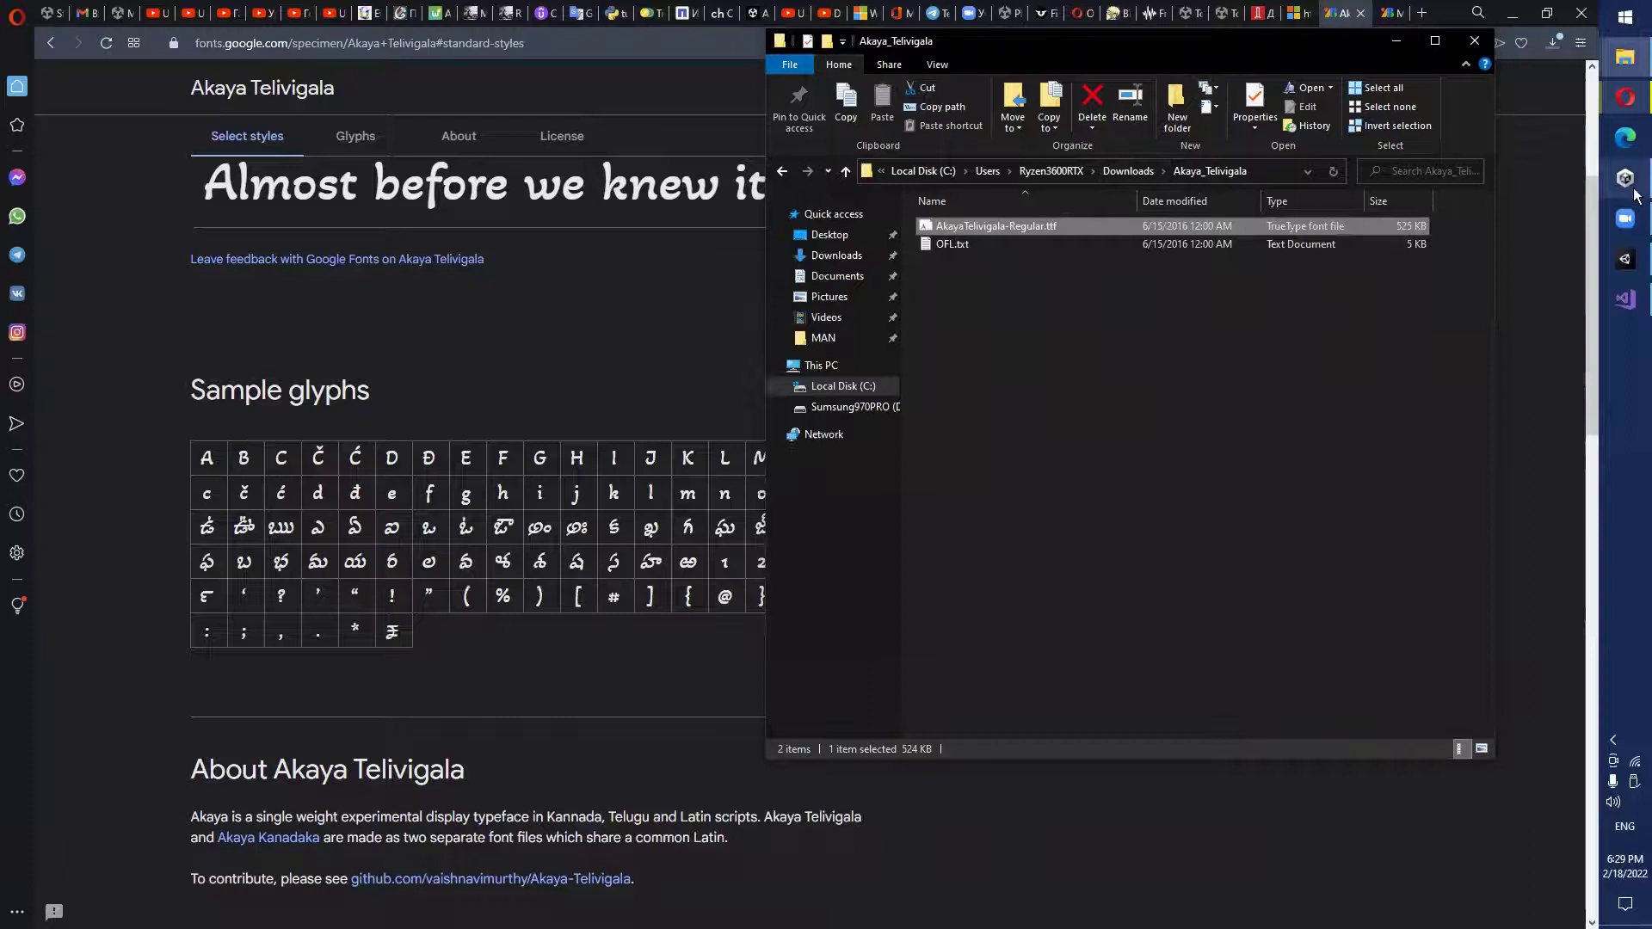
pyautogui.click(1622, 265)
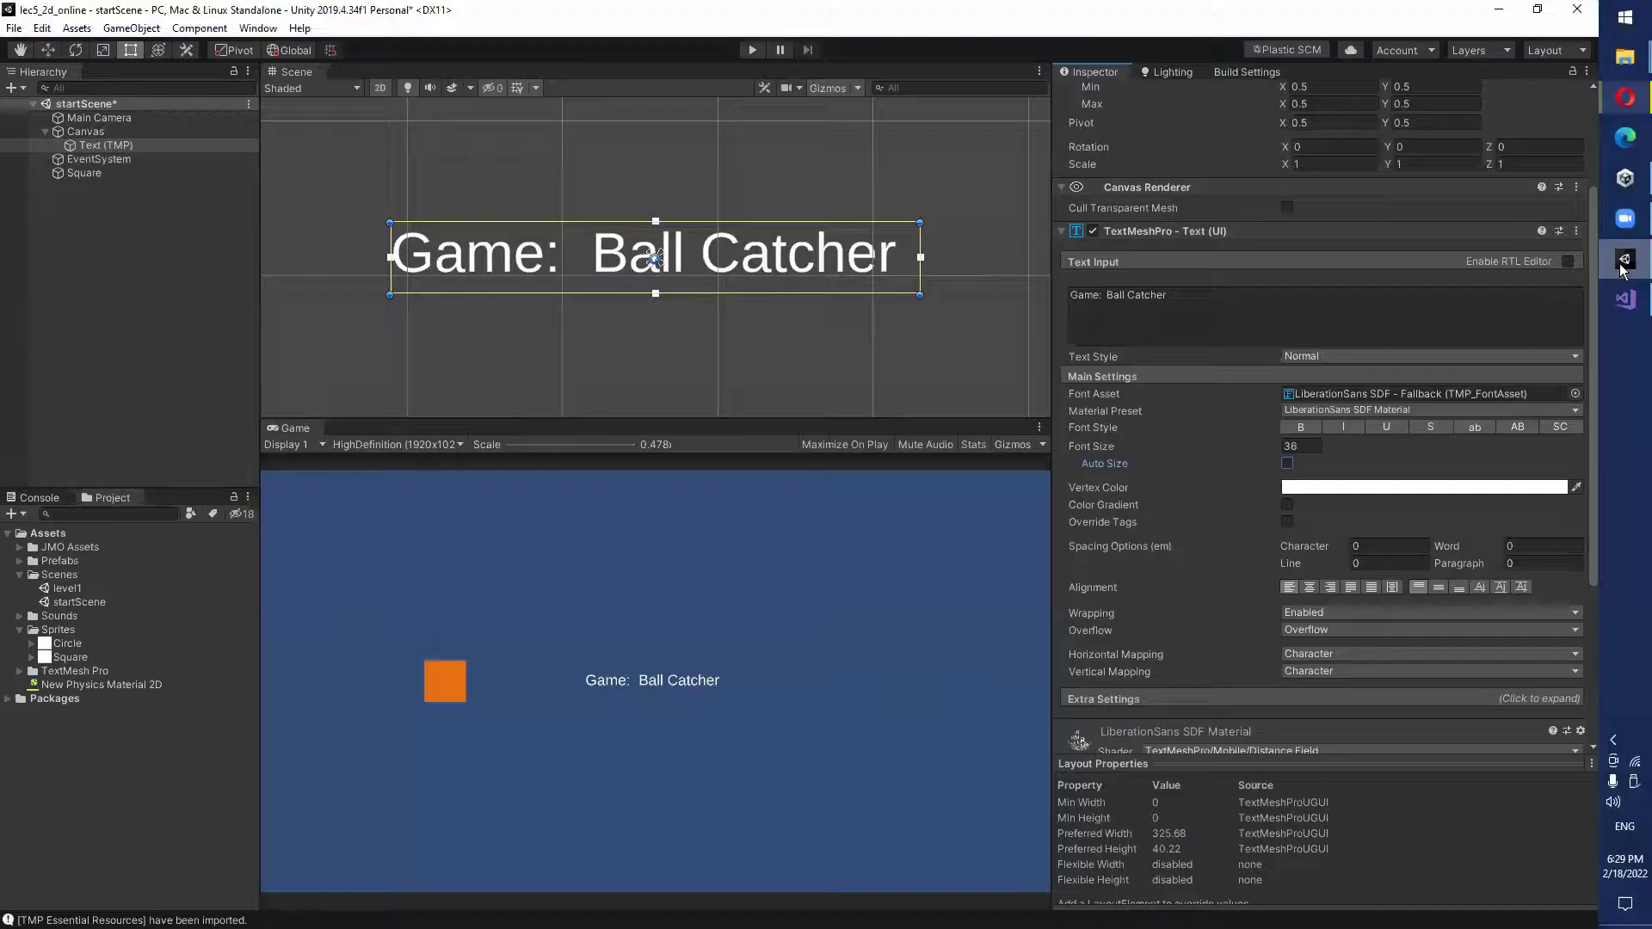
pyautogui.click(1538, 9)
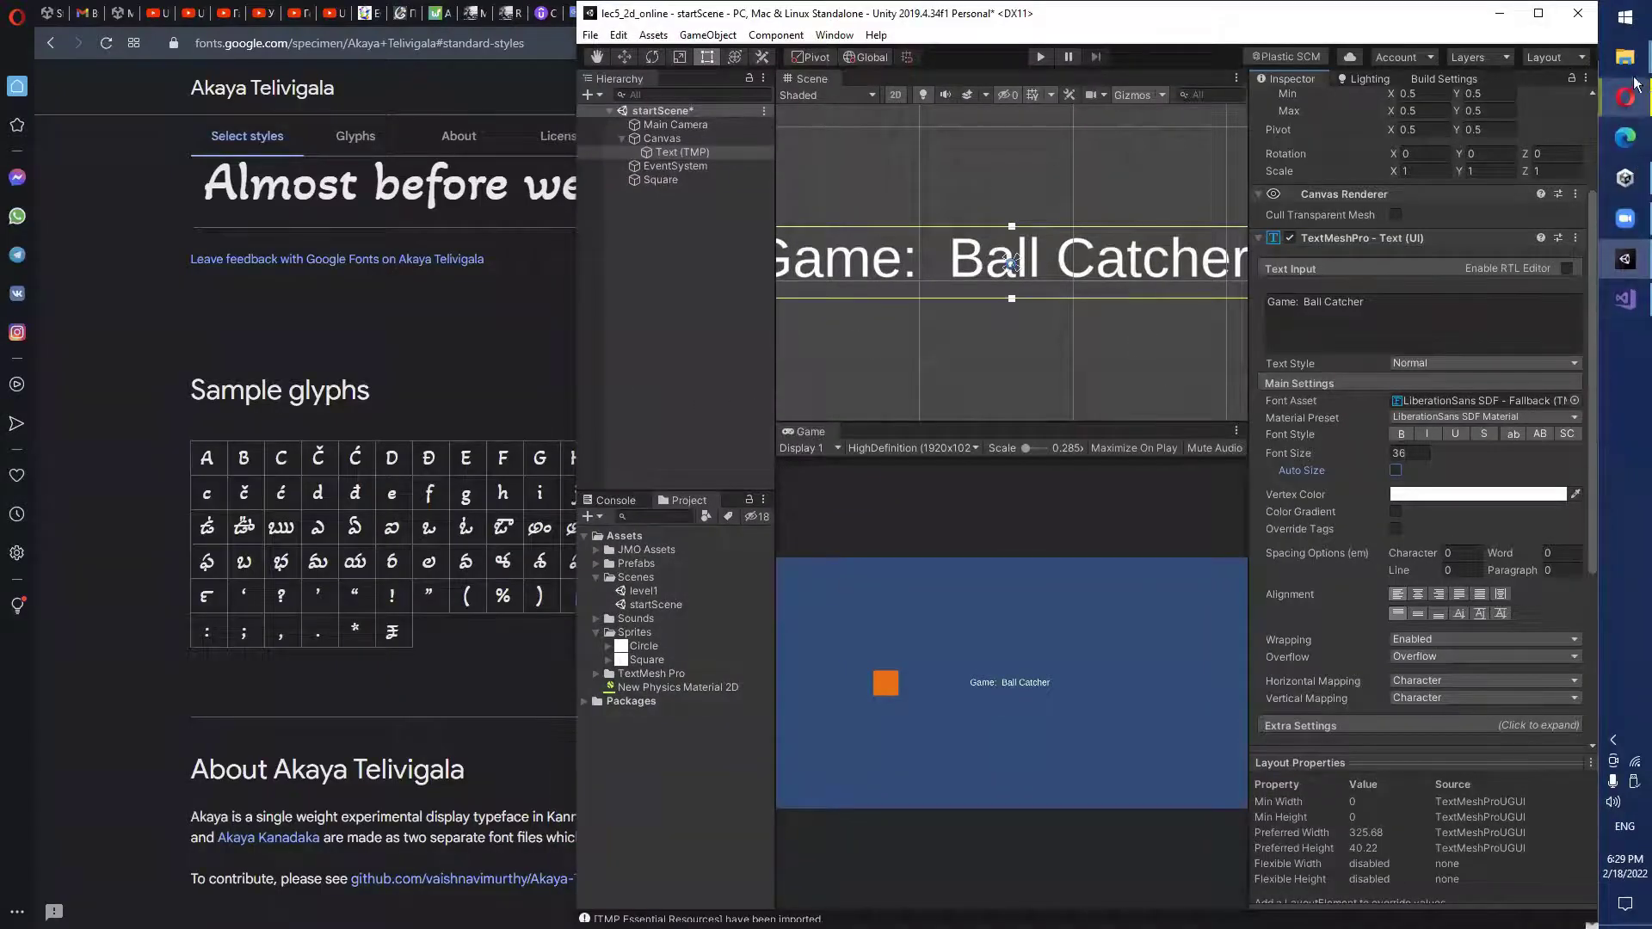
pyautogui.moveTo(1625, 56)
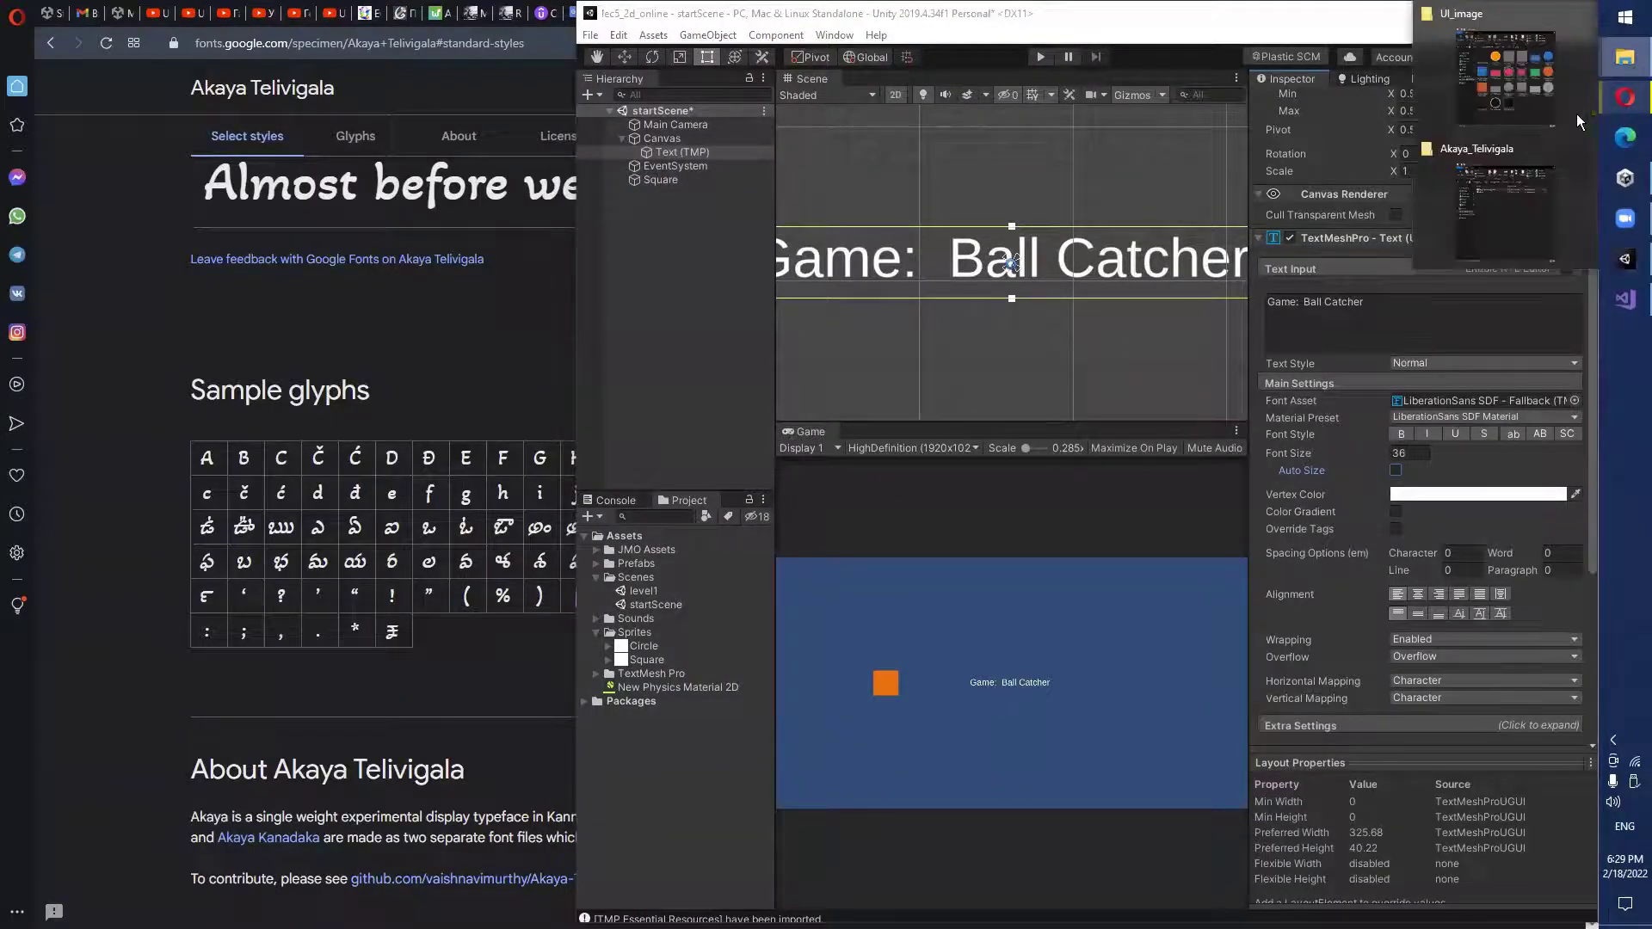
pyautogui.click(1490, 226)
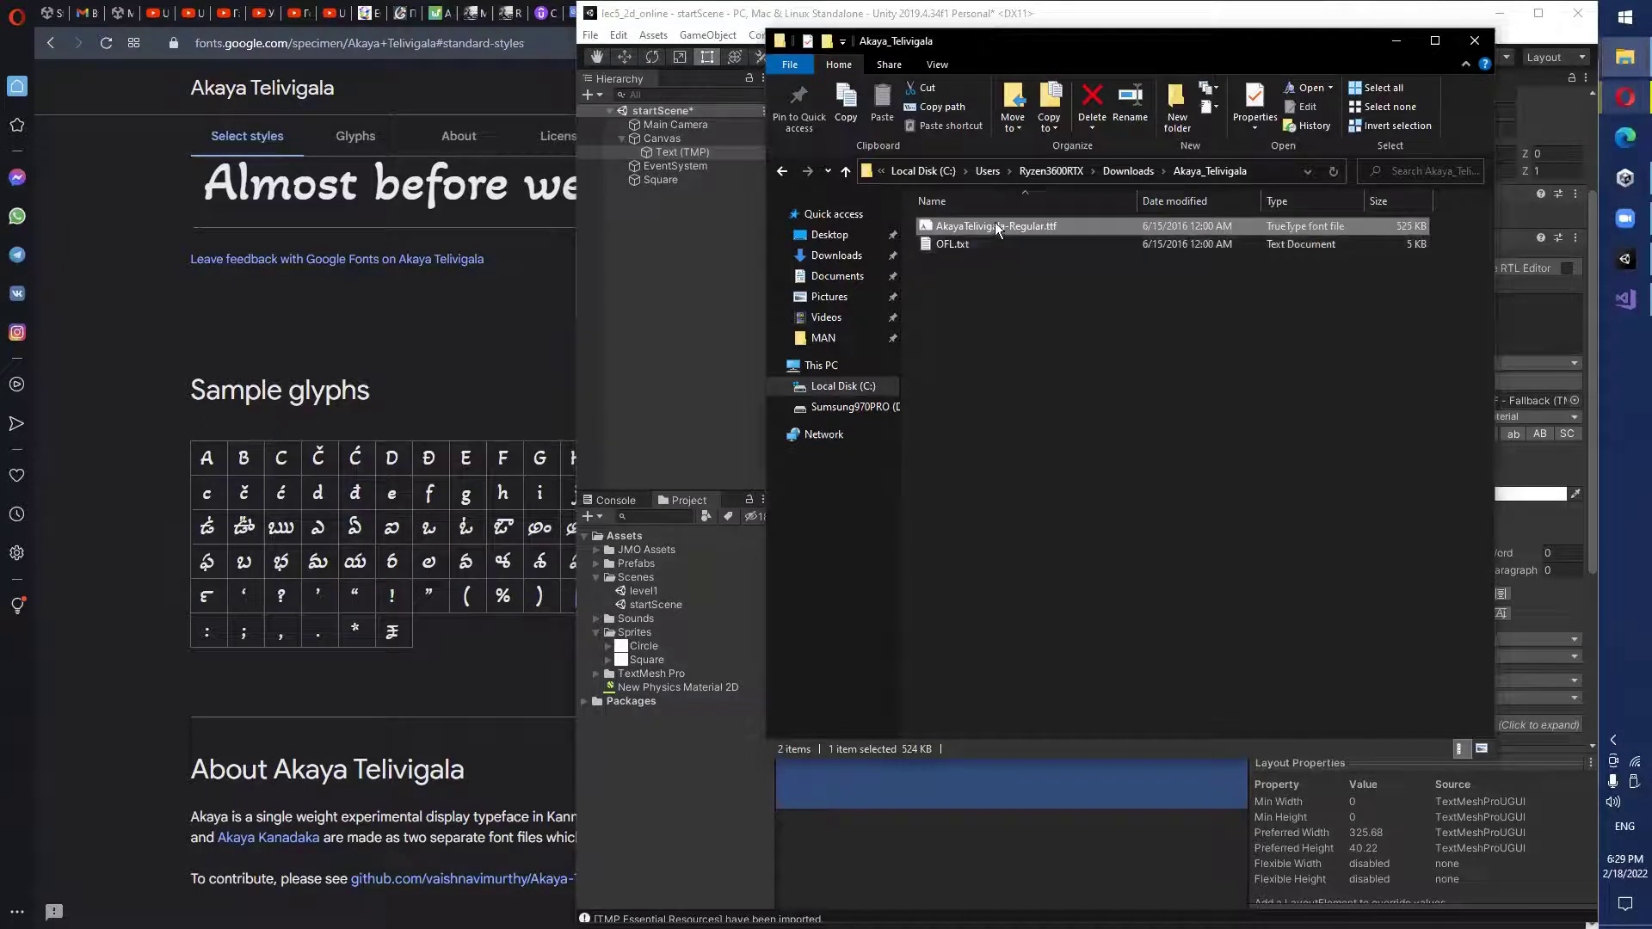
pyautogui.moveTo(714, 559); pyautogui.dragTo(607, 540)
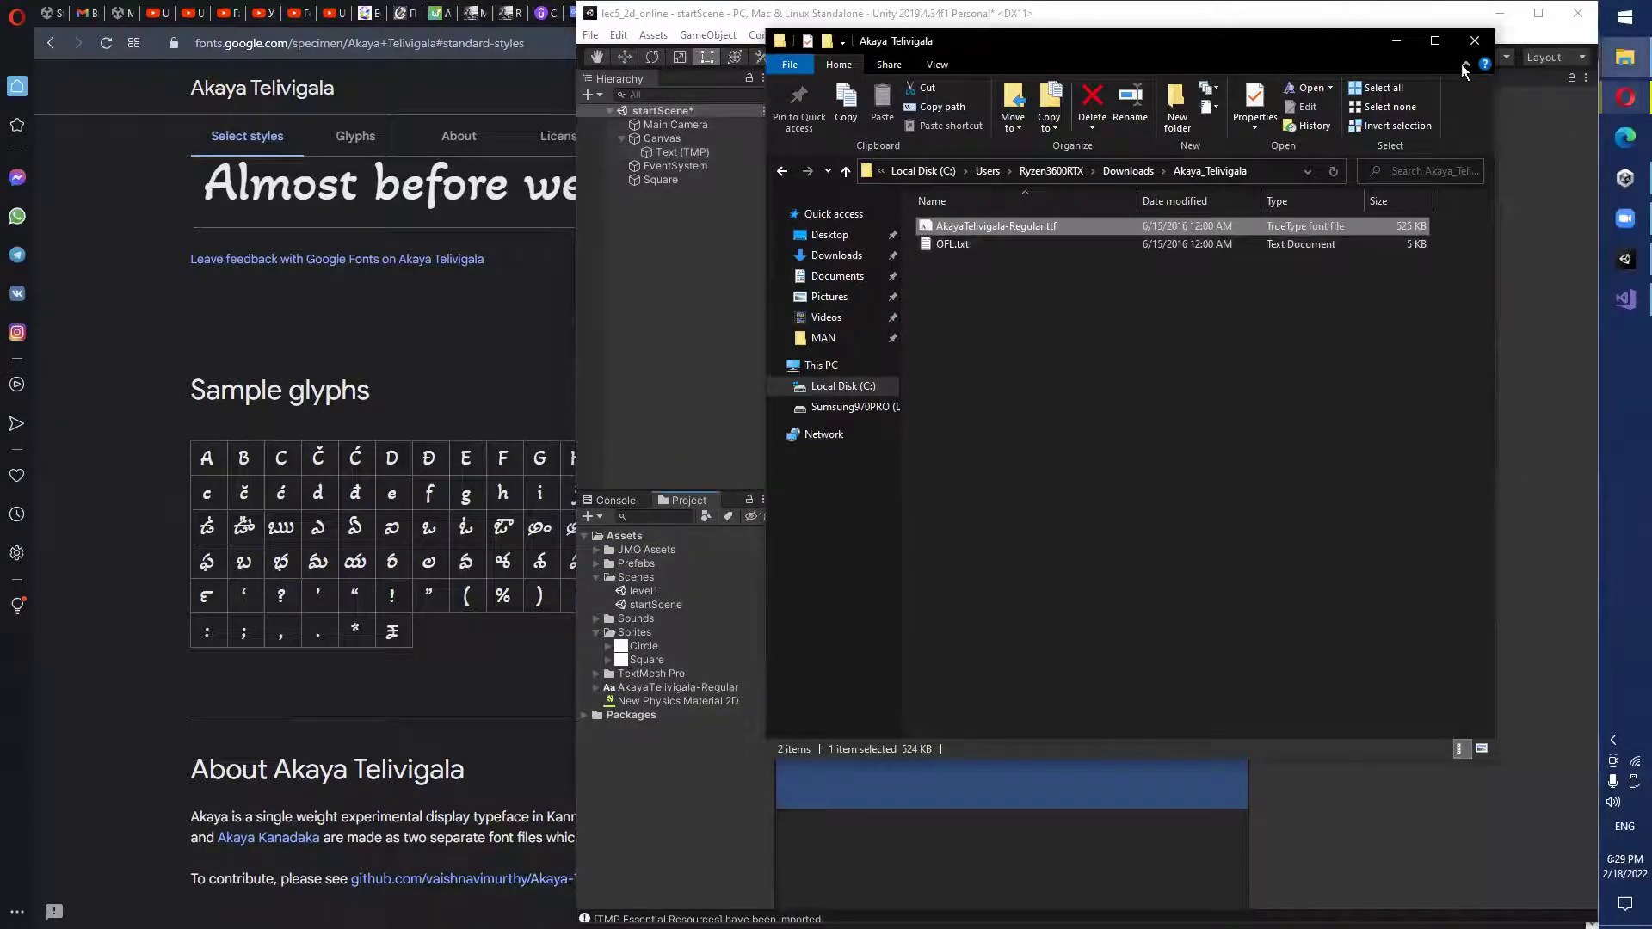
pyautogui.click(1475, 41)
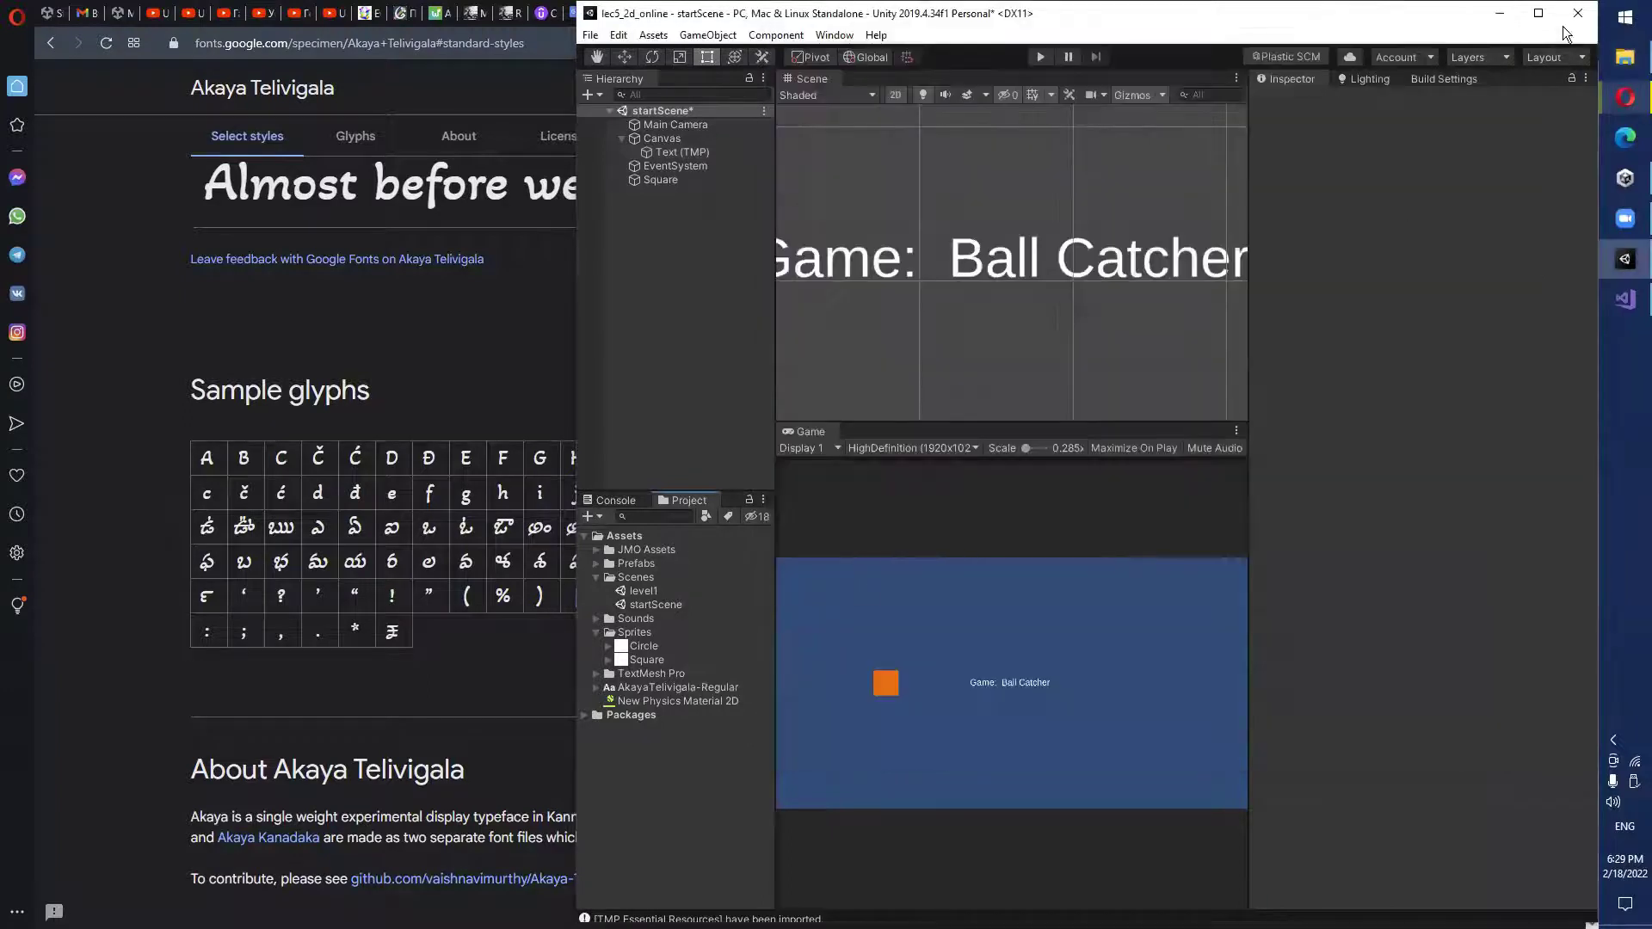
pyautogui.click(1539, 13)
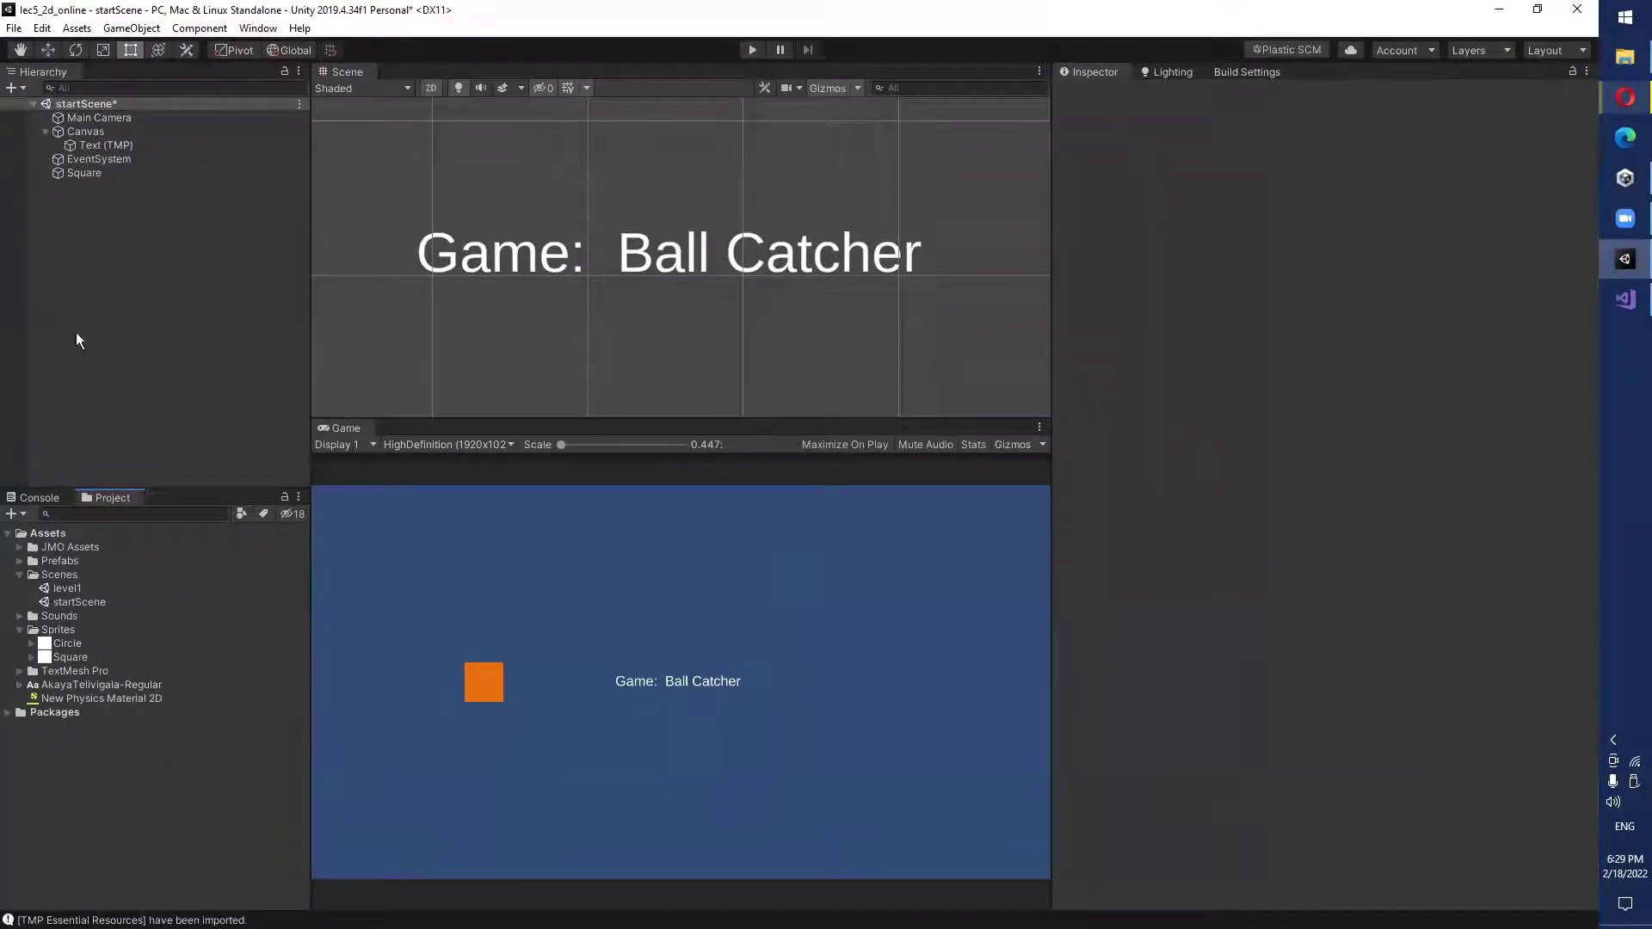
# Check which TMP font assets are available for the title's Text (TMP) object, leaving its current font in place.
pyautogui.click(84, 144)
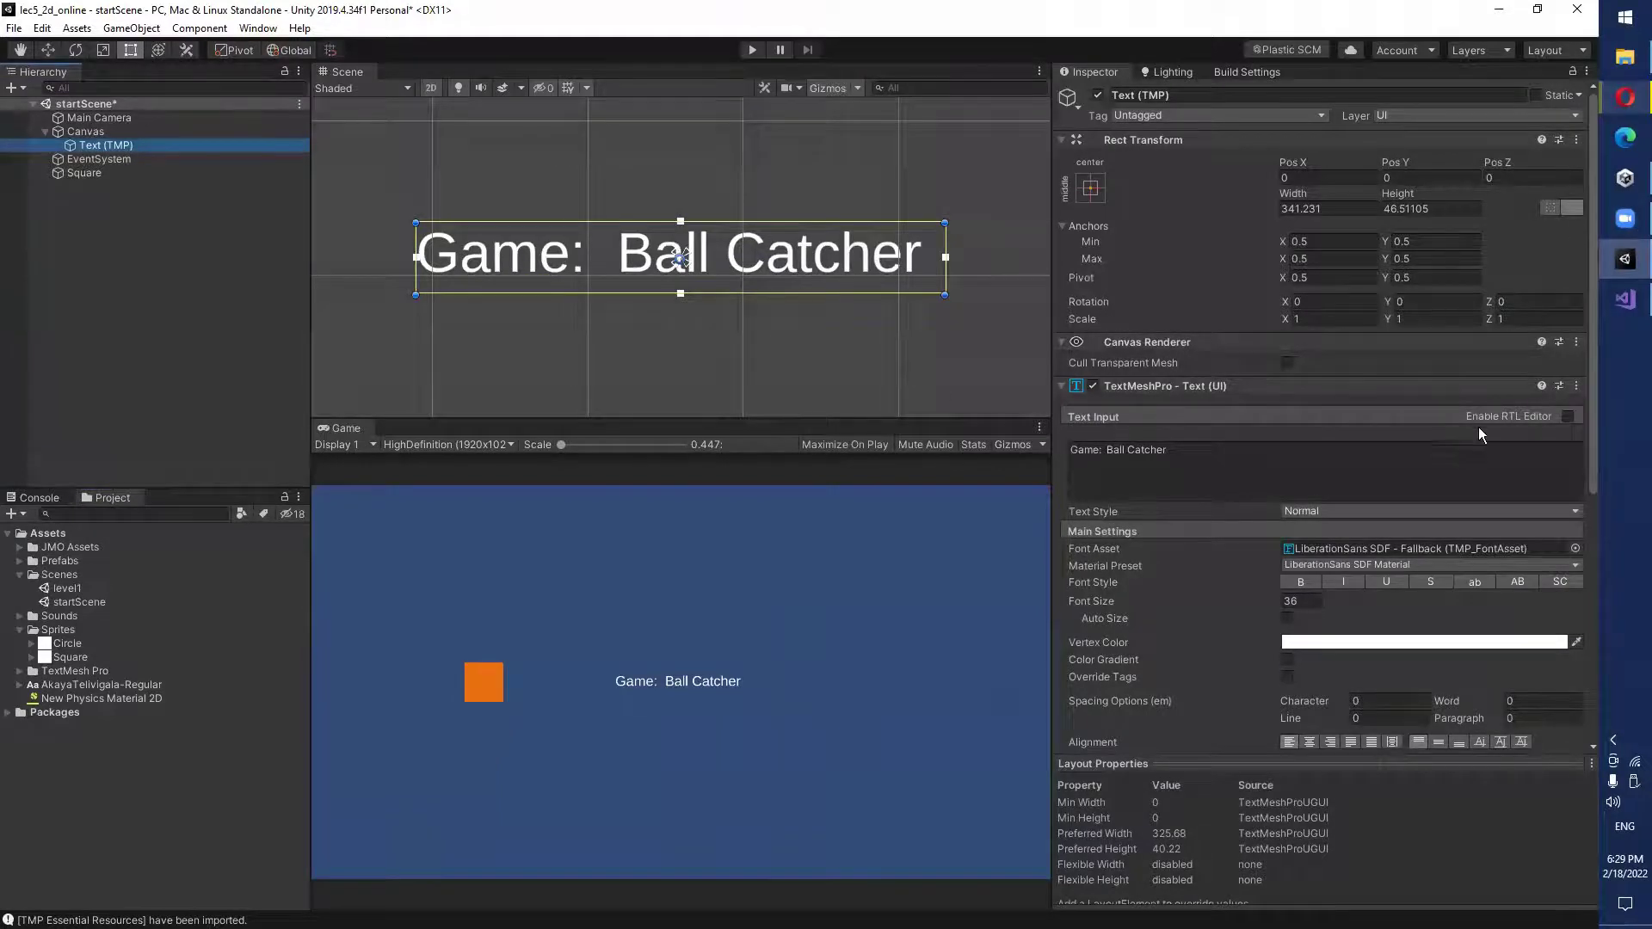
pyautogui.click(1574, 549)
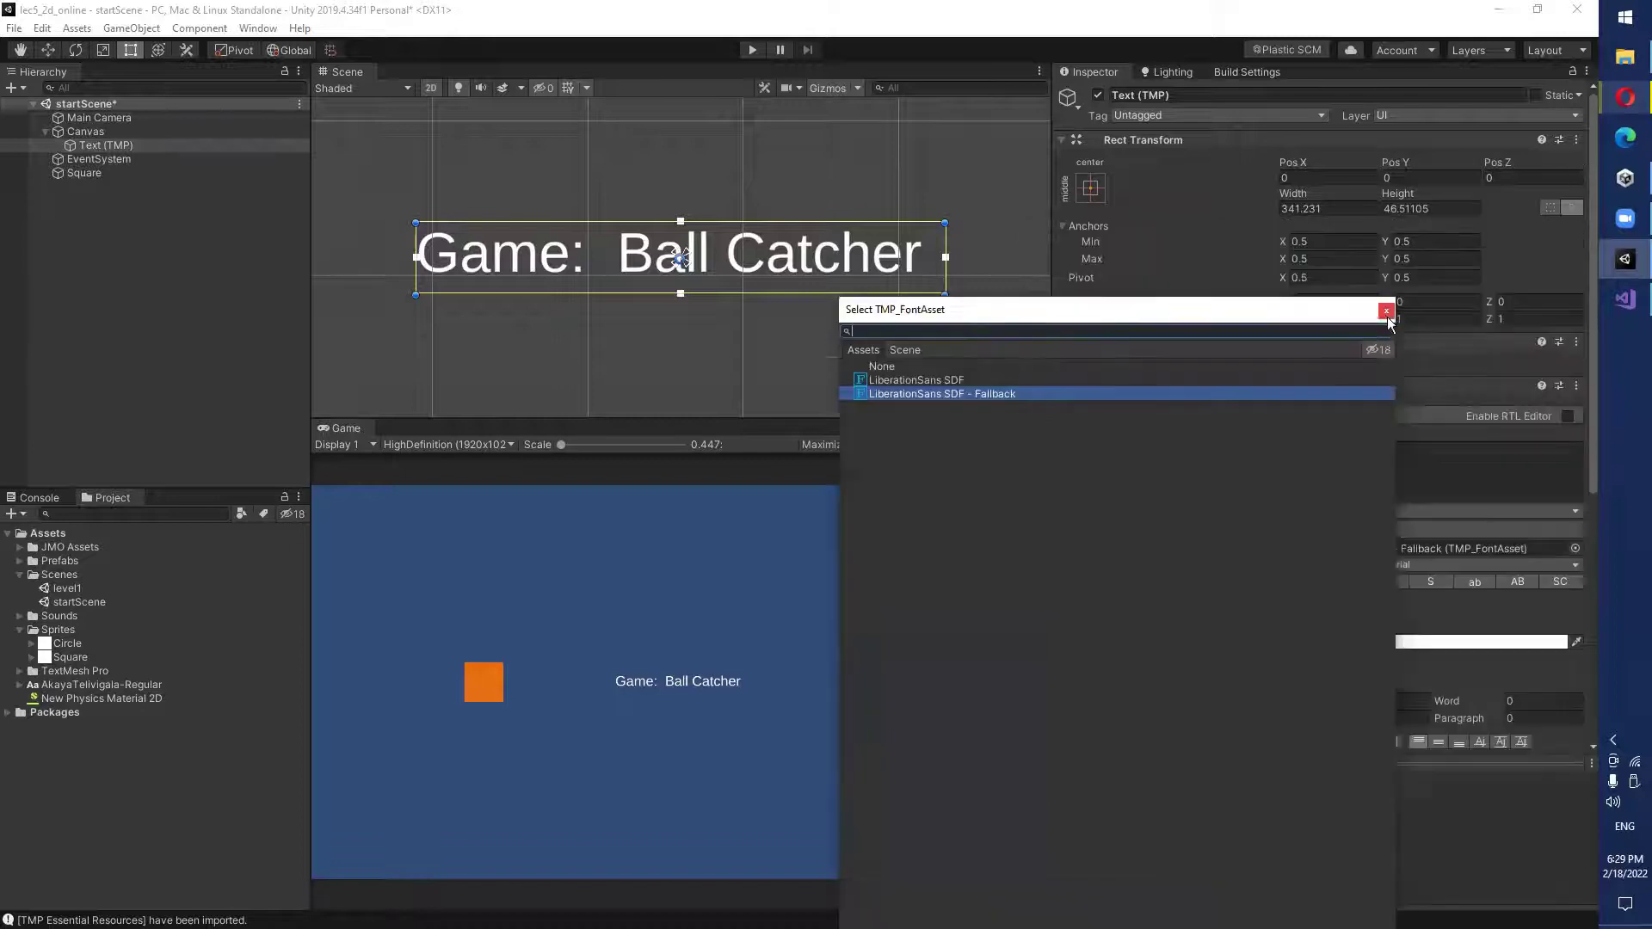
pyautogui.click(1388, 315)
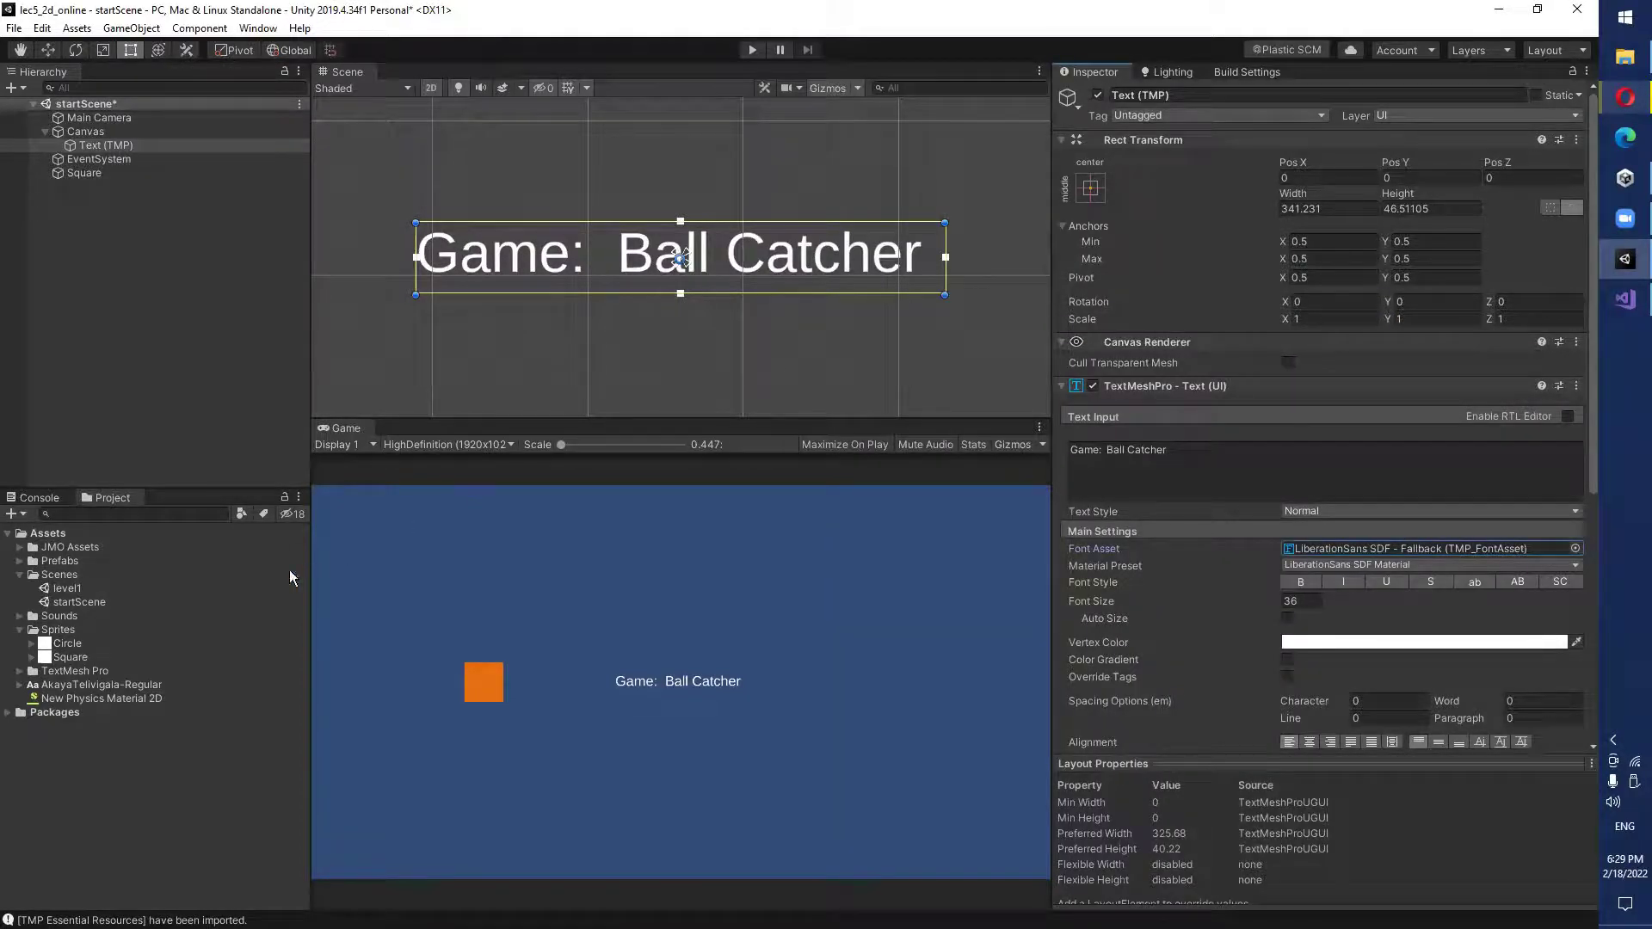
# Open the TextMeshPro Font Asset Creator and dock it between the Scene and Game views and the Inspector.
pyautogui.click(145, 684)
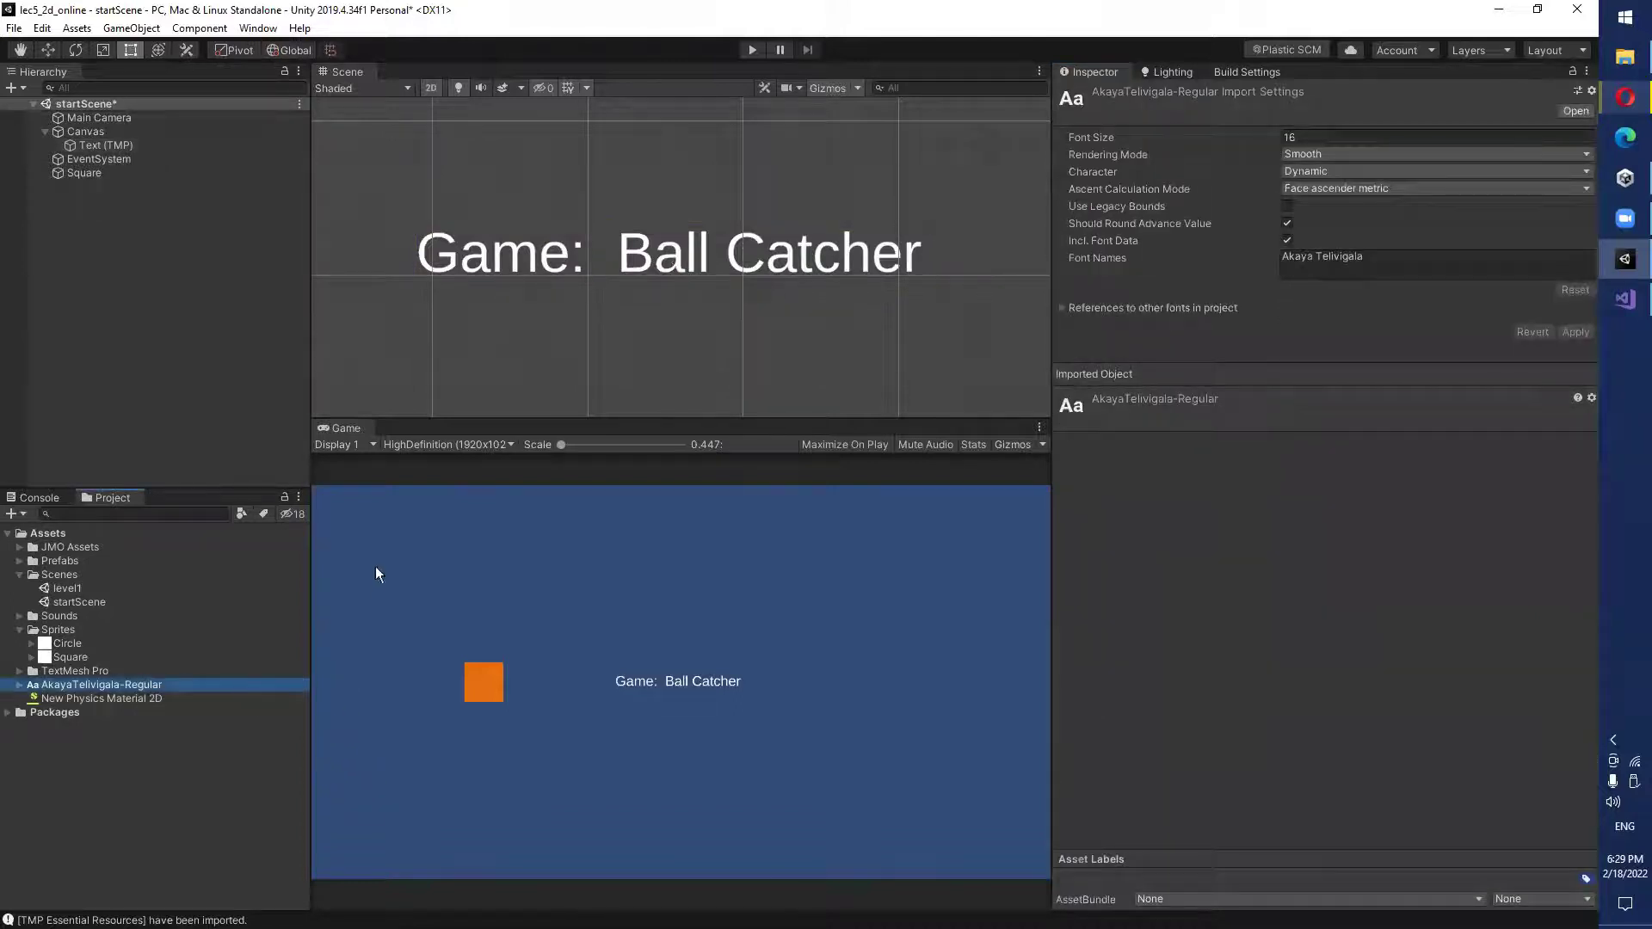
pyautogui.click(255, 29)
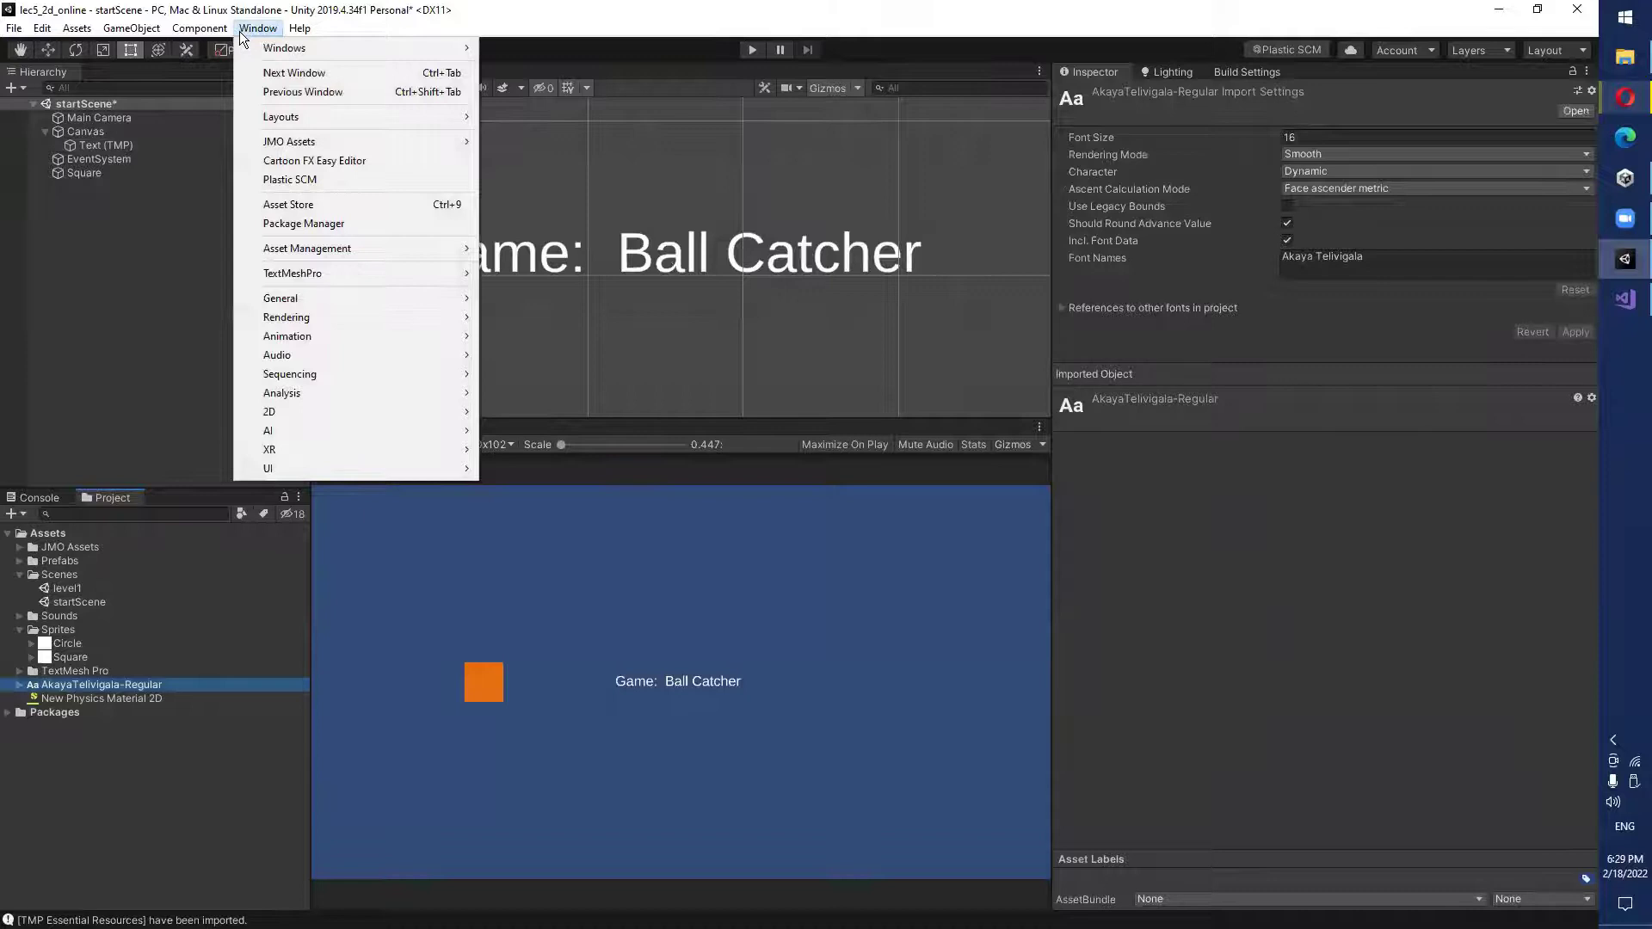
pyautogui.moveTo(327, 274)
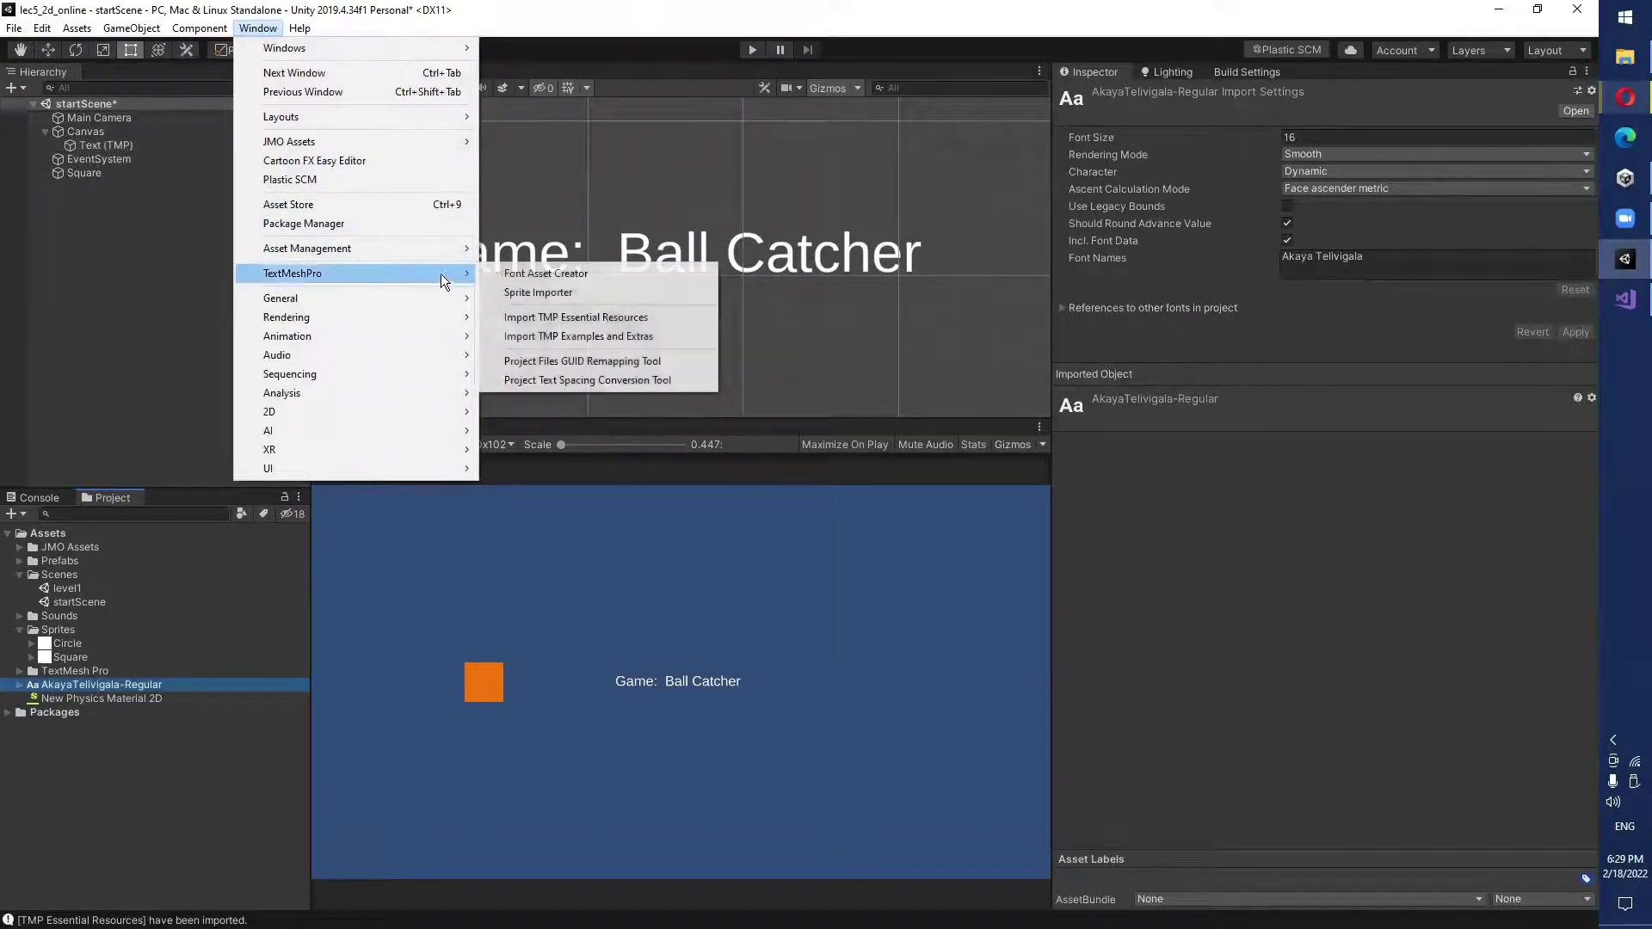
pyautogui.click(528, 276)
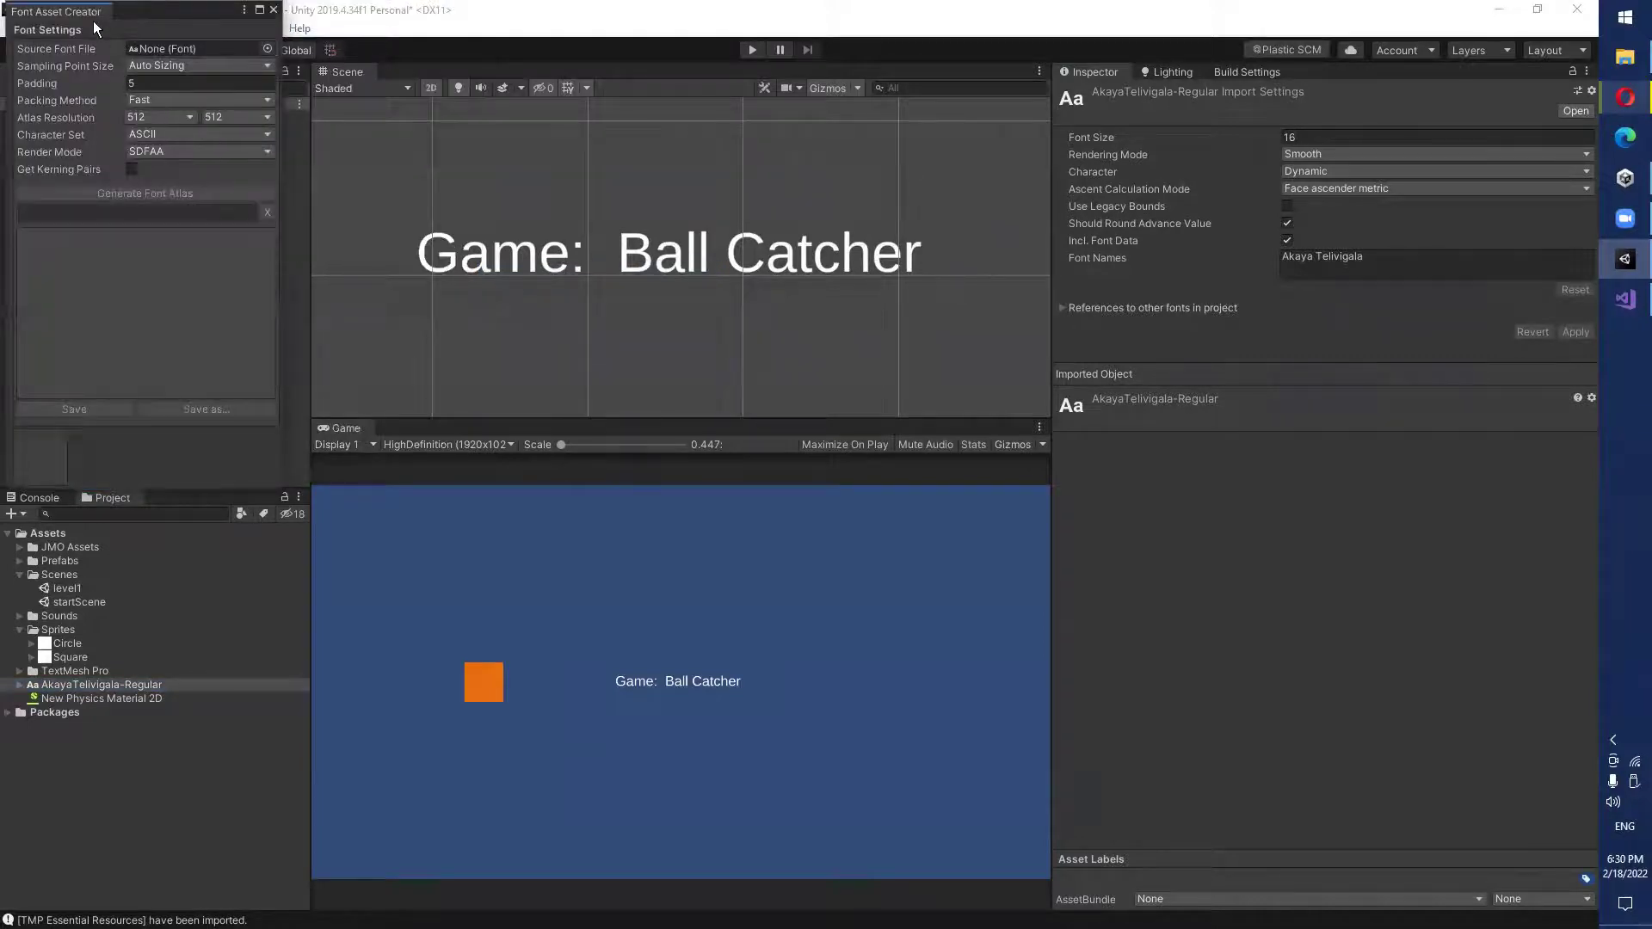
pyautogui.moveTo(98, 12); pyautogui.dragTo(1161, 284)
pyautogui.moveTo(1231, 334); pyautogui.dragTo(1299, 334)
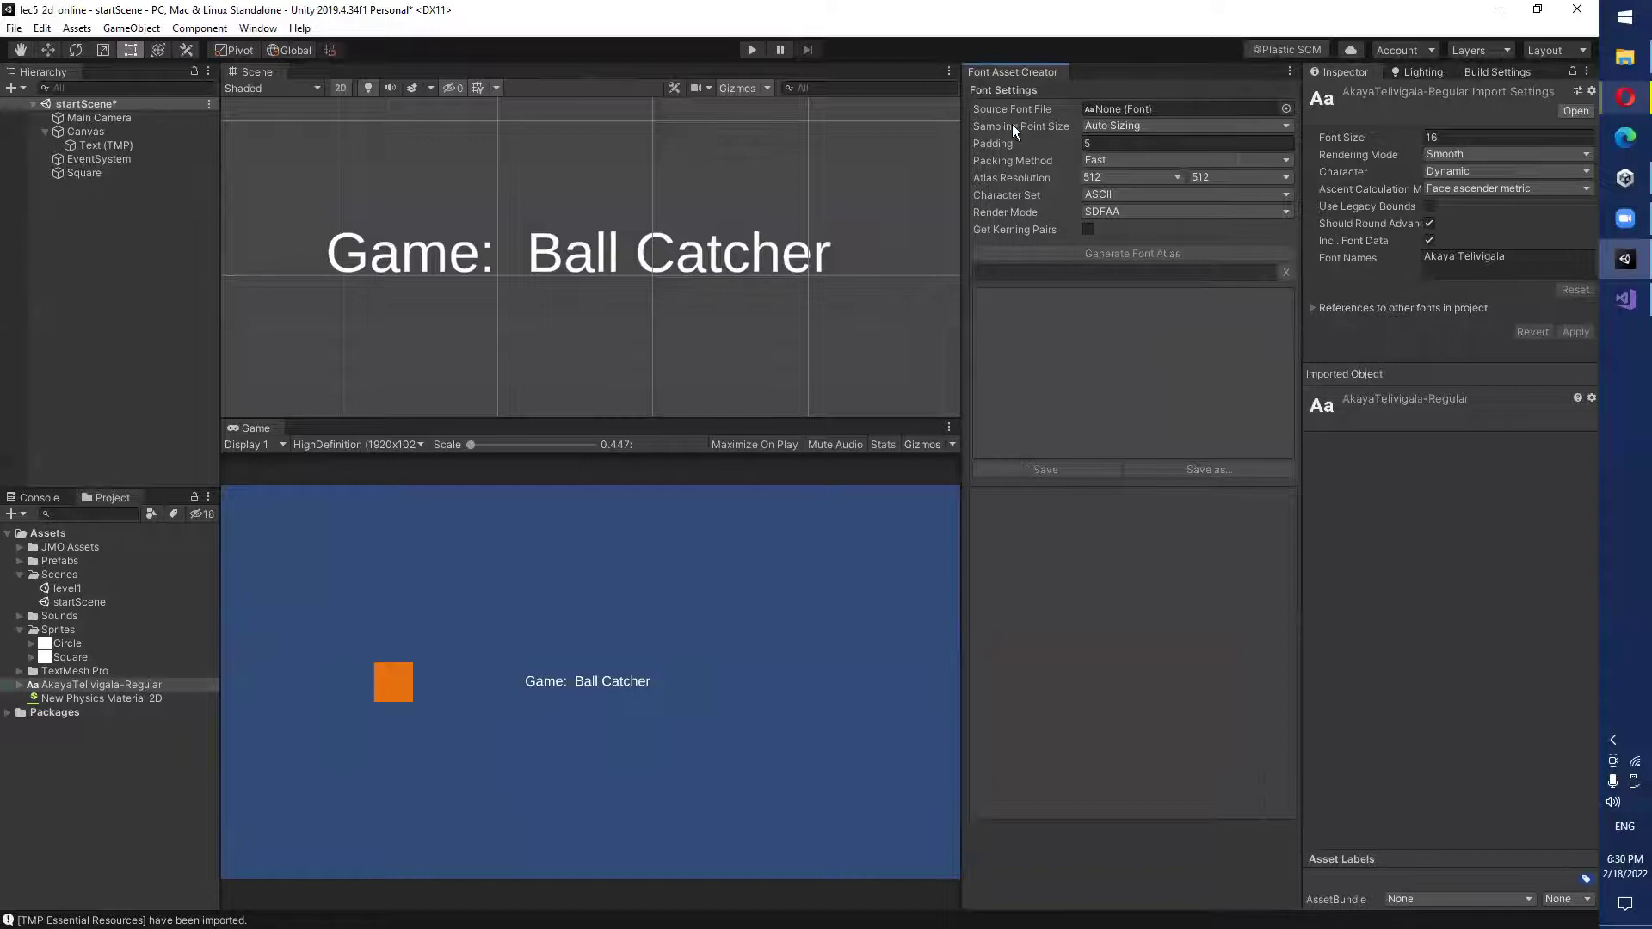
# Set the source font file to AkayaTelivigala-Regular and generate its font atlas with the default settings.
pyautogui.click(1285, 108)
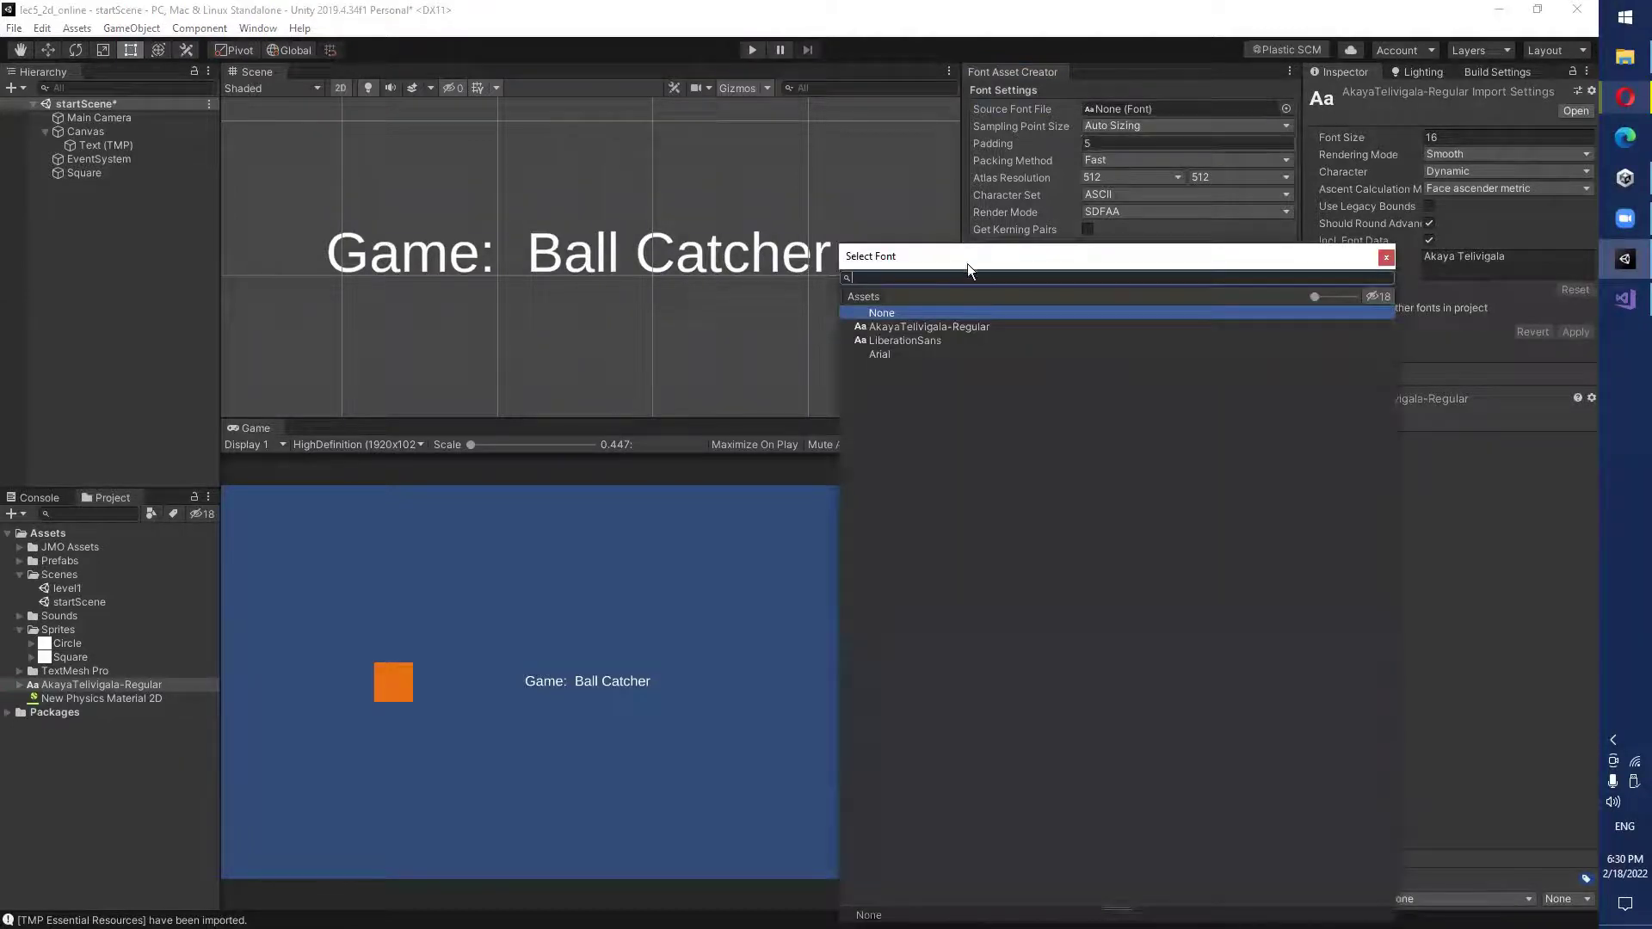
pyautogui.doubleClick(951, 326)
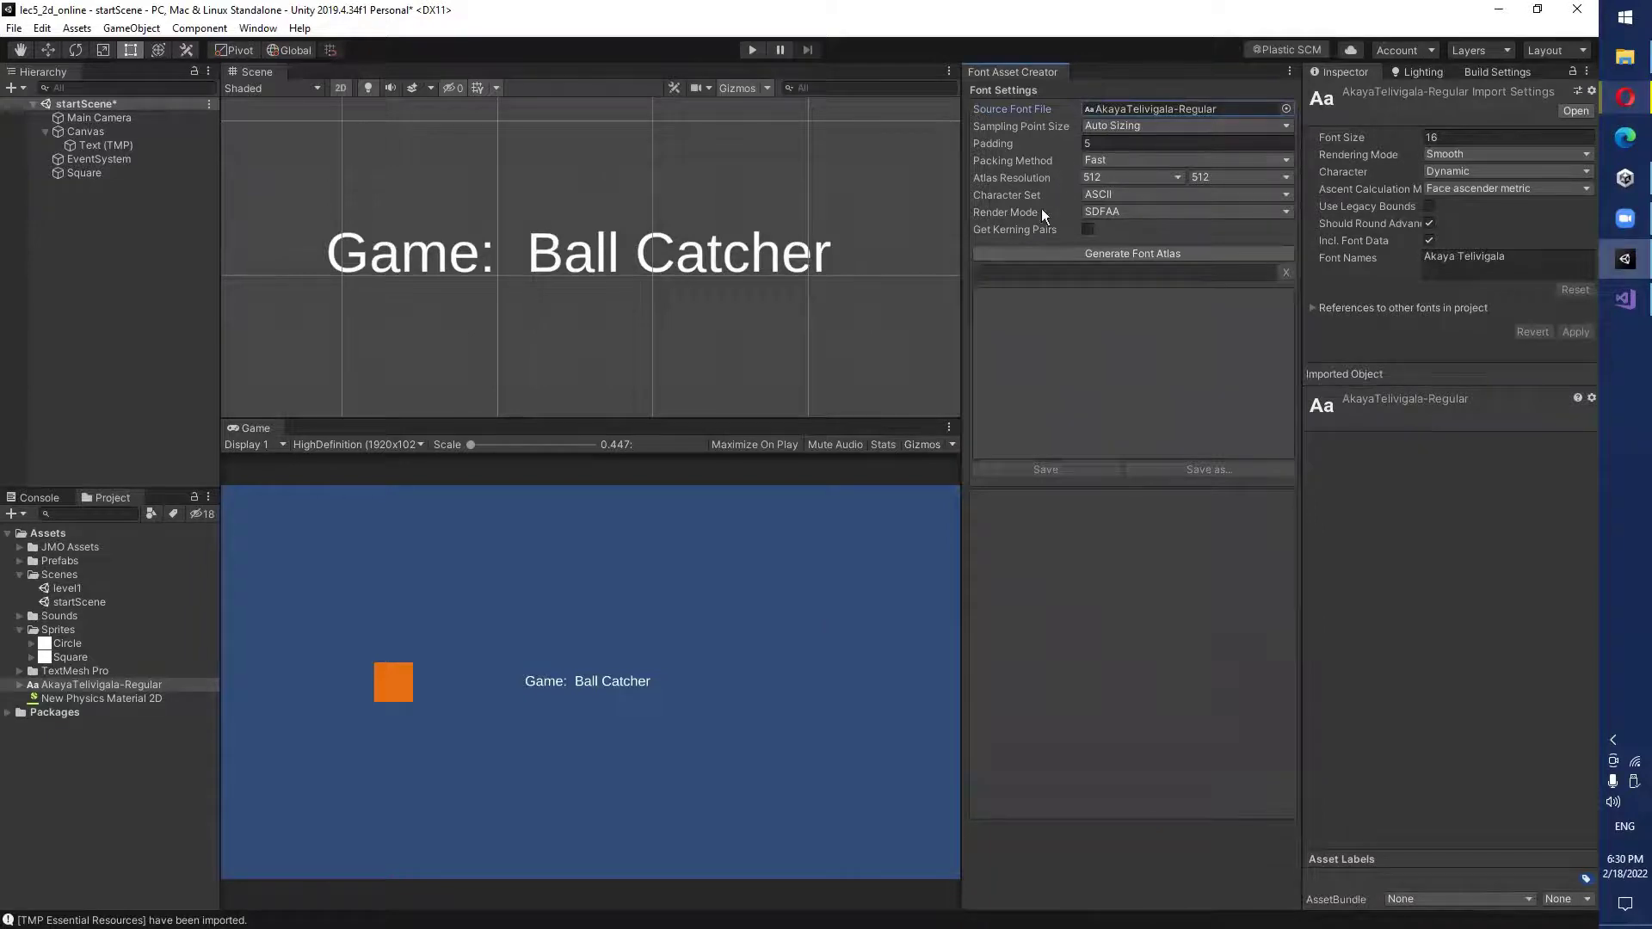
pyautogui.click(1114, 256)
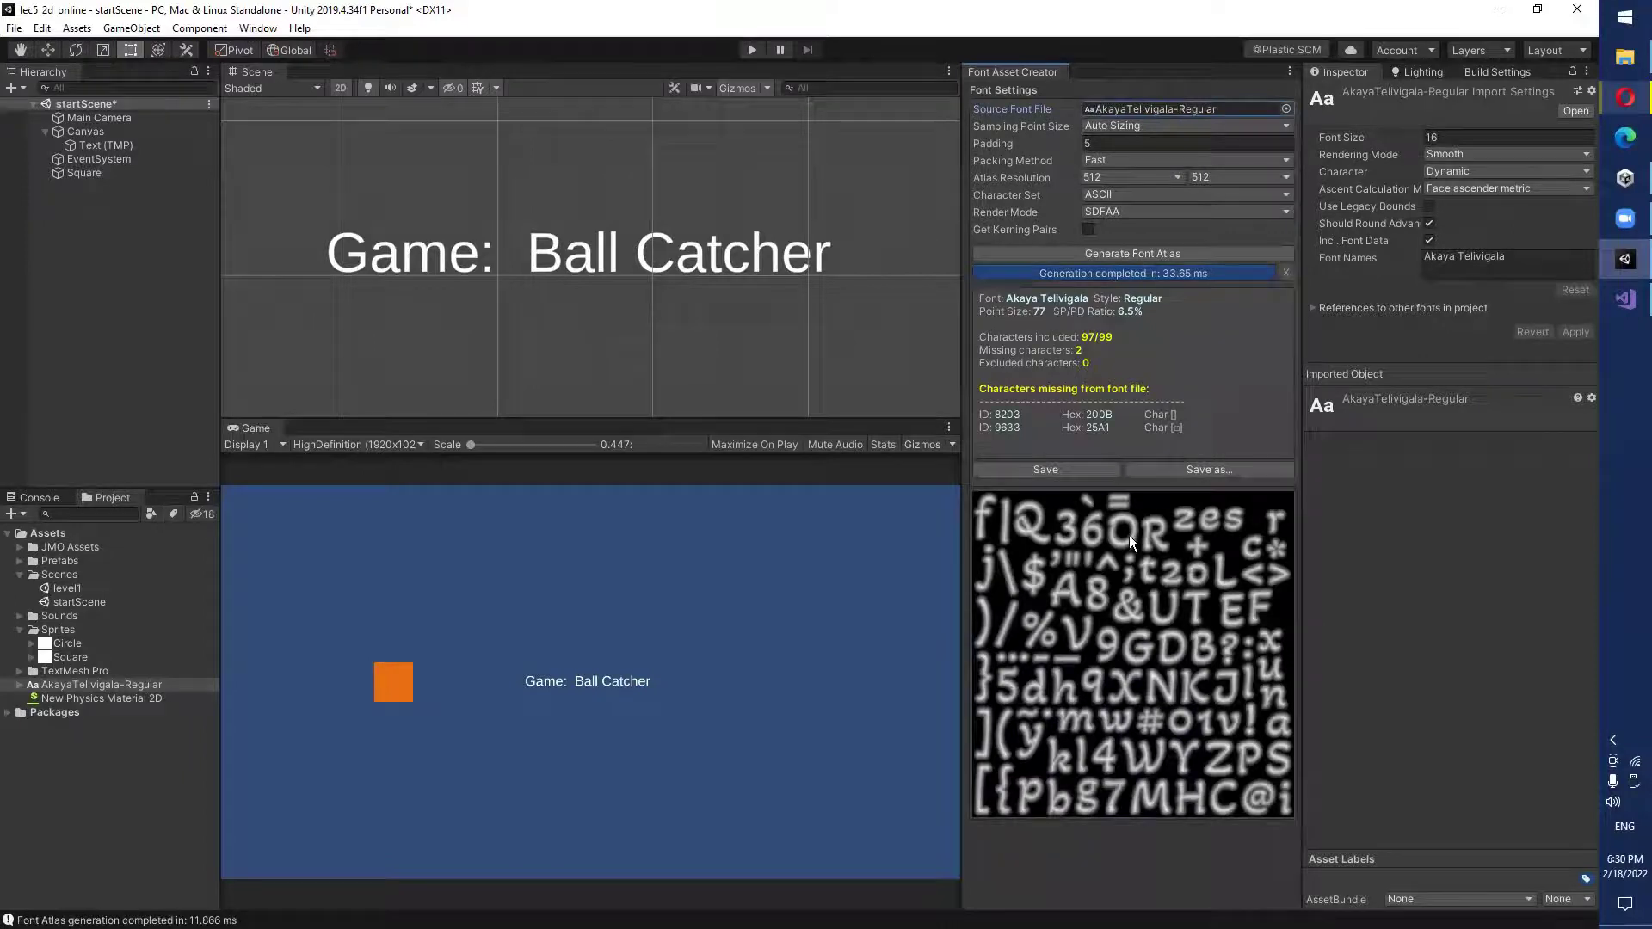
# Save the font asset as AkayaTelivigala-Regular SDF.asset in a new Fonts folder inside Assets, and close the Font Asset Creator.
pyautogui.click(1067, 471)
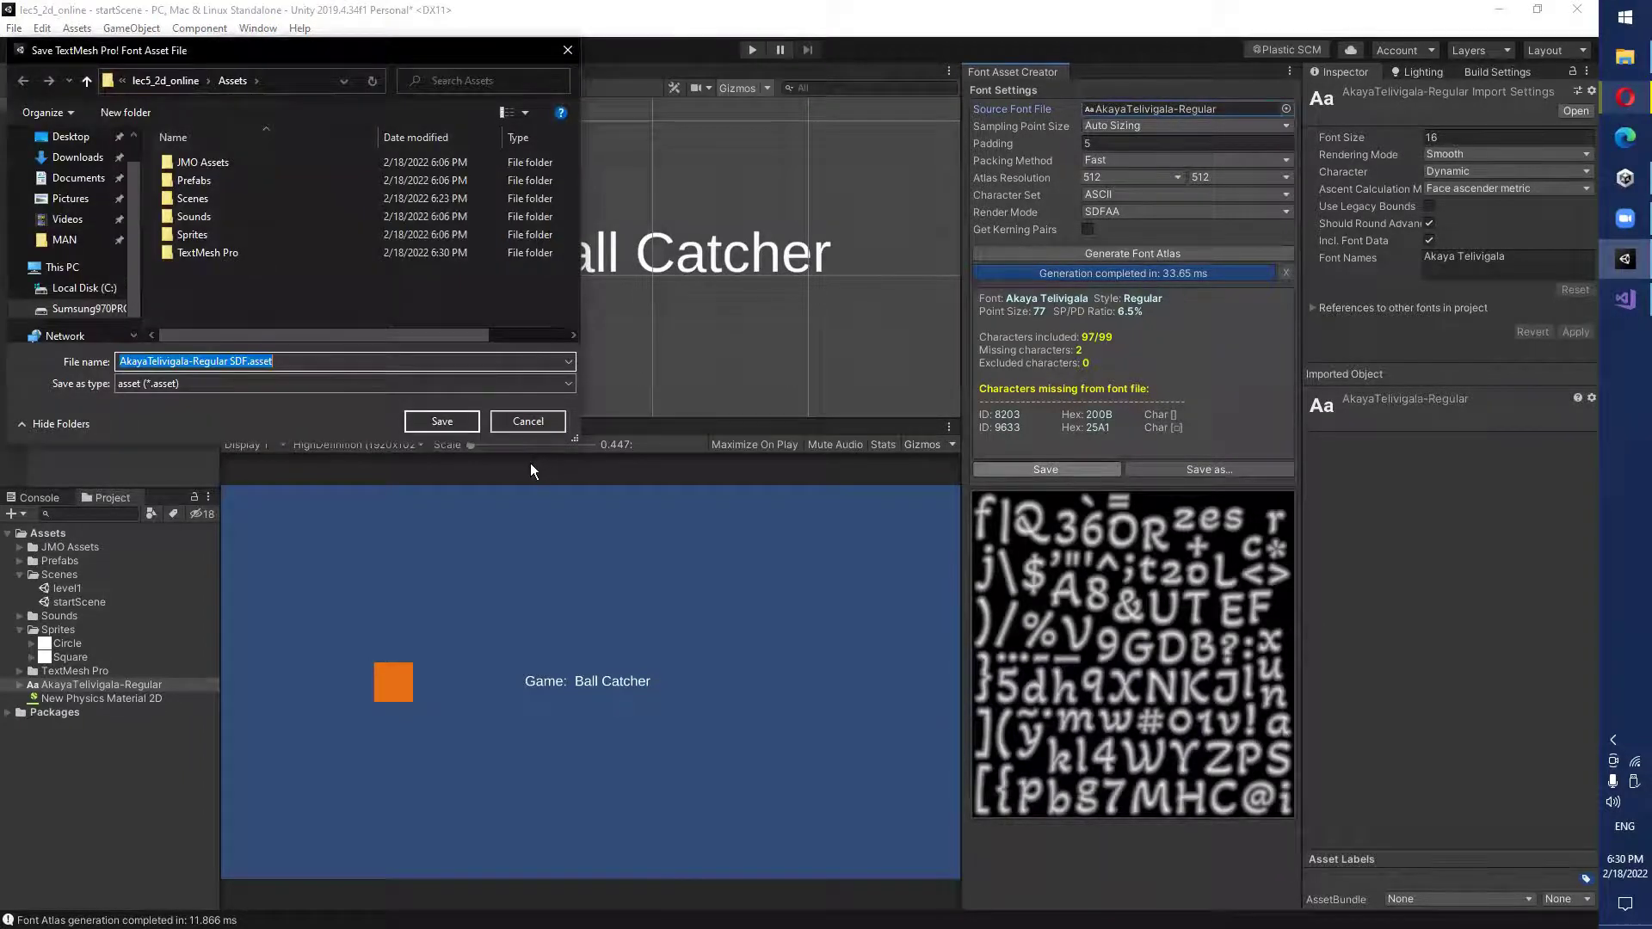
pyautogui.rightClick(283, 284)
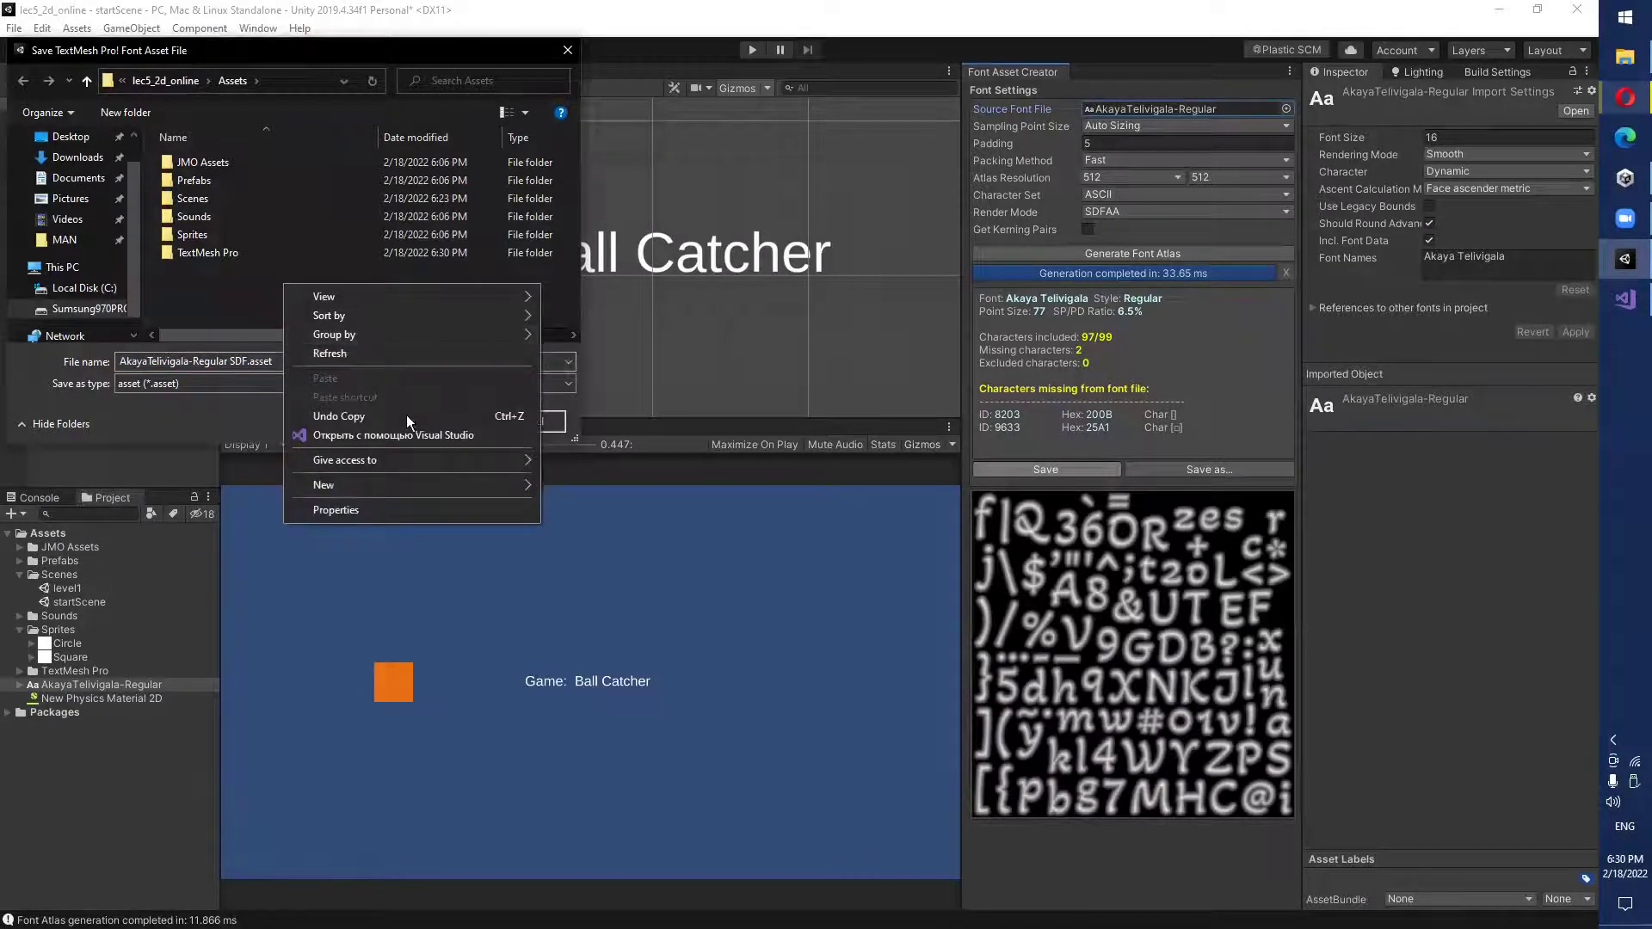
pyautogui.moveTo(430, 483)
pyautogui.click(585, 489)
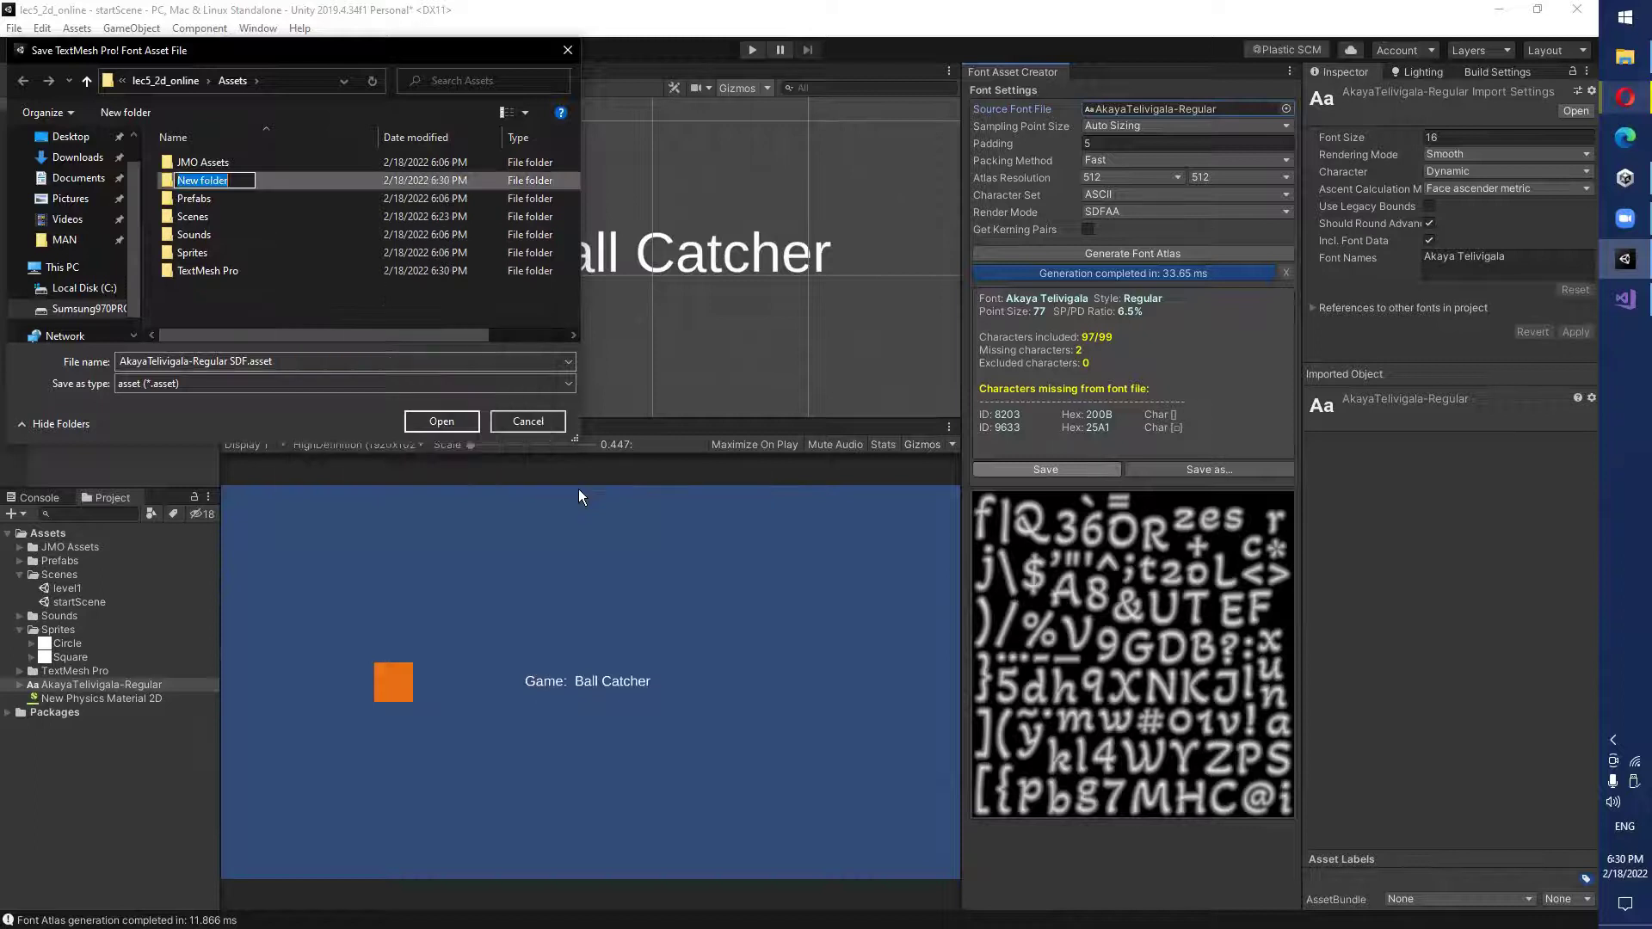
pyautogui.write('Fonts')
pyautogui.press('Return')
pyautogui.press('Return')
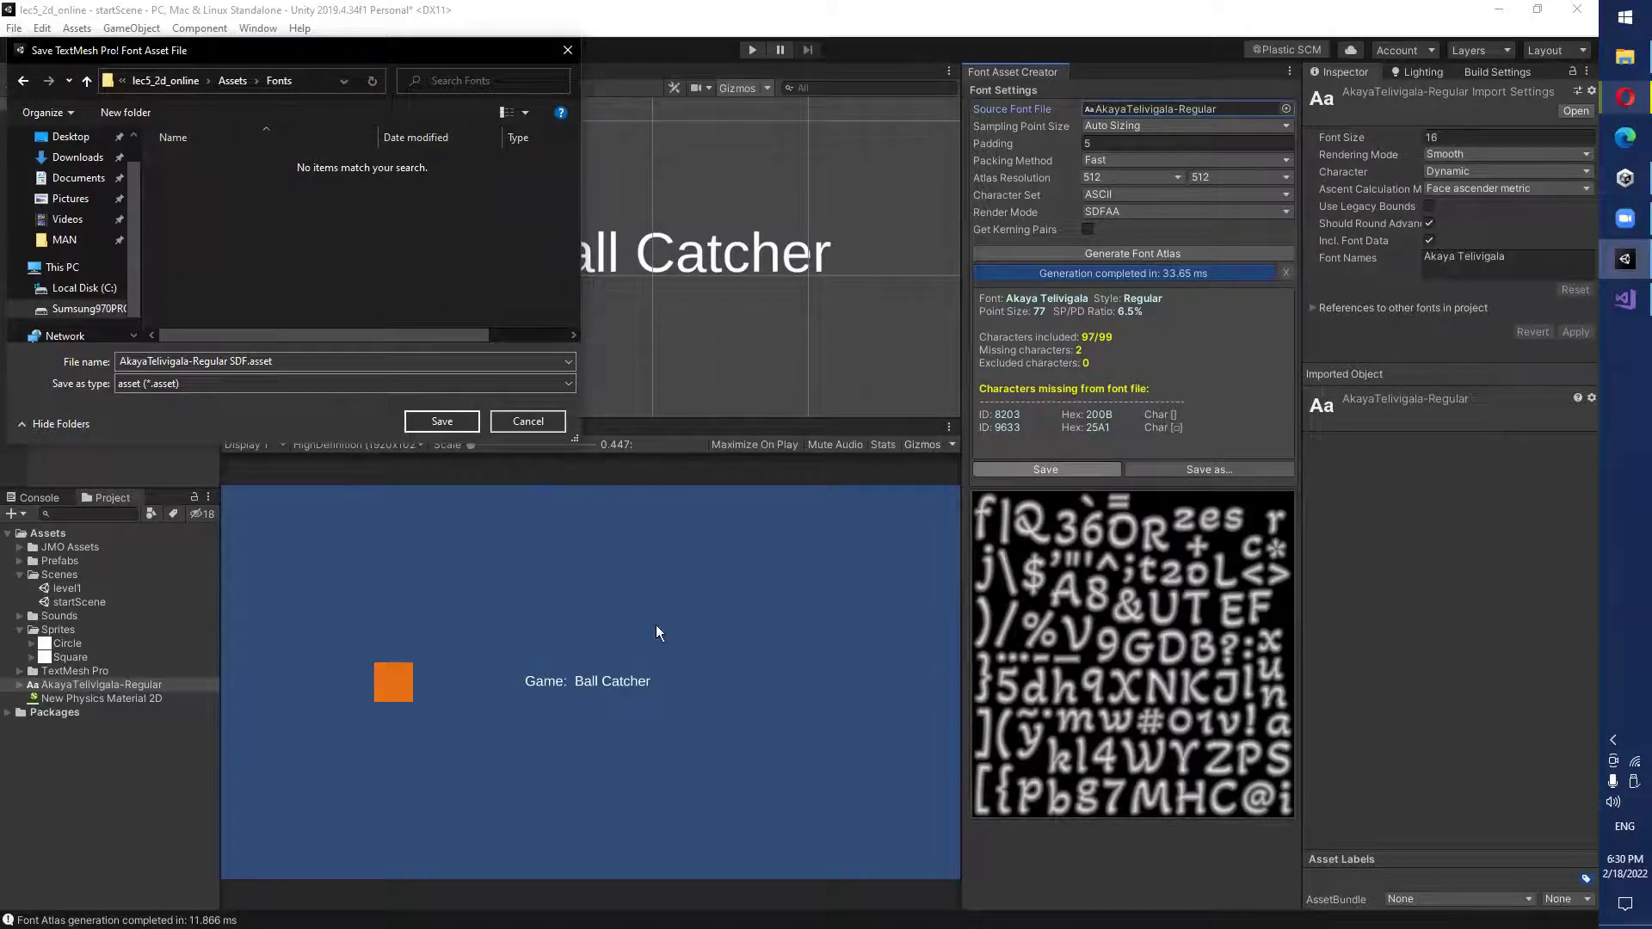
pyautogui.click(442, 421)
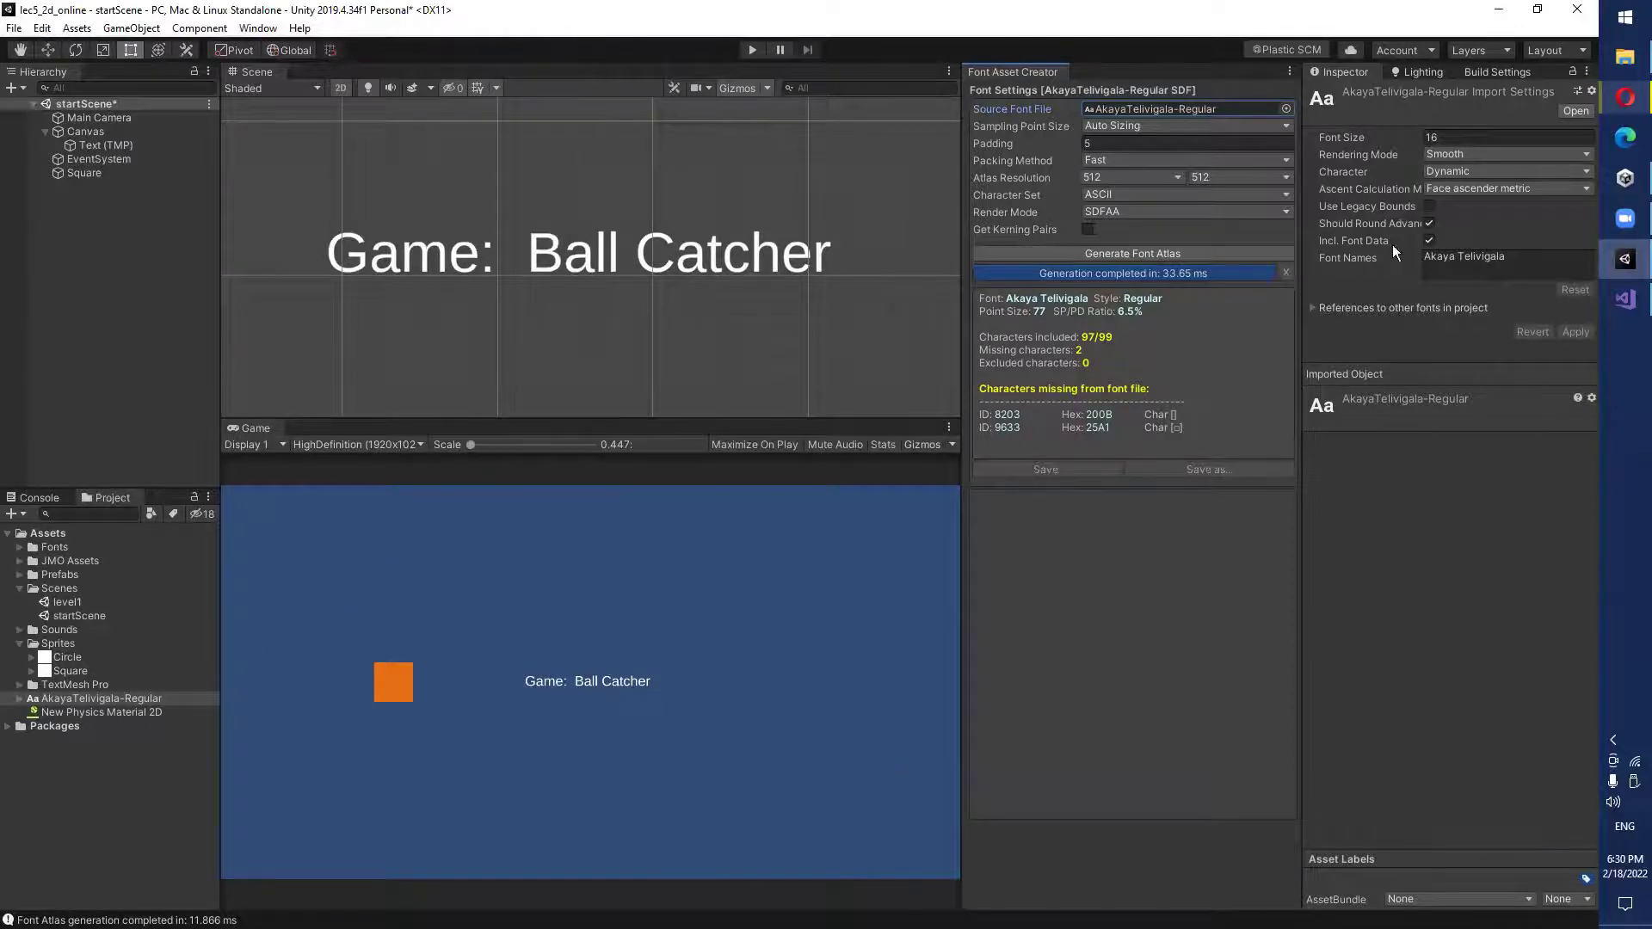
pyautogui.click(1289, 72)
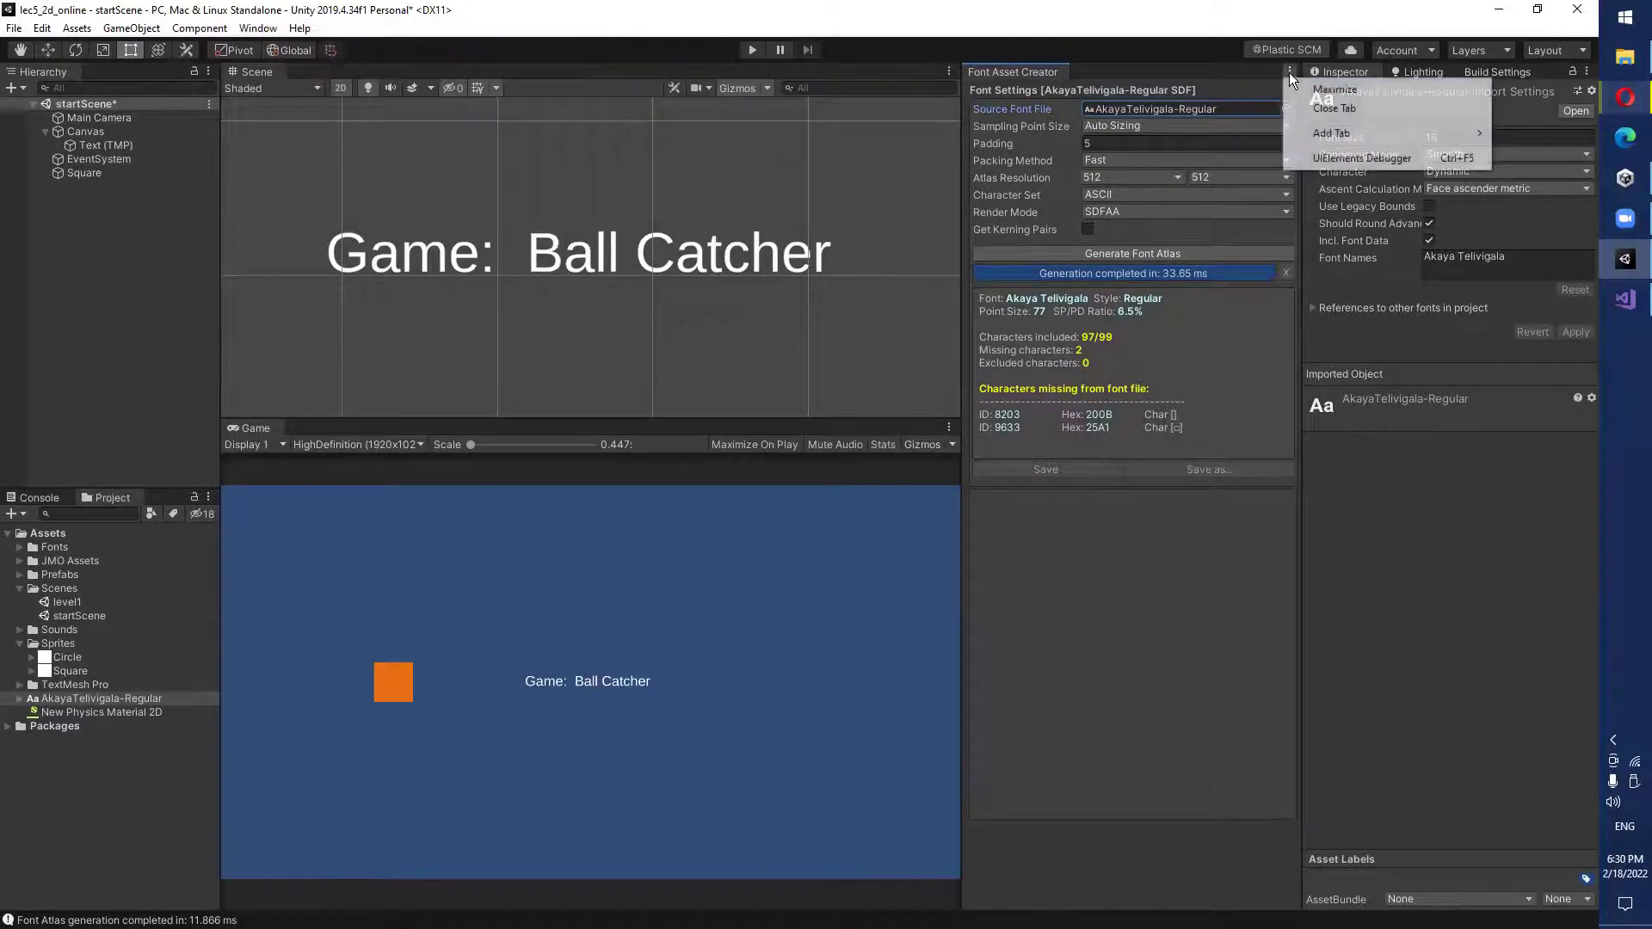
pyautogui.click(1335, 109)
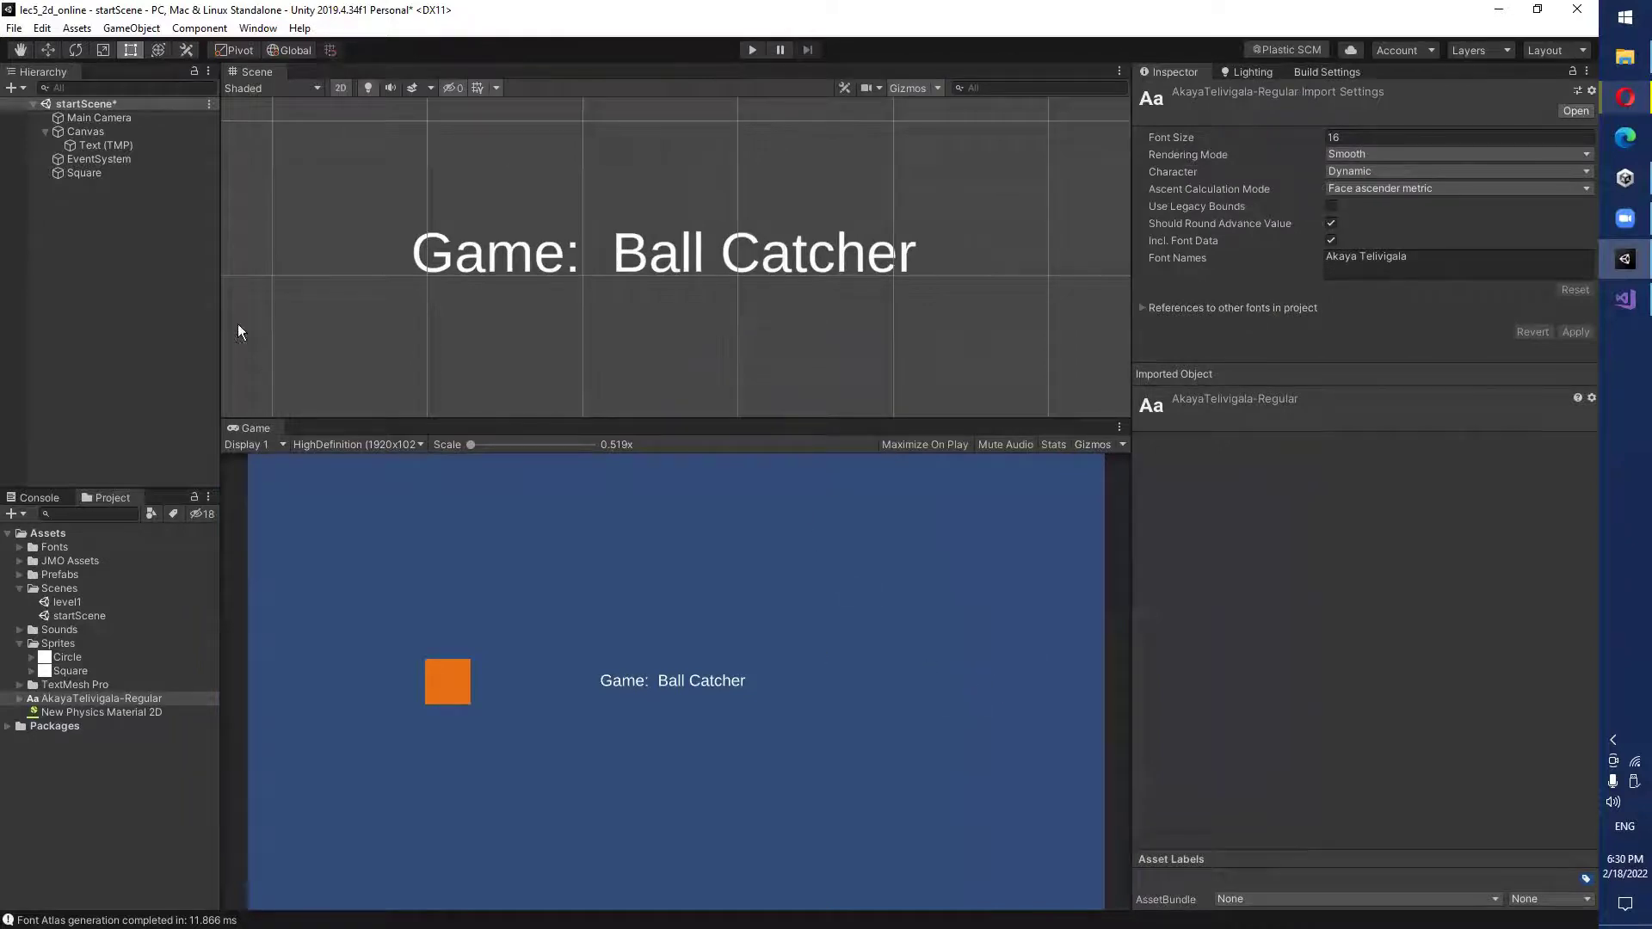
# Assign the AkayaTelivigala-Regular SDF font asset to the title's Text (TMP) object and set its font size to 42.
pyautogui.click(85, 142)
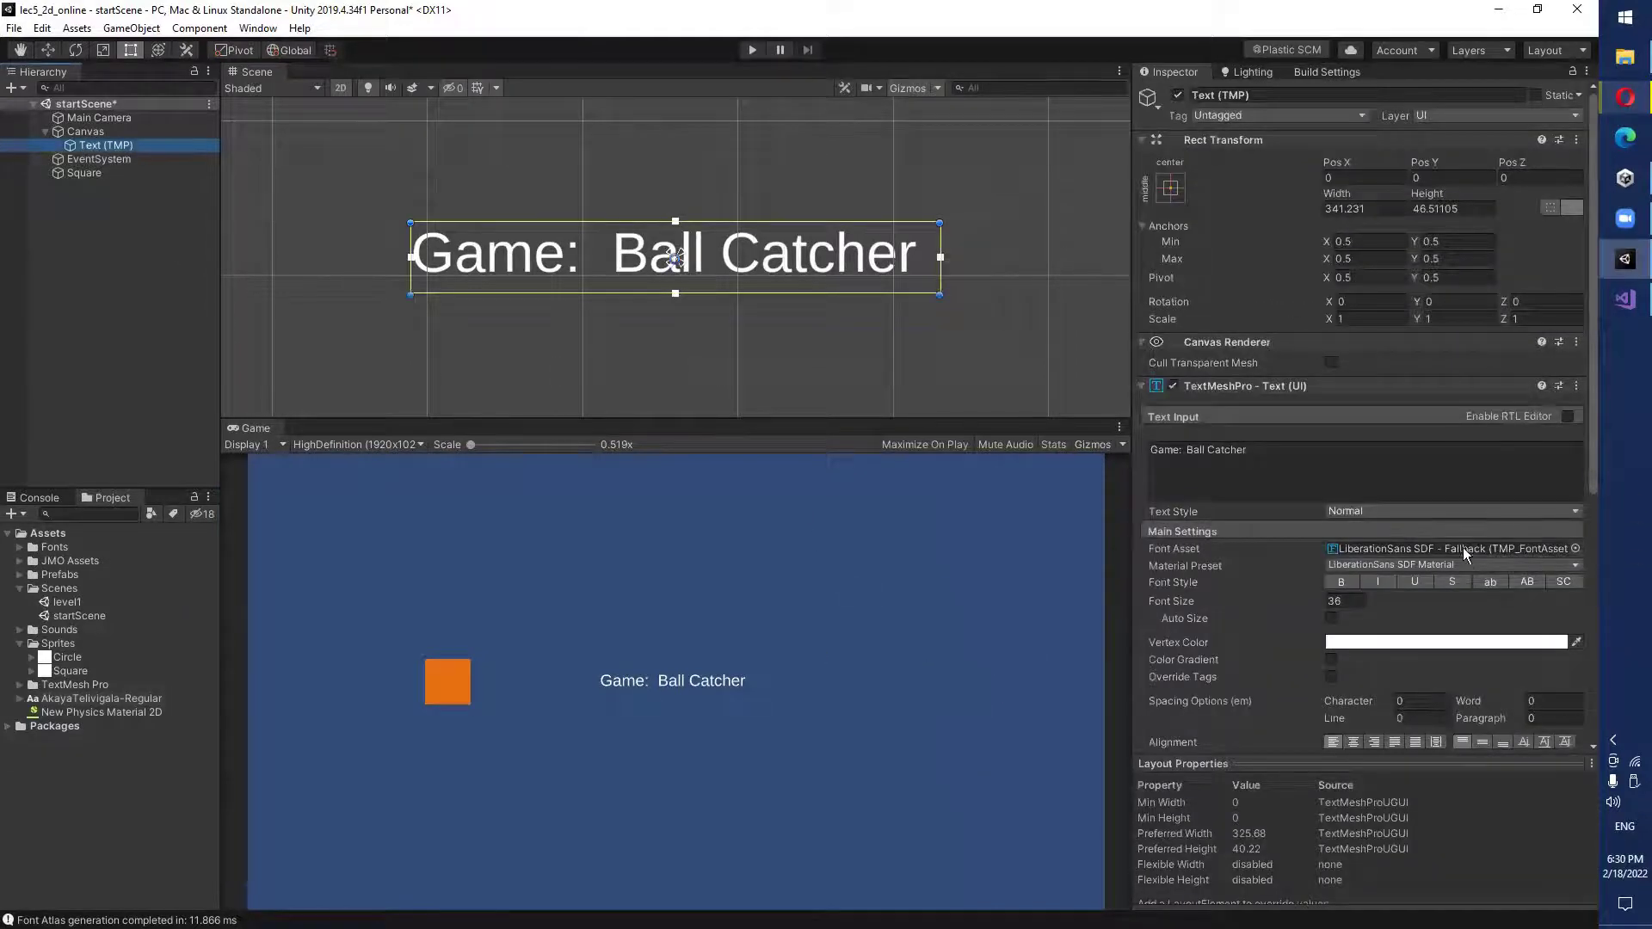
pyautogui.click(1575, 548)
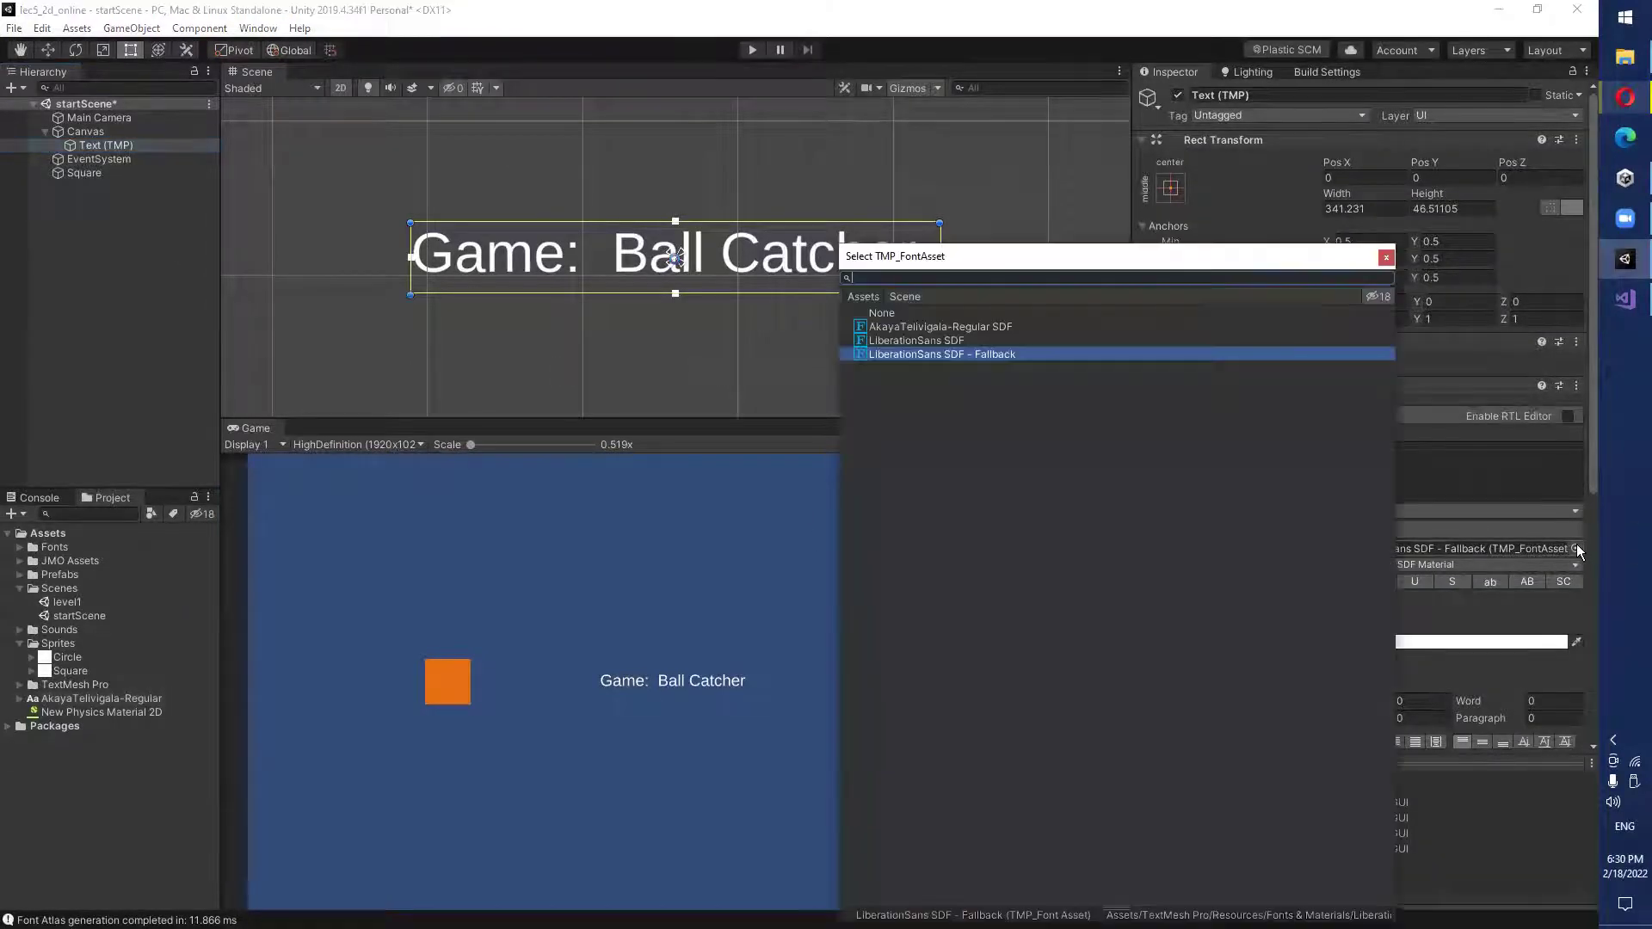
pyautogui.doubleClick(972, 327)
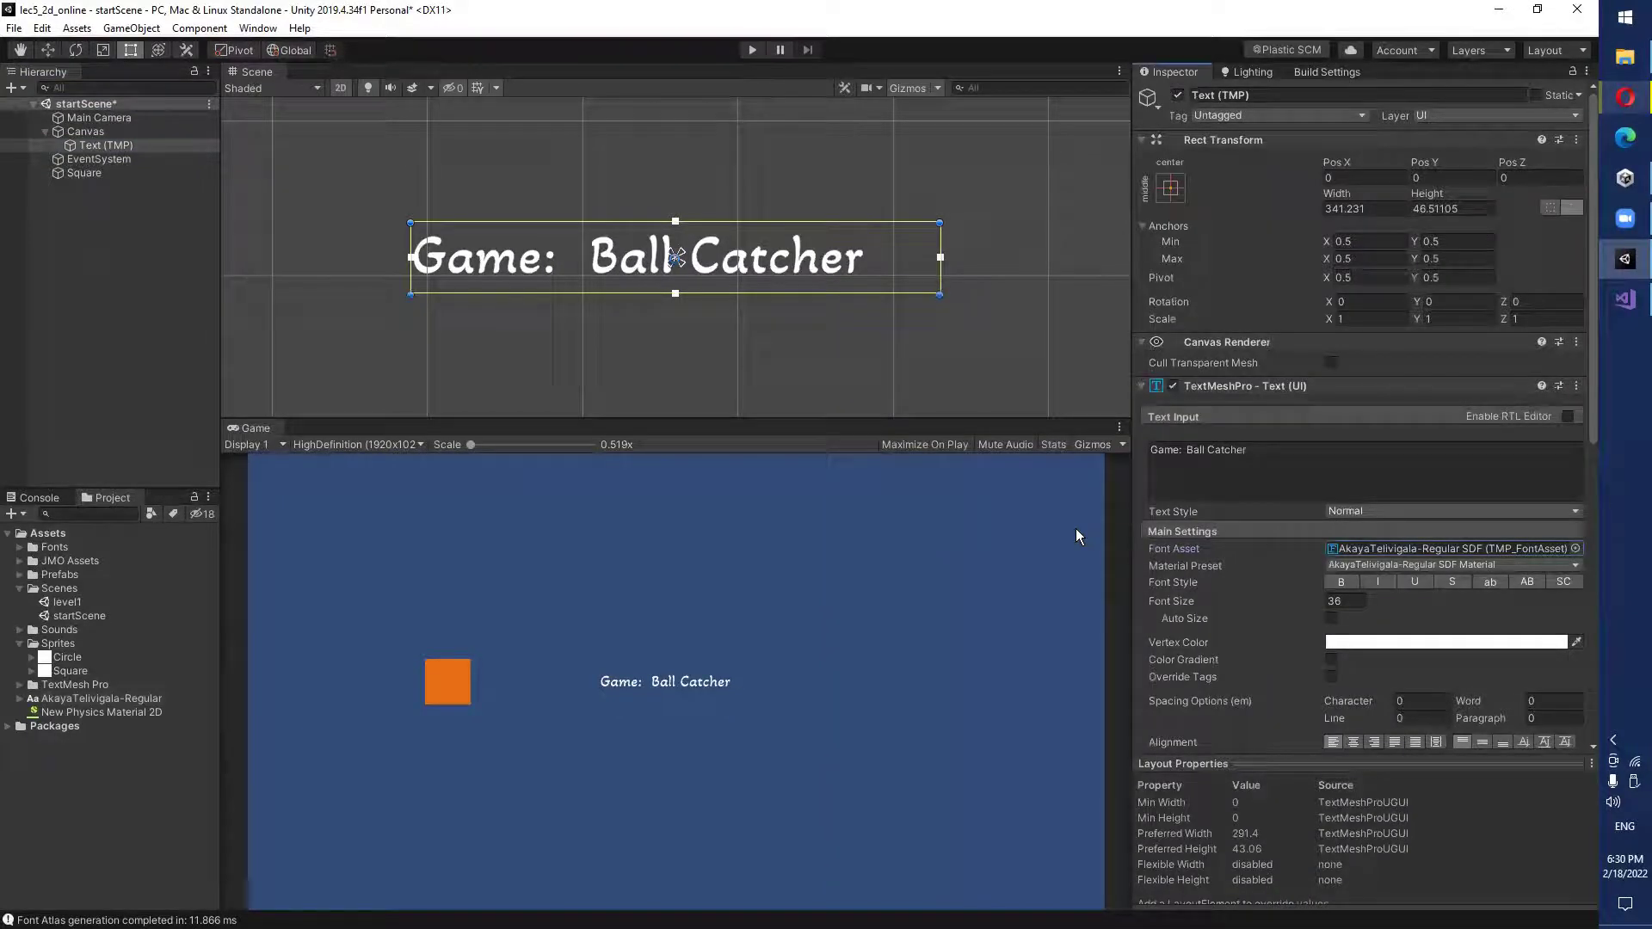
pyautogui.click(1346, 604)
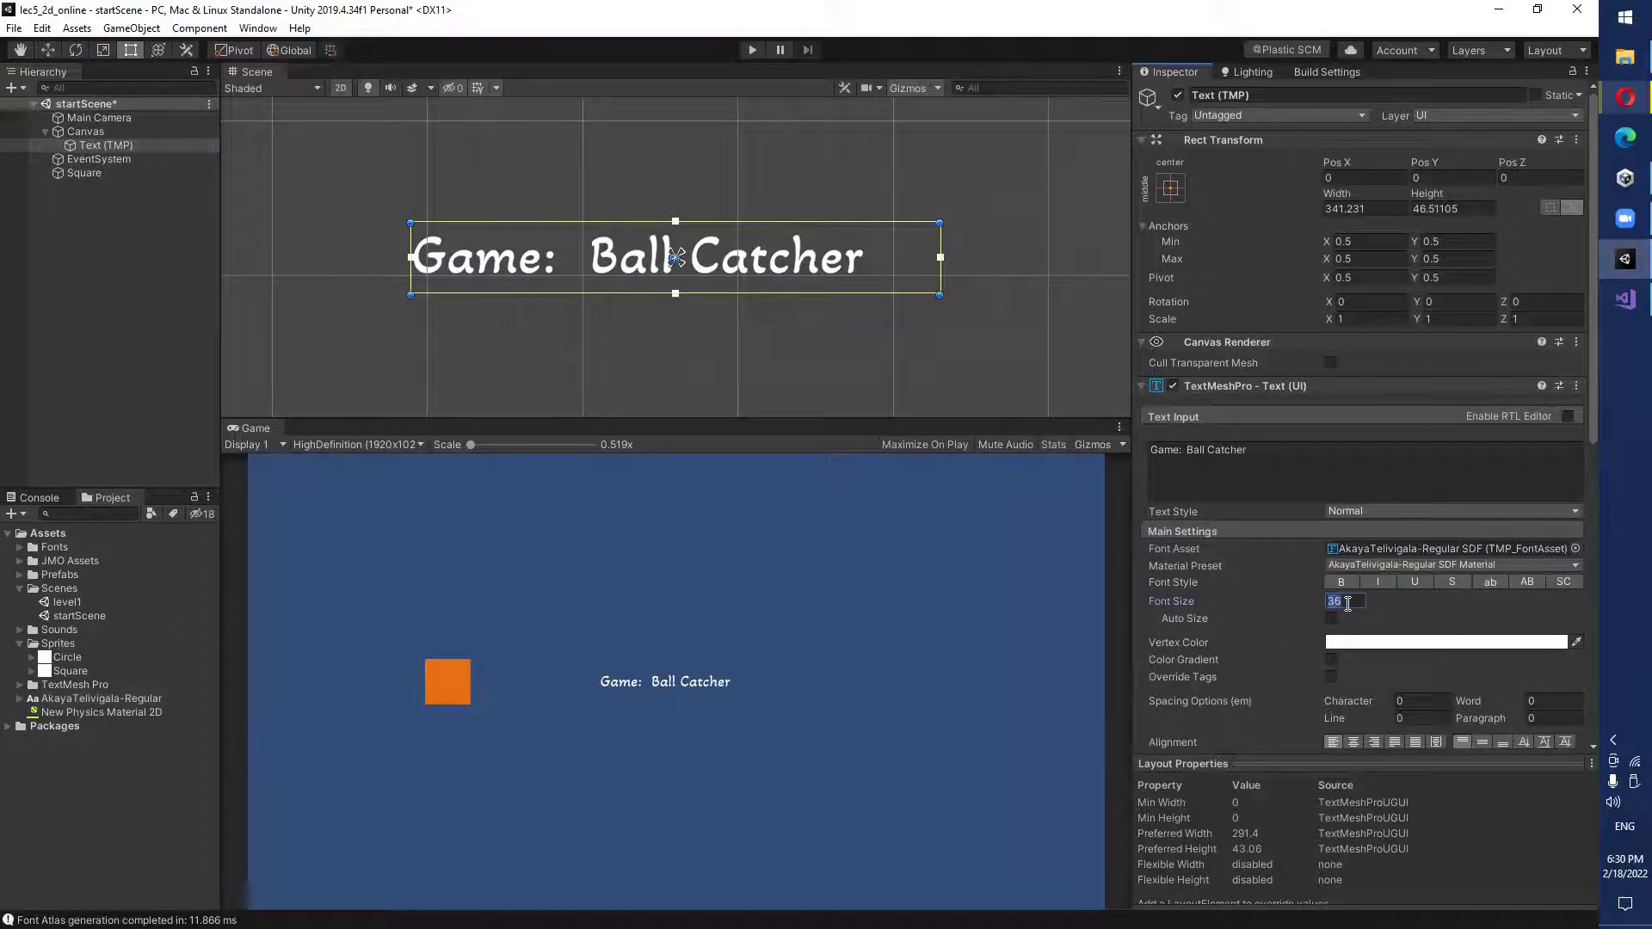
pyautogui.write('42')
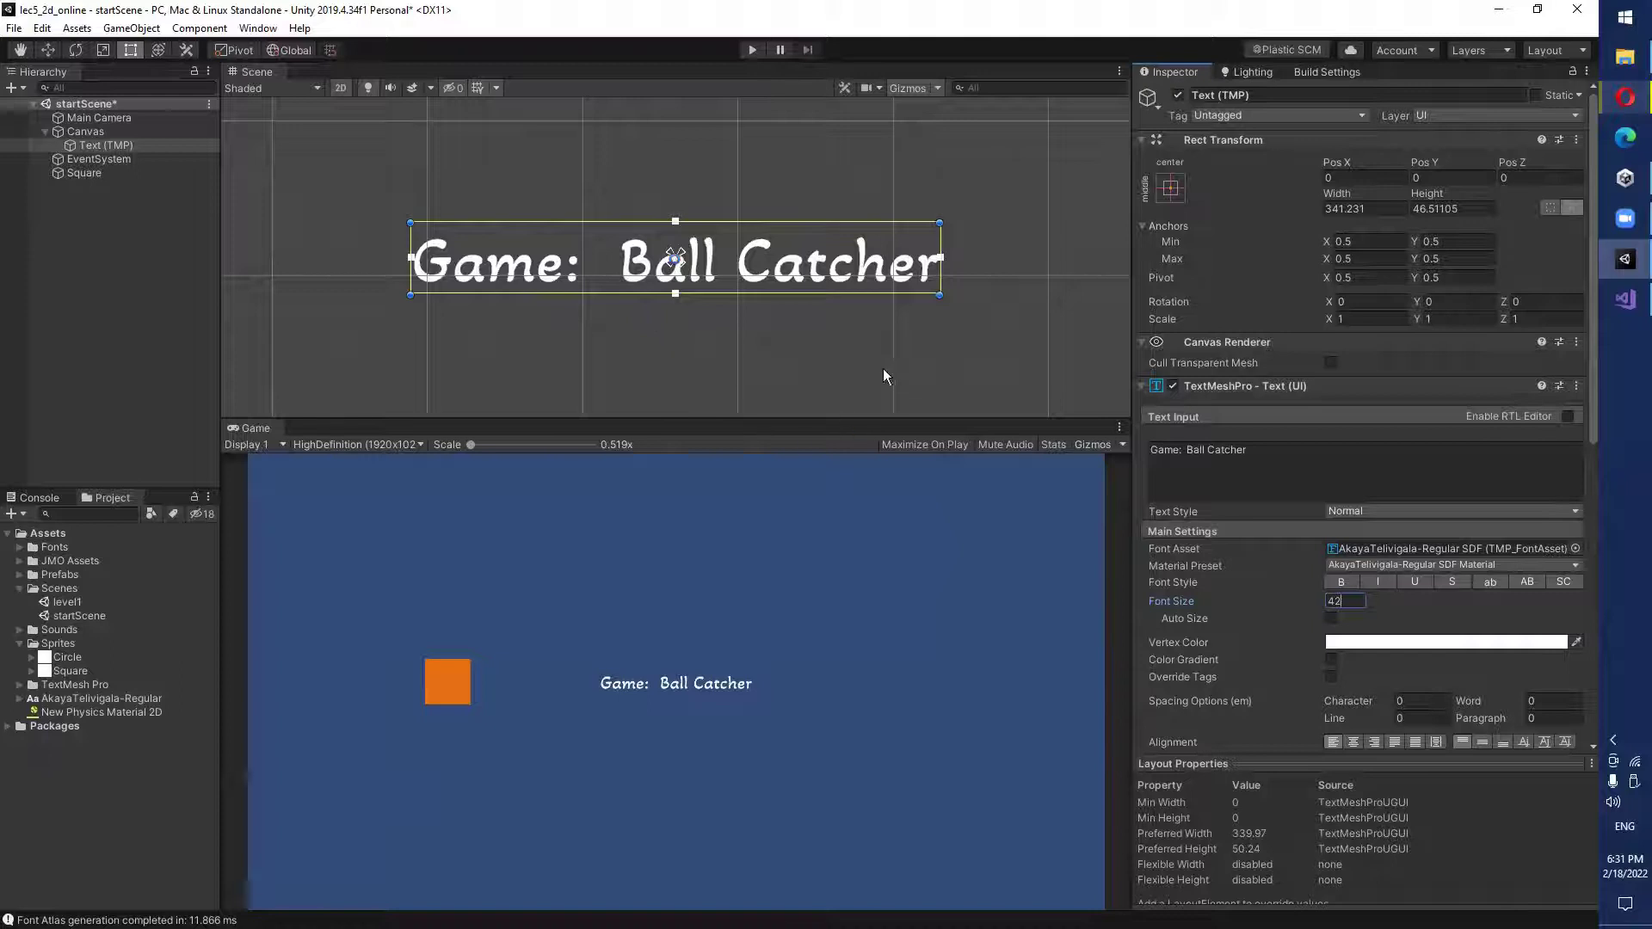
pyautogui.moveTo(939, 295); pyautogui.dragTo(975, 368)
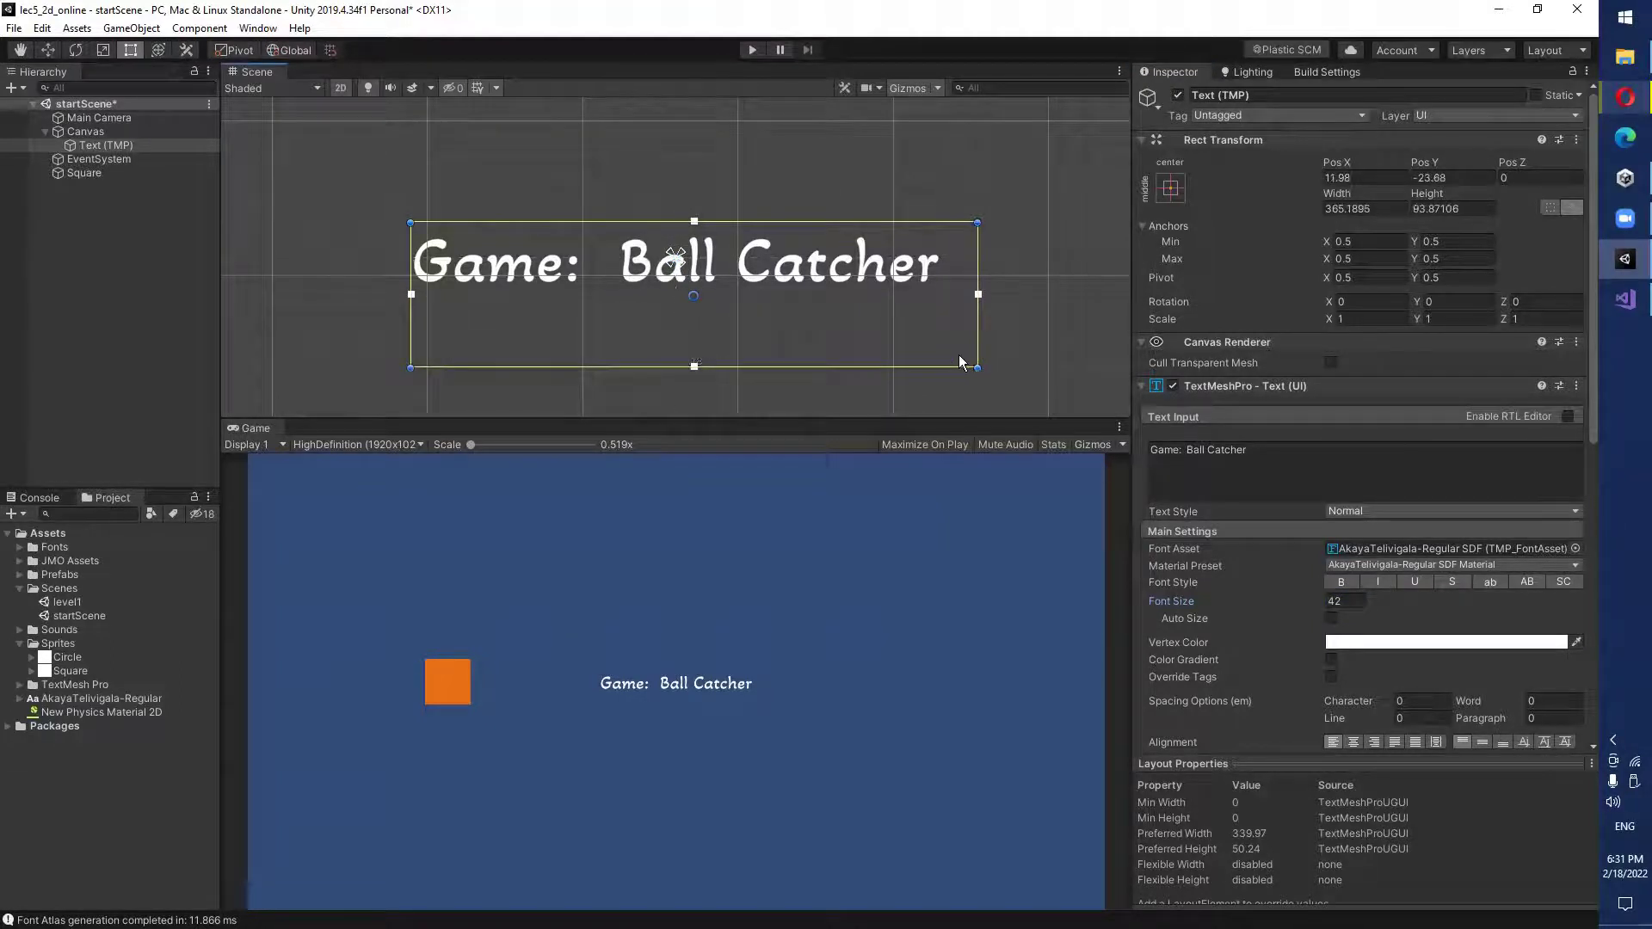
pyautogui.hotkey('ctrl', 'z')
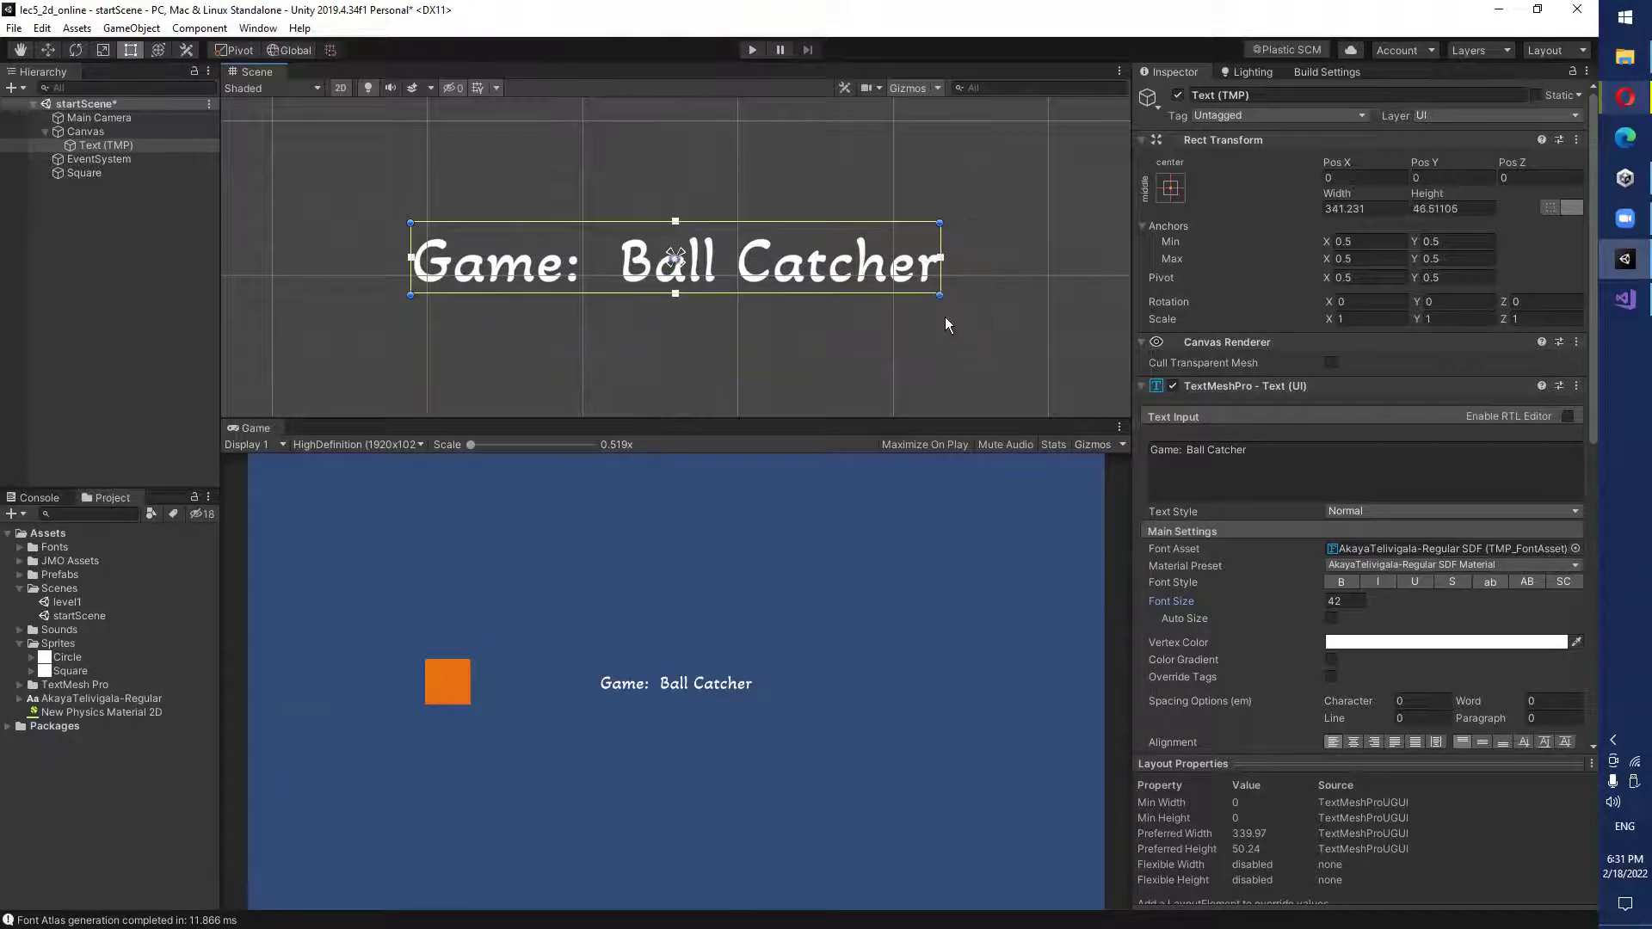
pyautogui.moveTo(929, 294); pyautogui.dragTo(886, 299, button='middle')
pyautogui.press('t')
pyautogui.moveTo(886, 300)
pyautogui.mouseDown()
pyautogui.moveTo(914, 329)
pyautogui.moveTo(882, 294)
pyautogui.mouseUp()
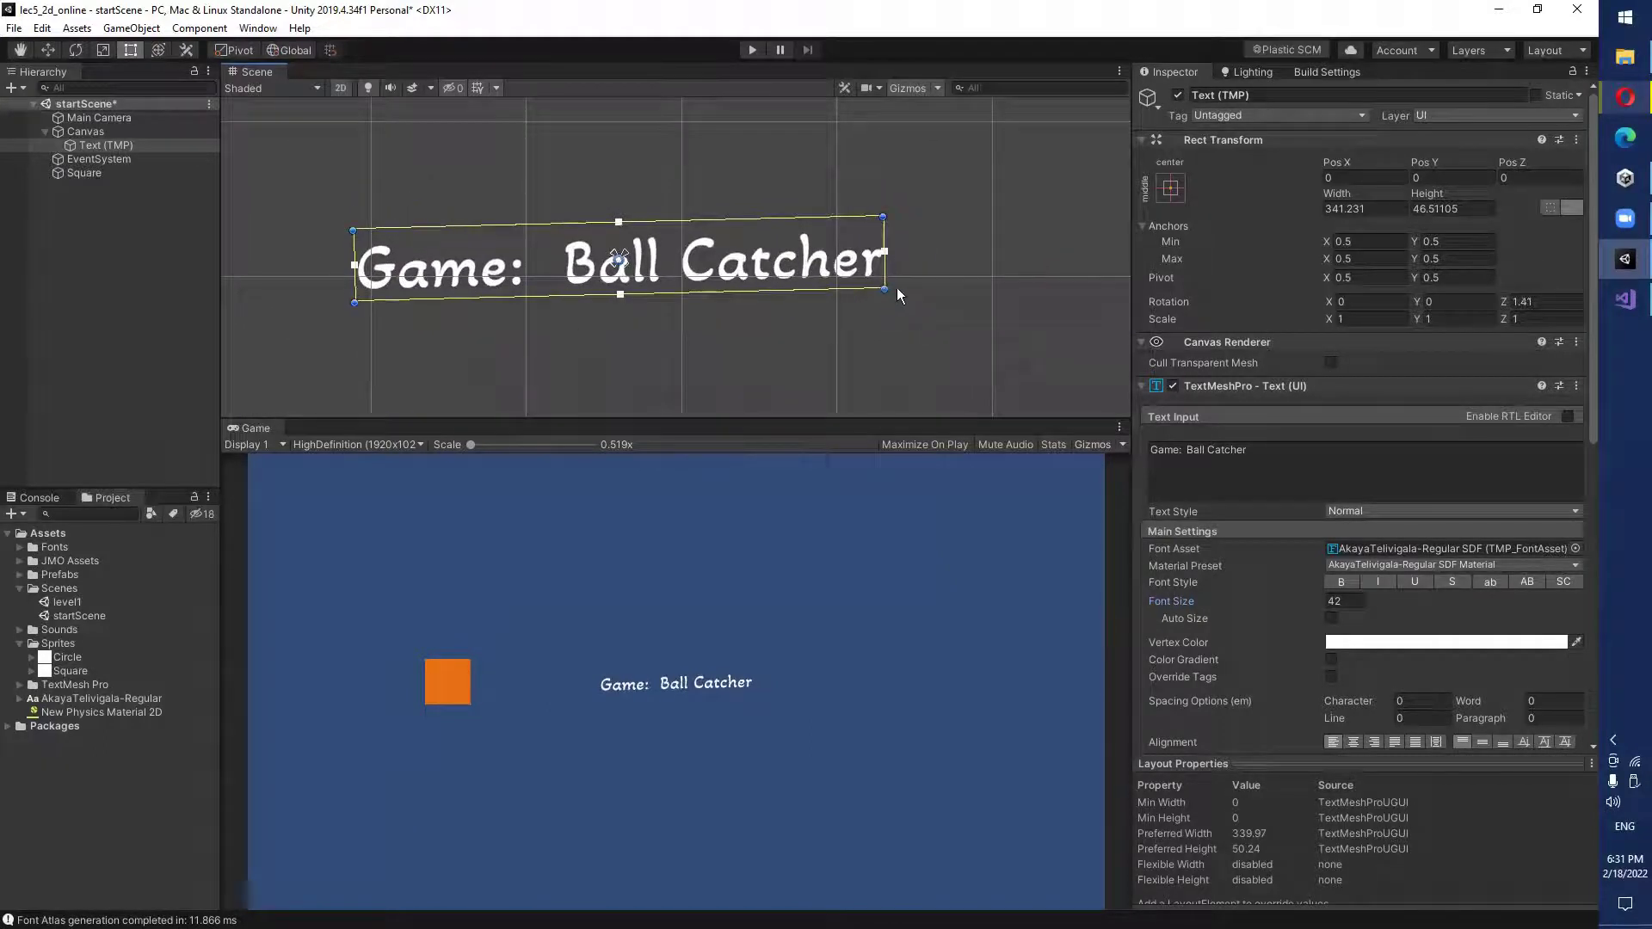
pyautogui.hotkey('ctrl', 'z')
# Enlarge the title's text box symmetrically about its center to a width of about 503 and a height of about 159.
pyautogui.keyDown('alt'); pyautogui.moveTo(882, 294); pyautogui.dragTo(1003, 385); pyautogui.keyUp('alt')
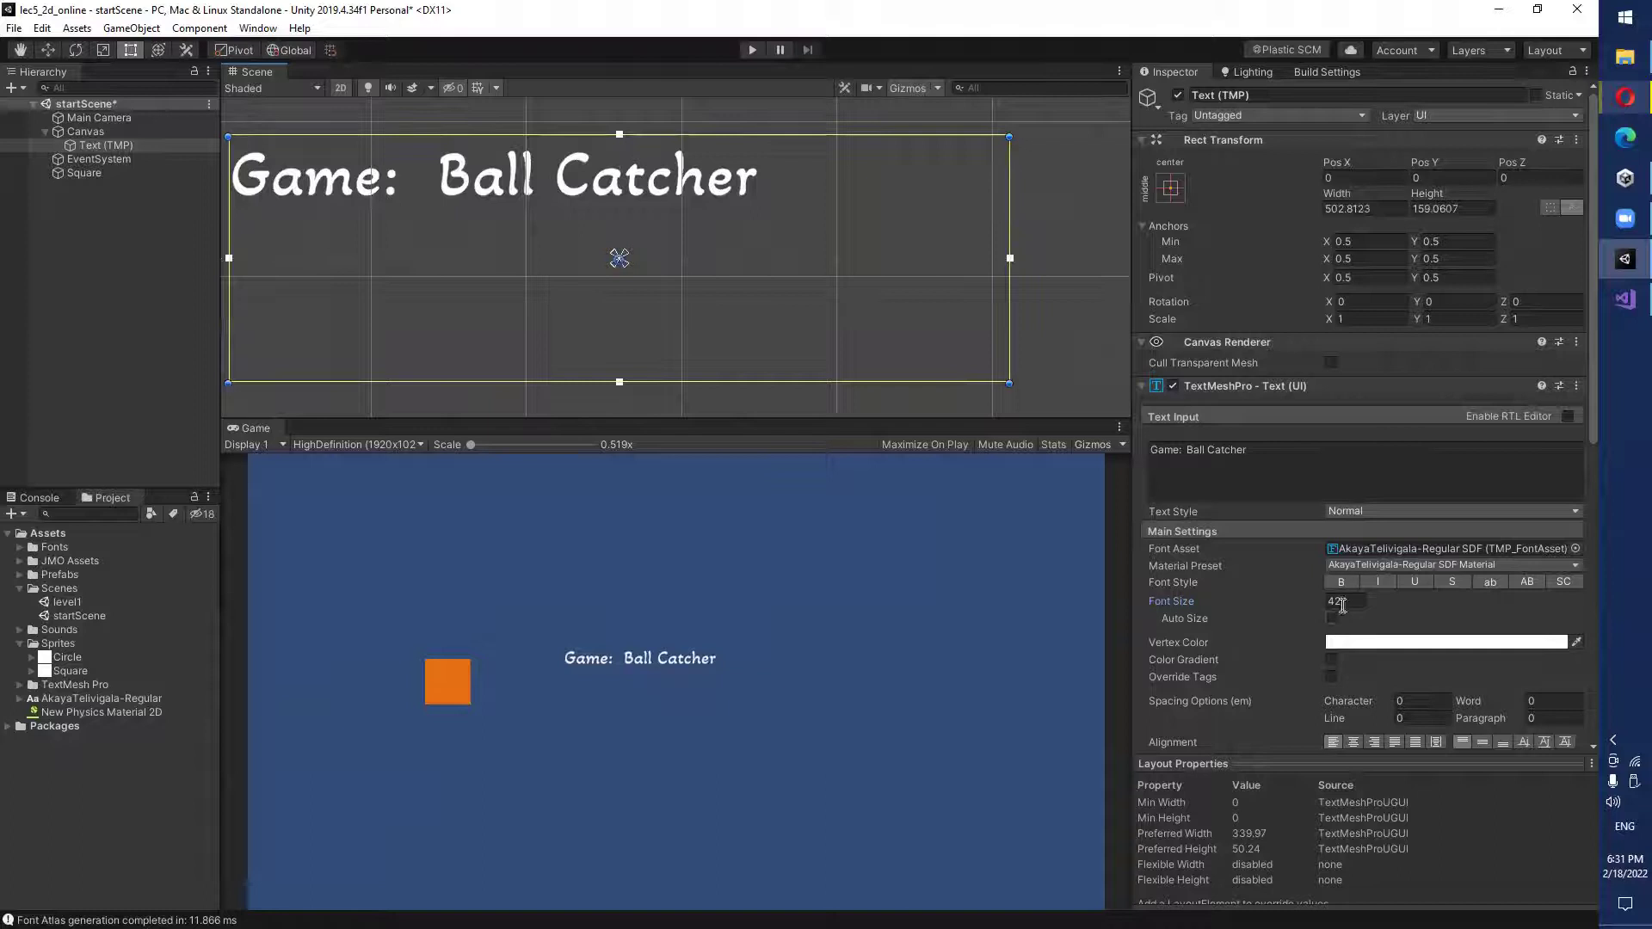
# Set the "Game: Ball Catcher" text's font size to 60 and shrink its text box to about 496 by 73.
pyautogui.click(1354, 608)
pyautogui.doubleClick(1354, 603)
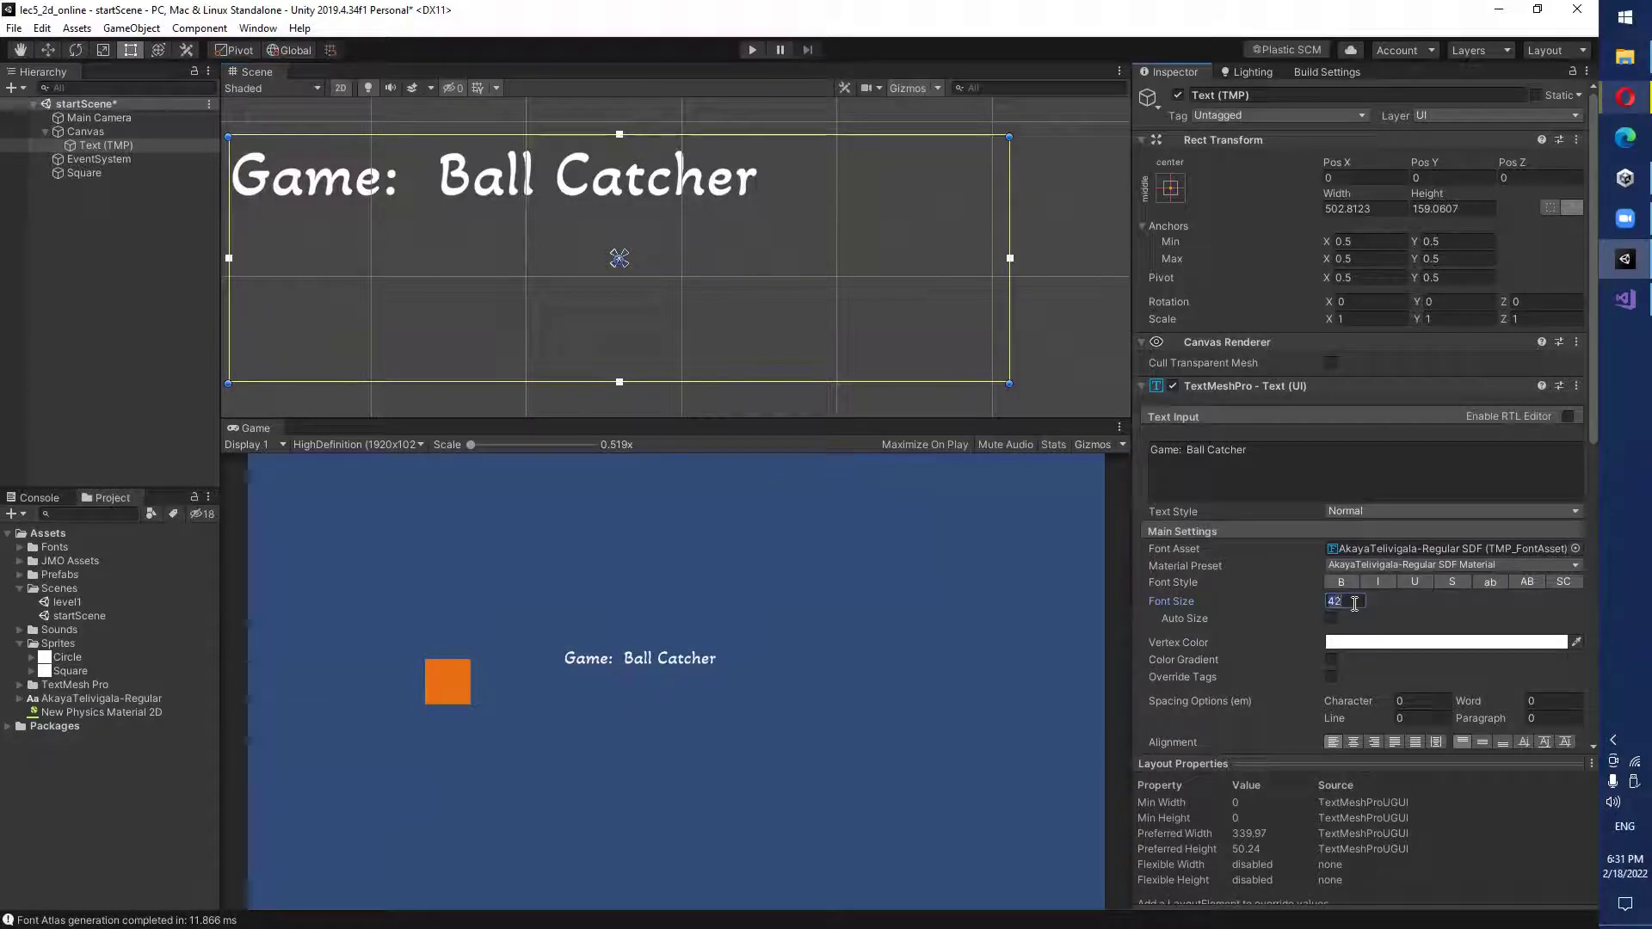
pyautogui.write('50')
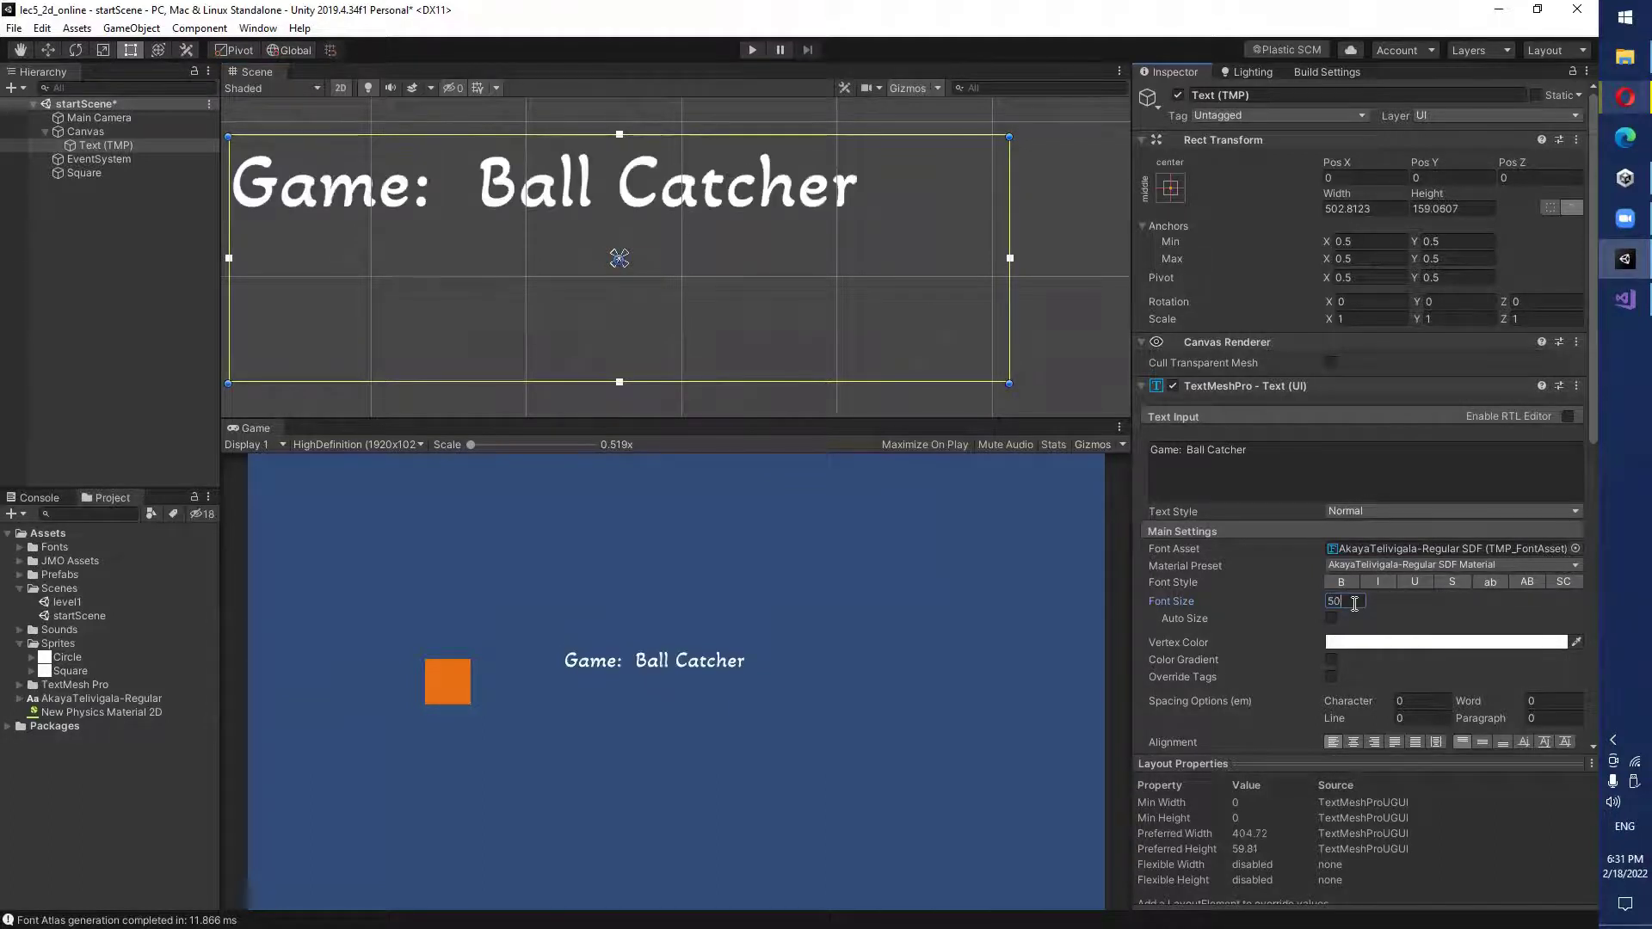
pyautogui.press('BackSpace')
pyautogui.press('BackSpace')
pyautogui.write('60')
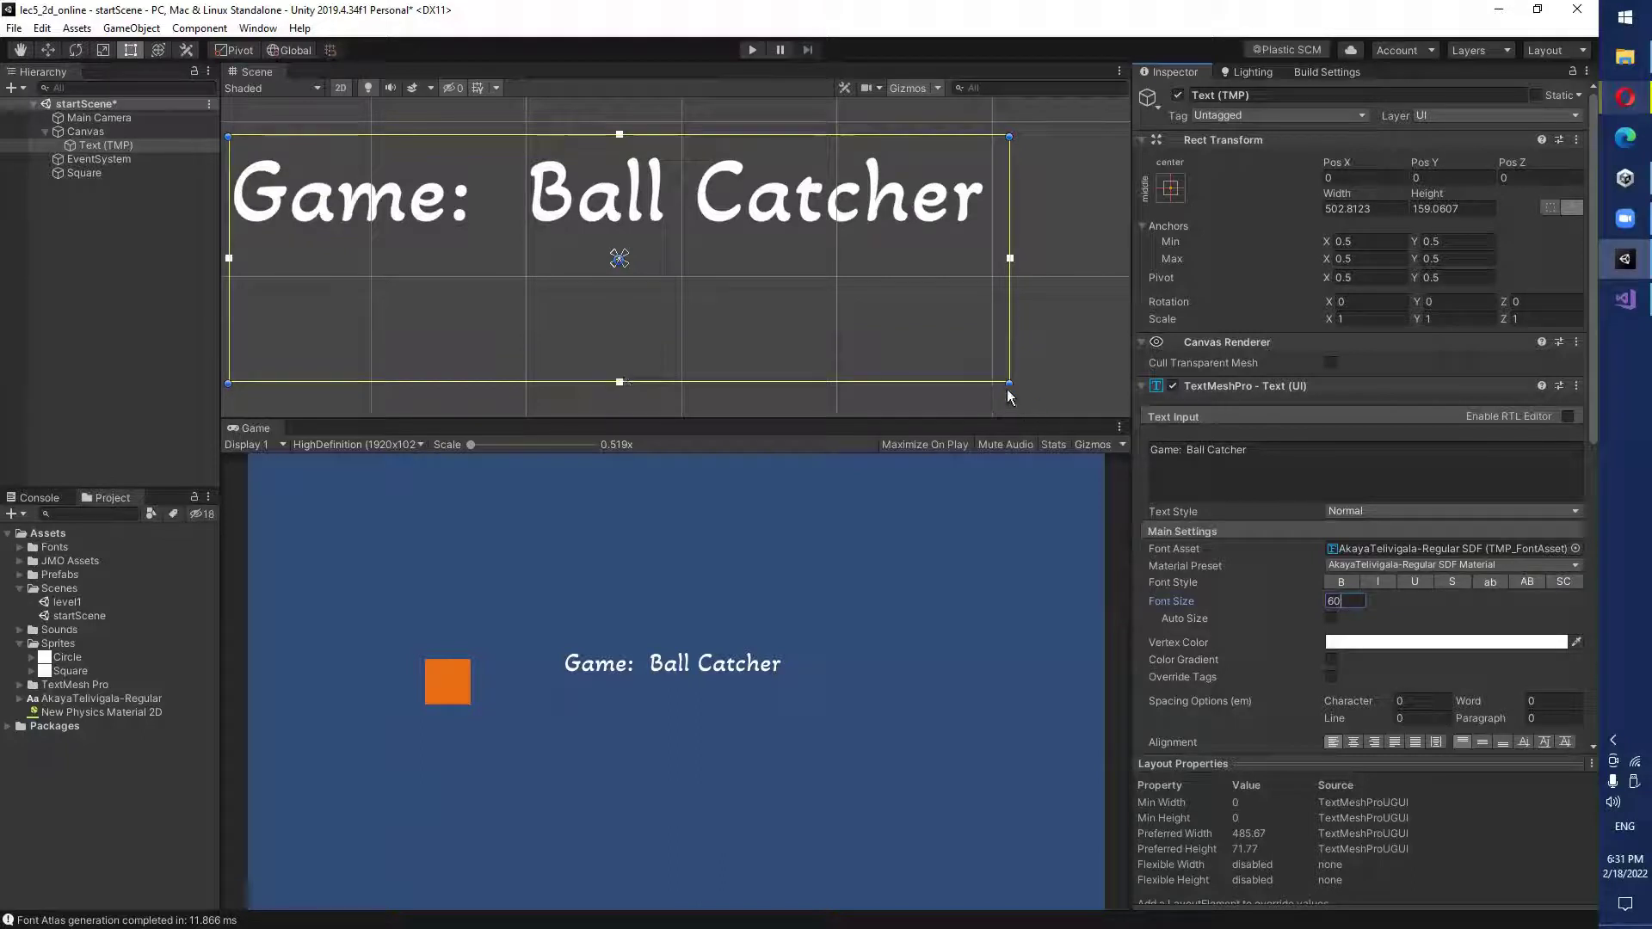
pyautogui.moveTo(1008, 383); pyautogui.dragTo(999, 320)
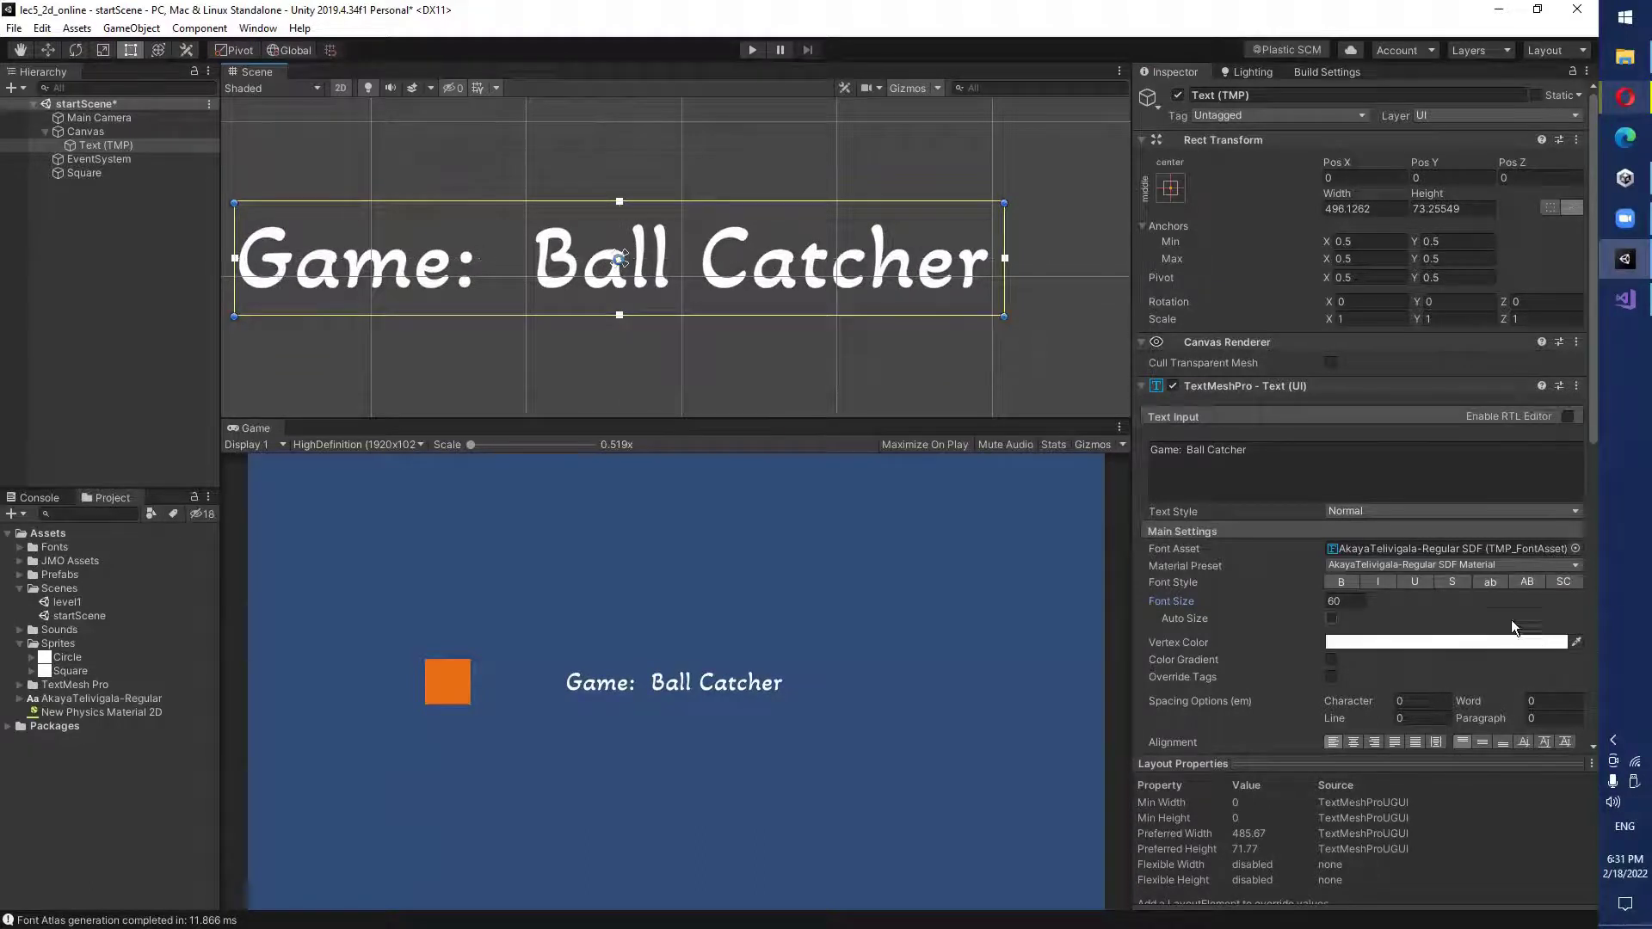
# Set the title text's vertex color to a muted yellow, leaving its font style not bold.
pyautogui.scroll(-5, 1426, 602)
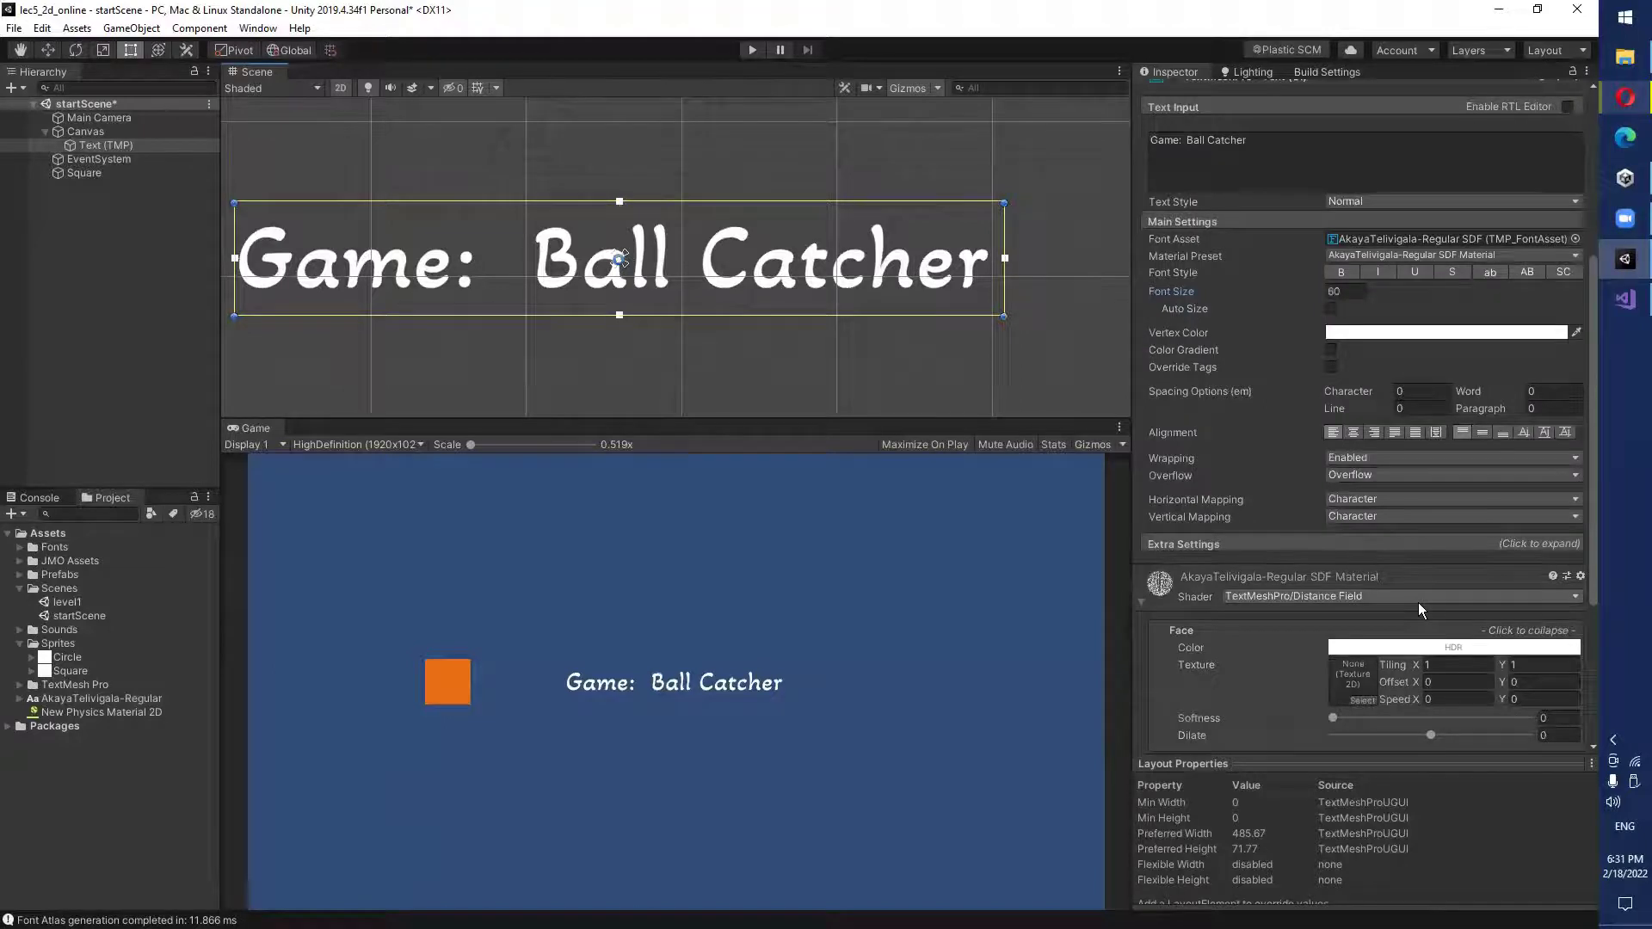
pyautogui.click(1344, 272)
pyautogui.click(1343, 272)
pyautogui.click(1377, 332)
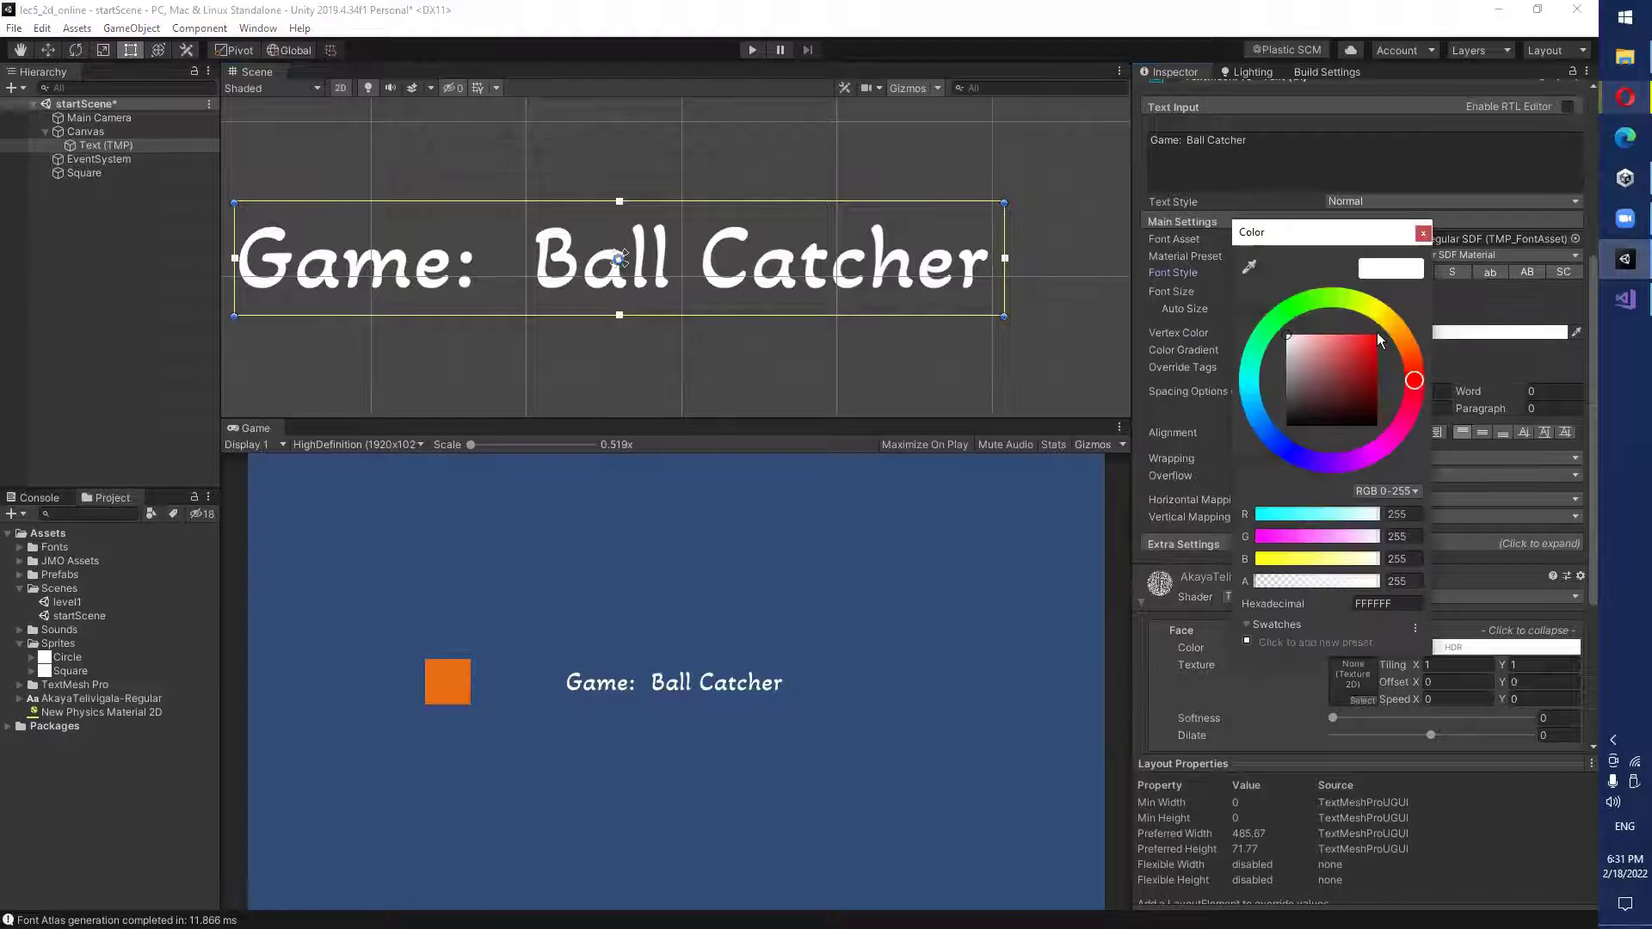
pyautogui.click(1333, 292)
pyautogui.moveTo(1287, 447); pyautogui.dragTo(1322, 475)
pyautogui.moveTo(1352, 372); pyautogui.dragTo(1342, 365)
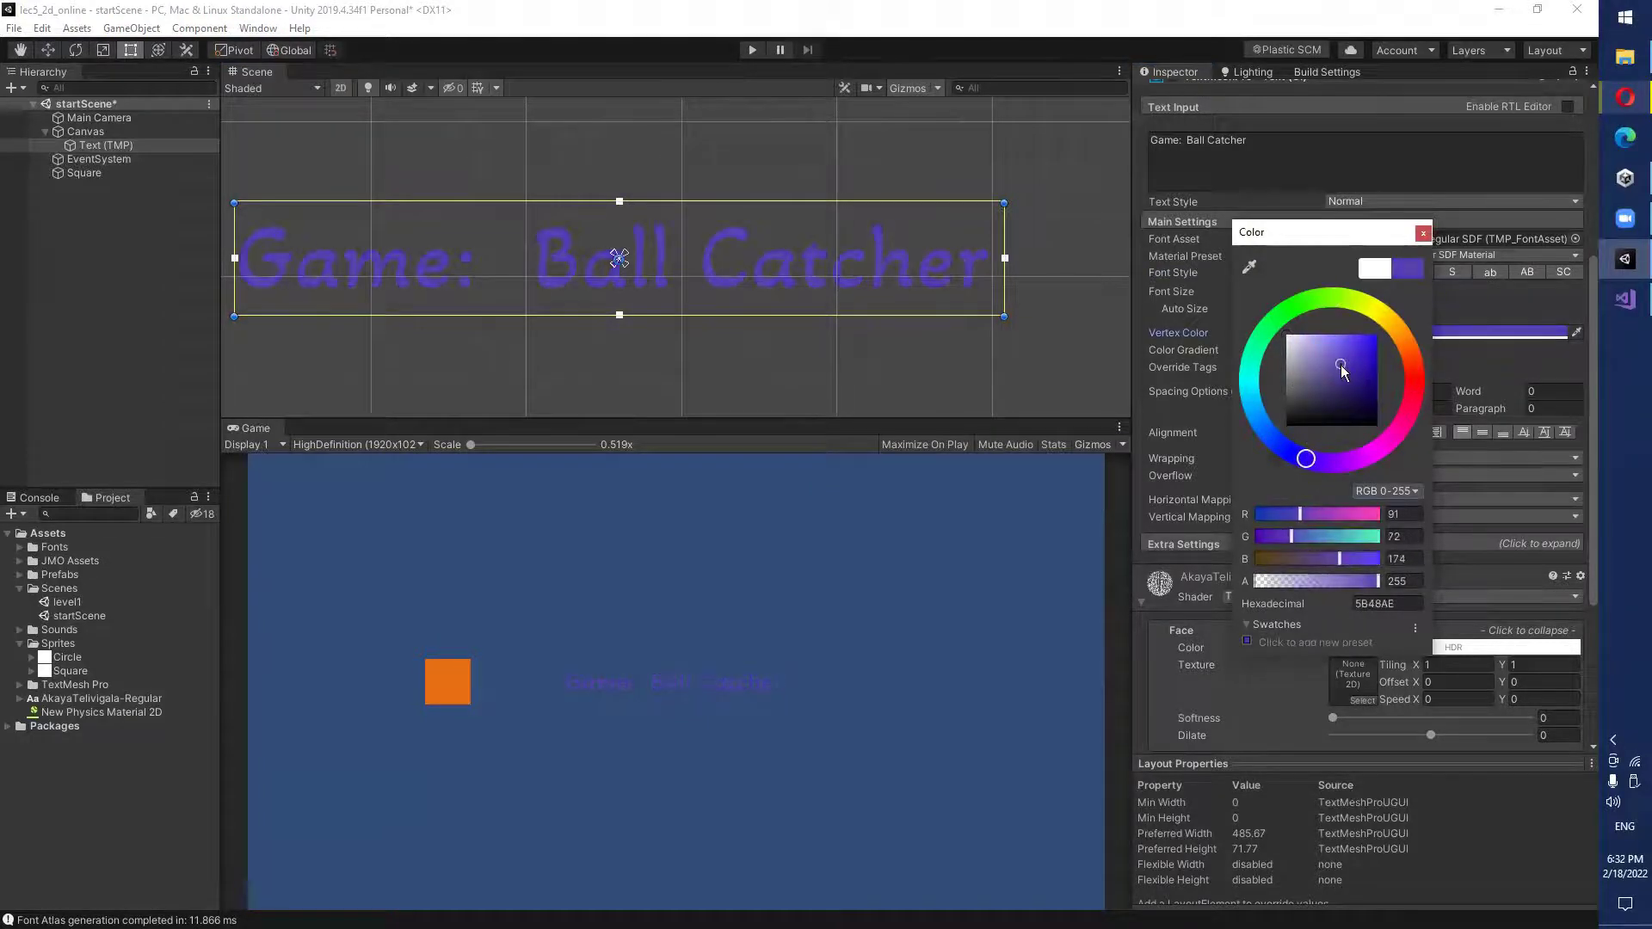
pyautogui.click(1333, 297)
pyautogui.moveTo(1333, 297); pyautogui.dragTo(1382, 312)
pyautogui.moveTo(1340, 370); pyautogui.dragTo(1349, 356)
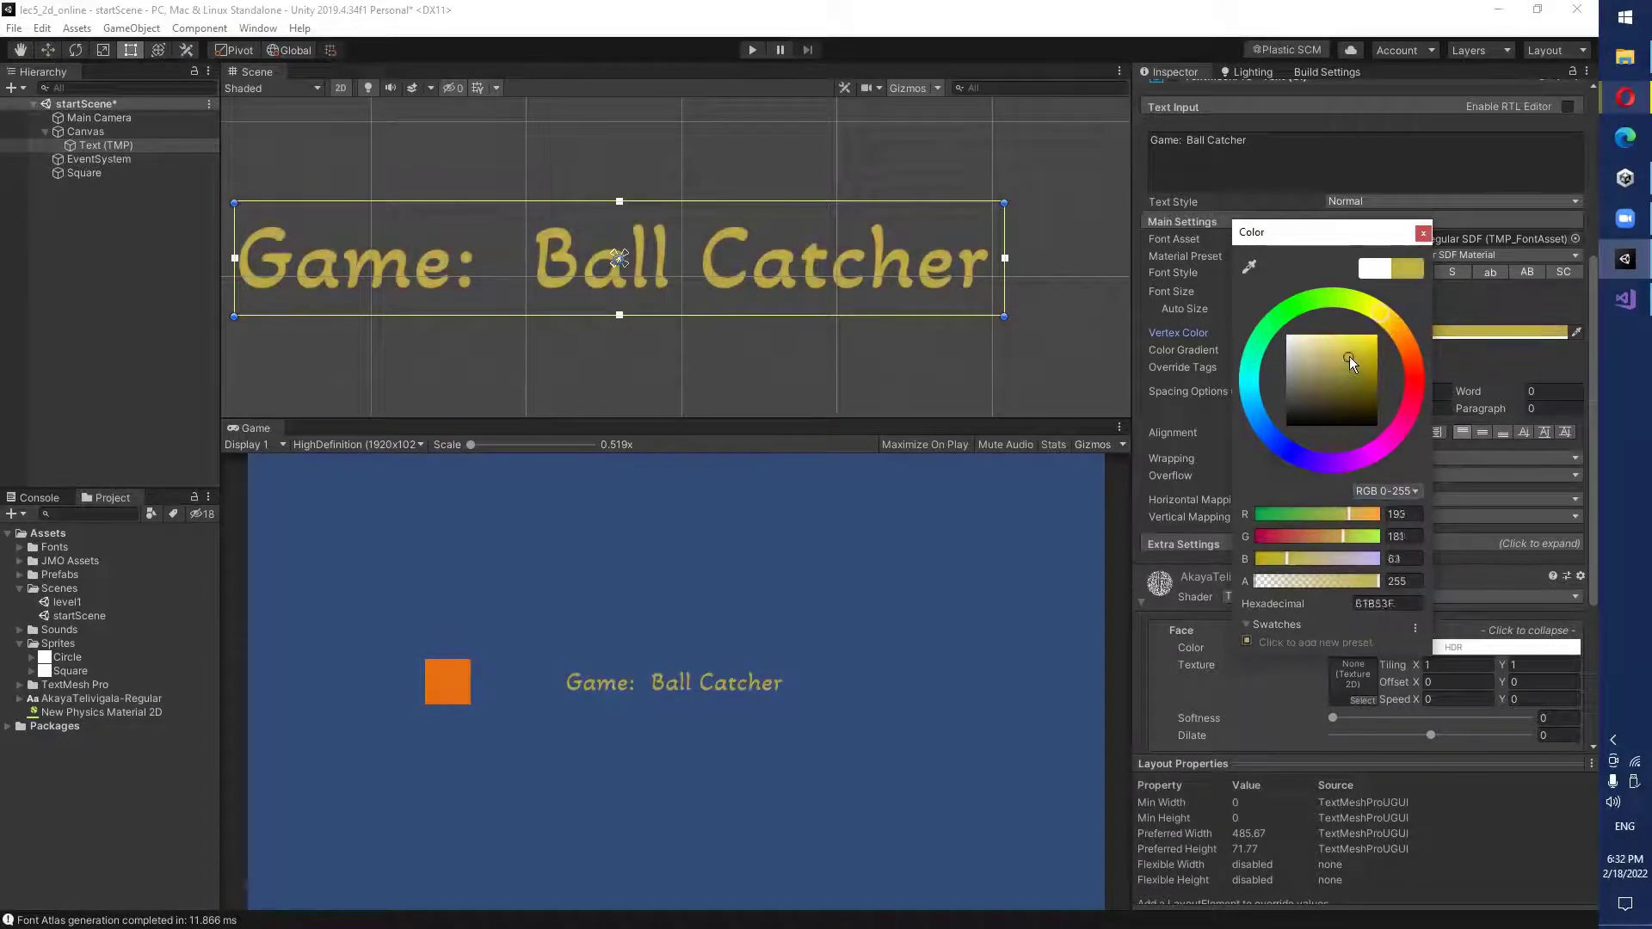
pyautogui.click(1422, 233)
# Enable the text's color gradient and set its bottom-left corner to orange and its top-left corner to red.
pyautogui.scroll(-3, 1418, 322)
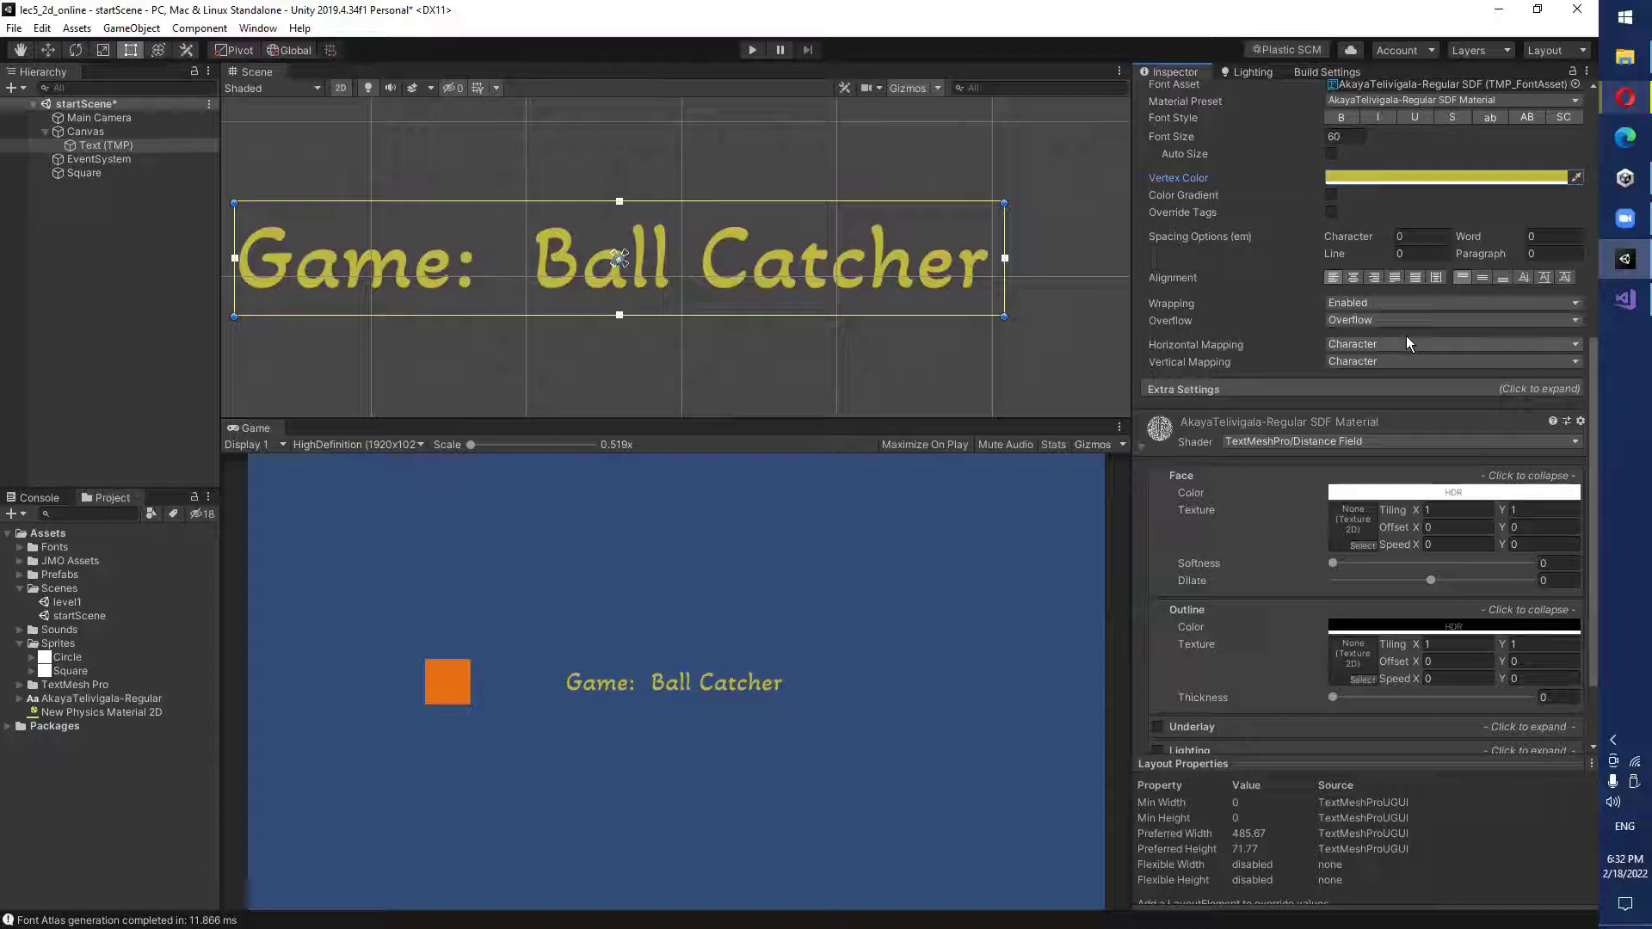
pyautogui.click(1332, 195)
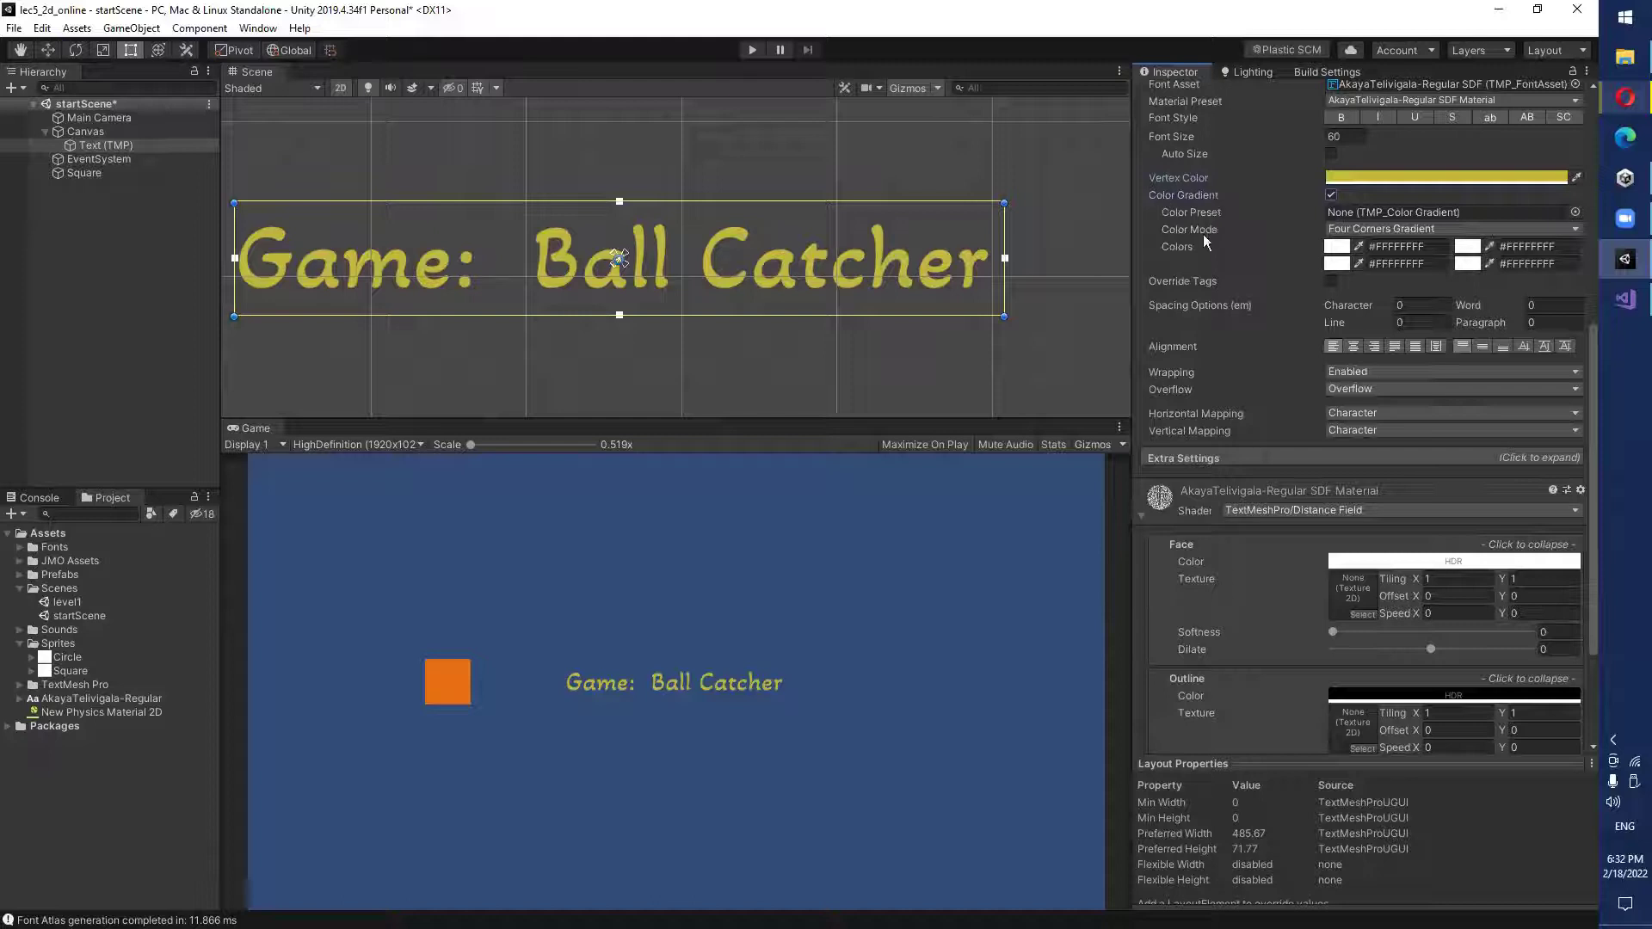
pyautogui.click(1335, 264)
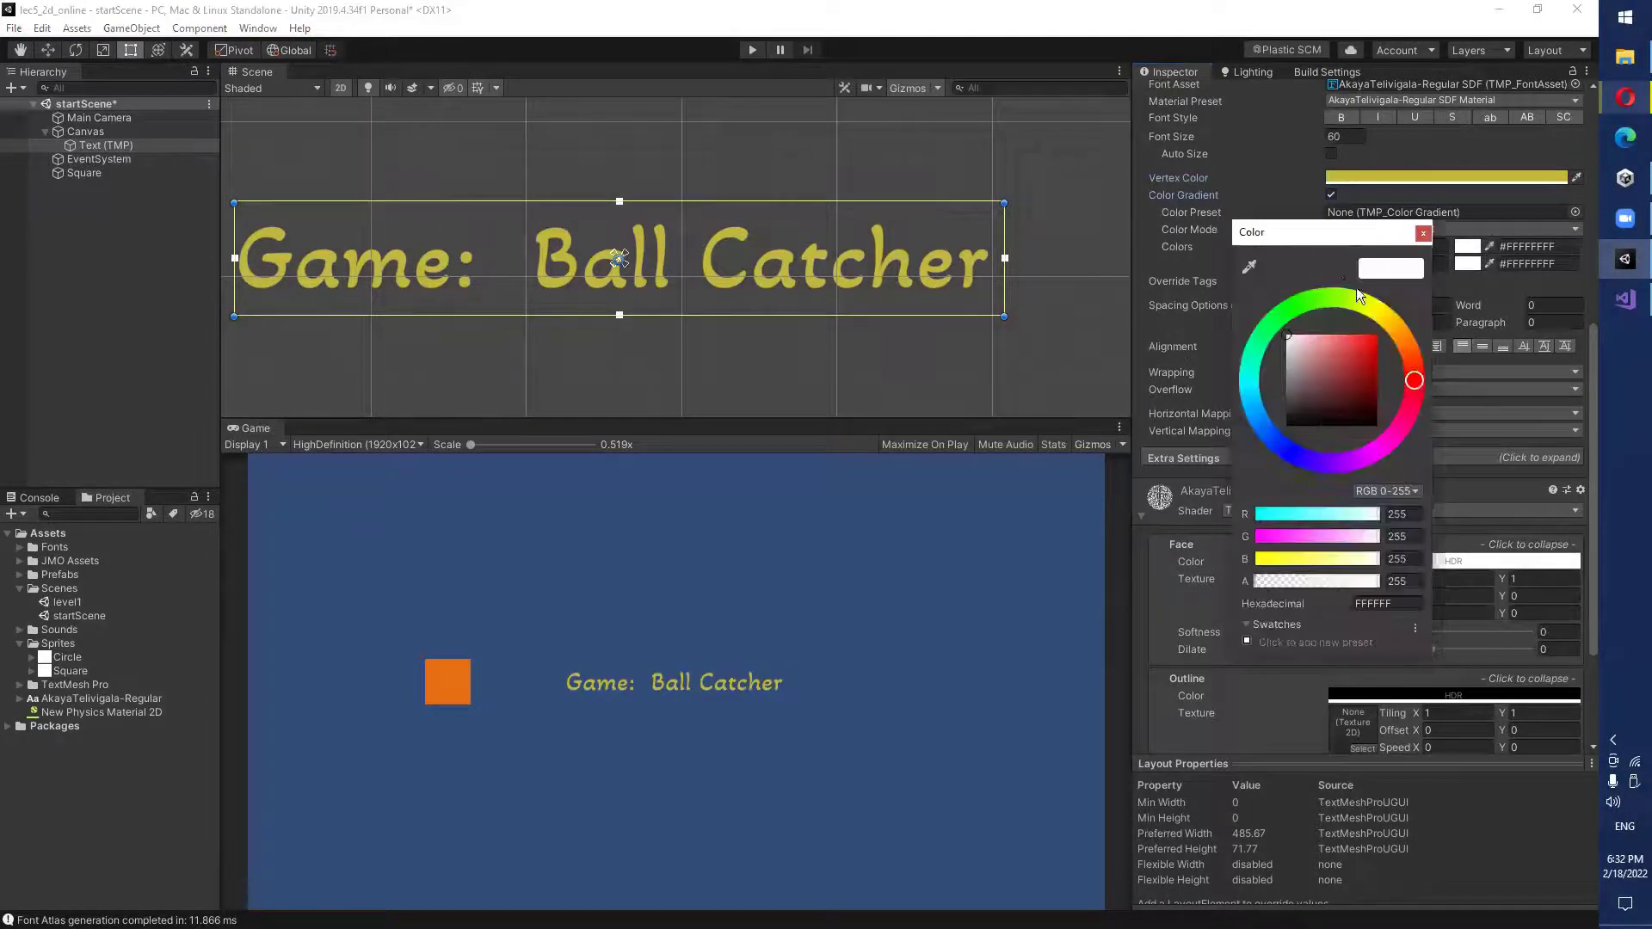
pyautogui.click(1404, 343)
pyautogui.moveTo(1365, 343); pyautogui.dragTo(1366, 341)
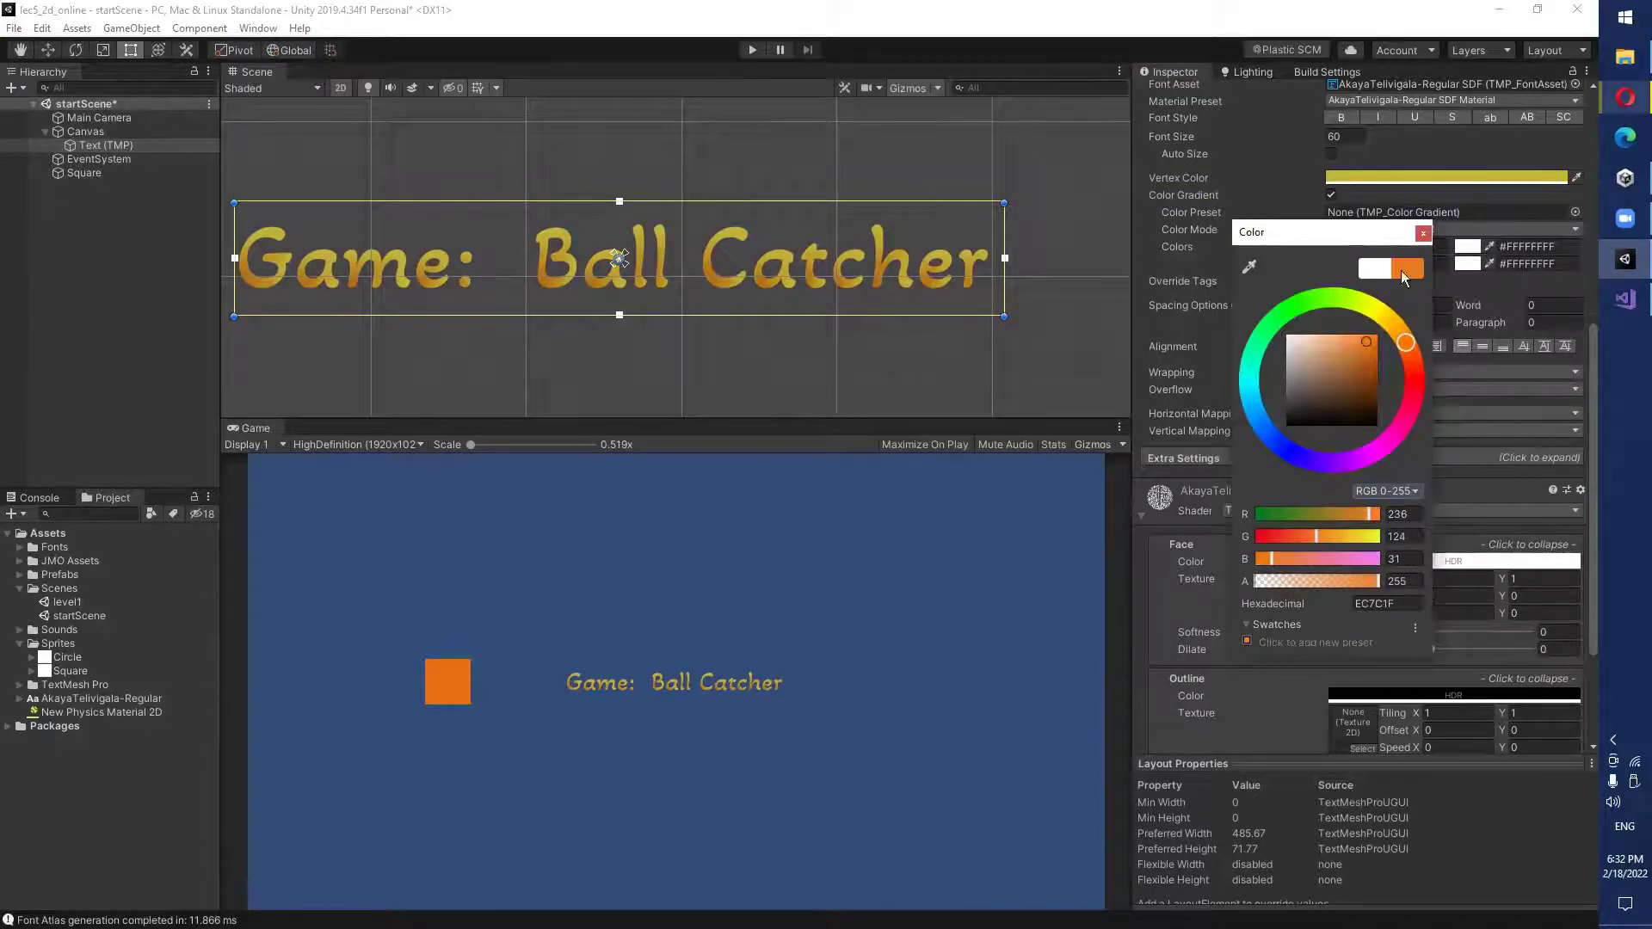
pyautogui.click(1375, 269)
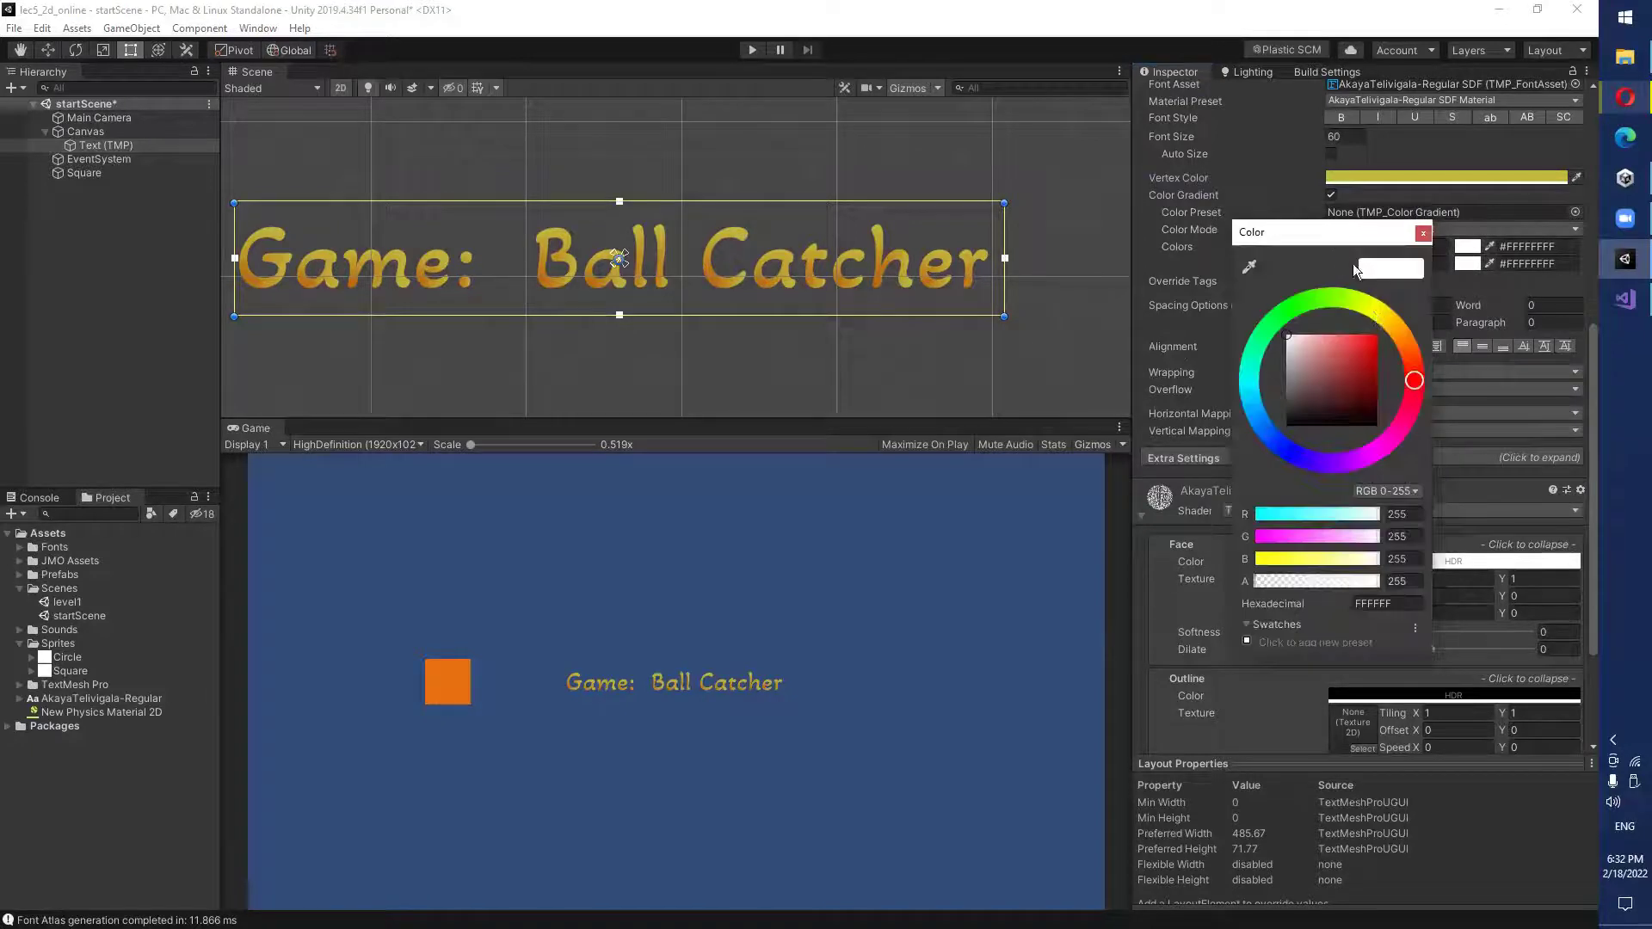
pyautogui.moveTo(1363, 349); pyautogui.dragTo(1371, 351)
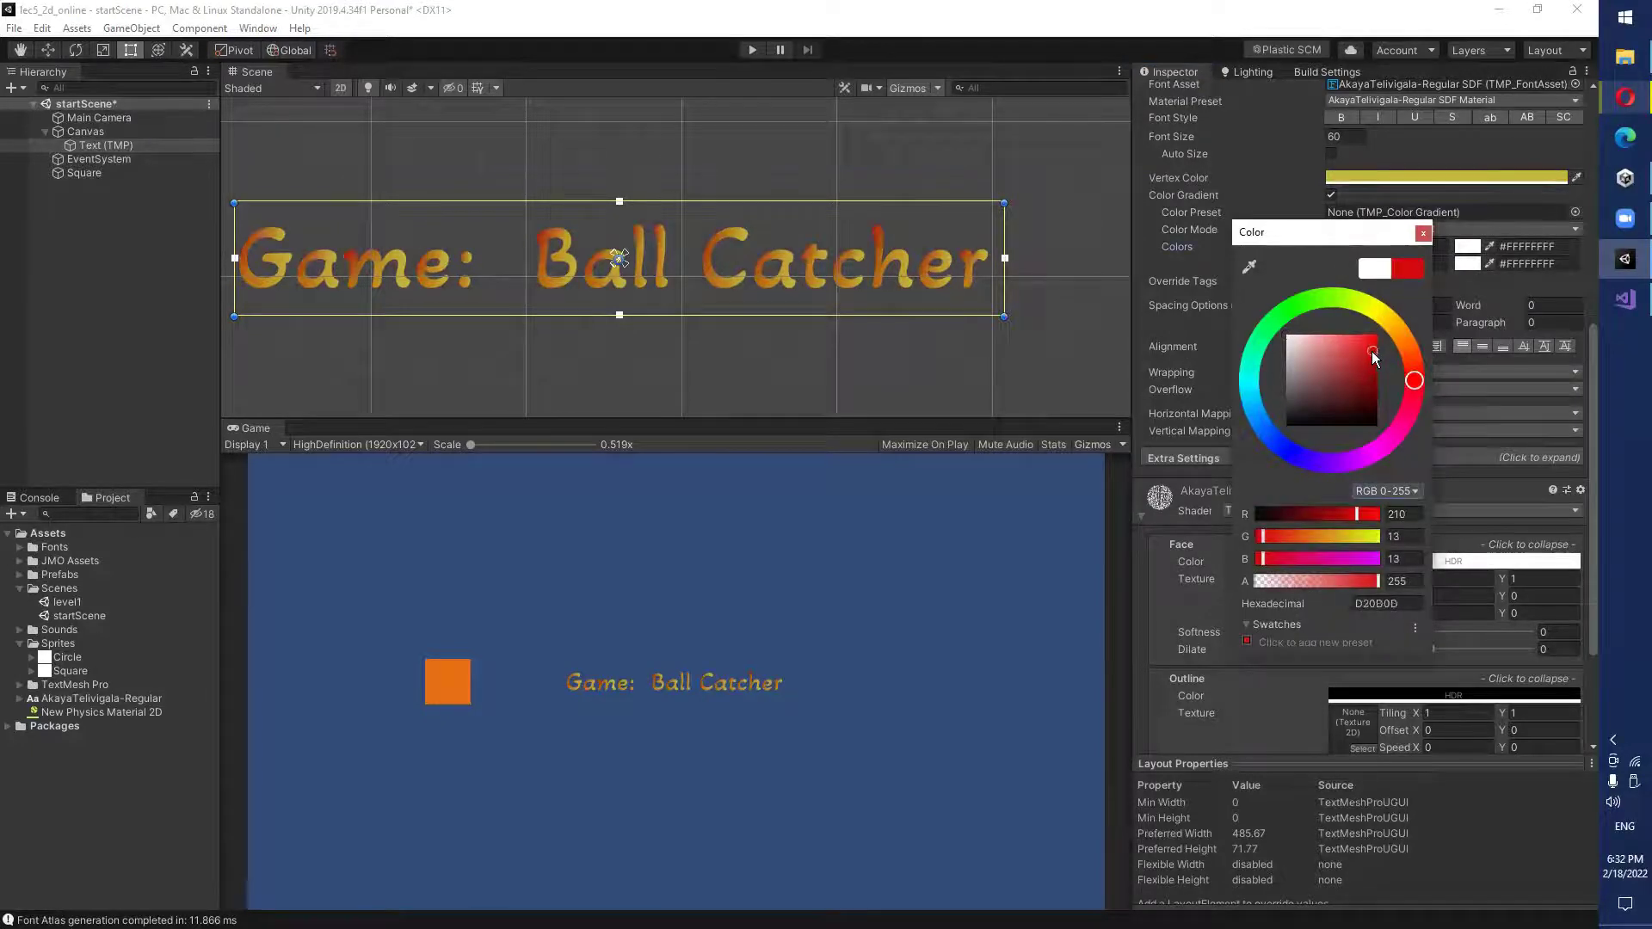
pyautogui.click(1423, 233)
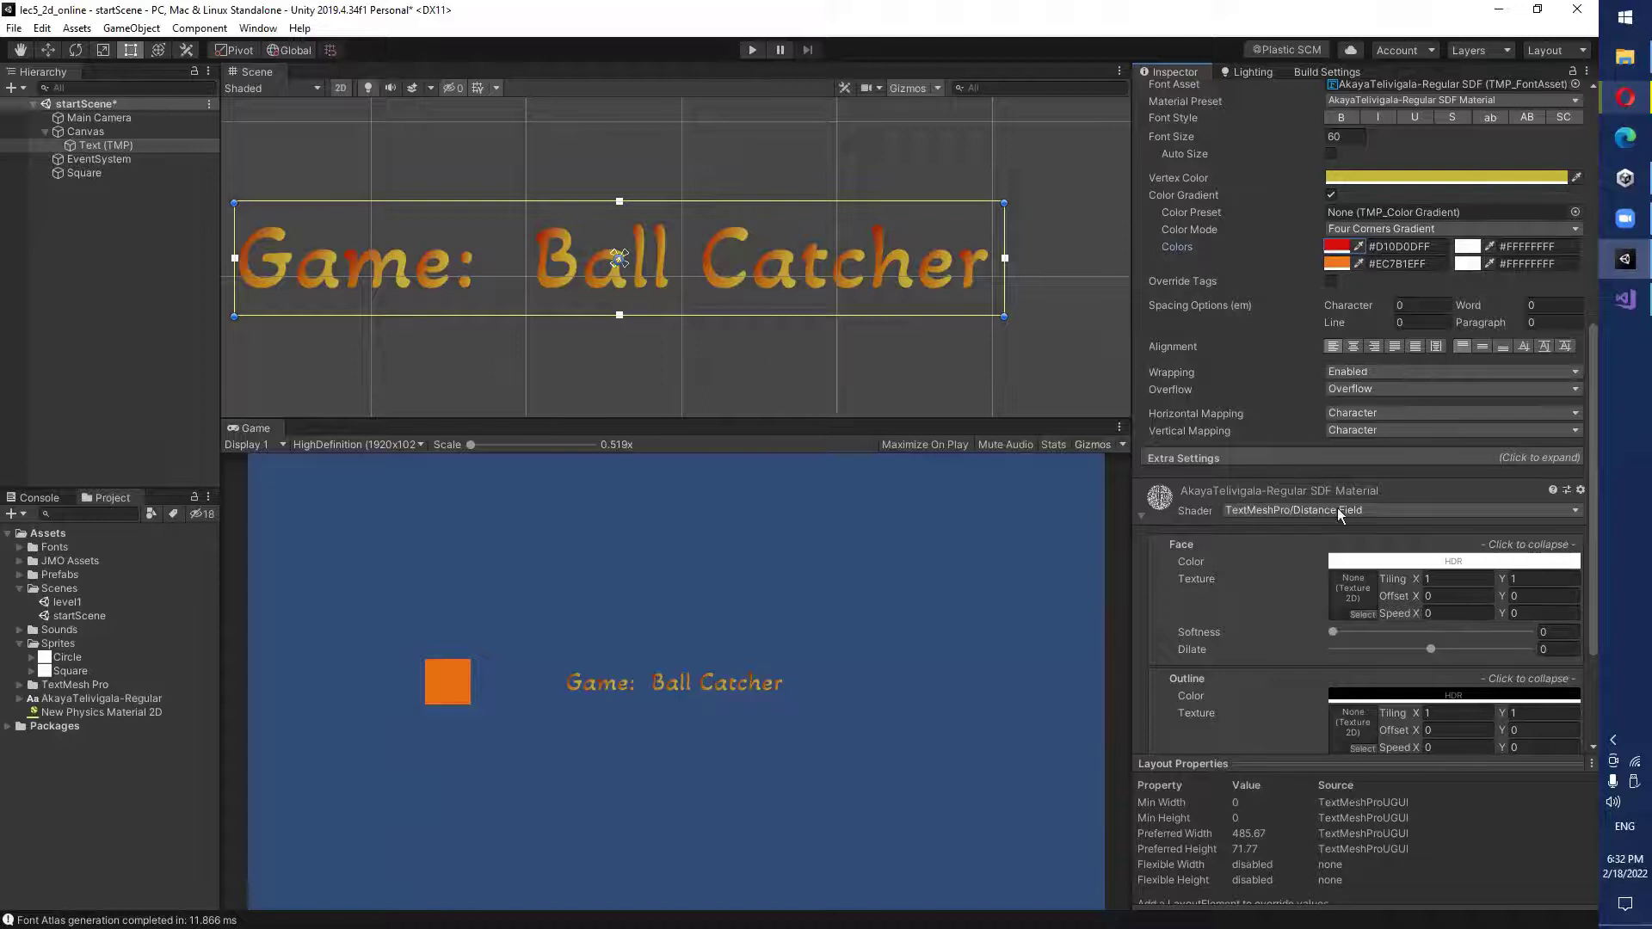
# Enable the text material's underlay with Offset X about 0.92, Offset Y about 0.18 and Softness about 0.09.
pyautogui.scroll(-5, 1342, 516)
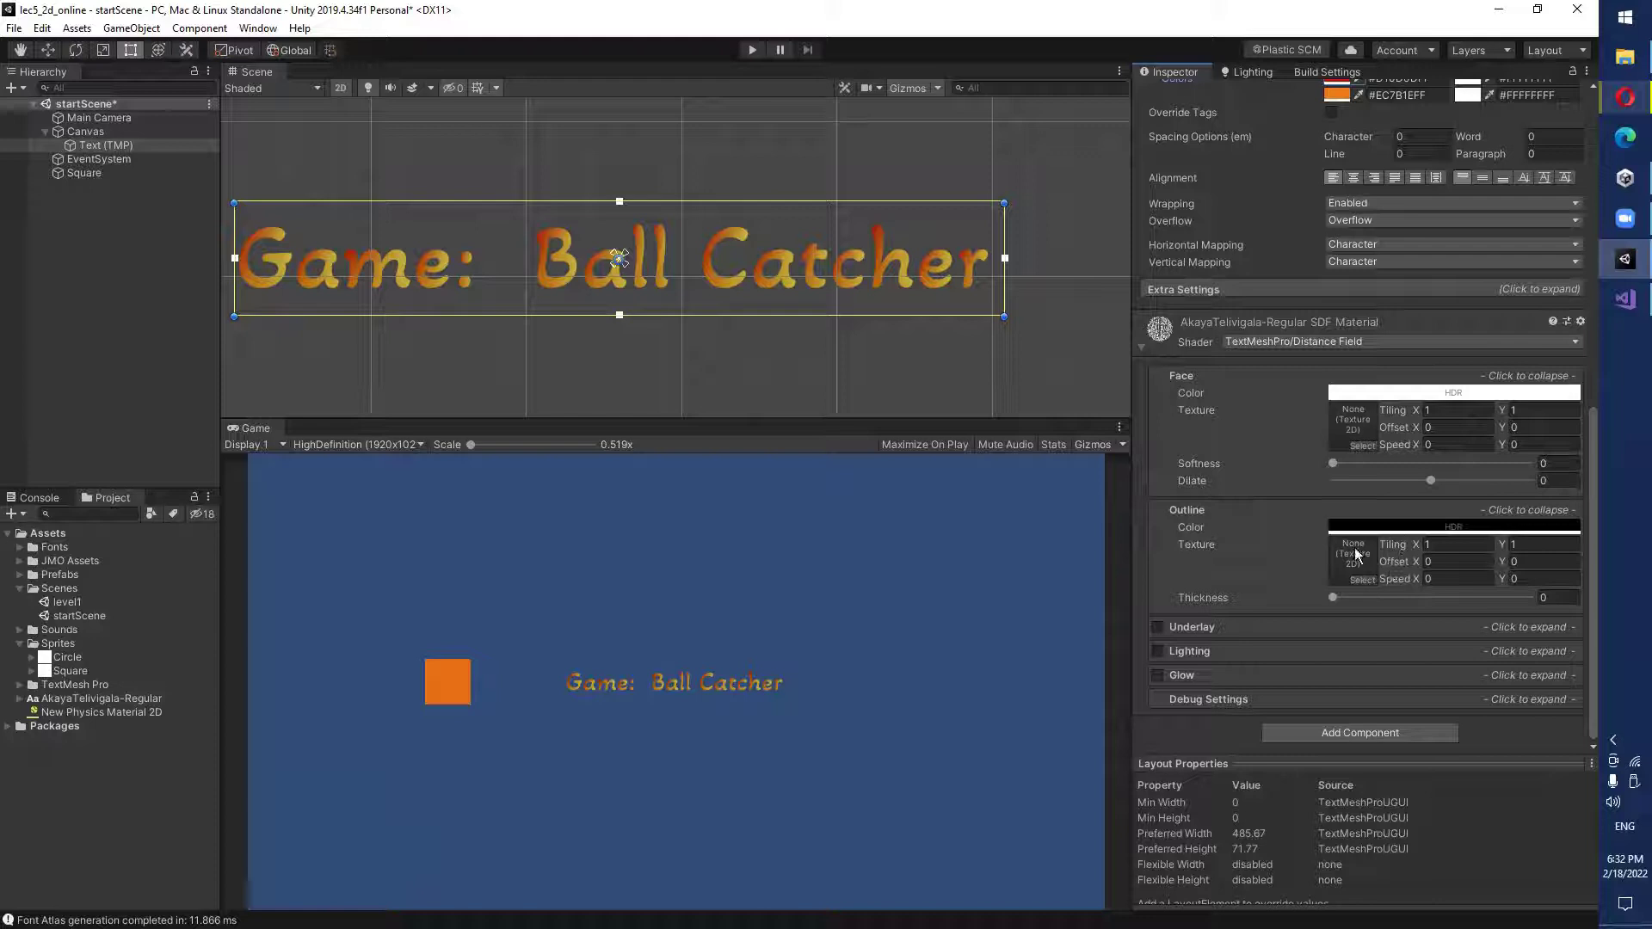
pyautogui.click(1158, 628)
pyautogui.click(1256, 627)
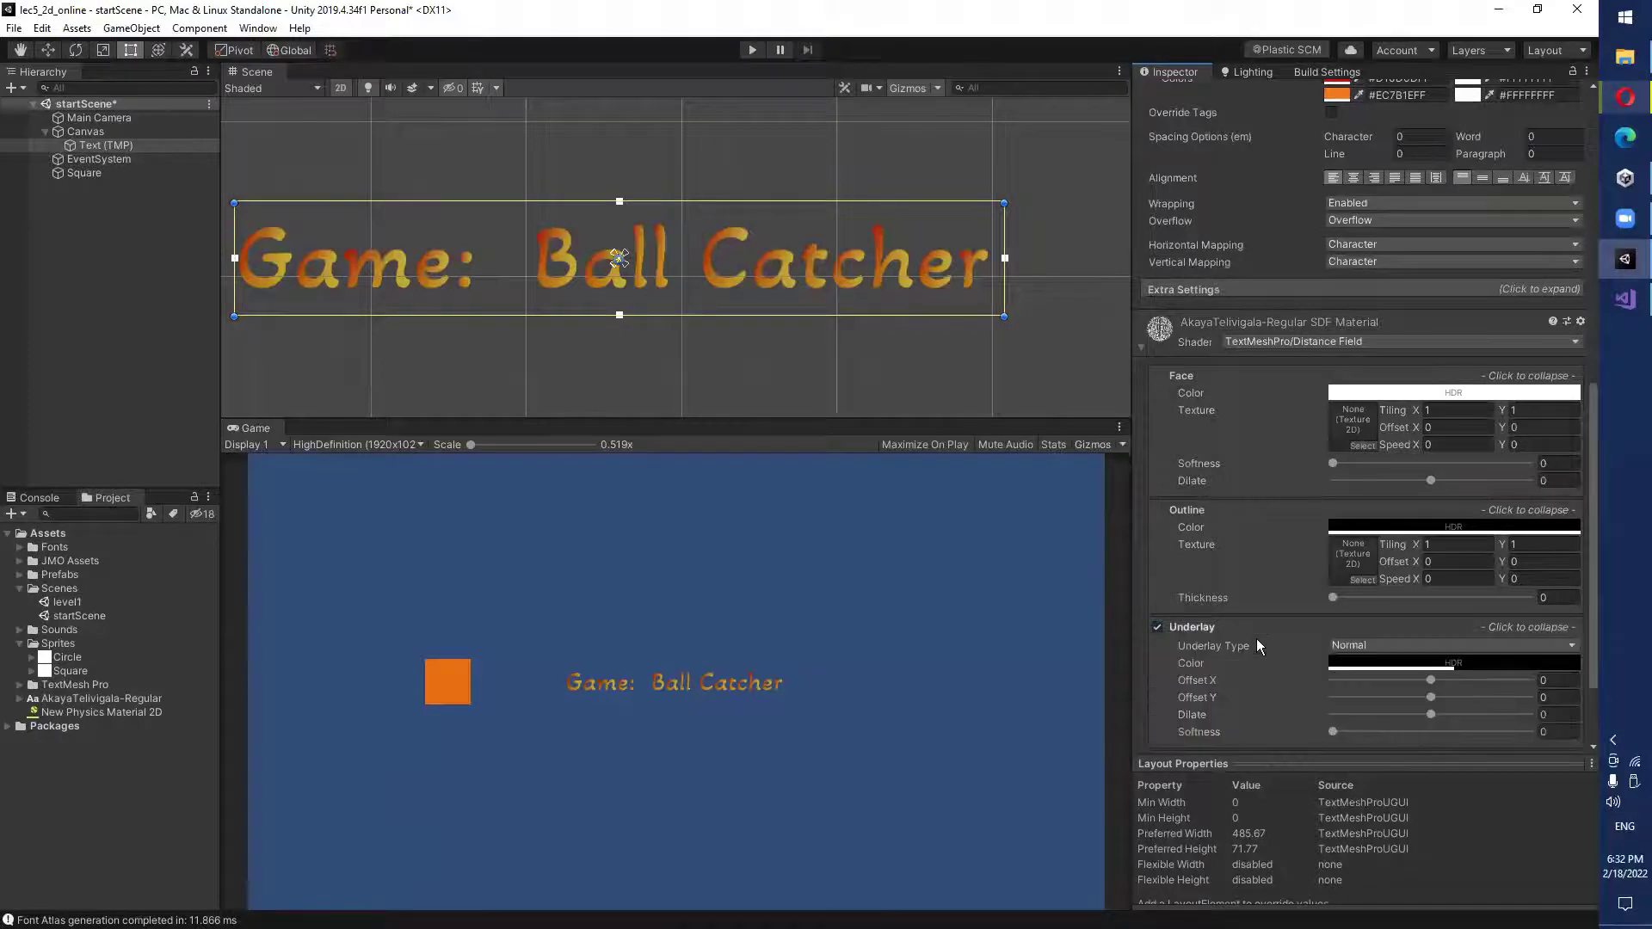
pyautogui.moveTo(1430, 682); pyautogui.dragTo(1547, 684)
pyautogui.moveTo(1335, 729)
pyautogui.mouseDown()
pyautogui.moveTo(1371, 724)
pyautogui.moveTo(1350, 731)
pyautogui.mouseUp()
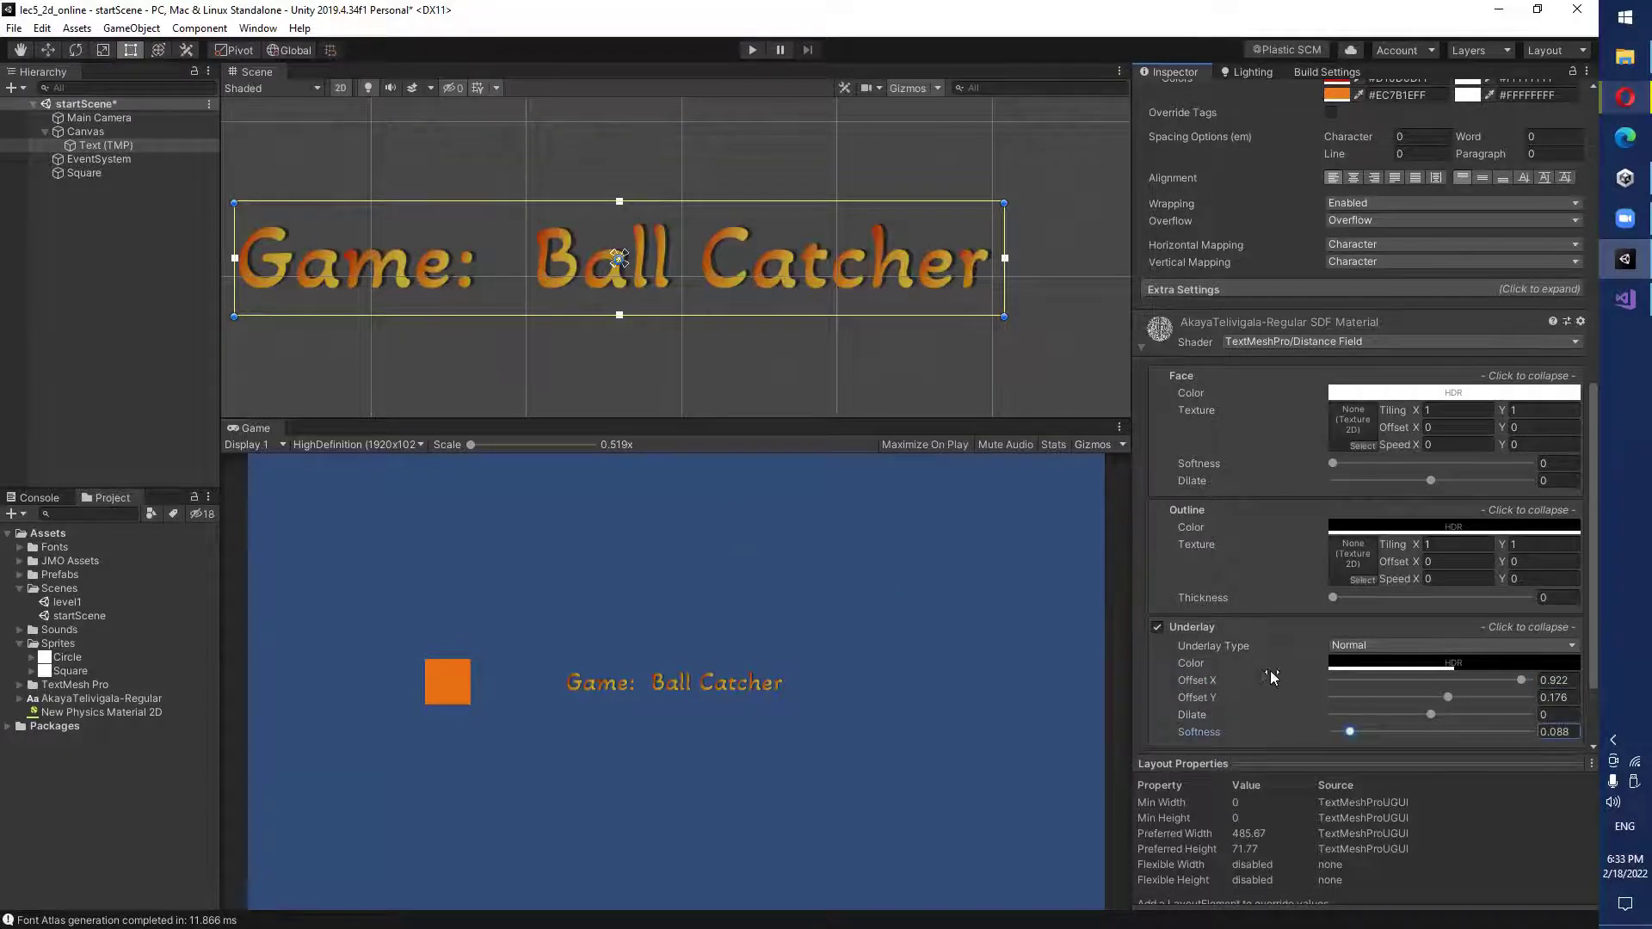
# Align the title text to the horizontal center and vertical middle of its text box.
pyautogui.scroll(-3, 1271, 678)
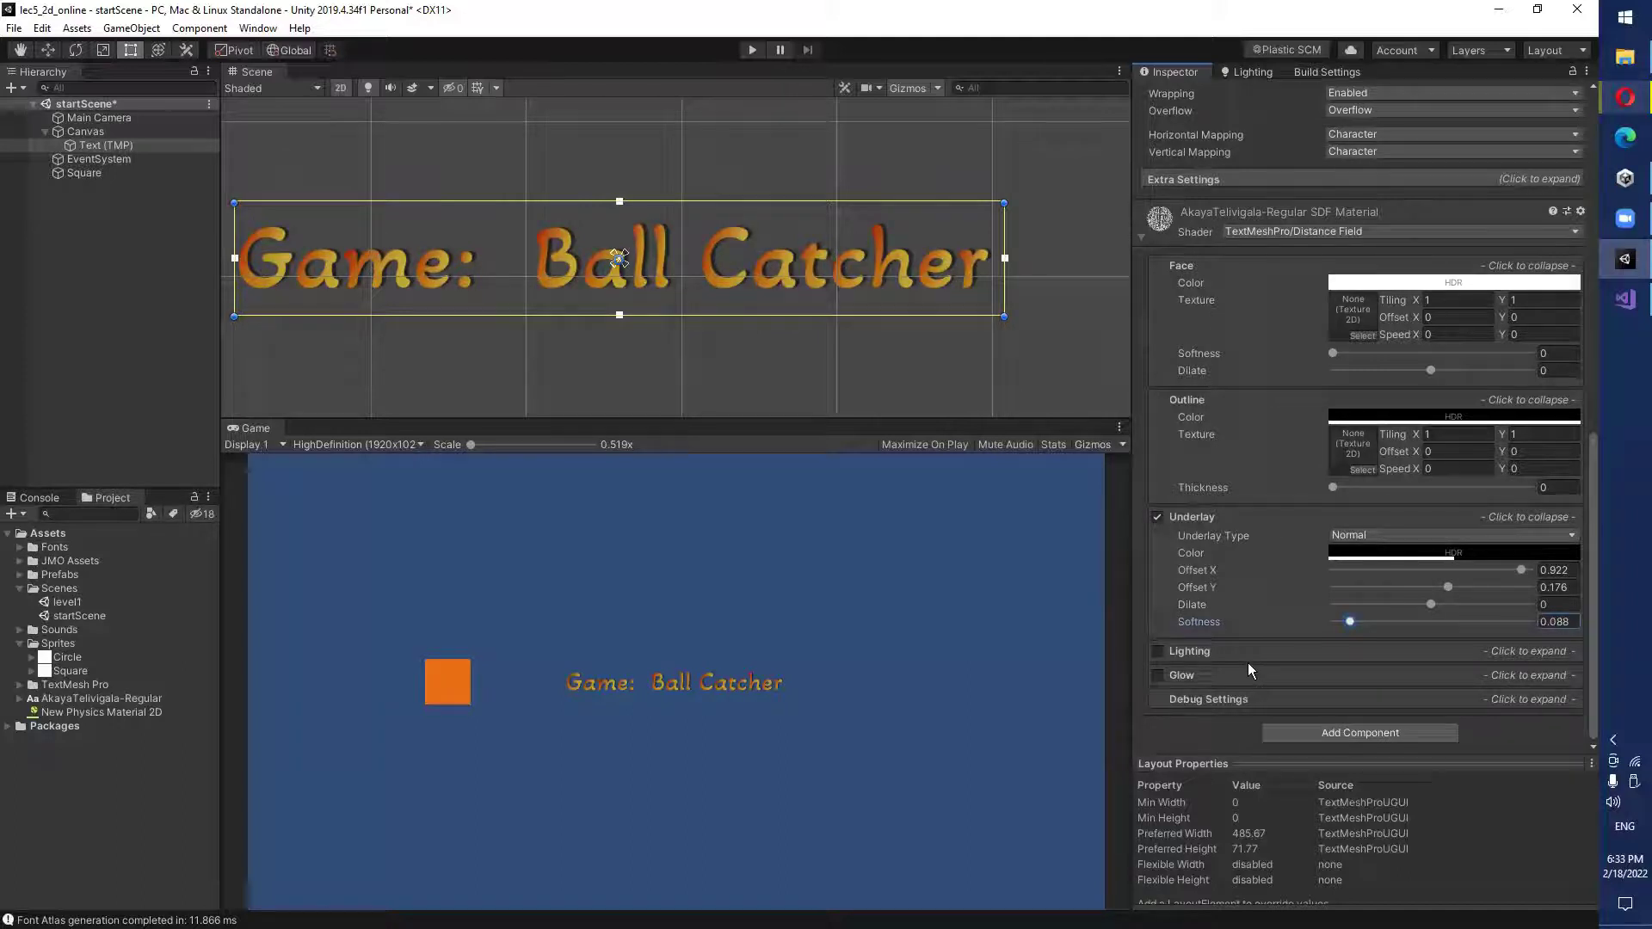
pyautogui.scroll(12, 1247, 662)
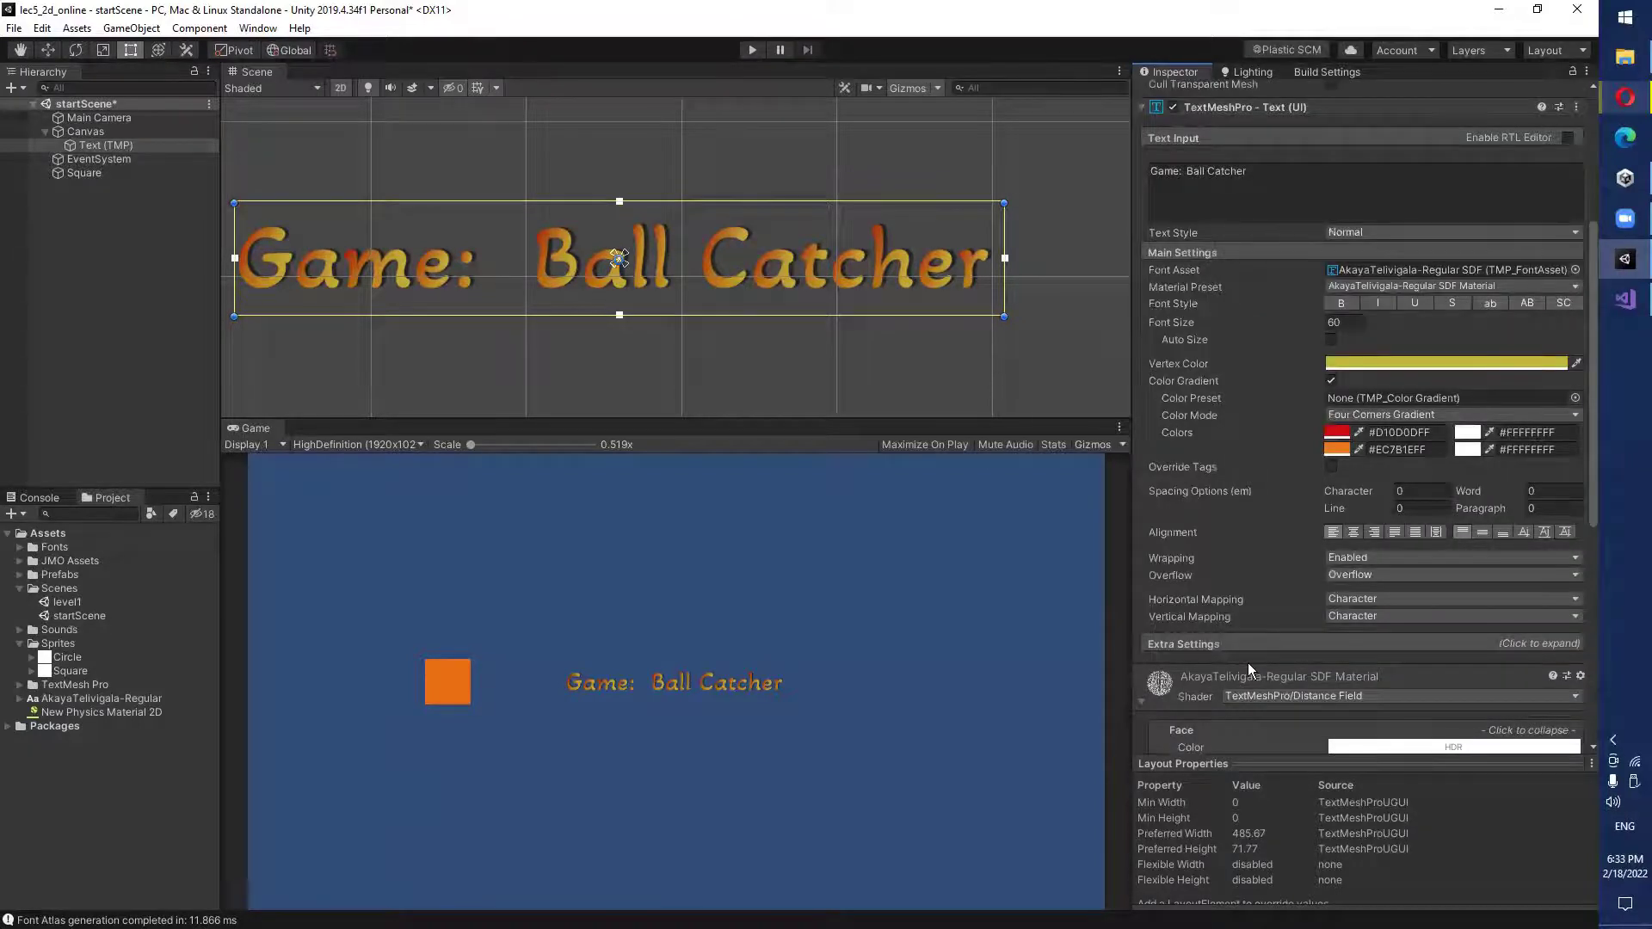
pyautogui.click(1356, 533)
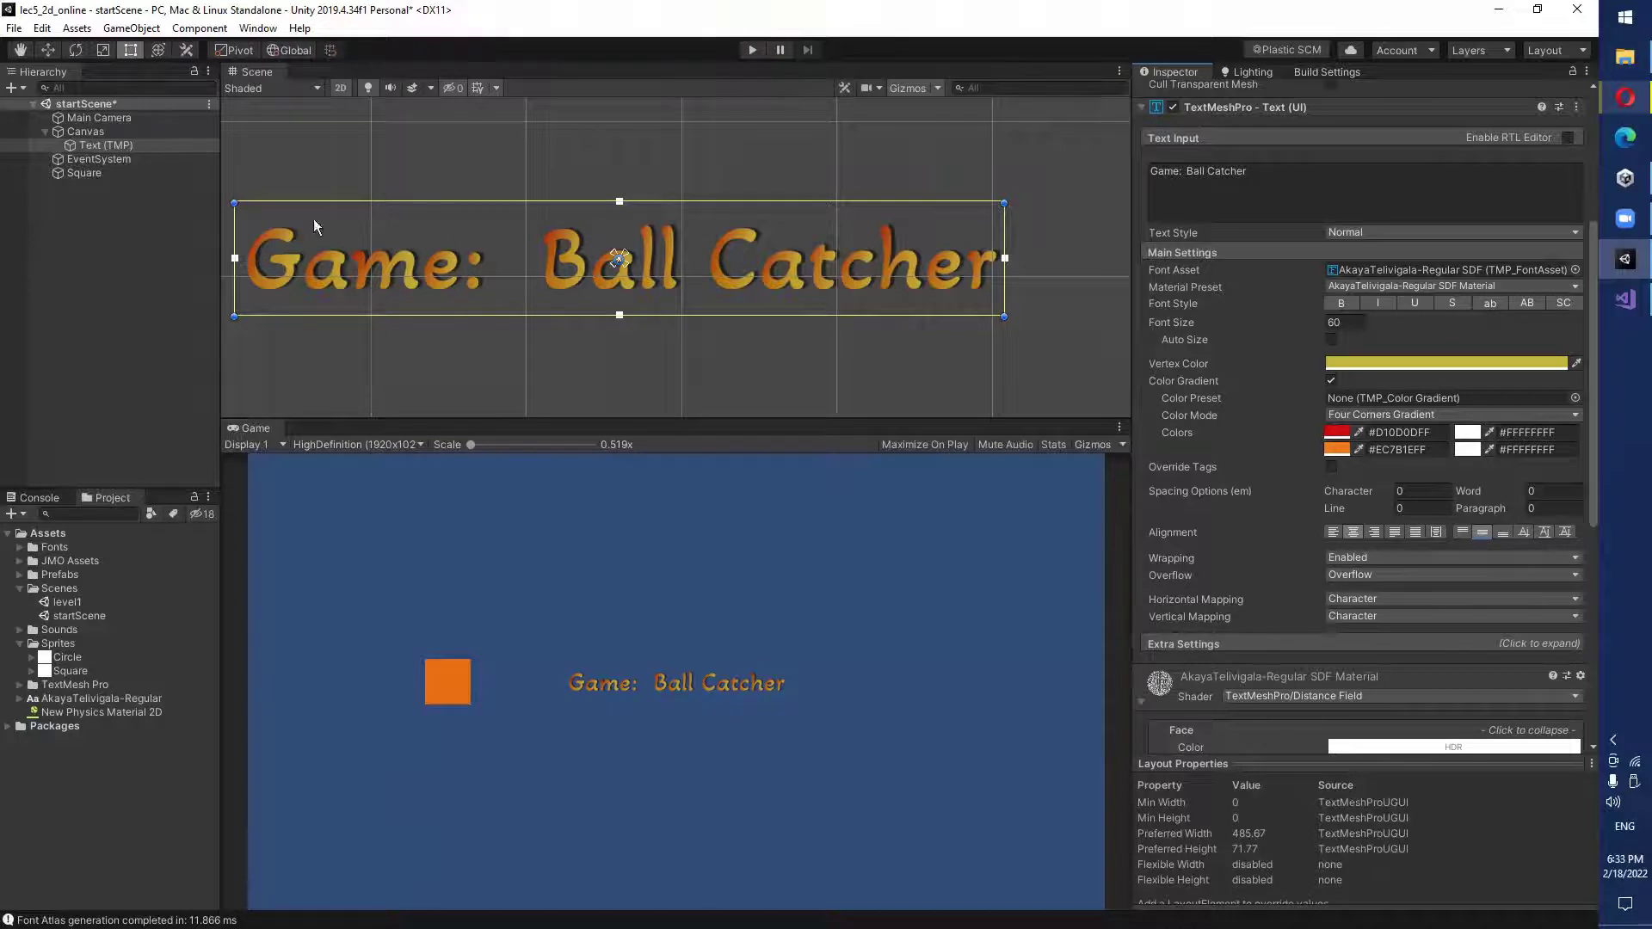
# Rename the Text (TMP) object under the Canvas to "Title Text (TMP)".
pyautogui.click(91, 144)
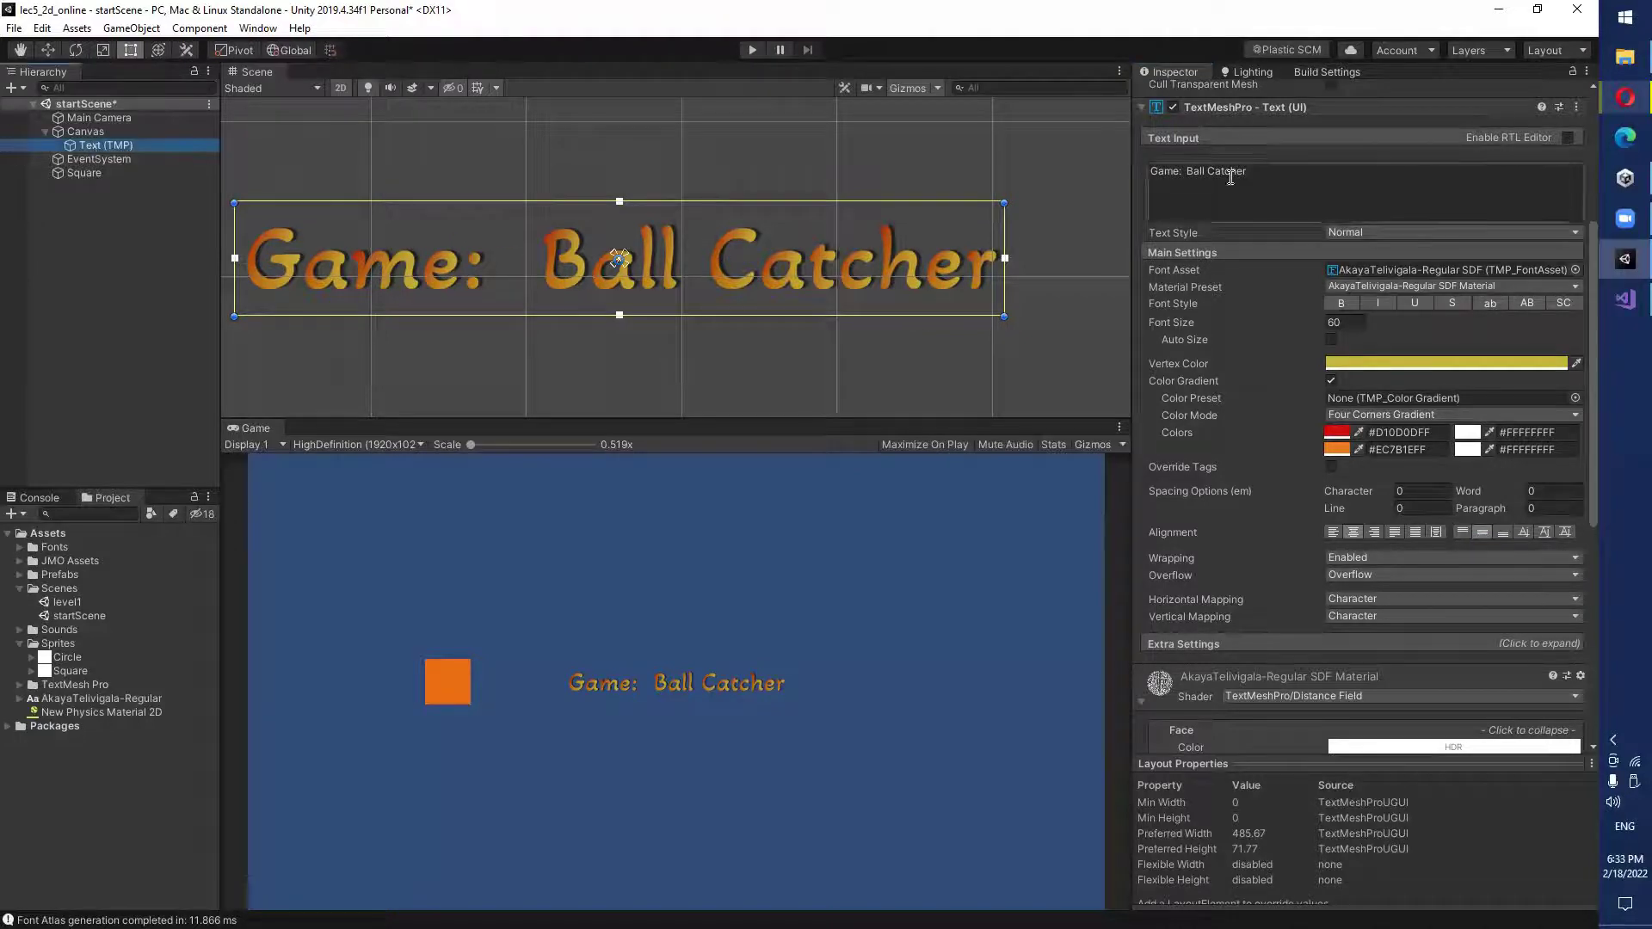
pyautogui.scroll(3, 1189, 151)
pyautogui.click(1187, 95)
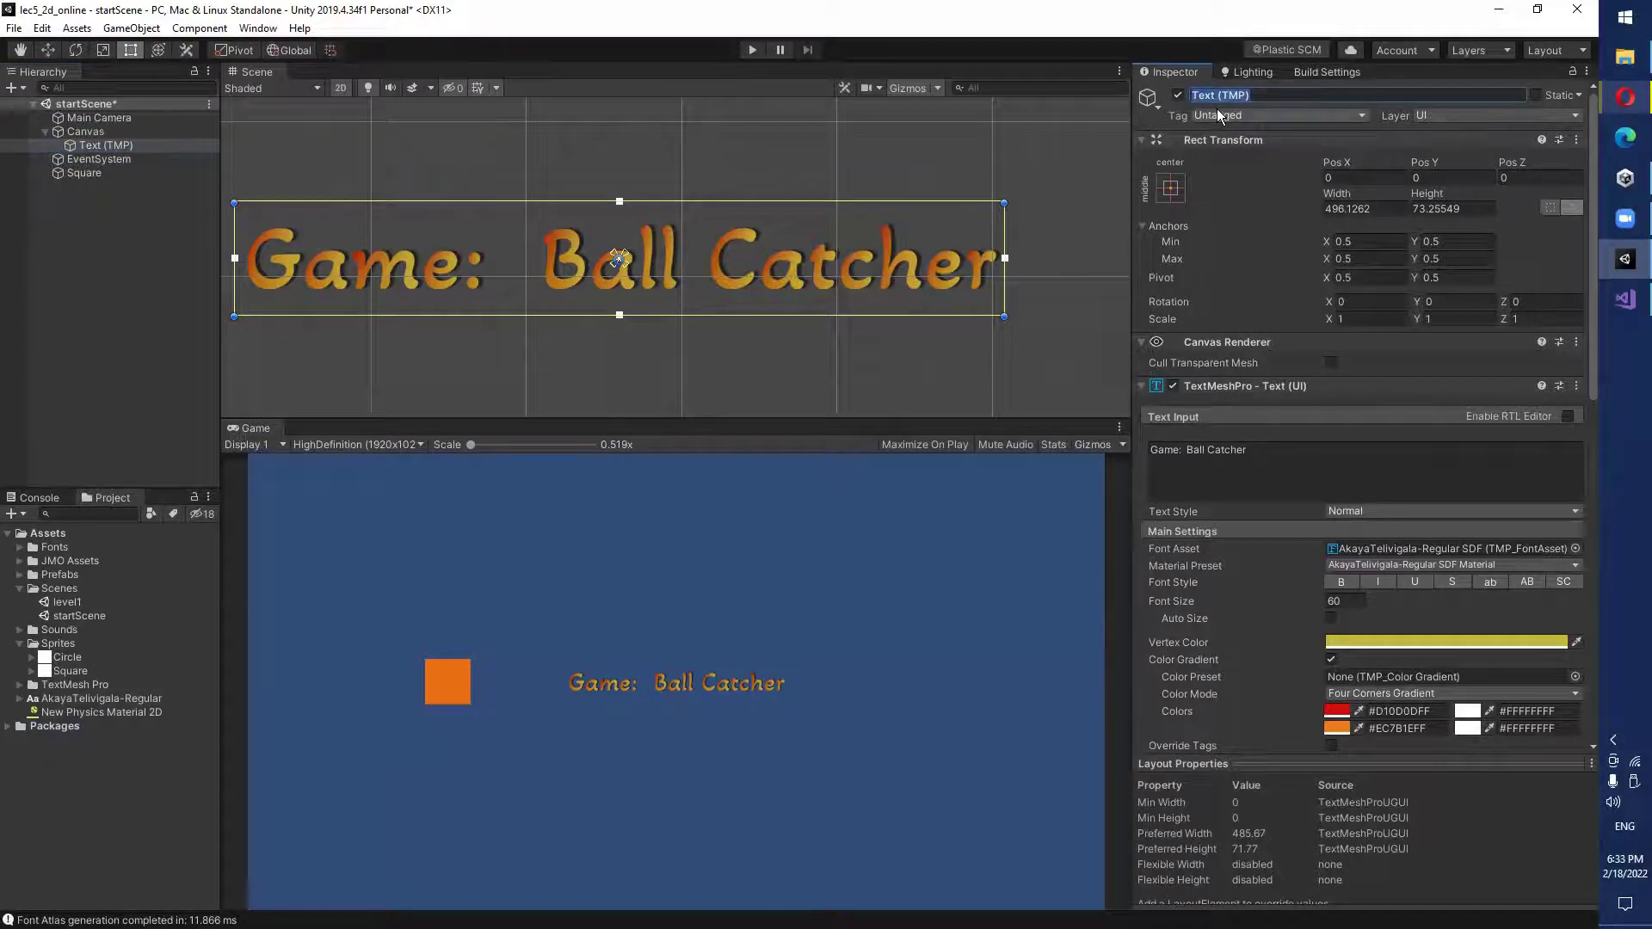
pyautogui.write('Title')
pyautogui.hotkey('ctrl', 's')
pyautogui.press('Return')
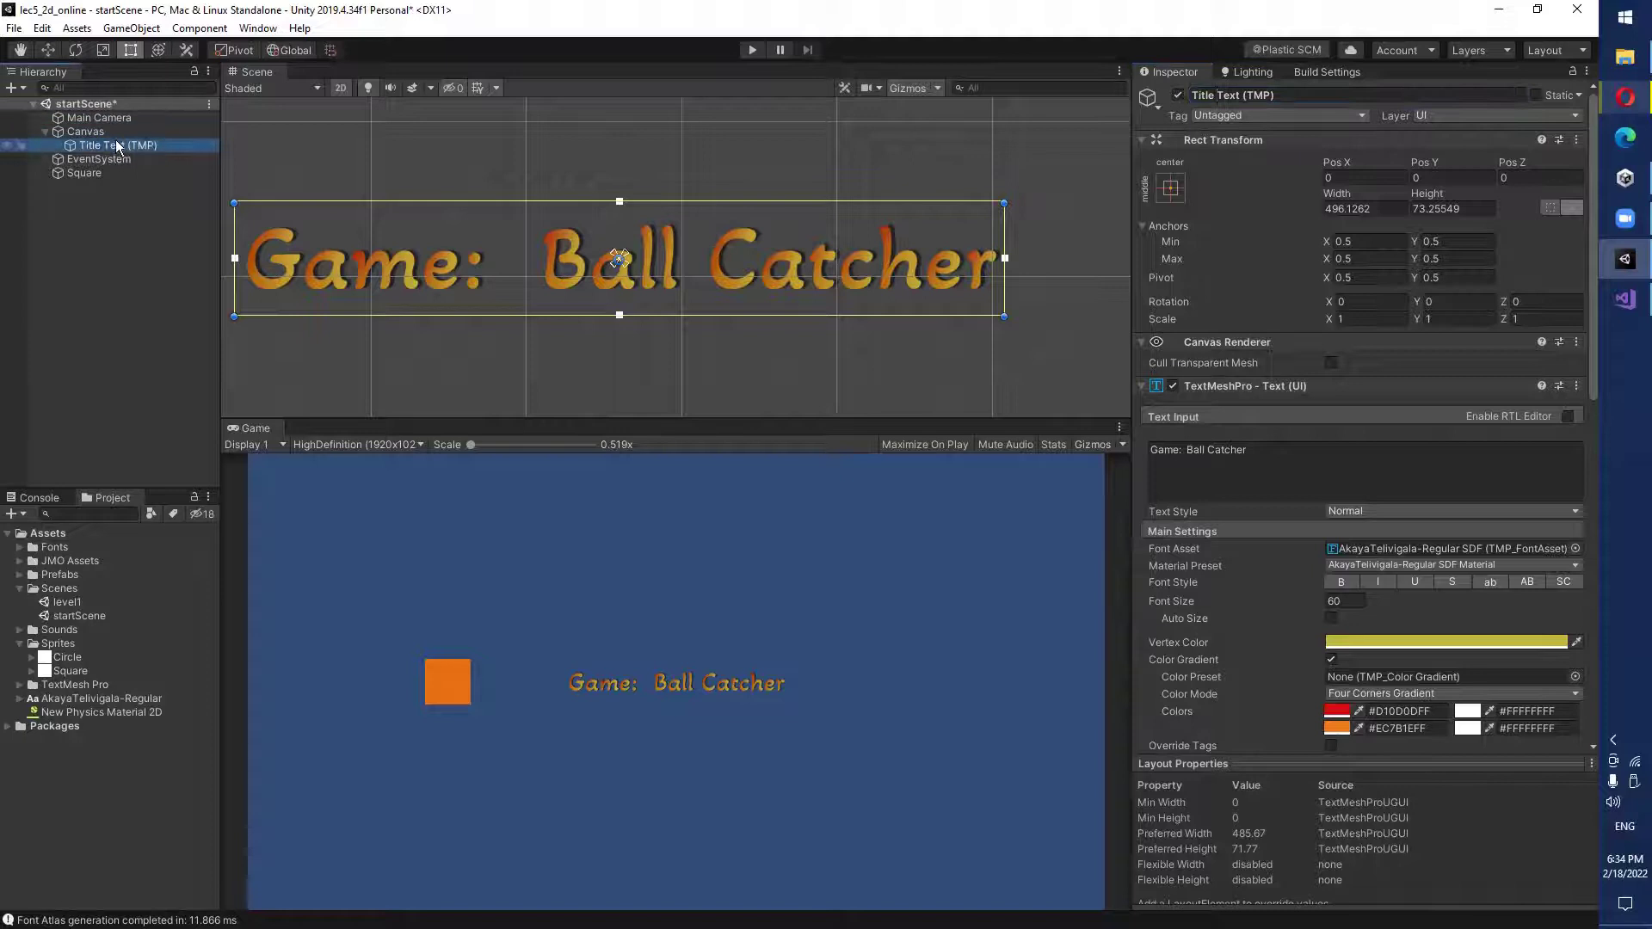
# Move the title text straight up on the Canvas to a Pos Y of about 194 and save the scene.
pyautogui.click(103, 132)
pyautogui.click(104, 146)
pyautogui.click(86, 133)
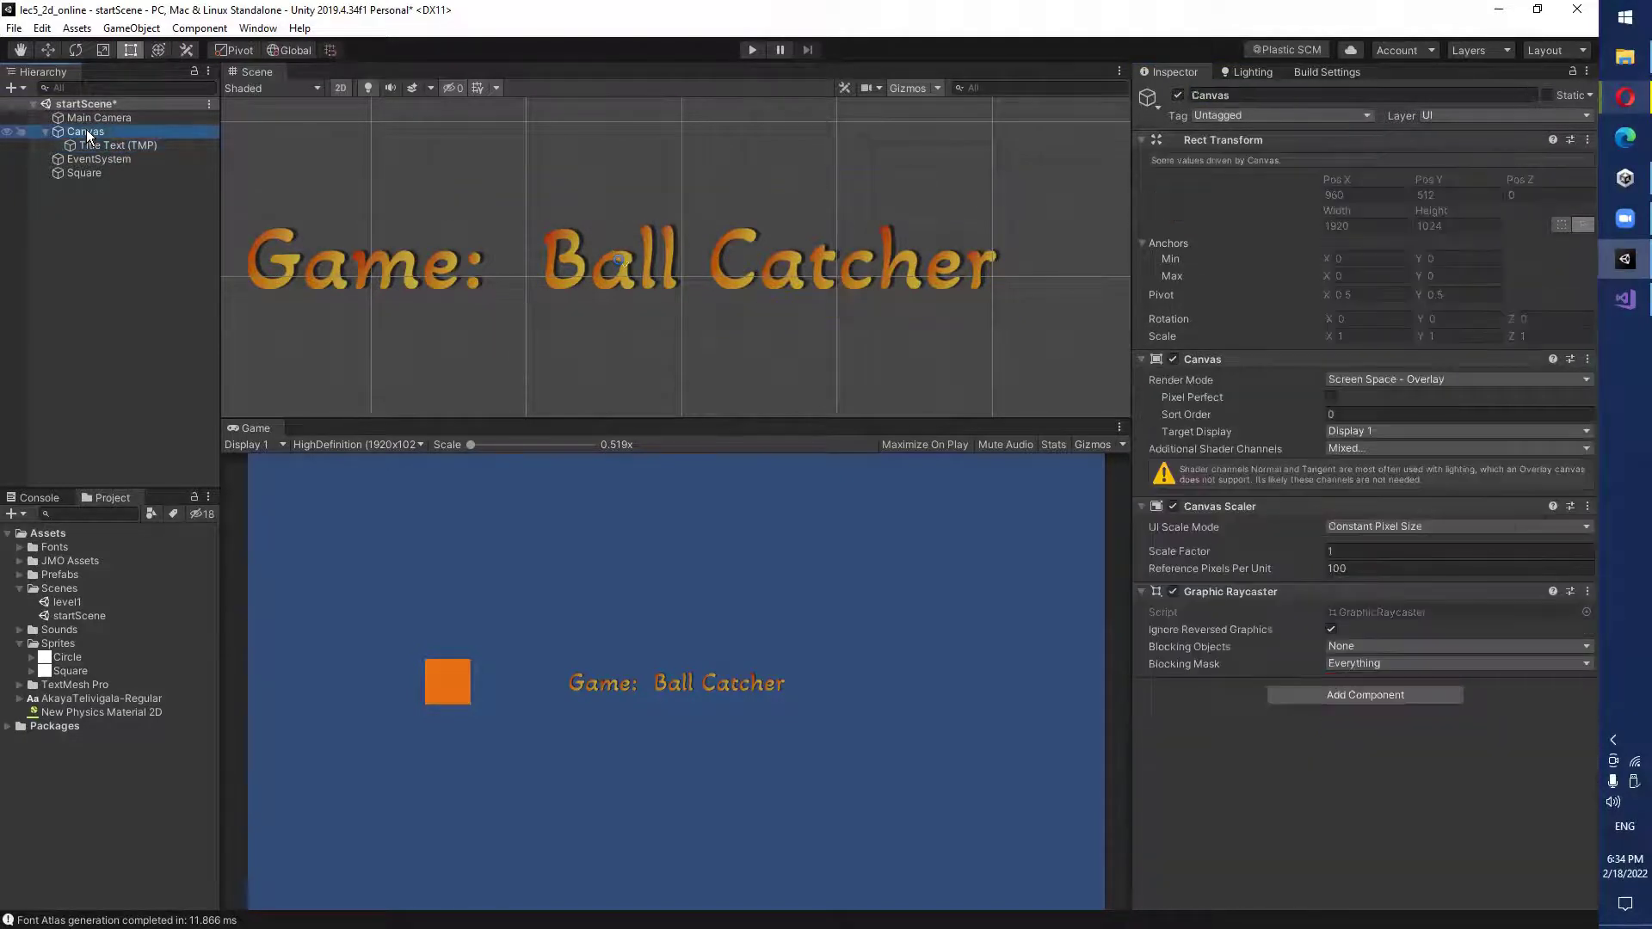
pyautogui.click(86, 145)
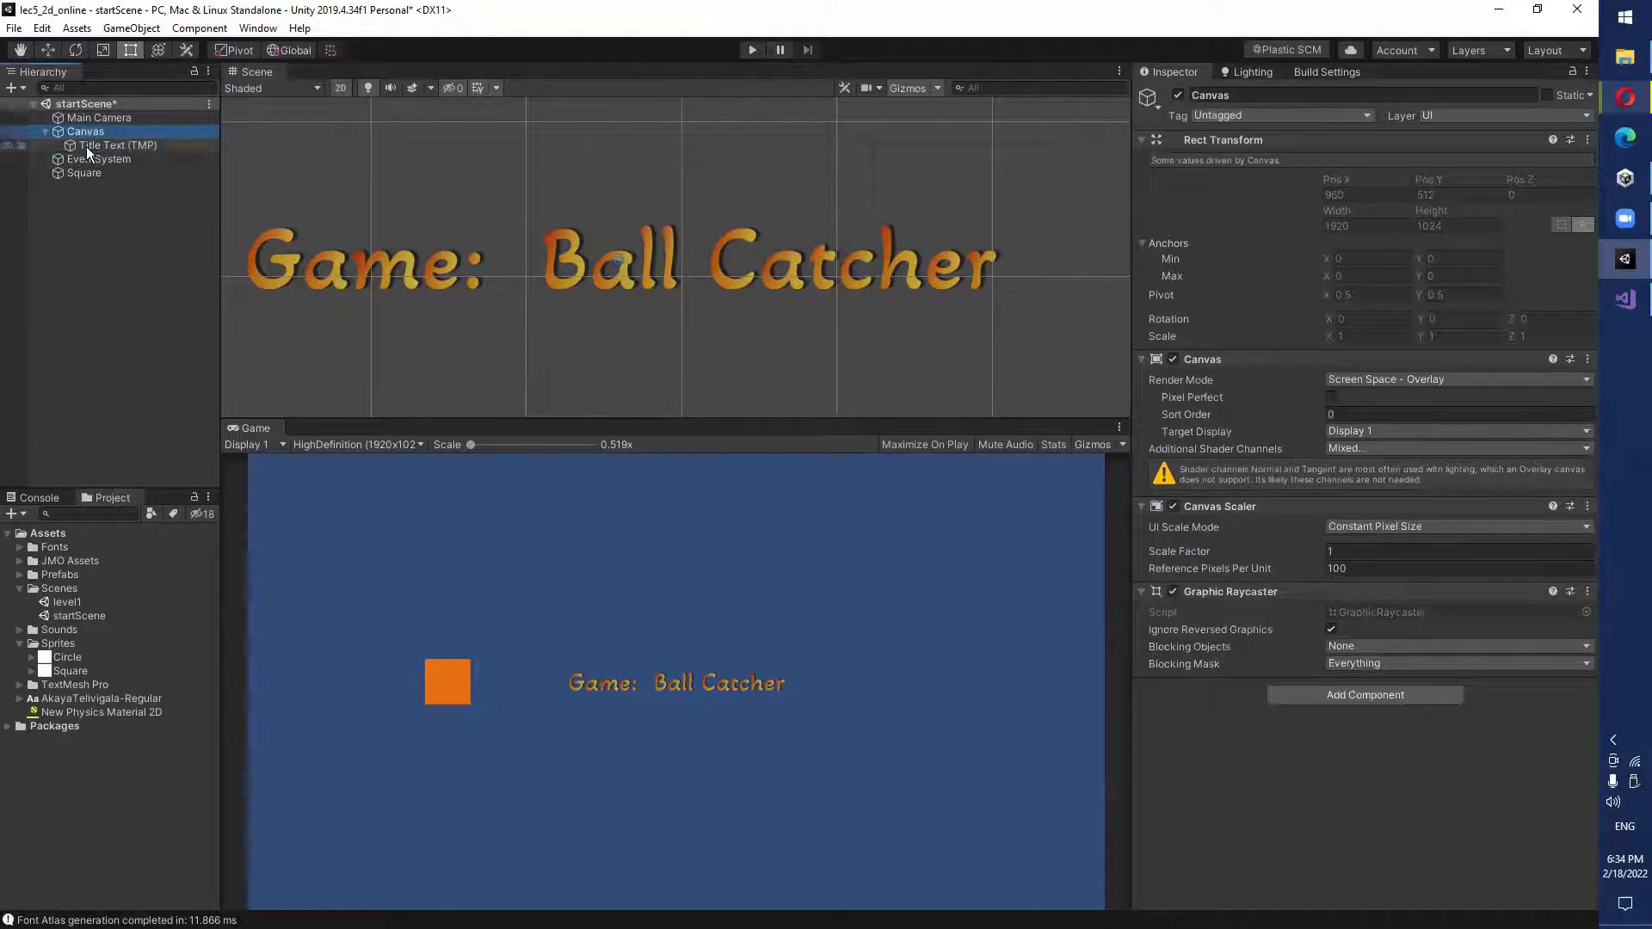
pyautogui.scroll(-5, 602, 281)
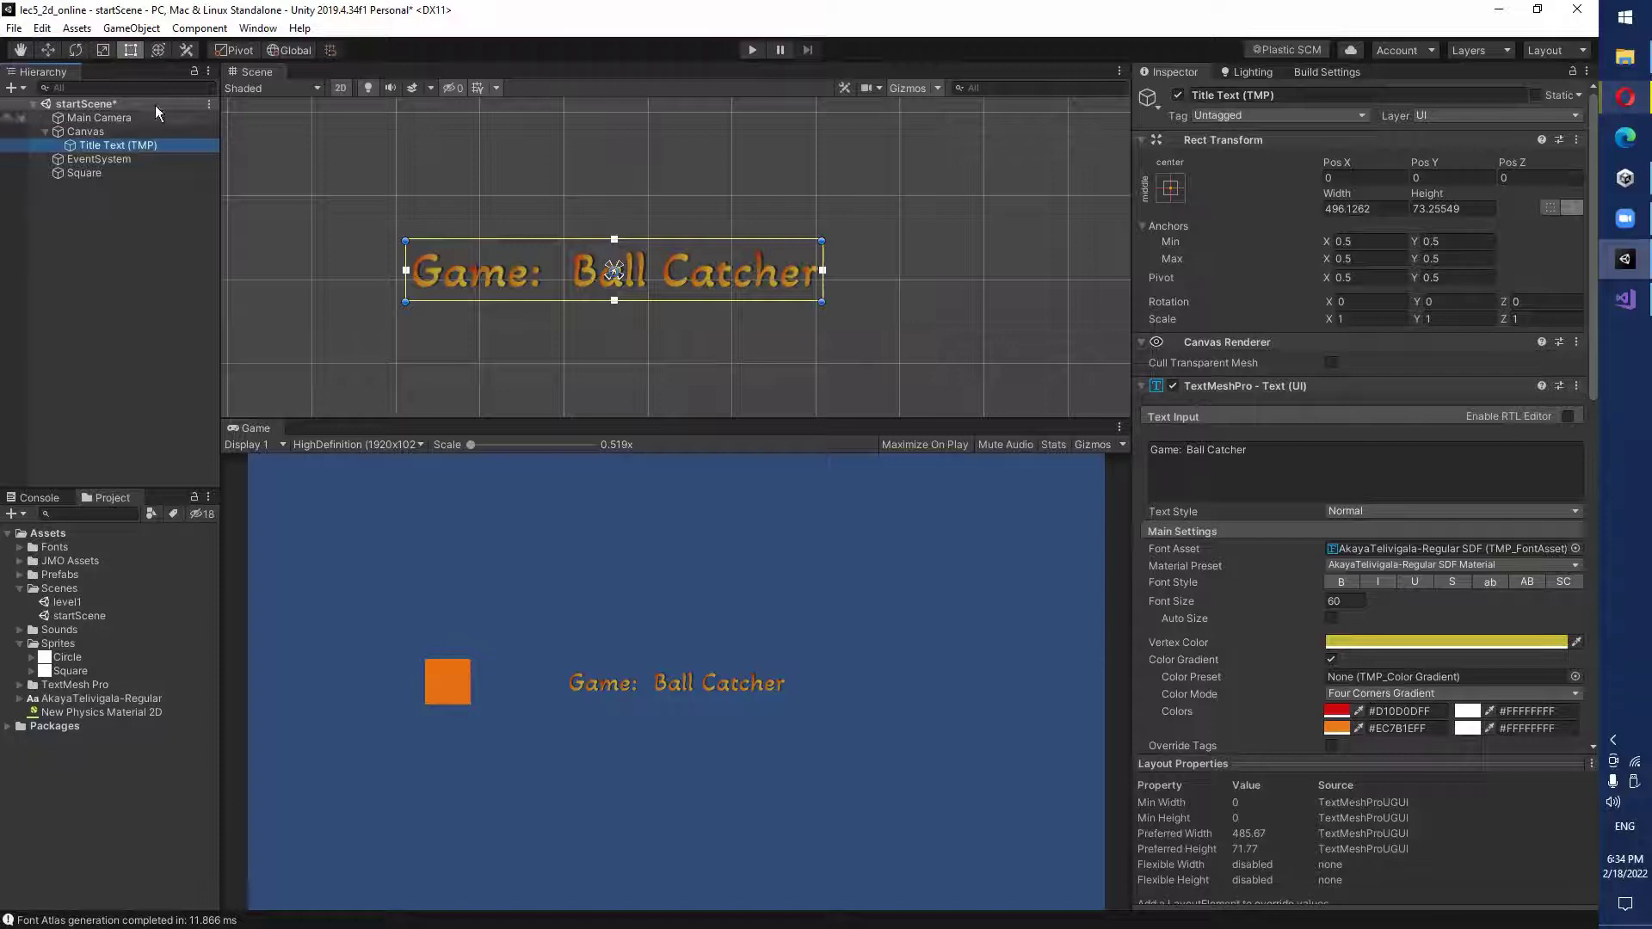
pyautogui.click(54, 50)
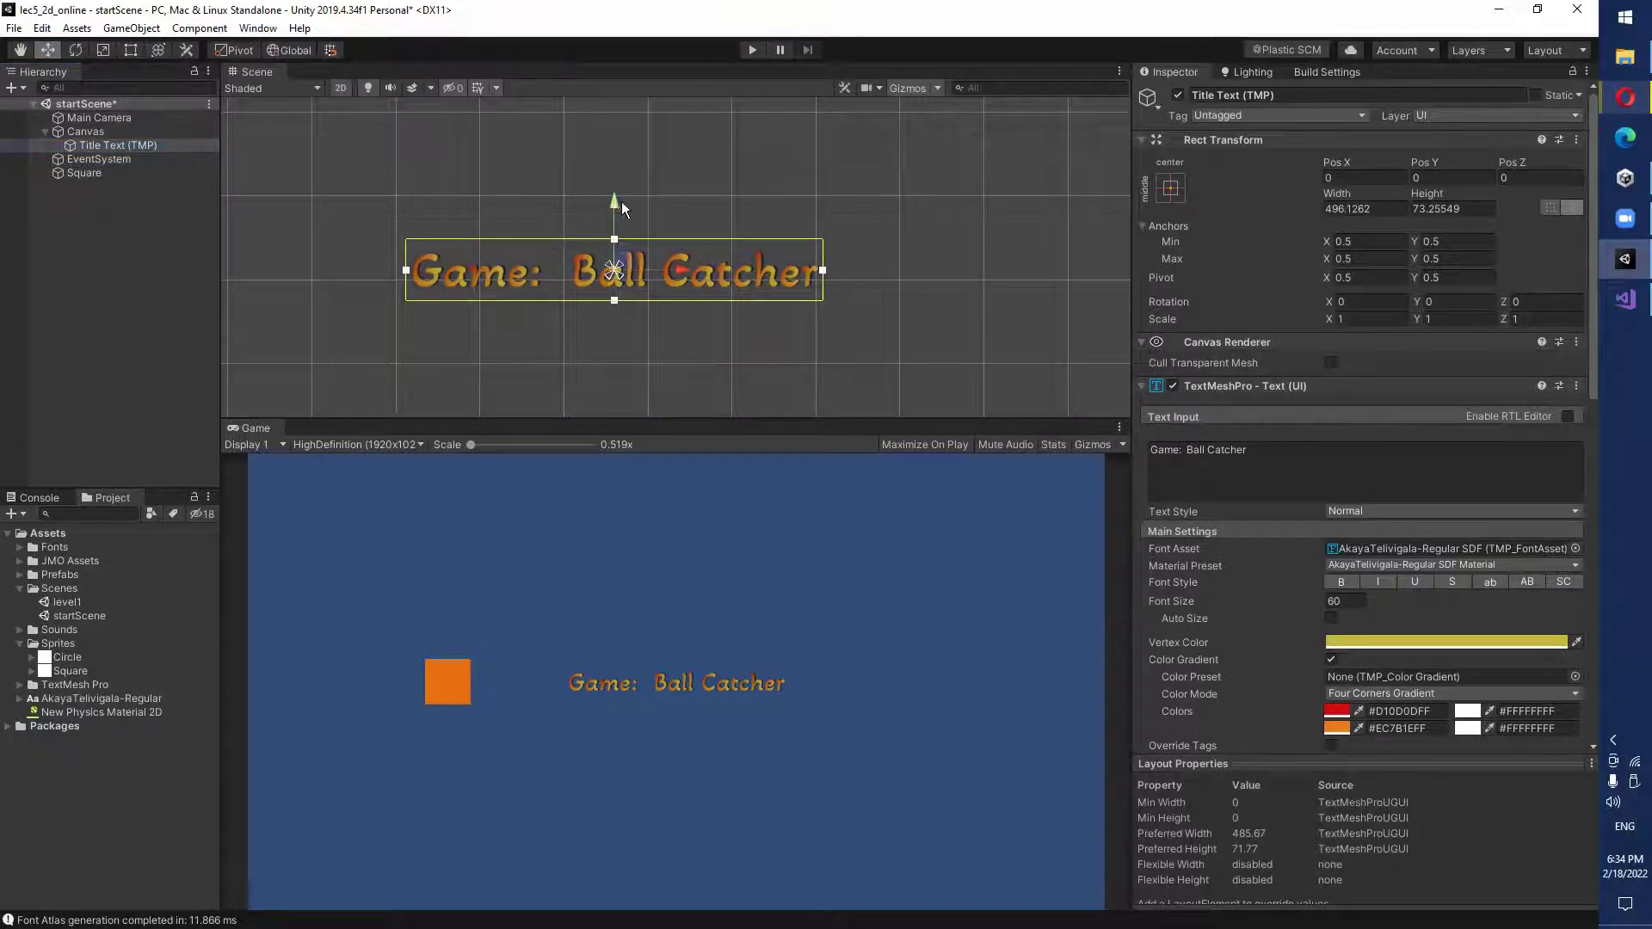
pyautogui.moveTo(621, 201); pyautogui.dragTo(623, 38)
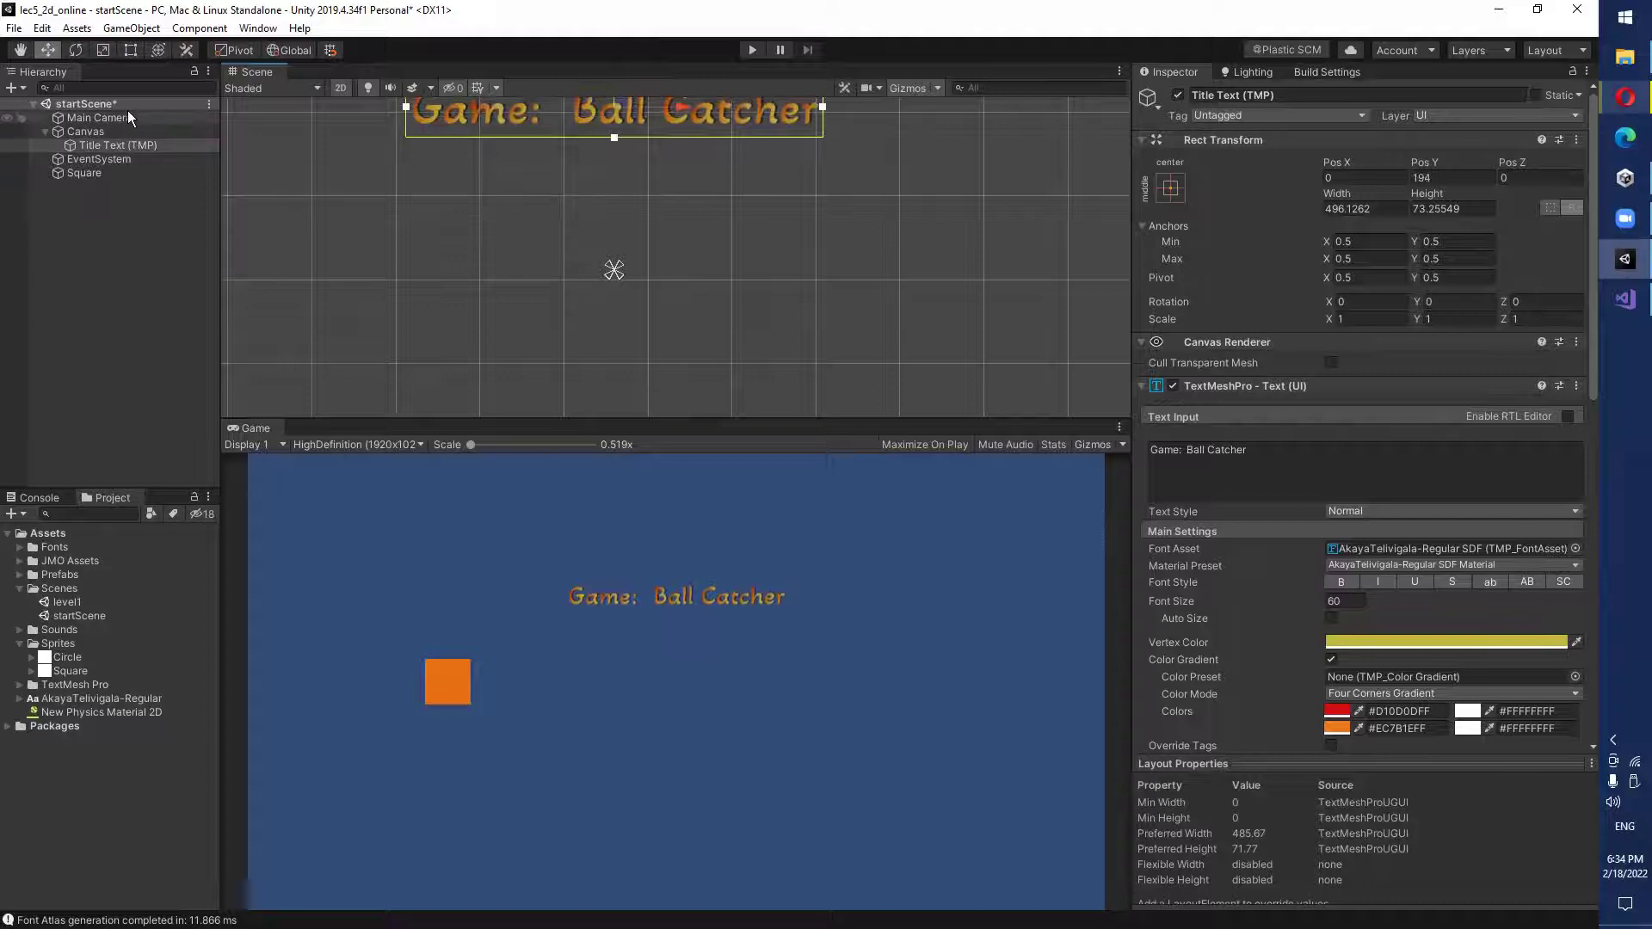
pyautogui.hotkey('ctrl', 's')
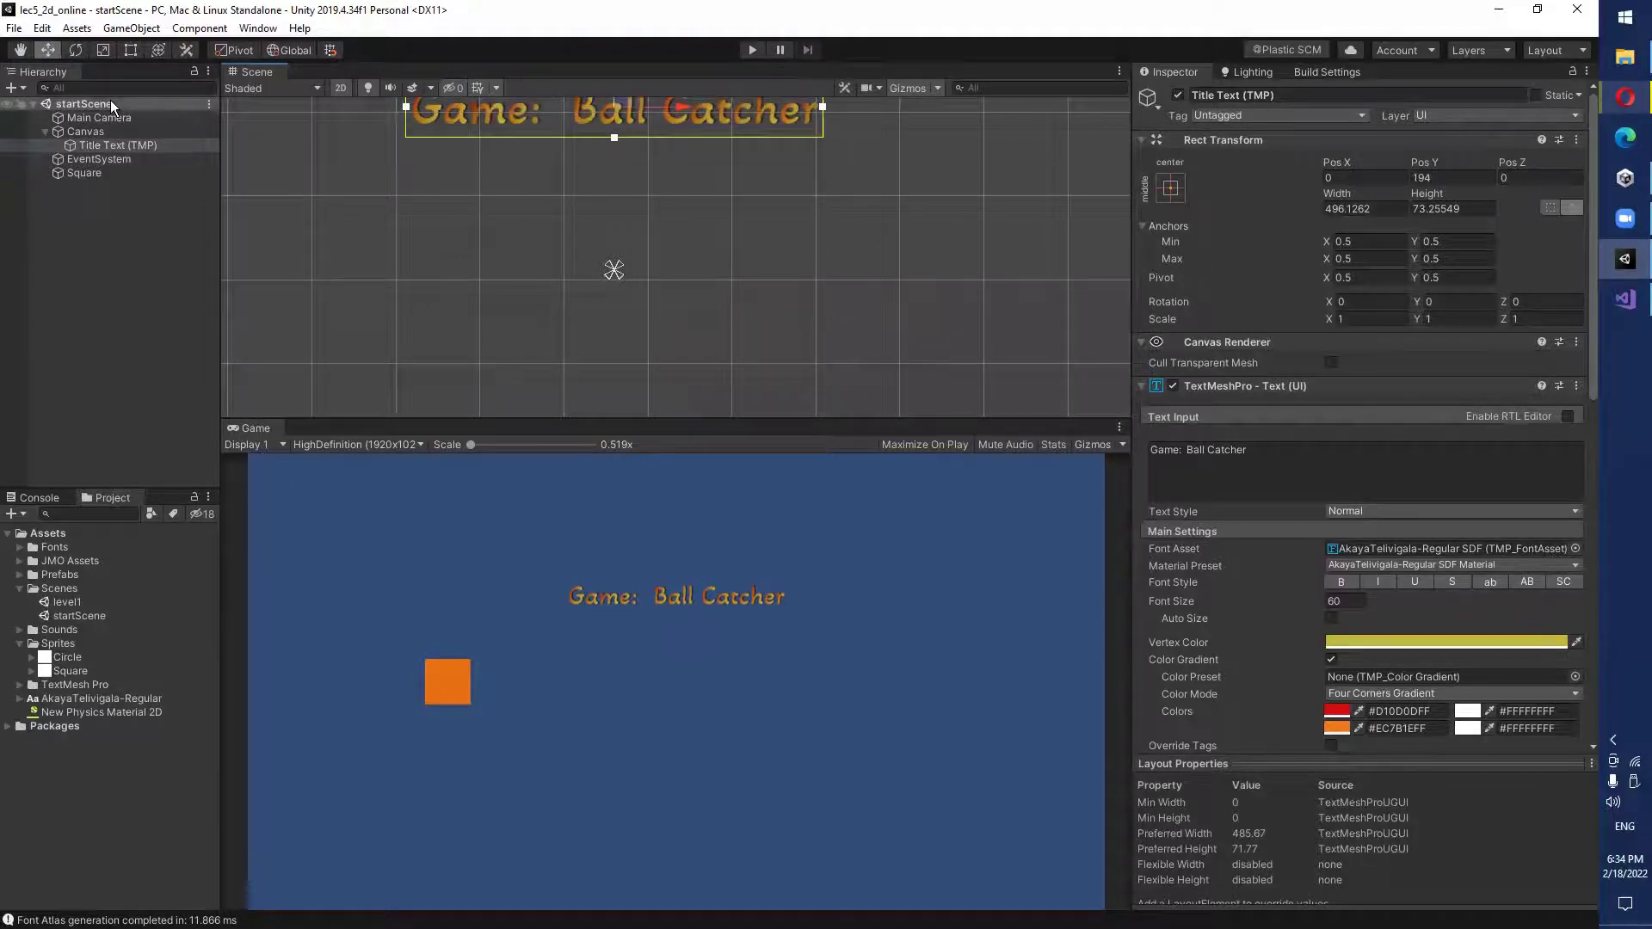
# Add a TextMeshPro button as a child of the Canvas.
pyautogui.click(98, 130)
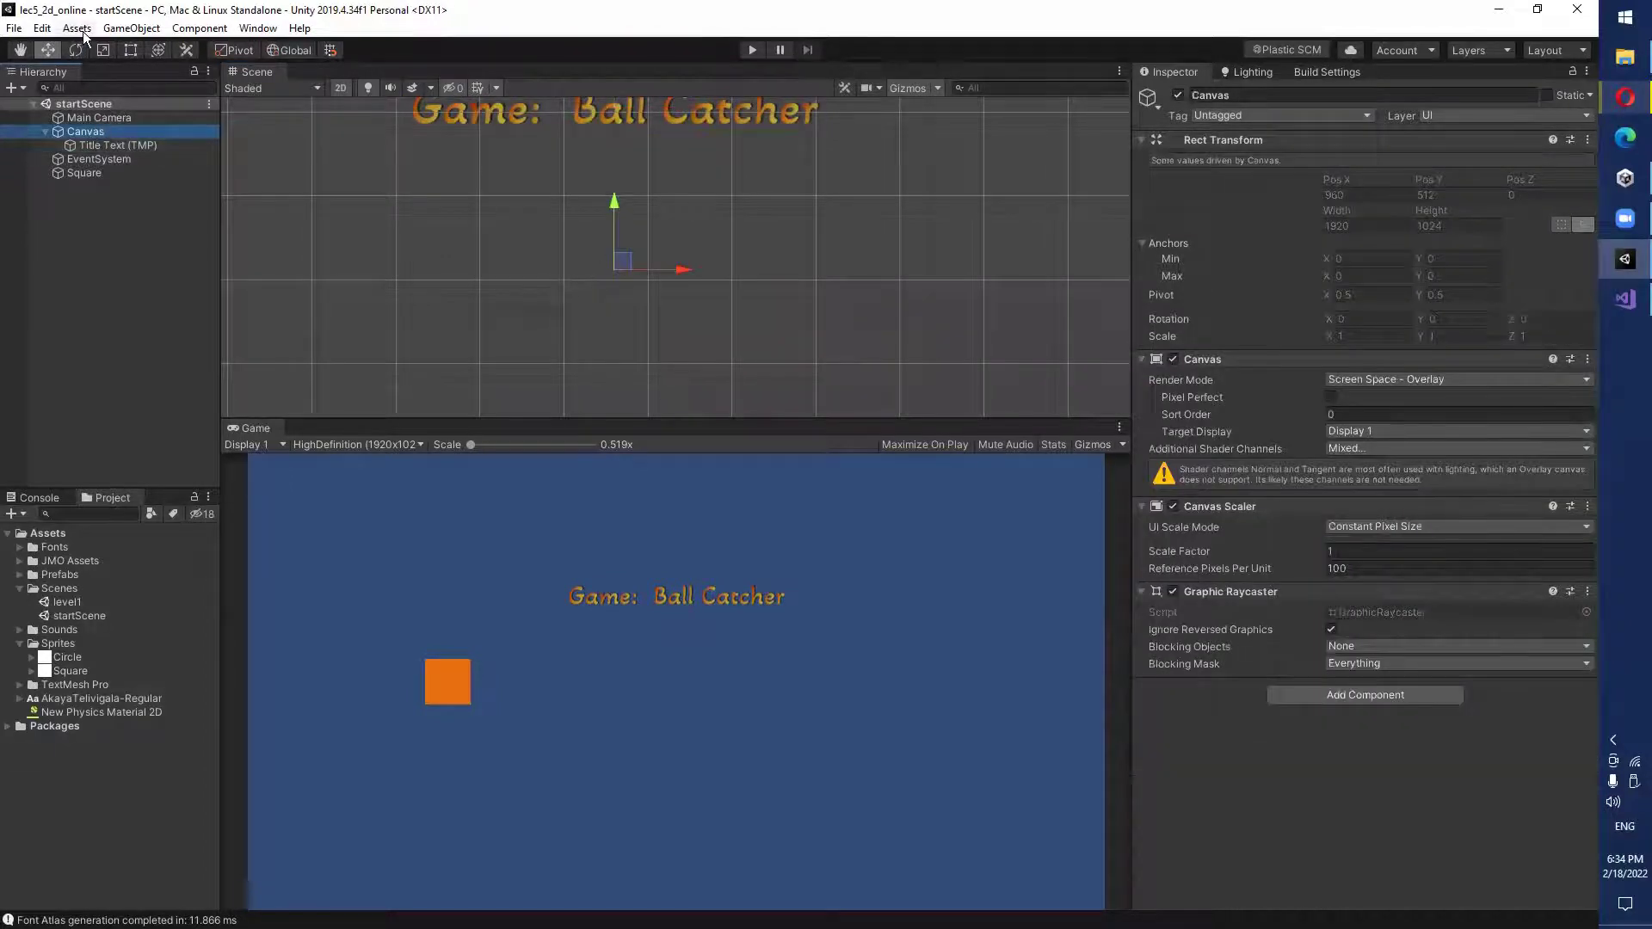
pyautogui.click(129, 28)
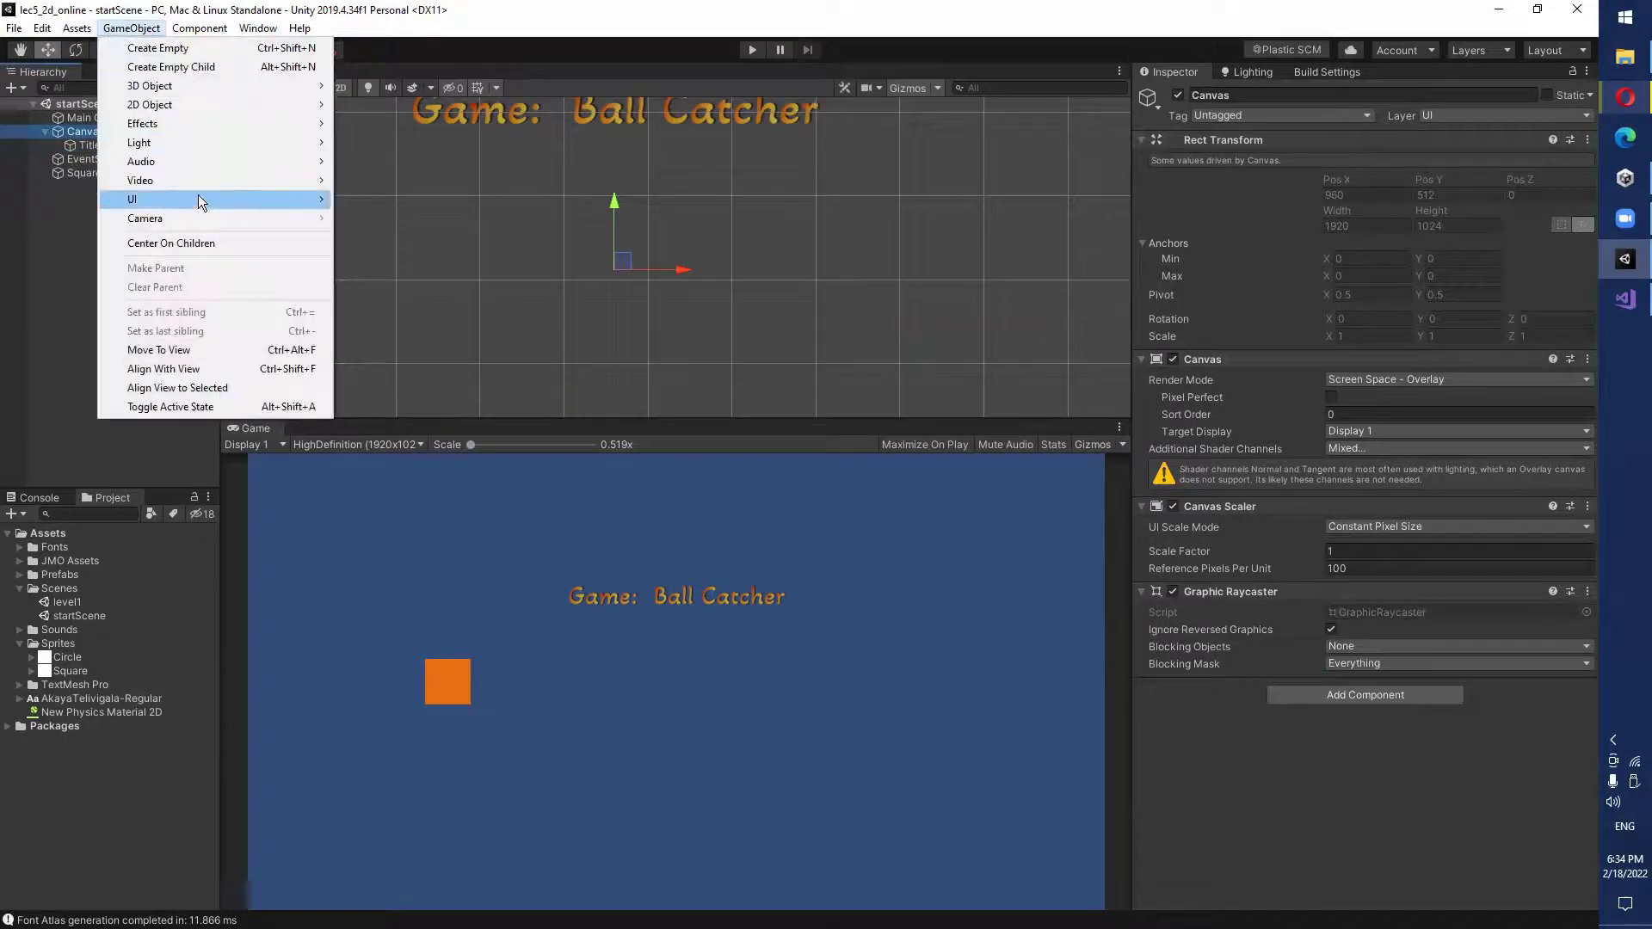
pyautogui.moveTo(202, 201)
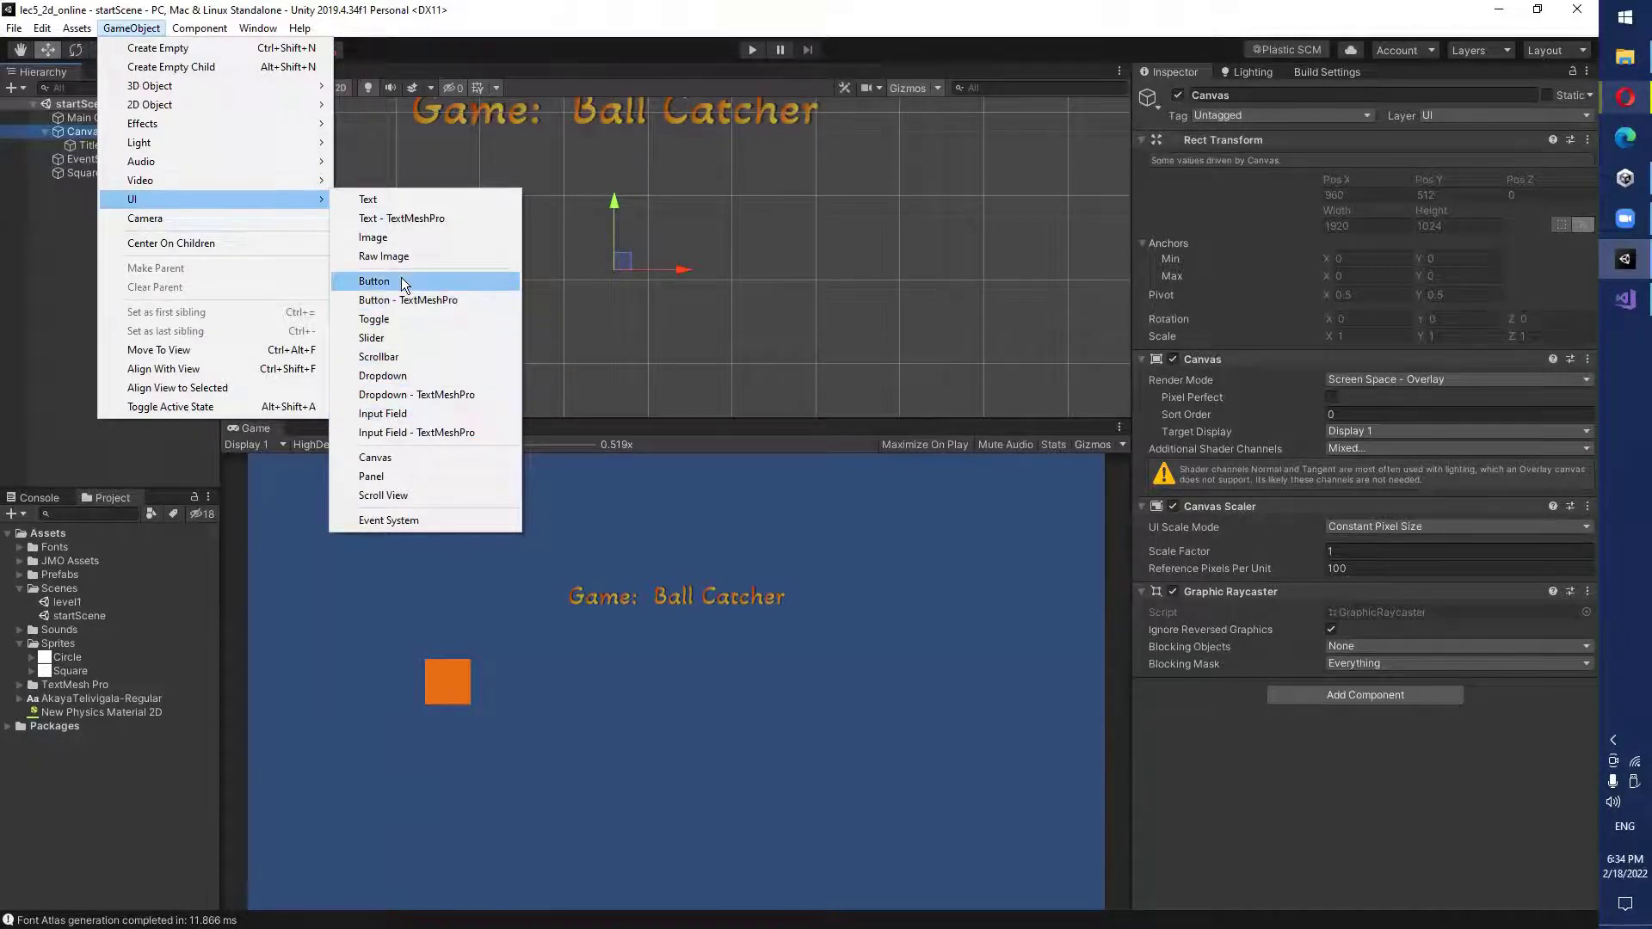
pyautogui.click(403, 299)
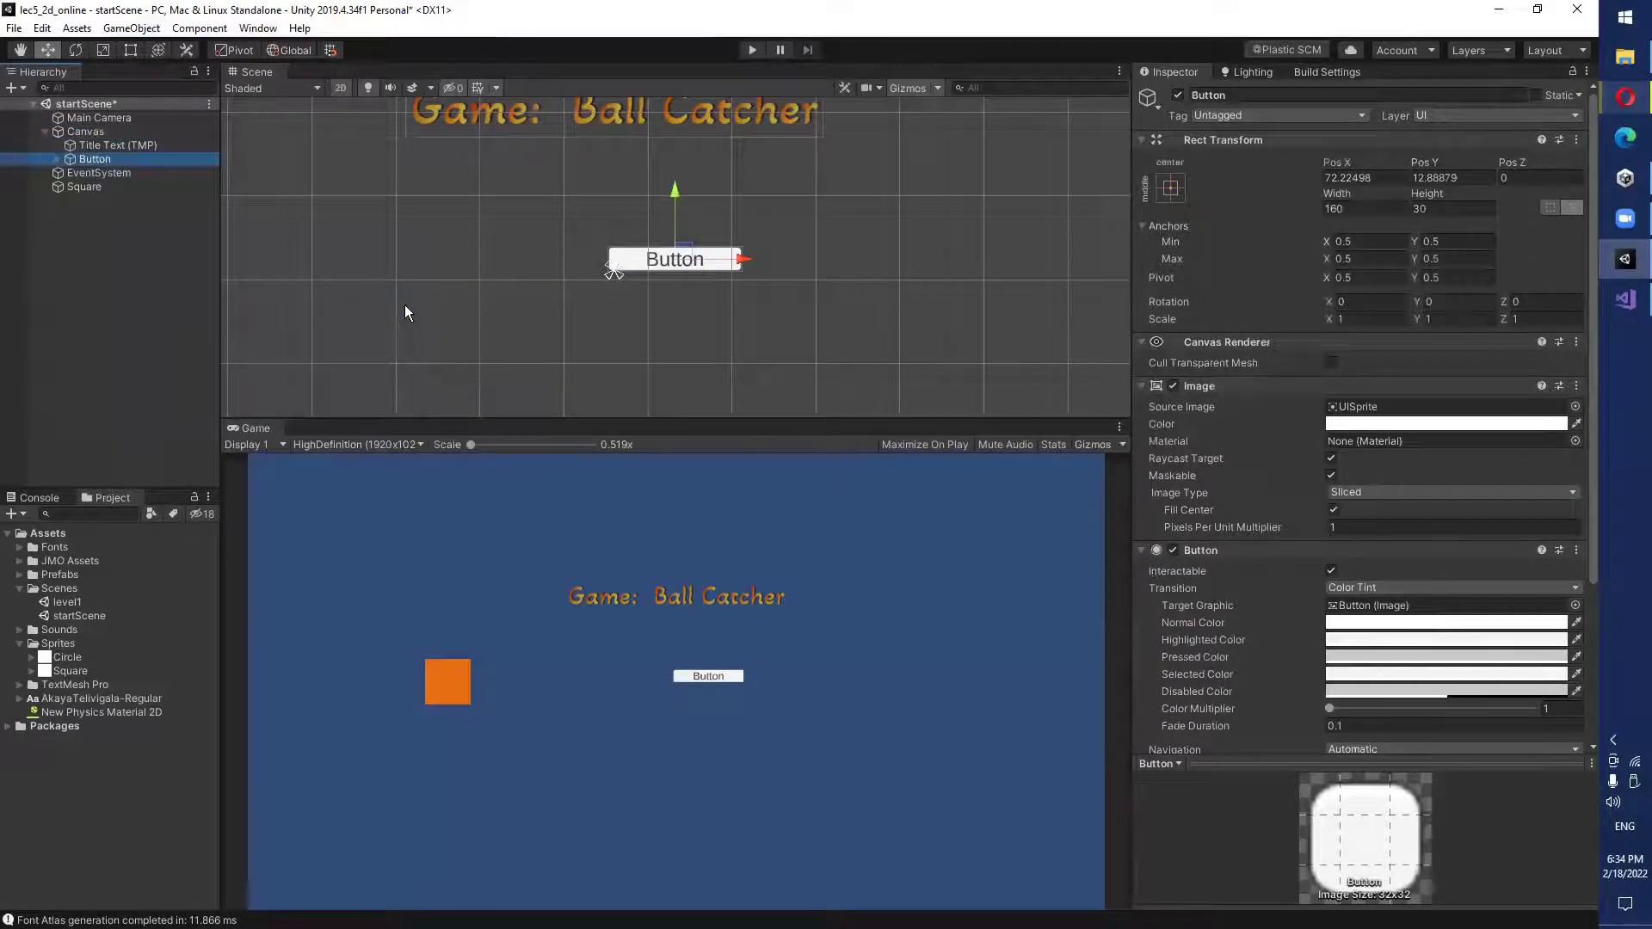
# Anchor the new button to the middle center of the Canvas and snap its position there.
pyautogui.click(1170, 188)
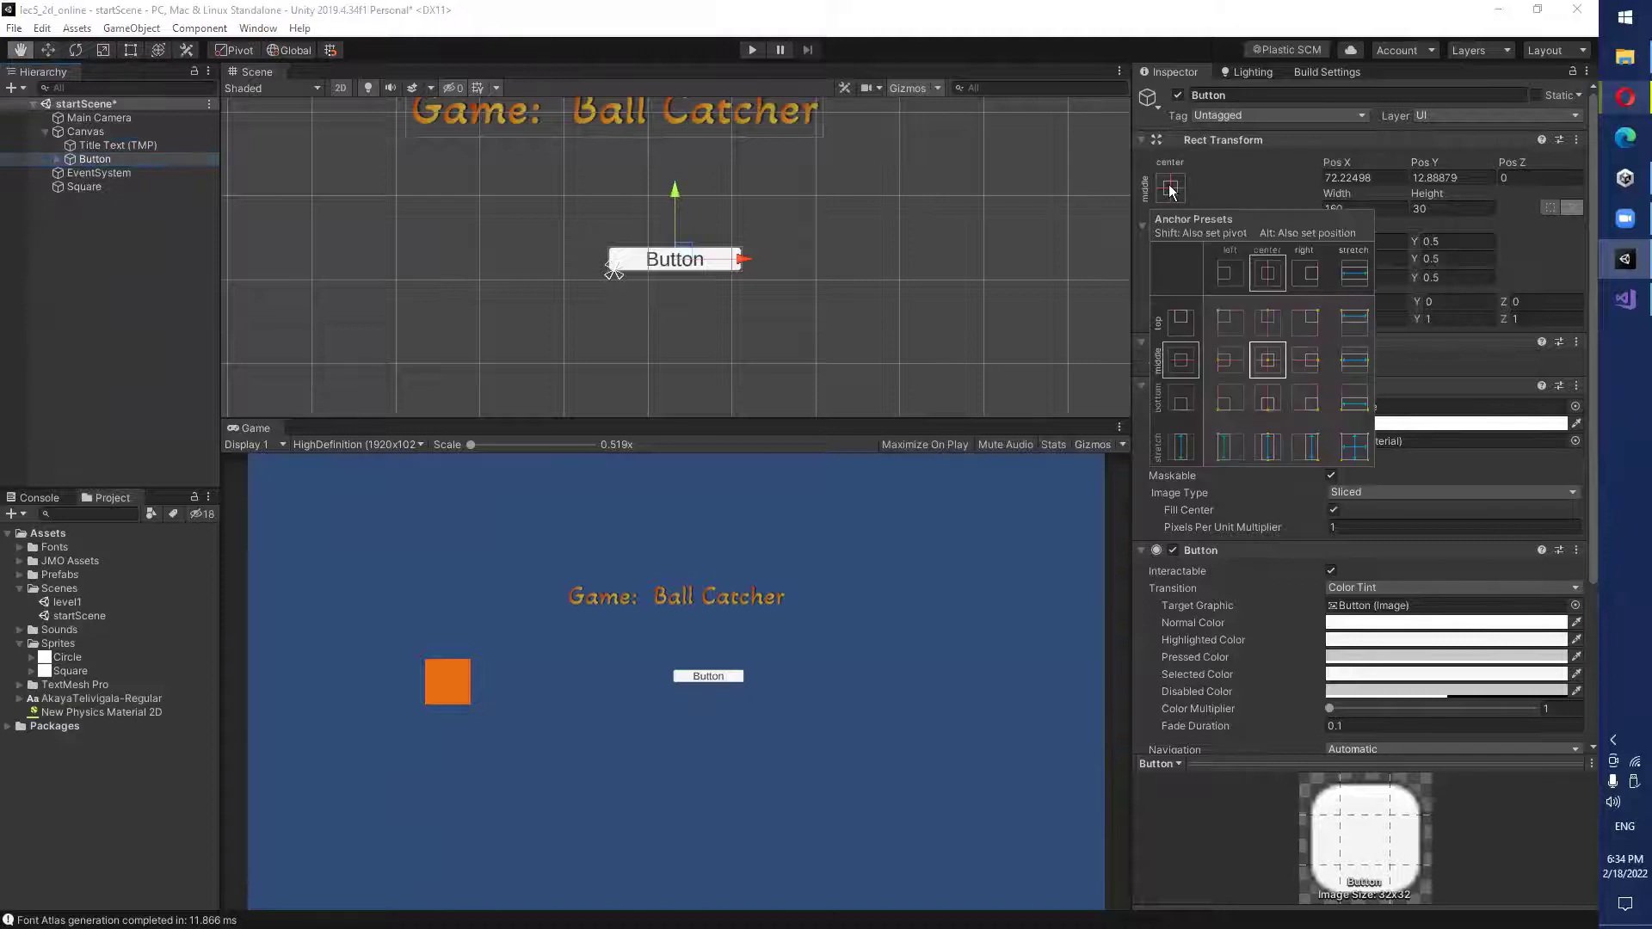
pyautogui.keyDown('alt'); pyautogui.click(1263, 362); pyautogui.keyUp('alt')
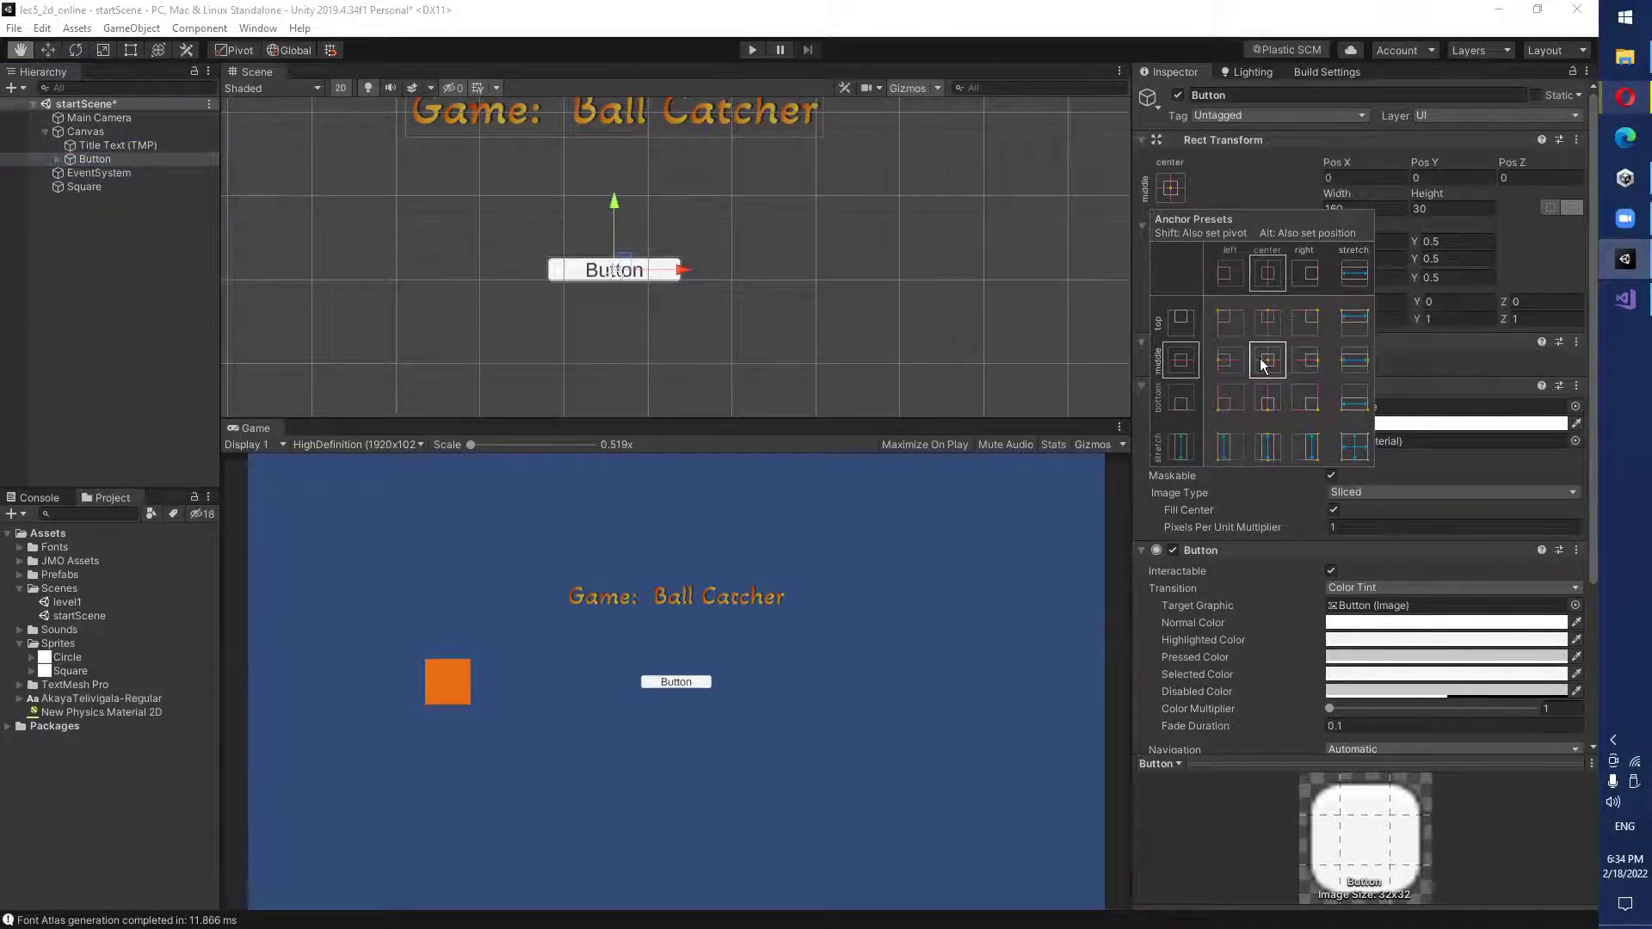
pyautogui.click(1170, 188)
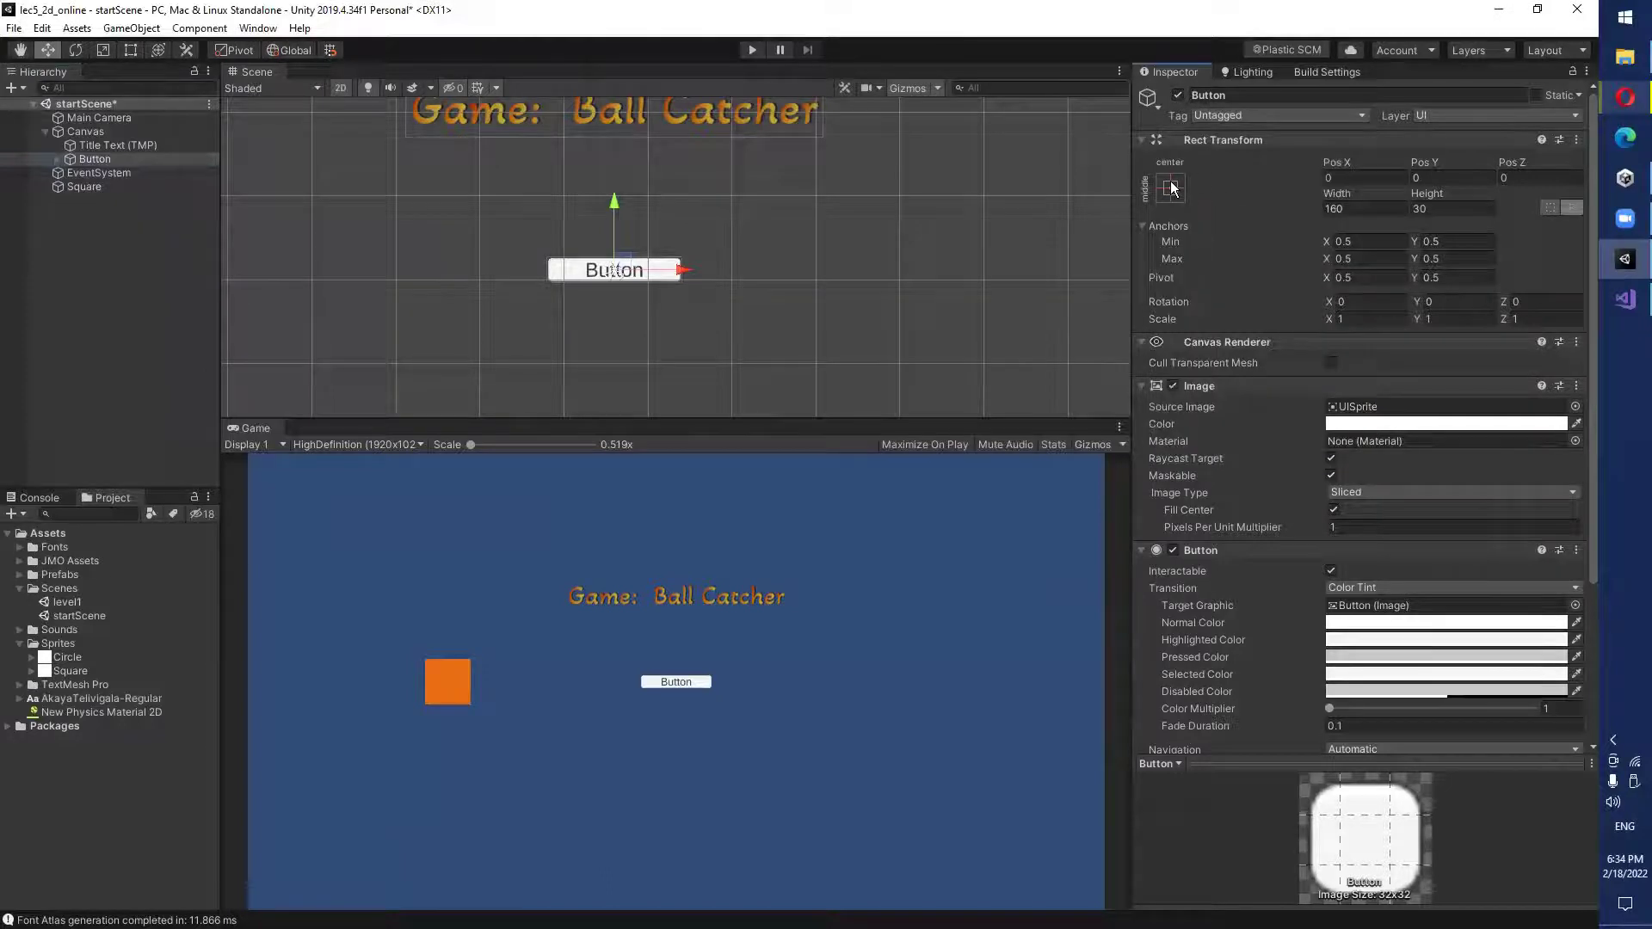
pyautogui.click(1171, 189)
pyautogui.press('alt')
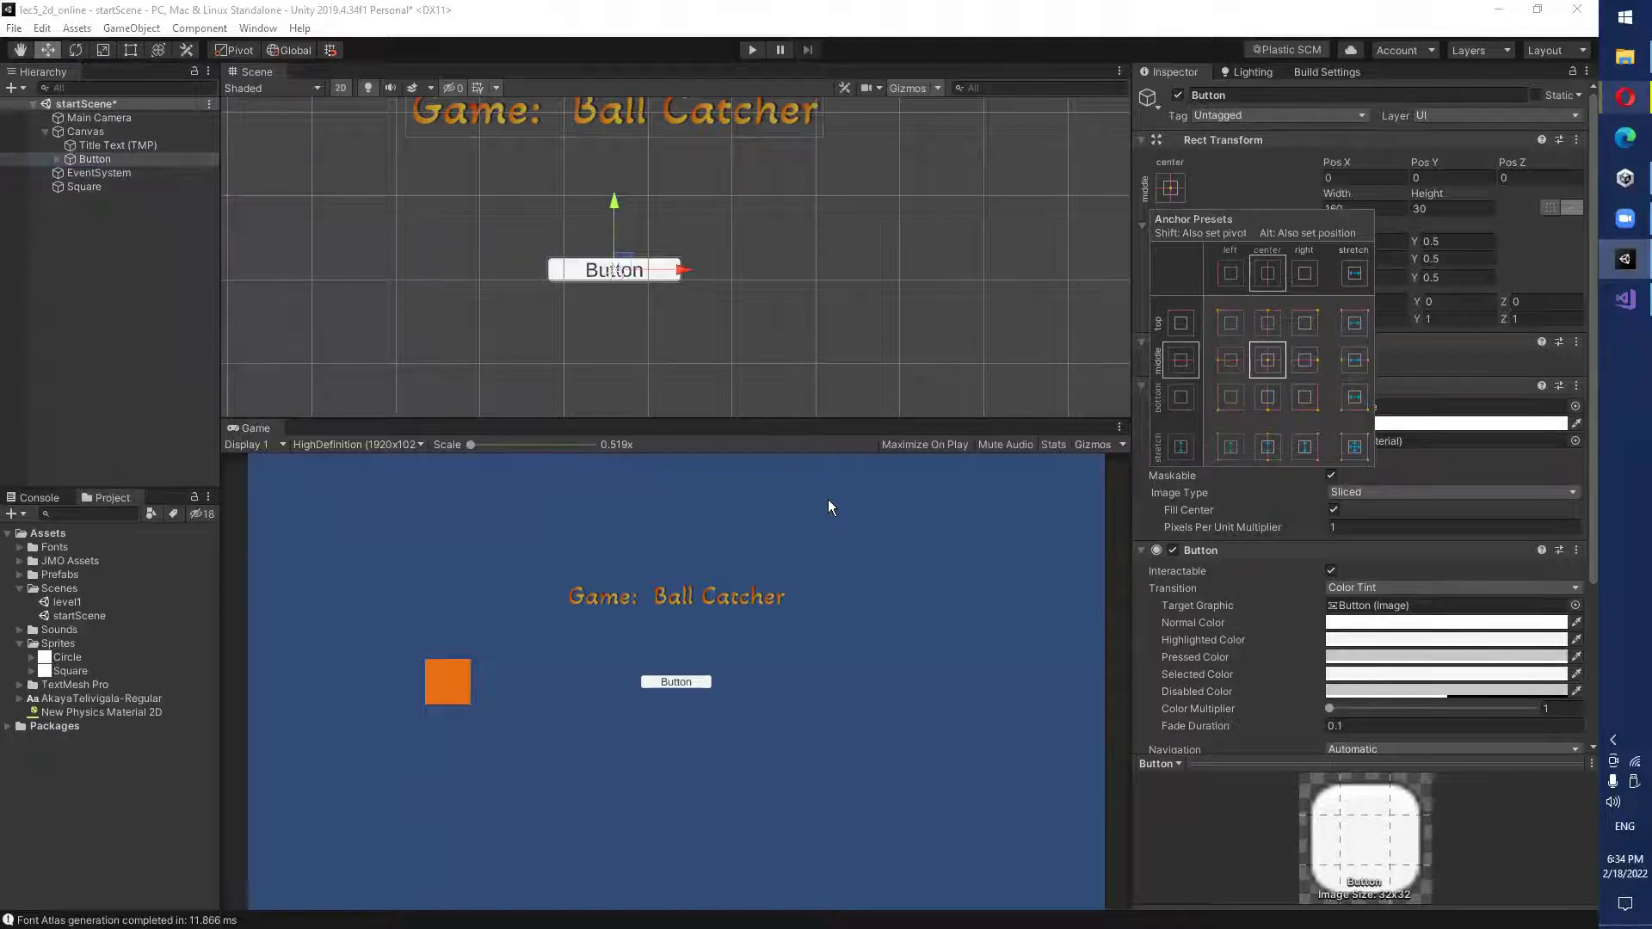
# Delete the button's default Text (TMP) child.
pyautogui.click(48, 158)
pyautogui.click(57, 158)
pyautogui.click(86, 176)
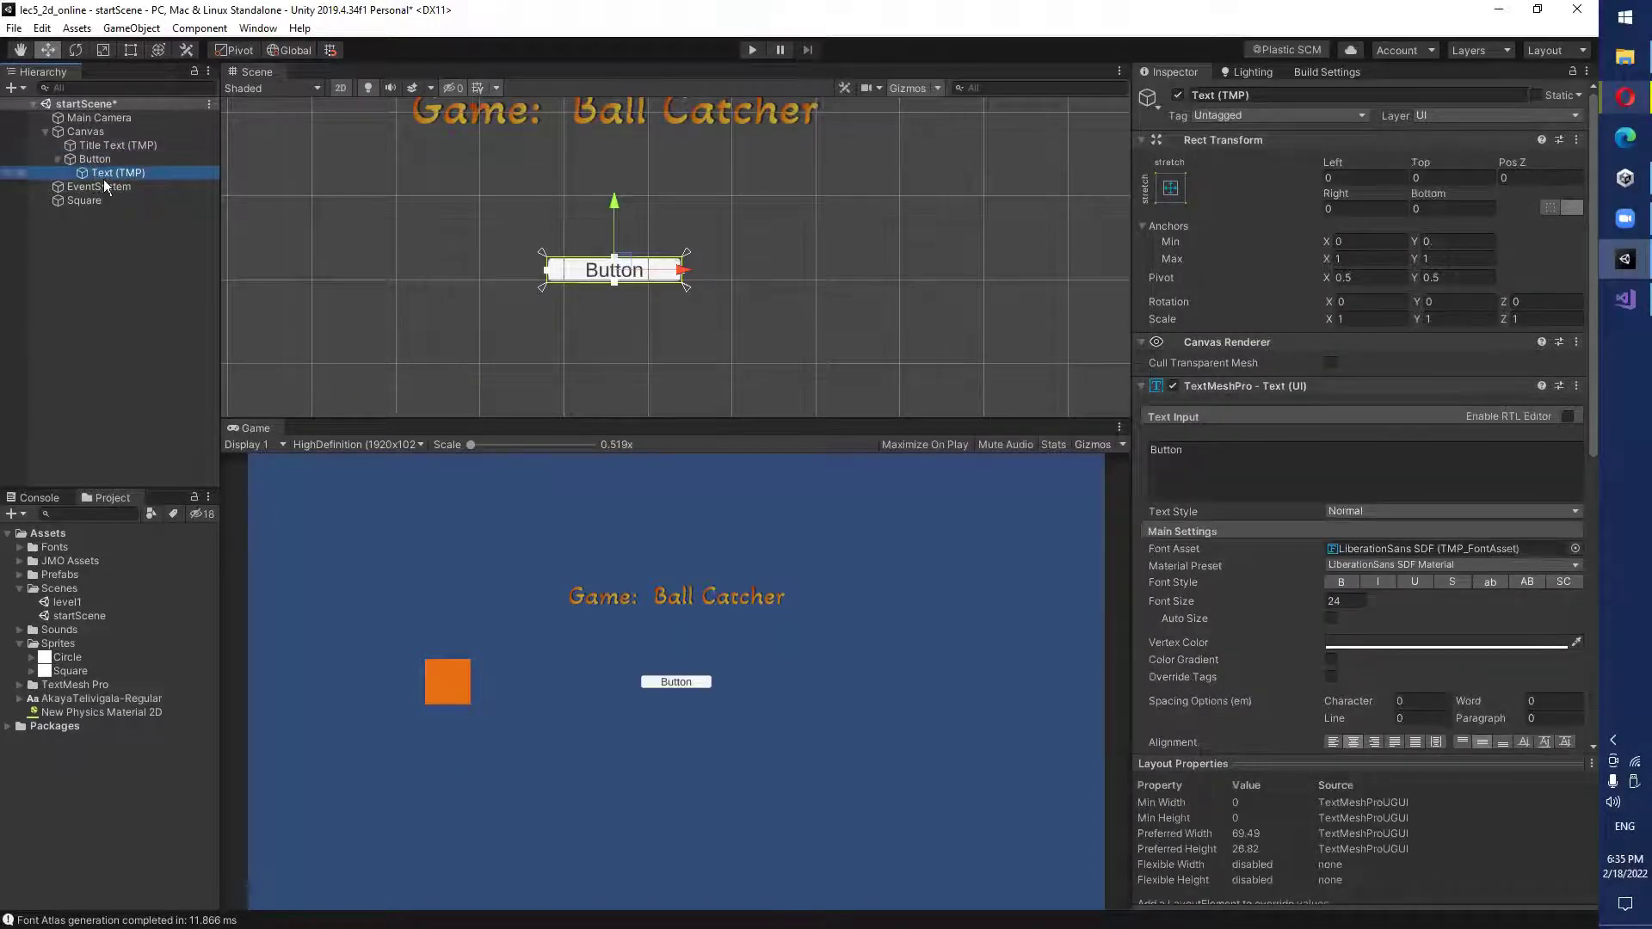
pyautogui.click(95, 160)
pyautogui.click(96, 170)
pyautogui.scroll(-3, 1289, 546)
pyautogui.click(109, 146)
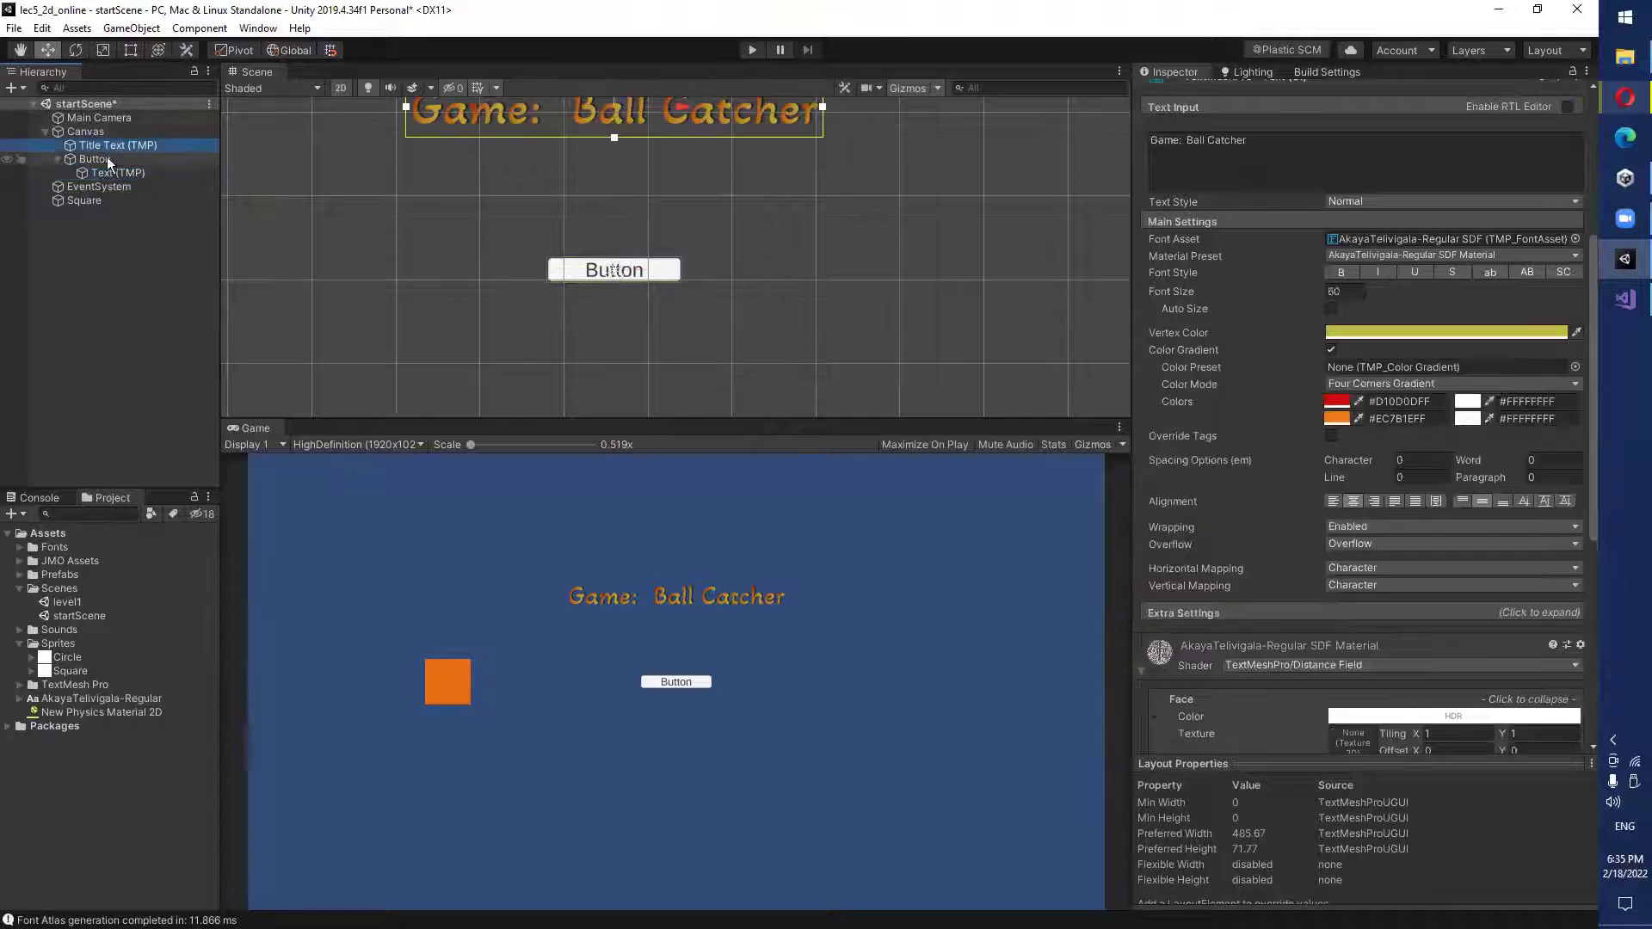
pyautogui.click(110, 172)
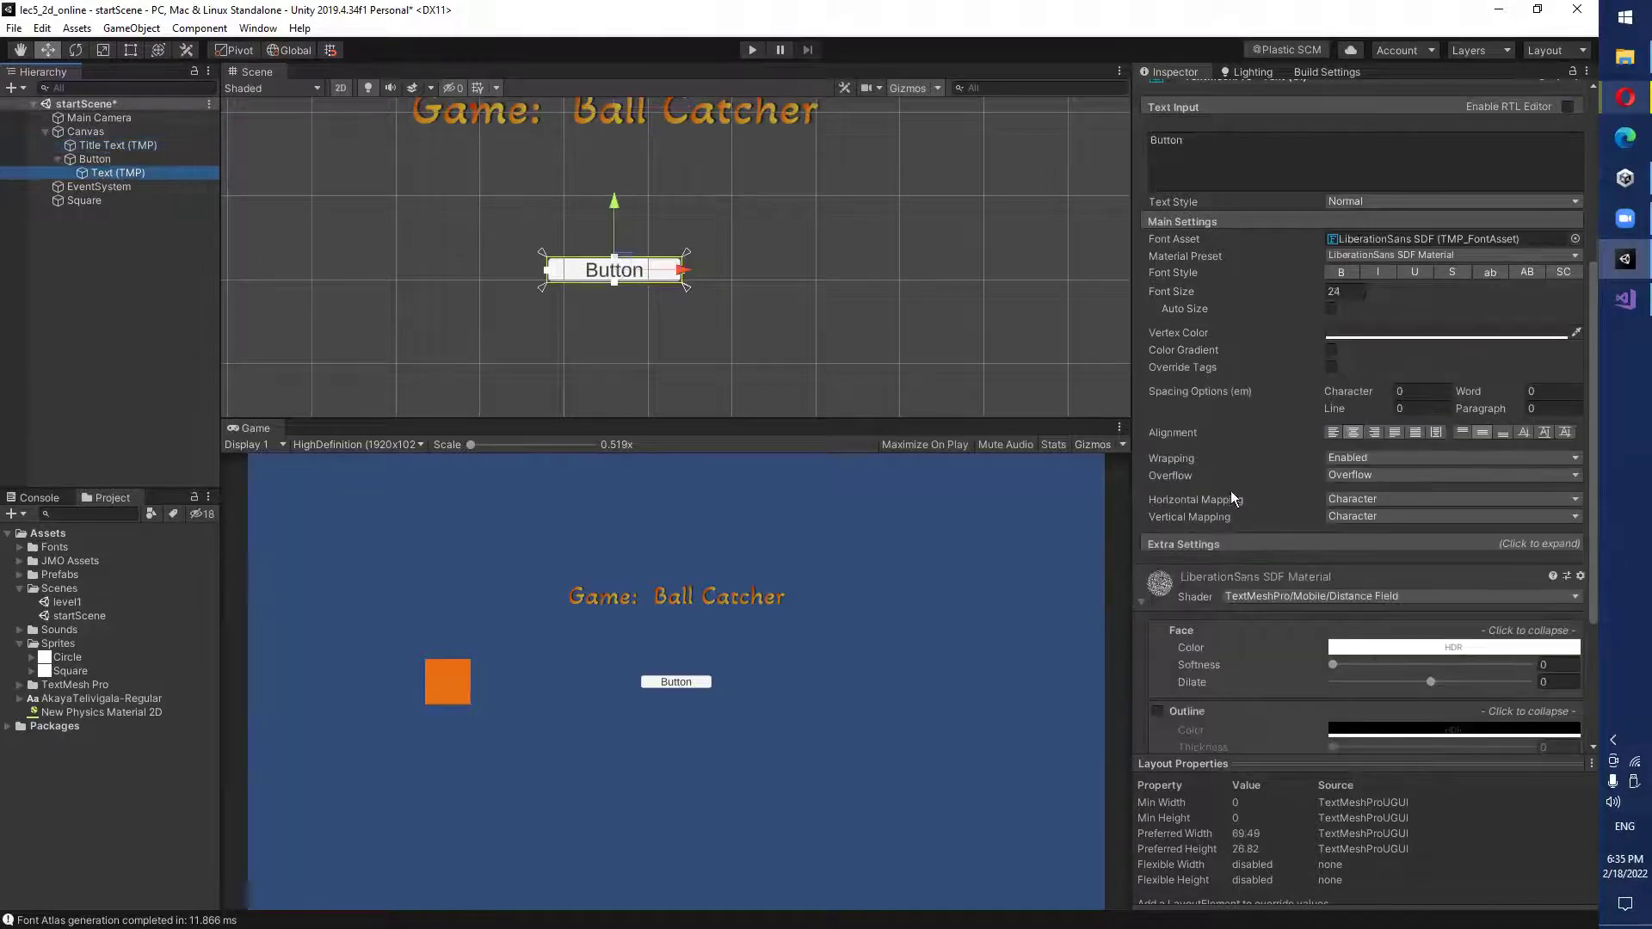
pyautogui.click(94, 160)
pyautogui.click(96, 171)
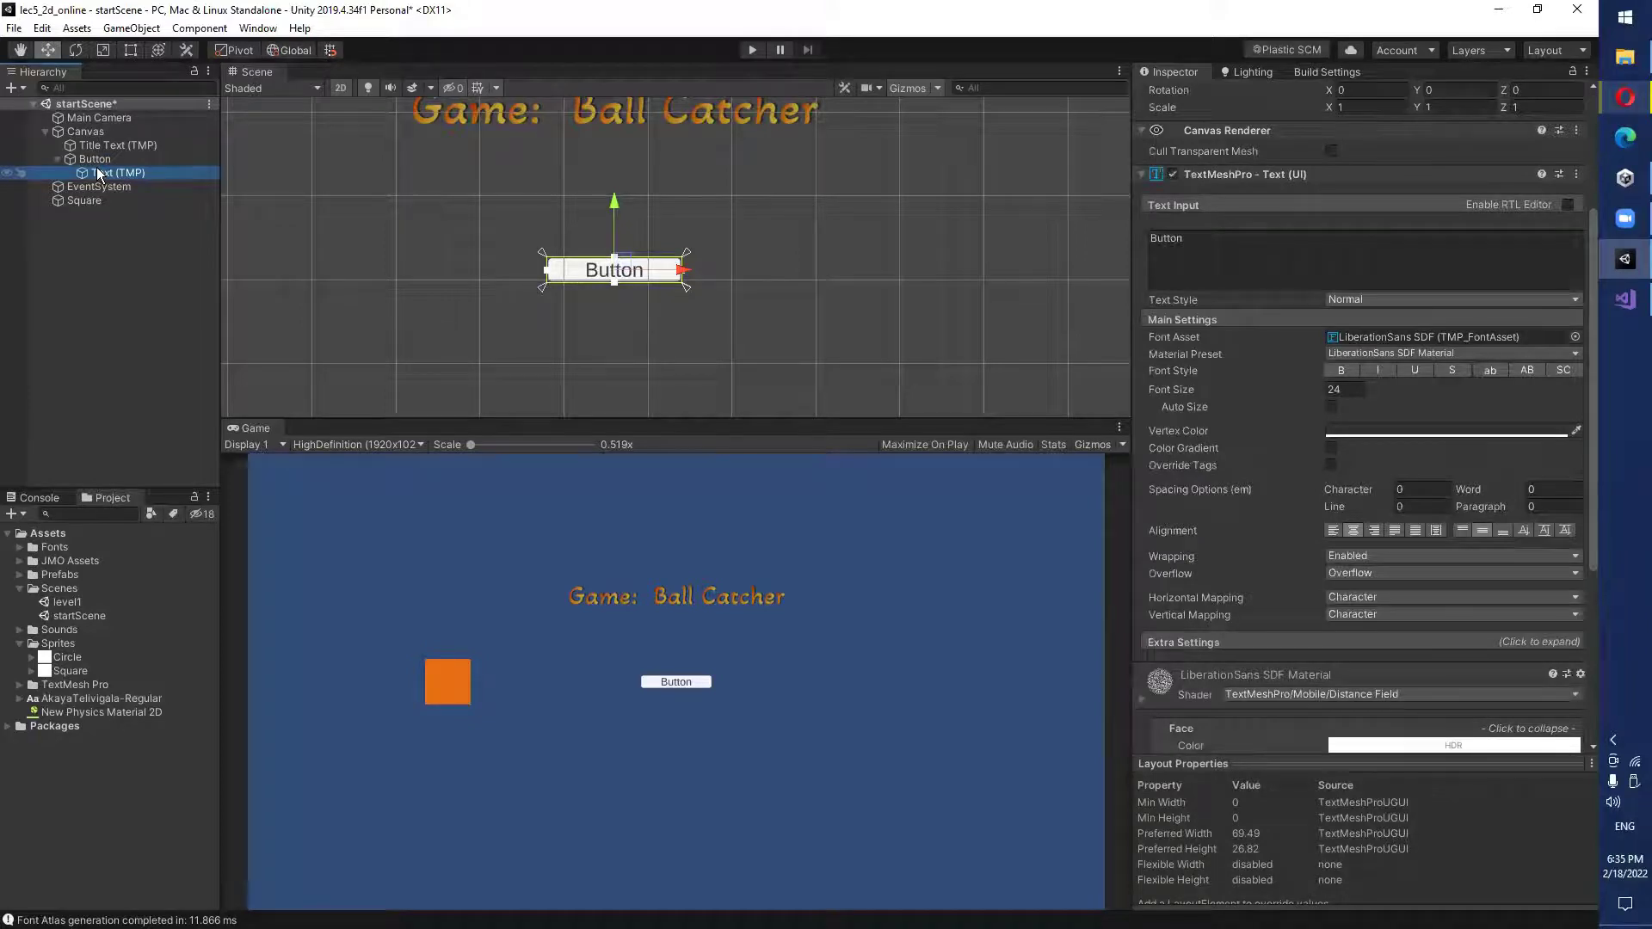
pyautogui.press('Delete')
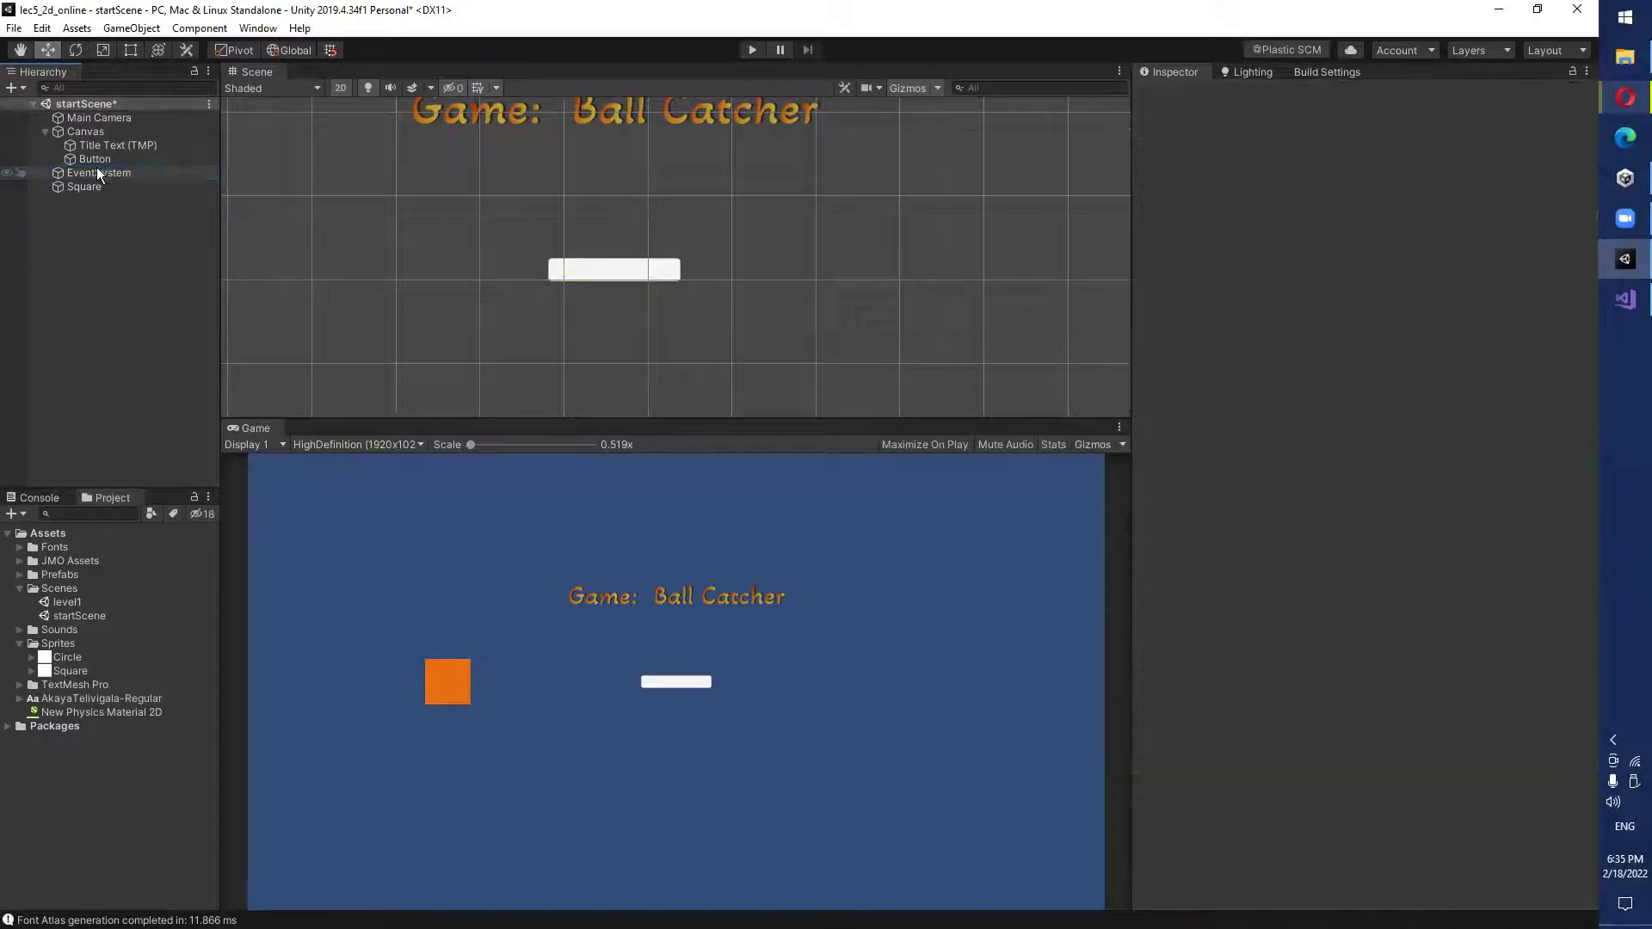
# Duplicate Title Text (TMP) and make the copy a child of the Button.
pyautogui.click(96, 145)
pyautogui.hotkey('ctrl', 'd')
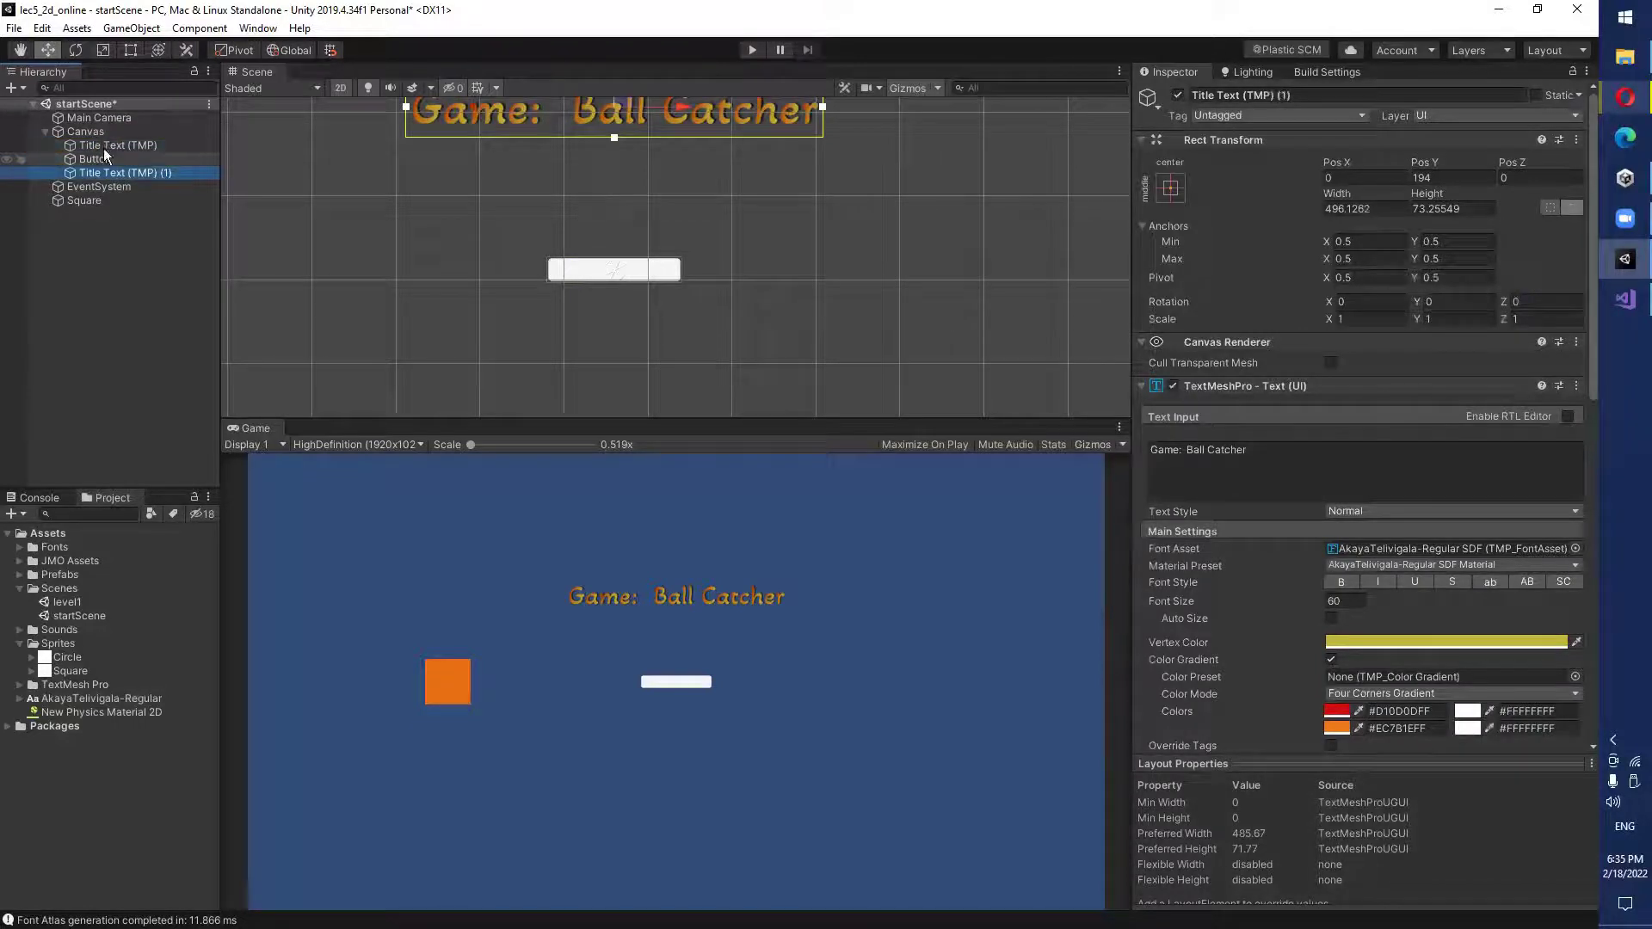
pyautogui.moveTo(114, 178); pyautogui.dragTo(109, 159)
pyautogui.click(115, 171)
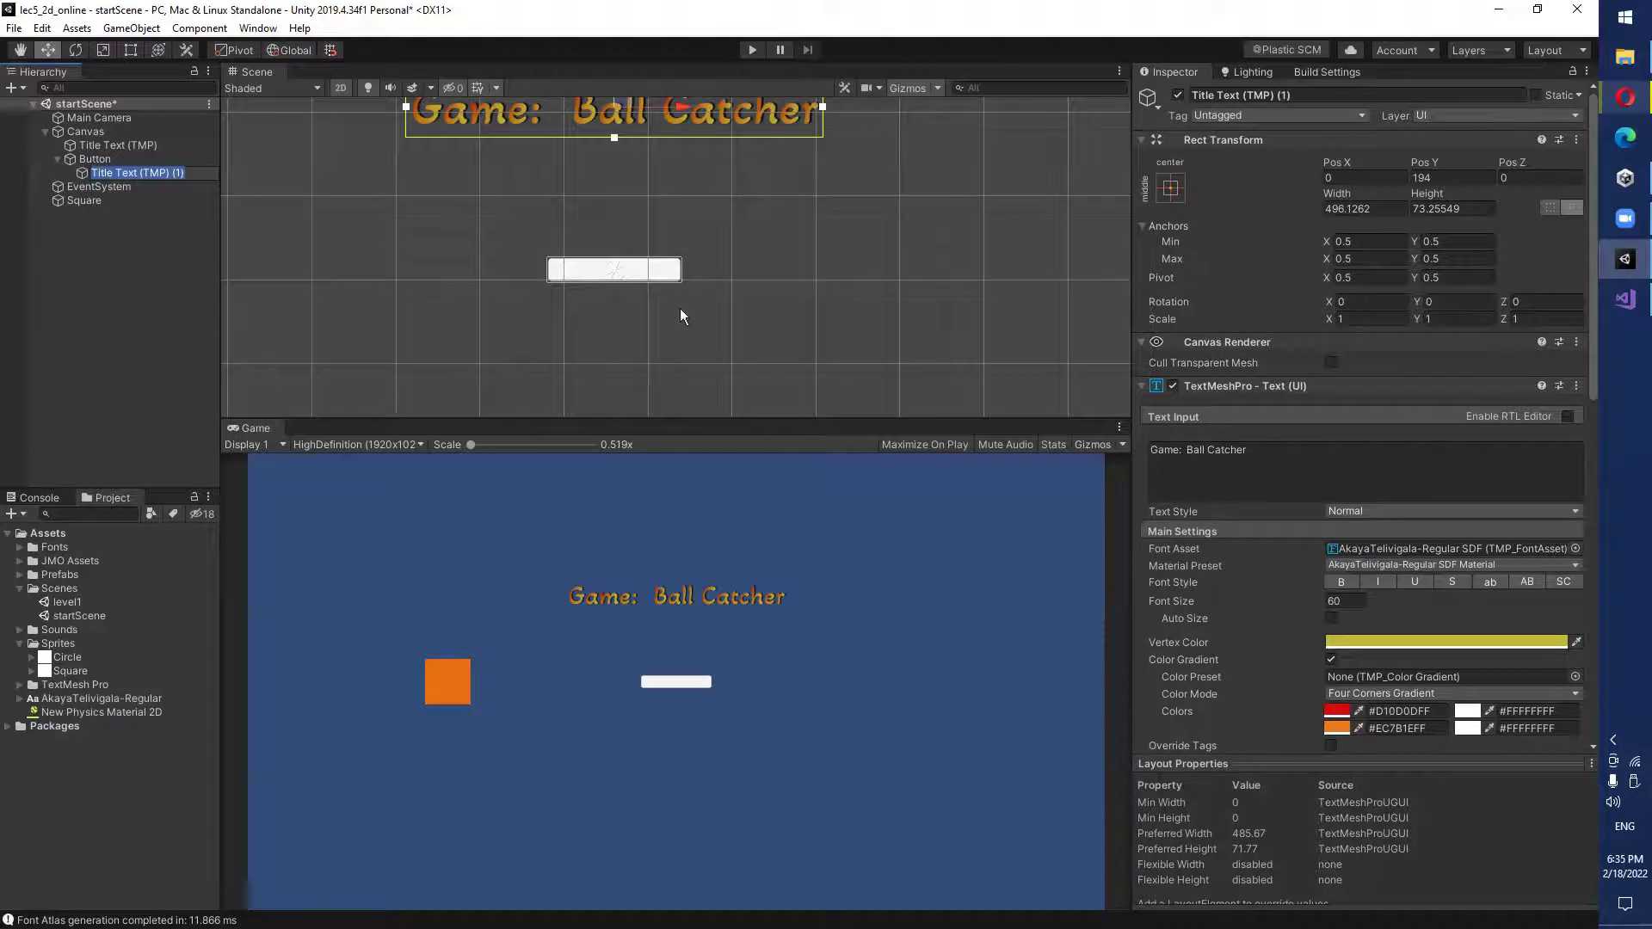
pyautogui.click(143, 163)
pyautogui.click(143, 172)
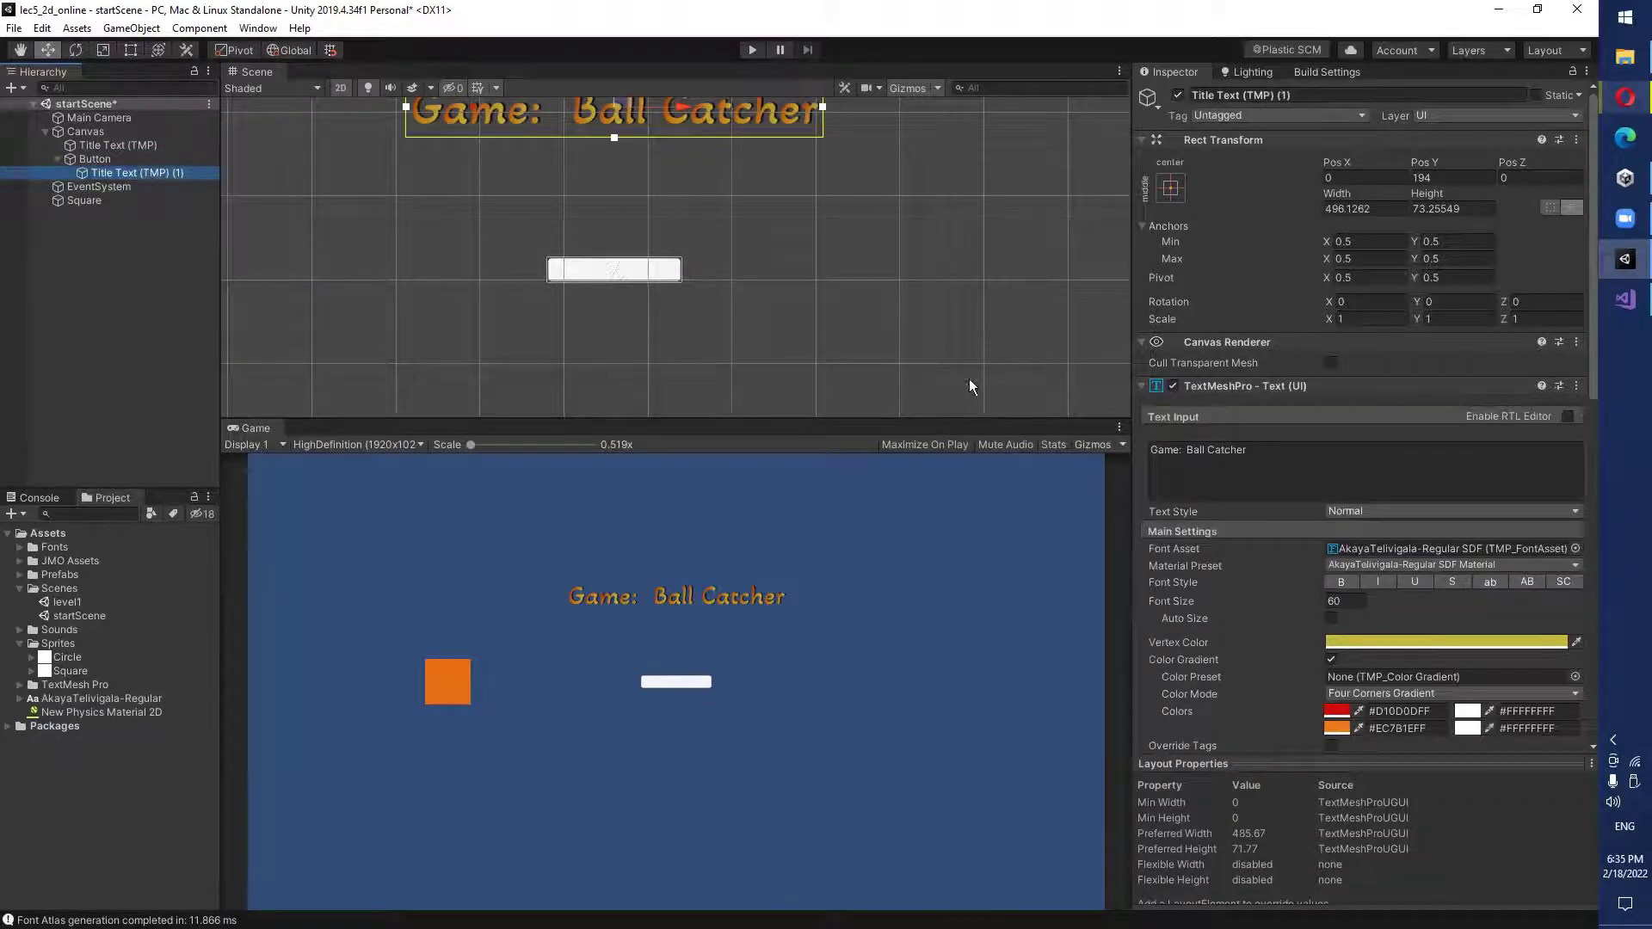
# Anchor the duplicated title text to the middle center of the button and snap its position there.
pyautogui.click(1170, 188)
pyautogui.keyDown('alt'); pyautogui.click(1265, 365); pyautogui.keyUp('alt')
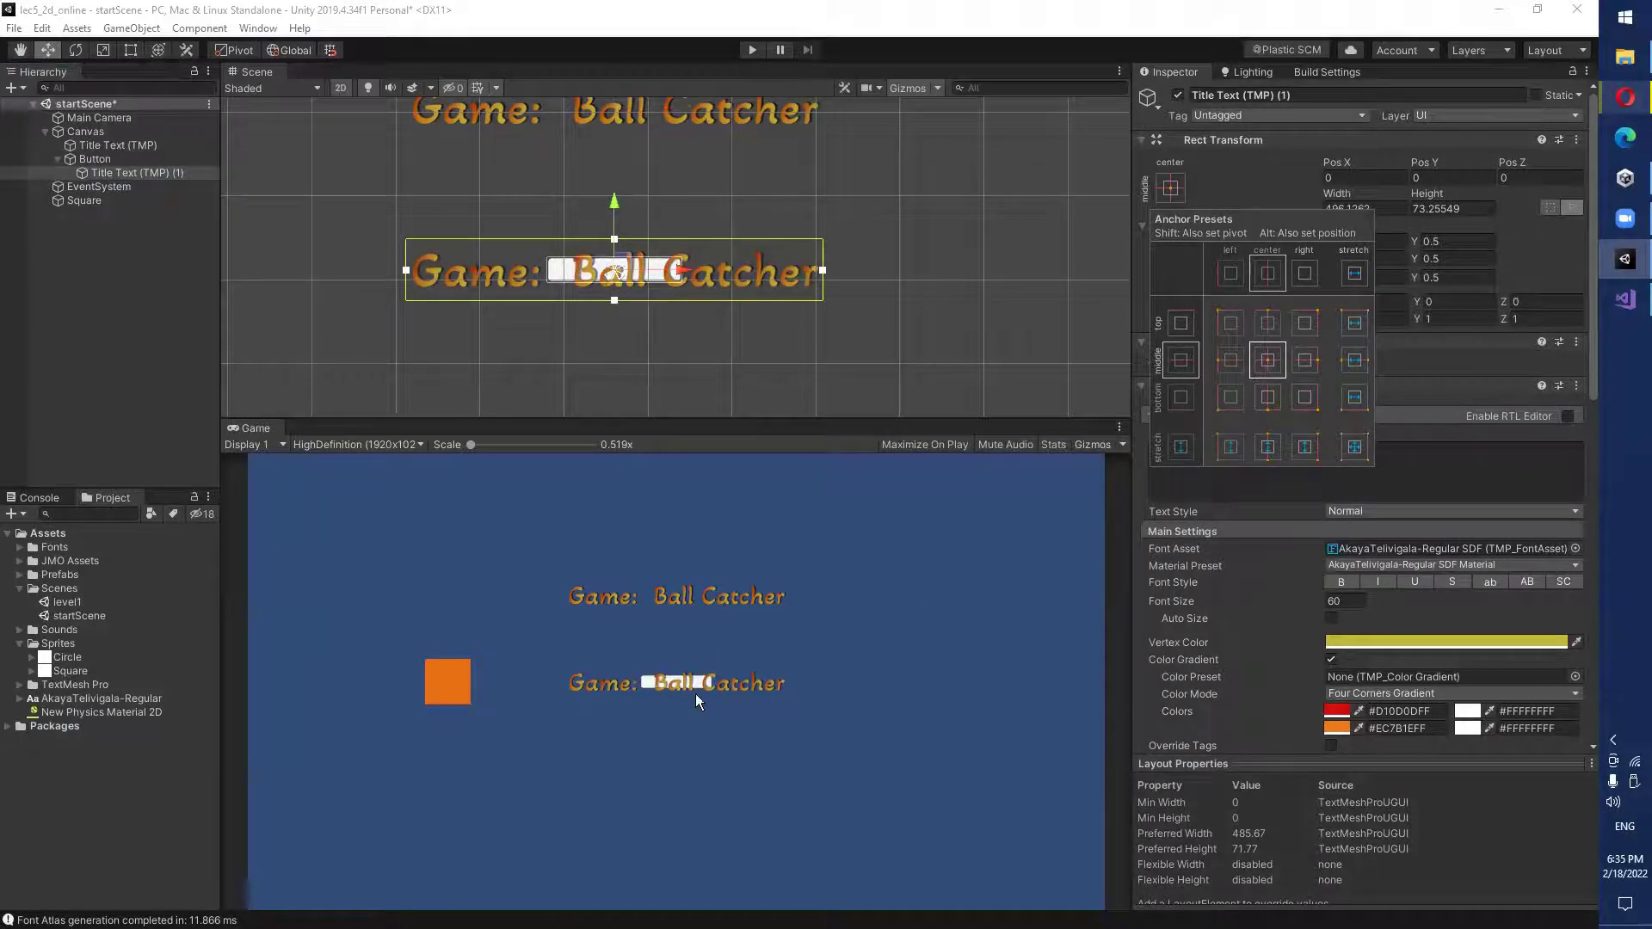
pyautogui.click(125, 170)
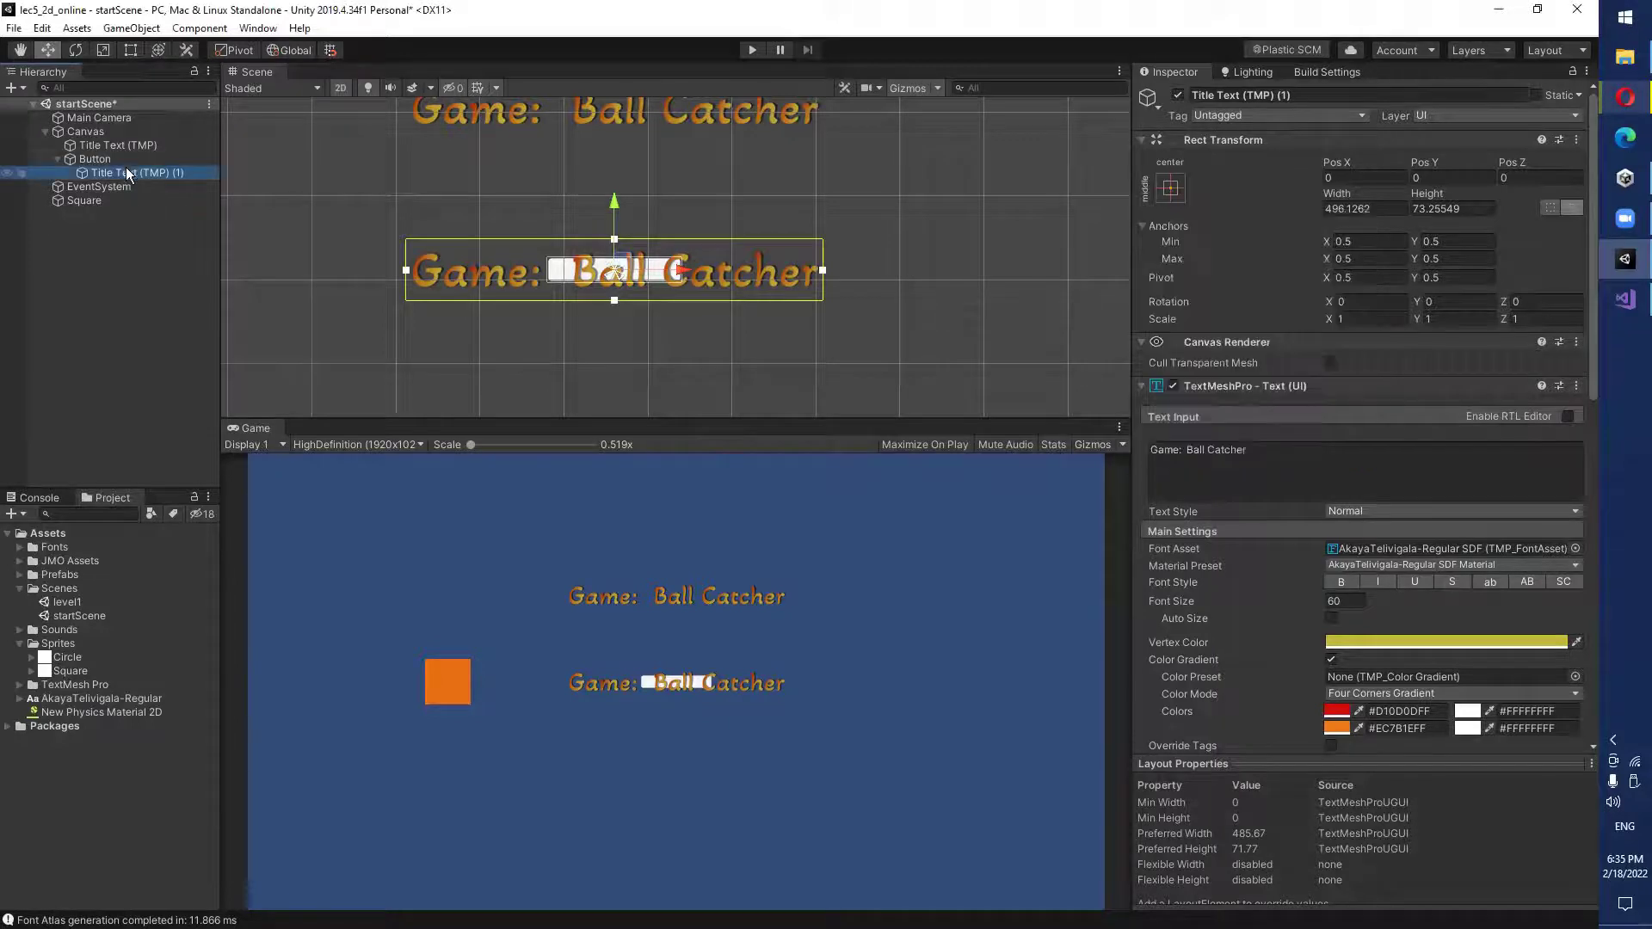
pyautogui.click(103, 158)
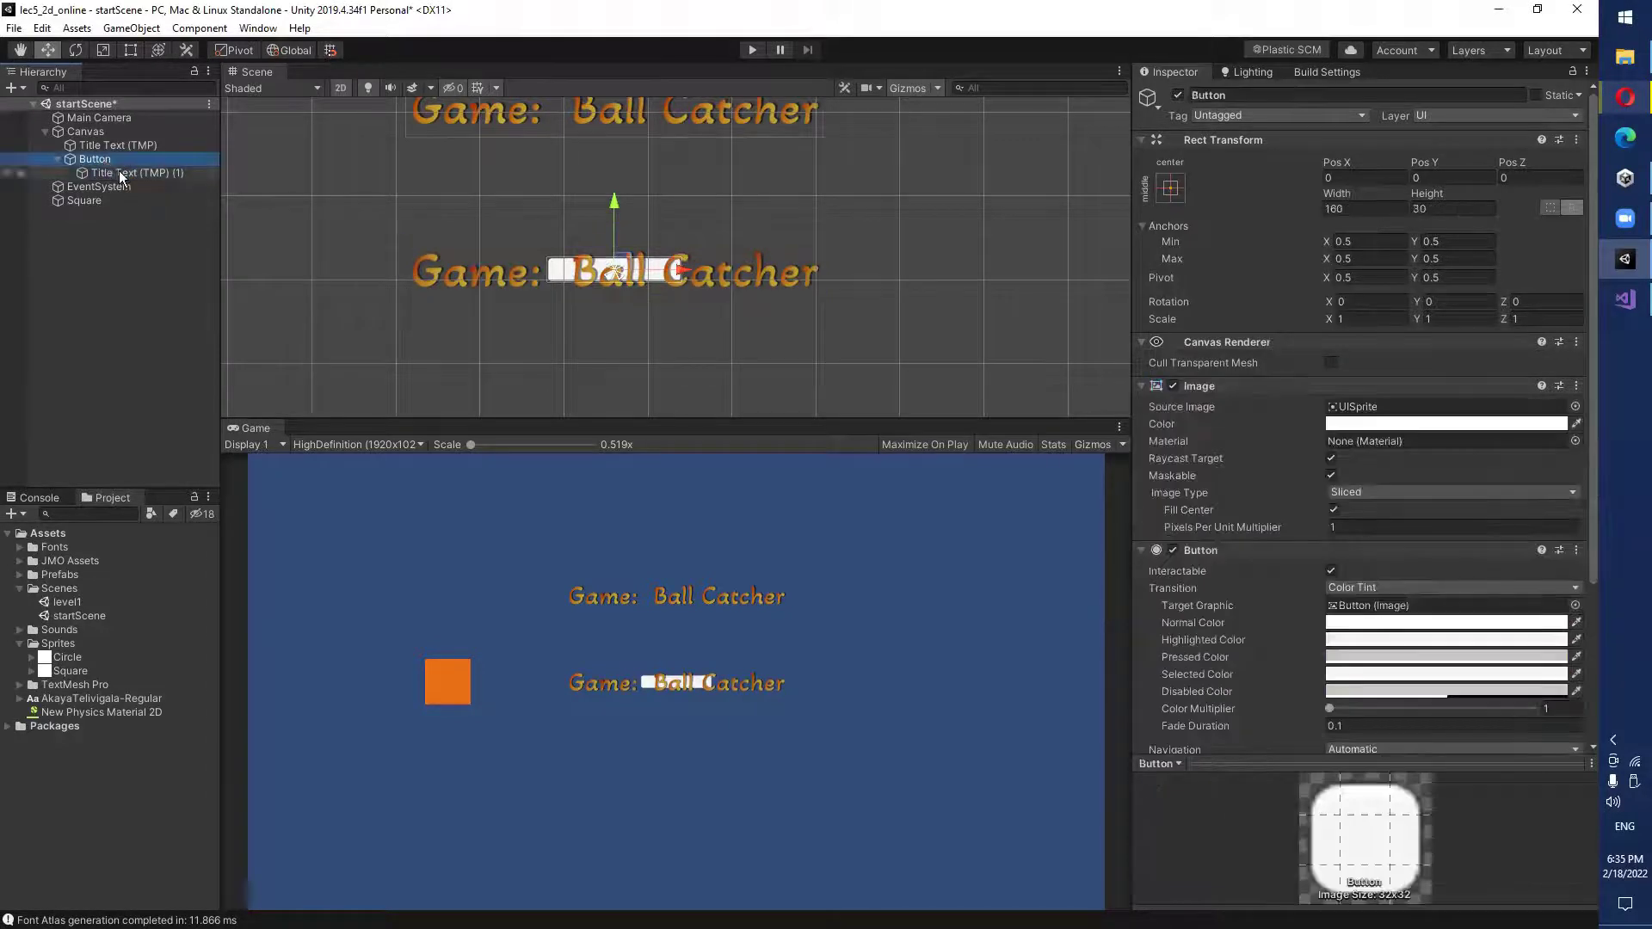
pyautogui.click(119, 170)
# Rename the Button object to "Play Button".
pyautogui.click(107, 161)
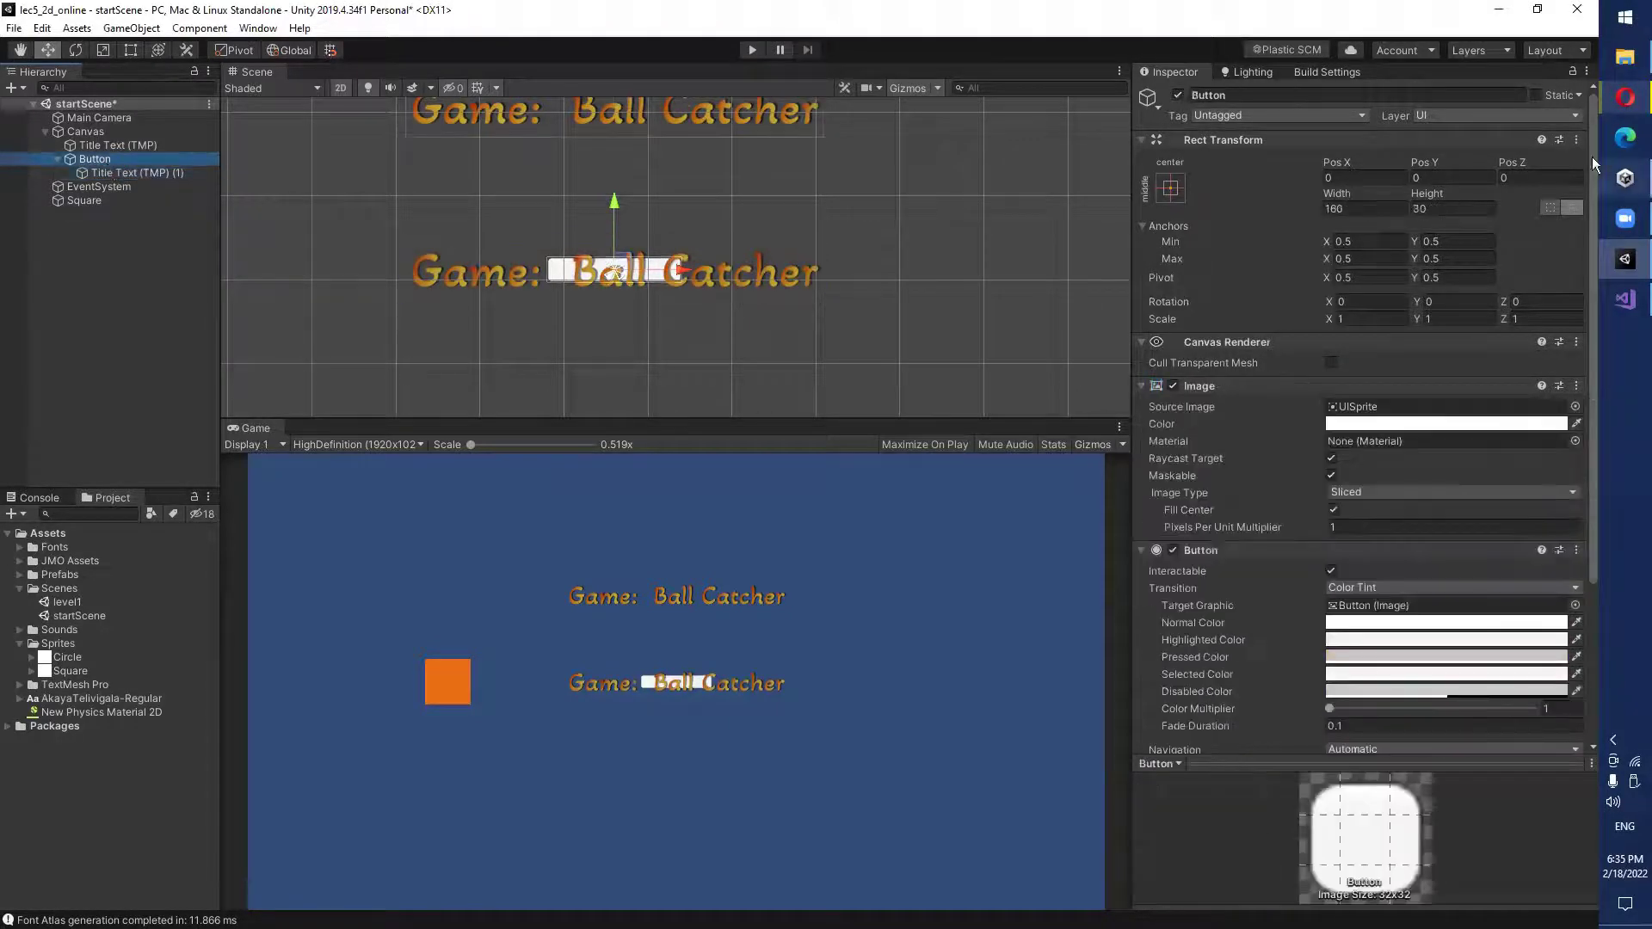
pyautogui.click(1349, 97)
pyautogui.press('Home')
pyautogui.write('Play')
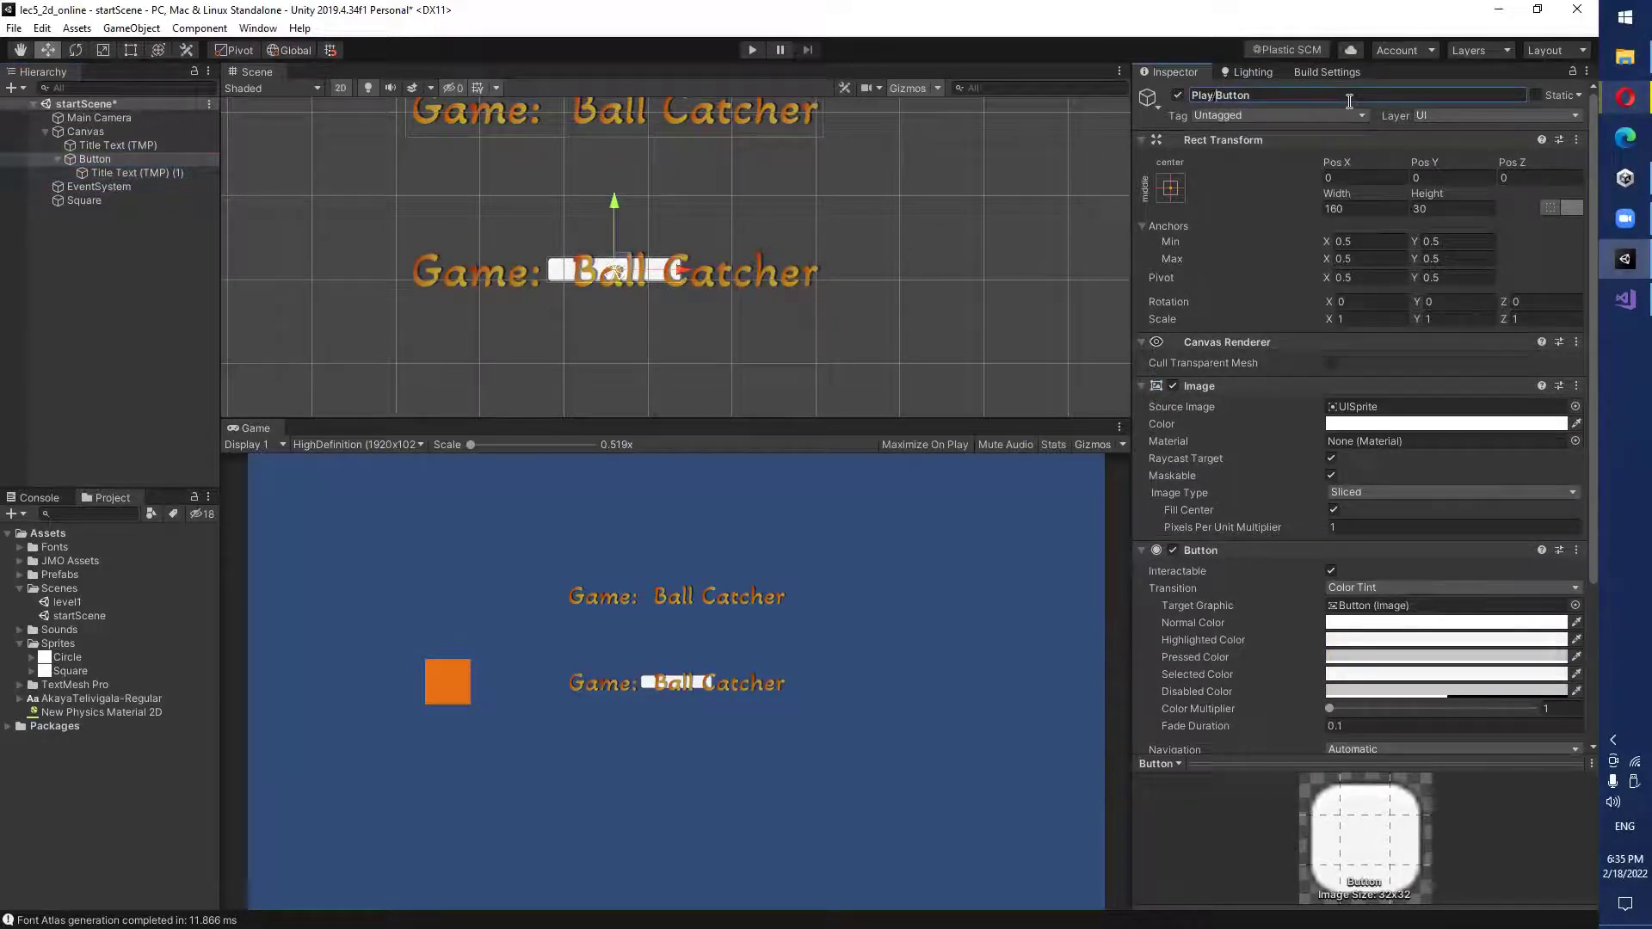
pyautogui.press('Return')
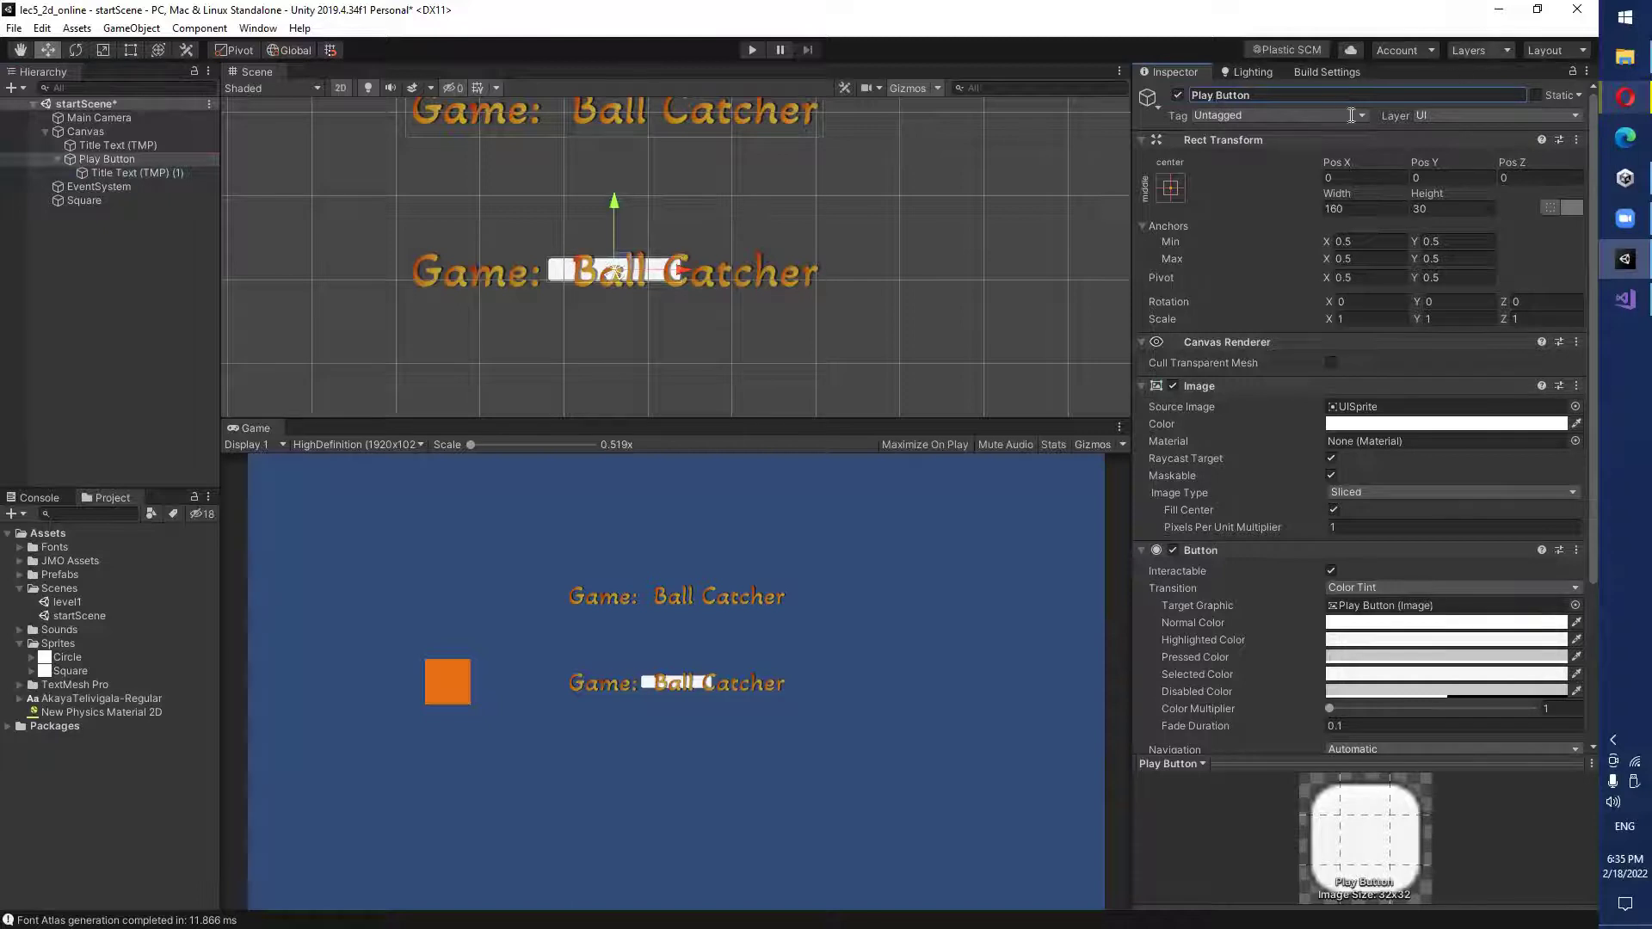
# Rename the duplicated title text inside Play Button to "Play Text (TMP) (1)".
pyautogui.click(151, 169)
pyautogui.click(1191, 463)
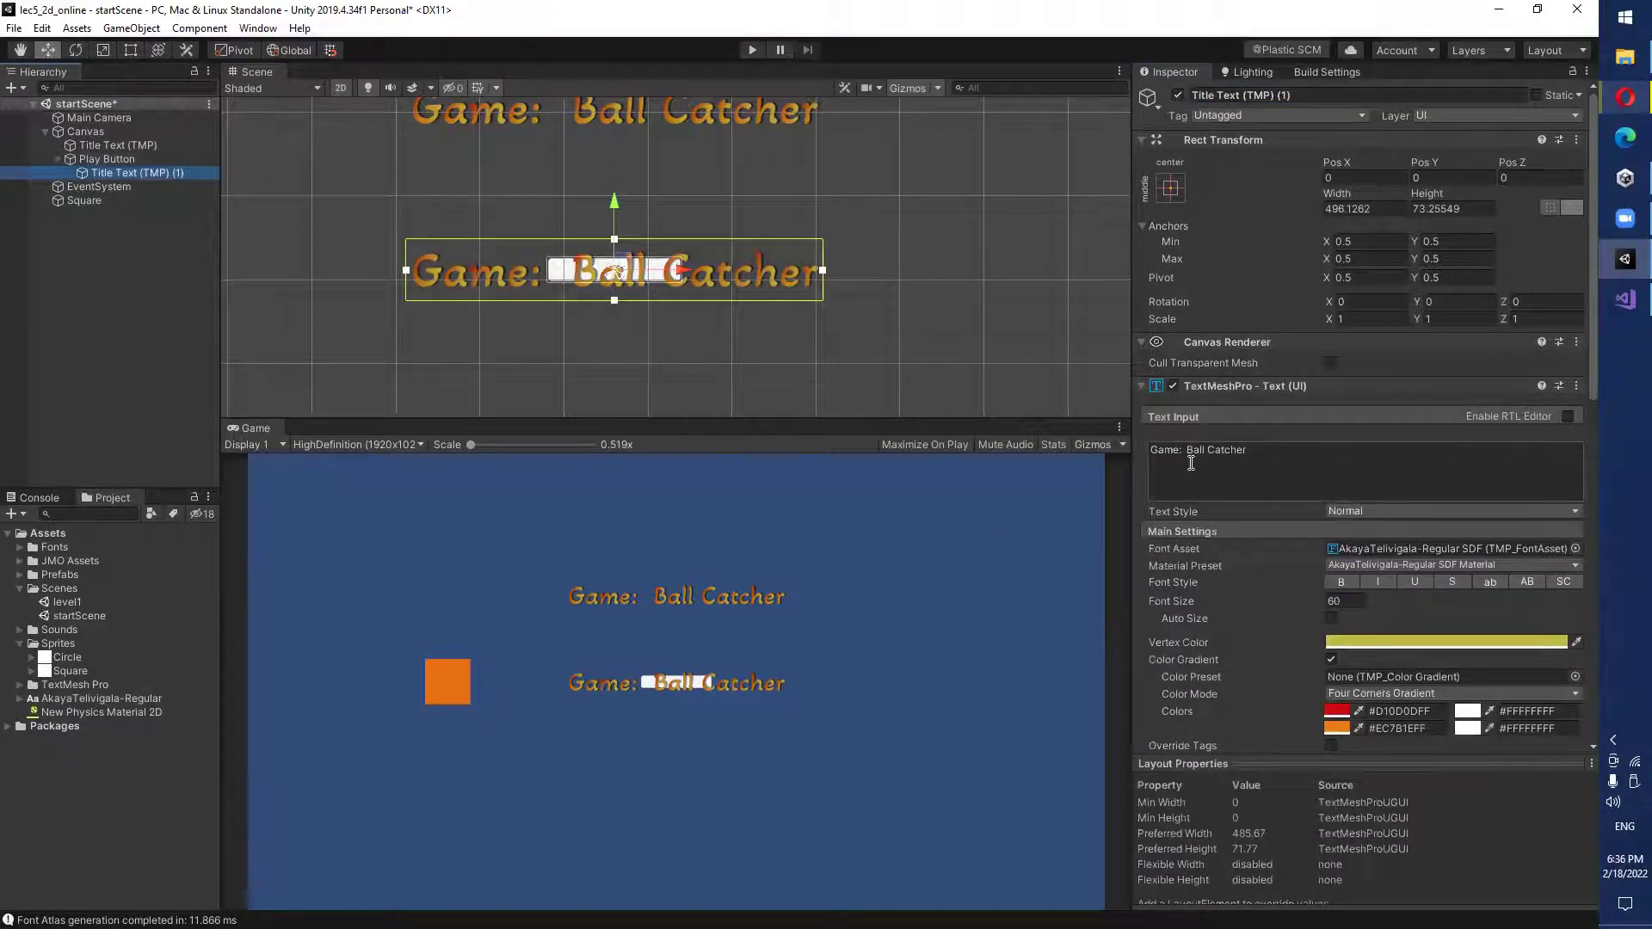
pyautogui.click(1209, 95)
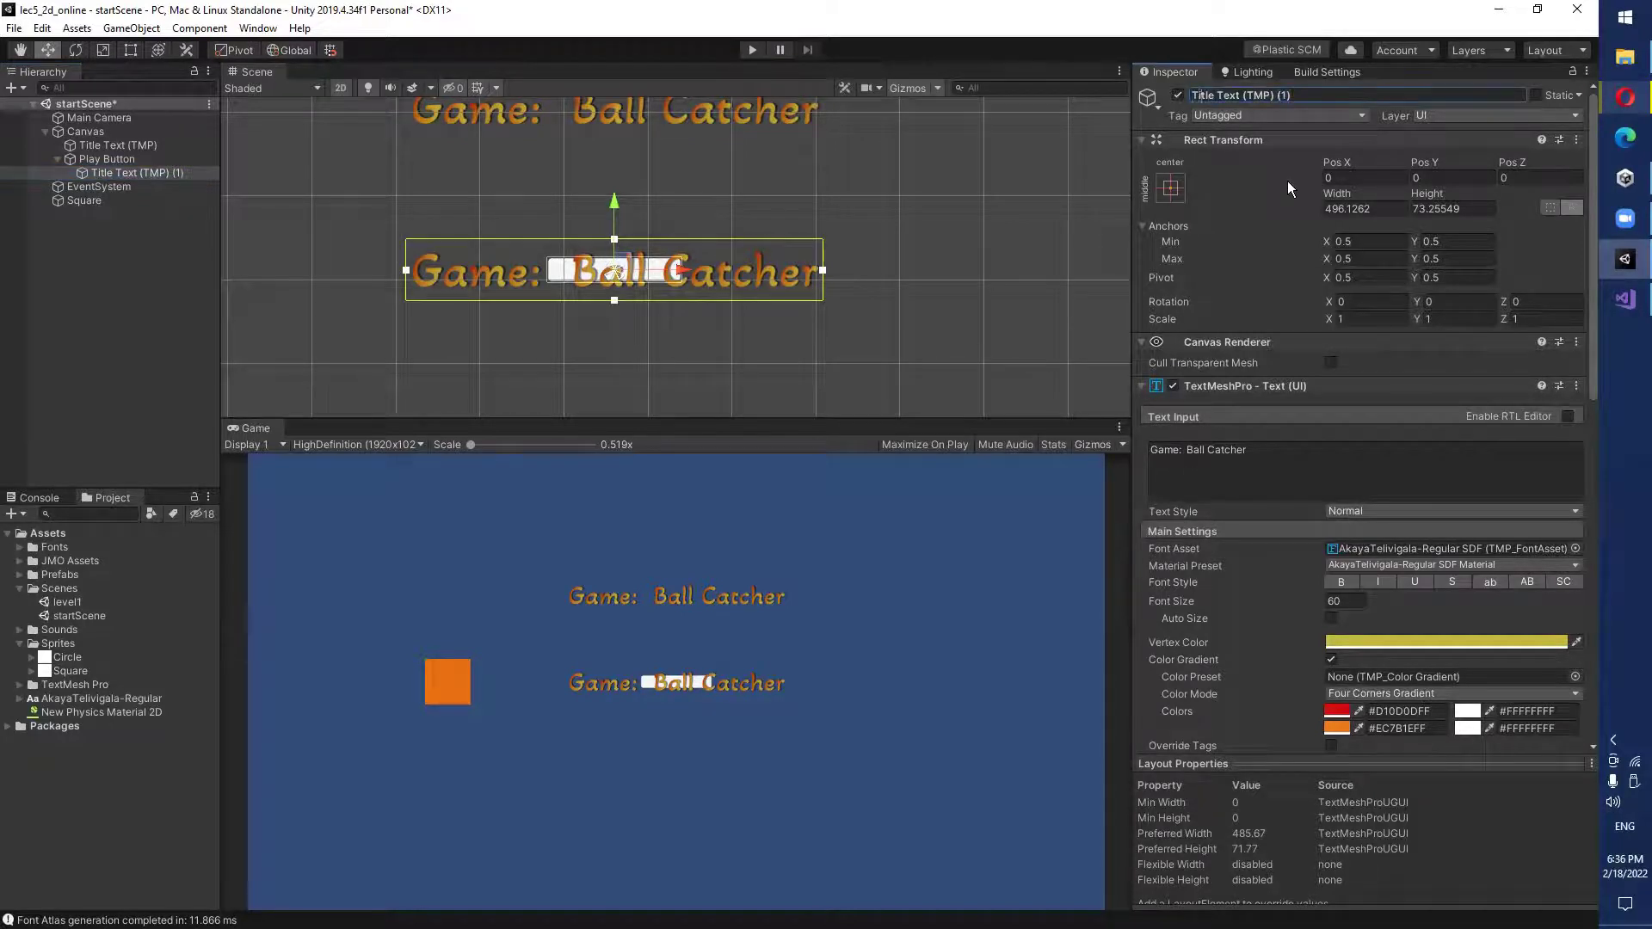
pyautogui.press('BackSpace')
pyautogui.press('BackSpace')
pyautogui.press('BackSpace')
pyautogui.press('BackSpace')
pyautogui.press('BackSpace')
pyautogui.write('paly')
pyautogui.press('BackSpace')
pyautogui.press('BackSpace')
pyautogui.press('BackSpace')
pyautogui.press('BackSpace')
pyautogui.write('Play')
# Replace the displayed text of Play Text (TMP) (1) with "Play".
pyautogui.click(1256, 454)
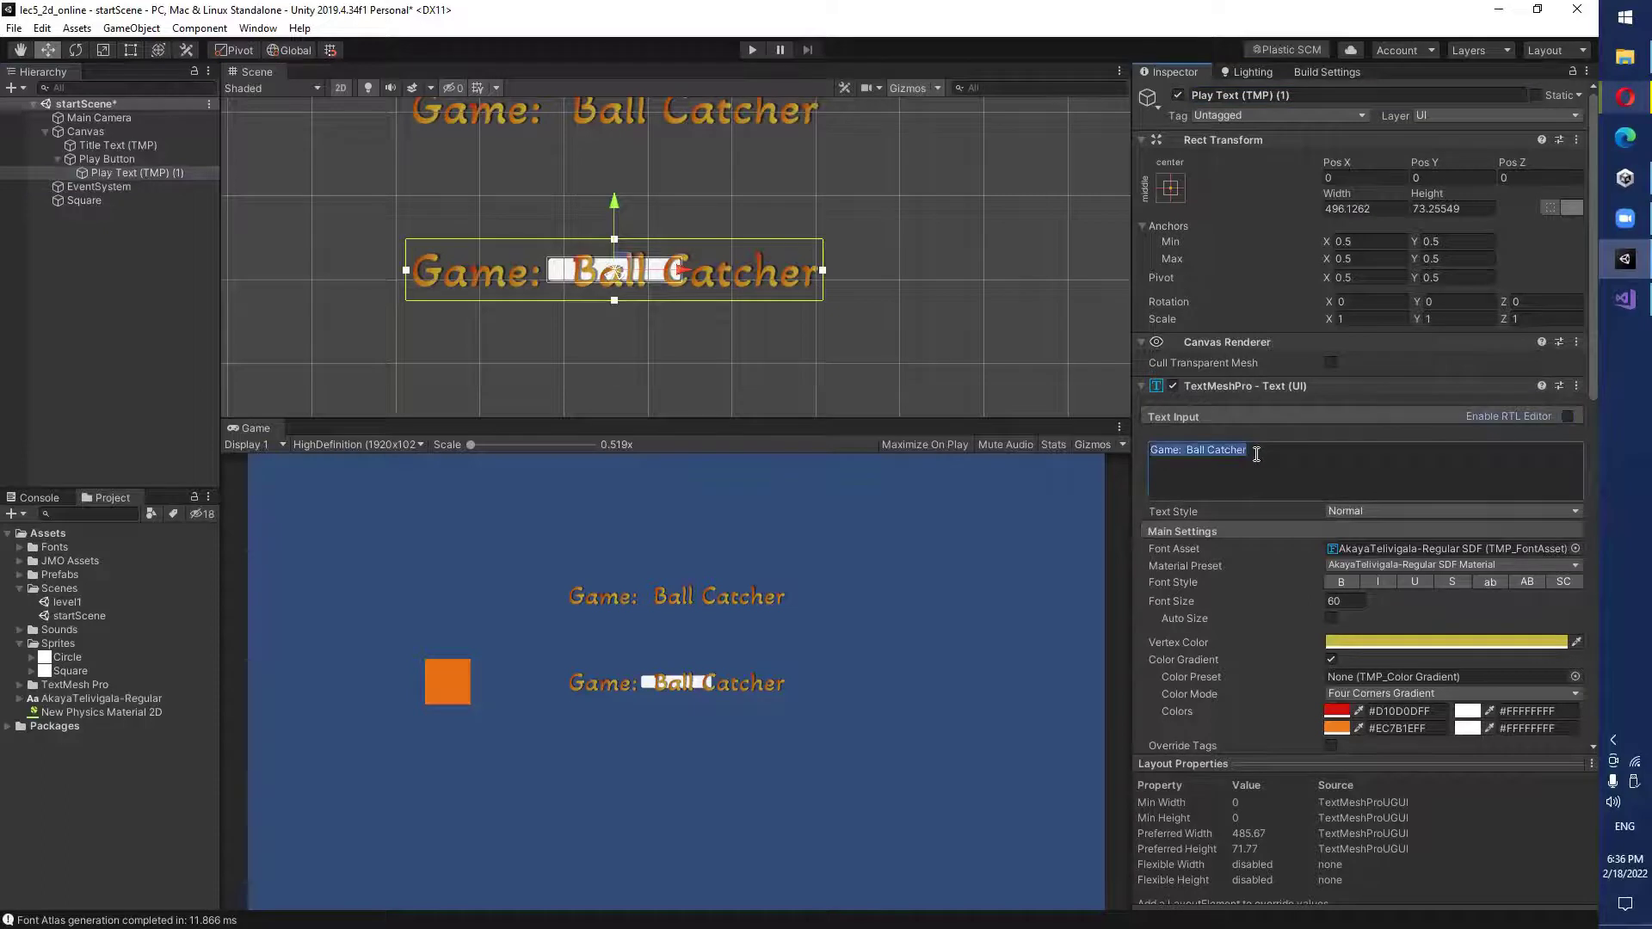
pyautogui.write('Play')
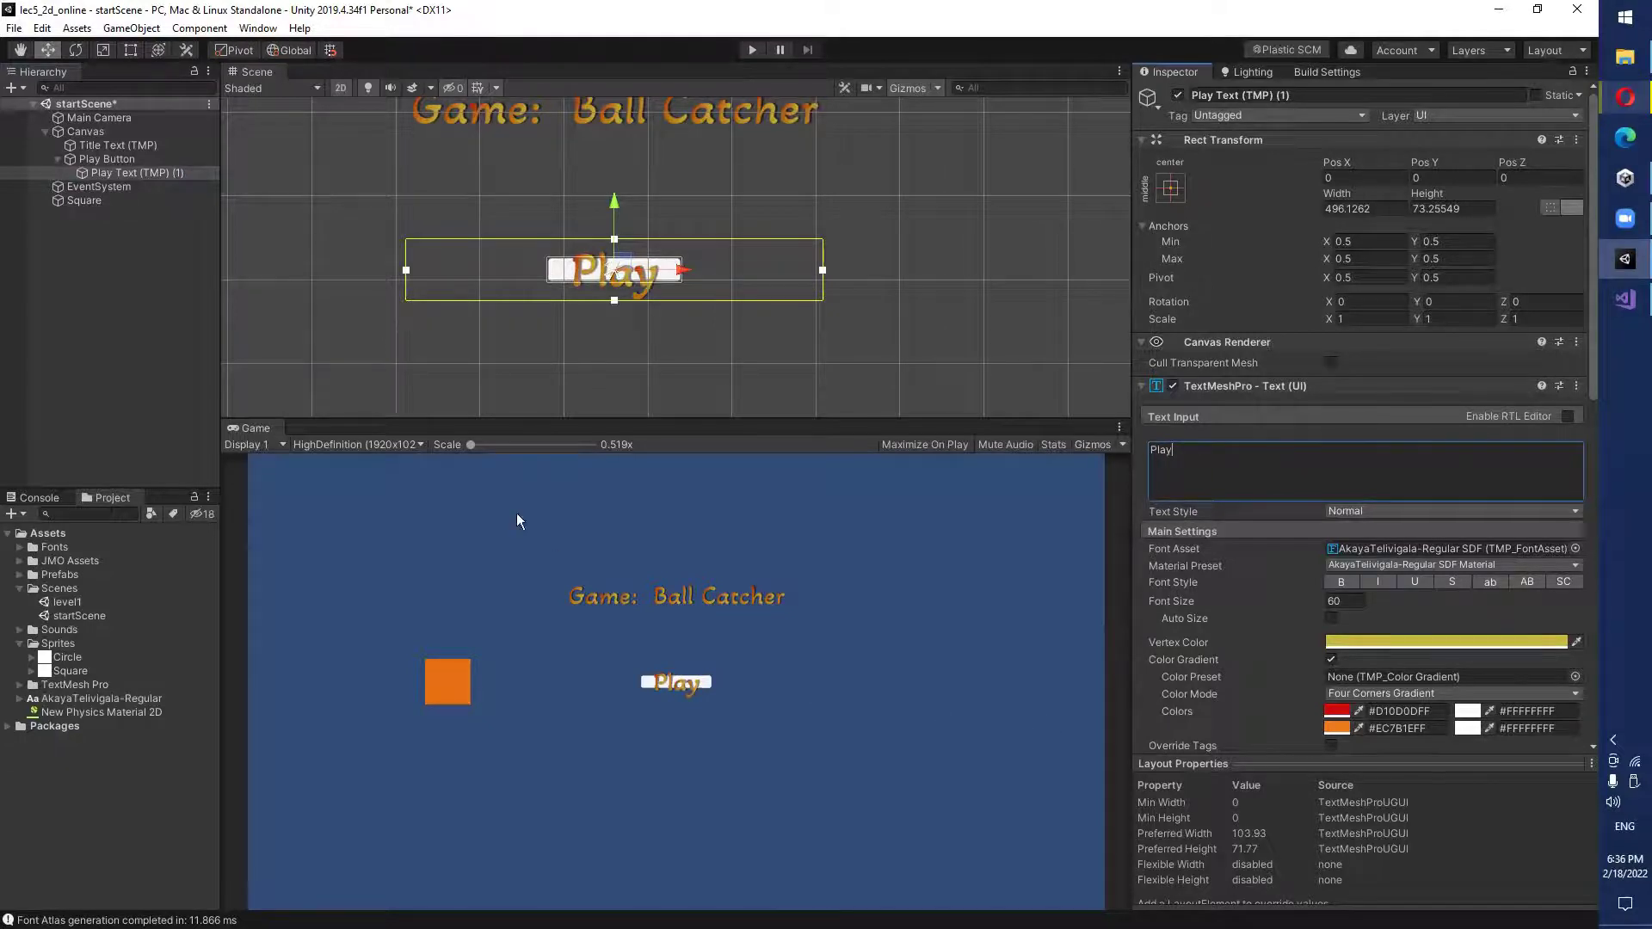
pyautogui.click(107, 159)
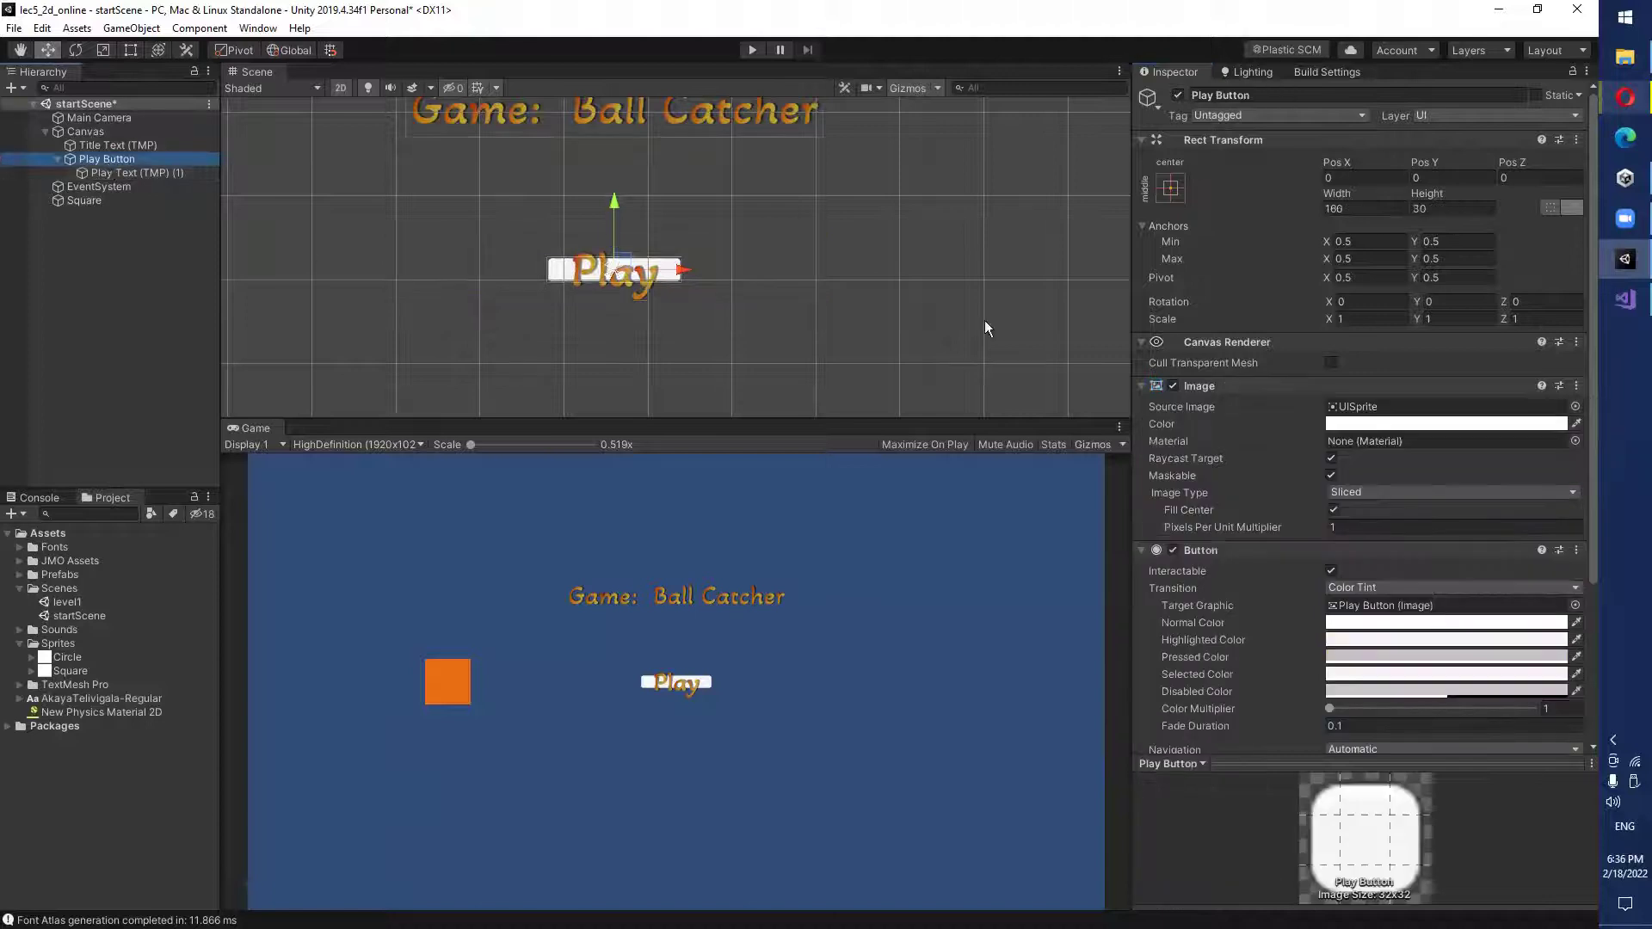
# Set the width of both Play Text (TMP) (1) and its parent Play Button to 200.
pyautogui.click(96, 174)
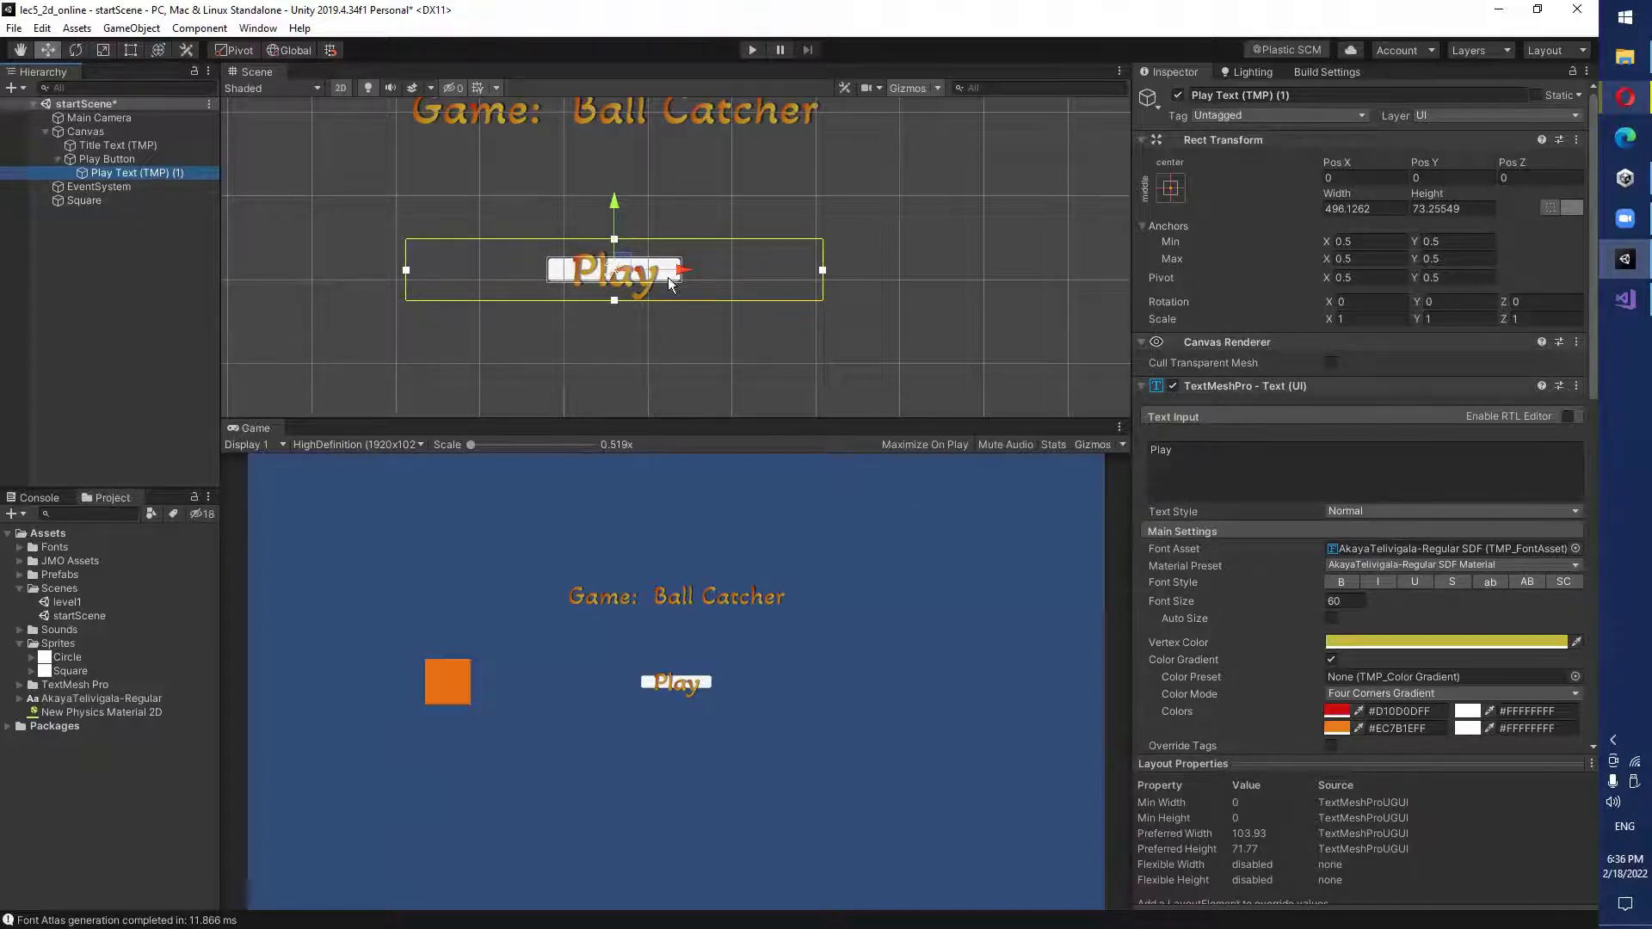
pyautogui.click(1378, 211)
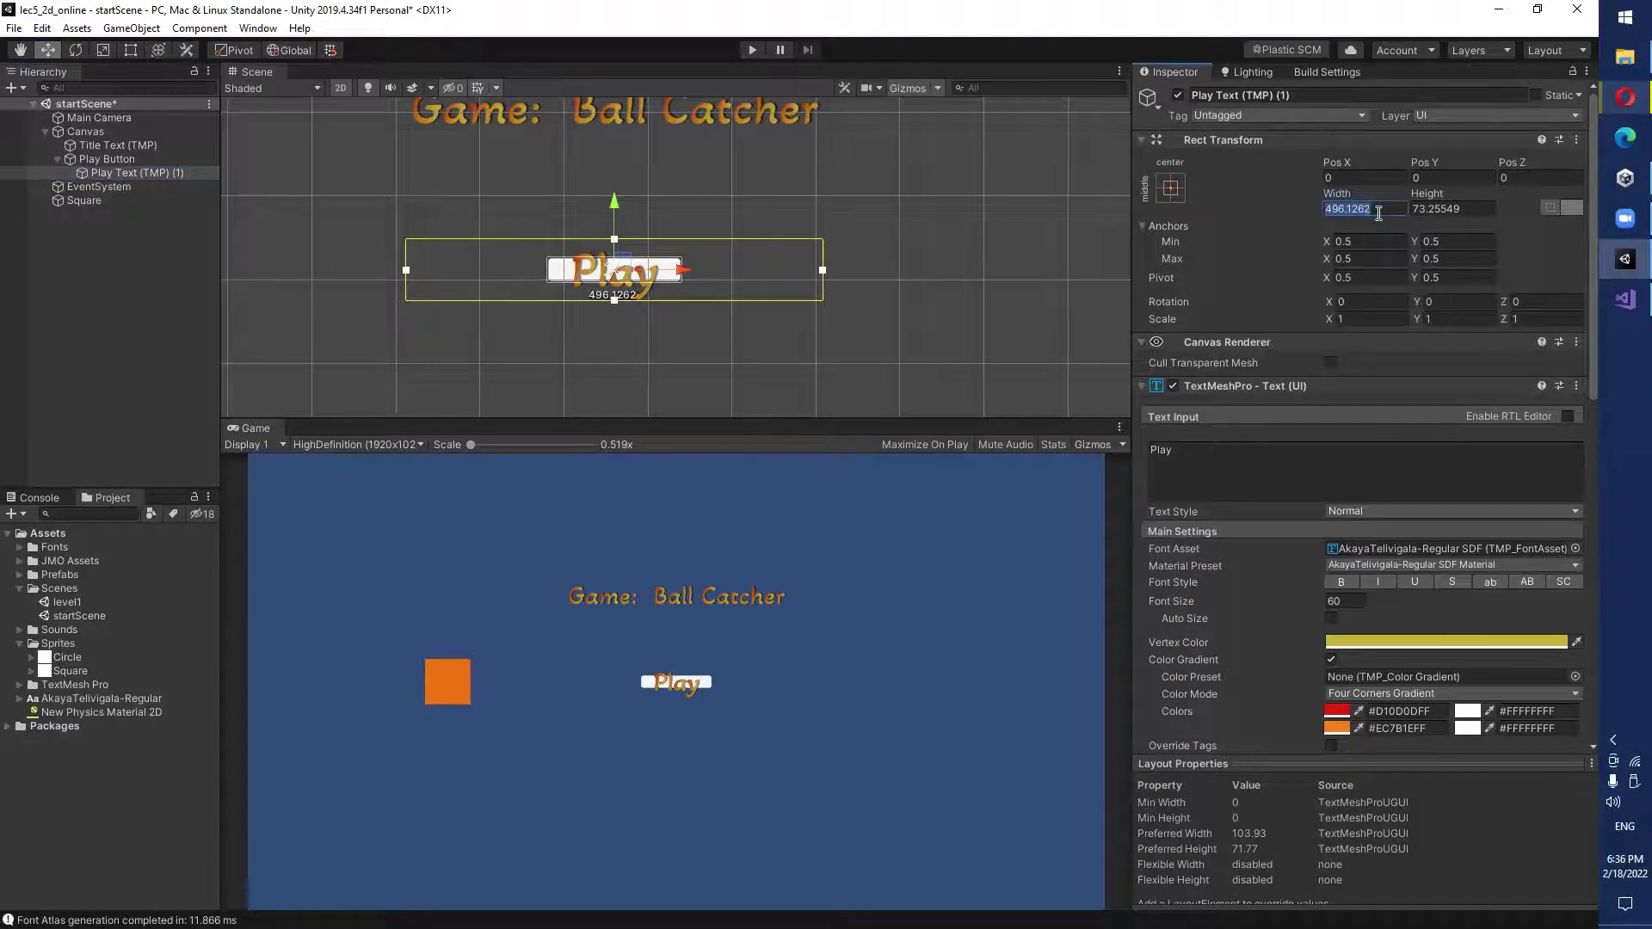
pyautogui.write('200')
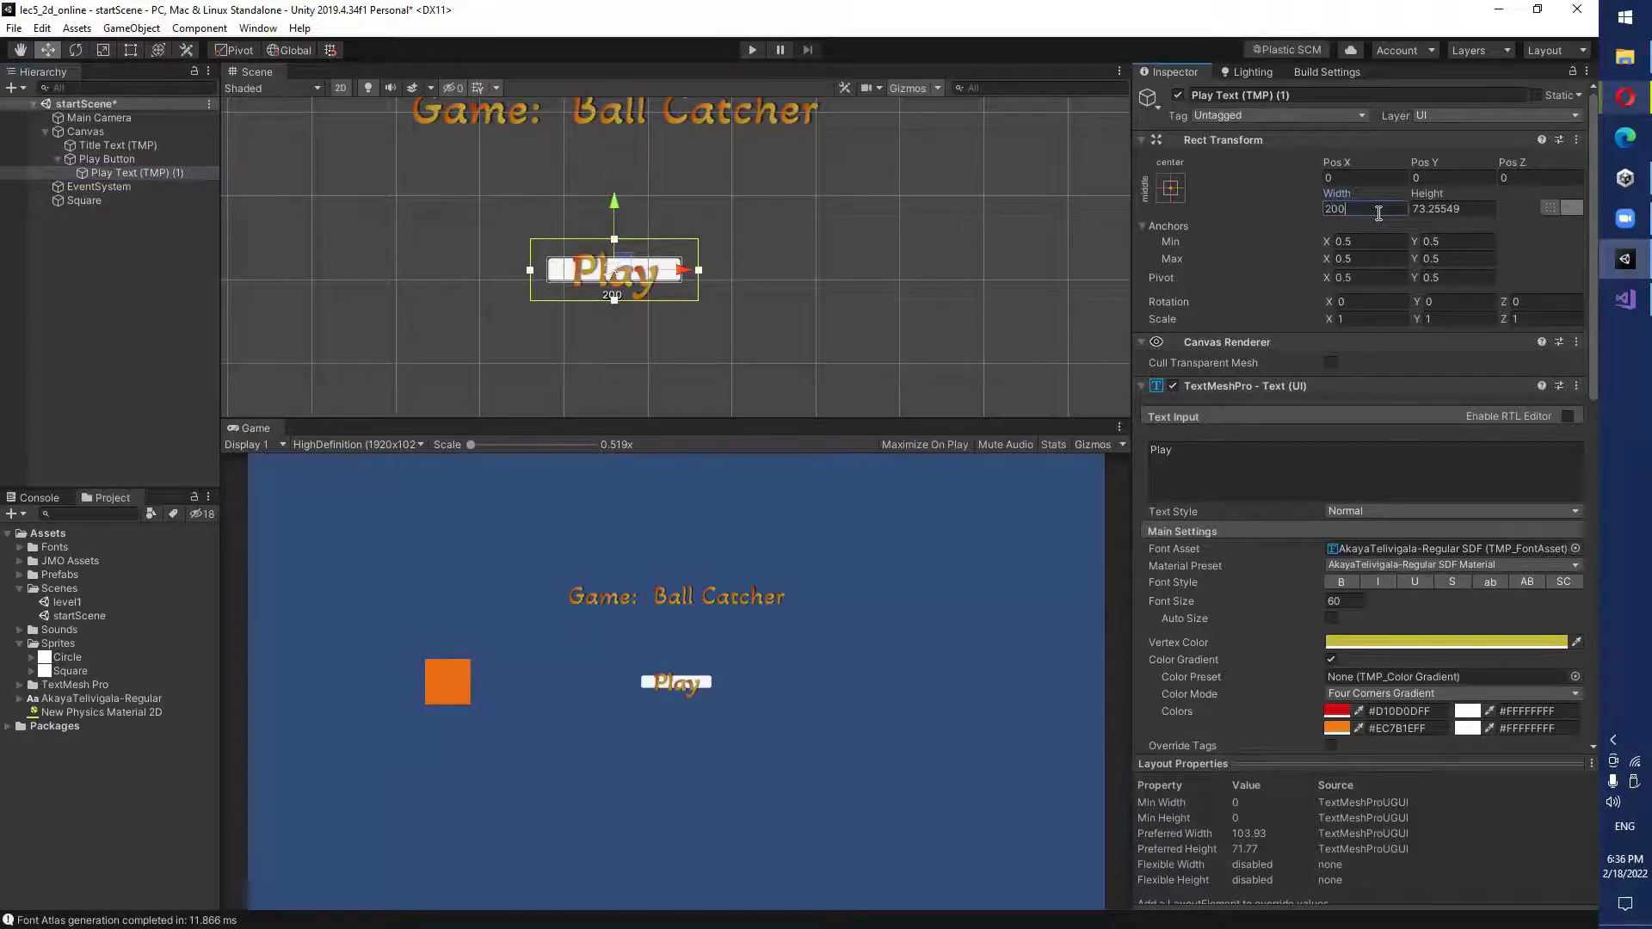
pyautogui.click(139, 163)
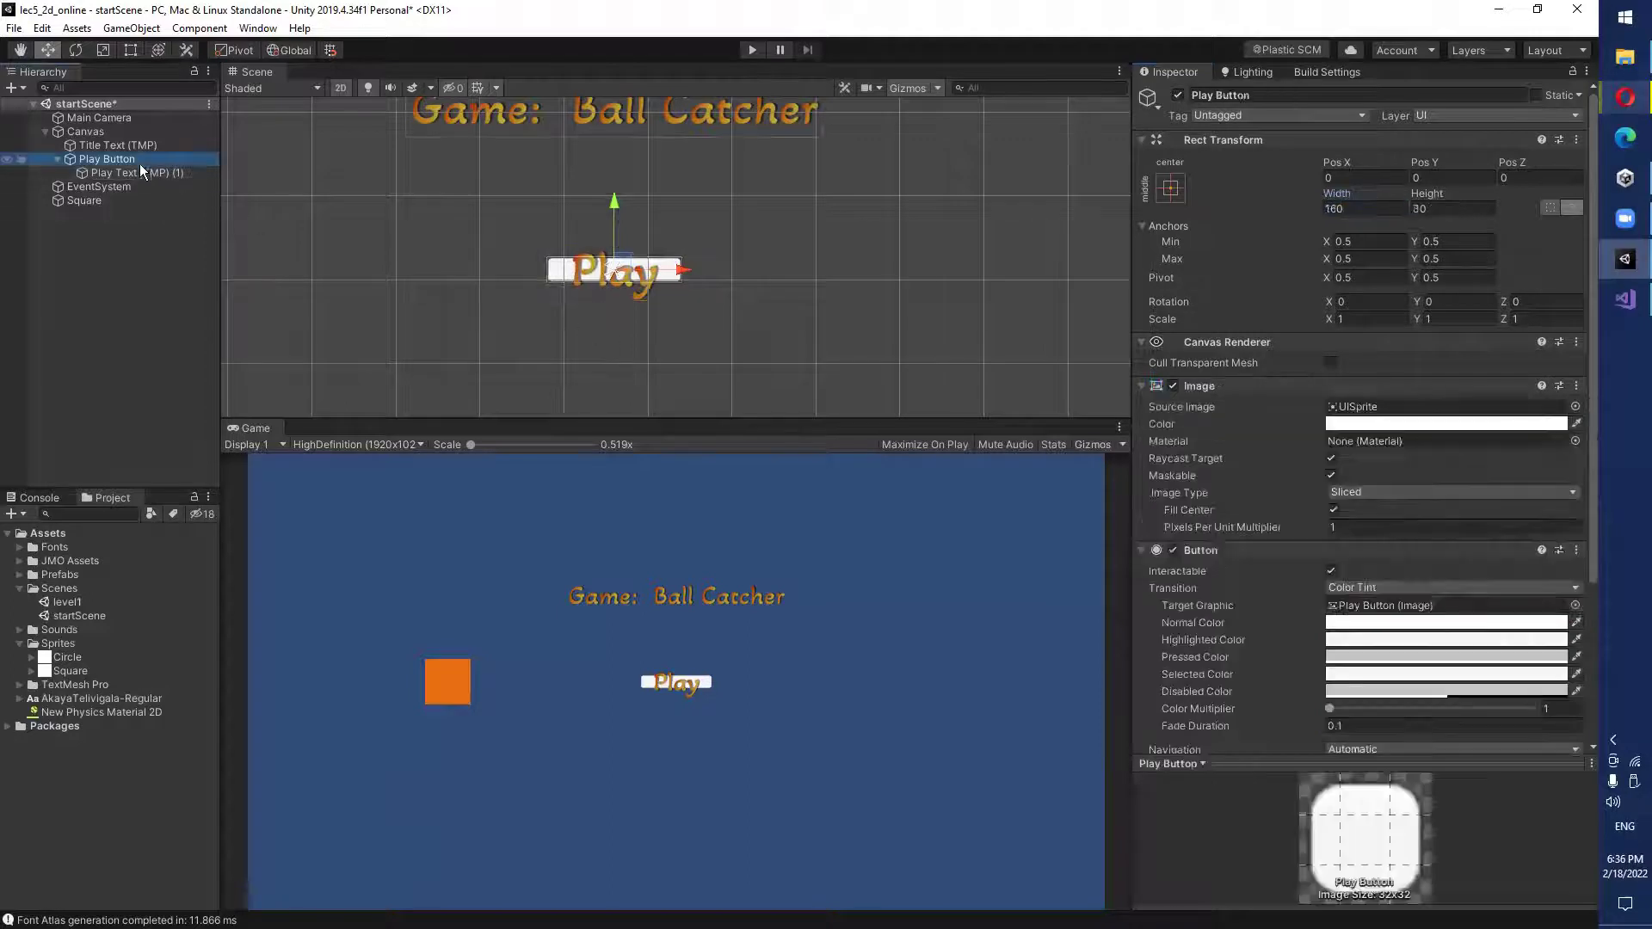
pyautogui.click(1357, 207)
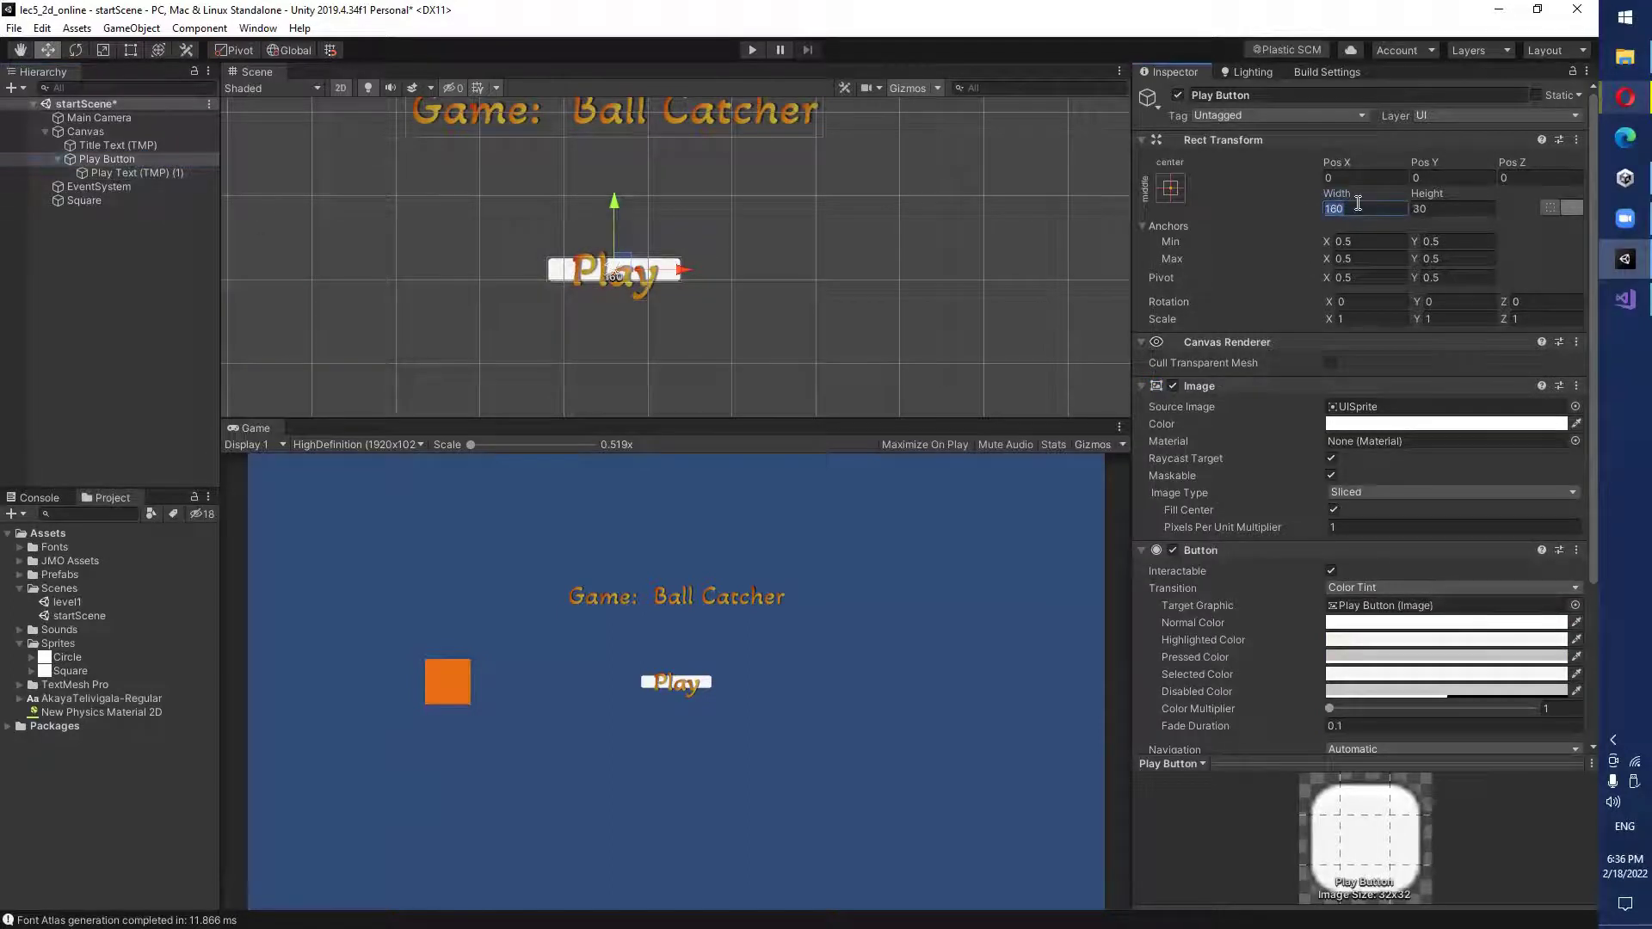
pyautogui.write('200')
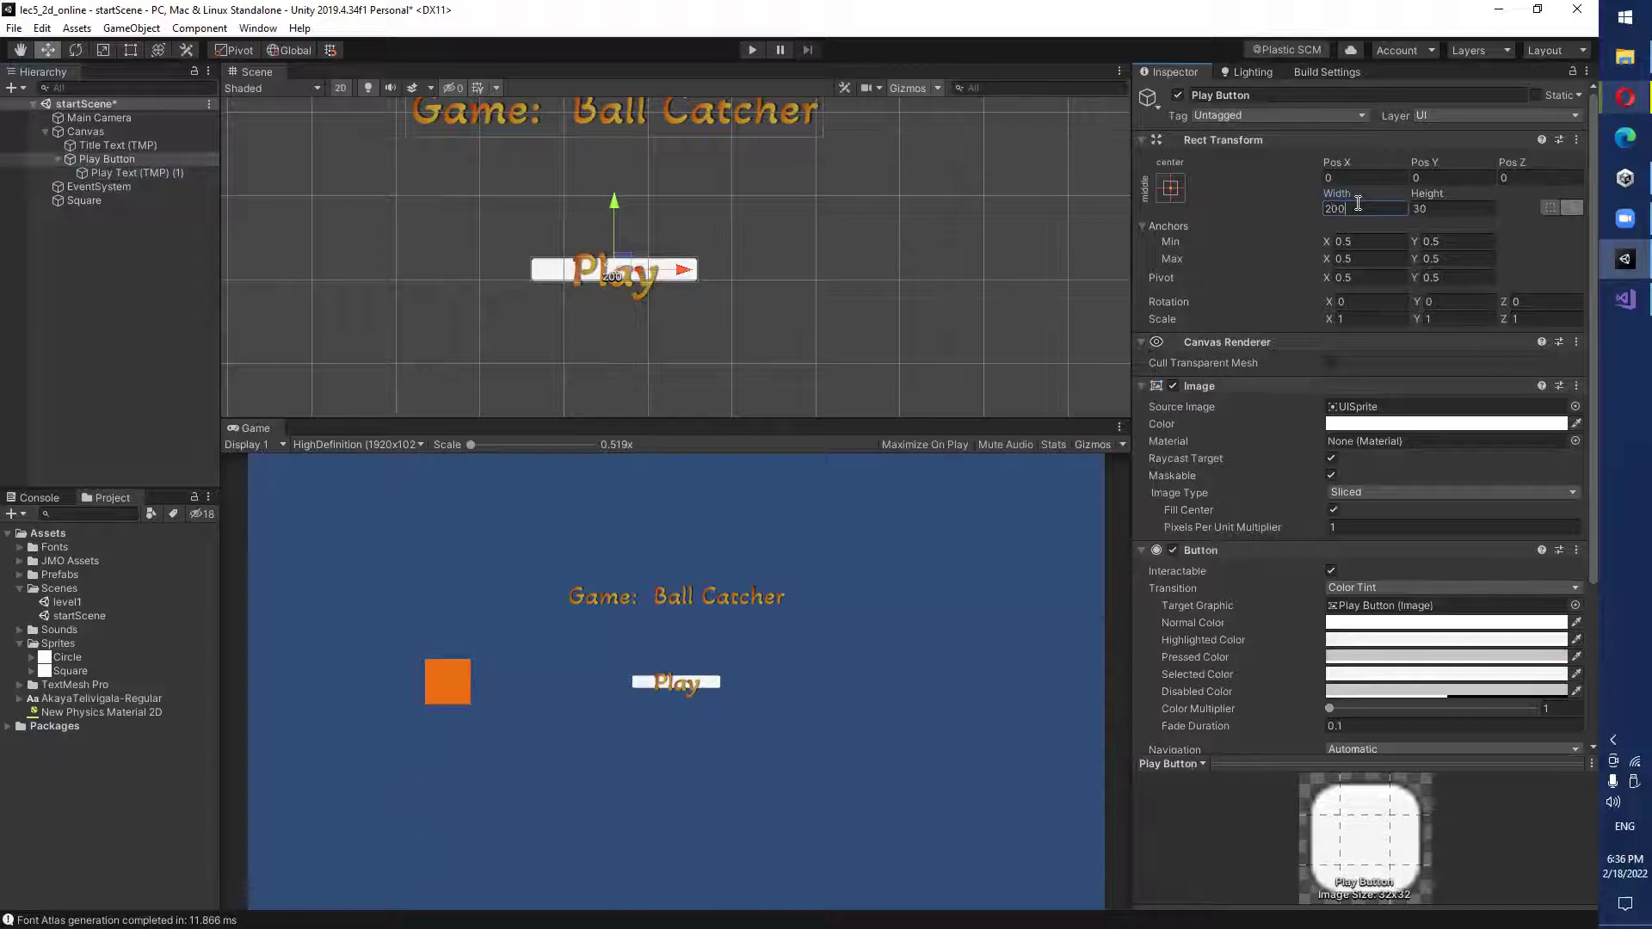
# Set the height of both Play Text (TMP) (1) and its parent Play Button to 75.
pyautogui.click(169, 175)
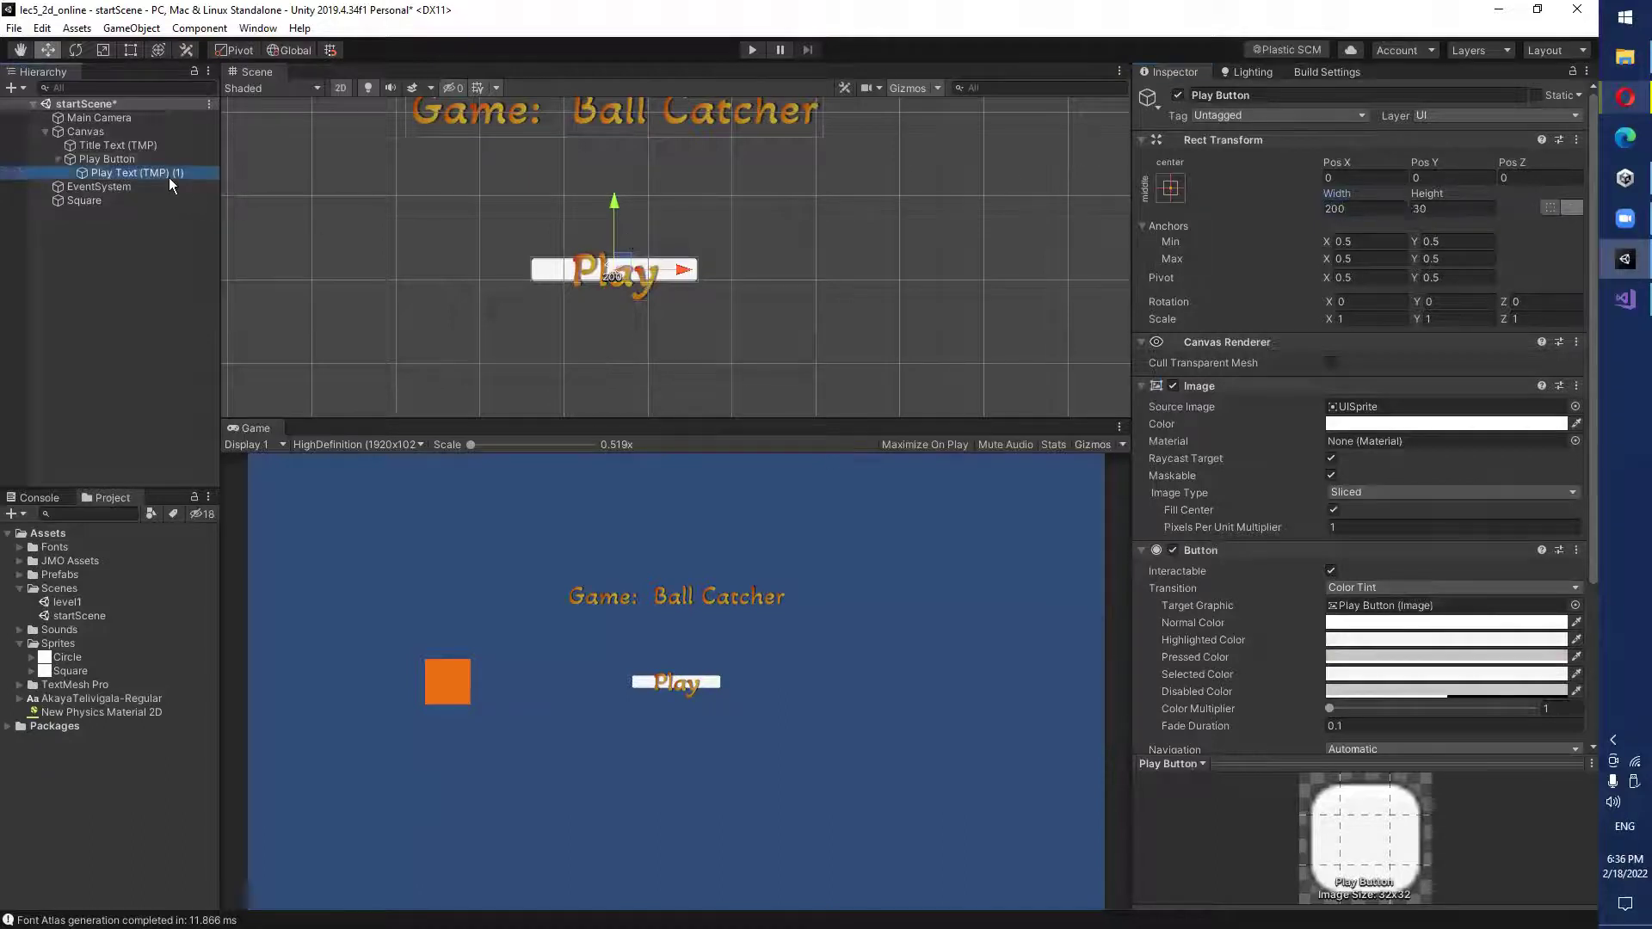
pyautogui.click(1464, 211)
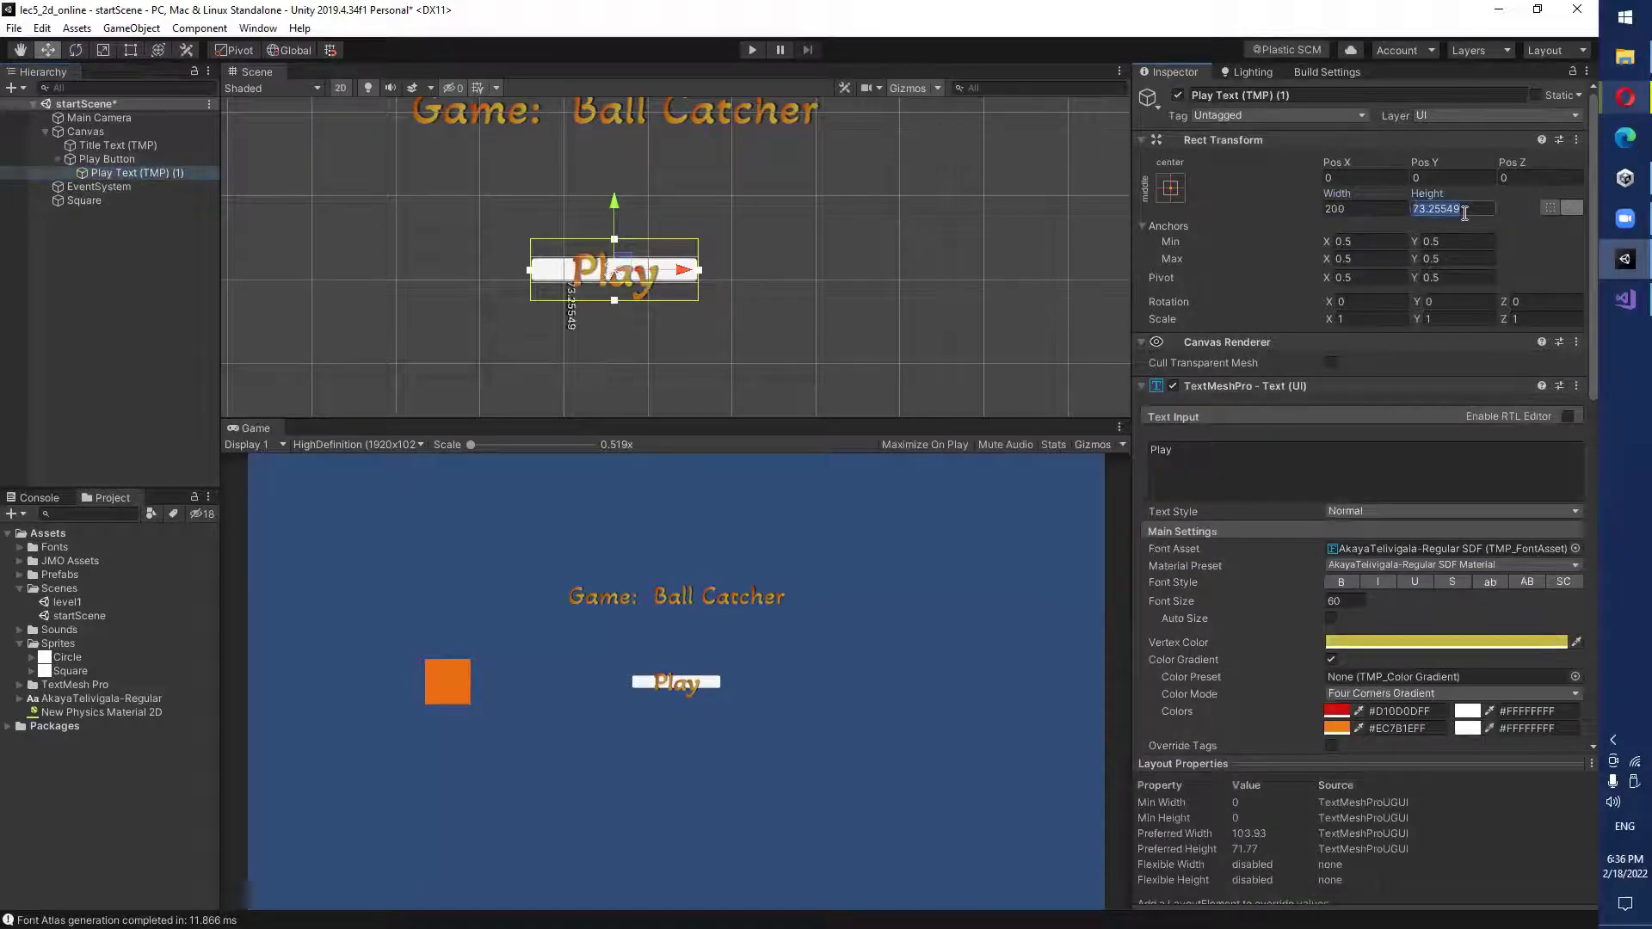
pyautogui.write('75')
pyautogui.click(165, 160)
pyautogui.click(1441, 208)
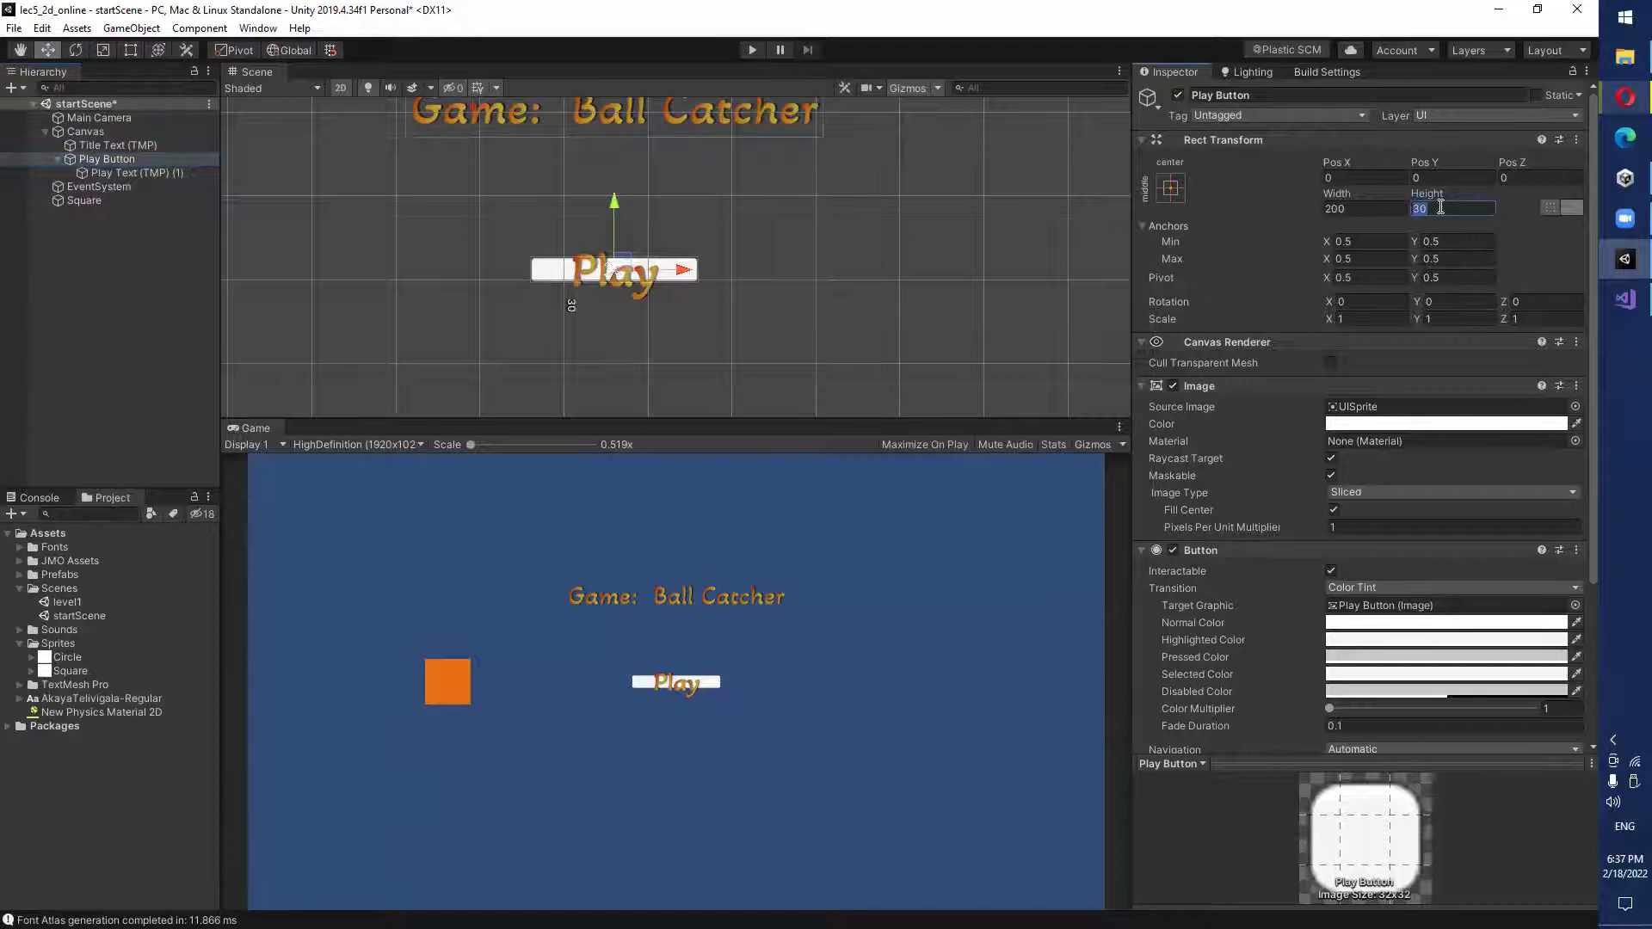
pyautogui.write('7')
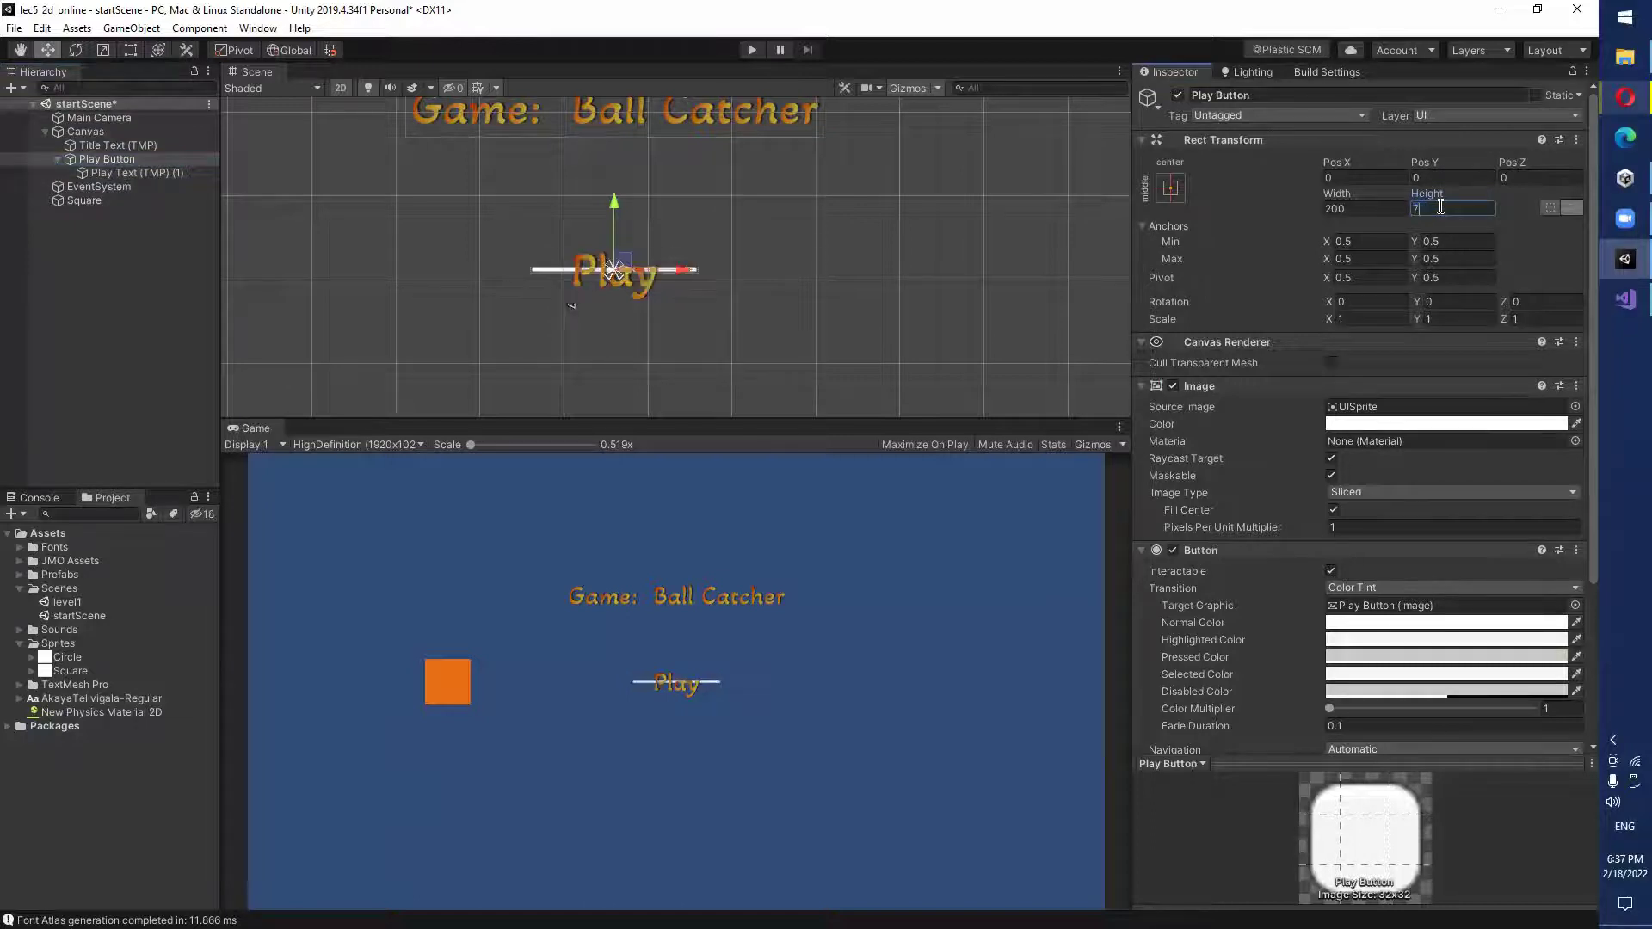
pyautogui.write('5')
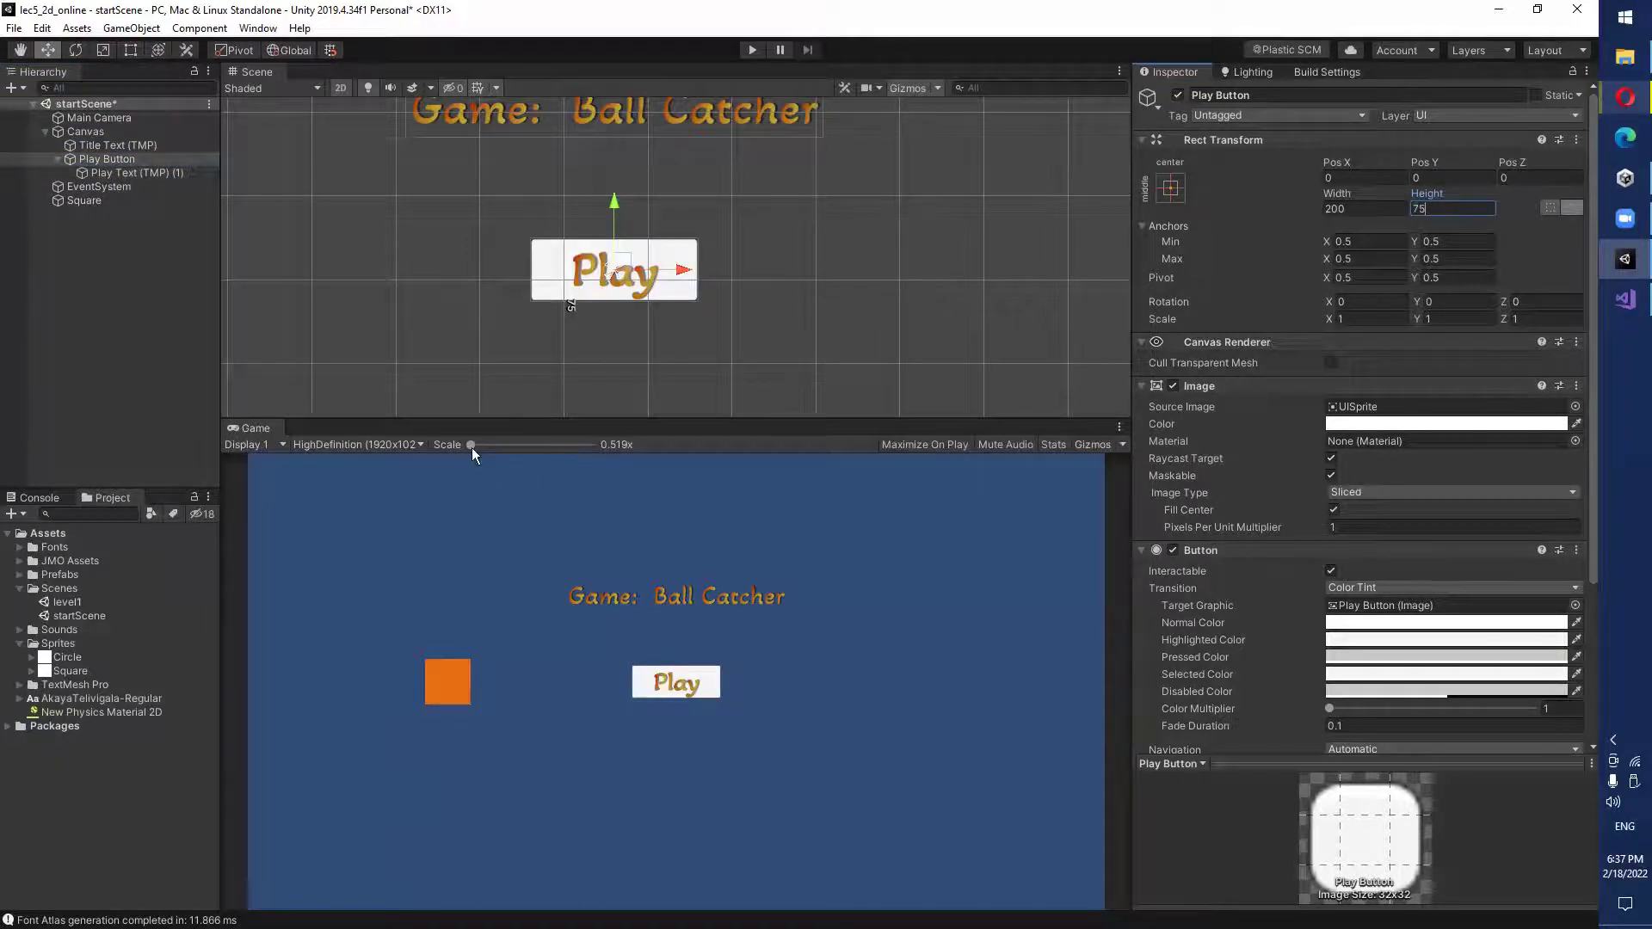
# Set the anchor preset of Play Text (TMP) (1) to stretch both horizontally and vertically within Play Button.
pyautogui.click(160, 174)
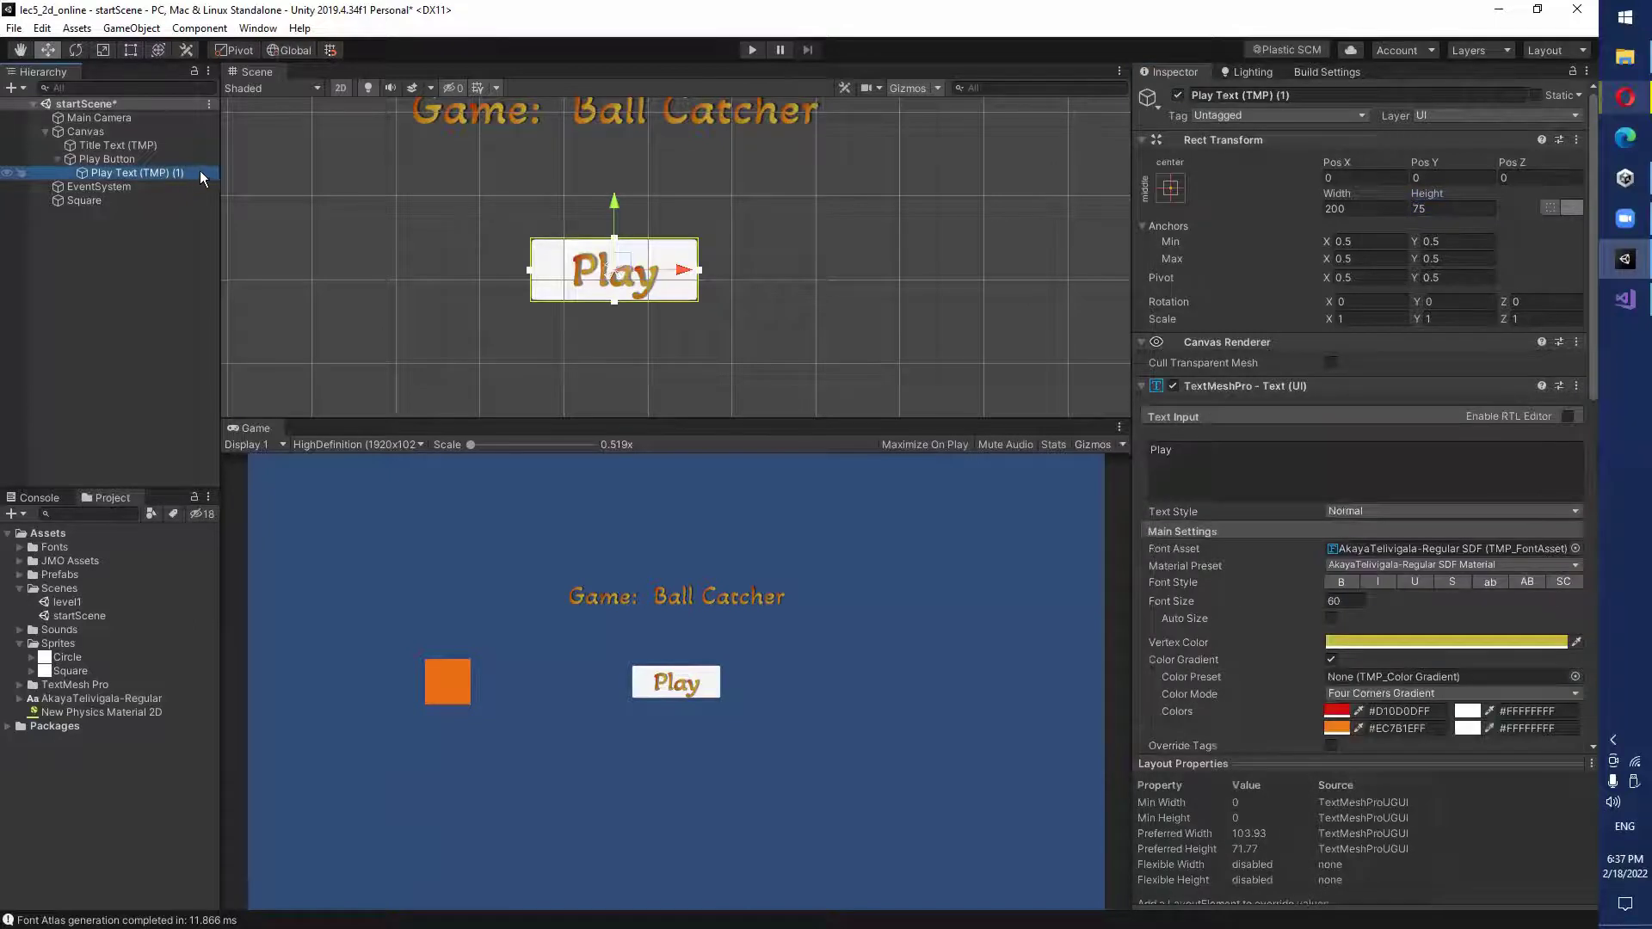
pyautogui.click(1170, 189)
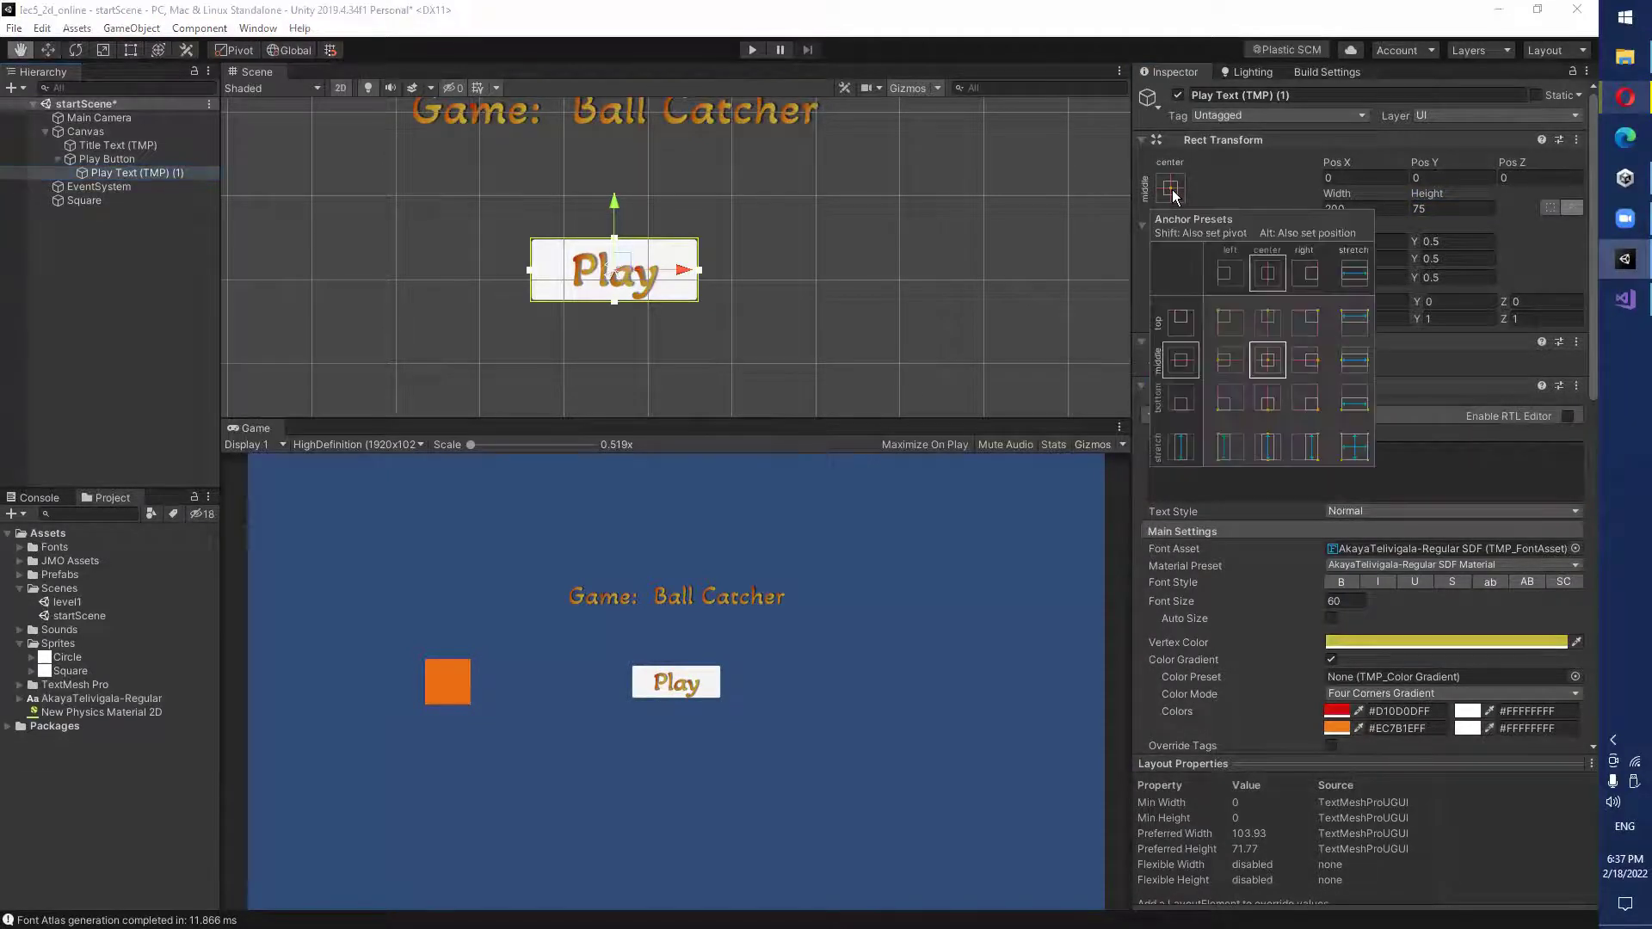
pyautogui.click(1352, 451)
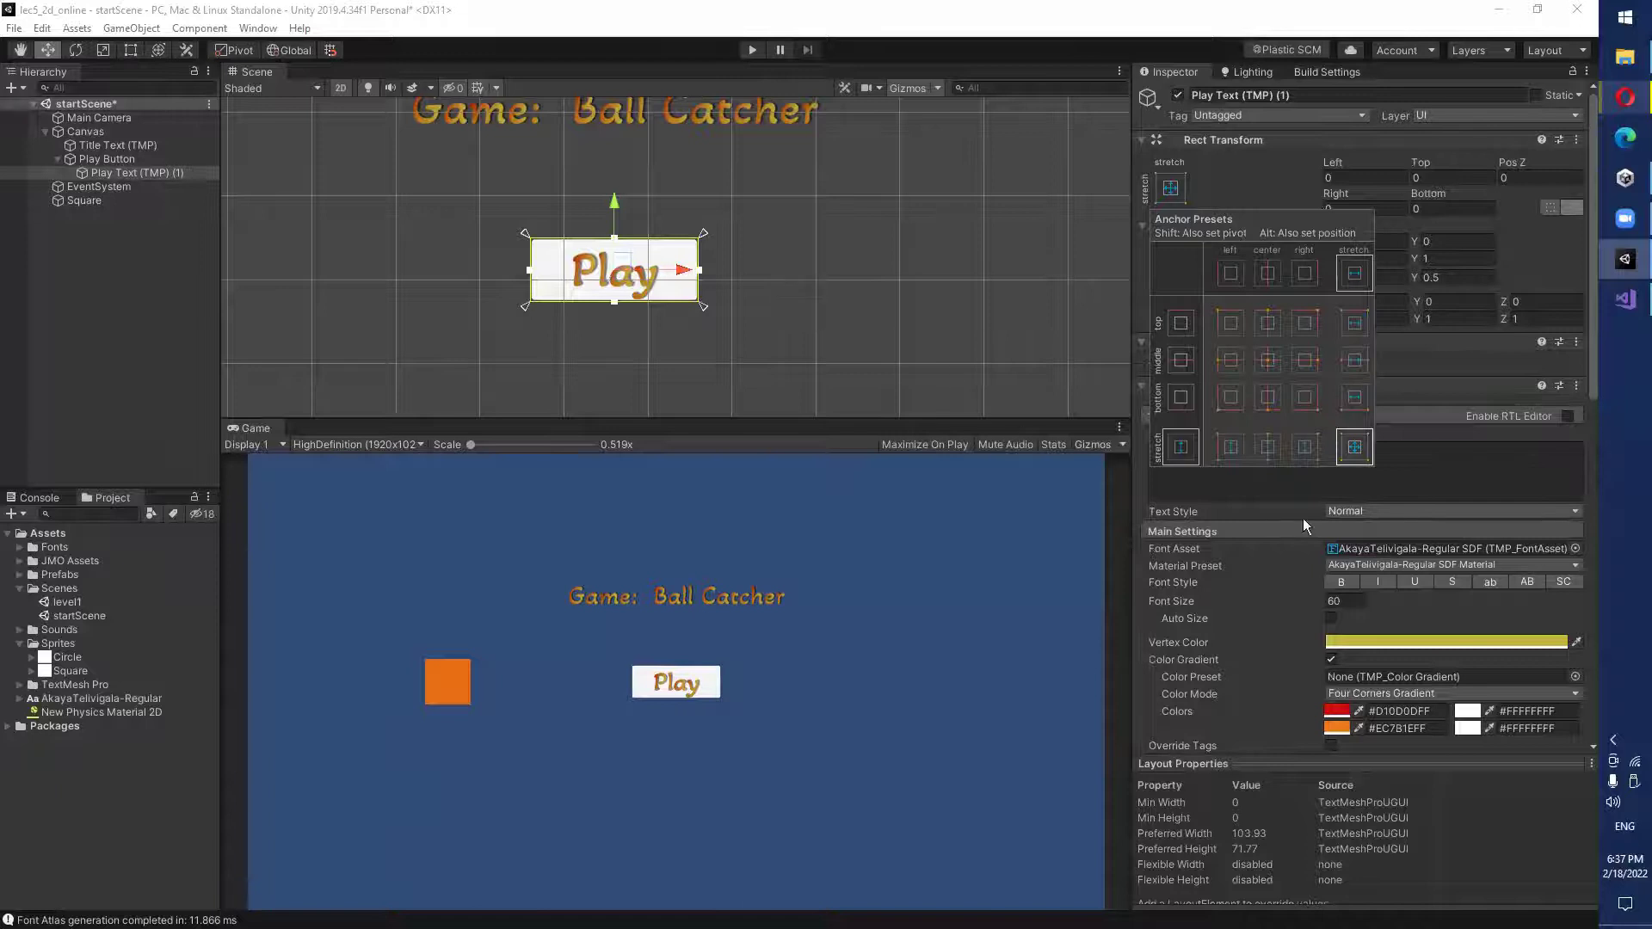
pyautogui.click(1493, 463)
pyautogui.click(1482, 463)
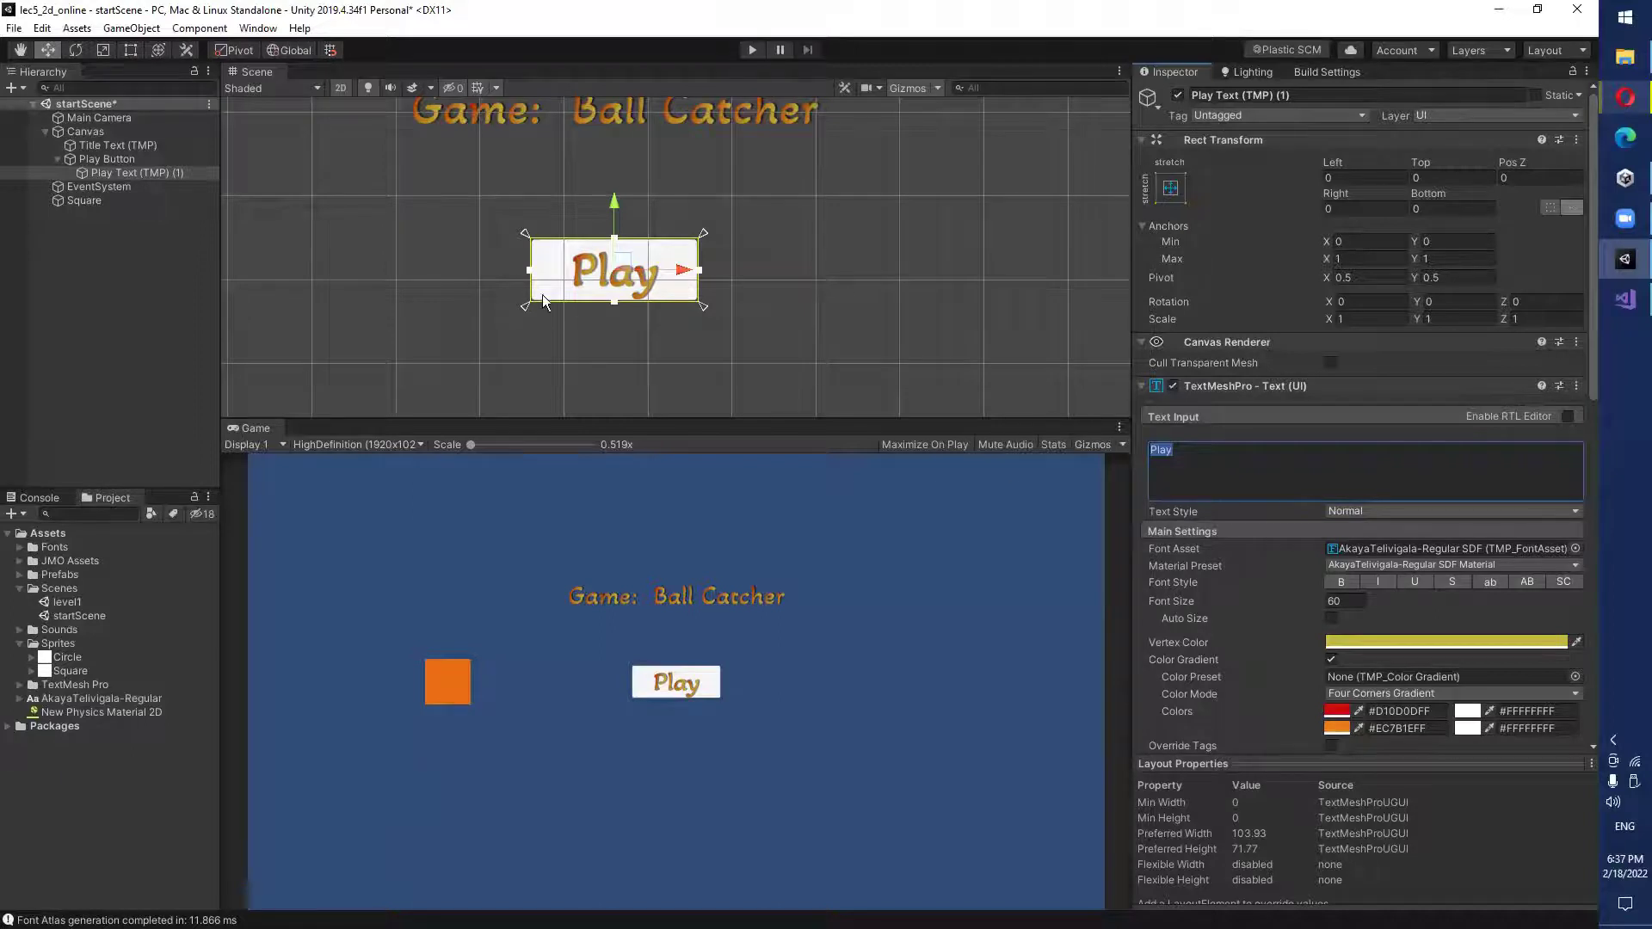
pyautogui.click(140, 169)
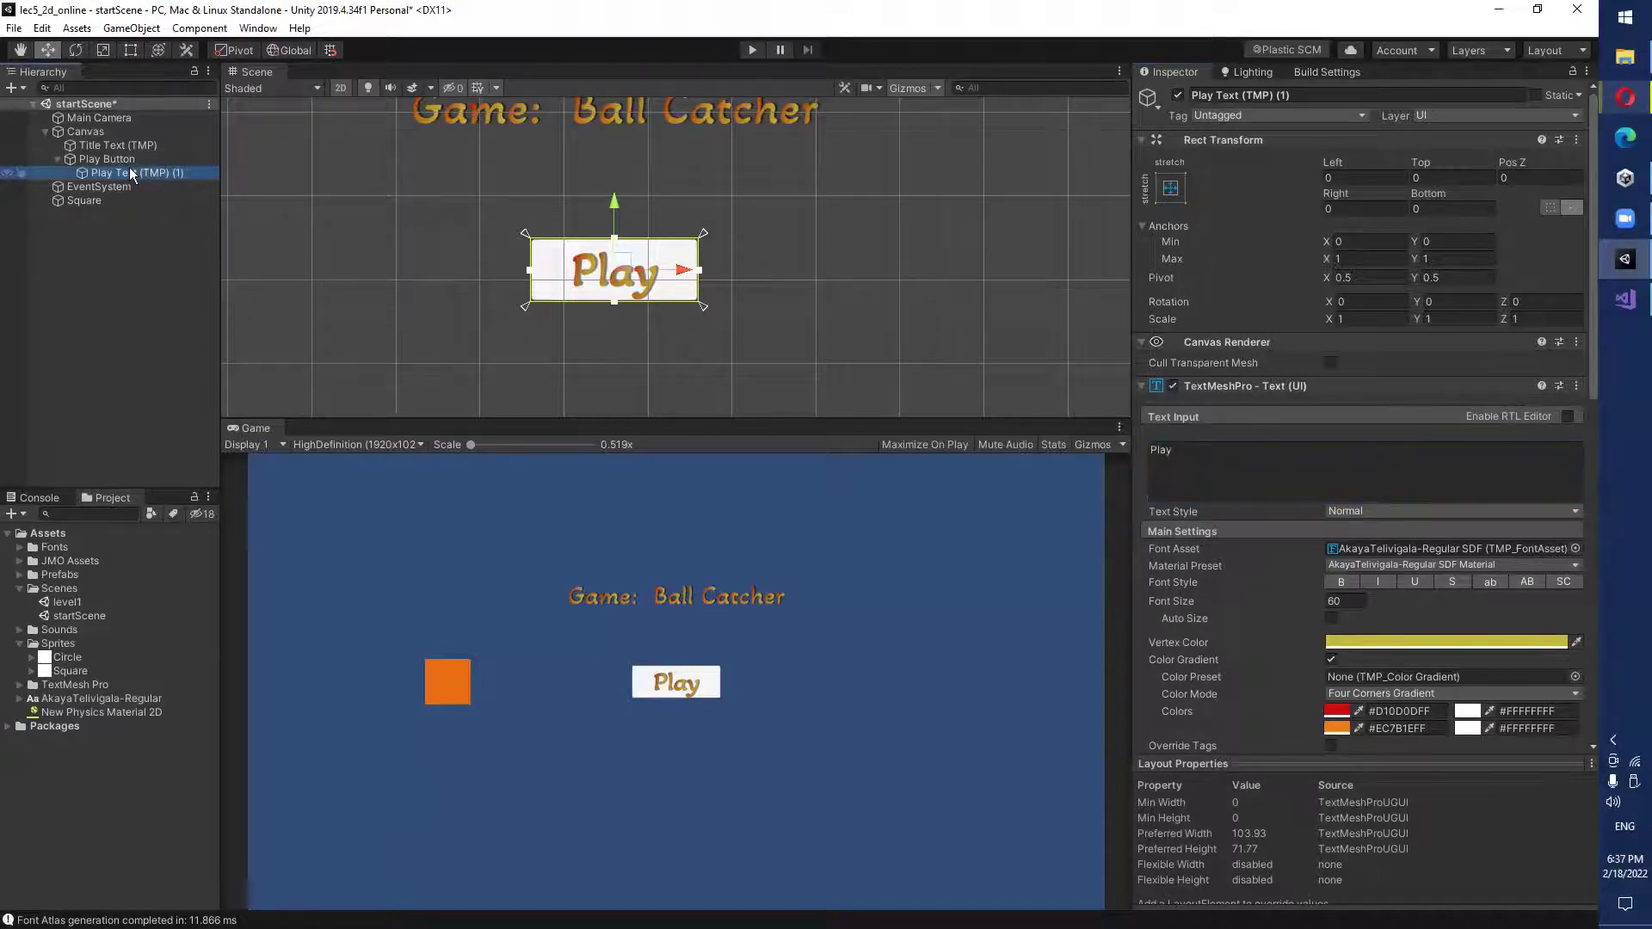
# Set the Image color of Play Button to light blue, hex 34B3CF.
pyautogui.click(128, 163)
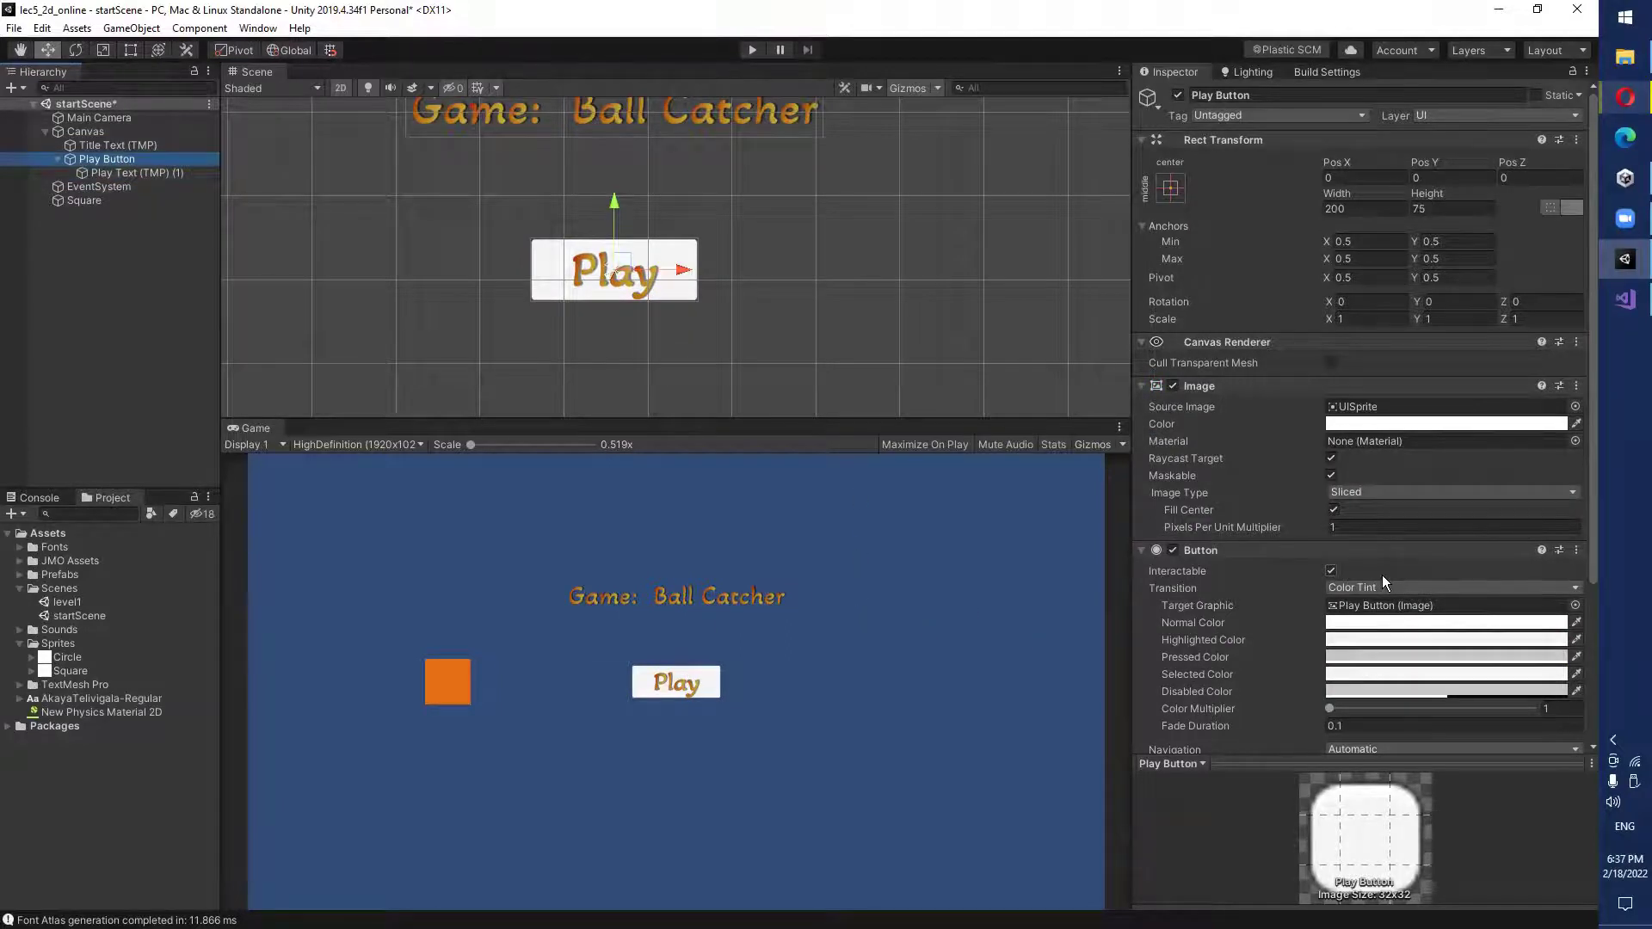
pyautogui.click(1173, 384)
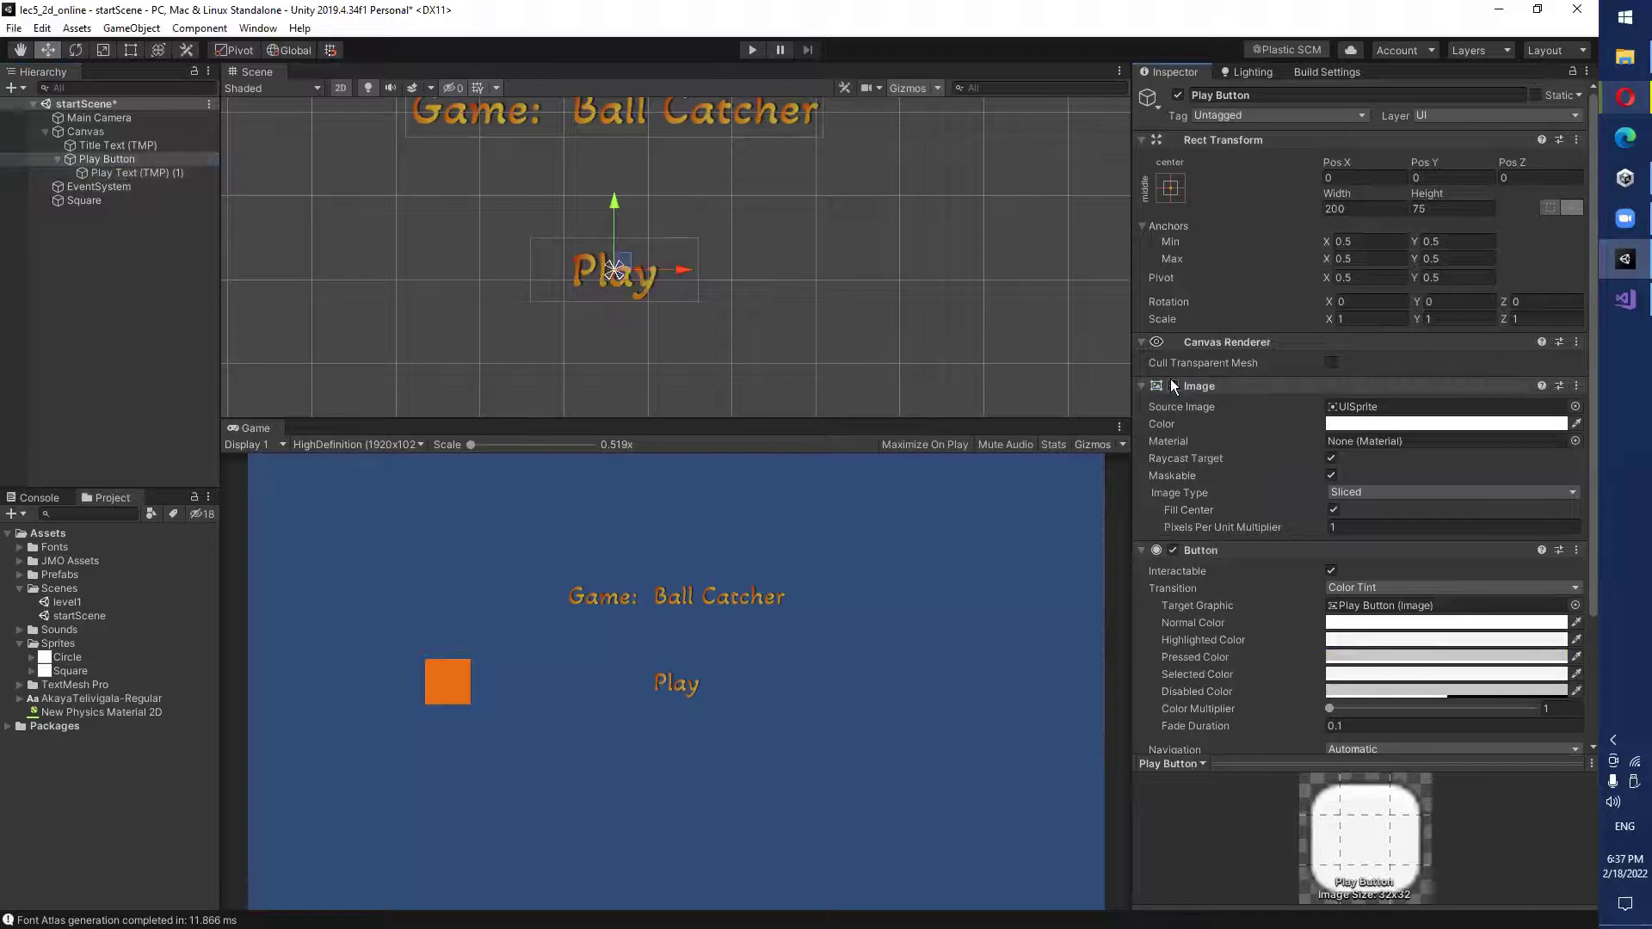
pyautogui.click(1173, 385)
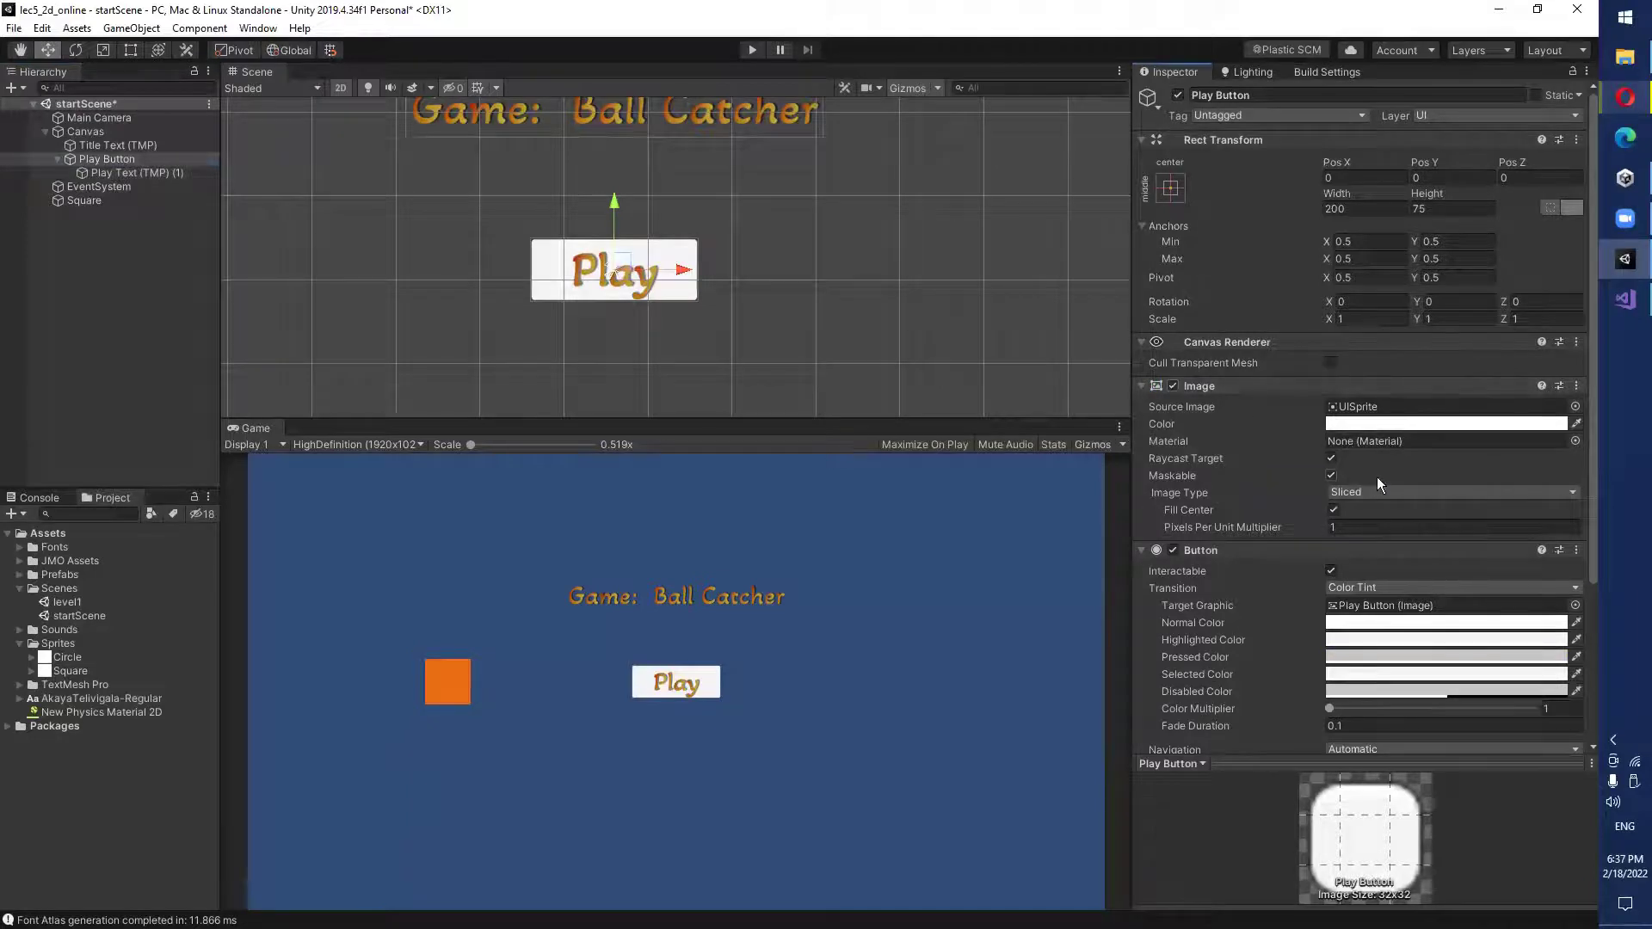
pyautogui.click(1376, 424)
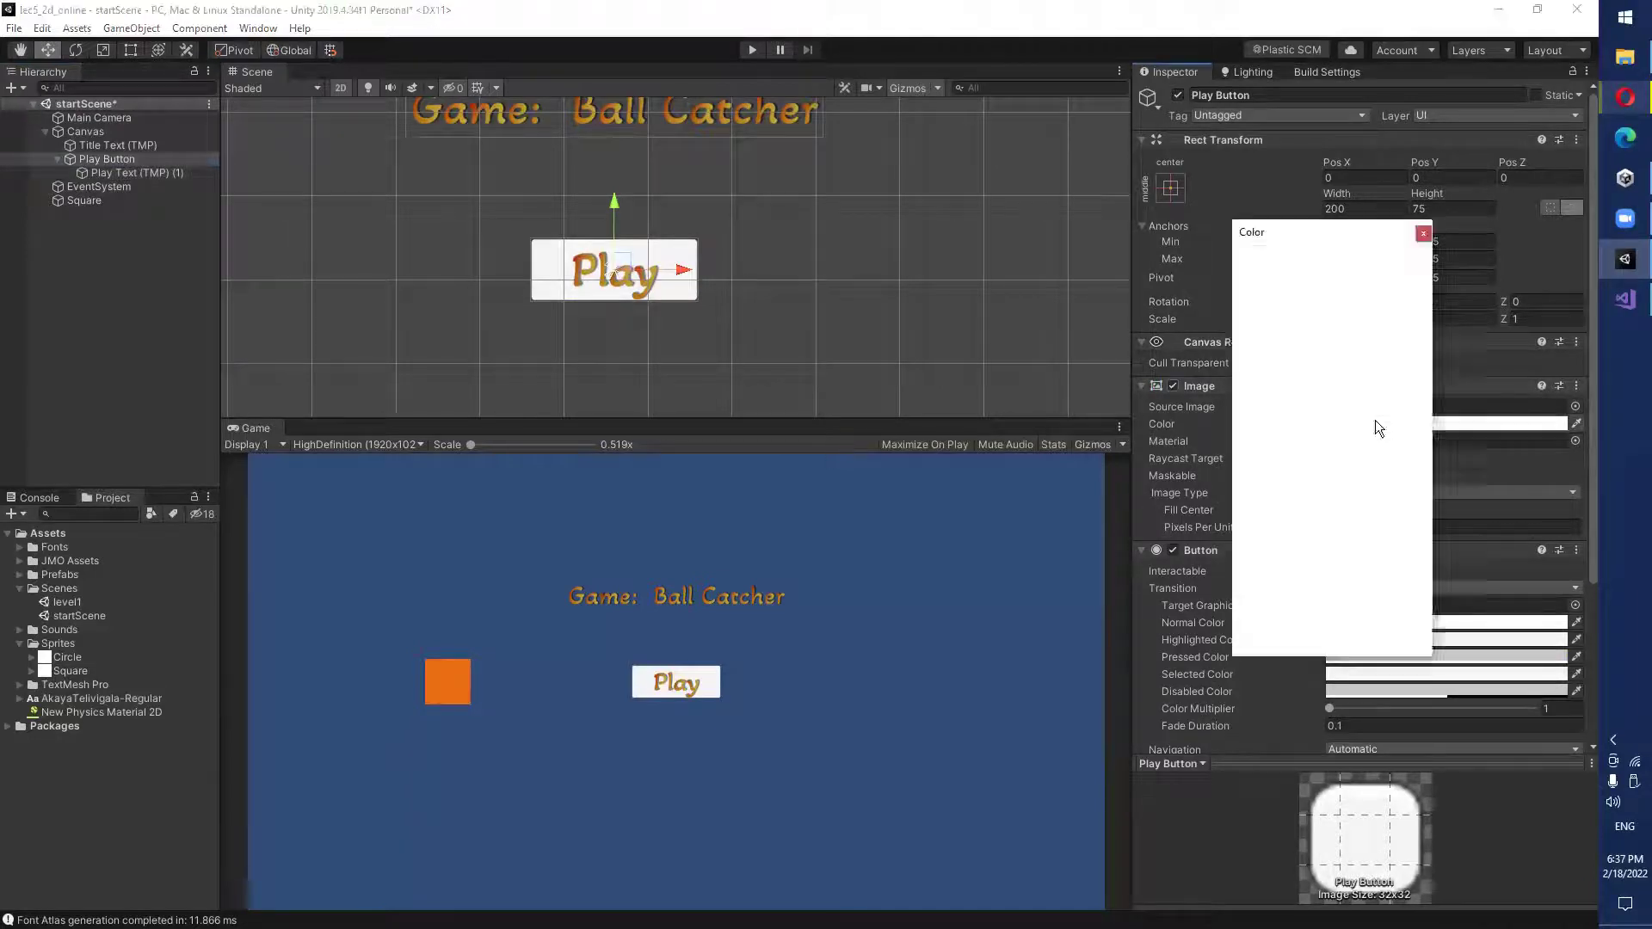
pyautogui.moveTo(1337, 369); pyautogui.dragTo(1354, 352)
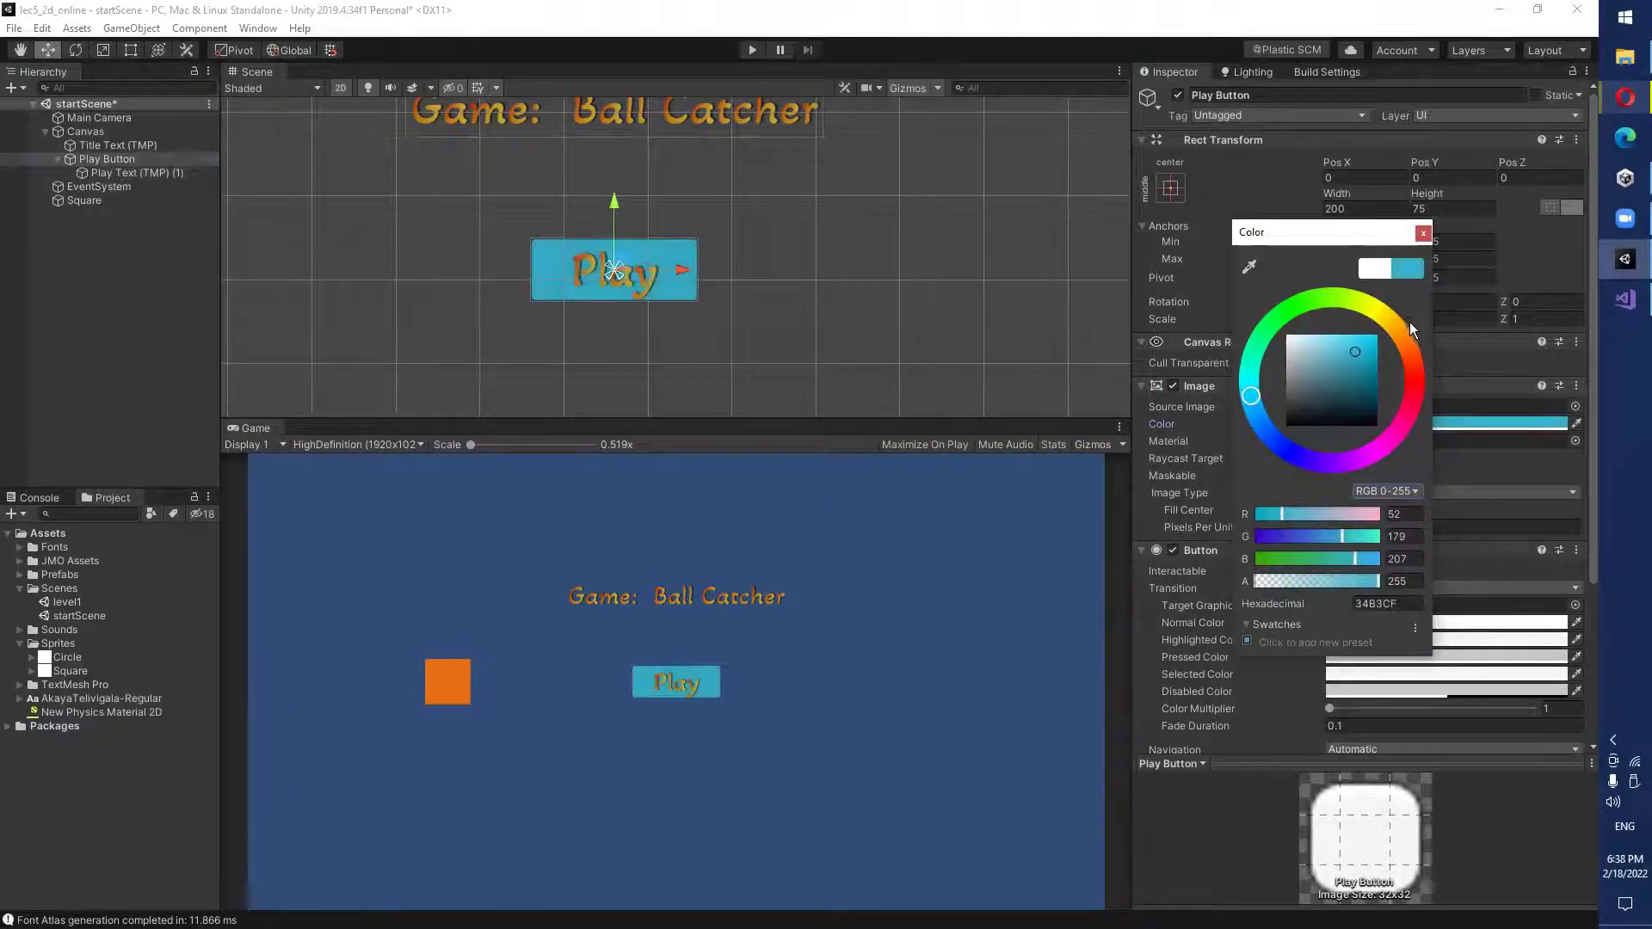
pyautogui.click(1423, 233)
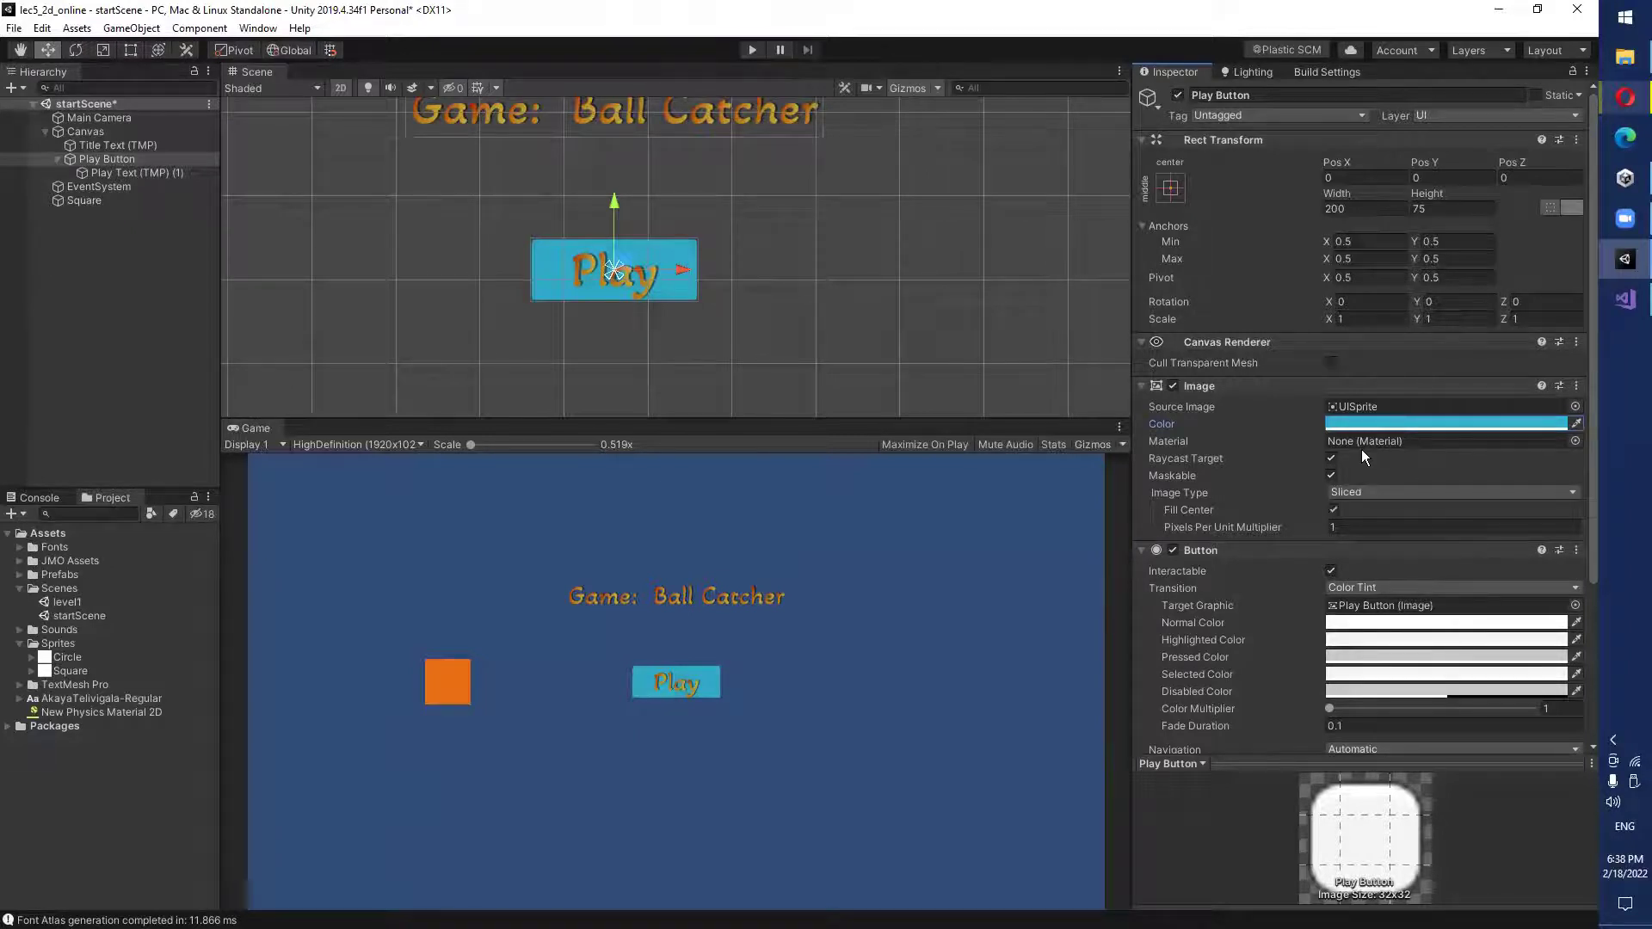
# Run the scene in play mode, test the Play button's response to repeated presses, and stop playback.
pyautogui.scroll(-3, 1361, 449)
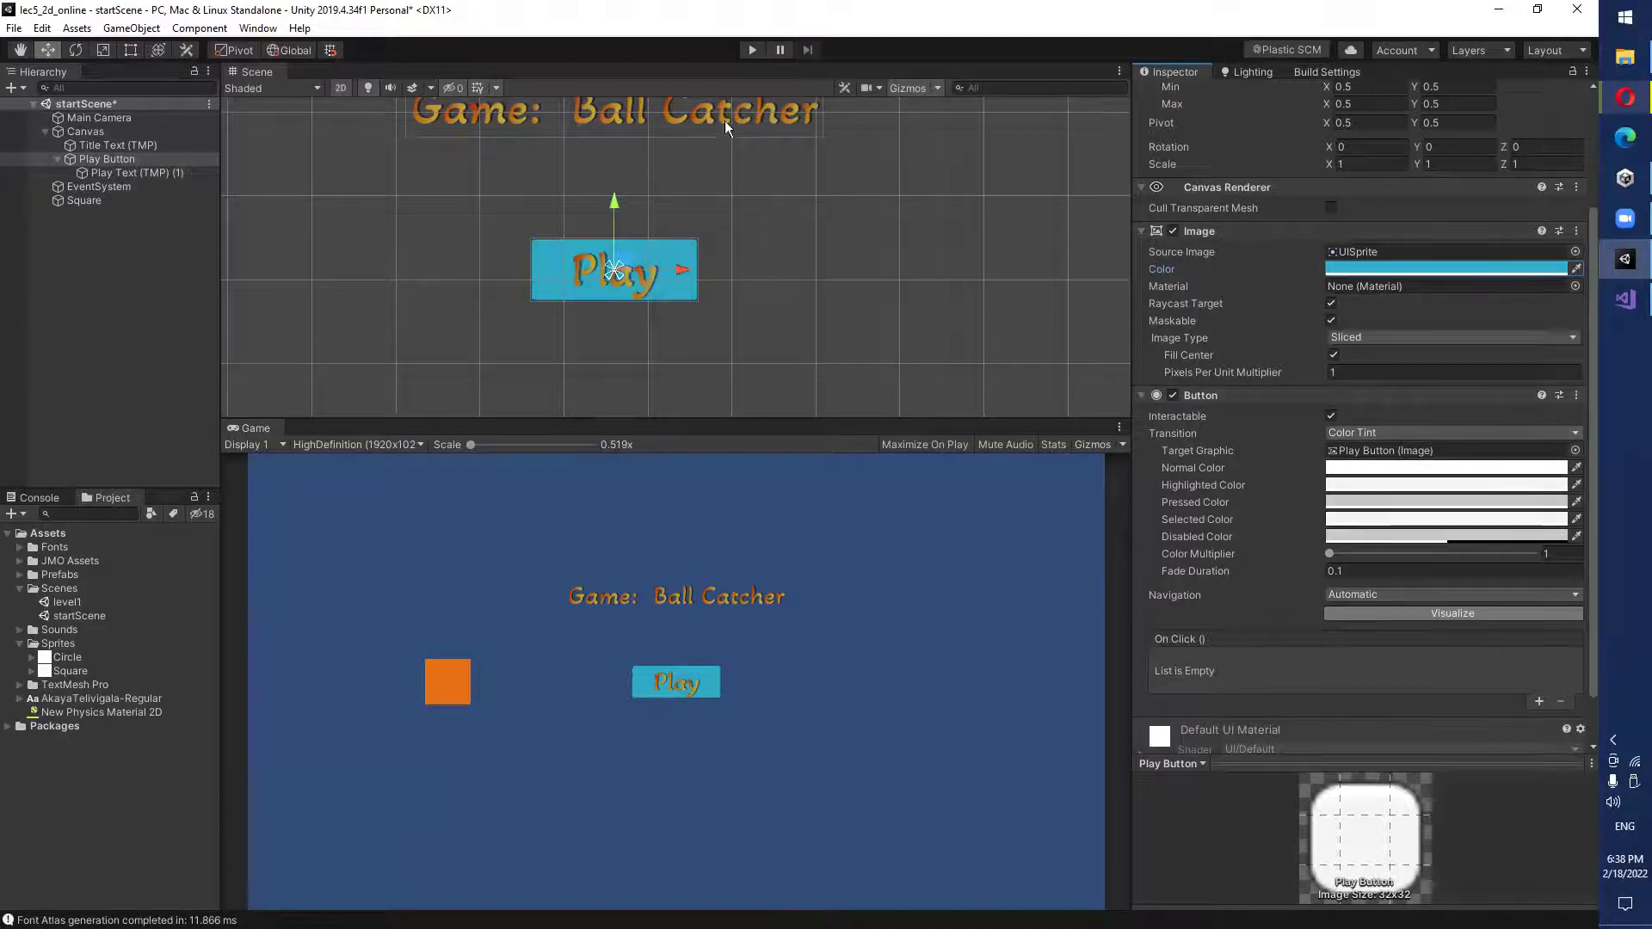
pyautogui.click(755, 49)
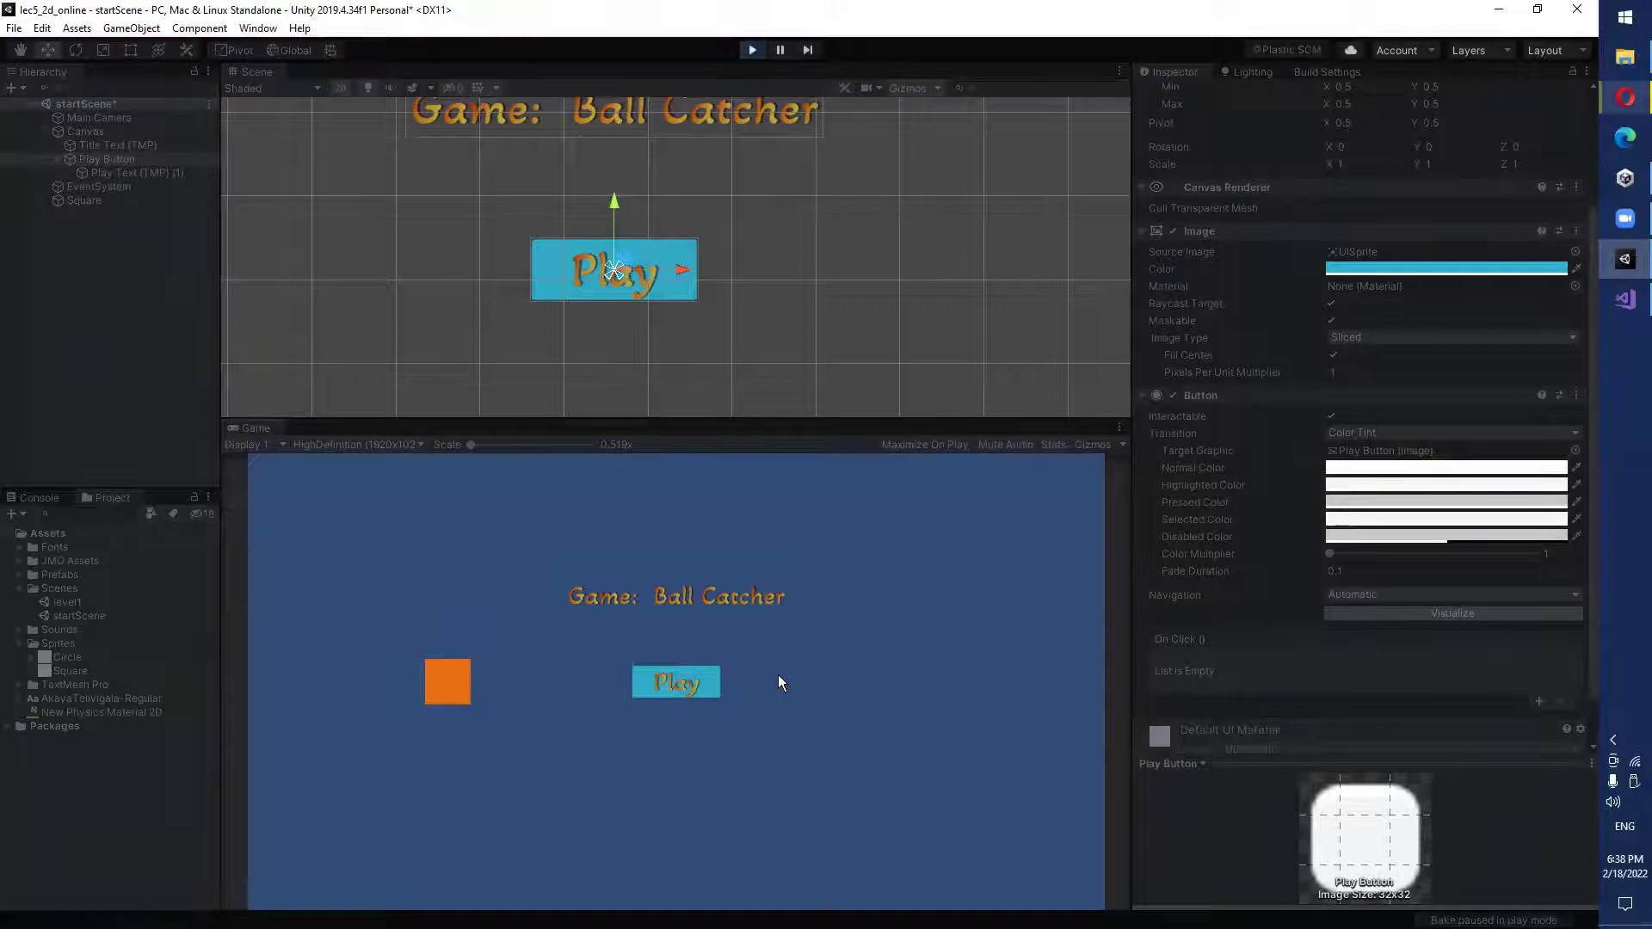
pyautogui.click(699, 677)
pyautogui.click(698, 676)
pyautogui.click(699, 676)
pyautogui.click(699, 677)
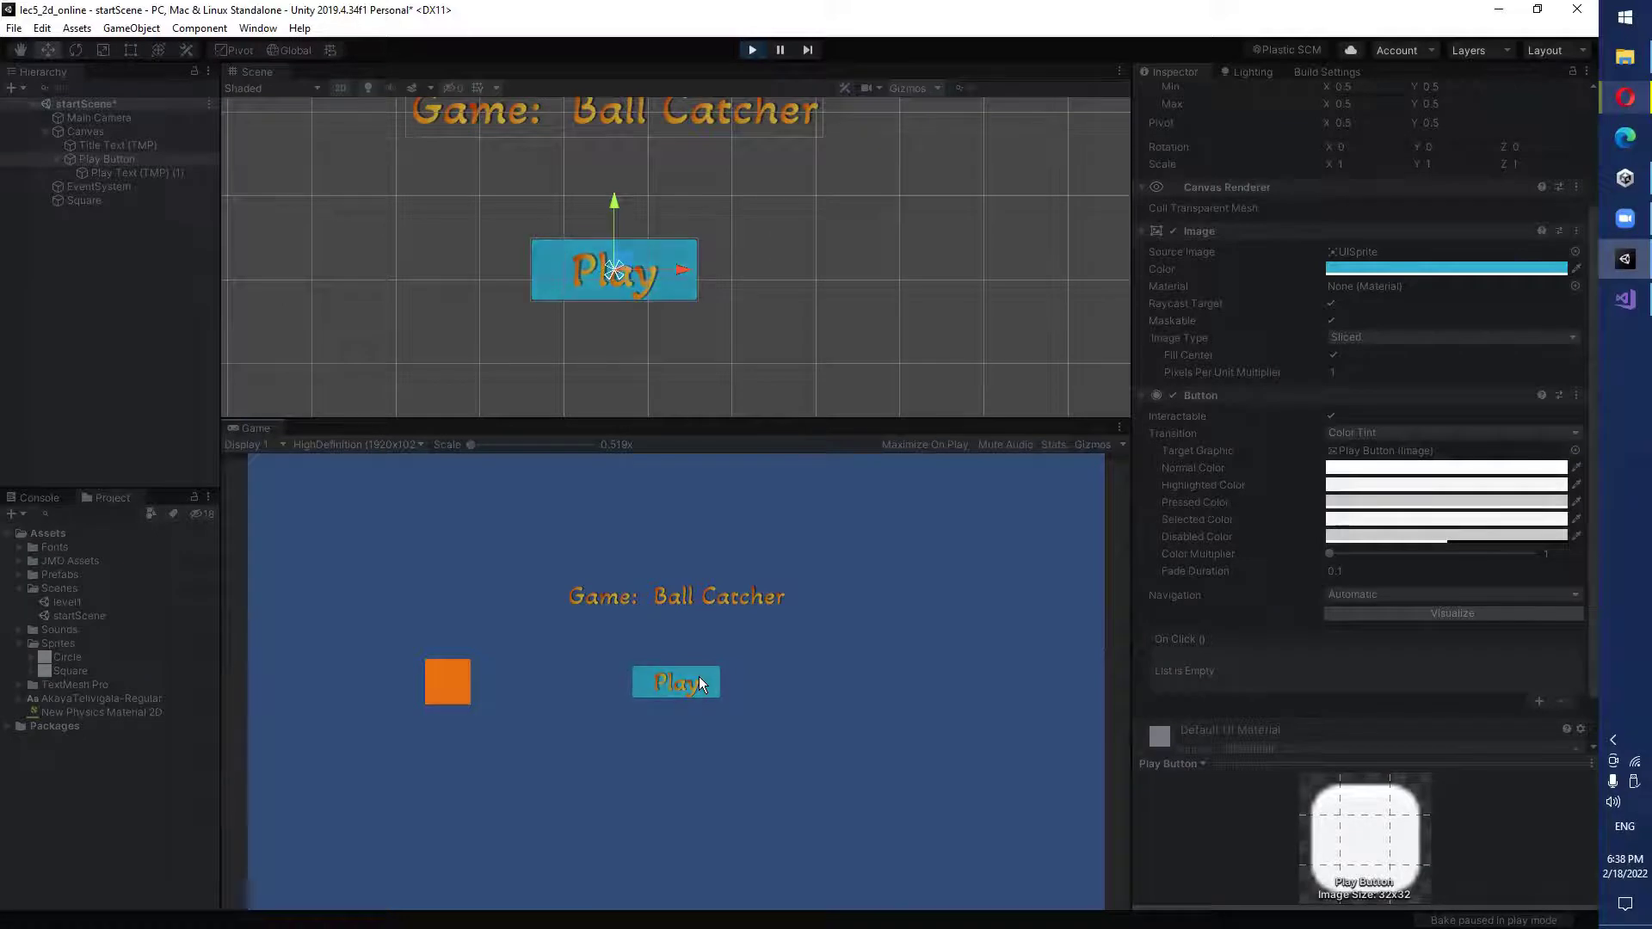
pyautogui.click(698, 676)
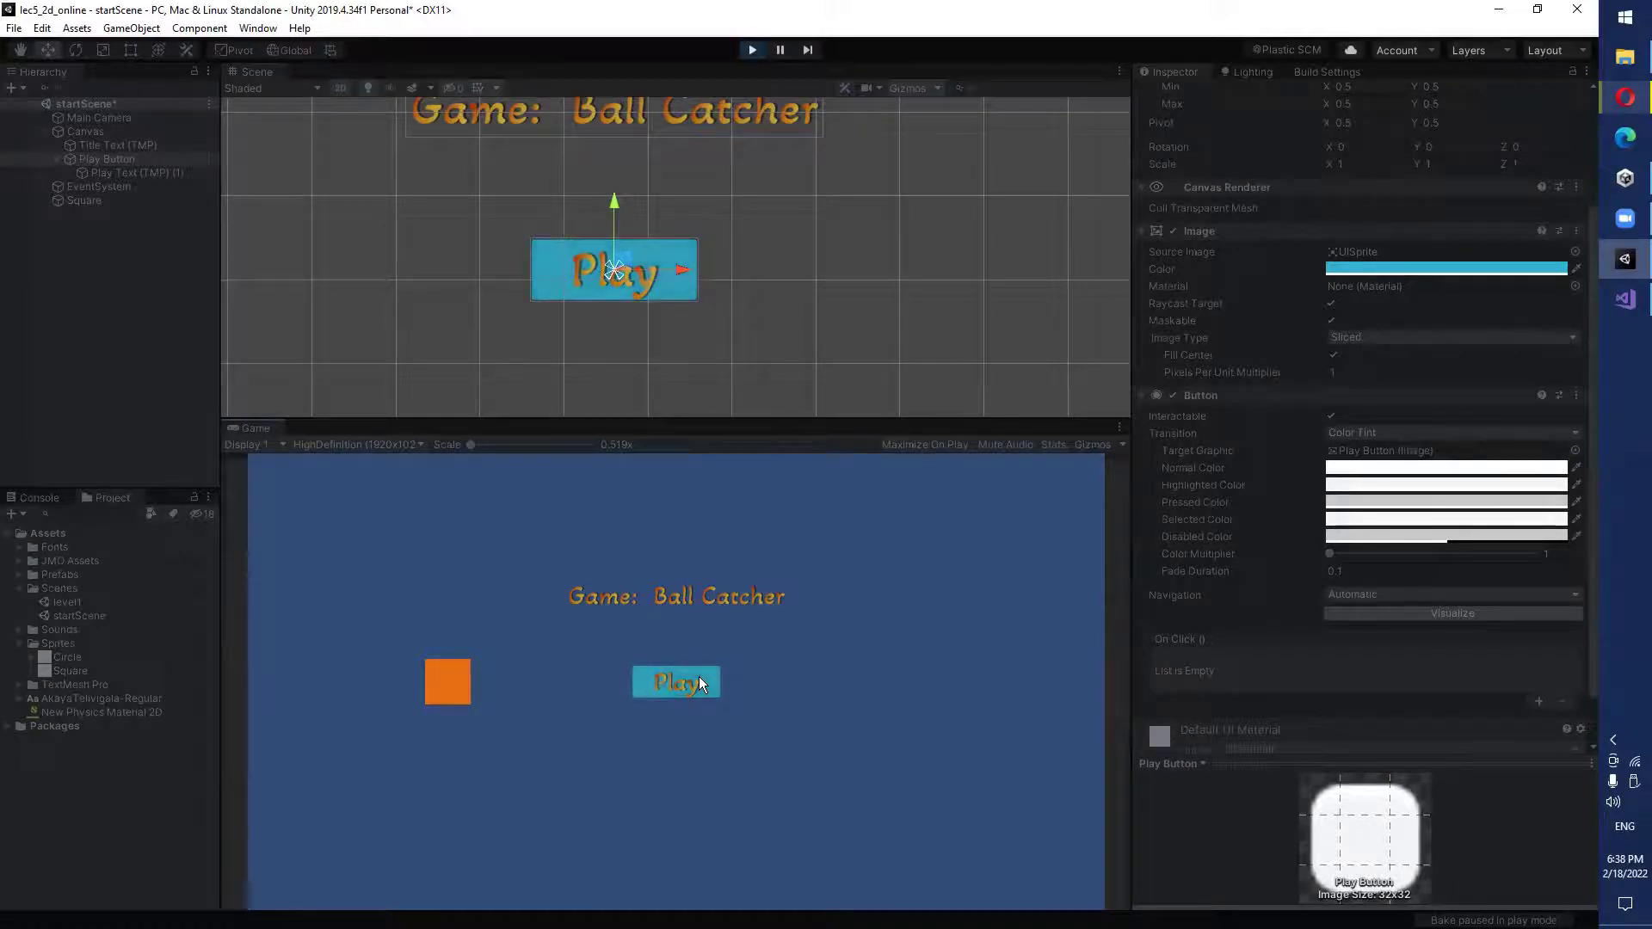
pyautogui.click(698, 677)
pyautogui.click(752, 50)
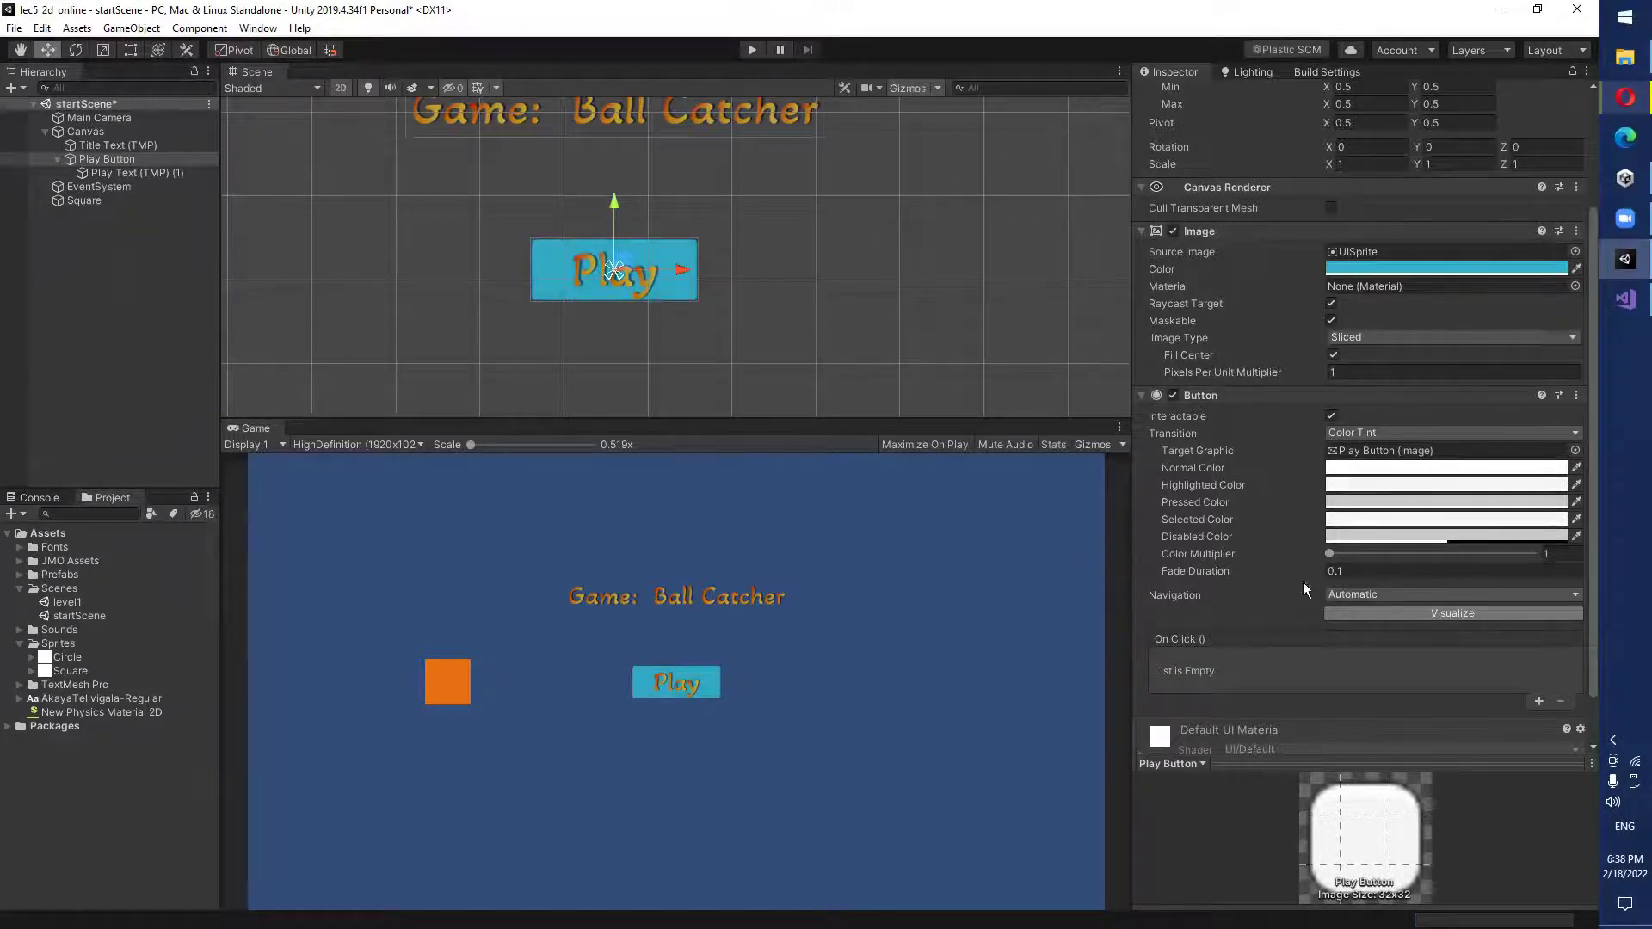
# Make the Play Button's Image color semi-transparent with an alpha of 163.
pyautogui.scroll(-3, 1316, 593)
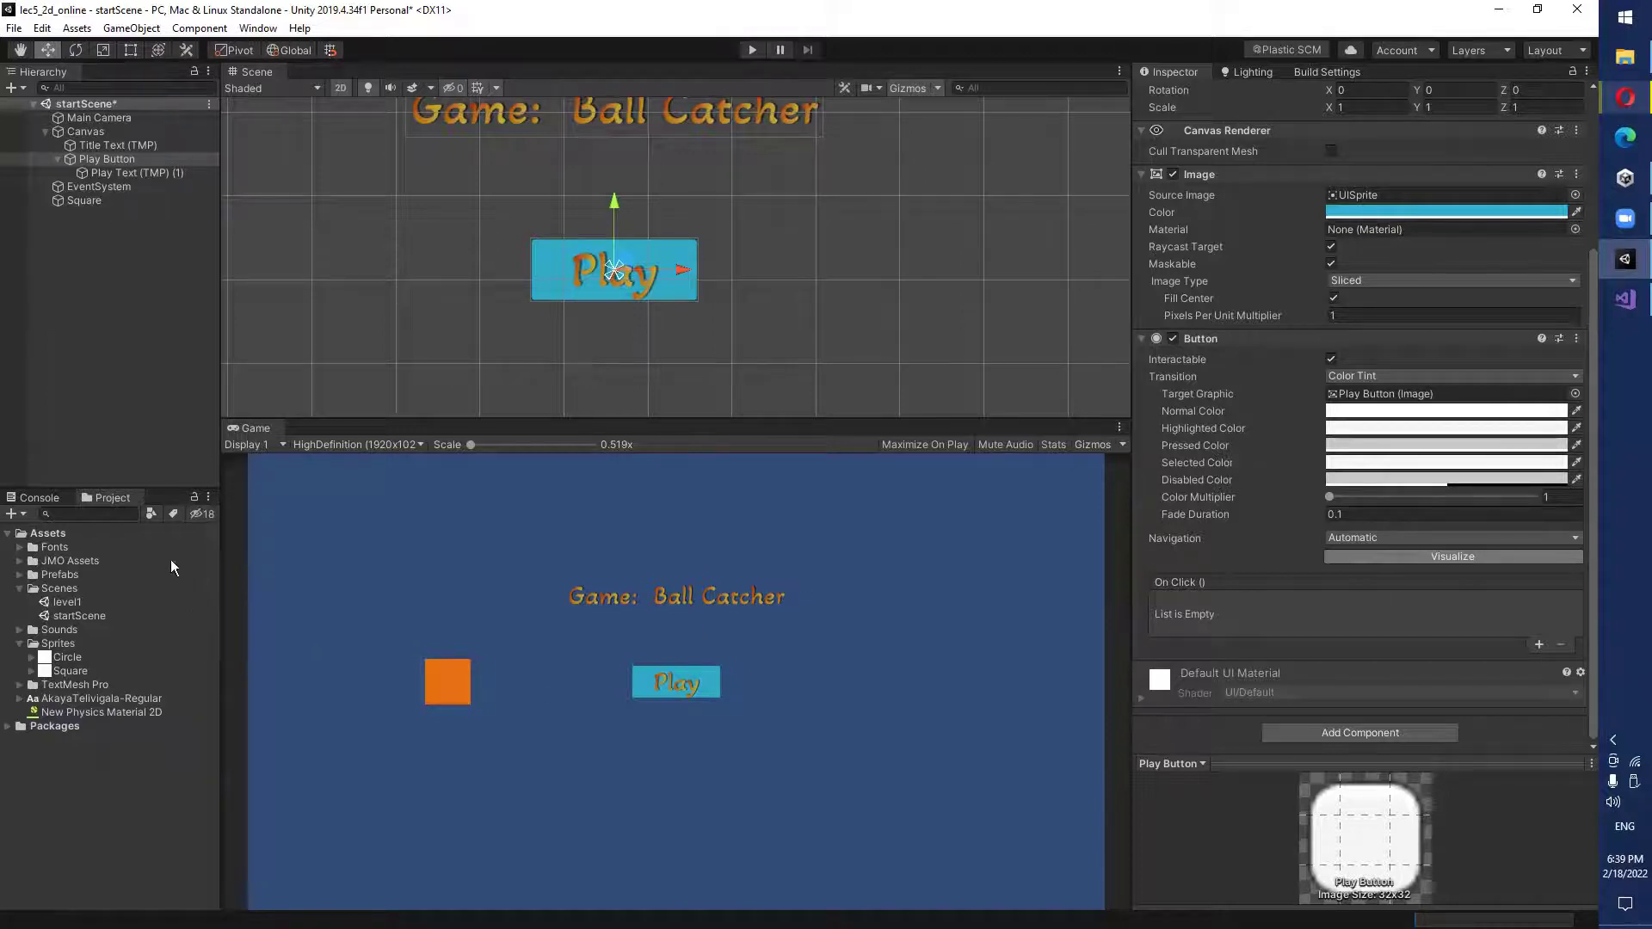
pyautogui.click(129, 160)
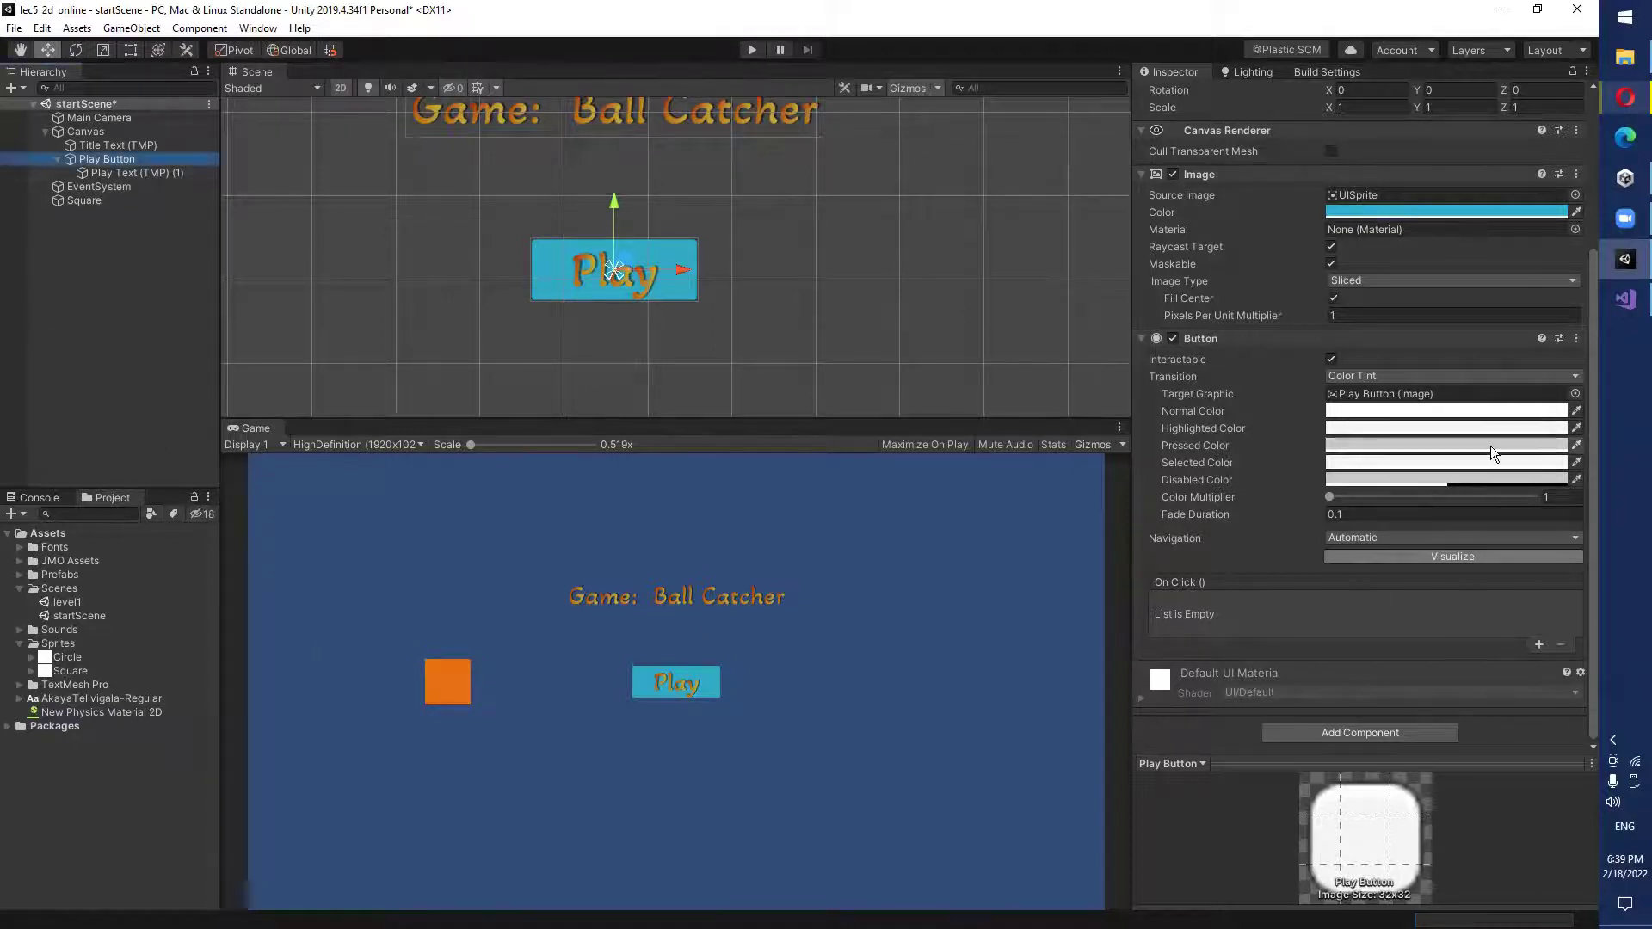
pyautogui.click(1345, 214)
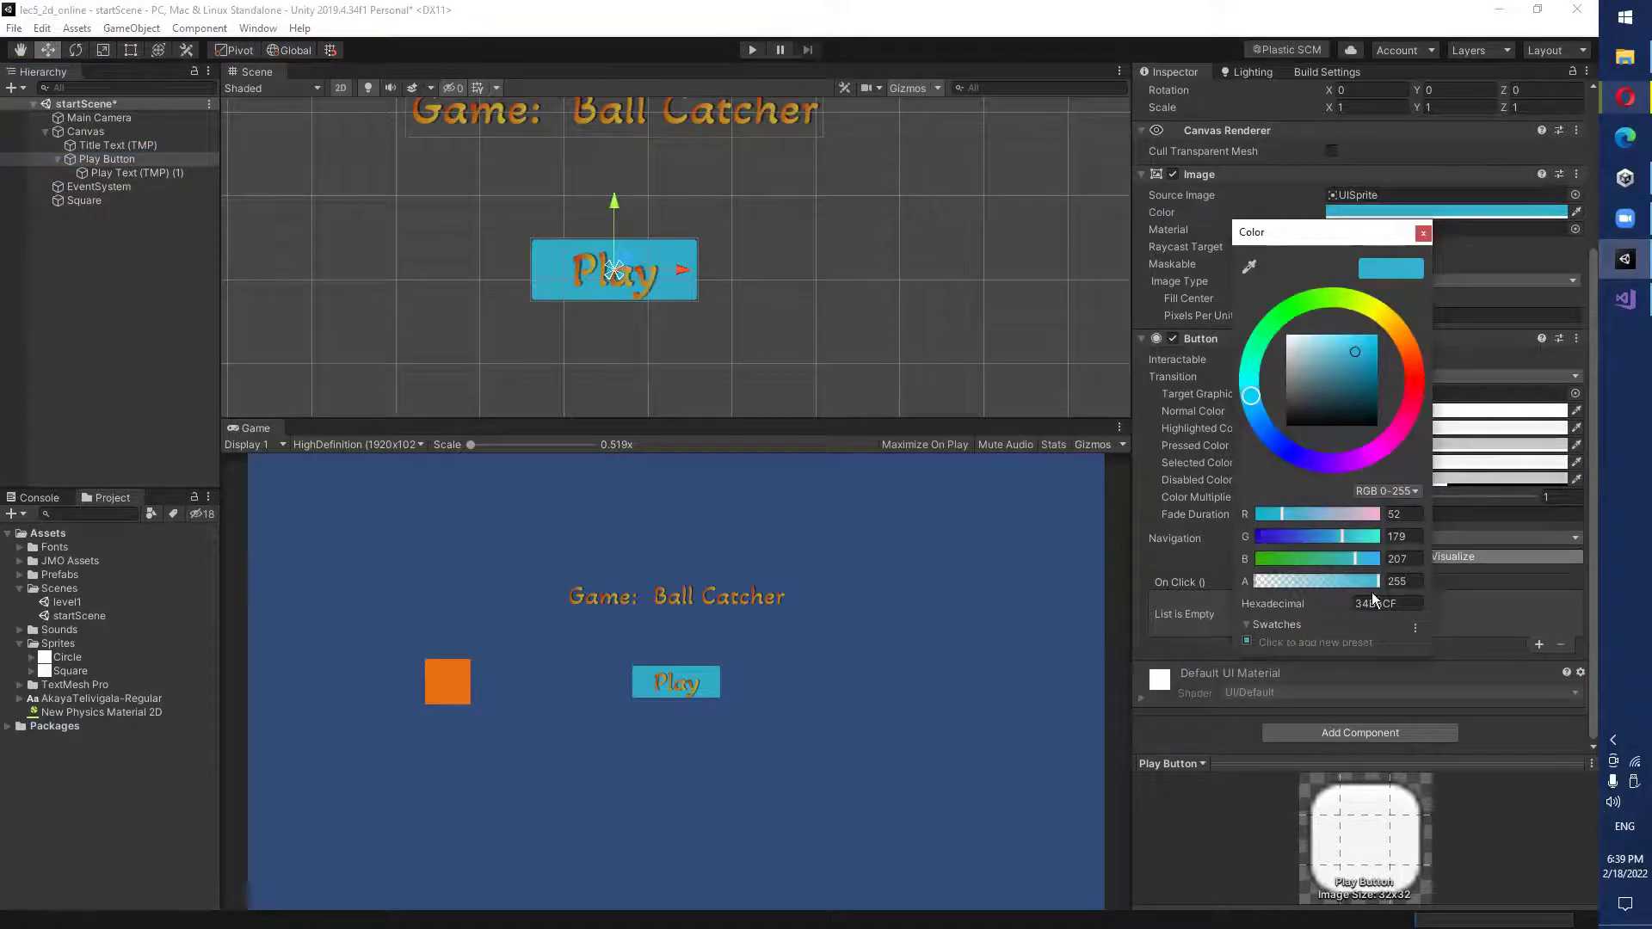
pyautogui.moveTo(1372, 587); pyautogui.dragTo(1328, 584)
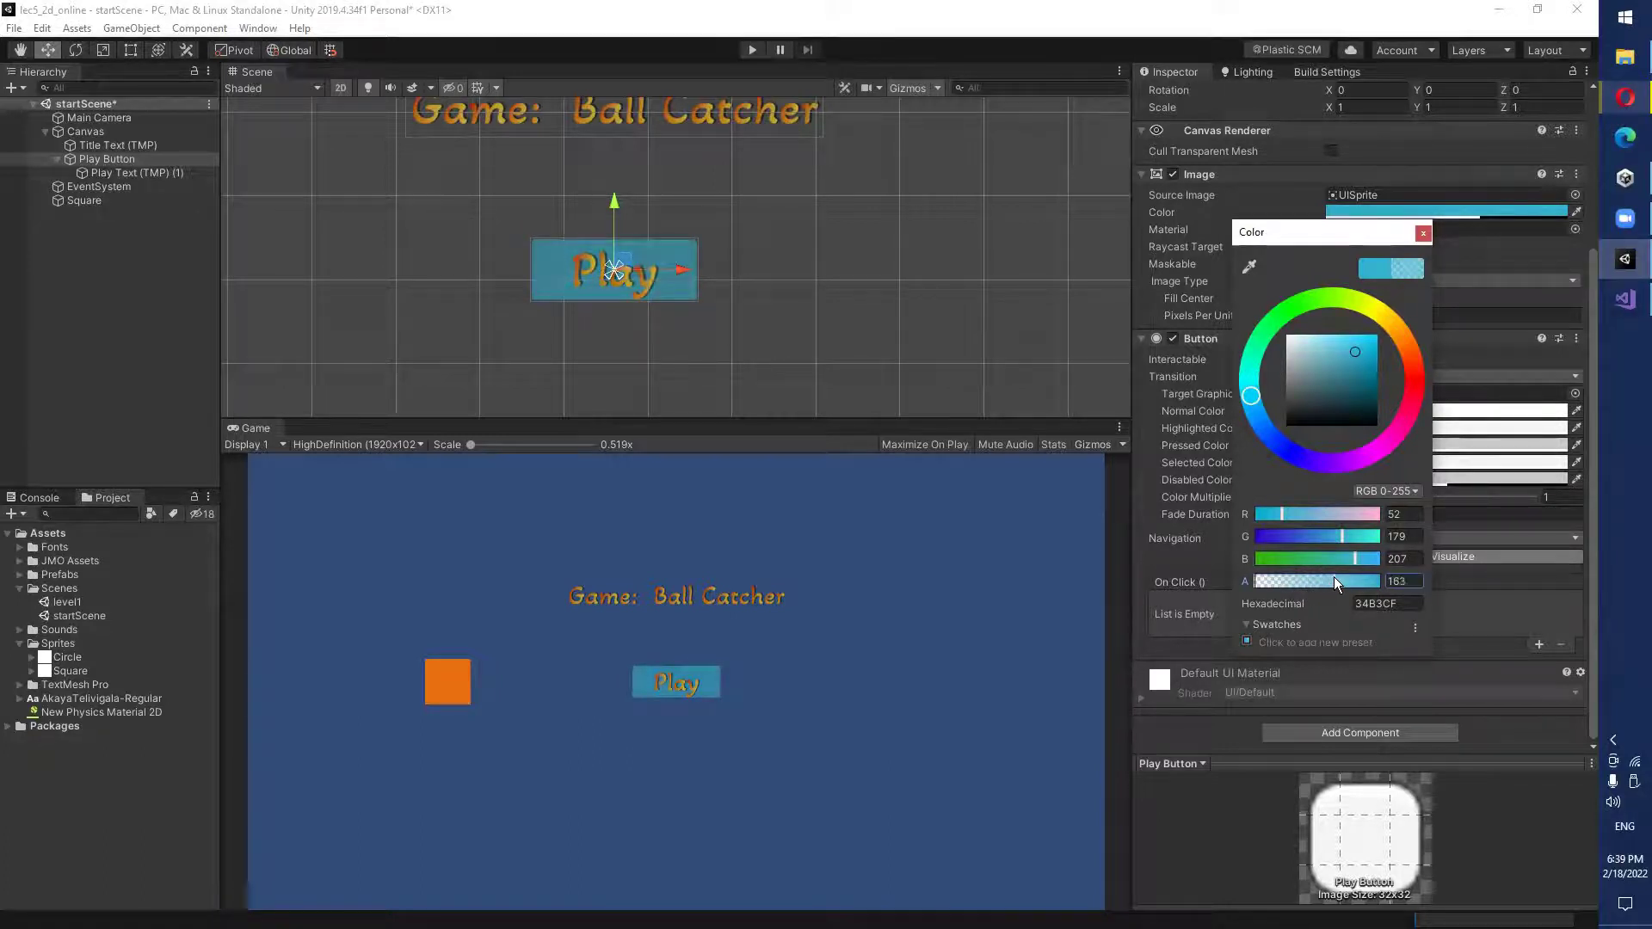
pyautogui.click(1423, 232)
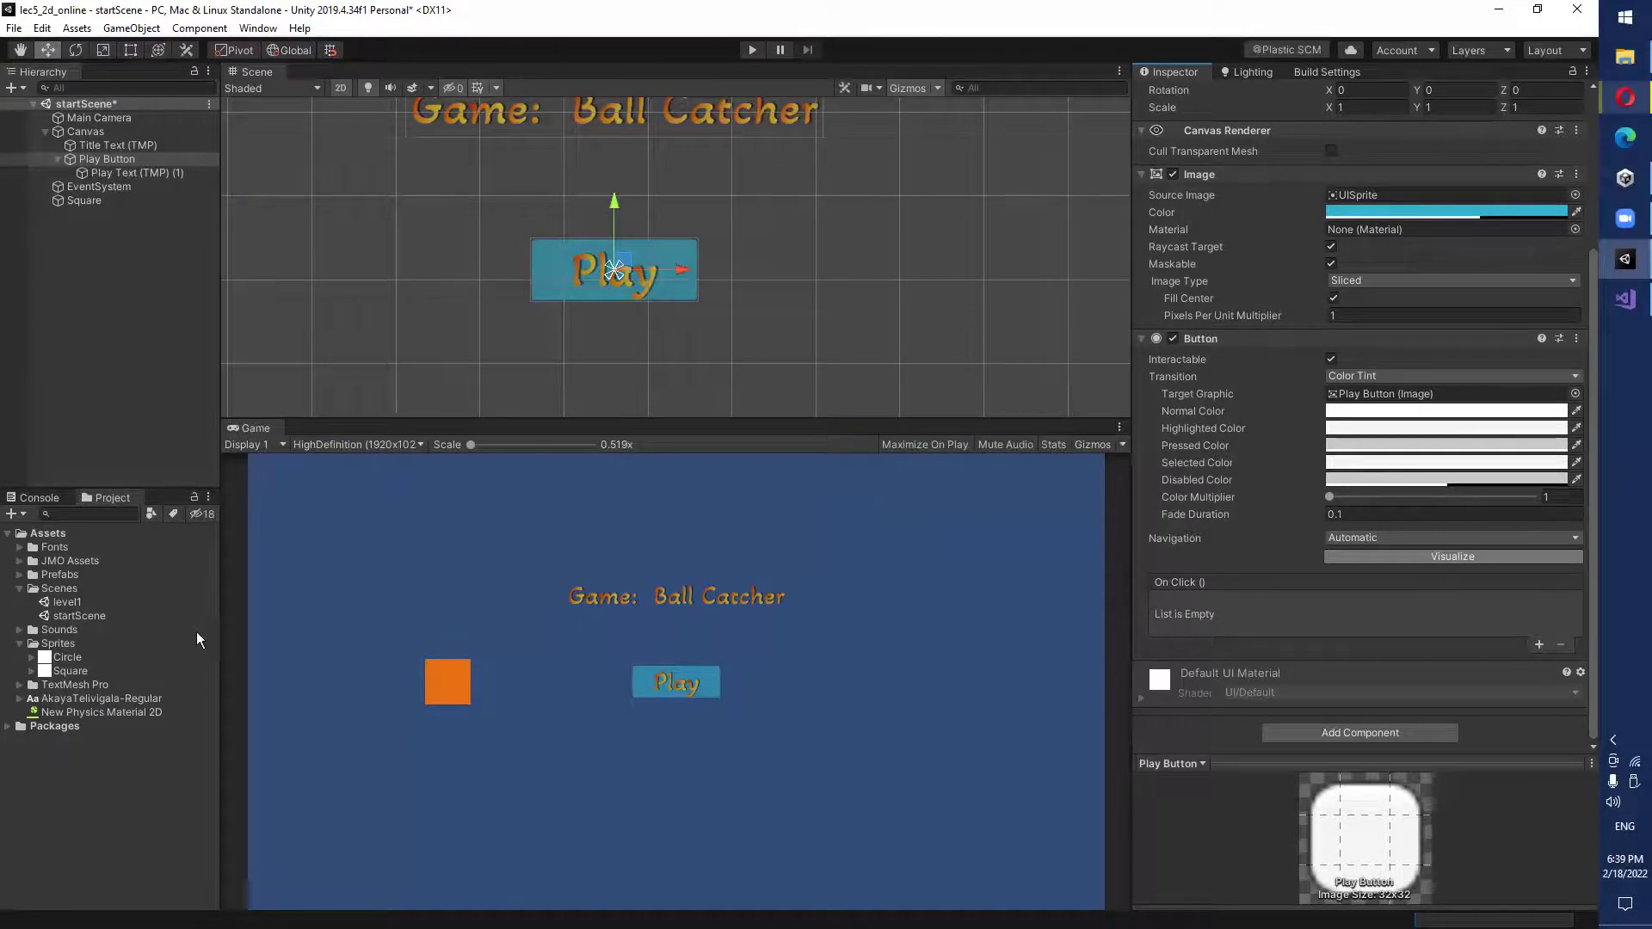
# Delete the orange Square object from the scene and save startScene.
pyautogui.click(84, 202)
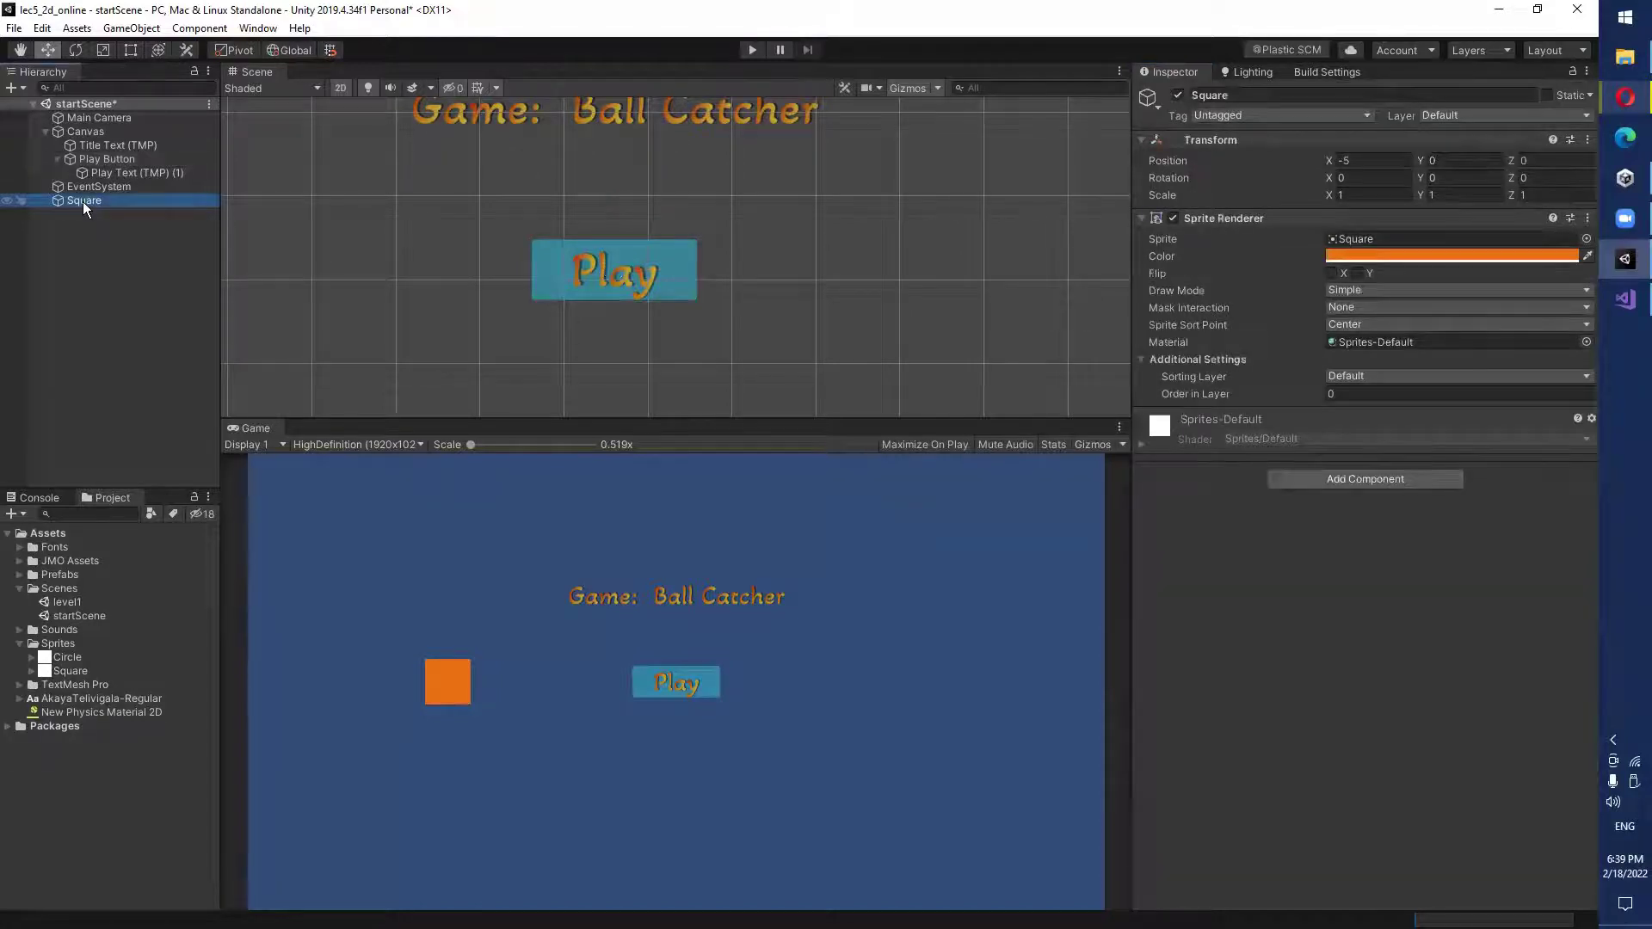
pyautogui.press('Delete')
pyautogui.hotkey('ctrl', 's')
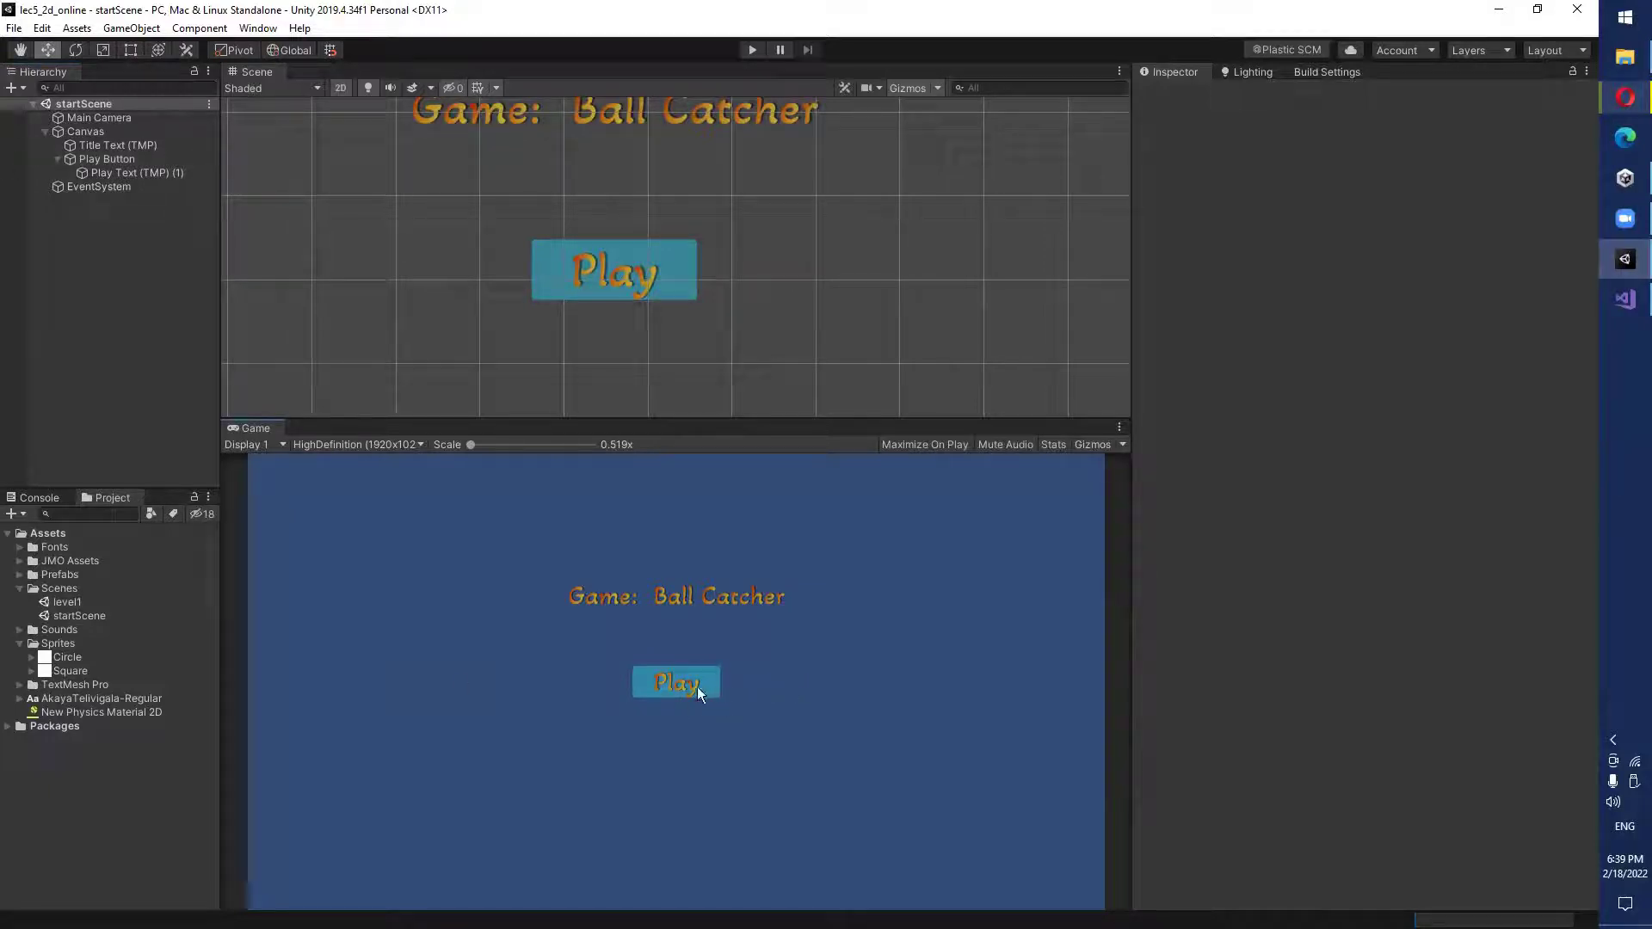
# Duplicate Play Button and rename the copy to "Exit Button".
pyautogui.click(102, 161)
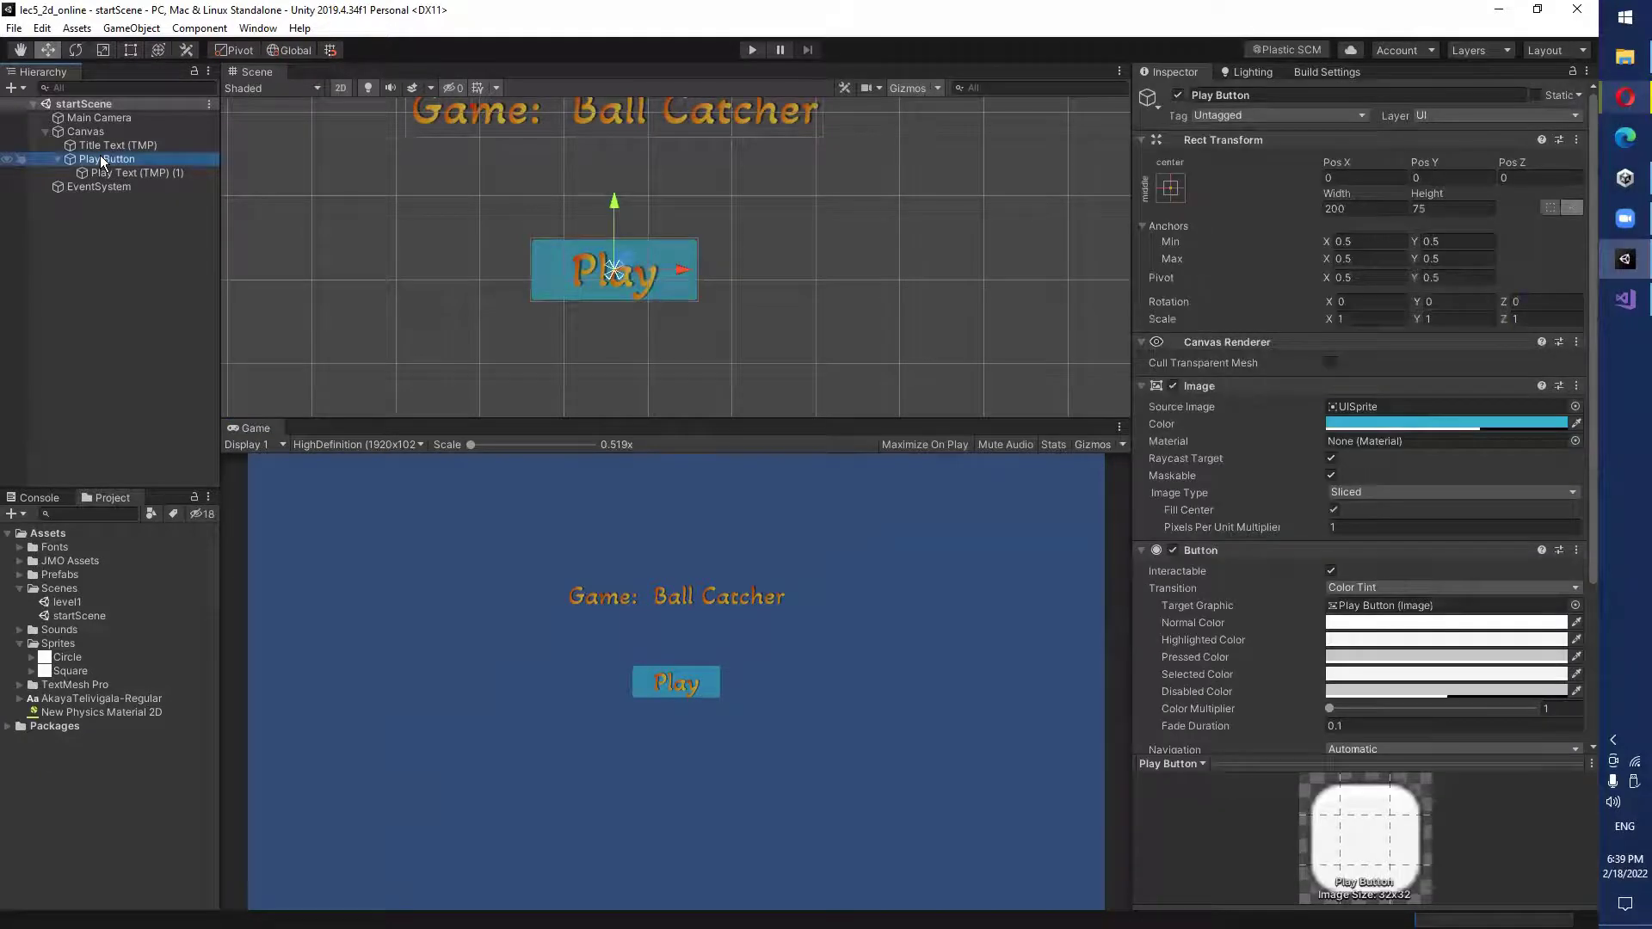
pyautogui.hotkey('ctrl', 'd')
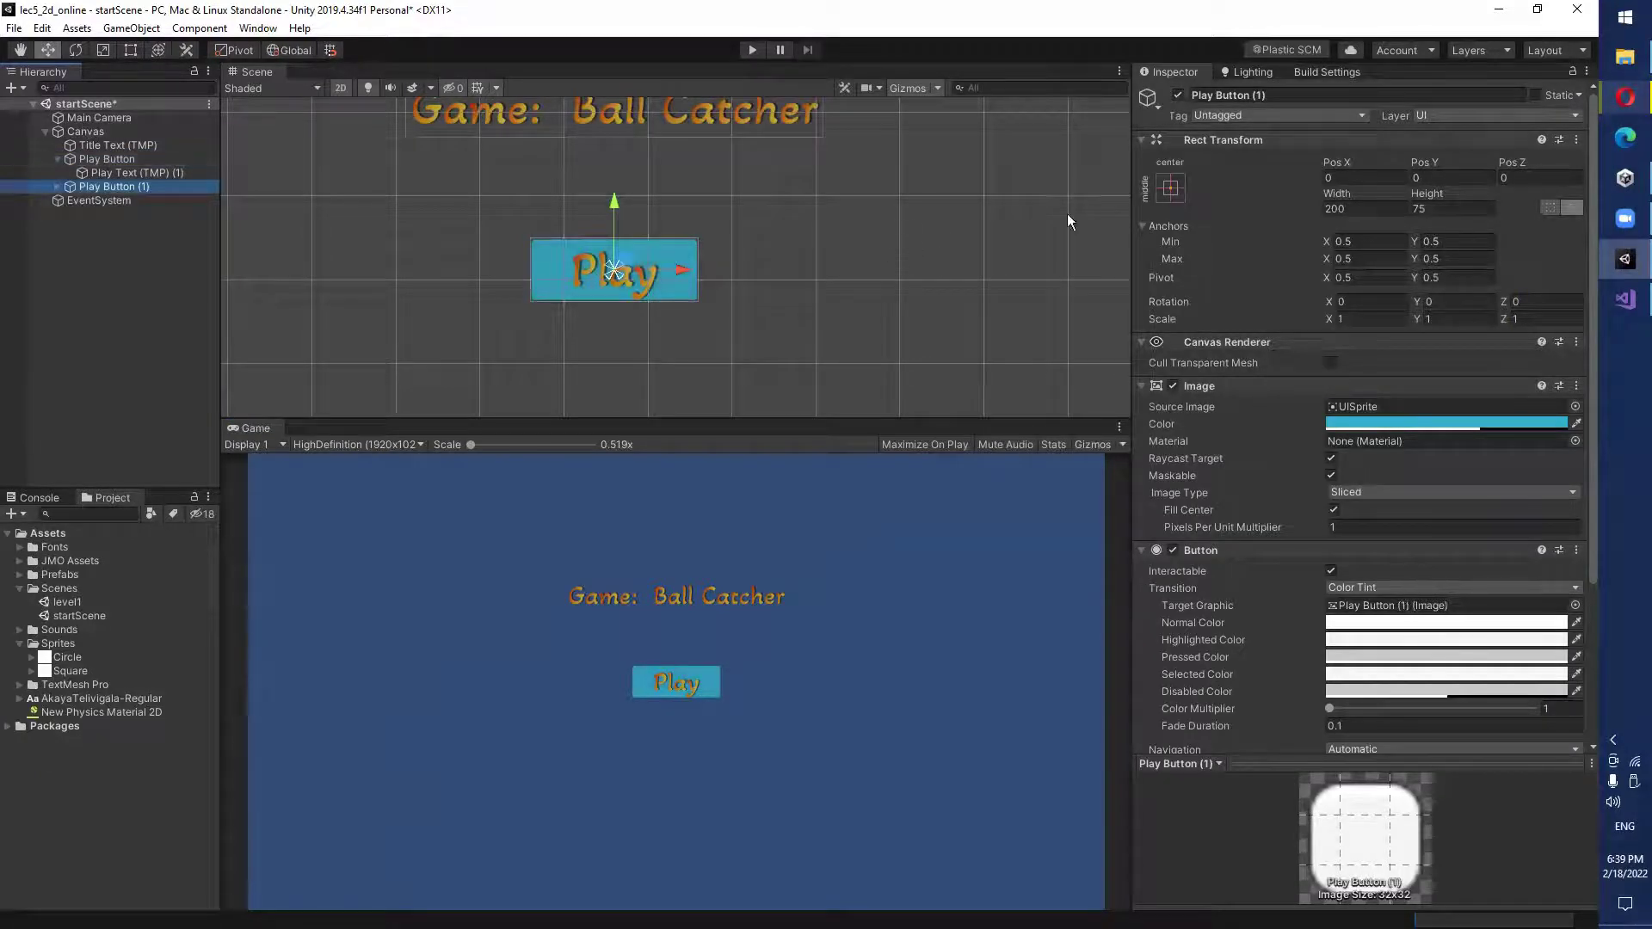
pyautogui.click(1210, 95)
pyautogui.press('Left')
pyautogui.hotkey('ctrl', 'Right')
pyautogui.press('BackSpace')
pyautogui.press('BackSpace')
pyautogui.press('BackSpace')
pyautogui.press('BackSpace')
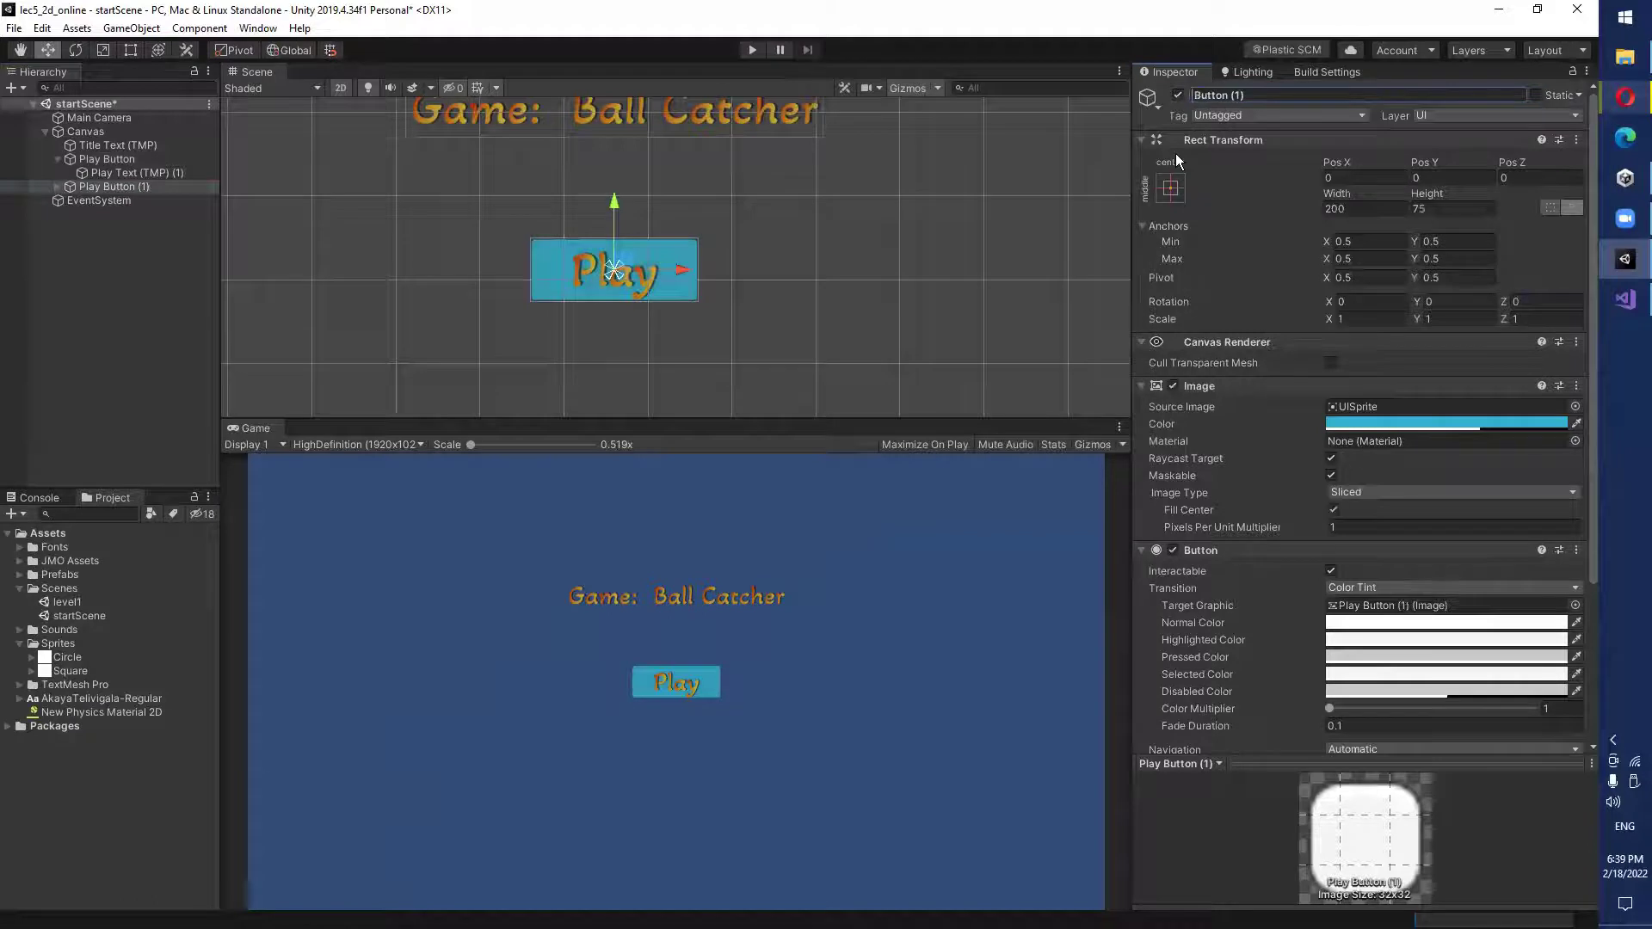
pyautogui.write('Exit')
pyautogui.press('Right')
pyautogui.press('Right')
pyautogui.press('Right')
pyautogui.press('Right')
pyautogui.press('Right')
pyautogui.press('Right')
pyautogui.press('Right')
pyautogui.press('BackSpace')
pyautogui.press('BackSpace')
pyautogui.press('BackSpace')
pyautogui.press('BackSpace')
pyautogui.press('Return')
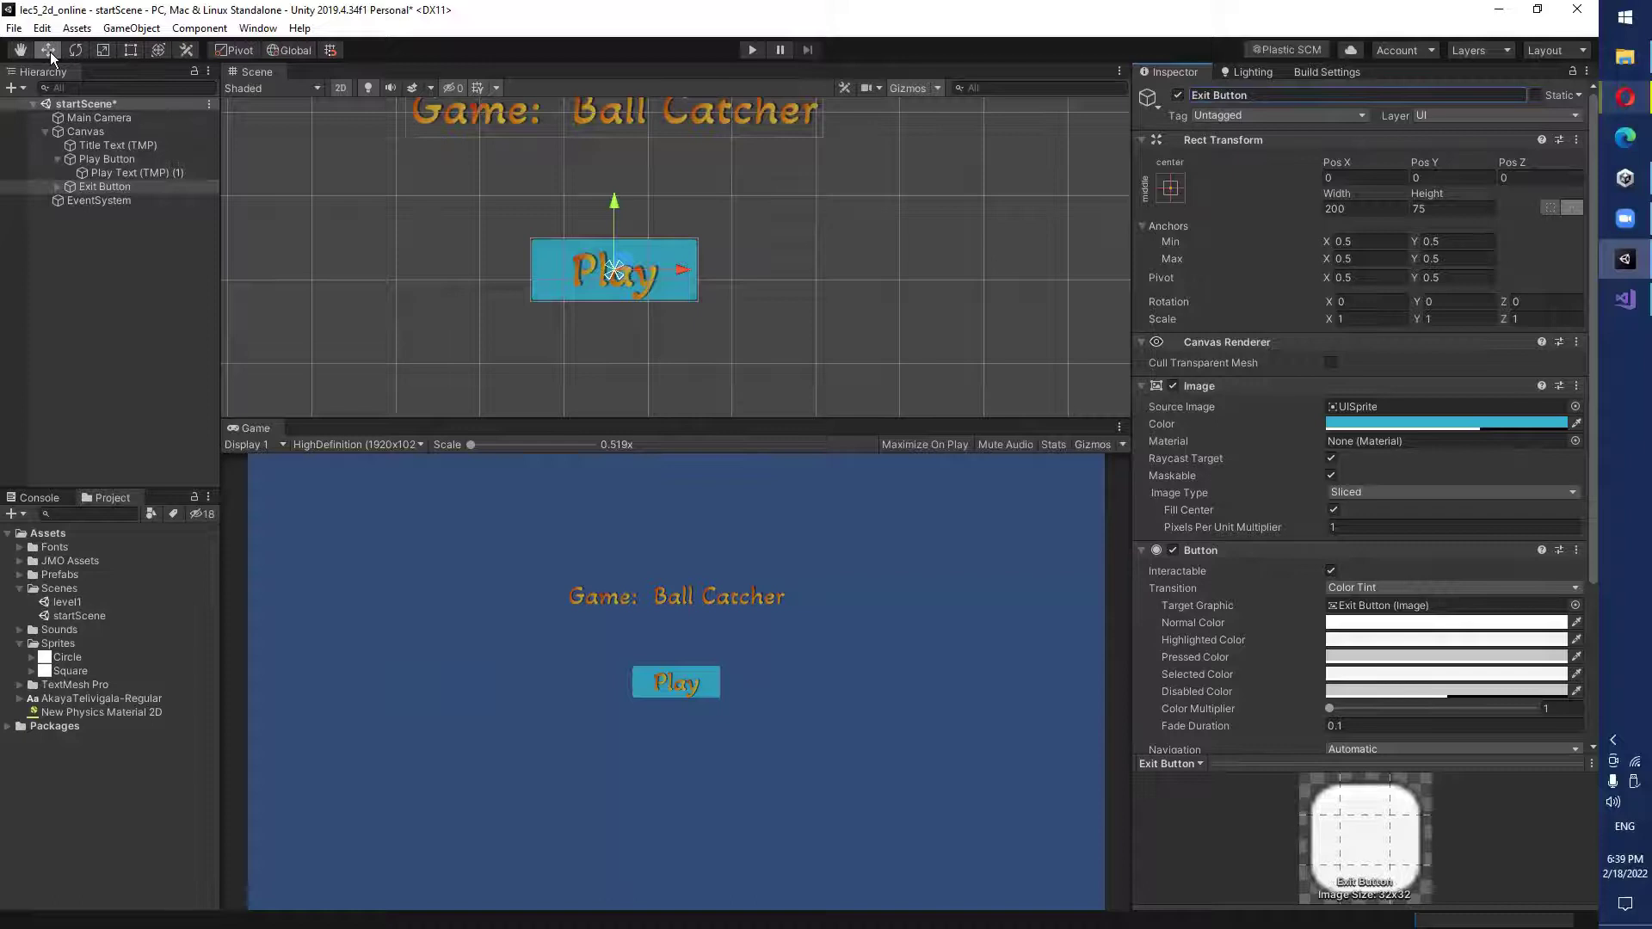
# Move Exit Button straight down to Pos Y -110 and change its child's displayed text to "Exit".
pyautogui.moveTo(607, 194); pyautogui.dragTo(631, 287)
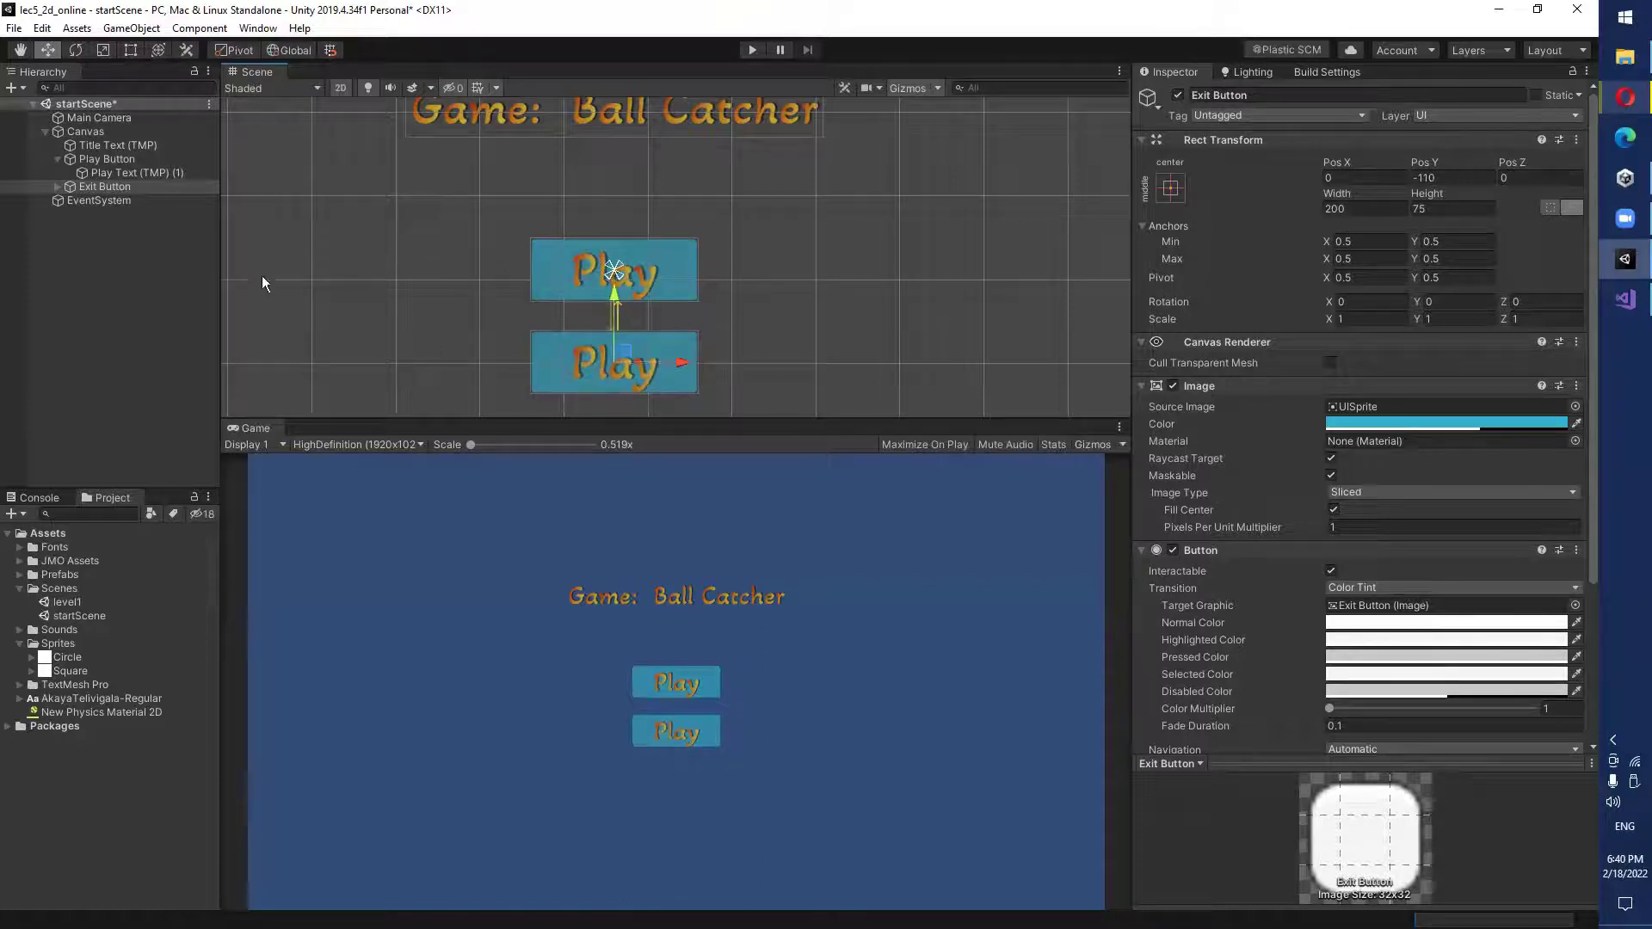
pyautogui.click(72, 185)
pyautogui.click(59, 187)
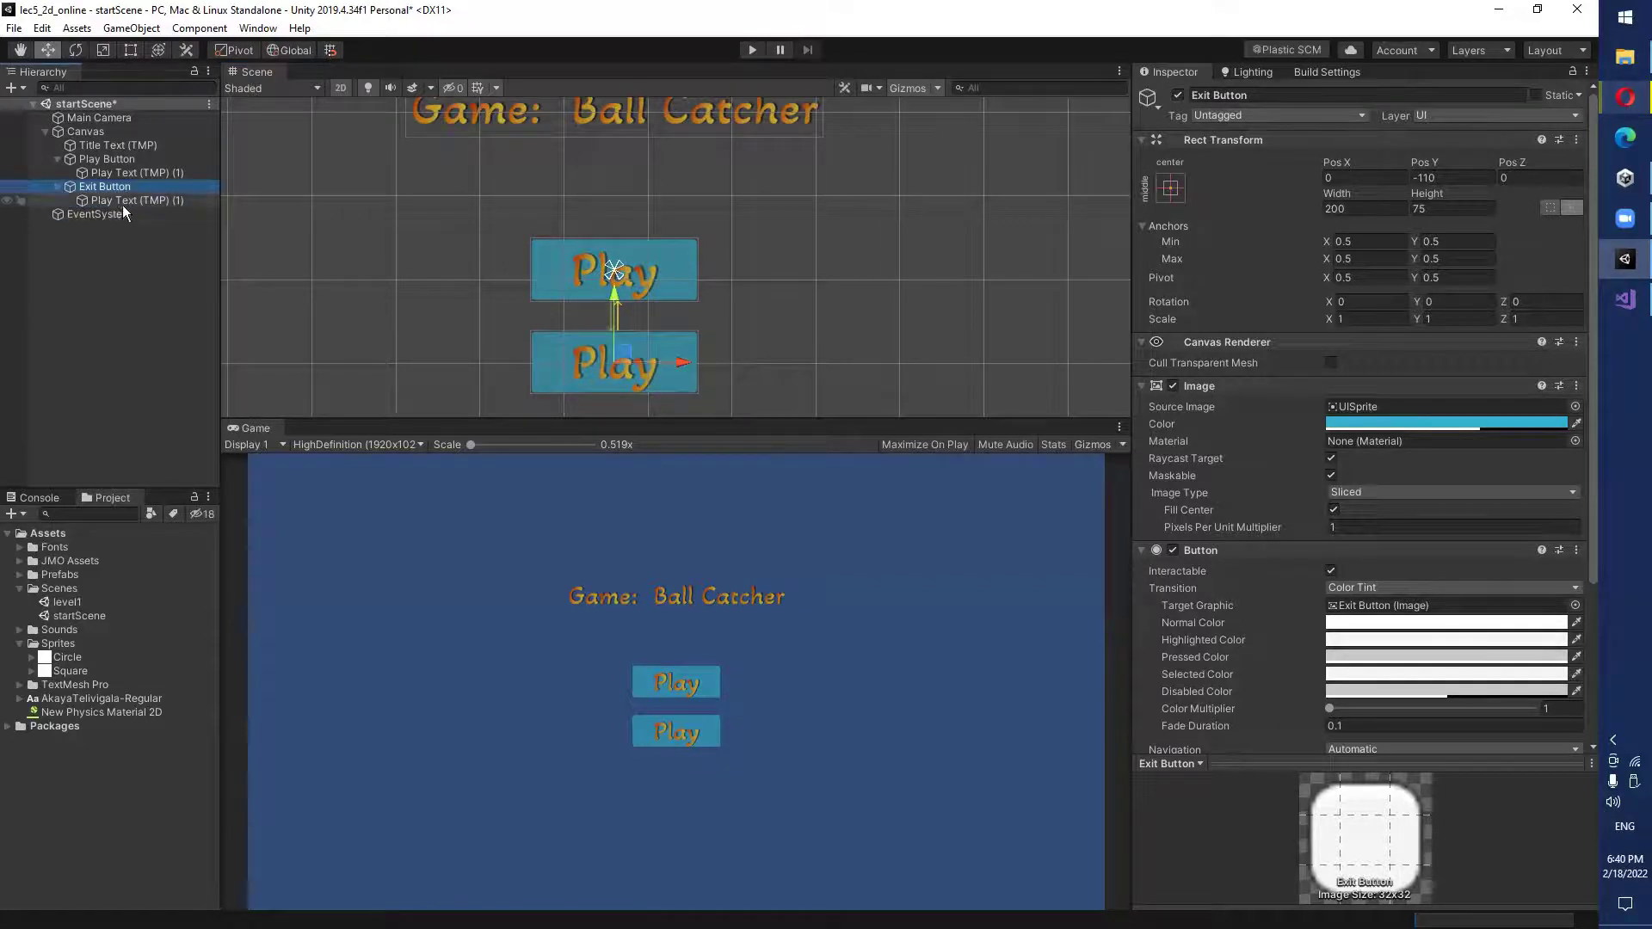
pyautogui.click(127, 199)
pyautogui.click(1196, 467)
pyautogui.write('Exit')
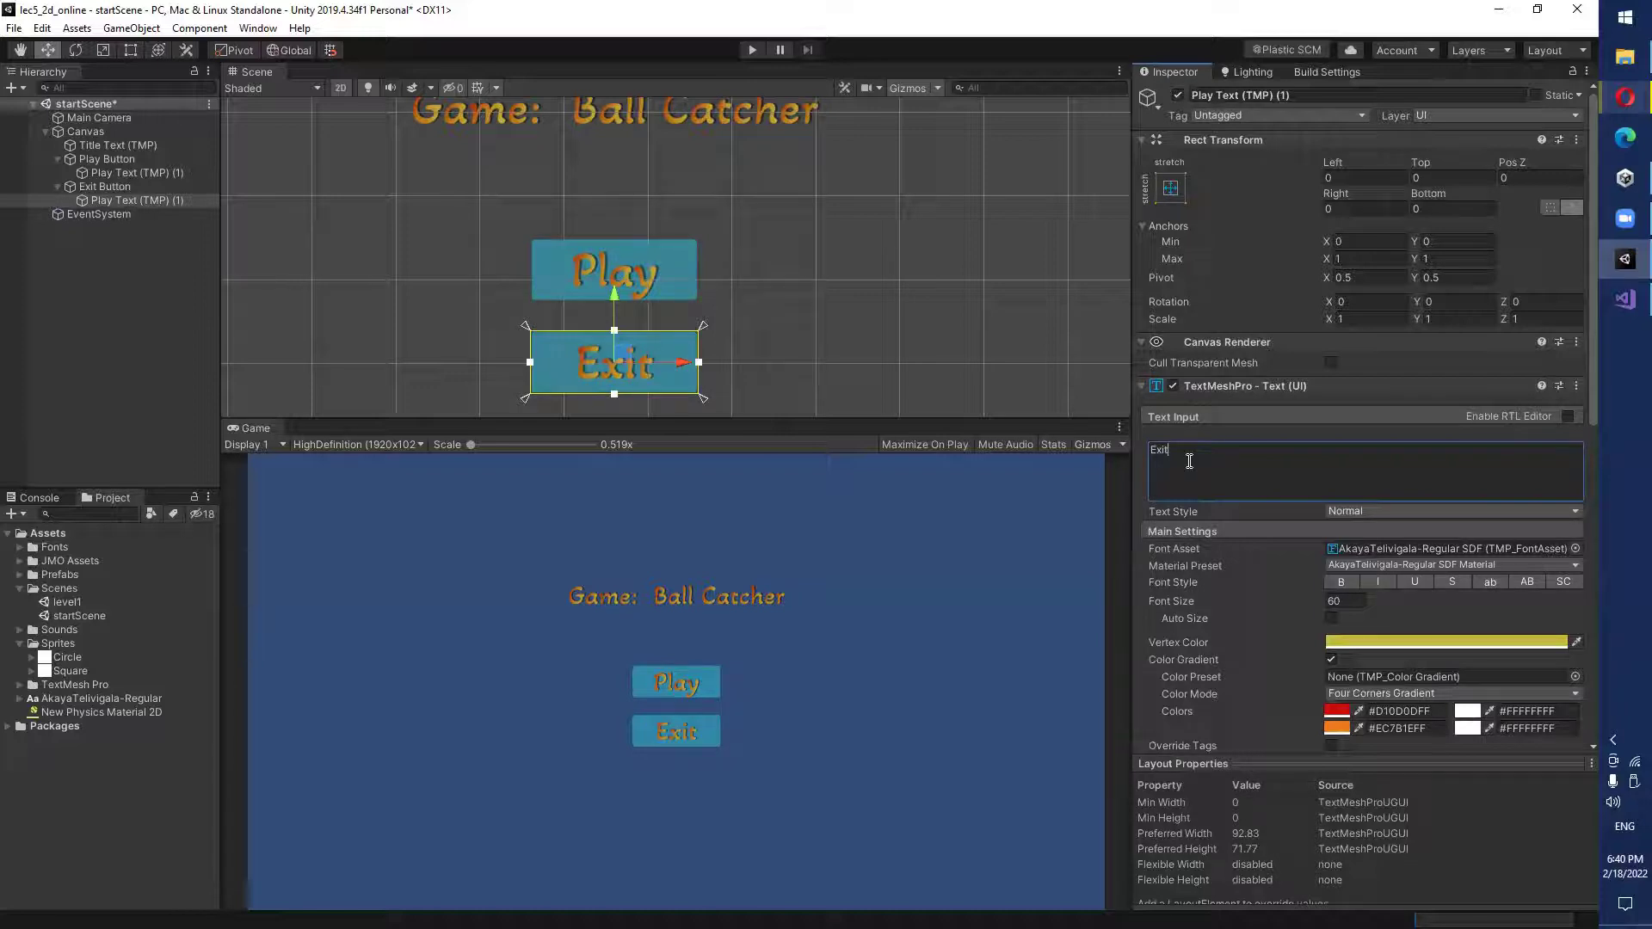
# Duplicate Play Button and rename the copy to "Opttions Button".
pyautogui.click(790, 678)
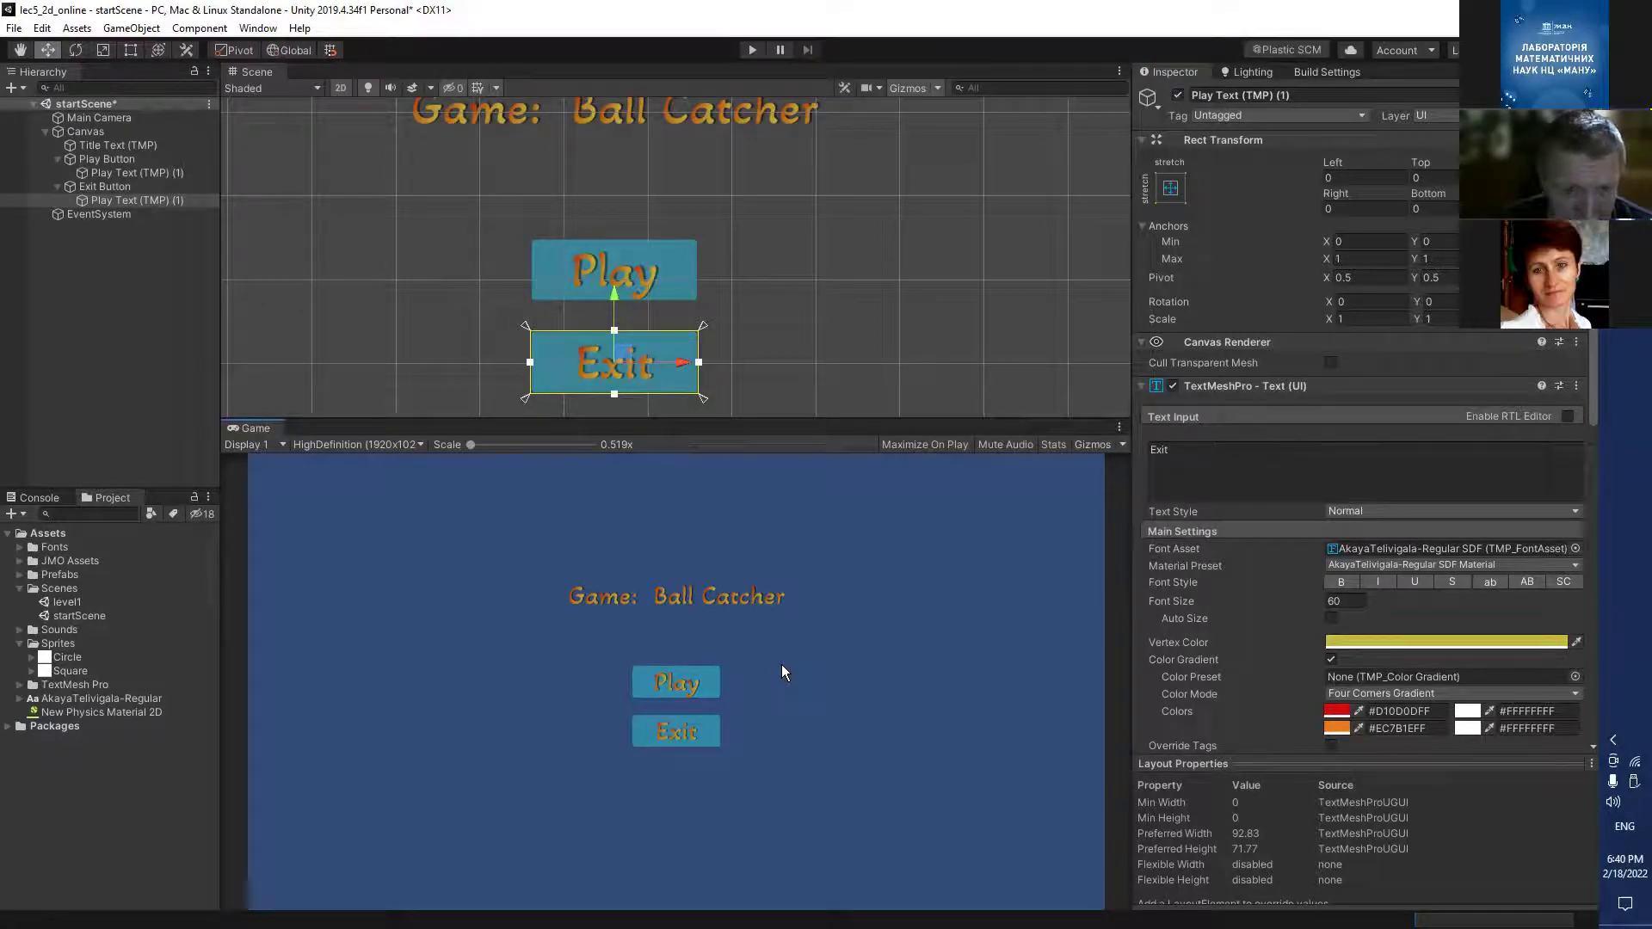
pyautogui.click(105, 158)
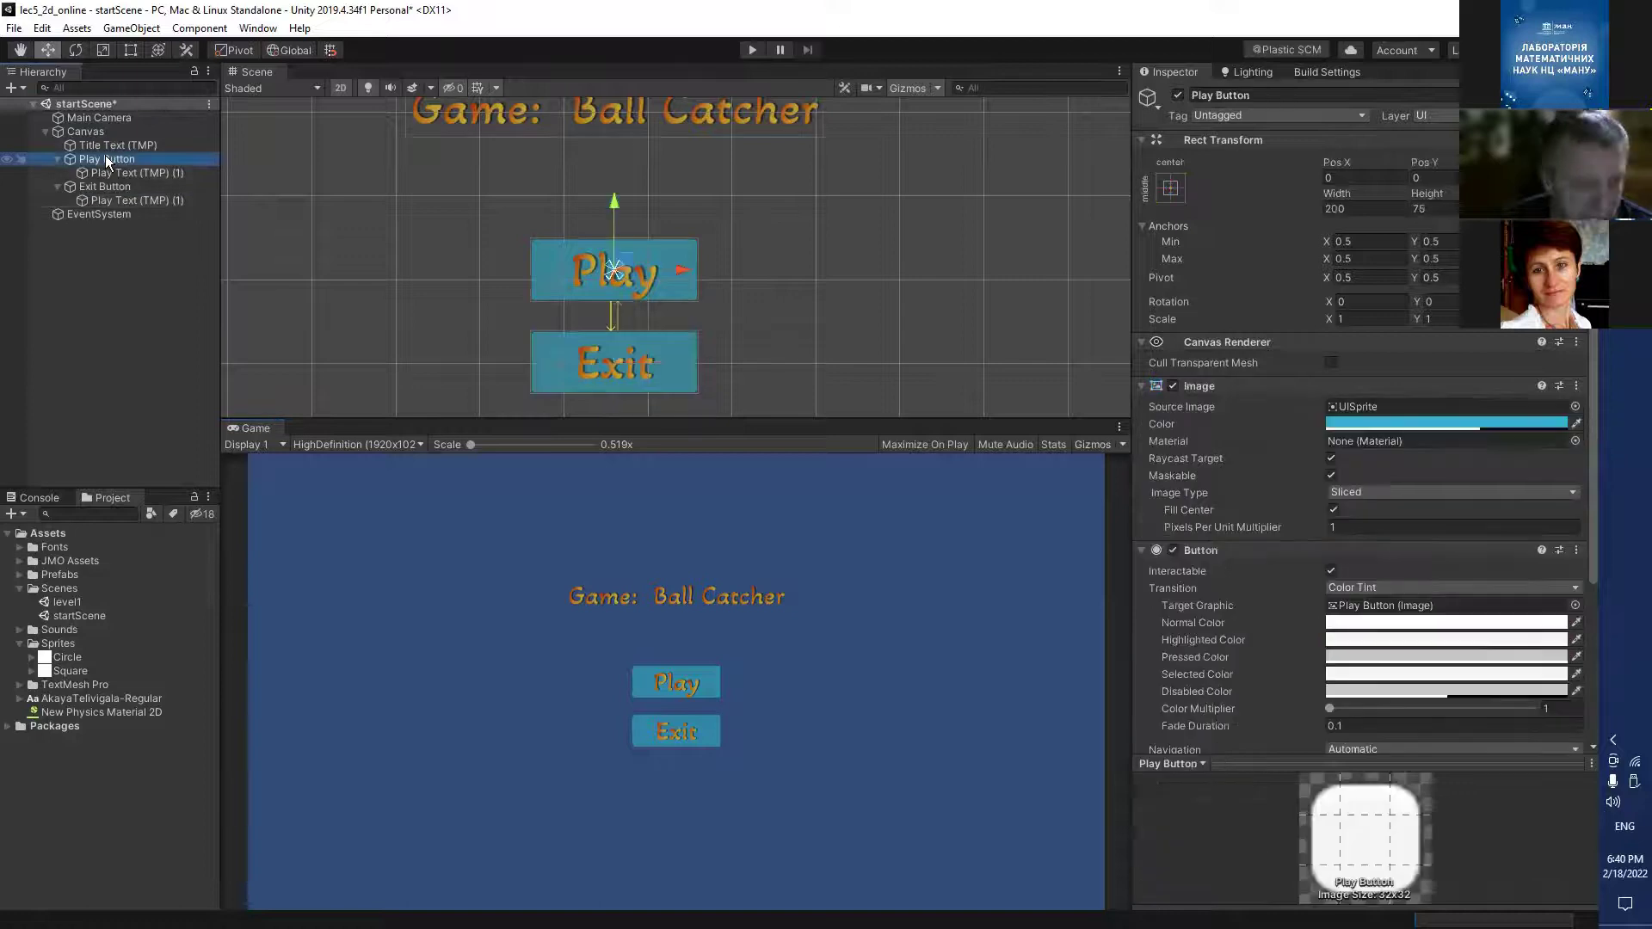
pyautogui.hotkey('ctrl', 'd')
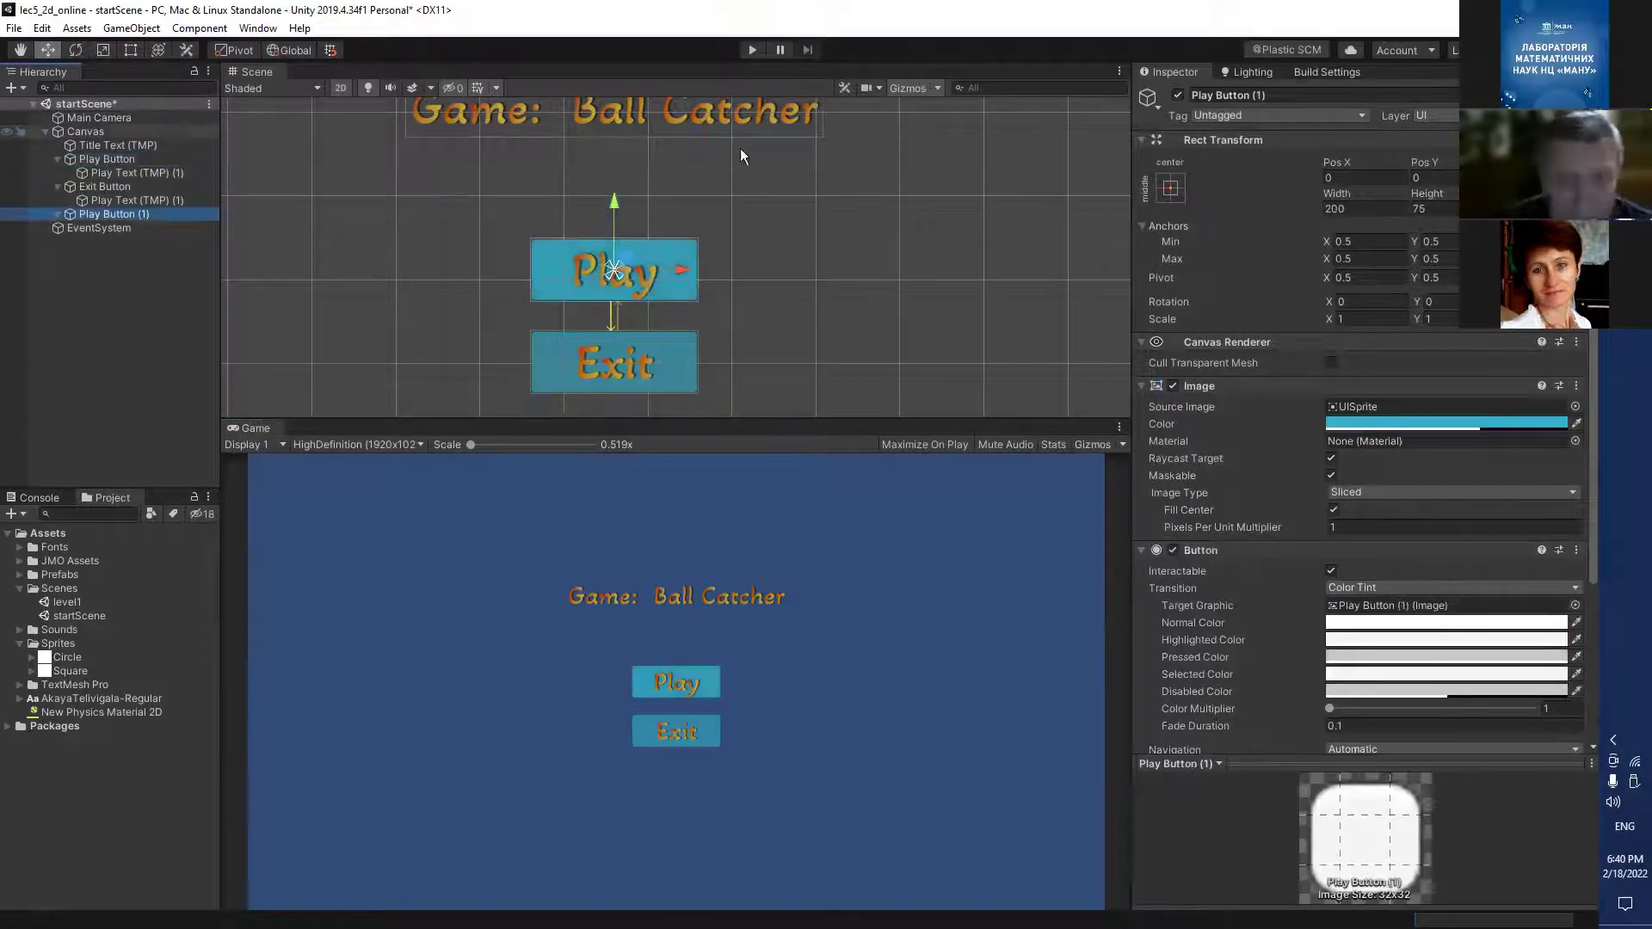
pyautogui.click(1283, 96)
pyautogui.press('BackSpace')
pyautogui.press('BackSpace')
pyautogui.press('BackSpace')
pyautogui.press('BackSpace')
pyautogui.press('Left')
pyautogui.press('Left')
pyautogui.press('Left')
pyautogui.press('Left')
pyautogui.press('Left')
pyautogui.press('Left')
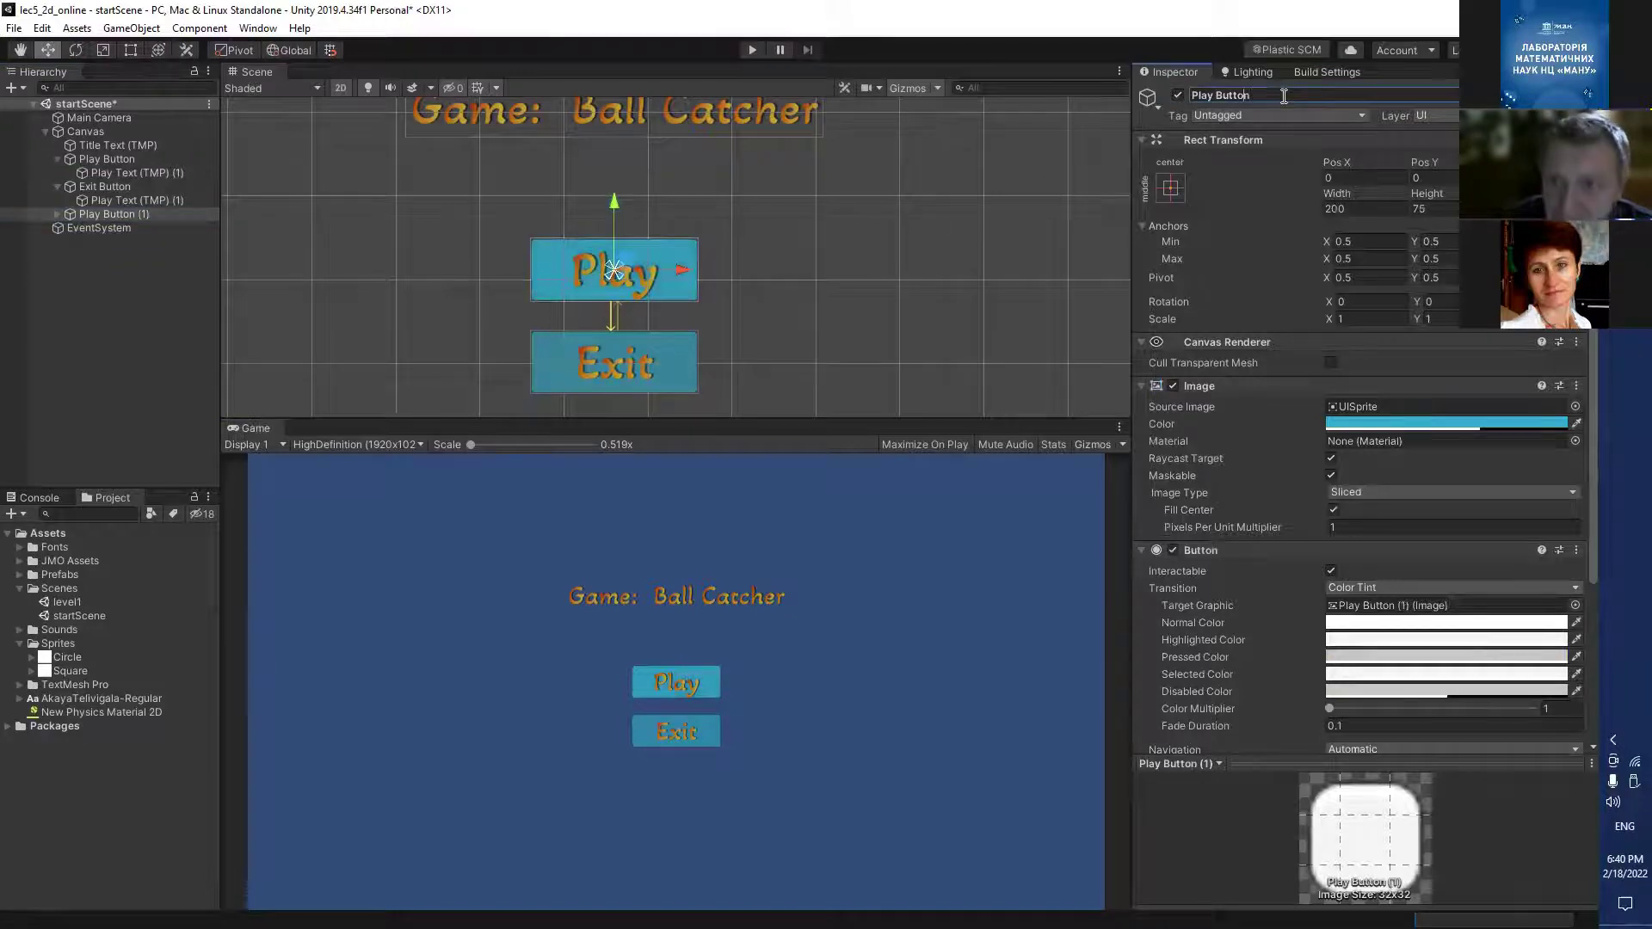
pyautogui.press('BackSpace')
pyautogui.press('BackSpace')
pyautogui.press('BackSpace')
pyautogui.press('BackSpace')
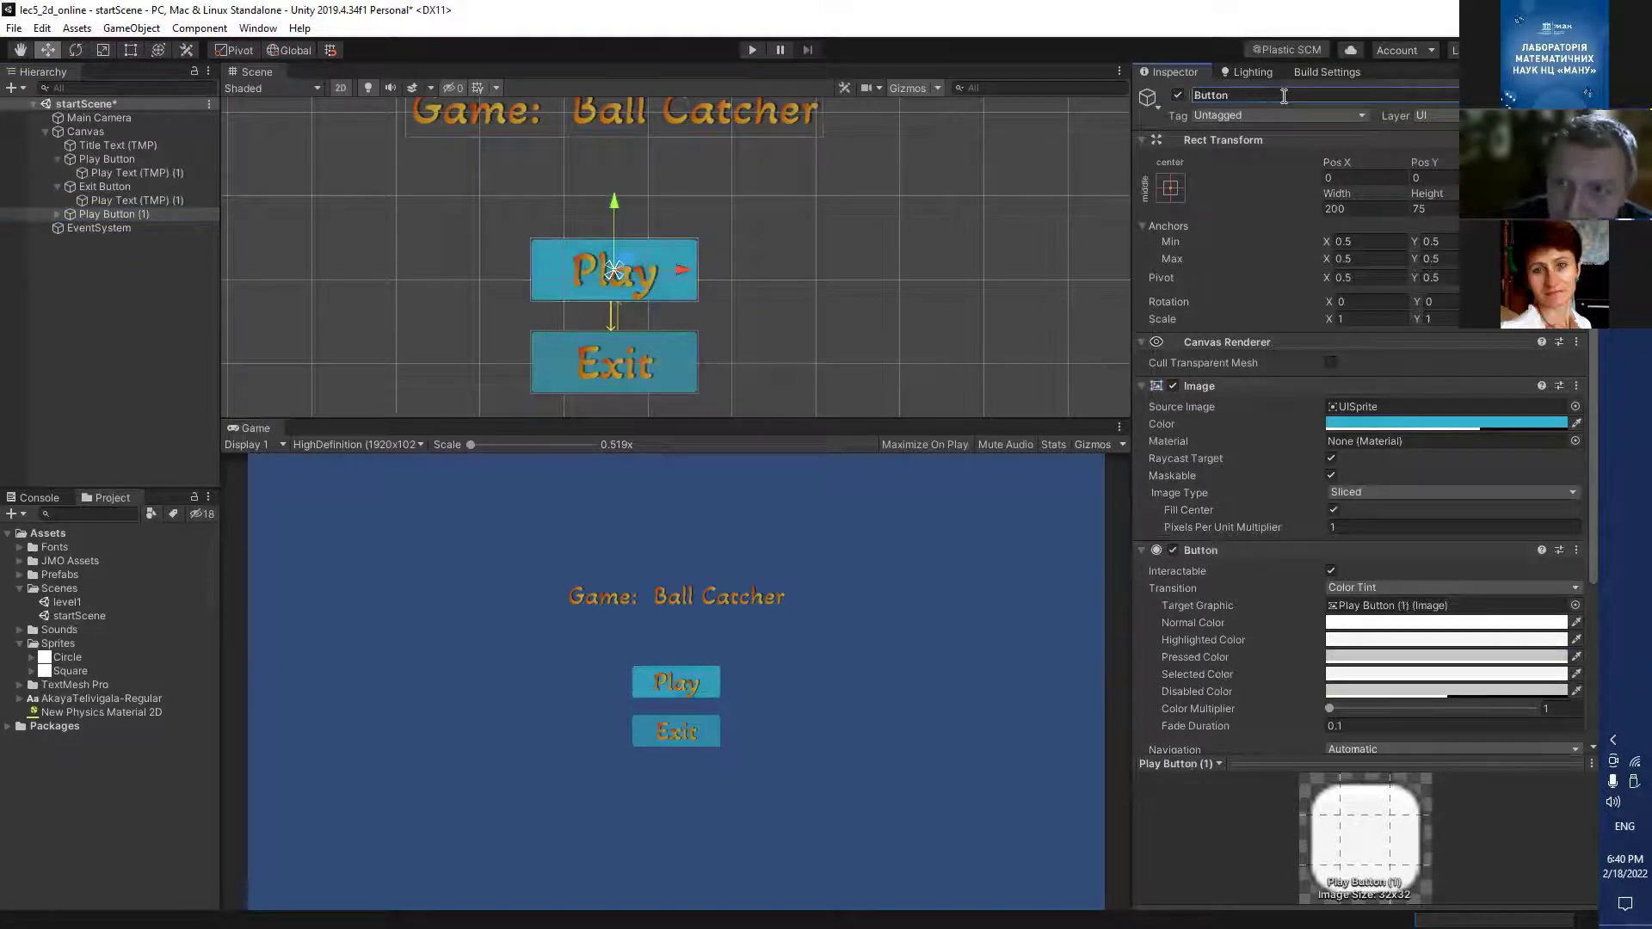
pyautogui.write('Opt')
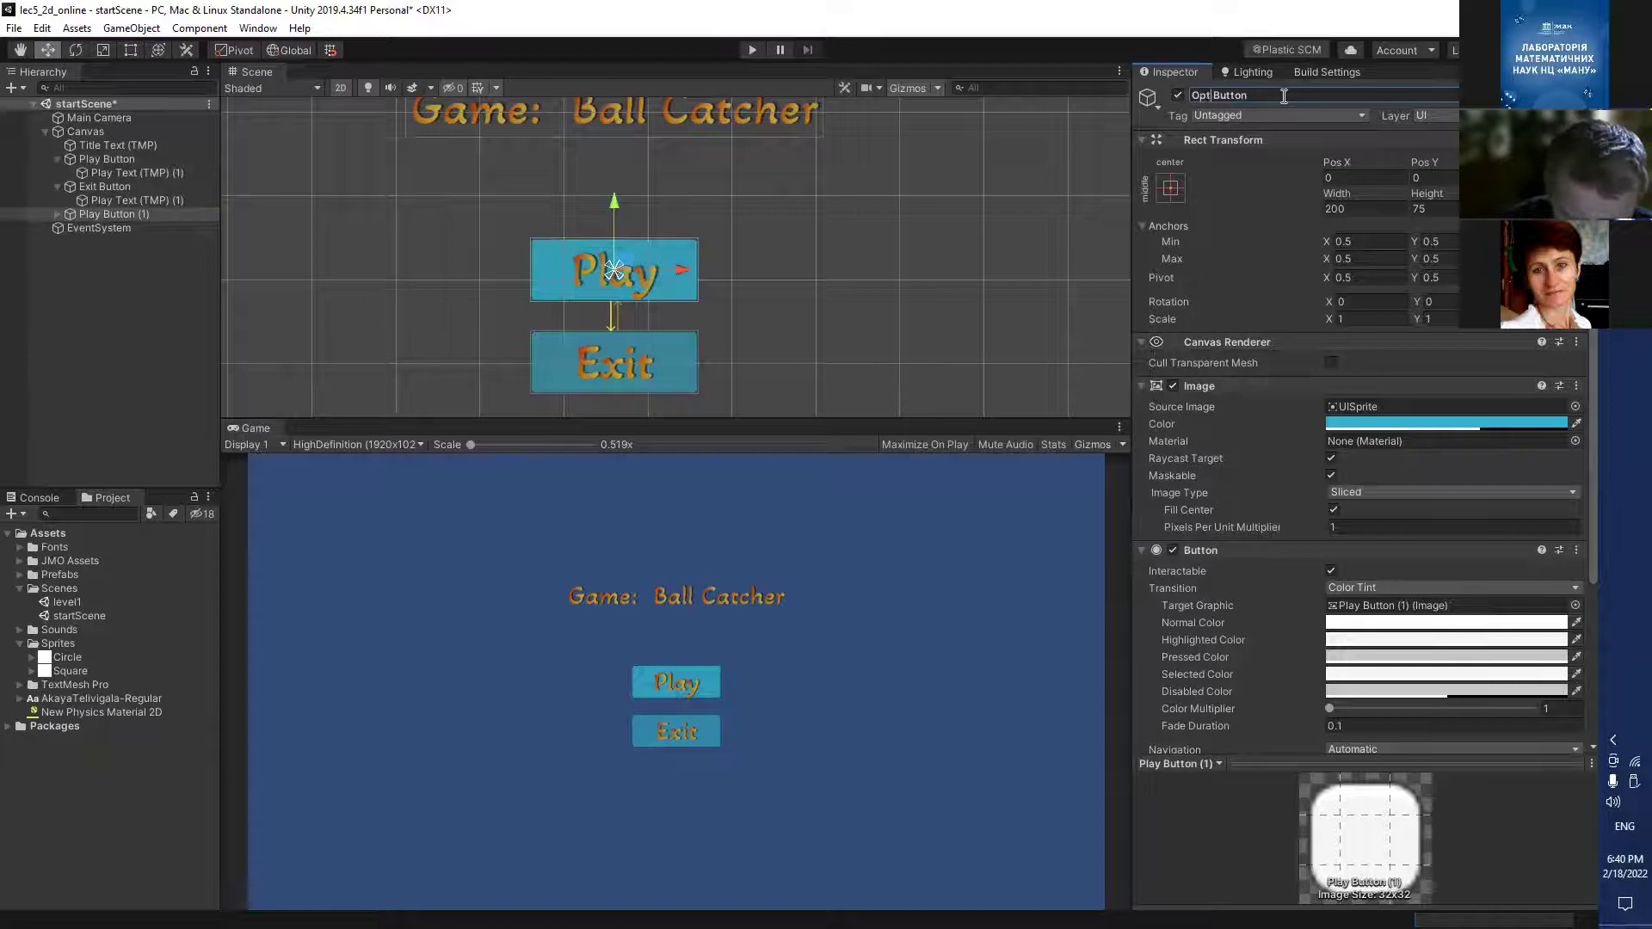
pyautogui.write('tion')
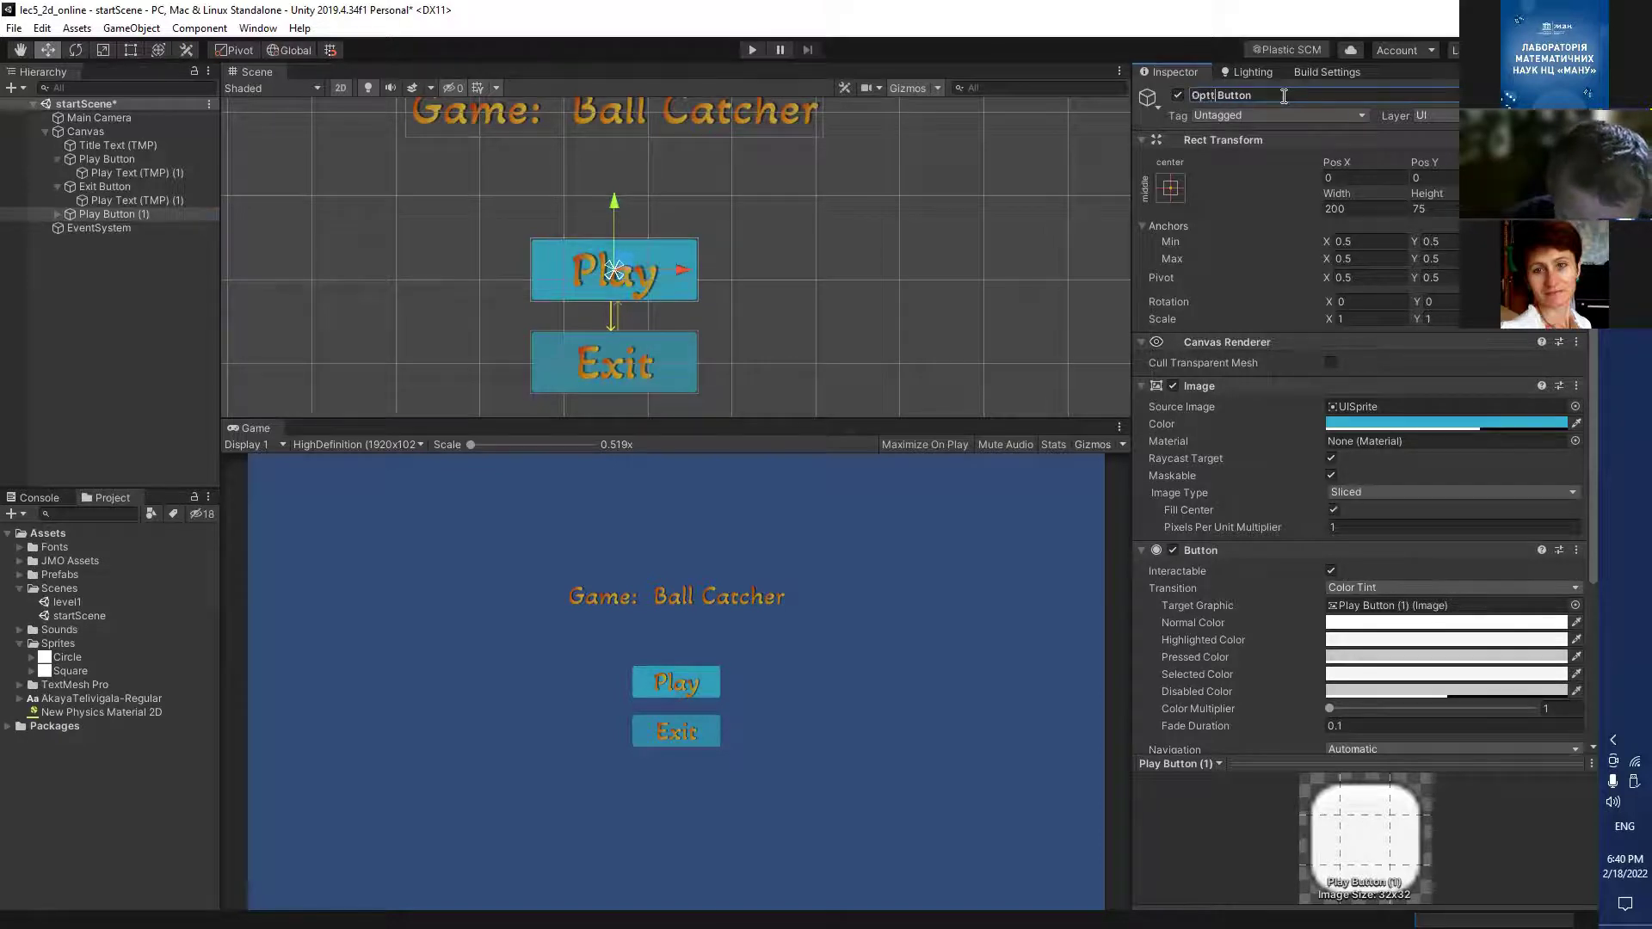
pyautogui.write('s')
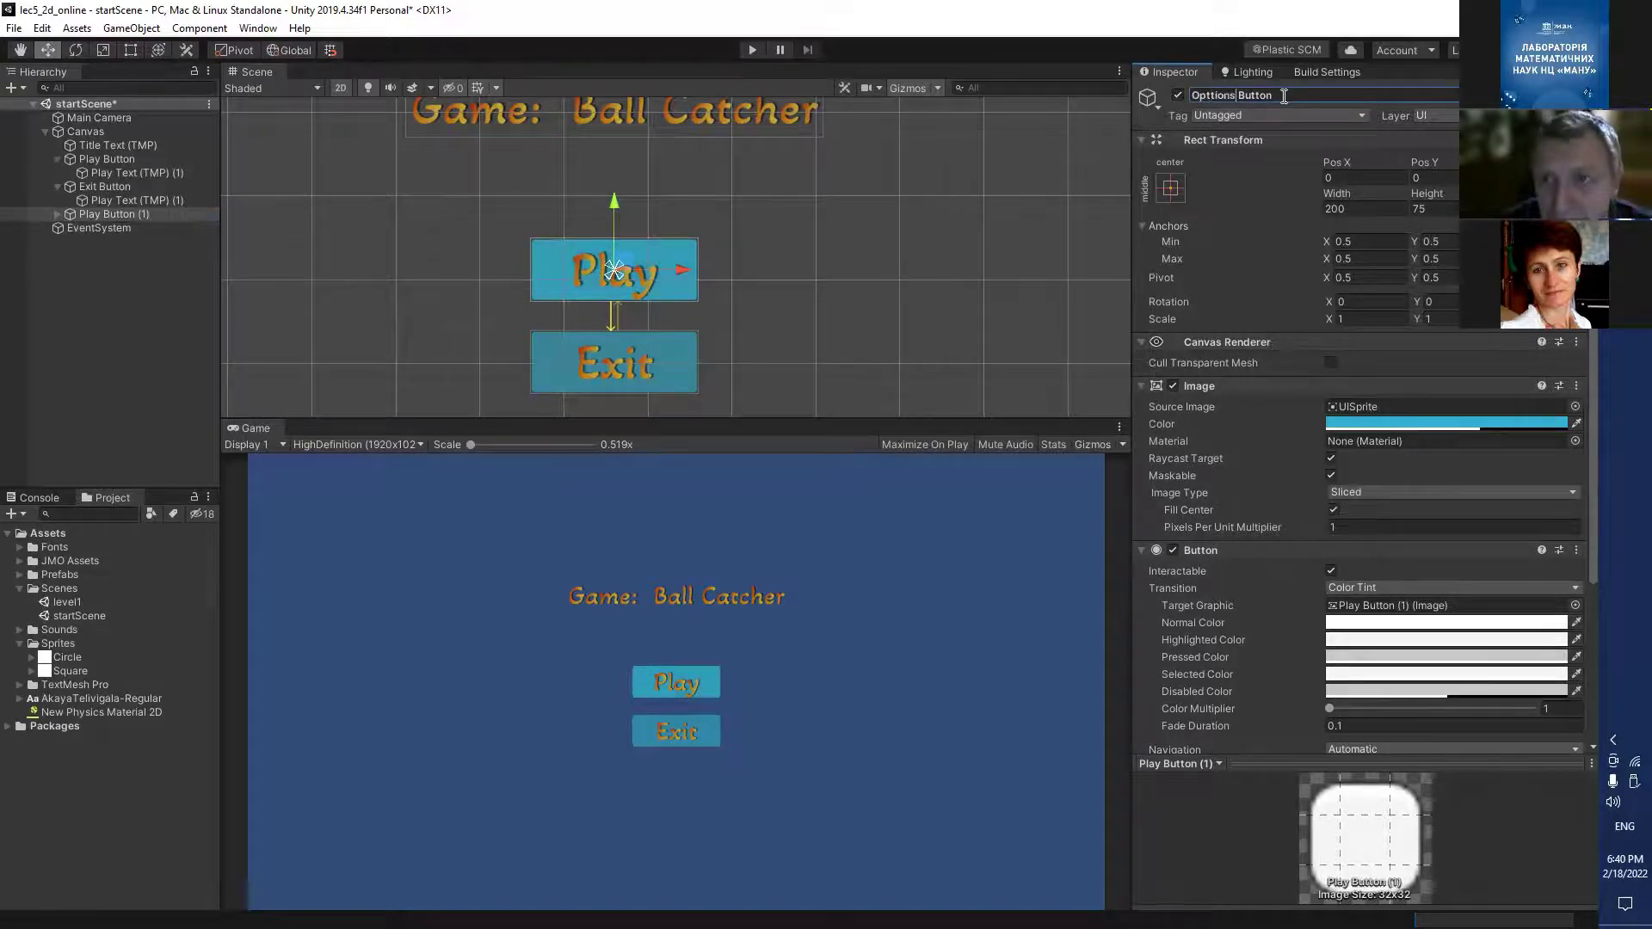
pyautogui.press('Return')
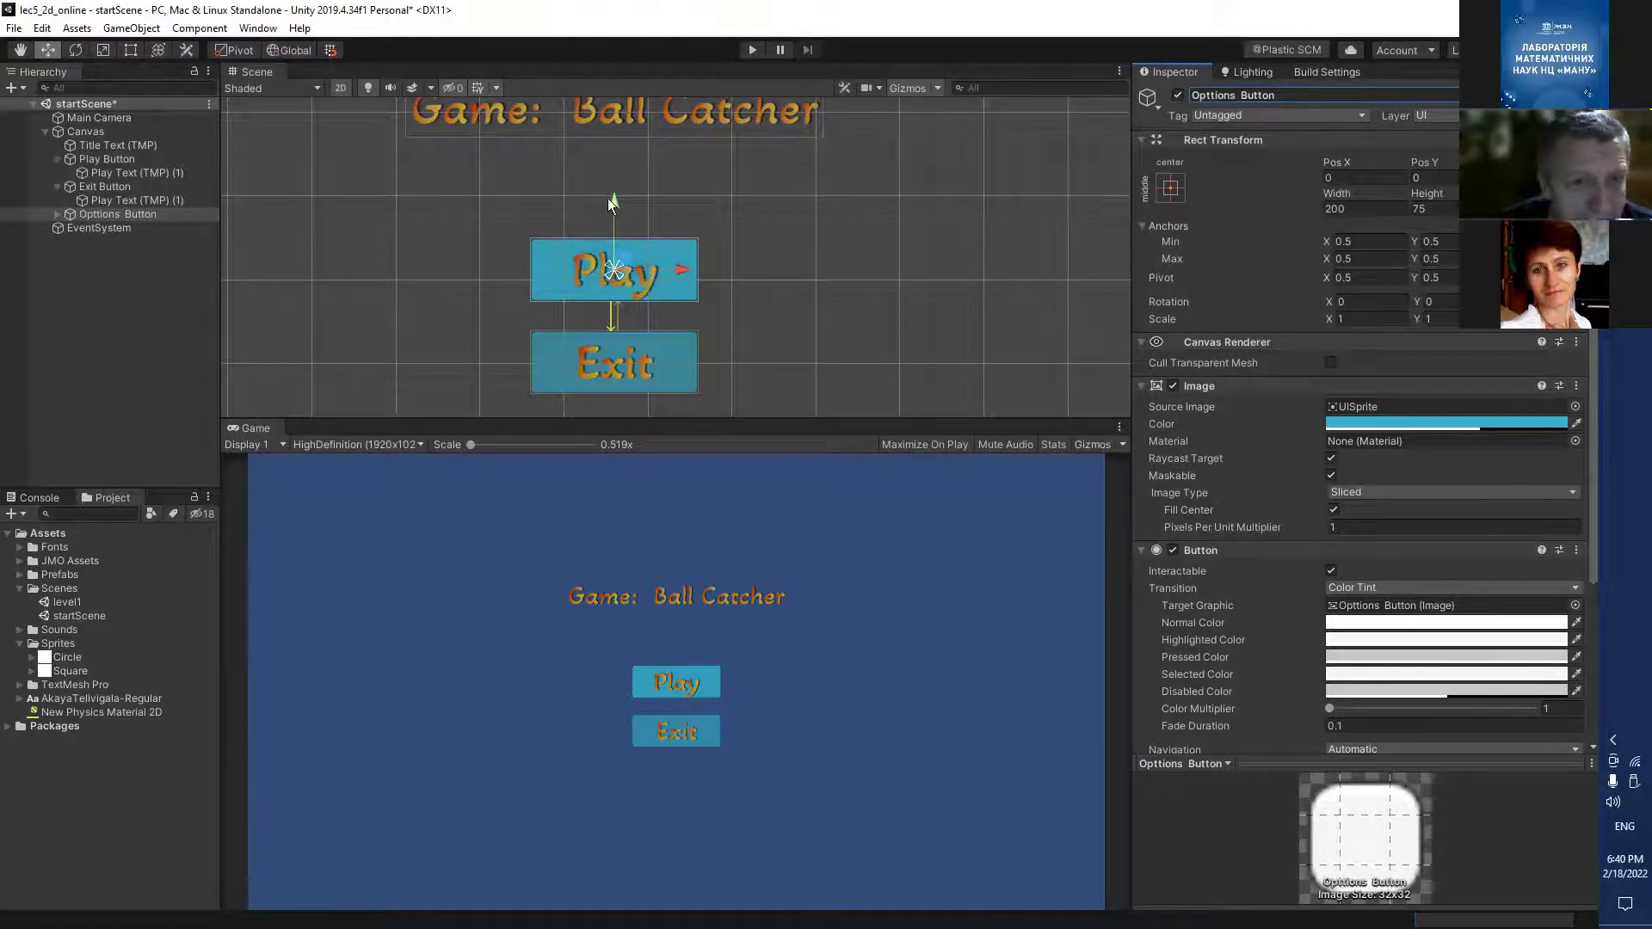
# Move Opttions Button straight down to Pos Y -49 and change its child's displayed text to "Options".
pyautogui.moveTo(615, 199); pyautogui.dragTo(627, 239)
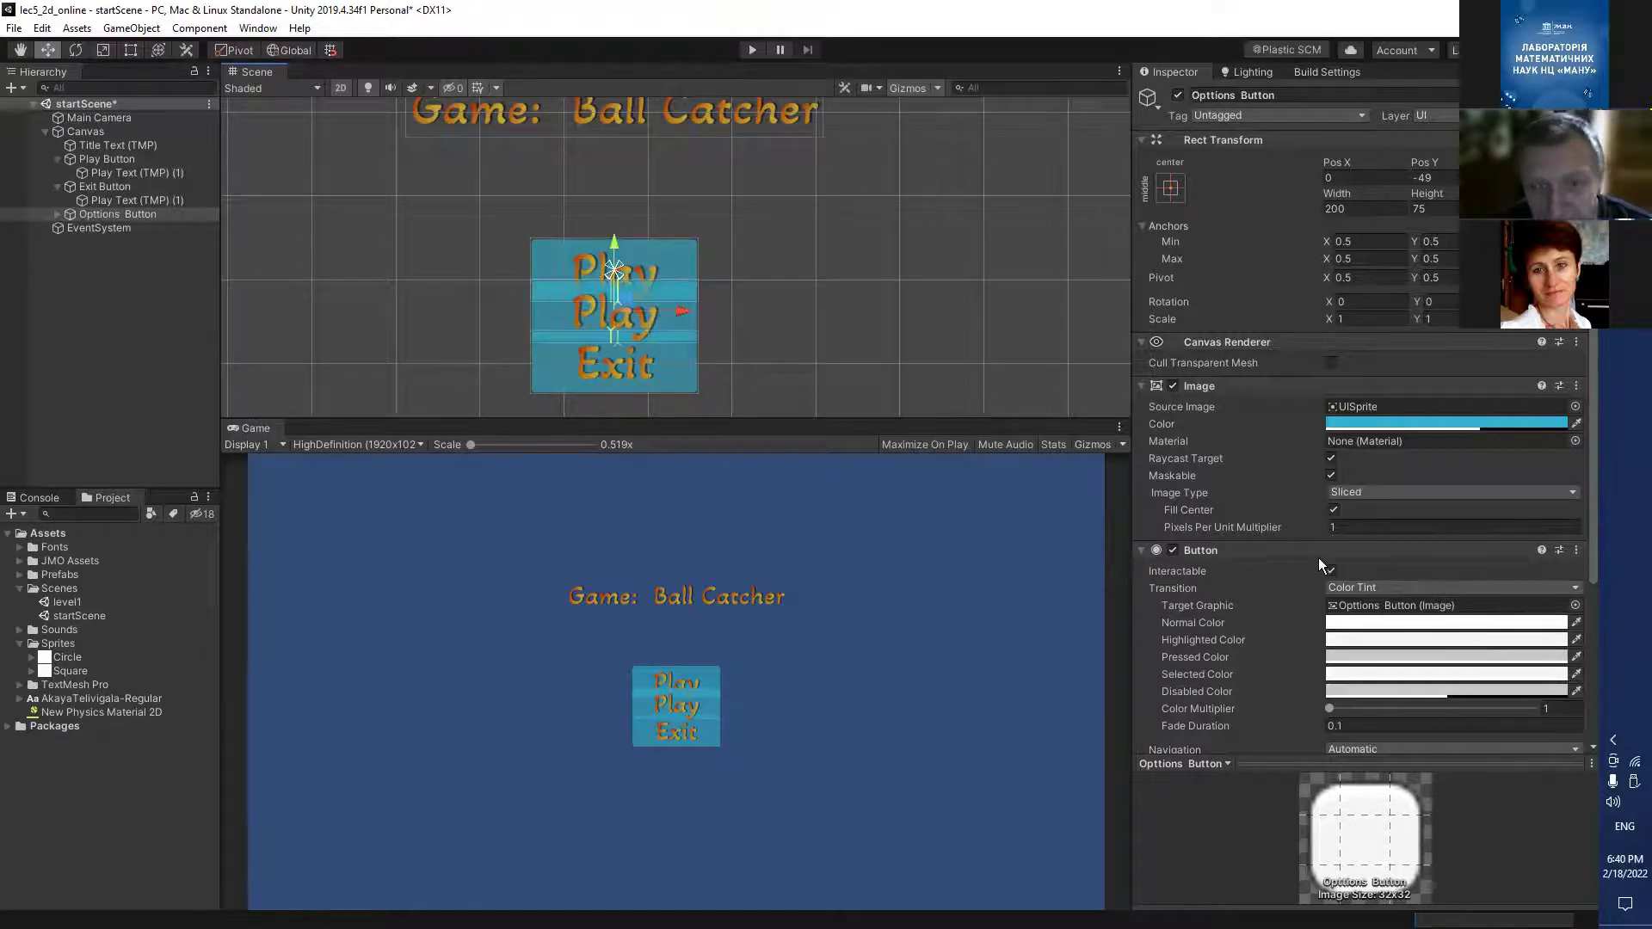
pyautogui.scroll(-4, 1374, 503)
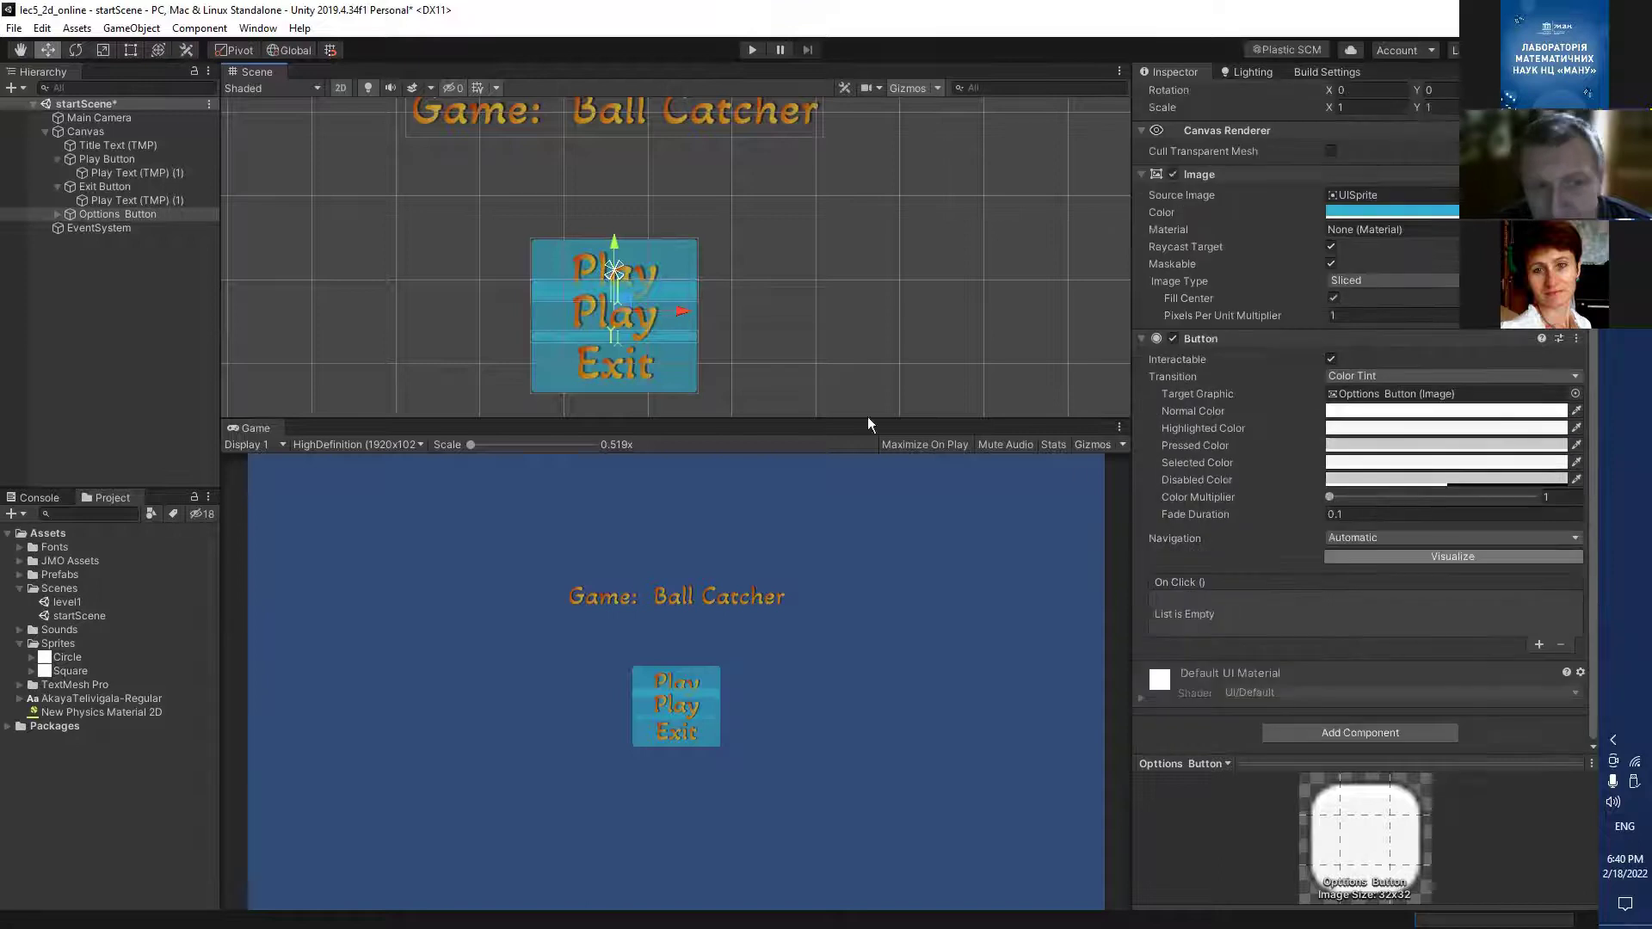
pyautogui.click(56, 213)
pyautogui.click(105, 227)
pyautogui.click(1206, 248)
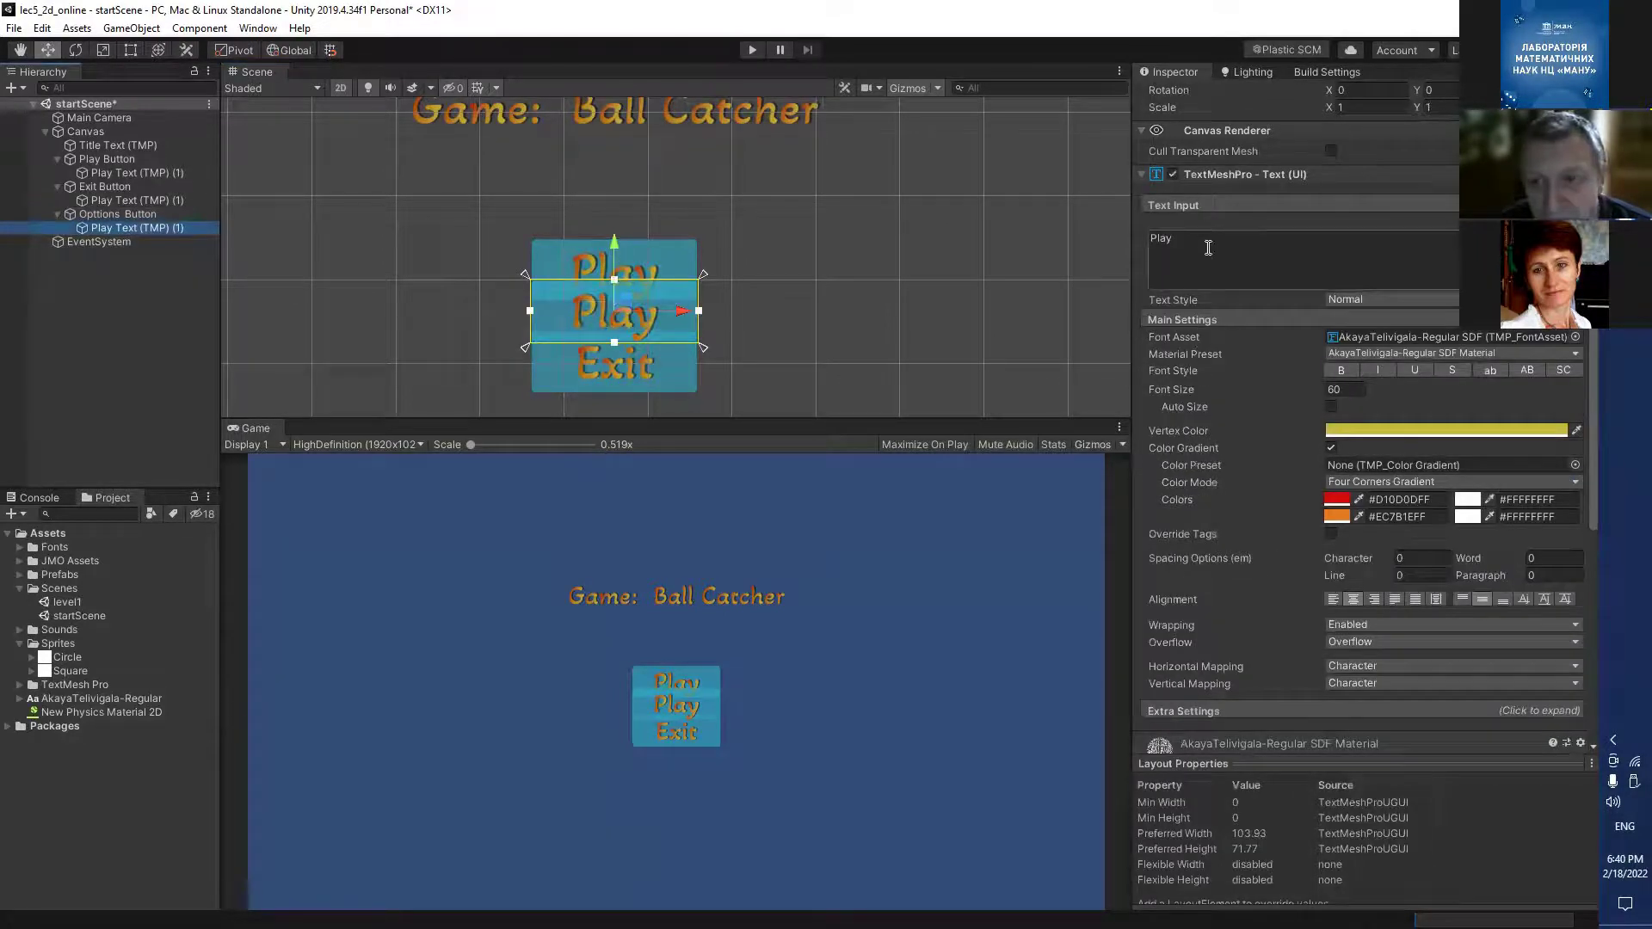
pyautogui.write('Op')
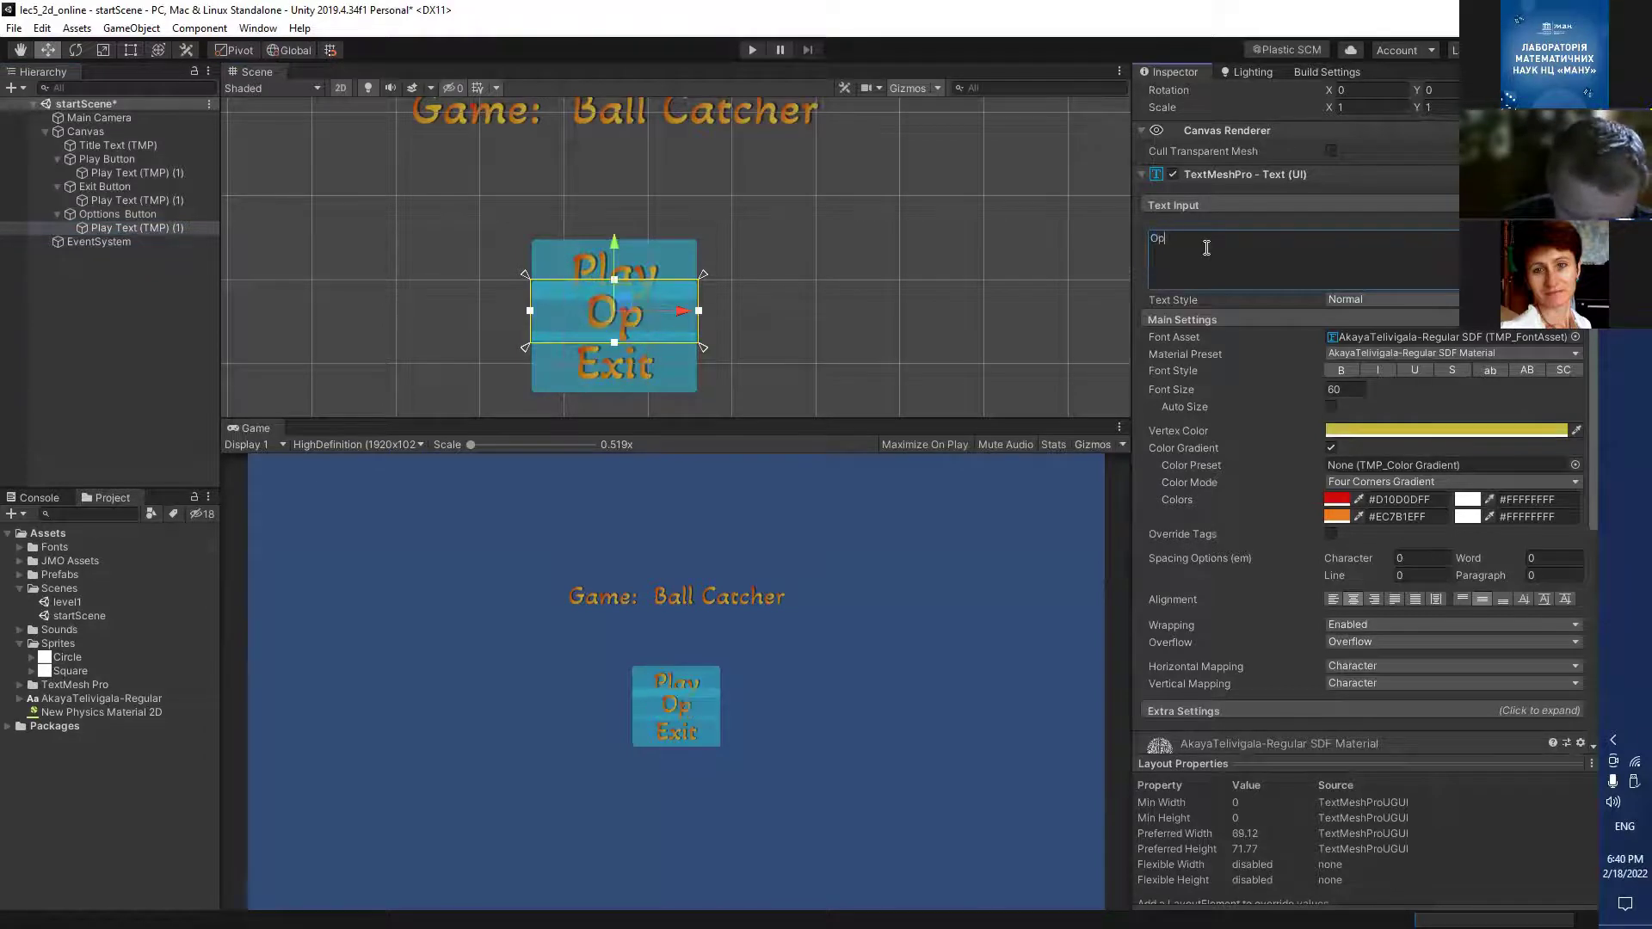
pyautogui.write('tions')
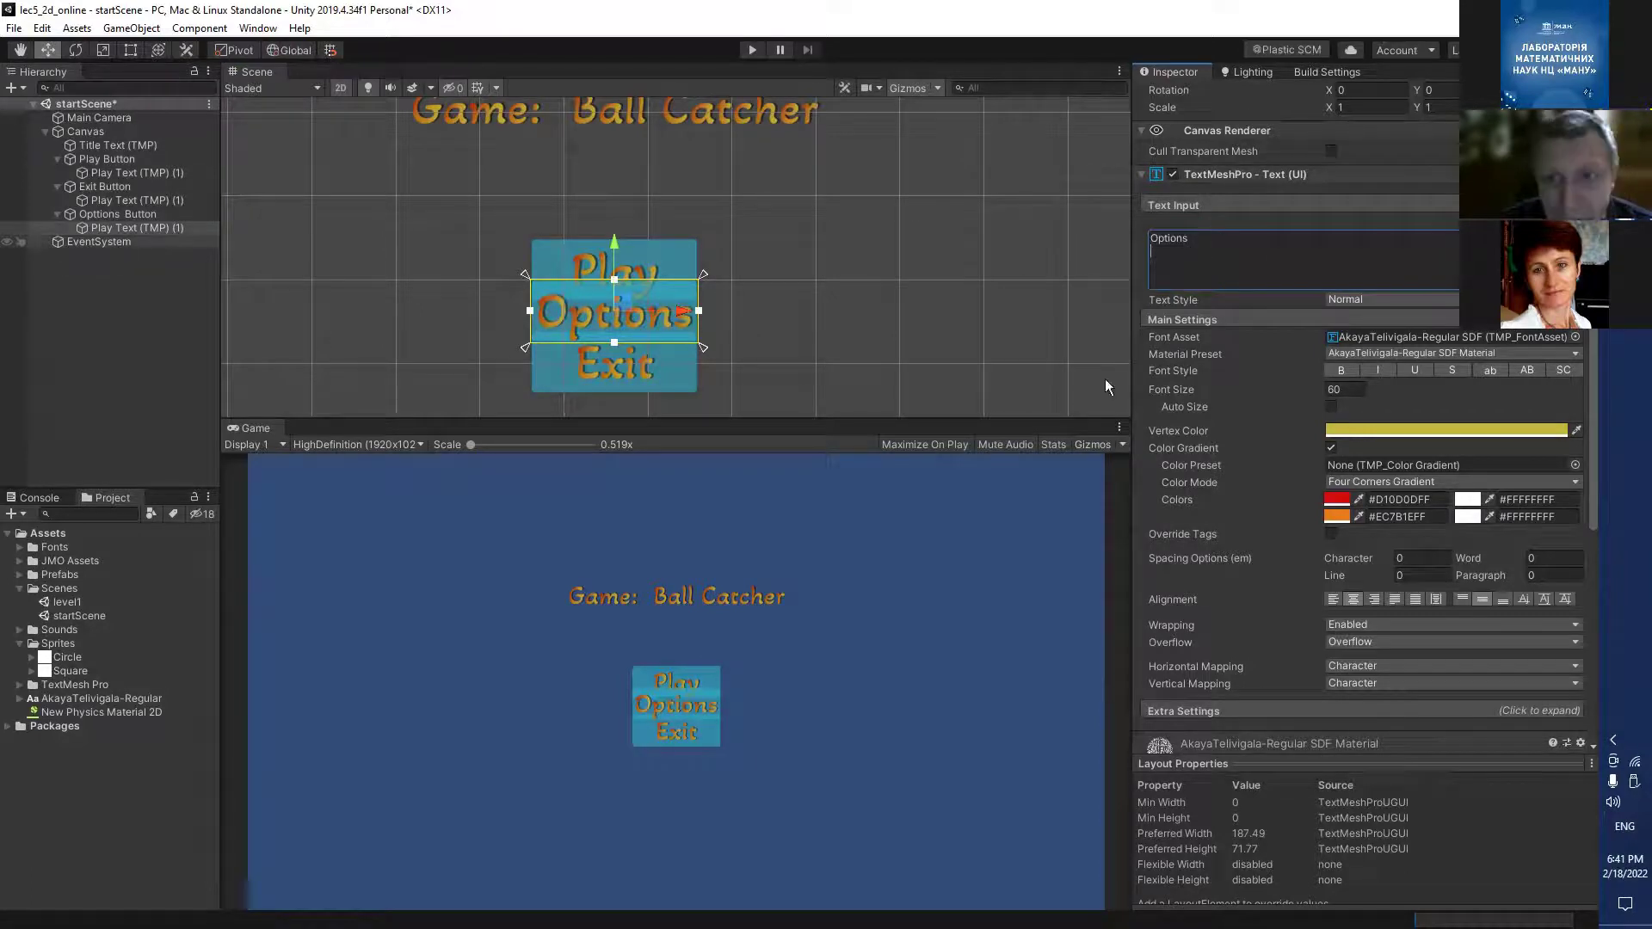
# Spread the buttons apart by moving Play Button up to about Pos Y 78 and Exit Button down to Pos Y -171.
pyautogui.scroll(5, 1225, 297)
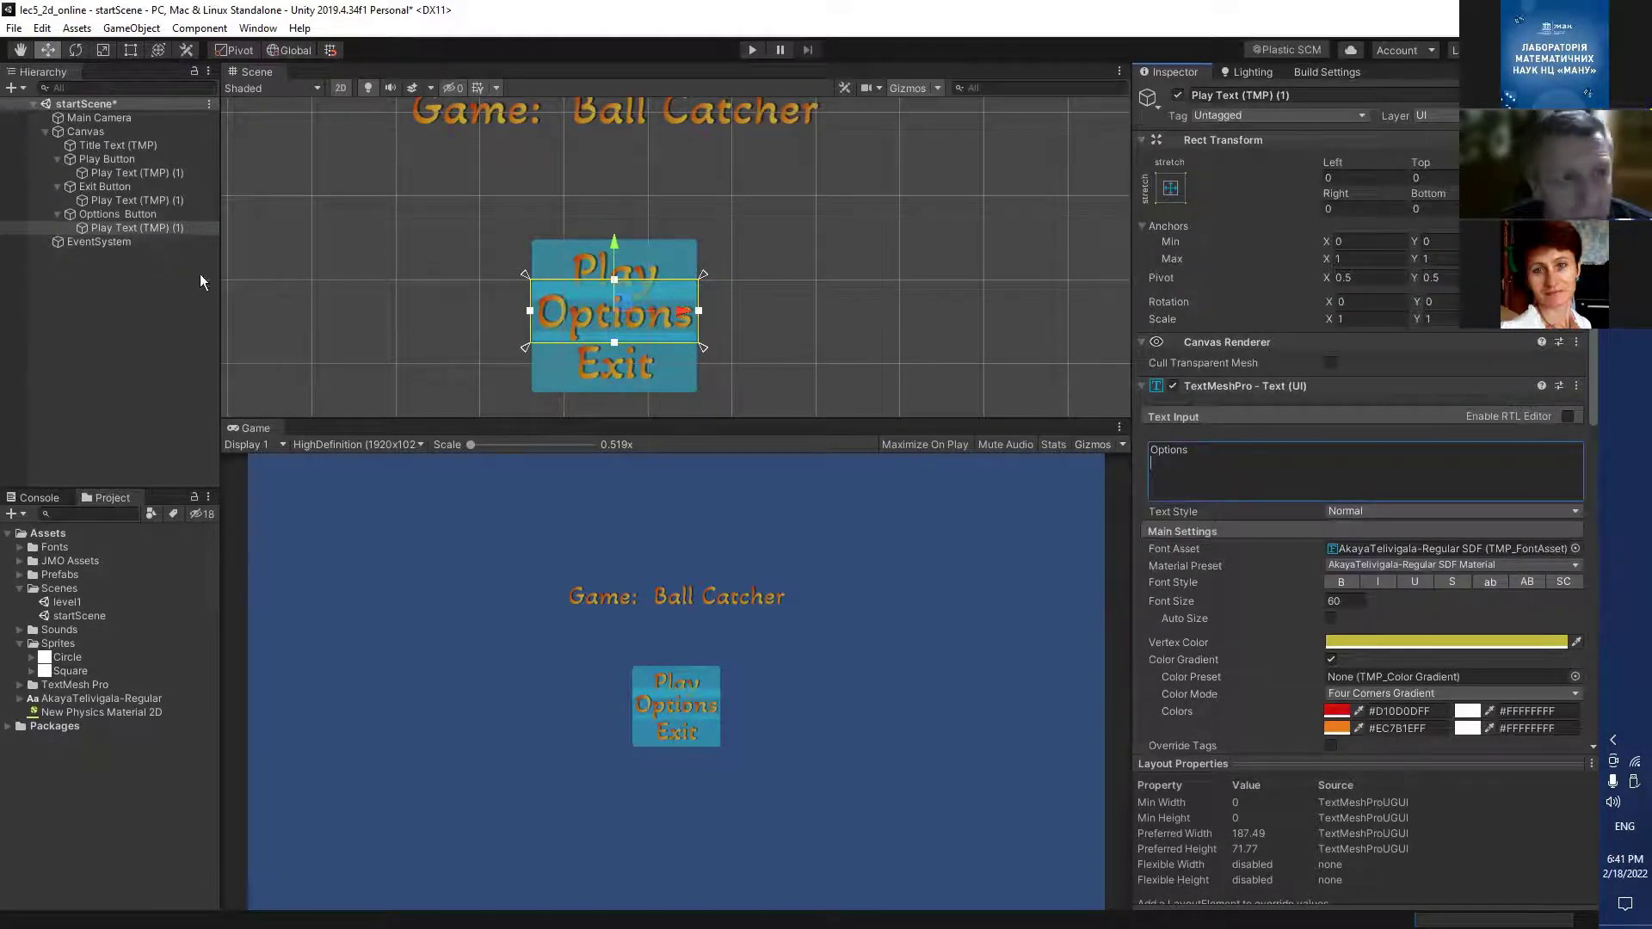
pyautogui.click(129, 215)
pyautogui.click(683, 687)
pyautogui.click(138, 191)
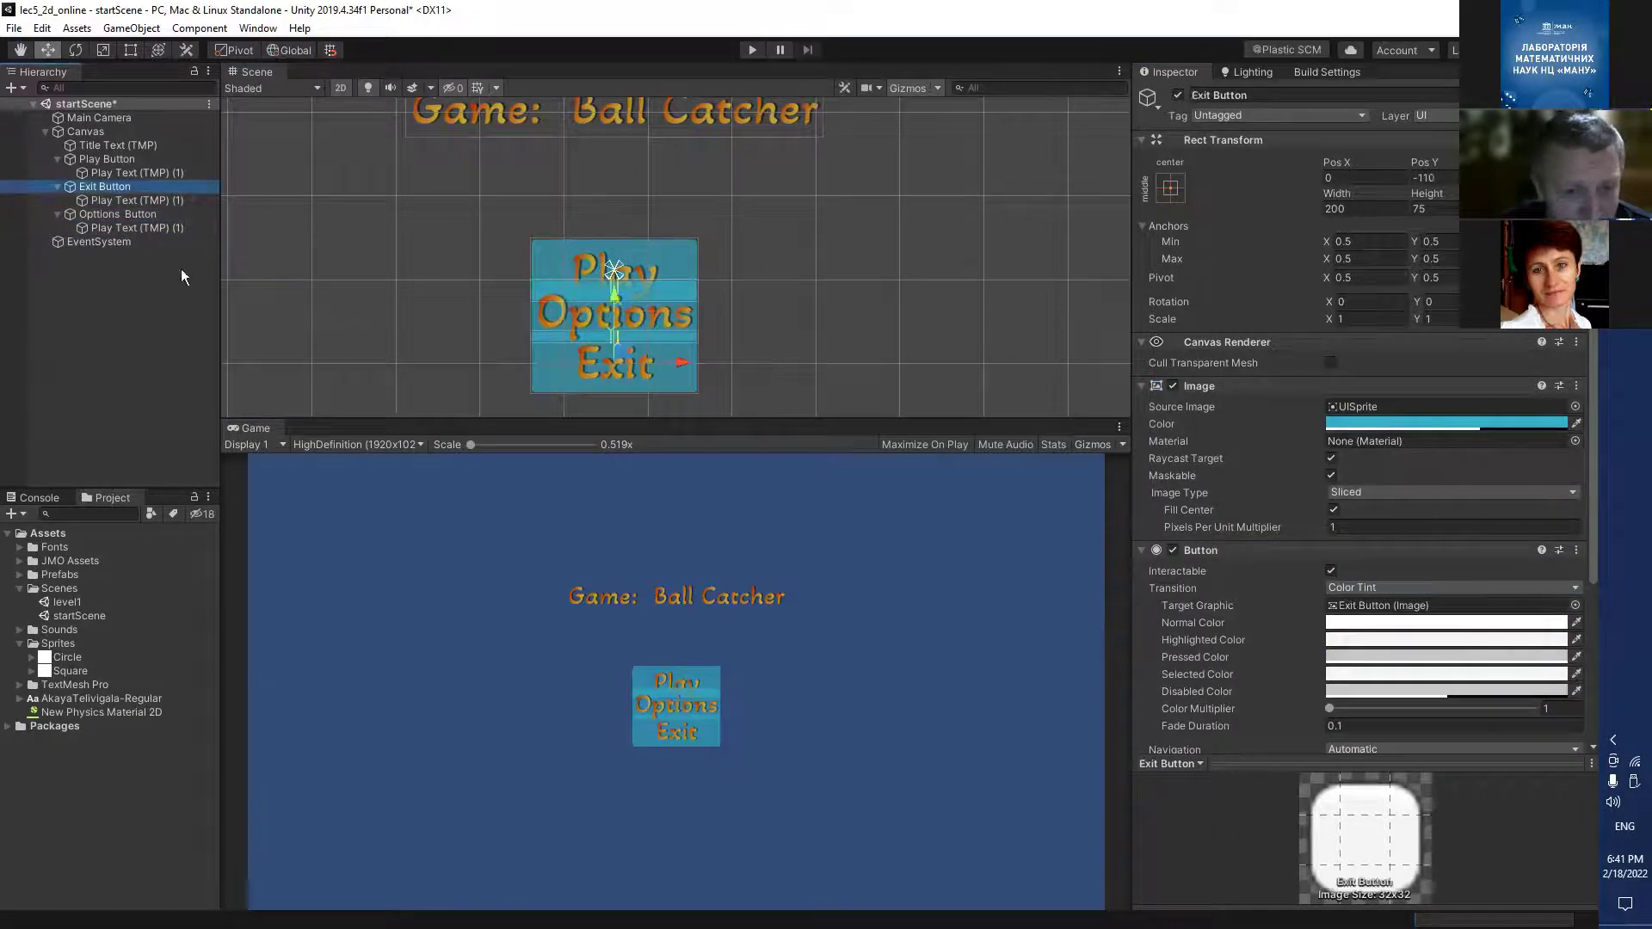
pyautogui.click(81, 159)
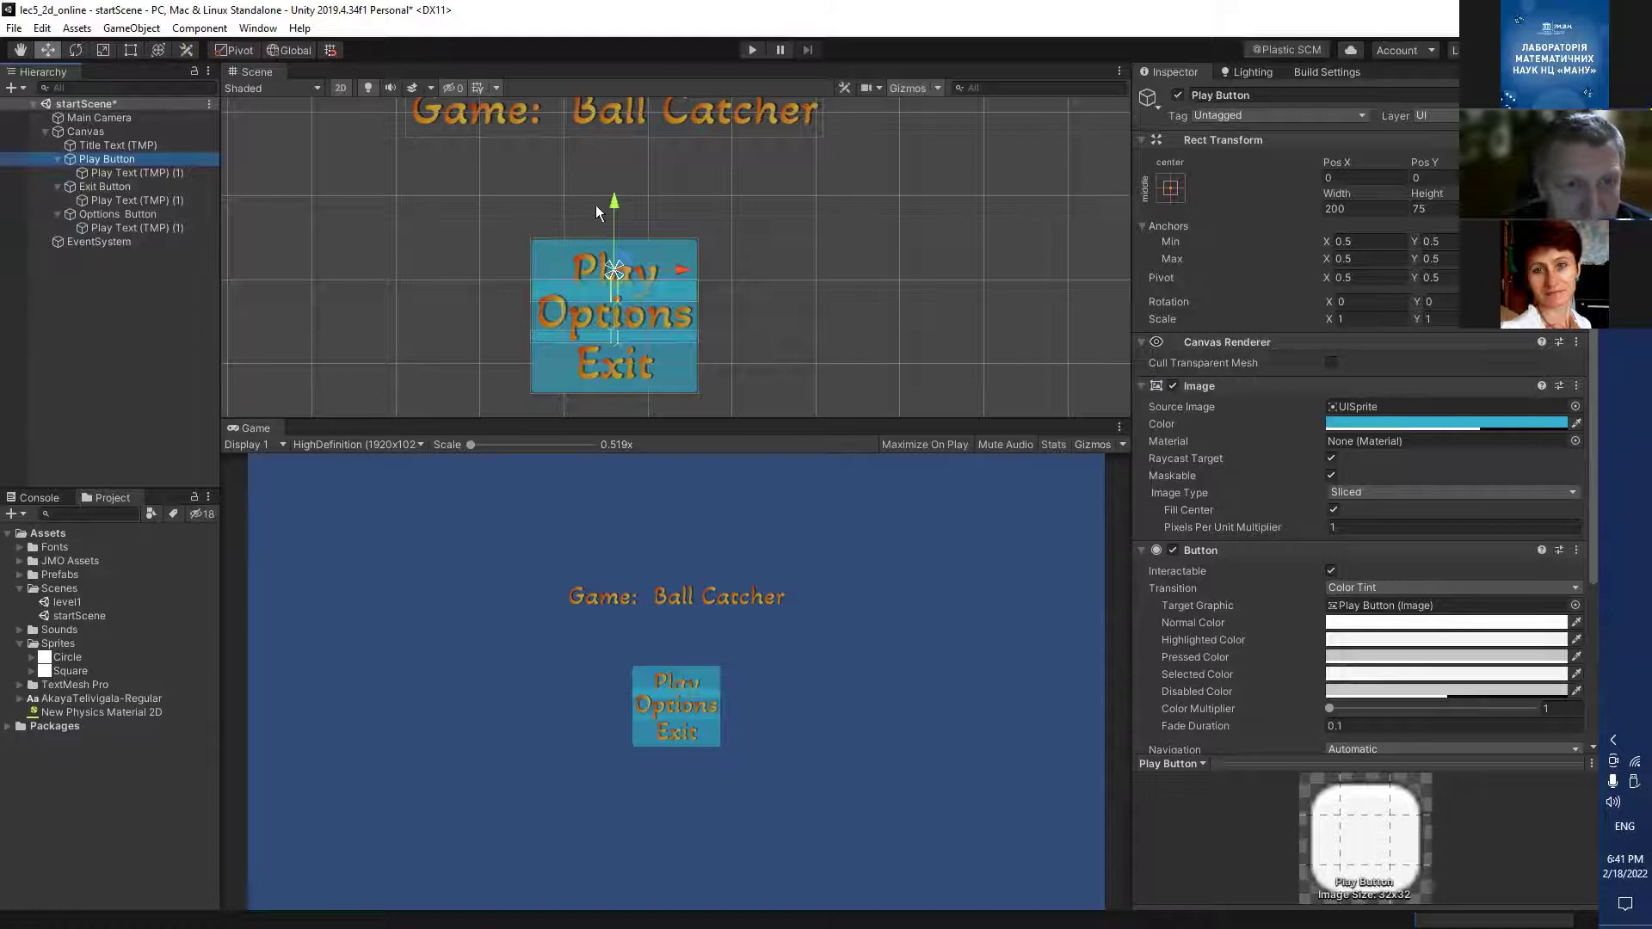
pyautogui.moveTo(614, 198); pyautogui.dragTo(629, 134)
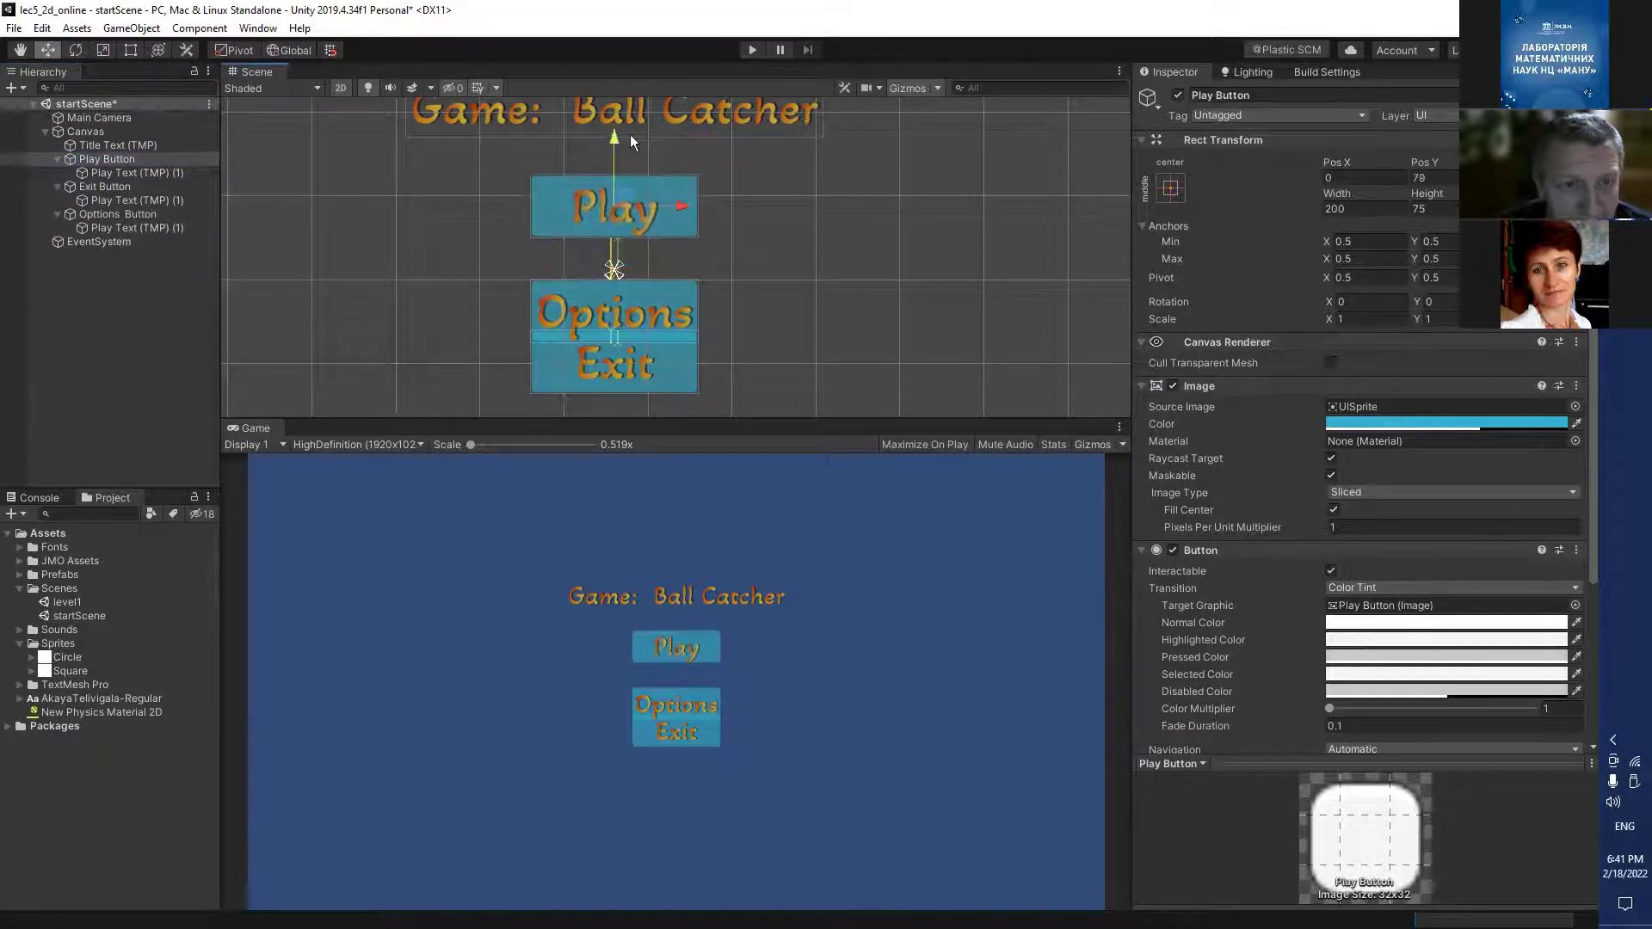
pyautogui.click(614, 368)
pyautogui.moveTo(609, 298); pyautogui.dragTo(614, 347)
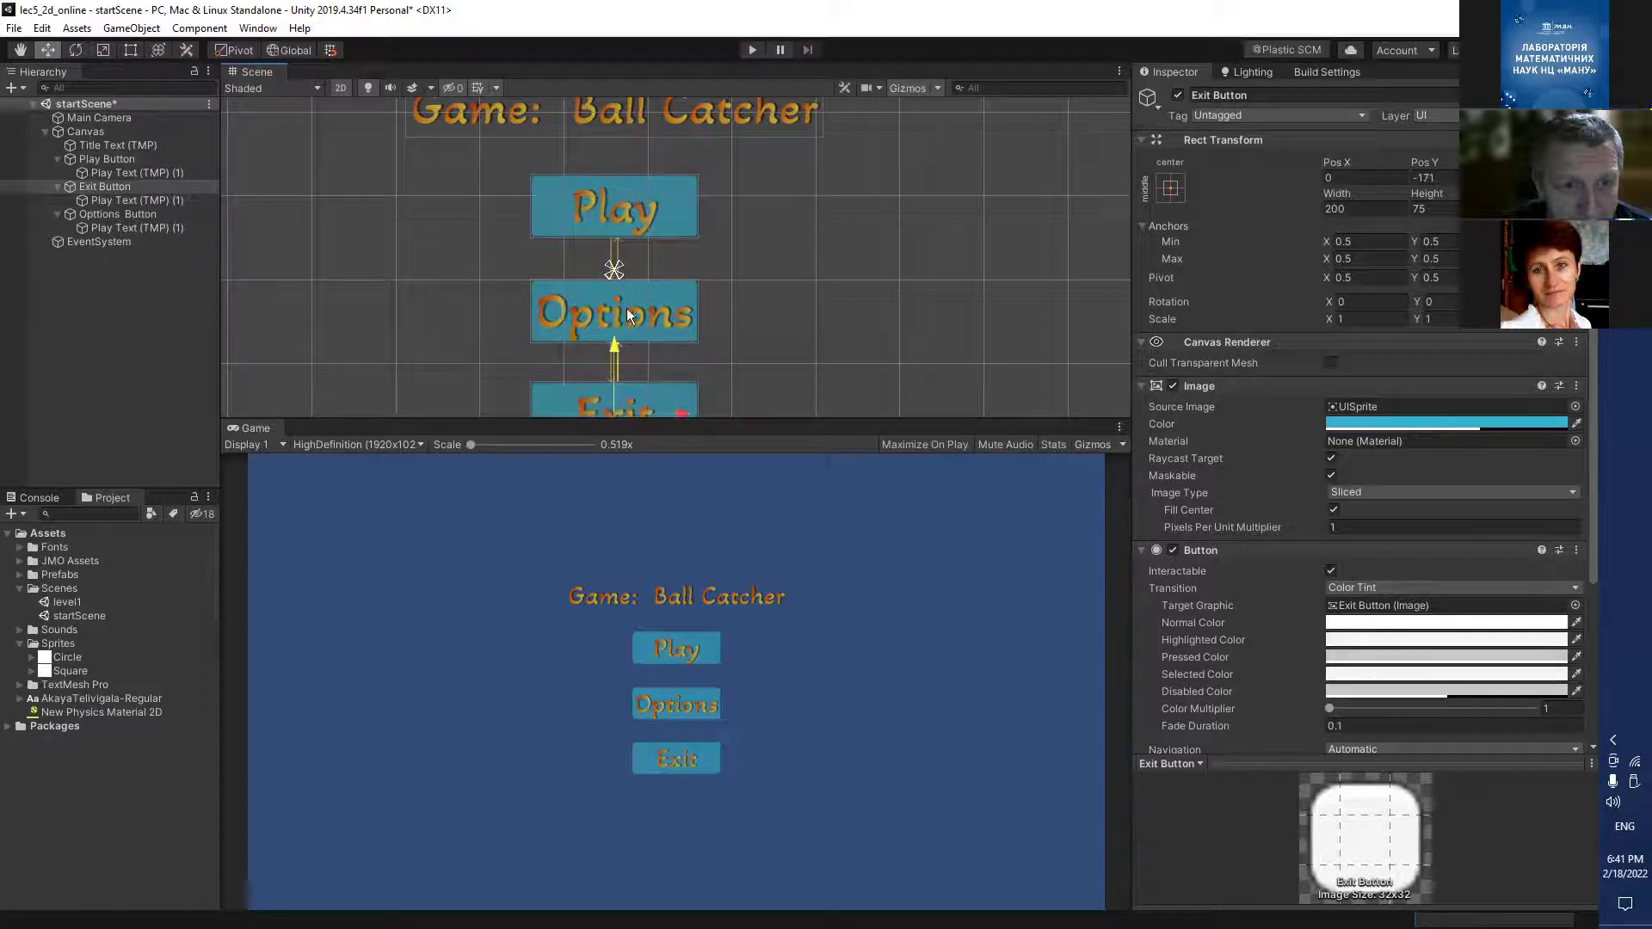
# Snap Opttions Button to the centre of the canvas using the middle-center anchor preset with its position included.
pyautogui.click(627, 308)
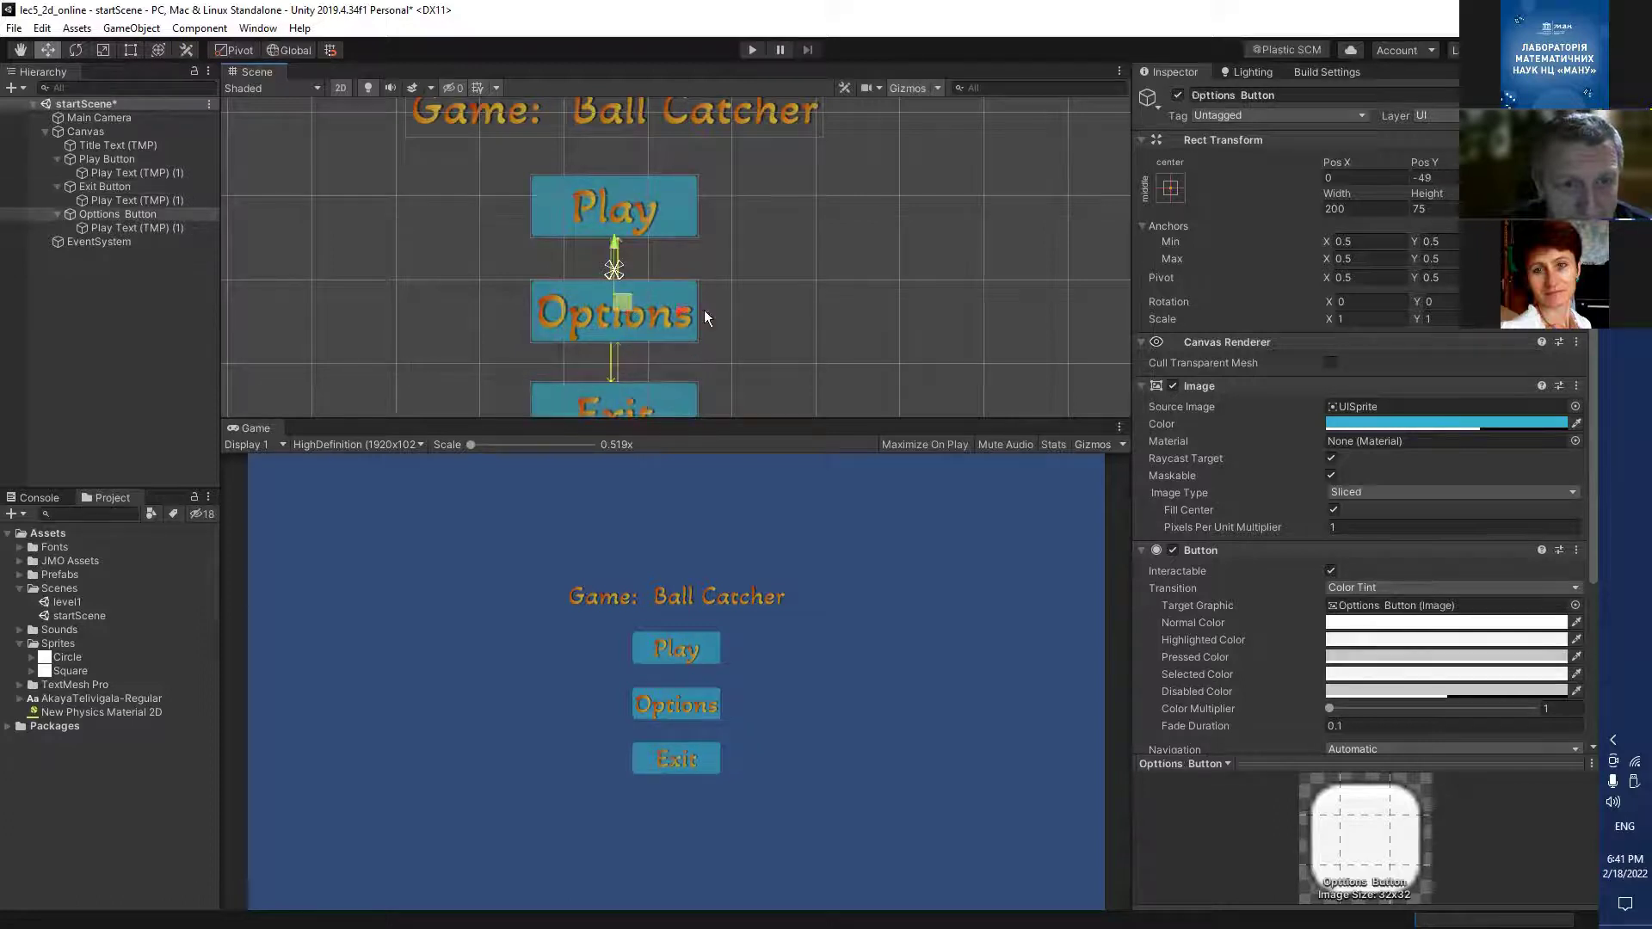
pyautogui.click(1171, 189)
pyautogui.keyDown('alt'); pyautogui.click(1270, 360); pyautogui.keyUp('alt')
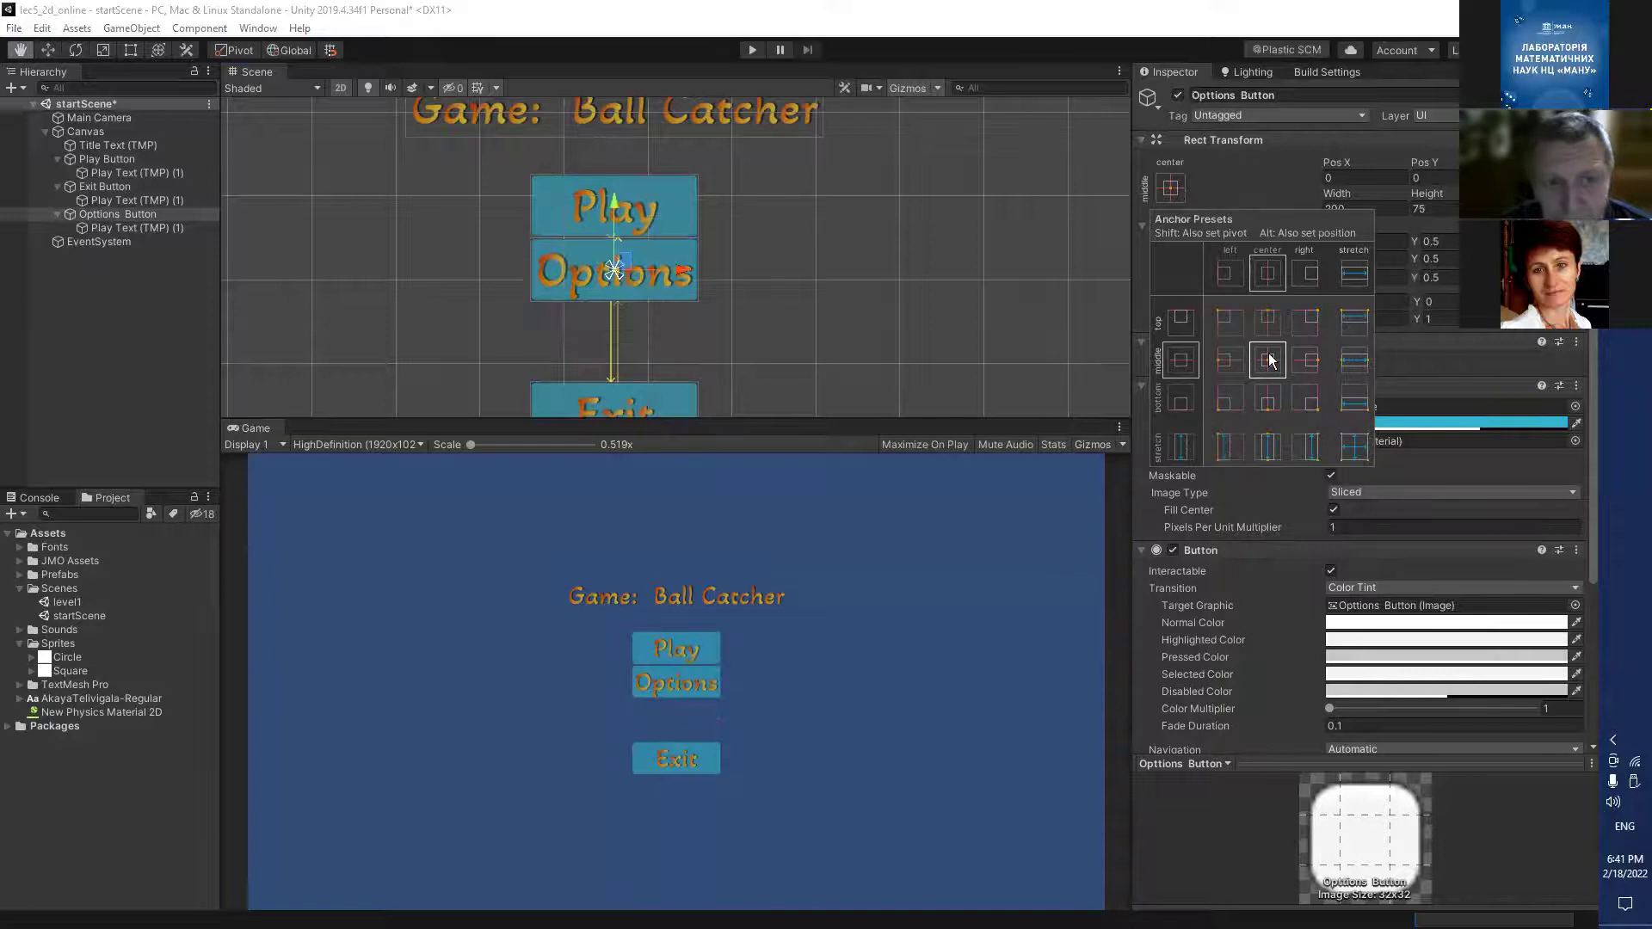
# Even out the spacing around Opttions Button by moving Exit Button up closer to it and Play Button up to Pos Y 98.
pyautogui.scroll(-3, 722, 250)
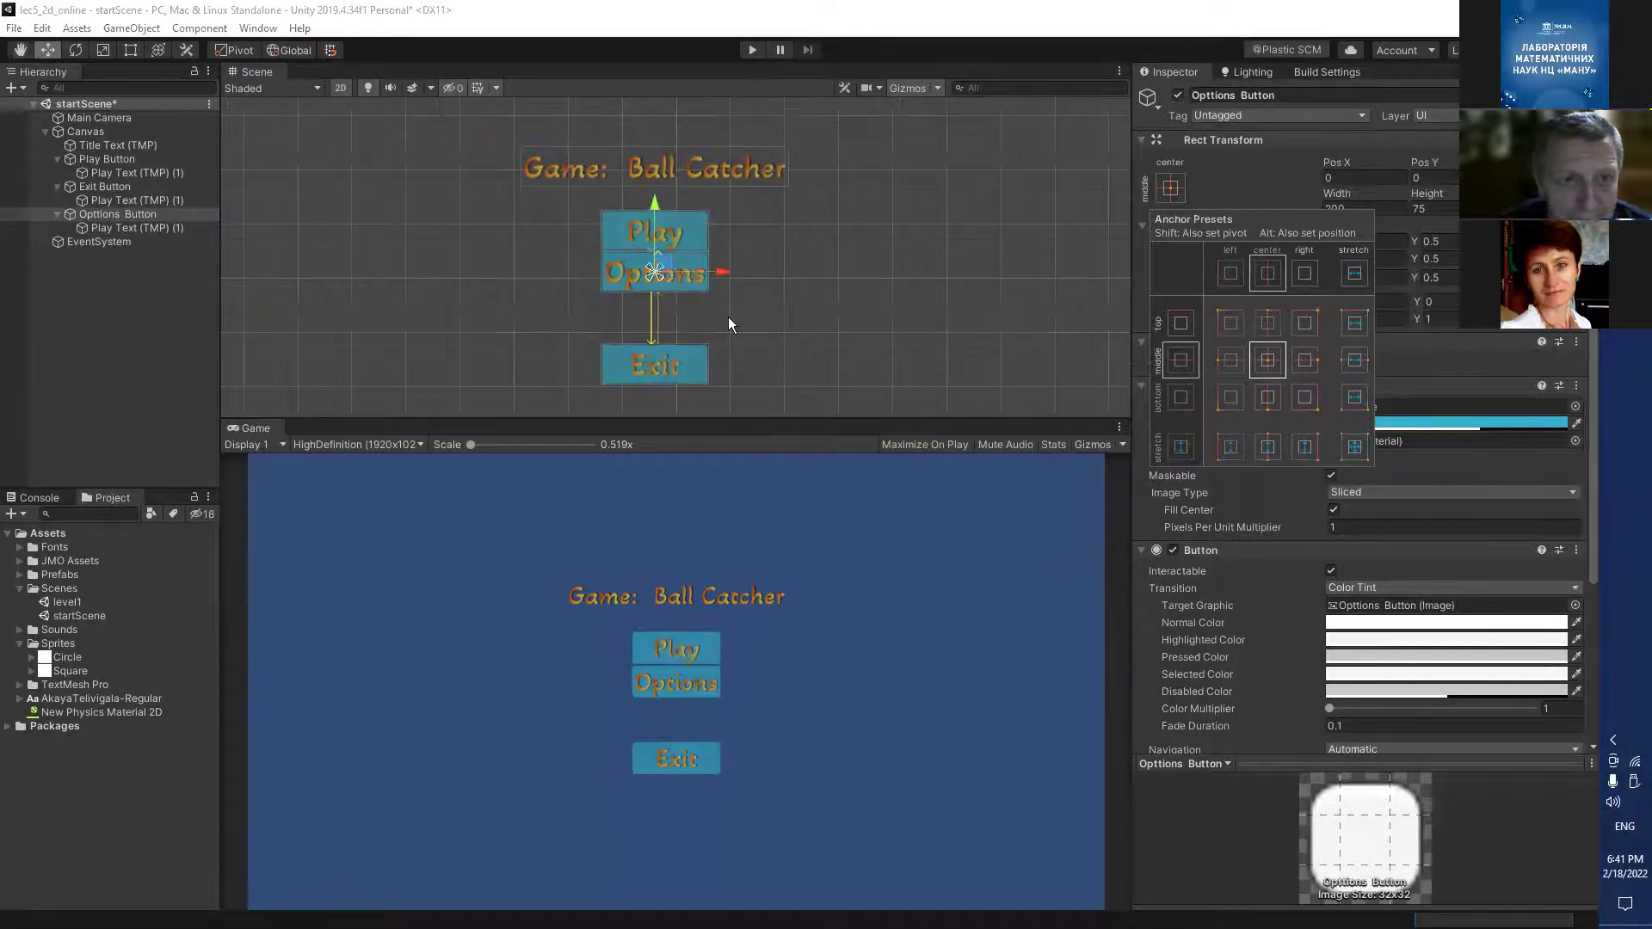
pyautogui.click(679, 355)
pyautogui.click(652, 354)
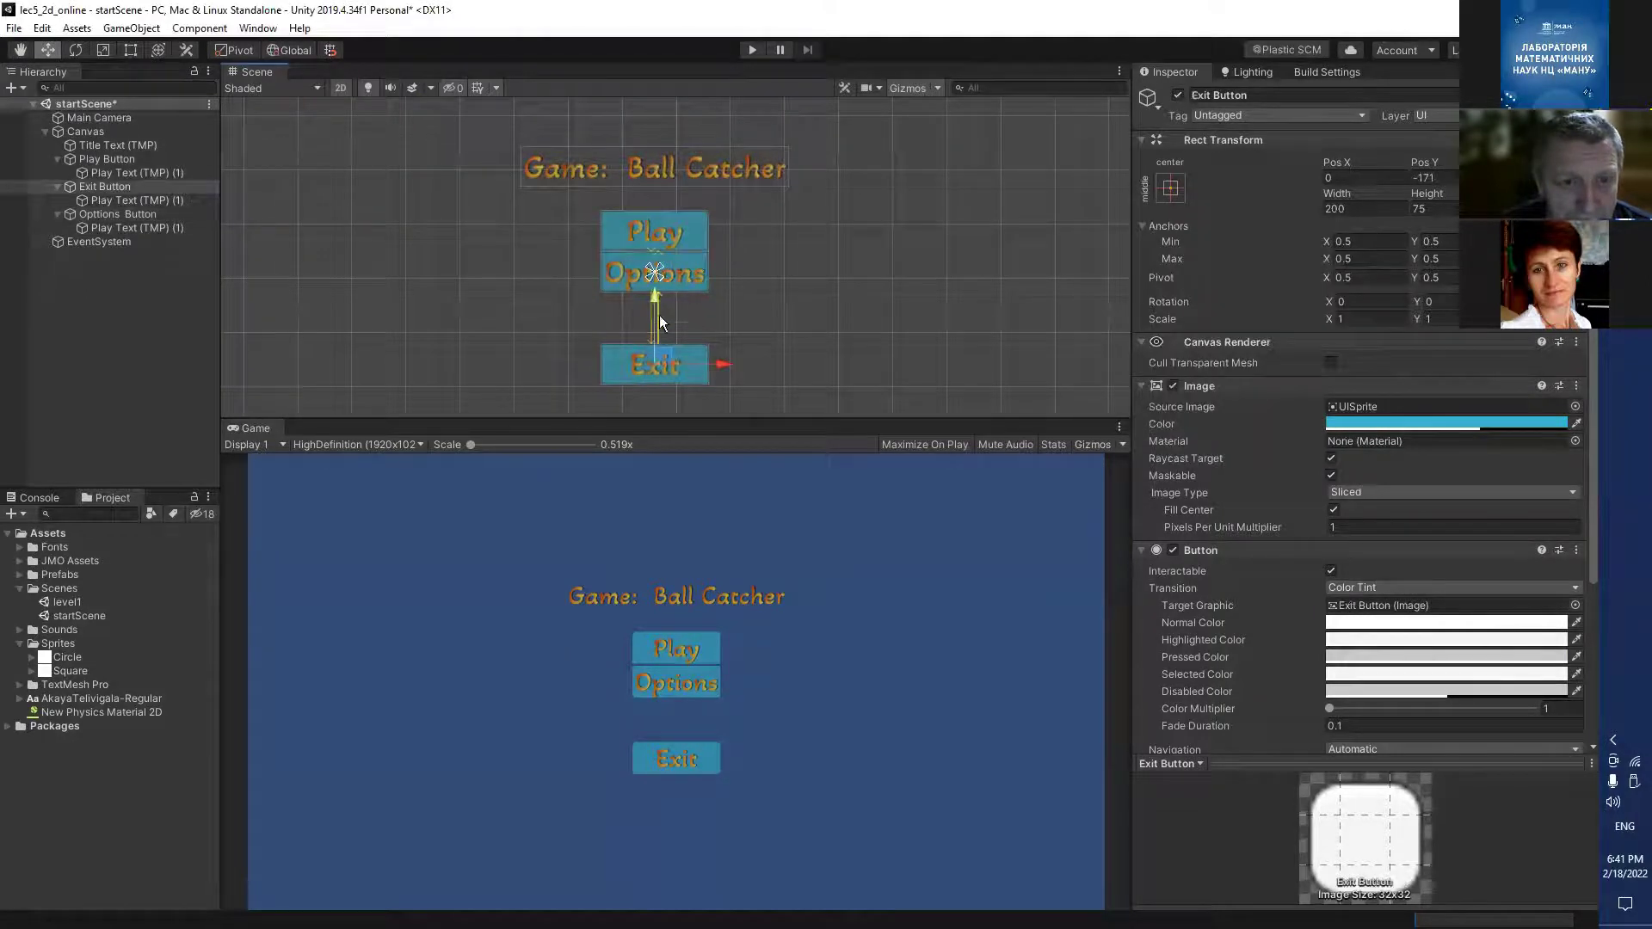
pyautogui.moveTo(655, 309); pyautogui.dragTo(656, 273)
pyautogui.click(654, 234)
pyautogui.moveTo(656, 164); pyautogui.dragTo(661, 152)
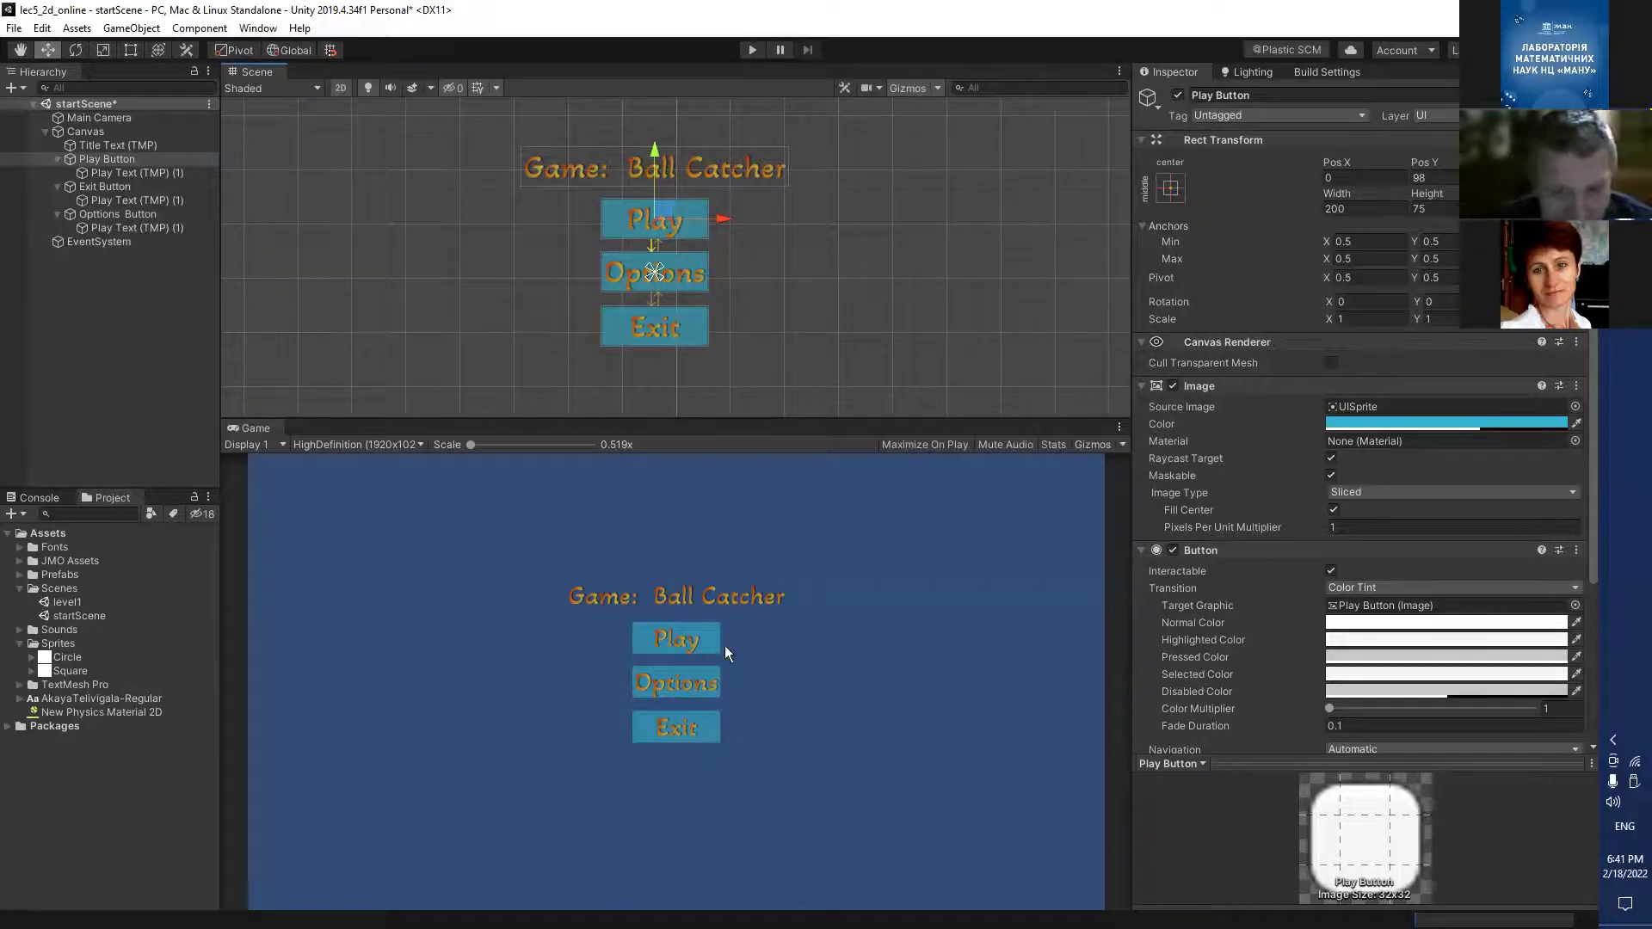
pyautogui.scroll(1, 747, 679)
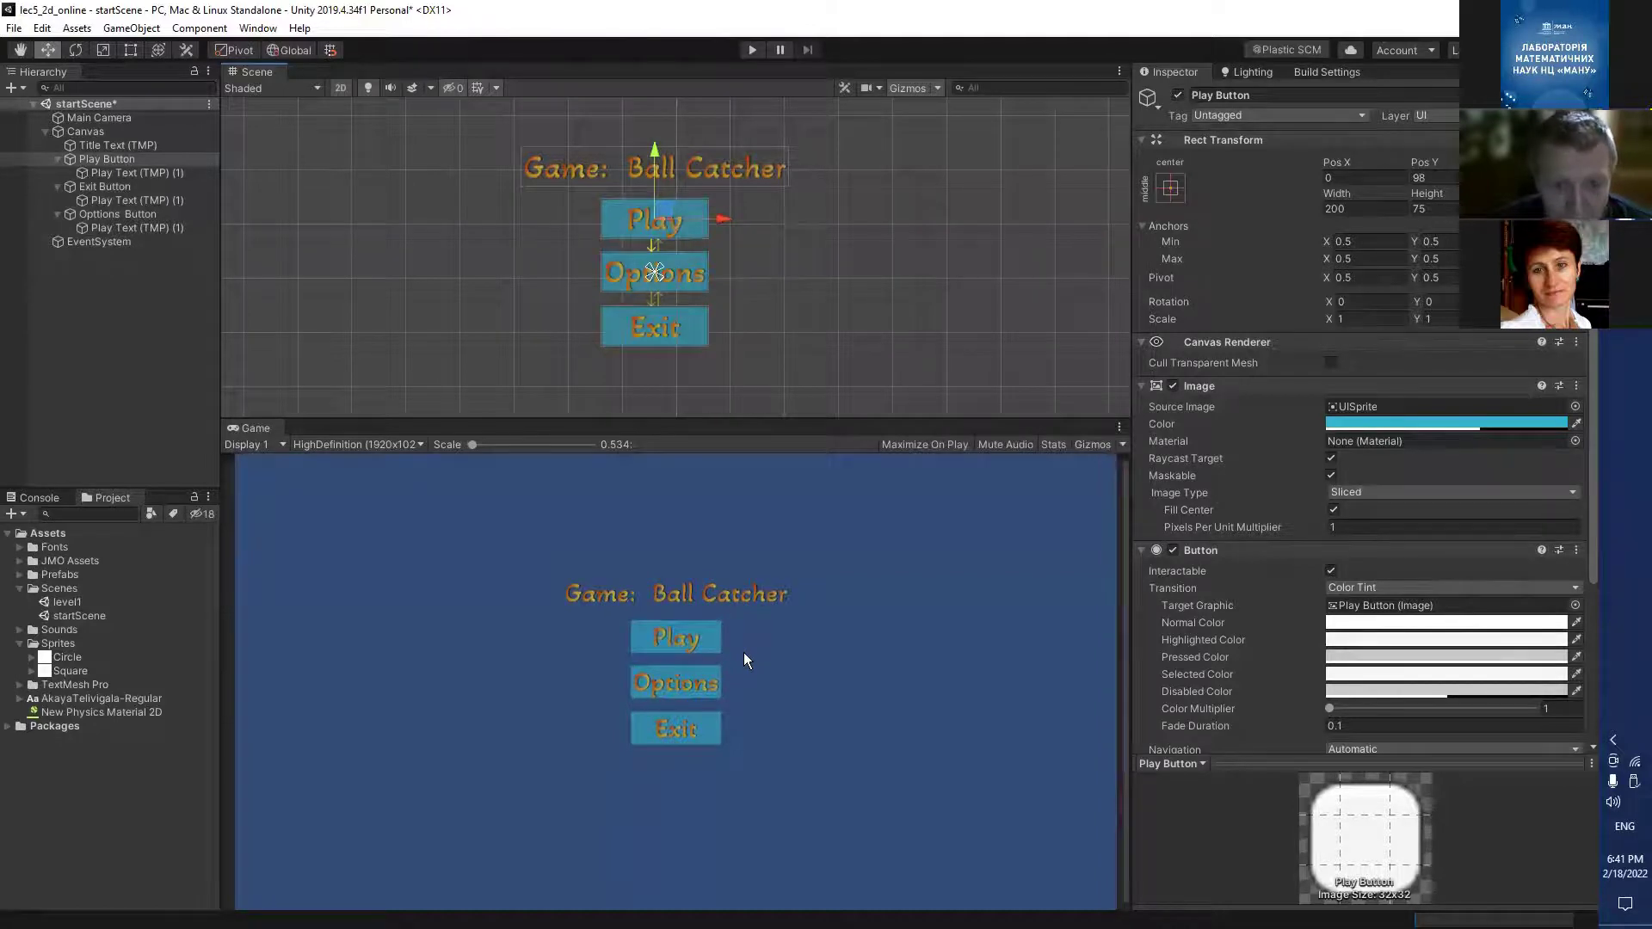
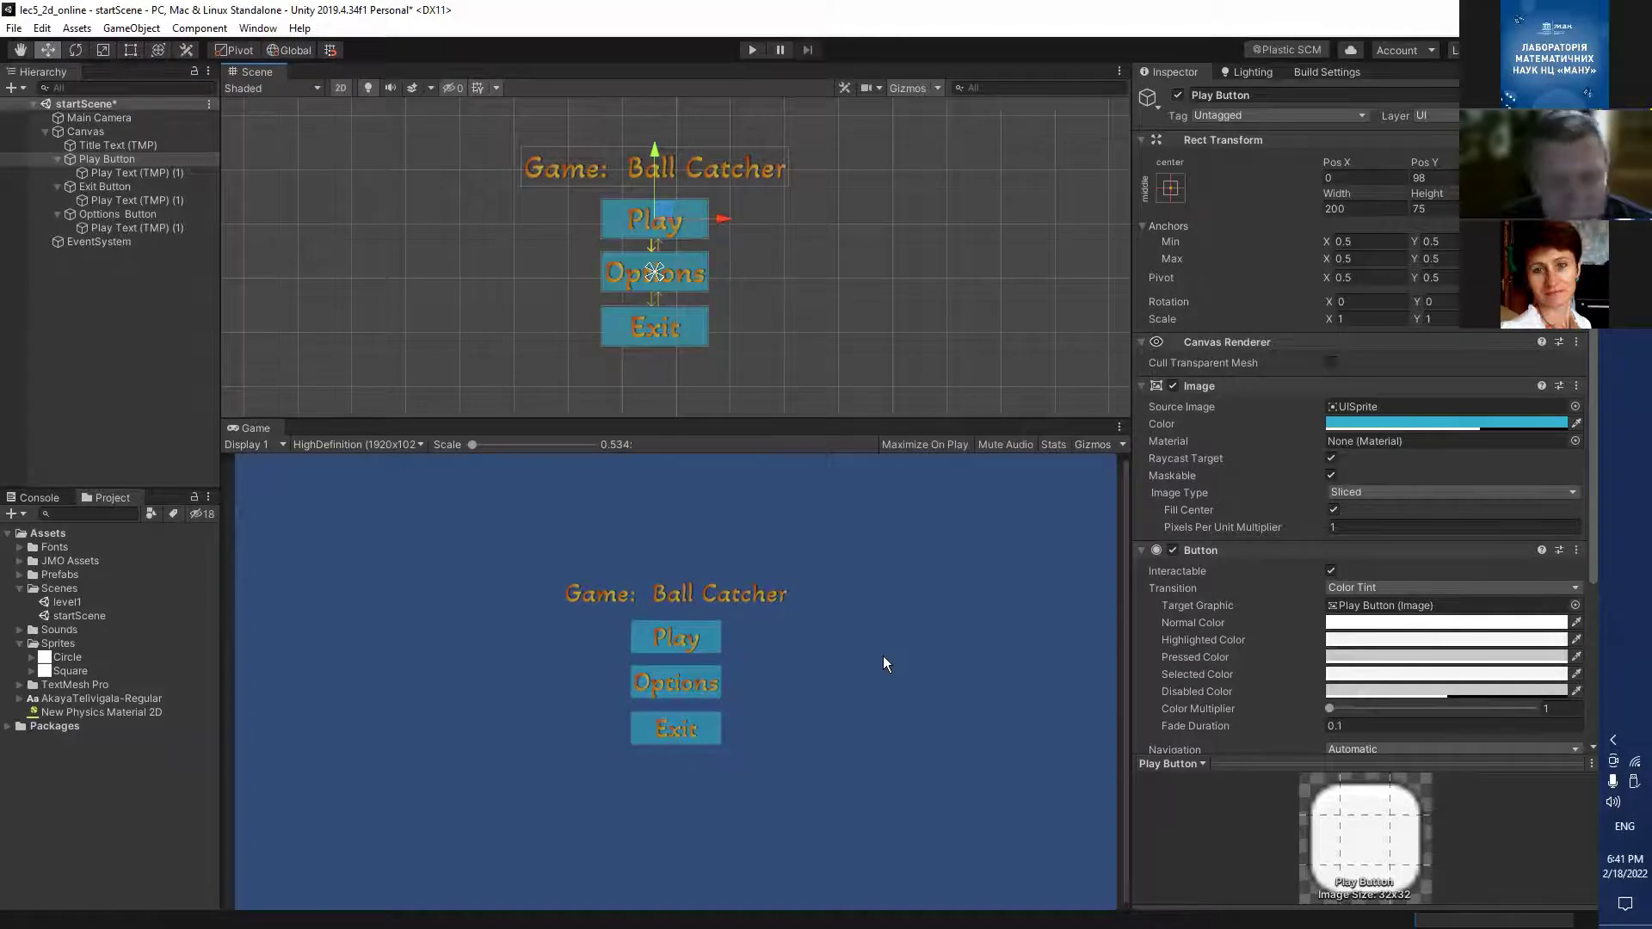
# Rename the text object under Exit Button to "Exit Text (TMP)".
pyautogui.click(131, 200)
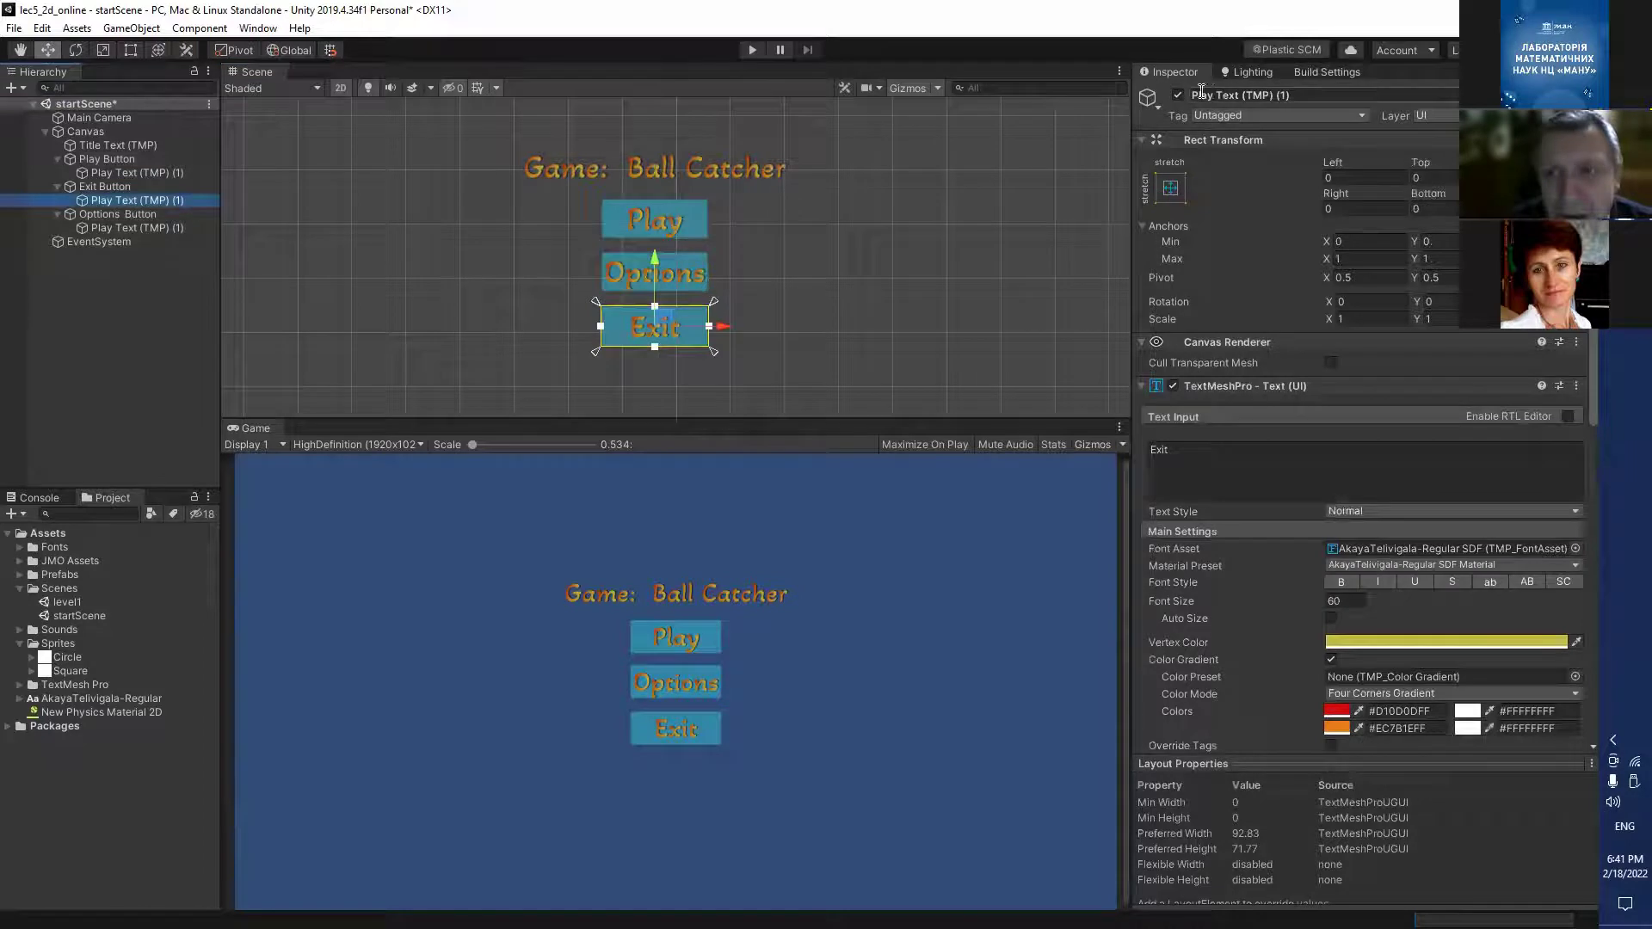
pyautogui.click(1215, 94)
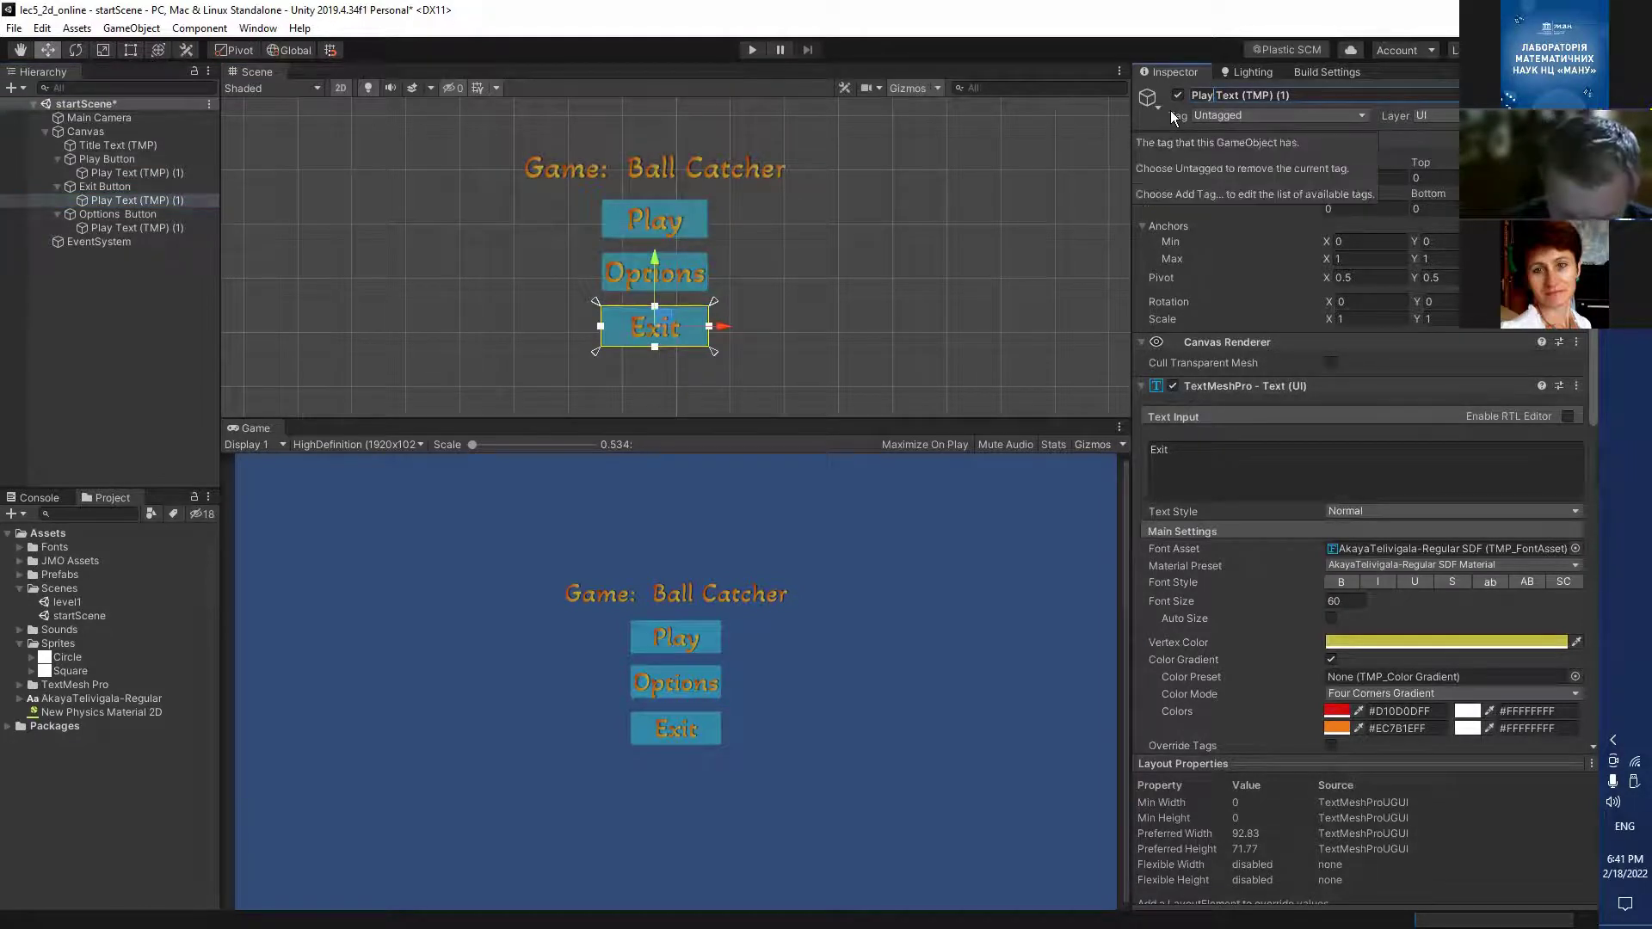
pyautogui.press('BackSpace')
pyautogui.press('BackSpace')
pyautogui.press('BackSpace')
pyautogui.press('BackSpace')
pyautogui.write('Exit')
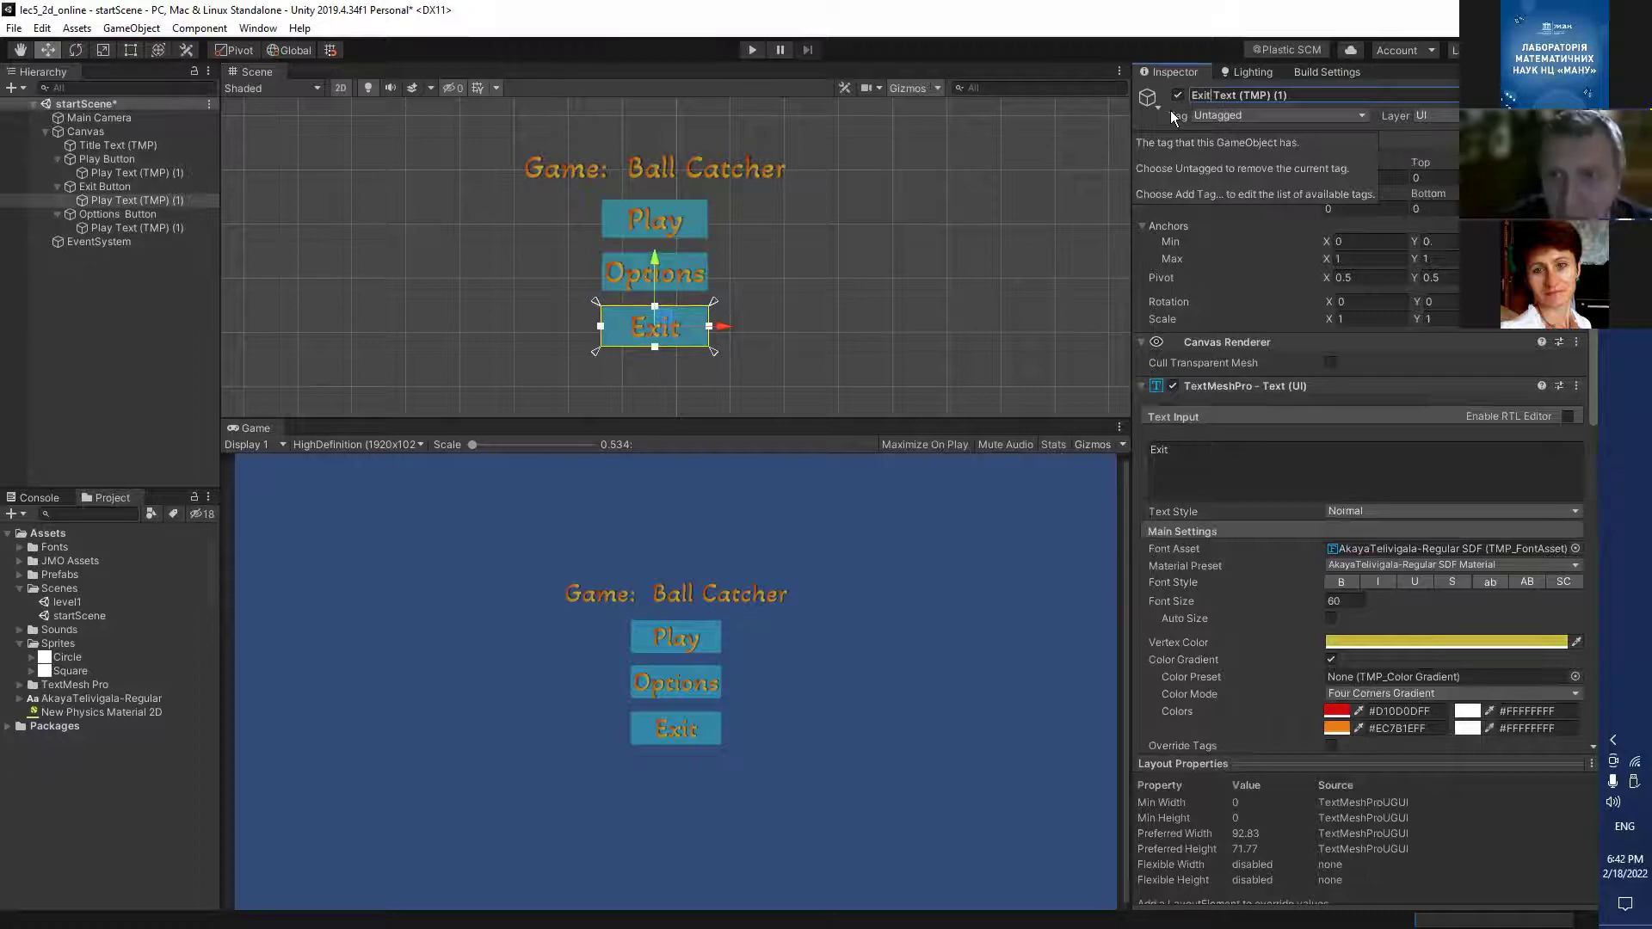
pyautogui.press('Right')
pyautogui.press('Right')
pyautogui.press('Right')
pyautogui.press('Right')
pyautogui.press('Right')
pyautogui.press('Right')
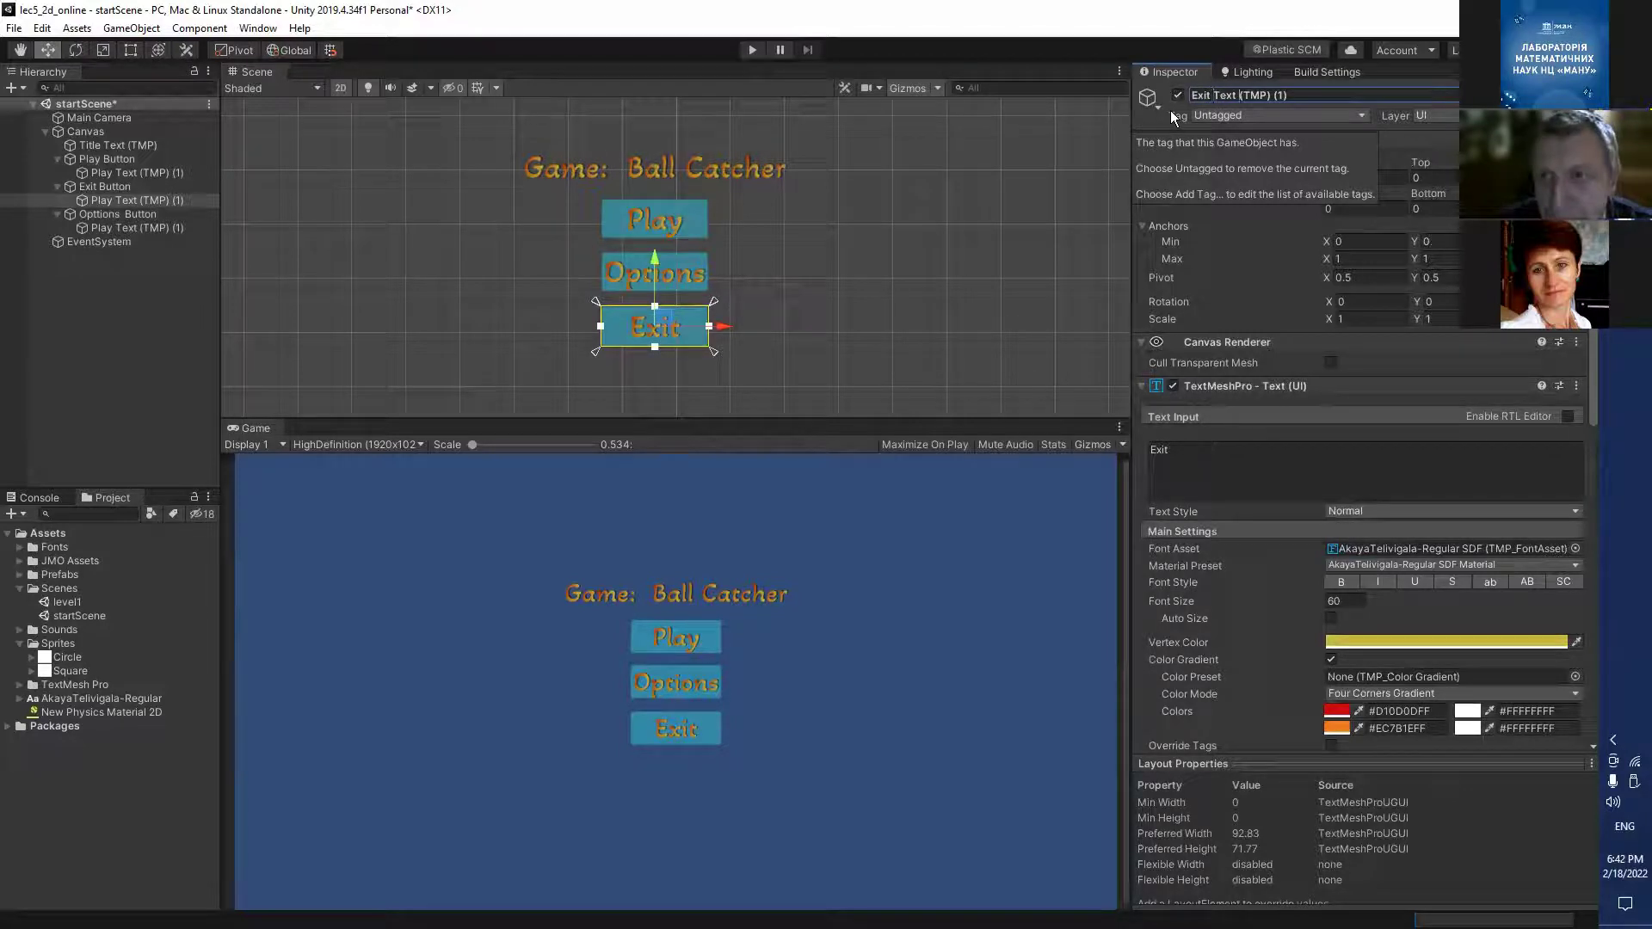
pyautogui.press('BackSpace')
pyautogui.press('BackSpace')
pyautogui.press('BackSpace')
pyautogui.press('BackSpace')
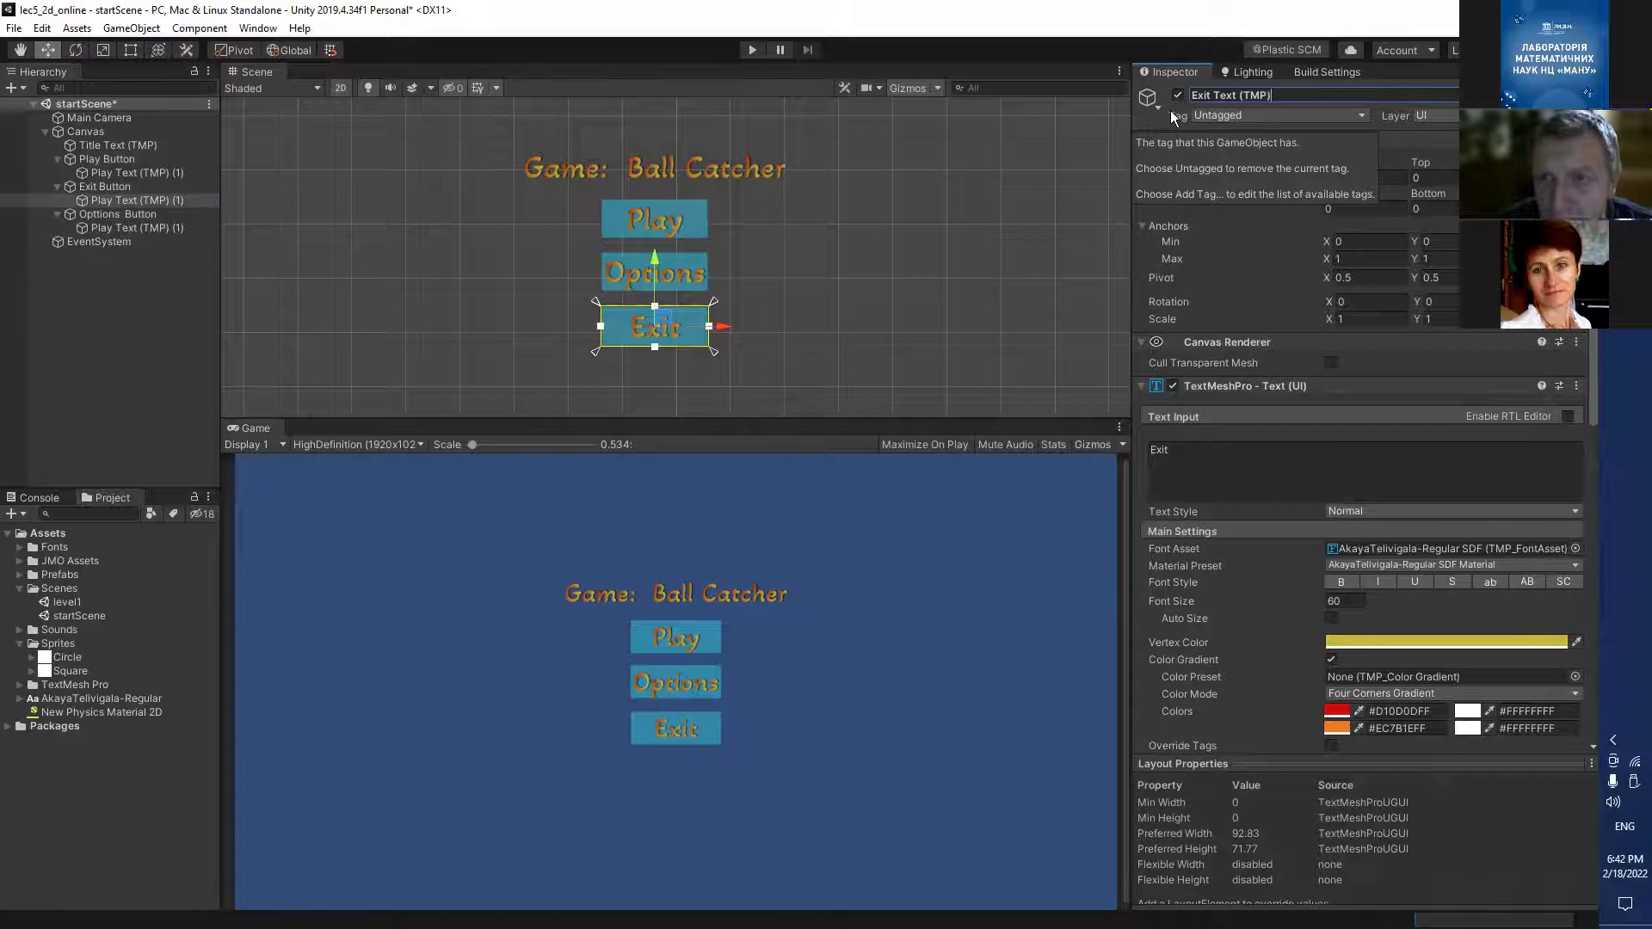
# Rename the text object under the Options button to "Options Text (TMP)".
pyautogui.click(141, 227)
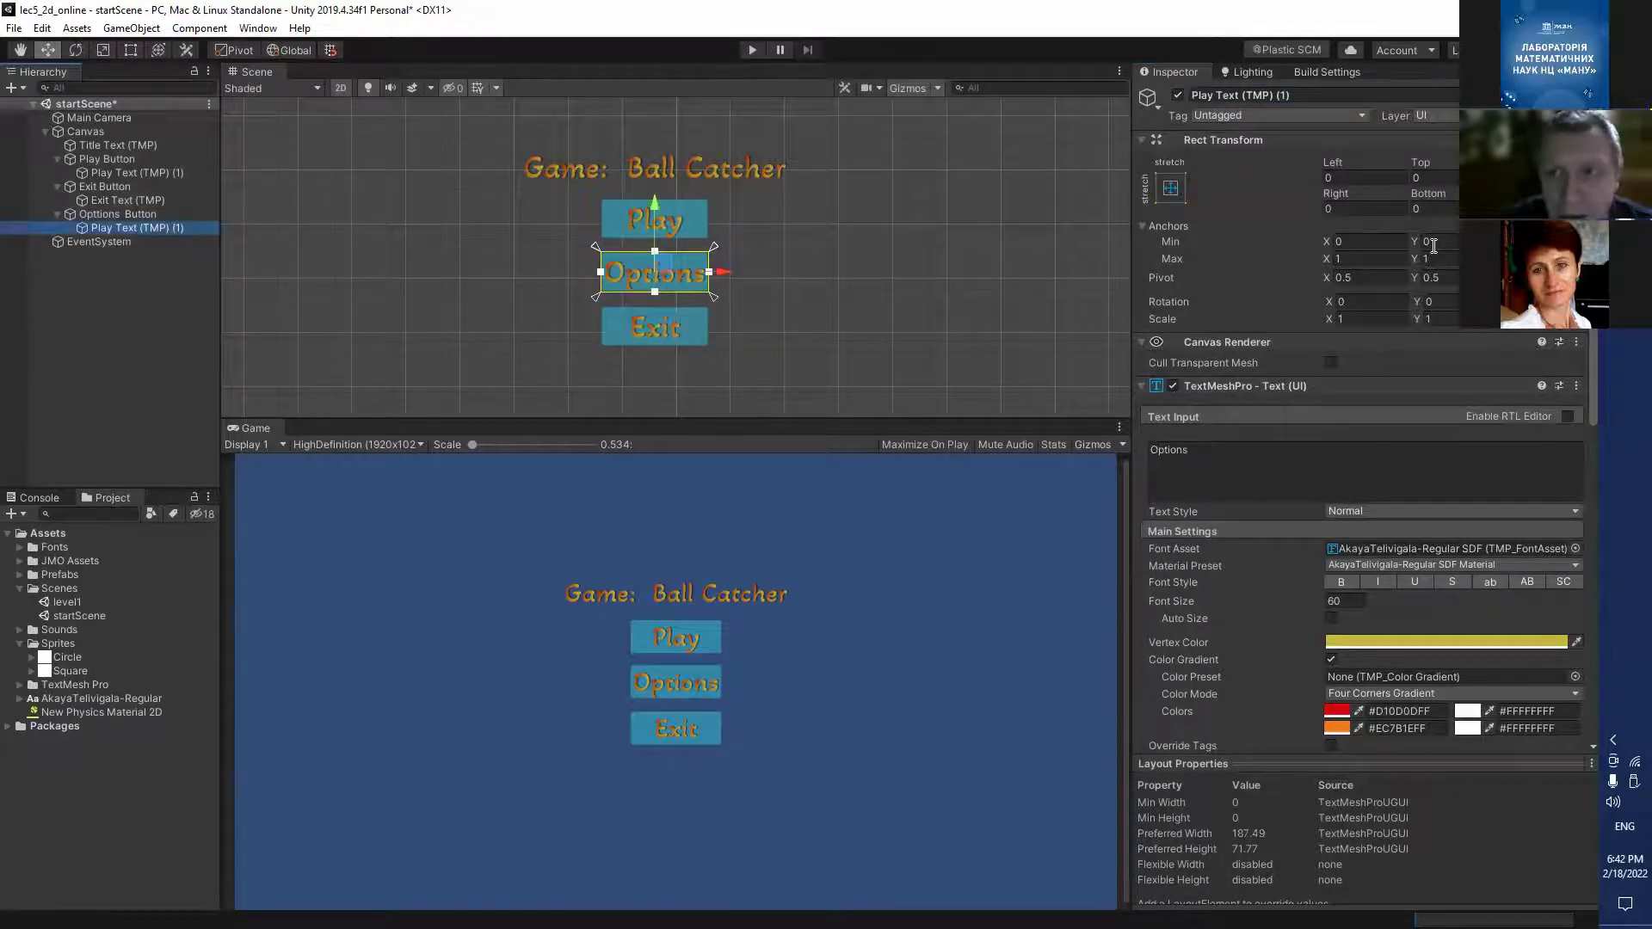
pyautogui.click(1218, 96)
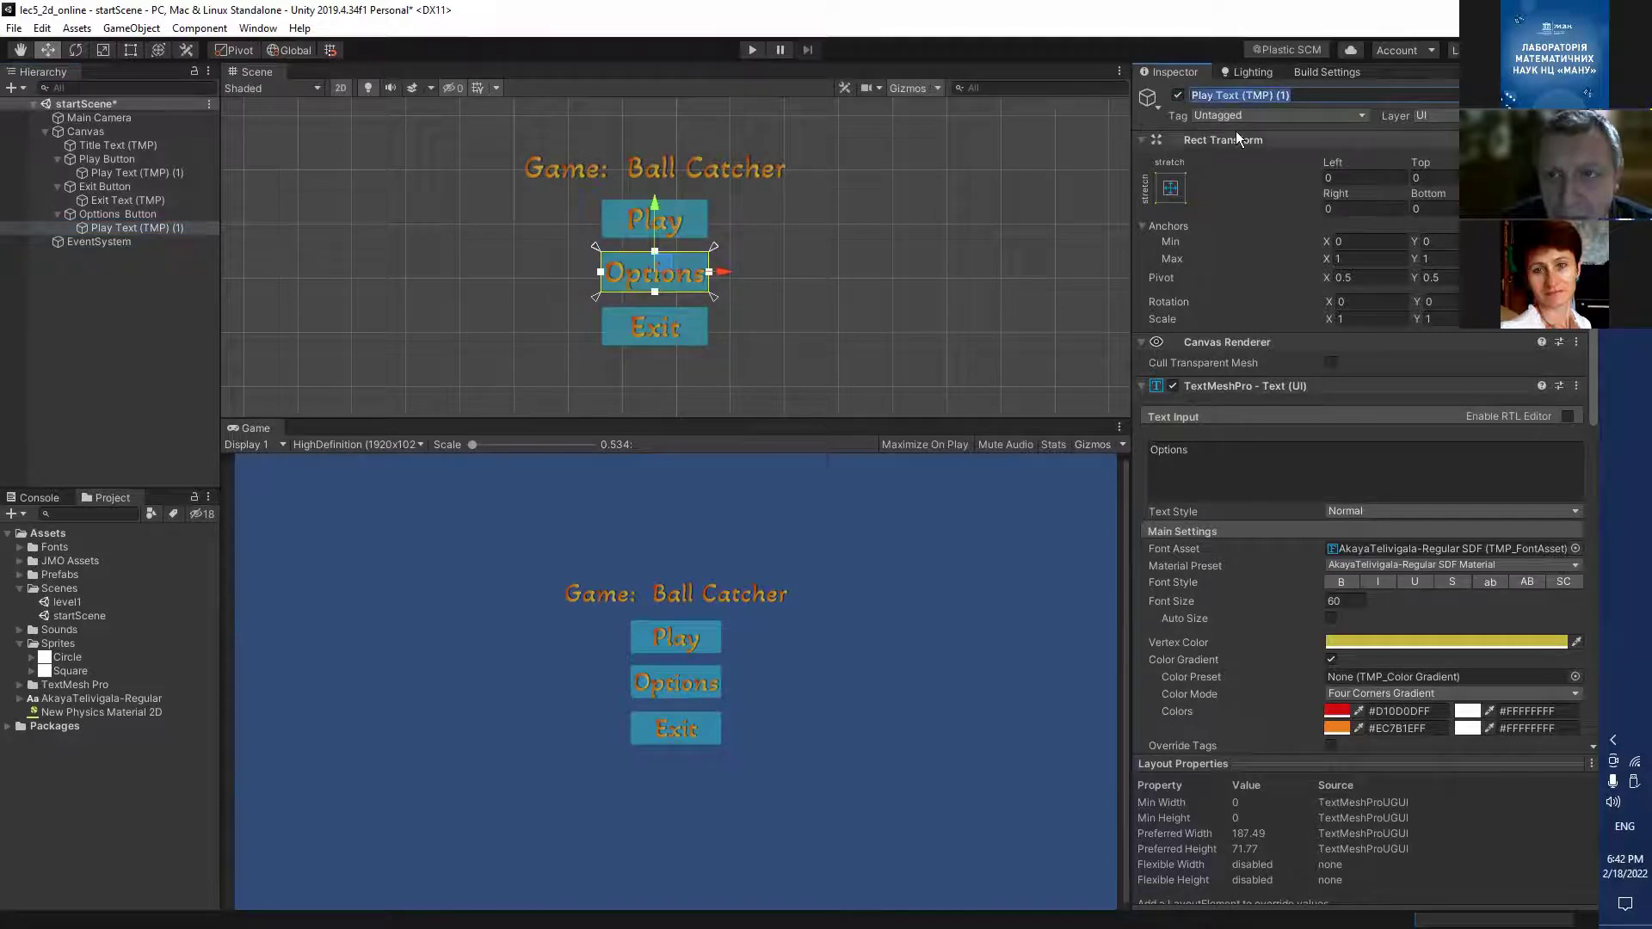
pyautogui.hotkey('ctrl', 'Right')
pyautogui.press('BackSpace')
pyautogui.press('BackSpace')
pyautogui.press('BackSpace')
pyautogui.press('BackSpace')
pyautogui.write('Options')
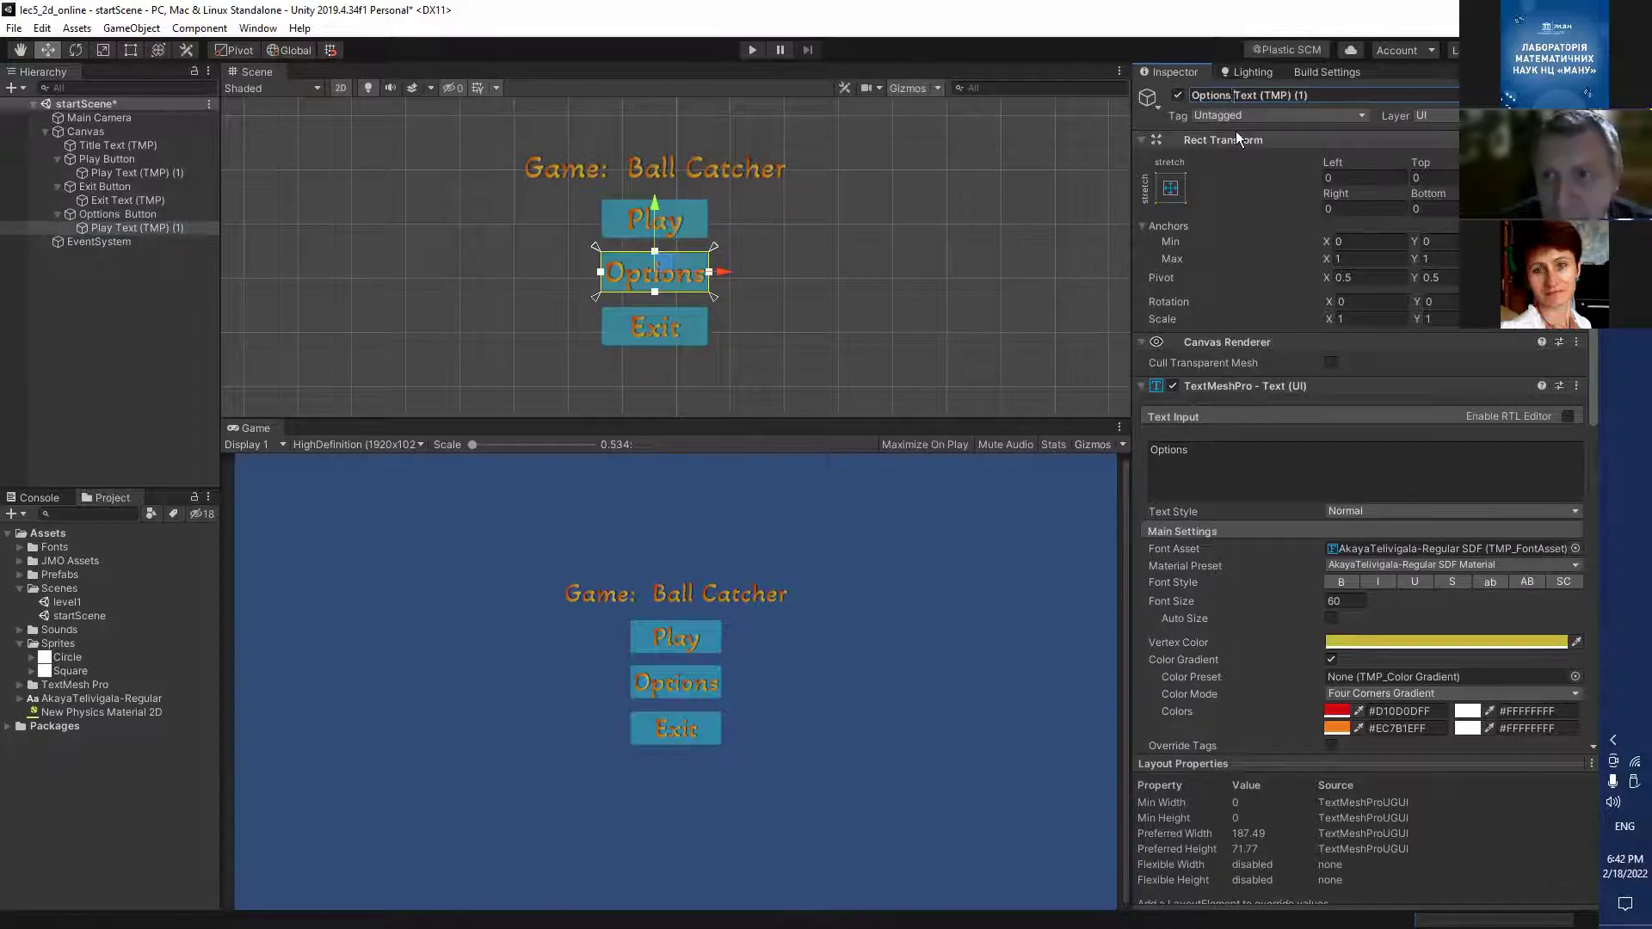
pyautogui.press('BackSpace')
pyautogui.press('BackSpace')
pyautogui.press('BackSpace')
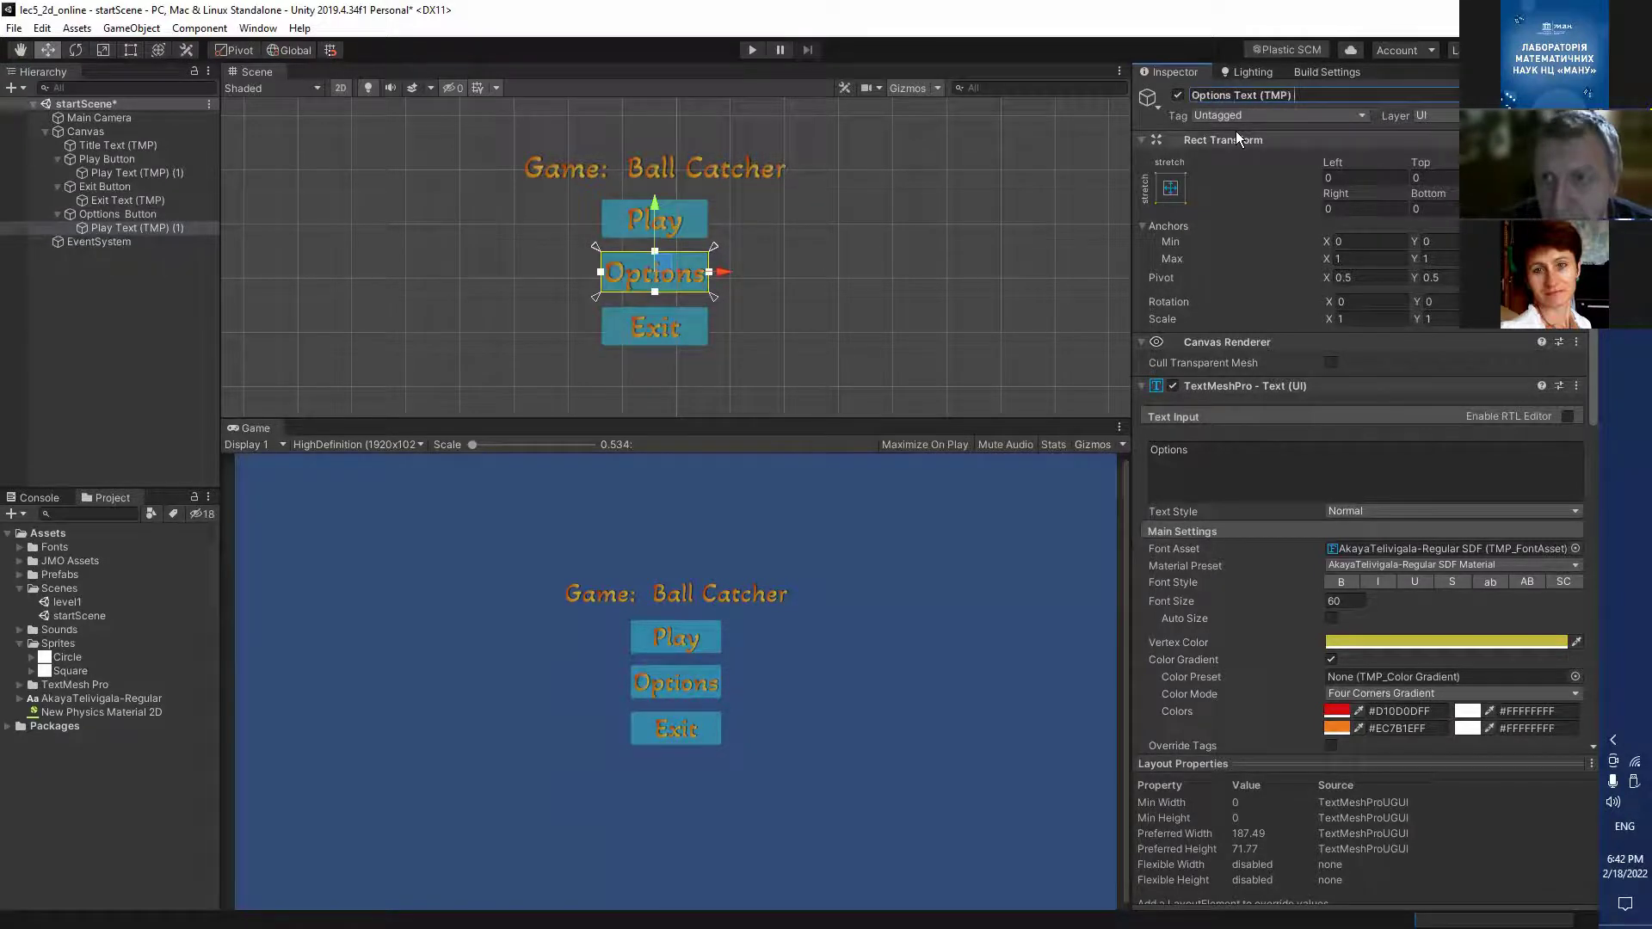
pyautogui.press('Return')
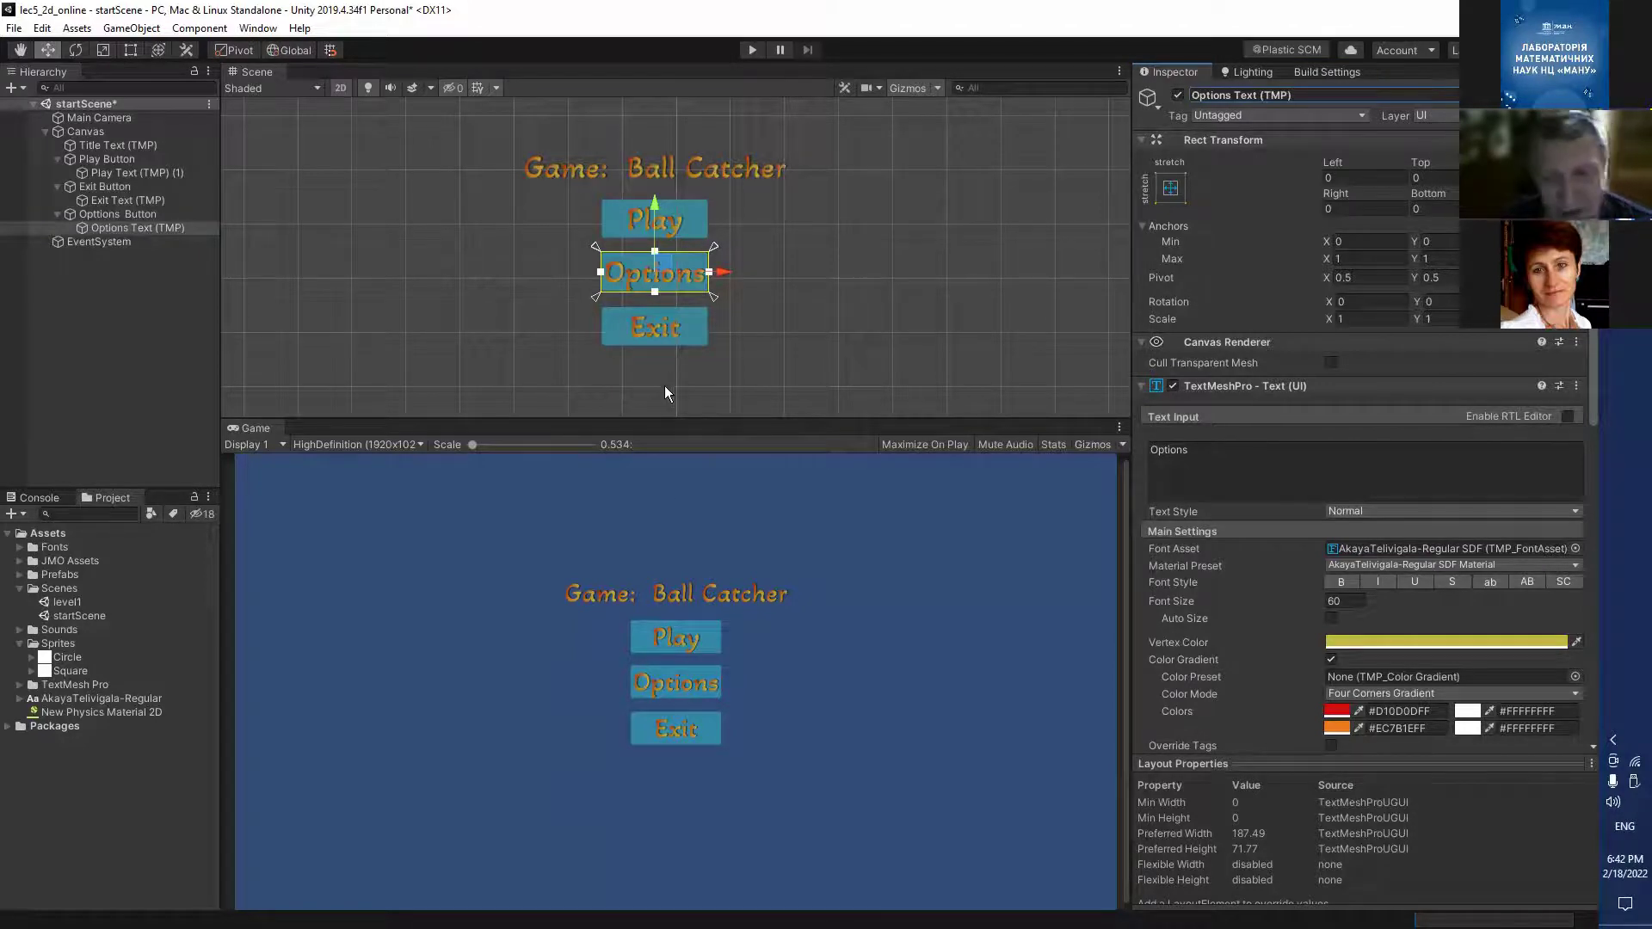
# Examine the UI Scale Mode and Render Mode options of the Canvas.
pyautogui.doubleClick(92, 134)
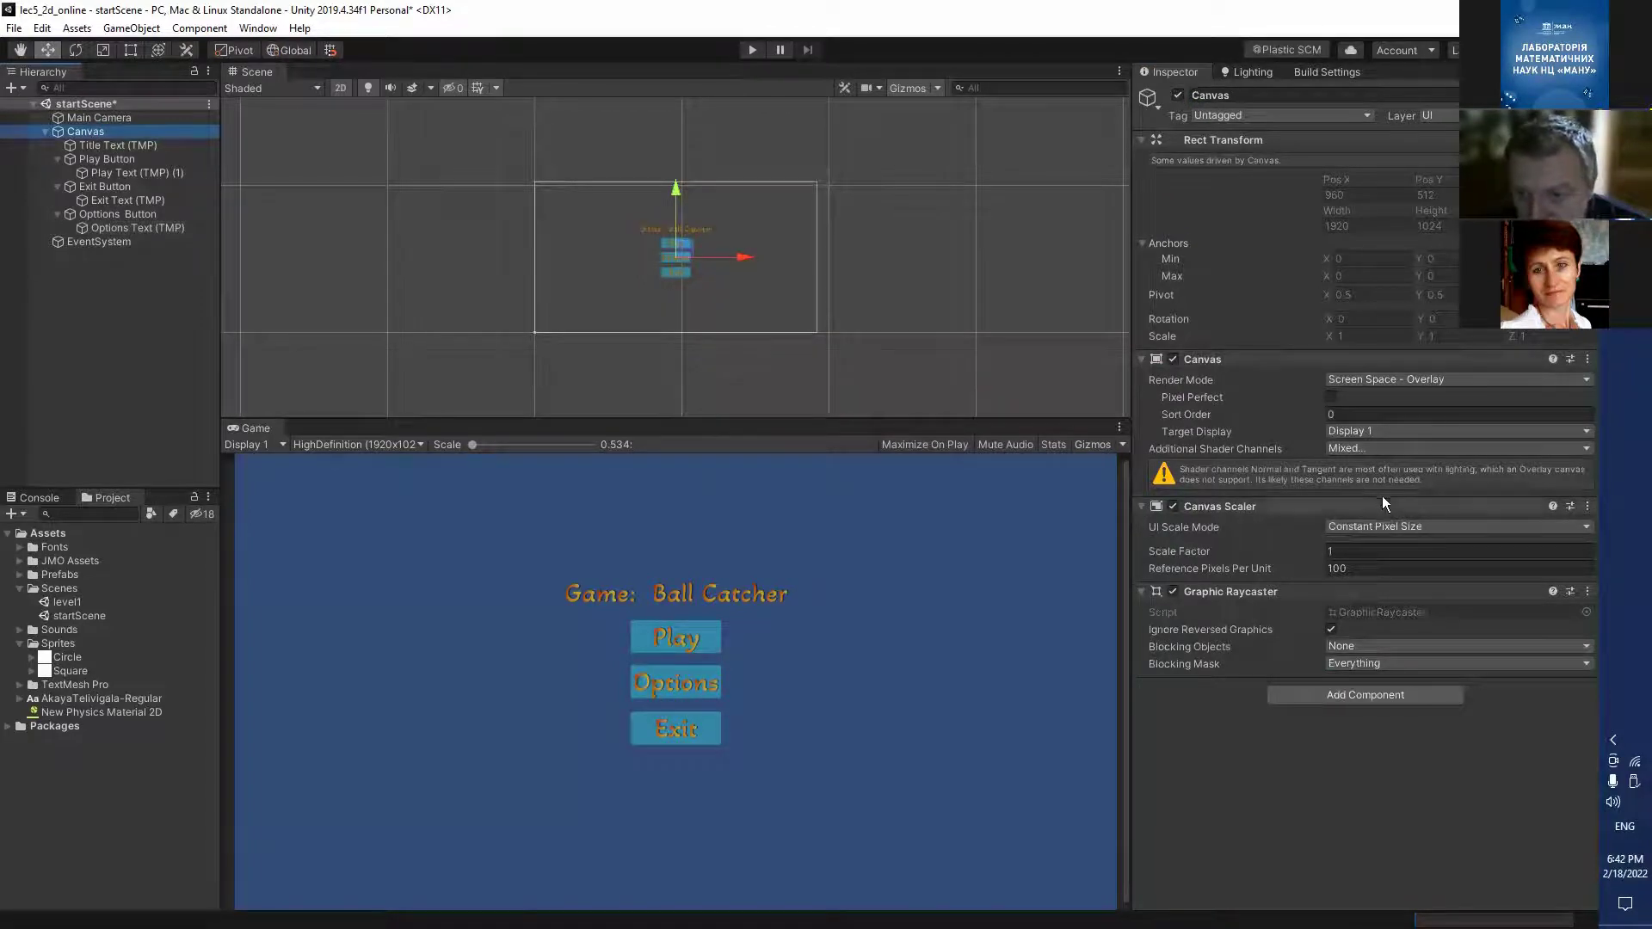
pyautogui.click(1395, 527)
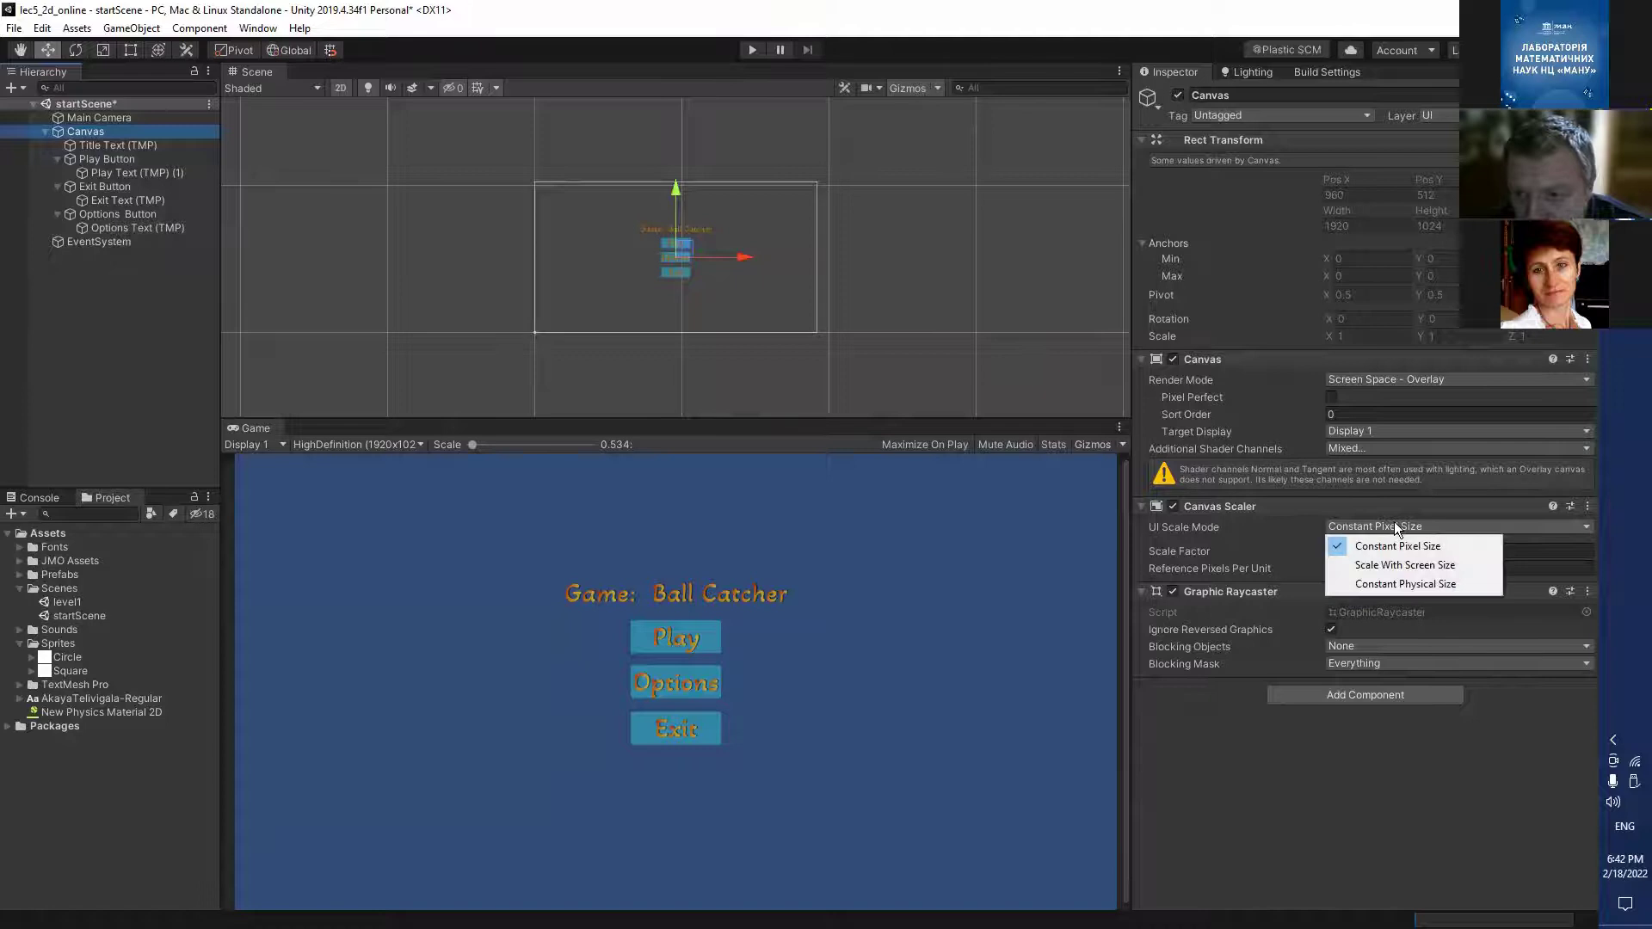
pyautogui.click(1394, 523)
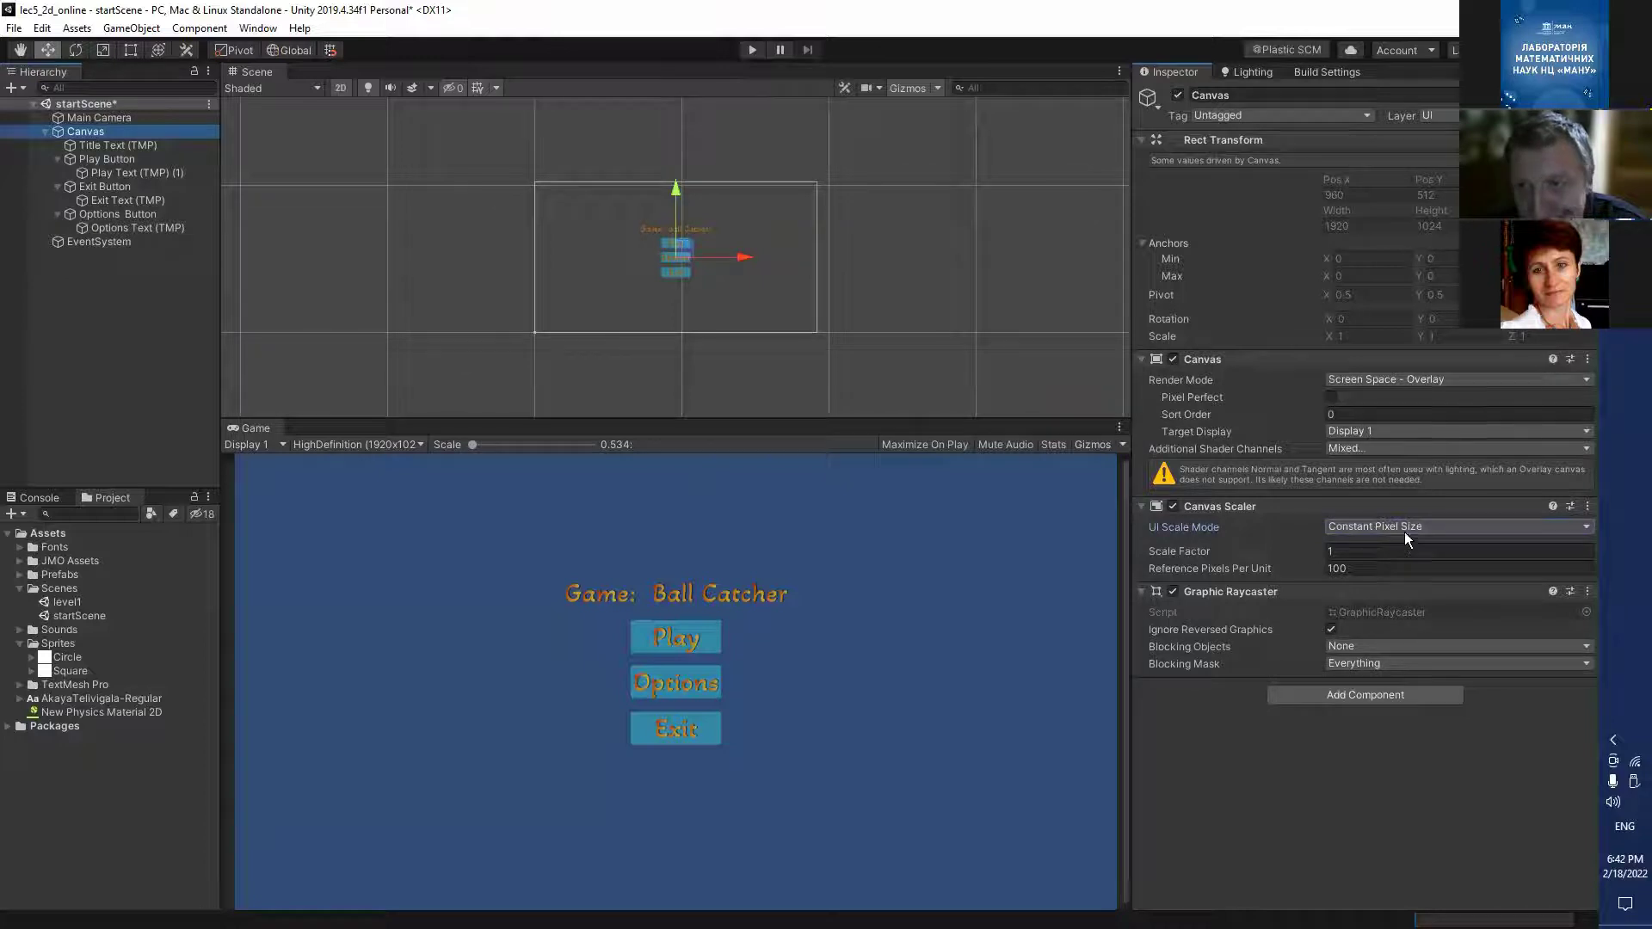
pyautogui.click(1381, 376)
pyautogui.click(1382, 376)
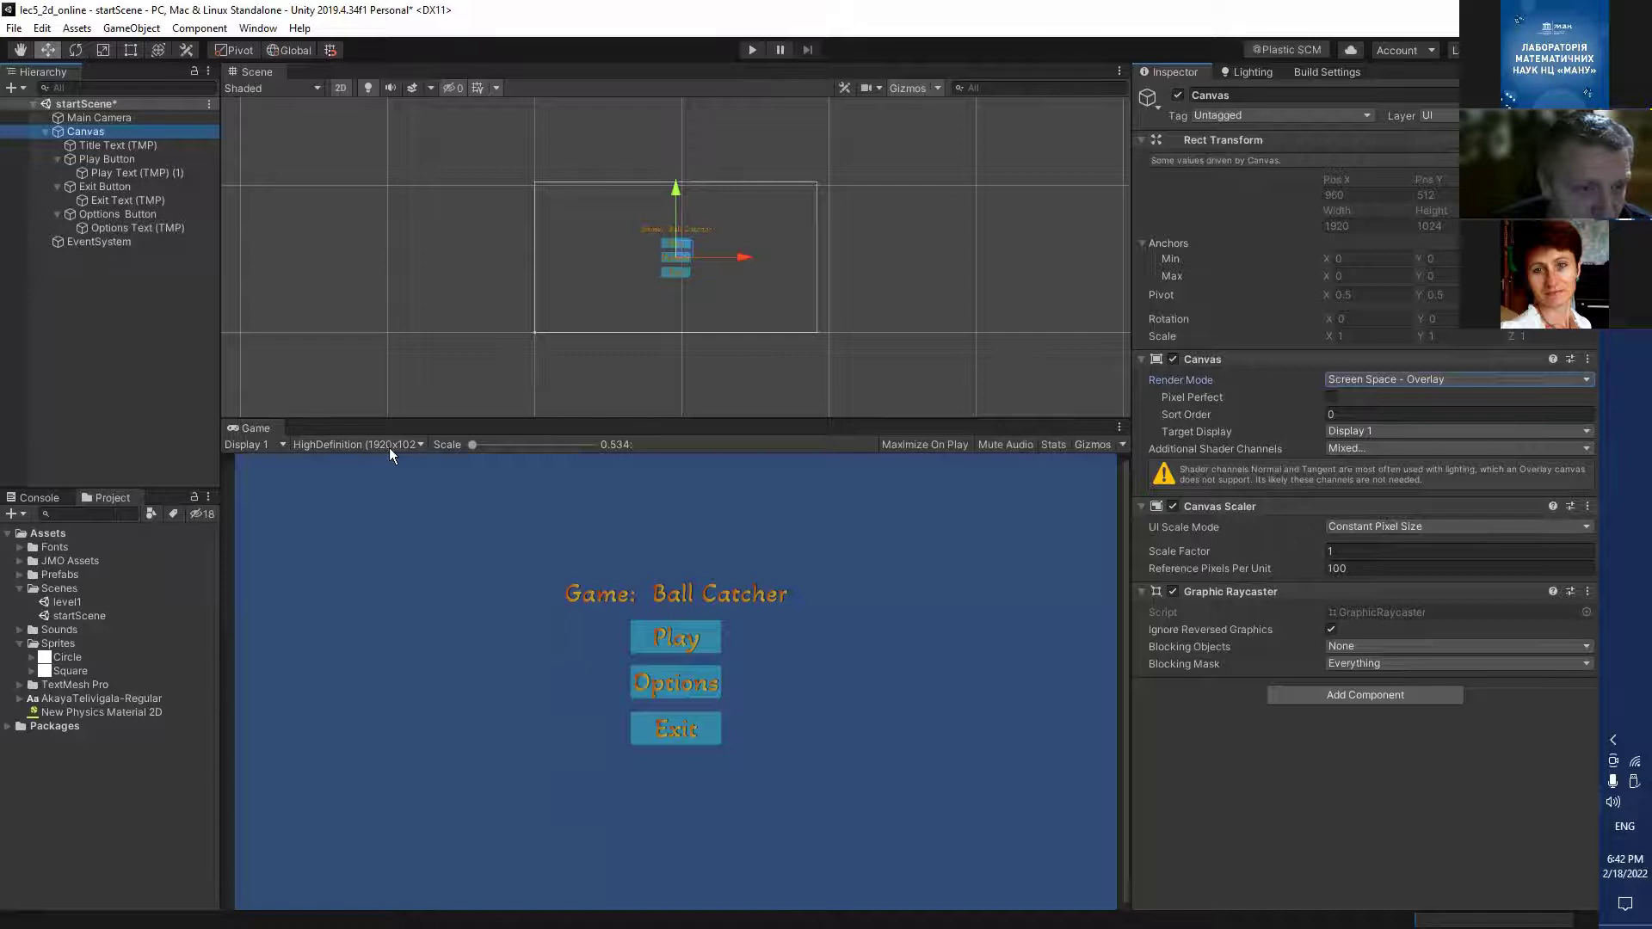
# Switch the Game view to Free Aspect and resize it to check how the menu layout responds.
pyautogui.click(417, 442)
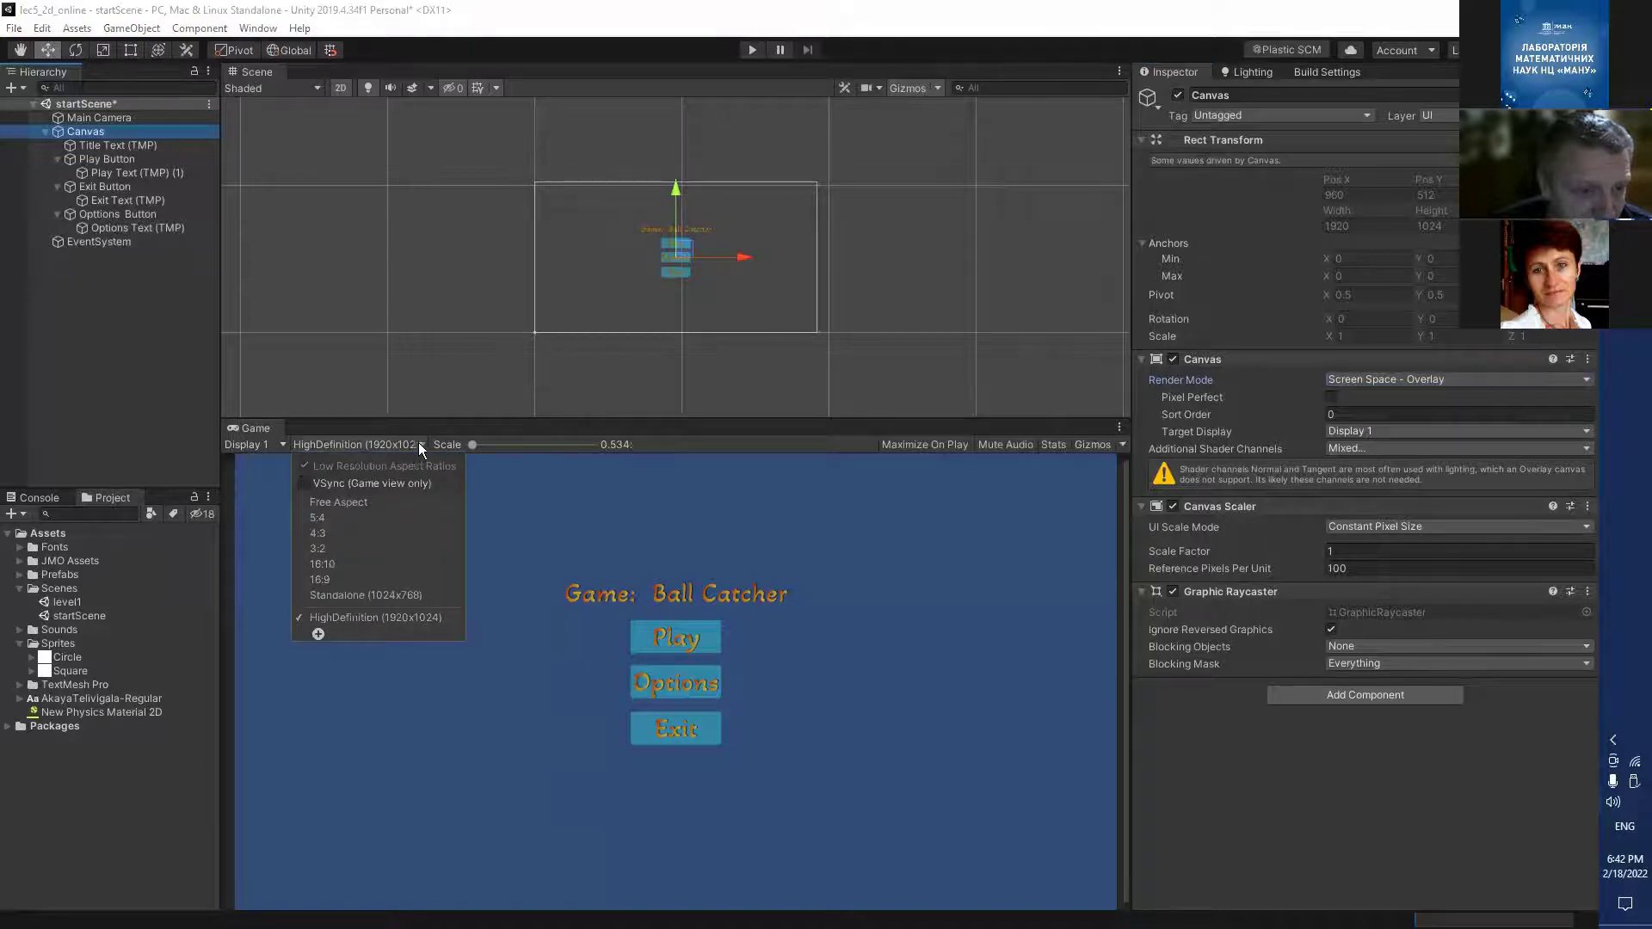
pyautogui.click(392, 502)
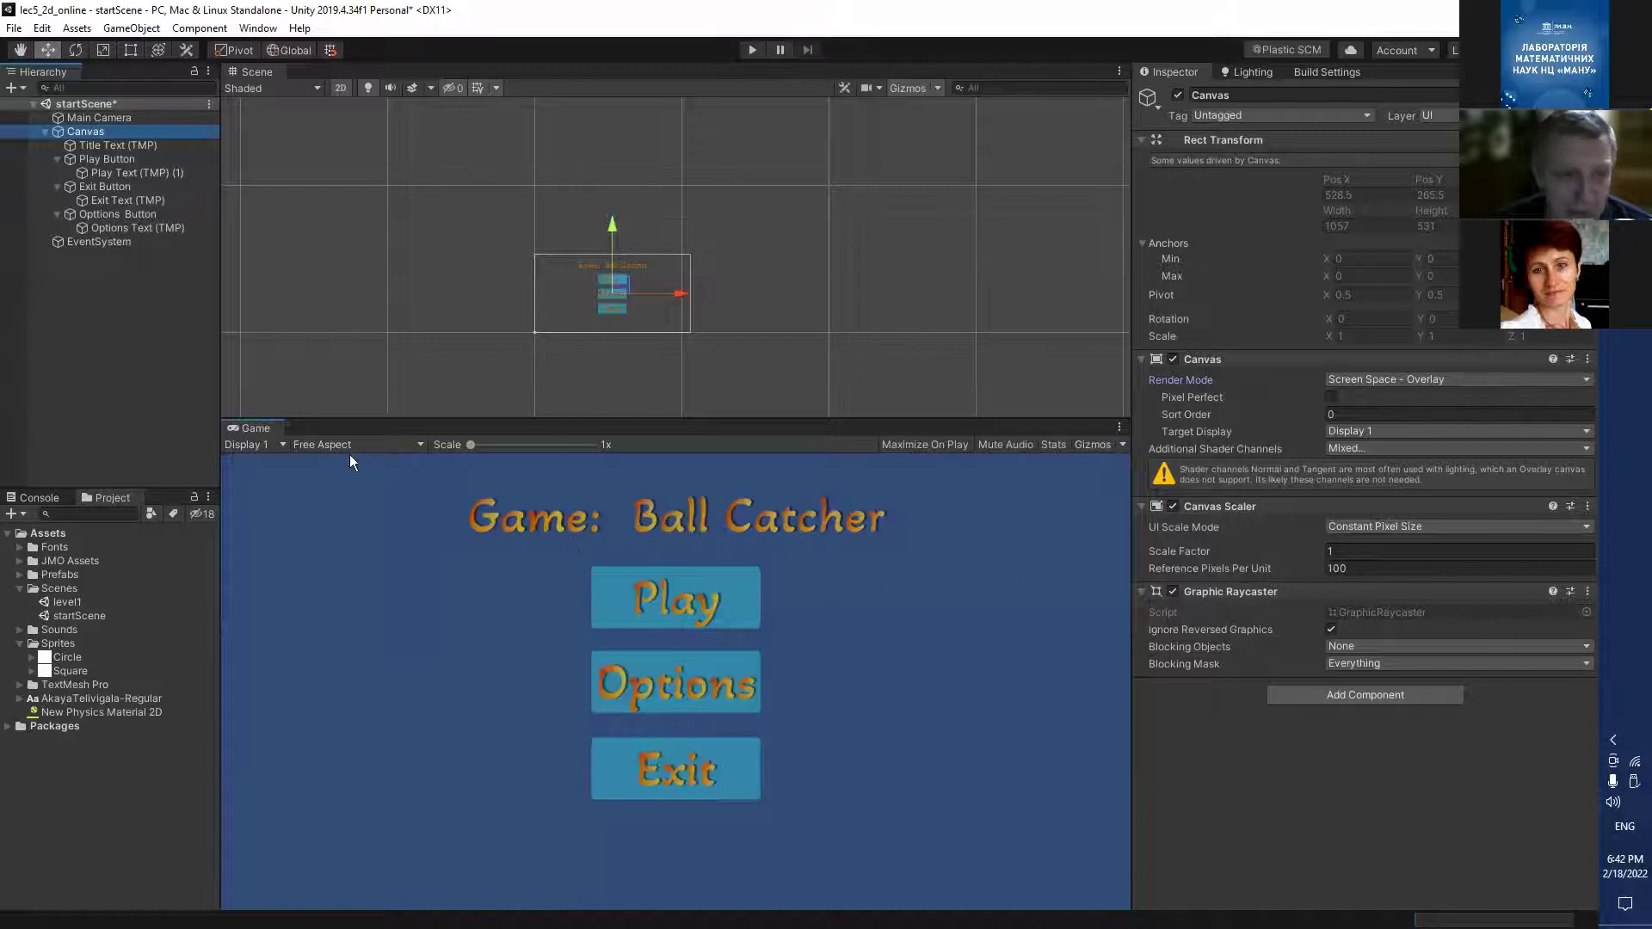
pyautogui.moveTo(1130, 602); pyautogui.dragTo(1038, 593)
pyautogui.moveTo(847, 581); pyautogui.dragTo(969, 343)
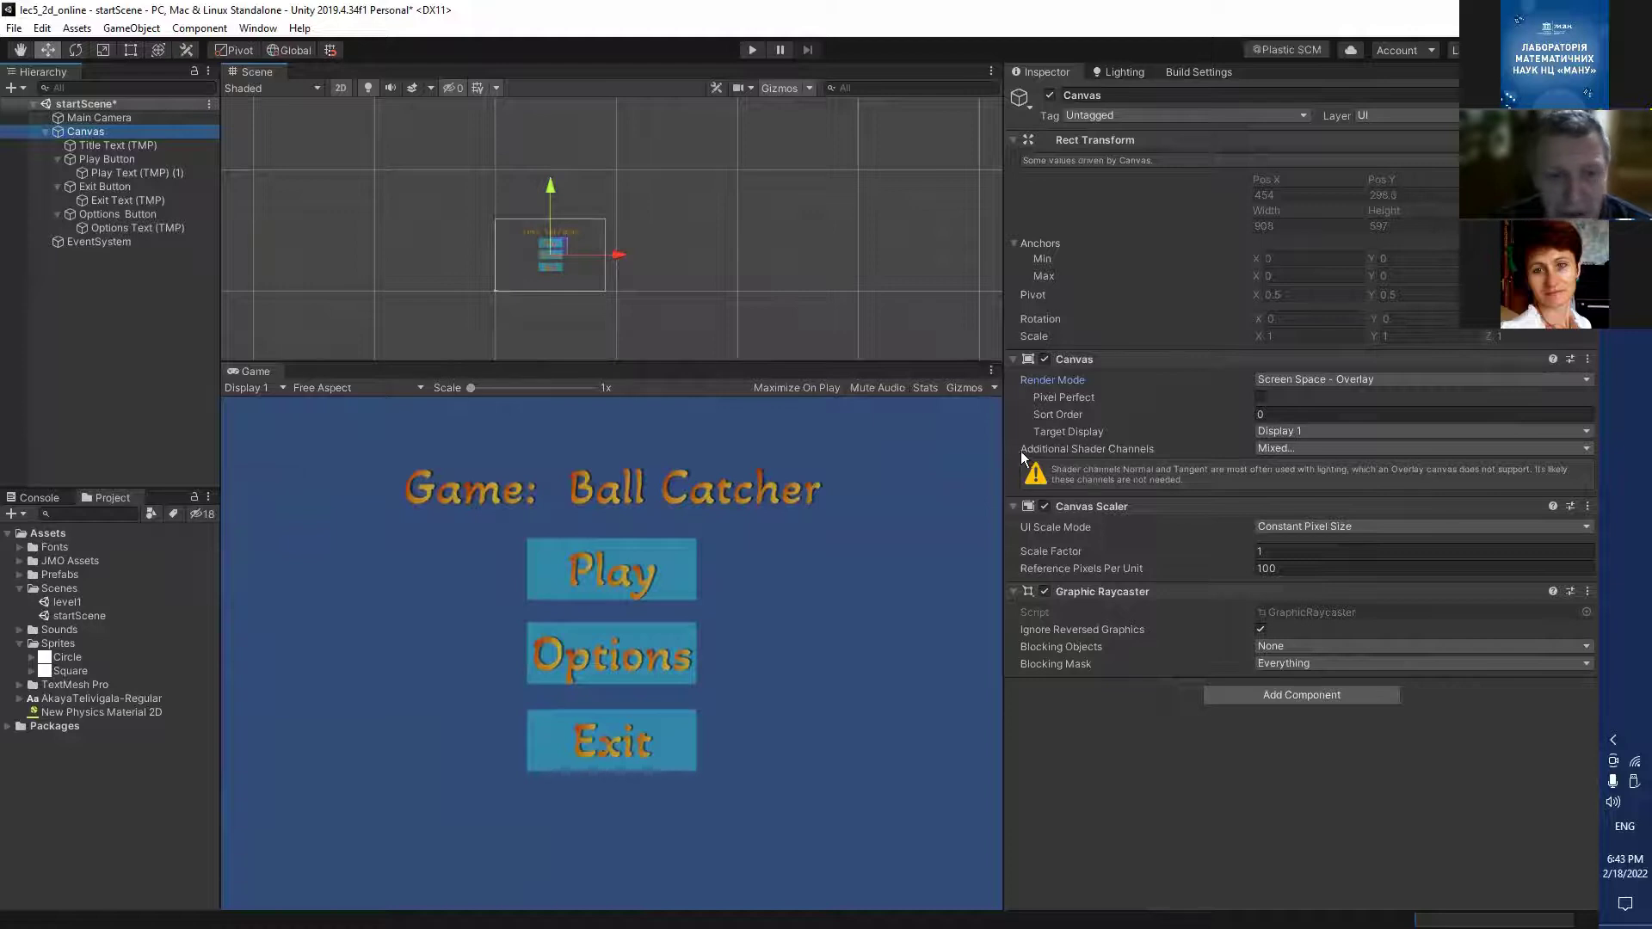
# Snap Title Text (TMP) to the canvas's upper-right corner using the top-right anchor preset with its position included.
pyautogui.click(106, 140)
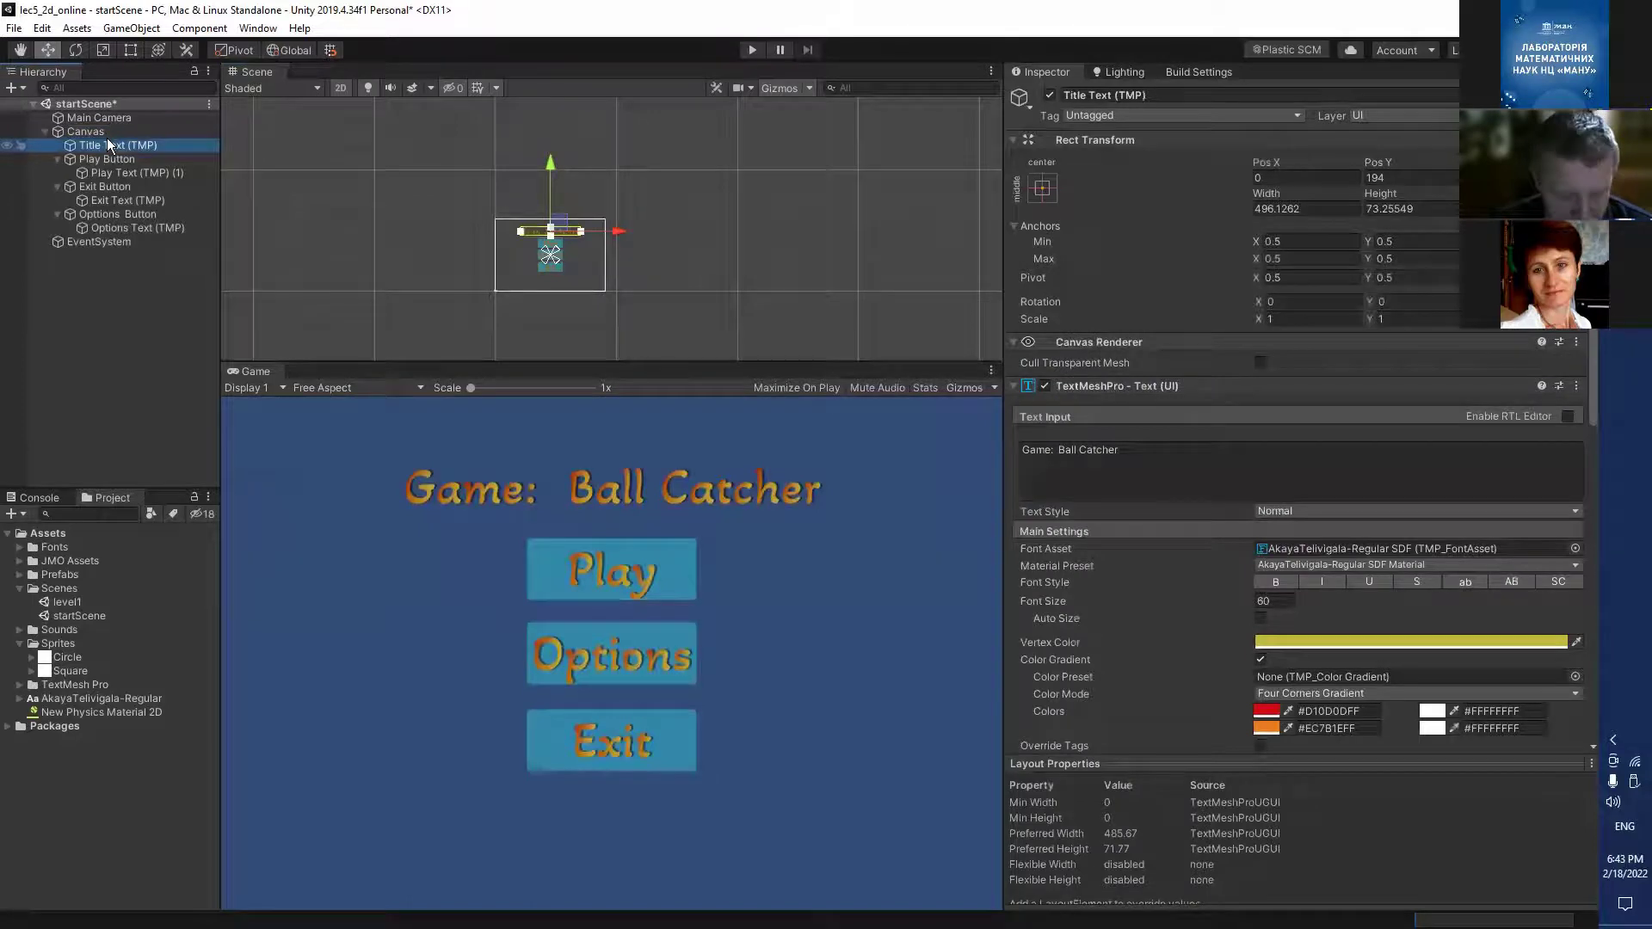
pyautogui.press('q')
pyautogui.click(1042, 189)
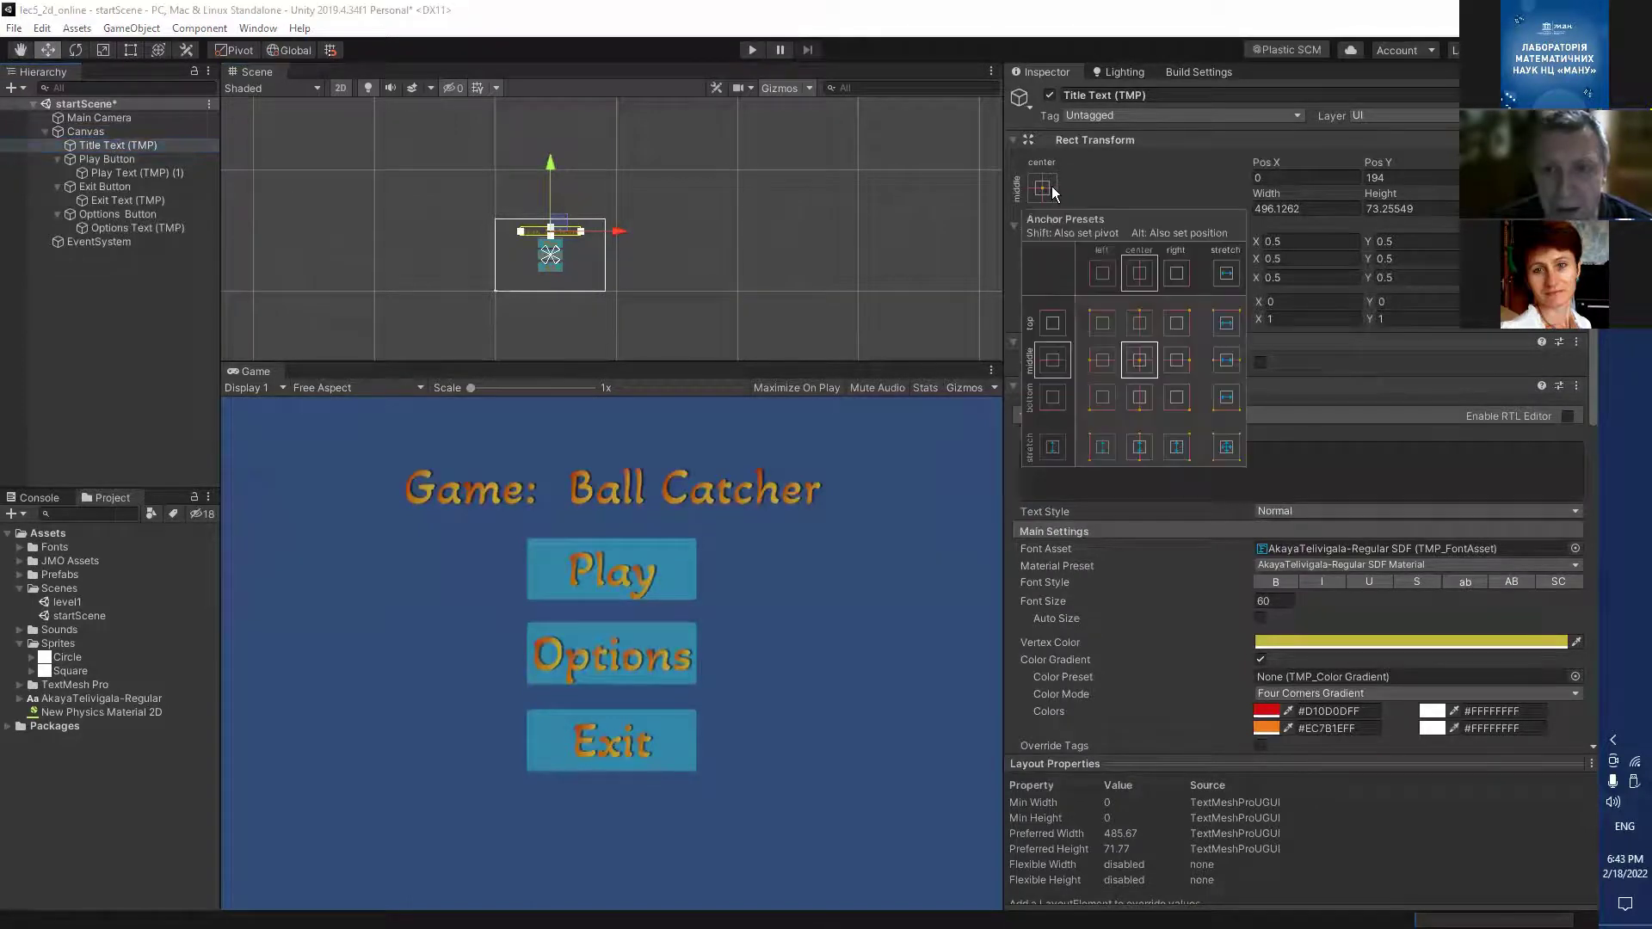
pyautogui.keyDown('alt'); pyautogui.click(1177, 324); pyautogui.keyUp('alt')
pyautogui.press('w')
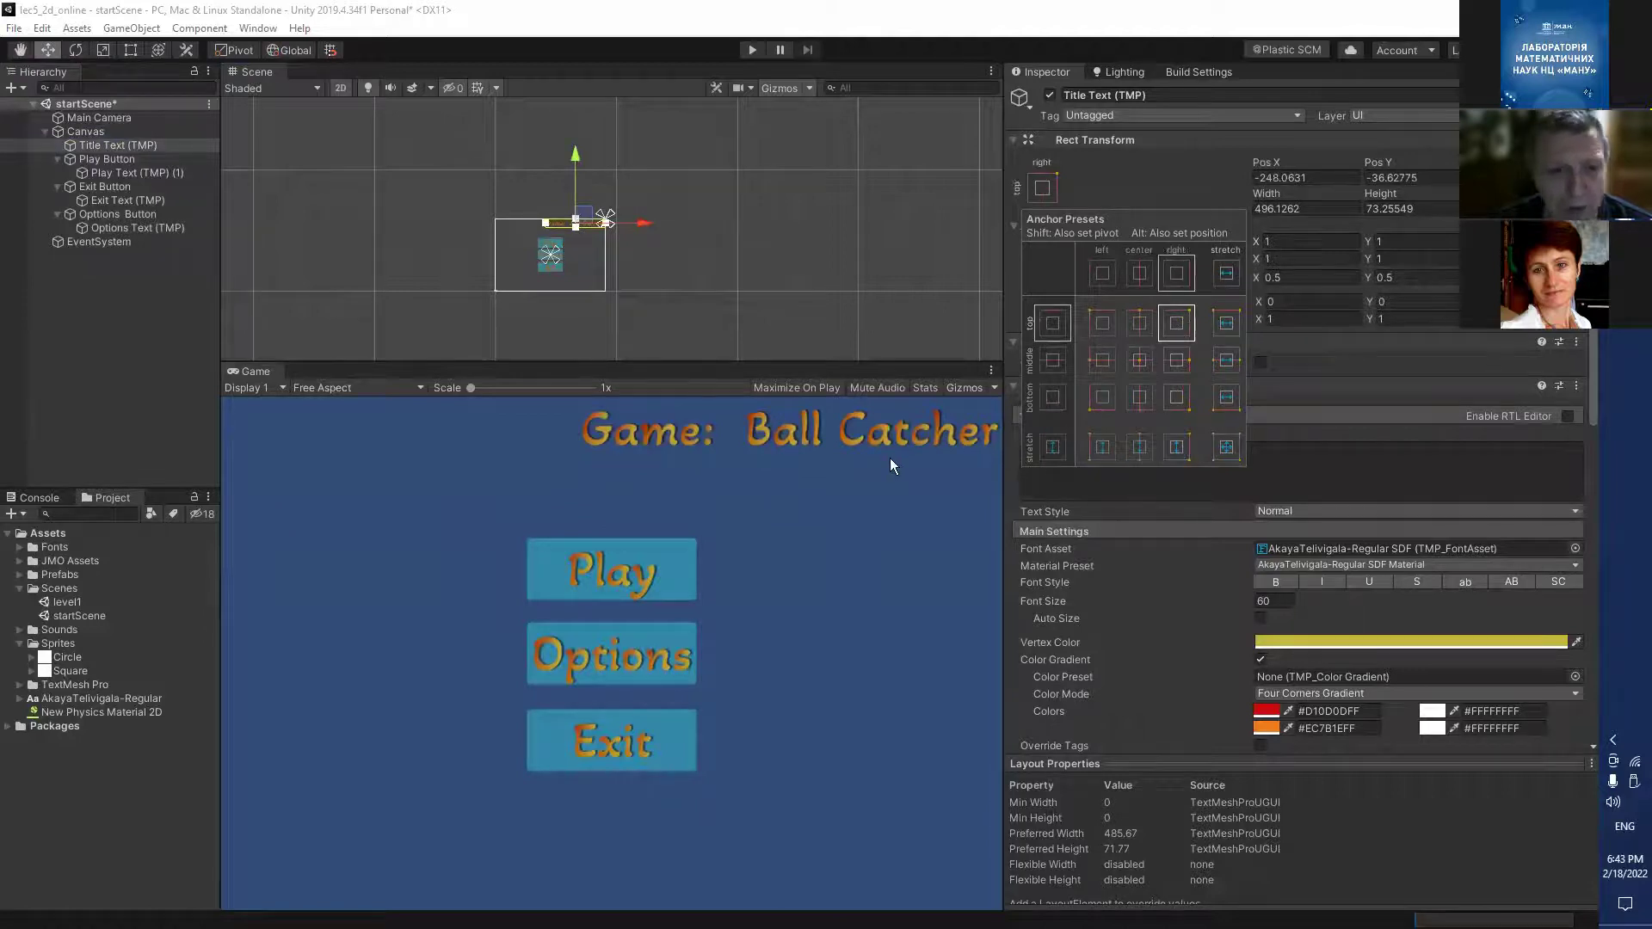
# Resize the Game view in width and height to check how the corner-anchored title follows the canvas edges.
pyautogui.scroll(1, 560, 256)
pyautogui.scroll(3, 560, 256)
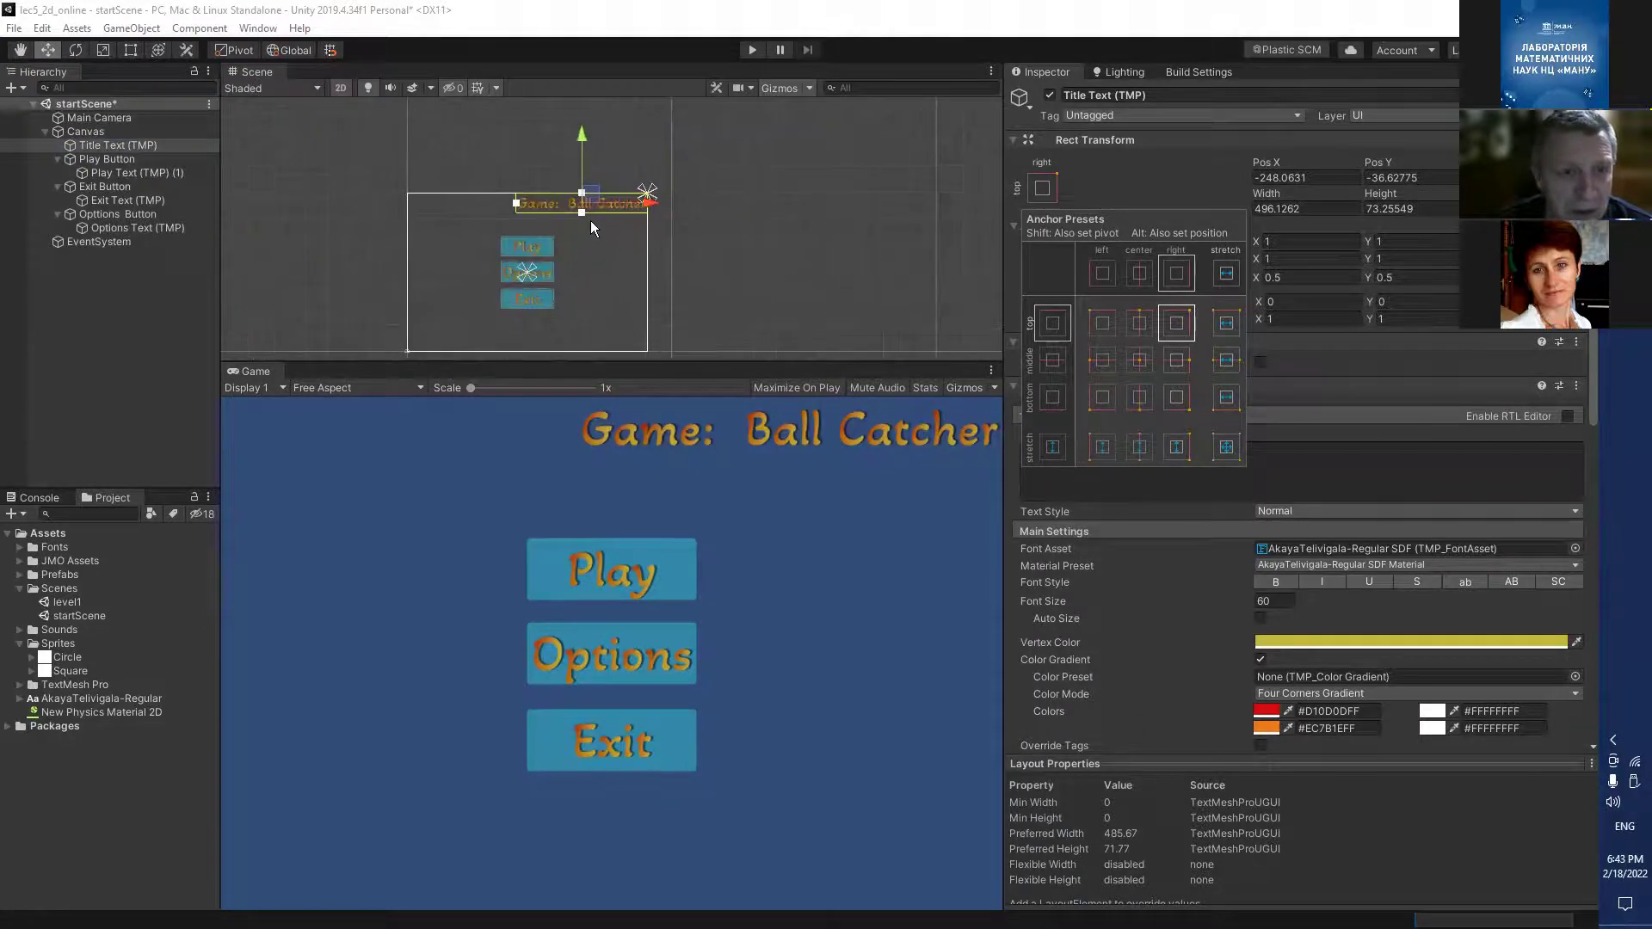
pyautogui.click(761, 361)
pyautogui.moveTo(759, 363); pyautogui.dragTo(860, 425)
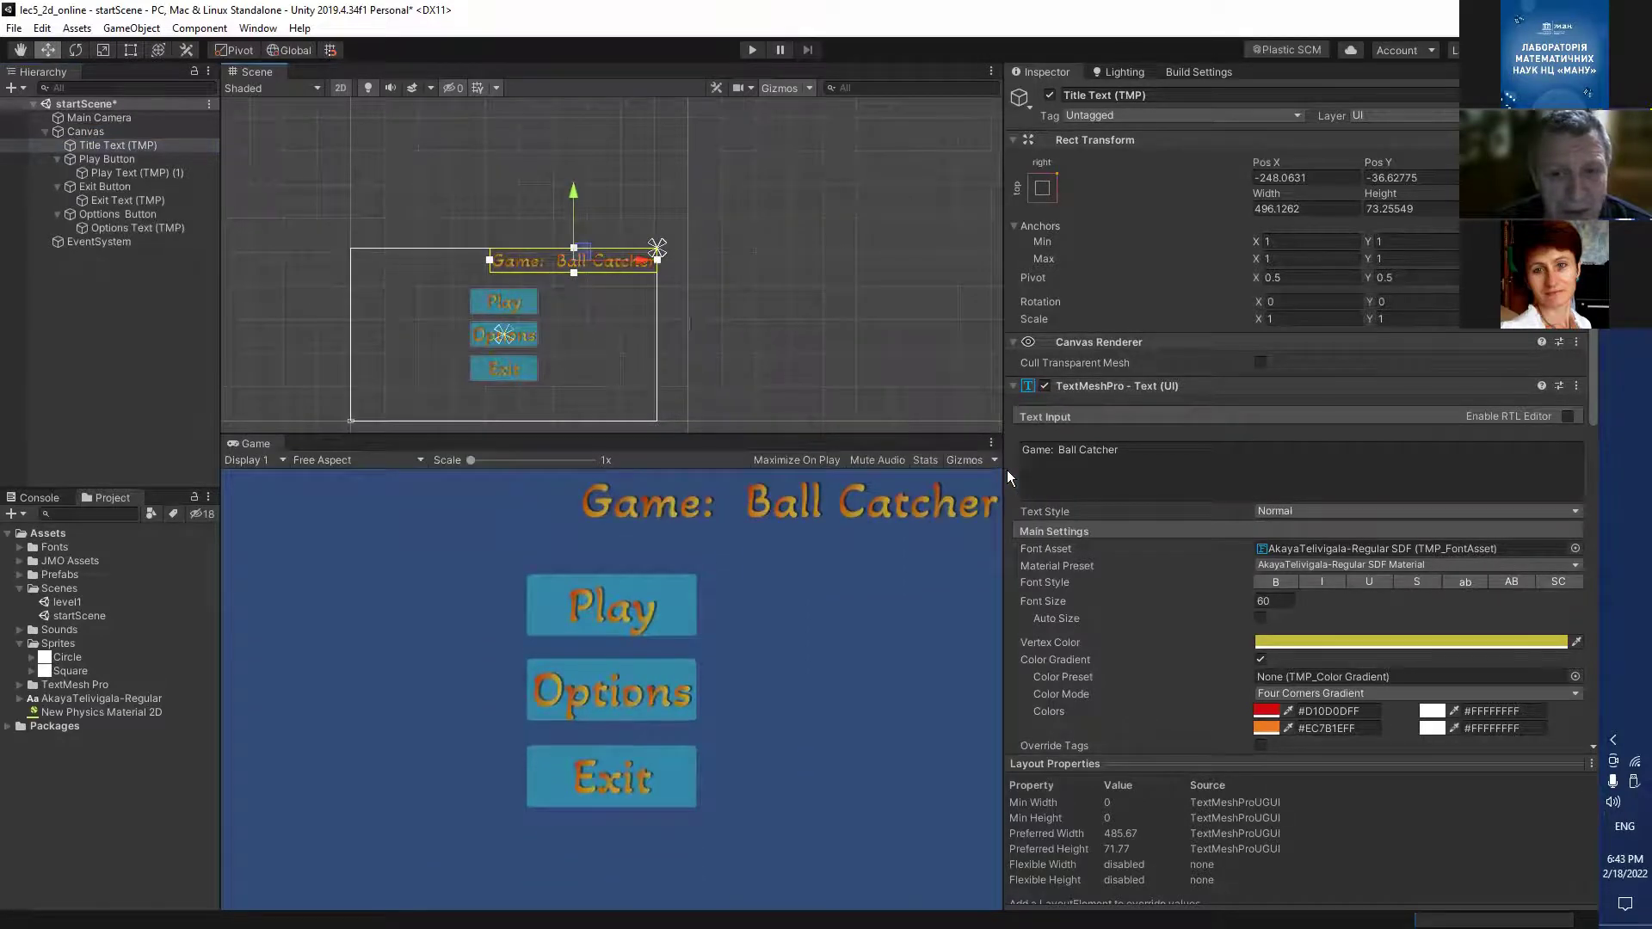
pyautogui.moveTo(1007, 473); pyautogui.dragTo(833, 482)
pyautogui.moveTo(680, 499); pyautogui.dragTo(1096, 576)
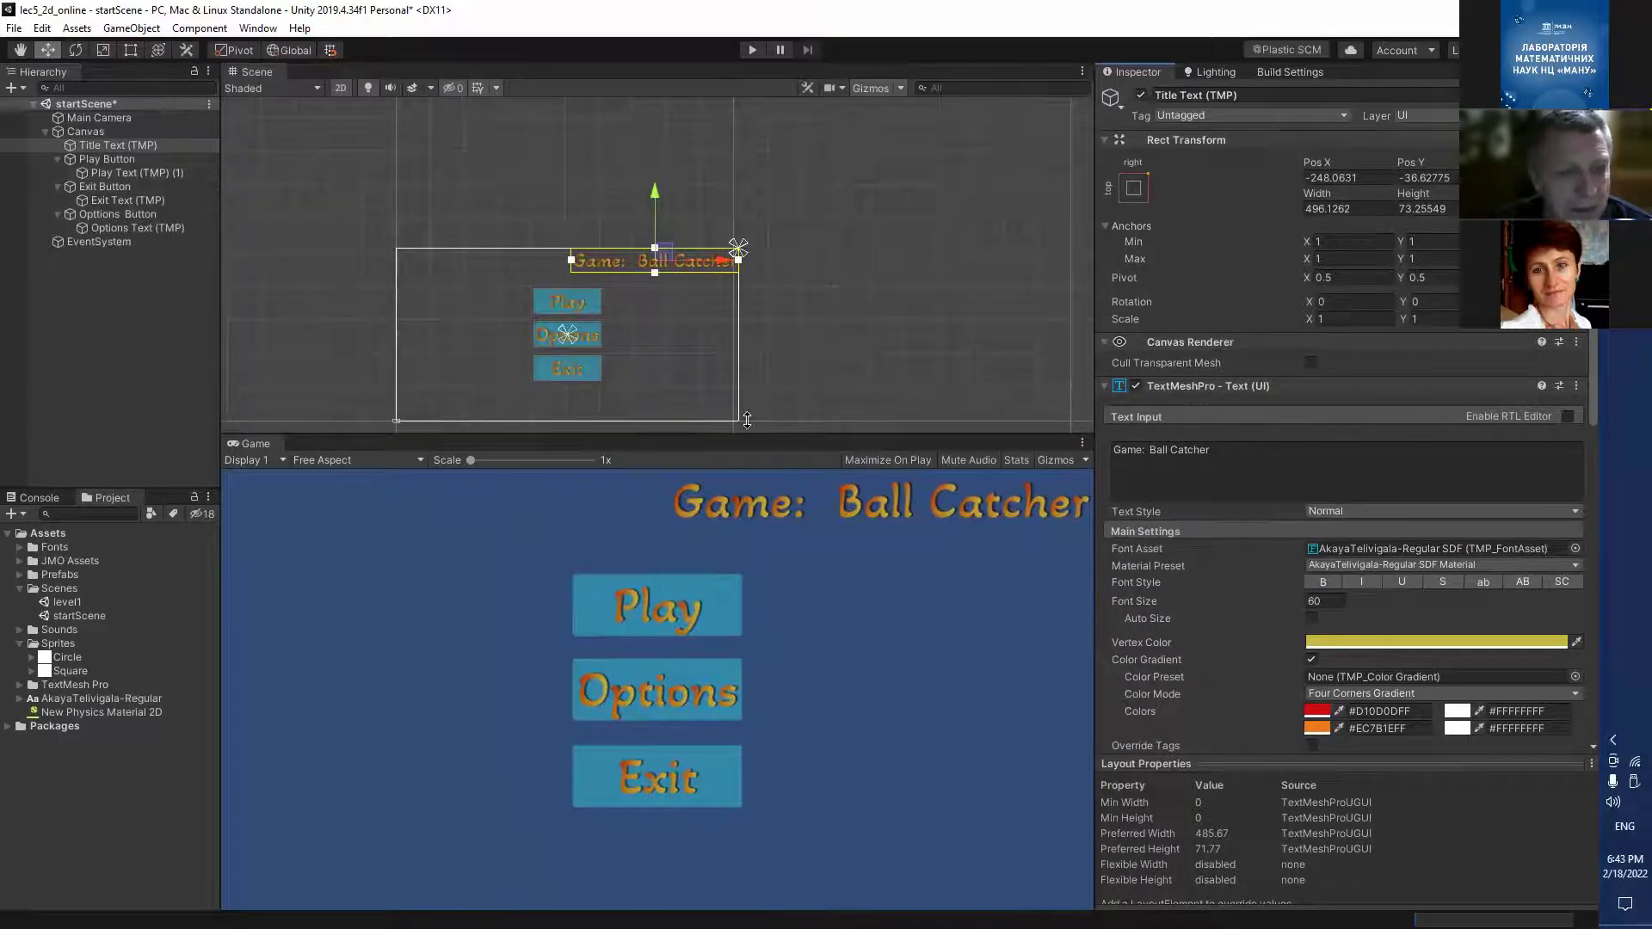
pyautogui.moveTo(805, 433); pyautogui.dragTo(823, 727)
pyautogui.moveTo(823, 665); pyautogui.dragTo(860, 372)
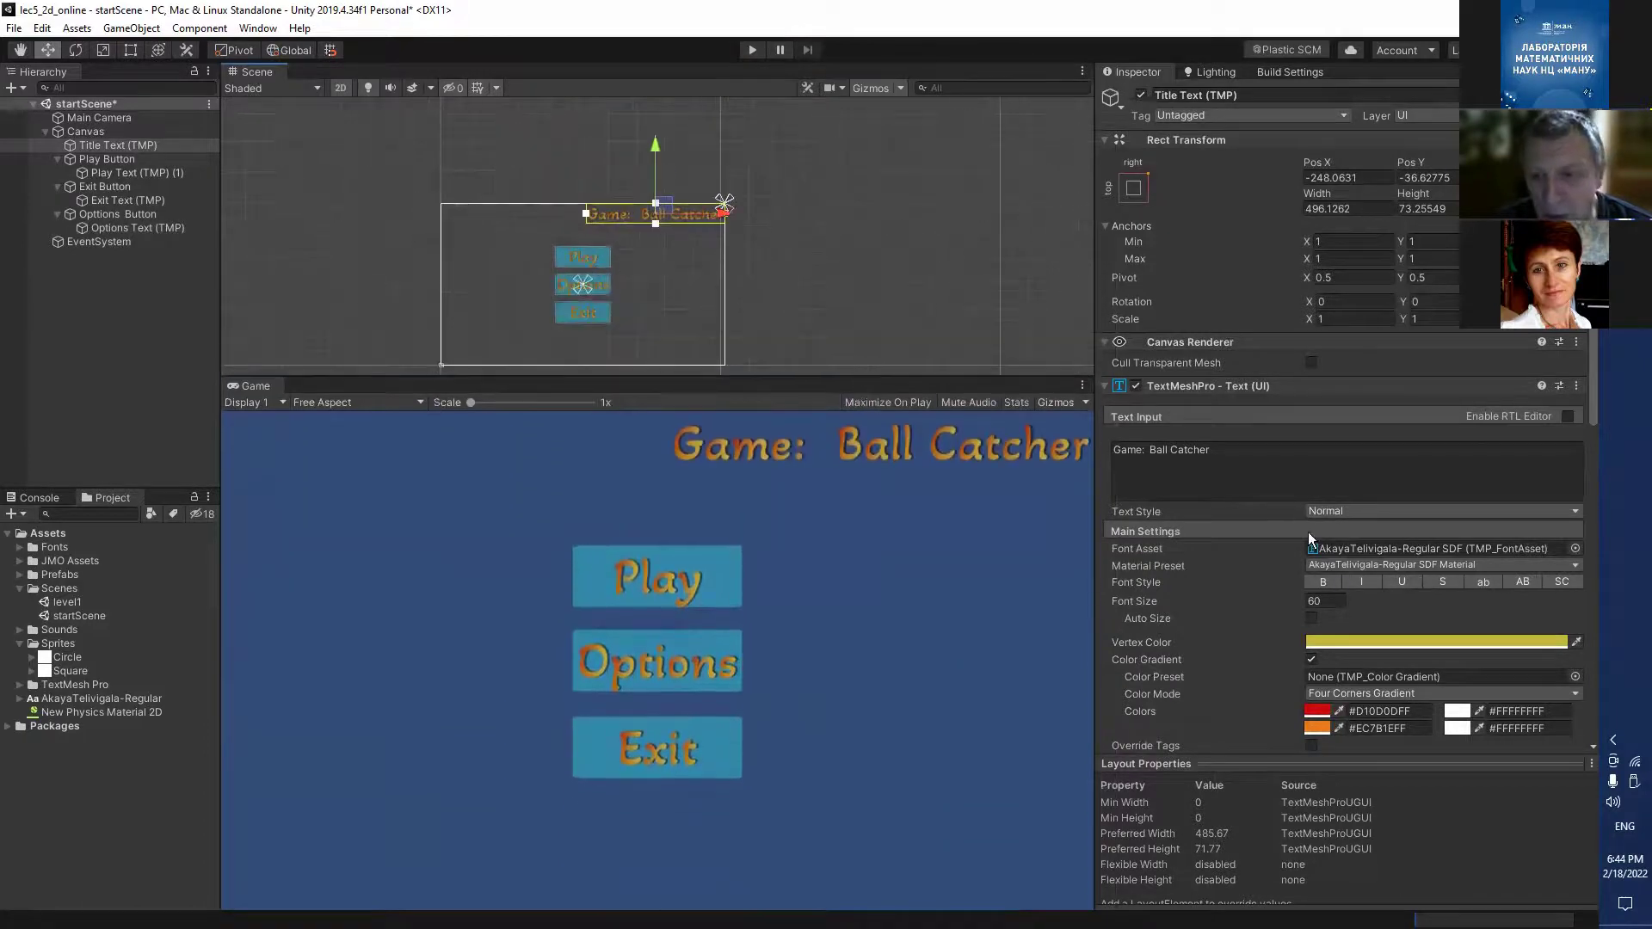
pyautogui.scroll(-6, 1308, 532)
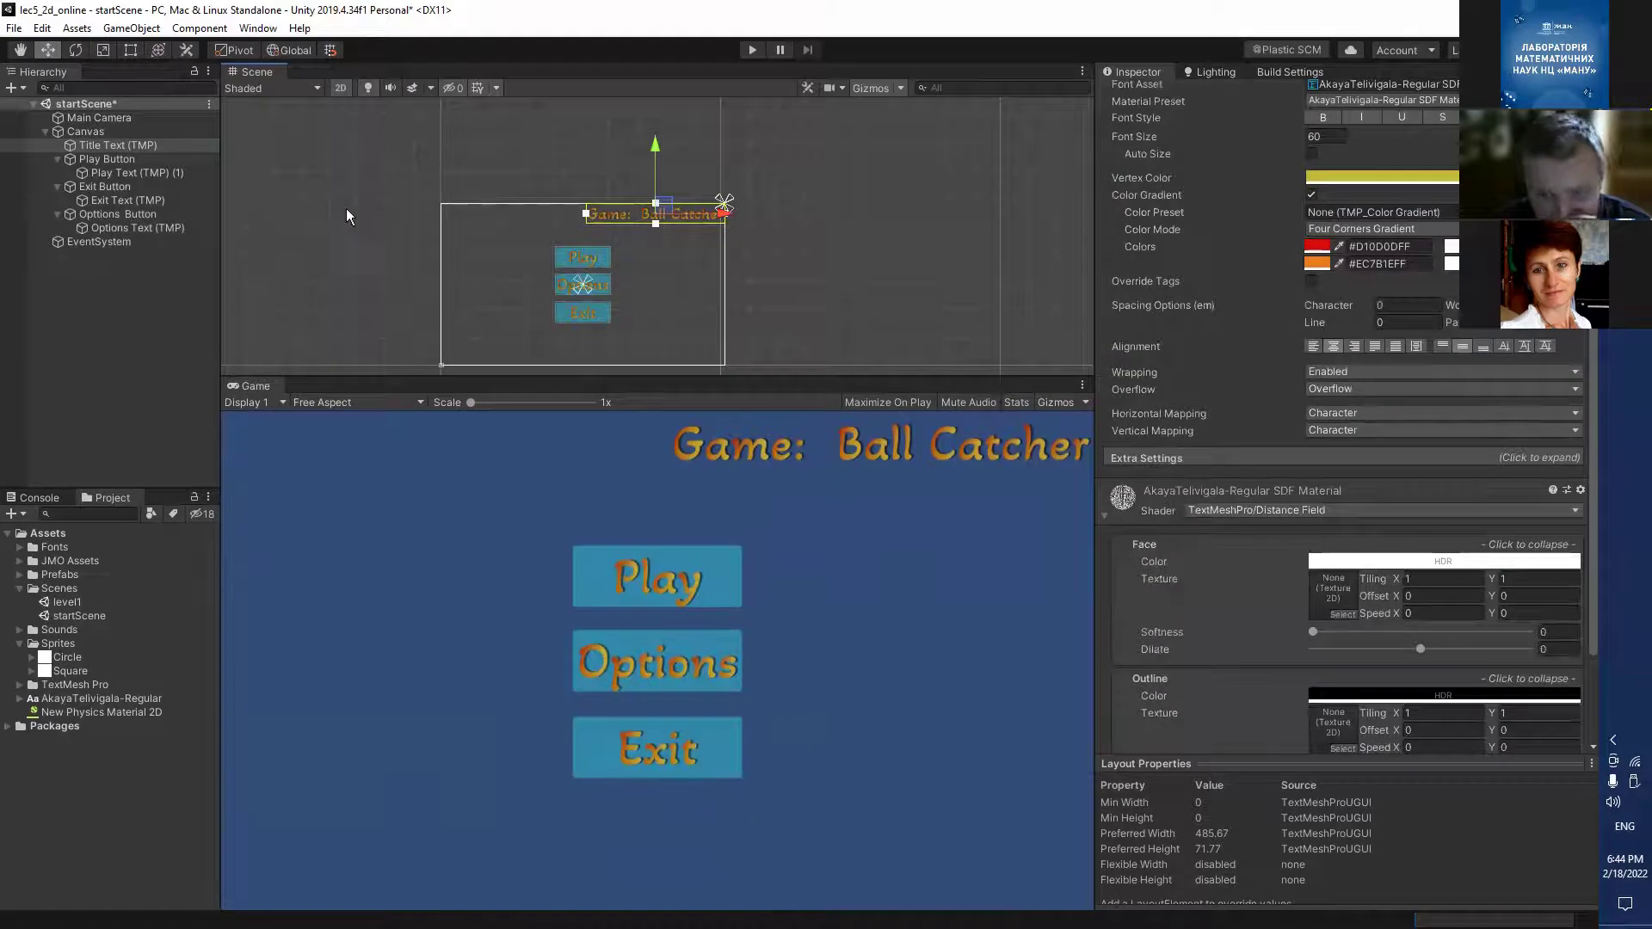
# Set the Canvas Scaler's UI Scale Mode to Scale With Screen Size.
pyautogui.click(86, 133)
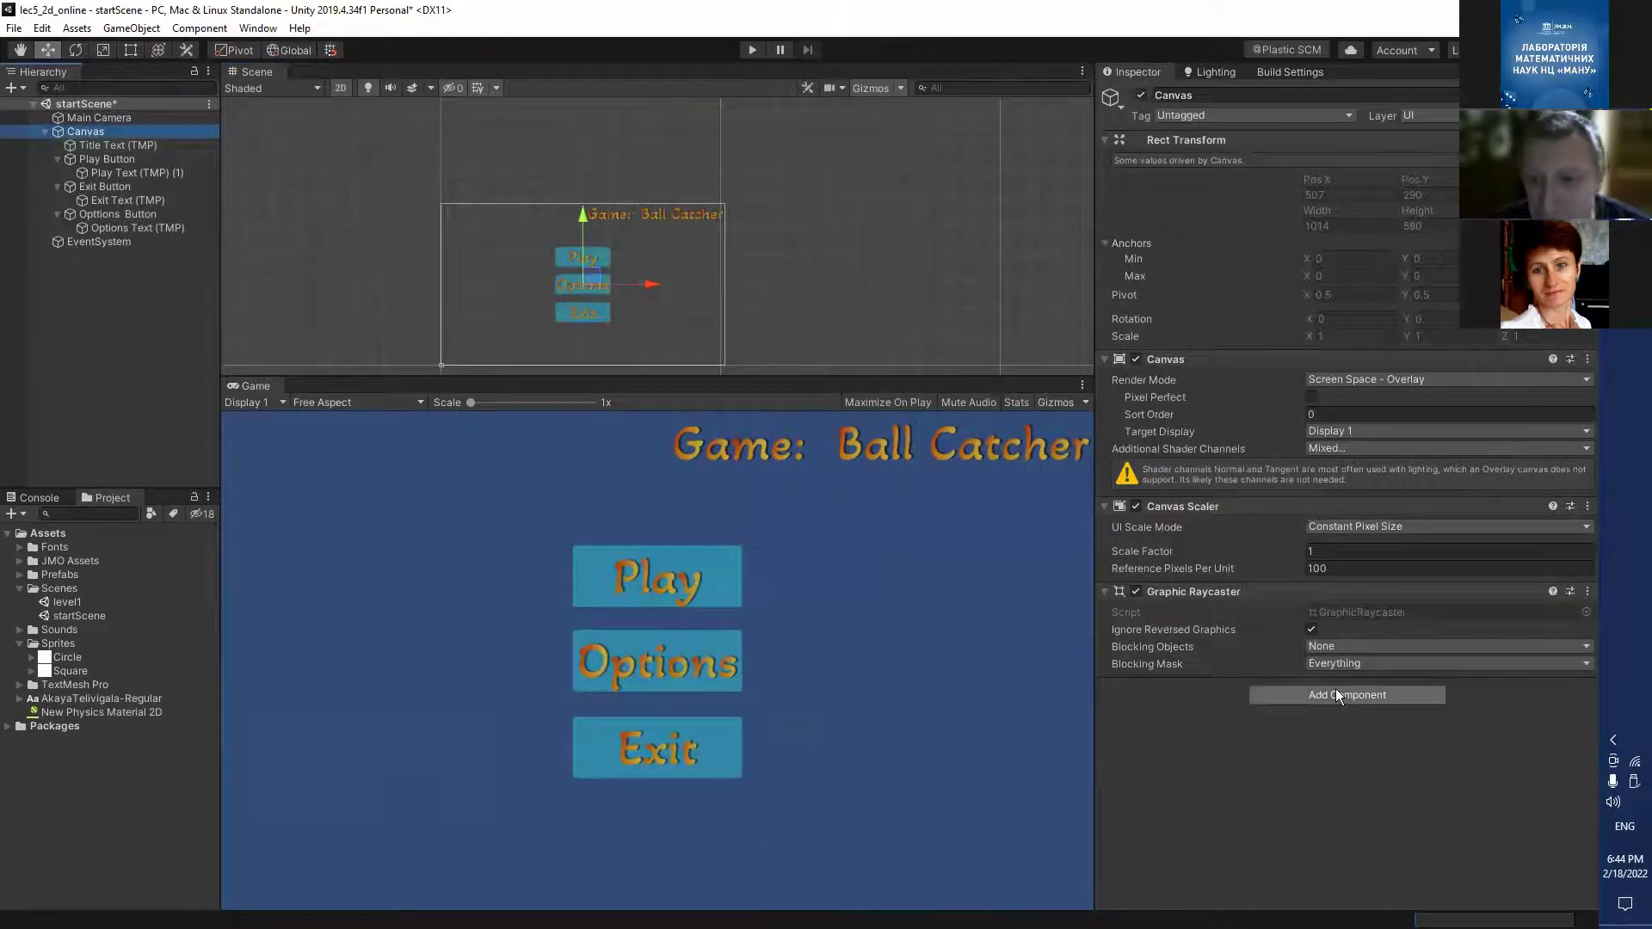
pyautogui.click(1389, 527)
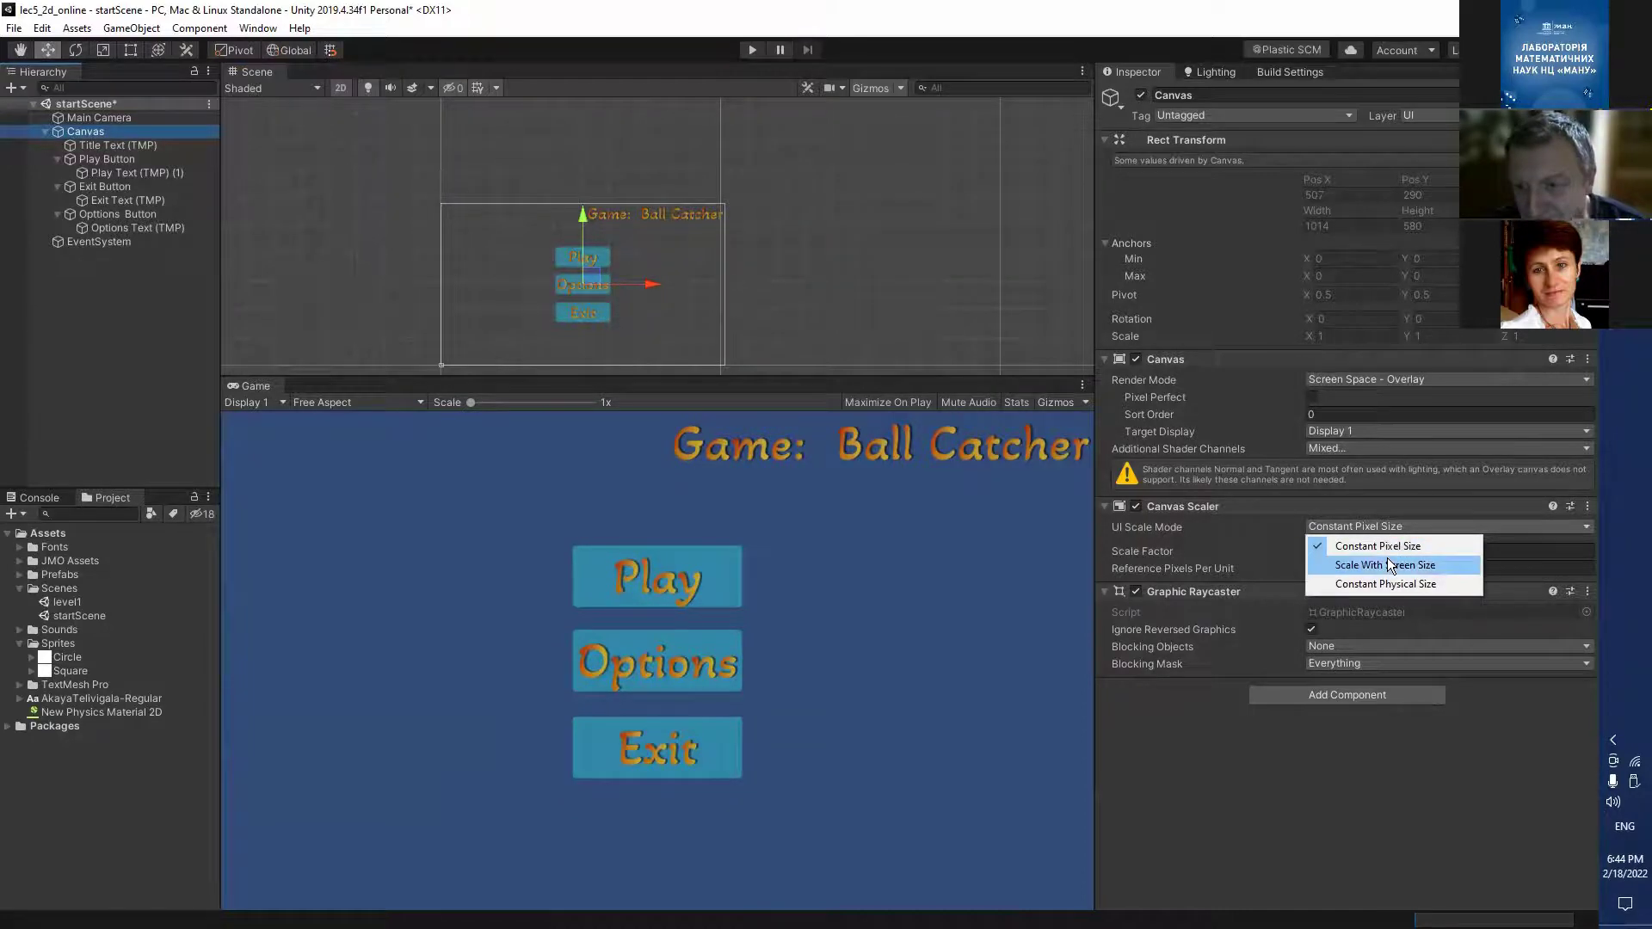
pyautogui.click(1389, 566)
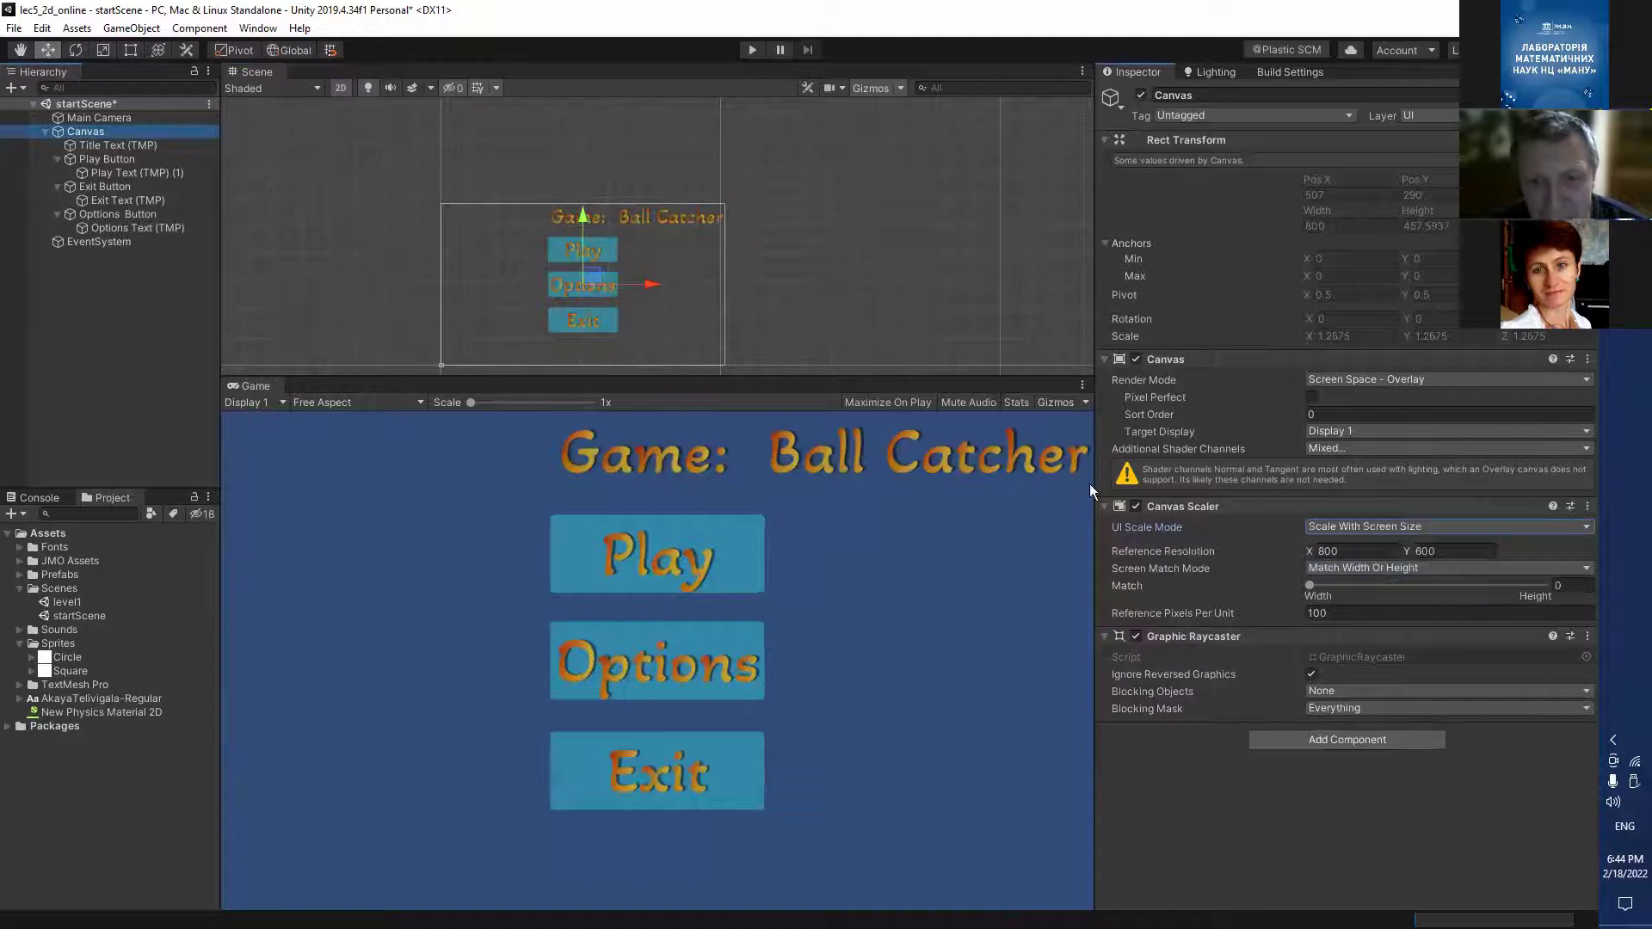
# Resize the Game view again to test how the title and buttons scale with the screen size.
pyautogui.moveTo(1095, 464); pyautogui.dragTo(1036, 551)
pyautogui.moveTo(716, 373); pyautogui.dragTo(747, 415)
pyautogui.moveTo(1032, 595); pyautogui.dragTo(989, 642)
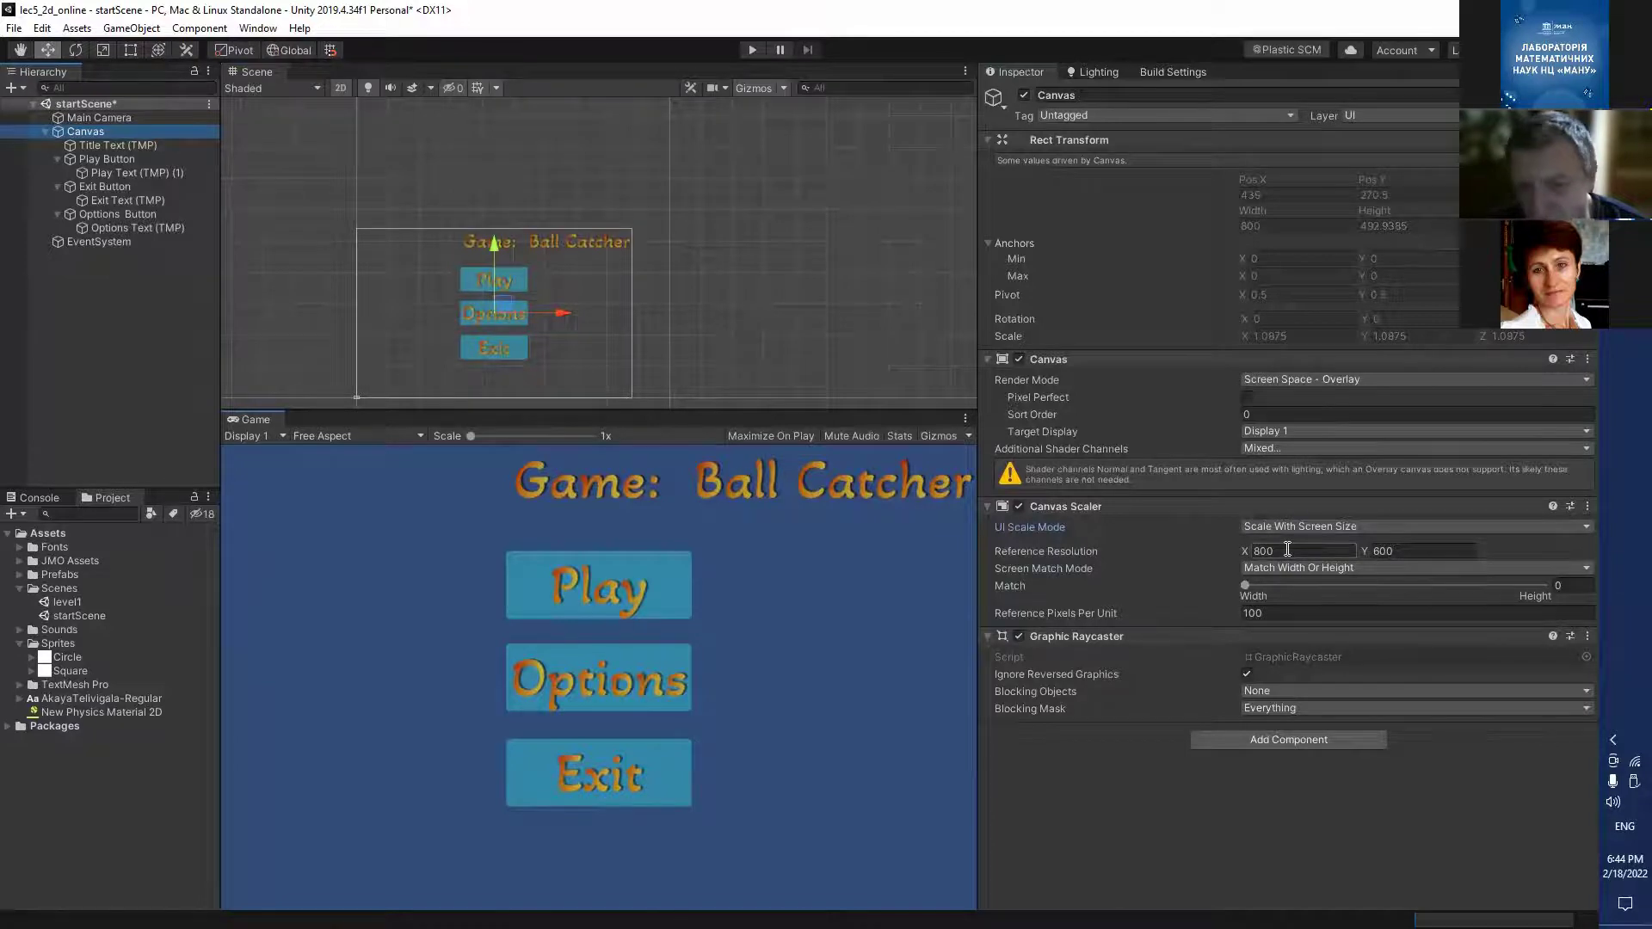
pyautogui.moveTo(977, 556)
pyautogui.mouseDown()
pyautogui.moveTo(1242, 577)
pyautogui.moveTo(1048, 575)
pyautogui.moveTo(1158, 568)
pyautogui.moveTo(949, 551)
pyautogui.moveTo(1097, 555)
pyautogui.moveTo(999, 552)
pyautogui.mouseUp()
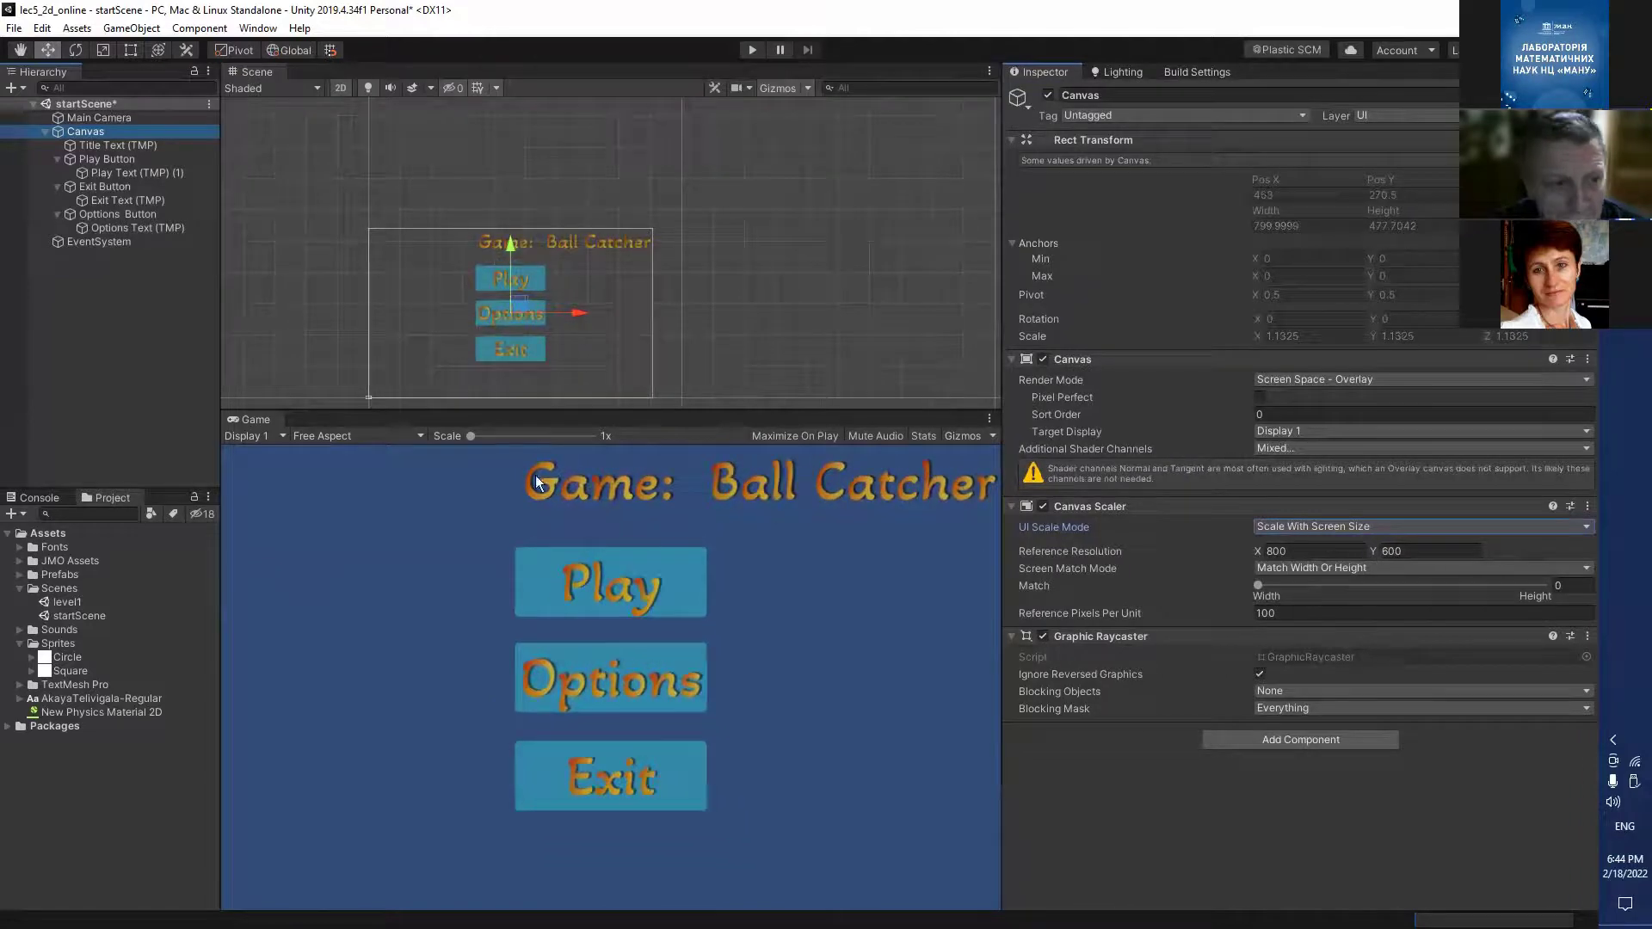
# Set the Game view resolution back to HighDefinition (1920x1024) and check the layout at a slightly different panel width.
pyautogui.click(419, 435)
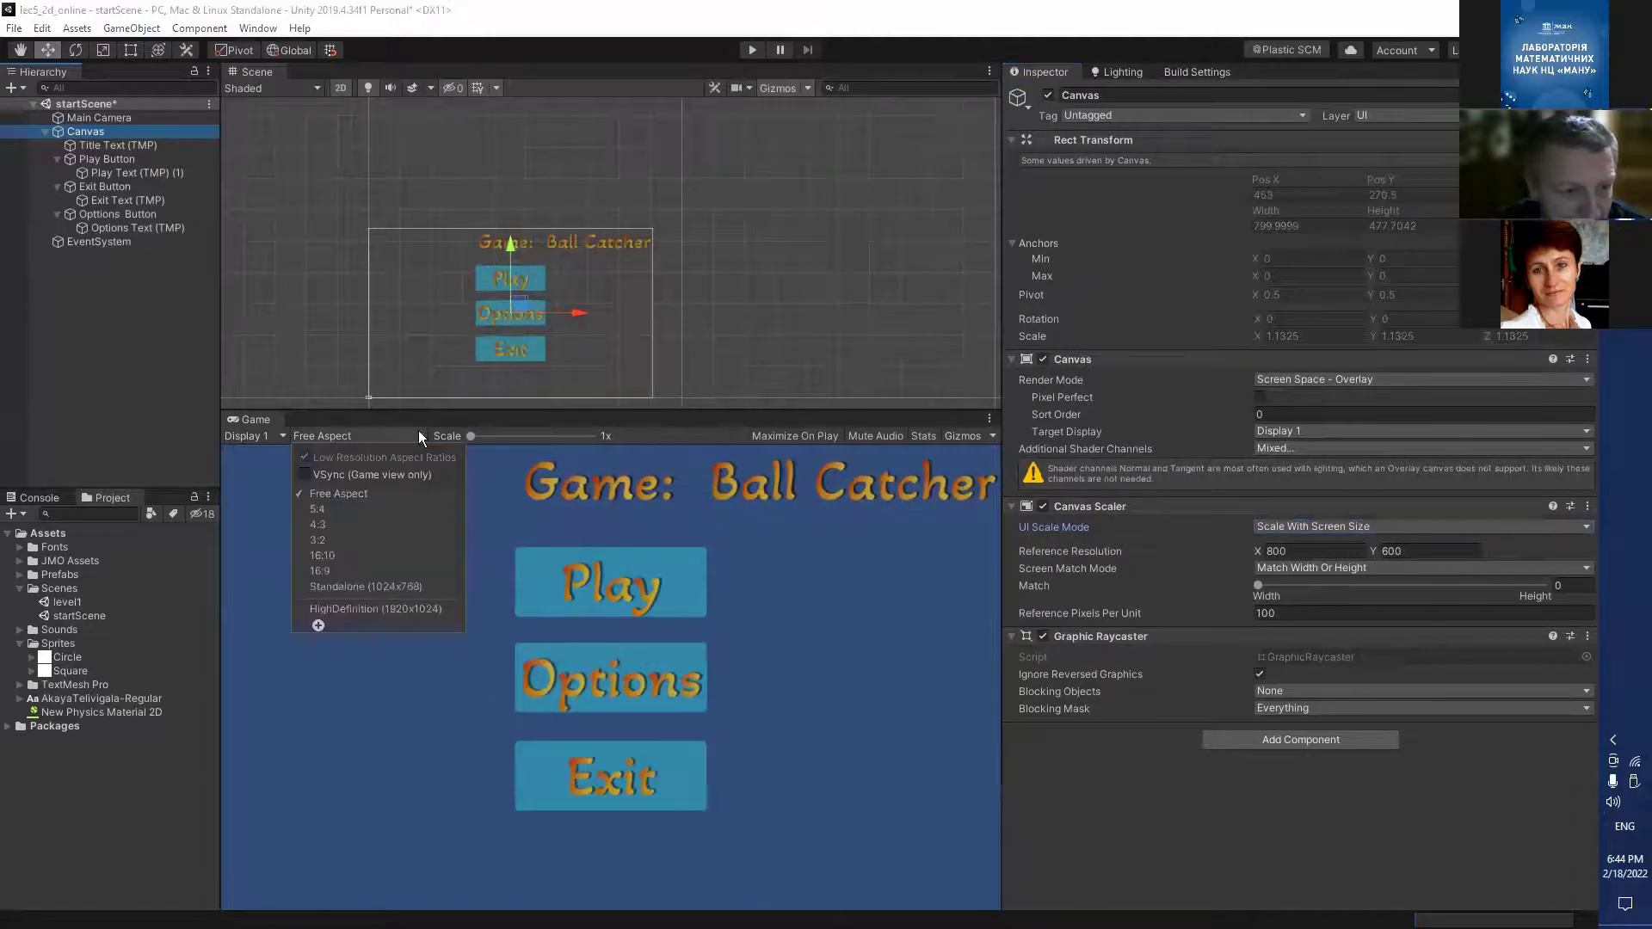
pyautogui.click(395, 607)
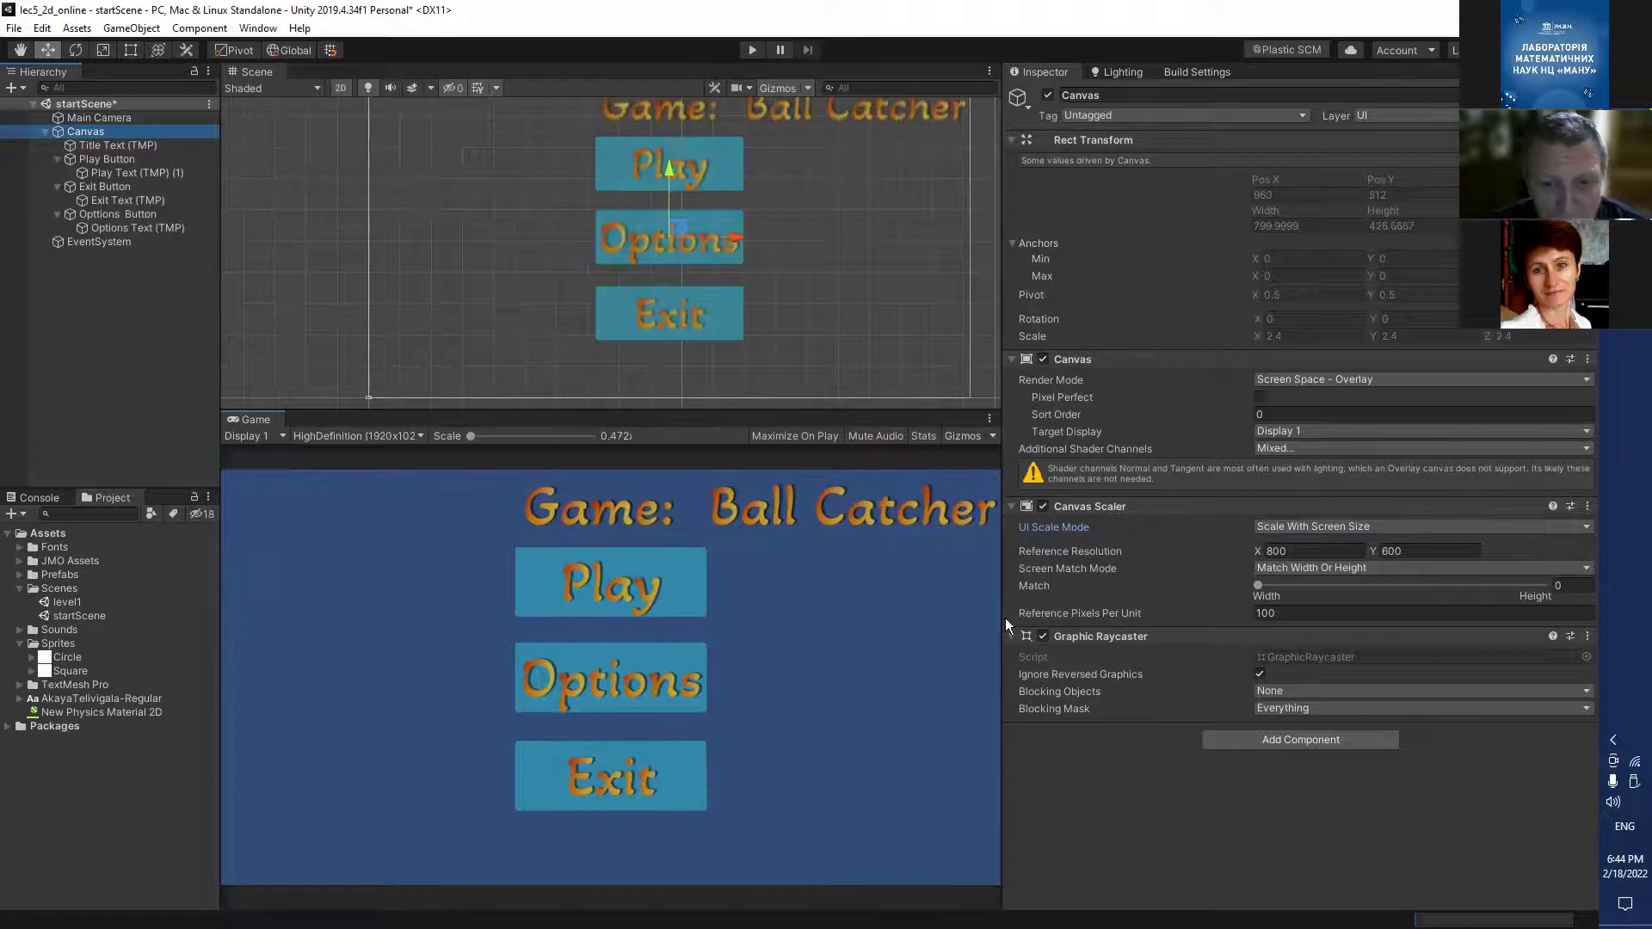
pyautogui.moveTo(997, 624)
pyautogui.mouseDown()
pyautogui.moveTo(1231, 633)
pyautogui.moveTo(916, 633)
pyautogui.moveTo(1203, 635)
pyautogui.moveTo(929, 627)
pyautogui.moveTo(1033, 618)
pyautogui.moveTo(955, 606)
pyautogui.moveTo(1071, 601)
pyautogui.moveTo(1010, 601)
pyautogui.mouseUp()
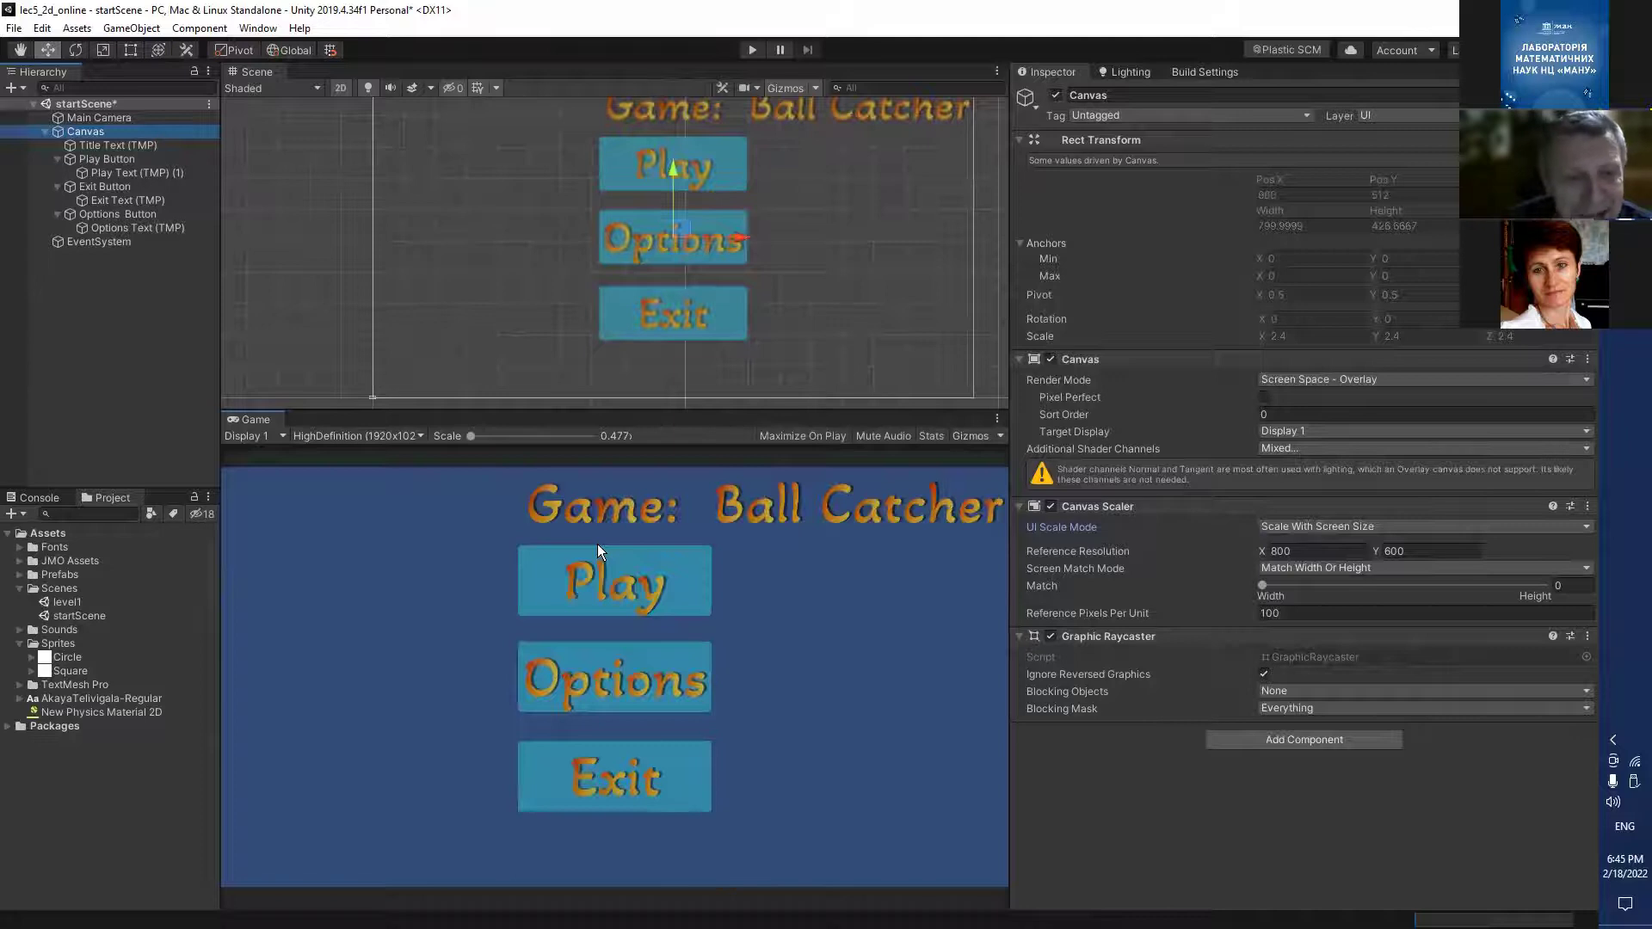
pyautogui.click(597, 544)
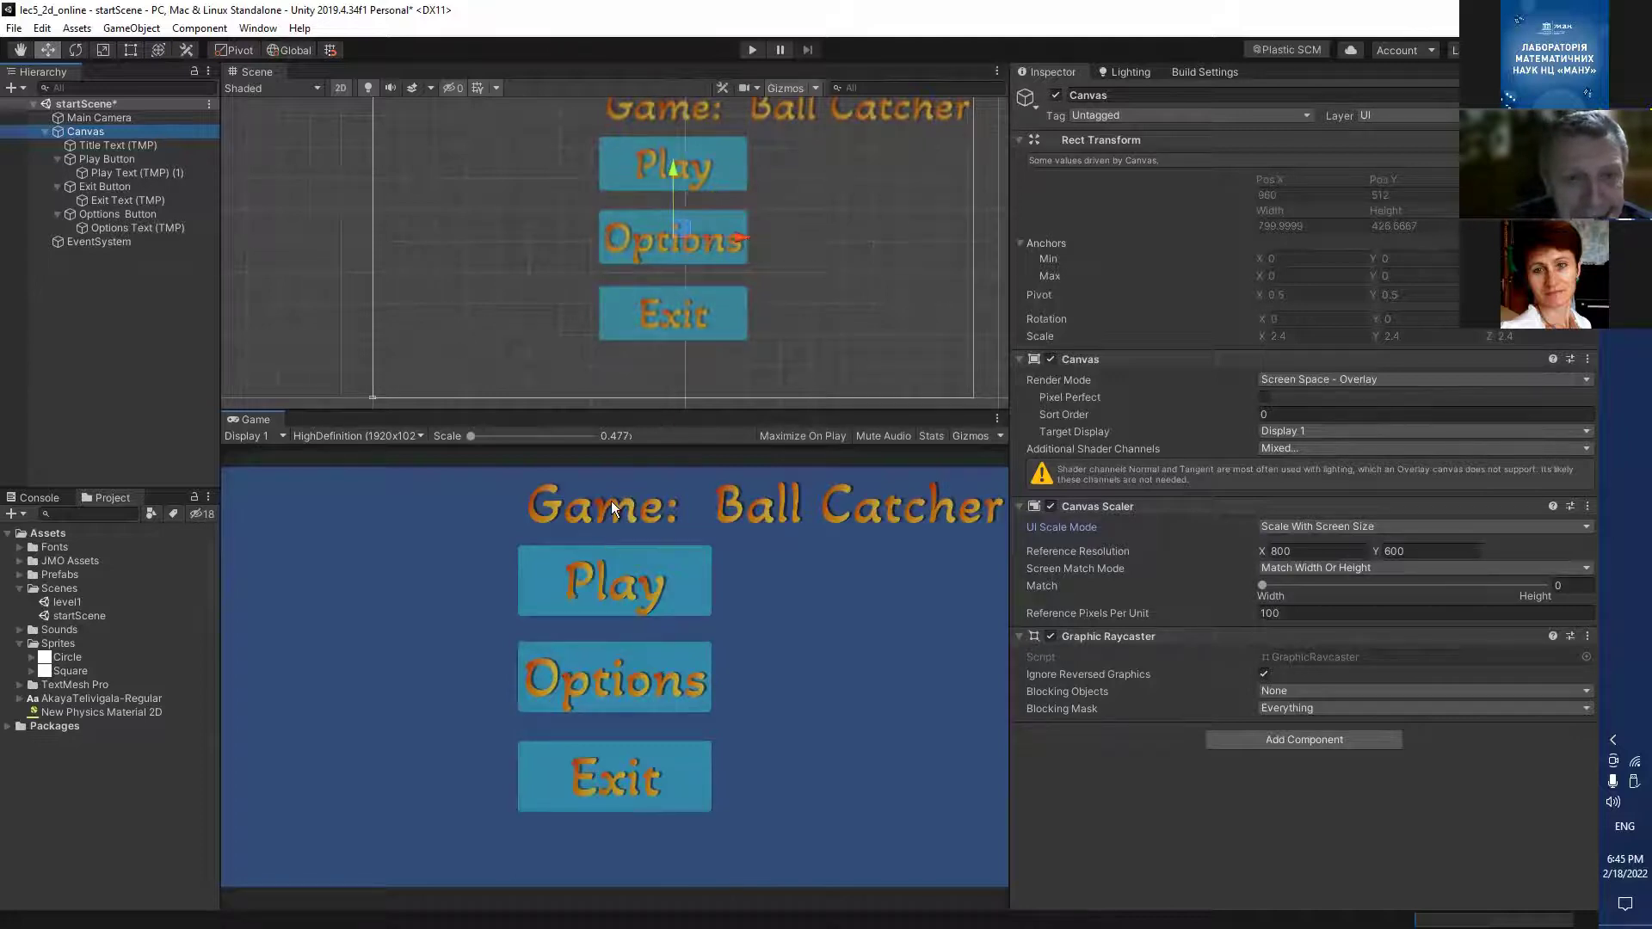
# Move Title Text (TMP) horizontally to Pos X -341 and change its anchor to top center without repositioning it.
pyautogui.click(115, 158)
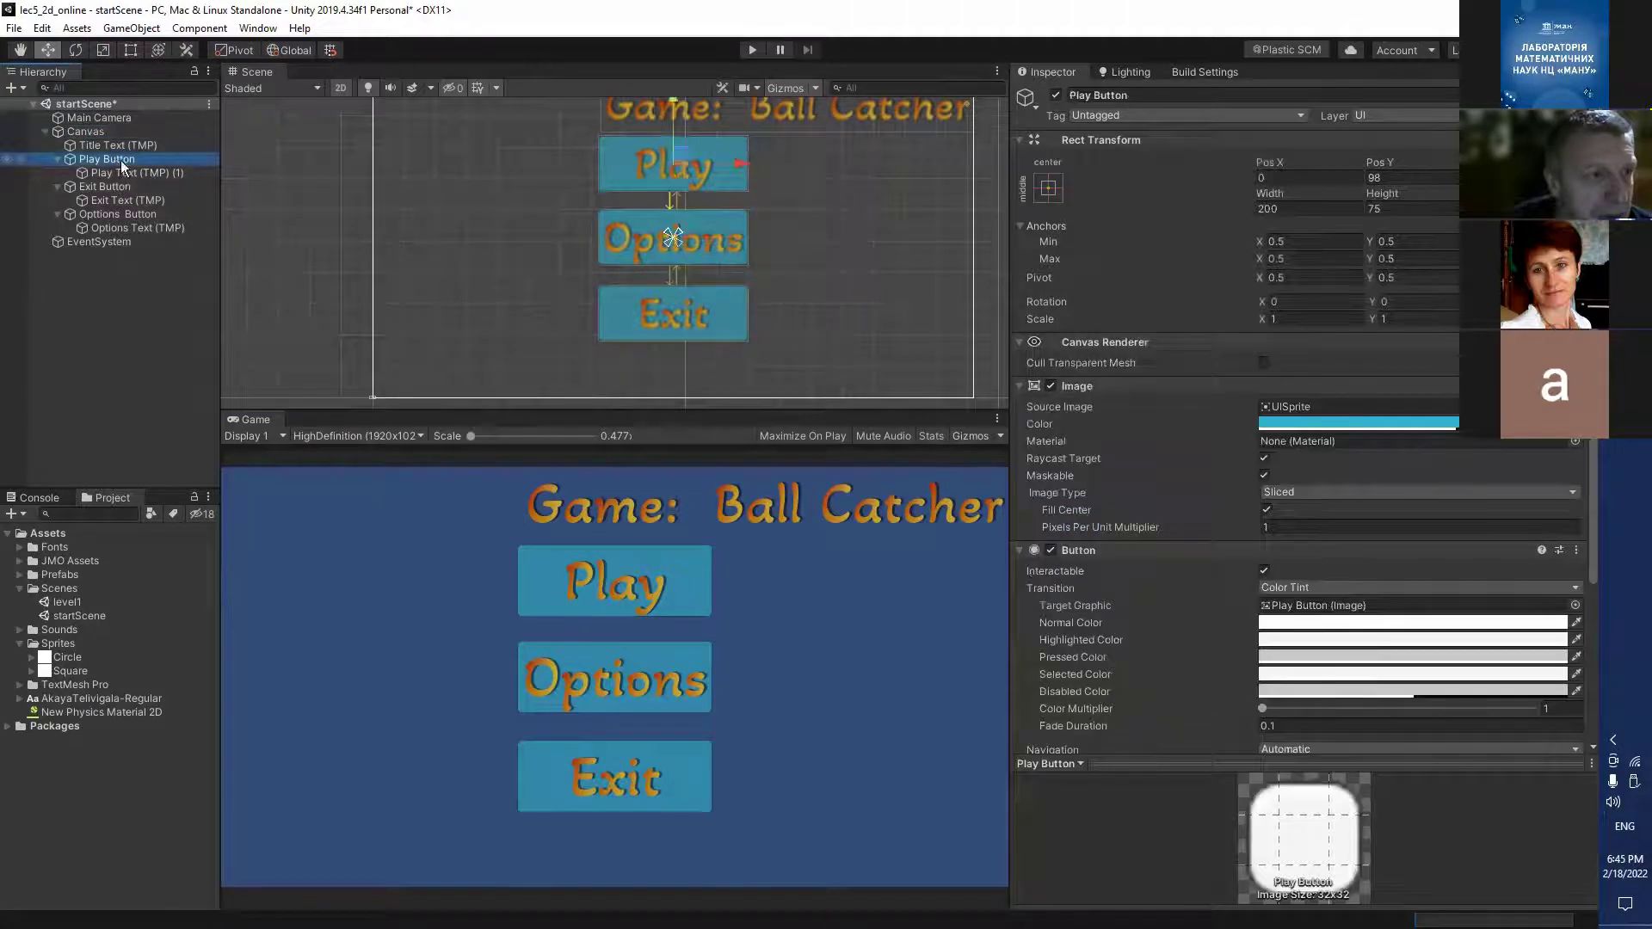
pyautogui.click(119, 143)
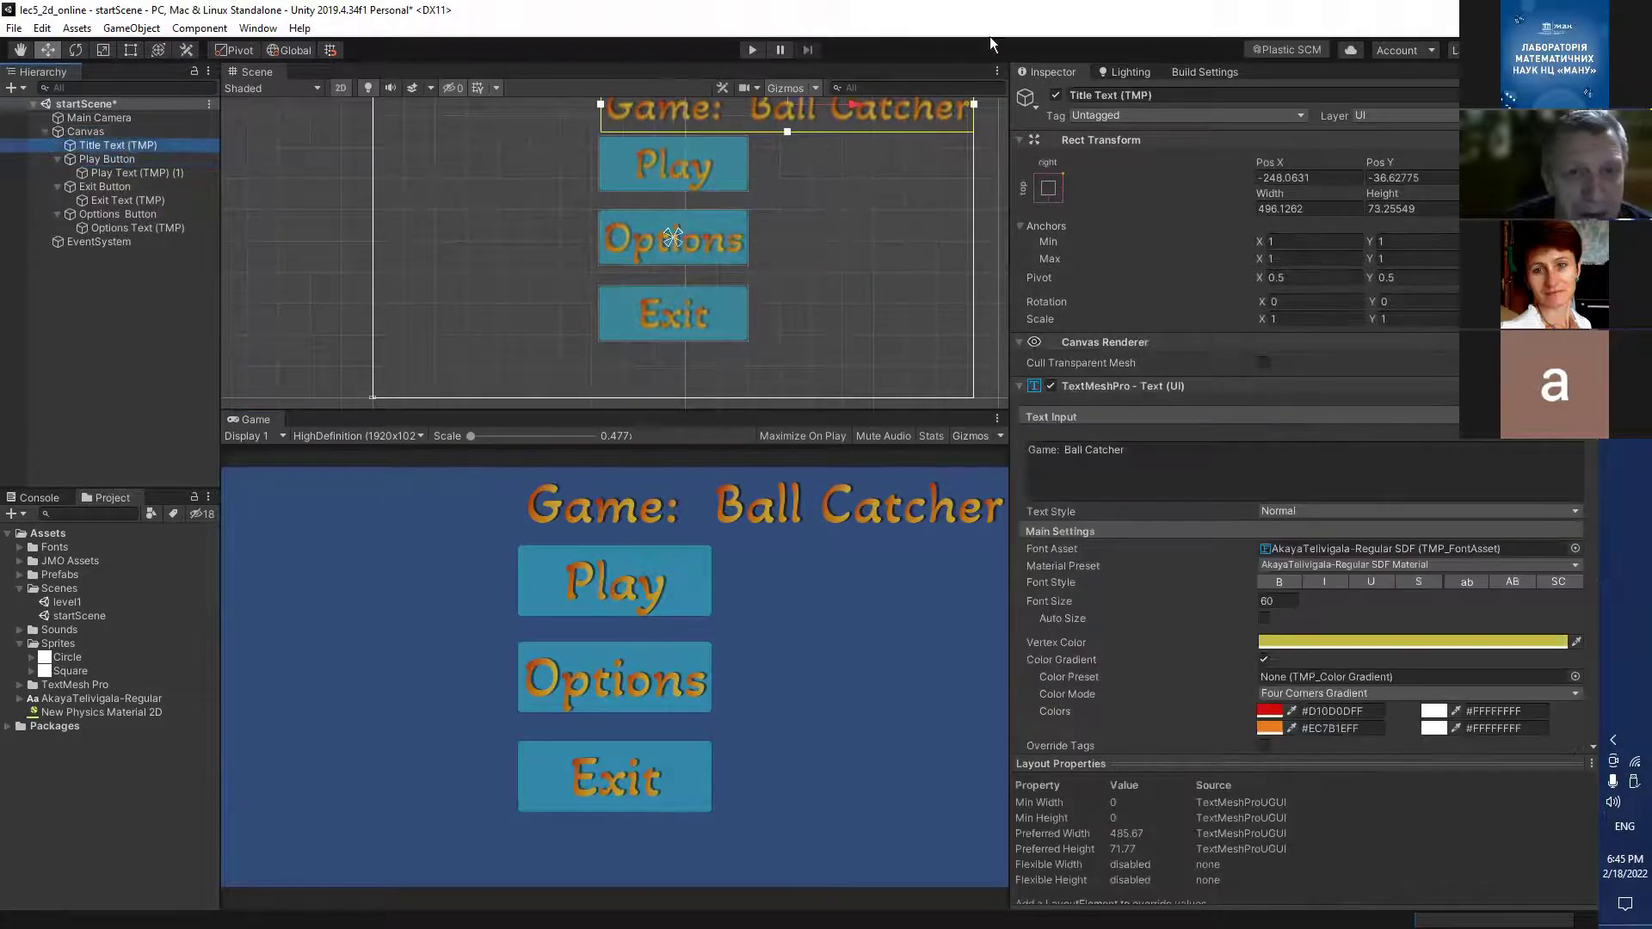
pyautogui.scroll(-5, 881, 243)
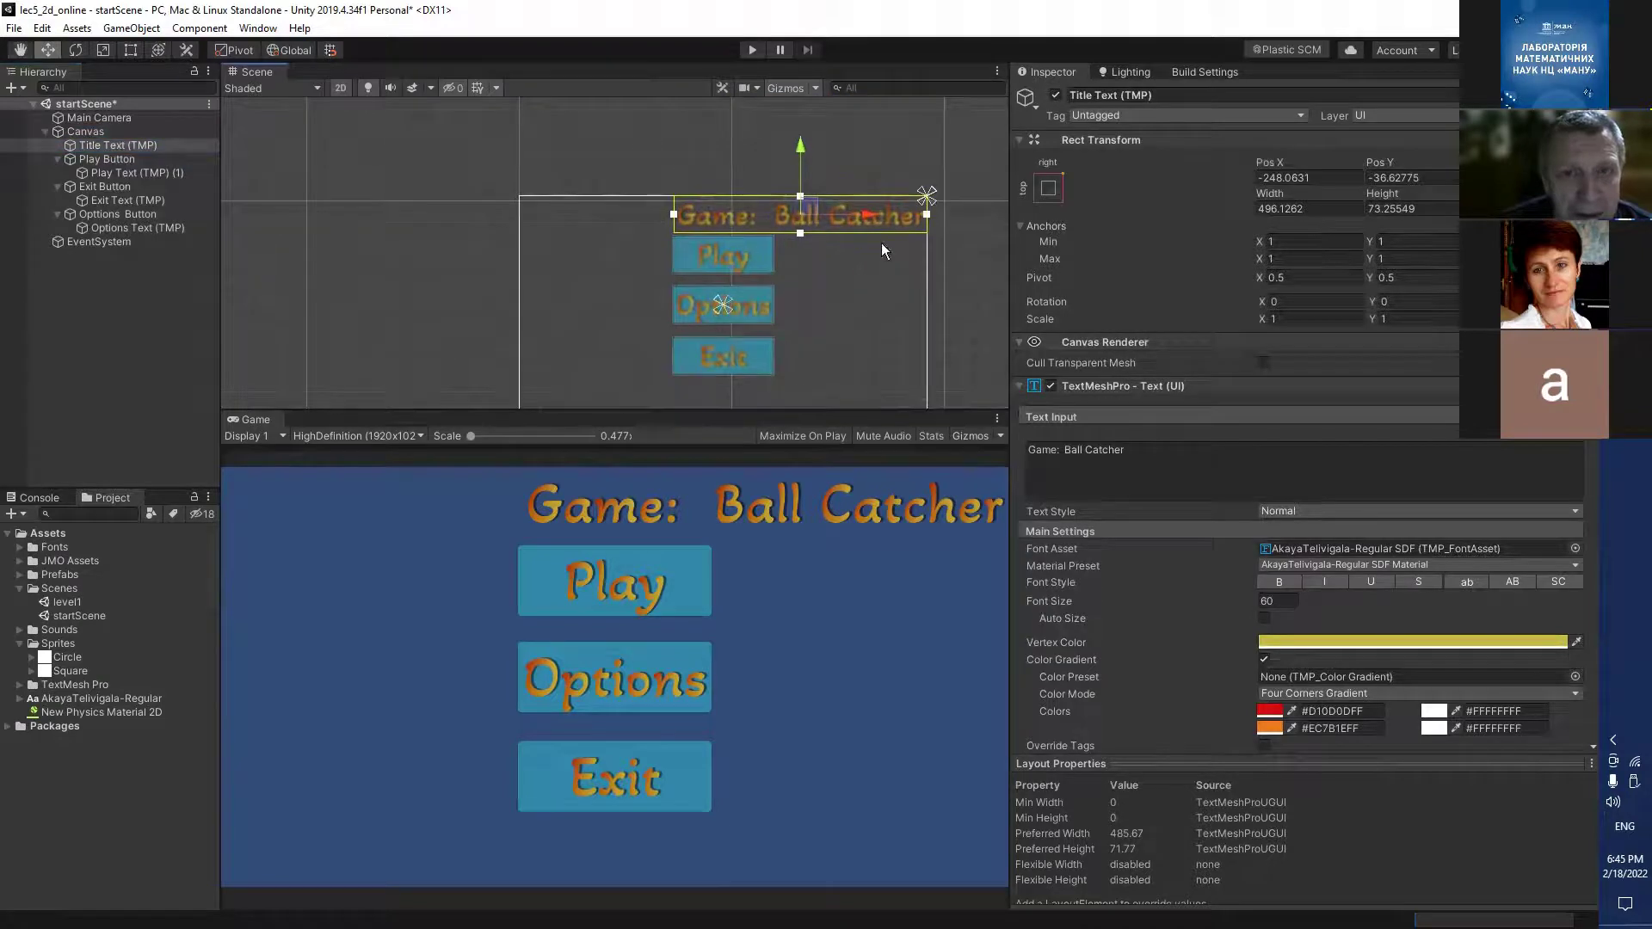
pyautogui.moveTo(862, 212); pyautogui.dragTo(815, 208)
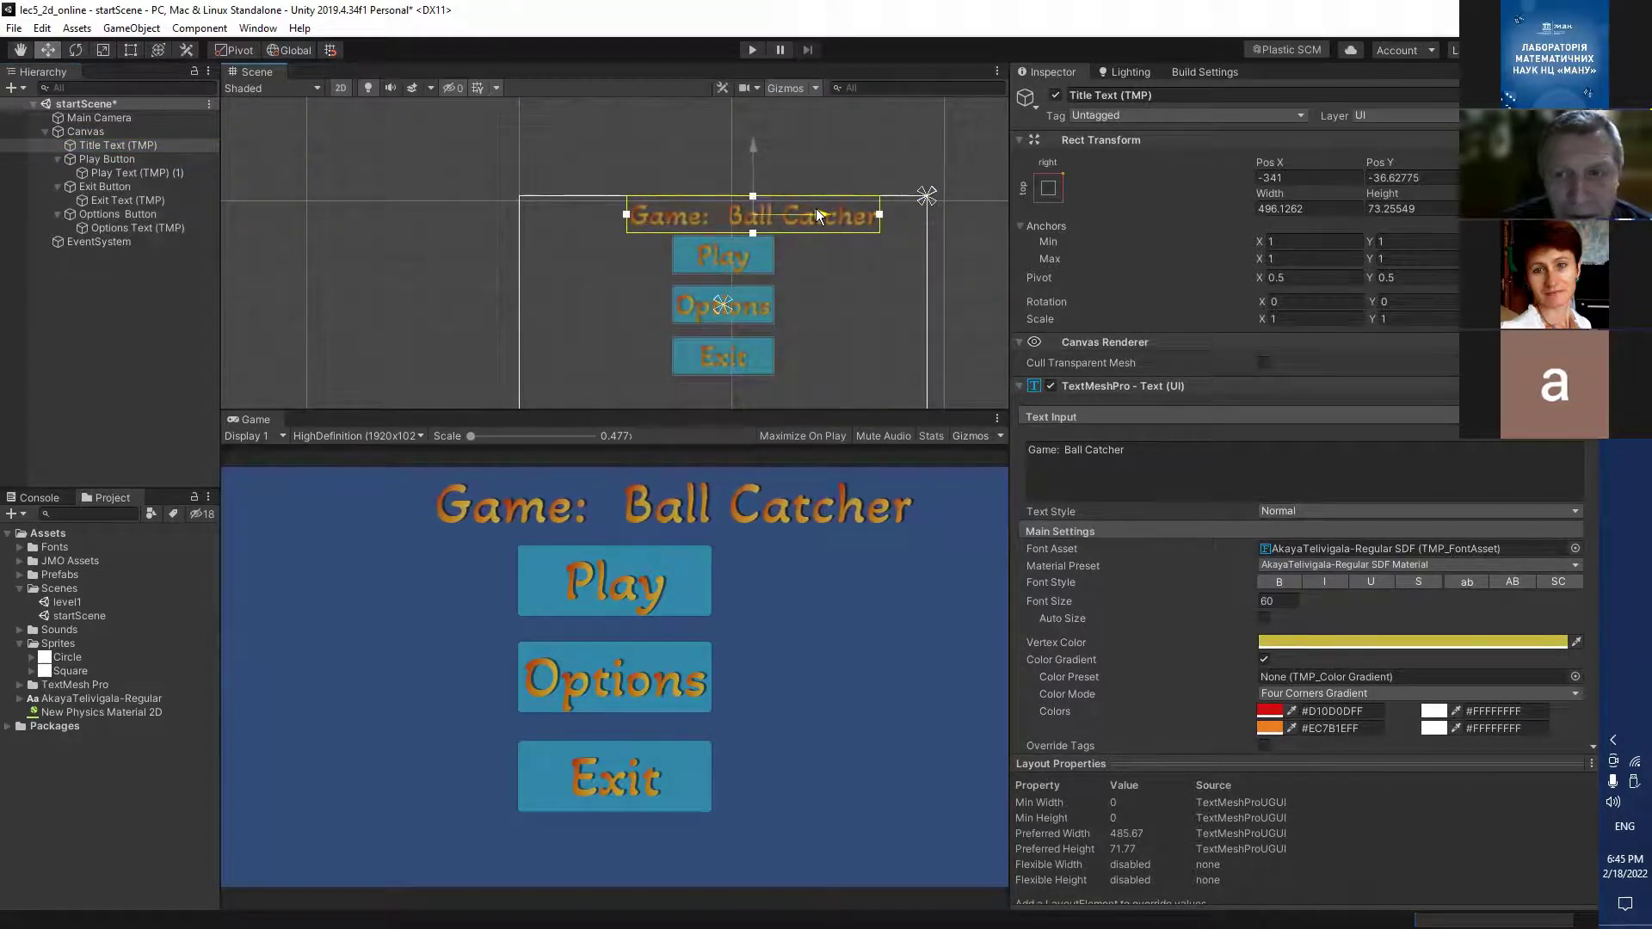
pyautogui.click(1047, 189)
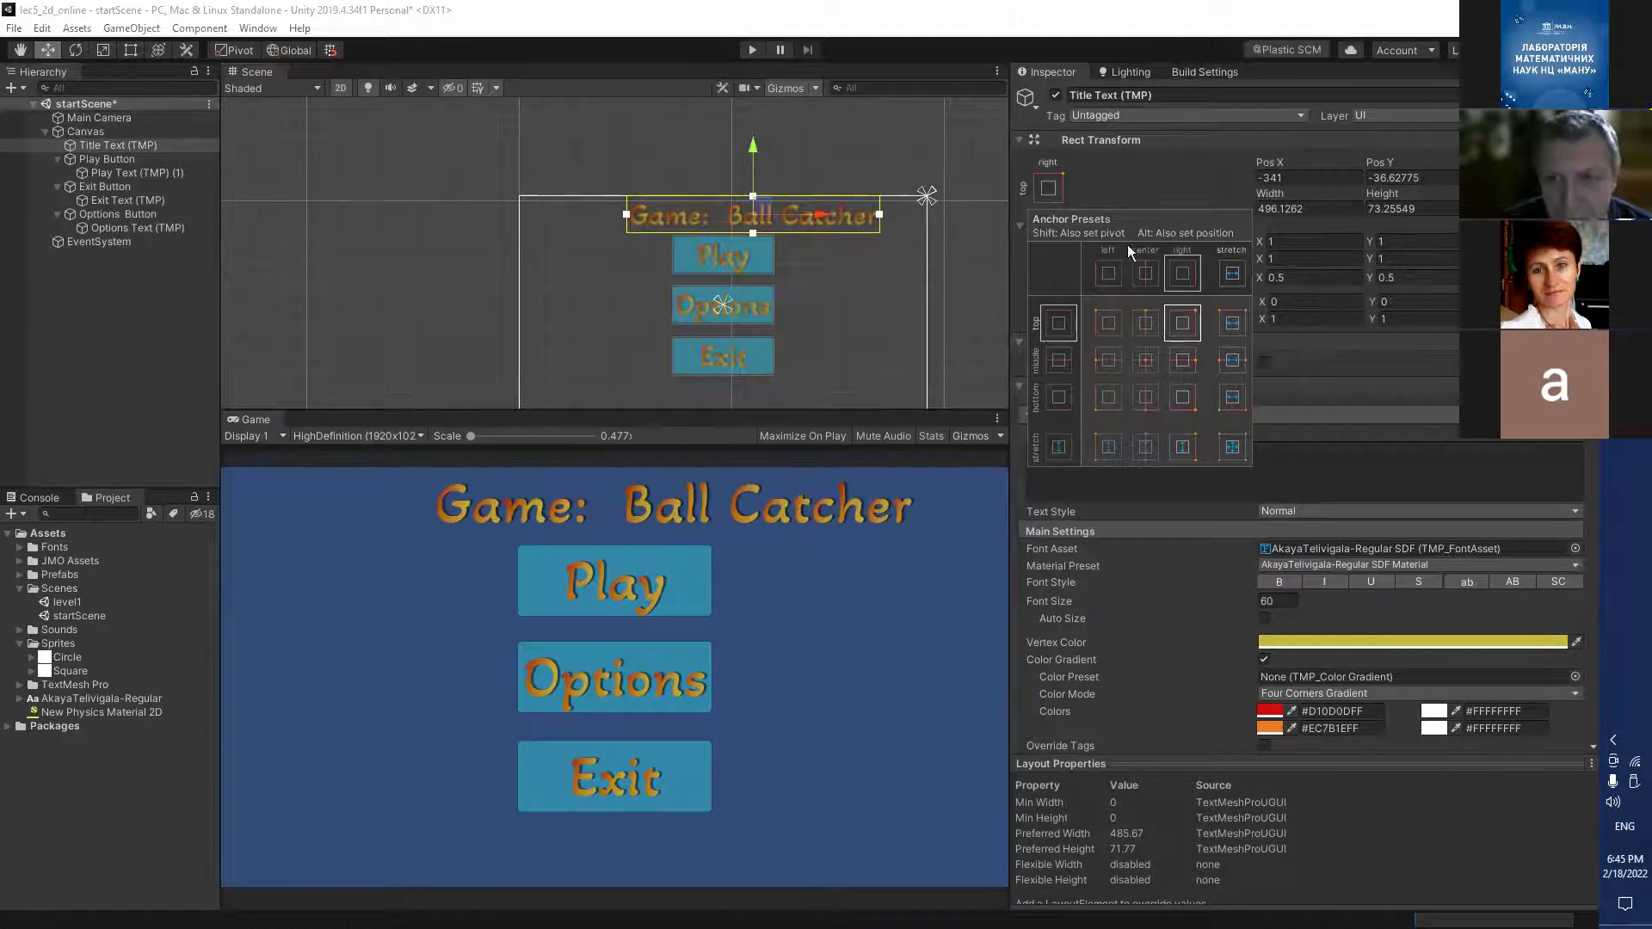
pyautogui.click(1145, 276)
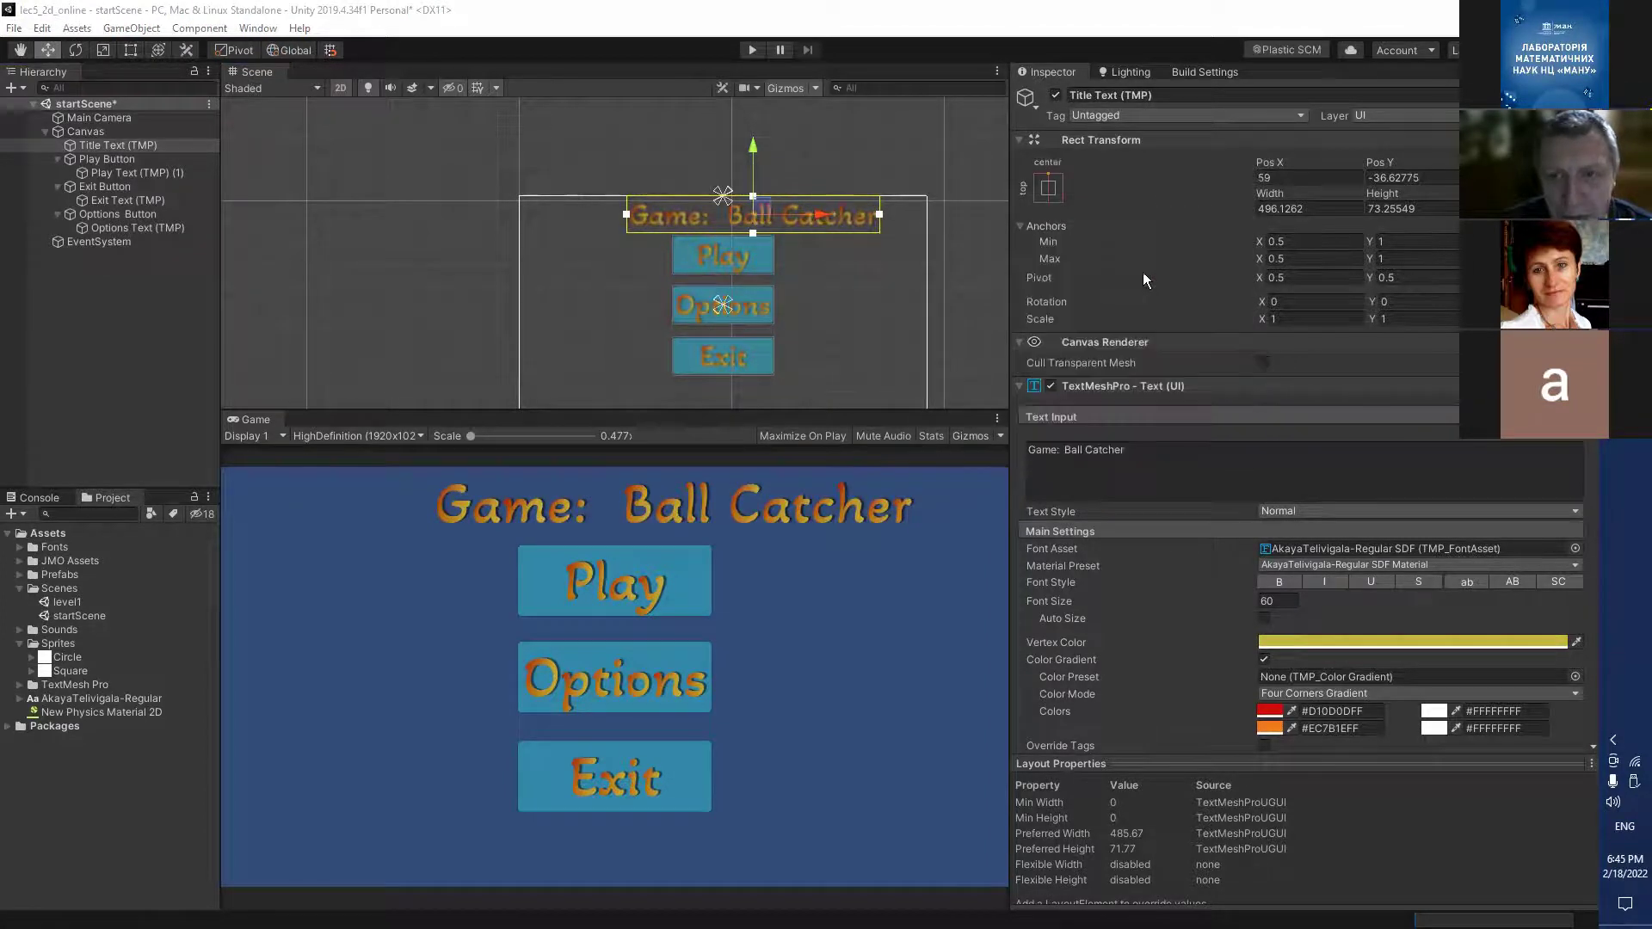
# Select the Canvas and save startScene.
pyautogui.press('super')
pyautogui.click(888, 253)
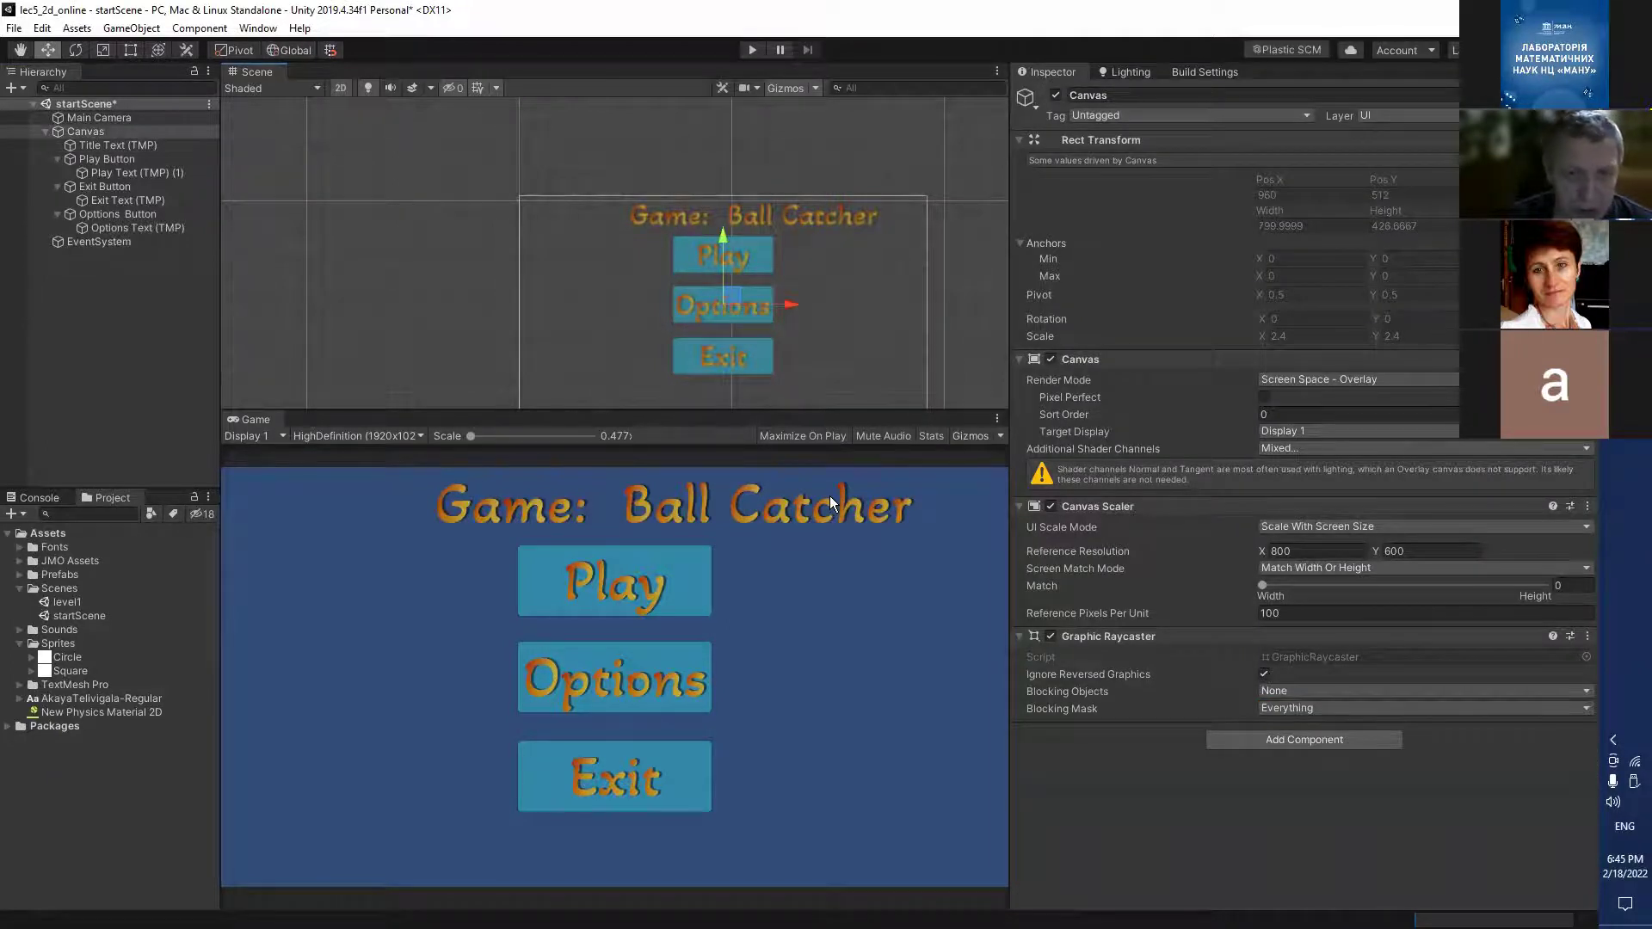
pyautogui.hotkey('ctrl', 's')
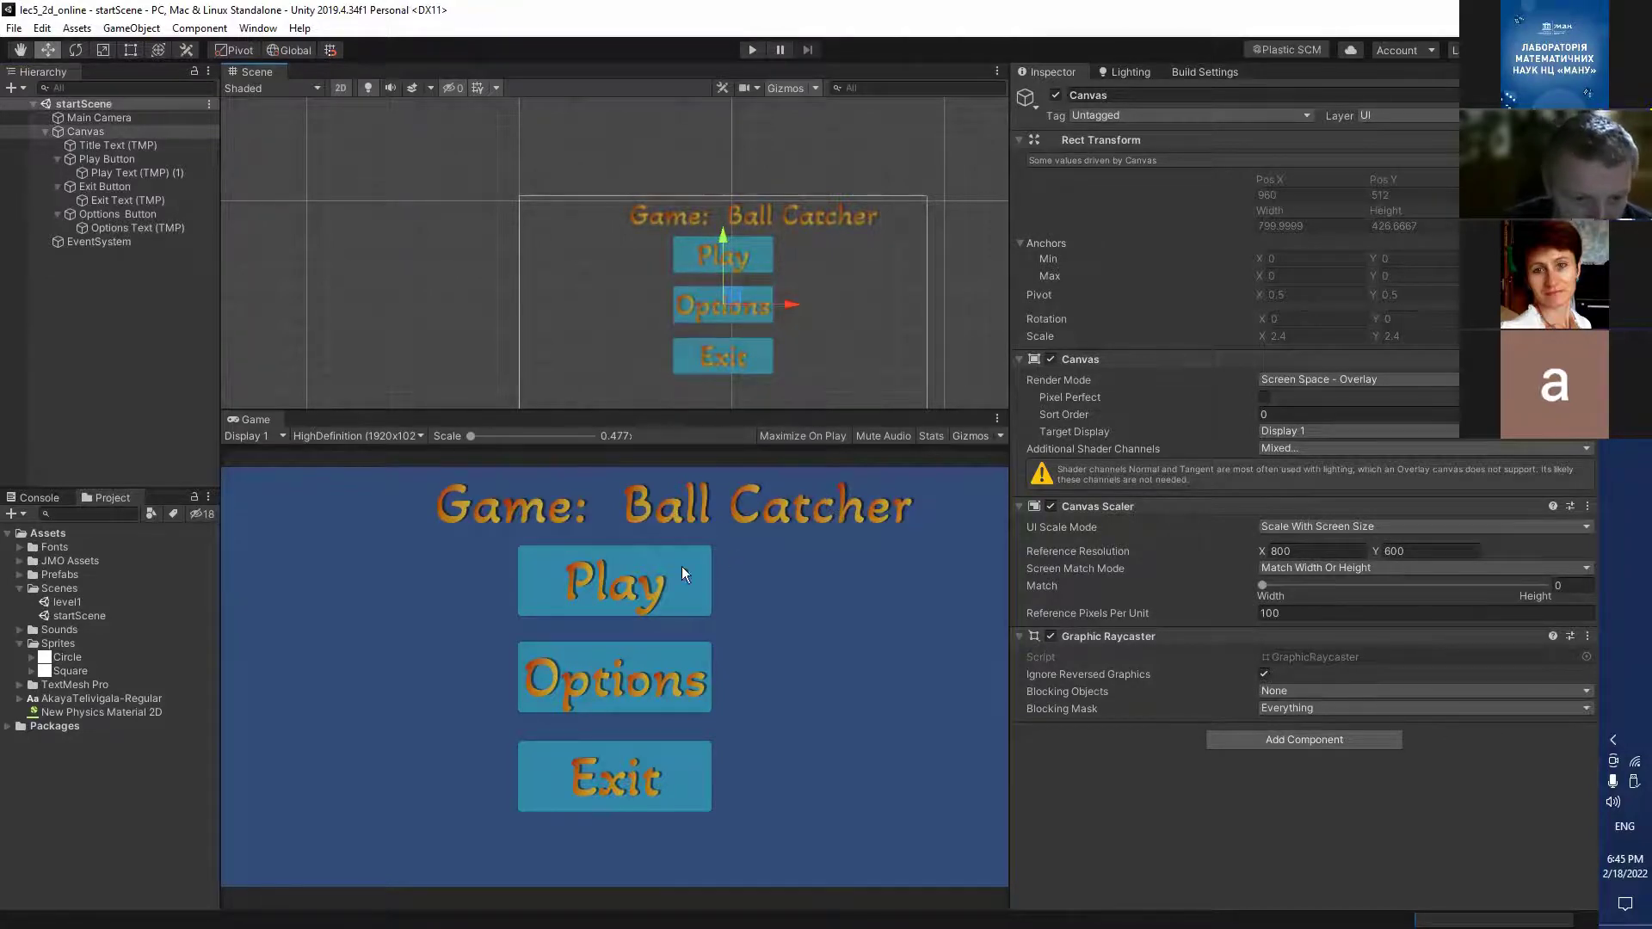
# Collapse the Canvas hierarchy and create an empty game object named LevelLoader at the root of startScene.
pyautogui.click(93, 158)
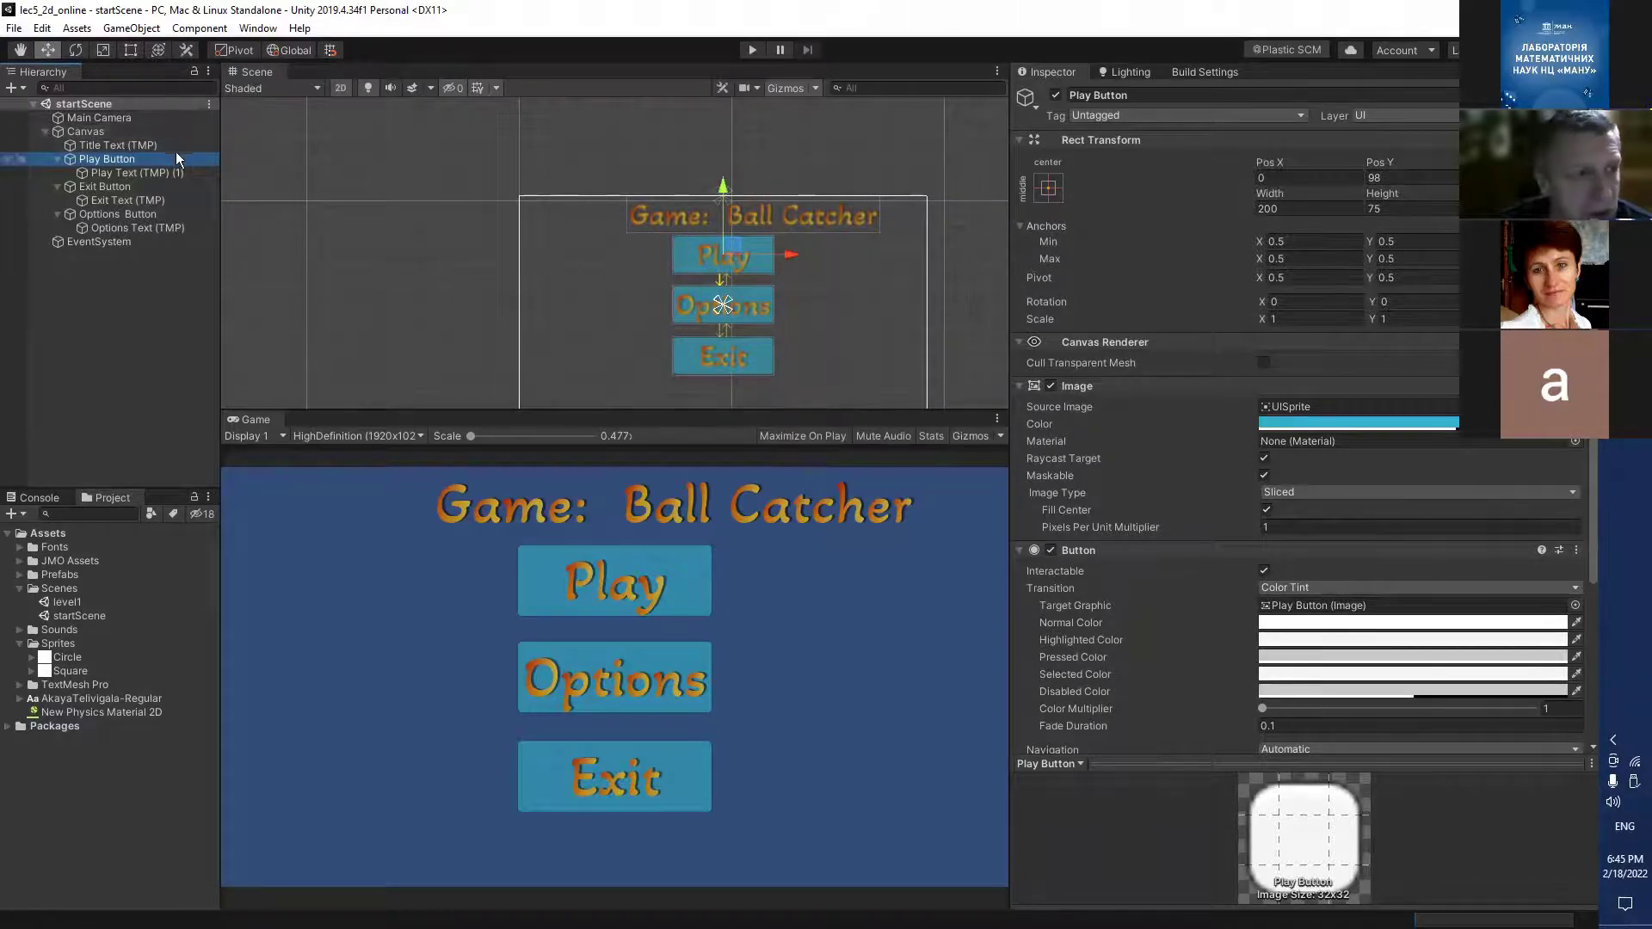
pyautogui.click(42, 133)
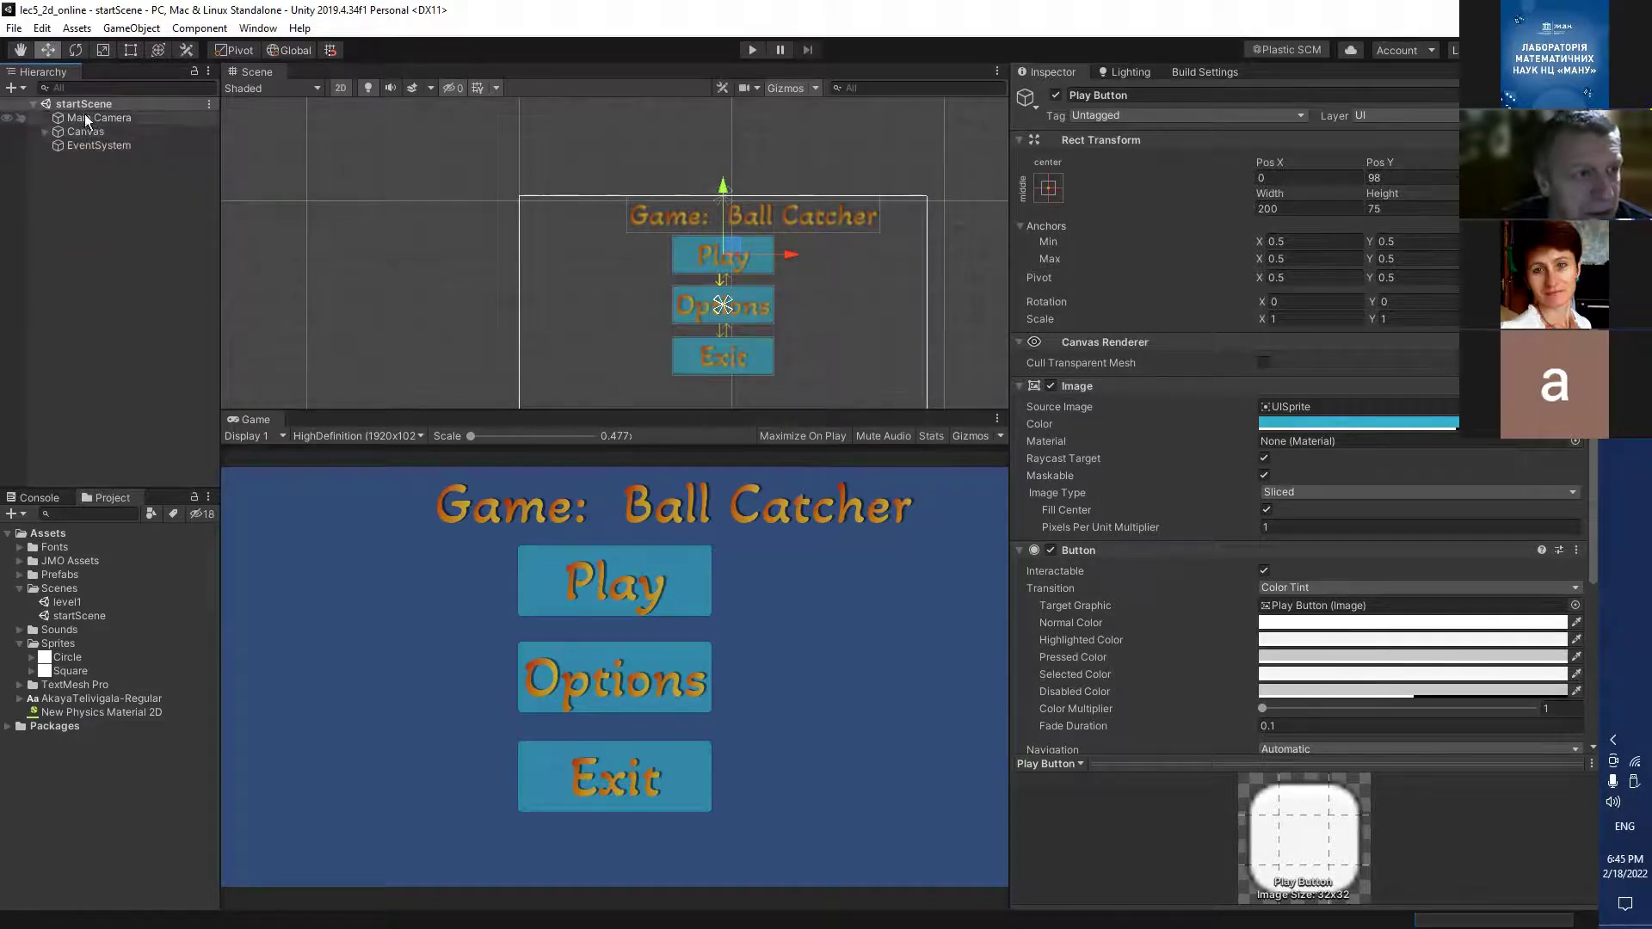
pyautogui.click(23, 87)
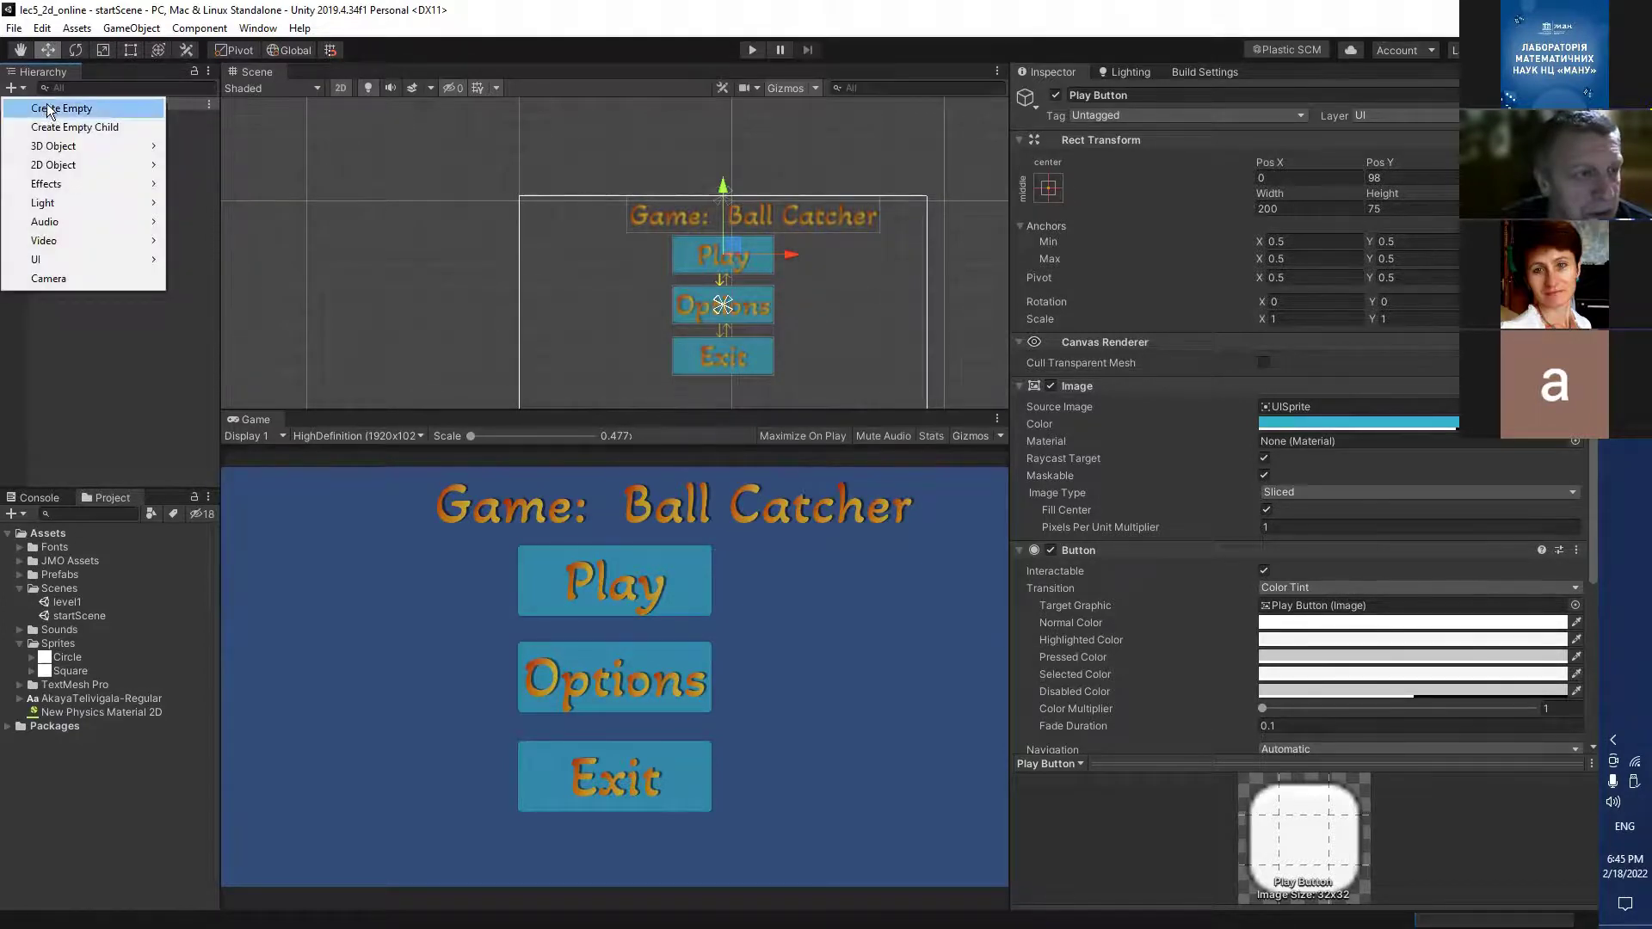
pyautogui.click(51, 109)
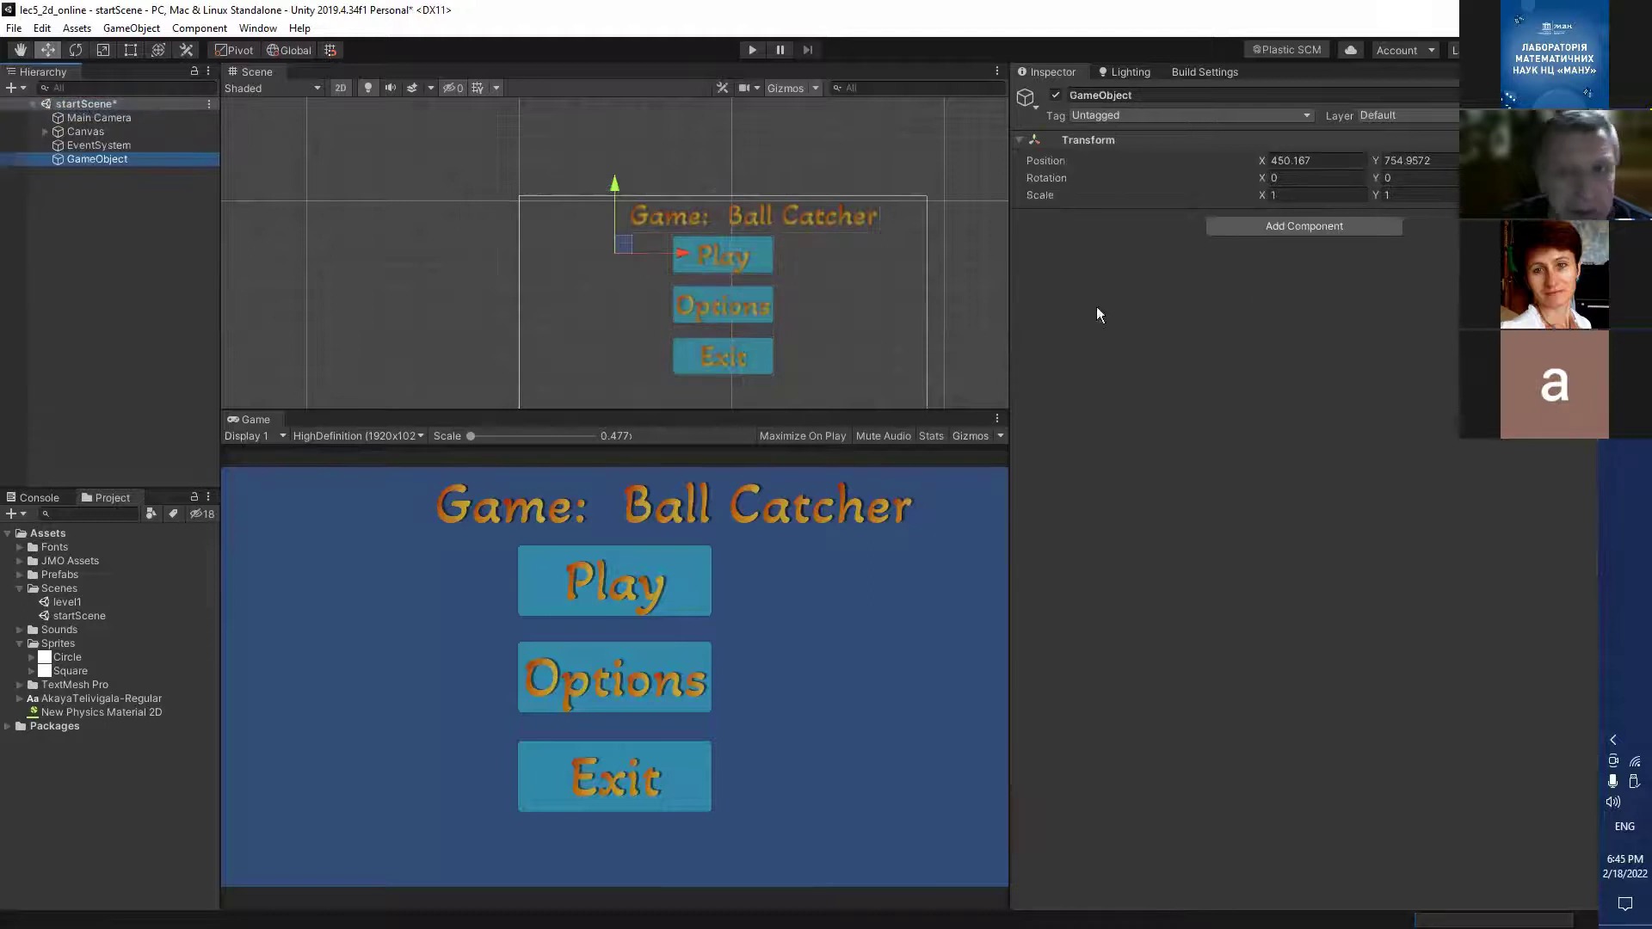
pyautogui.click(1143, 95)
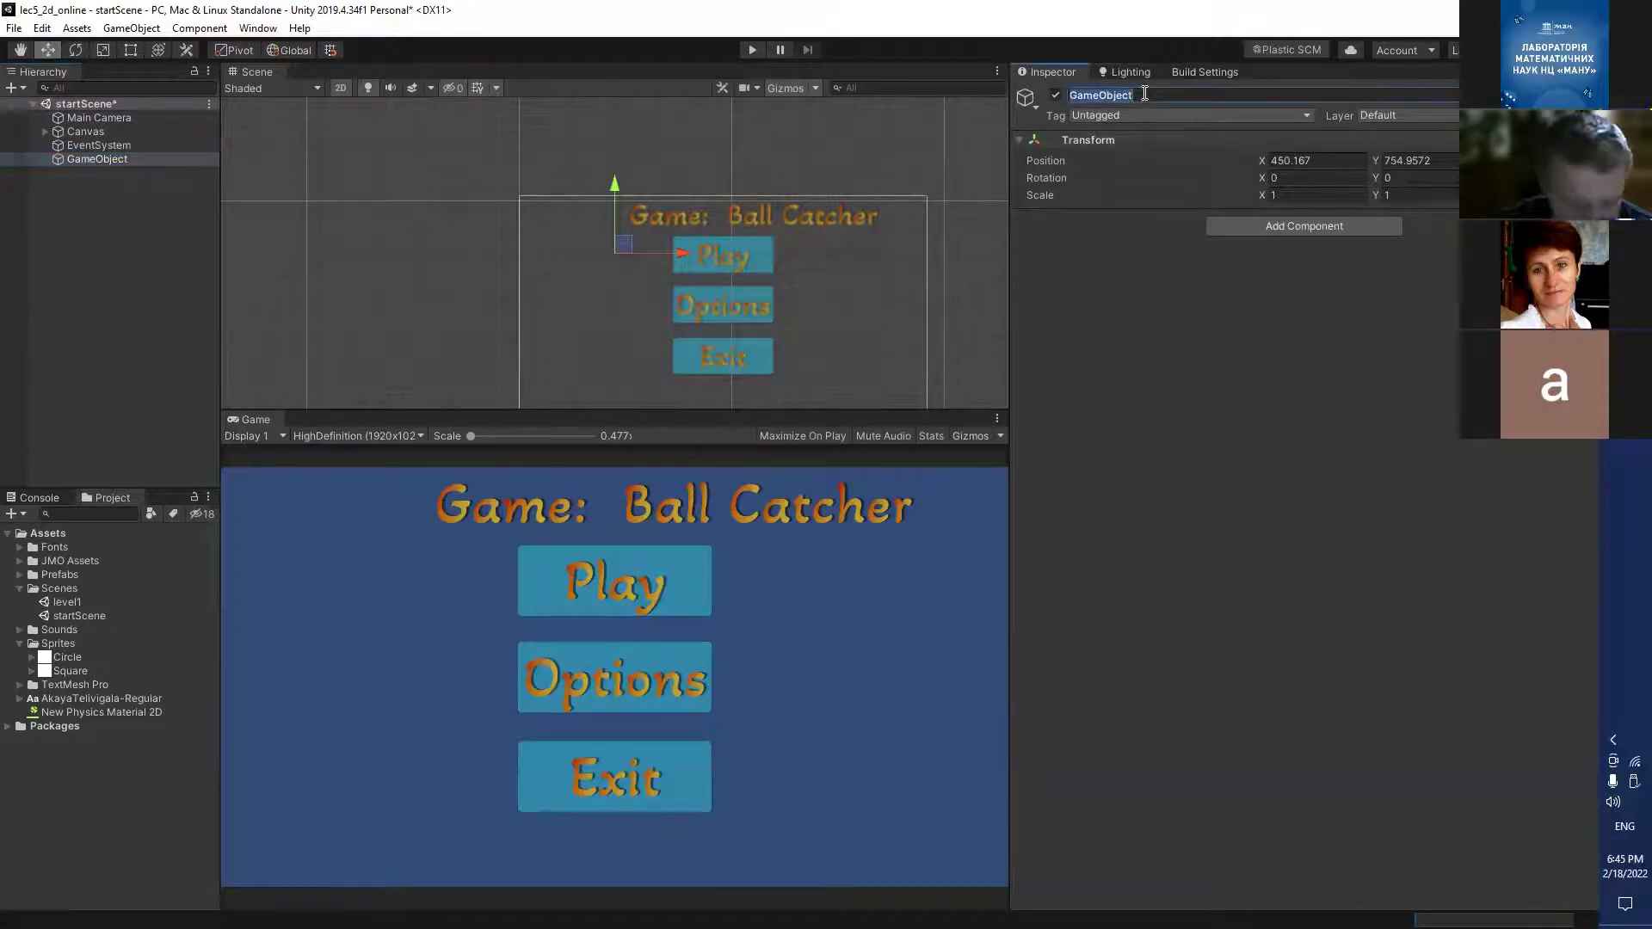
pyautogui.write('Le')
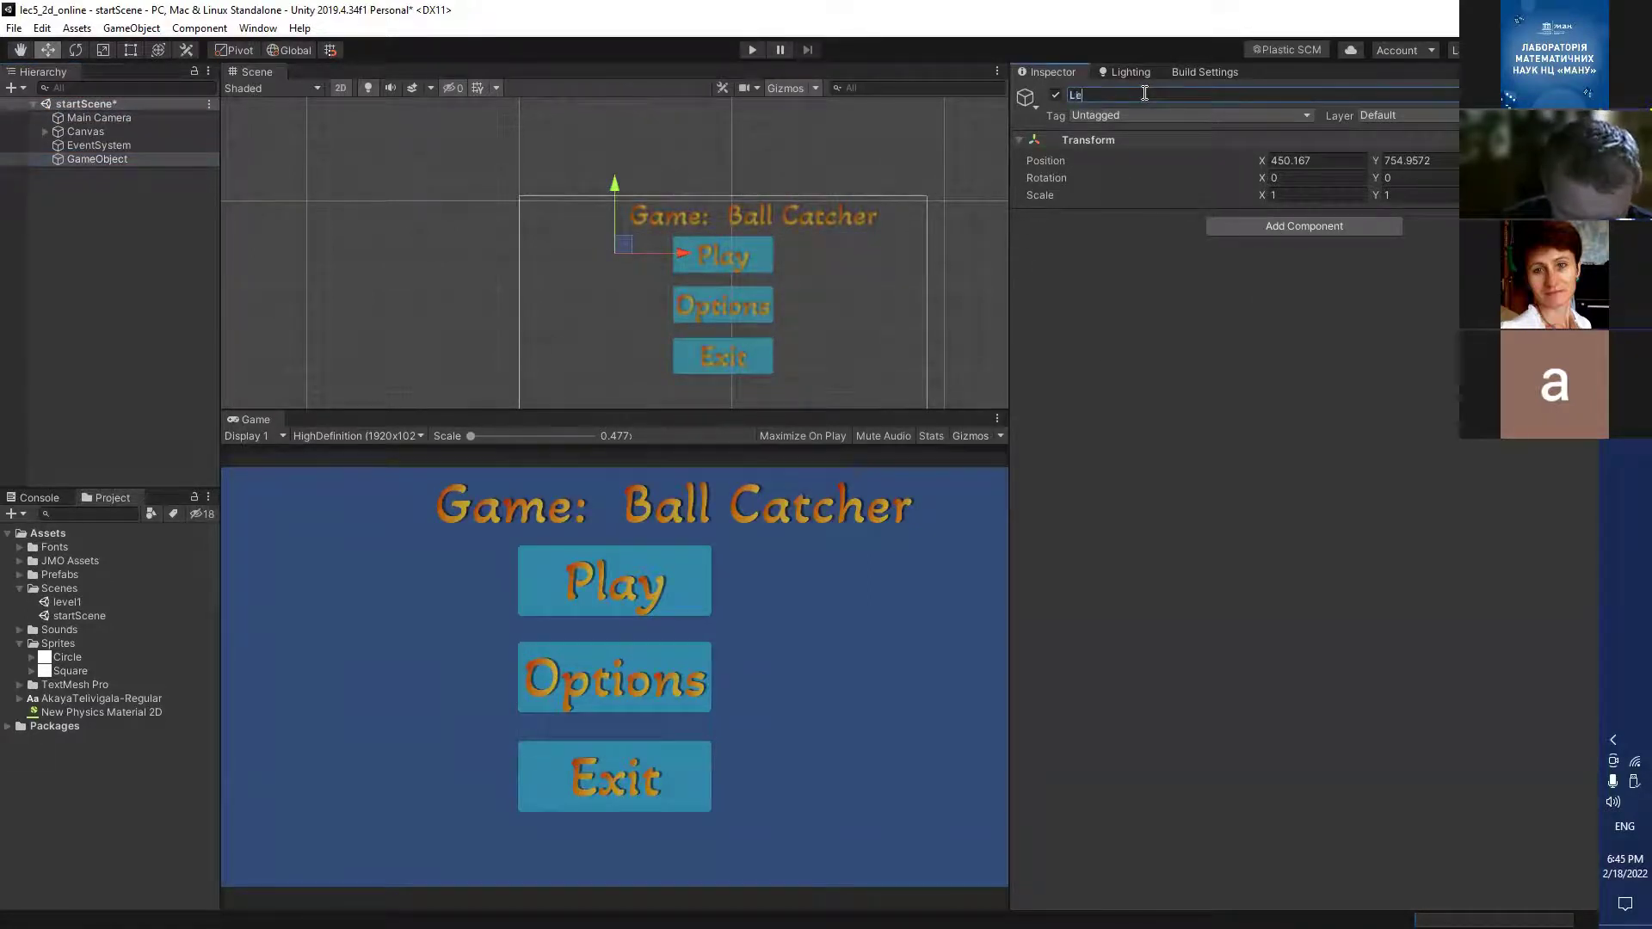
pyautogui.write('velLoader')
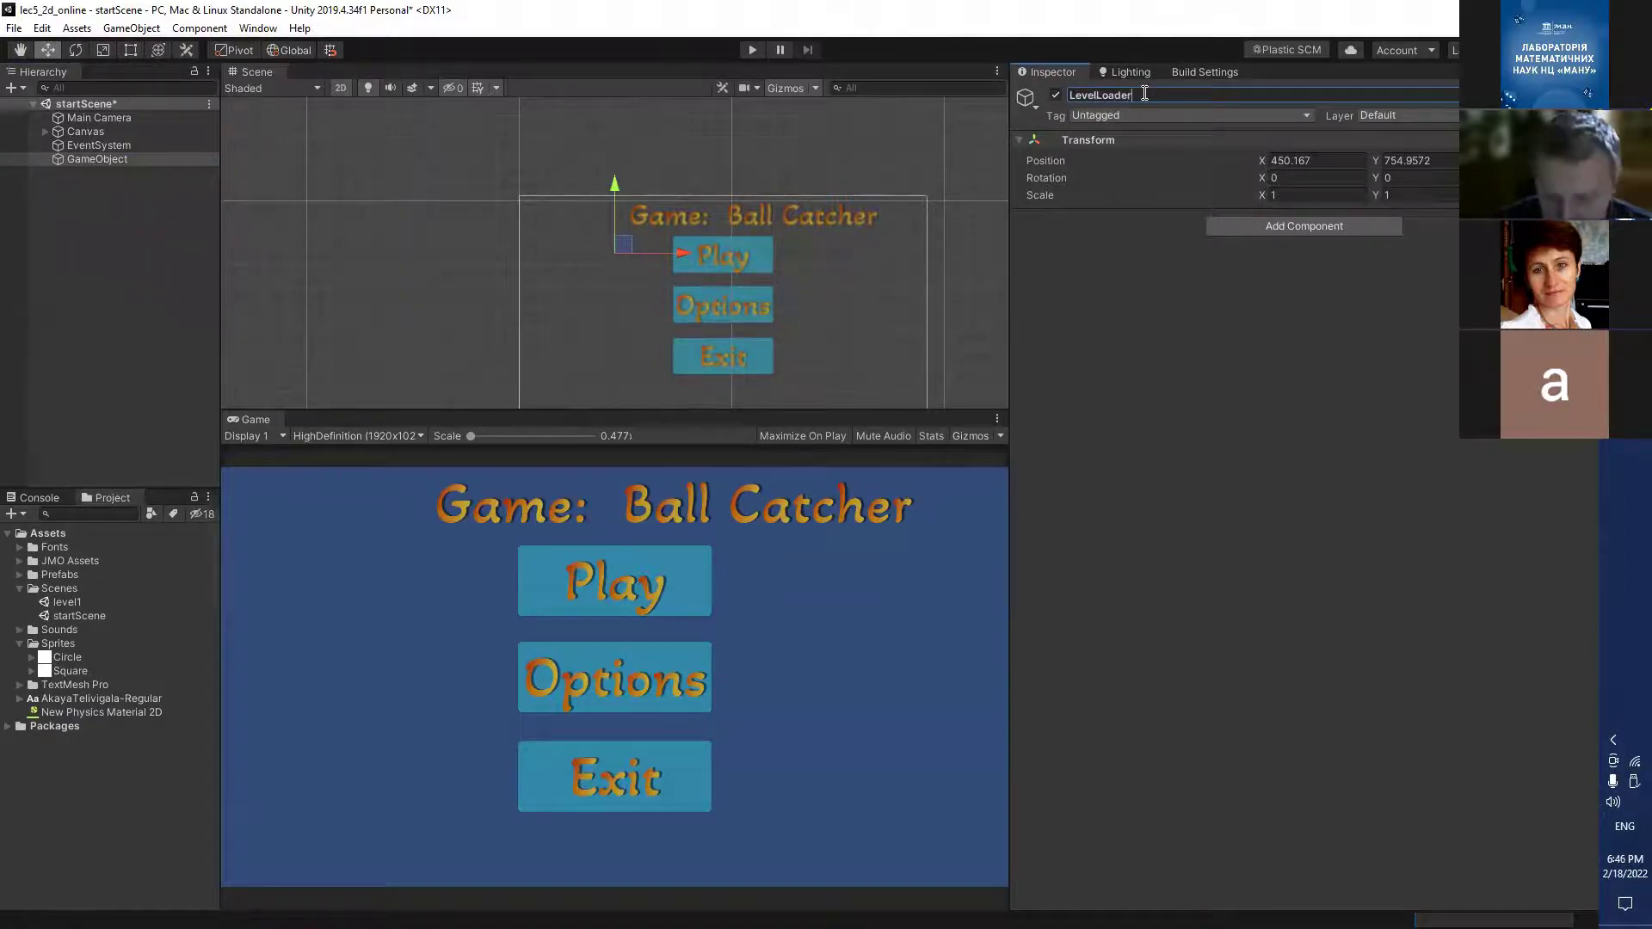
pyautogui.press('Return')
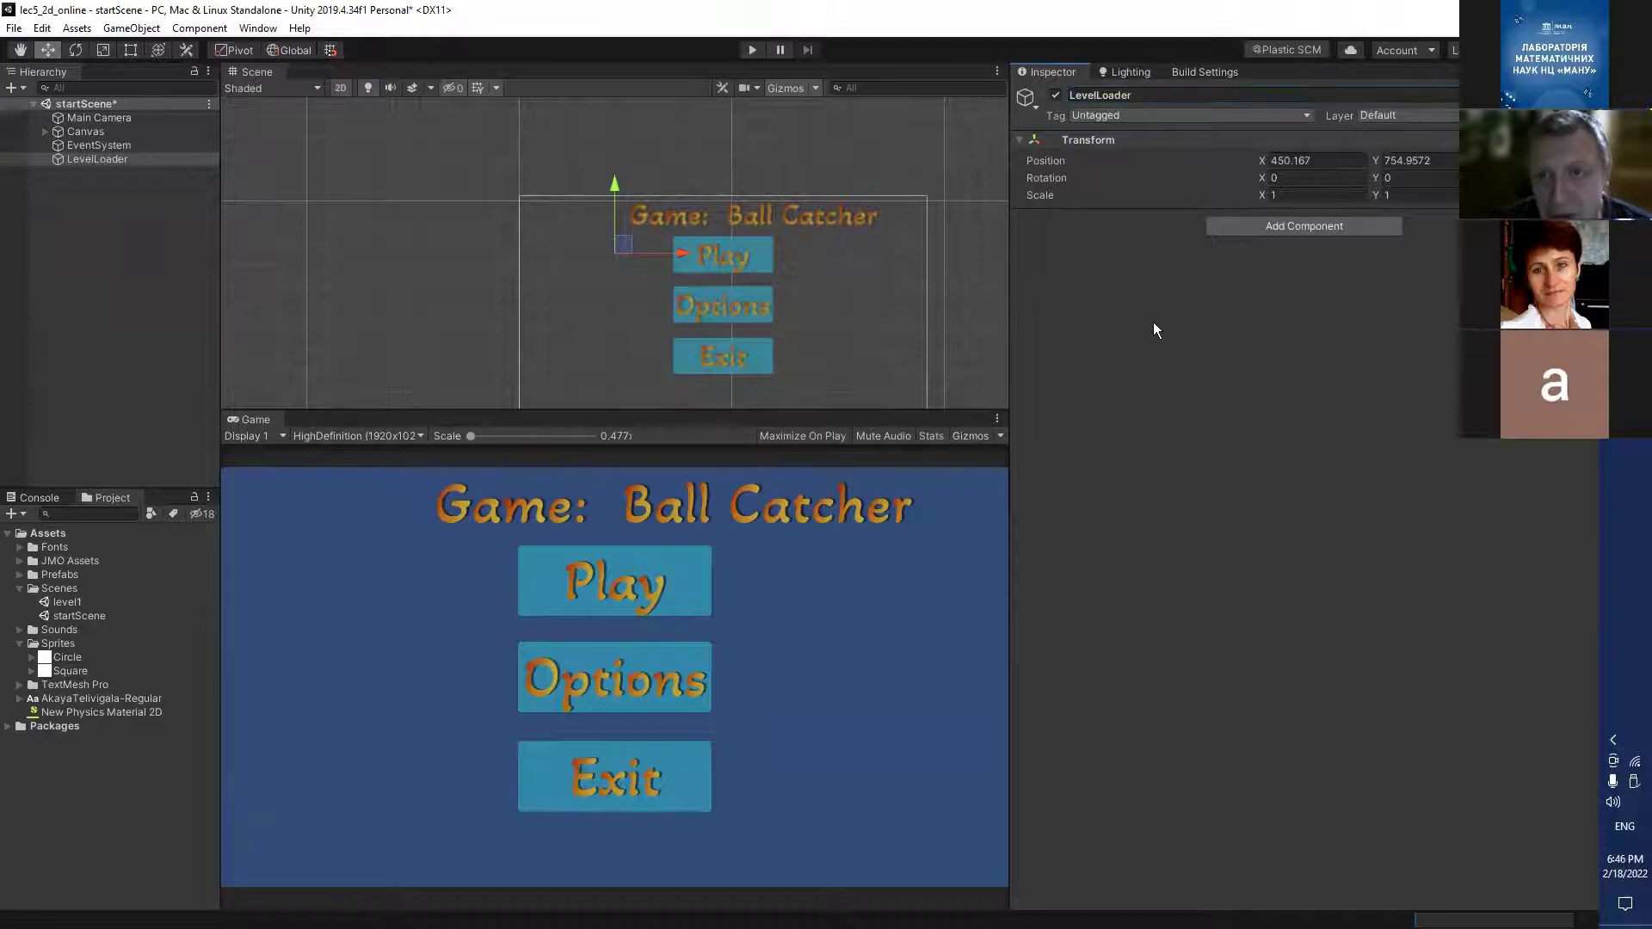
# Add a new script component named LevelLoader to the LevelLoader object.
pyautogui.click(1268, 226)
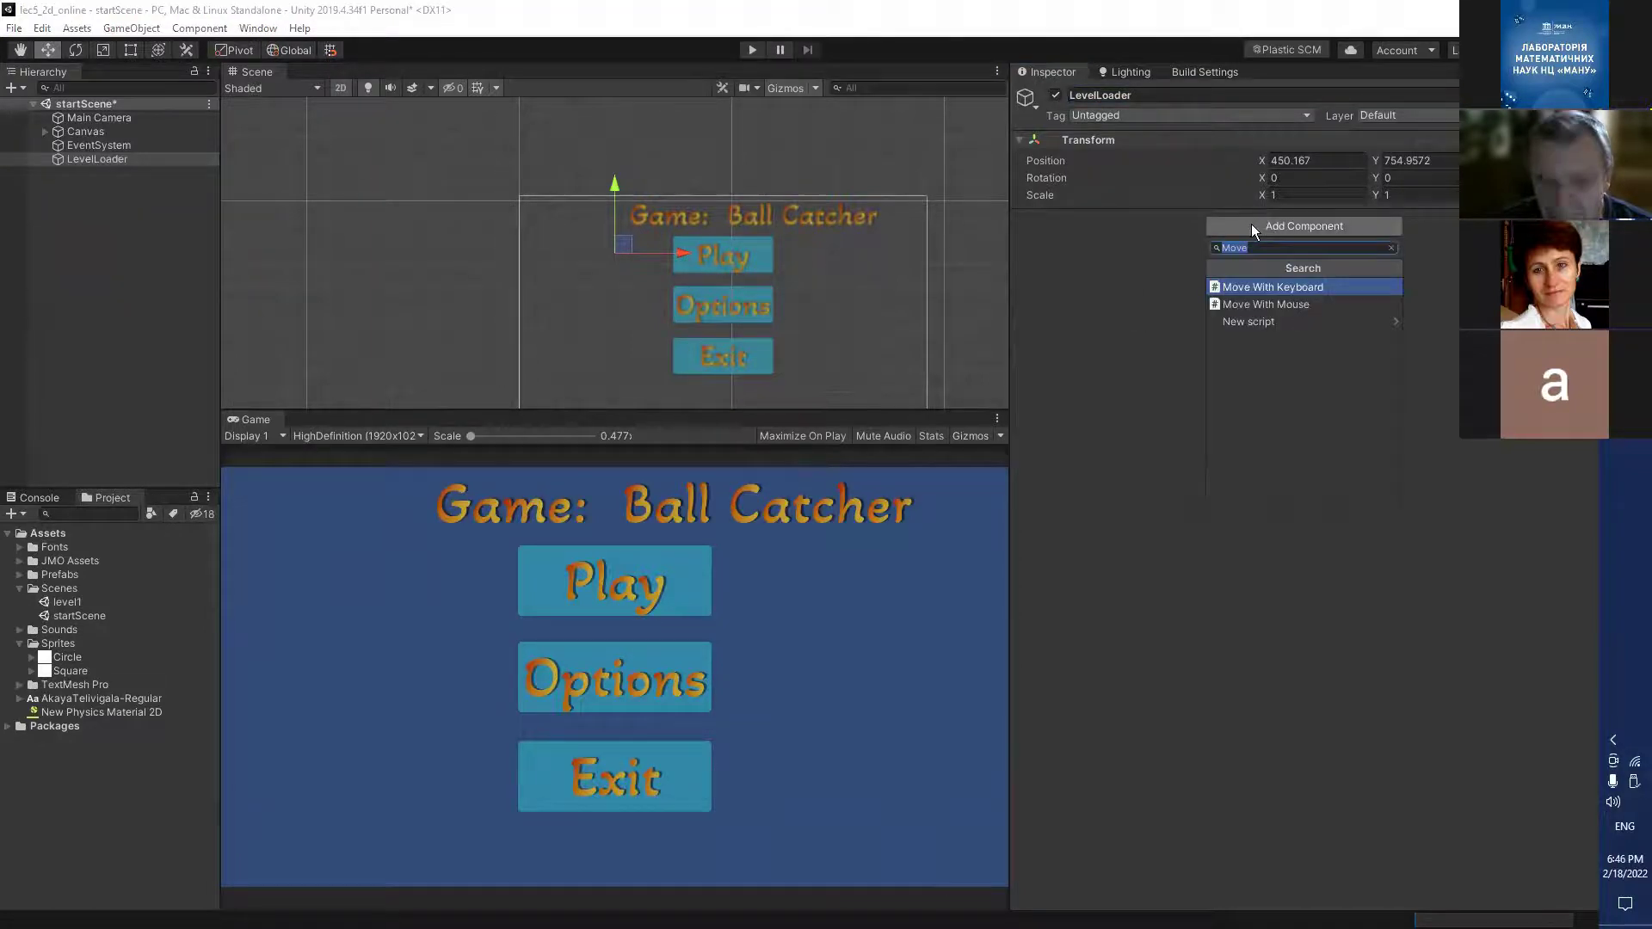
pyautogui.write('Lev')
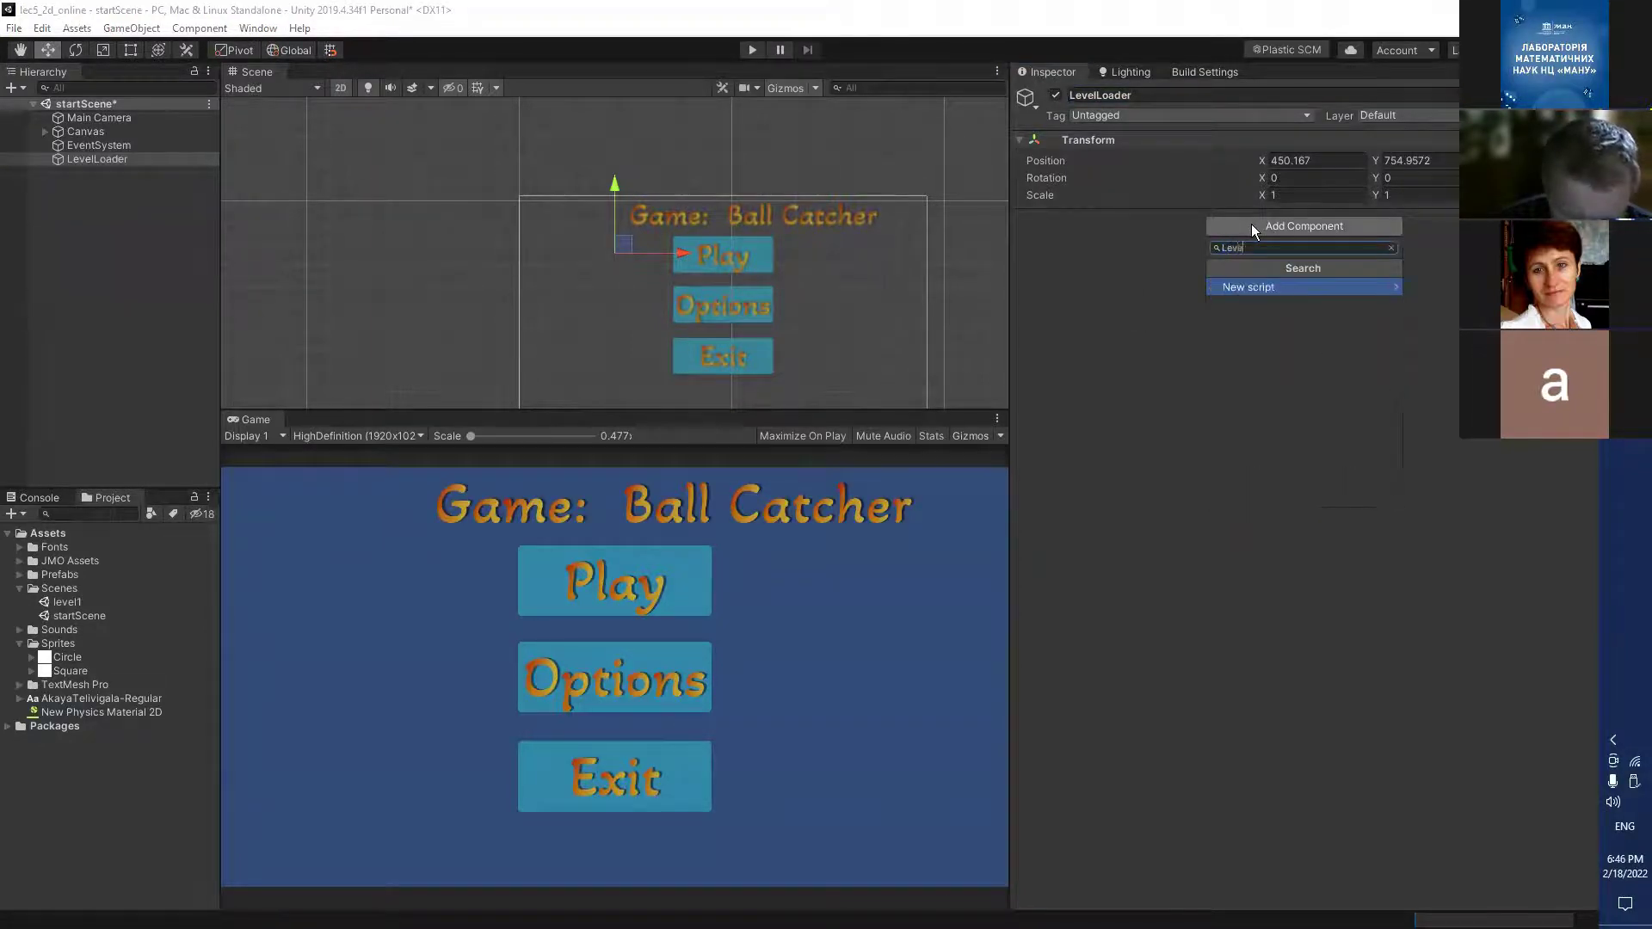
pyautogui.write('elLoader')
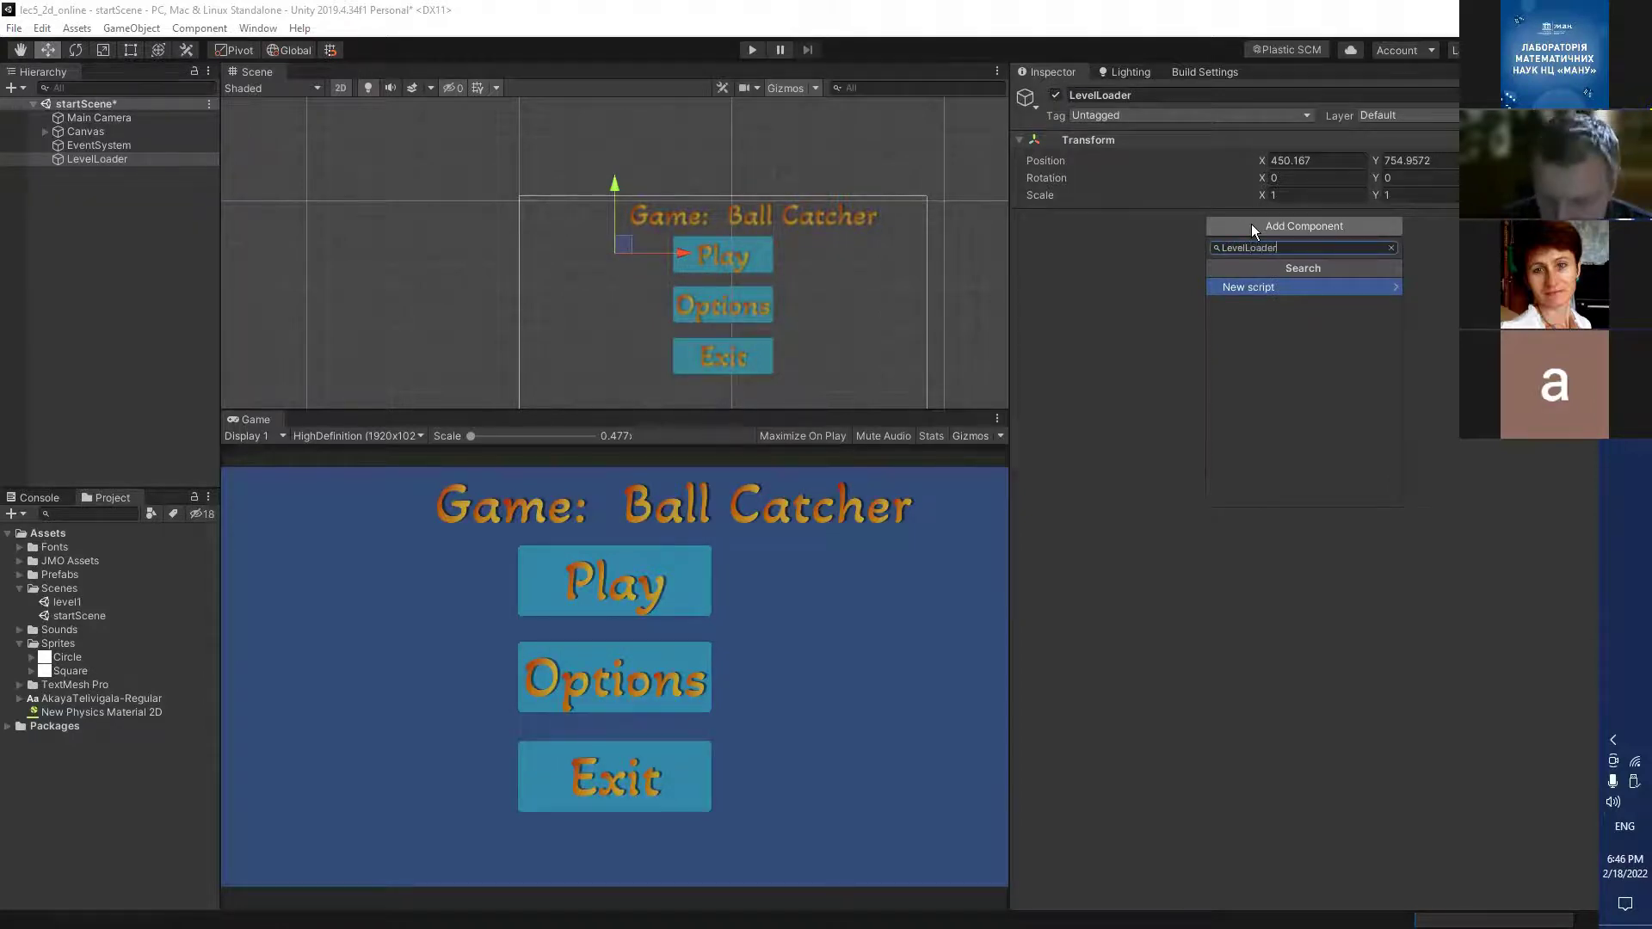
pyautogui.press('Return')
pyautogui.press('Return')
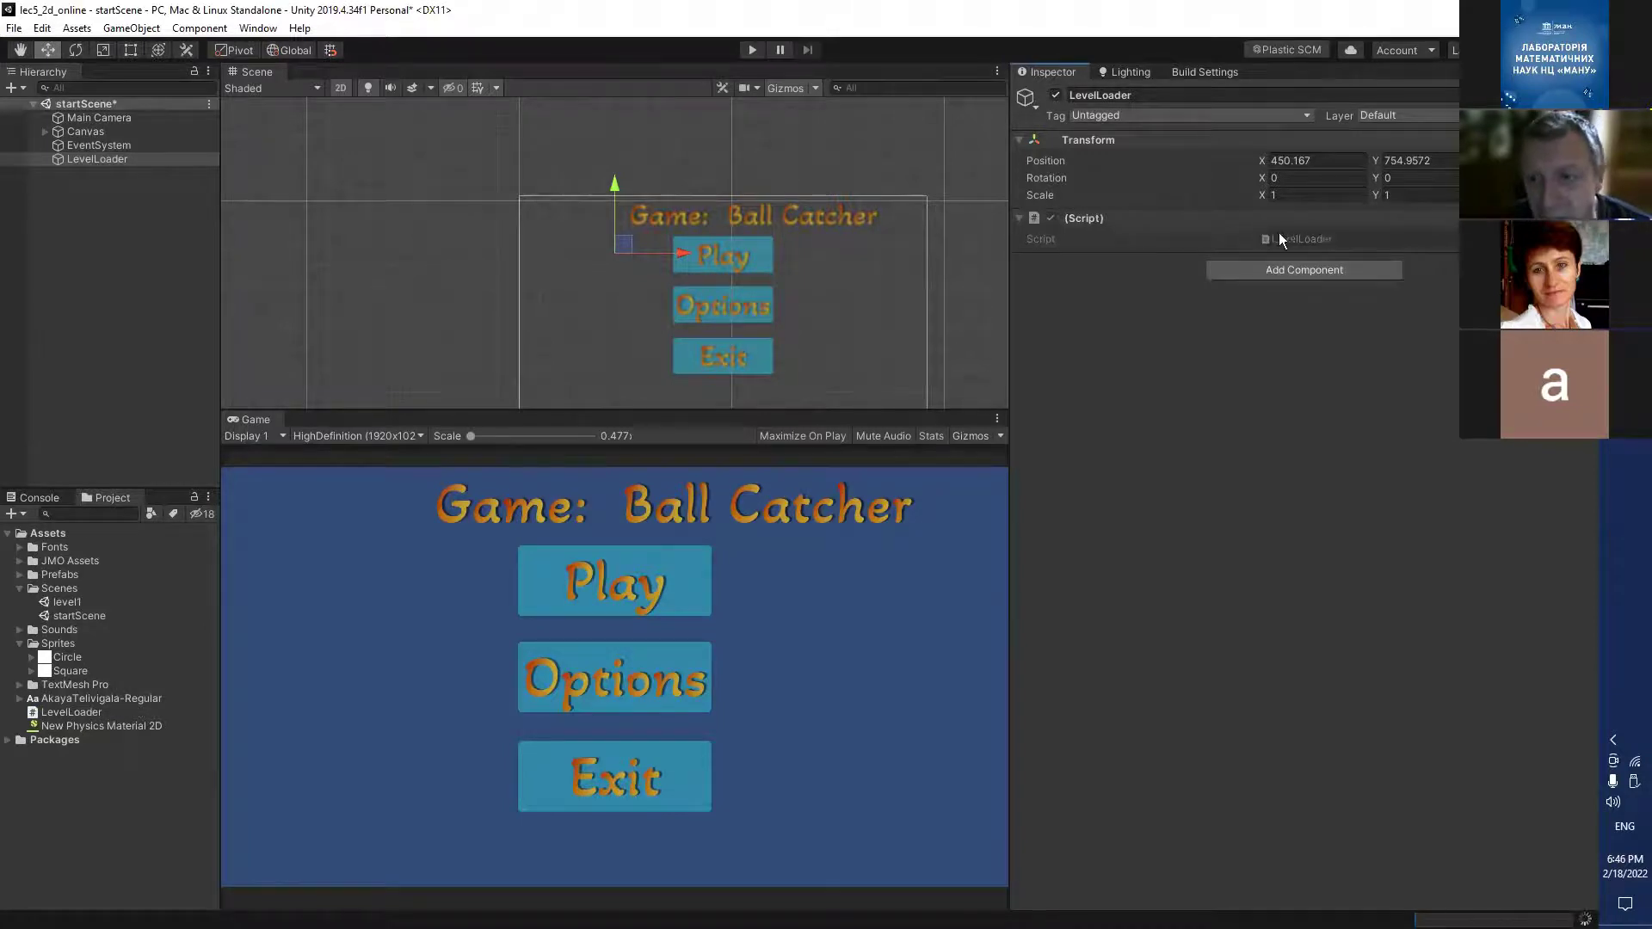
# Open the LevelLoader script in Visual Studio and delete its default Start and Update methods with their comments.
pyautogui.doubleClick(1283, 236)
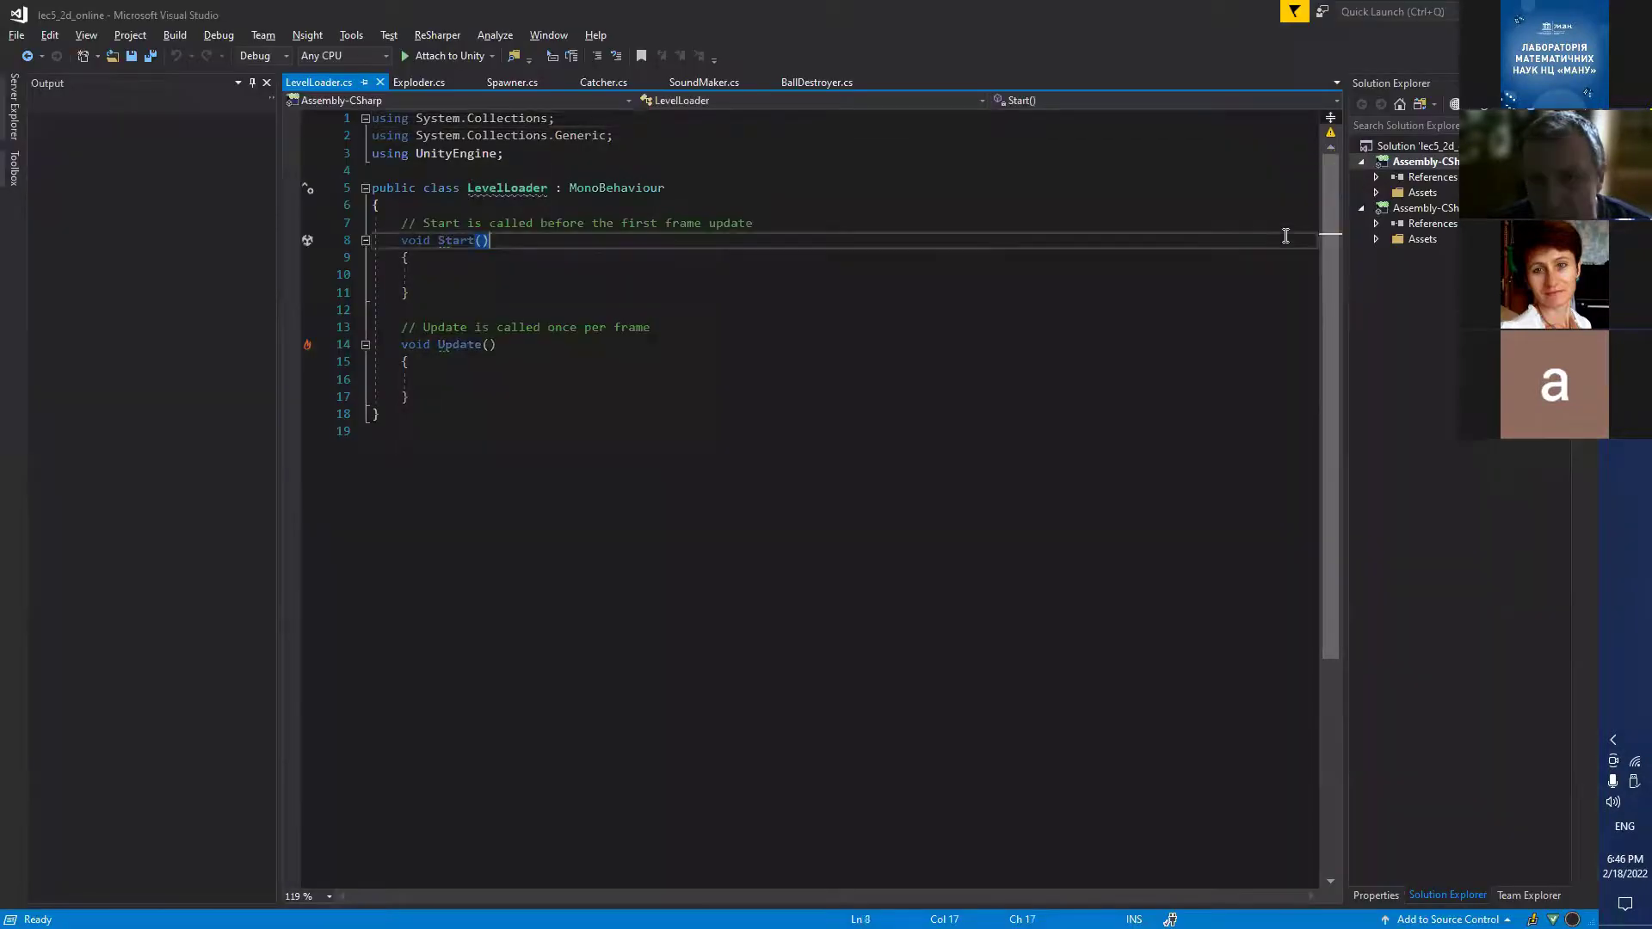
pyautogui.click(745, 272)
pyautogui.moveTo(401, 223); pyautogui.dragTo(480, 400)
pyautogui.press('Delete')
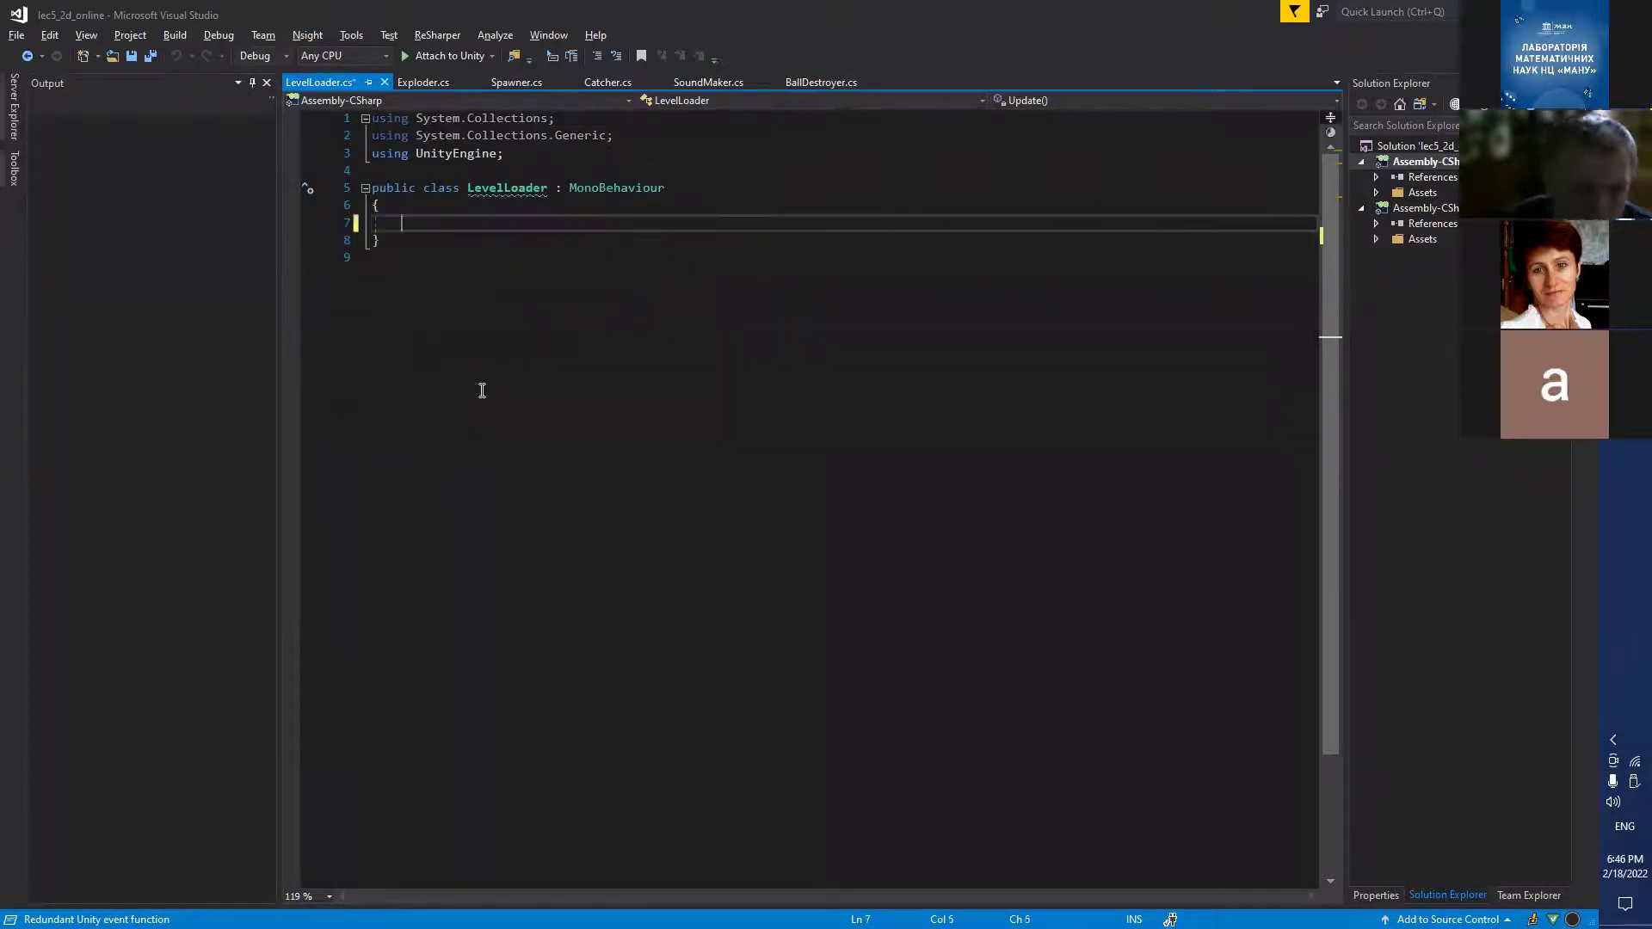
# Declare an empty method public void LoadNextLevel() in the LevelLoader class and save the script.
pyautogui.write('pu')
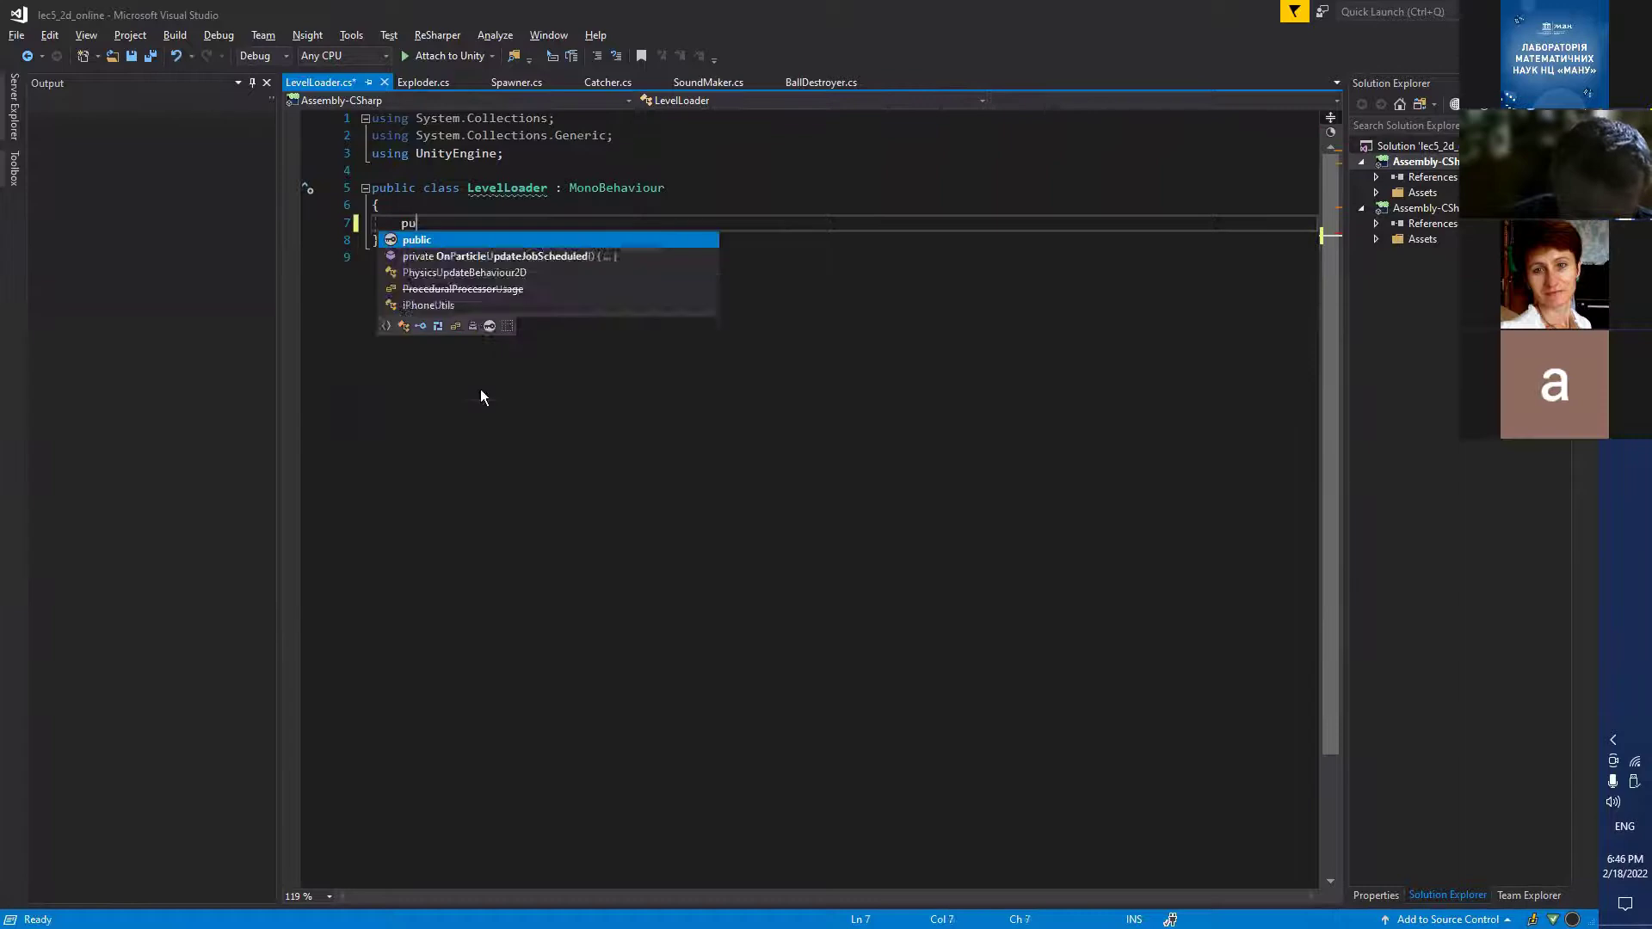
pyautogui.write('blic v')
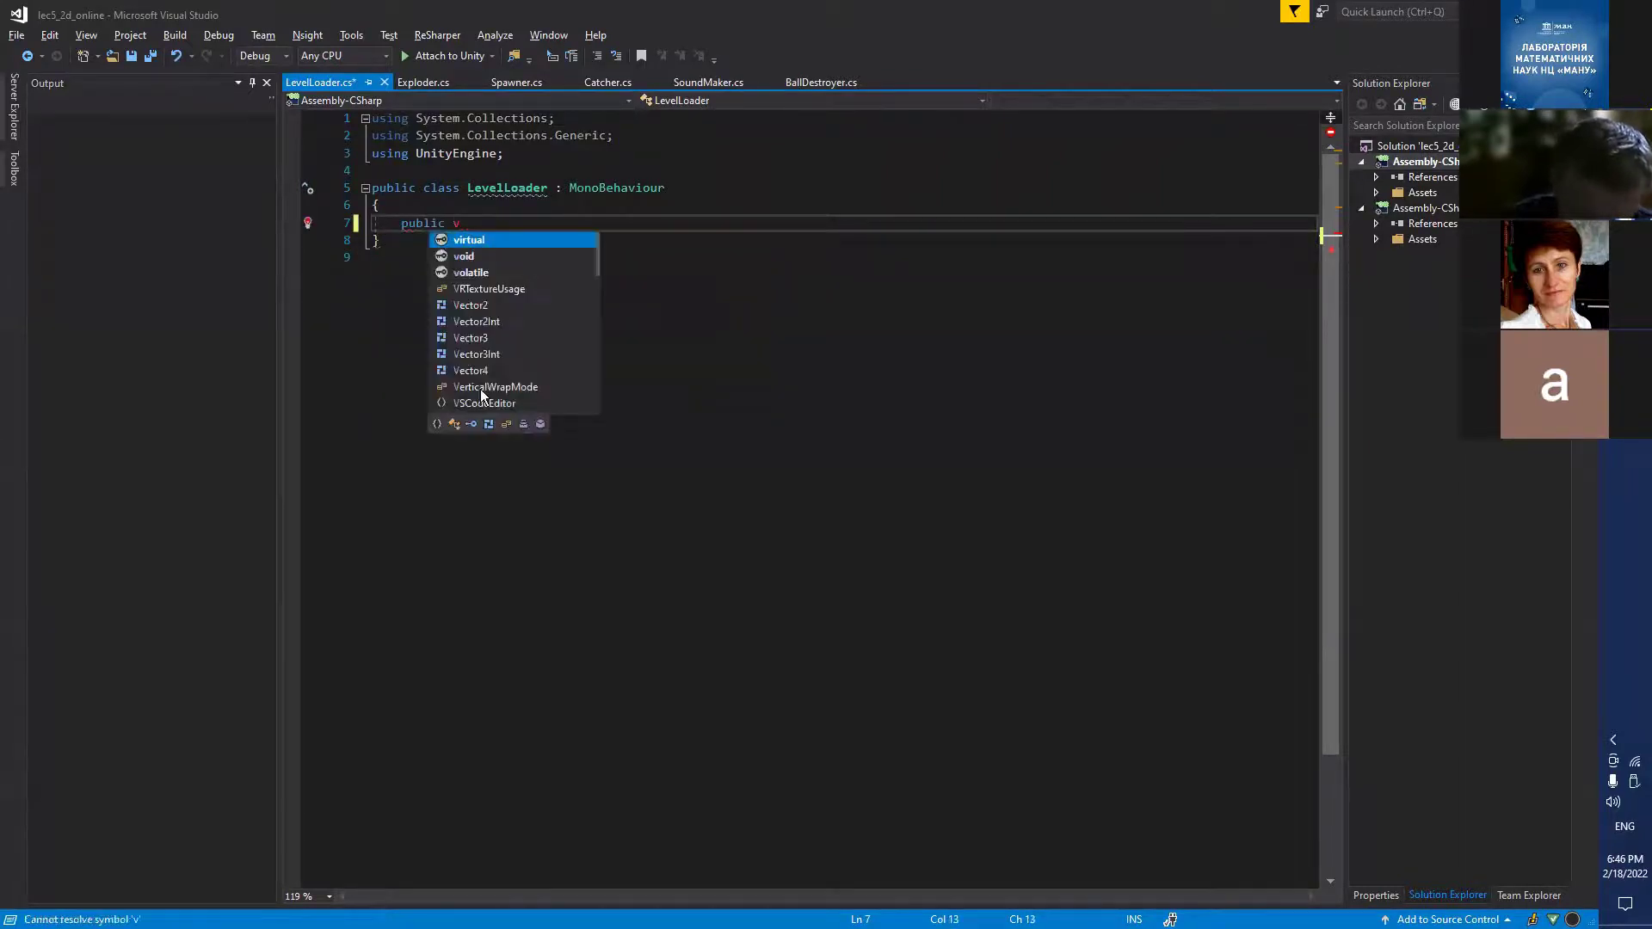
pyautogui.write('oi')
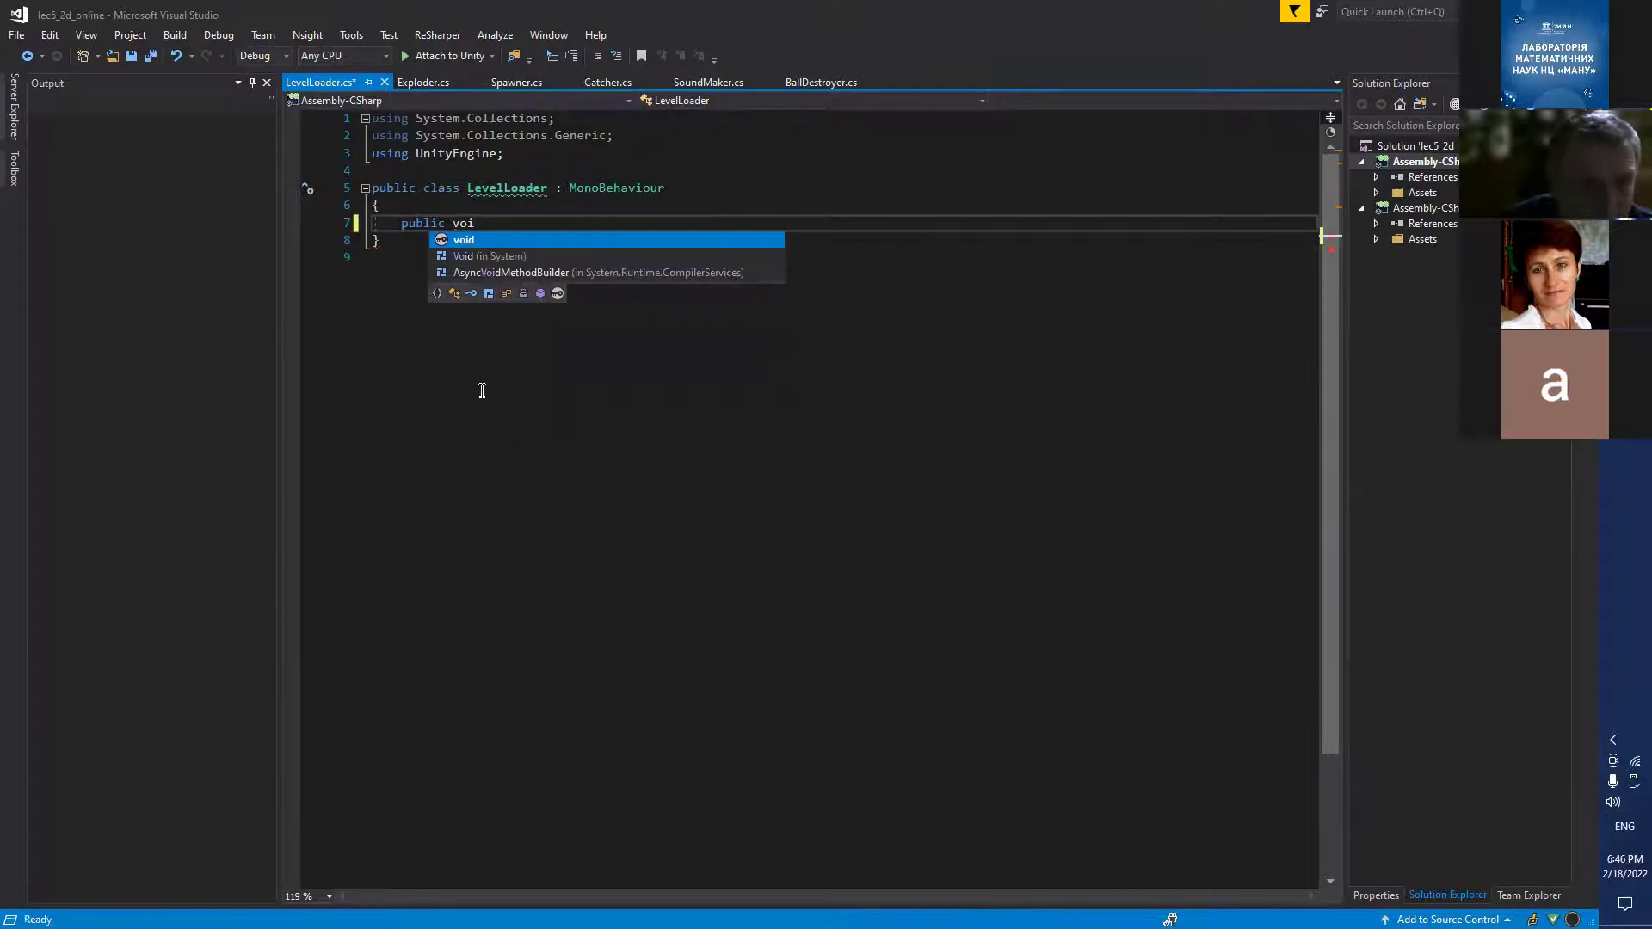
pyautogui.write('d ')
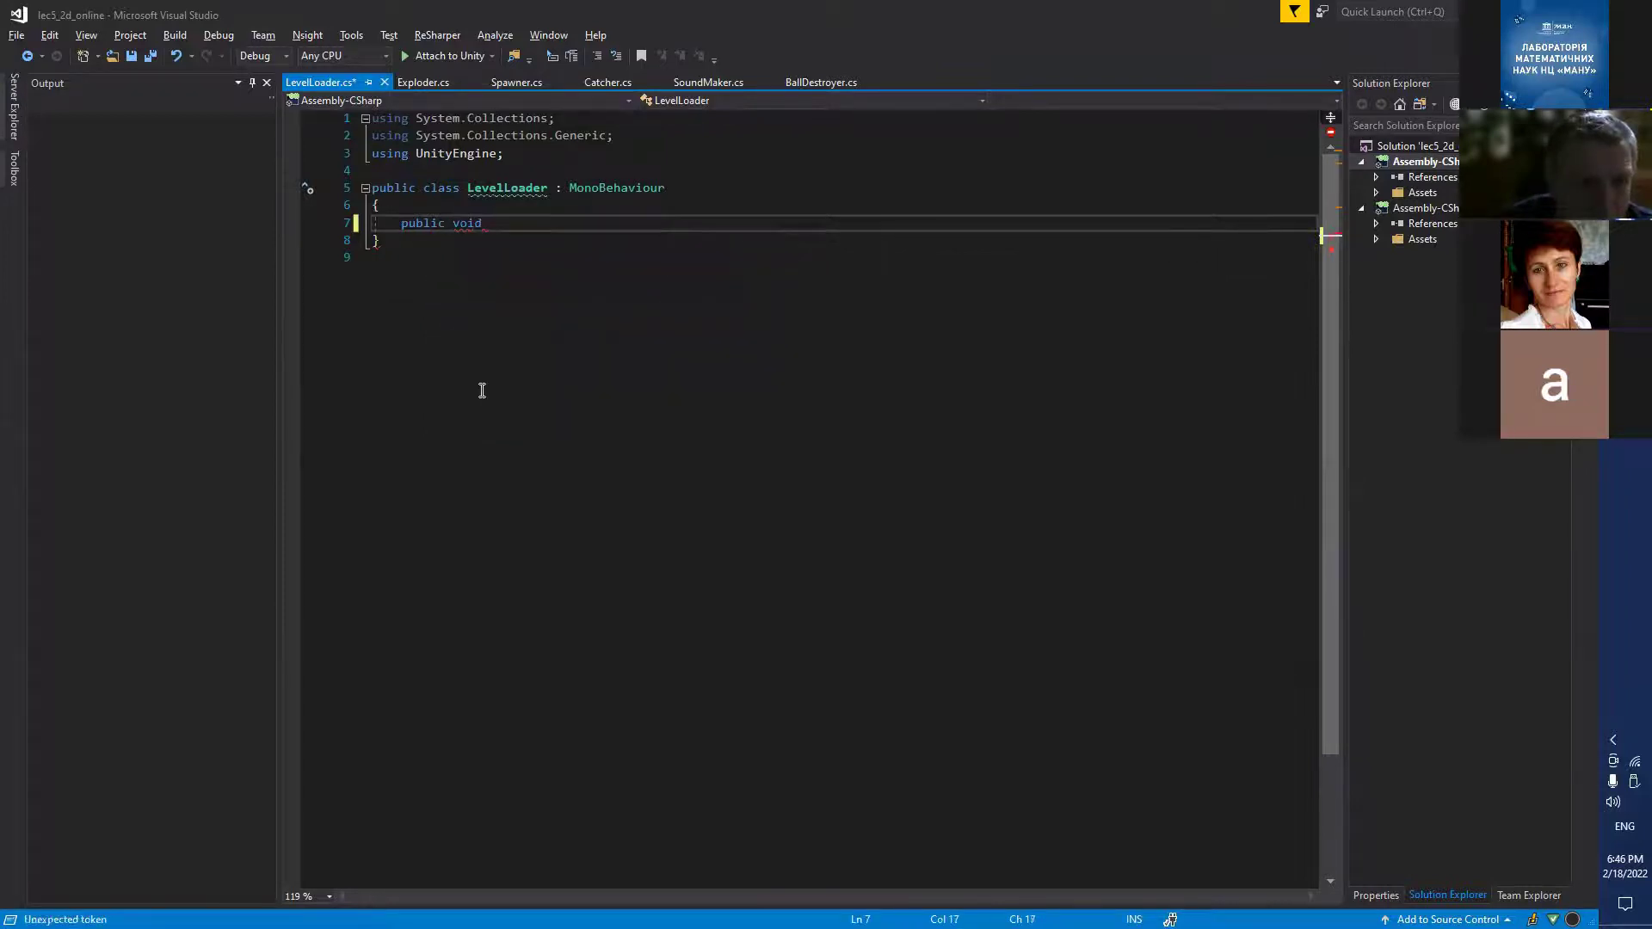
pyautogui.write('Lo')
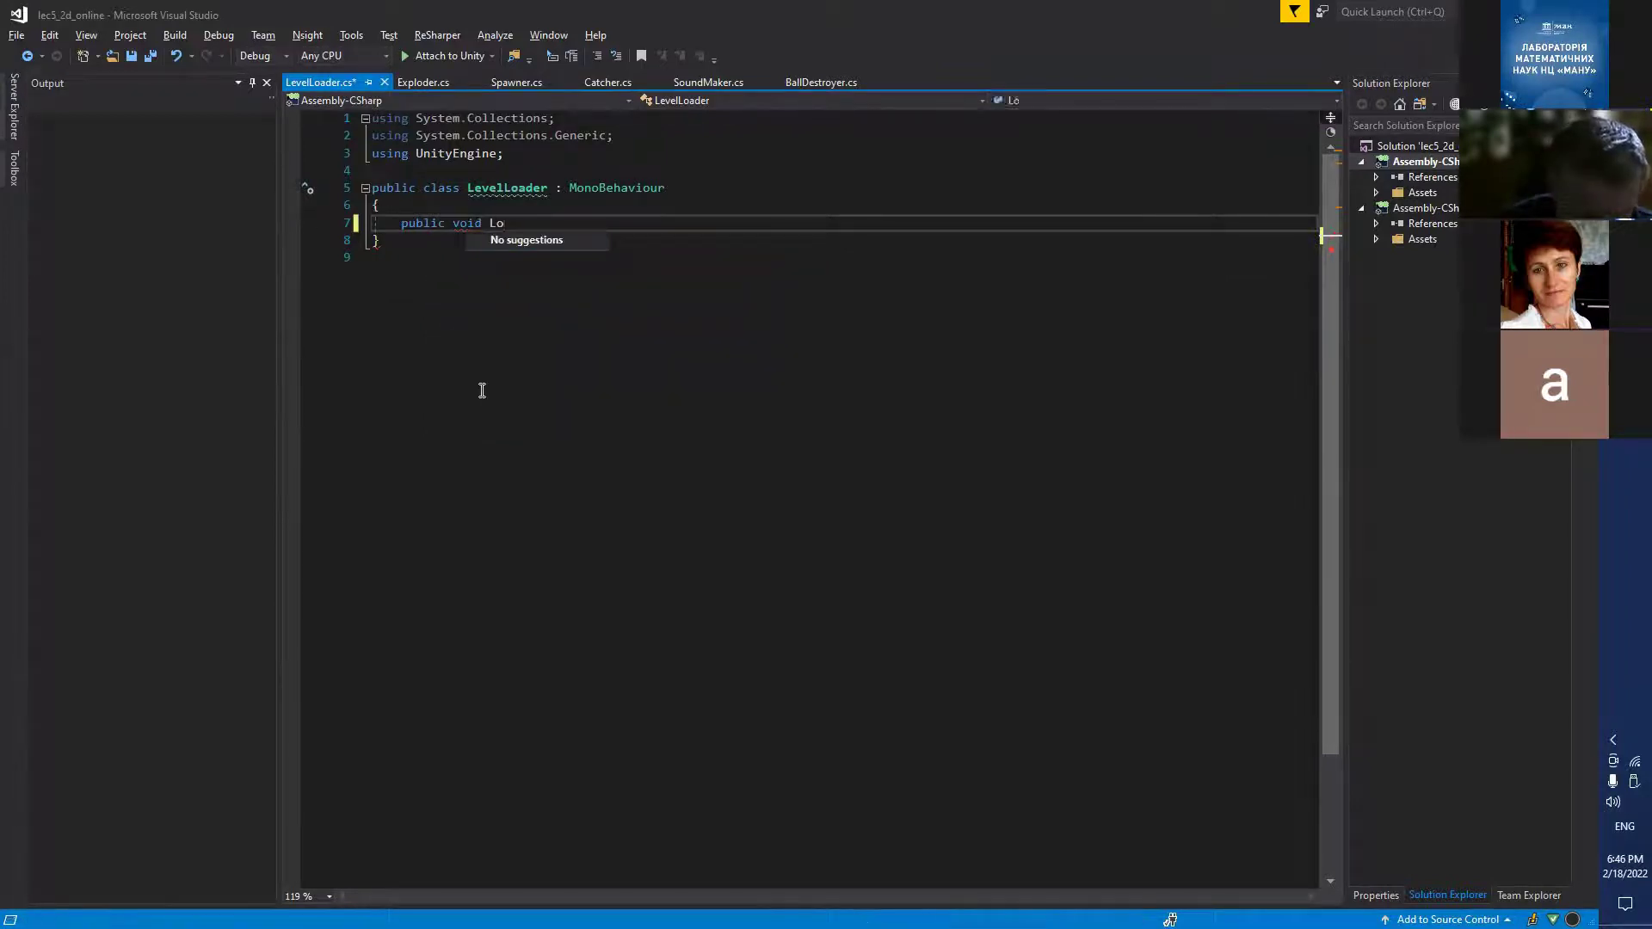
pyautogui.write('adNext')
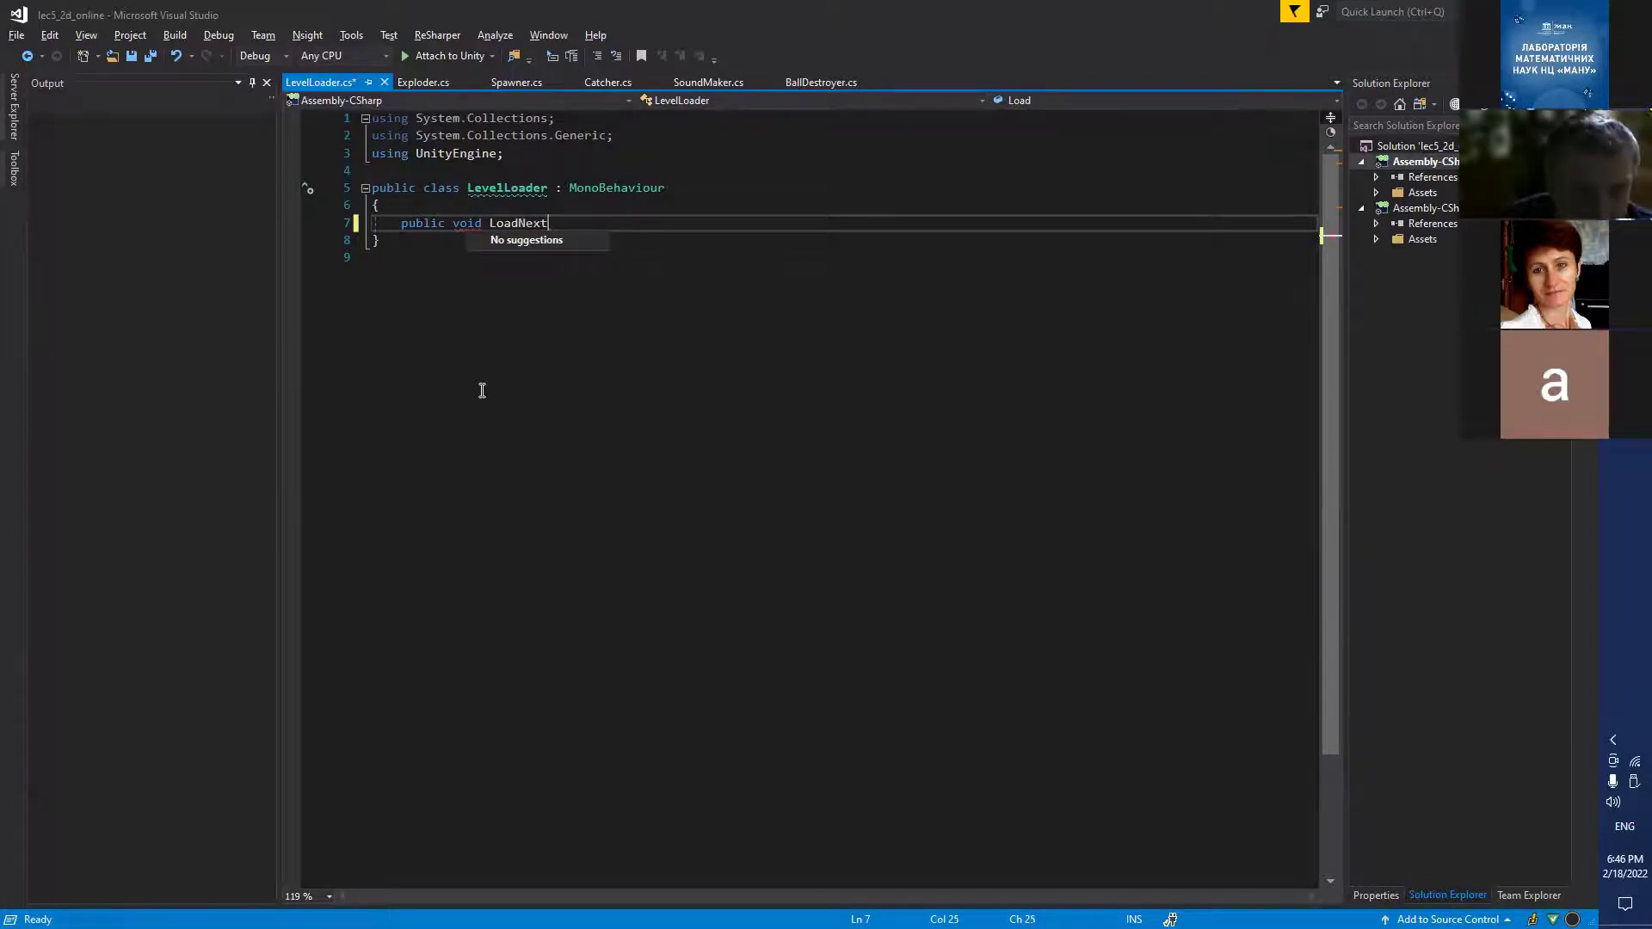
pyautogui.write('Level()')
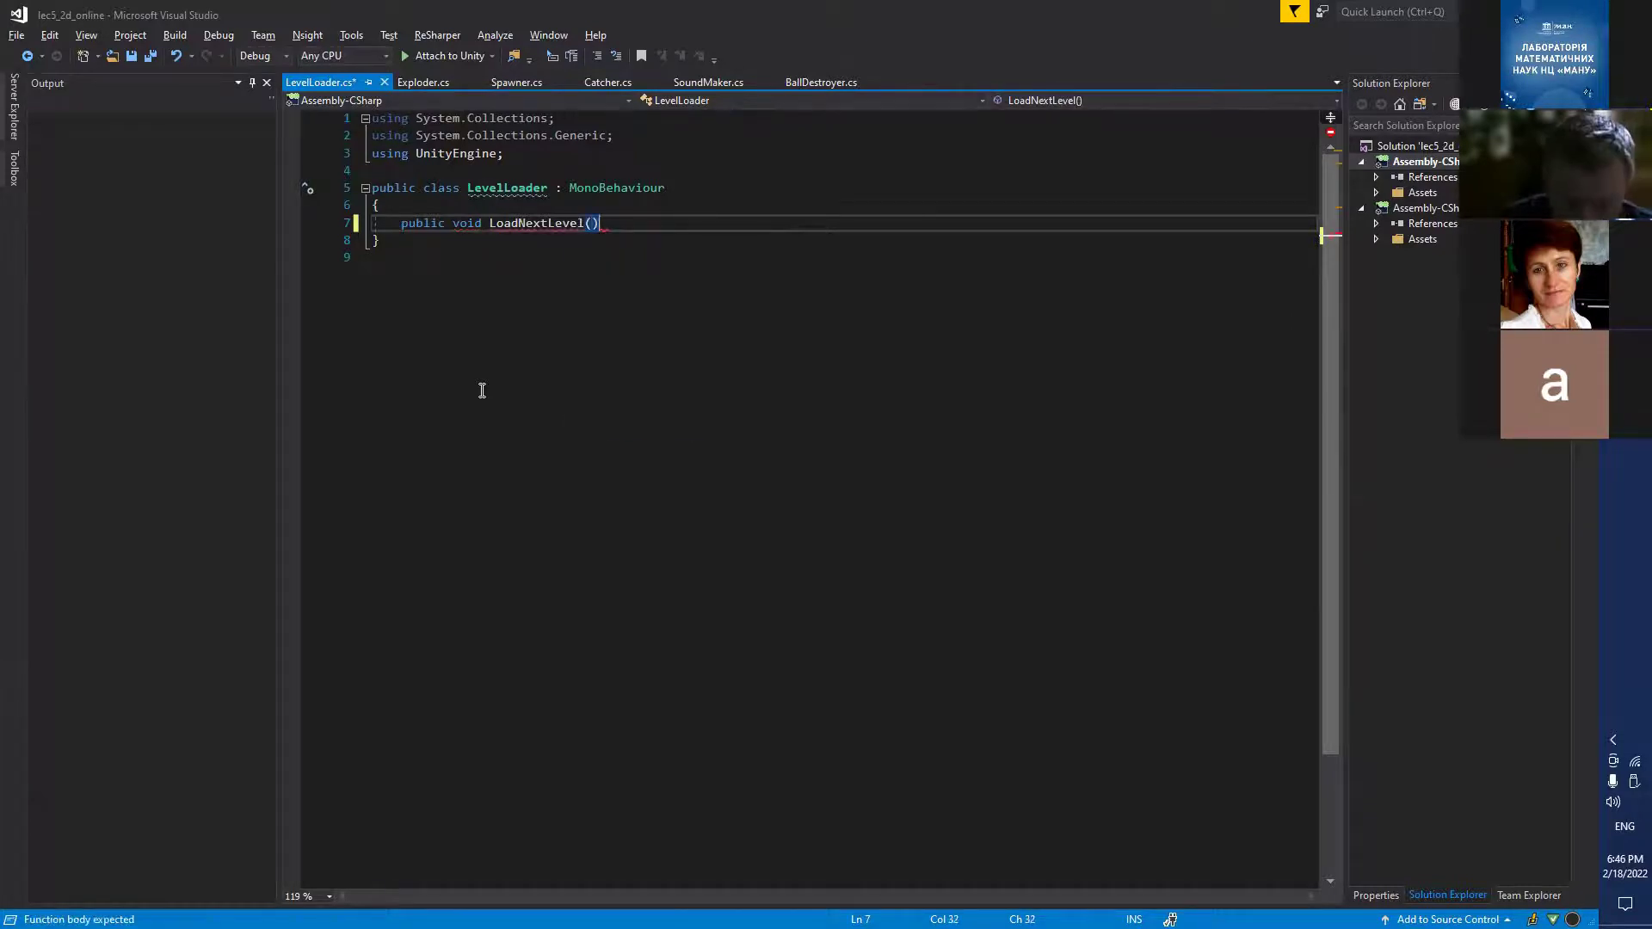
pyautogui.write('{')
pyautogui.press('Return')
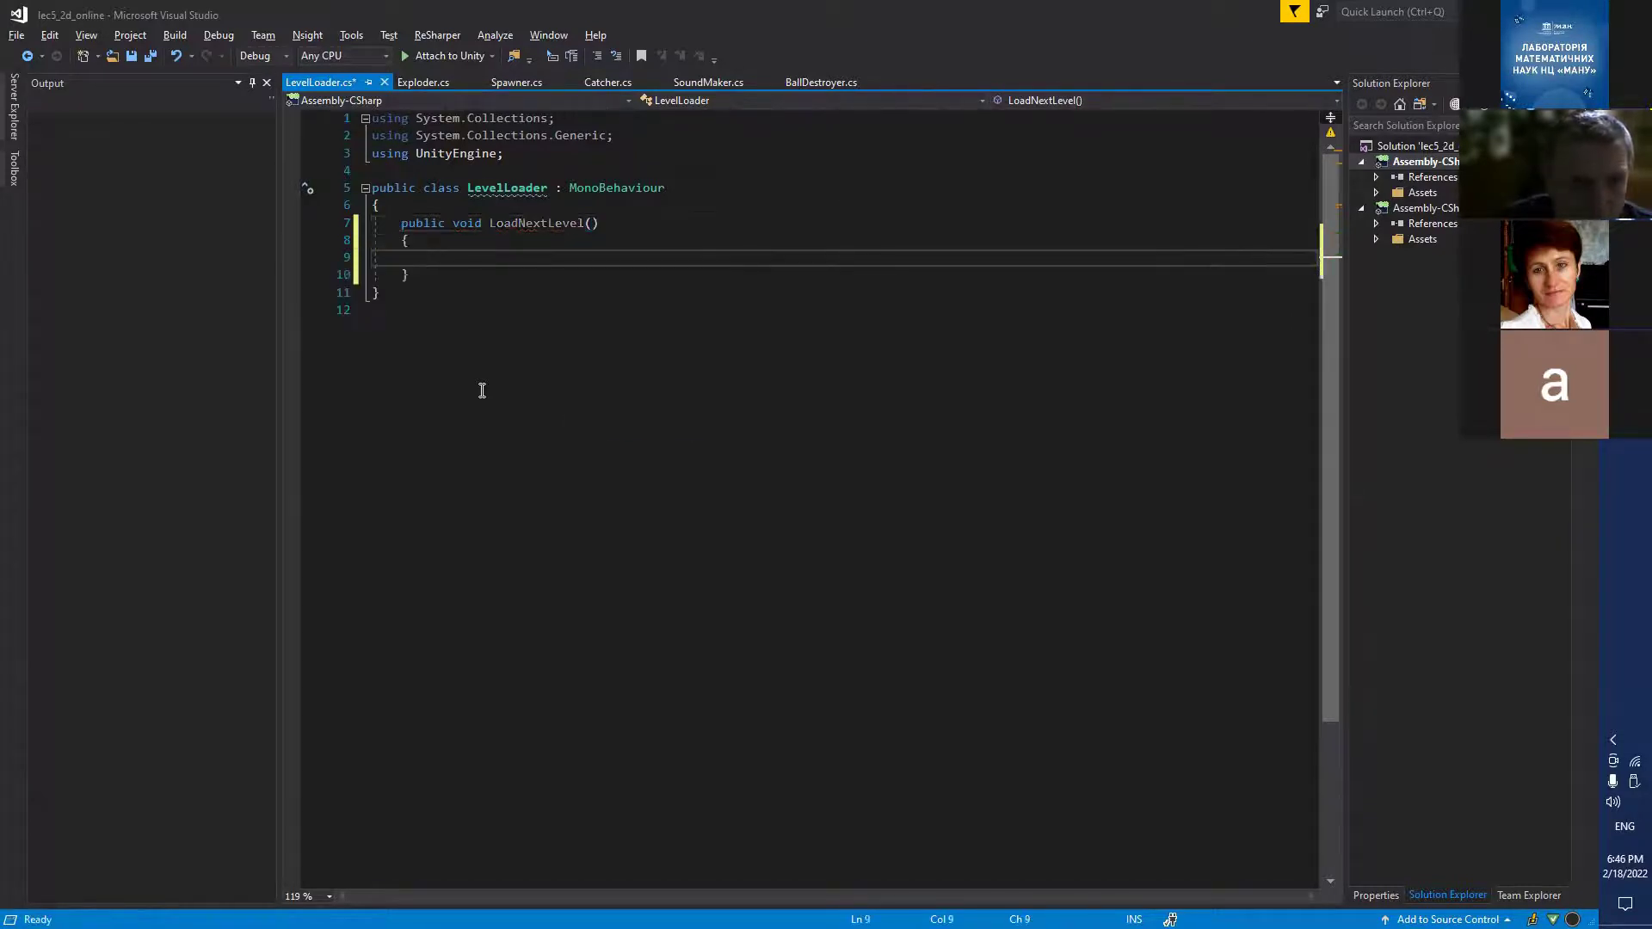
pyautogui.hotkey('ctrl', 's')
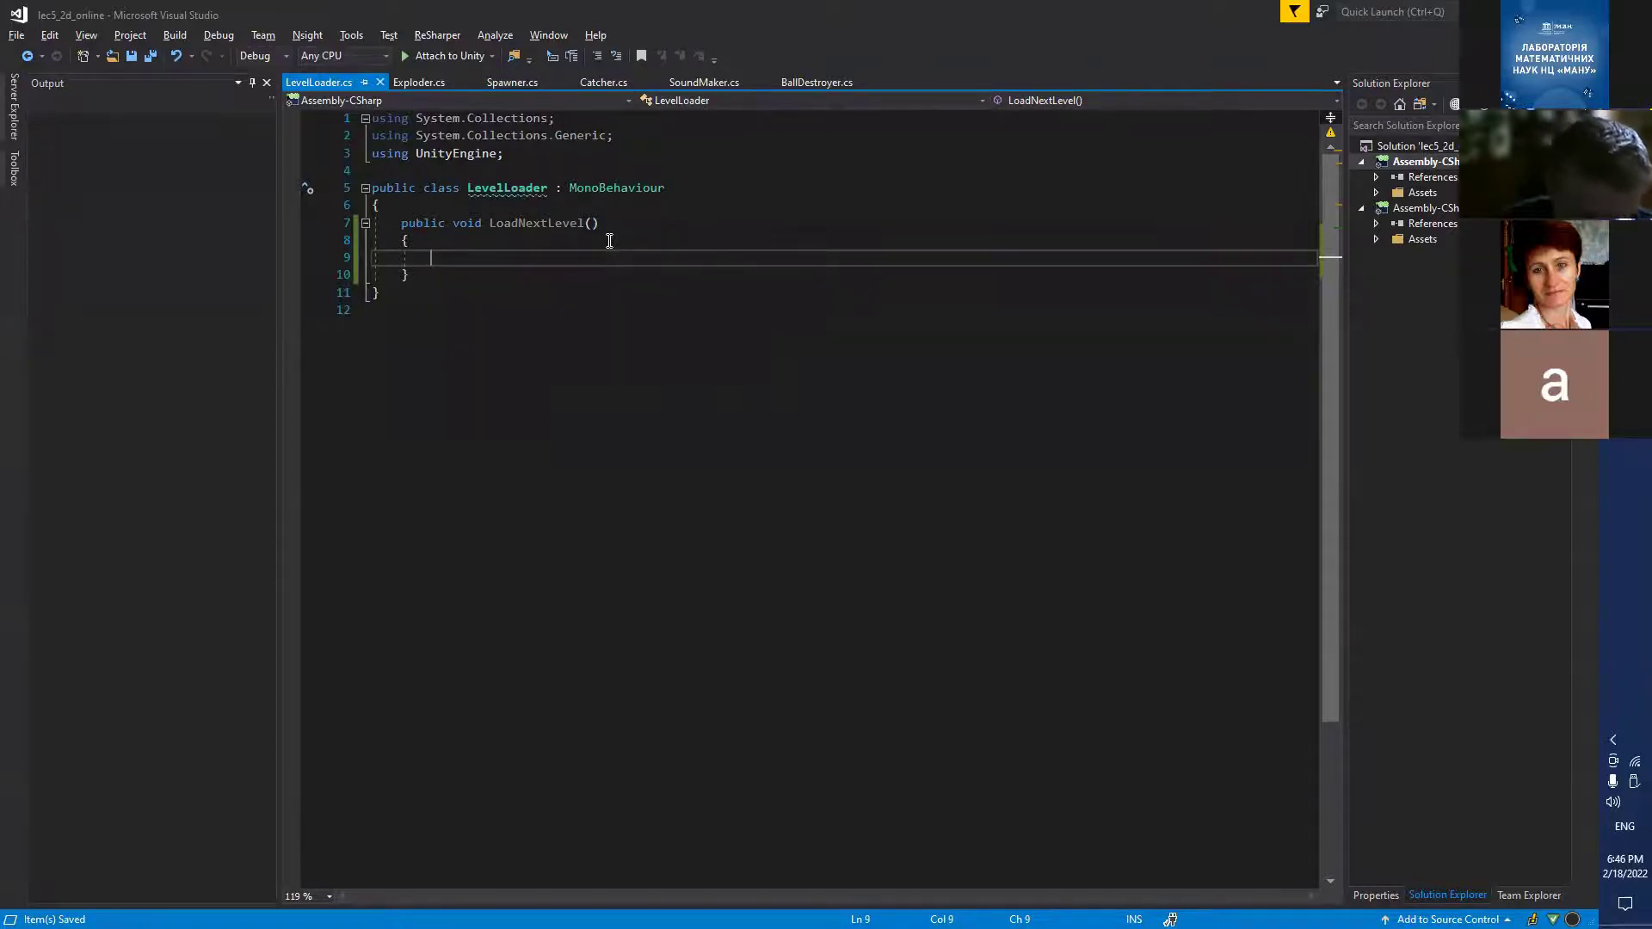
# Insert a SceneManager reference in LoadNextLevel() with automatic import of UnityEngine.SceneManagement, and point out the new using directive.
pyautogui.write('S')
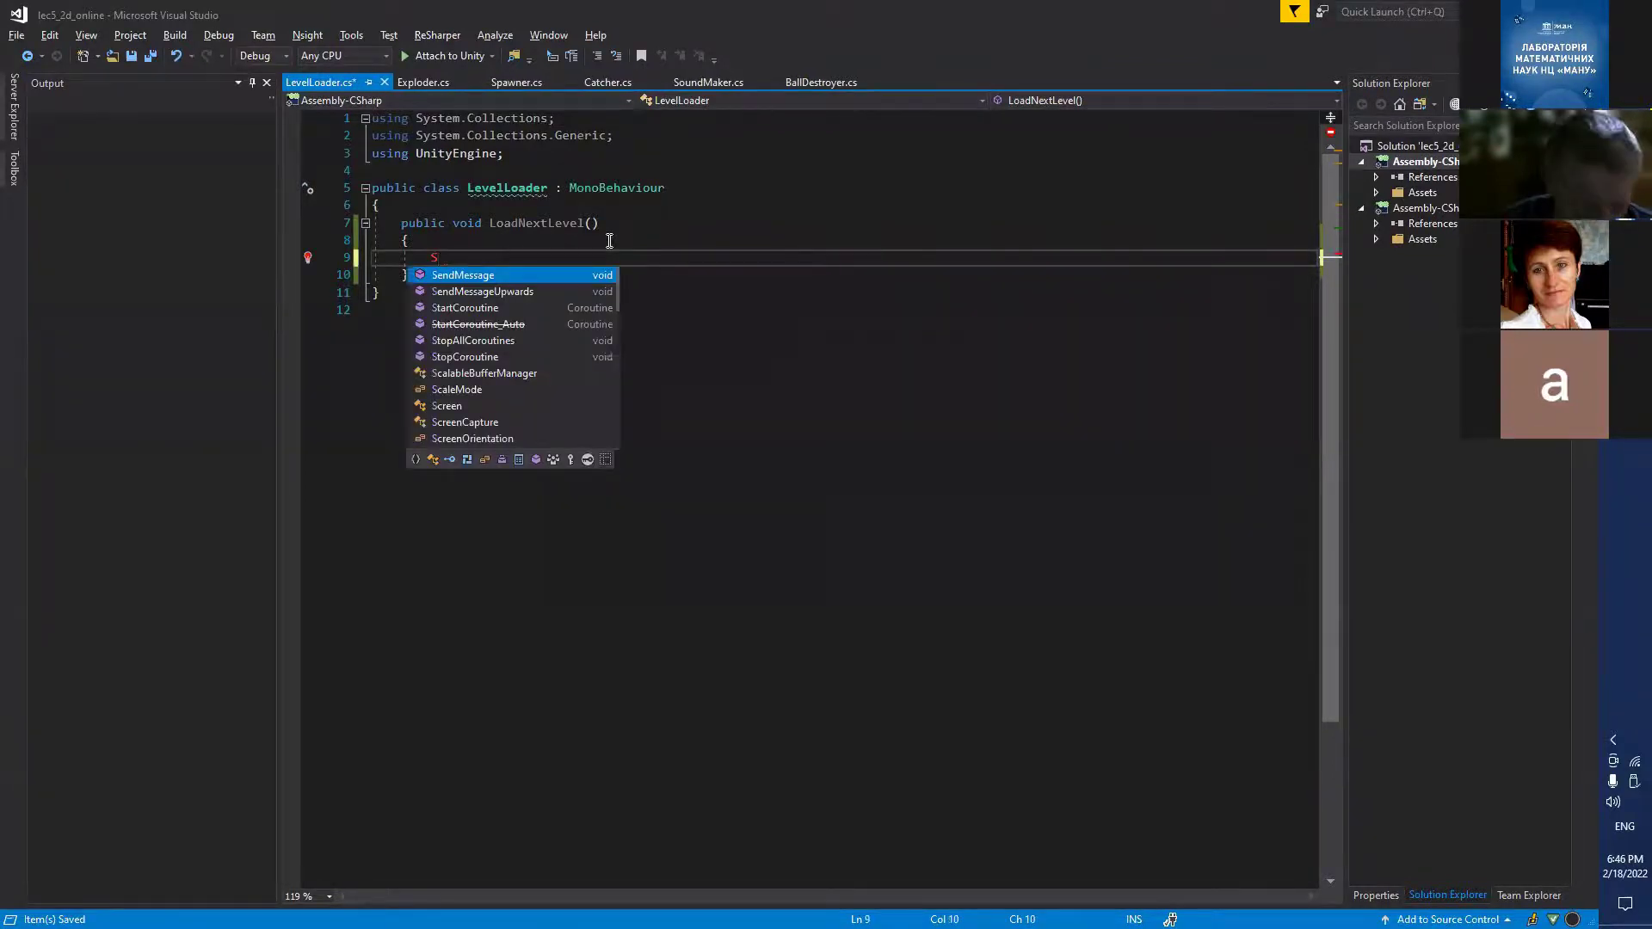
pyautogui.write('c')
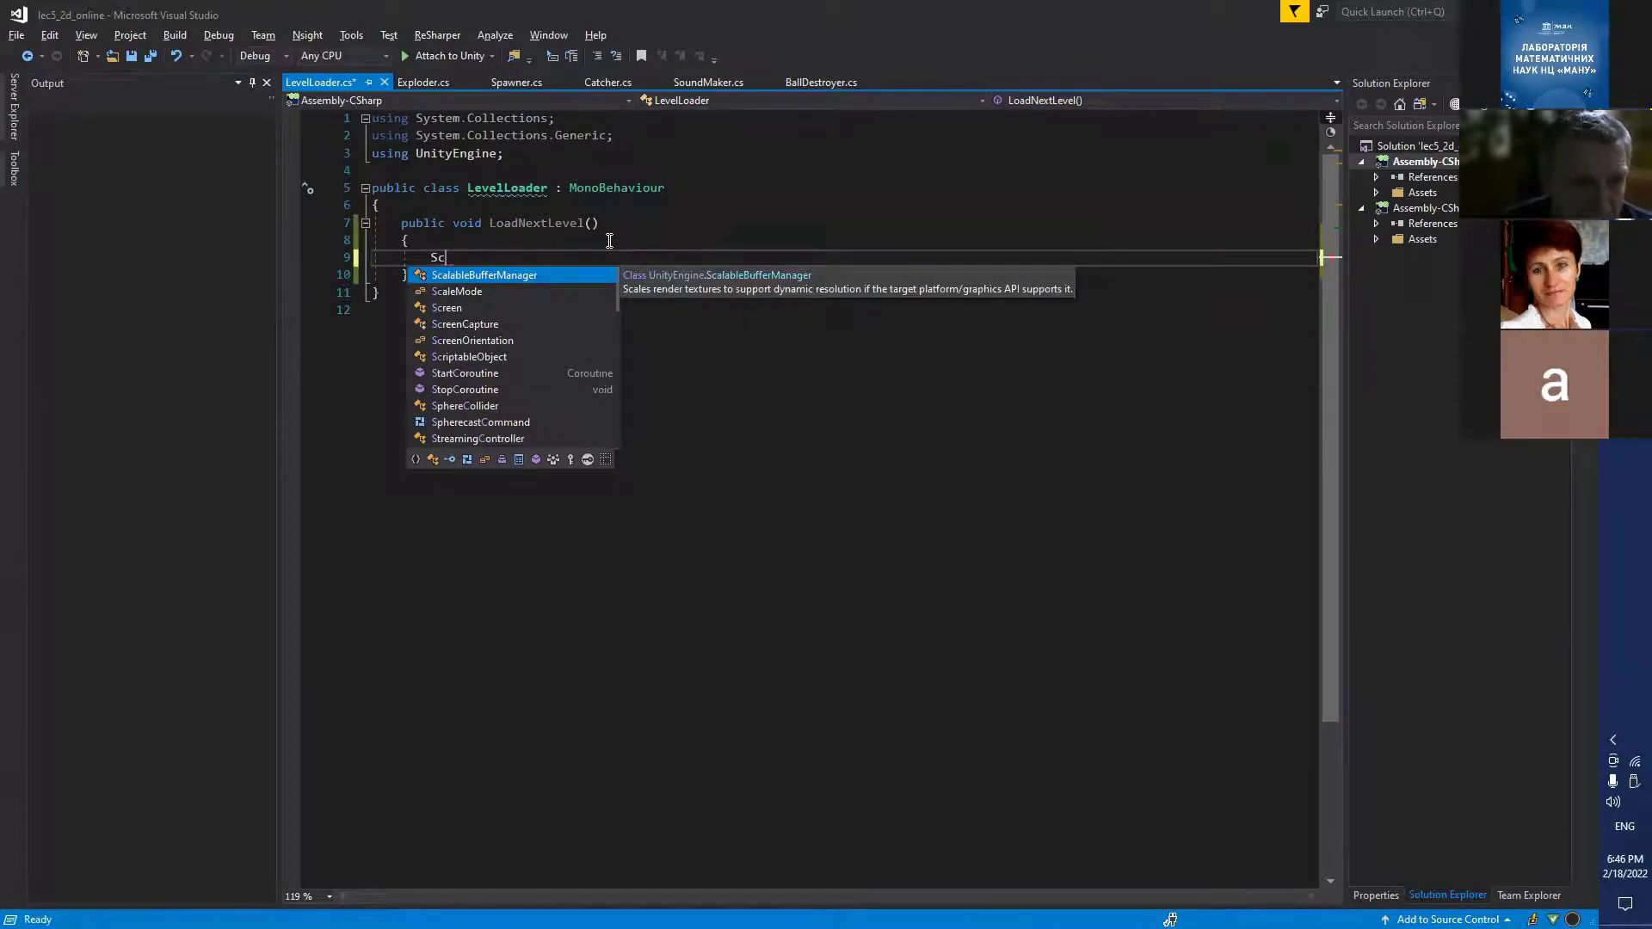
pyautogui.write('ene')
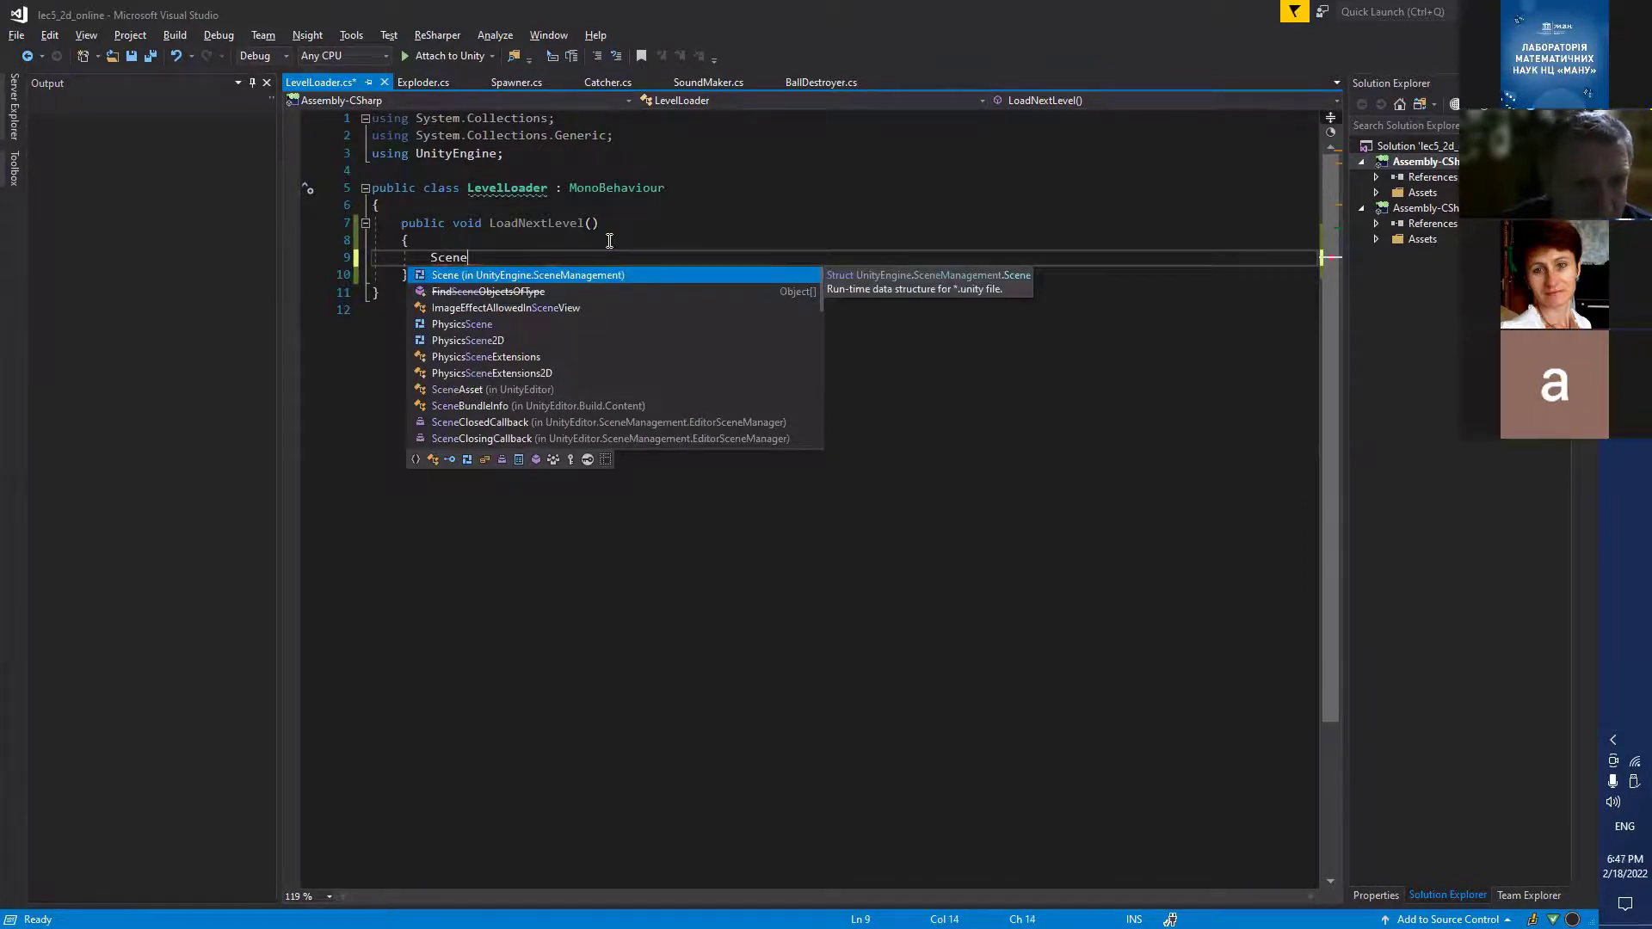
pyautogui.write('M')
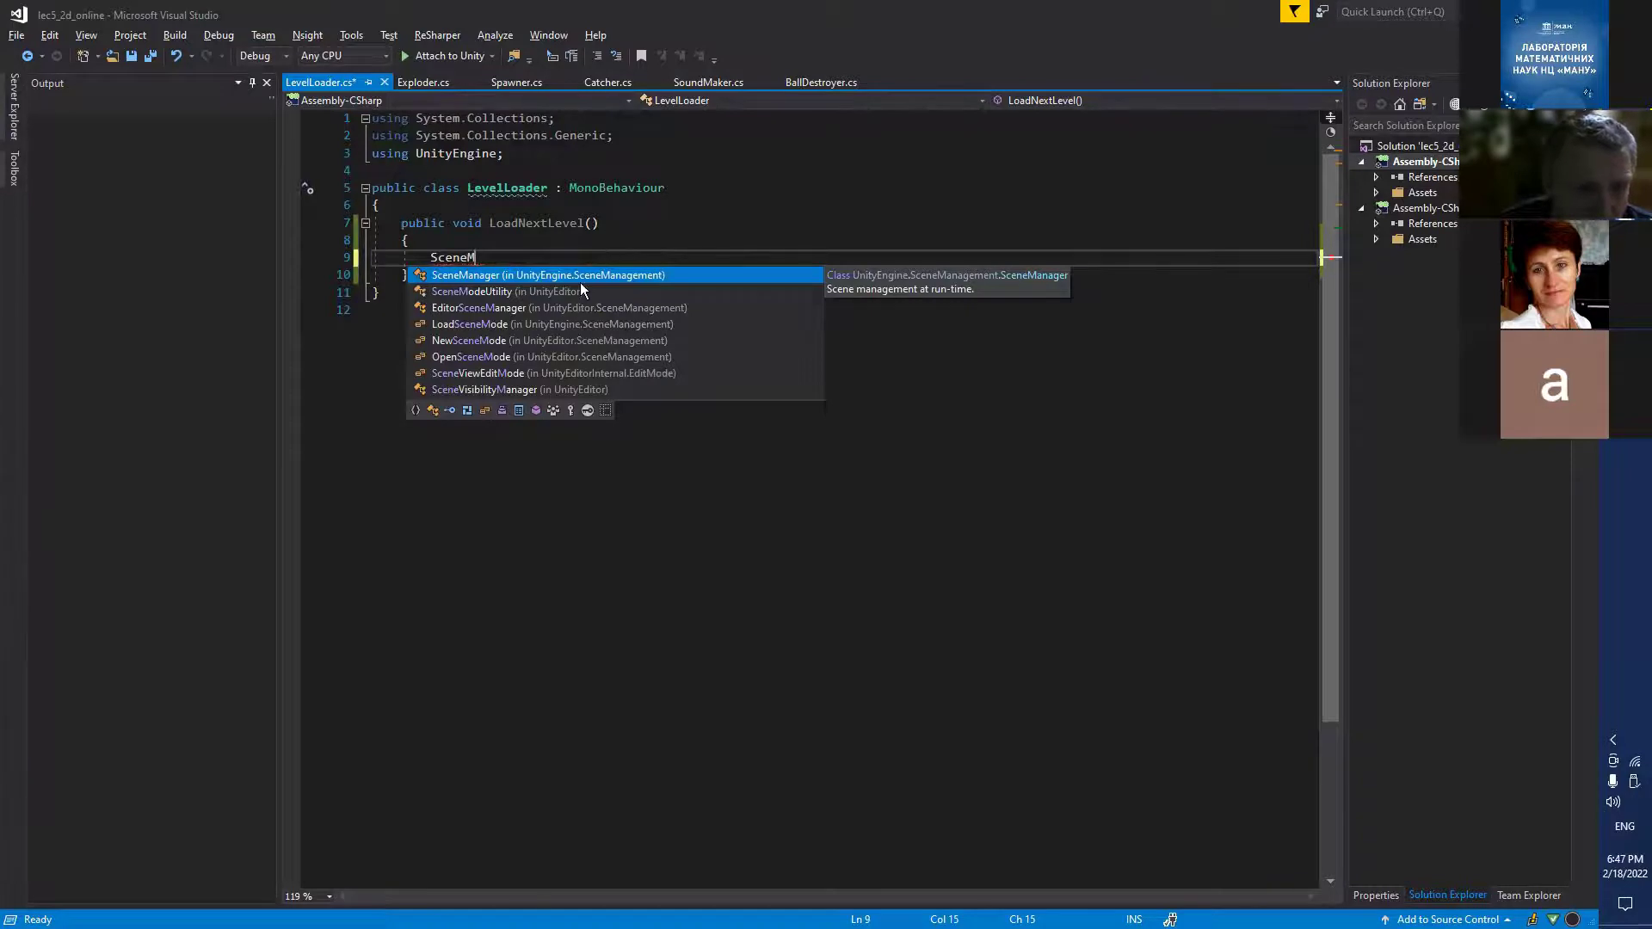
pyautogui.press('Return')
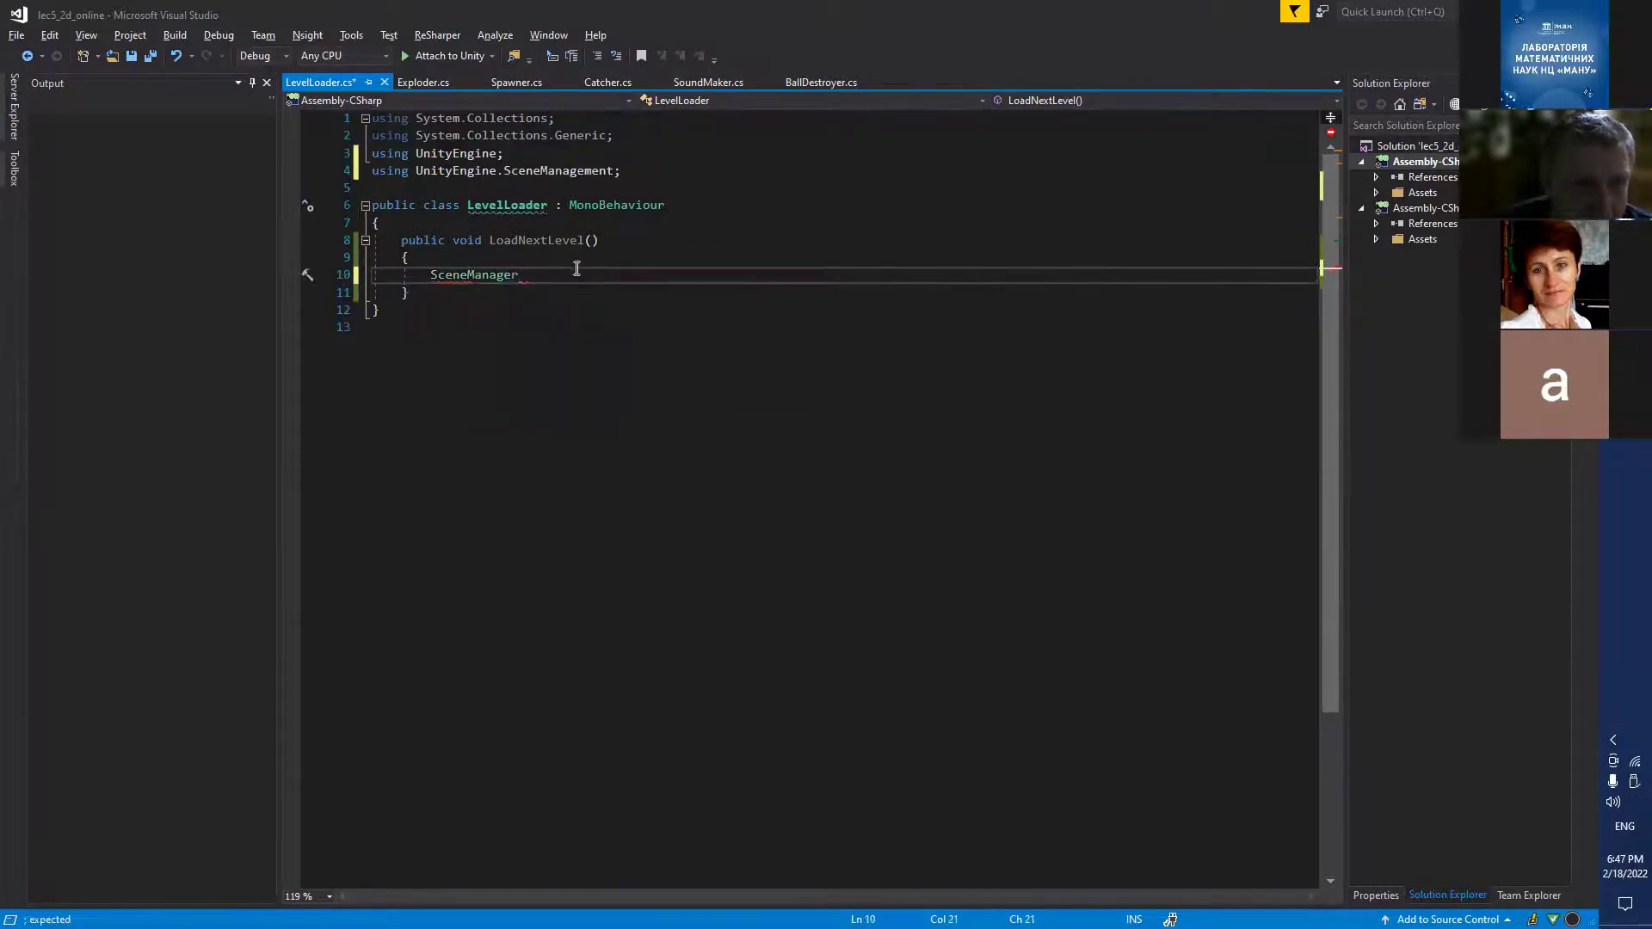
pyautogui.doubleClick(550, 171)
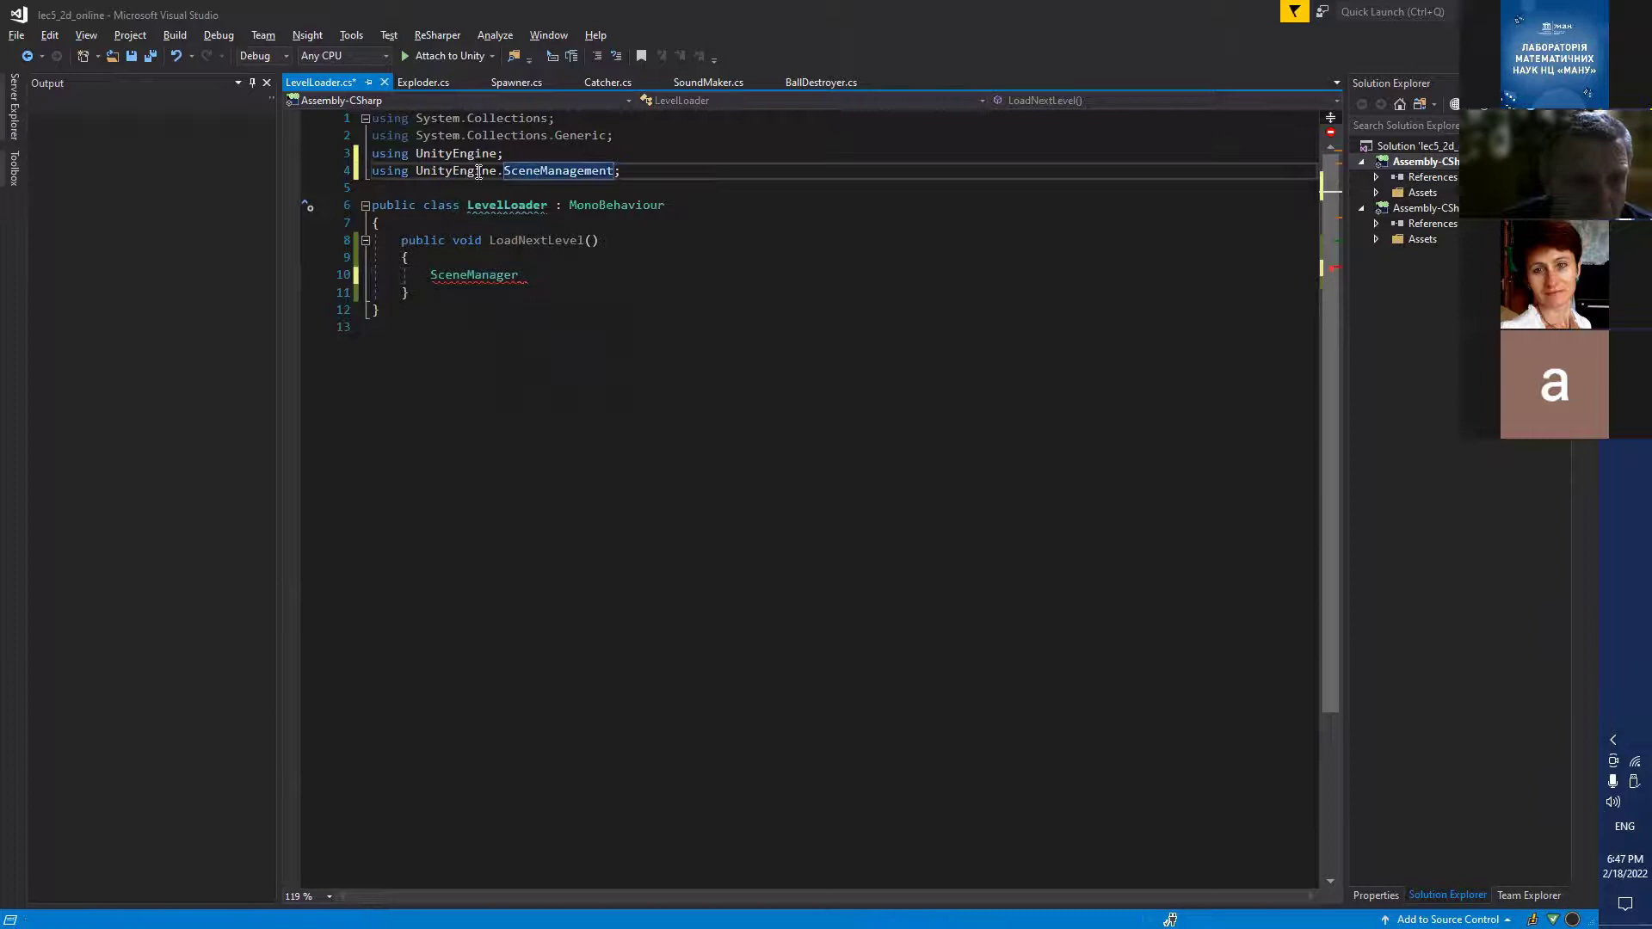
pyautogui.moveTo(416, 170); pyautogui.dragTo(613, 172)
# Extend the SceneManager reference in LoadNextLevel() with a LoadScene() call.
pyautogui.click(556, 276)
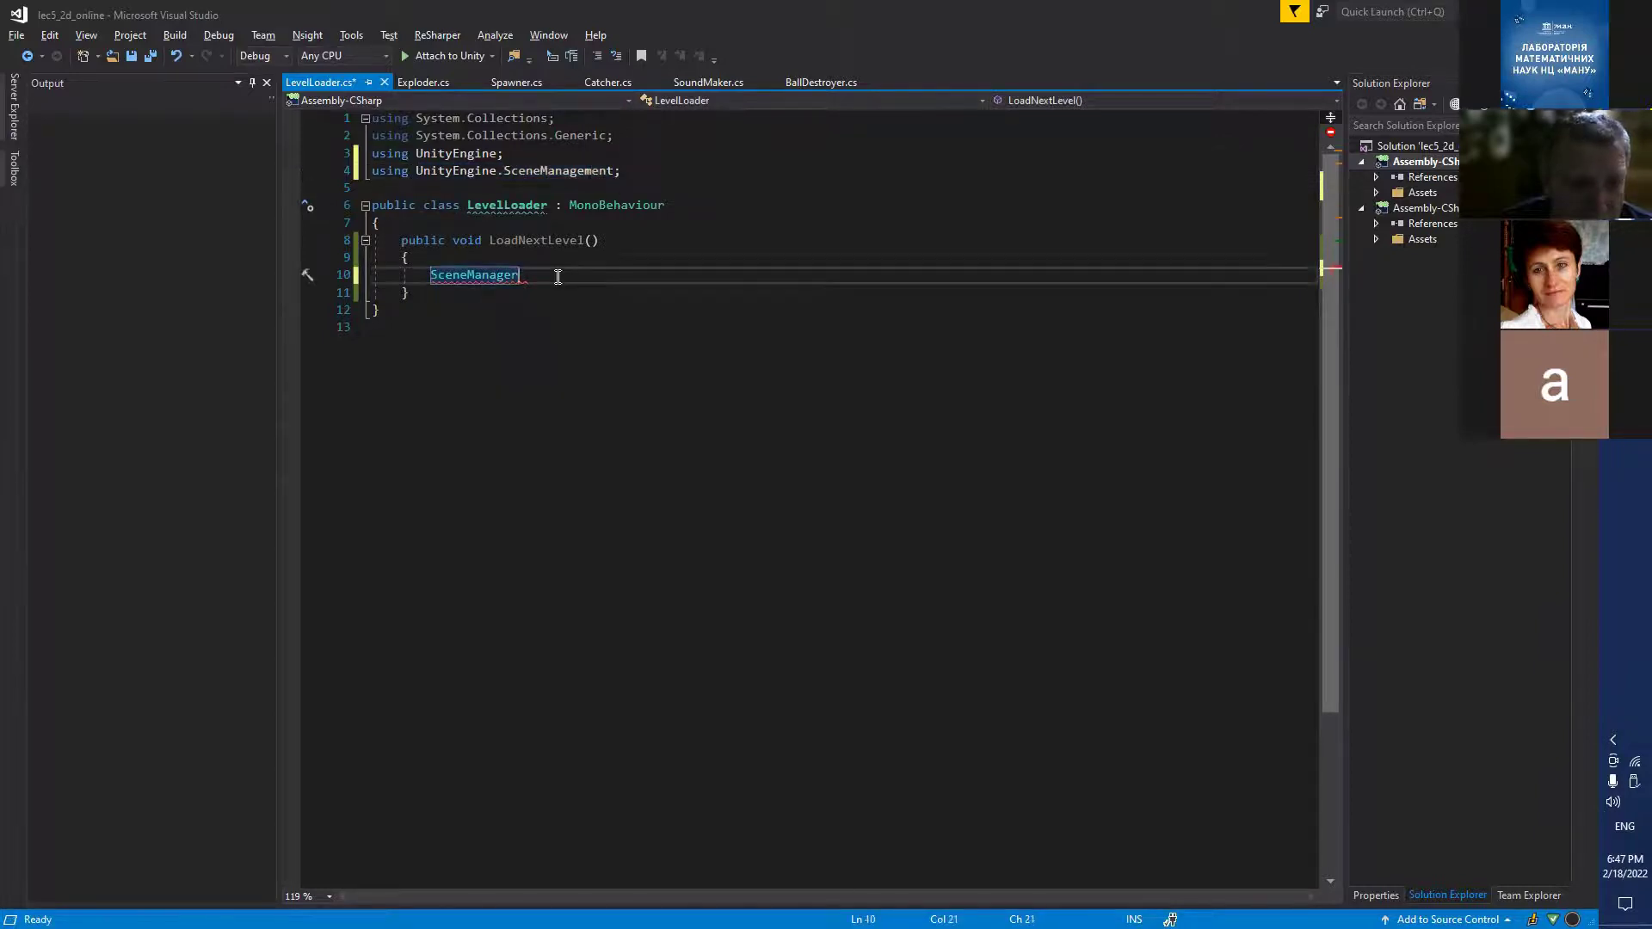
pyautogui.write('.L')
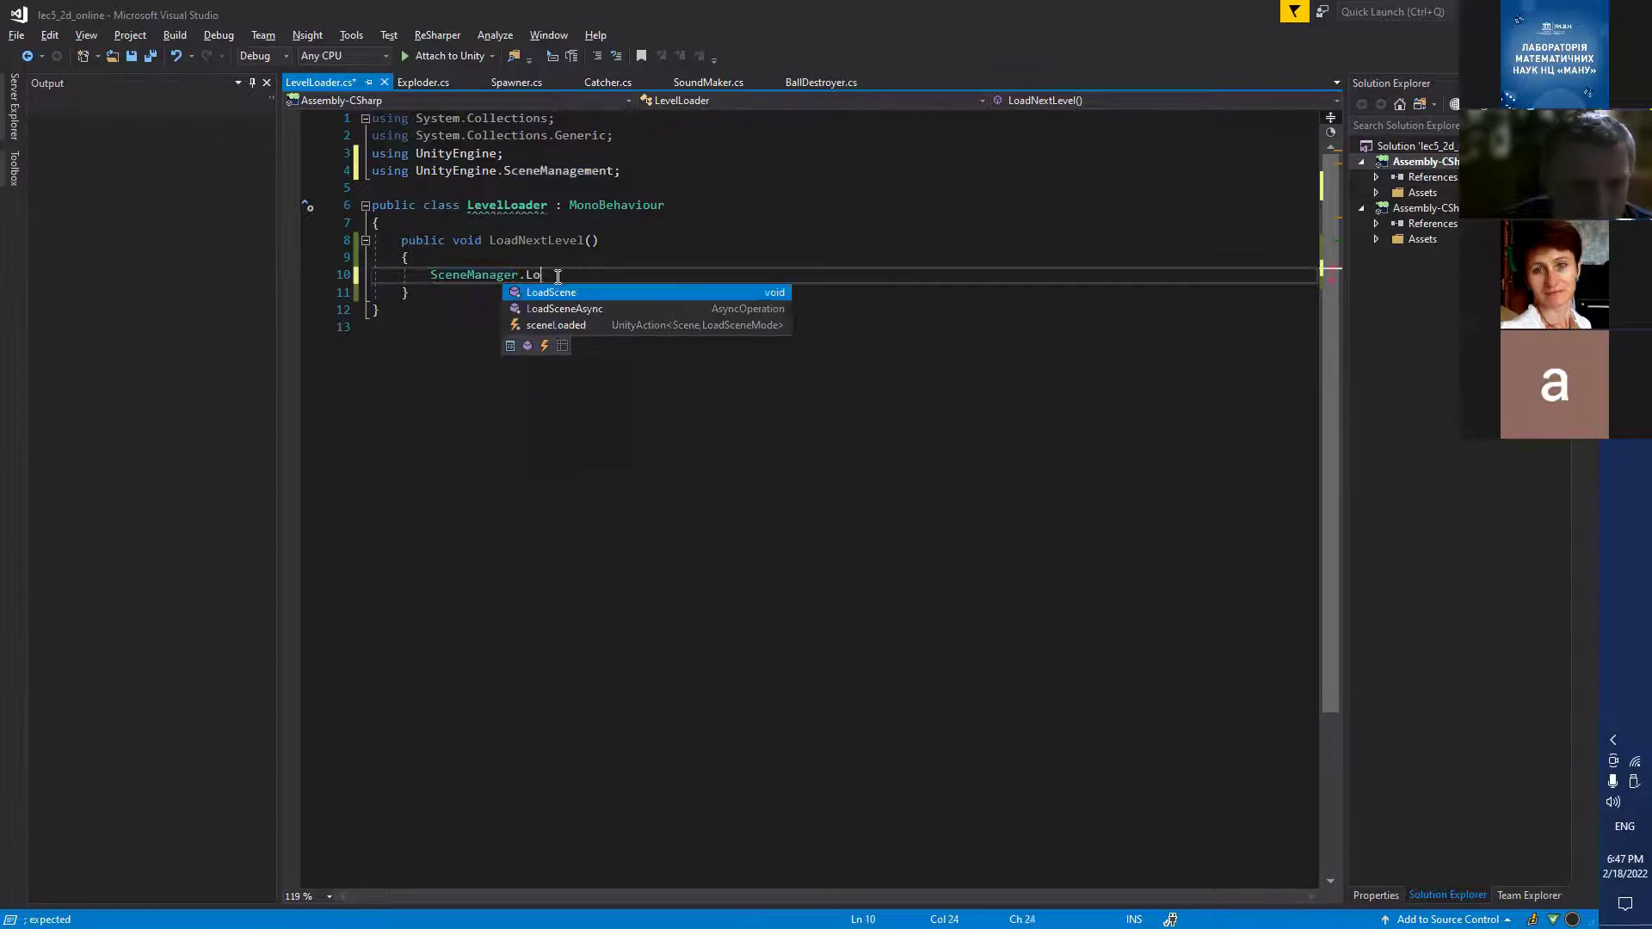
pyautogui.write('oadScene()')
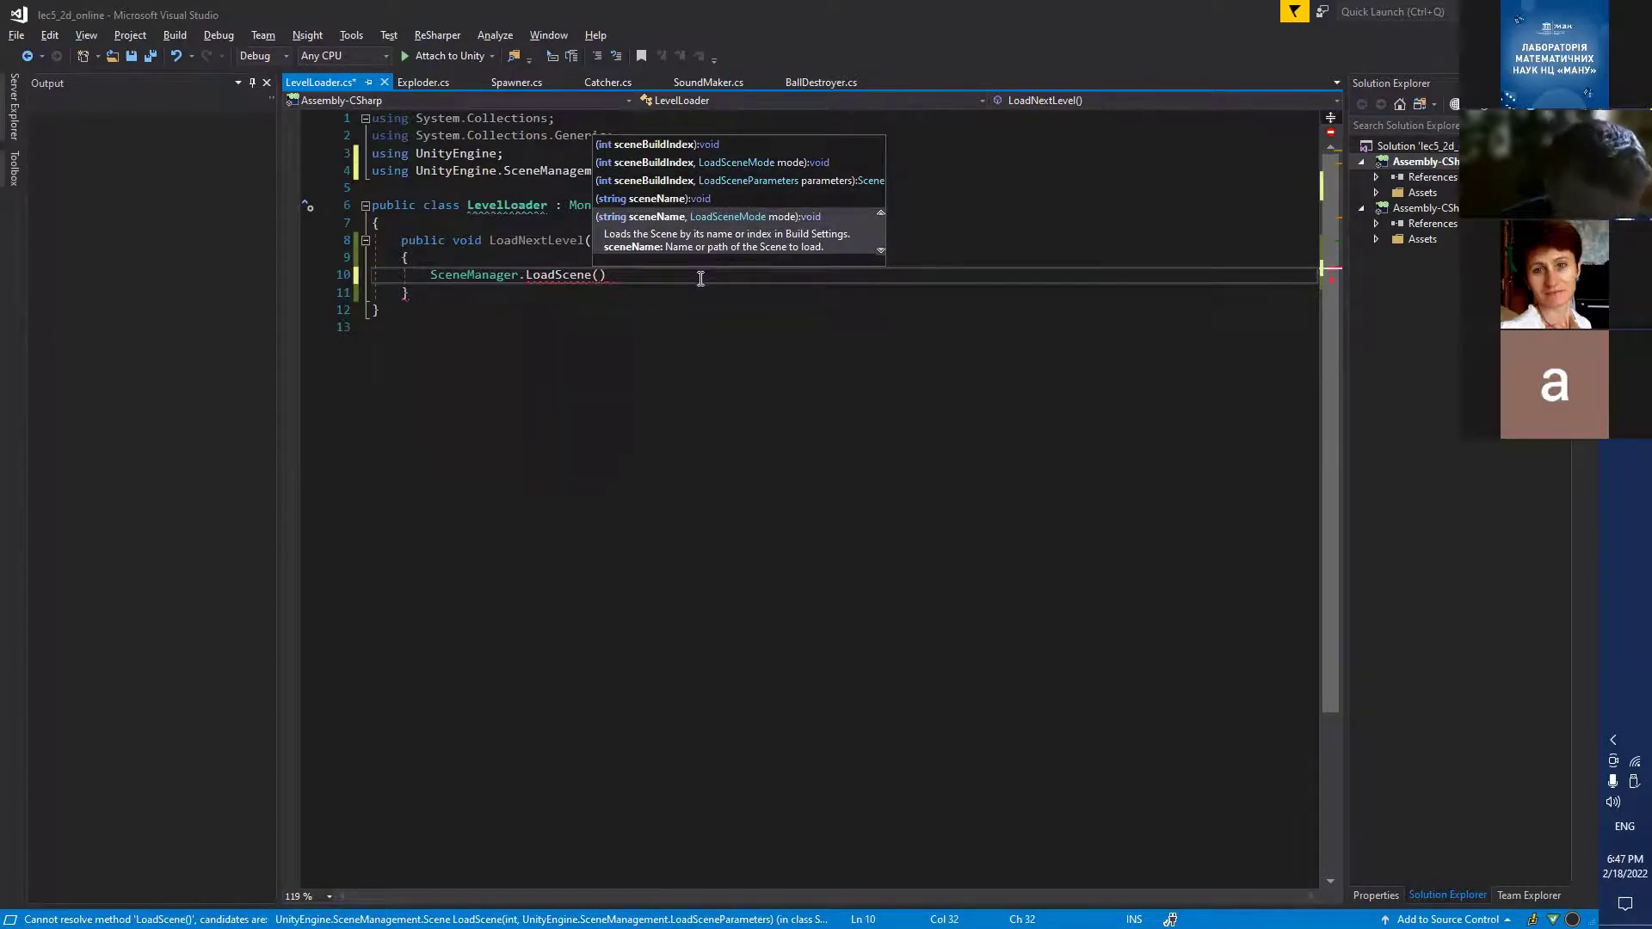
# Pass SceneManager.GetActiveScene().buildIndex + 1 as the LoadScene argument and end the statement with a semicolon.
pyautogui.write('Sce')
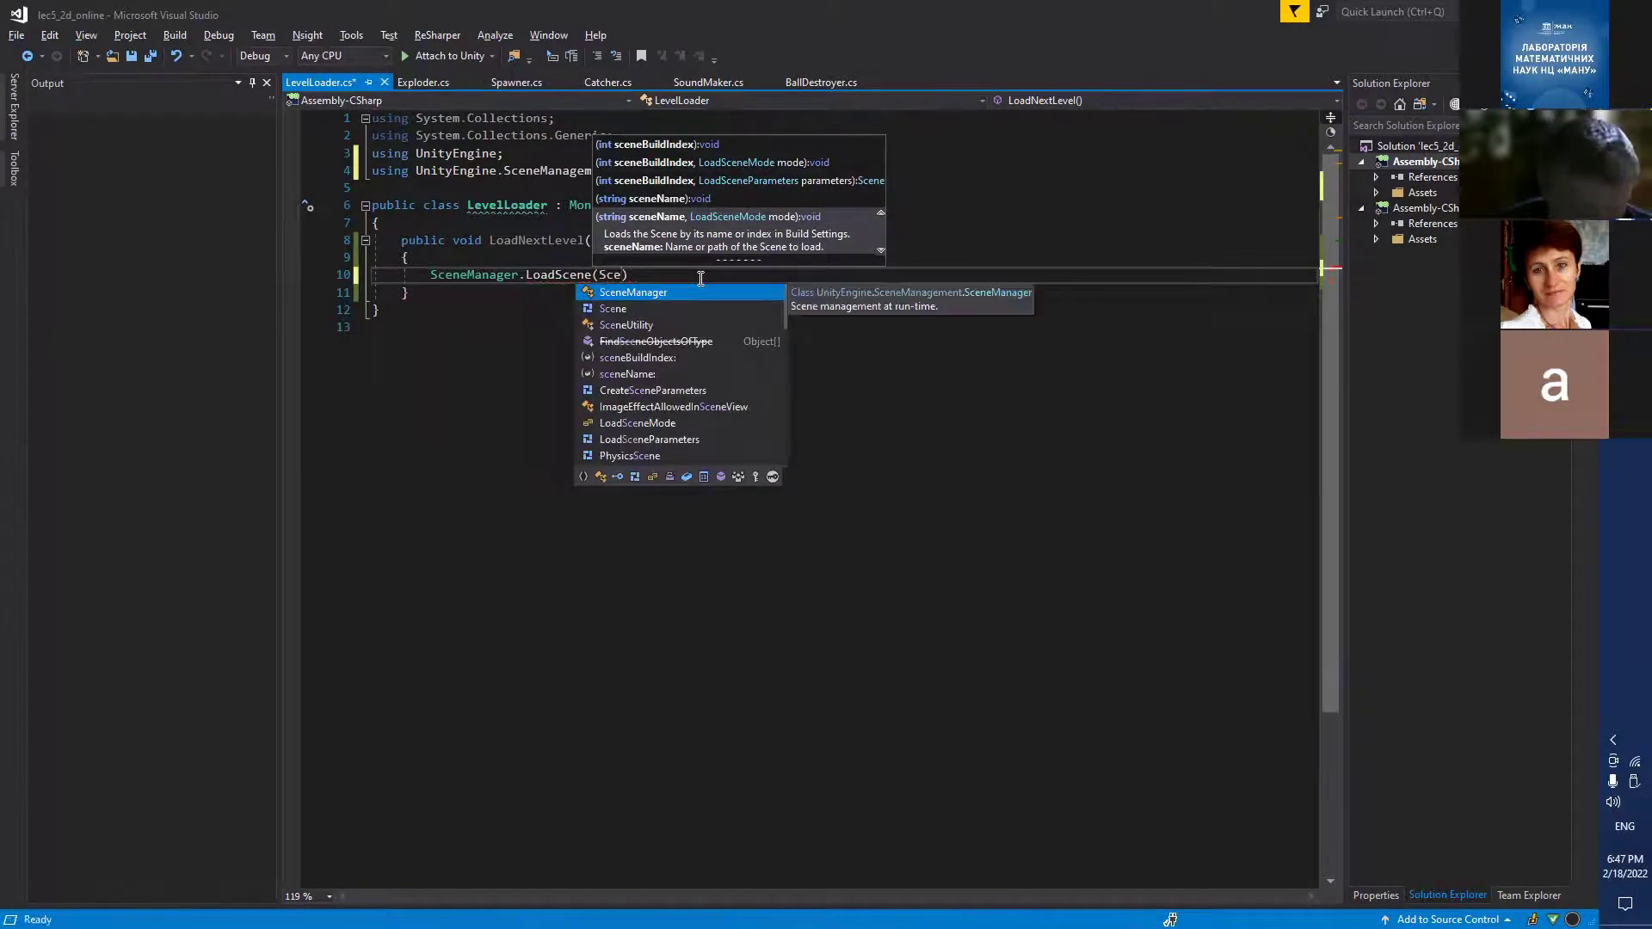
pyautogui.press('Tab')
pyautogui.write('.')
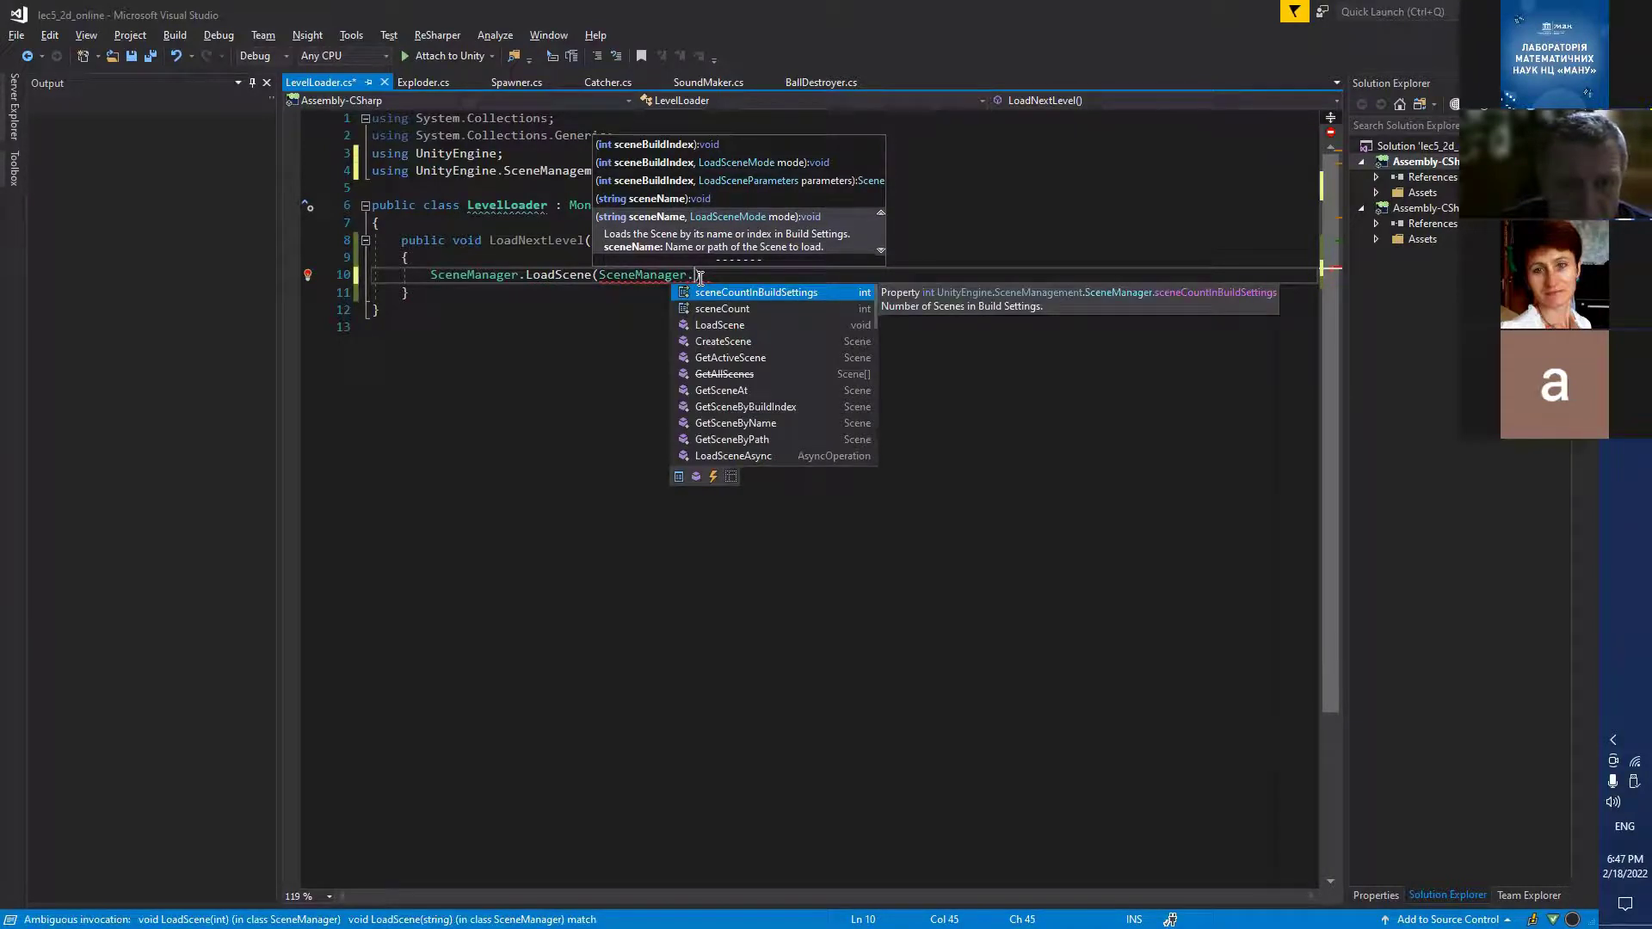
pyautogui.write('C')
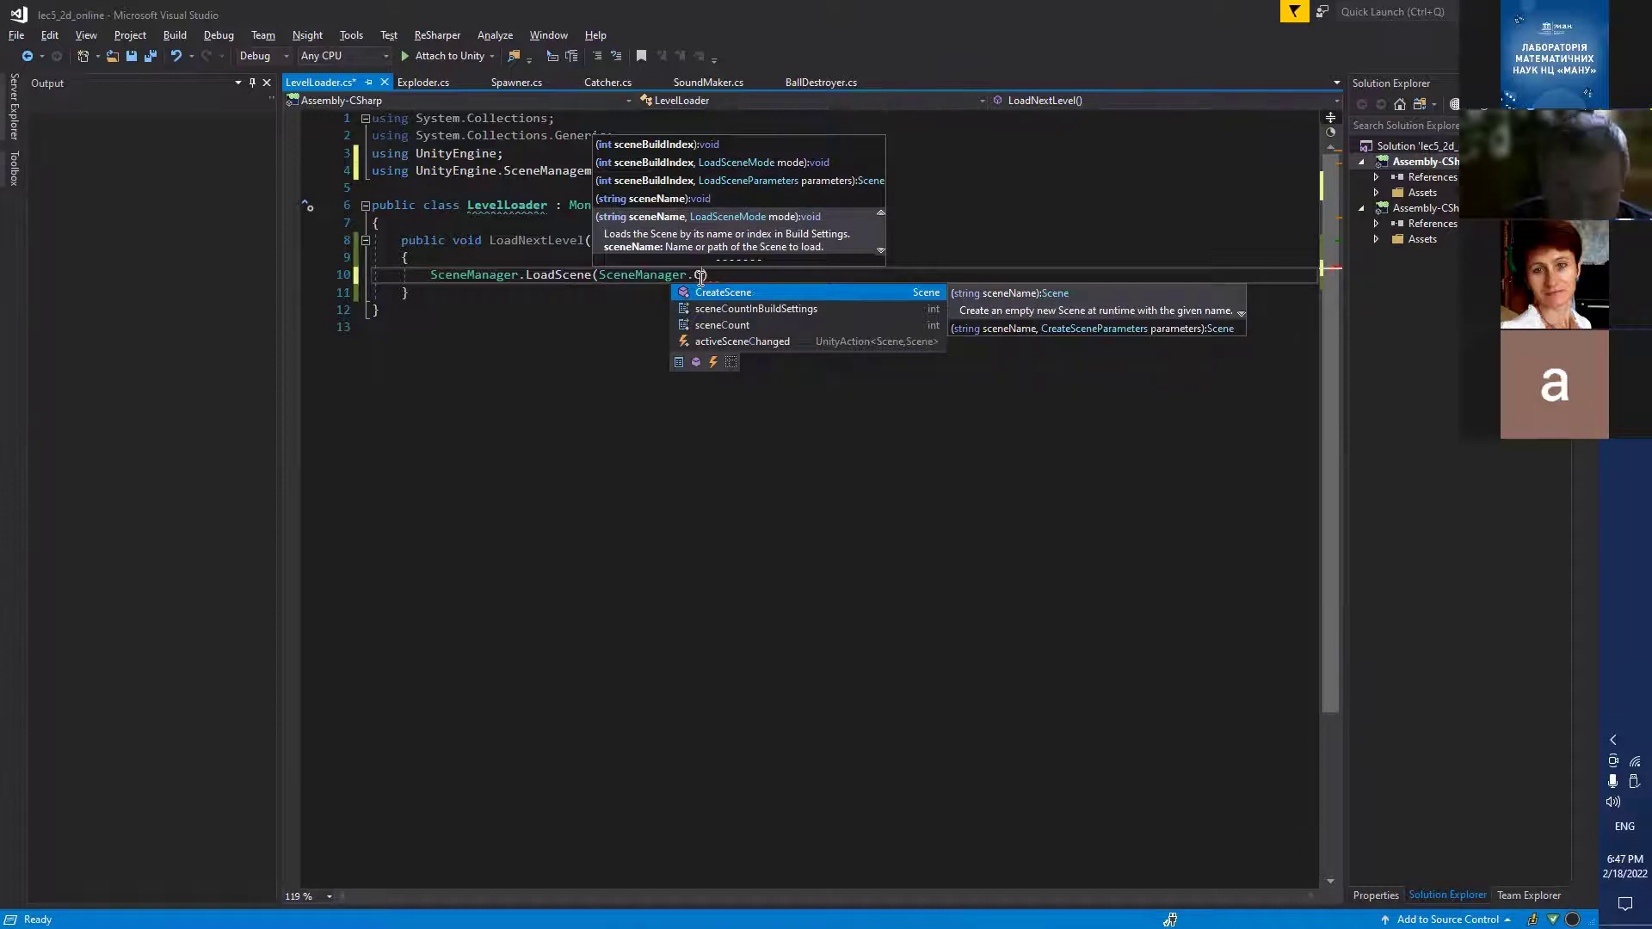
pyautogui.press('BackSpace')
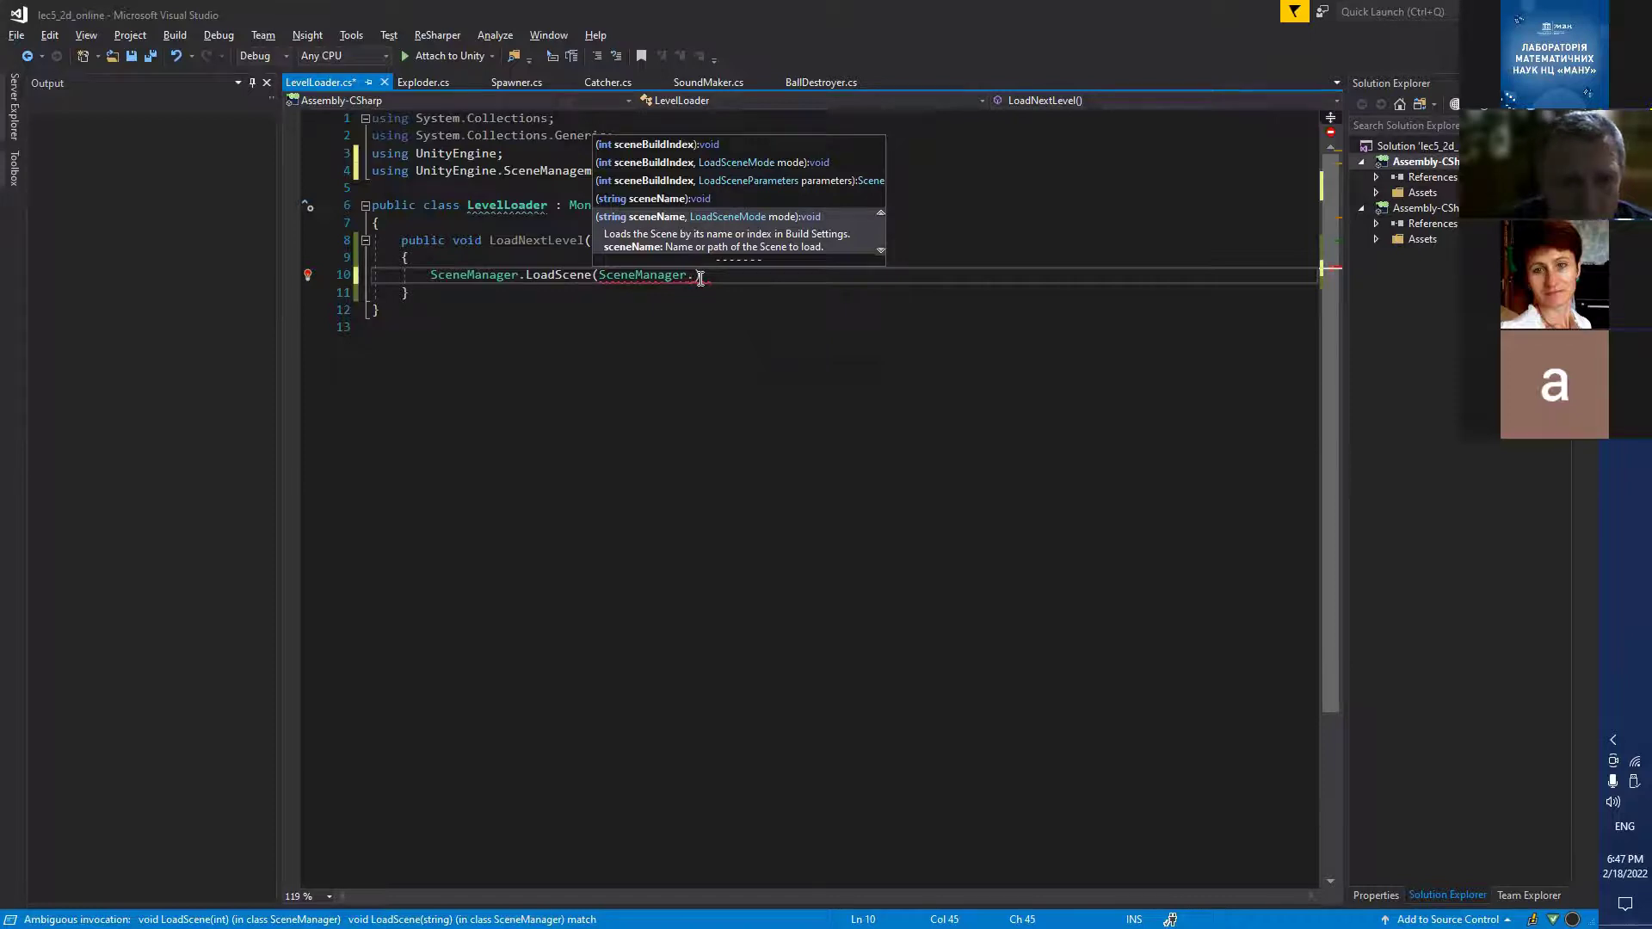
pyautogui.write('G')
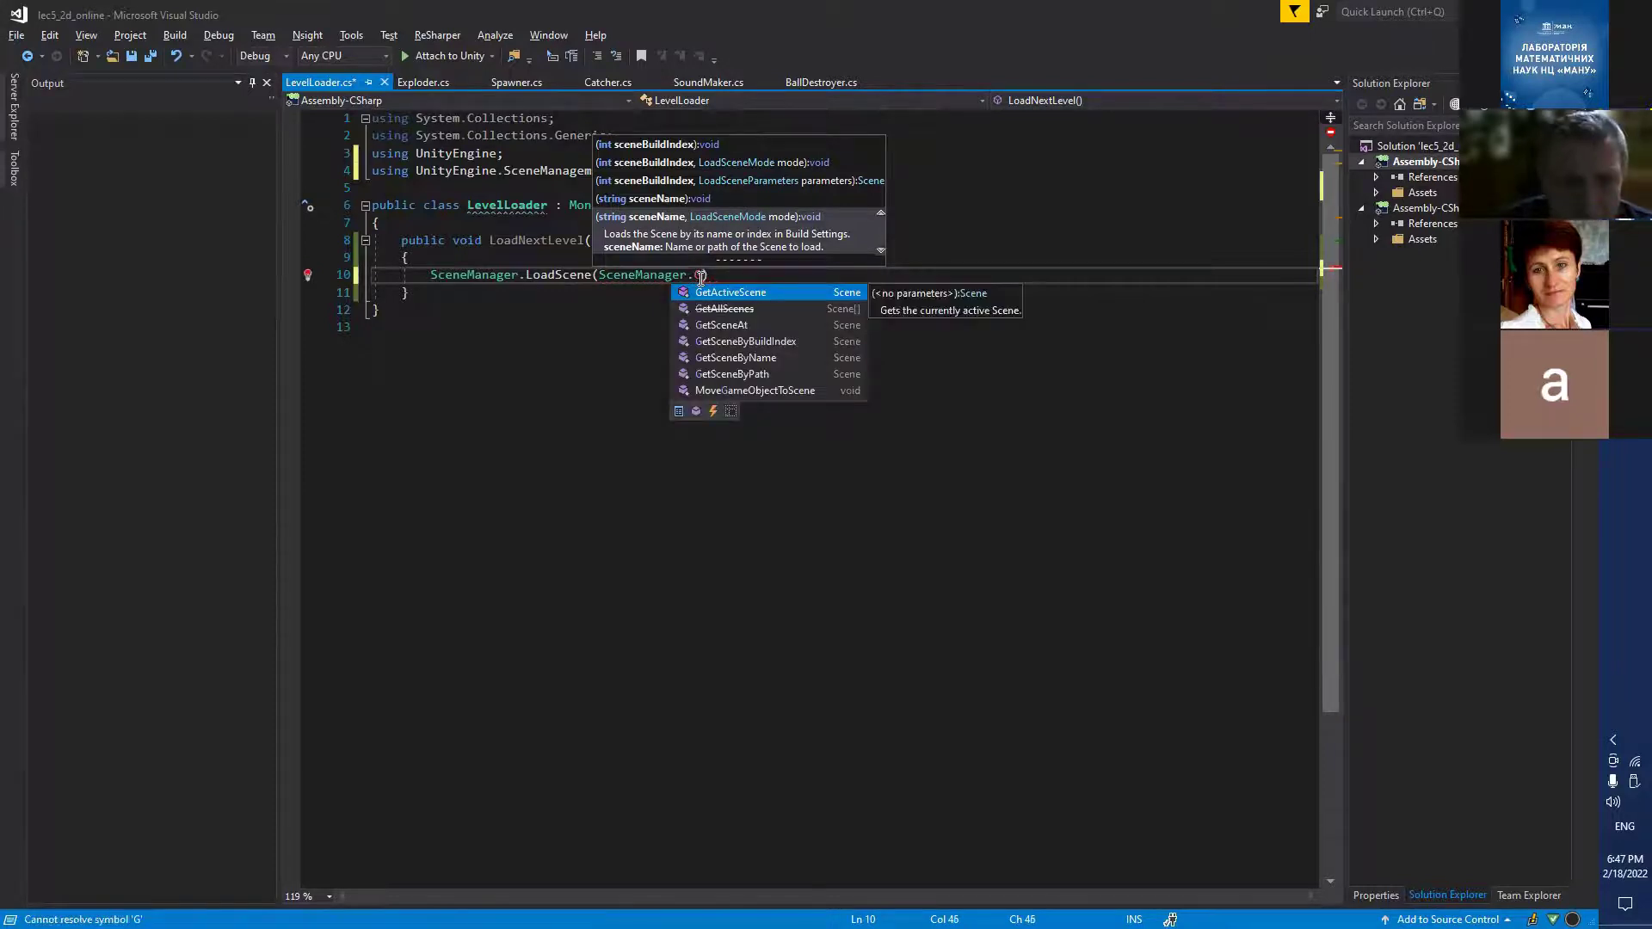
pyautogui.press('Return')
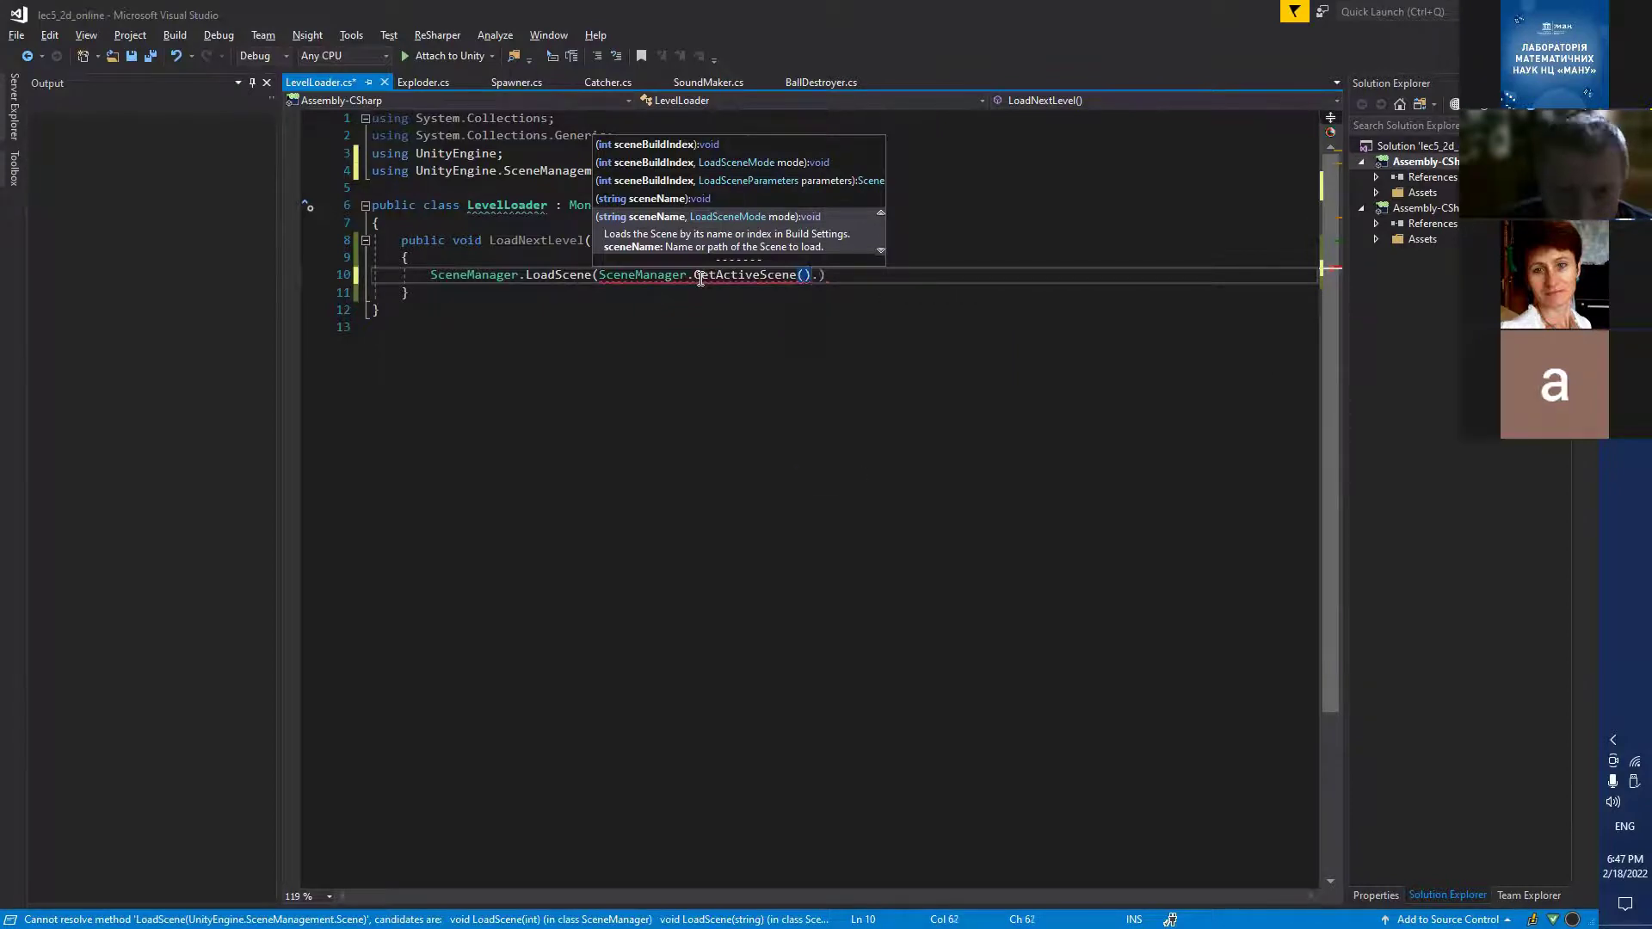
pyautogui.write('.')
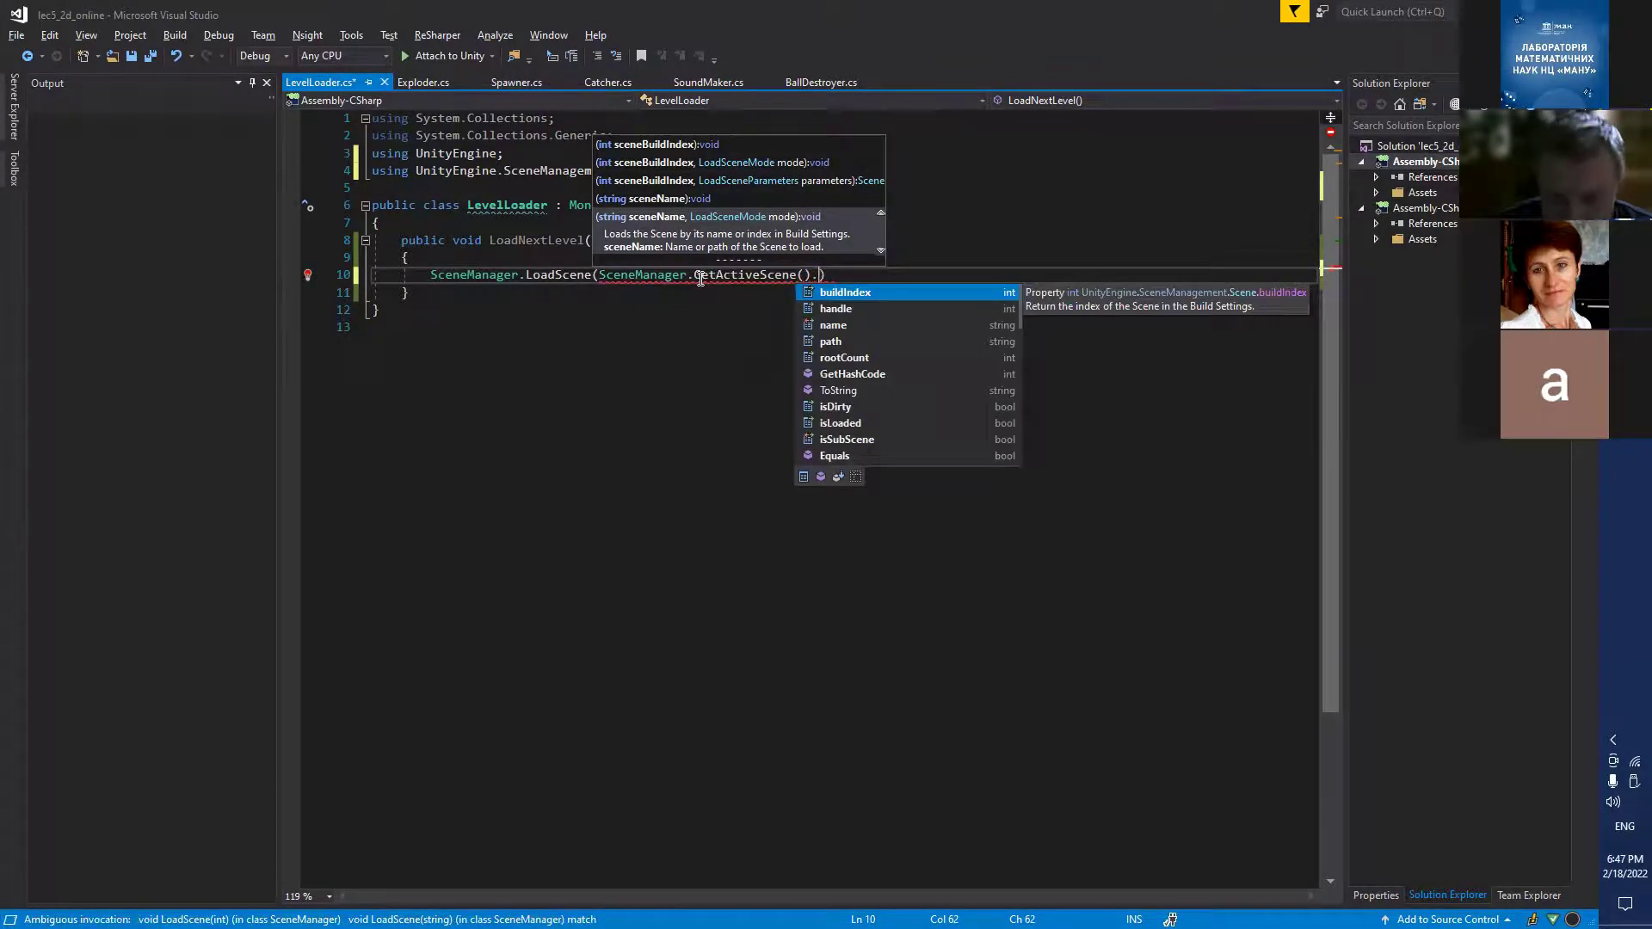
pyautogui.press('space')
pyautogui.write('+ 1)')
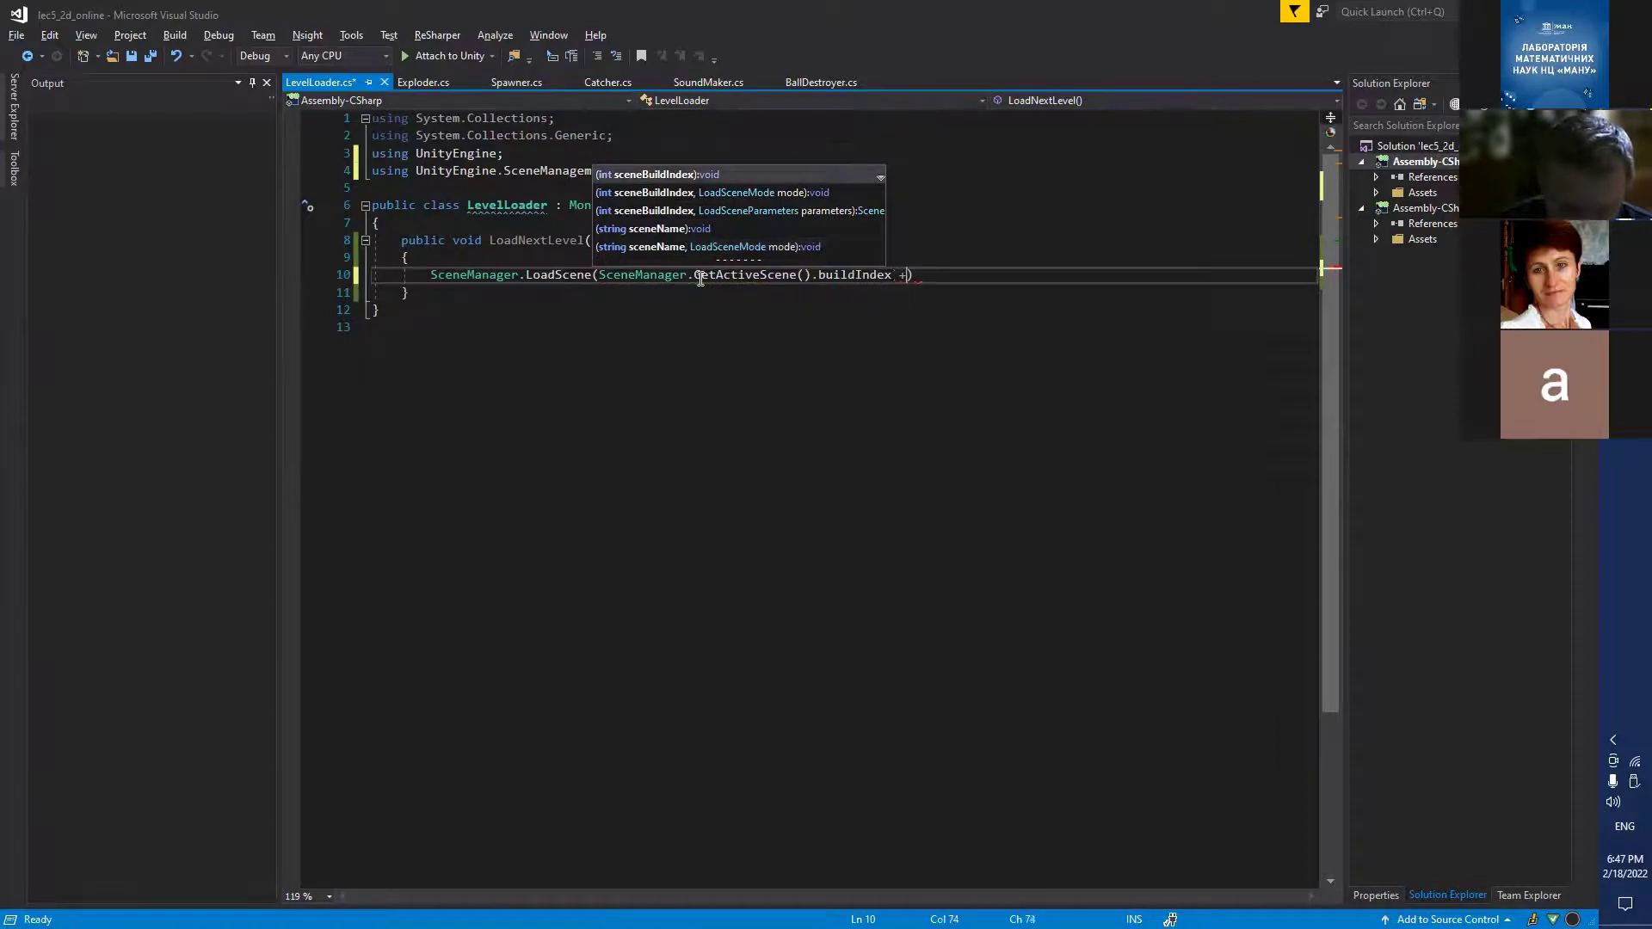
pyautogui.write(';')
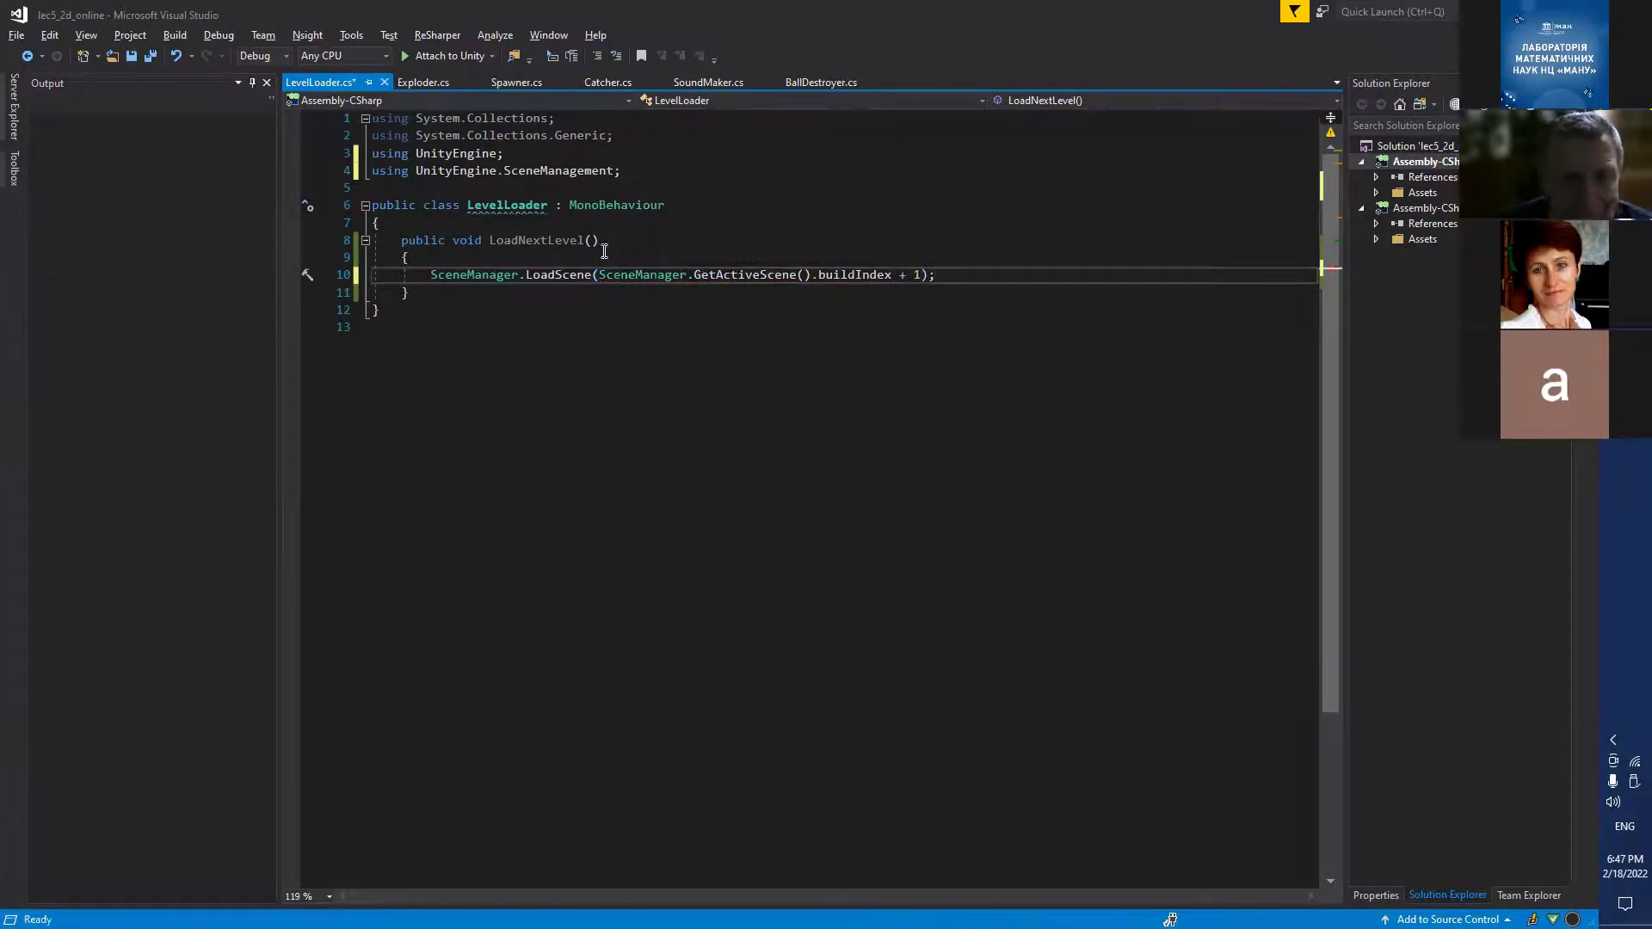
# Point out the GetActiveScene() and buildIndex parts of the LoadScene argument, and save the LevelLoader script.
pyautogui.moveTo(600, 275); pyautogui.dragTo(812, 281)
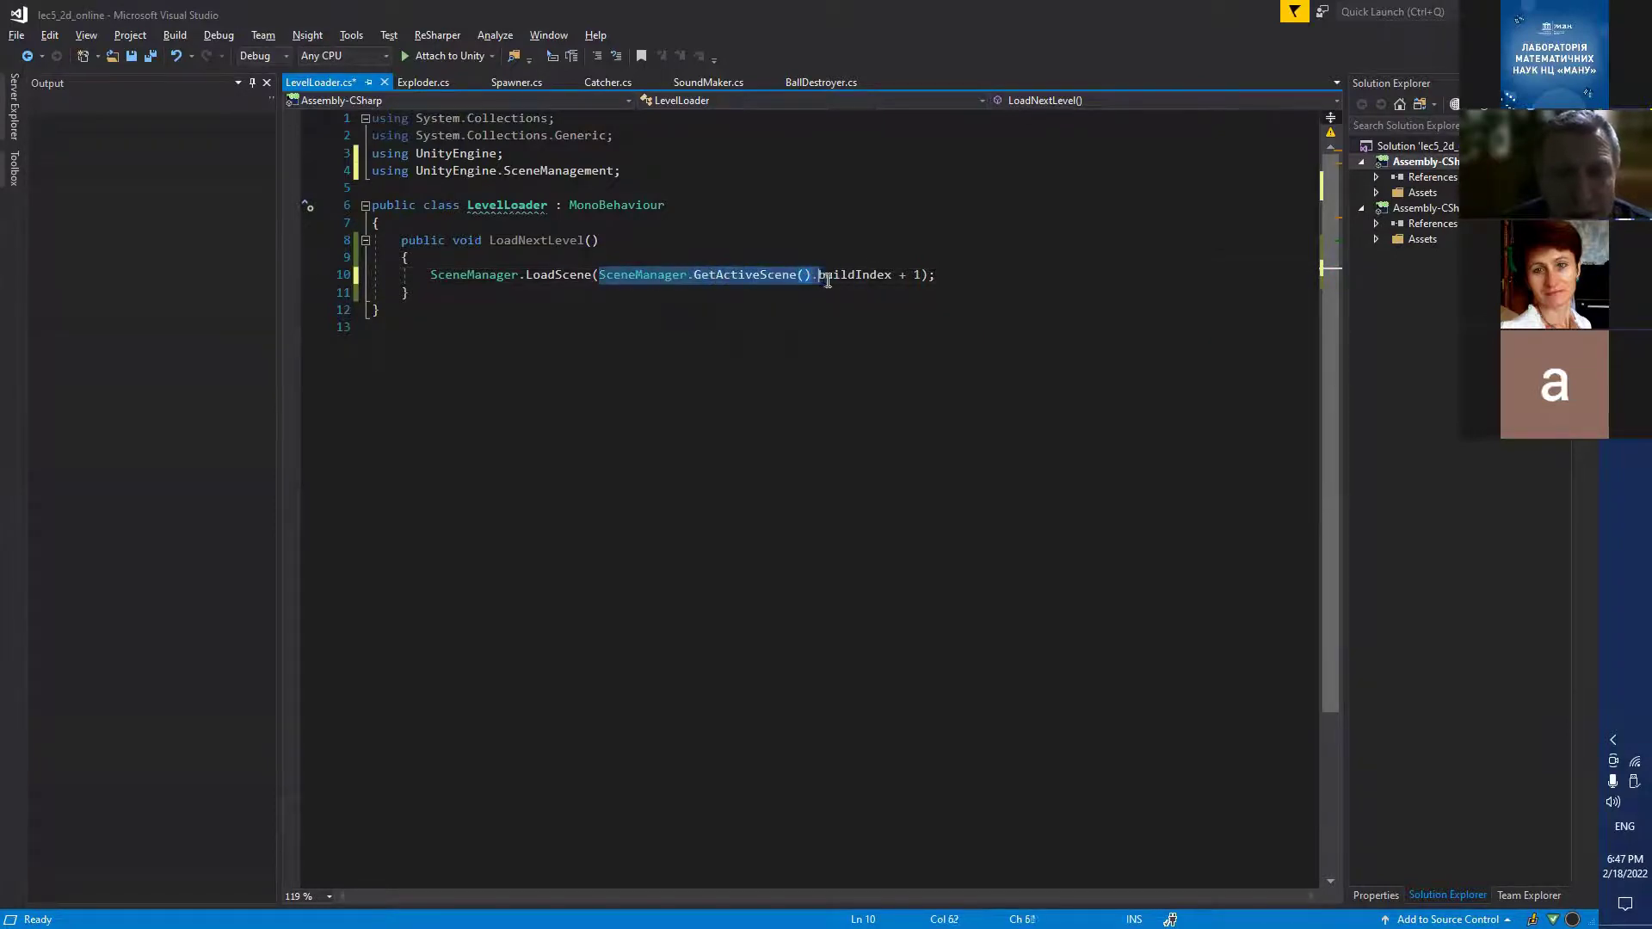
pyautogui.click(759, 240)
pyautogui.click(809, 283)
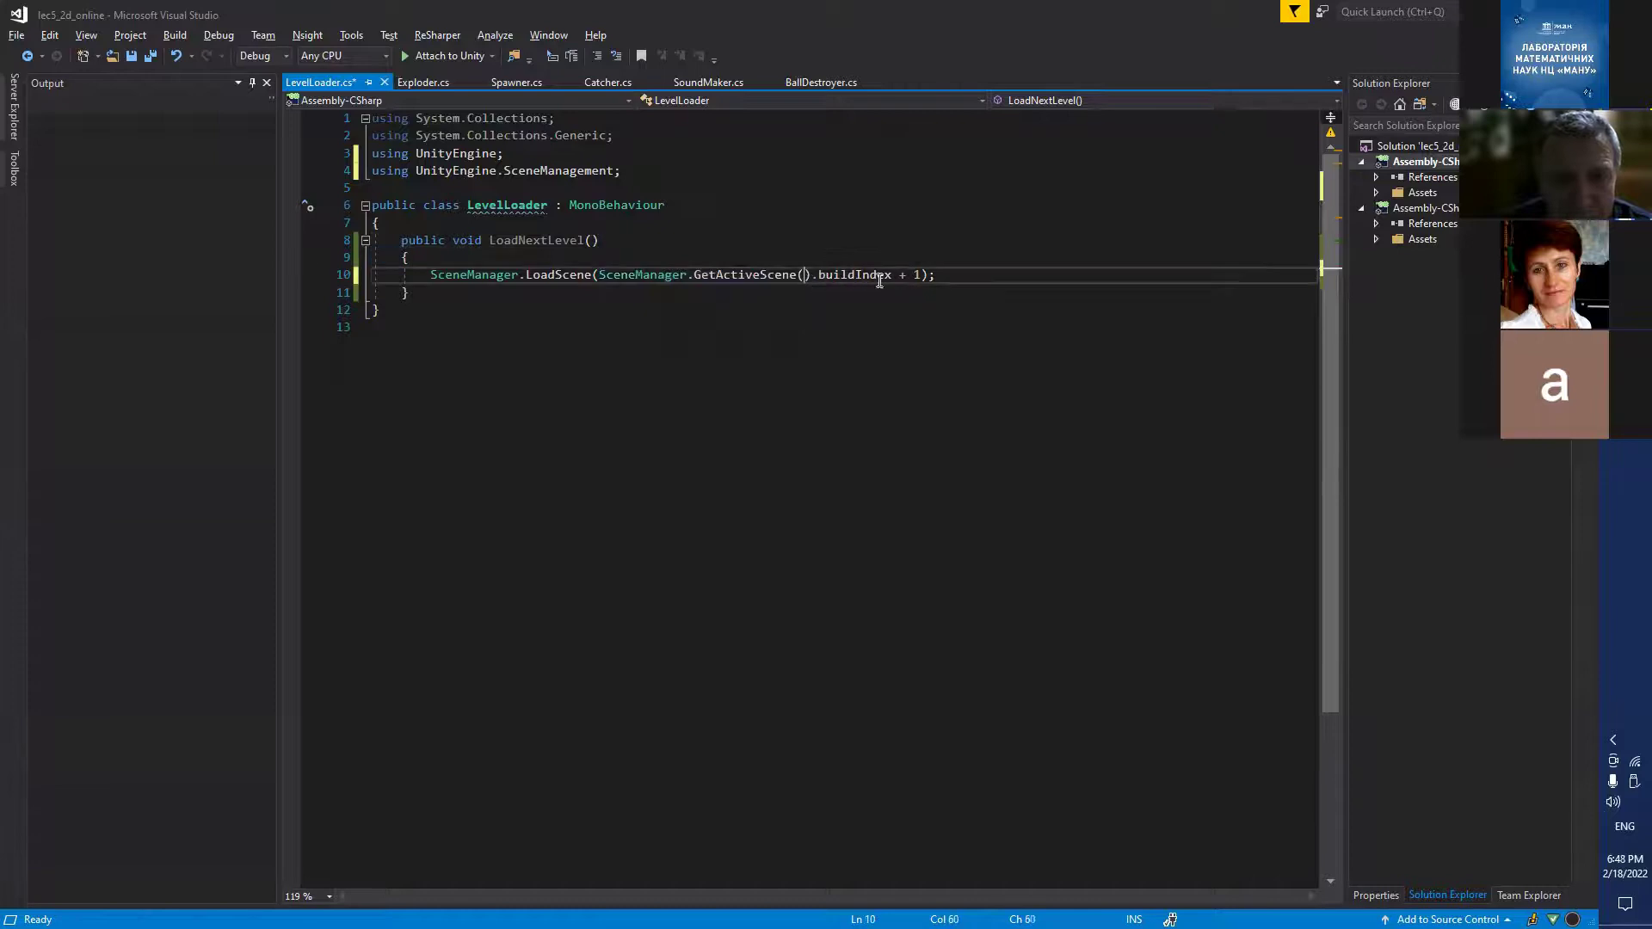
pyautogui.moveTo(890, 275); pyautogui.dragTo(695, 272)
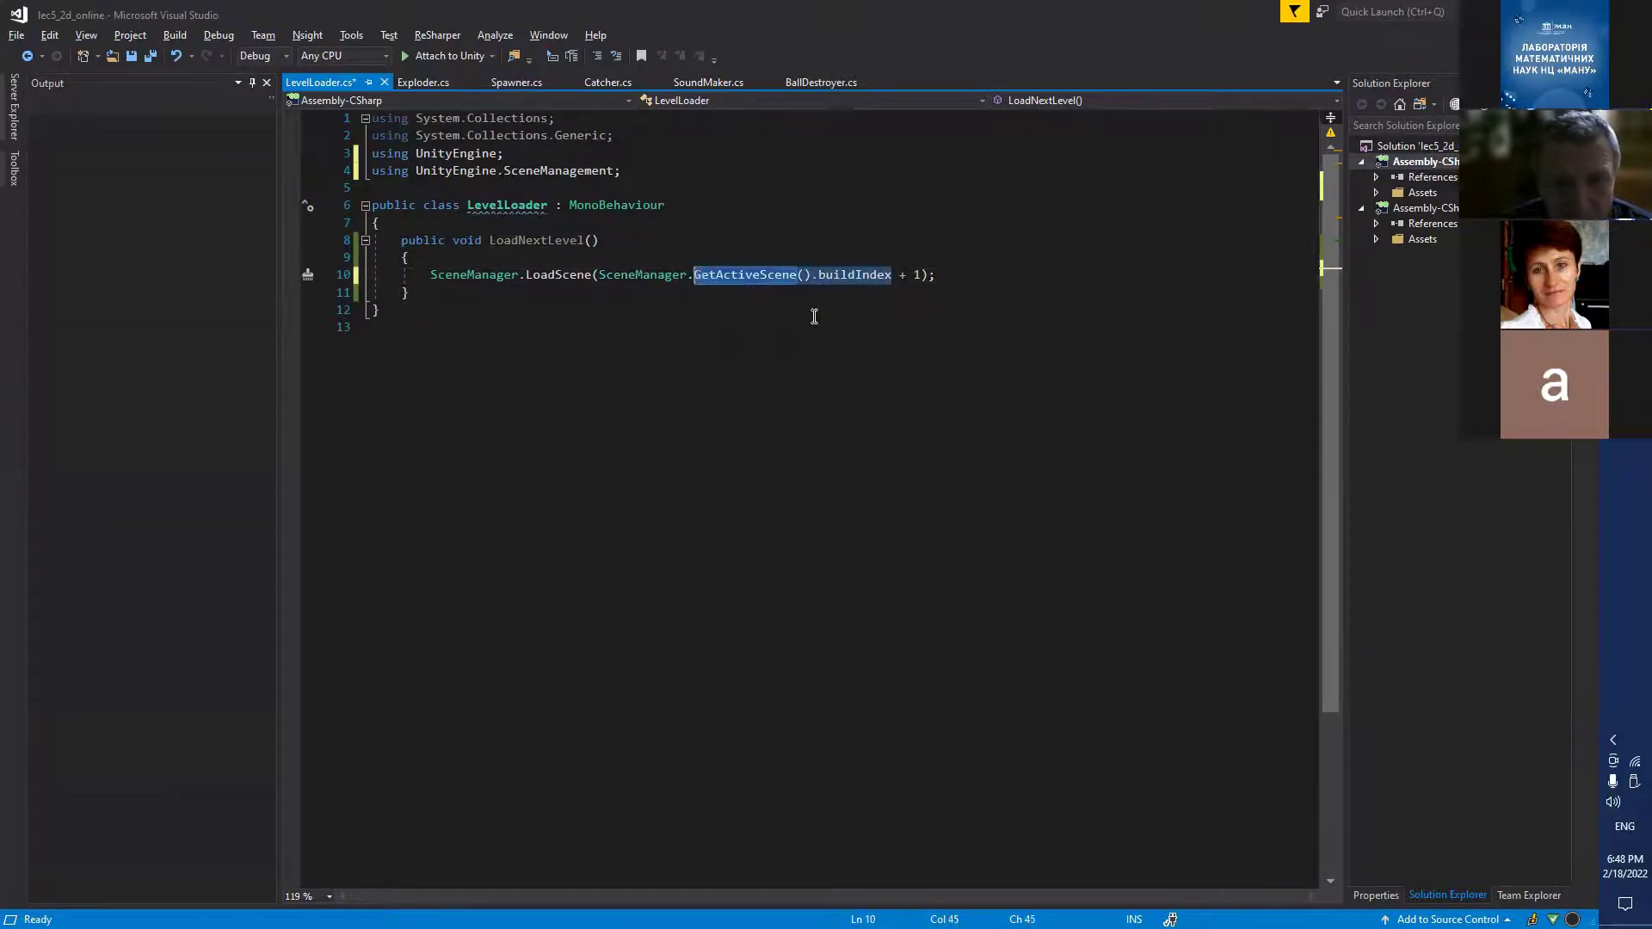
pyautogui.click(968, 275)
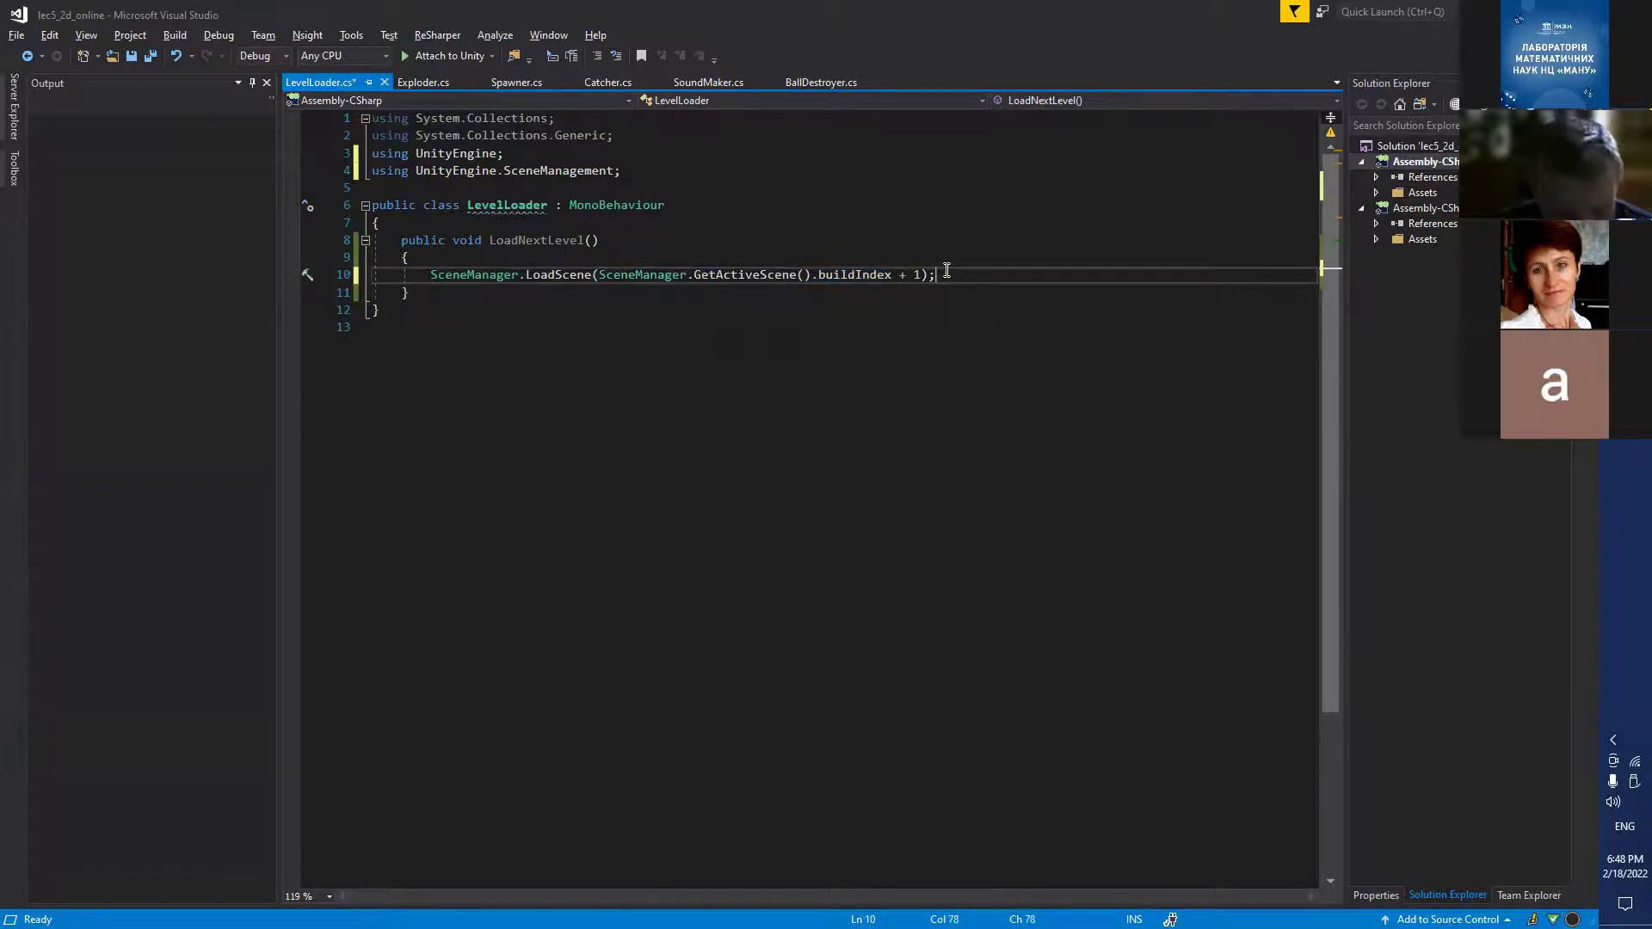
pyautogui.hotkey('ctrl', 's')
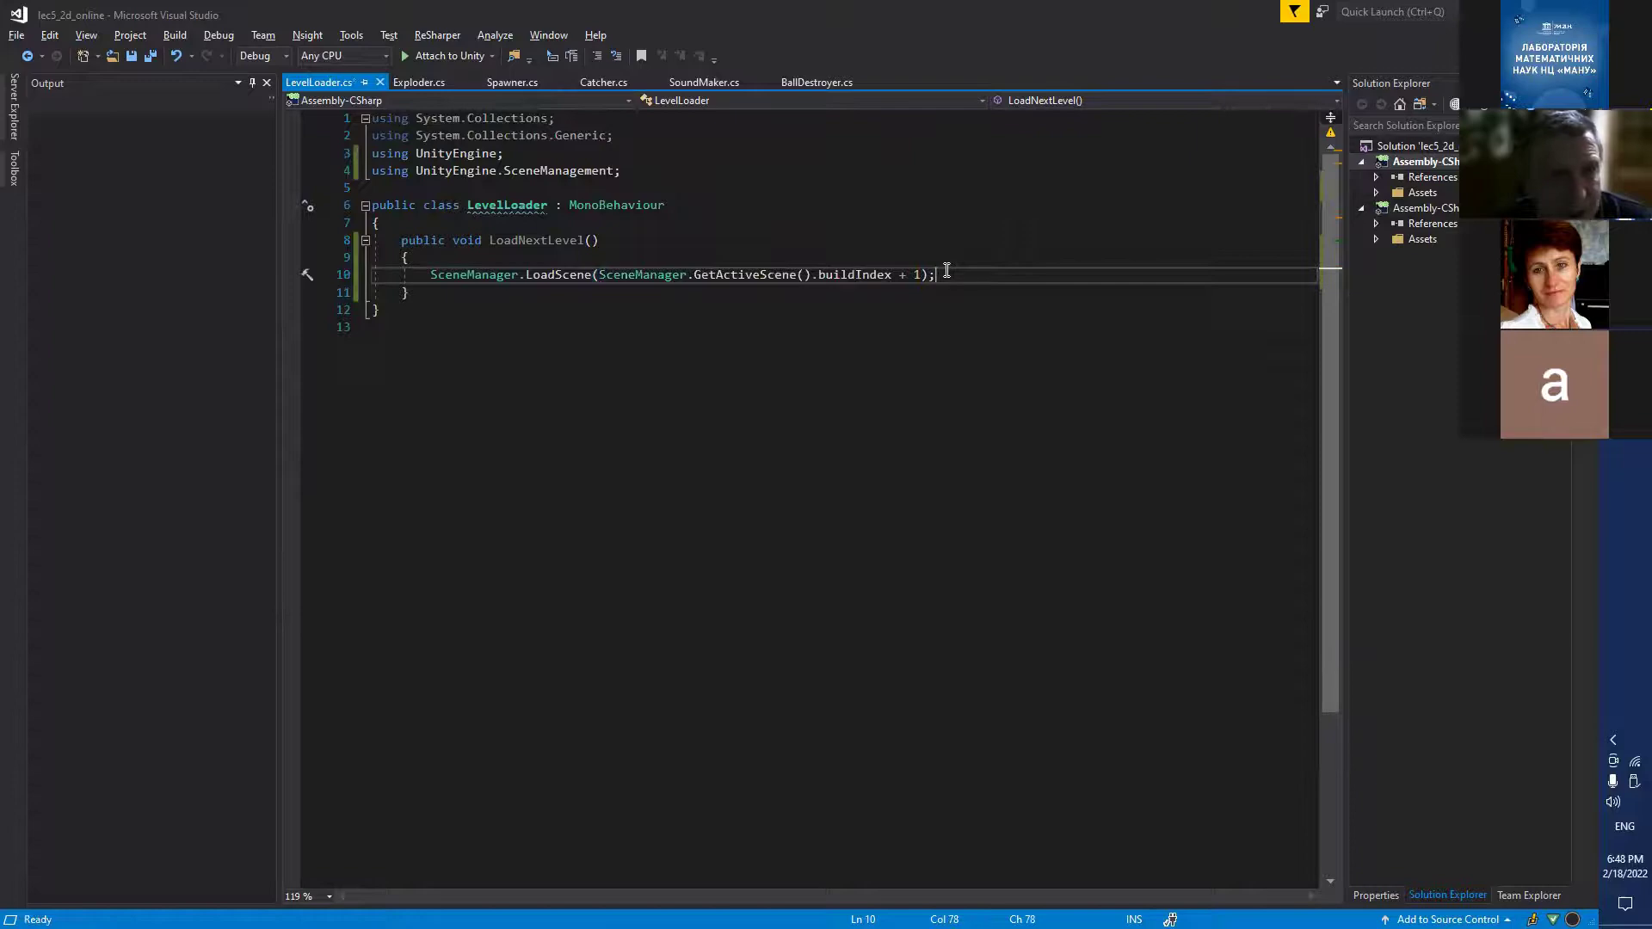
# Switch to Unity and save the startScene scene.
pyautogui.hotkey('alt', 'Tab')
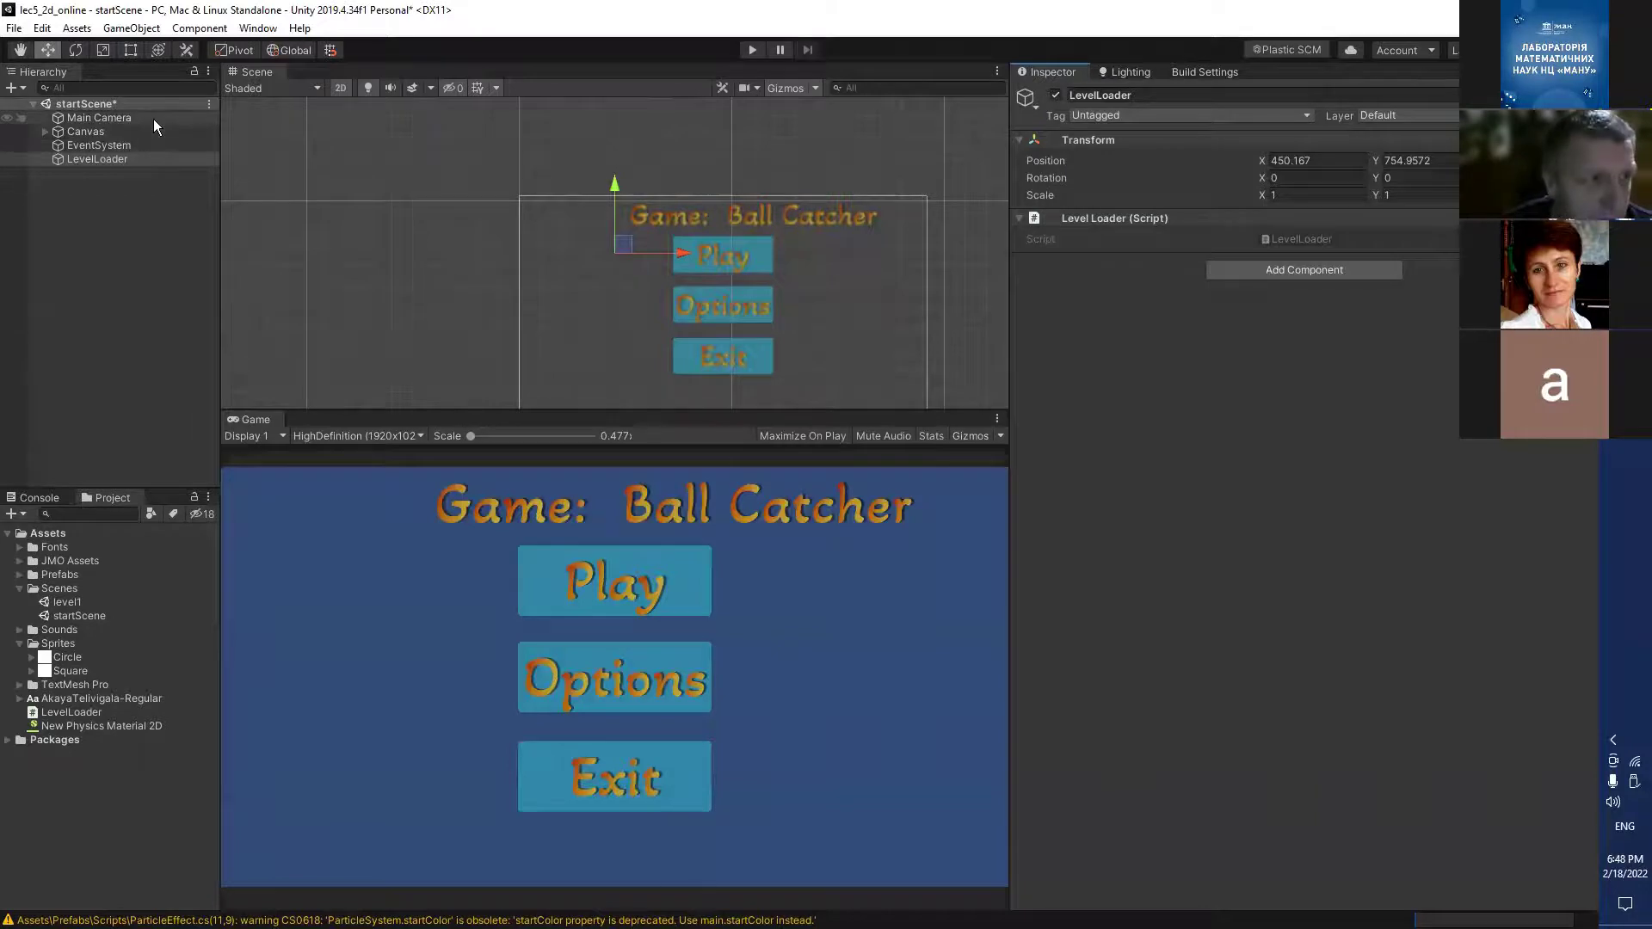
pyautogui.click(125, 158)
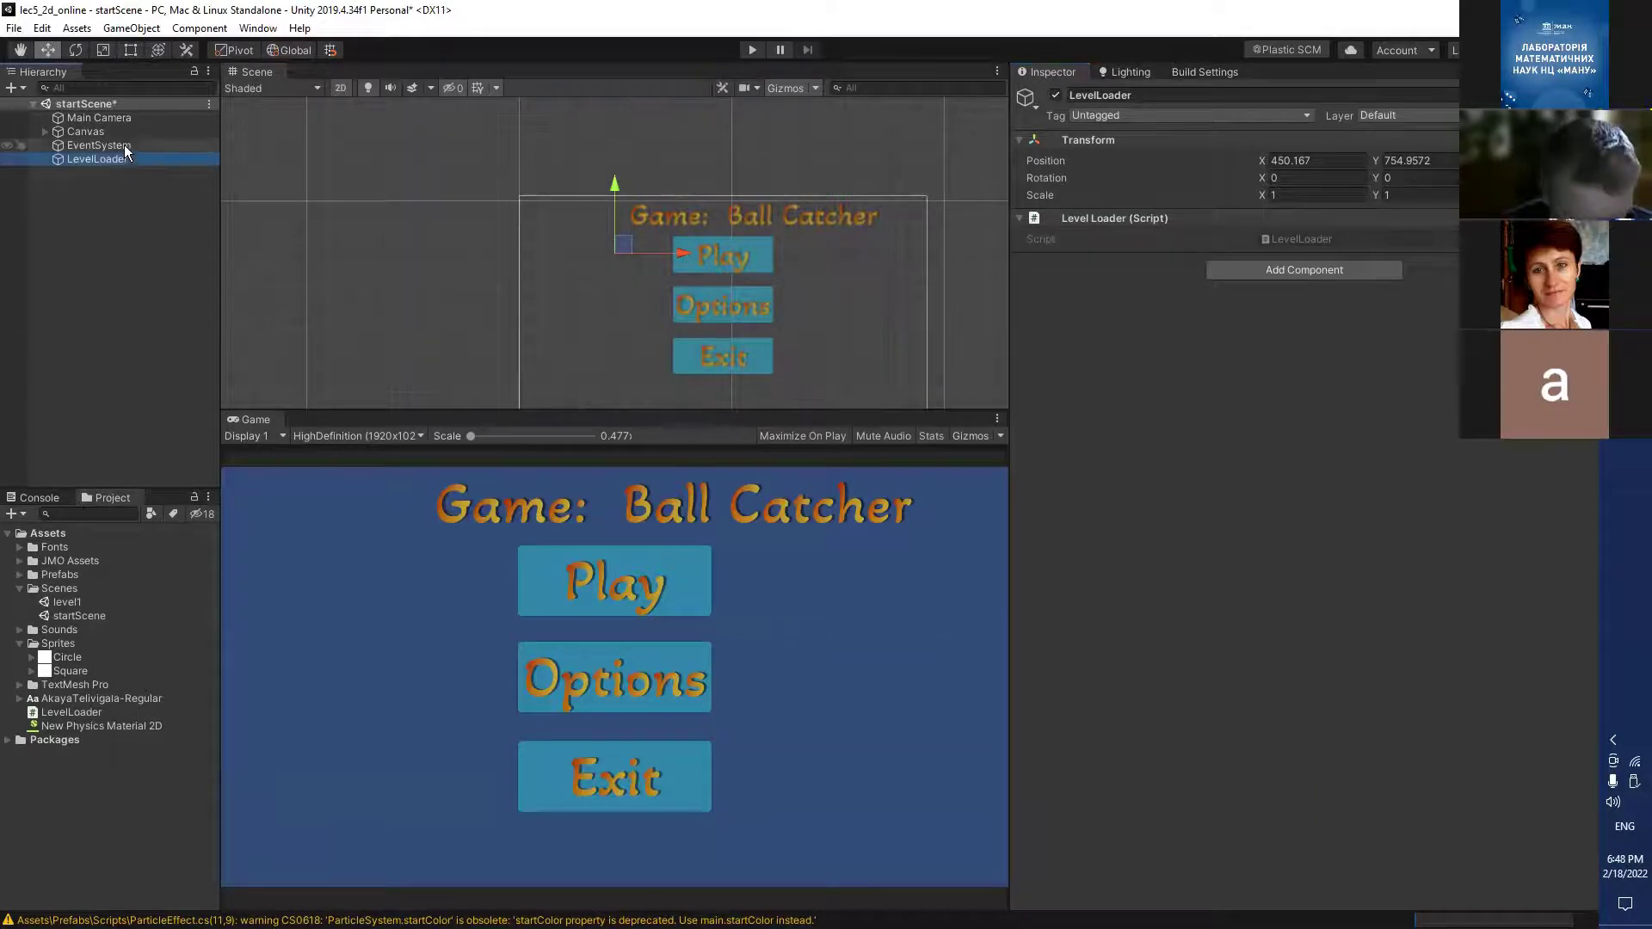
pyautogui.hotkey('ctrl', 's')
pyautogui.click(123, 144)
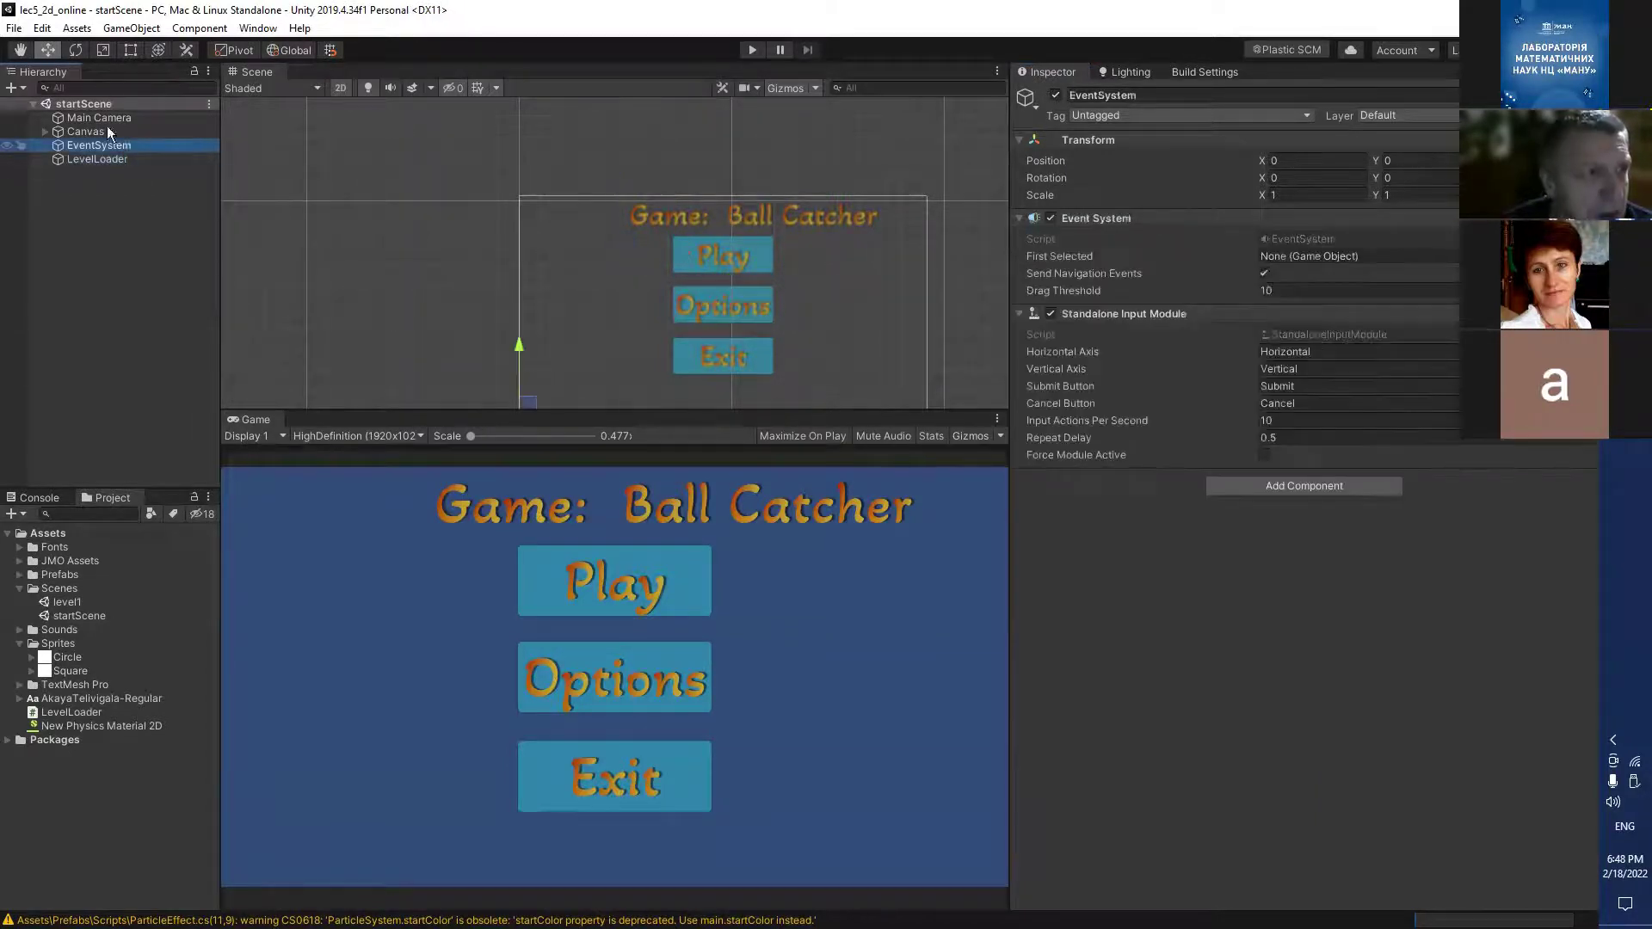
# Add startScene and, below it, level1 to the scenes in the build settings, and close the build settings.
pyautogui.click(15, 28)
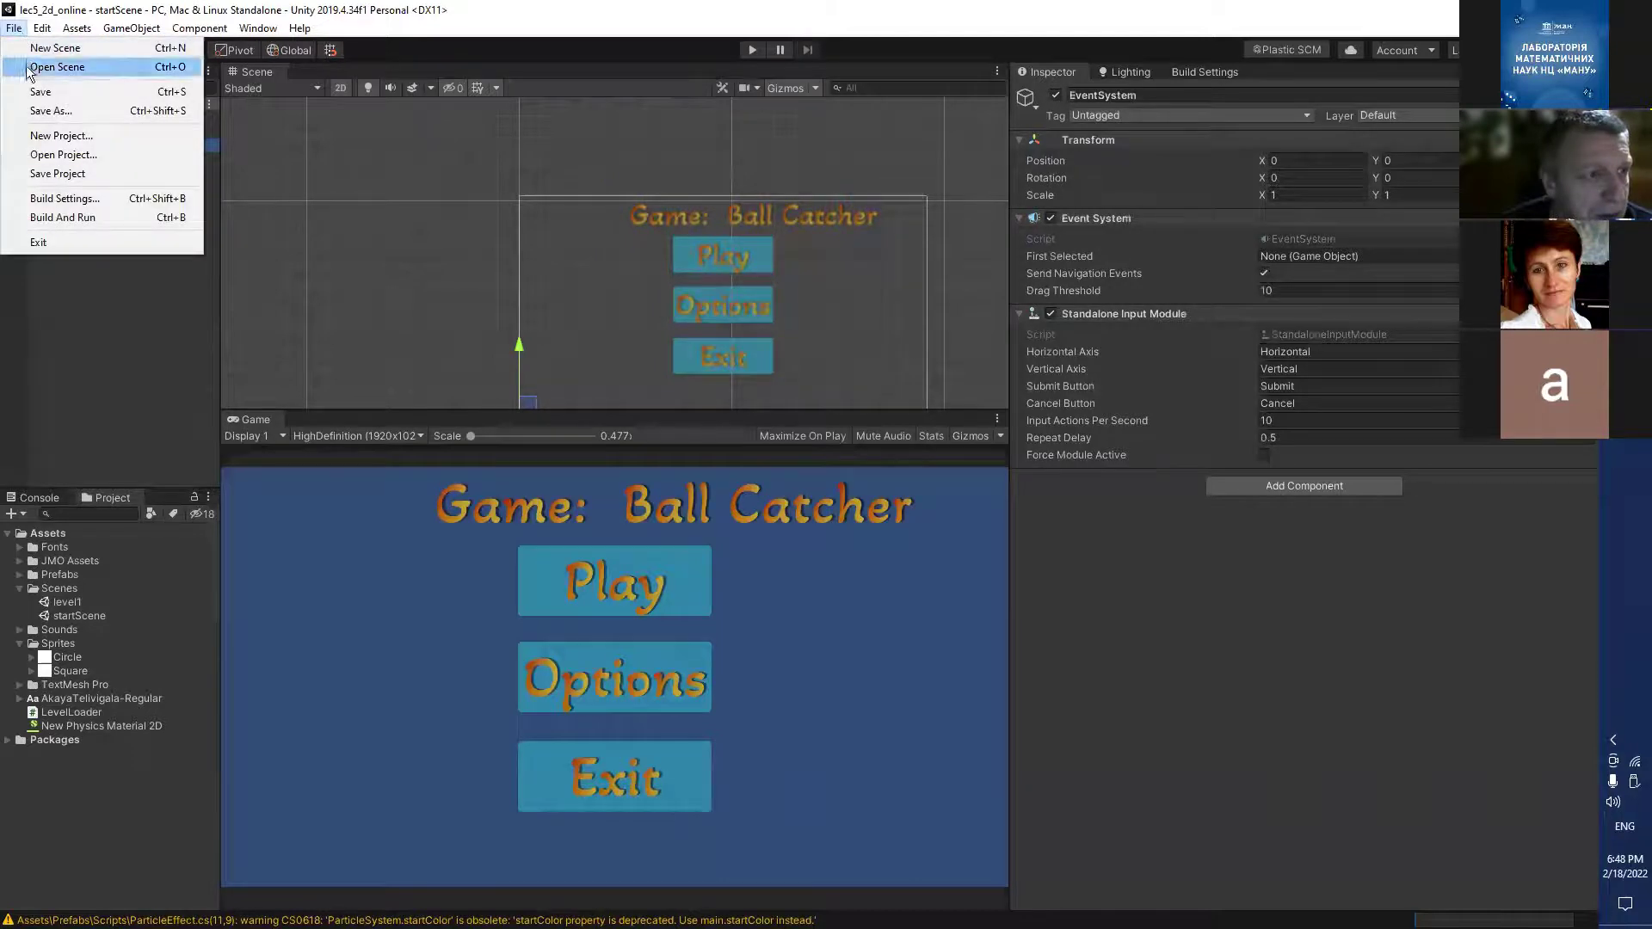
pyautogui.click(65, 198)
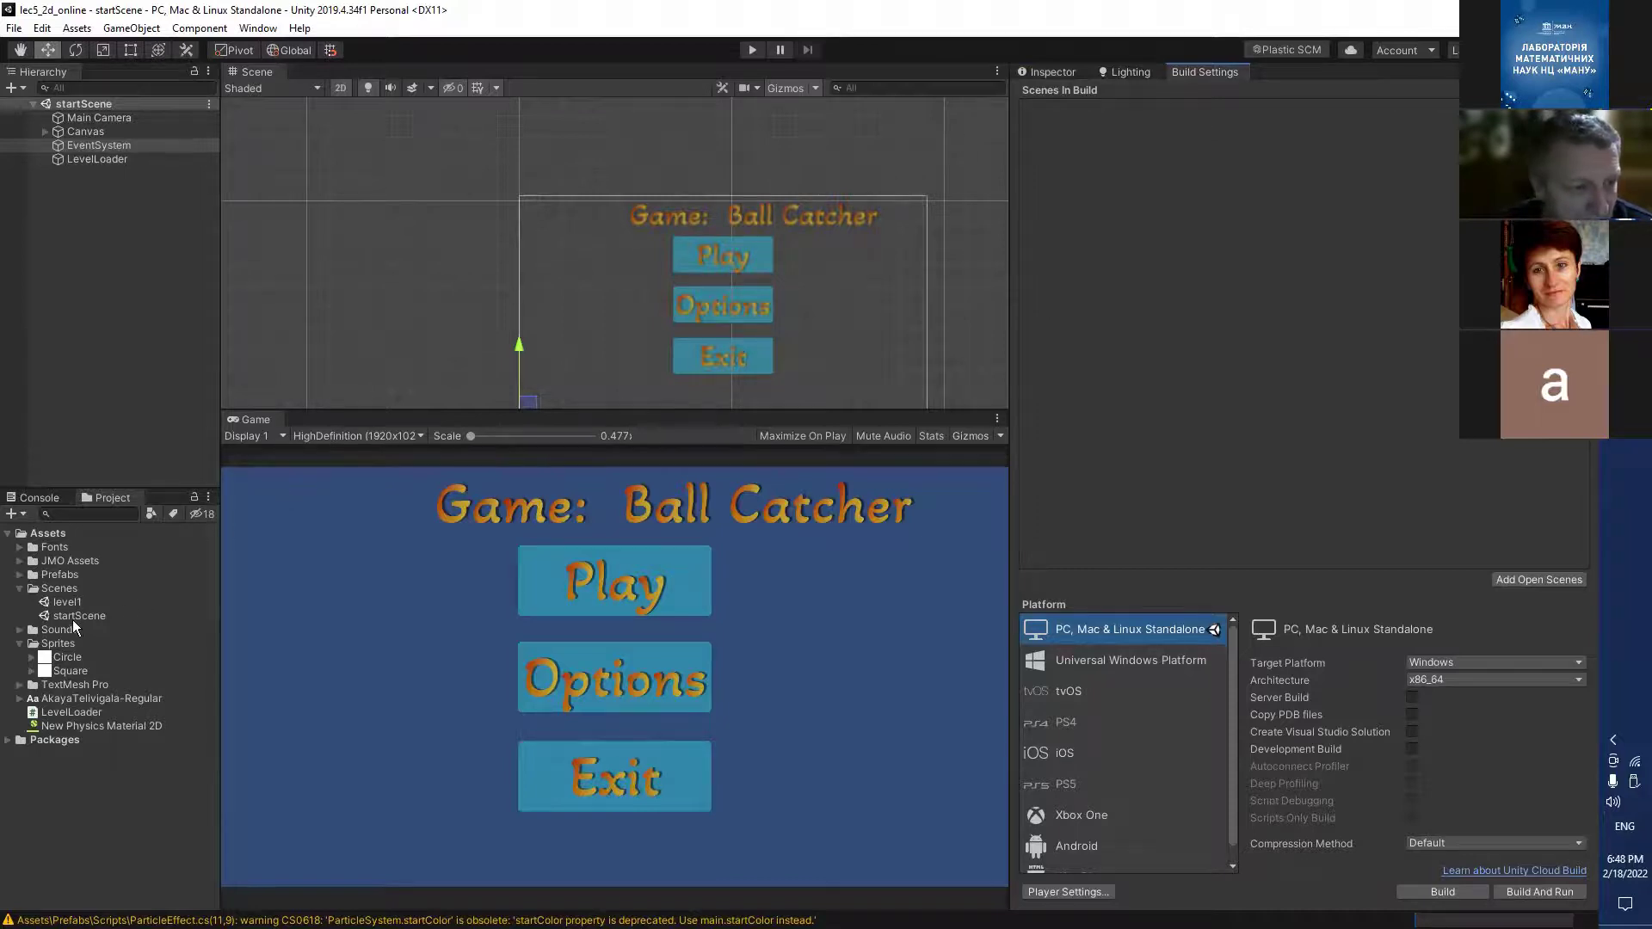
pyautogui.moveTo(76, 615); pyautogui.dragTo(1181, 129)
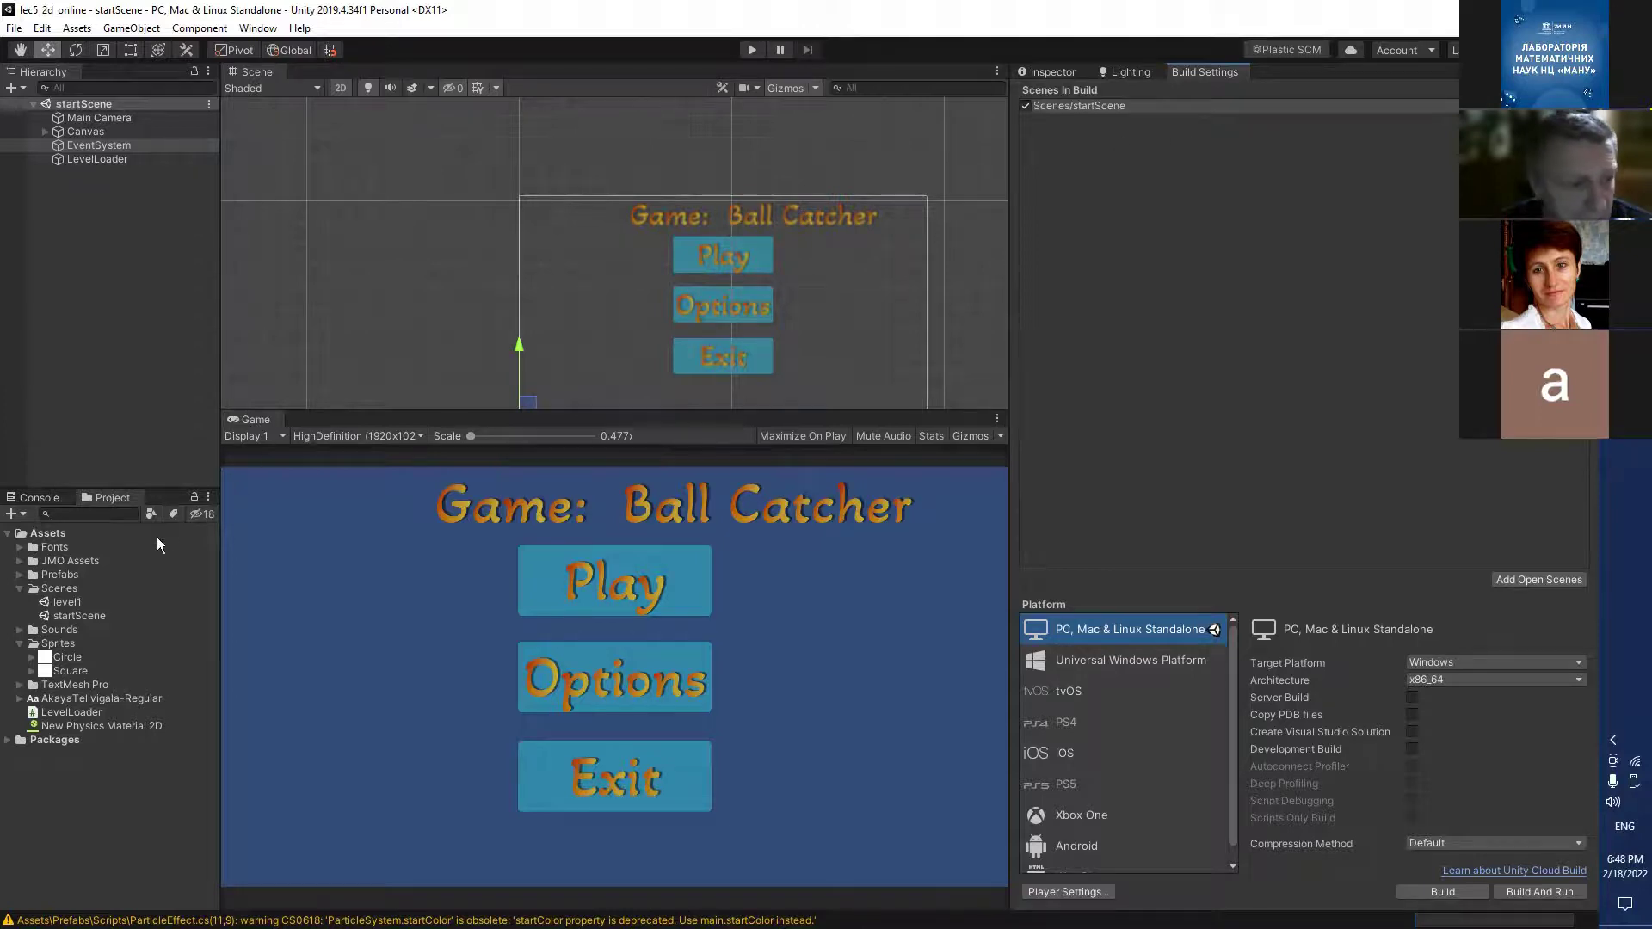
pyautogui.moveTo(57, 600); pyautogui.dragTo(1122, 162)
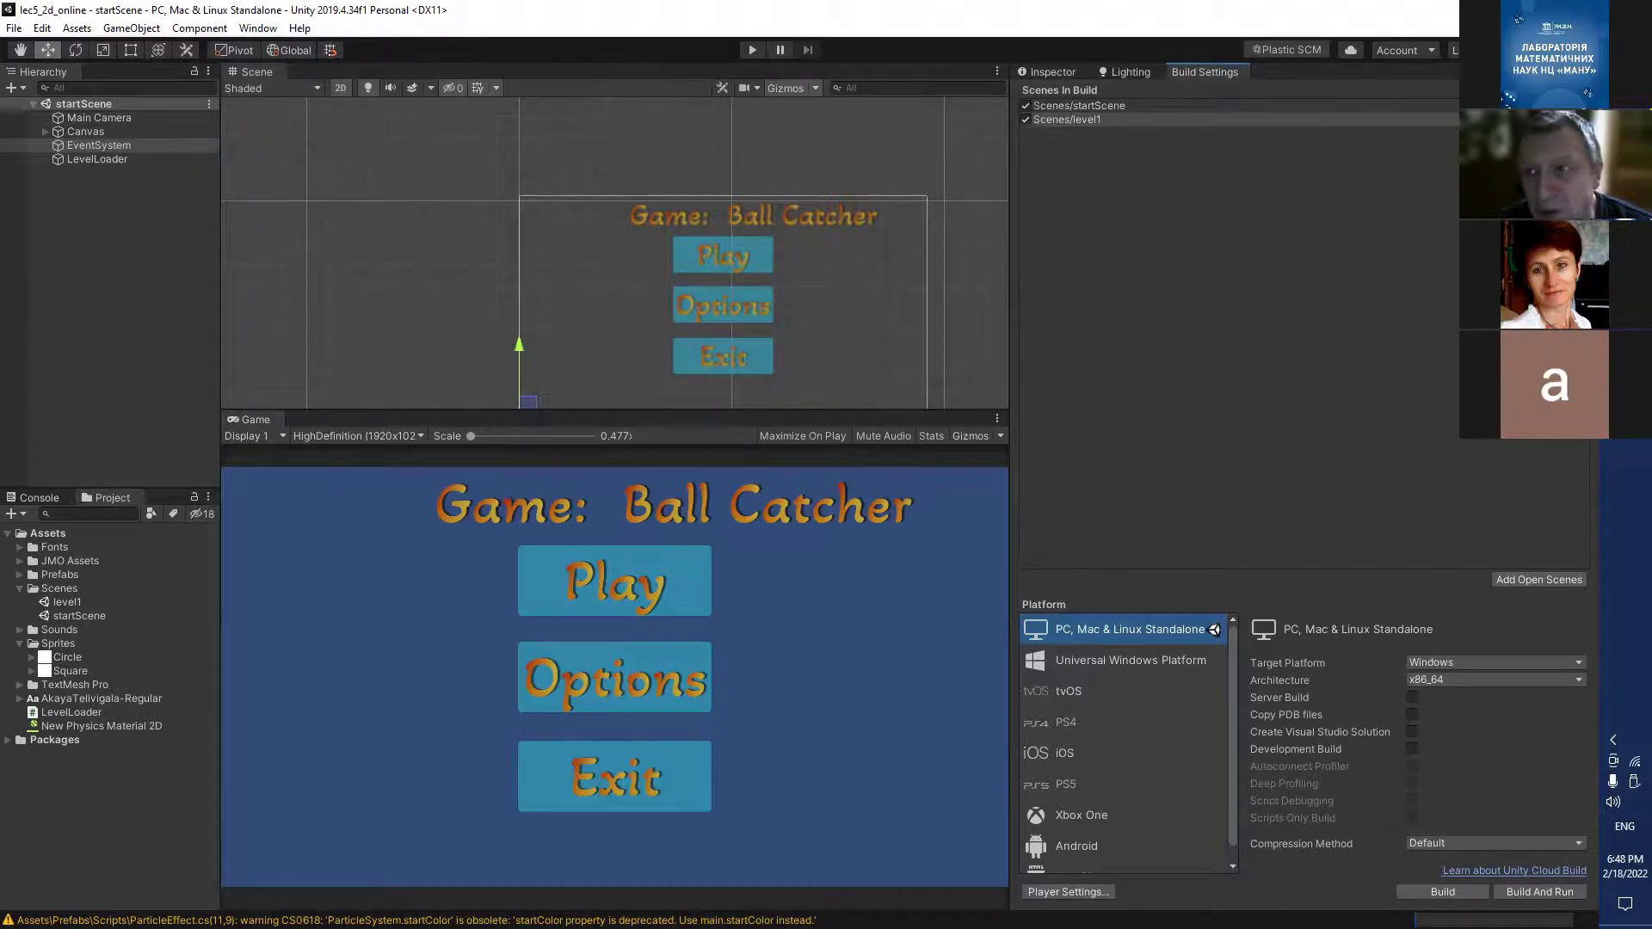
pyautogui.click(1583, 71)
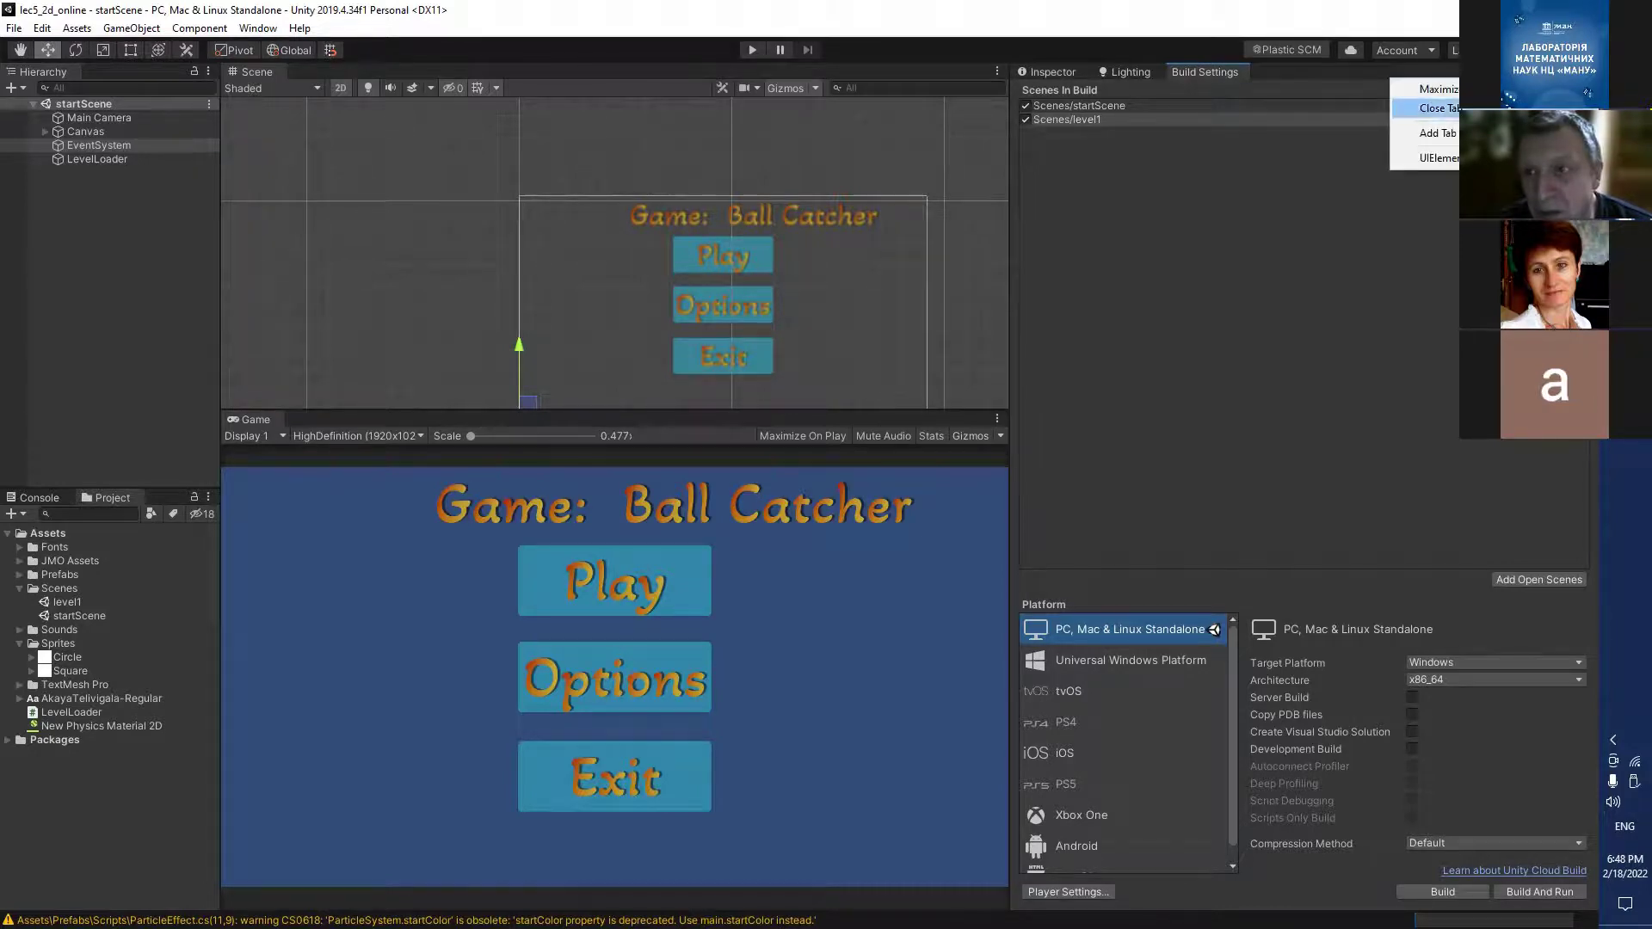
pyautogui.click(1432, 108)
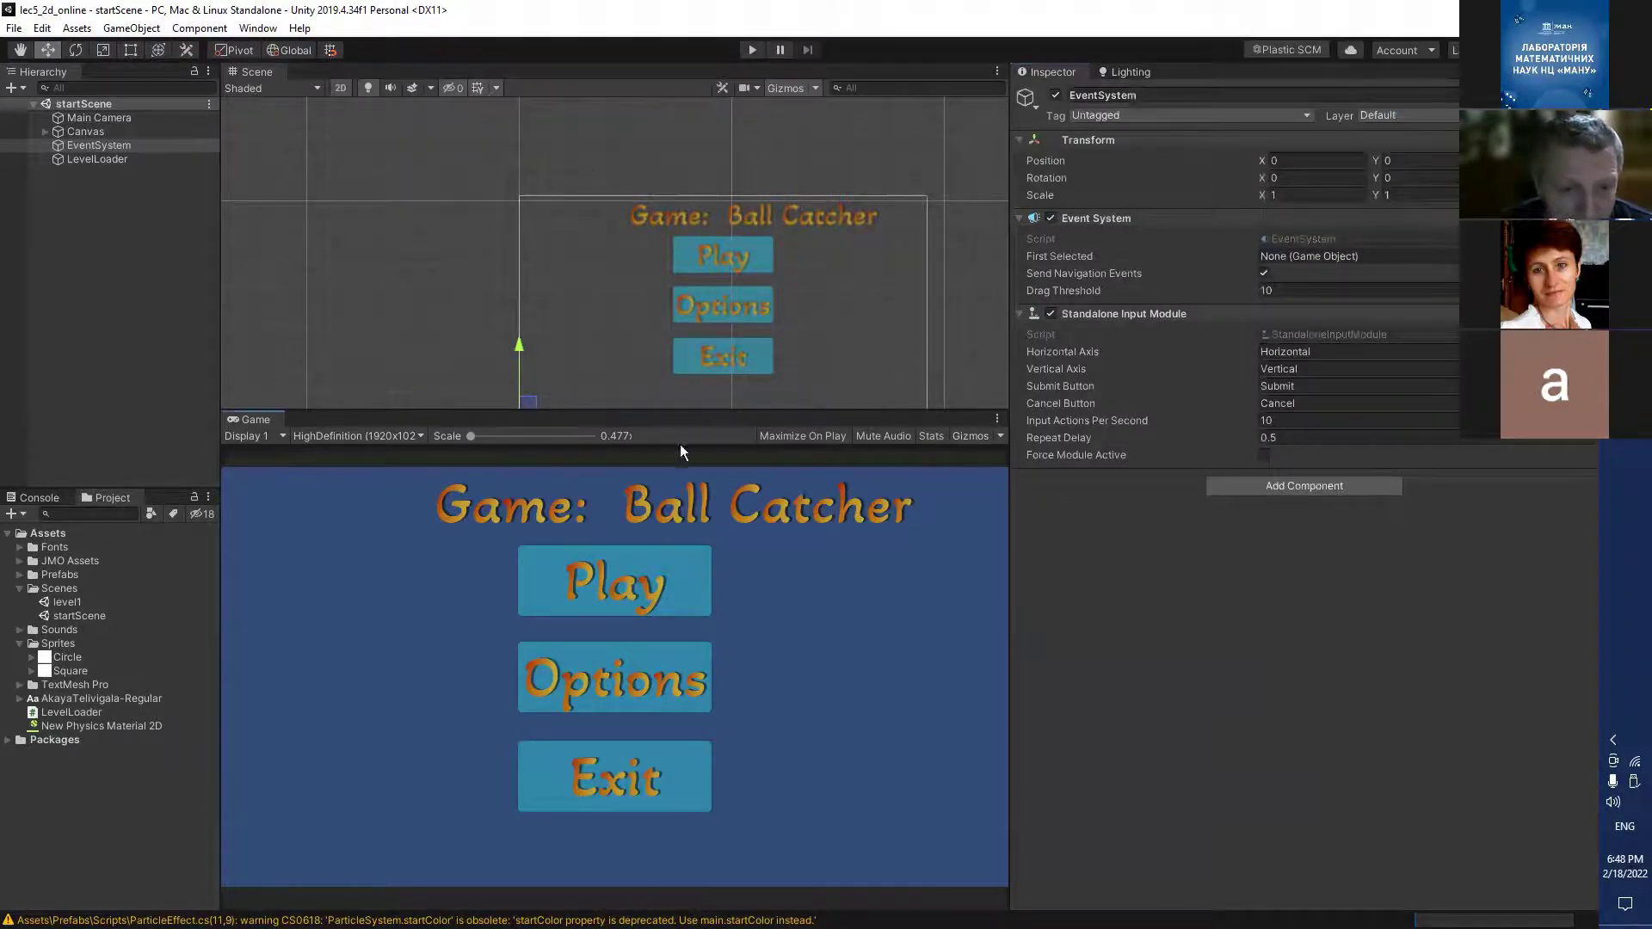
# Add an On Click event to the Play Button that calls LoadNextLevel() on the LevelLoader object.
pyautogui.click(728, 251)
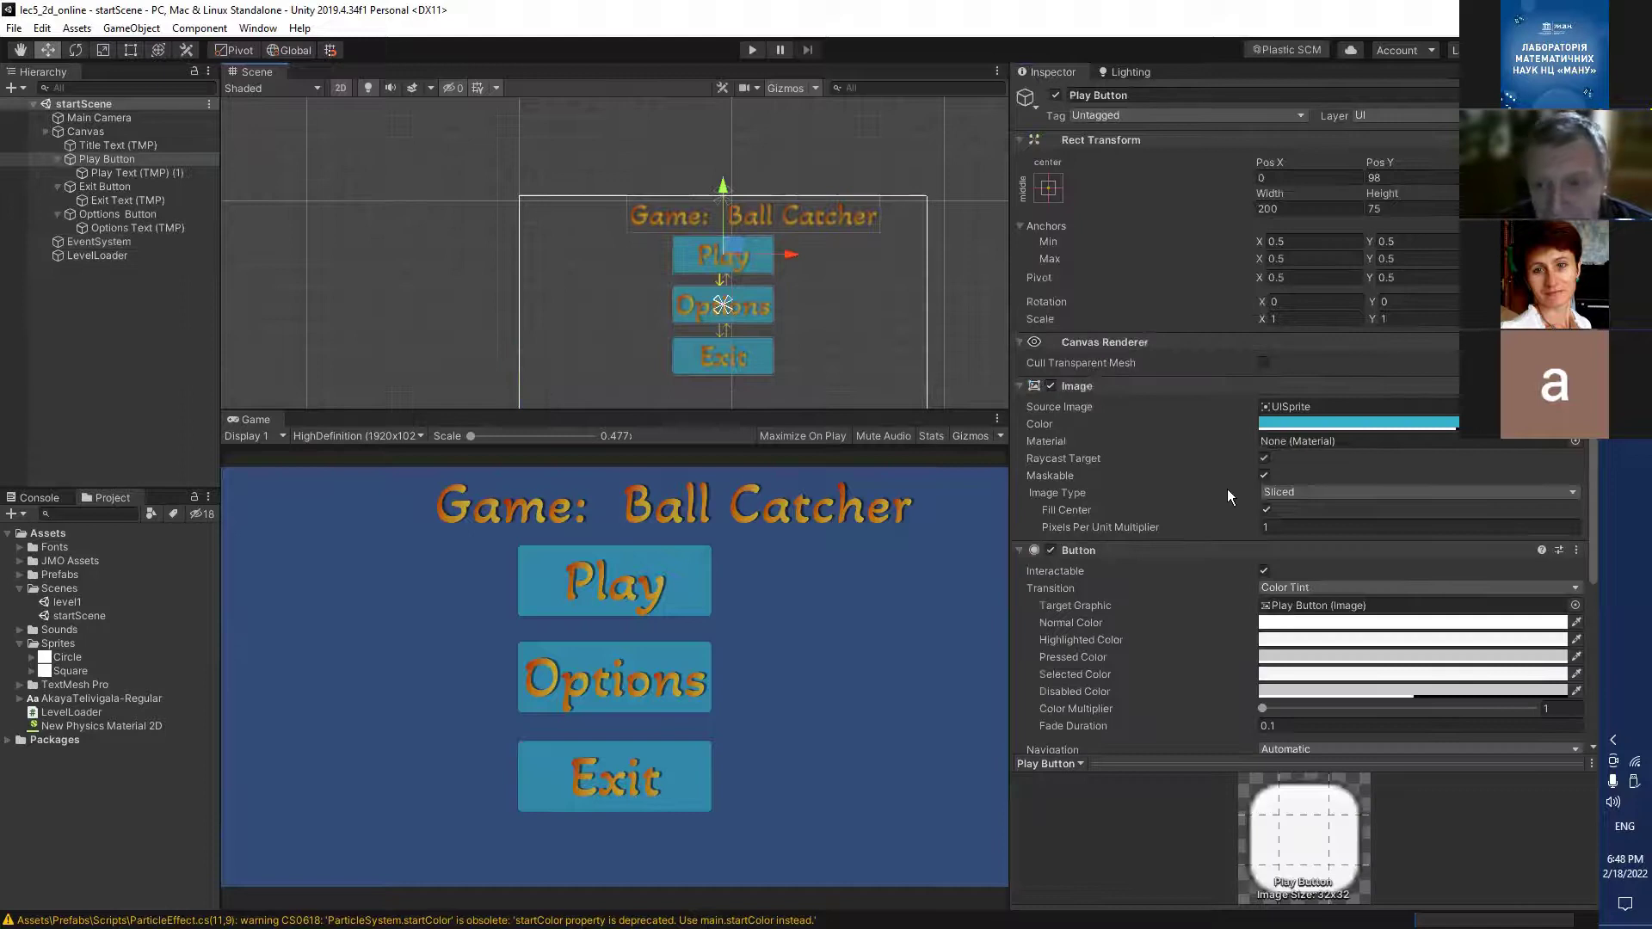
pyautogui.scroll(-5, 1227, 488)
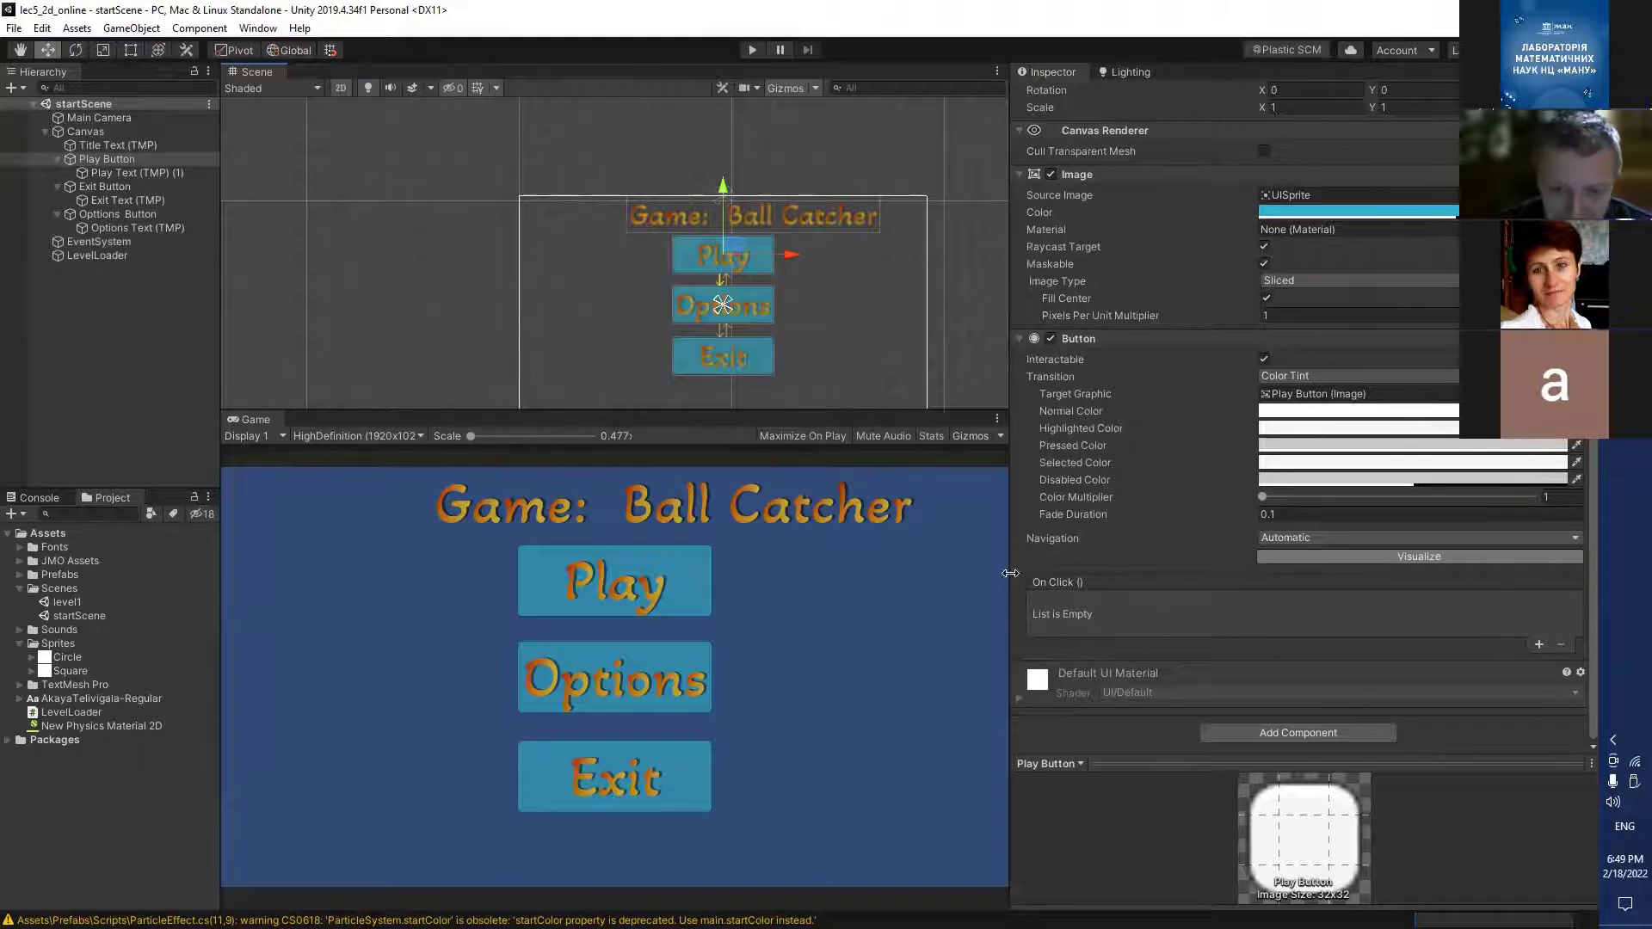
pyautogui.click(1538, 646)
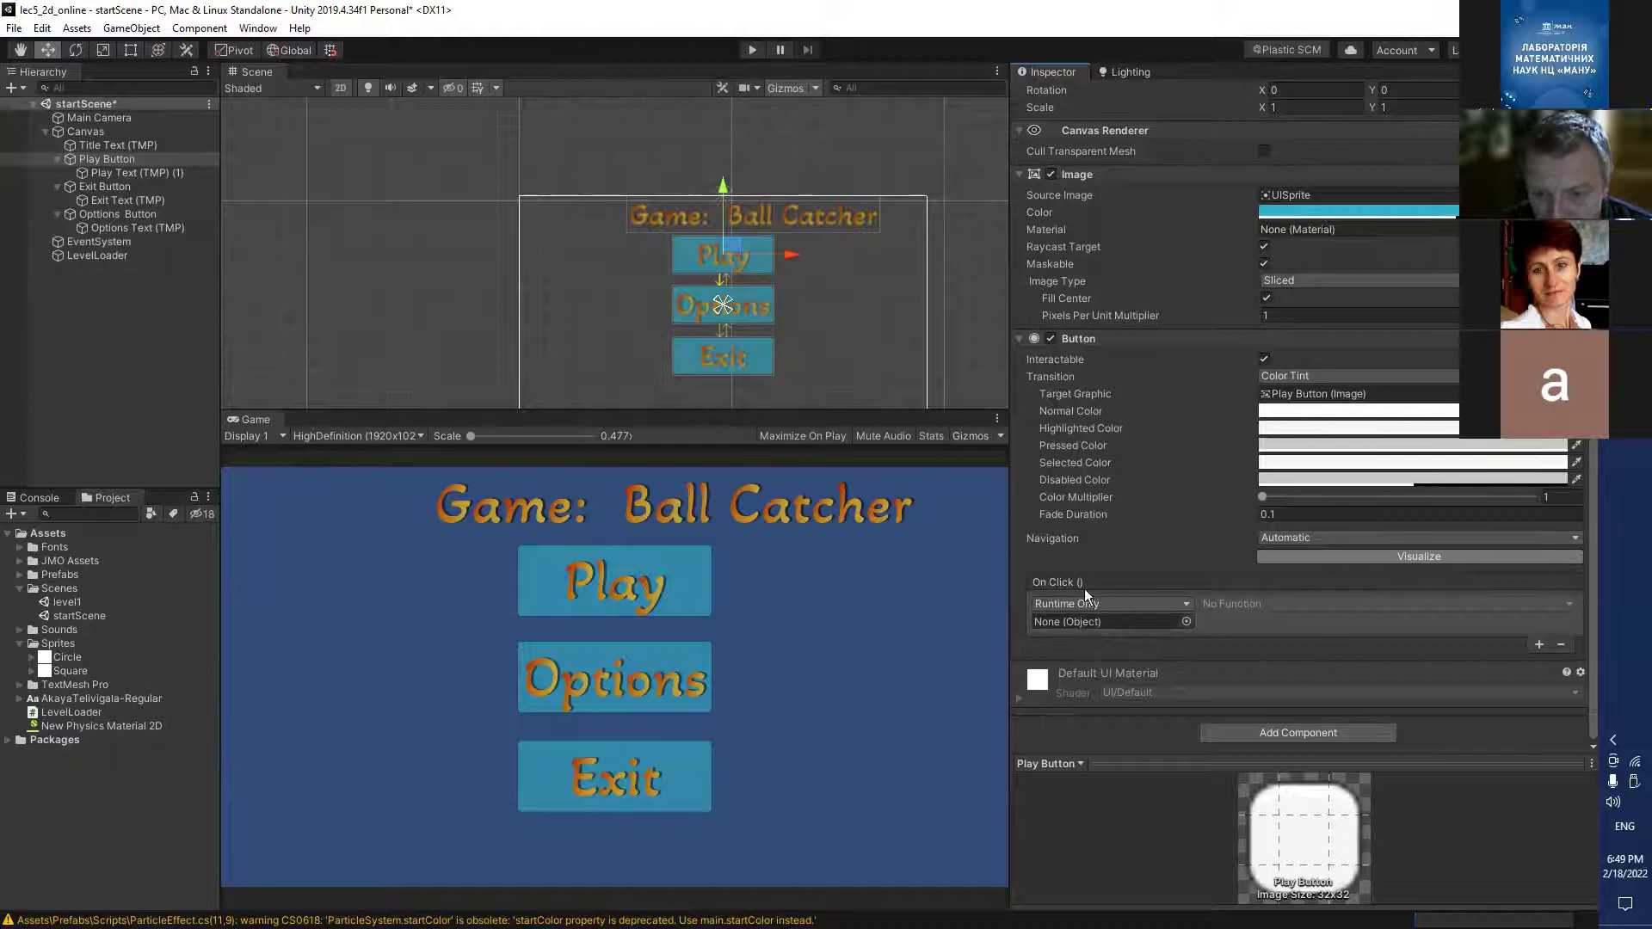
pyautogui.moveTo(86, 255); pyautogui.dragTo(1055, 618)
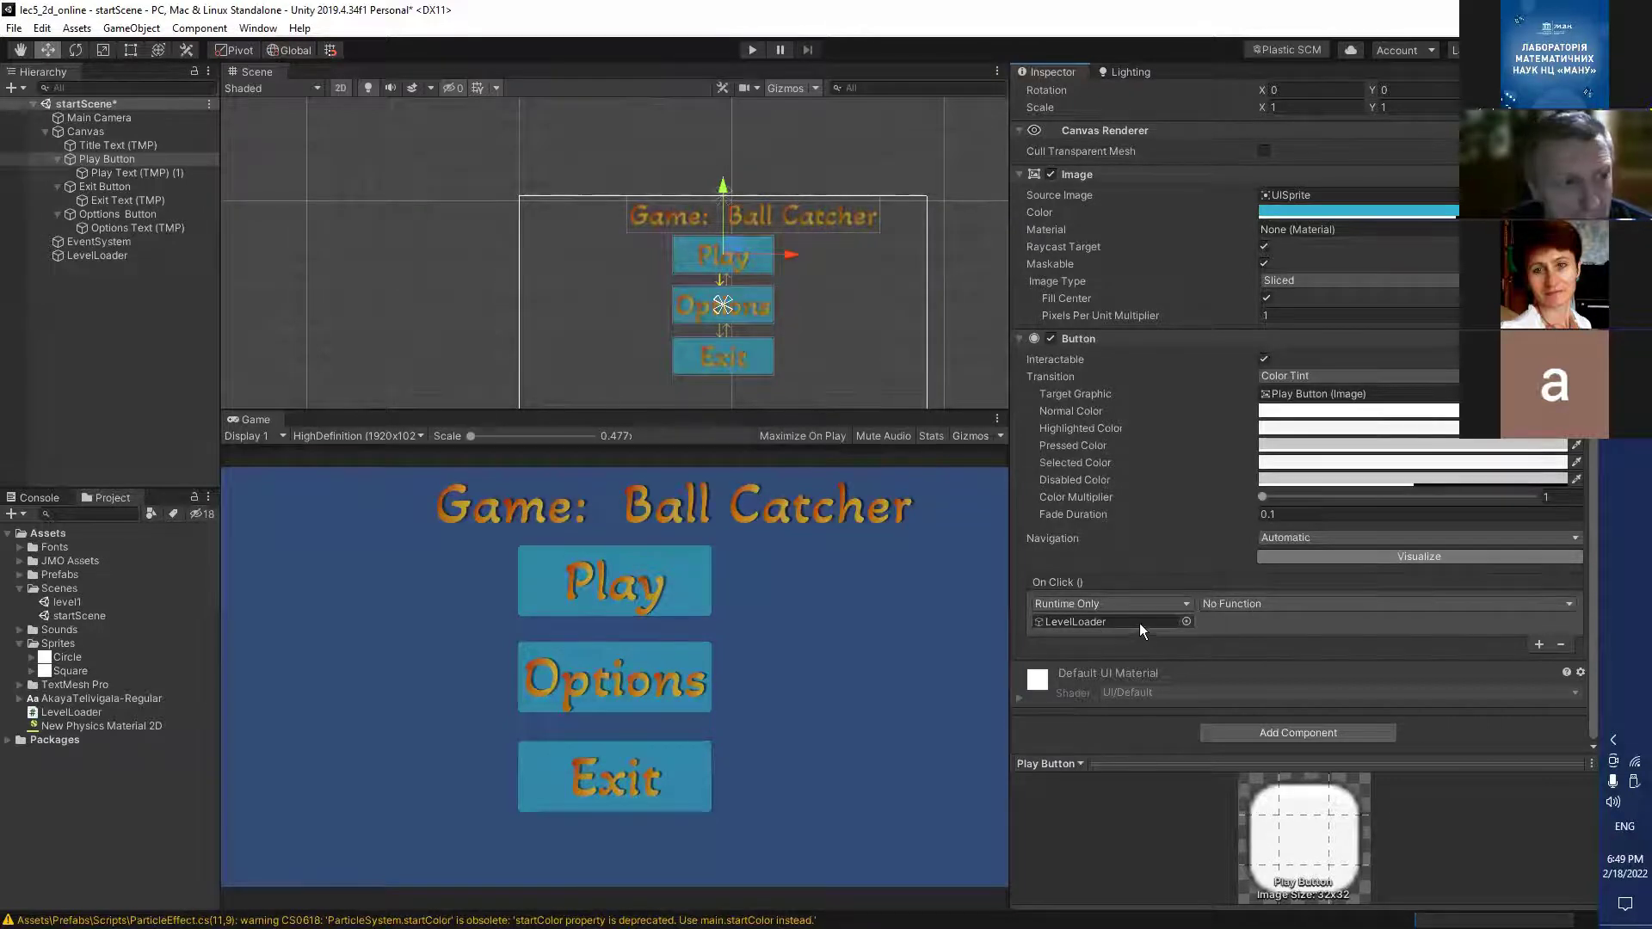
pyautogui.click(1244, 605)
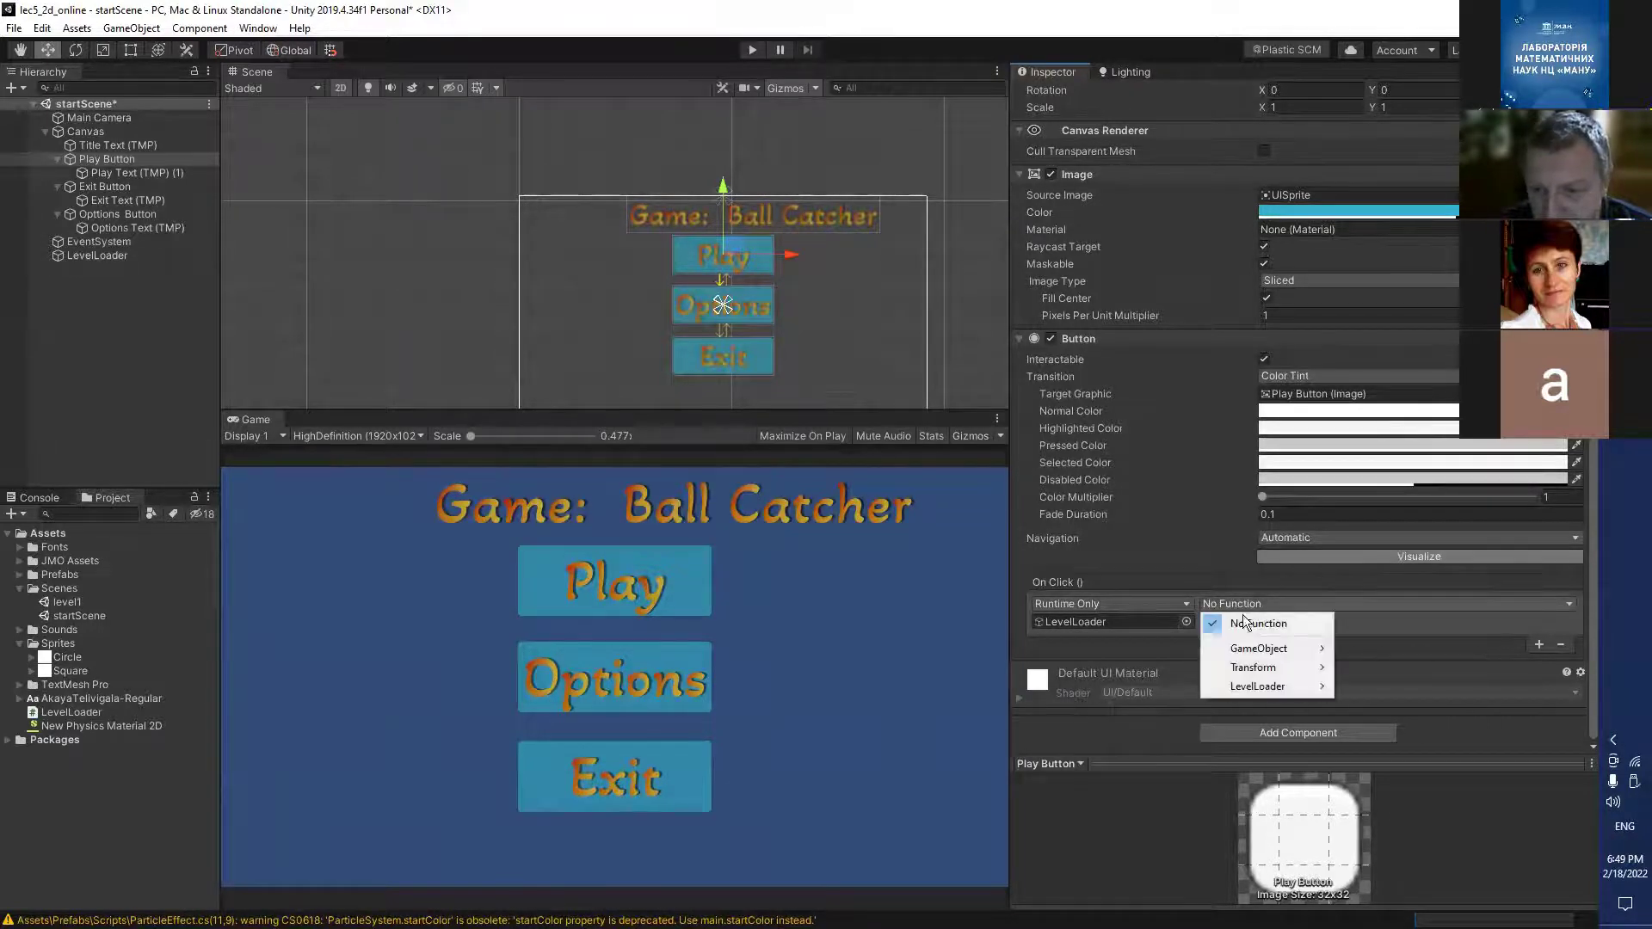
pyautogui.moveTo(1252, 650)
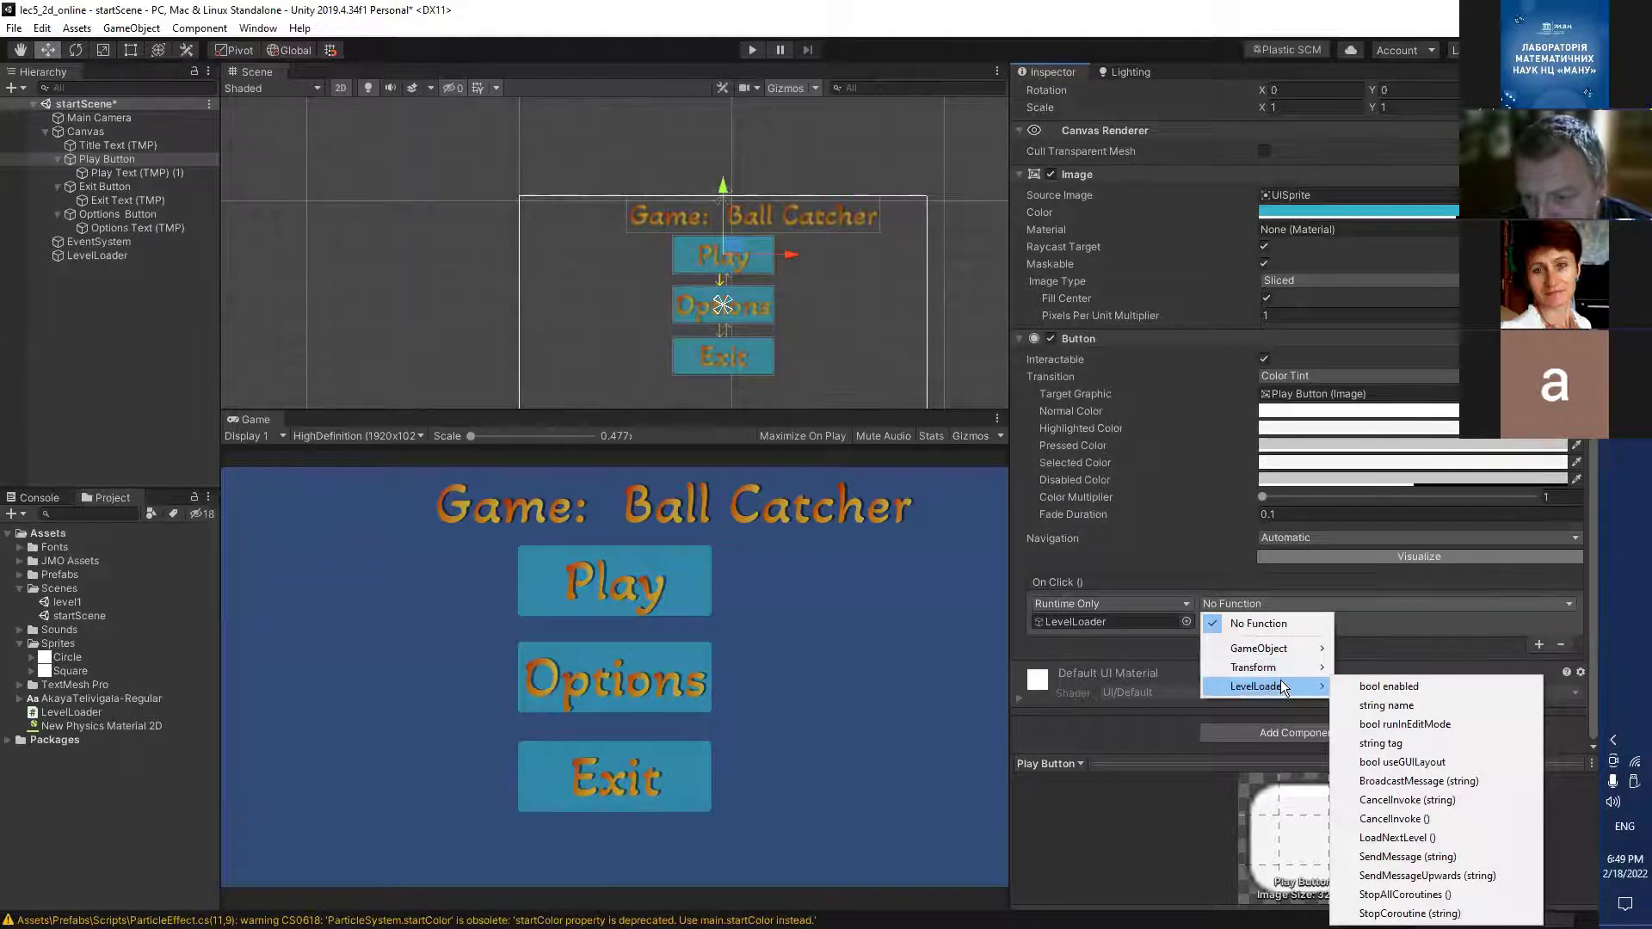
pyautogui.click(1440, 838)
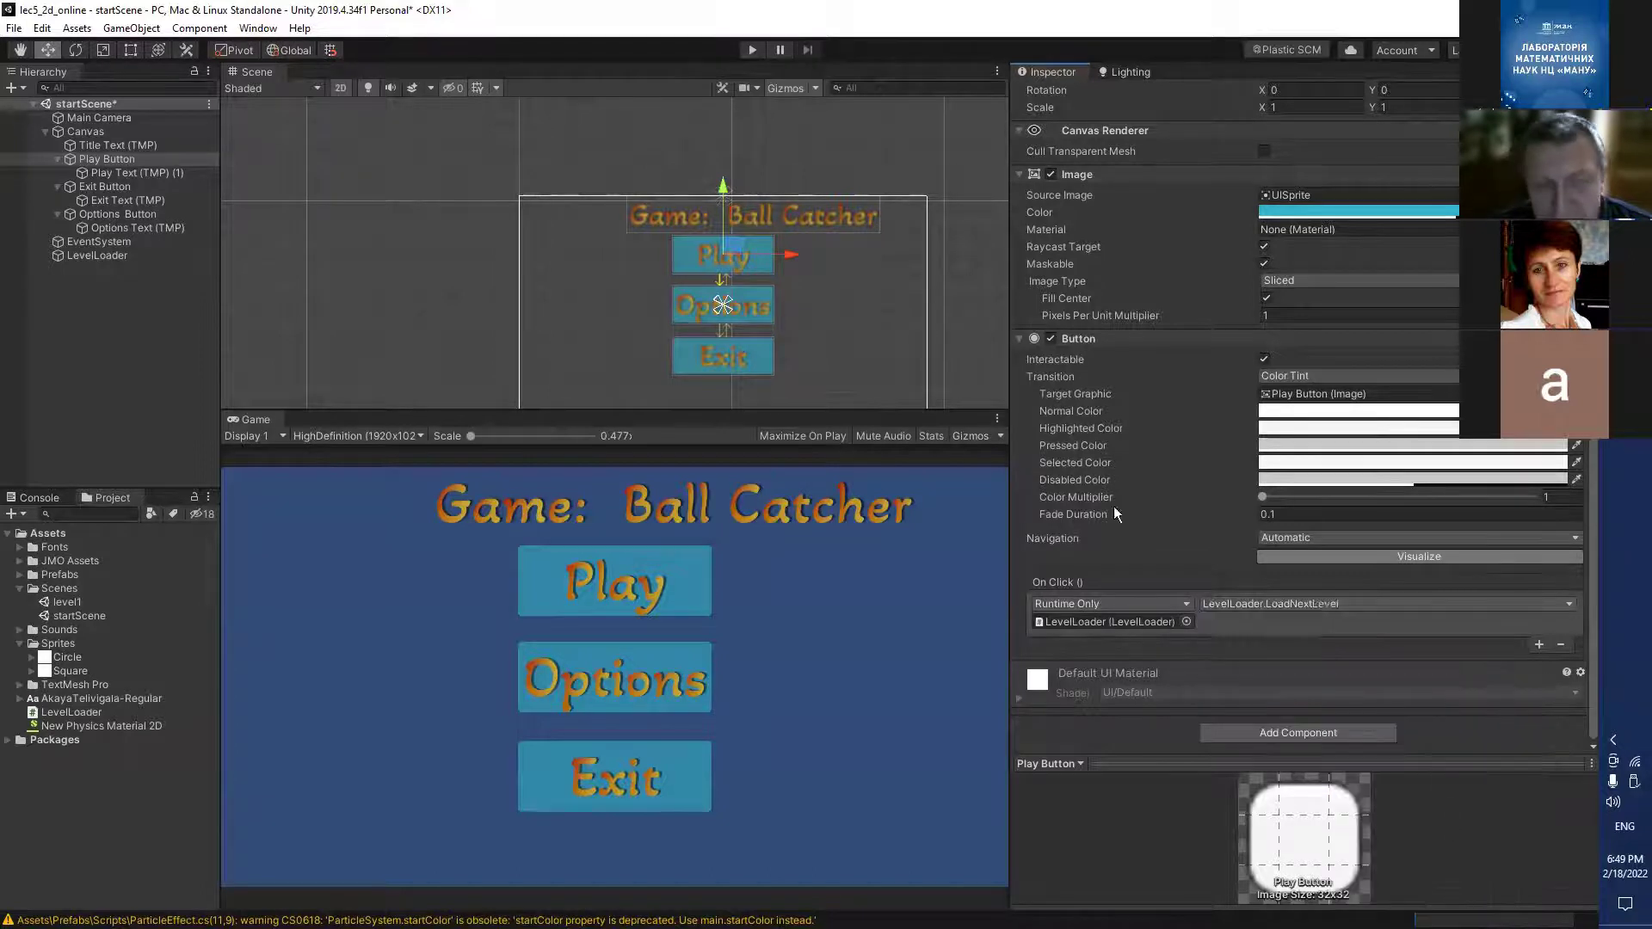
# Run the game, start level1 with the Play button and move the green catcher left and right.
pyautogui.click(755, 49)
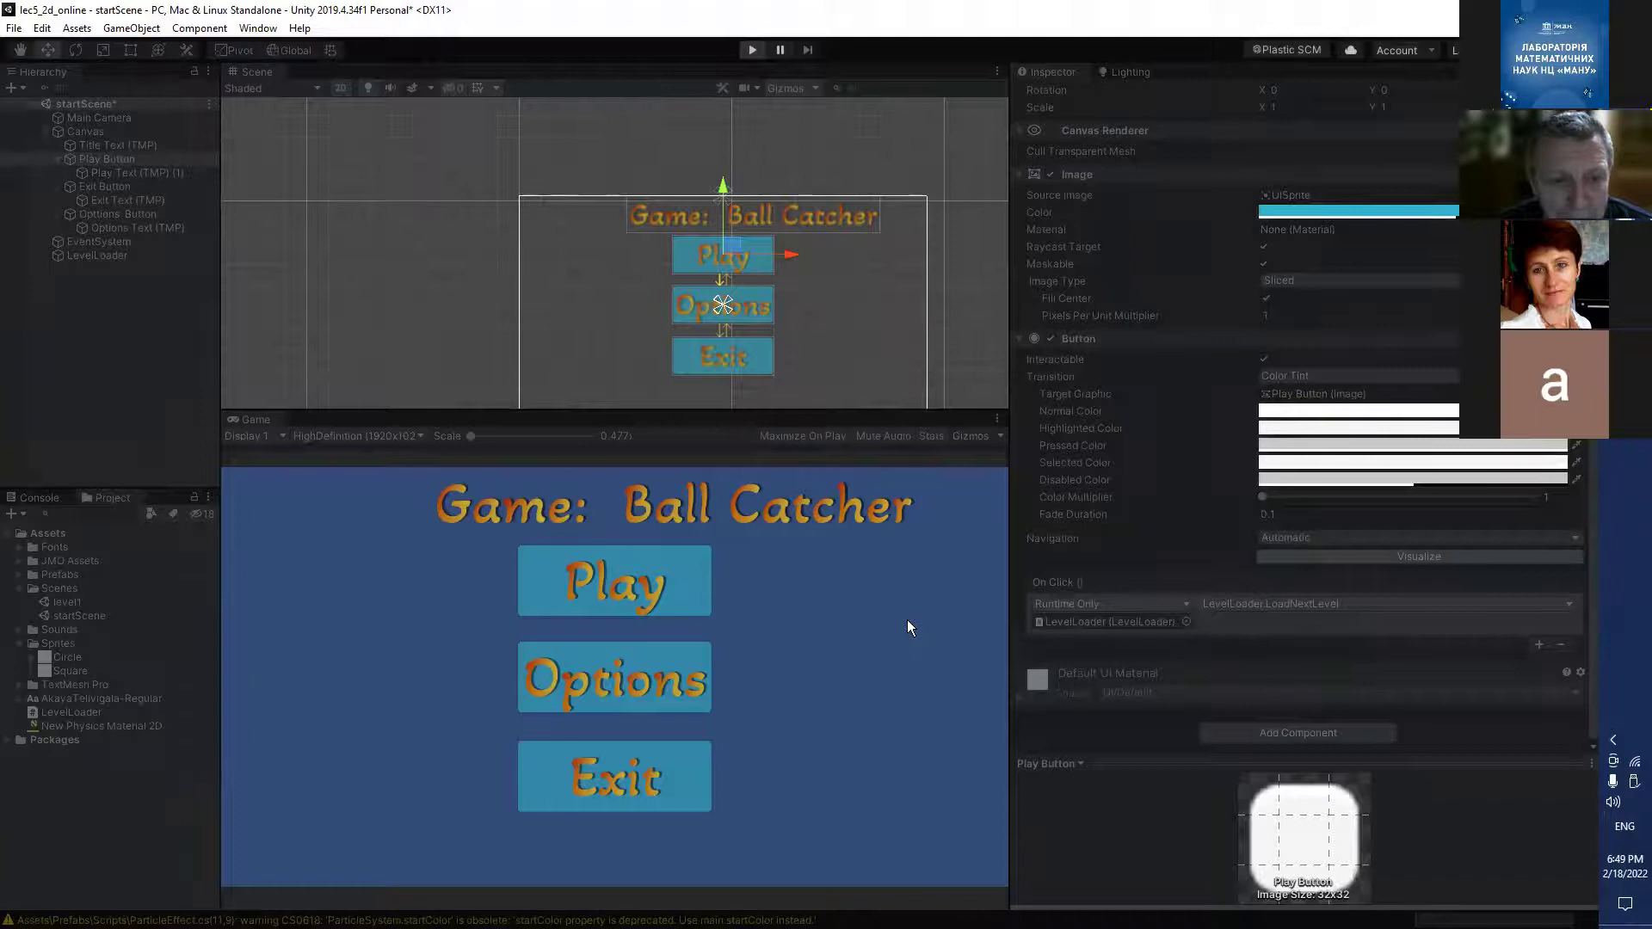
pyautogui.click(641, 576)
pyautogui.press('Left')
pyautogui.press('Right')
pyautogui.press('Right')
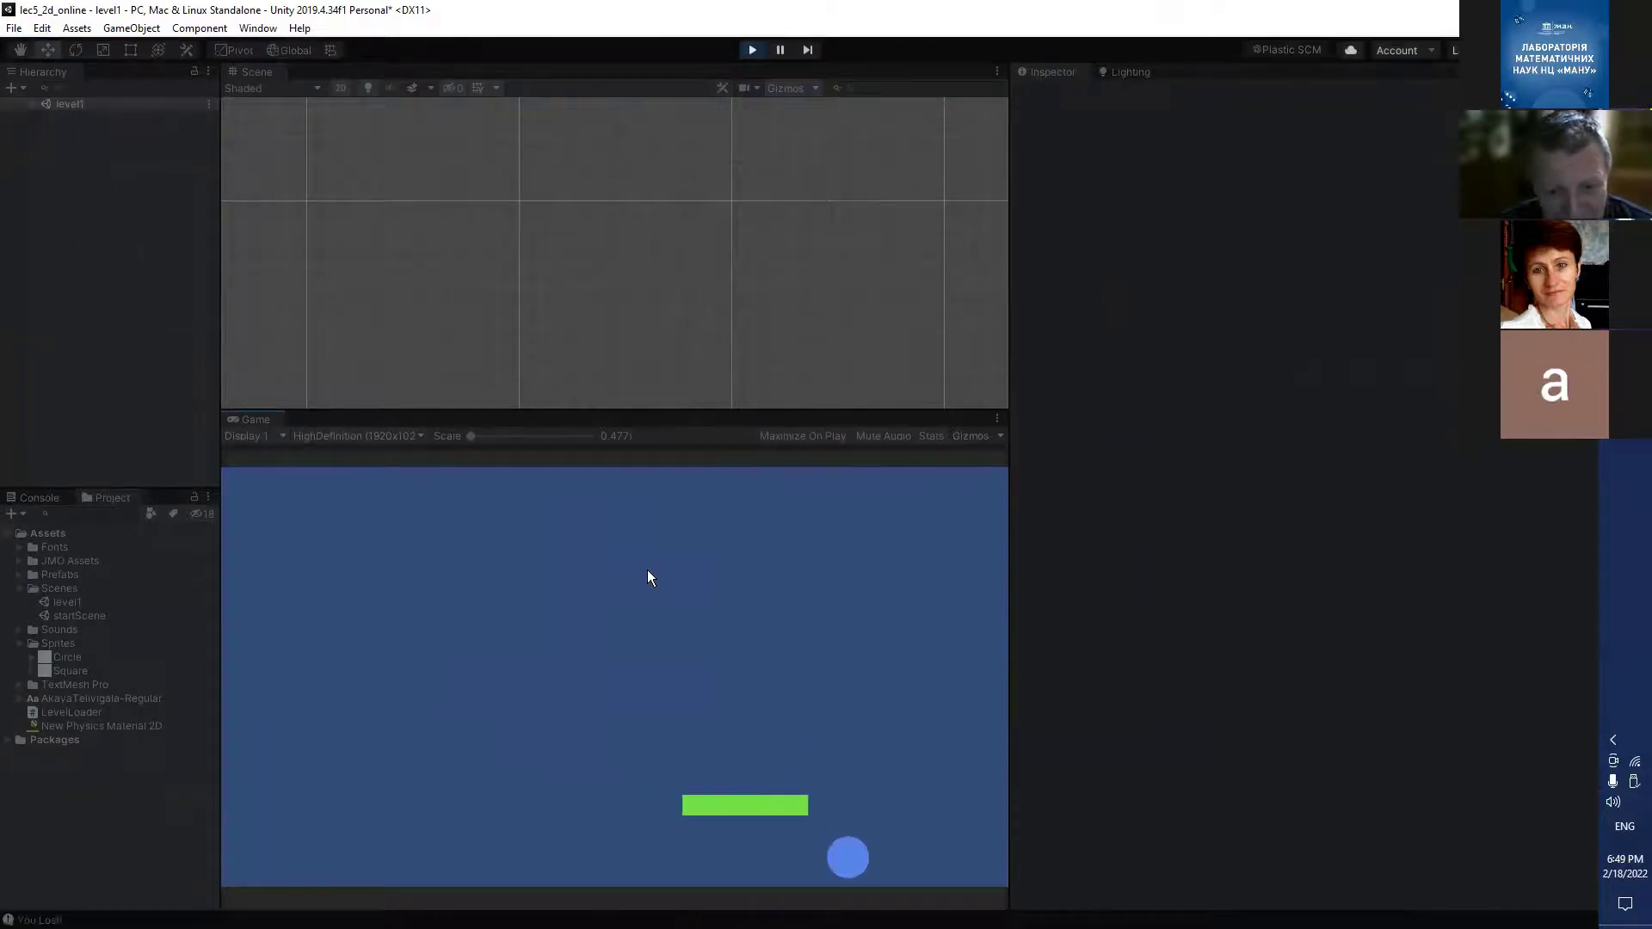
# Stop the running game, run it again from startScene, start level1 with the Play button, and stop the game.
pyautogui.hotkey('ctrl', 'p')
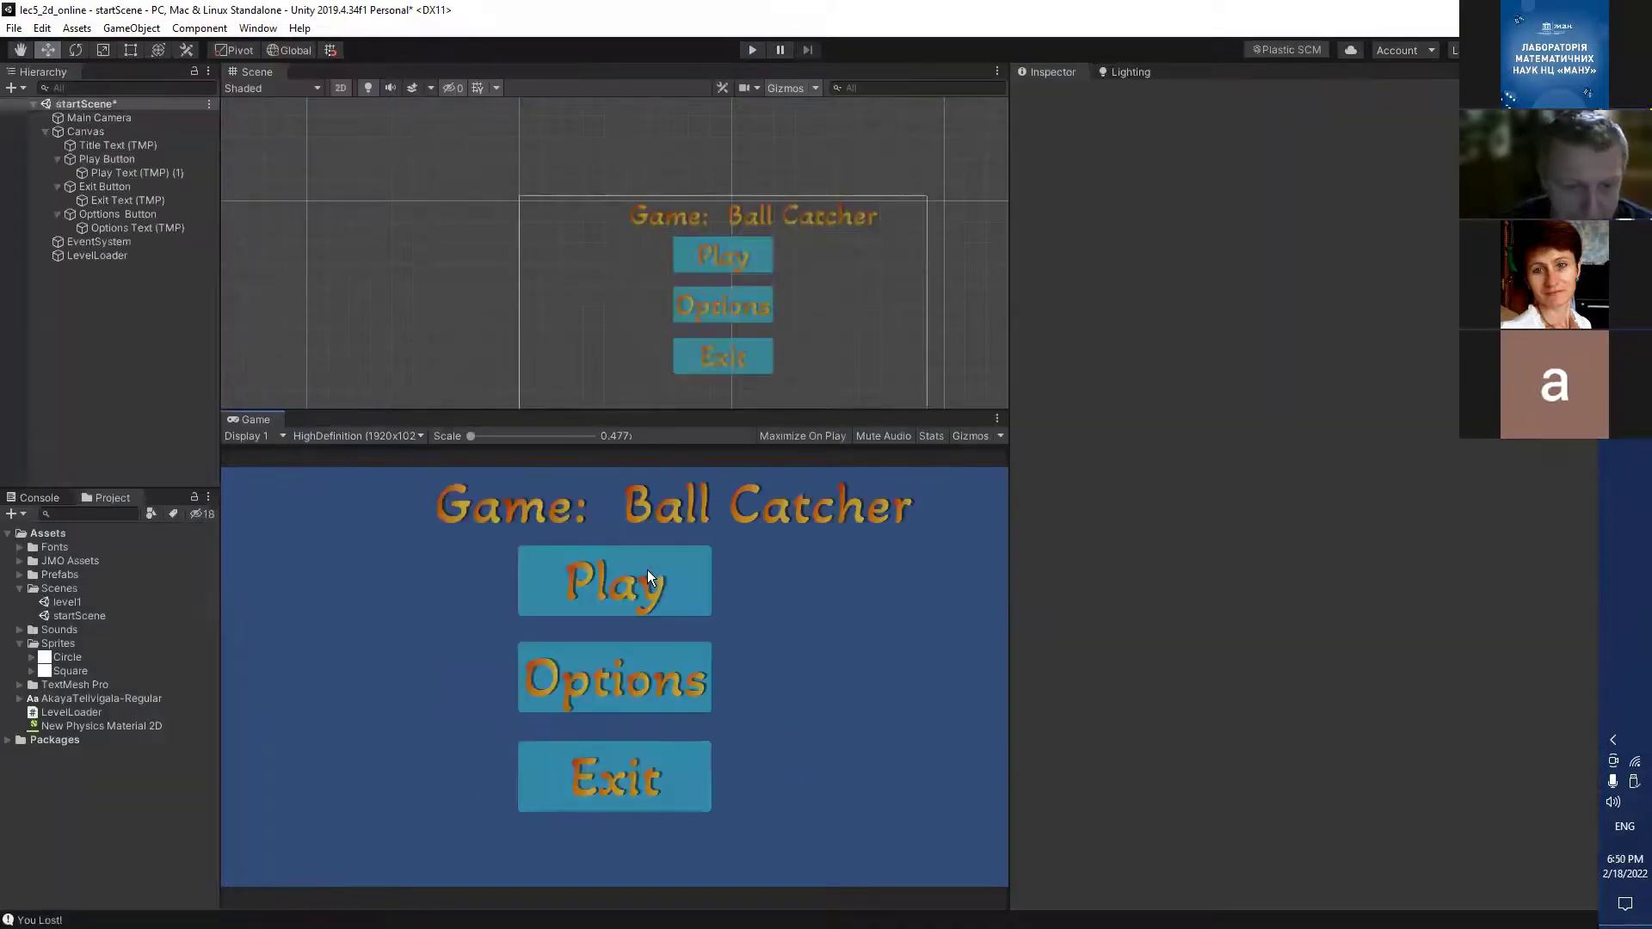
pyautogui.hotkey('ctrl', 'p')
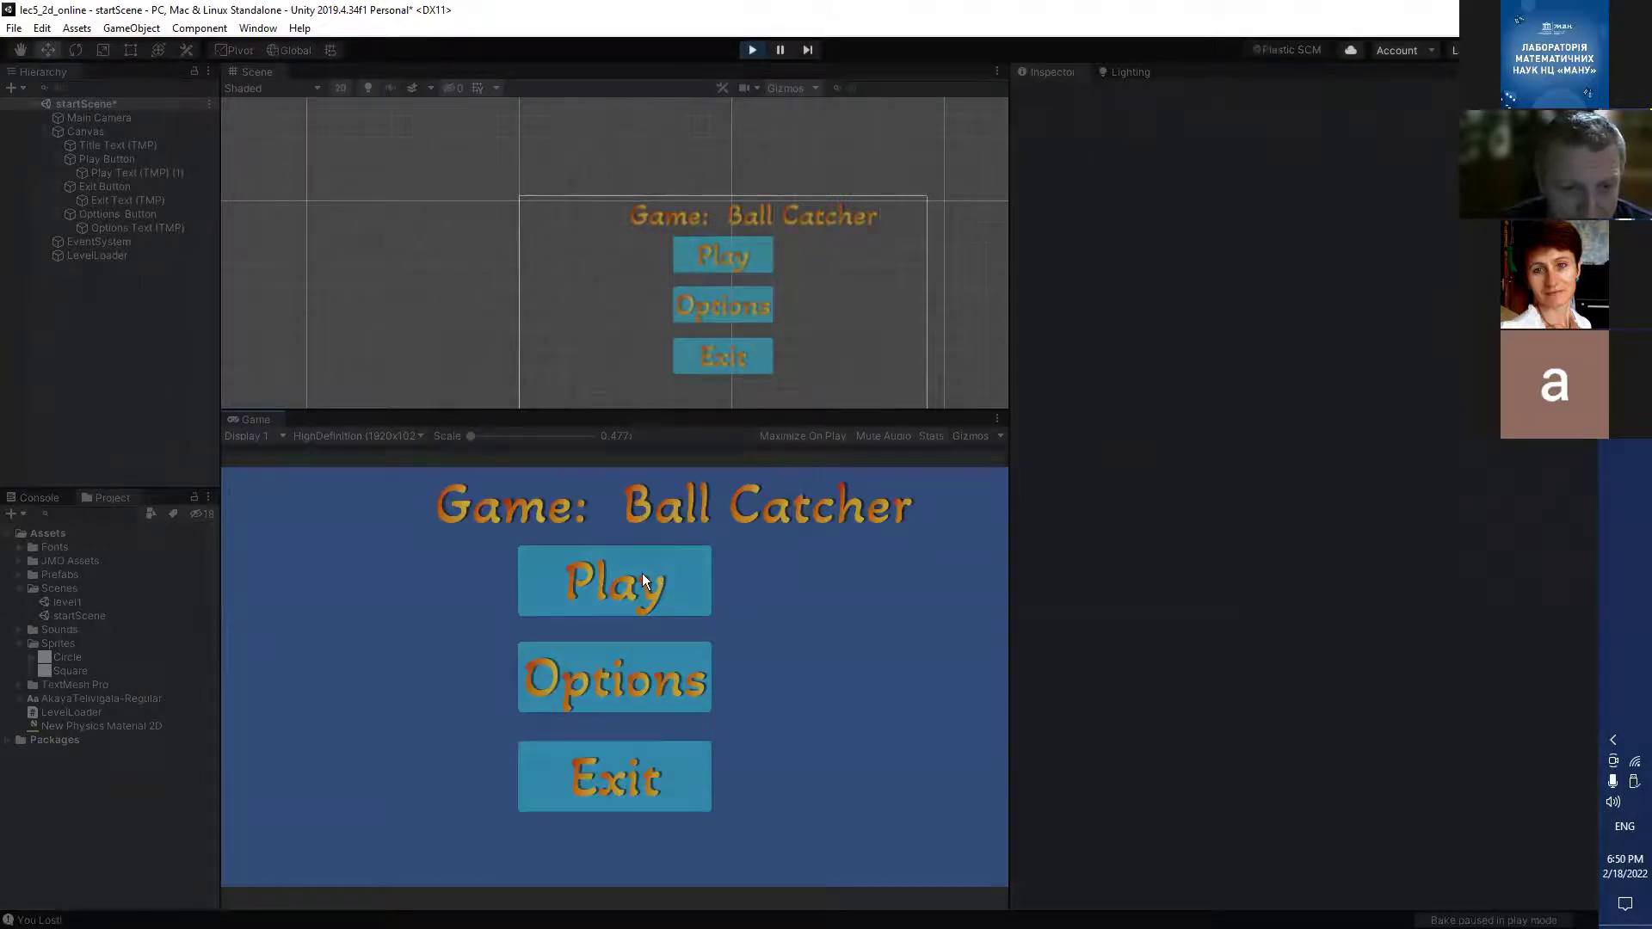
pyautogui.click(641, 575)
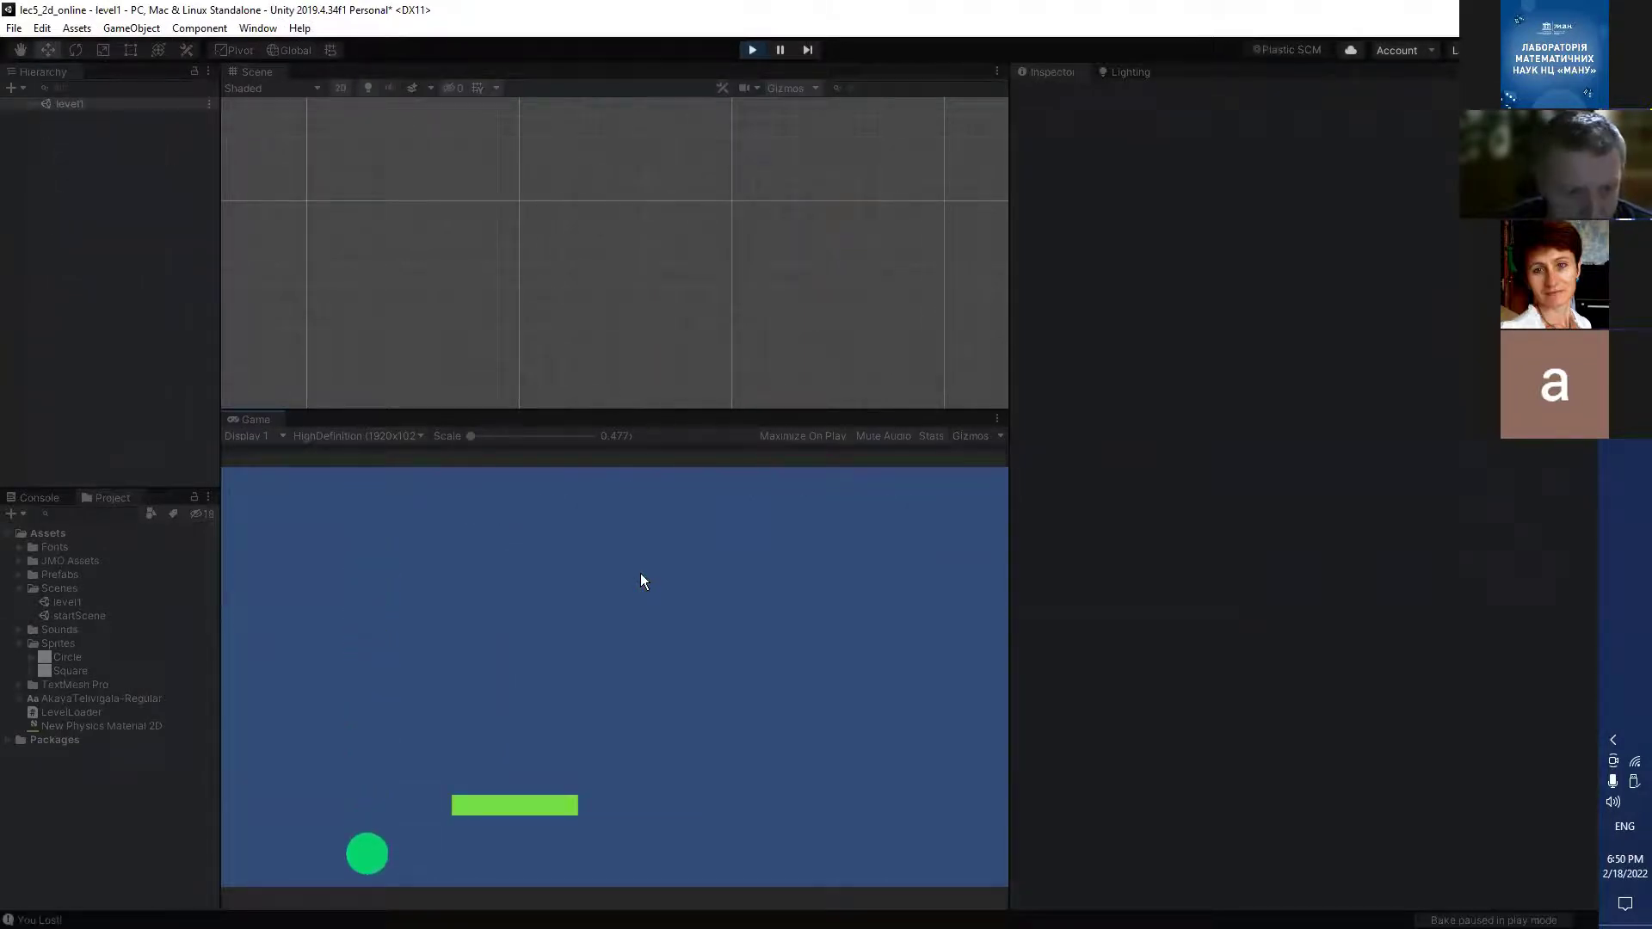
pyautogui.hotkey('ctrl', 'p')
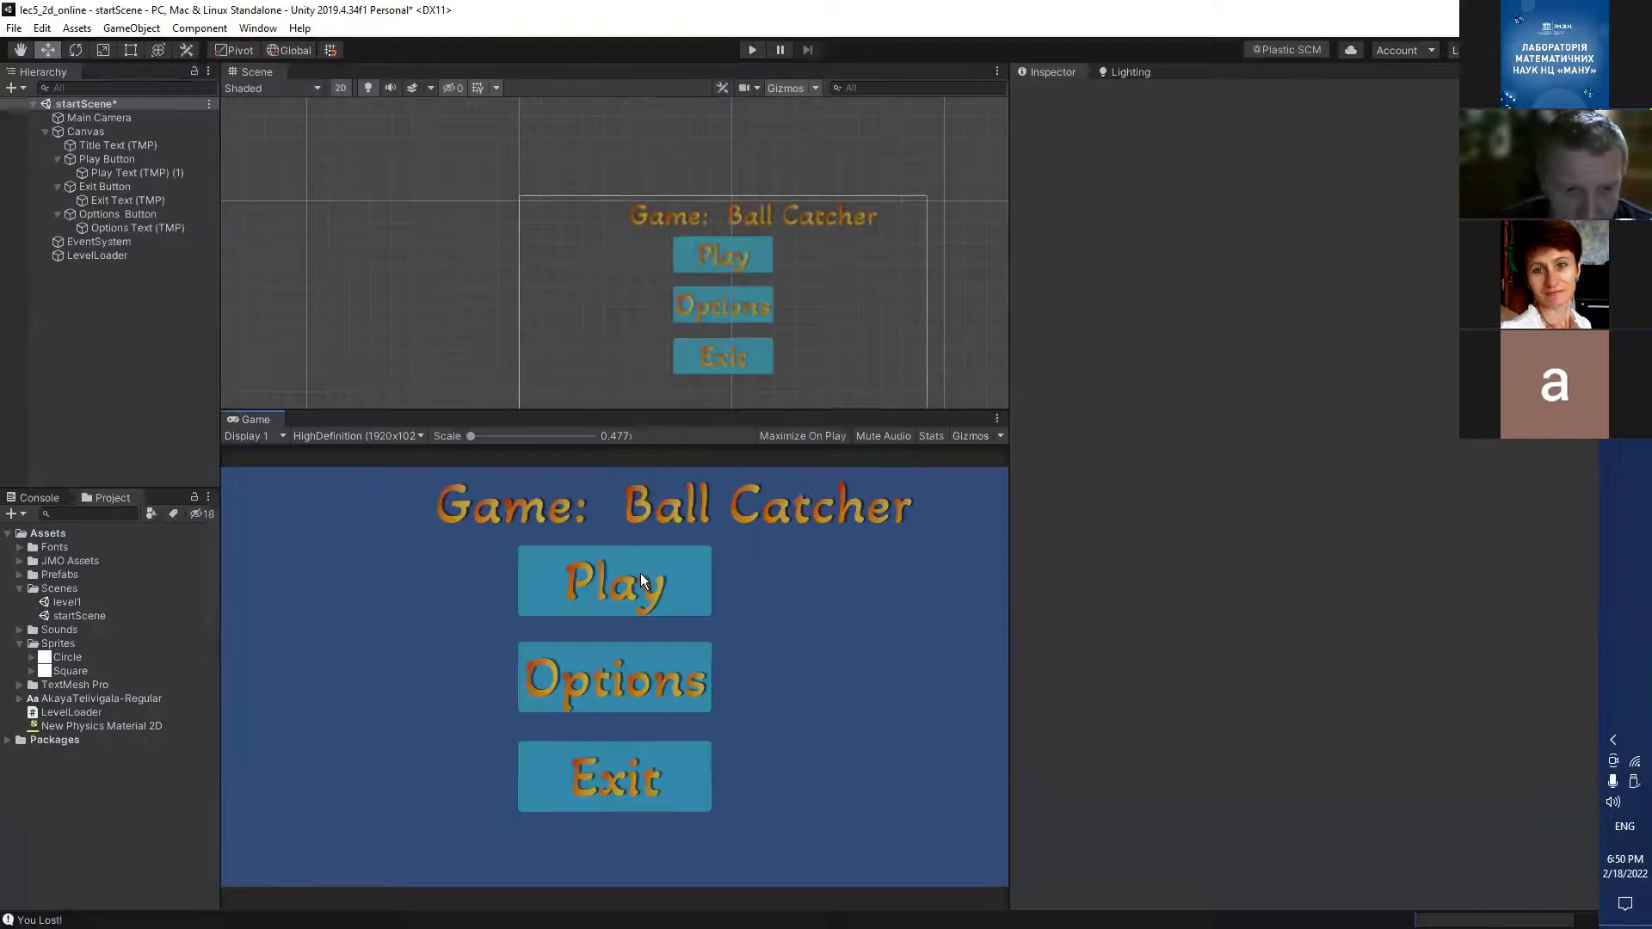
# Run the game, start level1 with the Play button, move the green catcher left and right under the falling balls, and stop the game.
pyautogui.hotkey('ctrl', 'p')
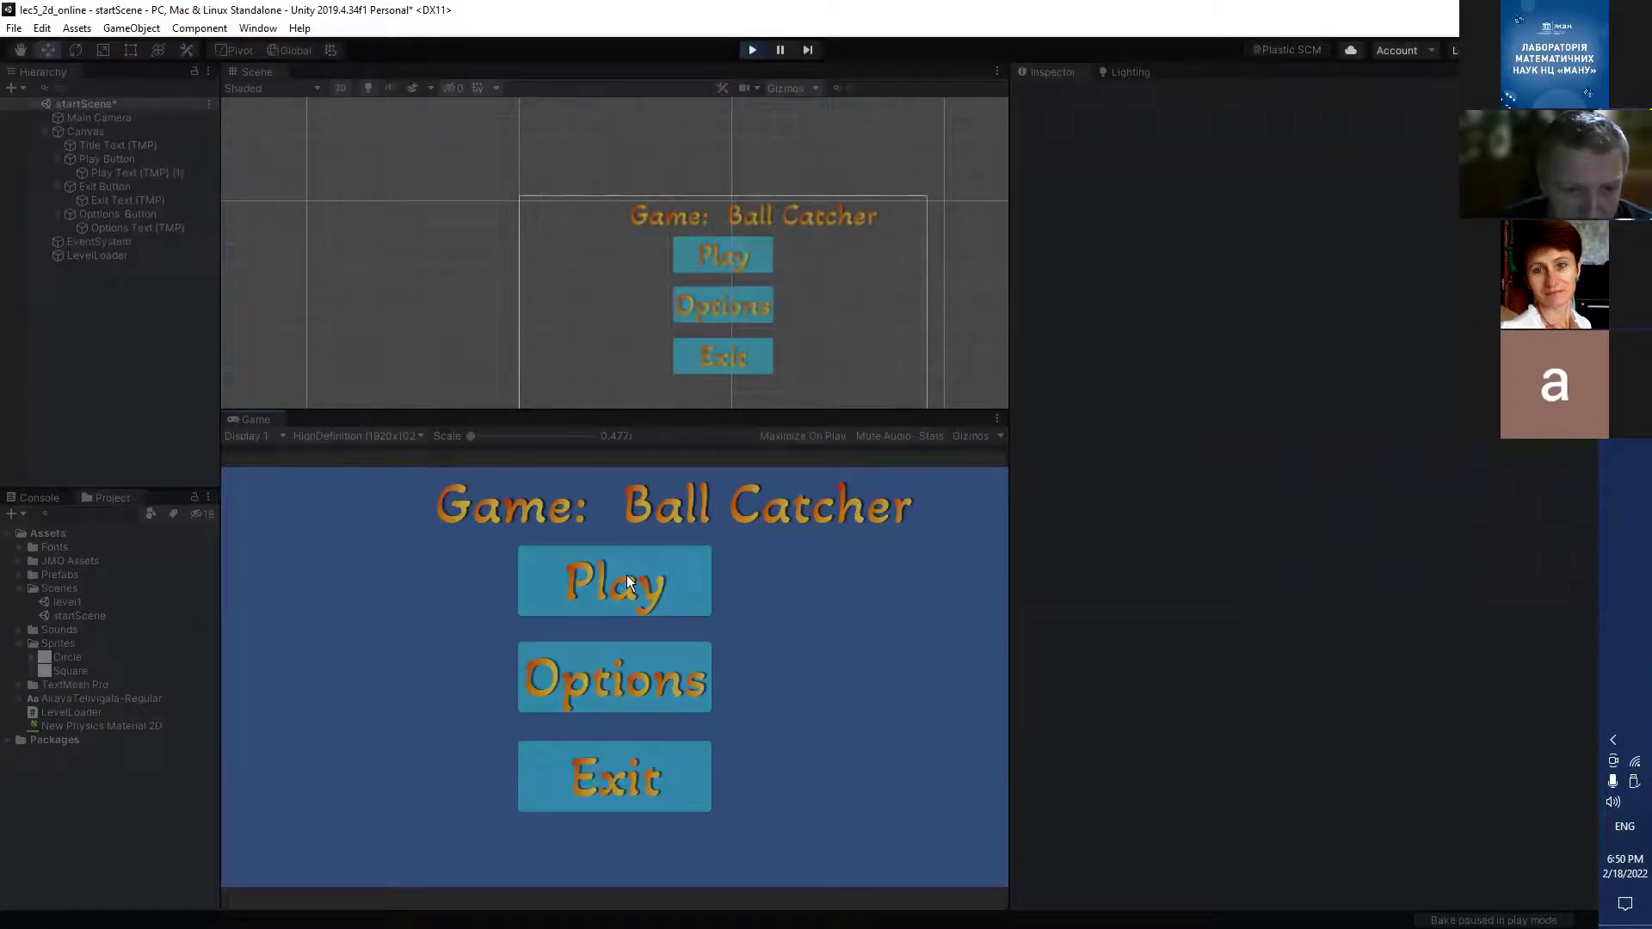
pyautogui.click(616, 580)
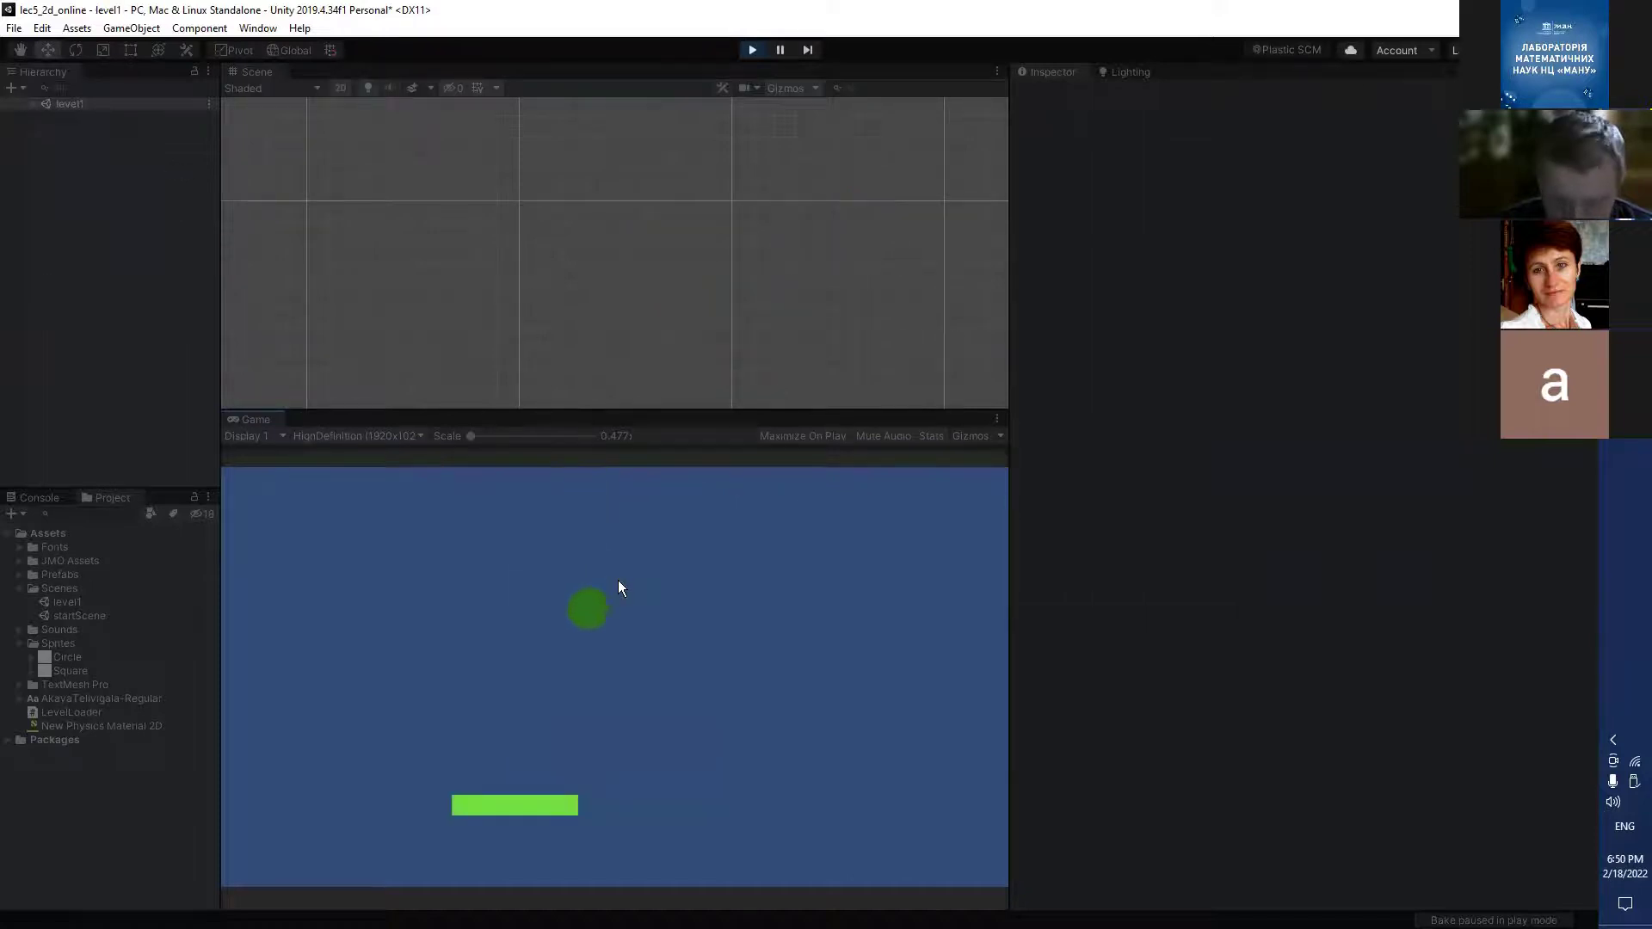
pyautogui.press('Right')
pyautogui.press('Left')
pyautogui.press('Right')
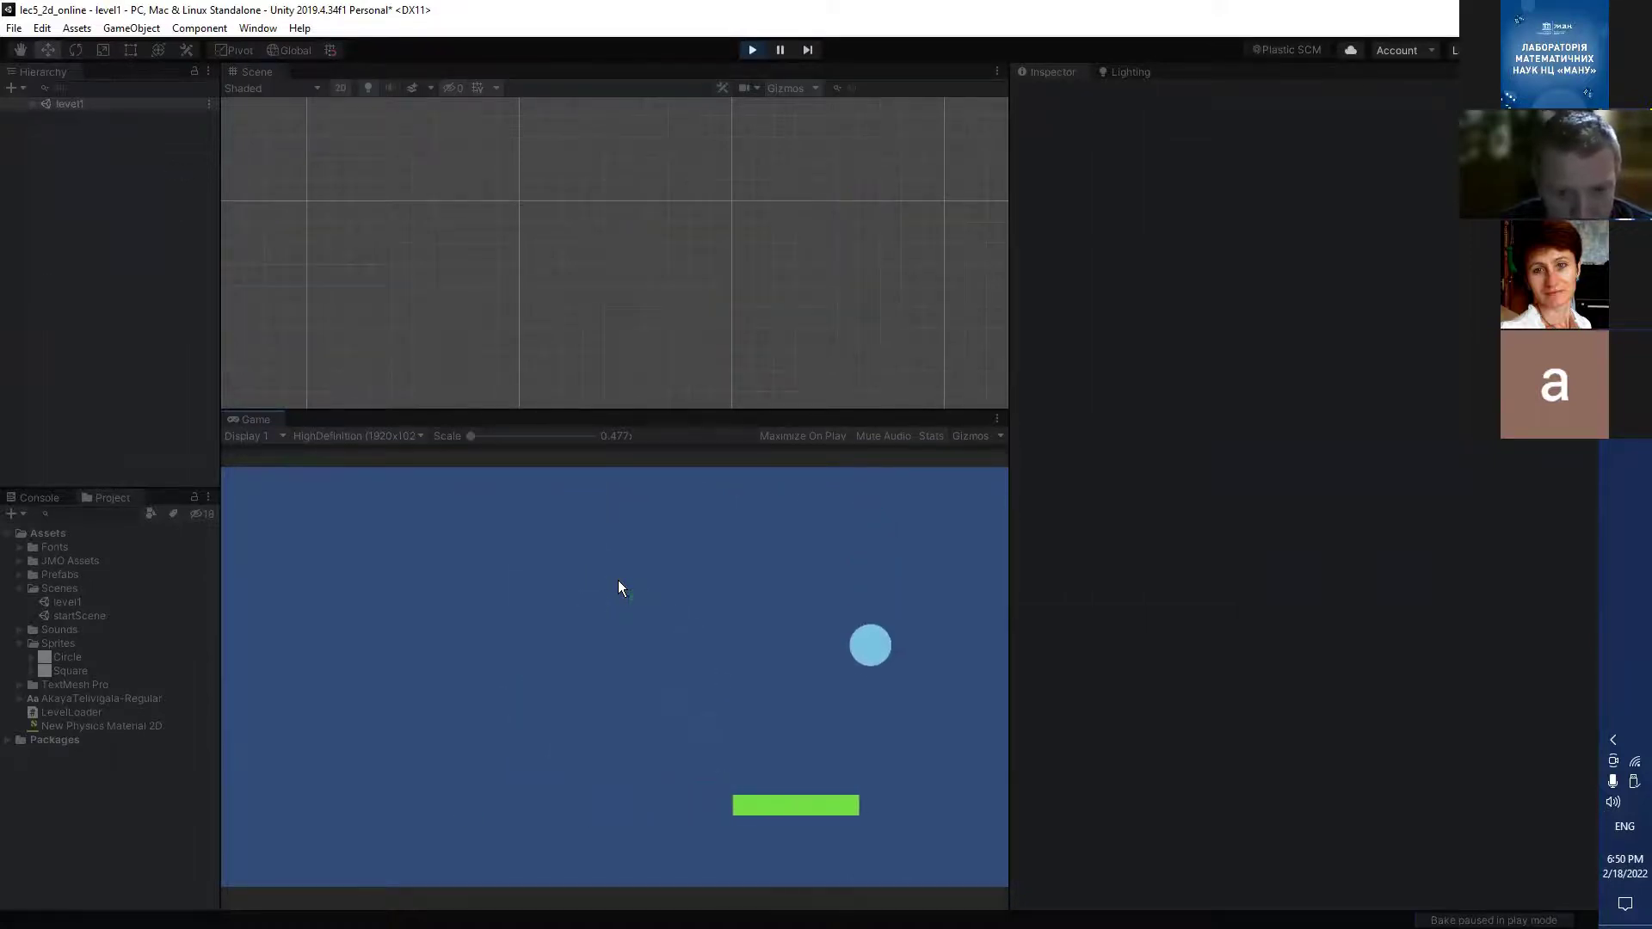
pyautogui.press('Left')
pyautogui.press('Right')
pyautogui.press('Left')
pyautogui.press('Right')
pyautogui.press('Left')
pyautogui.press('Left')
pyautogui.press('Right')
pyautogui.press('Right')
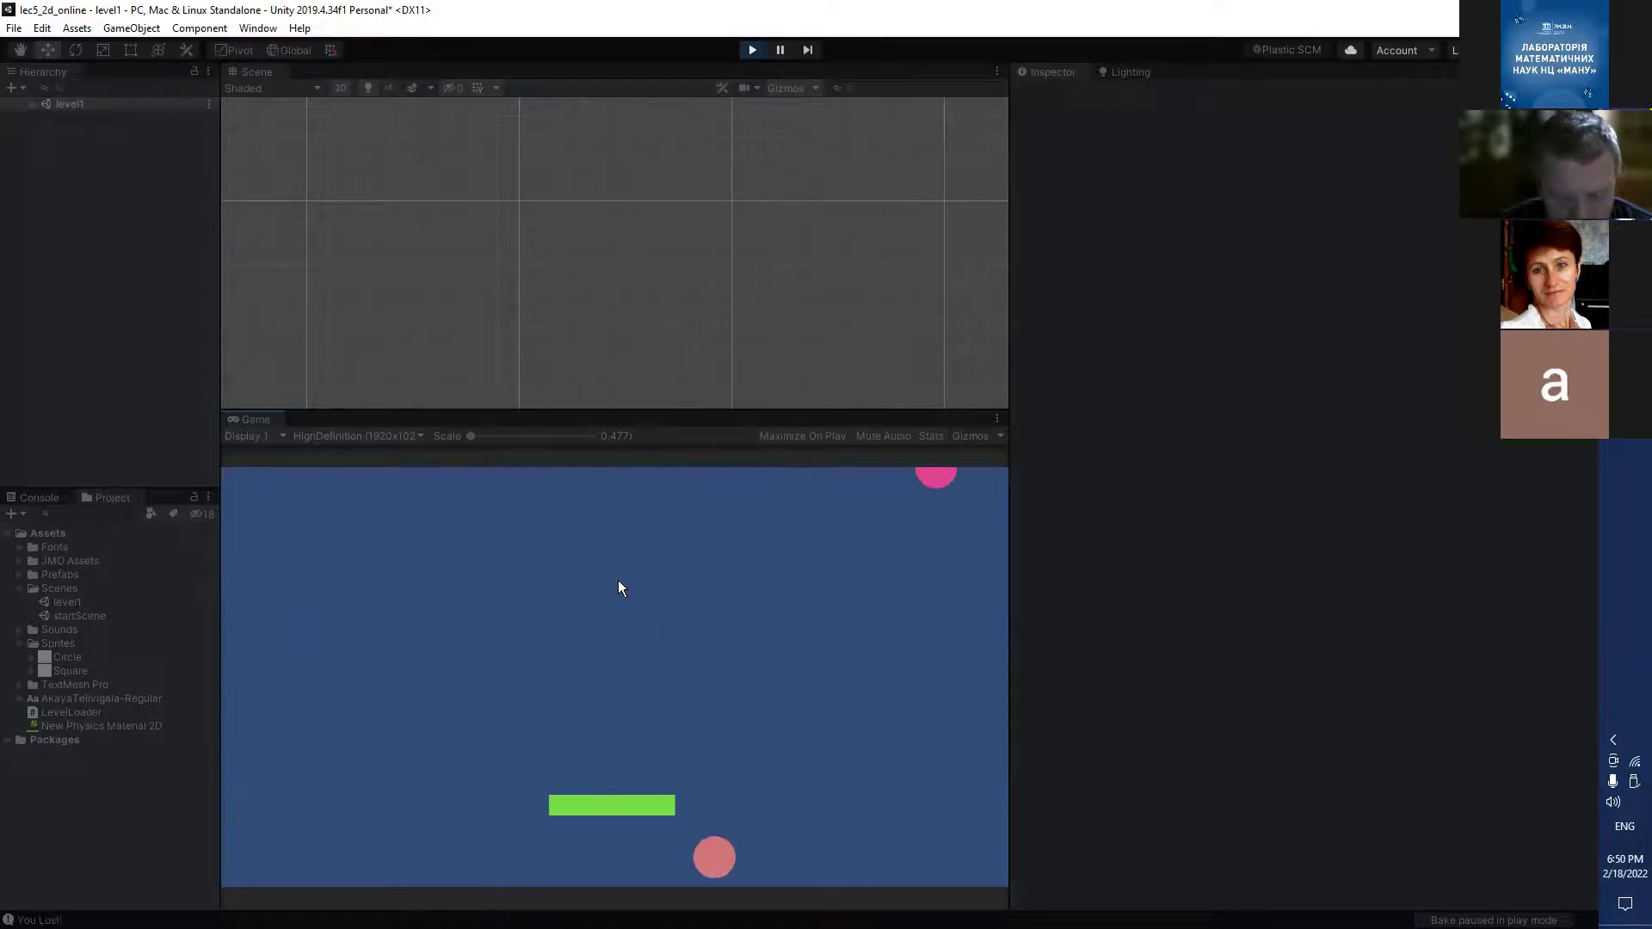
pyautogui.hotkey('ctrl', 'p')
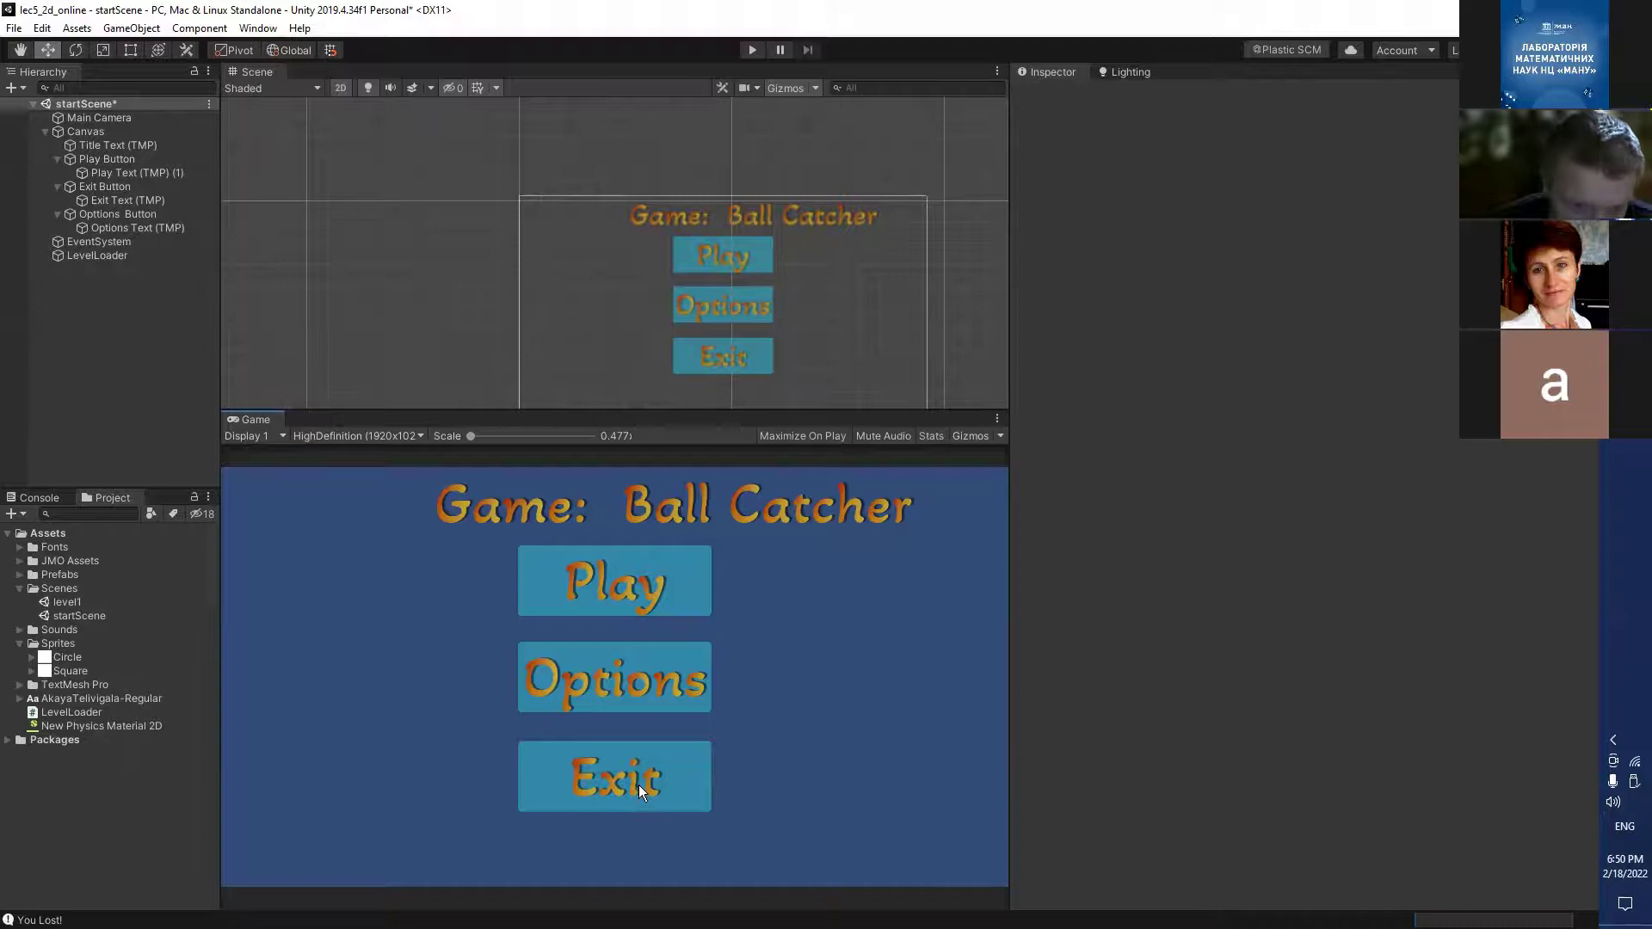
# Add an On Click event to the Exit Button with the LevelLoader object as its target.
pyautogui.click(722, 356)
pyautogui.scroll(-5, 1243, 544)
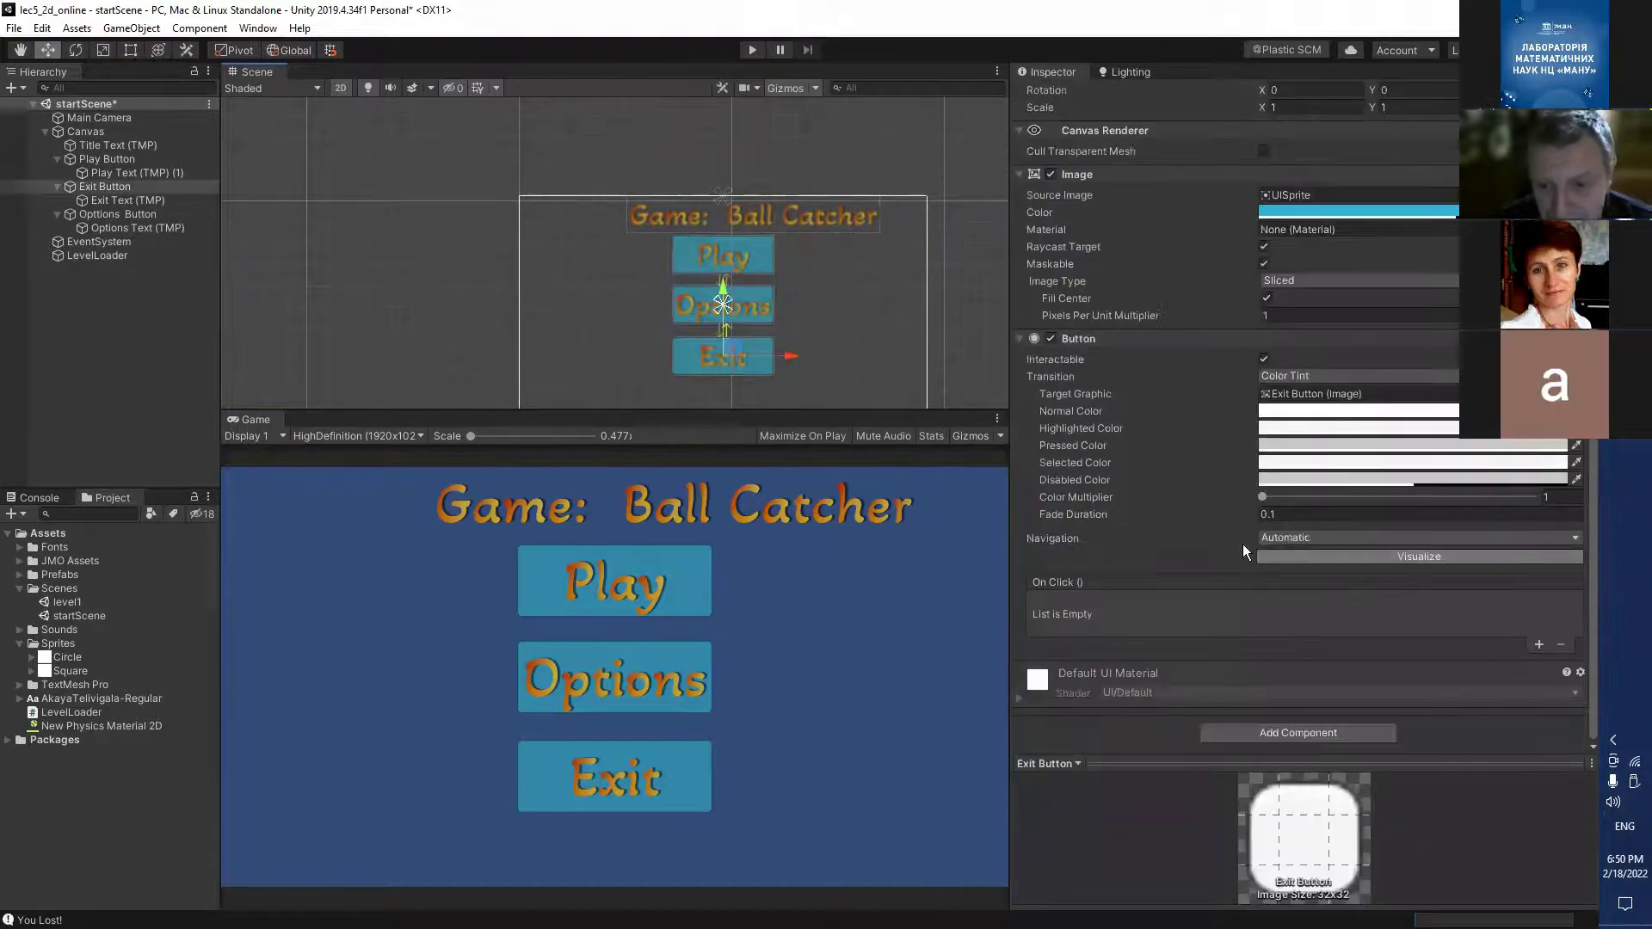
pyautogui.click(1536, 644)
pyautogui.moveTo(89, 252); pyautogui.dragTo(1038, 572)
pyautogui.moveTo(1081, 605); pyautogui.dragTo(1084, 618)
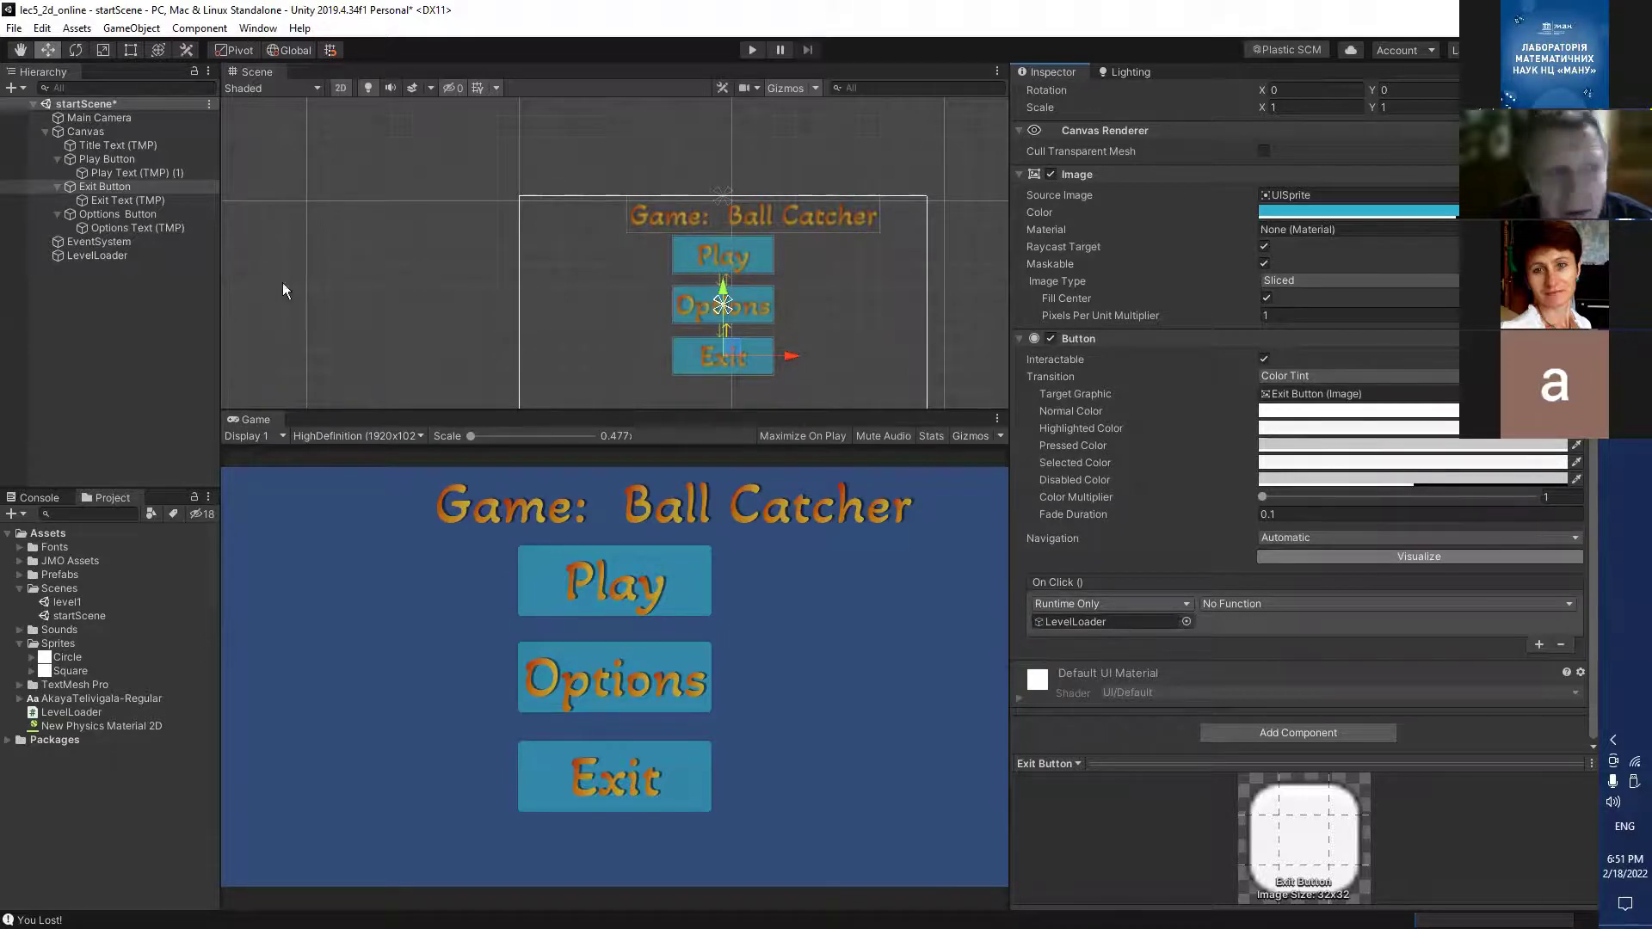
# Open the LevelLoader object's script in Visual Studio and add an empty public void ExitGame() method below LoadNextLevel().
pyautogui.click(127, 255)
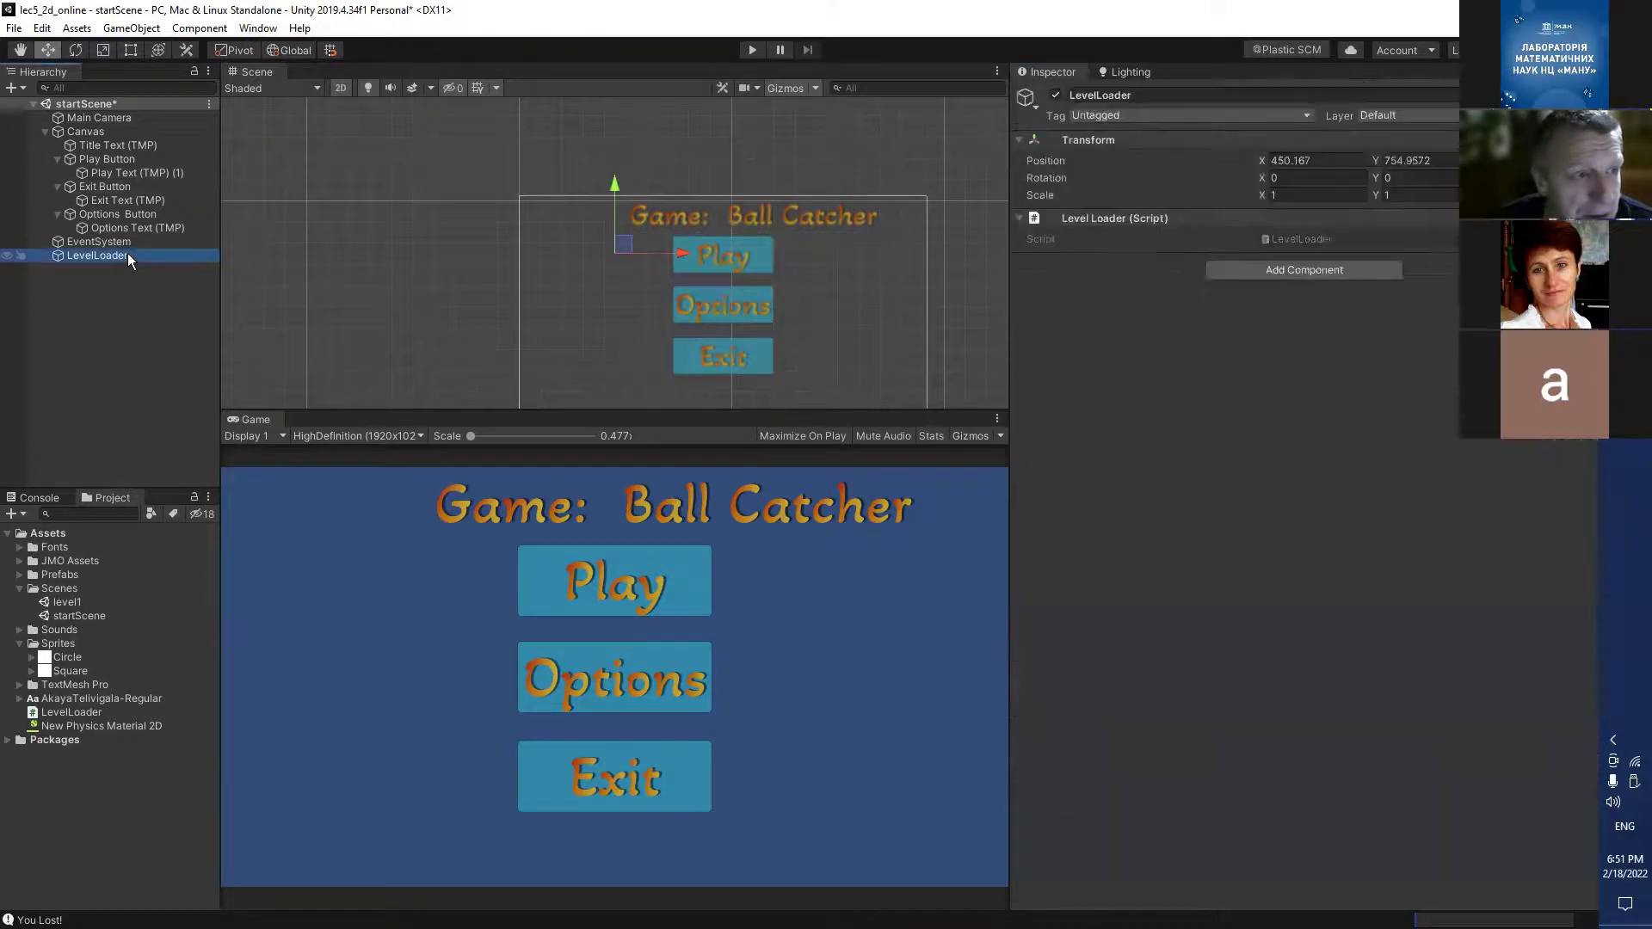
pyautogui.doubleClick(1303, 238)
pyautogui.click(444, 292)
pyautogui.press('Return')
pyautogui.press('Return')
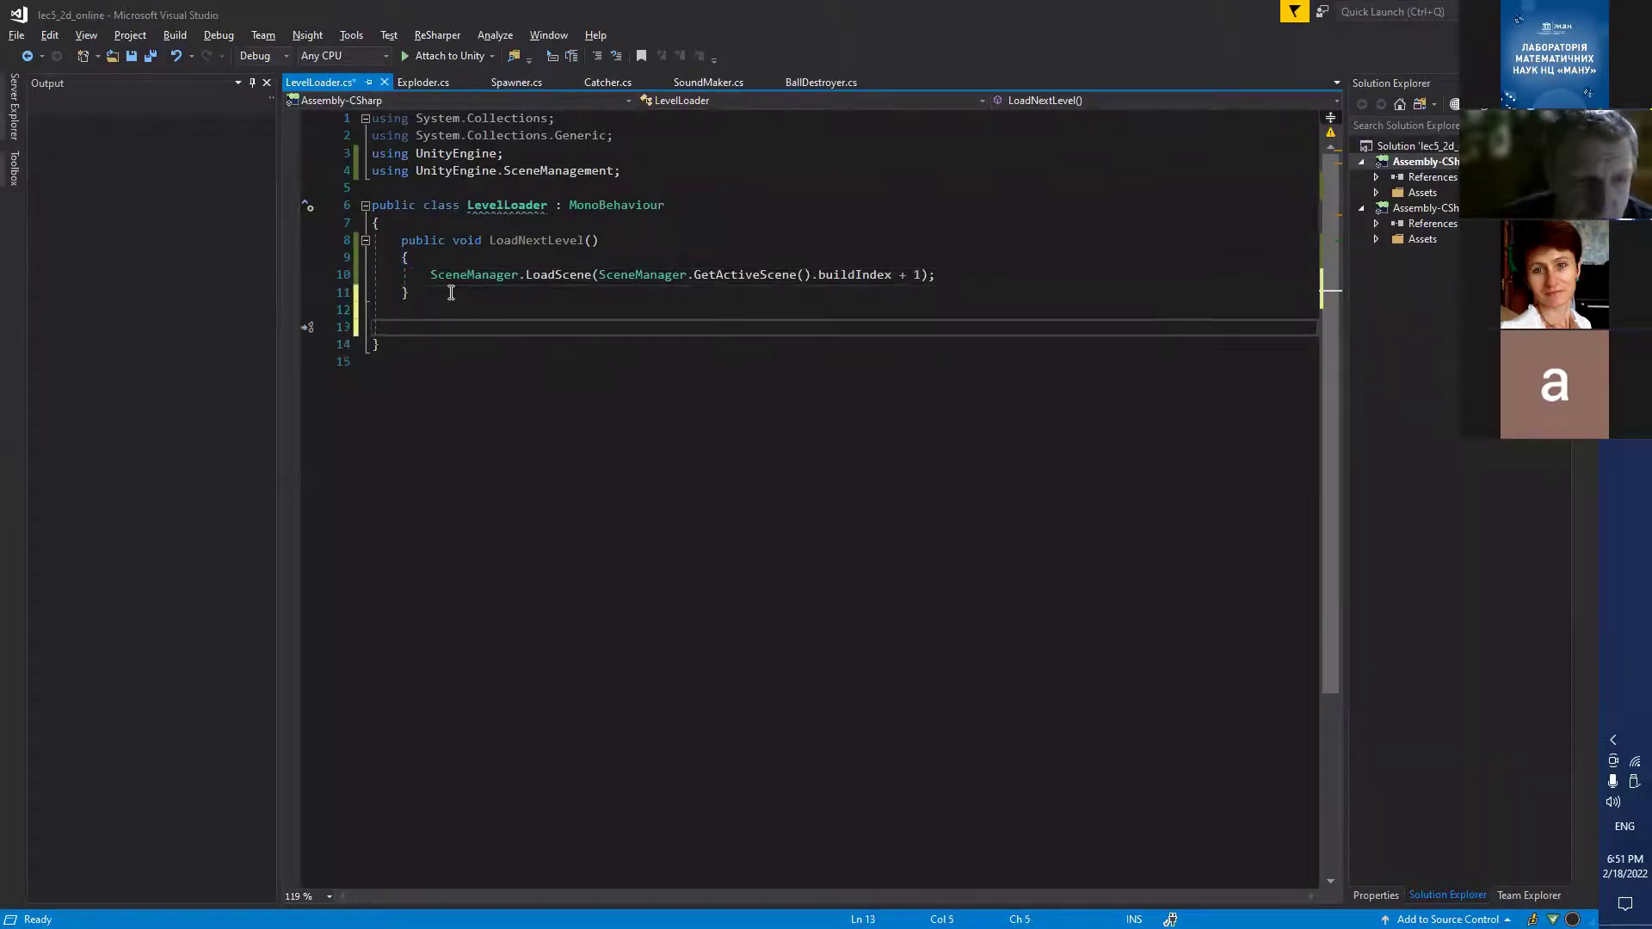
pyautogui.write('pub')
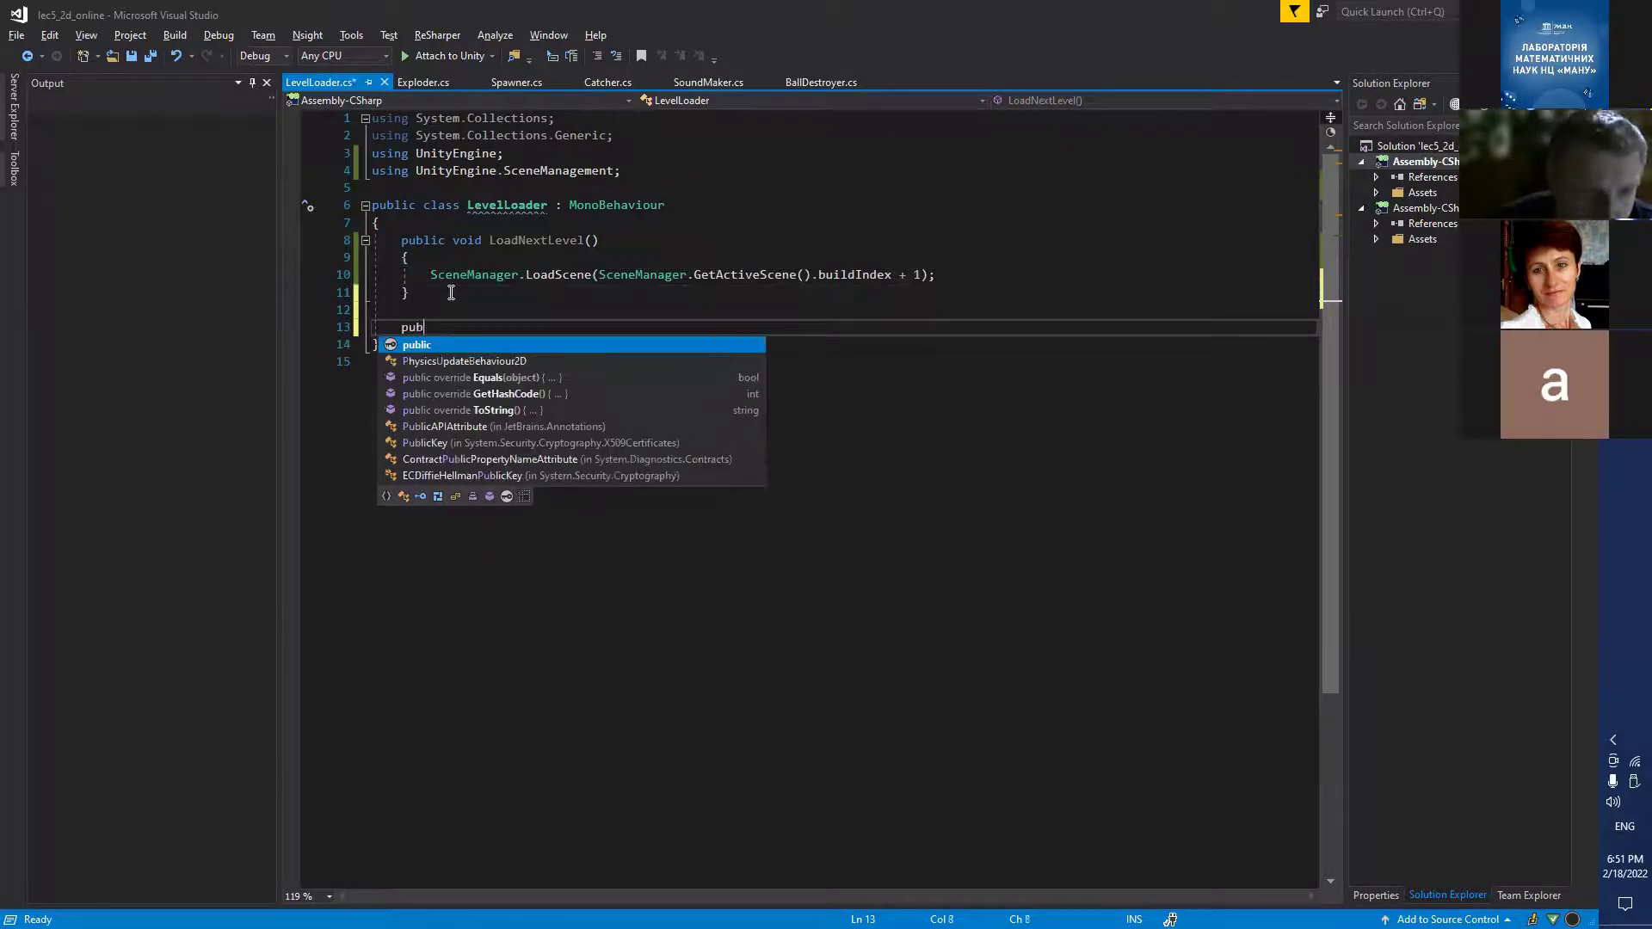
pyautogui.write('lic  void')
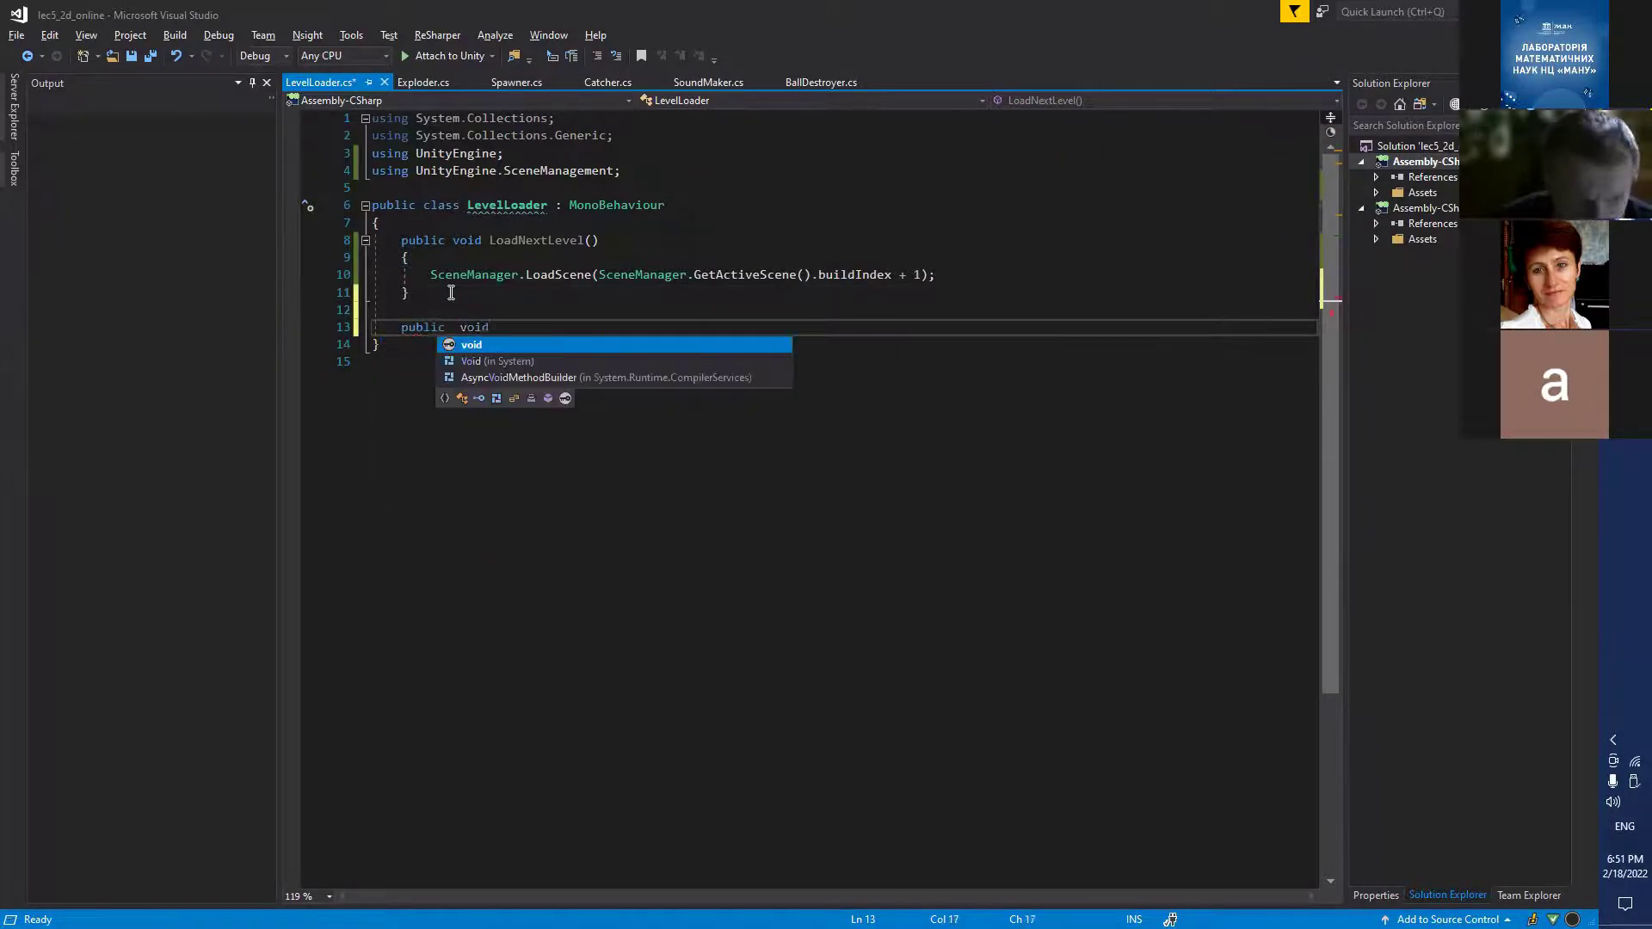
pyautogui.press('Escape')
pyautogui.write('Exit')
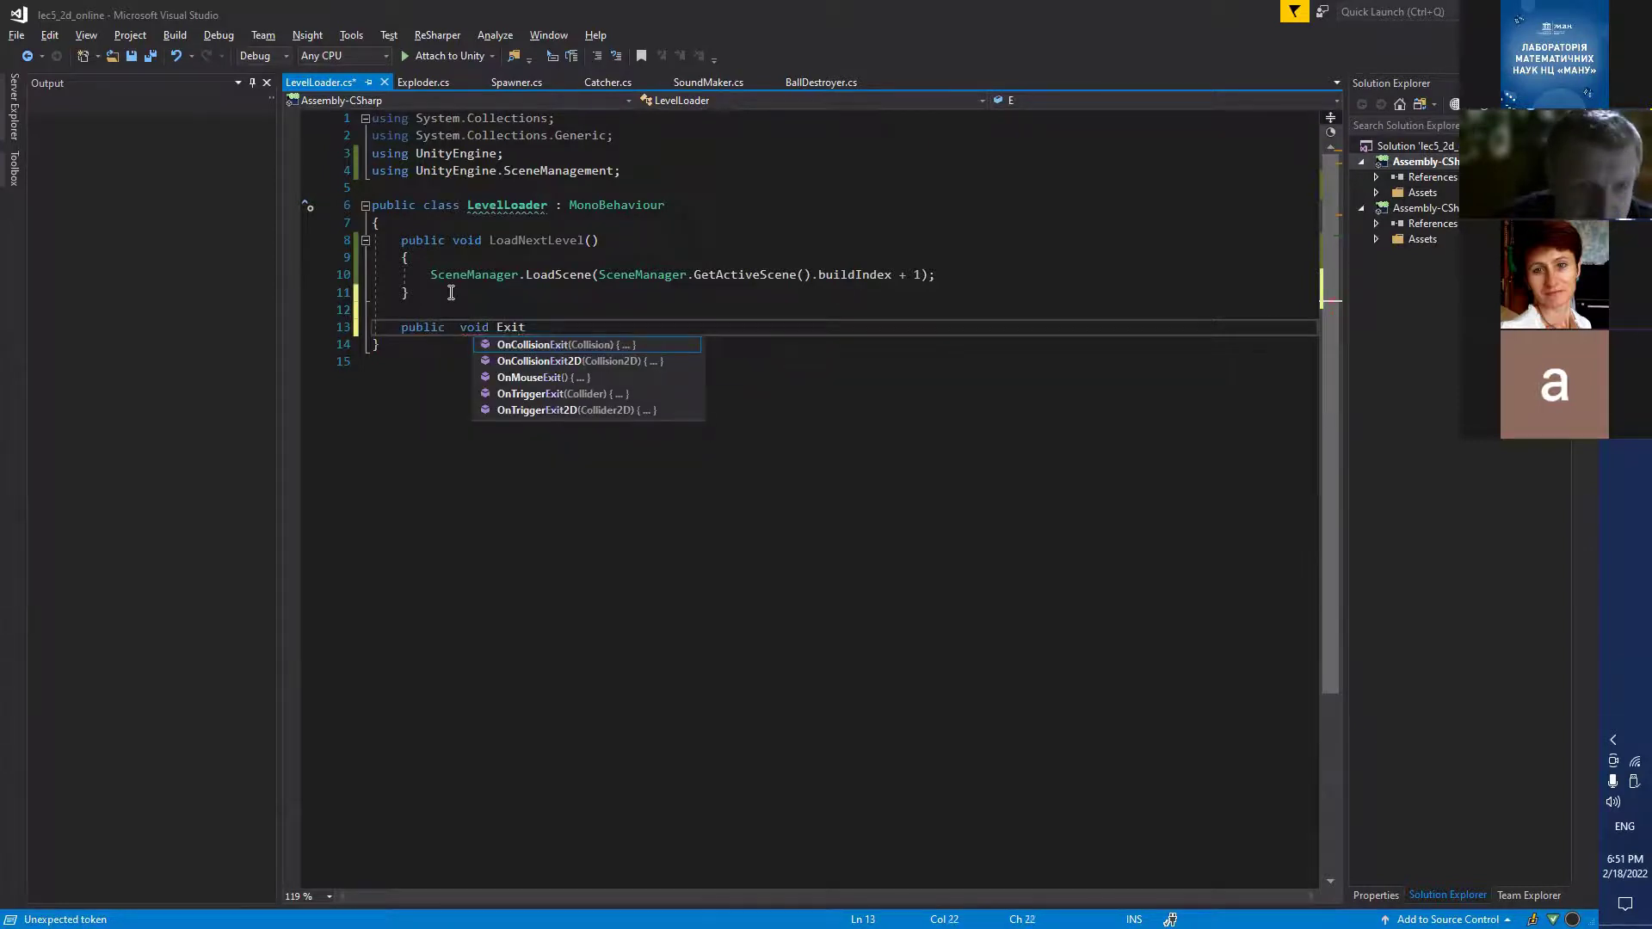
pyautogui.write('Game()')
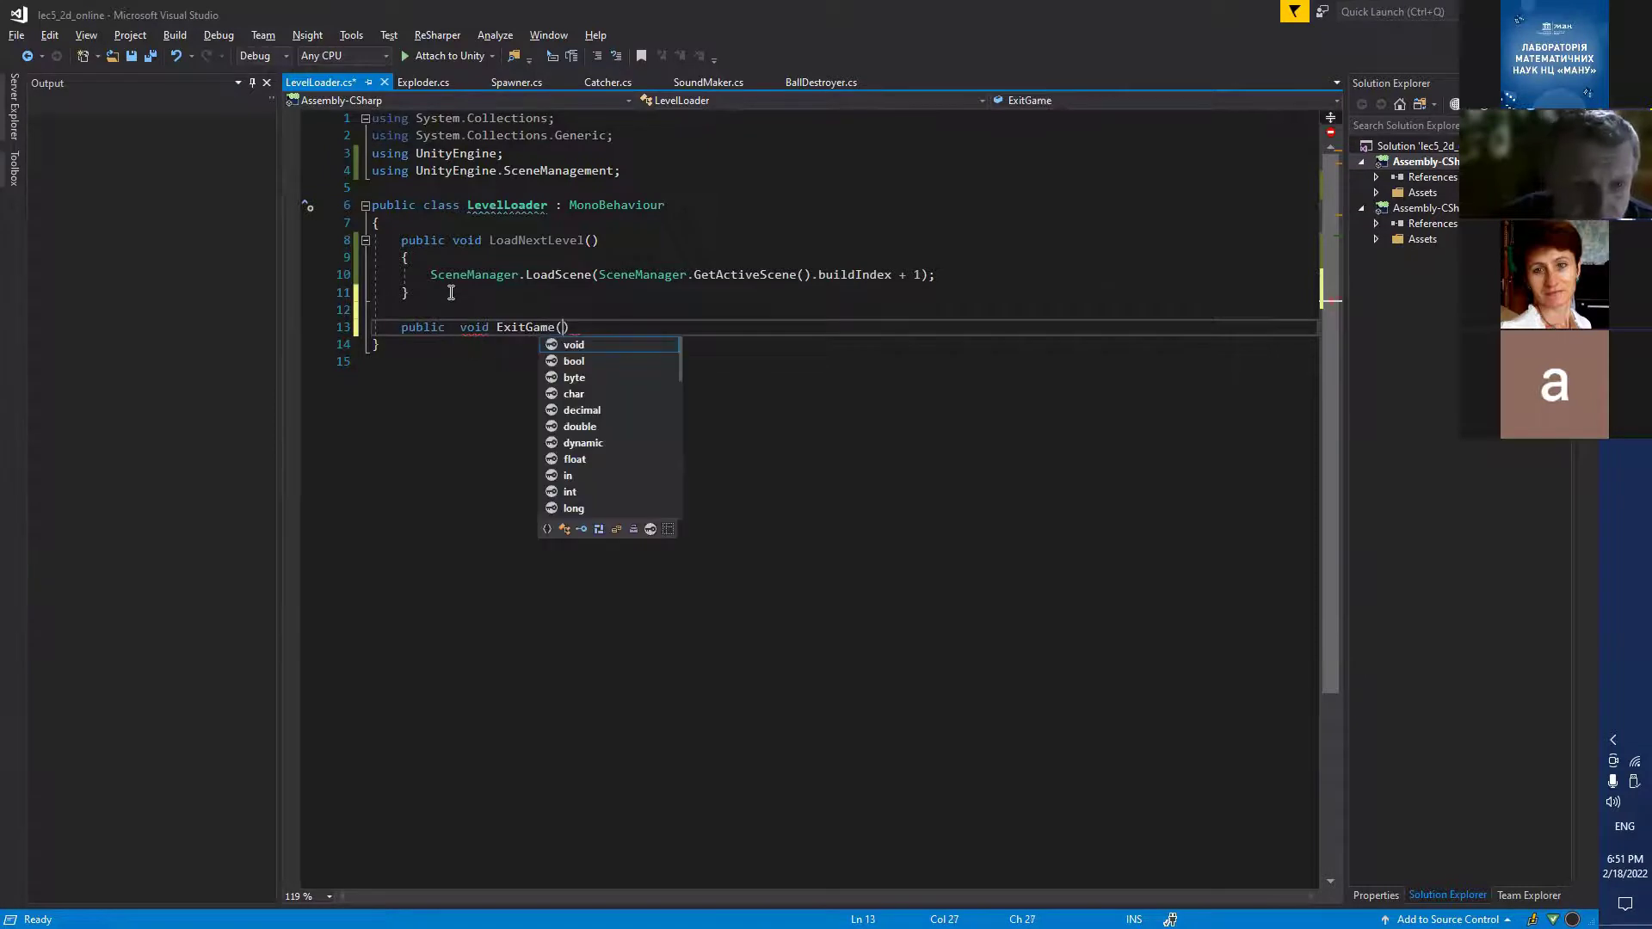
pyautogui.write('{')
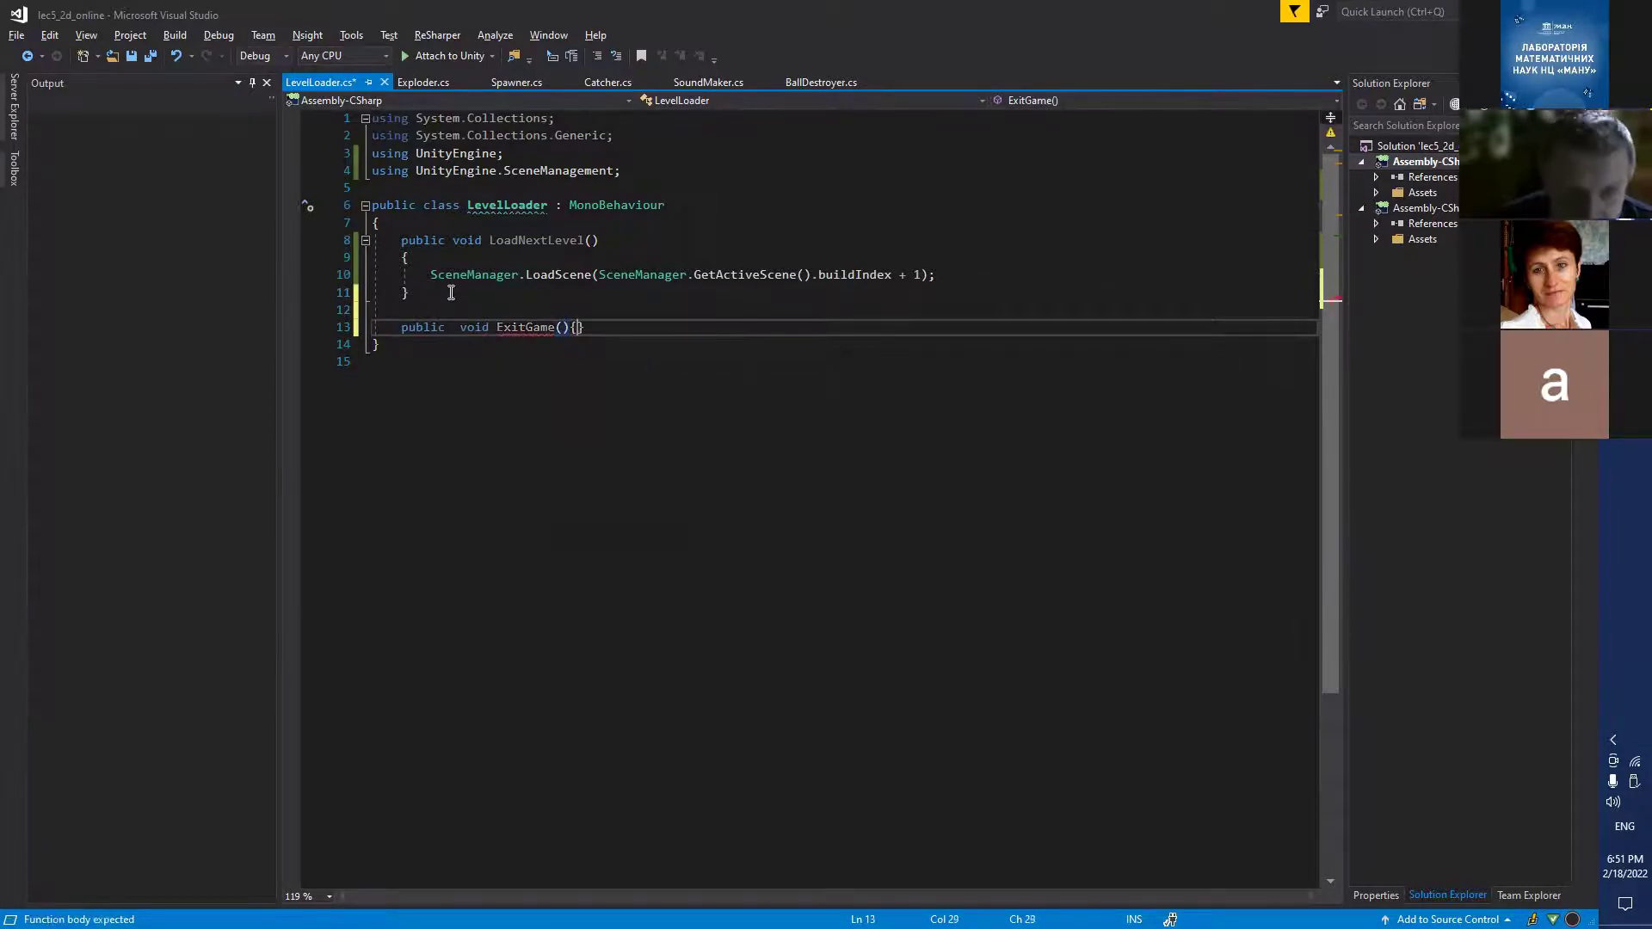
pyautogui.press('Return')
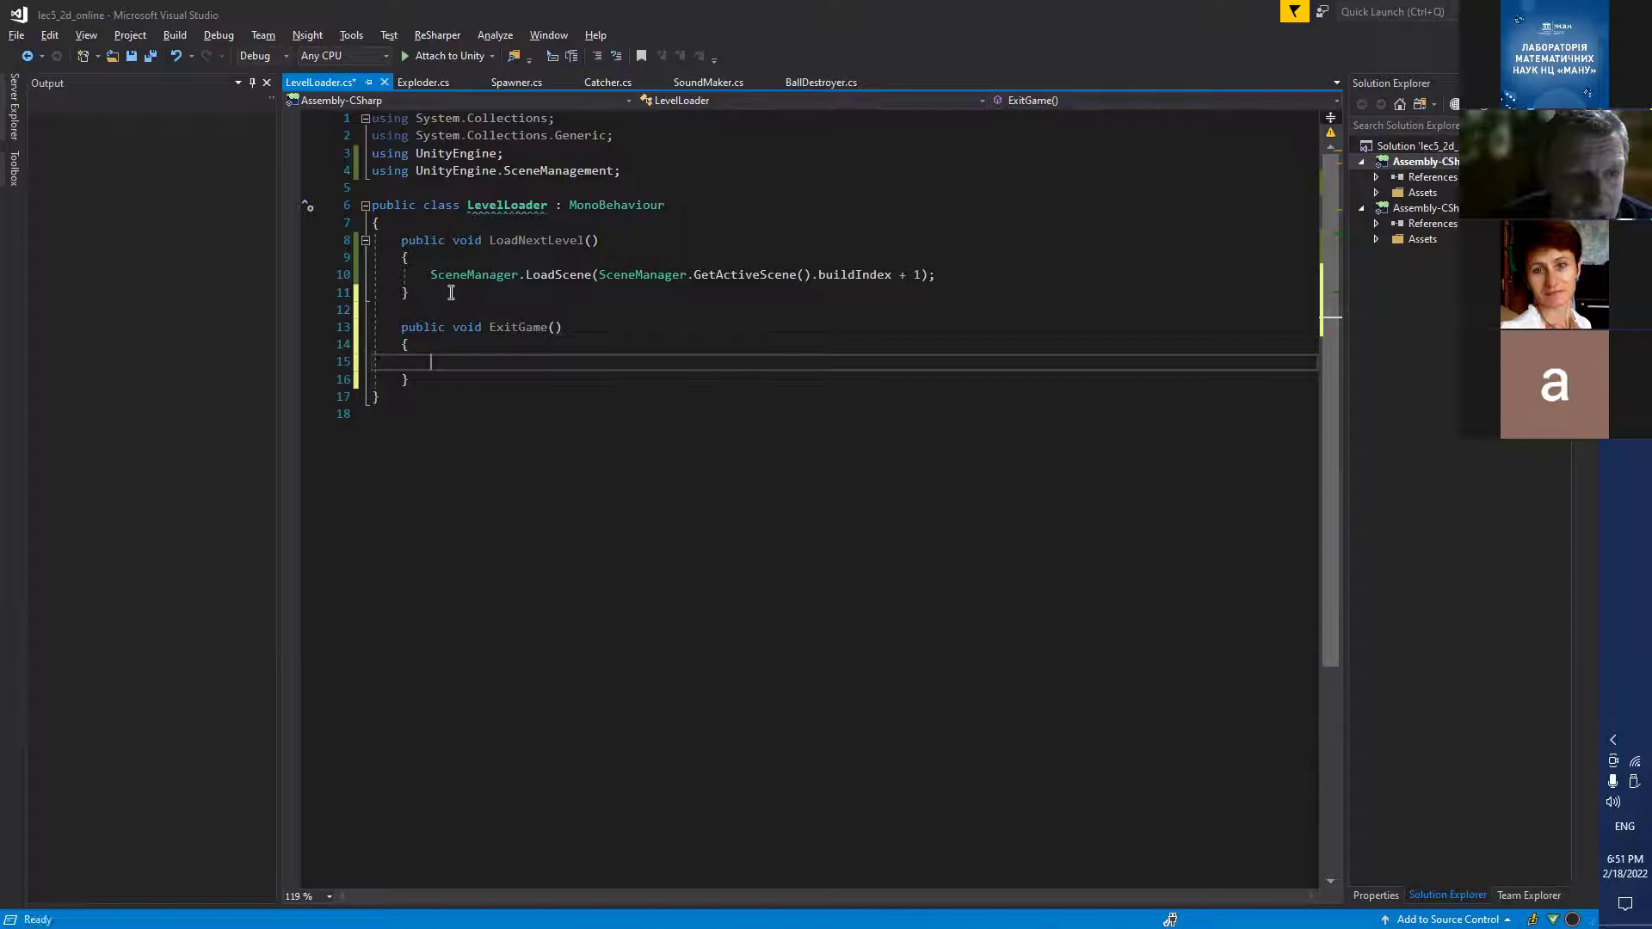
# Call Application.Quit(); inside the ExitGame() method and save the LevelLoader script.
pyautogui.write('App')
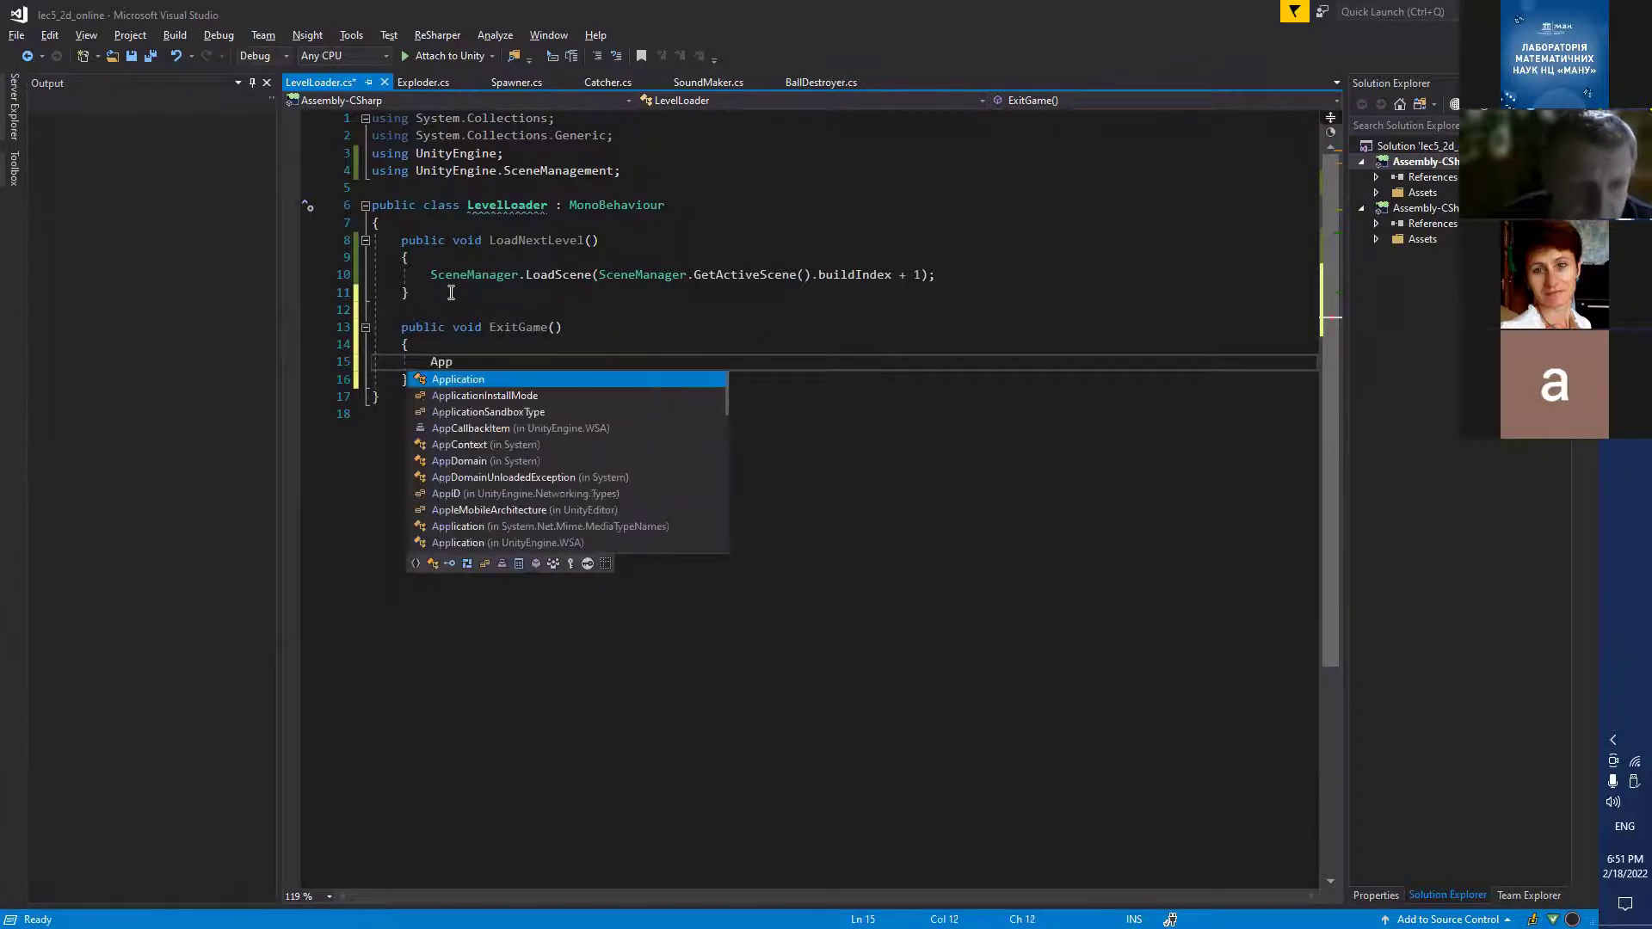
pyautogui.press('Tab')
pyautogui.write('.')
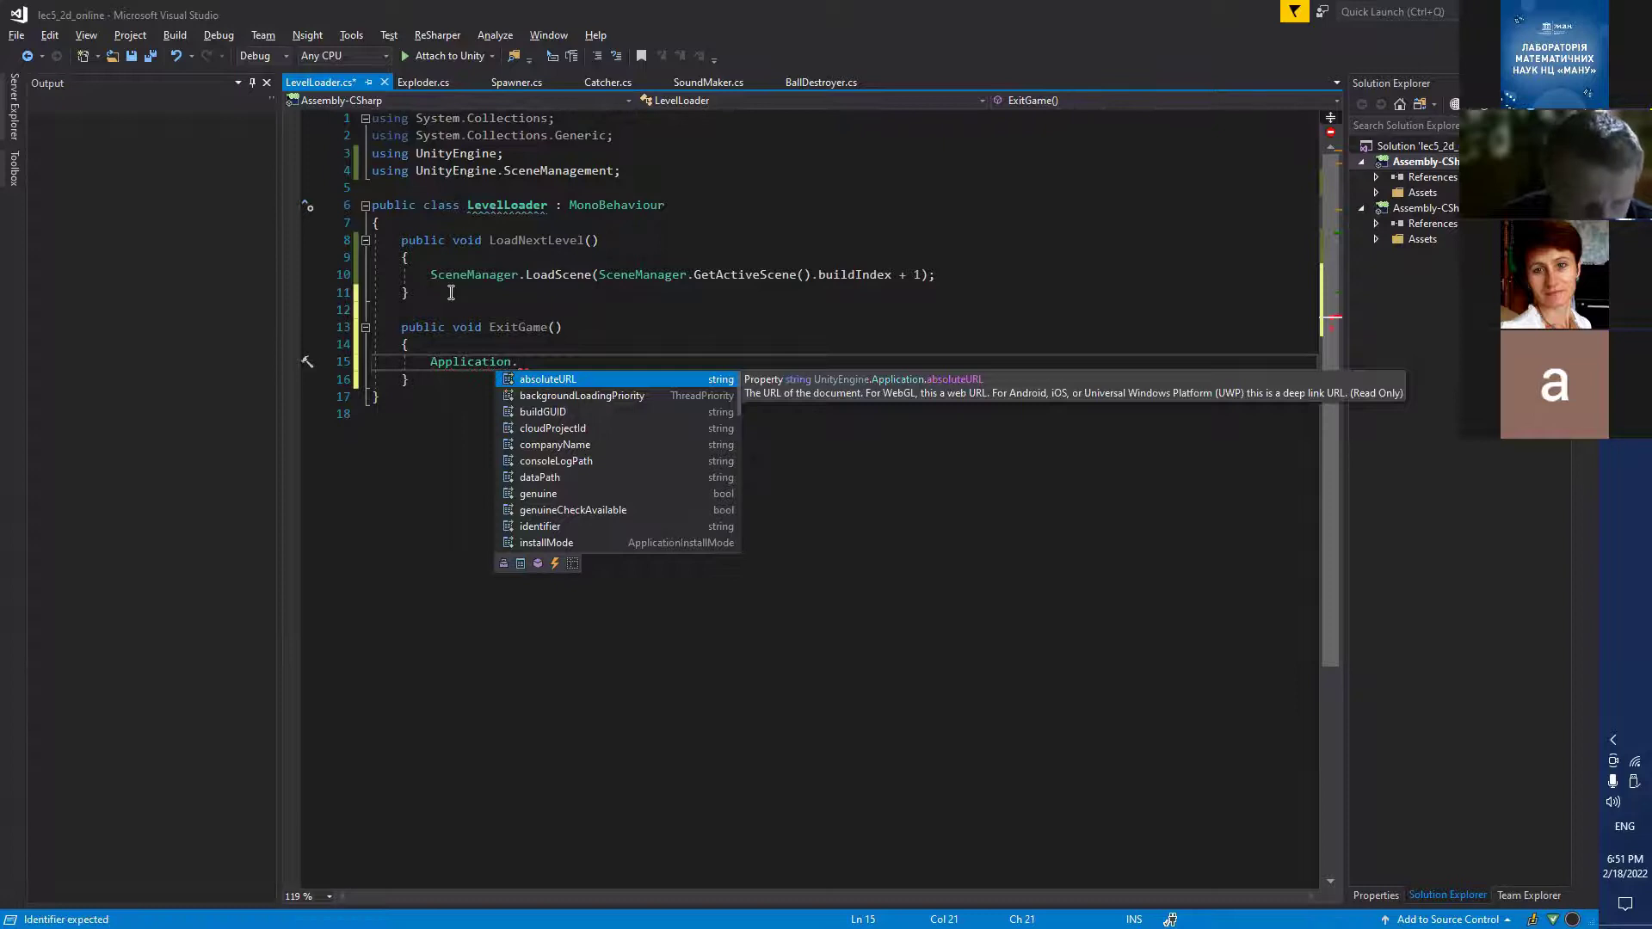
pyautogui.write('Q')
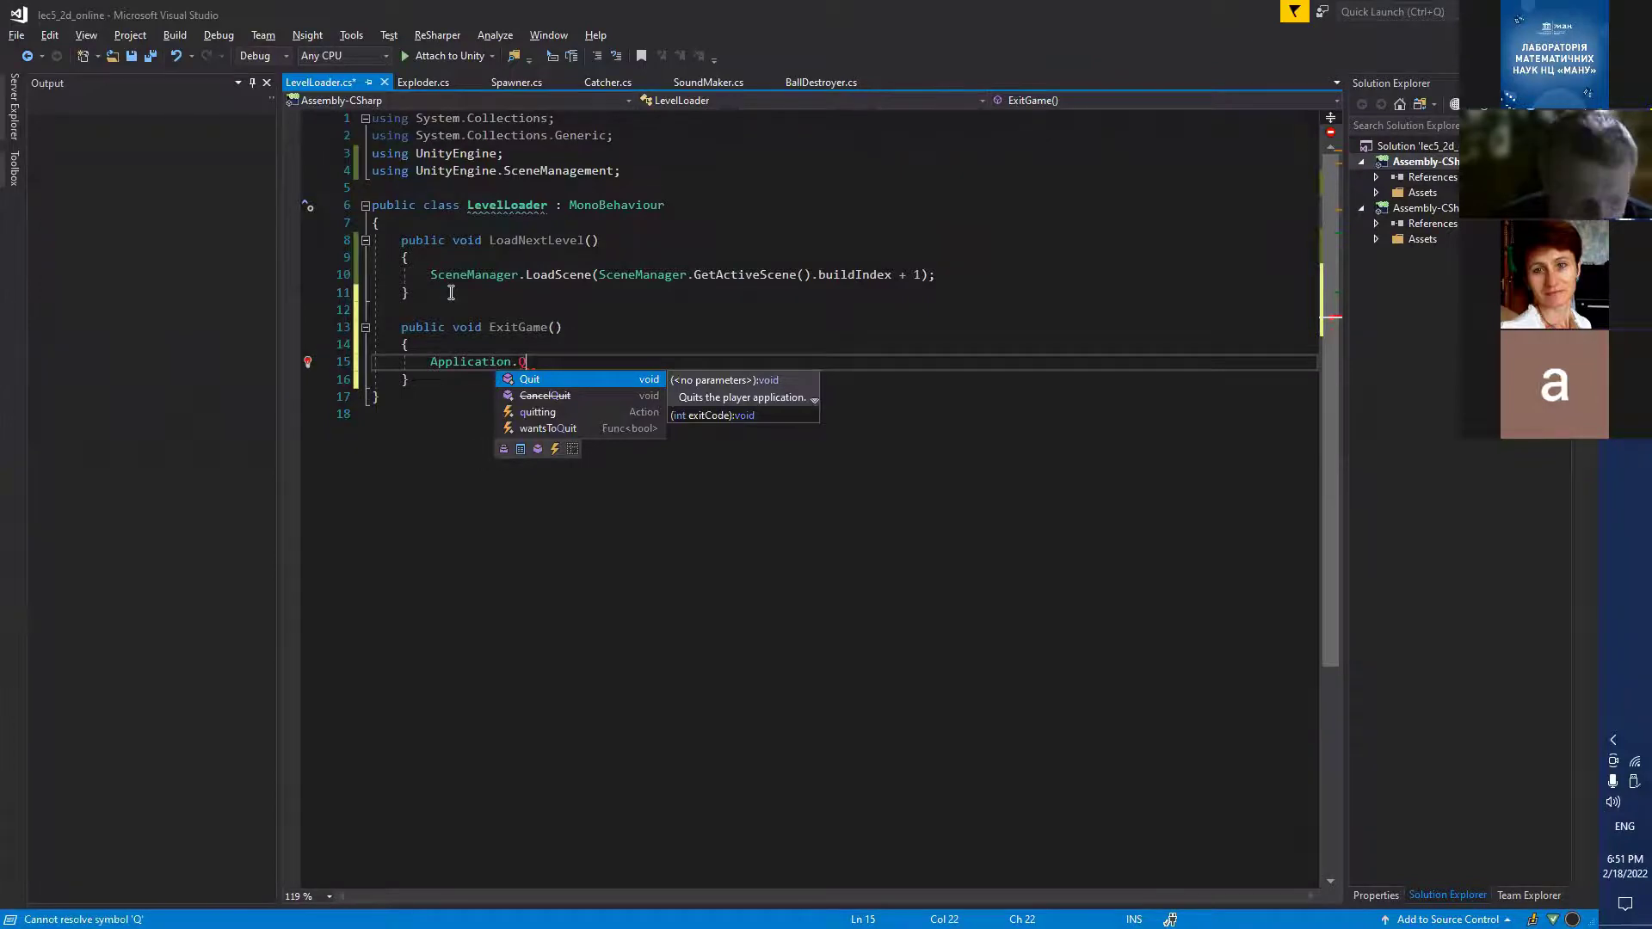
pyautogui.press('Return')
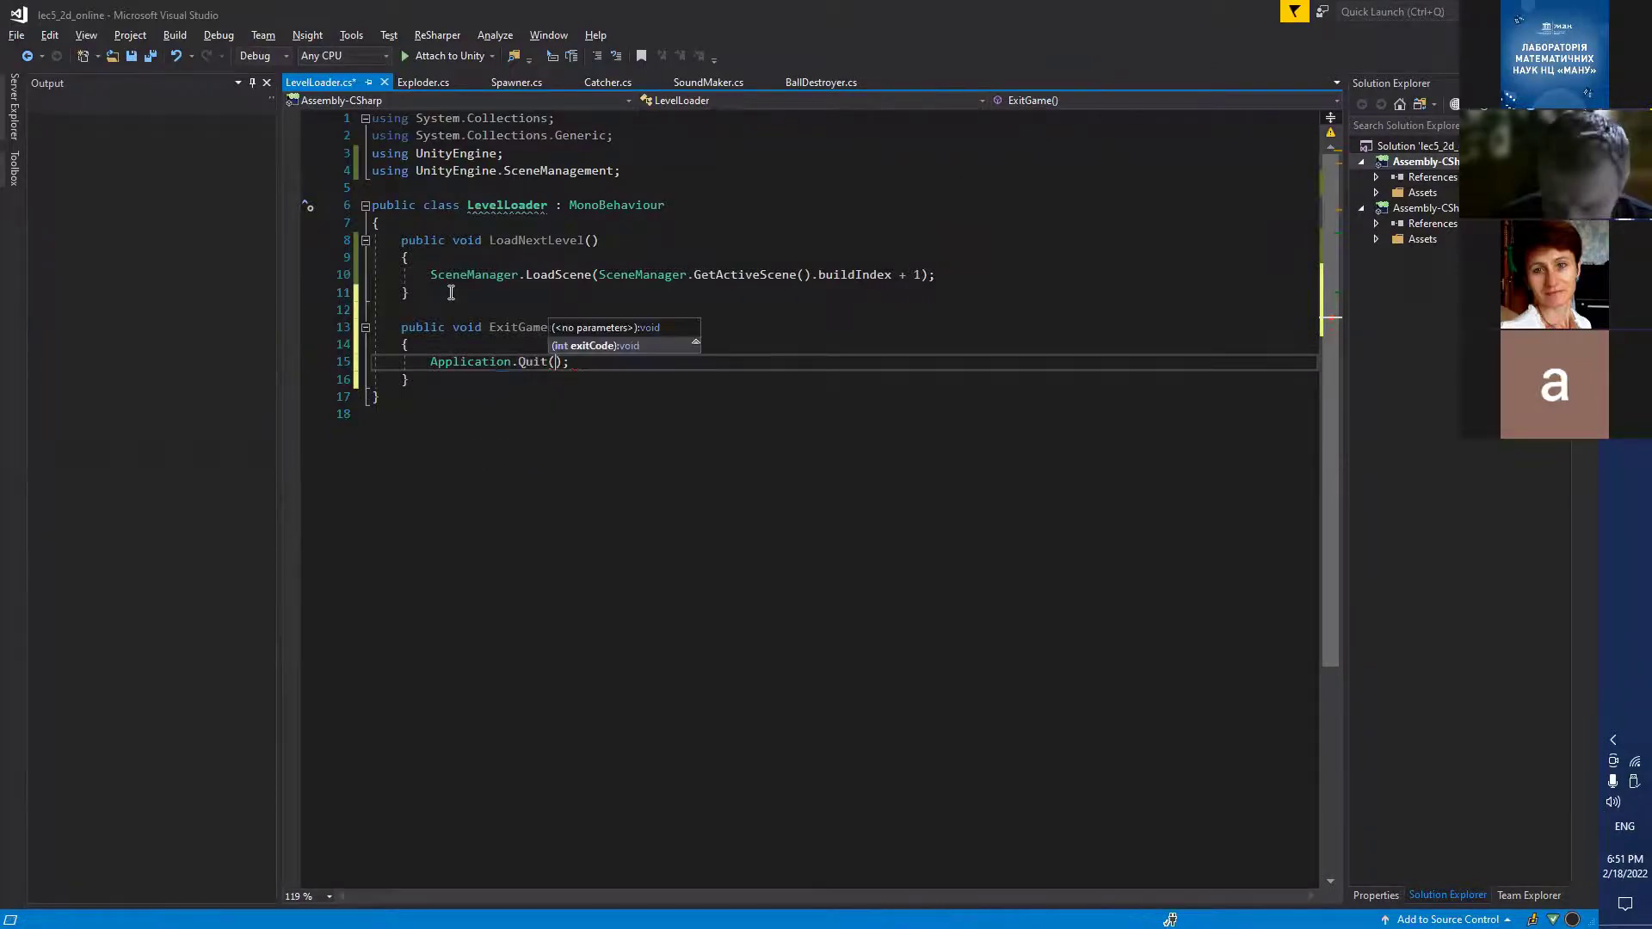
pyautogui.press('End')
pyautogui.hotkey('ctrl', 's')
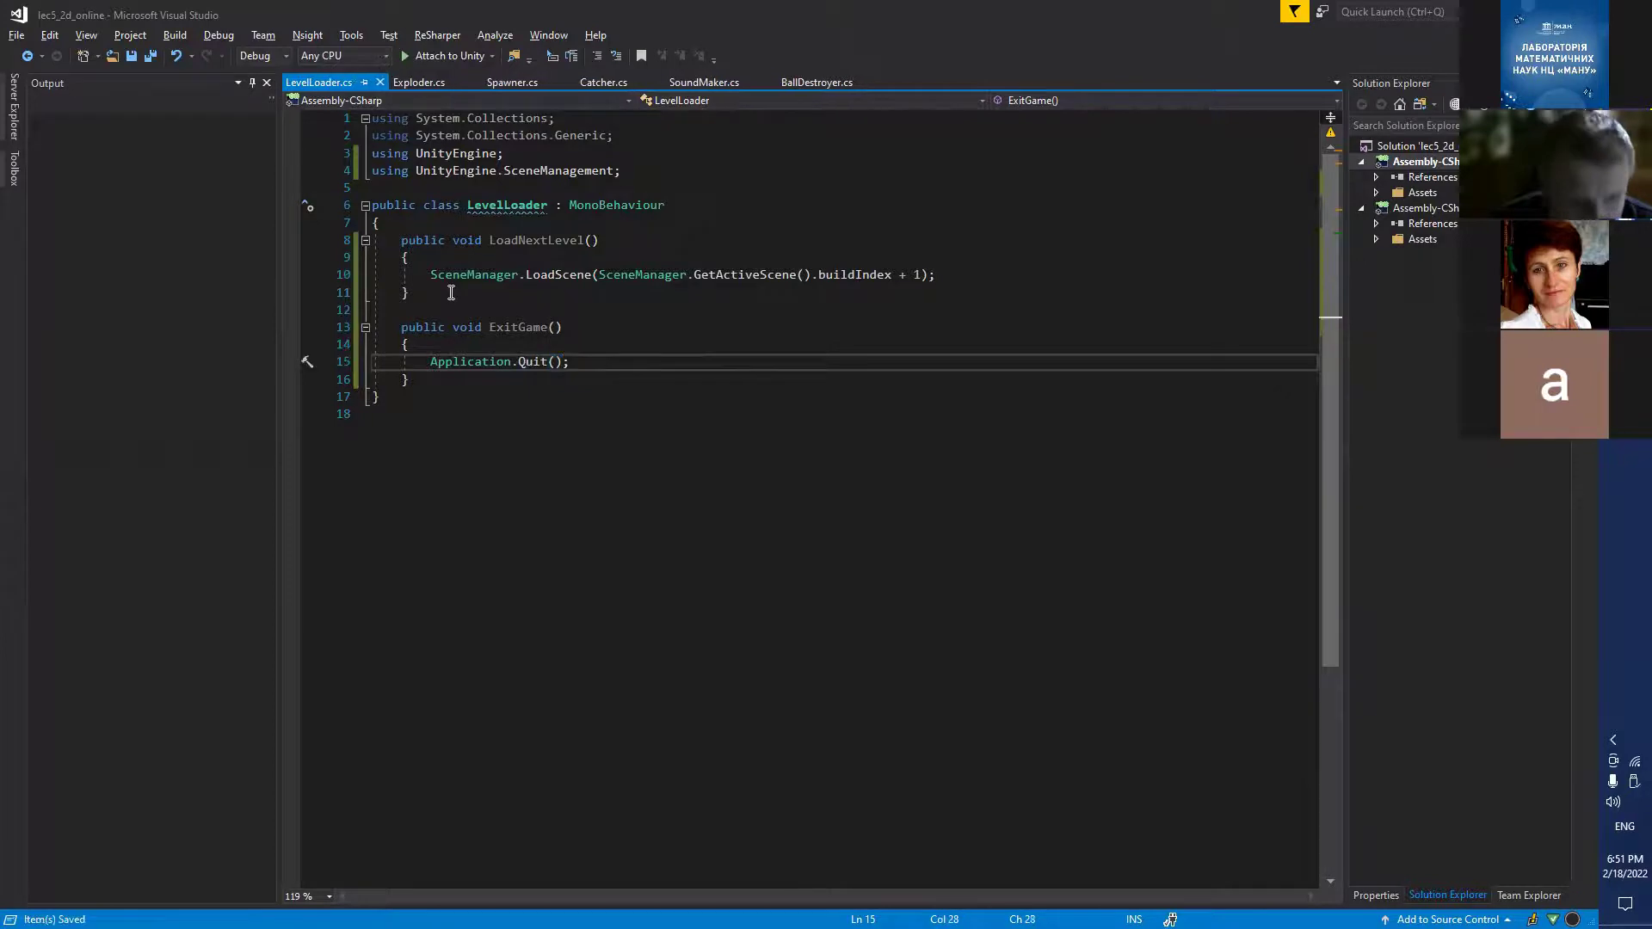
# Switch to Unity, run the game, try the Exit button in the start menu, and stop the game.
pyautogui.hotkey('alt', 'Tab')
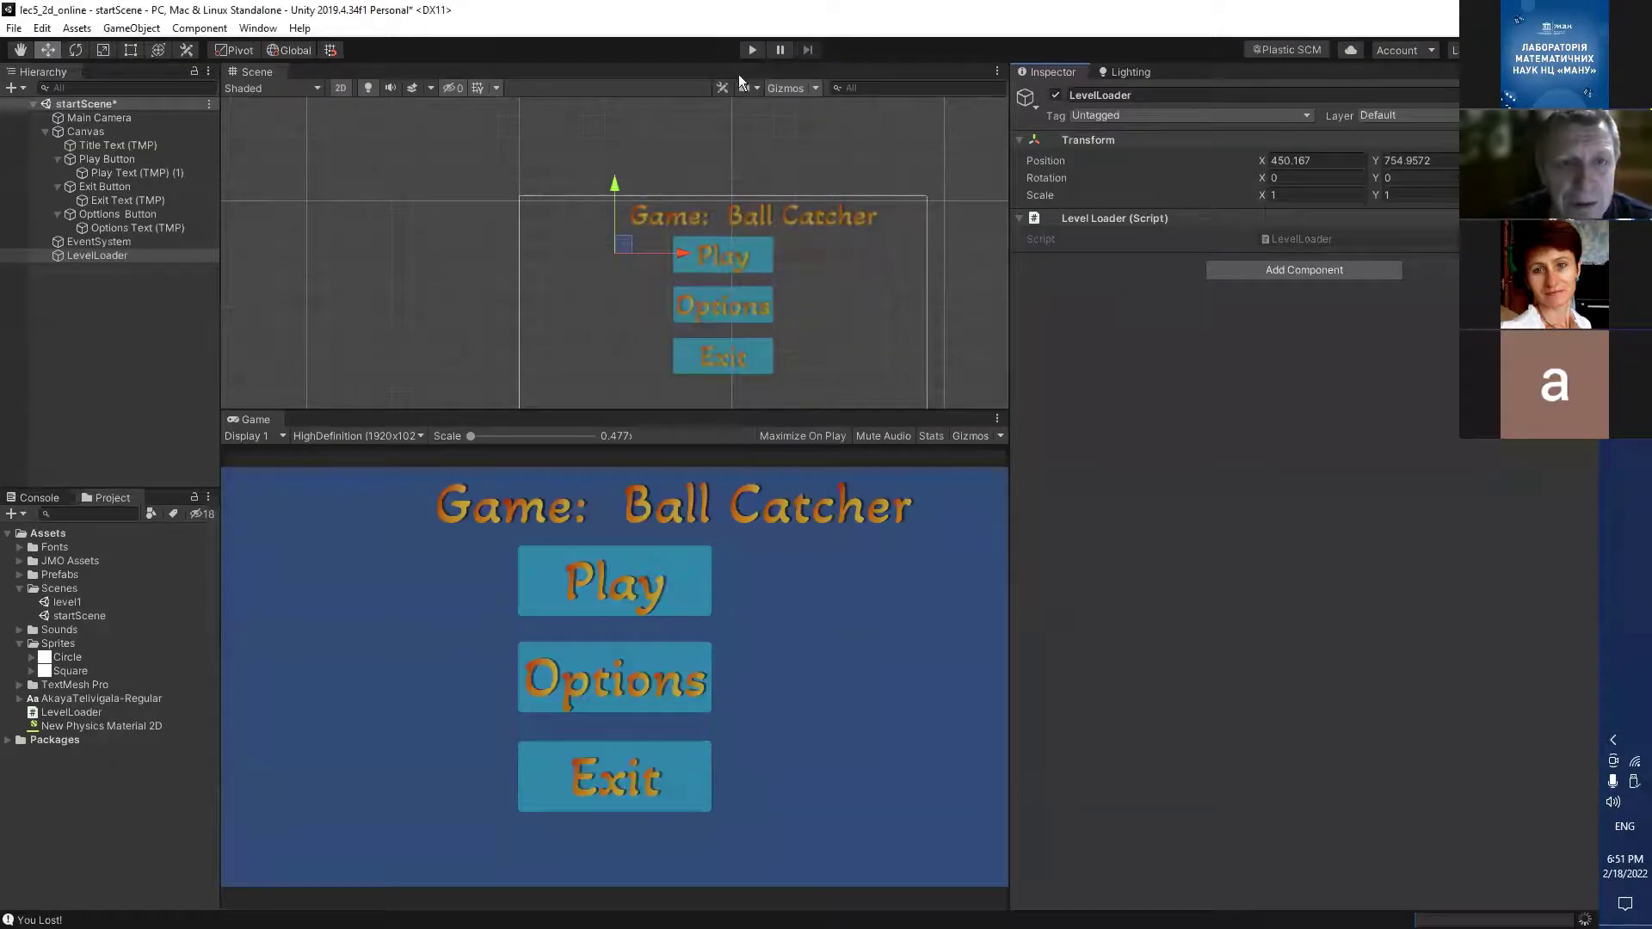
pyautogui.click(750, 50)
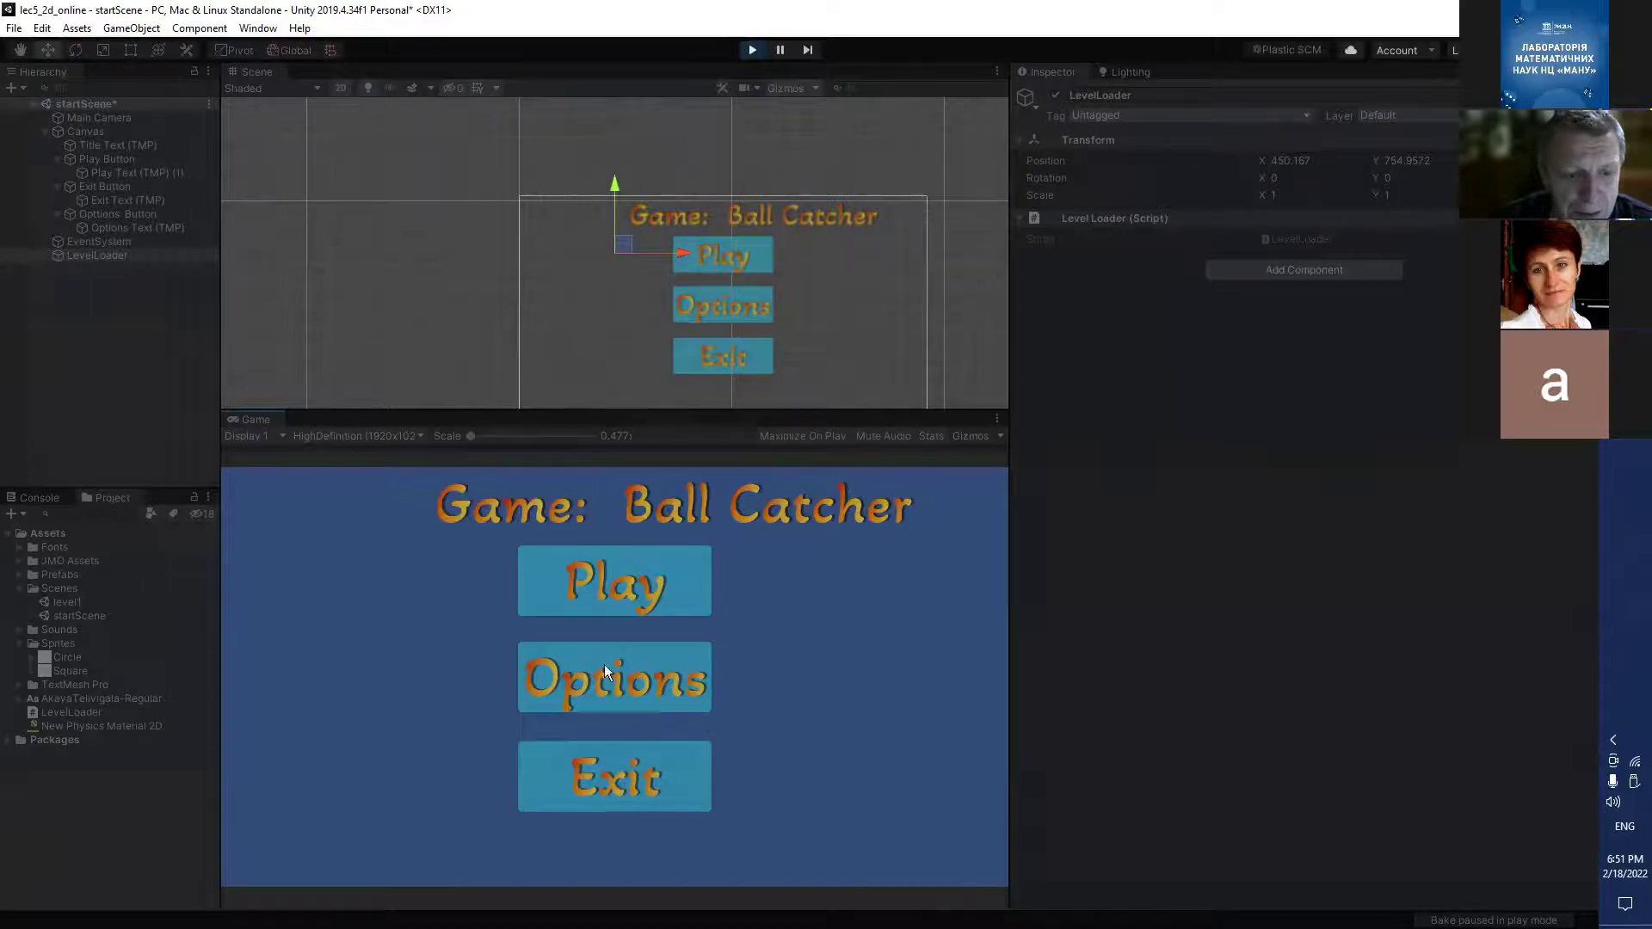
pyautogui.click(613, 778)
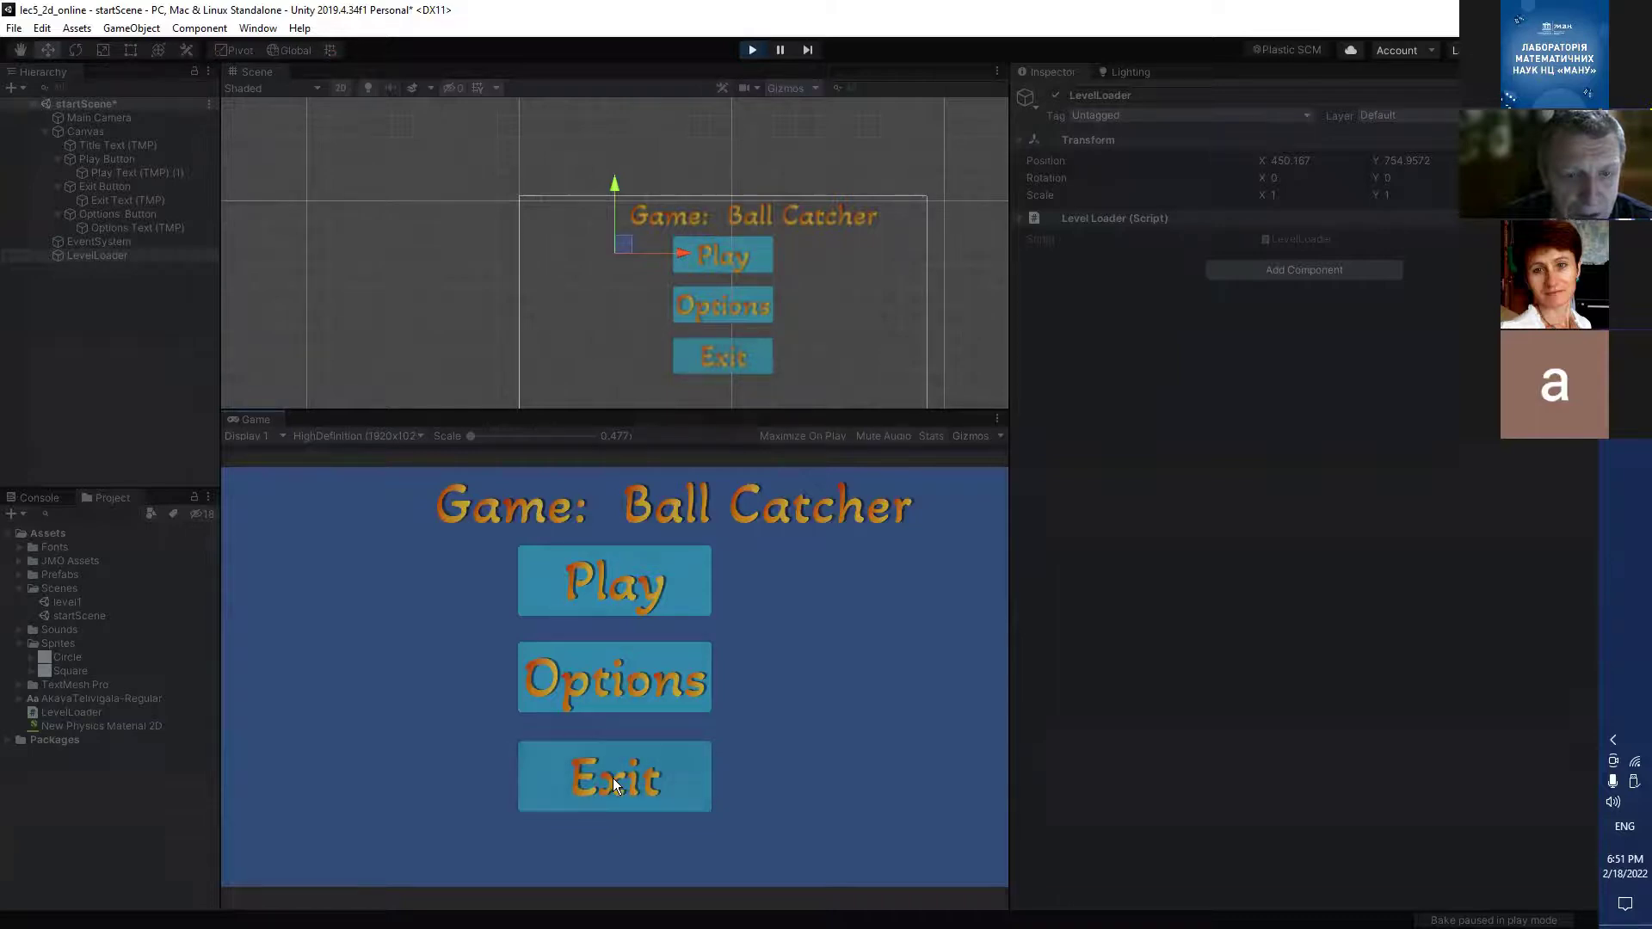
pyautogui.click(613, 779)
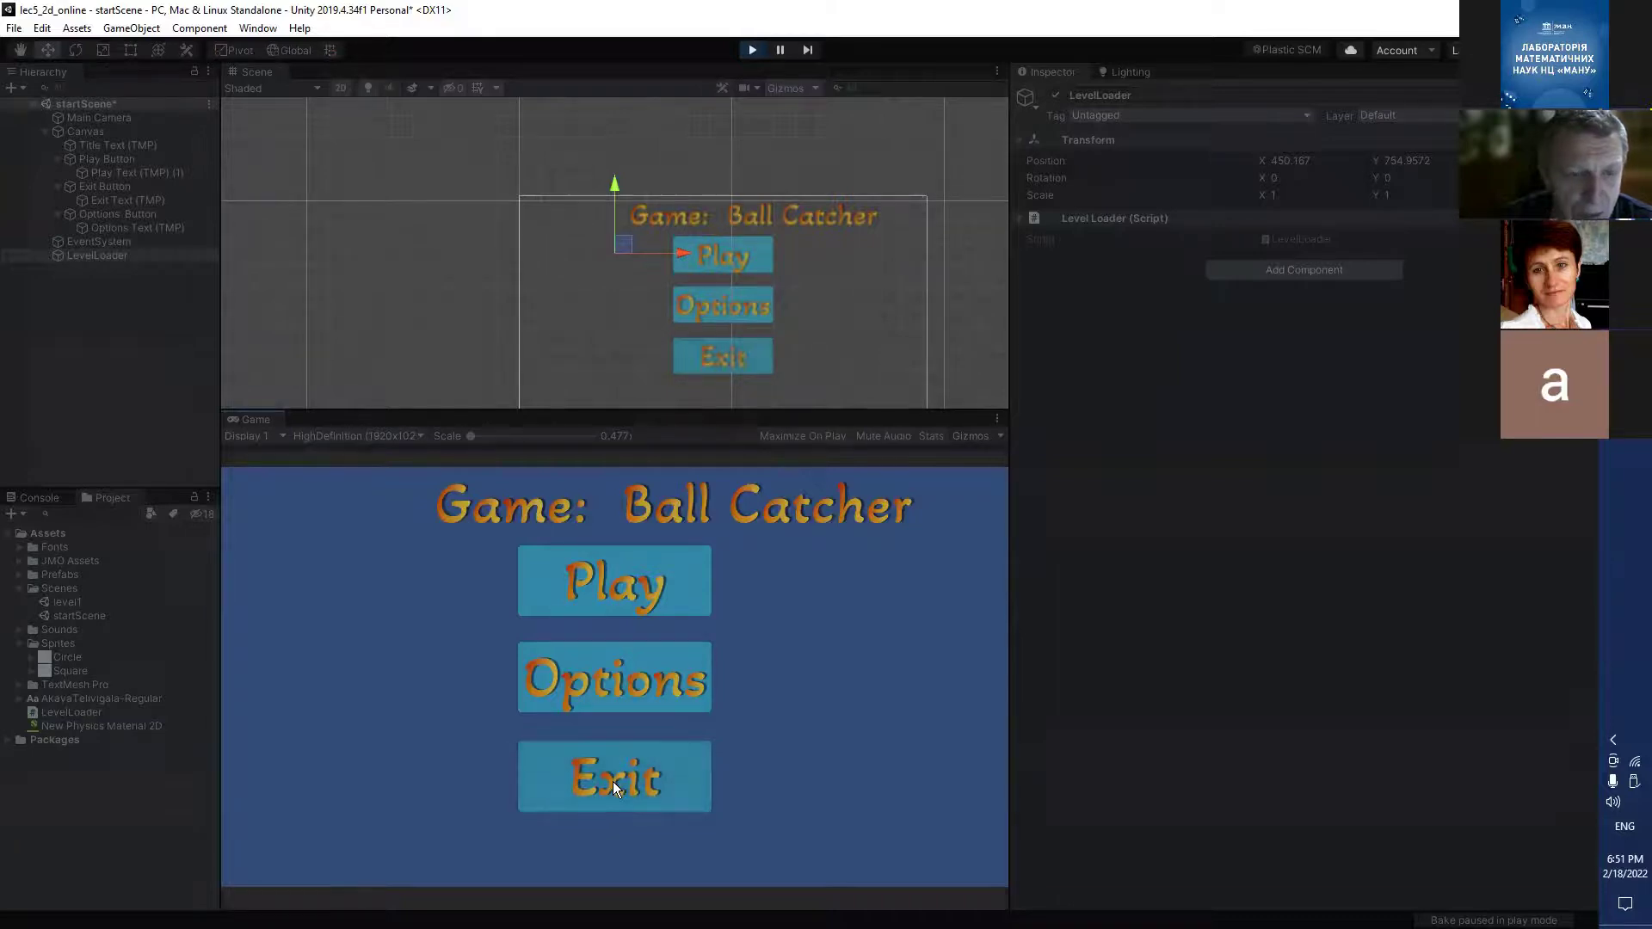
pyautogui.click(750, 52)
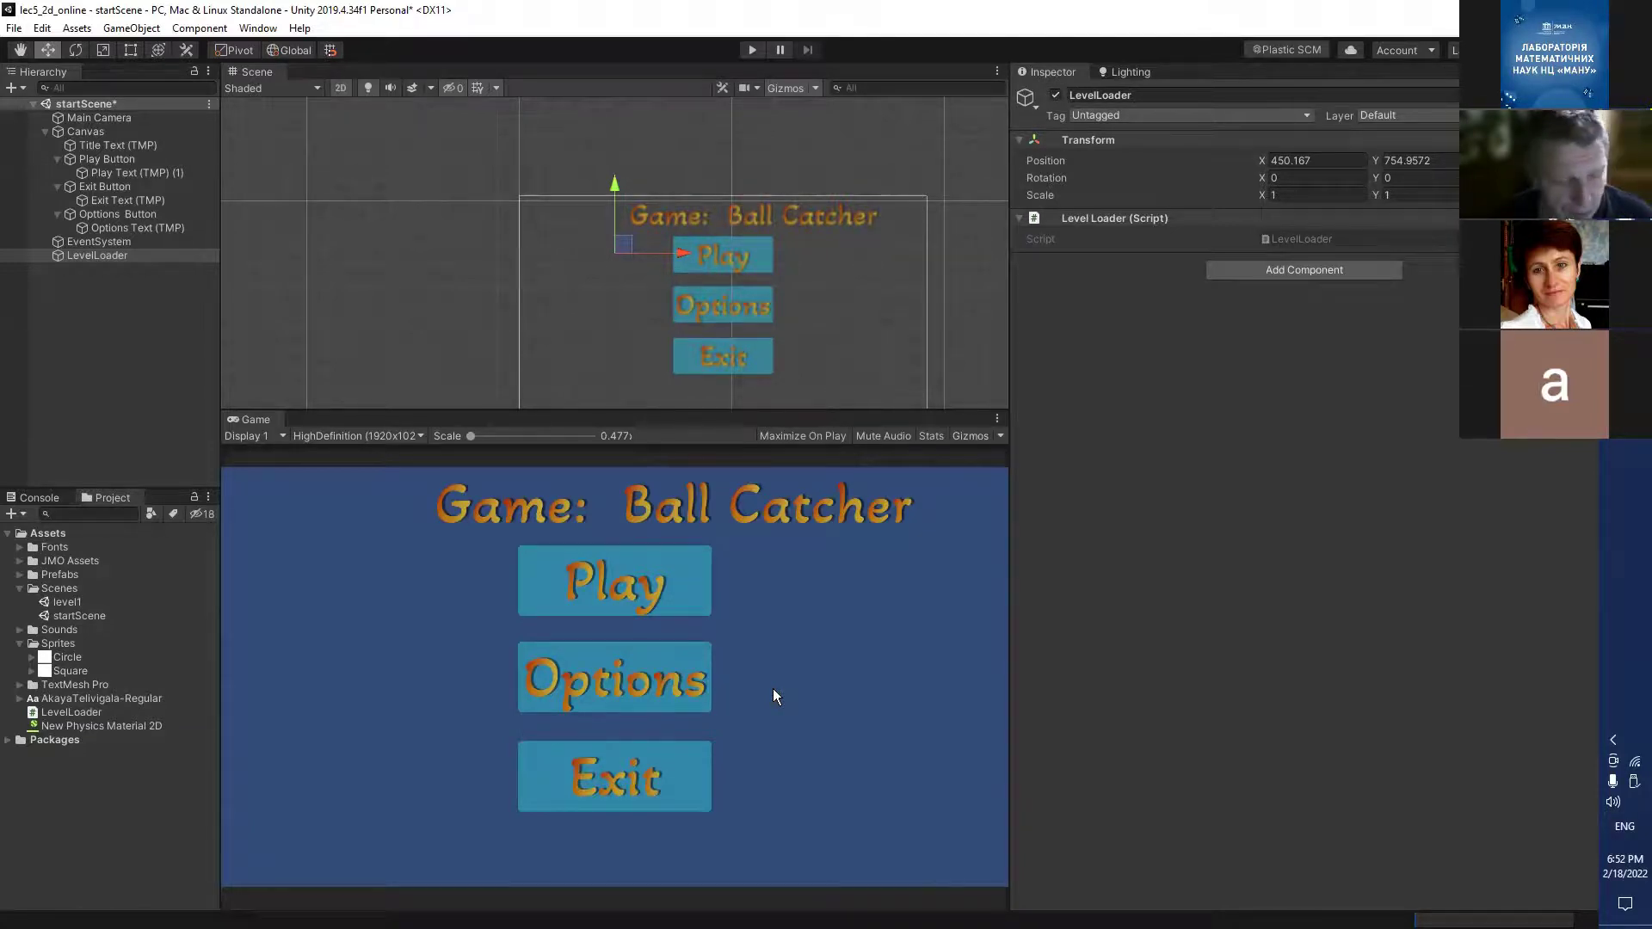
# Switch to Visual Studio and insert an #if ... #endif directive block above Application.Quit(); in the ExitGame() method.
pyautogui.hotkey('alt', 'Tab')
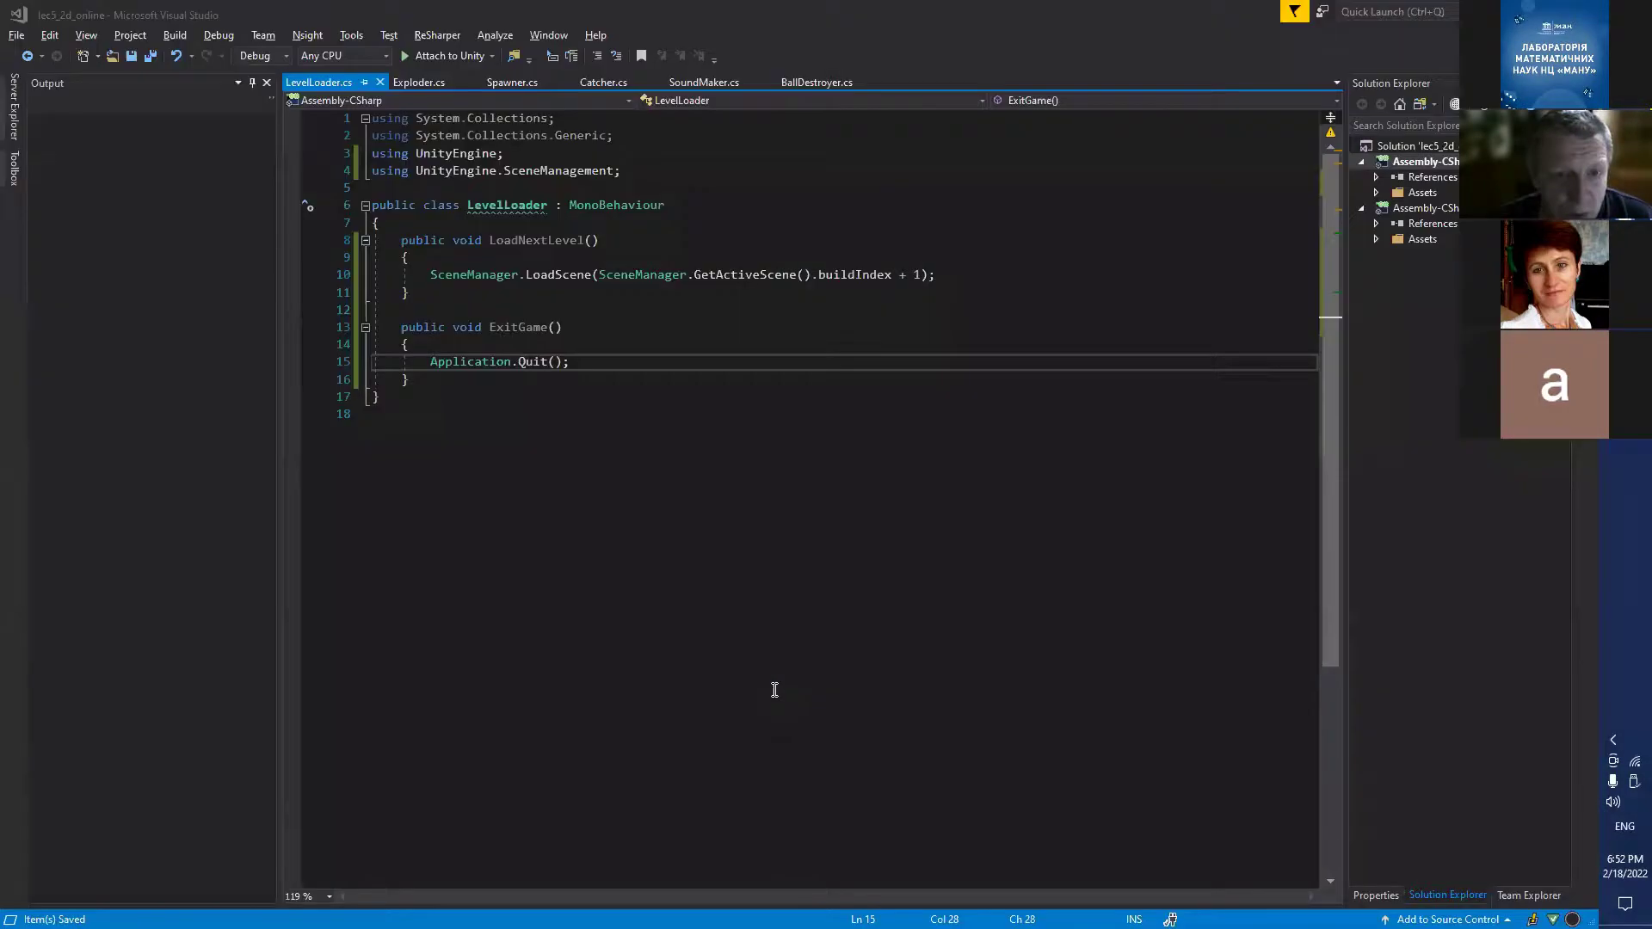
pyautogui.press('Up')
pyautogui.press('Up')
pyautogui.press('Down')
pyautogui.press('Return')
pyautogui.press('Return')
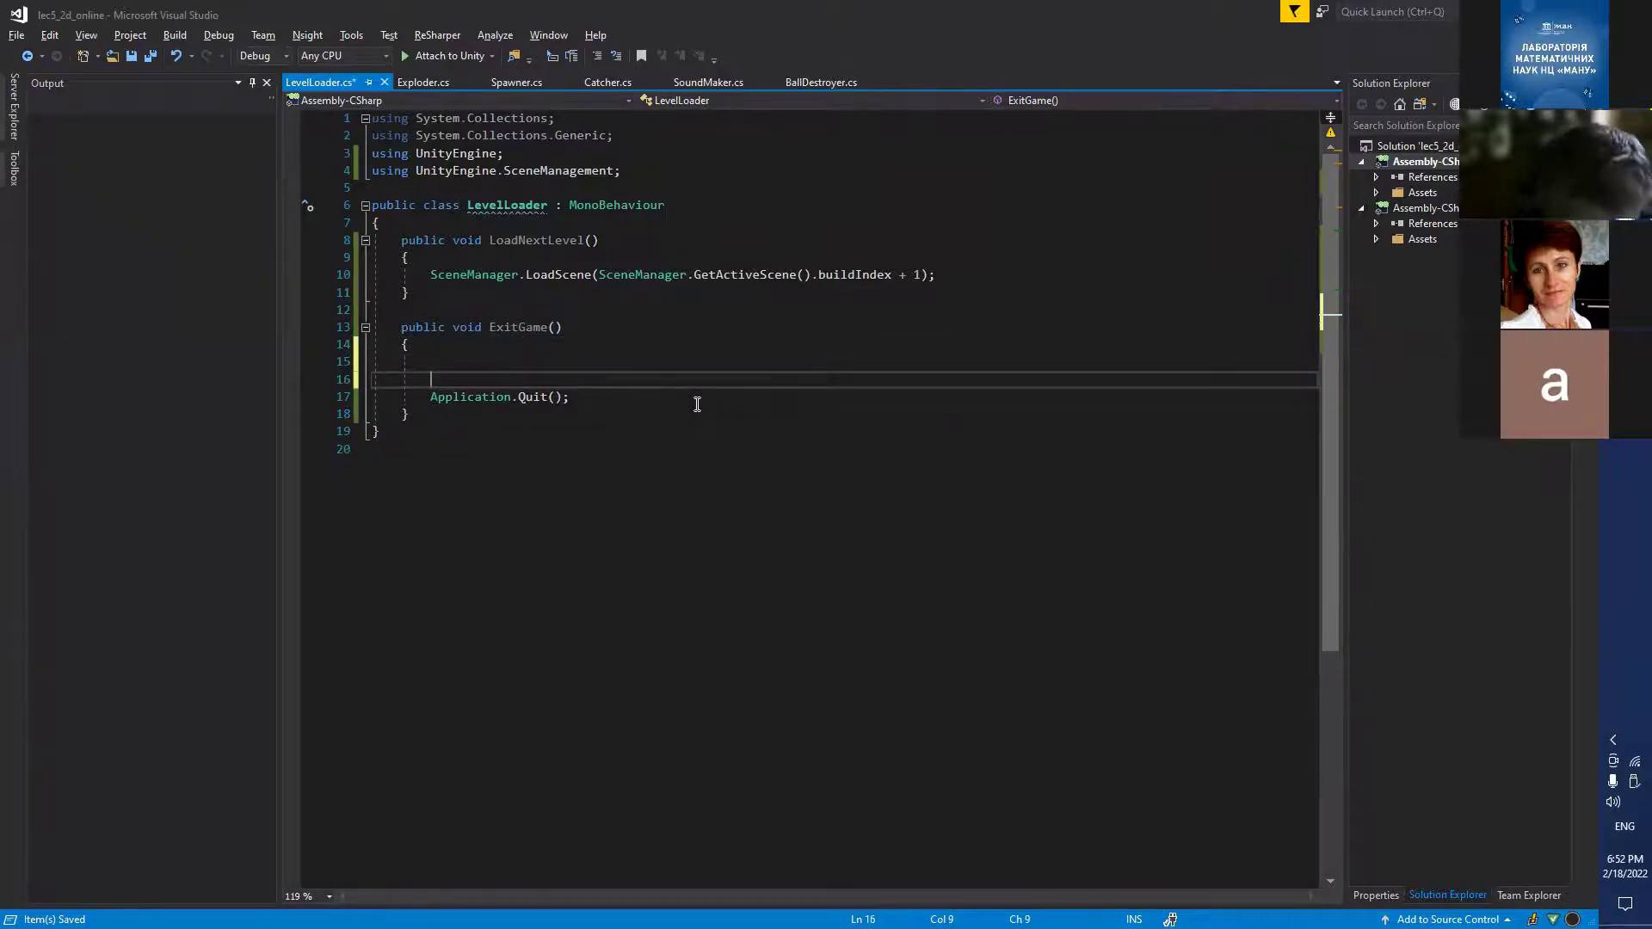
pyautogui.write('#')
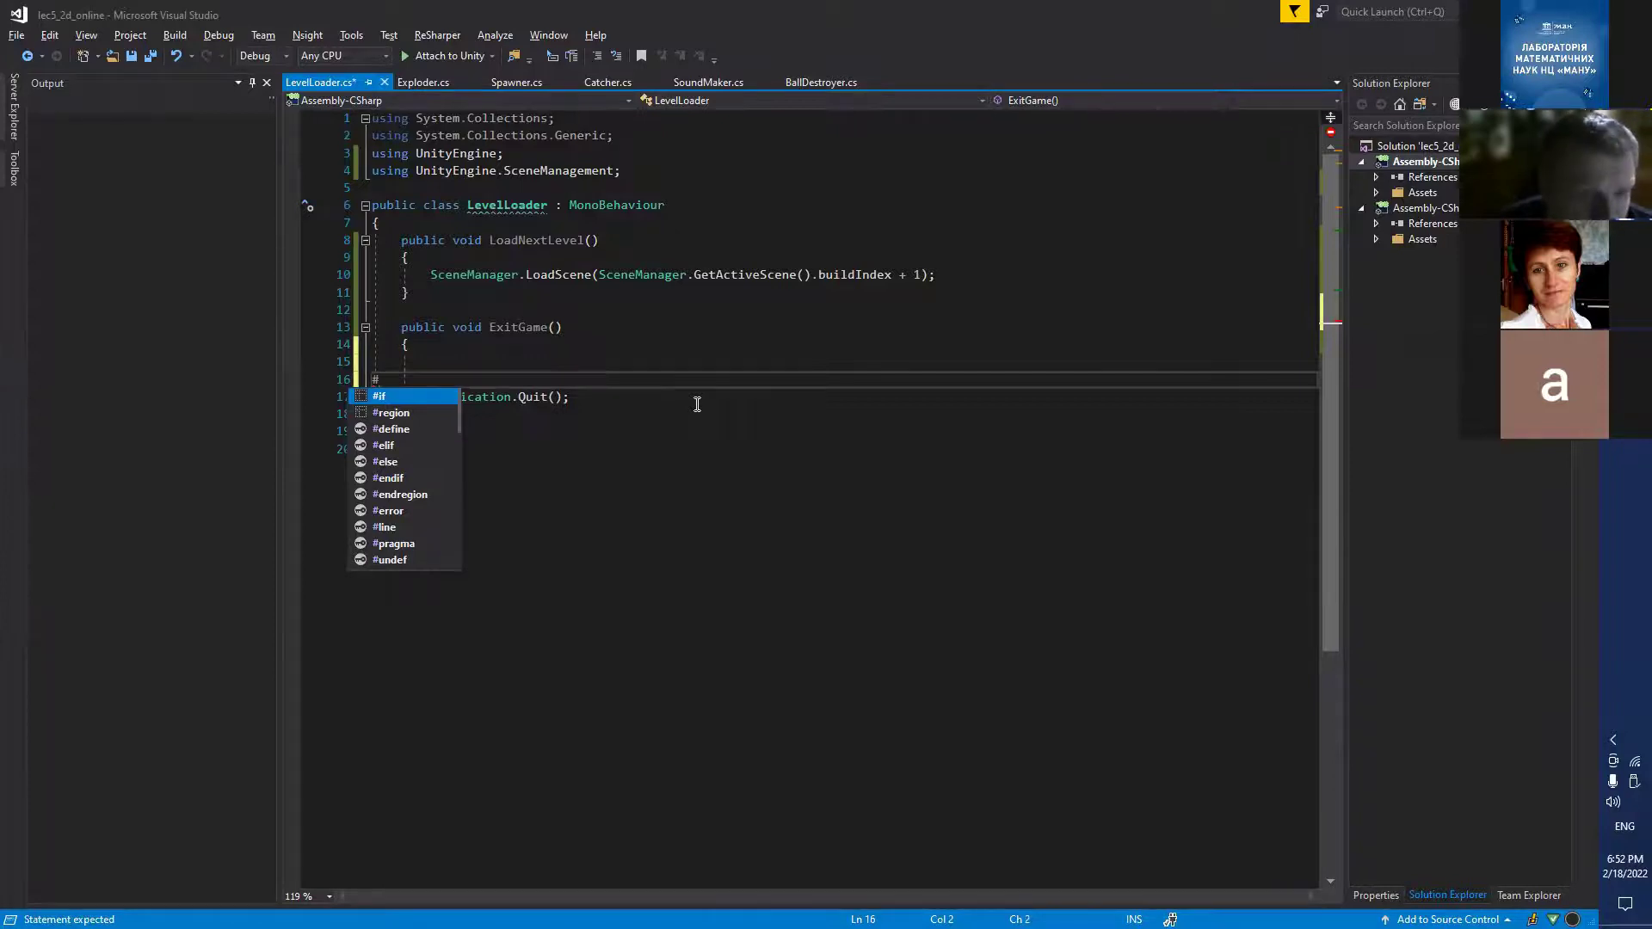
pyautogui.press('Tab')
pyautogui.press('Tab')
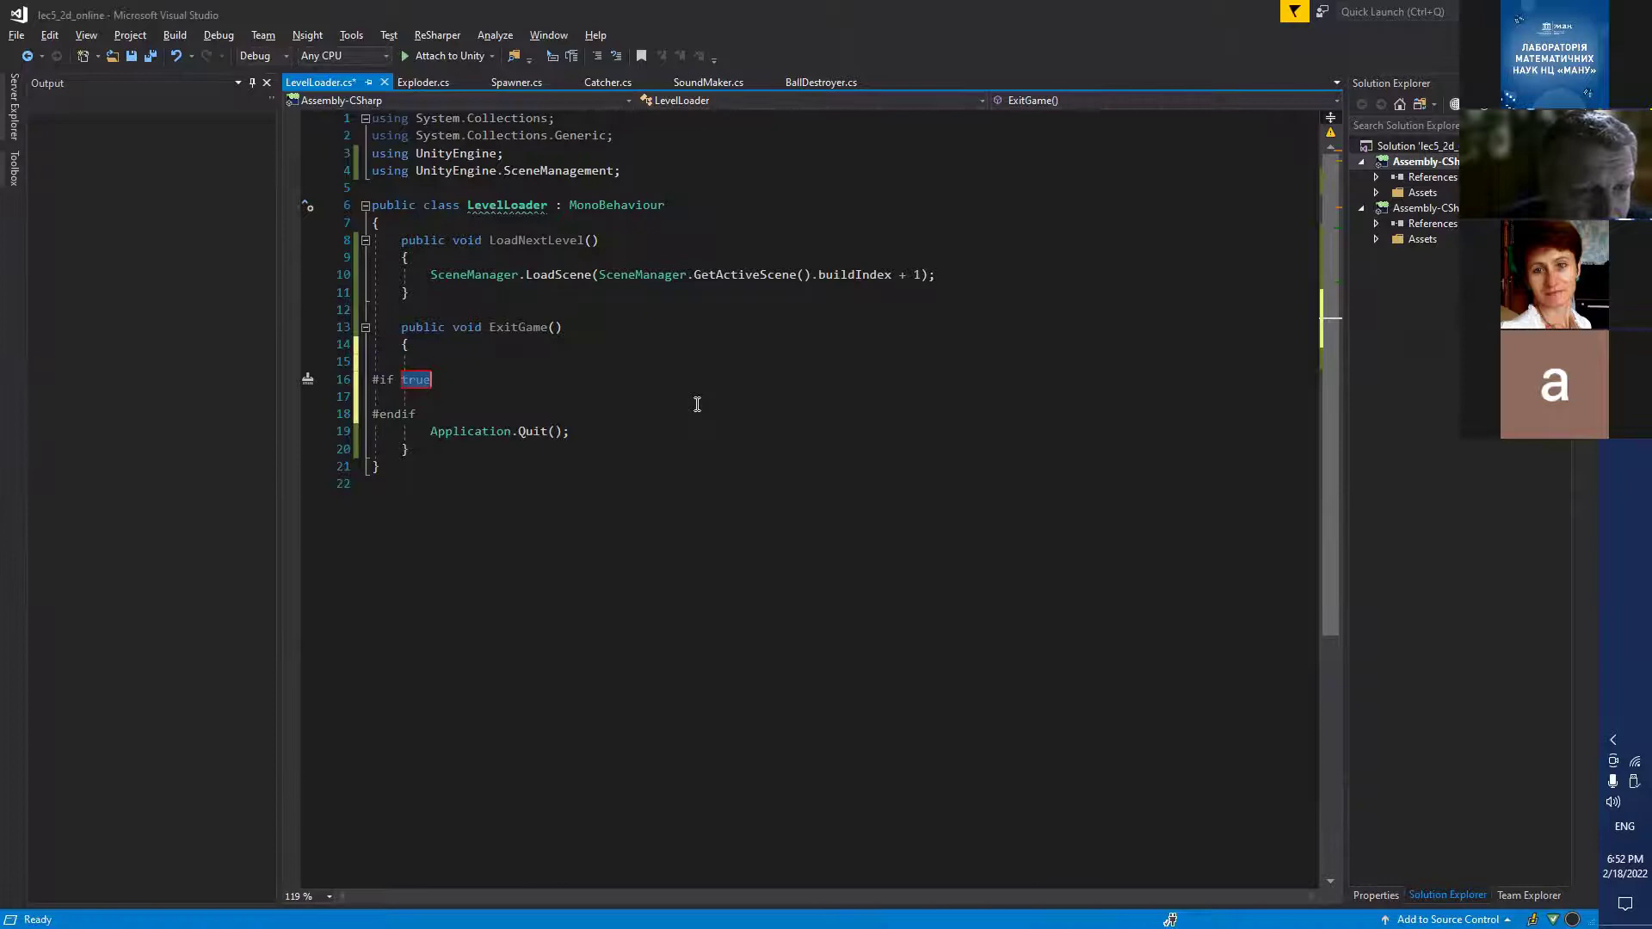
# Replace the true condition of the #if directive in ExitGame() with UNITY_EDITOR.
pyautogui.click(462, 378)
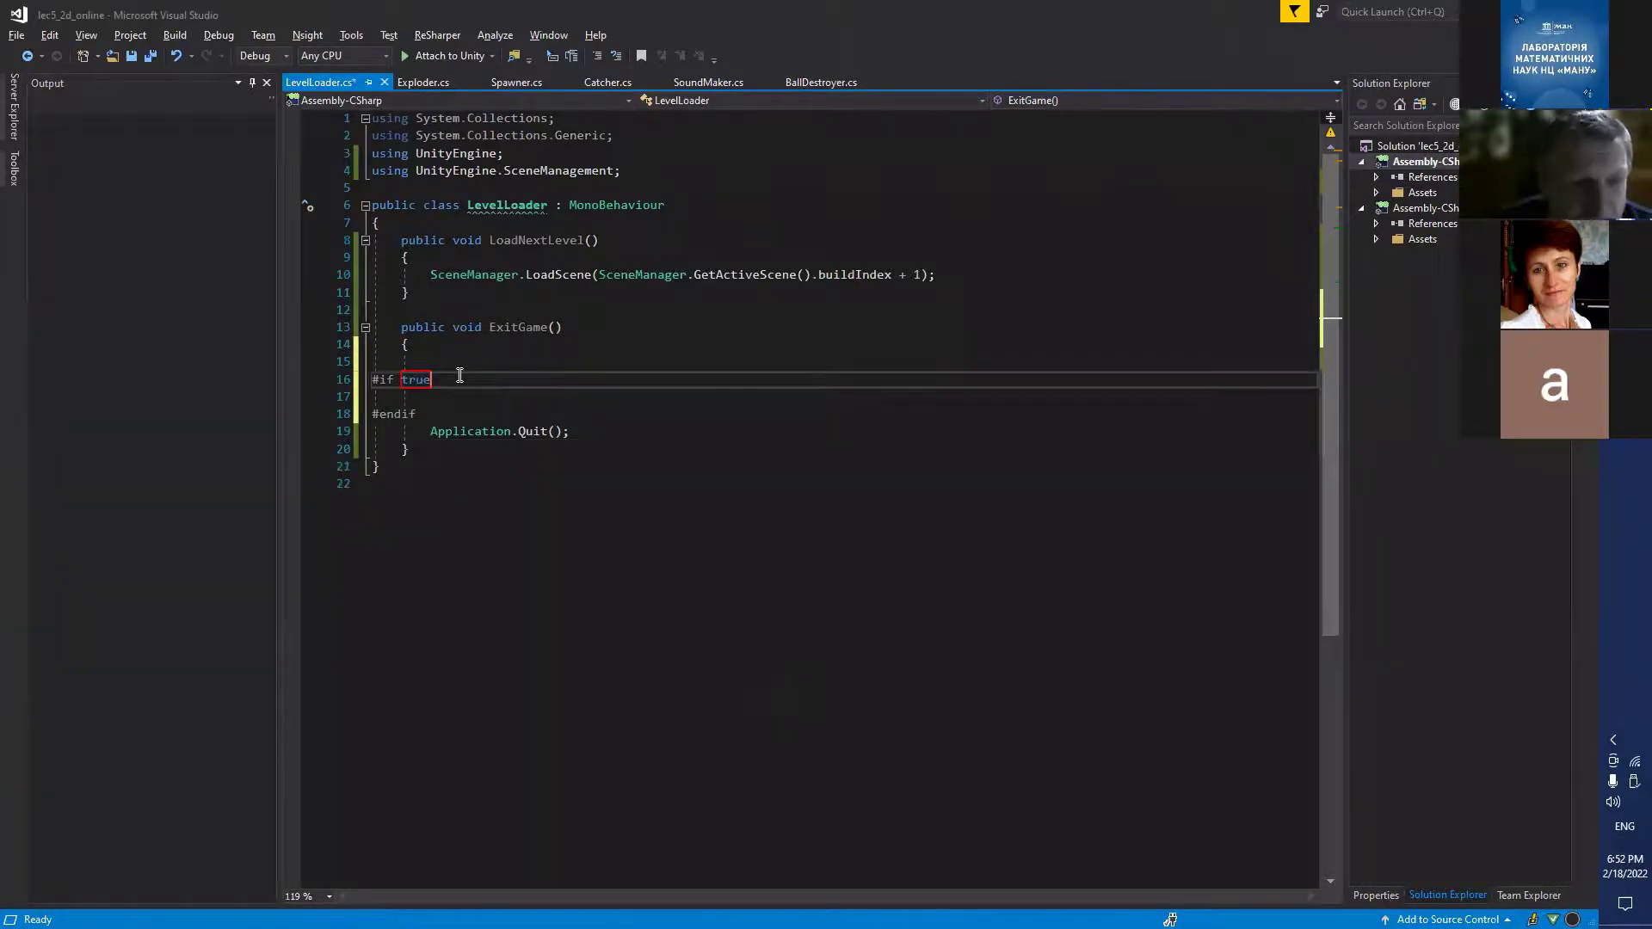
pyautogui.press('BackSpace')
pyautogui.press('BackSpace')
pyautogui.press('BackSpace')
pyautogui.press('BackSpace')
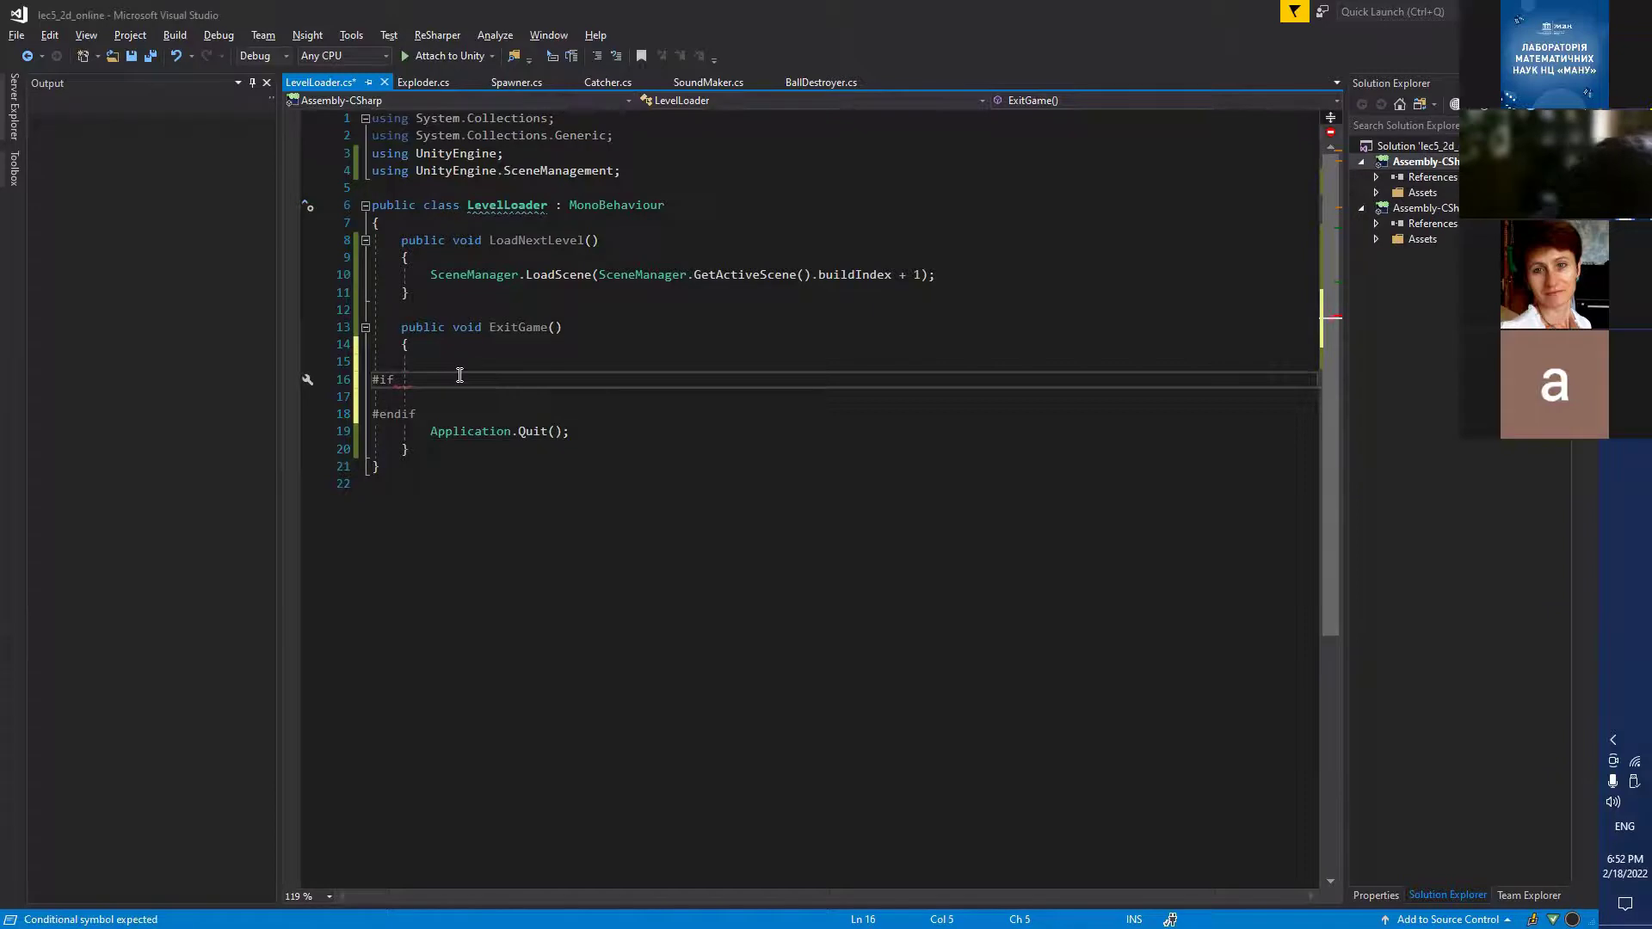
pyautogui.write('UNI')
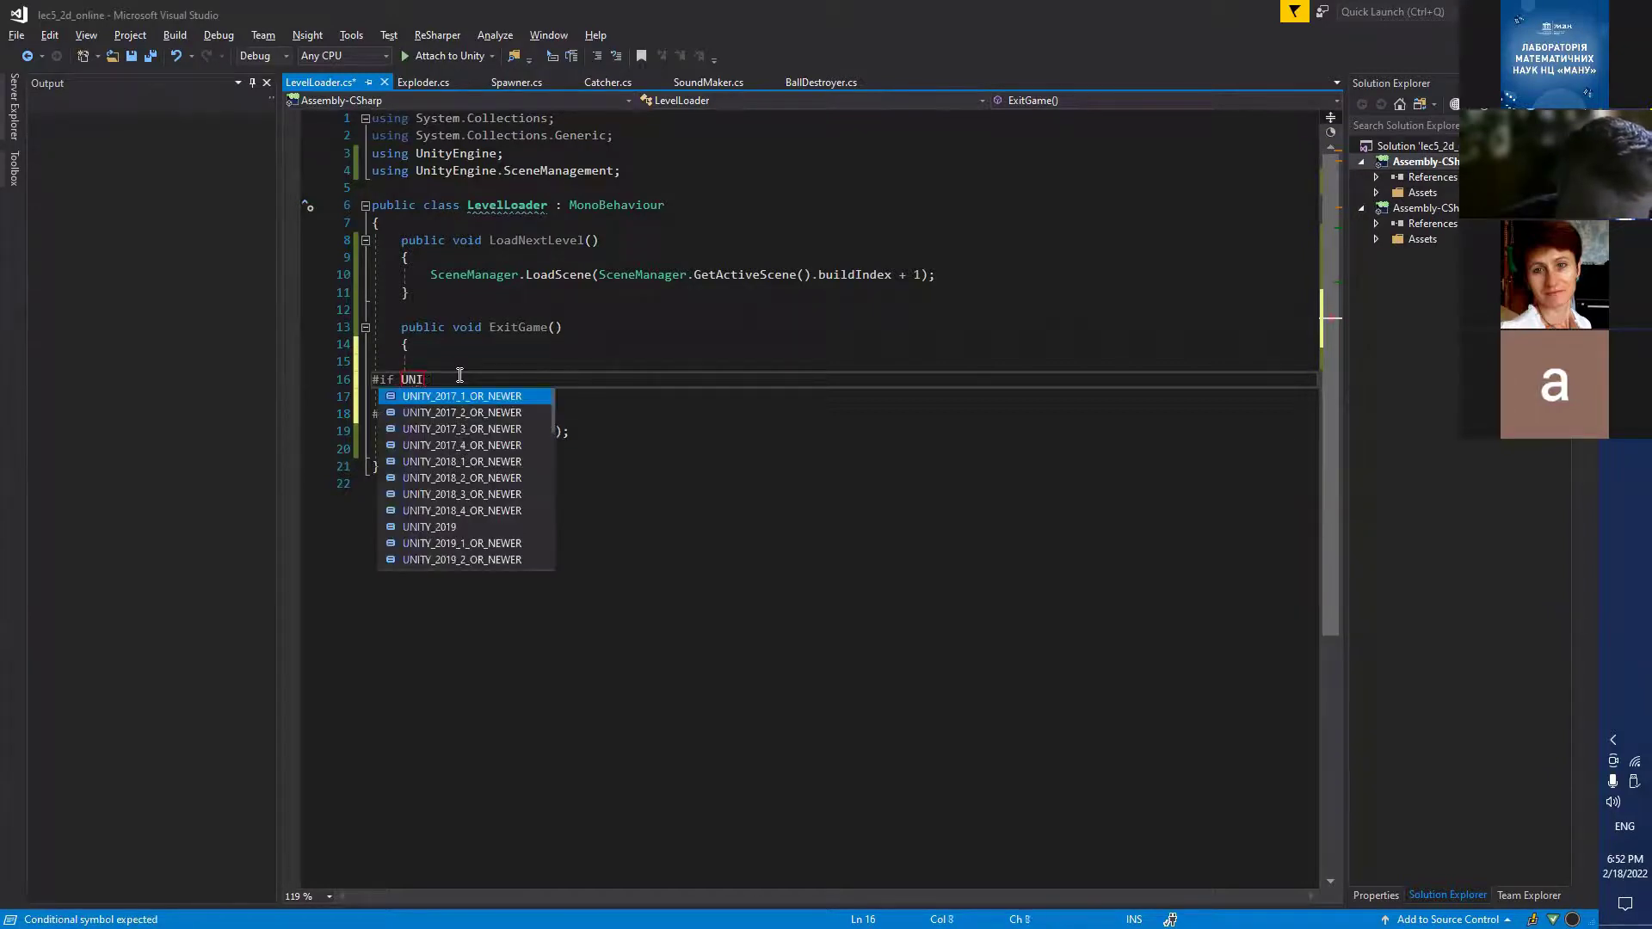
pyautogui.write('TY_')
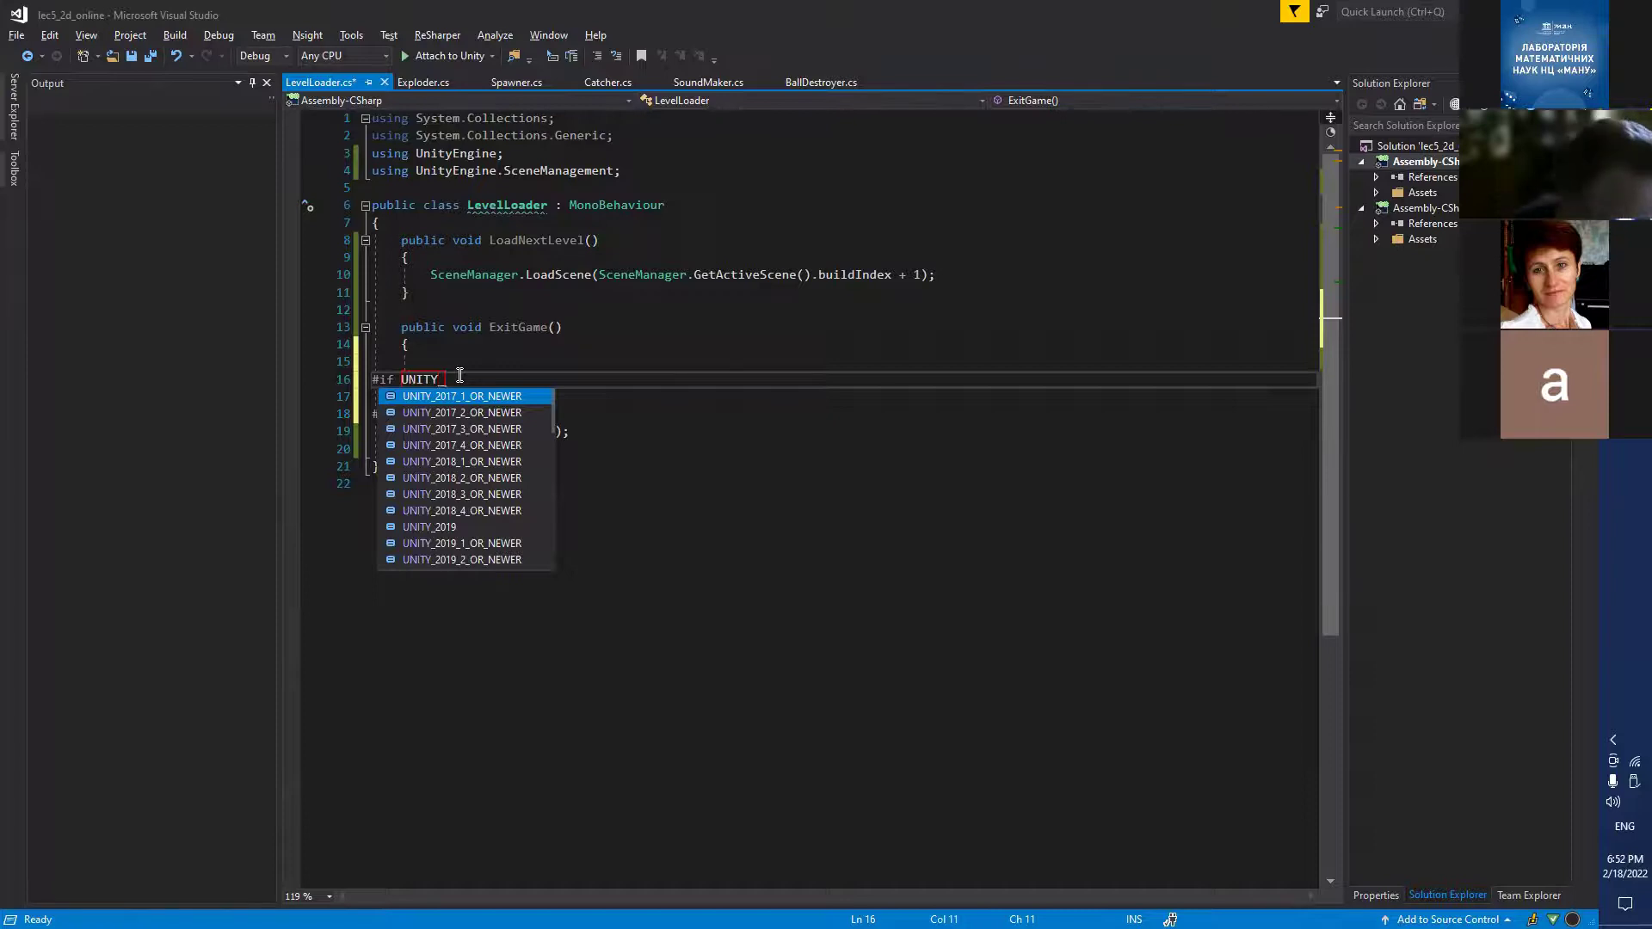
pyautogui.write('E')
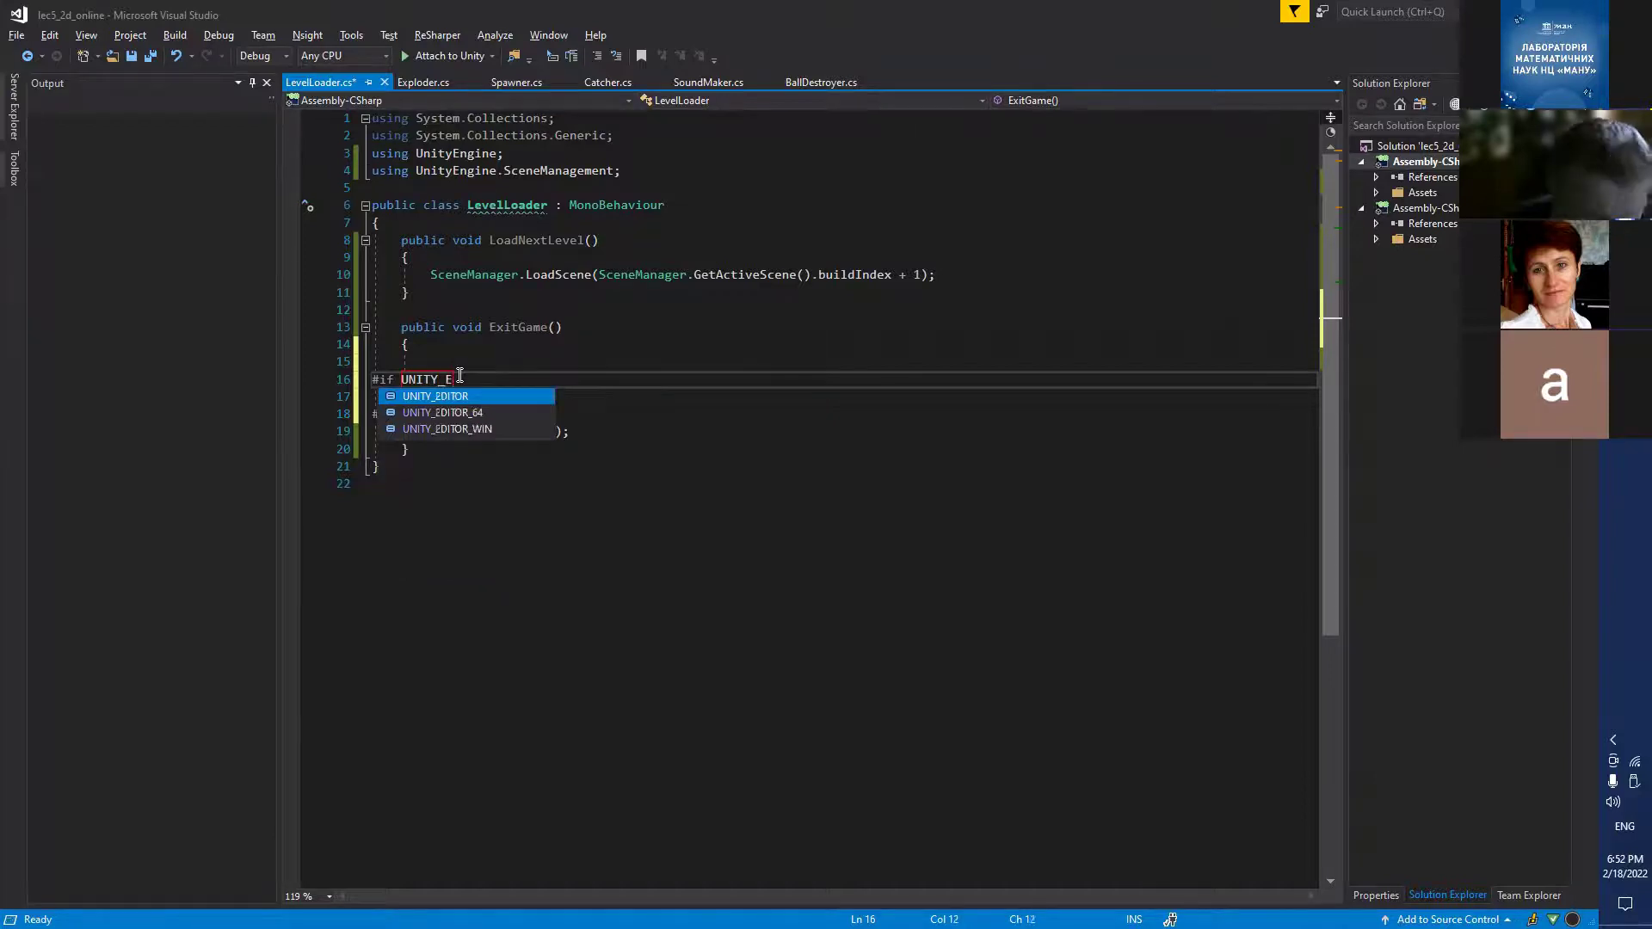
pyautogui.write('D')
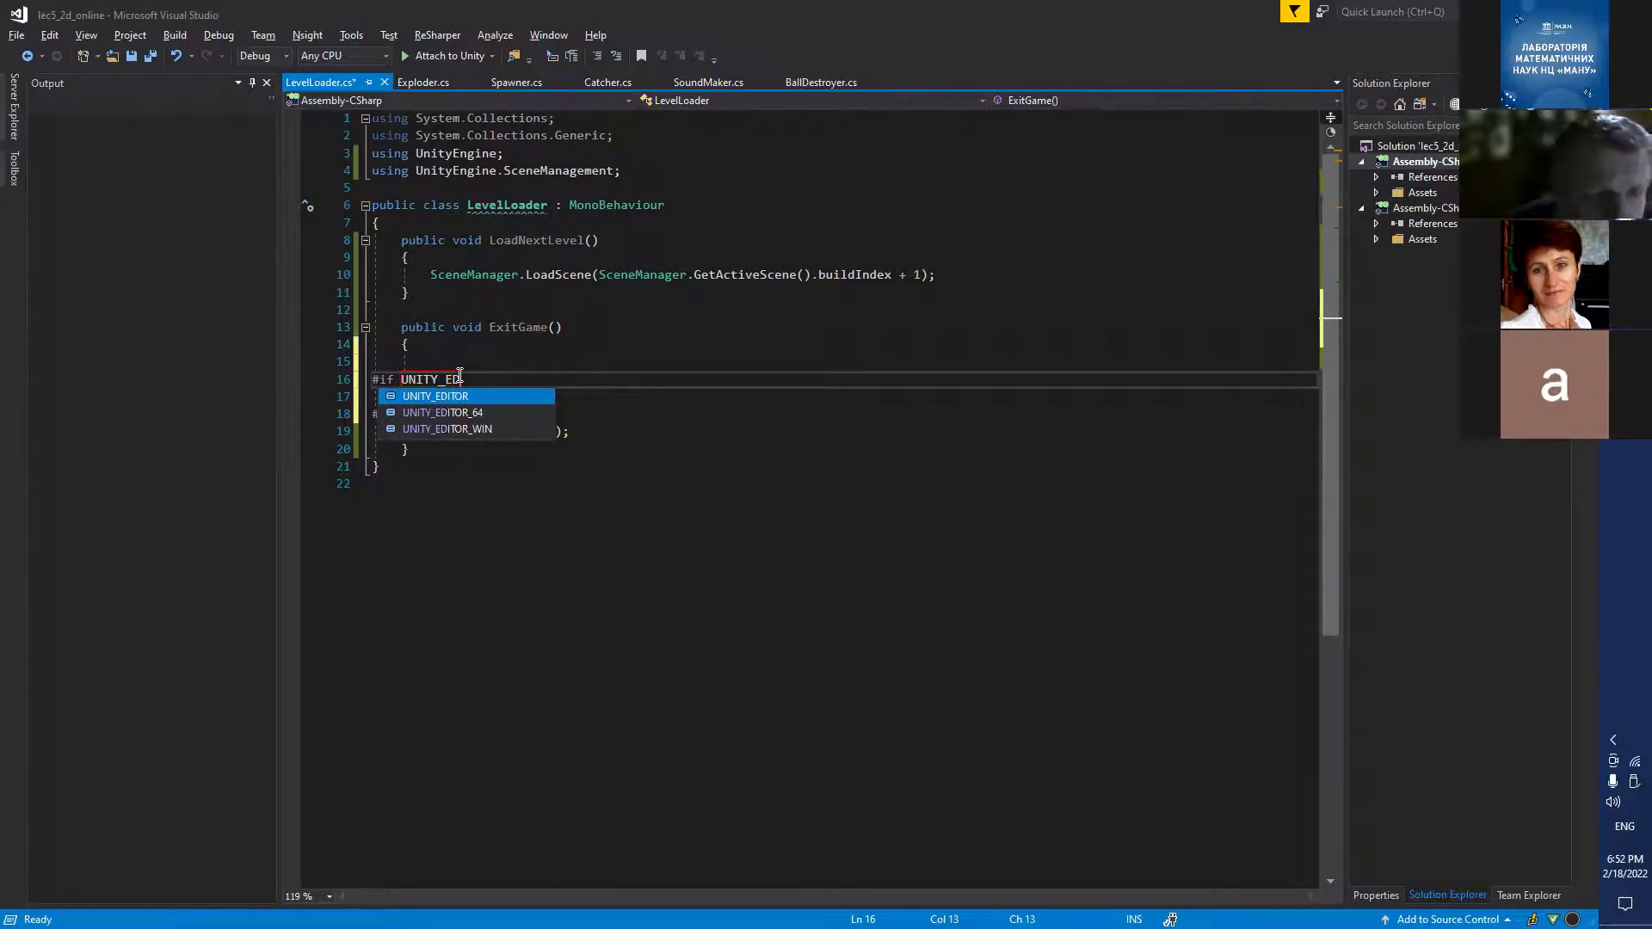
pyautogui.press('Tab')
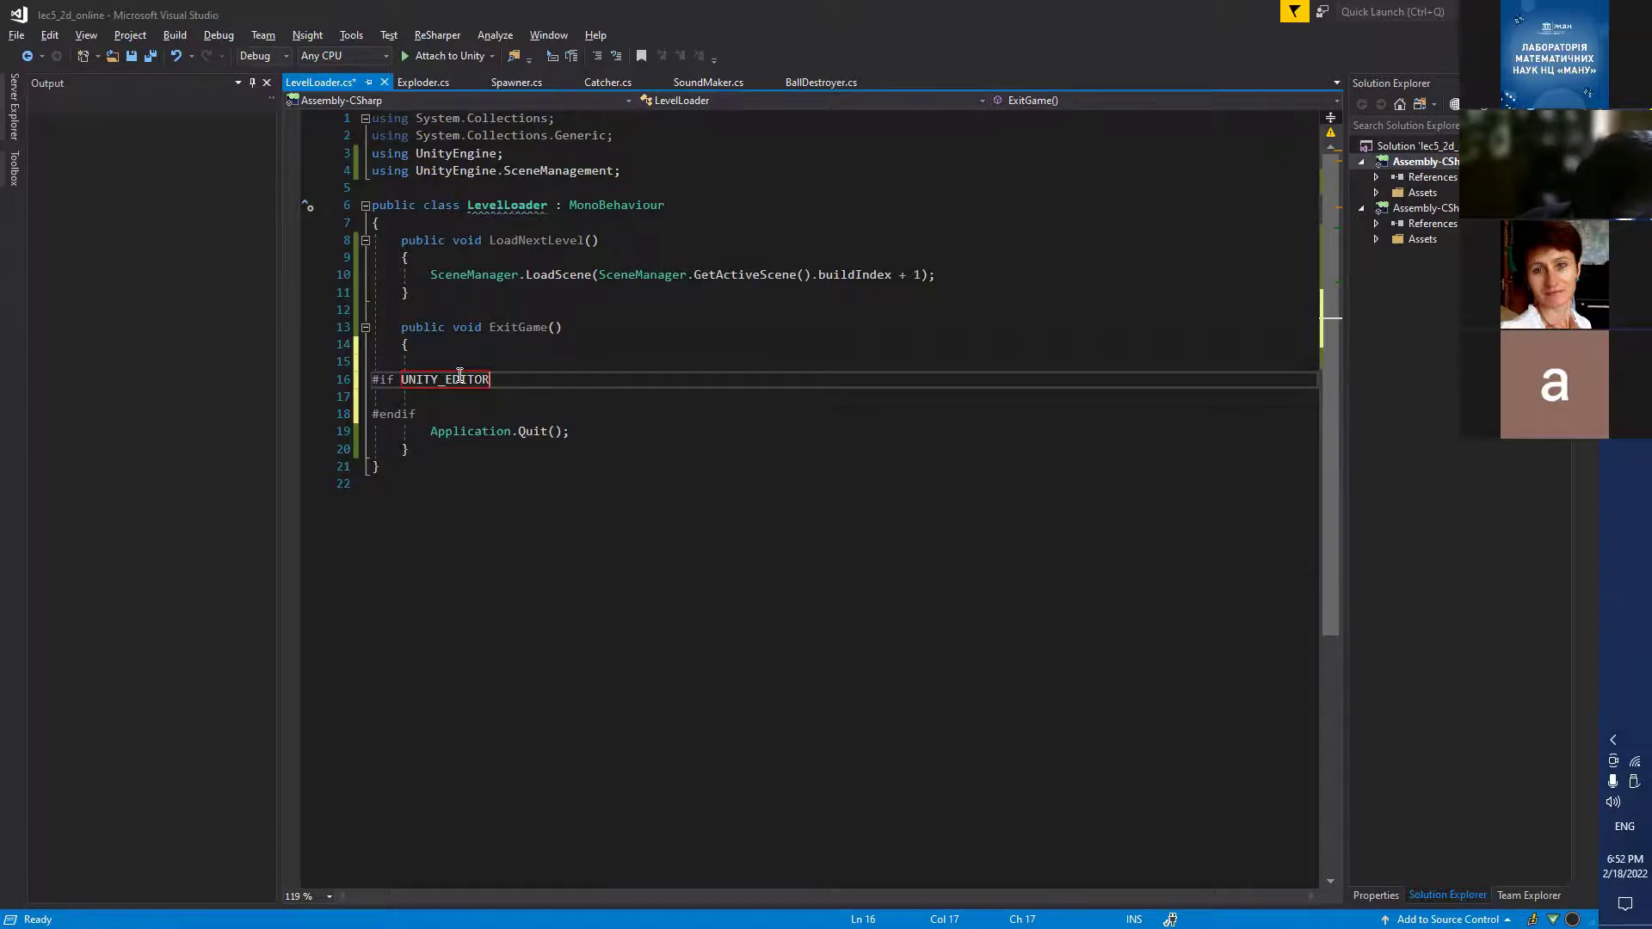
# Change the #endif directive above Application.Quit(); in ExitGame() to #else.
pyautogui.press('Down')
pyautogui.press('Down')
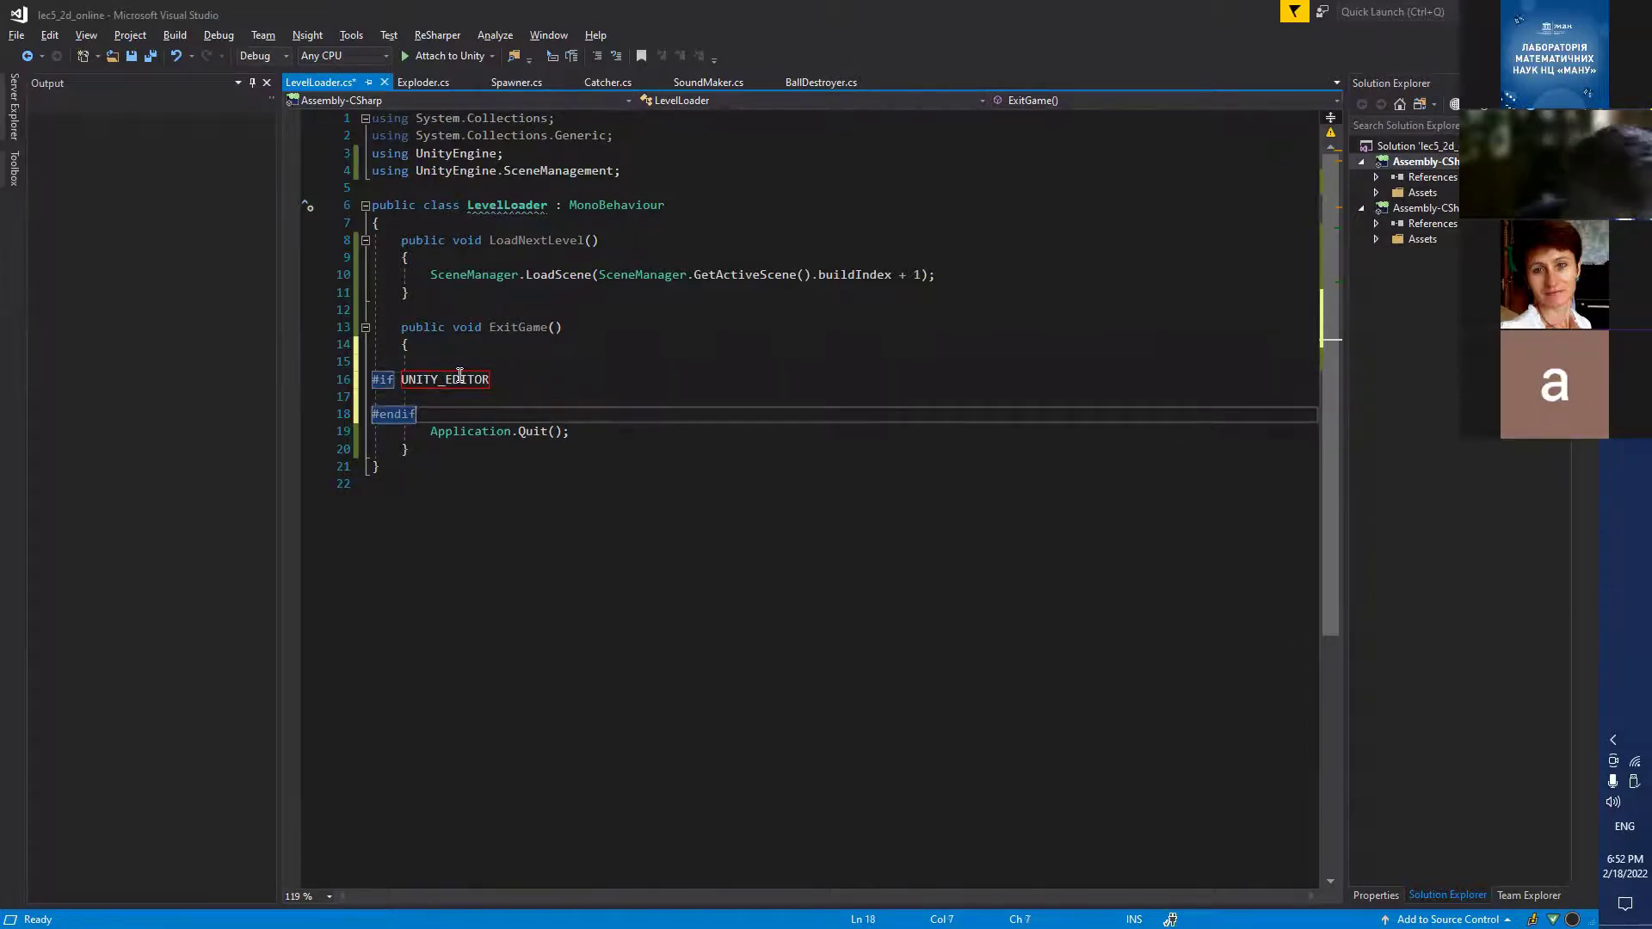
pyautogui.press('BackSpace')
pyautogui.press('BackSpace')
pyautogui.press('BackSpace')
pyautogui.press('BackSpace')
pyautogui.press('BackSpace')
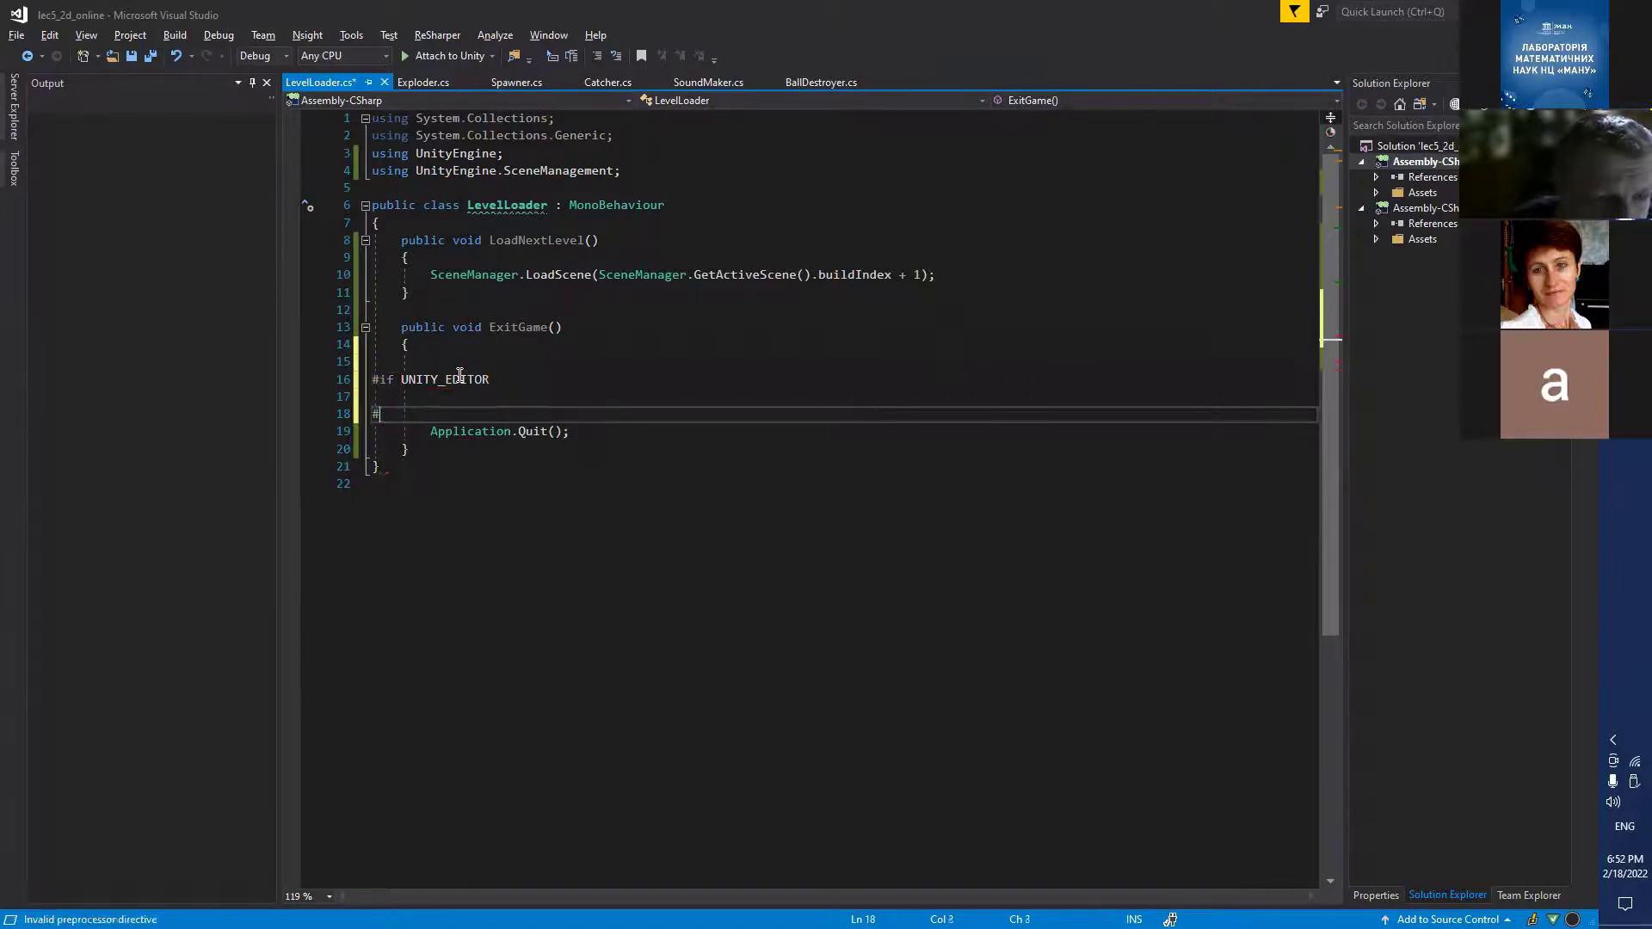
pyautogui.write('else')
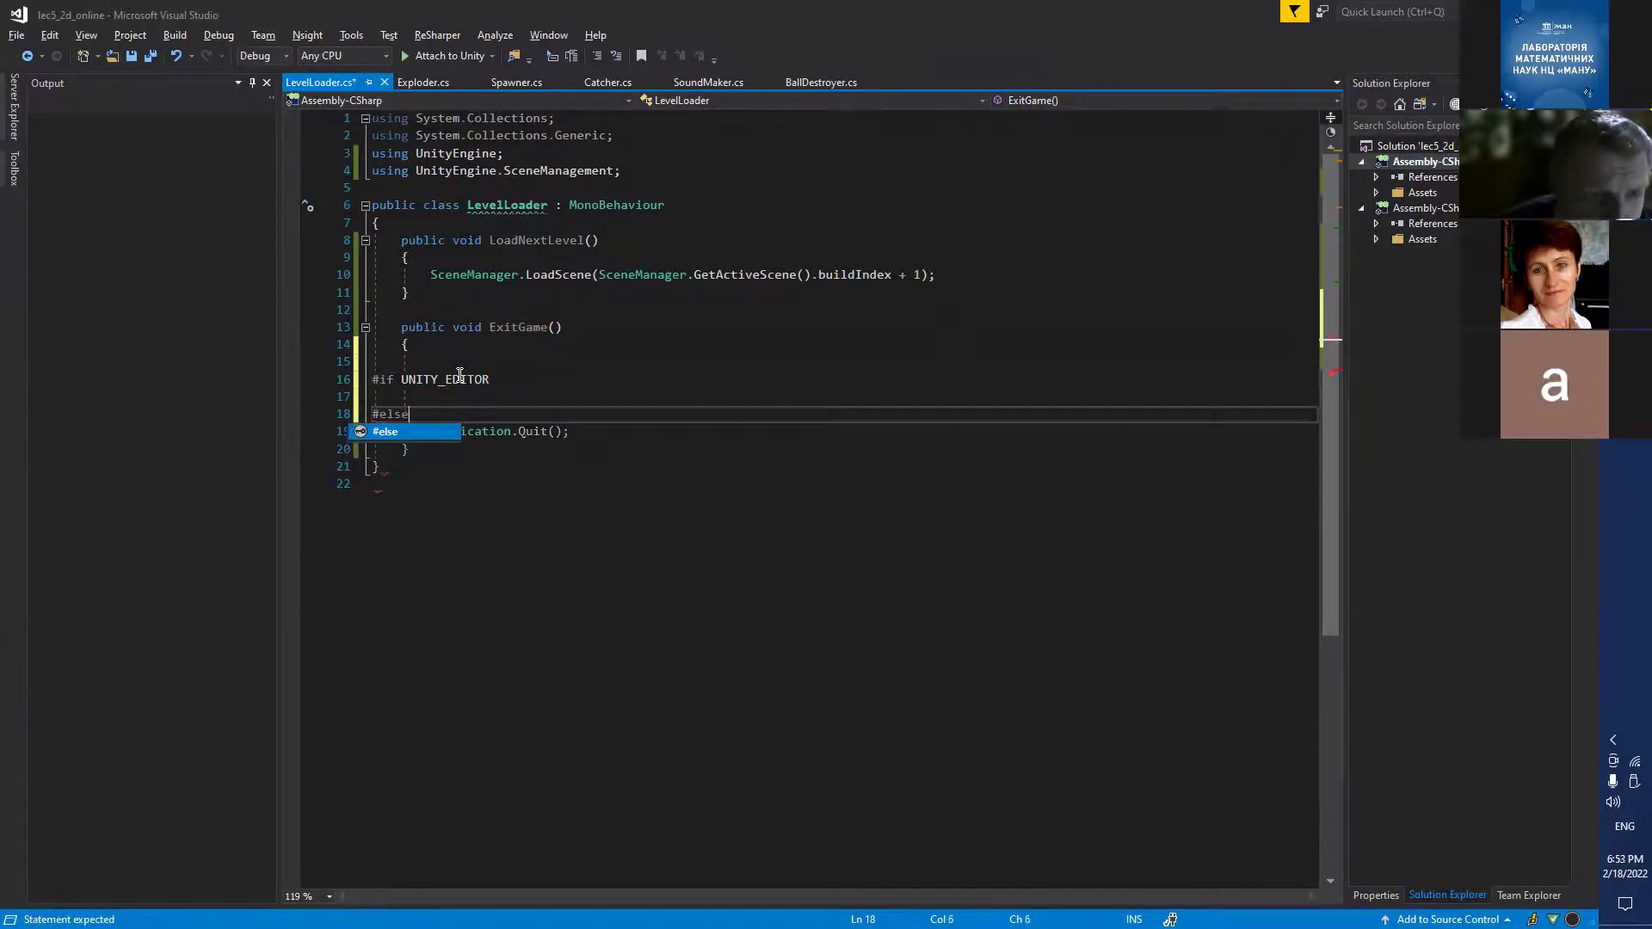
# Close the conditional block with #endif below Application.Quit(); and remove the script's unused using directives.
pyautogui.click(616, 428)
pyautogui.press('Return')
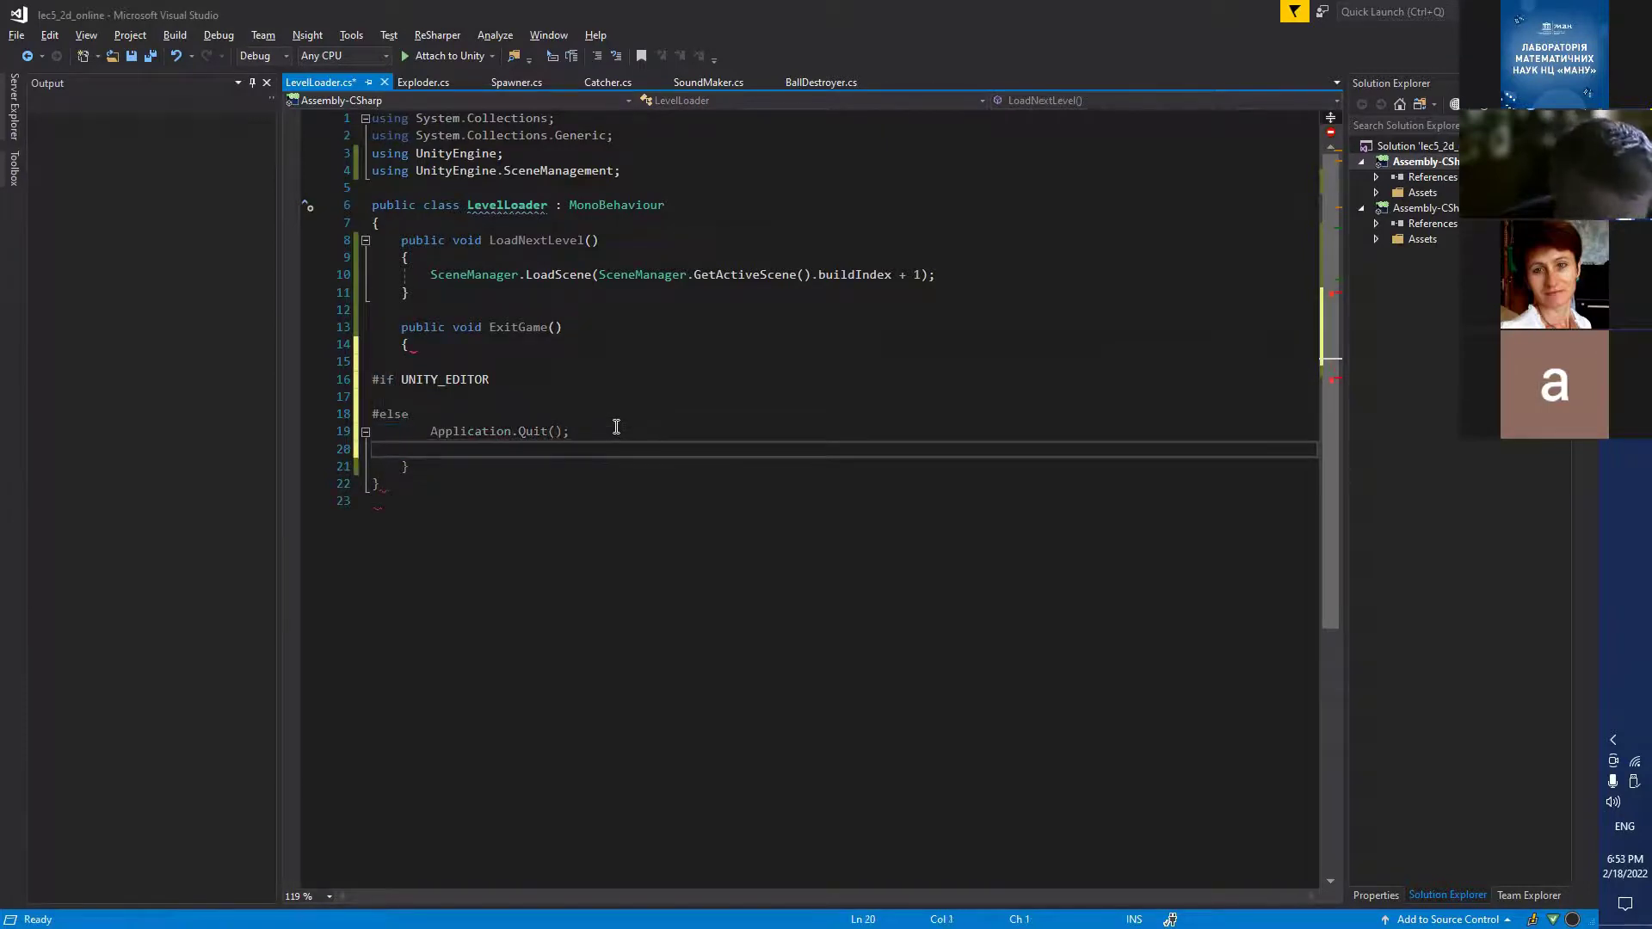
pyautogui.write('#')
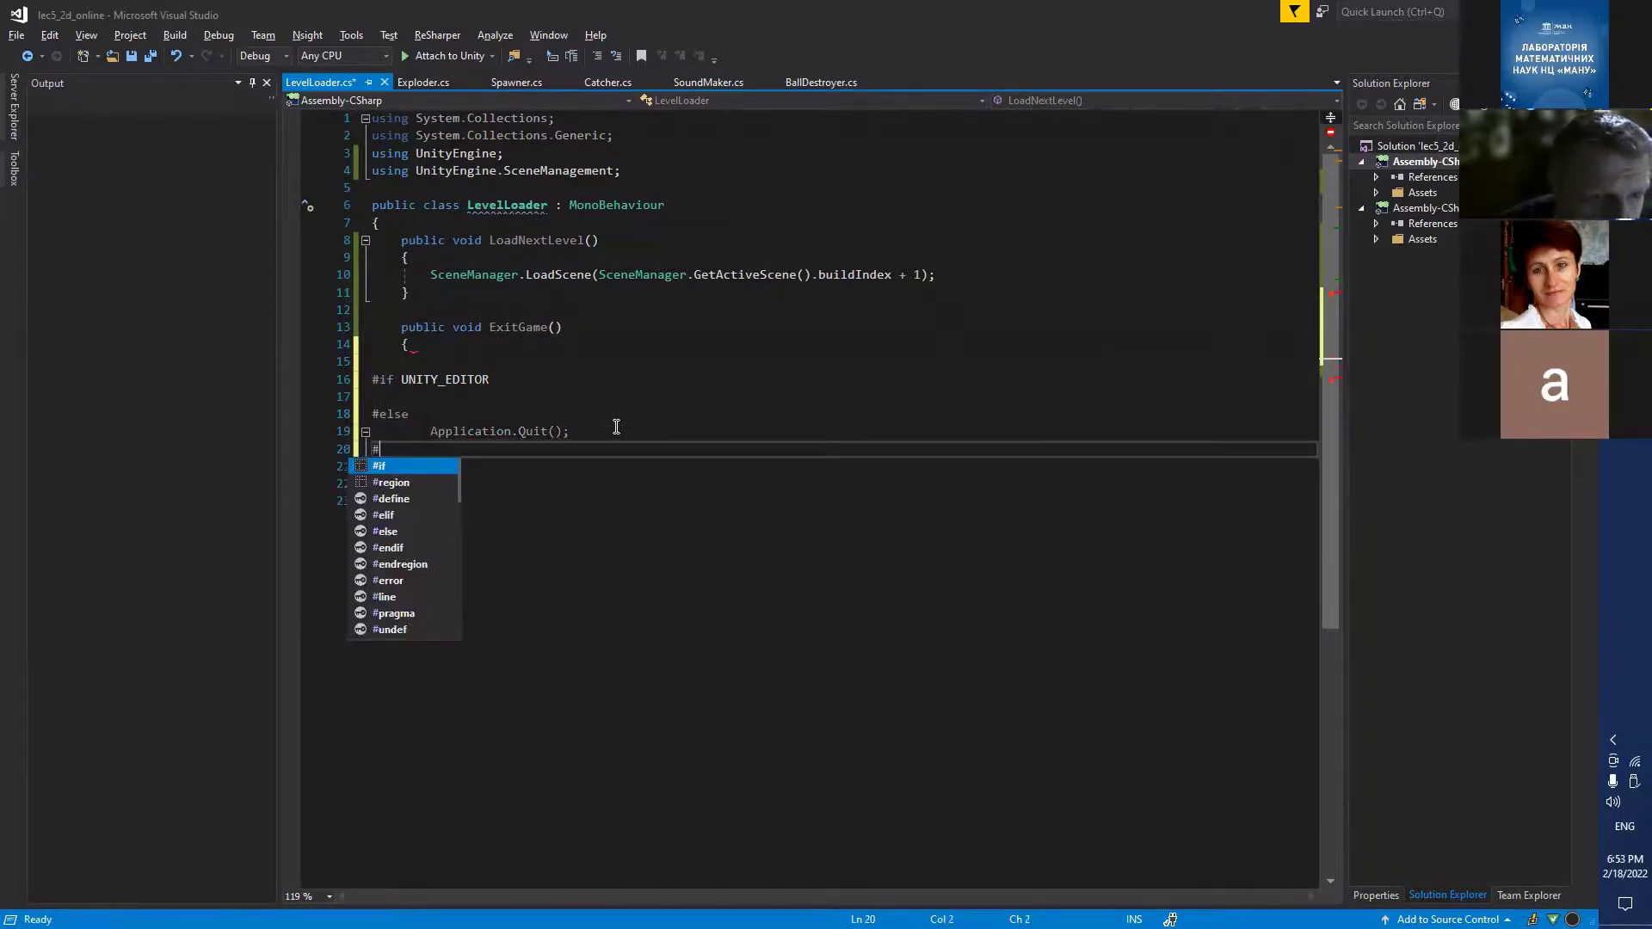
pyautogui.write('en')
pyautogui.press('Tab')
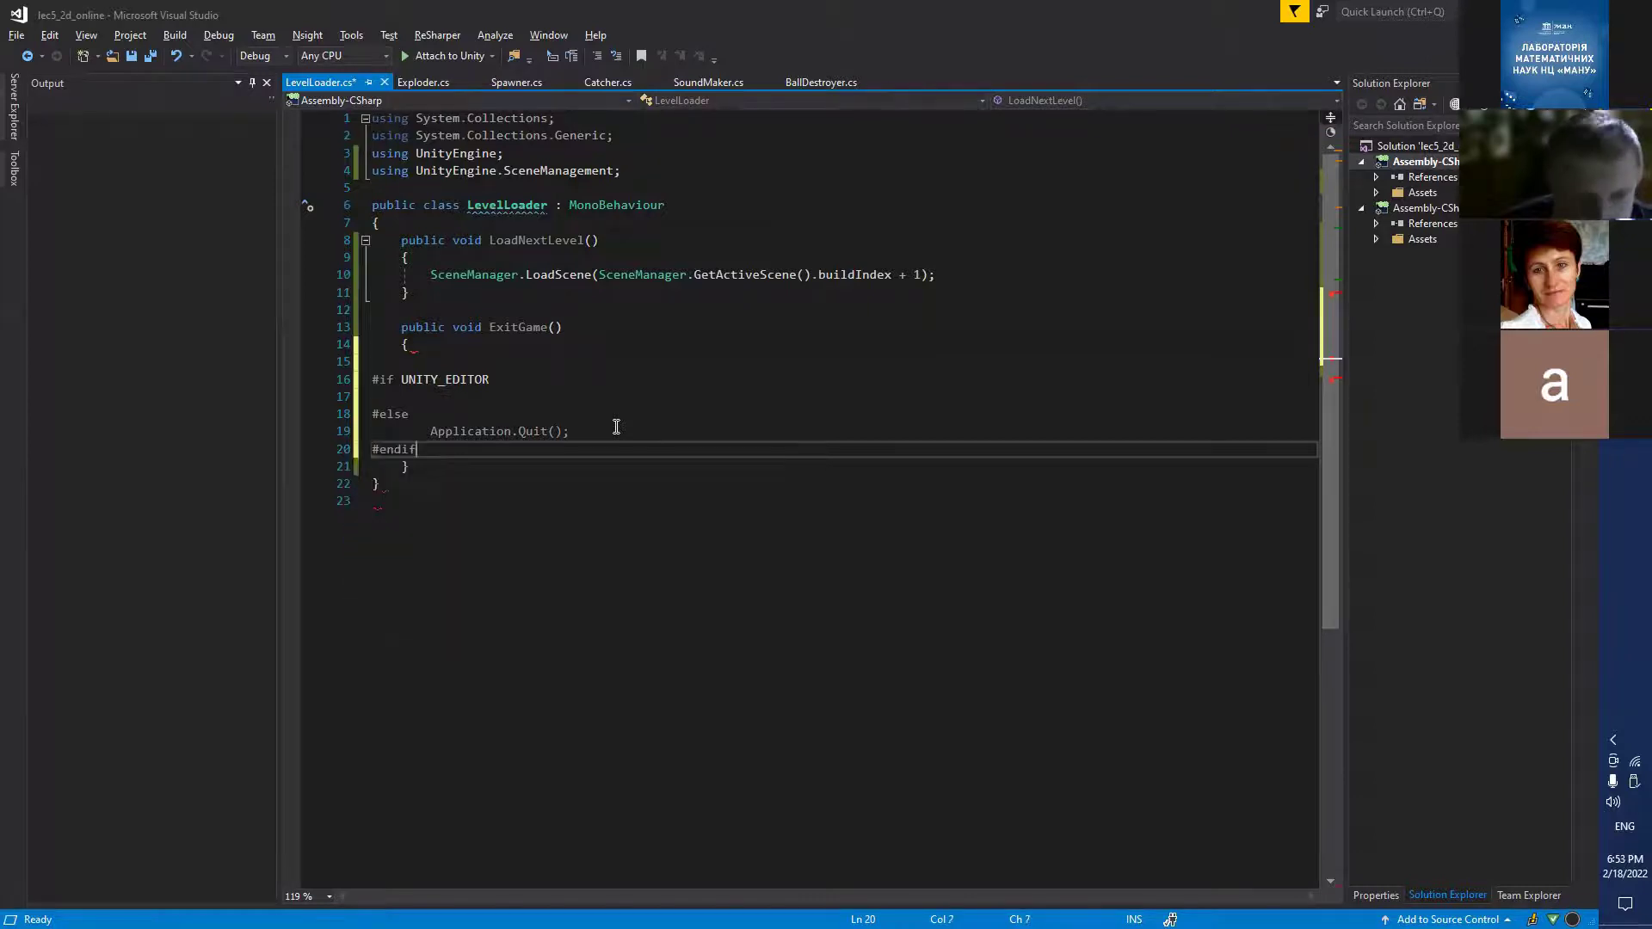
pyautogui.hotkey('ctrl', 'r')
pyautogui.hotkey('ctrl', 'g')
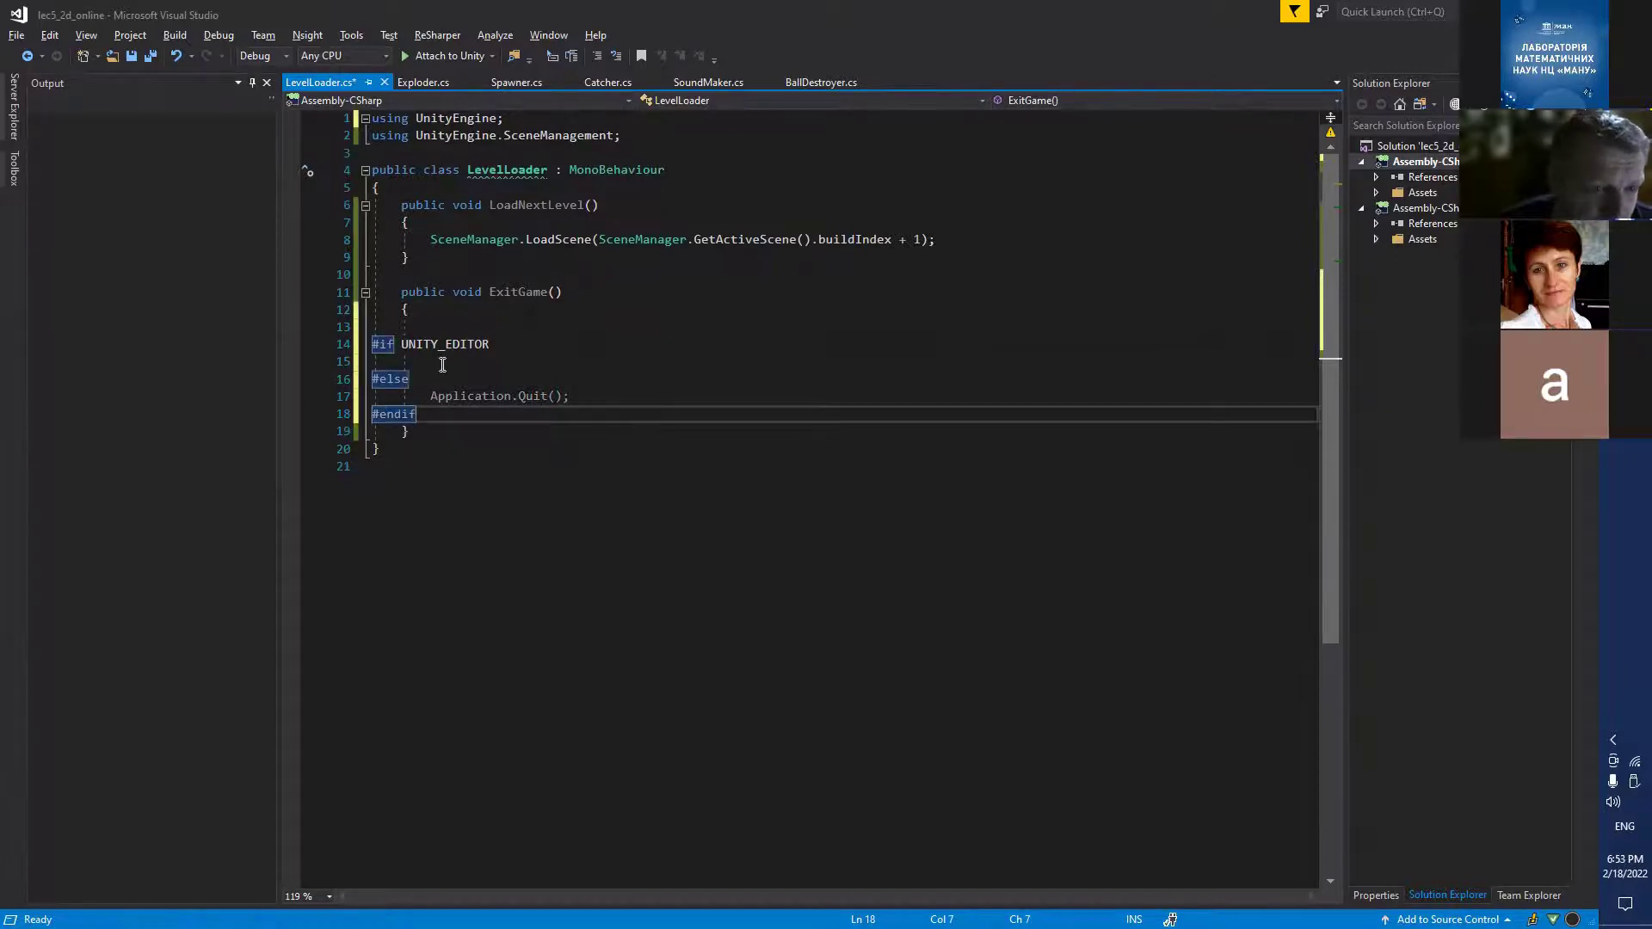
# Call EditorApplication.ExitPlaymode(); in the UNITY_EDITOR branch of ExitGame(), importing the UnityEditor namespace, and save the script.
pyautogui.click(475, 361)
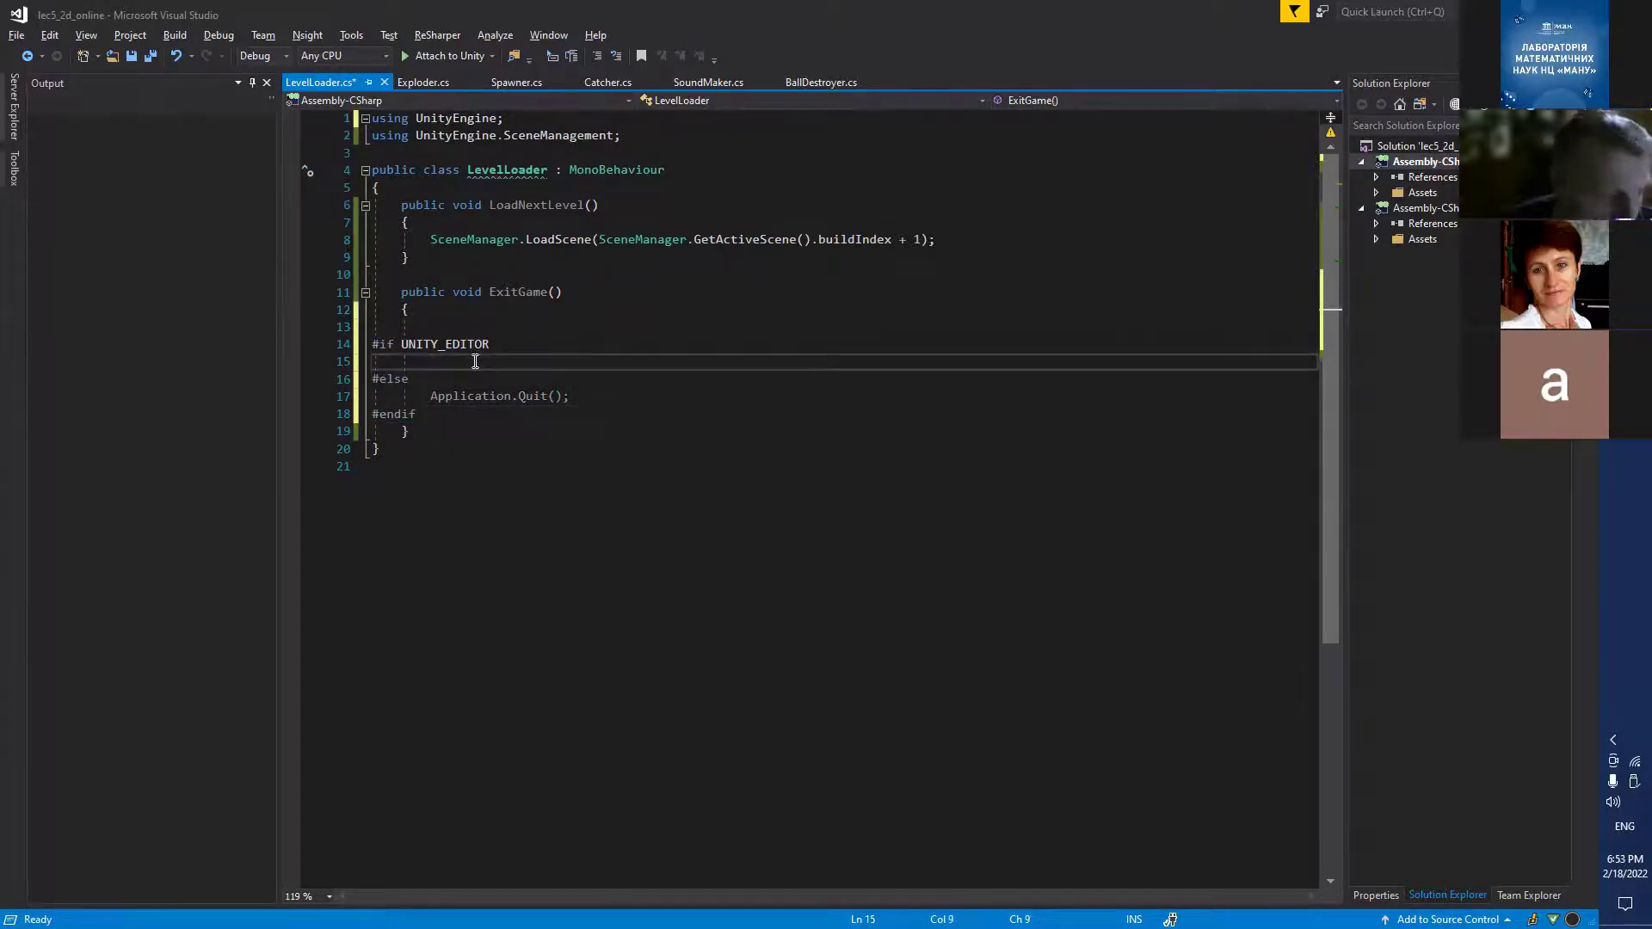
pyautogui.write('Edi')
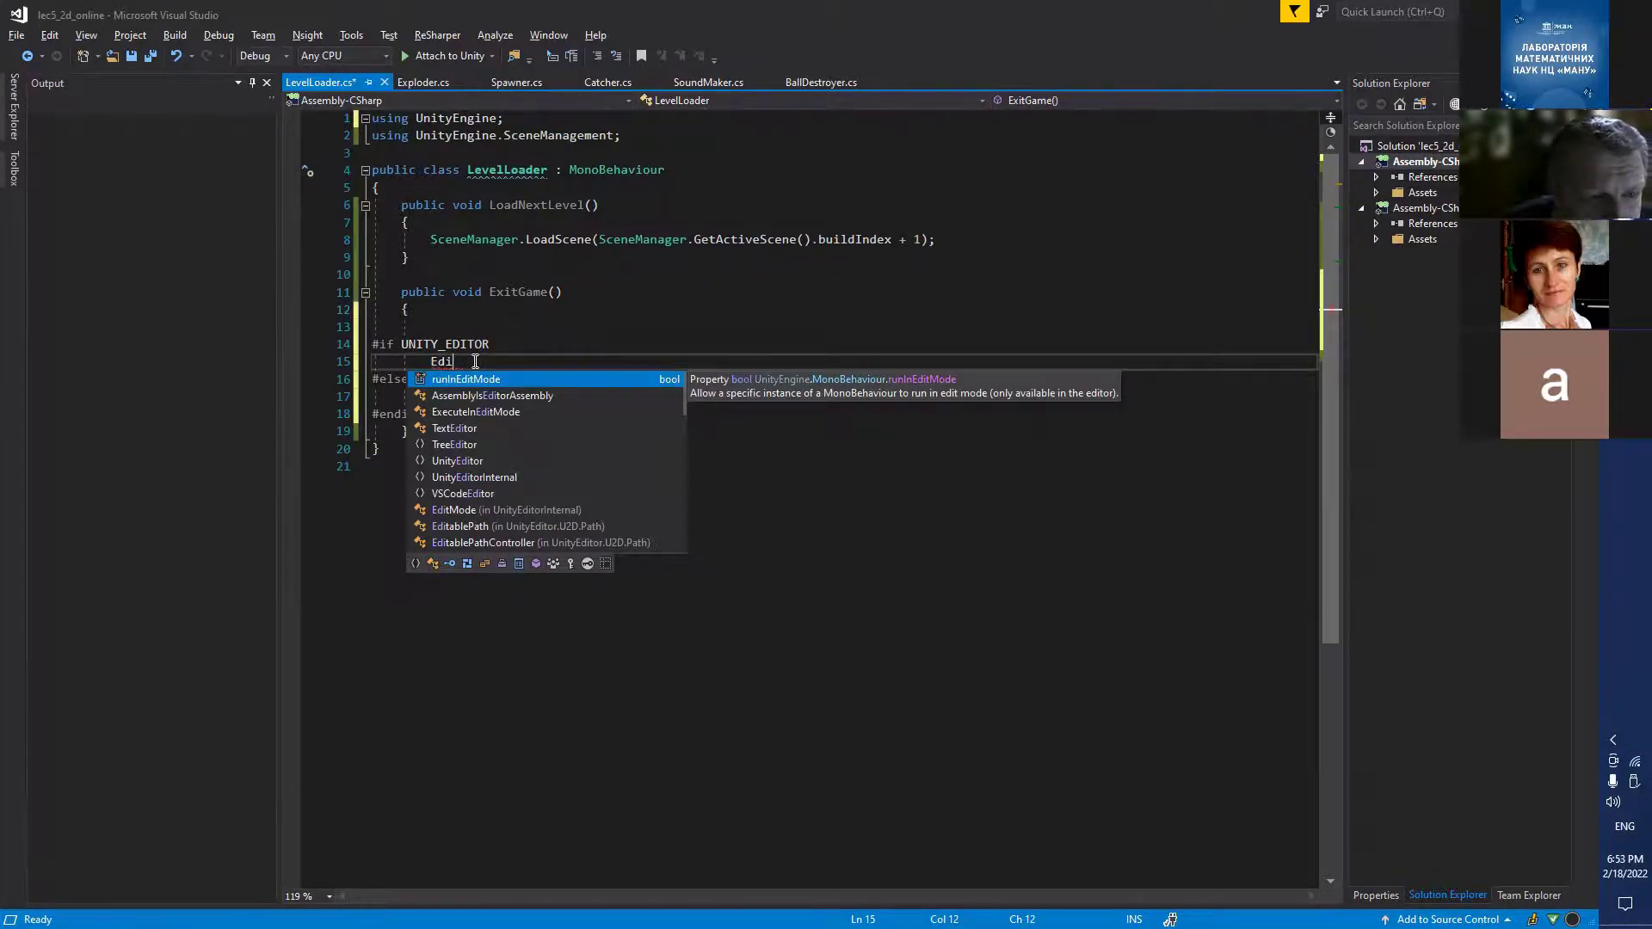
pyautogui.write('tor')
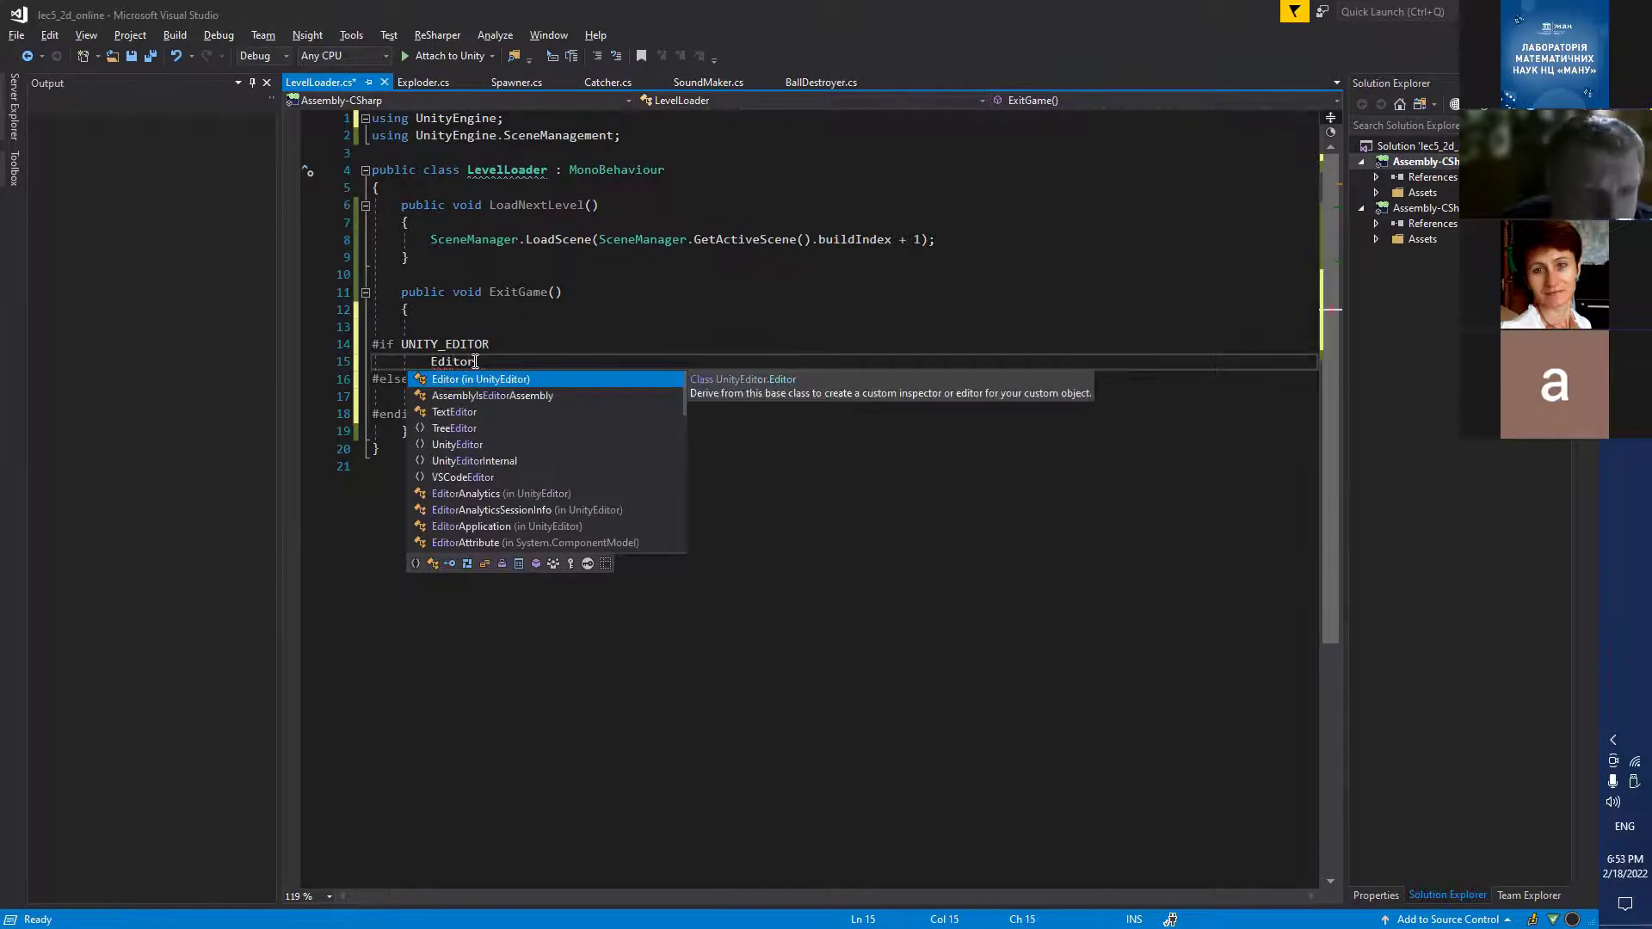
pyautogui.write('A')
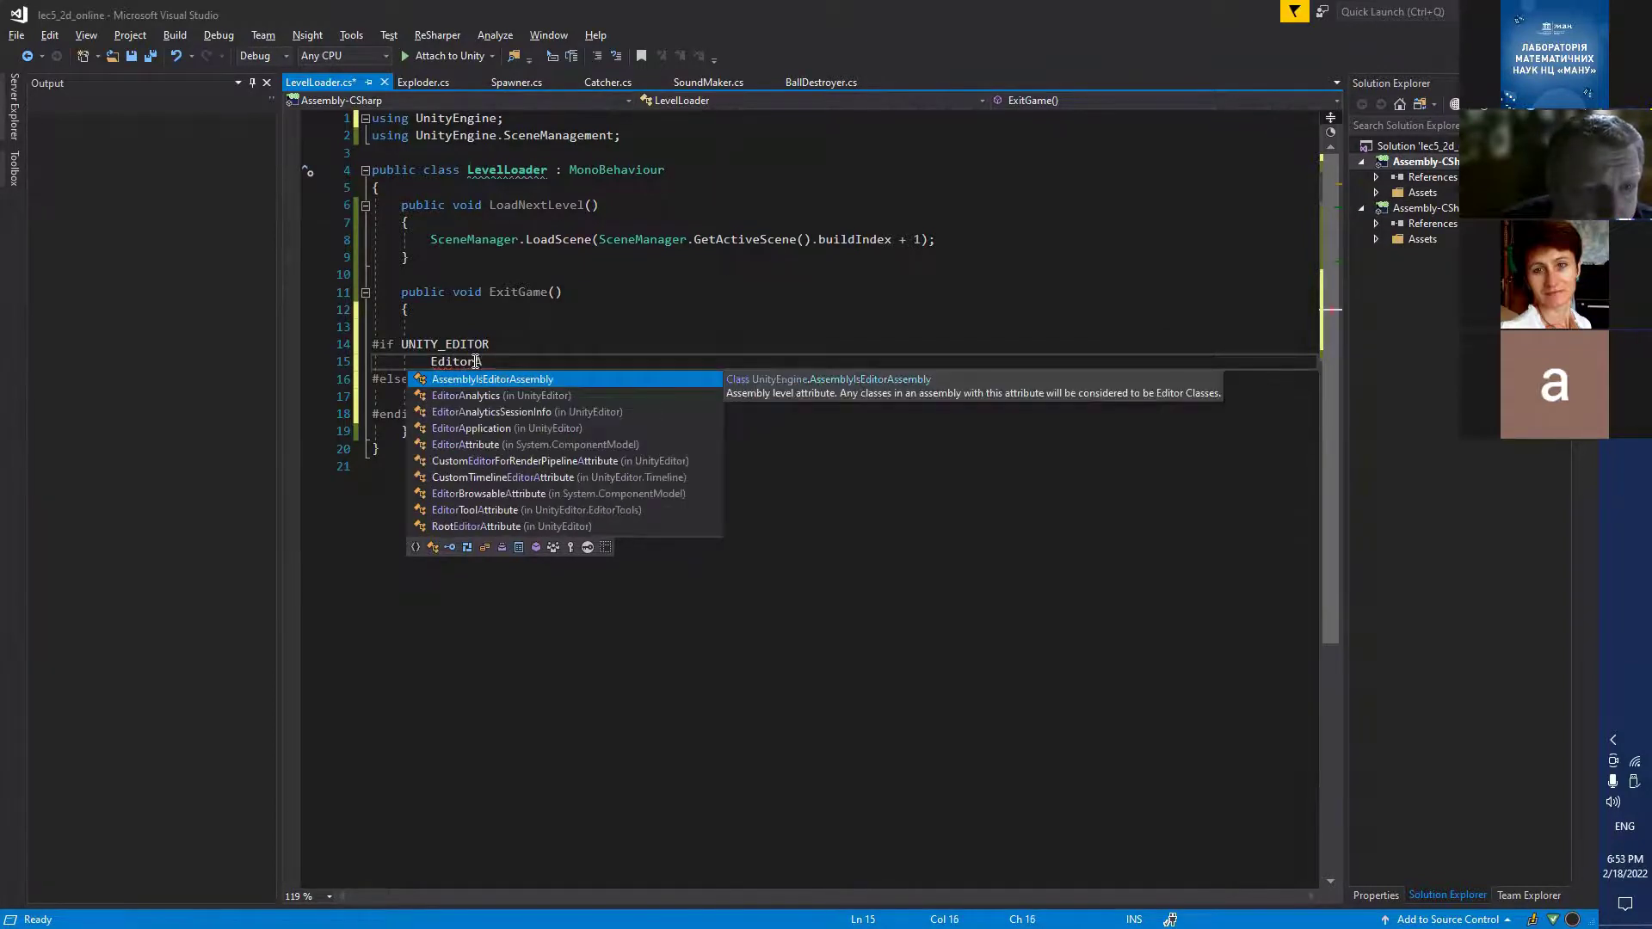
pyautogui.write('pp')
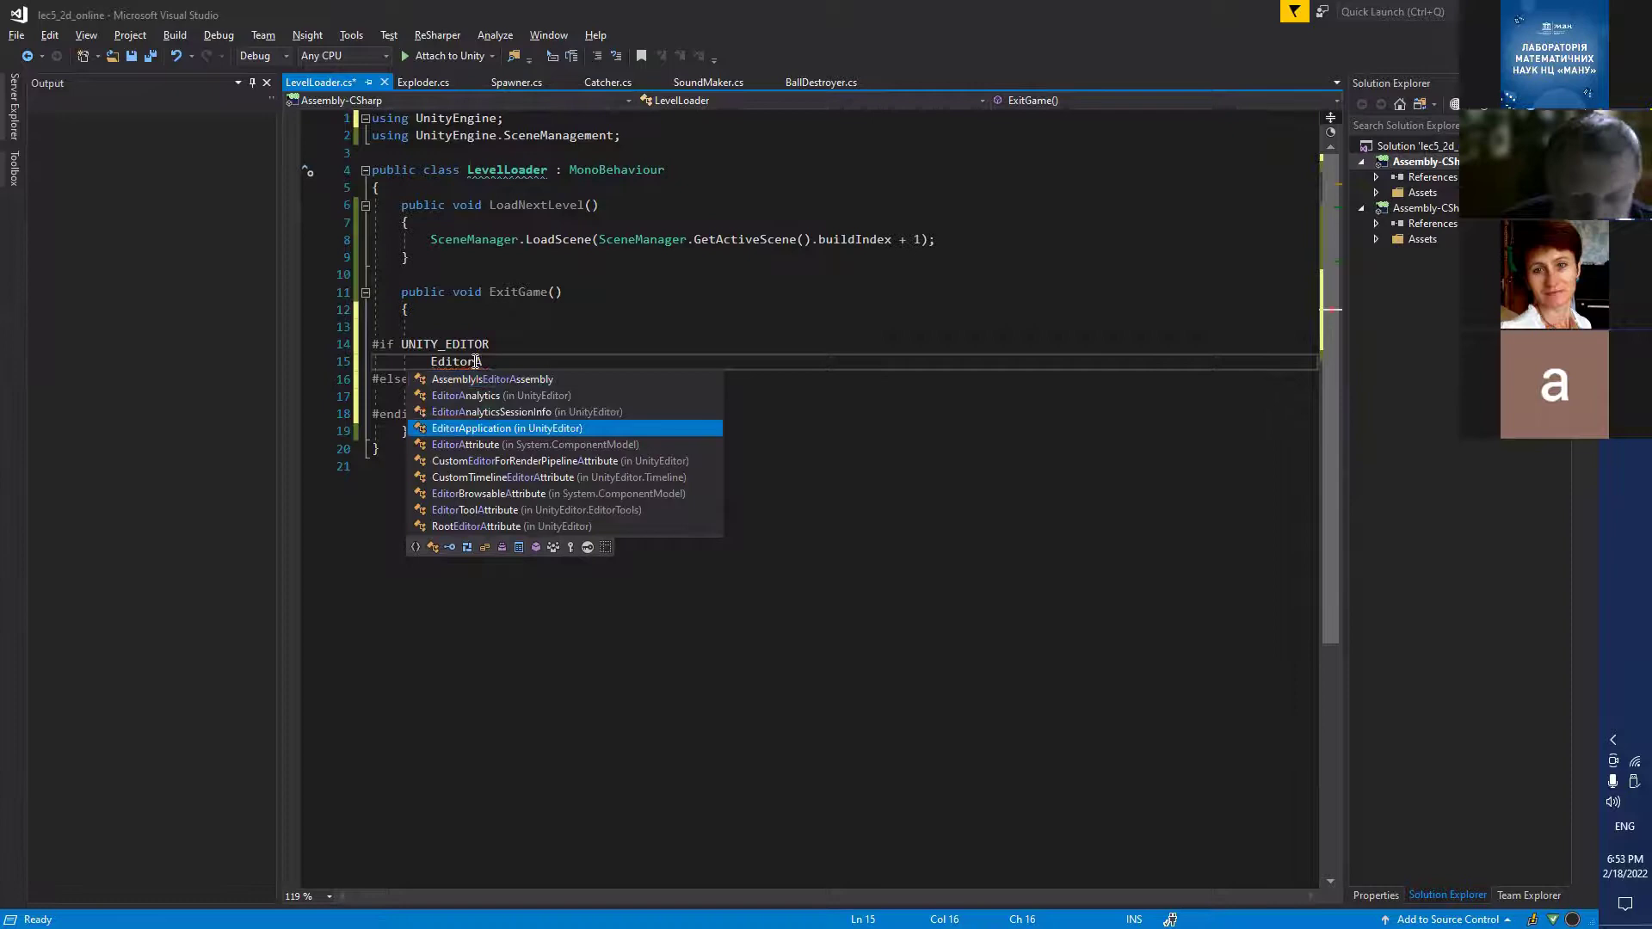
pyautogui.press('Tab')
pyautogui.write('.')
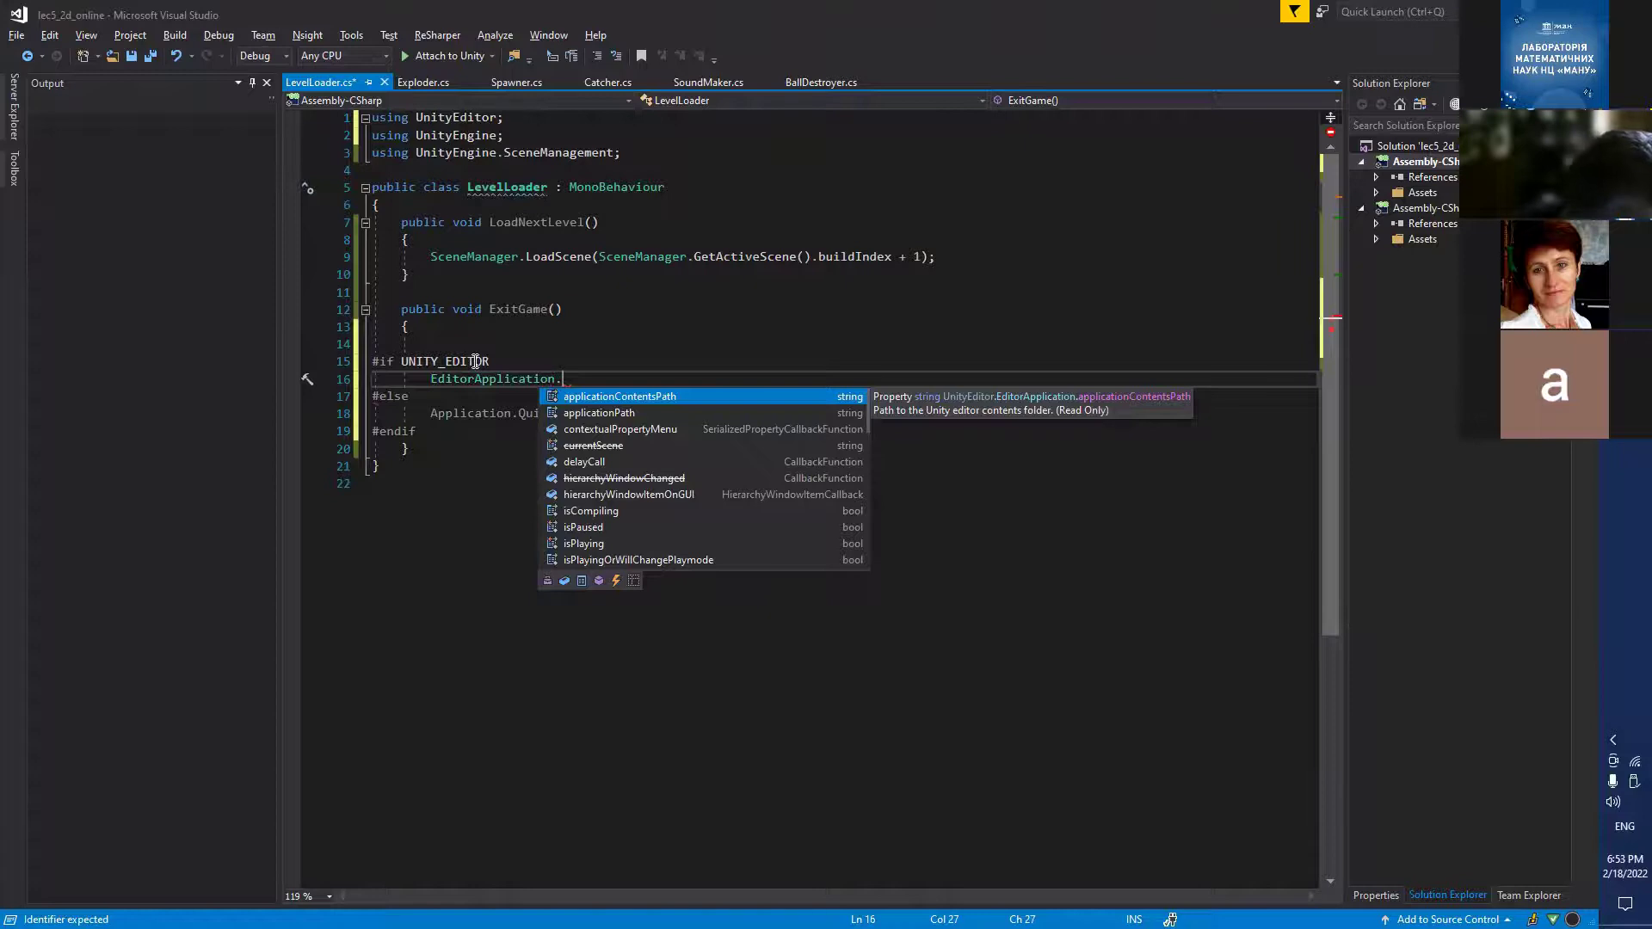
pyautogui.write('Exi')
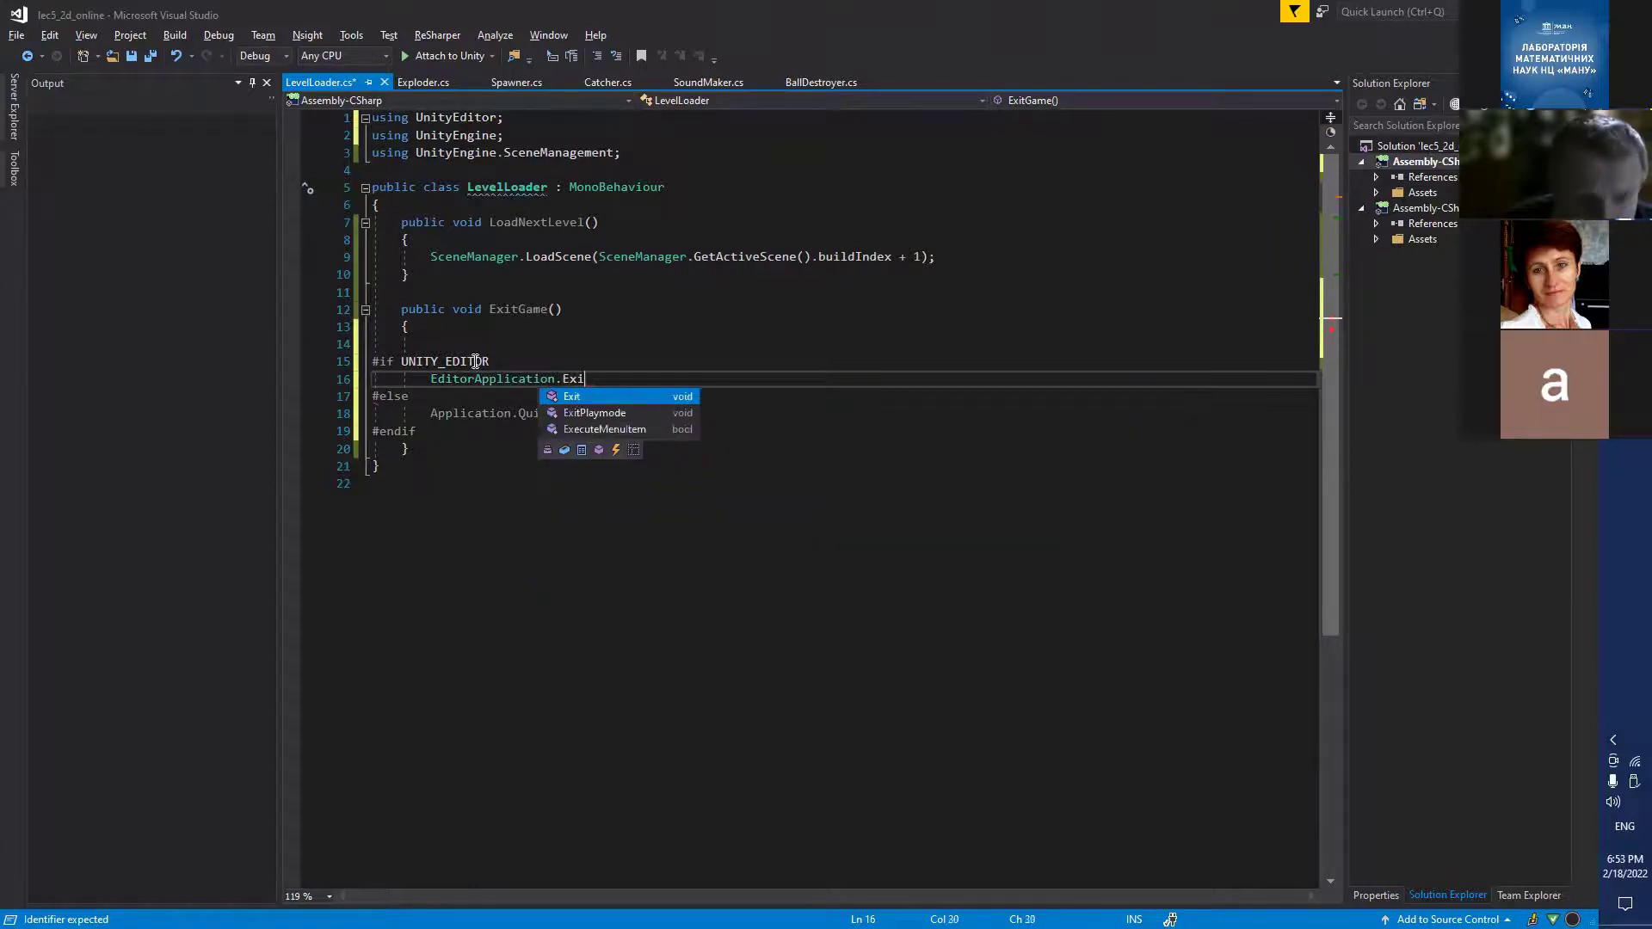
pyautogui.press('Down')
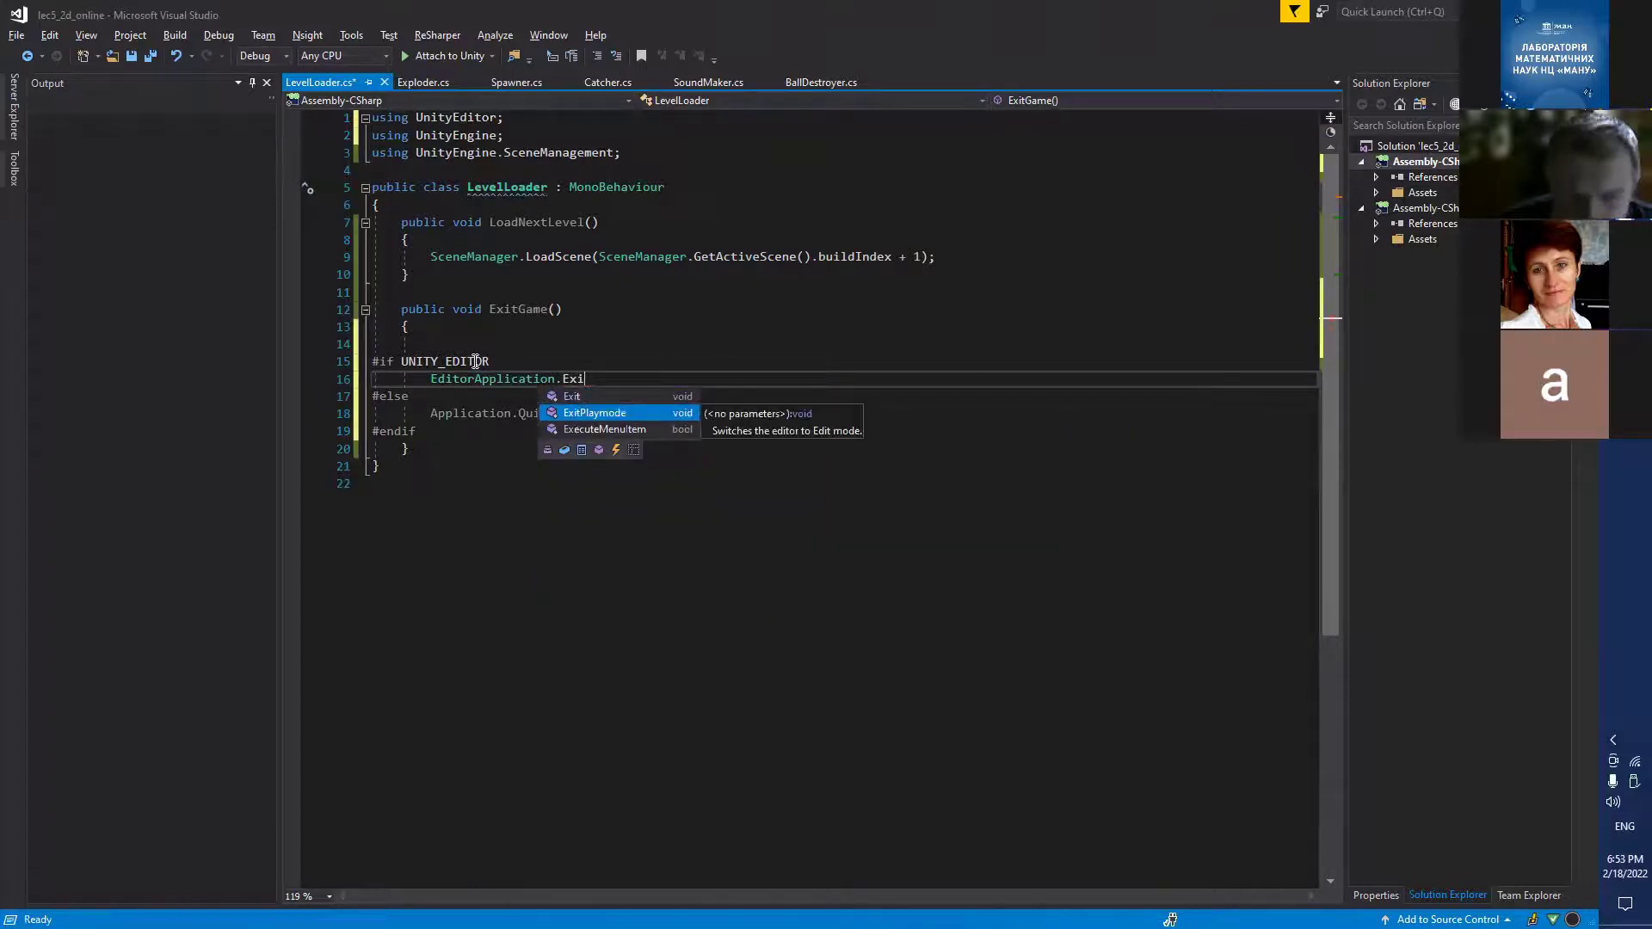
pyautogui.write('tPlaymode();')
pyautogui.hotkey('ctrl', 's')
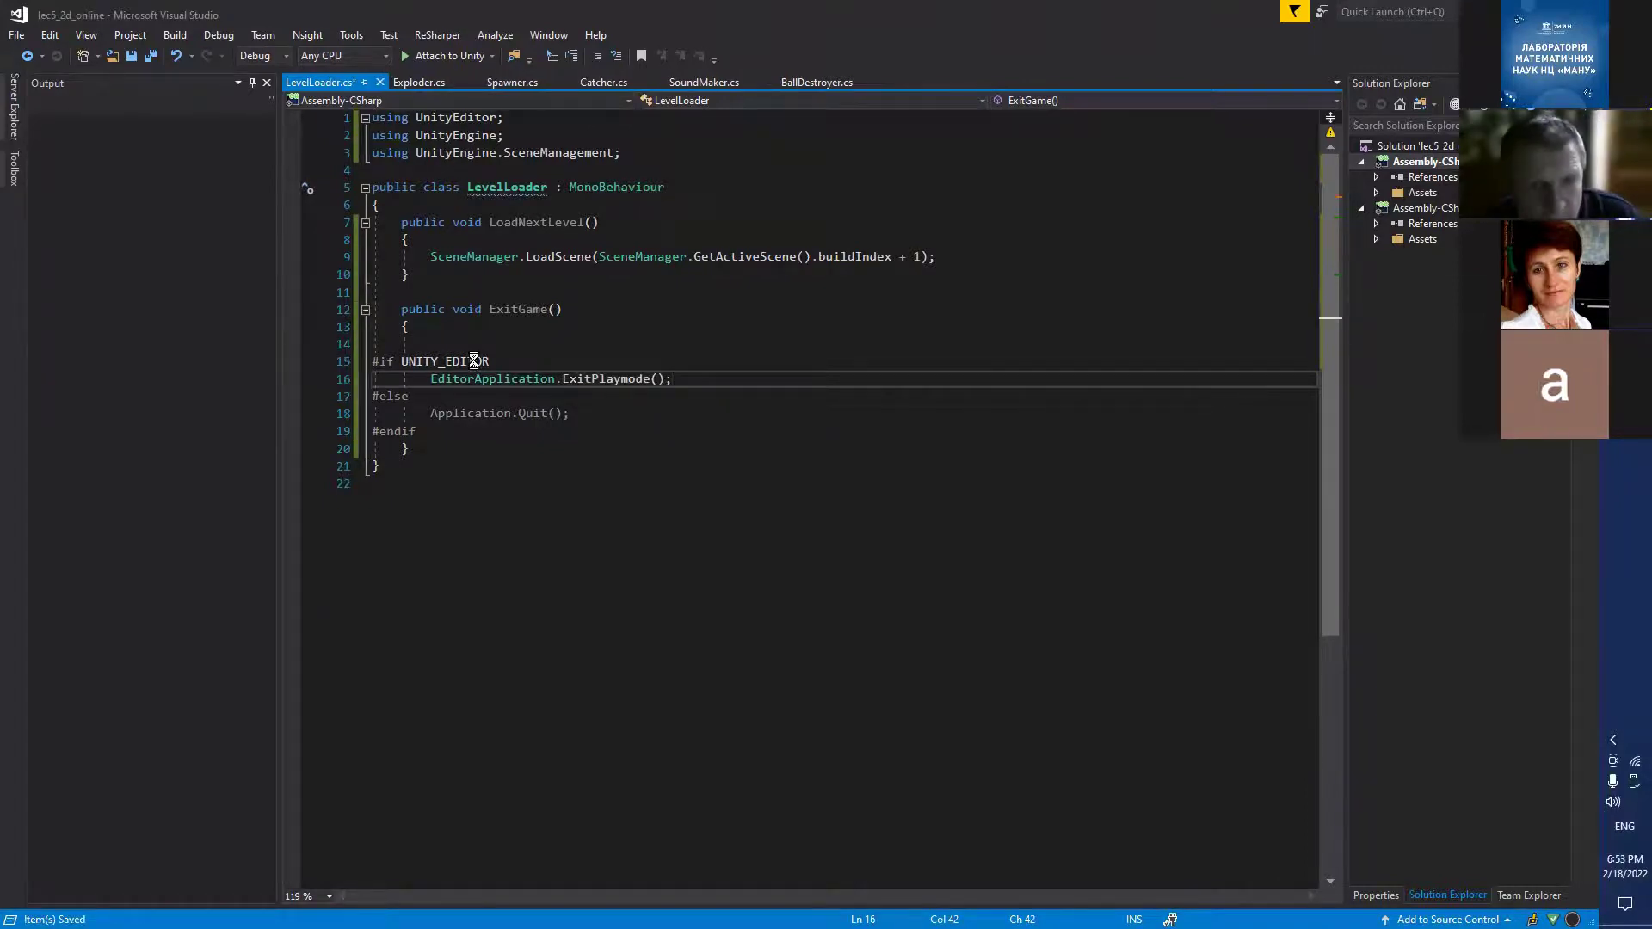
# Switch to Unity, run the game from the start scene, and stop it.
pyautogui.hotkey('alt', 'Tab')
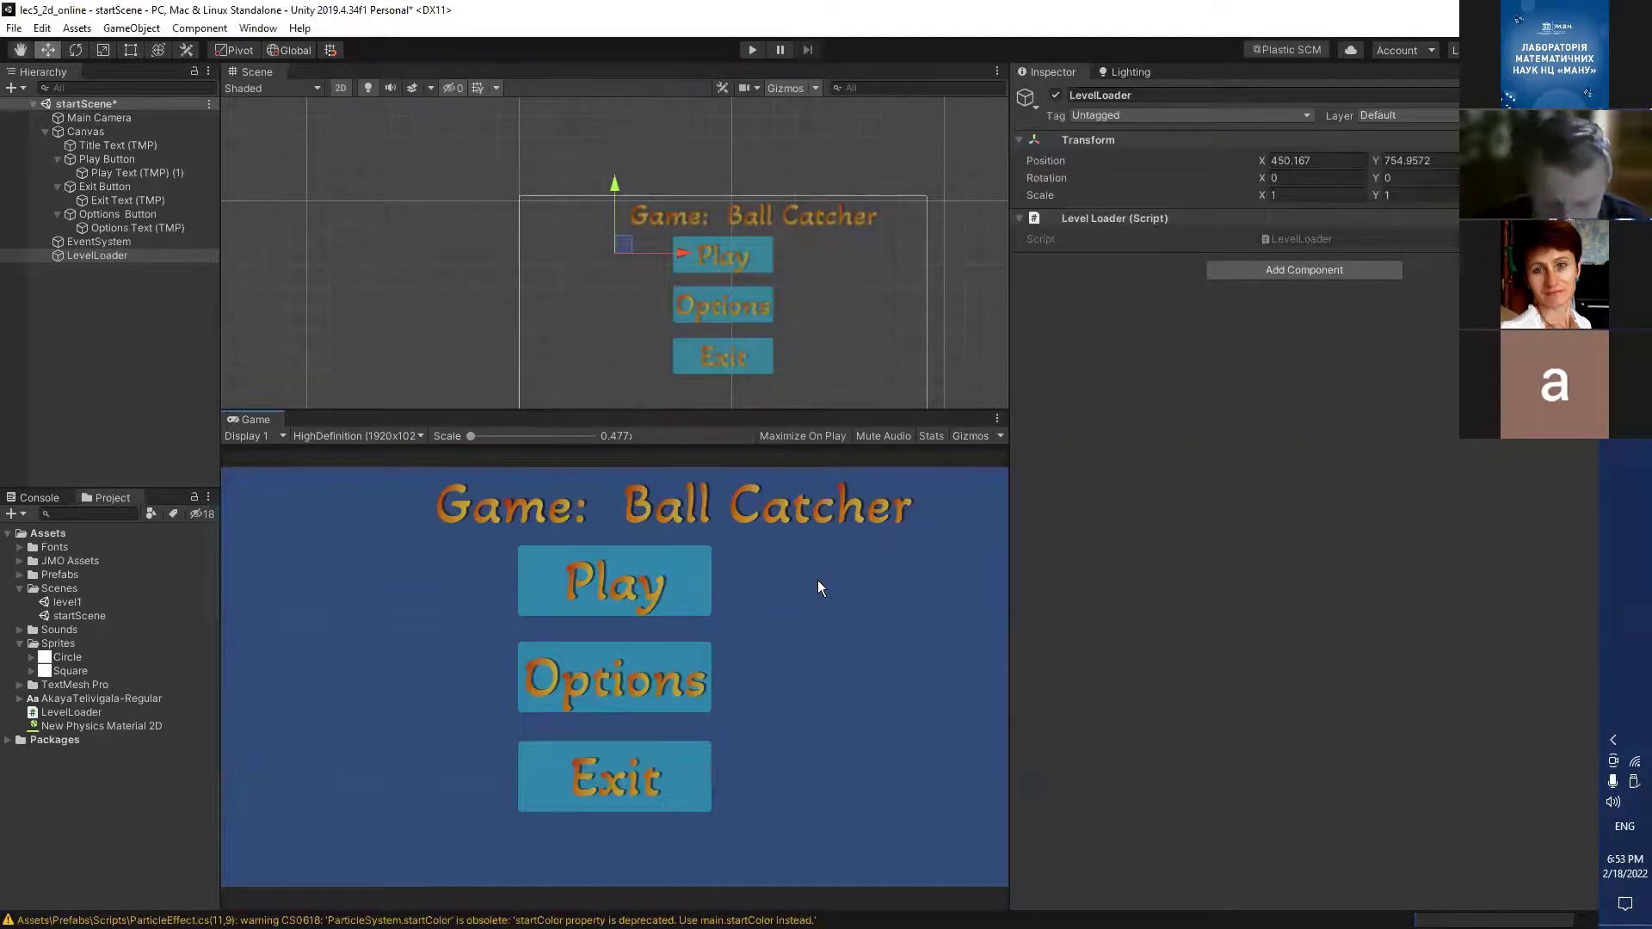
pyautogui.hotkey('ctrl', 'p')
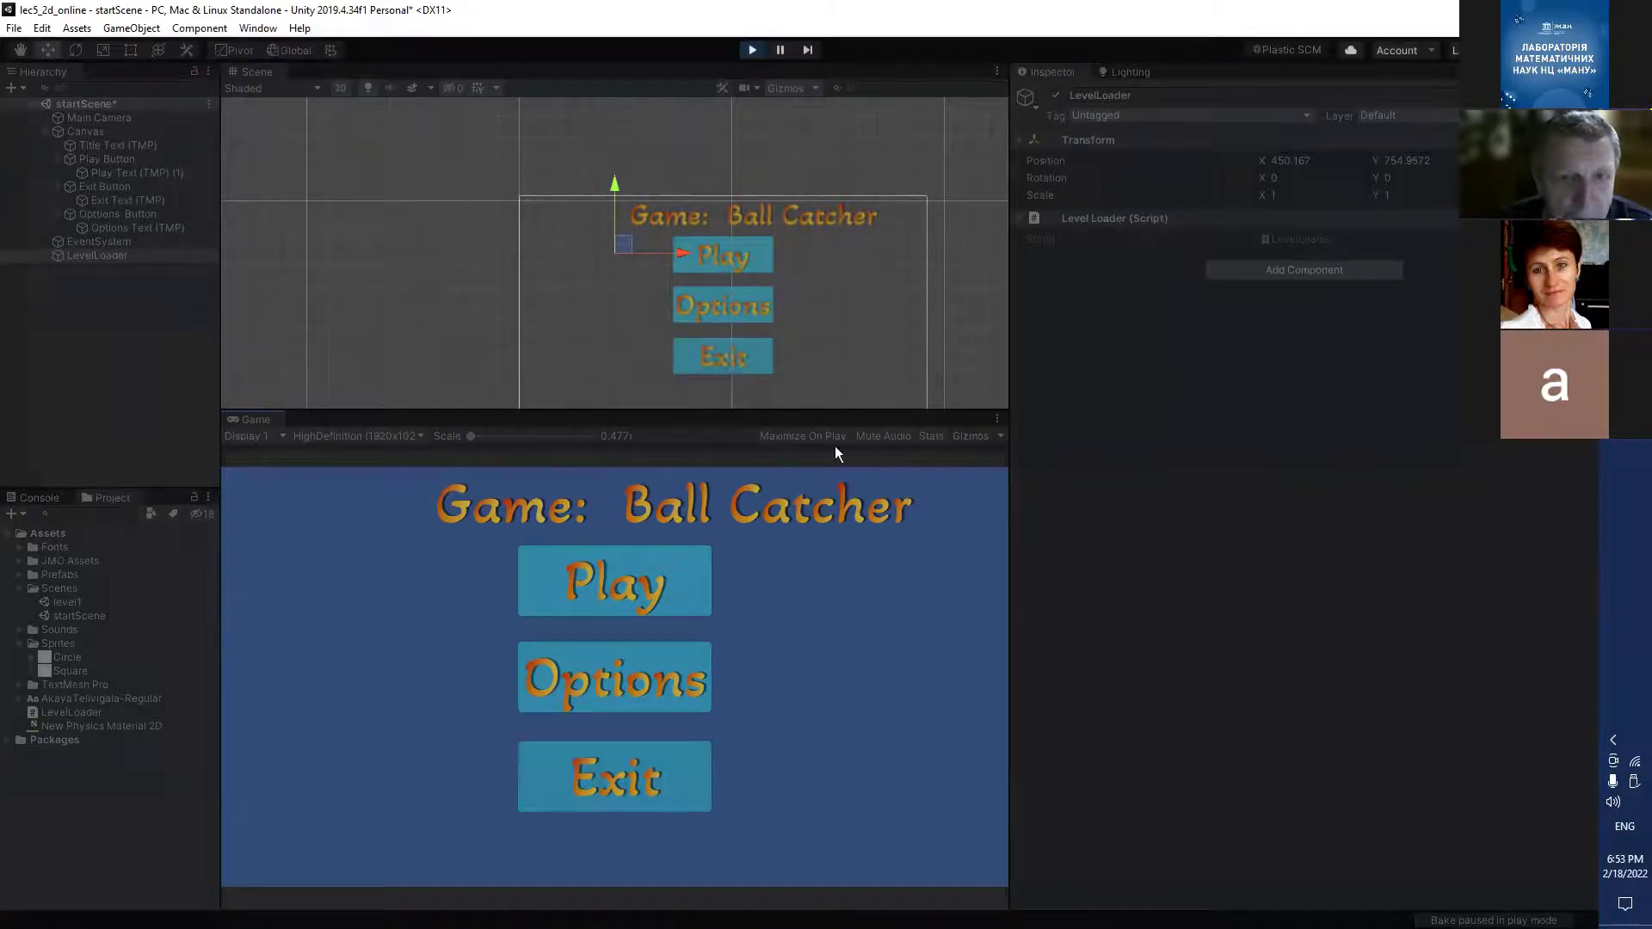
pyautogui.click(752, 50)
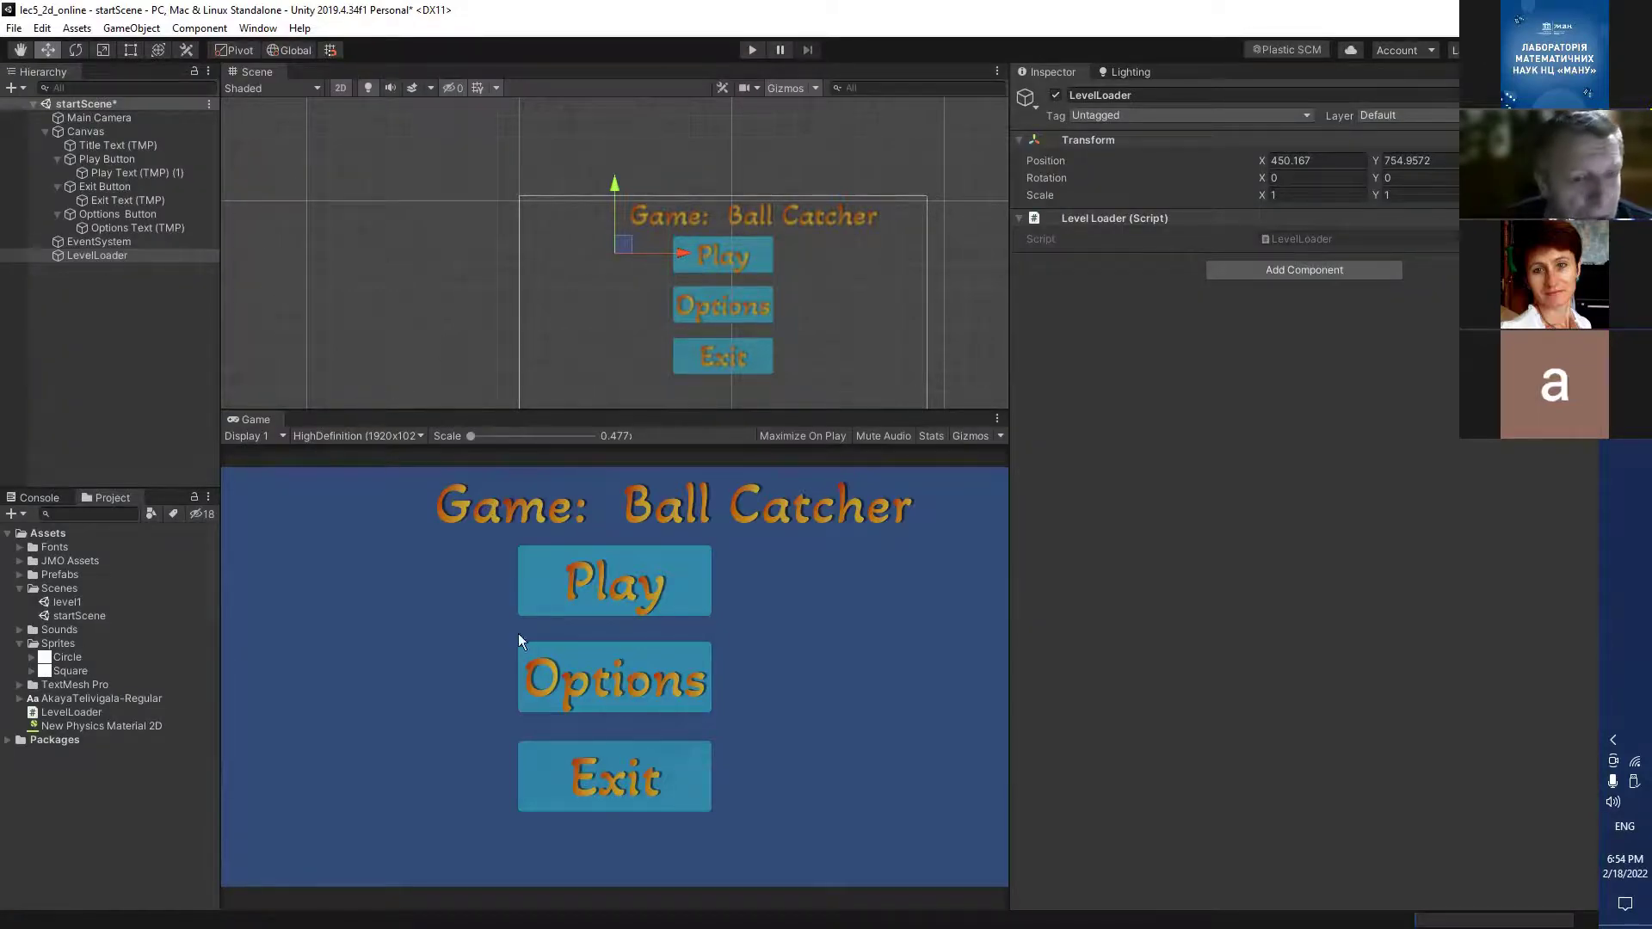
# Assign the LevelLoader.ExitGame() function to the Exit Button's On Click event.
pyautogui.click(697, 360)
pyautogui.scroll(-5, 1266, 665)
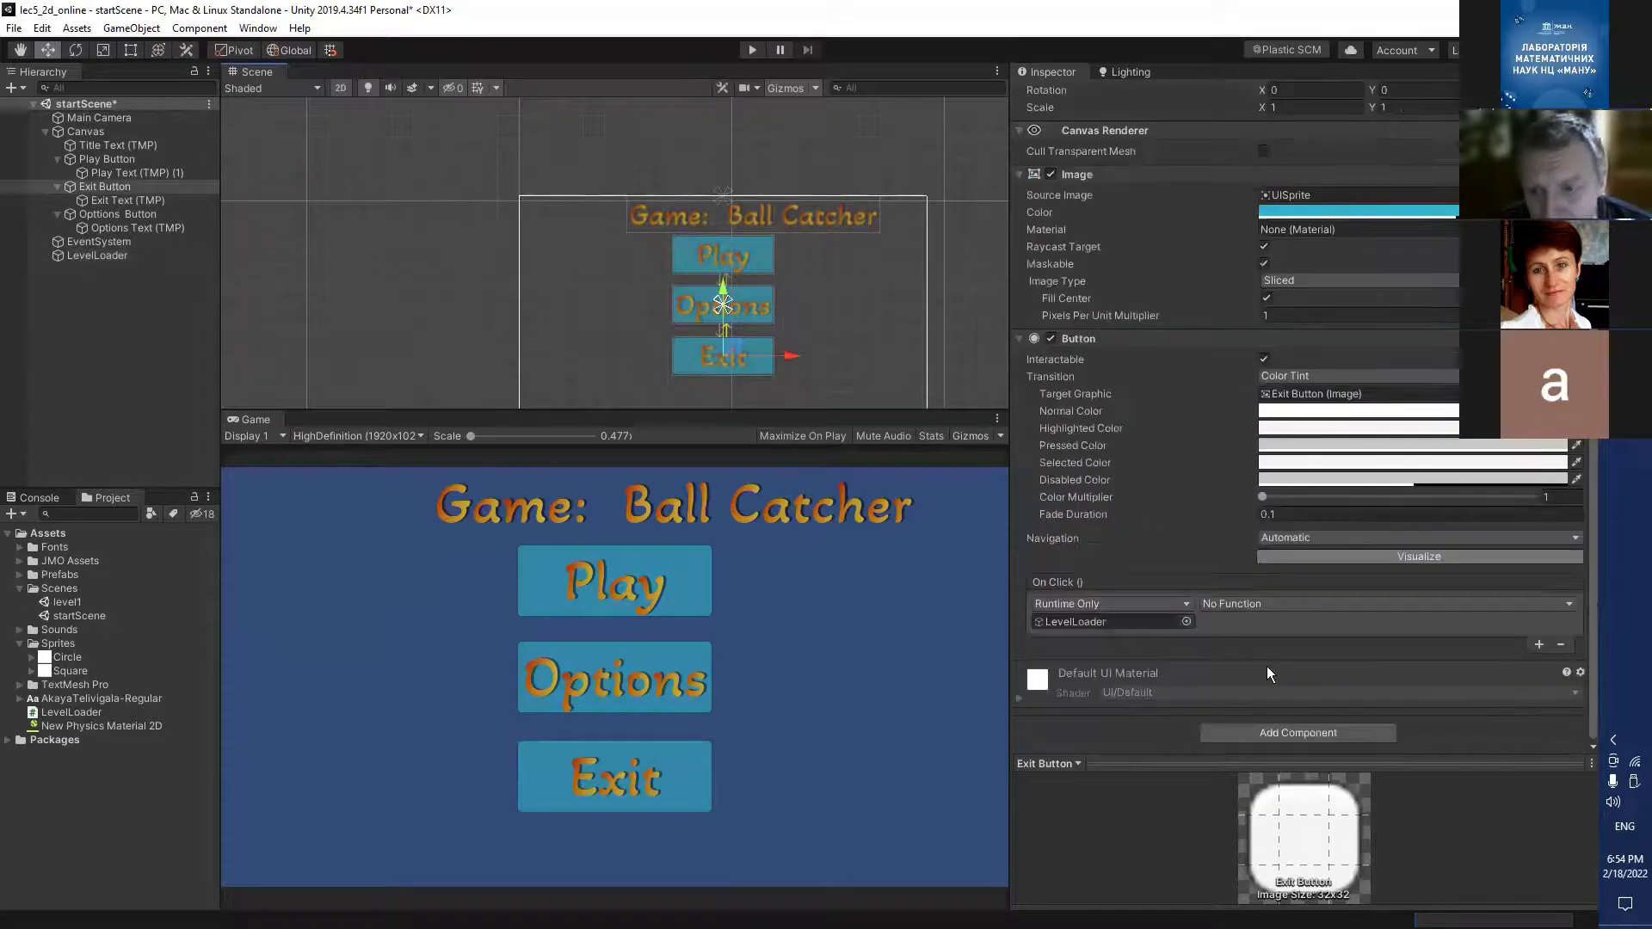
pyautogui.click(1233, 606)
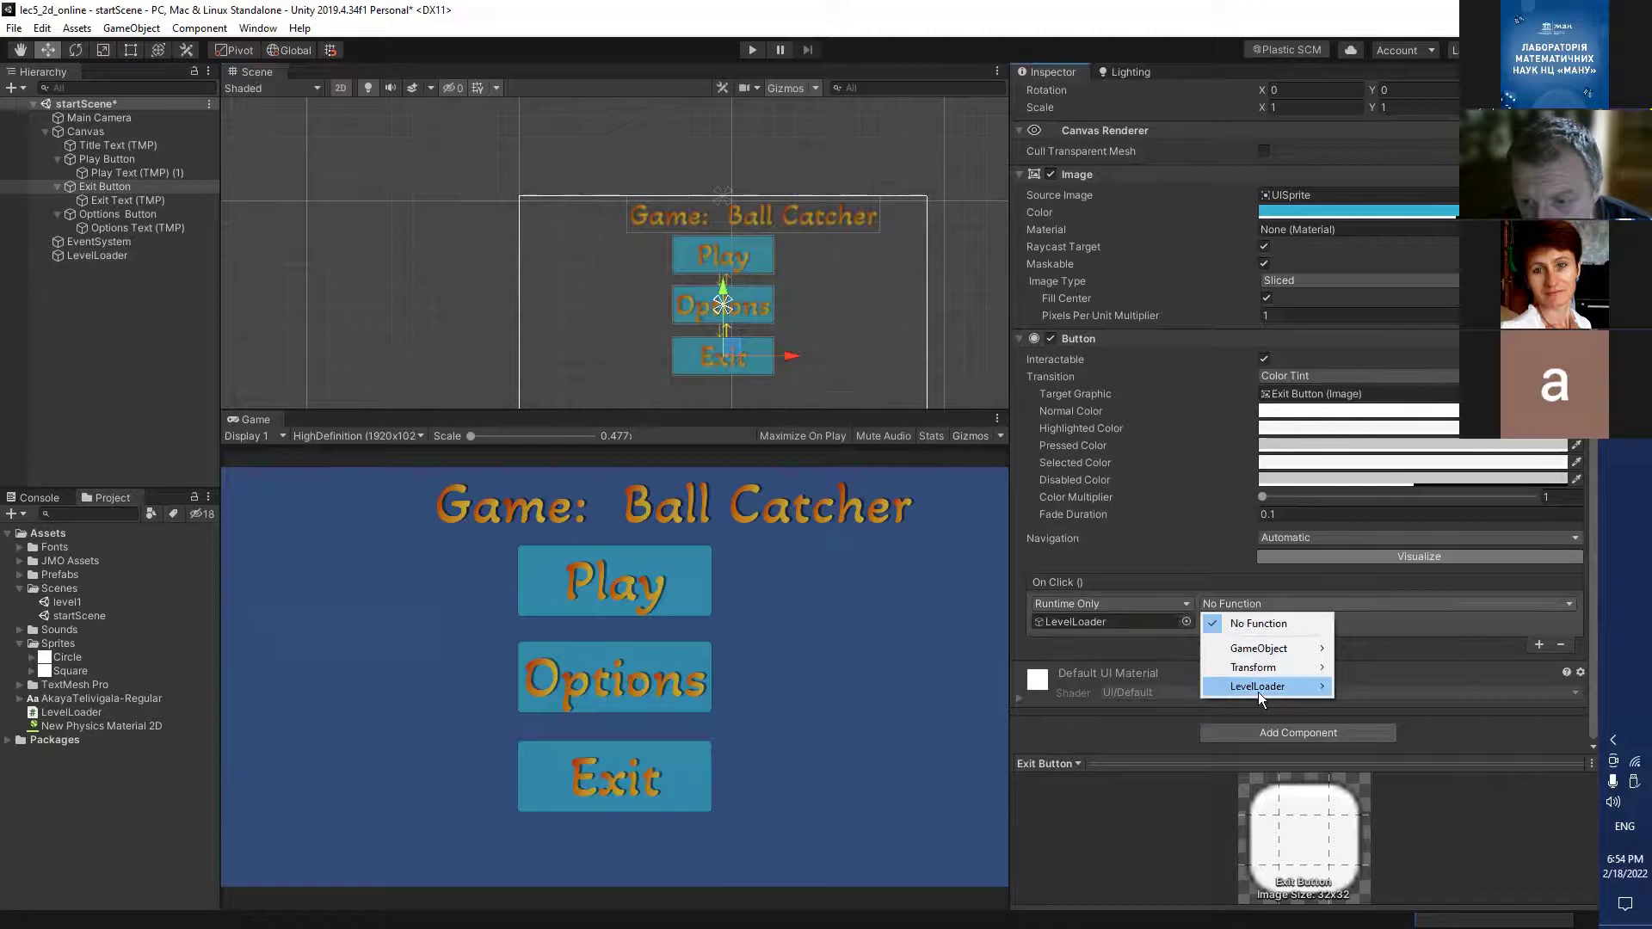
pyautogui.moveTo(1258, 691)
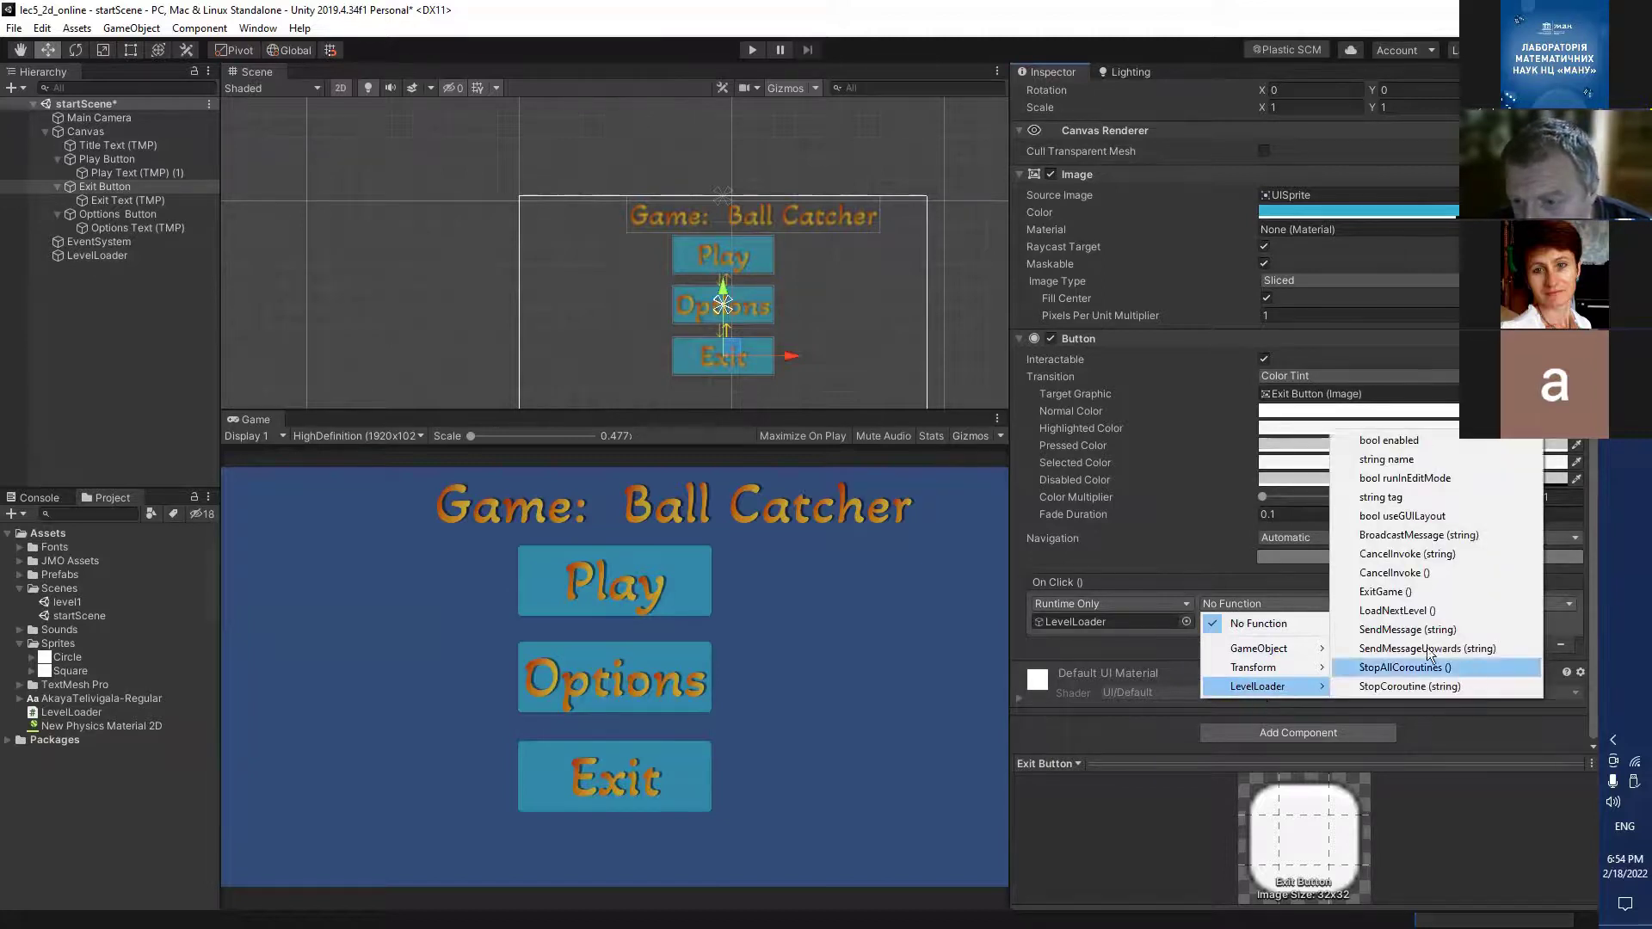
pyautogui.click(1369, 592)
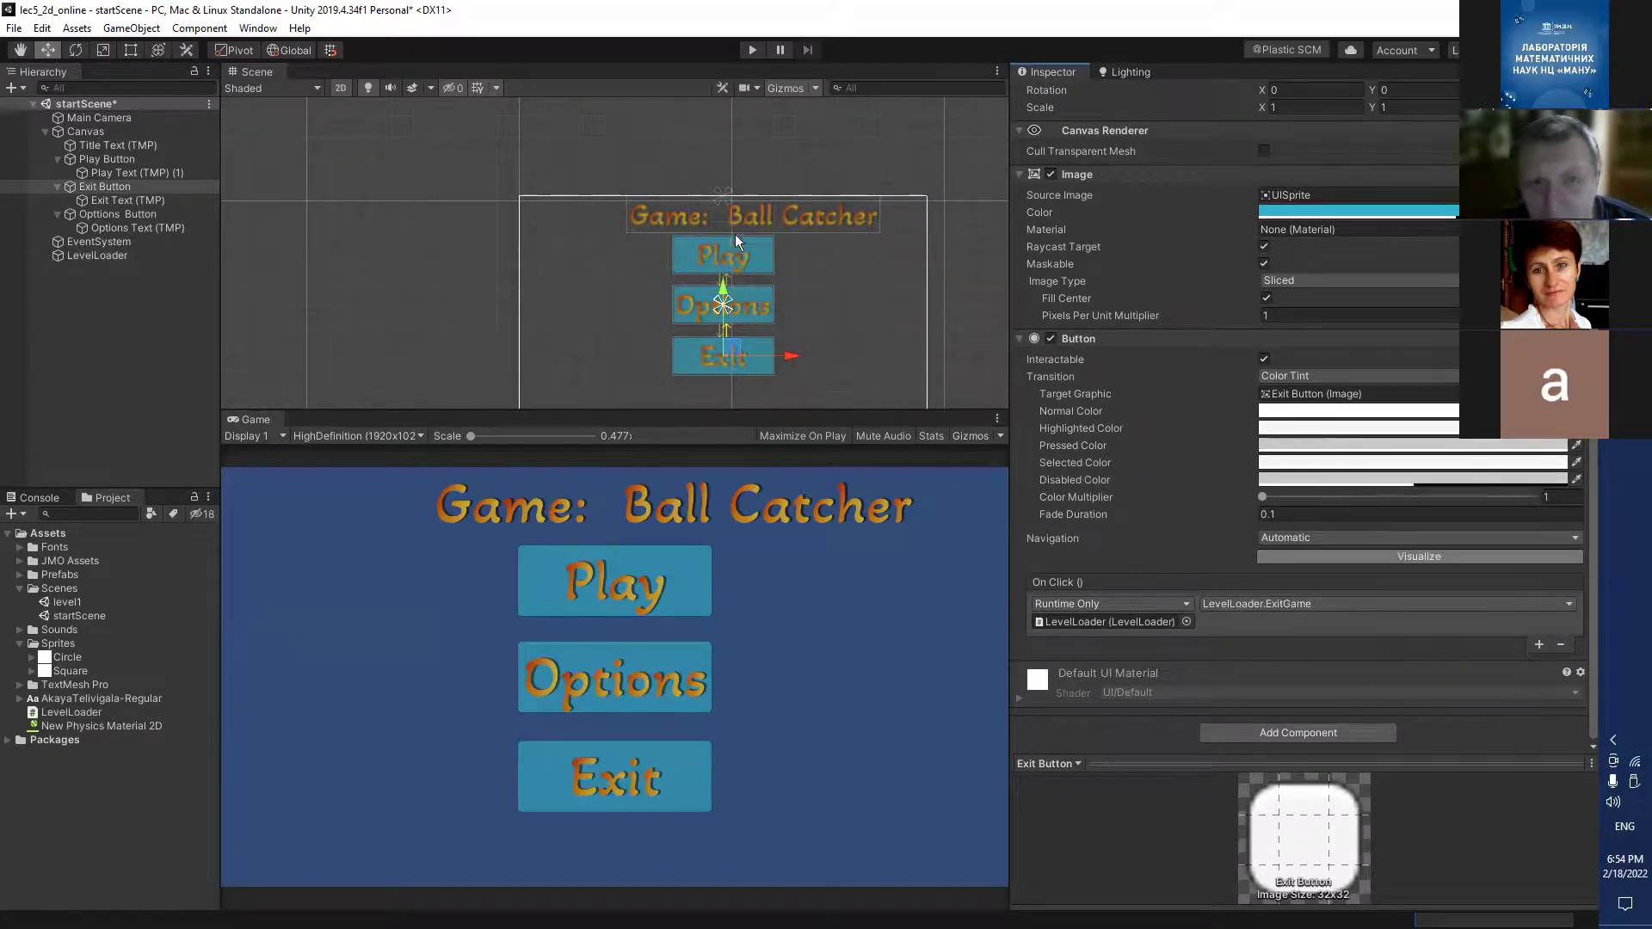
# Run the game twice and test the Exit button in the start menu each time.
pyautogui.click(754, 52)
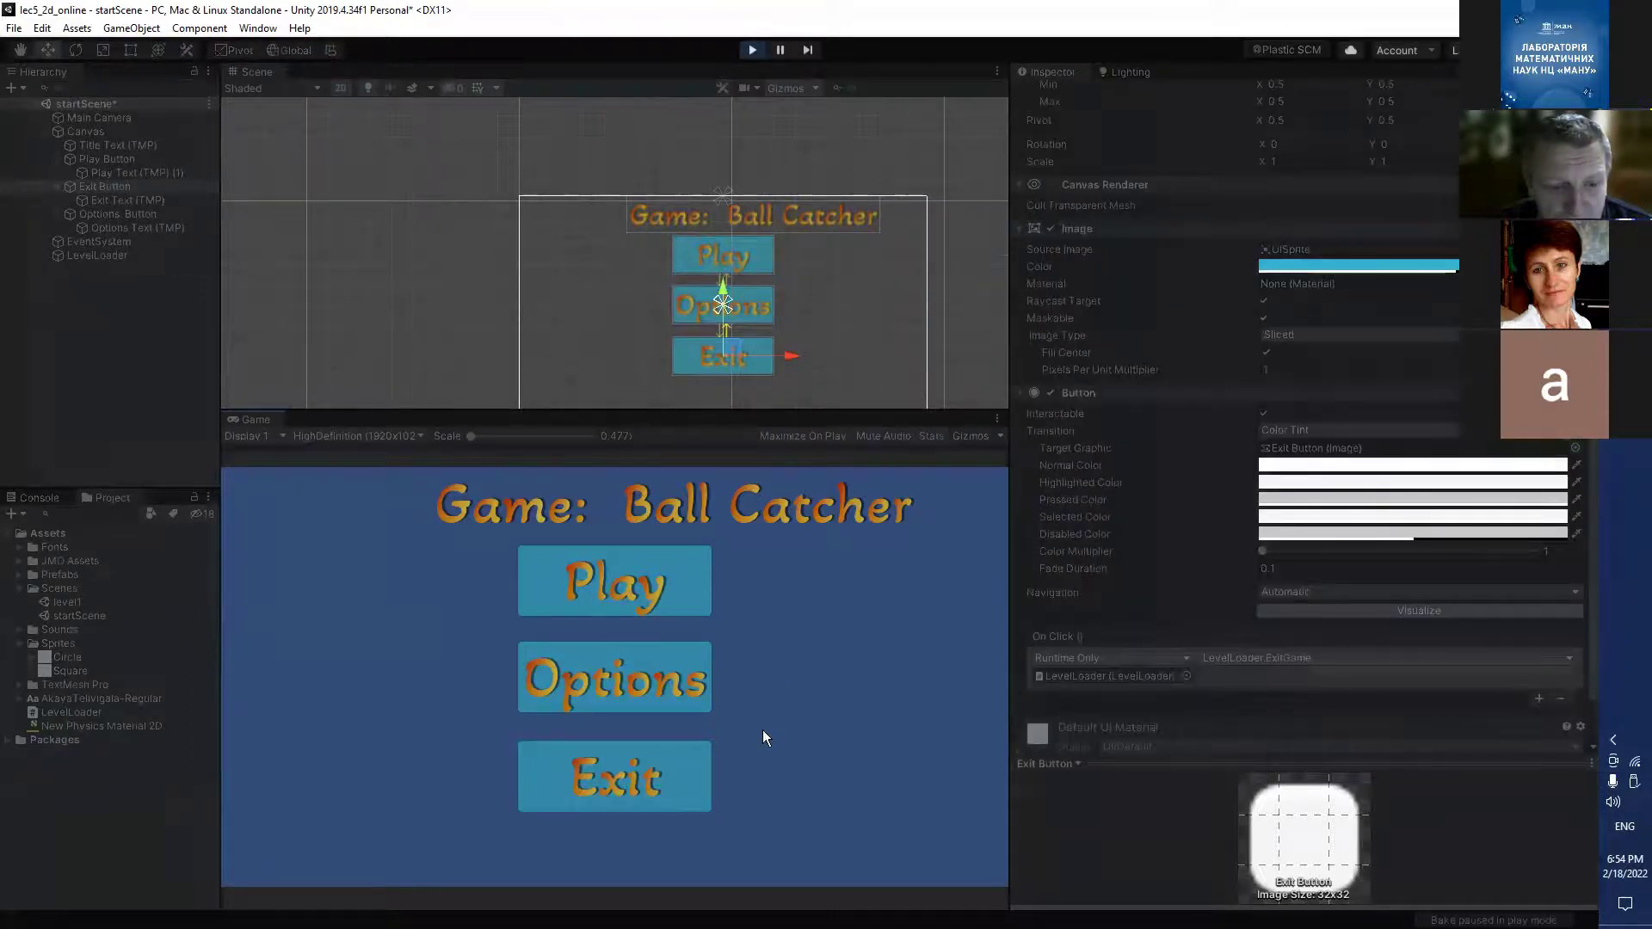
pyautogui.click(644, 783)
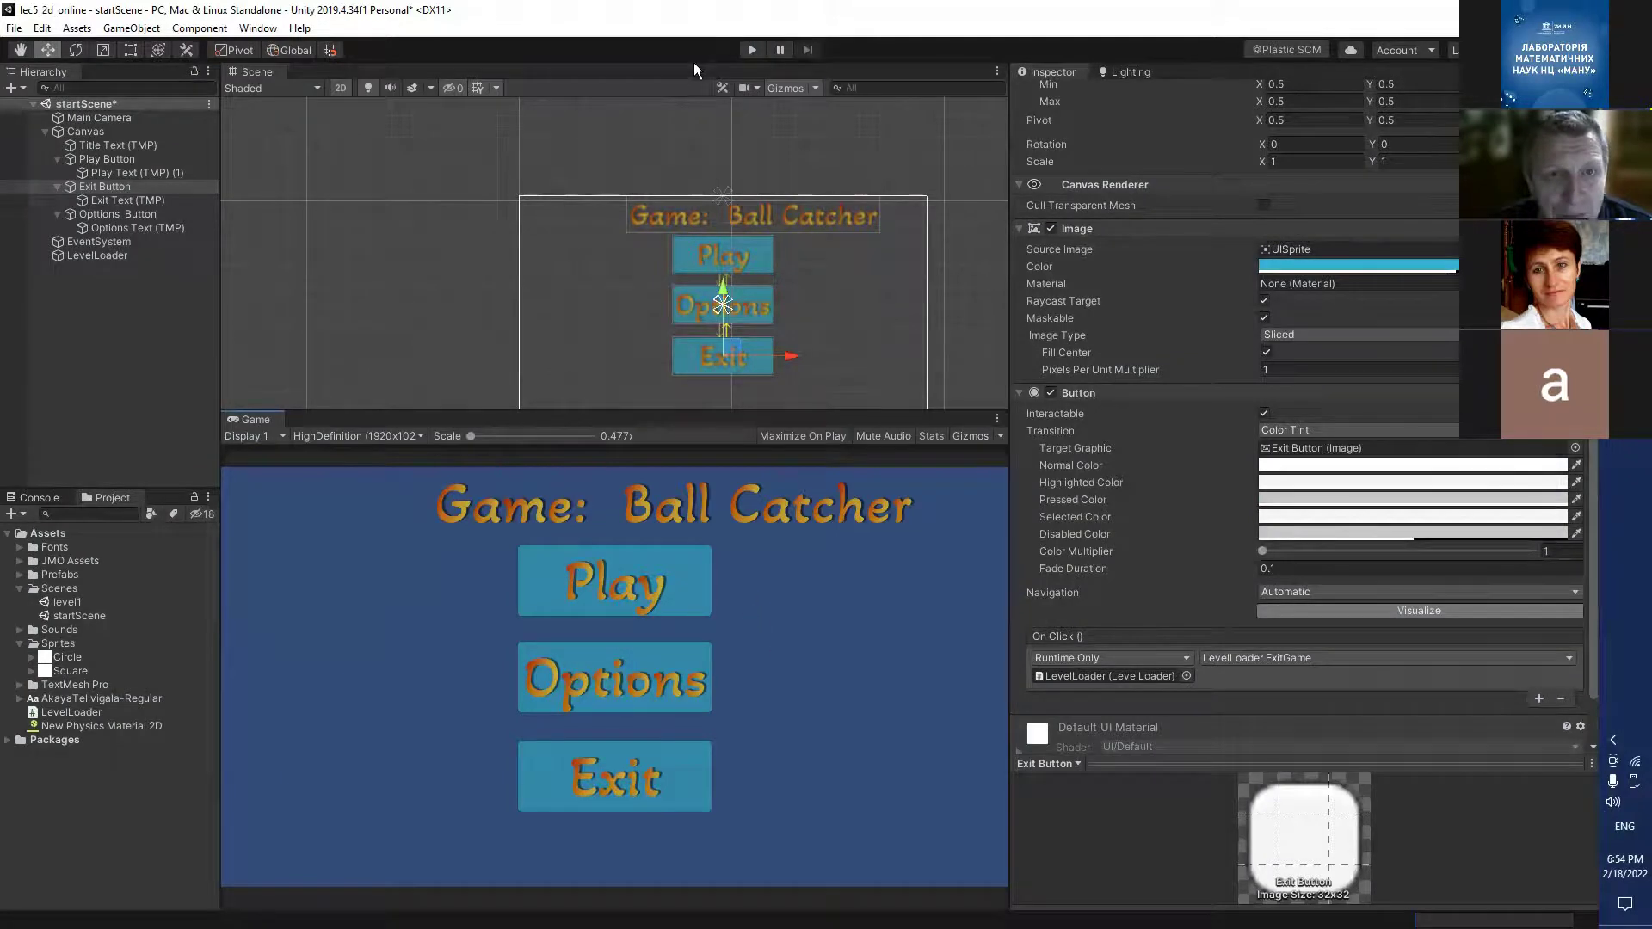
pyautogui.click(752, 51)
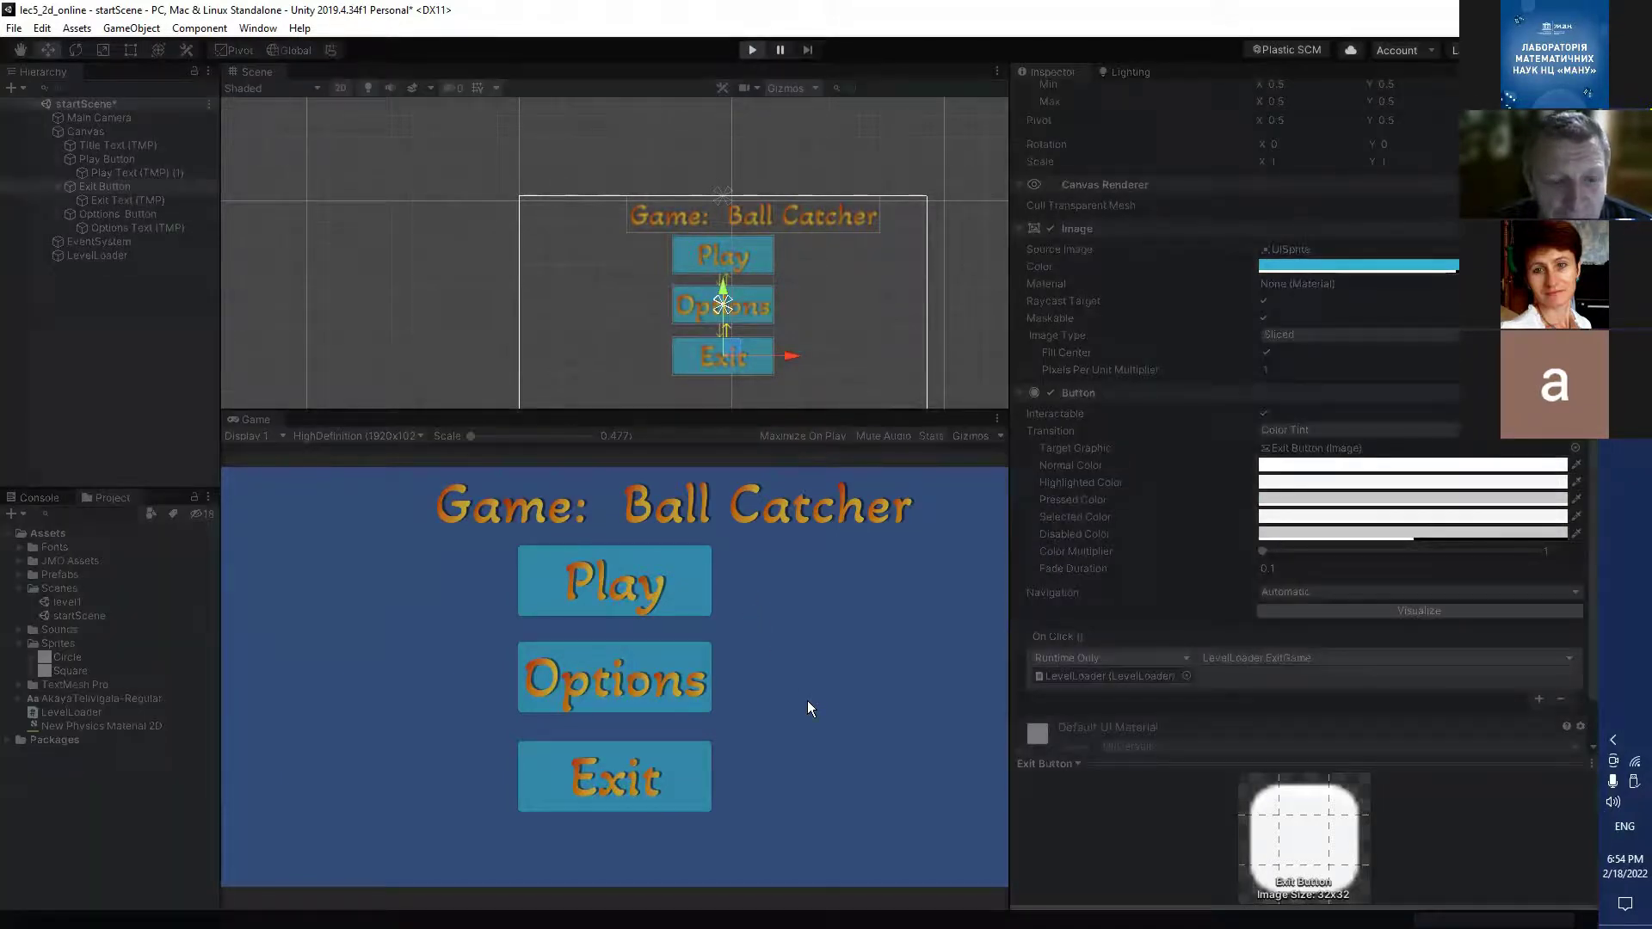
pyautogui.click(627, 791)
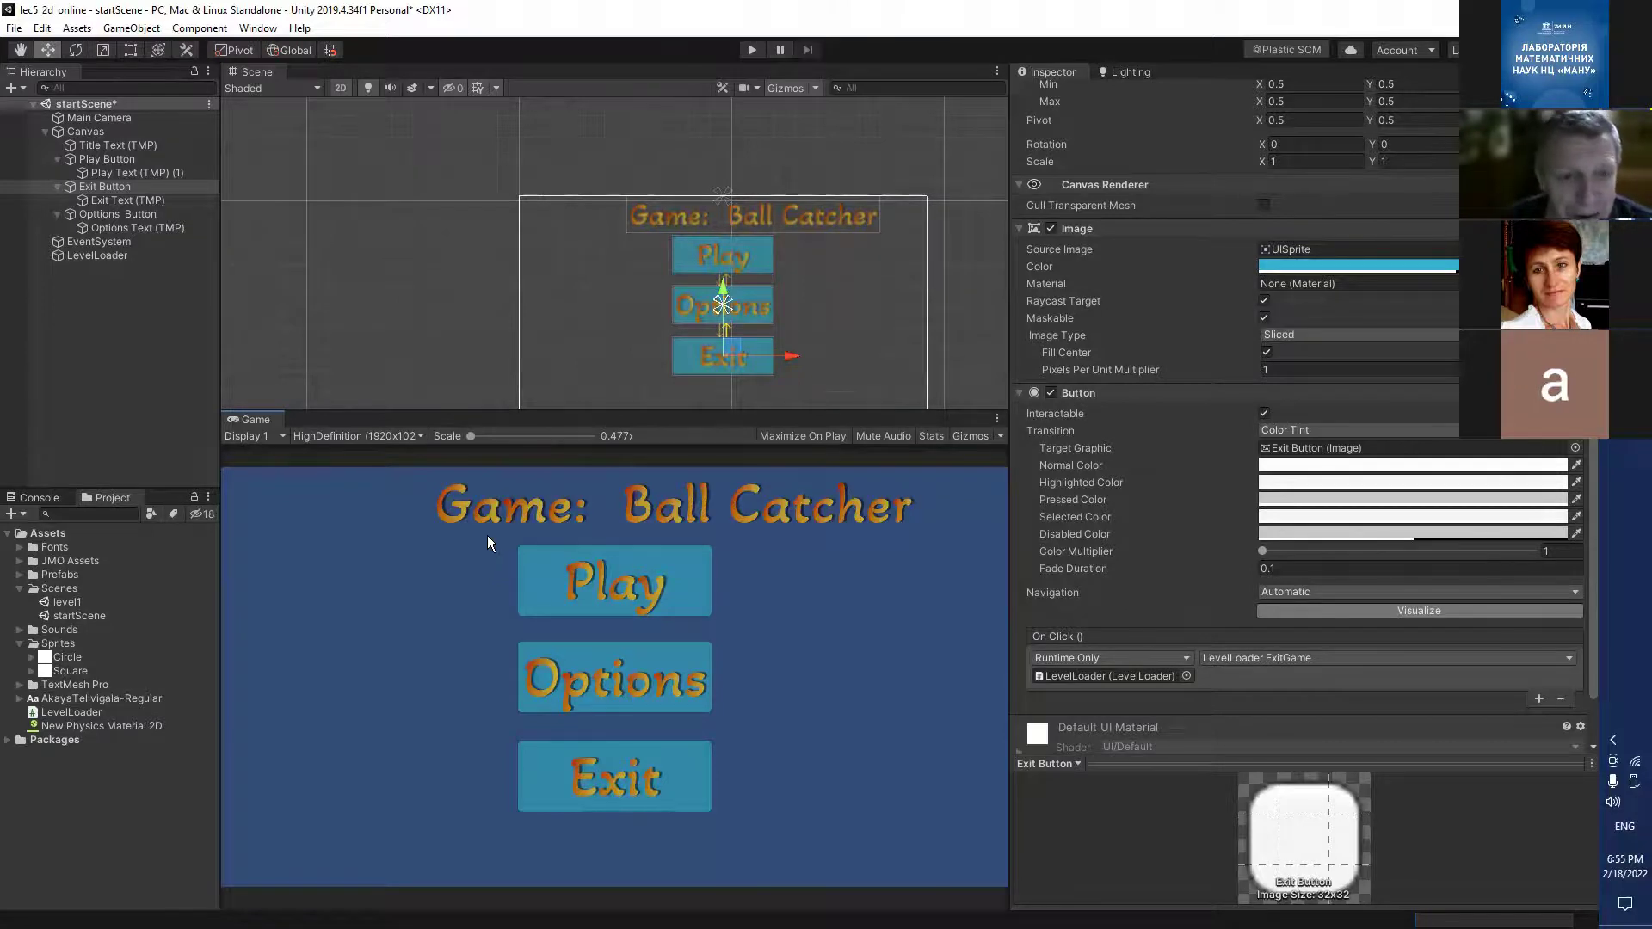
# Collapse the Play Button, Exit Button and Options Button objects under the Canvas in the scene hierarchy.
pyautogui.click(57, 159)
pyautogui.click(58, 173)
pyautogui.click(58, 186)
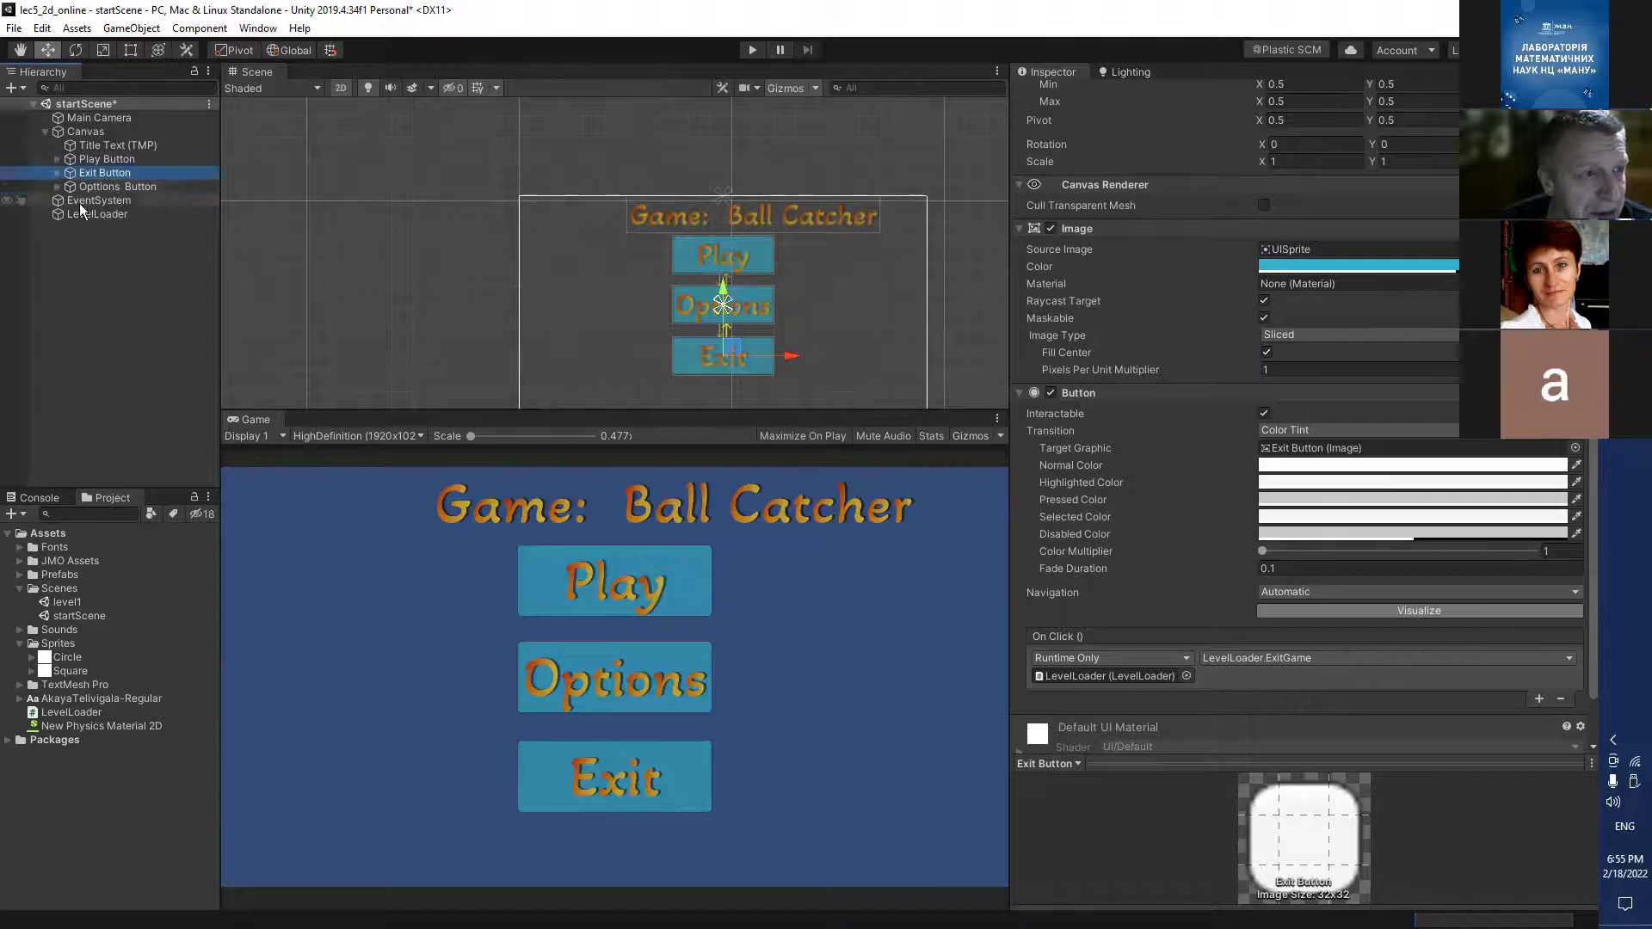
pyautogui.click(85, 146)
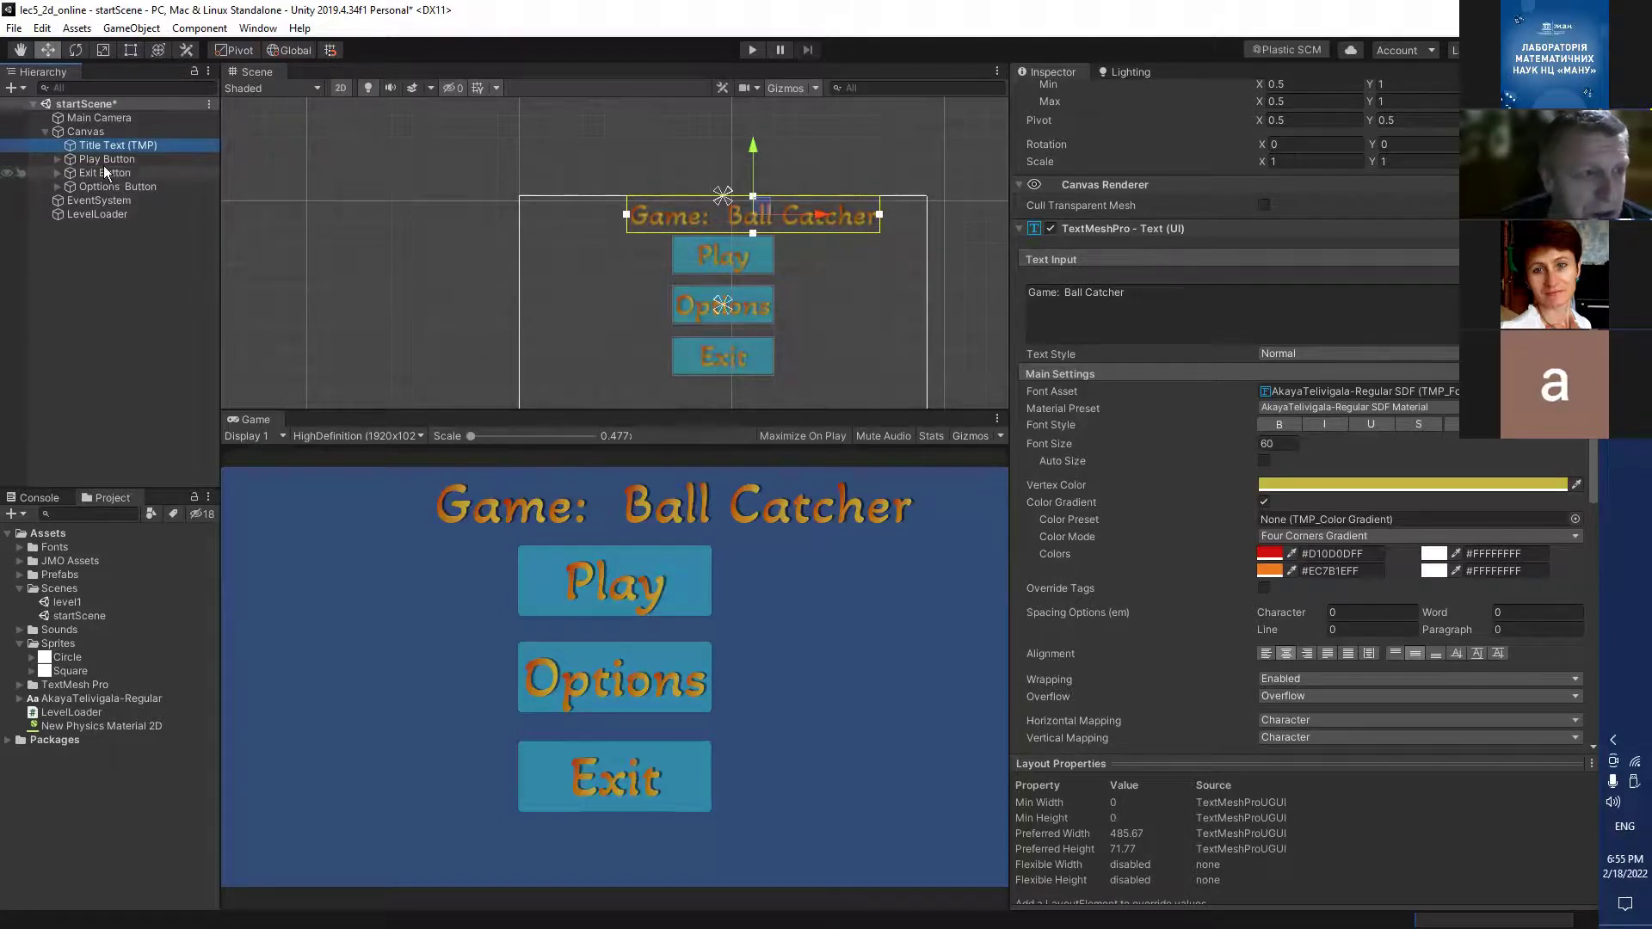
pyautogui.click(103, 161)
pyautogui.click(115, 185)
pyautogui.press('capslock')
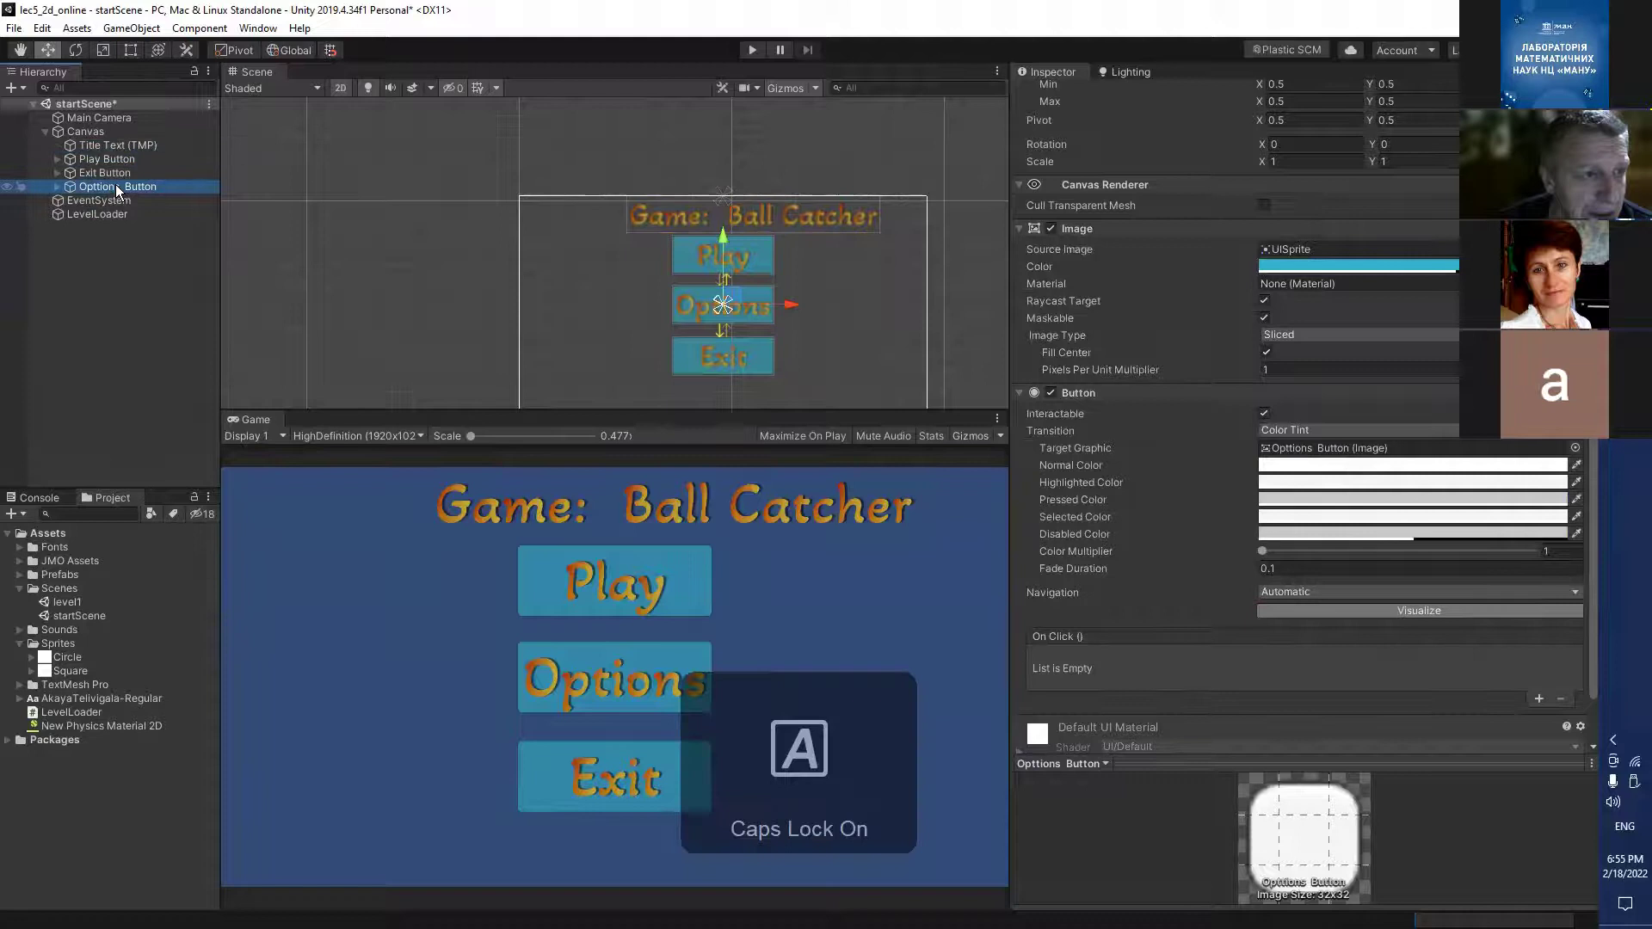
pyautogui.press('capslock')
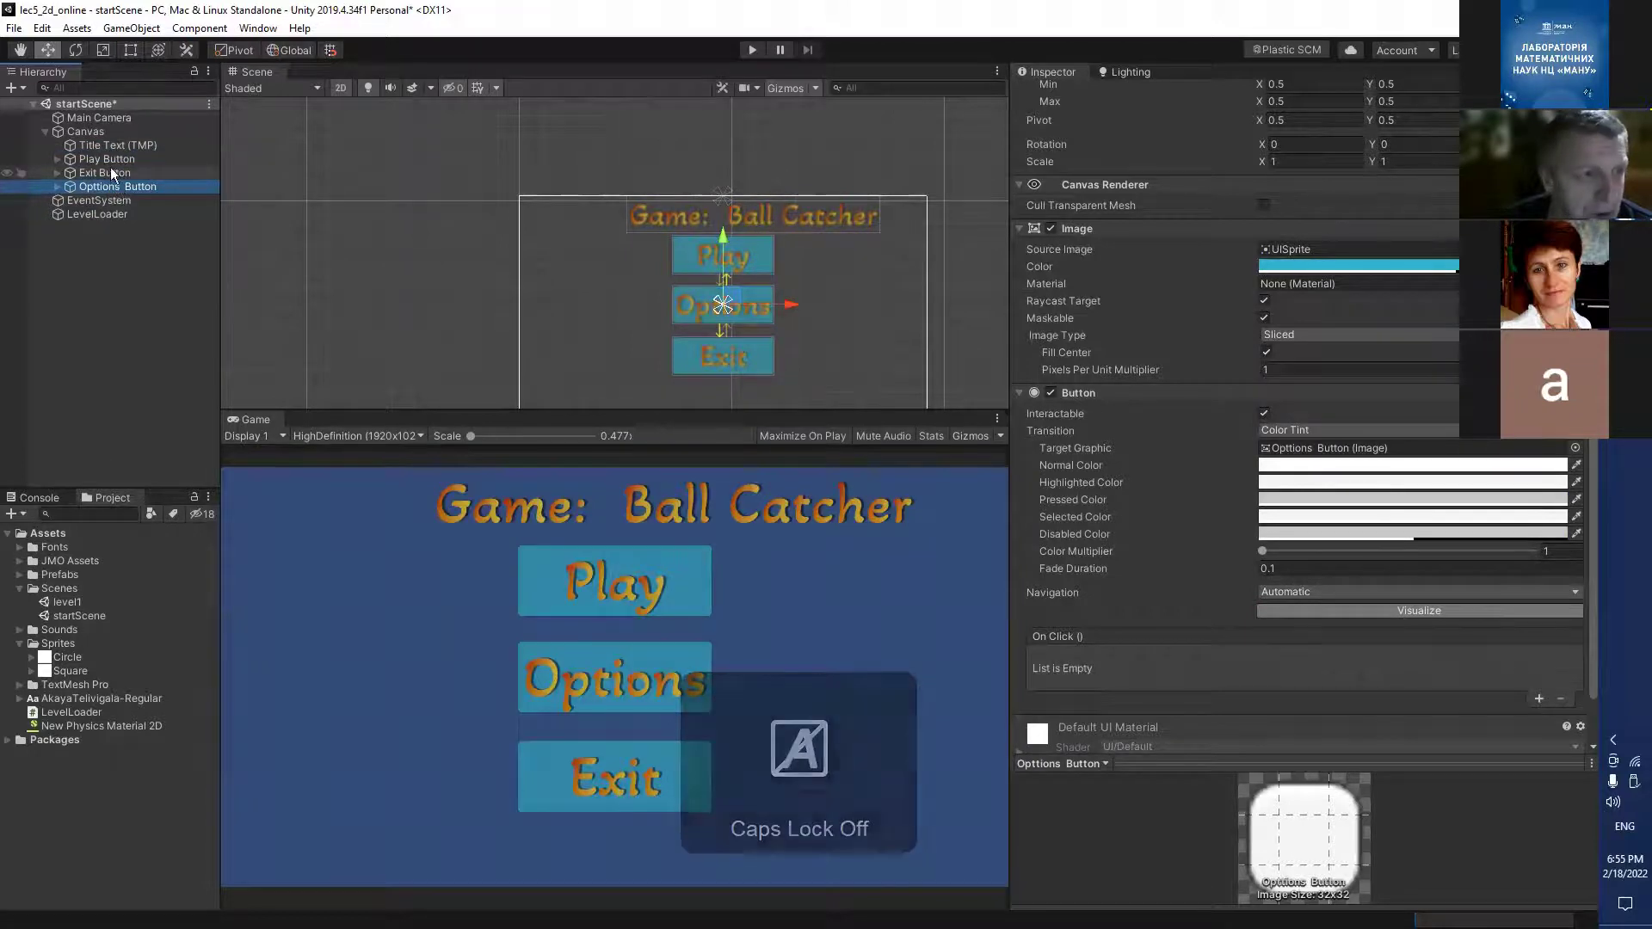
pyautogui.click(107, 161)
# Add a UI Panel to the Canvas and set the alpha of its image color to 0.
pyautogui.click(88, 134)
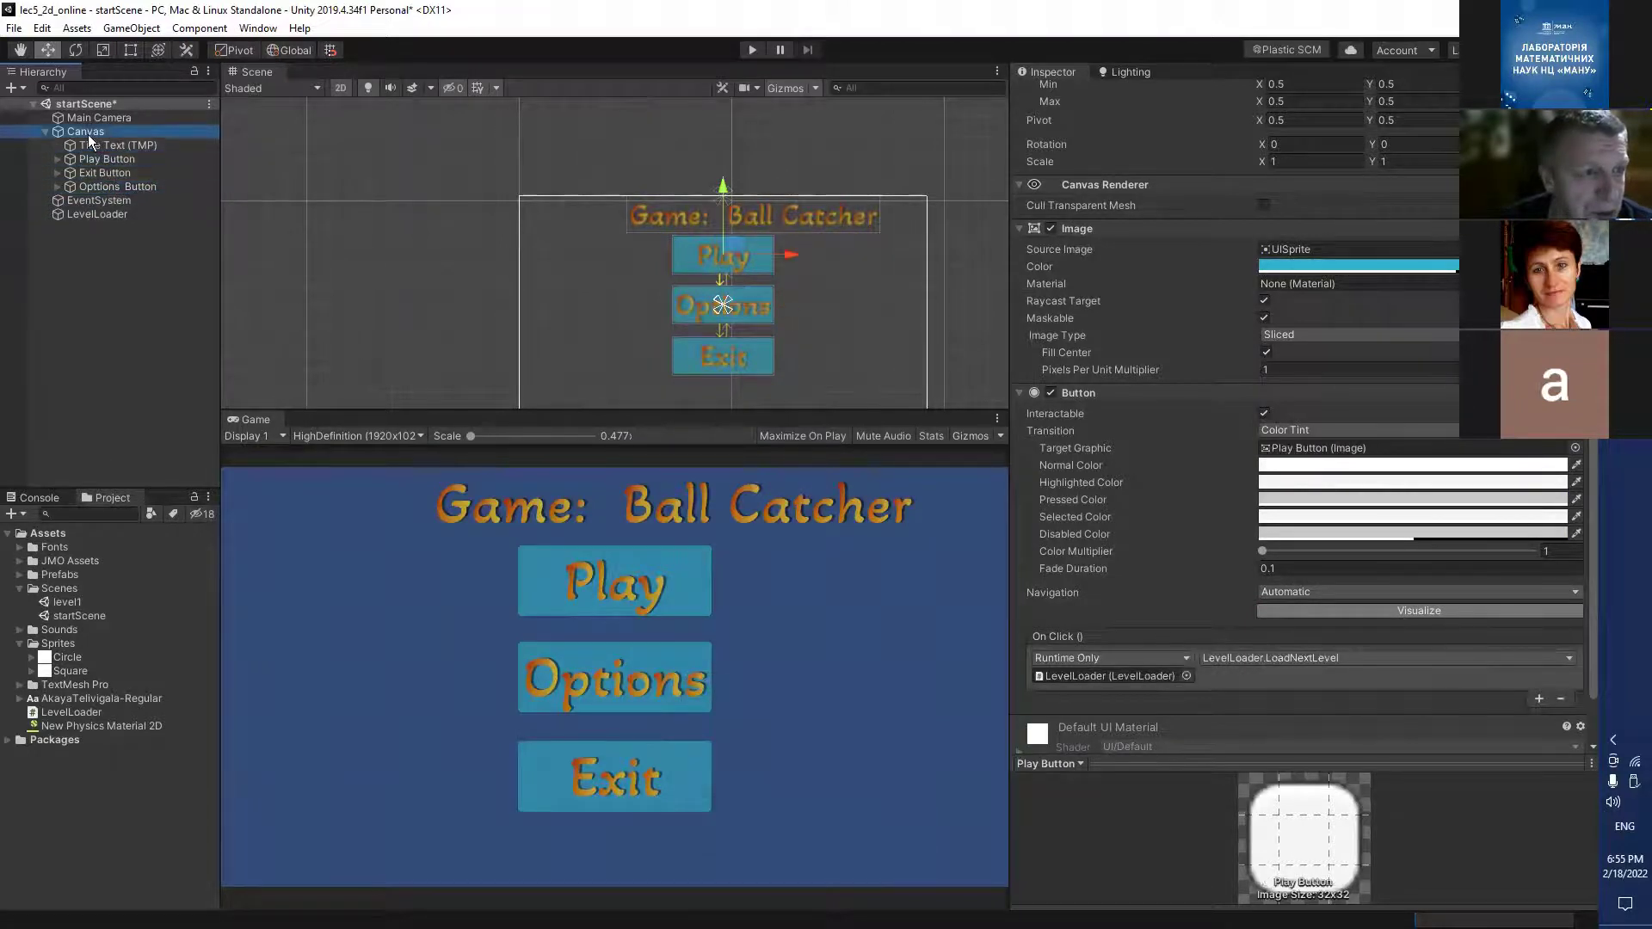
pyautogui.rightClick(88, 134)
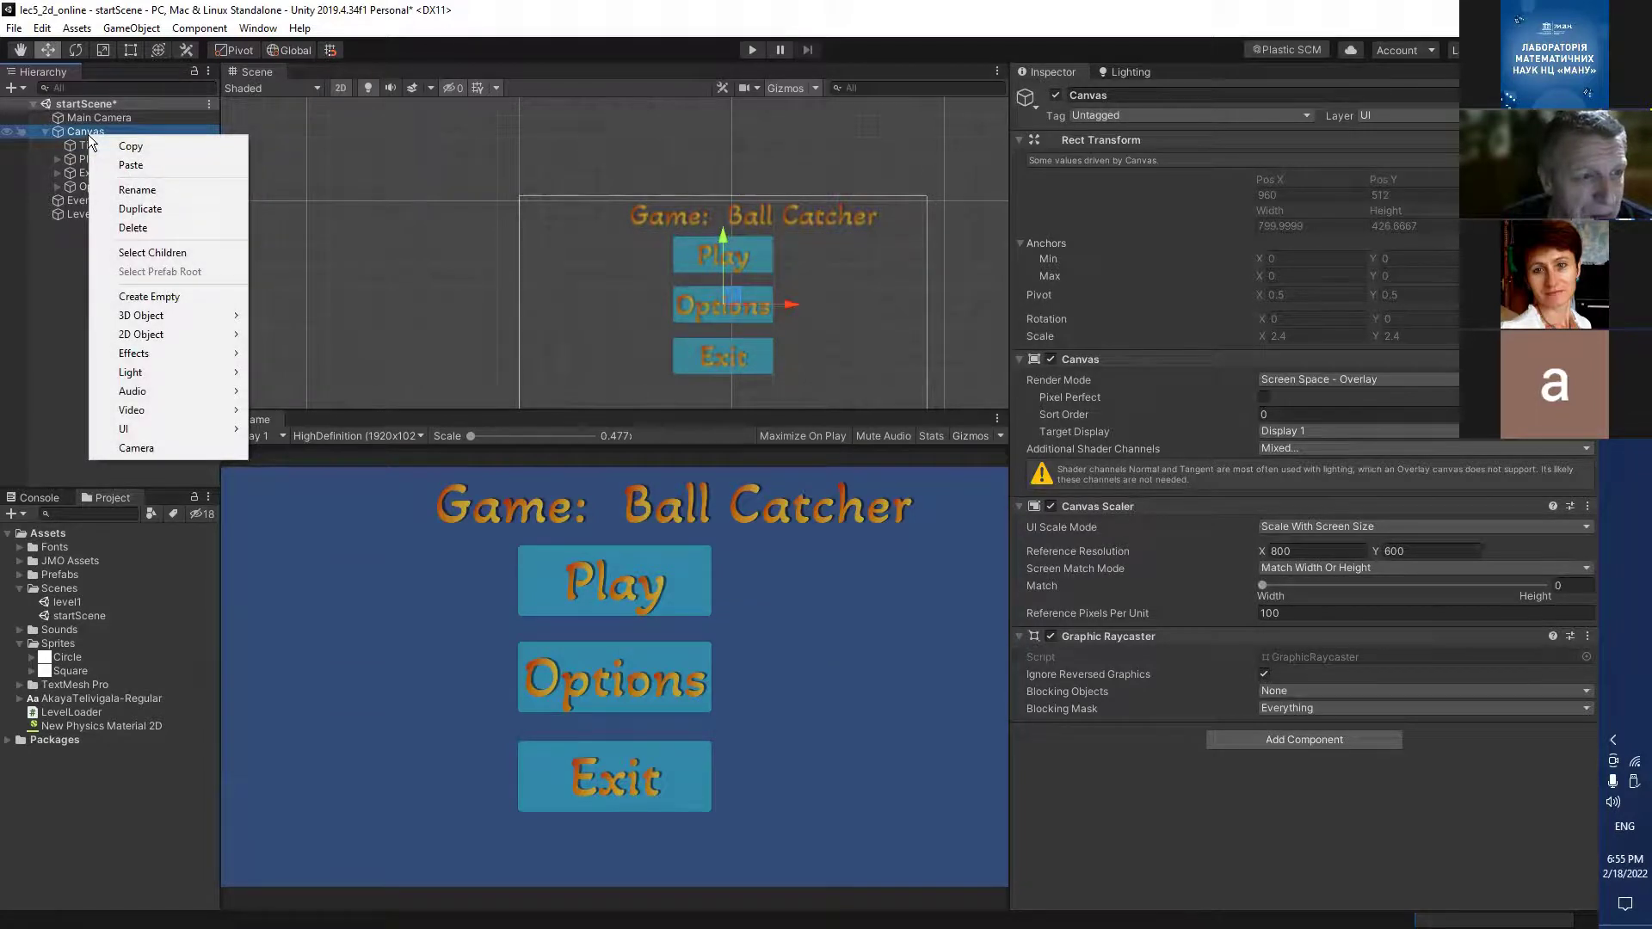
pyautogui.moveTo(182, 324)
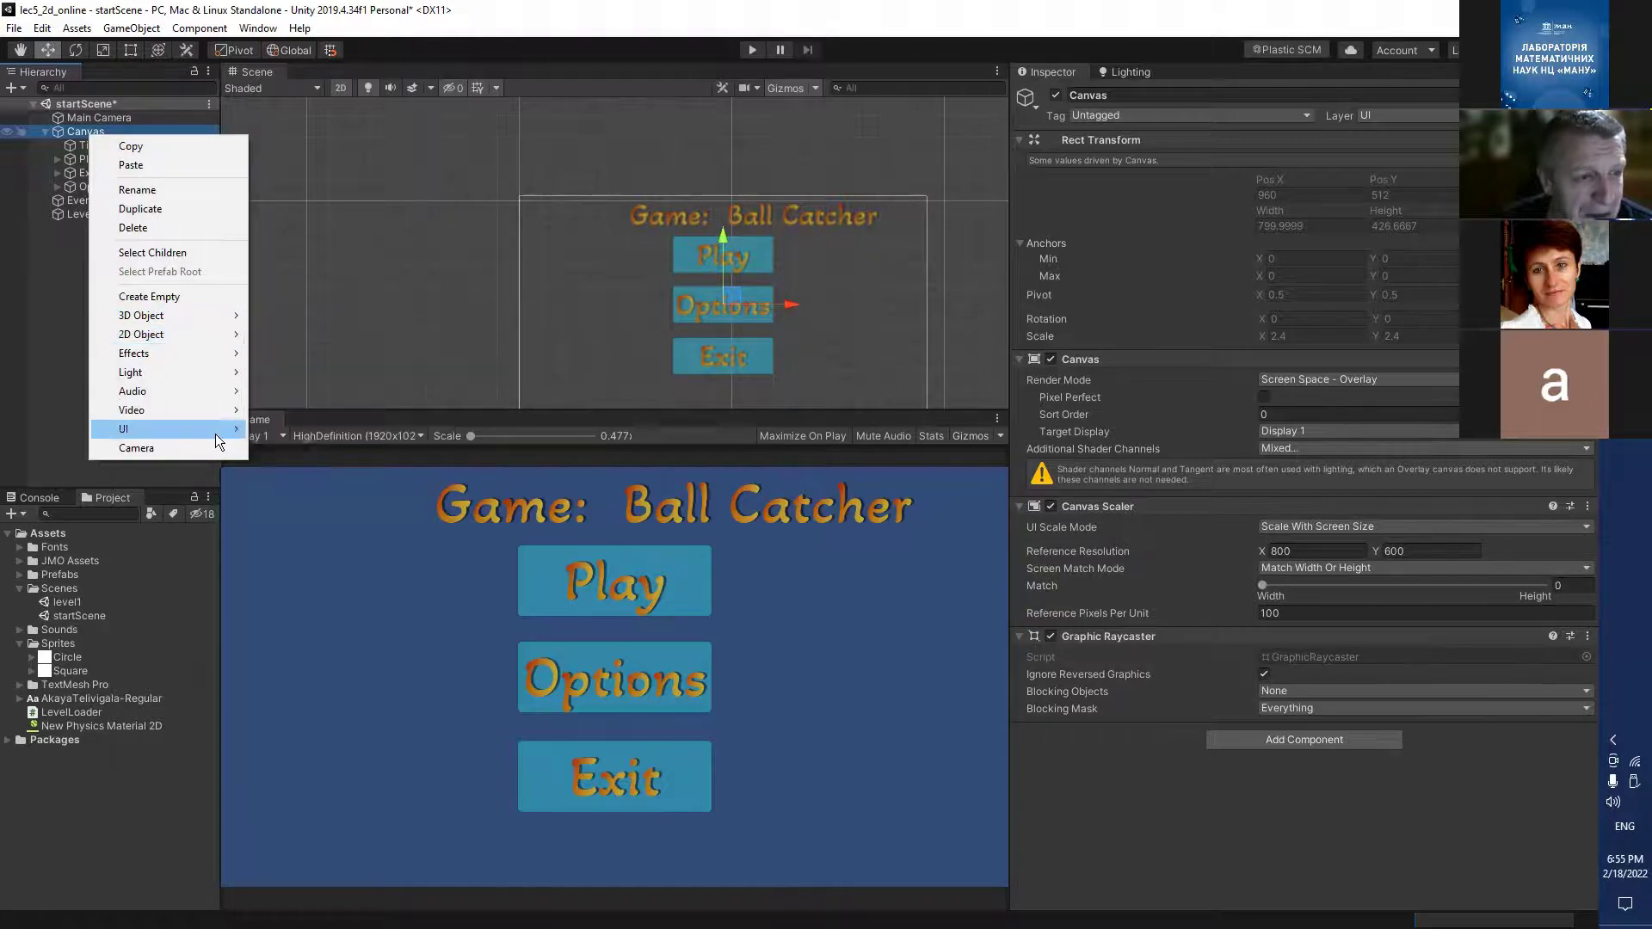
pyautogui.moveTo(215, 434)
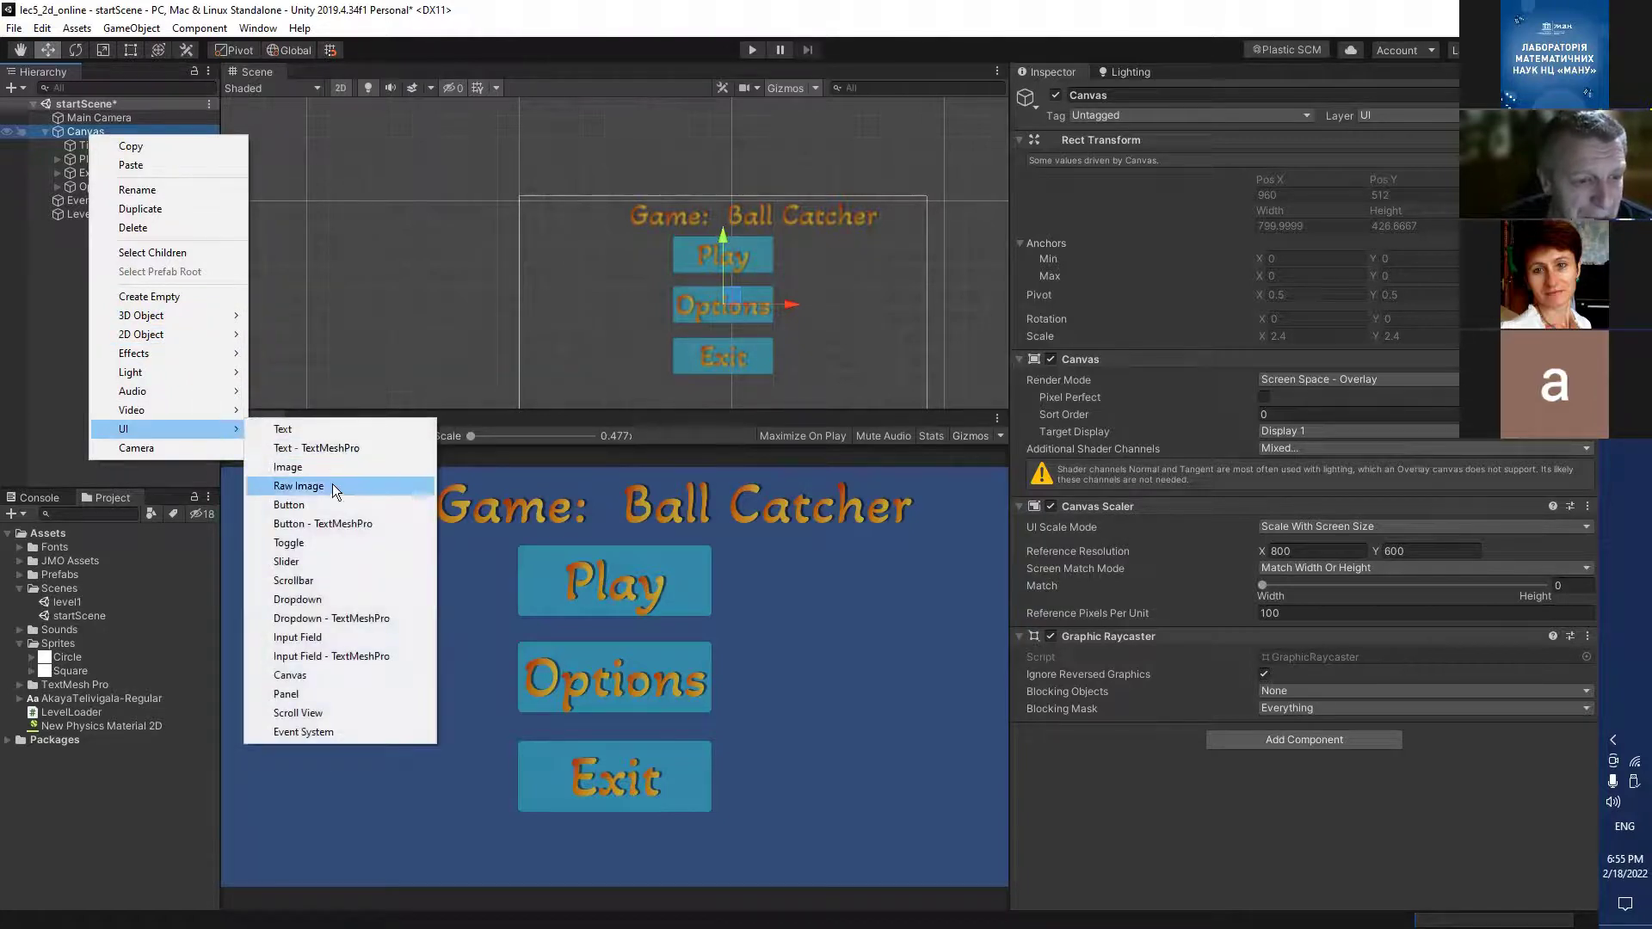
pyautogui.click(354, 694)
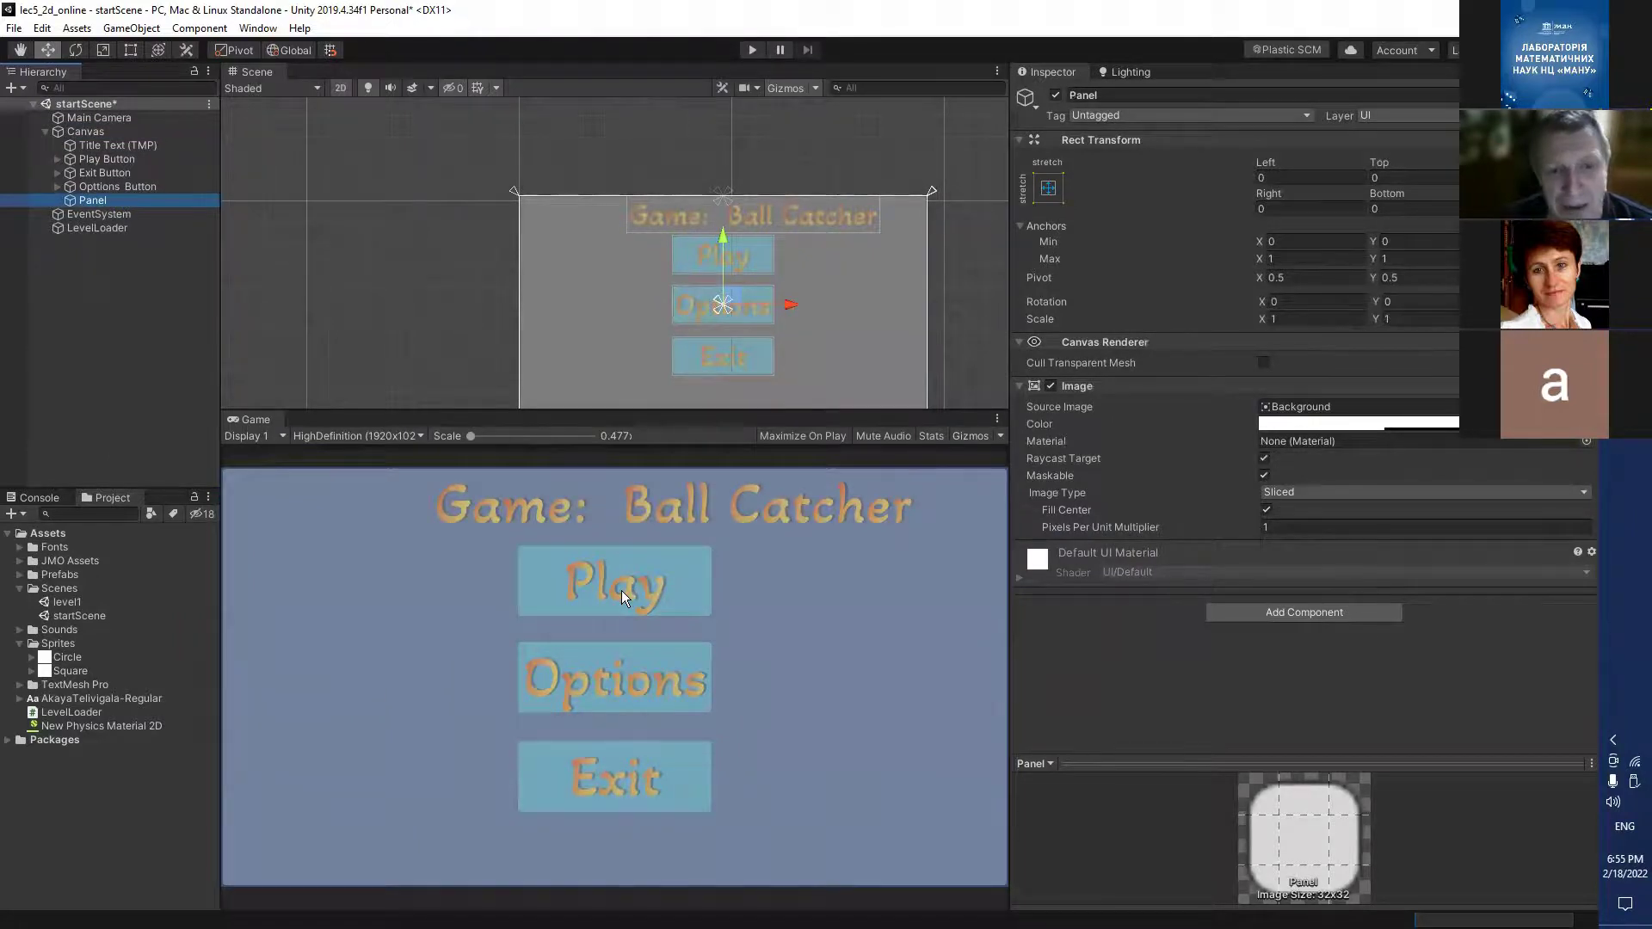
pyautogui.click(1282, 422)
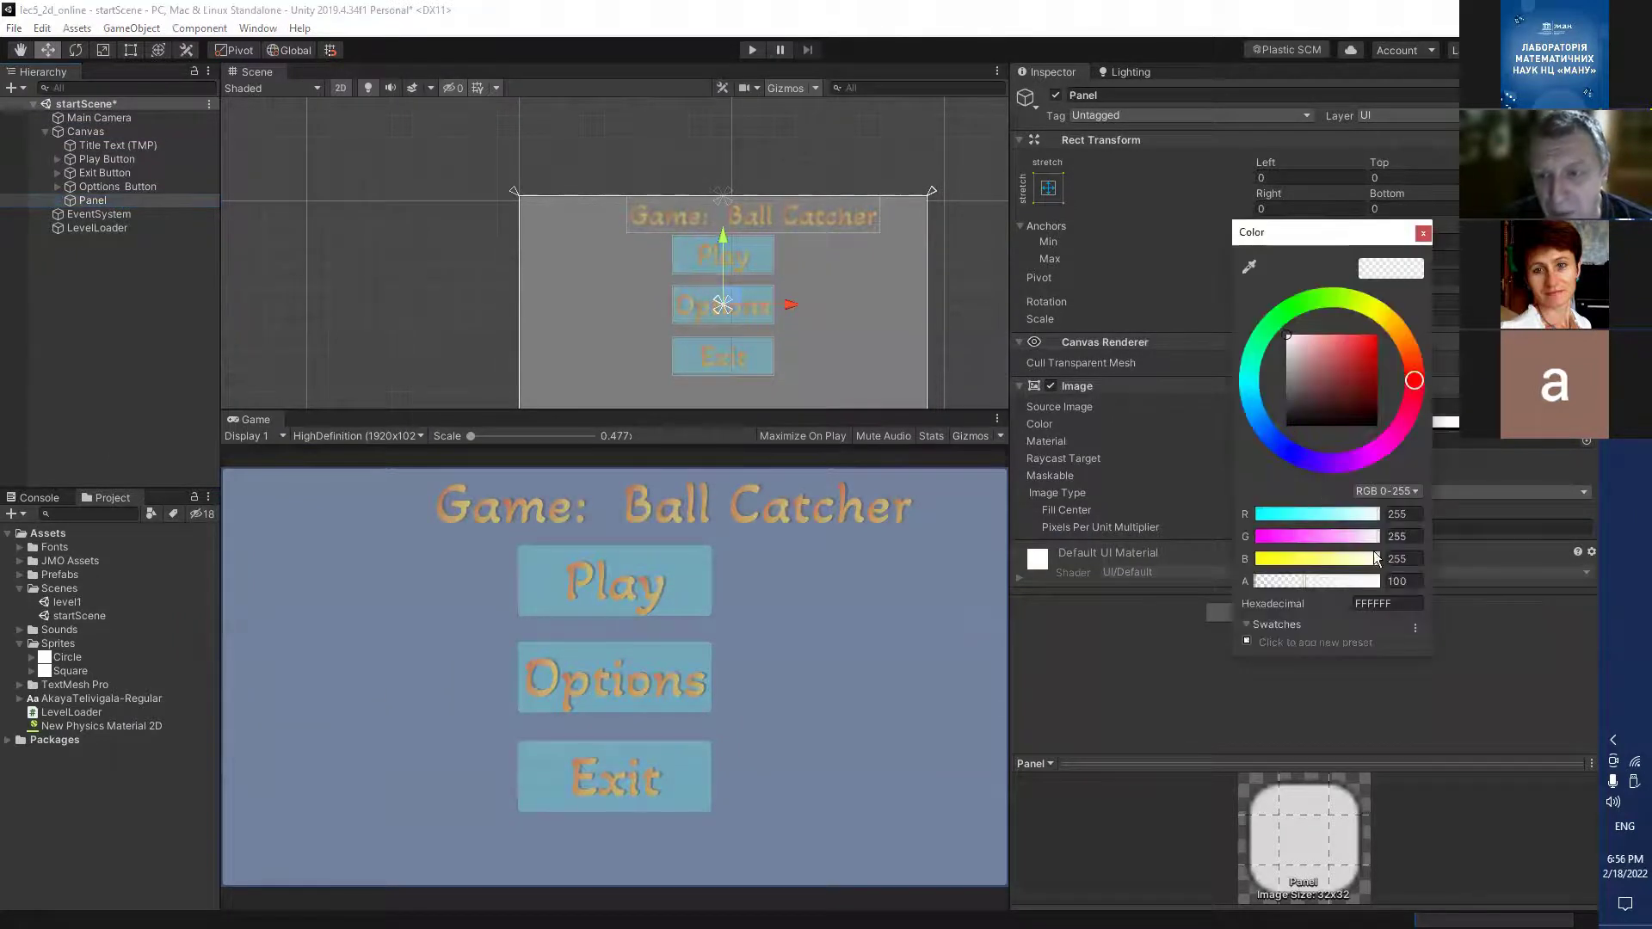
pyautogui.moveTo(1302, 584); pyautogui.dragTo(1238, 592)
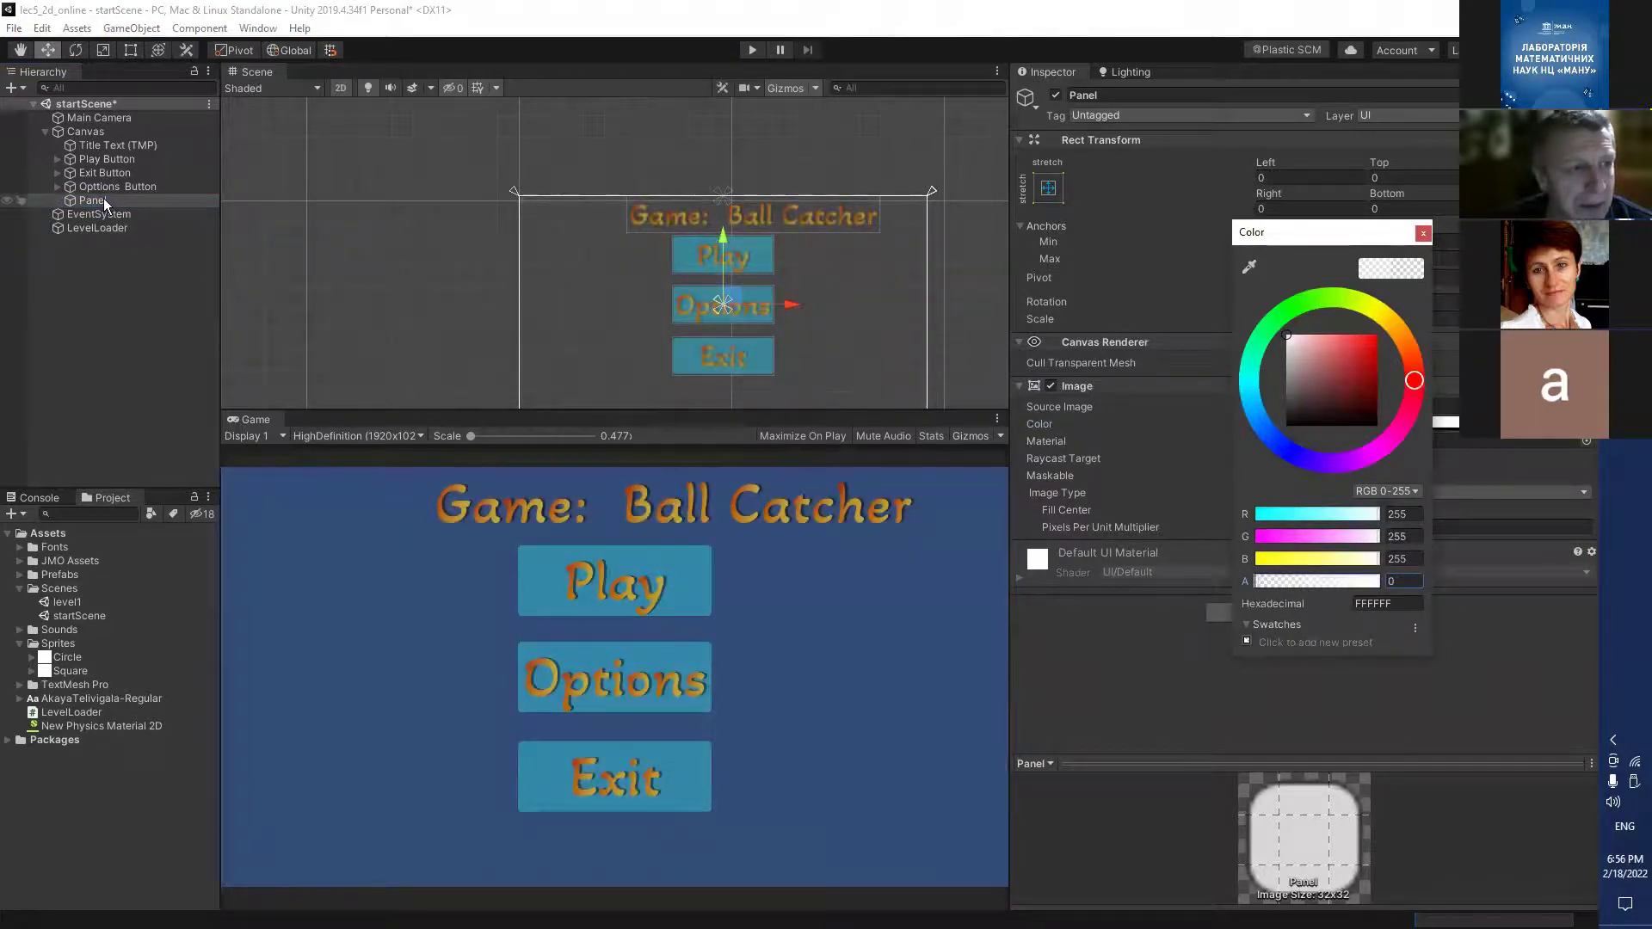
# Make the Play, Exit and Options buttons children of the Panel.
pyautogui.click(100, 163)
pyautogui.click(110, 160)
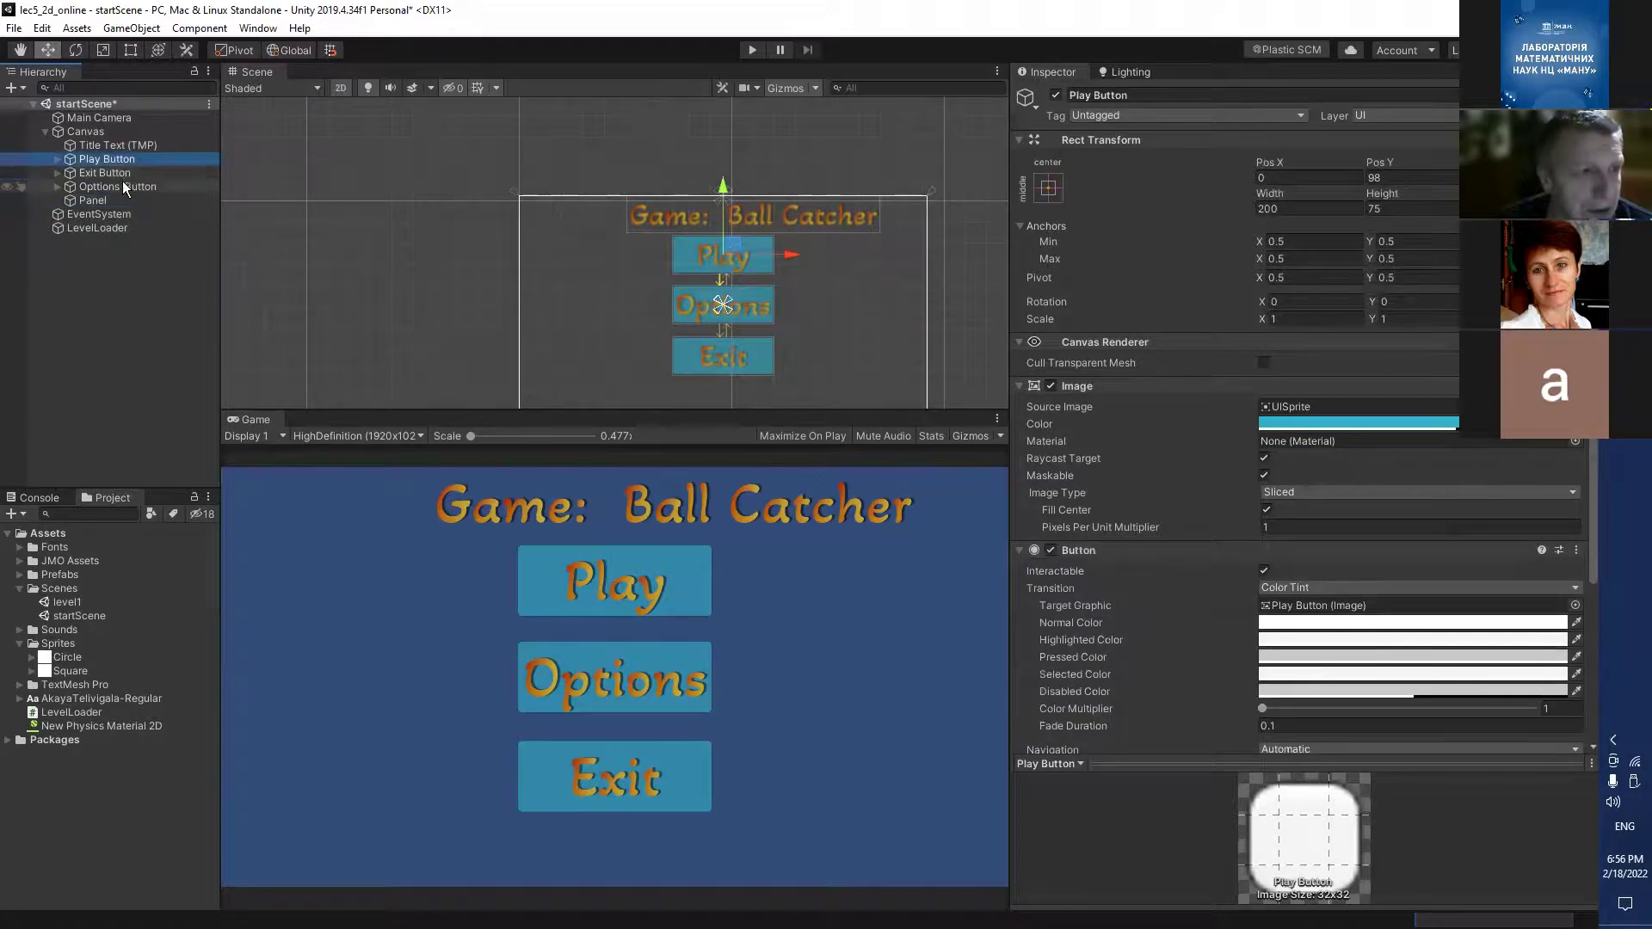
pyautogui.keyDown('shift'); pyautogui.click(125, 188); pyautogui.keyUp('shift')
pyautogui.moveTo(125, 188)
pyautogui.mouseDown()
pyautogui.moveTo(129, 172)
pyautogui.moveTo(102, 201)
pyautogui.mouseUp()
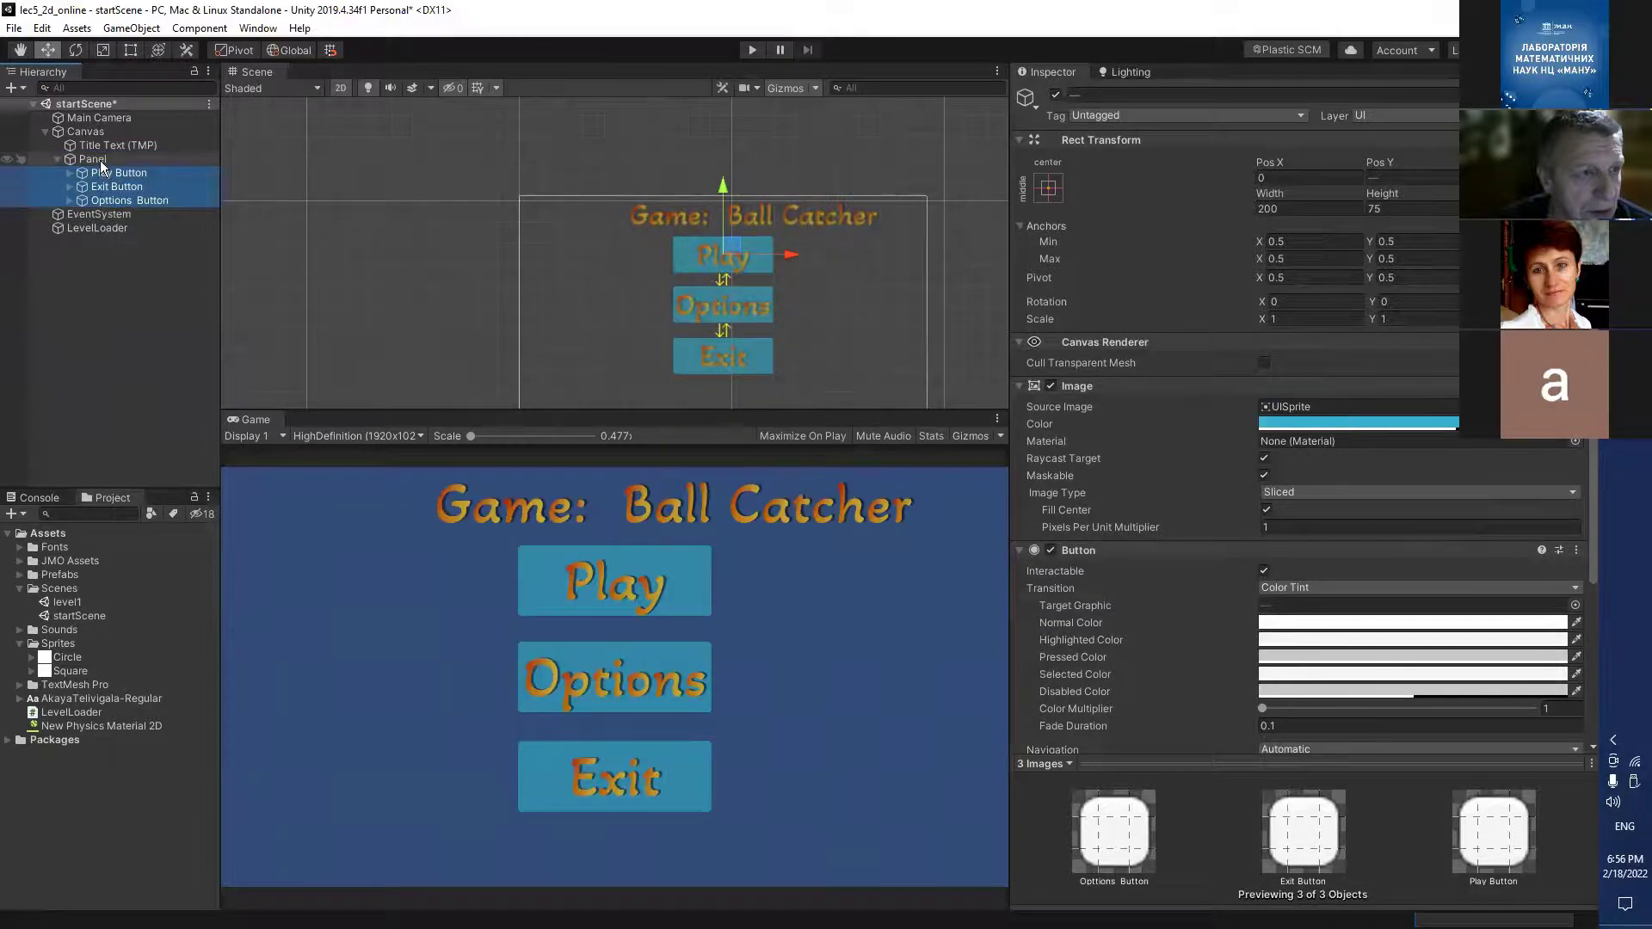
# Deactivate and reactivate the Panel object twice to try hiding and showing its buttons together.
pyautogui.click(100, 160)
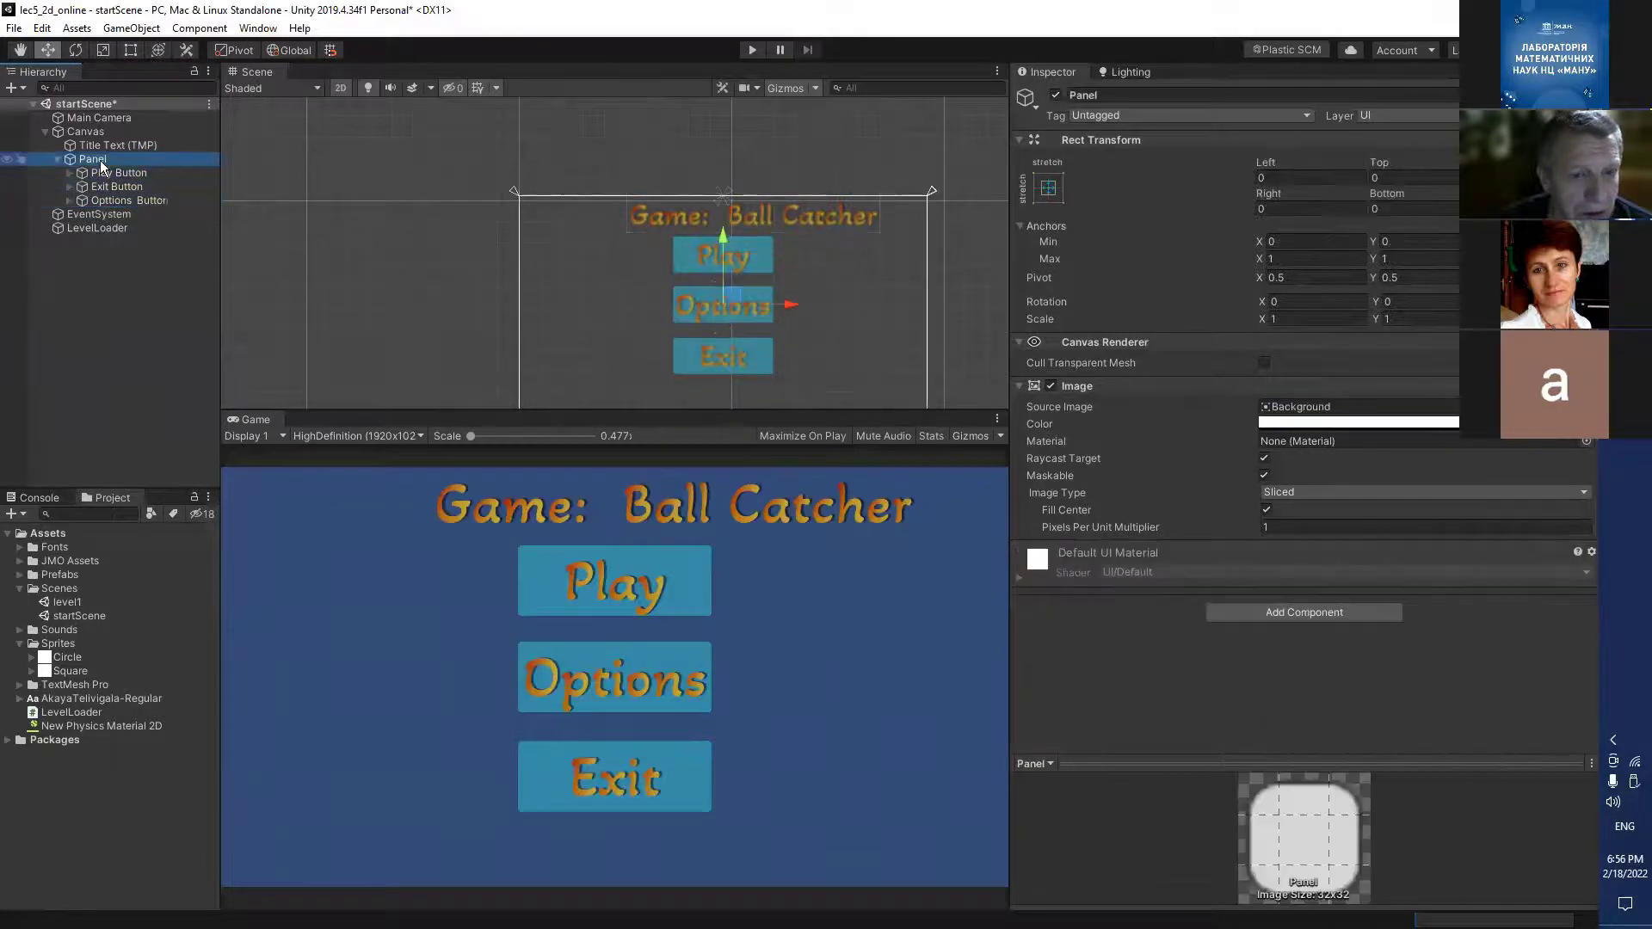
pyautogui.click(1056, 96)
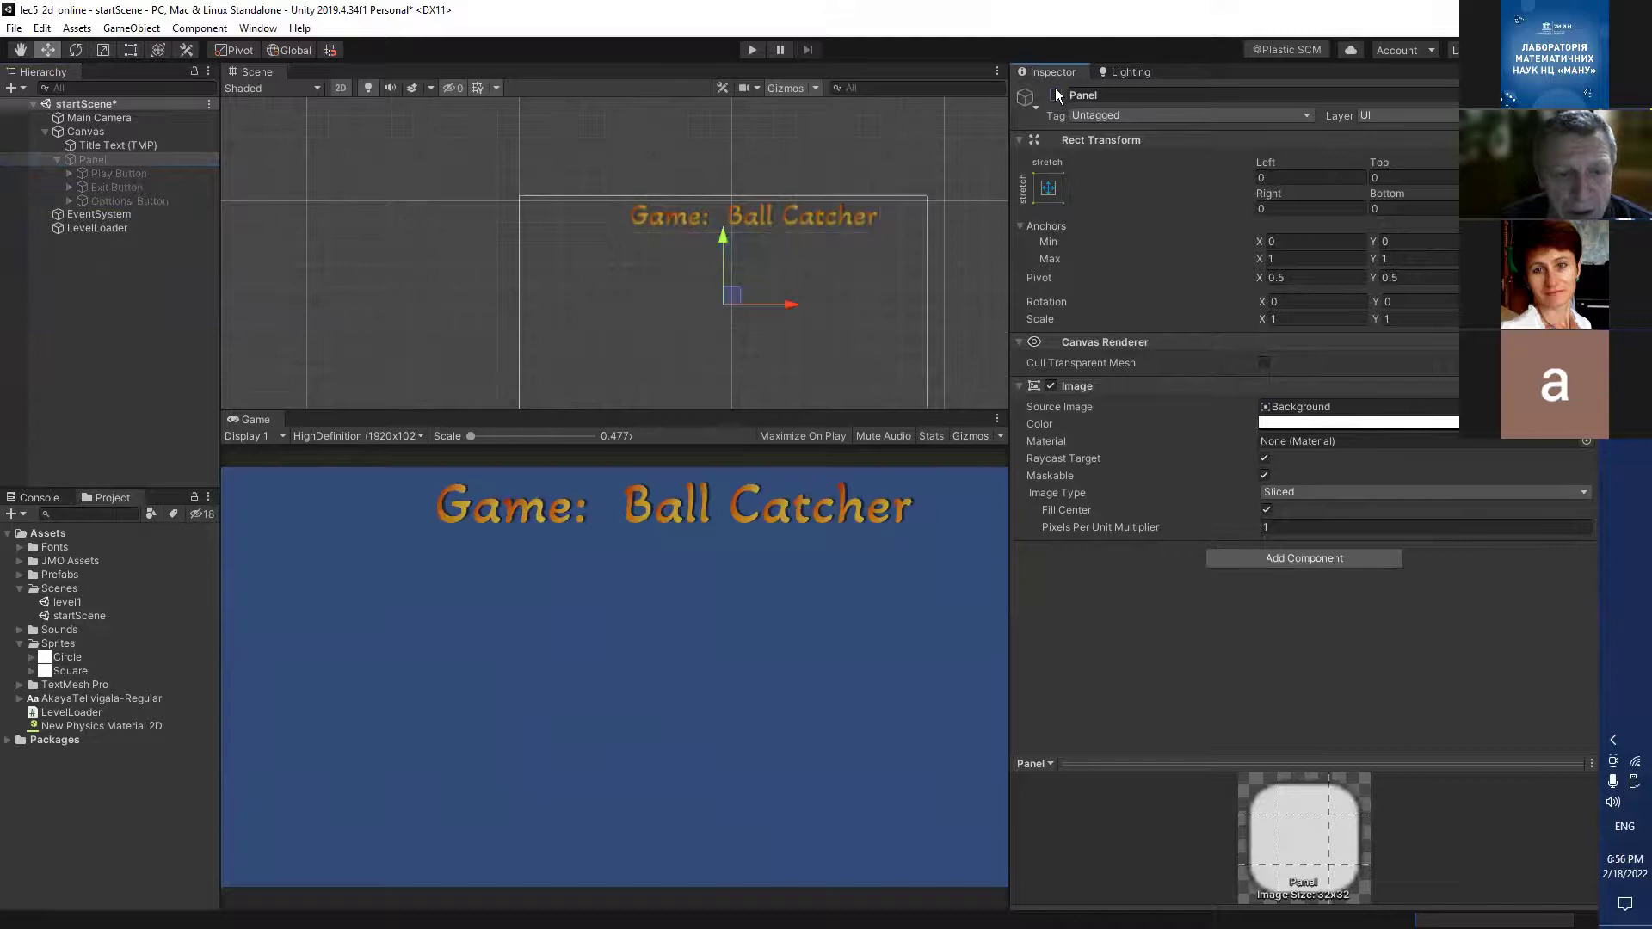
pyautogui.click(1057, 95)
pyautogui.click(1056, 95)
pyautogui.click(1057, 95)
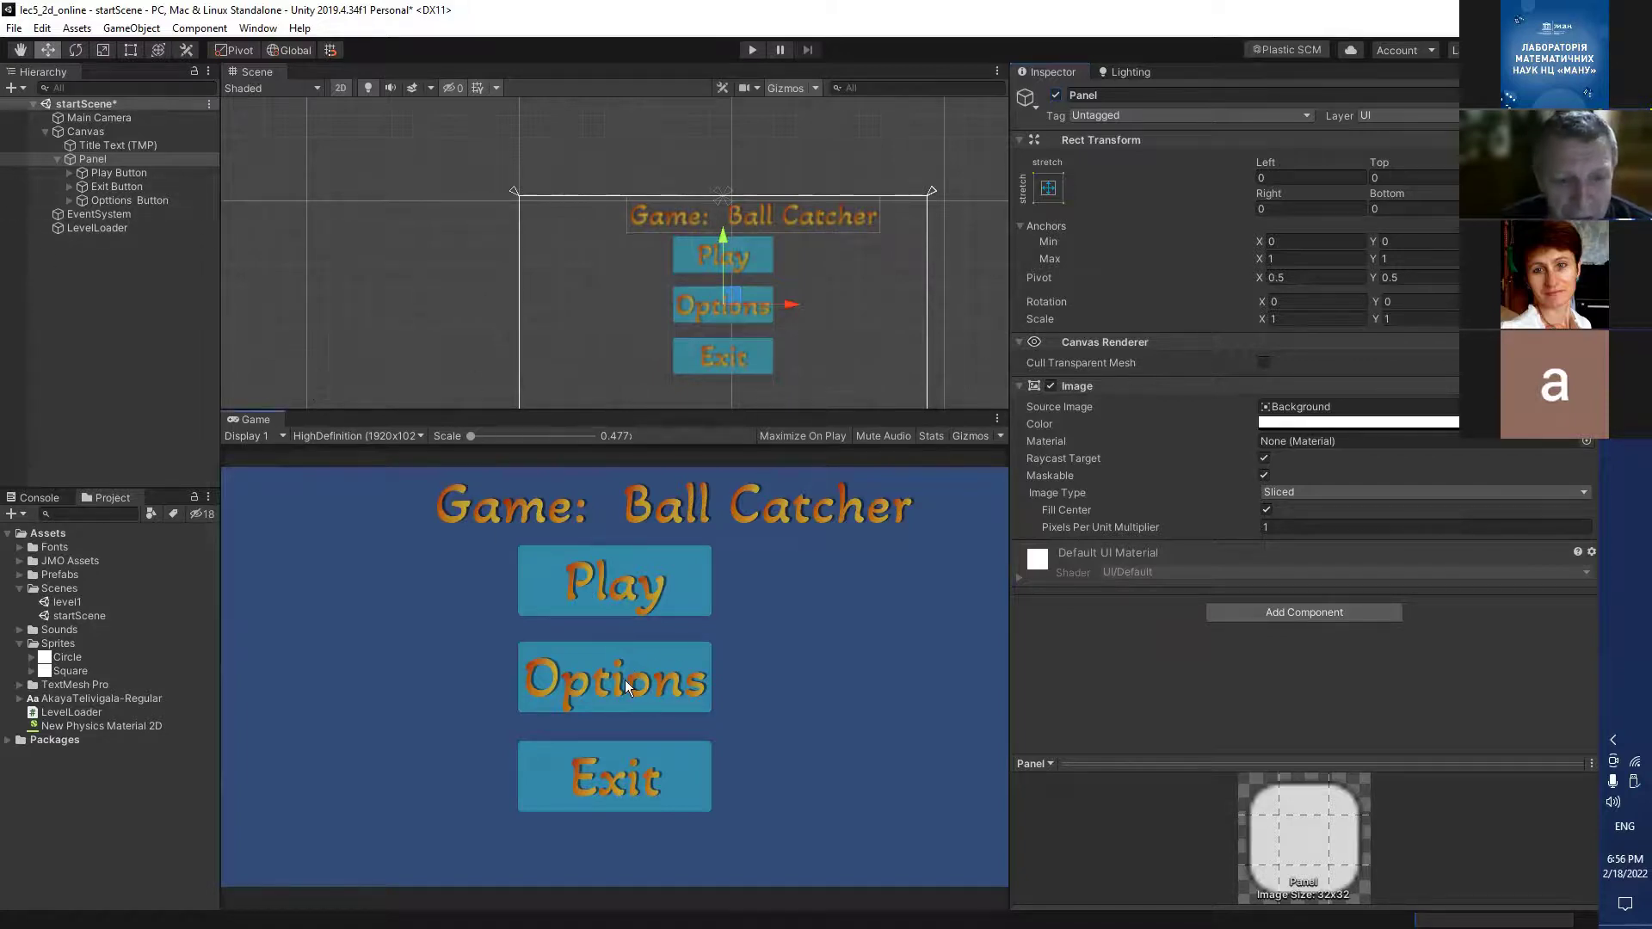
# Add an On Click event to the Options button that calls GameObject.SetActive on the Panel with the value off.
pyautogui.click(697, 310)
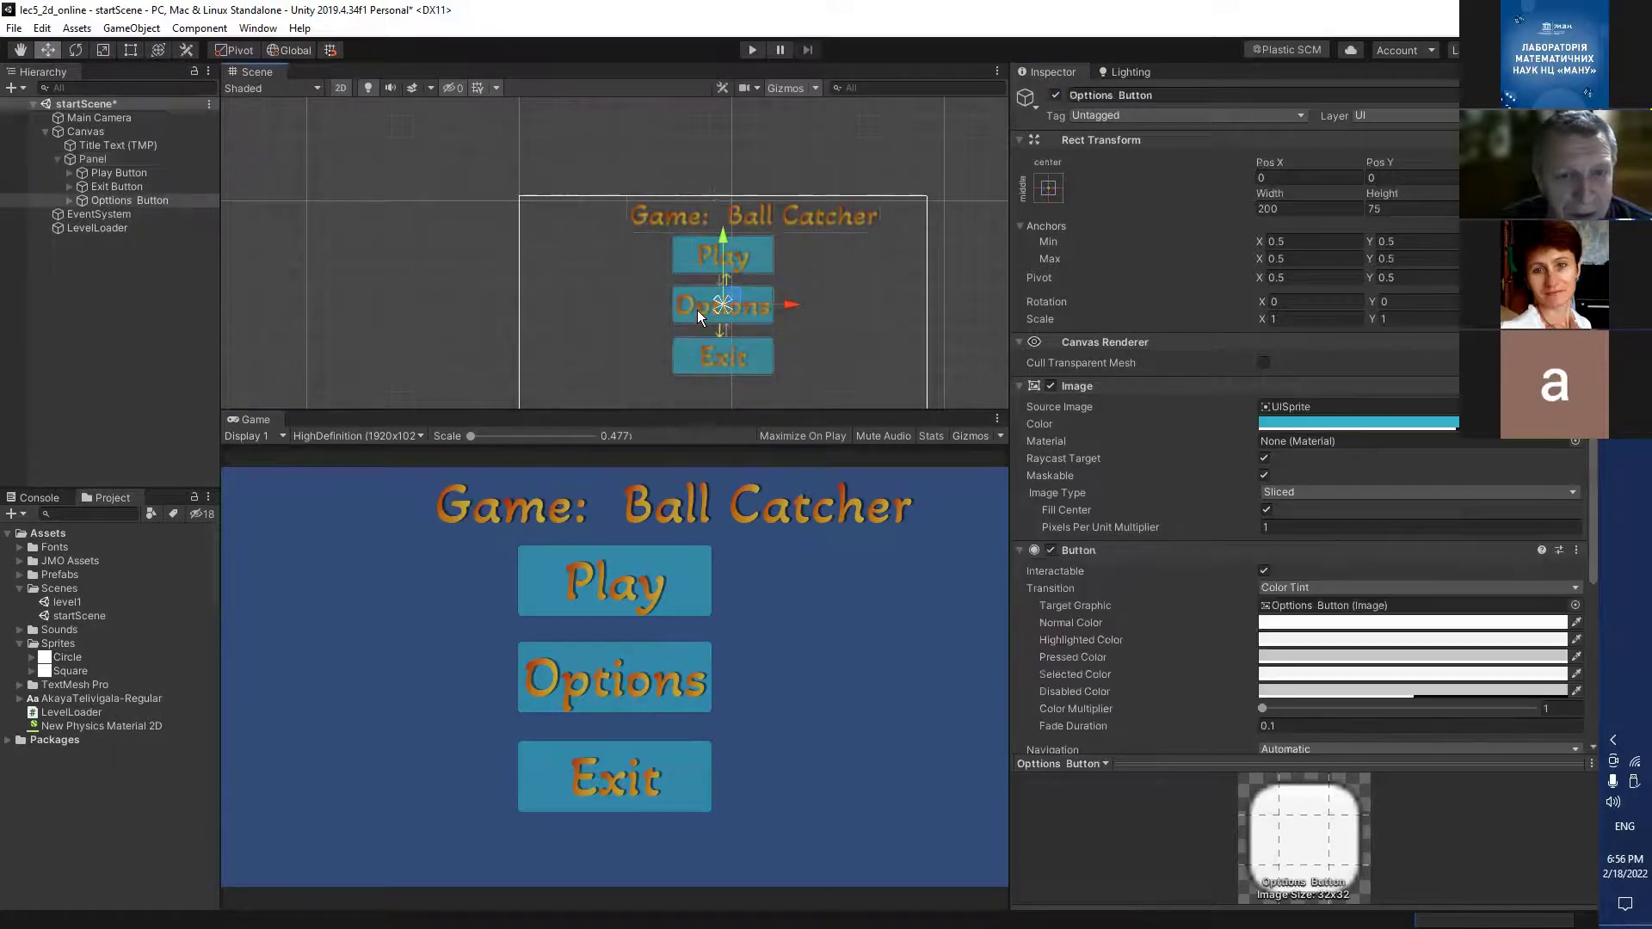
pyautogui.scroll(-3, 1294, 570)
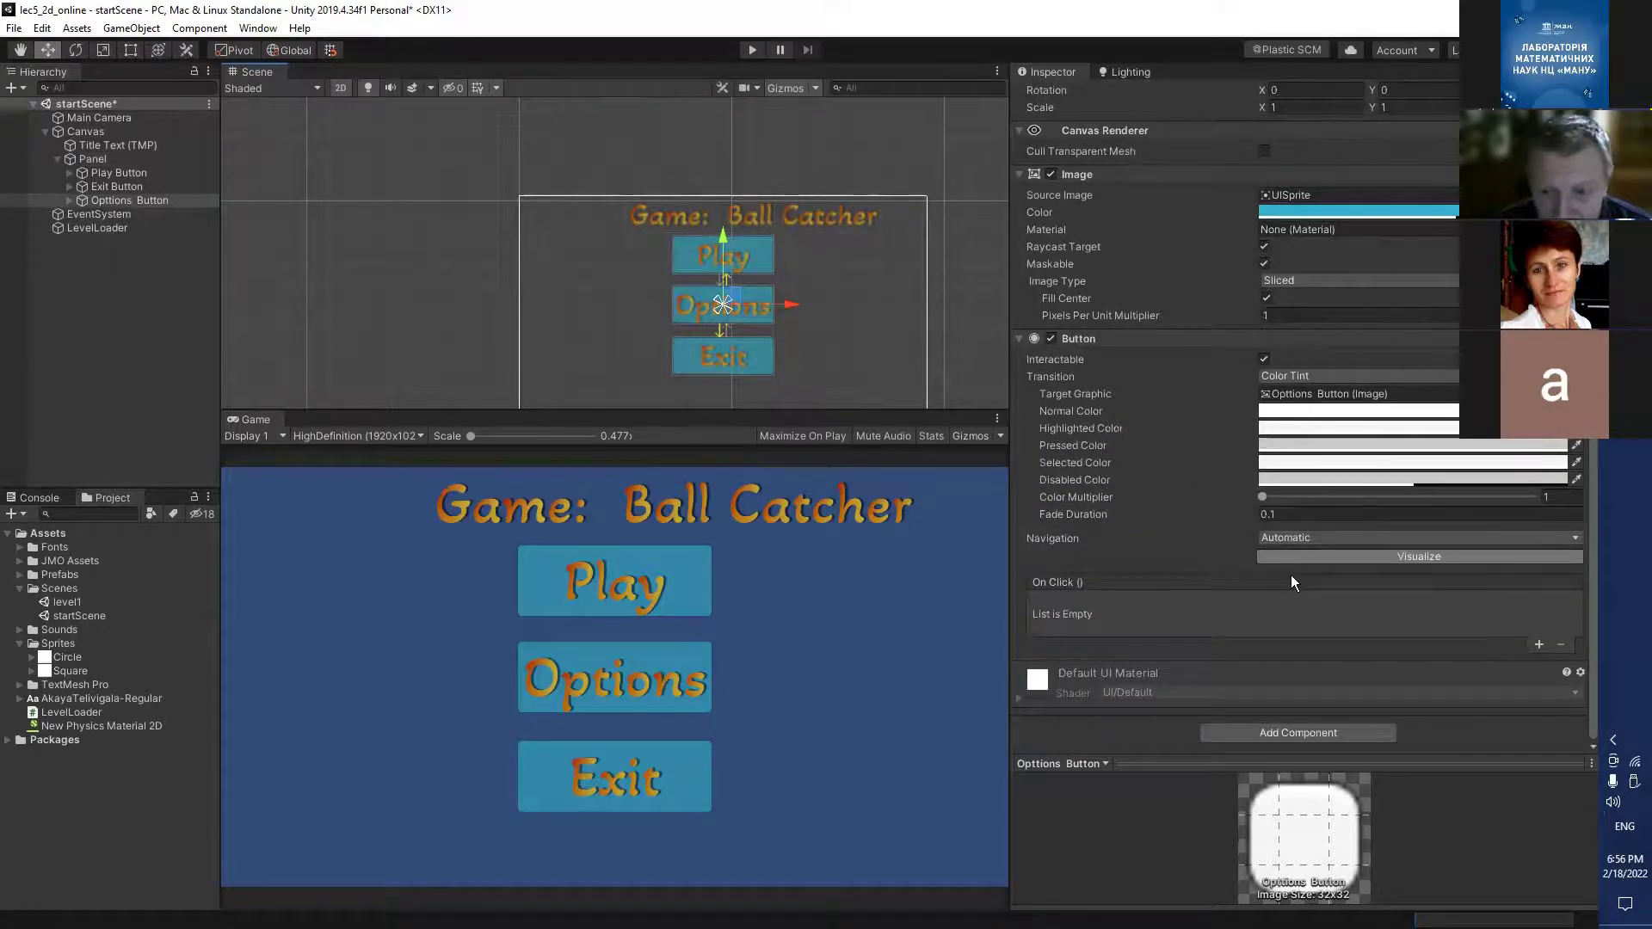
pyautogui.click(1538, 645)
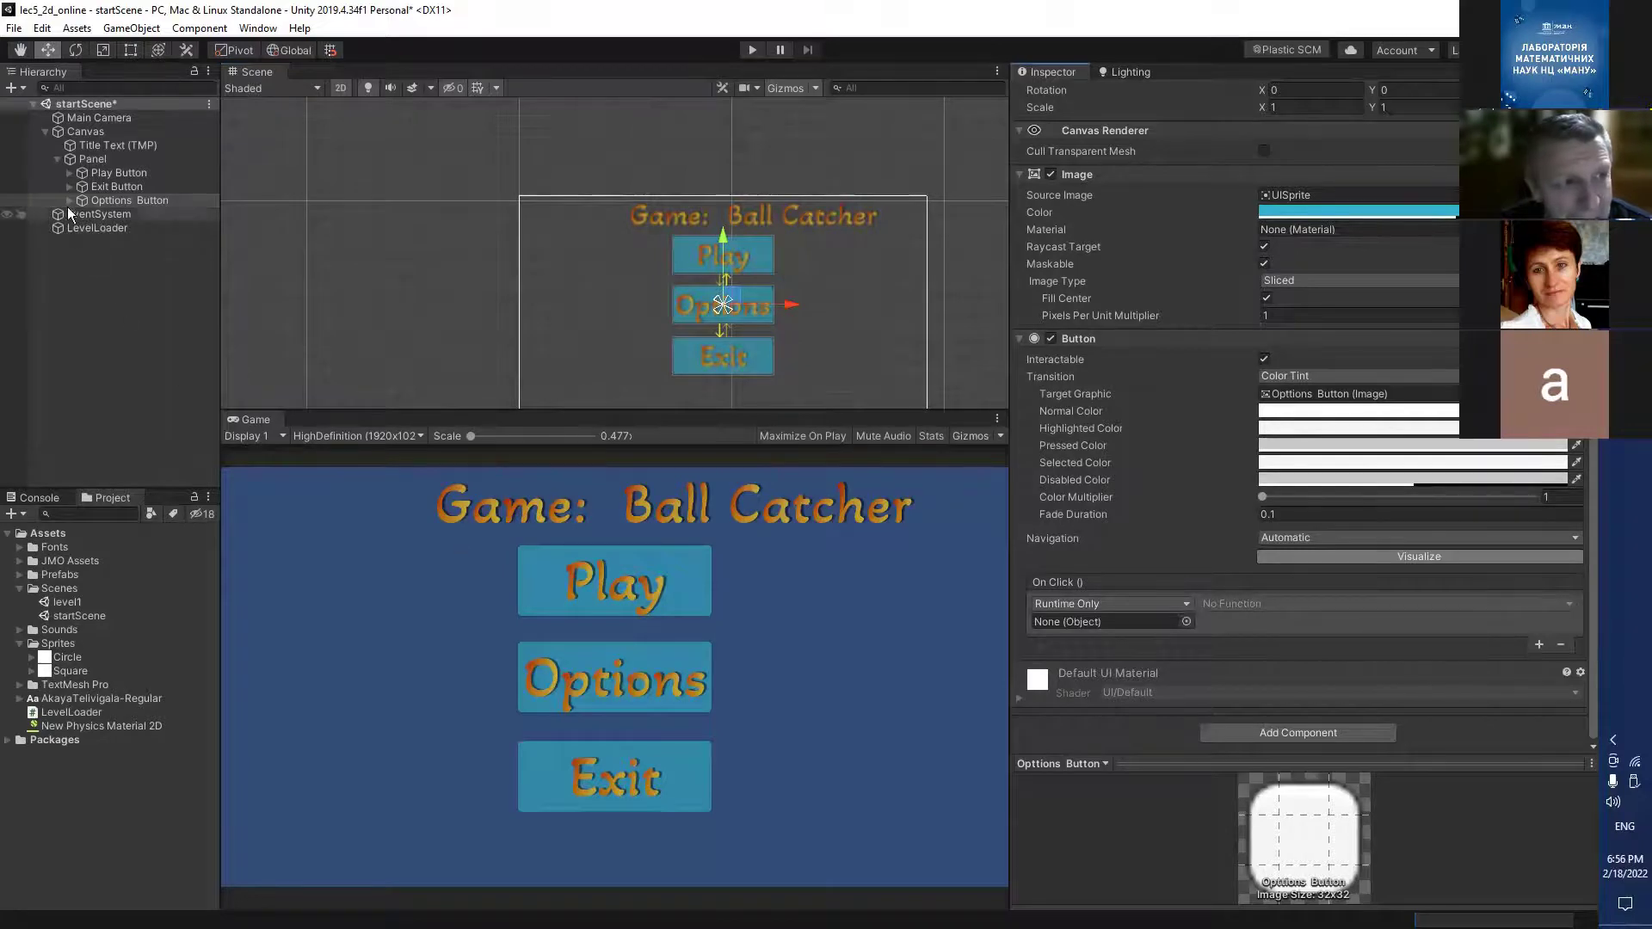
pyautogui.moveTo(86, 159); pyautogui.dragTo(1063, 619)
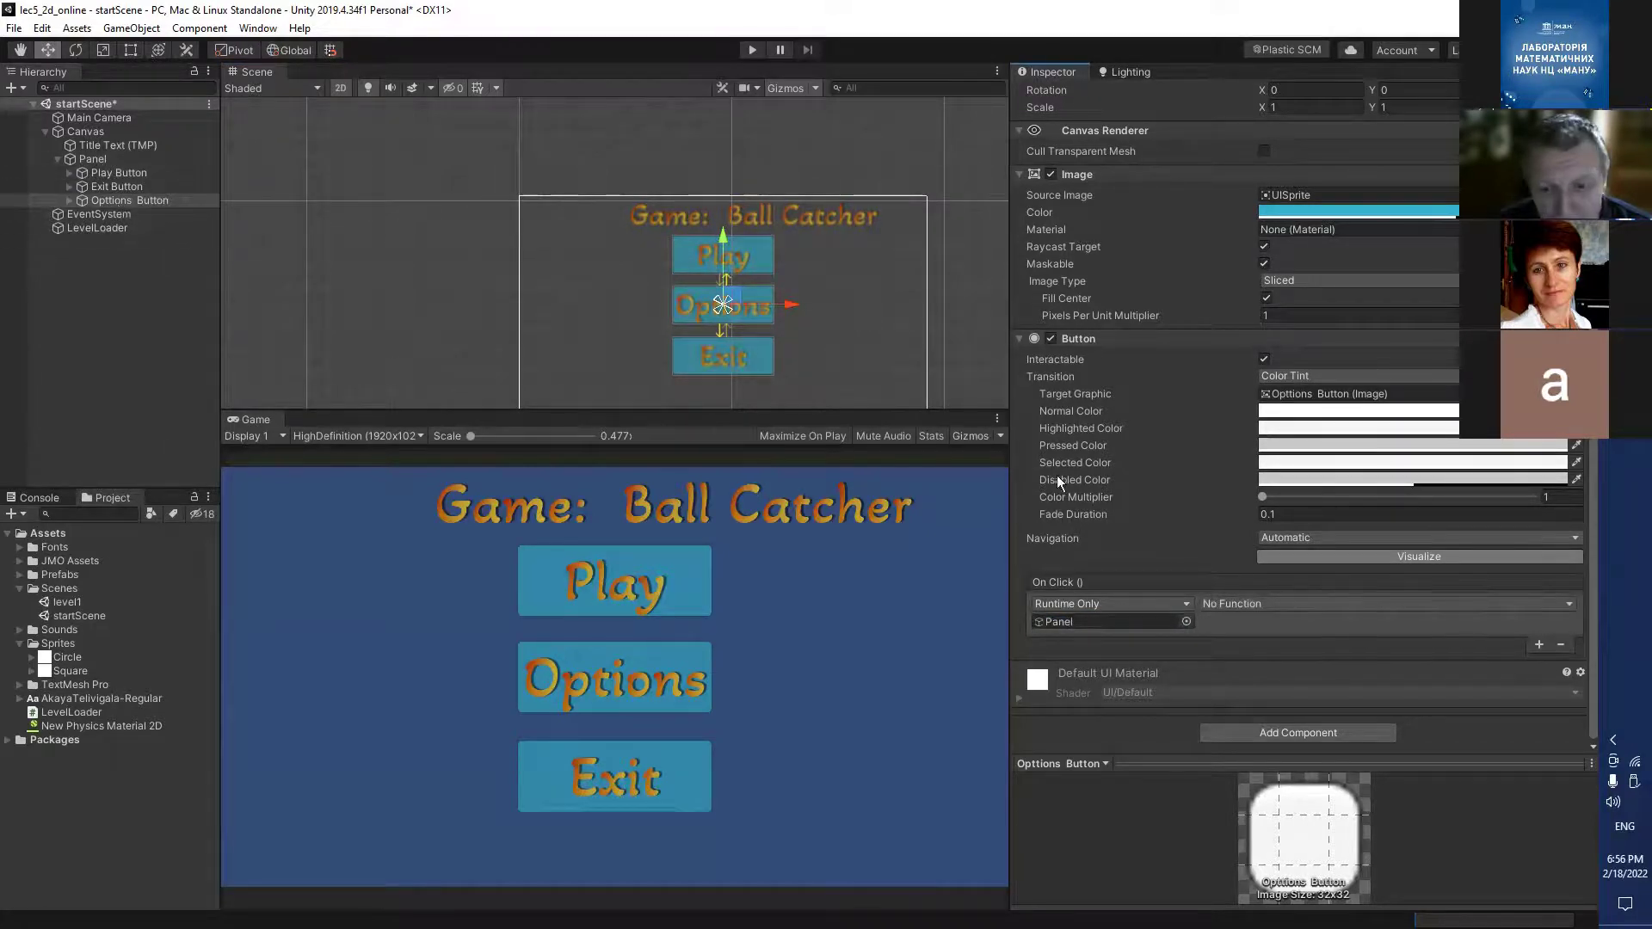
pyautogui.click(1217, 604)
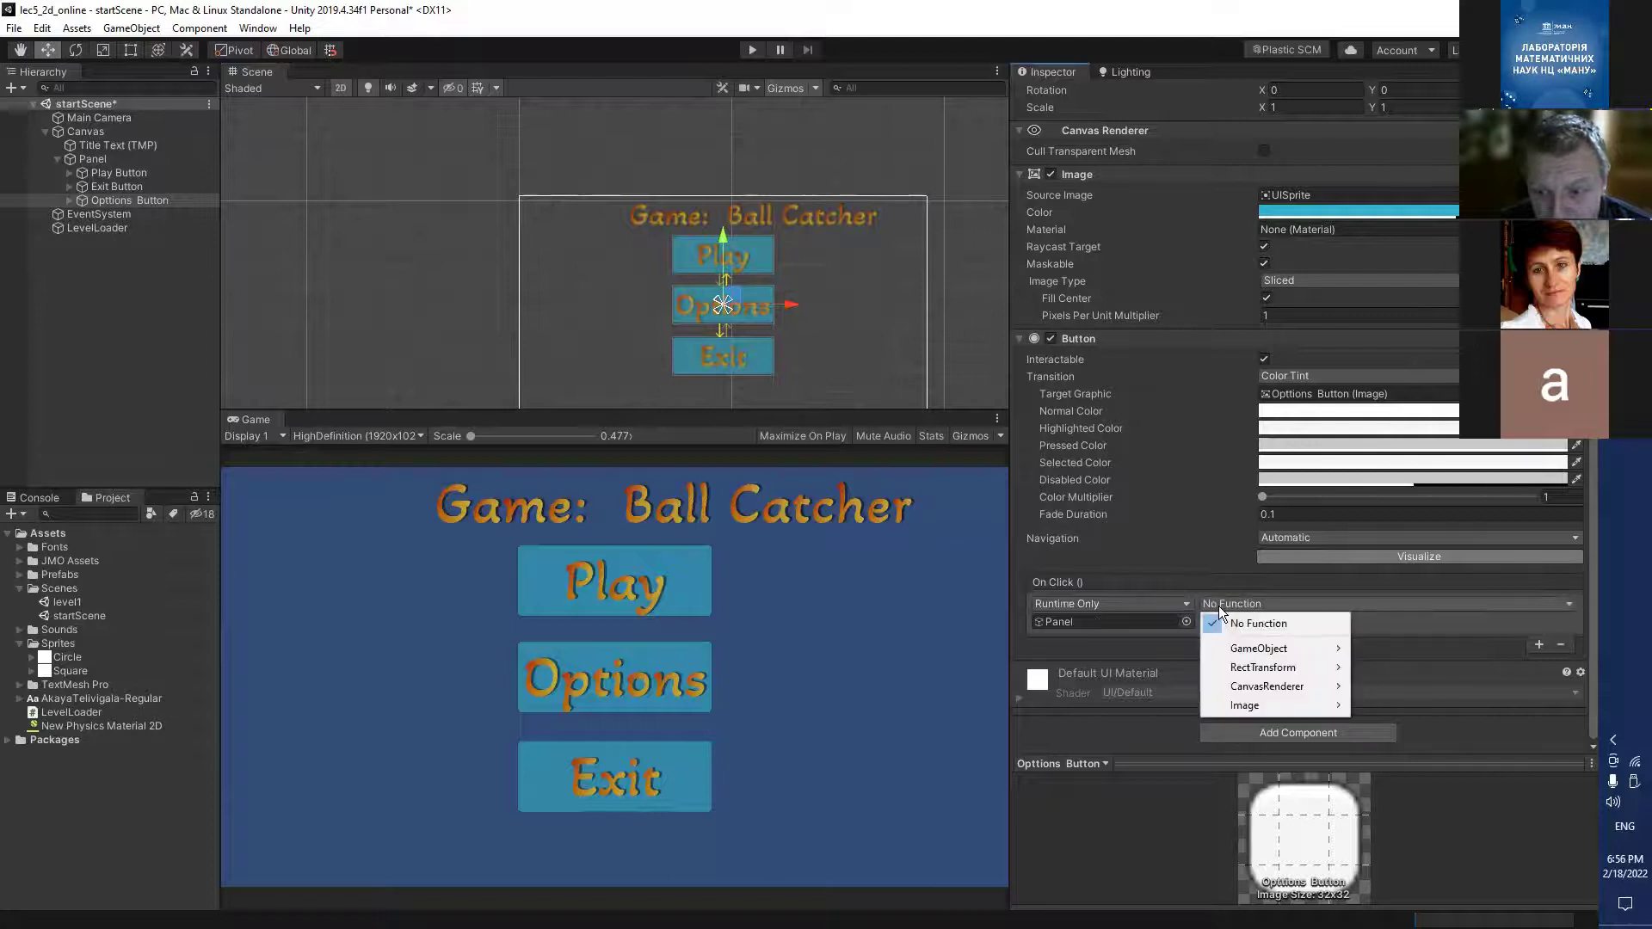
pyautogui.moveTo(1225, 648)
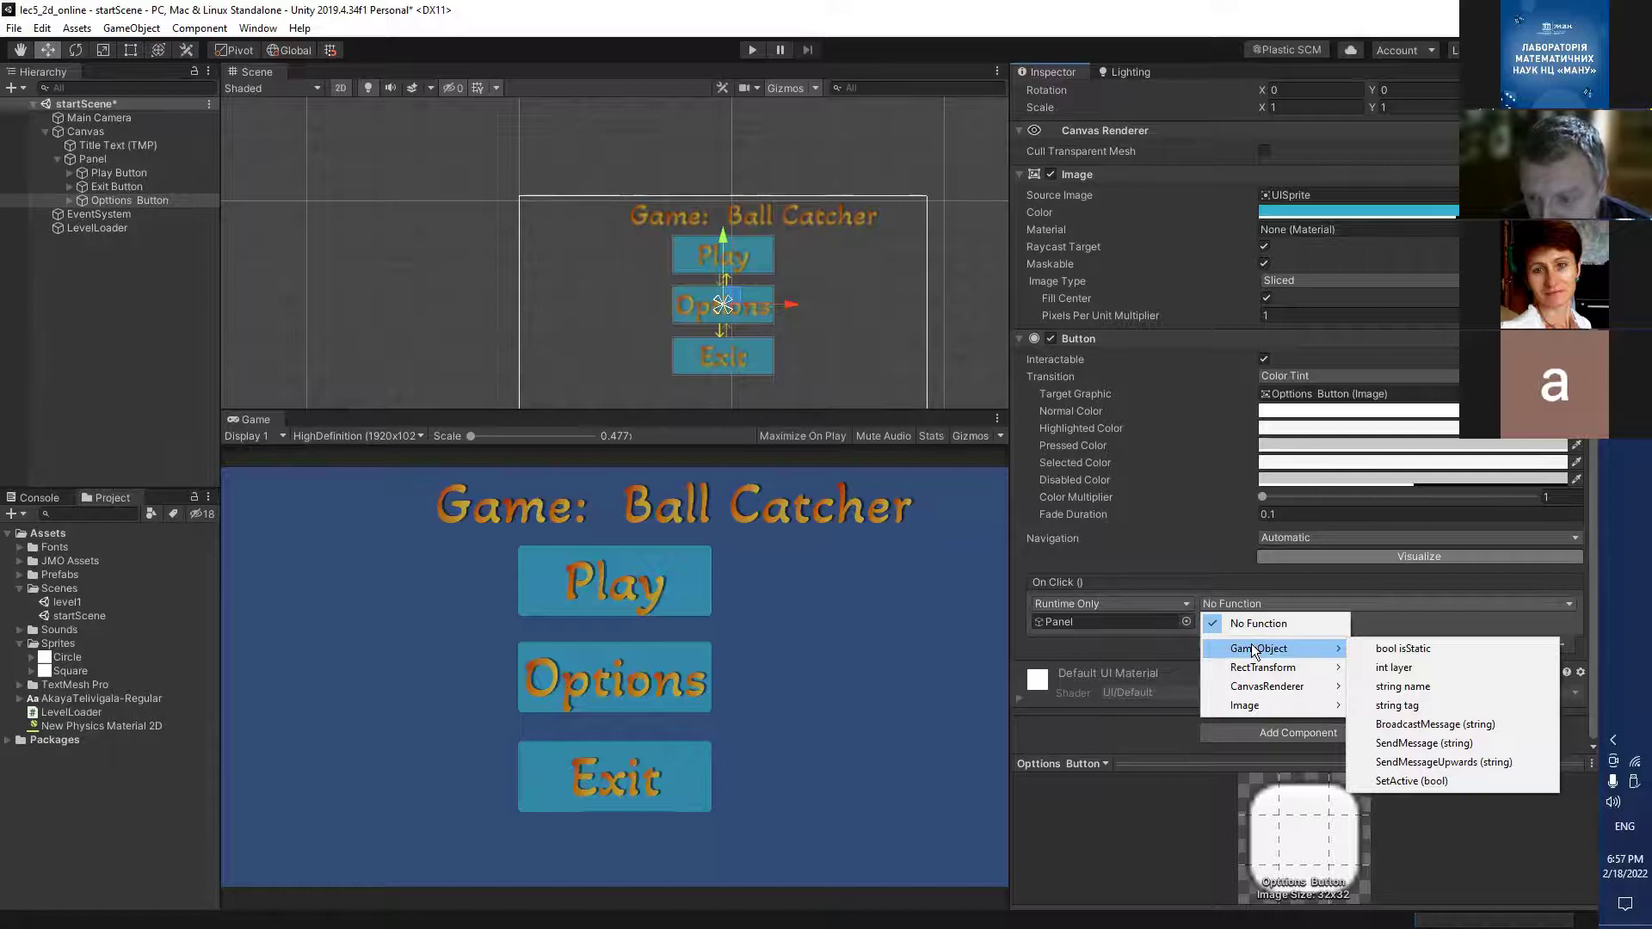
pyautogui.click(1431, 781)
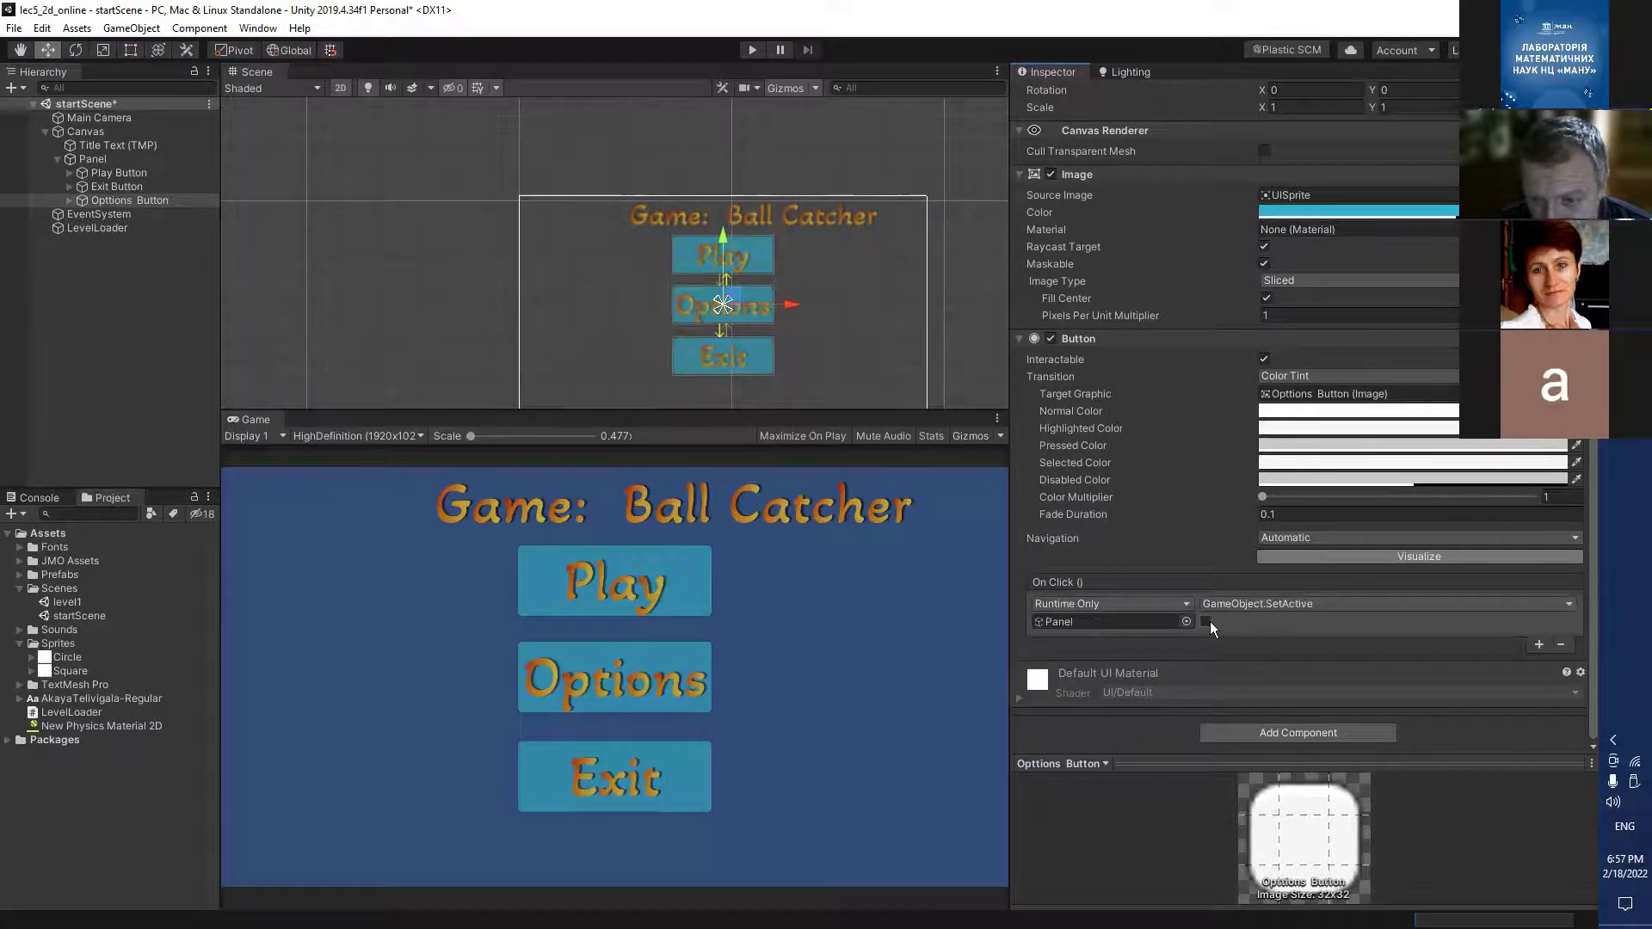
# Run the game, test the Options button in the start menu, stop the game and select the Panel.
pyautogui.click(752, 50)
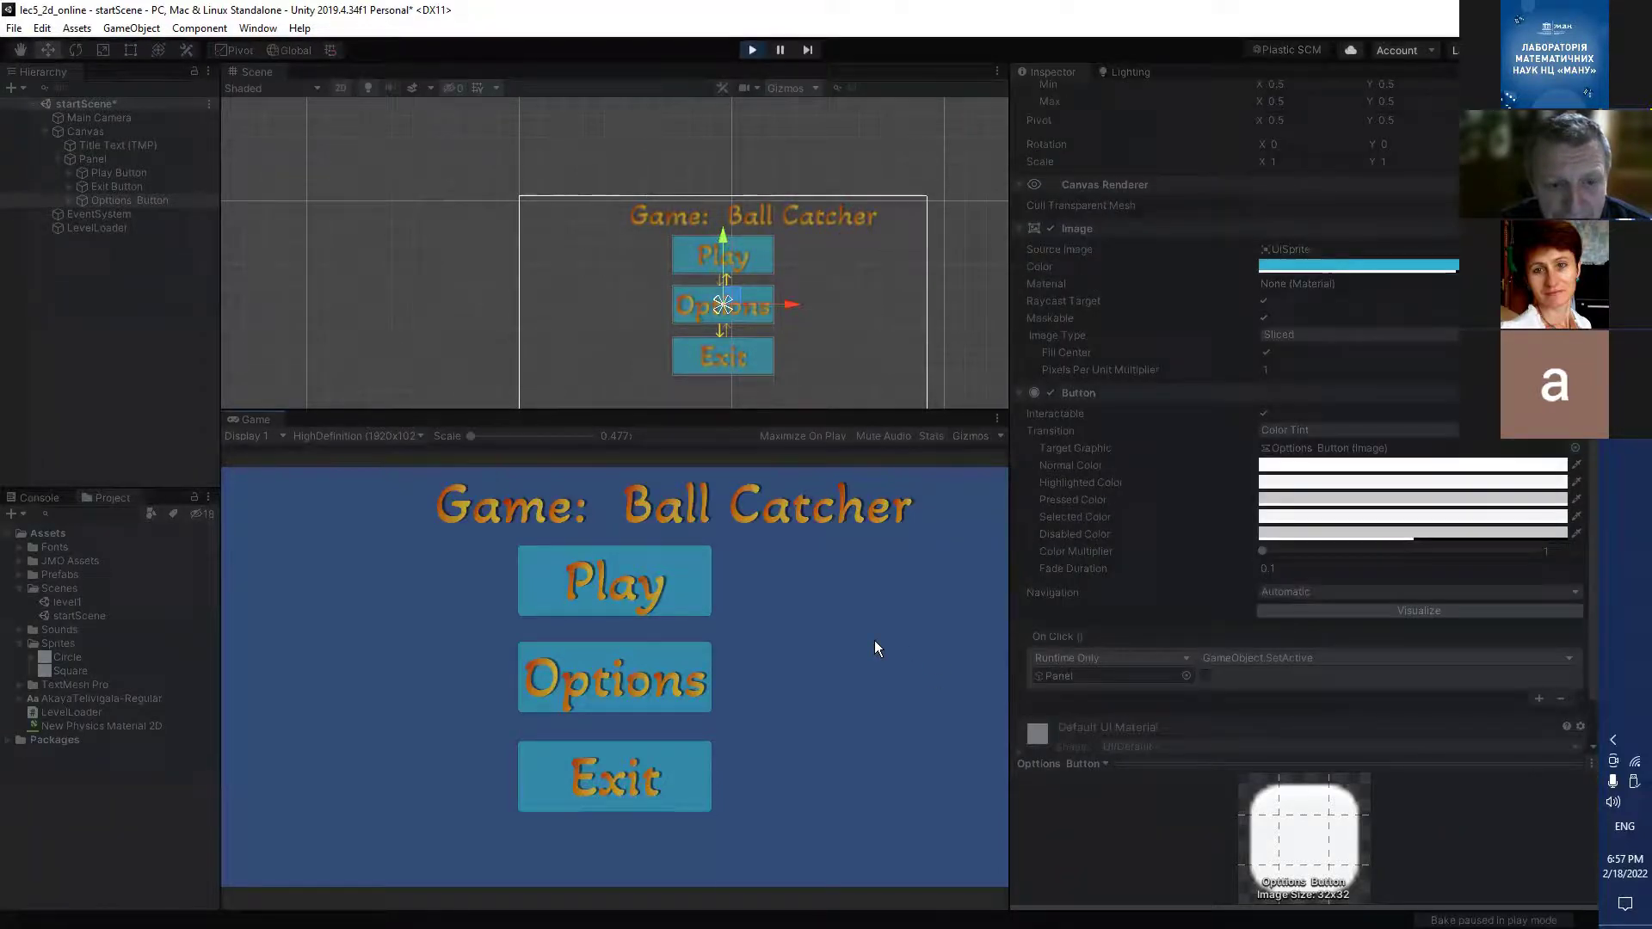
pyautogui.click(649, 684)
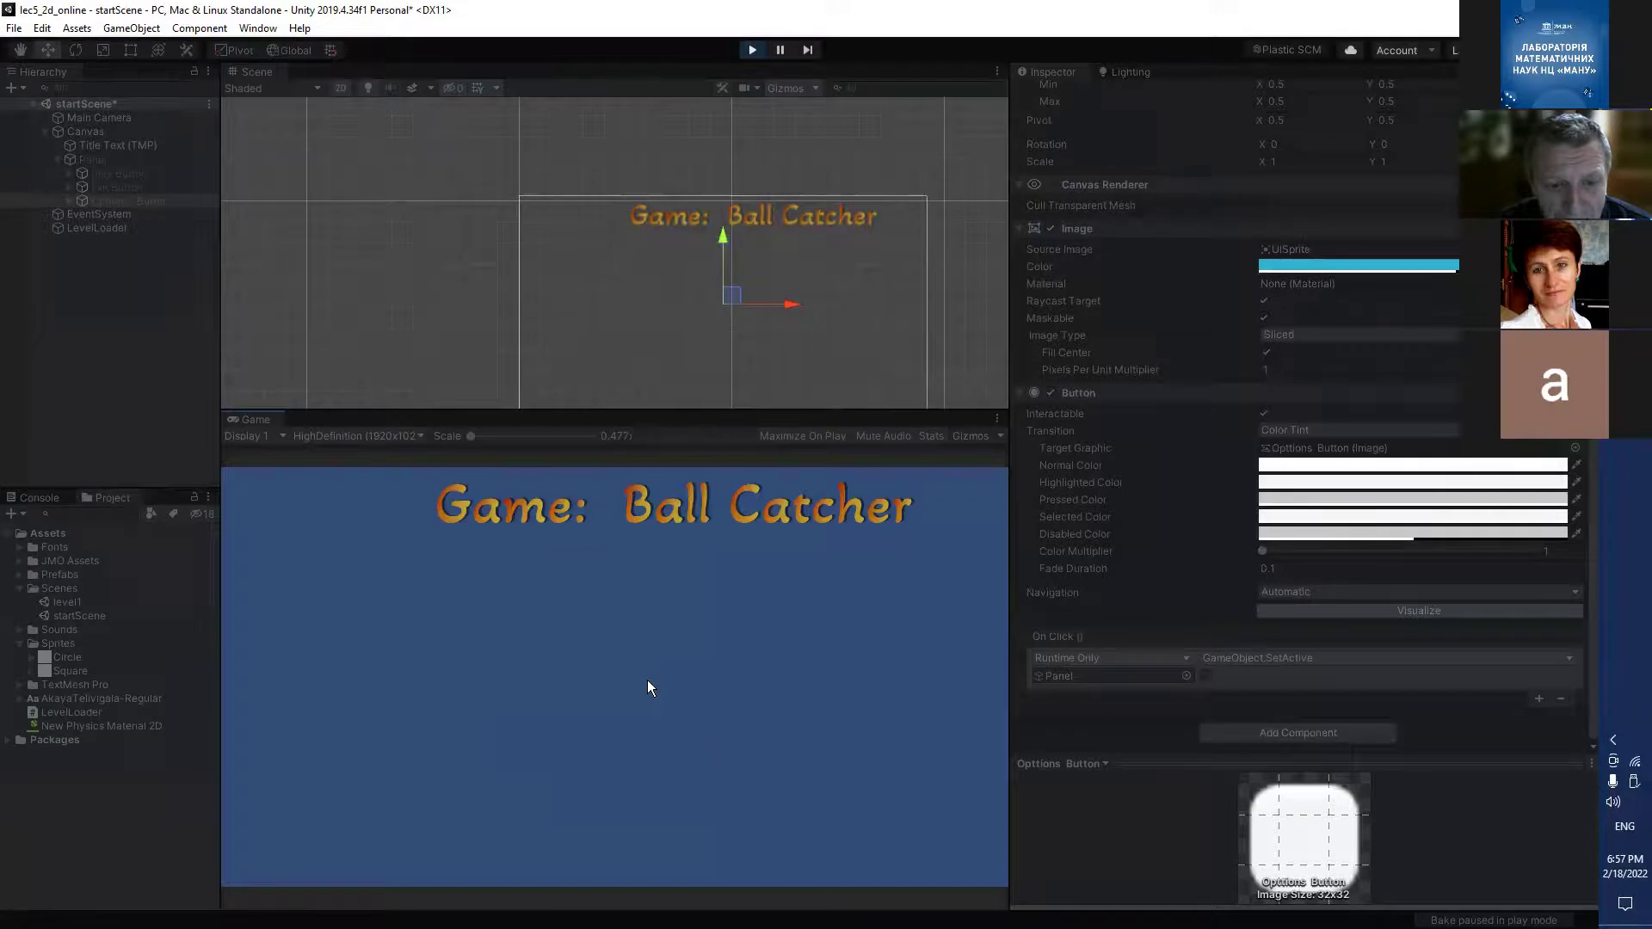
pyautogui.click(751, 50)
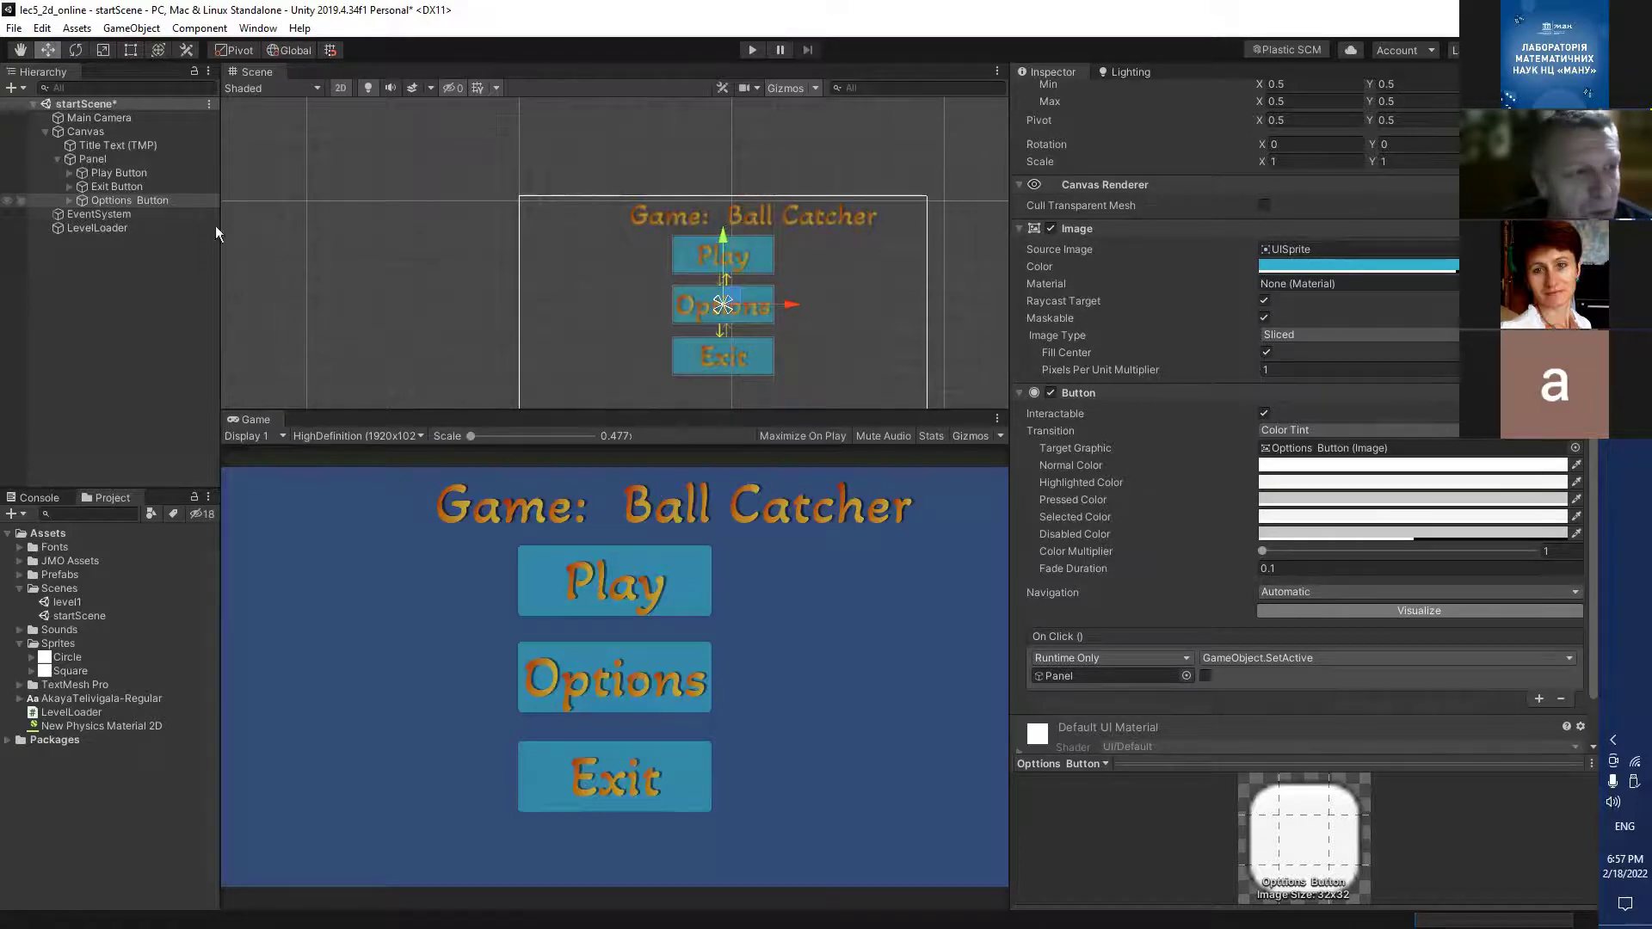
pyautogui.click(88, 160)
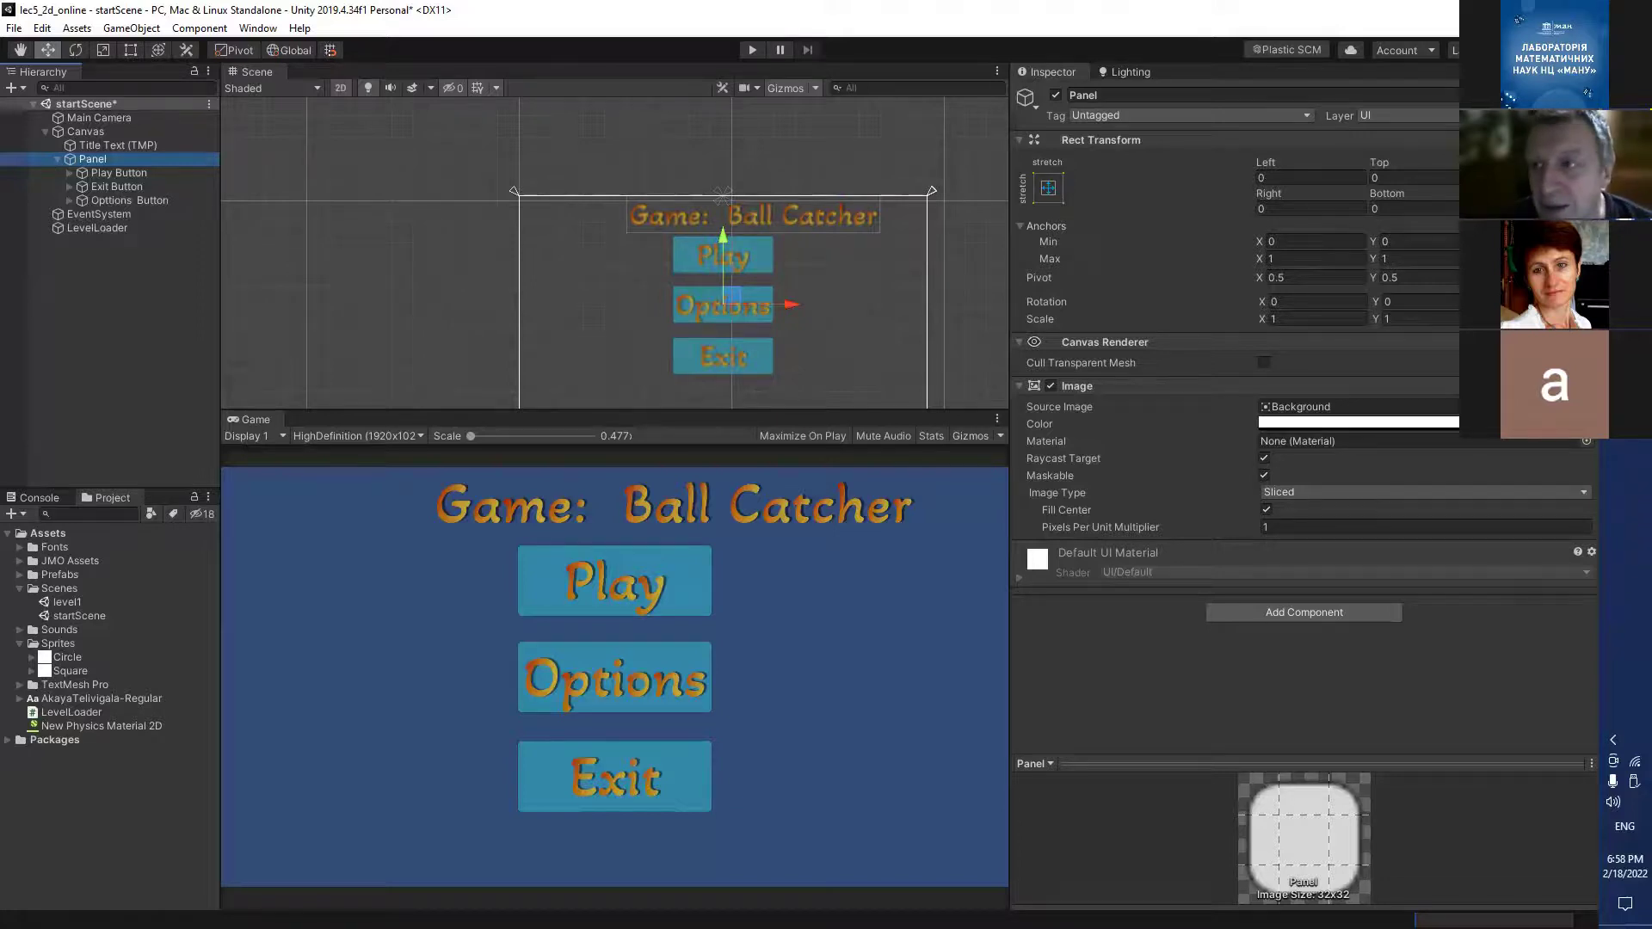
# Switch to the Opera browser and enter a web search for "Unity Ui" in the Montserrat Alternates font page's tab.
pyautogui.hotkey('alt', 'Tab')
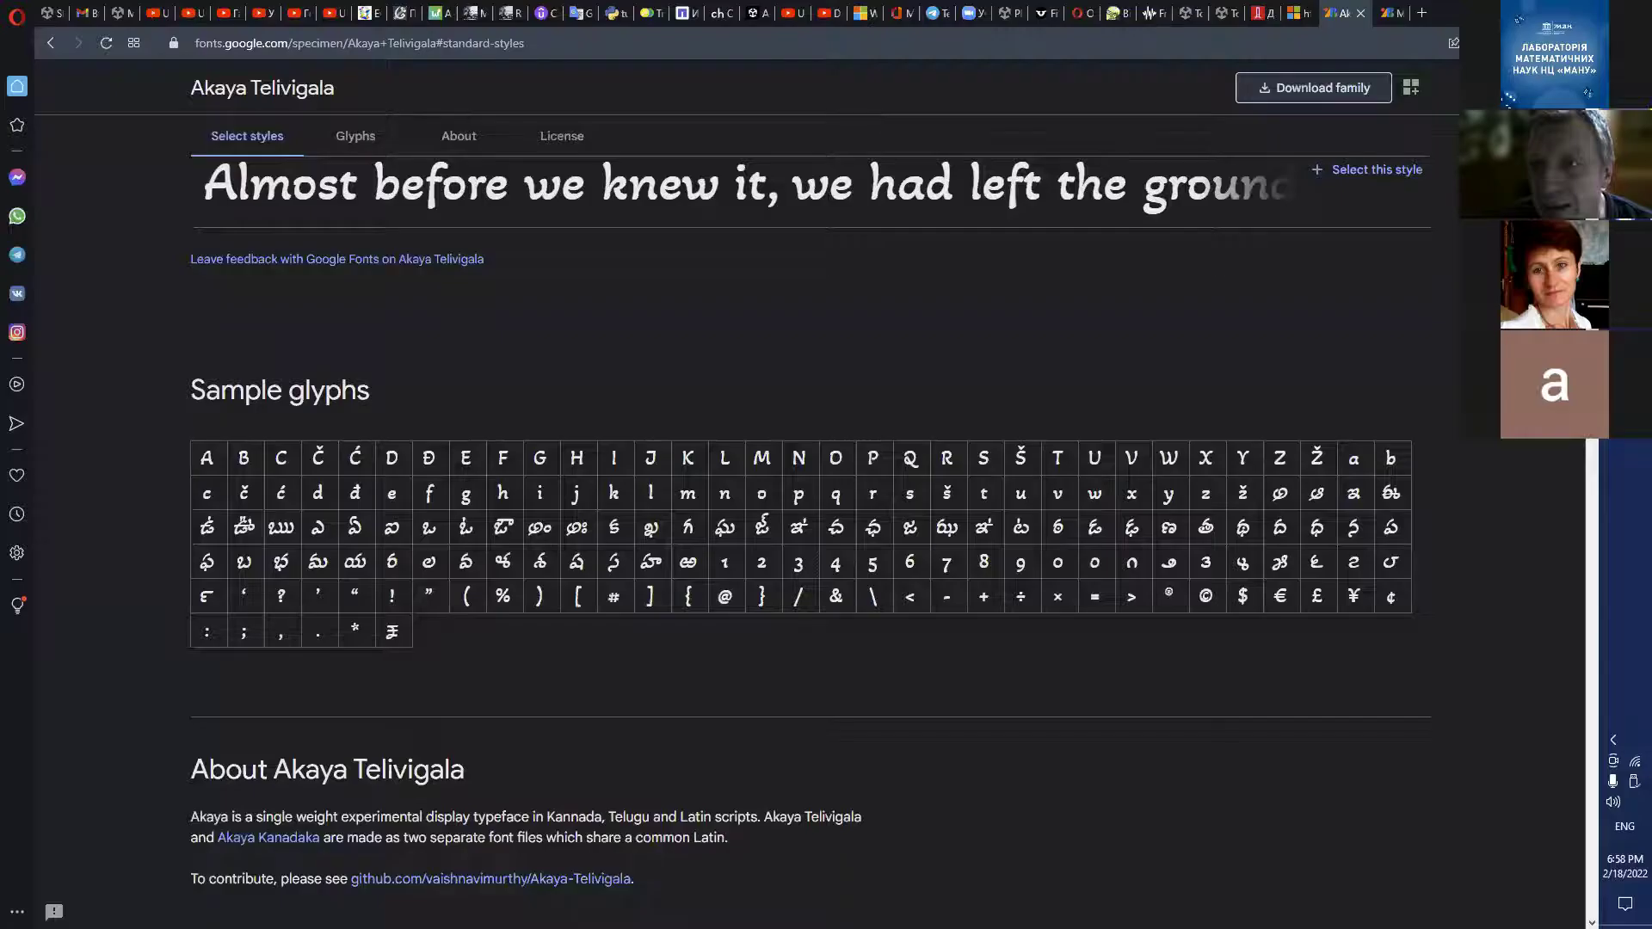
pyautogui.click(1392, 17)
pyautogui.click(1368, 49)
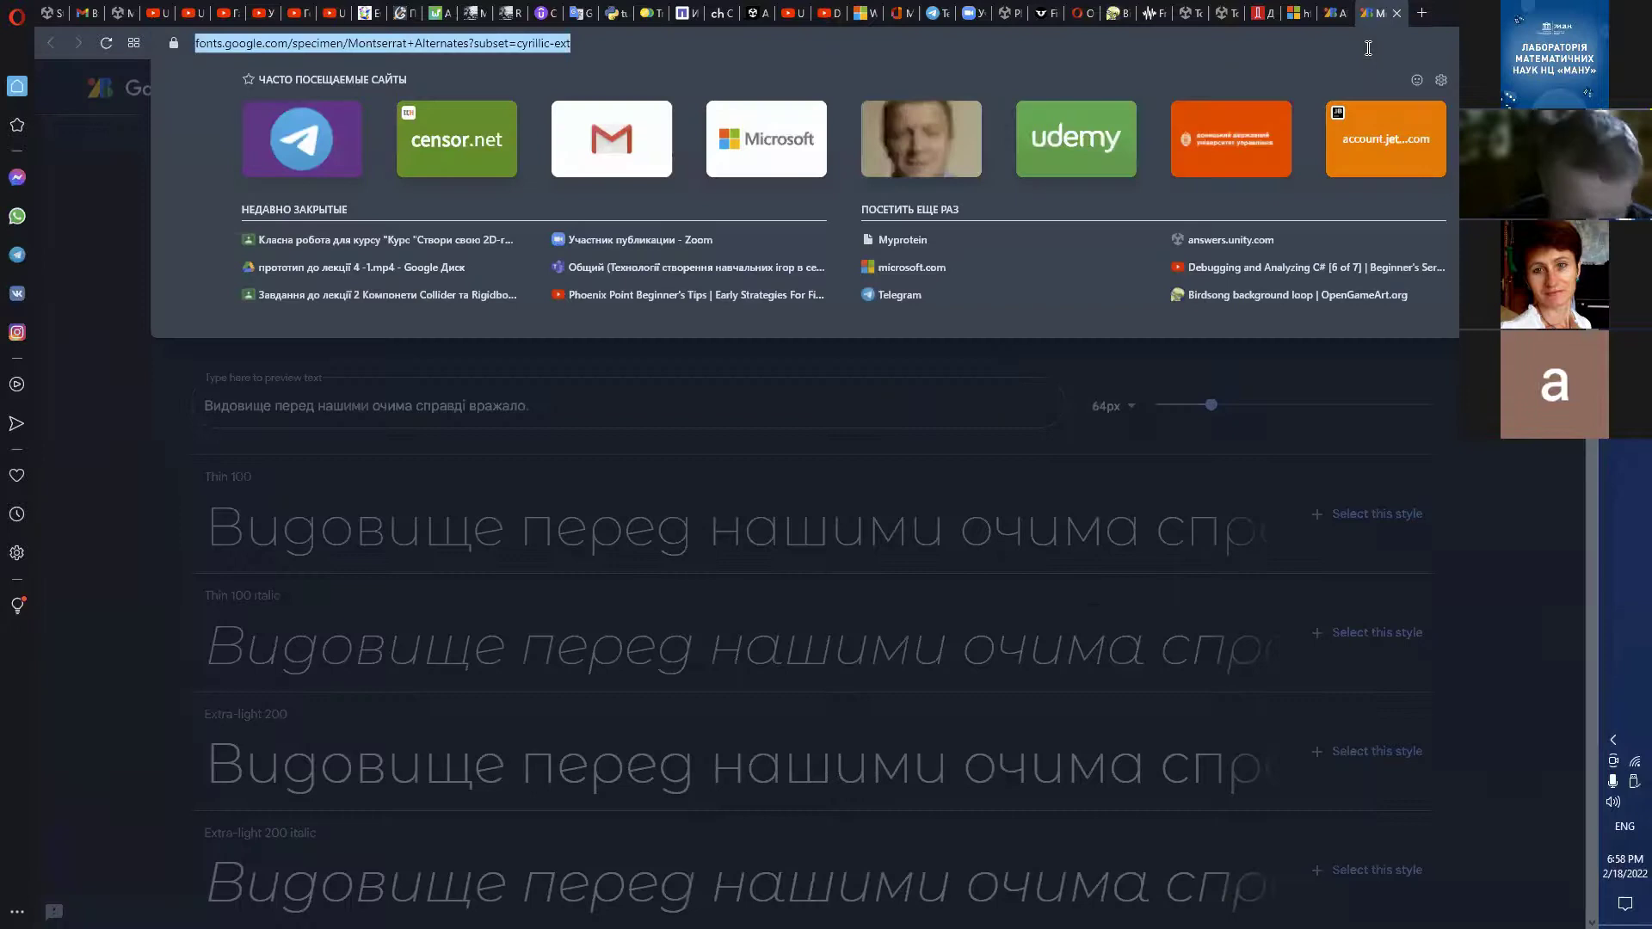
pyautogui.write('Ub')
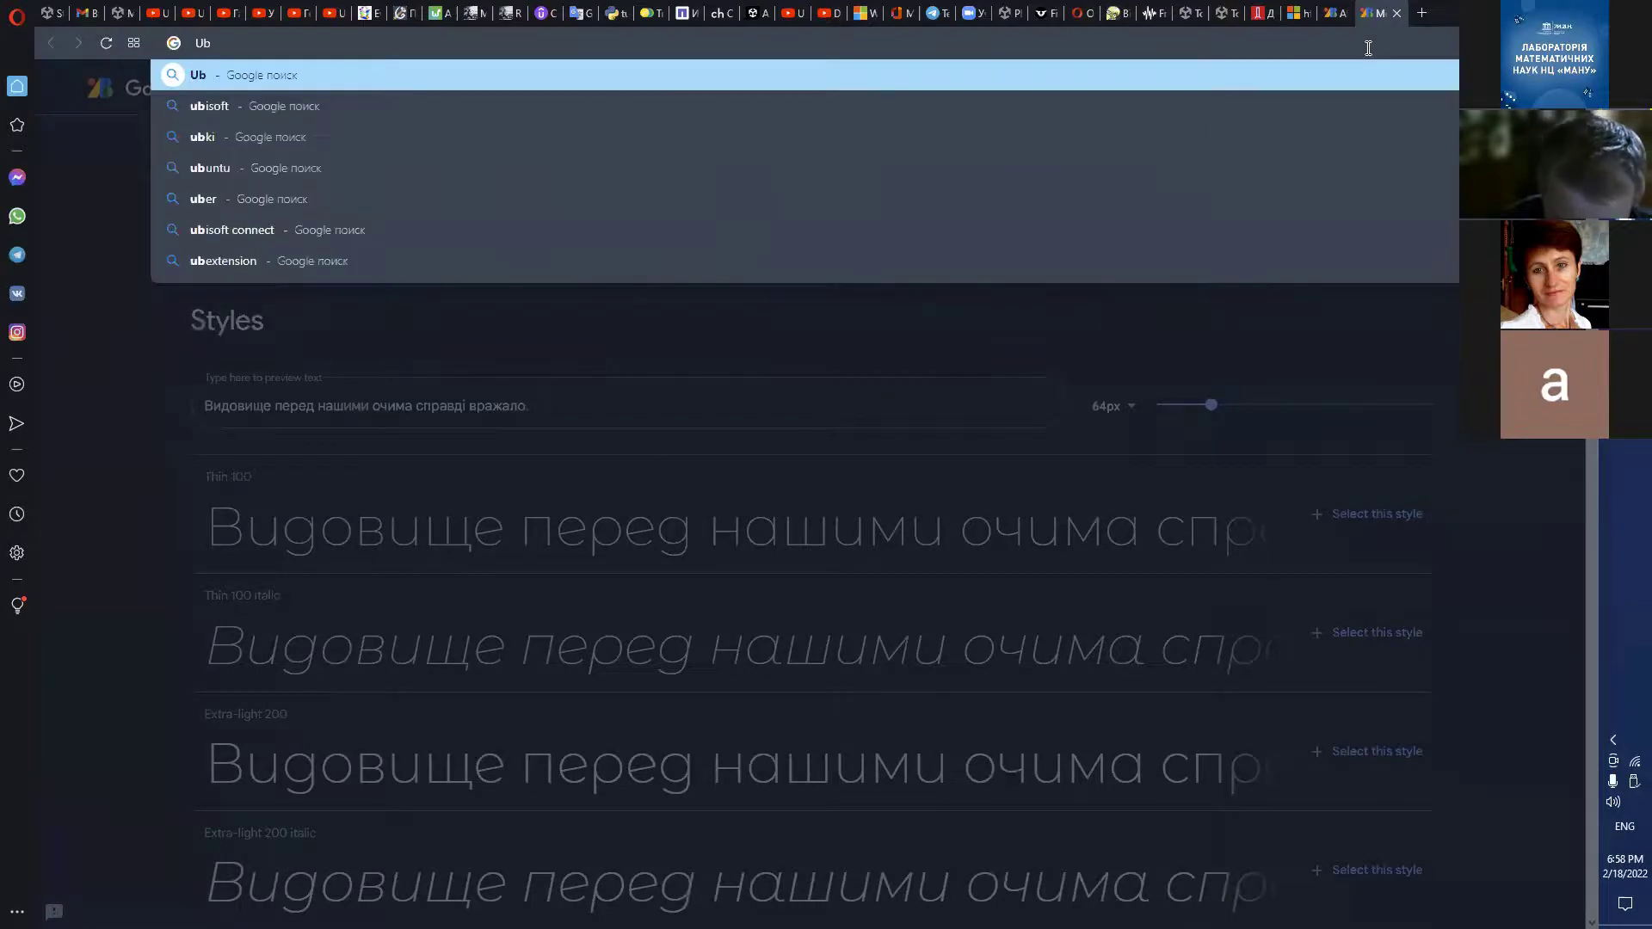
pyautogui.press('BackSpace')
pyautogui.write('nity')
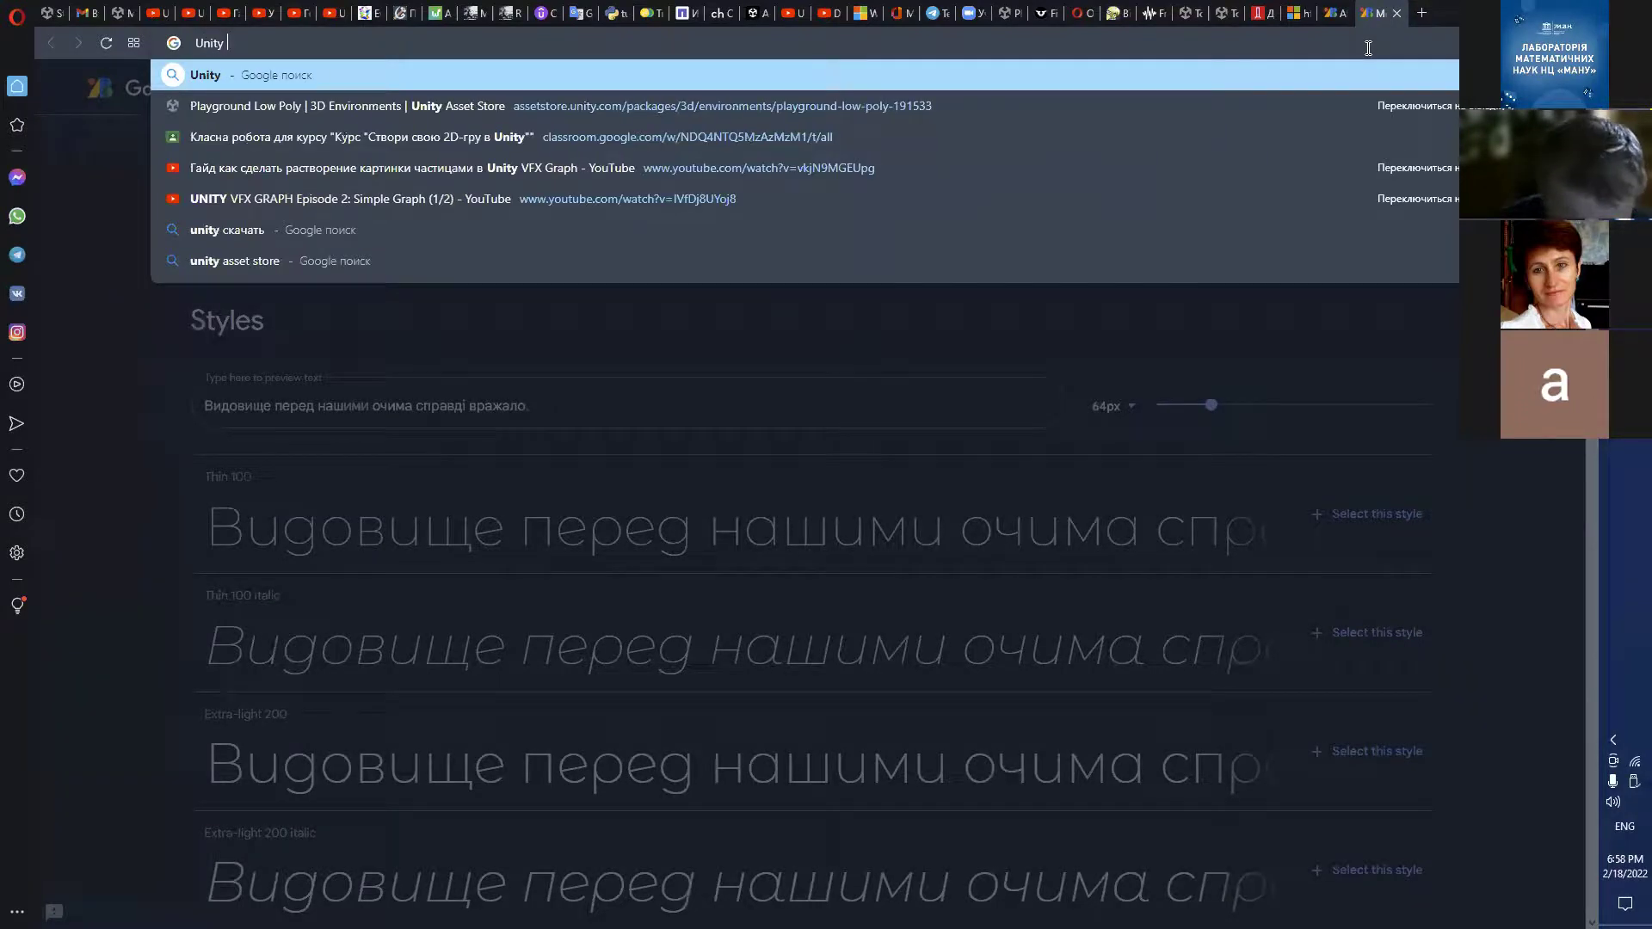
pyautogui.write(' Ui')
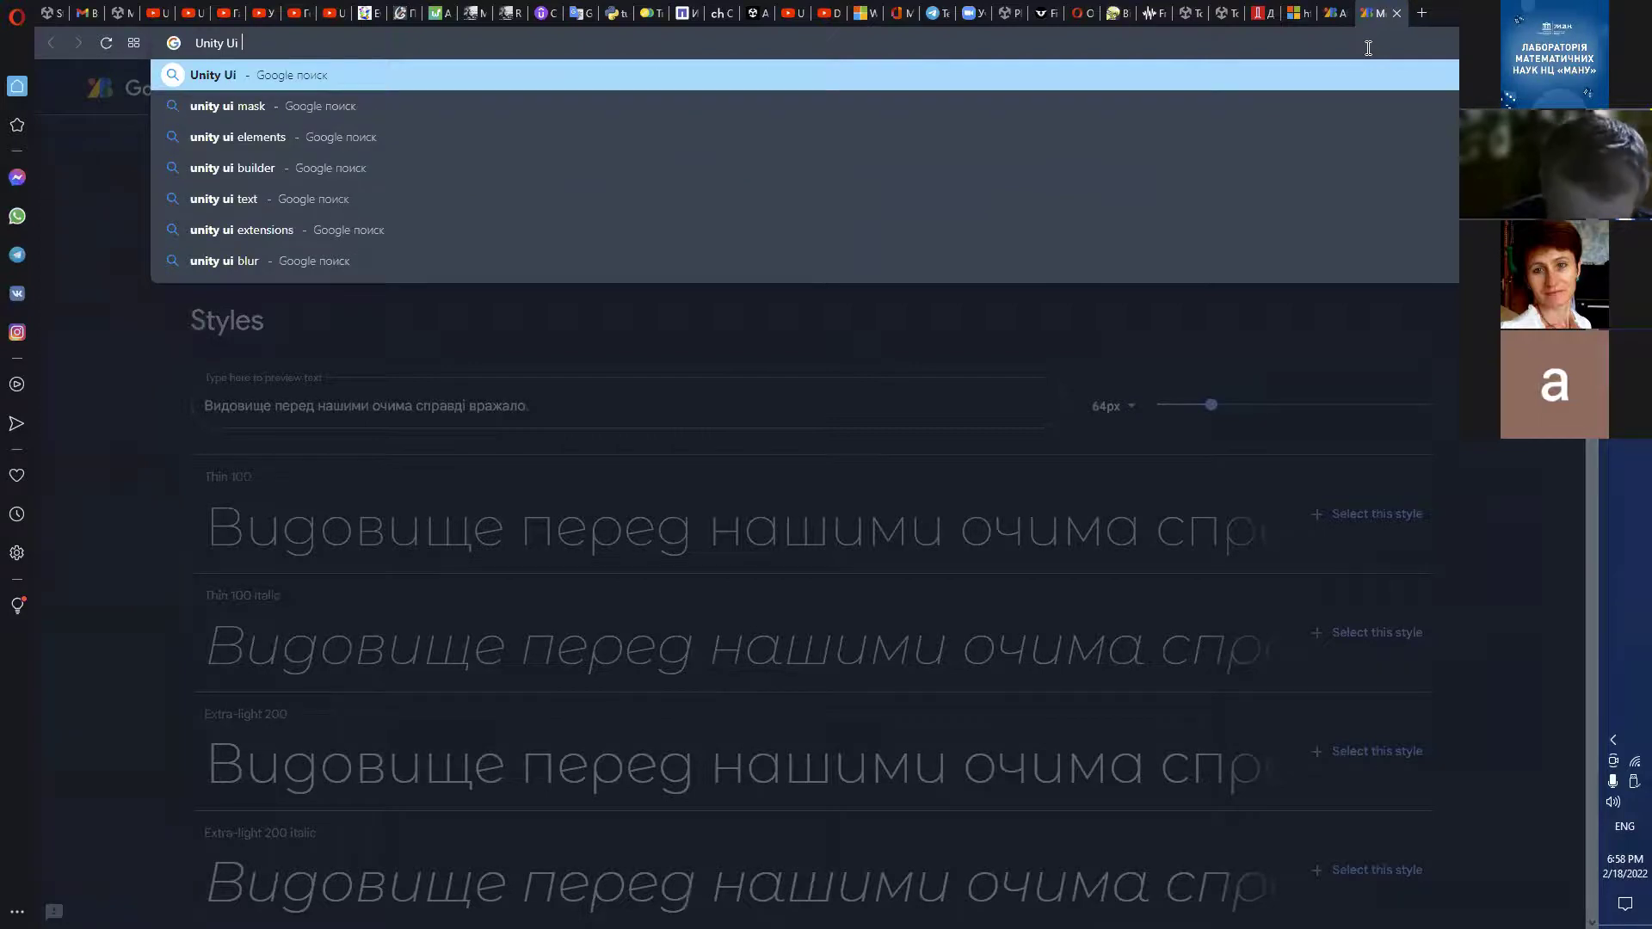
# Search the web for "Unity UI Samples" and open the UI Samples package page on the Unity Asset Store.
pyautogui.press('BackSpace')
pyautogui.press('BackSpace')
pyautogui.write('I ')
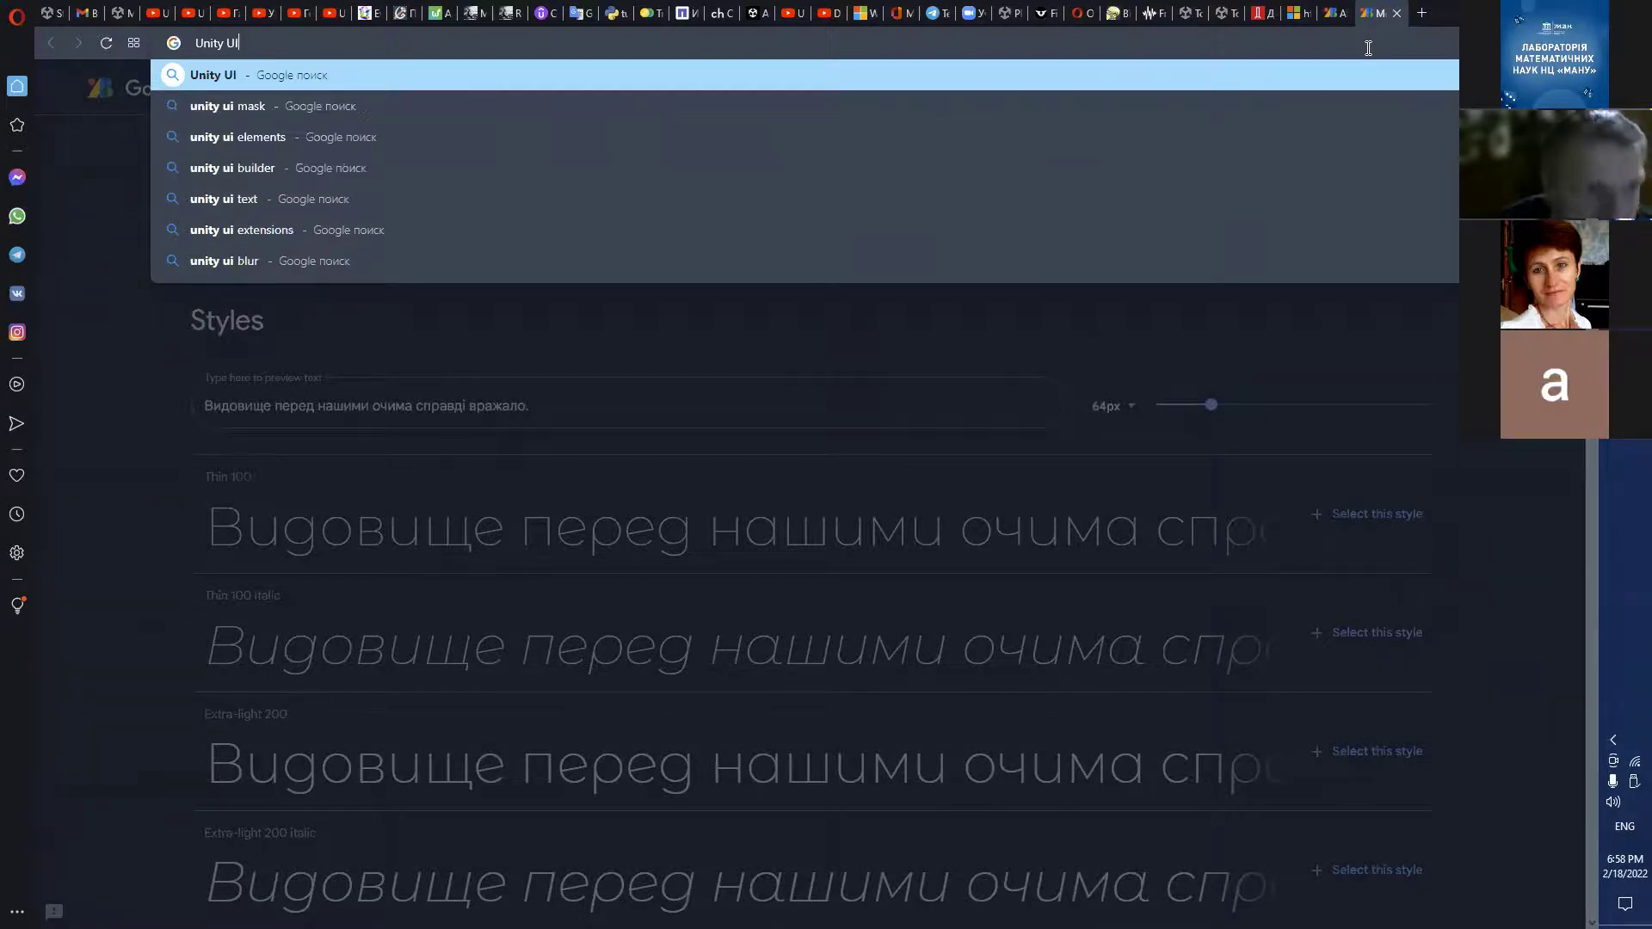
pyautogui.write('Sa')
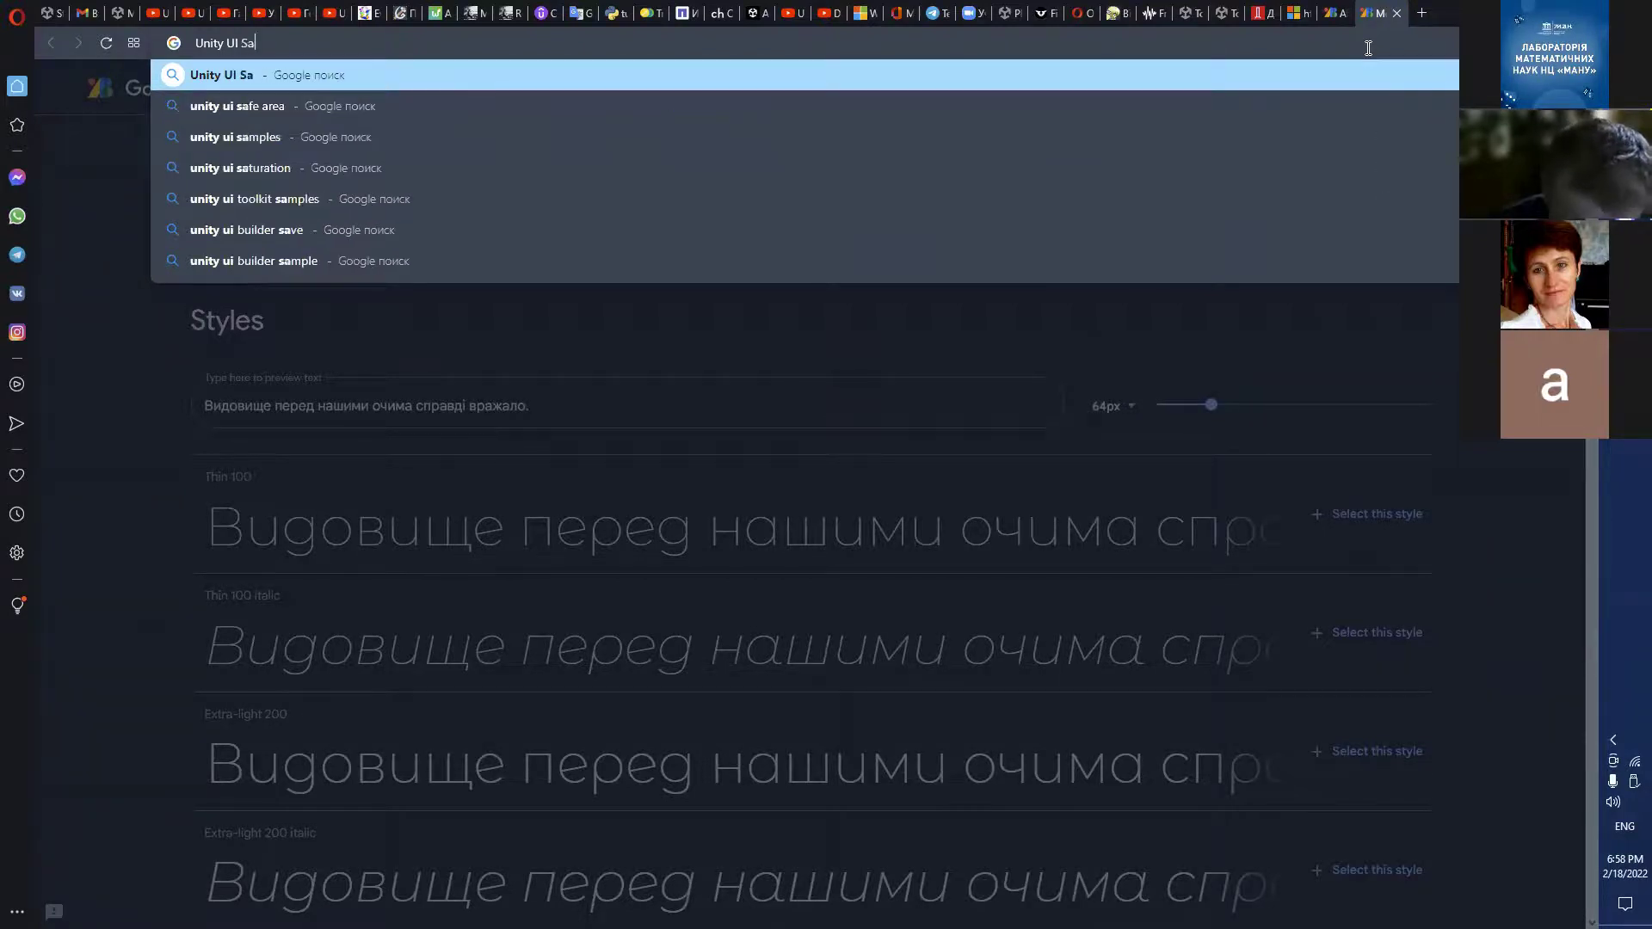
pyautogui.write('mples')
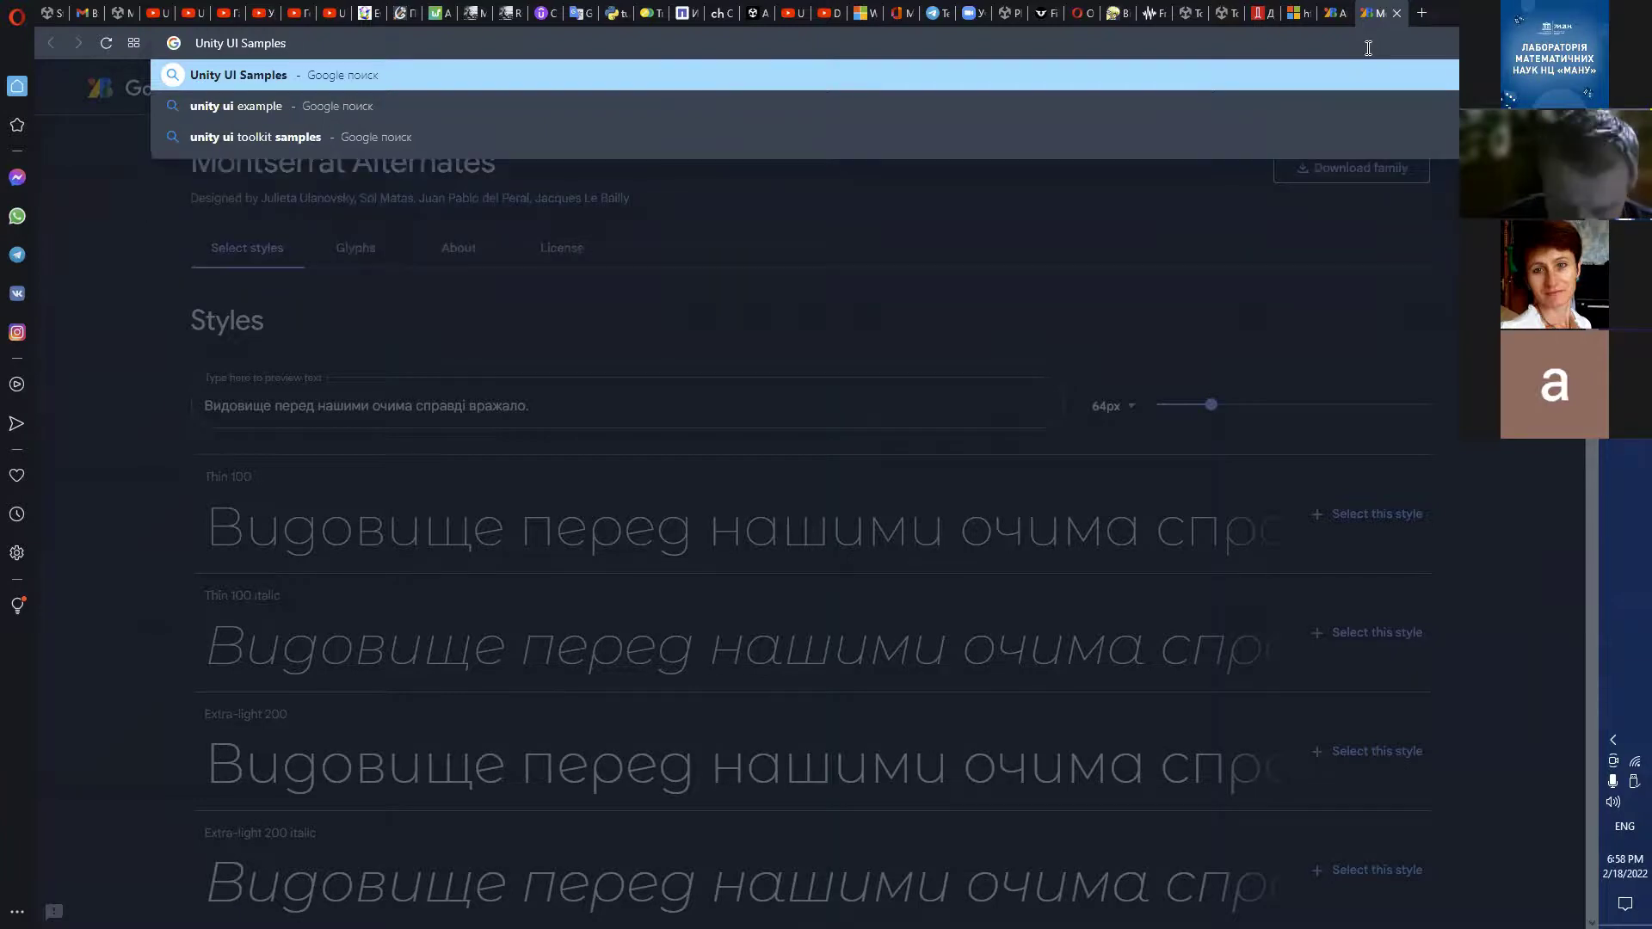
pyautogui.press('Return')
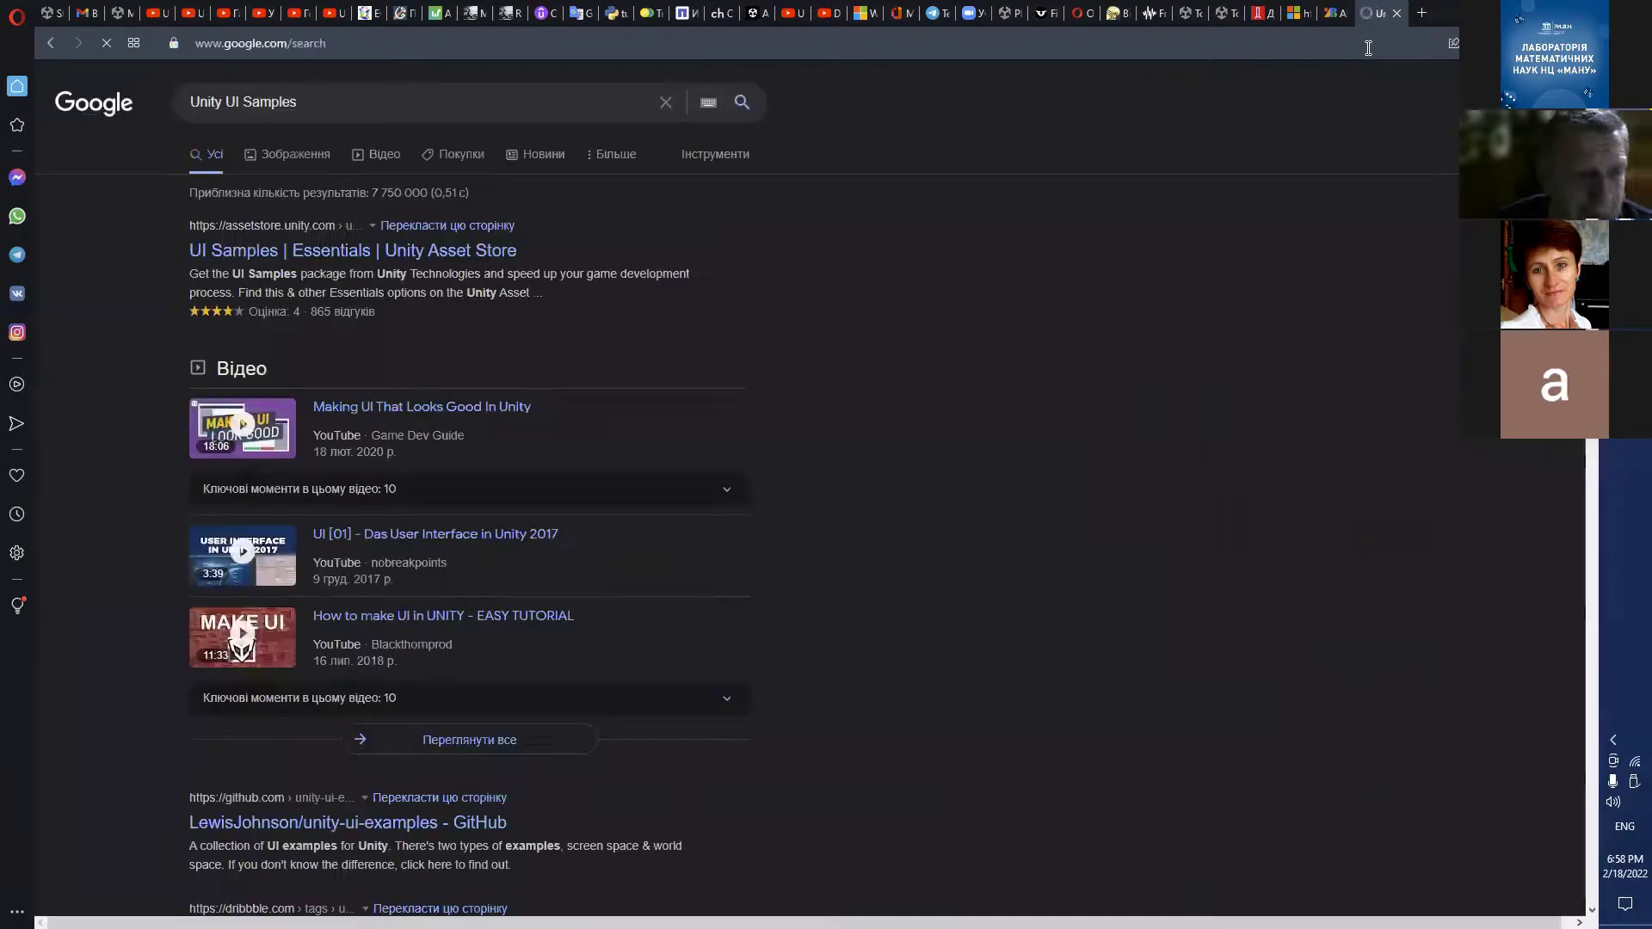
pyautogui.click(453, 256)
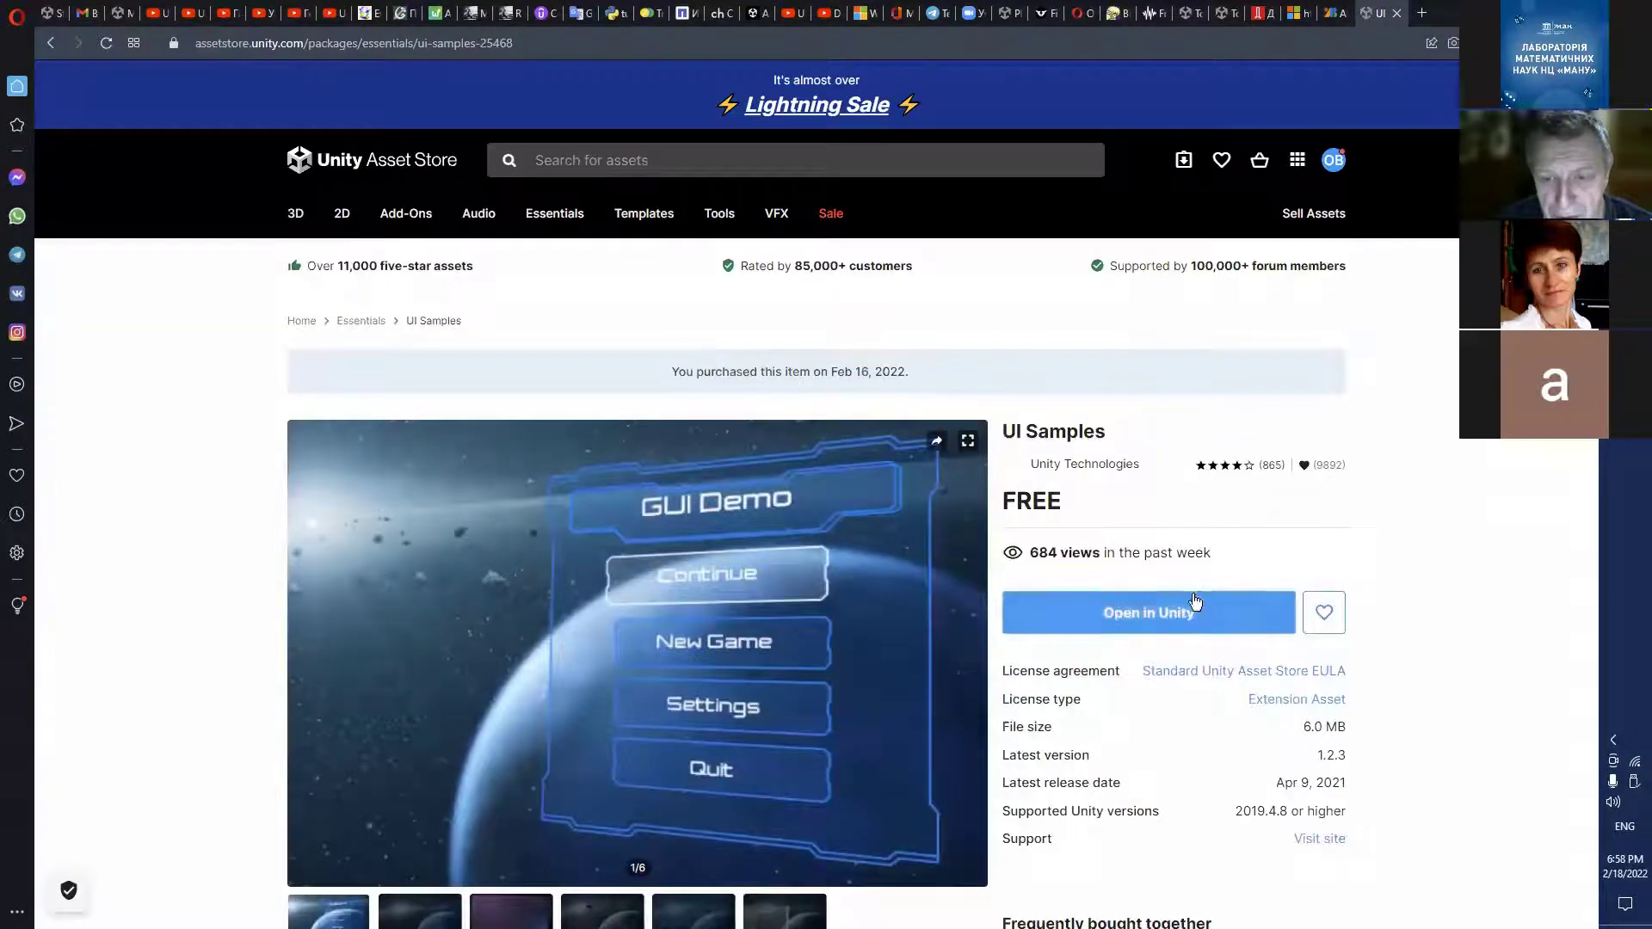
# Look through the preview images of the UI Samples package to examine its example interfaces.
pyautogui.scroll(-1, 1220, 579)
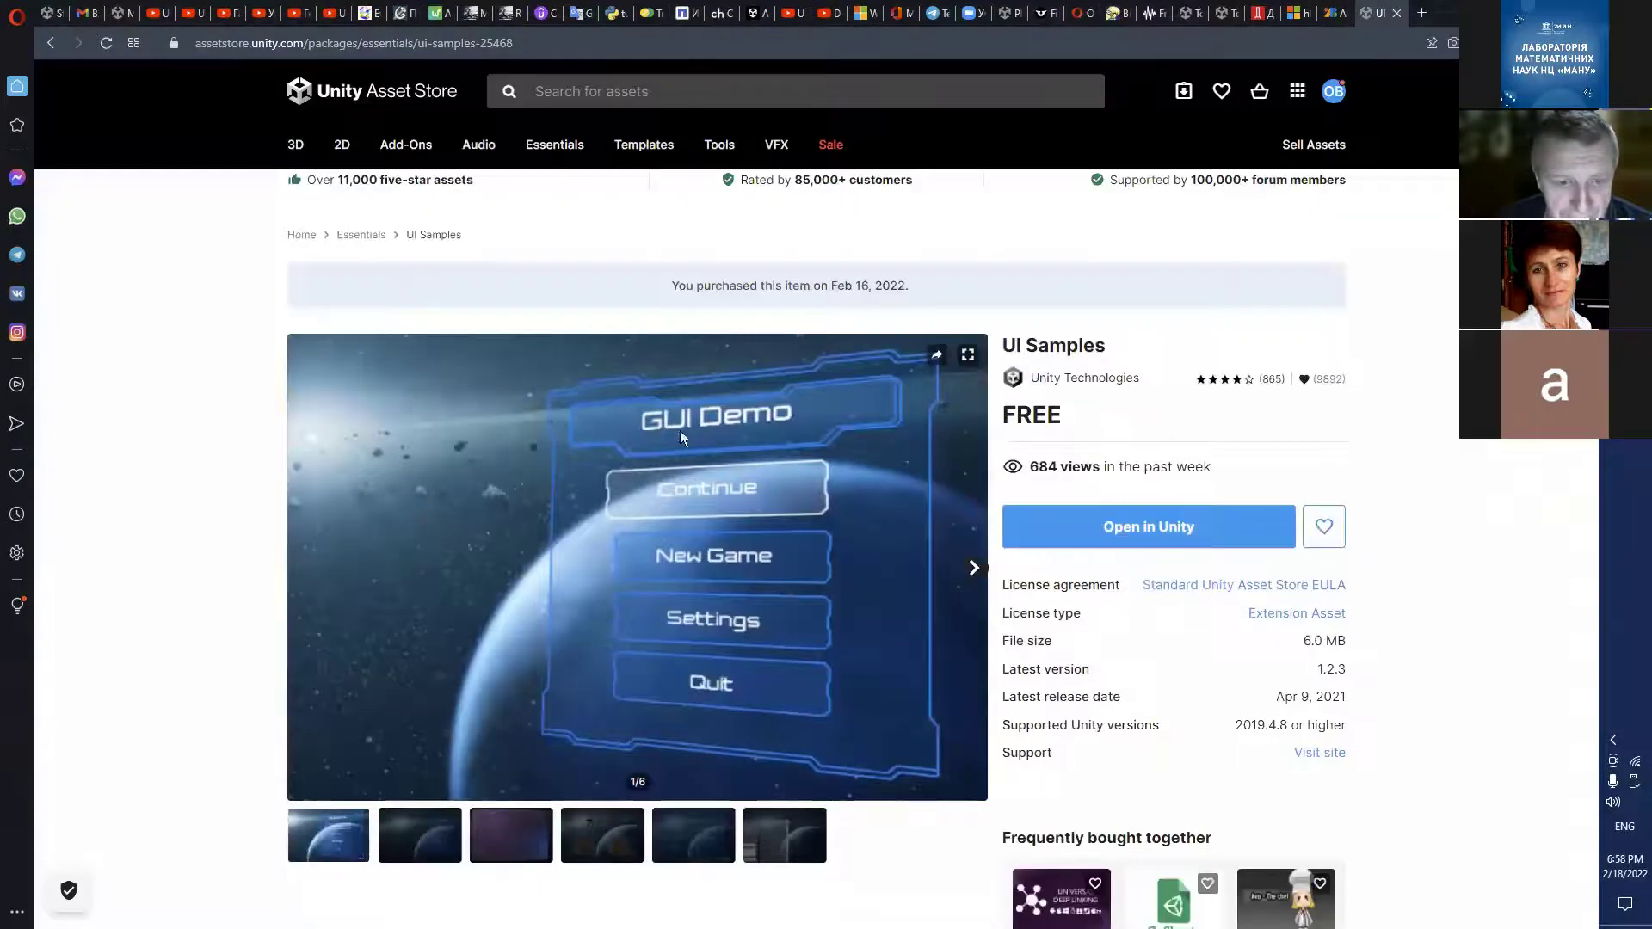
pyautogui.scroll(-3, 586, 647)
pyautogui.click(415, 597)
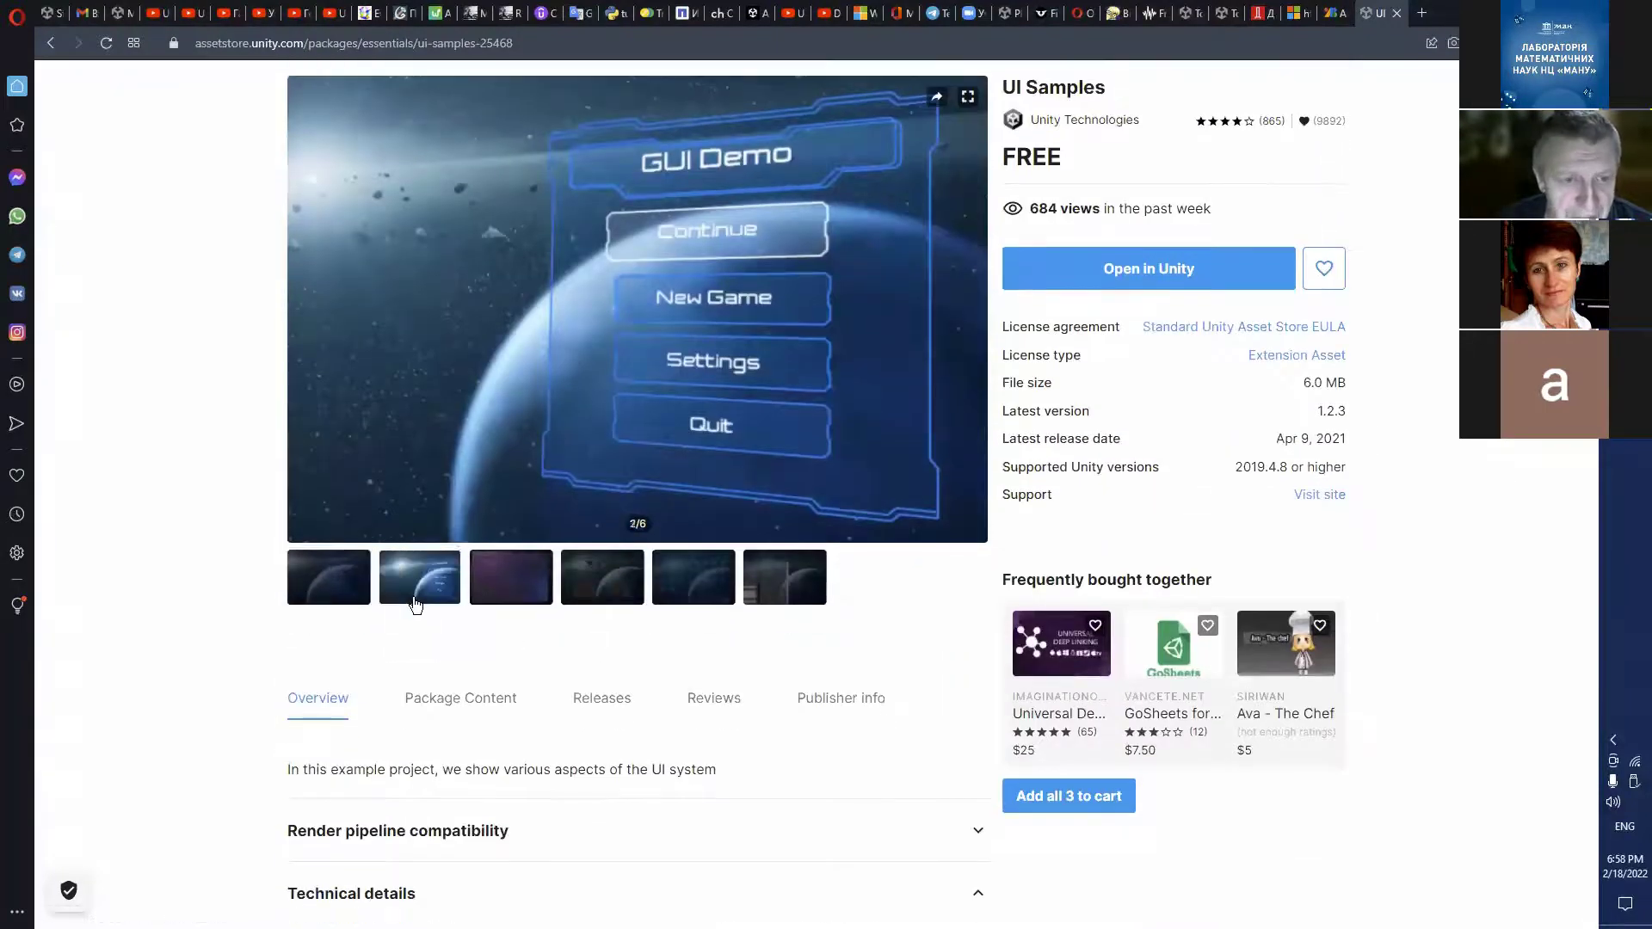
pyautogui.click(507, 588)
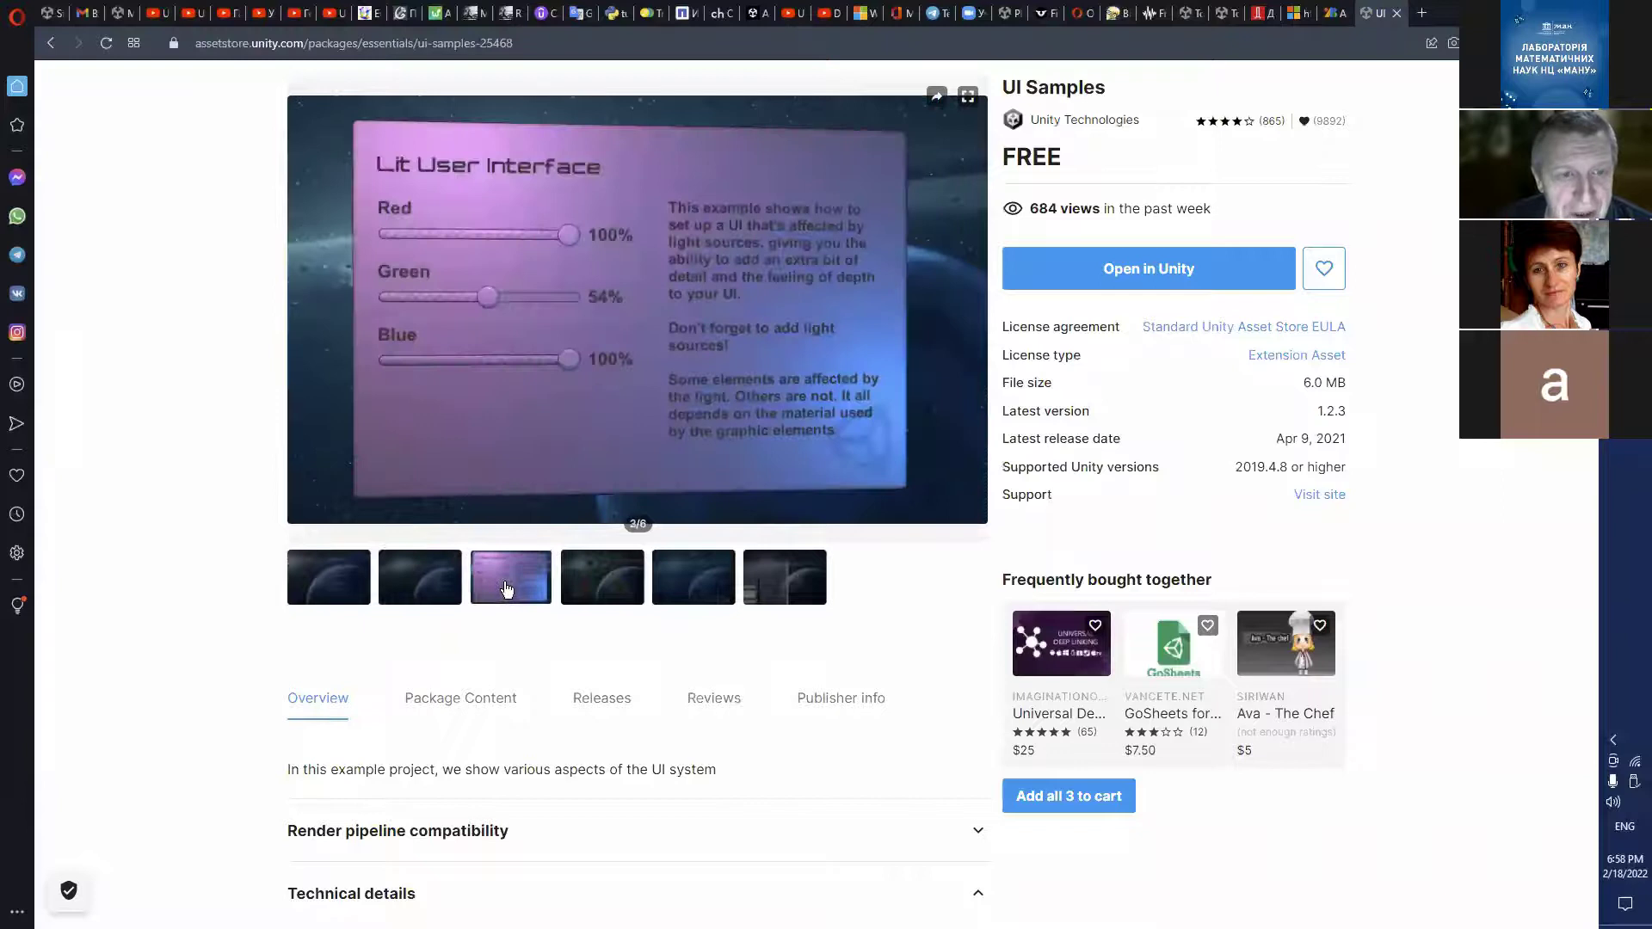
pyautogui.click(596, 587)
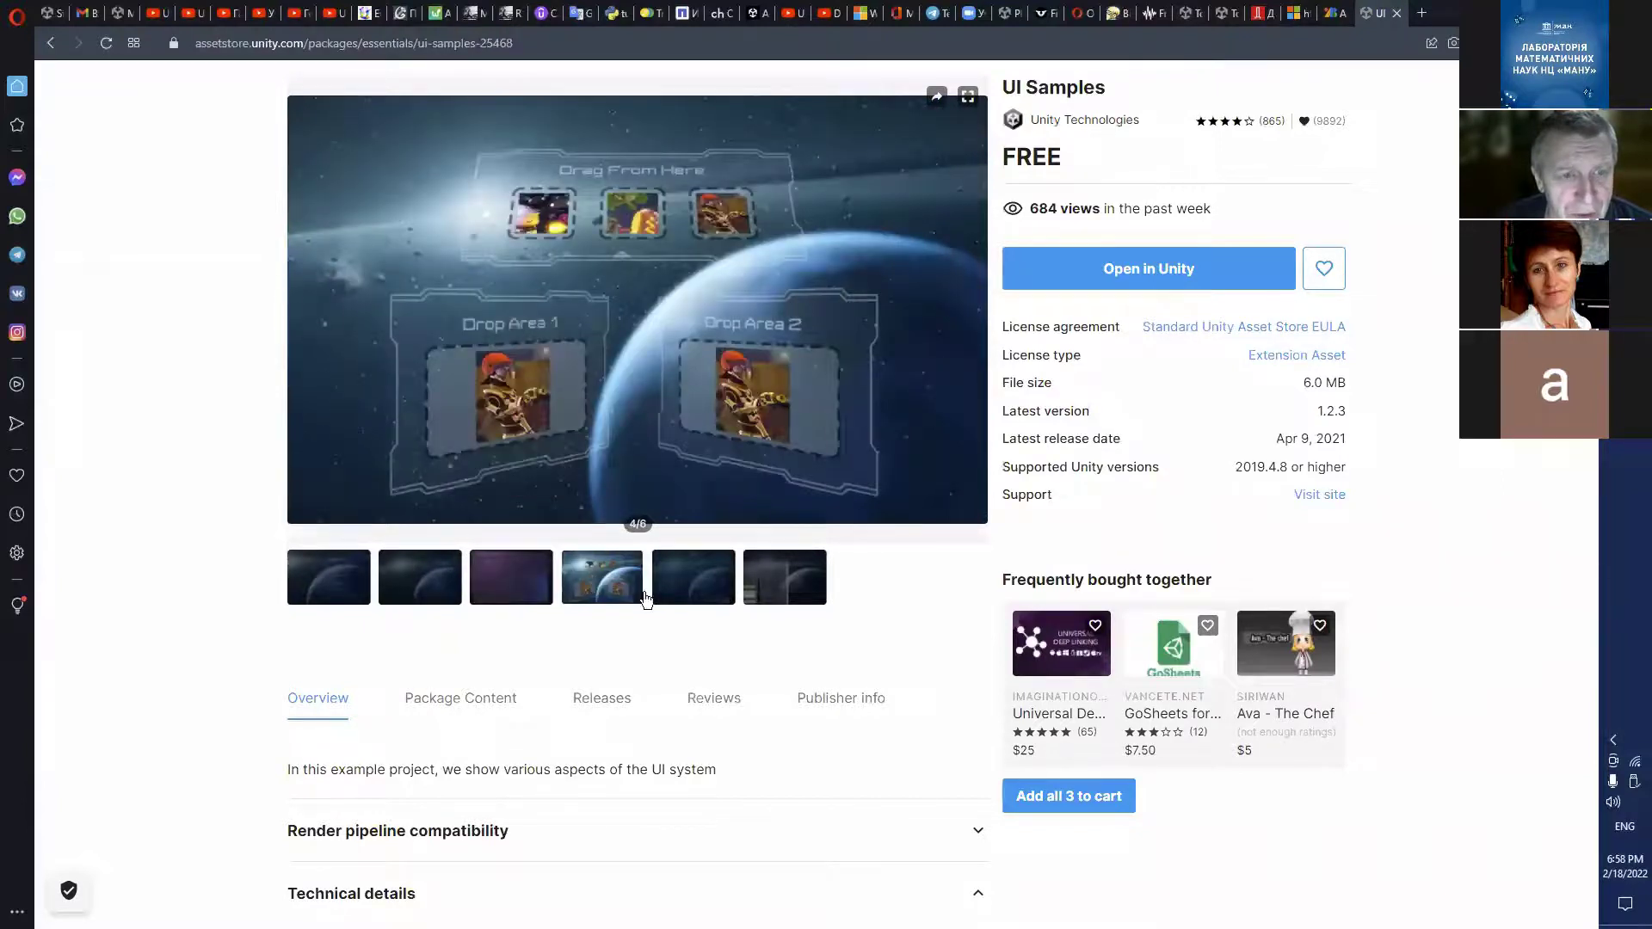
pyautogui.click(684, 593)
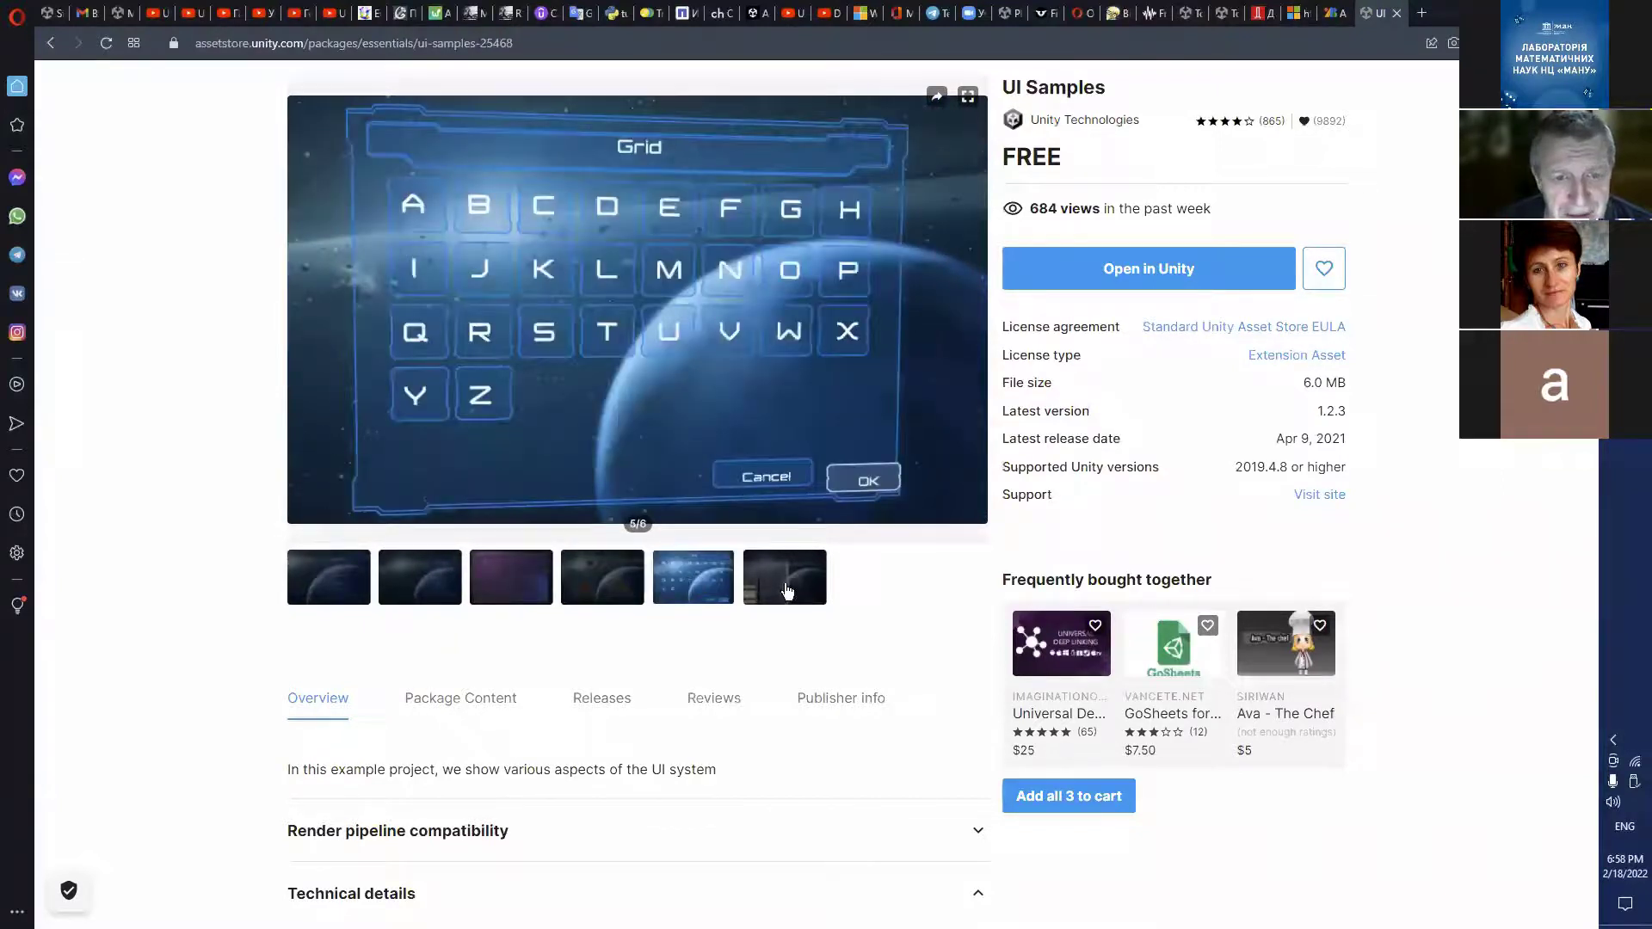
pyautogui.click(787, 591)
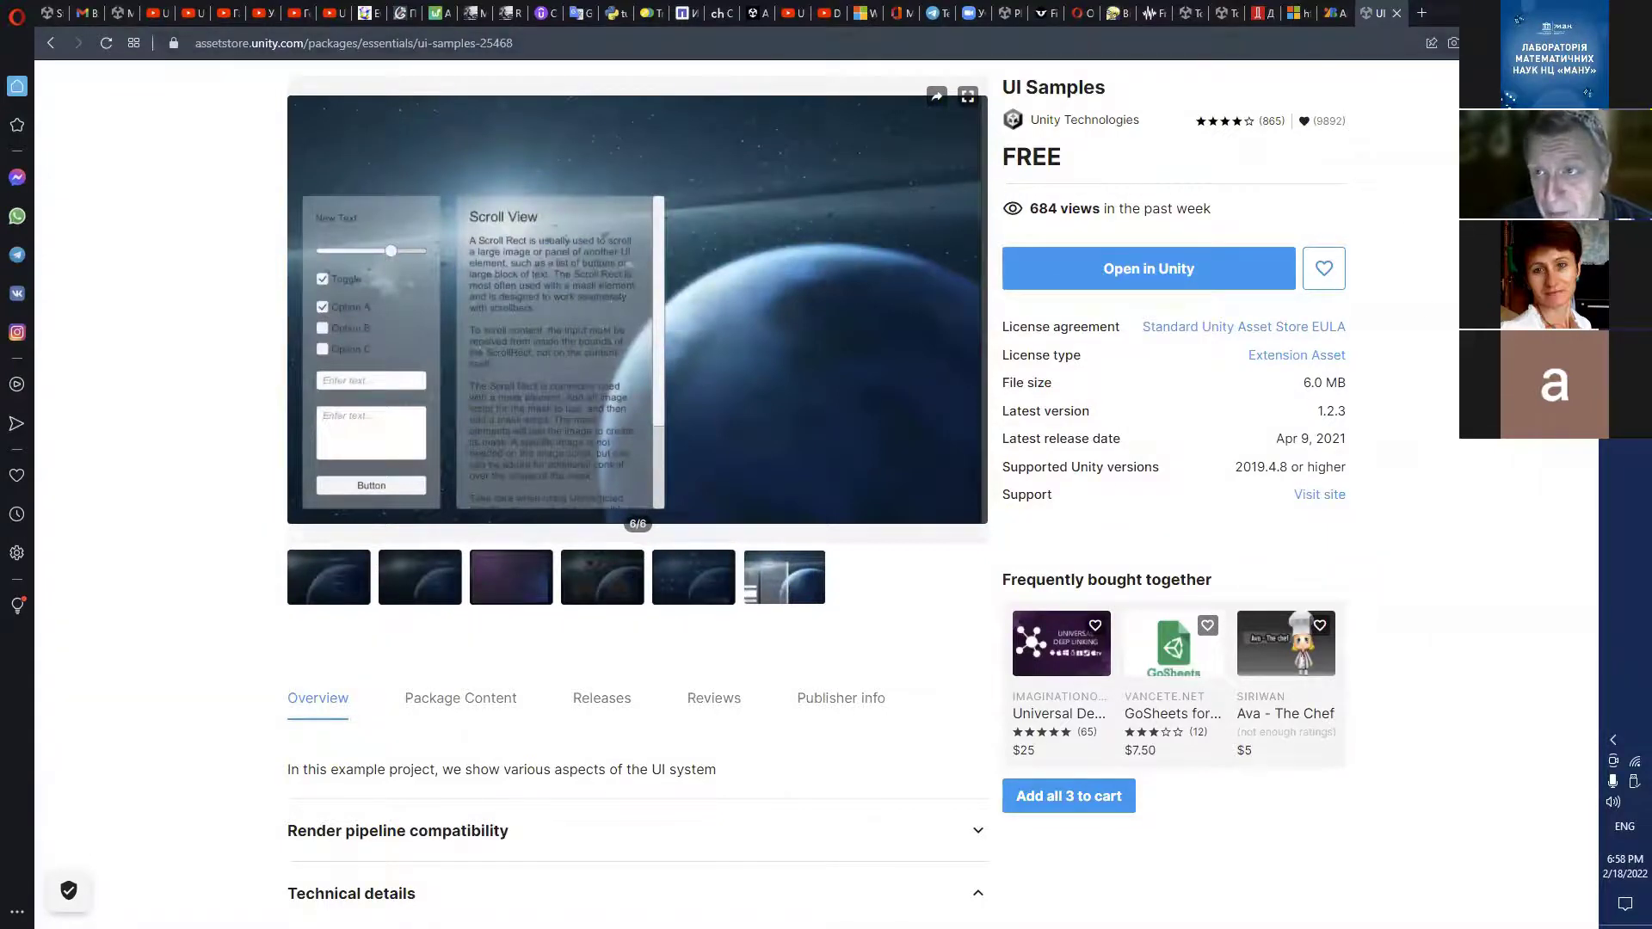
# Switch to Unity, import UI_Panel2SquareButton.png from the UI_image folder into the project's Assets, and enlarge its preview.
pyautogui.hotkey('alt', 'Tab')
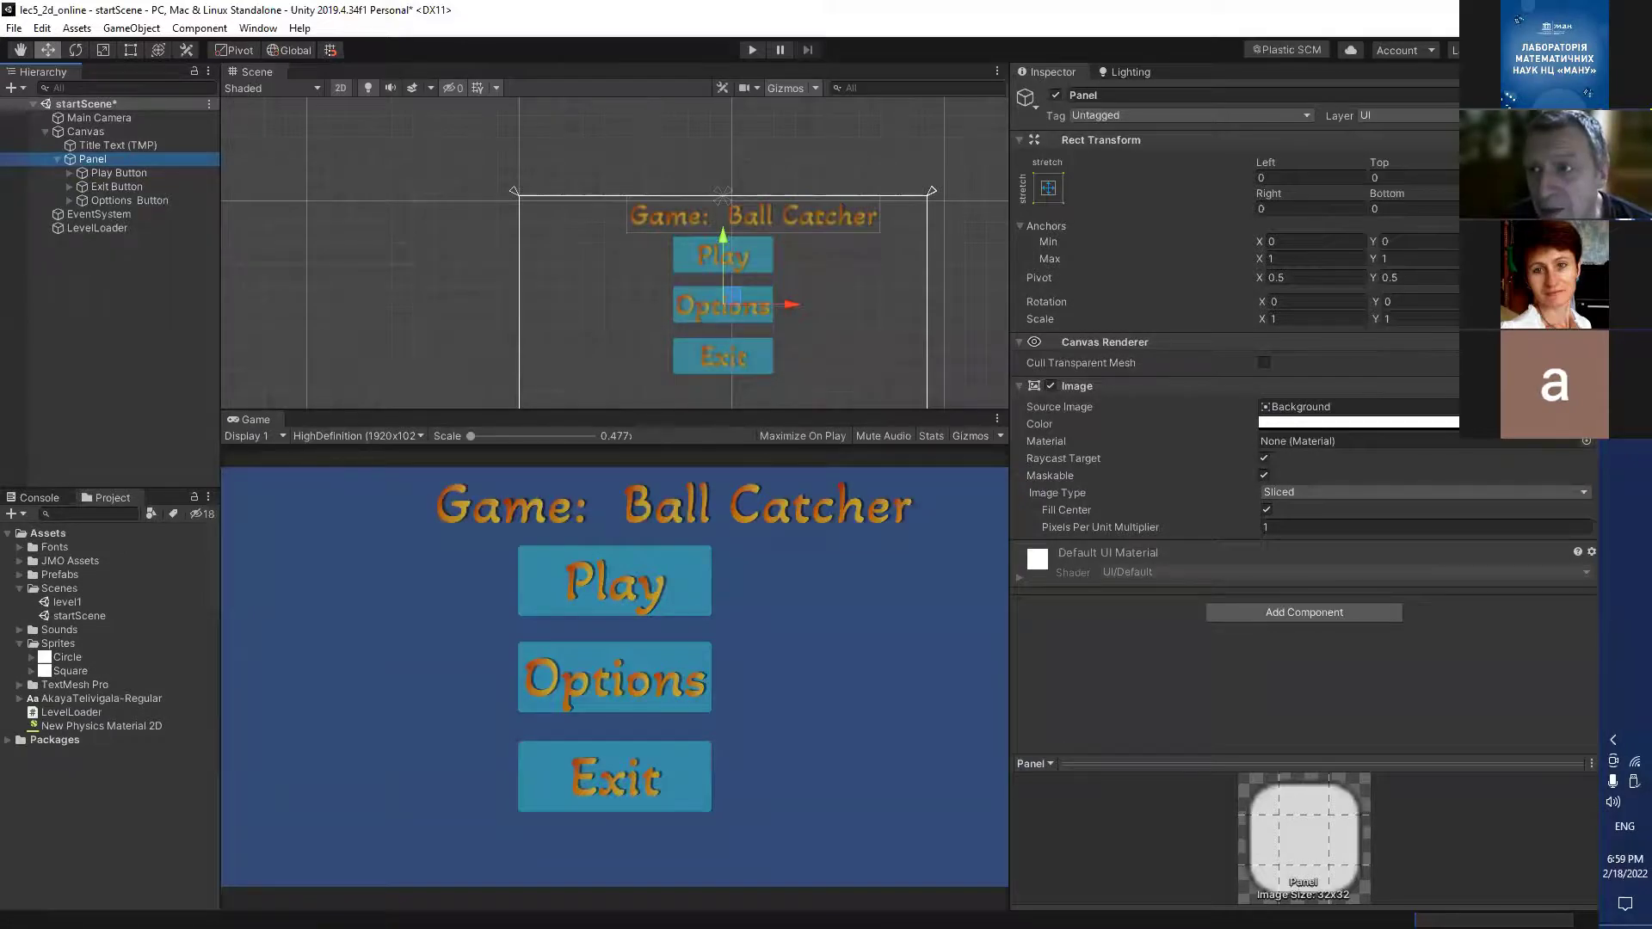
pyautogui.hotkey('alt', 'Tab')
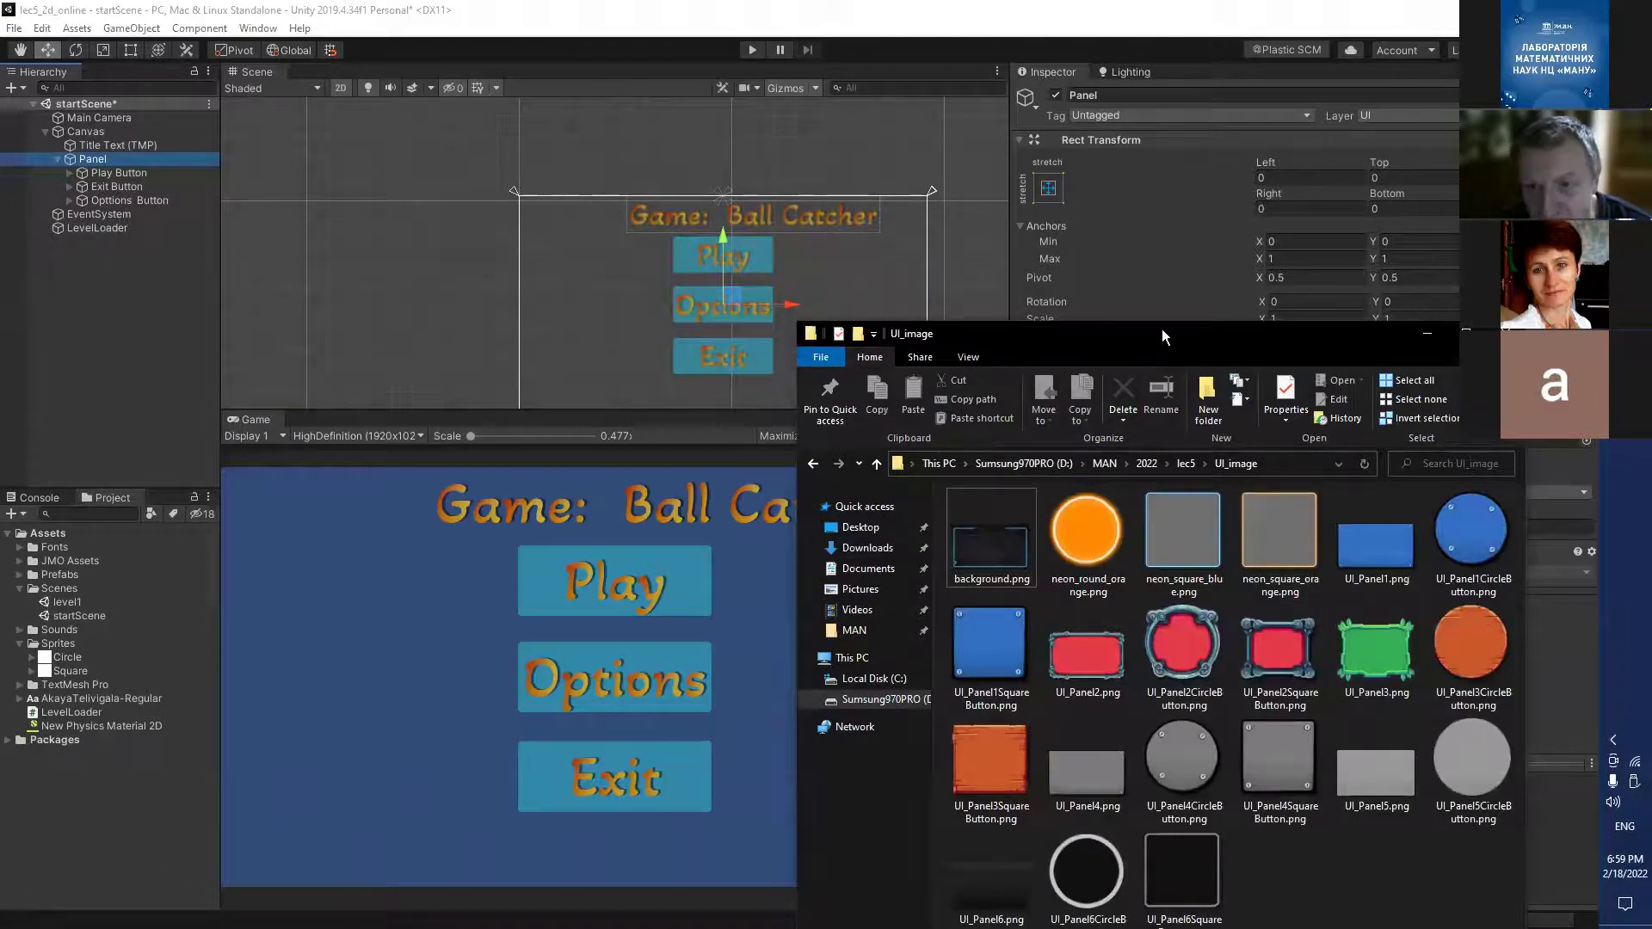
pyautogui.moveTo(1162, 329); pyautogui.dragTo(1279, 84)
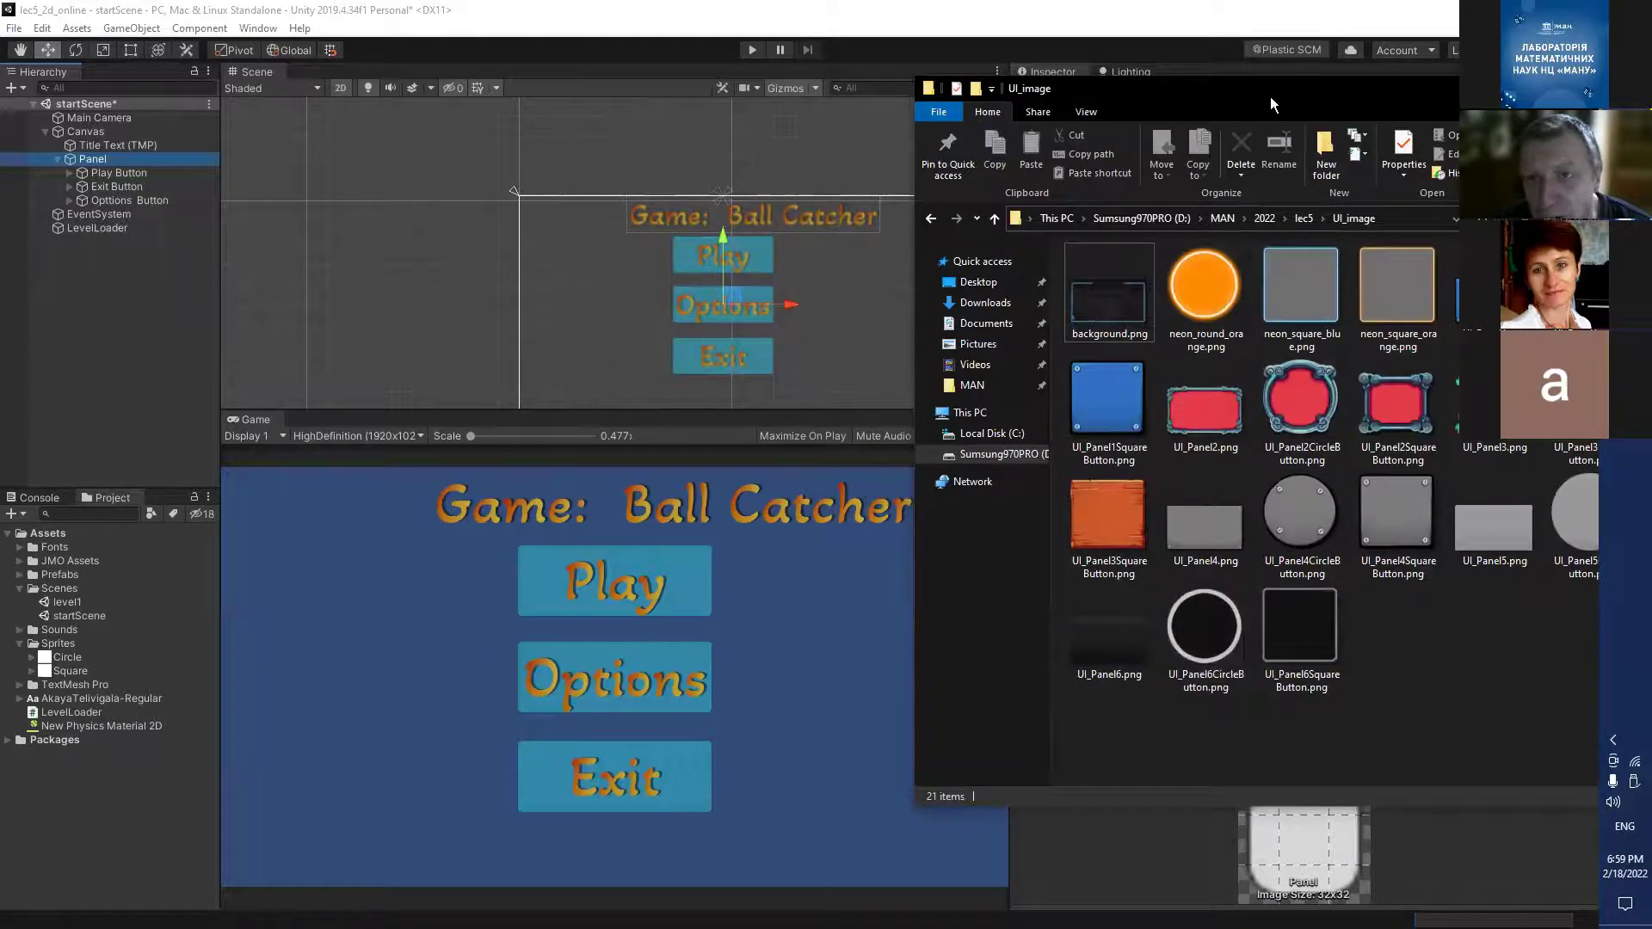
pyautogui.moveTo(1265, 96); pyautogui.dragTo(1165, 124)
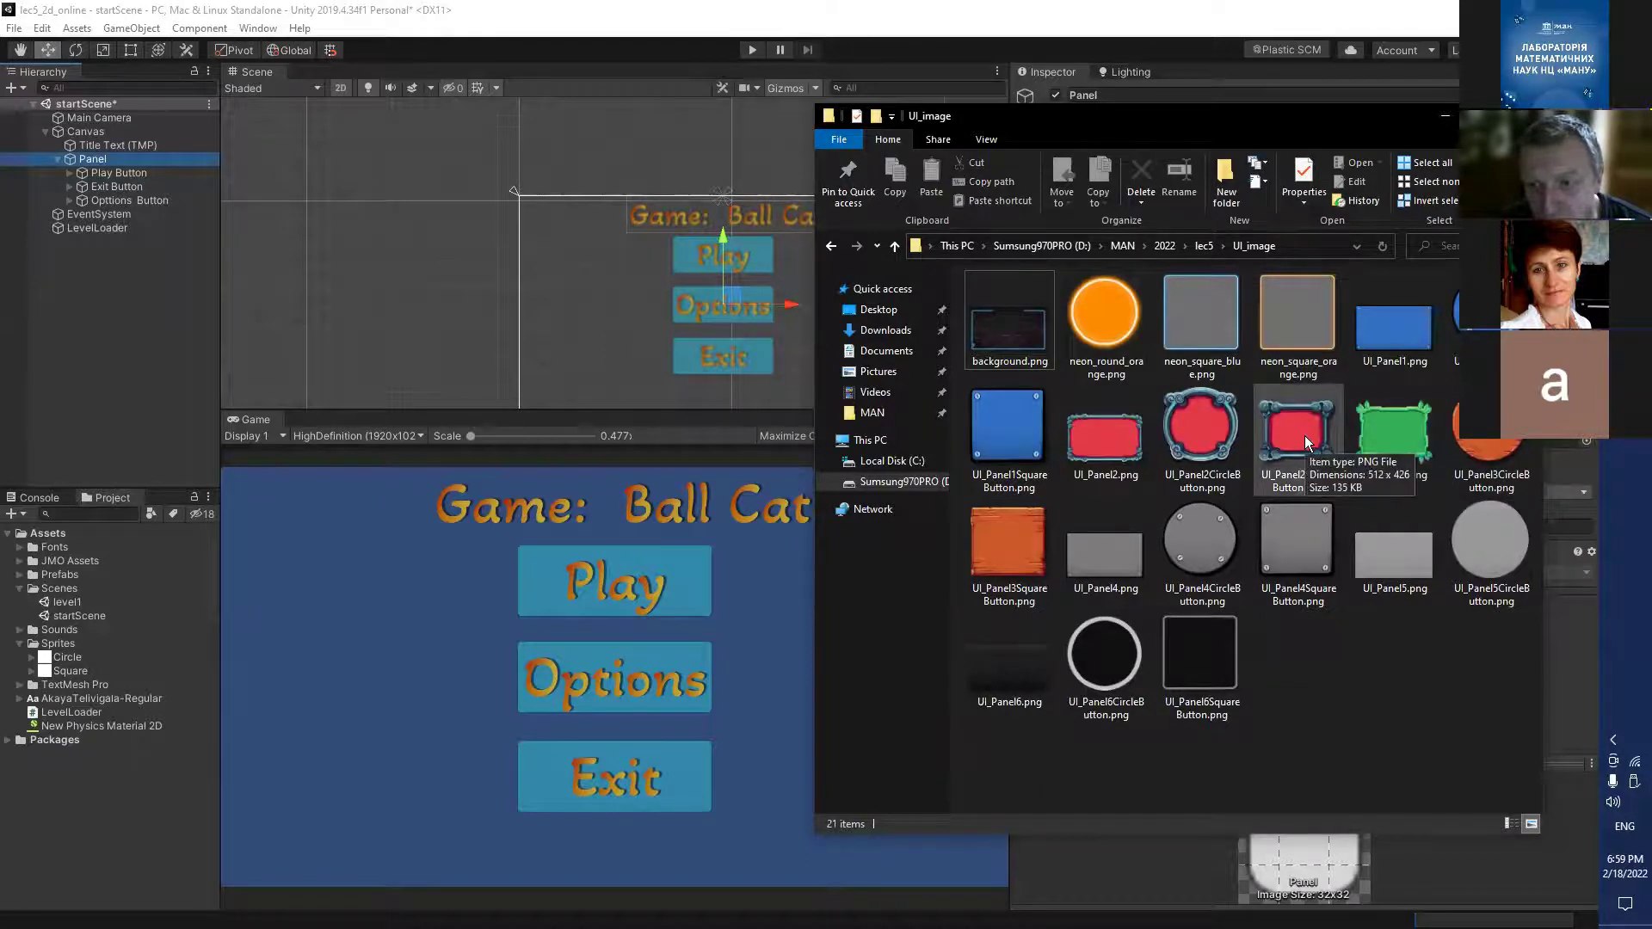
pyautogui.moveTo(1304, 435); pyautogui.dragTo(74, 539)
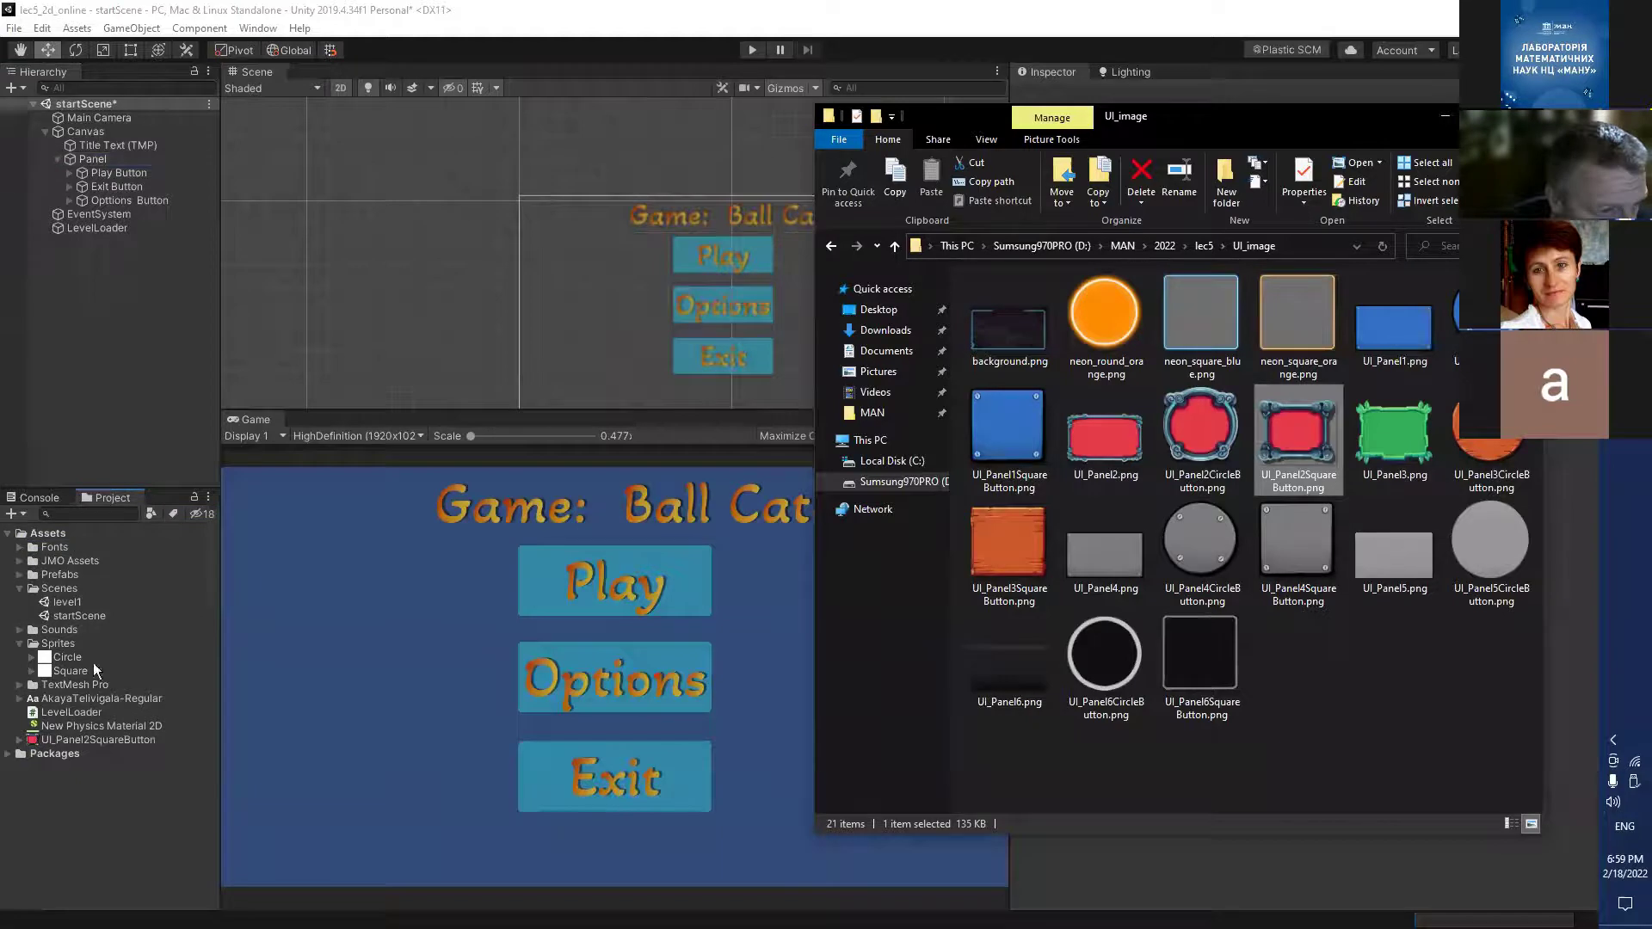
pyautogui.click(77, 742)
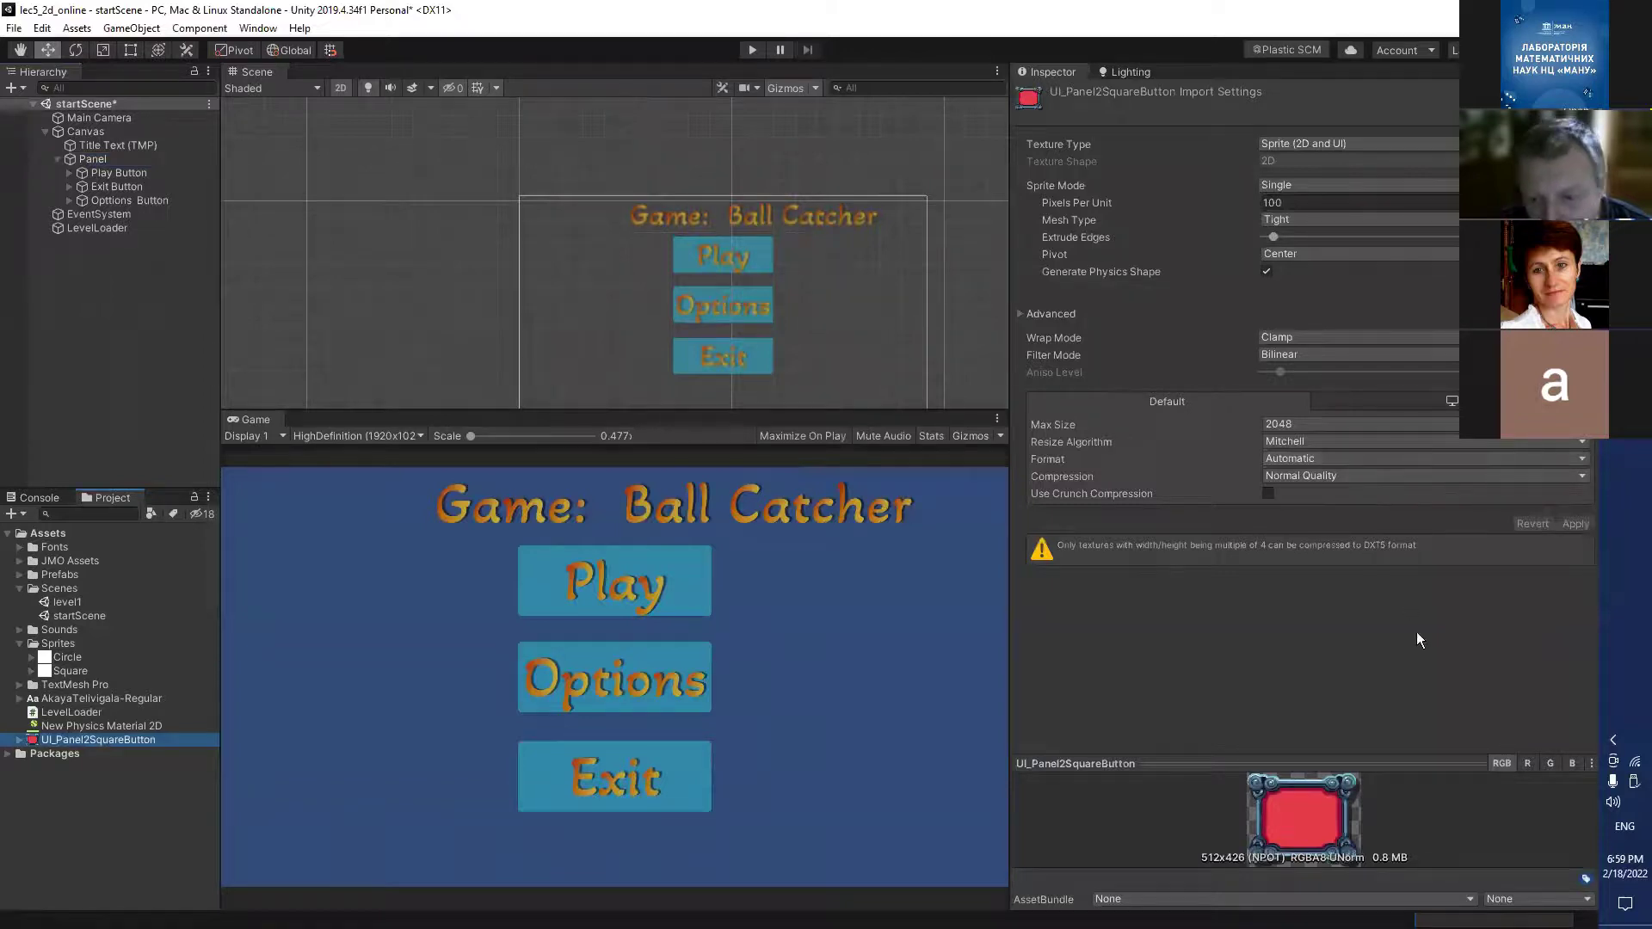
pyautogui.moveTo(1394, 755); pyautogui.dragTo(1377, 598)
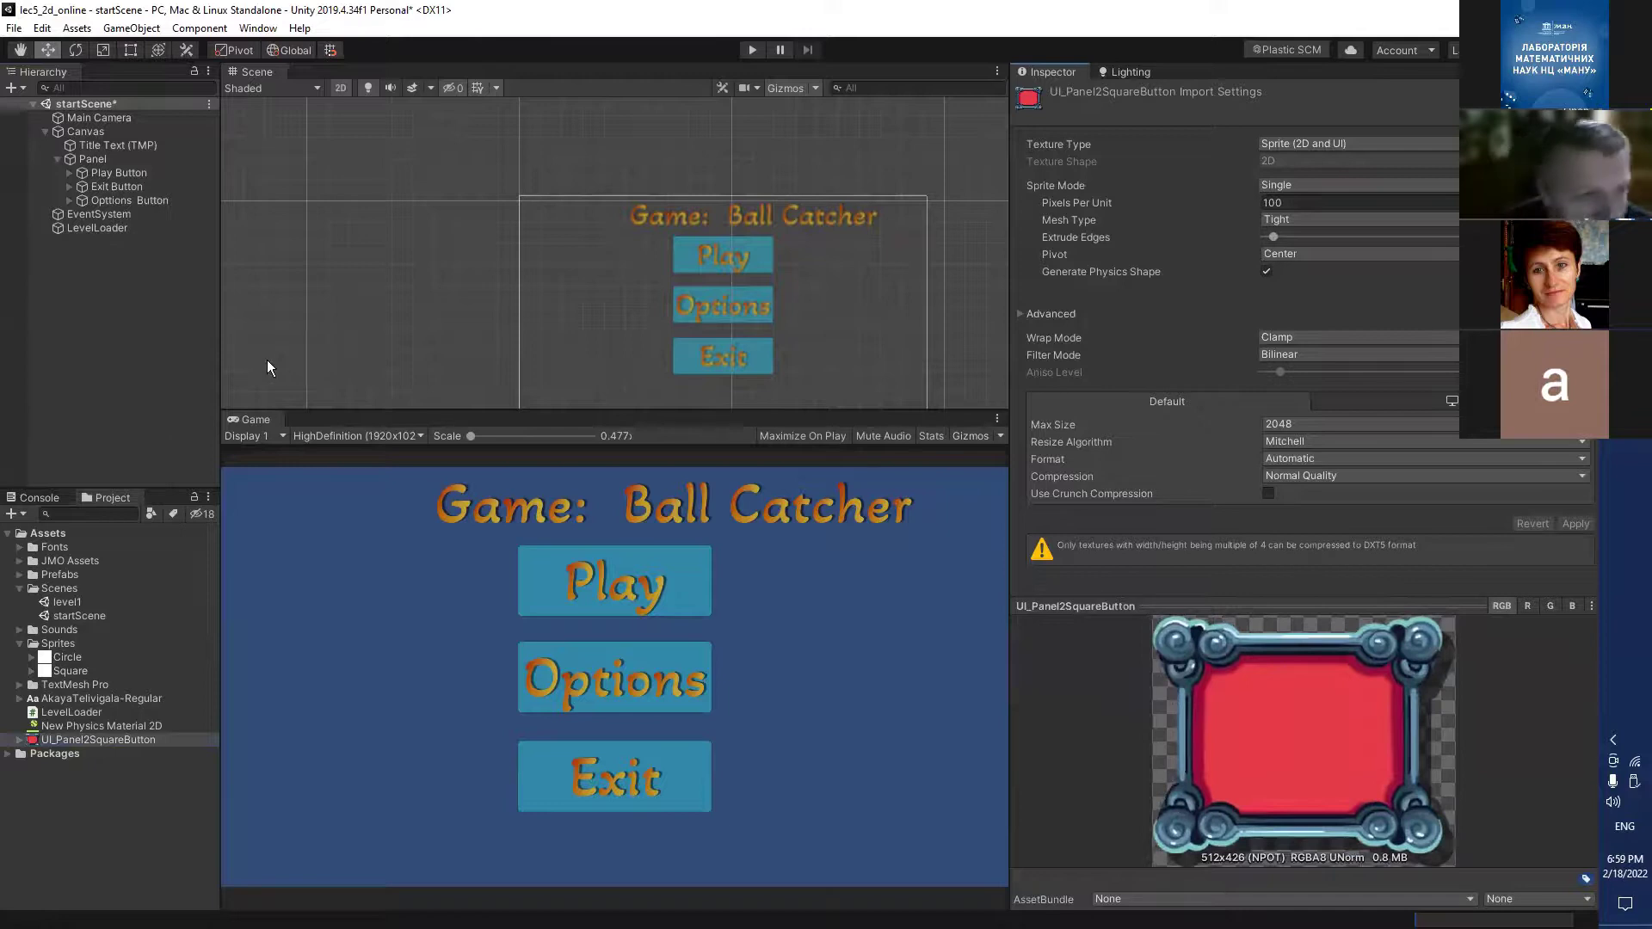
# Assign the UI_Panel2SquareButton sprite as the source image of the Canvas's Panel.
pyautogui.click(93, 159)
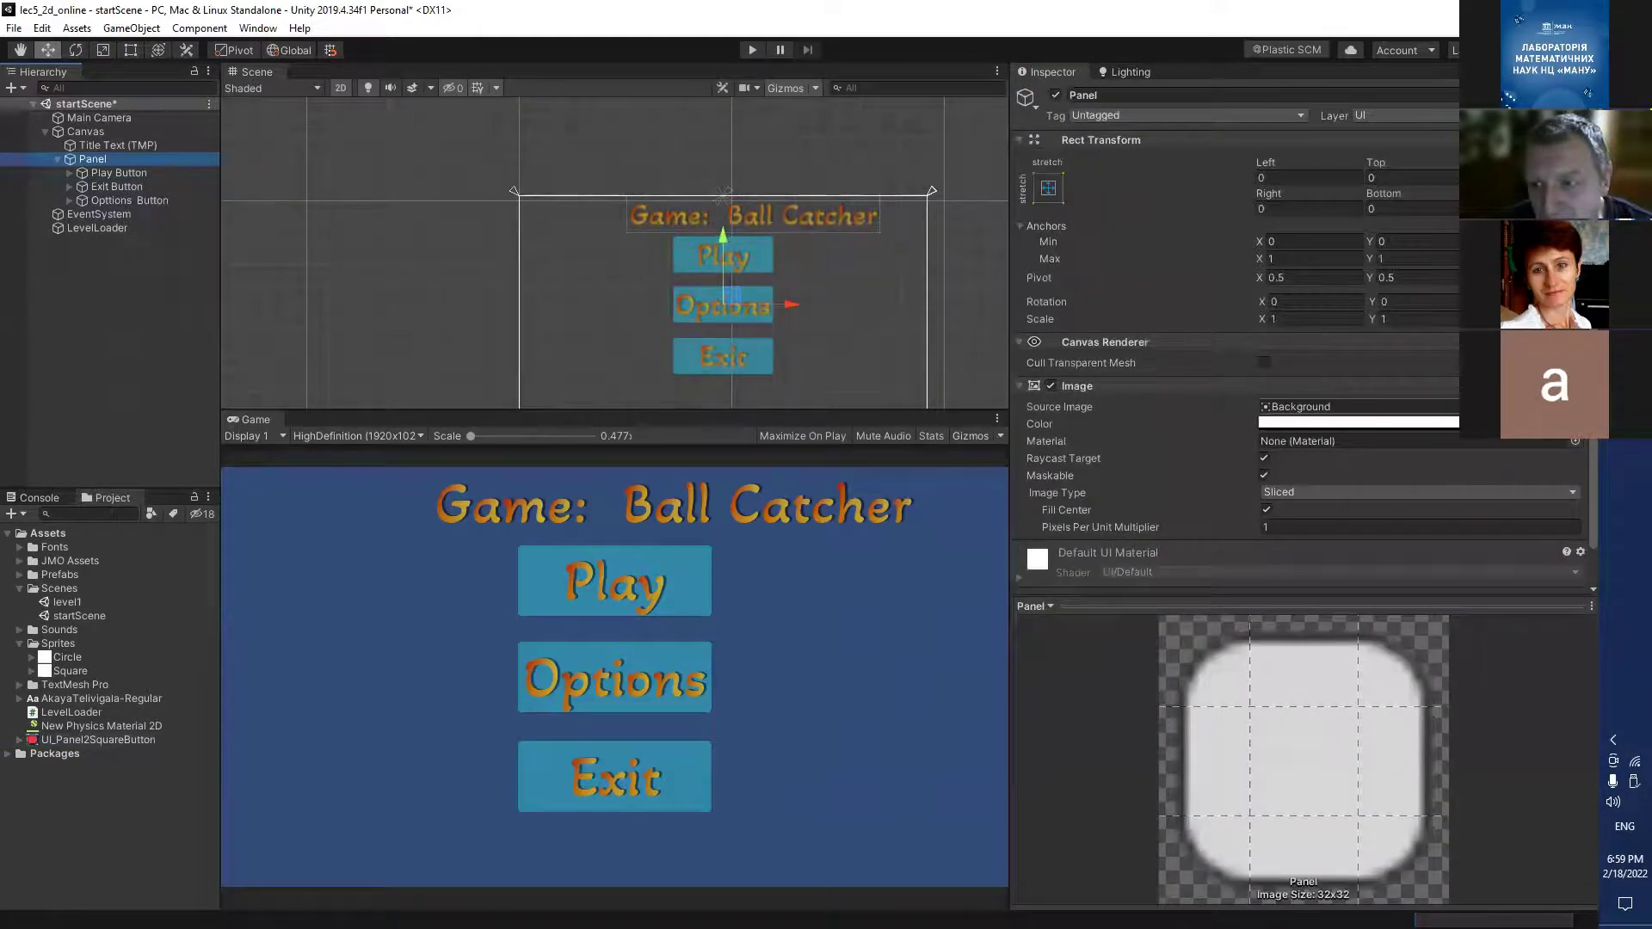
pyautogui.click(1576, 407)
pyautogui.click(883, 355)
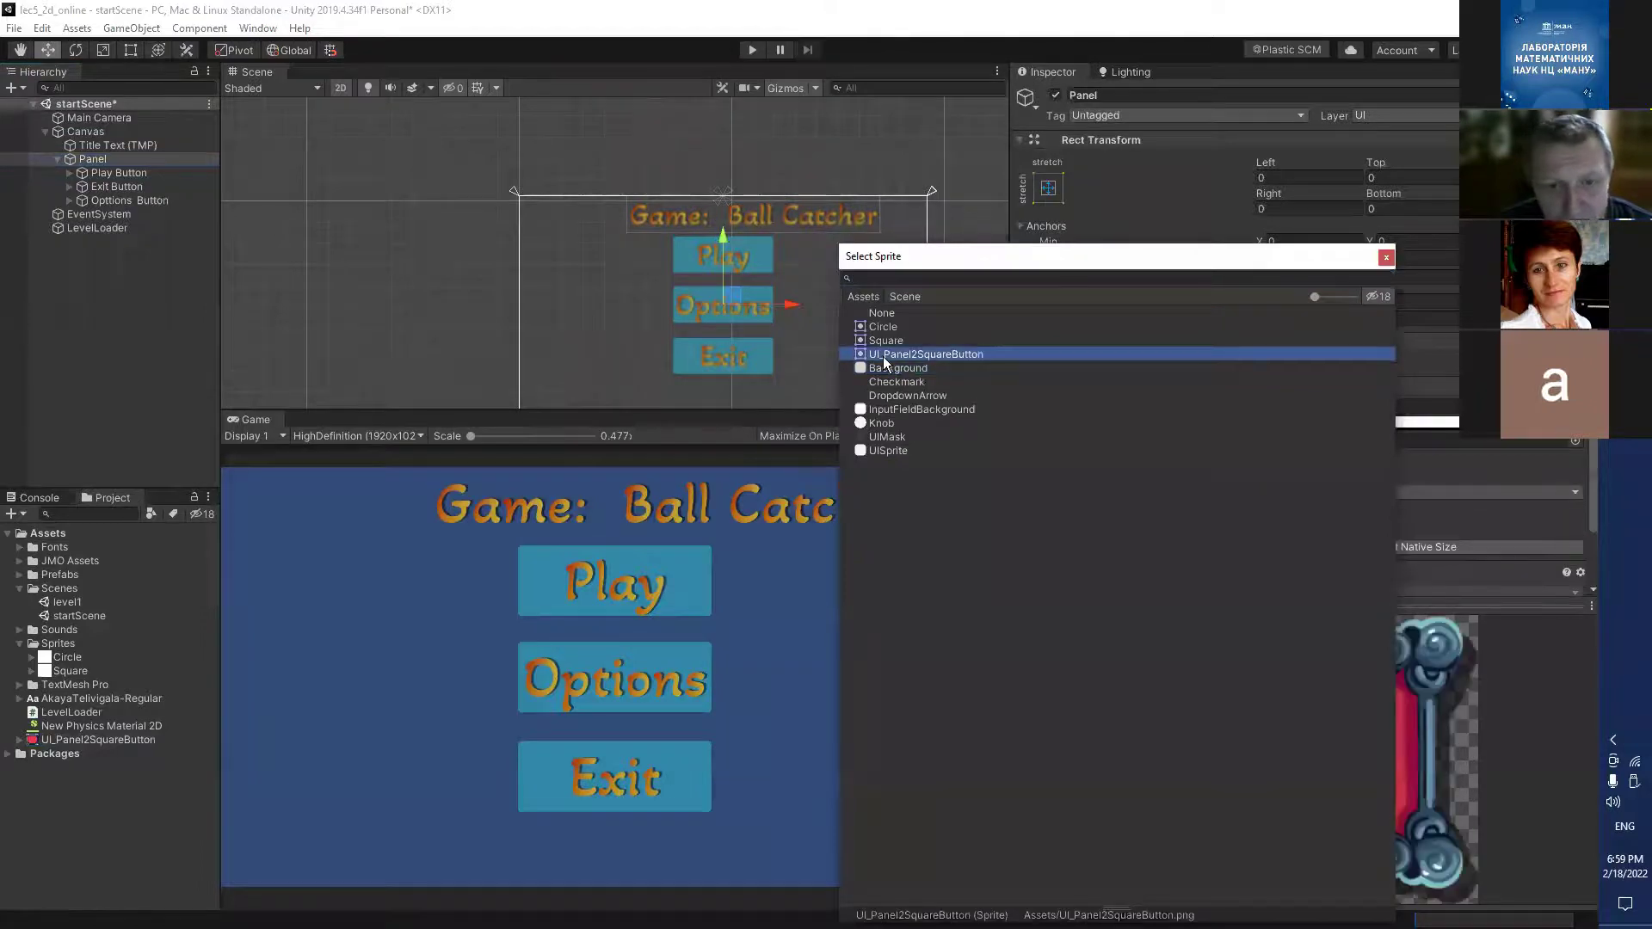
pyautogui.doubleClick(883, 356)
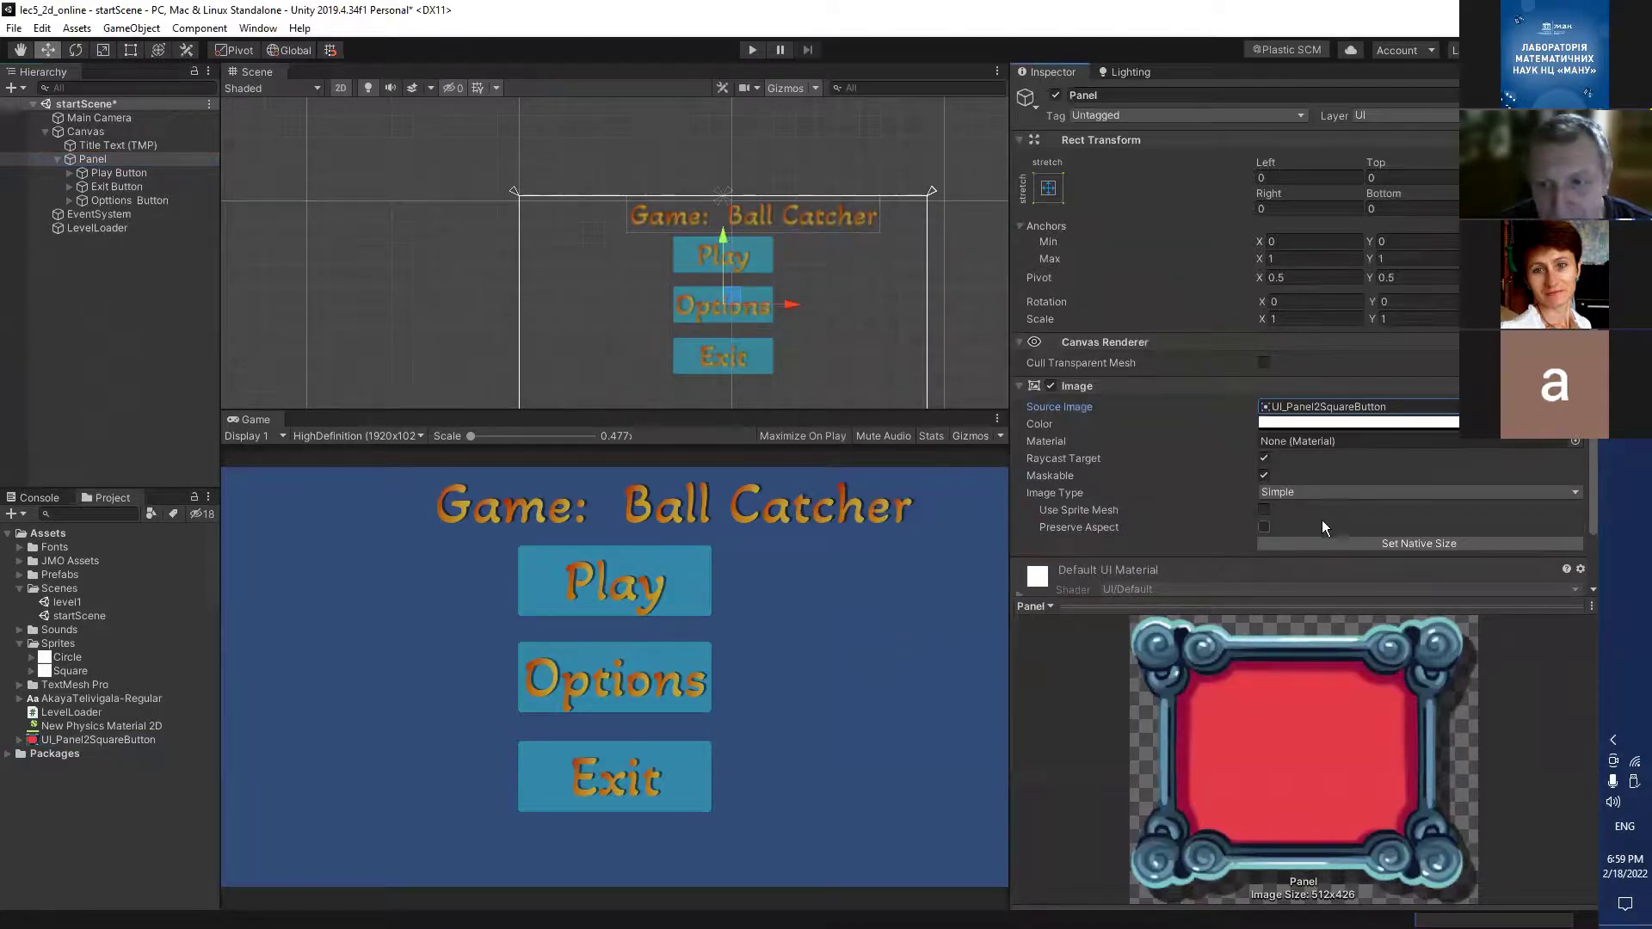
# Make the Panel's image semi-transparent by setting its color's alpha to 78.
pyautogui.click(1320, 423)
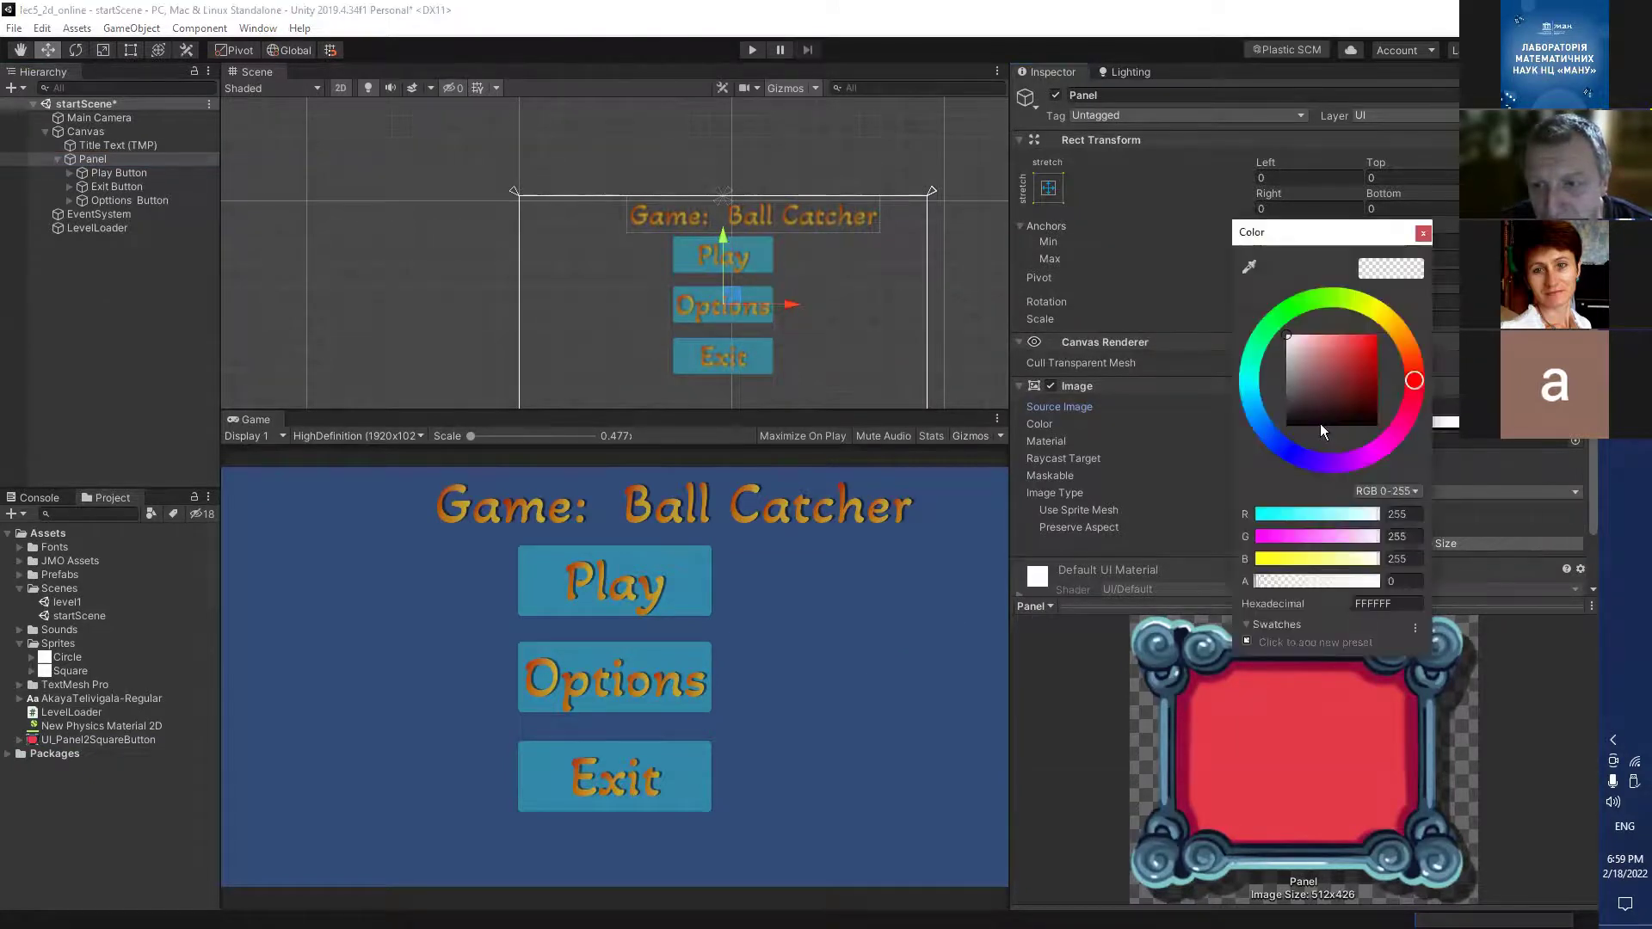
pyautogui.moveTo(1295, 583)
pyautogui.mouseDown()
pyautogui.moveTo(1325, 584)
pyautogui.moveTo(1294, 592)
pyautogui.mouseUp()
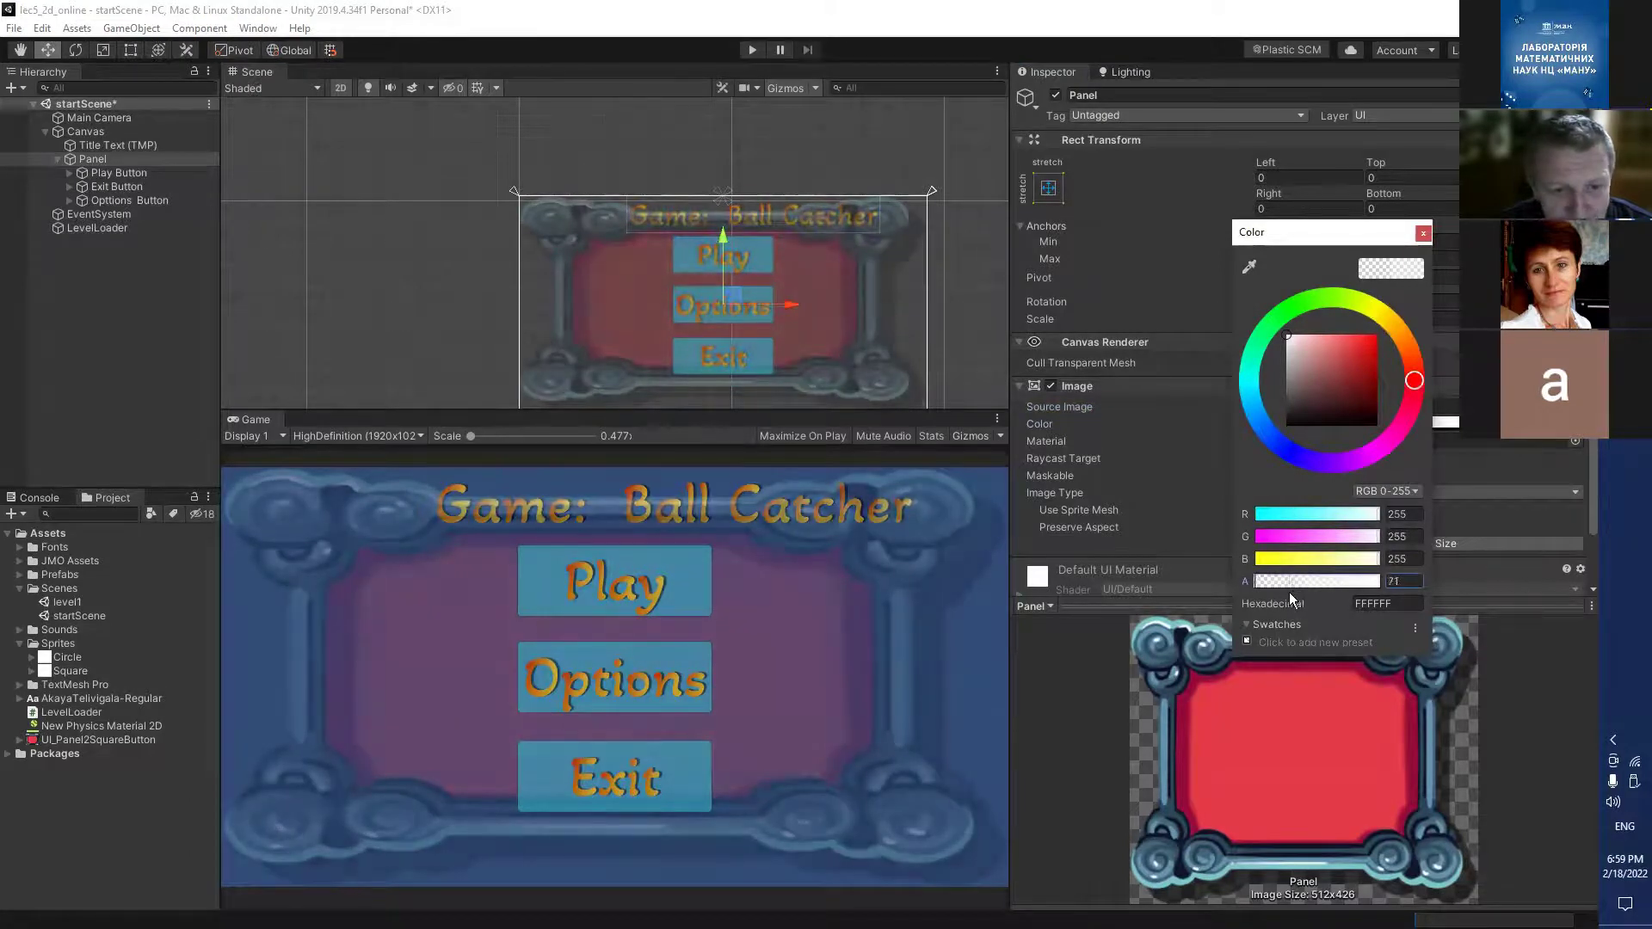
pyautogui.moveTo(1286, 585); pyautogui.dragTo(1294, 587)
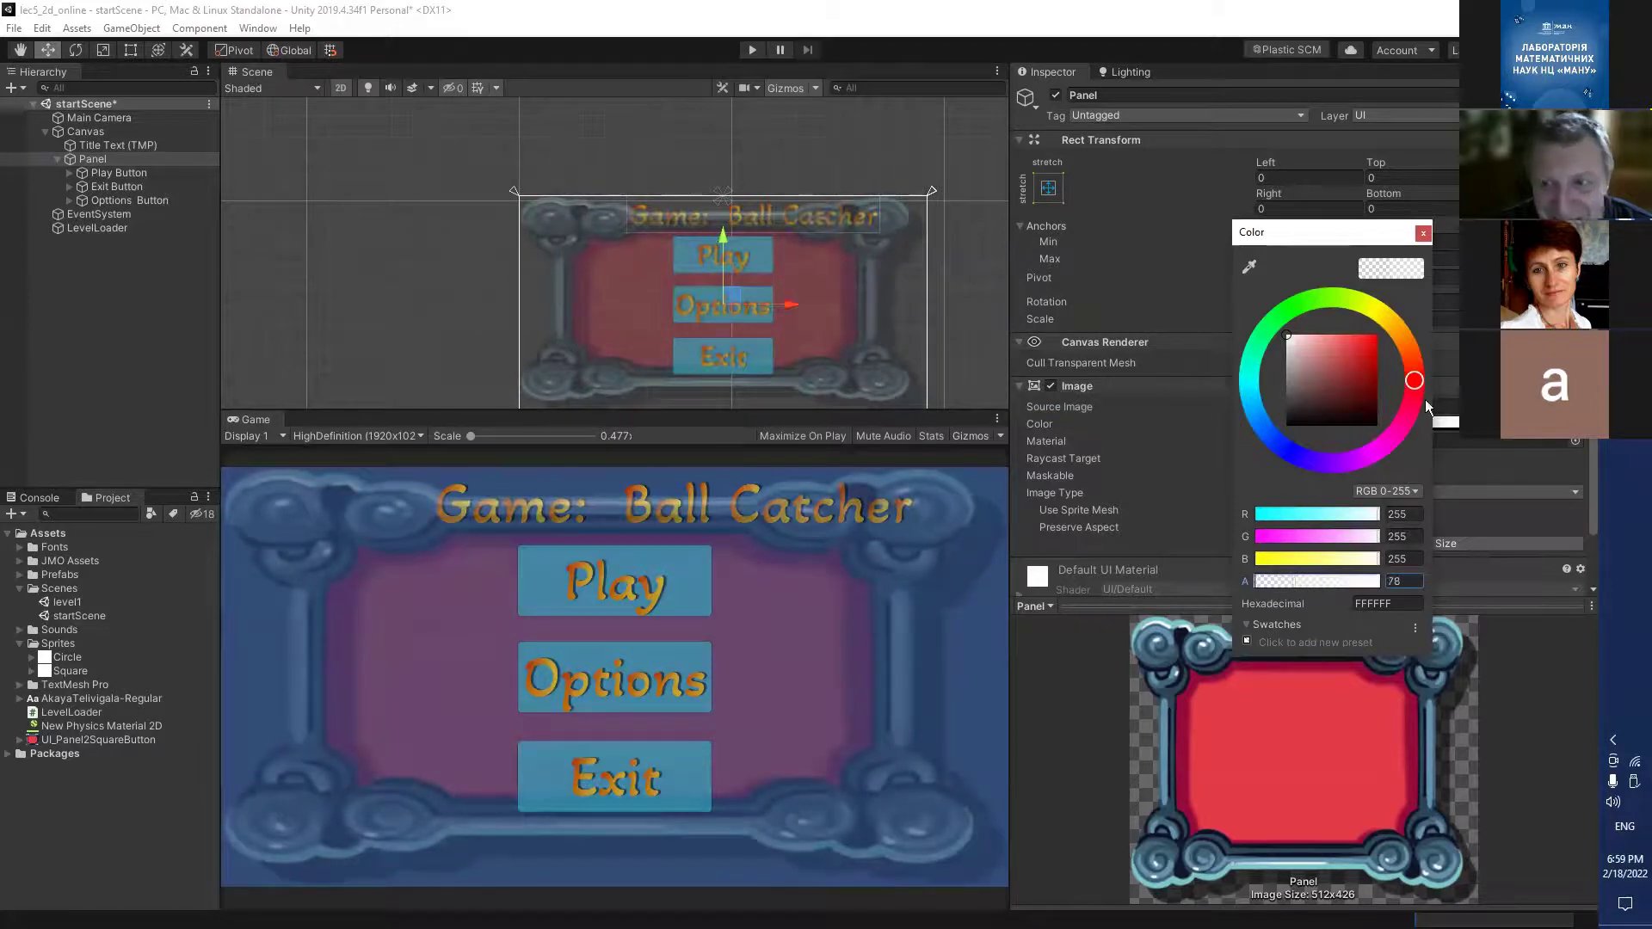
pyautogui.click(1423, 233)
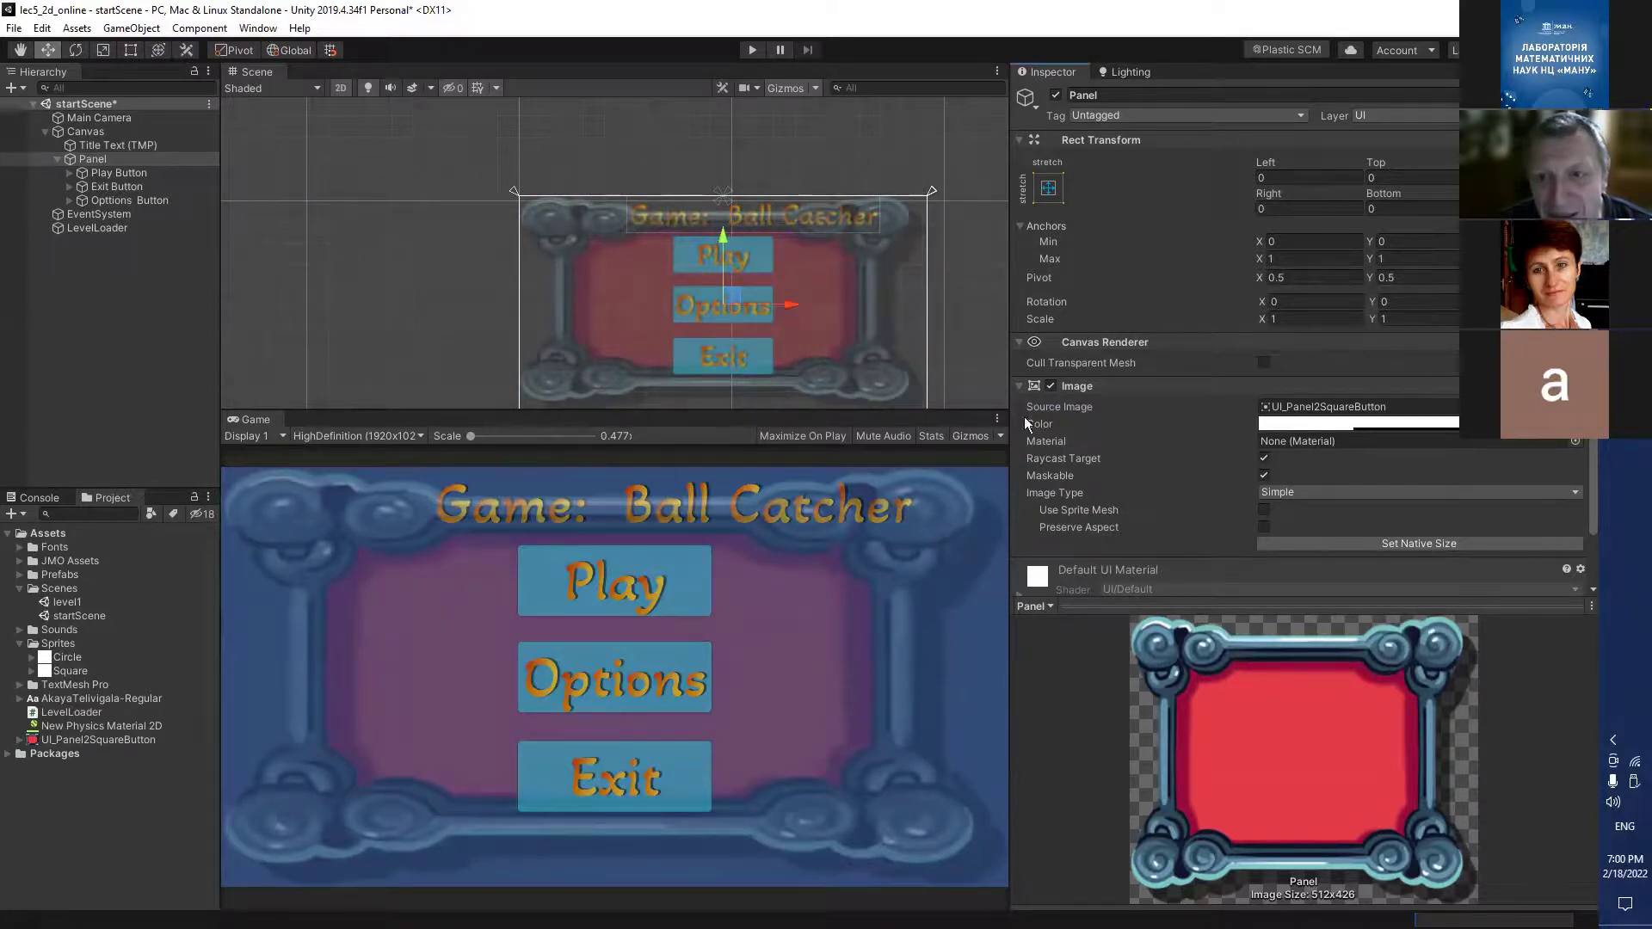
# Anchor the Panel to the middle center of the Canvas and set its width to 600.
pyautogui.click(1047, 190)
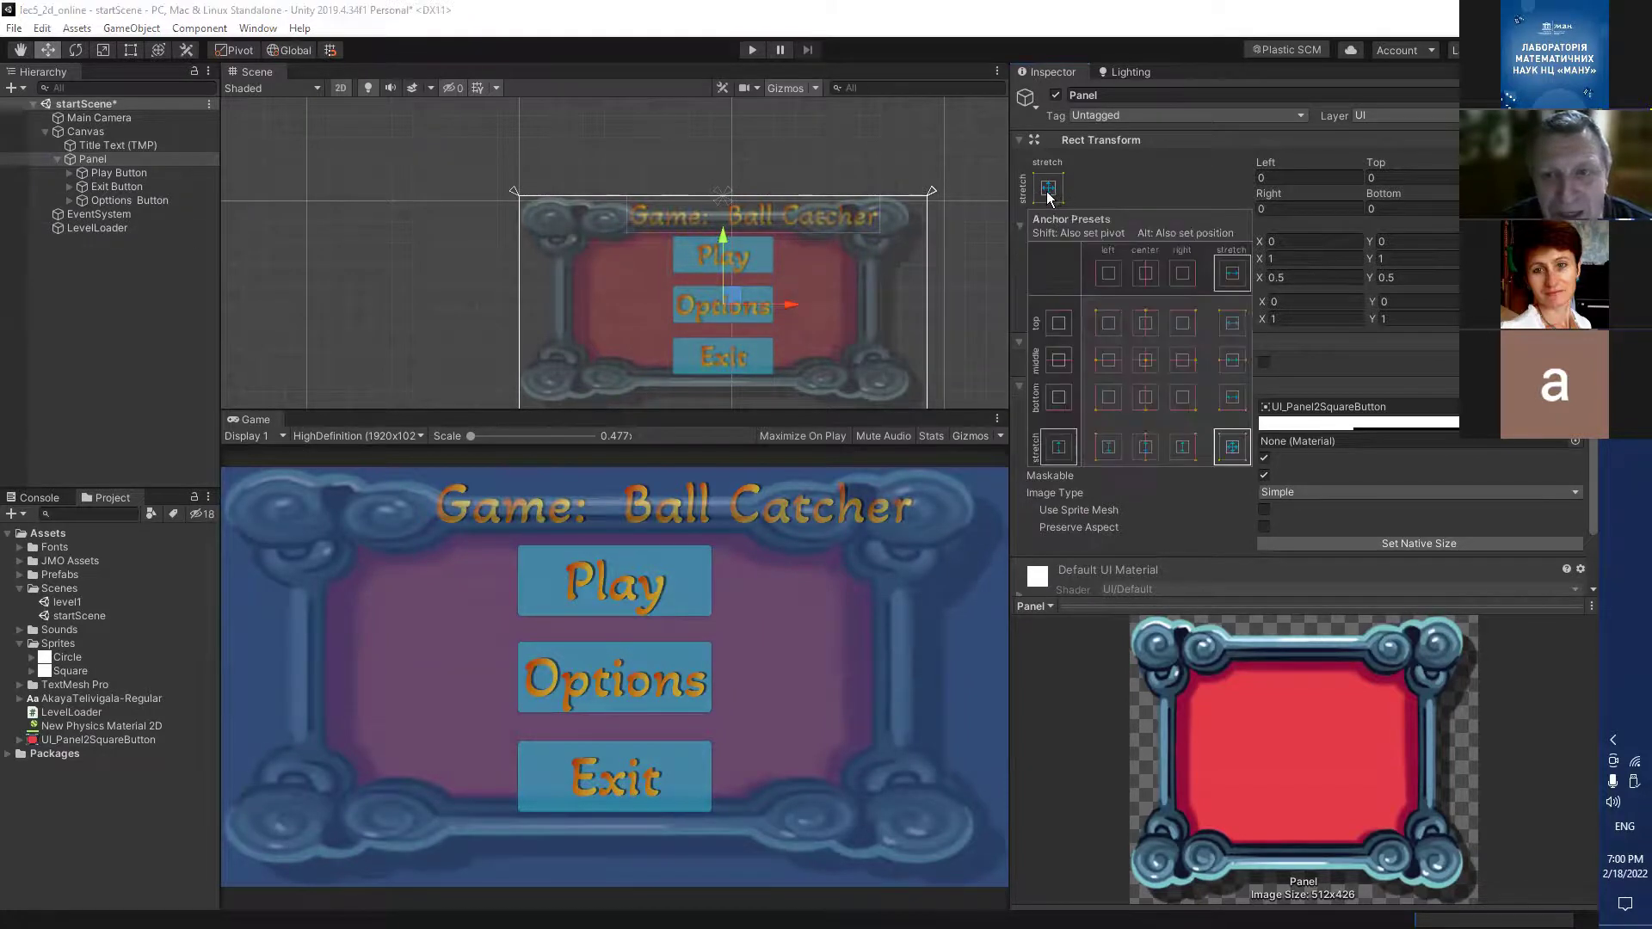
pyautogui.click(1146, 357)
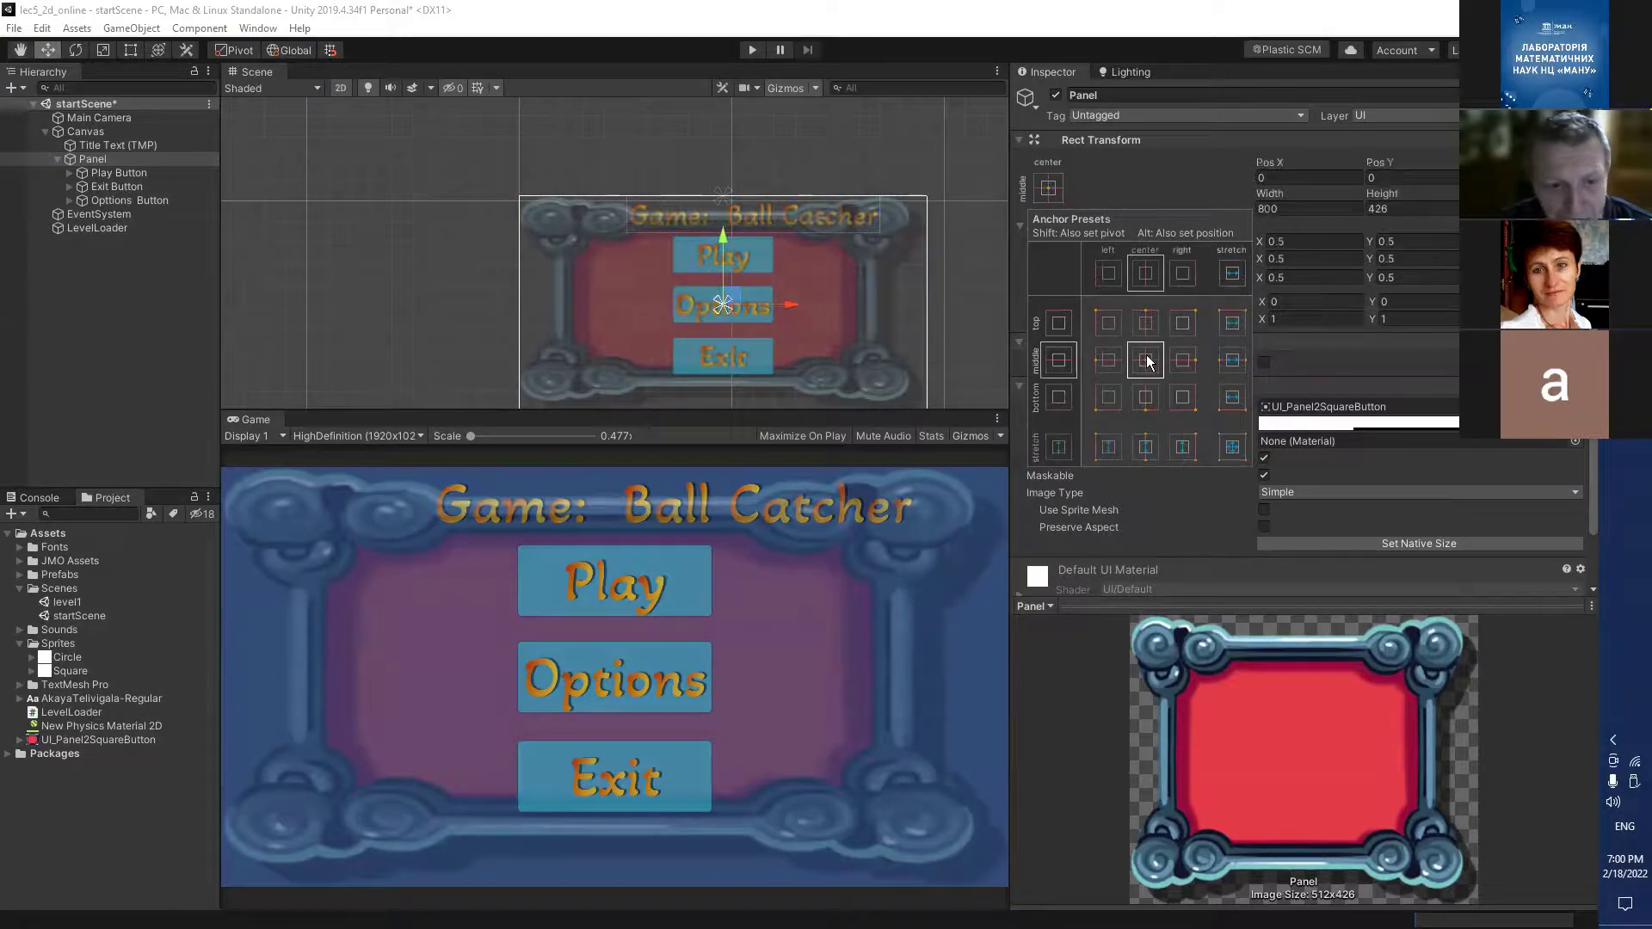
pyautogui.click(1320, 209)
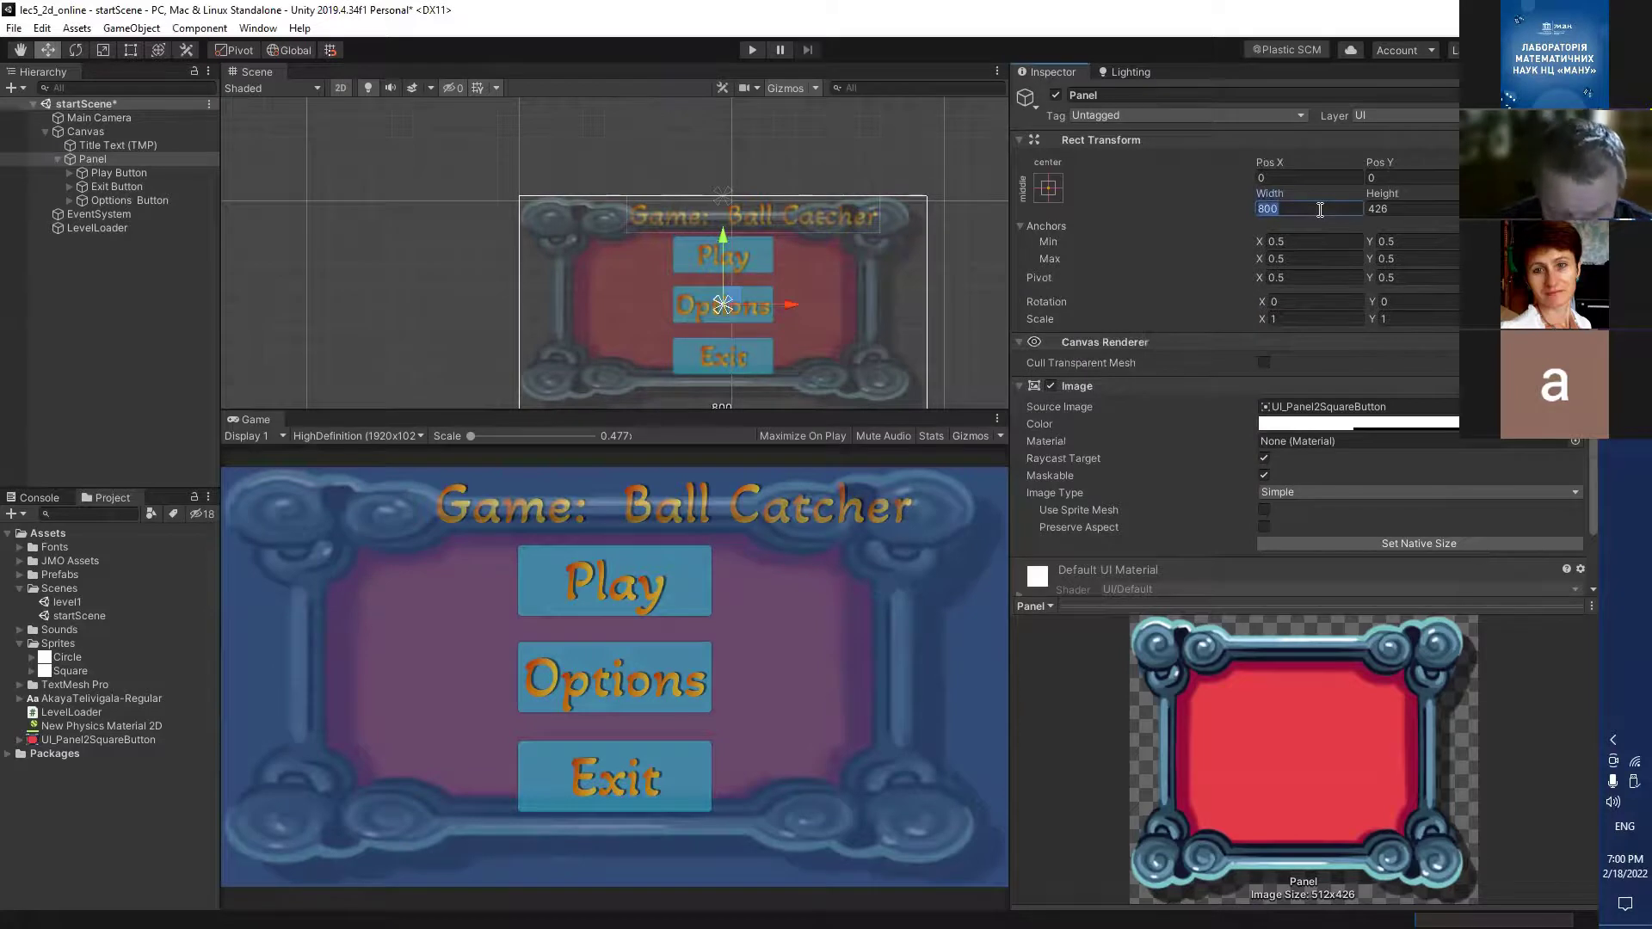
pyautogui.click(1320, 209)
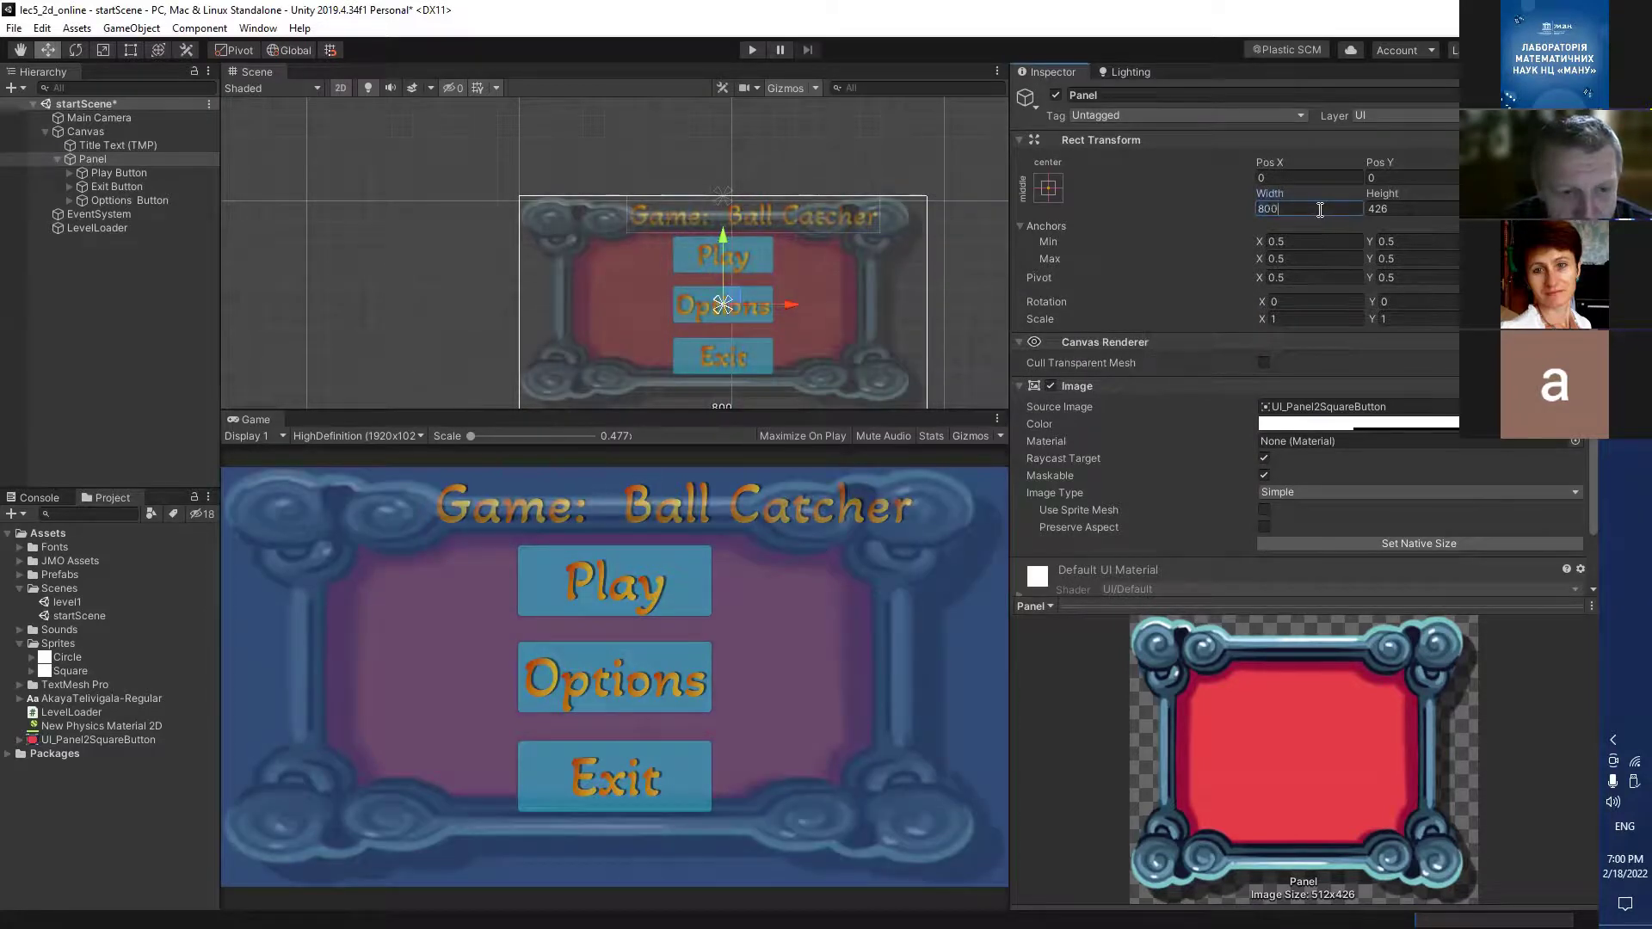
pyautogui.press('BackSpace')
pyautogui.press('BackSpace')
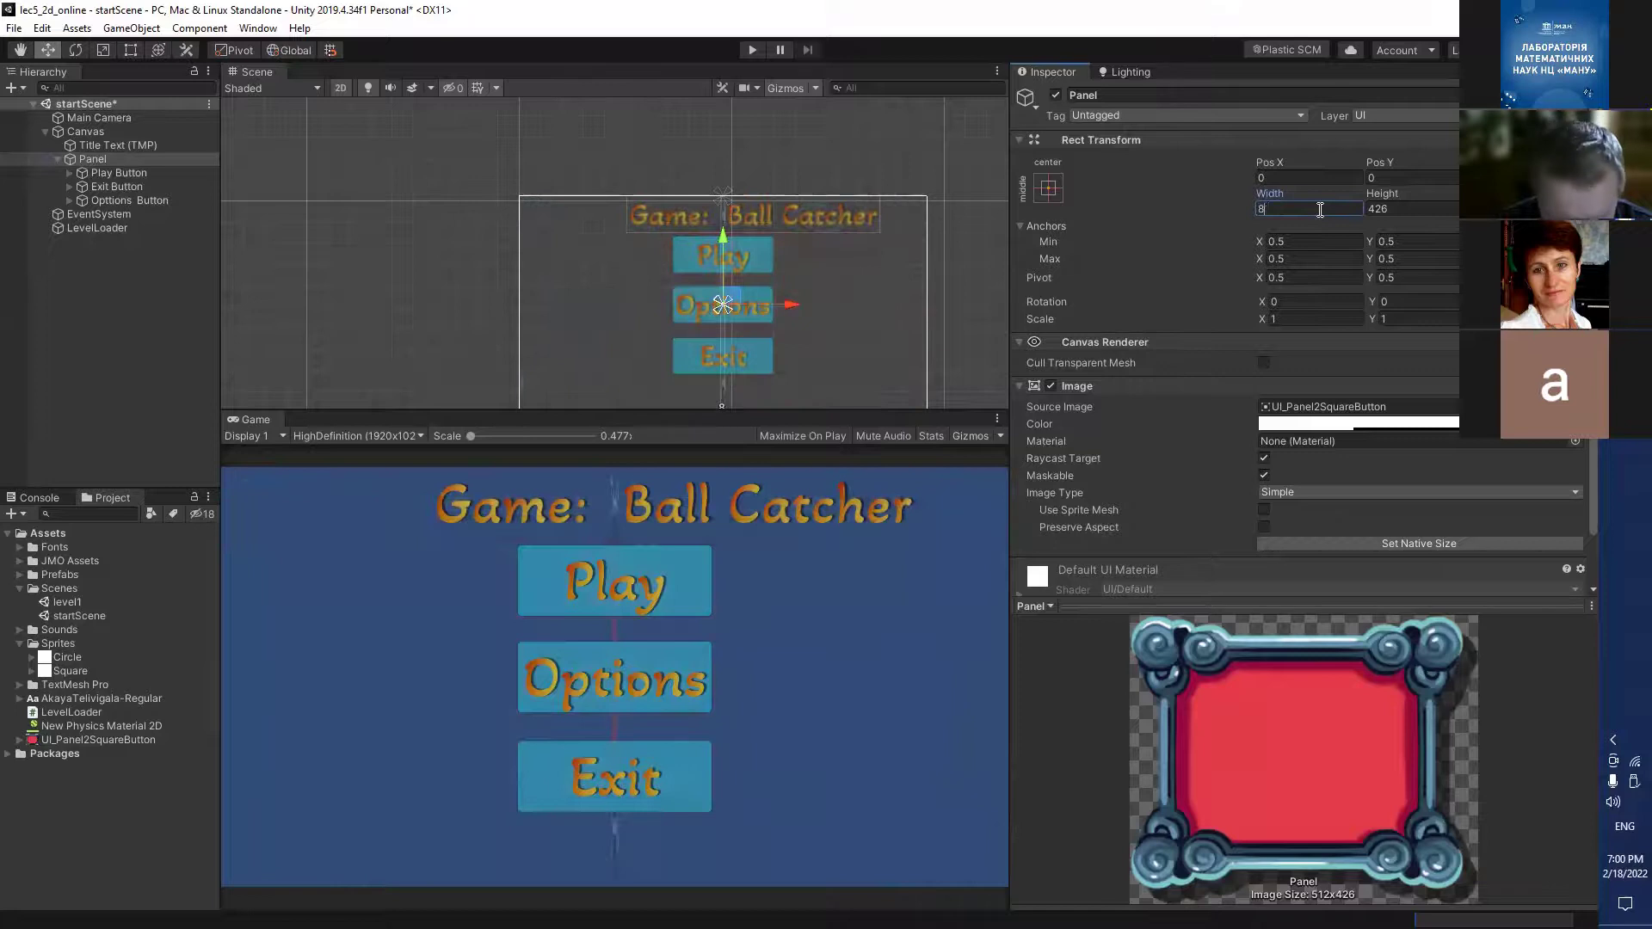
pyautogui.write('700')
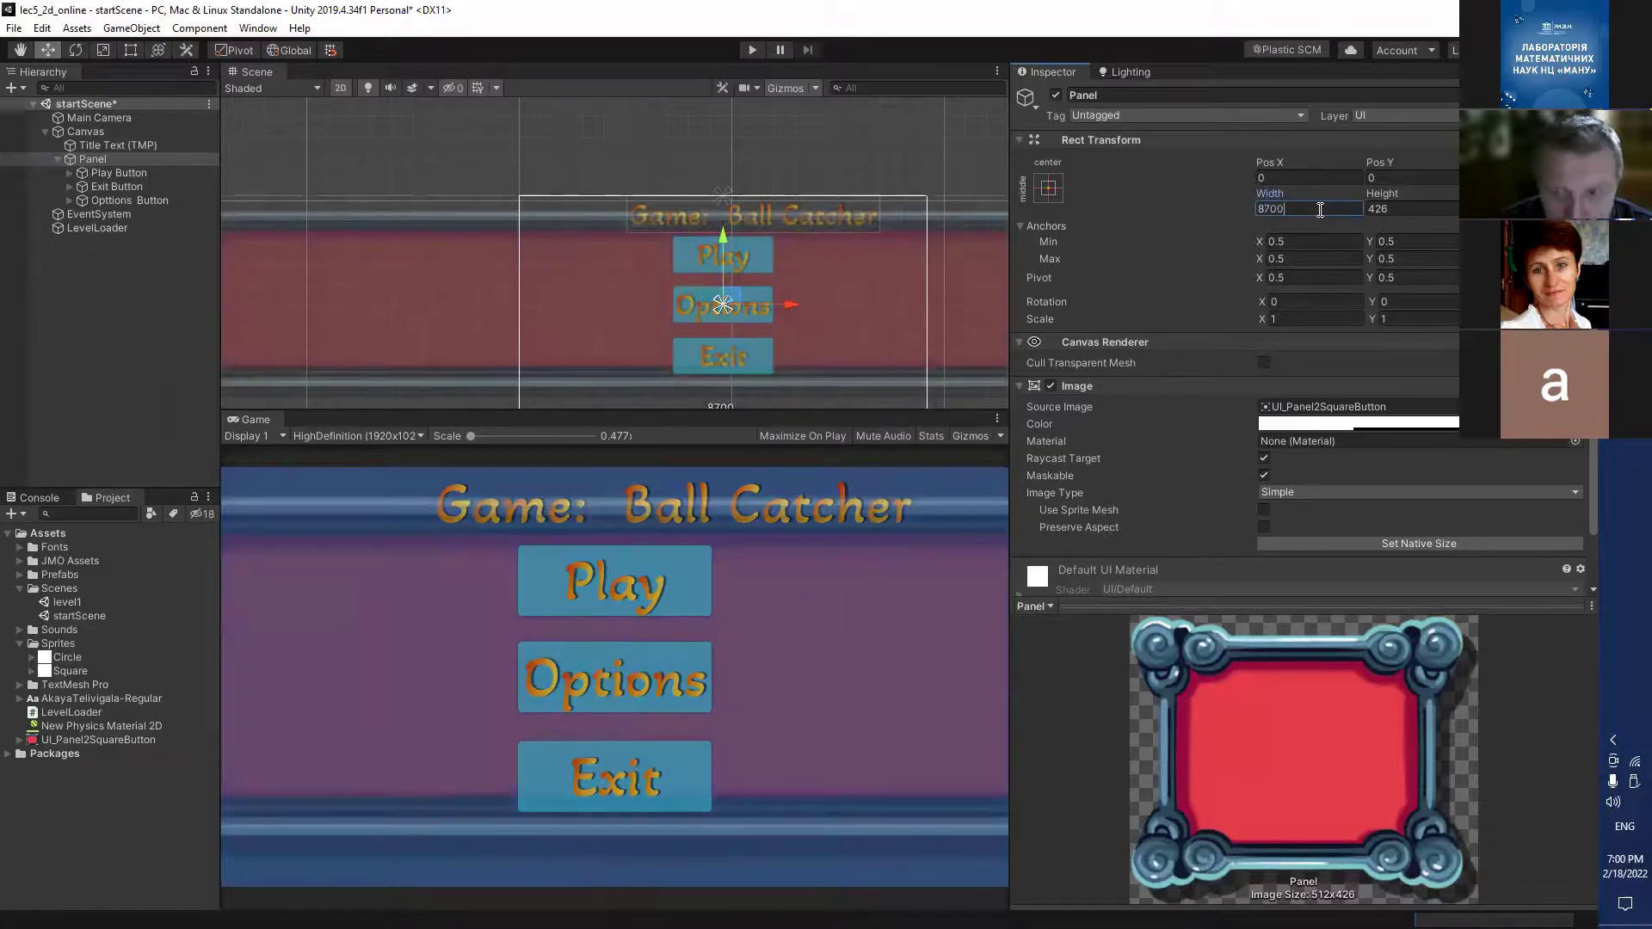
pyautogui.press('BackSpace')
pyautogui.press('BackSpace')
pyautogui.press('BackSpace')
pyautogui.press('BackSpace')
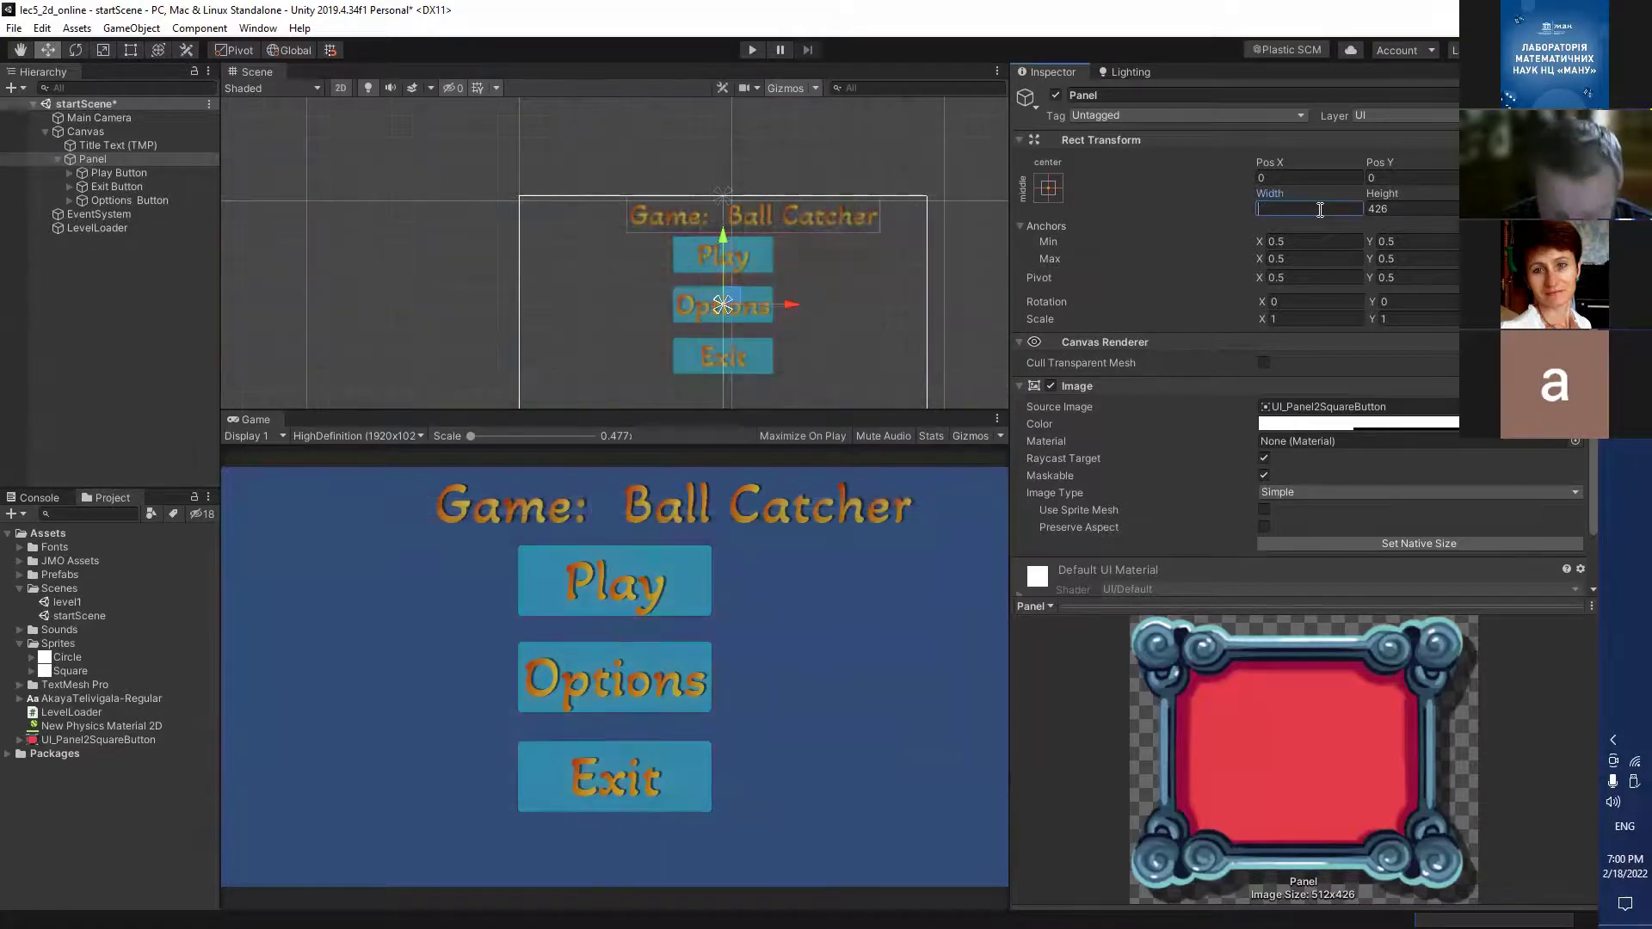
pyautogui.write('600')
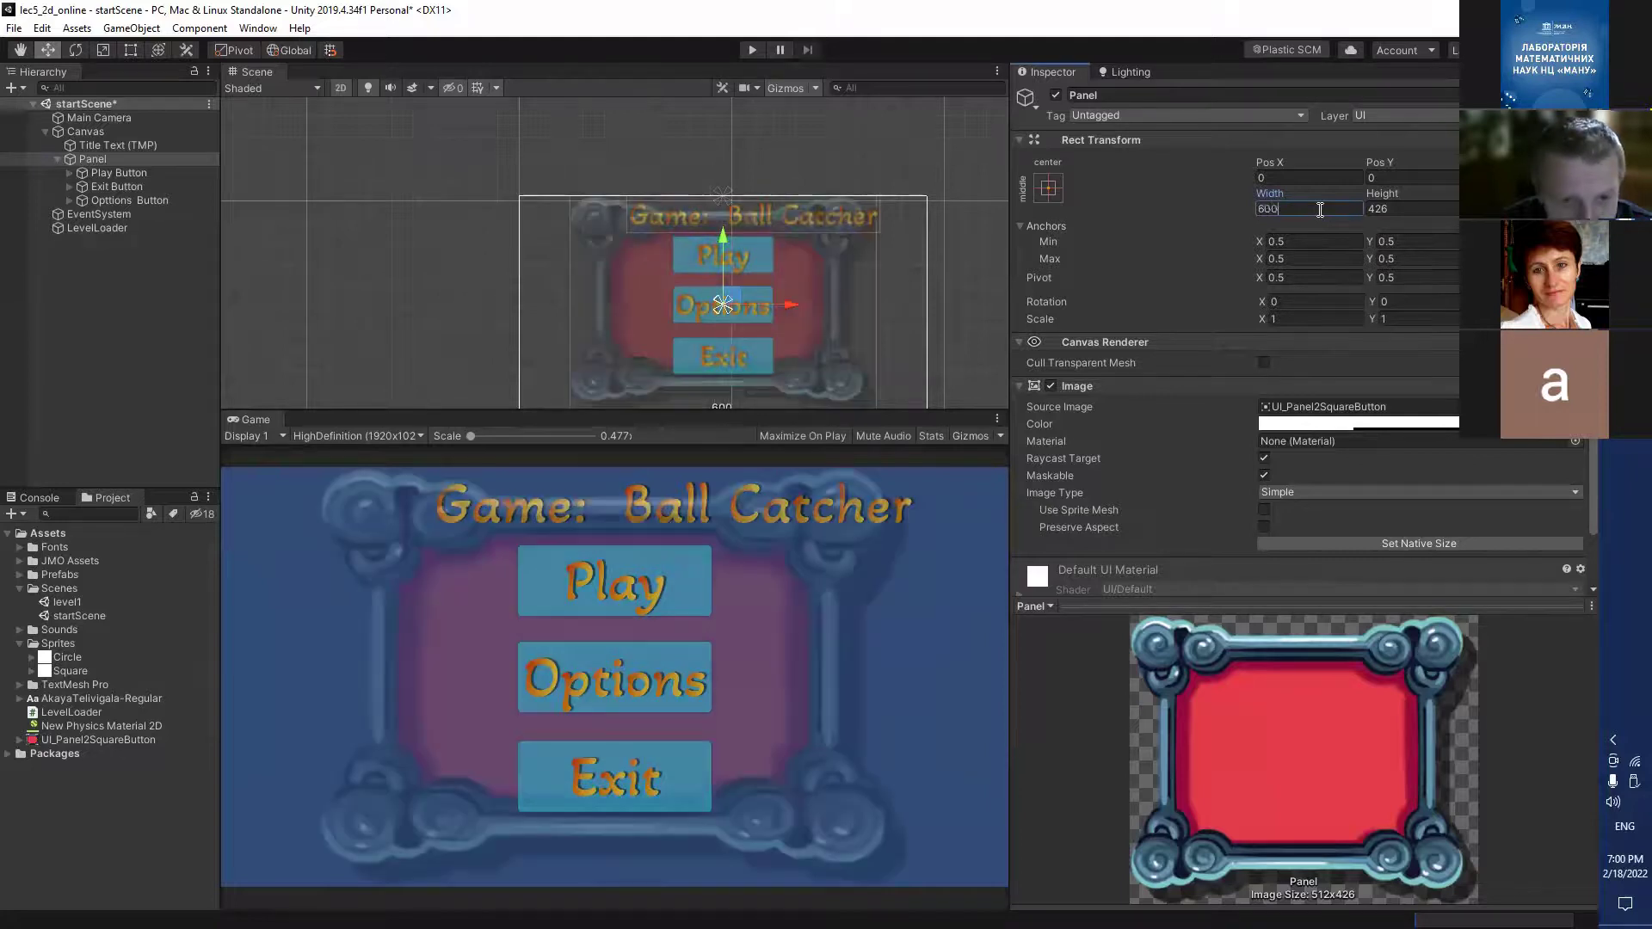
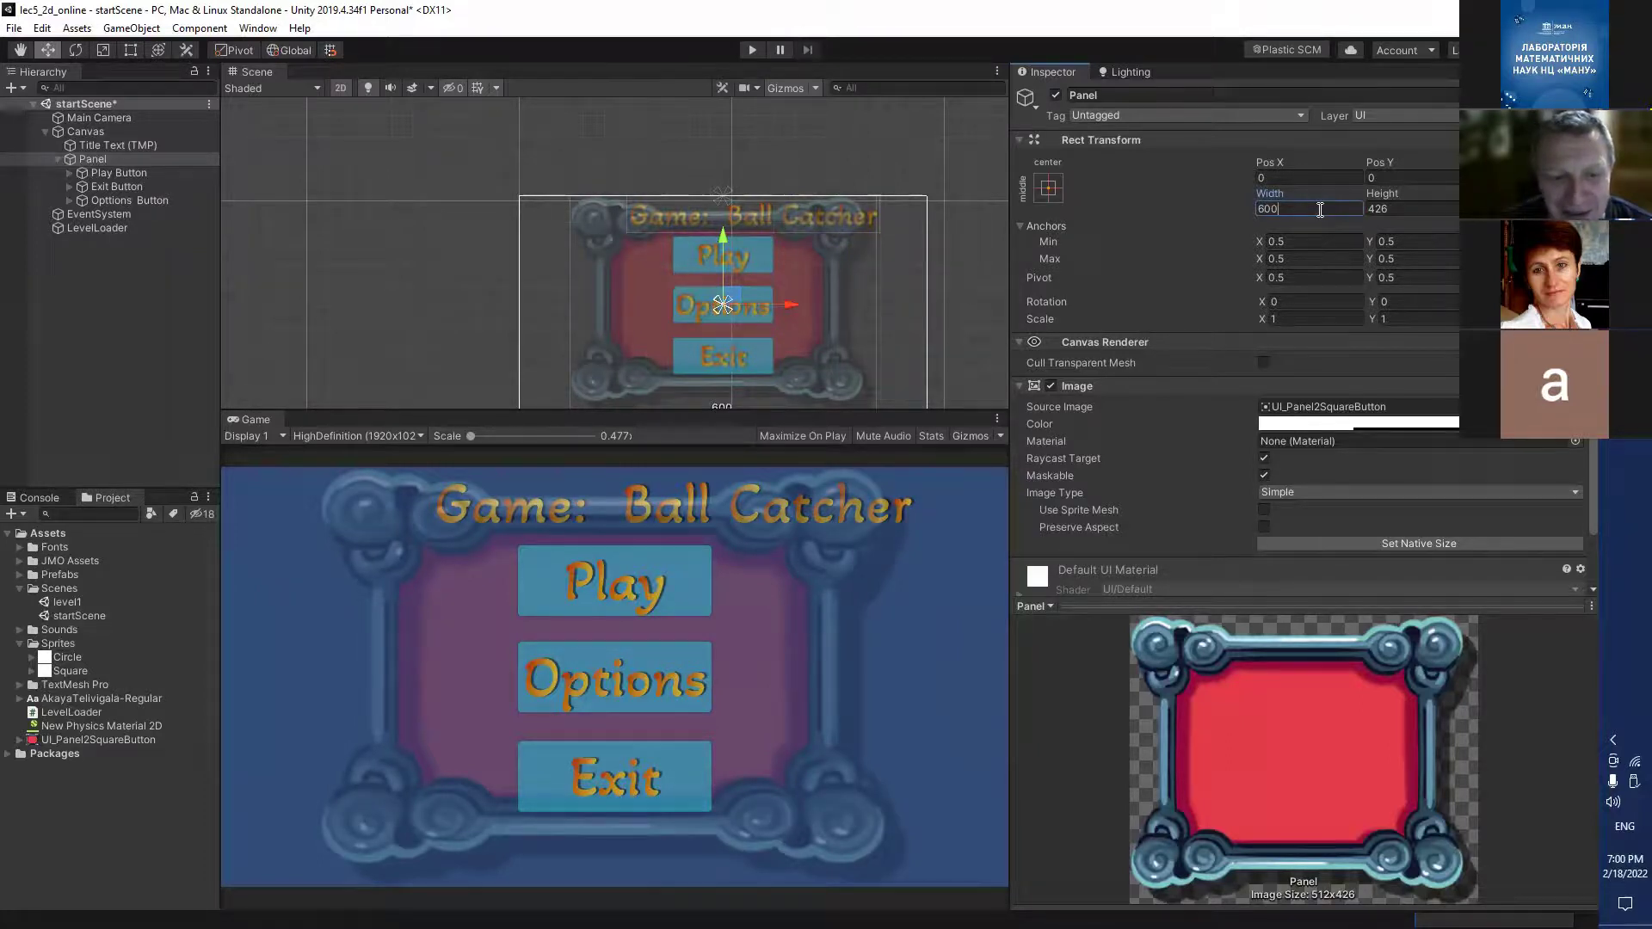
# Try heights of 400 and 300 for the Panel holding the menu buttons.
pyautogui.click(1393, 210)
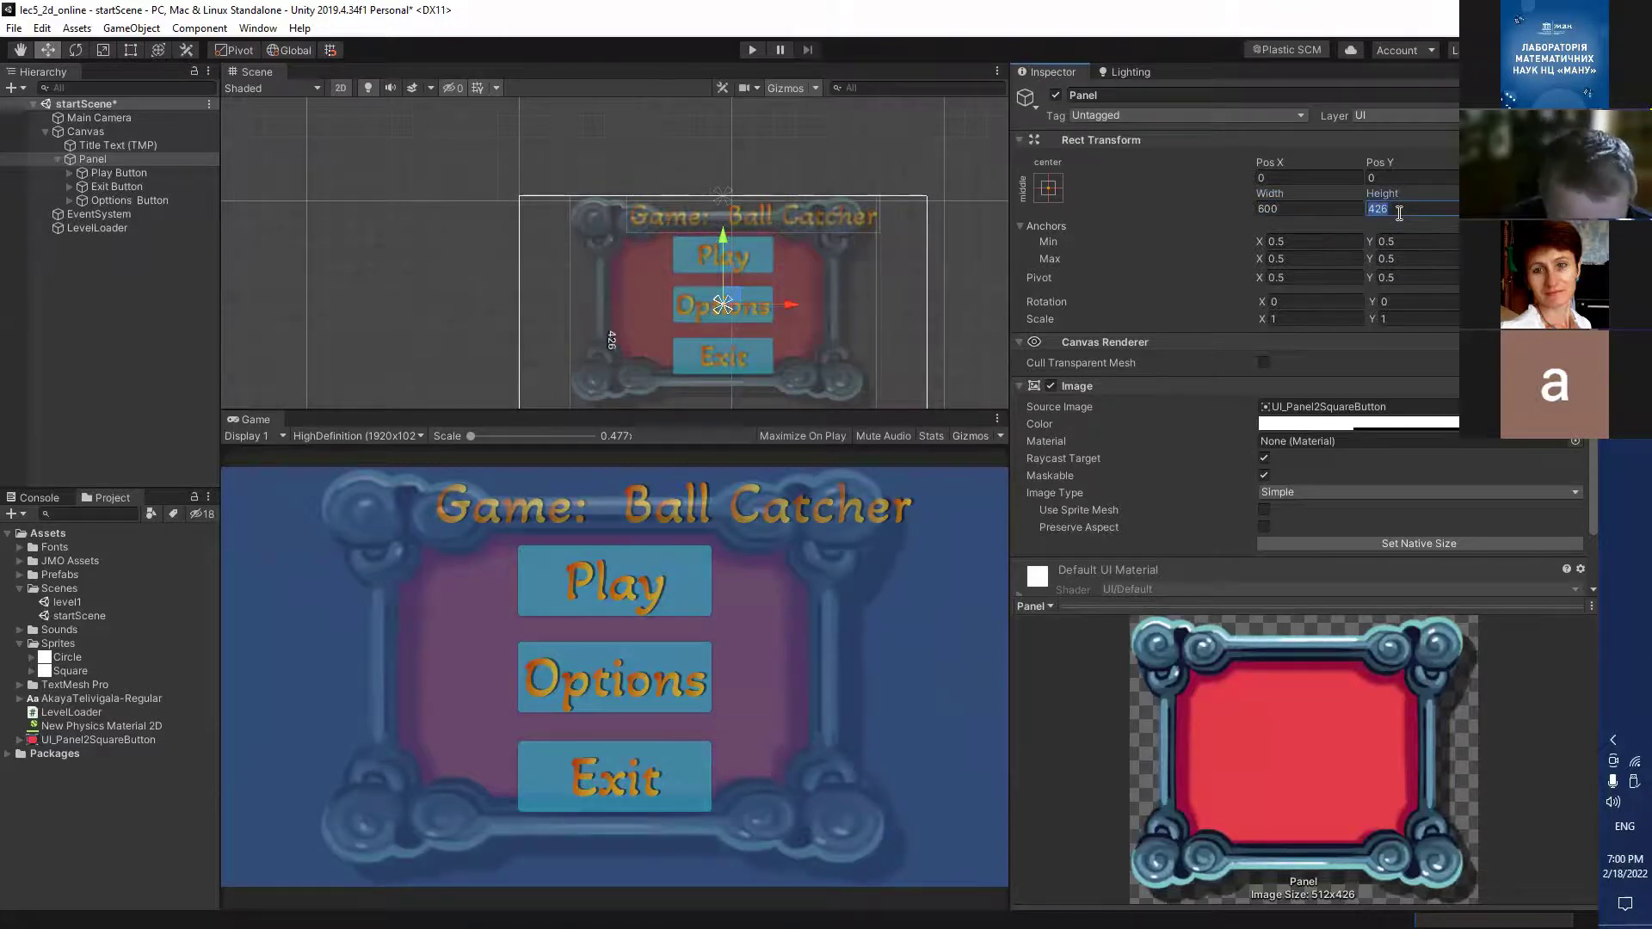
pyautogui.write('400')
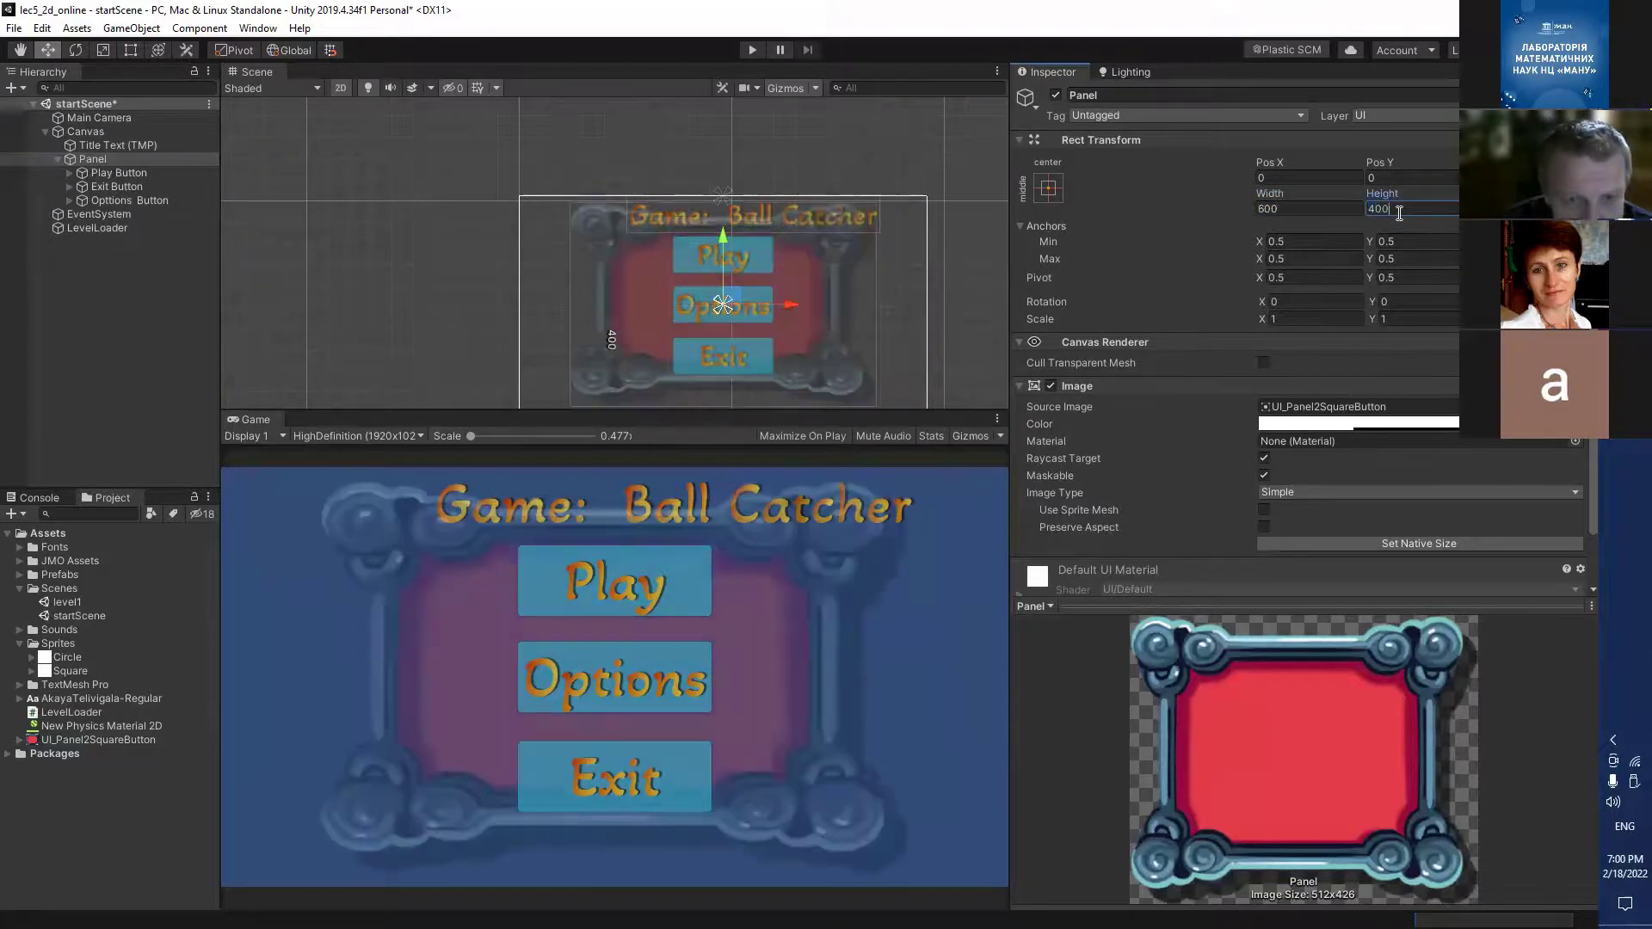
pyautogui.press('BackSpace')
pyautogui.press('BackSpace')
pyautogui.press('BackSpace')
pyautogui.write('4300')
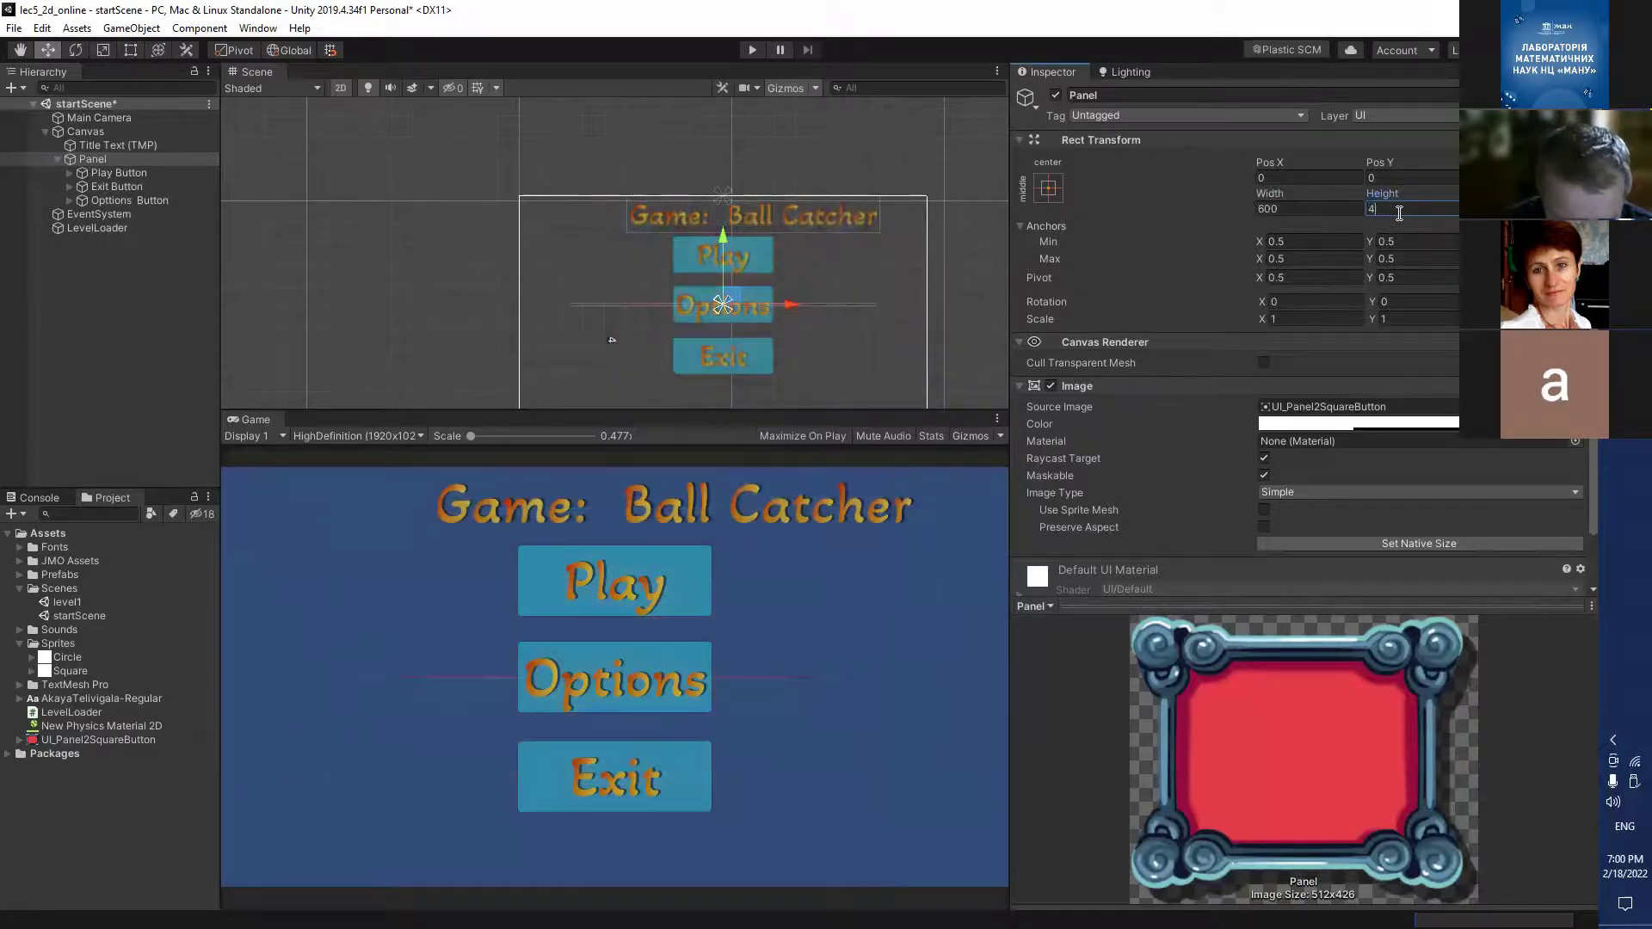
pyautogui.press('BackSpace')
pyautogui.press('BackSpace')
pyautogui.press('BackSpace')
pyautogui.press('BackSpace')
pyautogui.write('300')
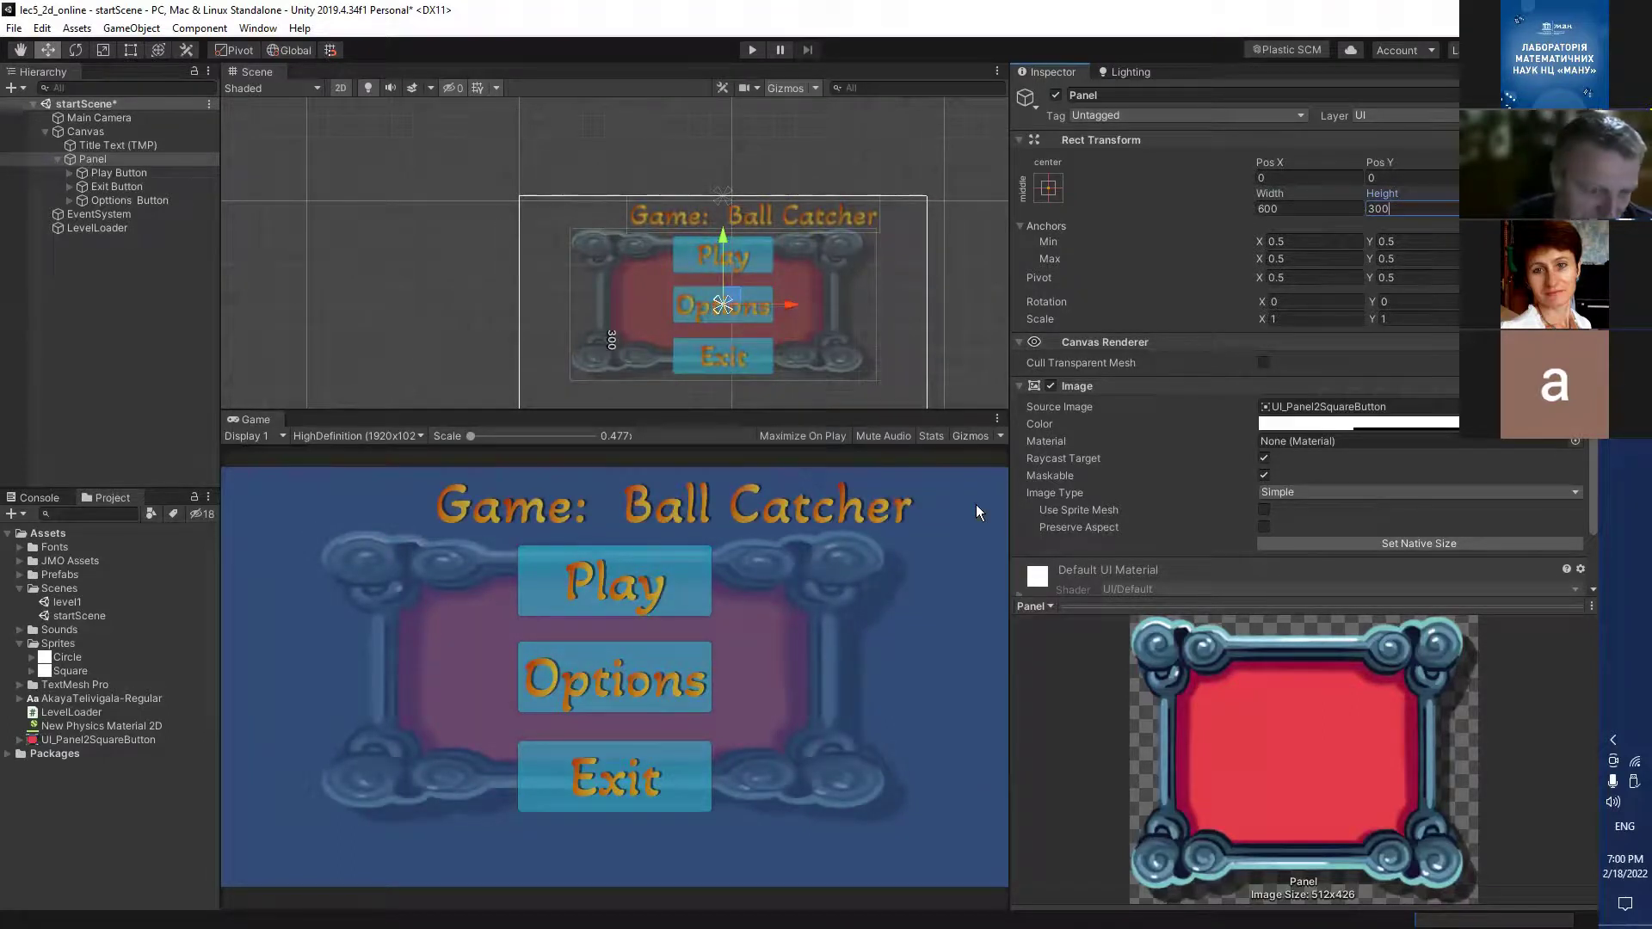
# Try a width of 150 for the Play Button.
pyautogui.click(91, 174)
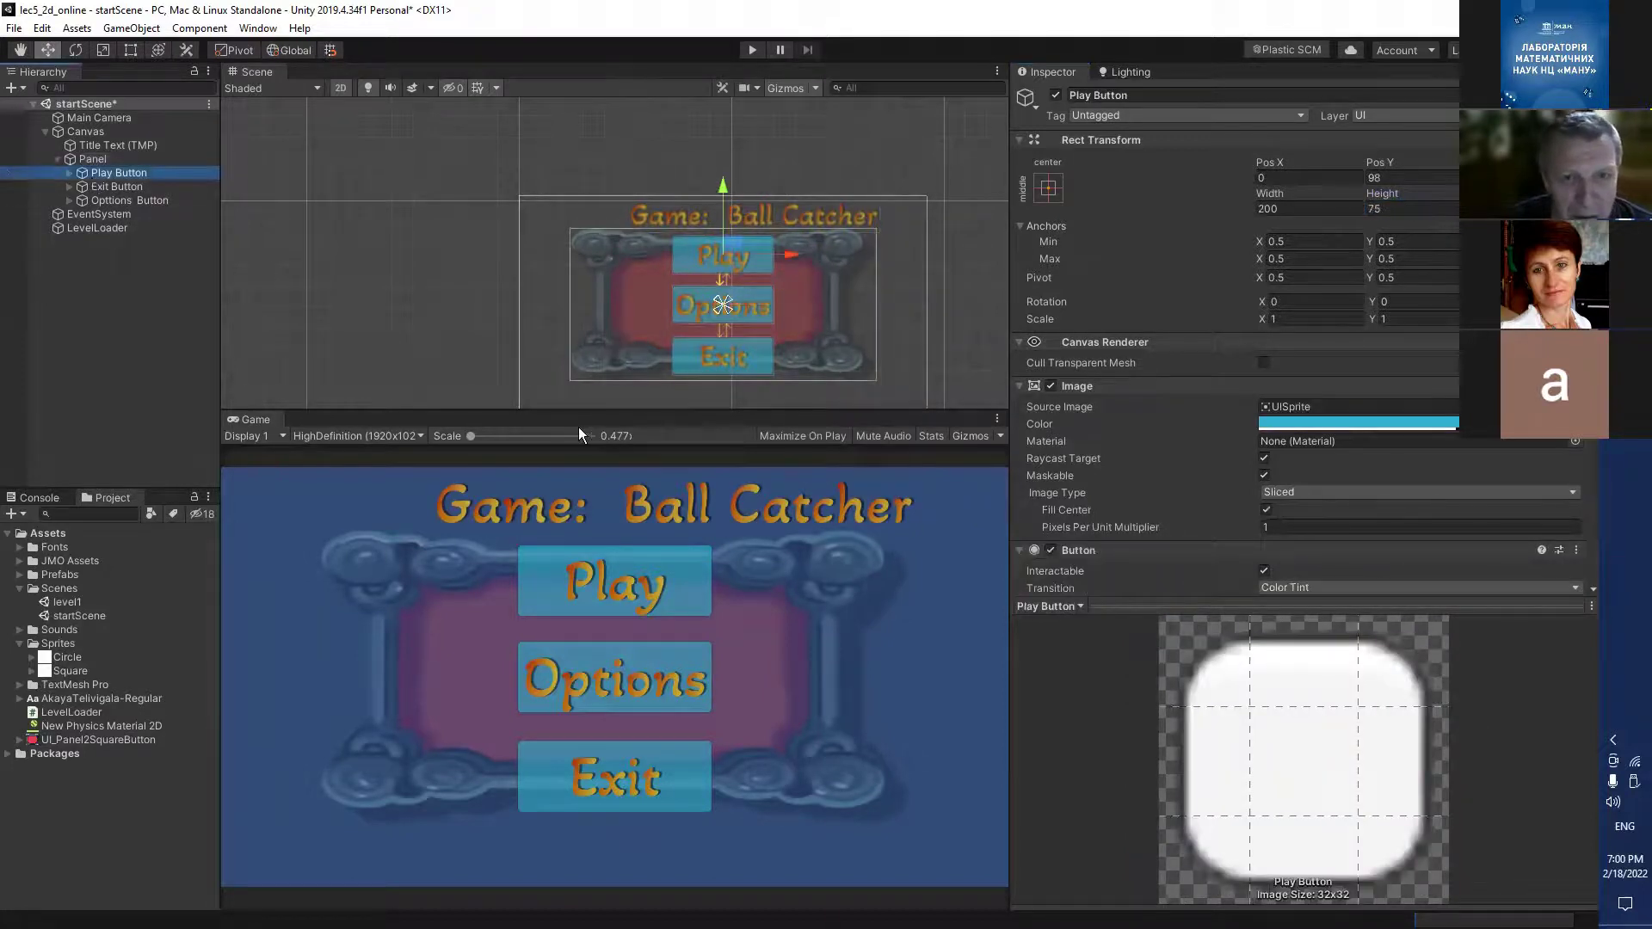
pyautogui.click(1296, 209)
pyautogui.write('1')
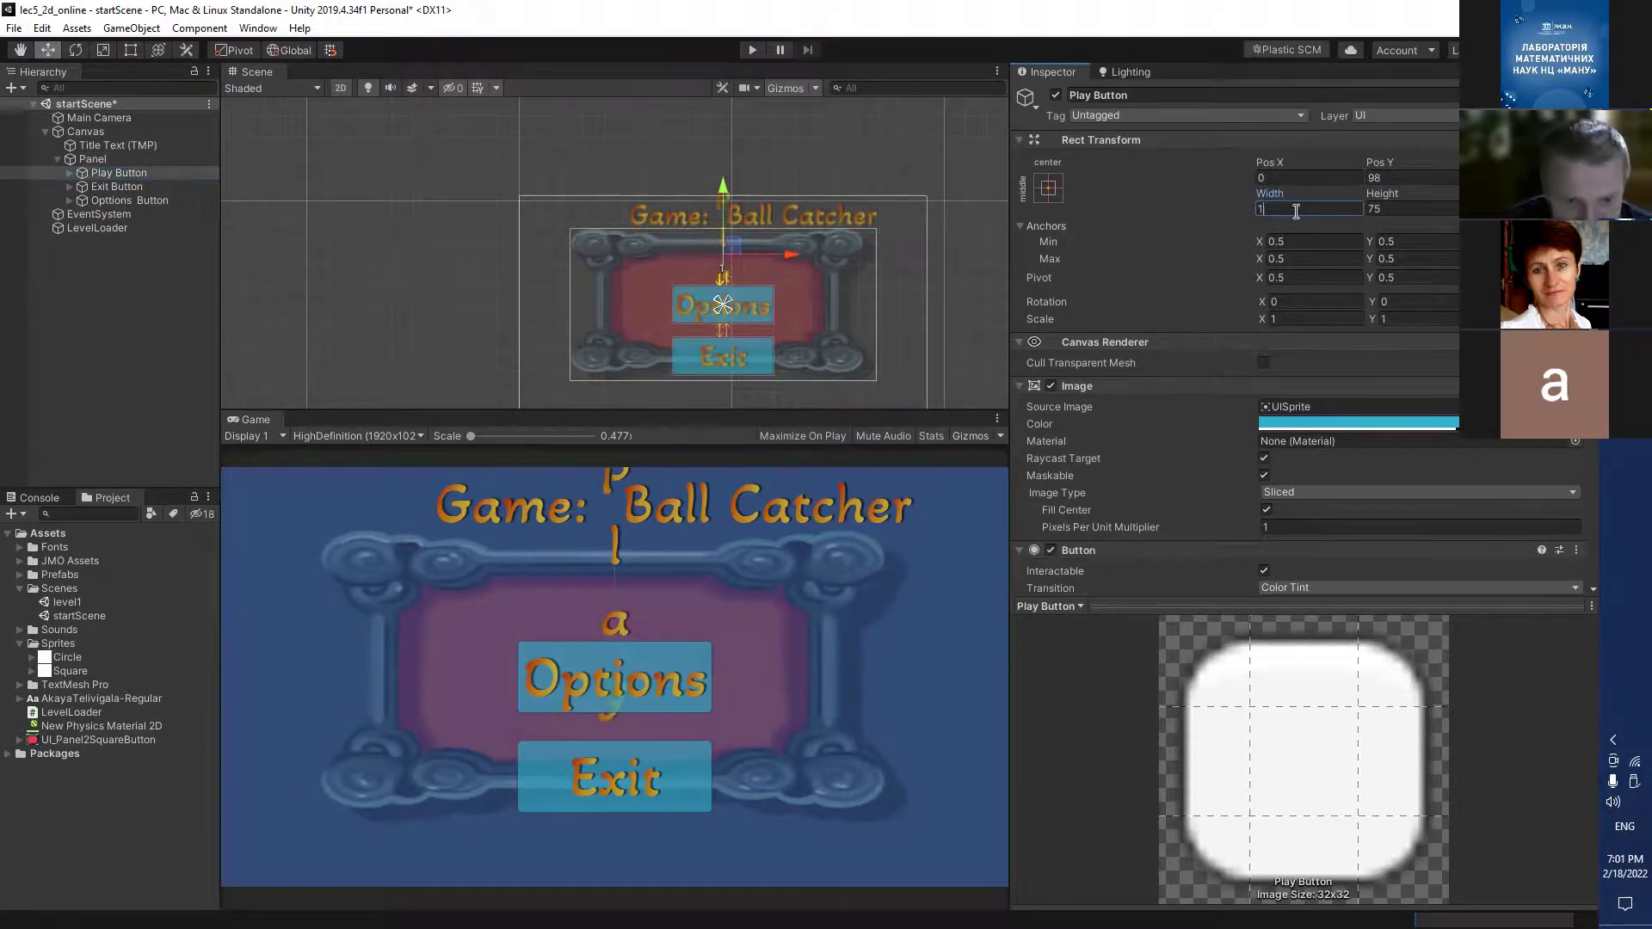
pyautogui.write('50')
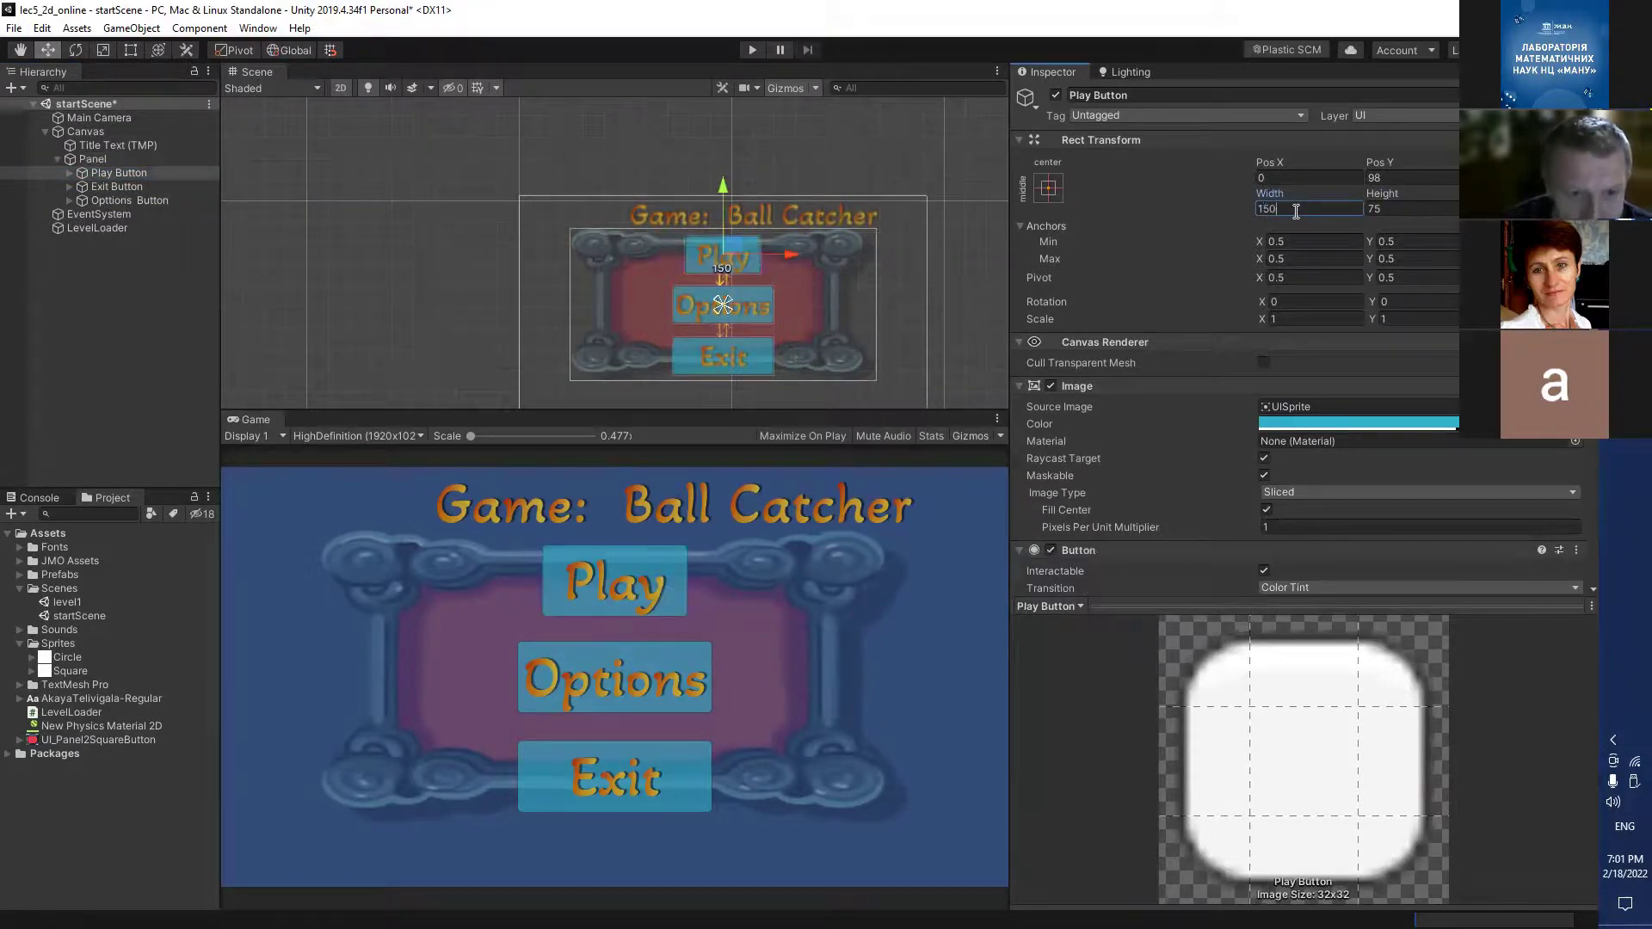
pyautogui.click(667, 683)
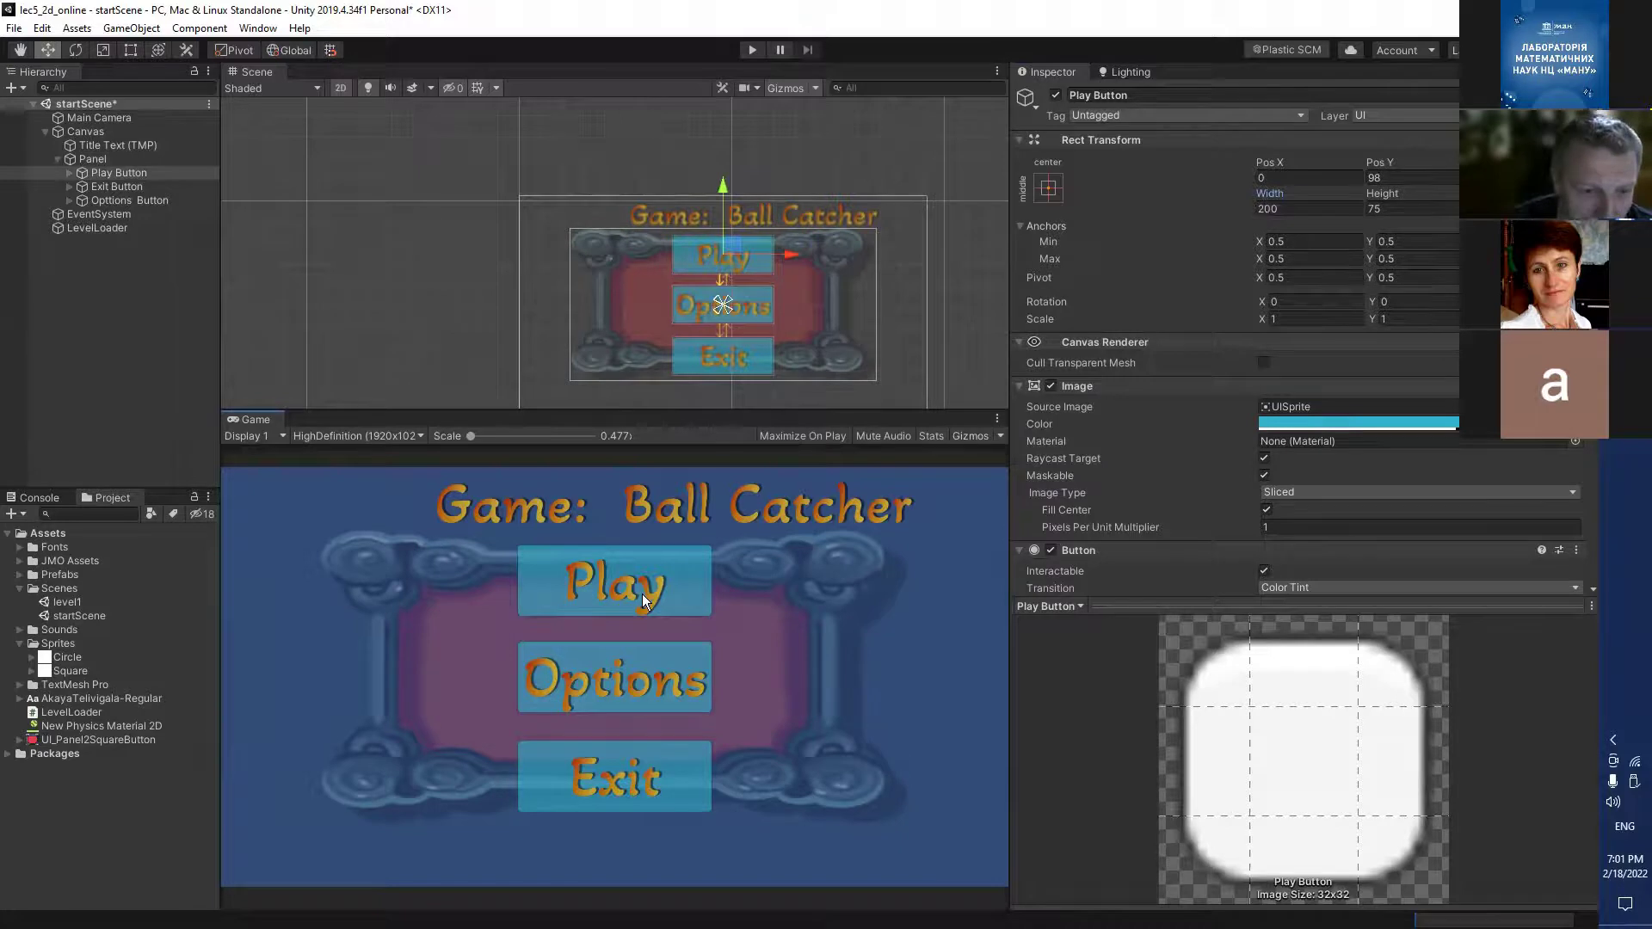
# Set the height of the Panel holding the menu buttons to 400.
pyautogui.click(89, 160)
pyautogui.click(1437, 210)
pyautogui.write('400')
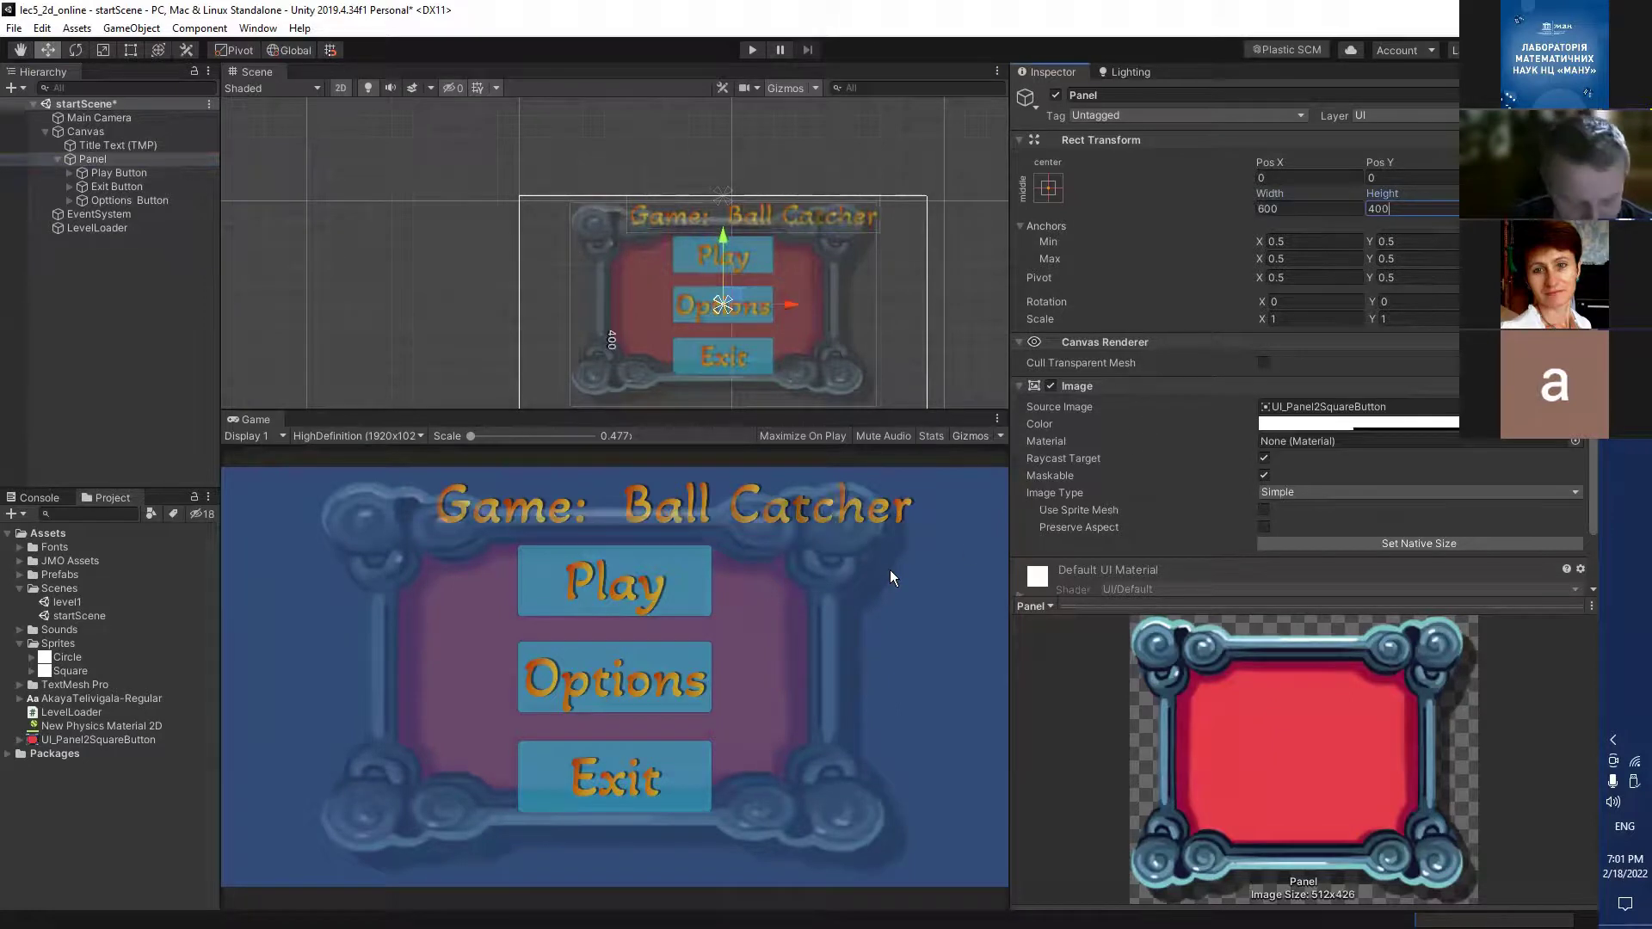
# Run the start scene, test the Options button in the game menu, and stop play mode.
pyautogui.click(751, 50)
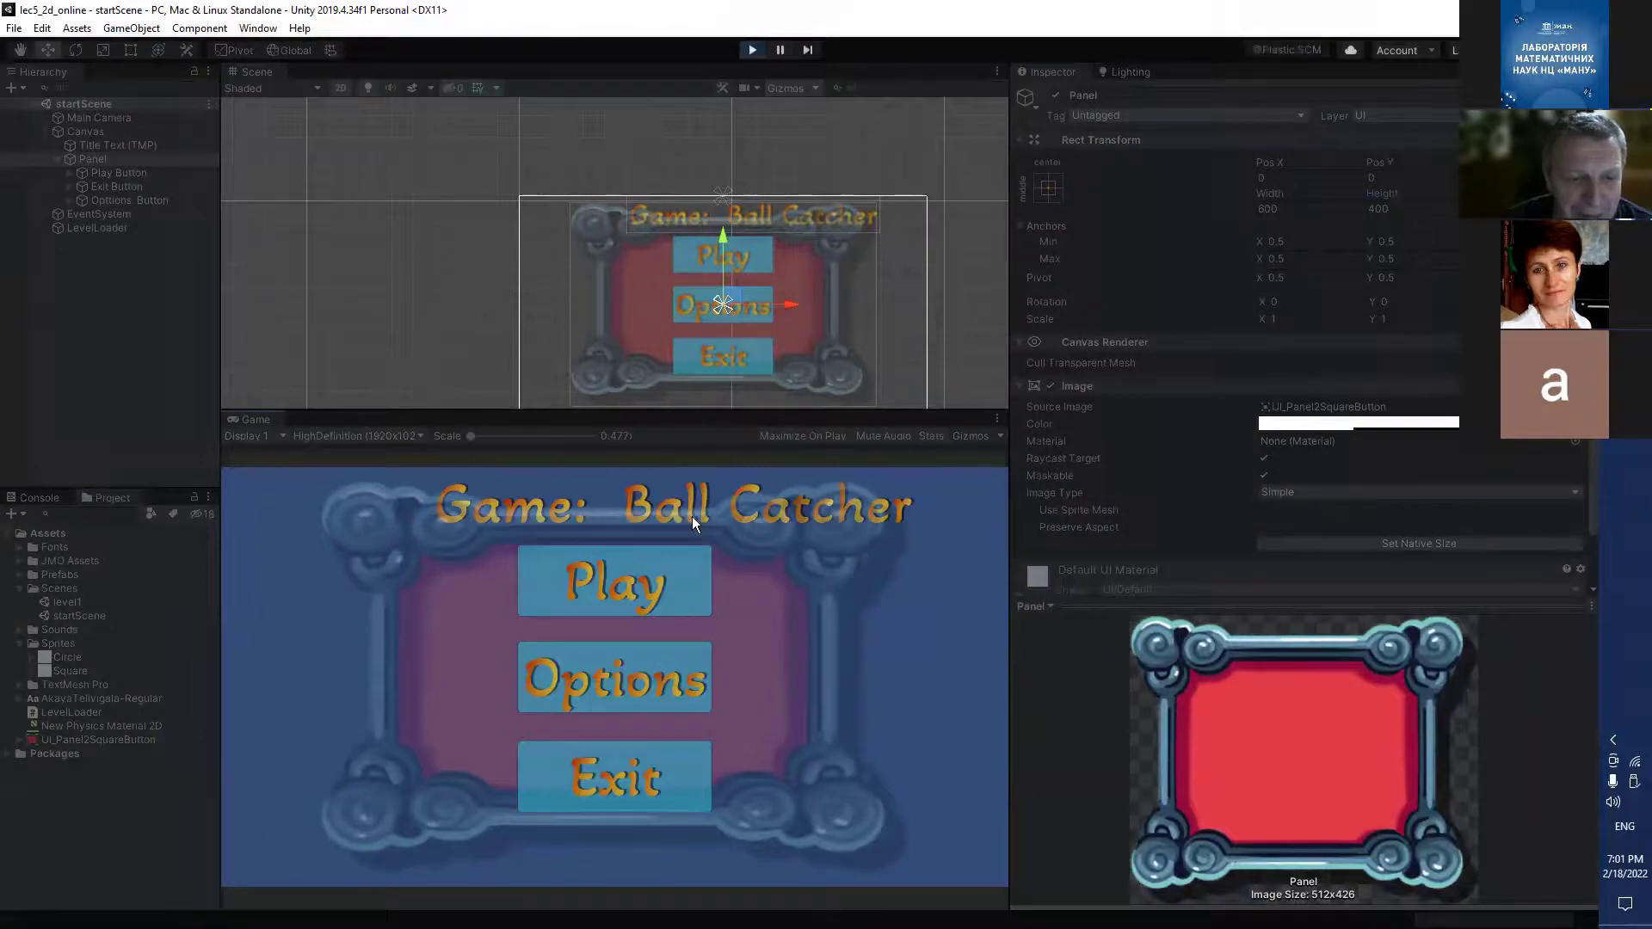
pyautogui.click(630, 668)
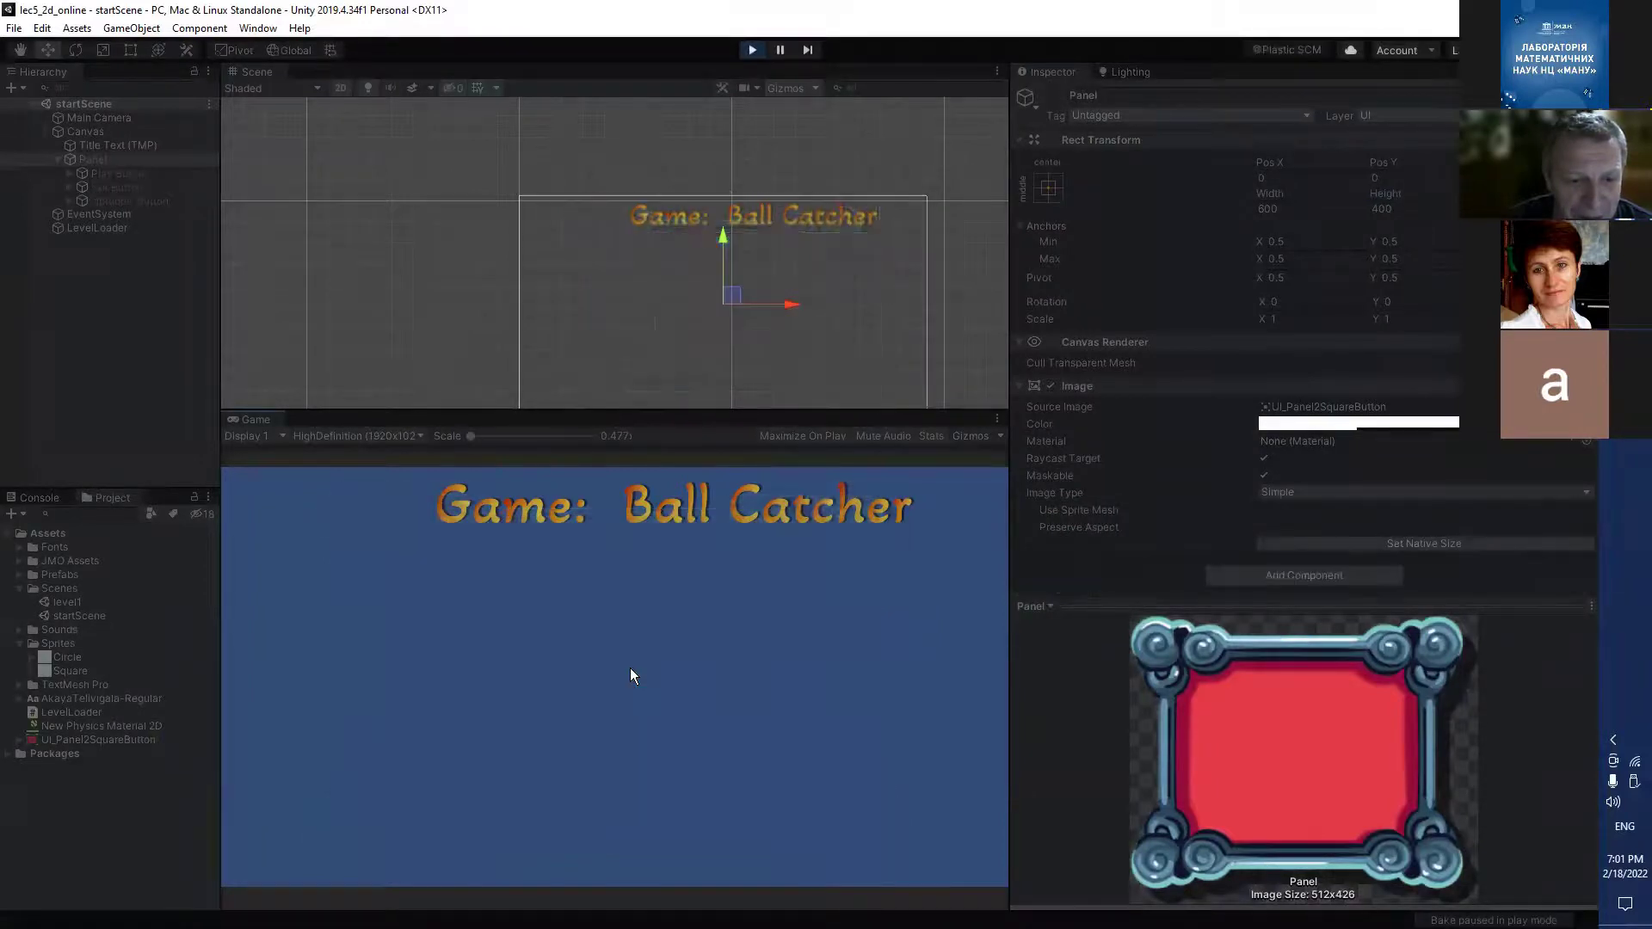
pyautogui.hotkey('ctrl', 'p')
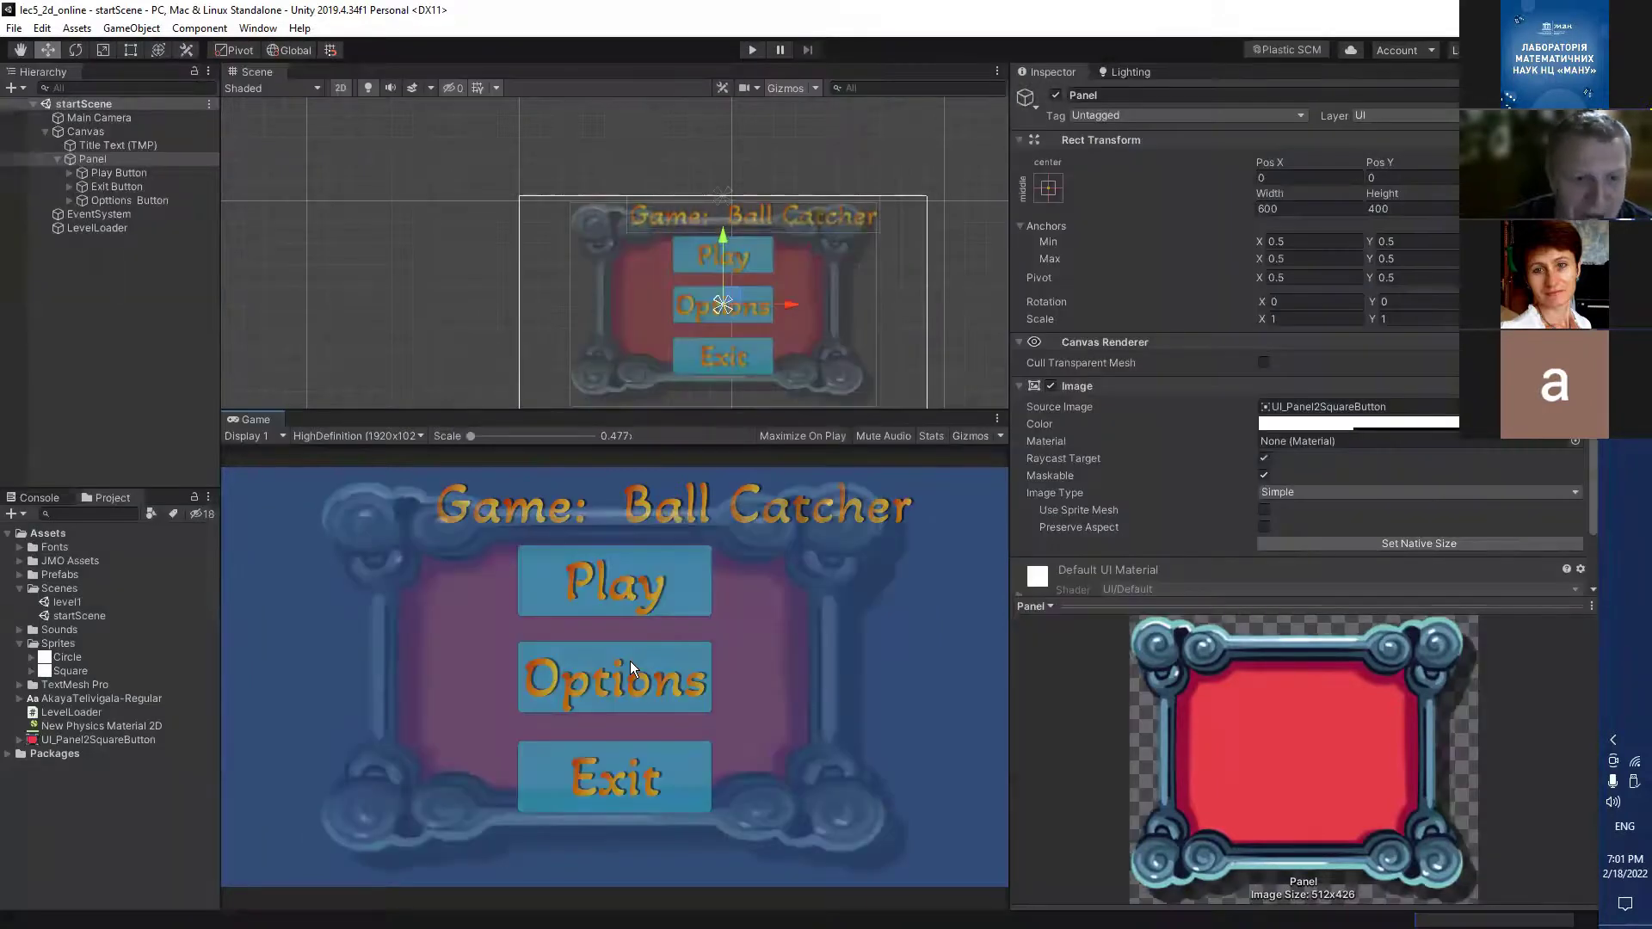
# Deactivate the Panel holding the menu buttons and add a second UI Panel under the Canvas.
pyautogui.click(129, 159)
pyautogui.click(1054, 95)
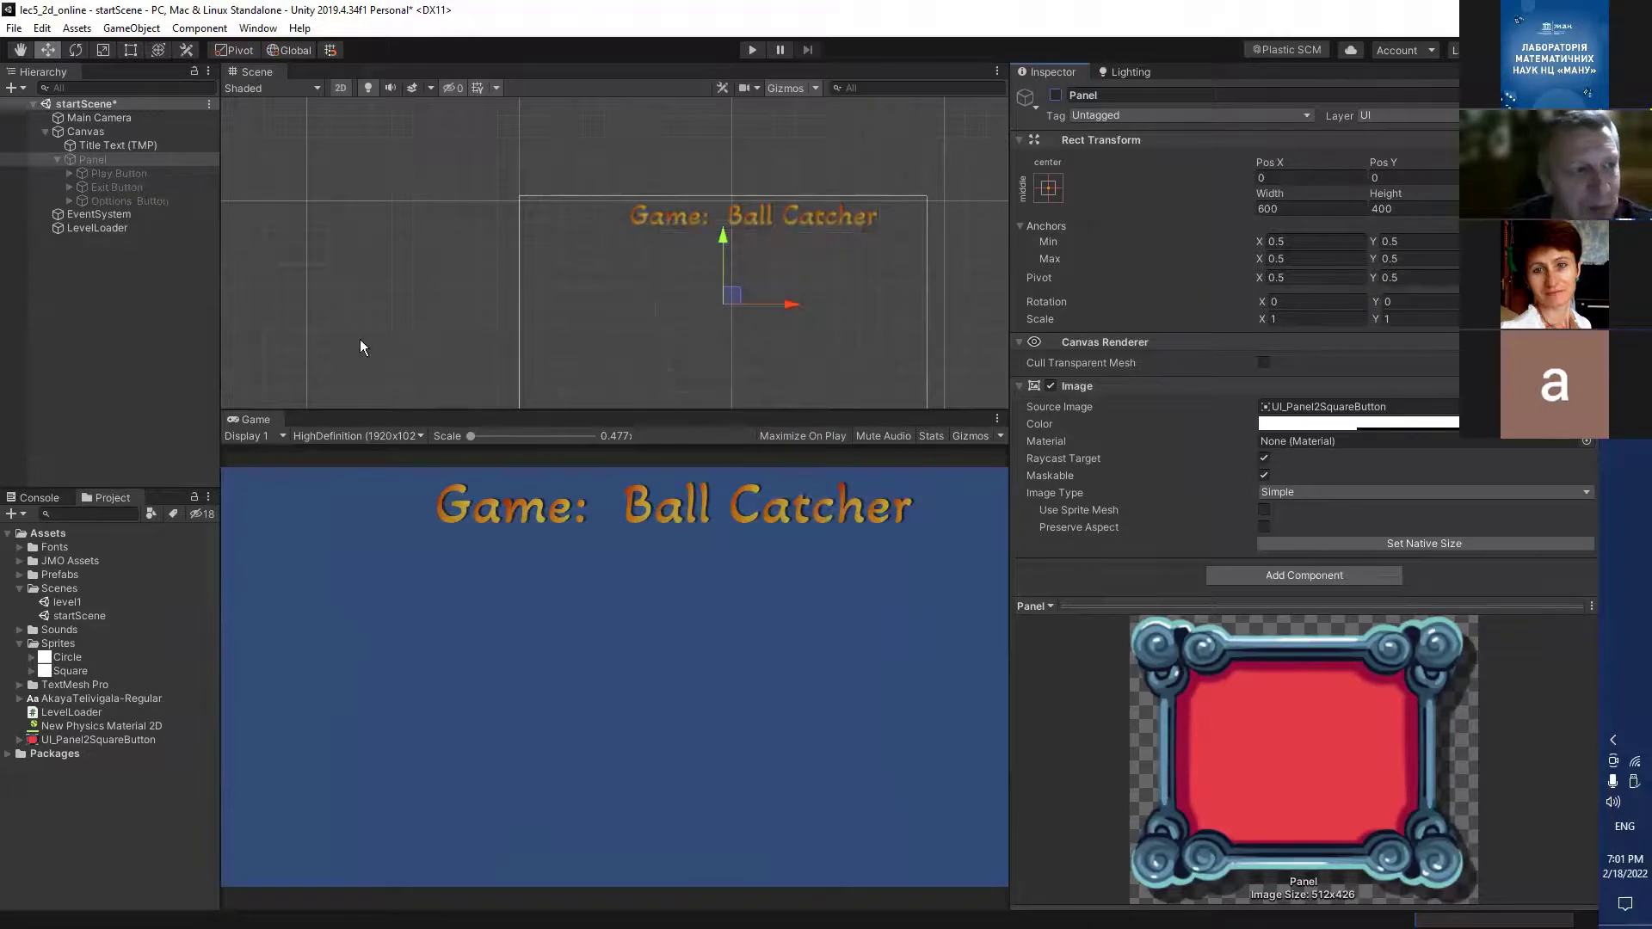
pyautogui.click(90, 131)
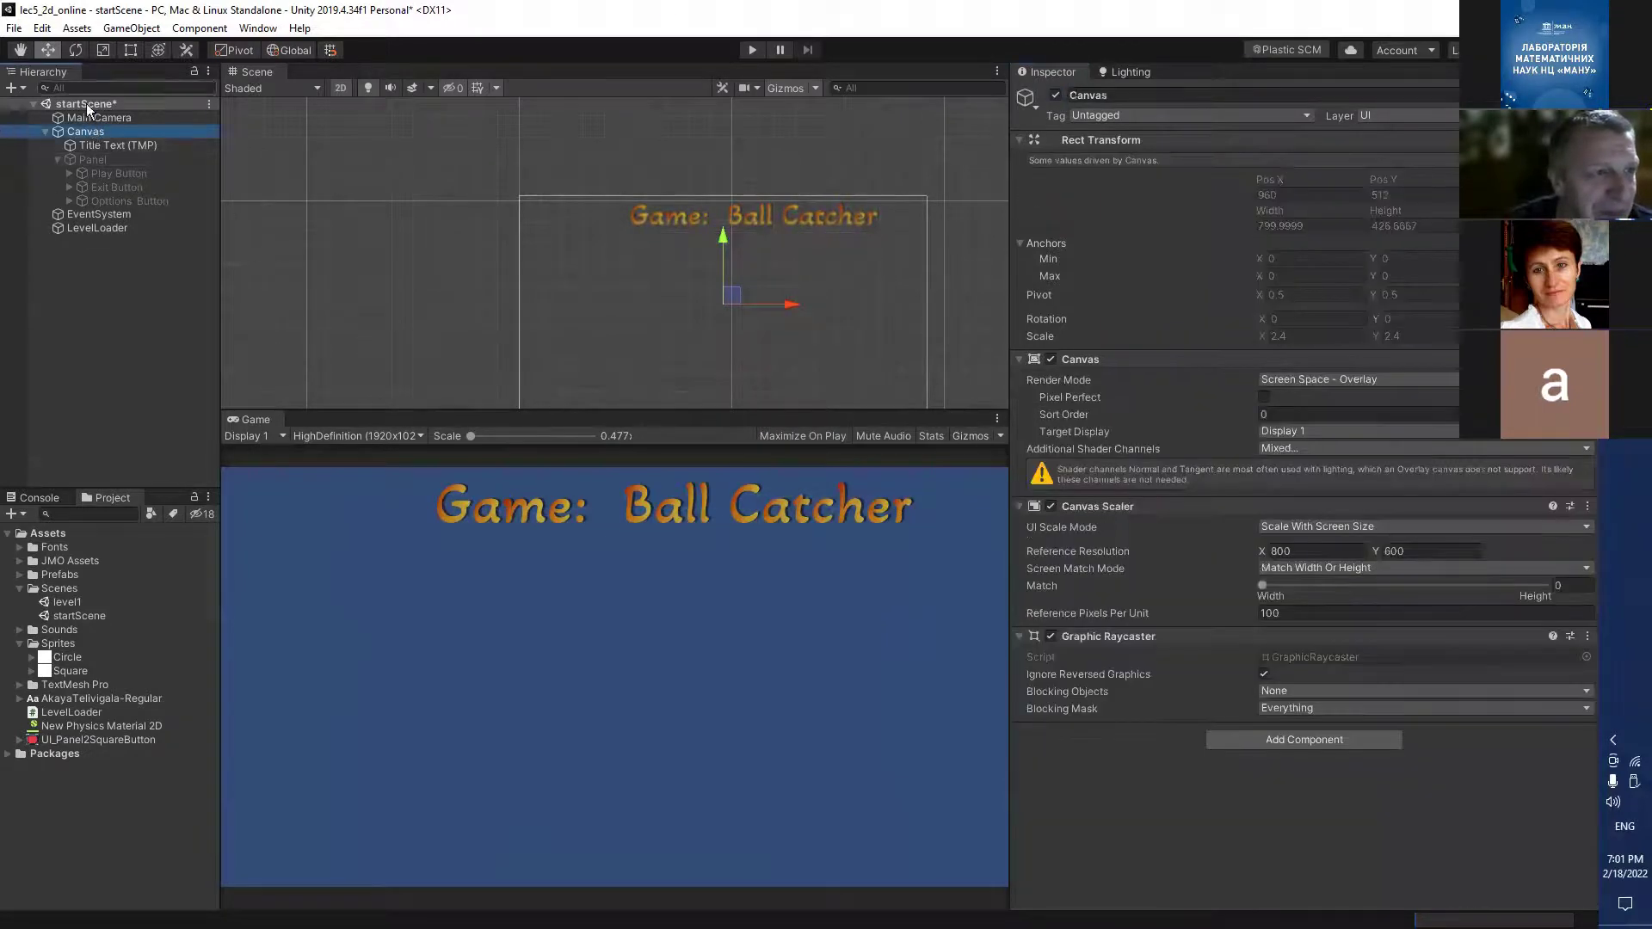
pyautogui.click(131, 27)
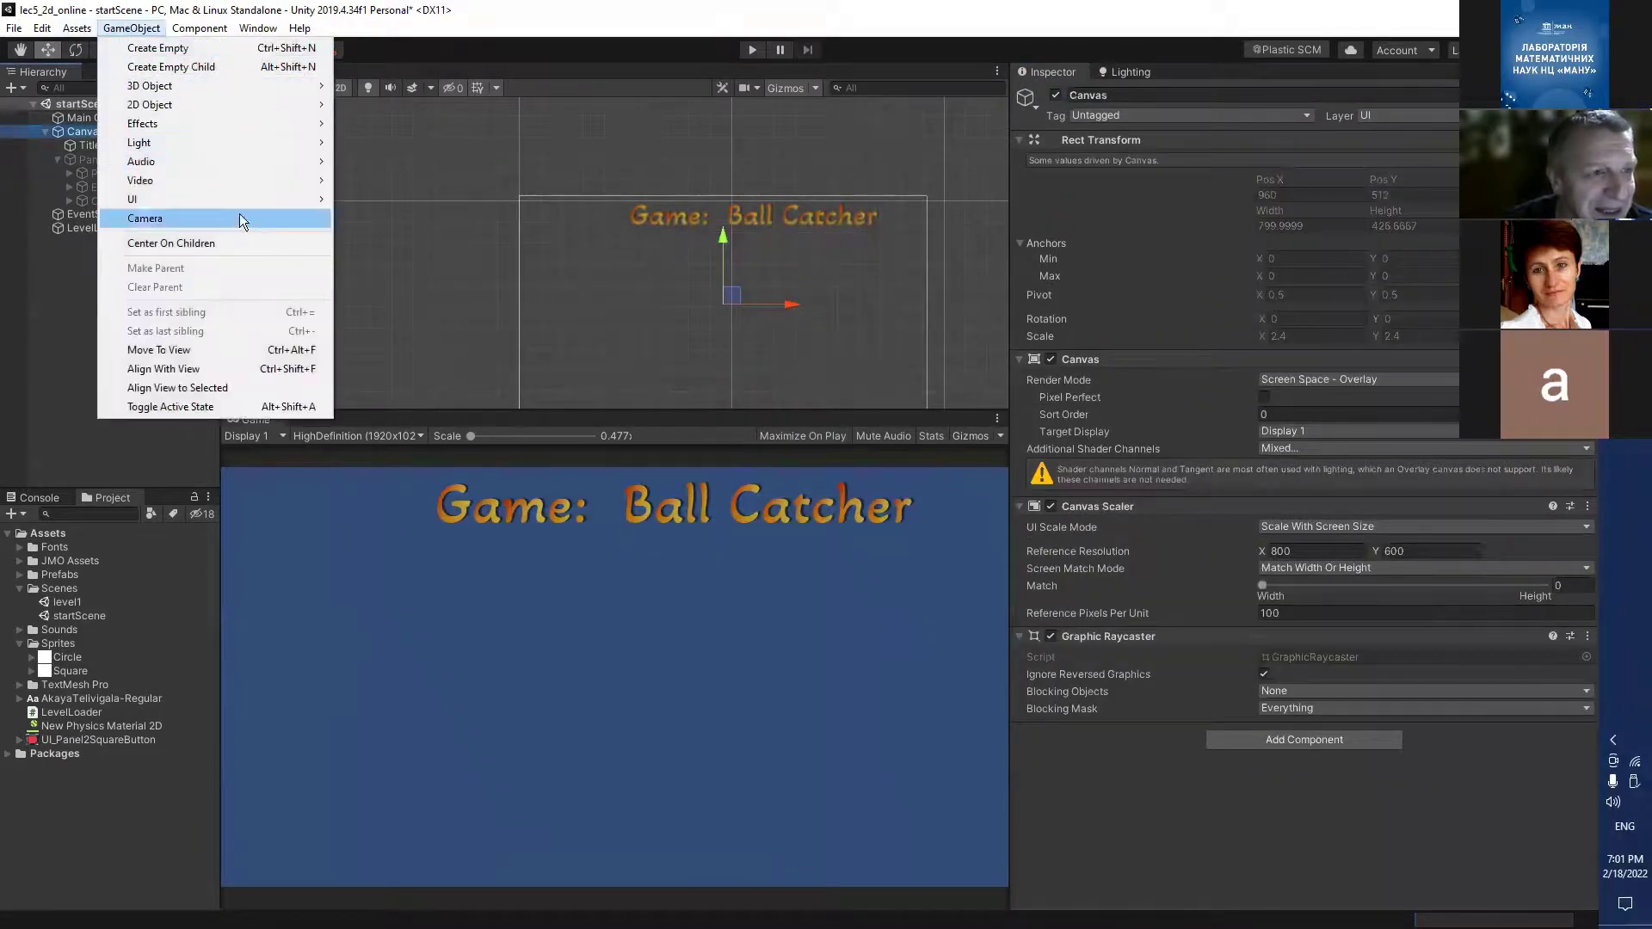
pyautogui.moveTo(240, 203)
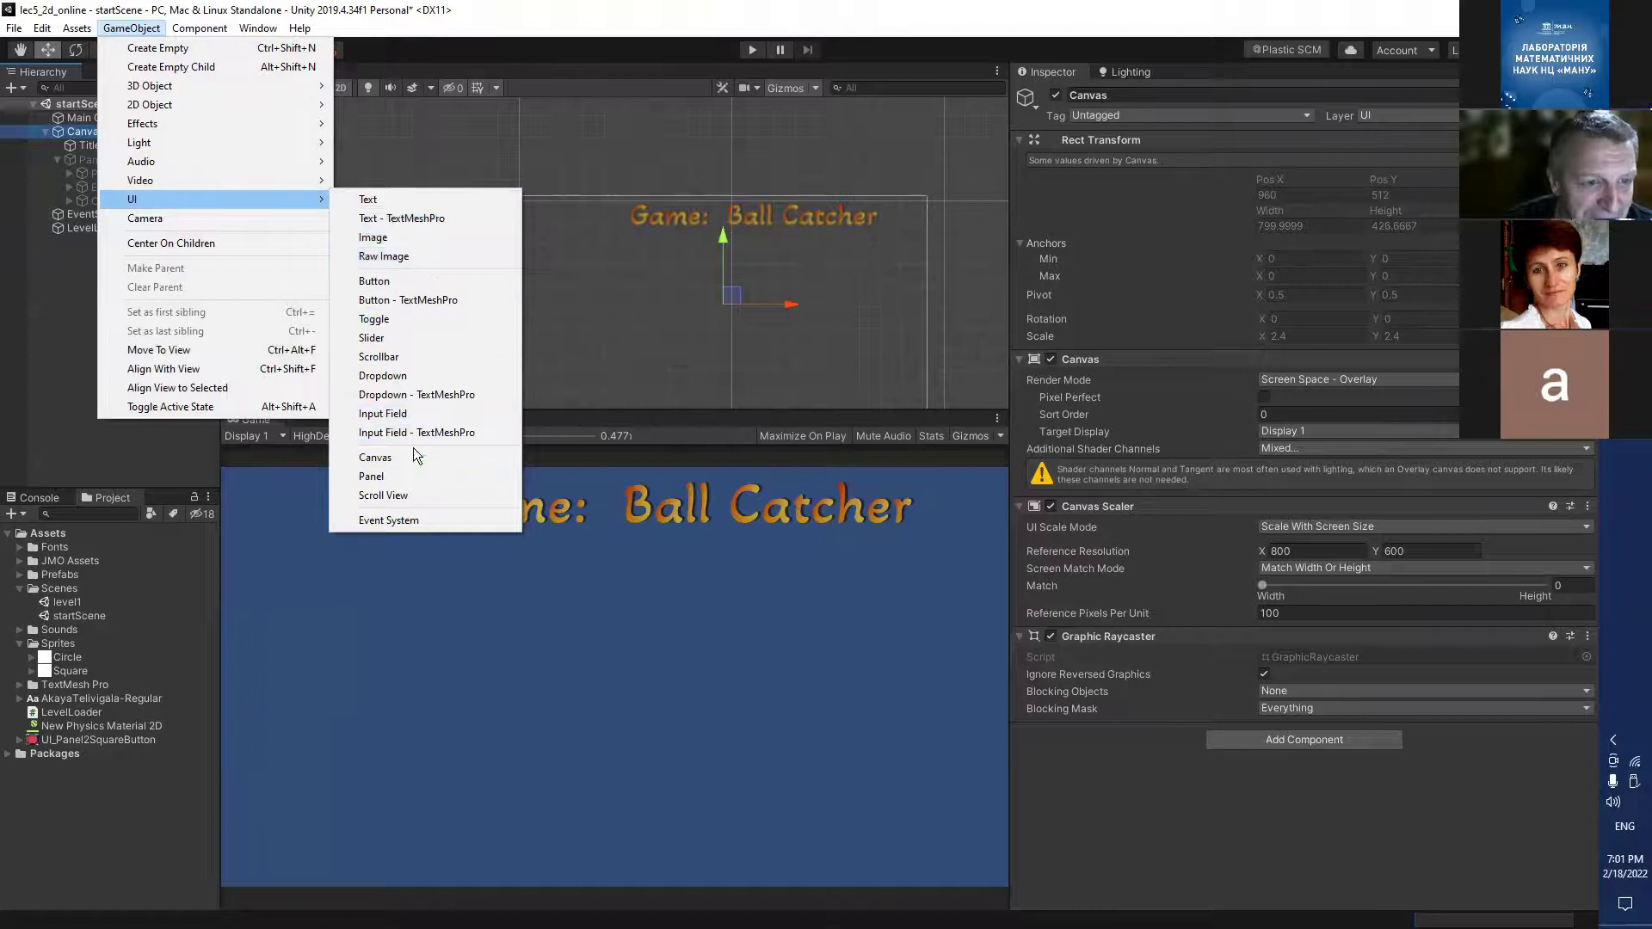
pyautogui.click(415, 474)
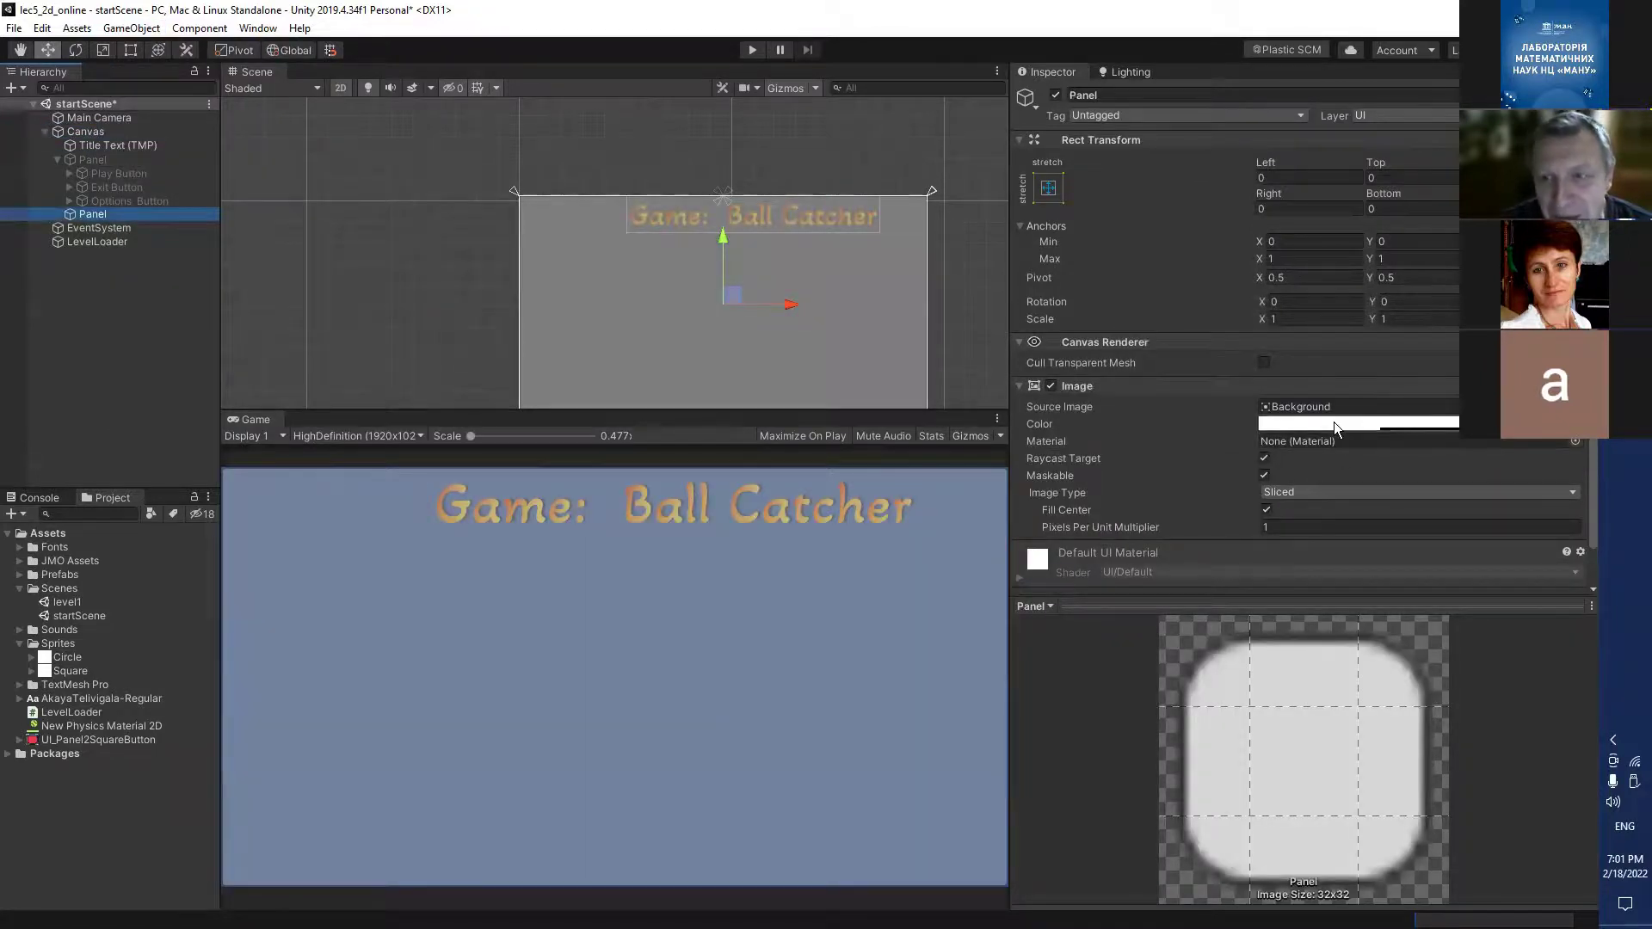
# Anchor the new Panel to the middle center of the Canvas.
pyautogui.click(1049, 194)
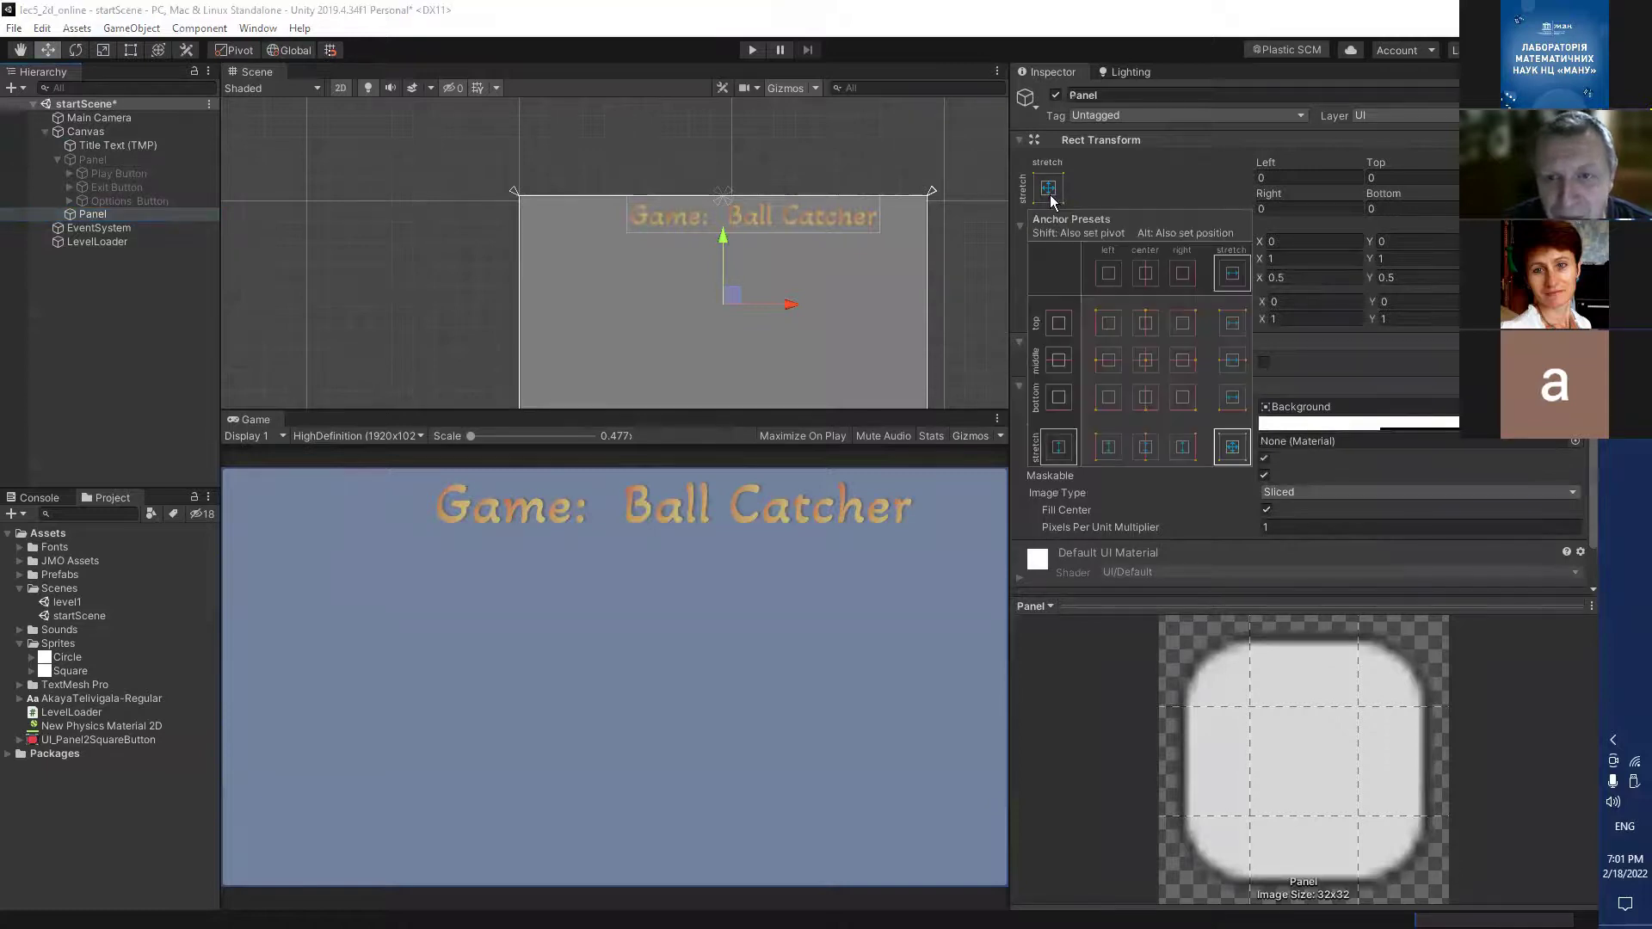
pyautogui.click(1145, 361)
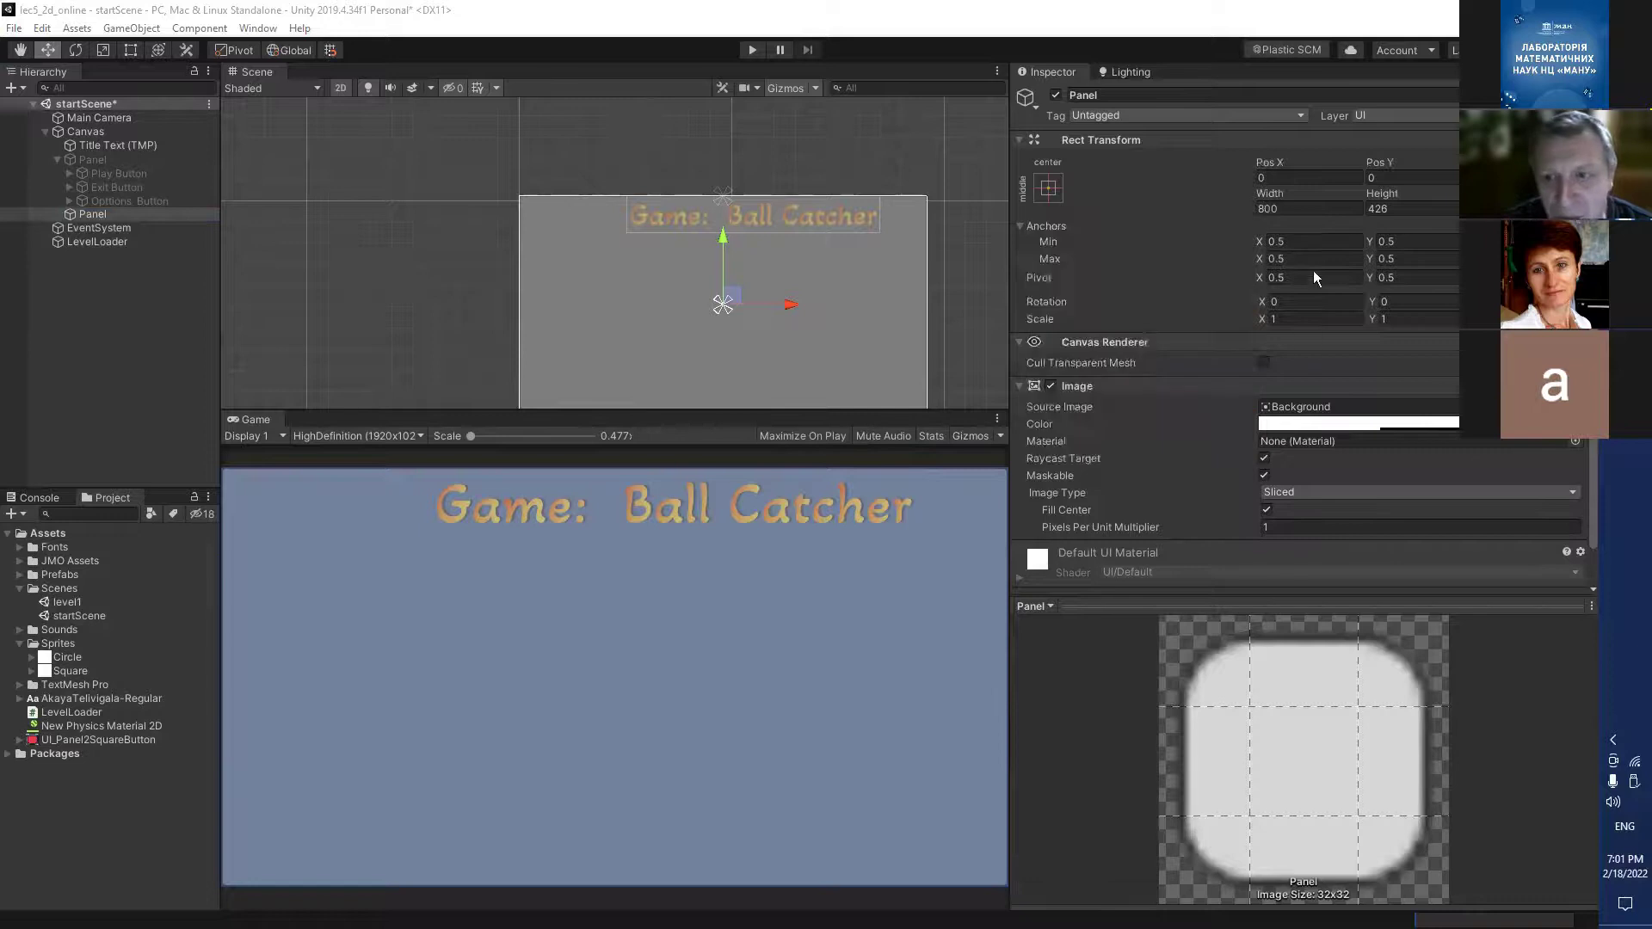
pyautogui.press('super')
pyautogui.press('Escape')
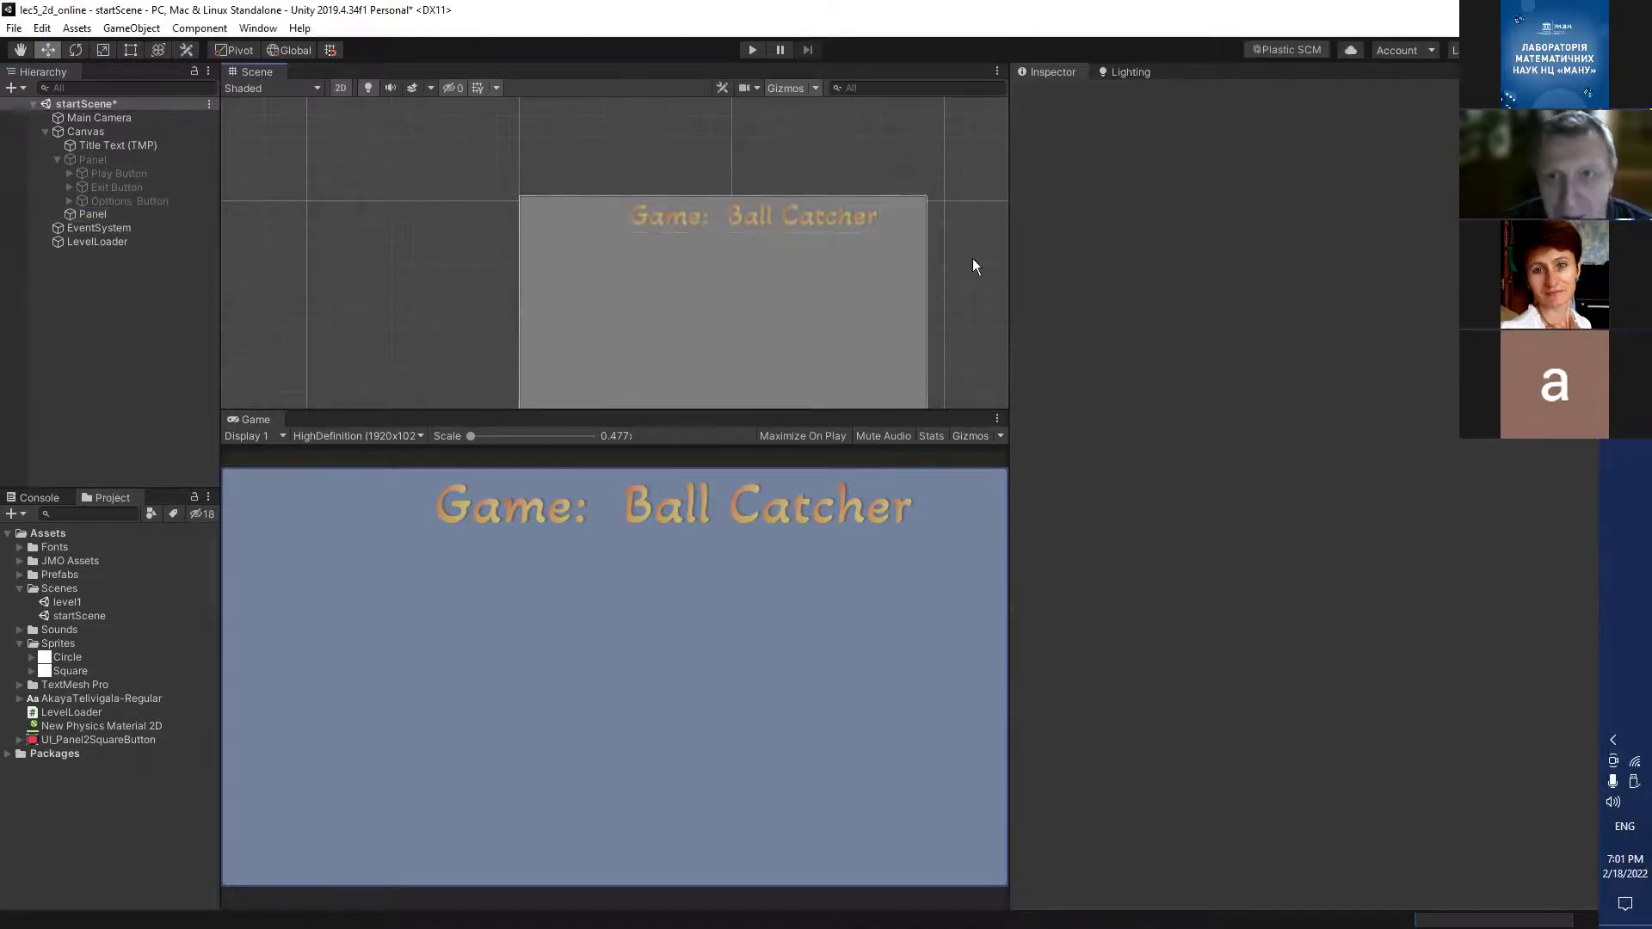
# Set the new Panel's width to 400 and height to 300, and save the scene.
pyautogui.click(96, 214)
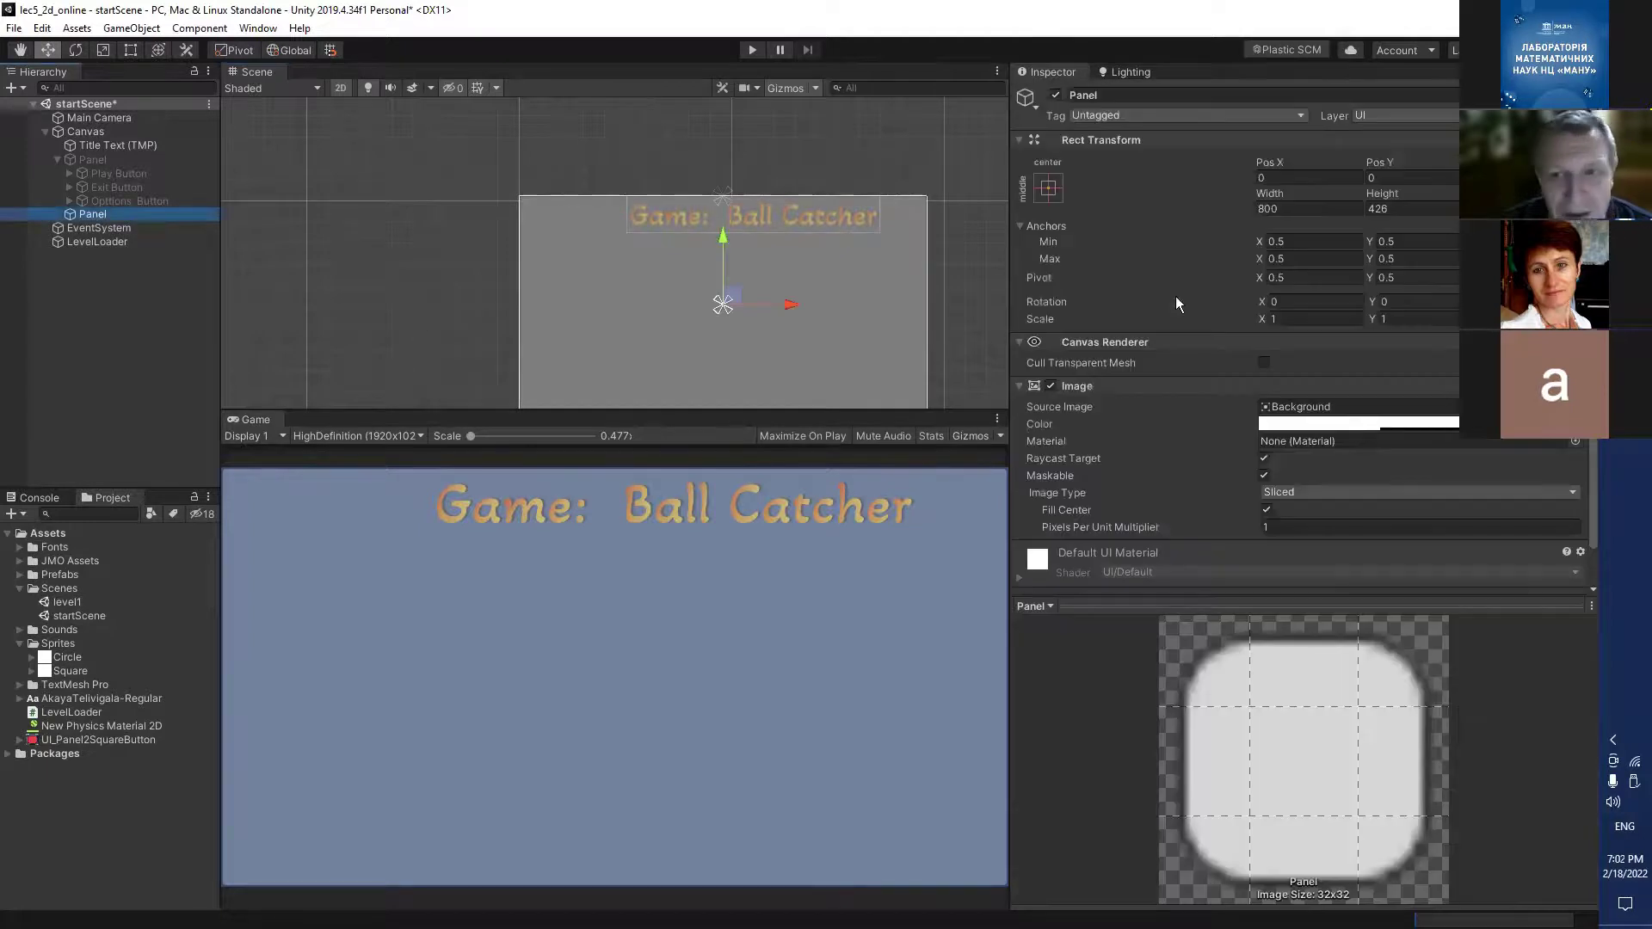
pyautogui.click(1311, 210)
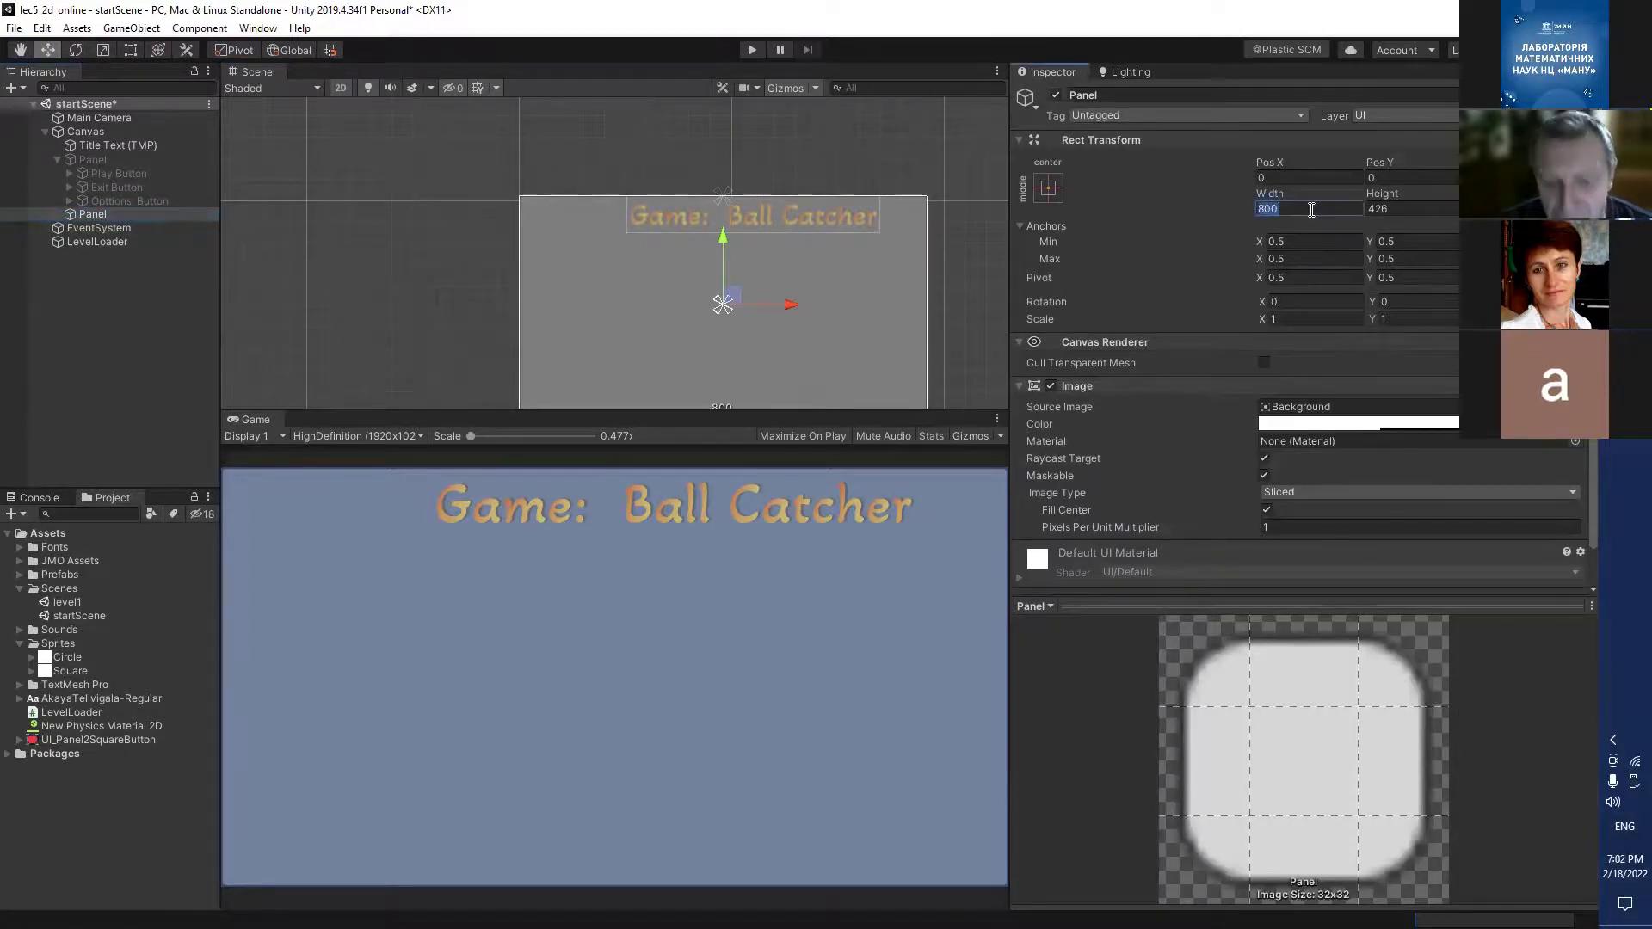
pyautogui.write('4')
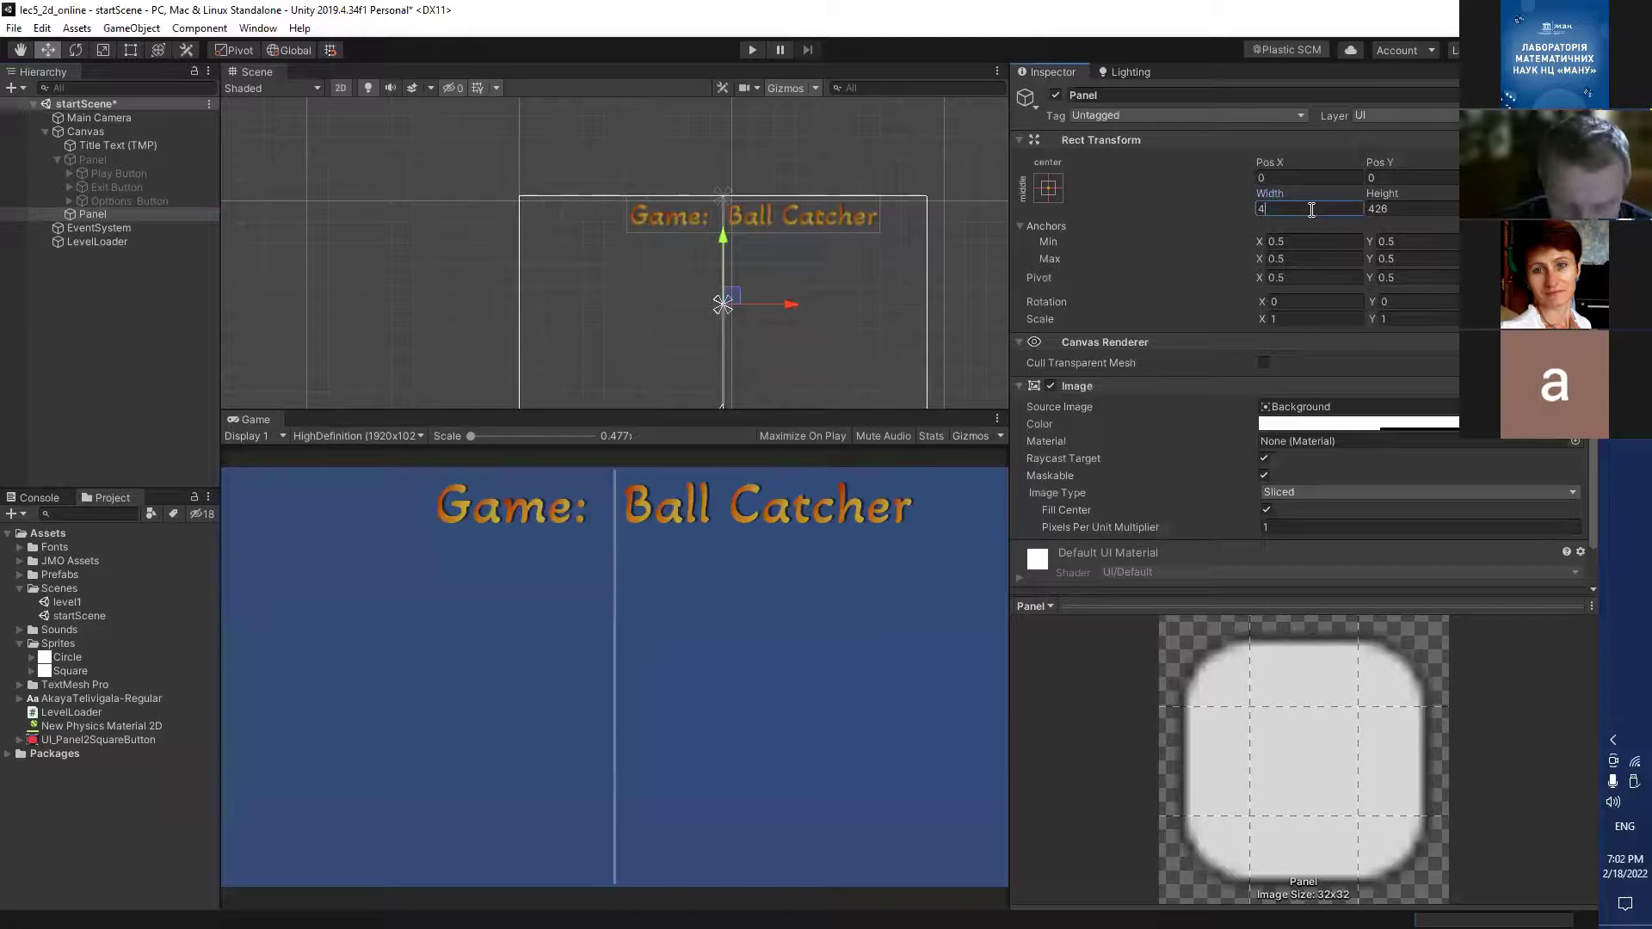
pyautogui.write('00')
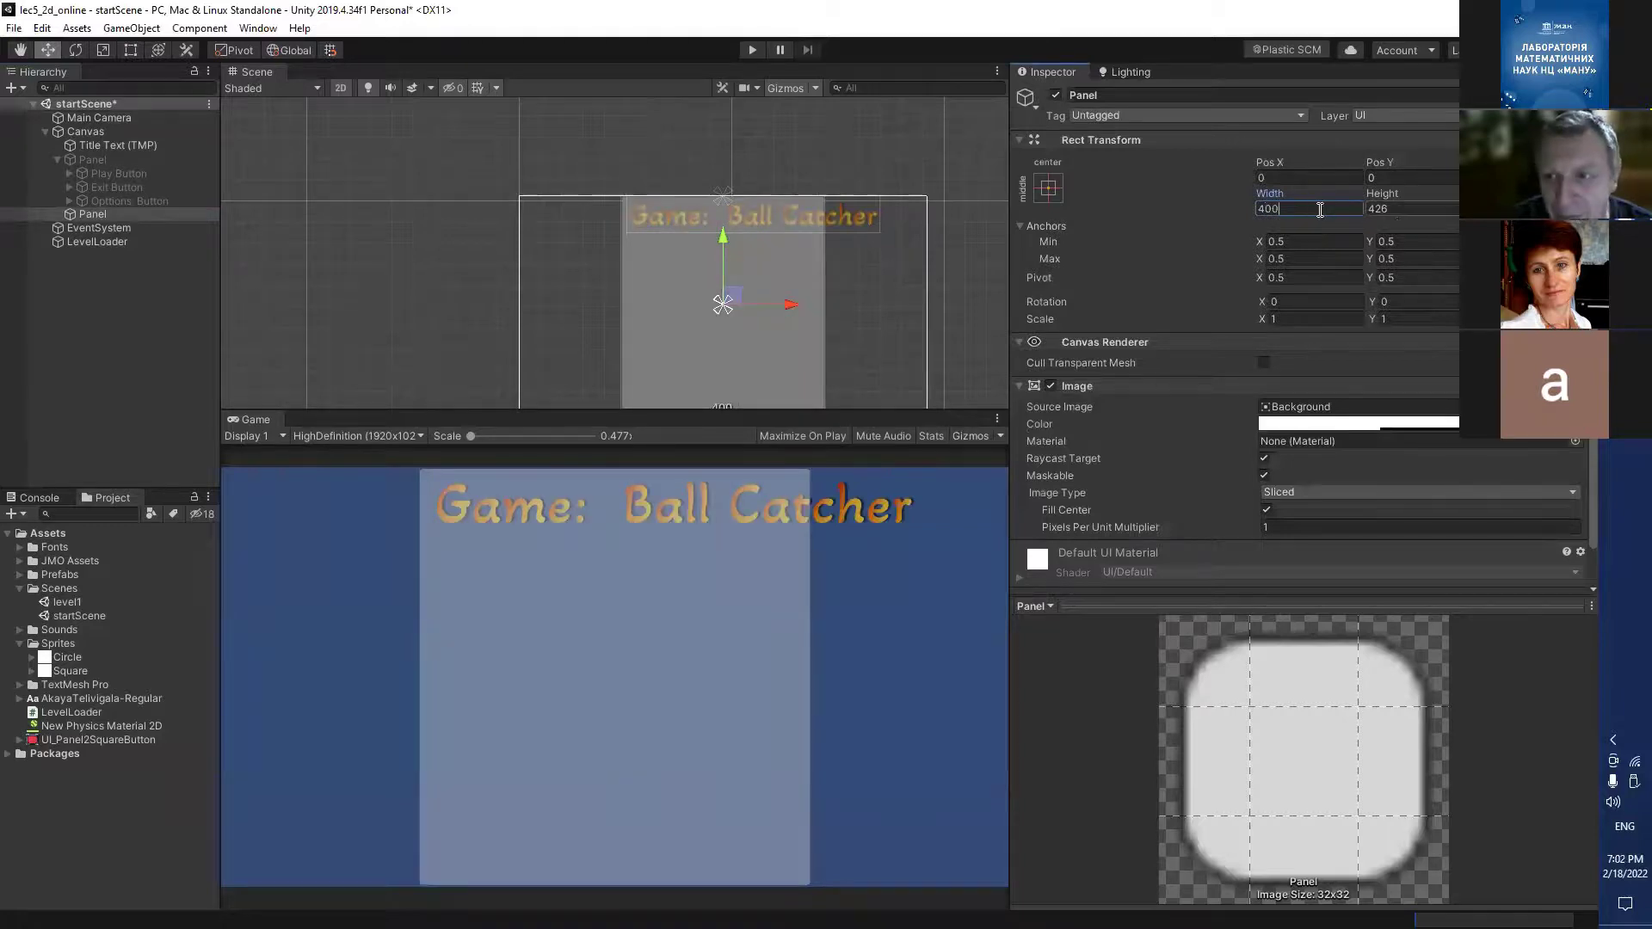
pyautogui.click(1400, 208)
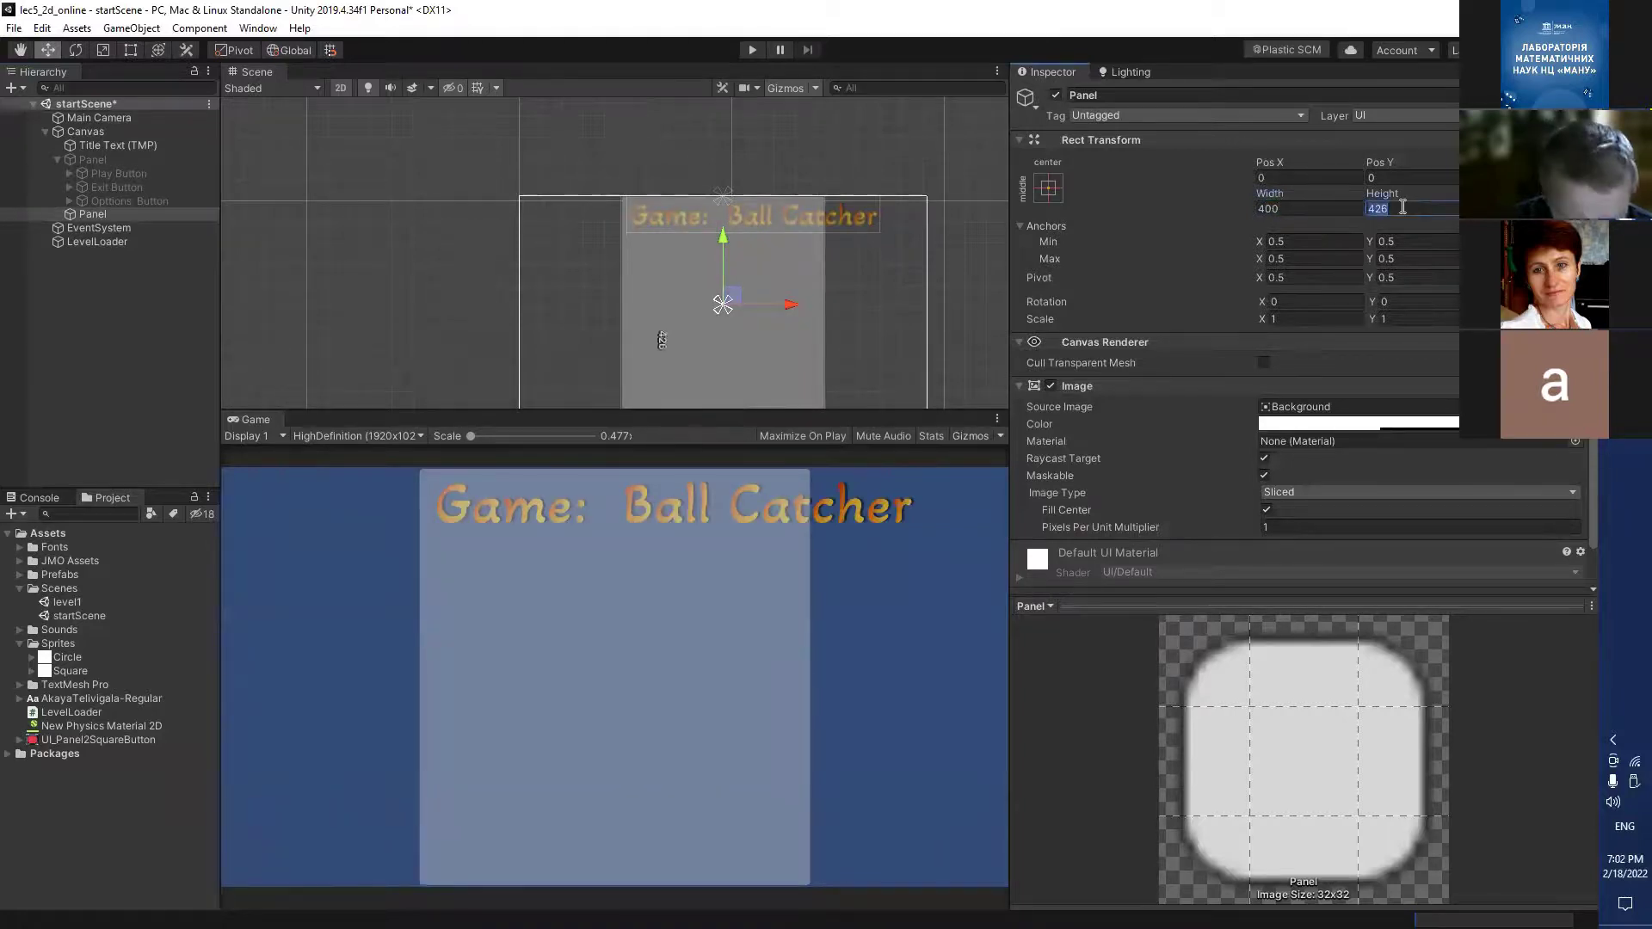
pyautogui.write('300')
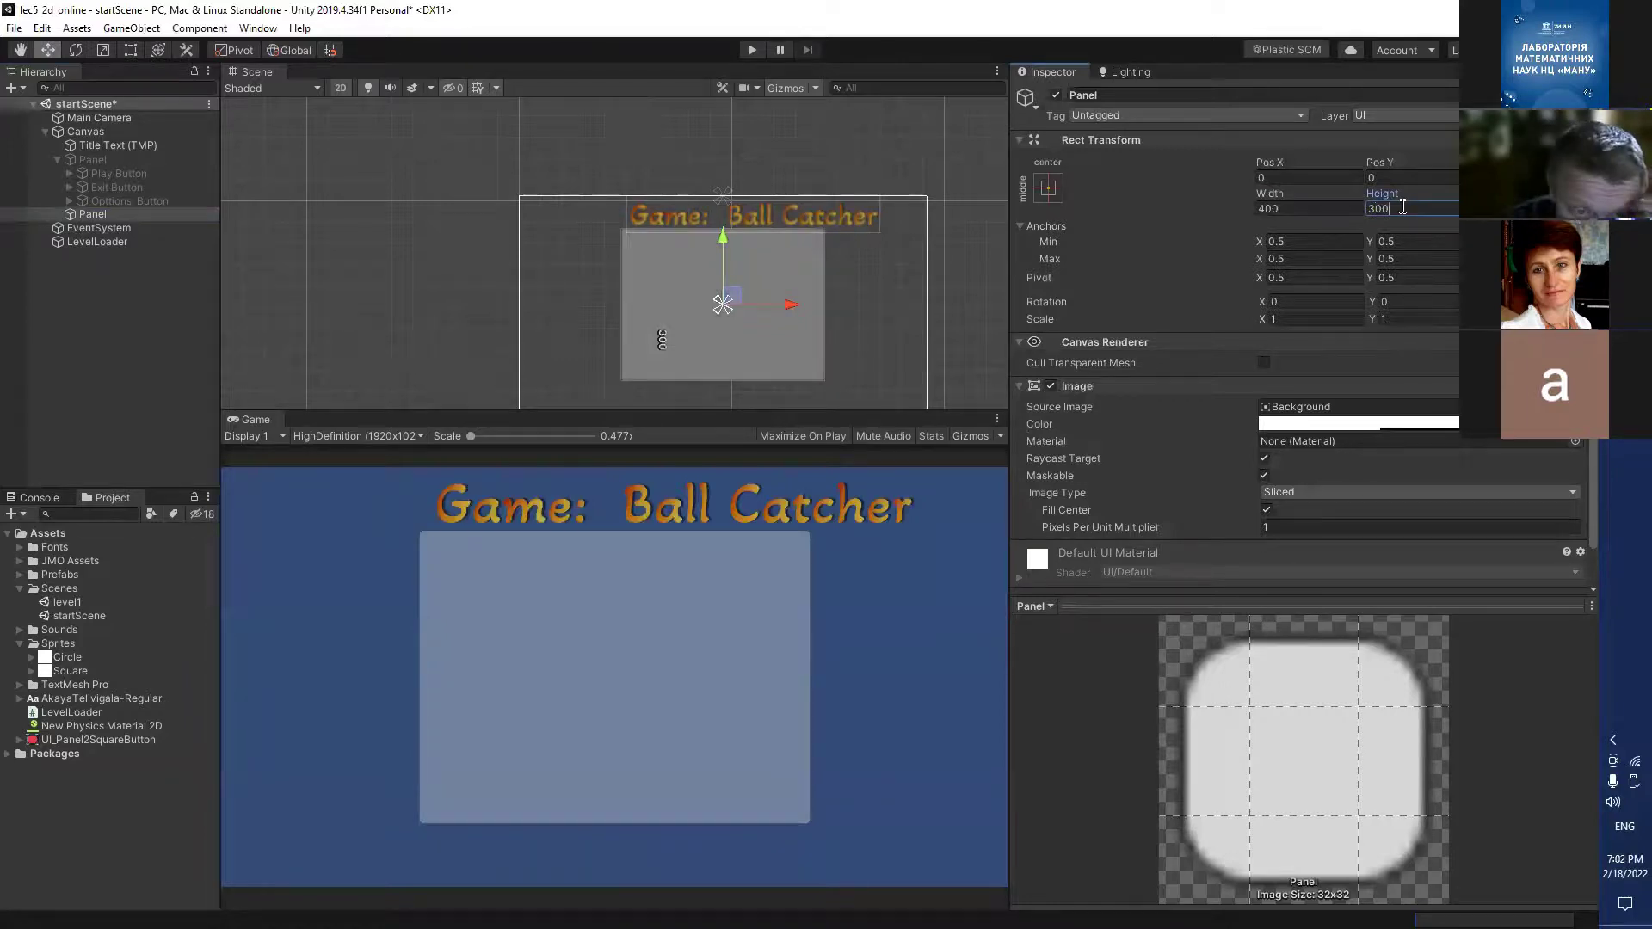
pyautogui.click(131, 216)
pyautogui.hotkey('ctrl', 's')
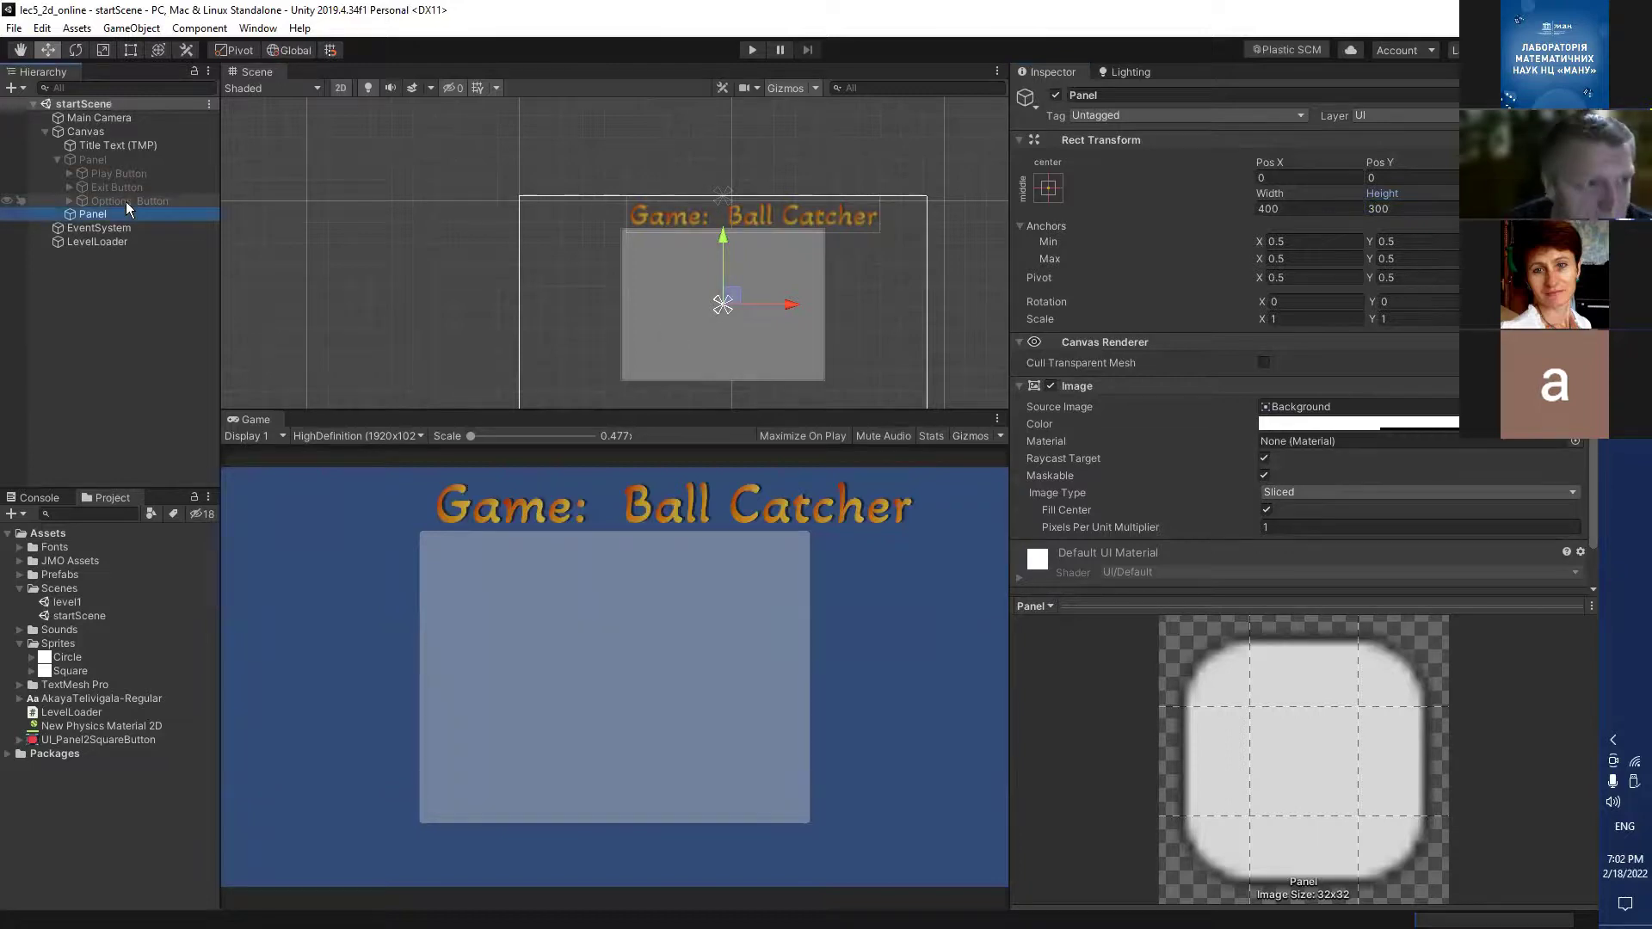
# Duplicate the Title Text (TMP) object and make the copy a child of the new Panel.
pyautogui.click(138, 148)
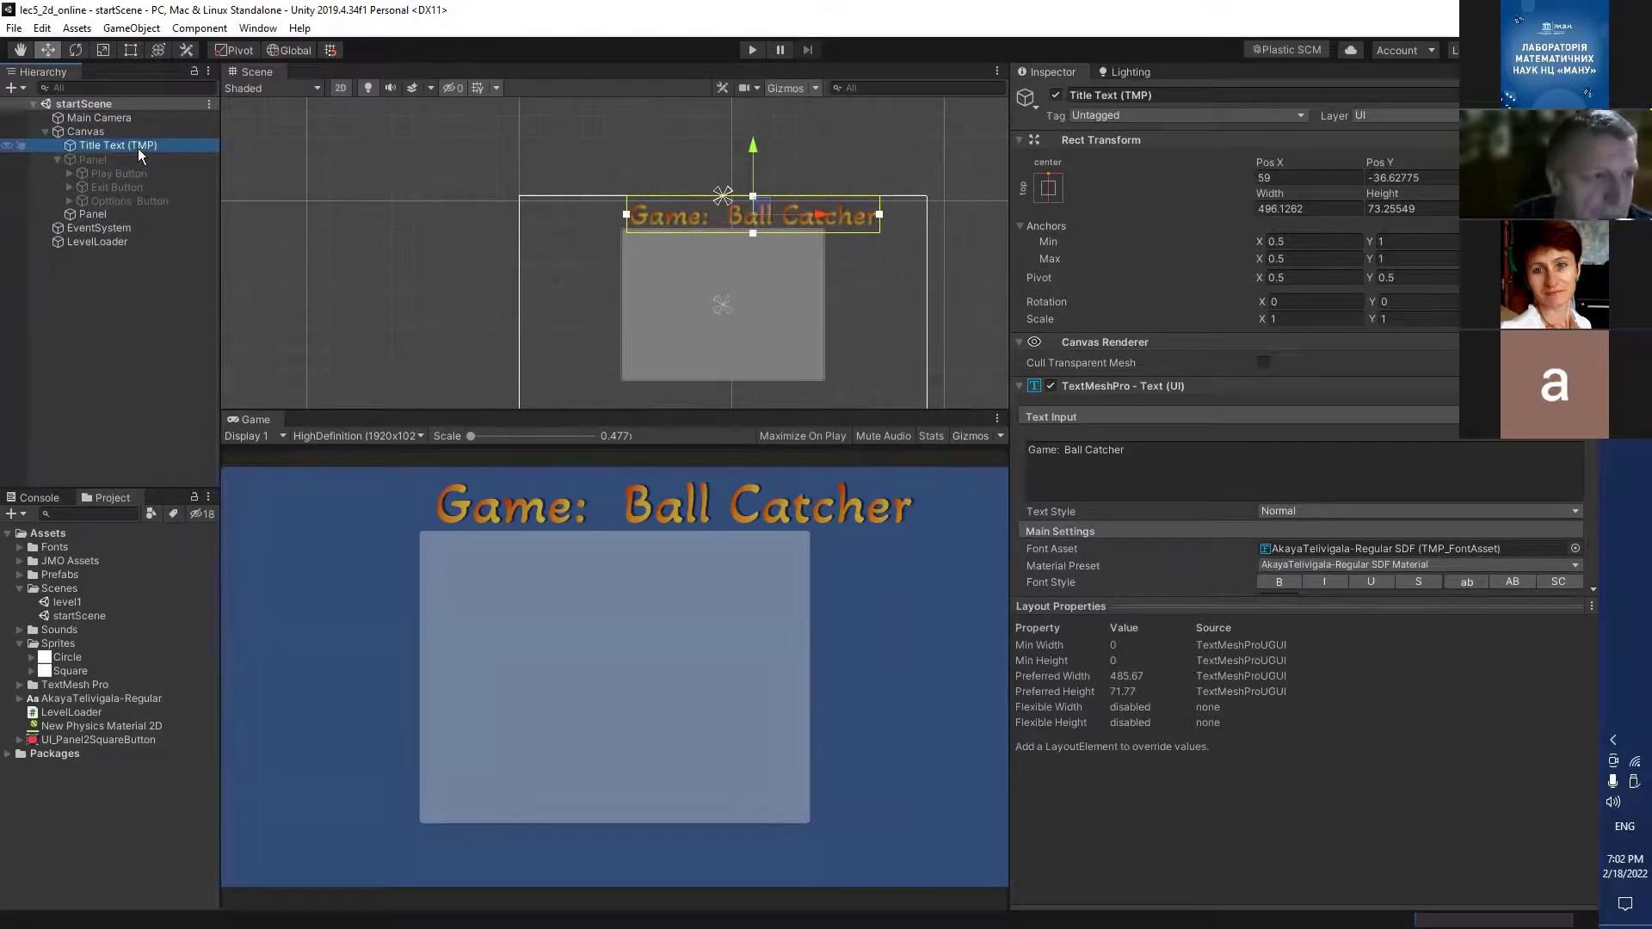
pyautogui.hotkey('ctrl', 'd')
pyautogui.moveTo(138, 226); pyautogui.dragTo(97, 222)
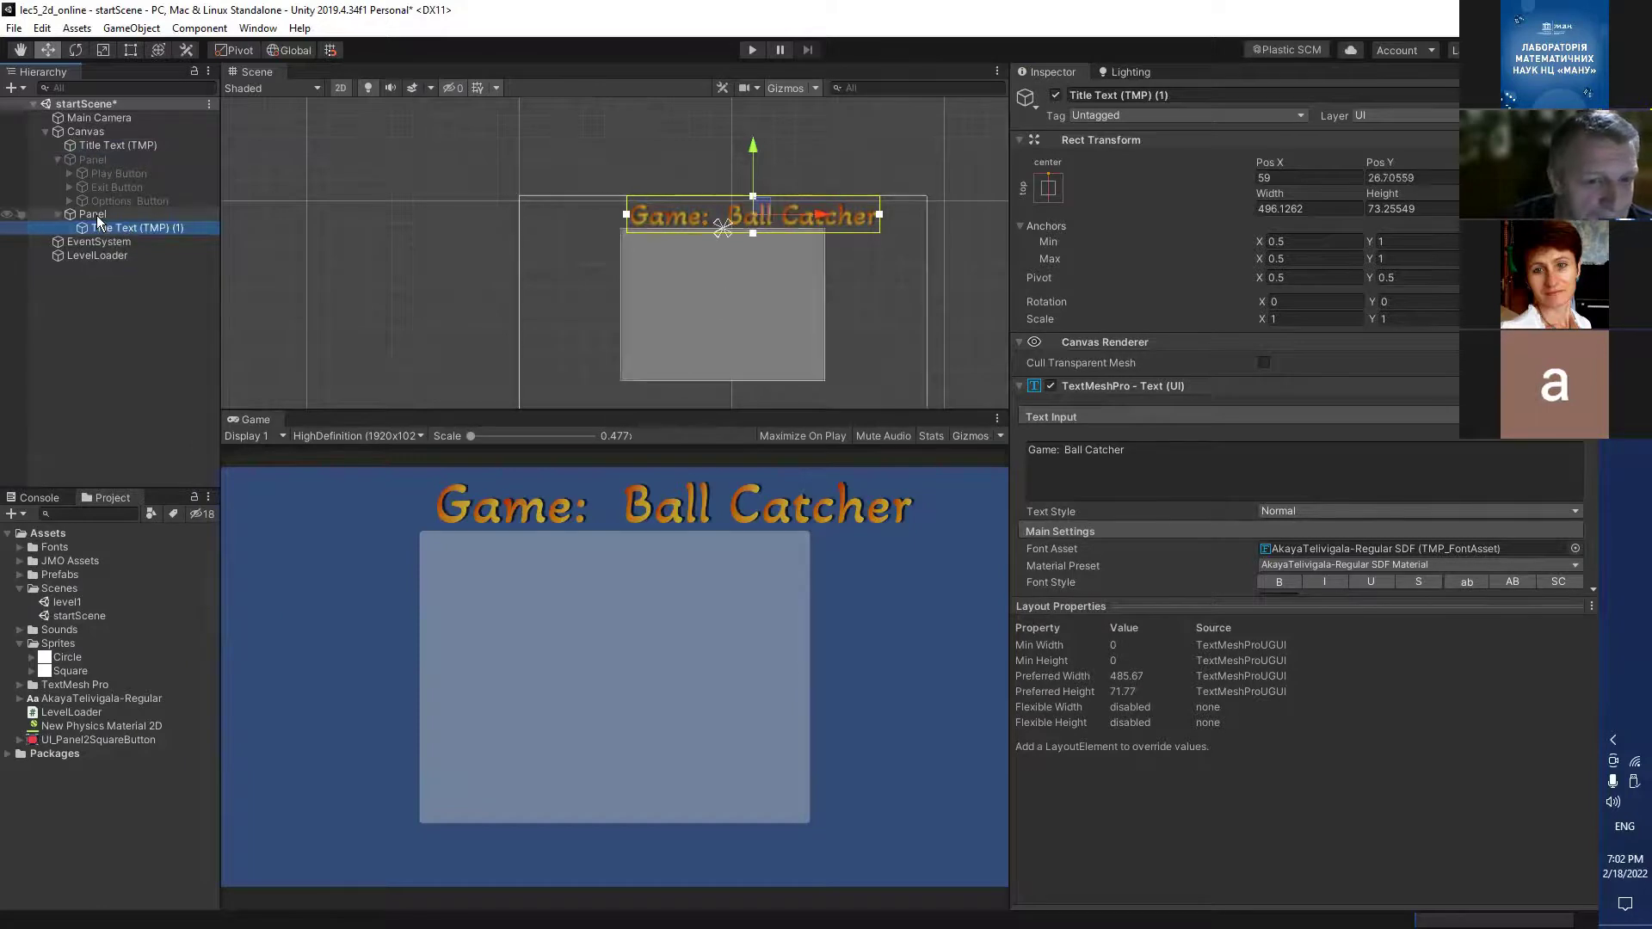
pyautogui.click(96, 215)
# Anchor and position the copied title text at the top left of the new Panel.
pyautogui.click(127, 228)
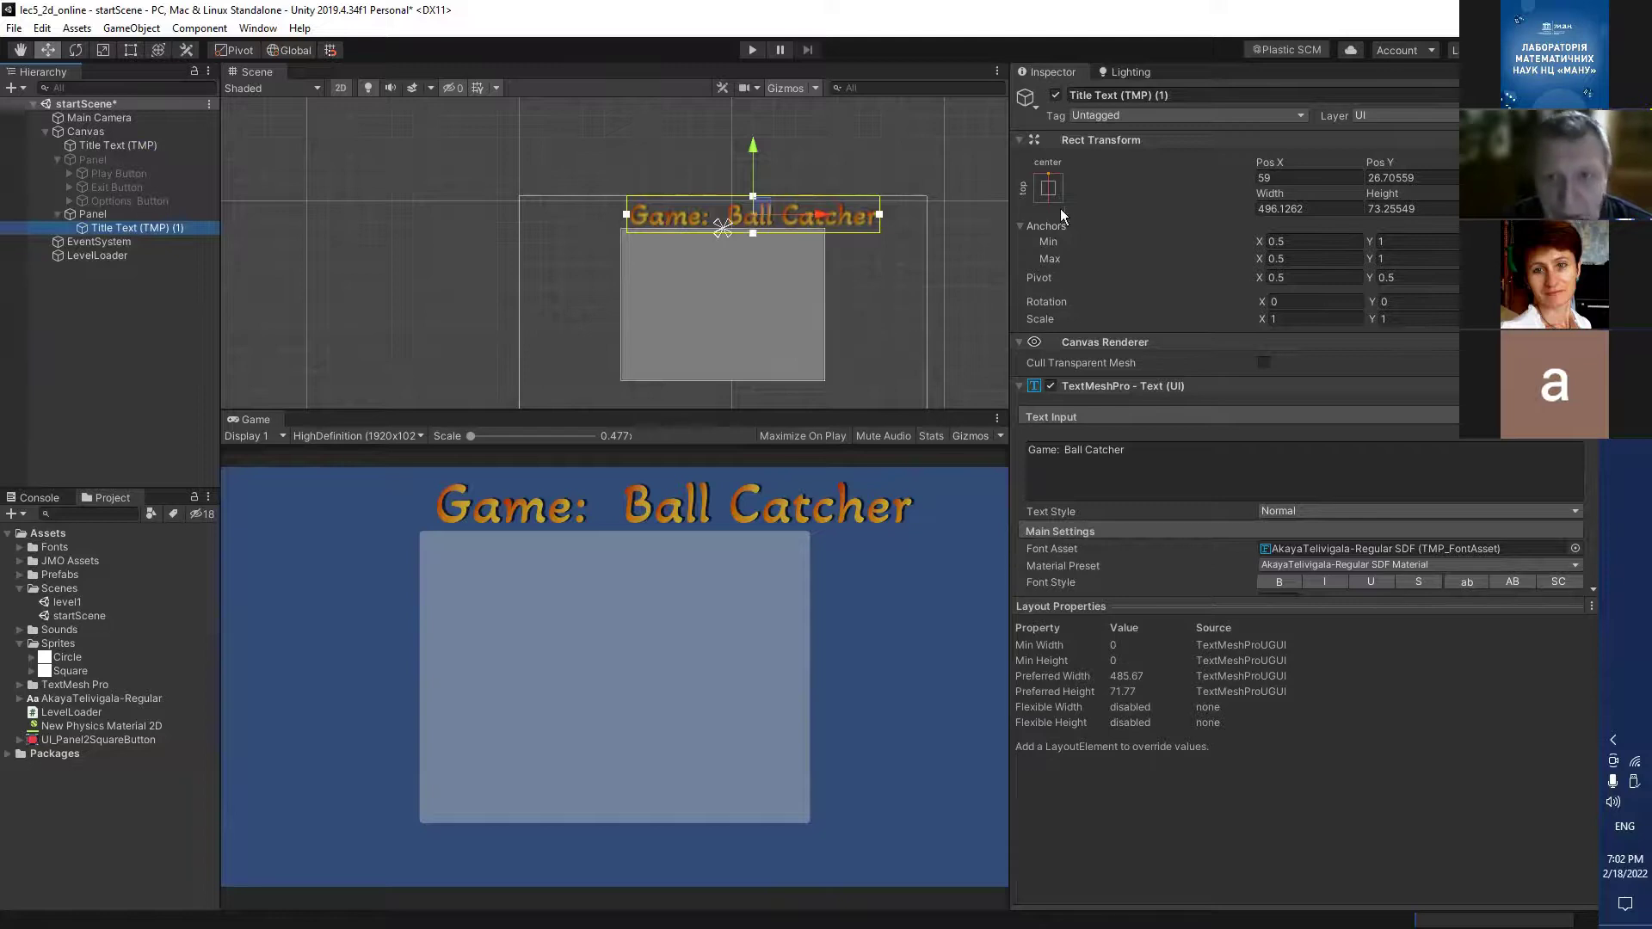
pyautogui.click(1050, 189)
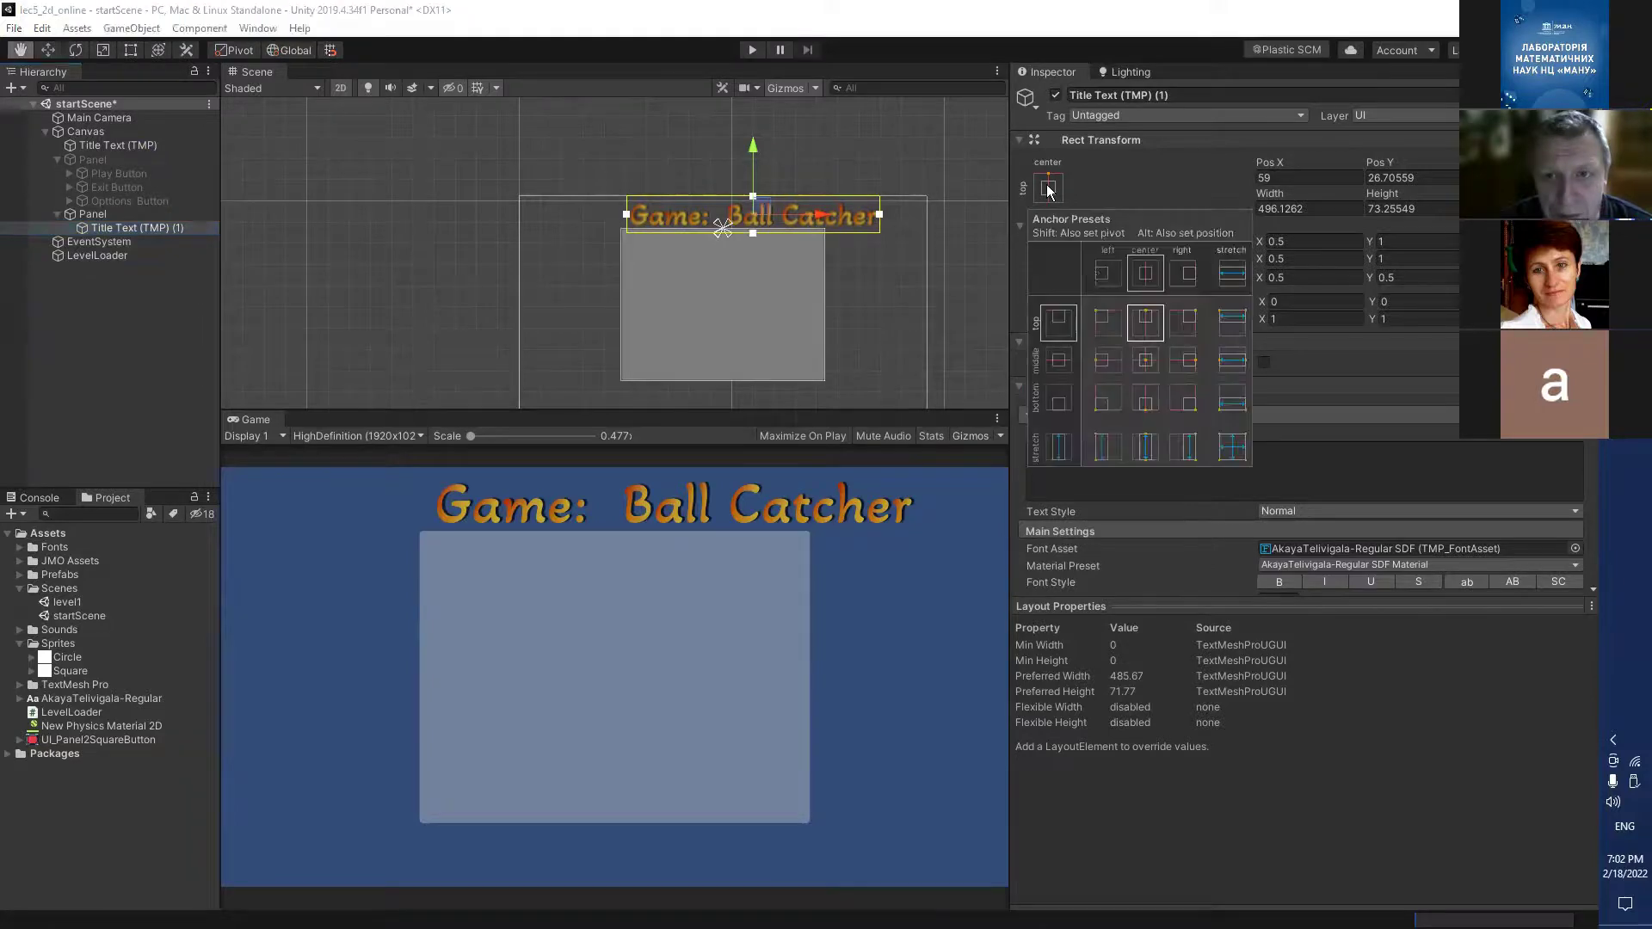
pyautogui.keyDown('alt'); pyautogui.click(1107, 323); pyautogui.keyUp('alt')
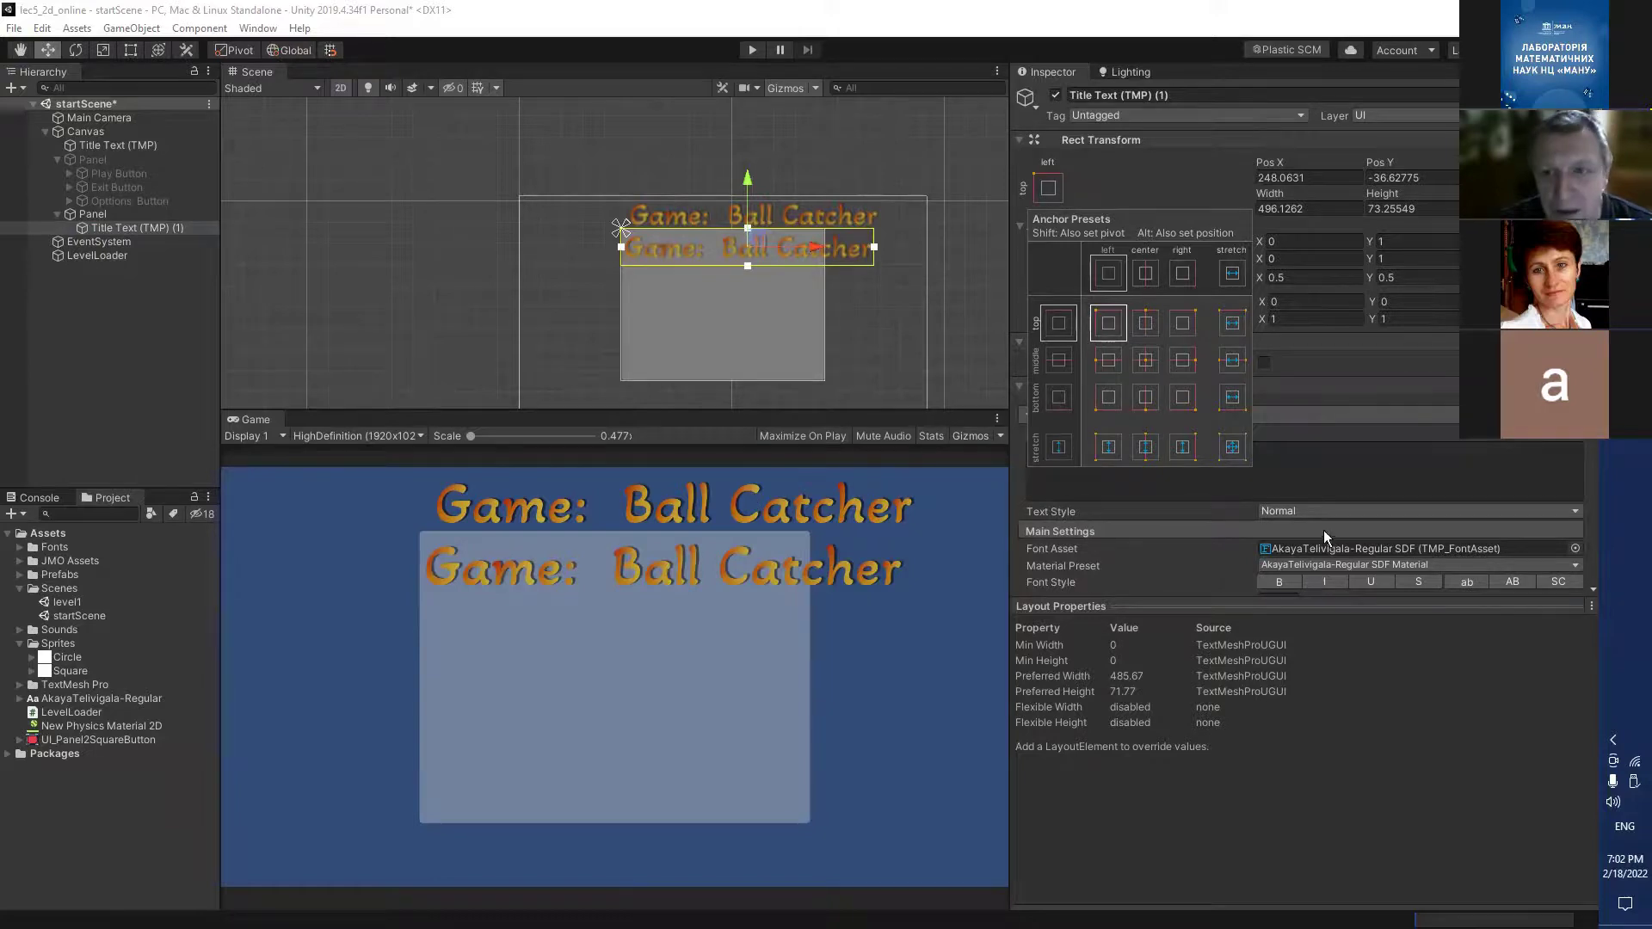
# Change the copied title's text to Options.
pyautogui.click(1316, 469)
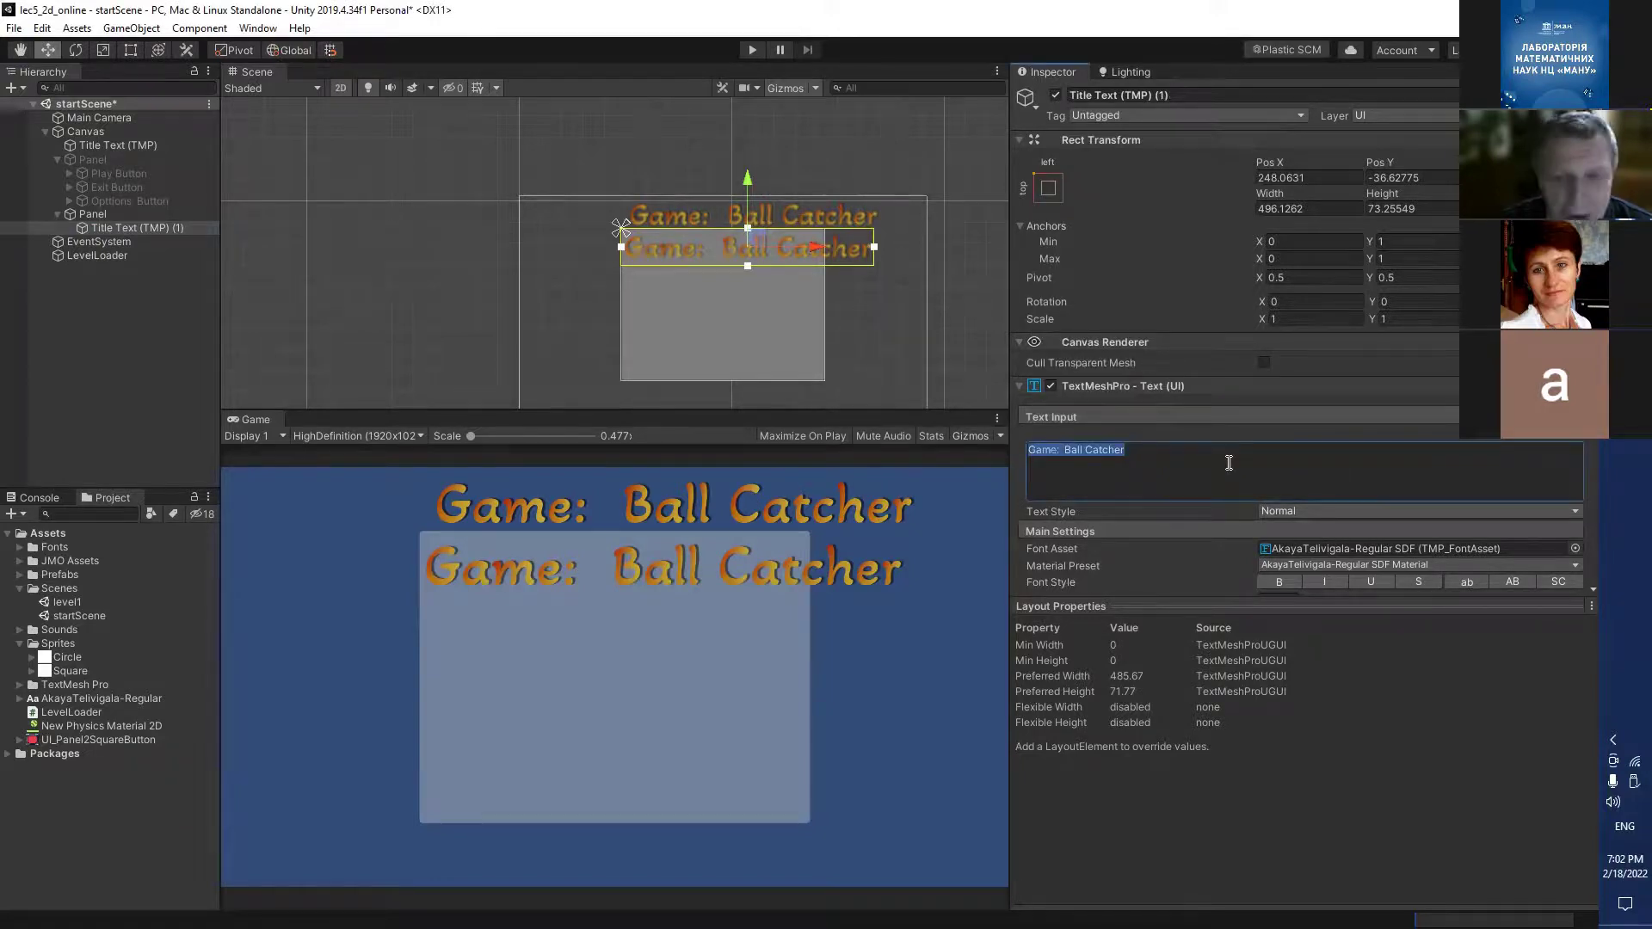
pyautogui.write('Op')
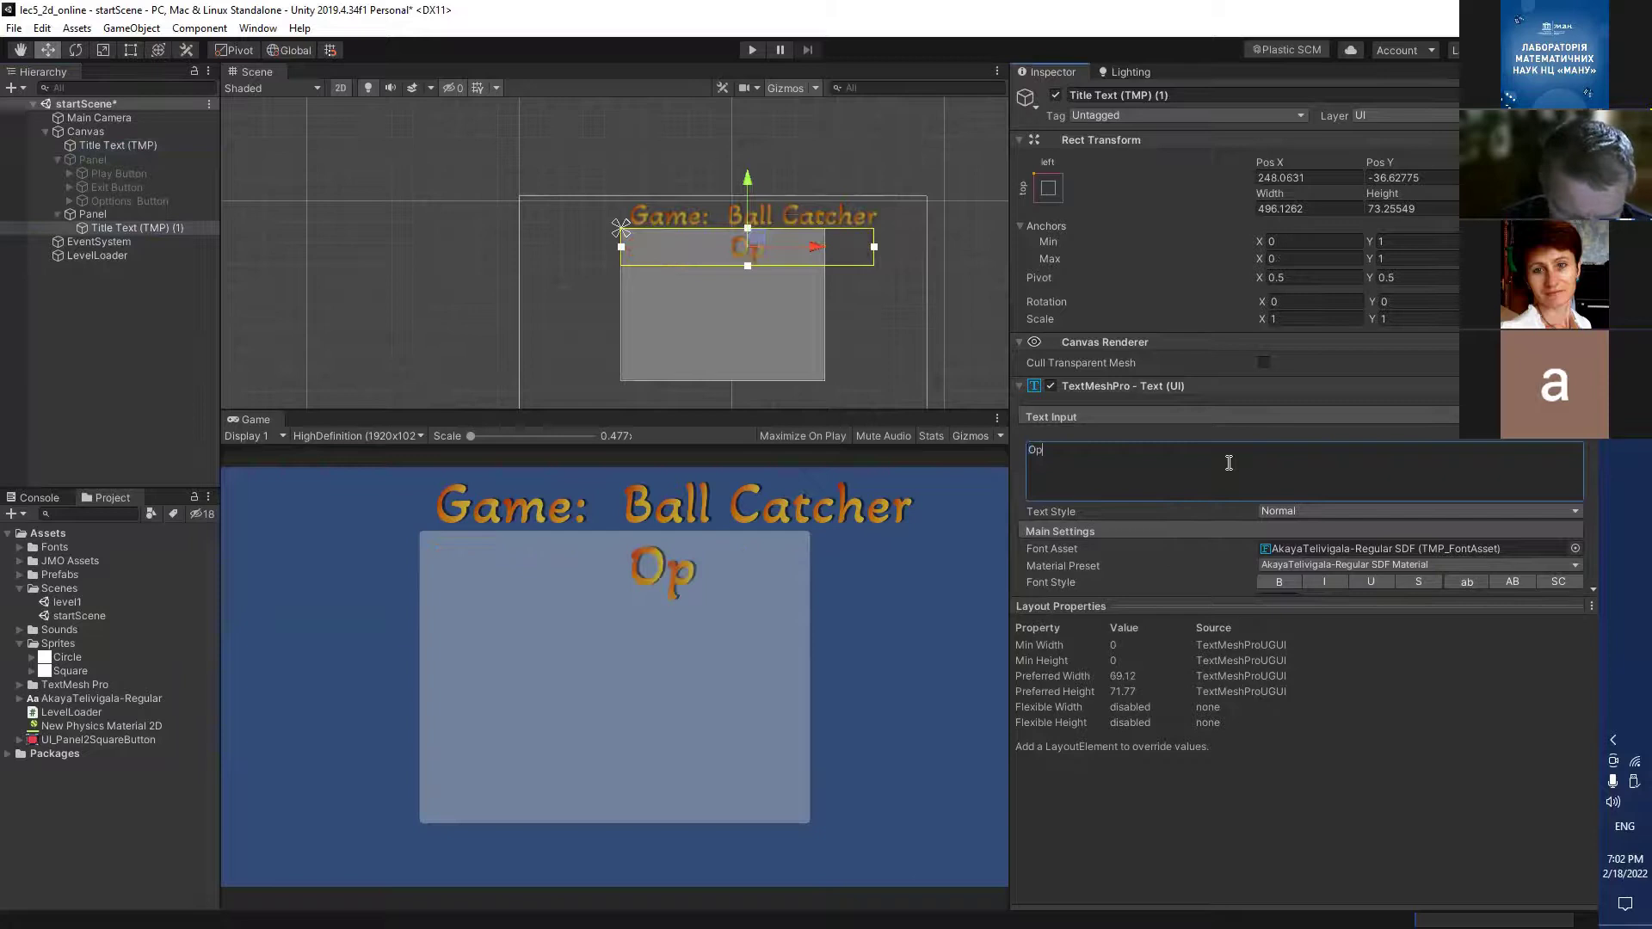
pyautogui.write('tions')
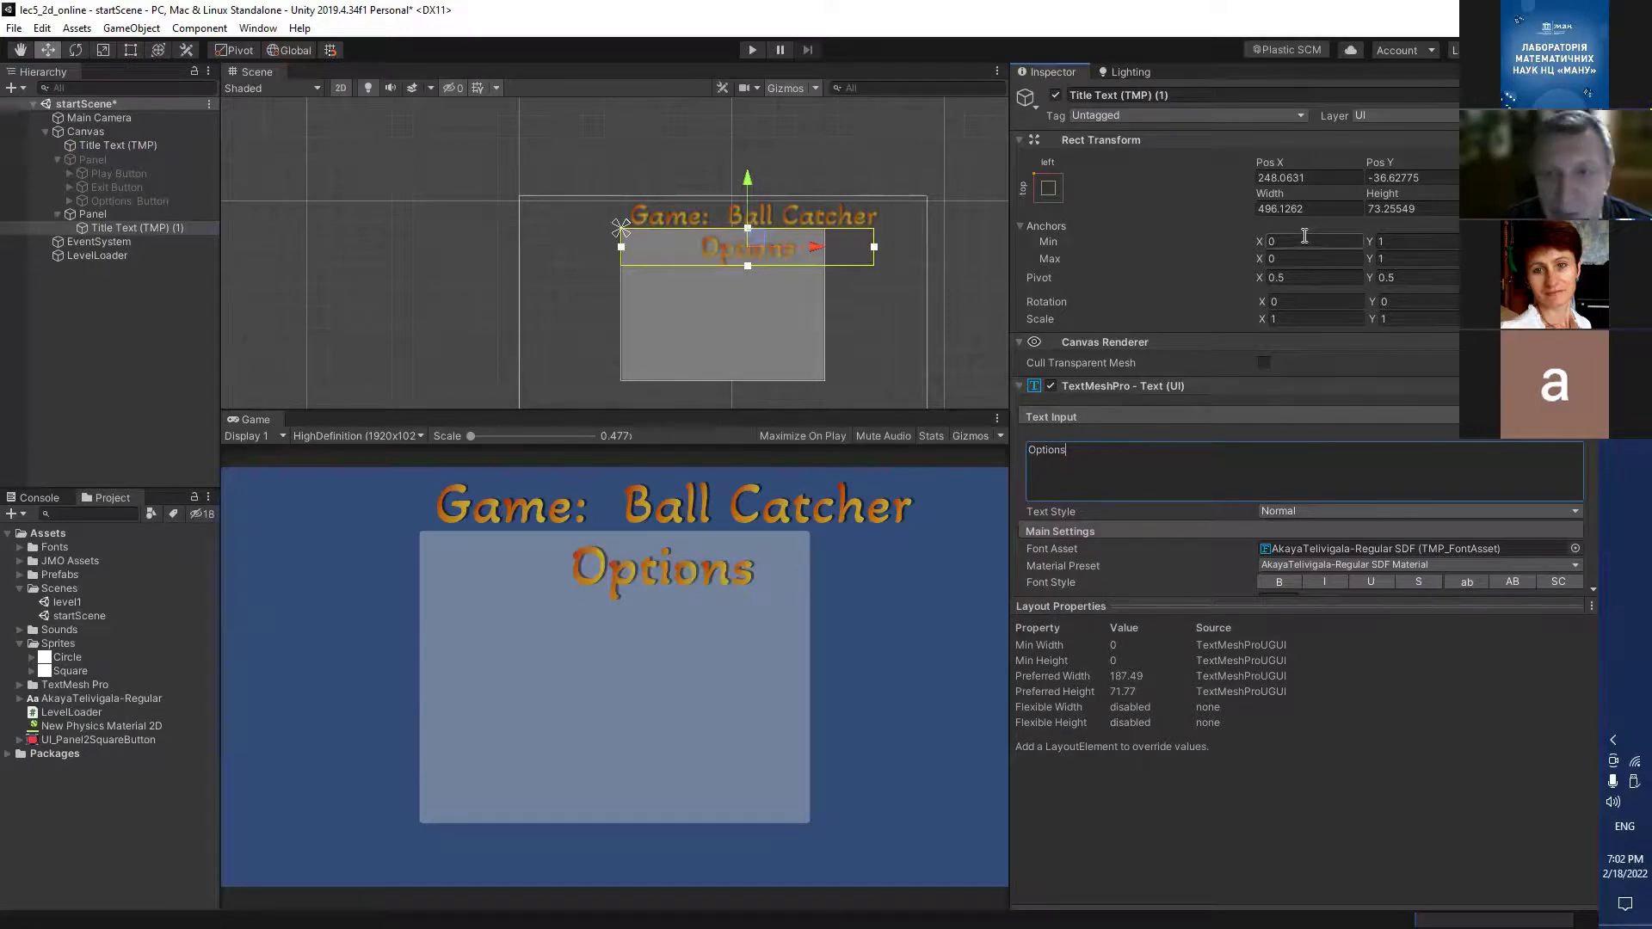
# Set the Options title's X and Y position to 0, its width to 200 and its height to 70.
pyautogui.click(1321, 181)
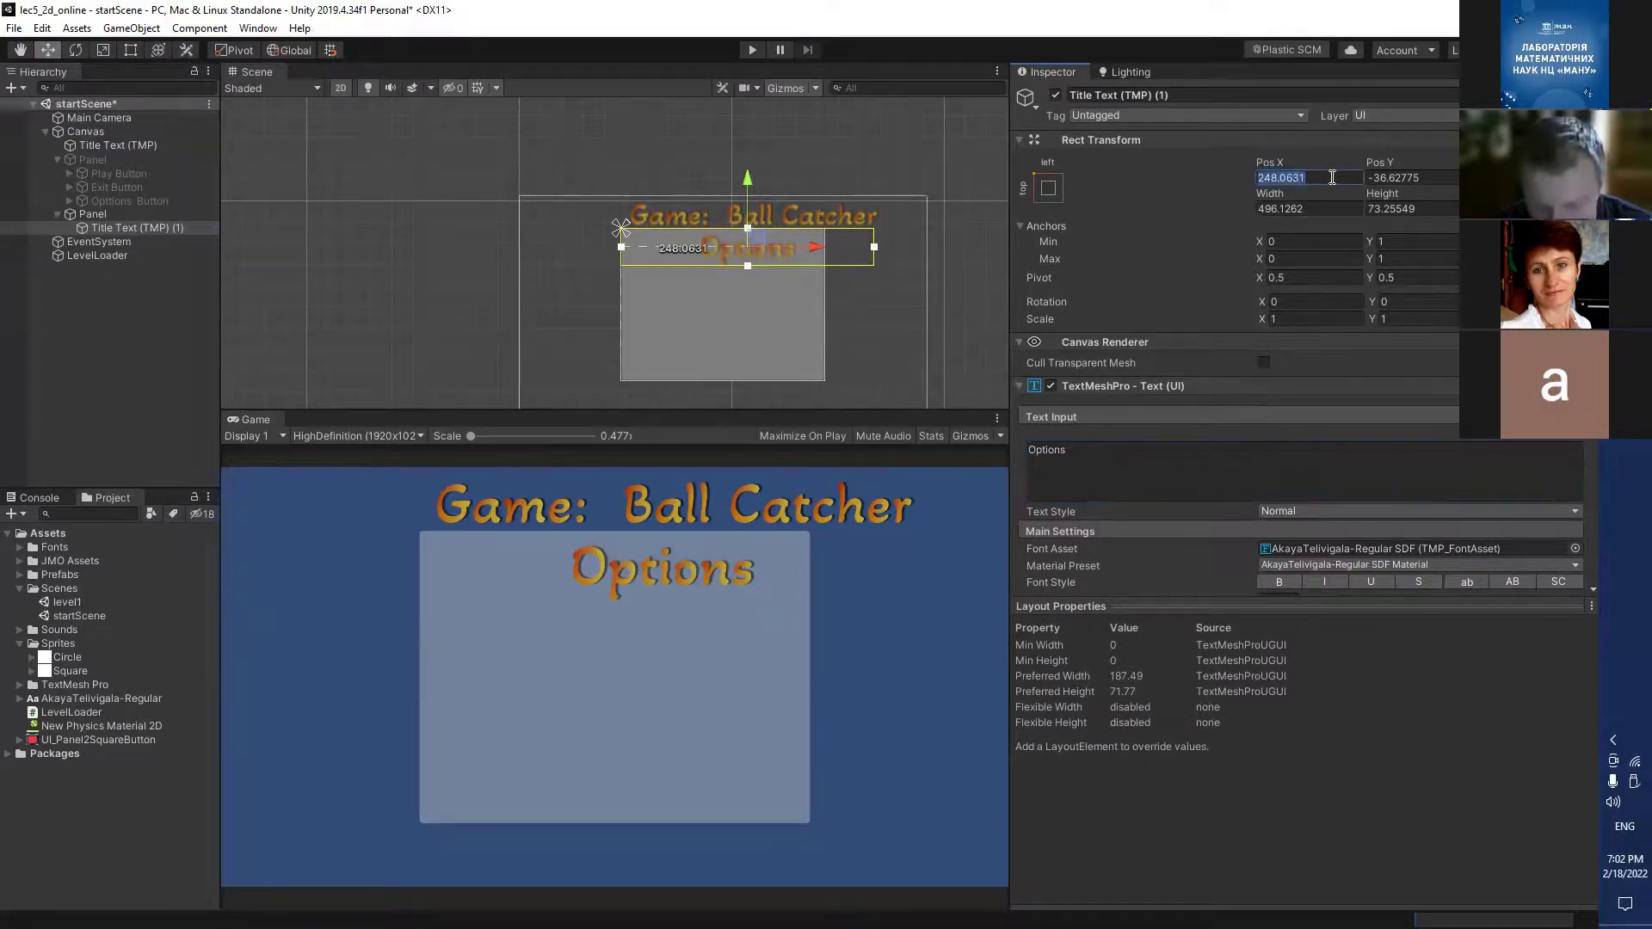
pyautogui.write('0')
pyautogui.click(1425, 177)
pyautogui.write('0')
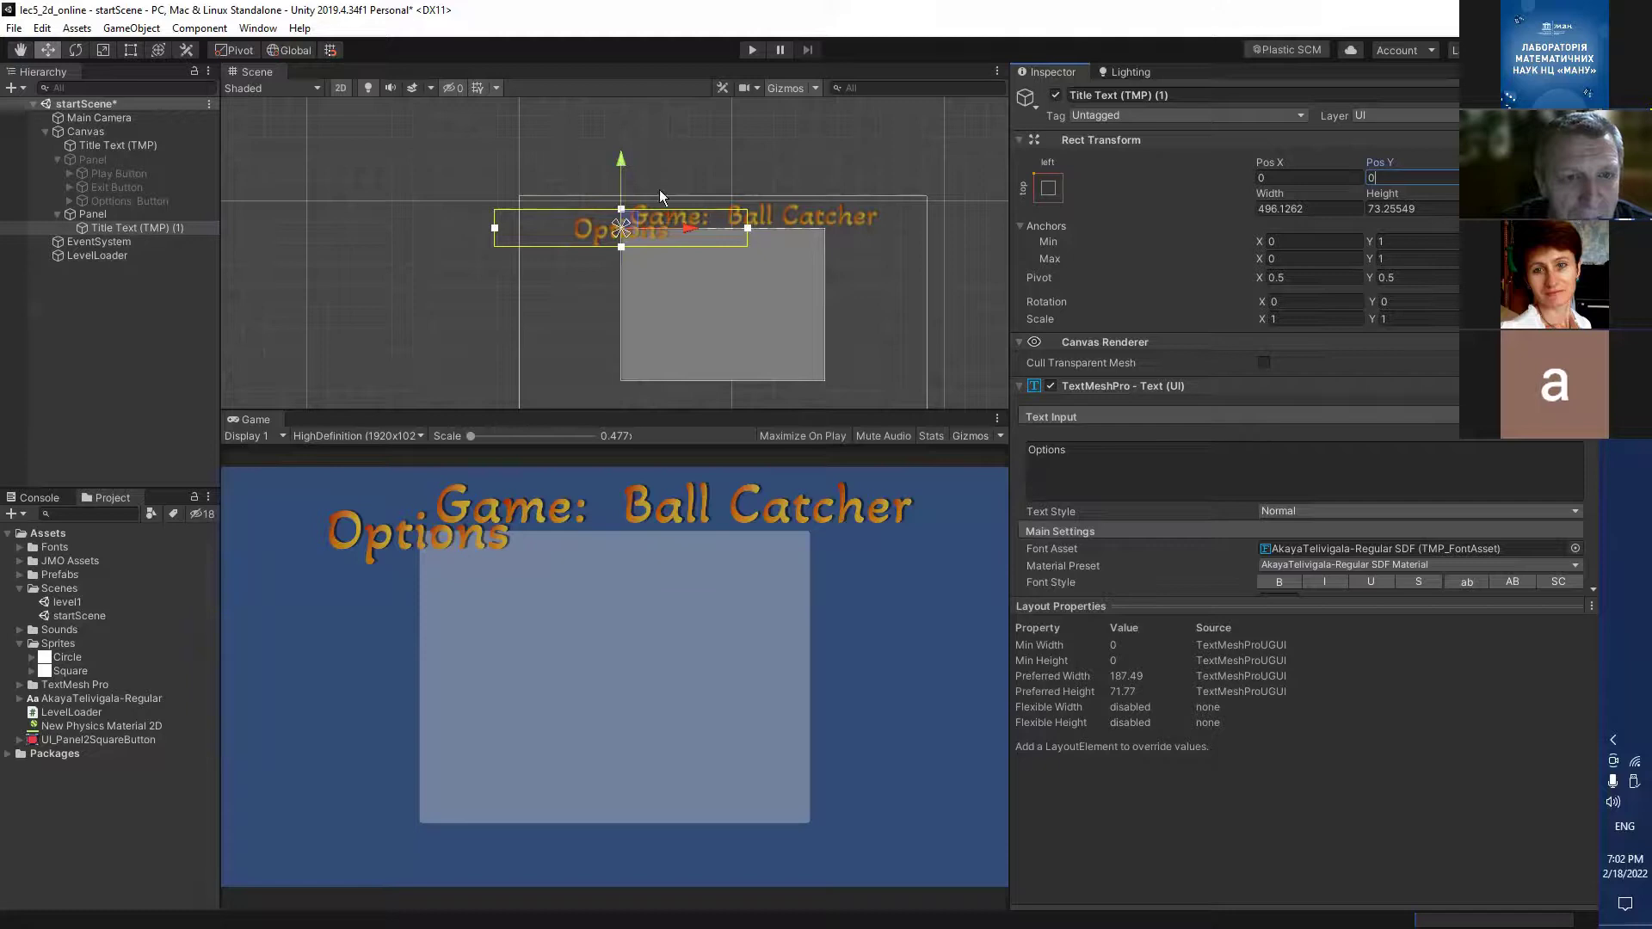
pyautogui.click(1297, 210)
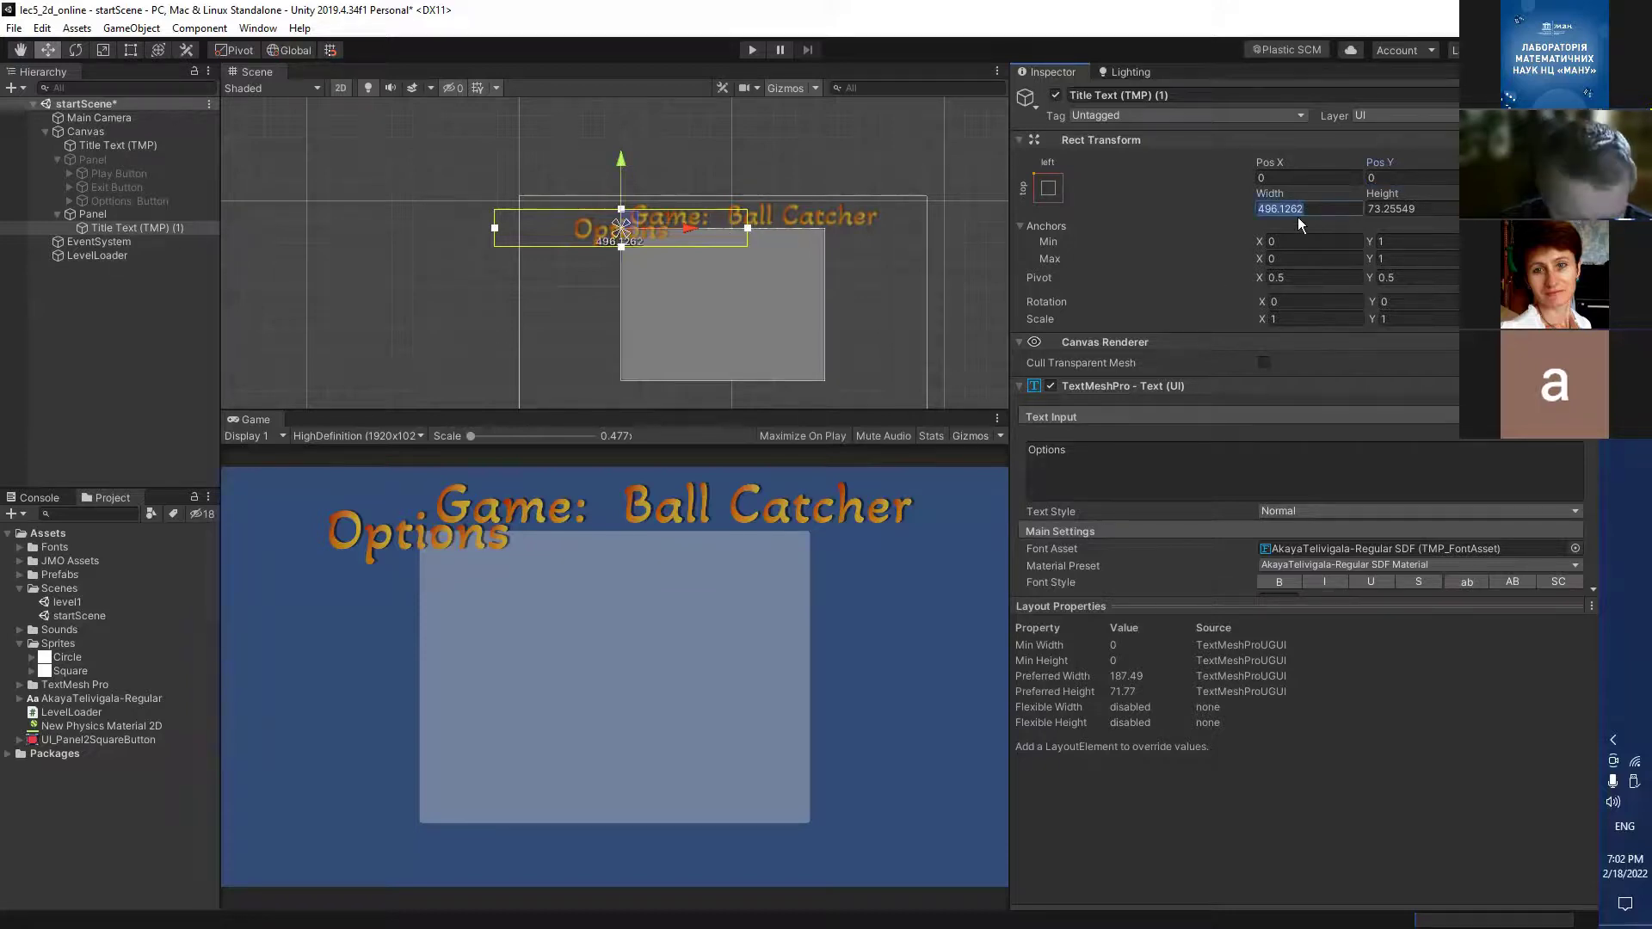
pyautogui.write('200')
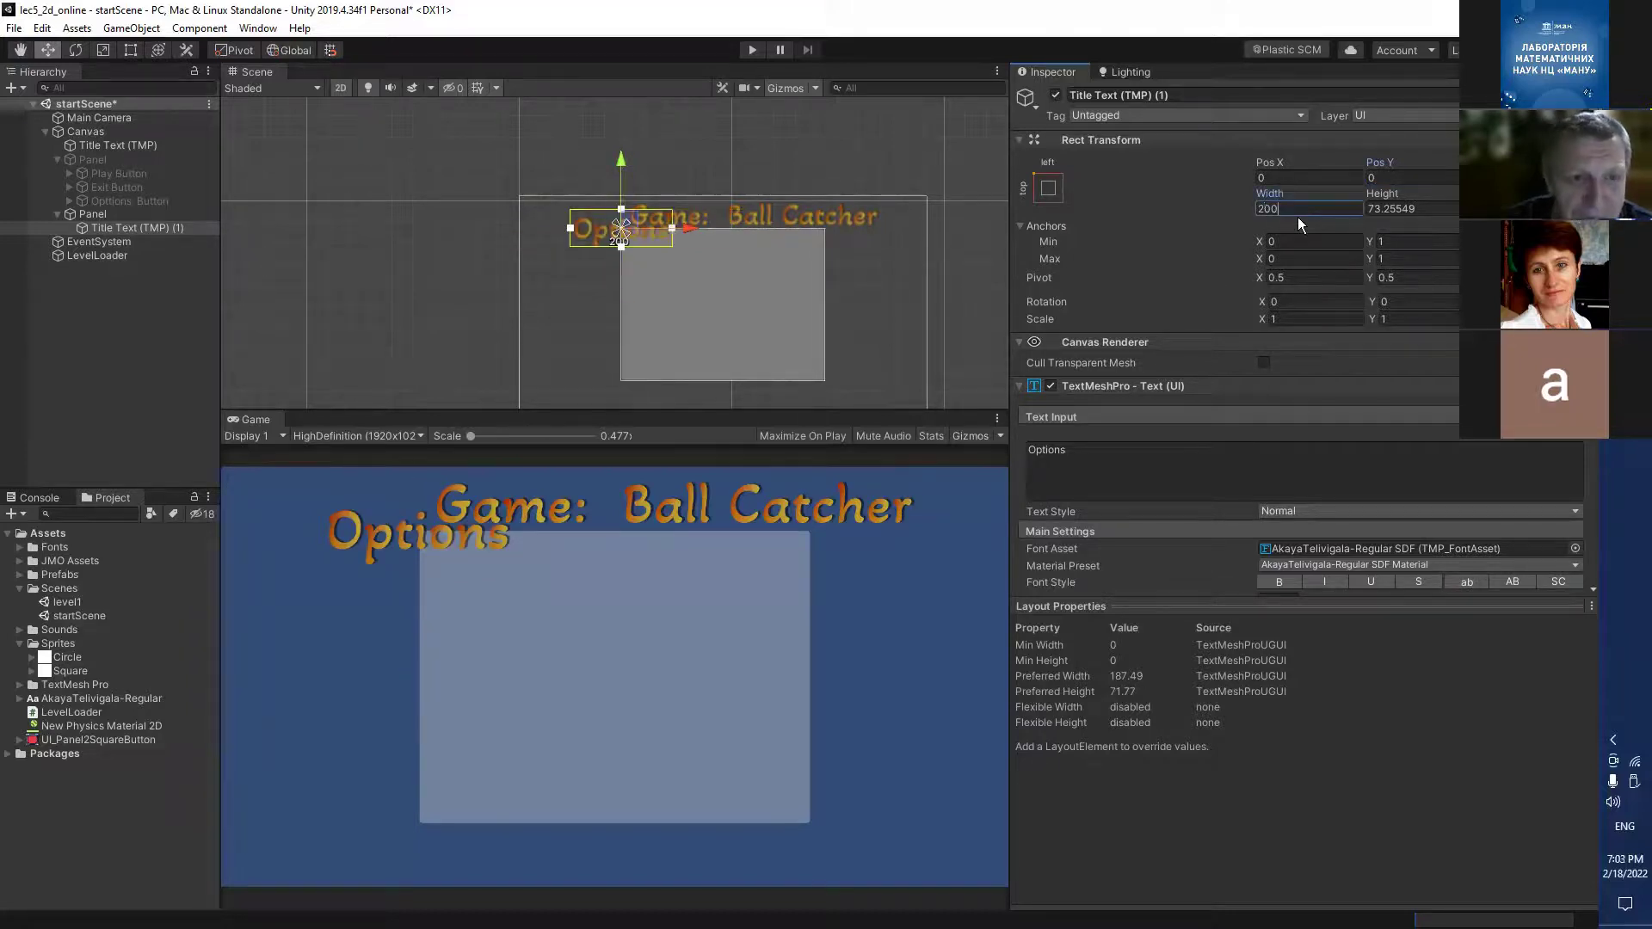
pyautogui.click(1400, 210)
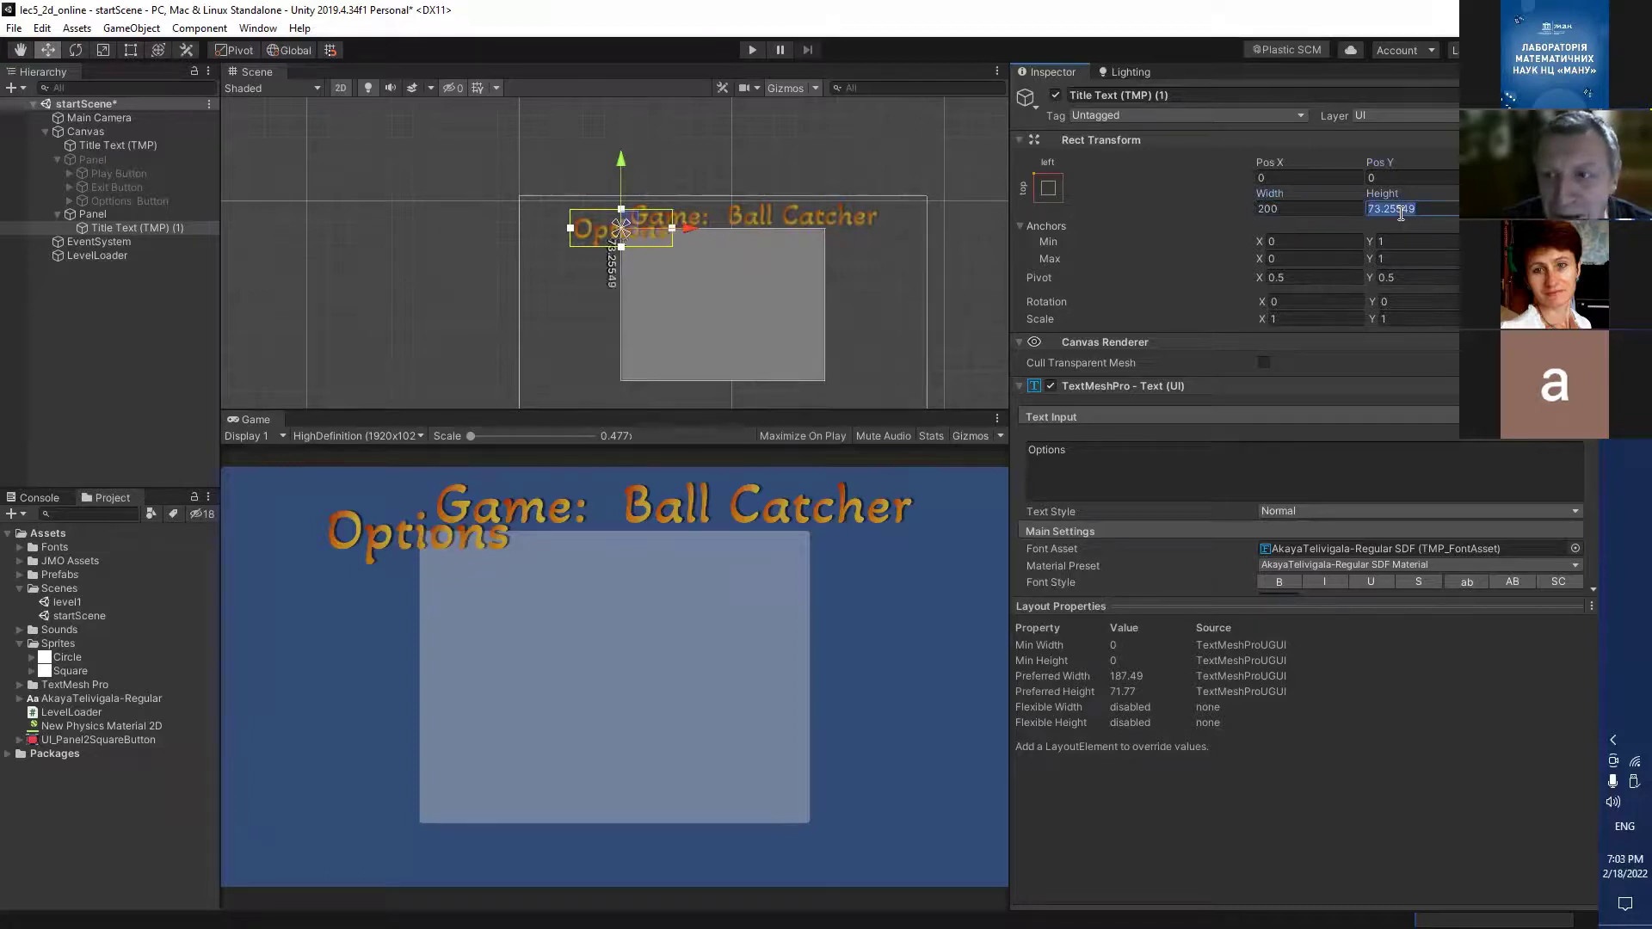
pyautogui.write('70')
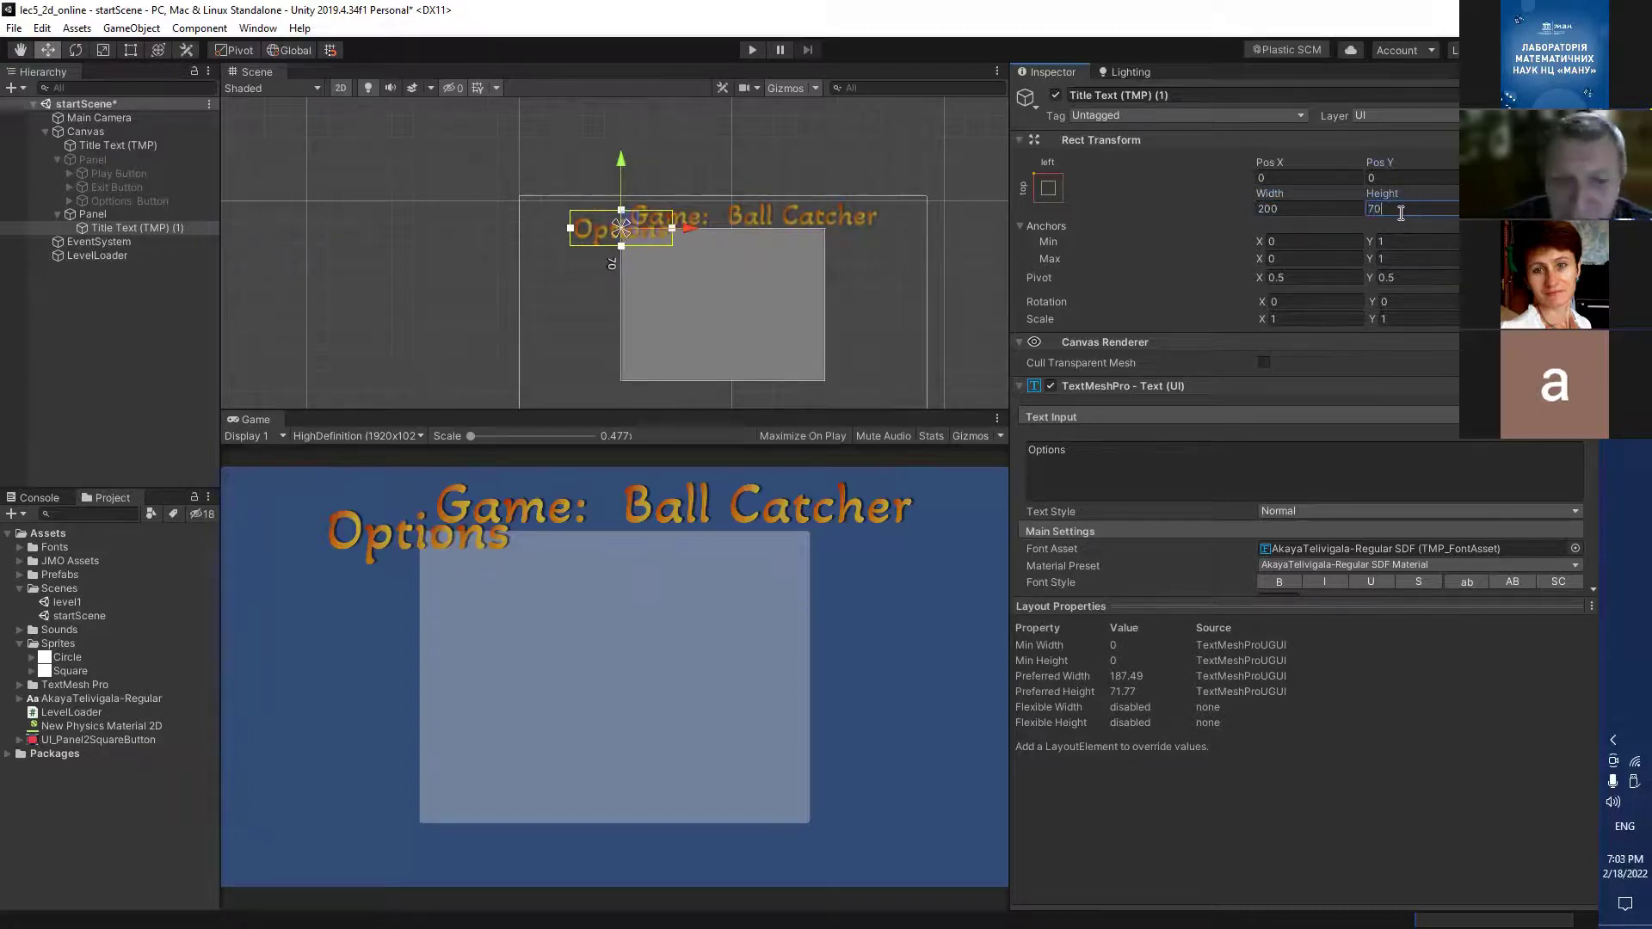
# Move the Options title into the Panel's upper-left corner, to about X 104 and Y -24, and save the scene.
pyautogui.moveTo(622, 155); pyautogui.dragTo(642, 169)
pyautogui.moveTo(694, 235); pyautogui.dragTo(747, 238)
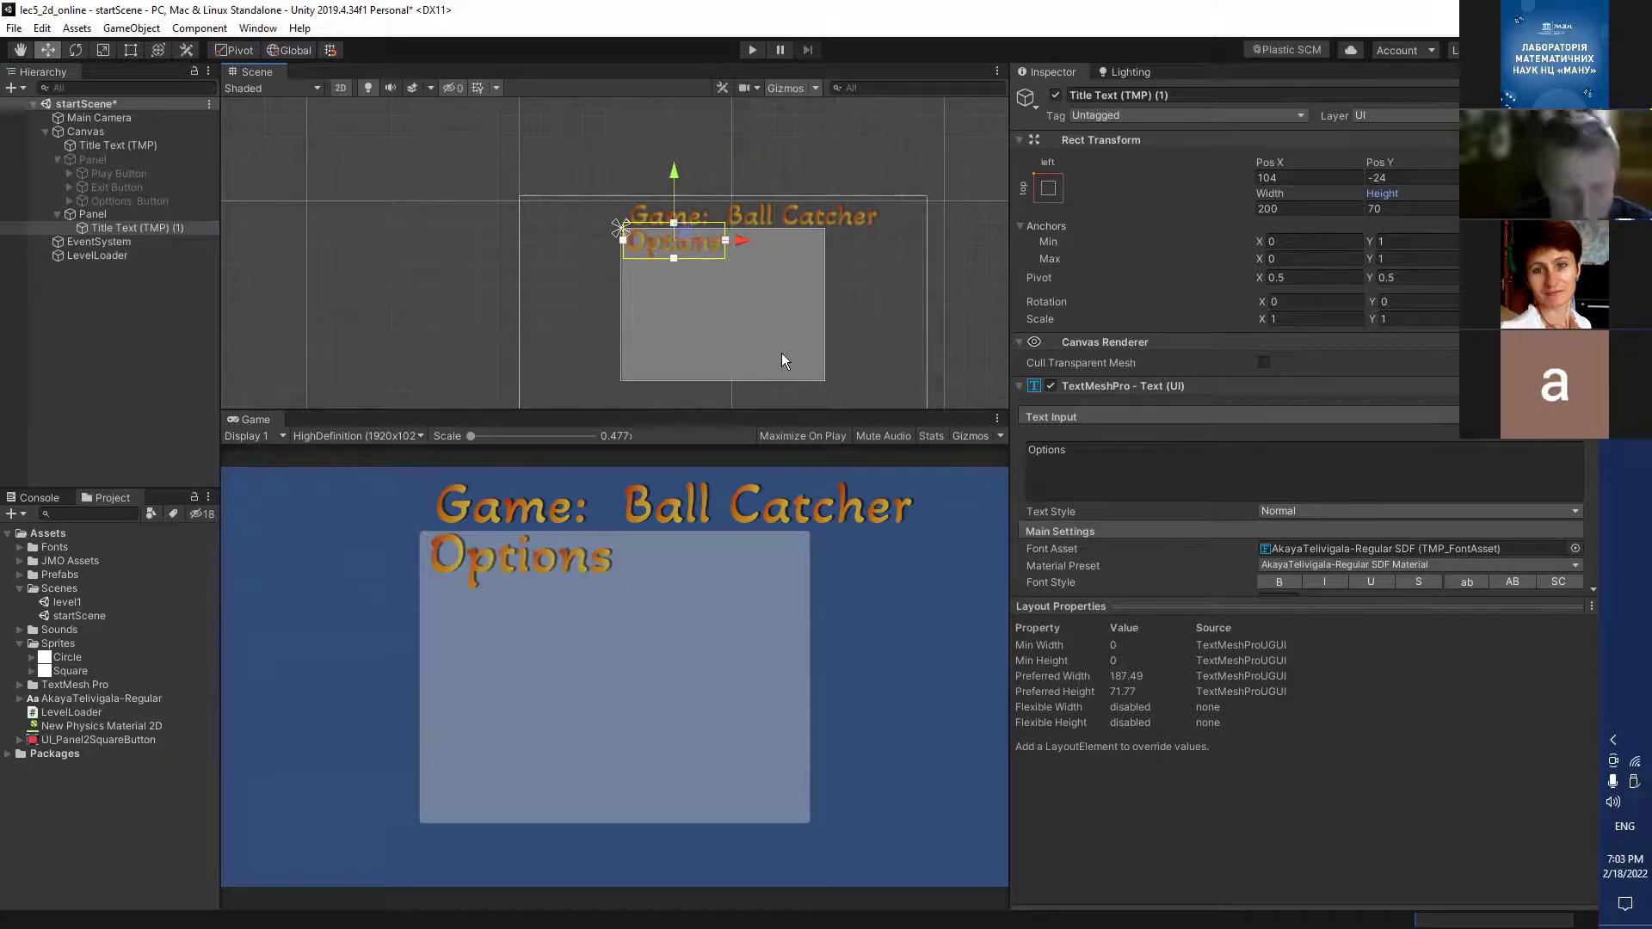
pyautogui.hotkey('ctrl', 's')
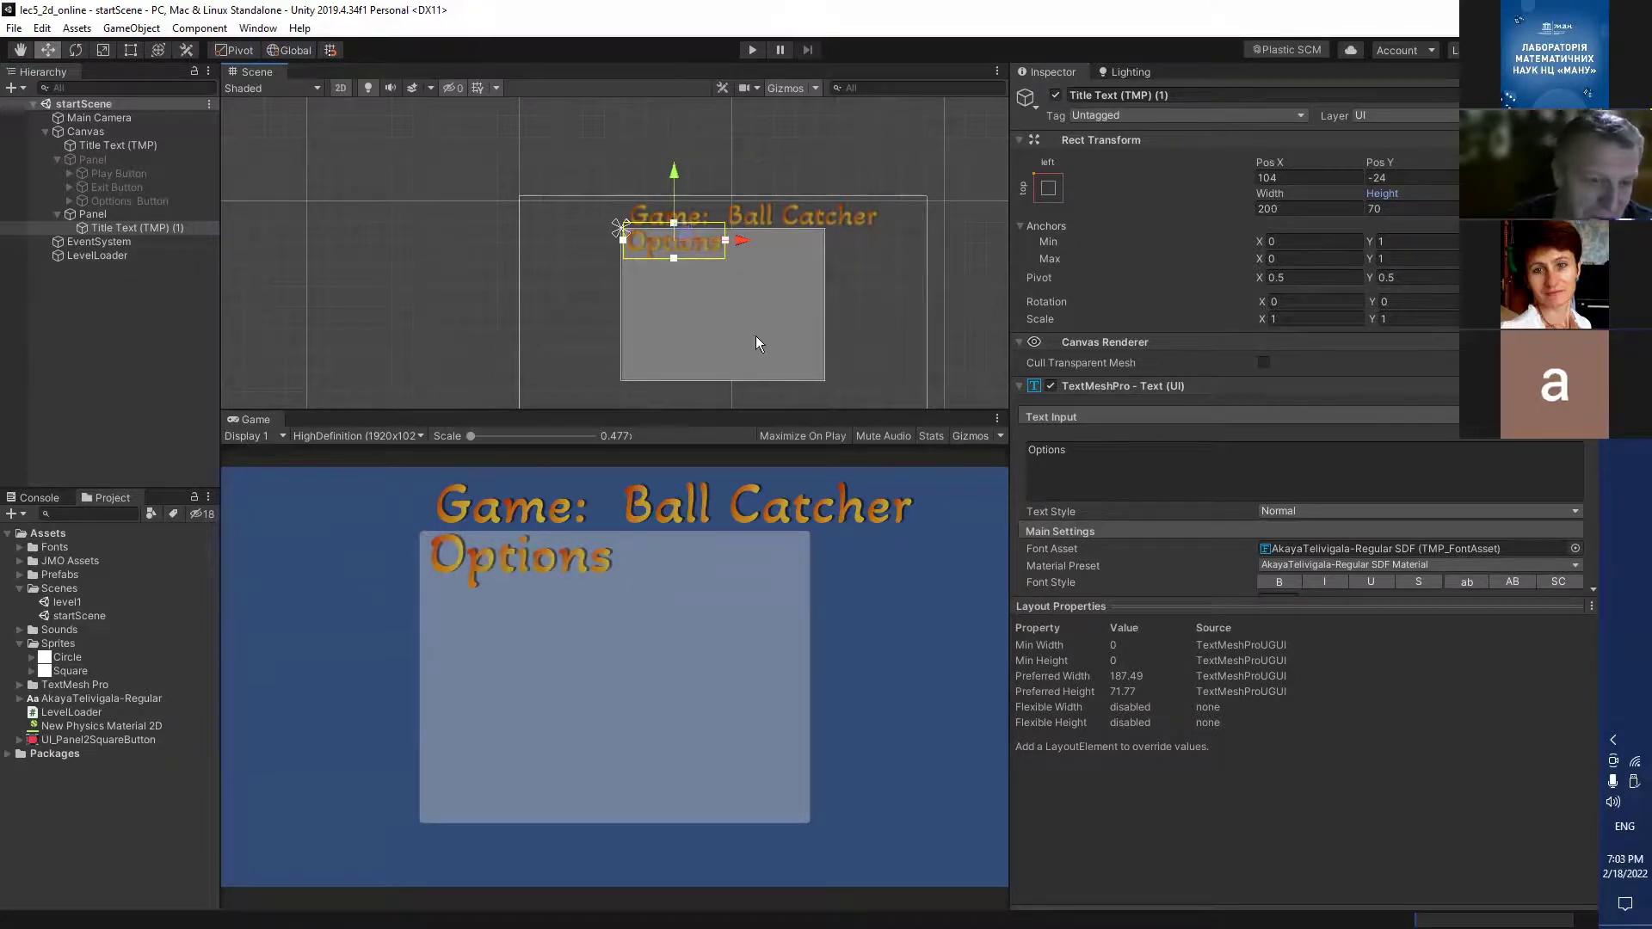
# Add a UI Toggle and make it a child of the Options Panel.
pyautogui.click(93, 215)
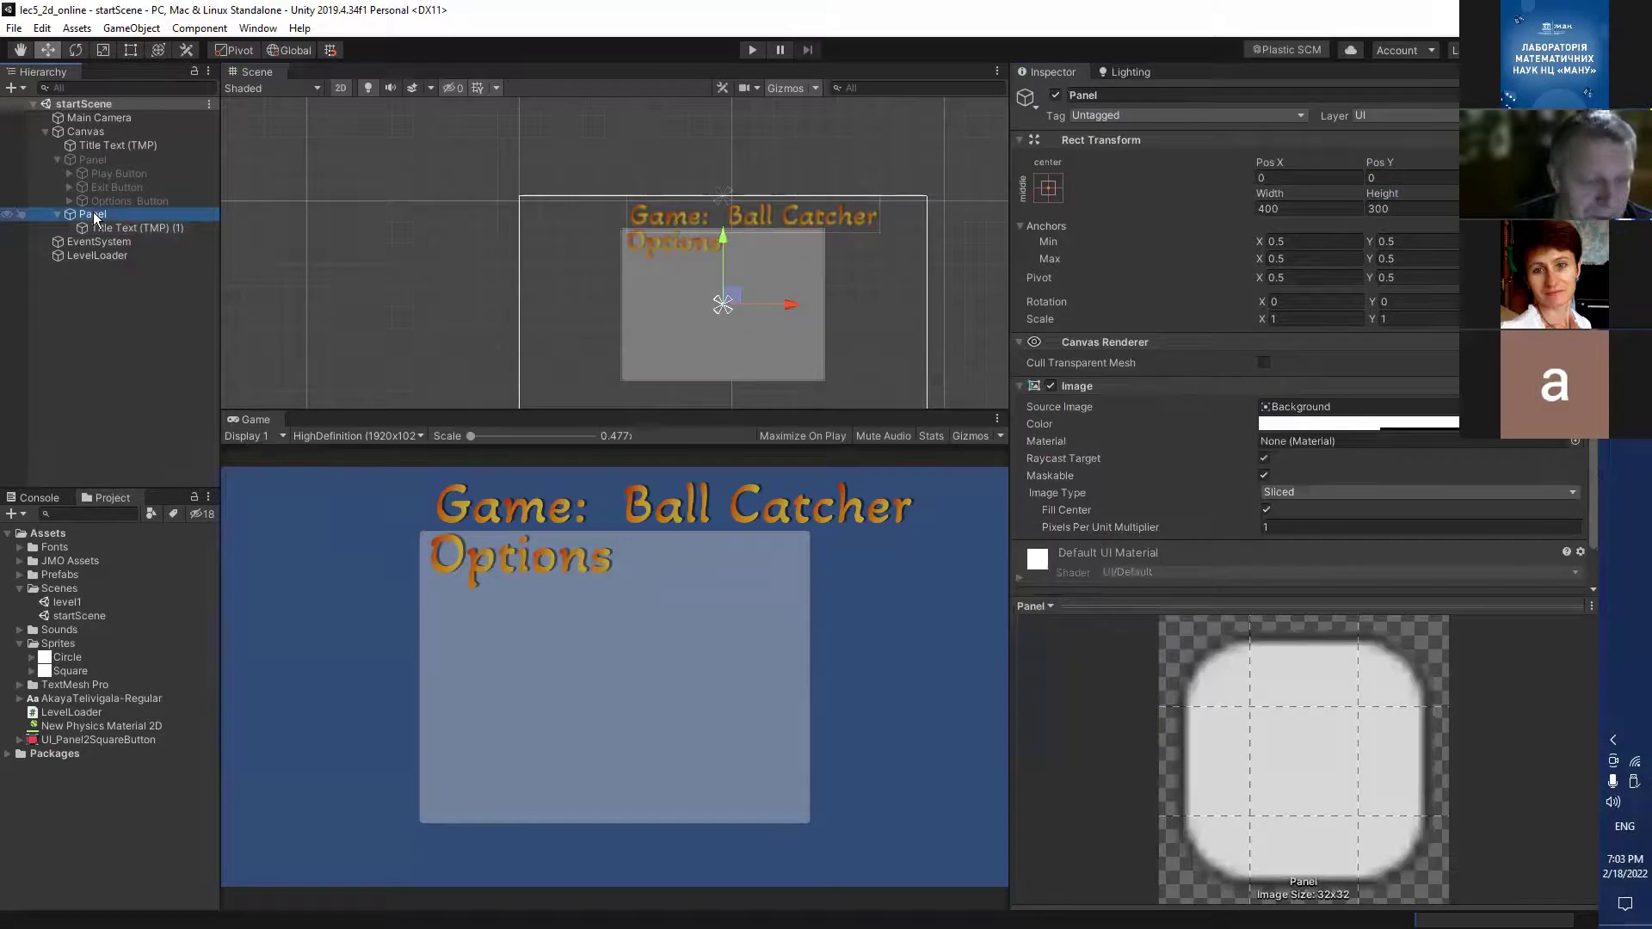
pyautogui.click(135, 28)
pyautogui.moveTo(212, 199)
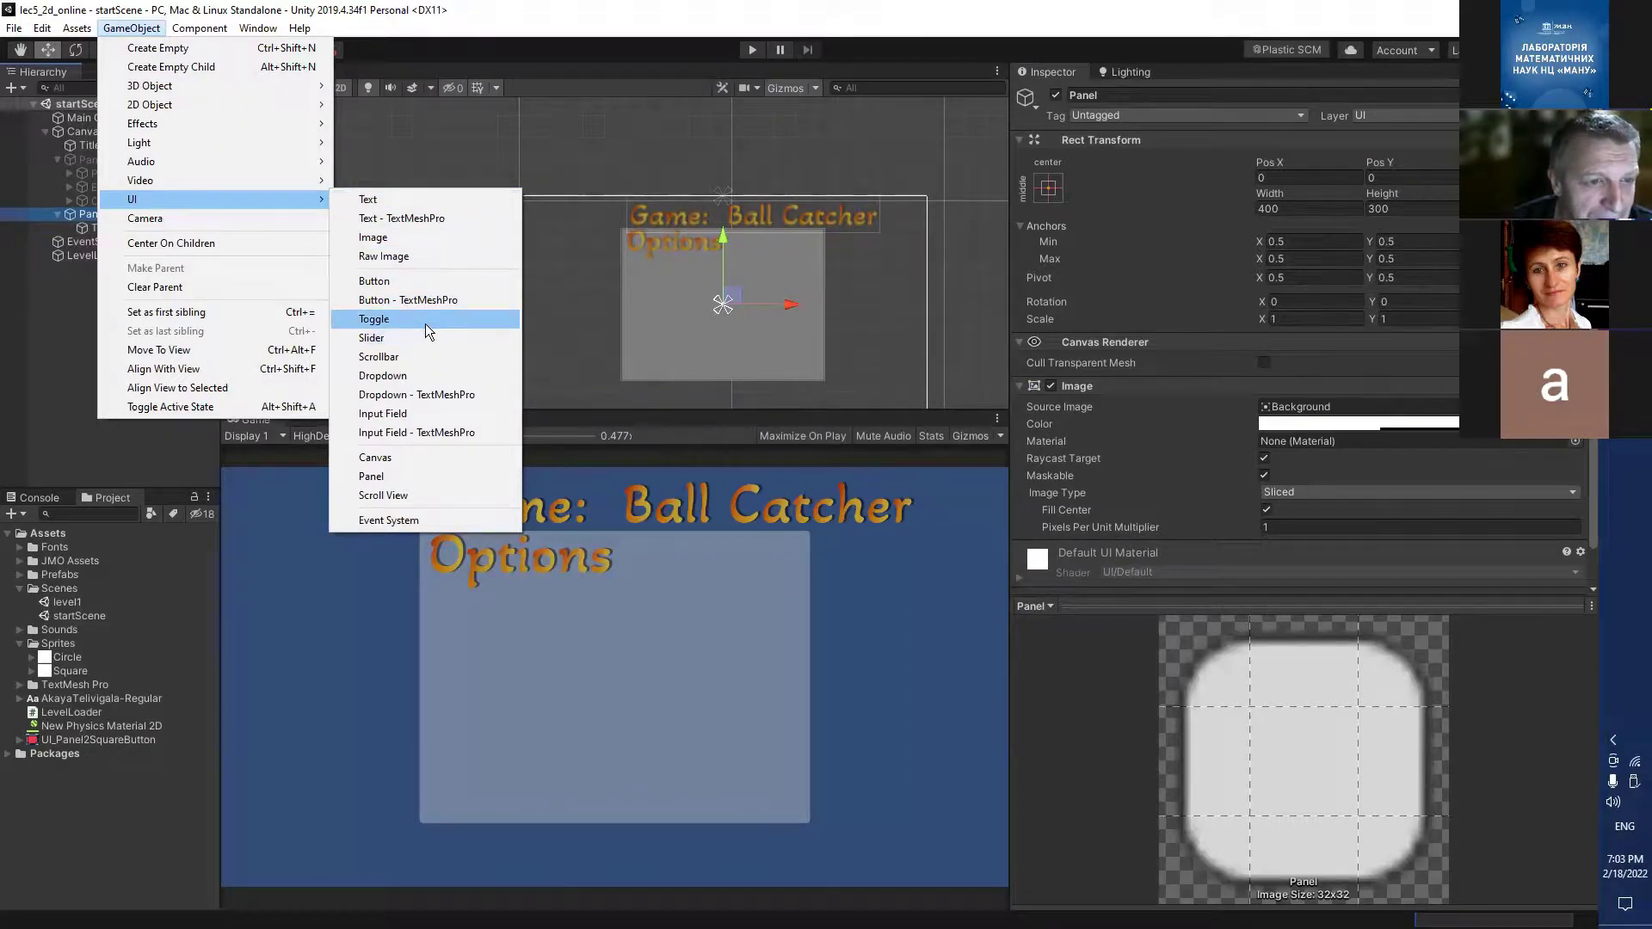
pyautogui.click(425, 320)
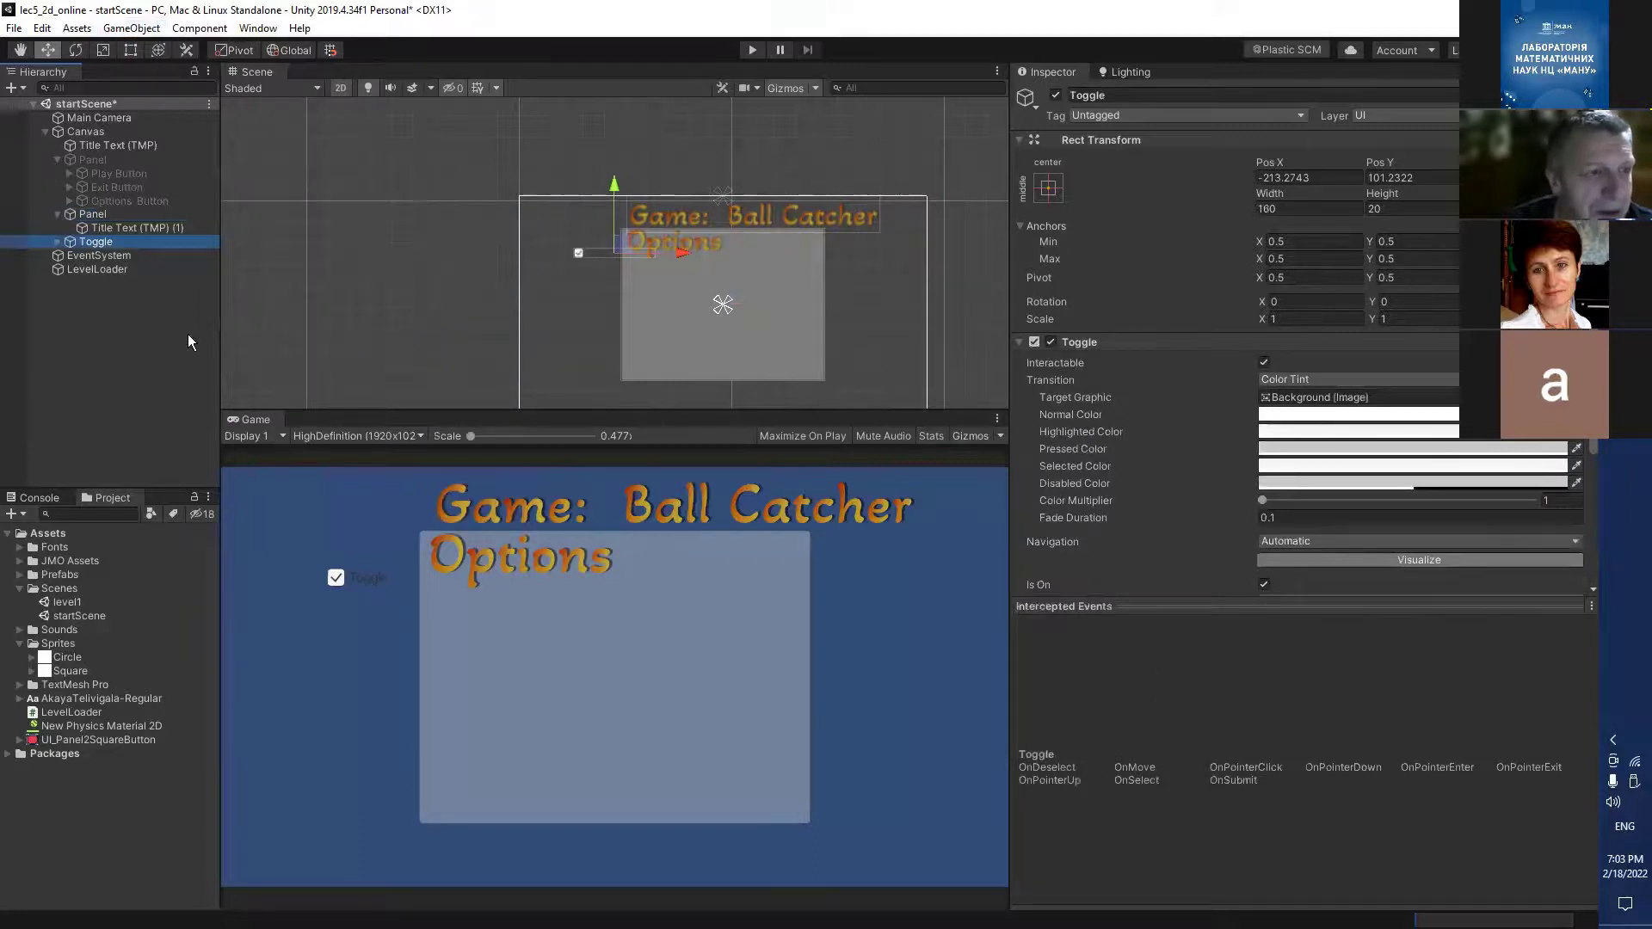
pyautogui.moveTo(118, 244); pyautogui.dragTo(125, 225)
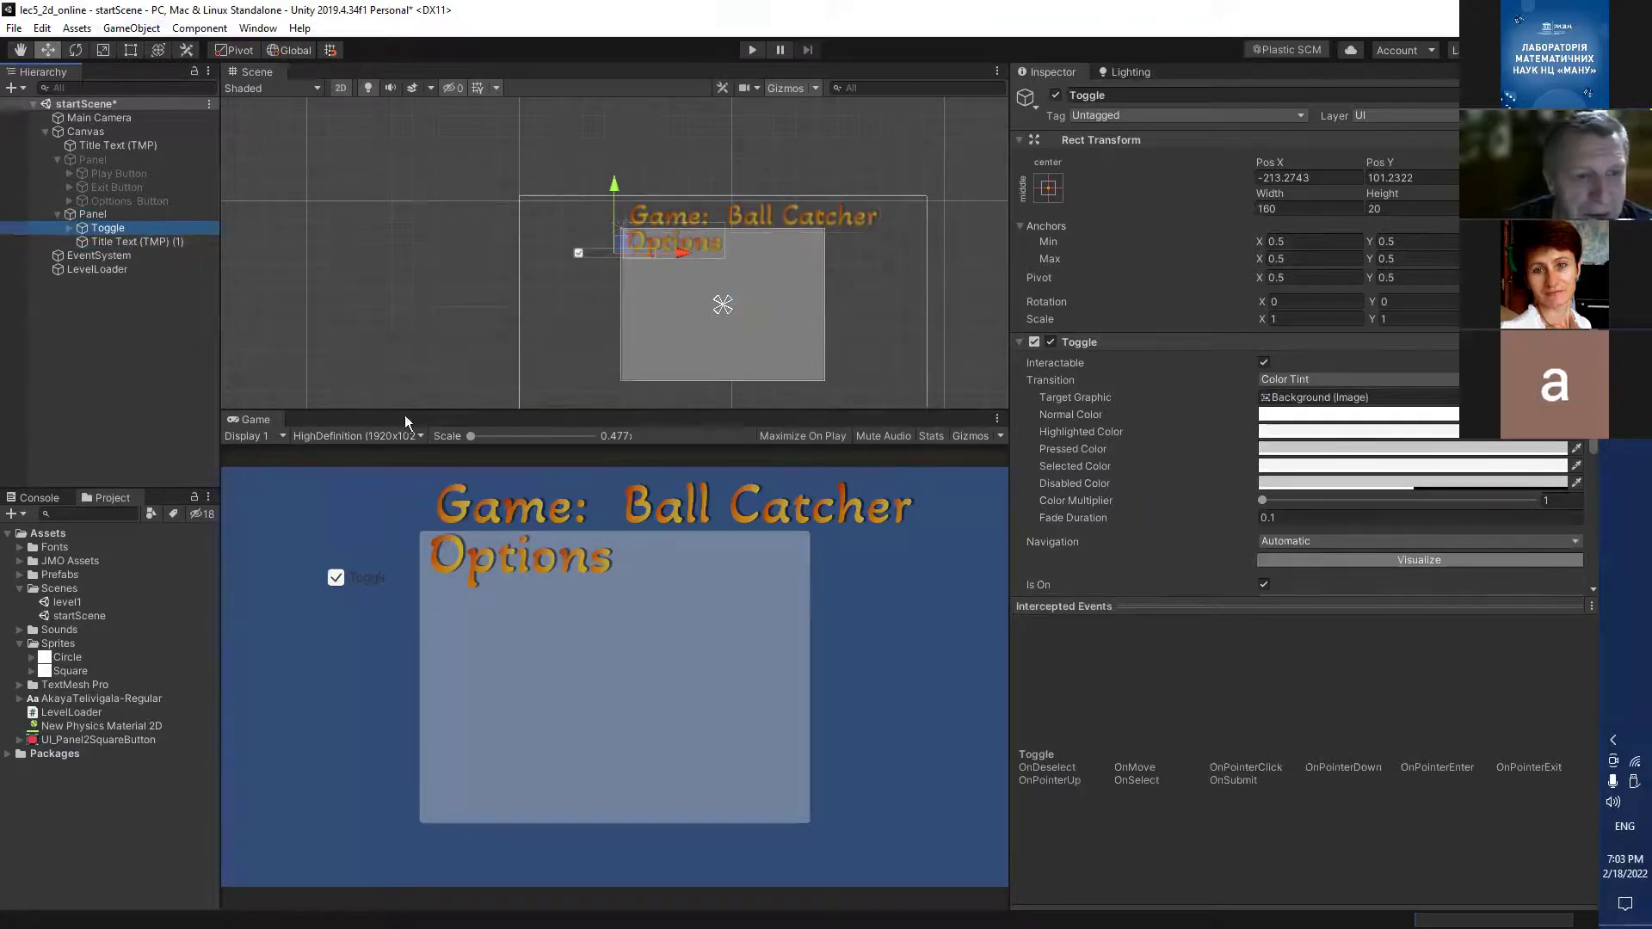
# Anchor the Toggle to the Panel's top left and move it below the Options title, to about X 85 and Y -78.
pyautogui.click(1049, 189)
pyautogui.keyDown('alt'); pyautogui.keyDown('shift'); pyautogui.click(1110, 323); pyautogui.keyUp('shift'); pyautogui.keyUp('alt')
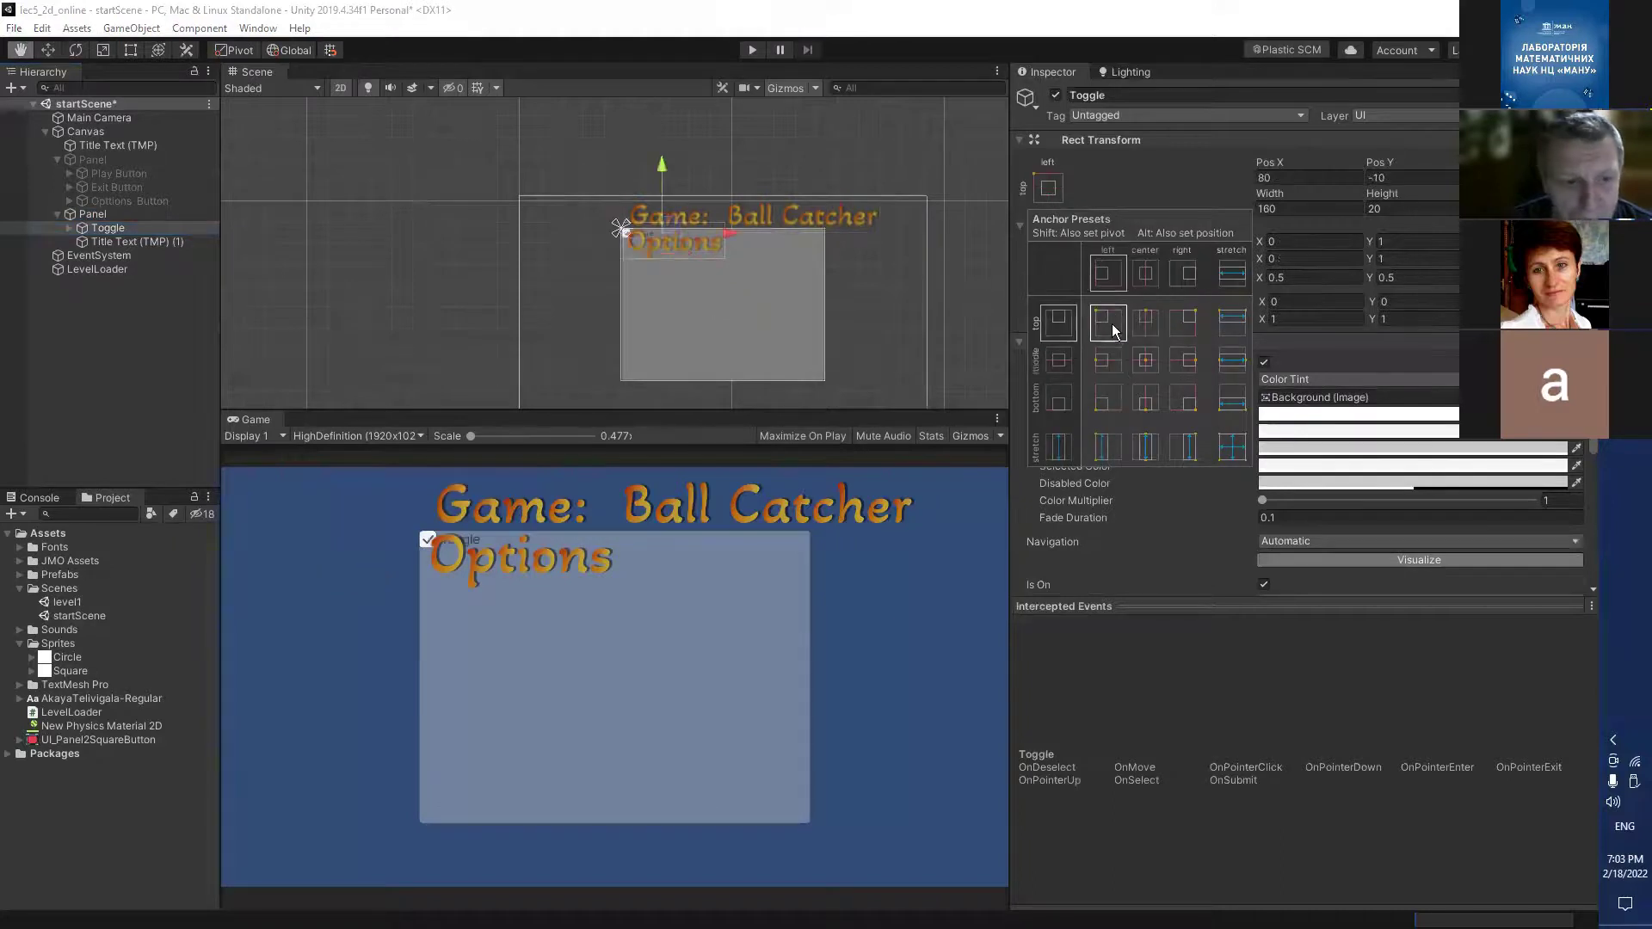
pyautogui.click(660, 172)
pyautogui.moveTo(656, 187); pyautogui.dragTo(655, 209)
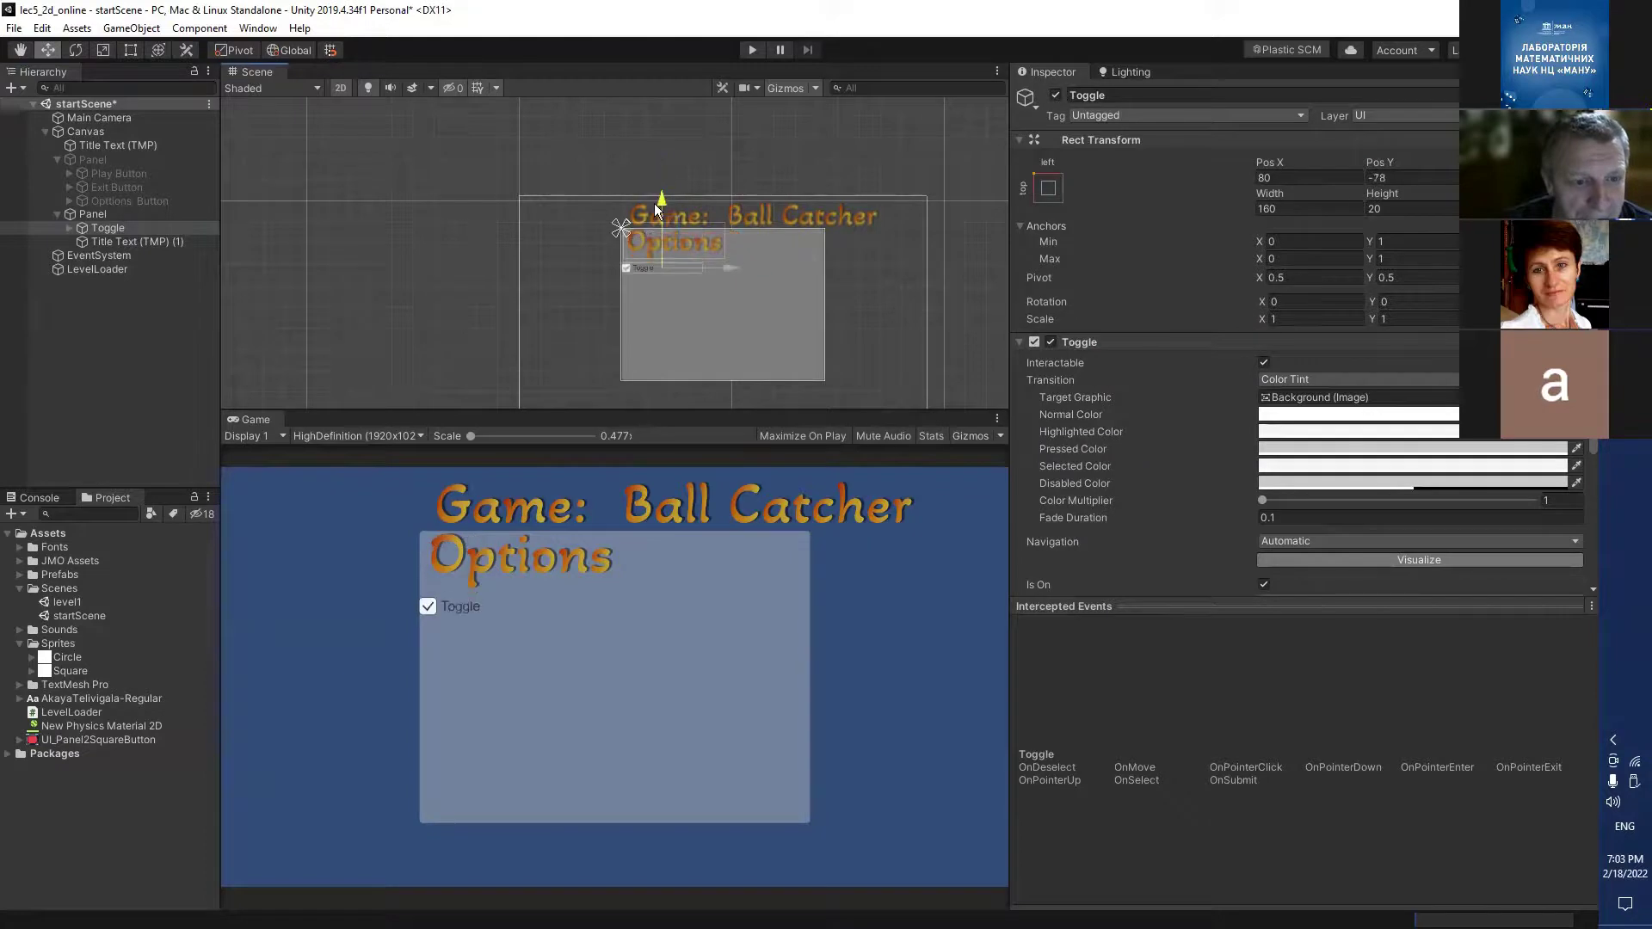
pyautogui.moveTo(728, 260); pyautogui.dragTo(745, 260)
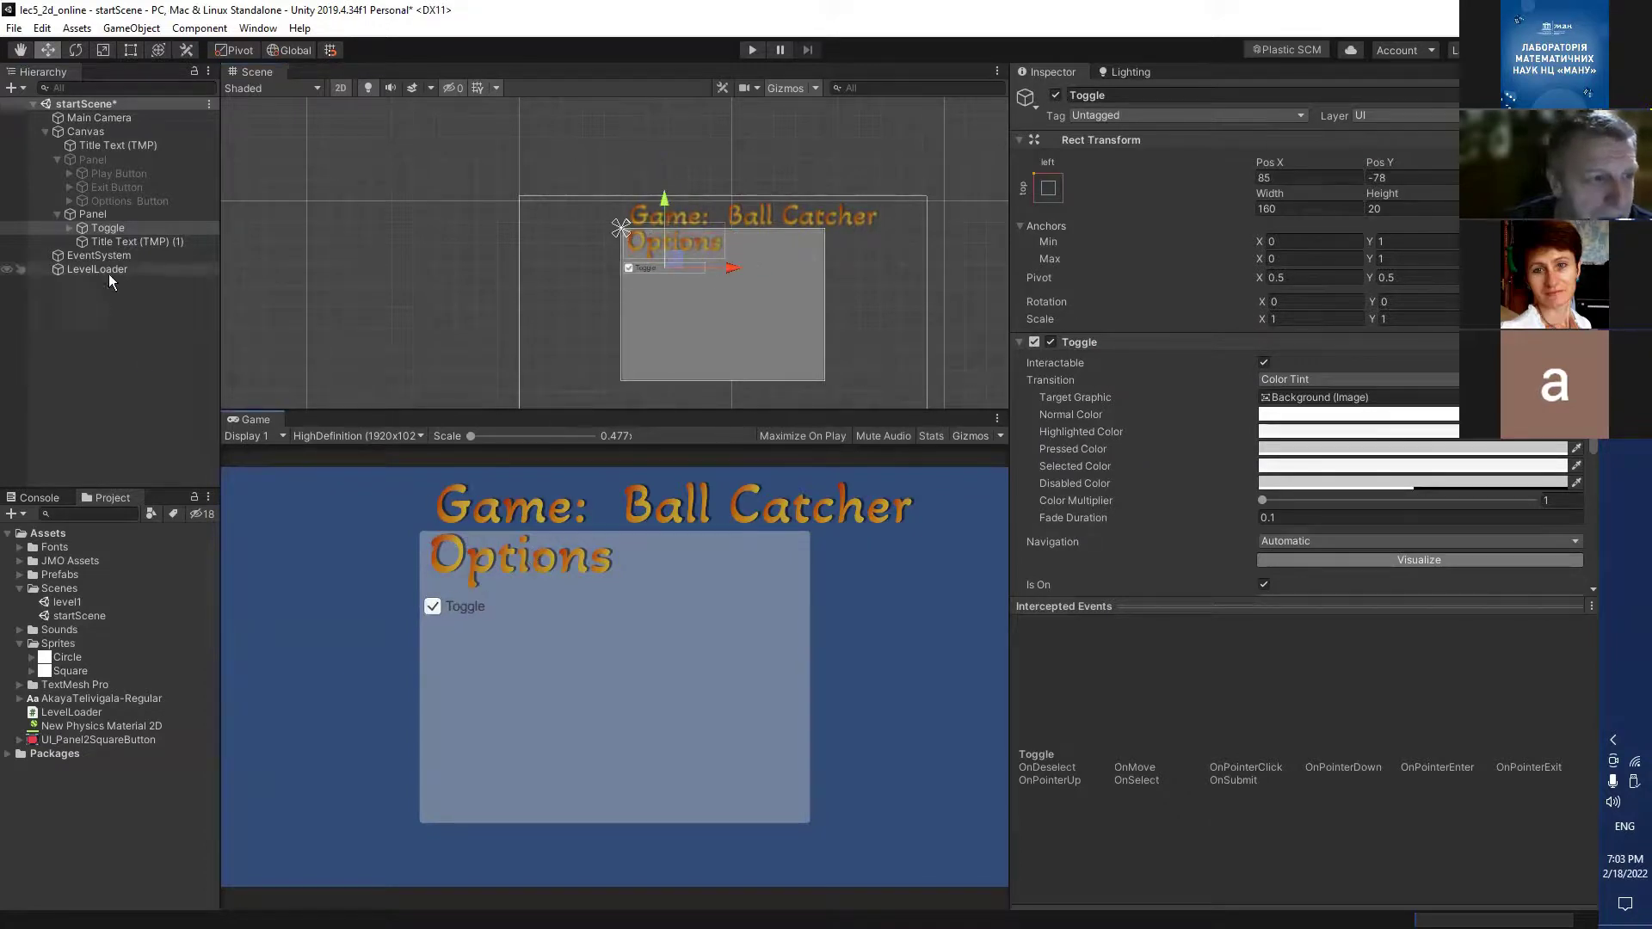
# Set the font size of the Options title to 40.
pyautogui.click(108, 229)
pyautogui.click(110, 241)
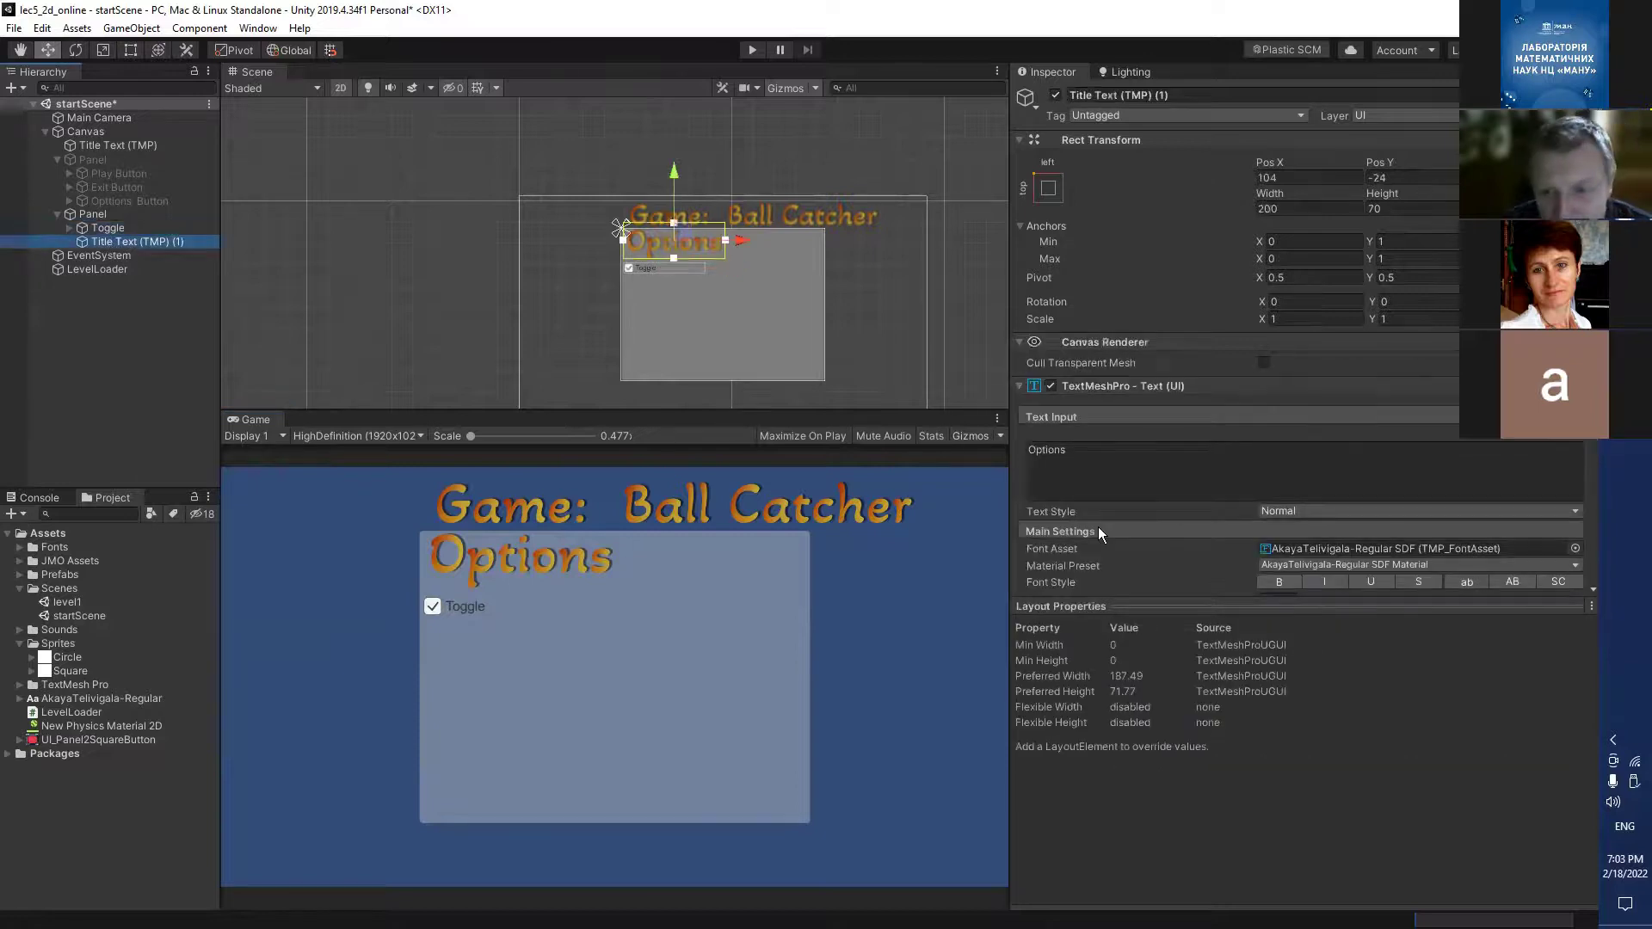
pyautogui.scroll(-3, 1098, 526)
pyautogui.scroll(3, 1097, 526)
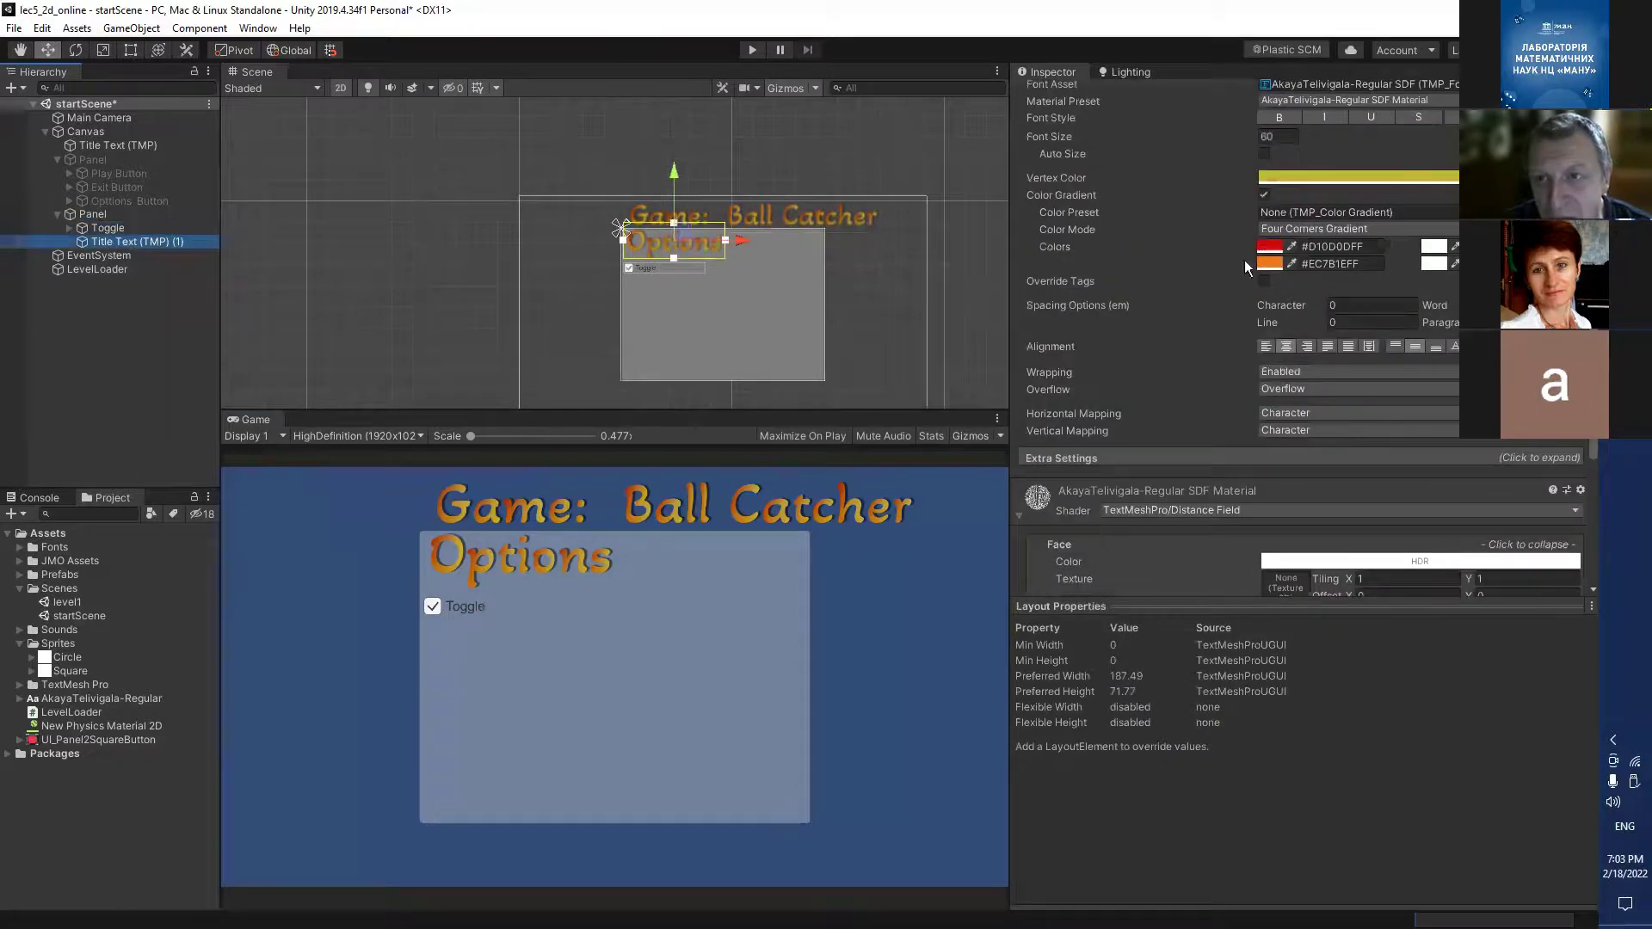
pyautogui.click(1272, 137)
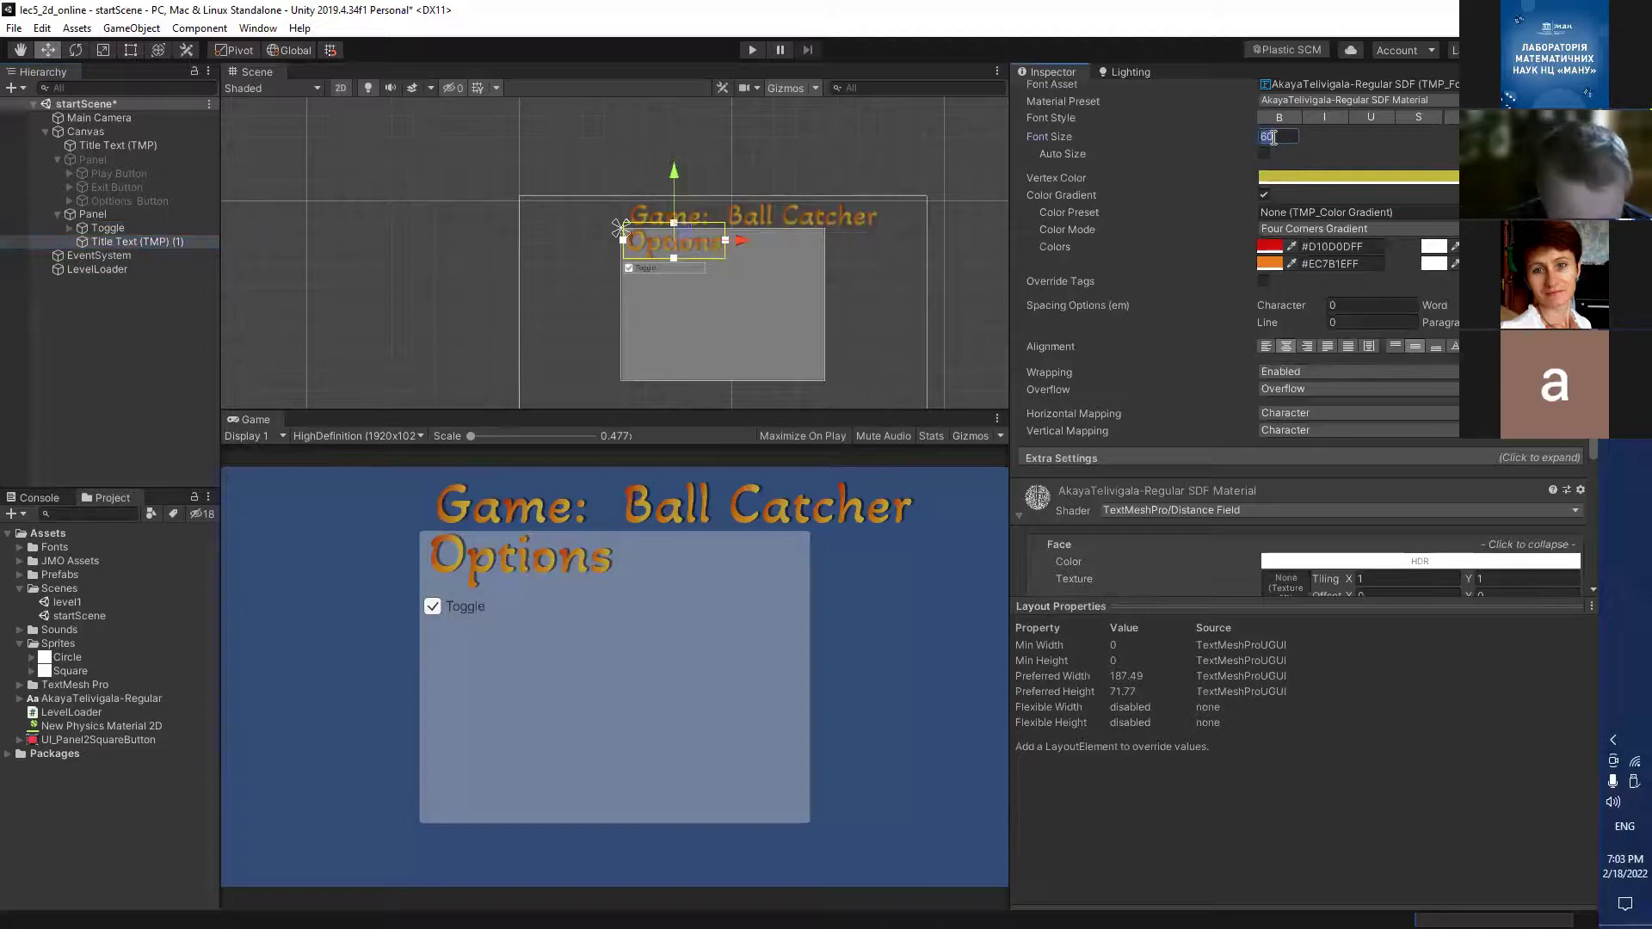
pyautogui.write('40')
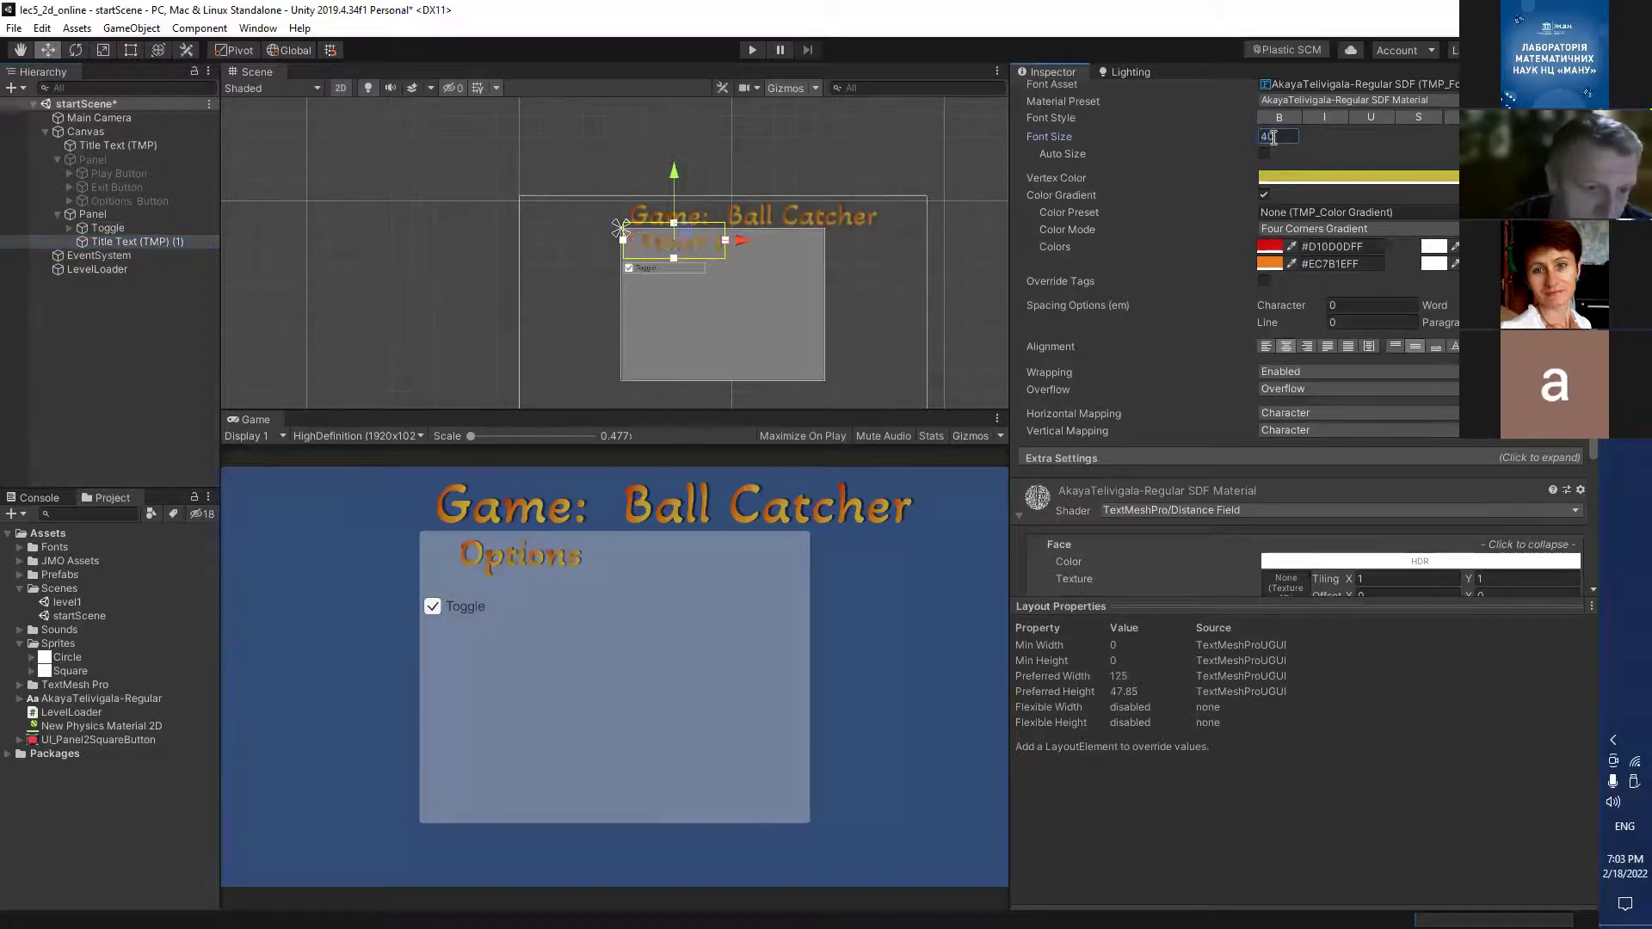
# Delete the default Label object inside the Toggle.
pyautogui.click(102, 229)
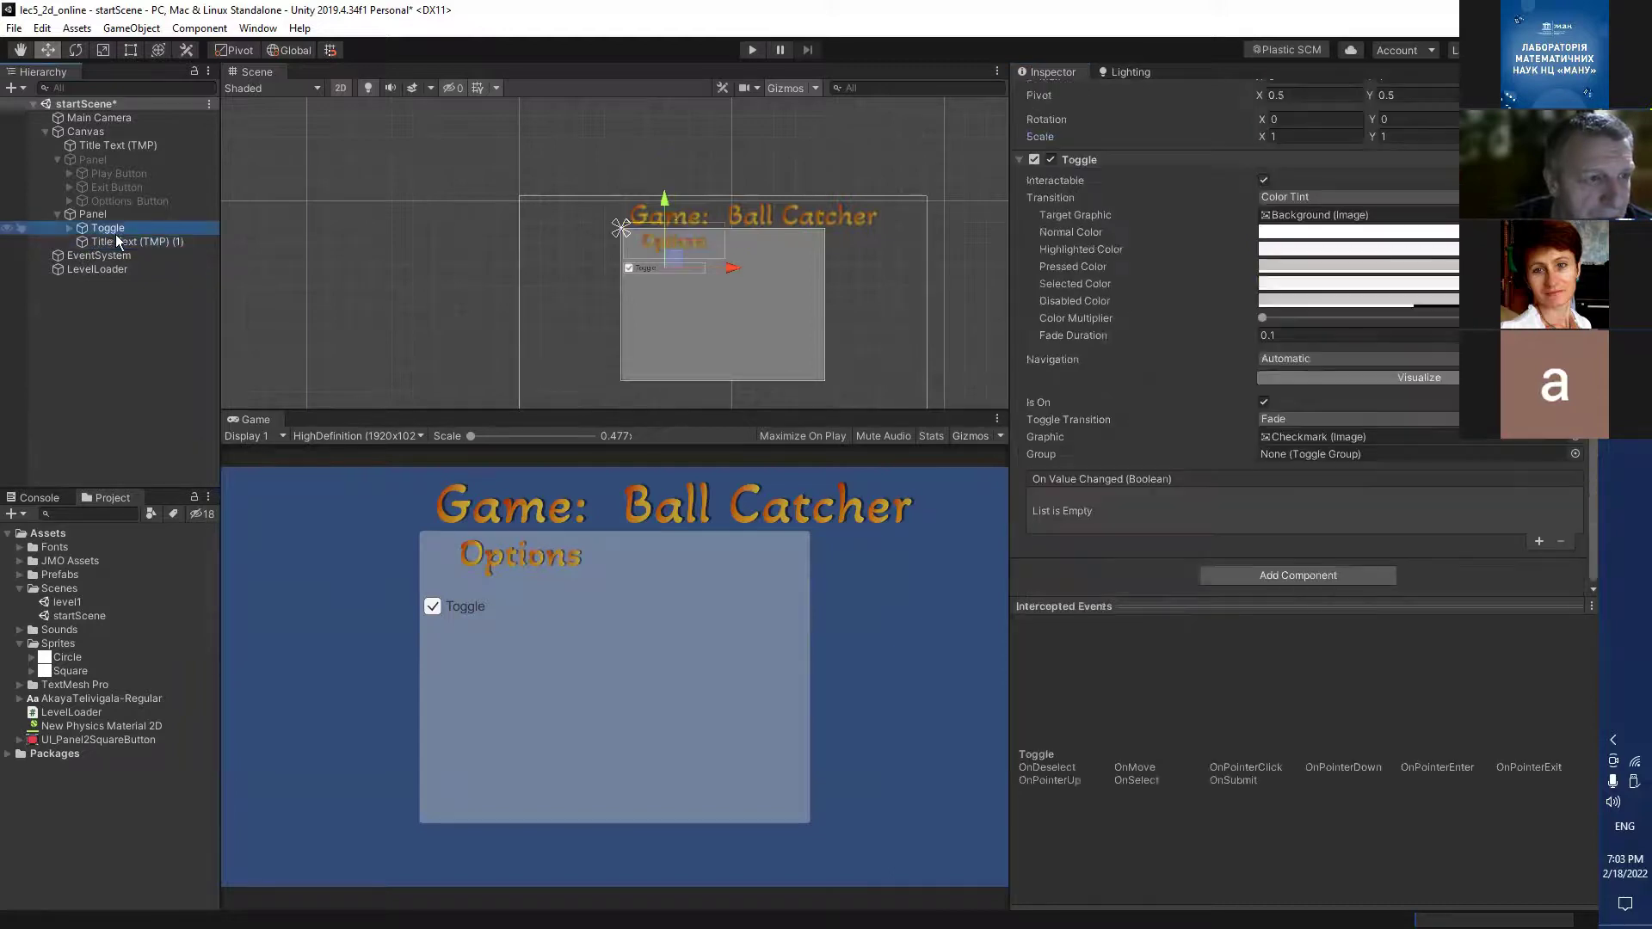
pyautogui.click(118, 242)
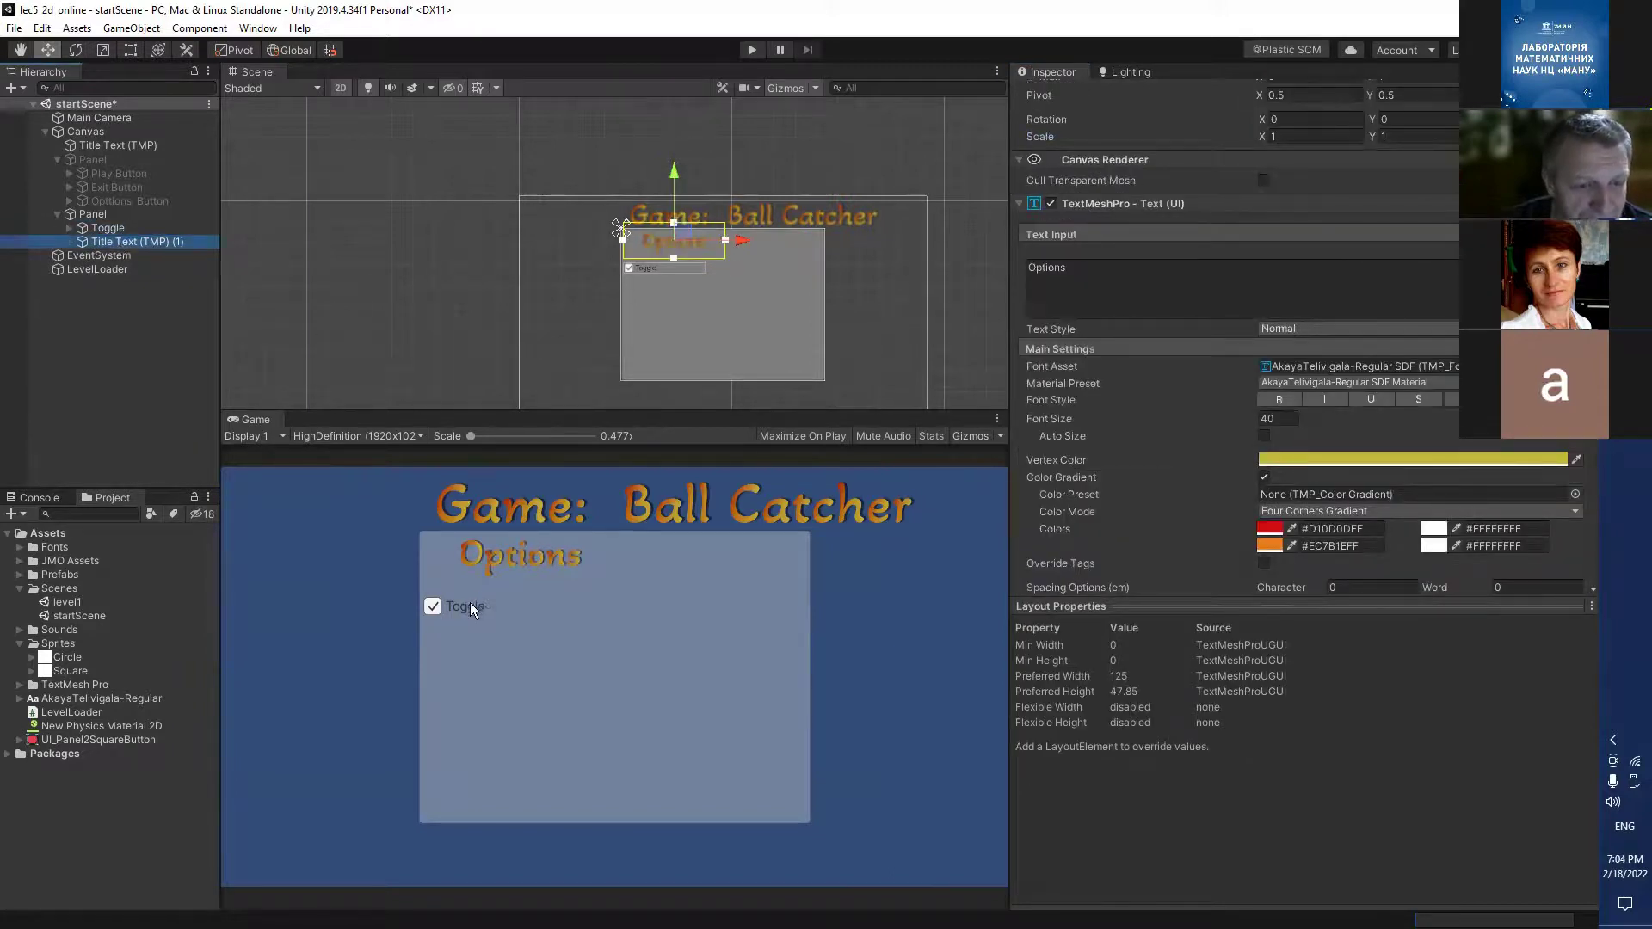
pyautogui.click(107, 229)
pyautogui.click(121, 242)
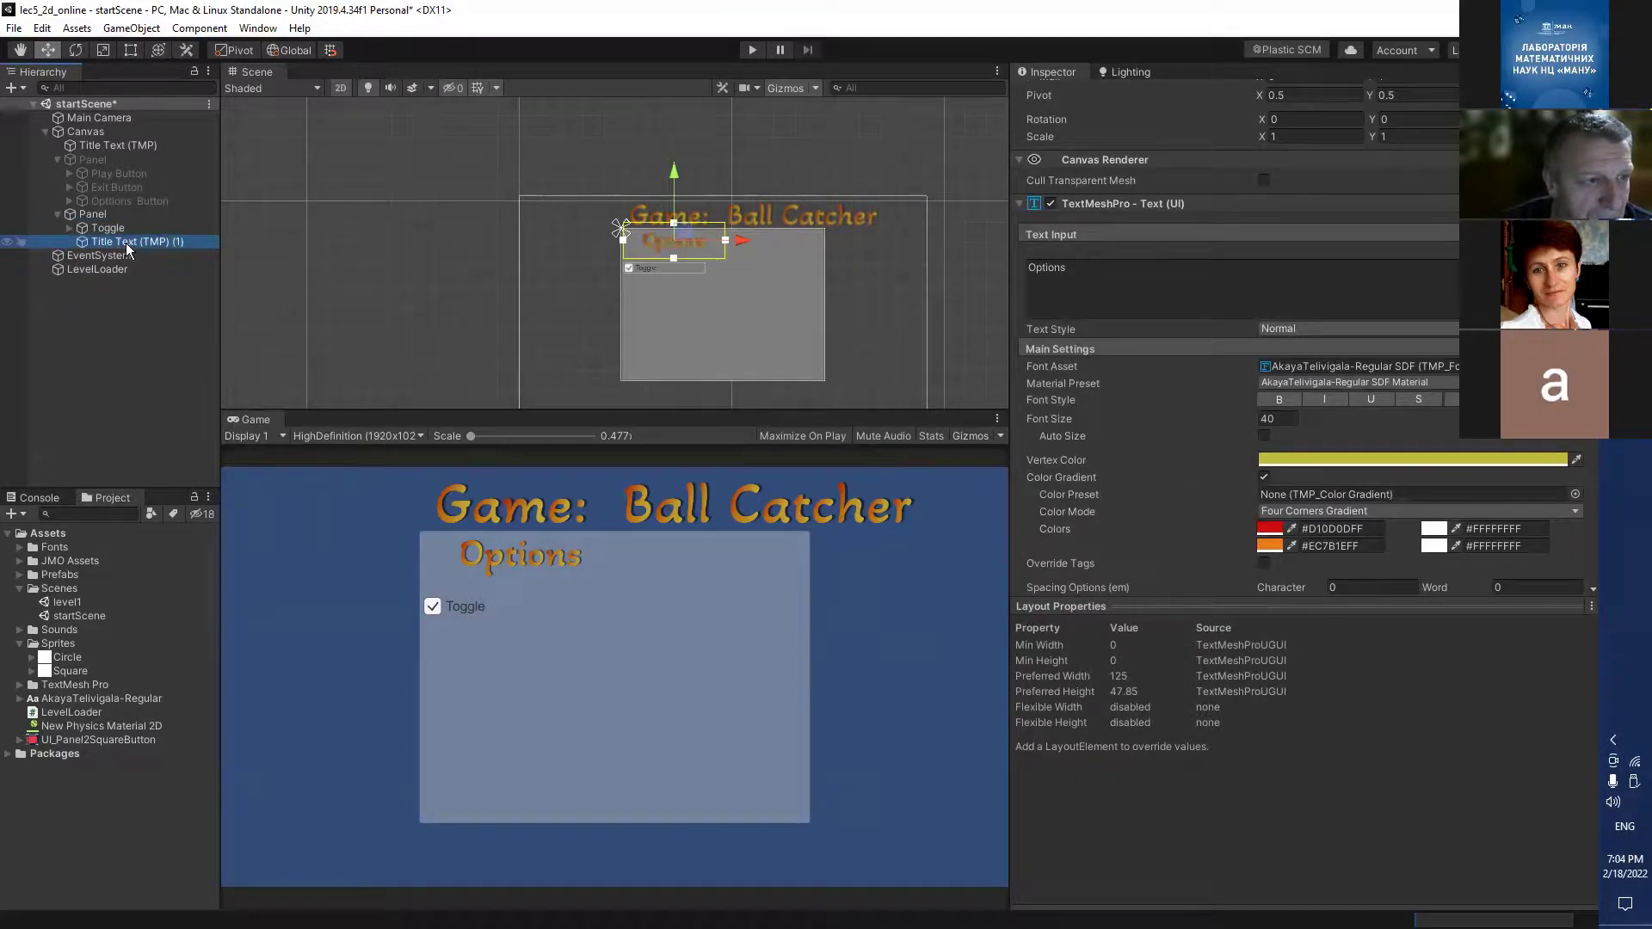
pyautogui.click(70, 227)
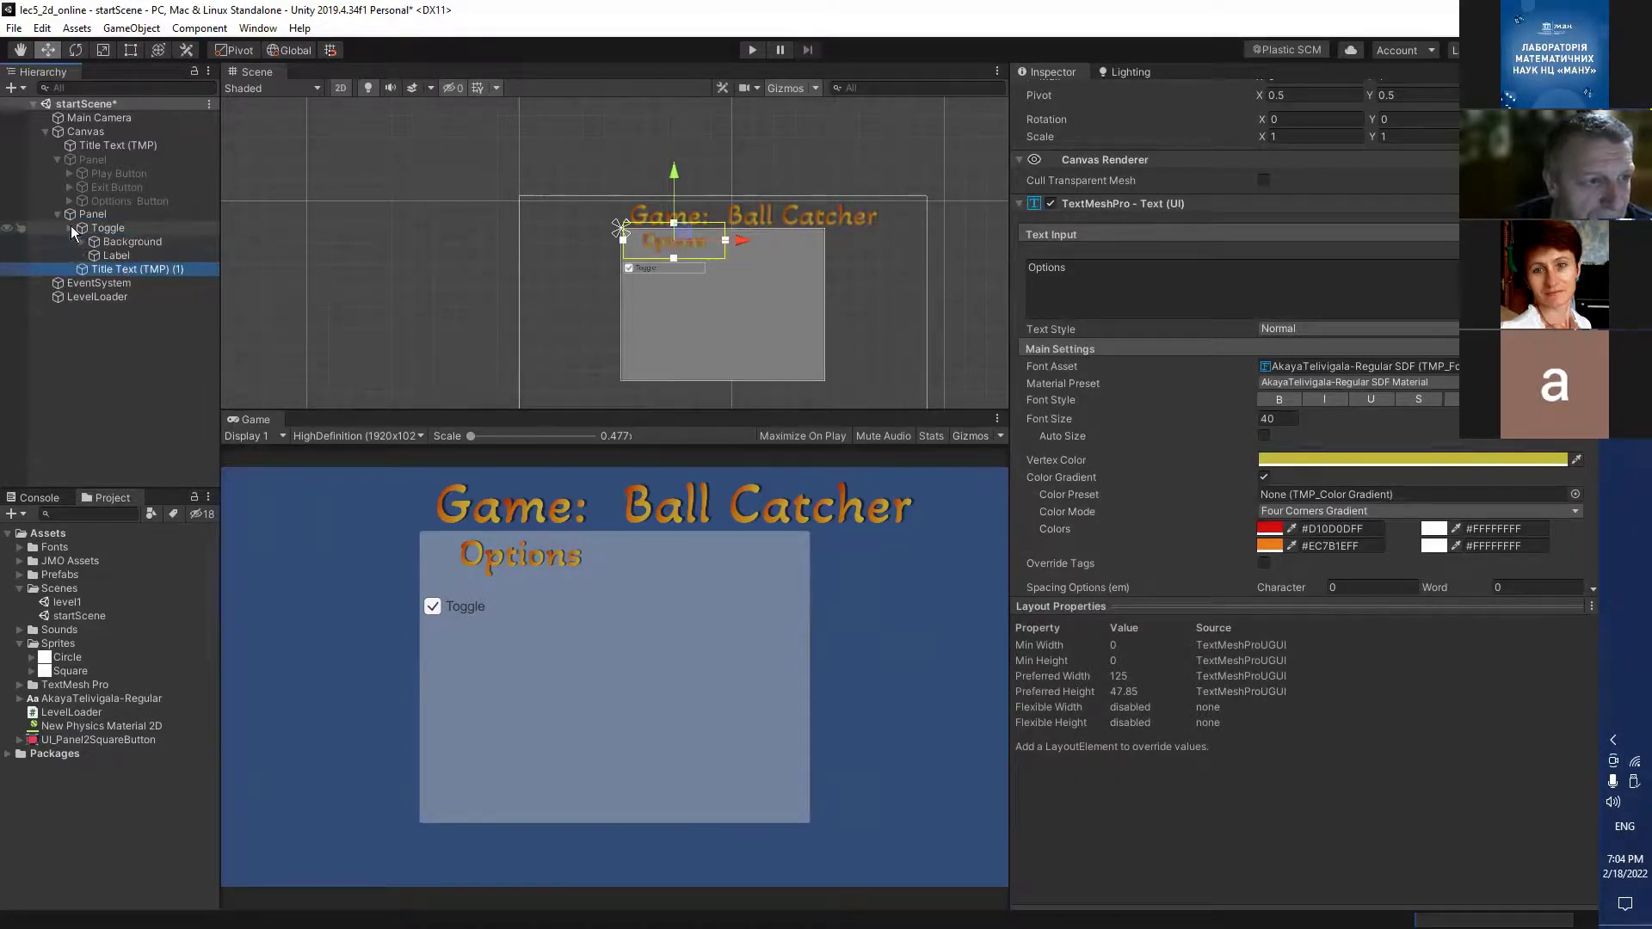
pyautogui.click(122, 256)
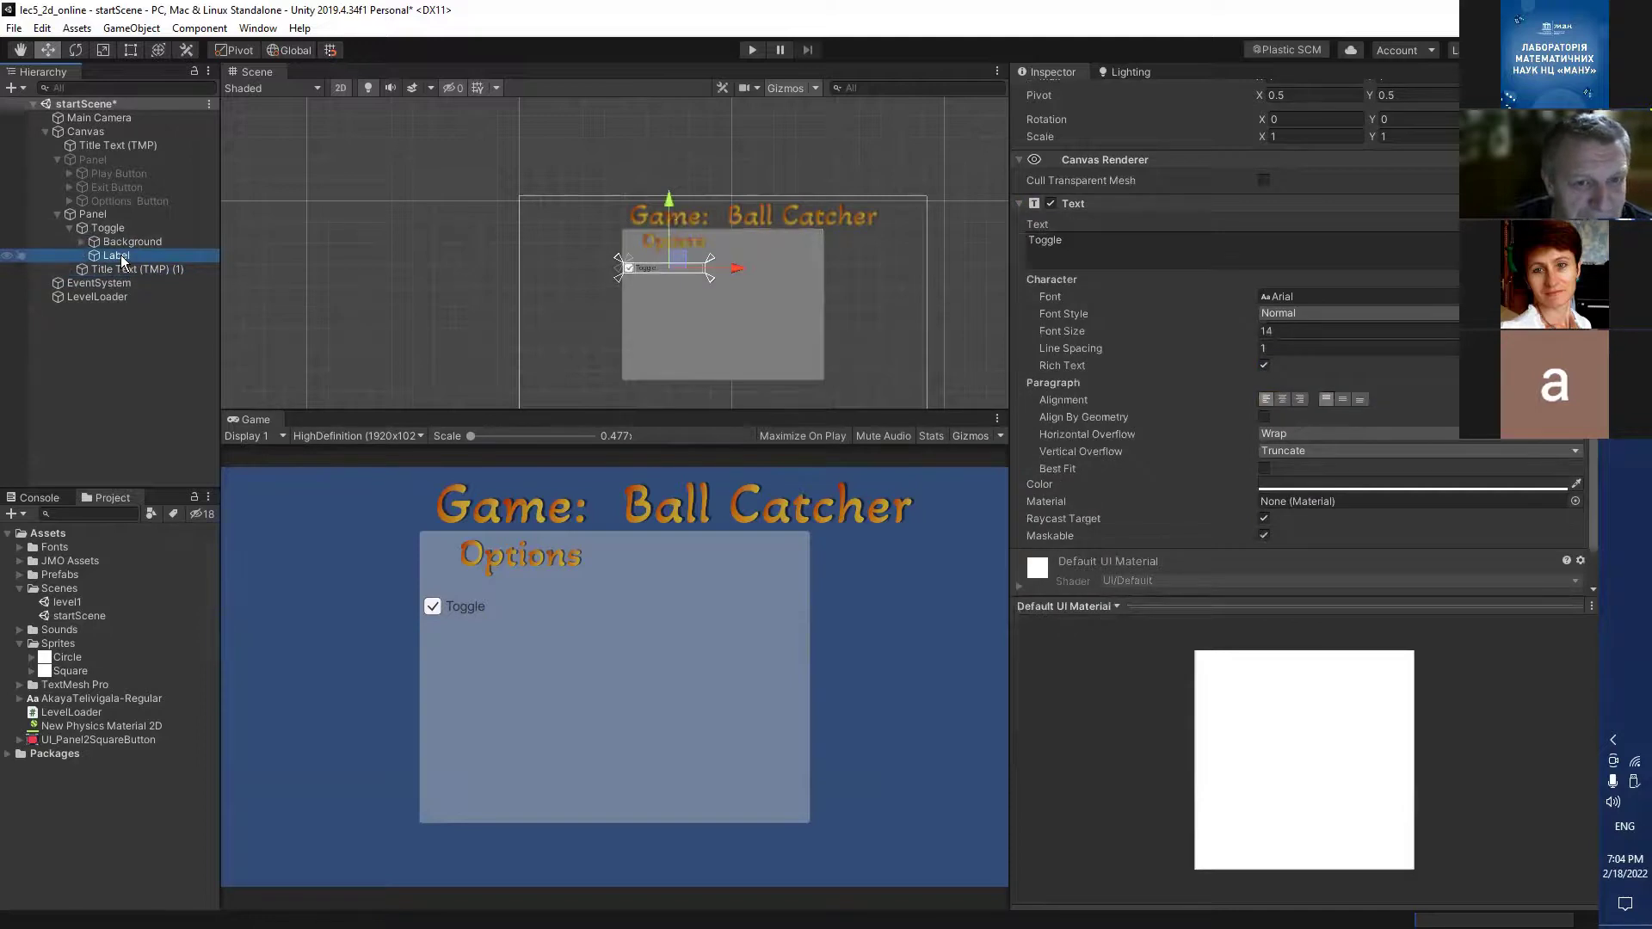
pyautogui.press('Delete')
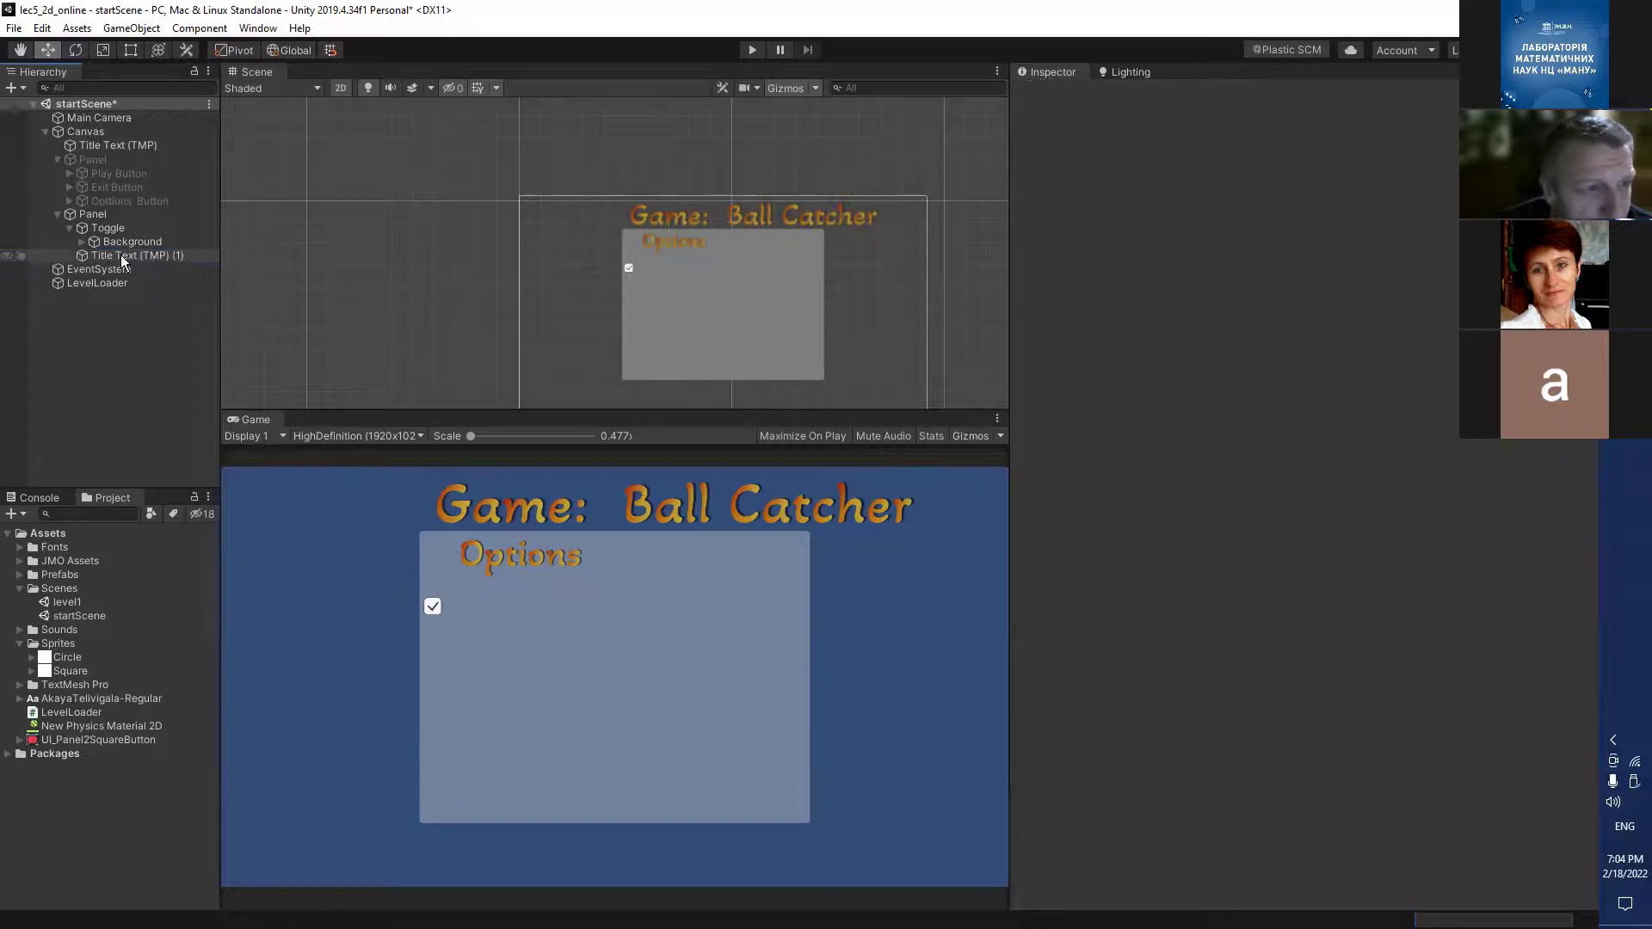
# Duplicate the Options title and make the copy a child of the Toggle, below its Background.
pyautogui.click(123, 257)
pyautogui.hotkey('ctrl', 'd')
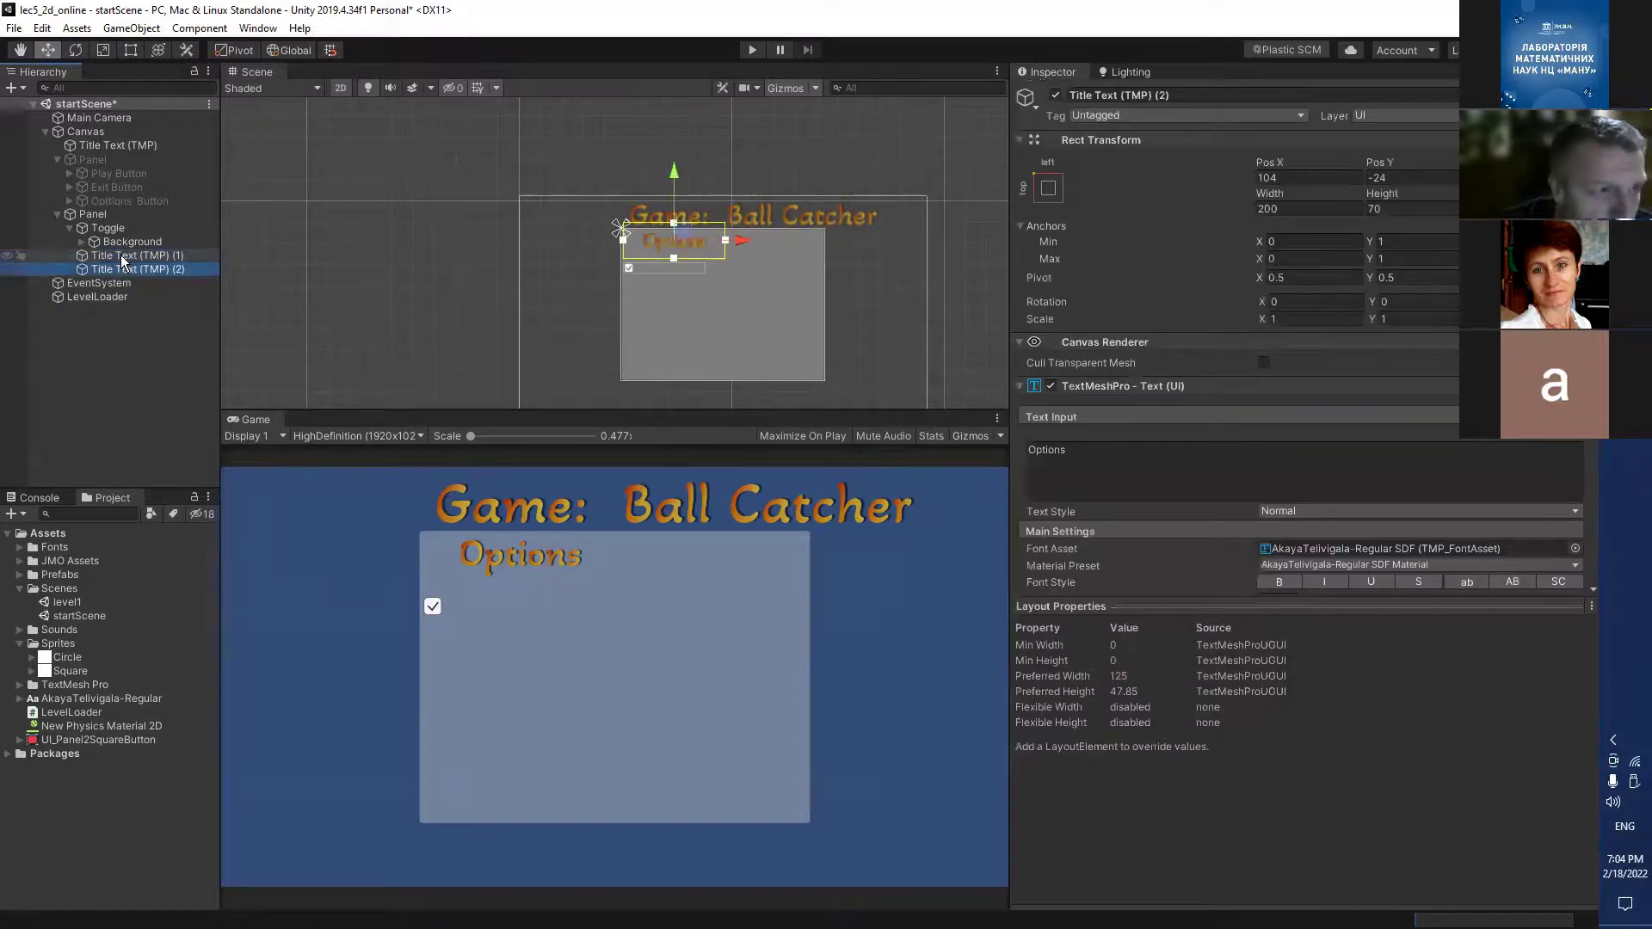
pyautogui.moveTo(121, 268)
pyautogui.mouseDown()
pyautogui.moveTo(107, 238)
pyautogui.moveTo(126, 243)
pyautogui.mouseUp()
pyautogui.click(130, 255)
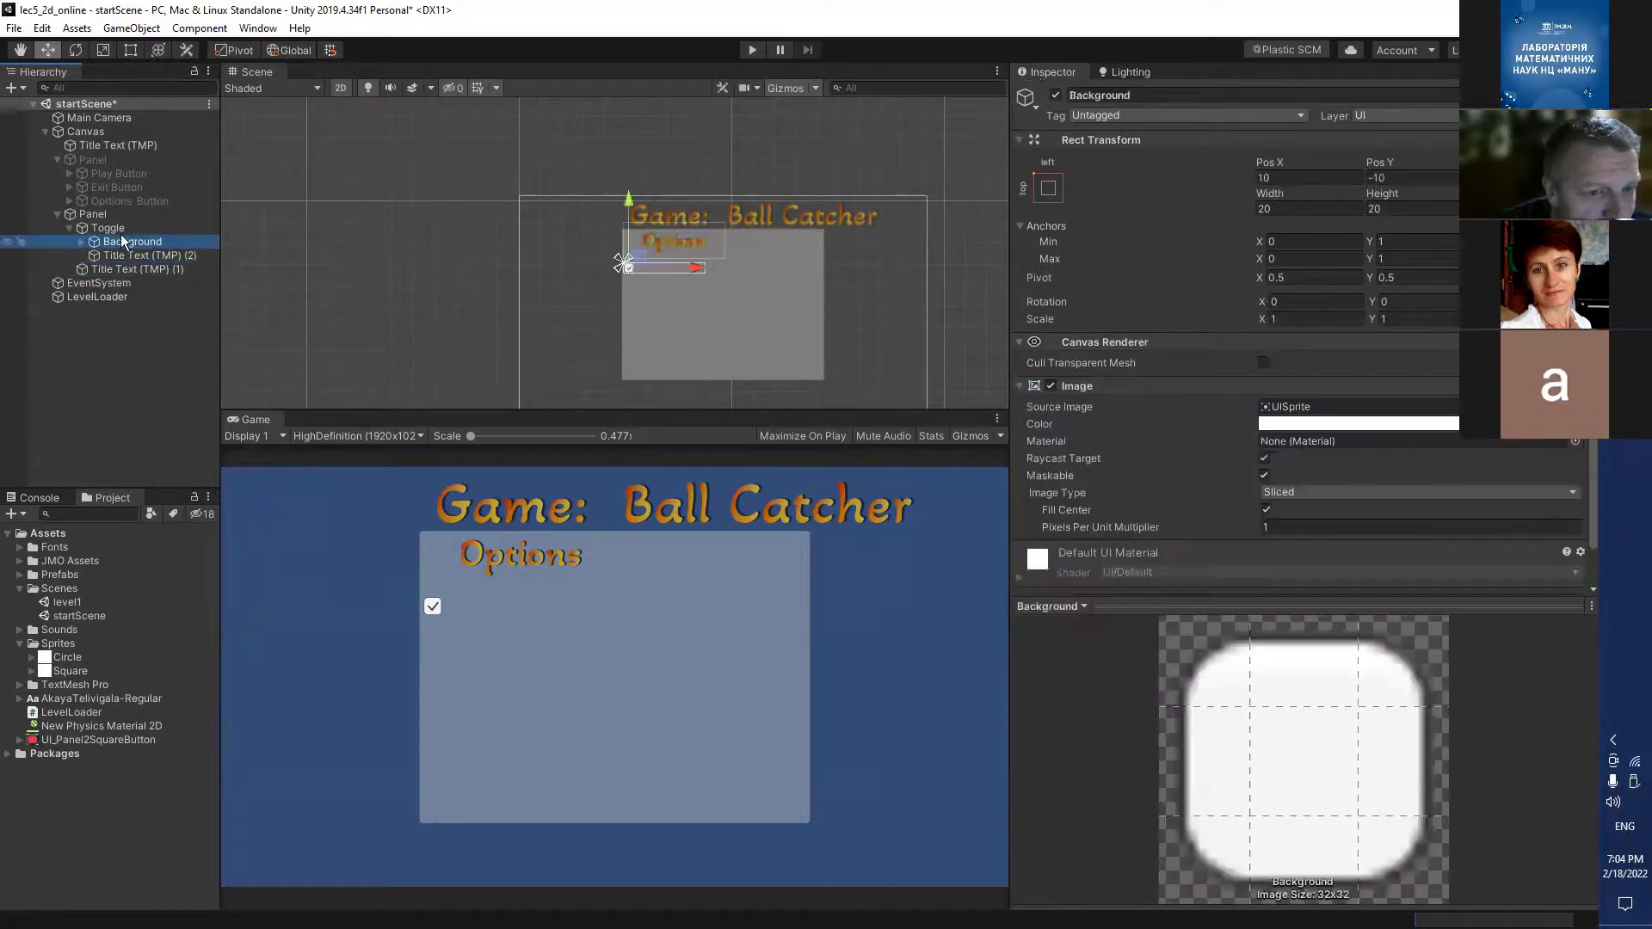
# Change the text of the title copy inside the Toggle to Music.
pyautogui.click(136, 256)
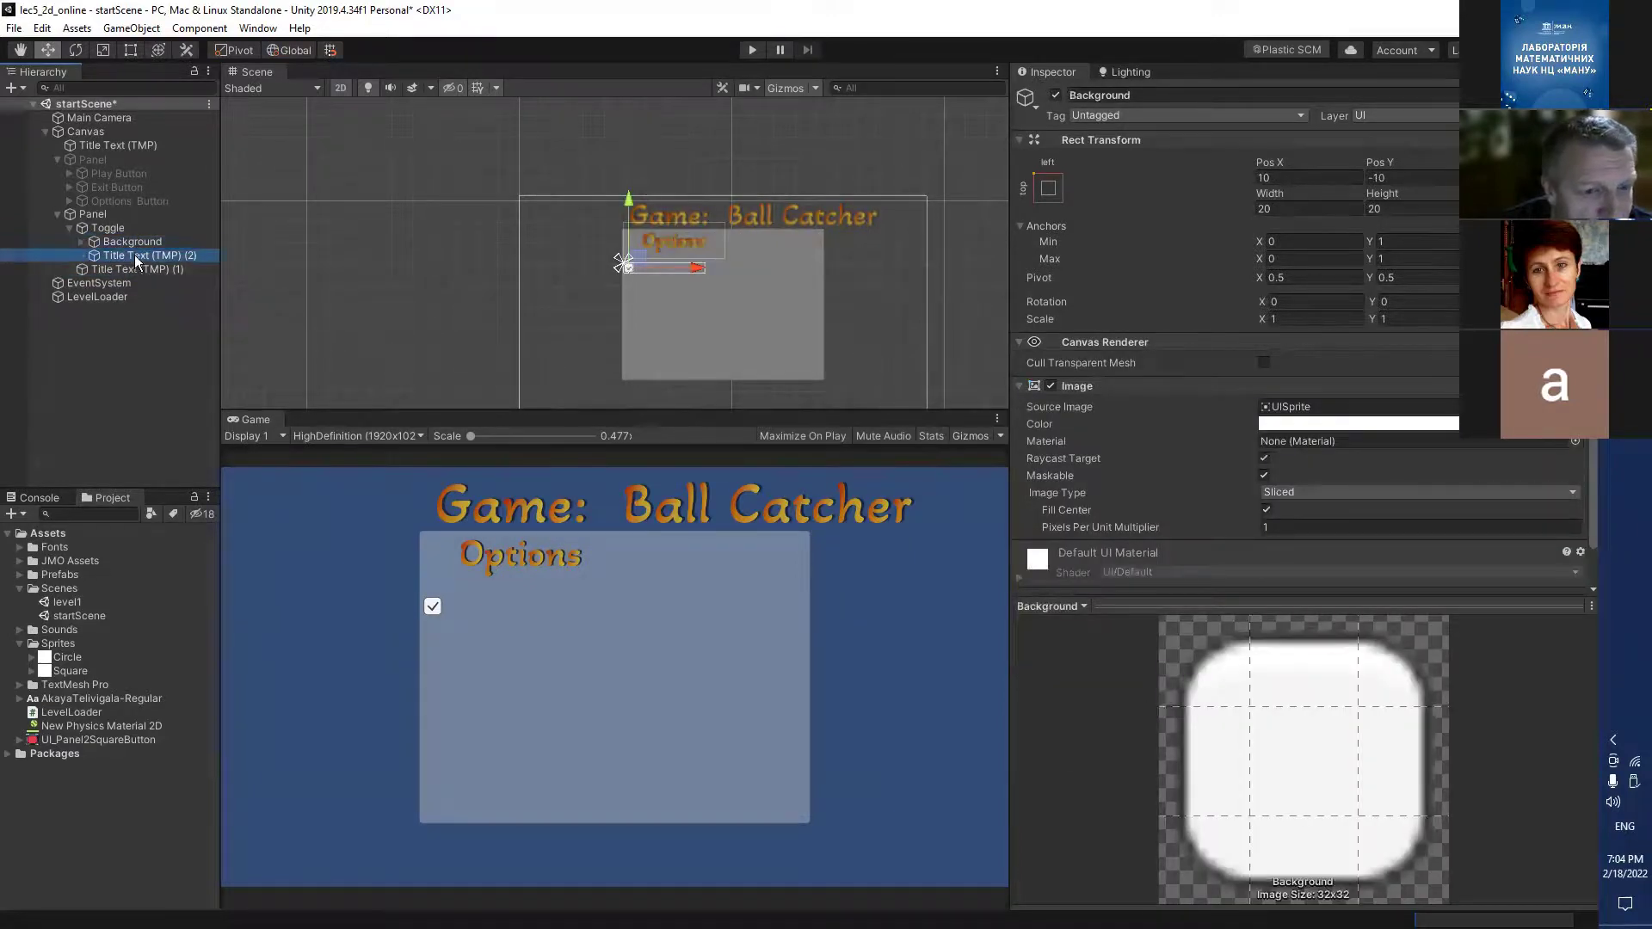
pyautogui.click(1110, 458)
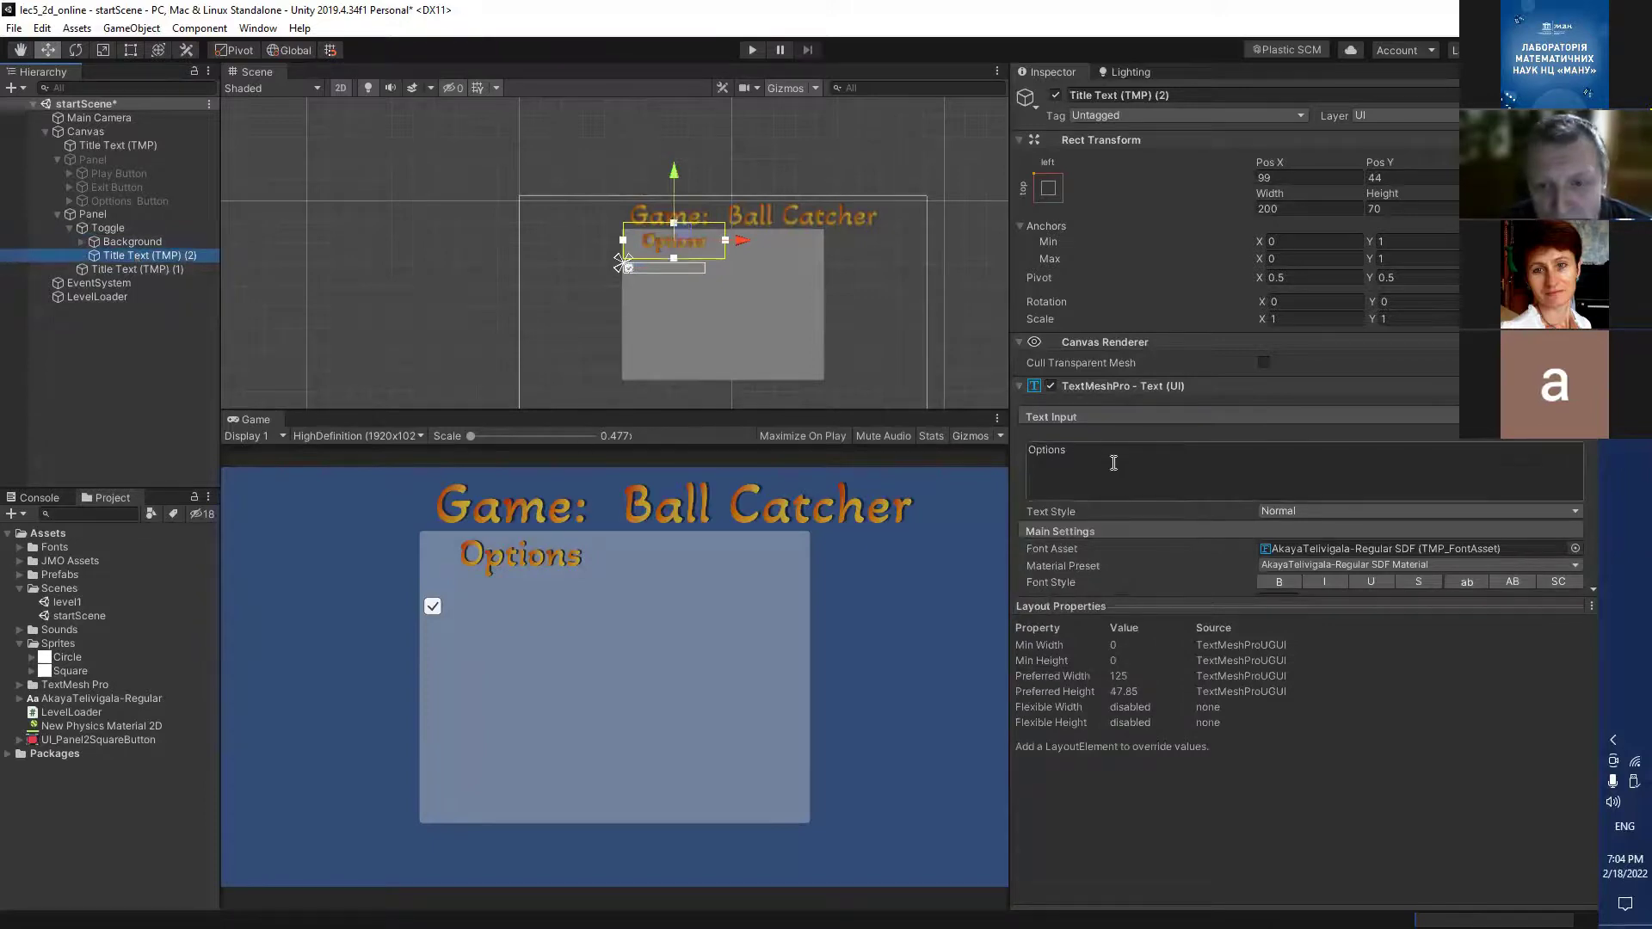
pyautogui.hotkey('ctrl', 'a')
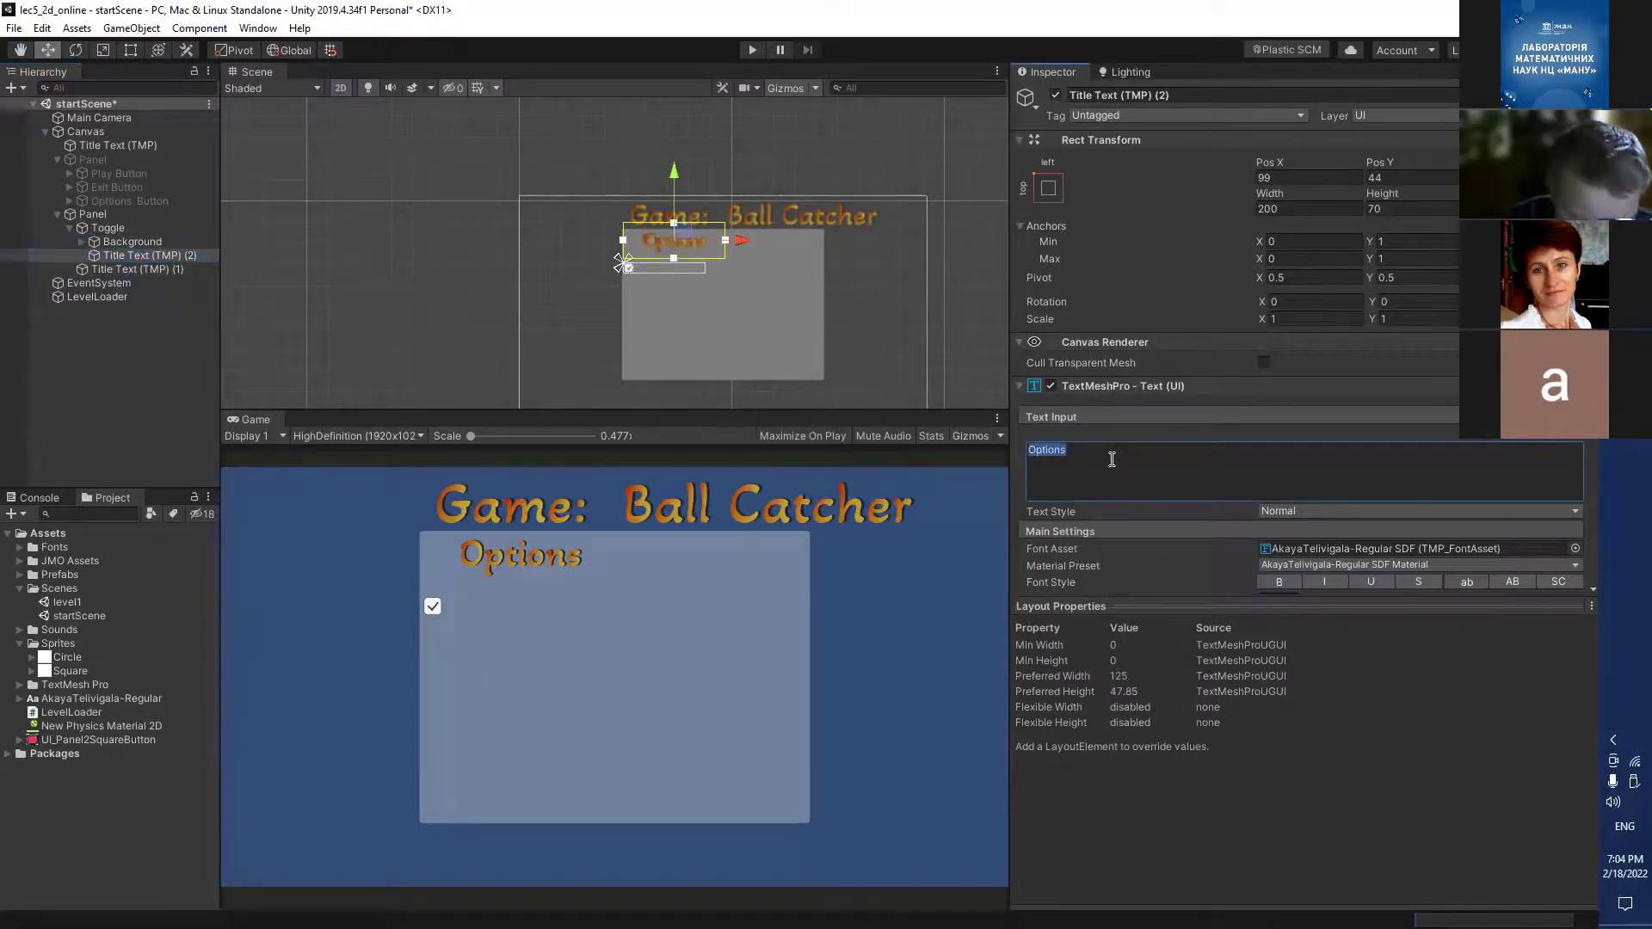
pyautogui.write('Music')
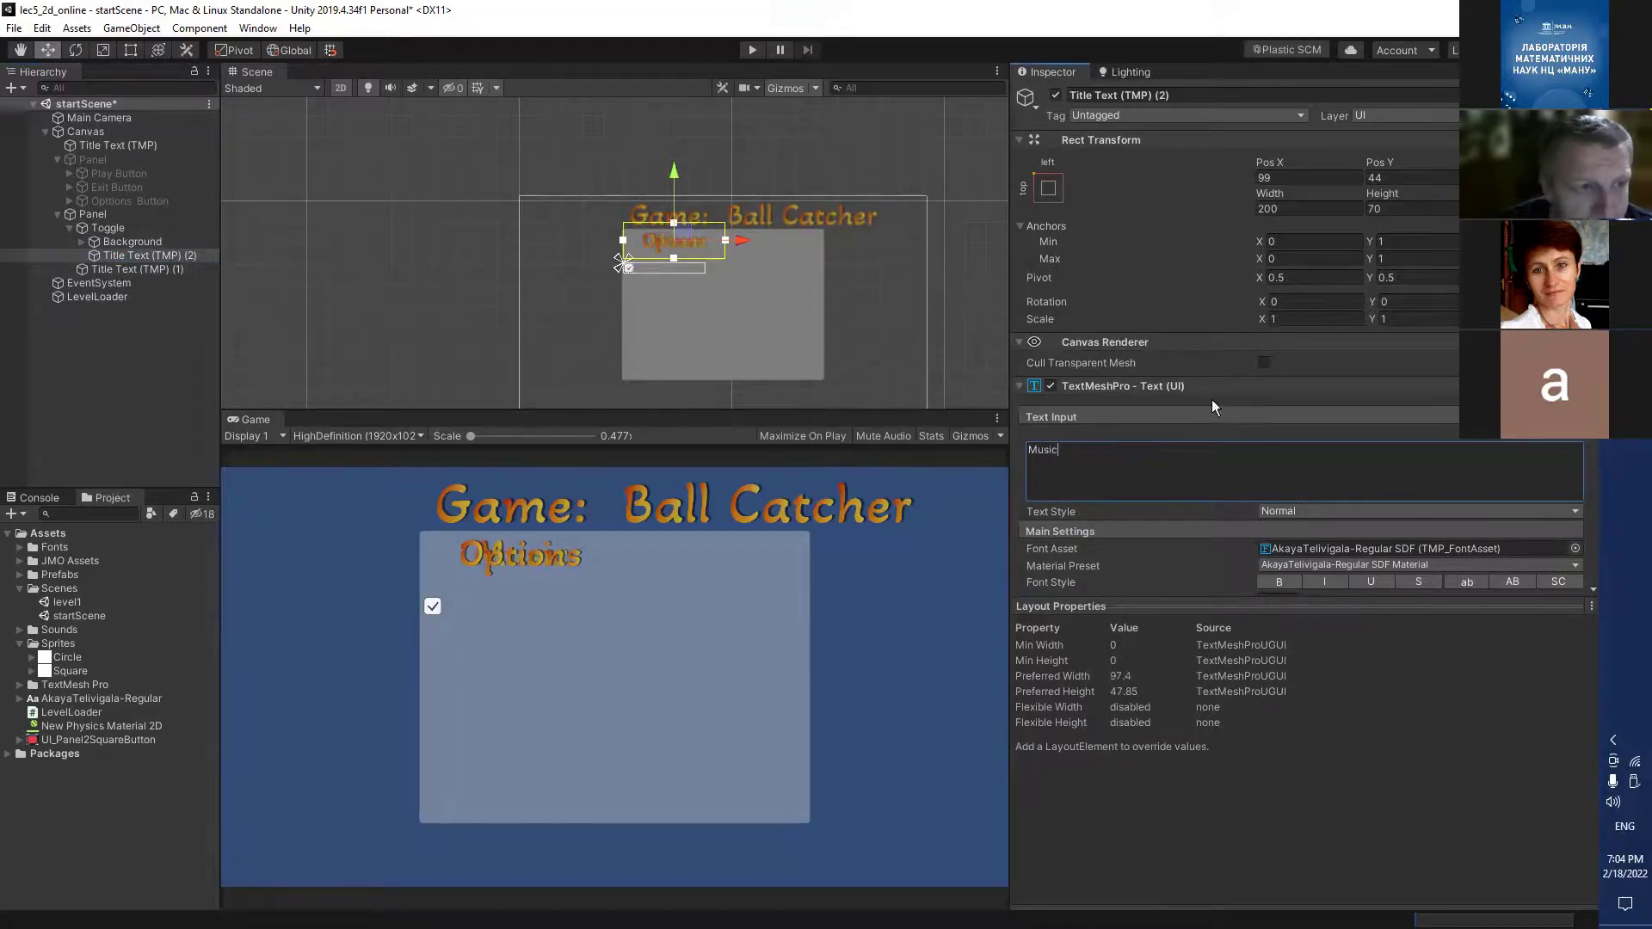
# Anchor and position the Music text at the middle center of the Toggle, and save the scene.
pyautogui.click(136, 253)
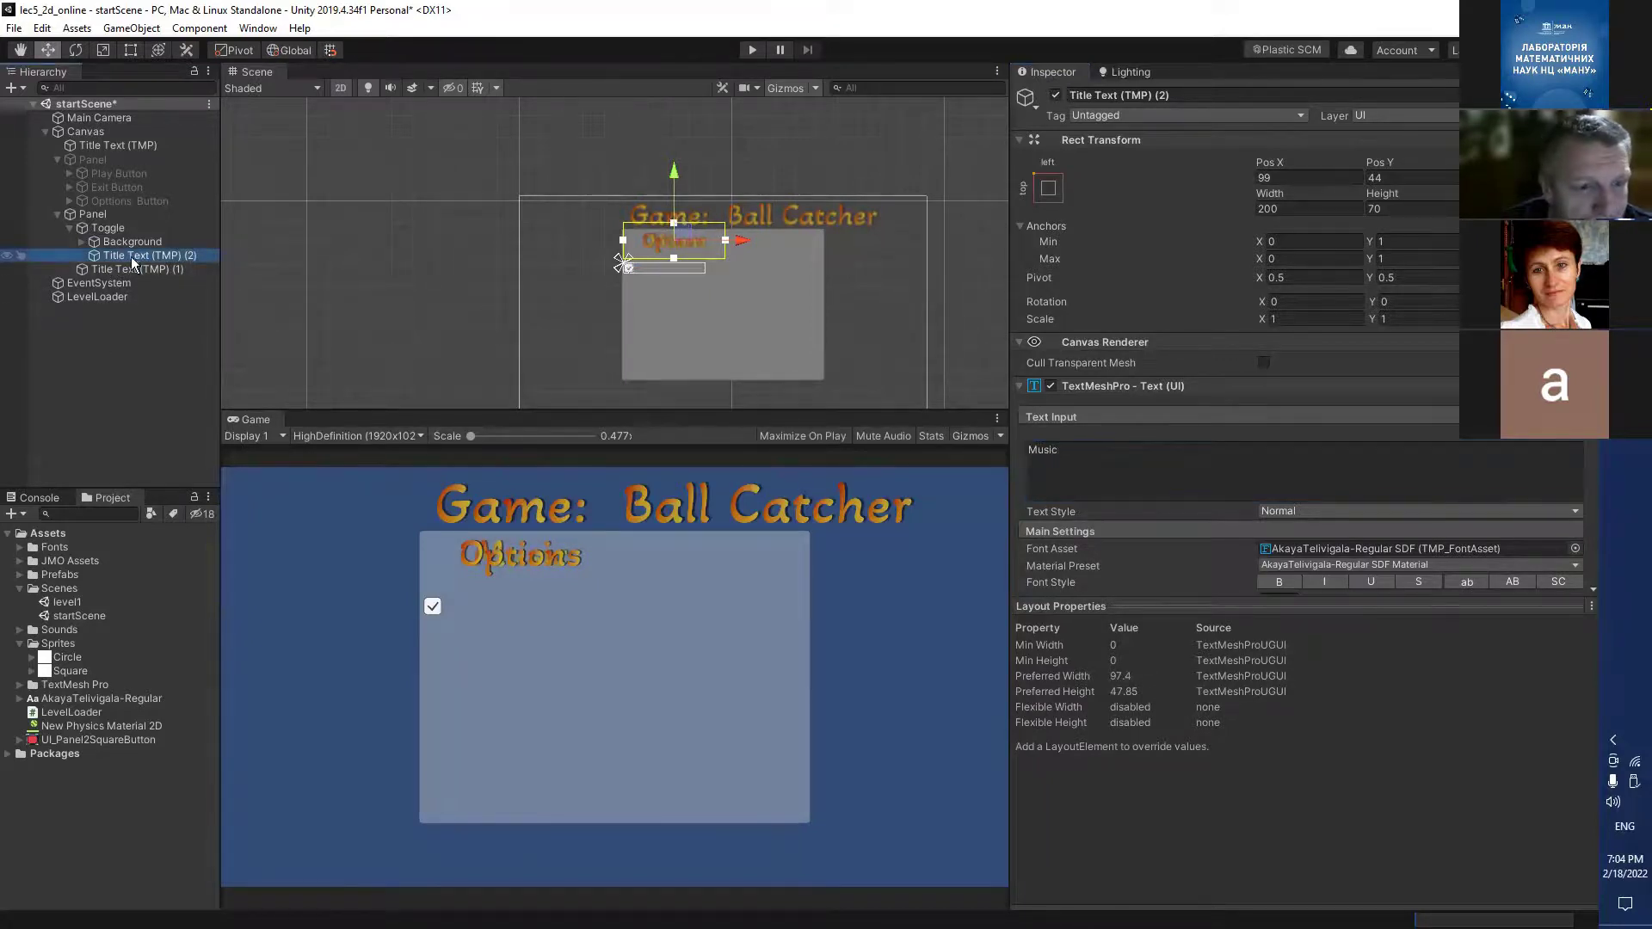
pyautogui.click(1048, 188)
pyautogui.keyDown('alt'); pyautogui.click(1144, 361); pyautogui.keyUp('alt')
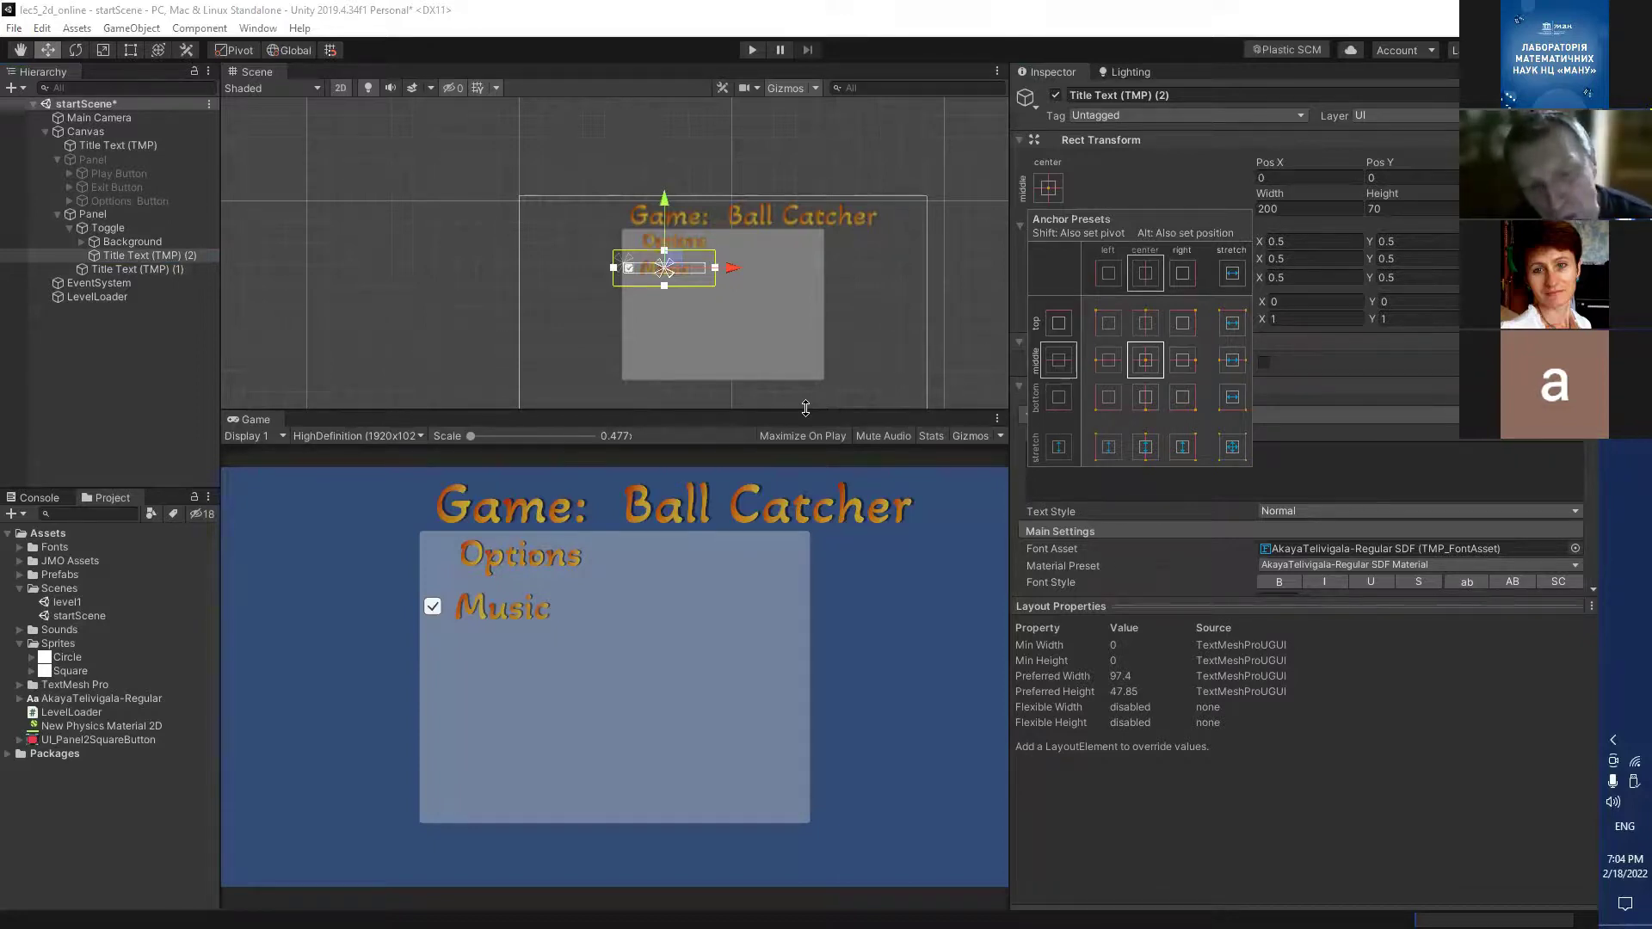
pyautogui.hotkey('ctrl', 's')
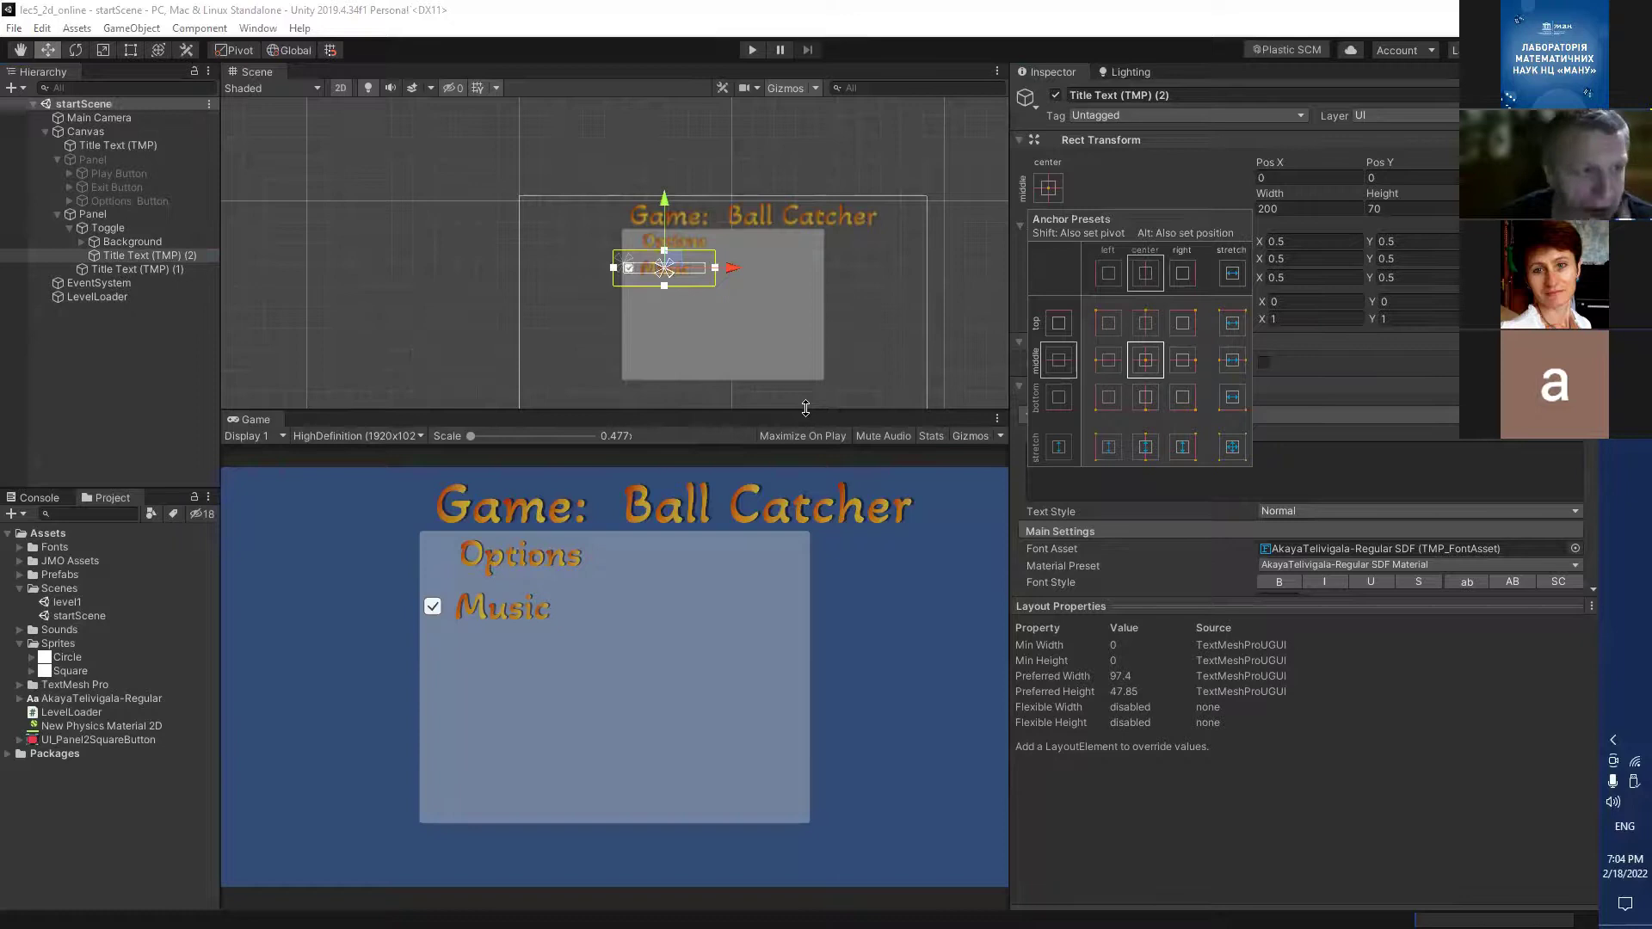
pyautogui.click(45, 129)
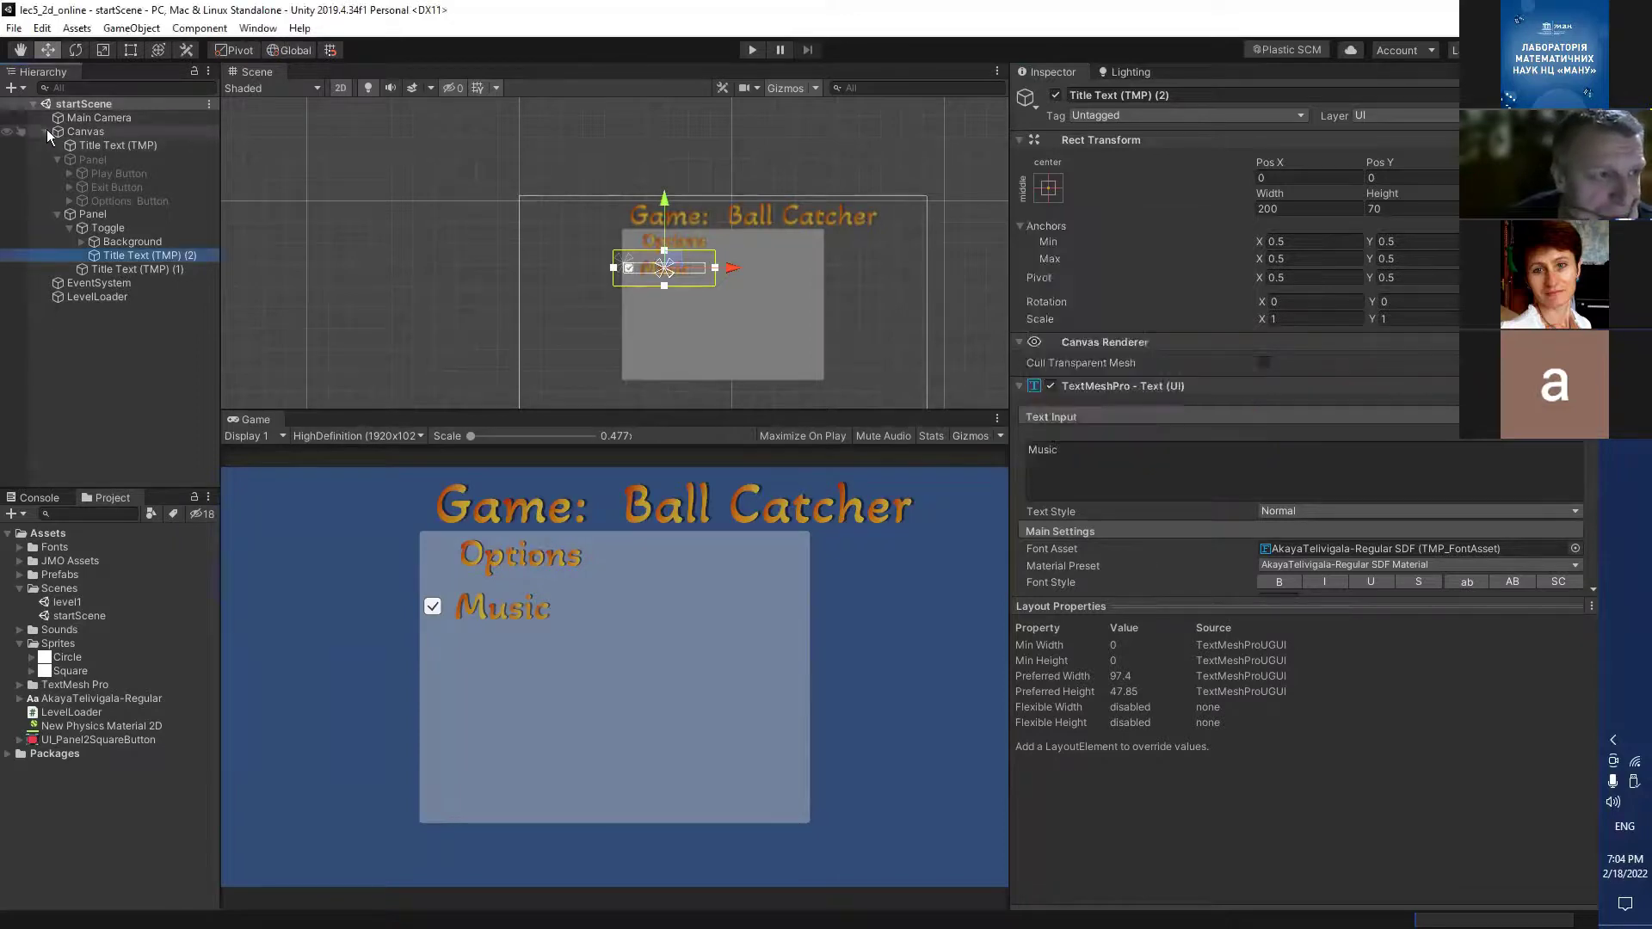
# Create an empty object at the root of startScene, outside the Canvas, and name it BackgoundMusic.
pyautogui.click(47, 131)
pyautogui.click(89, 120)
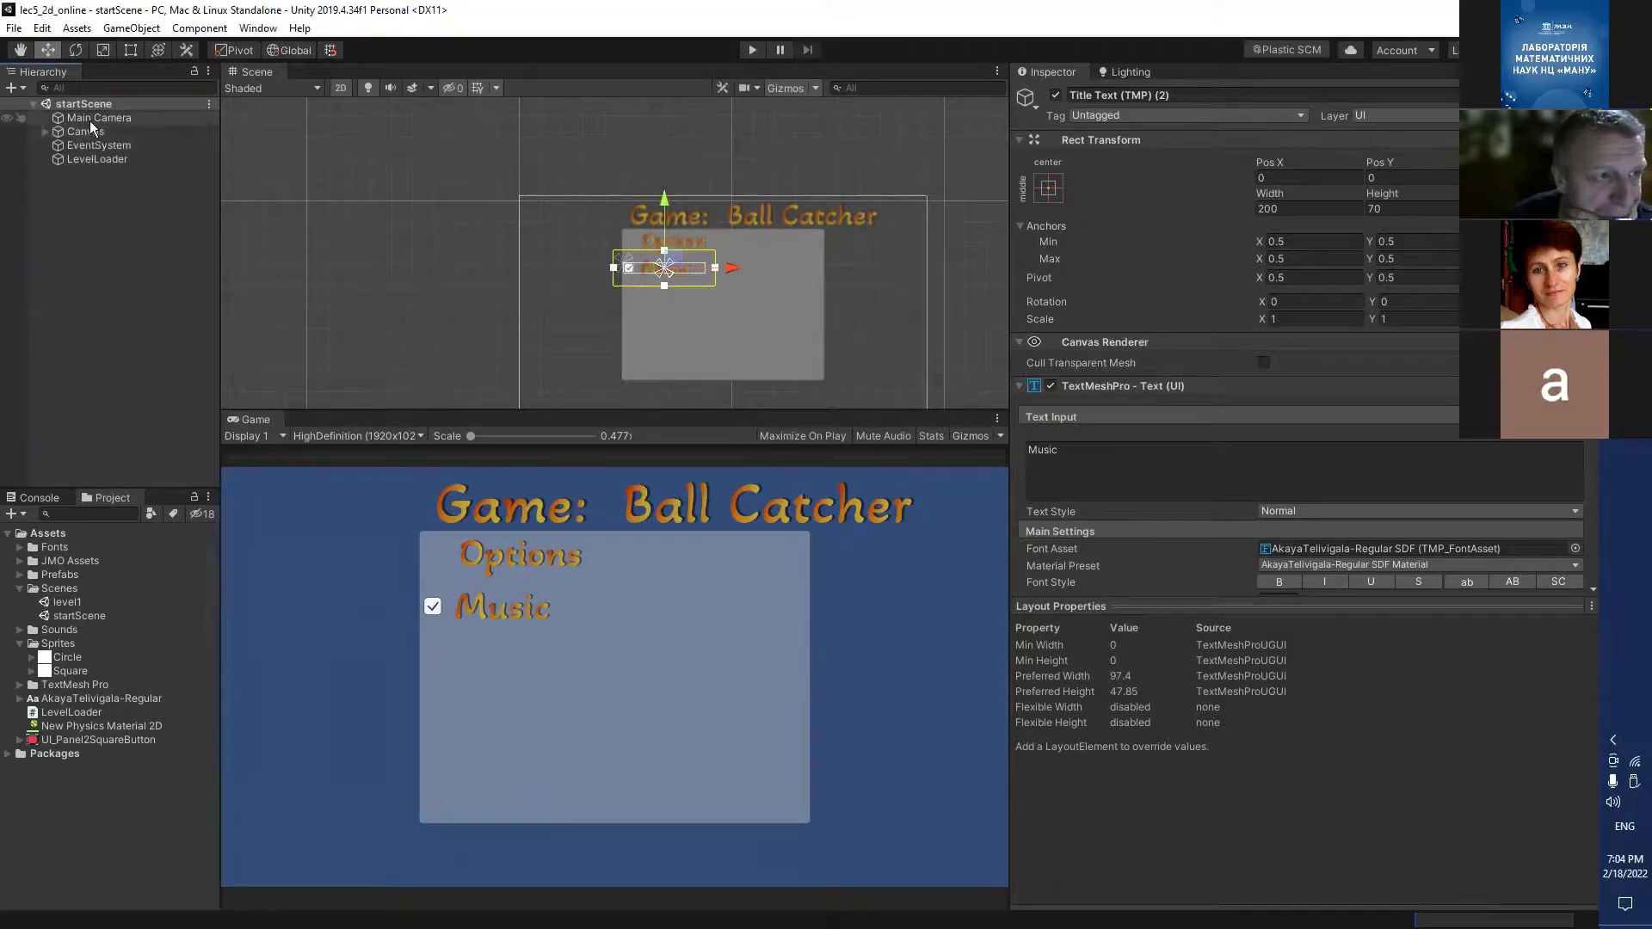
pyautogui.click(73, 104)
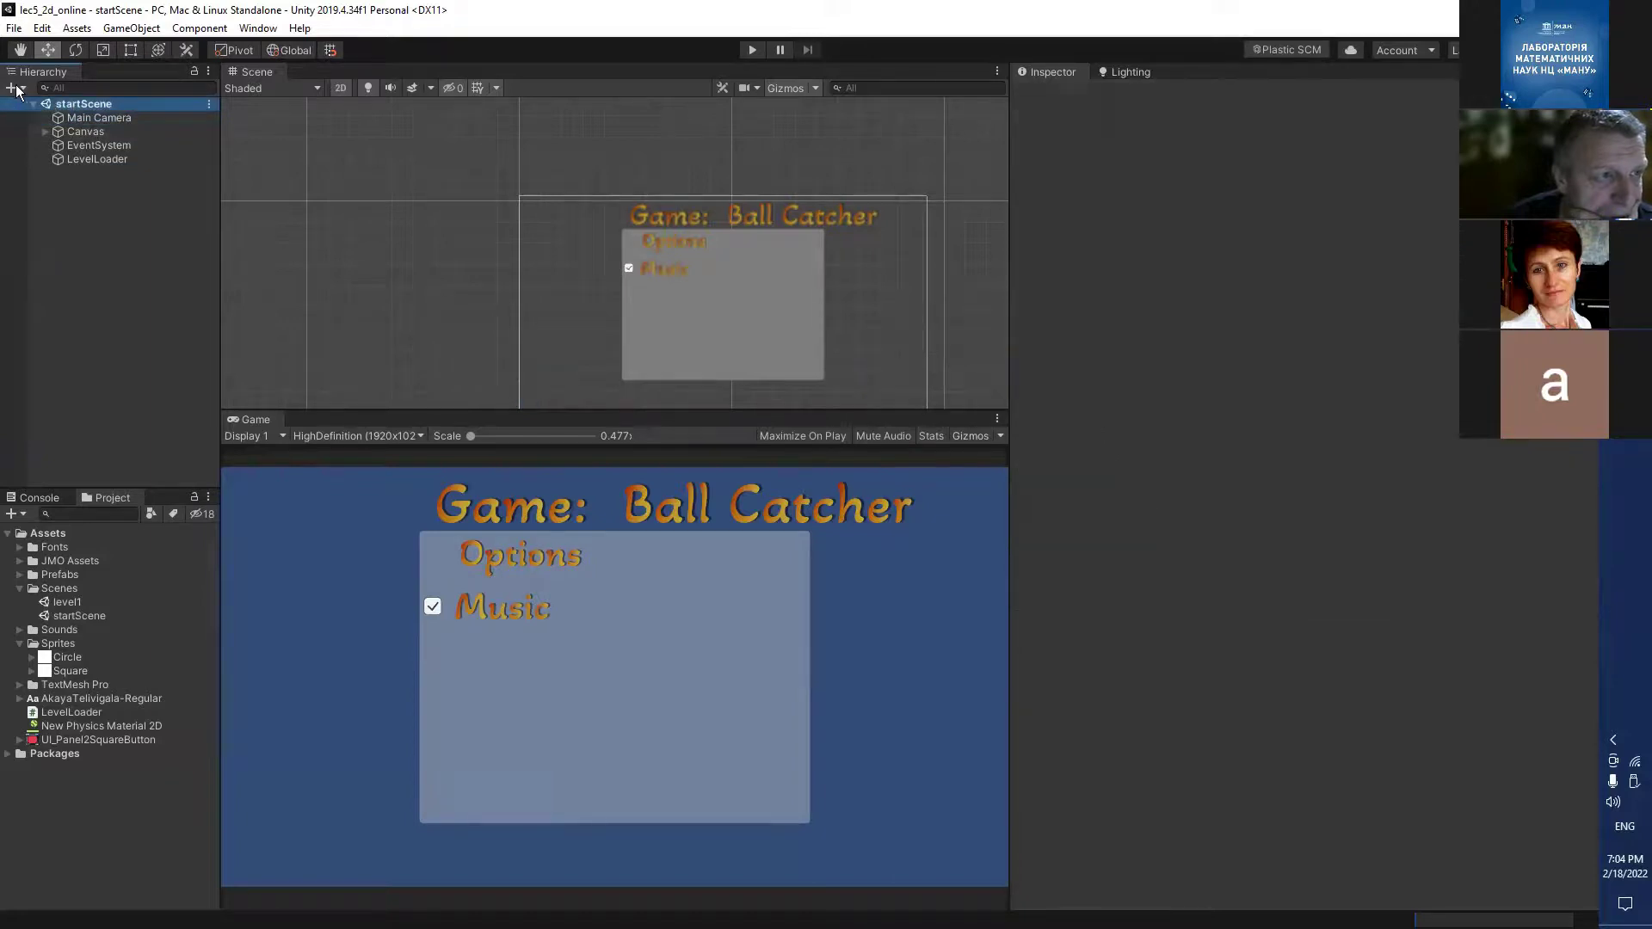
pyautogui.click(22, 89)
pyautogui.click(52, 108)
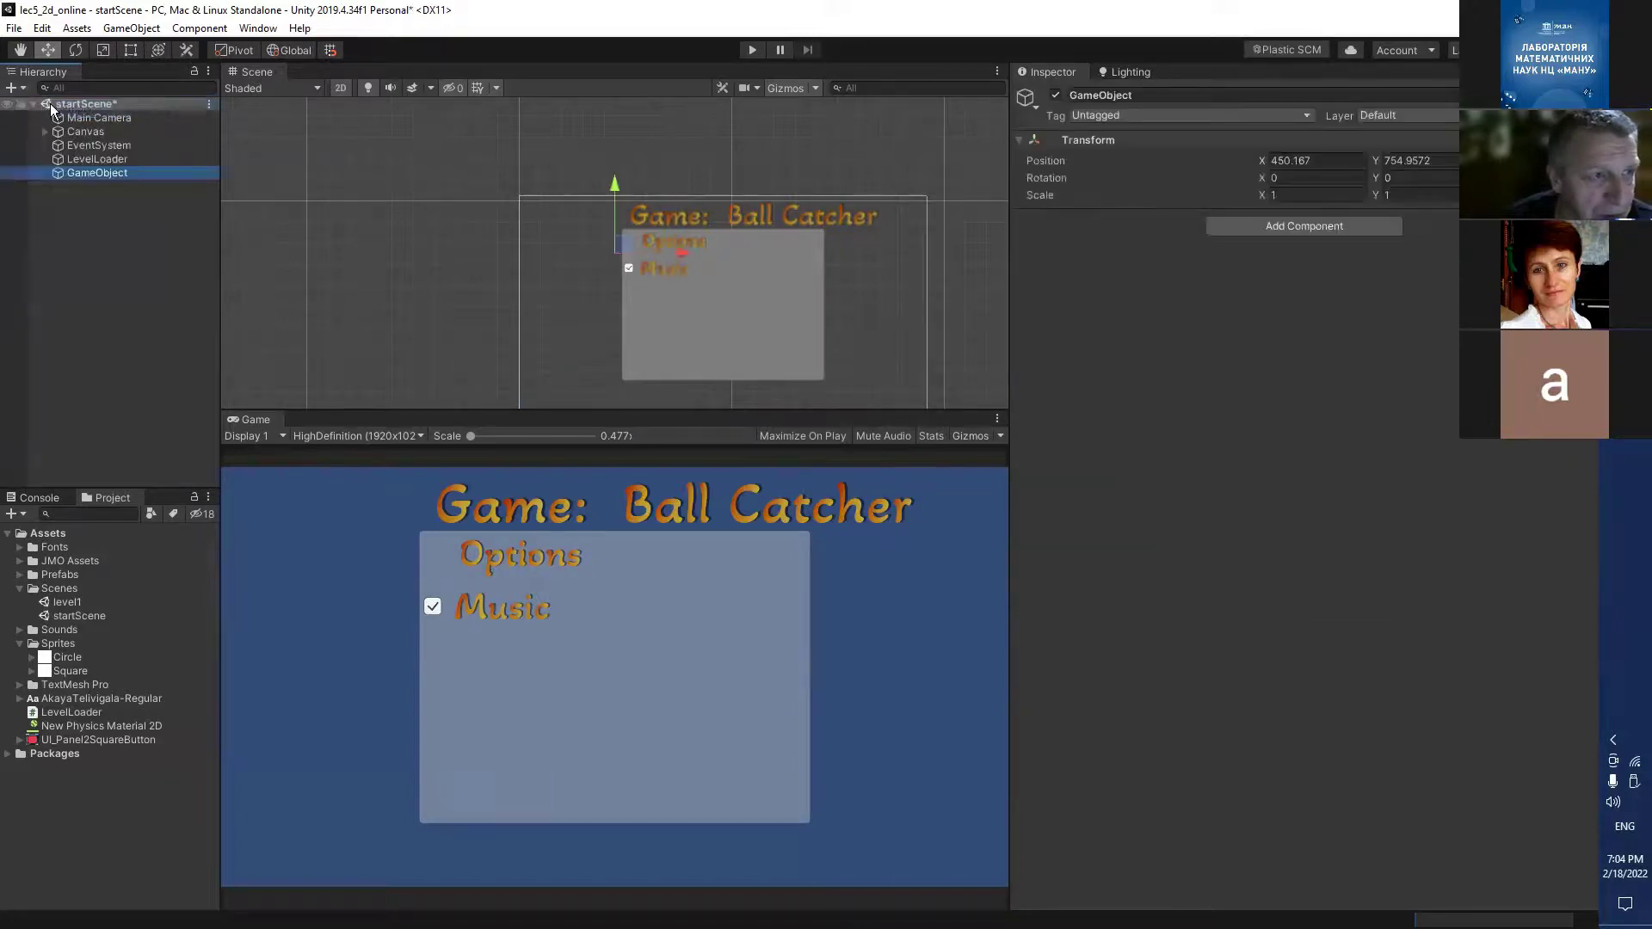
pyautogui.click(1128, 95)
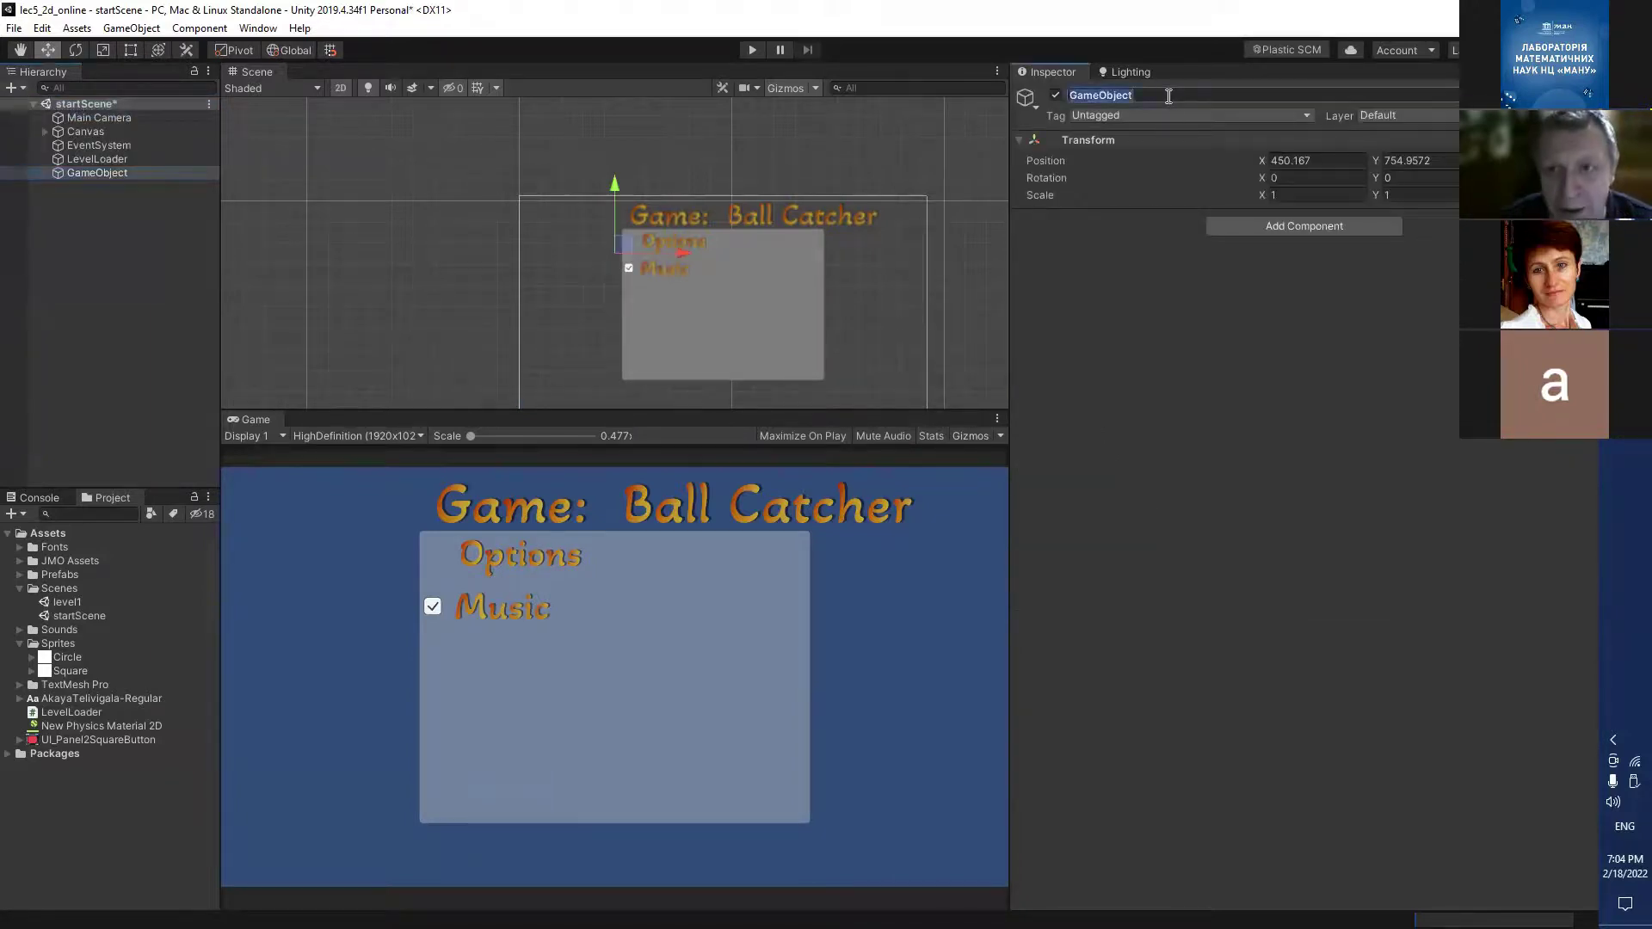
pyautogui.write('B')
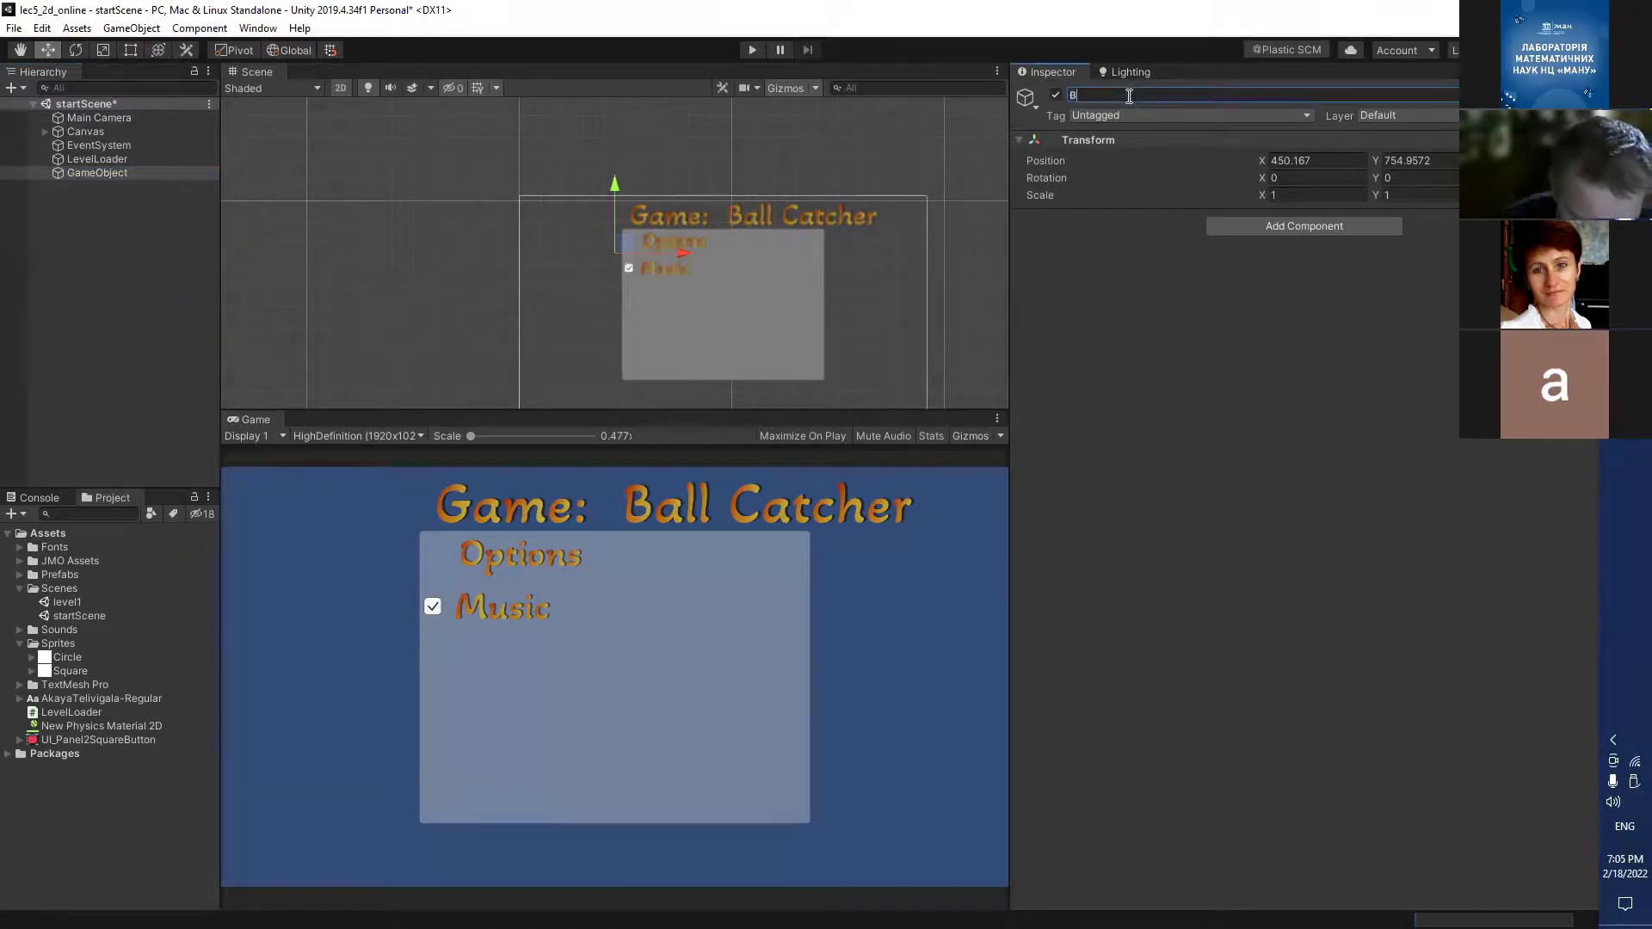
pyautogui.write('ack')
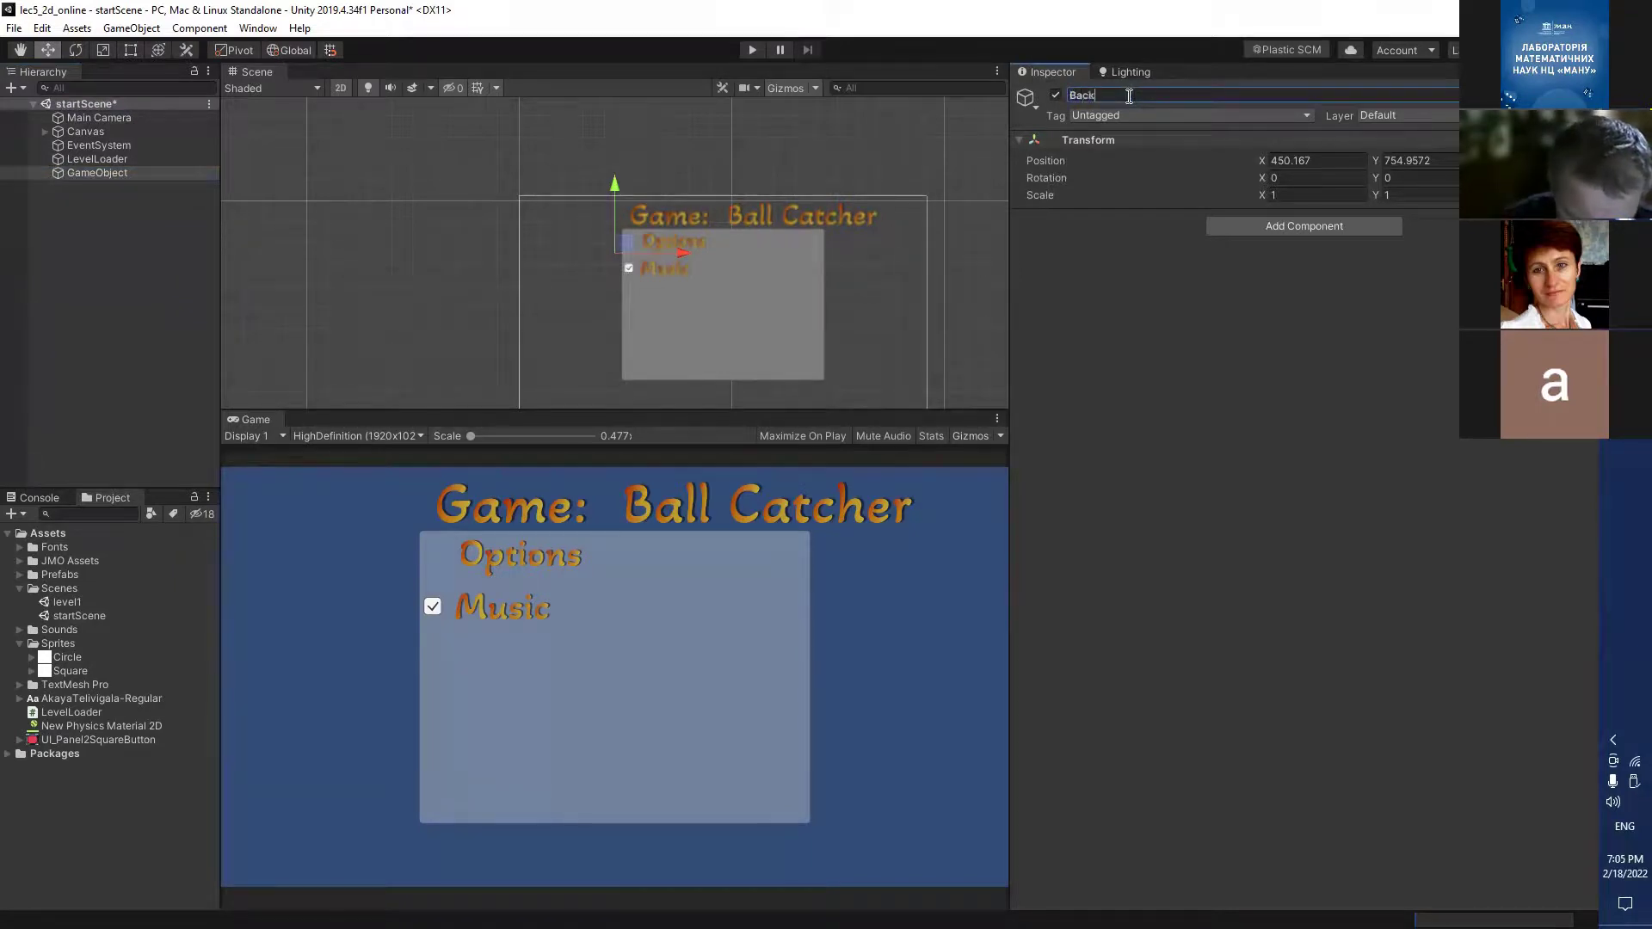
pyautogui.write('gound')
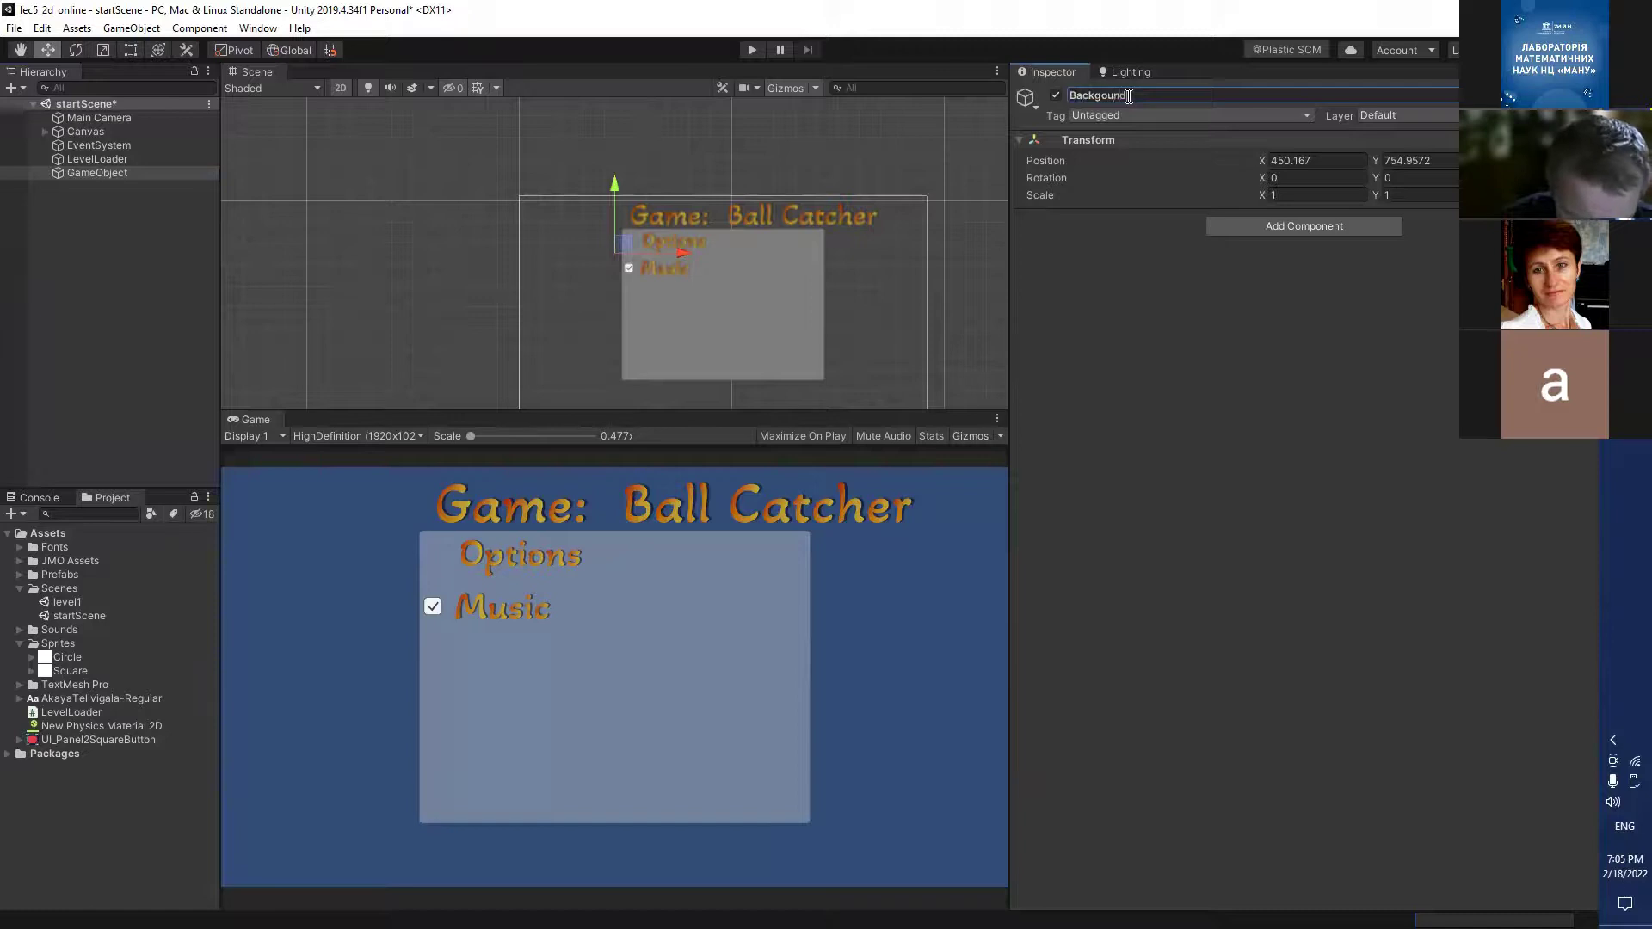
pyautogui.write('Music')
pyautogui.press('Return')
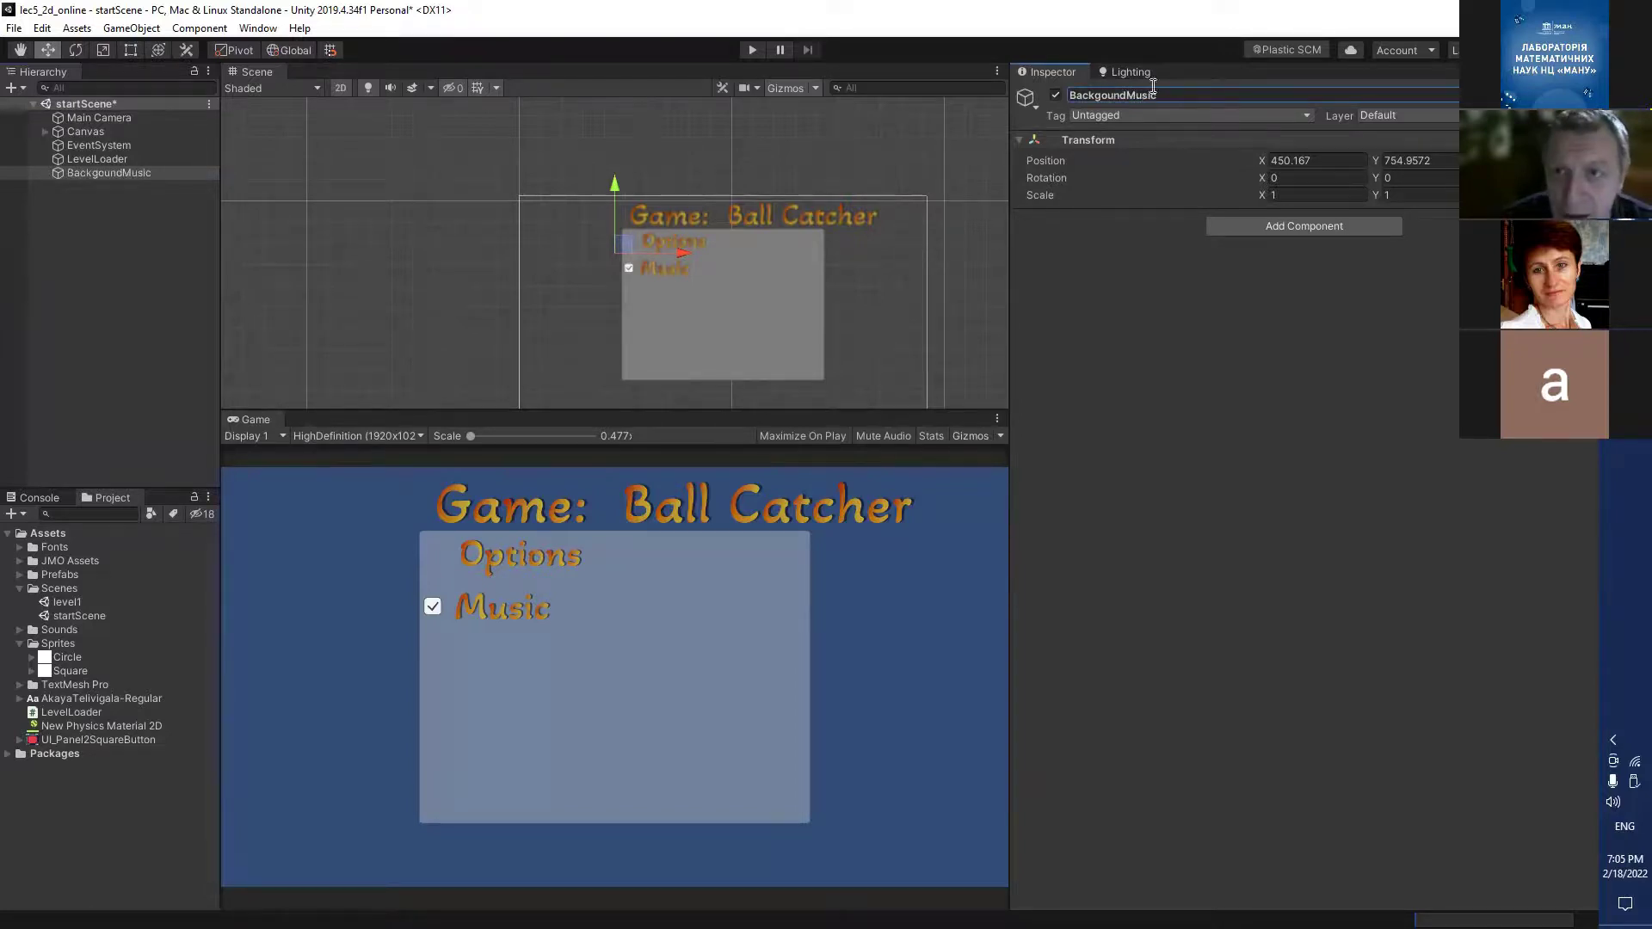
# Add an Audio Source component to the BackgoundMusic object and enable its Loop option.
pyautogui.click(1292, 227)
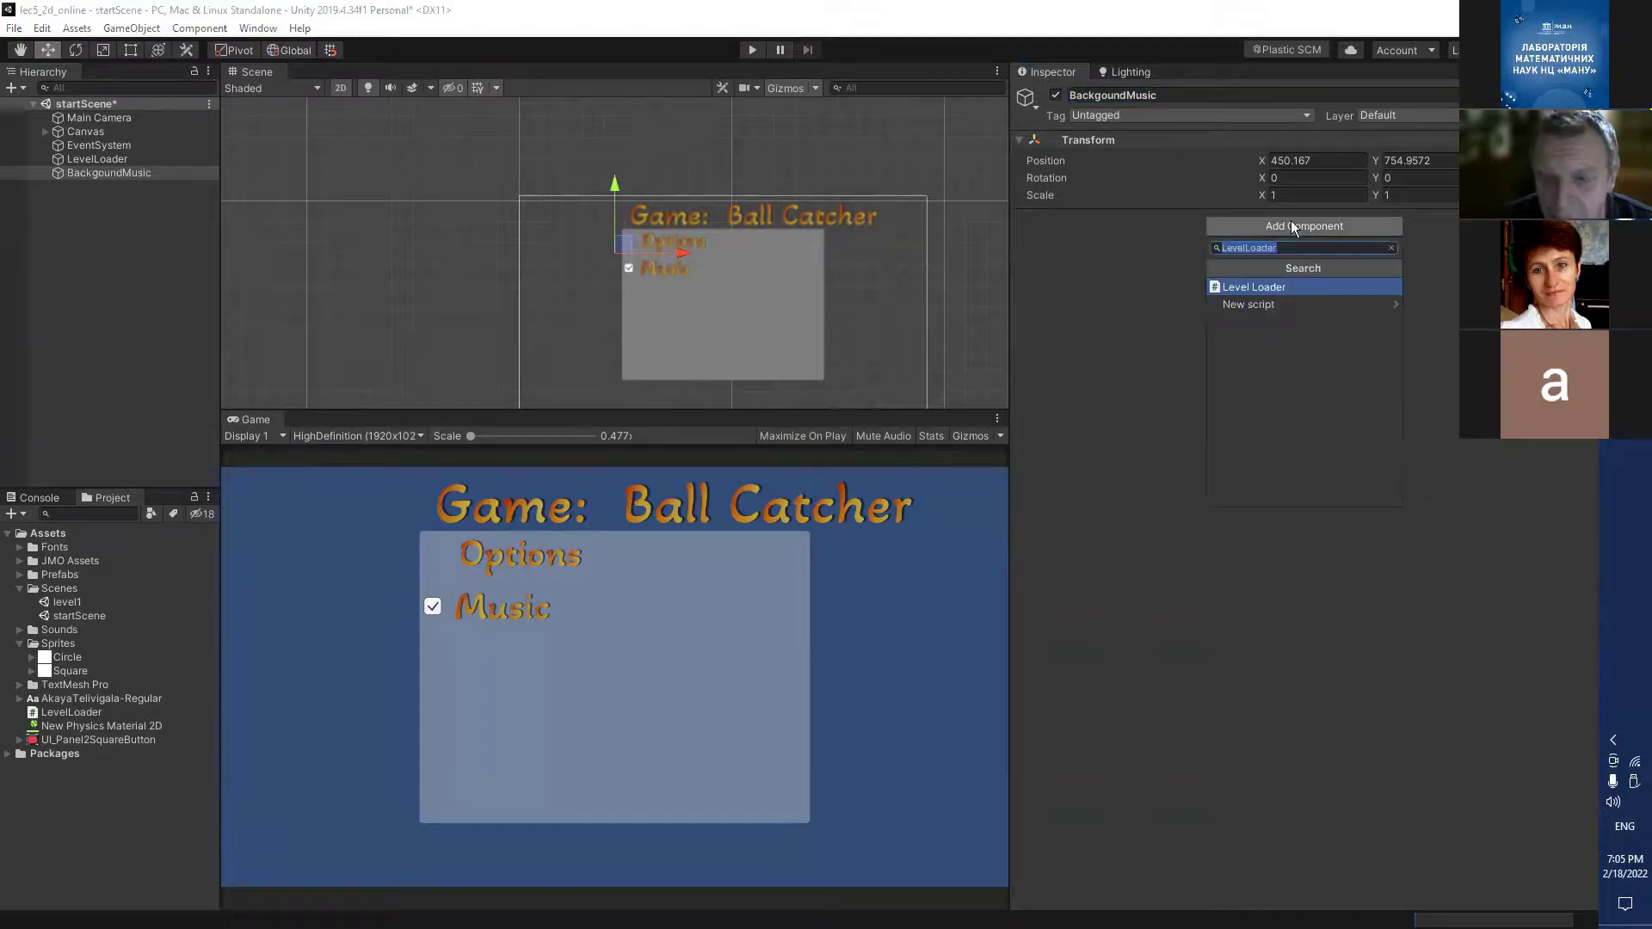
pyautogui.write('Au')
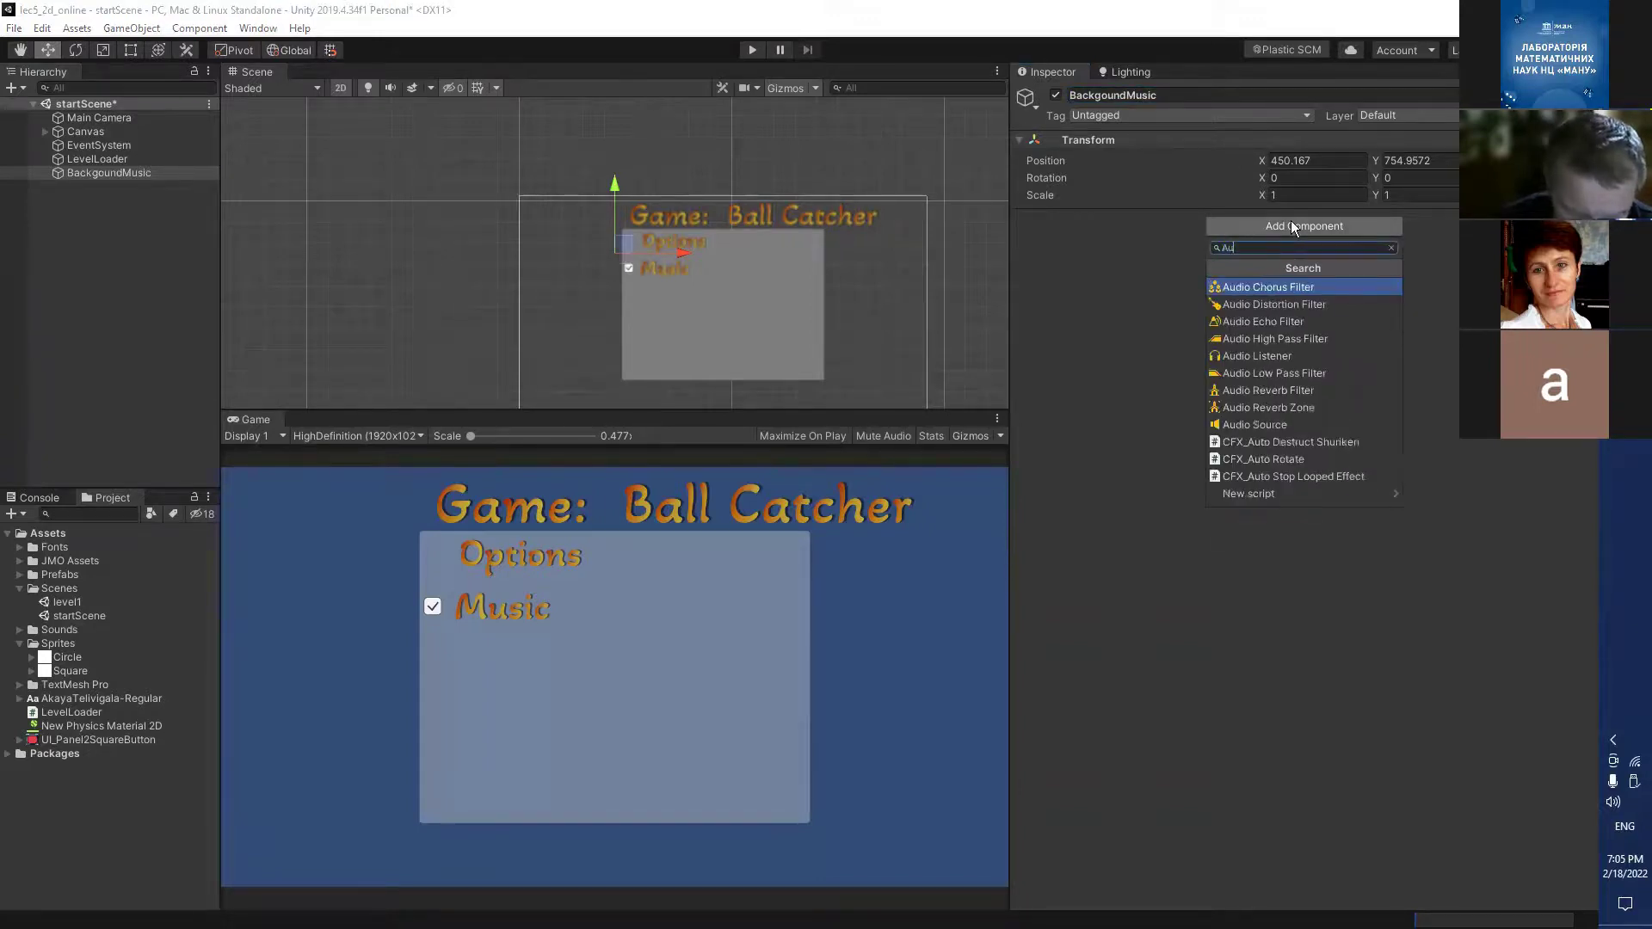
pyautogui.write('dio')
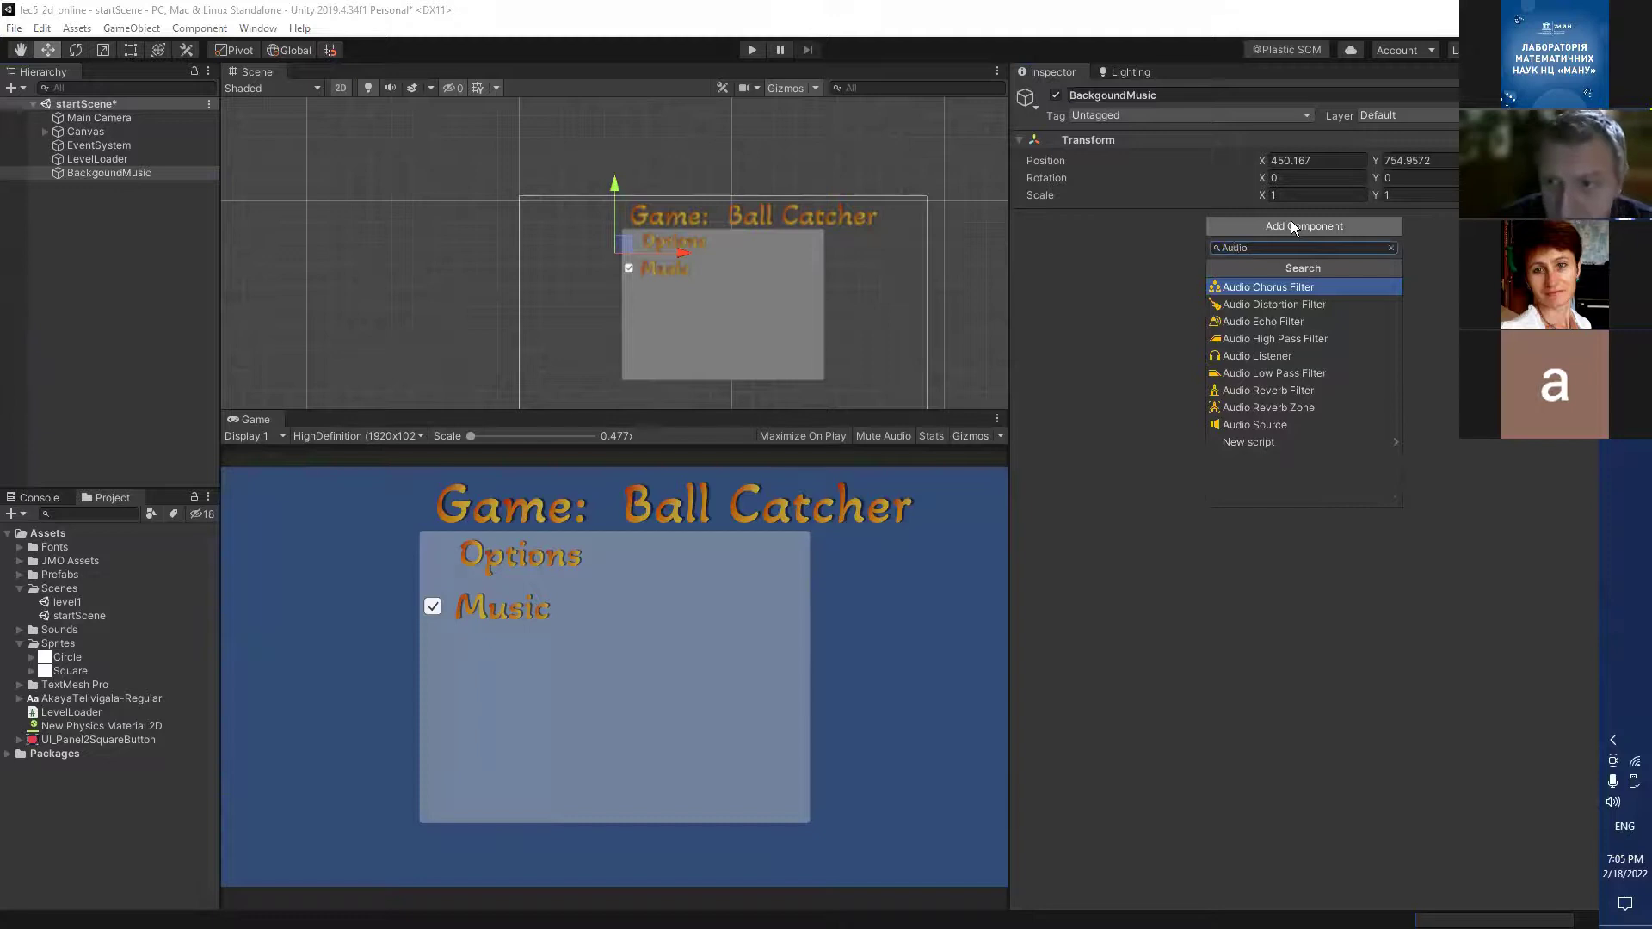
pyautogui.click(1277, 426)
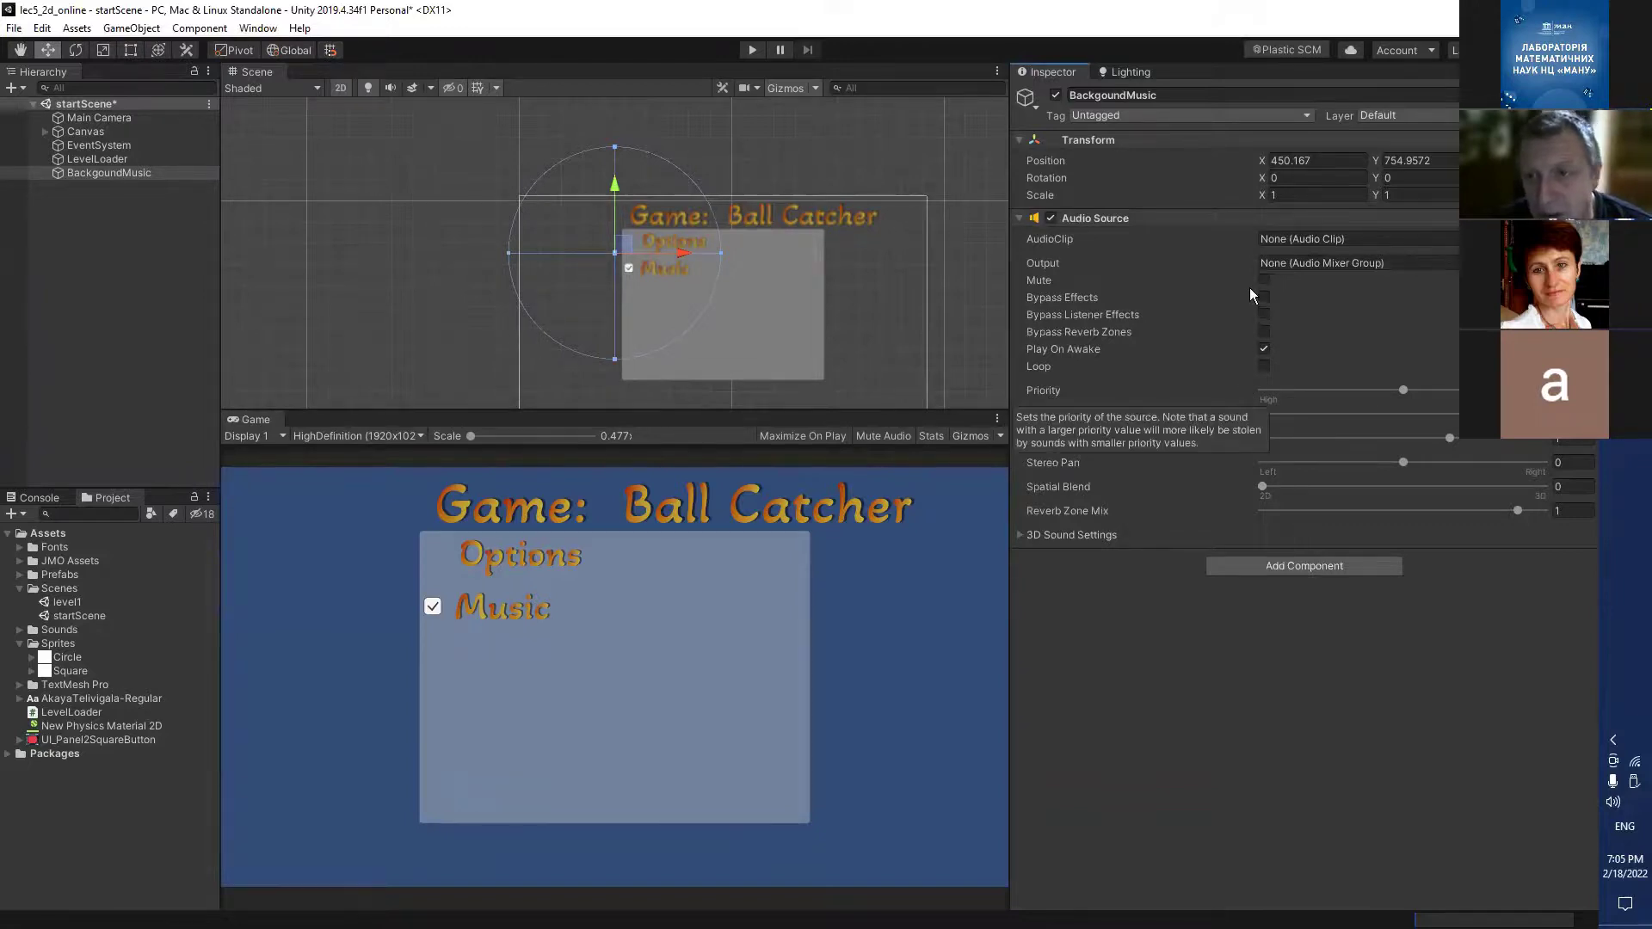
pyautogui.click(1263, 367)
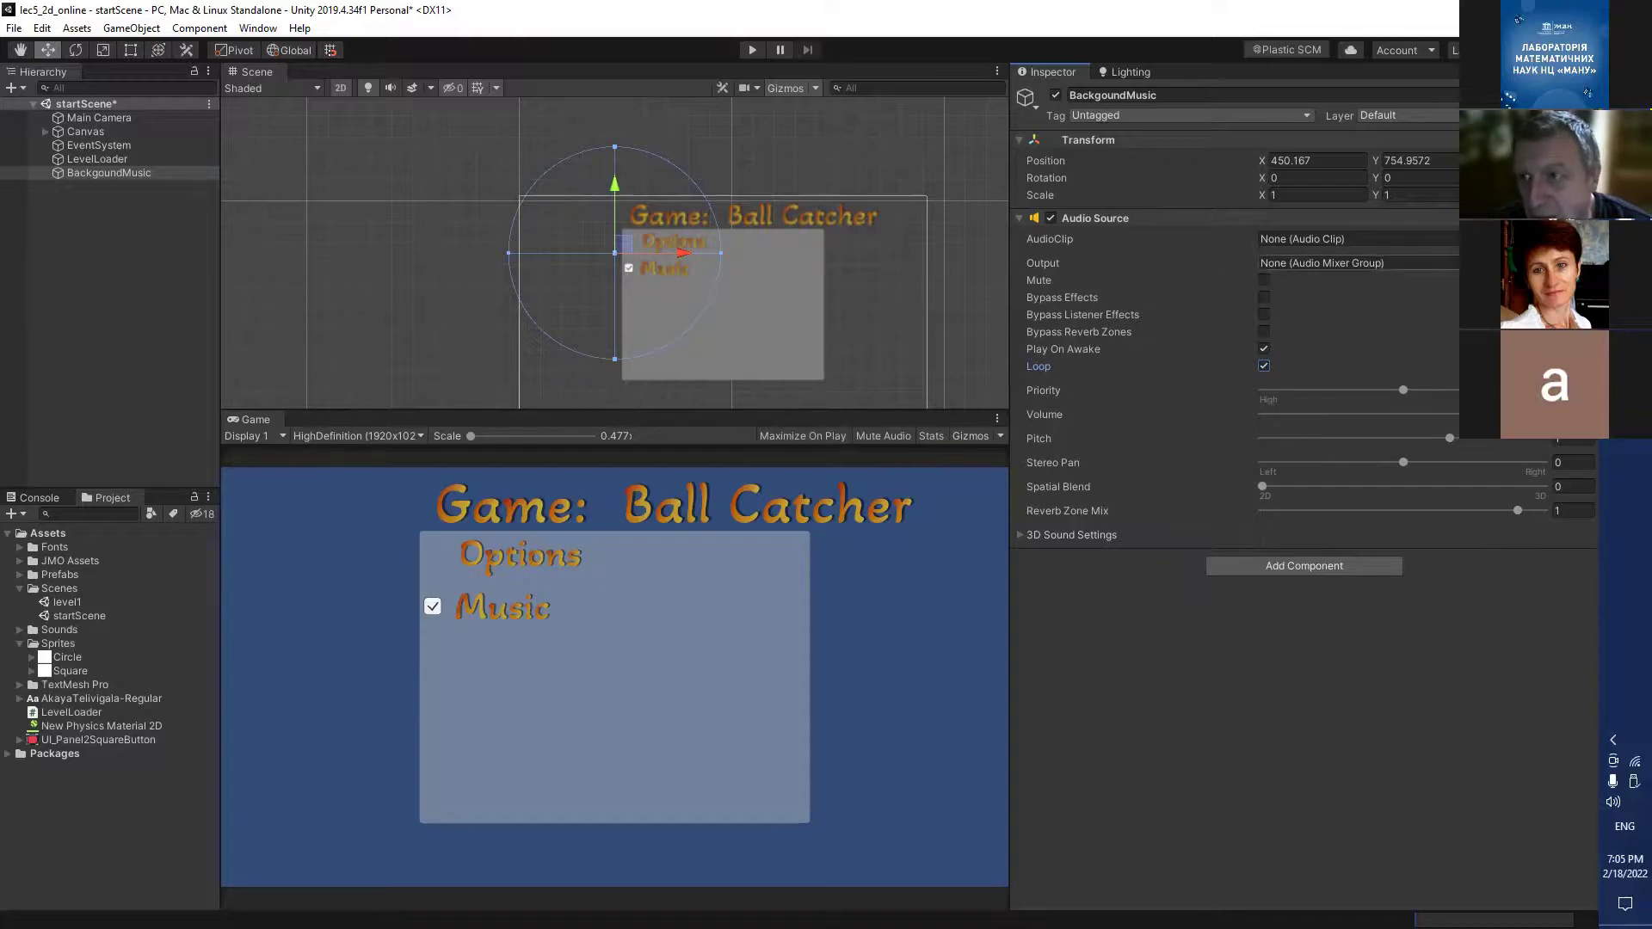
# Switch to File Explorer and import the 324416__proananasgumpy__background MP3 from the lec5 folder into the Unity project's Assets.
pyautogui.hotkey('alt', 'Tab')
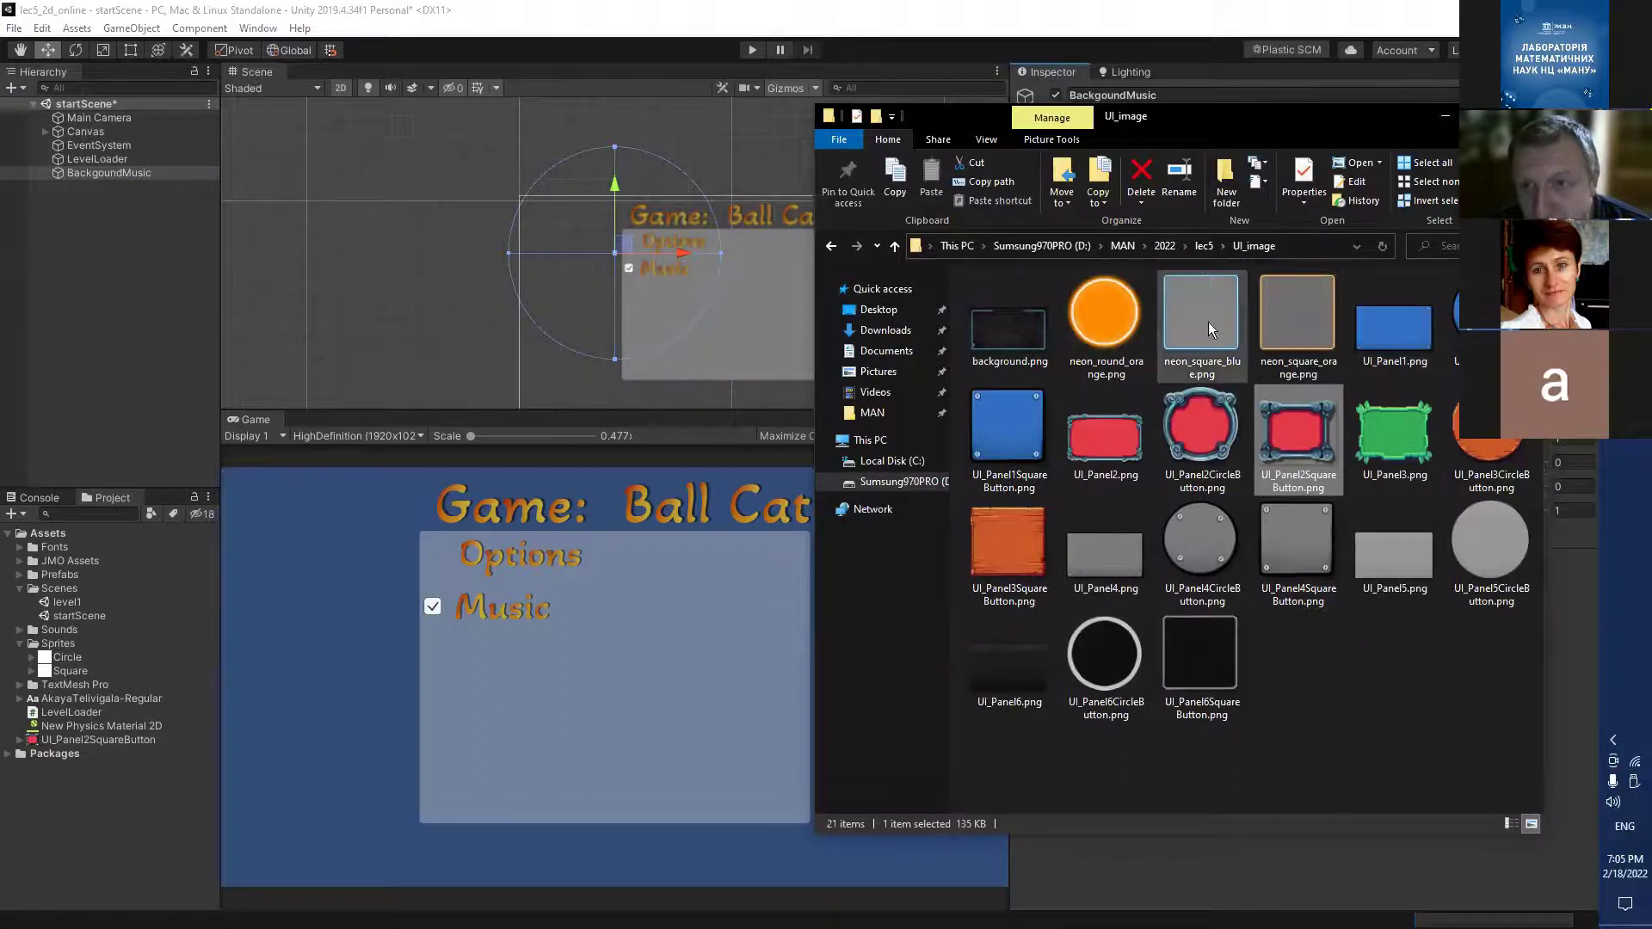
pyautogui.click(1203, 247)
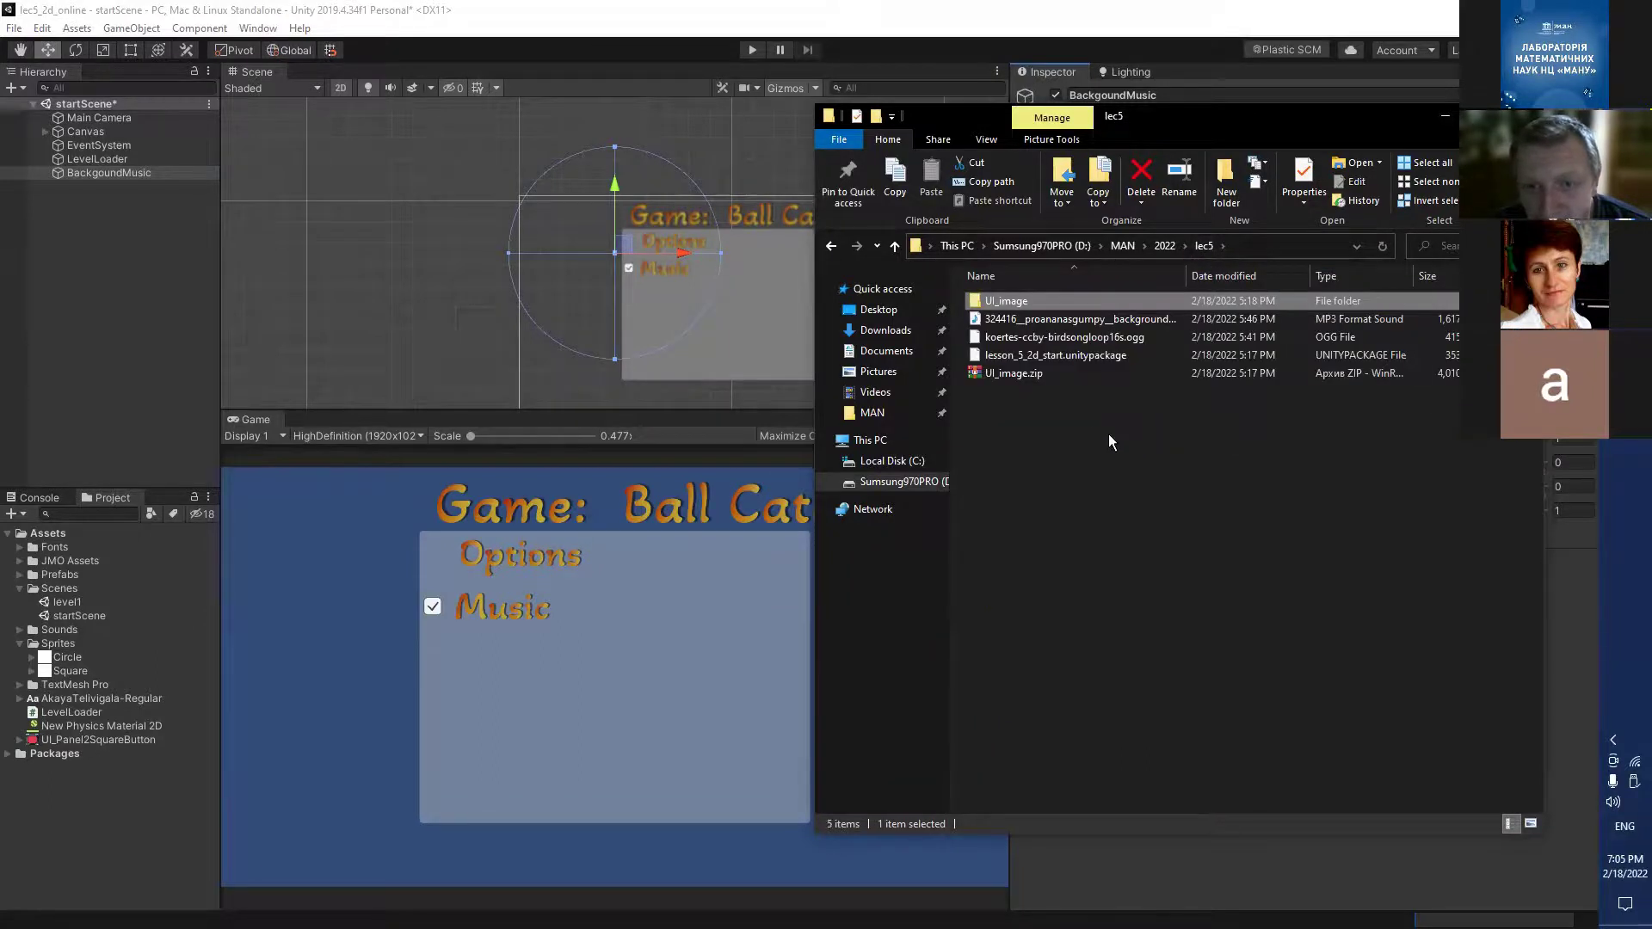
pyautogui.click(1071, 340)
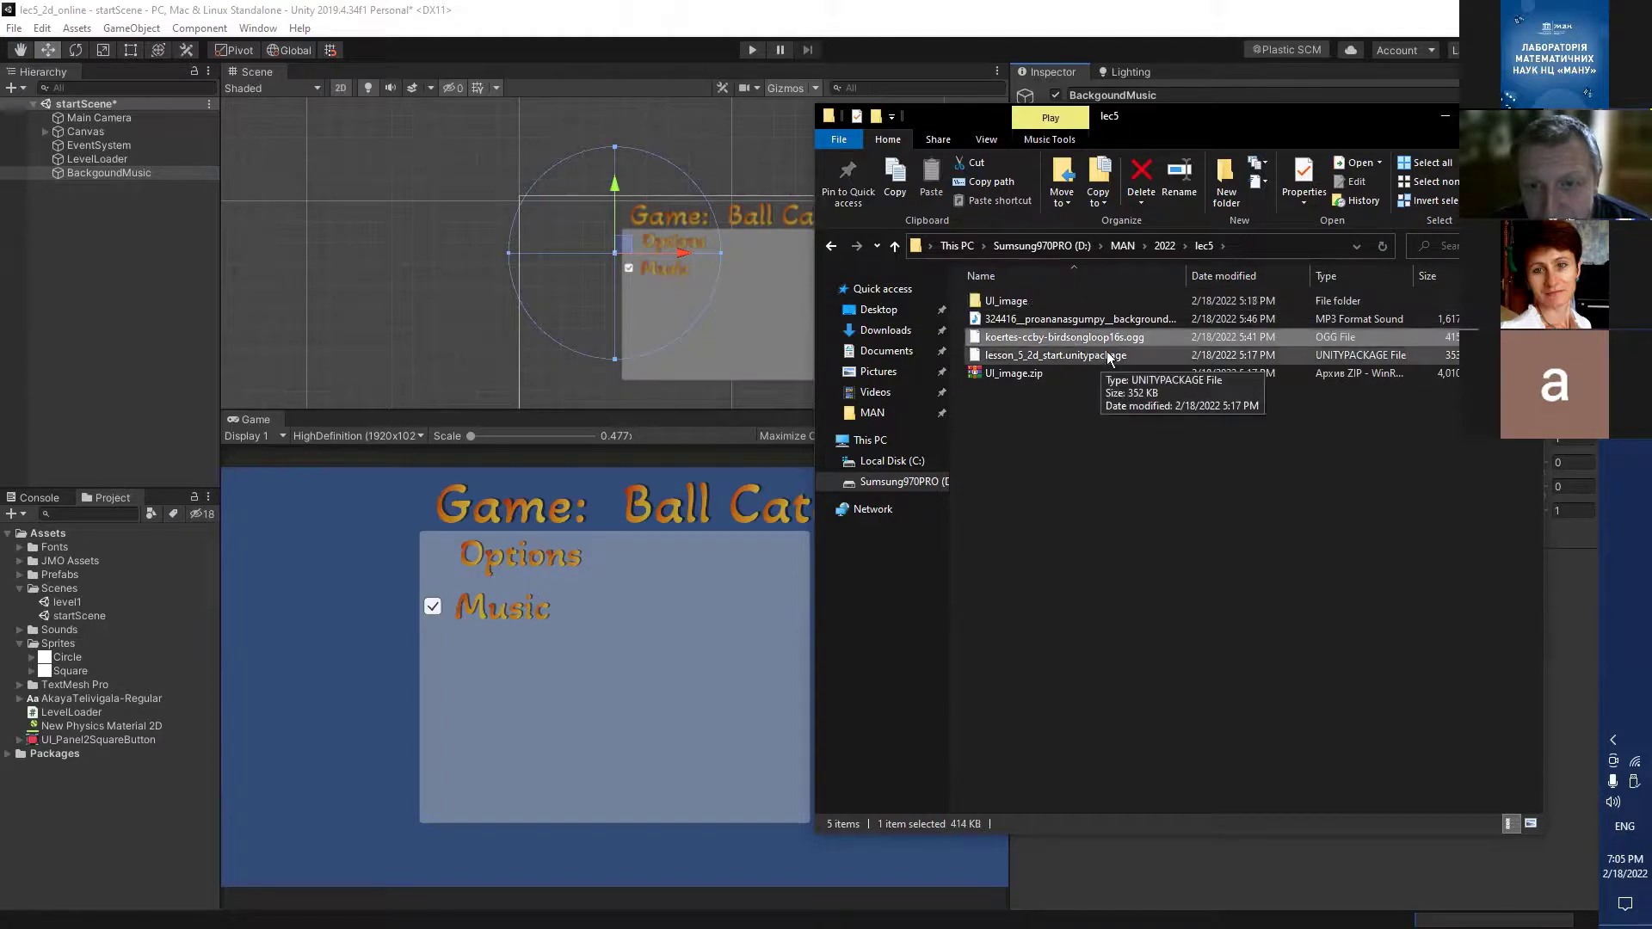
pyautogui.doubleClick(1099, 326)
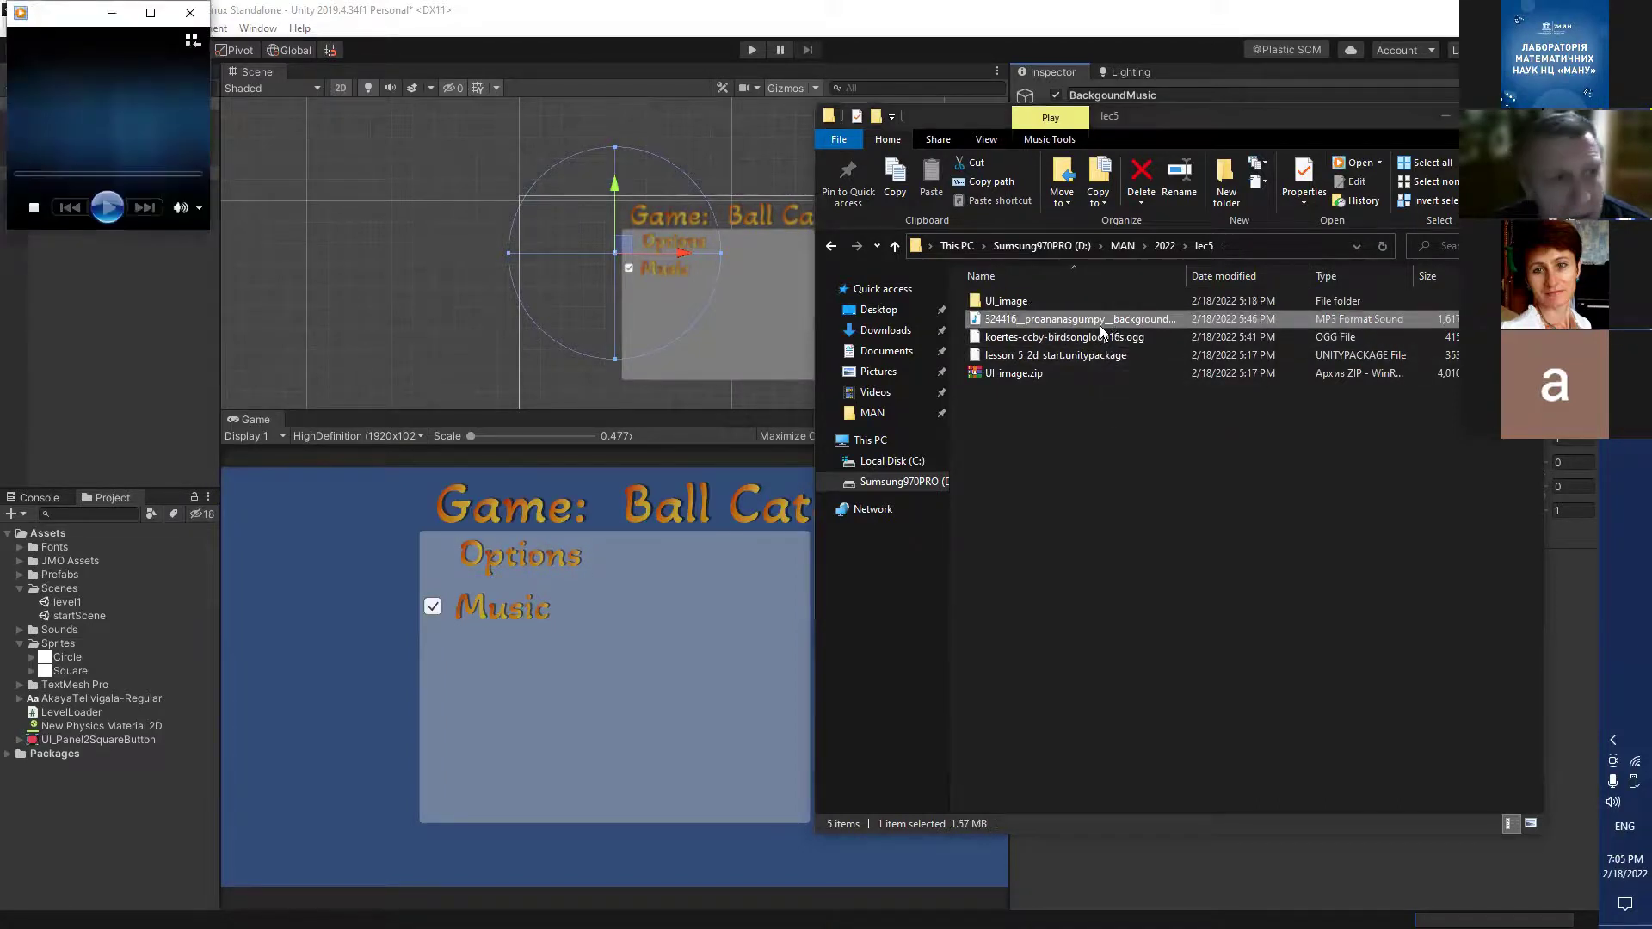
pyautogui.click(189, 12)
pyautogui.moveTo(998, 326); pyautogui.dragTo(54, 539)
pyautogui.click(572, 647)
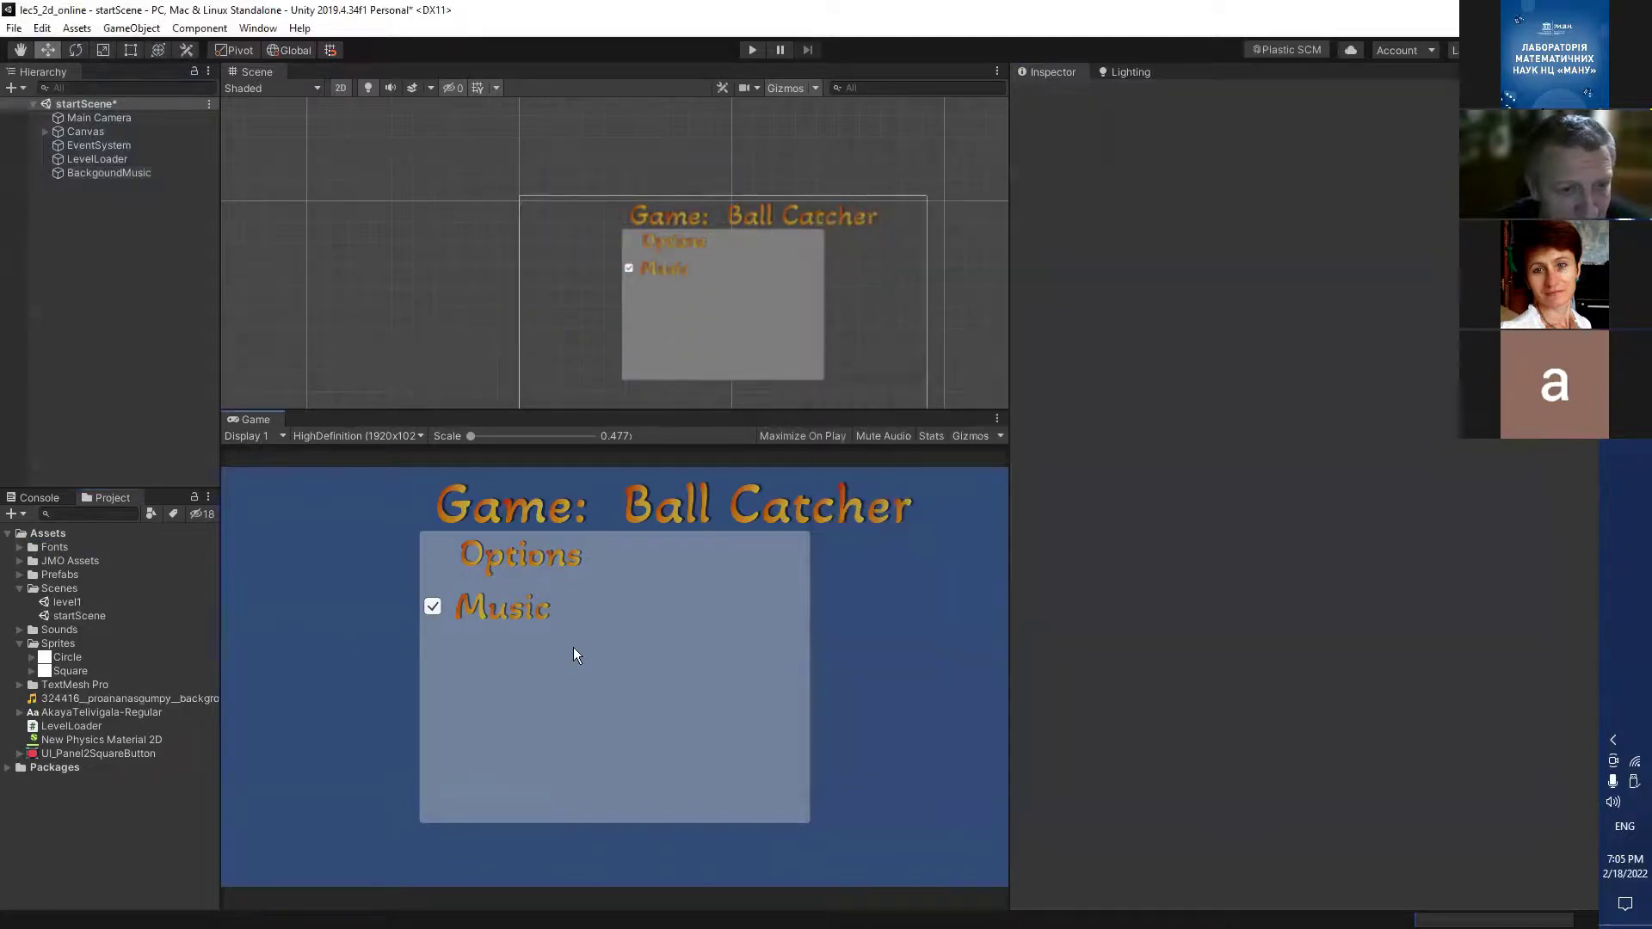
# Assign the imported background MP3 as the audio clip of BackgoundMusic and test it by running and stopping the scene.
pyautogui.click(98, 174)
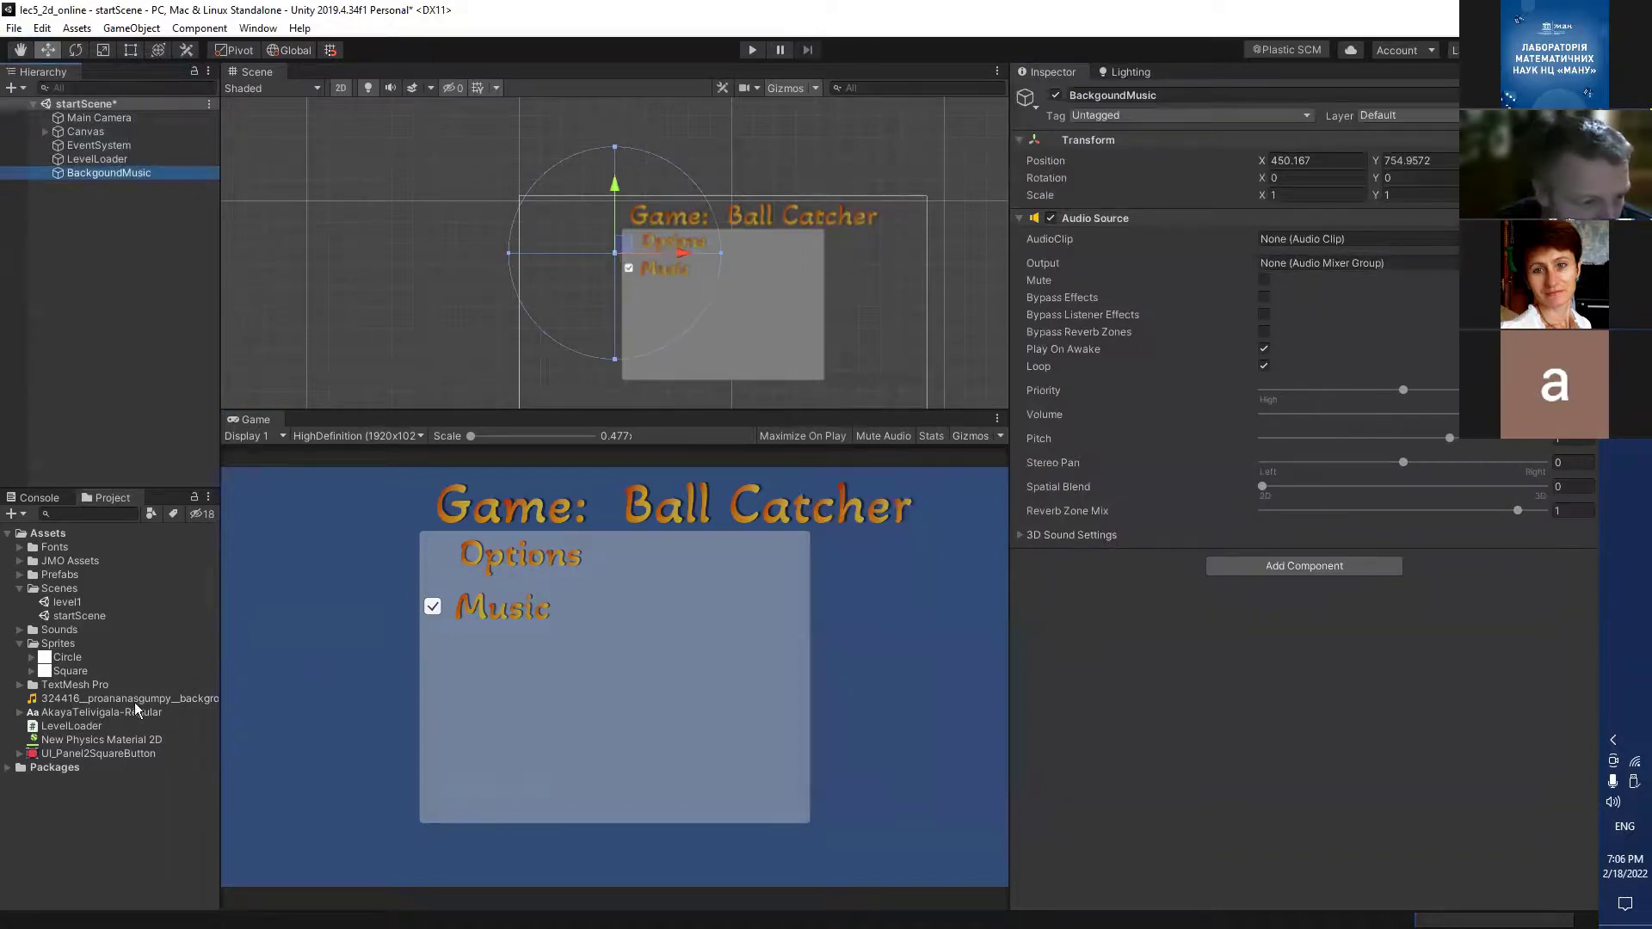
pyautogui.moveTo(133, 700); pyautogui.dragTo(1283, 241)
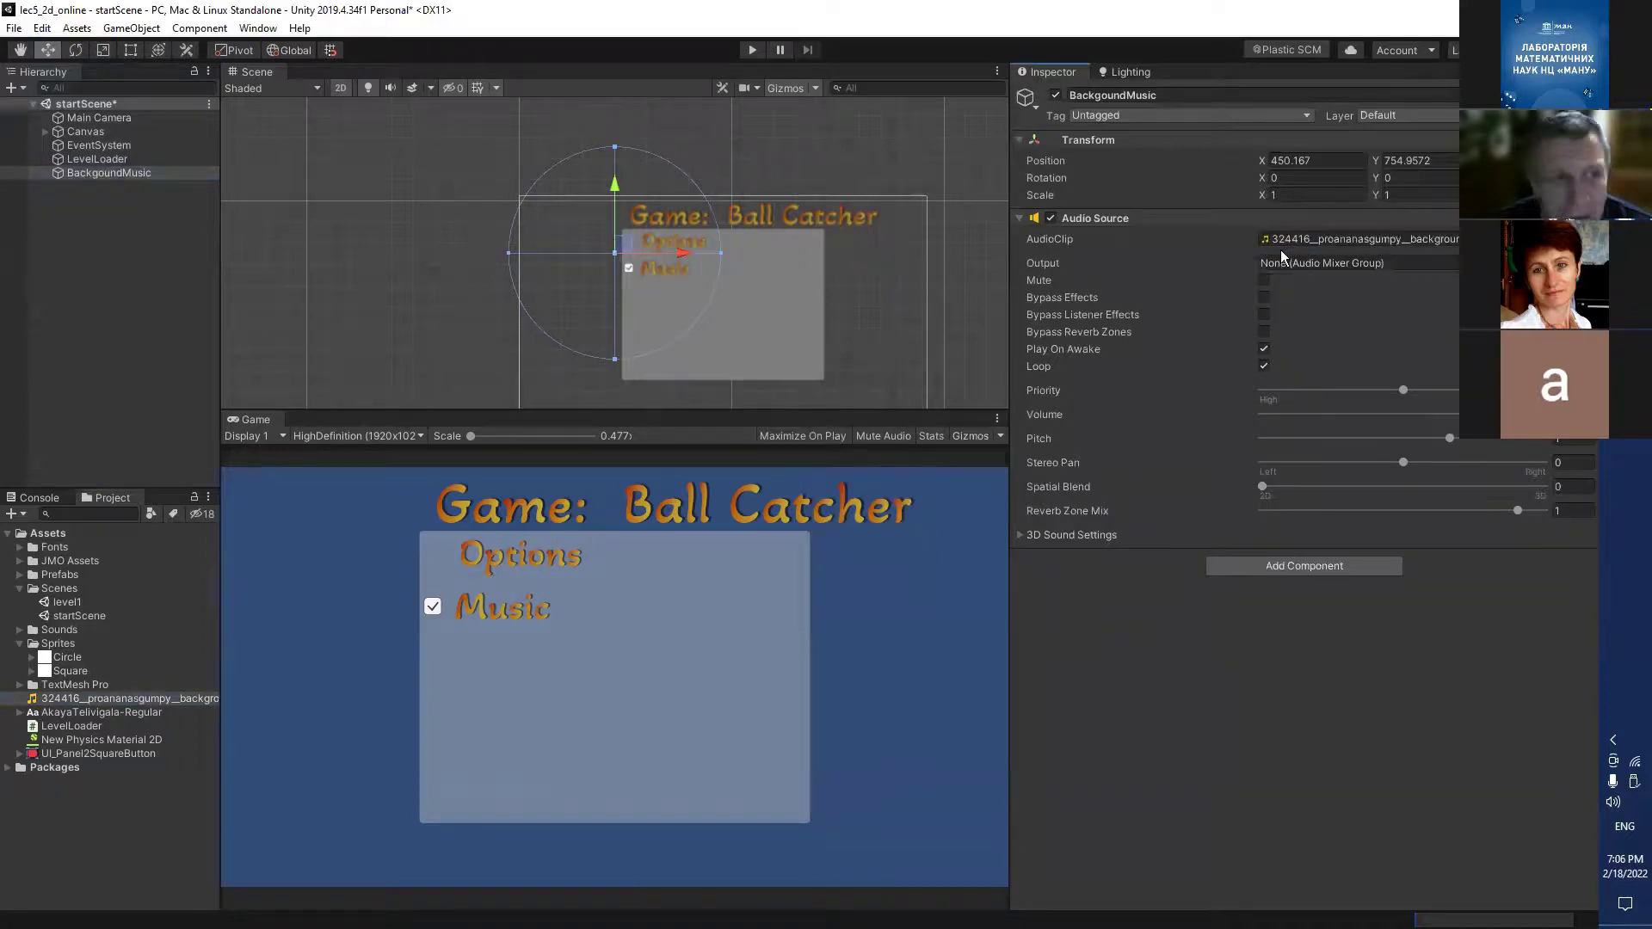
pyautogui.click(751, 50)
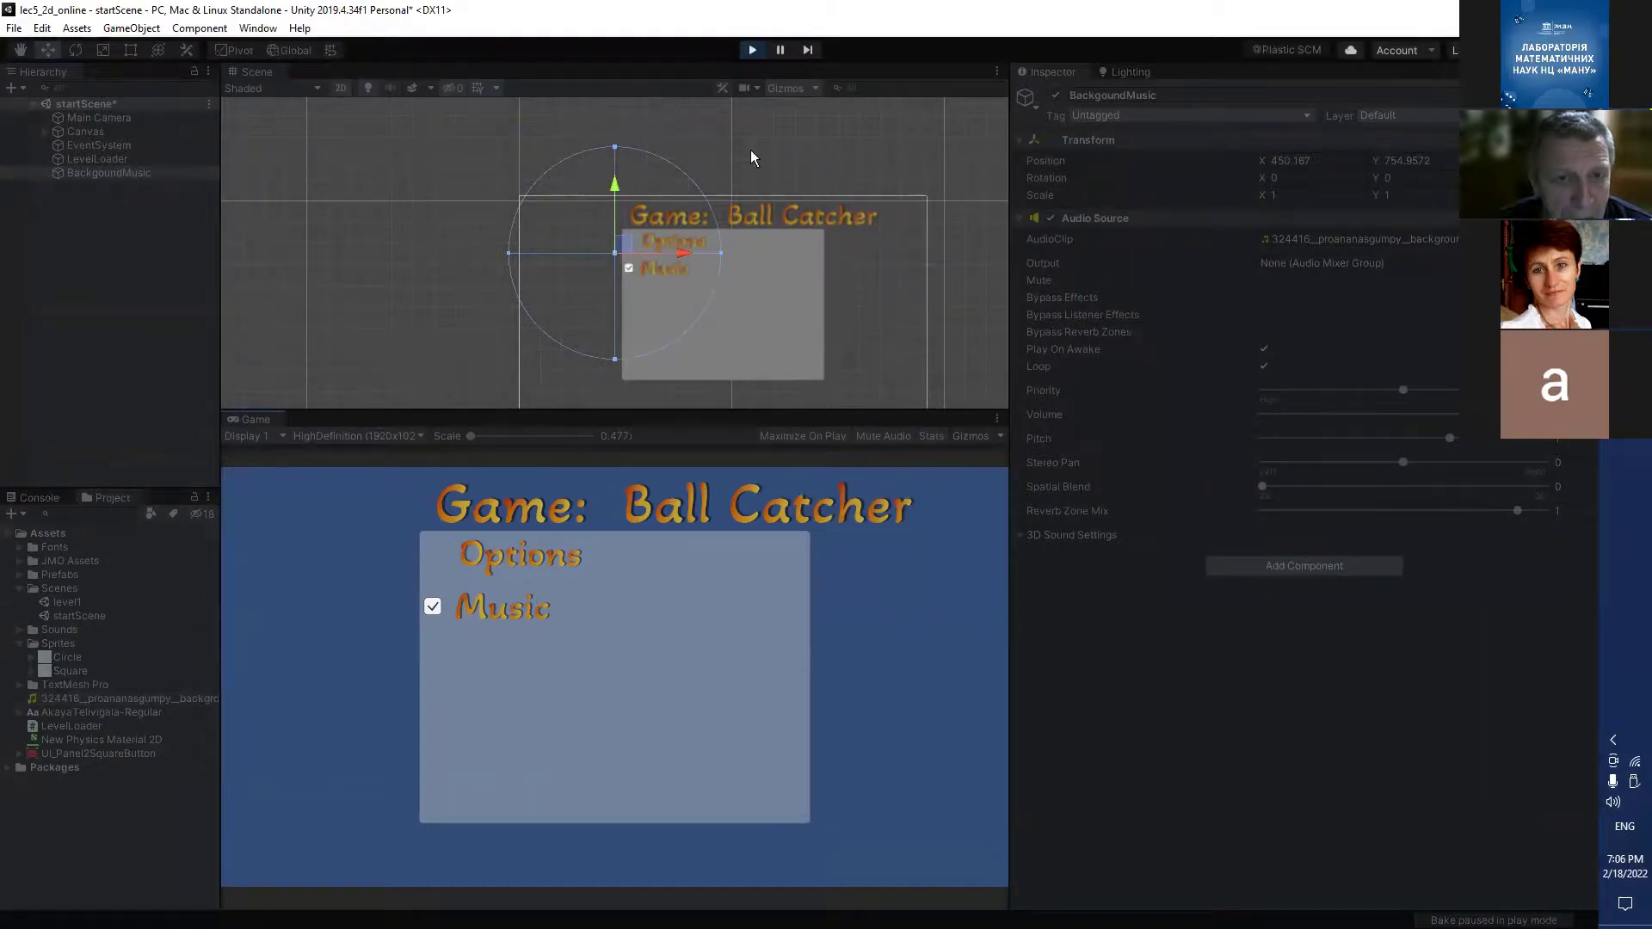
pyautogui.click(752, 50)
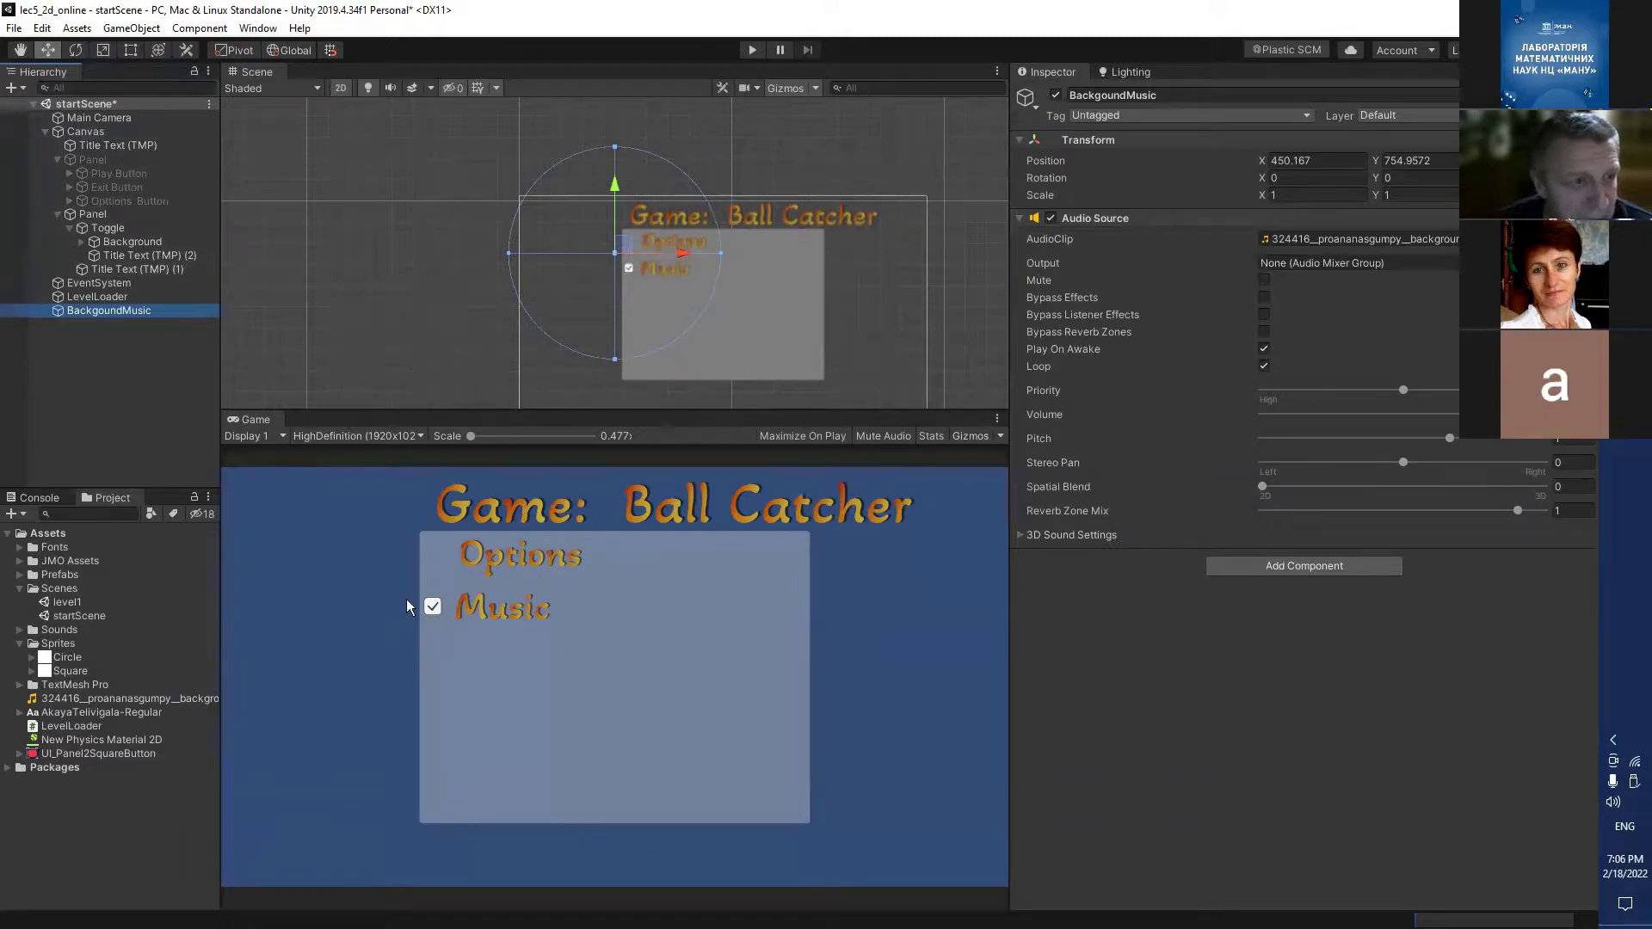
# Rename the Toggle object in the Options Panel to Music Toggle.
pyautogui.click(110, 228)
pyautogui.click(1123, 96)
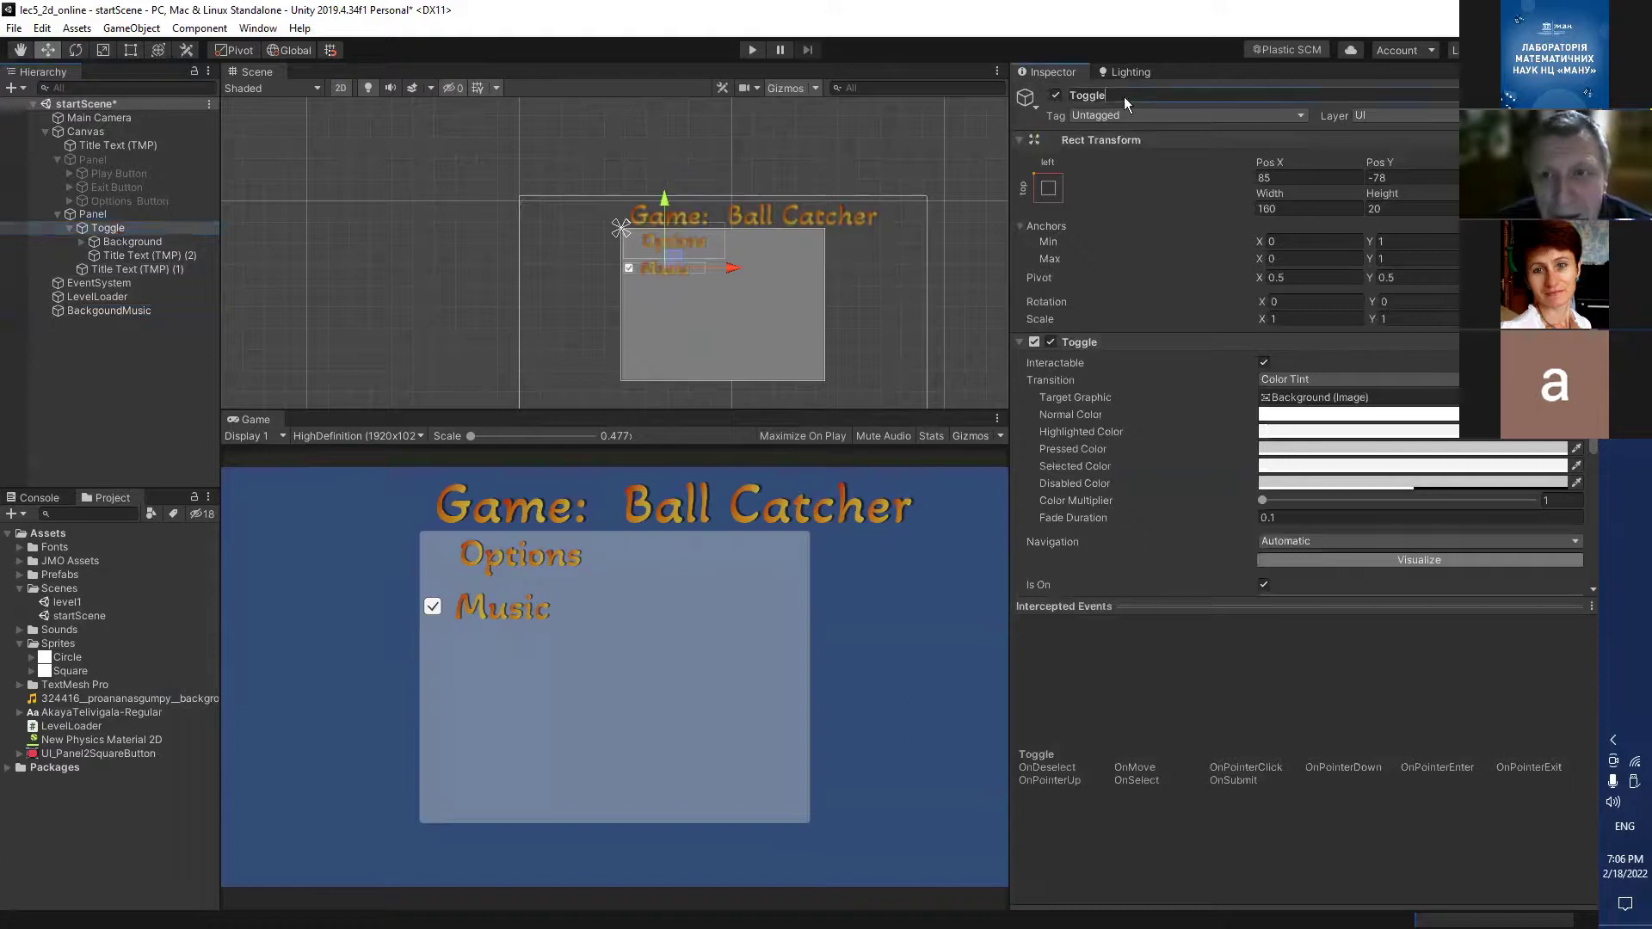
pyautogui.write('Music')
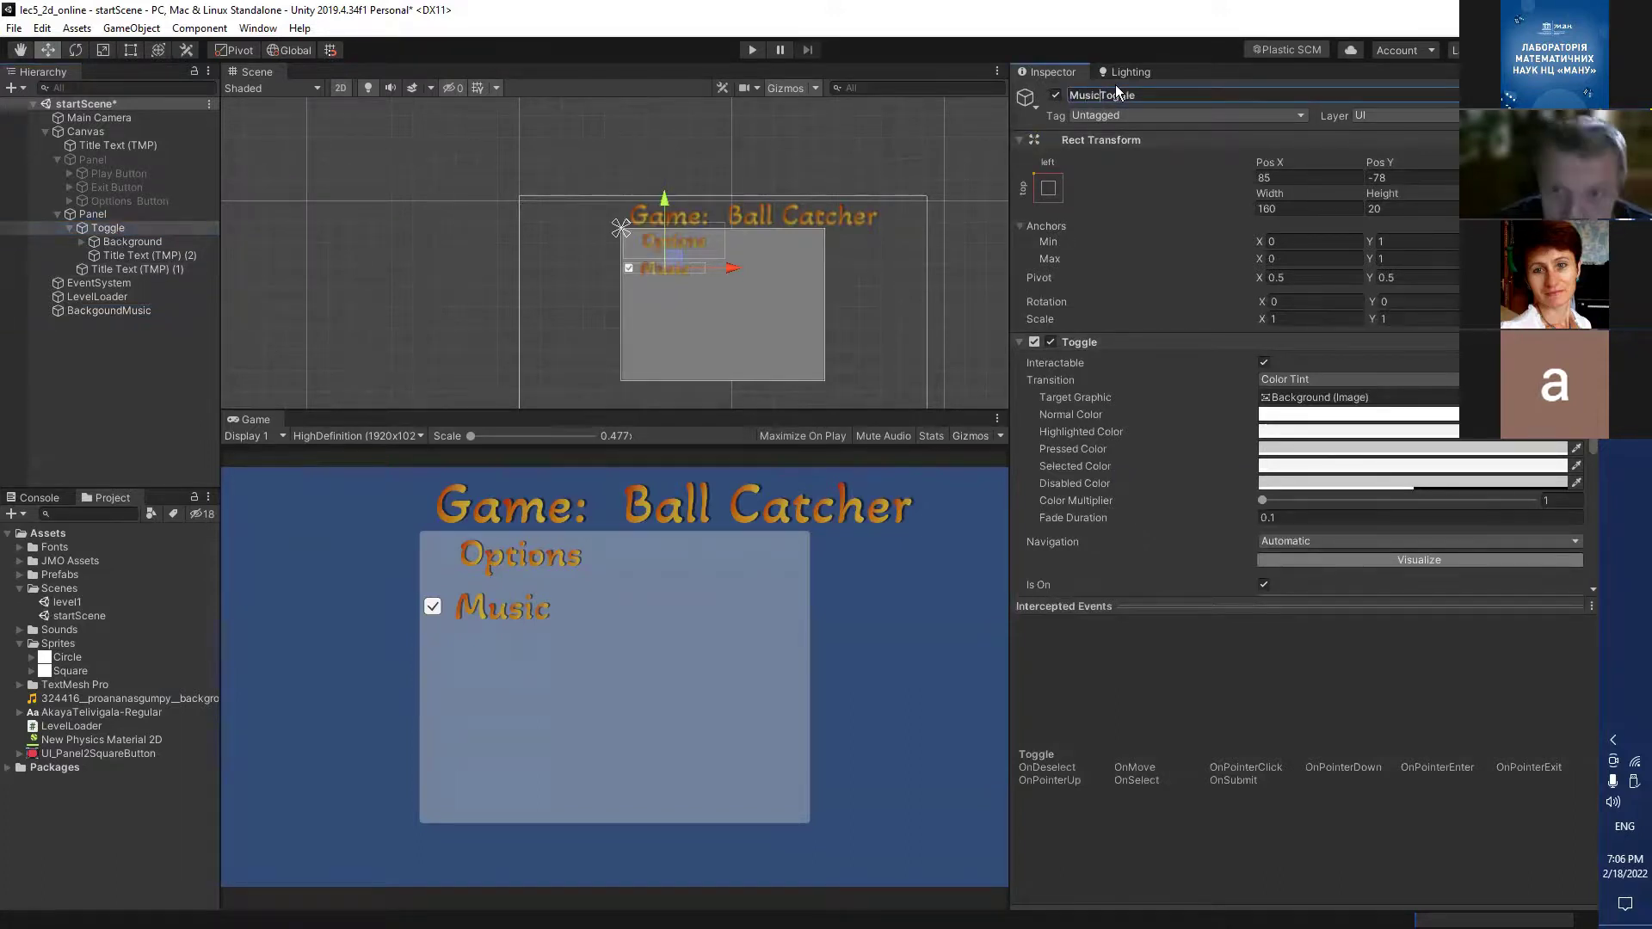
pyautogui.press('Return')
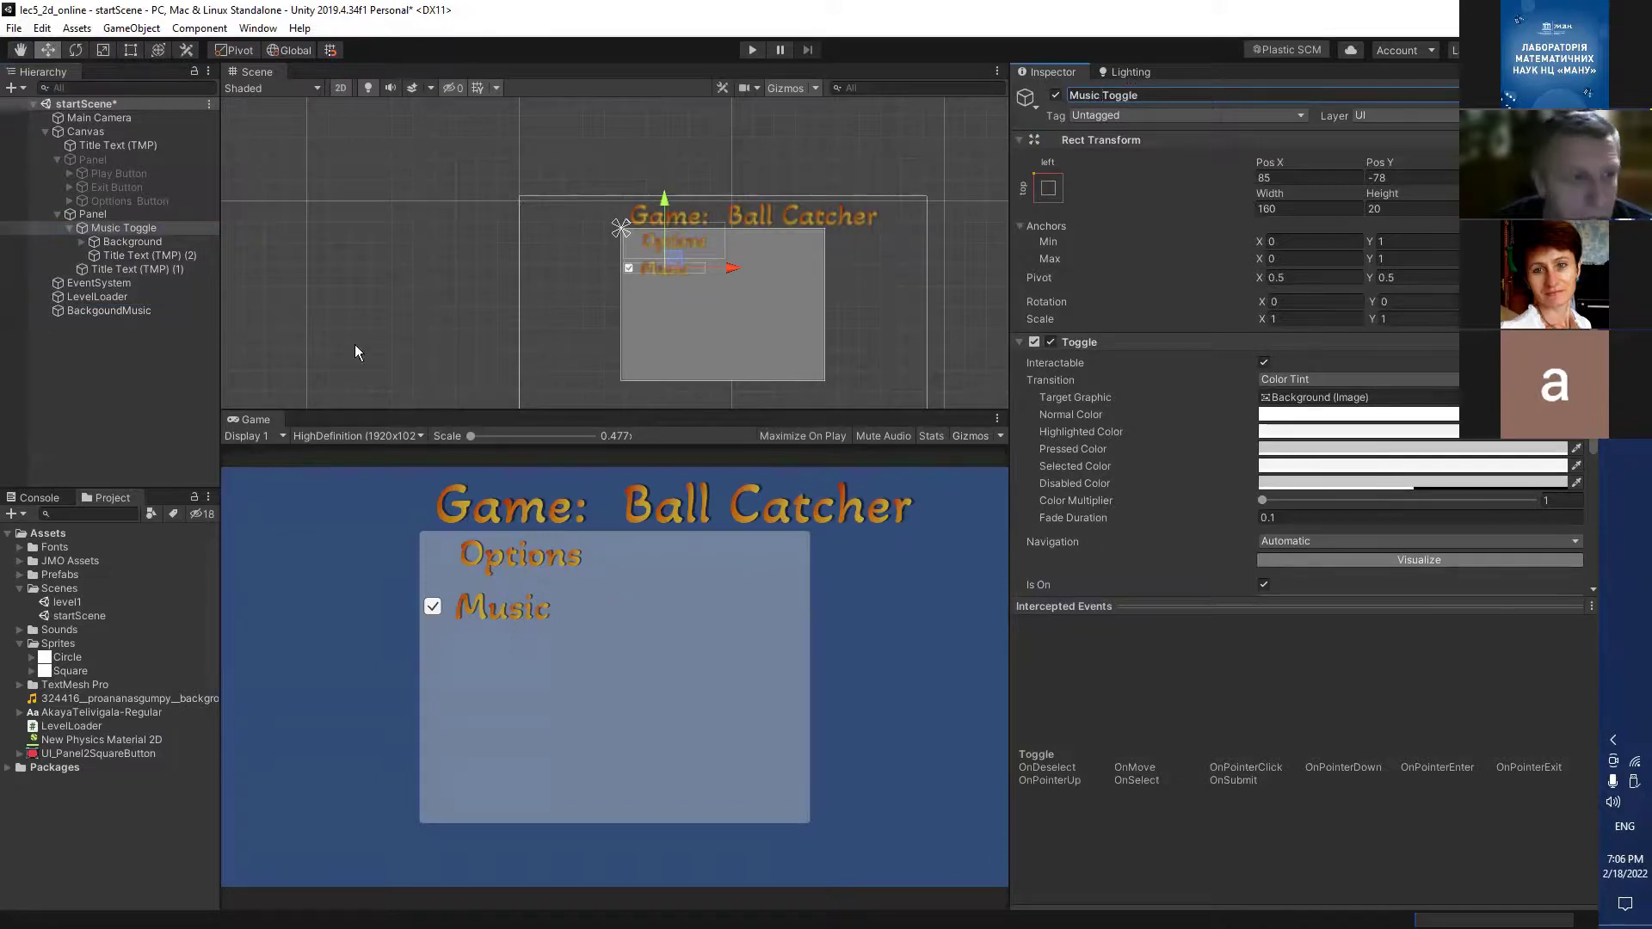
pyautogui.click(152, 255)
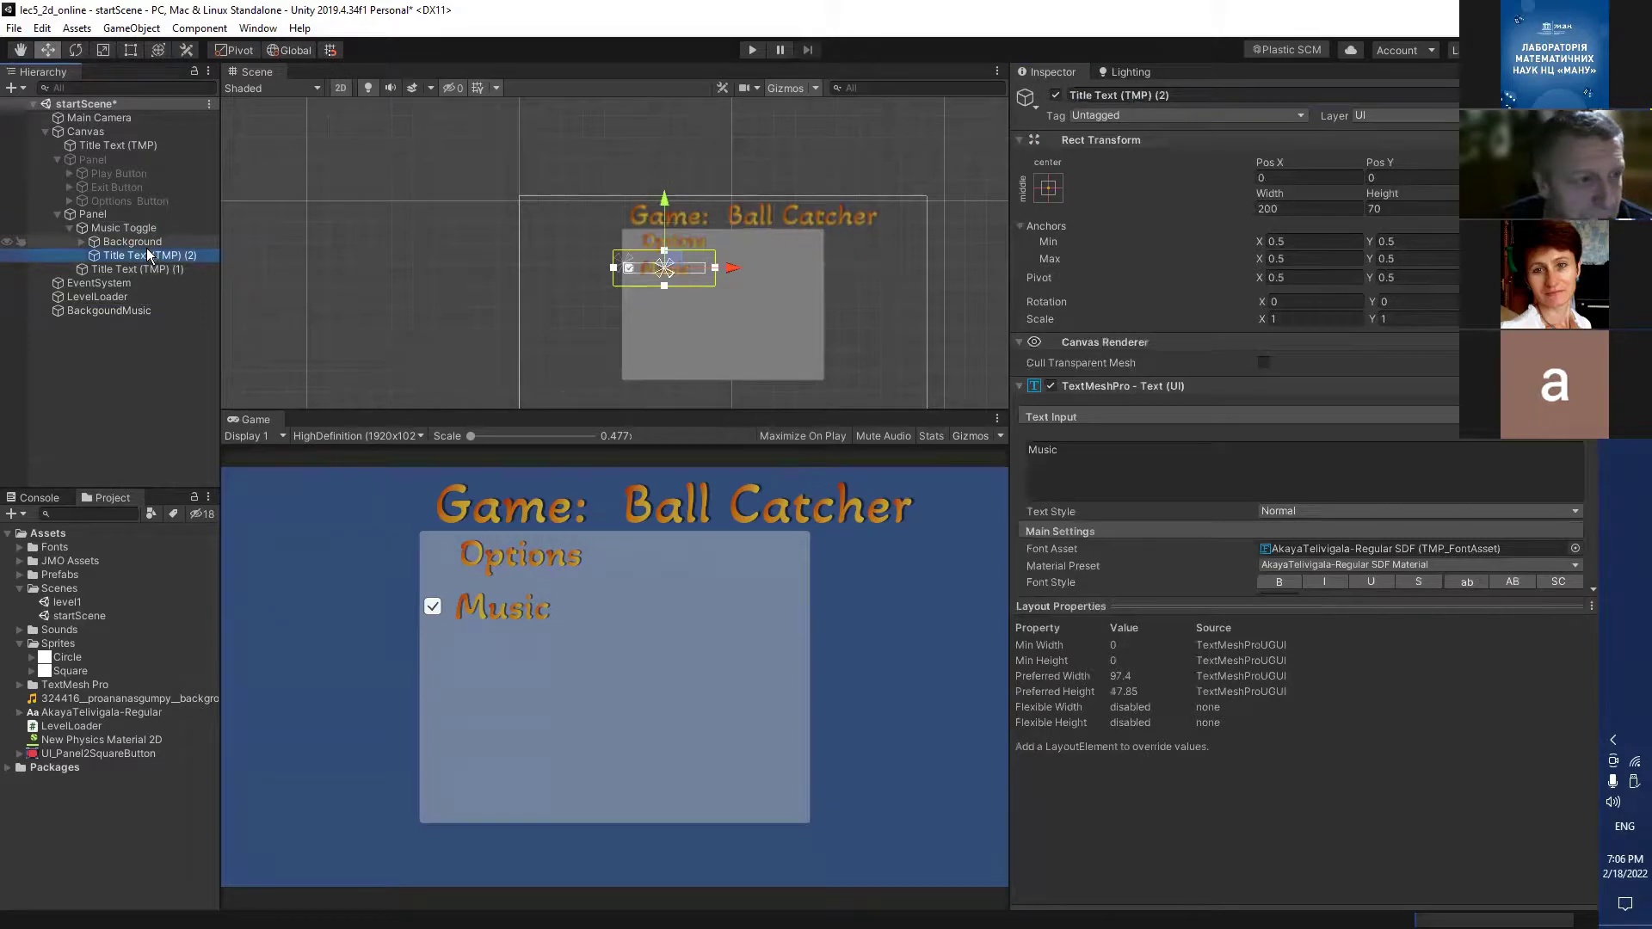
pyautogui.click(140, 245)
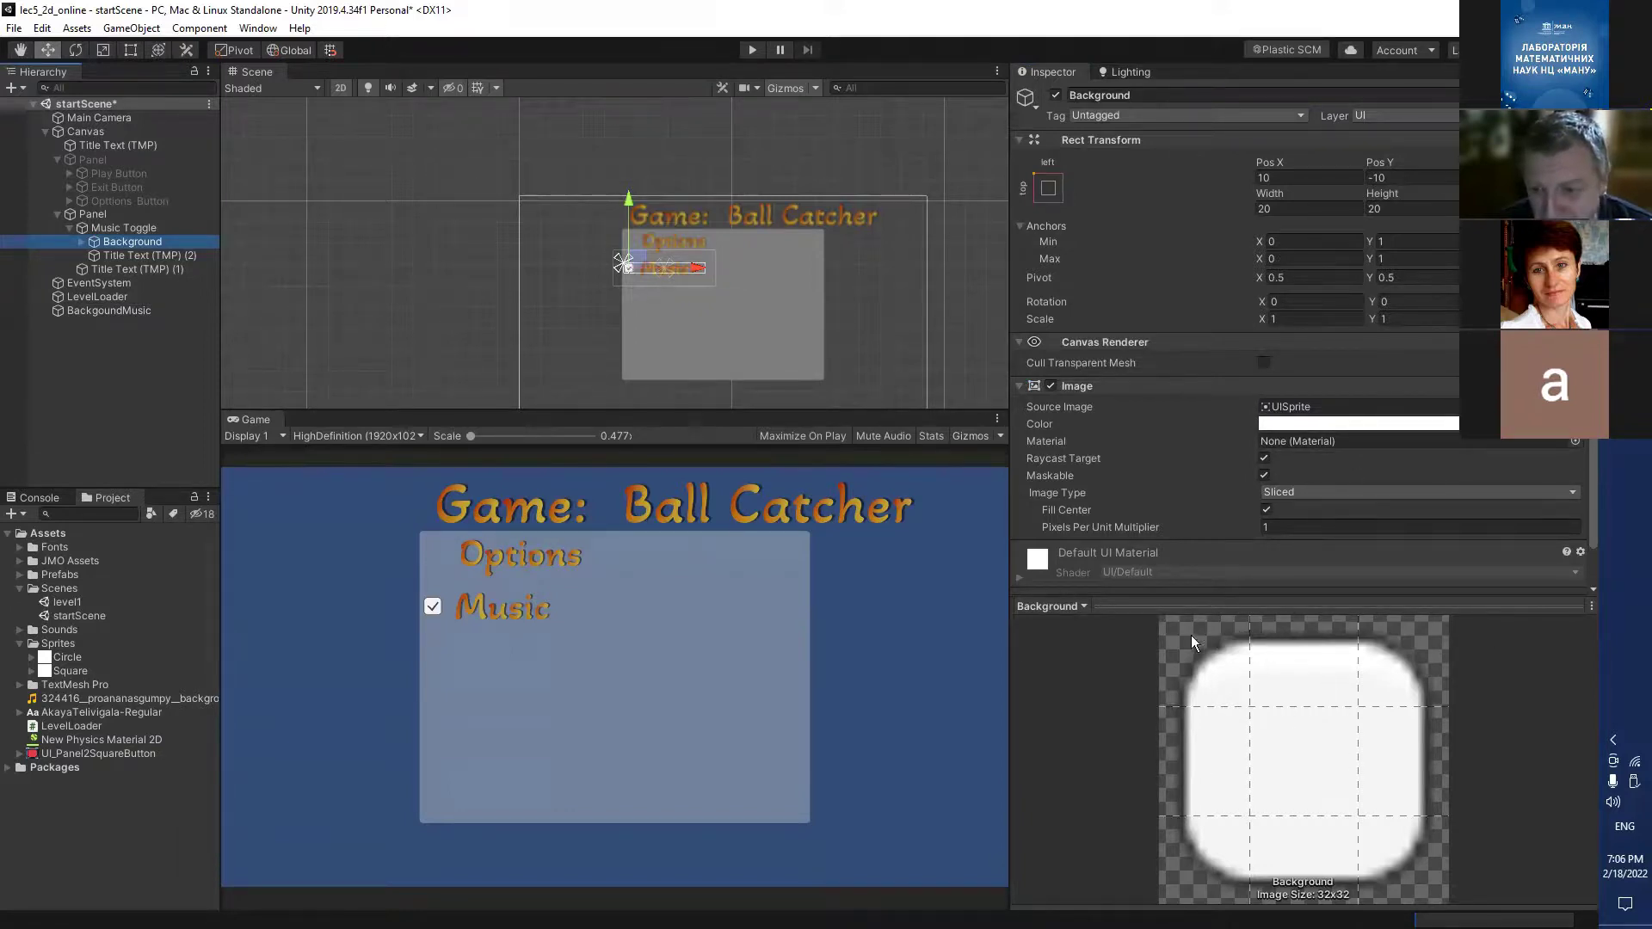
pyautogui.click(100, 258)
pyautogui.click(115, 229)
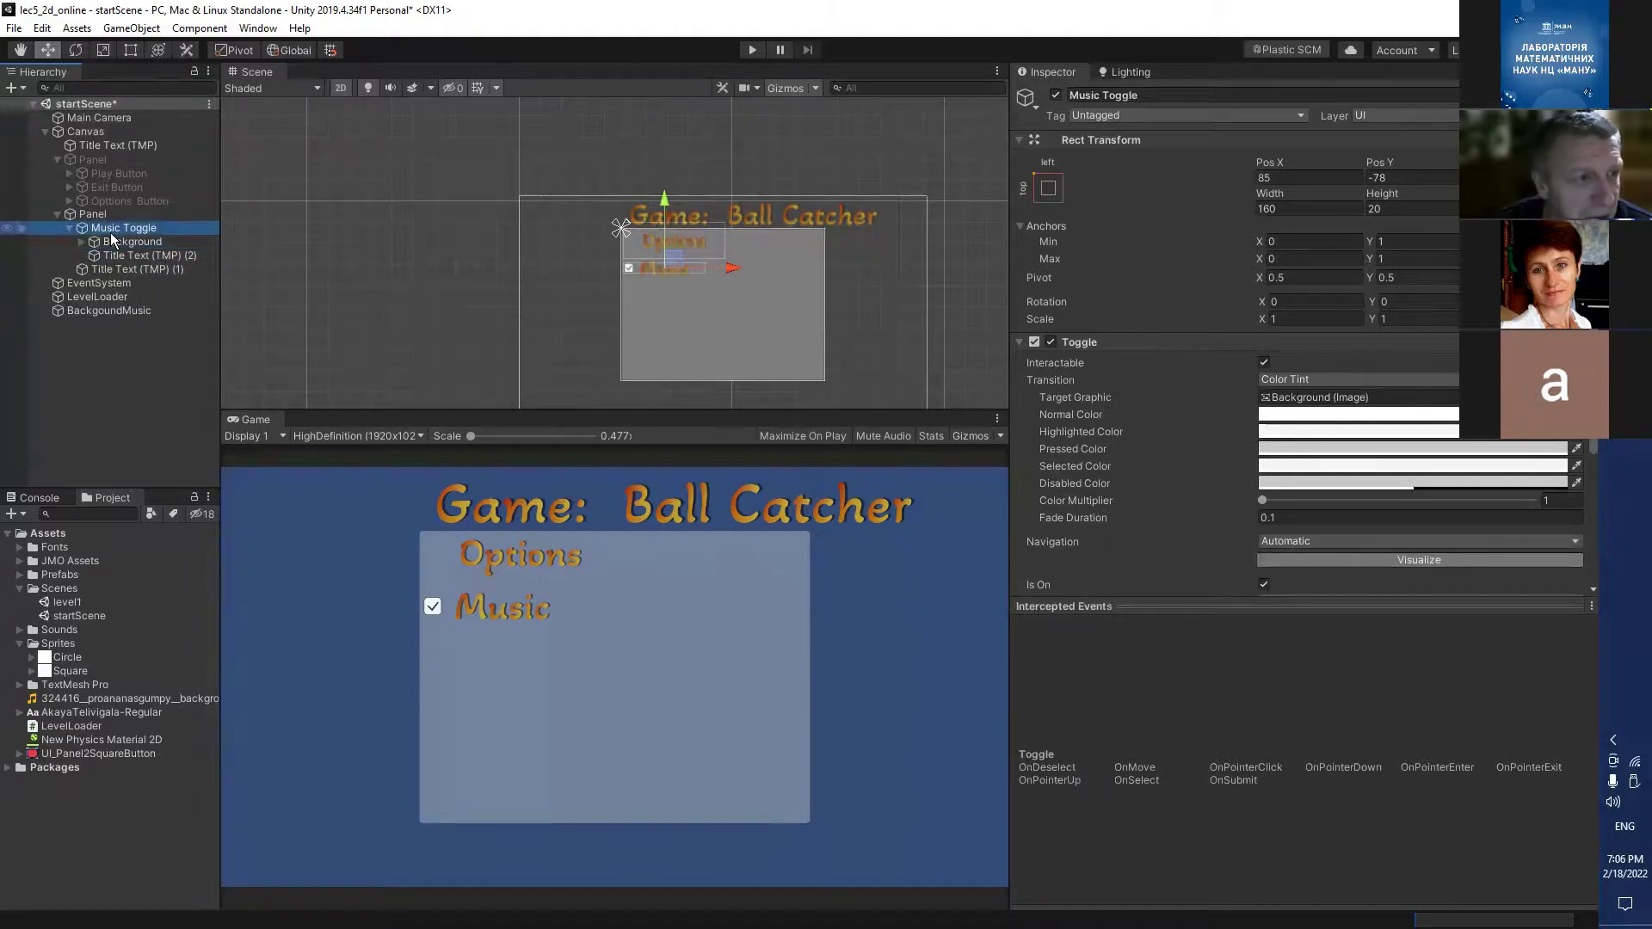
pyautogui.click(136, 265)
# Add an On Value Changed event to the Music Toggle, targeting BackgoundMusic with the dynamic AudioSource.enabled function.
pyautogui.click(137, 227)
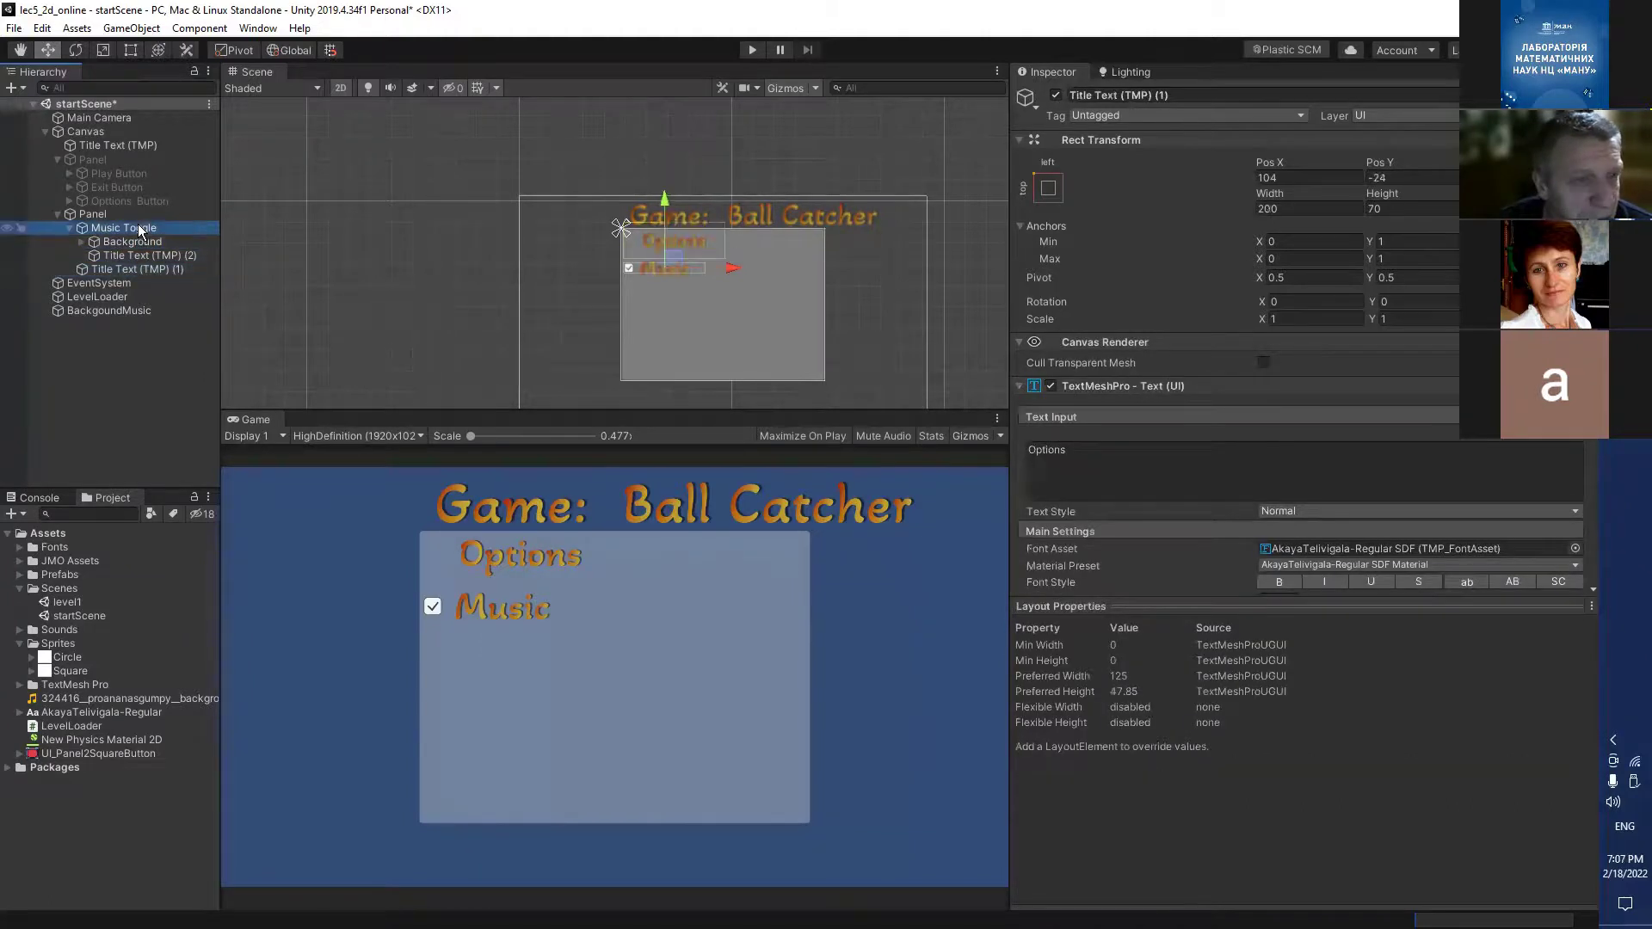
pyautogui.scroll(-3, 1283, 492)
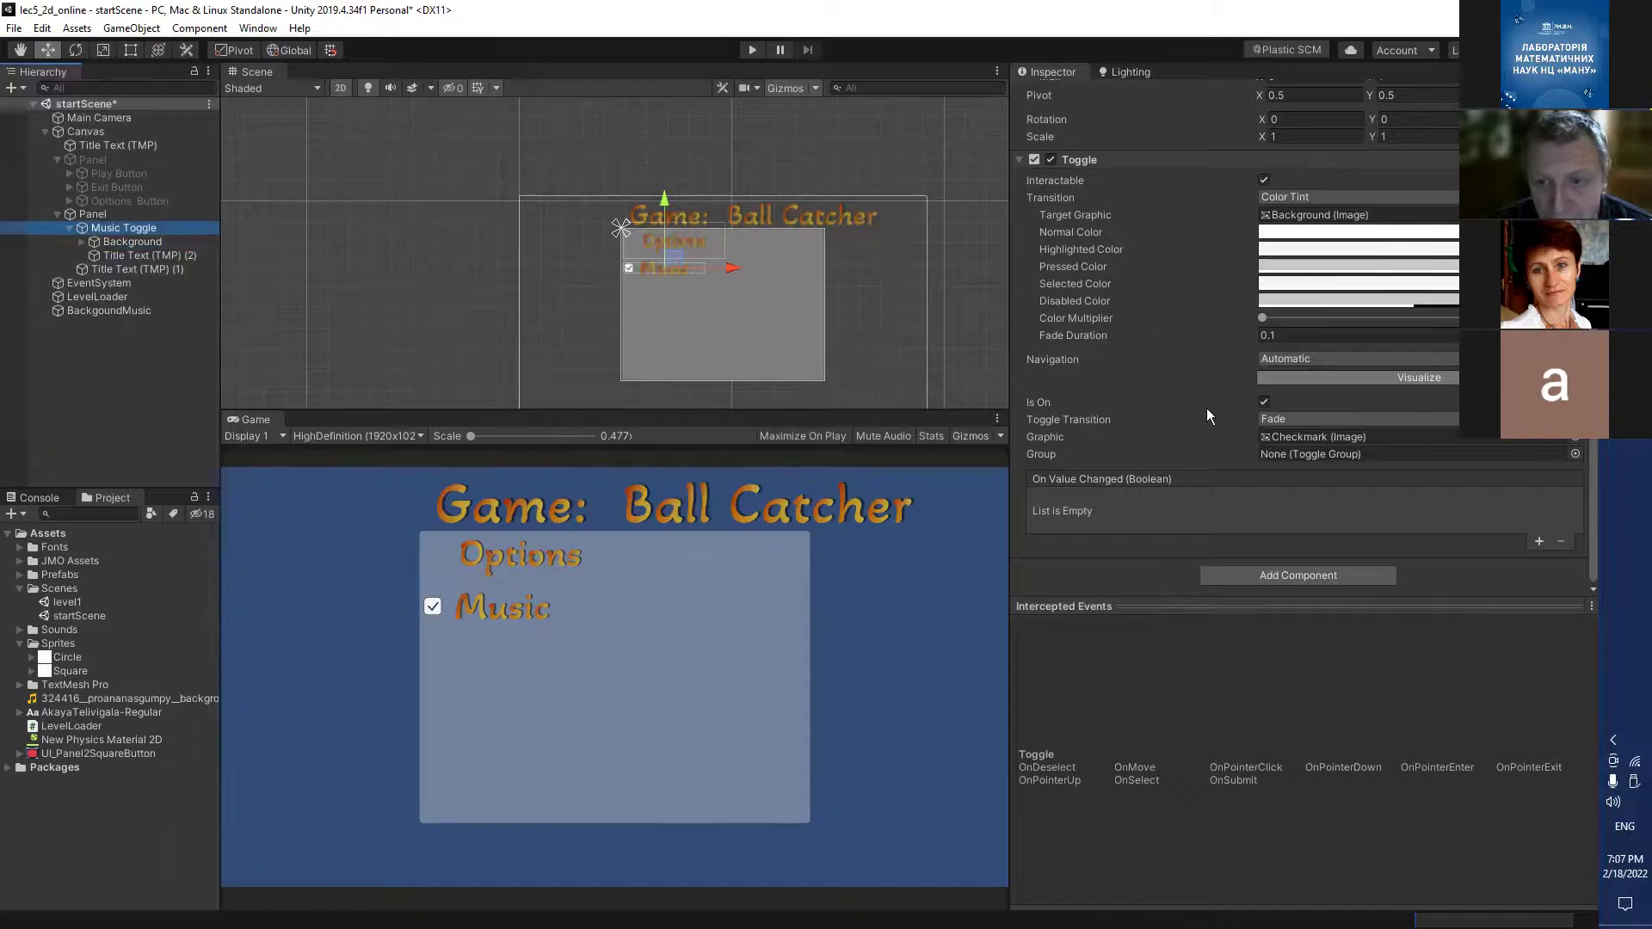
pyautogui.click(1538, 541)
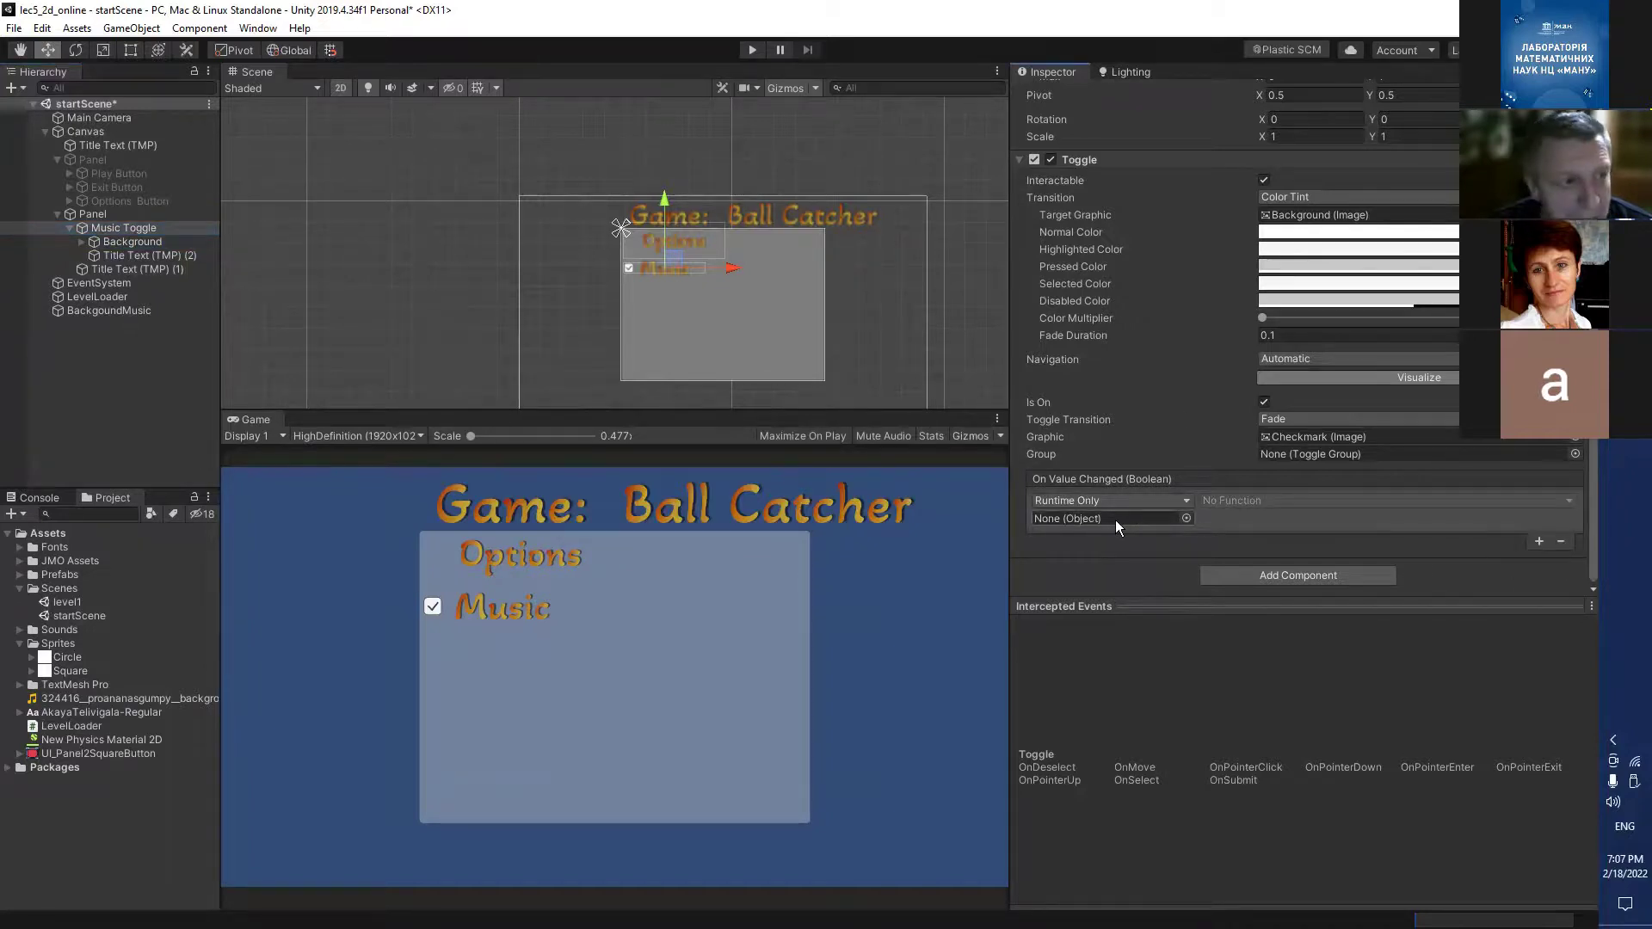
pyautogui.moveTo(111, 311); pyautogui.dragTo(1089, 516)
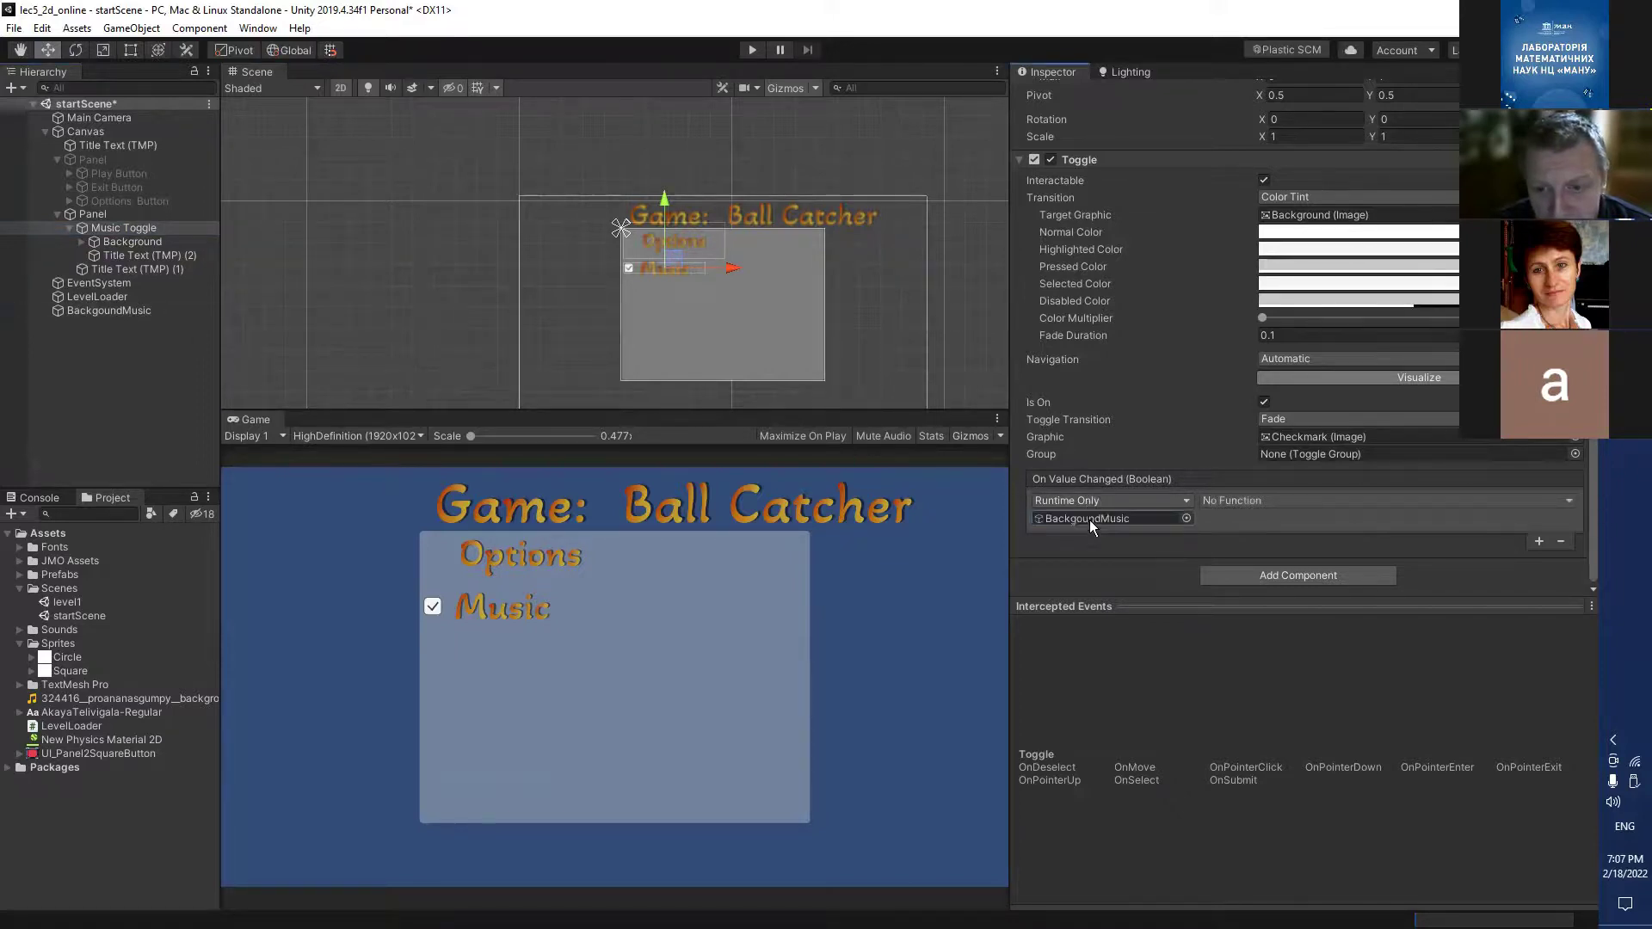
pyautogui.click(1256, 500)
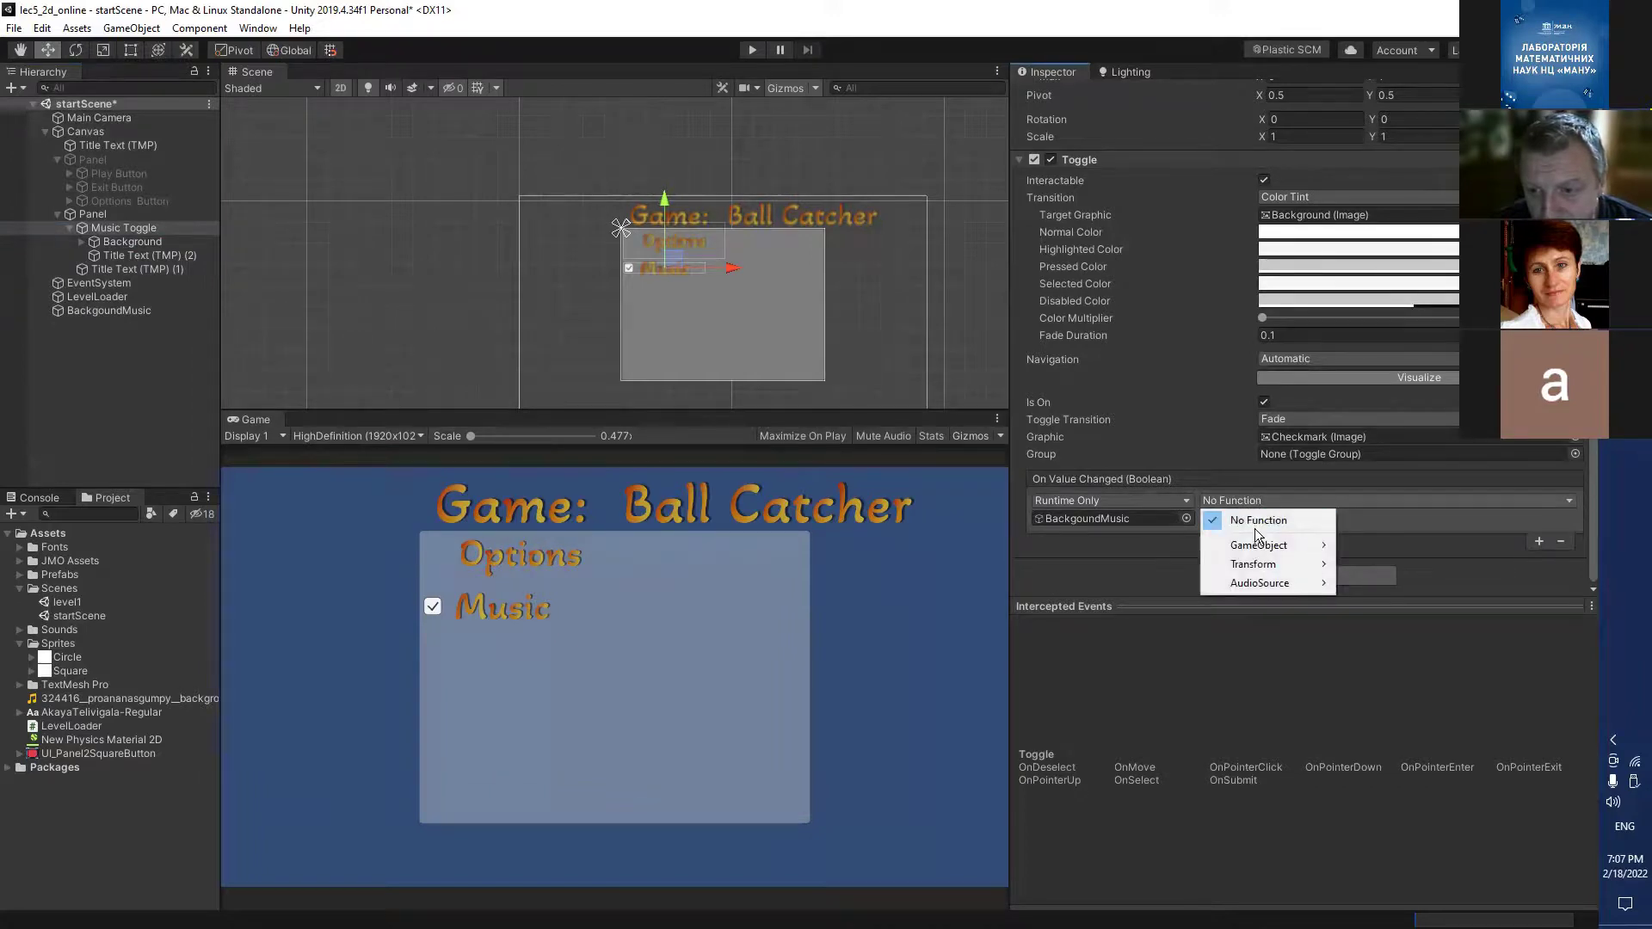
pyautogui.moveTo(1254, 583)
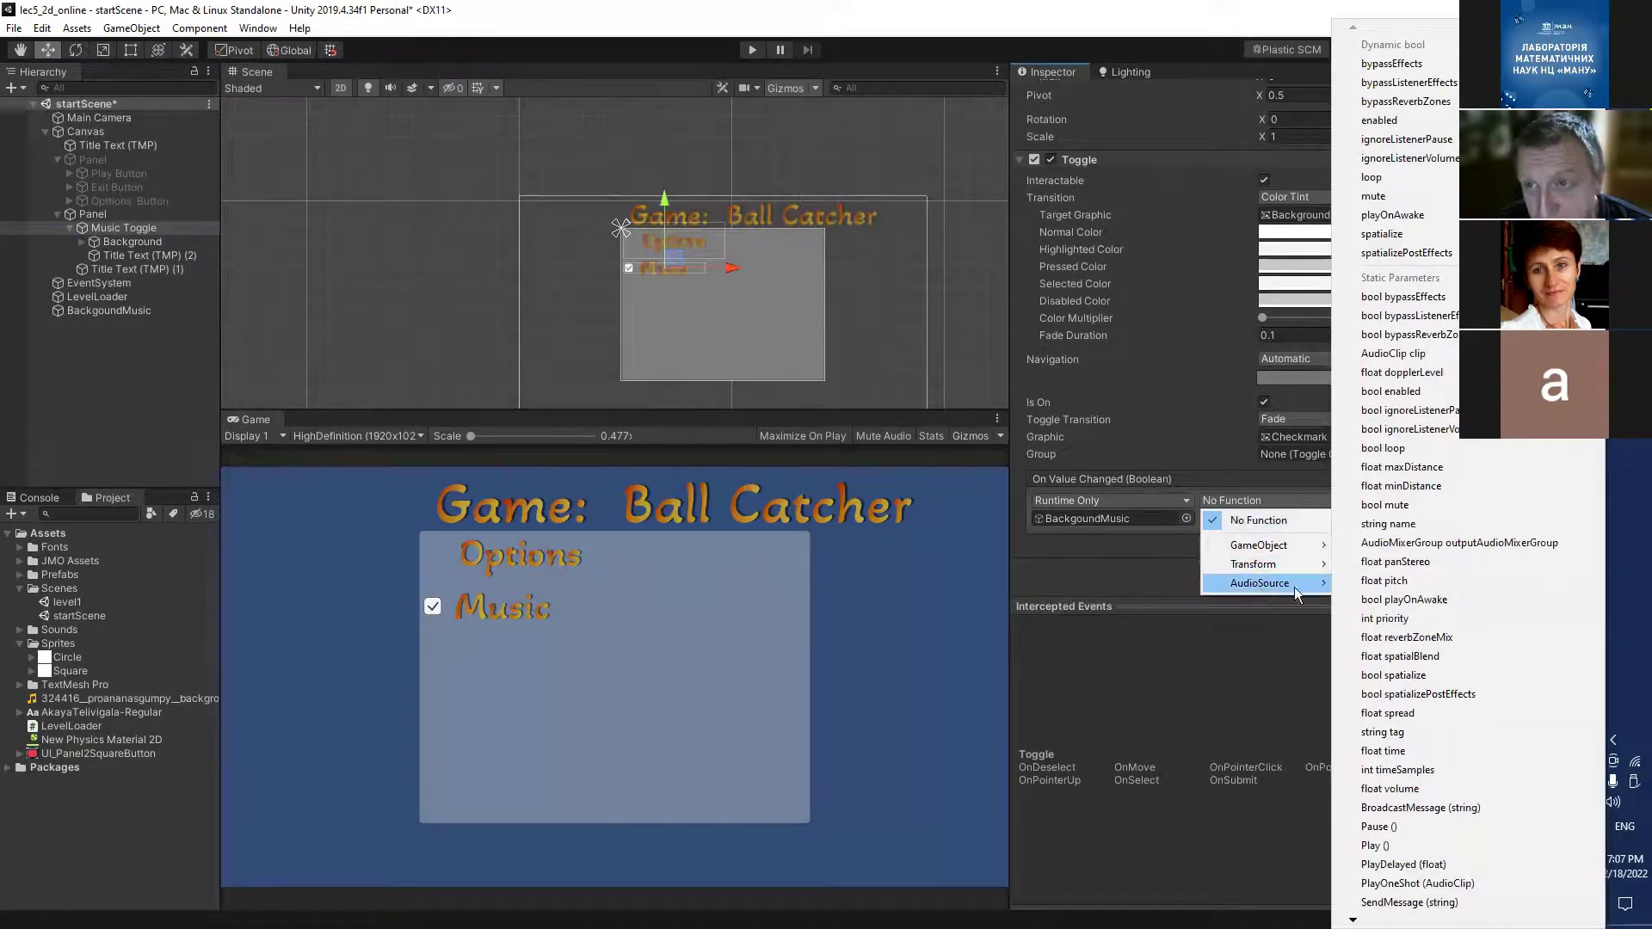
pyautogui.click(1403, 126)
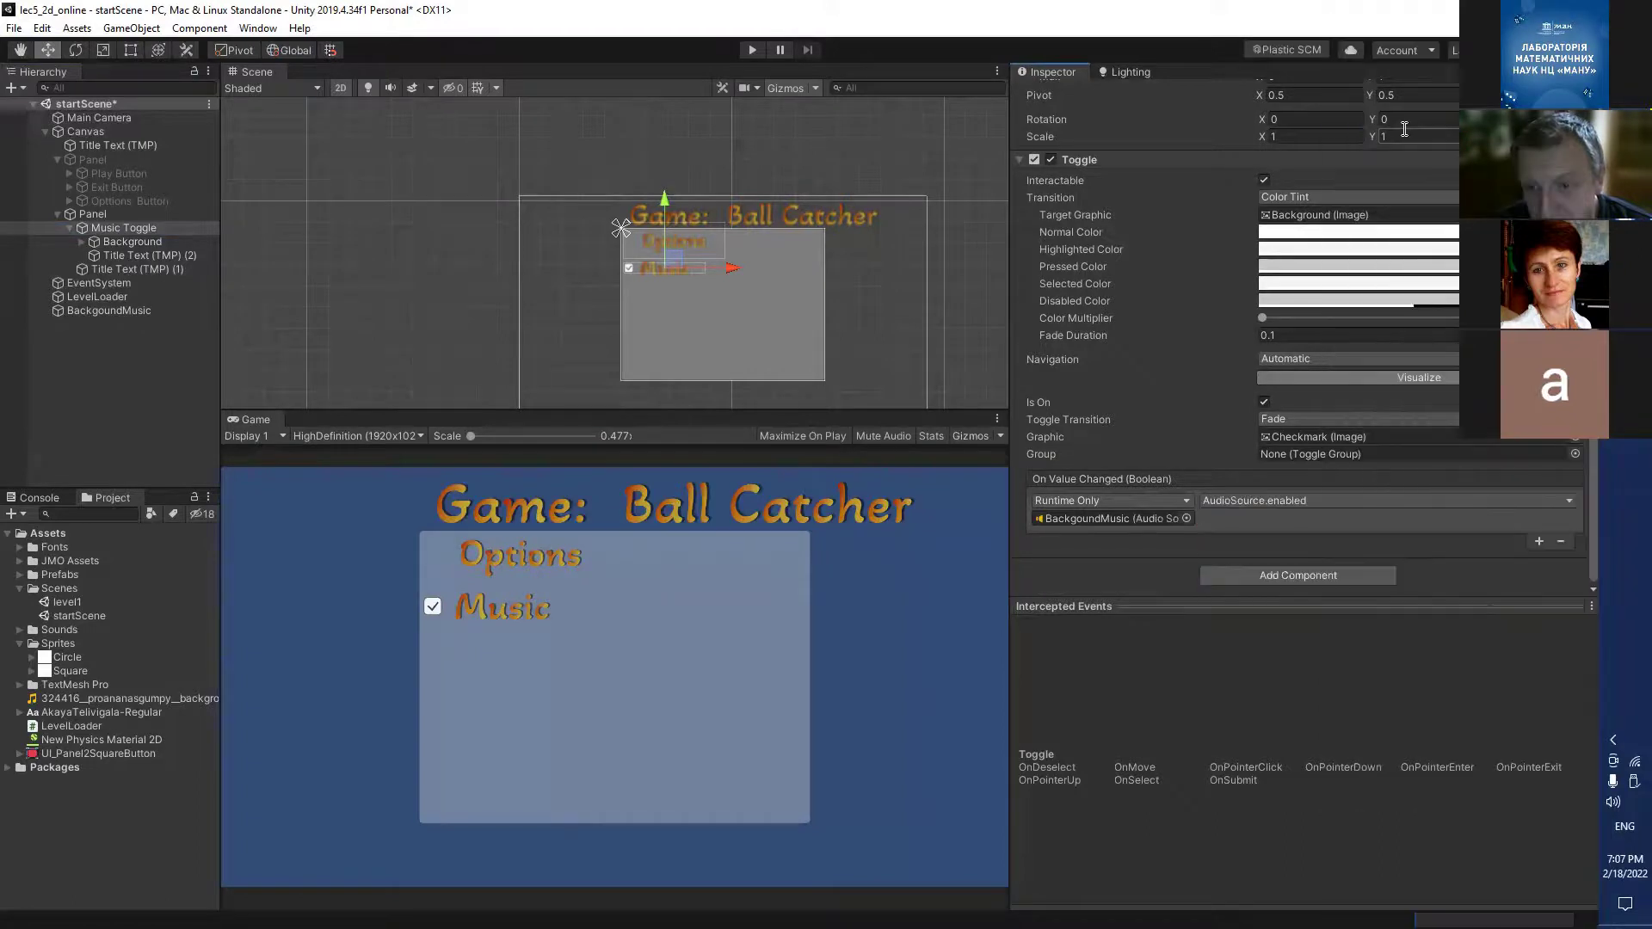
# Run the scene, switch the Music toggle off and on to test the background music, and stop the scene.
pyautogui.click(751, 51)
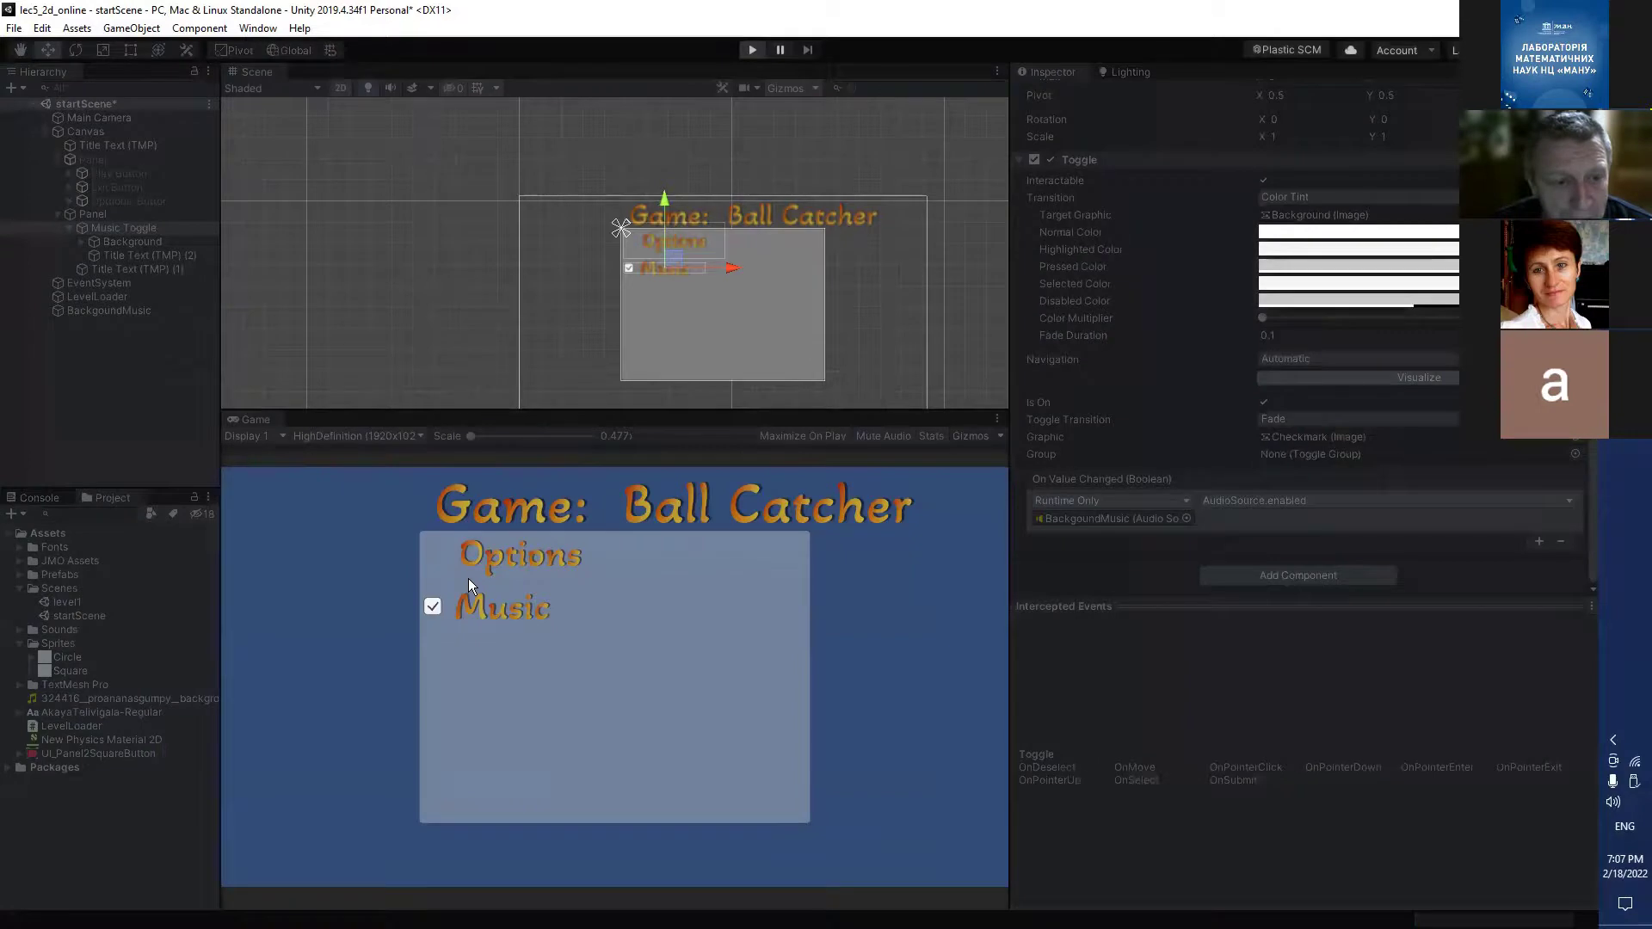
pyautogui.click(432, 605)
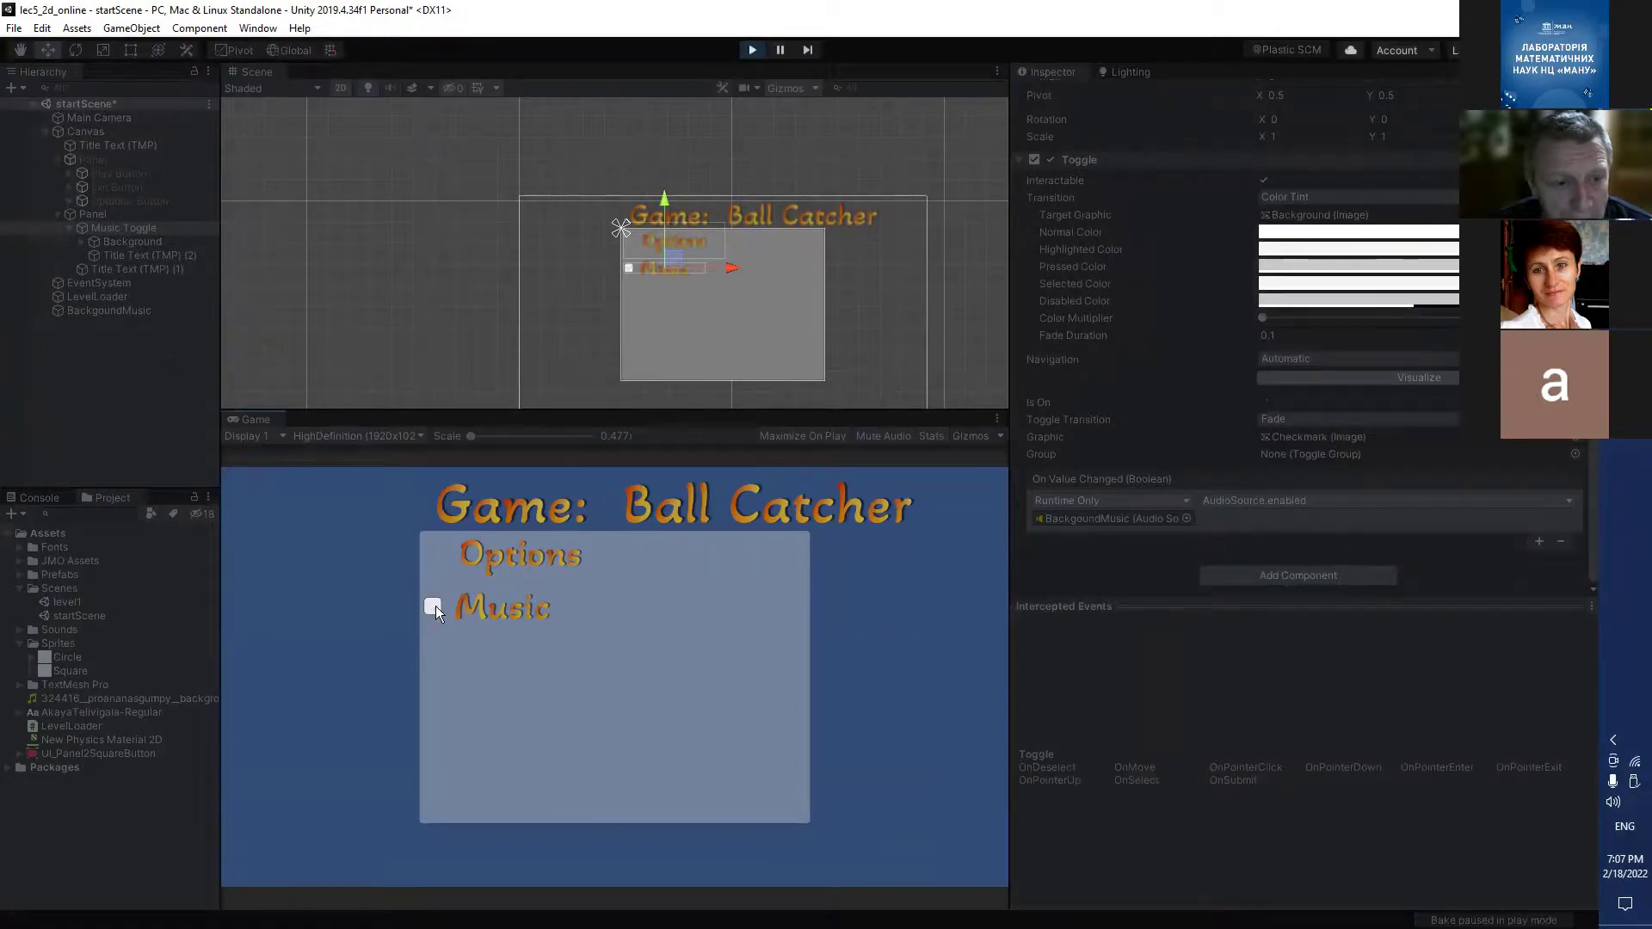
pyautogui.click(434, 605)
pyautogui.click(752, 51)
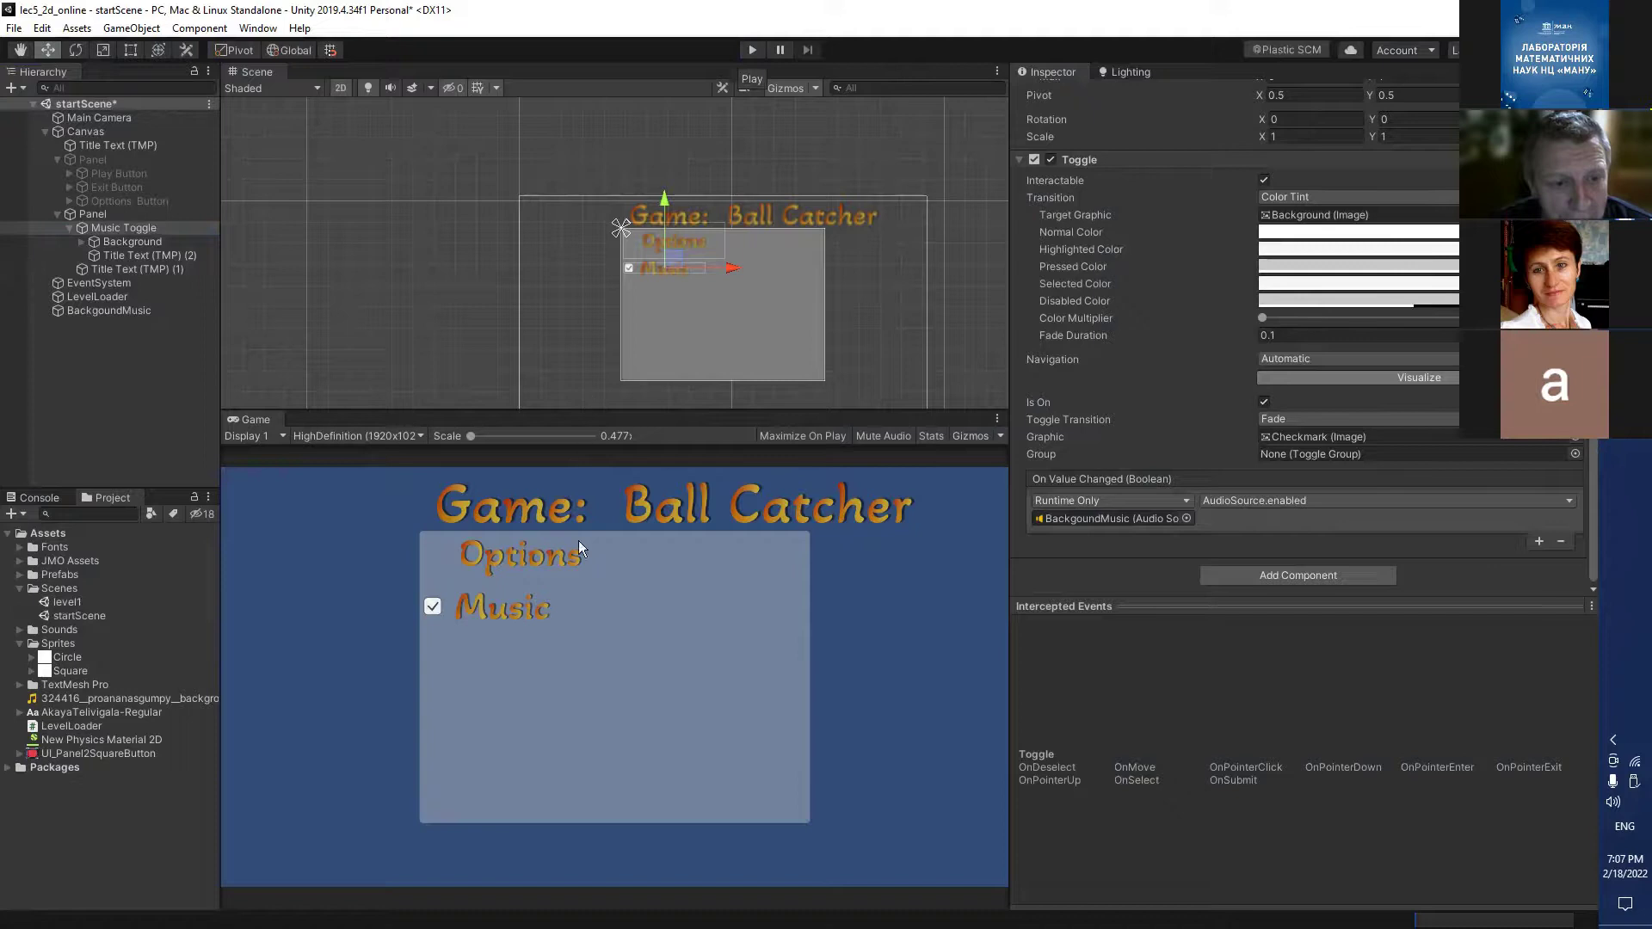
# Rename the active Panel object that contains the Music Toggle to Options Panel.
pyautogui.click(105, 215)
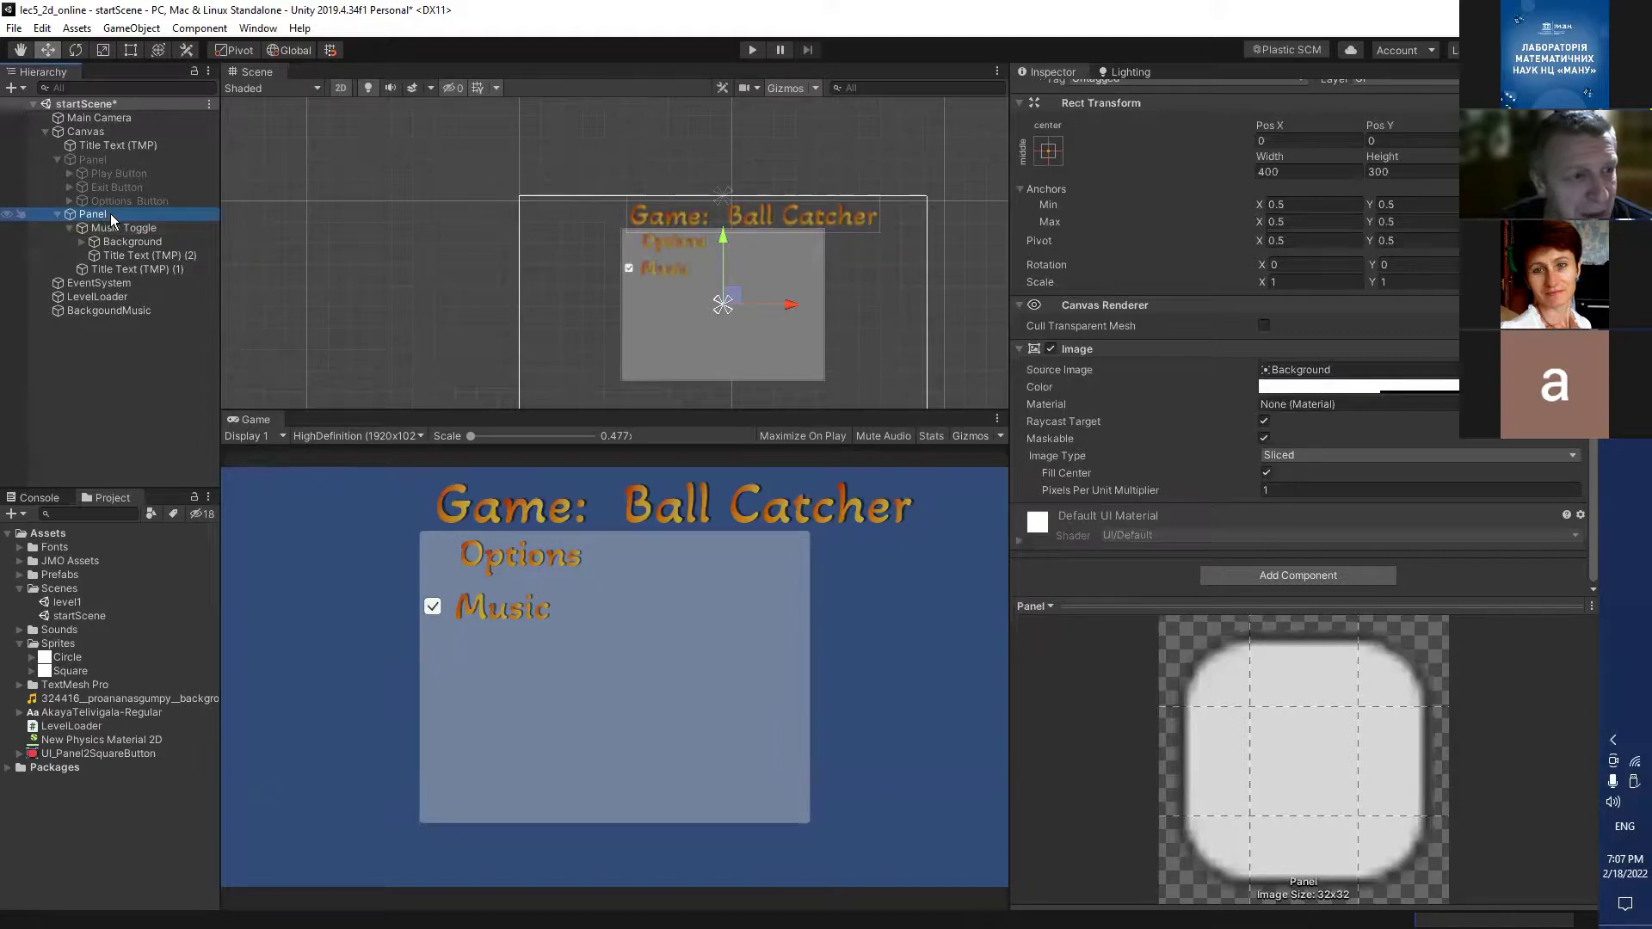
pyautogui.scroll(2, 1160, 275)
pyautogui.click(1109, 95)
pyautogui.press('Home')
pyautogui.write('Option')
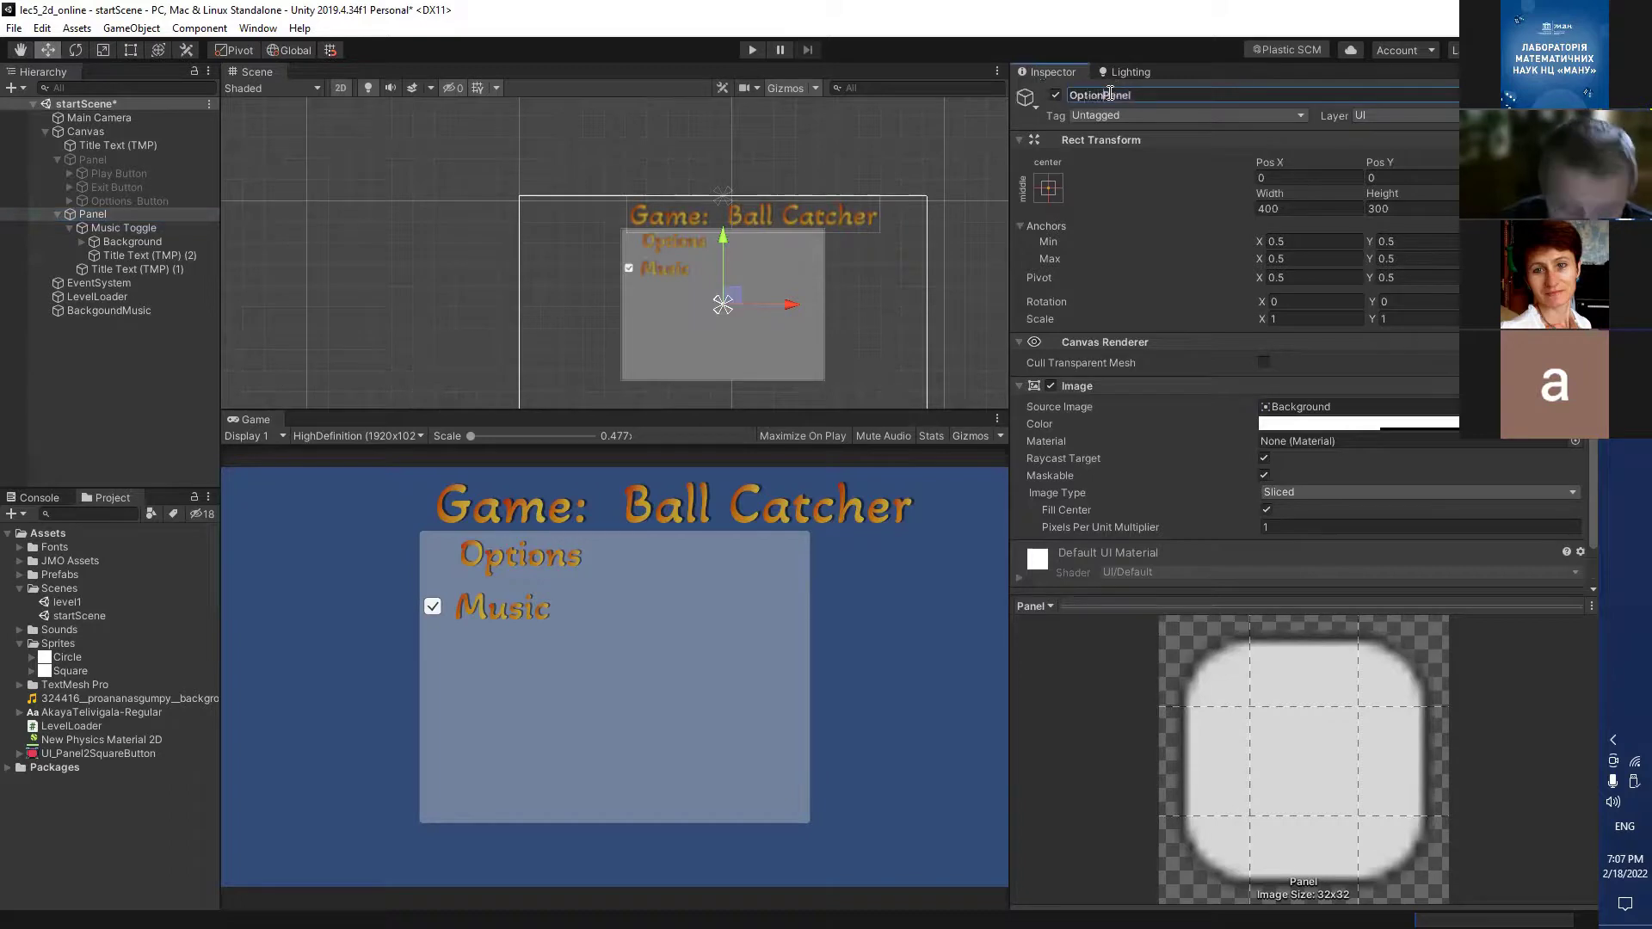
pyautogui.write('s')
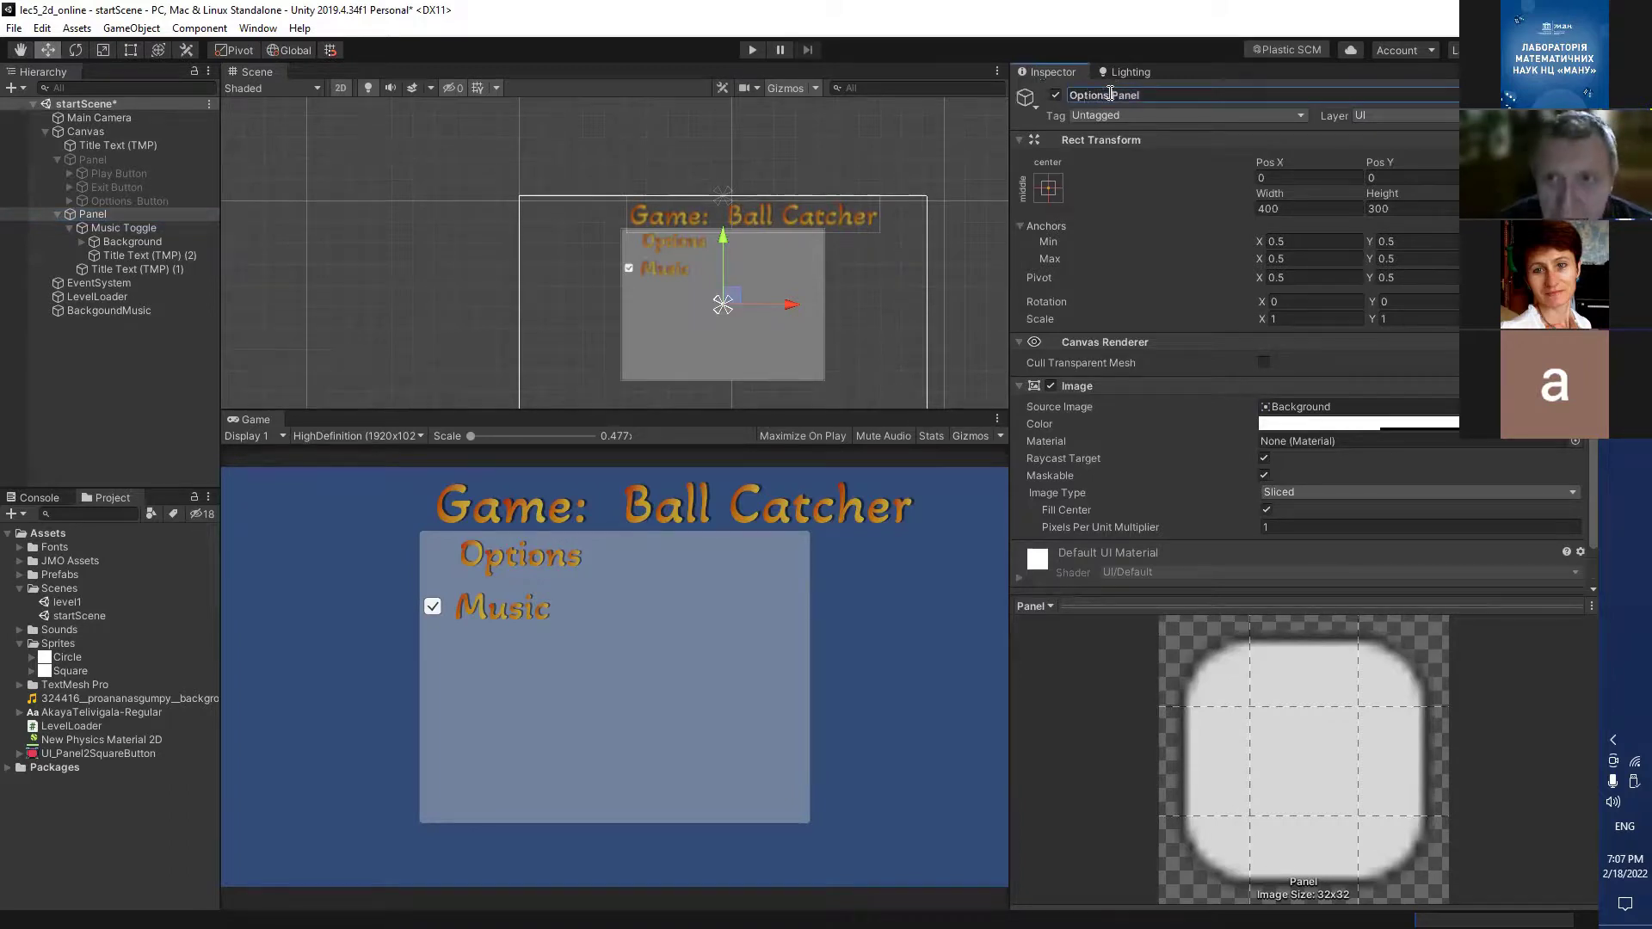
pyautogui.press('Return')
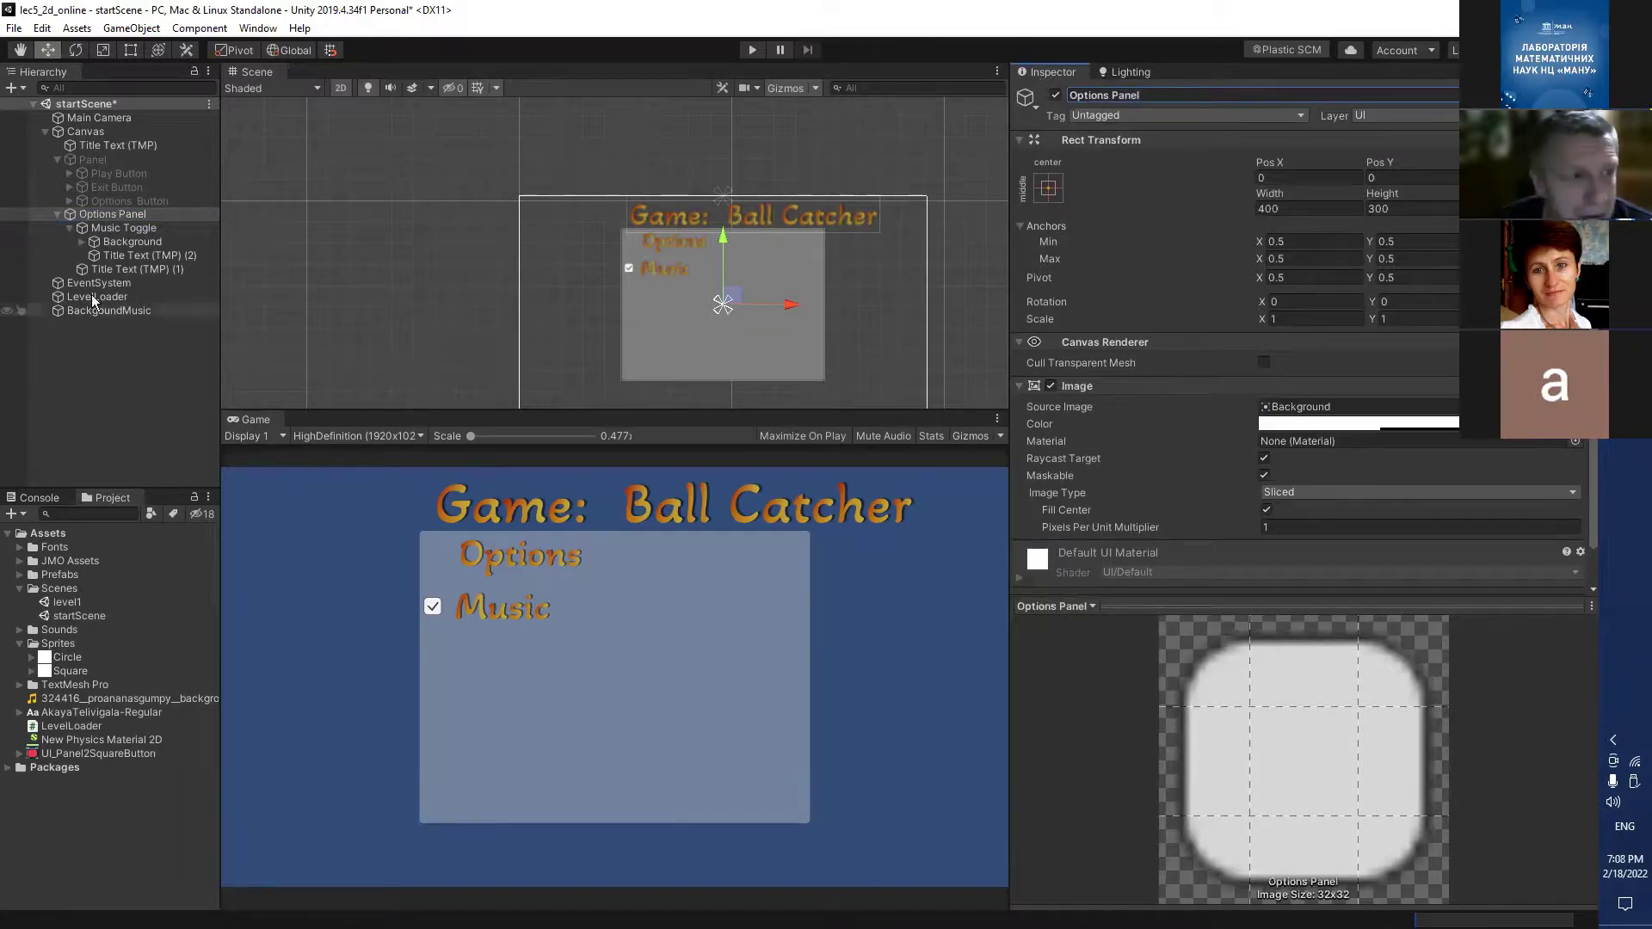
# Duplicate the Exit Button of the hidden panel and make the copy a child of the Options Panel.
pyautogui.click(100, 217)
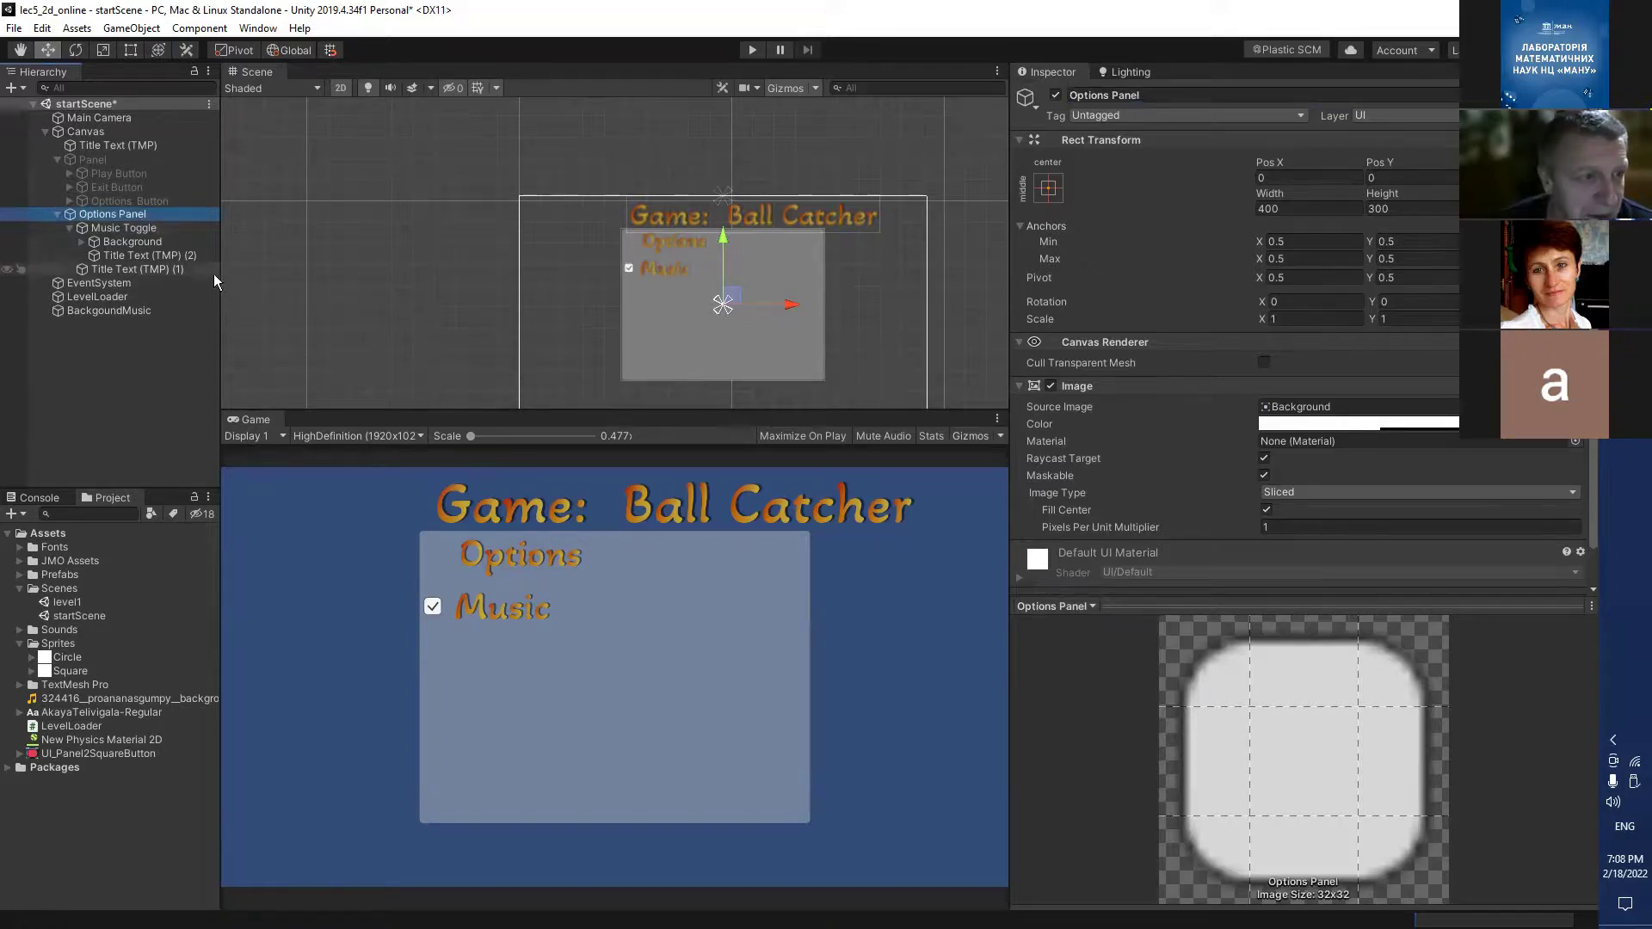
pyautogui.click(112, 188)
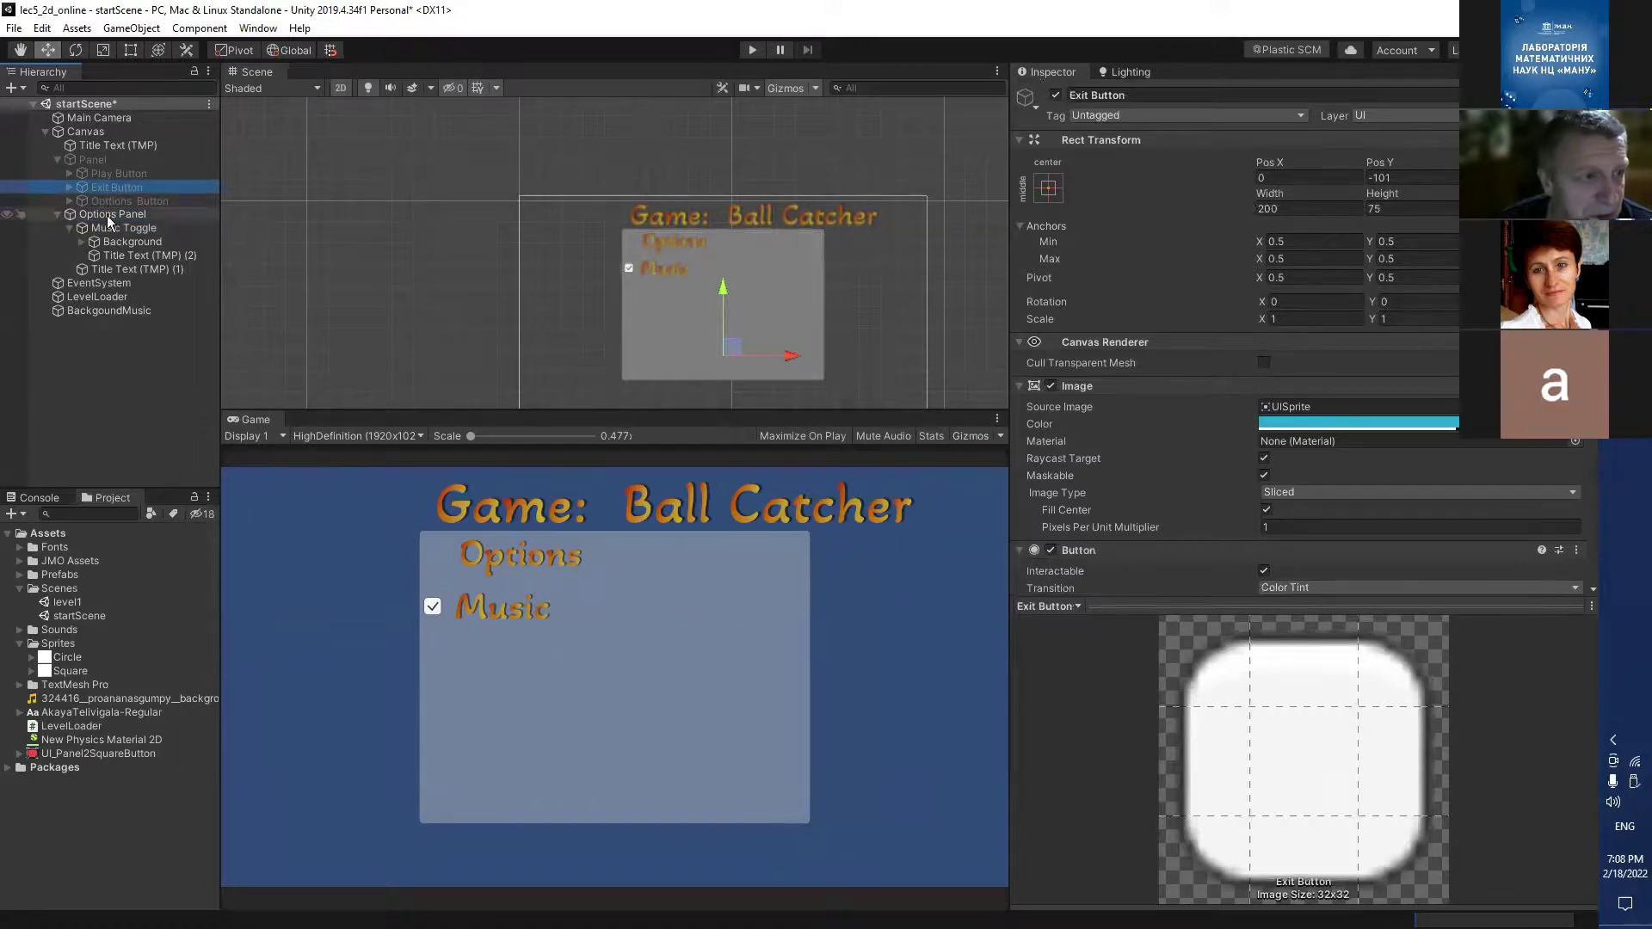
pyautogui.click(106, 215)
pyautogui.click(122, 191)
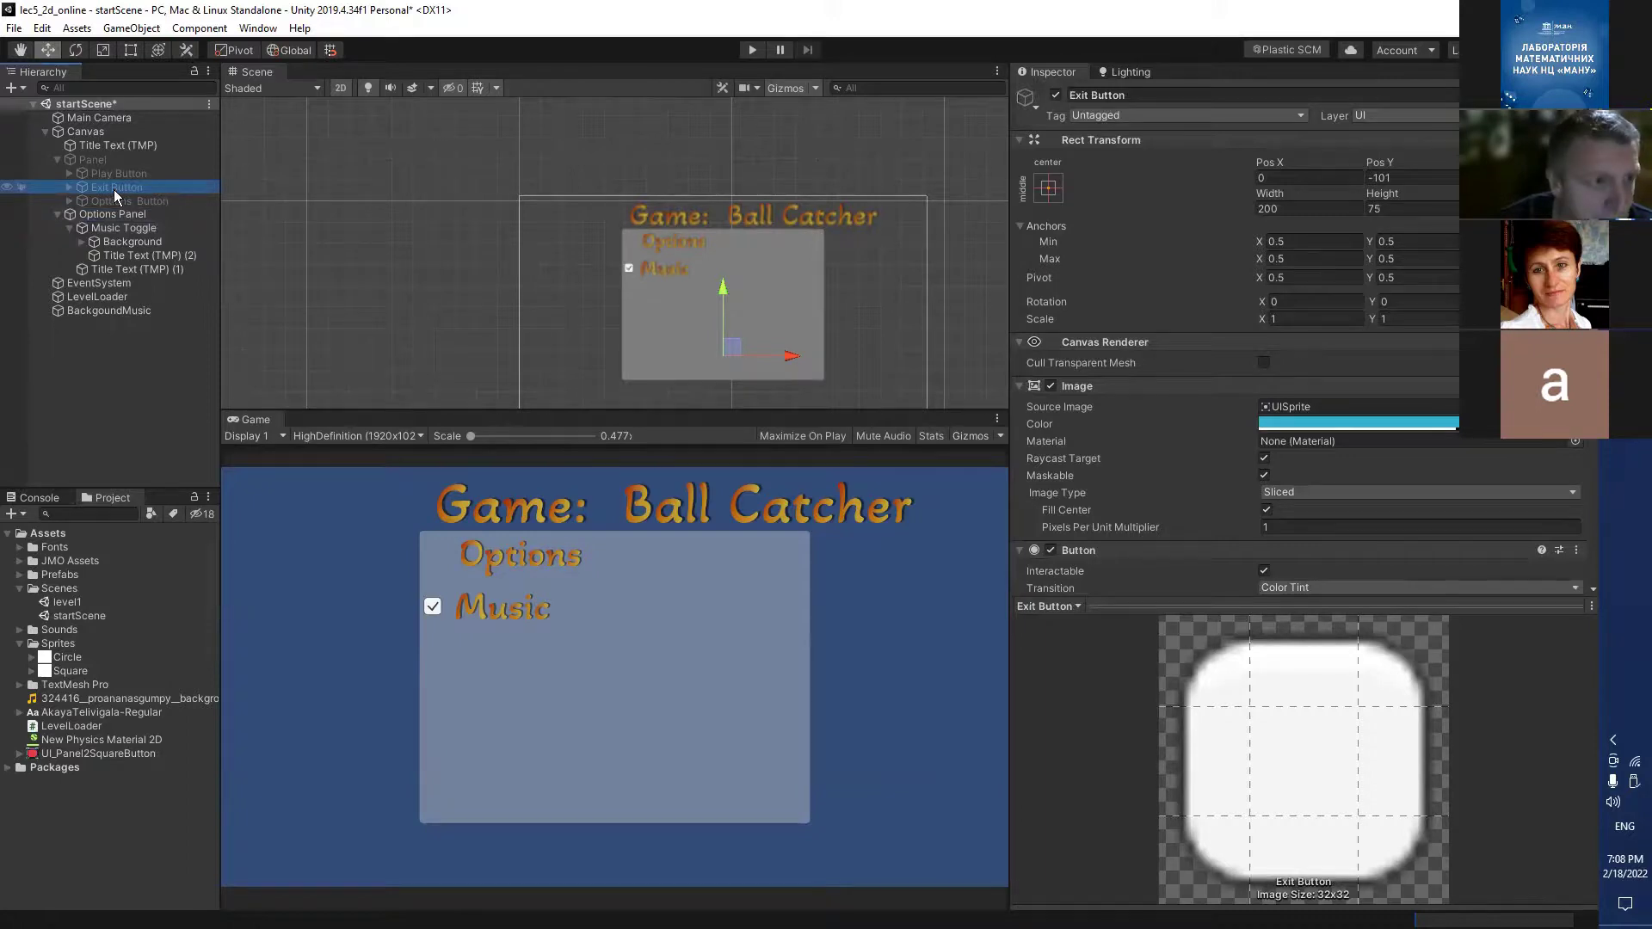
pyautogui.hotkey('ctrl', 'd')
pyautogui.moveTo(116, 214); pyautogui.dragTo(126, 242)
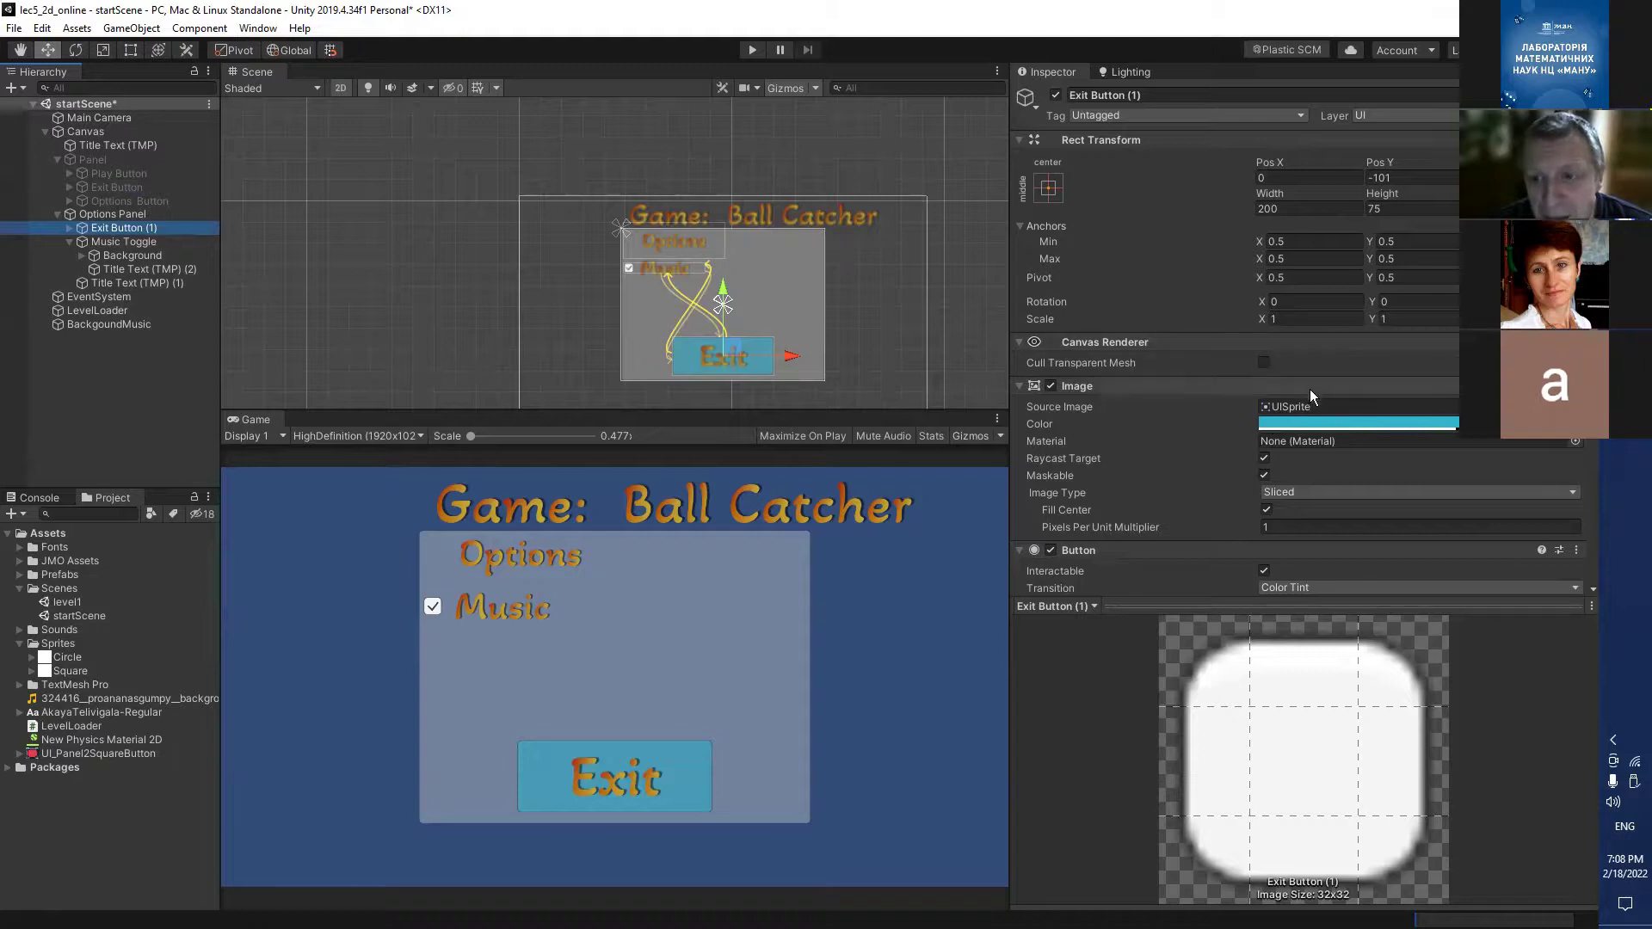
# Set the font size of the copied Exit Button's text to 40 and change its text to x.
pyautogui.scroll(-5, 1308, 404)
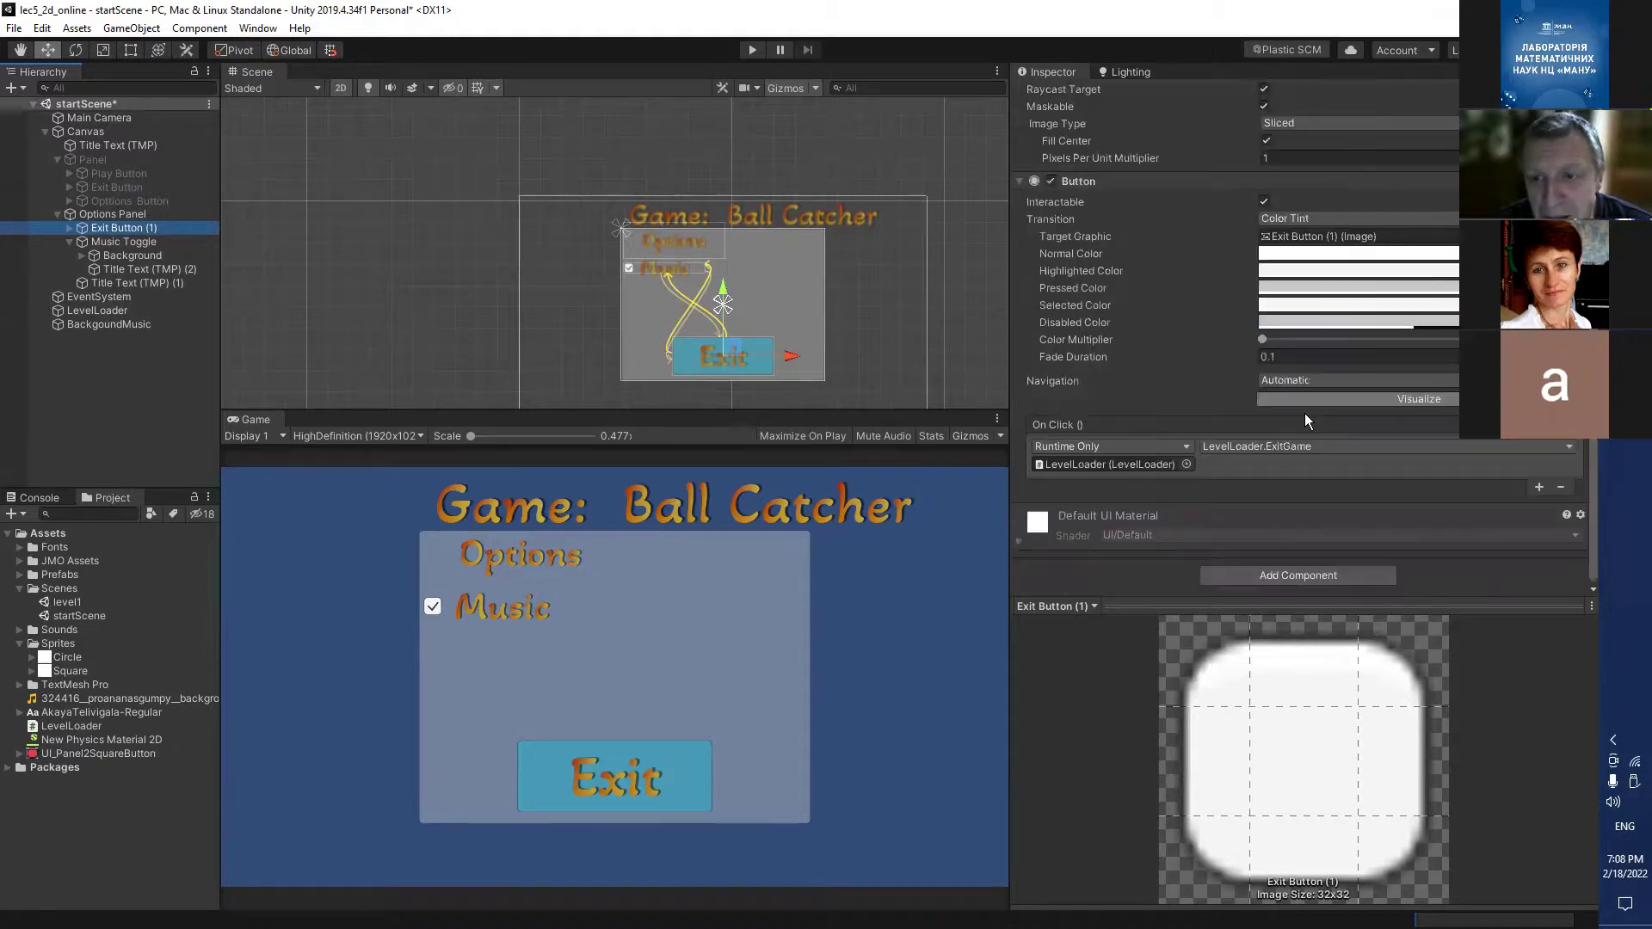
pyautogui.click(69, 227)
pyautogui.click(115, 245)
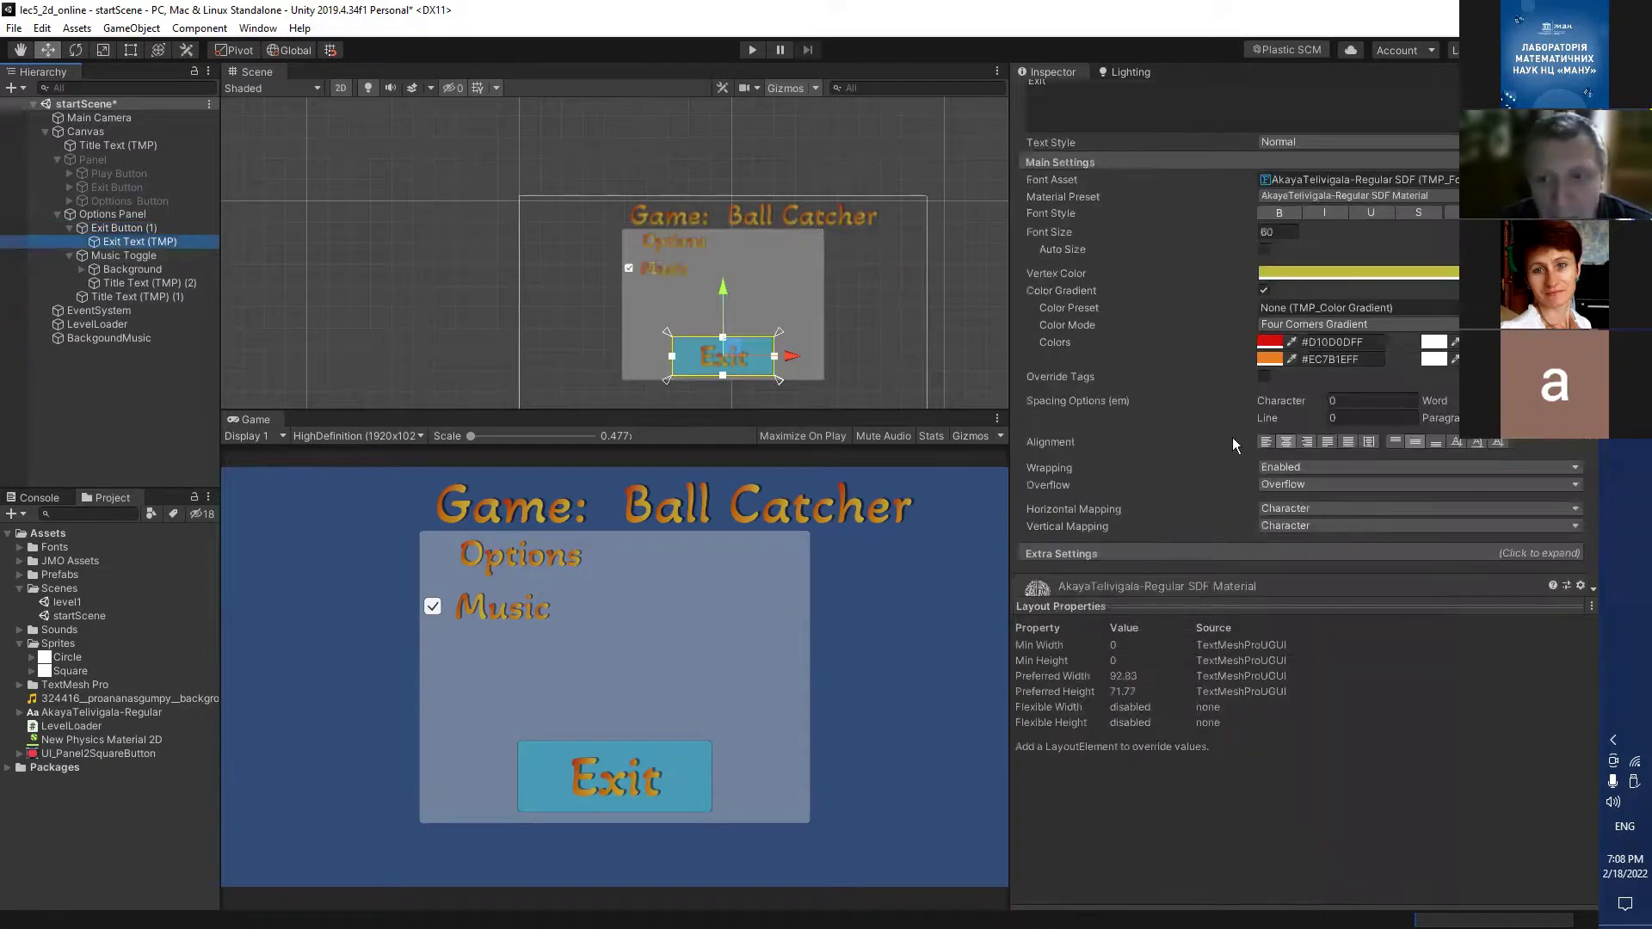
pyautogui.click(1287, 232)
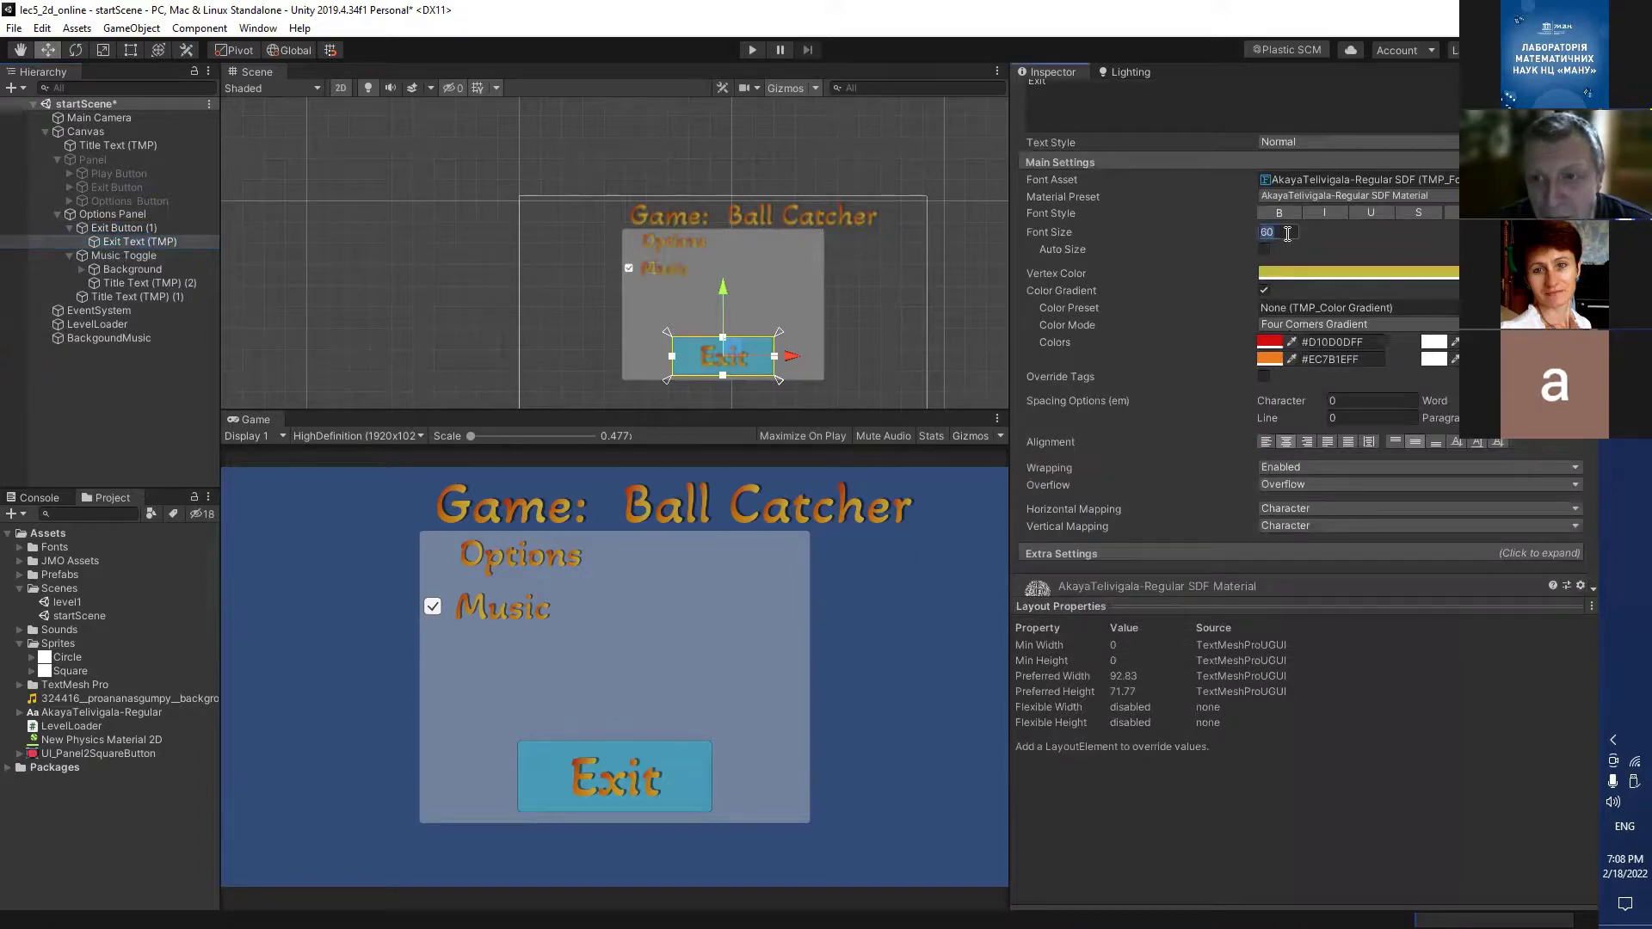
pyautogui.write('40')
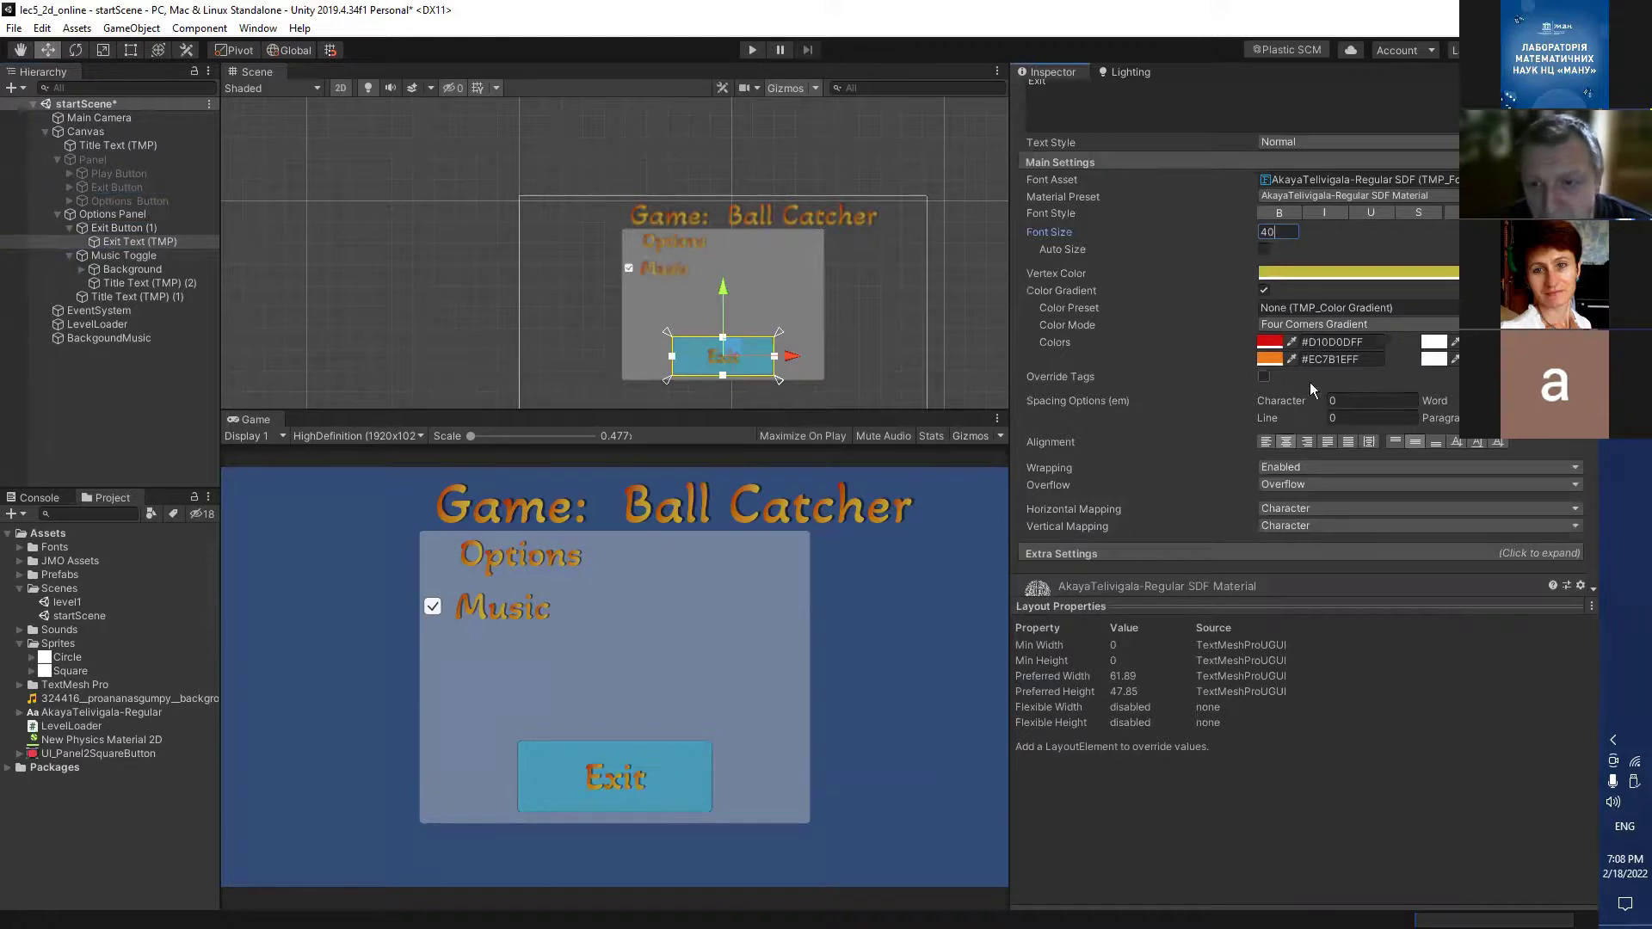
pyautogui.scroll(-5, 1299, 396)
pyautogui.scroll(5, 1285, 415)
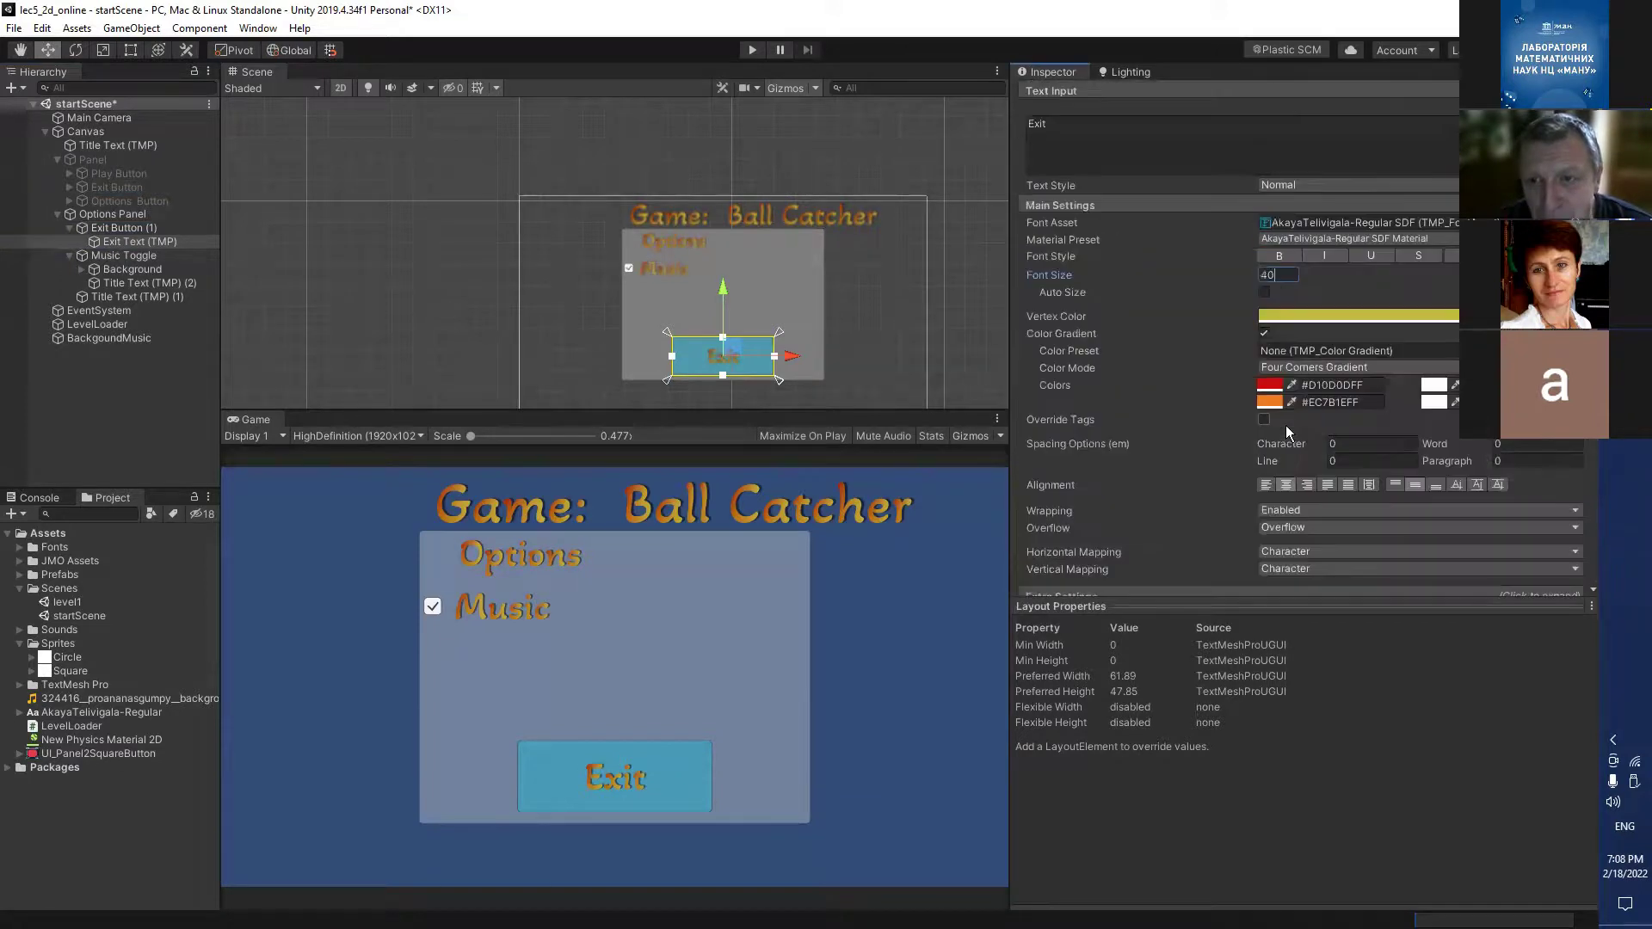
pyautogui.scroll(5, 1286, 425)
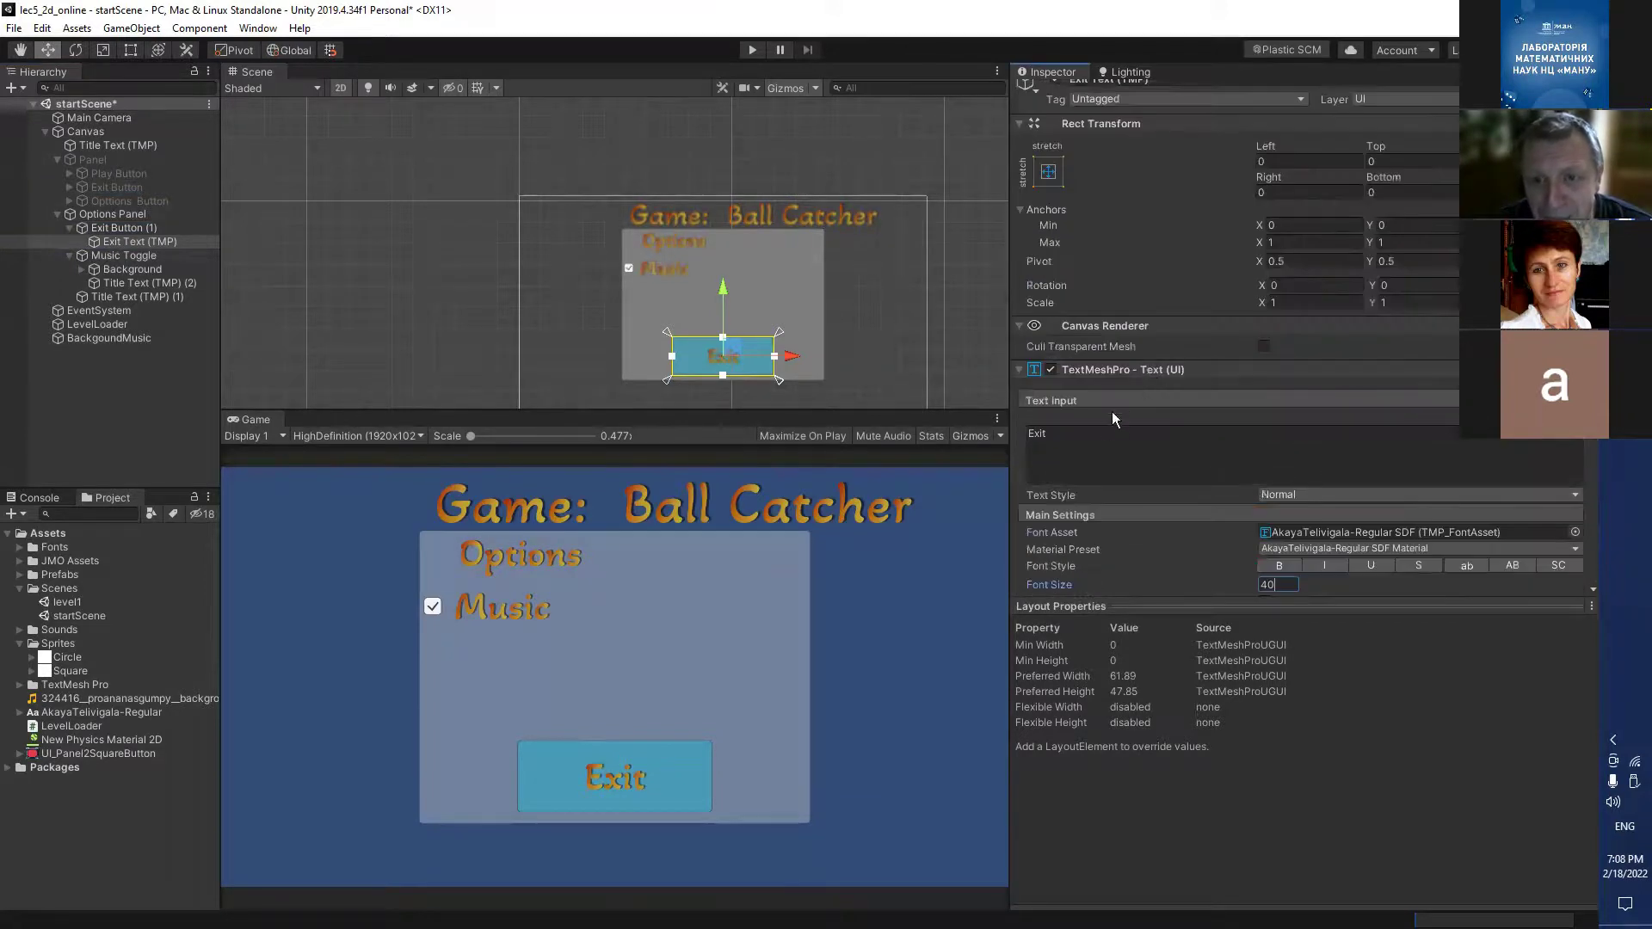
pyautogui.click(1096, 437)
pyautogui.write('x')
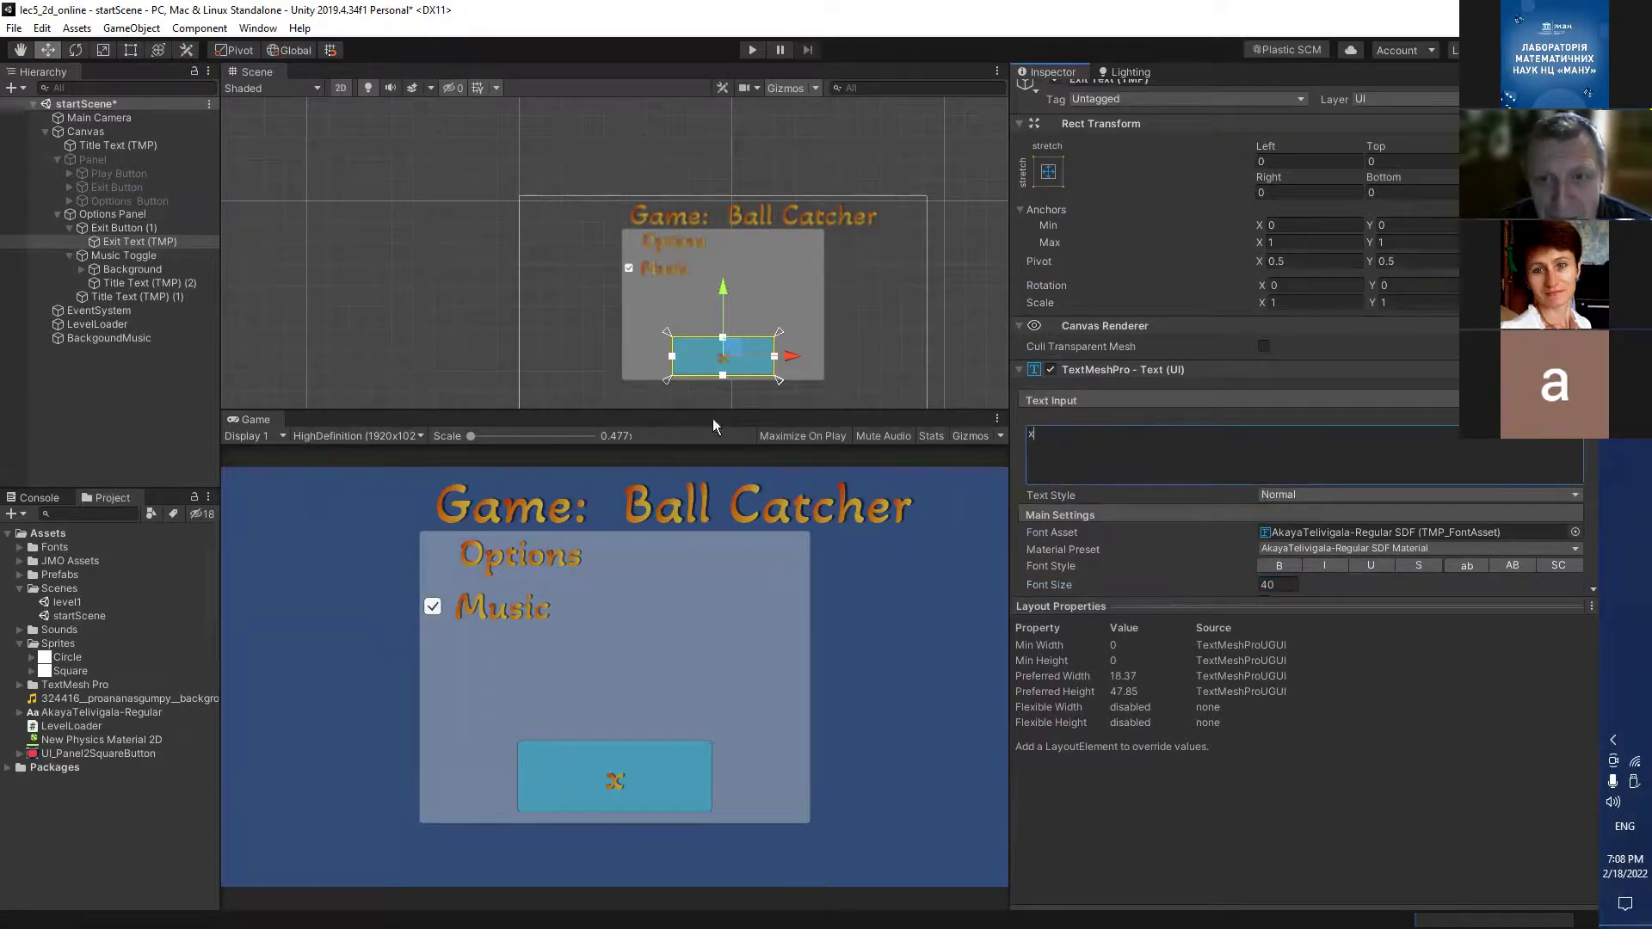
# Set the width and height of the copied Exit Button in the Options Panel to 30 each.
pyautogui.click(123, 228)
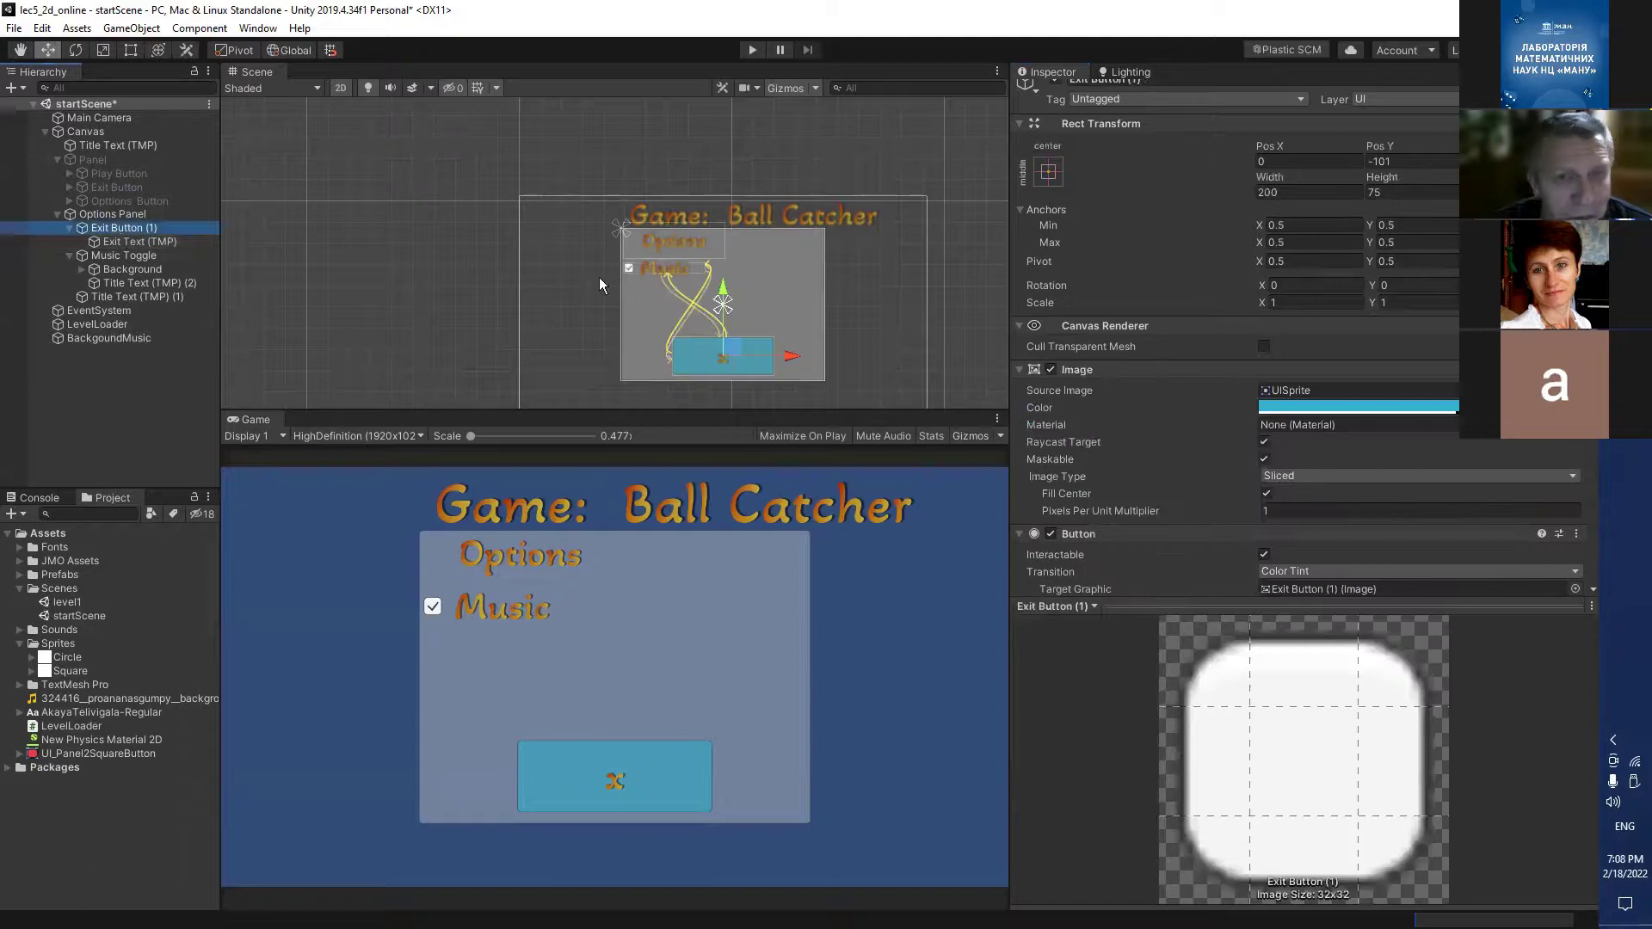
pyautogui.scroll(1, 1287, 473)
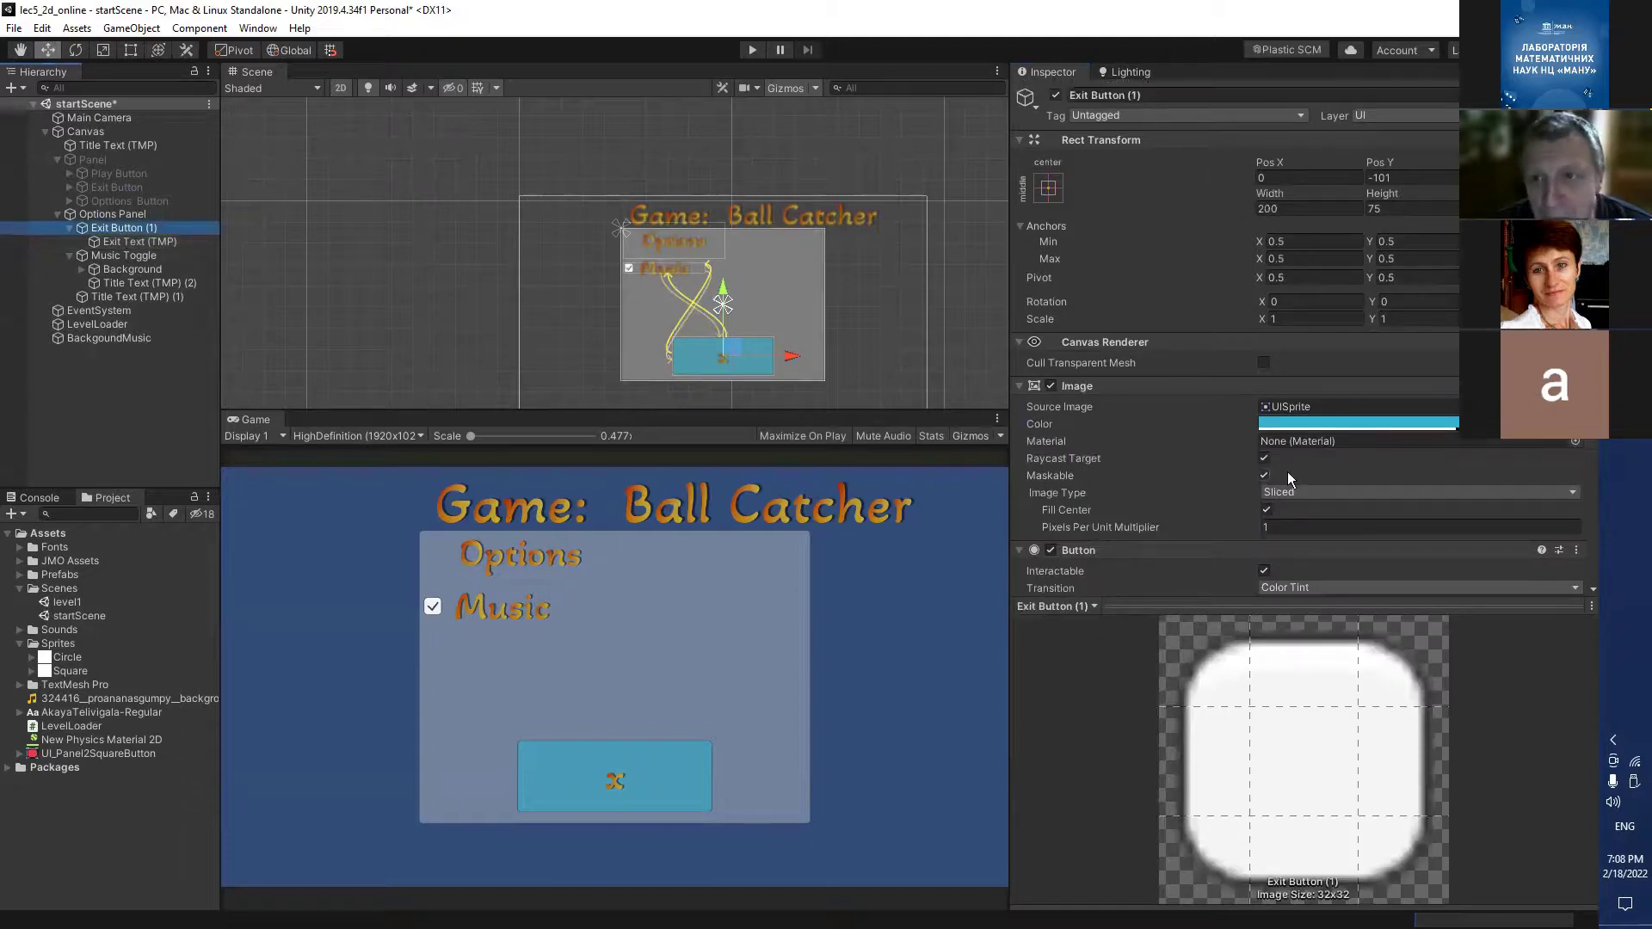
pyautogui.click(1294, 206)
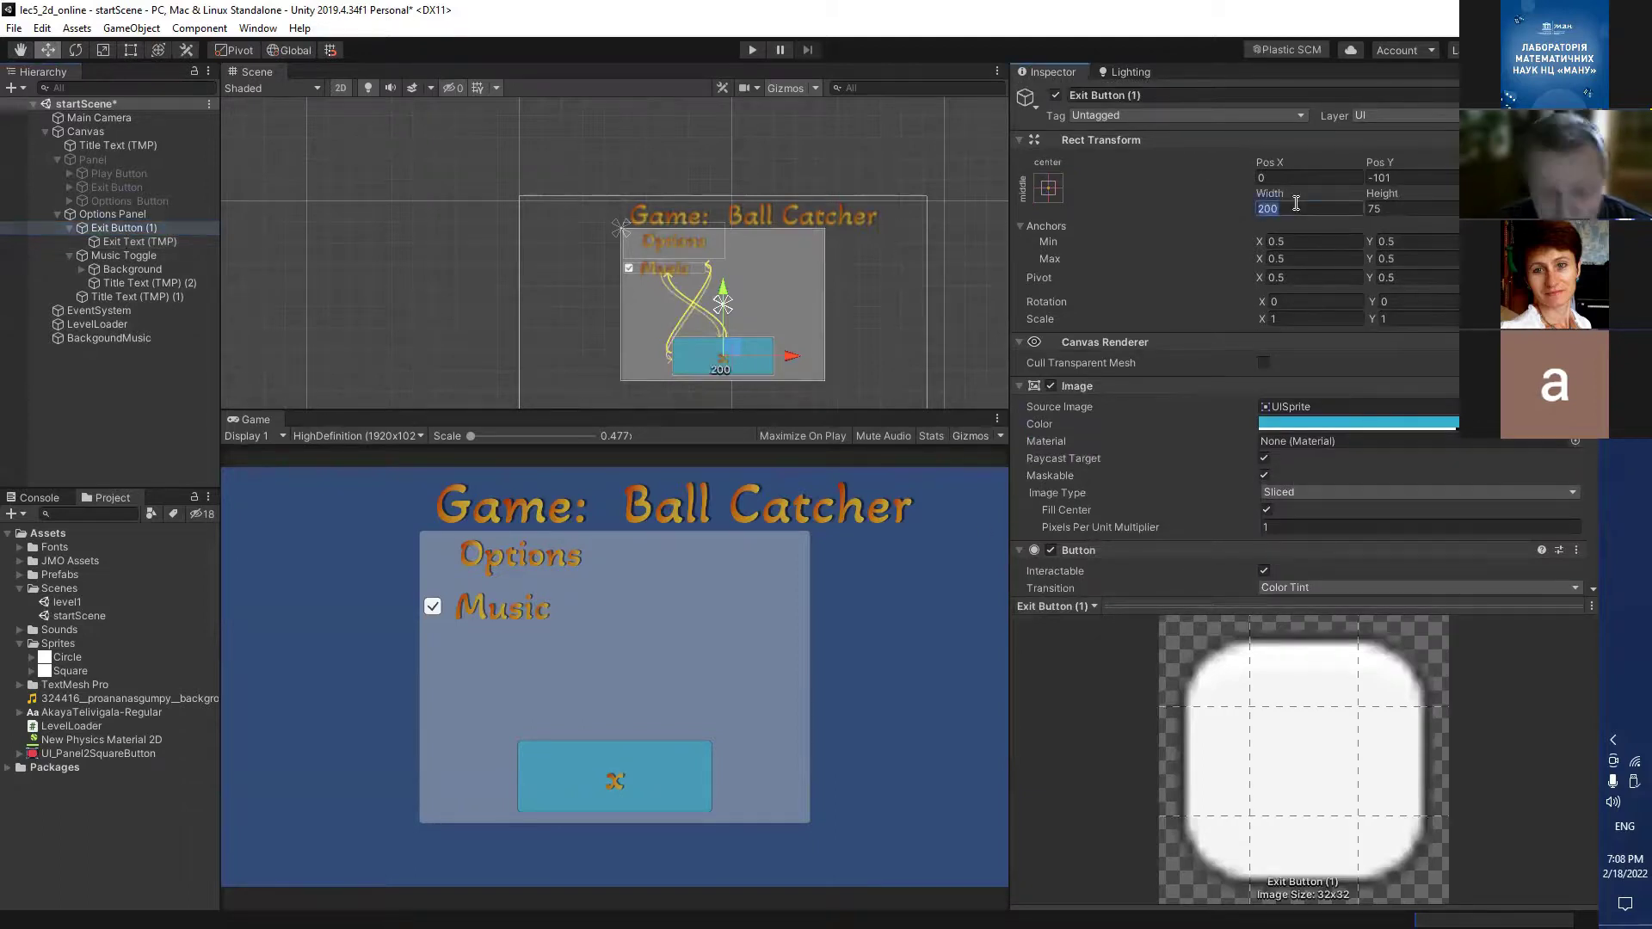
pyautogui.write('30')
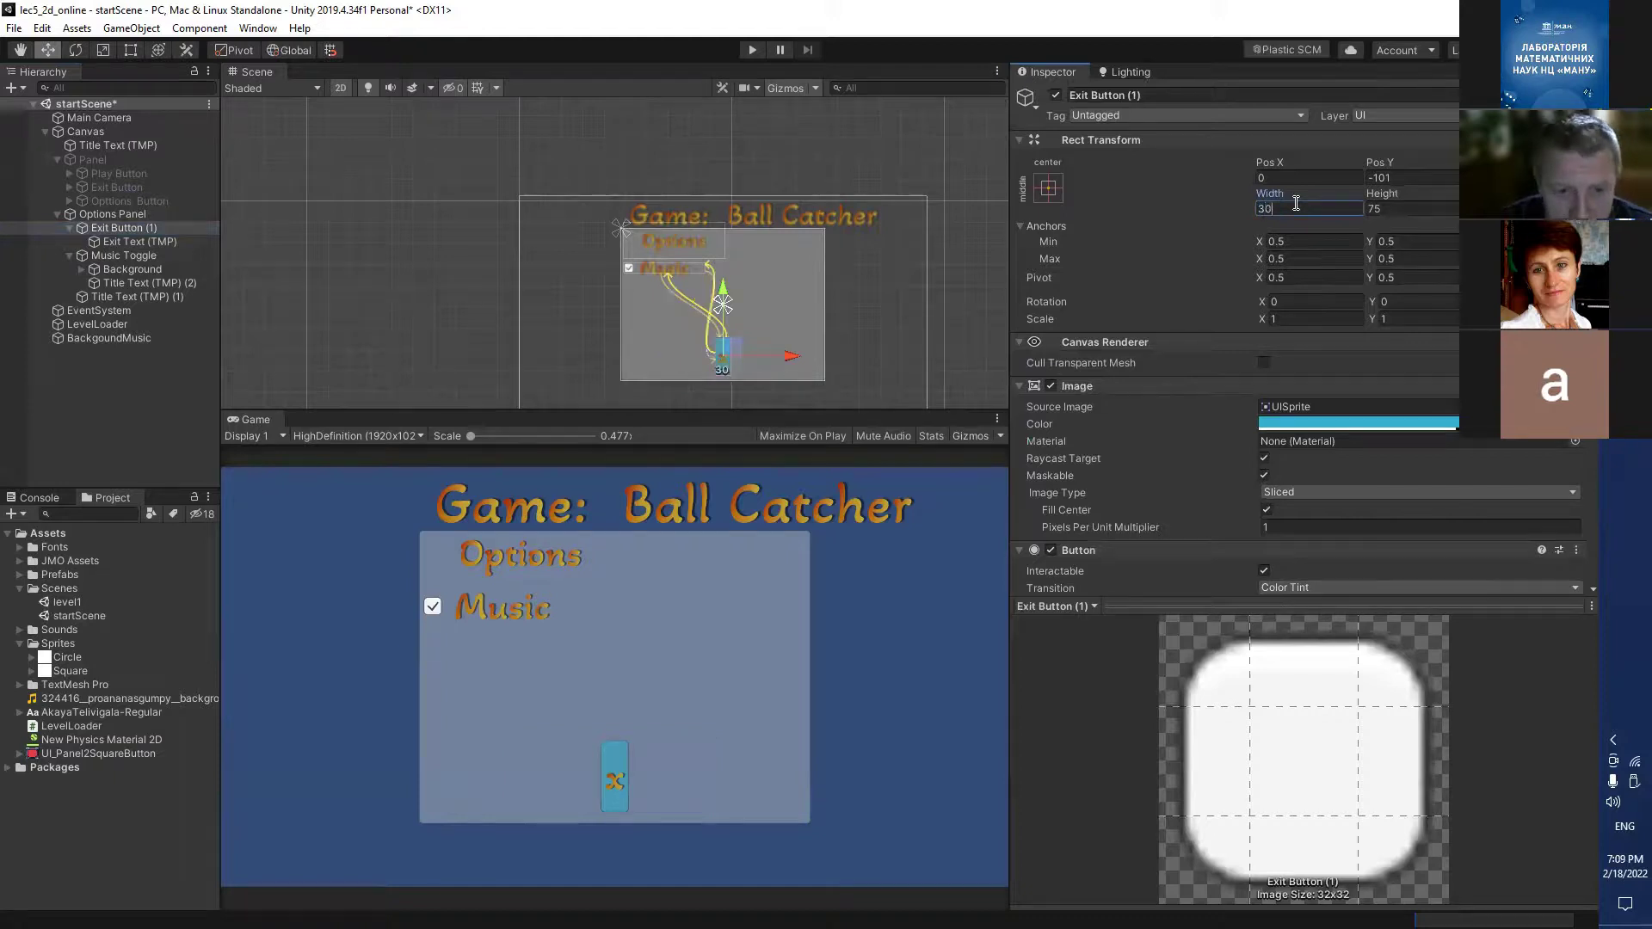
pyautogui.click(1417, 208)
pyautogui.write('30')
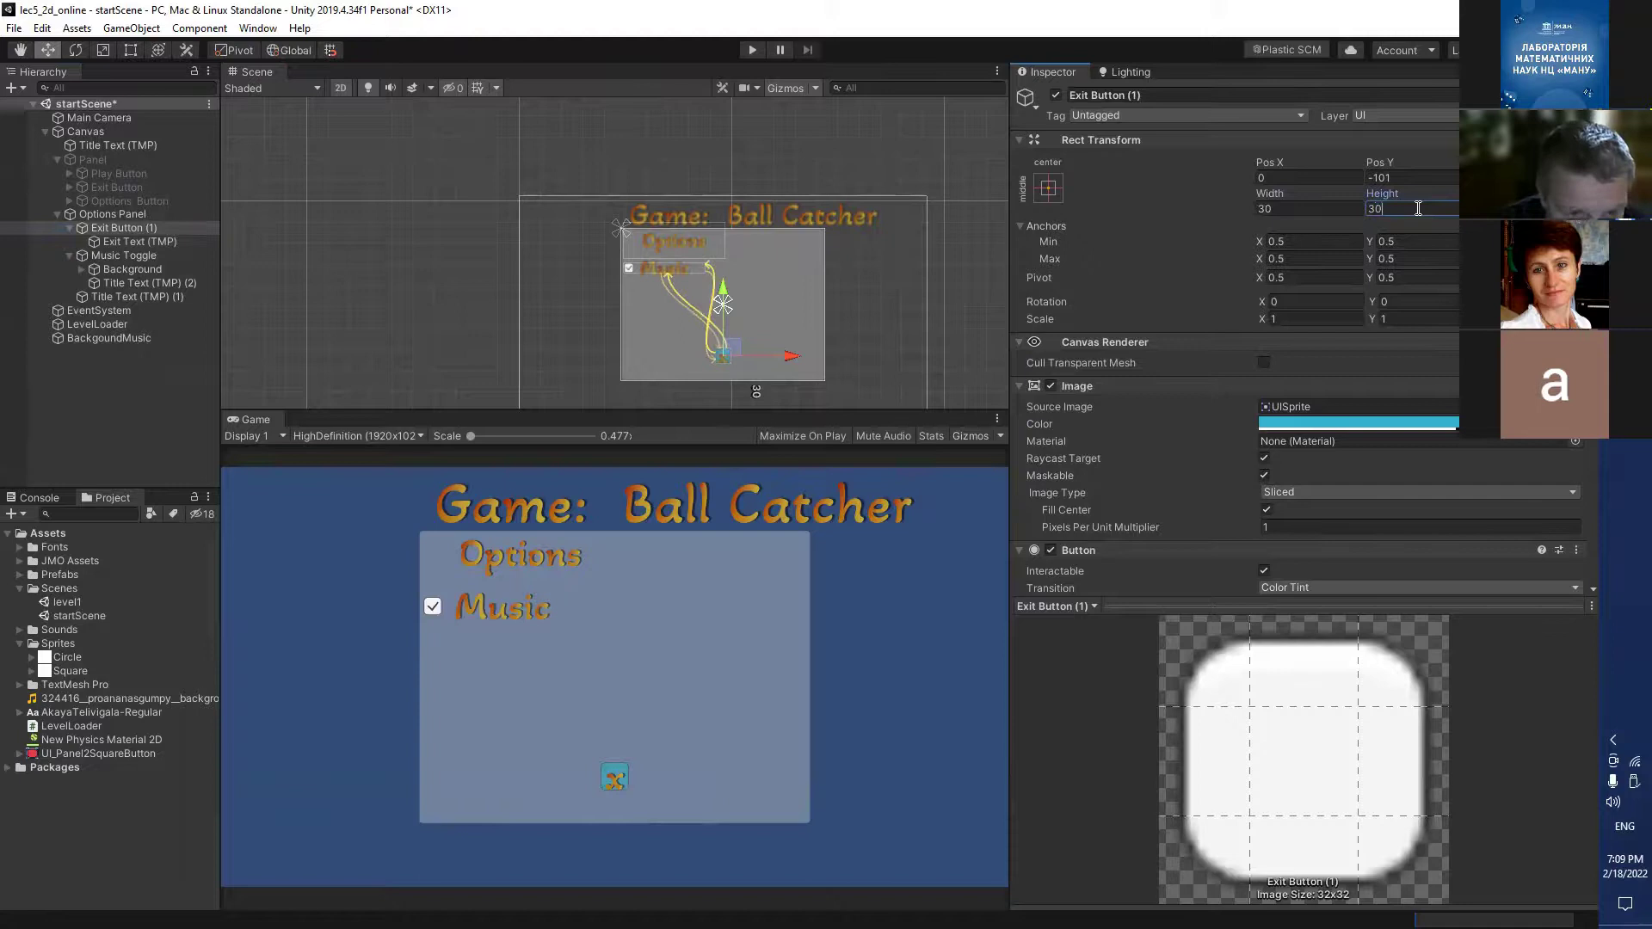
pyautogui.scroll(-6, 1445, 409)
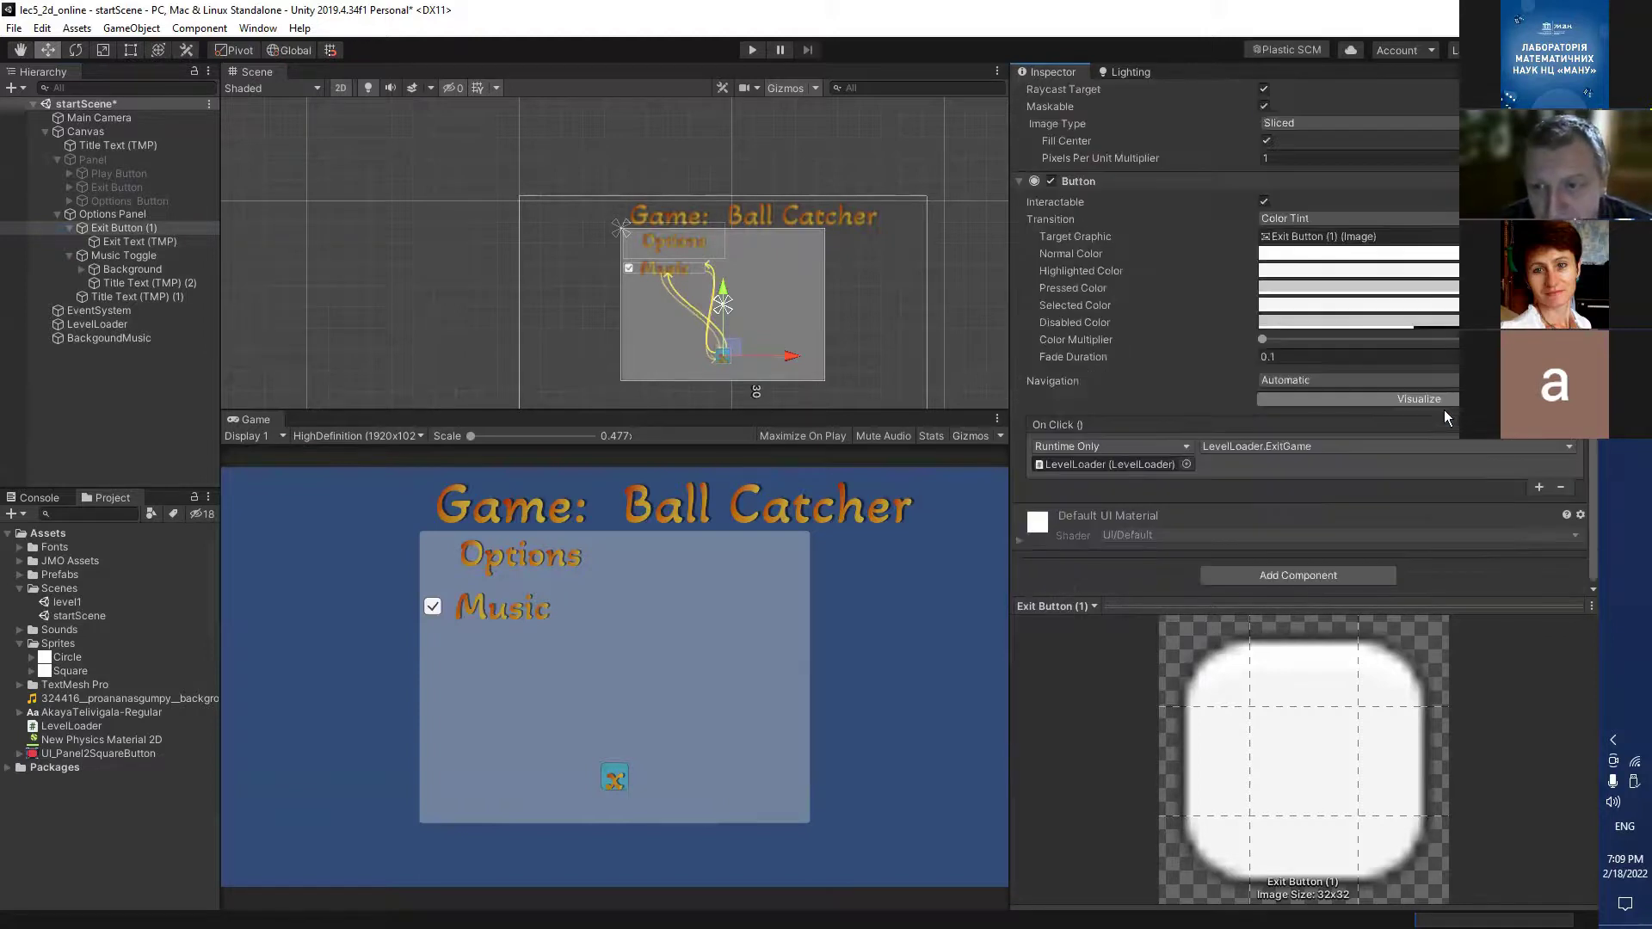
pyautogui.scroll(6, 1441, 391)
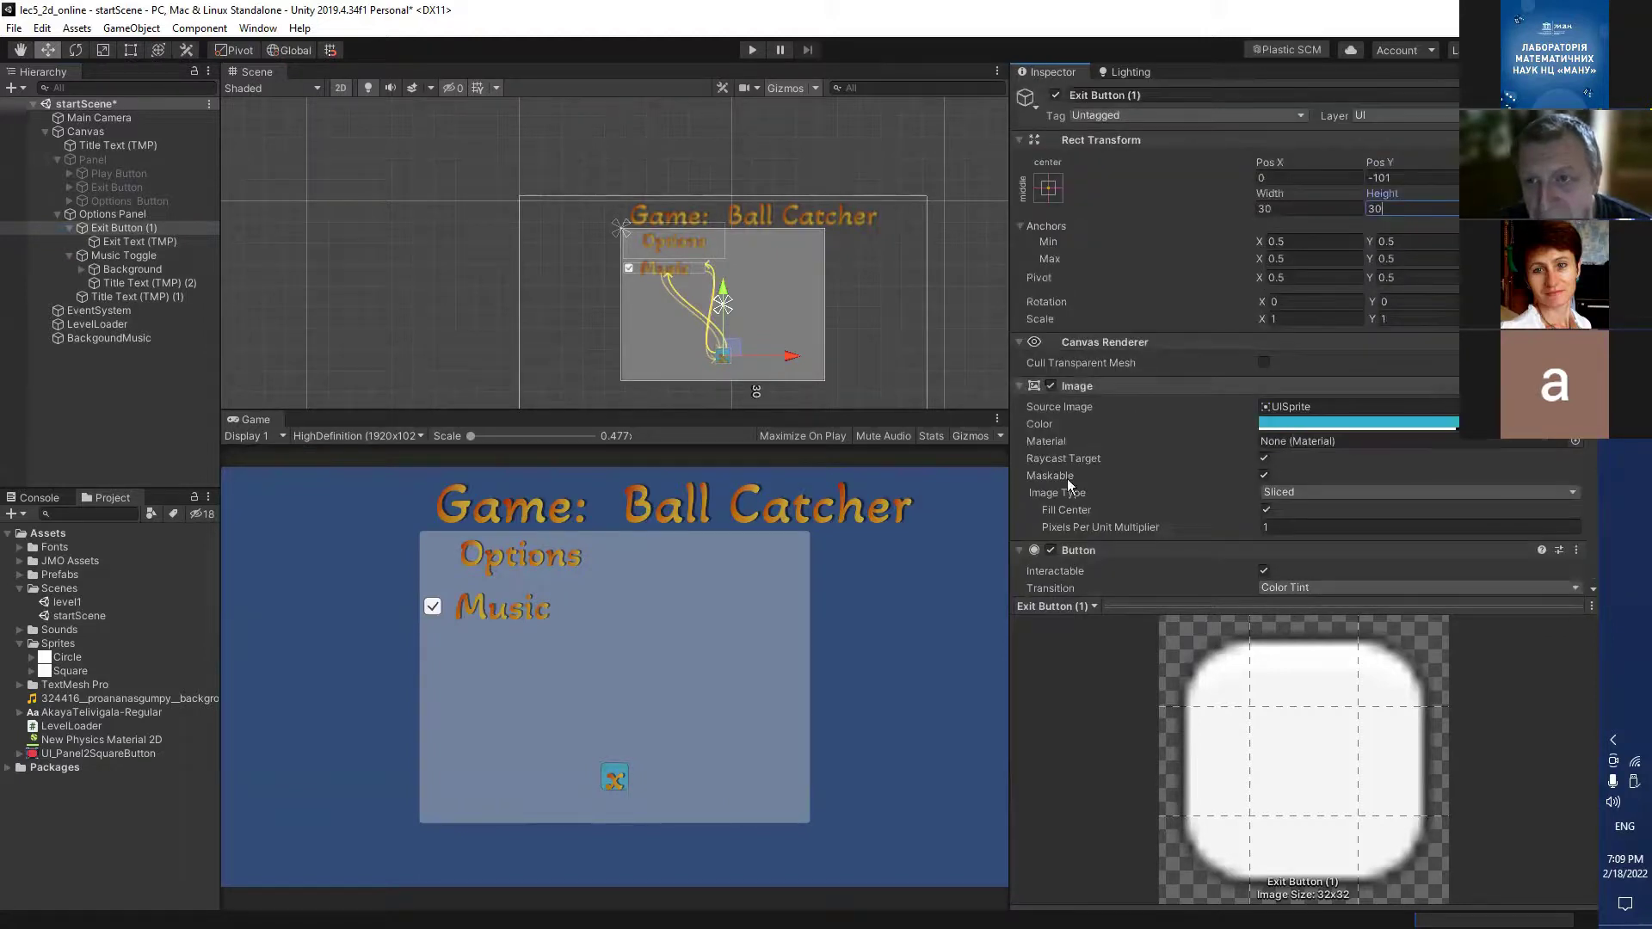
# Extend the upper edge of the x text's box above the button so the letter is vertically centred on it.
pyautogui.click(138, 242)
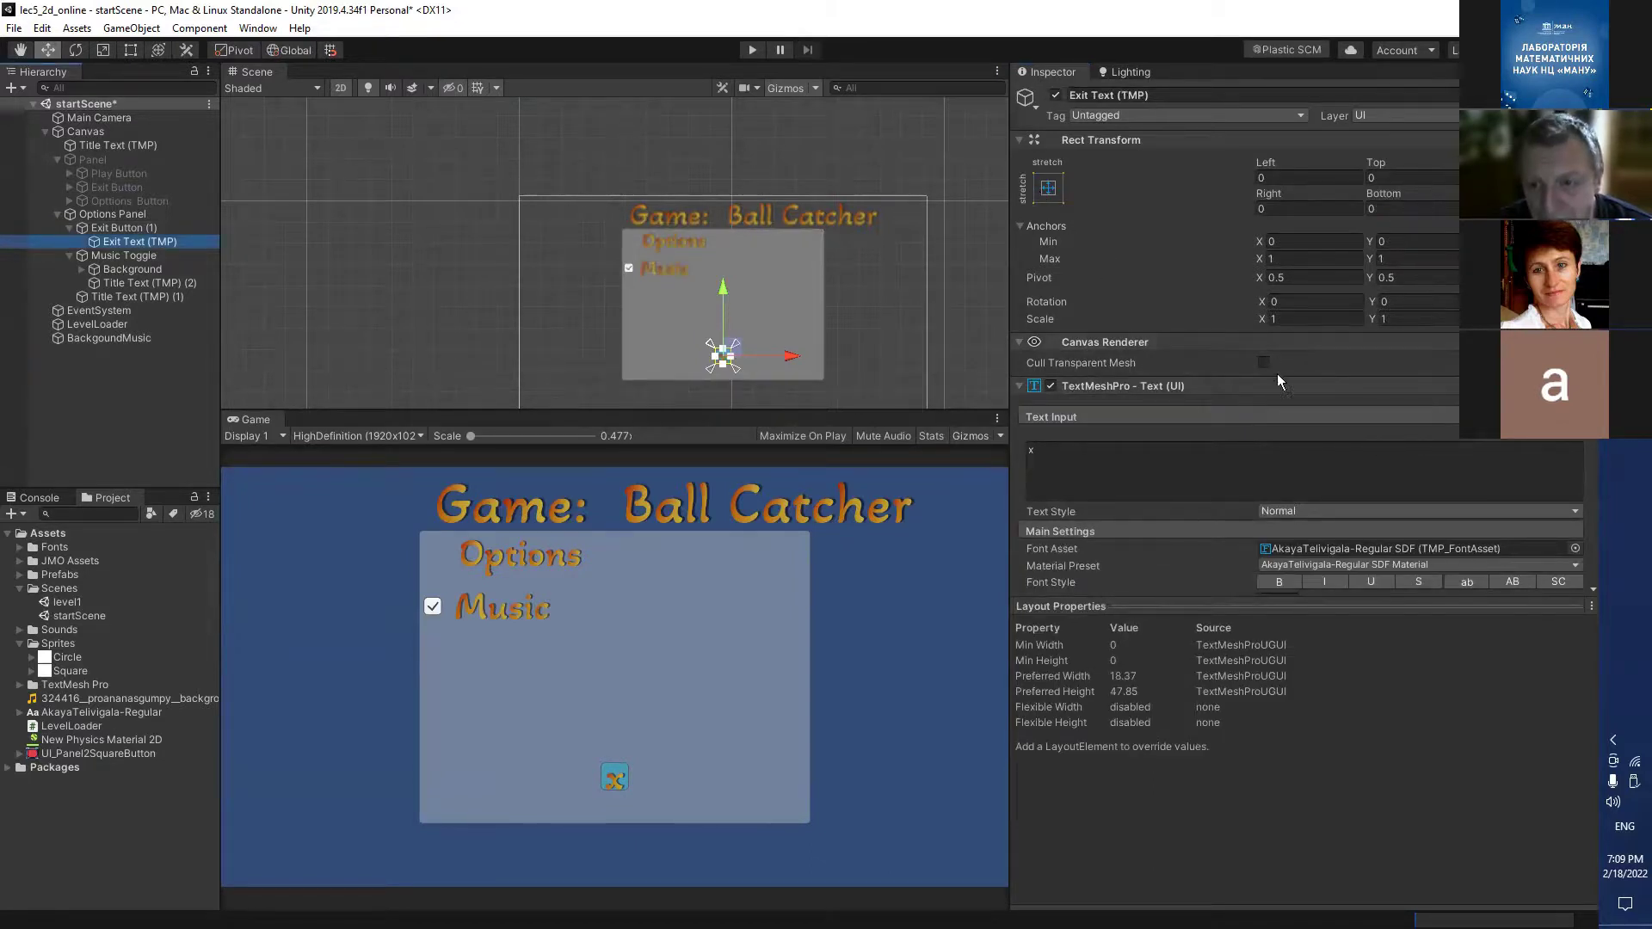
pyautogui.scroll(-5, 1277, 374)
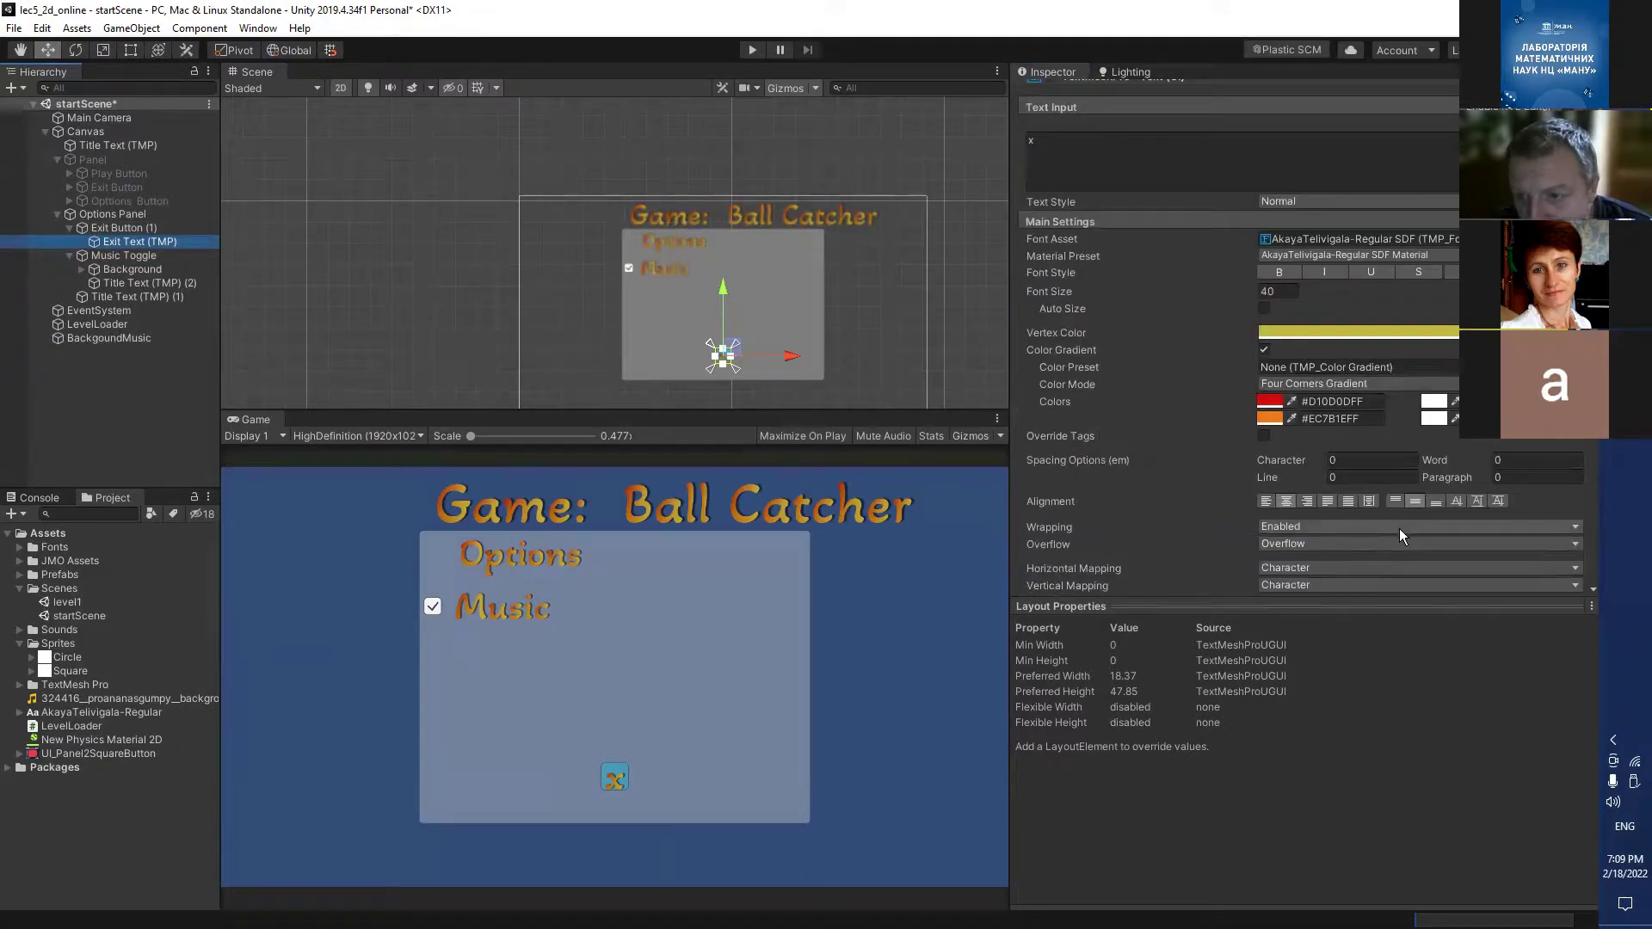
pyautogui.click(1411, 500)
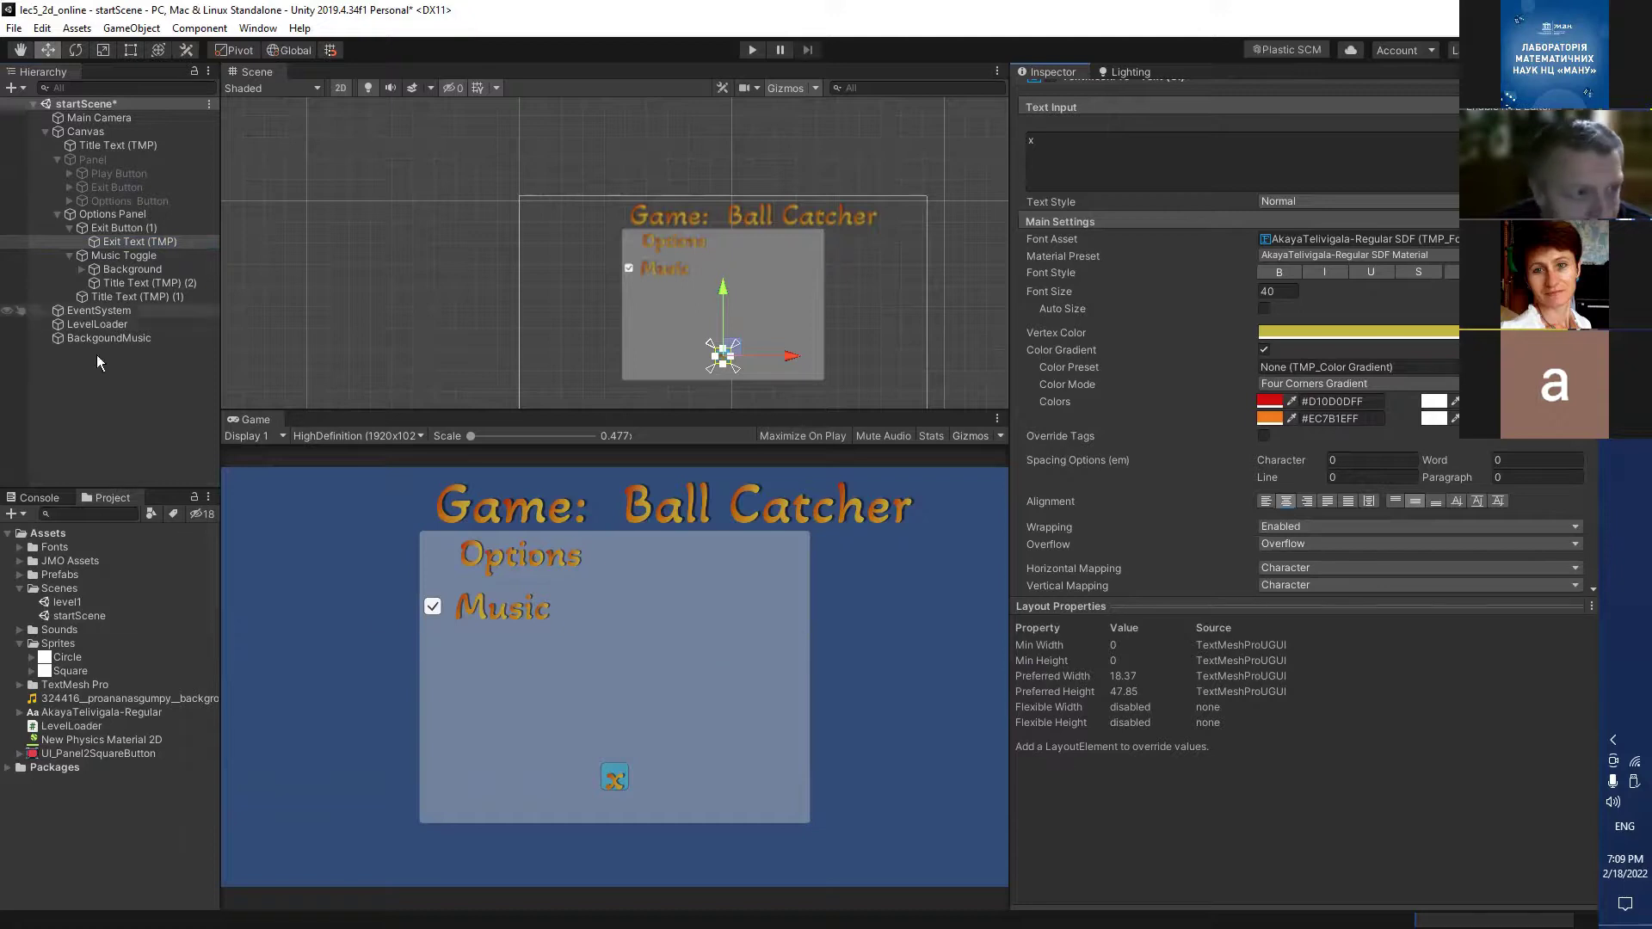
pyautogui.click(115, 228)
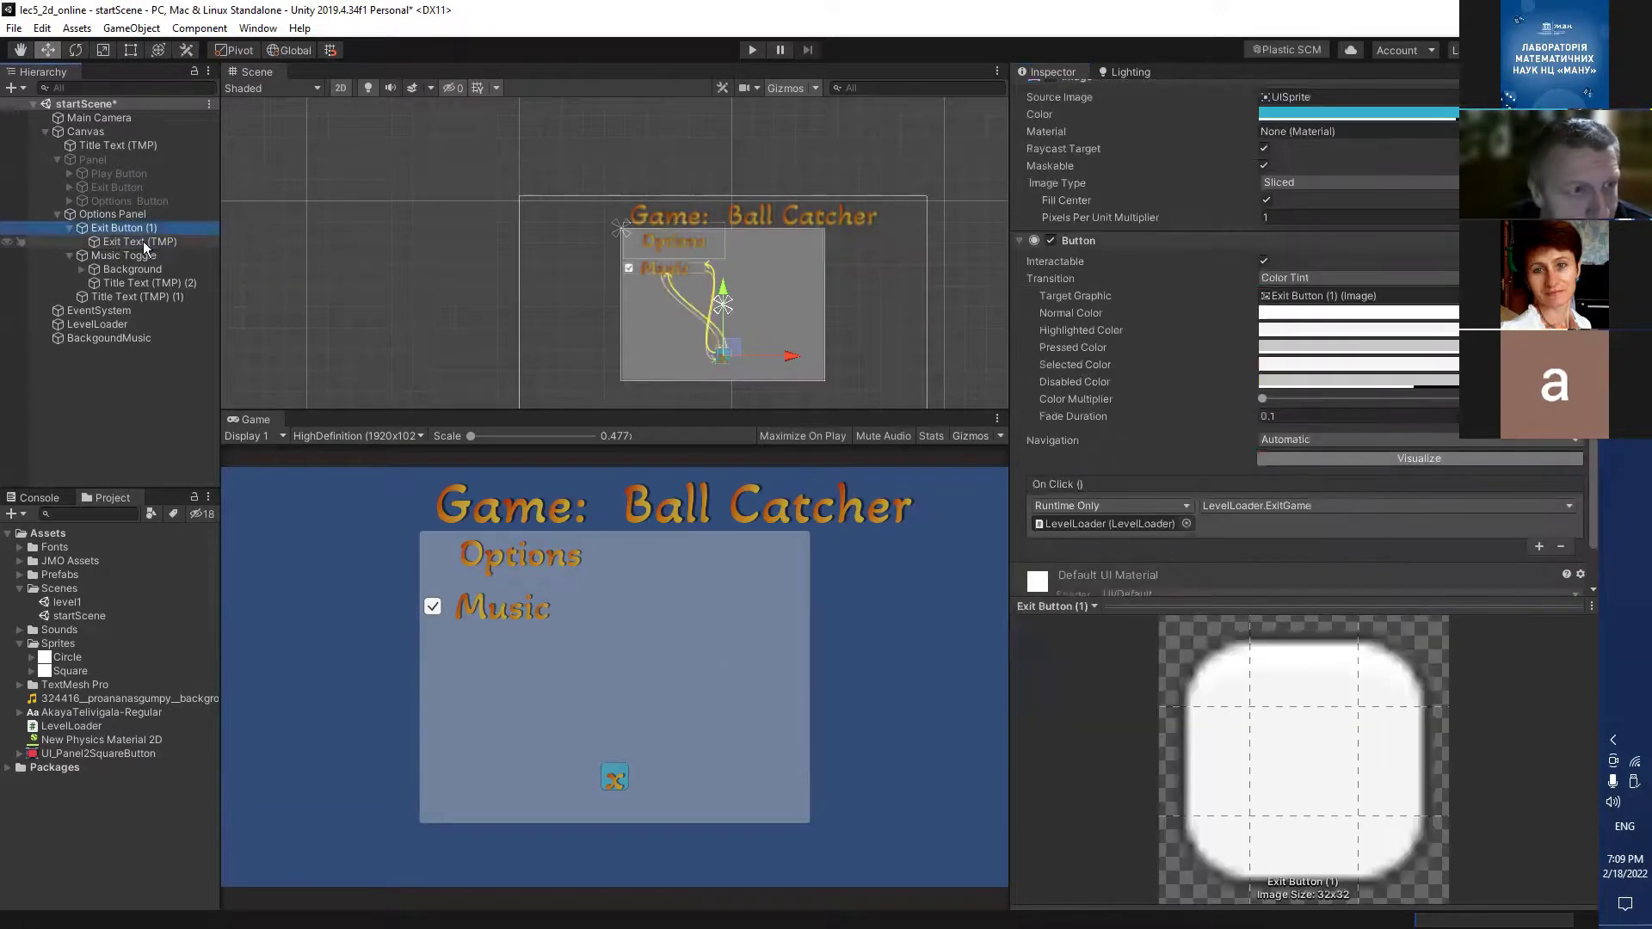
pyautogui.doubleClick(145, 243)
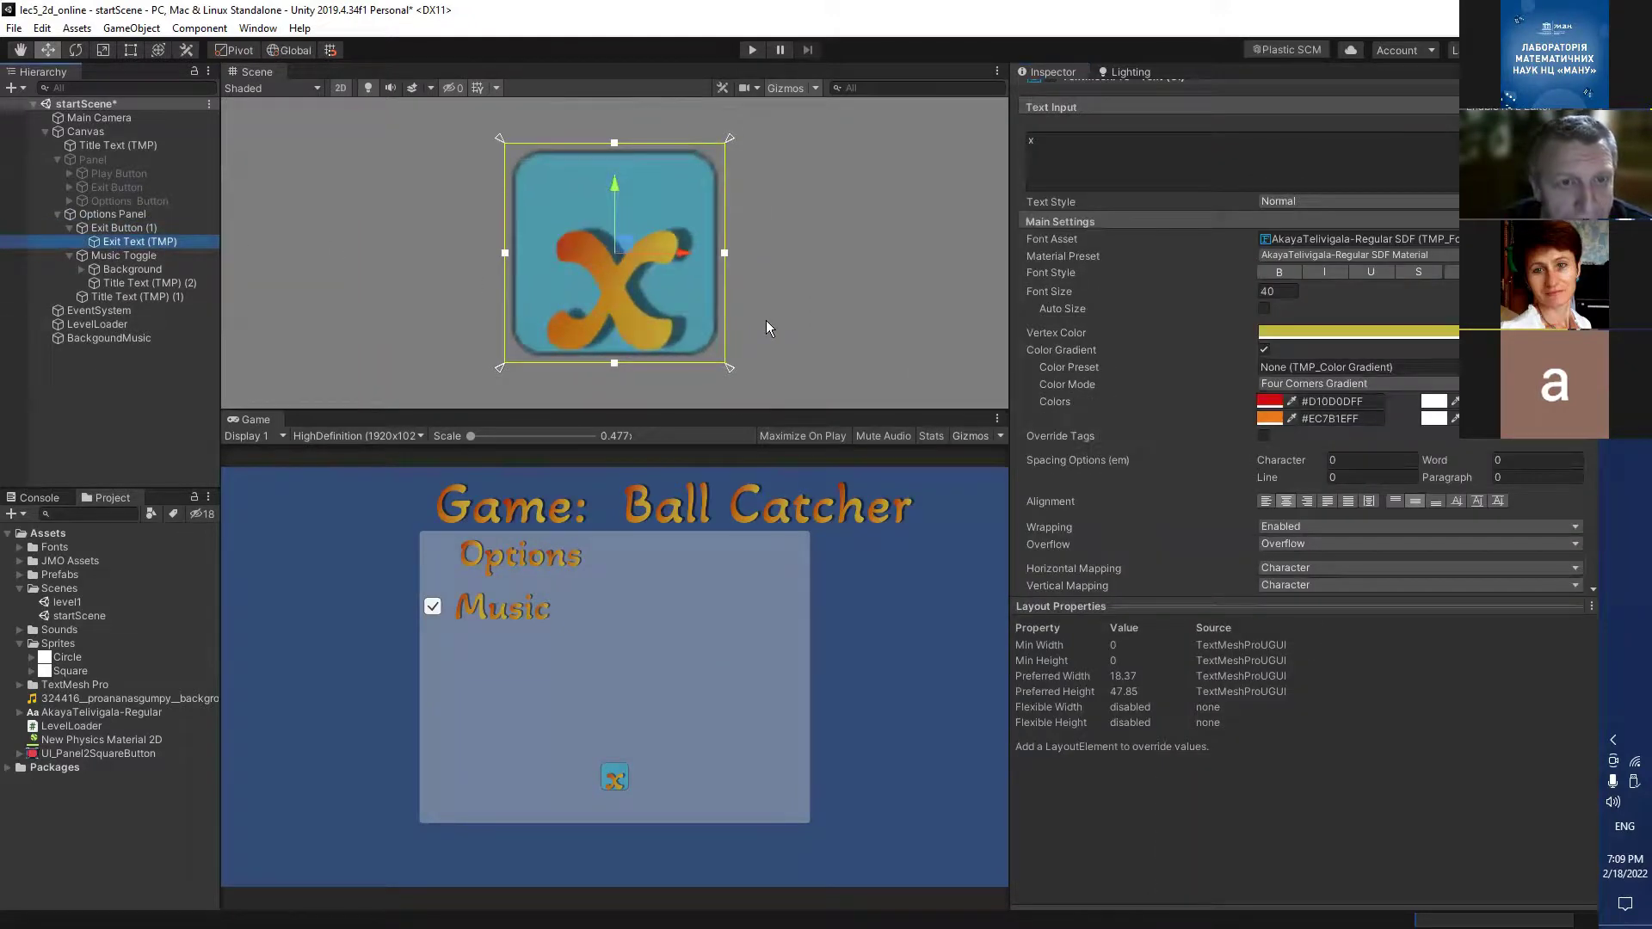
pyautogui.scroll(3, 1244, 499)
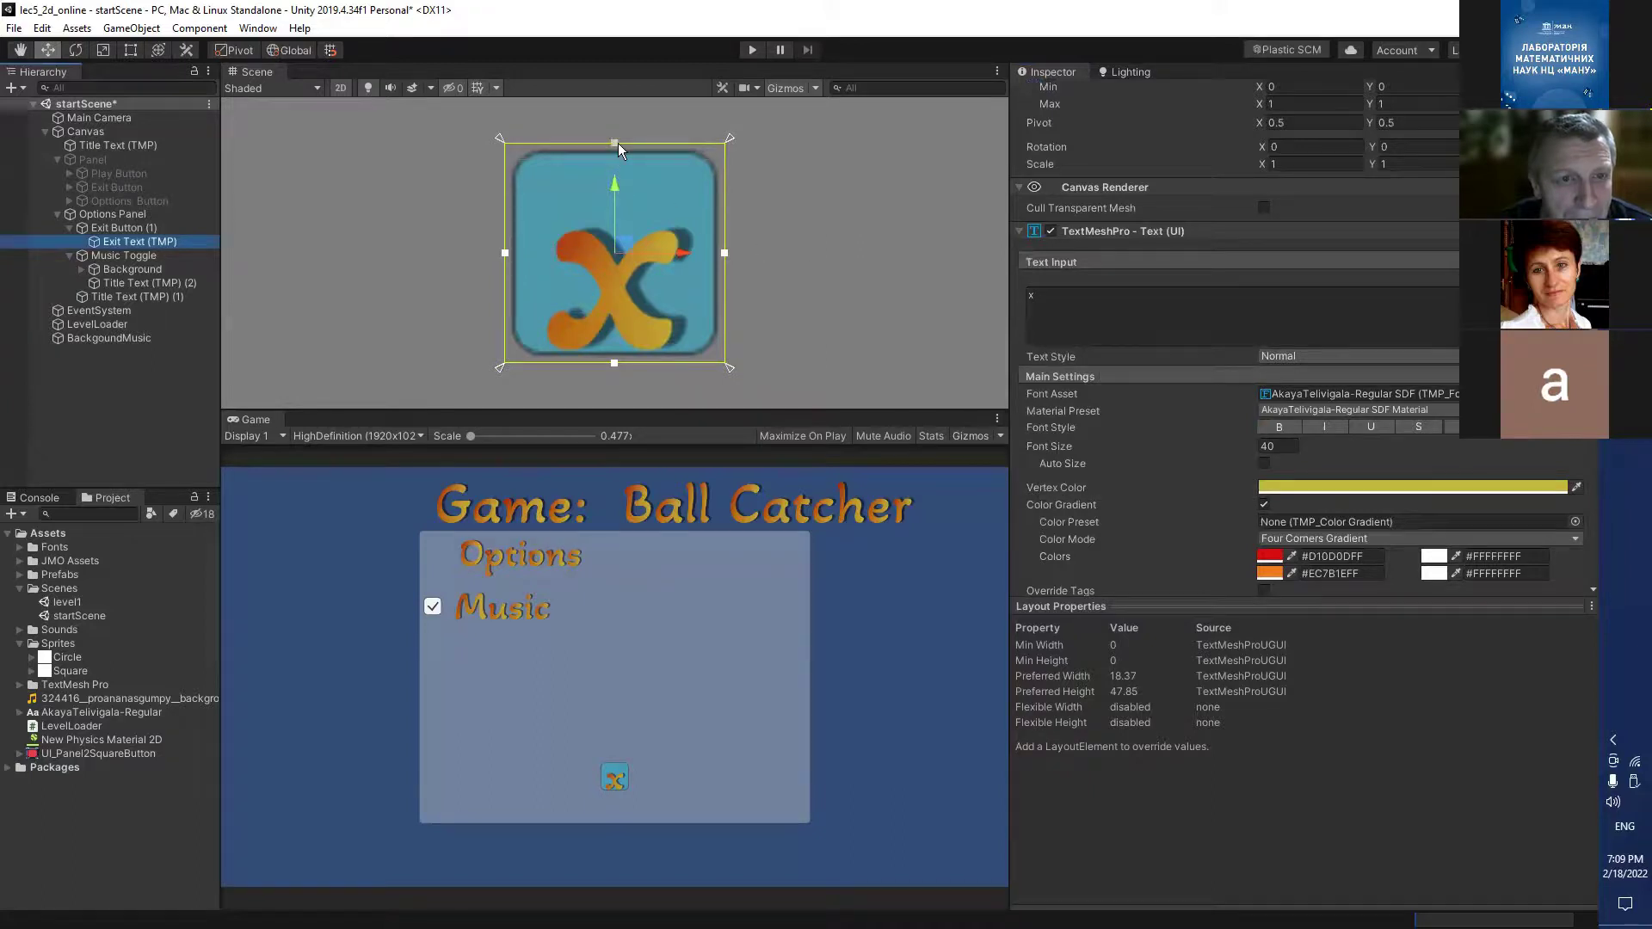
pyautogui.moveTo(615, 143); pyautogui.dragTo(645, 88)
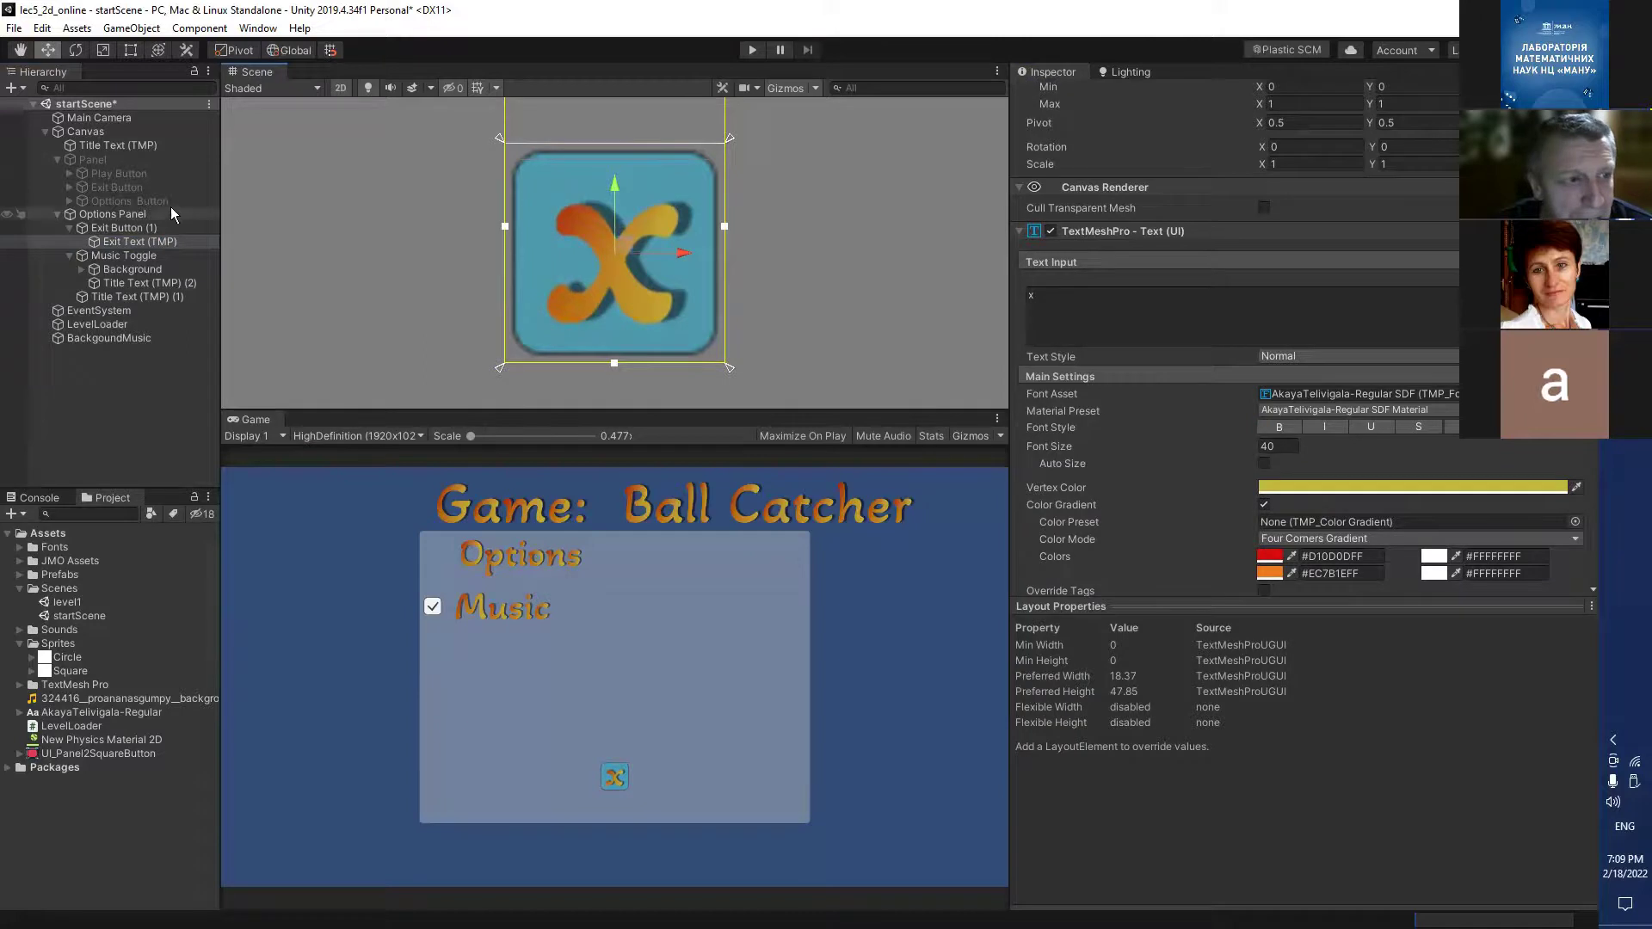
# Anchor and position the Options Panel's Exit Button (1) at the panel's top-right corner.
pyautogui.click(141, 228)
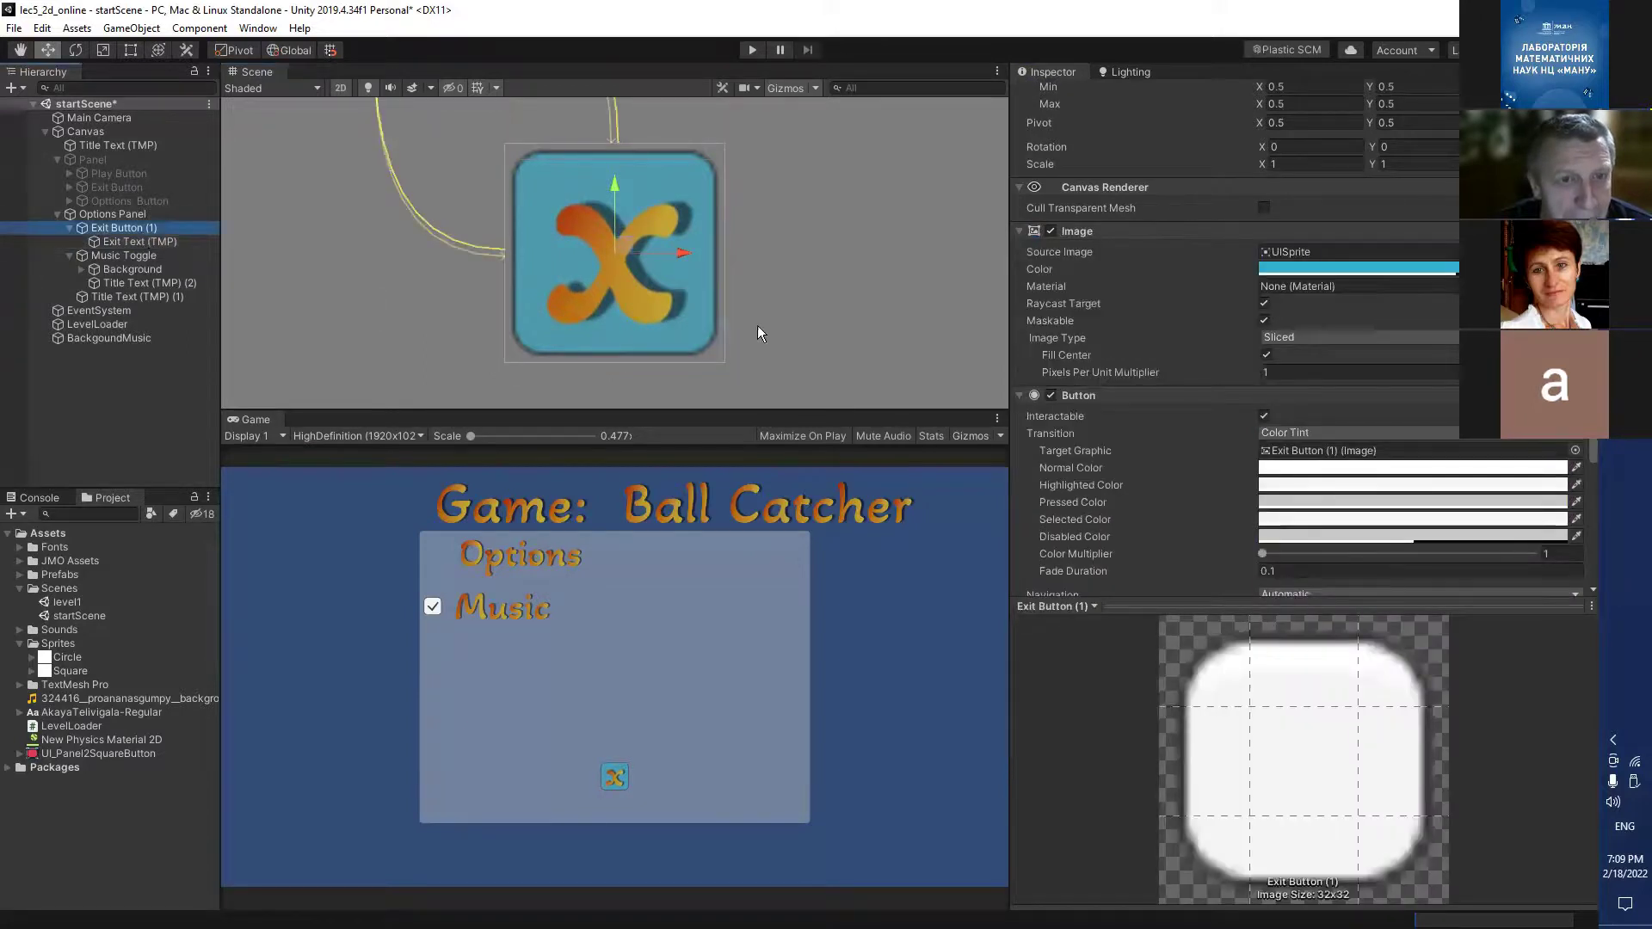
pyautogui.scroll(-6, 757, 327)
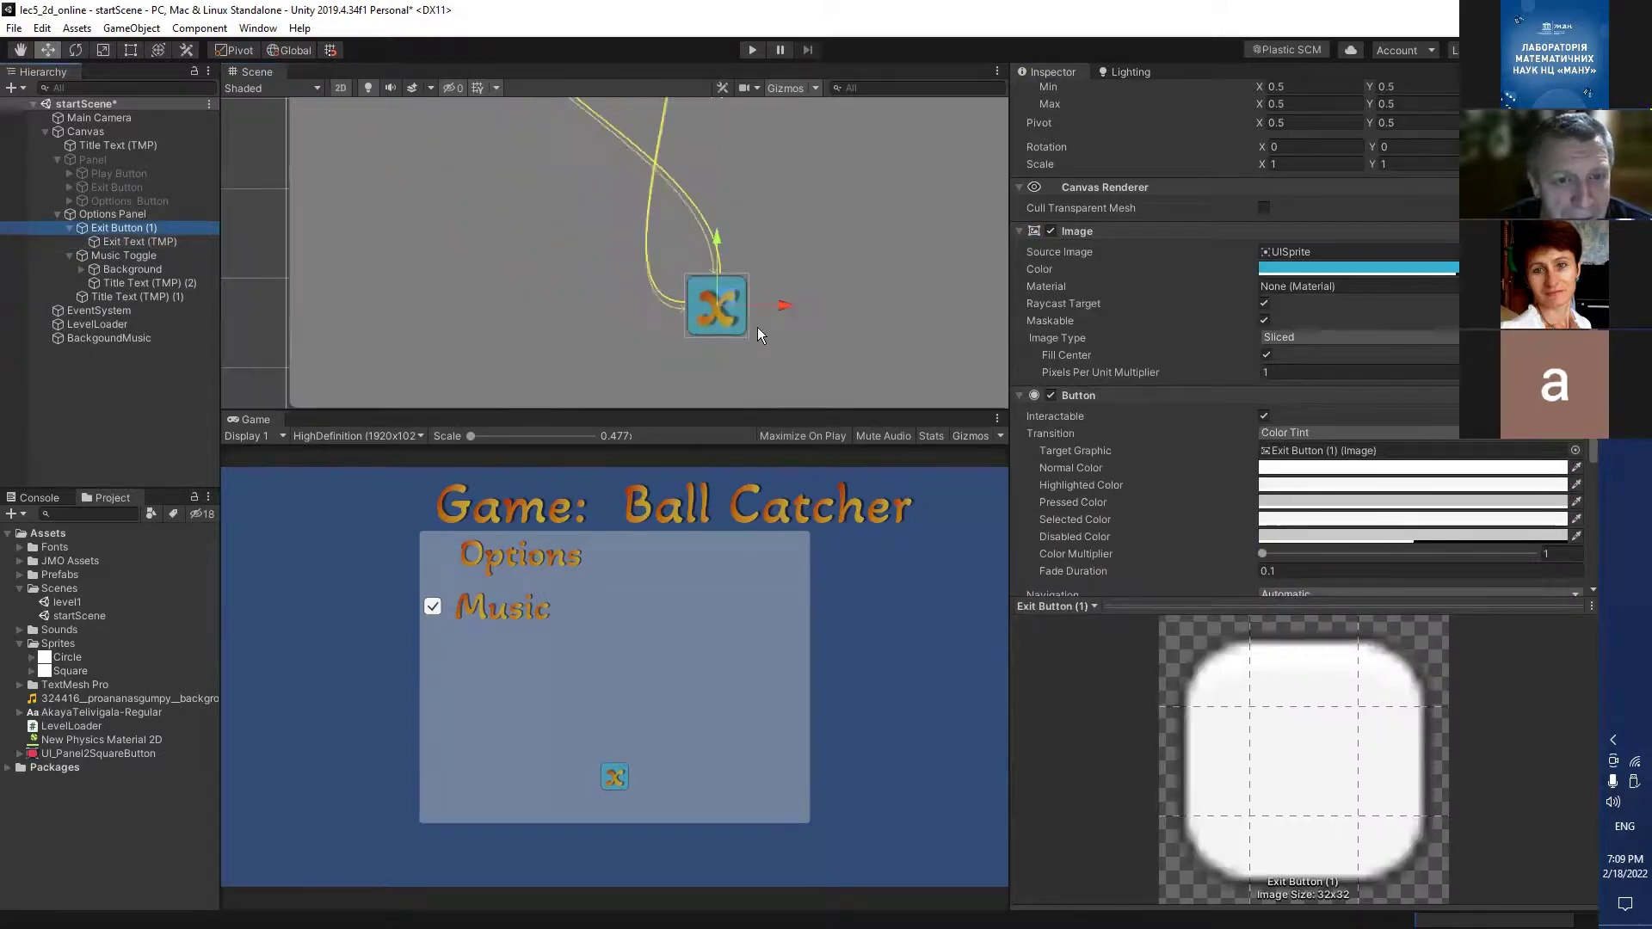
pyautogui.scroll(-4, 757, 327)
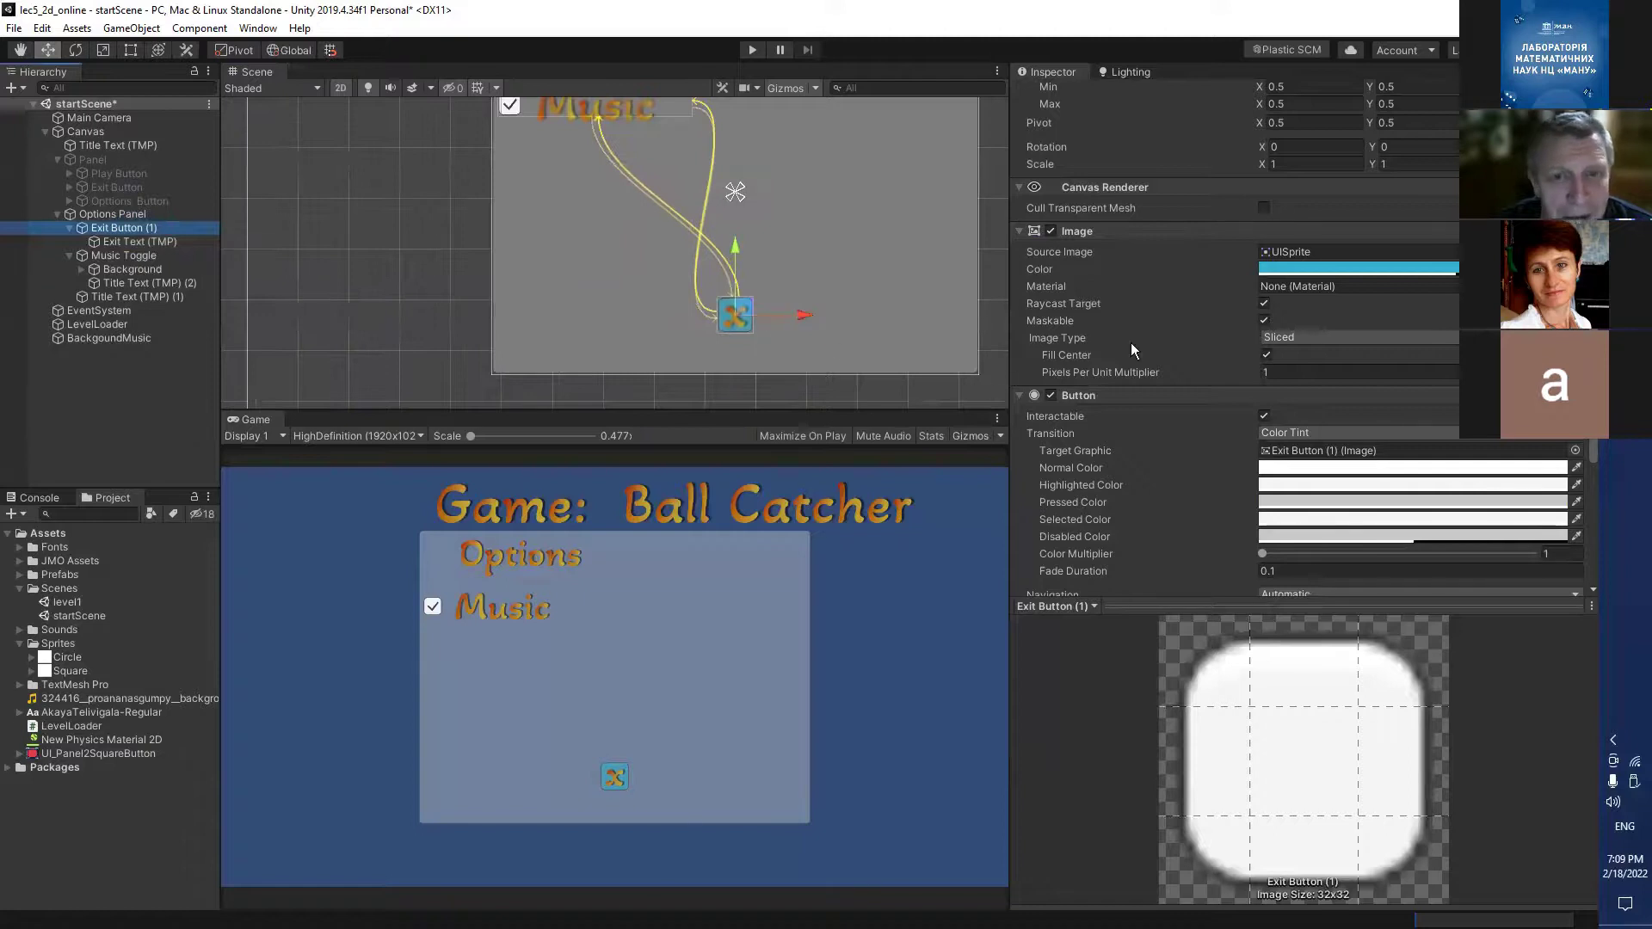
pyautogui.scroll(3, 1316, 349)
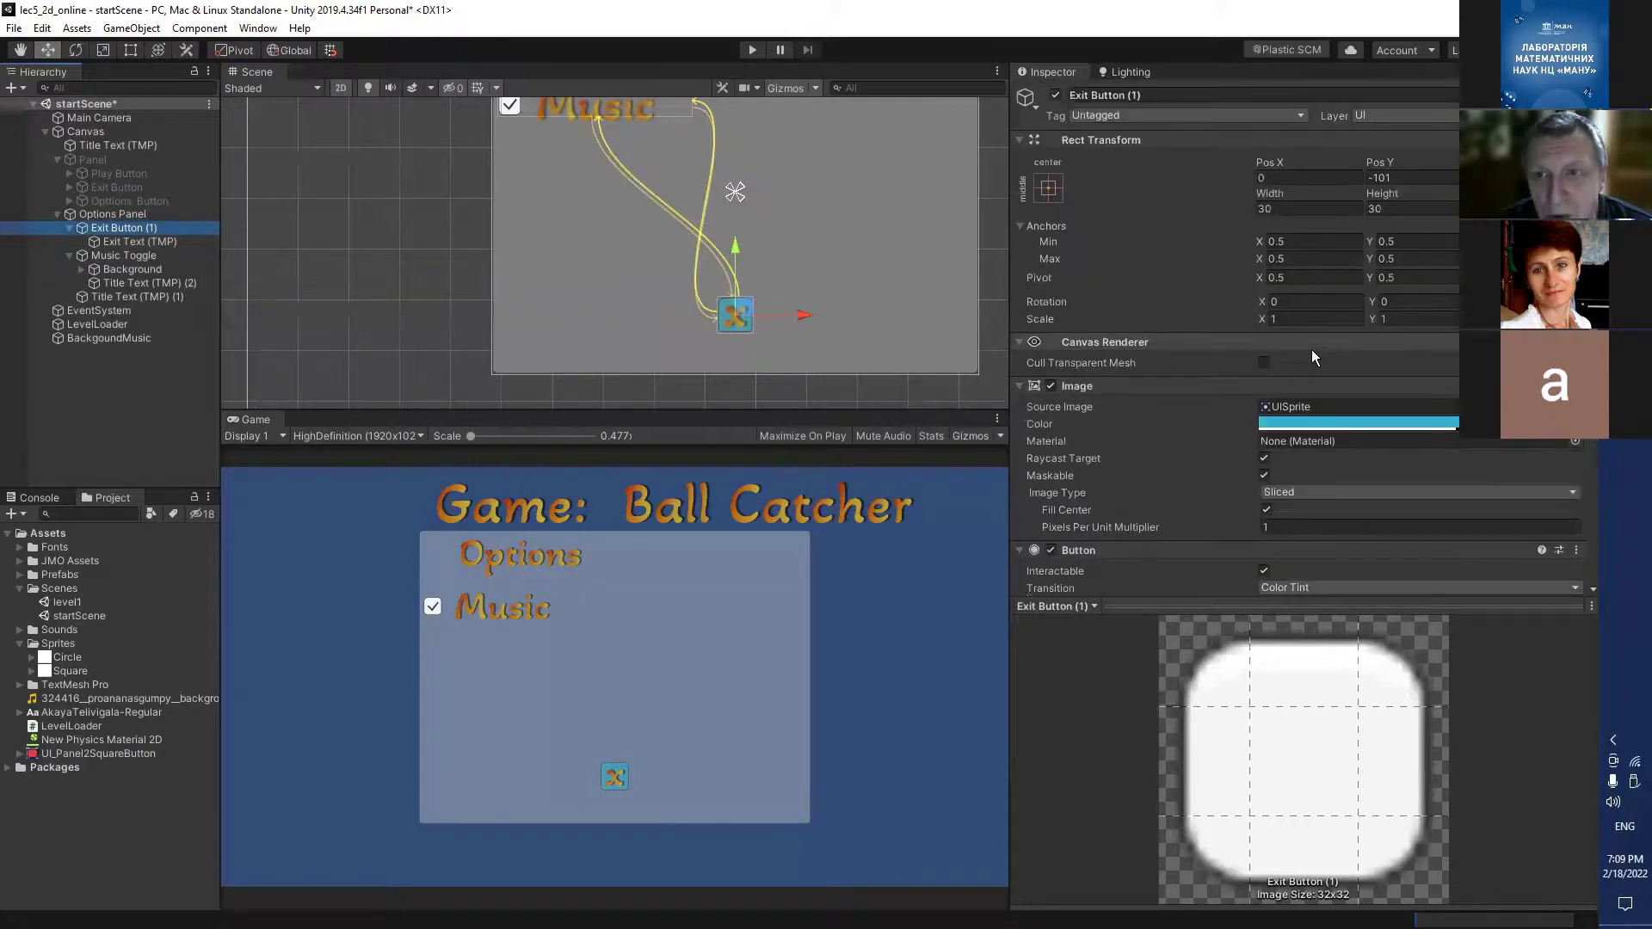
pyautogui.click(1048, 191)
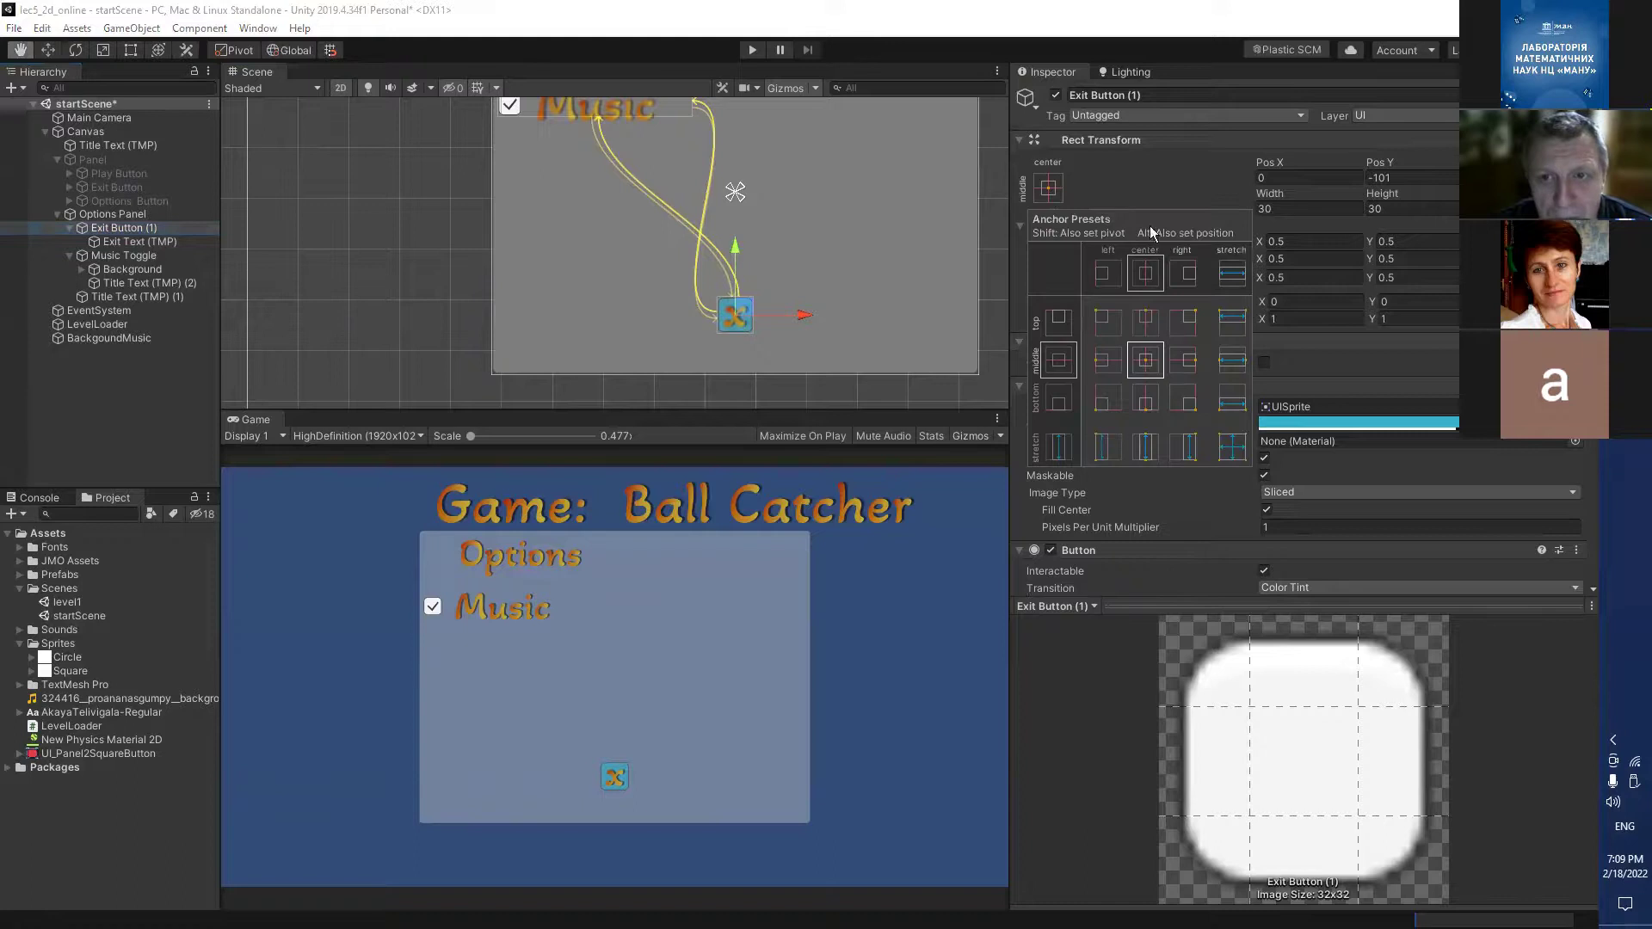
pyautogui.keyDown('alt'); pyautogui.click(1190, 320); pyautogui.keyUp('alt')
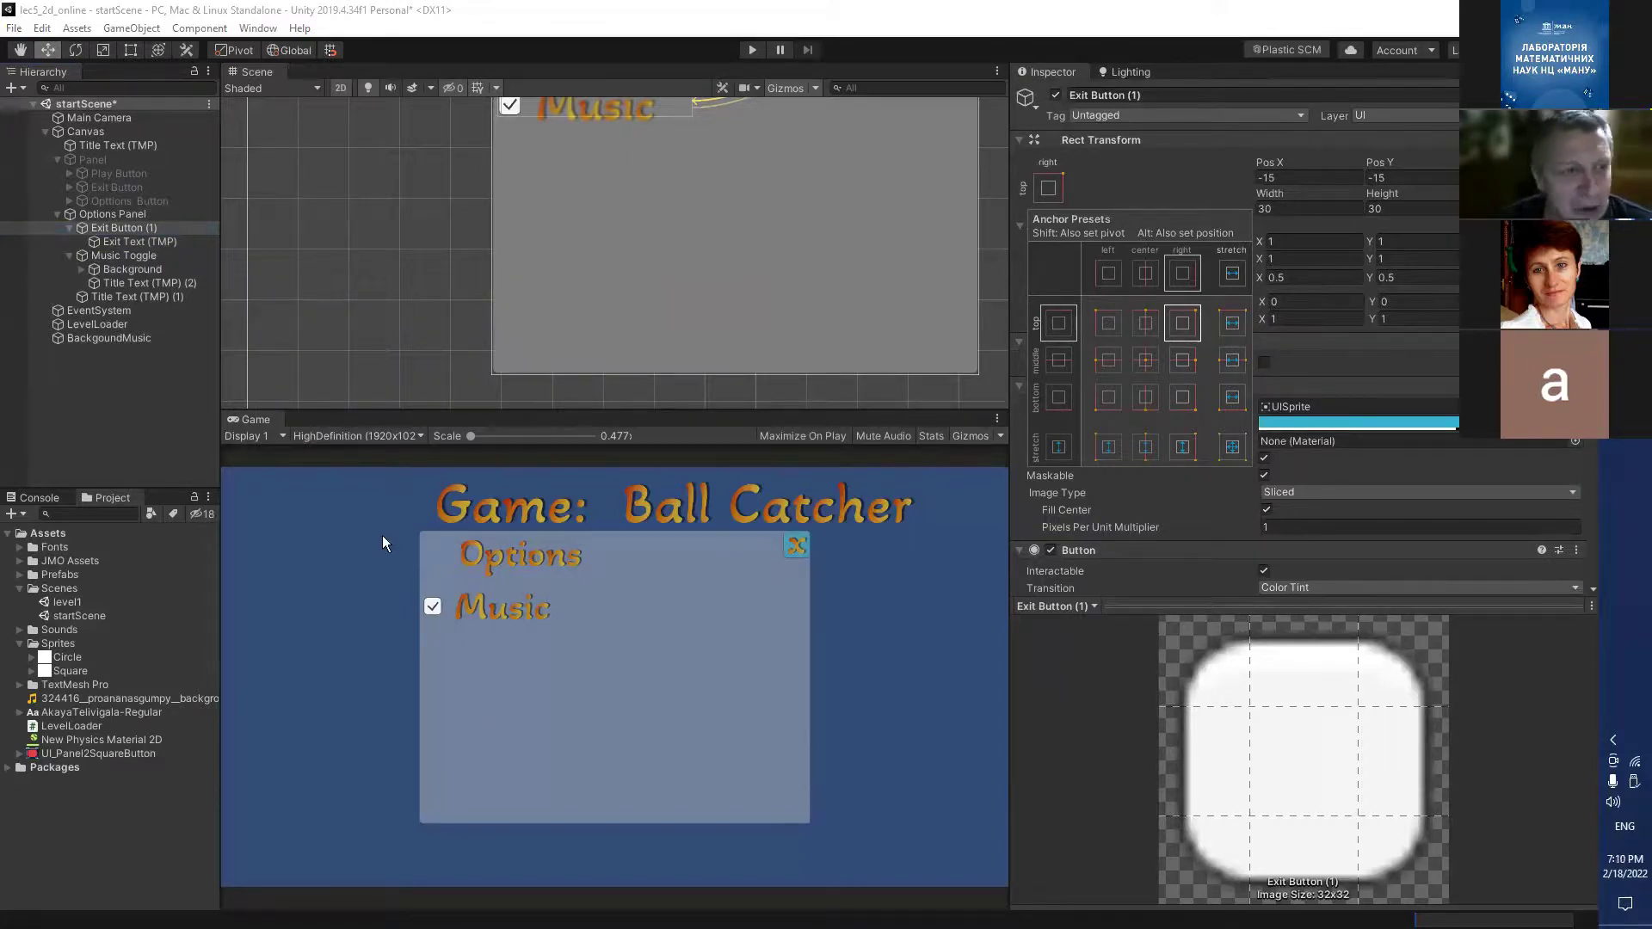
# Replace the LevelLoader target in Exit Button (1)'s On Click event with Panel, calling GameObject.SetActive with the value enabled.
pyautogui.click(139, 228)
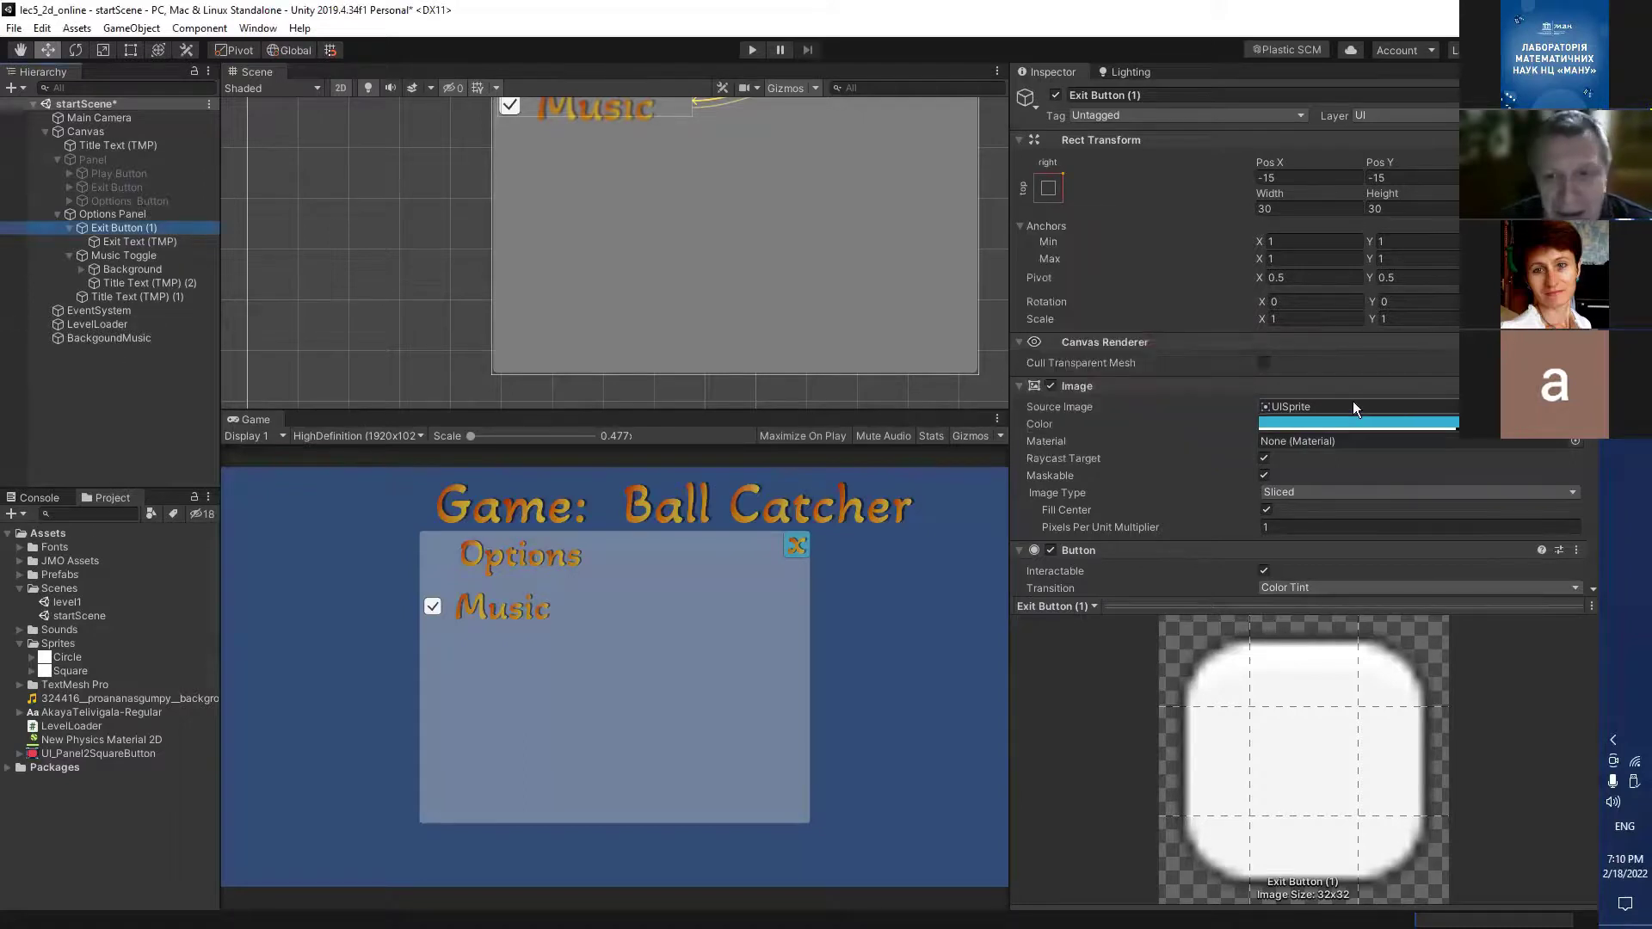
pyautogui.scroll(-5, 1352, 401)
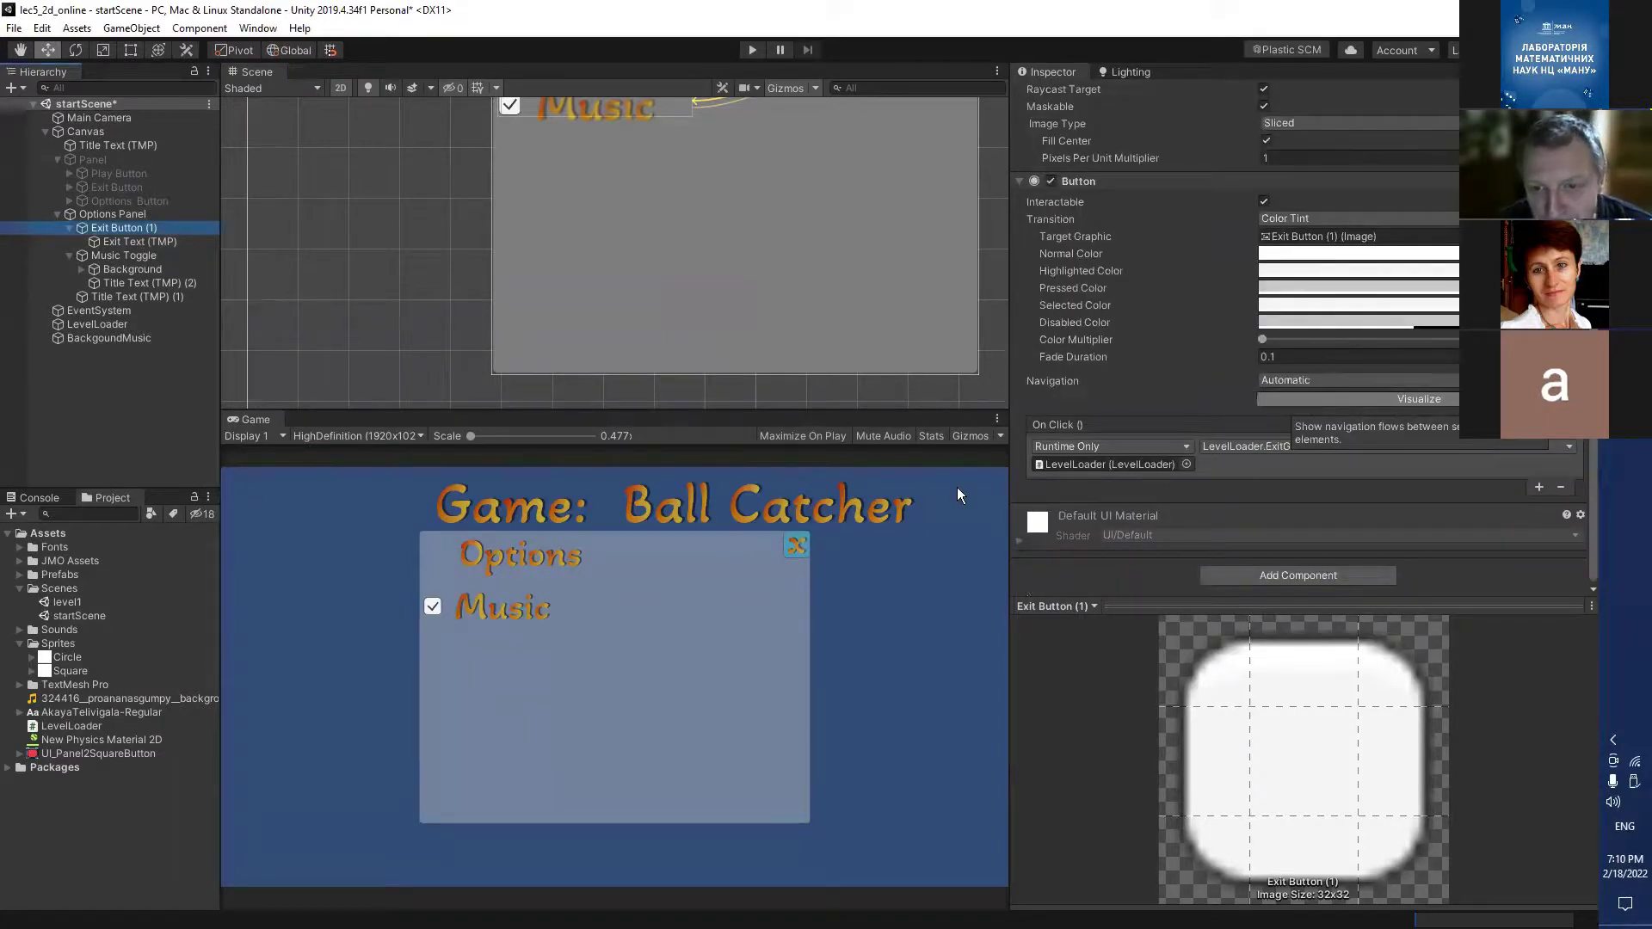
pyautogui.click(1186, 464)
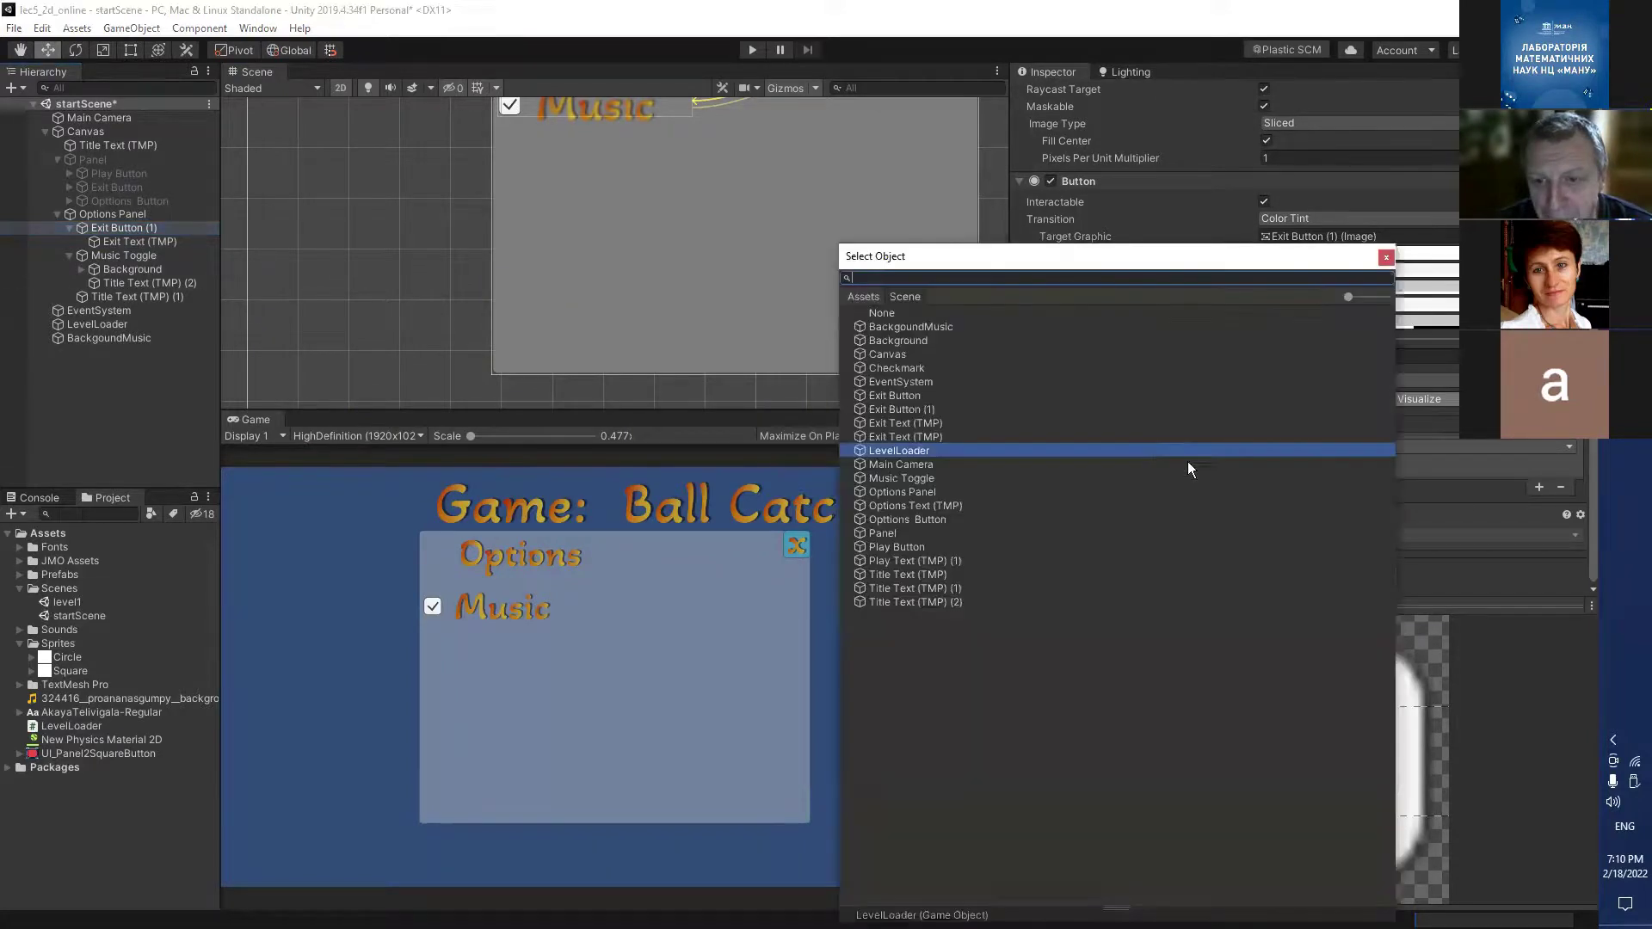
pyautogui.doubleClick(872, 314)
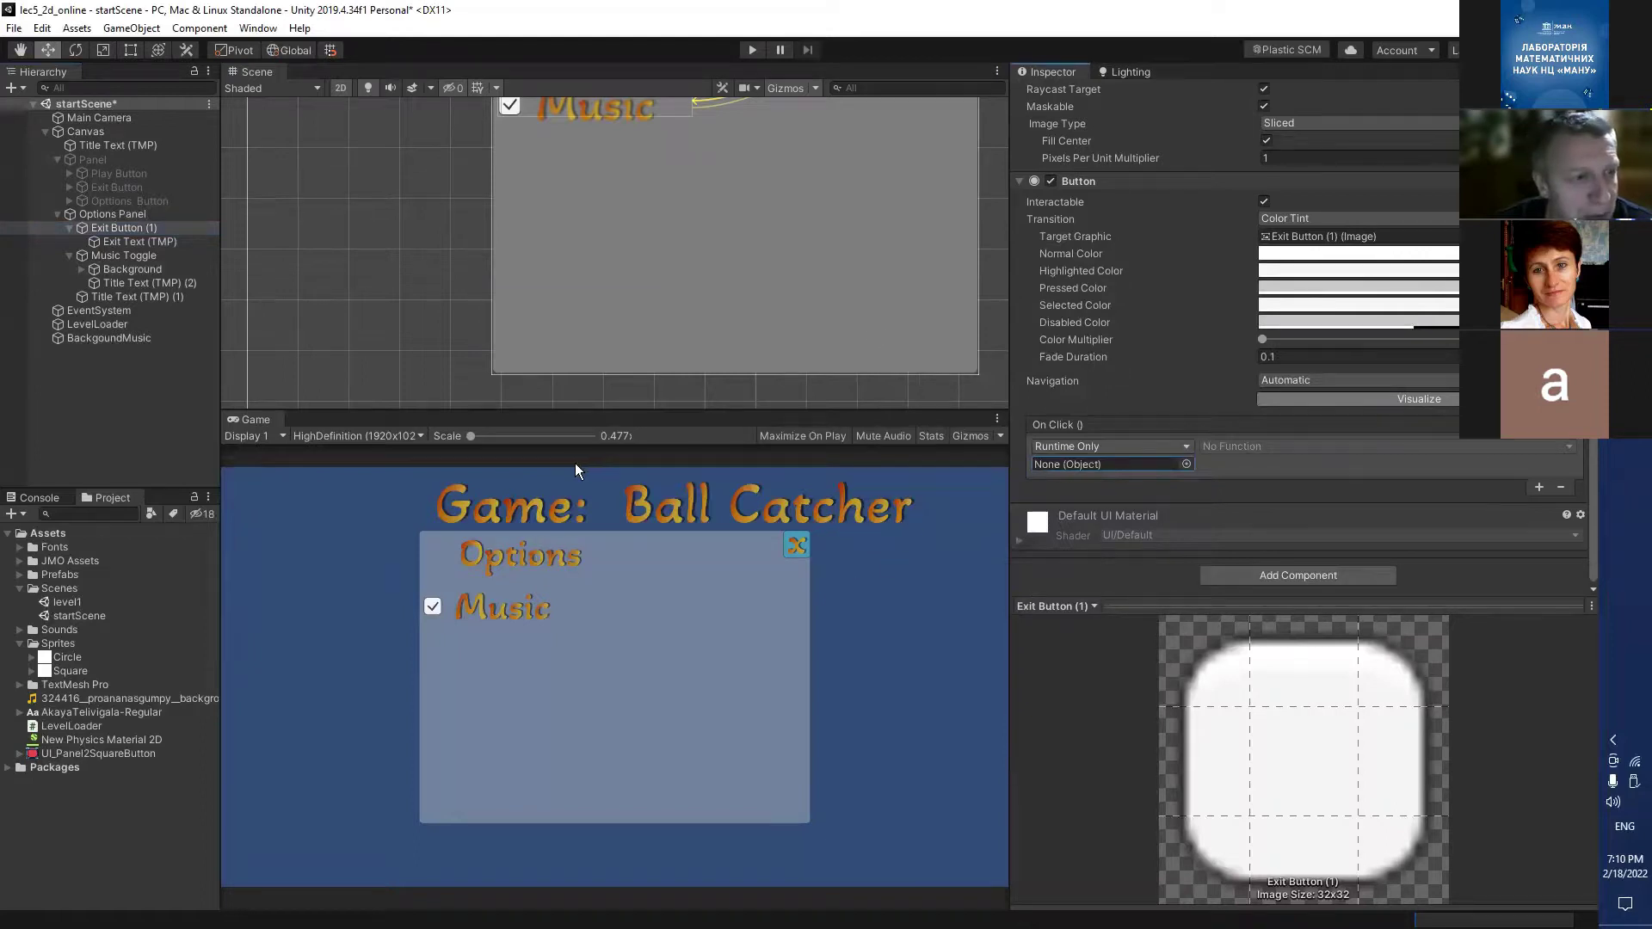
pyautogui.moveTo(98, 158); pyautogui.dragTo(1072, 463)
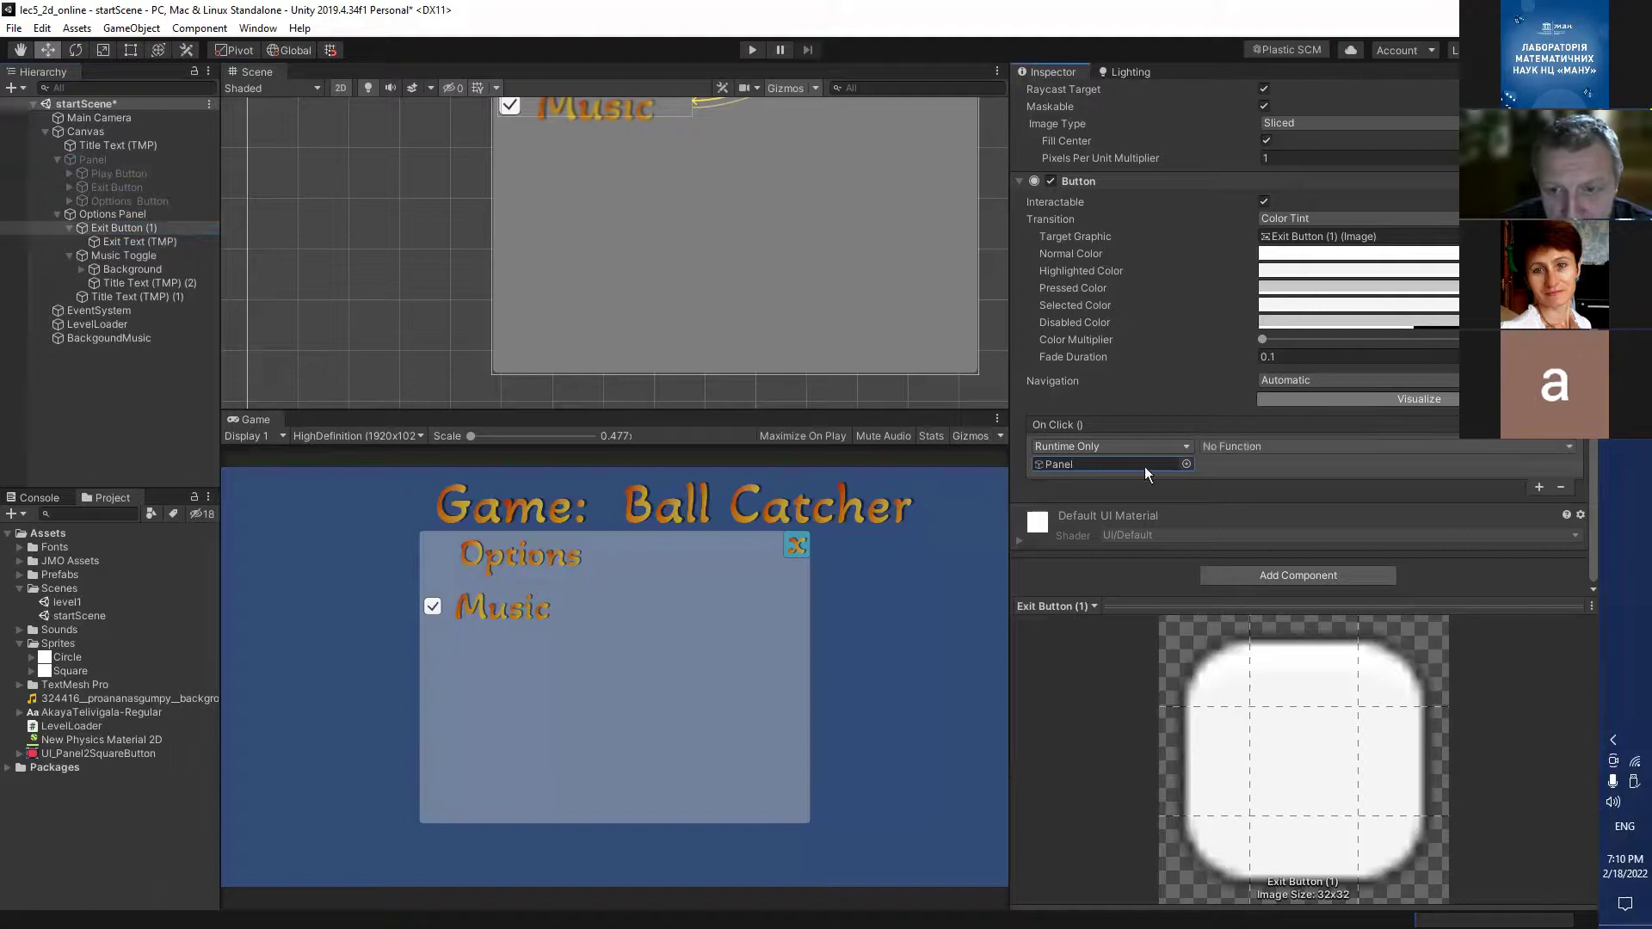
pyautogui.click(1227, 447)
pyautogui.moveTo(1272, 494)
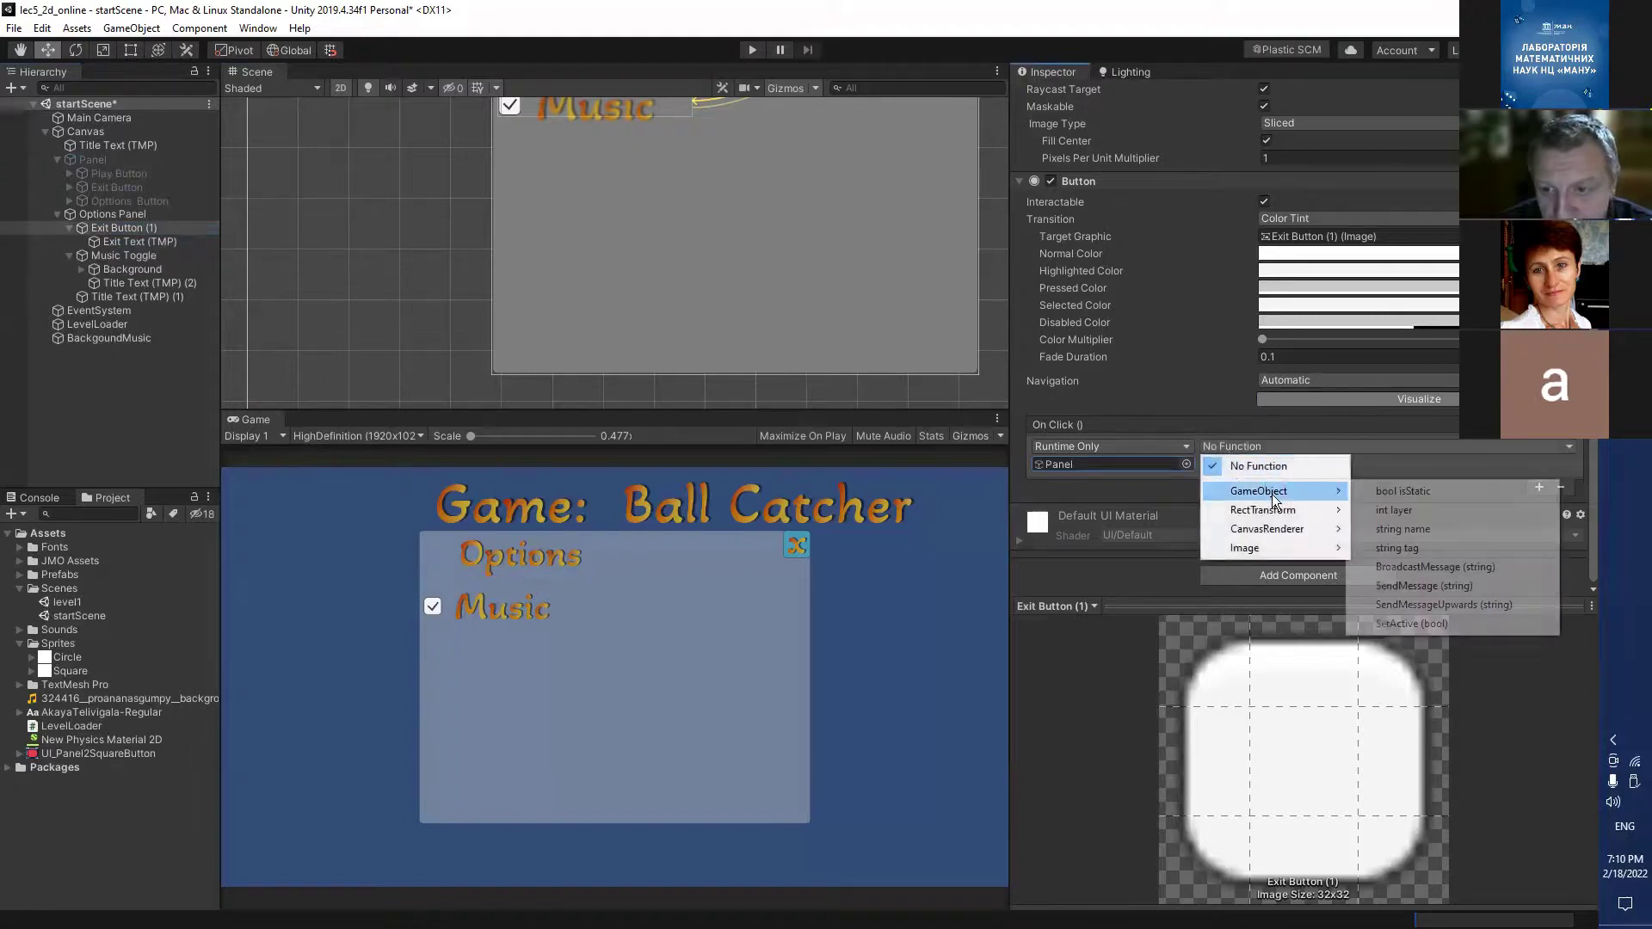
pyautogui.click(1403, 623)
pyautogui.click(1206, 463)
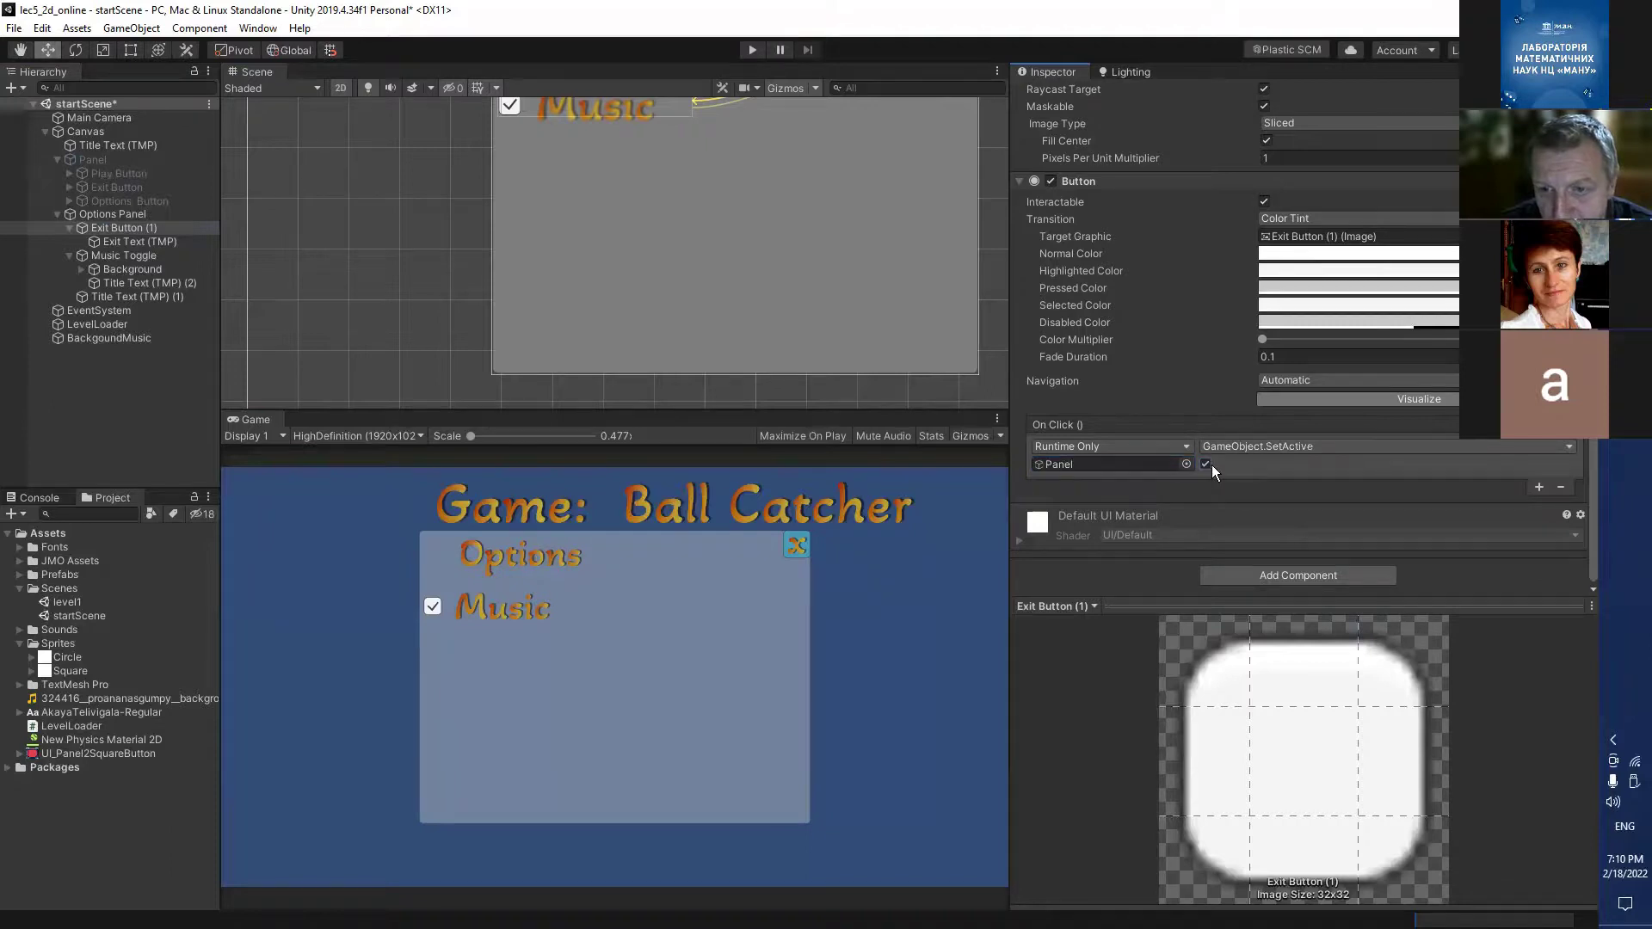
# Add a second On Click entry to Exit Button (1) that calls GameObject.SetActive on the Options Panel with the value disabled.
pyautogui.click(1539, 488)
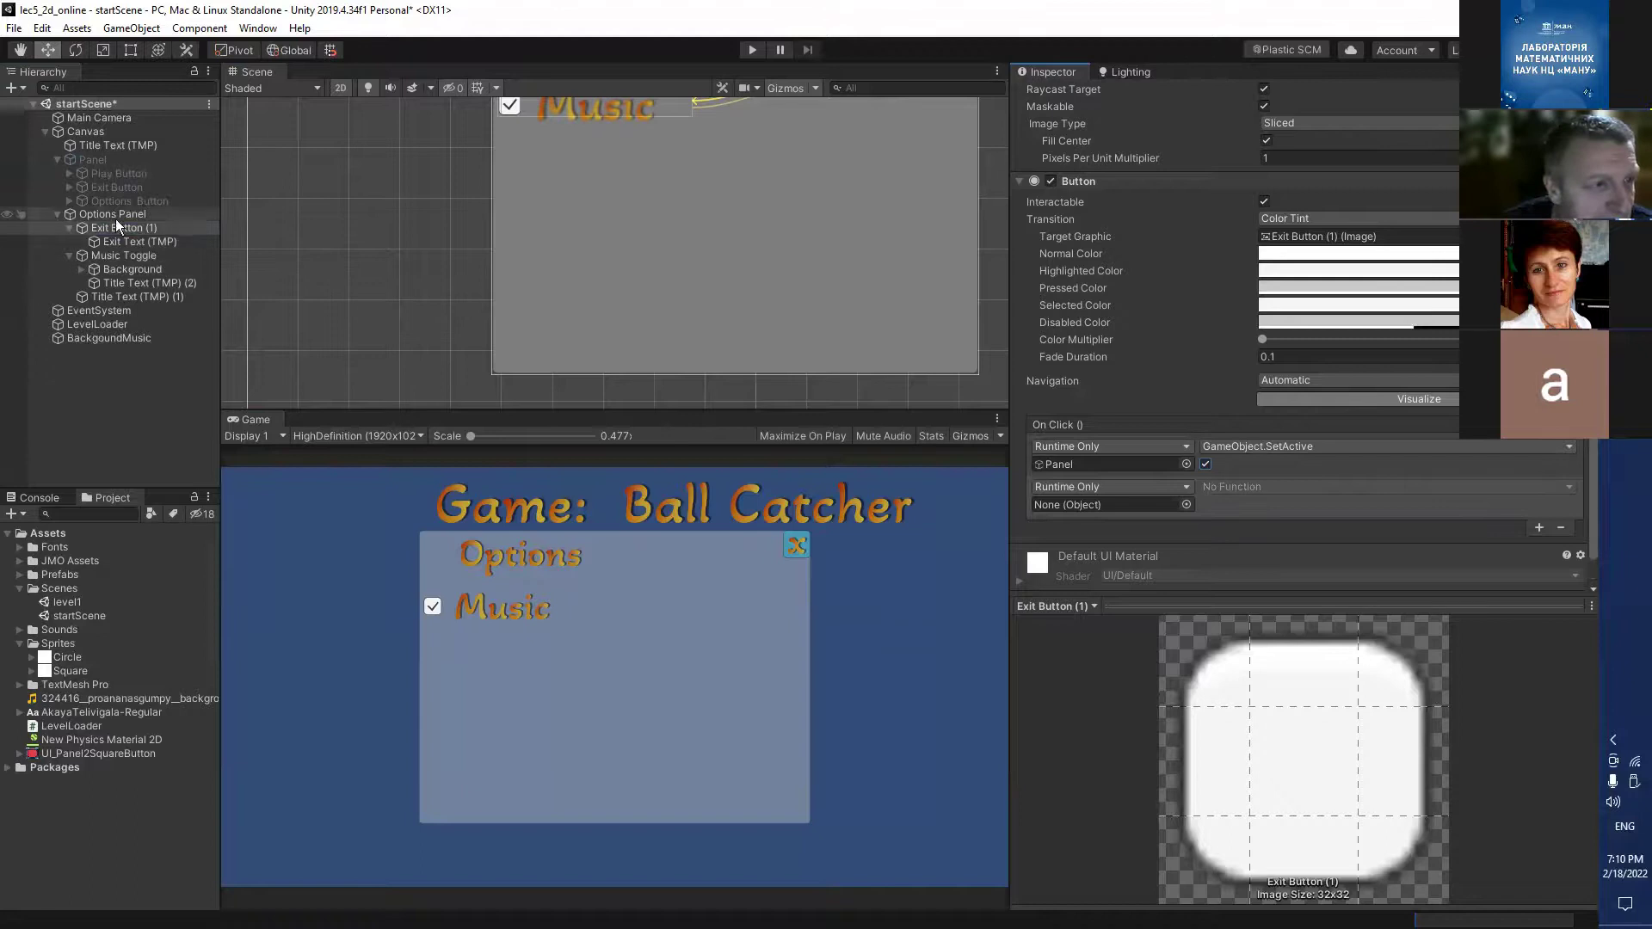
pyautogui.moveTo(112, 213); pyautogui.dragTo(1062, 499)
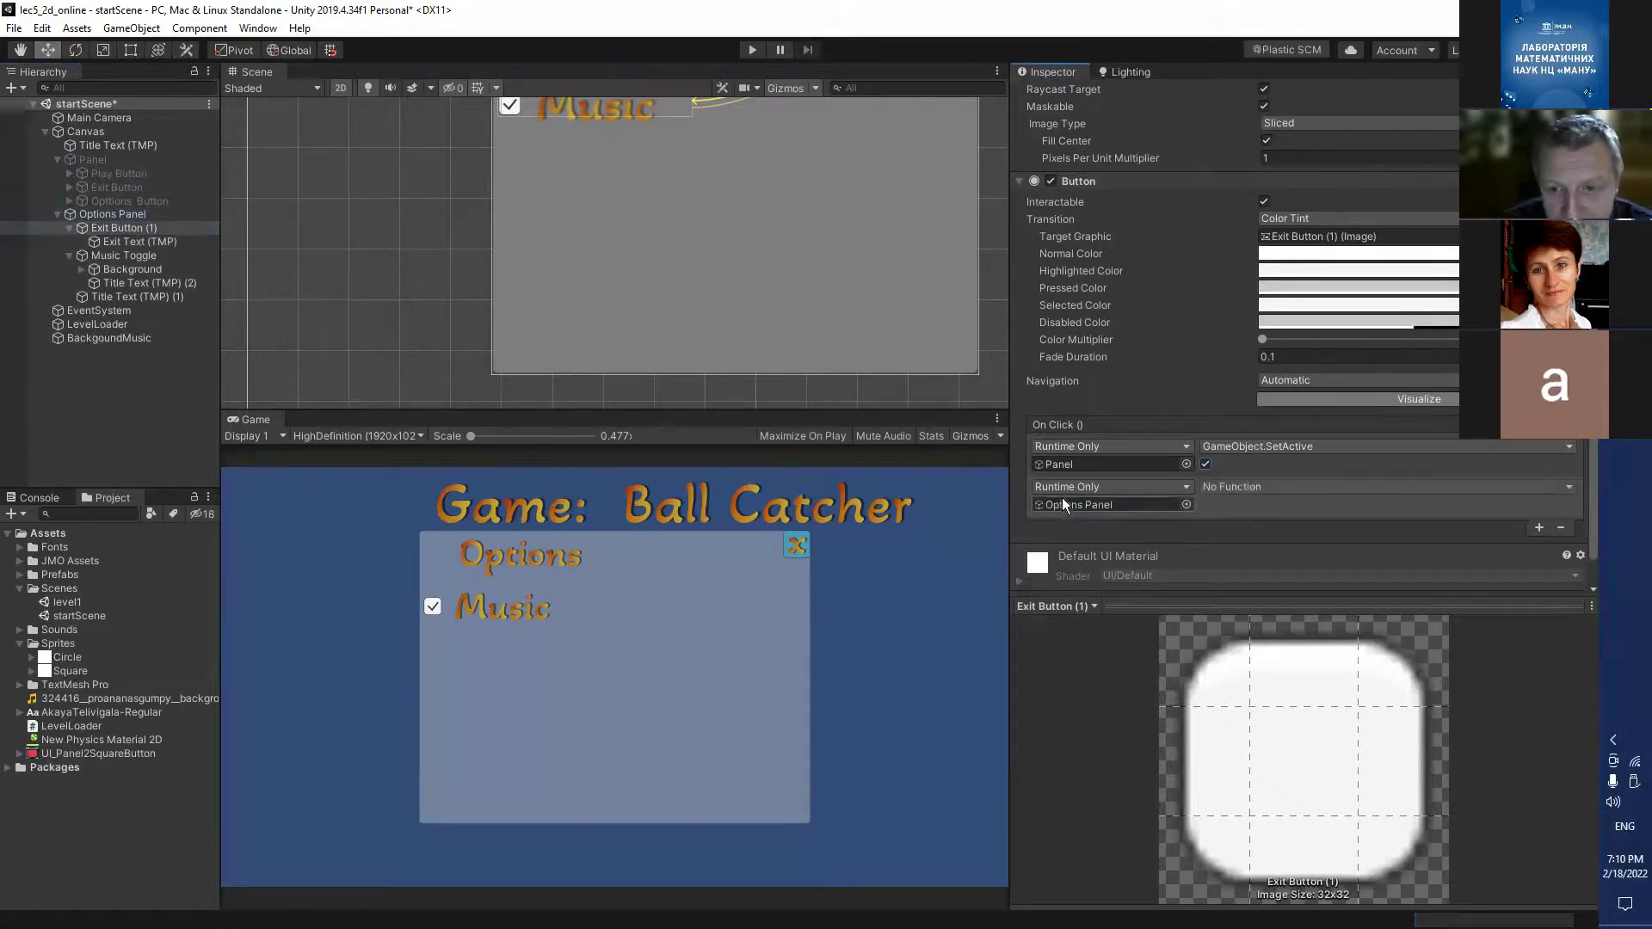
pyautogui.click(1232, 488)
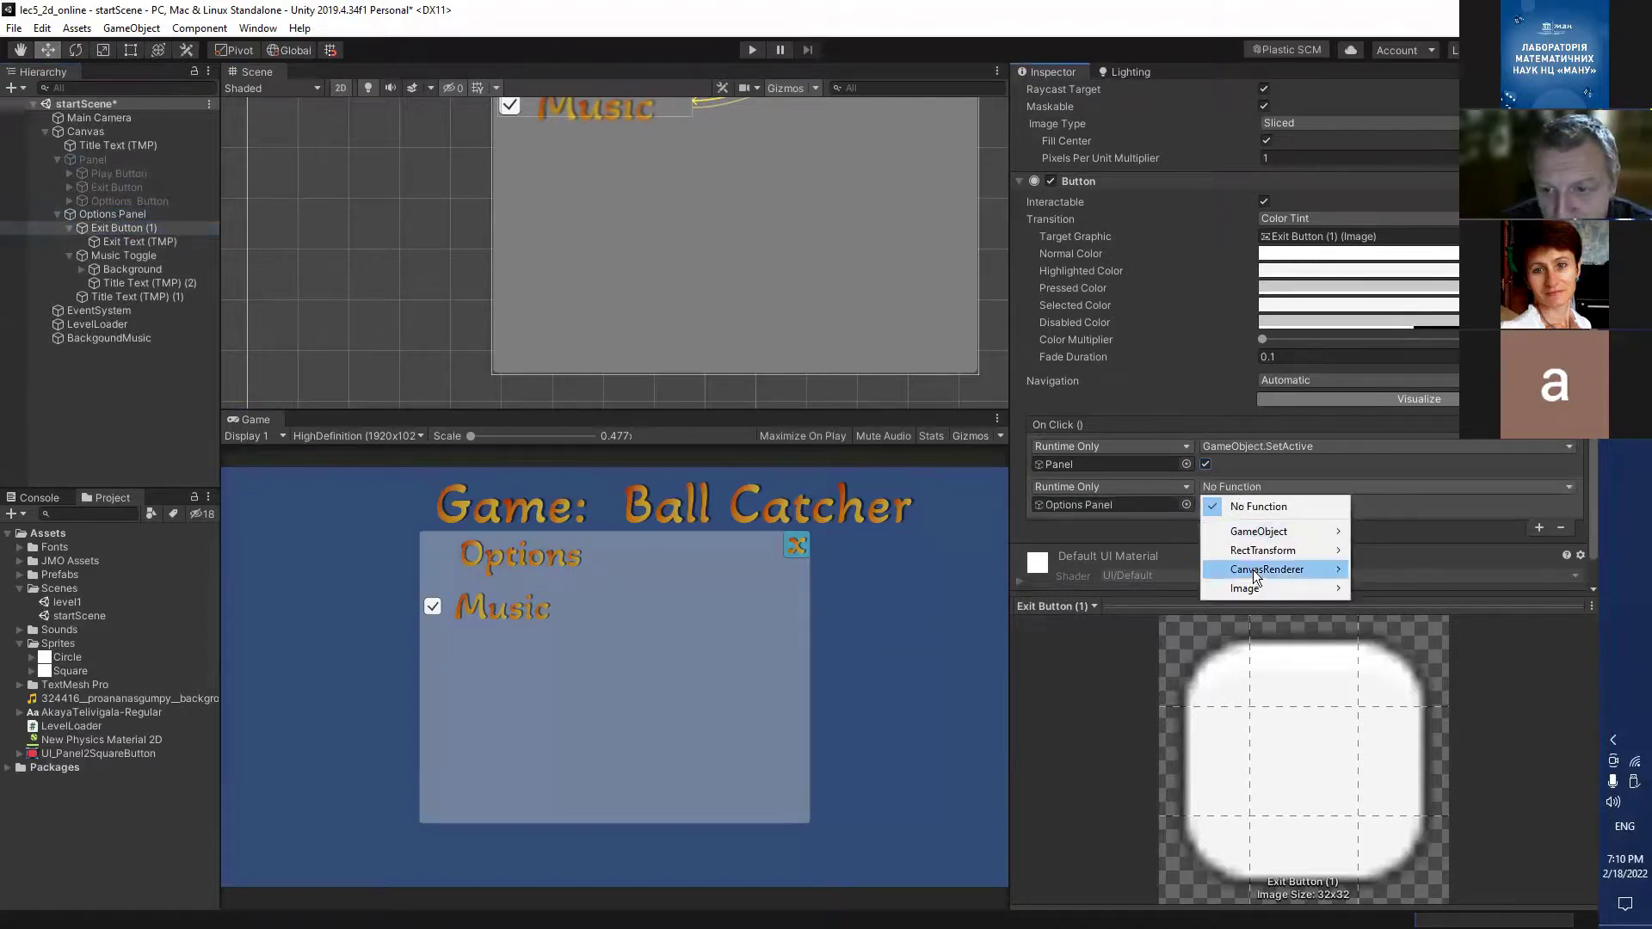
pyautogui.moveTo(1265, 532)
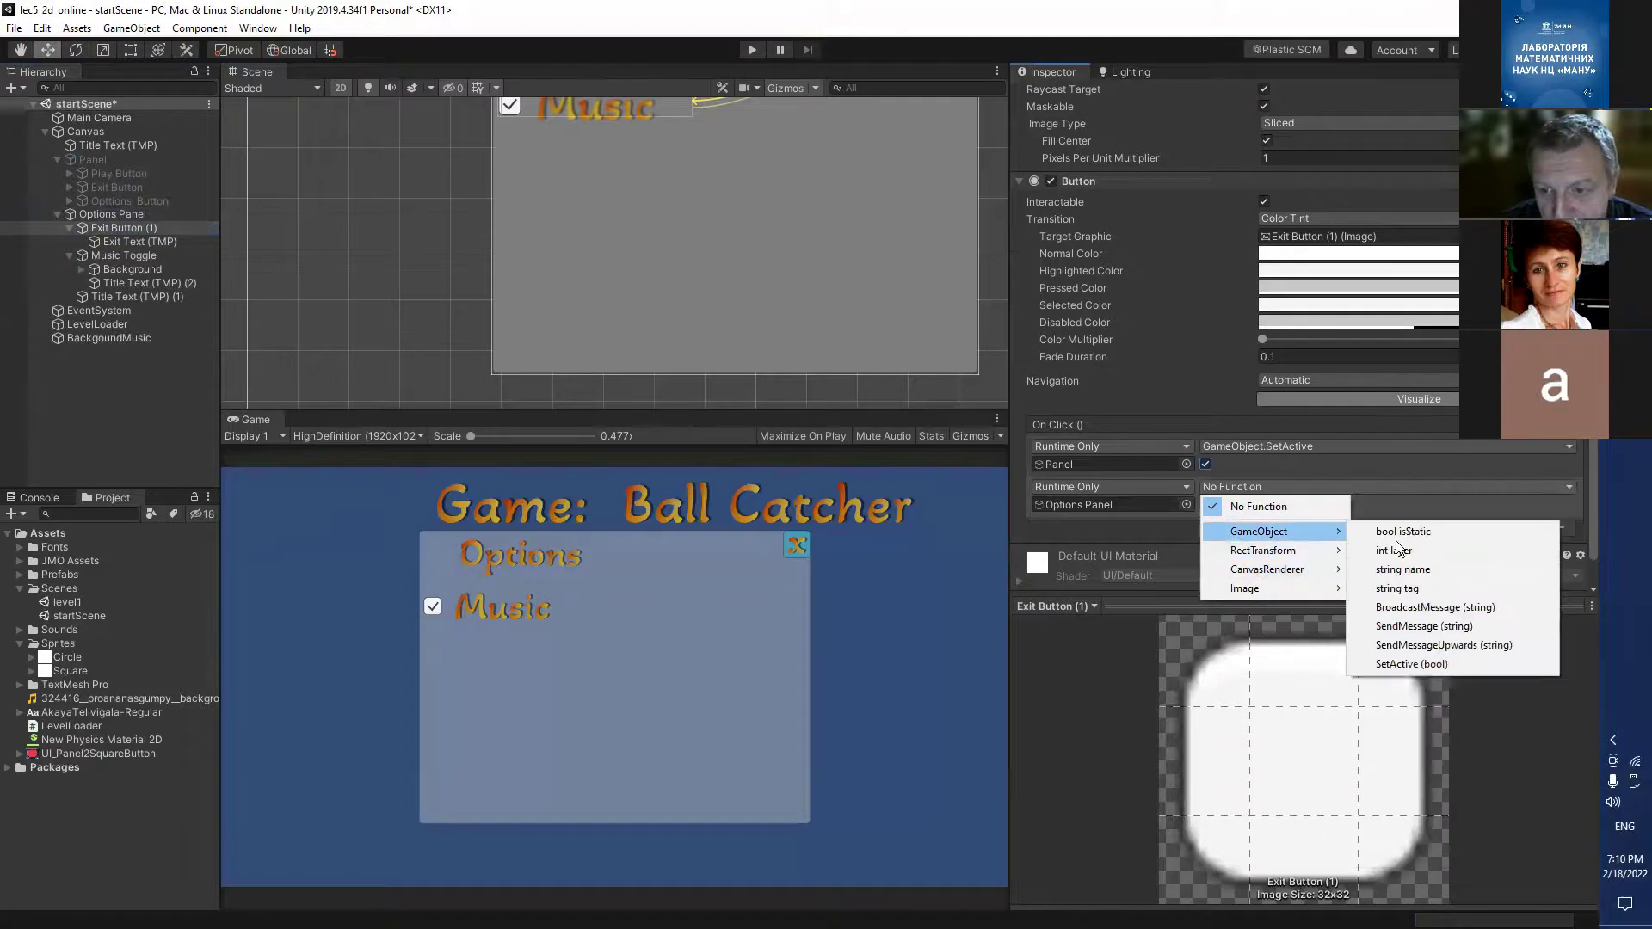
pyautogui.click(1448, 659)
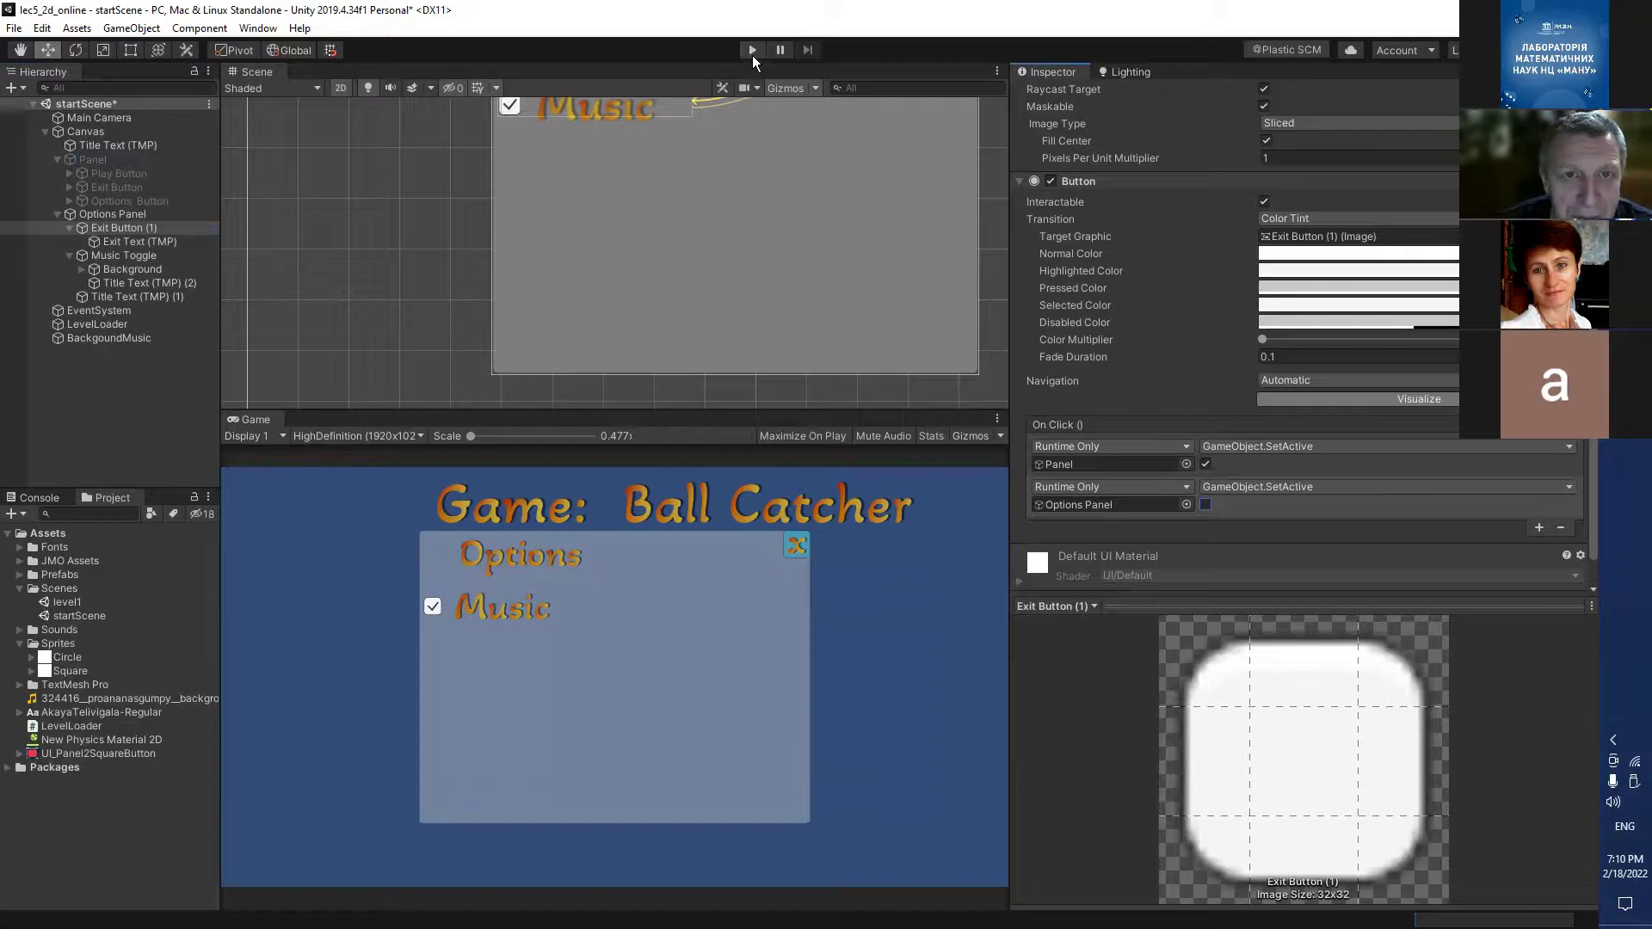
# Deactivate the Options Panel and activate the main Panel in the scene.
pyautogui.click(168, 210)
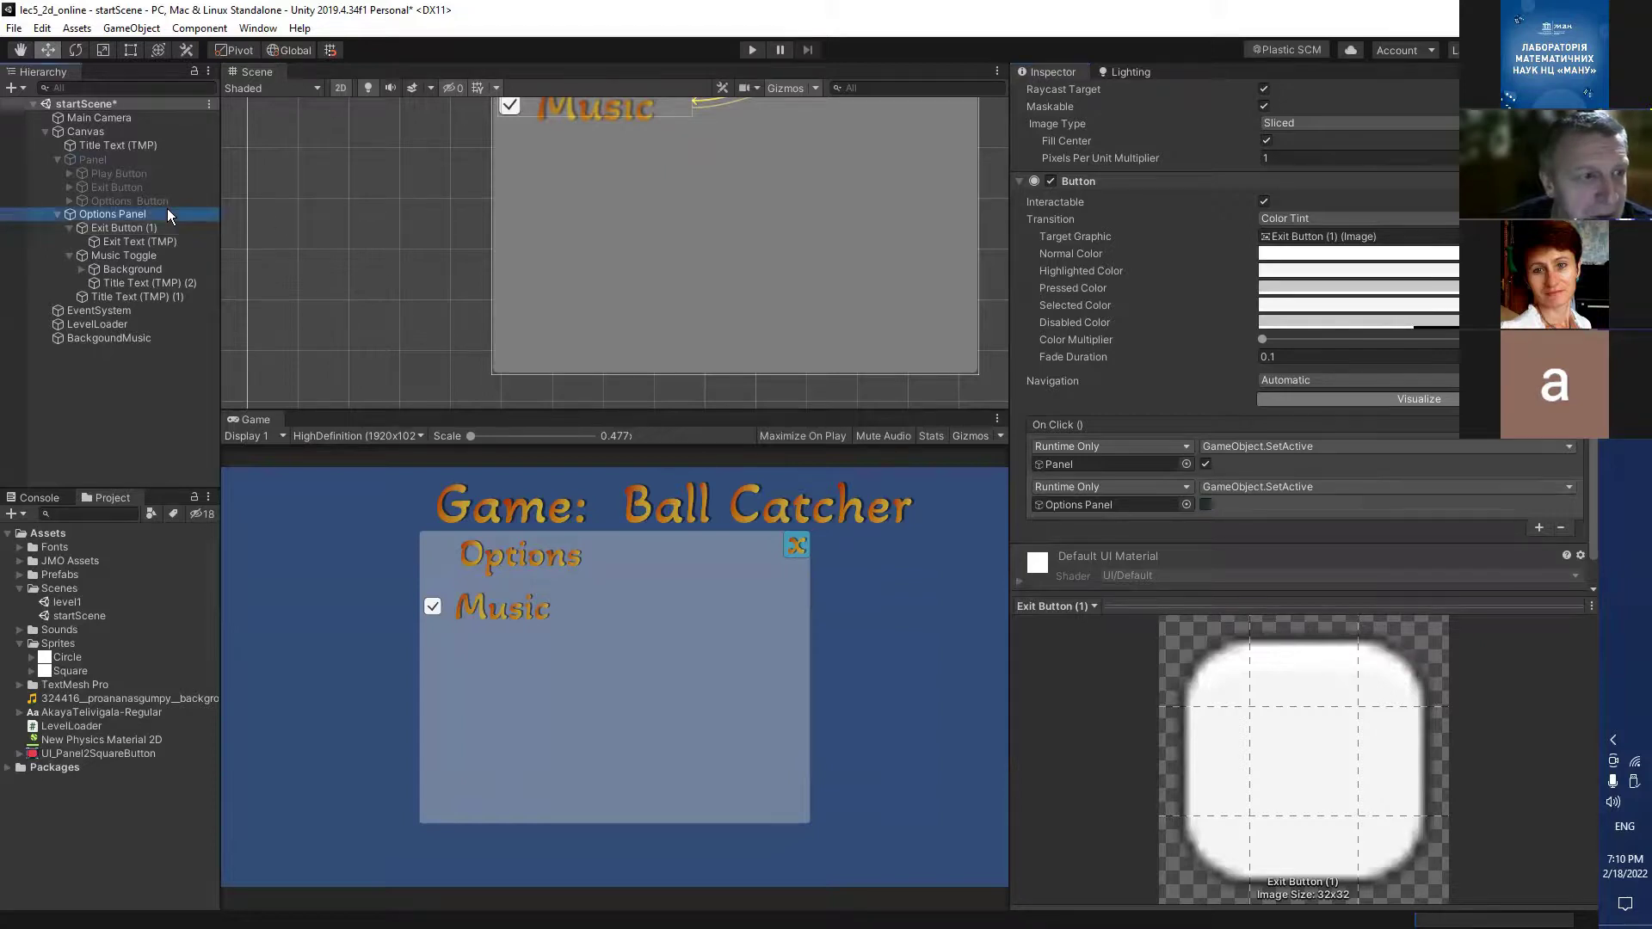
pyautogui.scroll(1, 1074, 206)
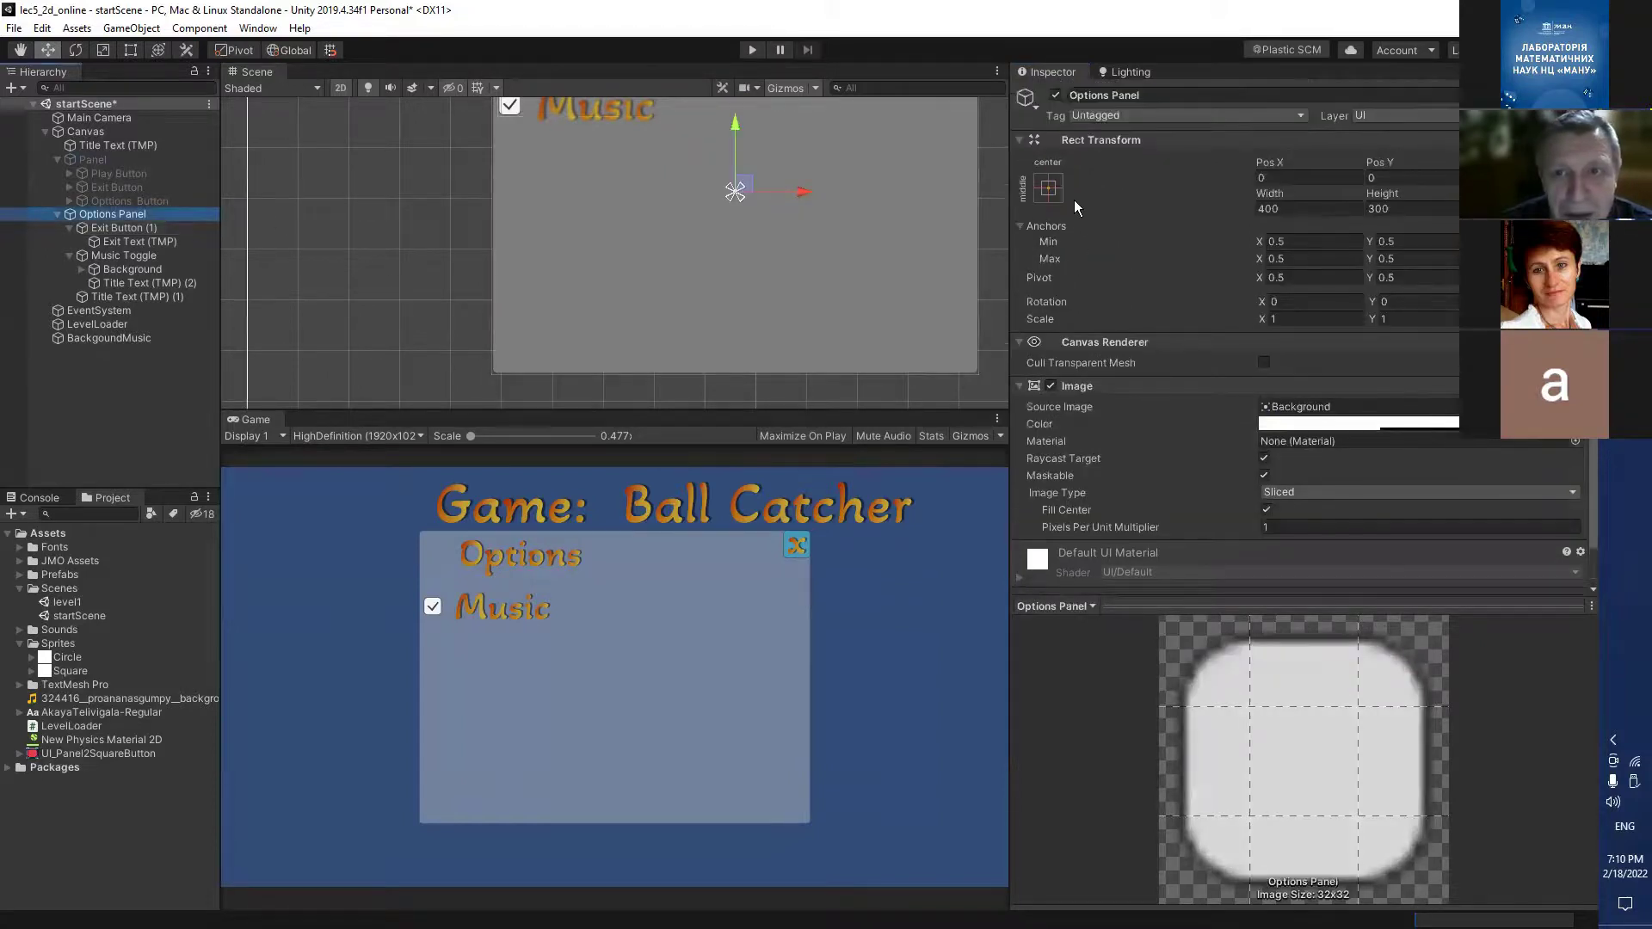
pyautogui.click(1055, 95)
pyautogui.click(131, 158)
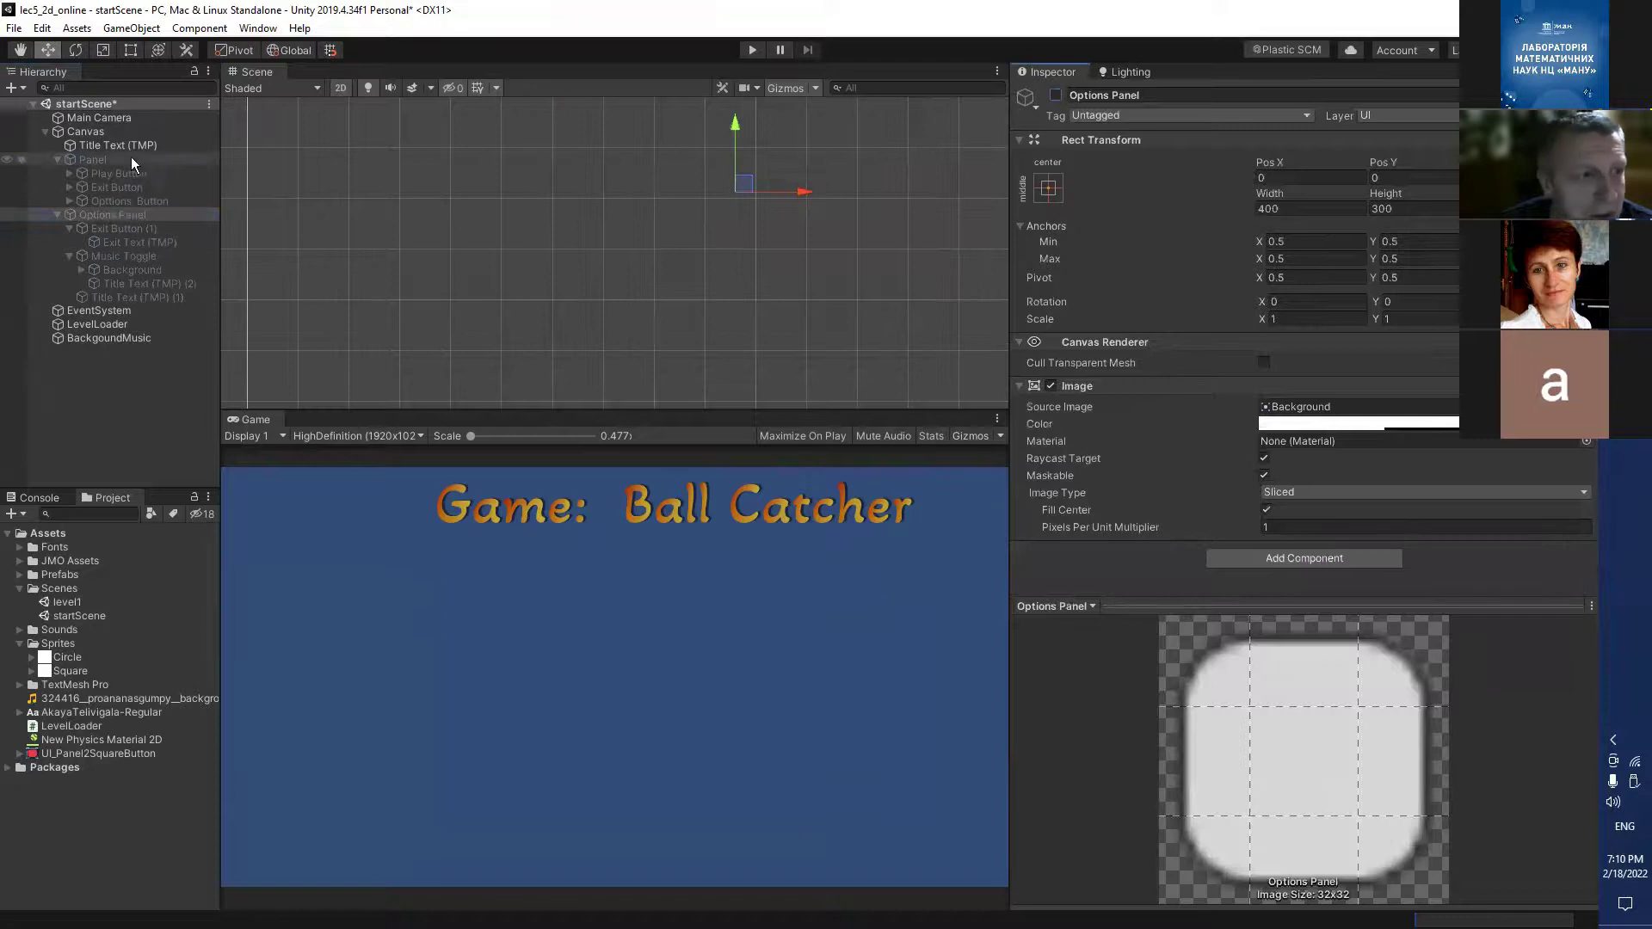
pyautogui.click(1056, 95)
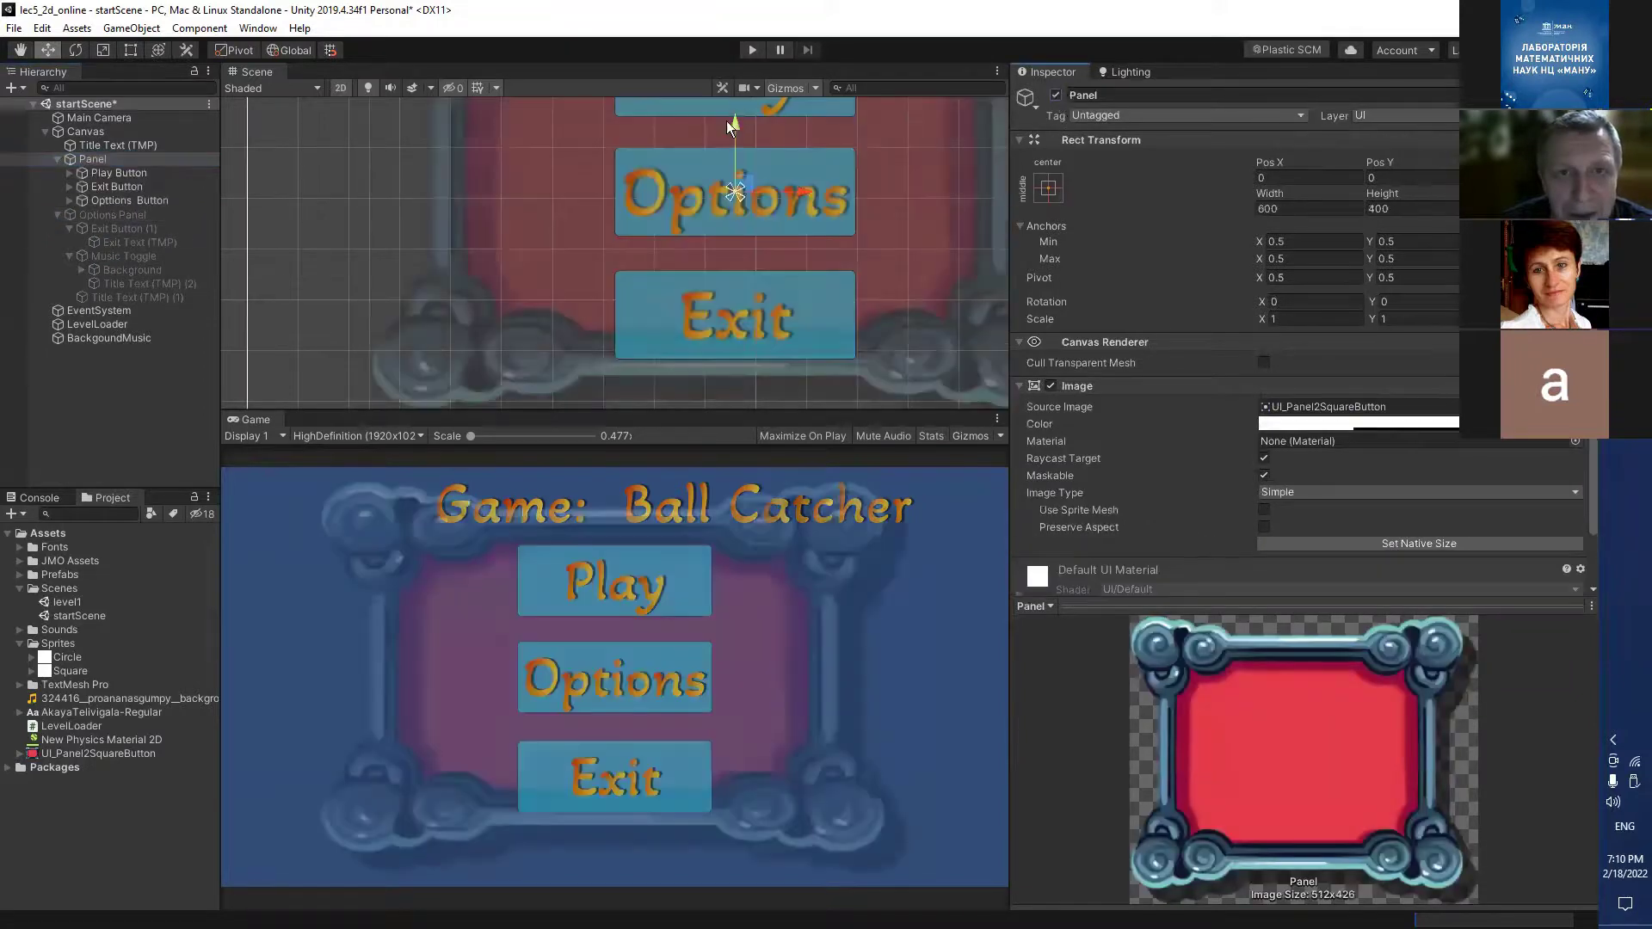
# Test the Options button in play mode and review its On Click entries.
pyautogui.click(751, 50)
pyautogui.hotkey('ctrl', 'p')
pyautogui.click(659, 680)
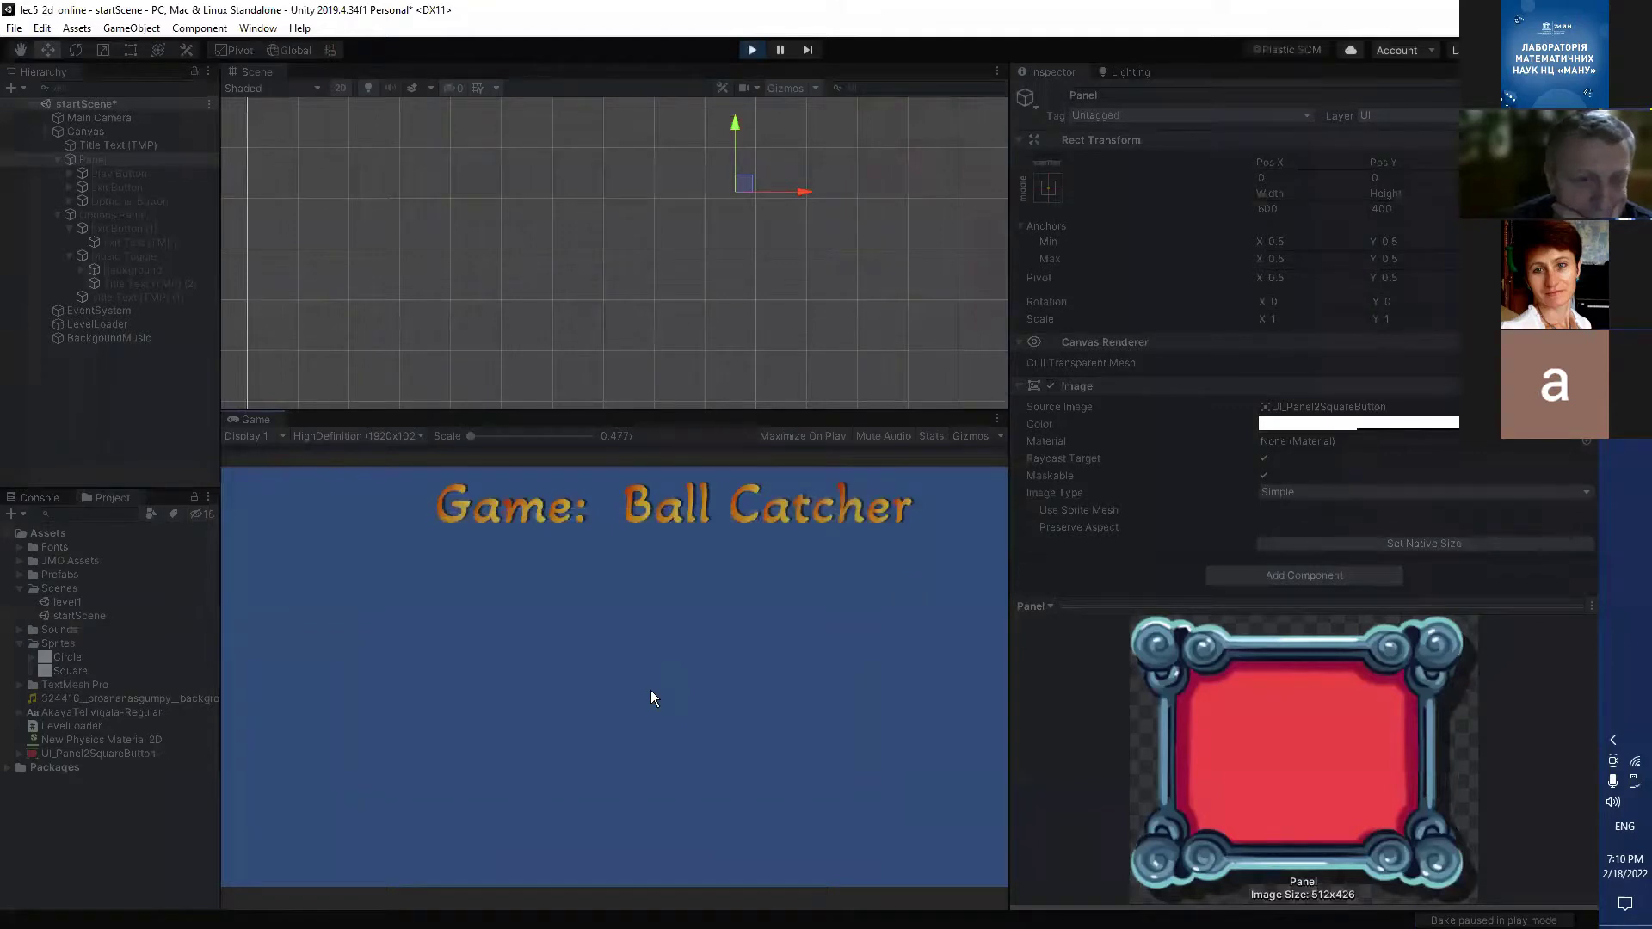
pyautogui.click(751, 51)
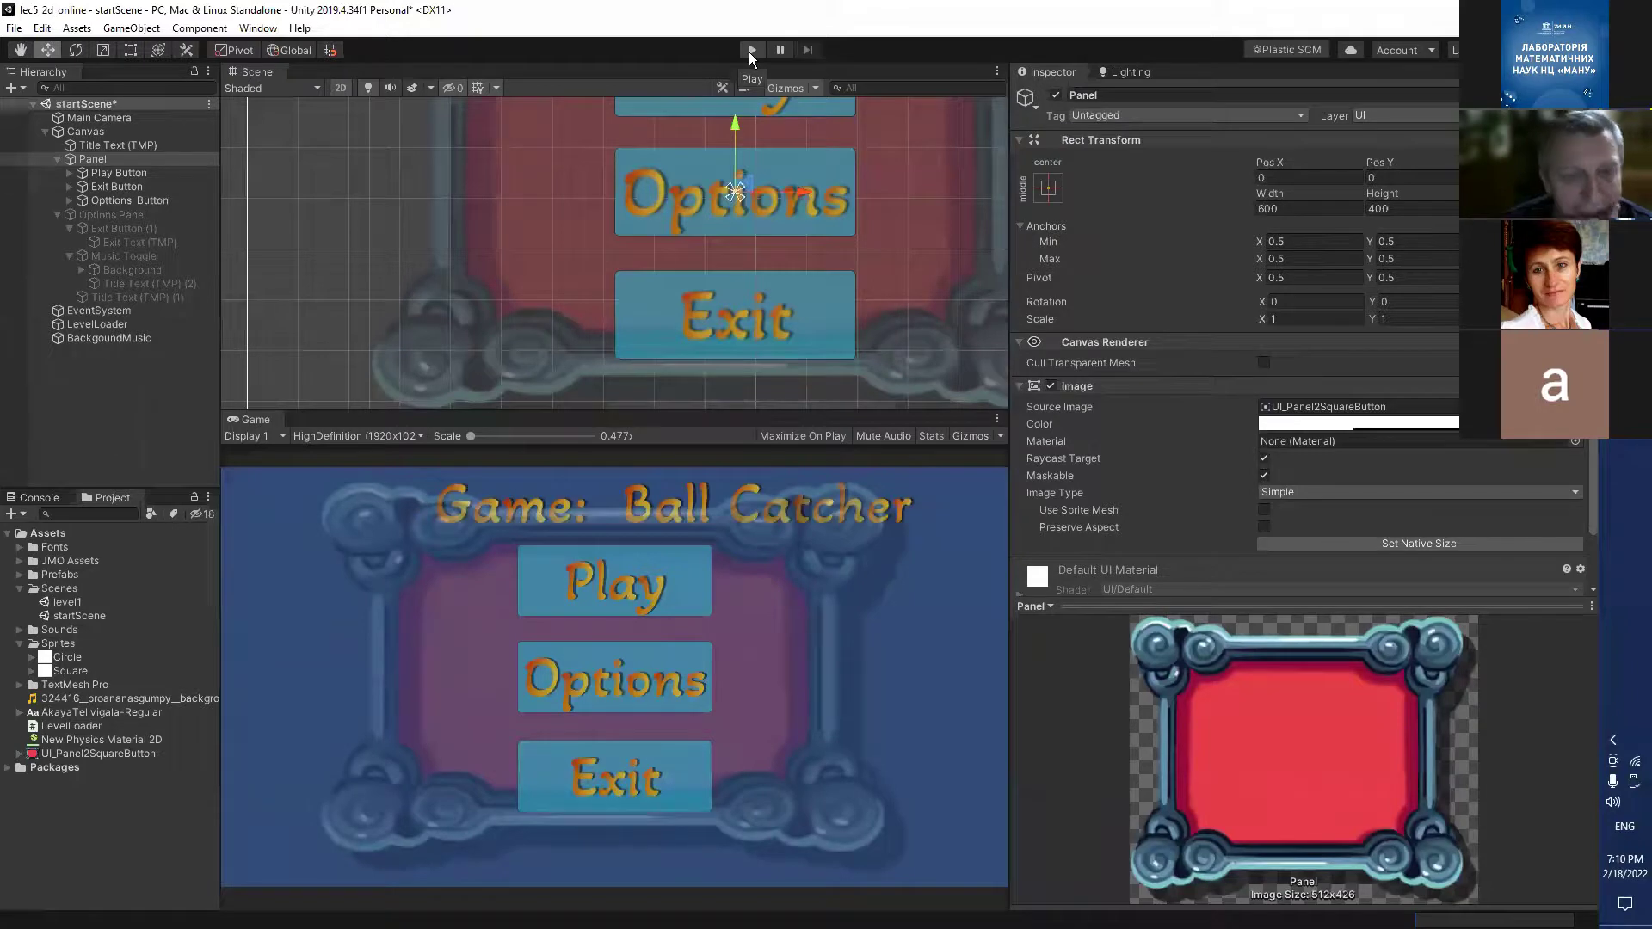
pyautogui.click(127, 199)
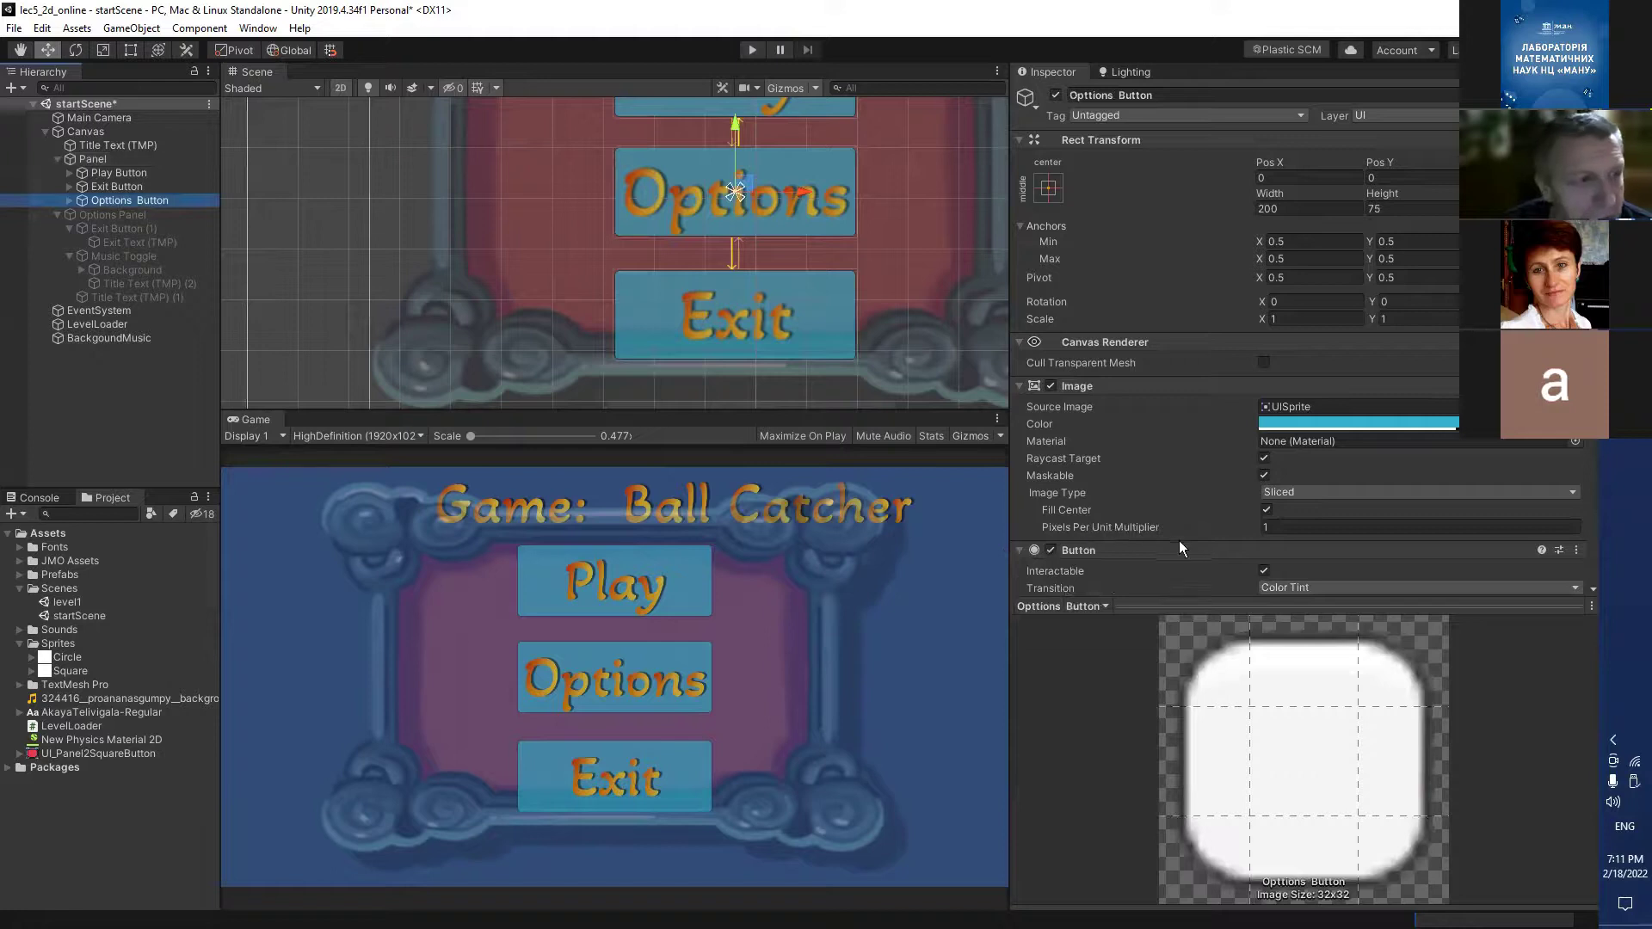
pyautogui.scroll(-5, 1179, 541)
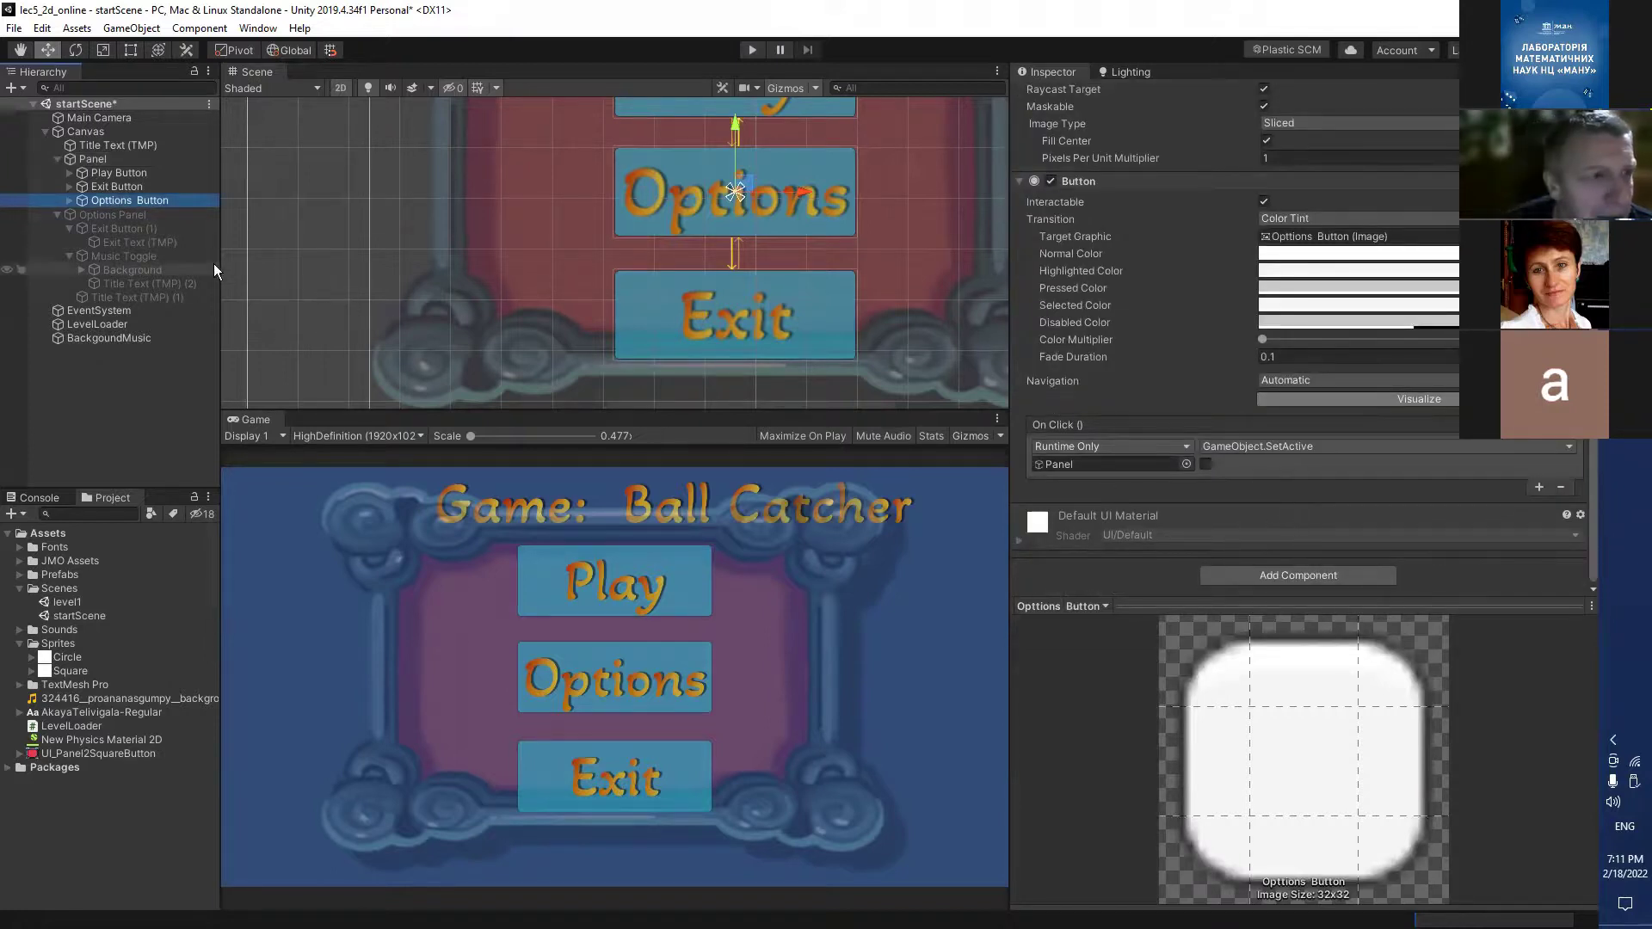
pyautogui.scroll(6, 1167, 288)
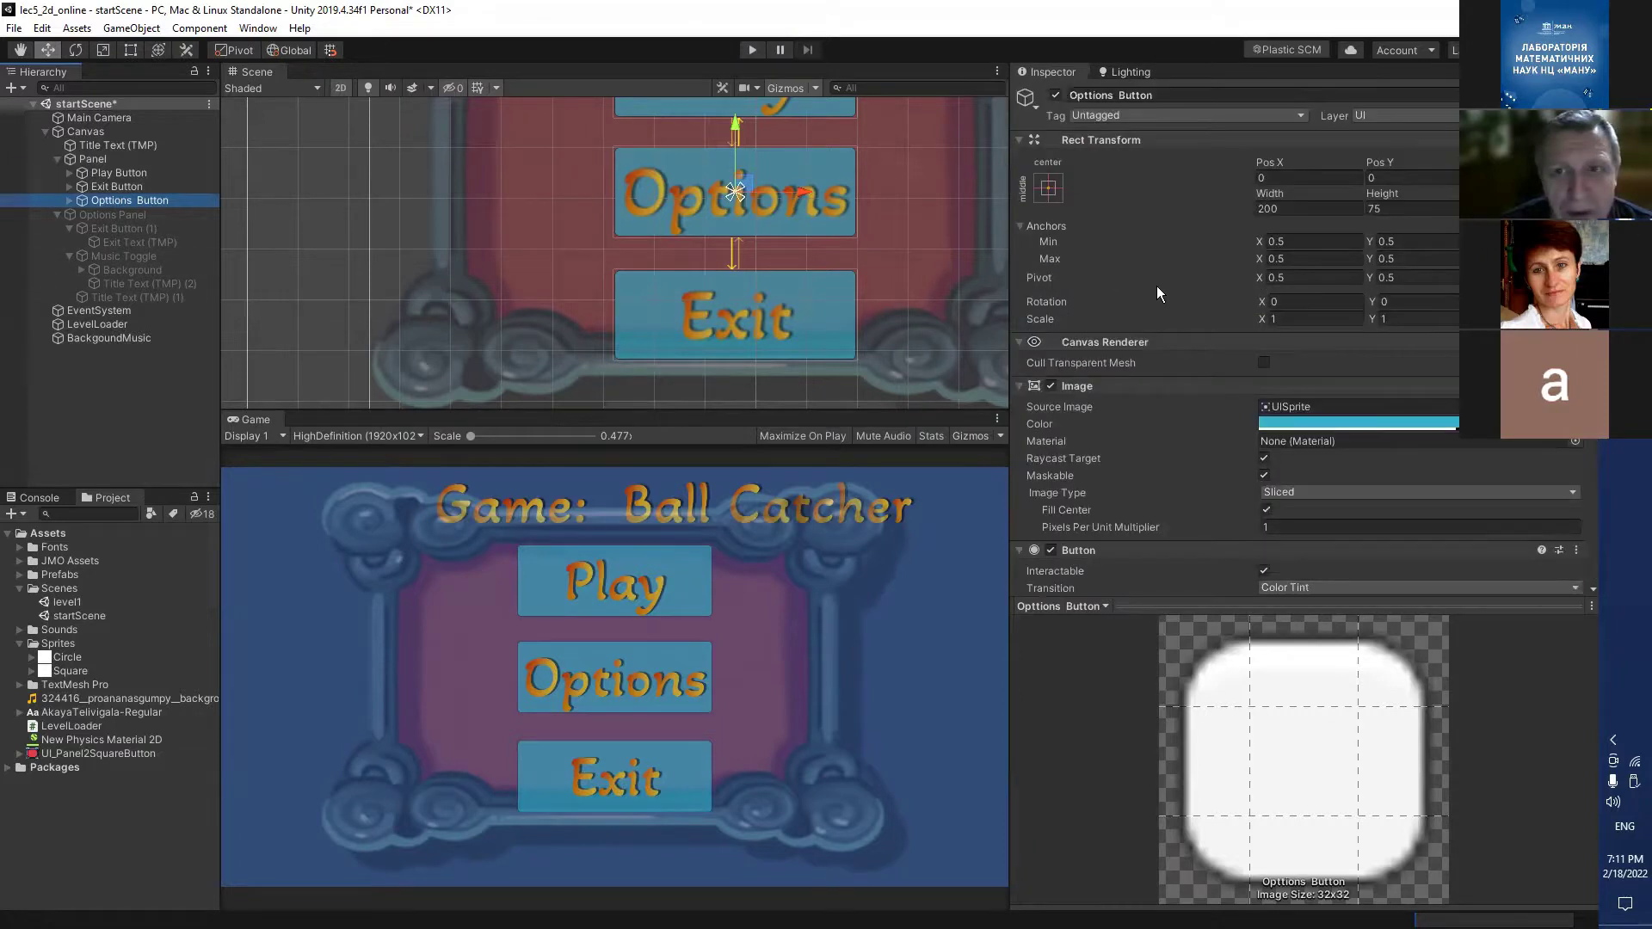
# Rename the Panel object holding the Play, Options and Exit buttons to Main Menu Panel.
pyautogui.click(95, 159)
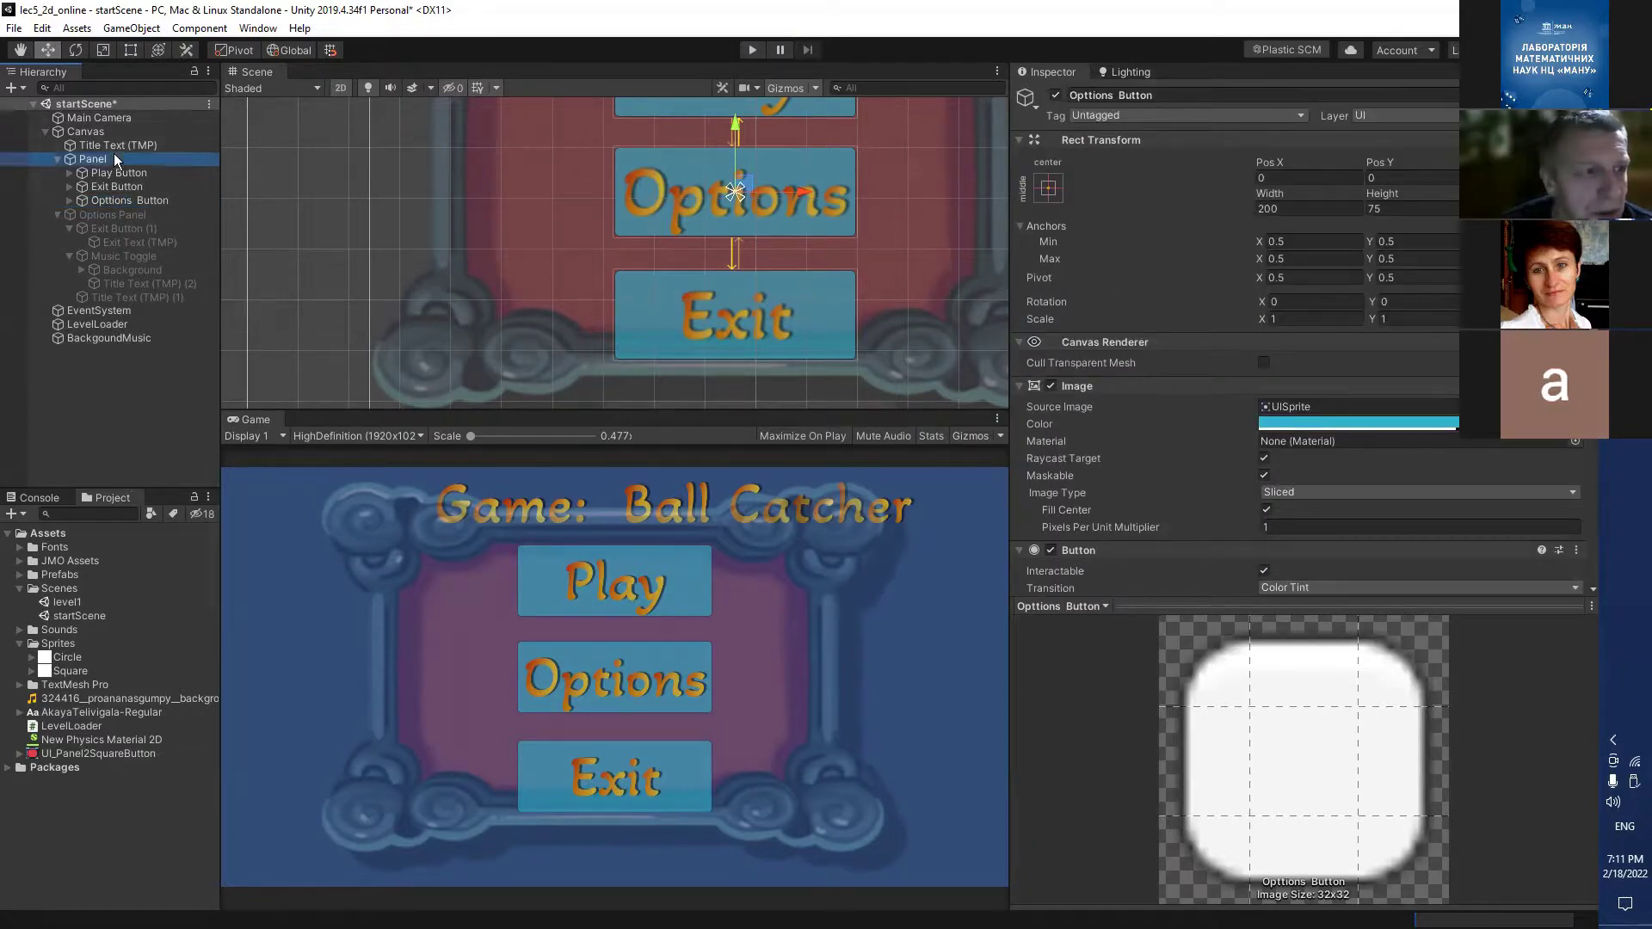
pyautogui.click(1074, 96)
pyautogui.press('Home')
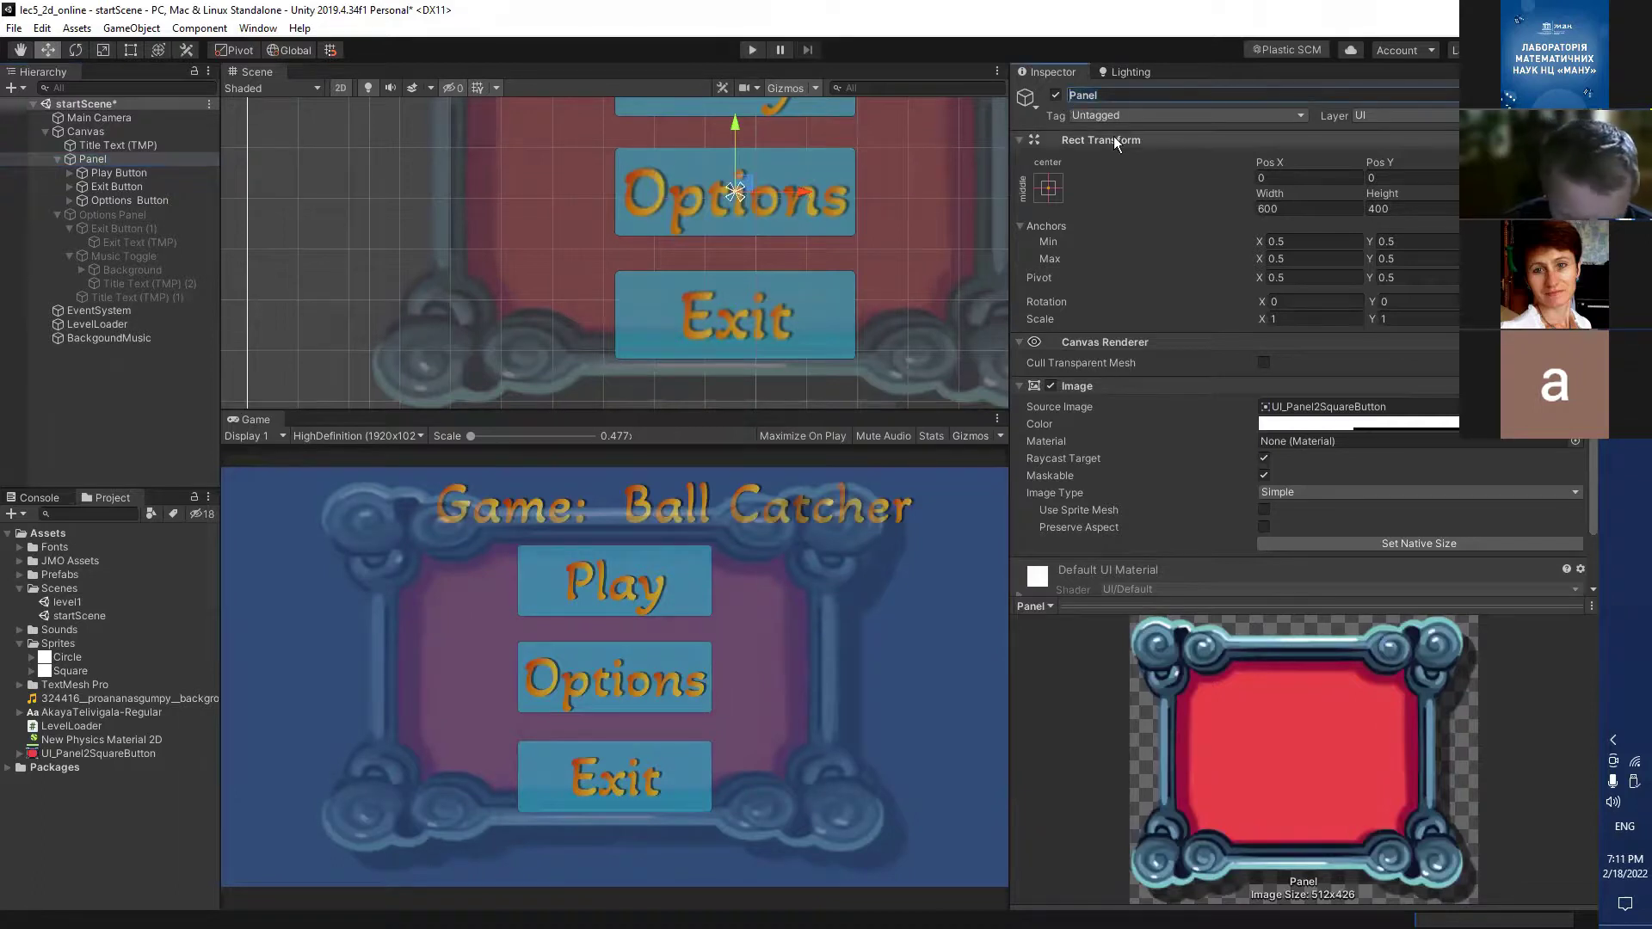
pyautogui.write('MainMenu')
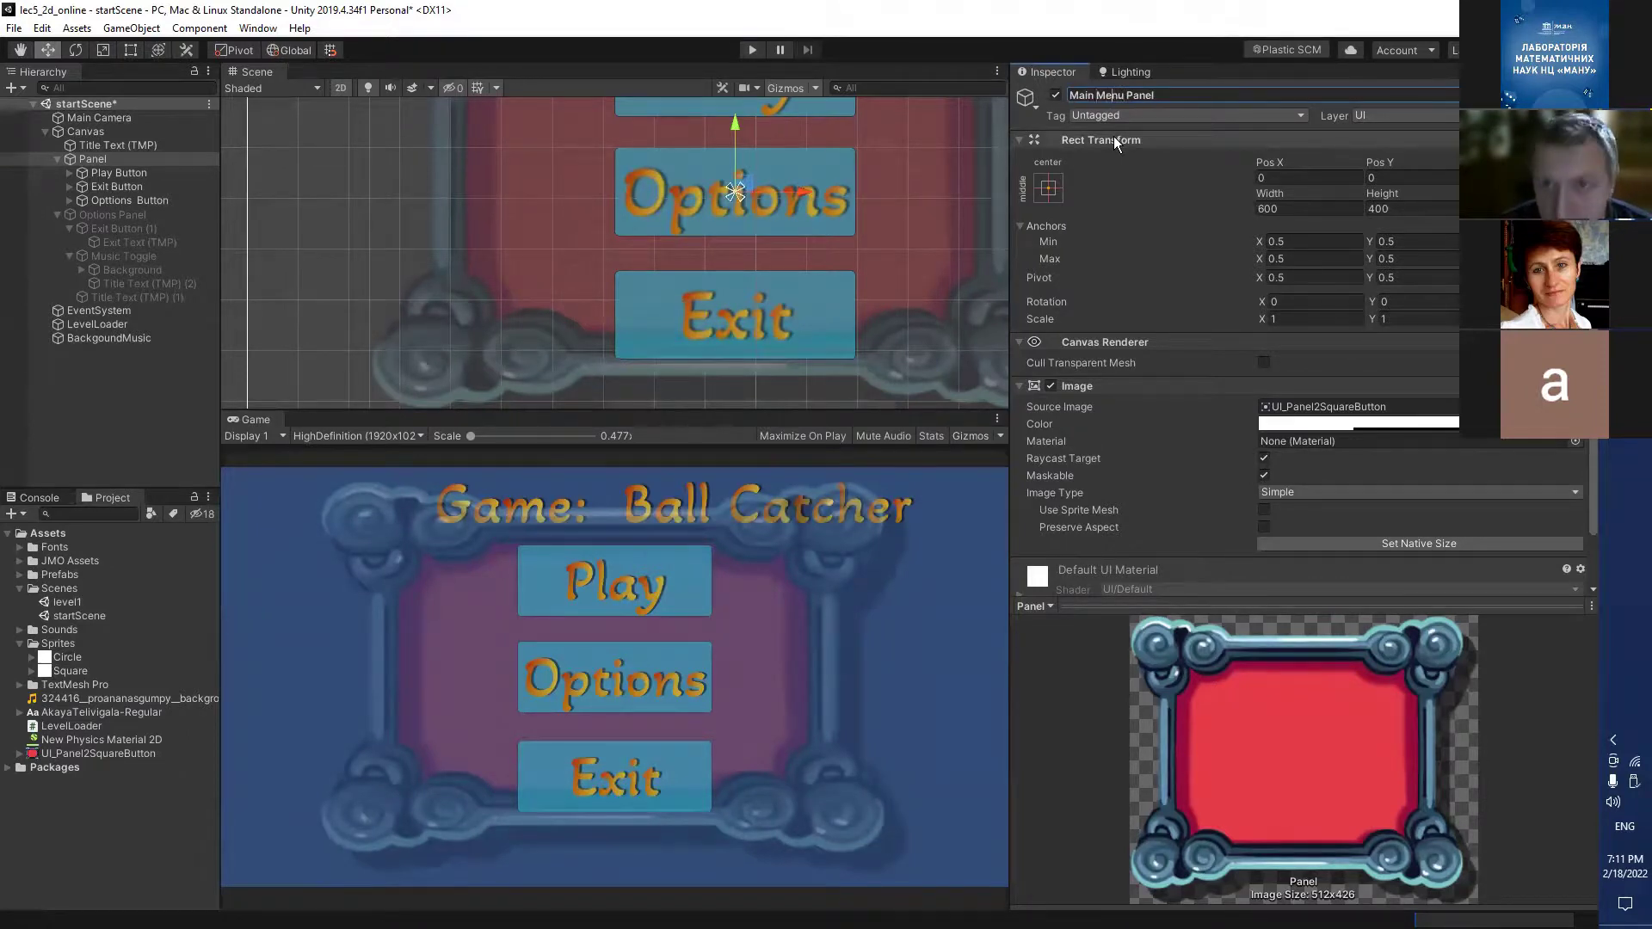
pyautogui.press('Return')
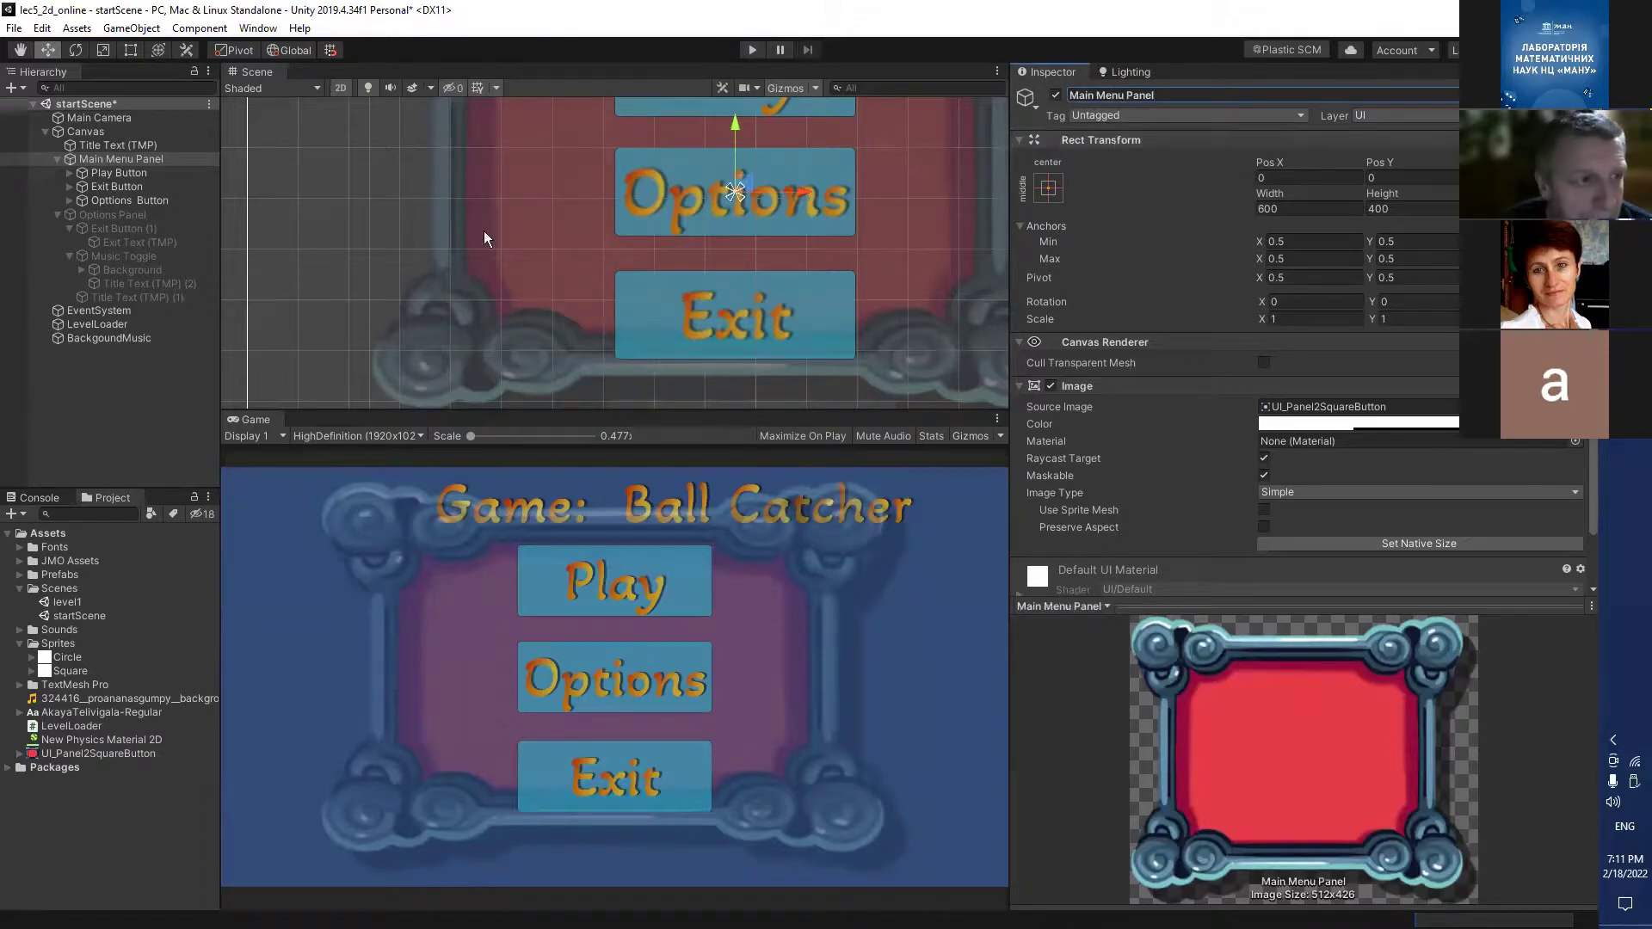
# Add a second On Click entry to the Options Button that calls GameObject.SetActive on the Options Panel with the value enabled.
pyautogui.click(129, 200)
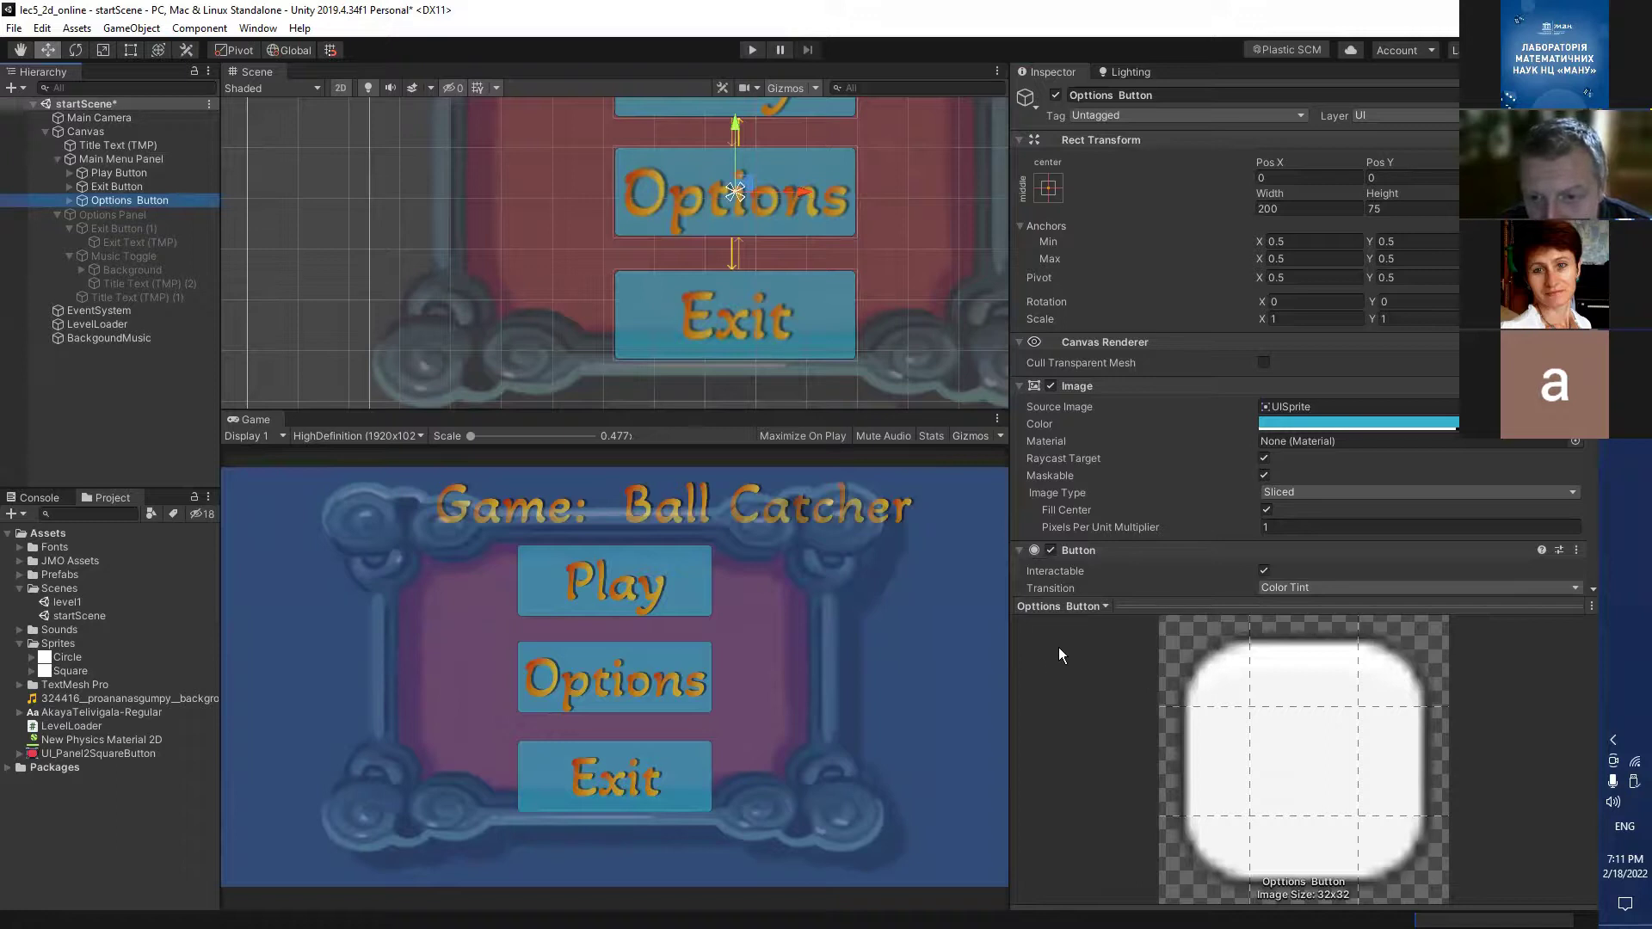
pyautogui.scroll(-5, 1142, 542)
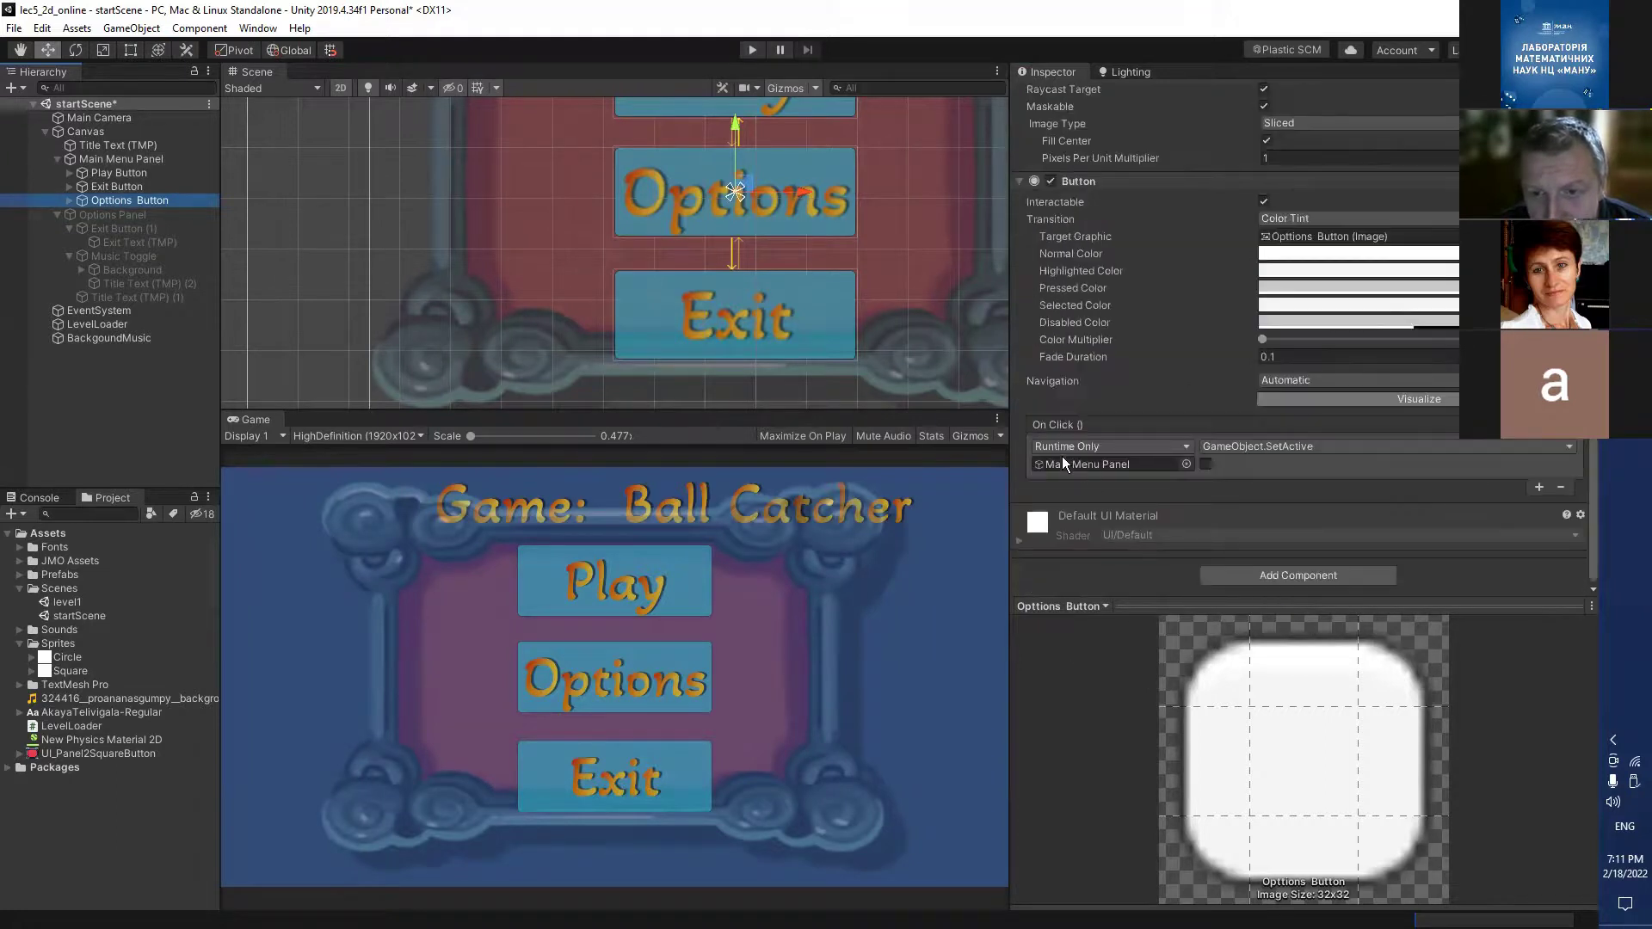
pyautogui.click(1538, 487)
pyautogui.moveTo(115, 219); pyautogui.dragTo(1081, 501)
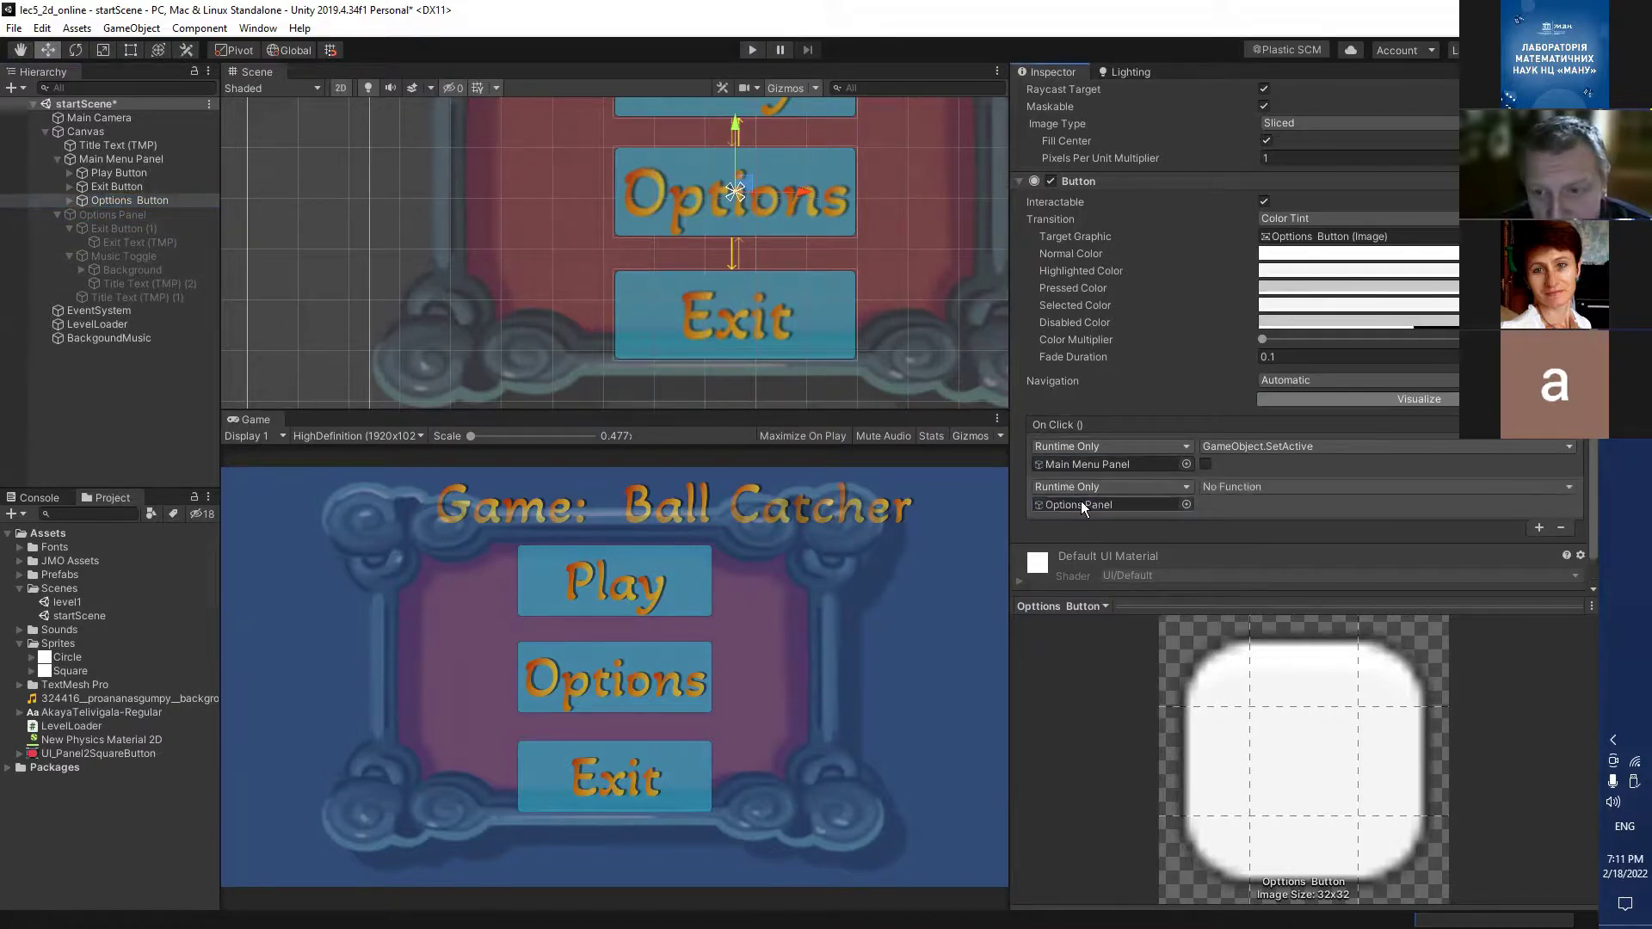
pyautogui.click(1378, 486)
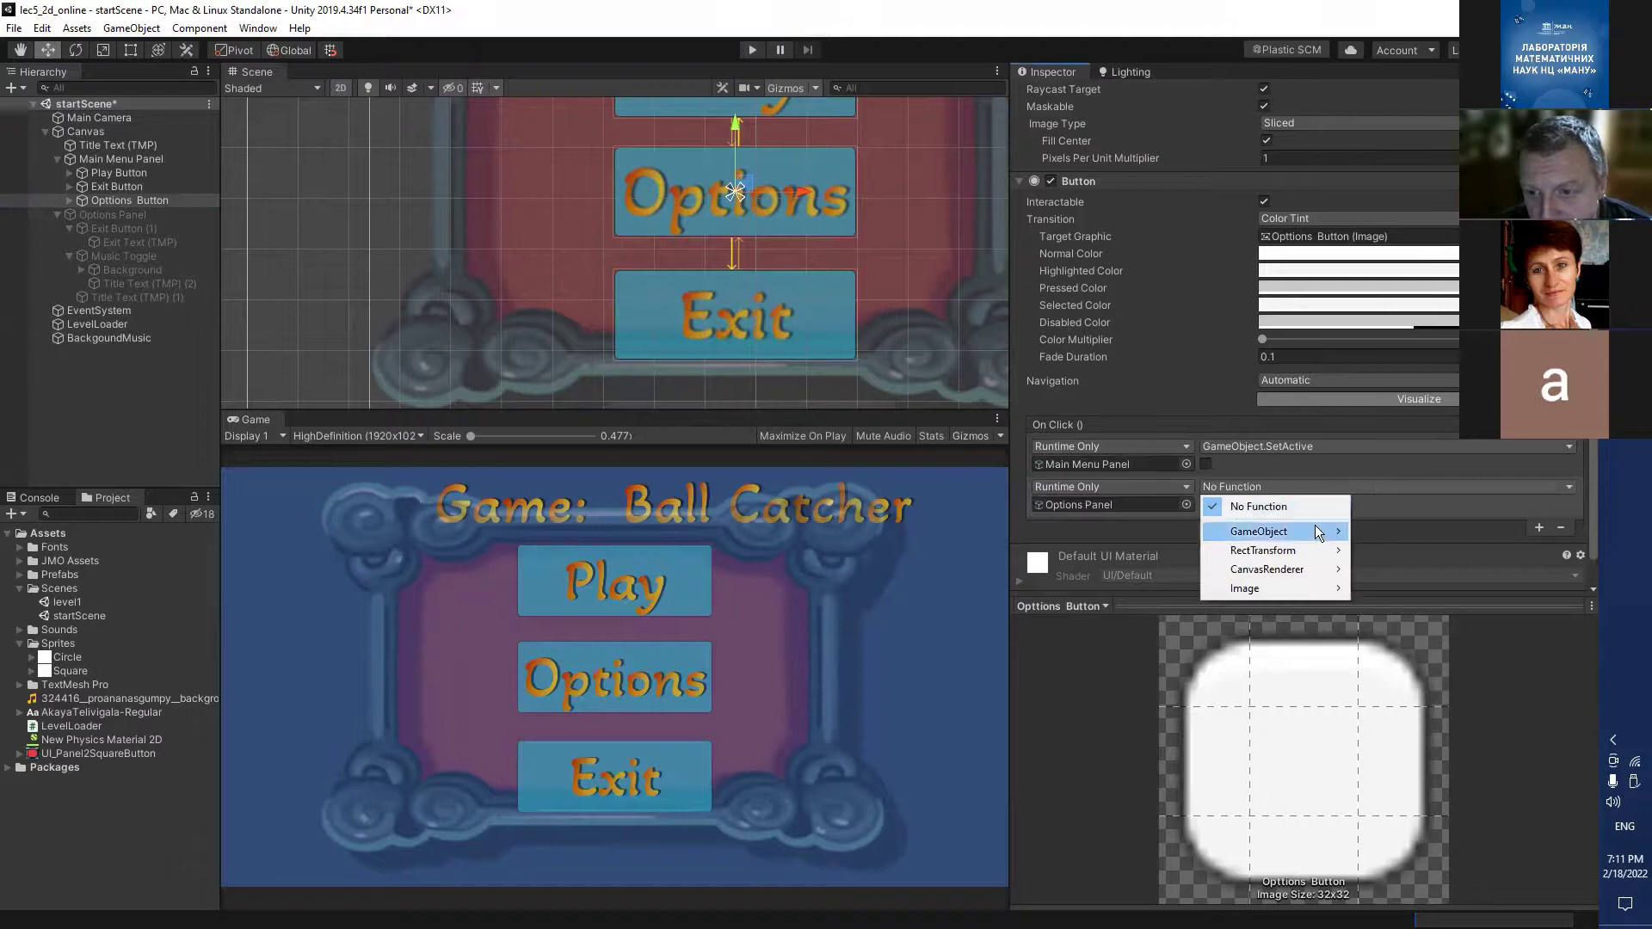
pyautogui.moveTo(1274, 531)
pyautogui.click(1430, 663)
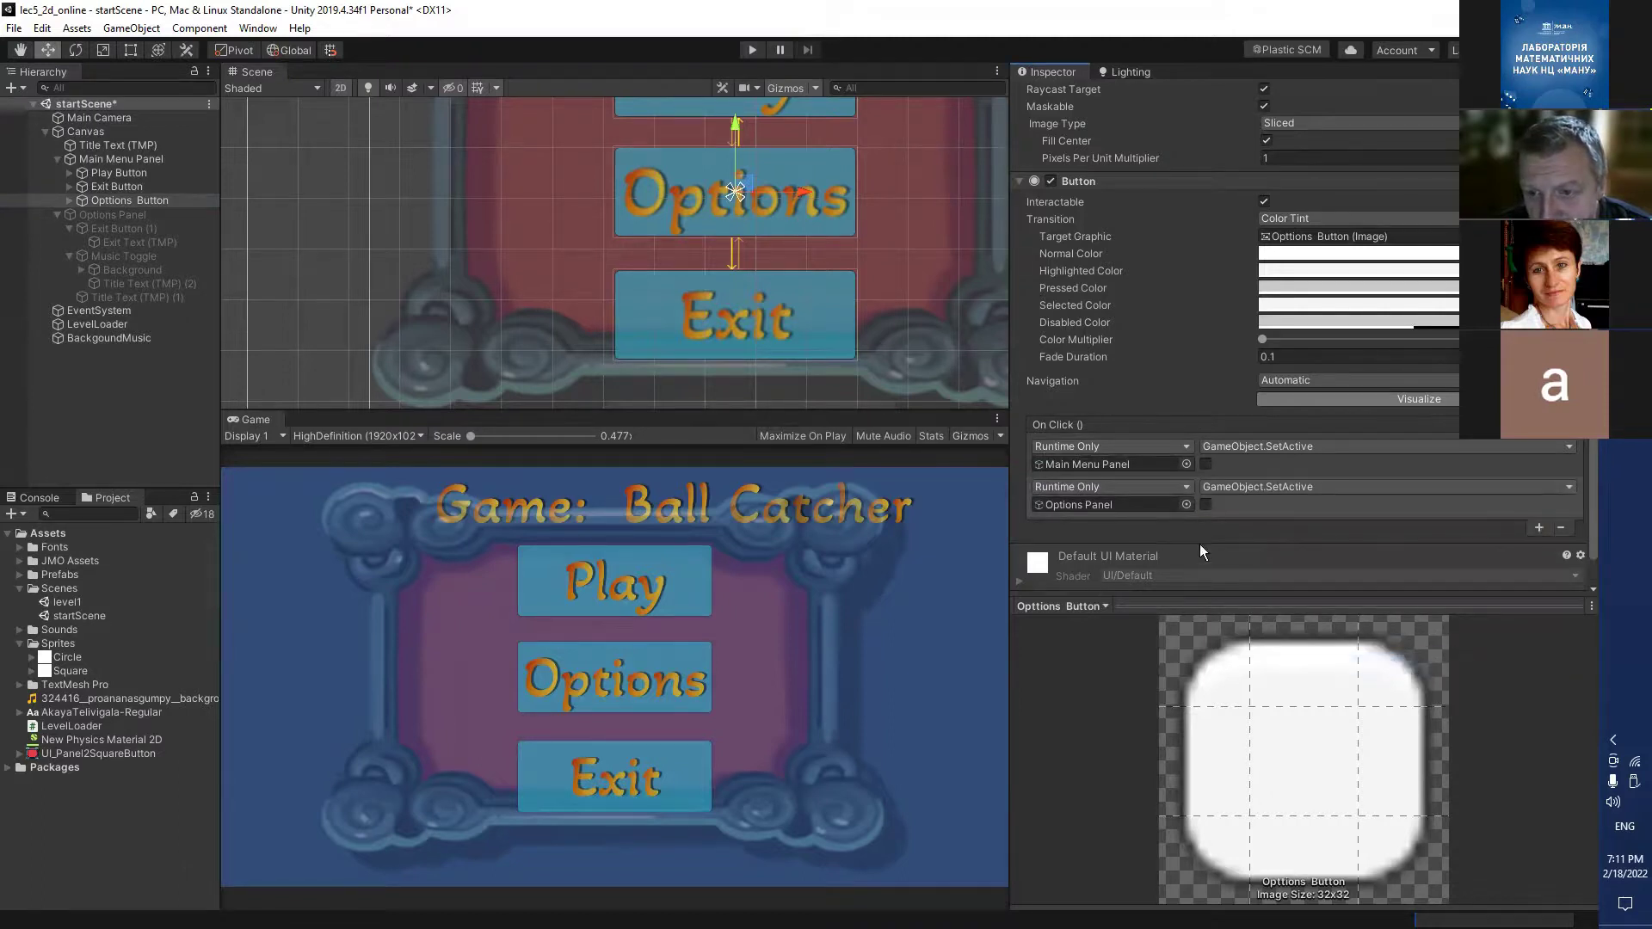
# Test the Options button, the Music toggle and the x button in play mode, and stop the game.
pyautogui.click(751, 51)
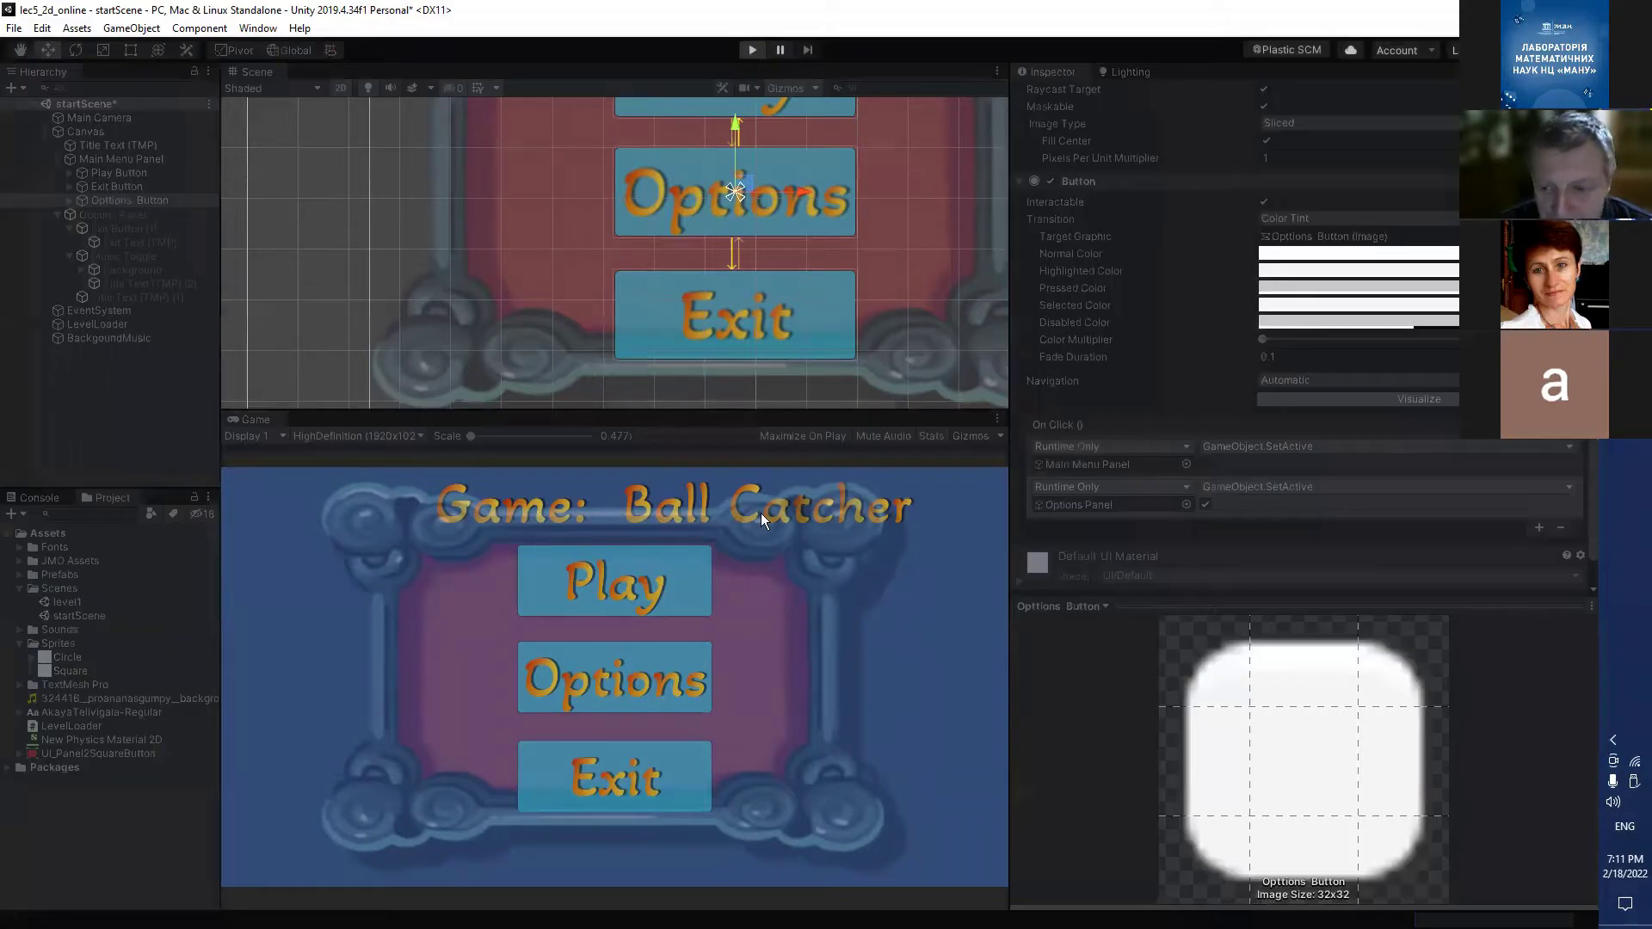
pyautogui.click(645, 684)
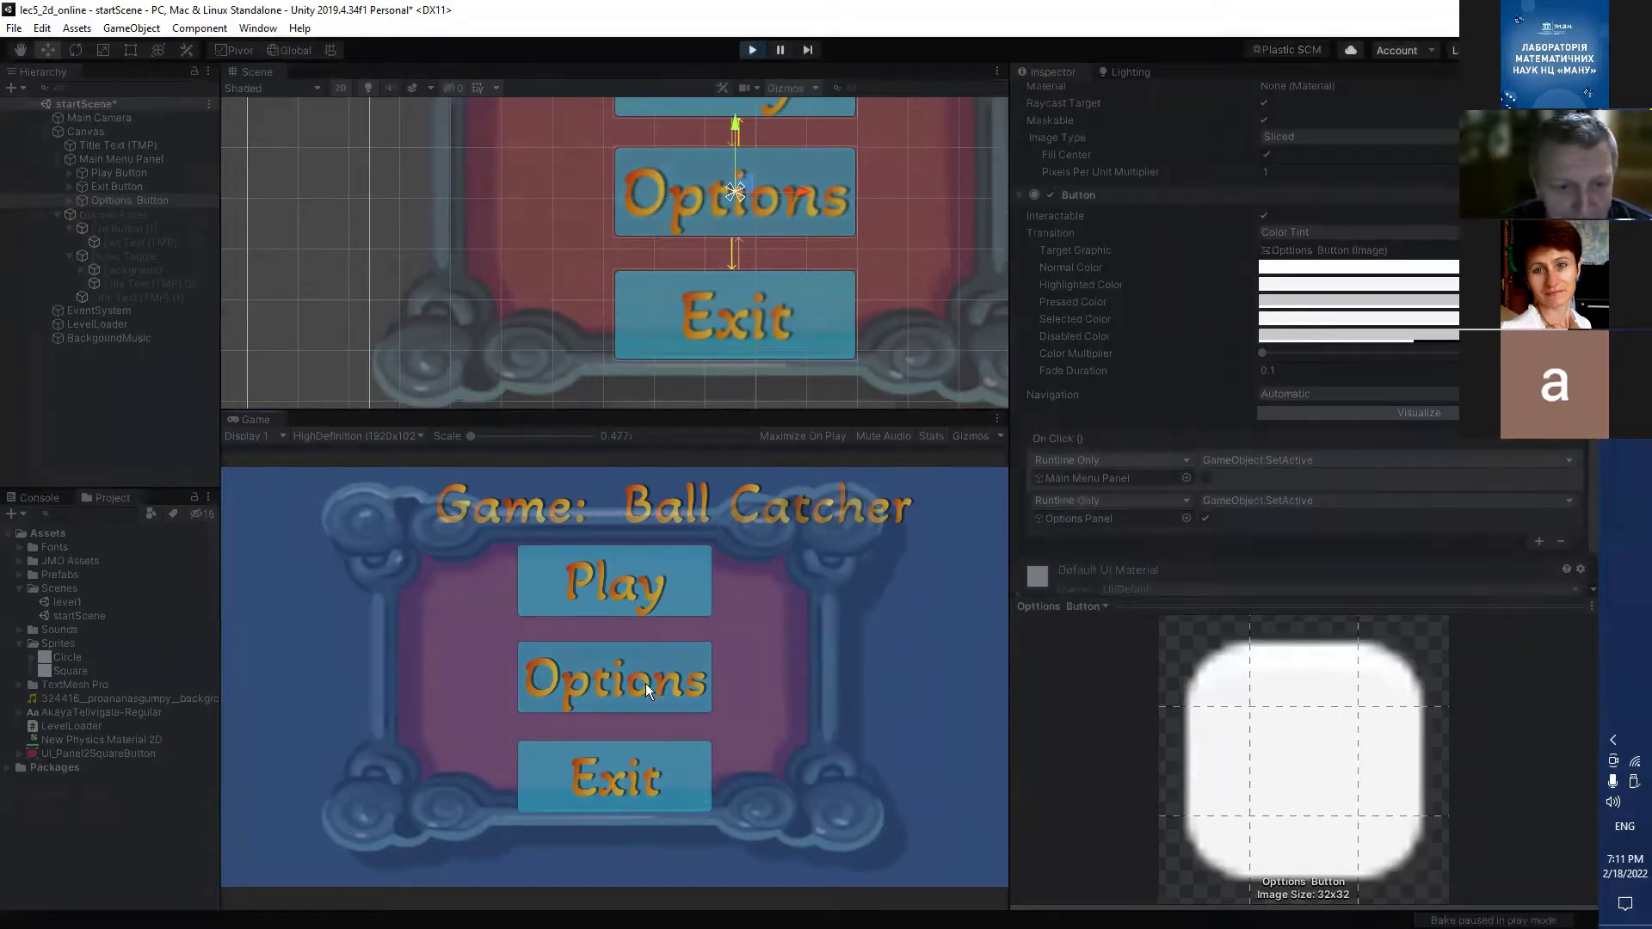
pyautogui.click(432, 609)
pyautogui.click(800, 546)
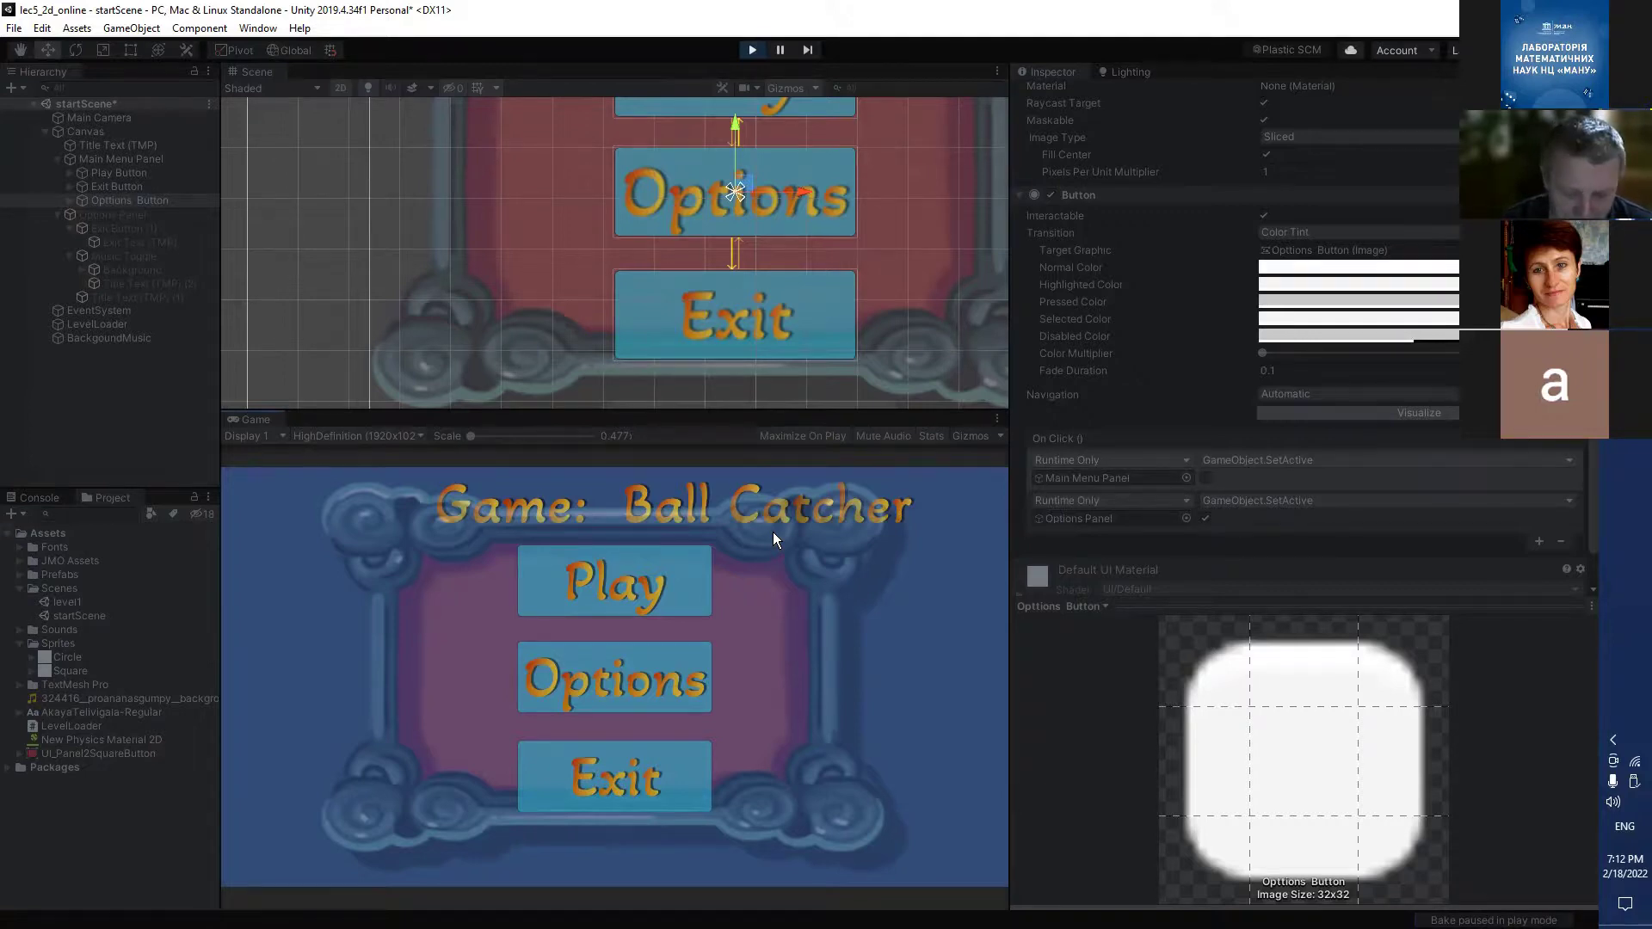
pyautogui.hotkey('ctrl', 'p')
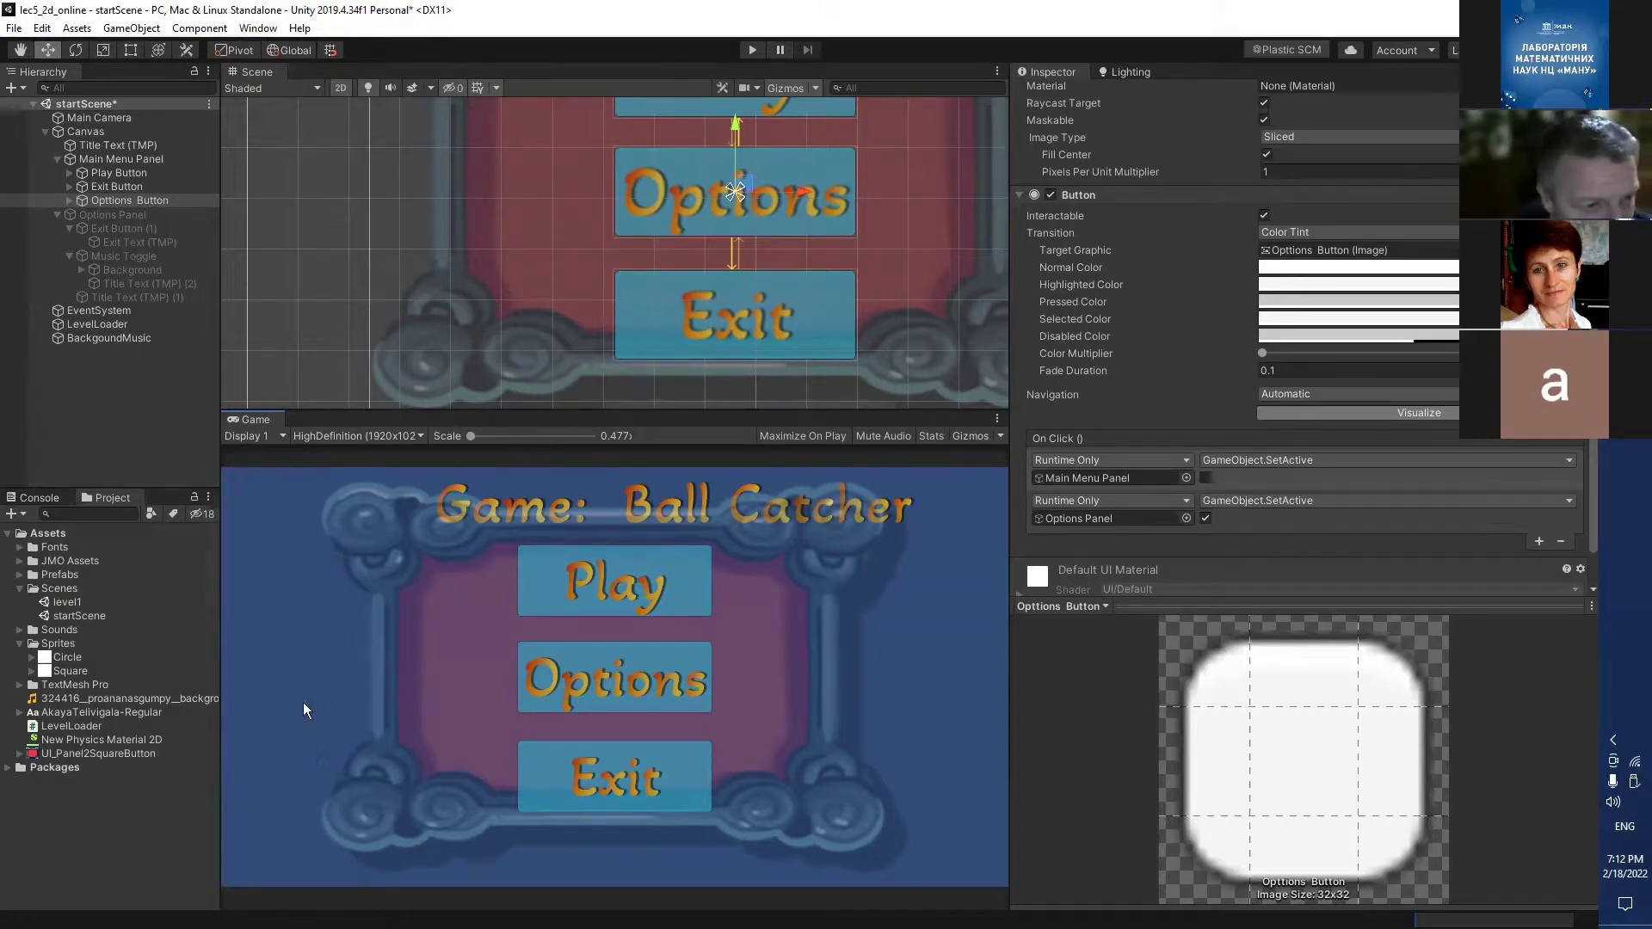
# Duplicate the startScene asset in the Scenes folder.
pyautogui.click(68, 600)
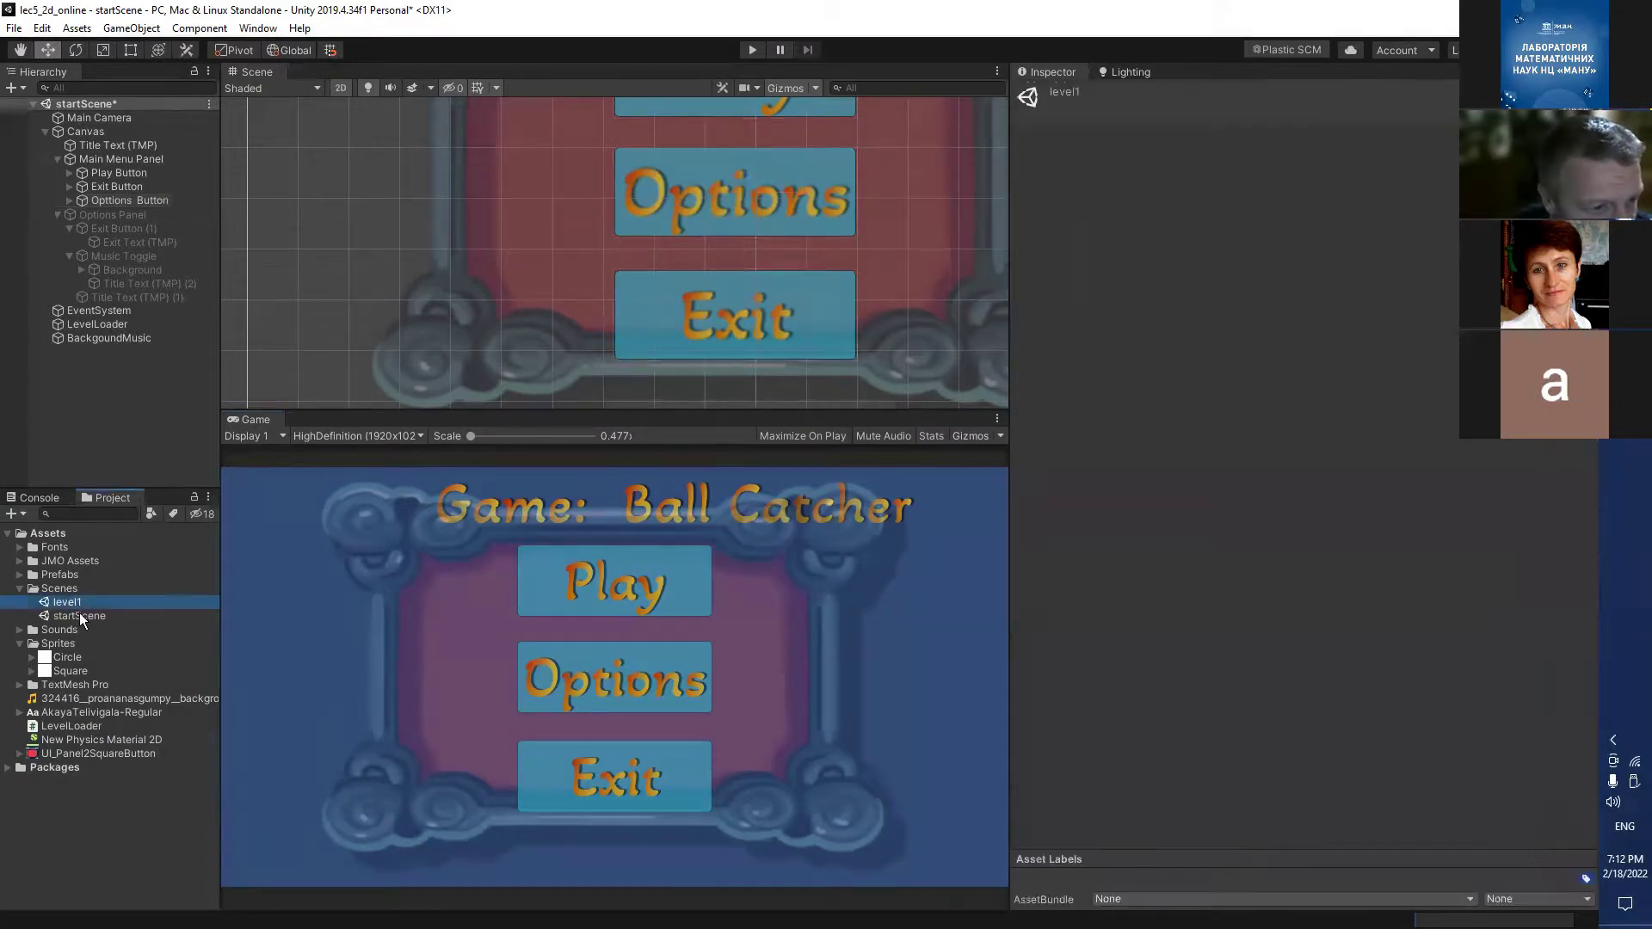
pyautogui.click(102, 616)
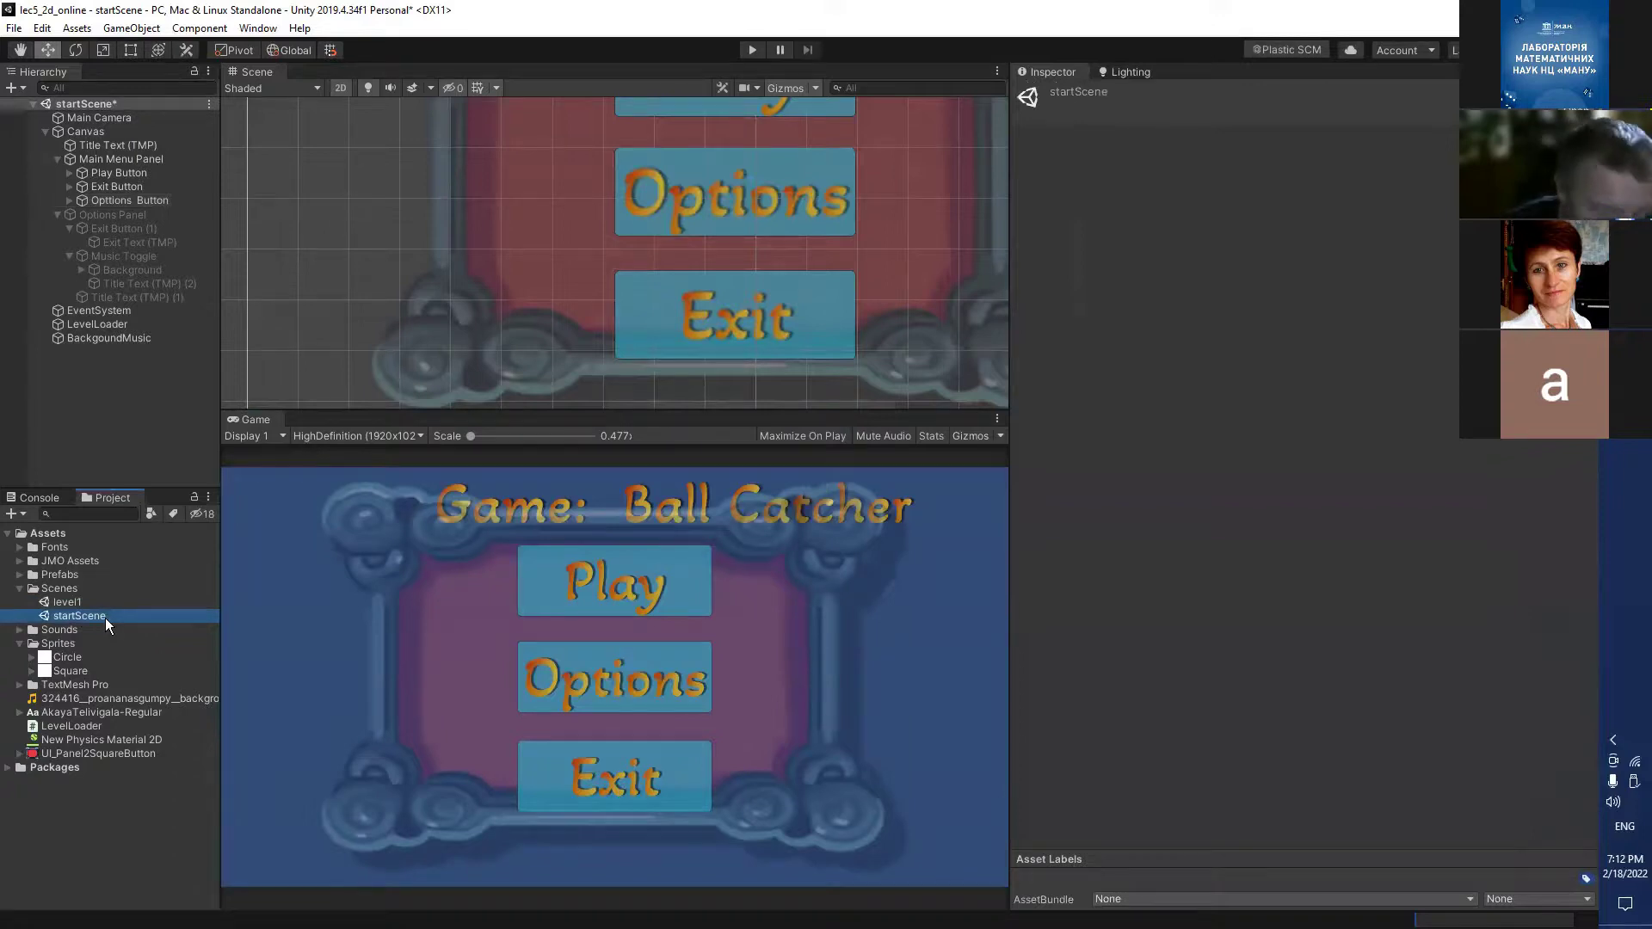
pyautogui.hotkey('ctrl', 'd')
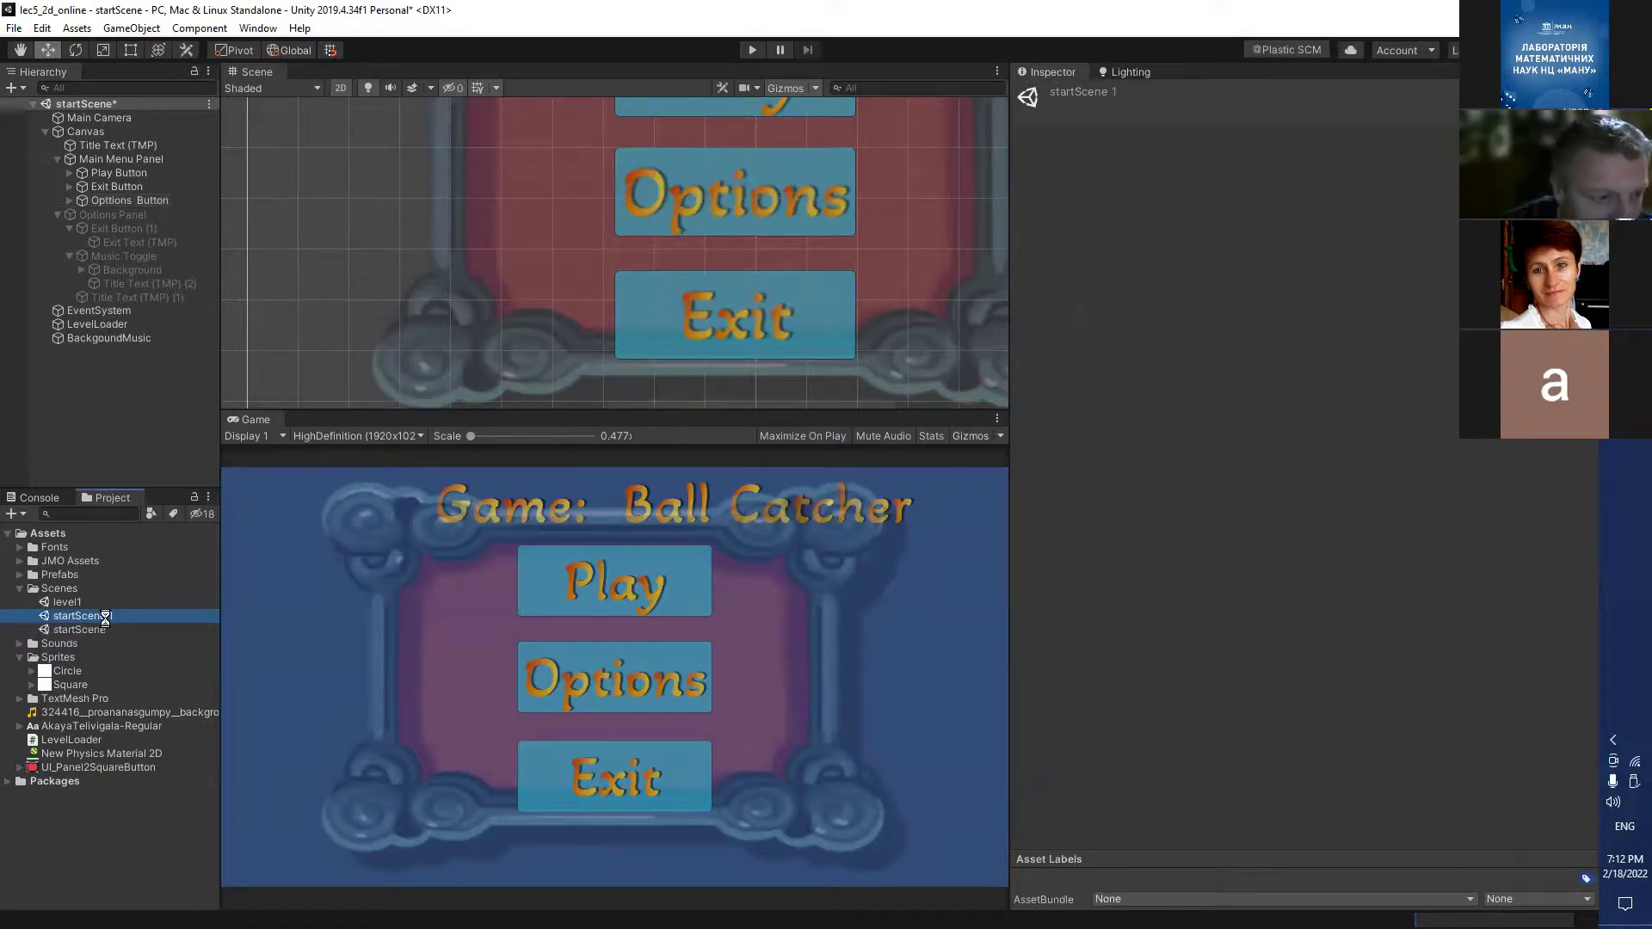
pyautogui.click(93, 631)
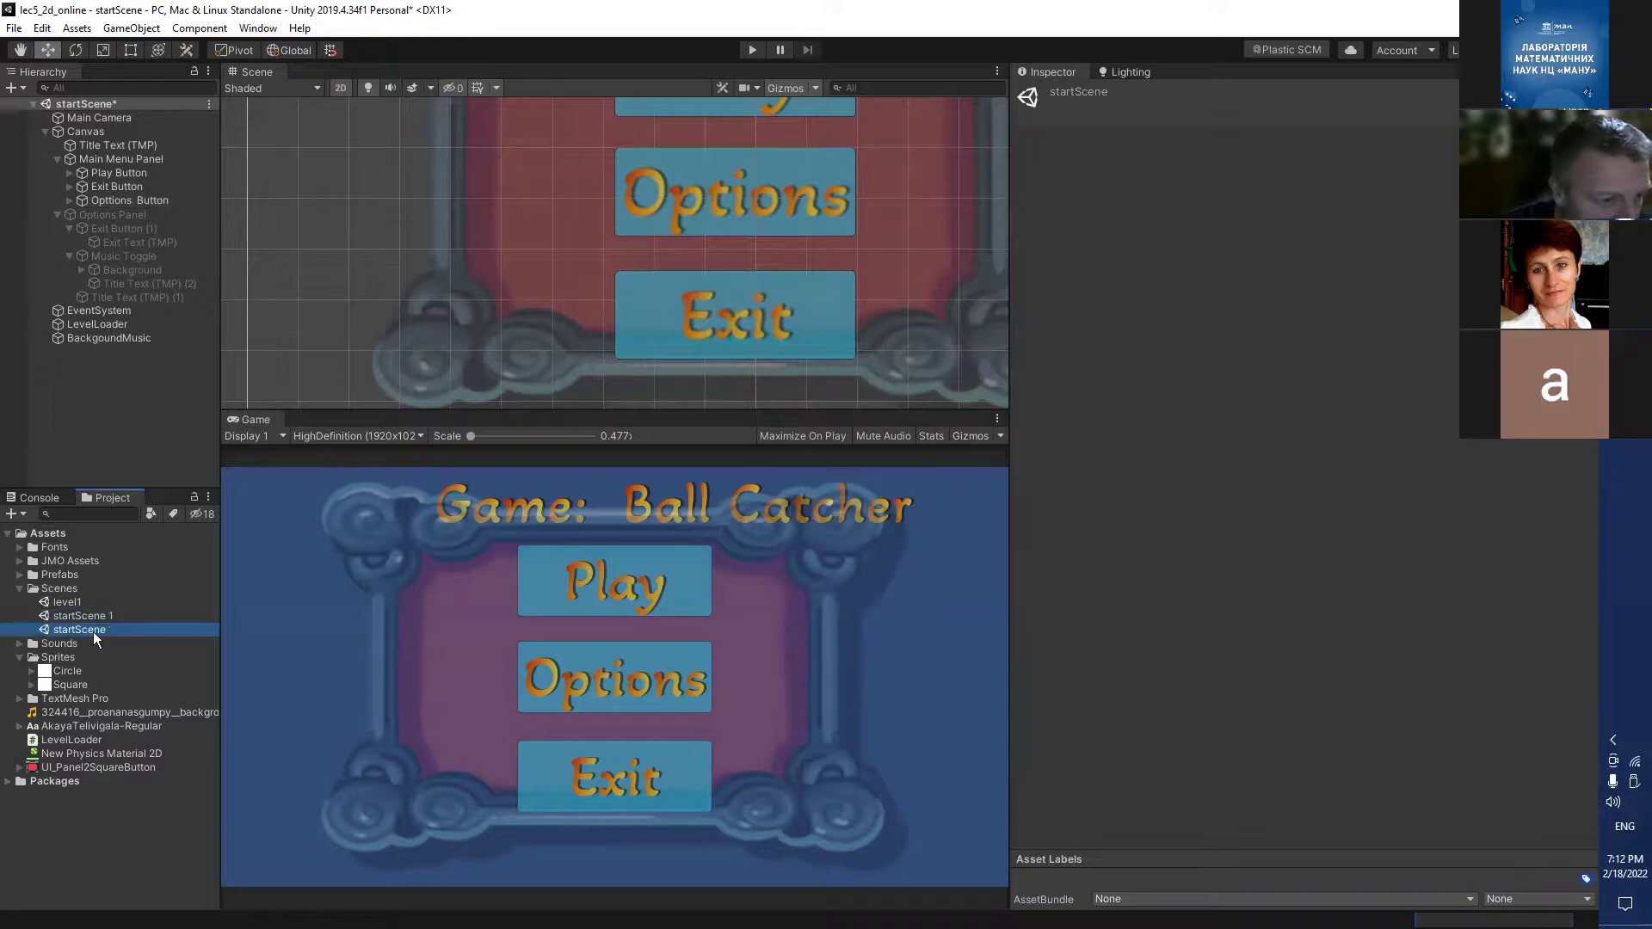
# Open the startScene 1 copy, saving the pending changes to startScene.
pyautogui.doubleClick(86, 616)
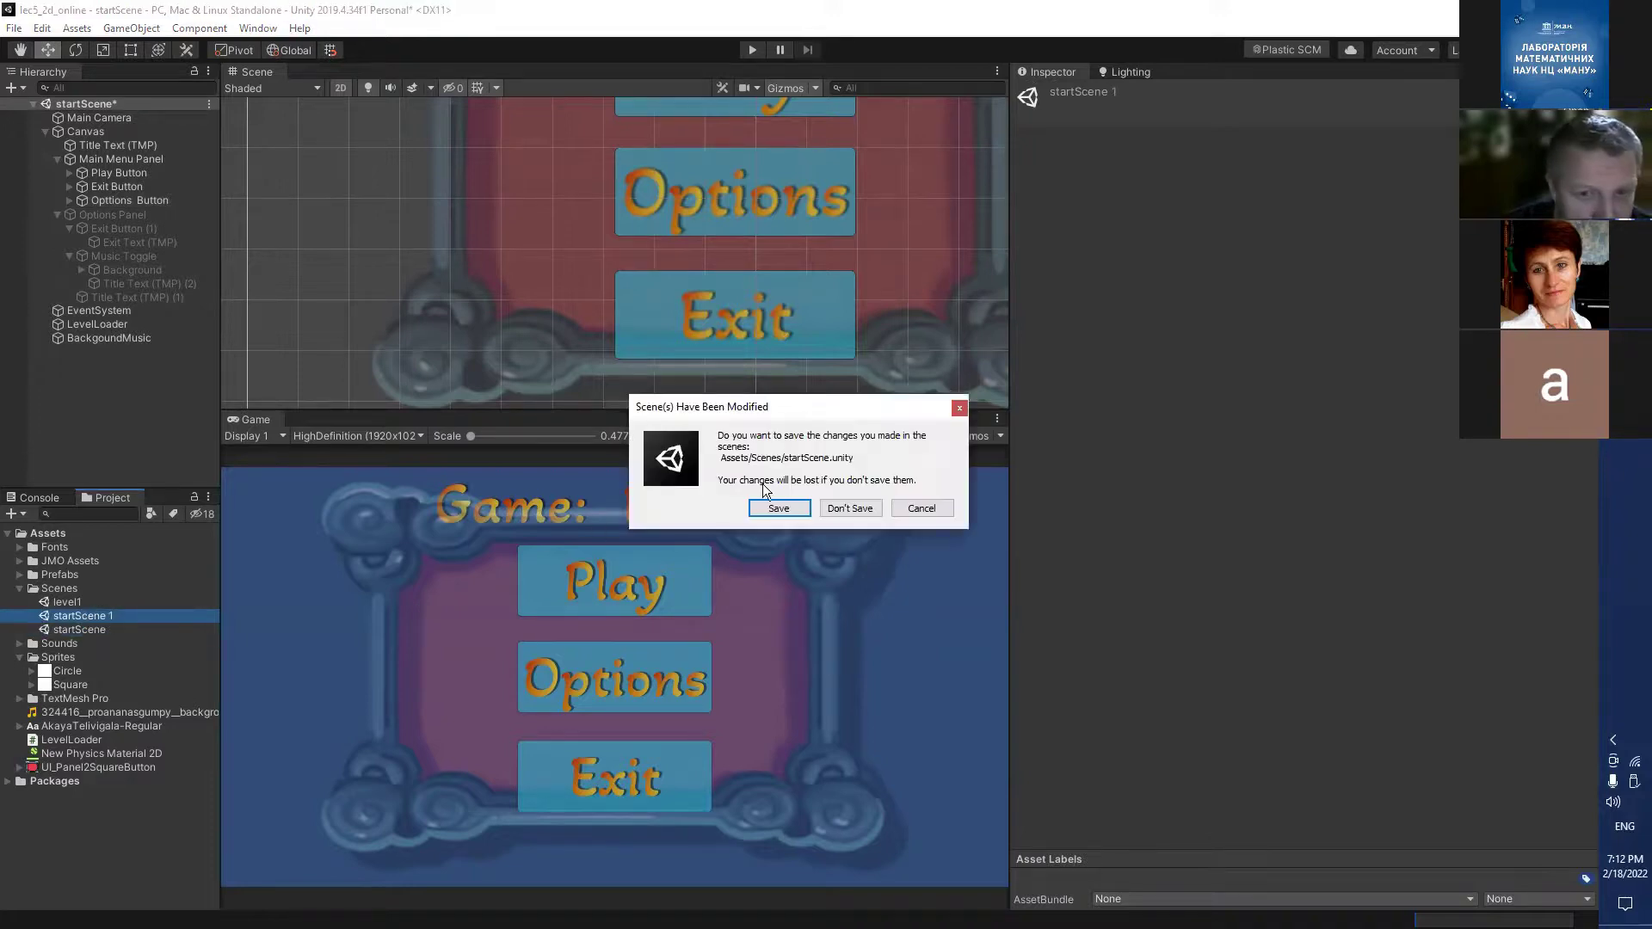
pyautogui.click(775, 508)
pyautogui.doubleClick(100, 628)
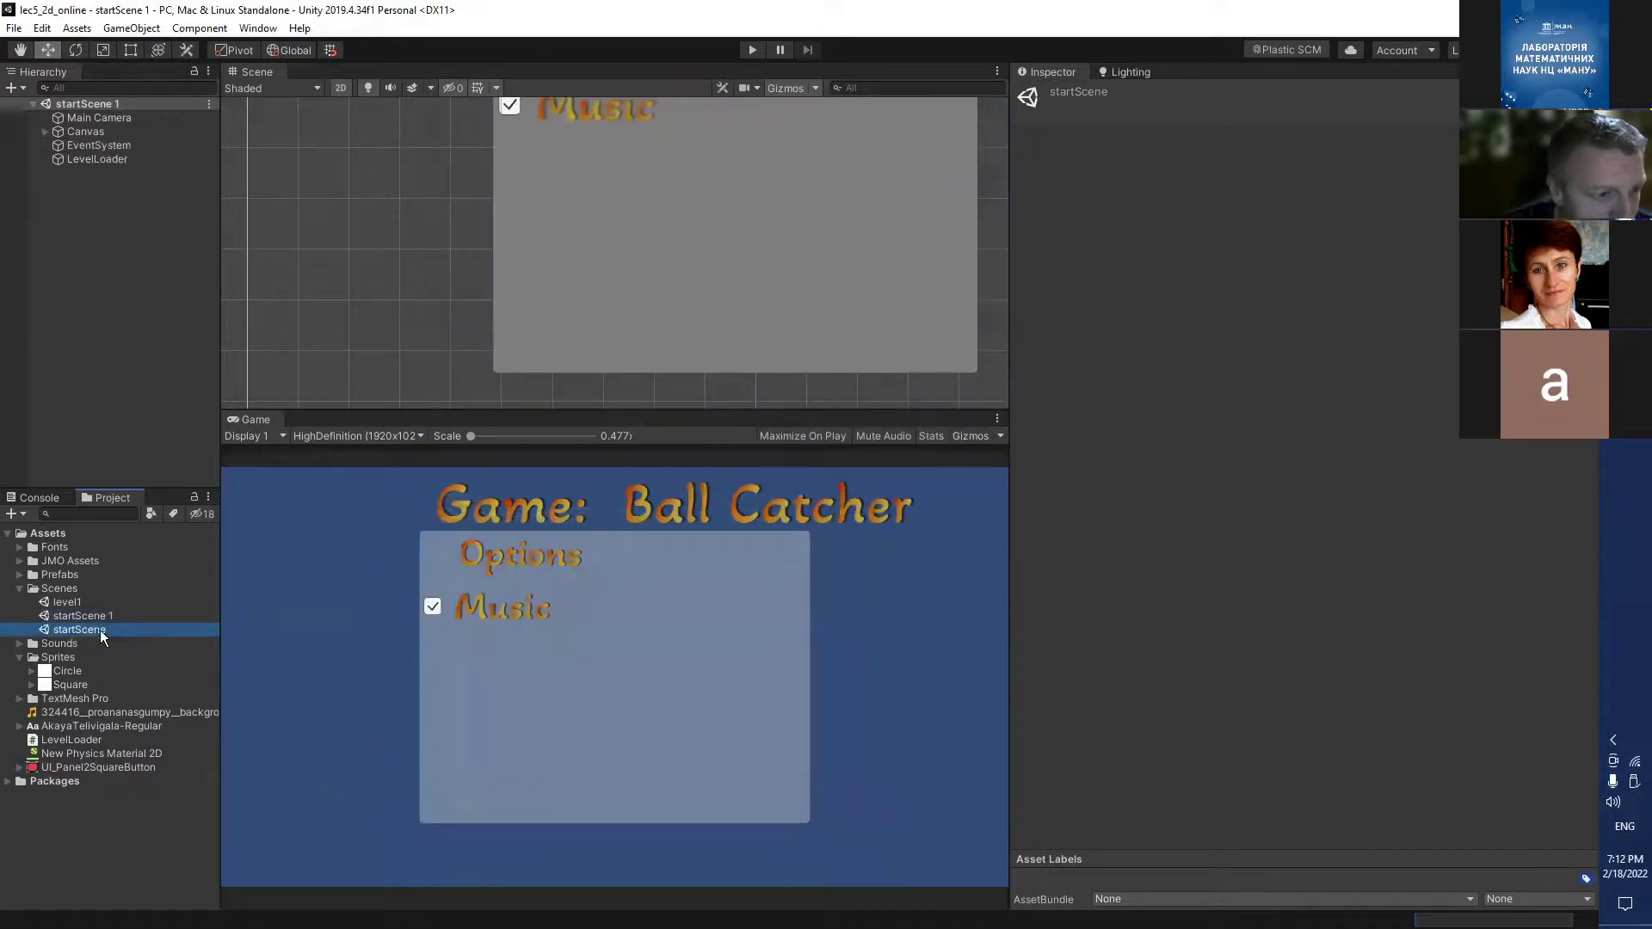
pyautogui.doubleClick(104, 617)
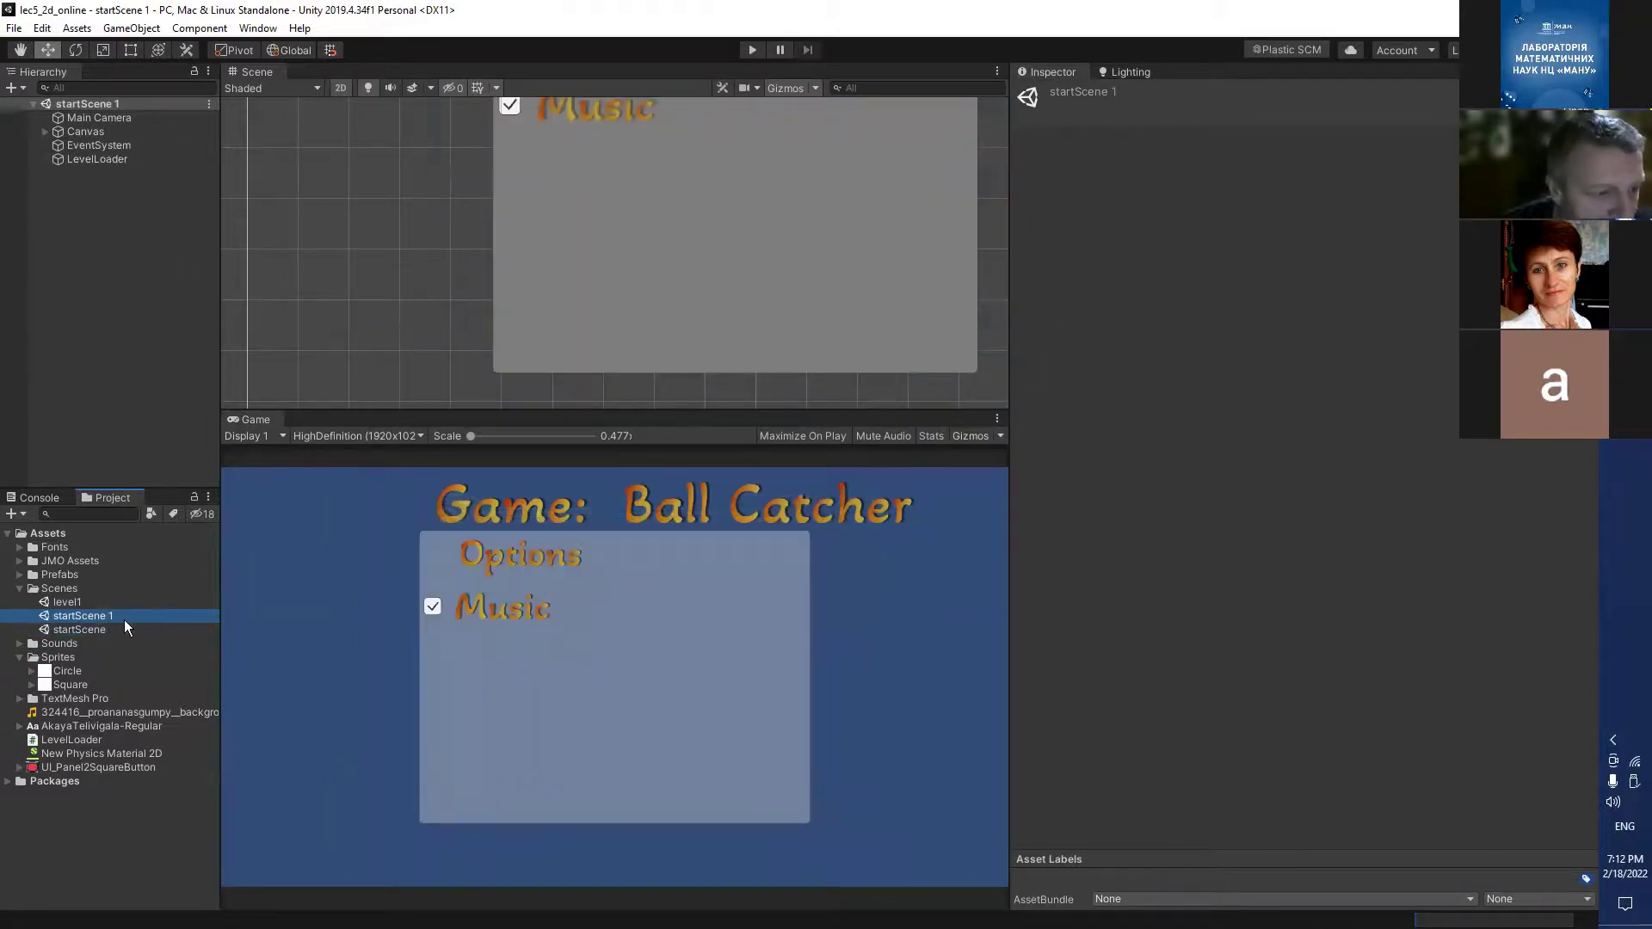
# Rename the startScene 1 asset to restartScene and reload the open scene.
pyautogui.rightClick(119, 616)
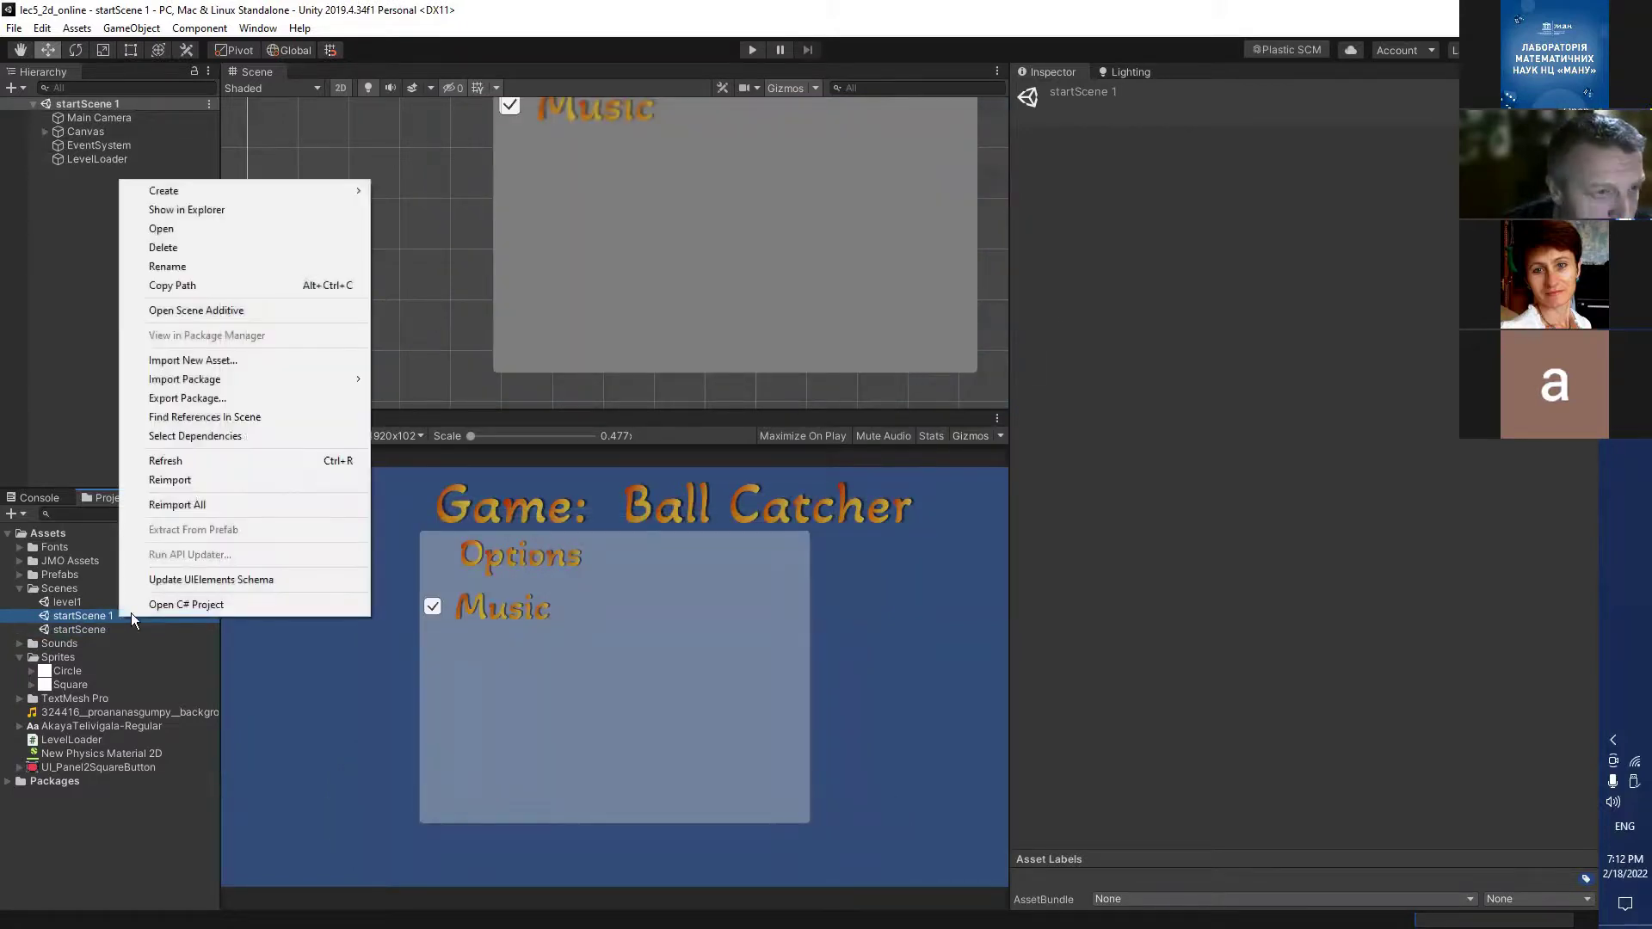
pyautogui.click(203, 267)
pyautogui.press('End')
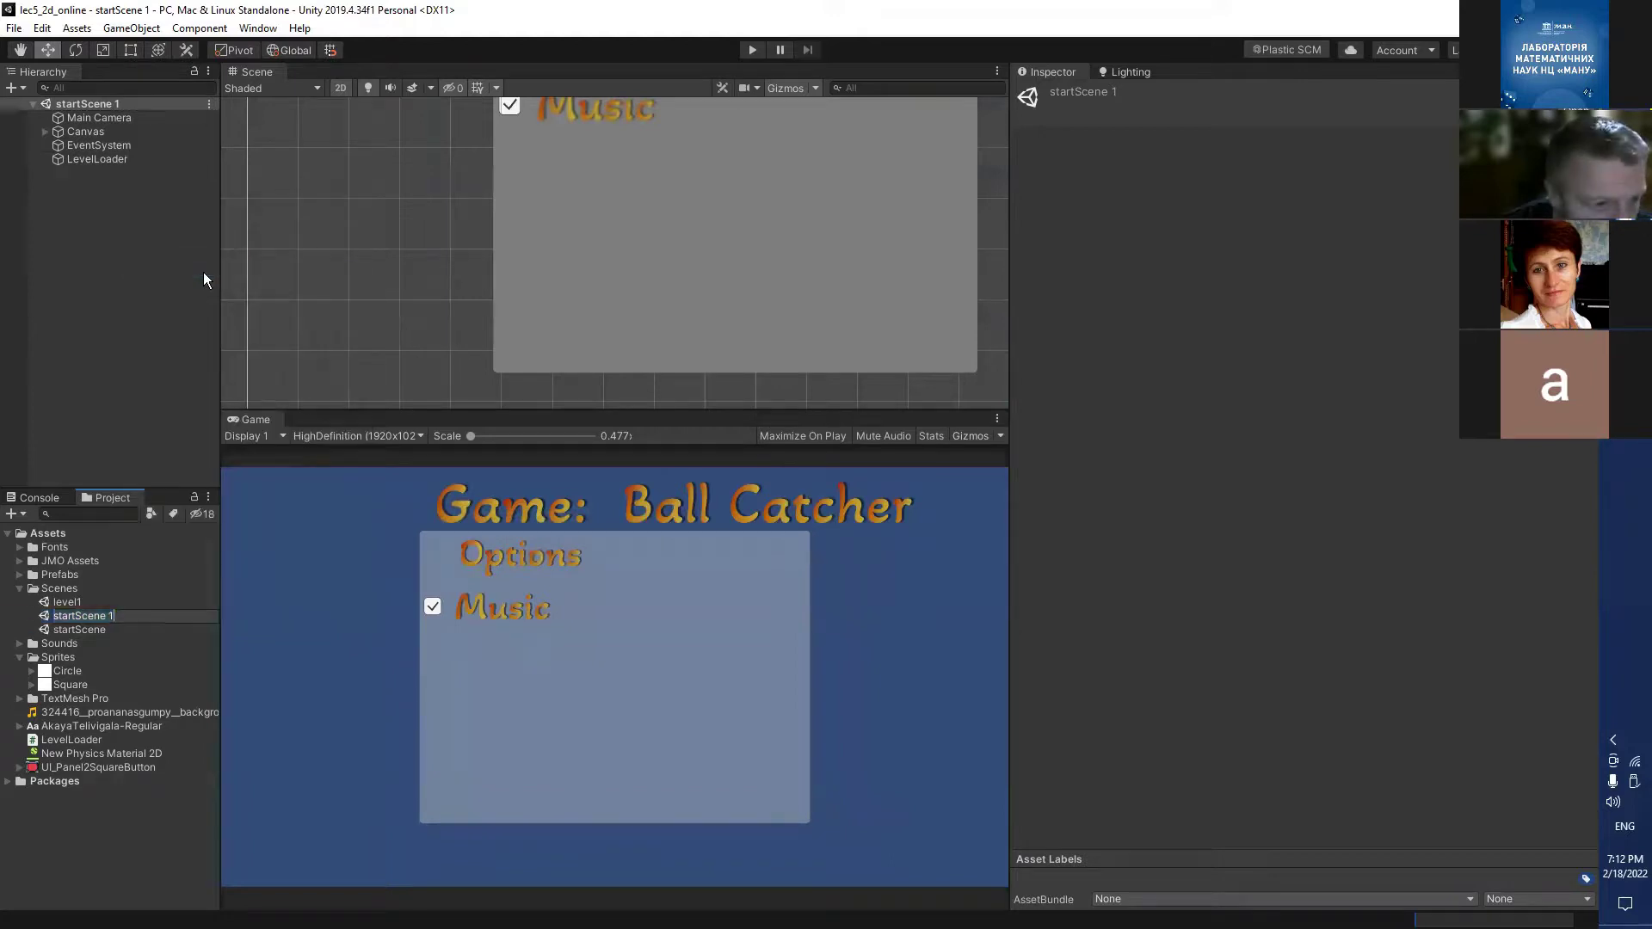
pyautogui.press('BackSpace')
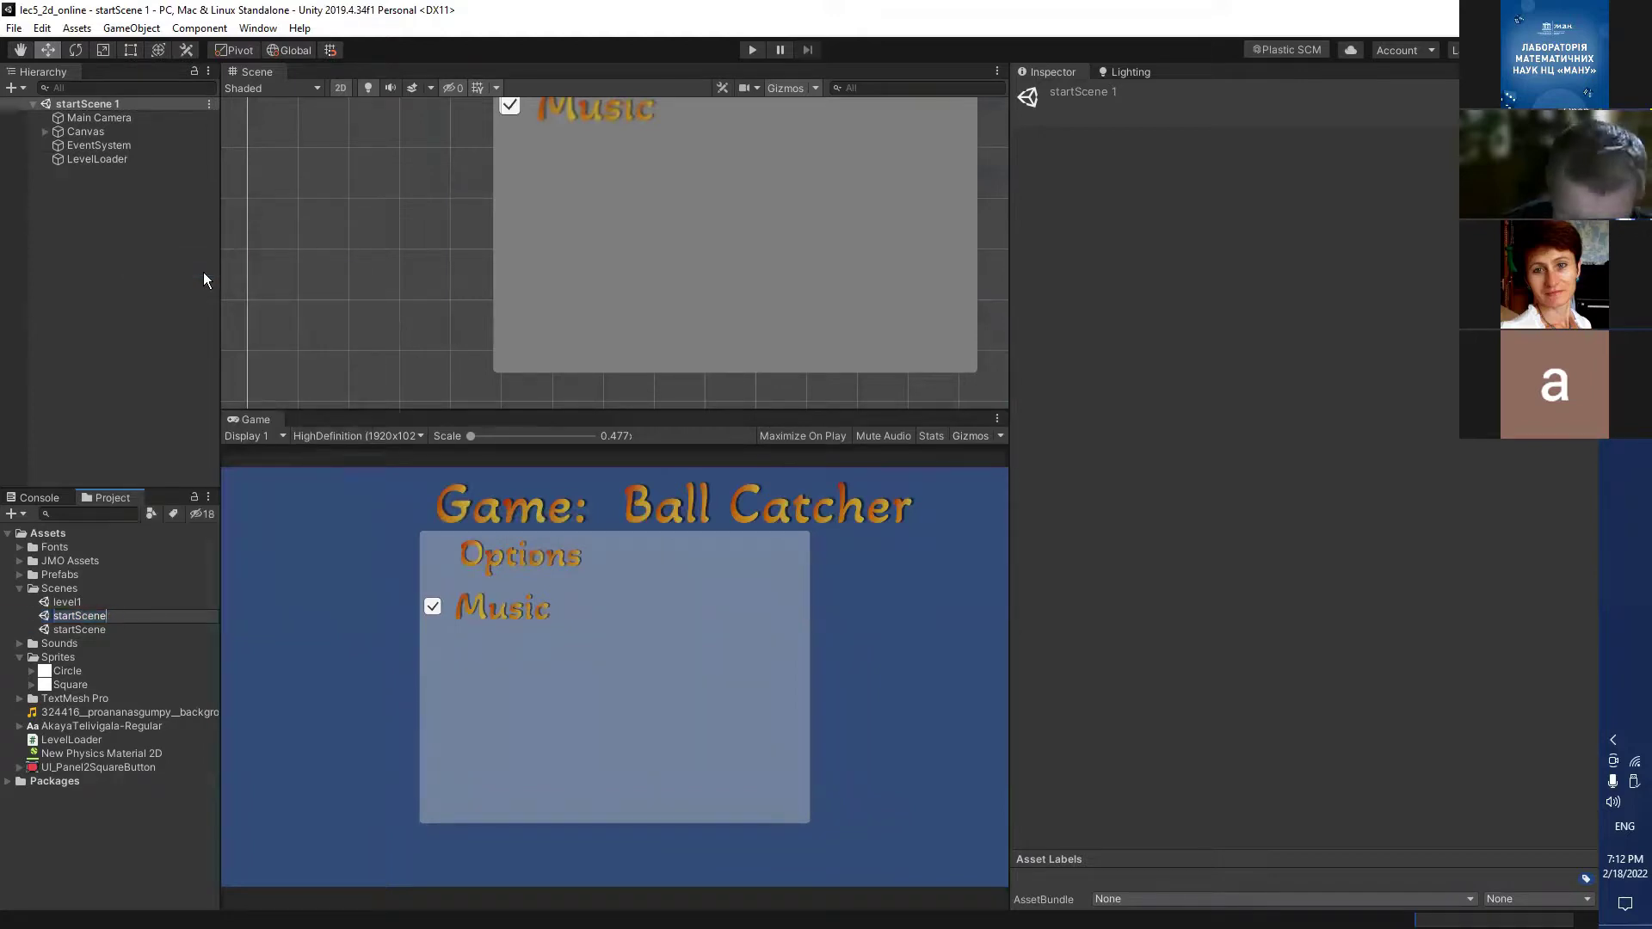
pyautogui.press('BackSpace')
pyautogui.press('BackSpace')
pyautogui.press('BackSpace')
pyautogui.press('BackSpace')
pyautogui.press('BackSpace')
pyautogui.write('restart')
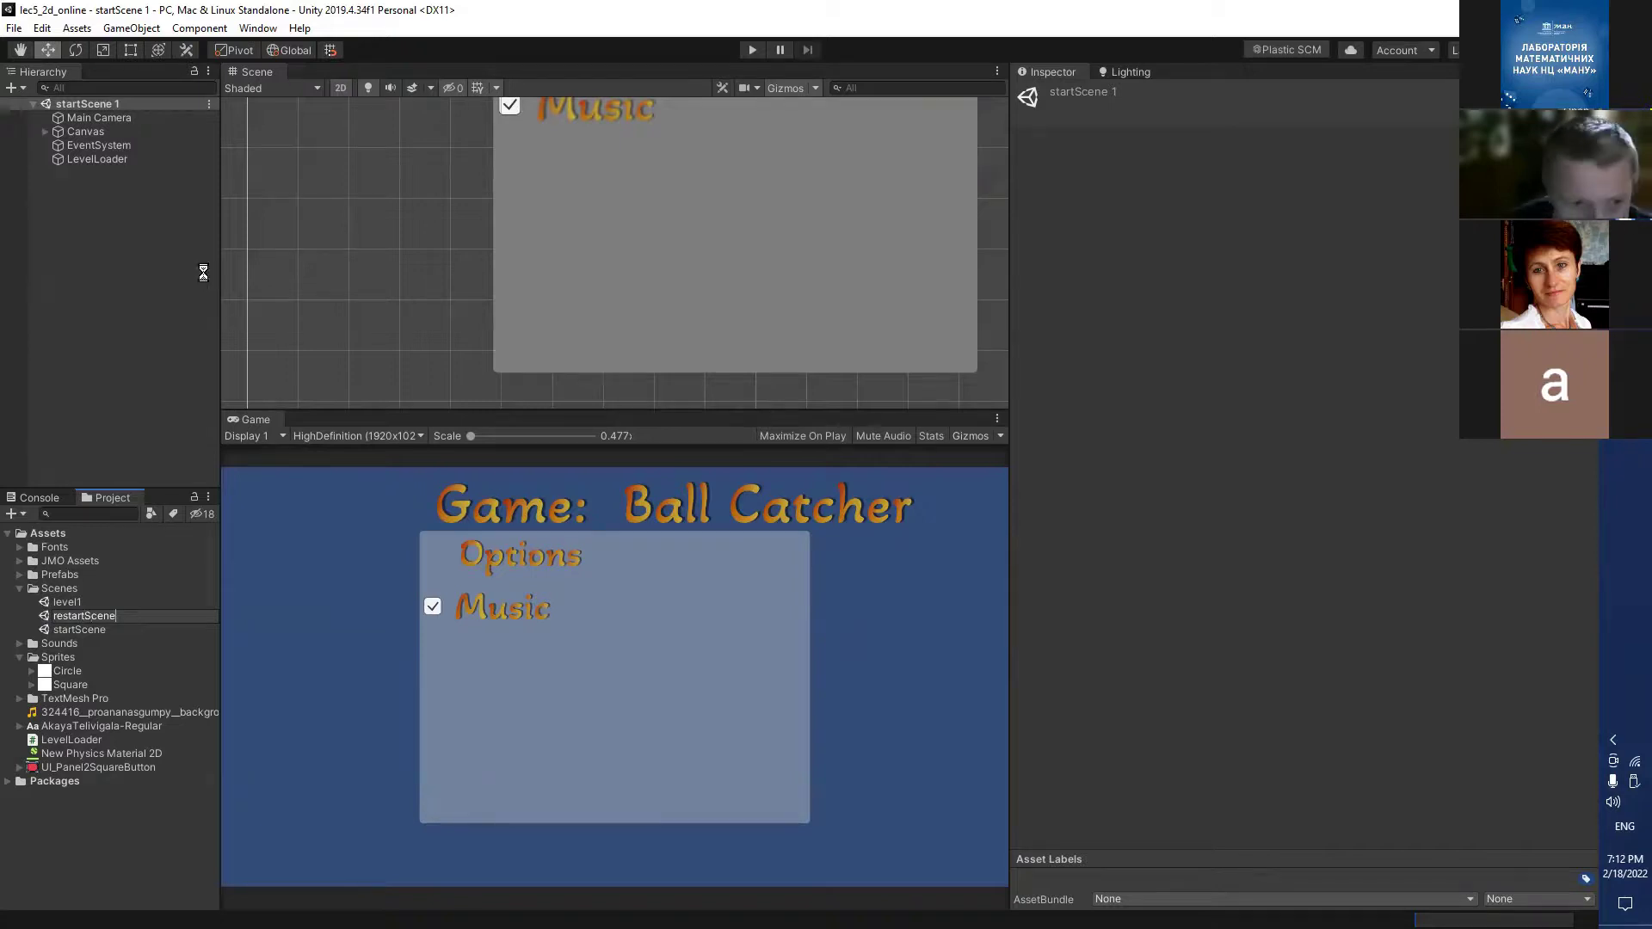
pyautogui.press('Return')
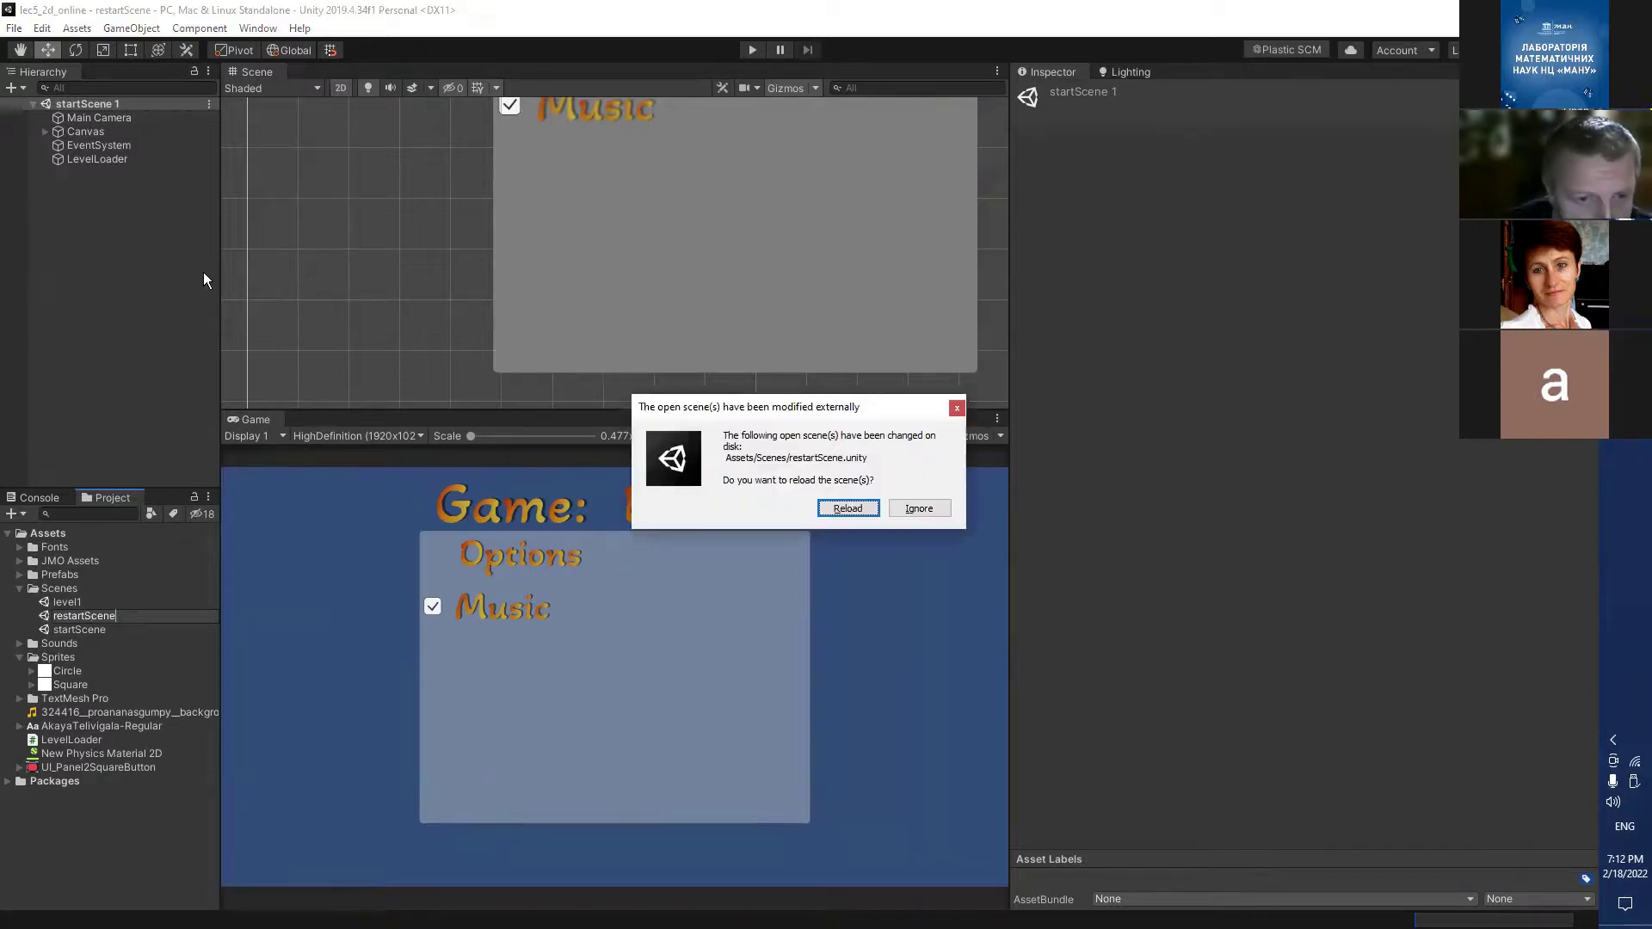
pyautogui.click(844, 508)
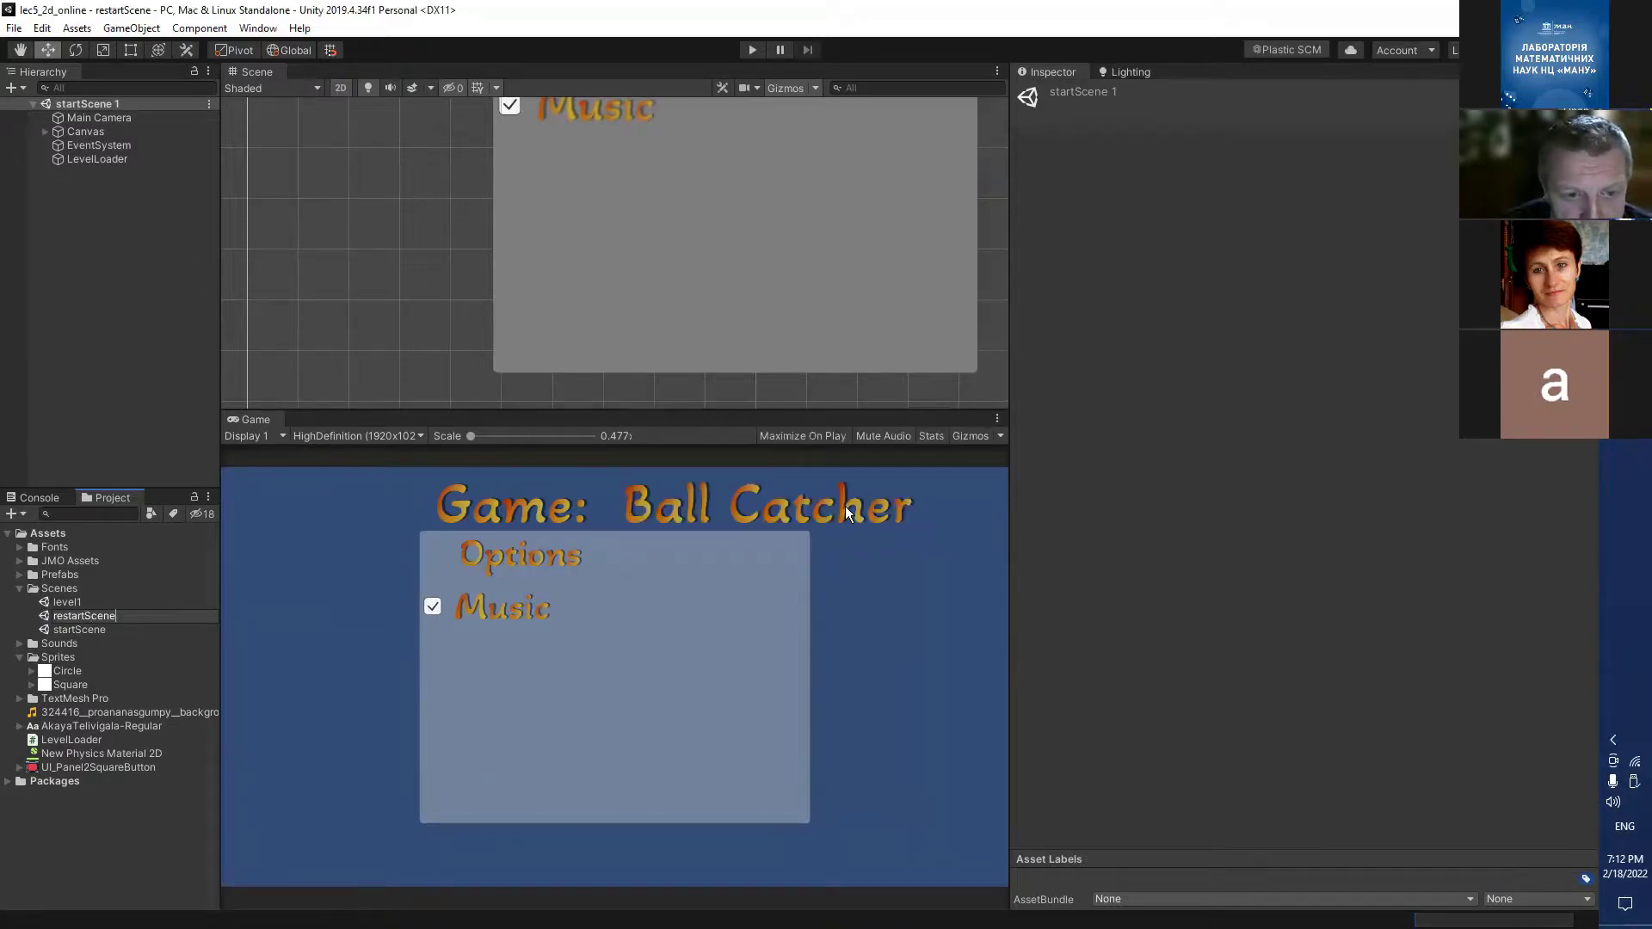
# Open restartScene, startScene and level1 in turn and compare their hierarchies and menu panels.
pyautogui.click(97, 624)
pyautogui.click(98, 618)
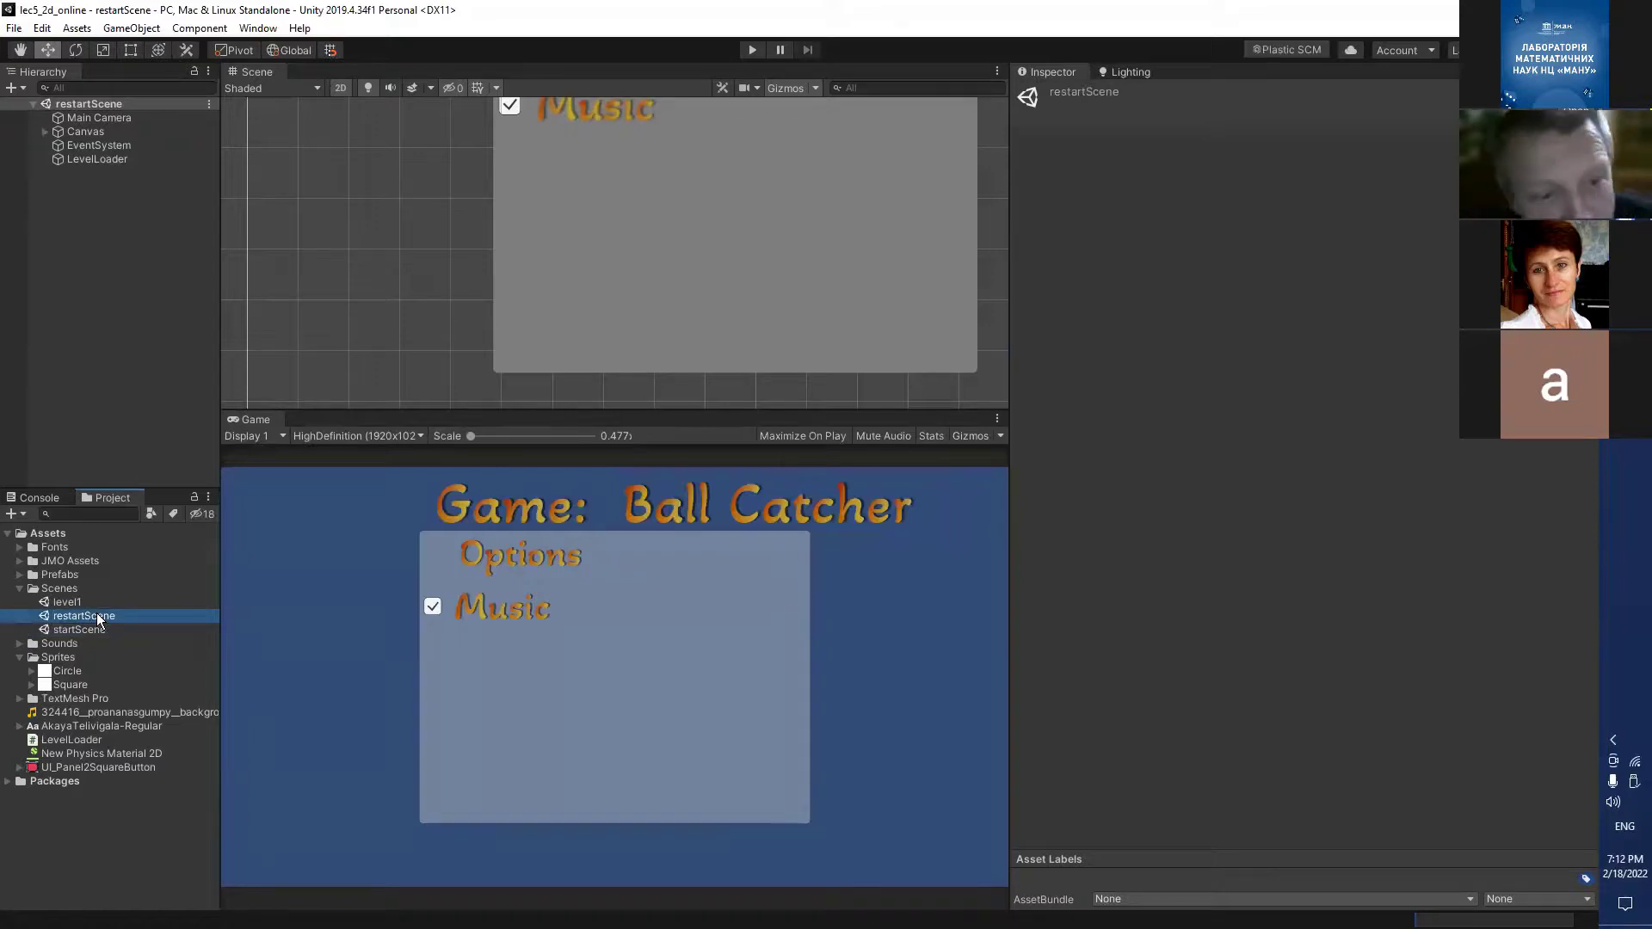
pyautogui.doubleClick(97, 629)
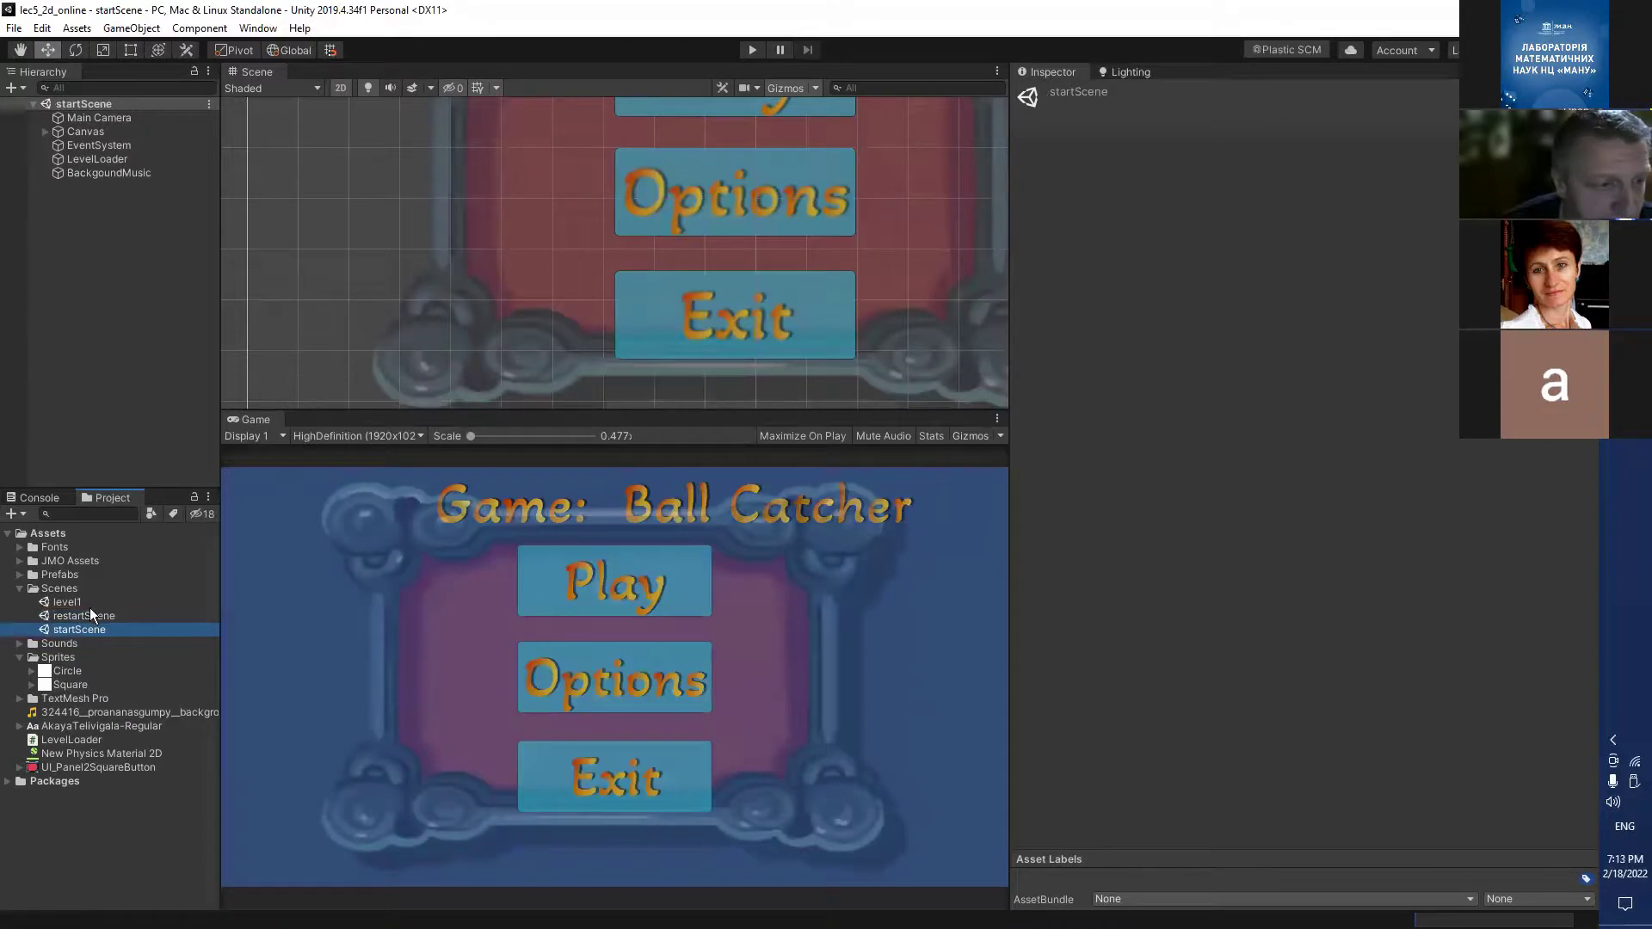
pyautogui.doubleClick(90, 606)
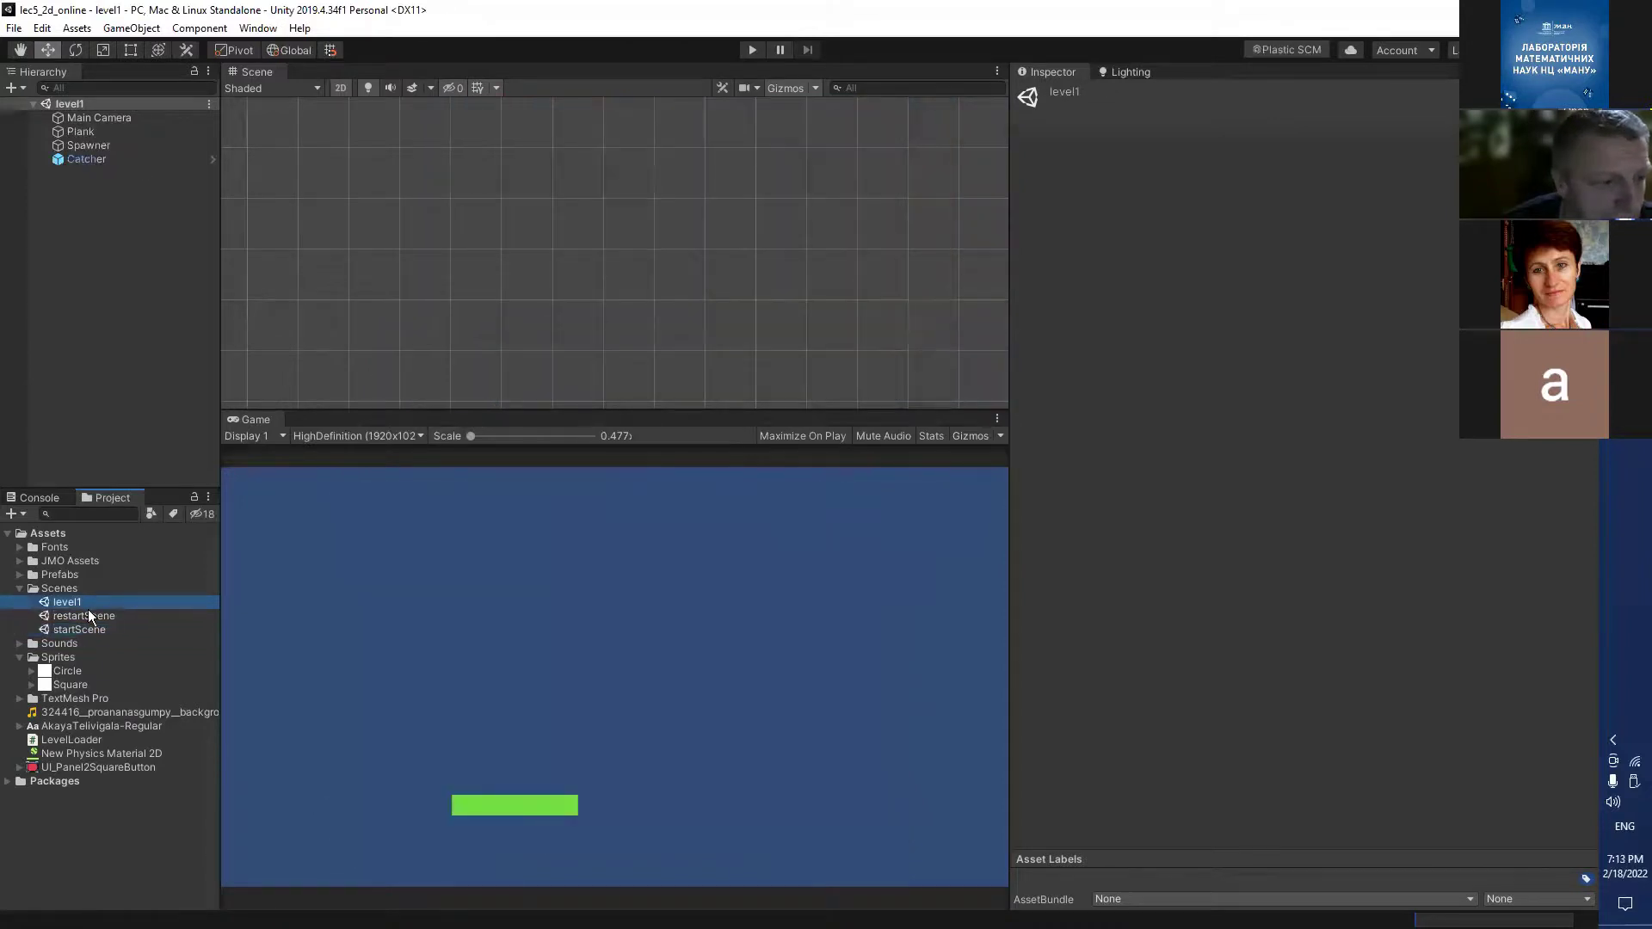
pyautogui.doubleClick(86, 615)
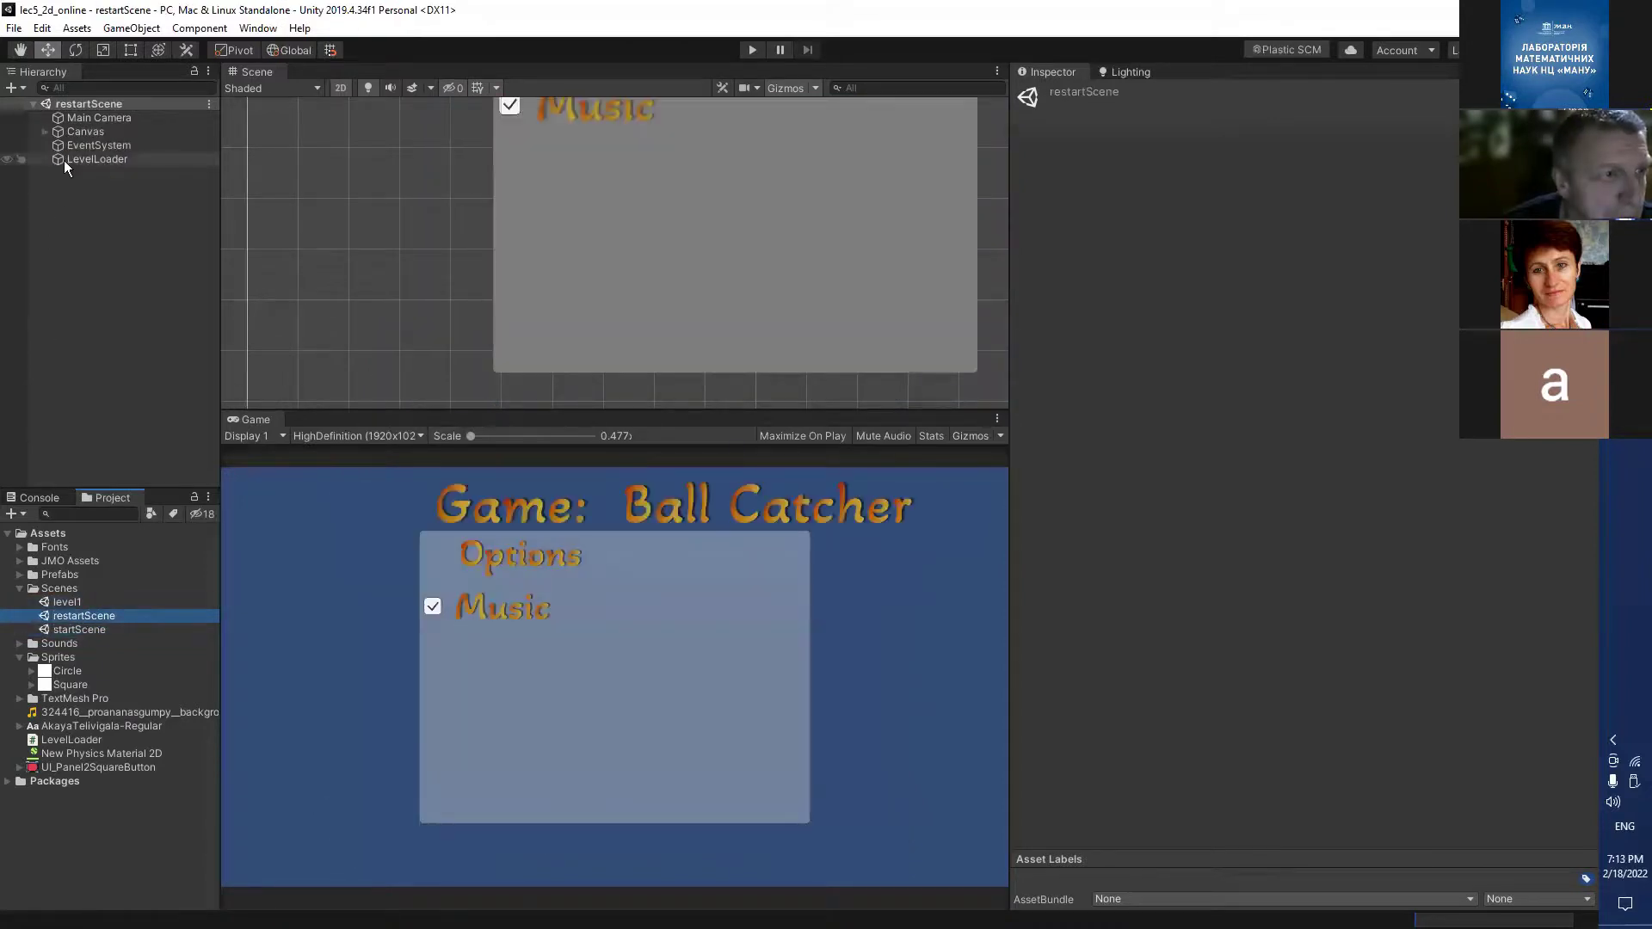
pyautogui.click(63, 160)
pyautogui.click(45, 130)
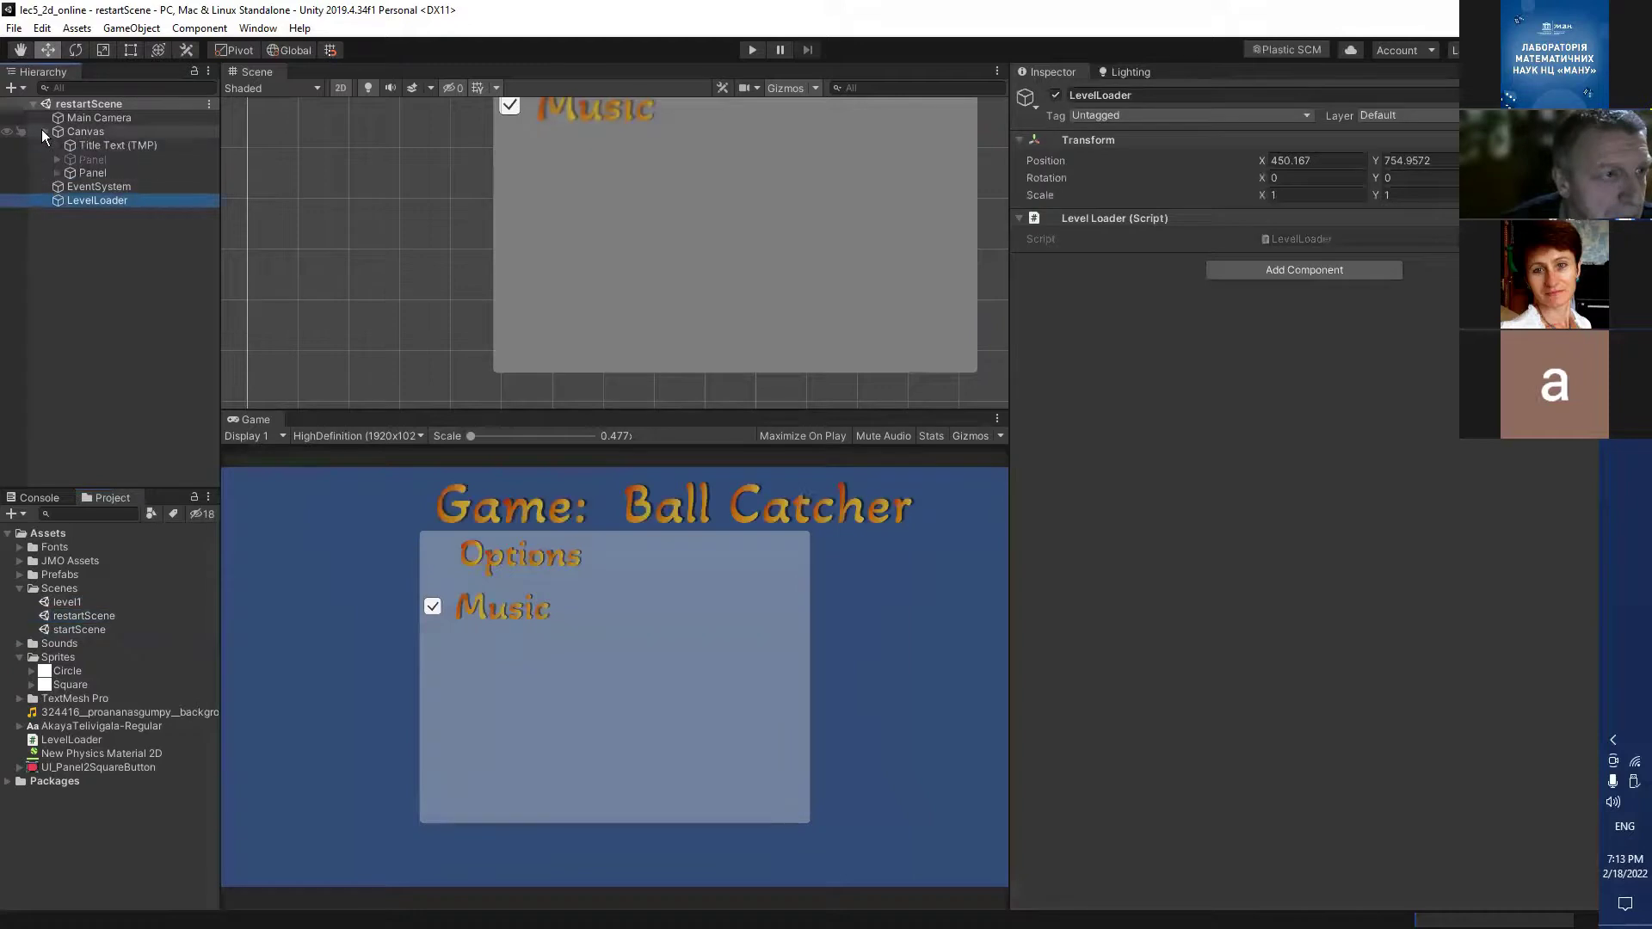
pyautogui.click(84, 159)
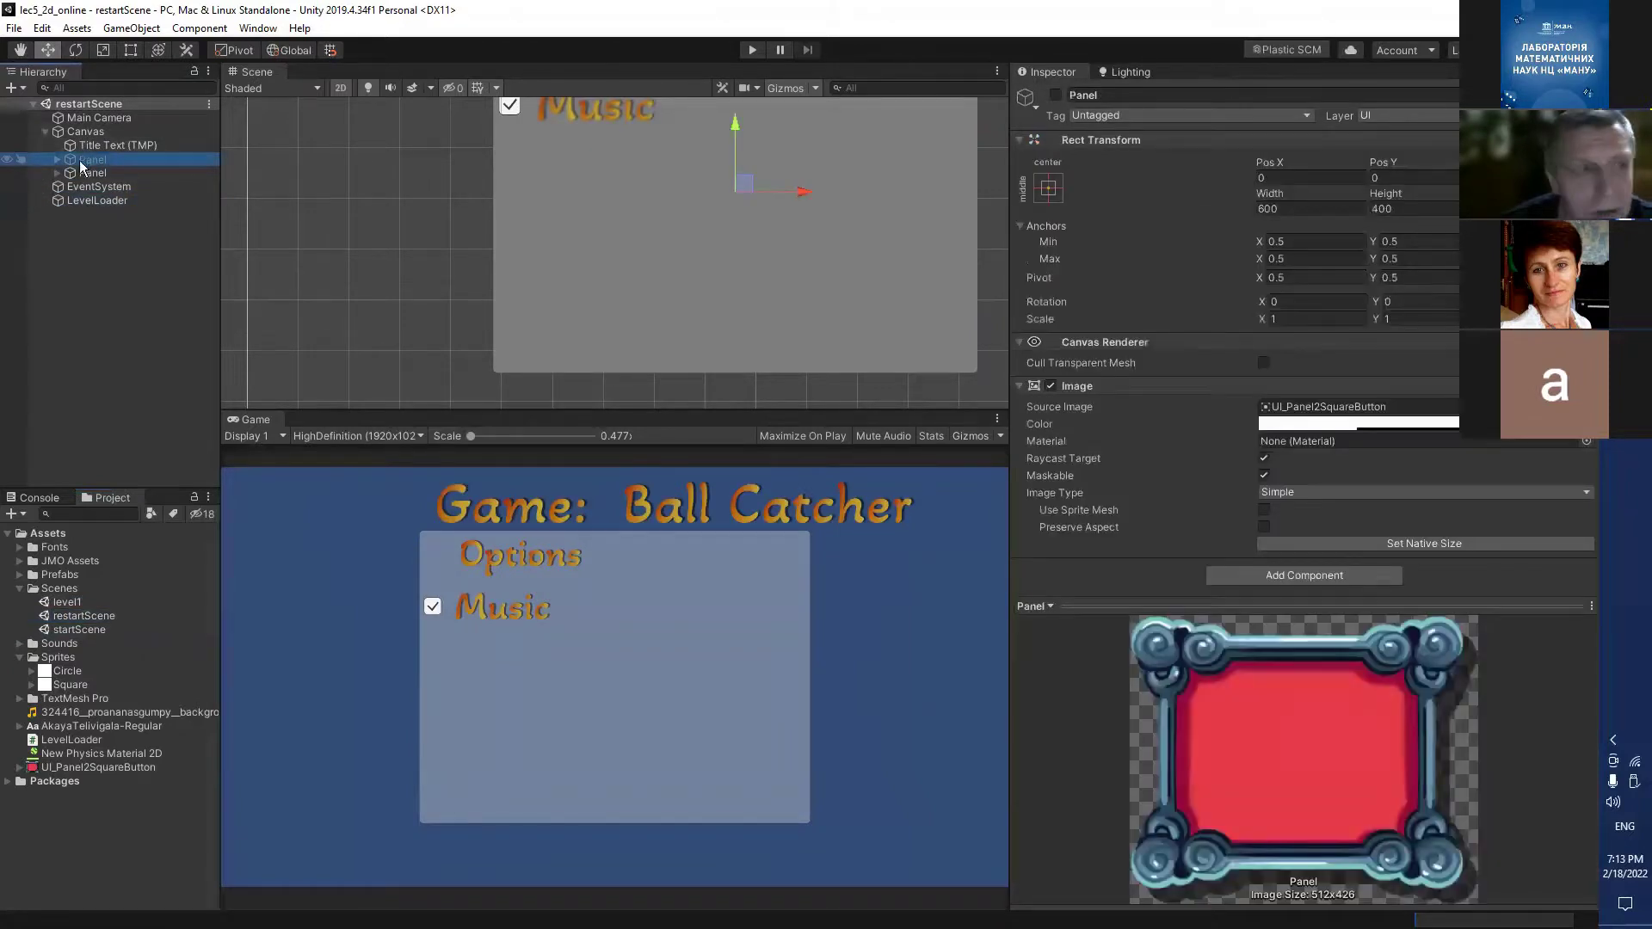
pyautogui.doubleClick(74, 630)
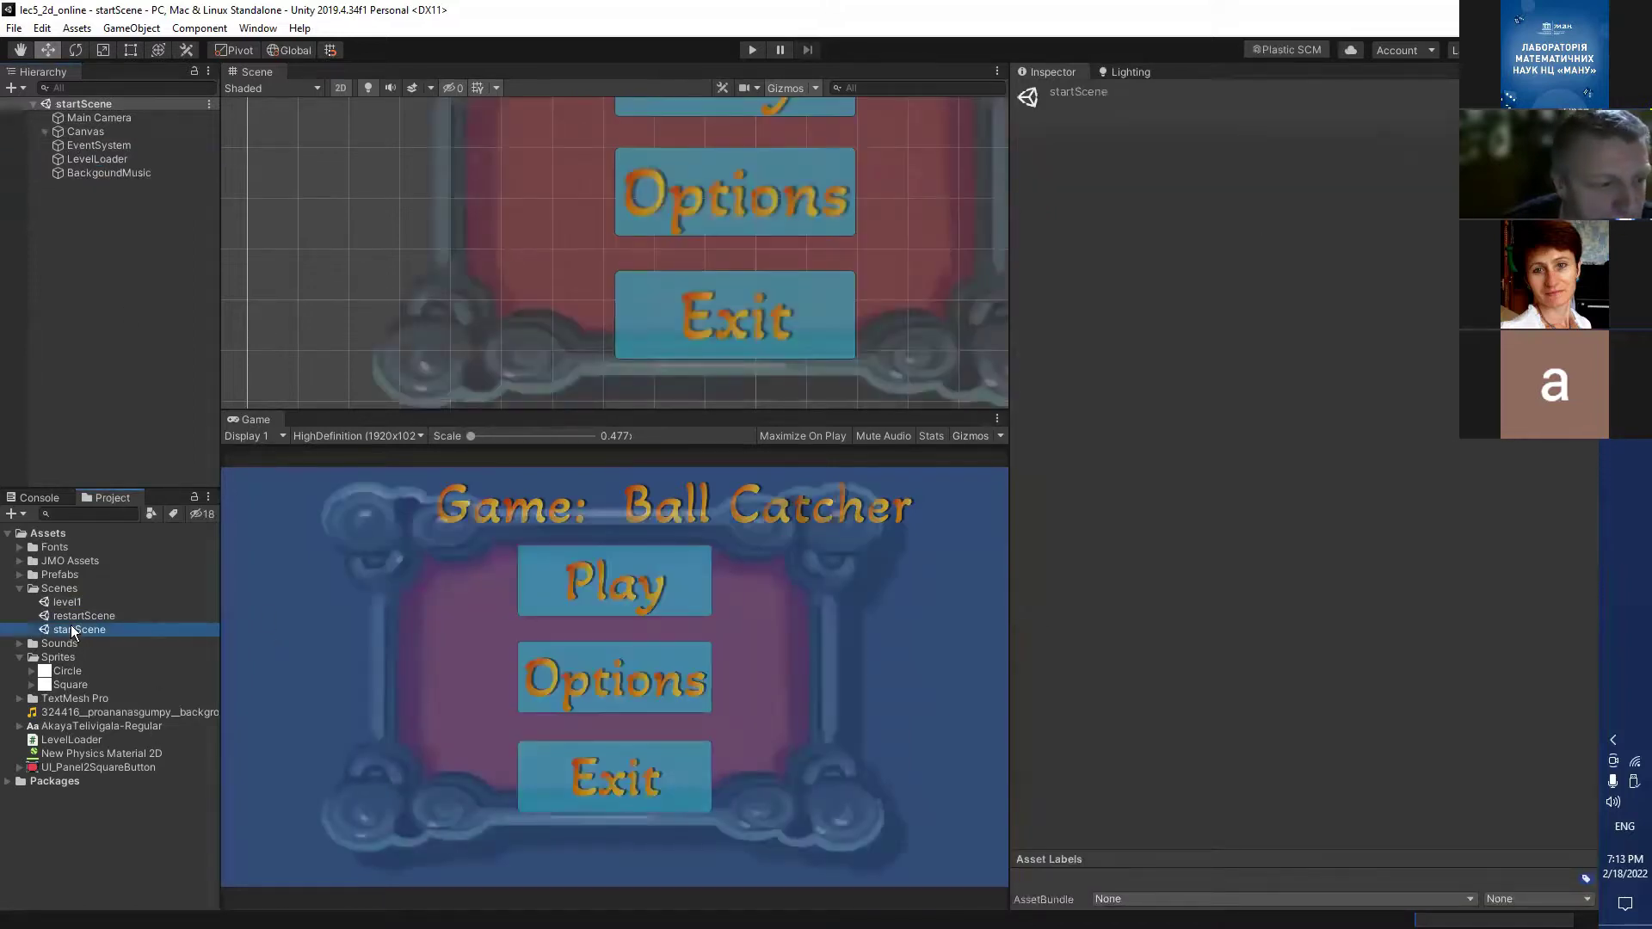
pyautogui.doubleClick(77, 616)
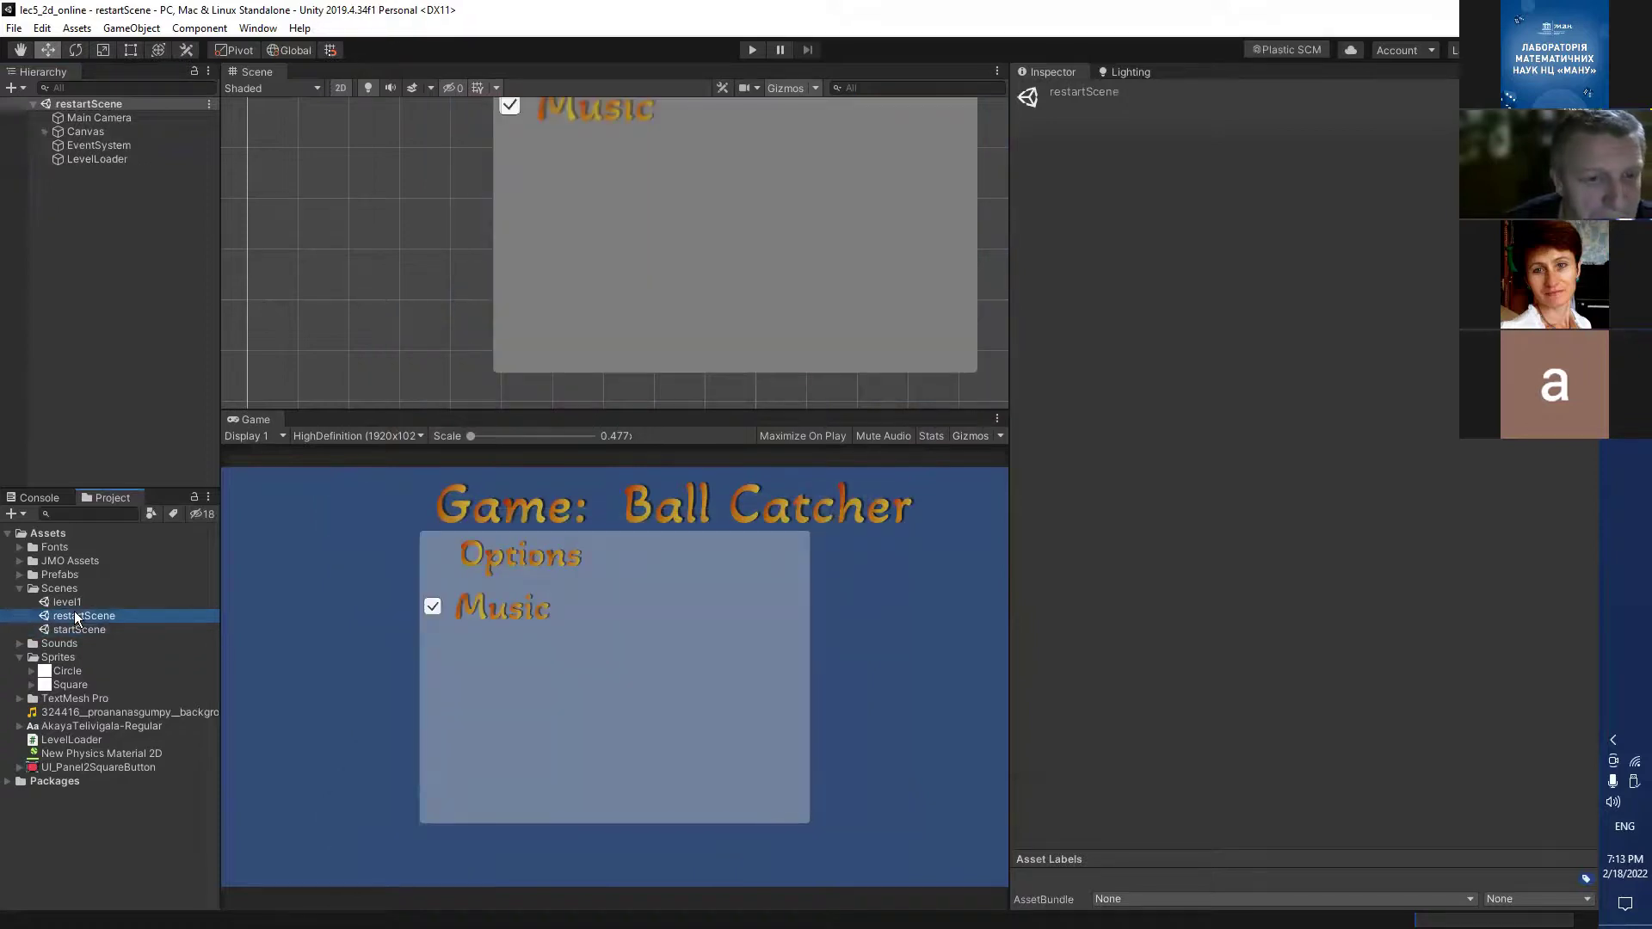
pyautogui.doubleClick(90, 629)
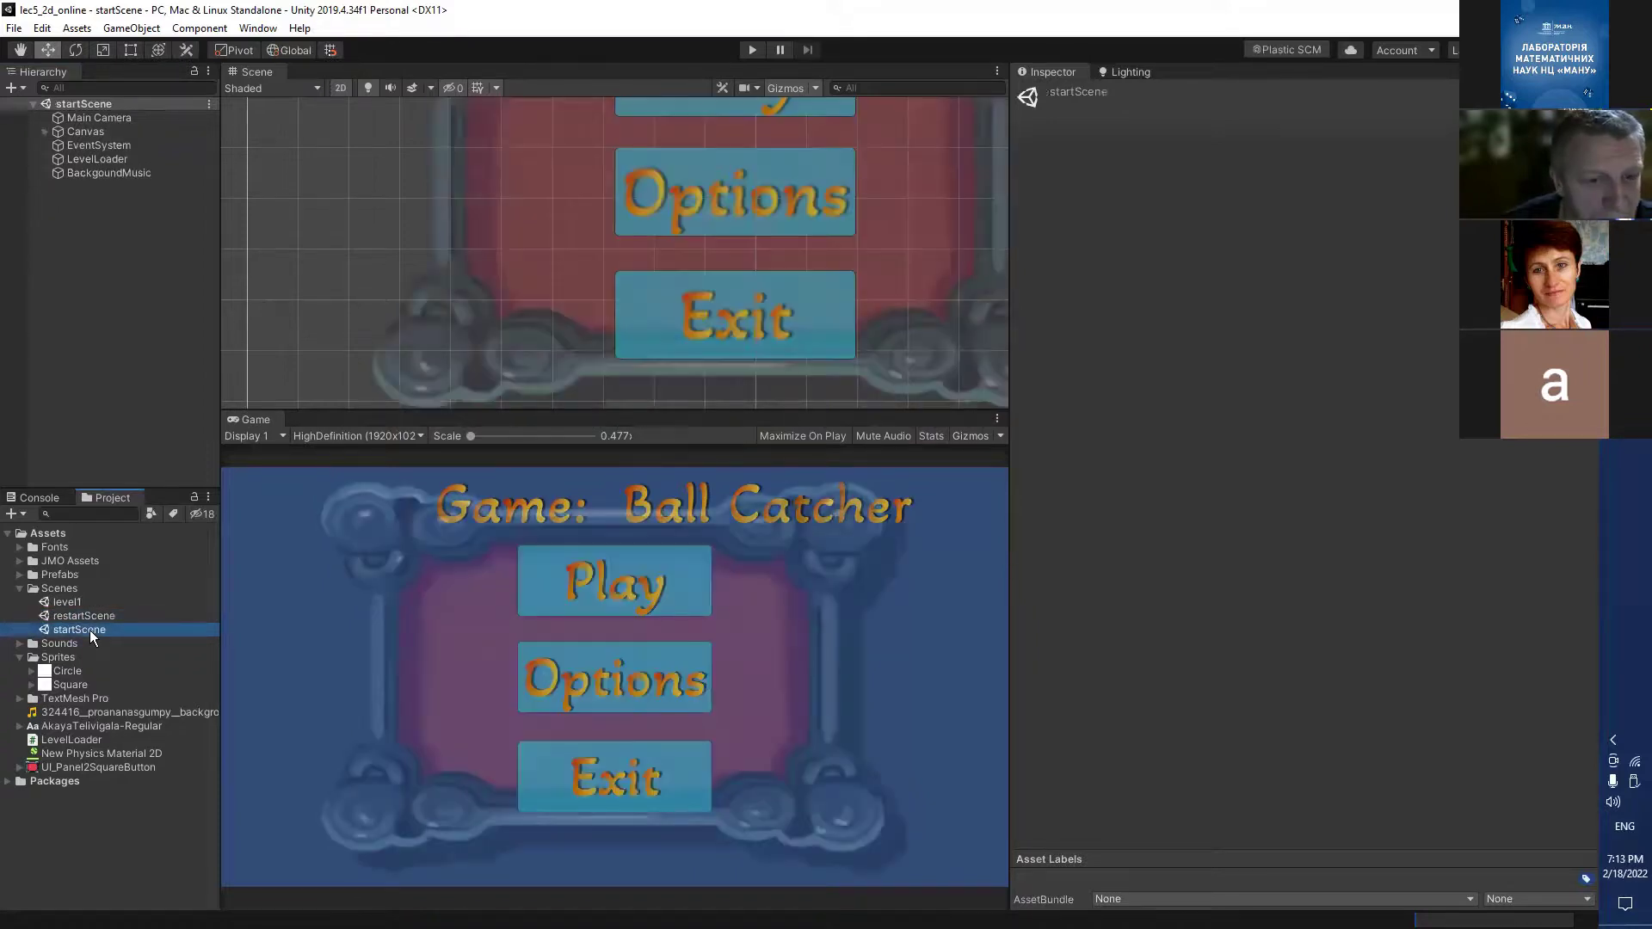
# Delete the restartScene asset from the Scenes folder.
pyautogui.click(90, 617)
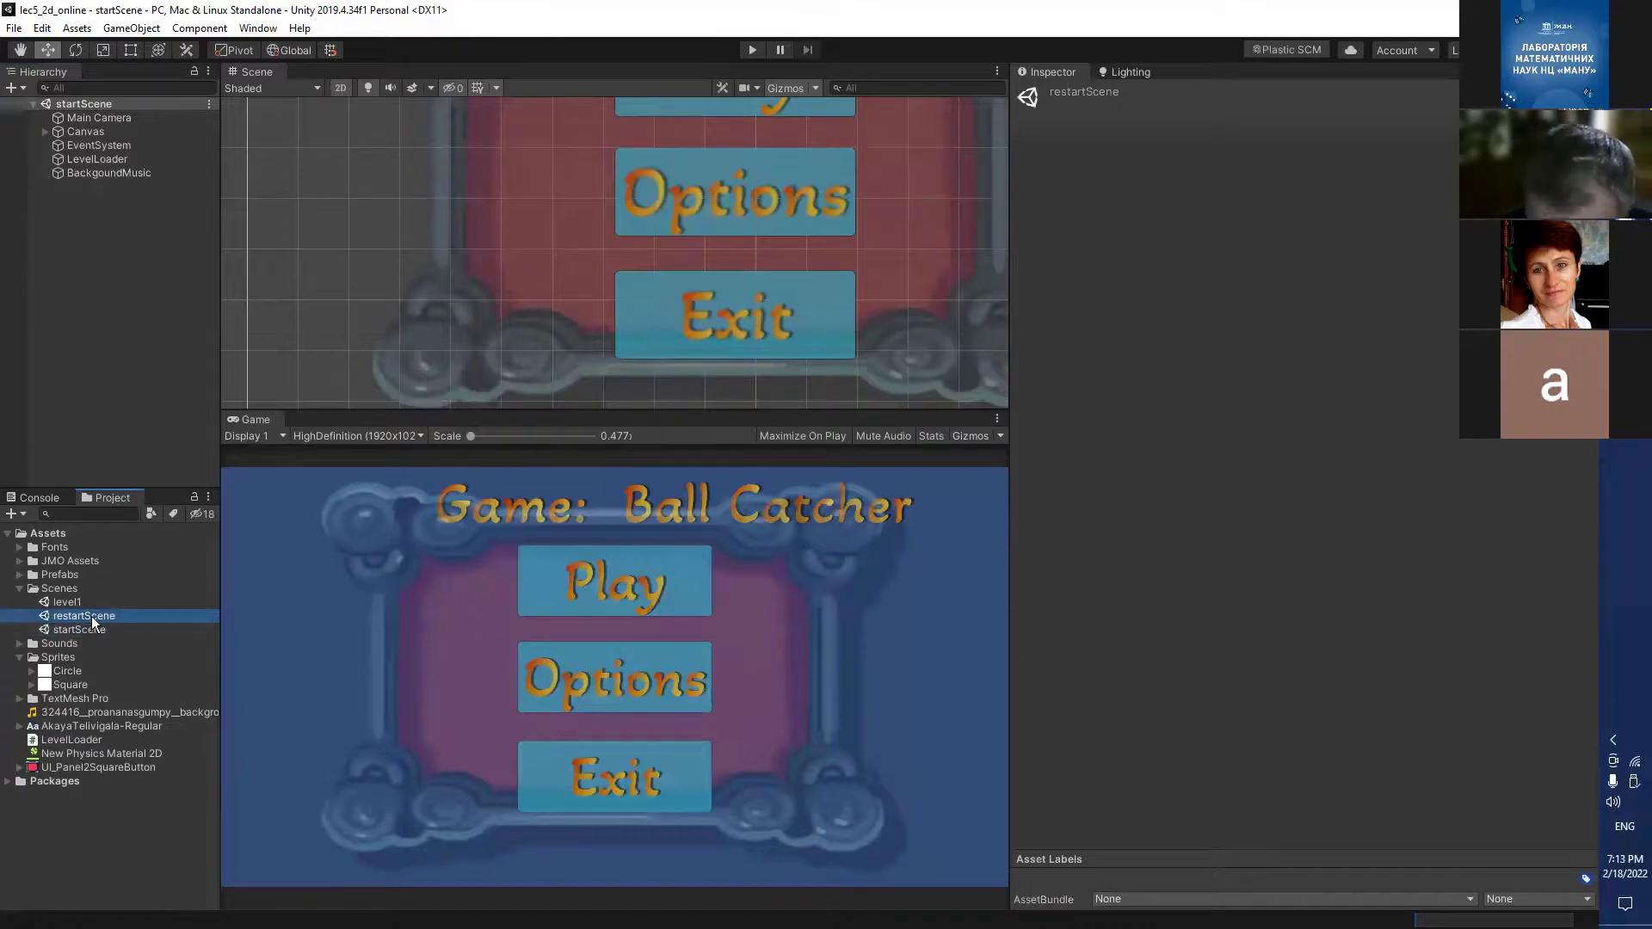
pyautogui.press('Delete')
pyautogui.click(847, 507)
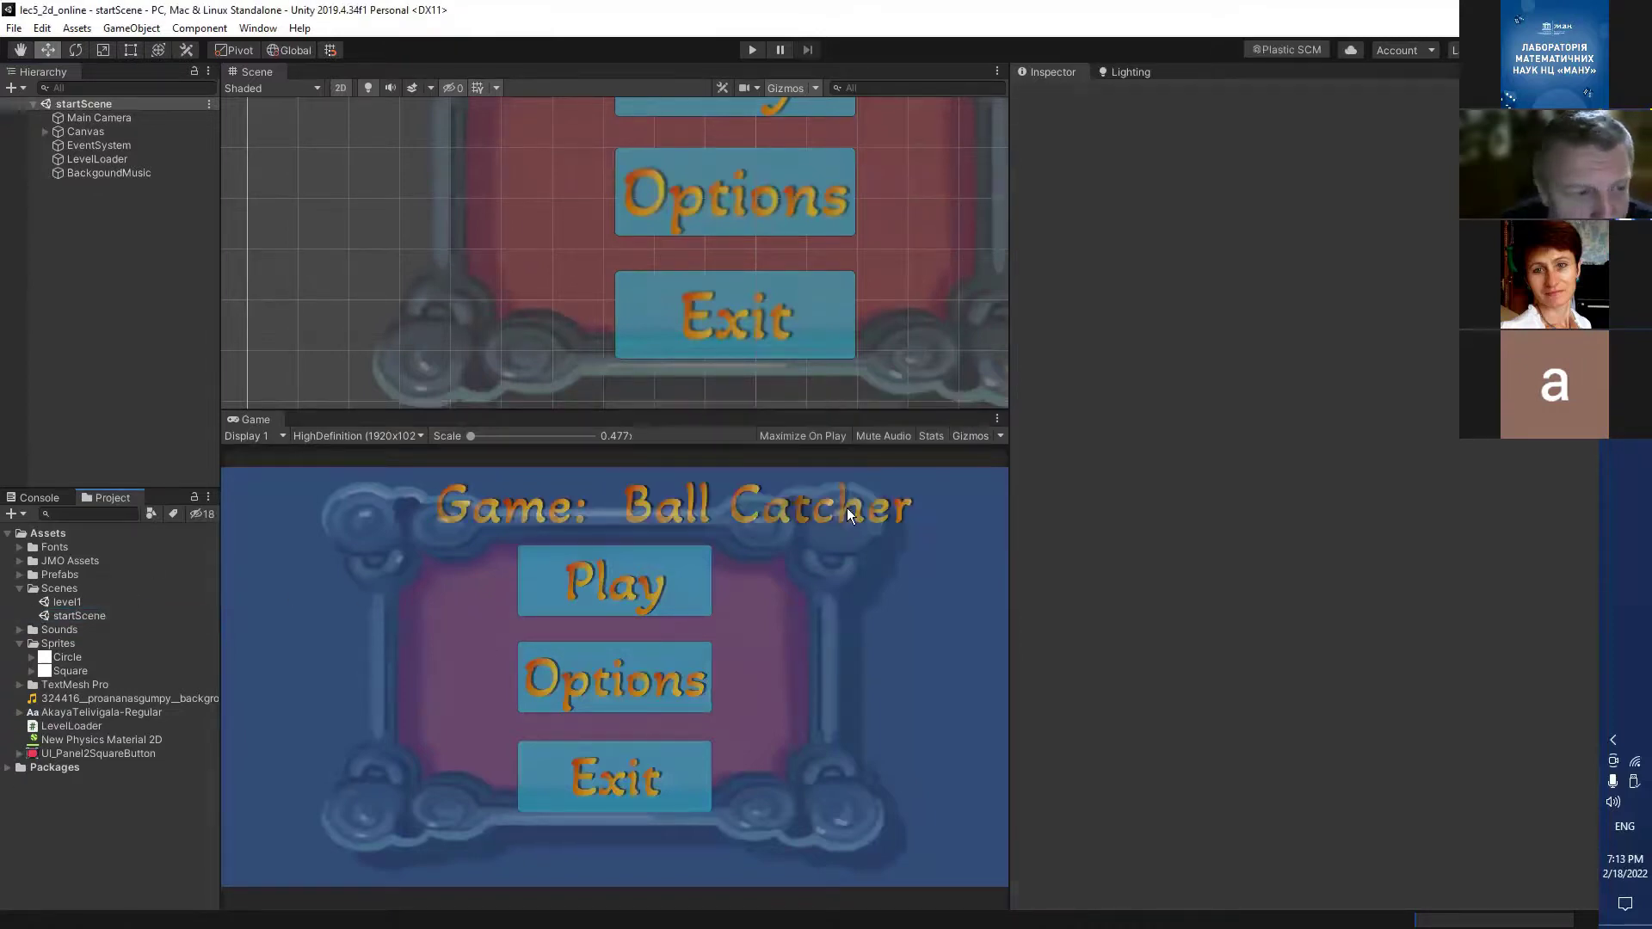
# Duplicate the saved startScene asset in the Scenes folder and open the startScene 1 copy.
pyautogui.click(76, 614)
pyautogui.click(72, 604)
pyautogui.click(73, 612)
pyautogui.click(72, 606)
pyautogui.click(72, 616)
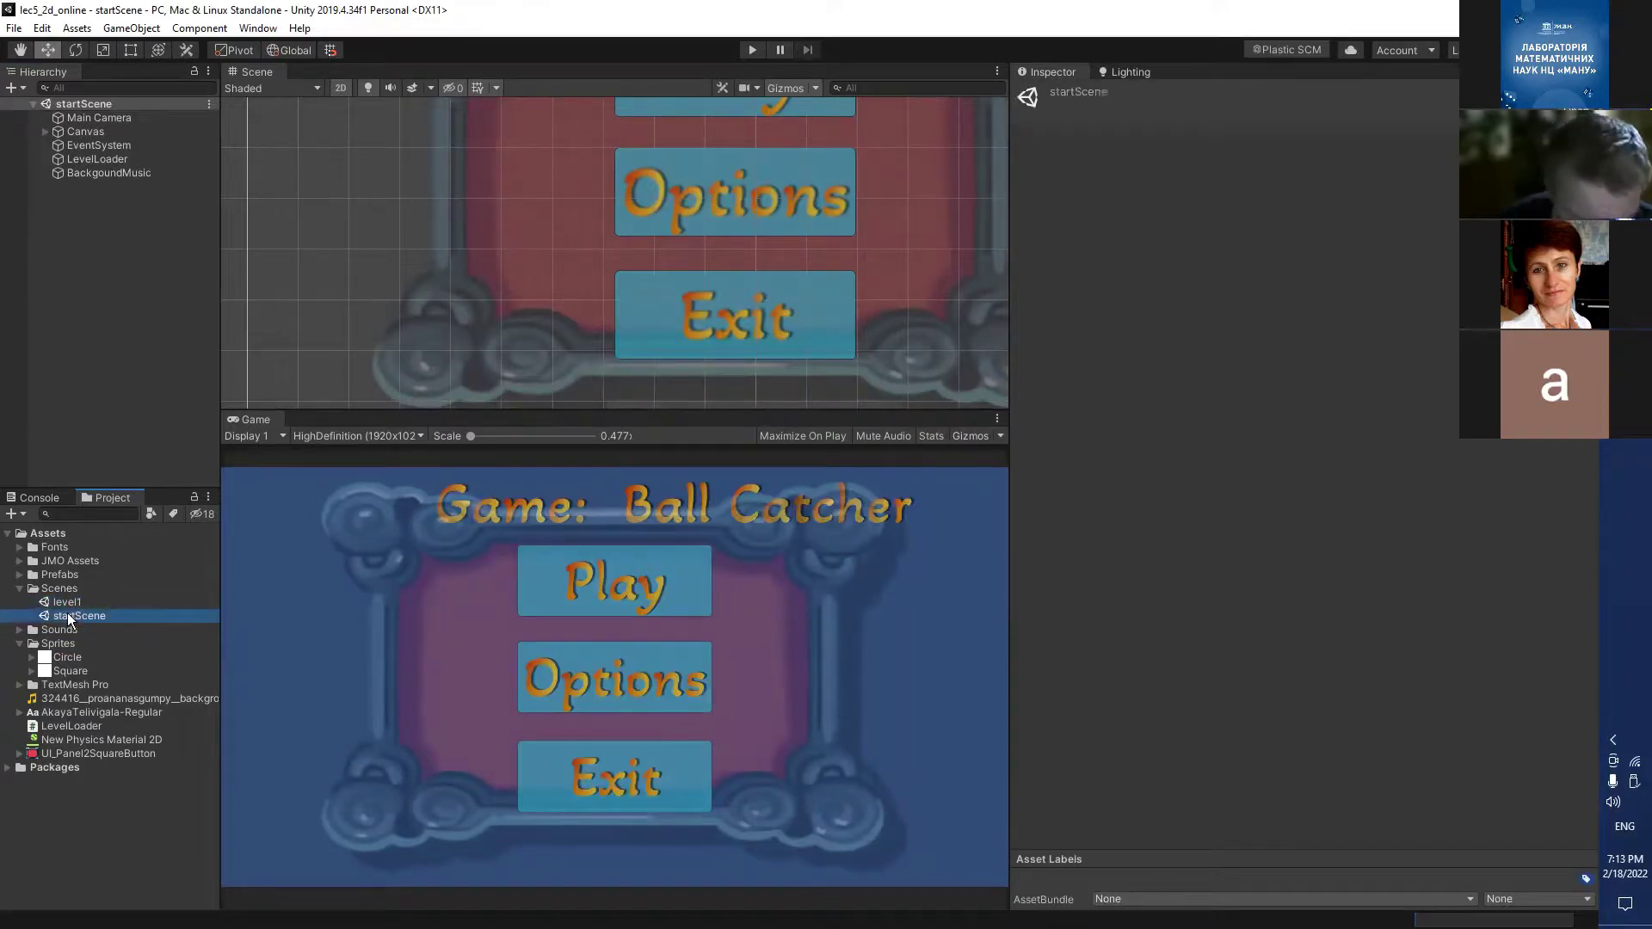
pyautogui.hotkey('ctrl', 'd')
pyautogui.click(75, 631)
pyautogui.doubleClick(94, 617)
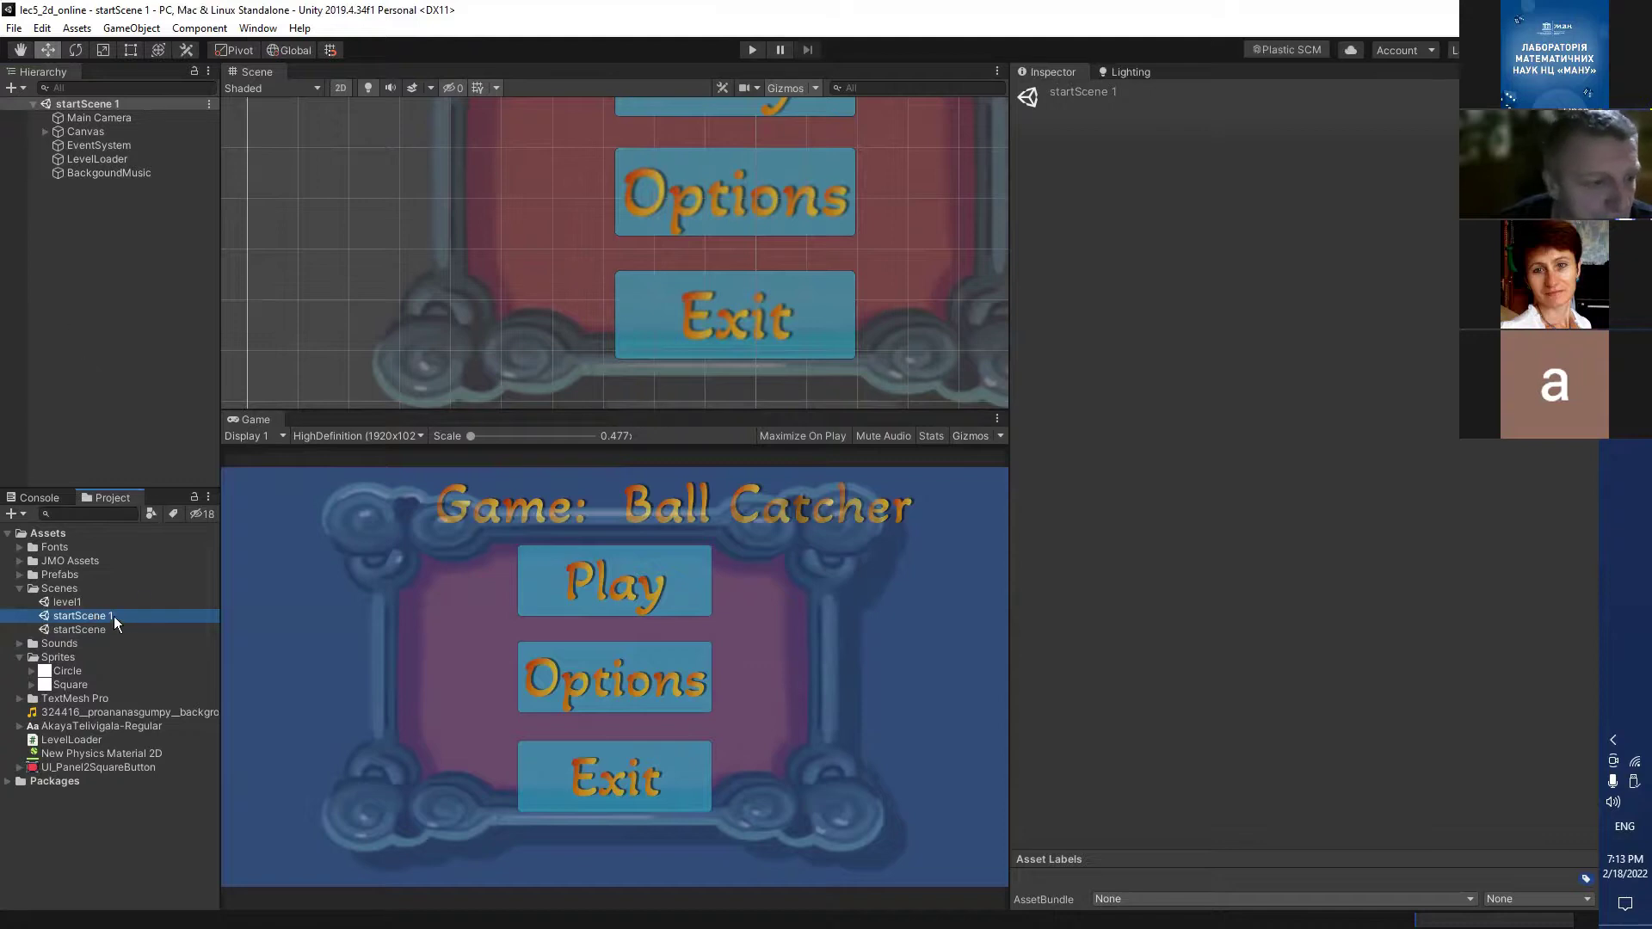
# Rename the startScene 1 asset in the Scenes folder to restartScene and reload the open scene.
pyautogui.rightClick(113, 616)
pyautogui.click(200, 272)
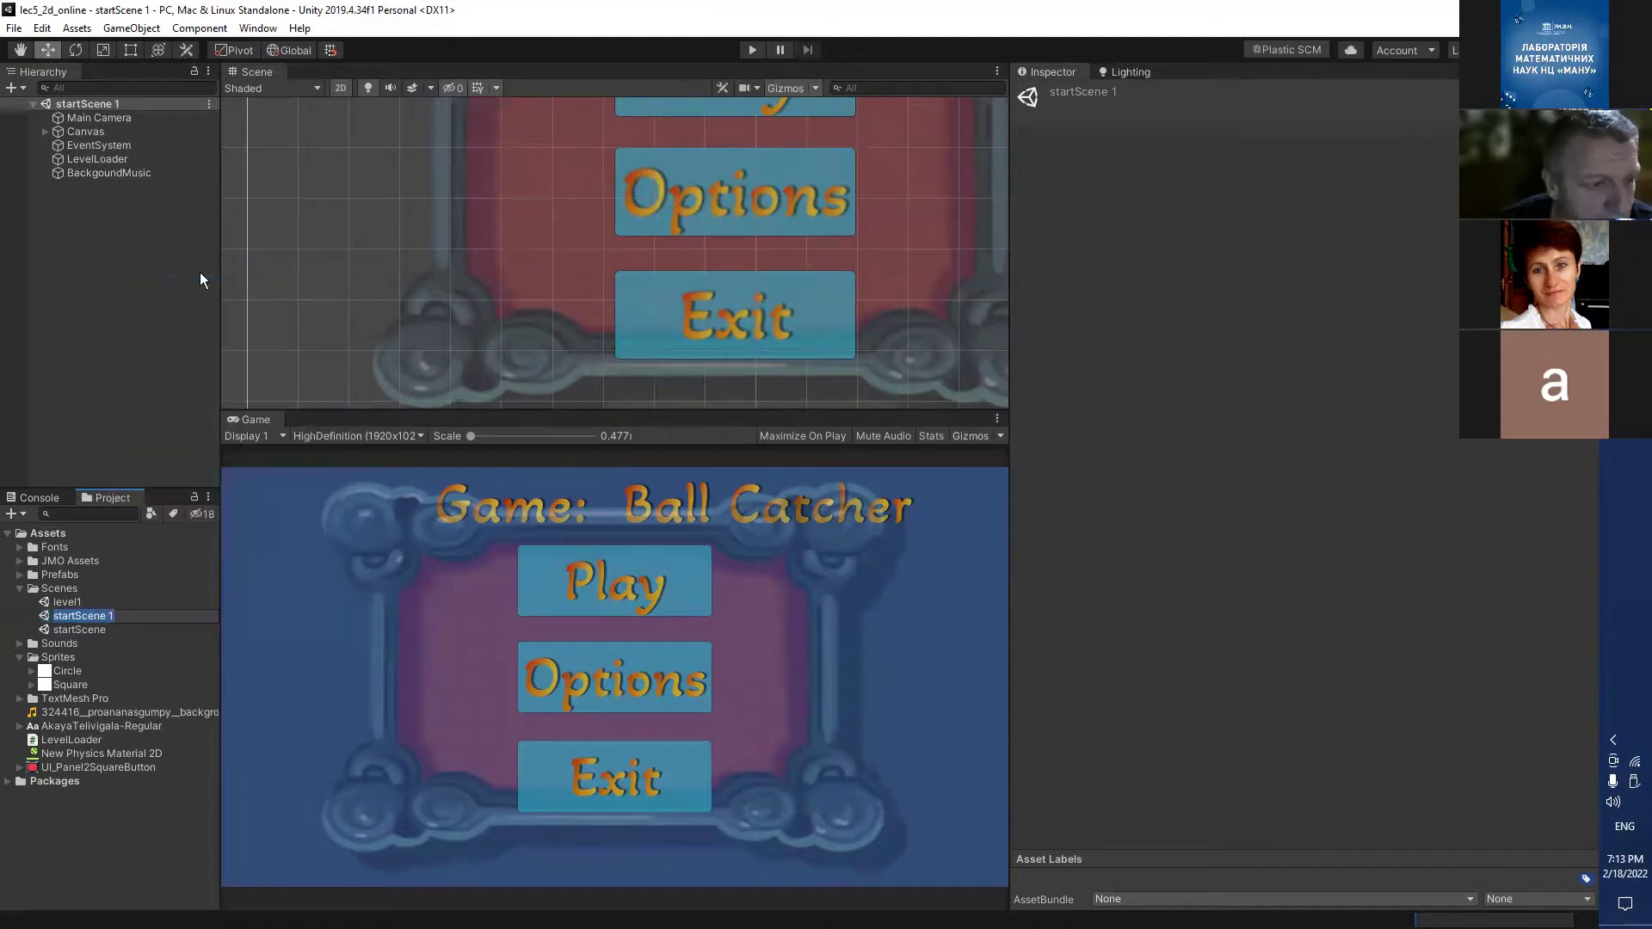
pyautogui.press('End')
pyautogui.press('BackSpace')
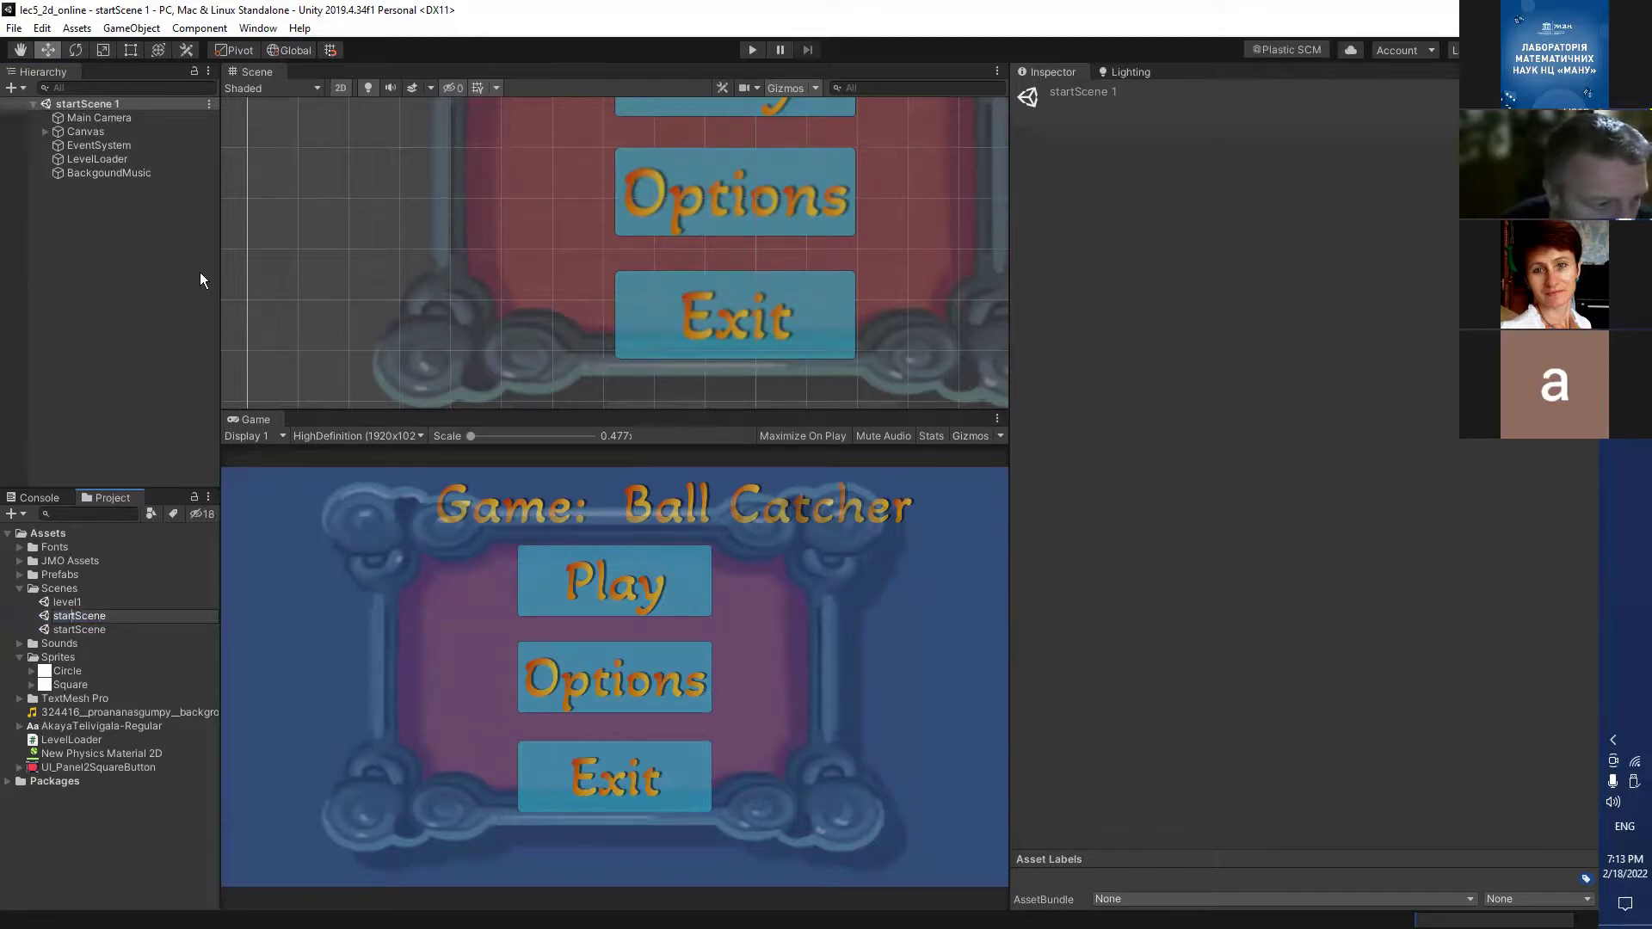
pyautogui.write('re')
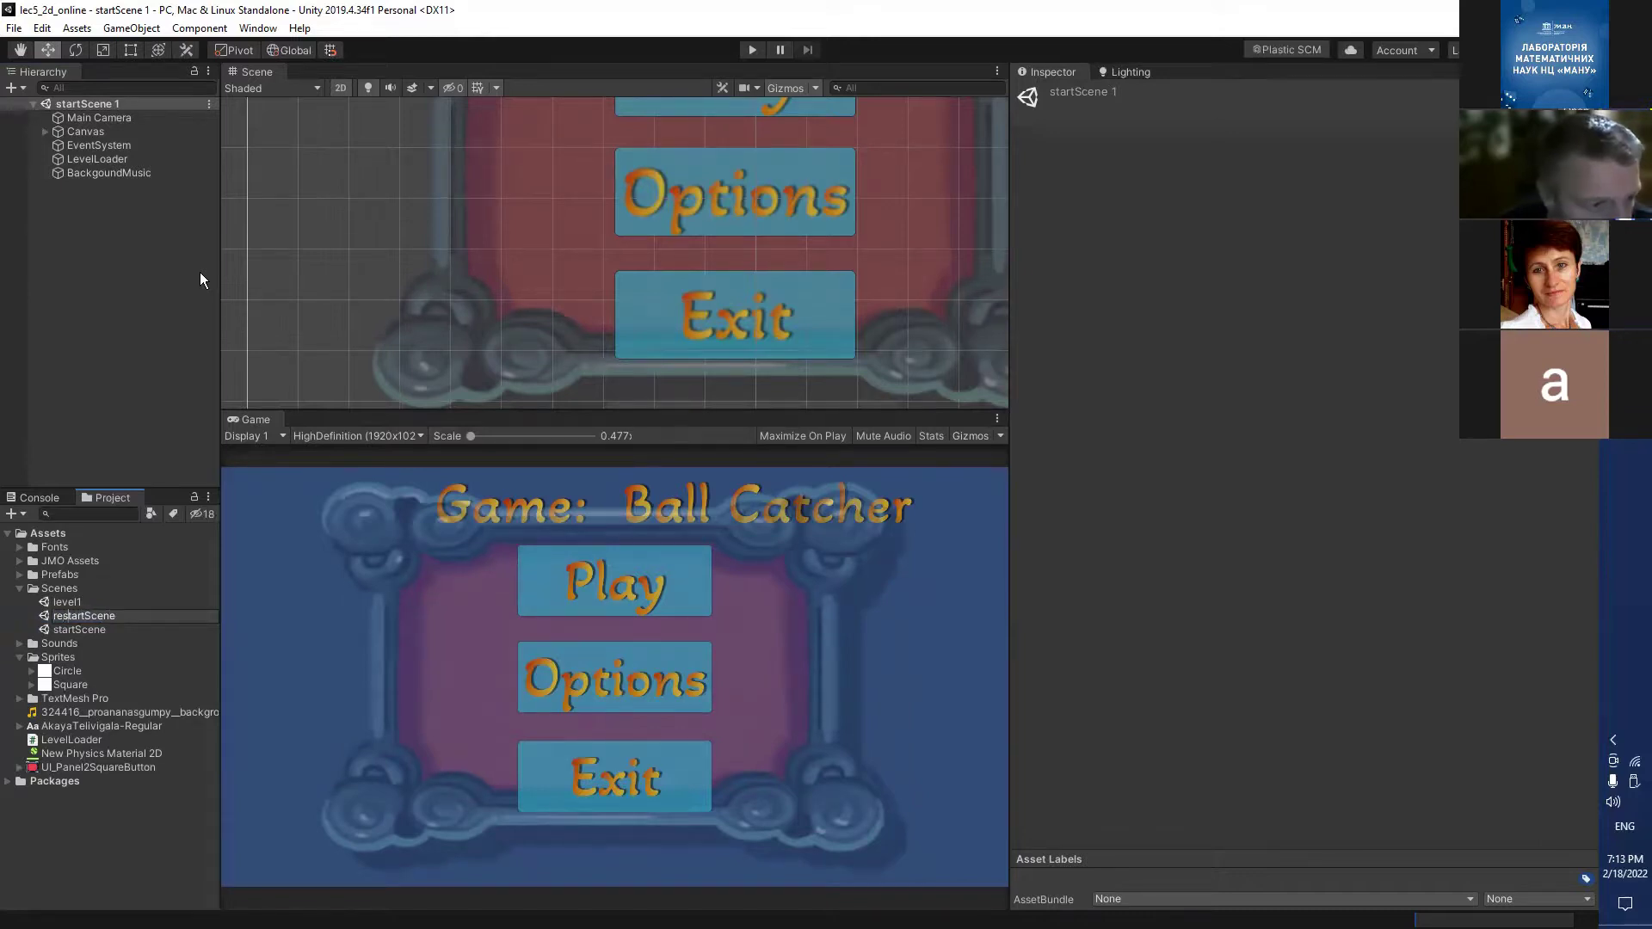
pyautogui.press('Return')
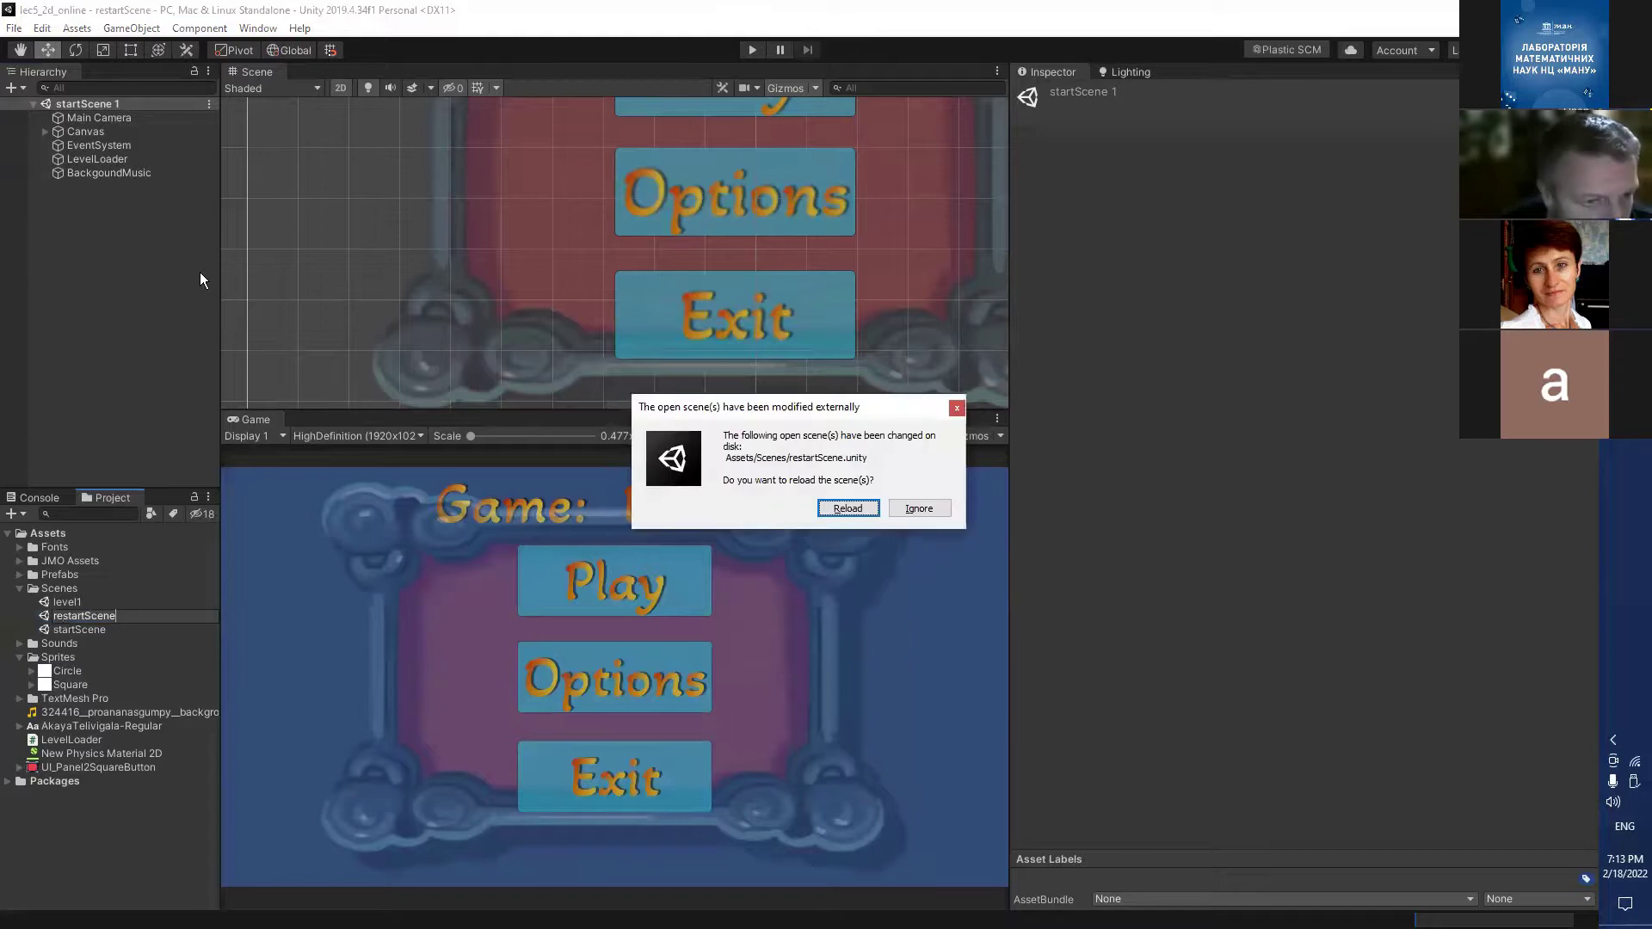
pyautogui.press('Return')
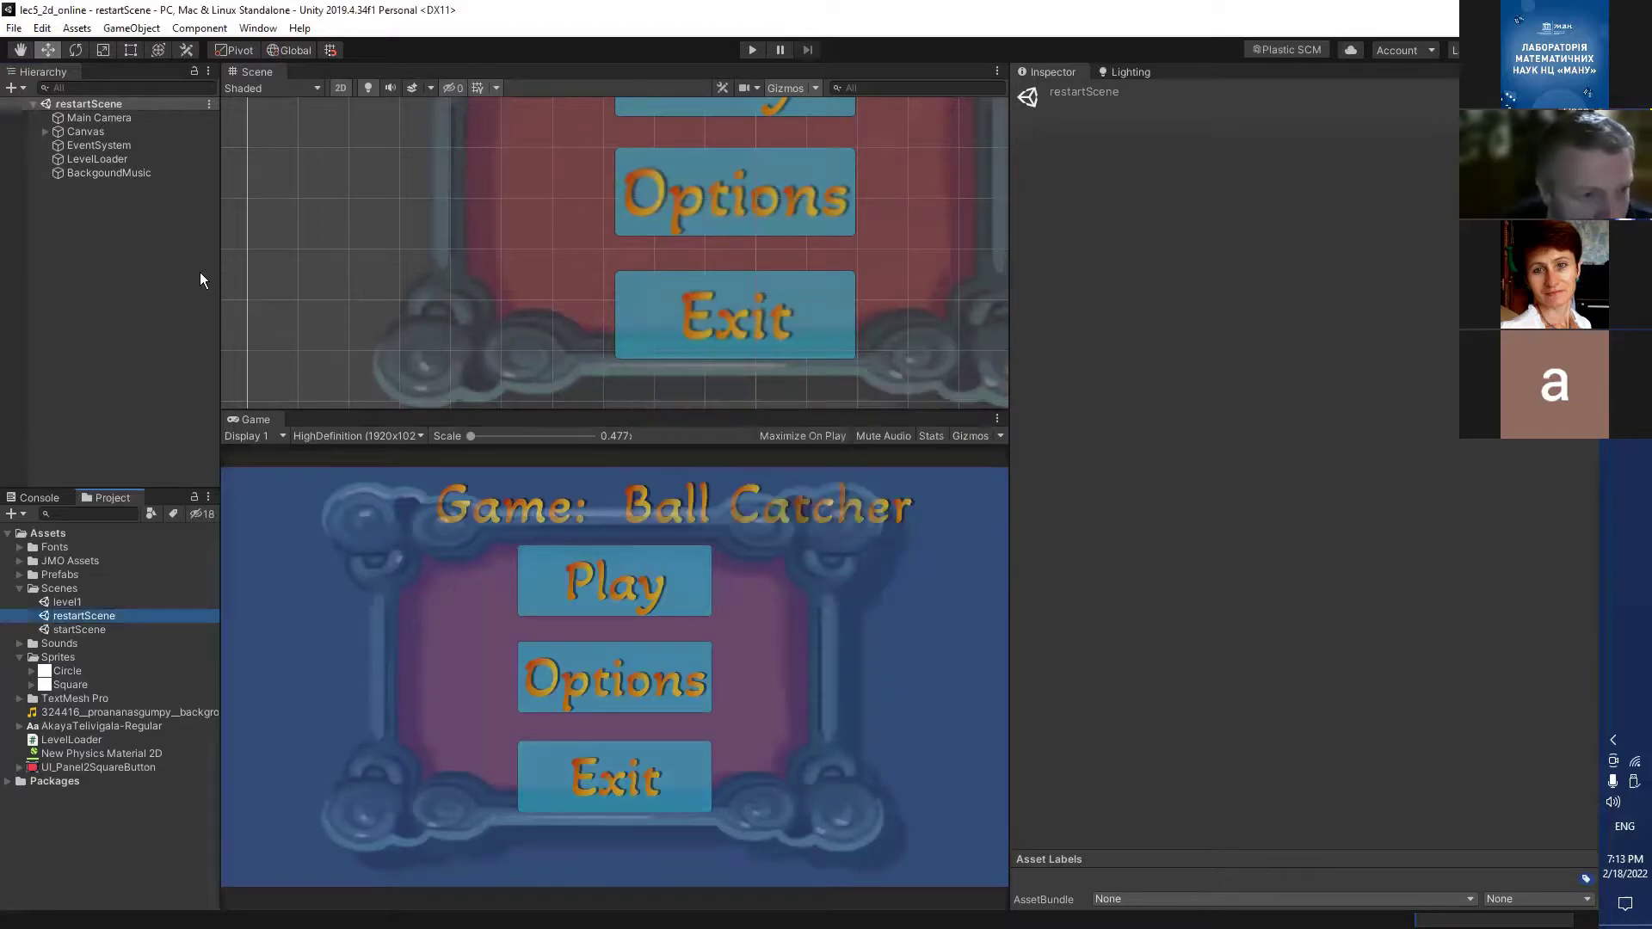
pyautogui.click(99, 629)
pyautogui.click(99, 616)
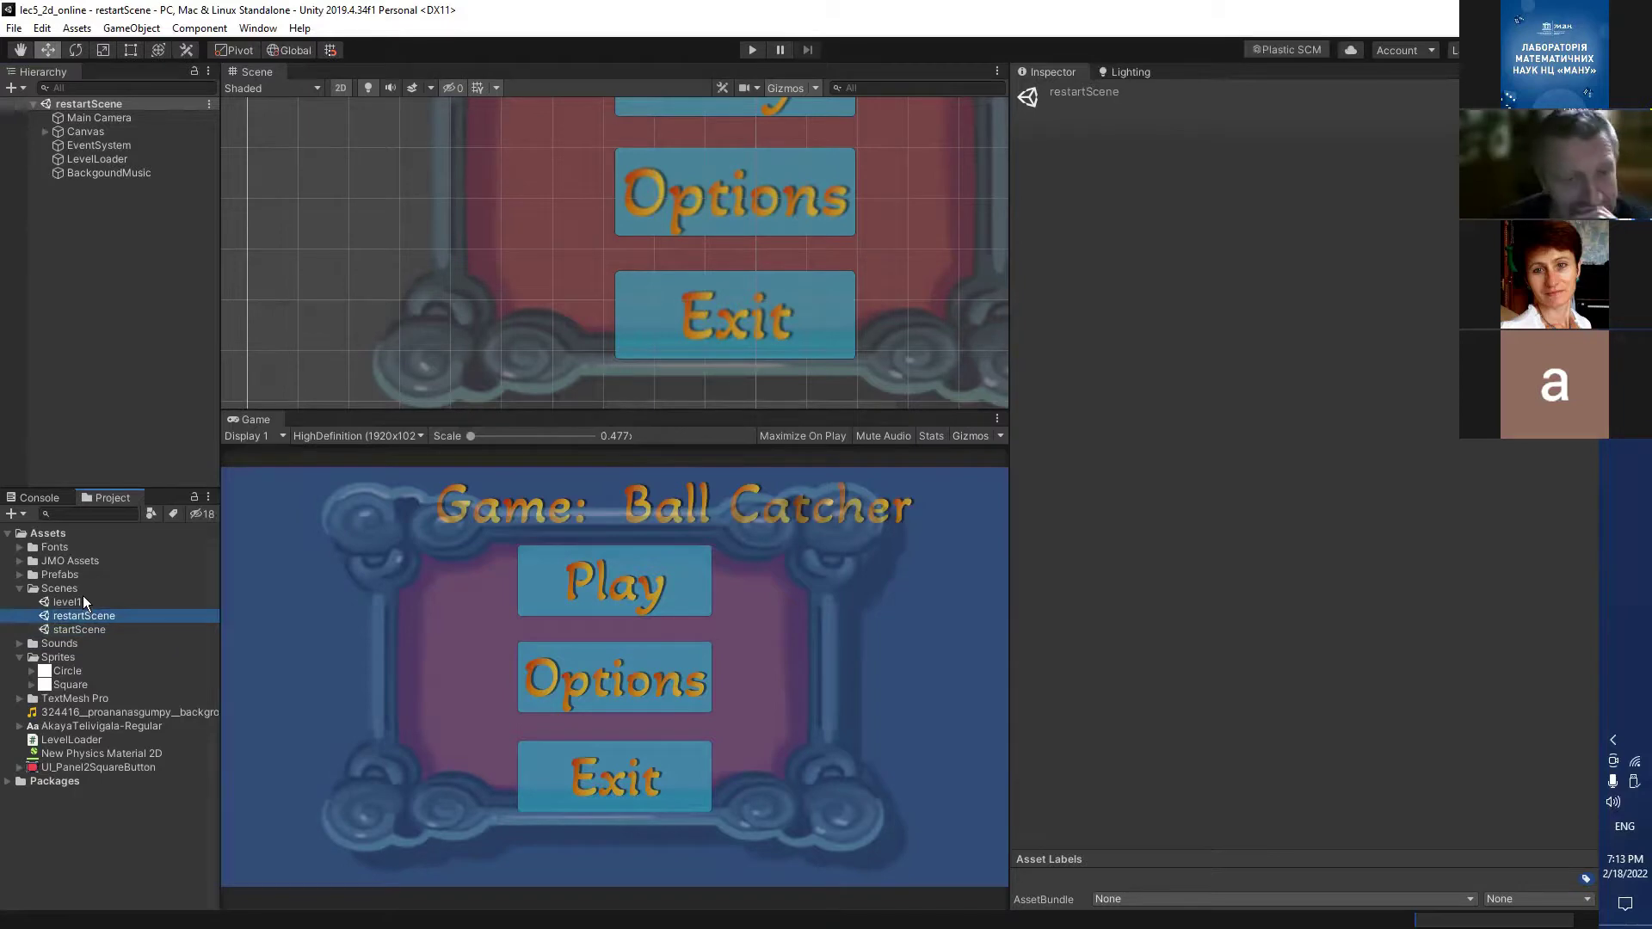
# Delete the Title Text (TMP) object from the Canvas of restartScene.
pyautogui.click(46, 131)
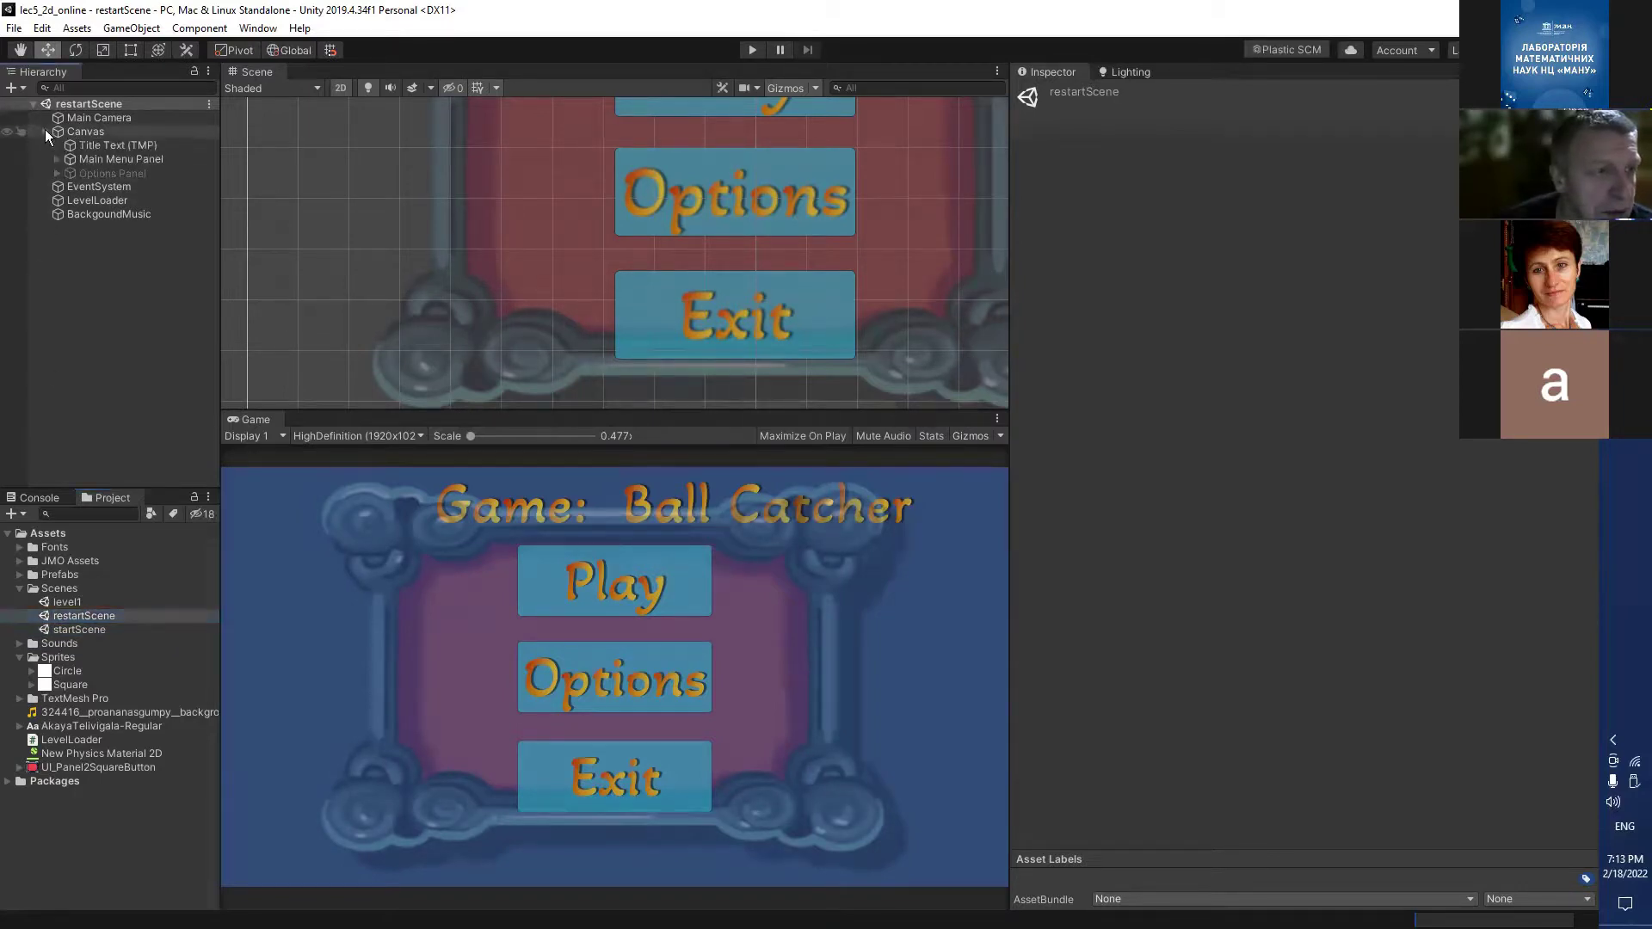
pyautogui.click(96, 147)
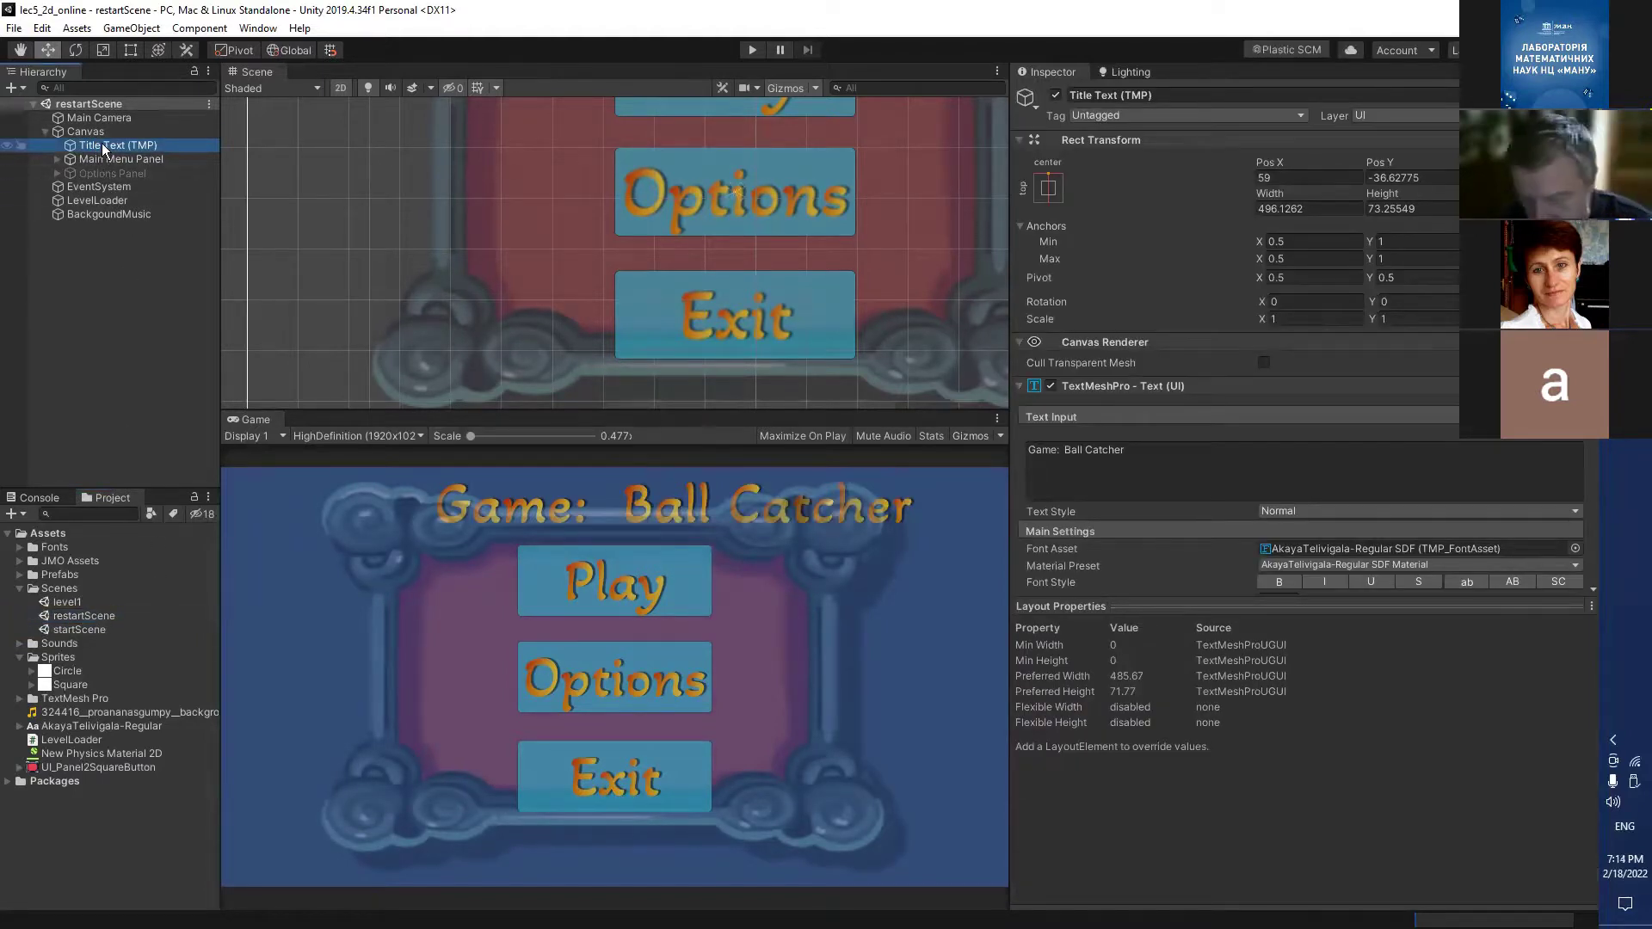
pyautogui.press('Delete')
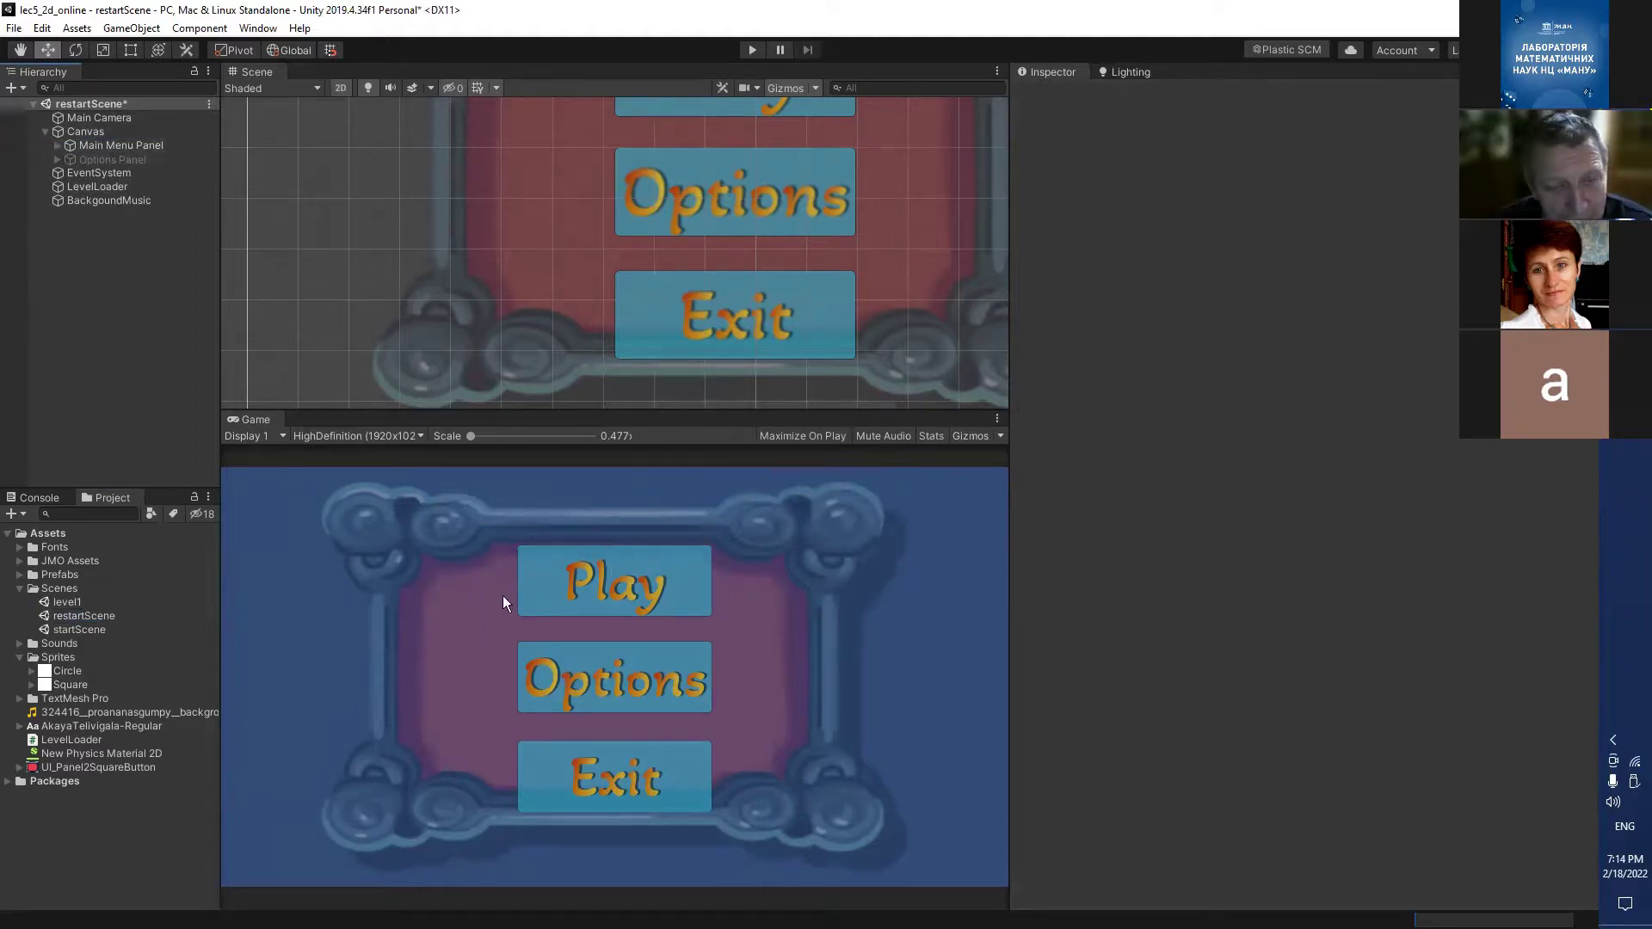
# Delete the Options Button from the Main Menu Panel.
pyautogui.click(57, 145)
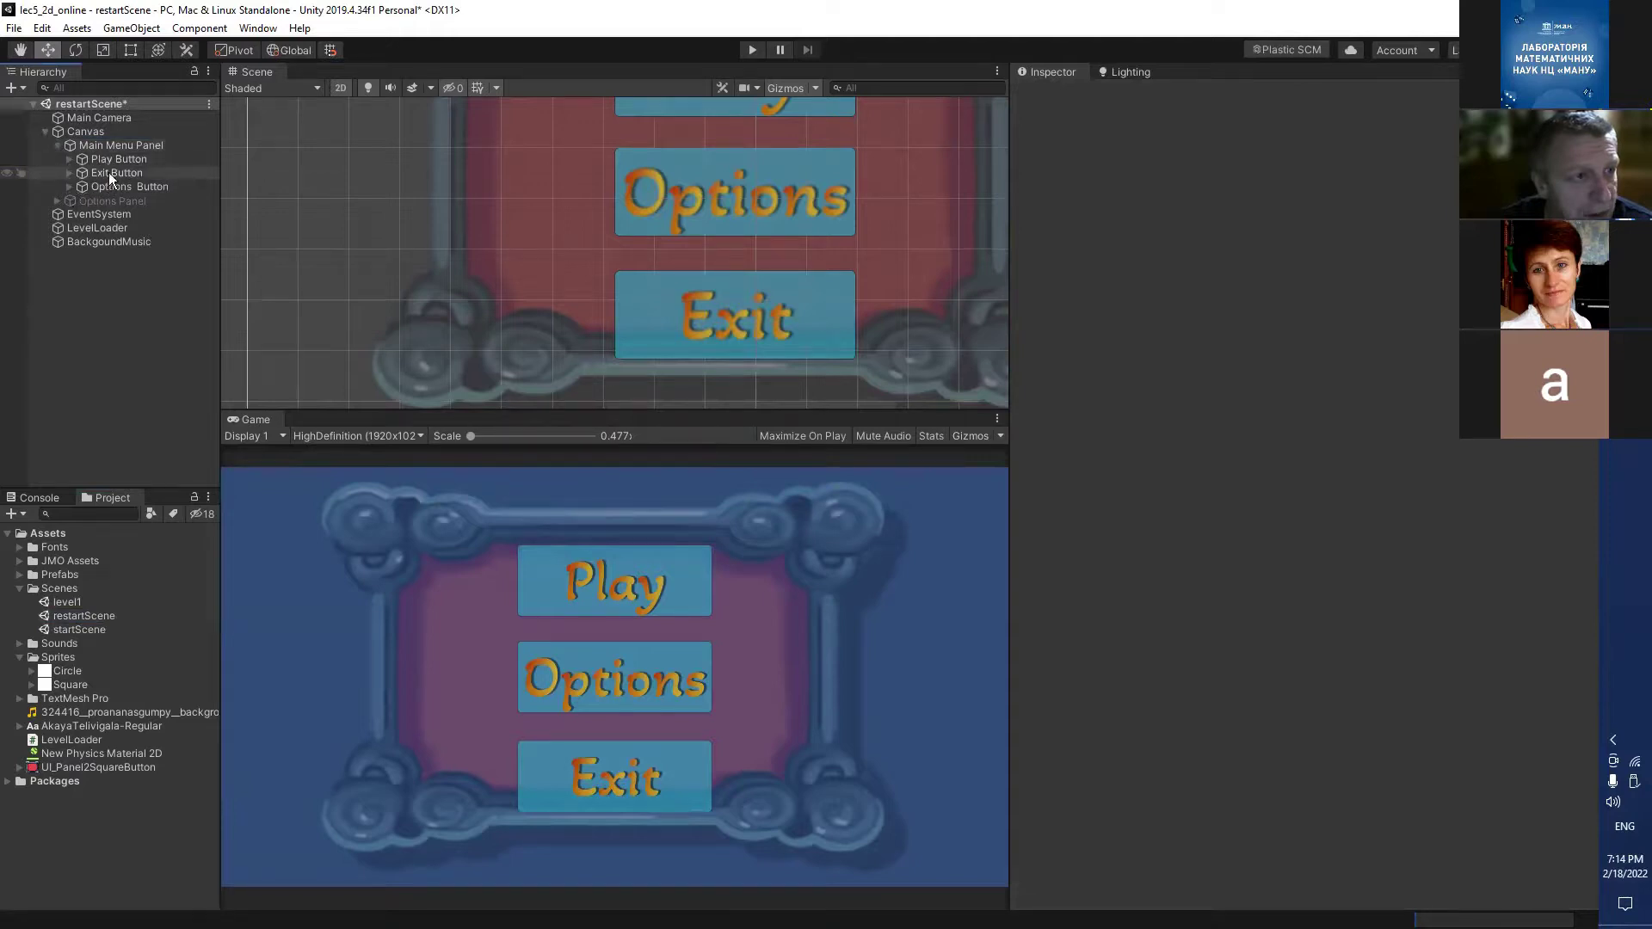
pyautogui.click(108, 172)
pyautogui.click(118, 159)
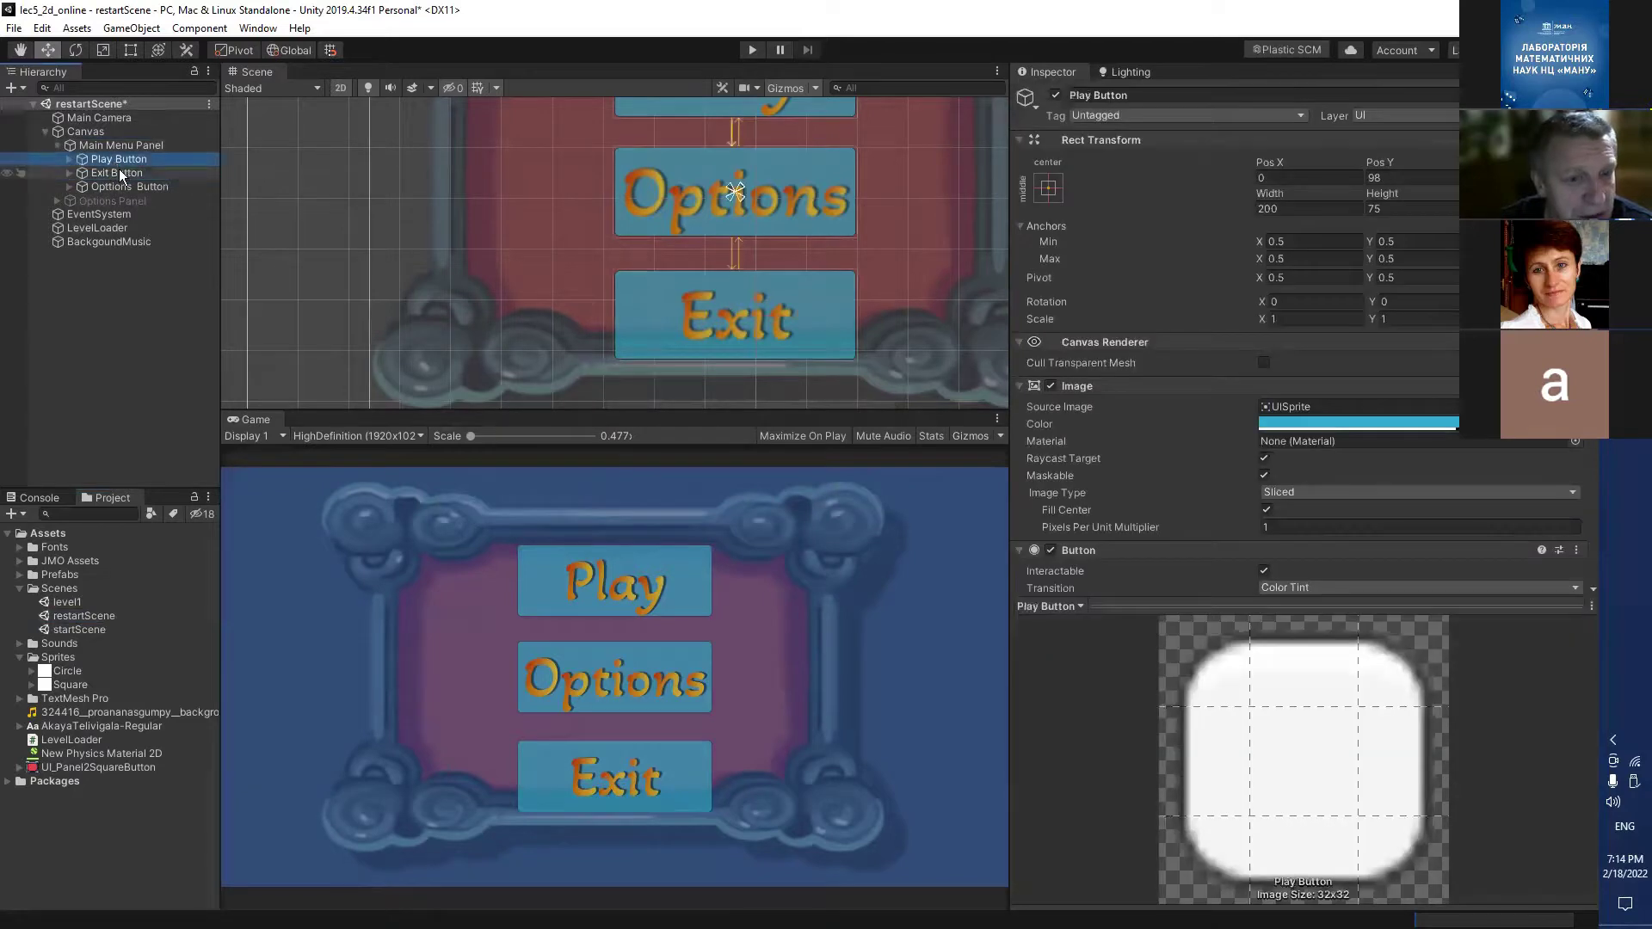
pyautogui.click(122, 173)
pyautogui.click(144, 181)
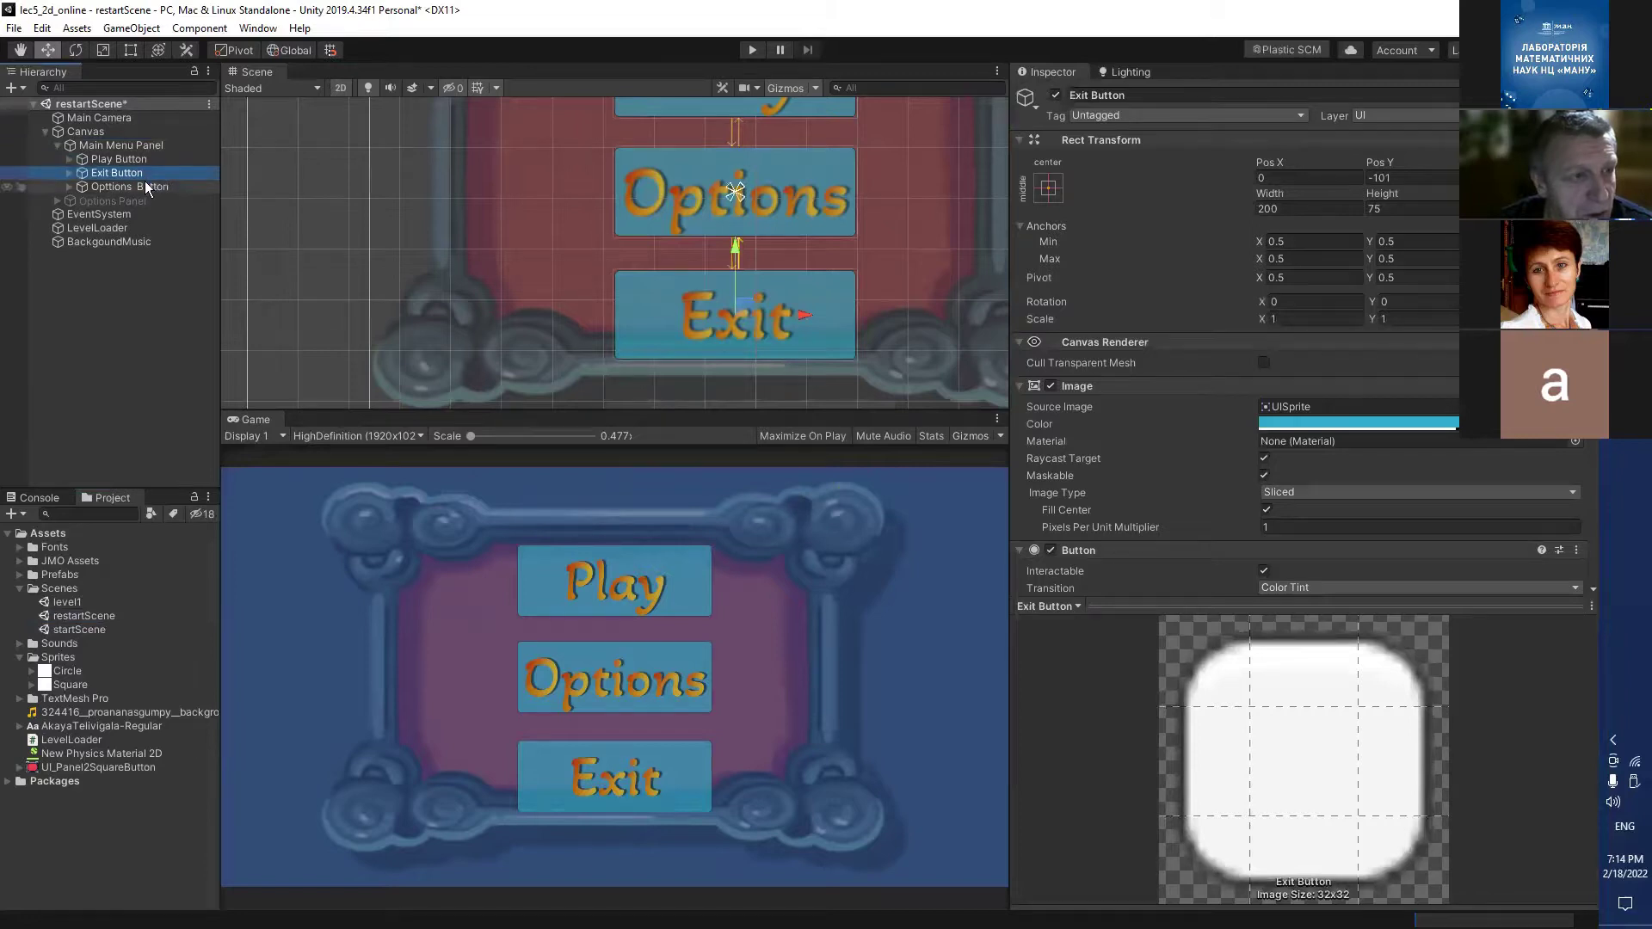
pyautogui.press('Delete')
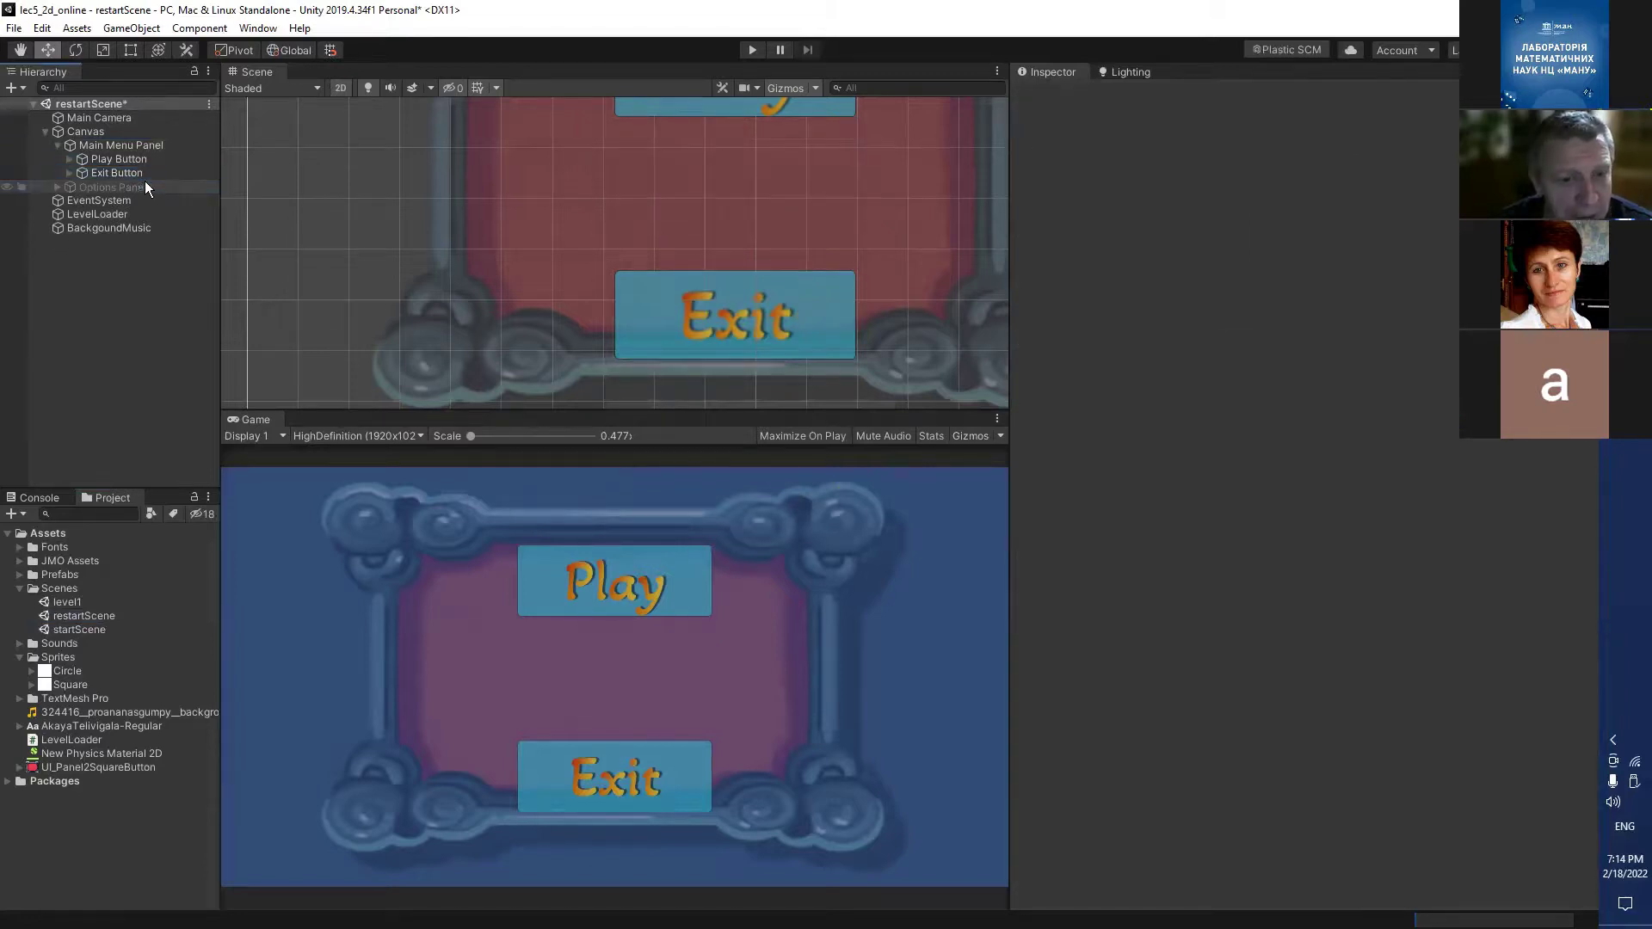
# Delete the inactive Options Panel with all its children from the Canvas.
pyautogui.click(138, 158)
pyautogui.click(118, 186)
pyautogui.click(57, 187)
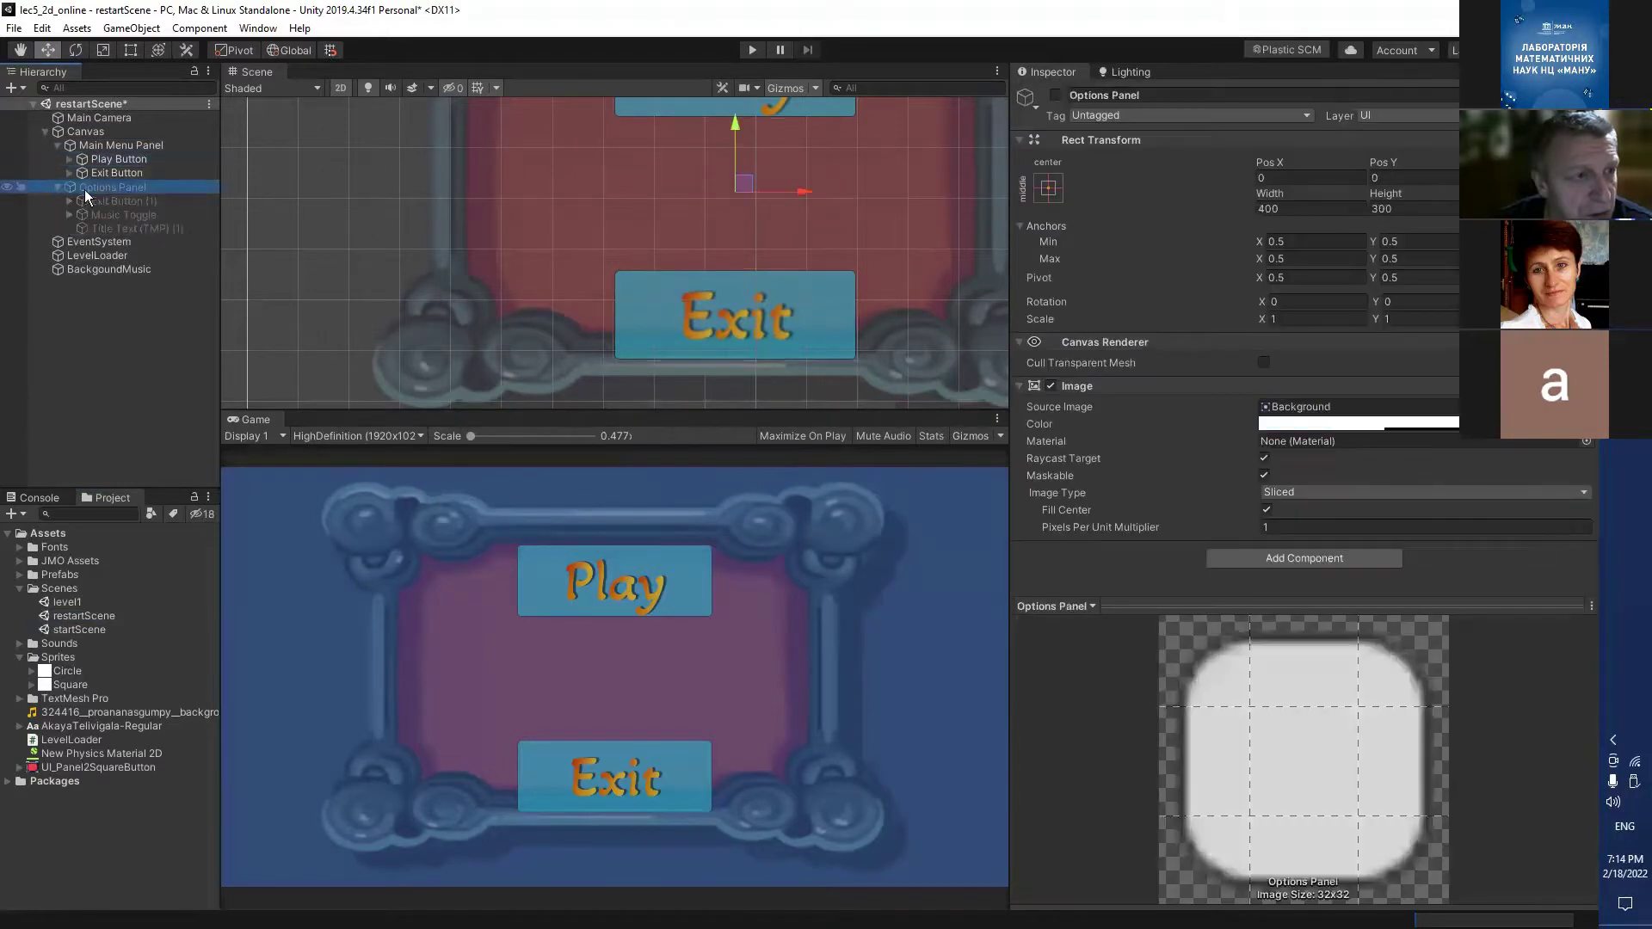
pyautogui.press('Delete')
# Rename the Play Button object in the Main Menu Panel to "Restrat Button".
pyautogui.click(113, 171)
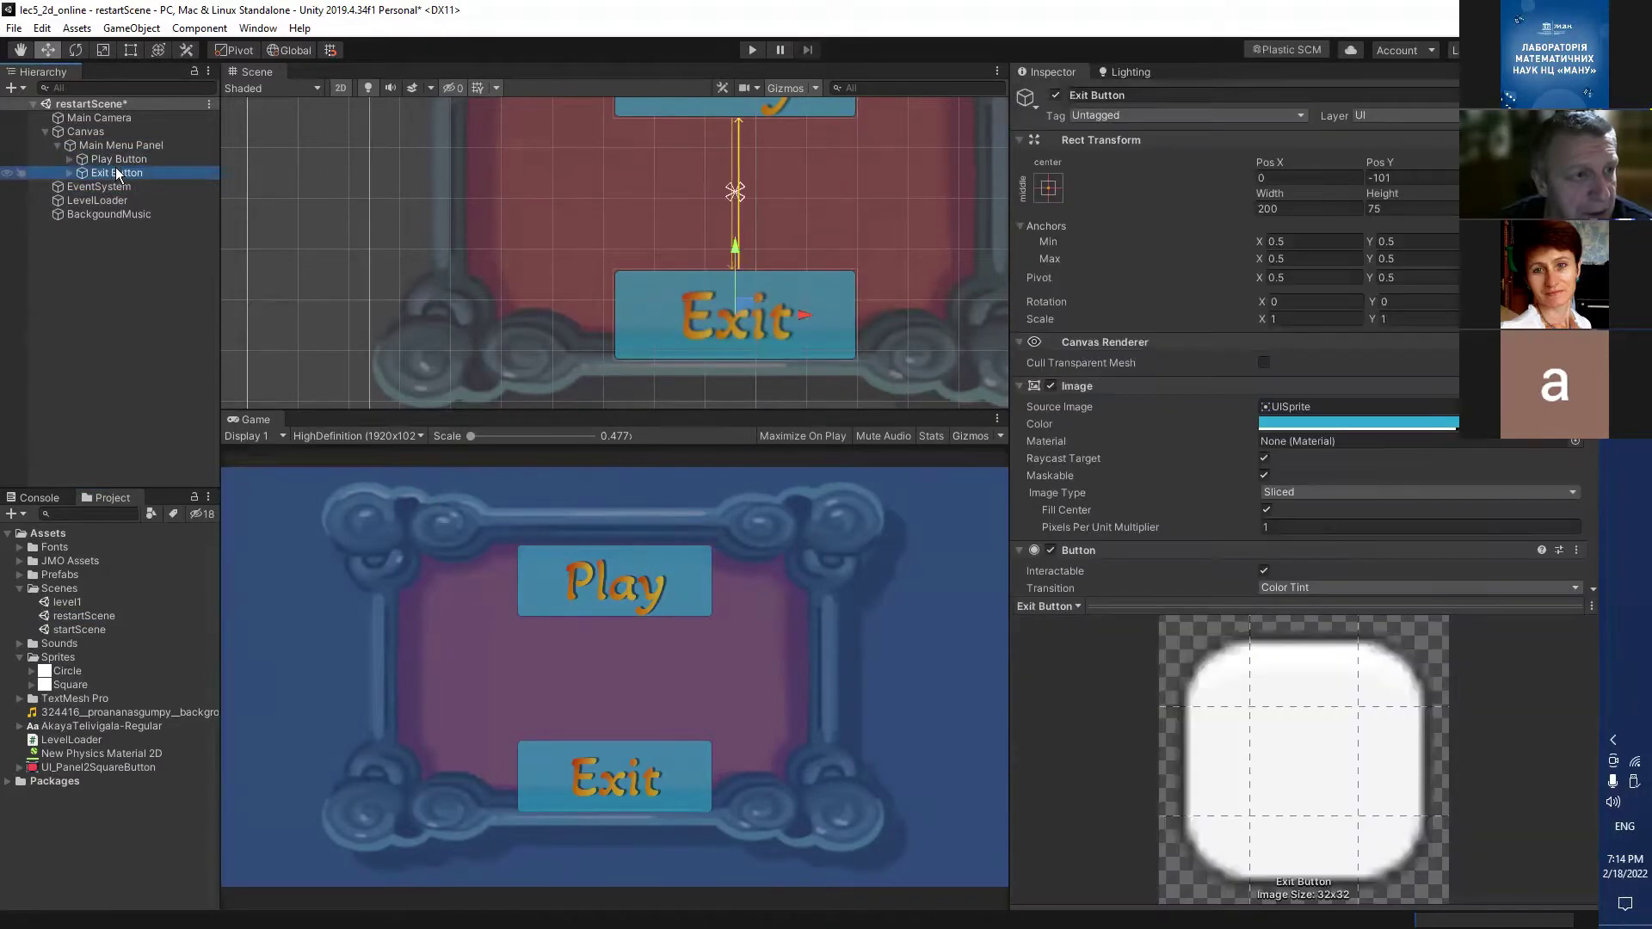
pyautogui.click(118, 162)
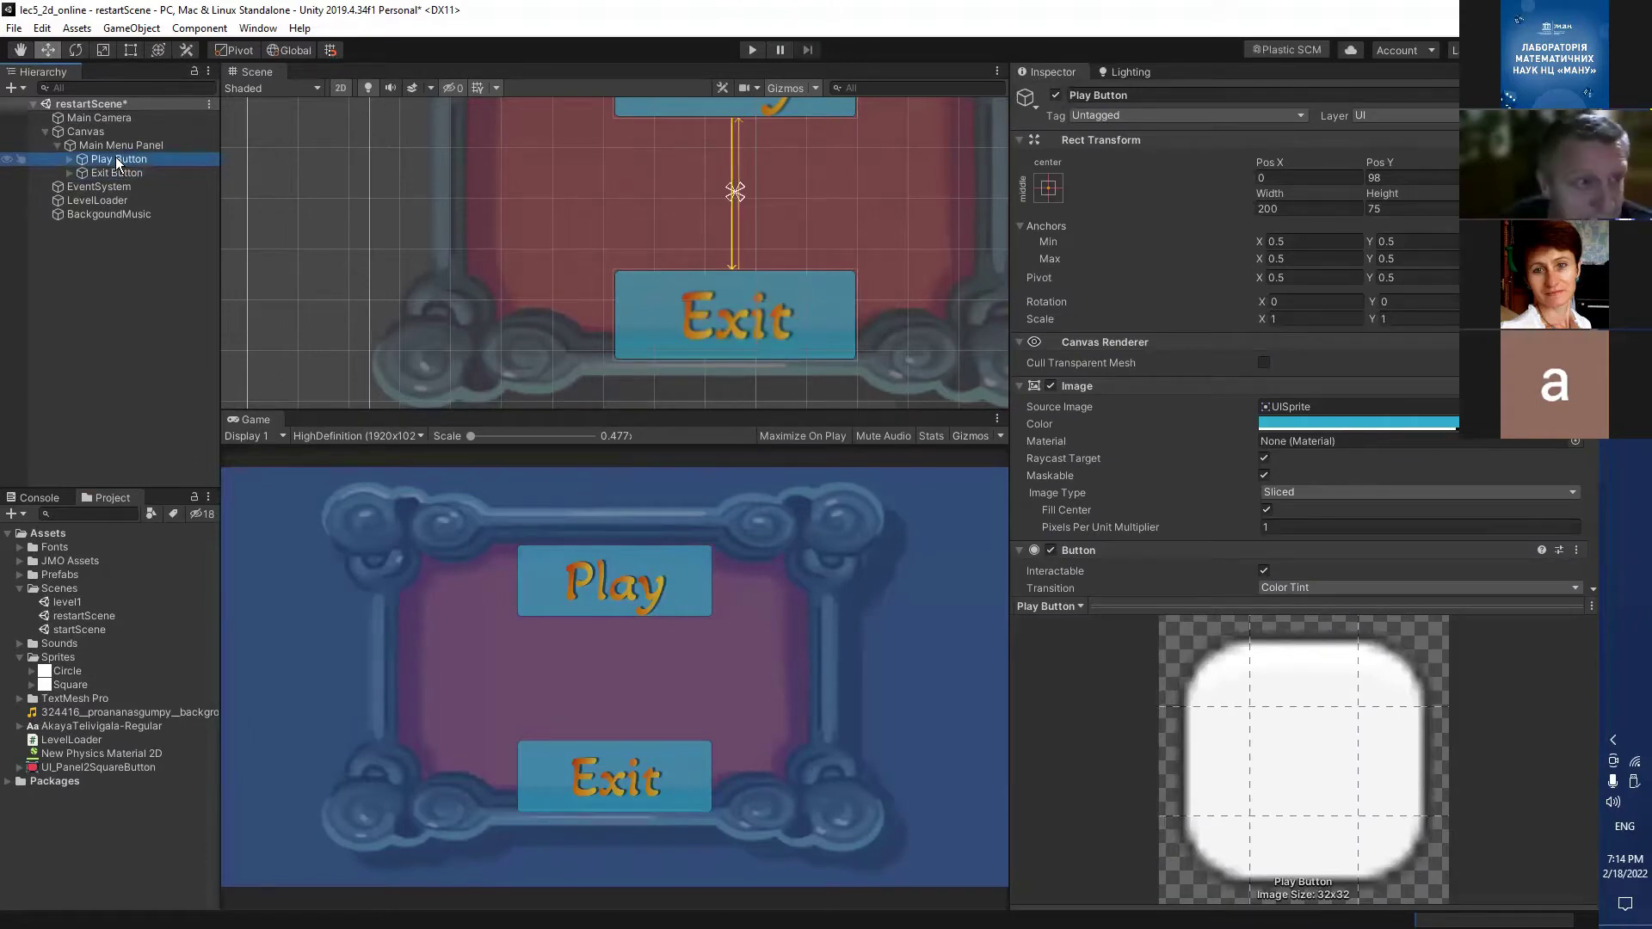
pyautogui.click(1090, 94)
pyautogui.press('End')
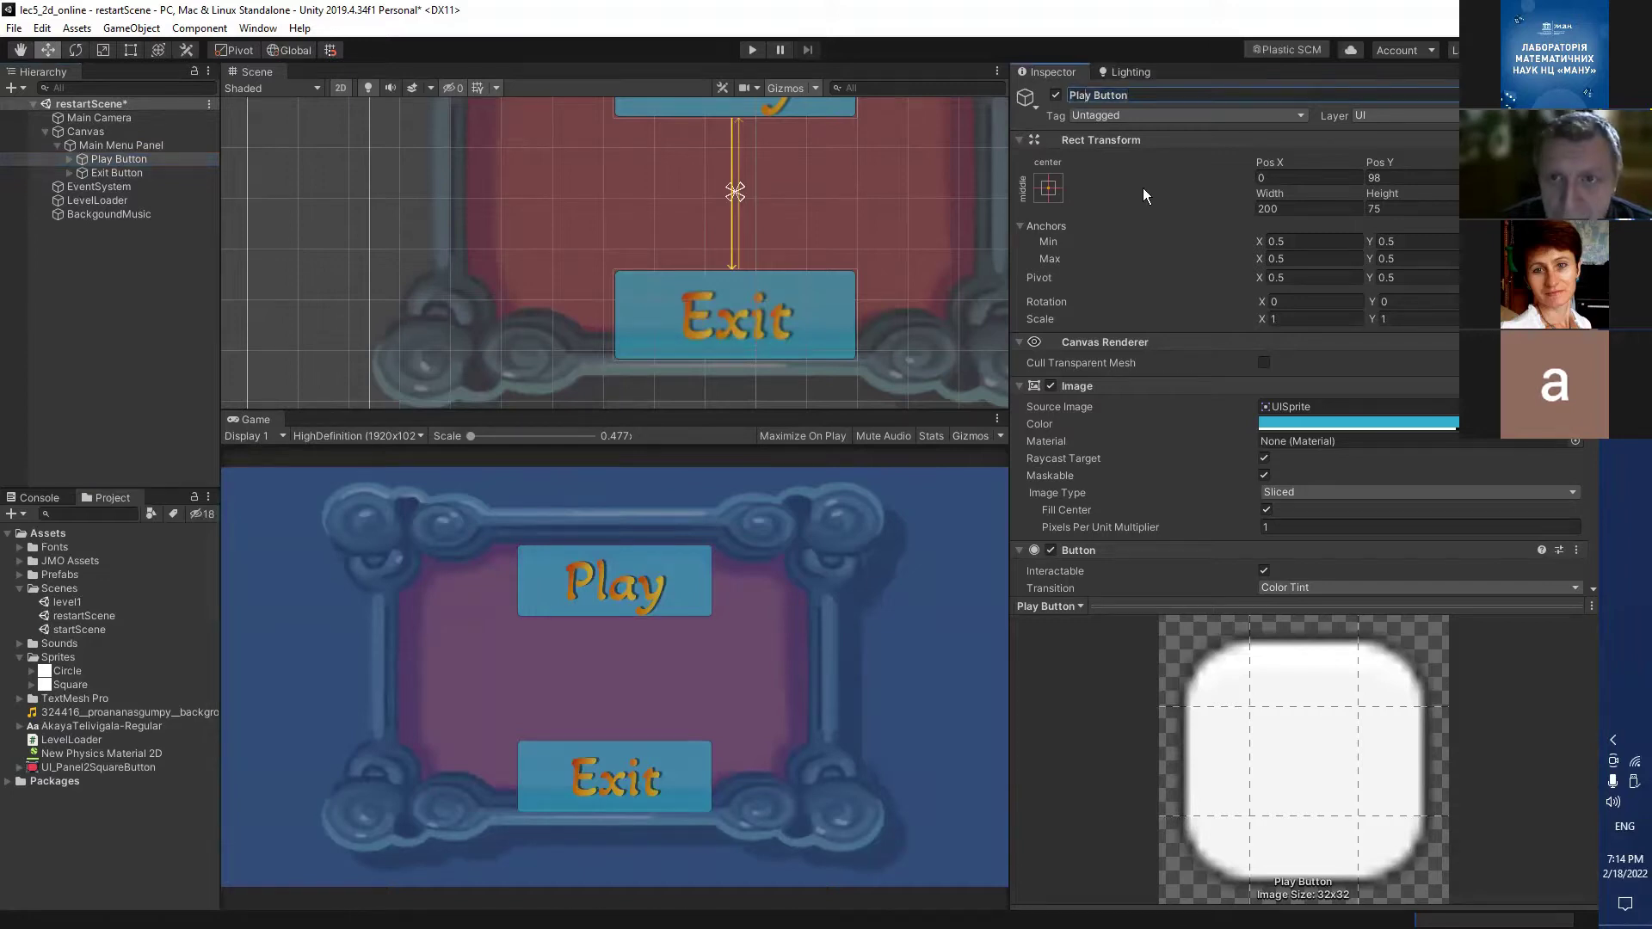
pyautogui.press('BackSpace')
pyautogui.press('BackSpace')
pyautogui.press('BackSpace')
pyautogui.press('BackSpace')
pyautogui.press('BackSpace')
pyautogui.write('Restat')
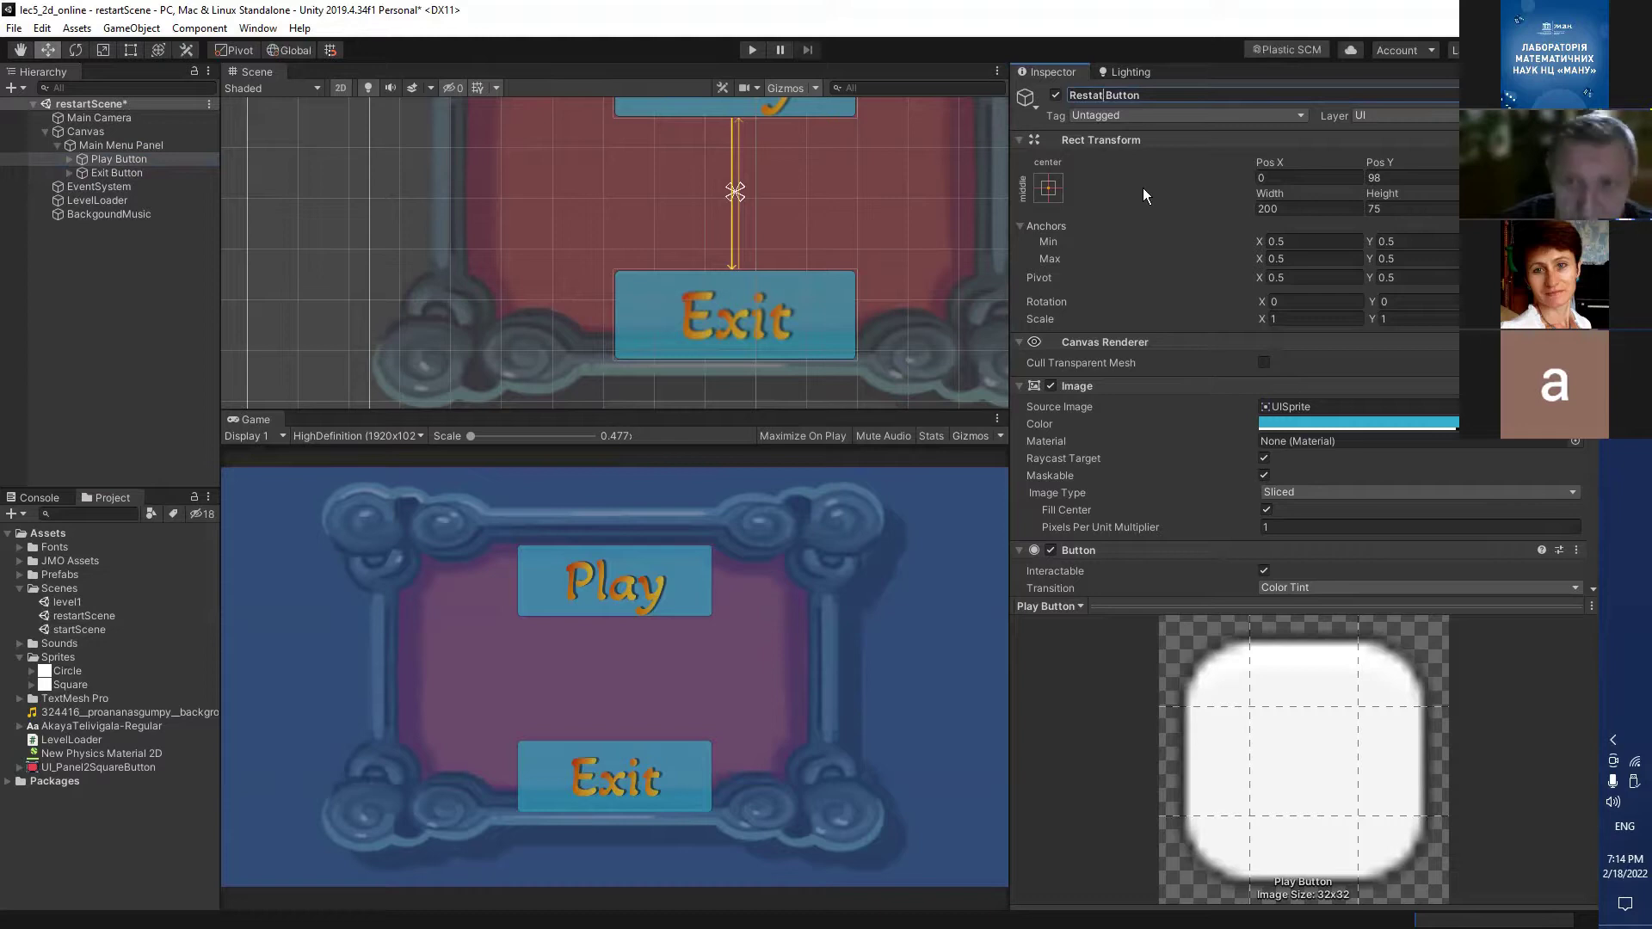
pyautogui.write('r')
pyautogui.press('Return')
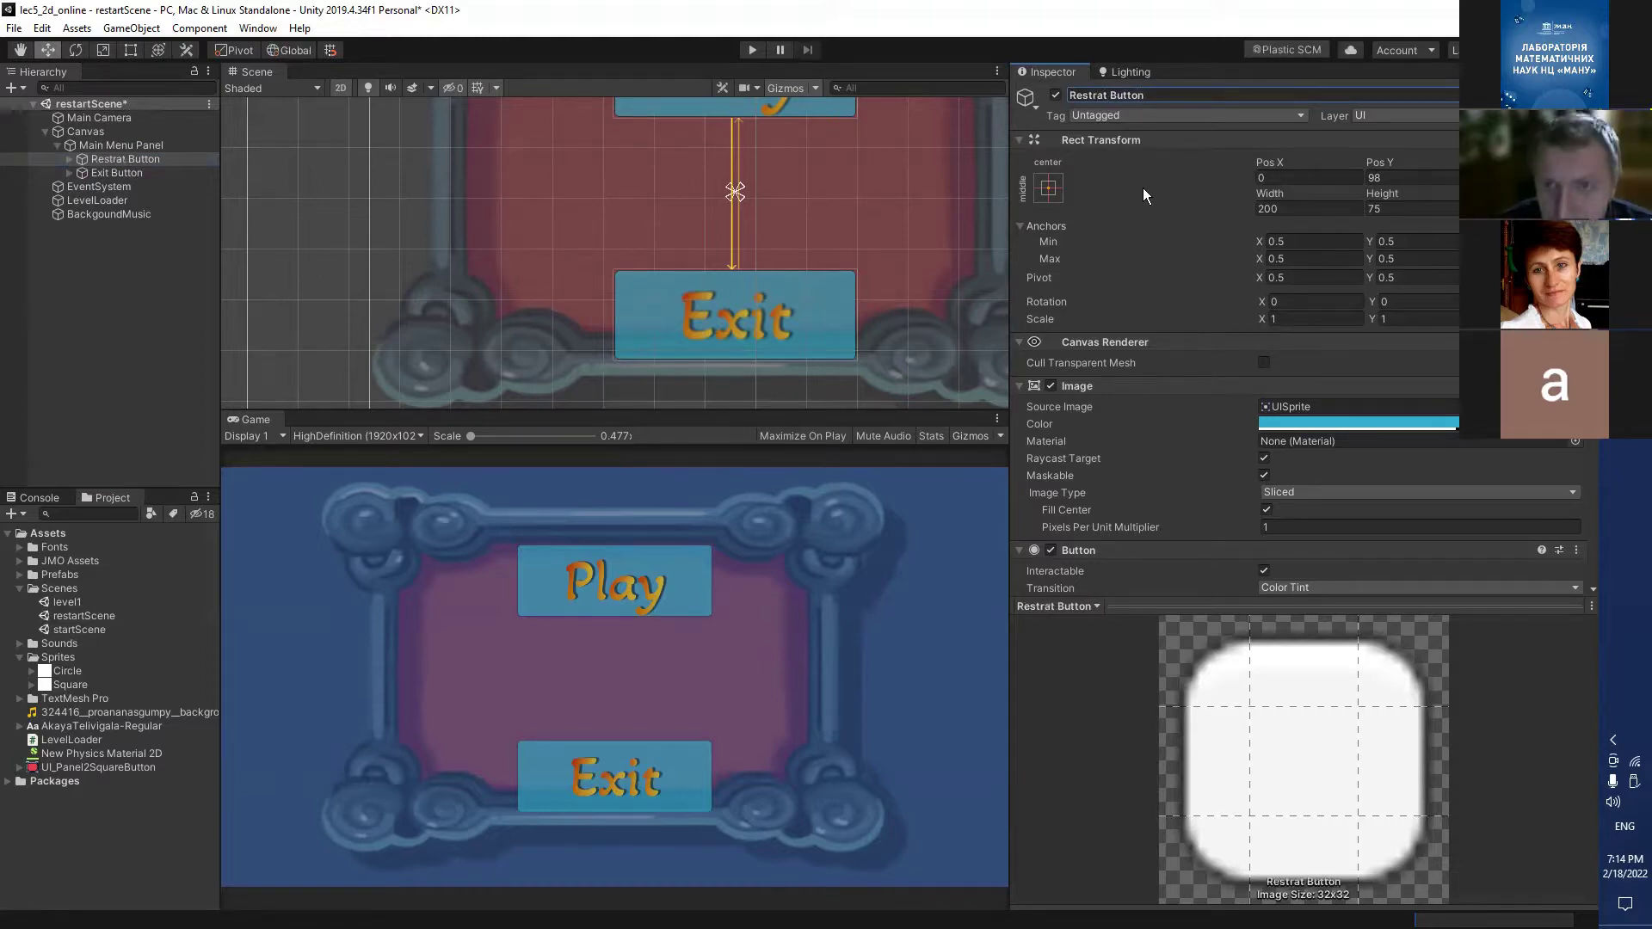
# Delete the BackgoundMusic object from restartScene.
pyautogui.click(129, 171)
pyautogui.click(129, 198)
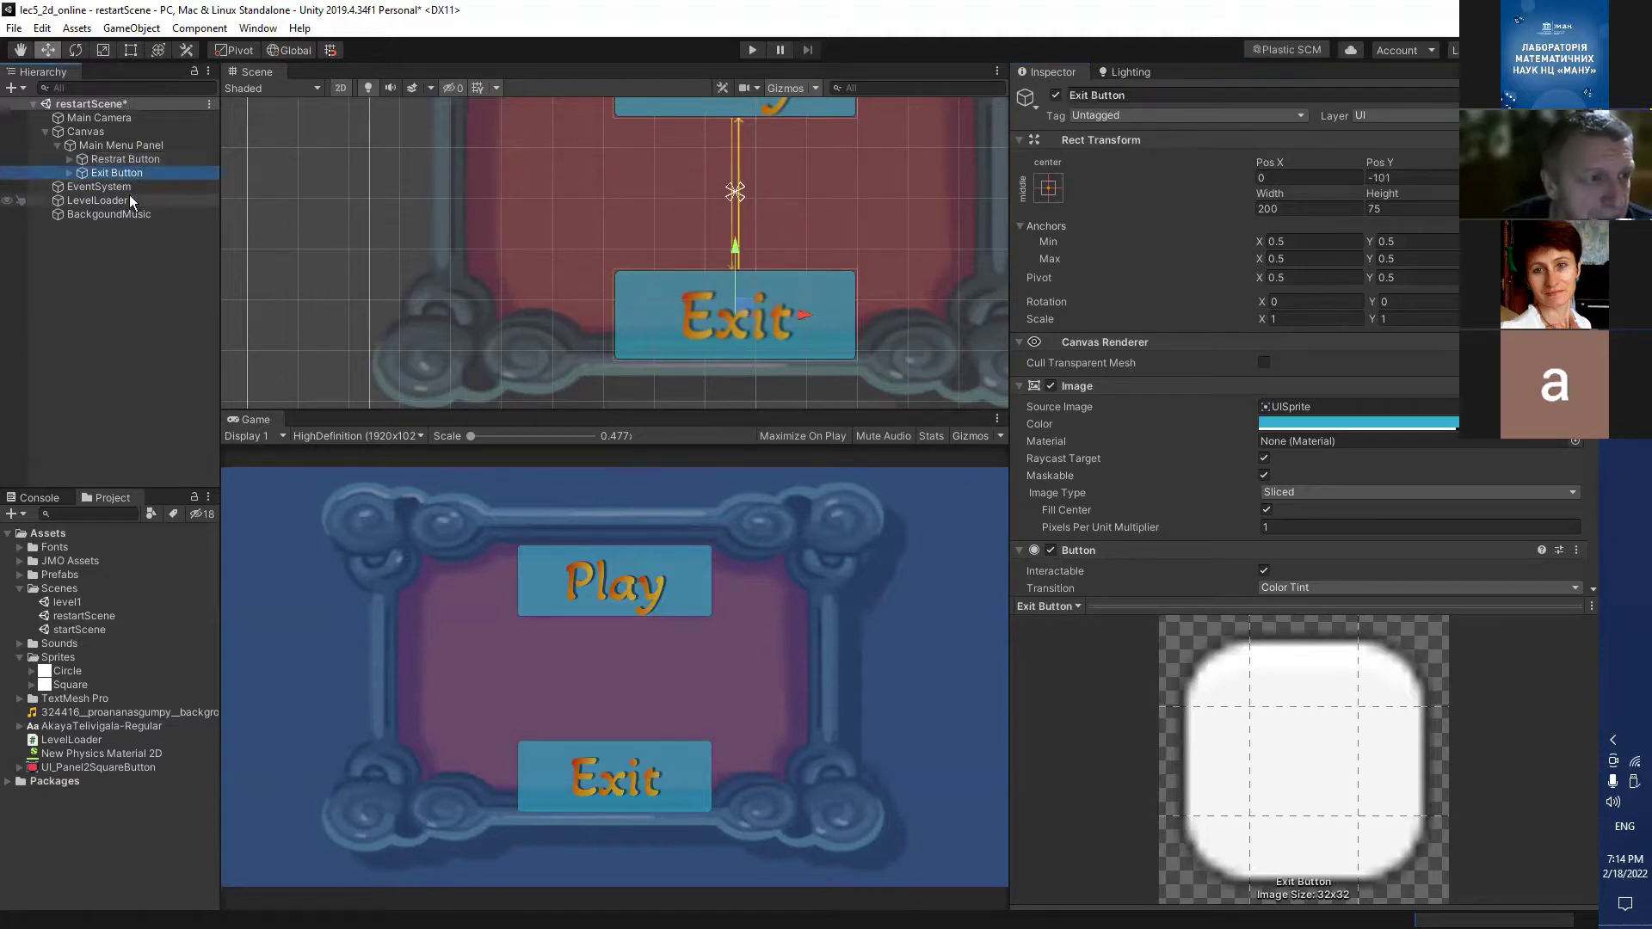
pyautogui.click(126, 213)
pyautogui.click(113, 203)
pyautogui.click(117, 212)
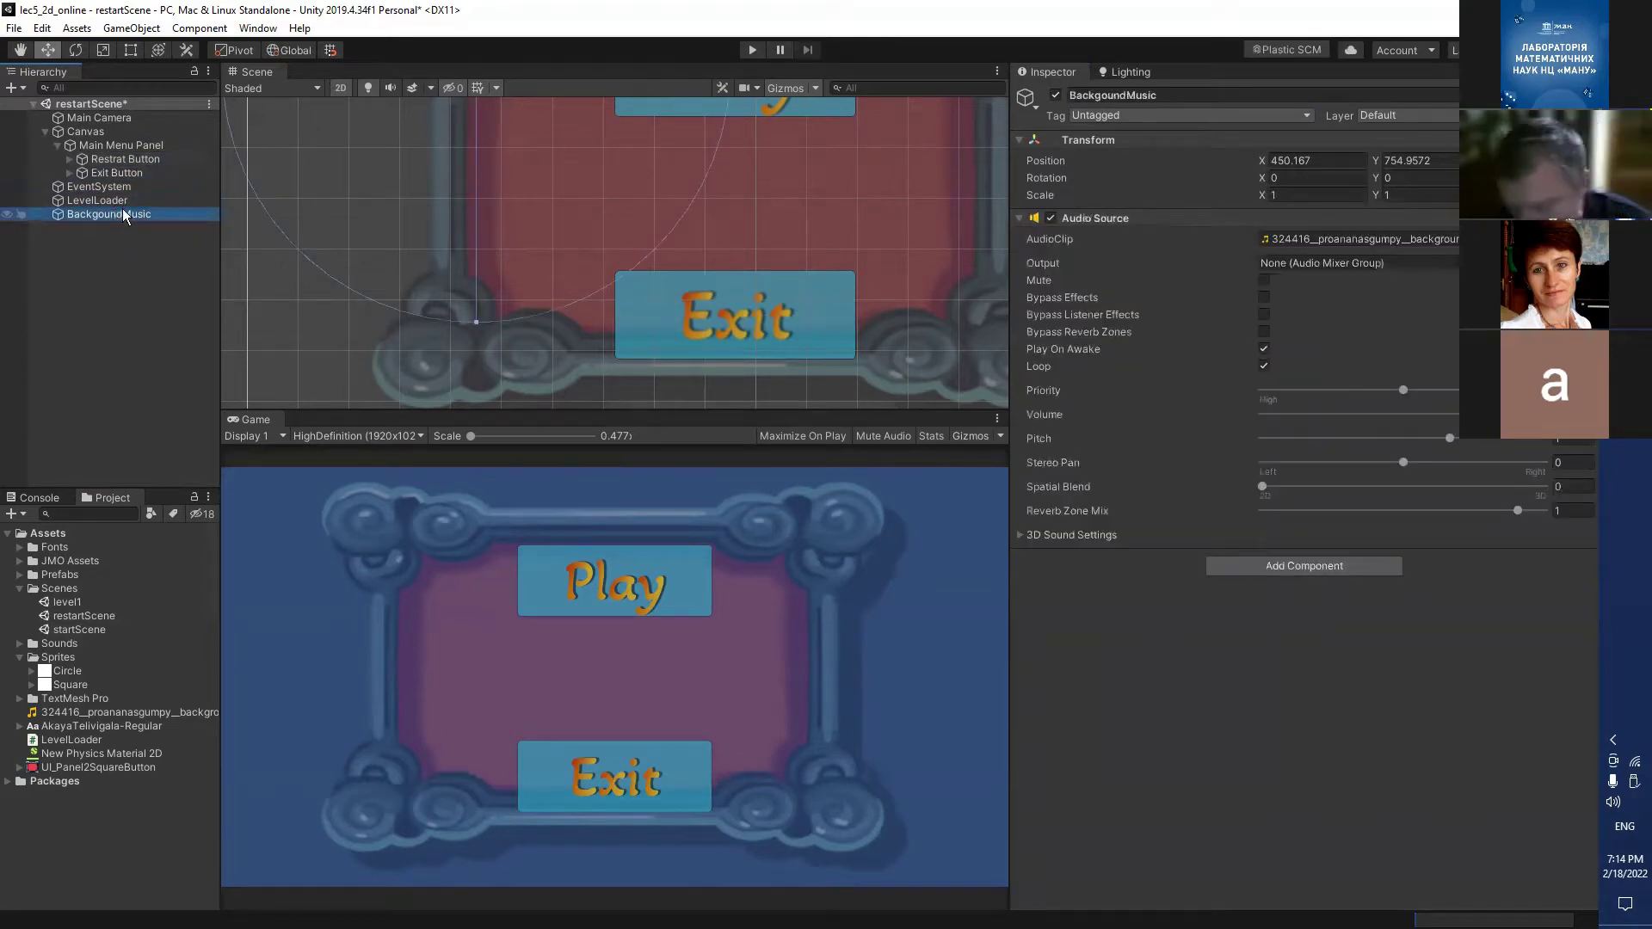
pyautogui.press('Delete')
# Change the text of the Play Text (TMP) (1) label inside the Restrat Button to "Restart".
pyautogui.click(131, 200)
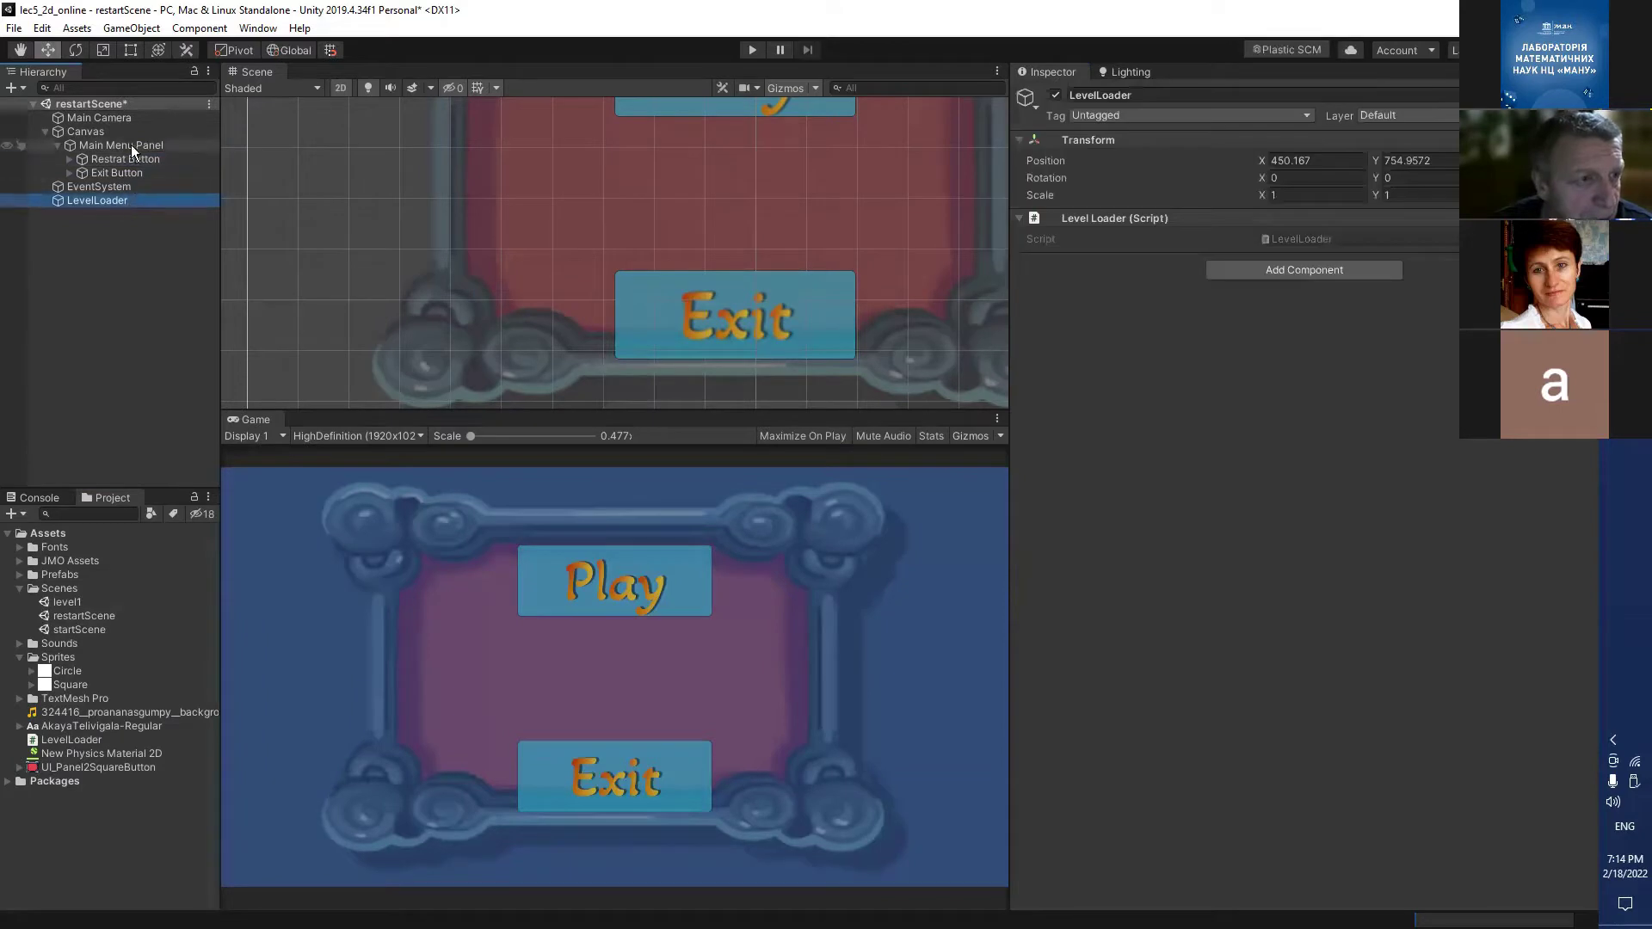
pyautogui.click(127, 159)
pyautogui.click(120, 172)
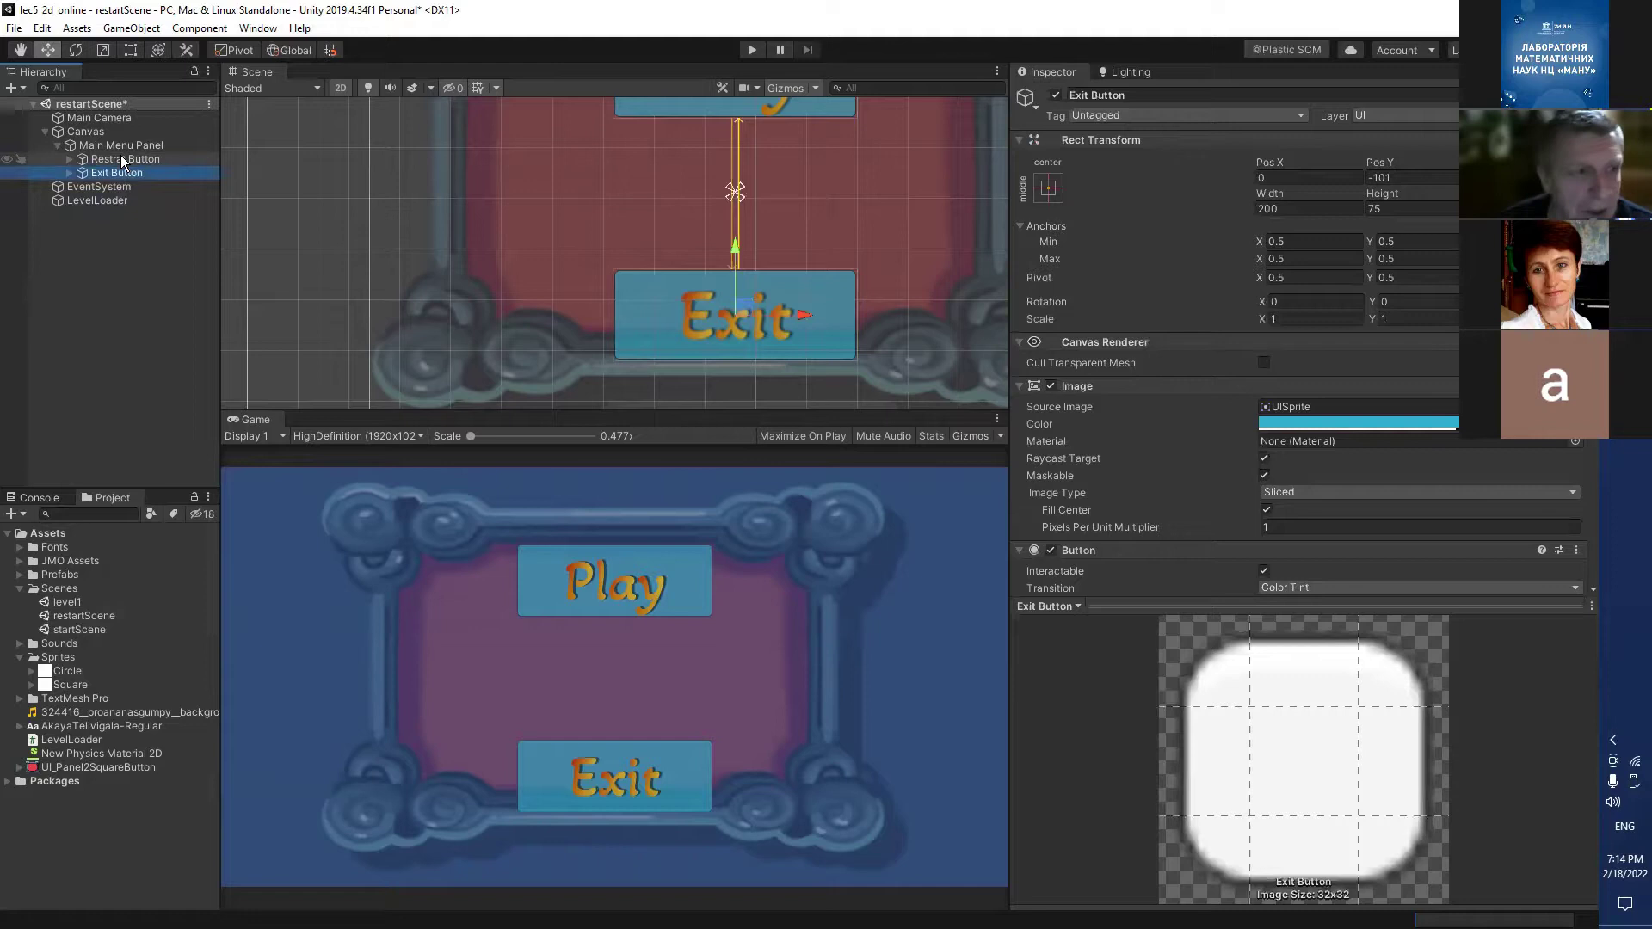
pyautogui.click(125, 159)
pyautogui.scroll(-5, 1167, 339)
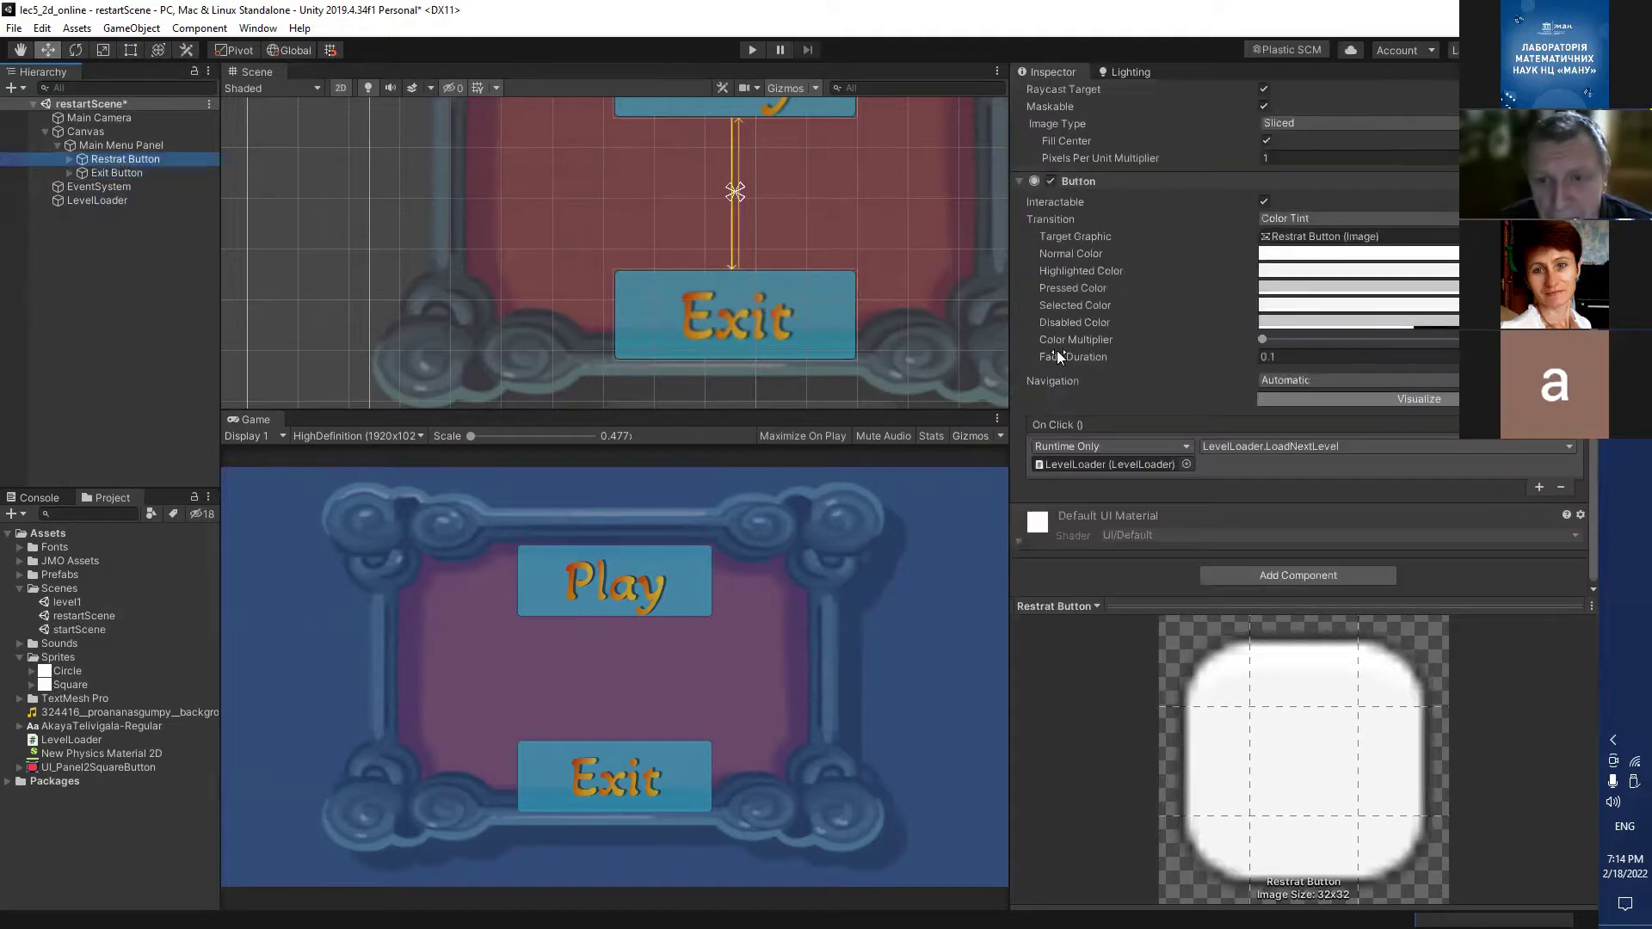
pyautogui.click(69, 160)
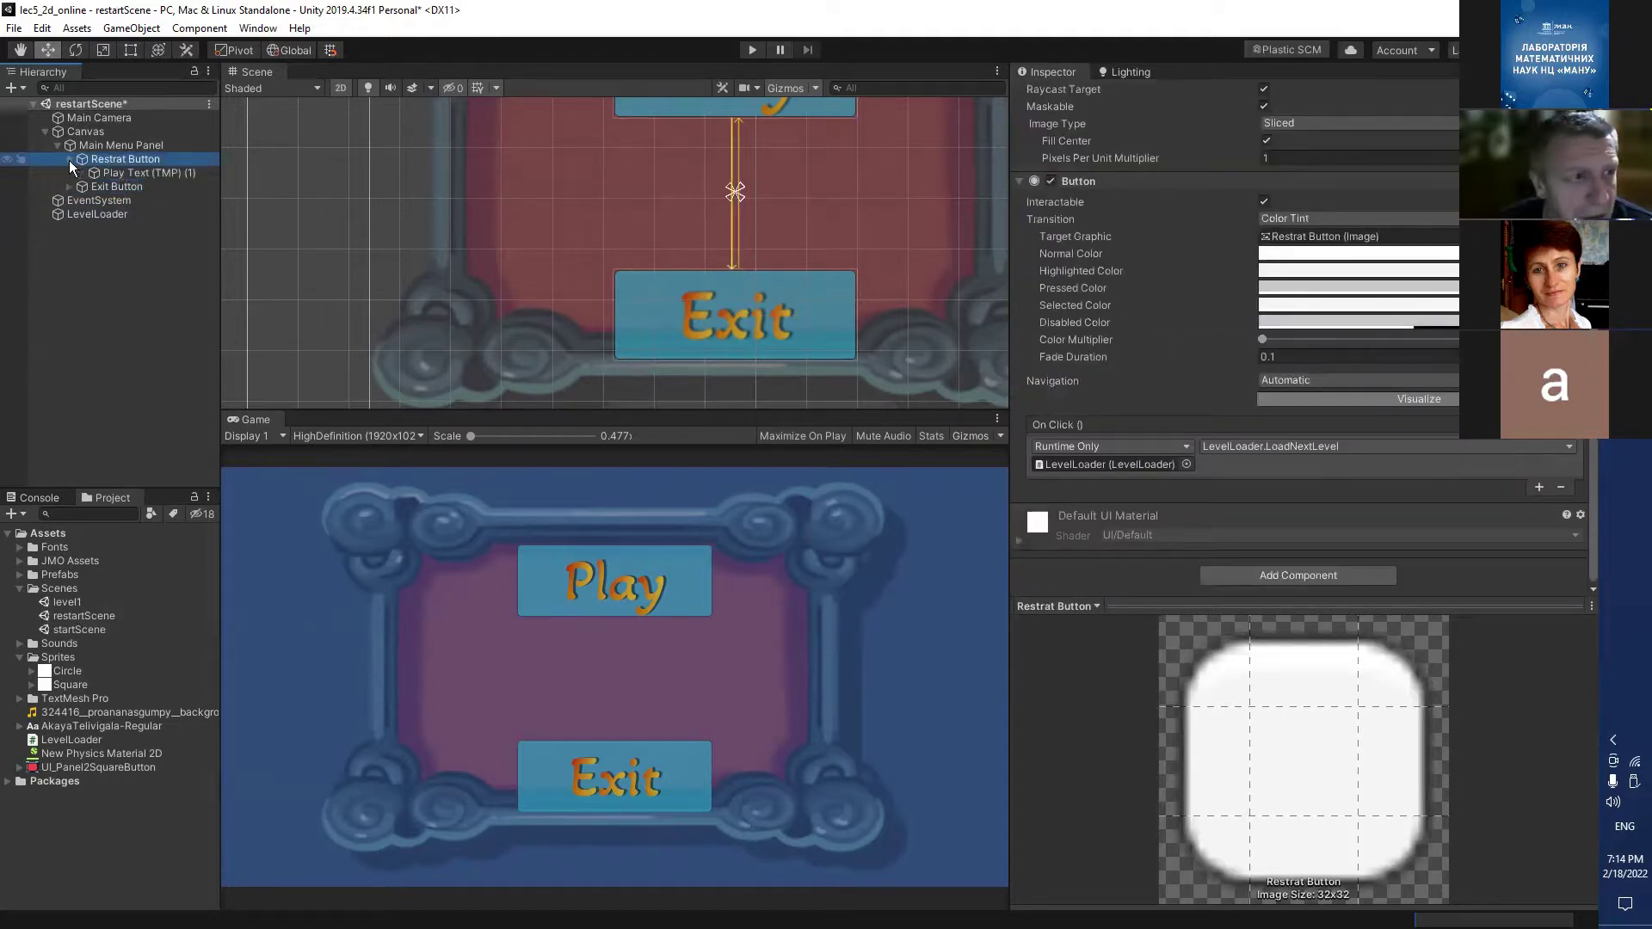
pyautogui.click(142, 173)
pyautogui.scroll(-3, 1251, 472)
pyautogui.click(1251, 472)
pyautogui.scroll(-5, 1251, 472)
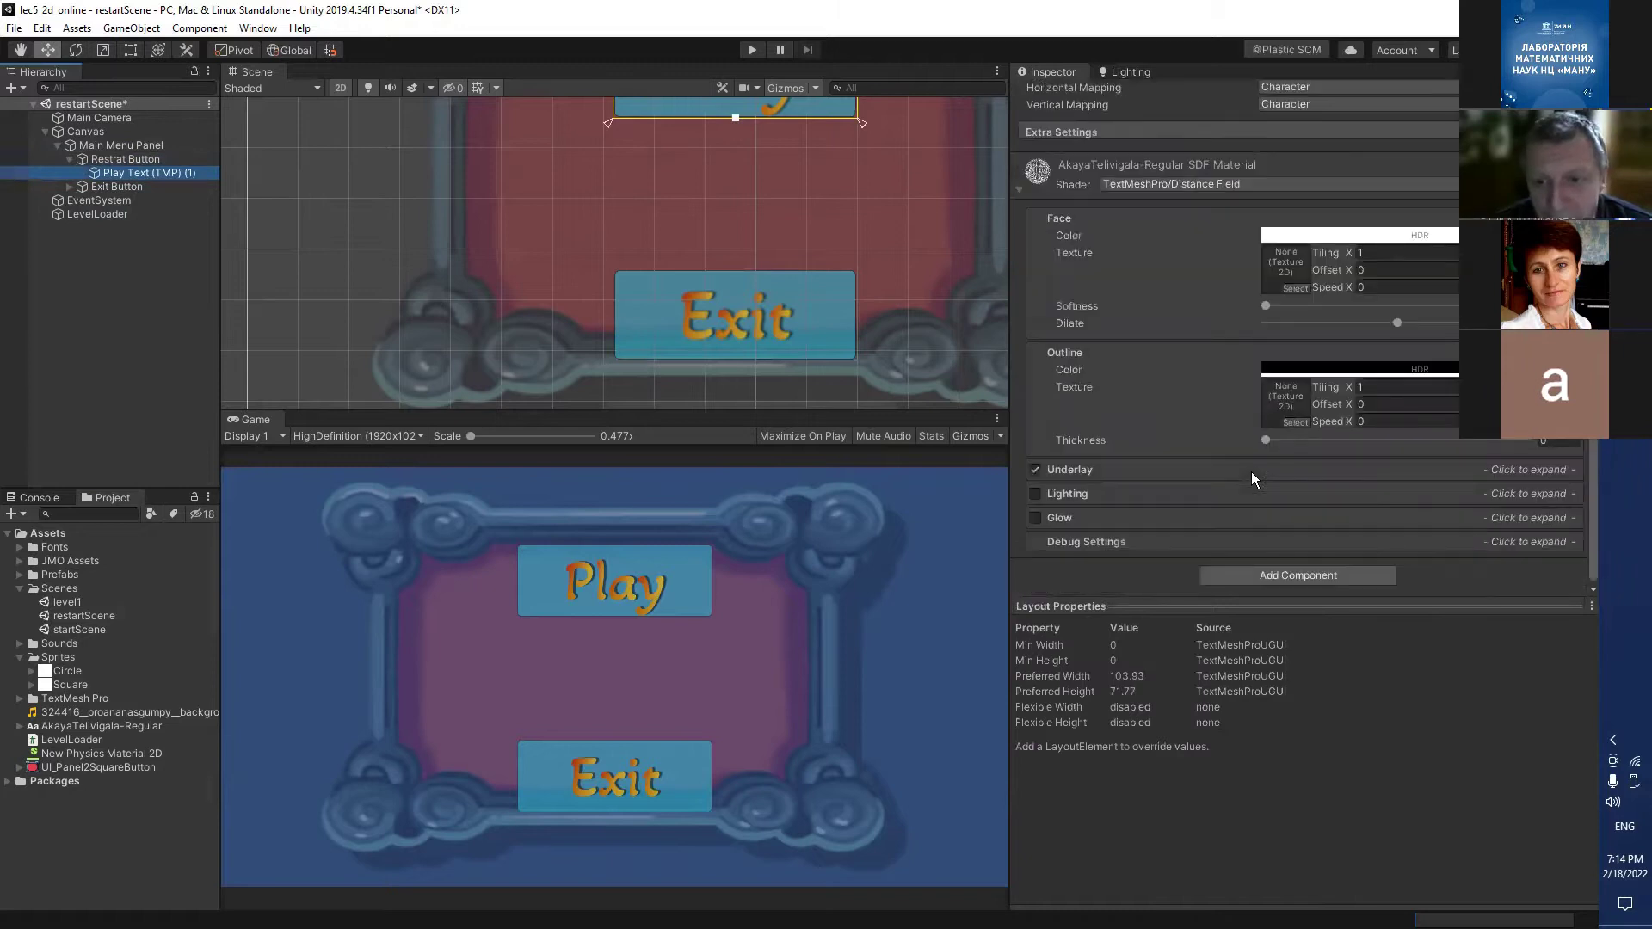
pyautogui.scroll(5, 1250, 472)
pyautogui.scroll(6, 1247, 475)
pyautogui.click(1069, 285)
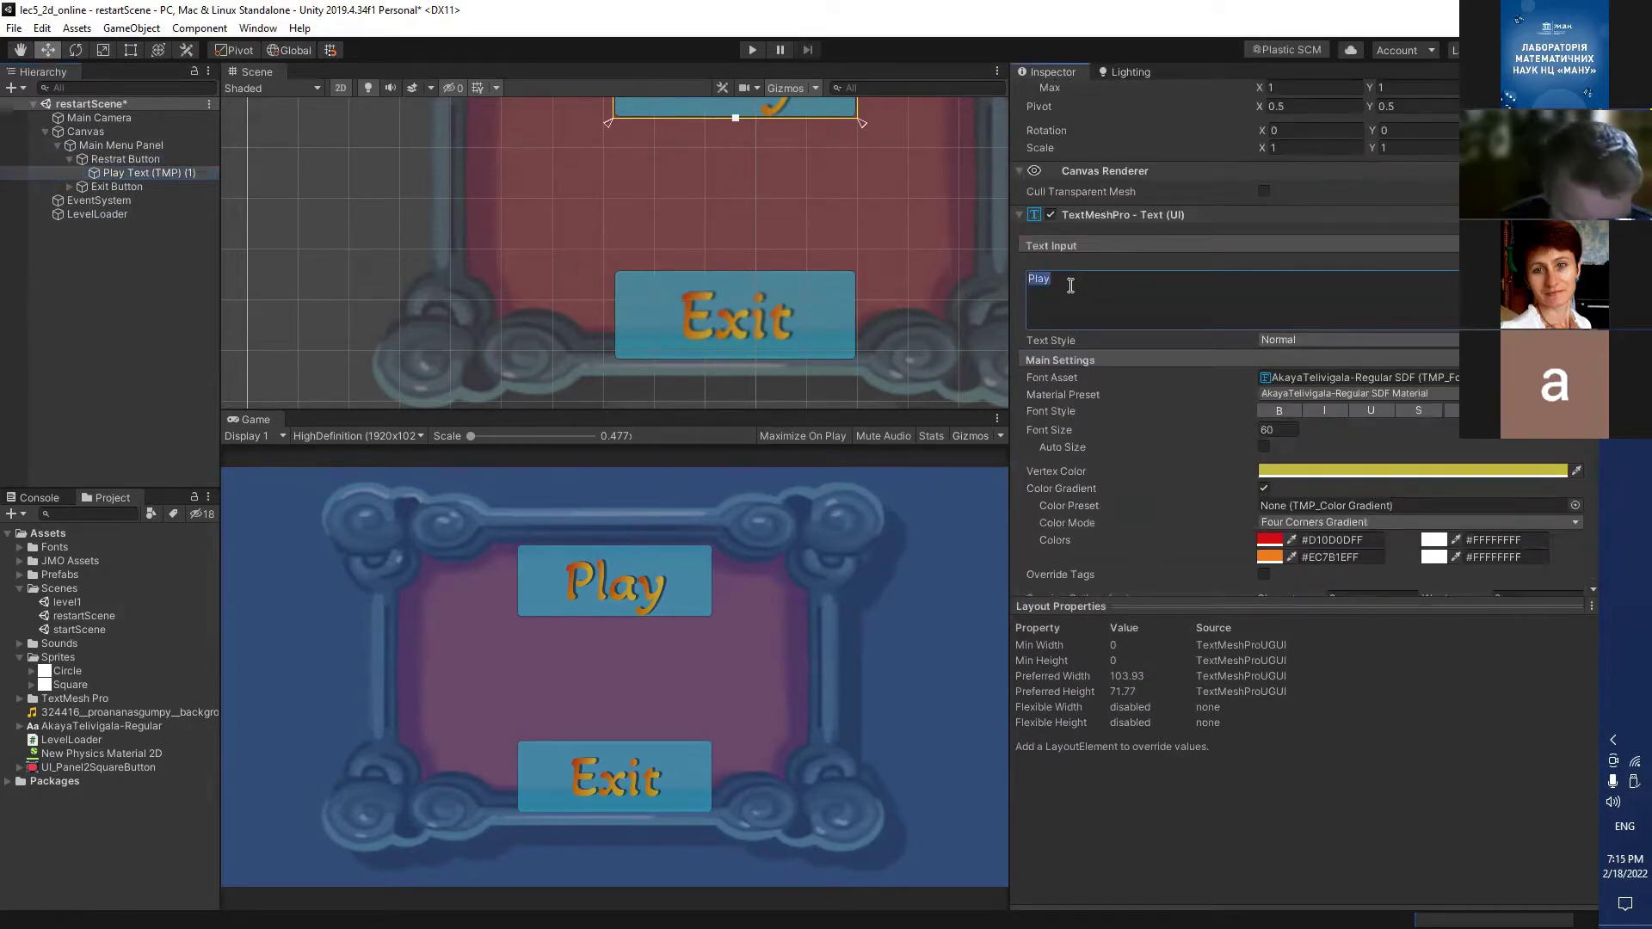
pyautogui.write('Restart')
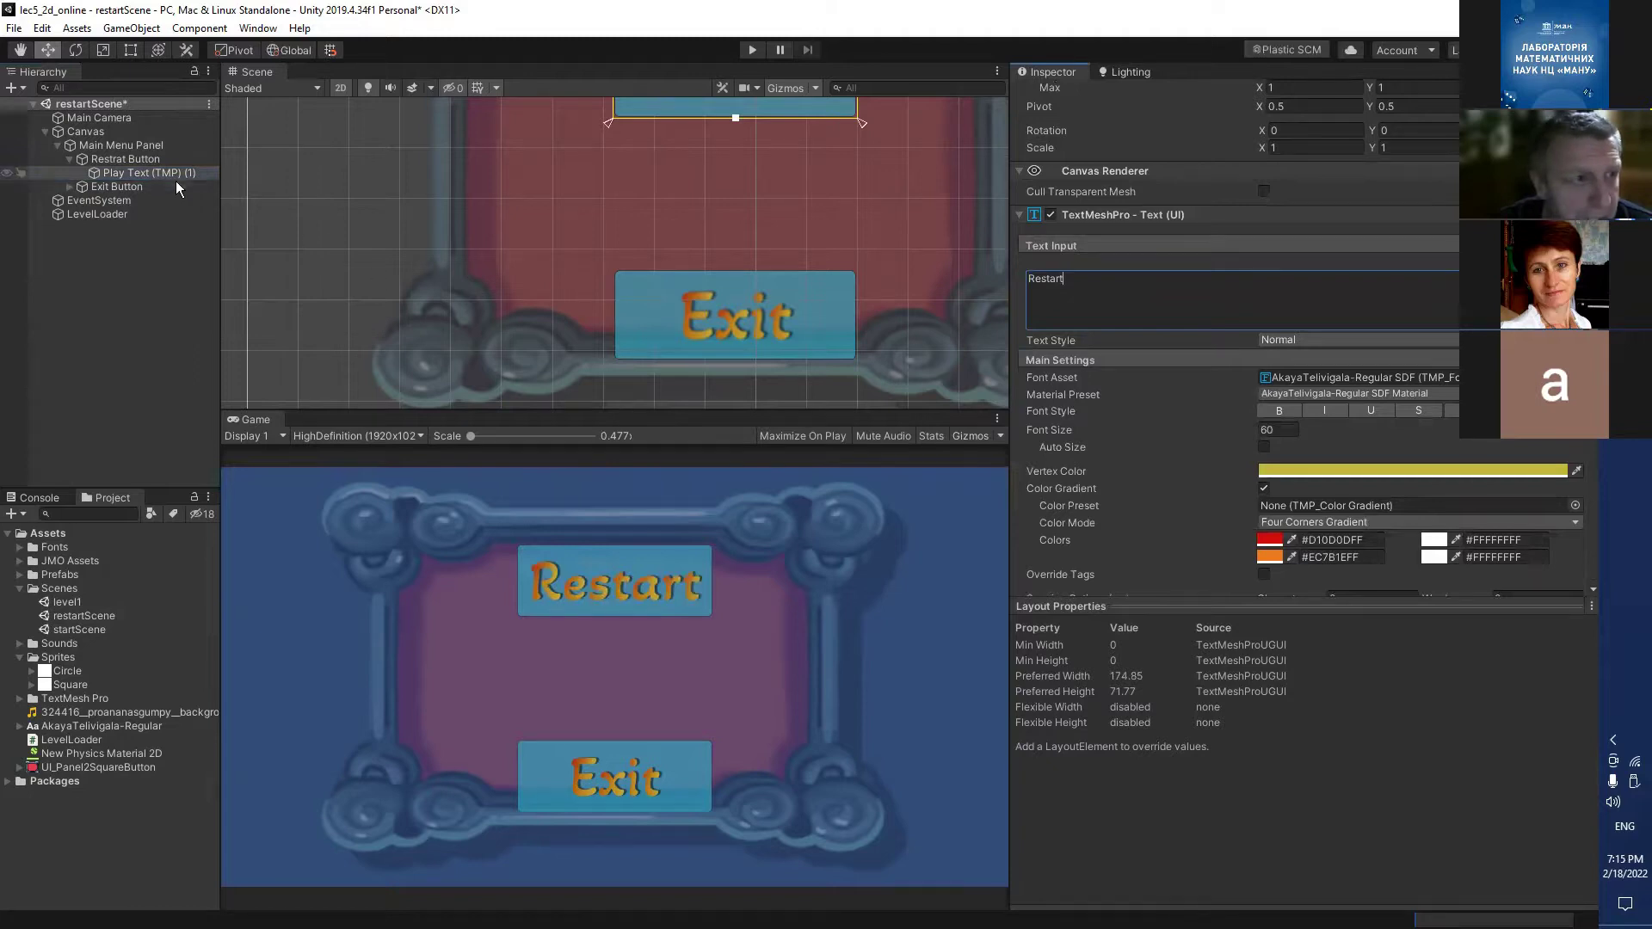
# Check the Restrat Button's On Click event and open the LevelLoader script in Visual Studio.
pyautogui.click(138, 188)
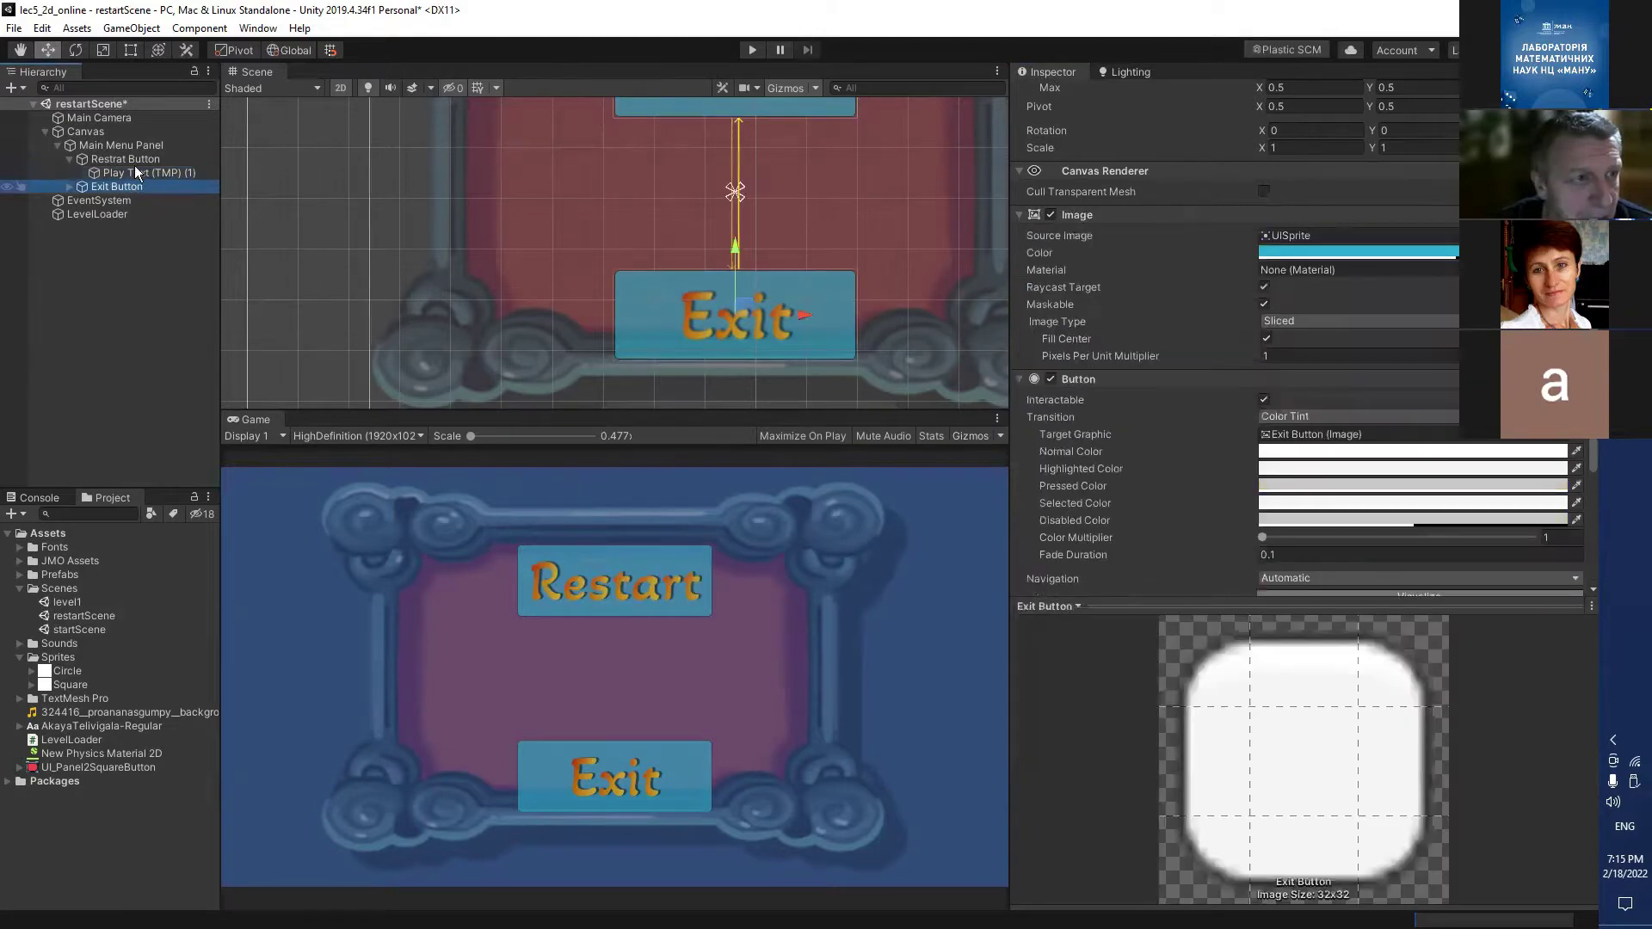
pyautogui.click(128, 159)
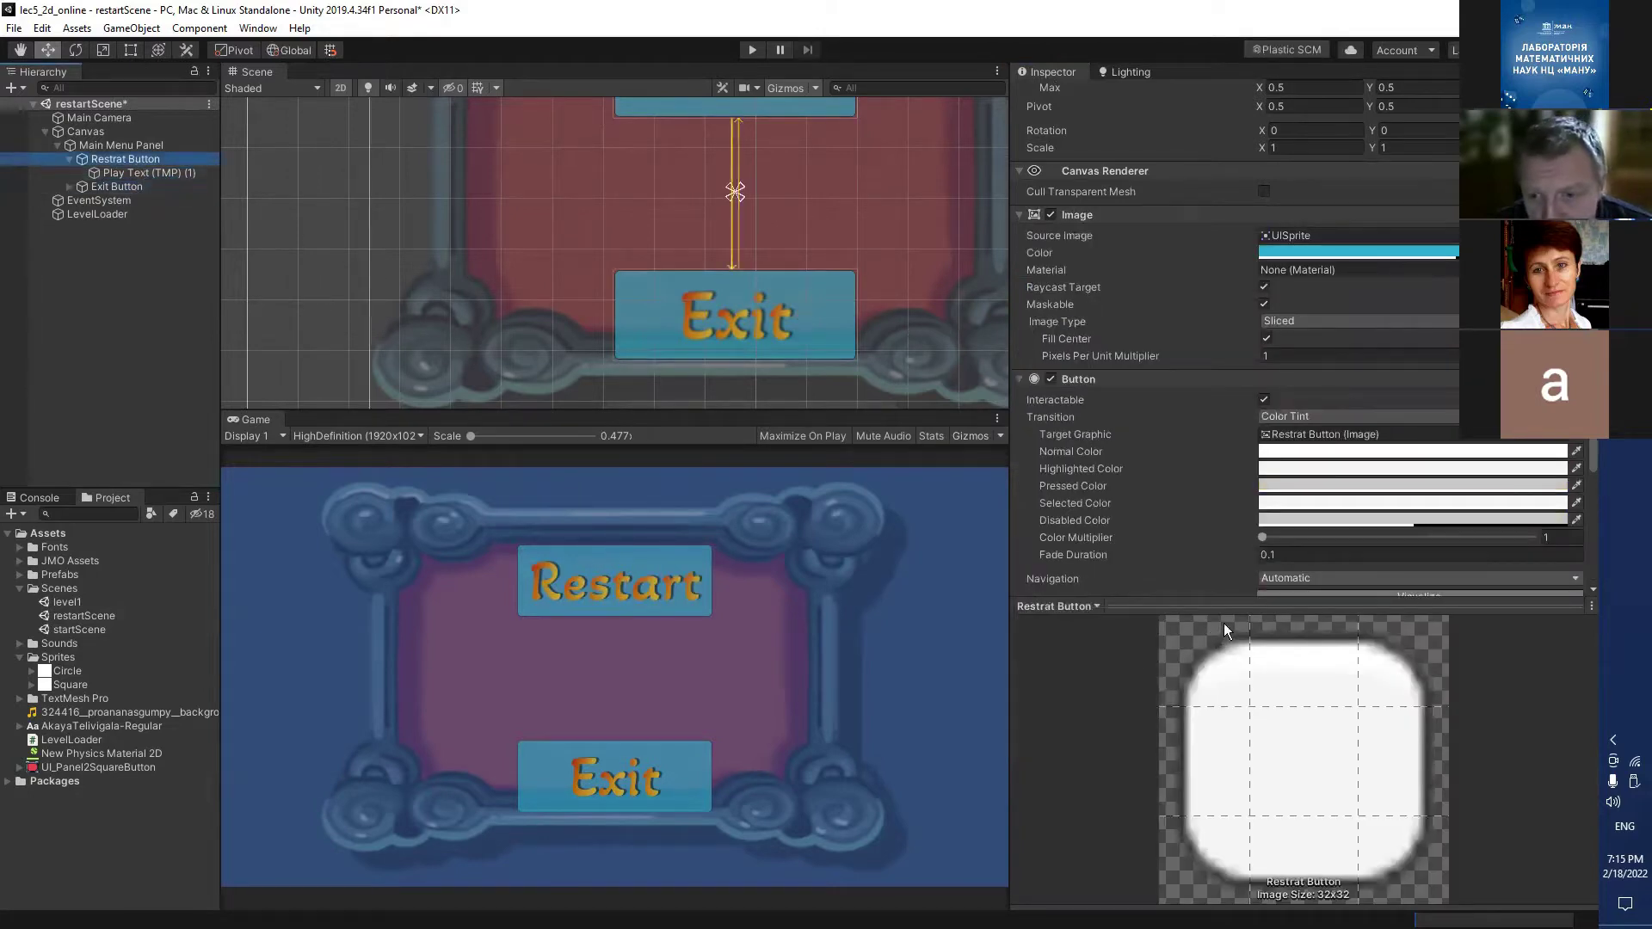
pyautogui.scroll(-5, 1584, 515)
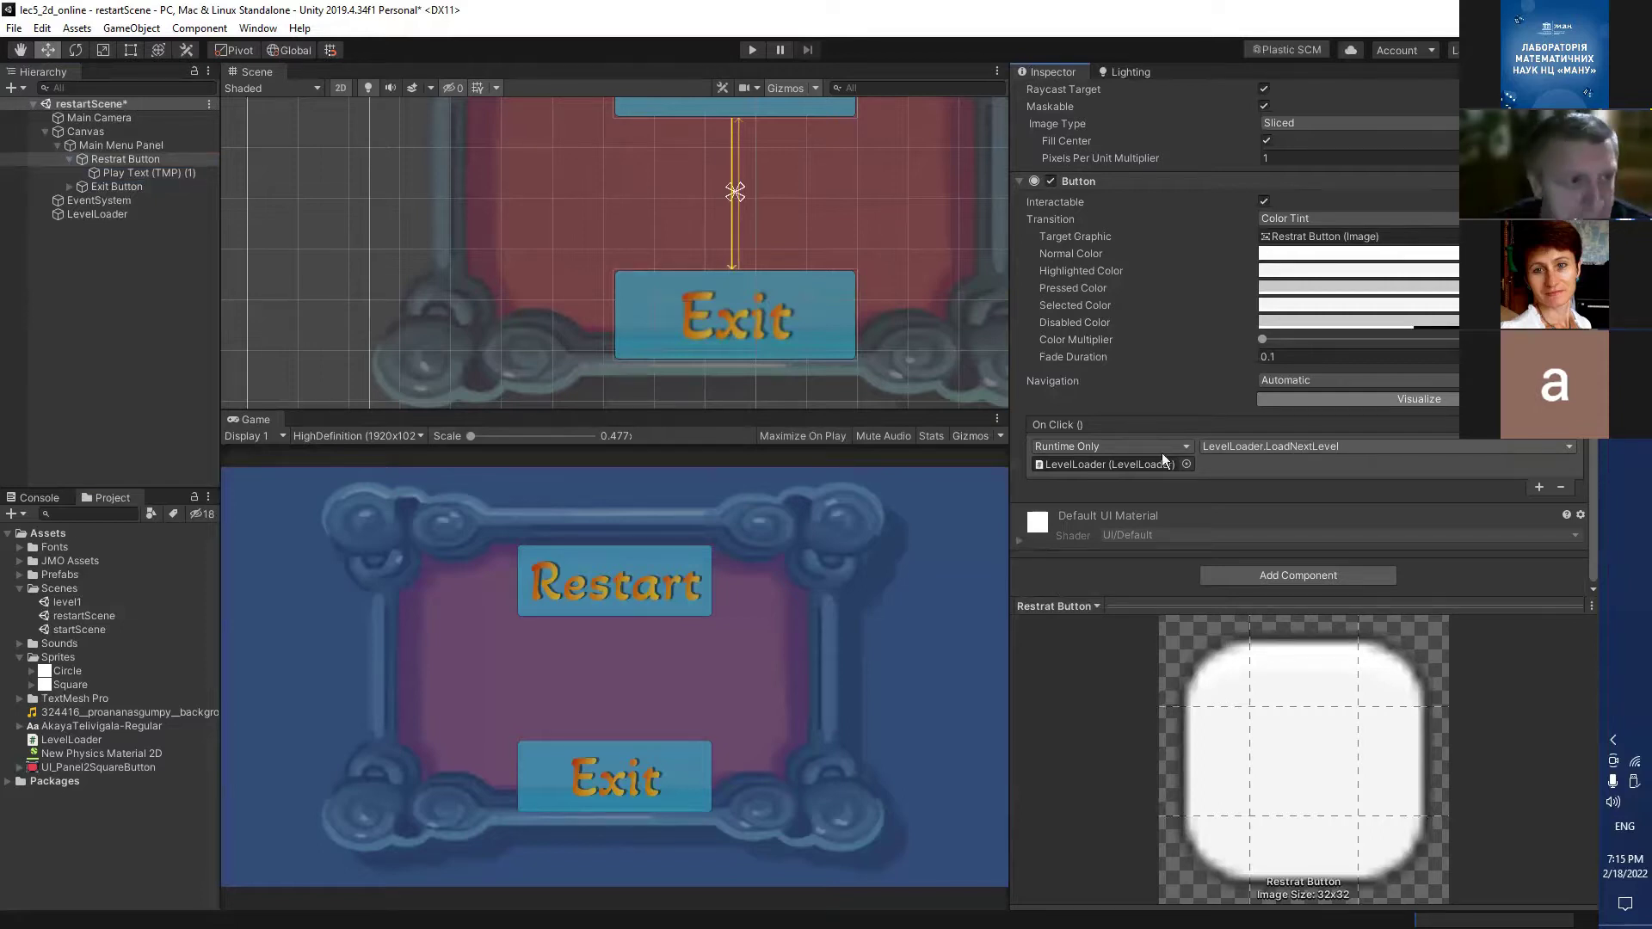
pyautogui.click(127, 215)
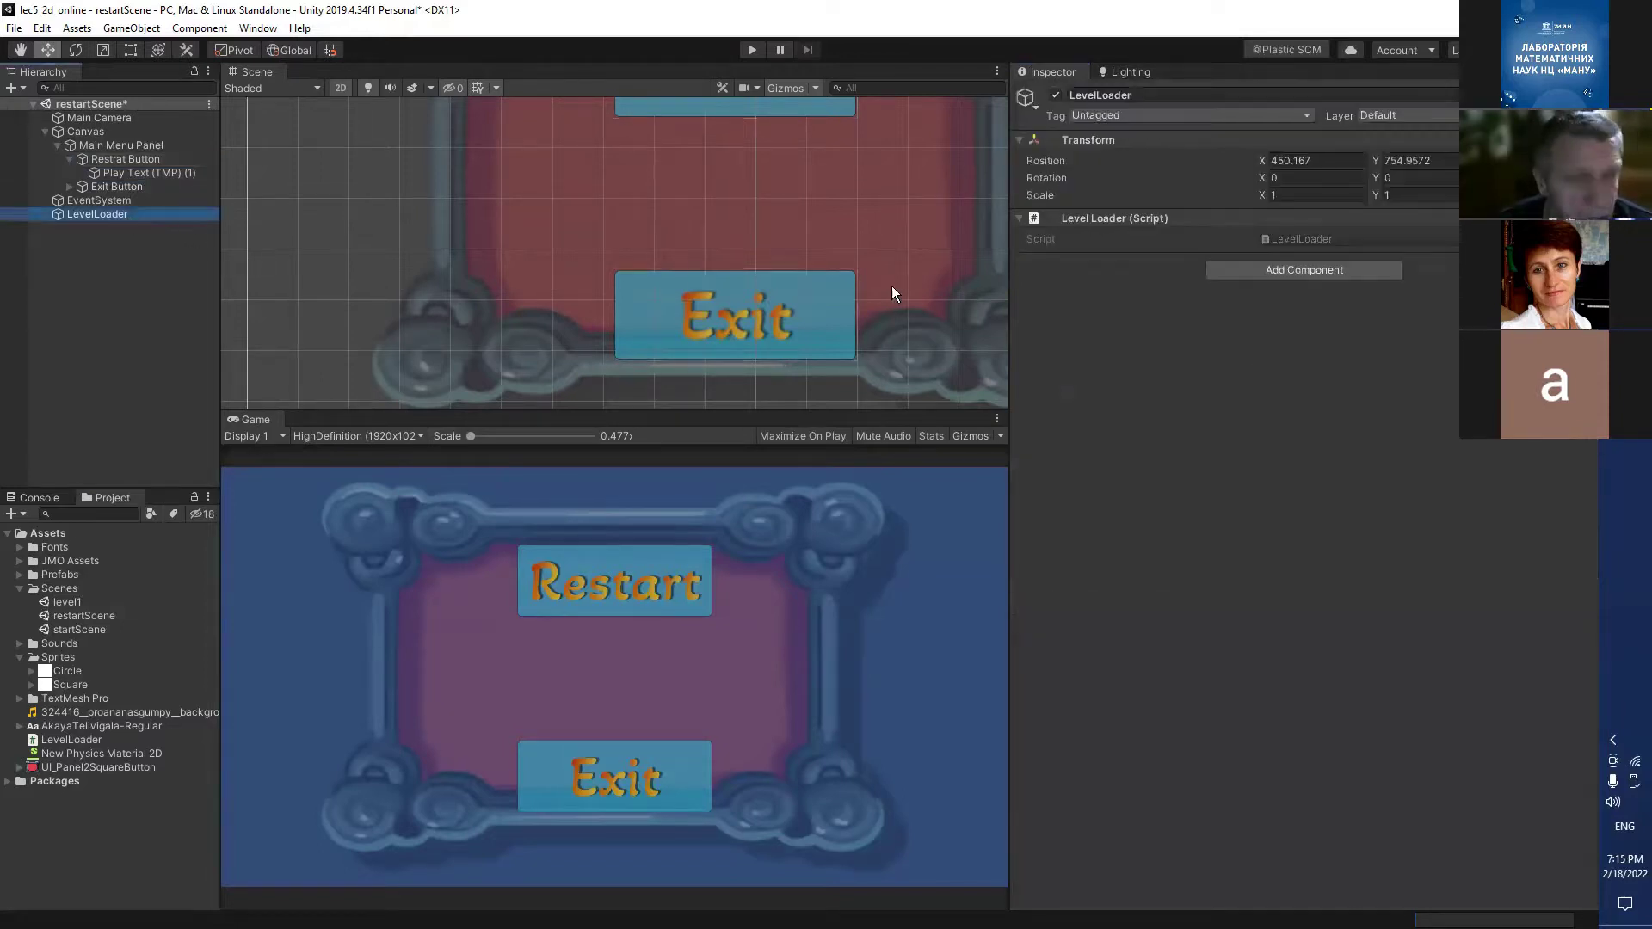
pyautogui.click(1302, 239)
pyautogui.click(620, 358)
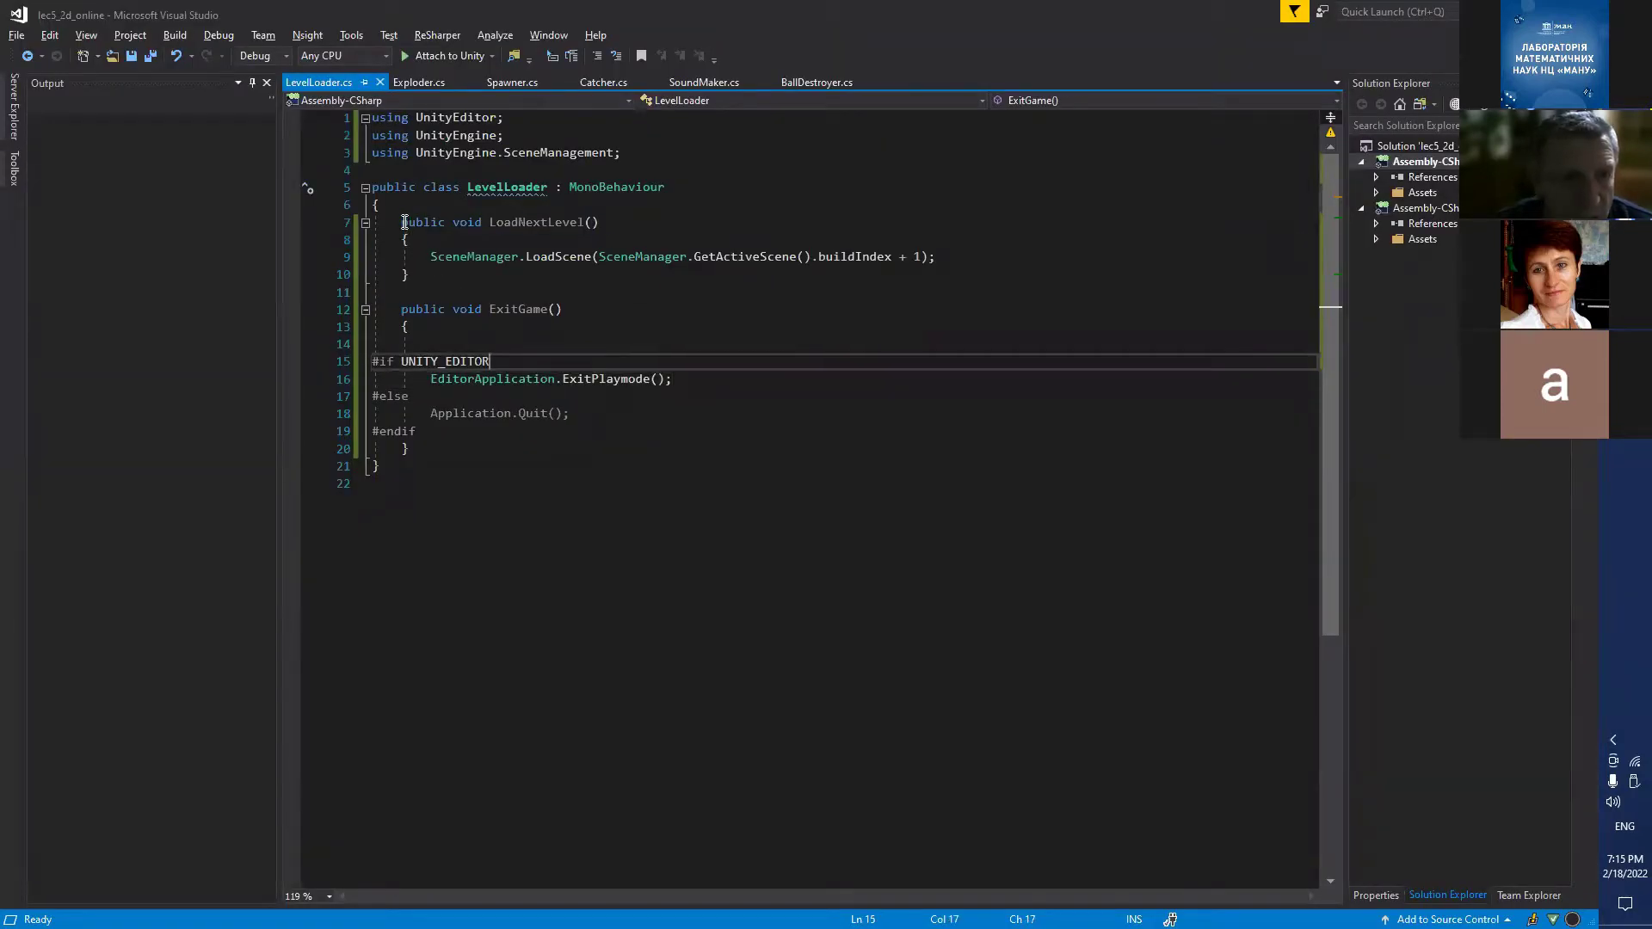
# Duplicate the LoadNextLevel method directly below the original in the LevelLoader class.
pyautogui.moveTo(401, 222); pyautogui.dragTo(424, 269)
pyautogui.hotkey('ctrl', 'c')
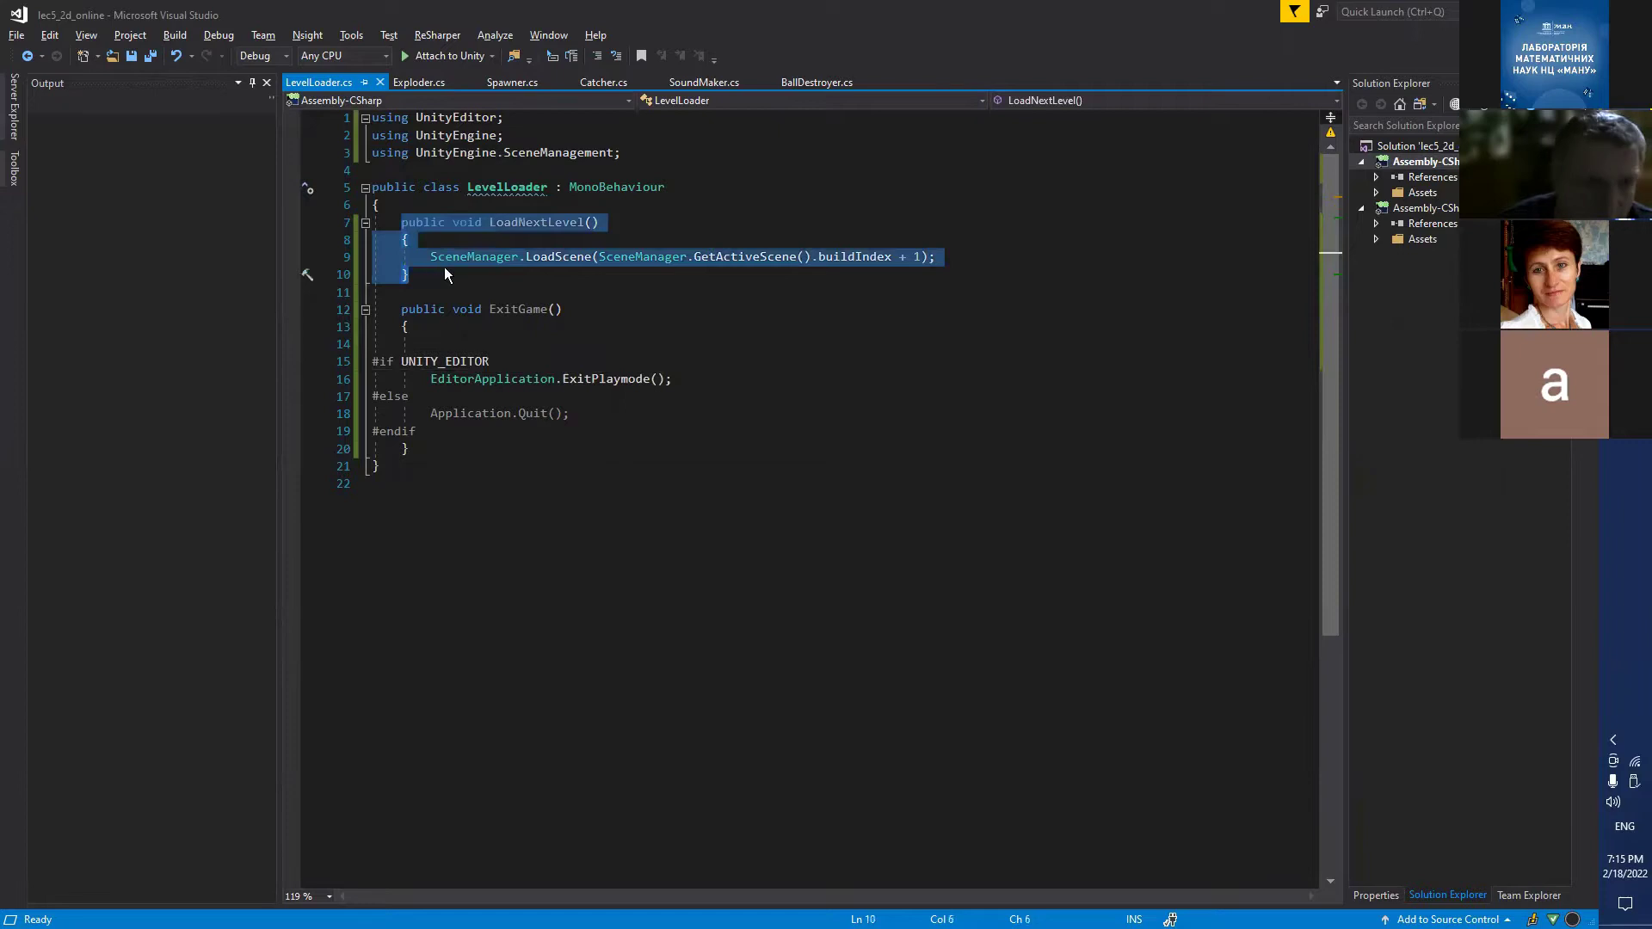
pyautogui.click(441, 272)
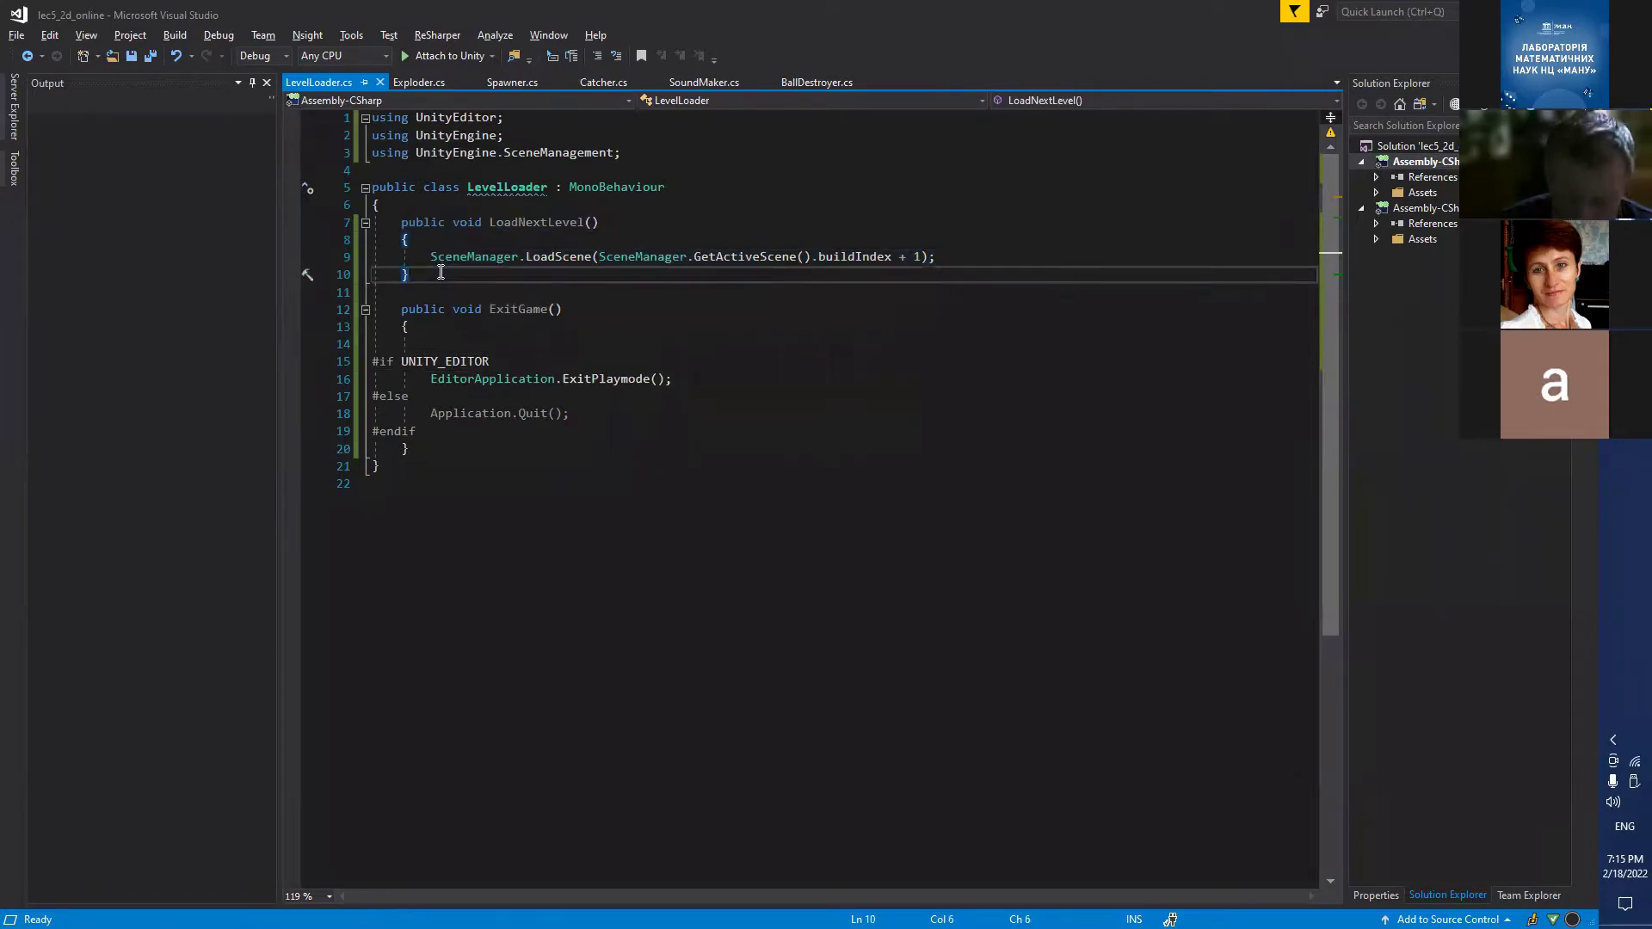
pyautogui.press('Return')
pyautogui.hotkey('ctrl', 'v')
# Rename the duplicated method to LoadStartLevel.
pyautogui.click(517, 292)
pyautogui.press('Right')
pyautogui.press('Right')
pyautogui.press('Right')
pyautogui.press('Right')
pyautogui.press('BackSpace')
pyautogui.press('BackSpace')
pyautogui.press('BackSpace')
pyautogui.press('BackSpace')
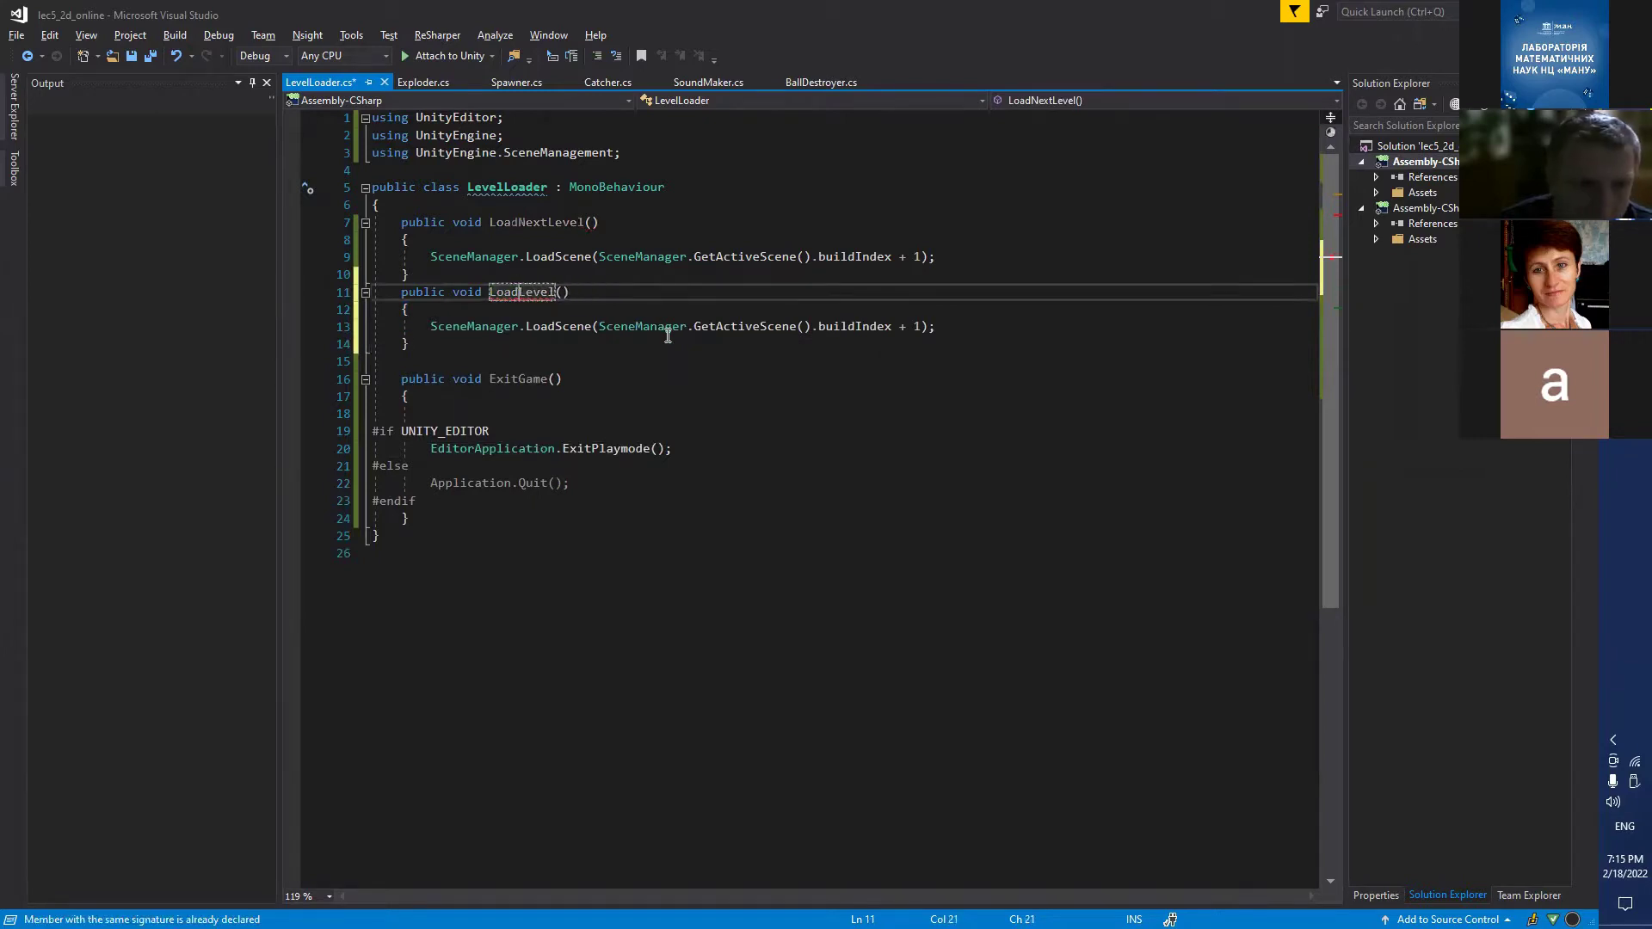
pyautogui.write('Sar')
pyautogui.press('BackSpace')
pyautogui.press('BackSpace')
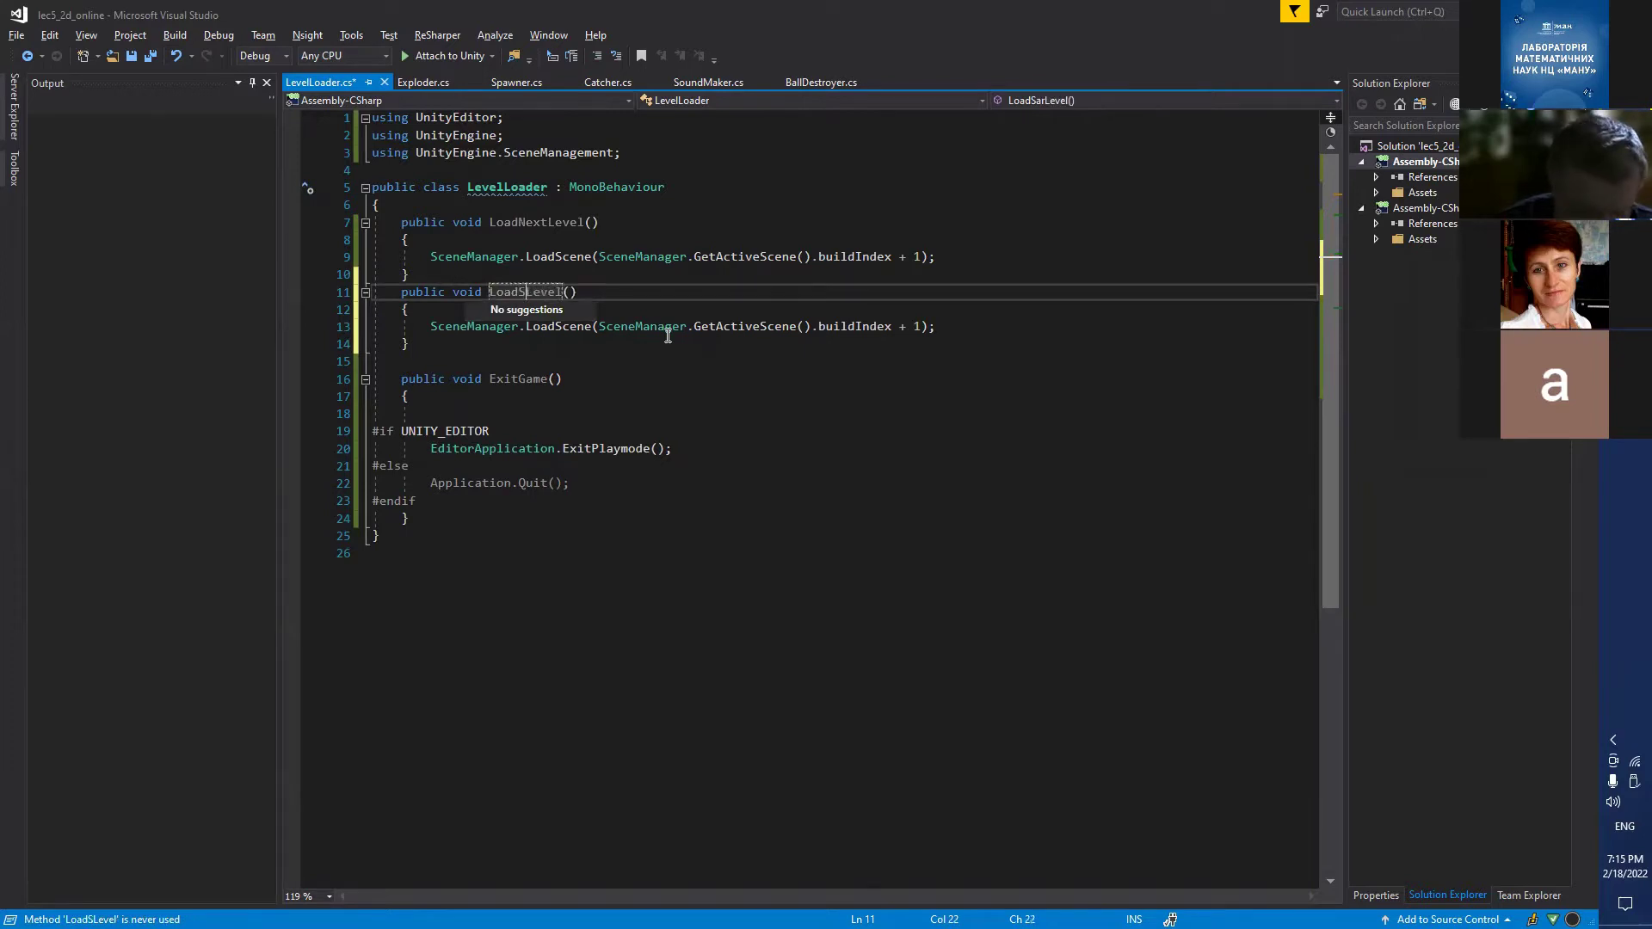
pyautogui.write('tart')
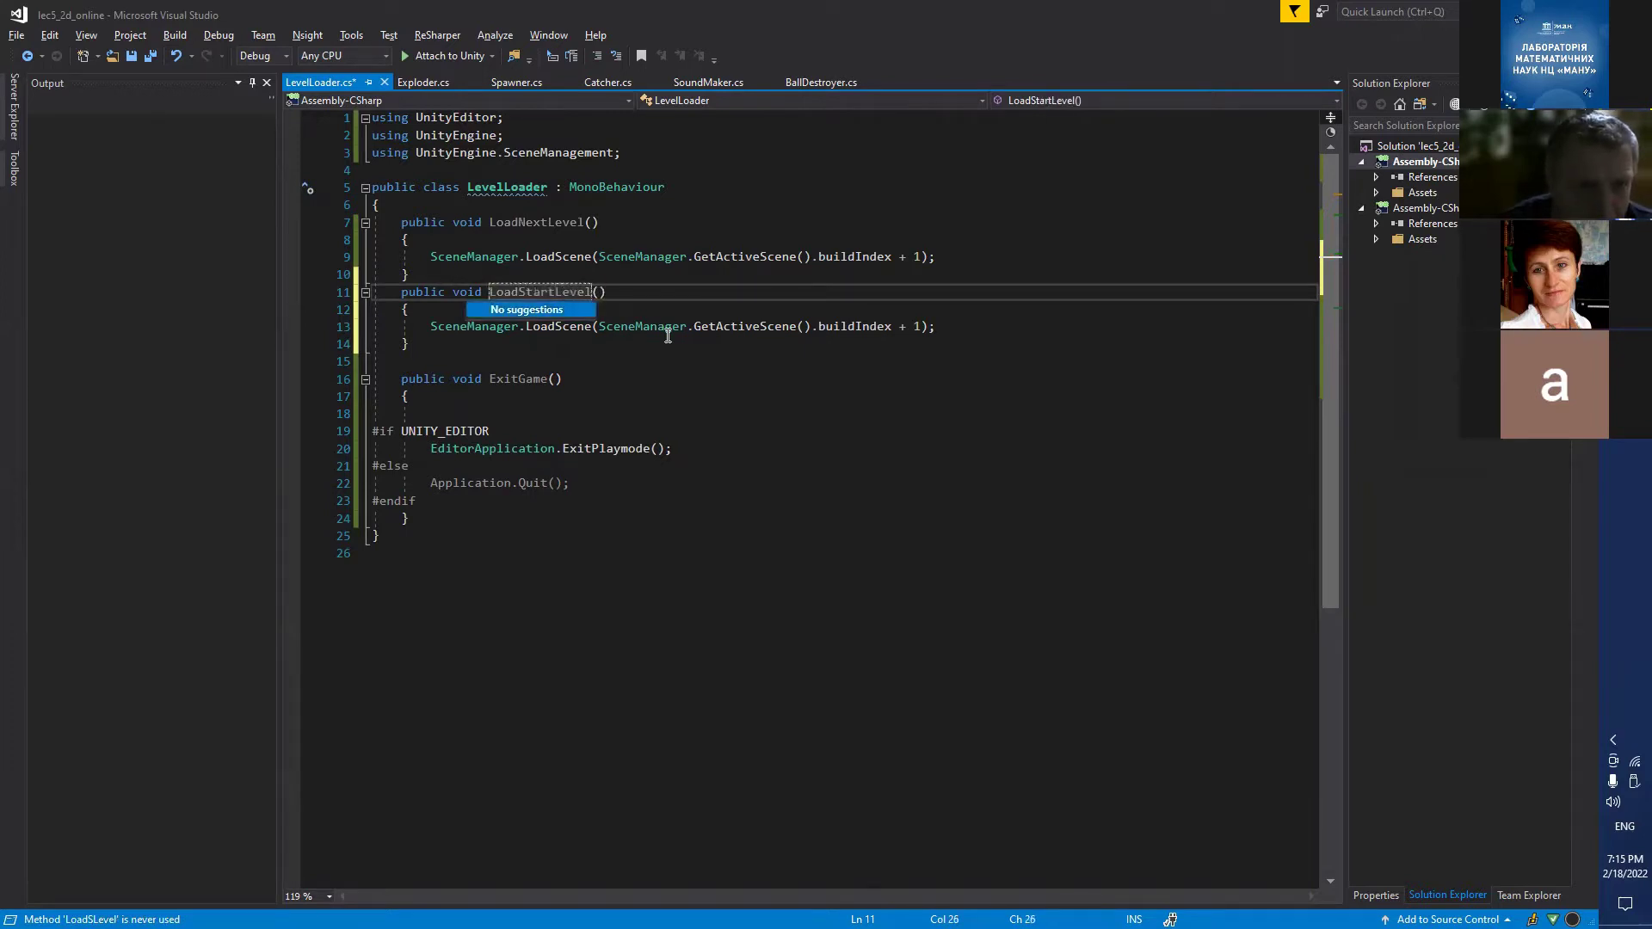
# Replace the LoadScene argument in LoadStartLevel with 0 and save the LevelLoader script.
pyautogui.click(916, 335)
pyautogui.press('BackSpace')
pyautogui.press('BackSpace')
pyautogui.press('BackSpace')
pyautogui.press('BackSpace')
pyautogui.press('BackSpace')
pyautogui.press('BackSpace')
pyautogui.press('BackSpace')
pyautogui.press('BackSpace')
pyautogui.press('BackSpace')
pyautogui.press('BackSpace')
pyautogui.press('BackSpace')
pyautogui.press('BackSpace')
pyautogui.press('BackSpace')
pyautogui.press('BackSpace')
pyautogui.press('BackSpace')
pyautogui.press('BackSpace')
pyautogui.press('BackSpace')
pyautogui.press('BackSpace')
pyautogui.press('BackSpace')
pyautogui.press('BackSpace')
pyautogui.press('BackSpace')
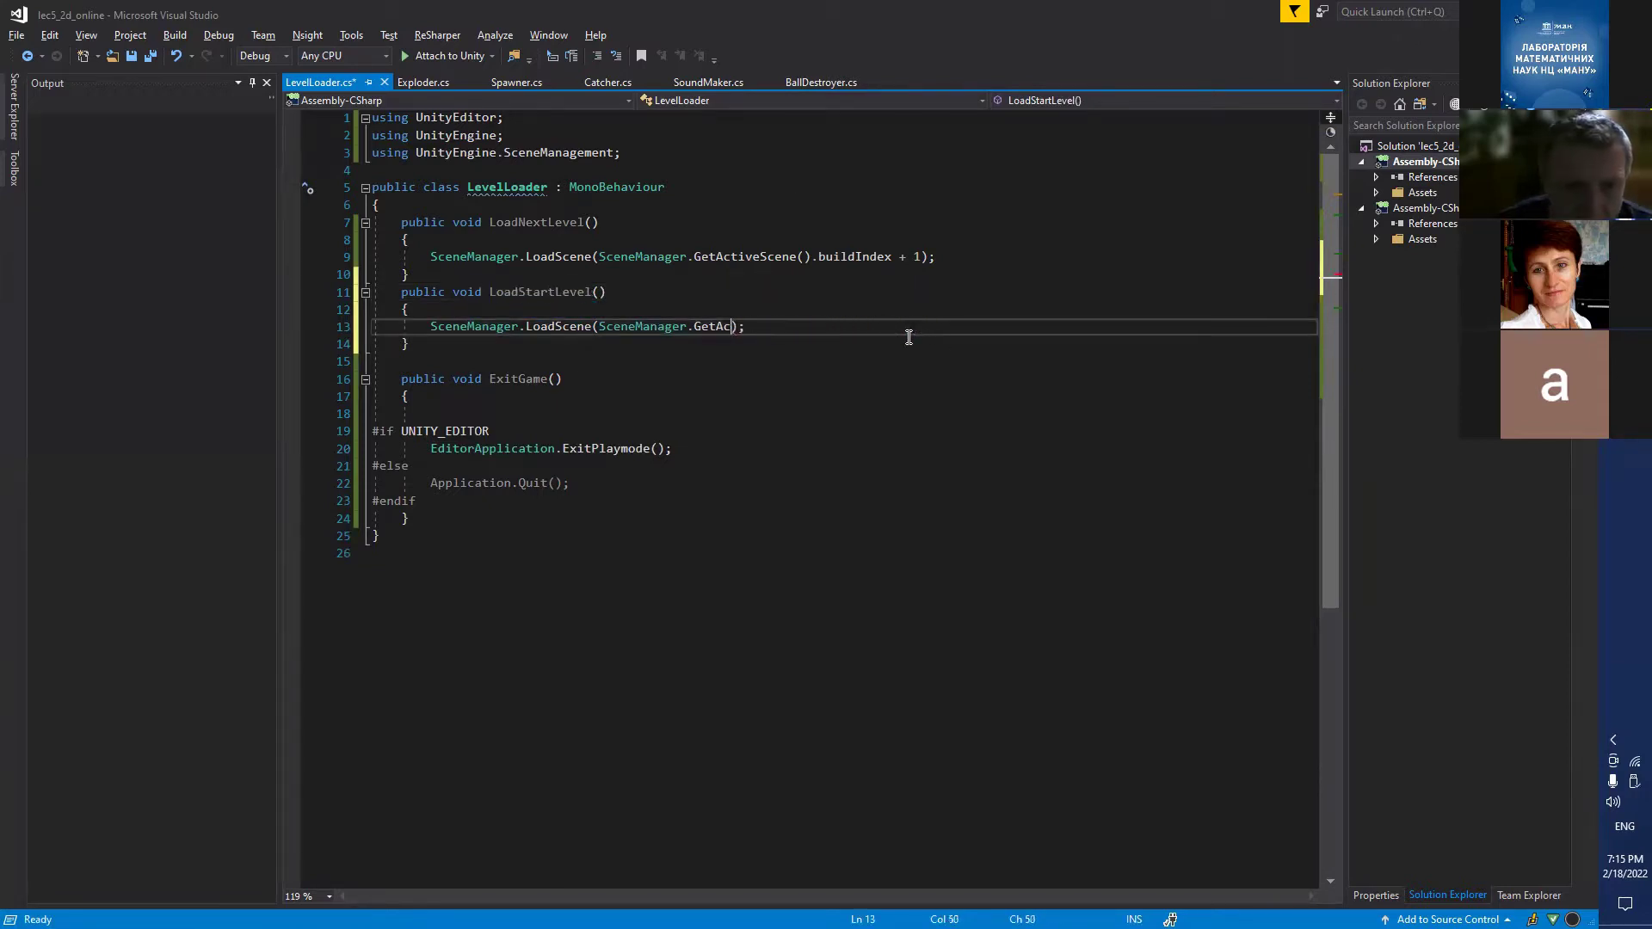
pyautogui.press('BackSpace')
pyautogui.press('BackSpace')
pyautogui.press('BackSpace')
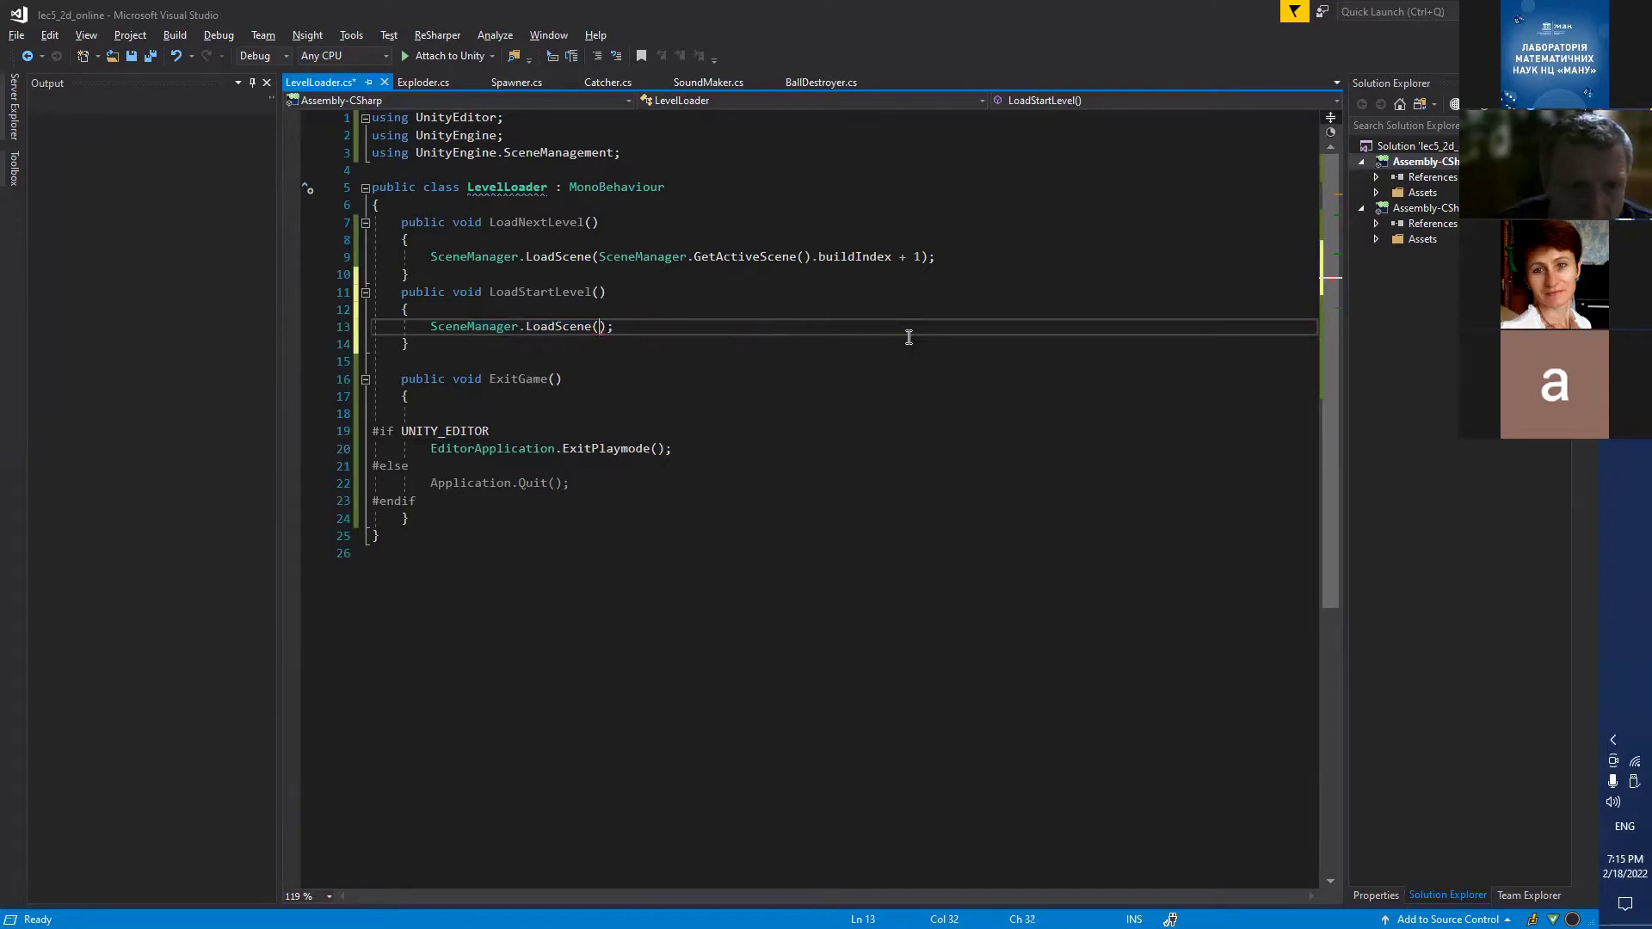
pyautogui.write('0')
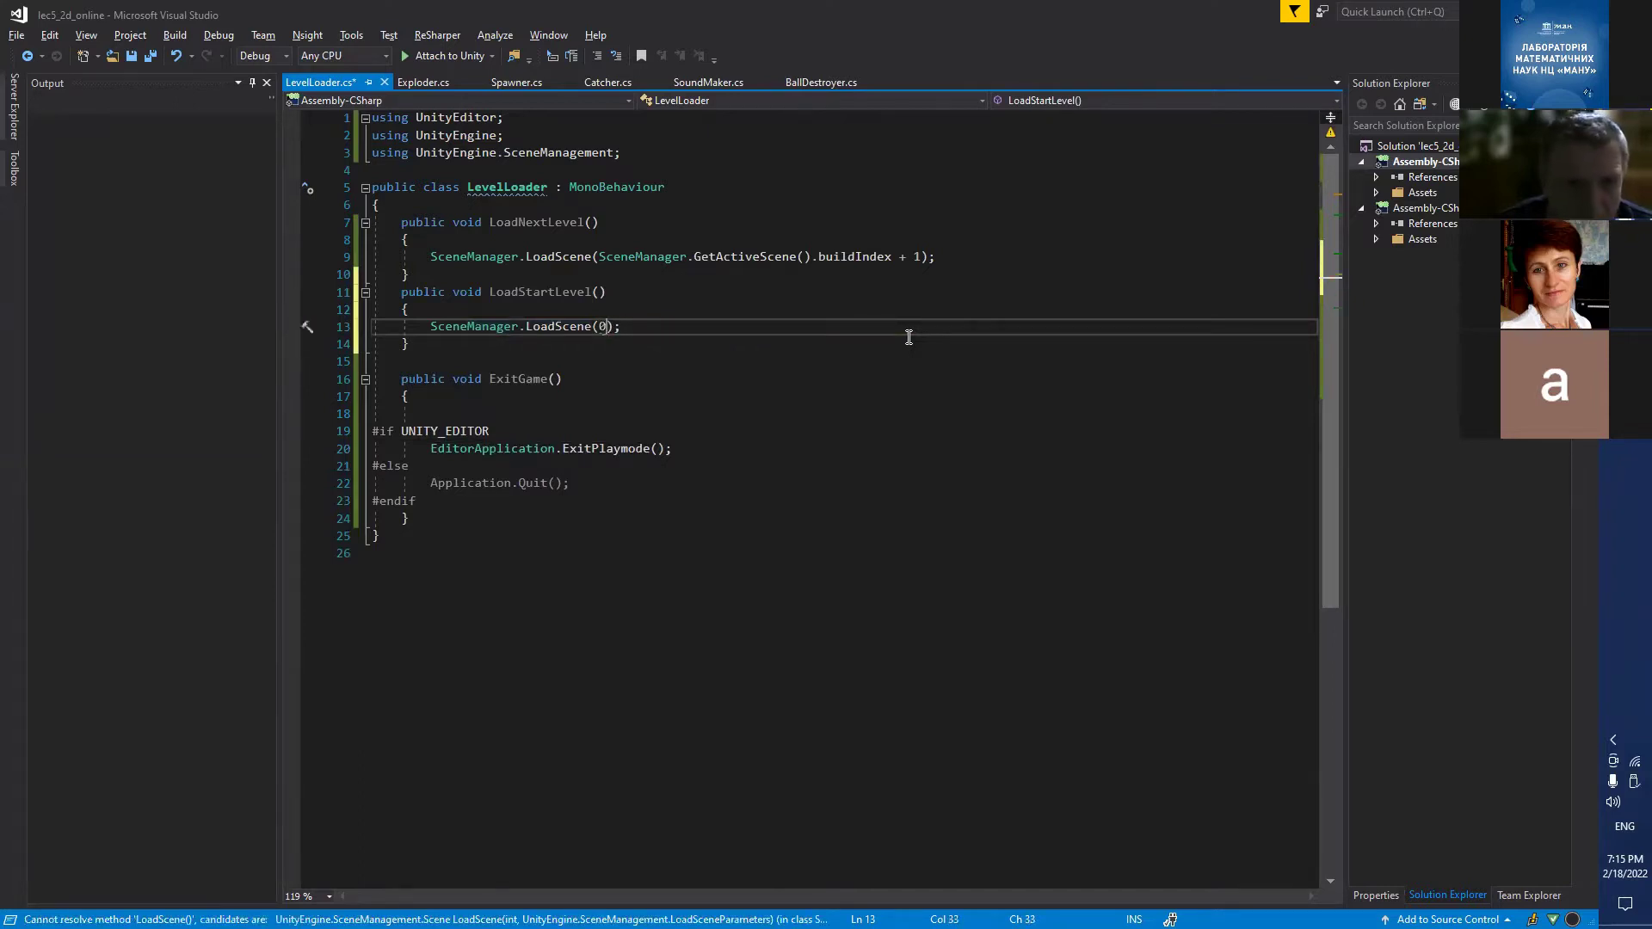
pyautogui.click(771, 308)
pyautogui.hotkey('ctrl', 's')
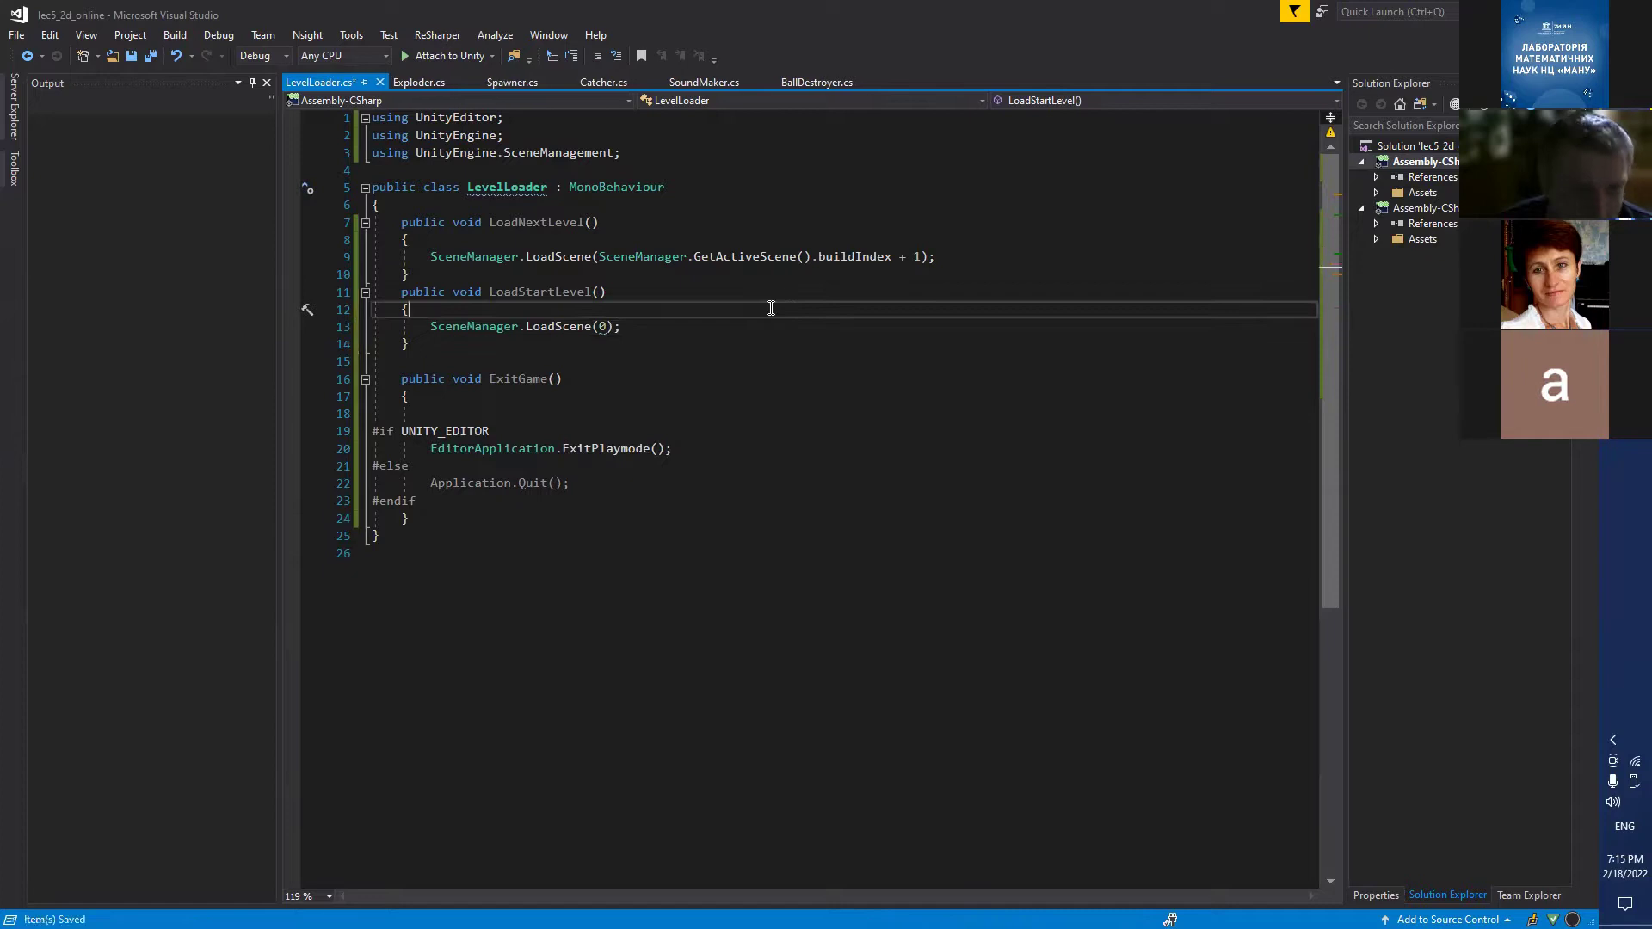
pyautogui.click(712, 347)
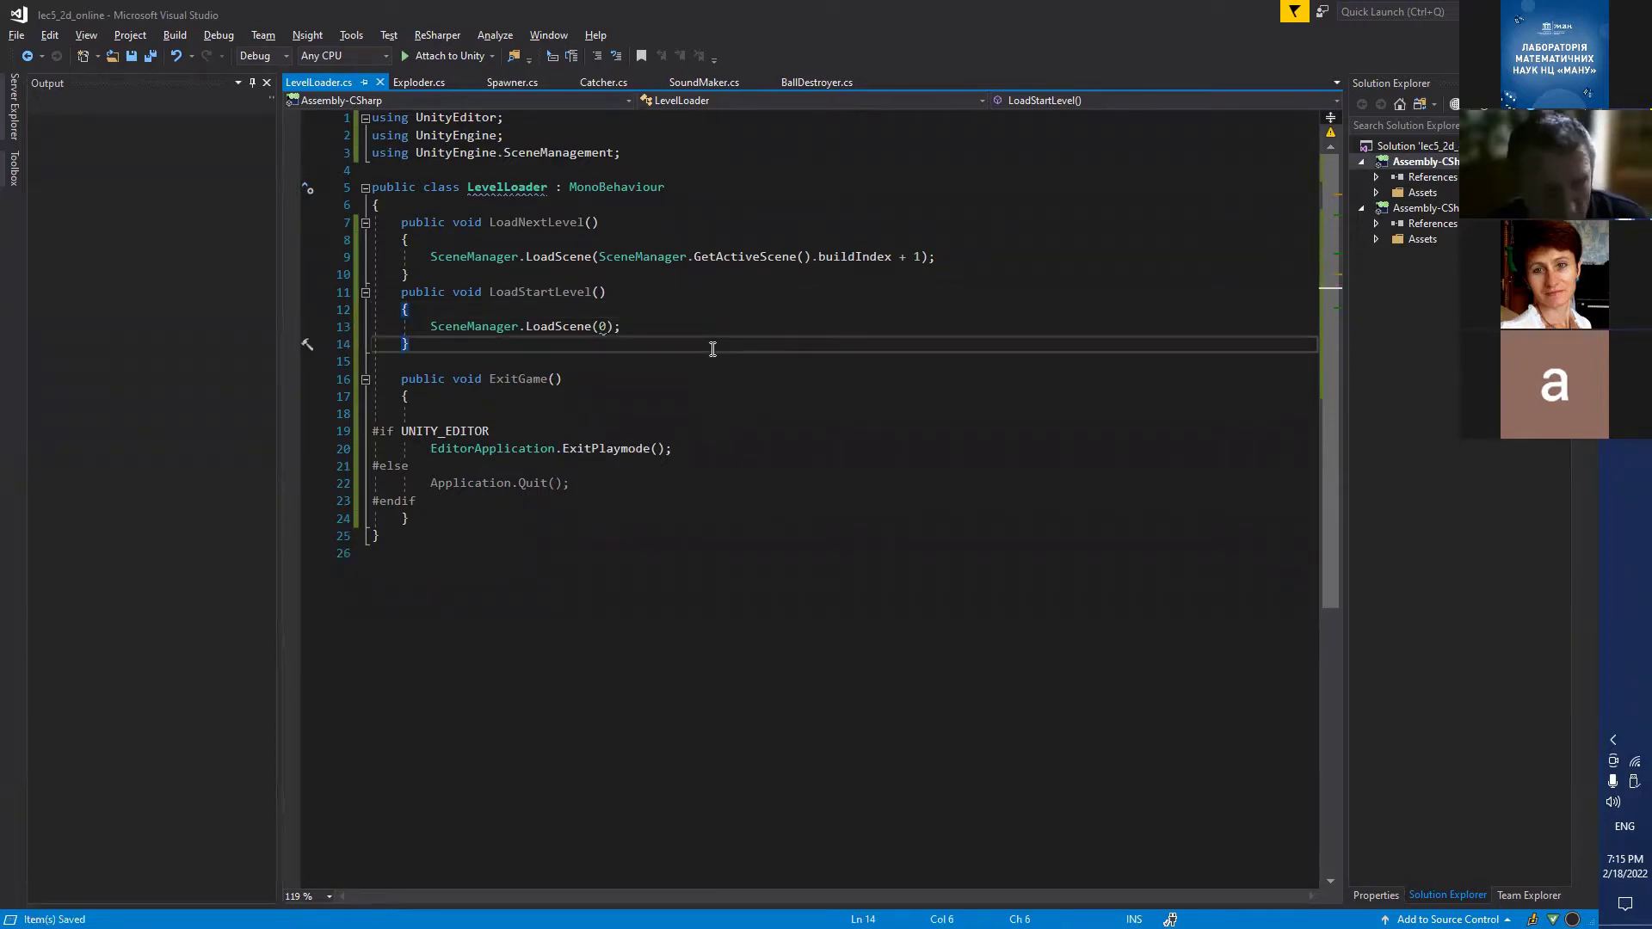
# Switch to Unity and set the Restrat Button's On Click function to LevelLoader.LoadStartLevel.
pyautogui.hotkey('alt', 'Tab')
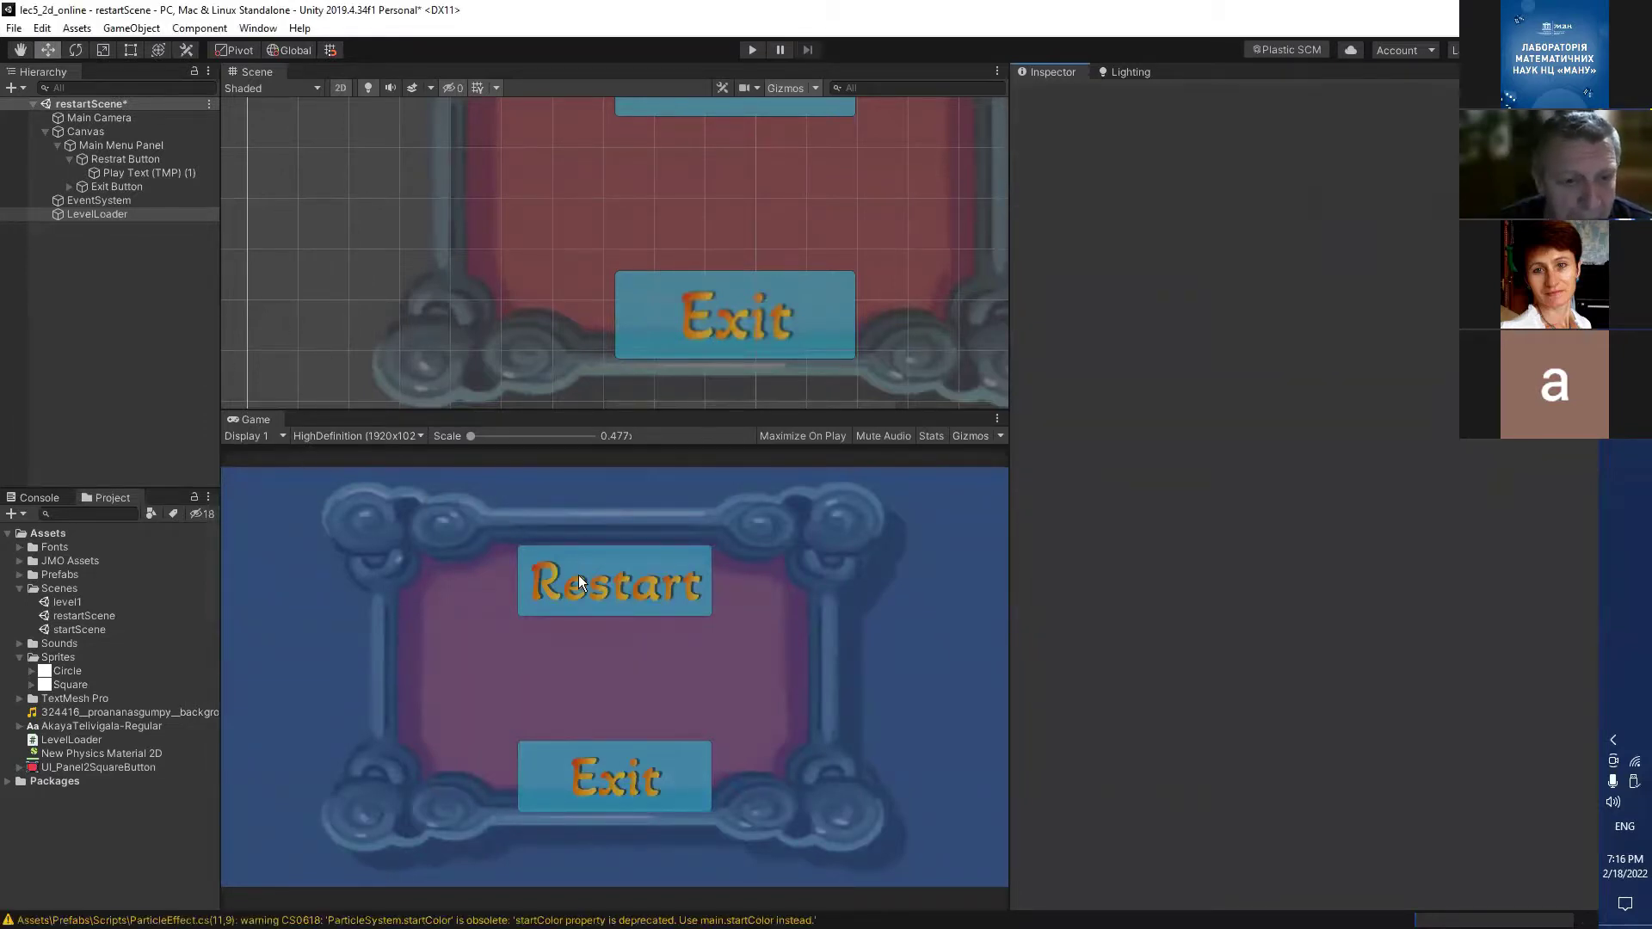
pyautogui.scroll(-3, 766, 253)
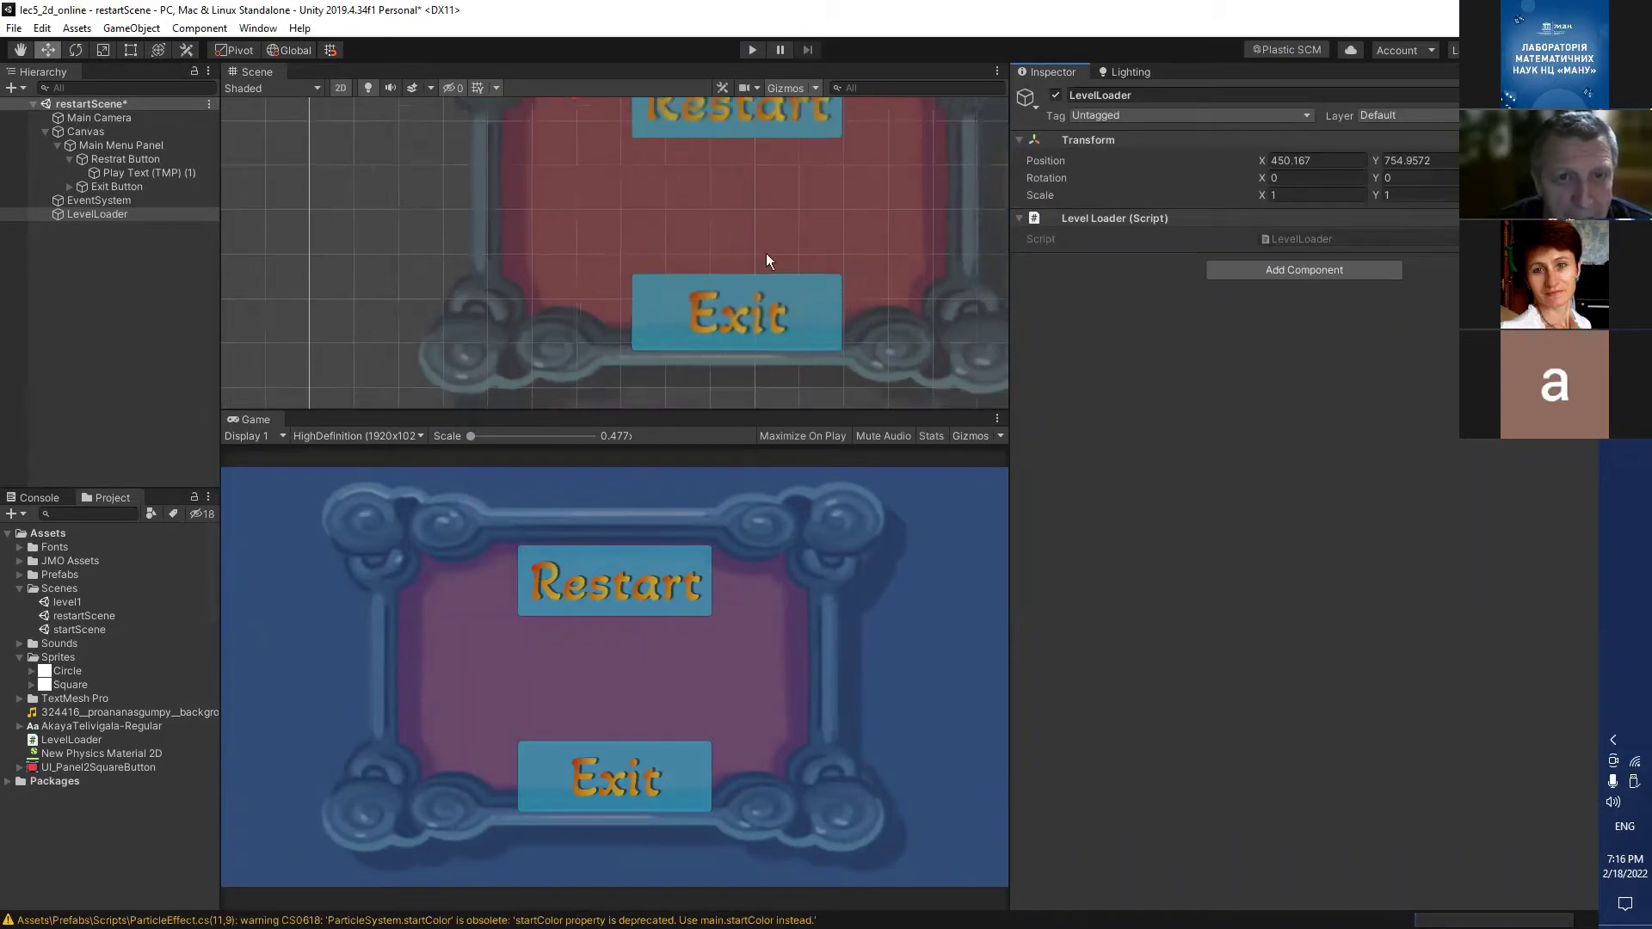
pyautogui.click(779, 129)
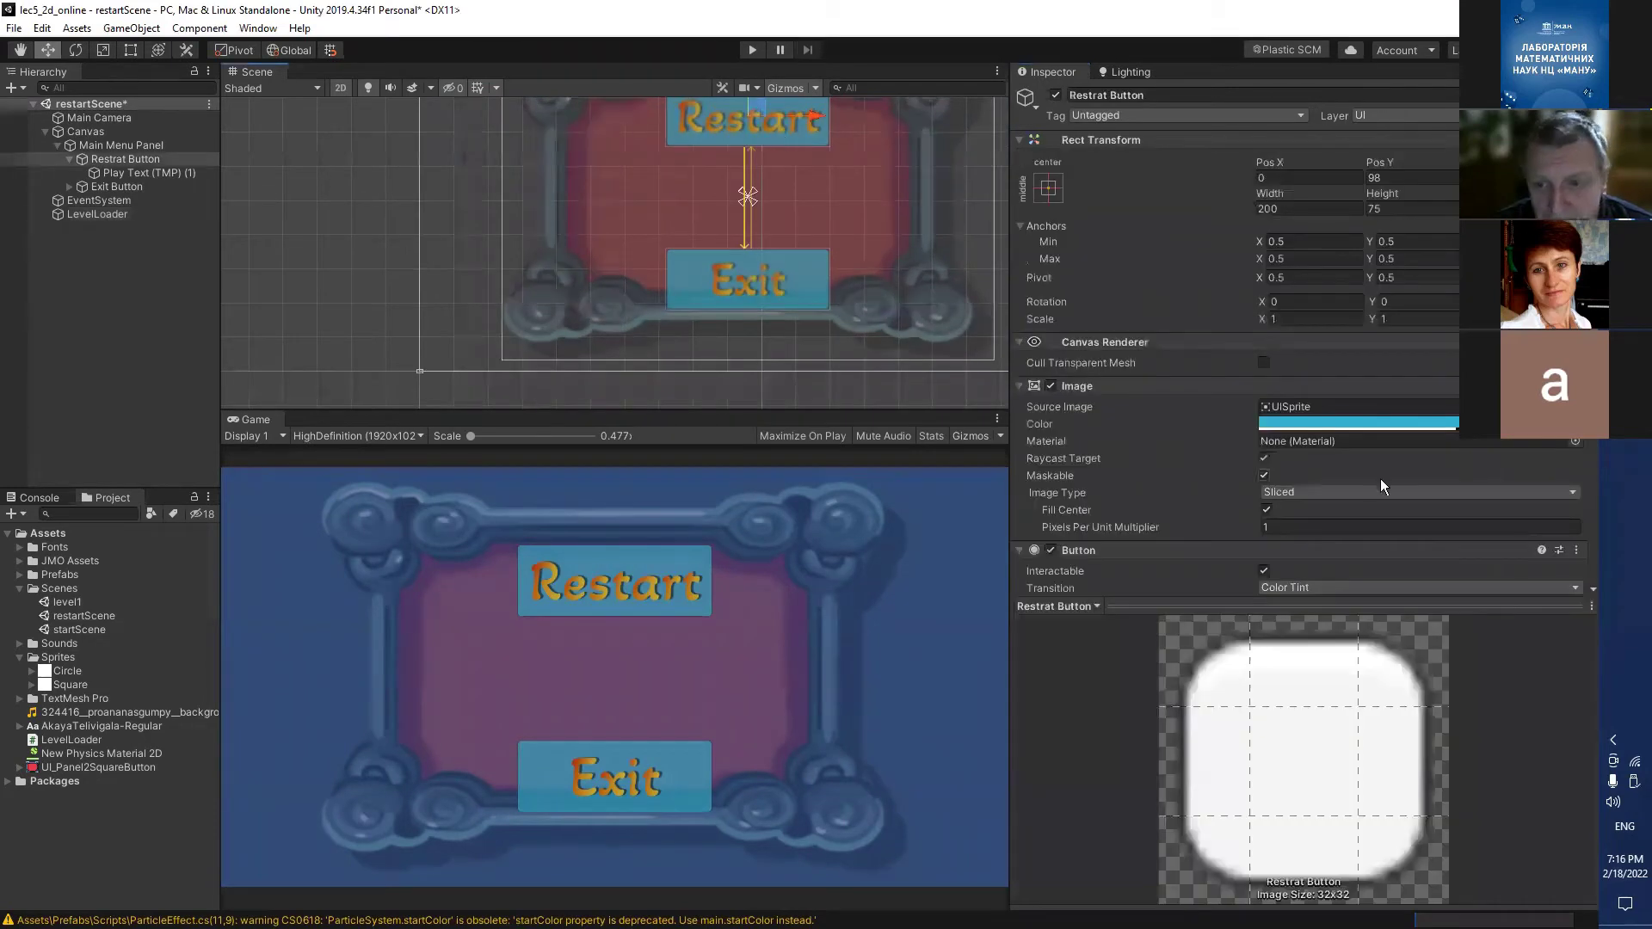
pyautogui.scroll(-5, 1379, 480)
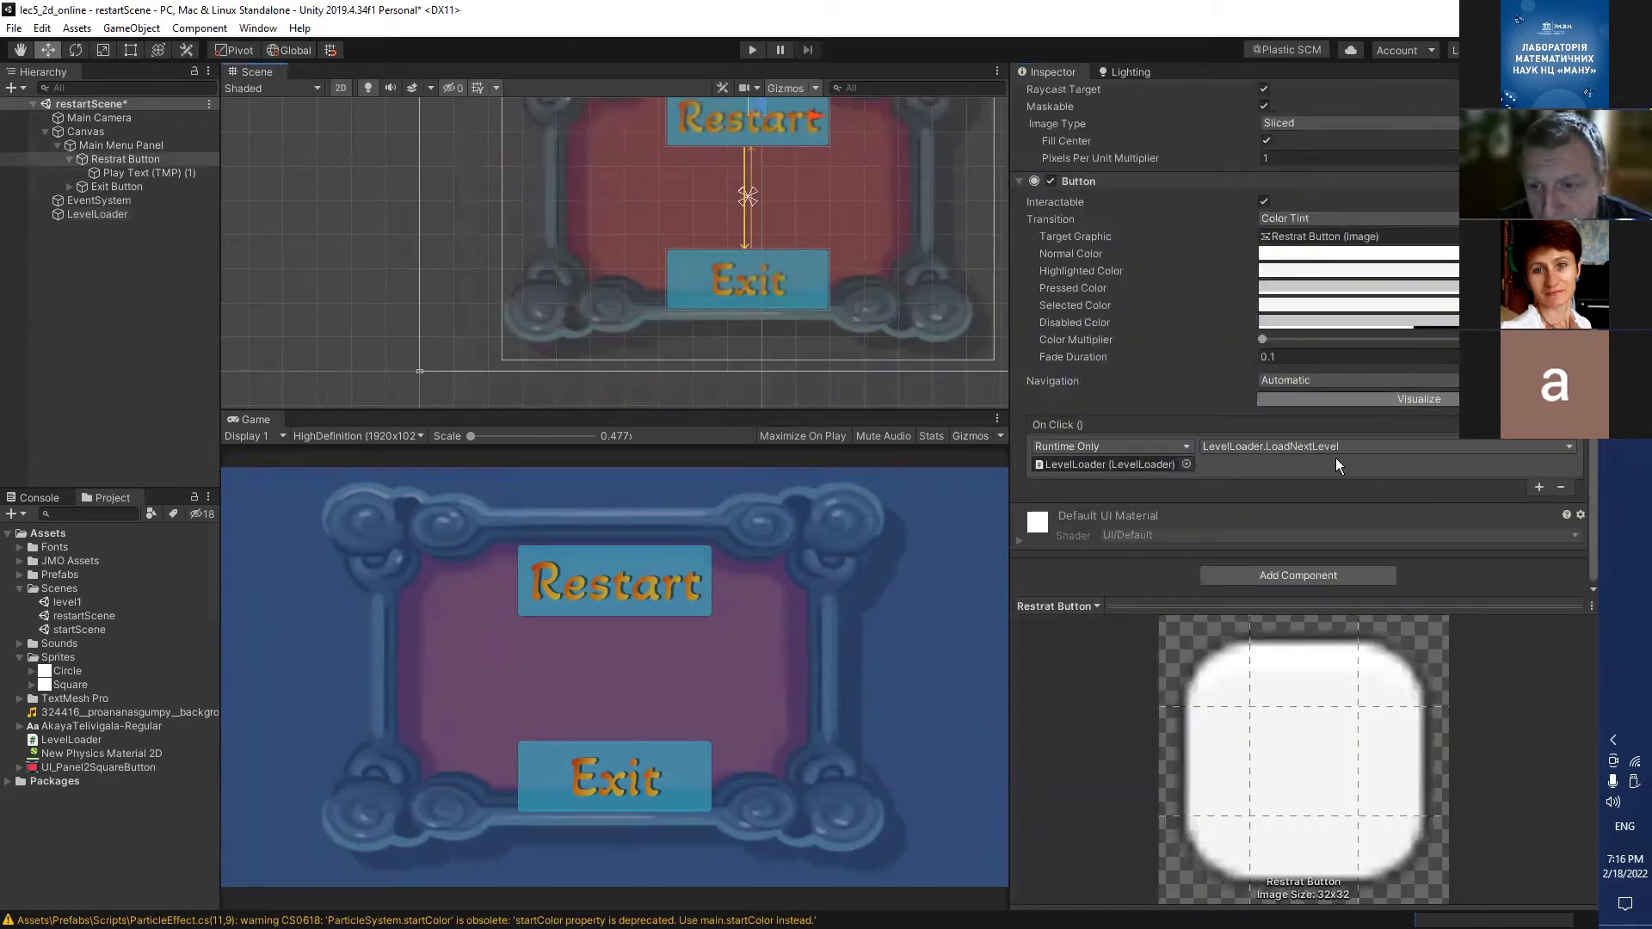
pyautogui.click(1431, 446)
pyautogui.moveTo(1298, 530)
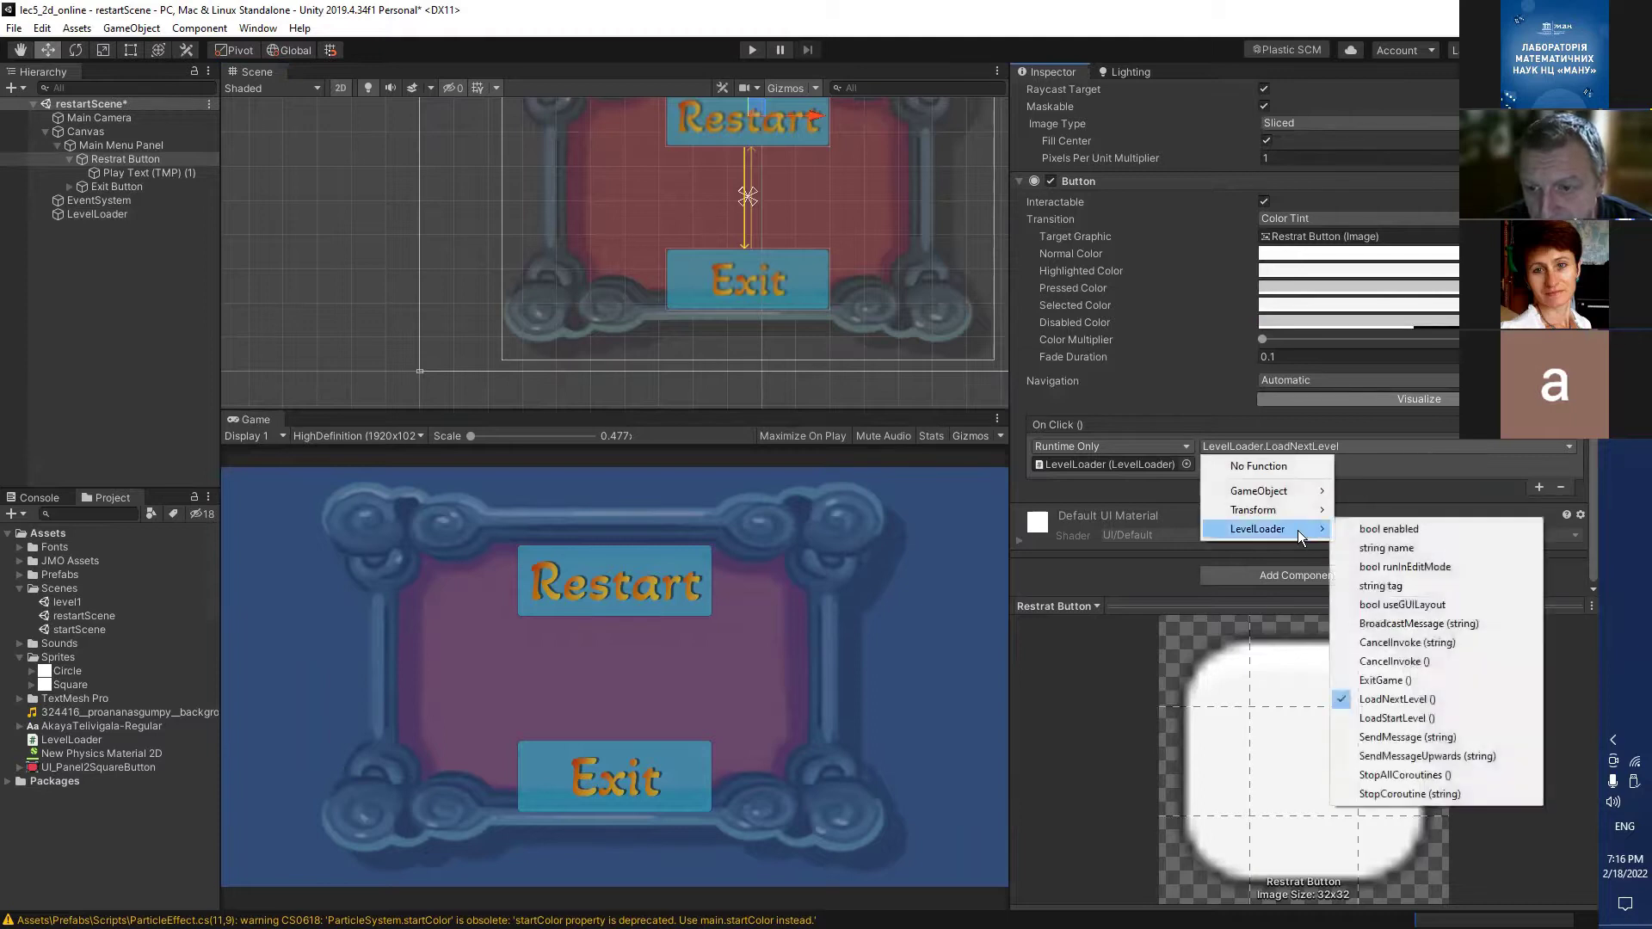
pyautogui.click(1414, 719)
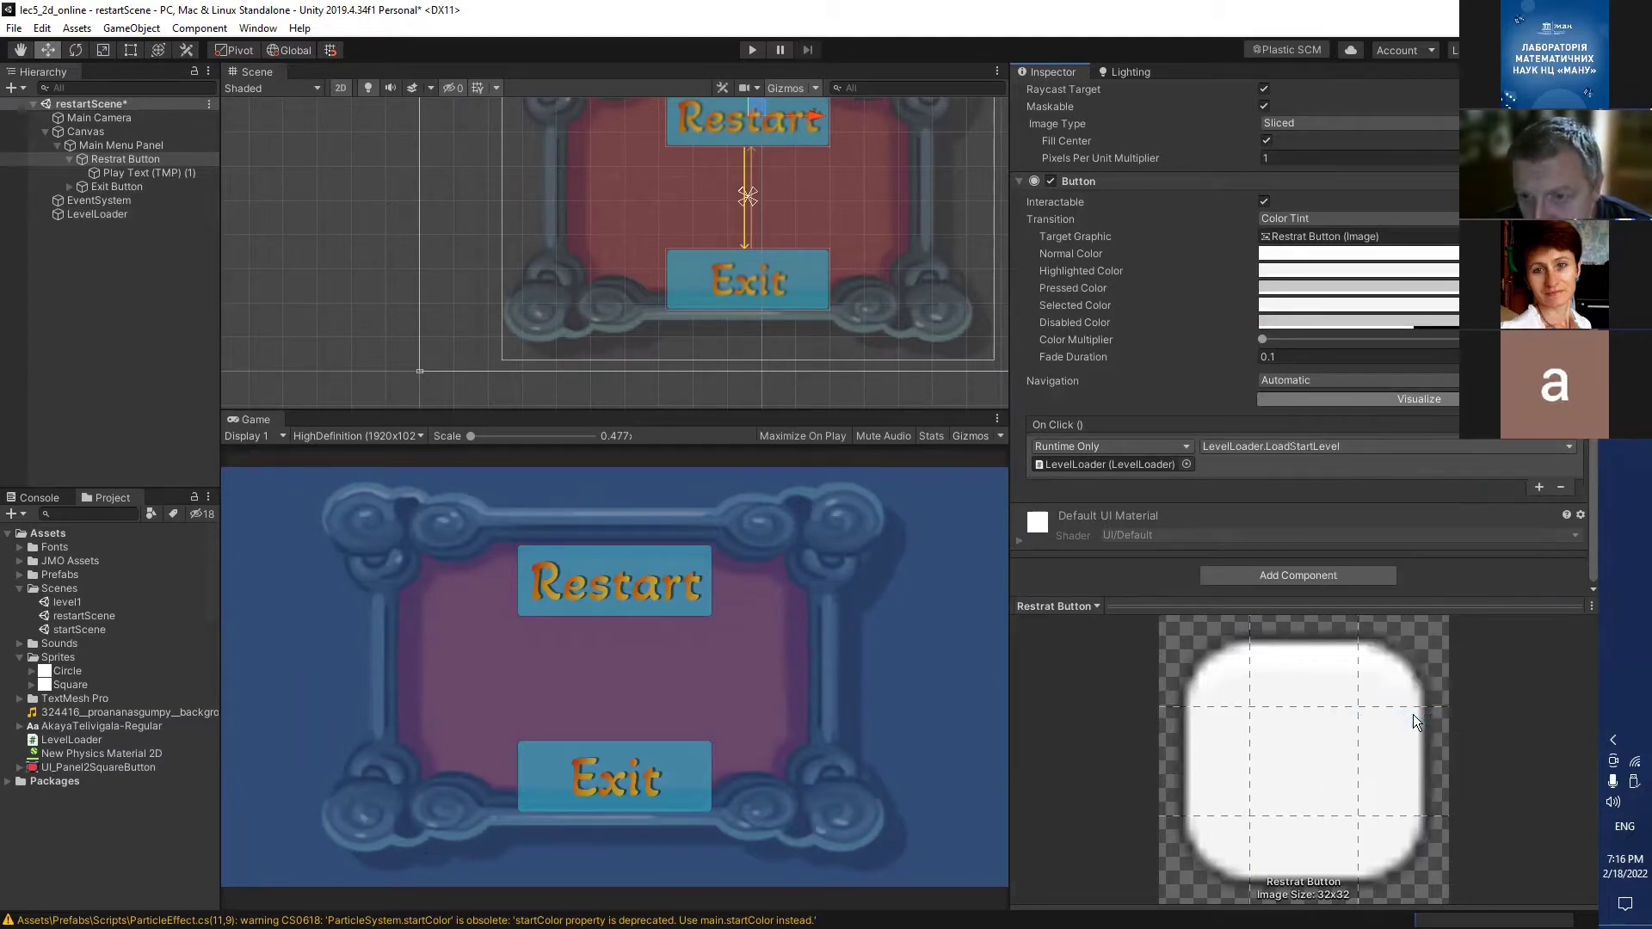
# Run the restart scene, test the Restart button in the game, and stop play mode.
pyautogui.click(752, 57)
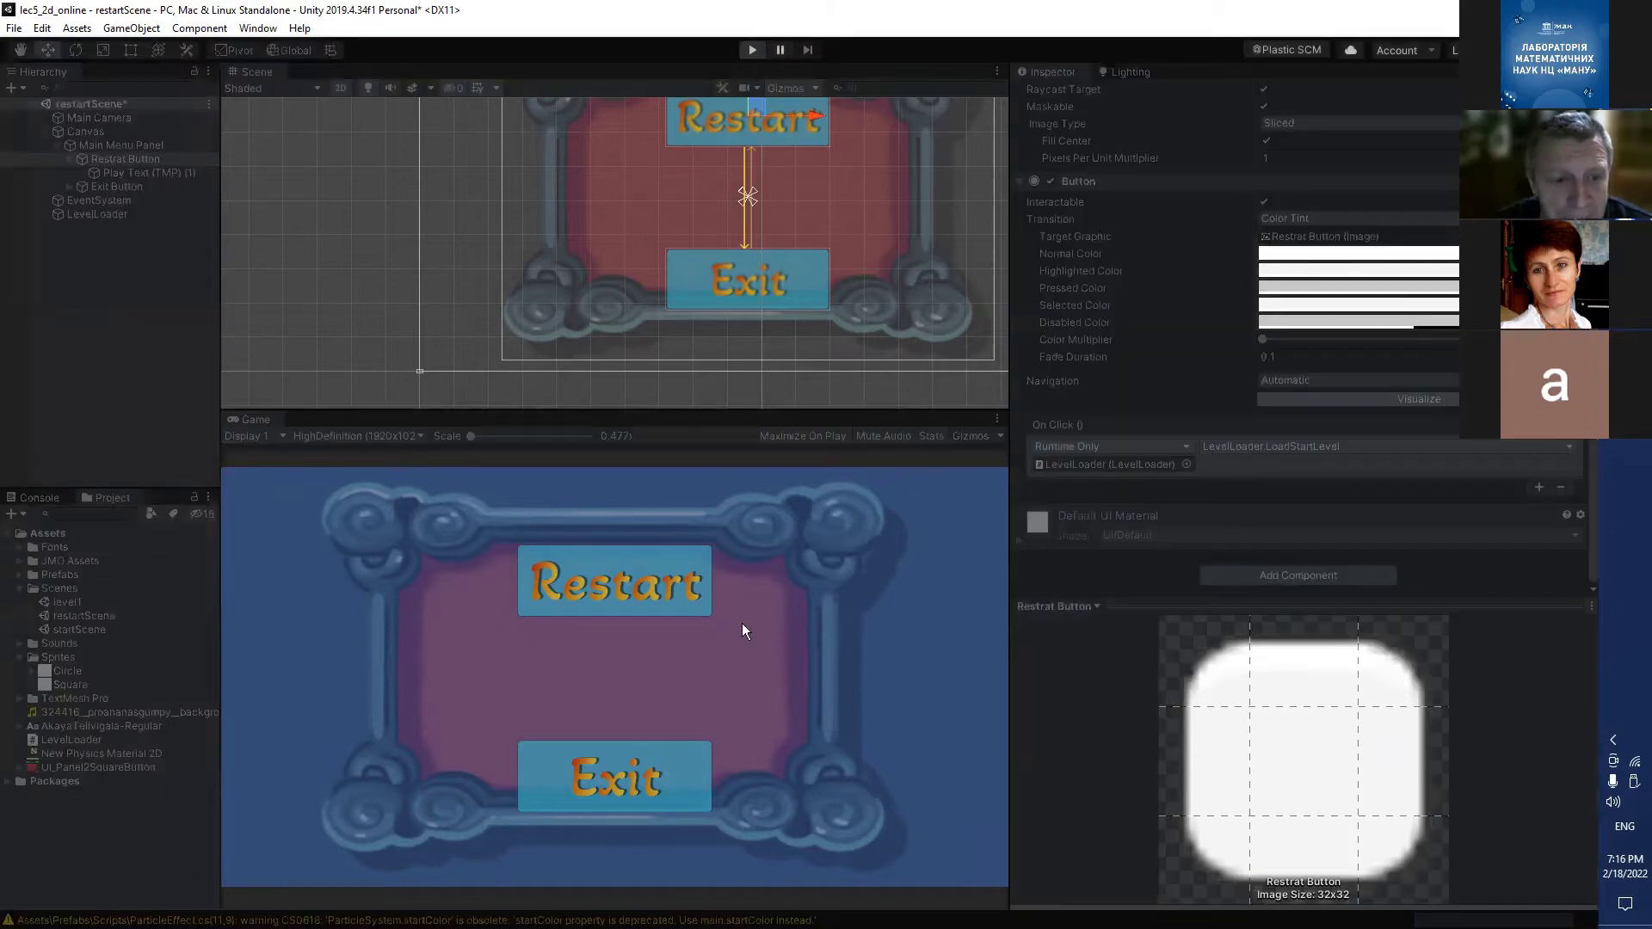
pyautogui.click(629, 590)
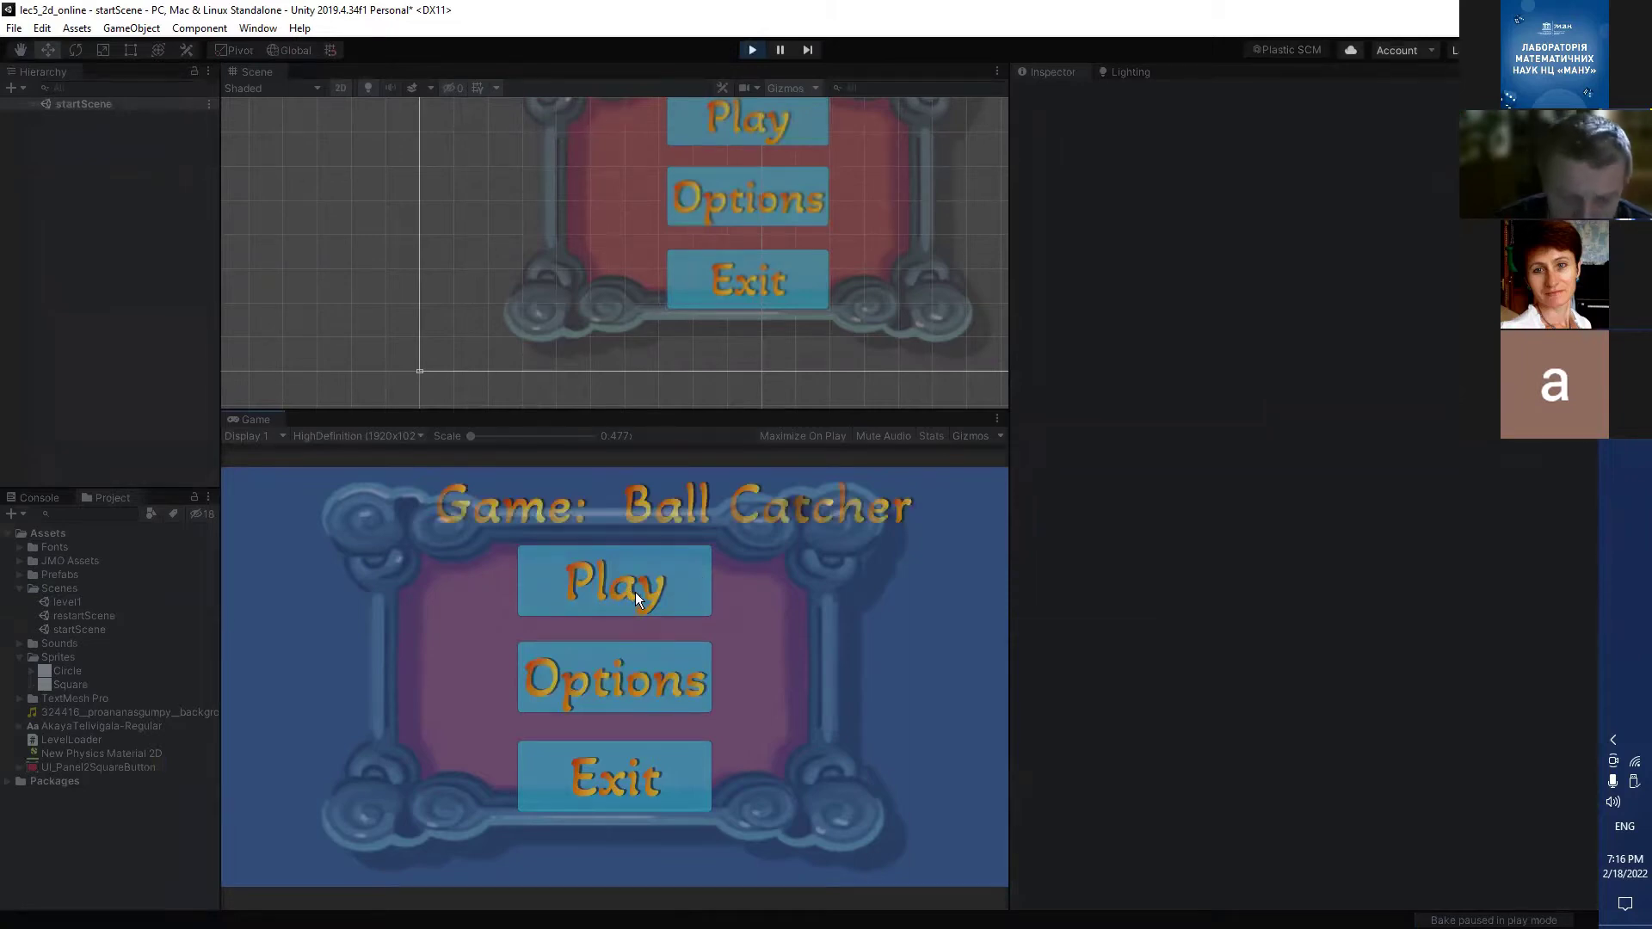
pyautogui.hotkey('ctrl', 'p')
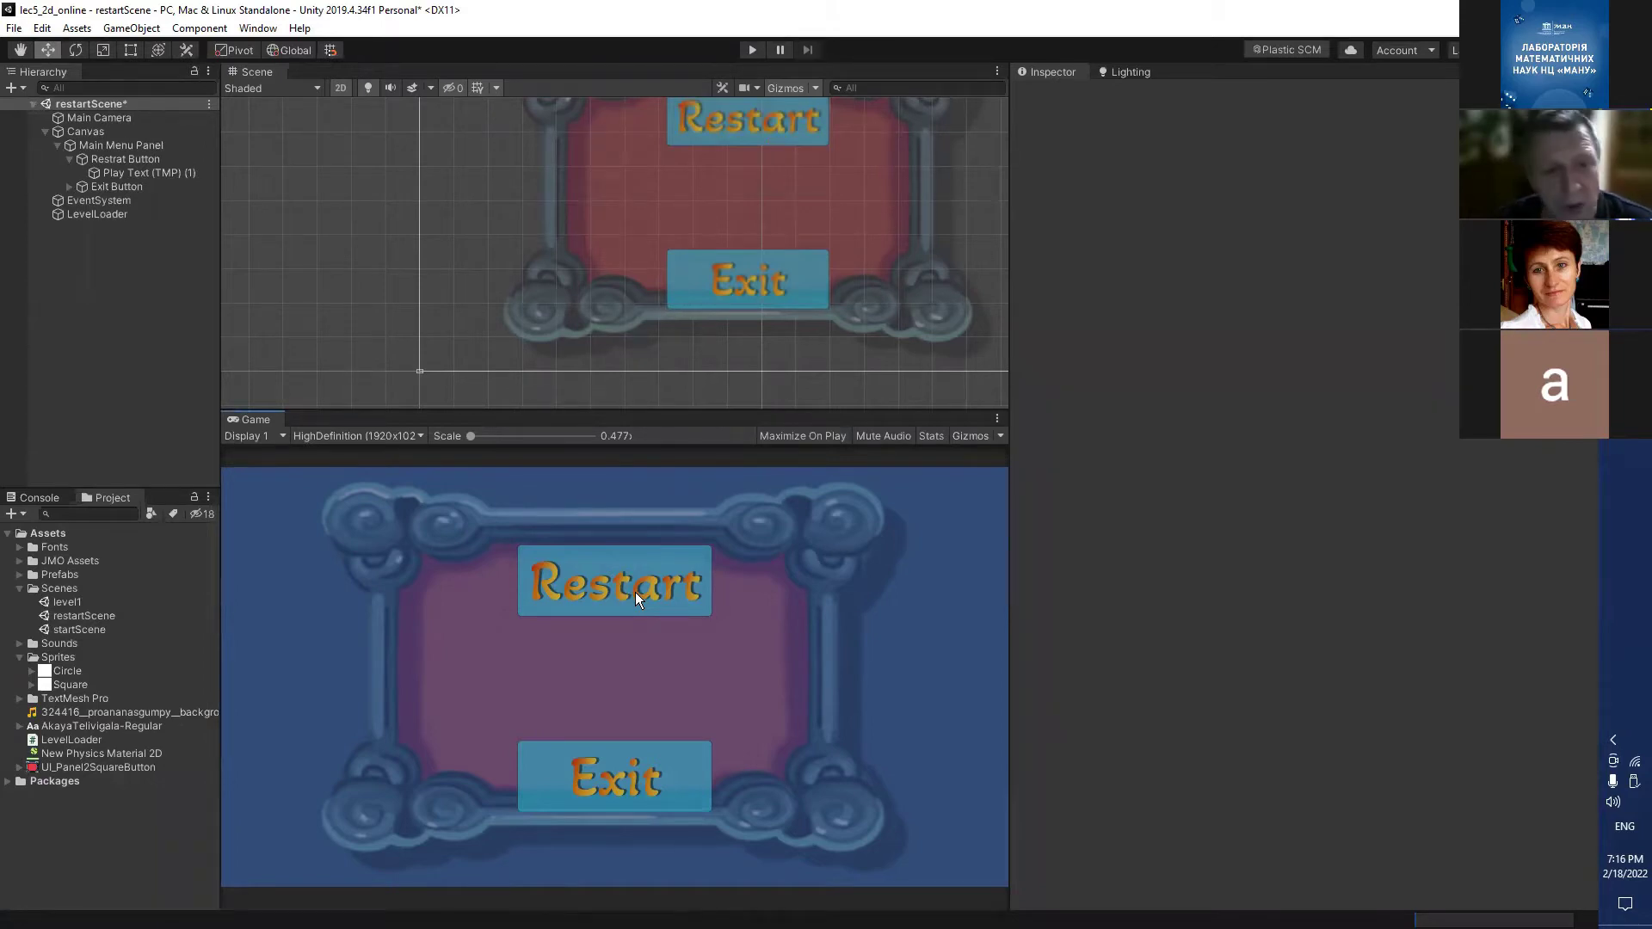
# Open the level1 scene, saving the changes made to restartScene.
pyautogui.doubleClick(77, 600)
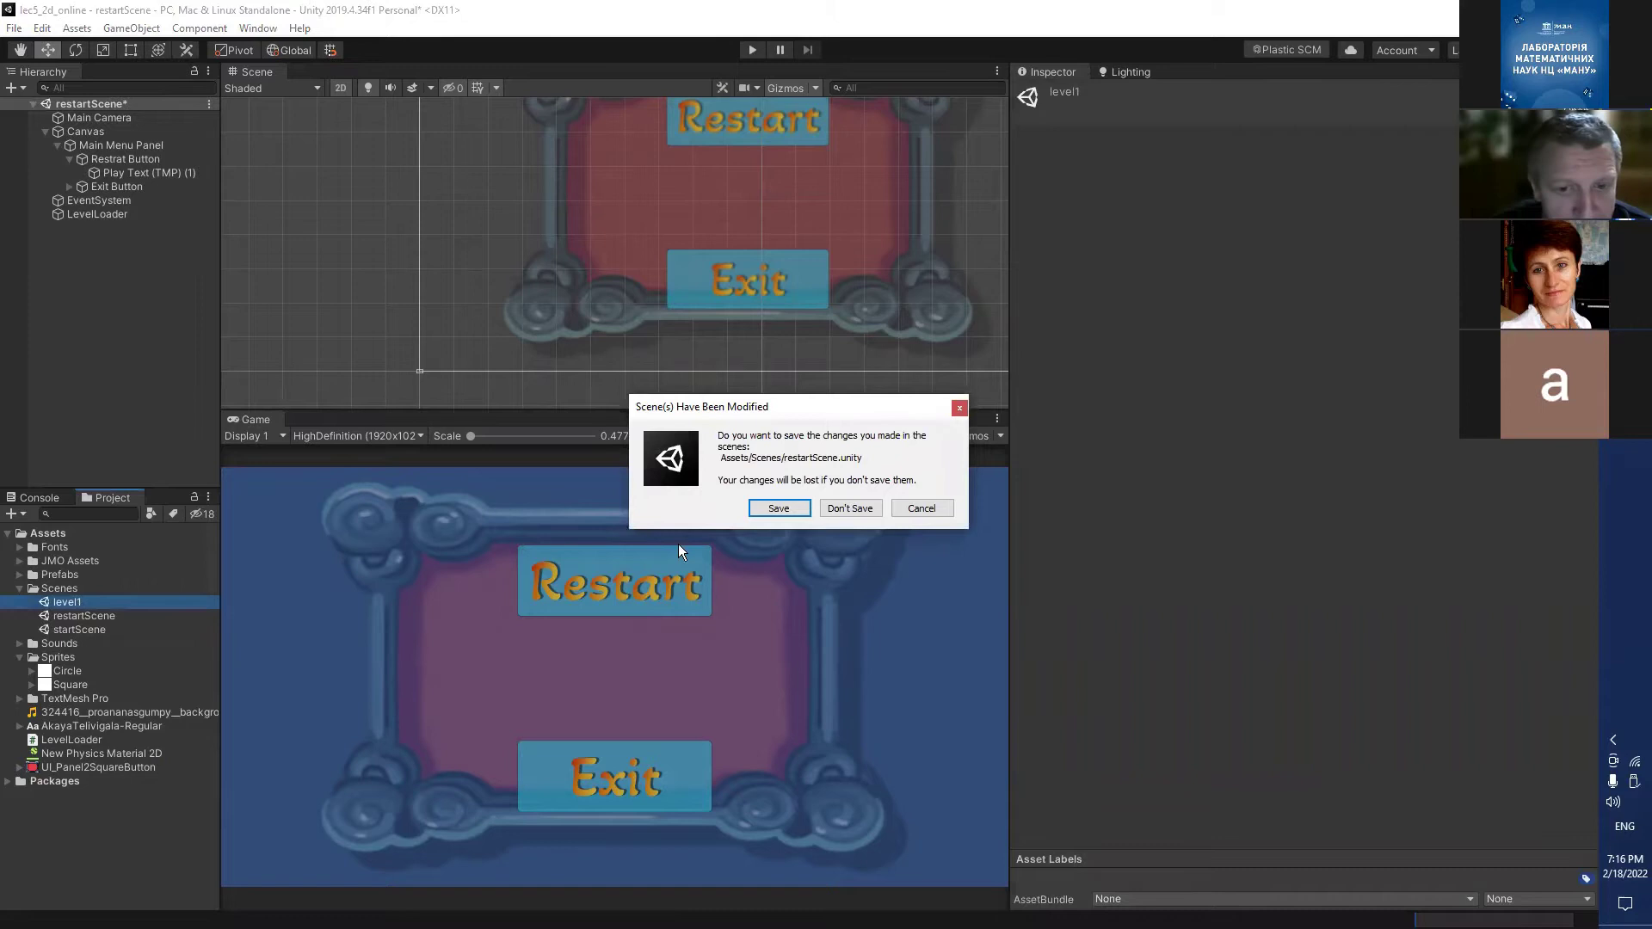
pyautogui.click(785, 507)
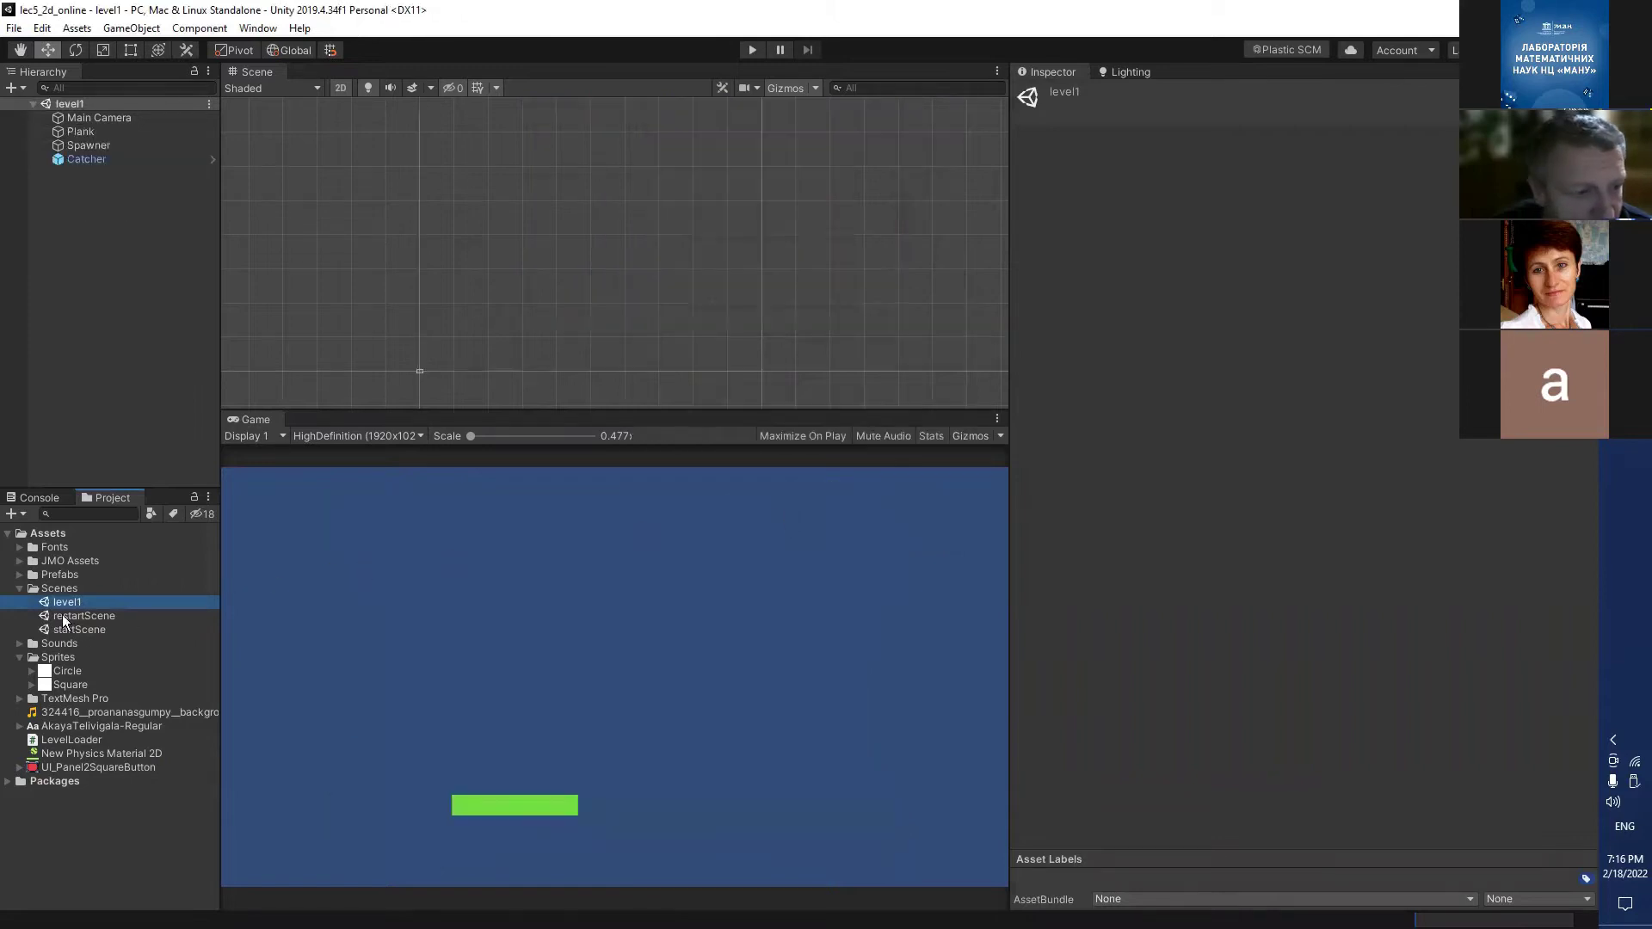
pyautogui.click(74, 595)
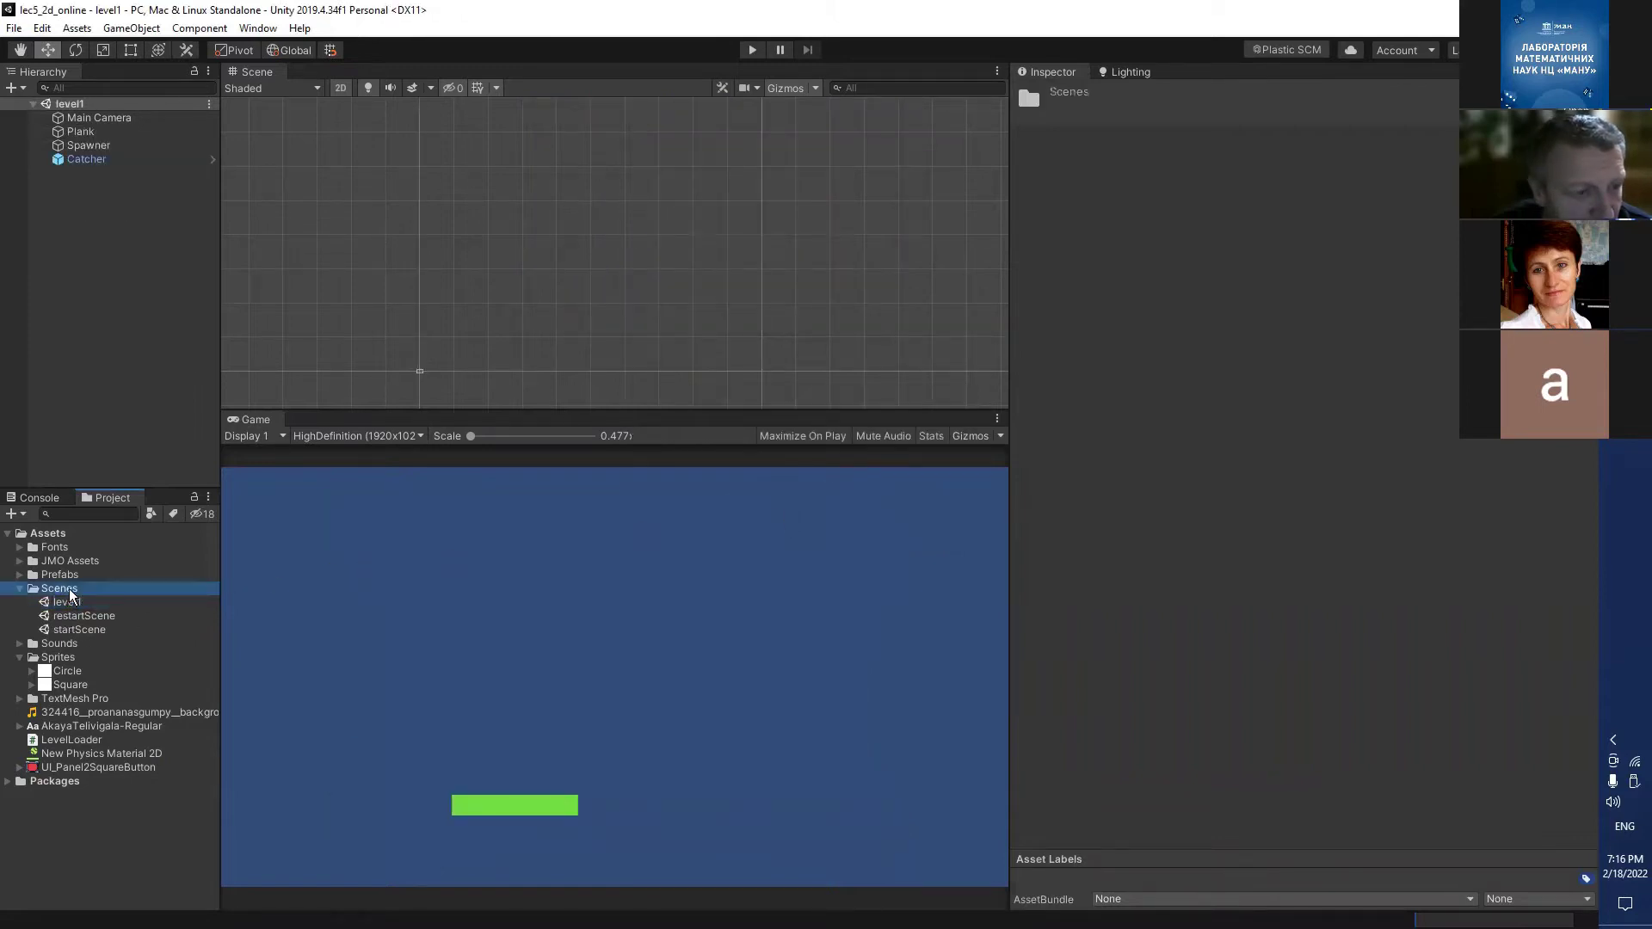
pyautogui.click(76, 603)
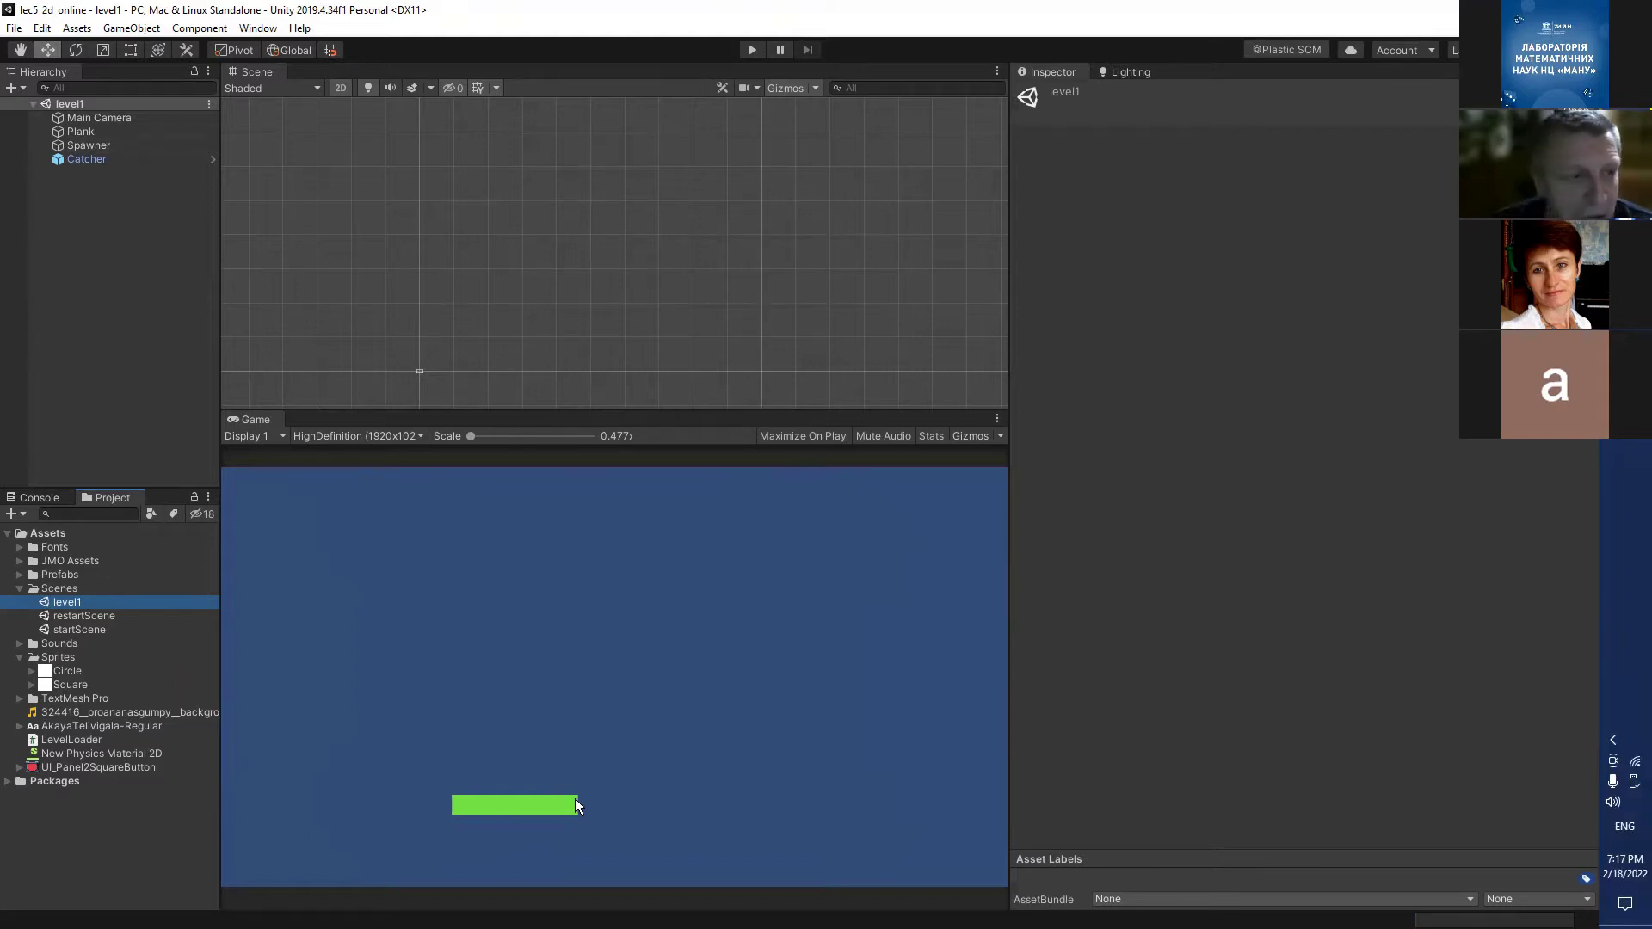
# Open the Catcher script attached to the Catcher object for editing in Visual Studio.
pyautogui.doubleClick(96, 159)
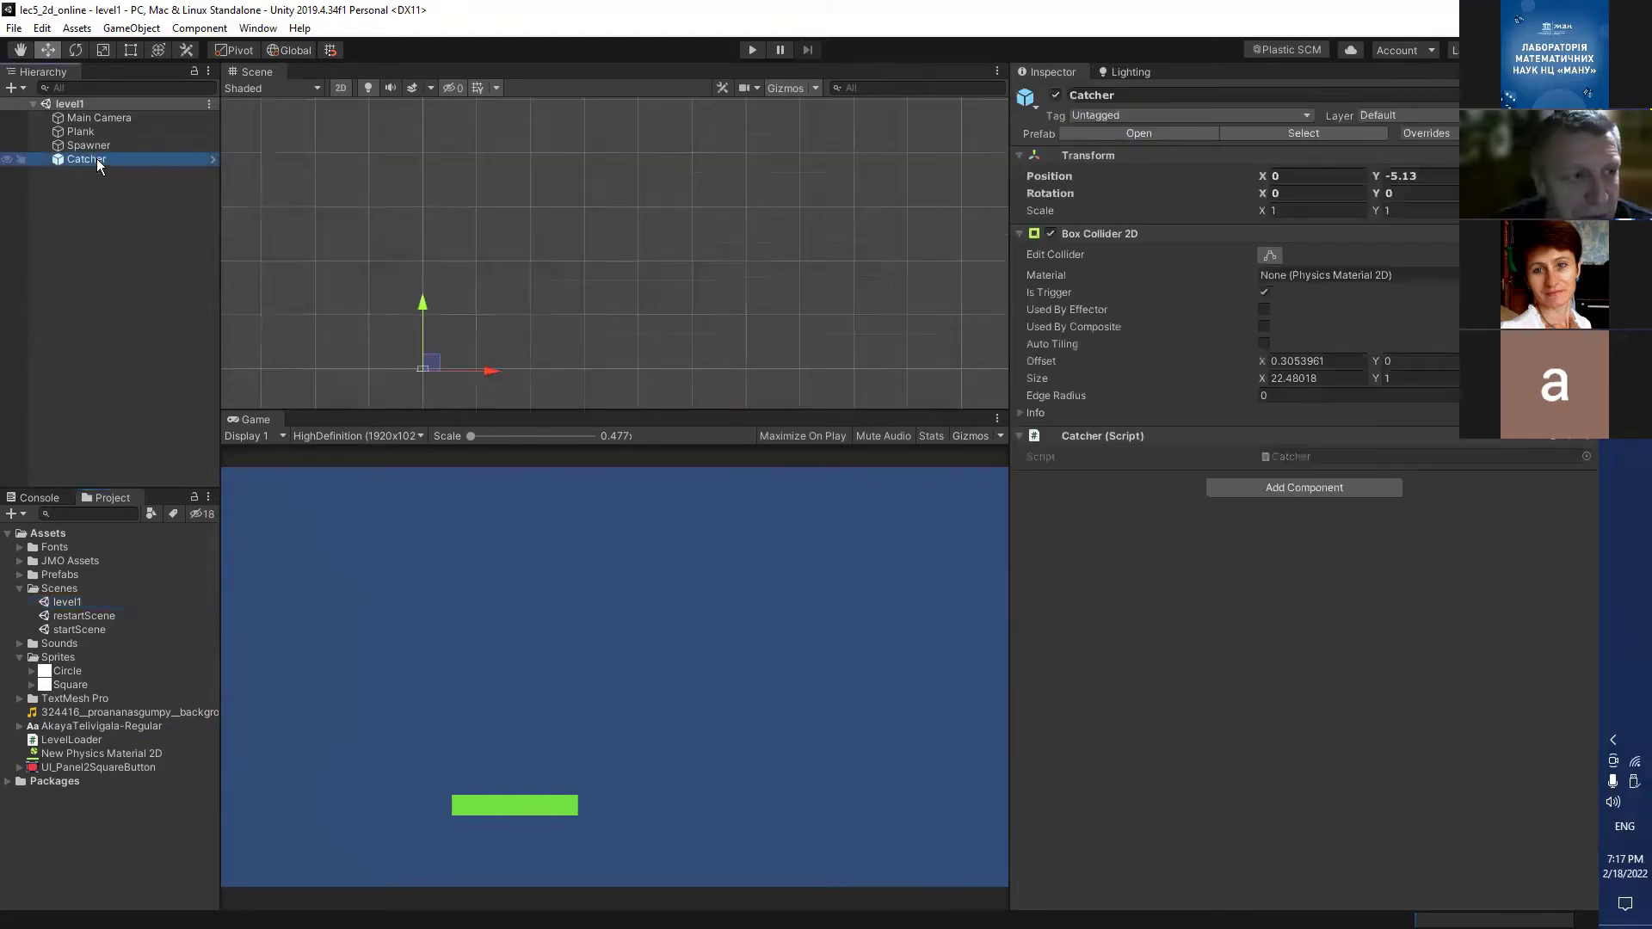
pyautogui.doubleClick(1299, 456)
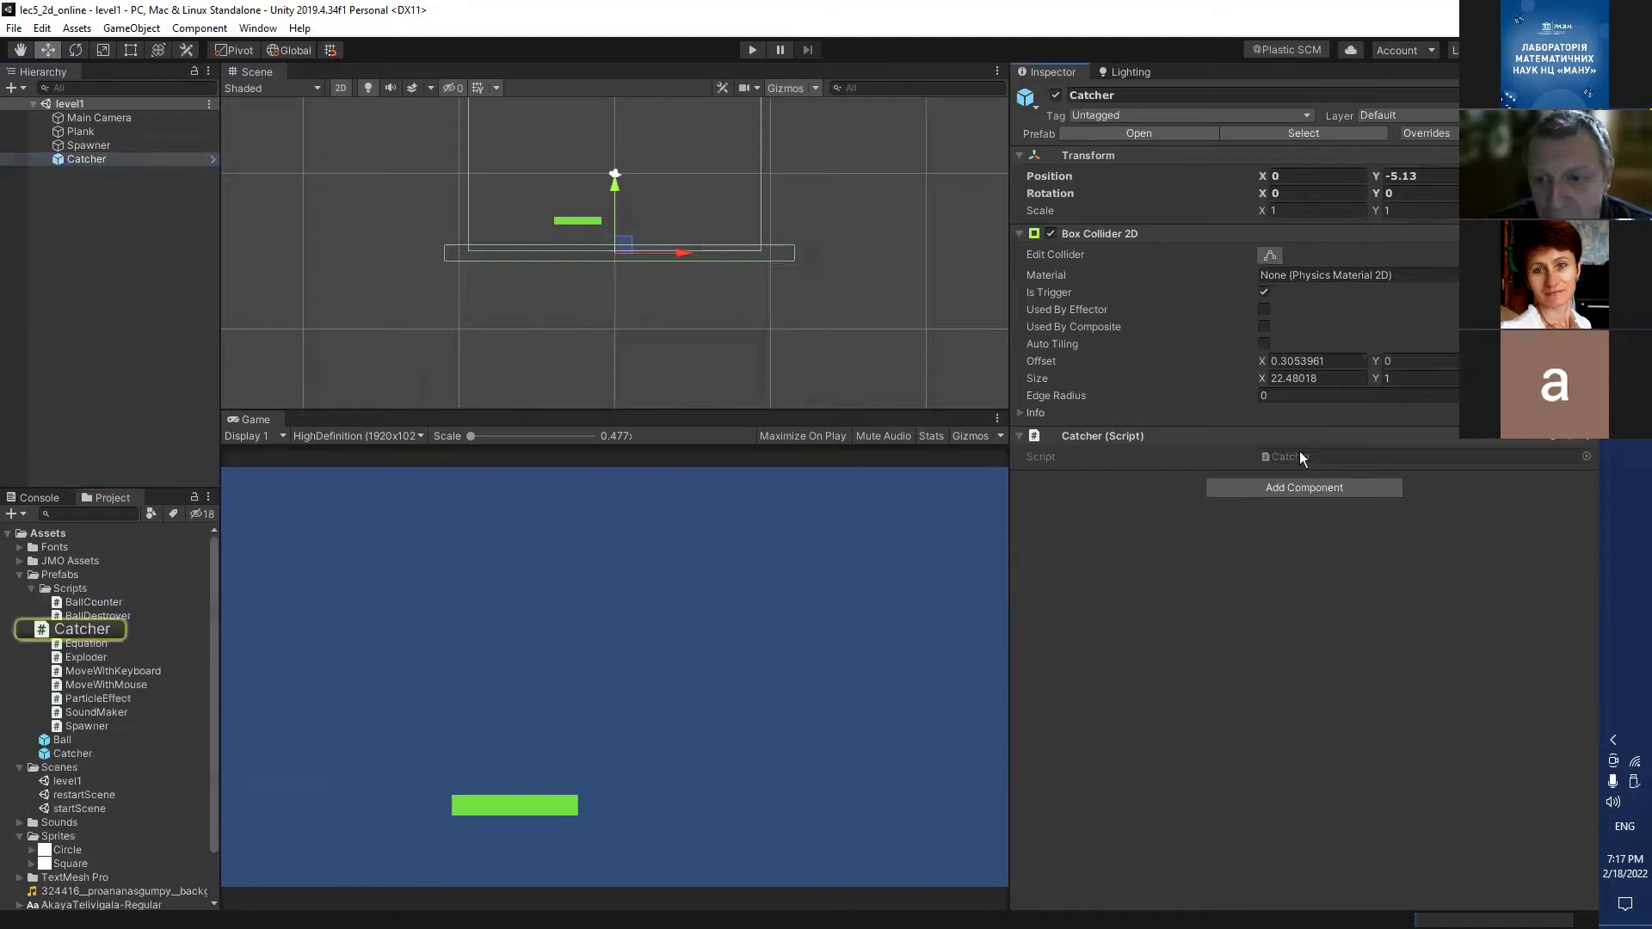
pyautogui.click(636, 288)
pyautogui.click(465, 246)
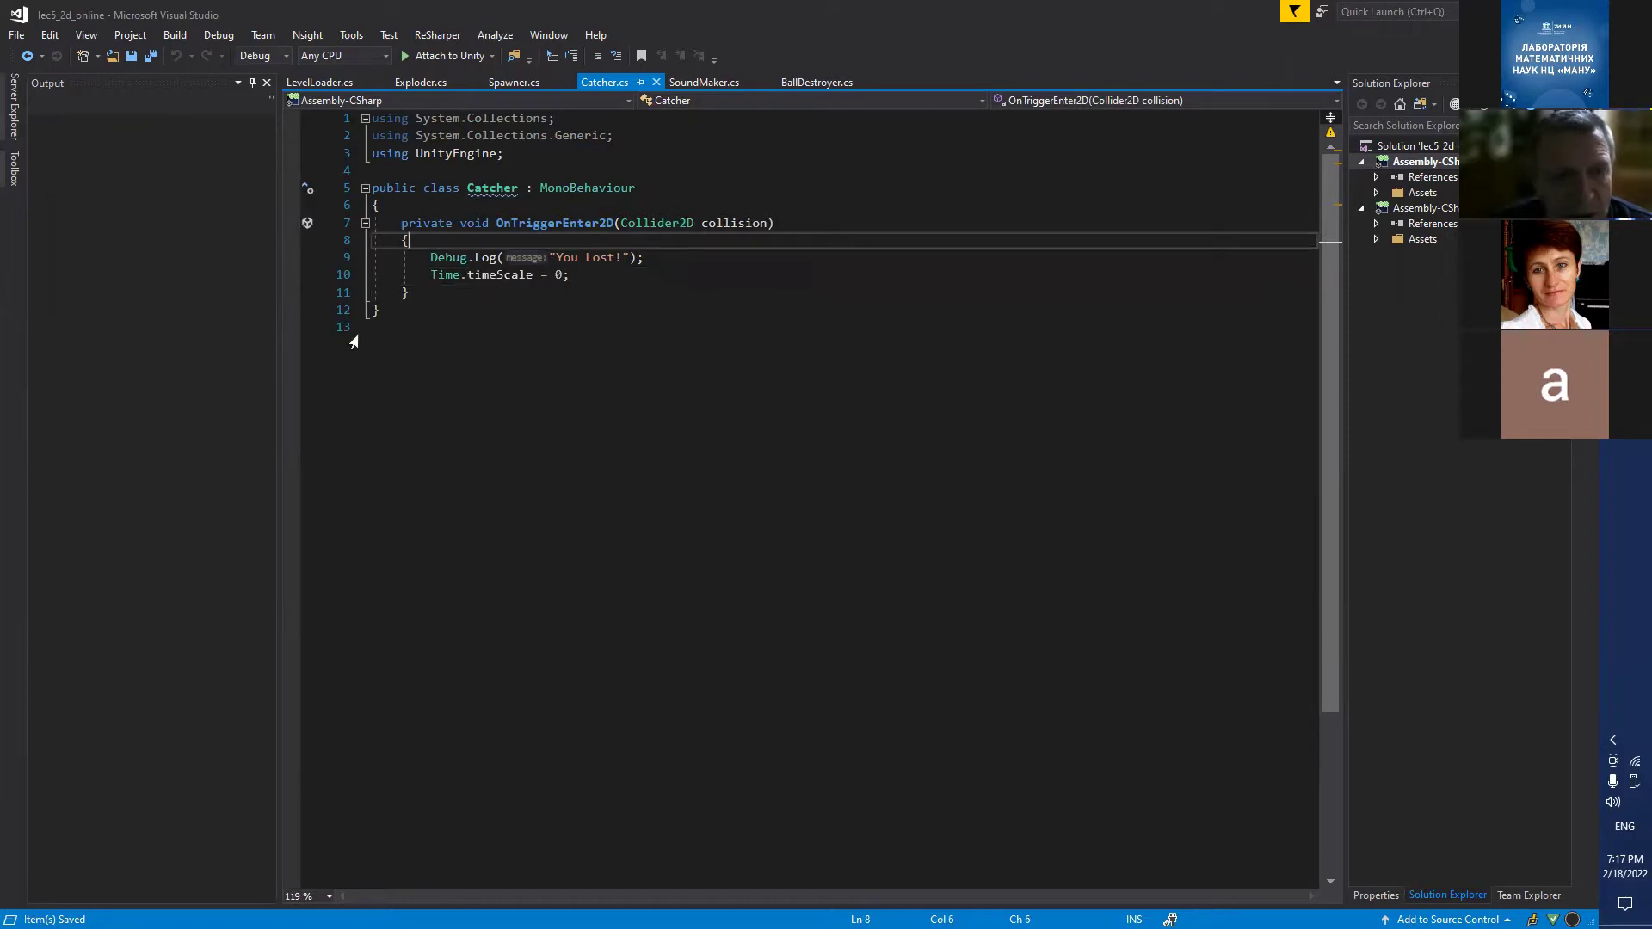
# Comment out the Debug.Log("You Lost!") and Time.timeScale = 0 lines in the OnTriggerEnter2D method.
pyautogui.click(427, 259)
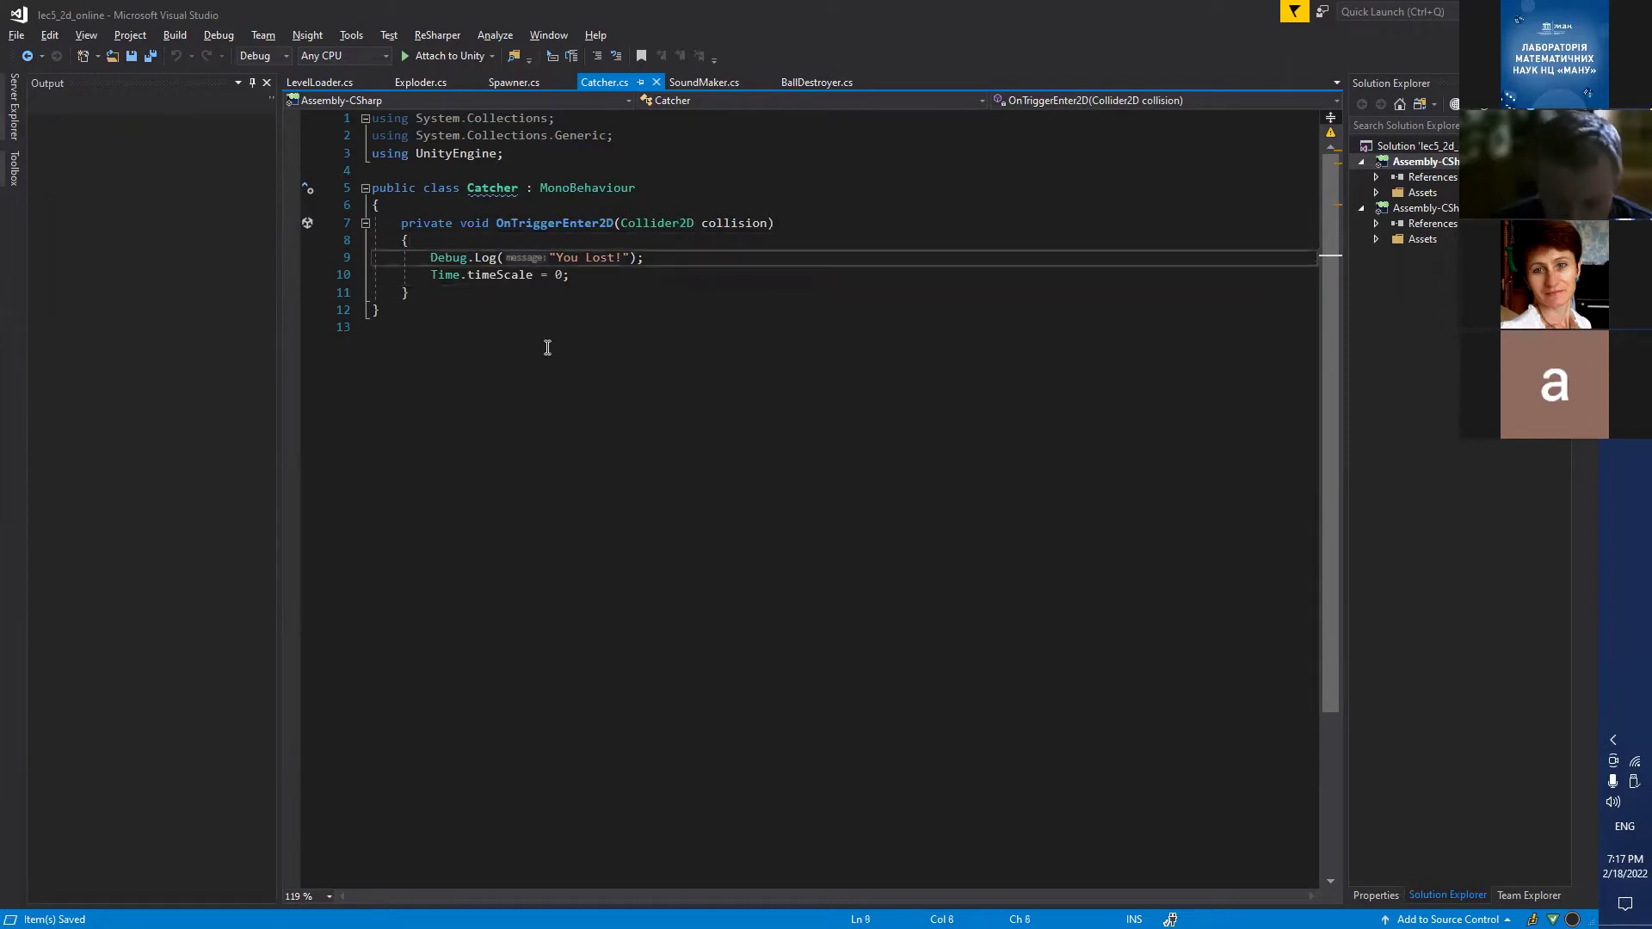
pyautogui.write('//')
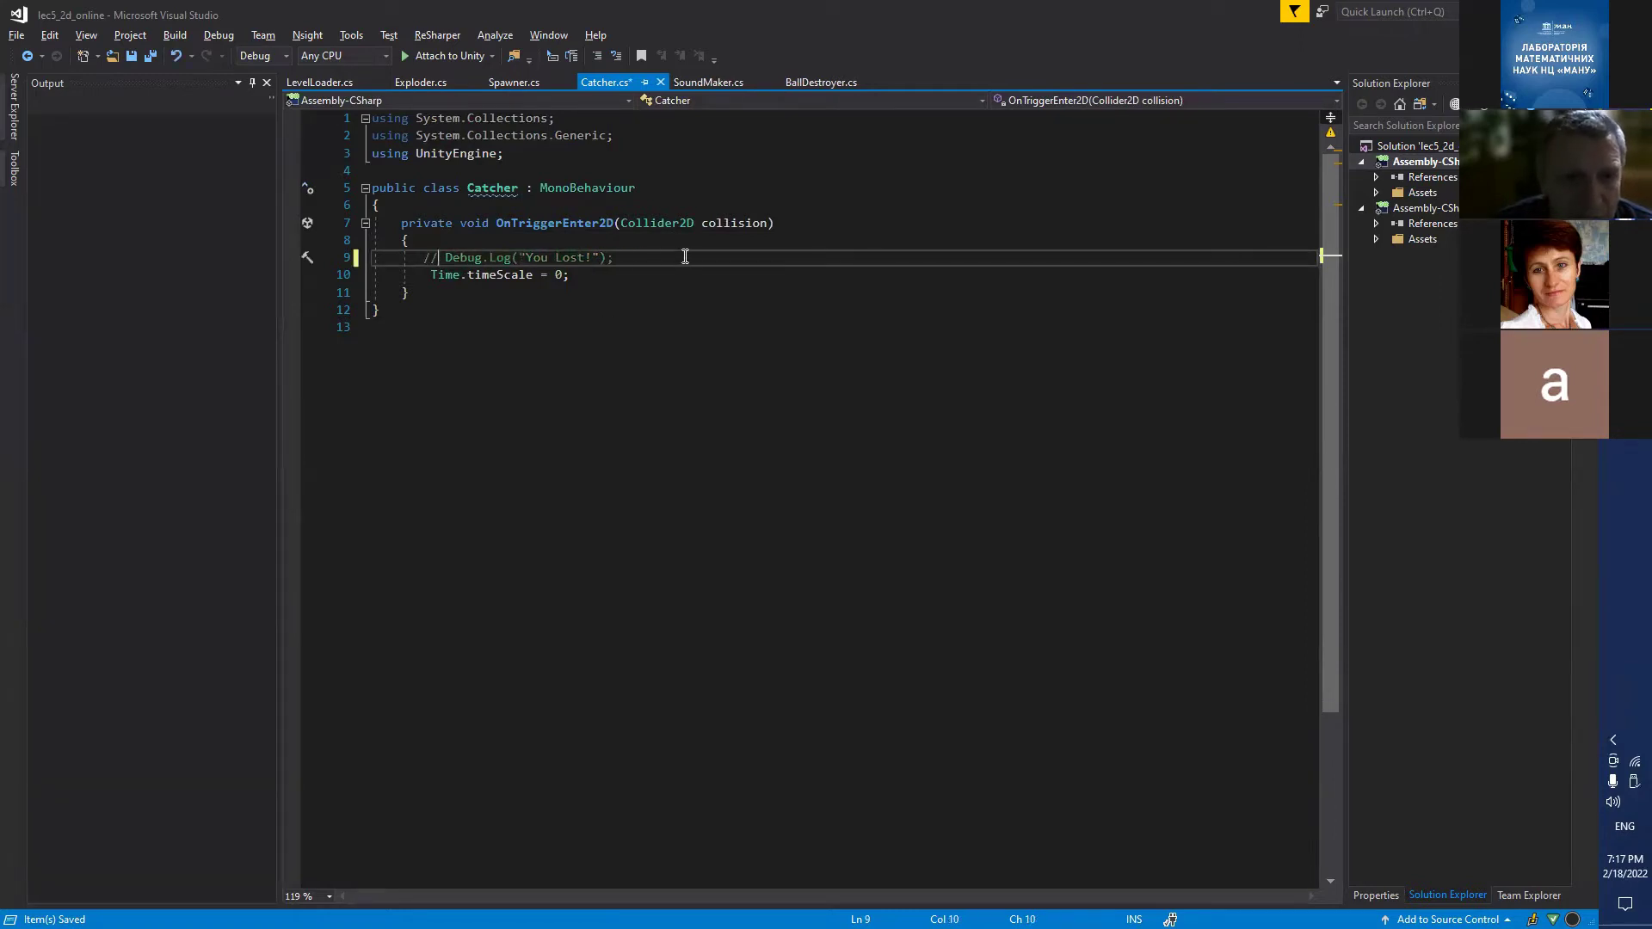
pyautogui.click(425, 274)
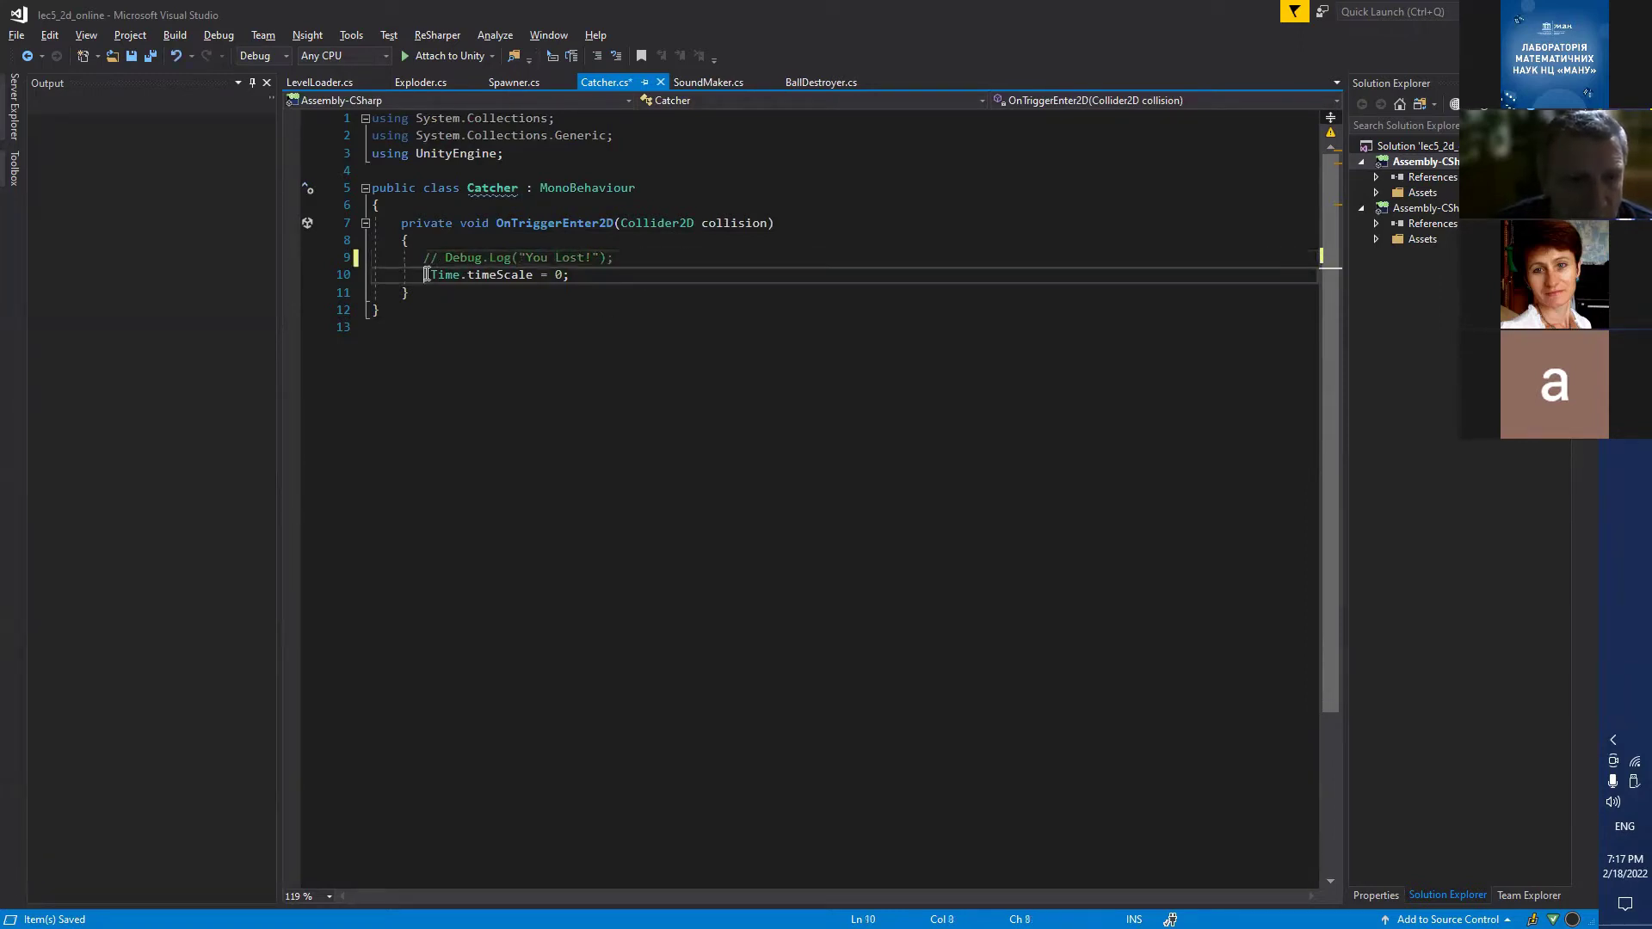
pyautogui.write('//')
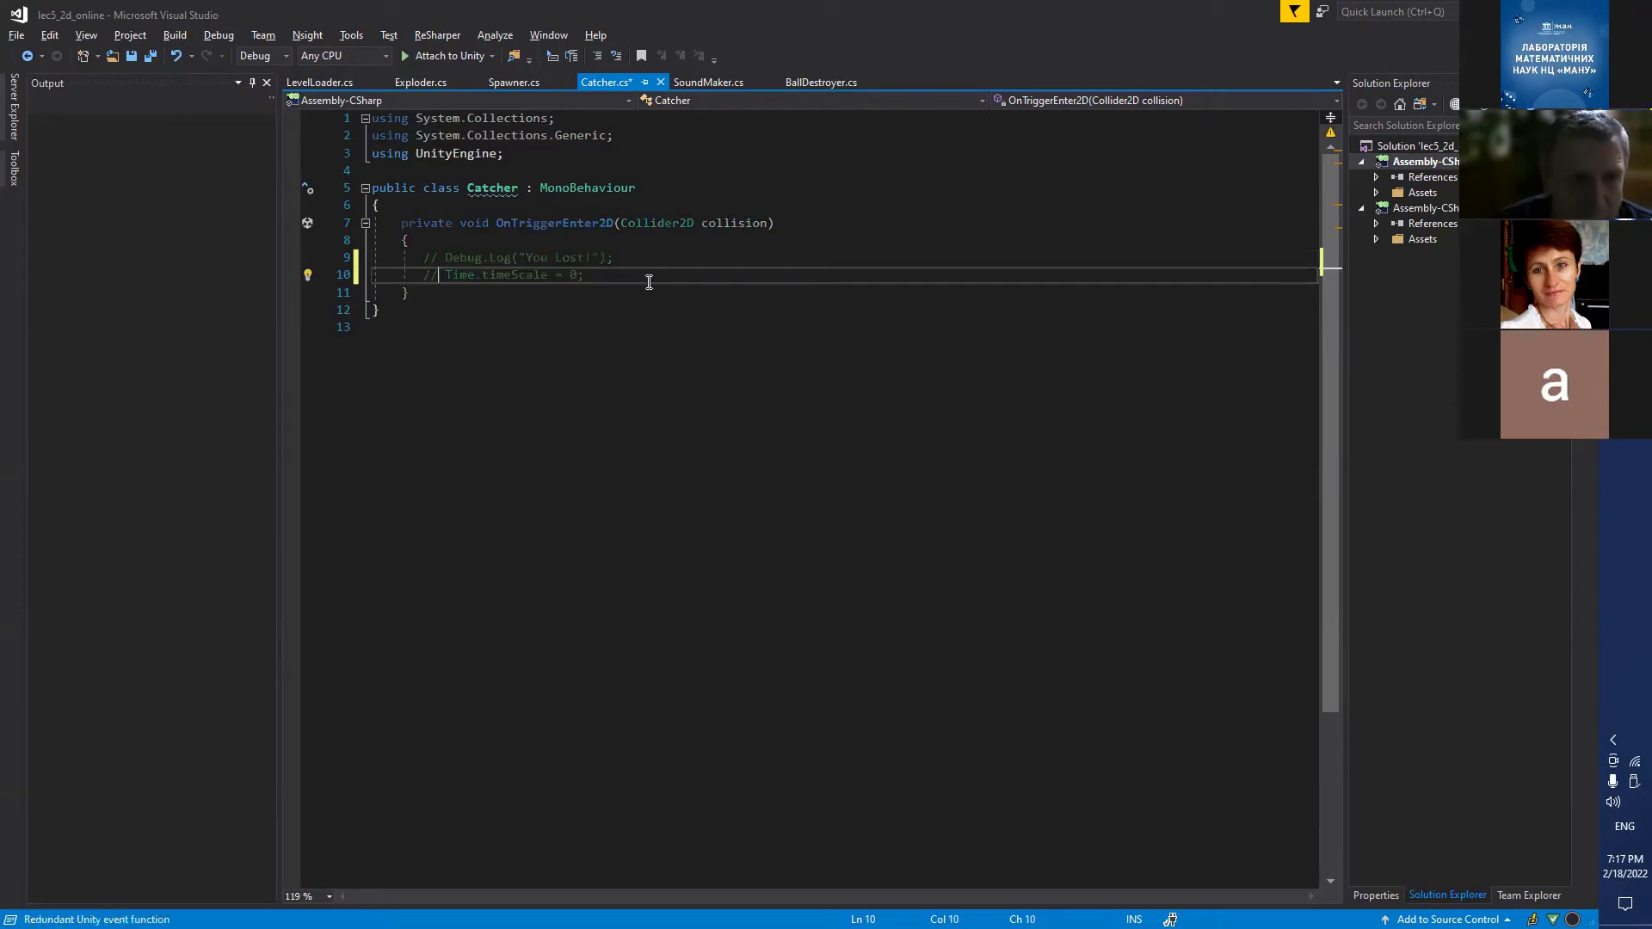
# Start a SceneManager call below the commented lines in OnTriggerEnter2D, importing the UnityEngine.SceneManagement namespace through code completion.
pyautogui.press('Return')
pyautogui.press('Return')
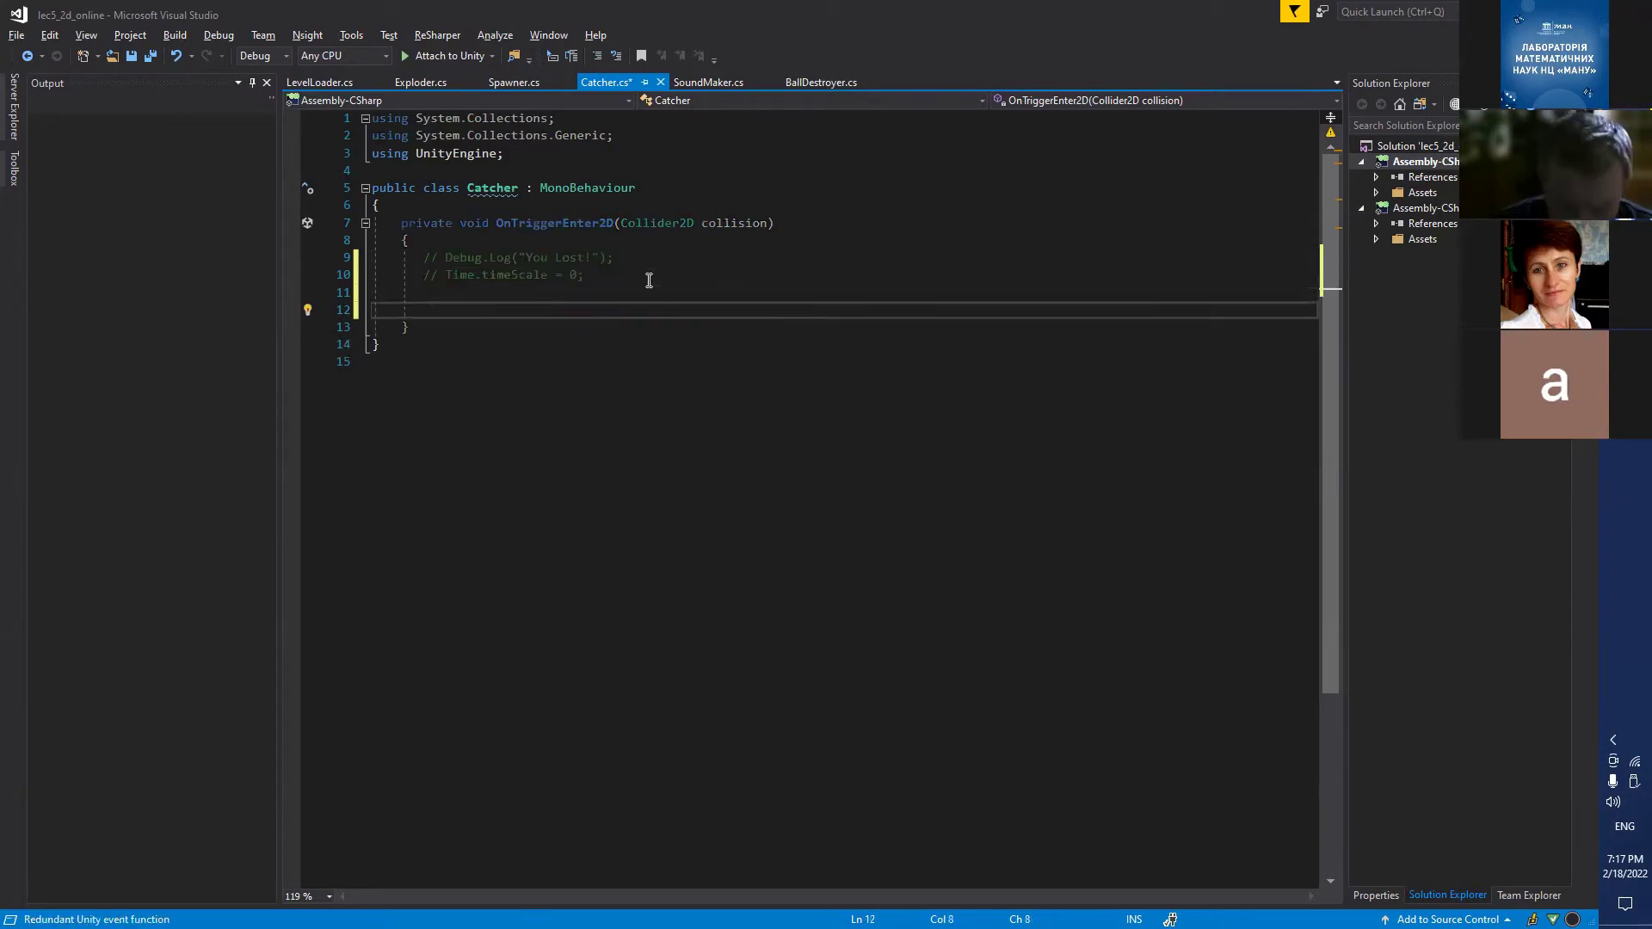
pyautogui.press('Up')
pyautogui.write('Sc')
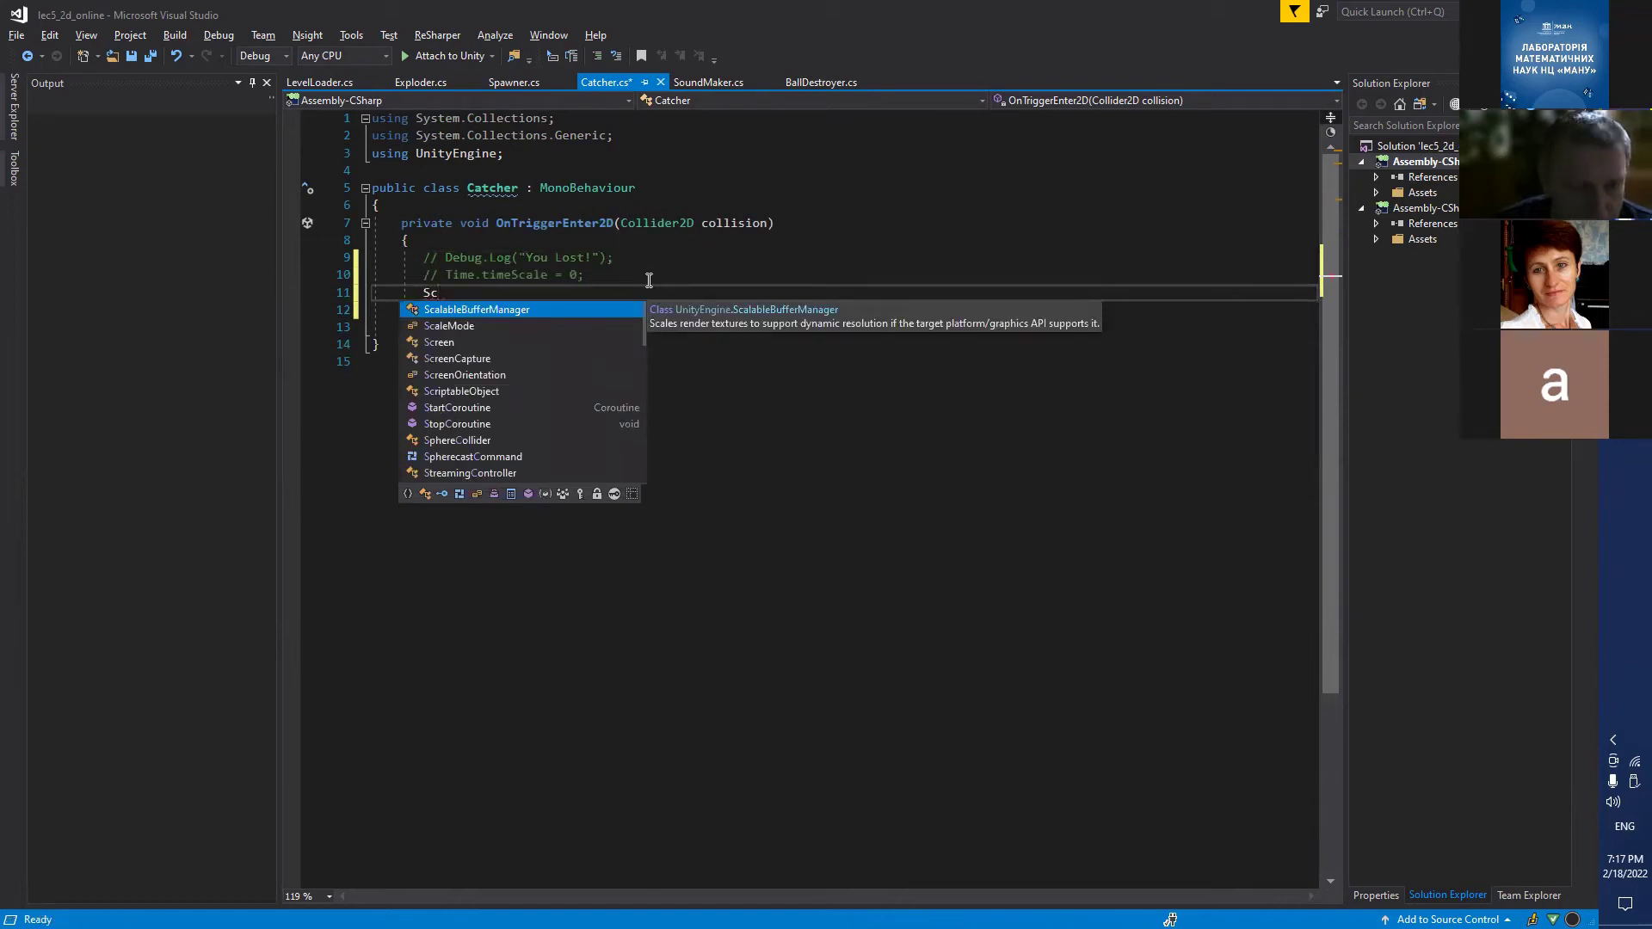
pyautogui.write('ene')
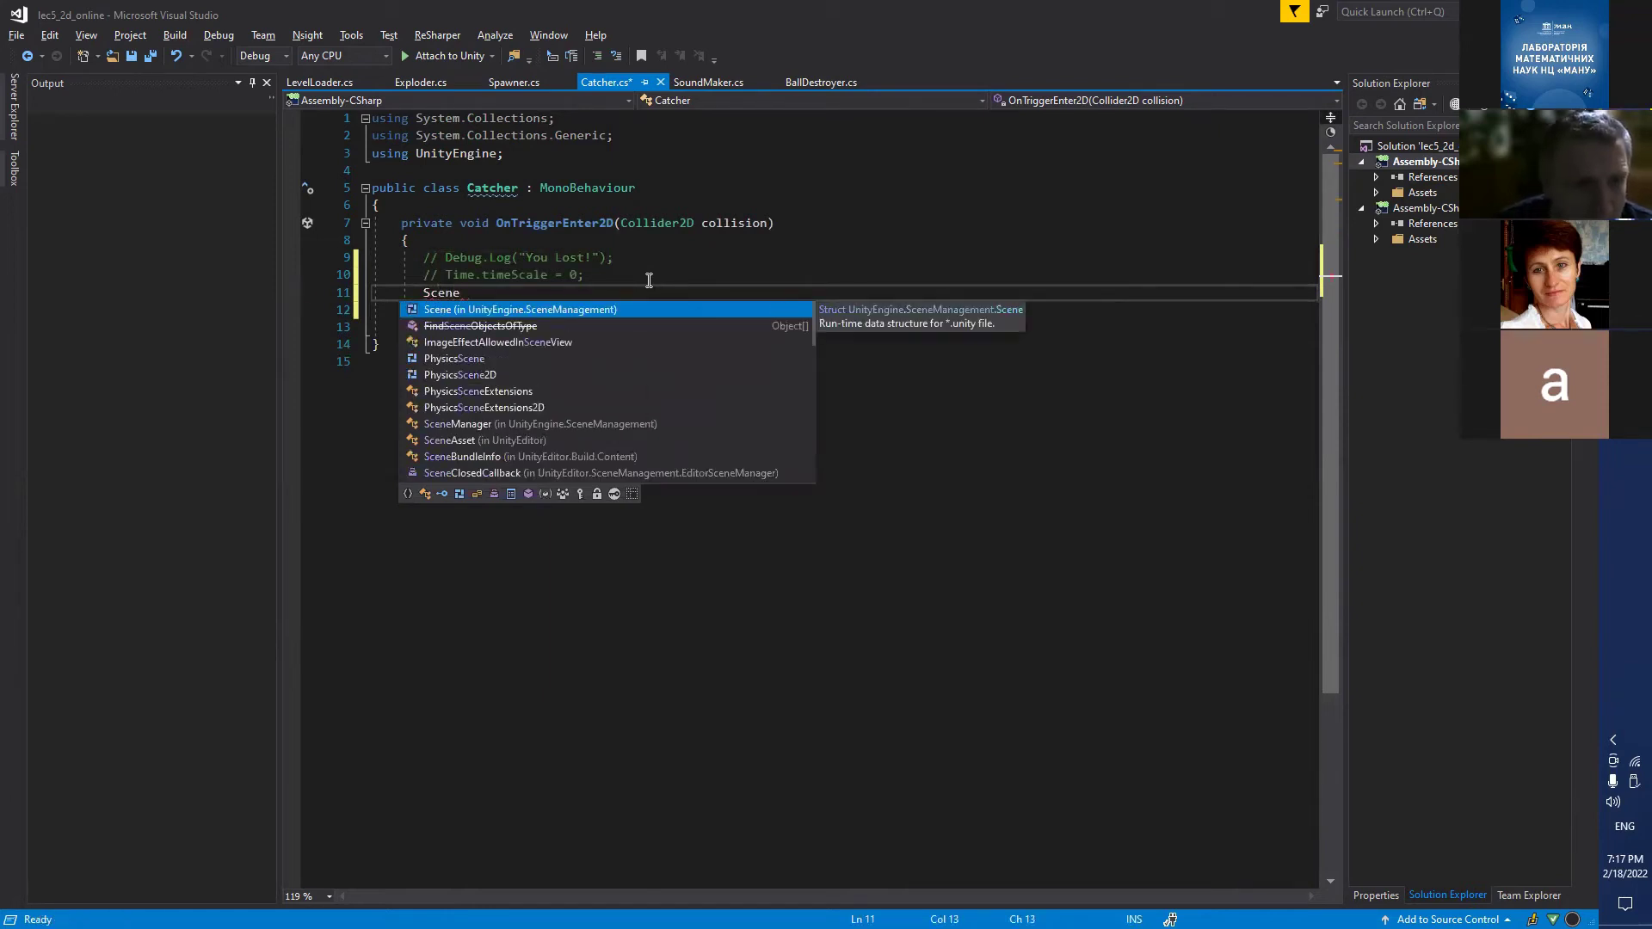
pyautogui.write('Man')
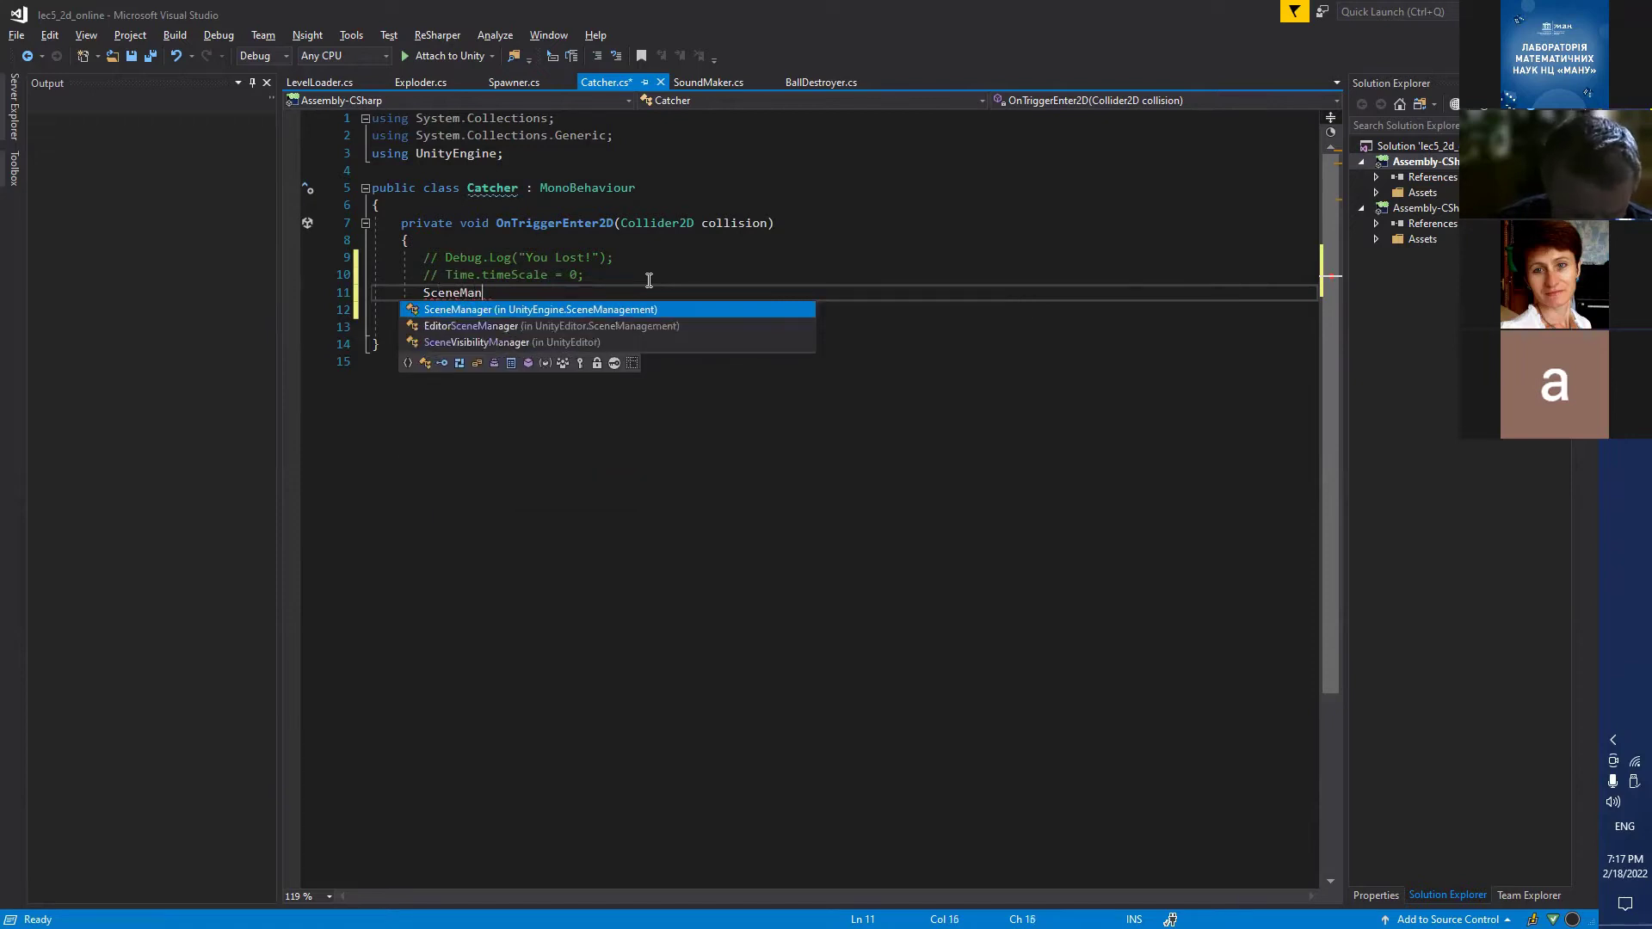
pyautogui.write('ager')
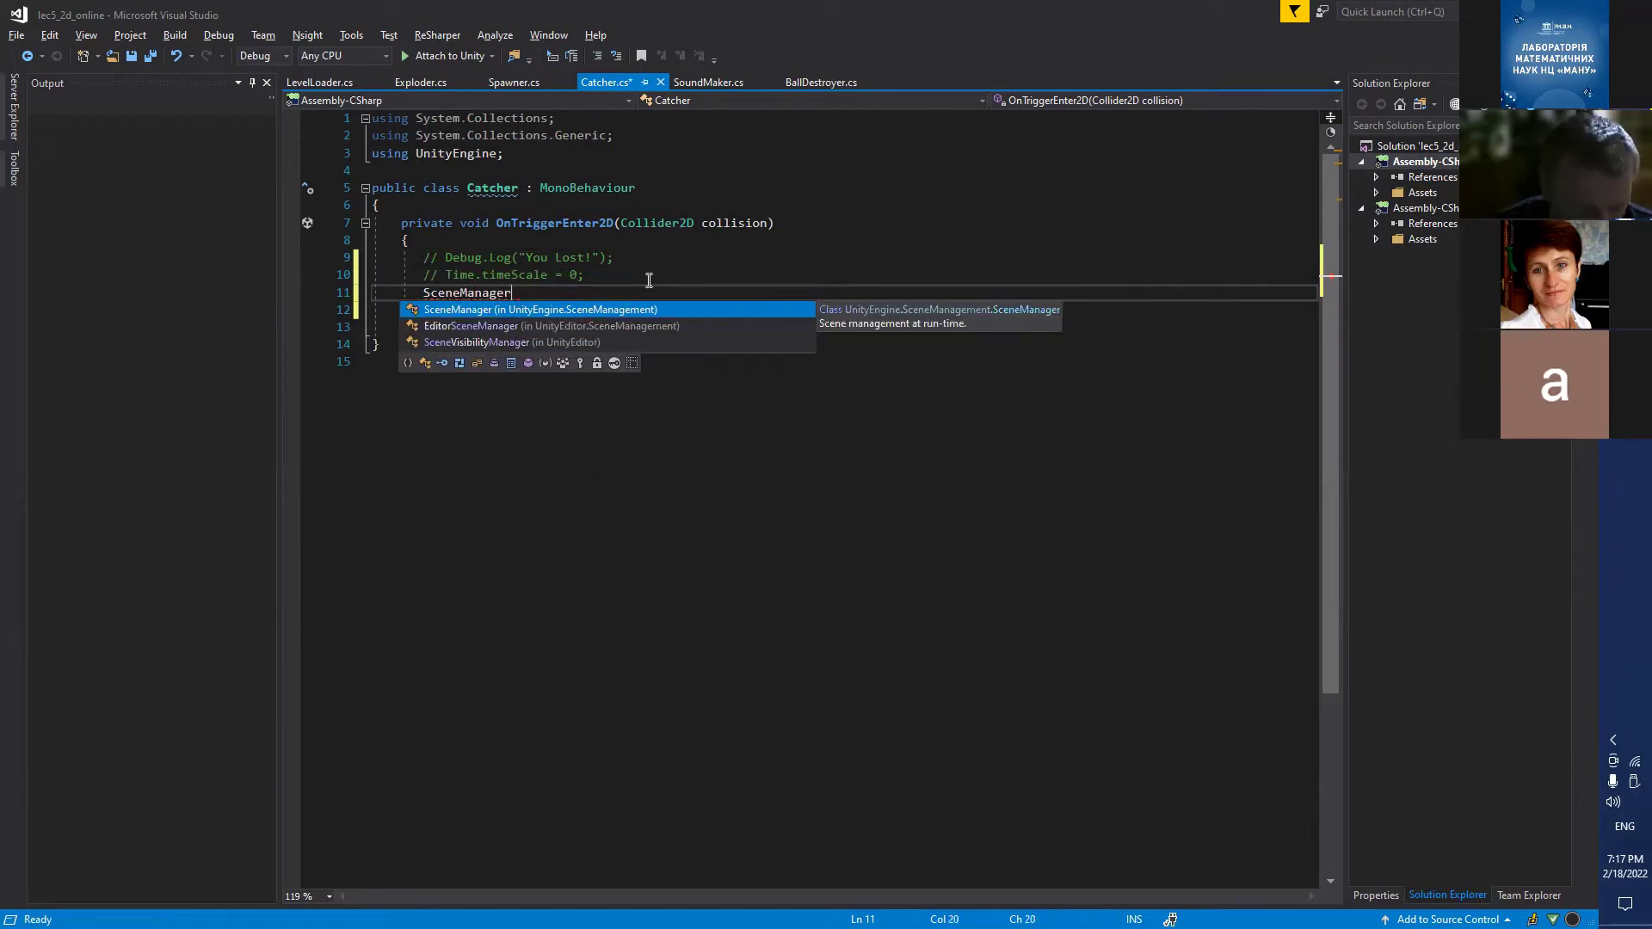
pyautogui.press('Return')
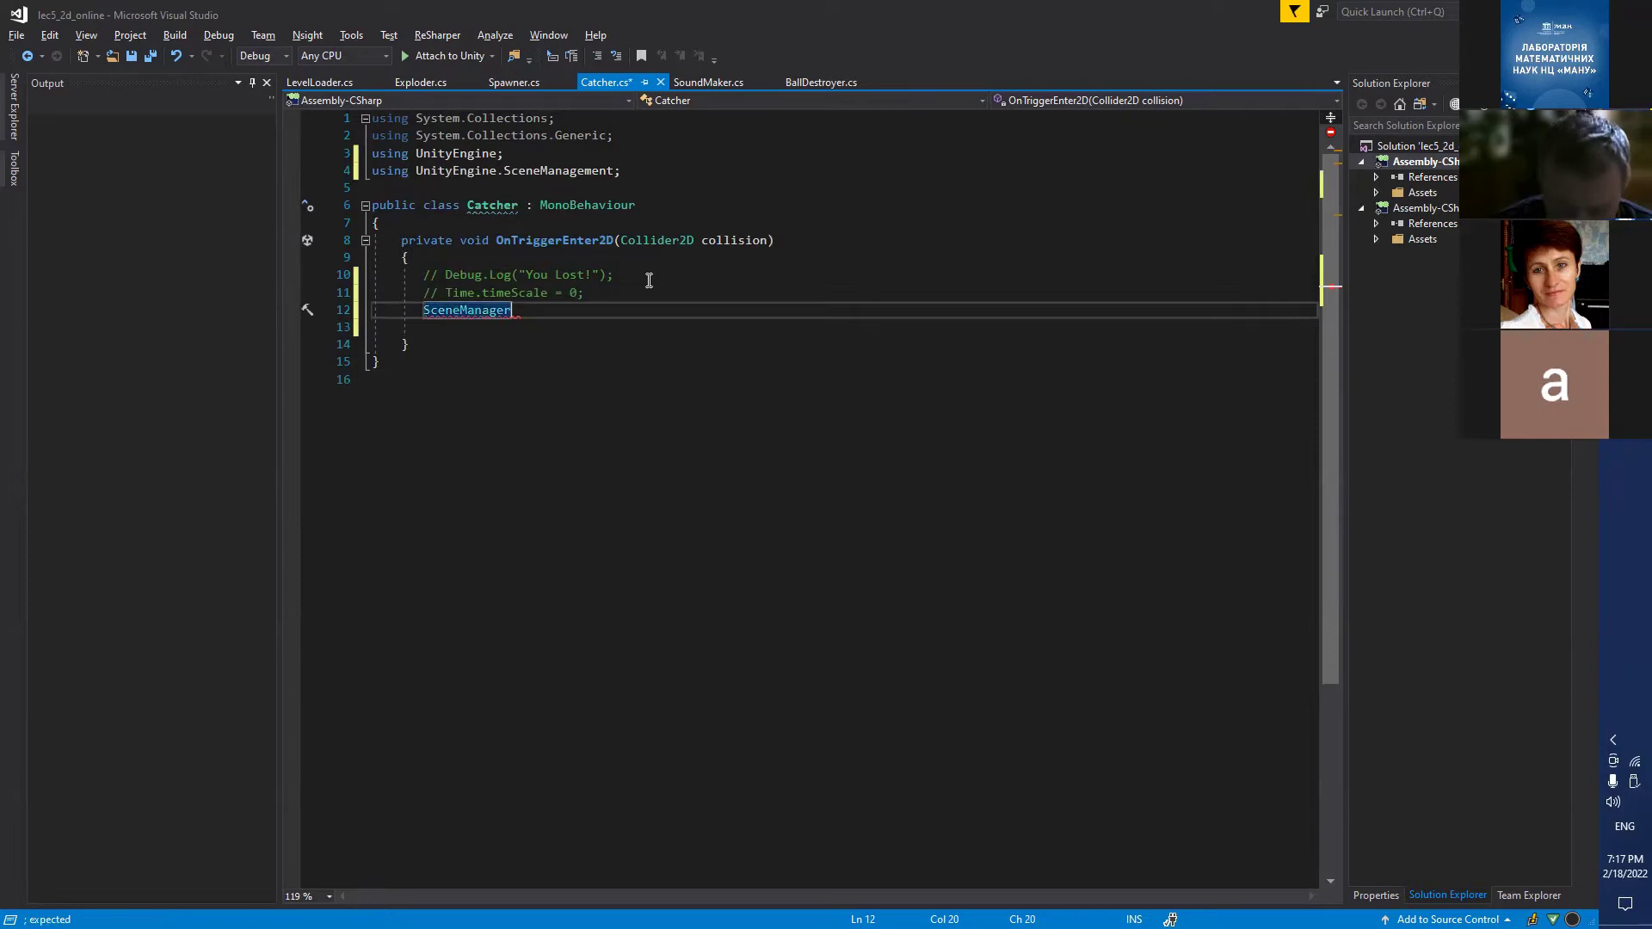
pyautogui.write('.Lo')
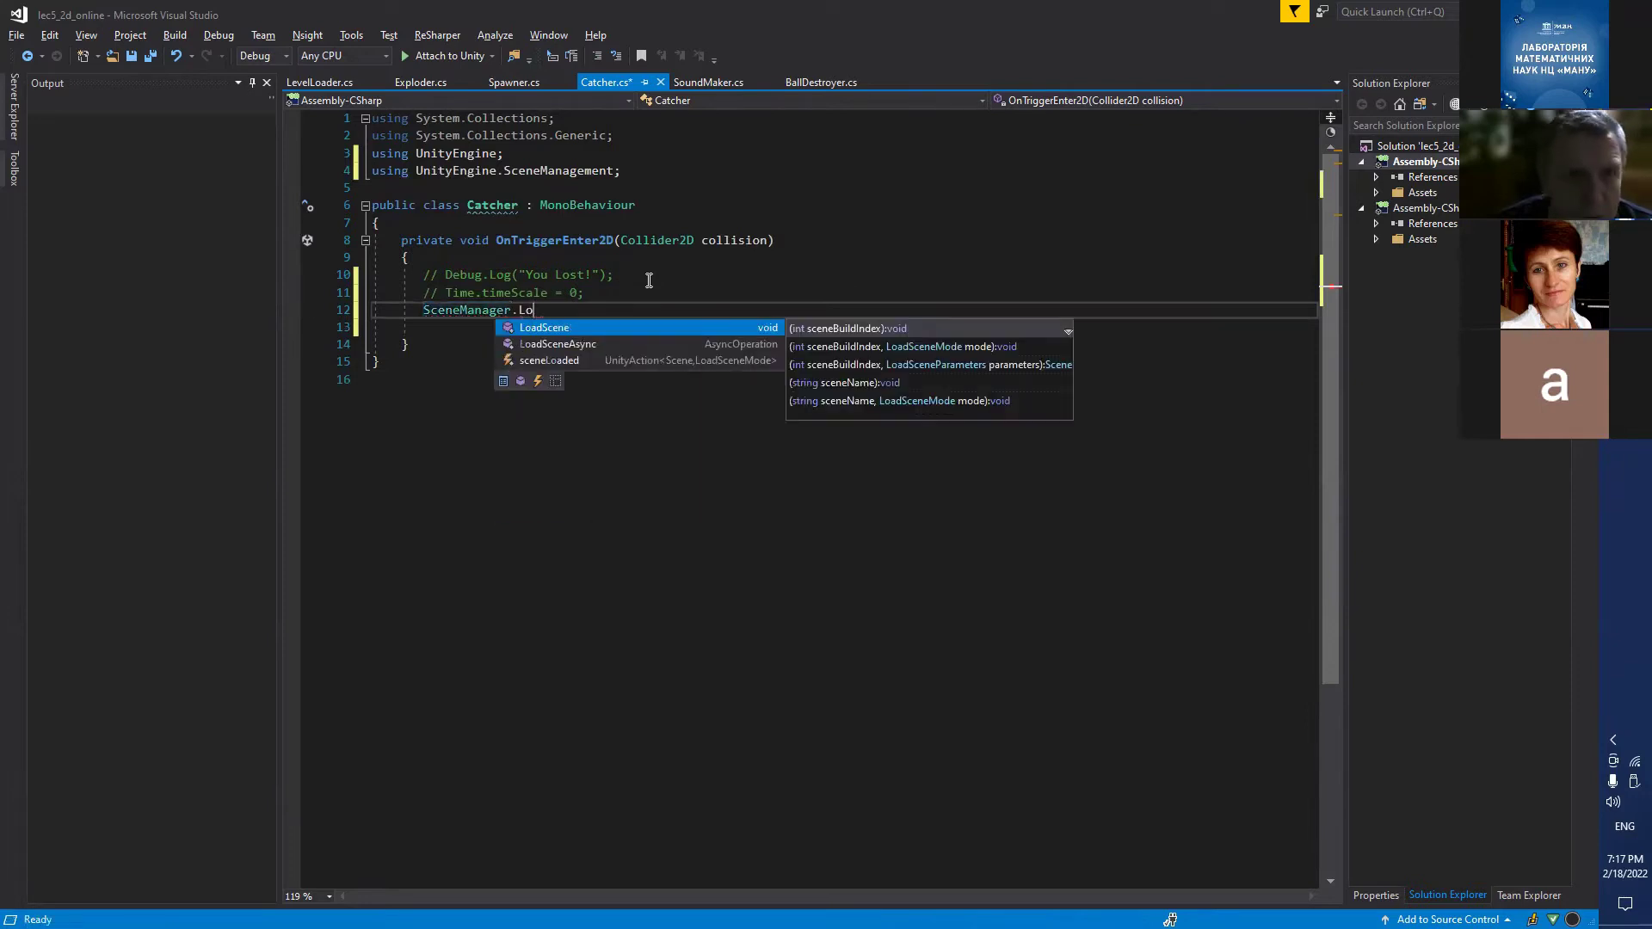
# Replace the unfinished call with SceneManager.LoadScene(SceneManager.GetActiveScene().buildIndex + 1); copied from LoadNextLevel in LevelLoader.cs, and save the Catcher script.
pyautogui.click(673, 245)
pyautogui.click(319, 82)
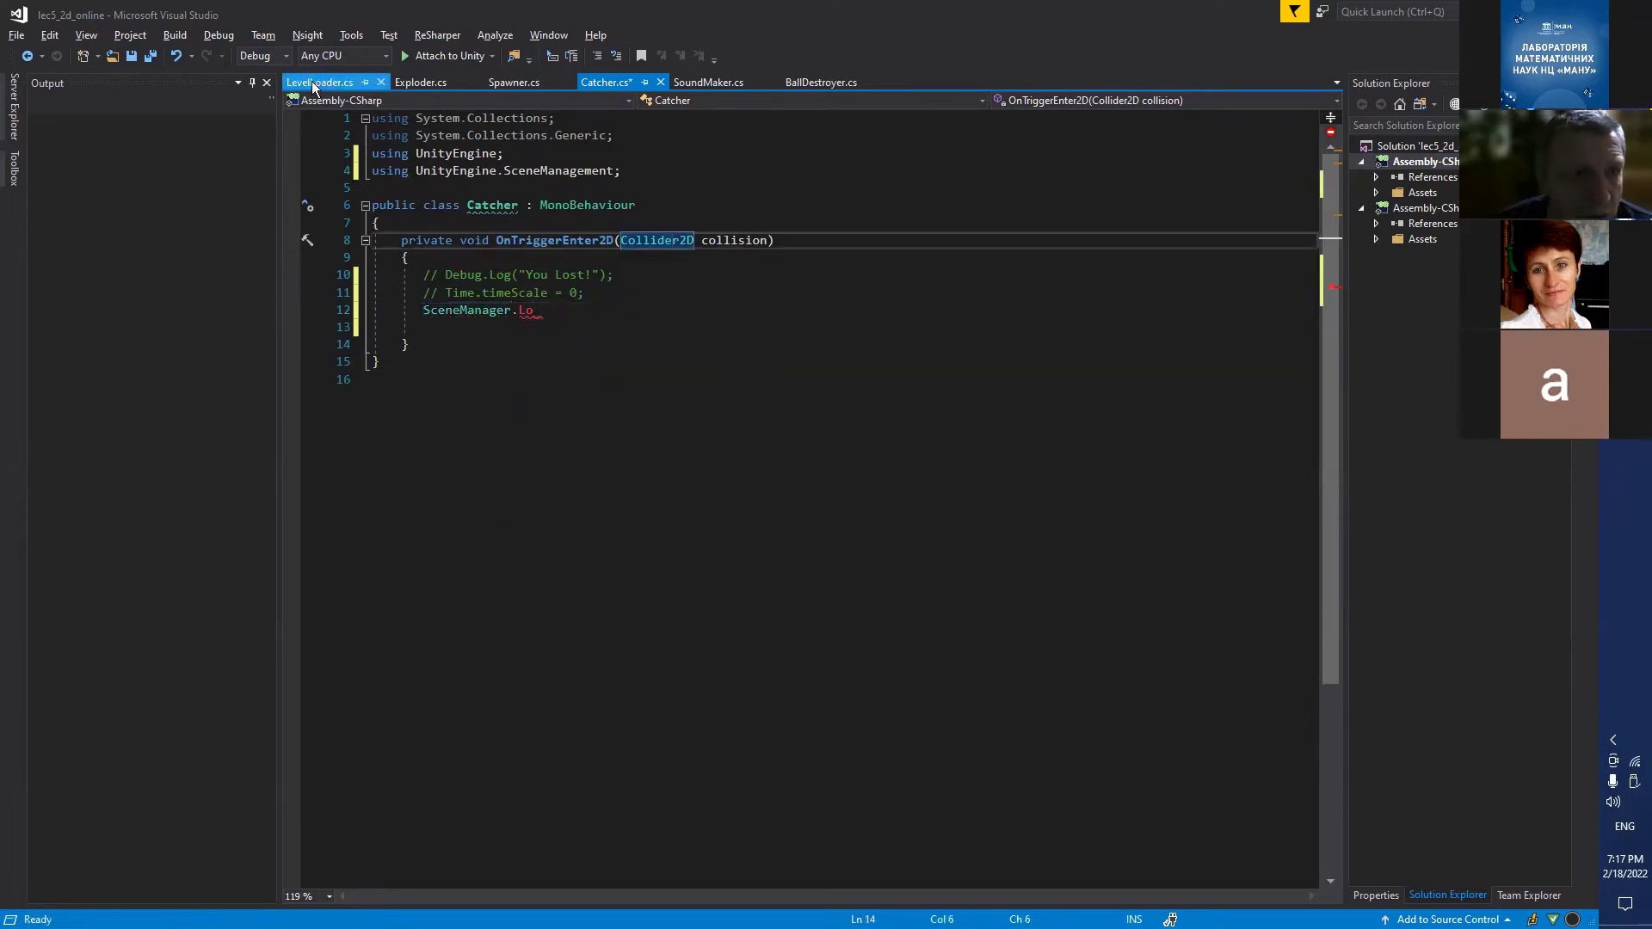
pyautogui.click(534, 327)
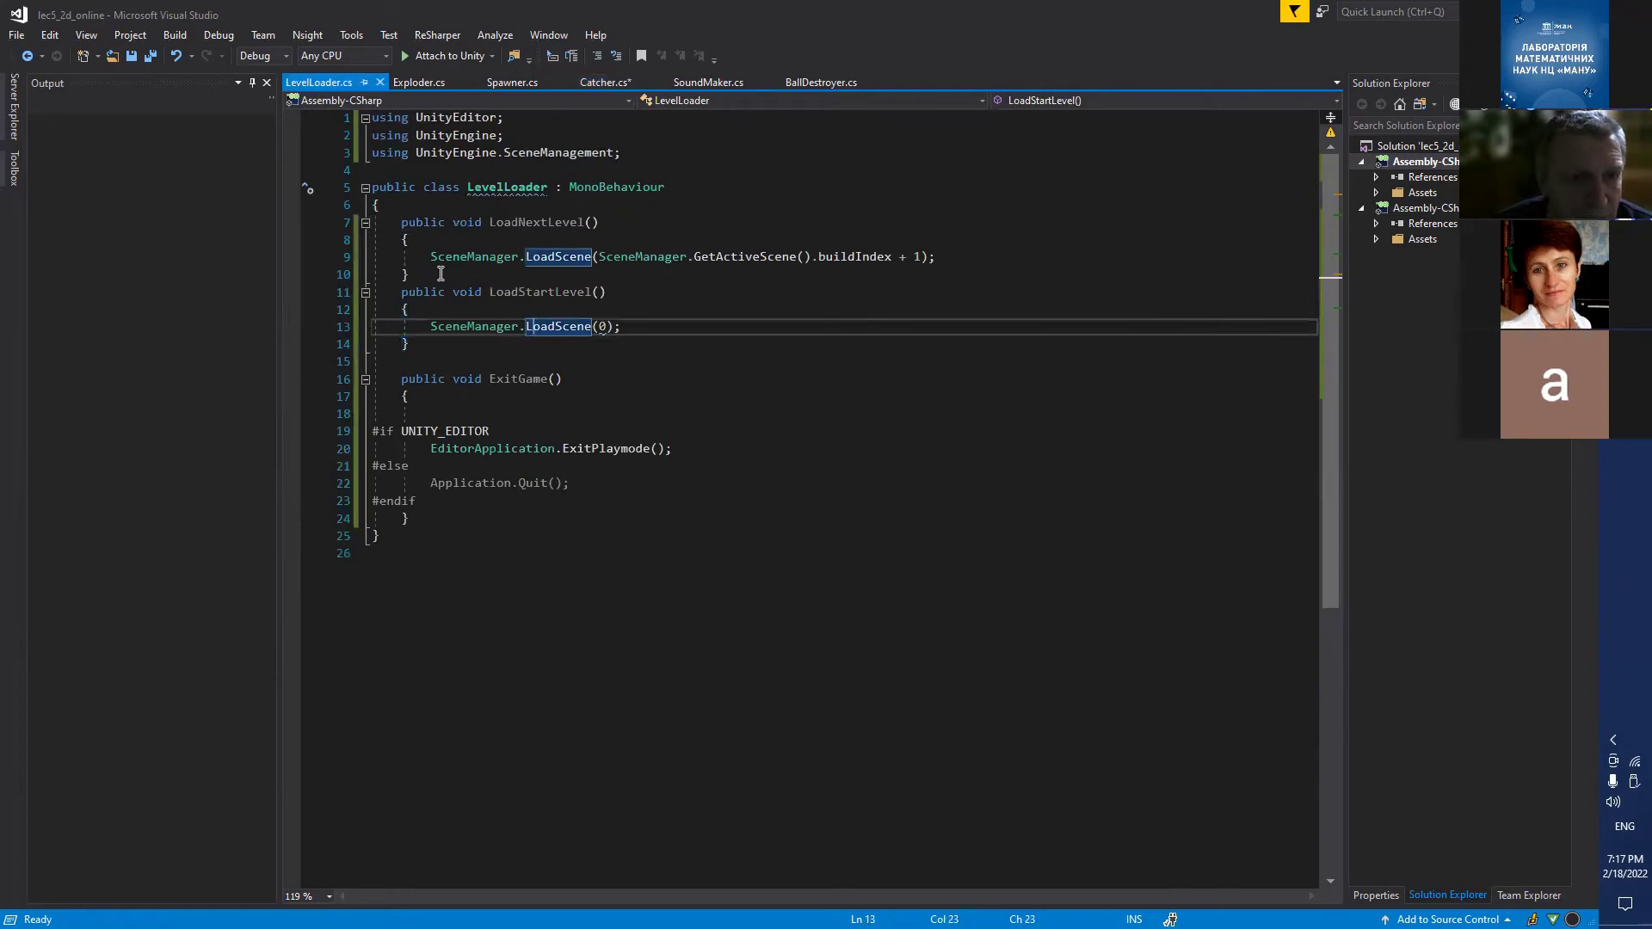
pyautogui.moveTo(433, 255); pyautogui.dragTo(970, 262)
pyautogui.hotkey('ctrl', 'c')
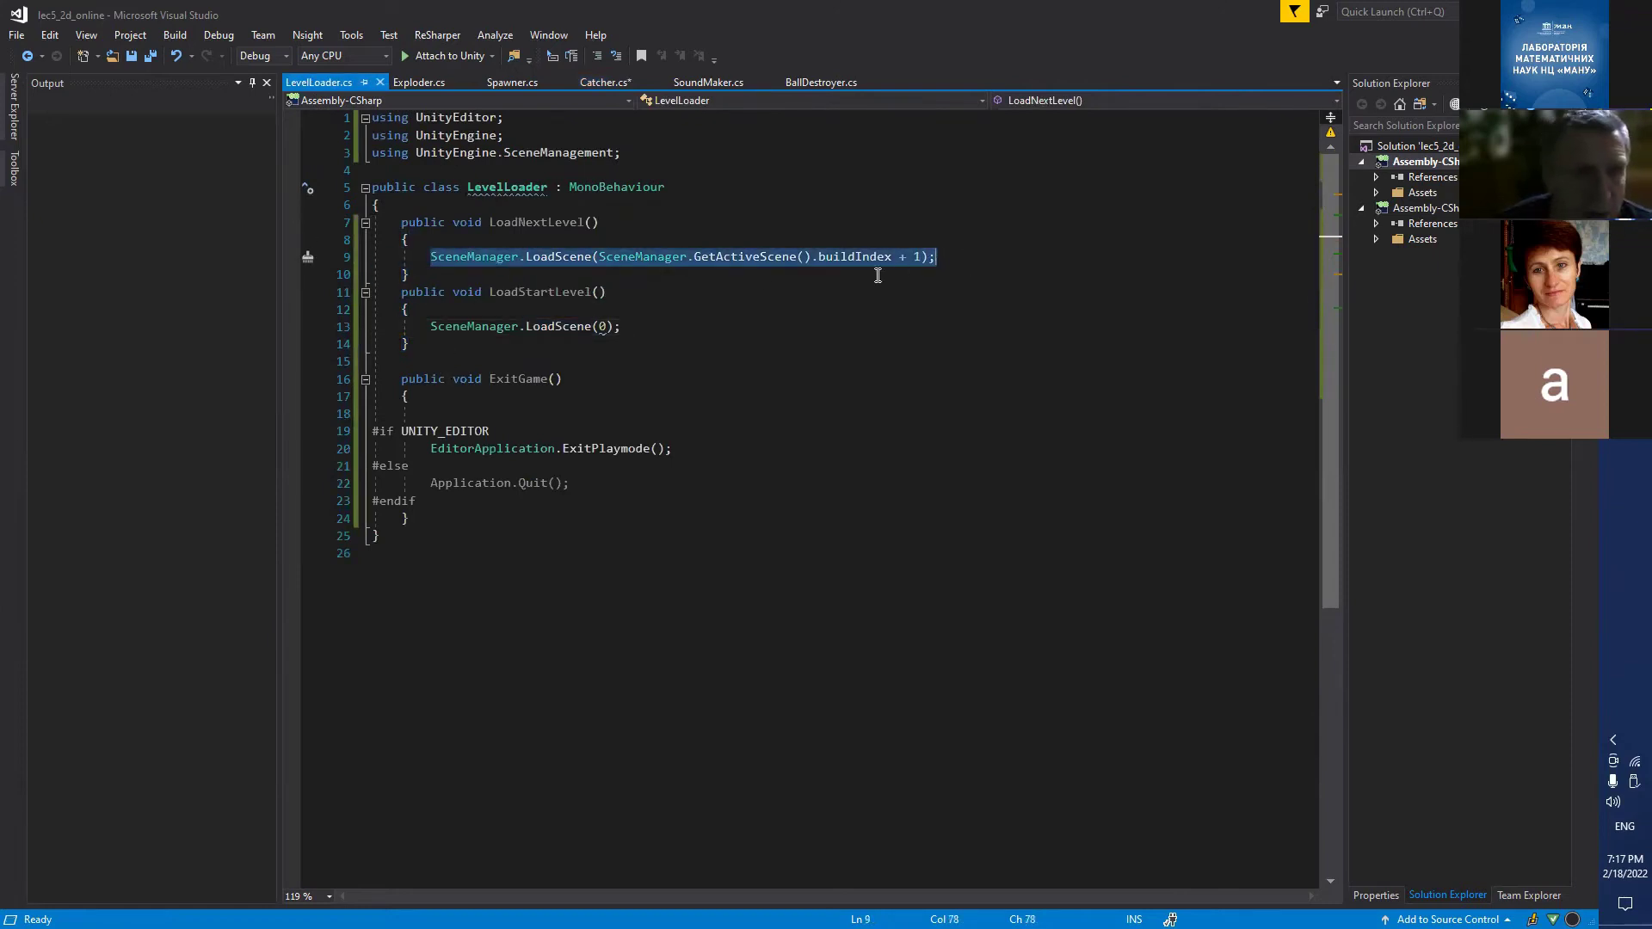
pyautogui.click(589, 86)
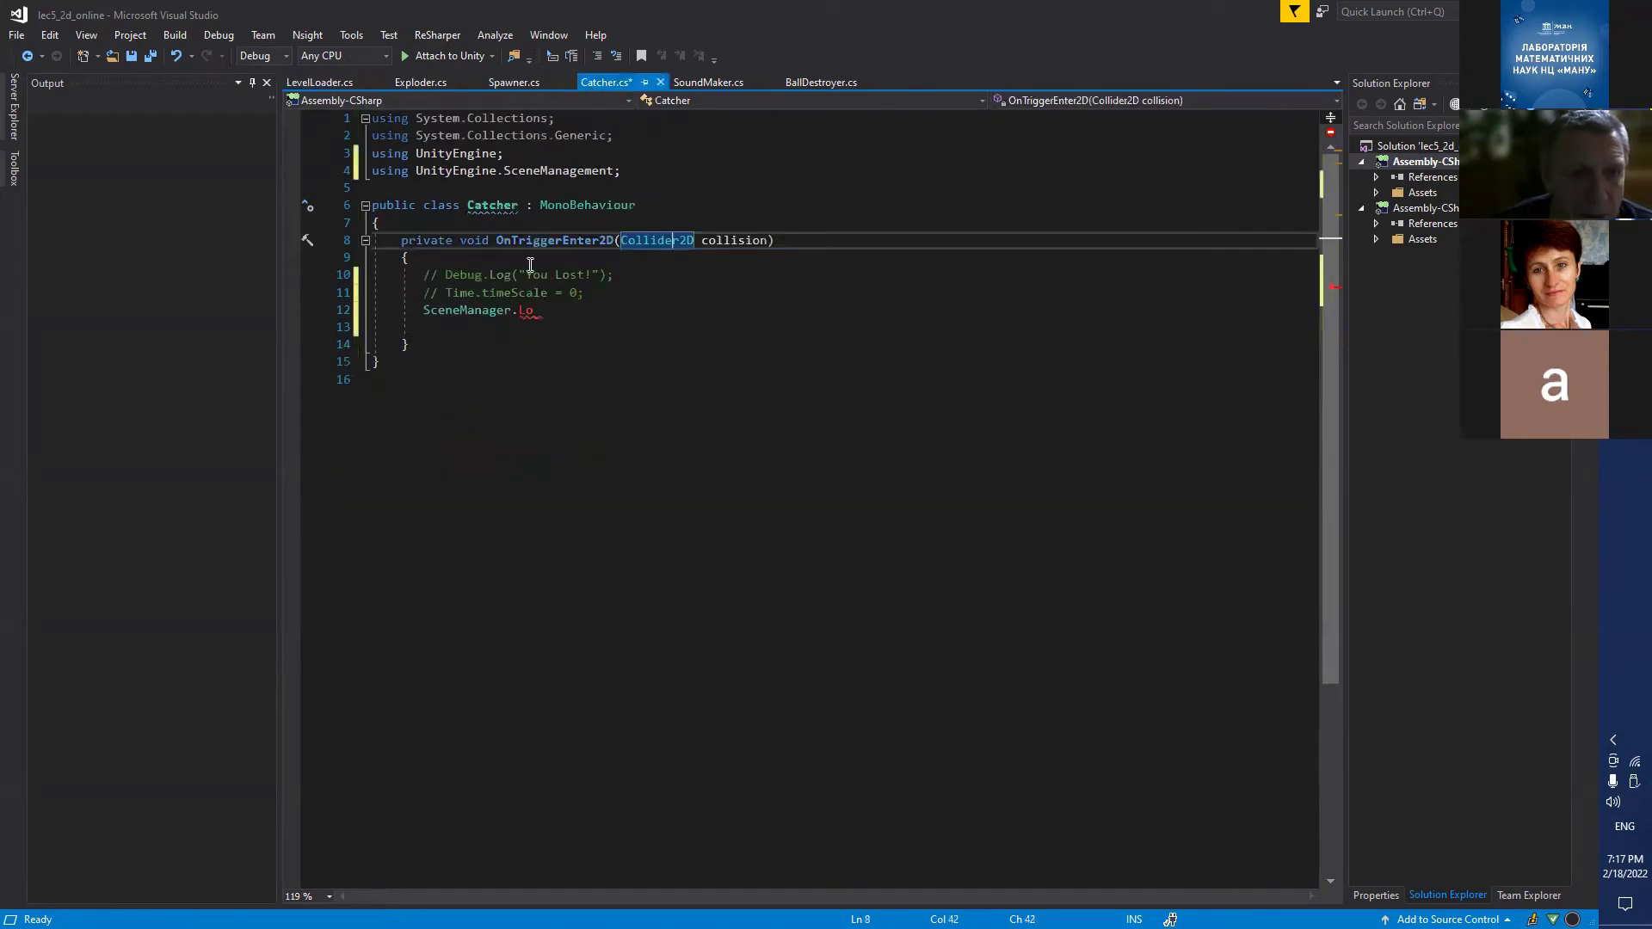
pyautogui.moveTo(421, 310); pyautogui.dragTo(572, 312)
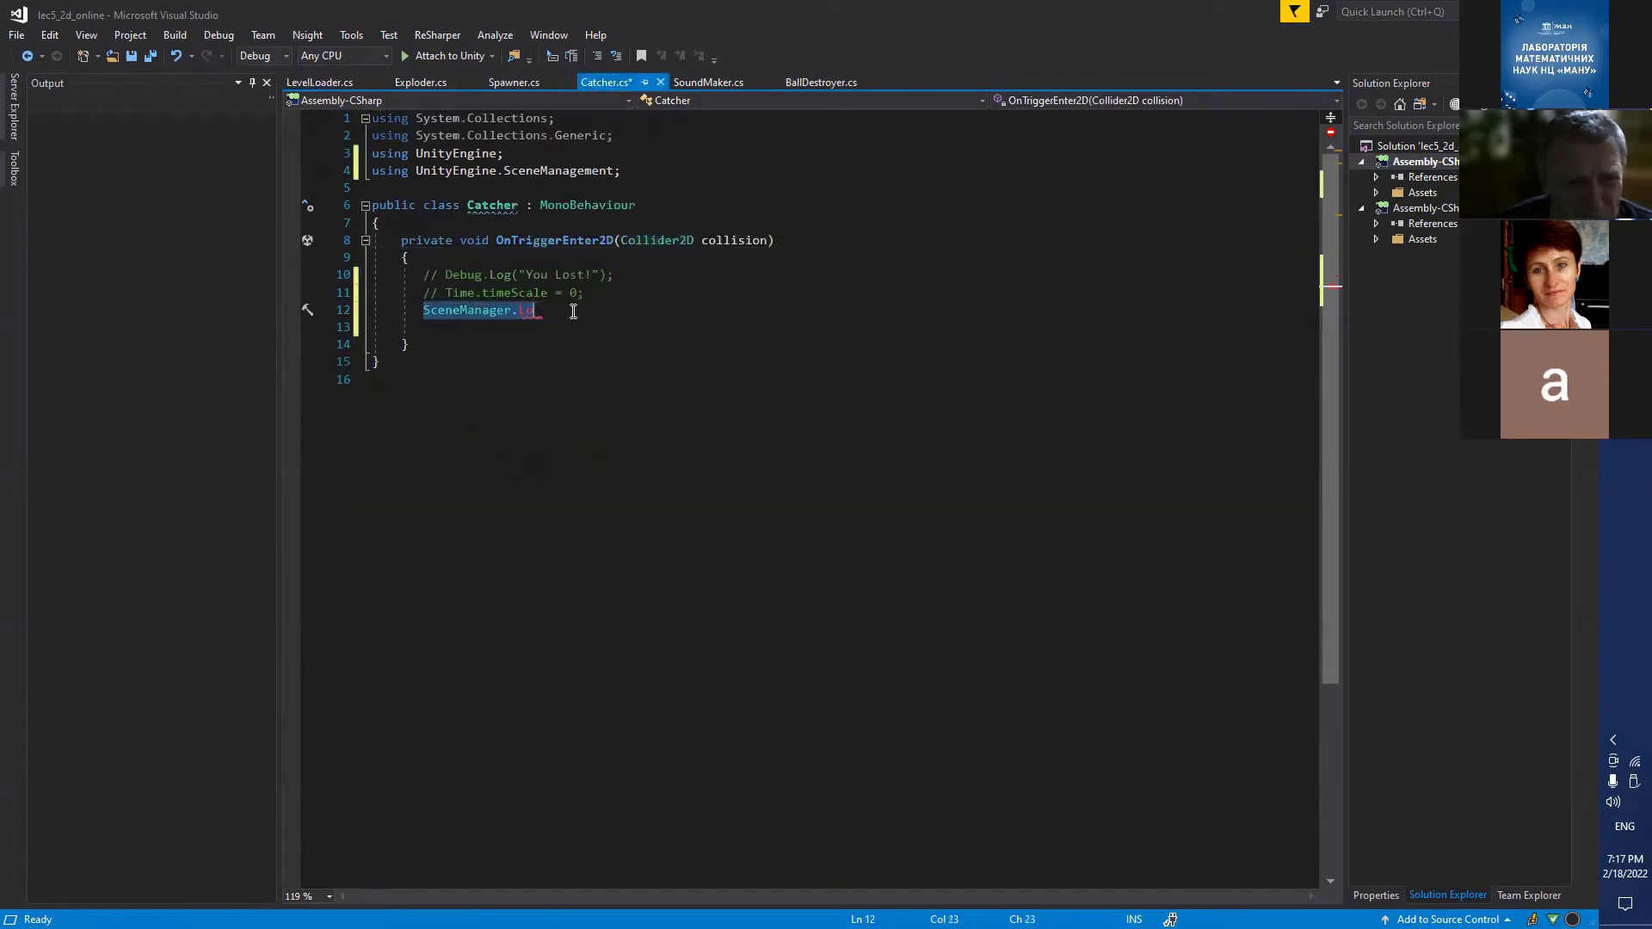
pyautogui.hotkey('ctrl', 'v')
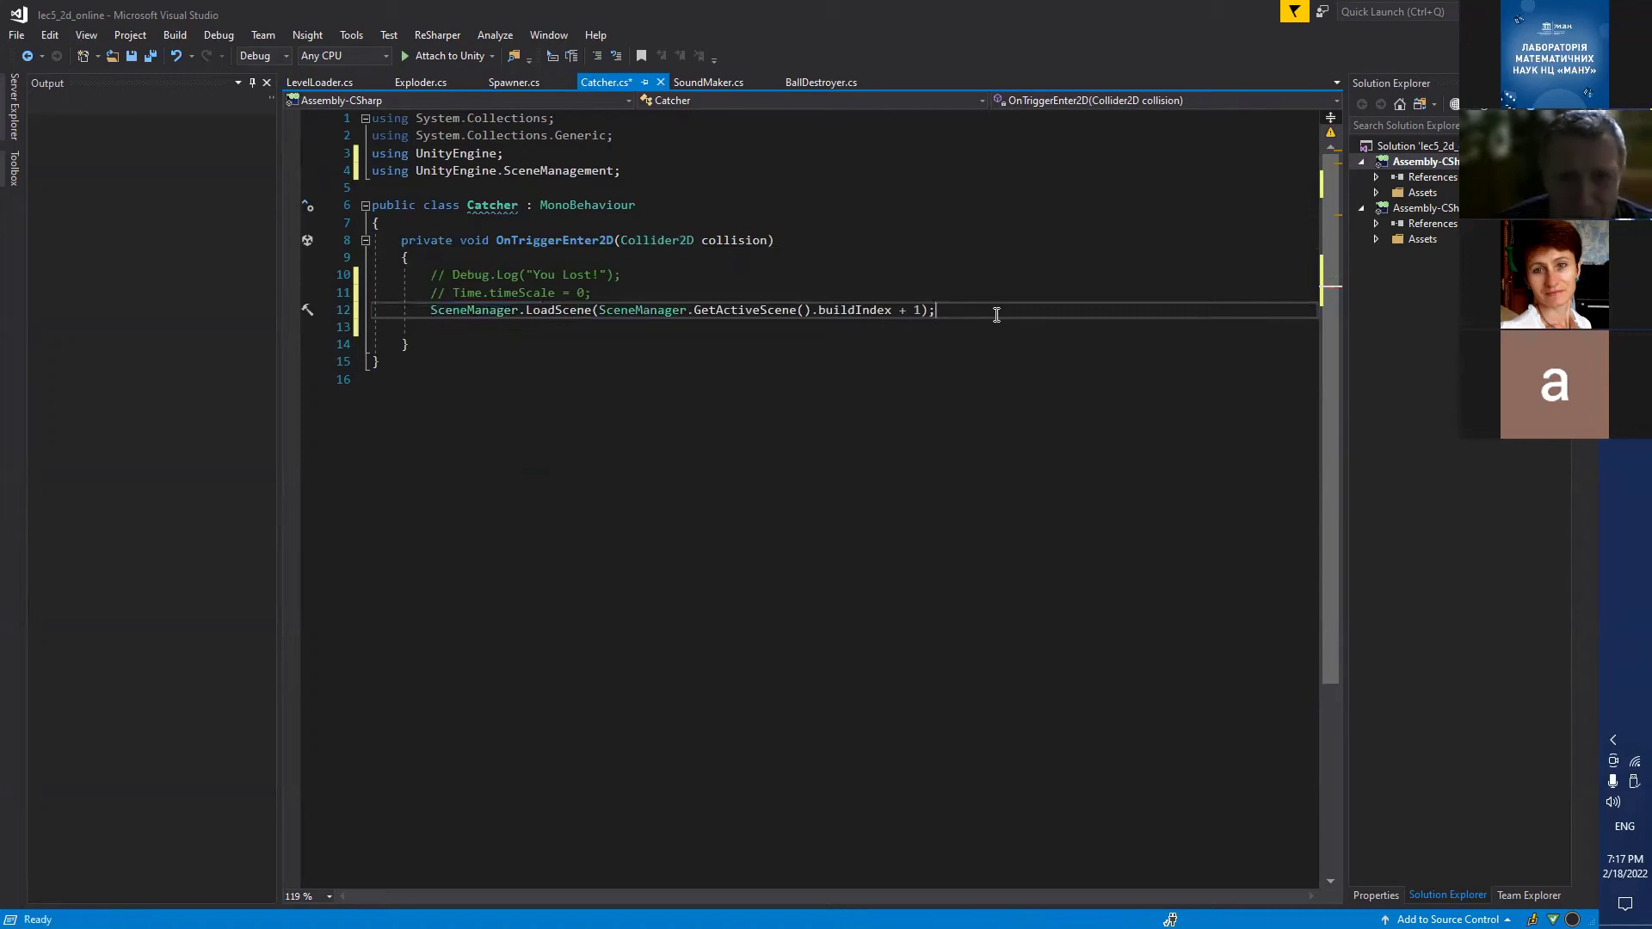
pyautogui.hotkey('ctrl', 's')
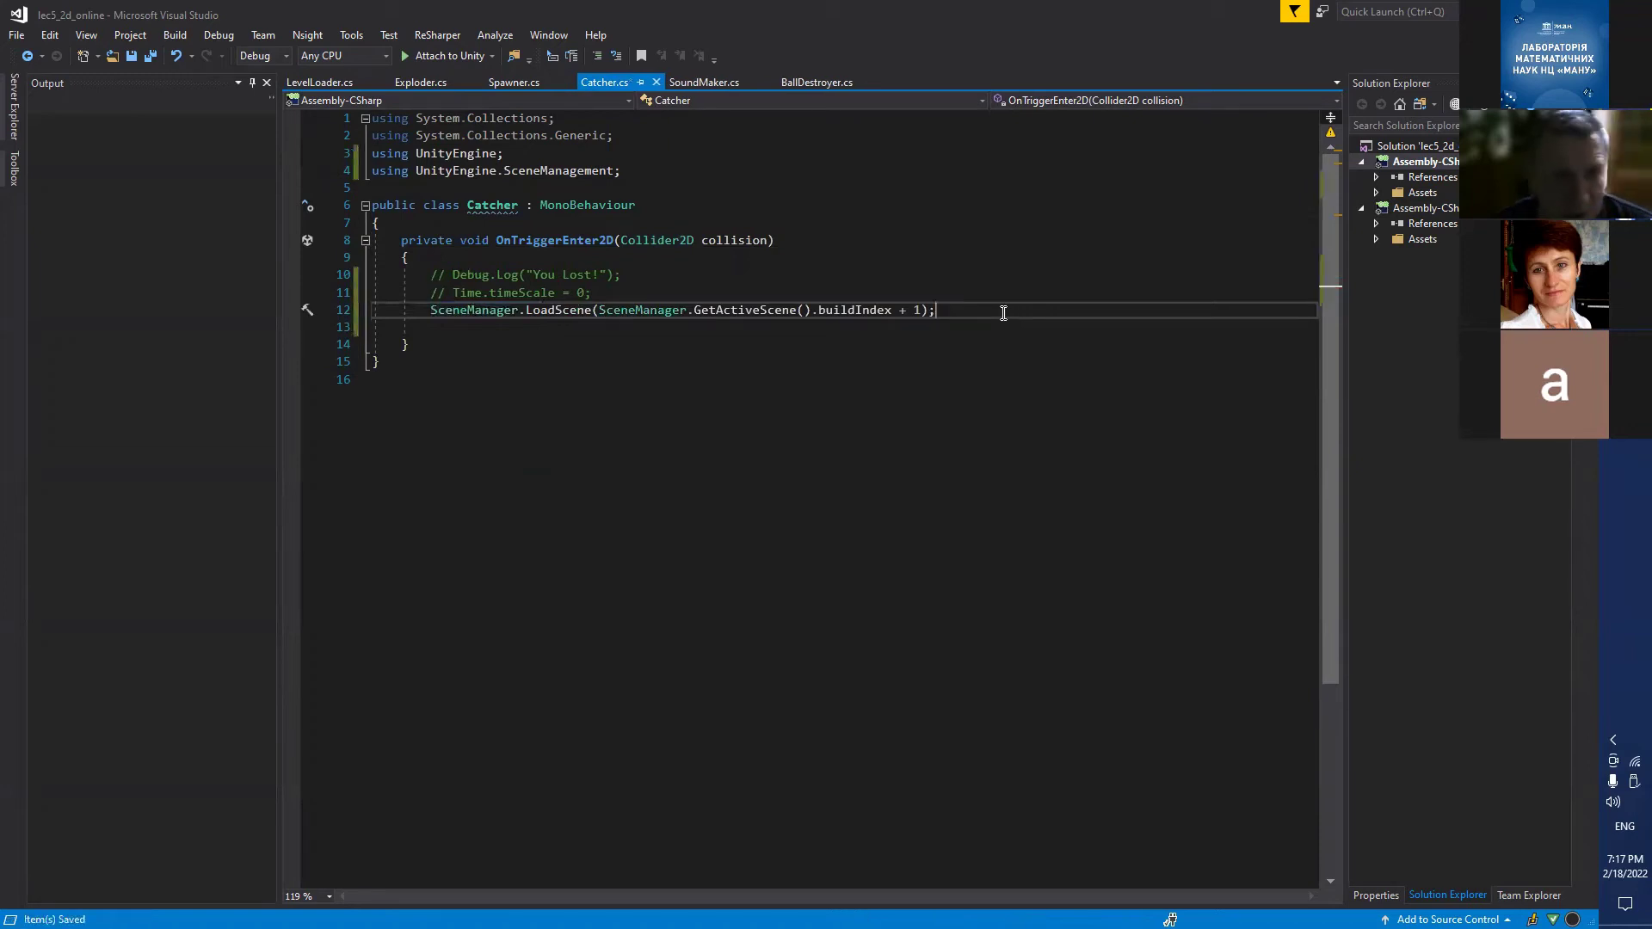
# Switch to Unity, add restartScene after level1 to the scenes in the build, and close the build settings.
pyautogui.hotkey('alt', 'Tab')
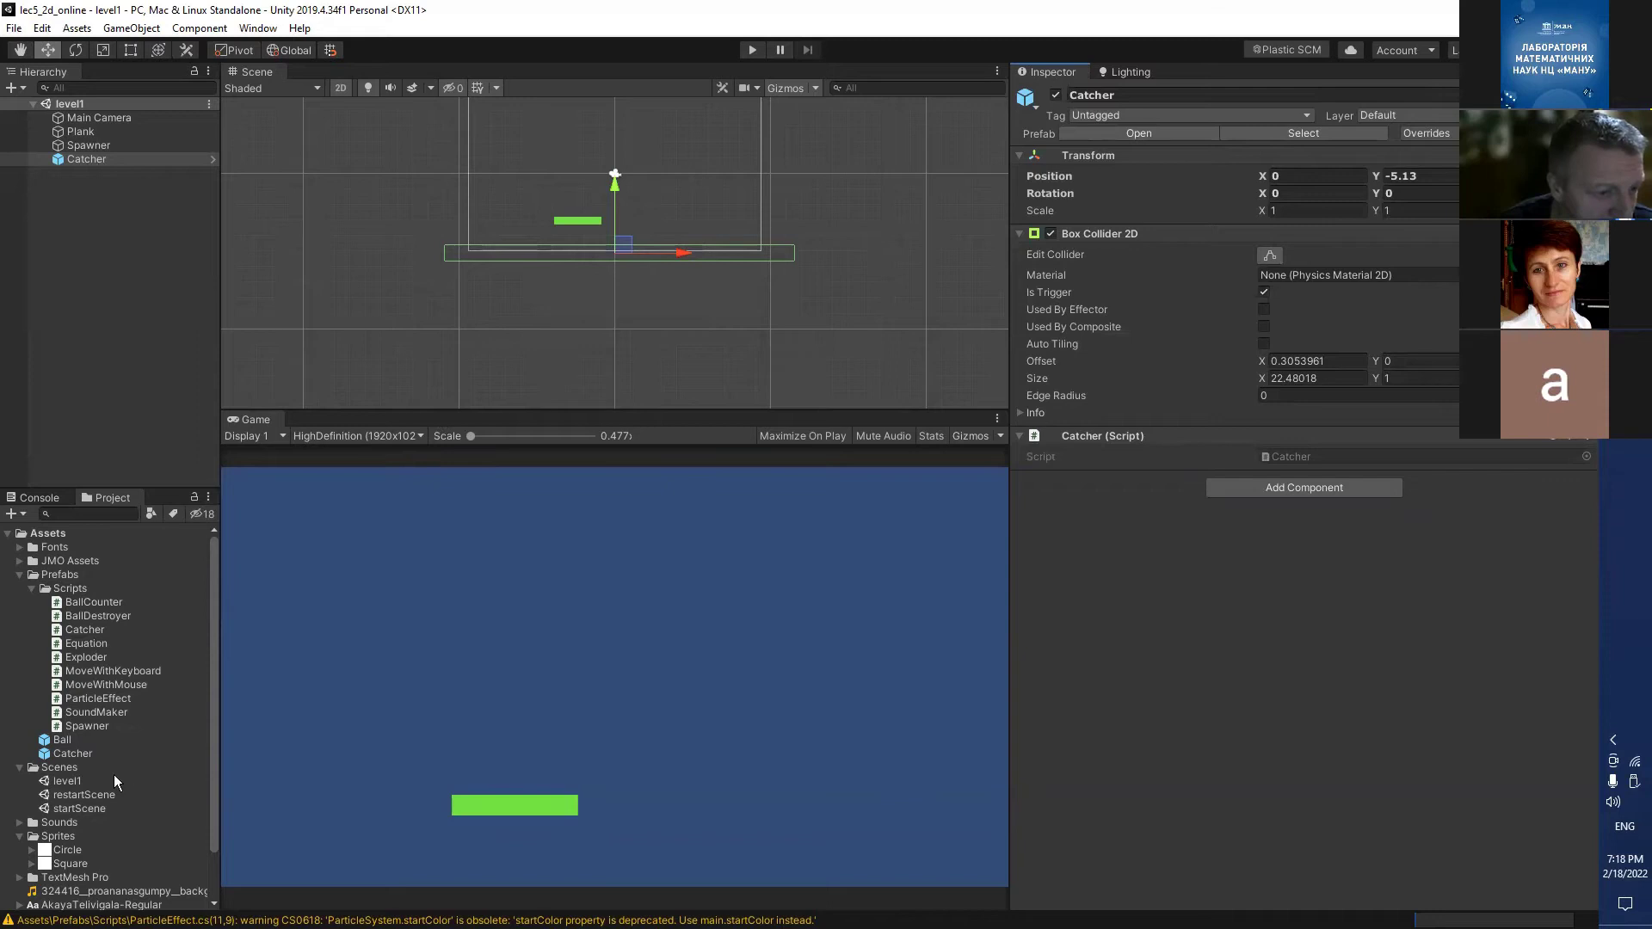
pyautogui.click(14, 28)
pyautogui.click(83, 198)
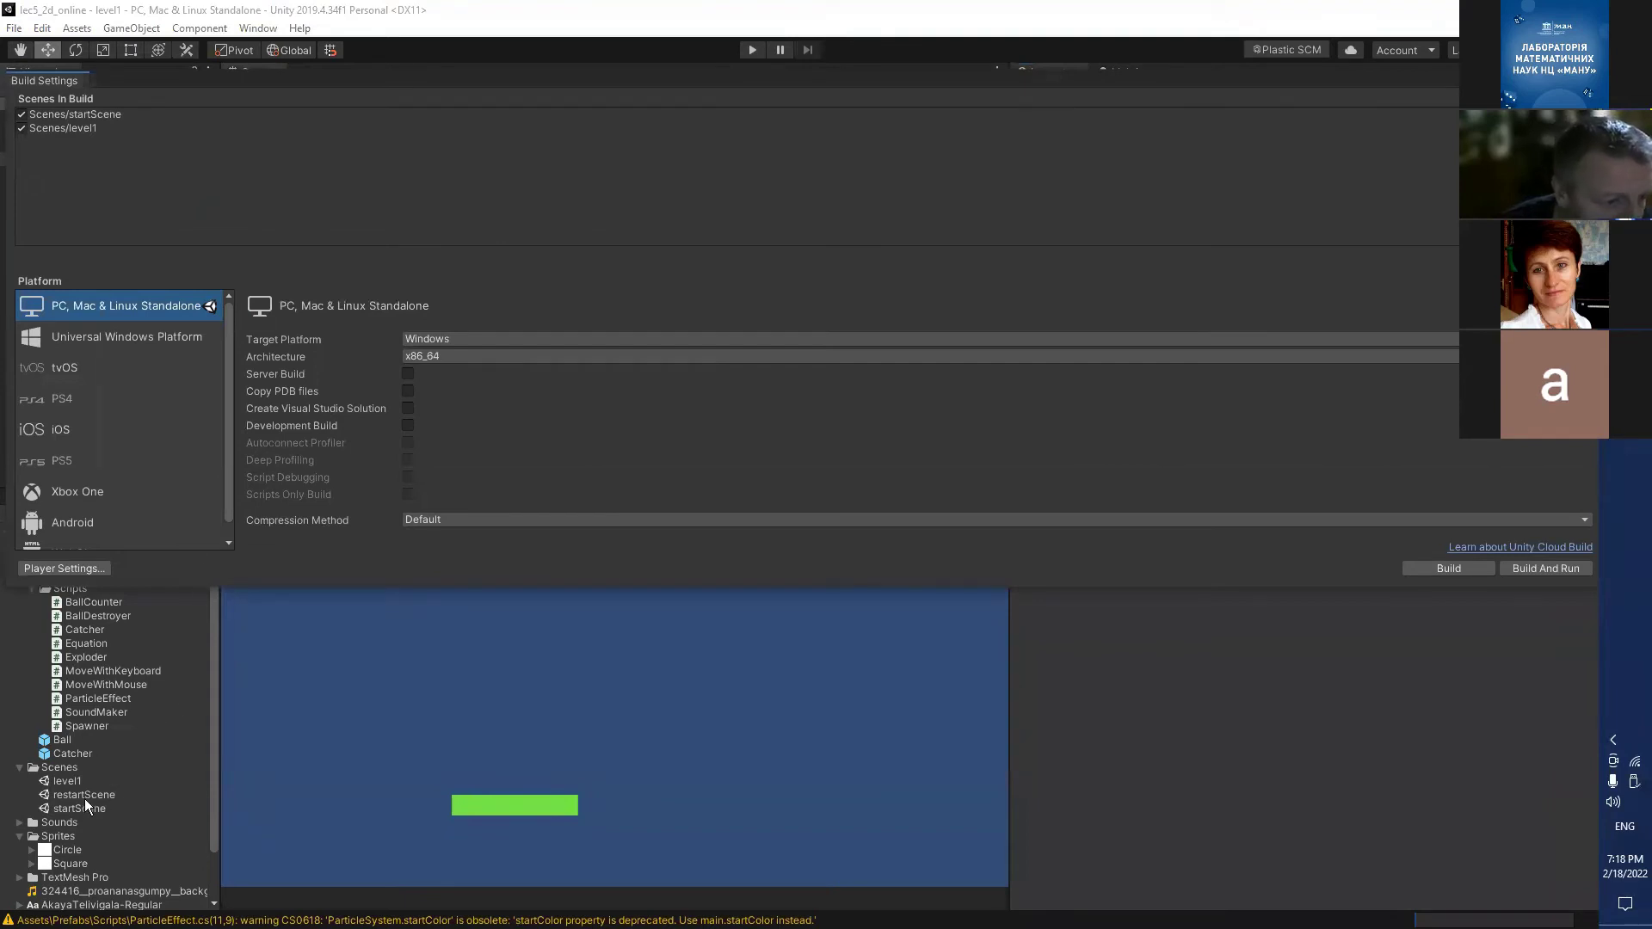
pyautogui.moveTo(84, 797); pyautogui.dragTo(47, 172)
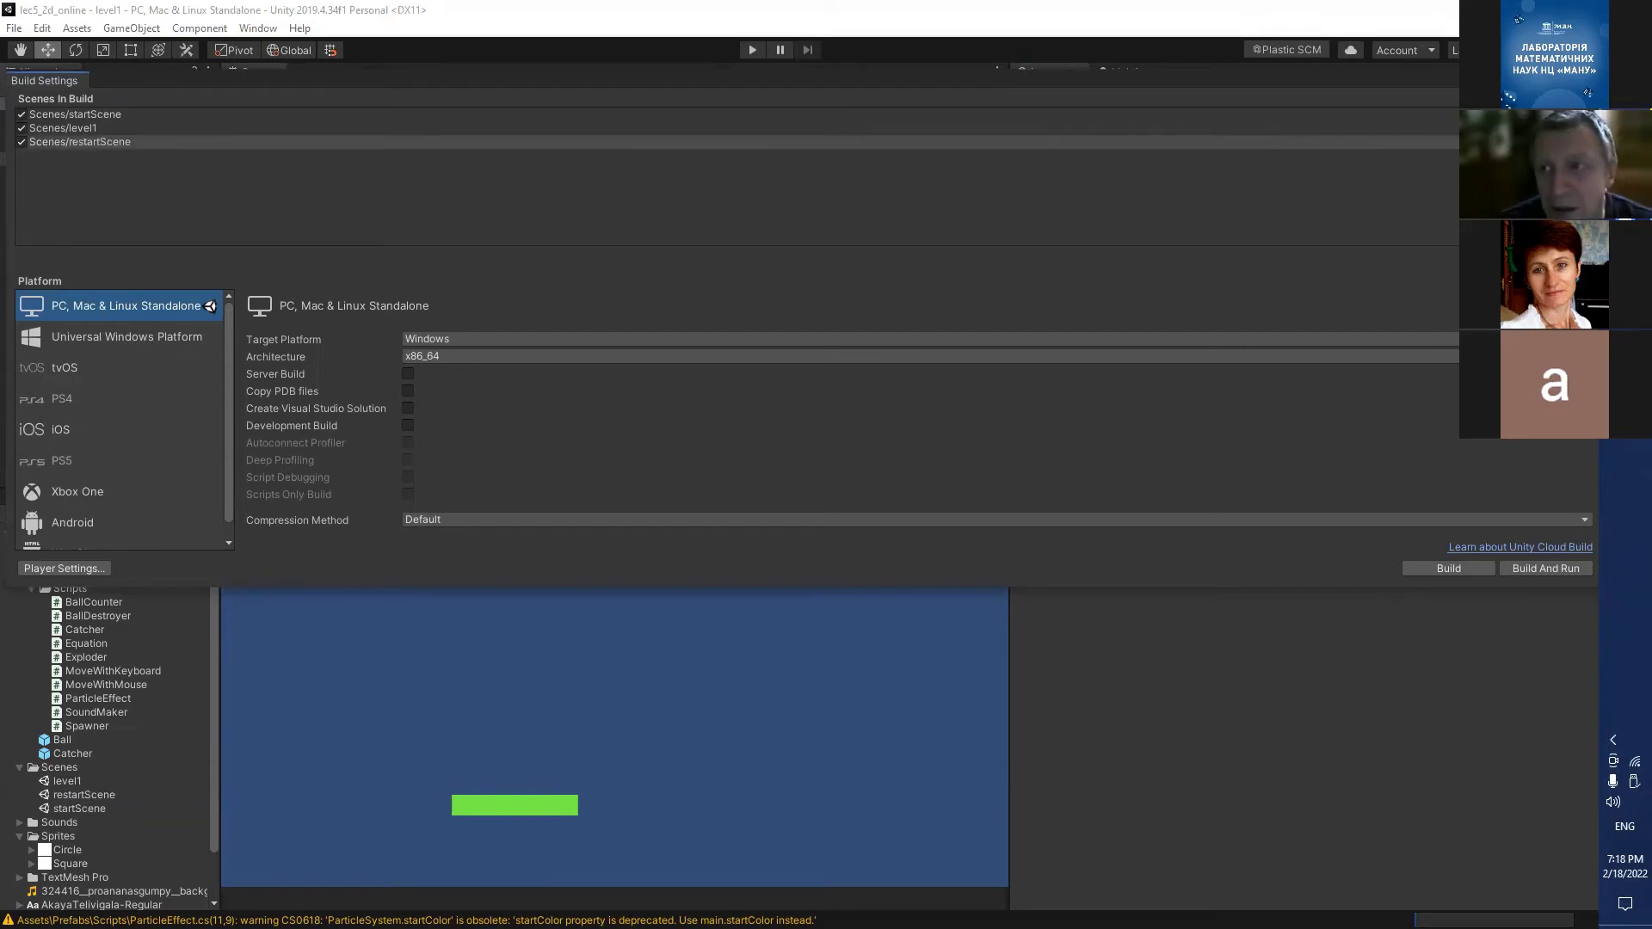
pyautogui.click(1583, 71)
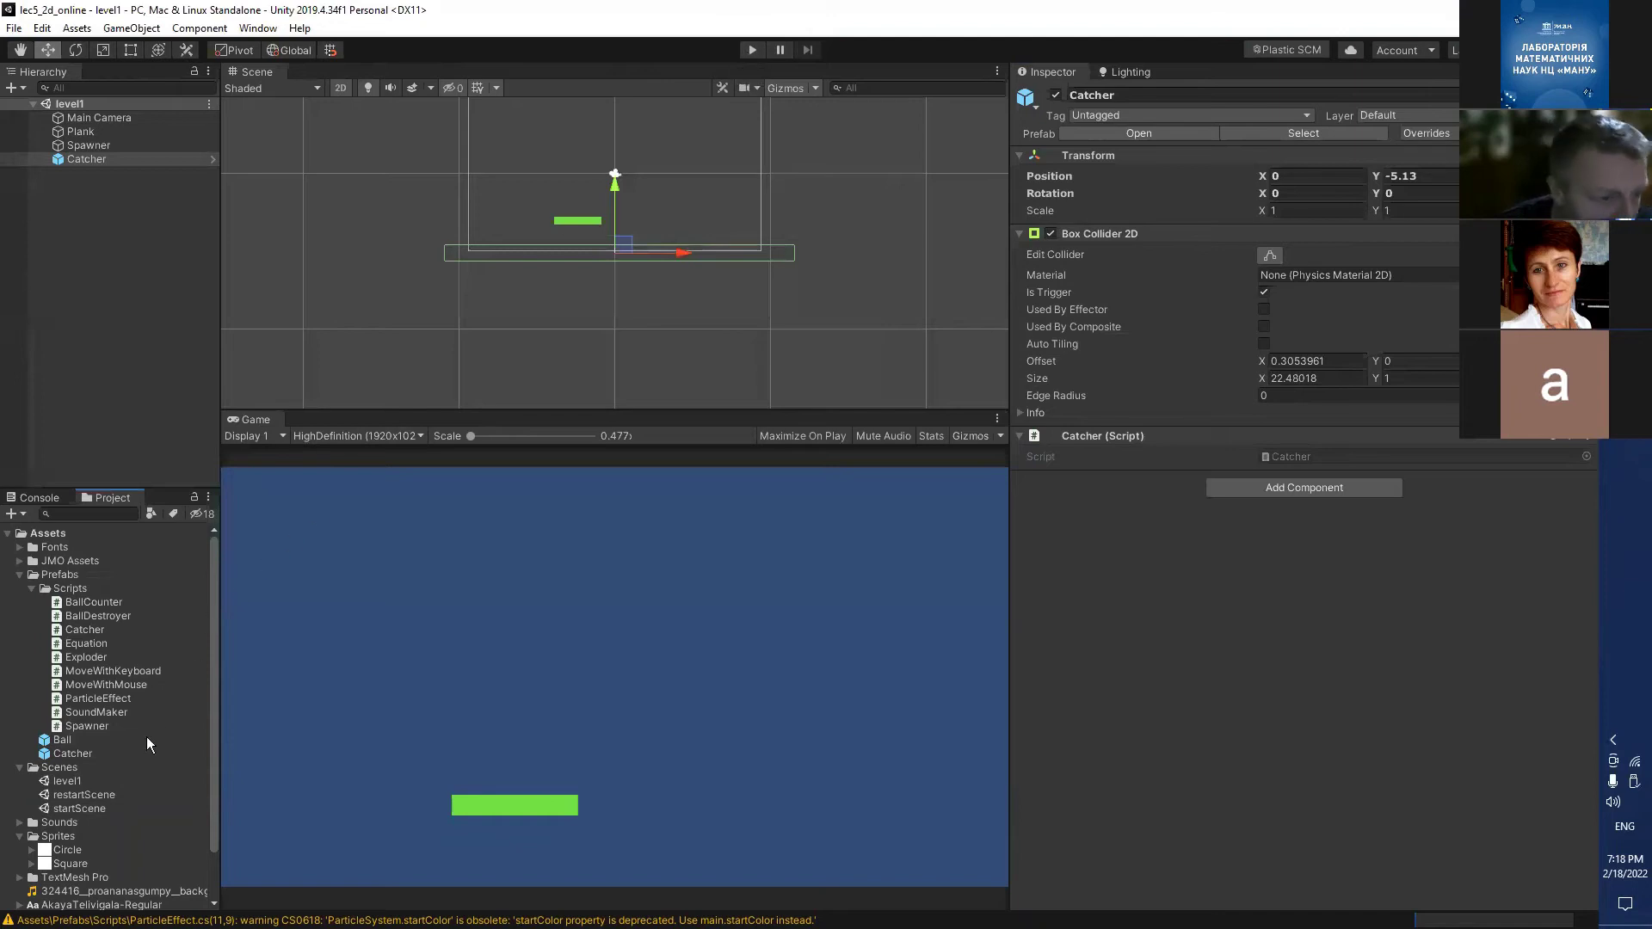
# Open startScene and run the game, testing the Play, Restart and Exit buttons, then run it once more and stop play mode.
pyautogui.doubleClick(84, 807)
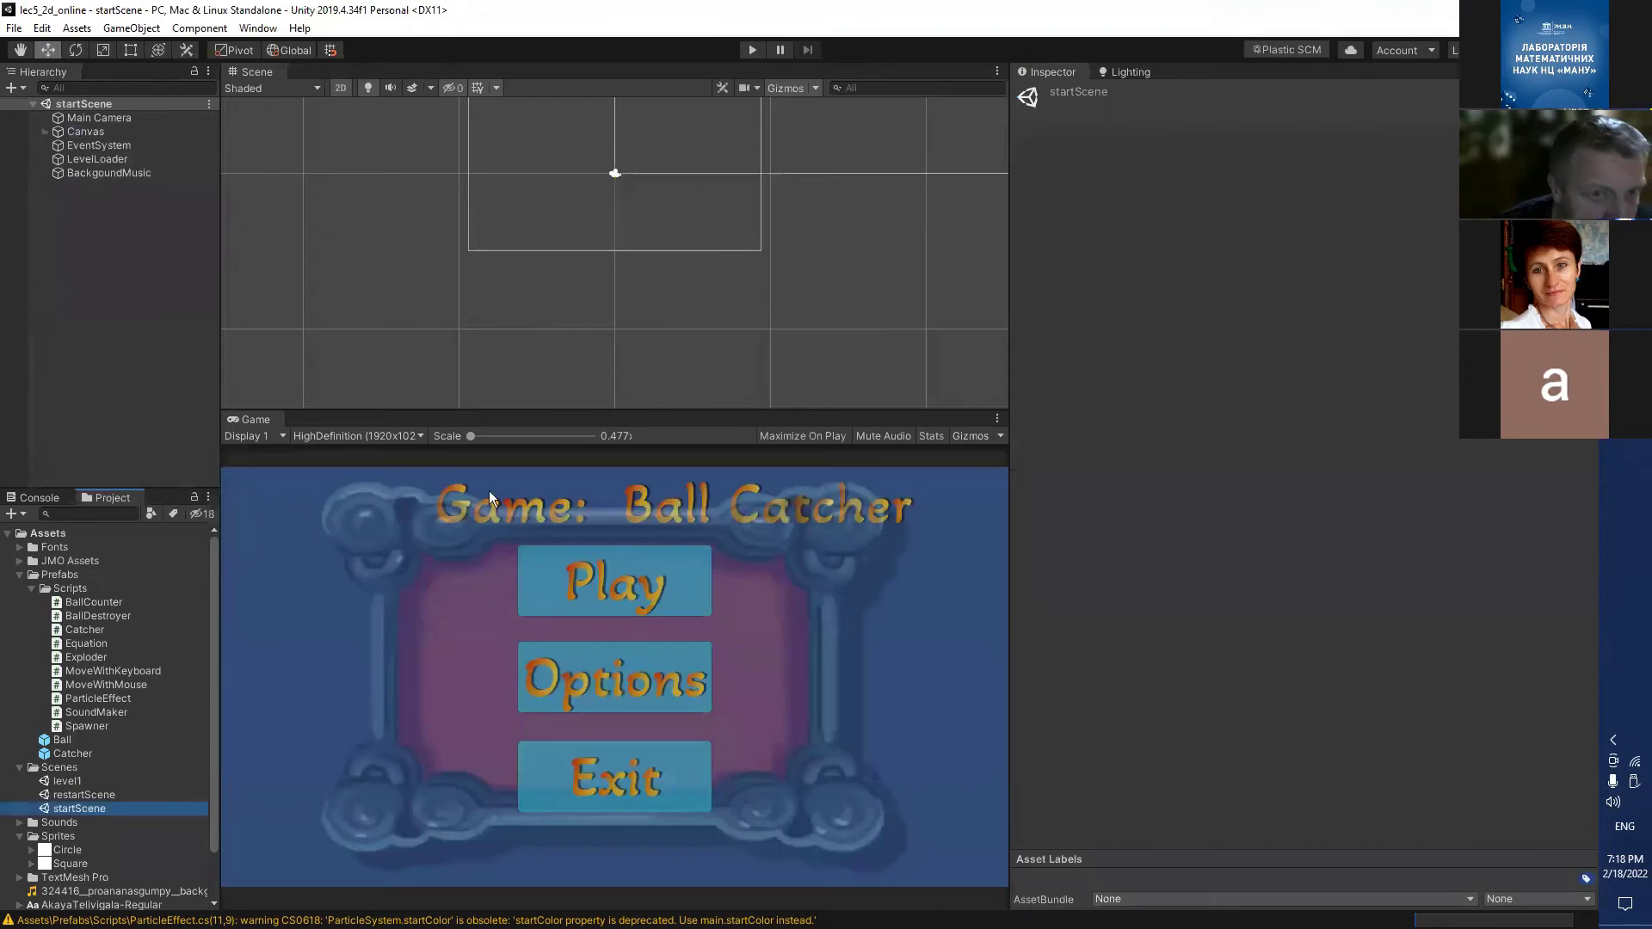
pyautogui.click(752, 50)
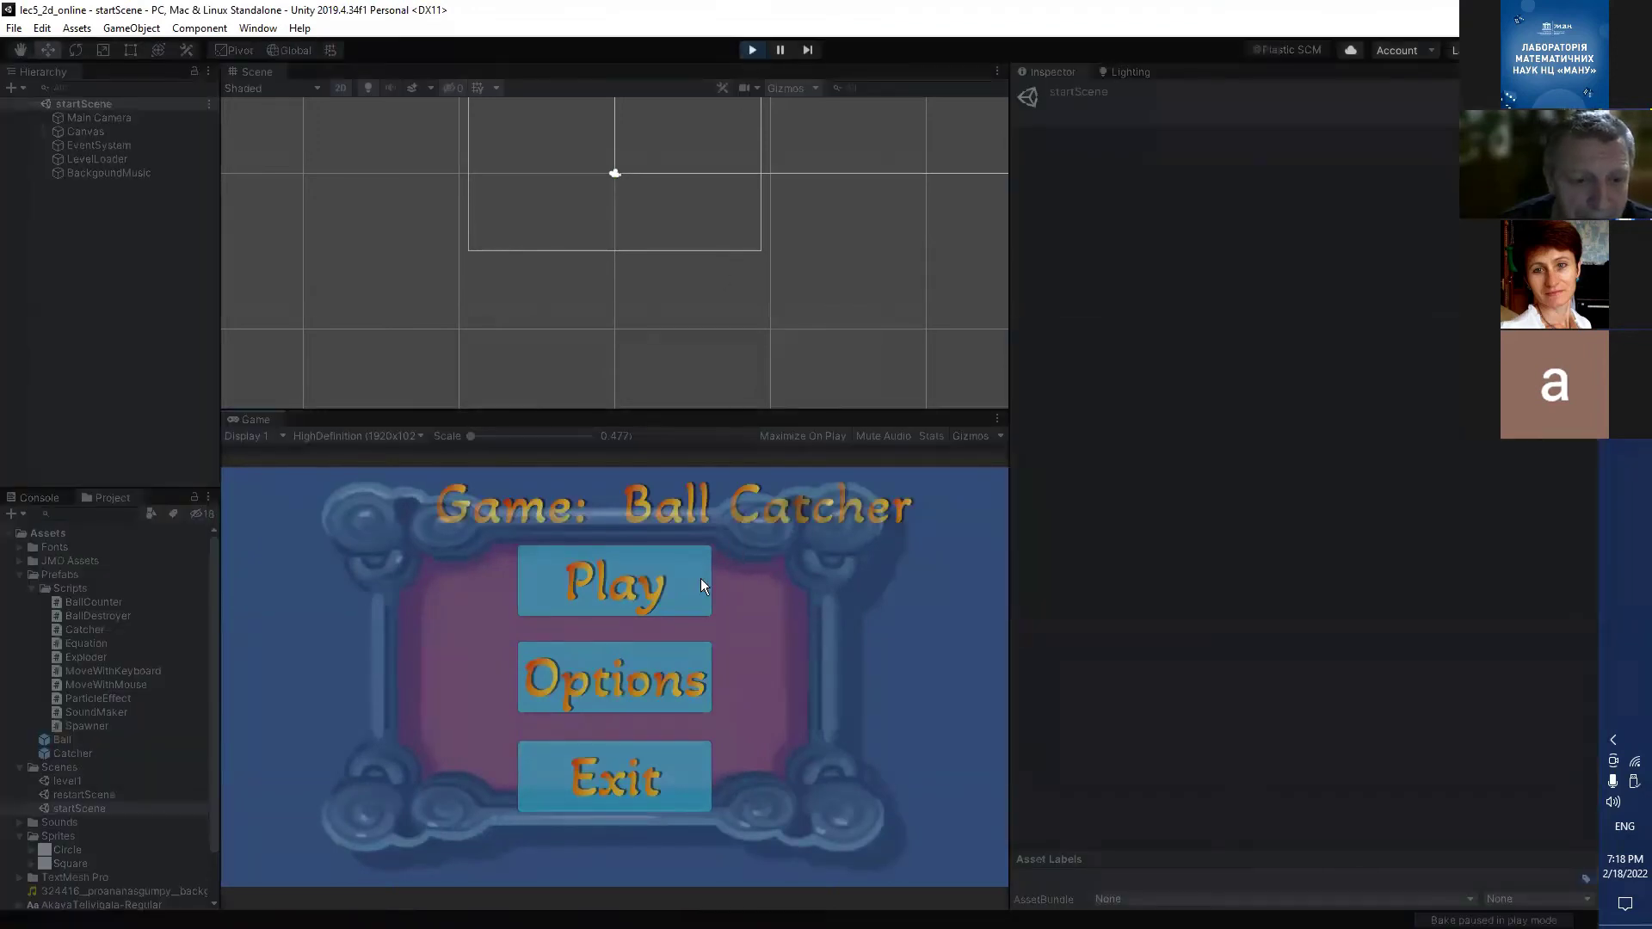
pyautogui.click(668, 596)
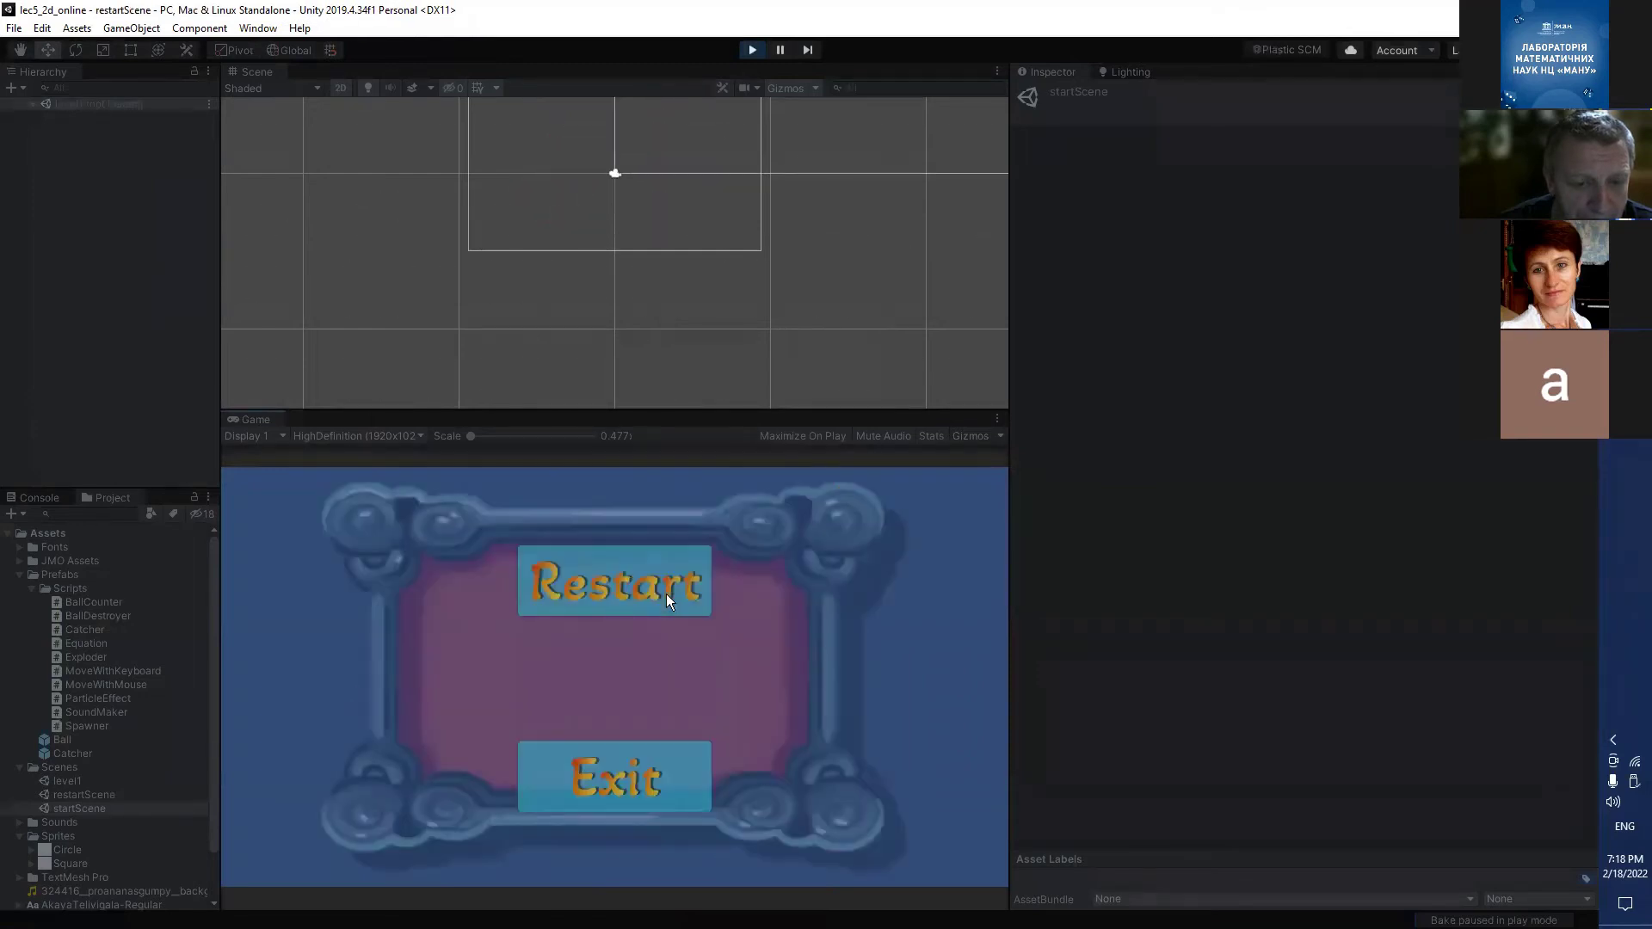
pyautogui.click(614, 583)
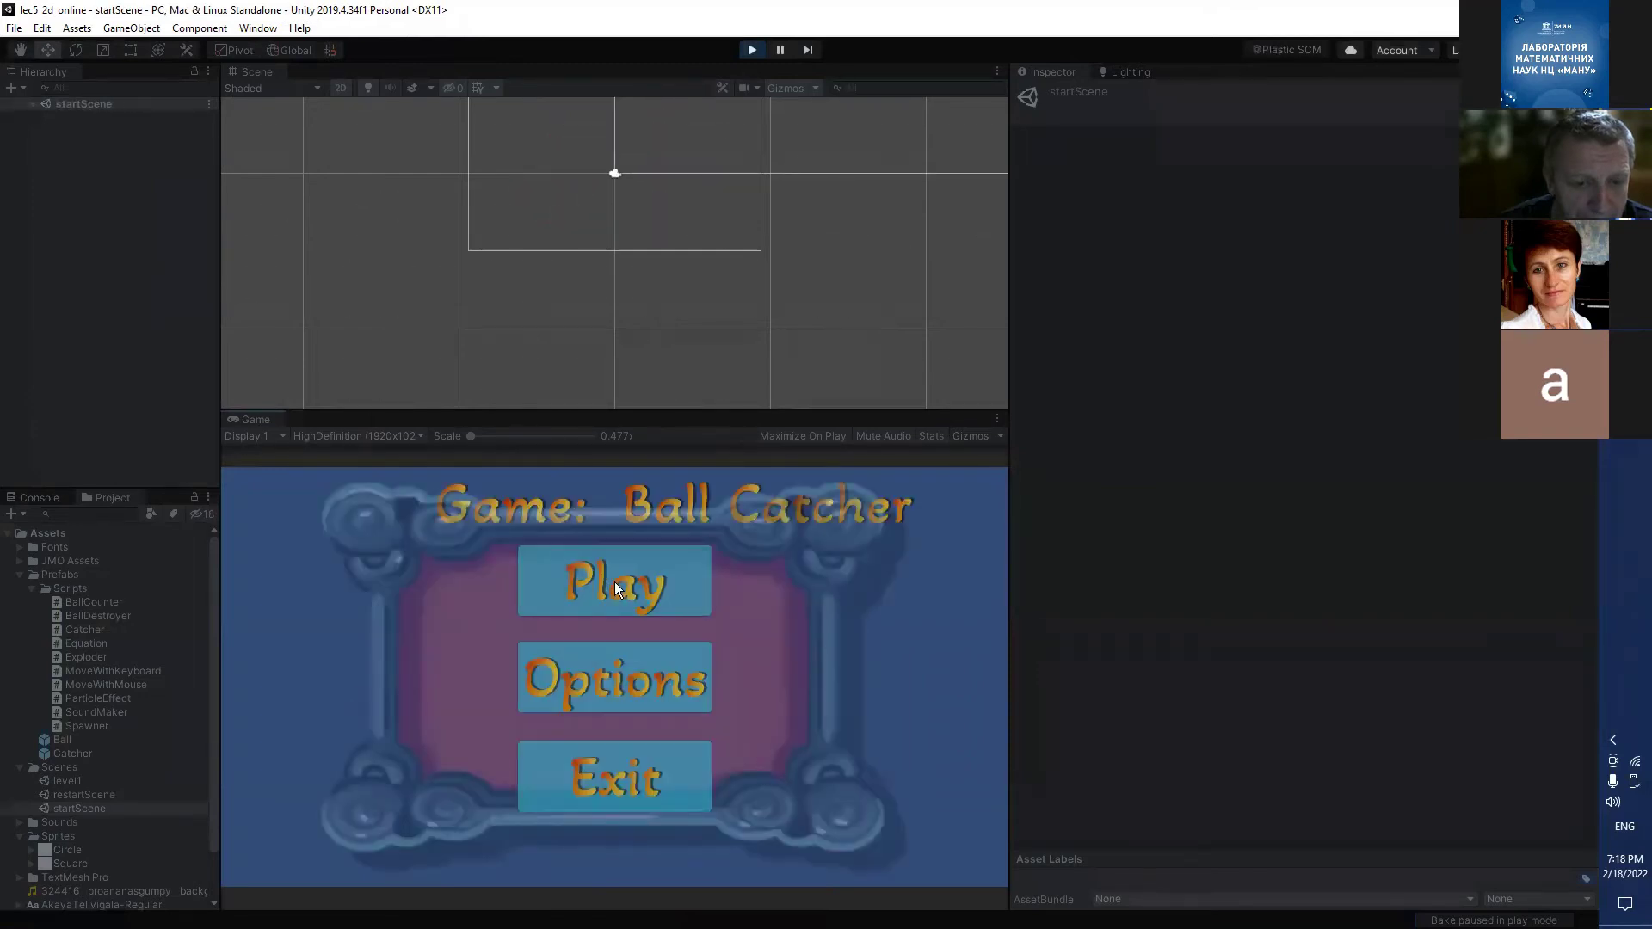
pyautogui.click(614, 582)
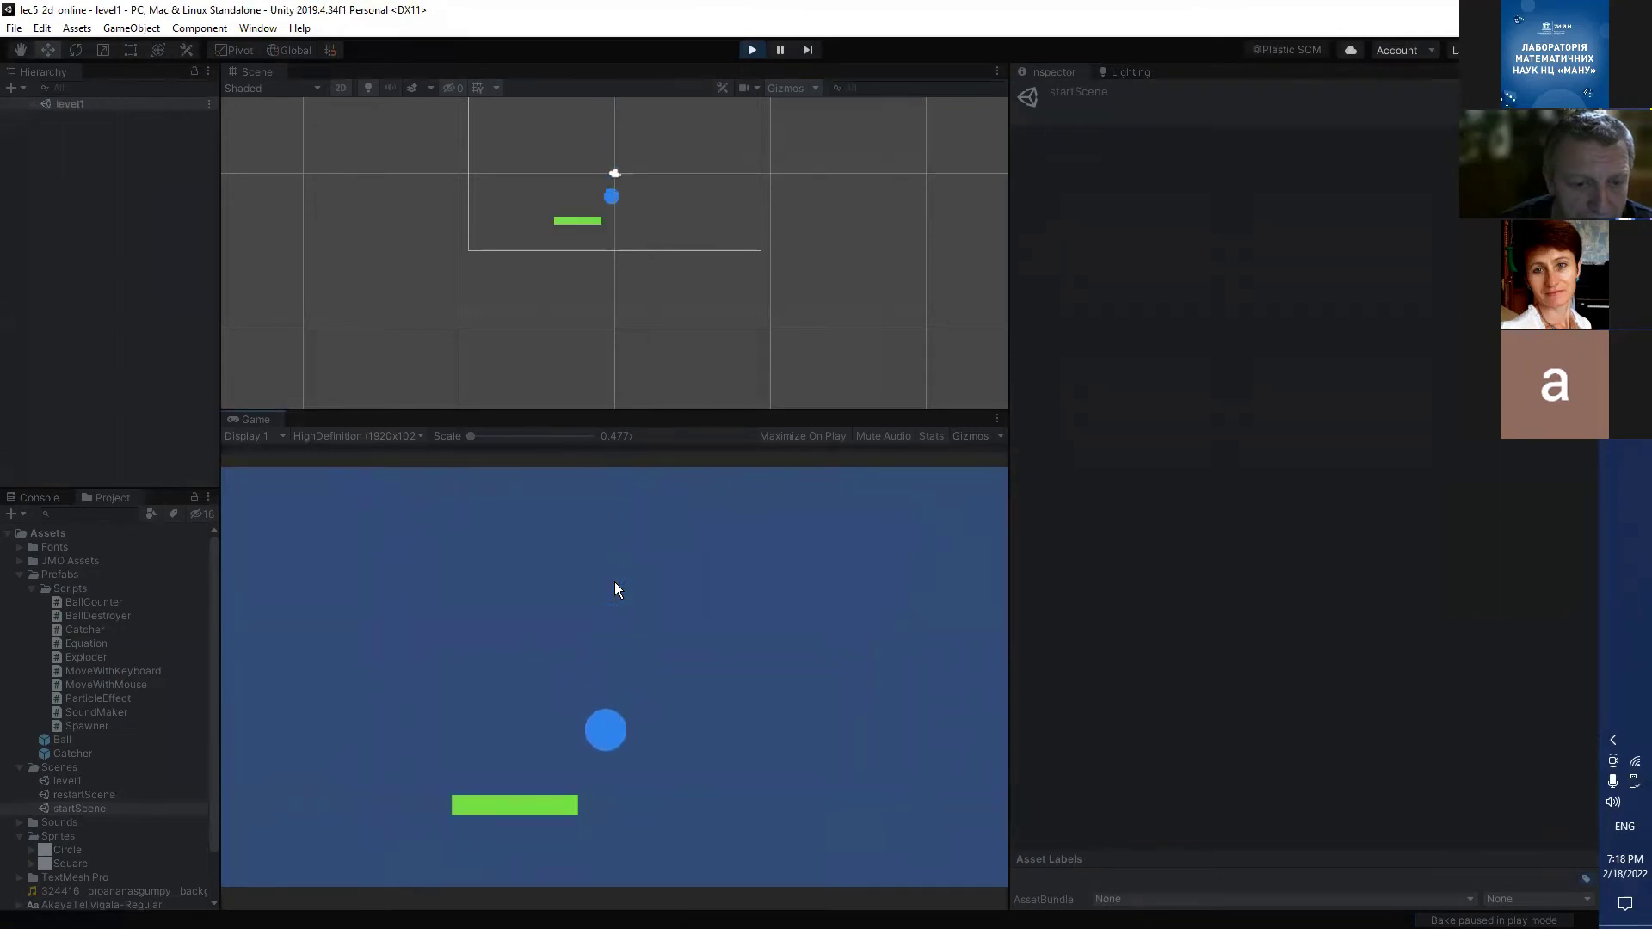
pyautogui.click(617, 779)
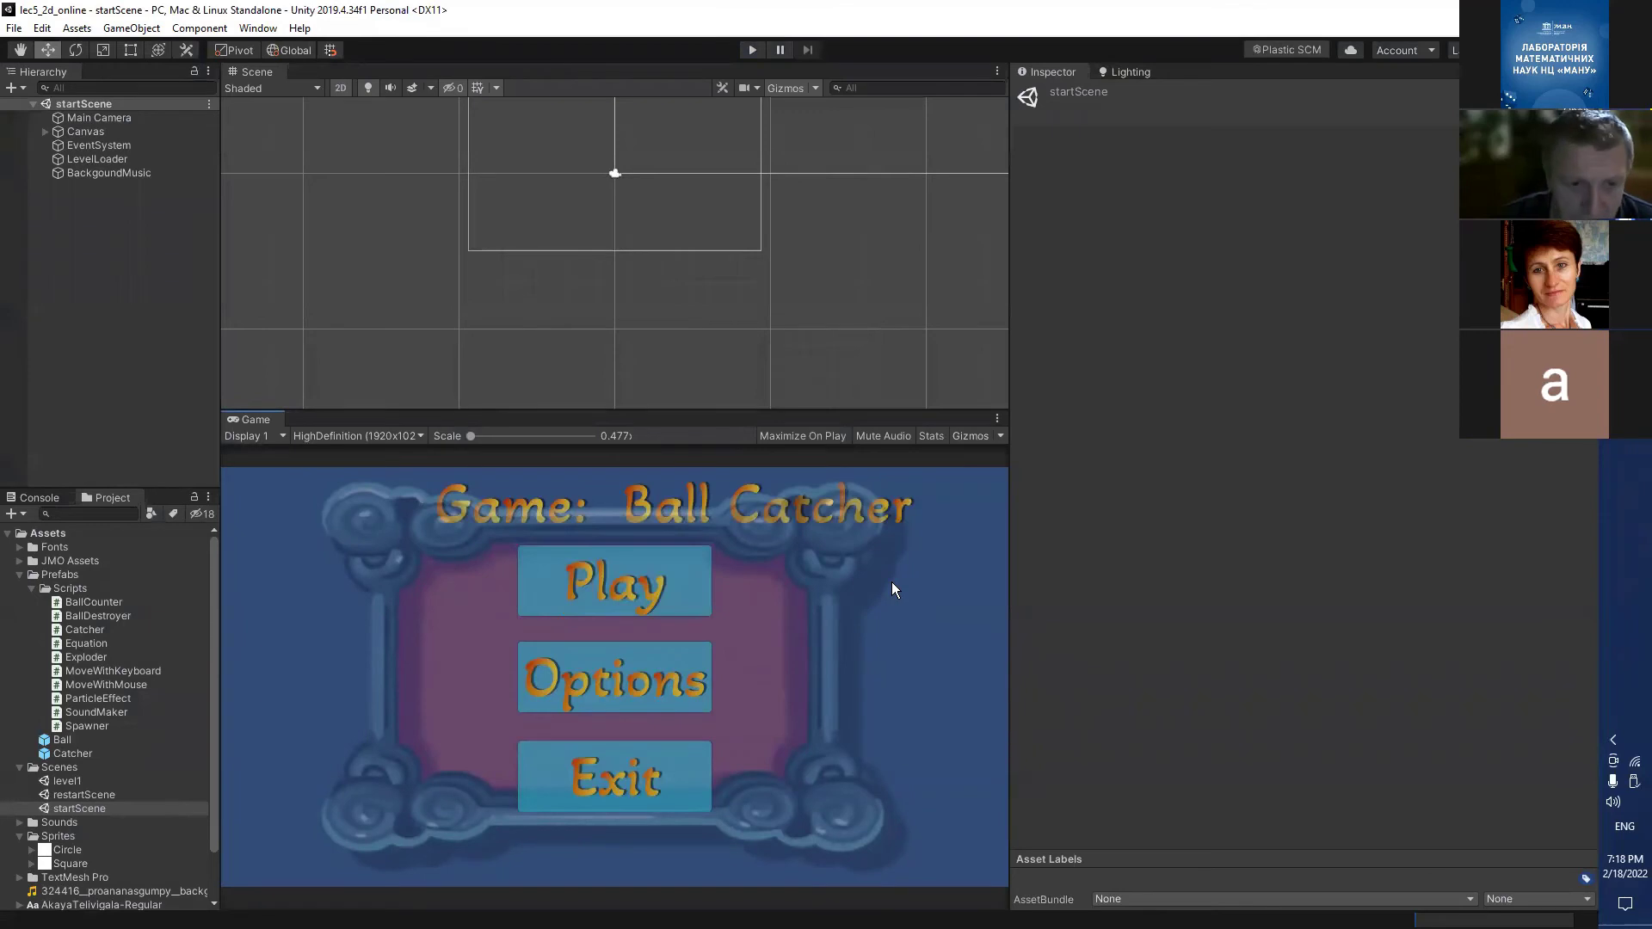
pyautogui.hotkey('ctrl', 'p')
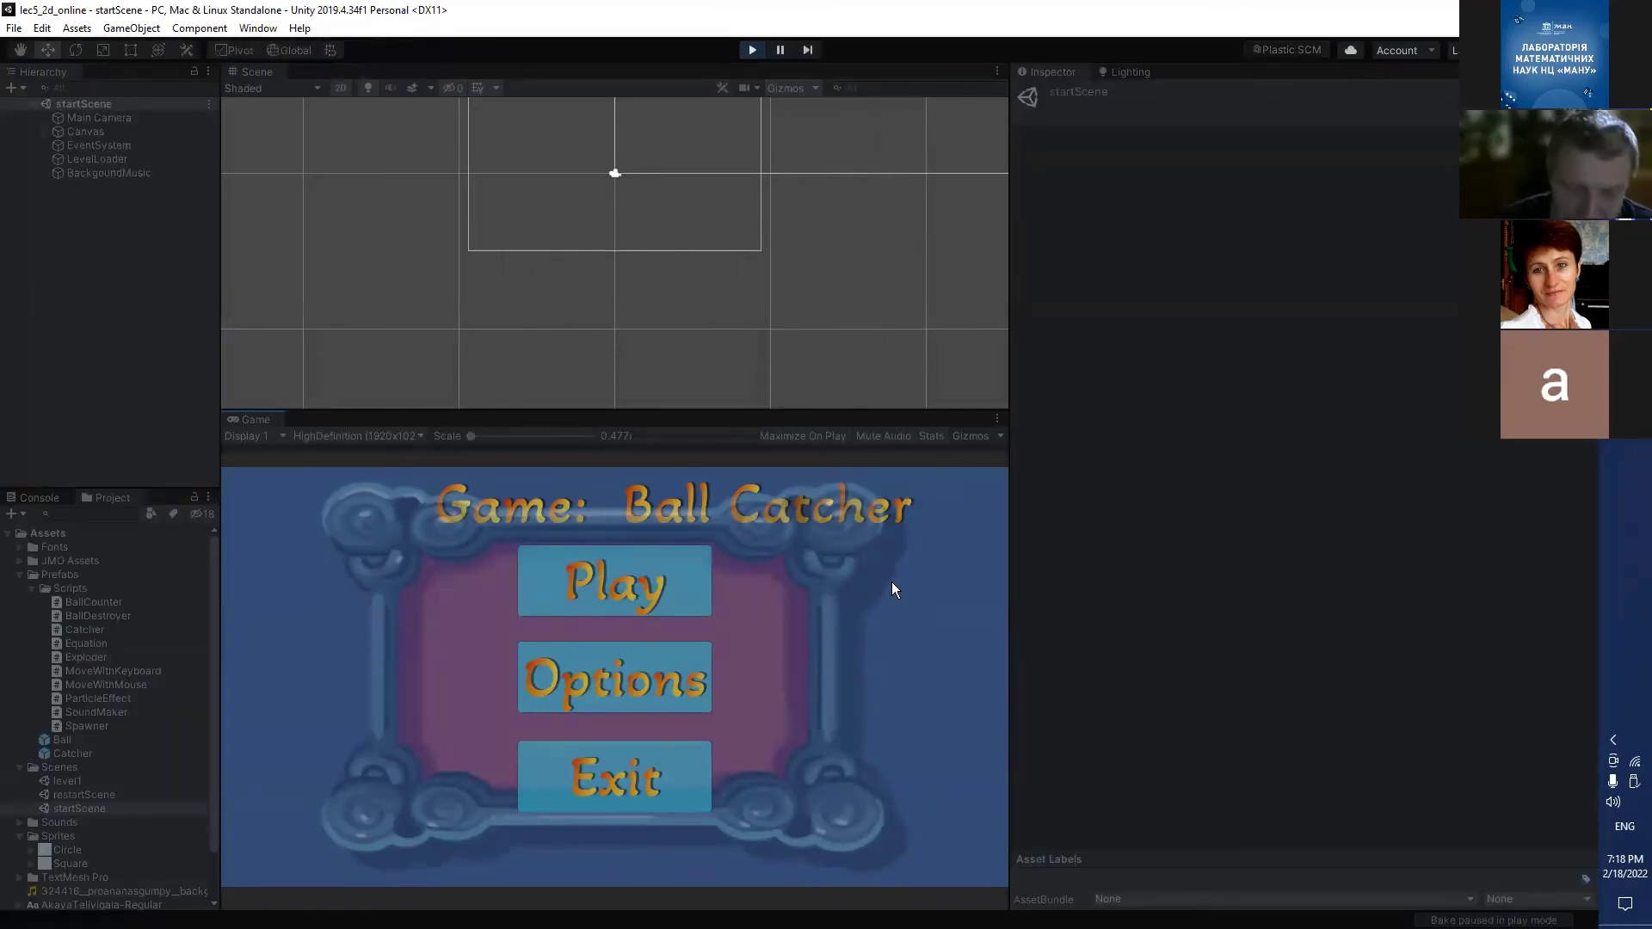
pyautogui.hotkey('ctrl', 'p')
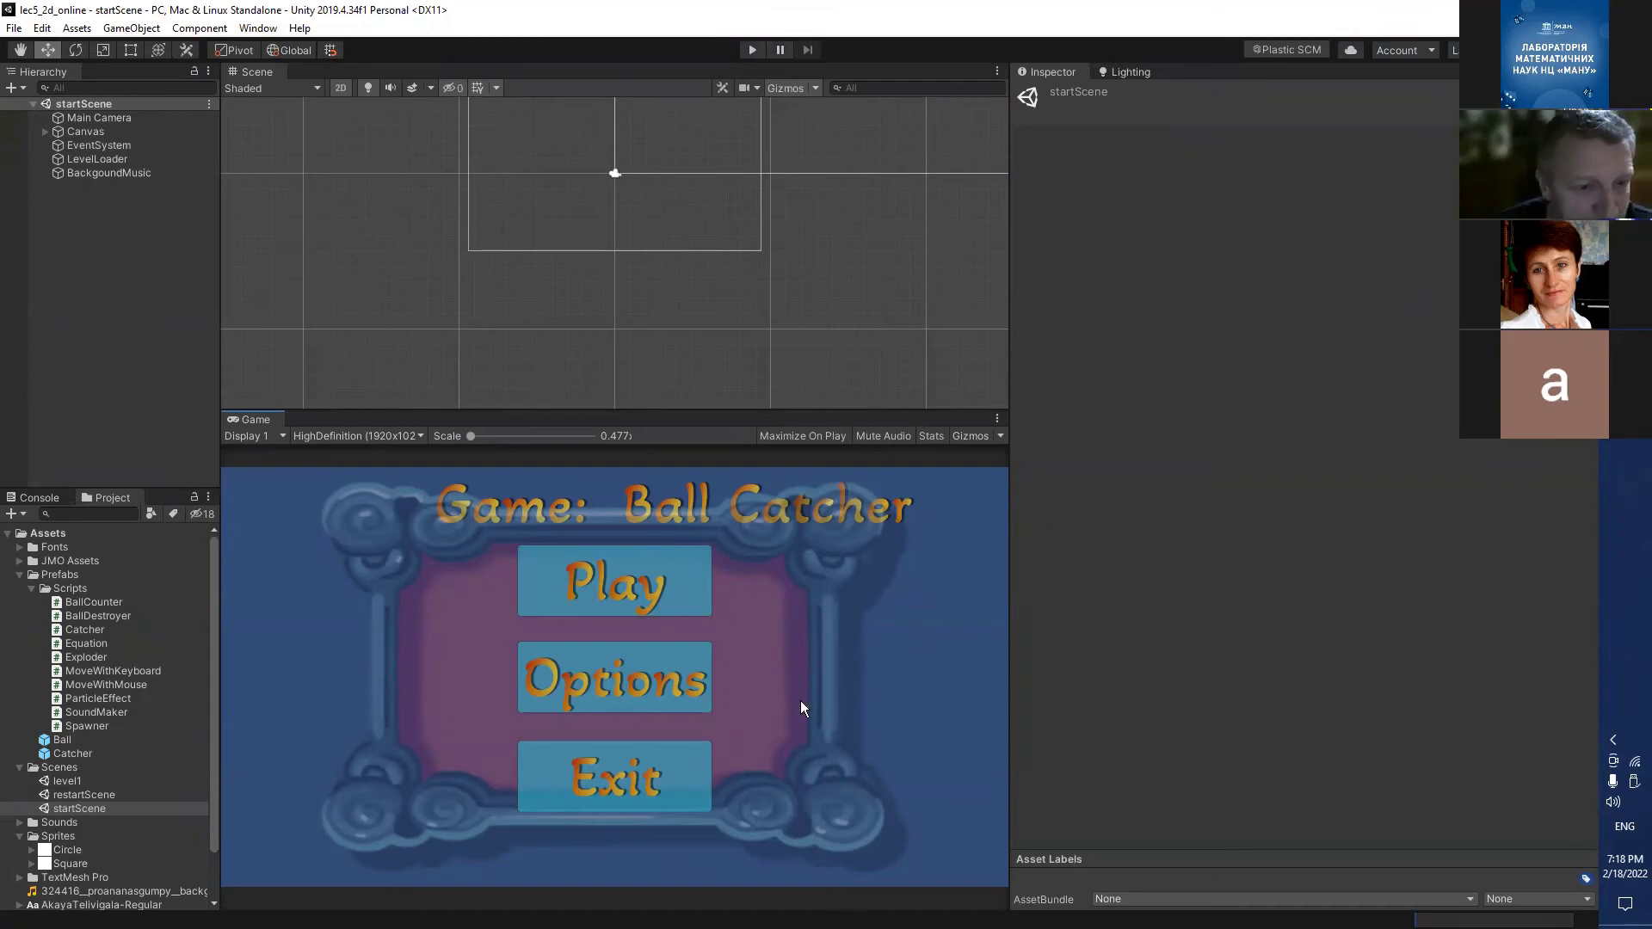
# Select the Title Text (TMP) object under startScene's Canvas and display its TextMeshPro text settings.
pyautogui.click(45, 132)
pyautogui.click(96, 145)
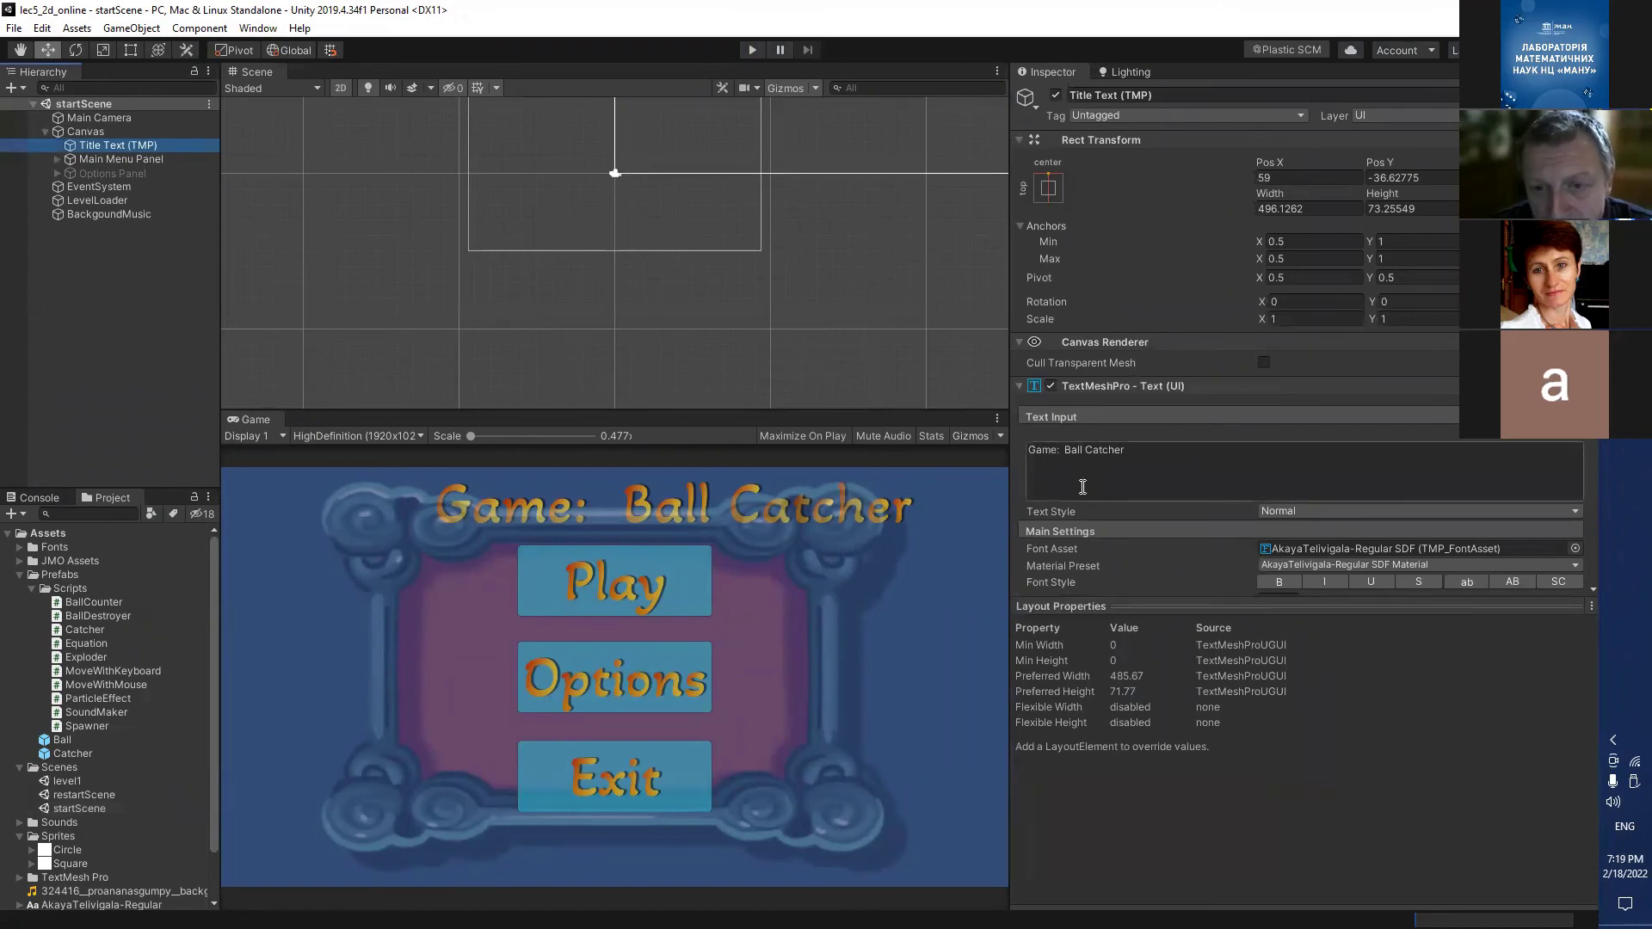
pyautogui.scroll(-3, 1082, 487)
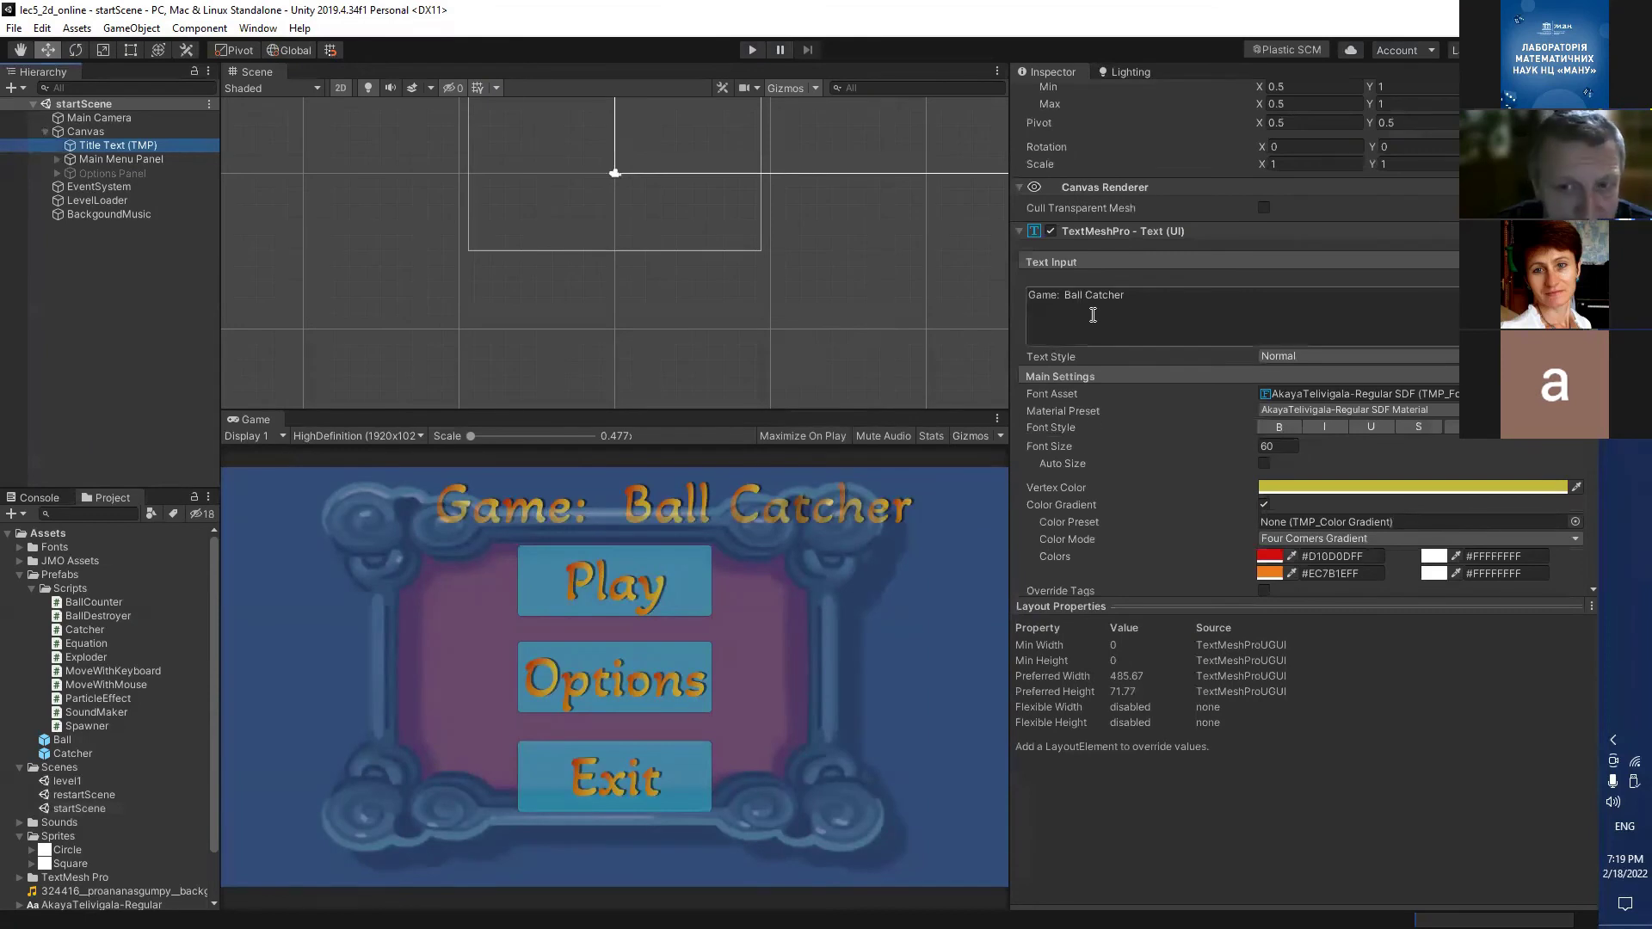